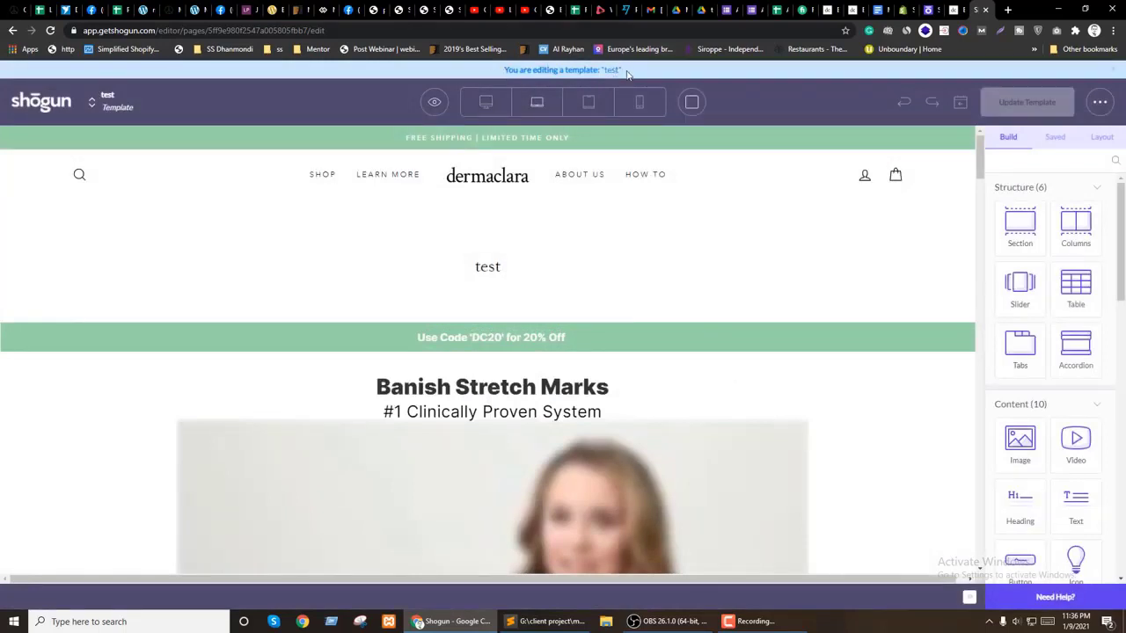
# Step: Start a new standard page from the saved 'test' template on the Shogun dashboard
pyautogui.click(46, 105)
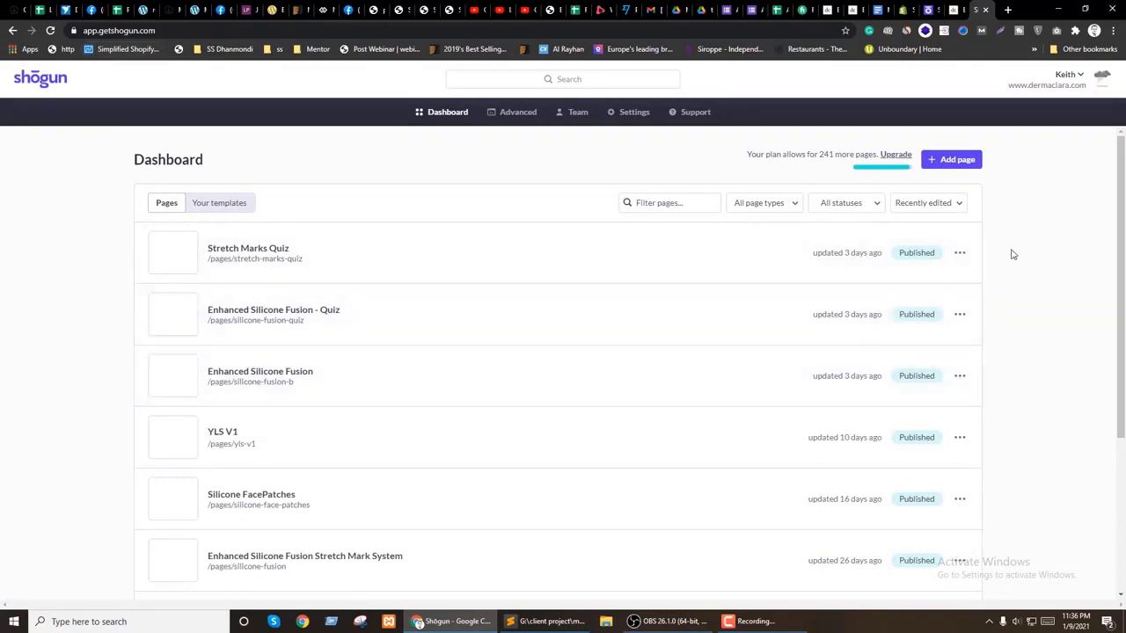
pyautogui.click(951, 159)
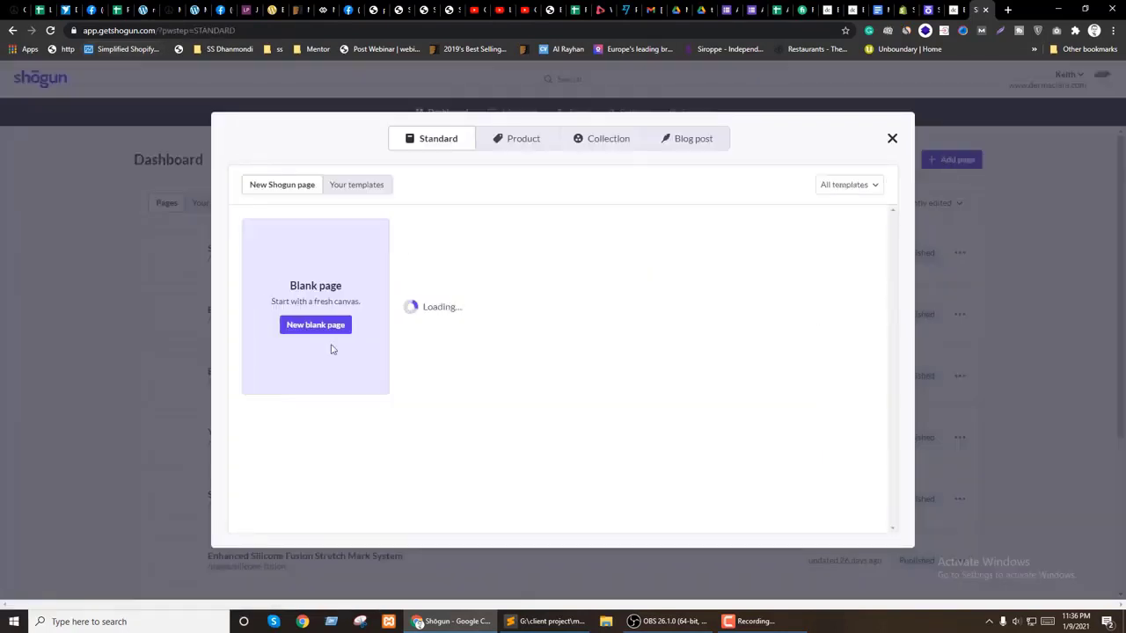
pyautogui.click(357, 186)
pyautogui.moveTo(355, 251)
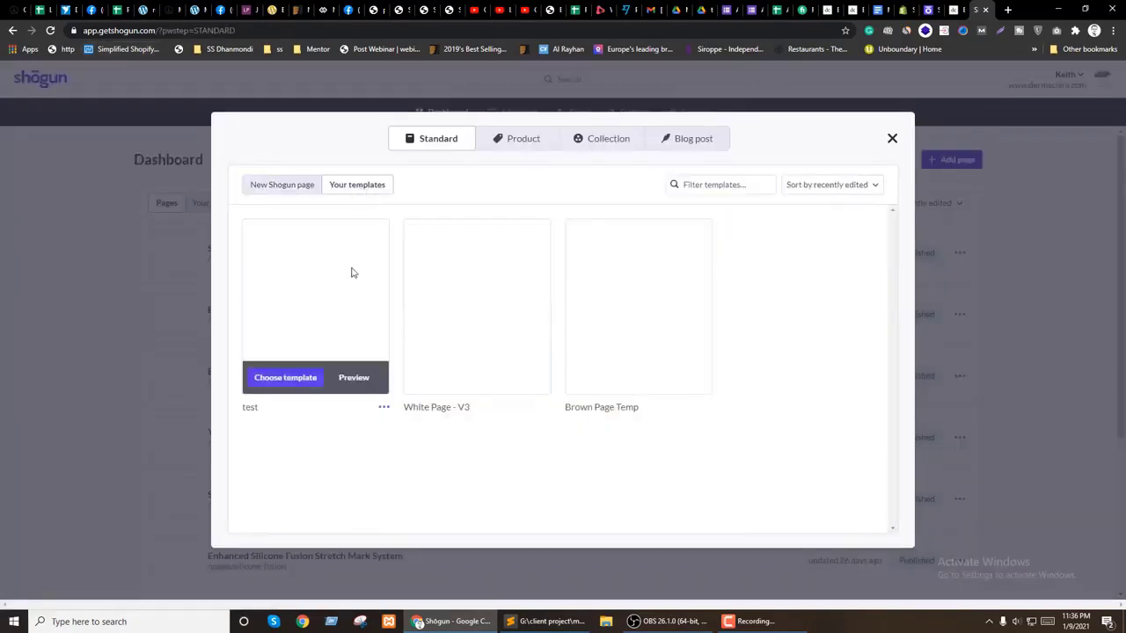
pyautogui.click(297, 378)
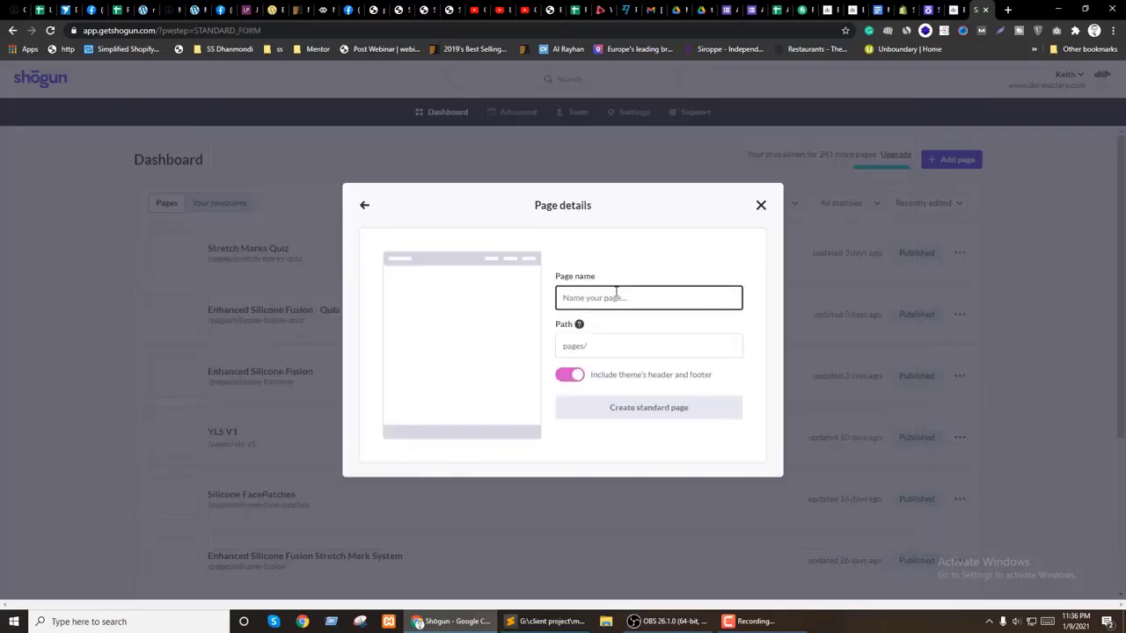
# Step: Begin the page name 'te', then bring up the market research document
pyautogui.write('te')
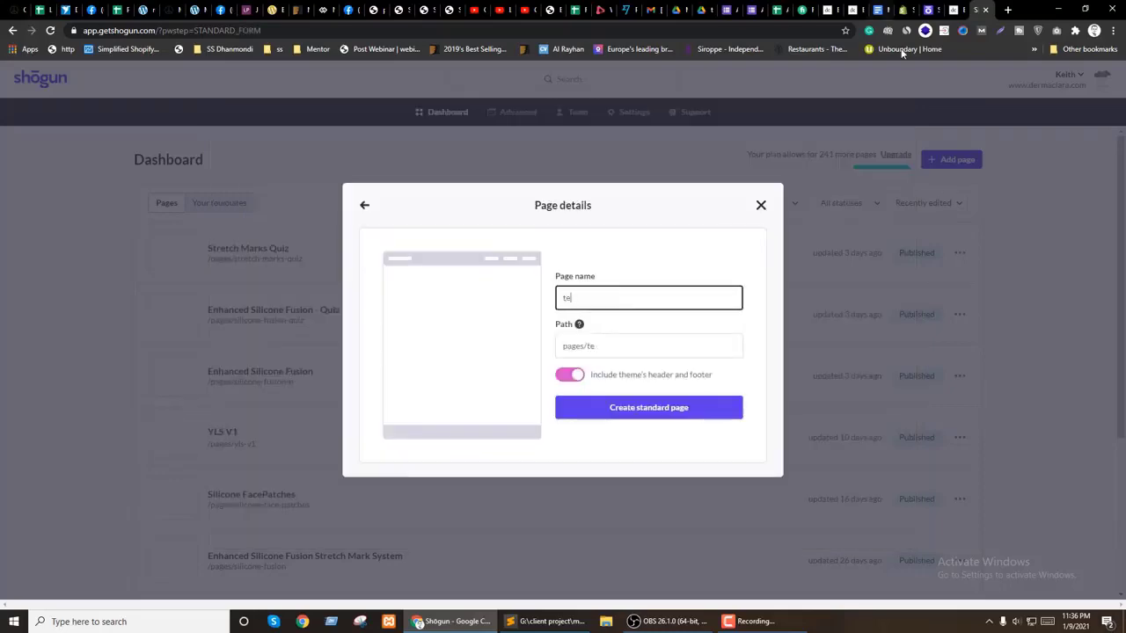
pyautogui.click(876, 9)
pyautogui.scroll(10, 515, 308)
# Step: Review the persona notes and Demo section of the market research document, then go to the Fiverr order
pyautogui.scroll(20, 515, 308)
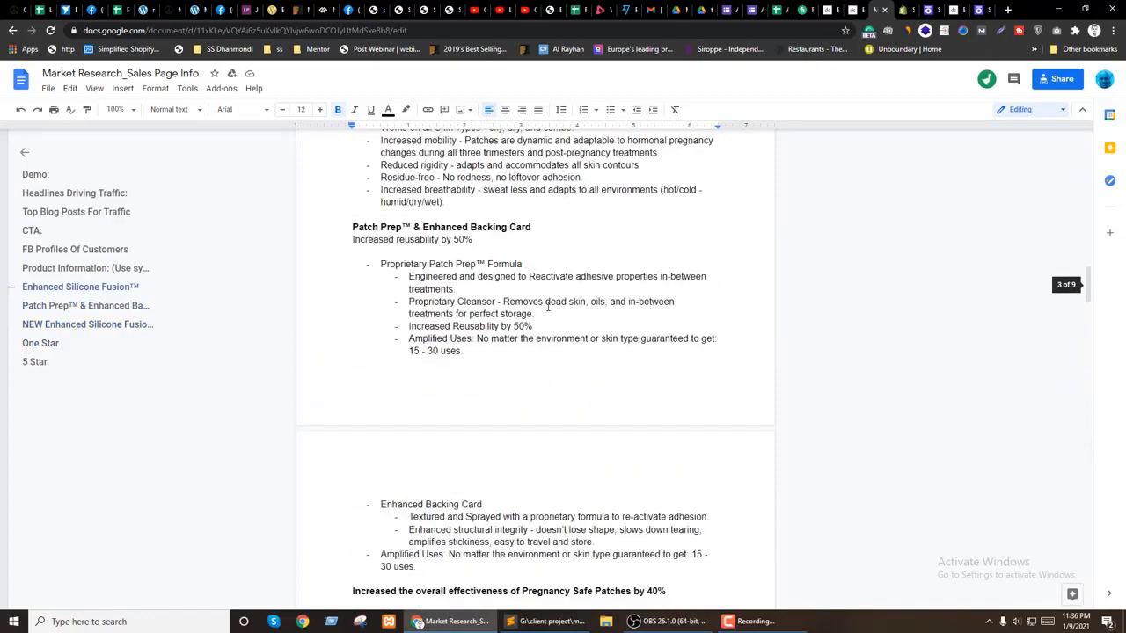
pyautogui.click(433, 209)
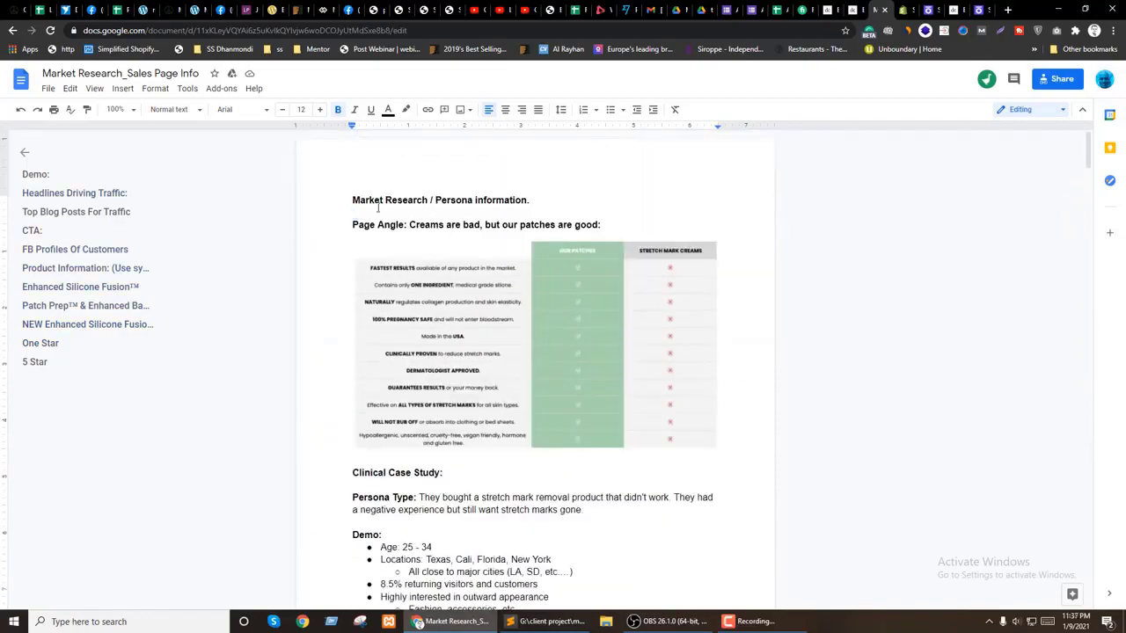
pyautogui.click(33, 175)
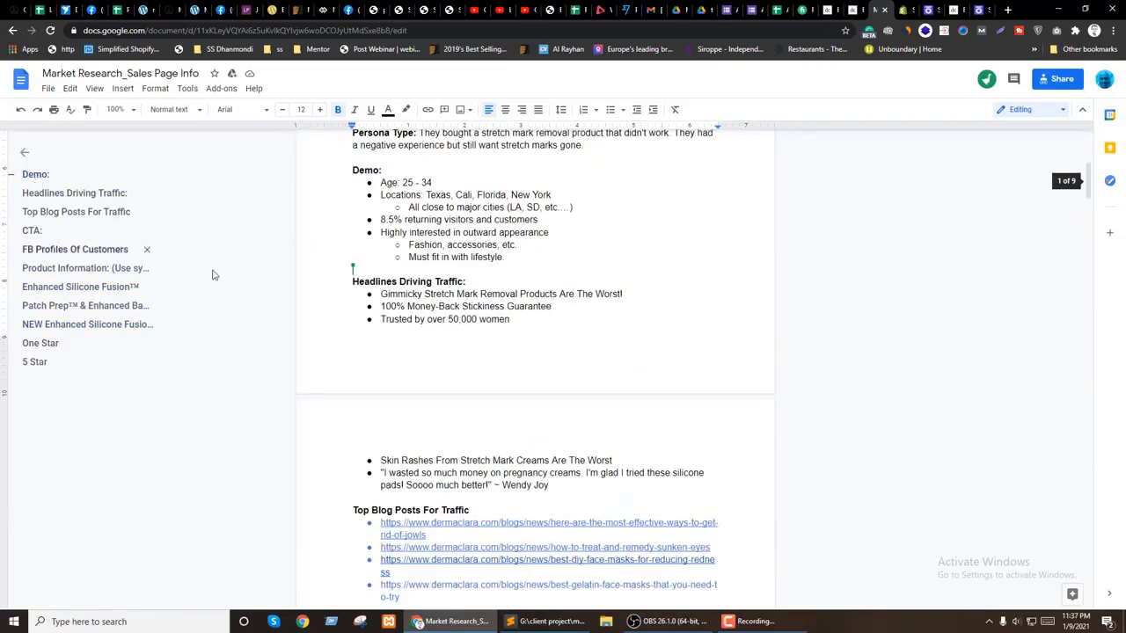
pyautogui.scroll(5, 369, 207)
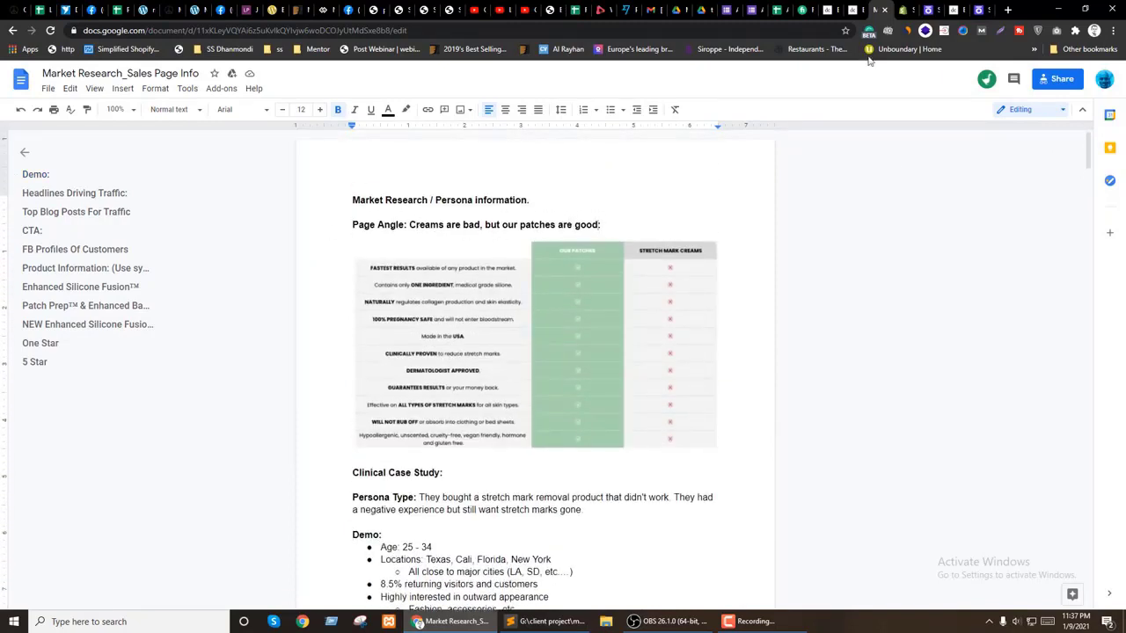
pyautogui.click(805, 9)
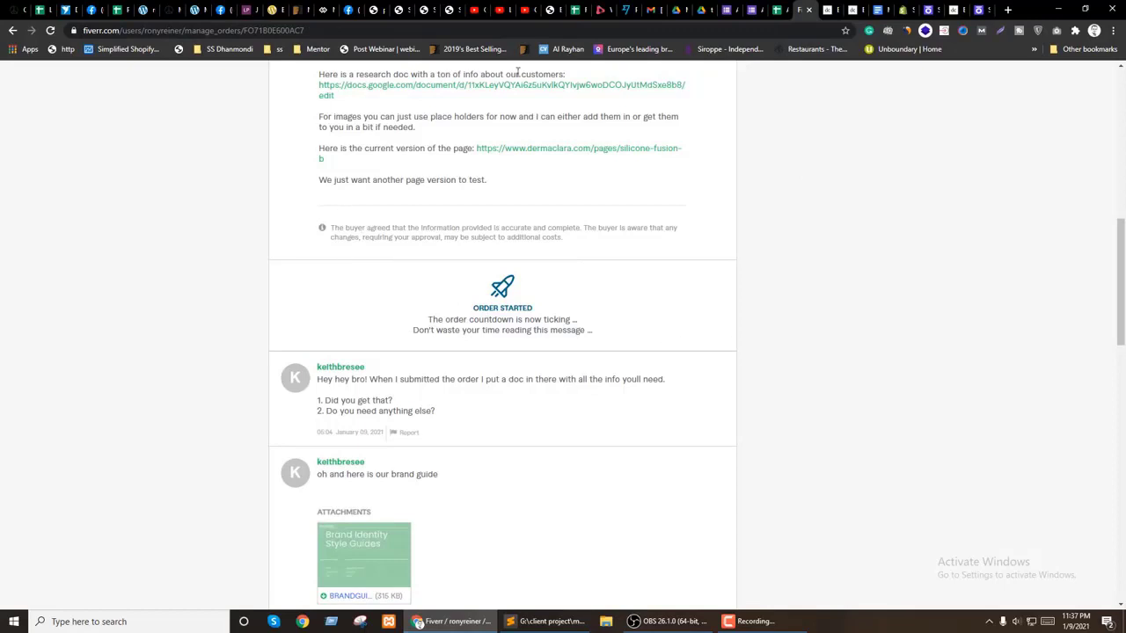
# Step: Open the brand guide attachment on the Fiverr order, cancelling the duplicate download
pyautogui.scroll(-4, 445, 317)
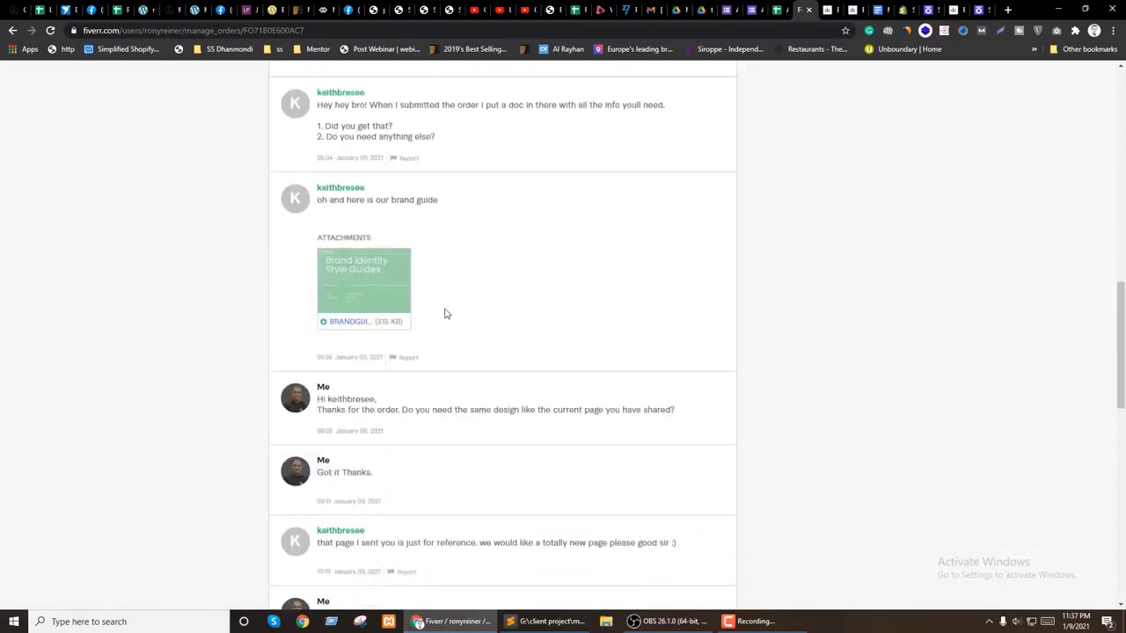
pyautogui.click(357, 226)
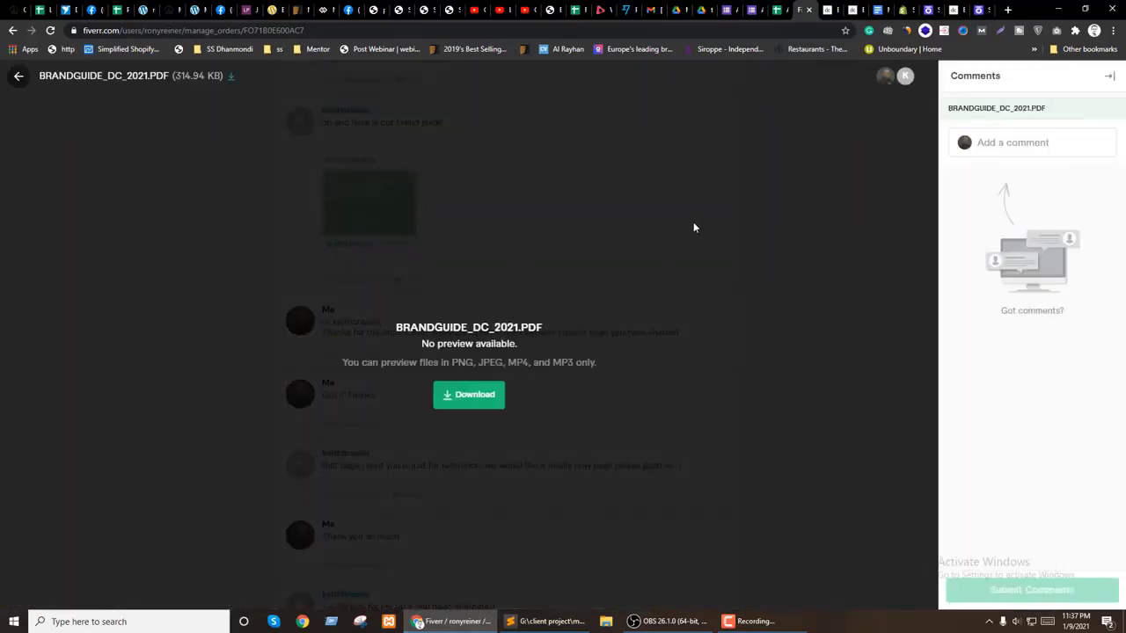
pyautogui.click(472, 398)
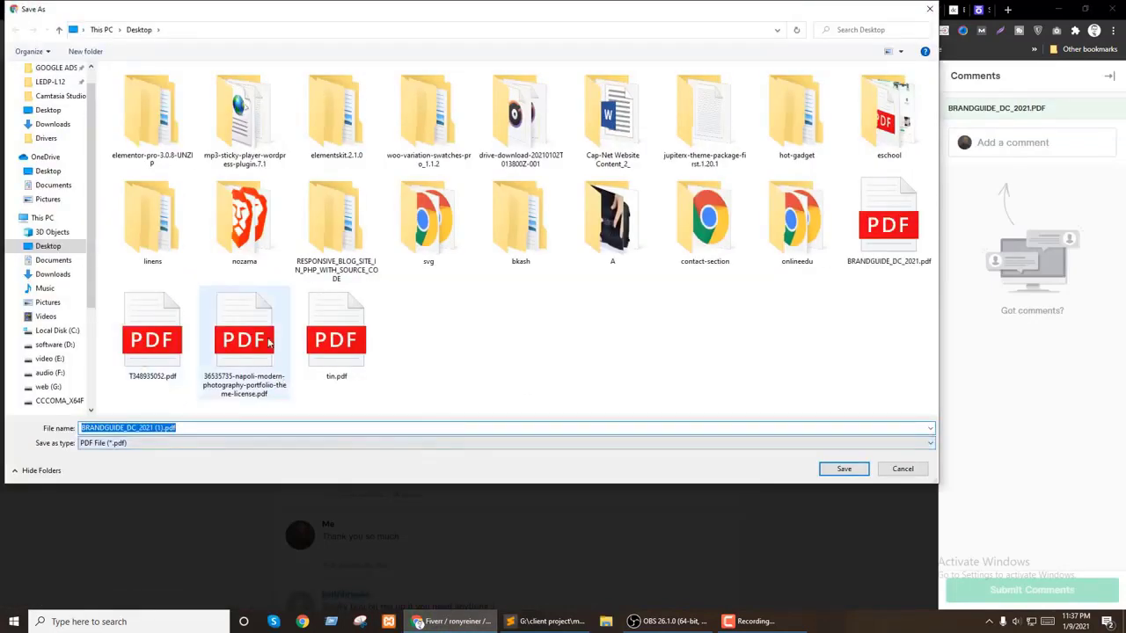
pyautogui.click(902, 468)
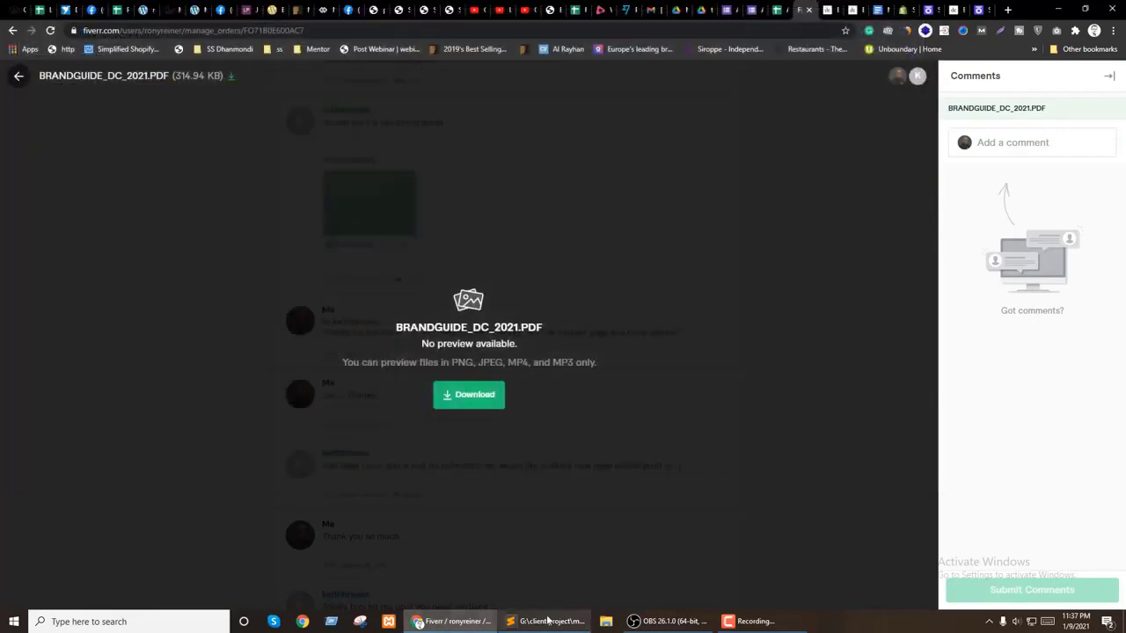
# Step: Open BRANDGUIDE_DC_2021.pdf from the Desktop in Google Chrome and scroll through it
pyautogui.click(606, 623)
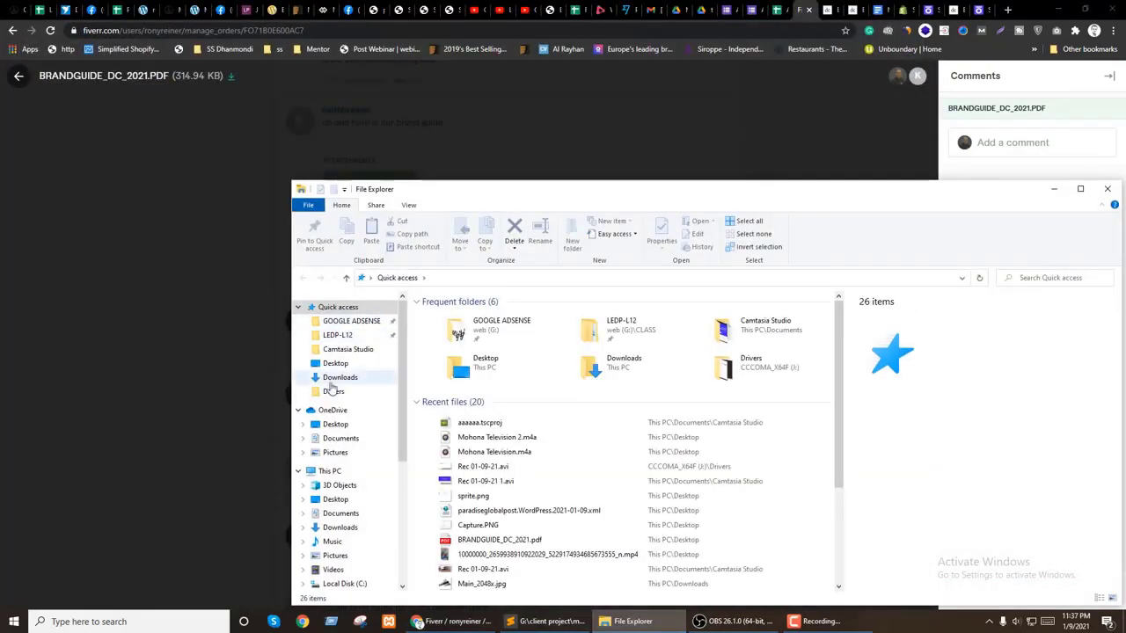
pyautogui.click(334, 364)
pyautogui.scroll(-3, 605, 419)
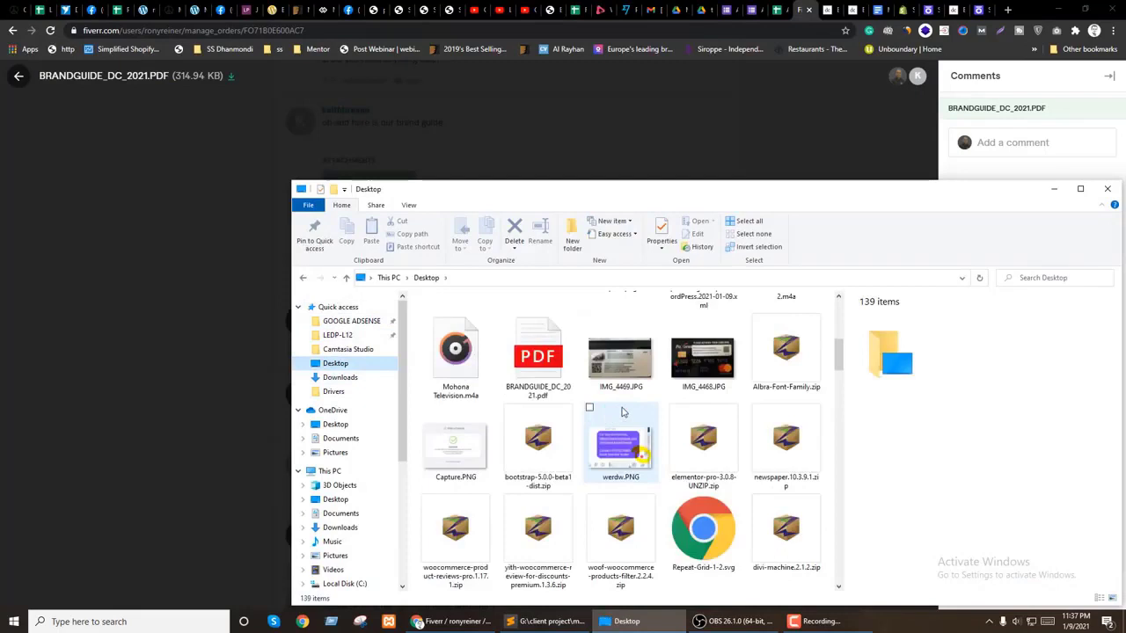
pyautogui.click(559, 354)
pyautogui.rightClick(560, 350)
pyautogui.moveTo(606, 203)
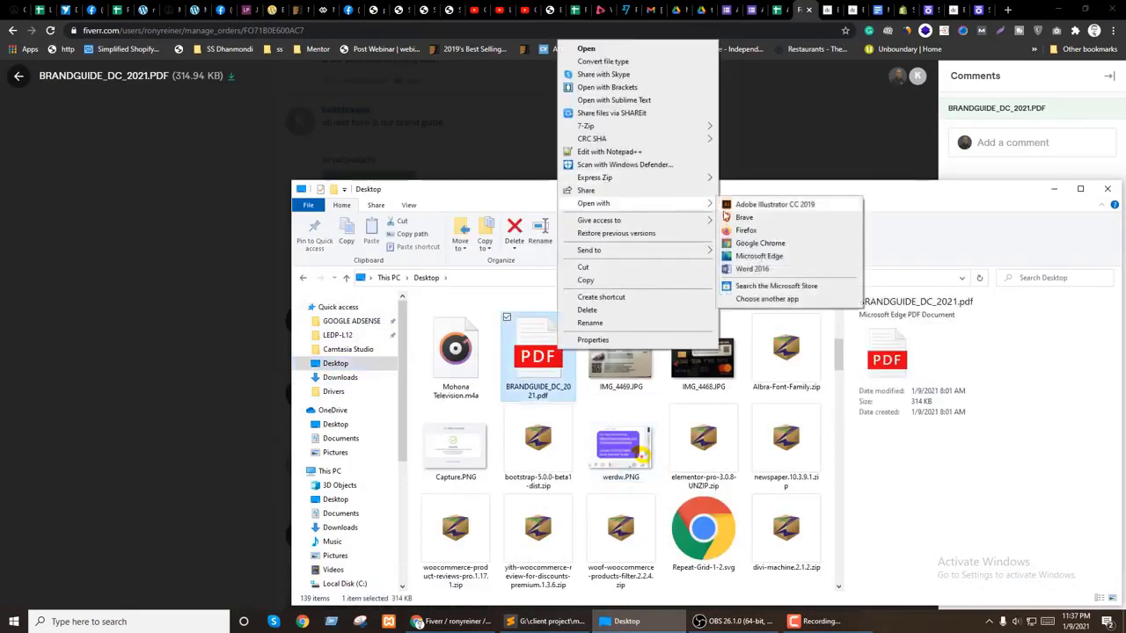
pyautogui.click(746, 243)
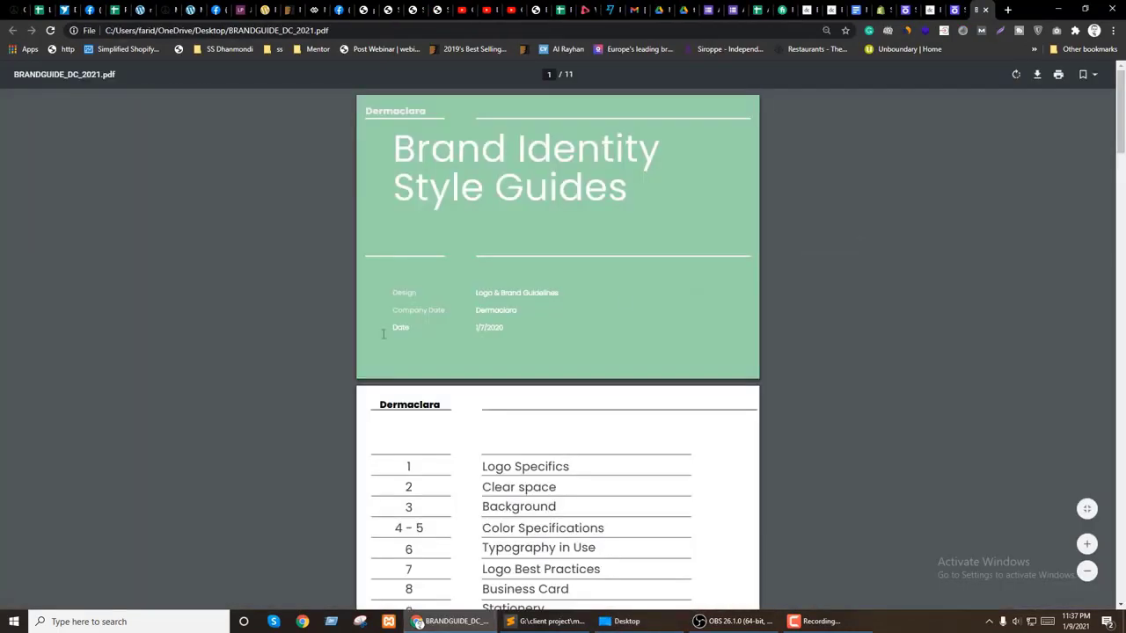
pyautogui.scroll(-8, 528, 351)
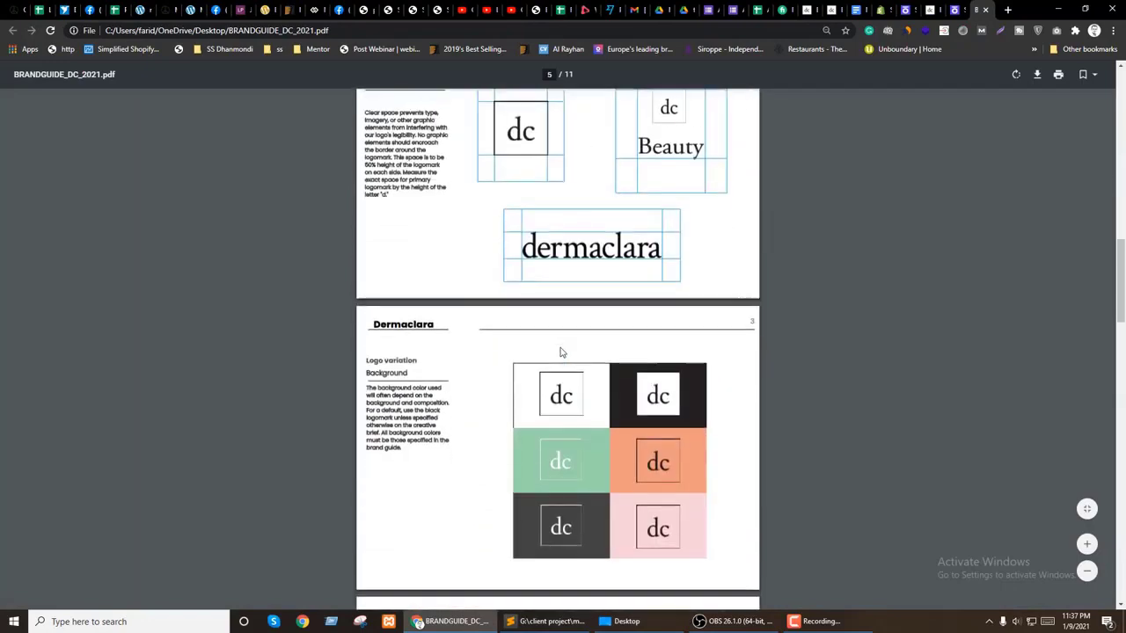
# Step: Select the Persona information heading in the market research document, then return to the Shogun form
pyautogui.click(855, 9)
pyautogui.moveTo(354, 202); pyautogui.dragTo(526, 201)
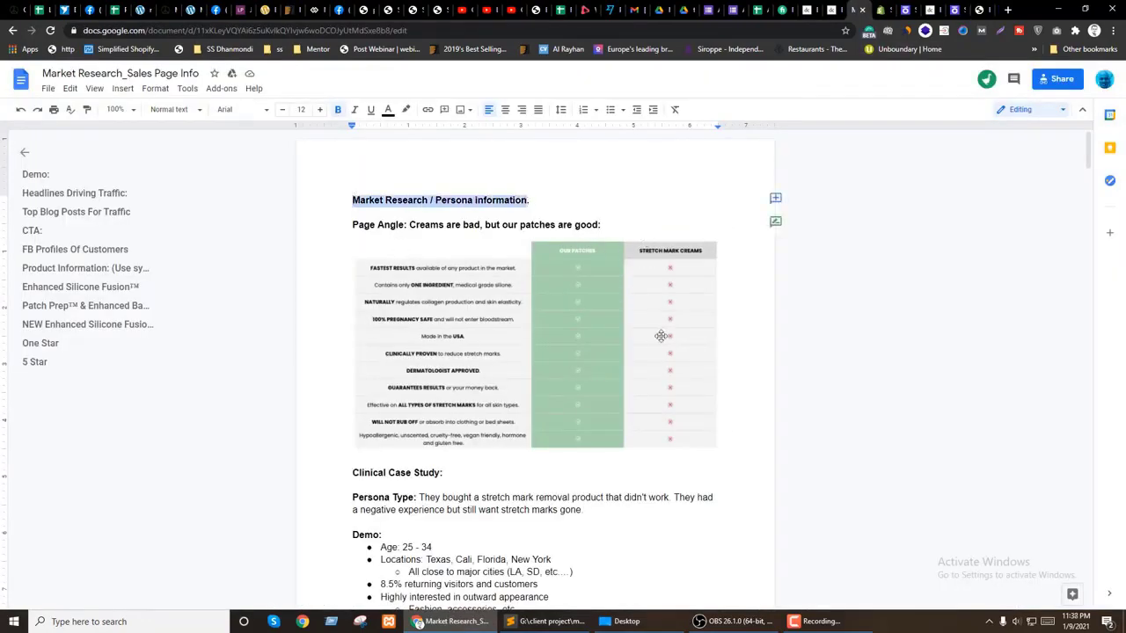
pyautogui.scroll(-6, 645, 316)
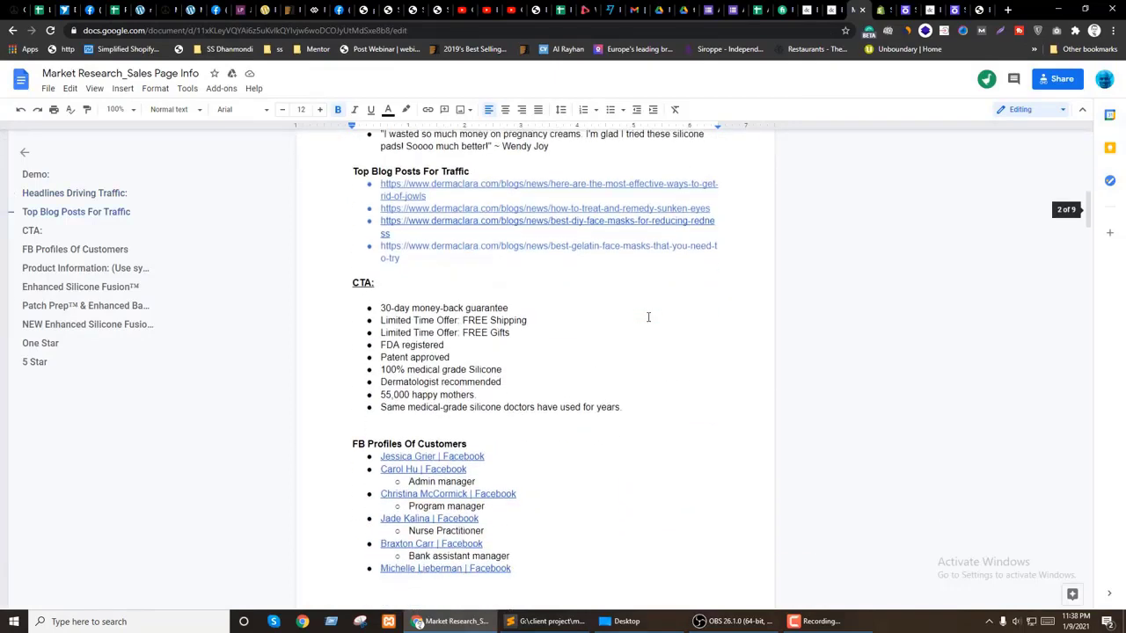
pyautogui.click(937, 10)
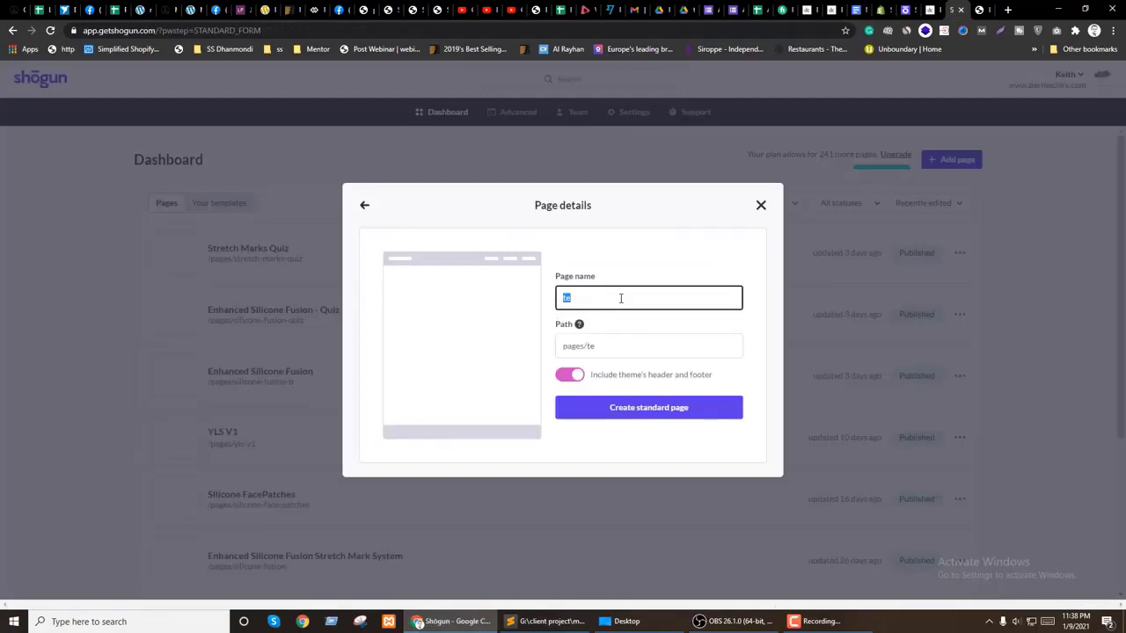
# Step: Rename the rejected page 'test' to testPage and create the standard page
pyautogui.click(639, 409)
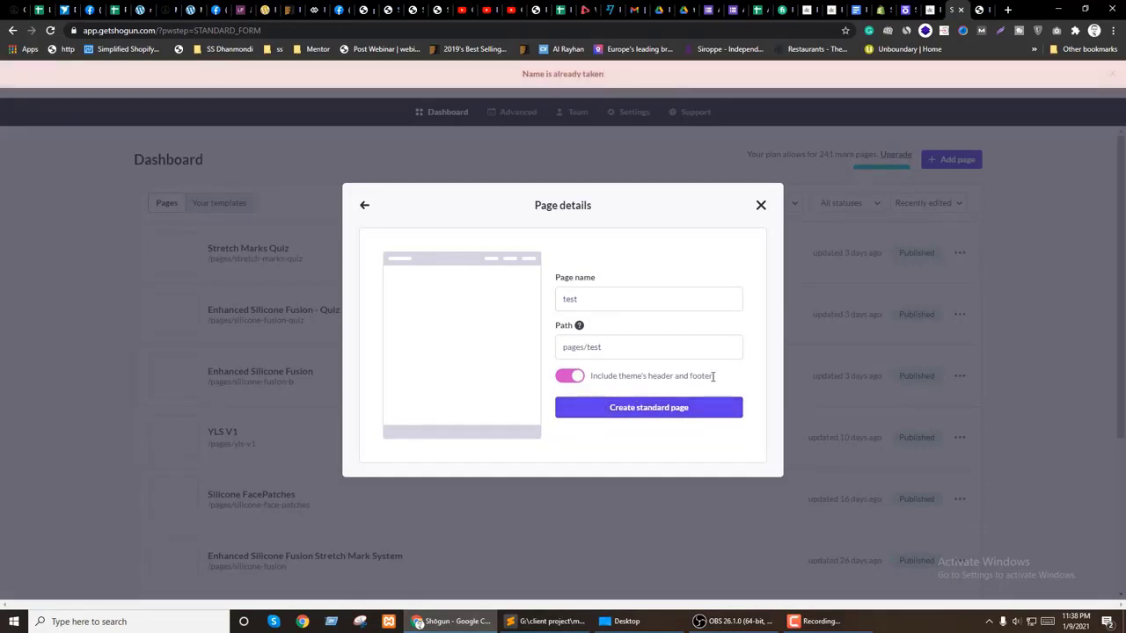
pyautogui.click(599, 298)
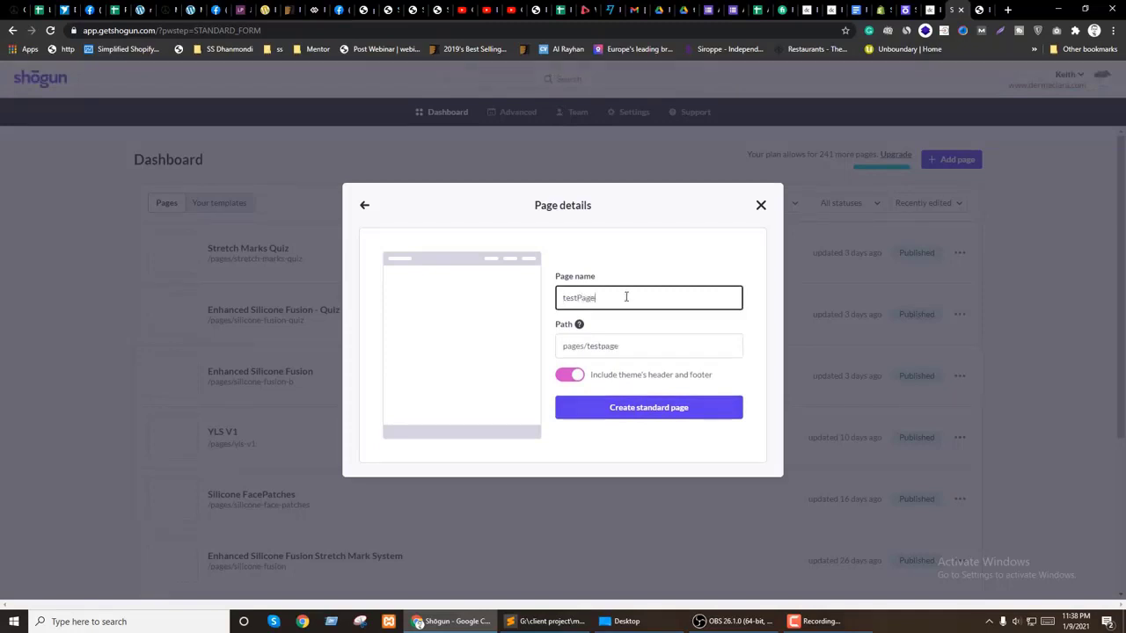
pyautogui.click(619, 407)
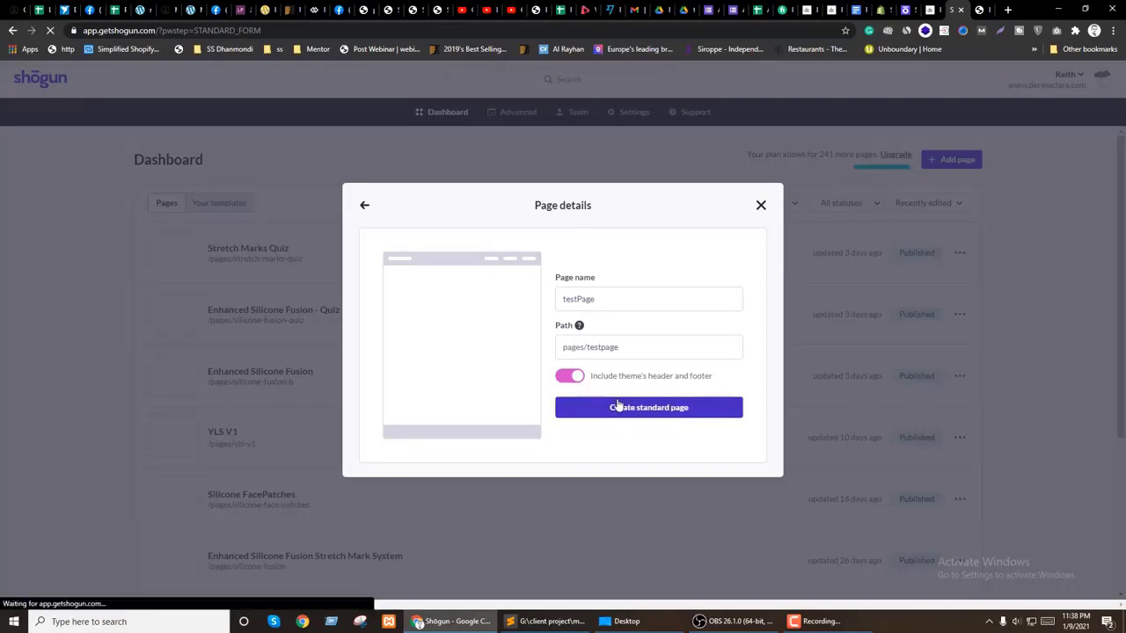
# Step: Glance at the brand guide PDF, then return to the Shogun dashboard
pyautogui.click(979, 10)
pyautogui.scroll(-10, 801, 252)
pyautogui.click(904, 10)
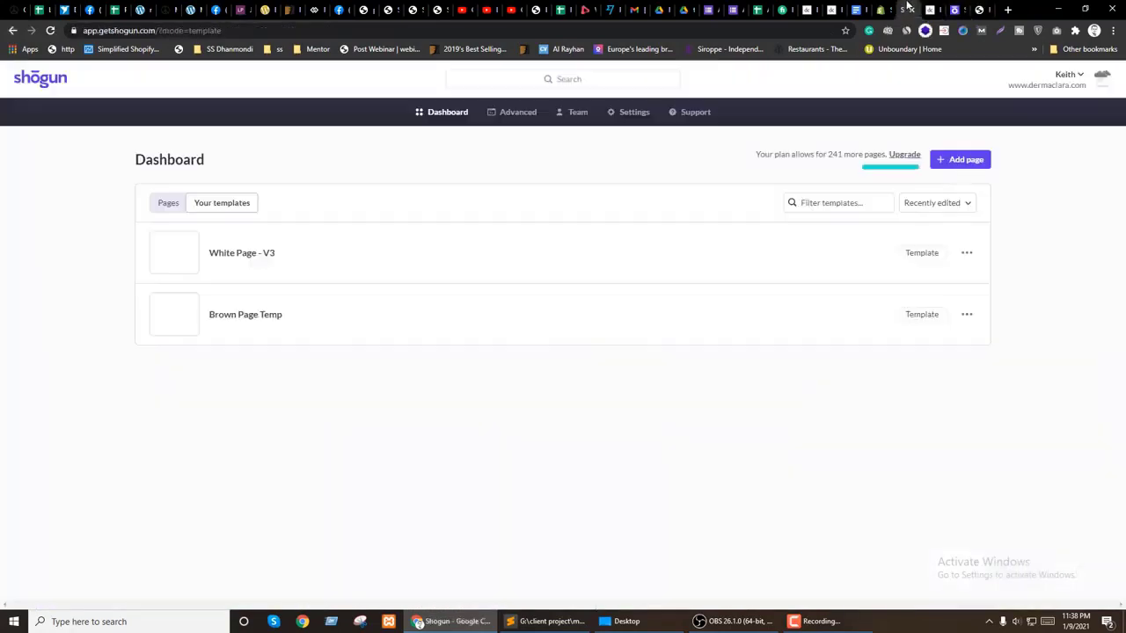
# Step: Filter the Pages list to Standard Pages, then view the Stretch Marks Quiz page live
pyautogui.click(170, 206)
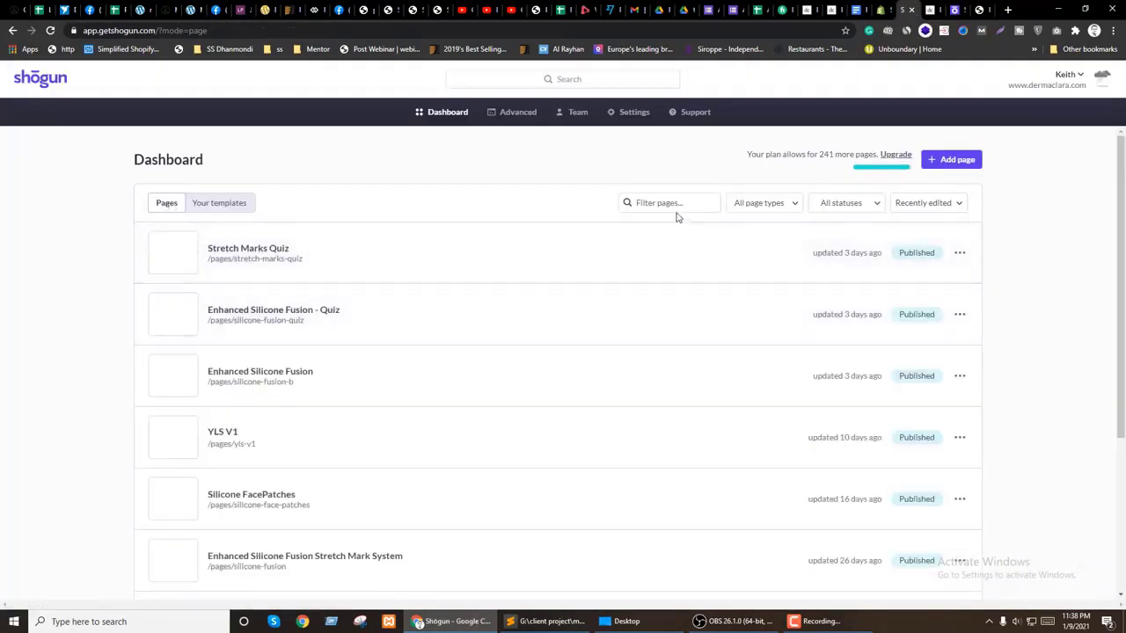
pyautogui.click(758, 204)
pyautogui.click(753, 253)
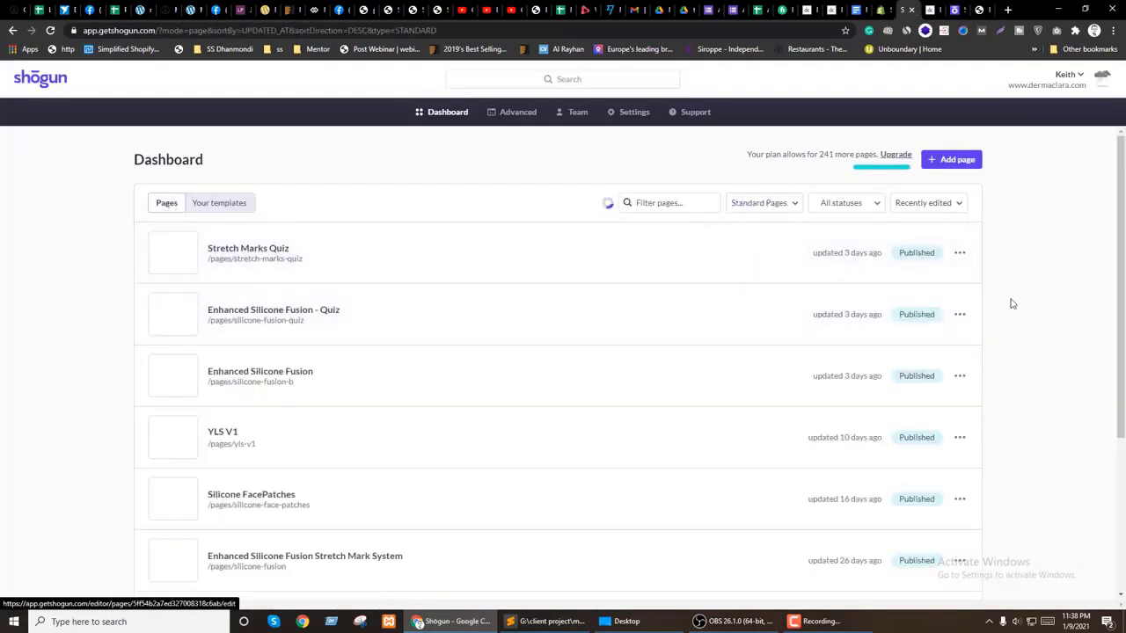
pyautogui.scroll(-2, 1089, 350)
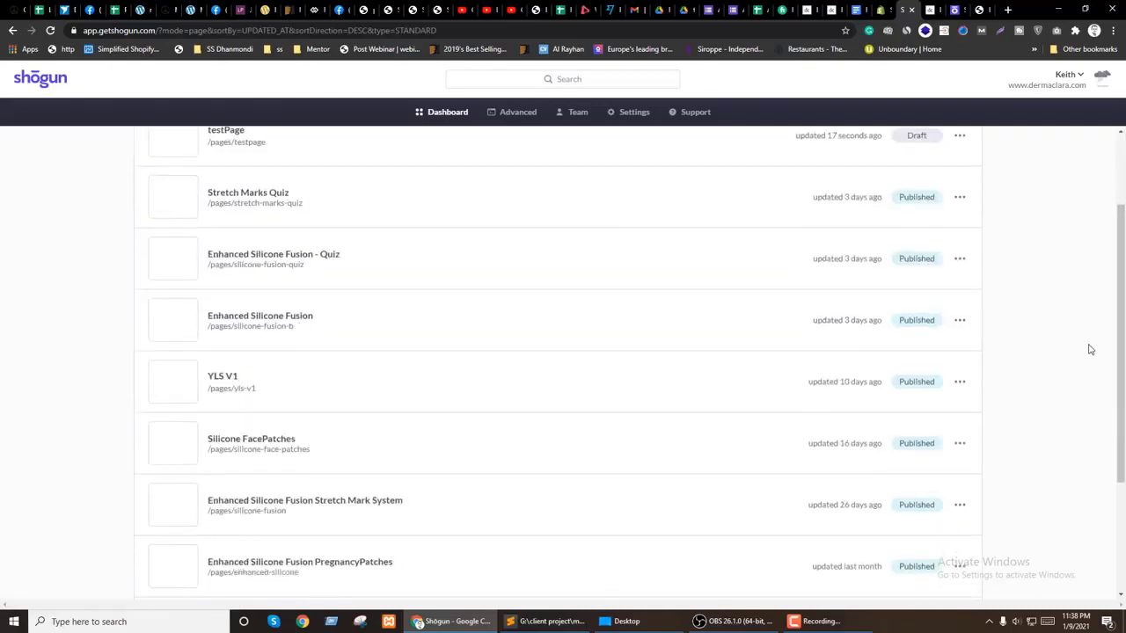
pyautogui.scroll(2, 1089, 350)
pyautogui.click(959, 315)
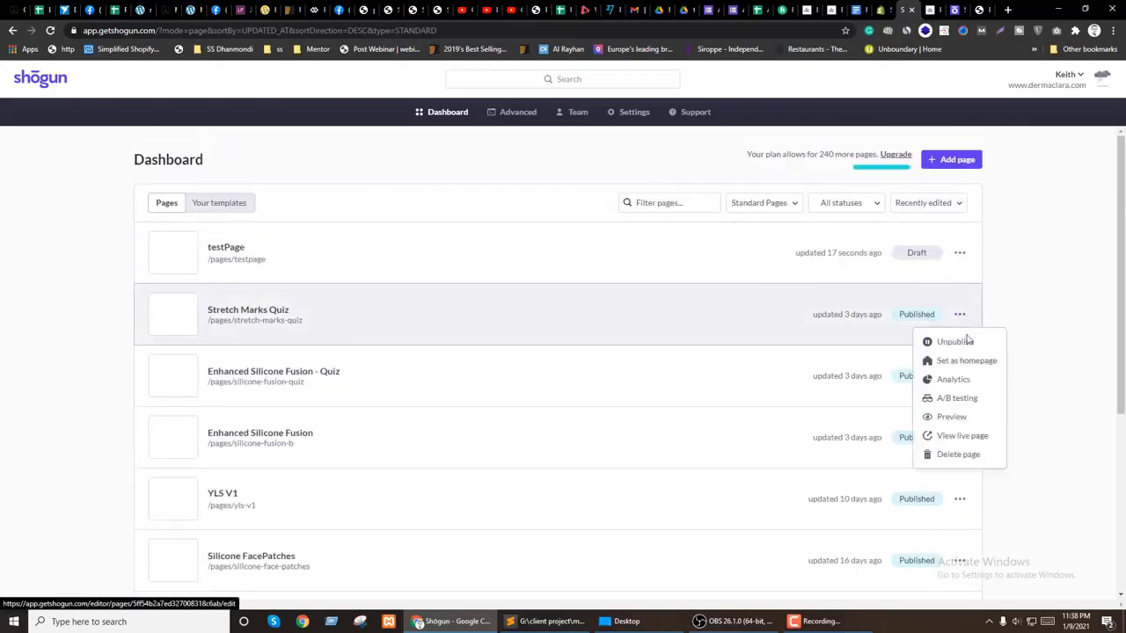
pyautogui.click(959, 437)
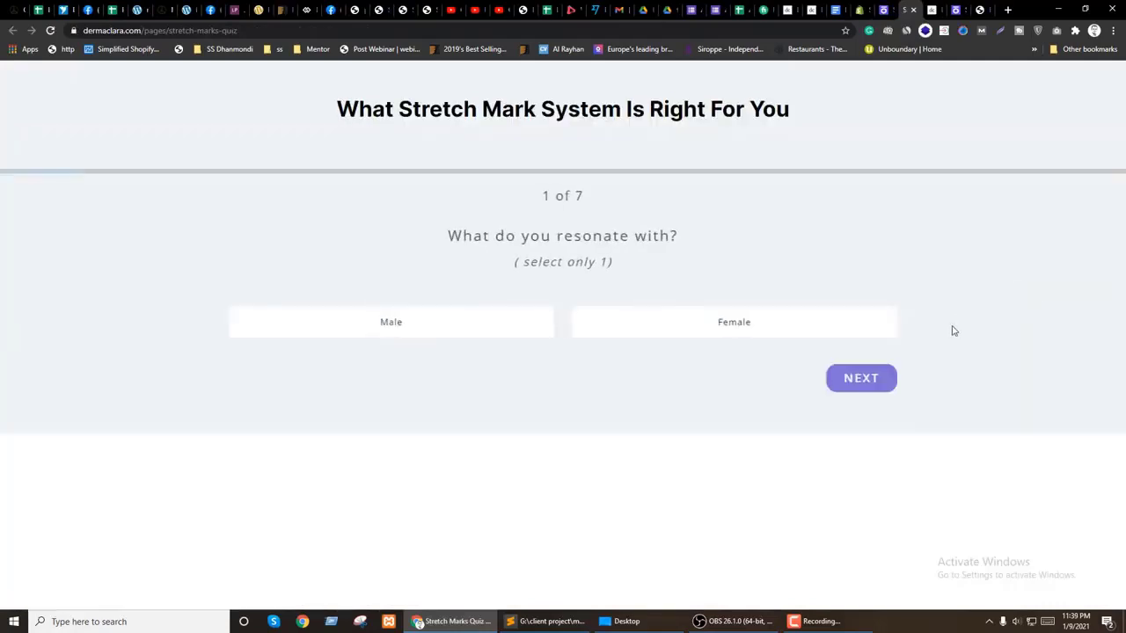
# Step: Close the quiz tab and view the Silicone FacePatches page live
pyautogui.hotkey('ctrl', 'w')
pyautogui.scroll(-1, 1018, 332)
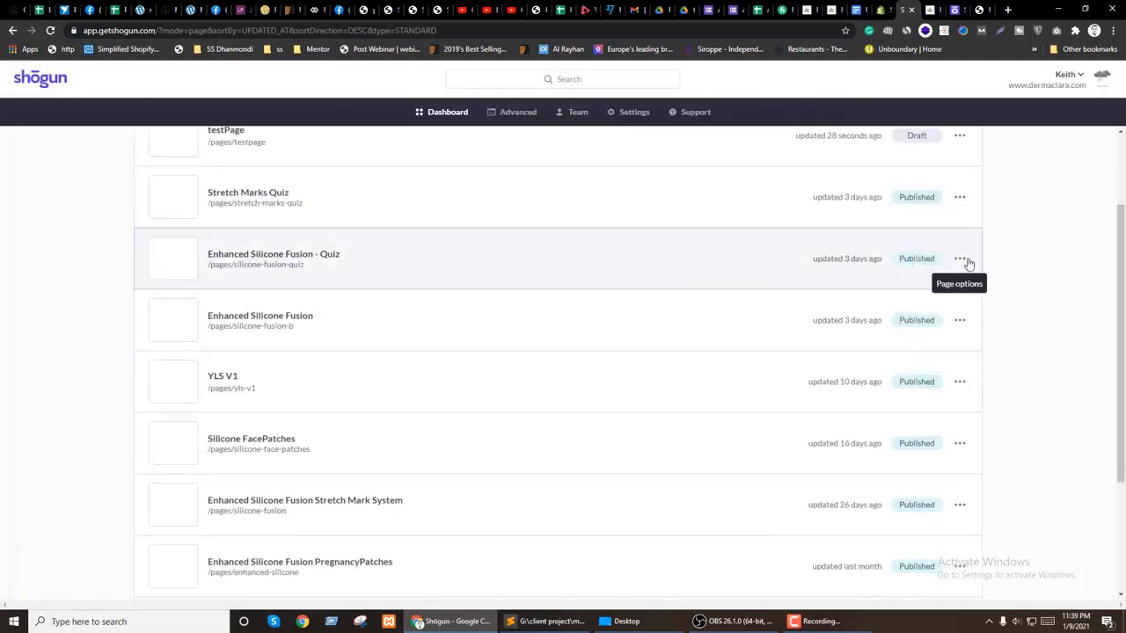
pyautogui.click(959, 260)
pyautogui.scroll(-1, 897, 378)
pyautogui.click(966, 330)
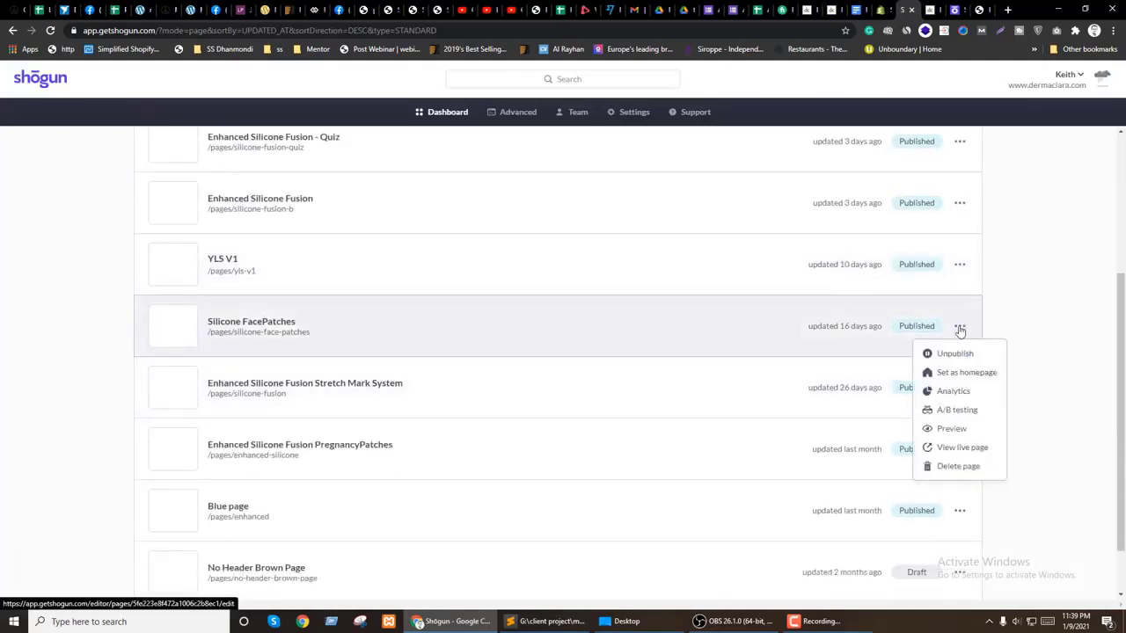
pyautogui.click(958, 430)
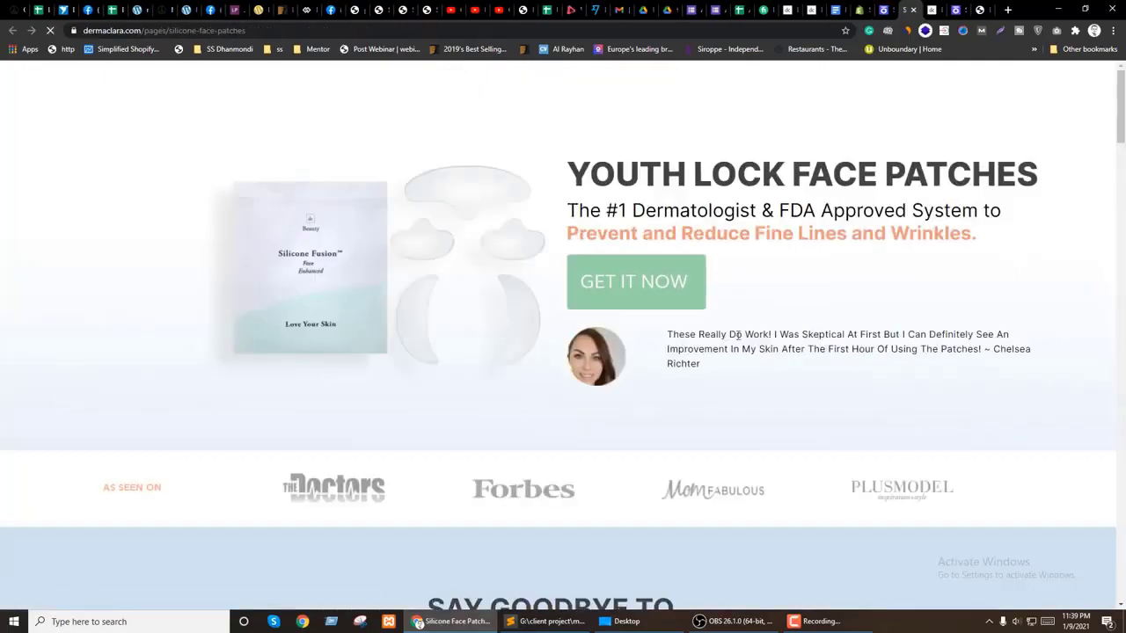
# Step: Scroll through the live Silicone FacePatches page, then return to the testPage editor
pyautogui.scroll(-13, 804, 307)
pyautogui.scroll(-7, 806, 306)
pyautogui.scroll(-3, 814, 301)
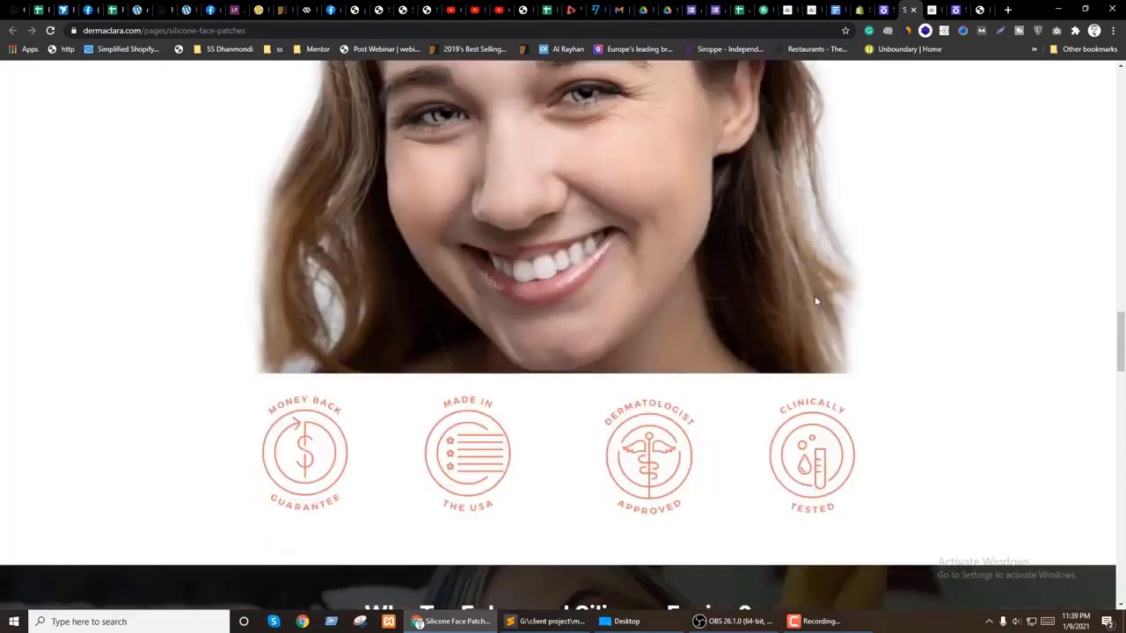
pyautogui.scroll(-10, 814, 301)
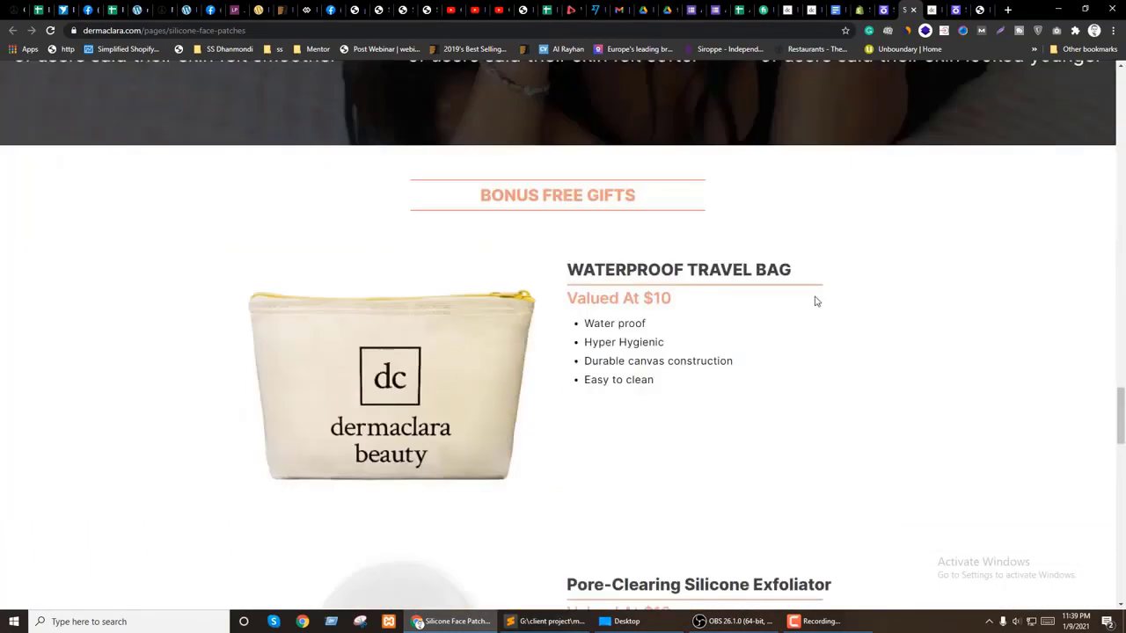
pyautogui.scroll(-8, 814, 301)
pyautogui.scroll(3, 703, 336)
pyautogui.click(957, 9)
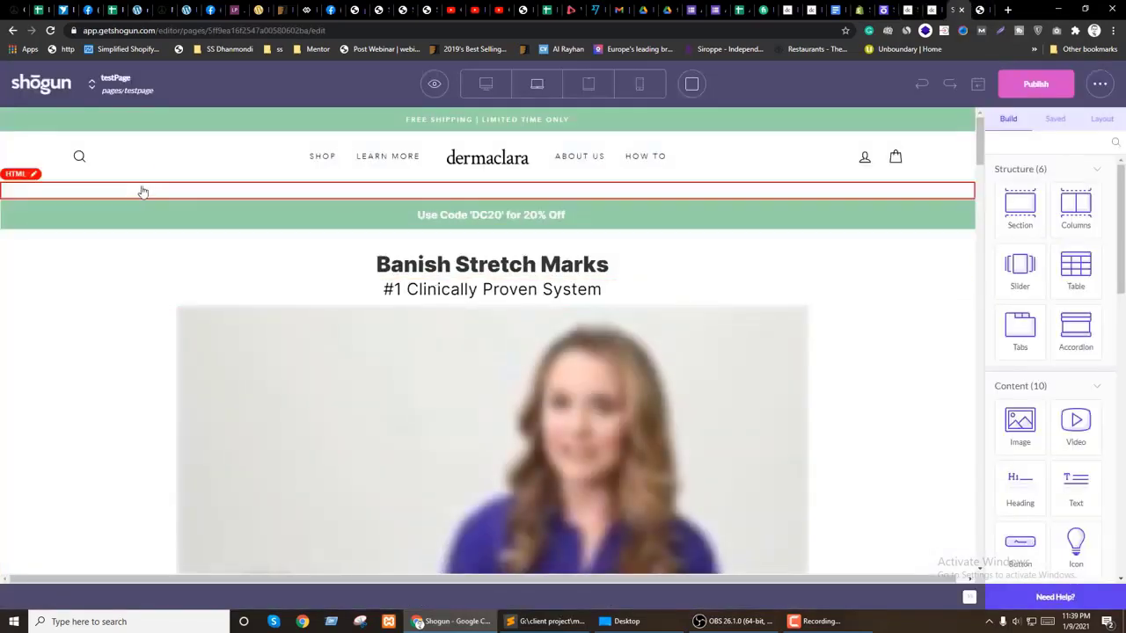
# Step: Compare the live face patches and silicone-fusion-b pages
pyautogui.click(907, 10)
pyautogui.scroll(10, 716, 316)
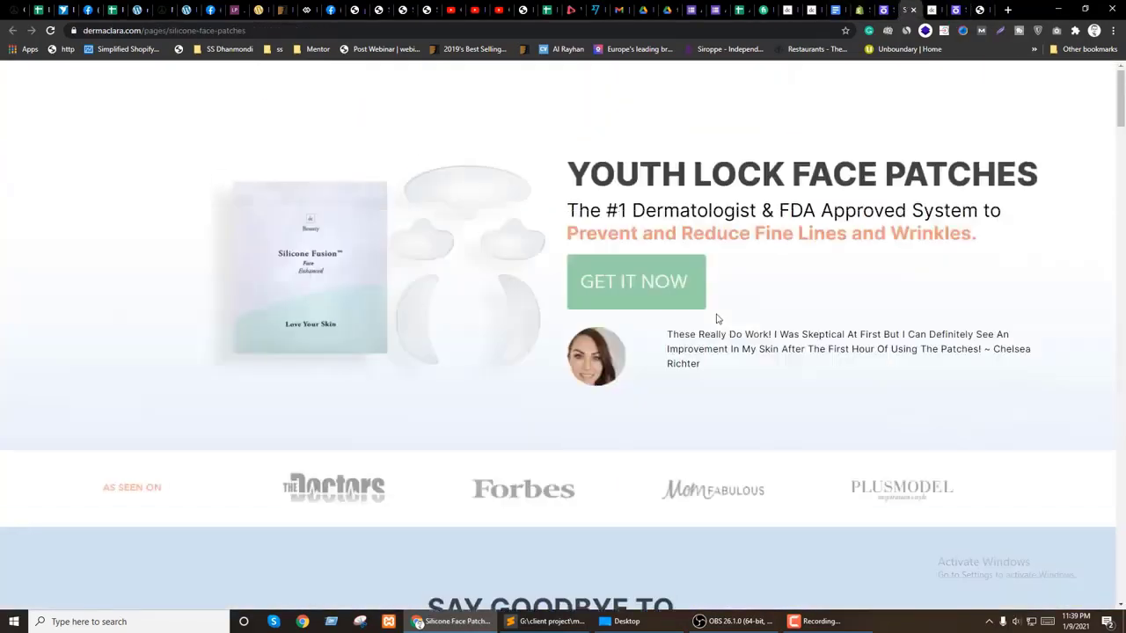
pyautogui.click(810, 10)
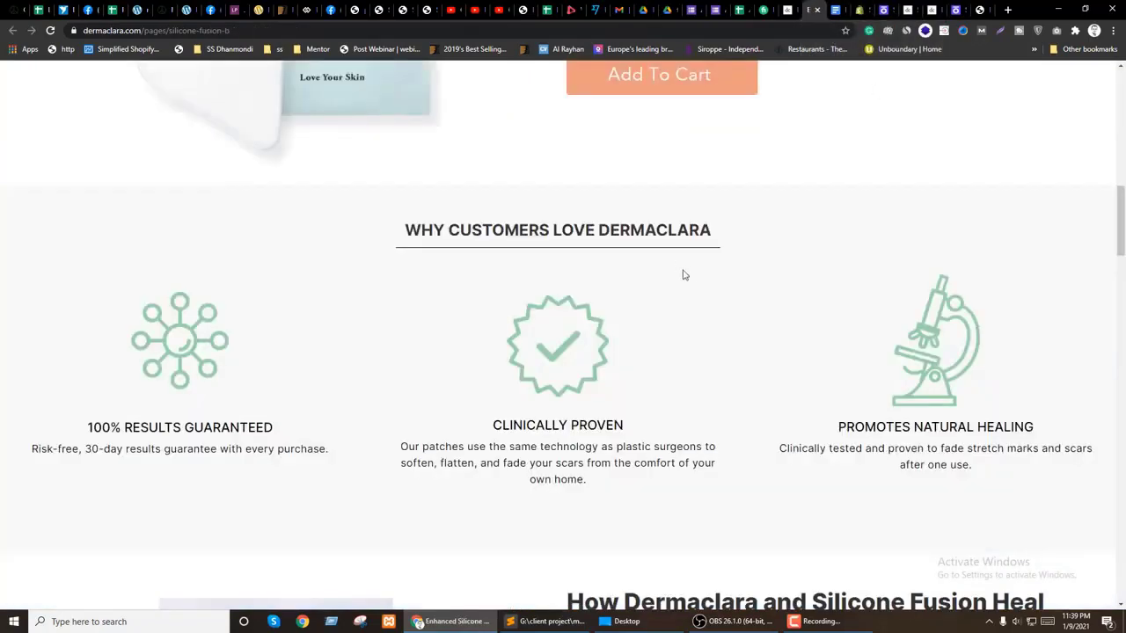
pyautogui.scroll(10, 788, 159)
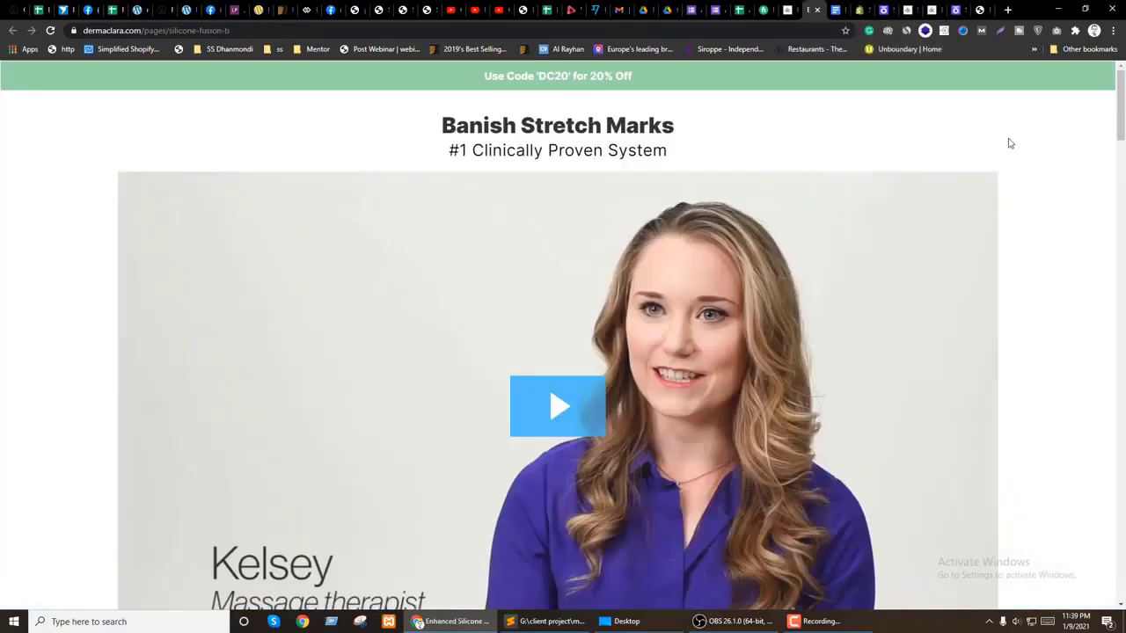
# Step: Glance at the brand guide, then open testPage's options from the Shogun dashboard
pyautogui.click(933, 9)
pyautogui.click(956, 10)
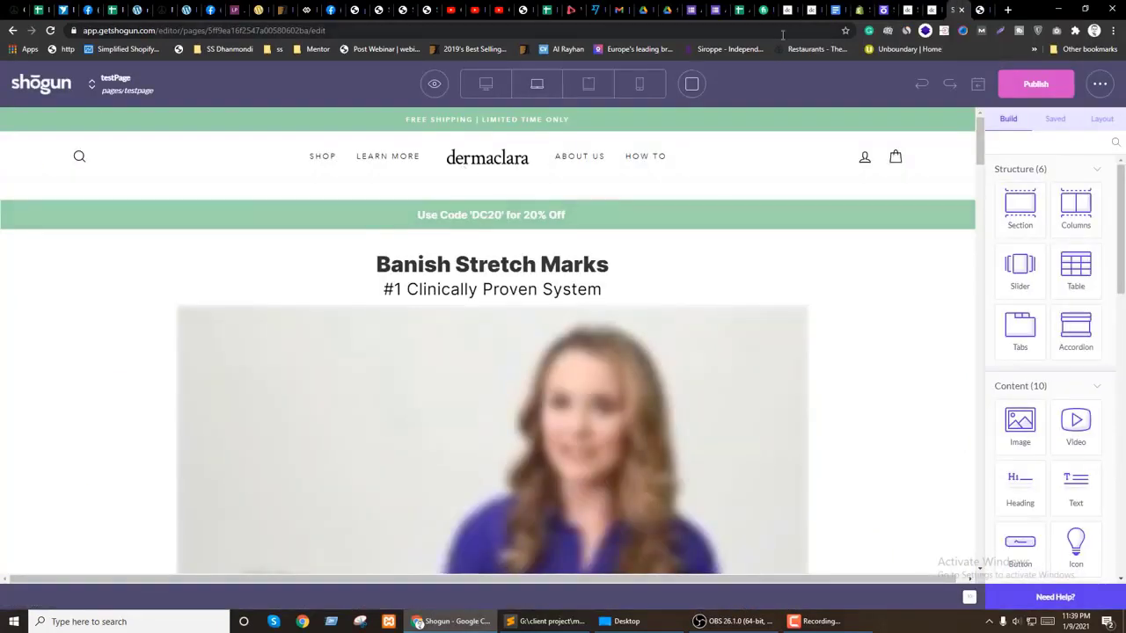
pyautogui.click(54, 85)
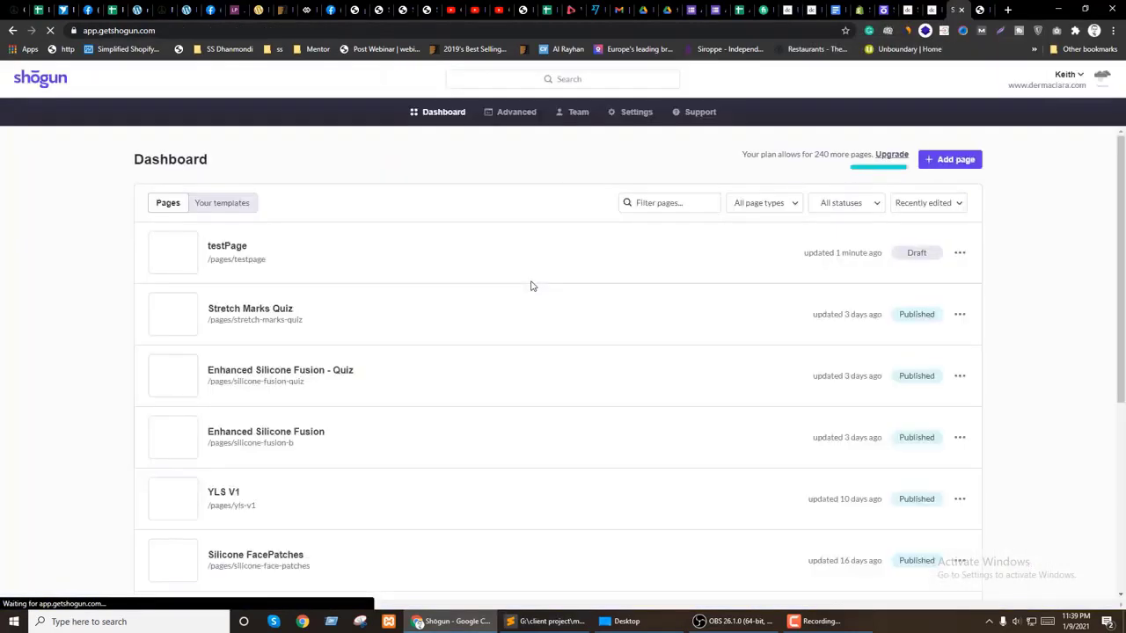
pyautogui.click(959, 254)
# Step: Delete the testPage draft and start a new page from the 'test' template
pyautogui.click(966, 374)
pyautogui.click(894, 344)
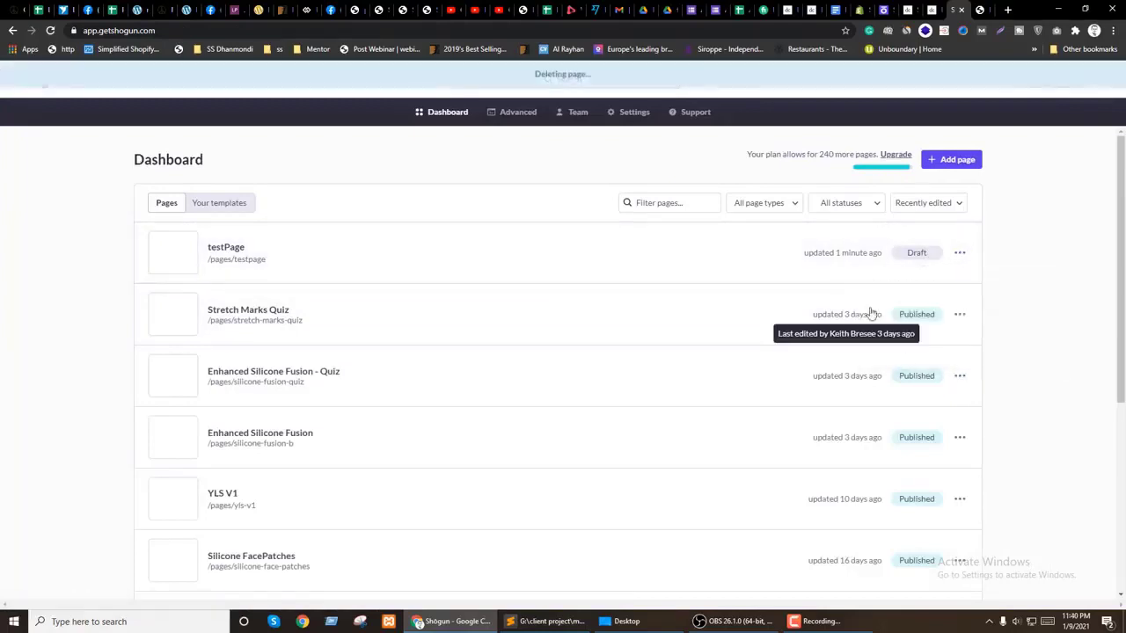
pyautogui.click(953, 159)
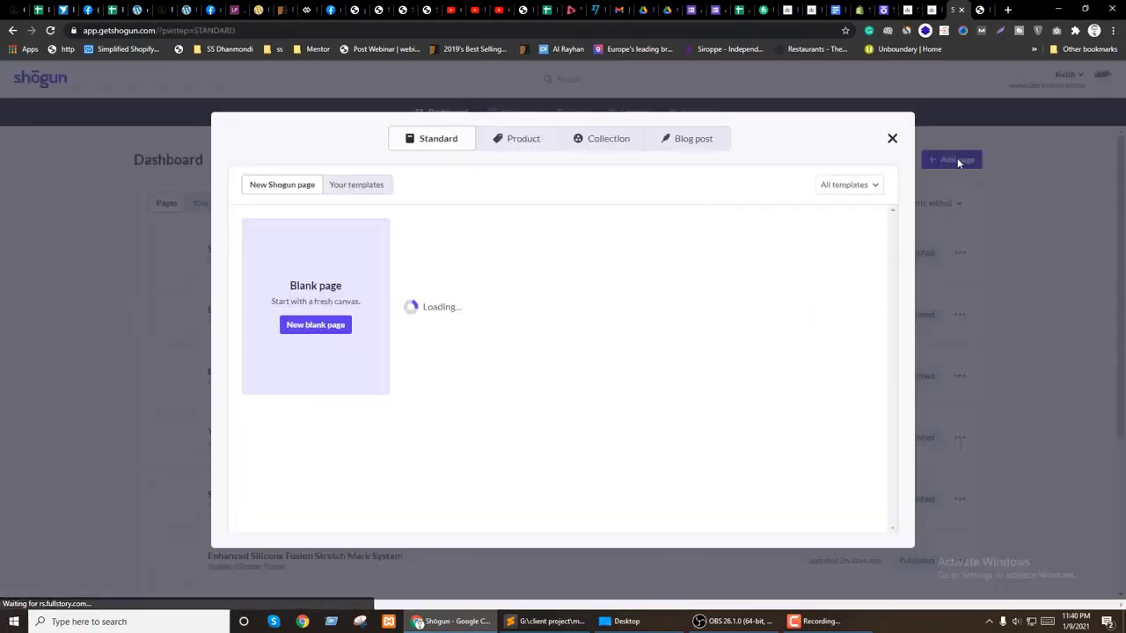
pyautogui.click(357, 189)
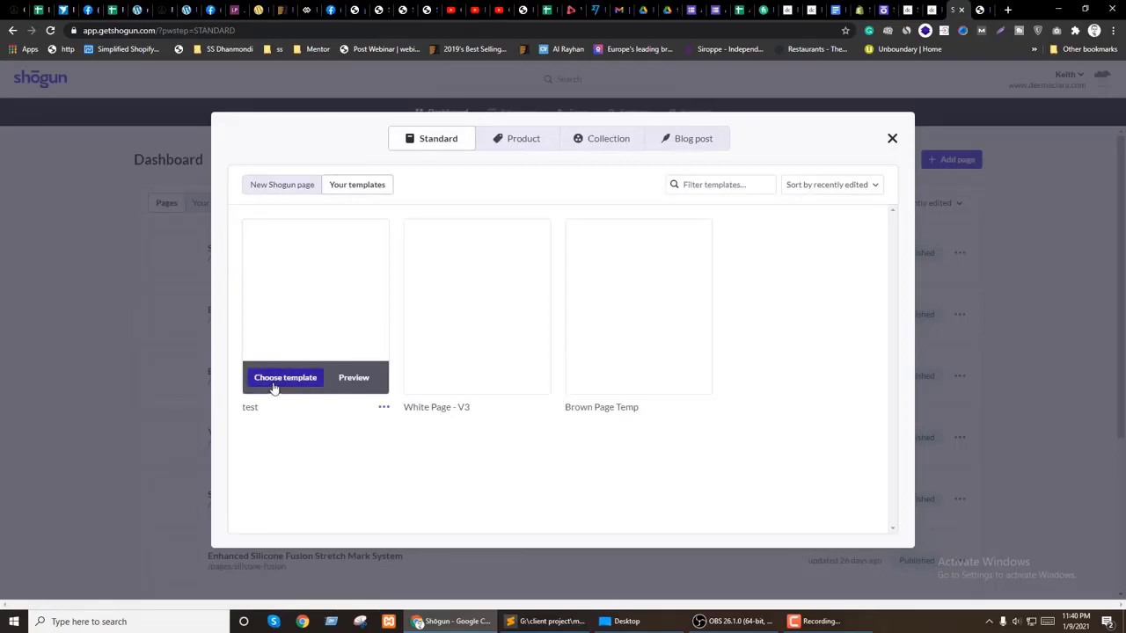
pyautogui.click(285, 377)
# Step: Name the page 't', exclude the theme's header and footer, and create it
pyautogui.click(590, 299)
pyautogui.write('testPage')
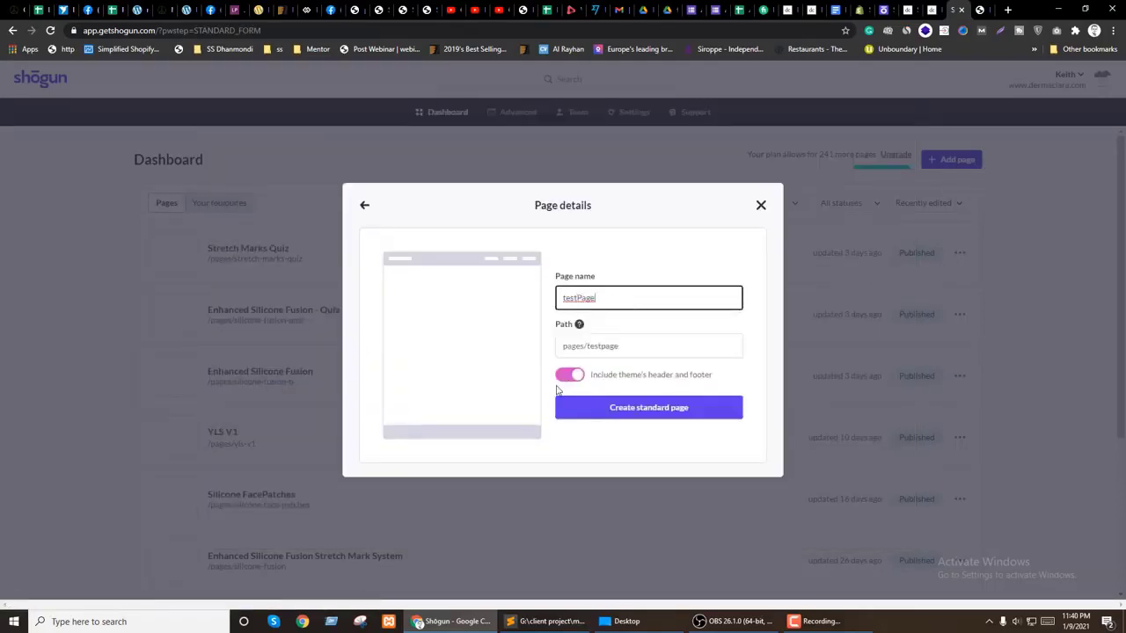
pyautogui.click(567, 376)
pyautogui.click(662, 415)
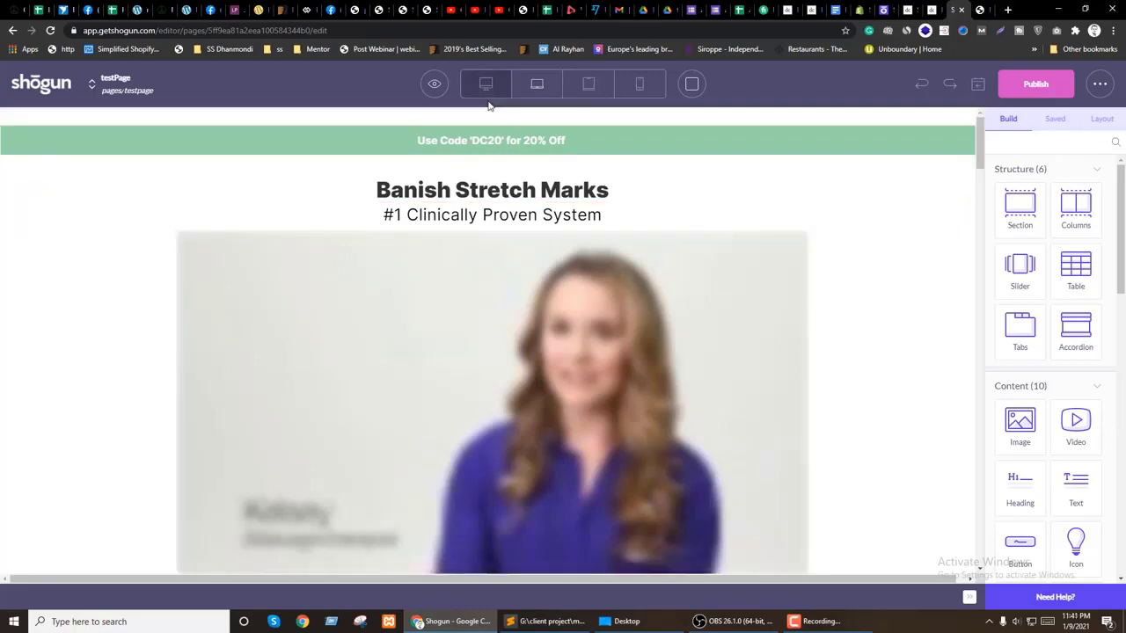
# Step: Scroll the new page, then select the comparison table image in the market research document
pyautogui.scroll(-15, 518, 121)
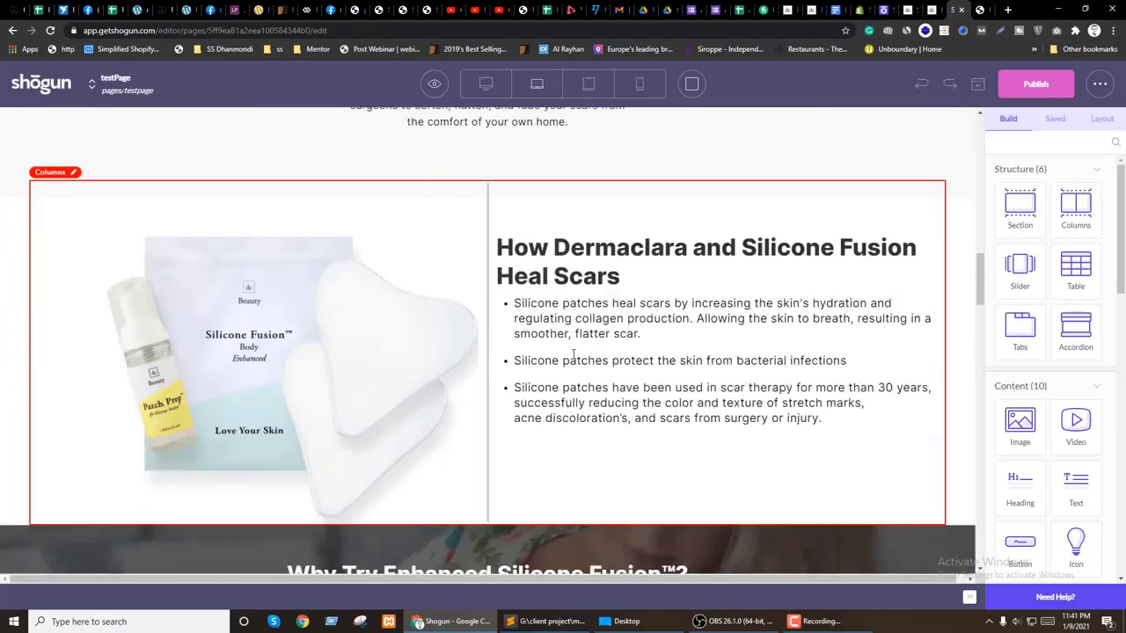
pyautogui.scroll(-5, 570, 405)
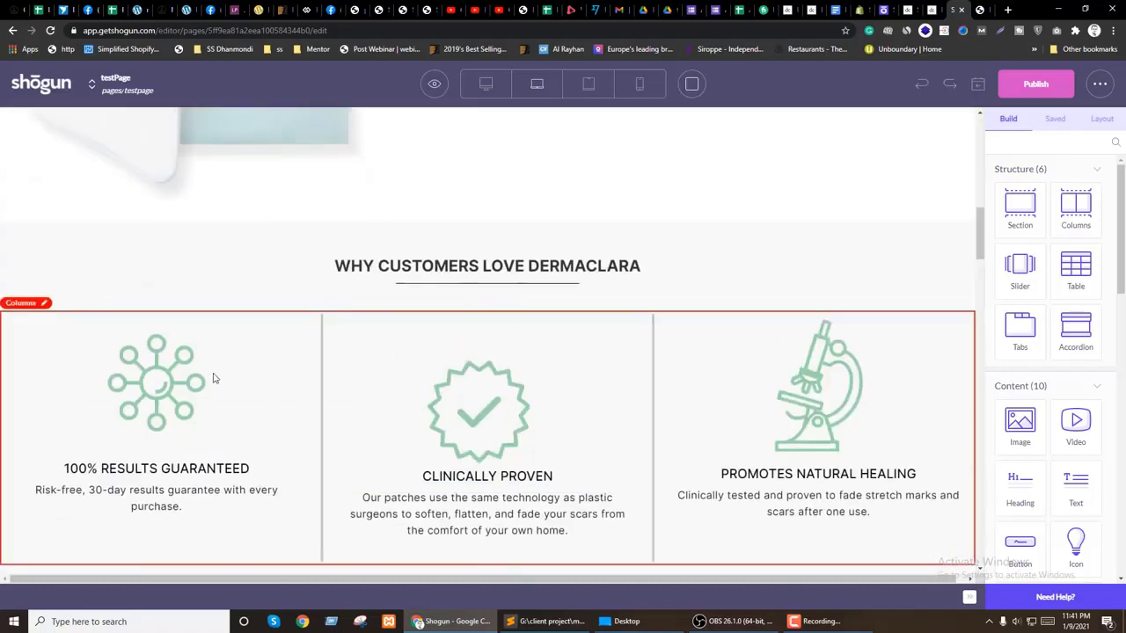
pyautogui.click(843, 9)
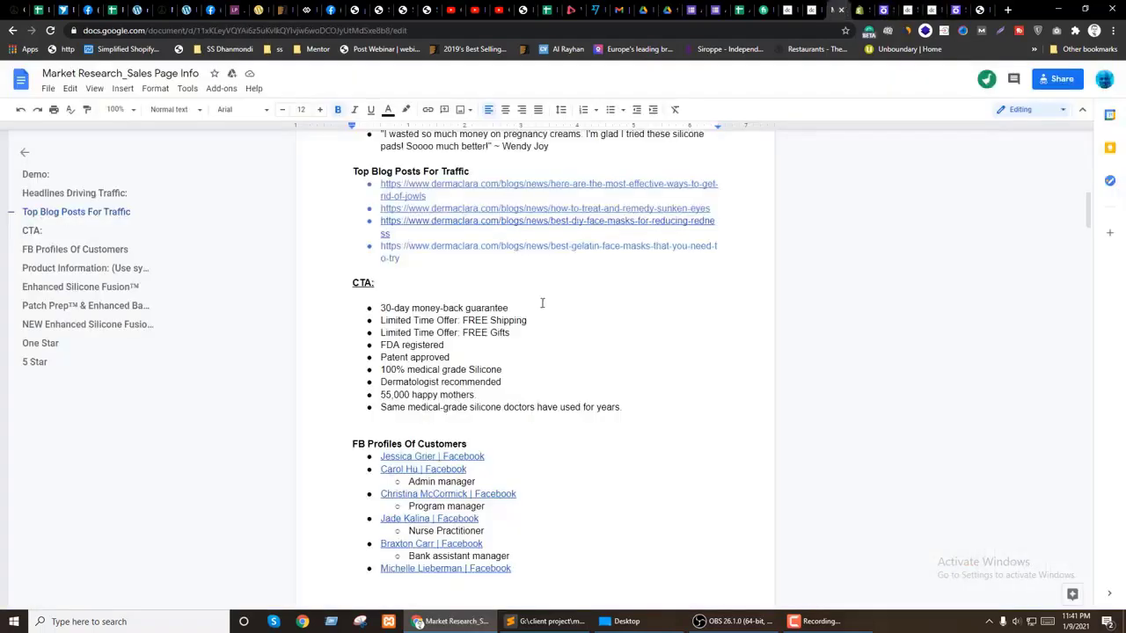
pyautogui.scroll(10, 448, 395)
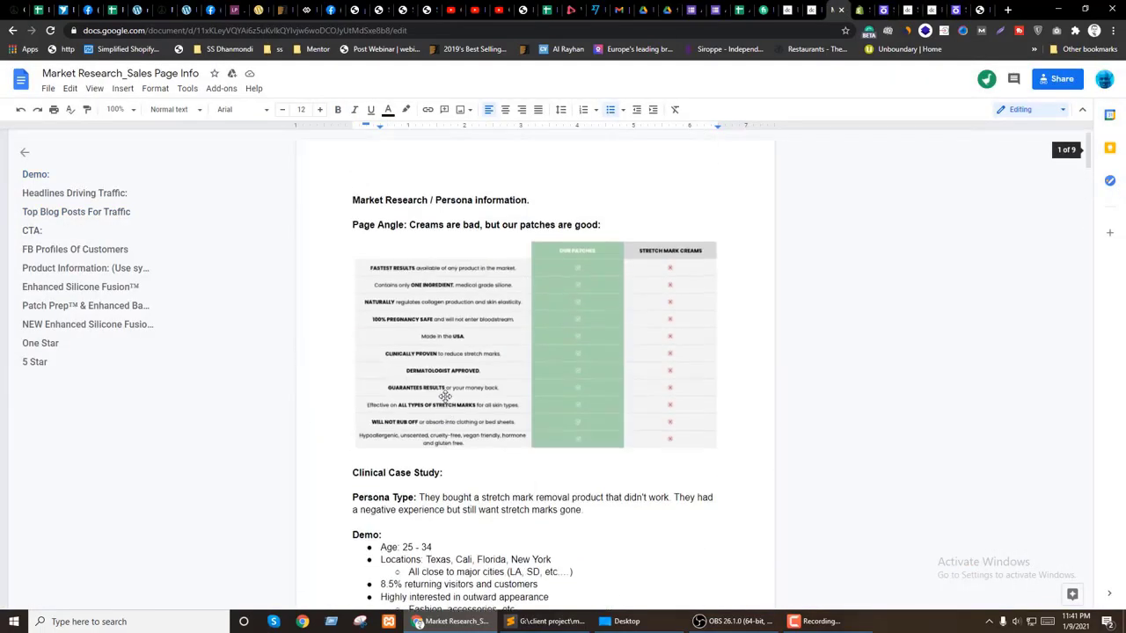
pyautogui.click(486, 311)
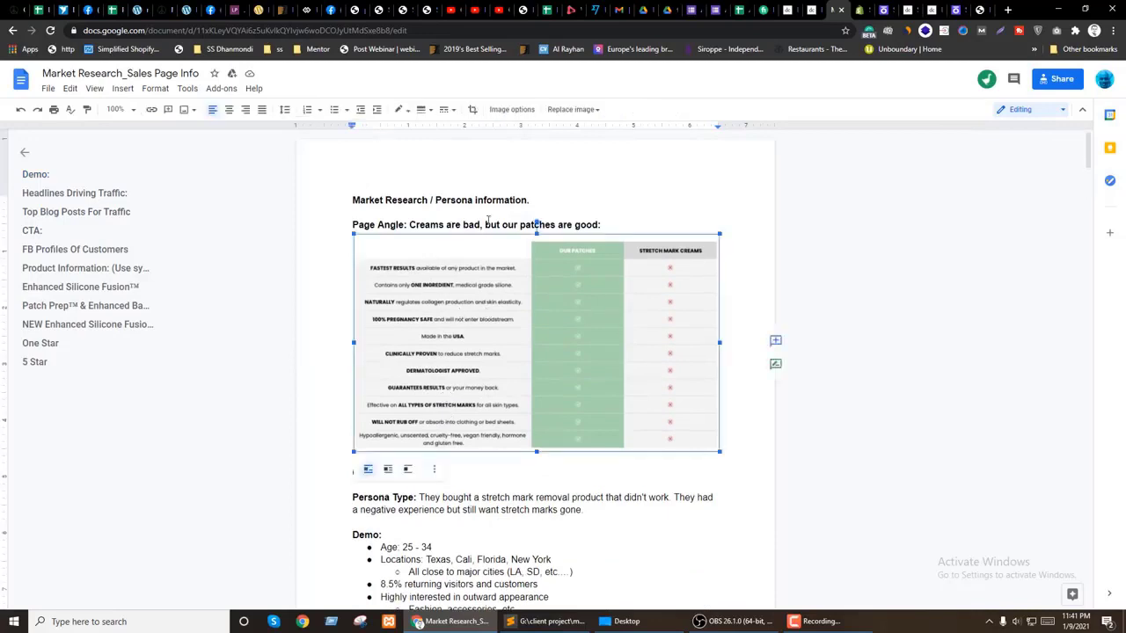
# Step: Close the brand guide preview on the Fiverr order and read through the buyer conversation
pyautogui.click(761, 9)
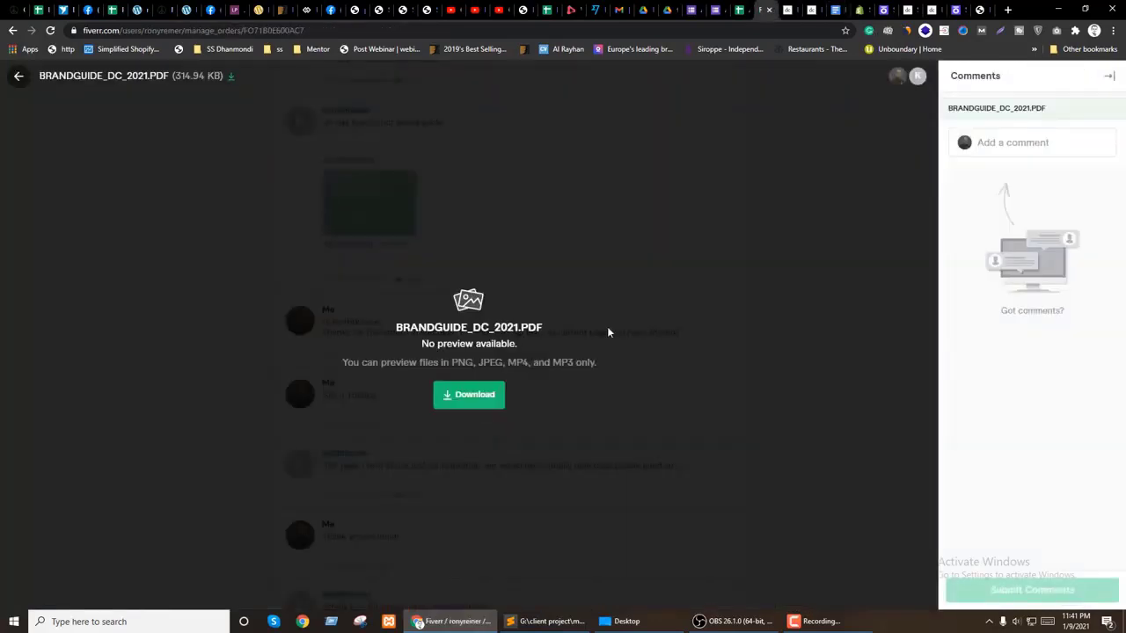
pyautogui.click(19, 79)
pyautogui.scroll(6, 480, 344)
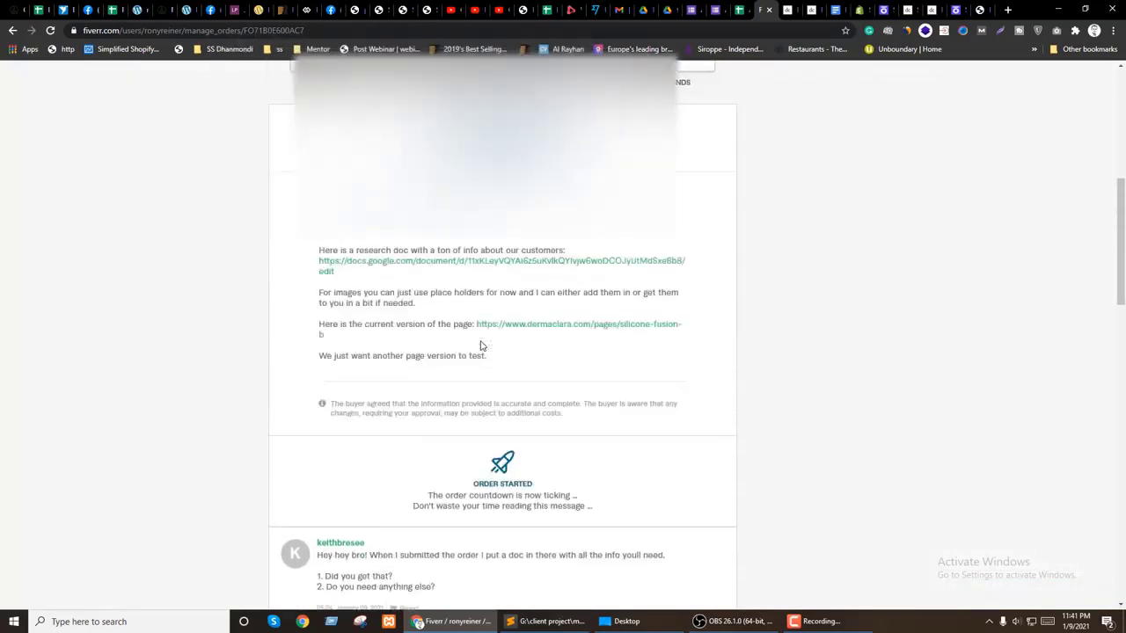
pyautogui.scroll(-2, 480, 344)
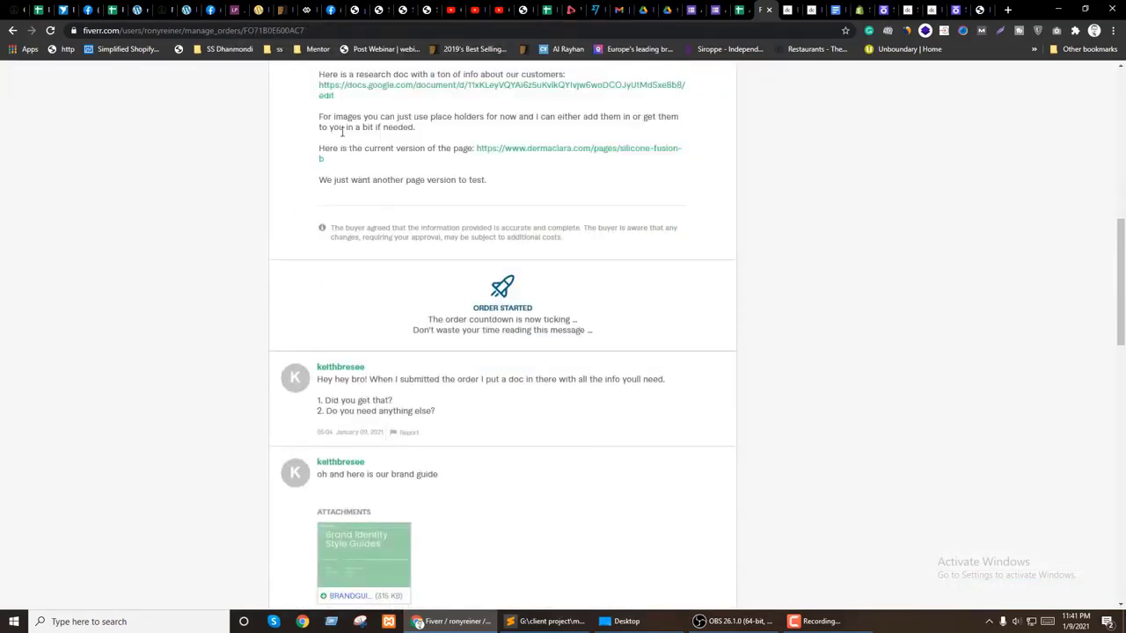
pyautogui.scroll(-7, 483, 452)
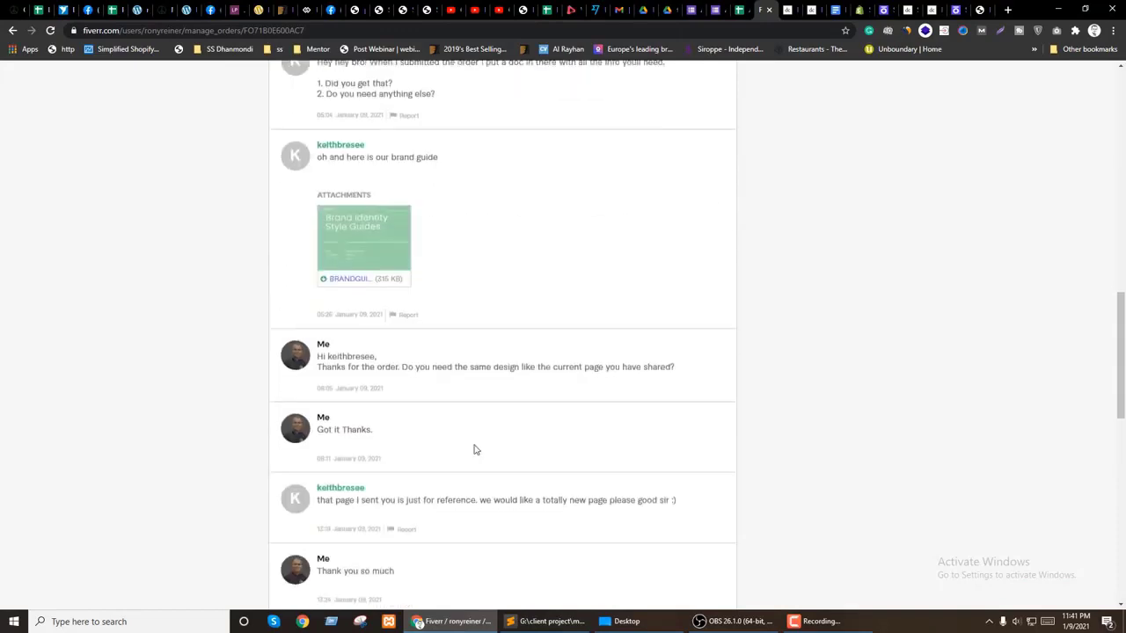
pyautogui.scroll(1, 382, 400)
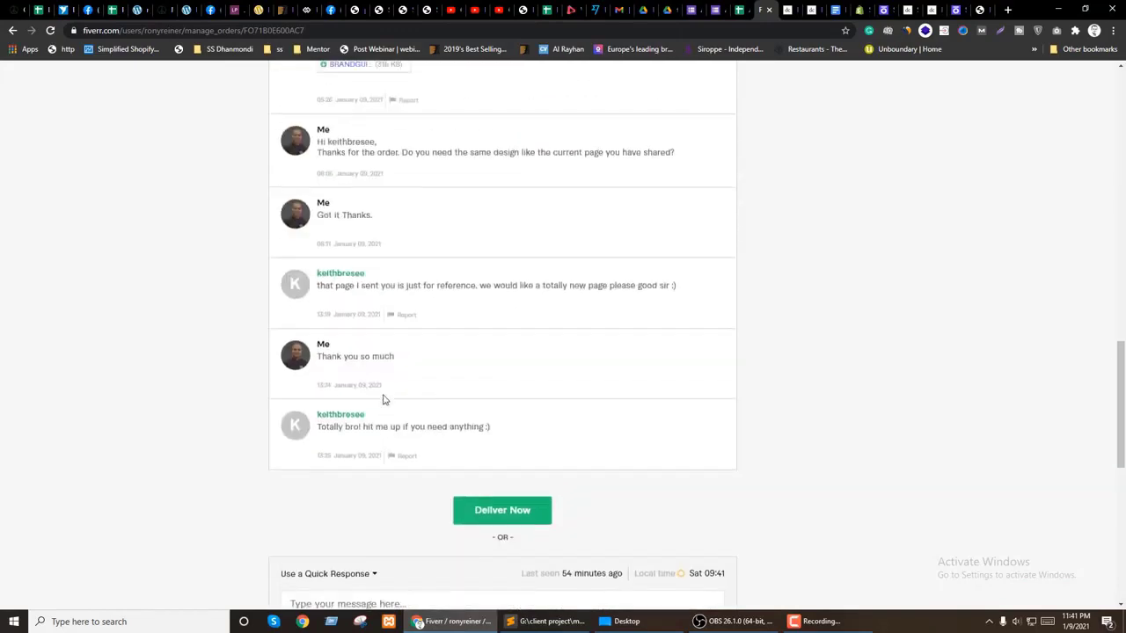
pyautogui.scroll(2, 549, 354)
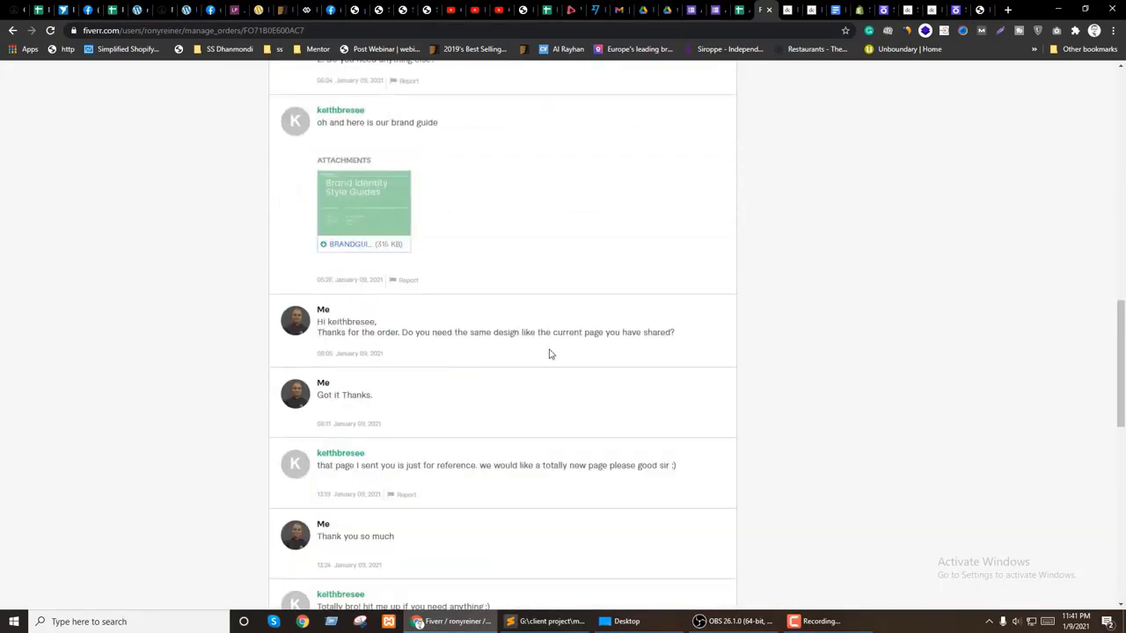
pyautogui.scroll(-1, 549, 354)
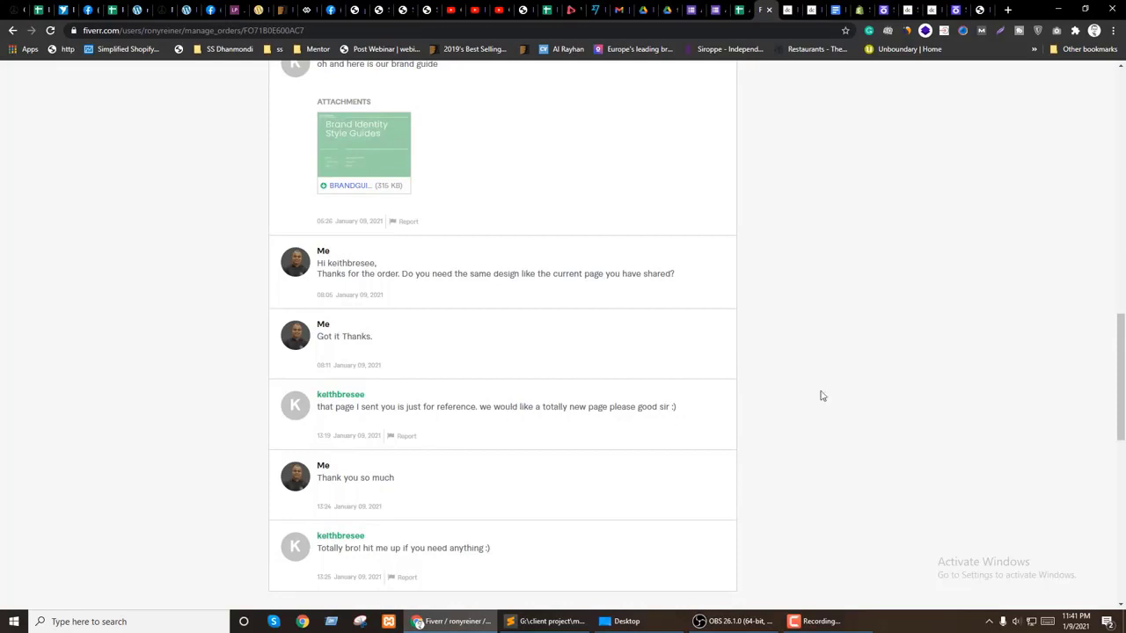
# Step: Select the customer benefits section's outer parent and show its Styles settings
pyautogui.click(952, 7)
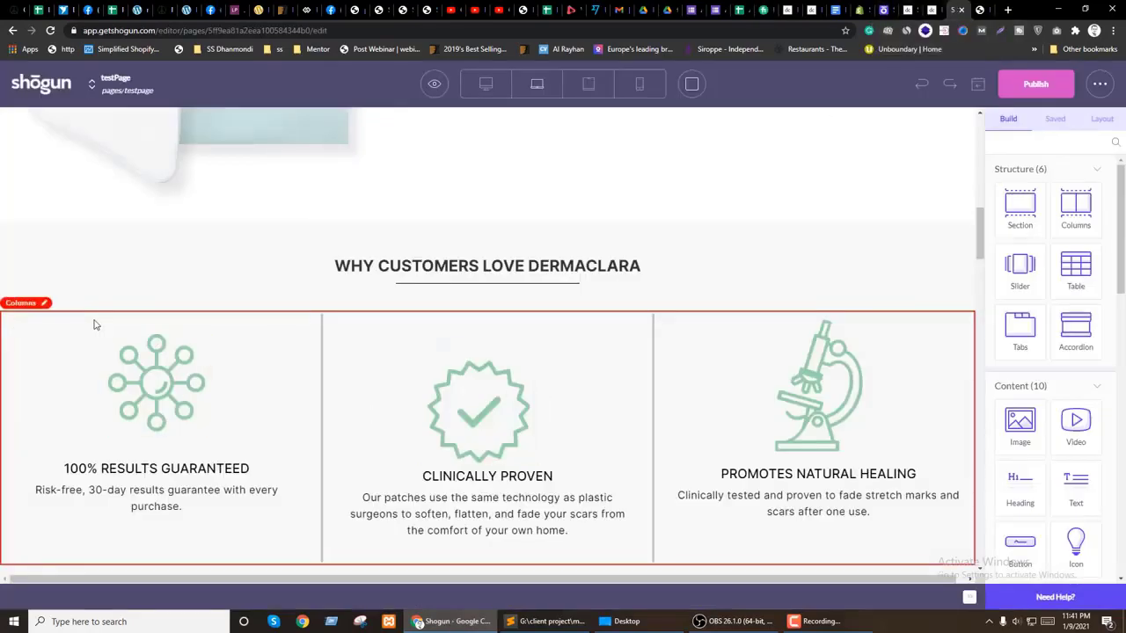
pyautogui.click(272, 240)
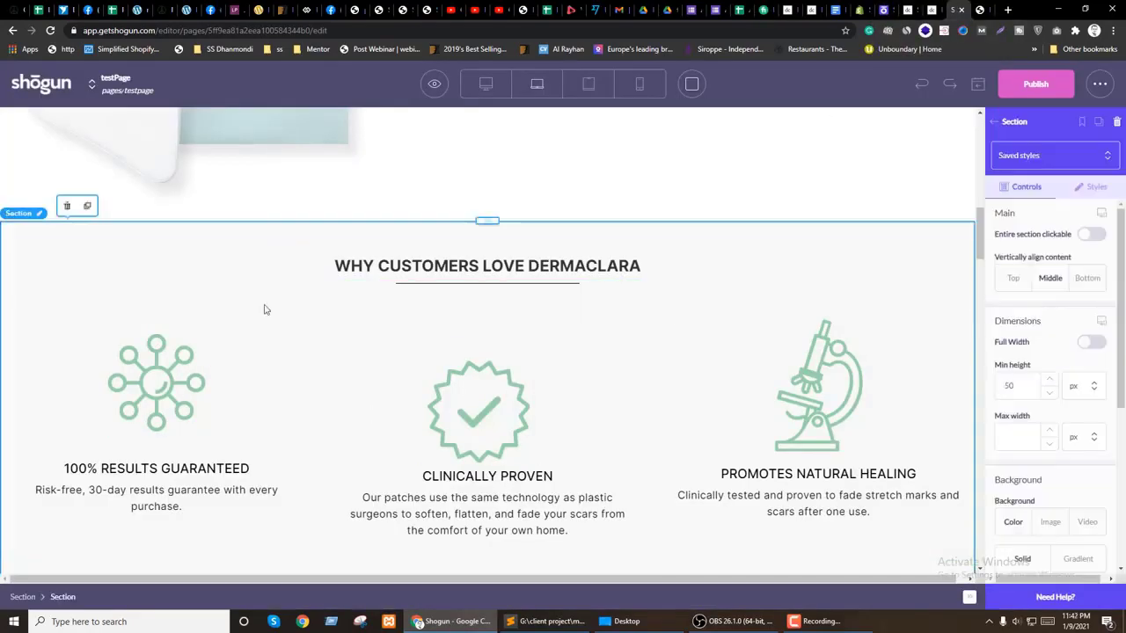
pyautogui.click(15, 598)
pyautogui.click(1095, 187)
pyautogui.scroll(-8, 1060, 264)
pyautogui.scroll(3, 1055, 358)
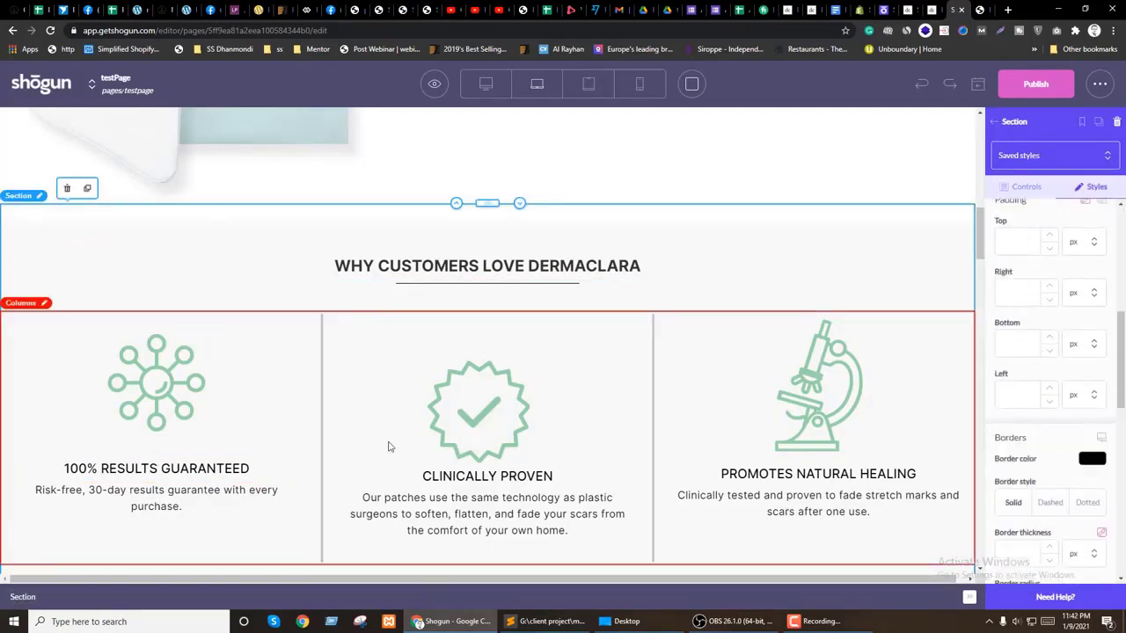
# Step: Change the heading section's bottom margin from -30 to 0, then view the live Dermaclara page
pyautogui.click(290, 230)
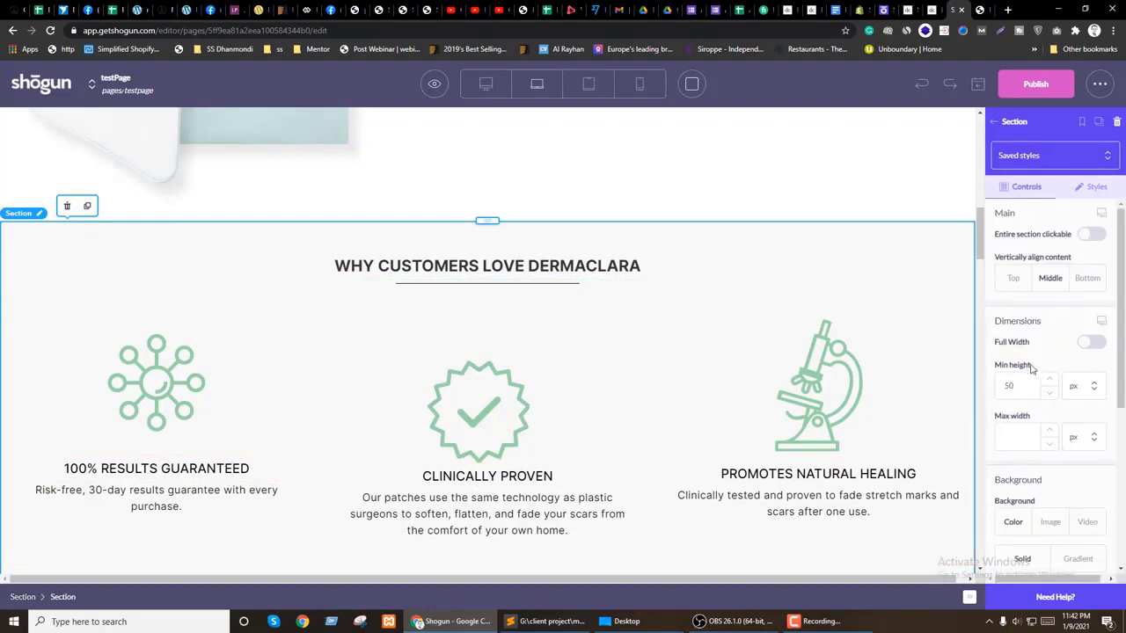
pyautogui.scroll(-3, 1032, 370)
pyautogui.scroll(1, 1079, 281)
pyautogui.scroll(-2, 1060, 361)
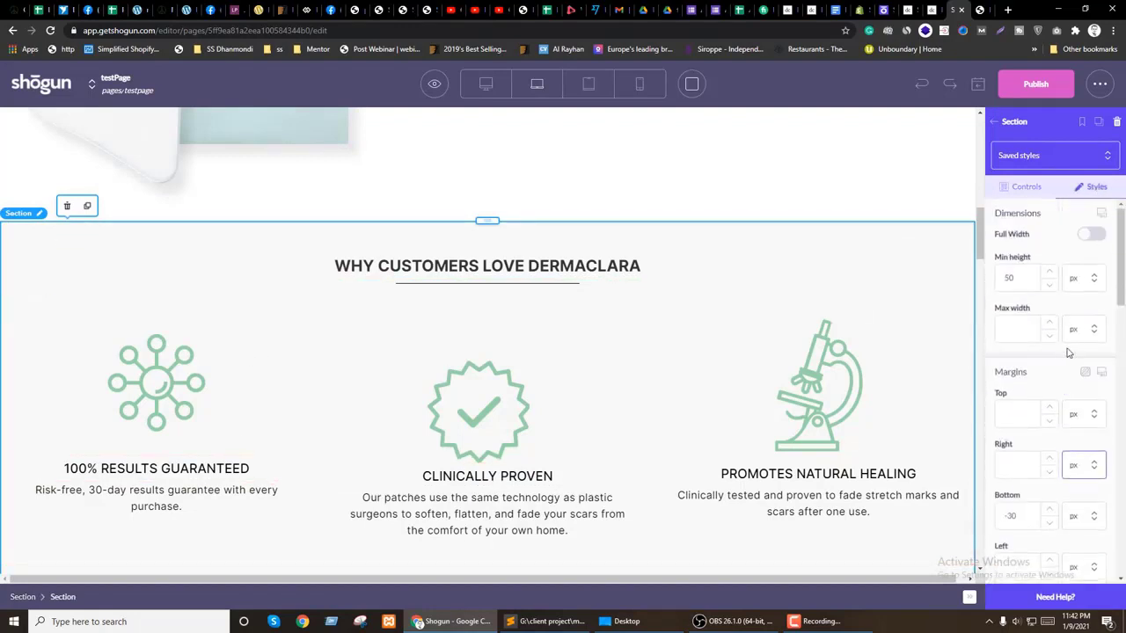
pyautogui.scroll(-1, 713, 377)
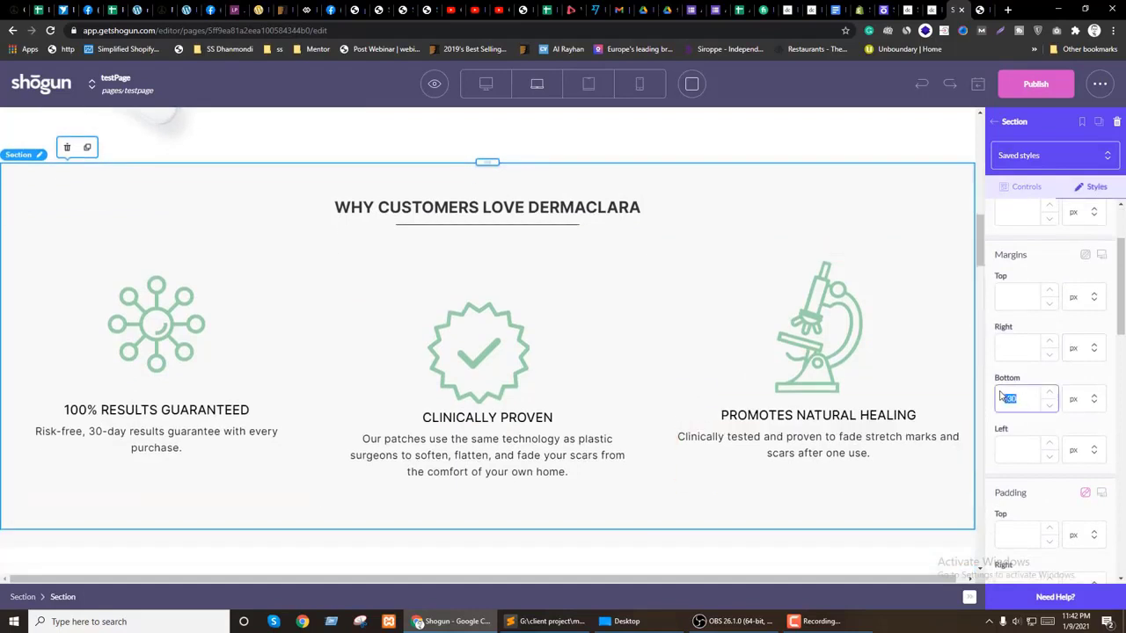
pyautogui.write('0')
pyautogui.scroll(-2, 410, 395)
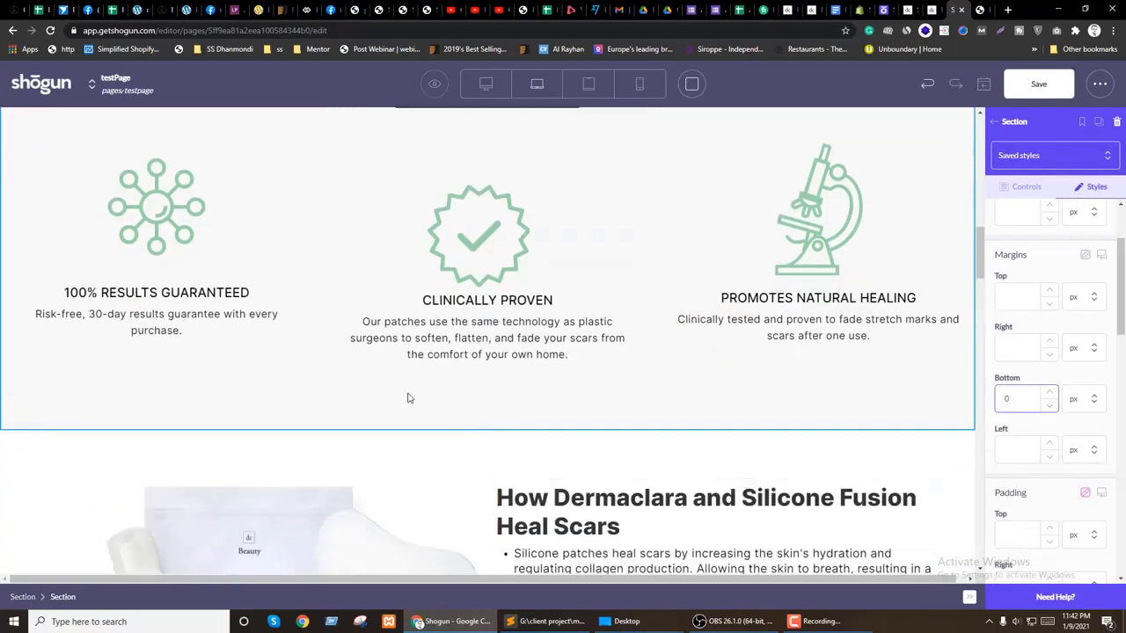
pyautogui.scroll(1, 301, 410)
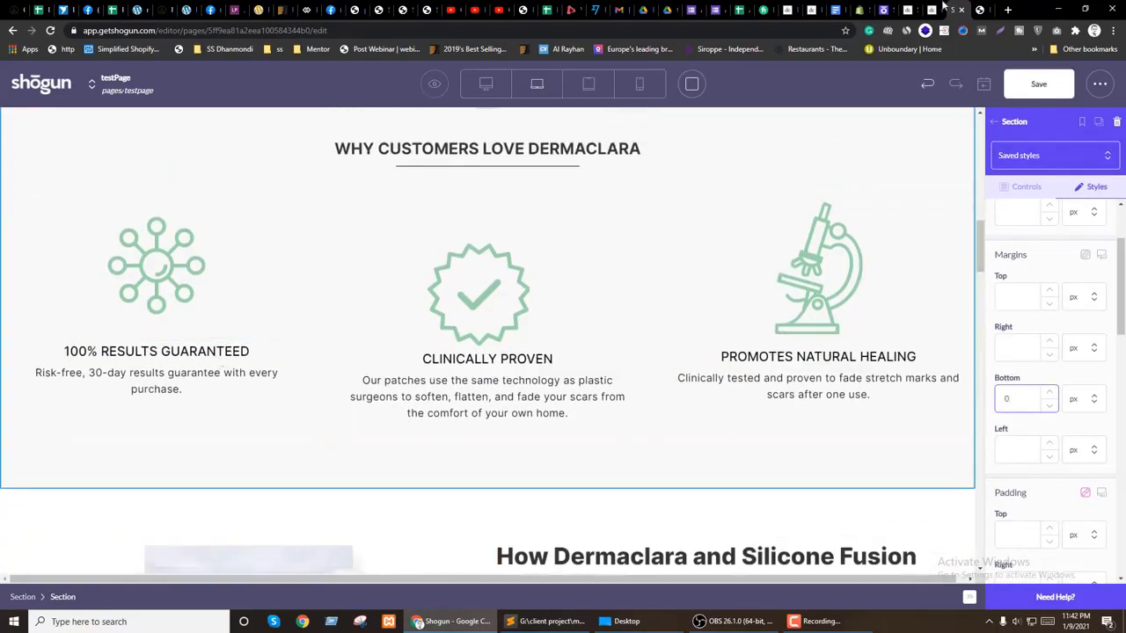
pyautogui.click(802, 8)
pyautogui.scroll(-6, 756, 231)
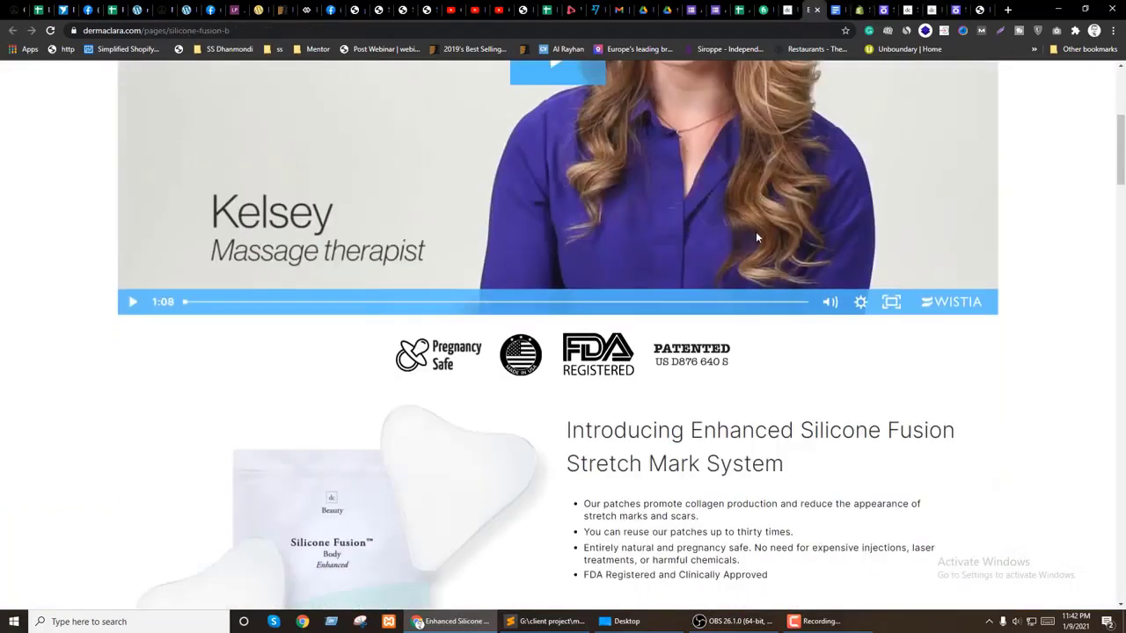
pyautogui.scroll(-5, 767, 243)
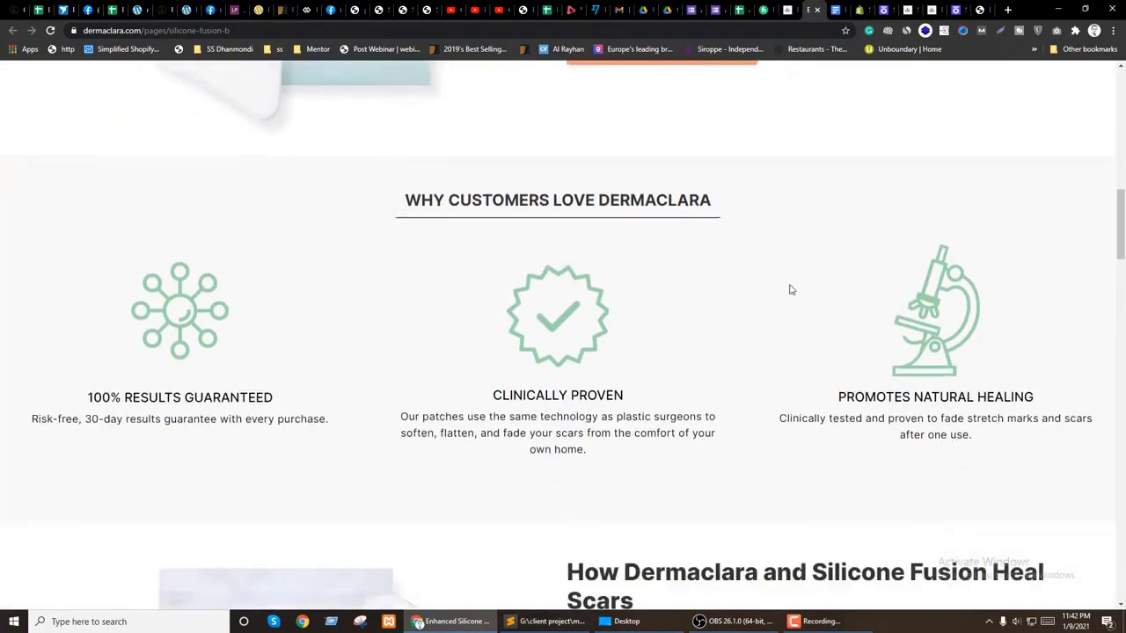
pyautogui.click(957, 9)
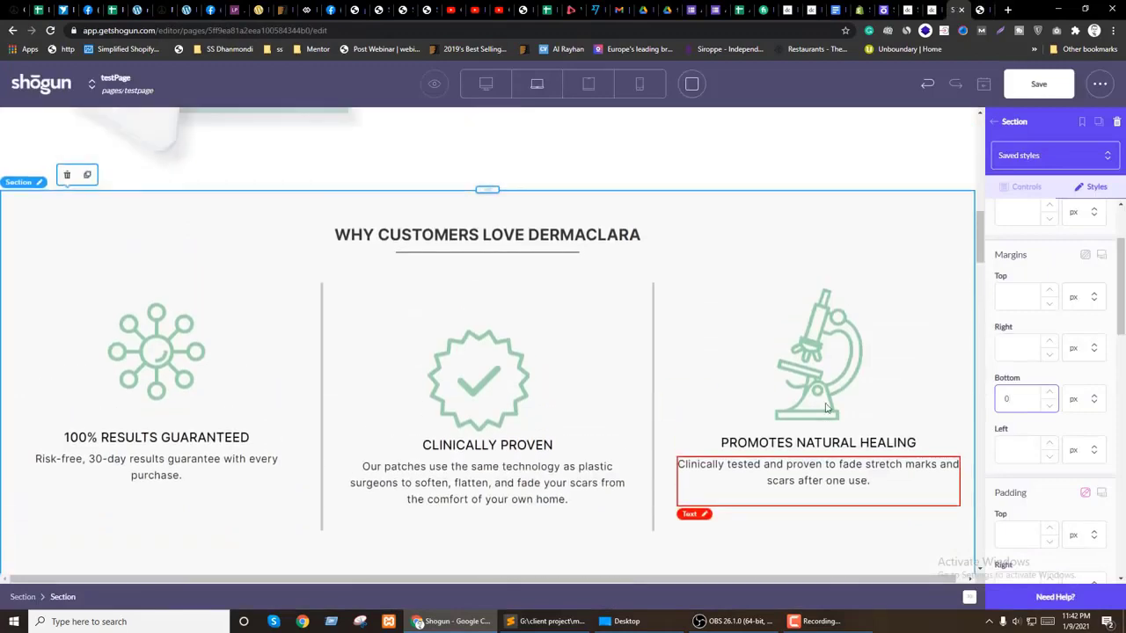
pyautogui.scroll(2, 1073, 255)
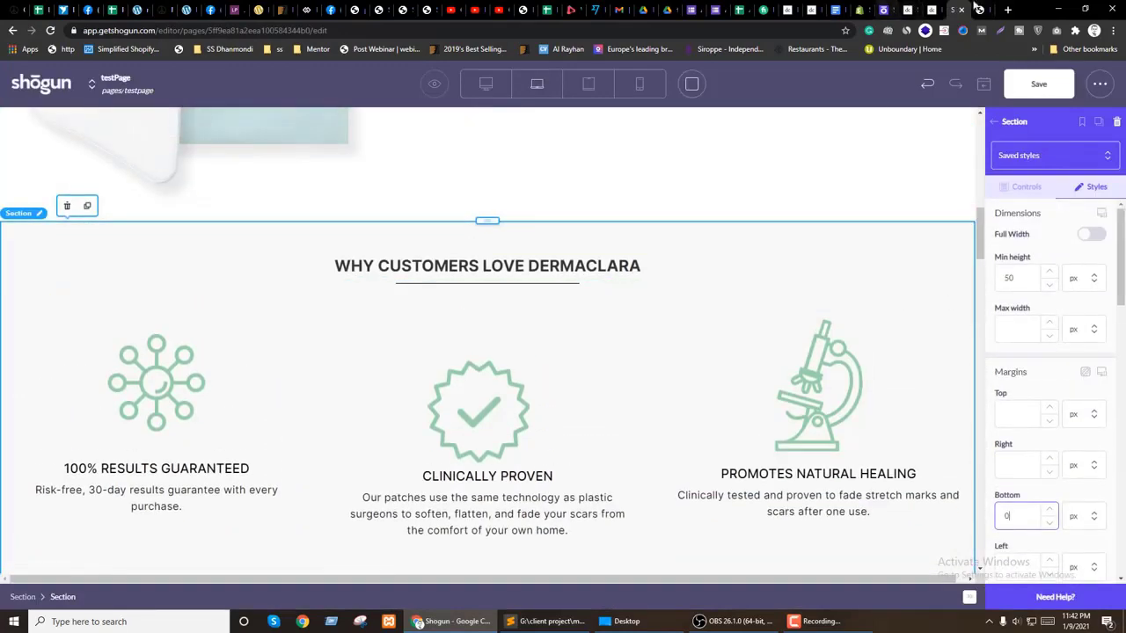
pyautogui.click(980, 9)
pyautogui.scroll(-12, 498, 396)
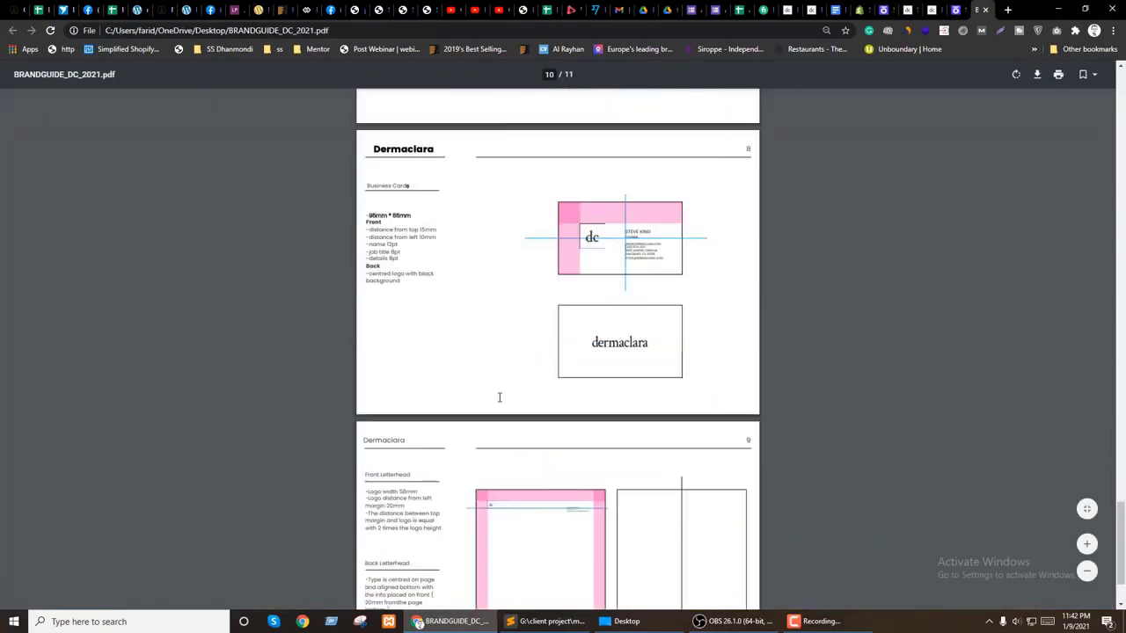
pyautogui.scroll(-2, 498, 398)
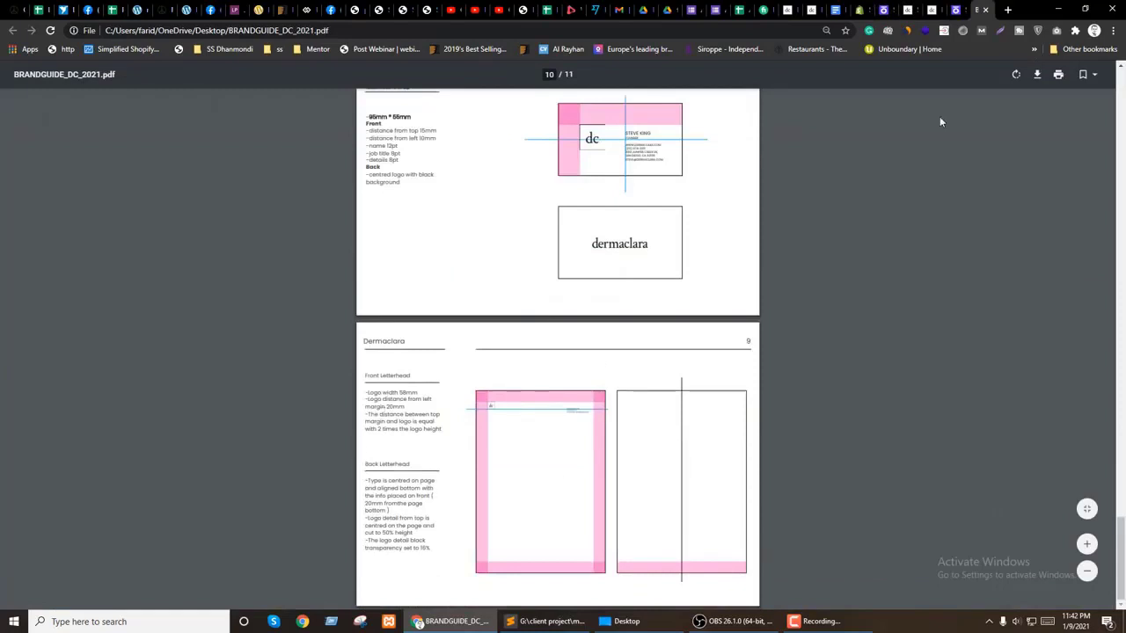
pyautogui.click(789, 9)
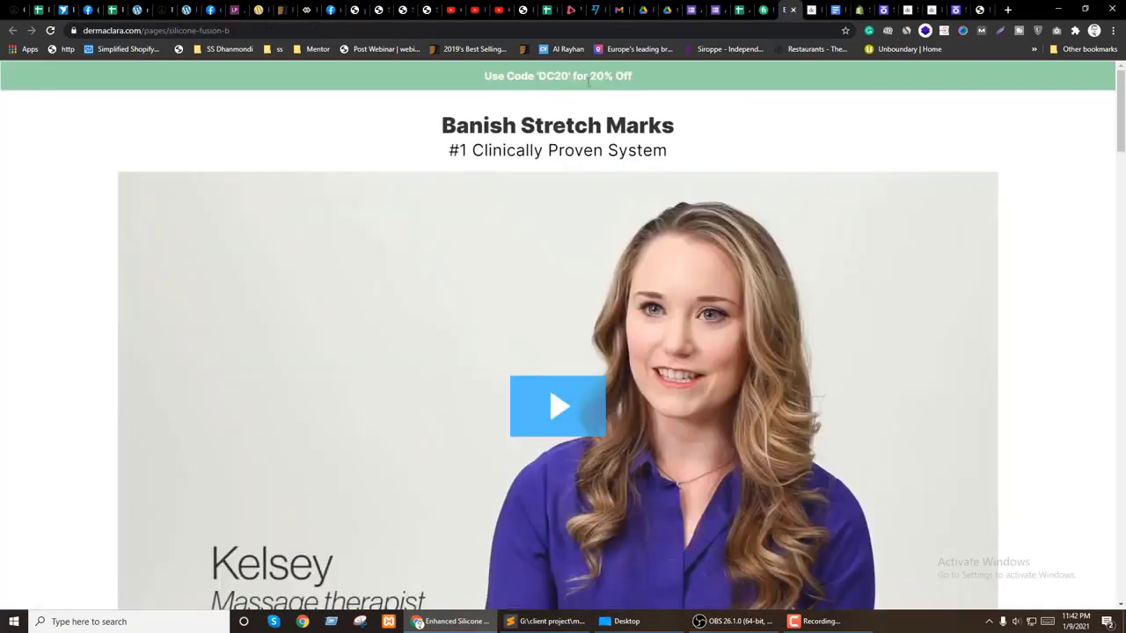
# Step: Load the dermaclara.com home page and scroll down to the blog section
pyautogui.moveTo(192, 30); pyautogui.dragTo(290, 31)
pyautogui.press('BackSpace')
pyautogui.press('Return')
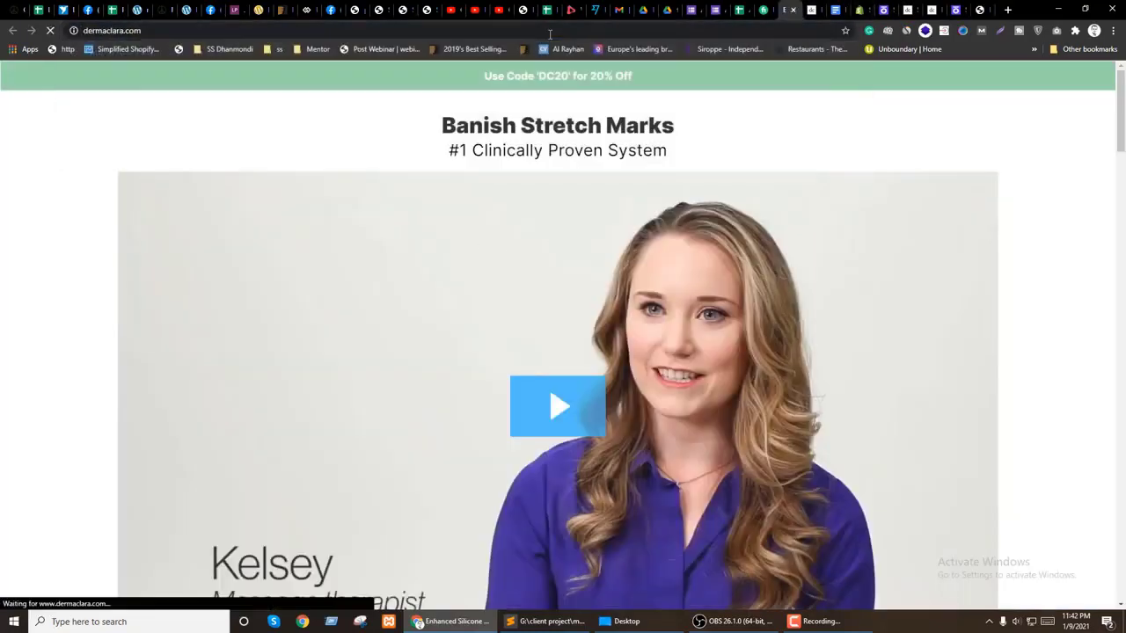
pyautogui.scroll(-6, 615, 230)
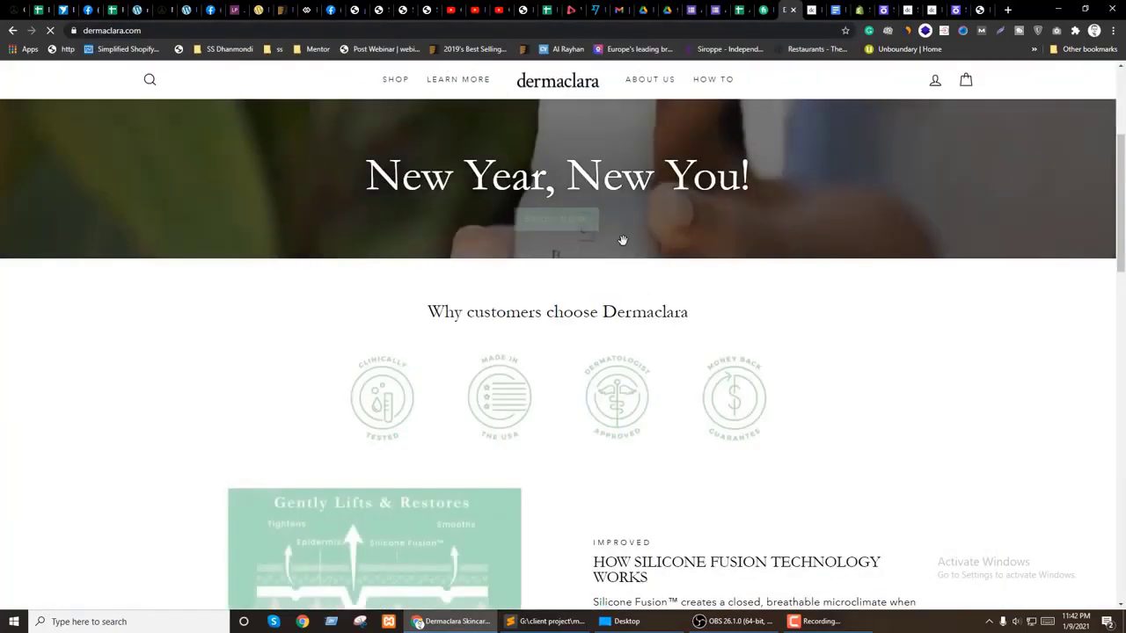
pyautogui.scroll(-4, 625, 246)
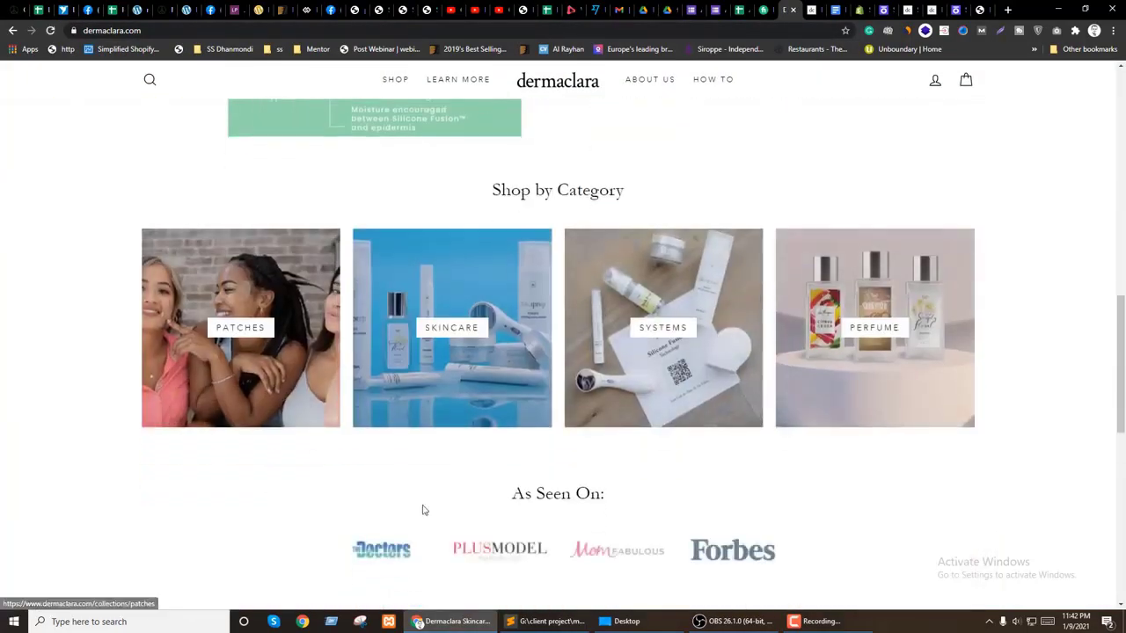
pyautogui.scroll(-5, 430, 467)
pyautogui.scroll(-3, 269, 486)
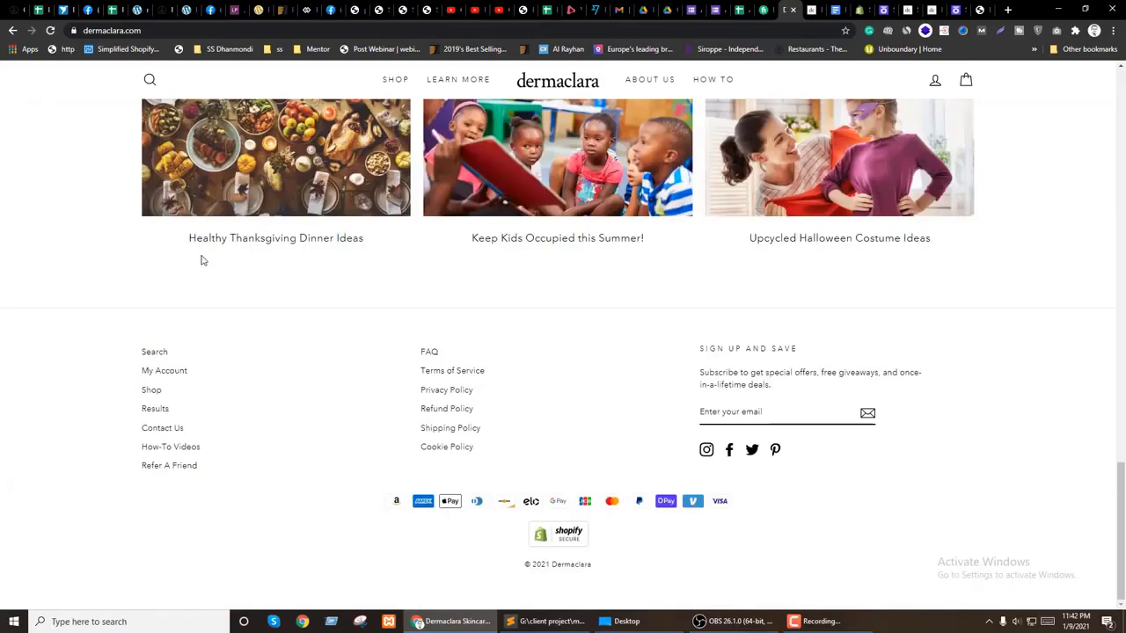
# Step: Inspect the blog's div.grid--uniform container in DevTools to read its 1442 px width
pyautogui.rightClick(192, 207)
pyautogui.click(229, 322)
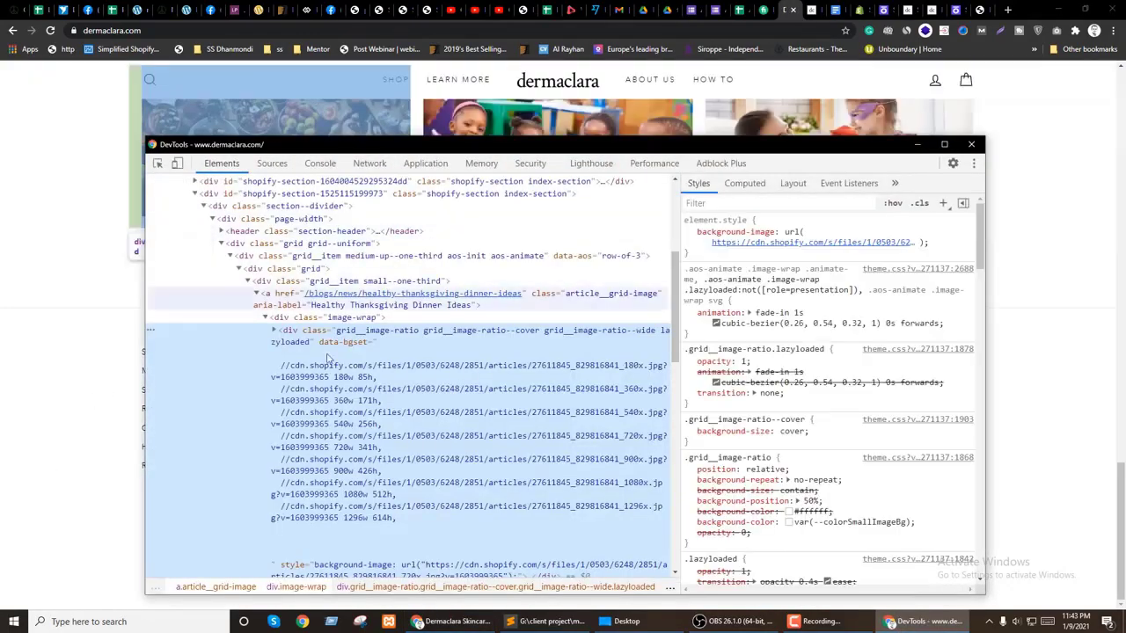
pyautogui.moveTo(352, 144); pyautogui.dragTo(380, 342)
pyautogui.click(330, 478)
pyautogui.click(321, 442)
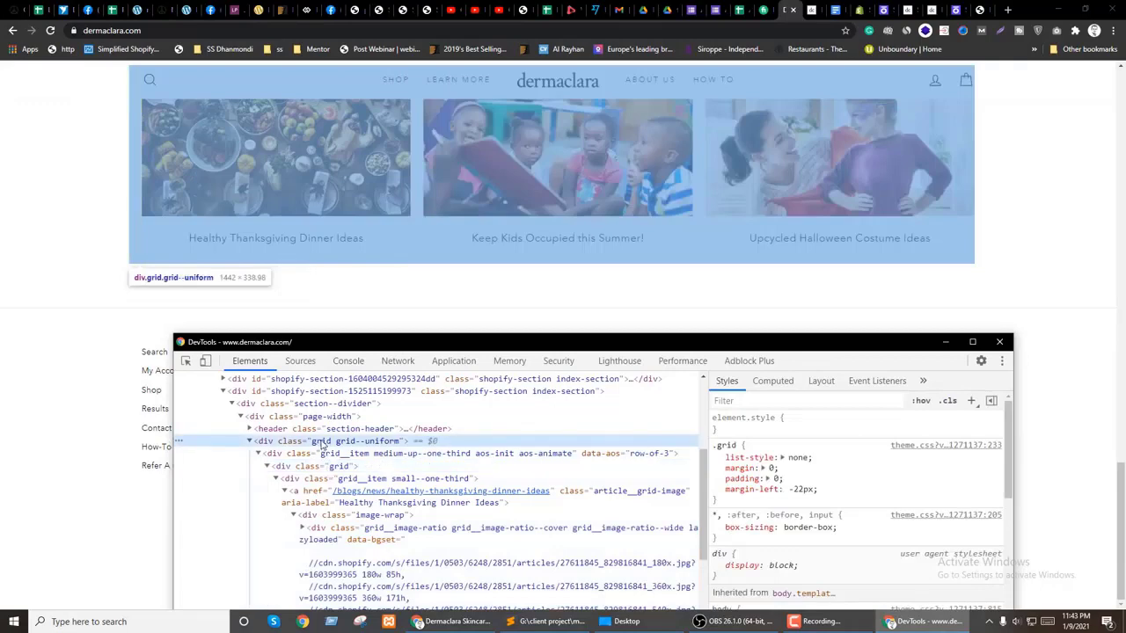
pyautogui.click(322, 452)
pyautogui.click(310, 442)
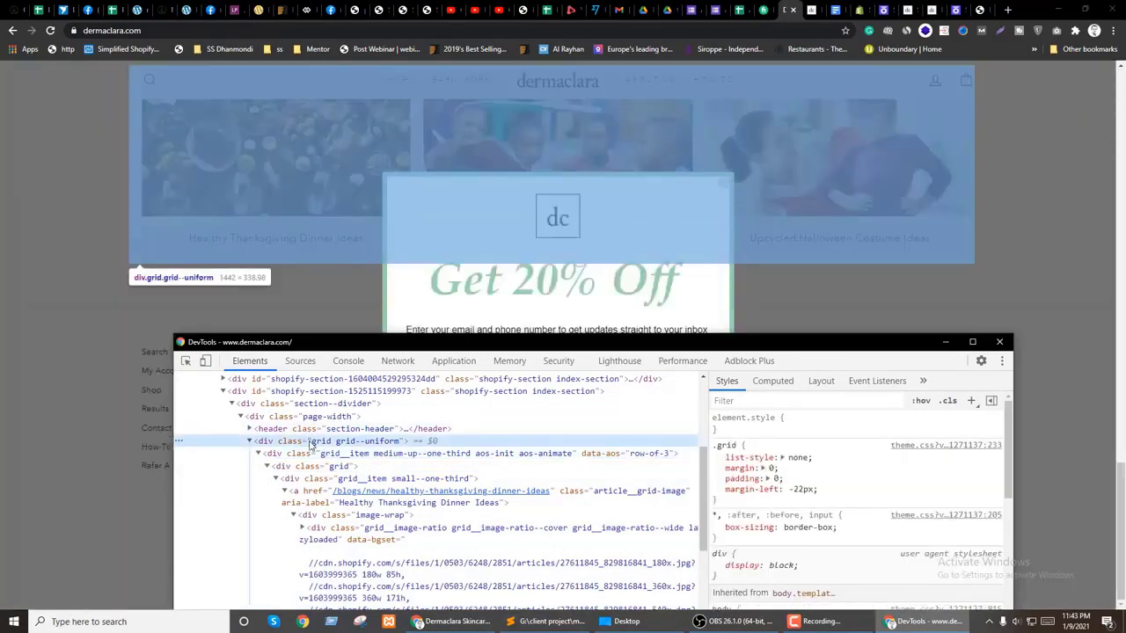
pyautogui.click(453, 620)
# Step: Enter a trial max width of 1442 for the section, then clear it
pyautogui.click(951, 10)
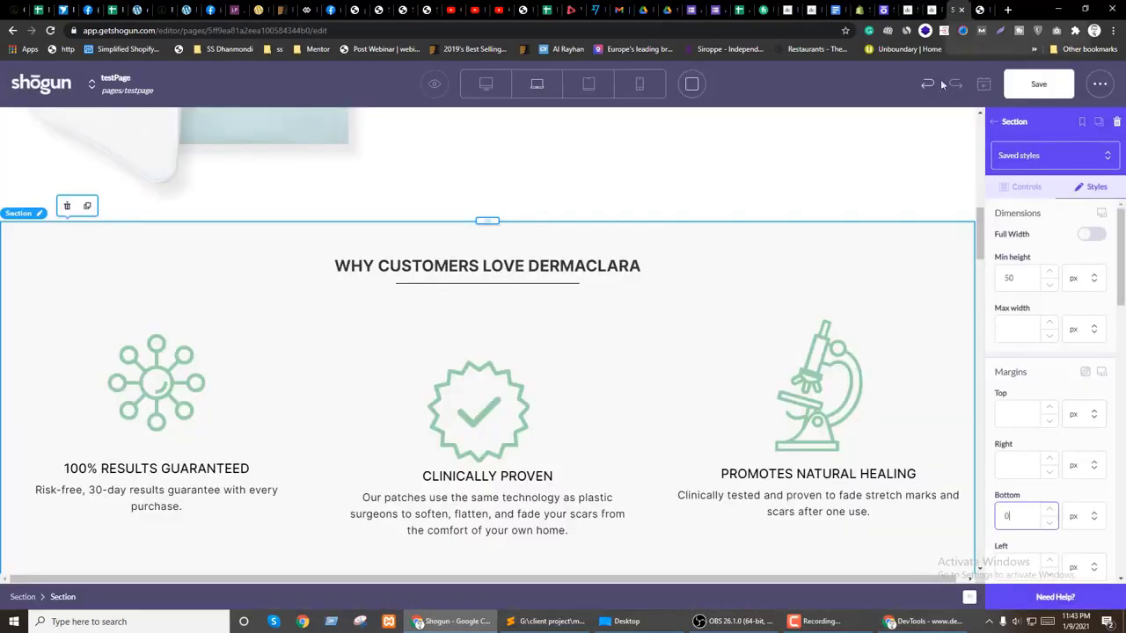
pyautogui.click(1025, 329)
pyautogui.write('1442')
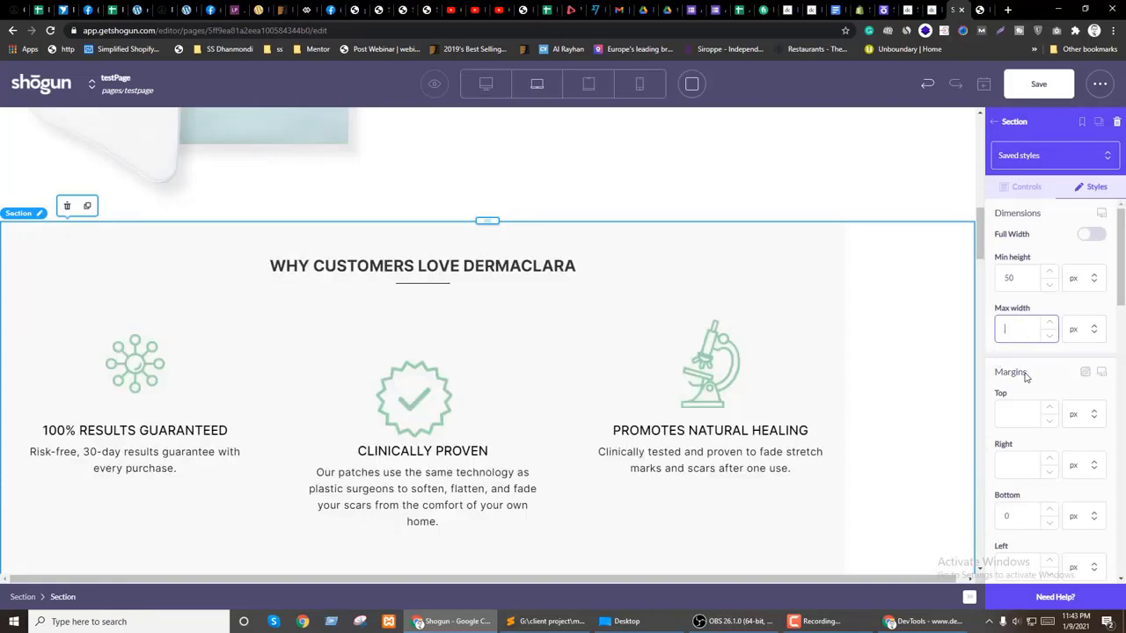
pyautogui.press('BackSpace')
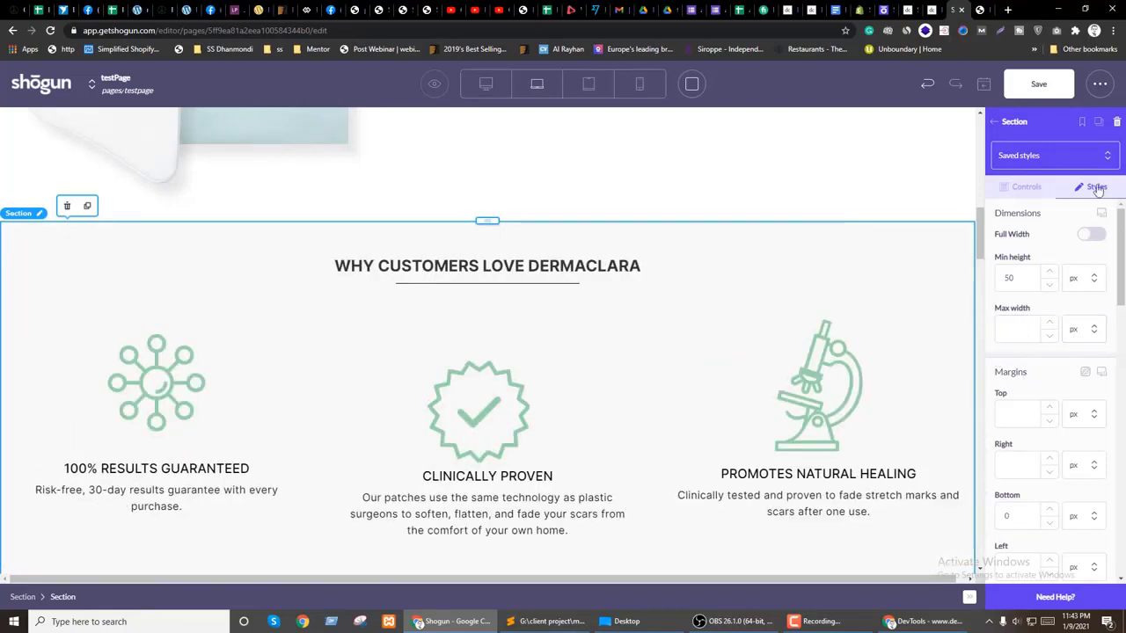
# Step: Set the section's right and left padding to 10%
pyautogui.scroll(-2, 1061, 385)
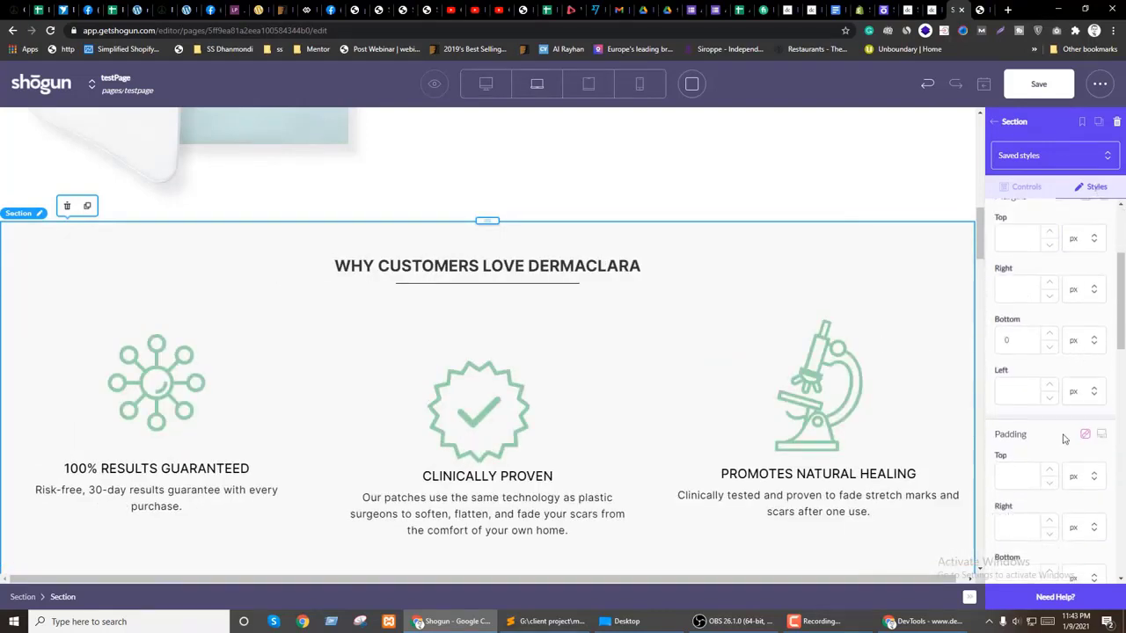
pyautogui.scroll(-1, 1063, 435)
pyautogui.write('10')
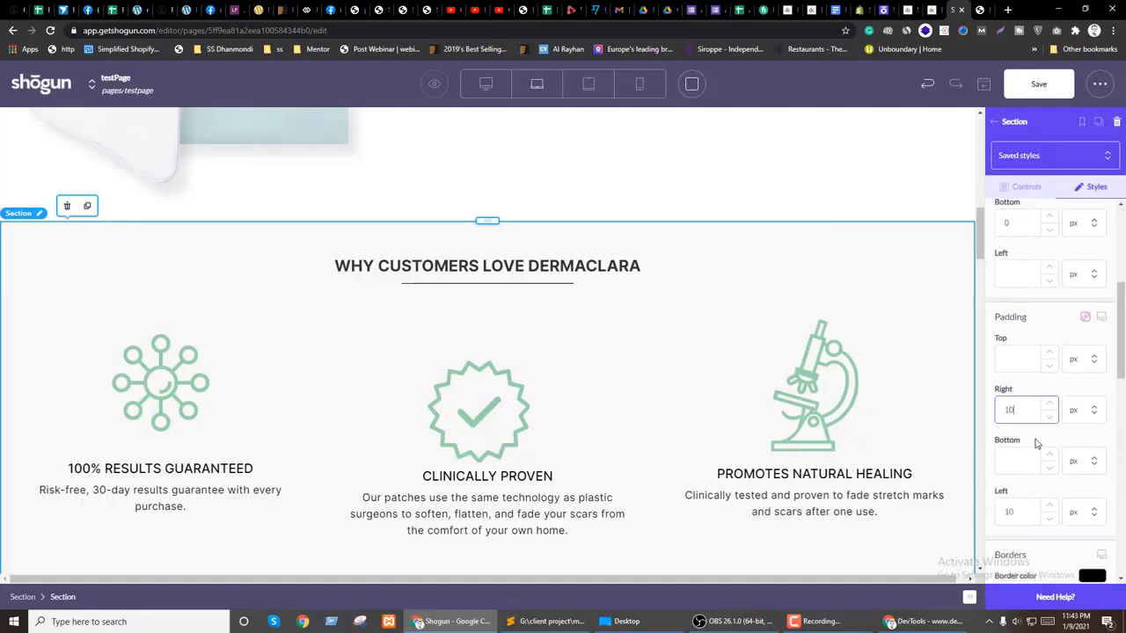
pyautogui.click(1084, 410)
pyautogui.click(1068, 464)
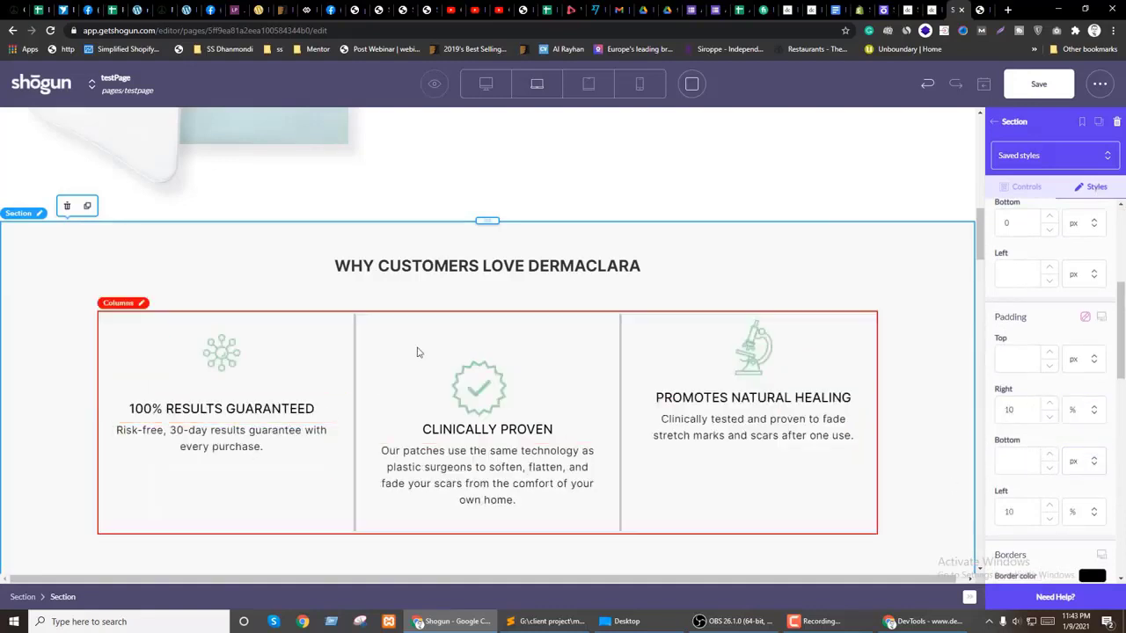
# Step: Select the three-column row and review the style settings of the middle and left icons
pyautogui.click(468, 330)
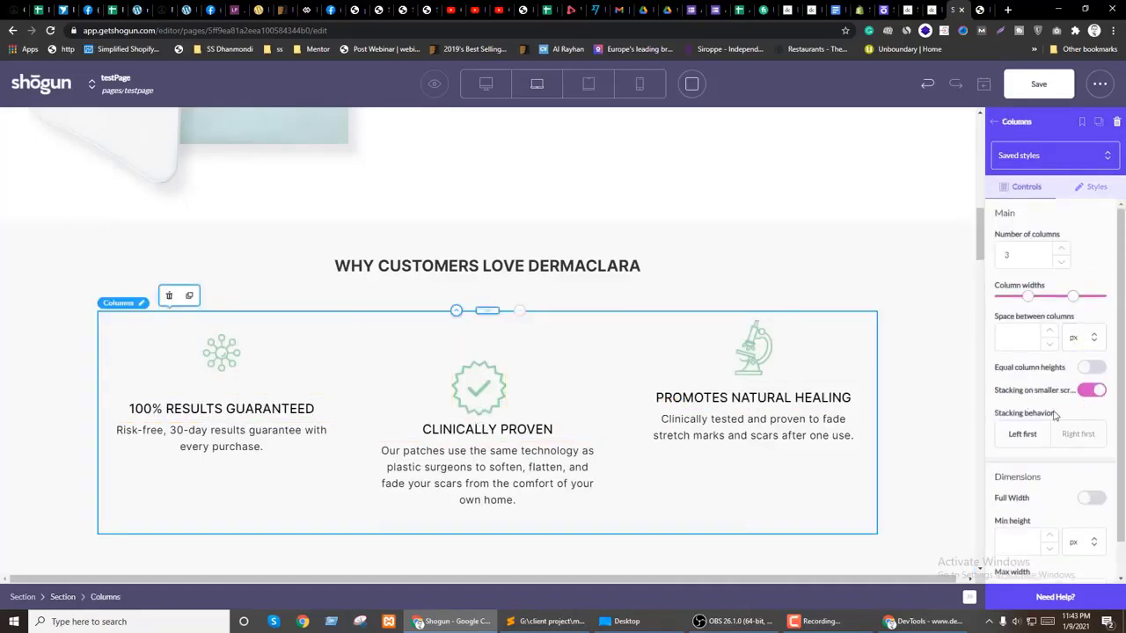
pyautogui.scroll(-1, 1052, 413)
pyautogui.scroll(1, 1047, 396)
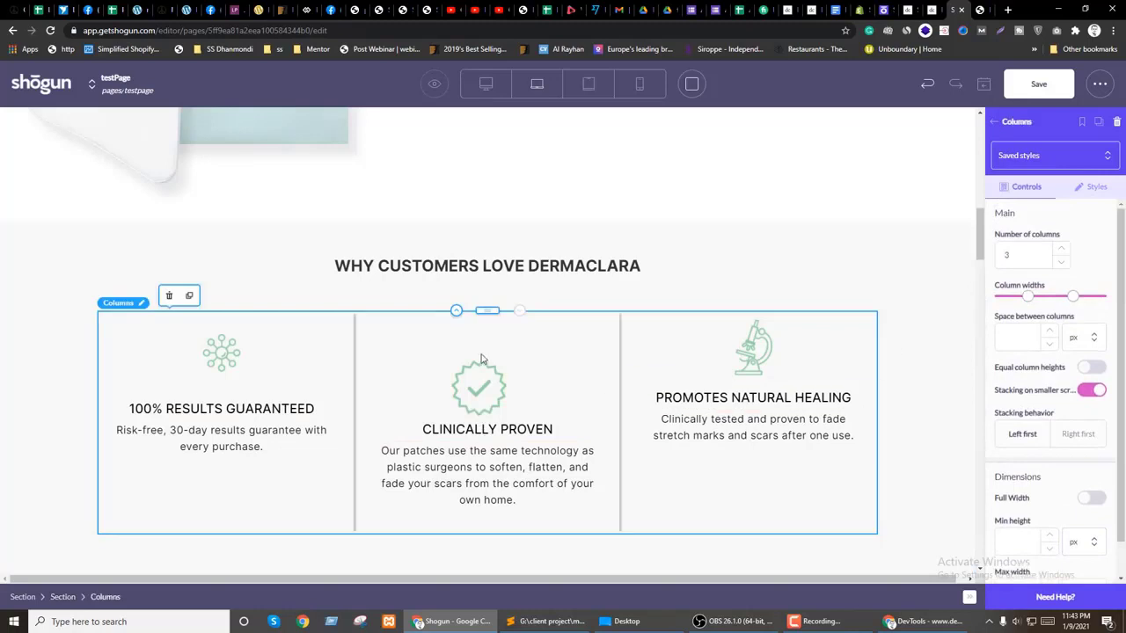
pyautogui.click(476, 386)
pyautogui.click(1096, 186)
pyautogui.scroll(-2, 1086, 393)
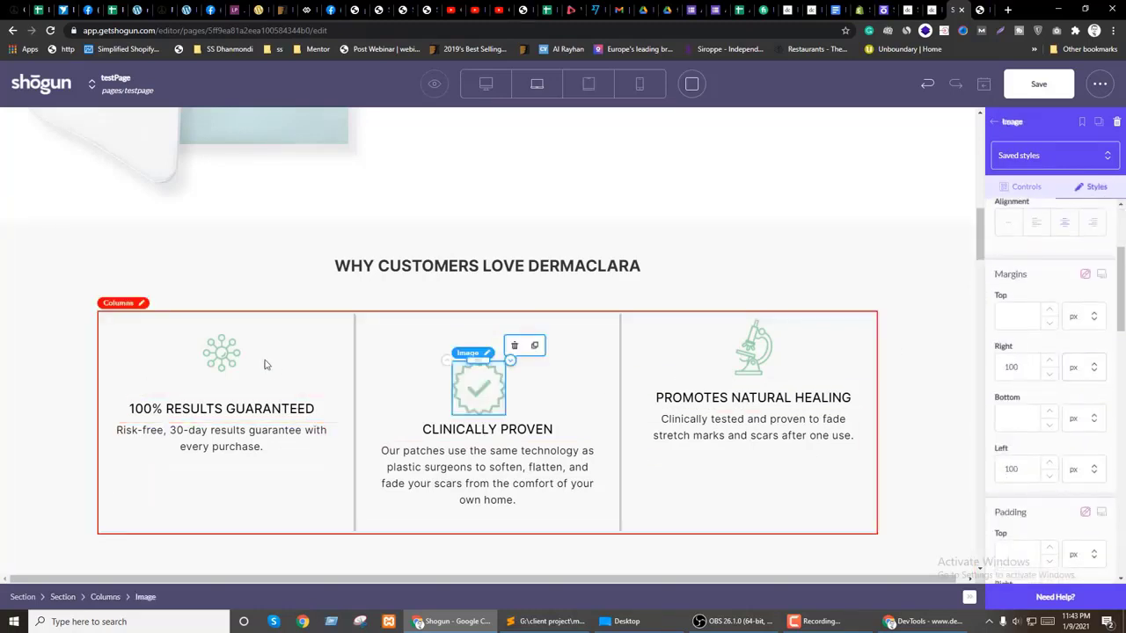
pyautogui.click(219, 363)
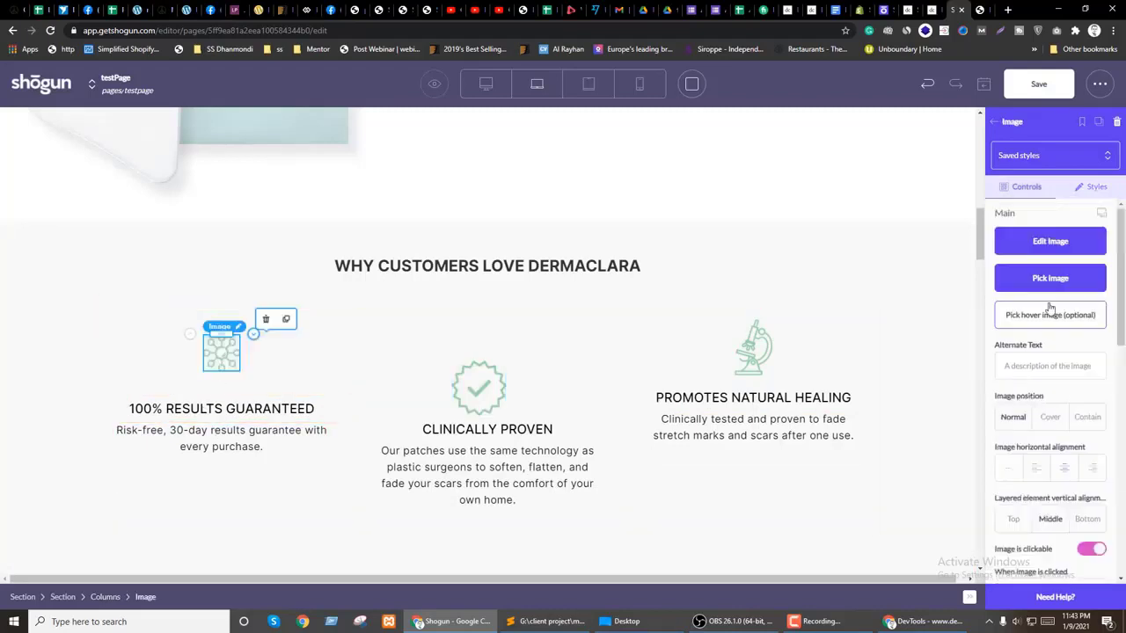
pyautogui.click(1096, 187)
pyautogui.scroll(-1, 1110, 395)
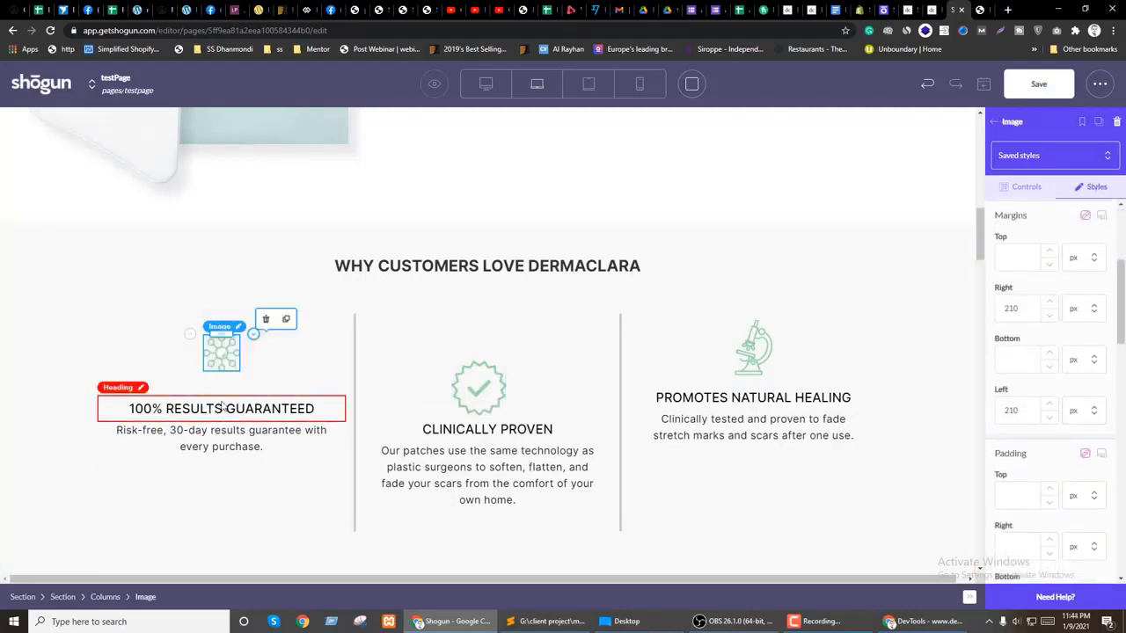
# Step: Change the 100% RESULTS GUARANTEED heading's font to Inter
pyautogui.click(224, 406)
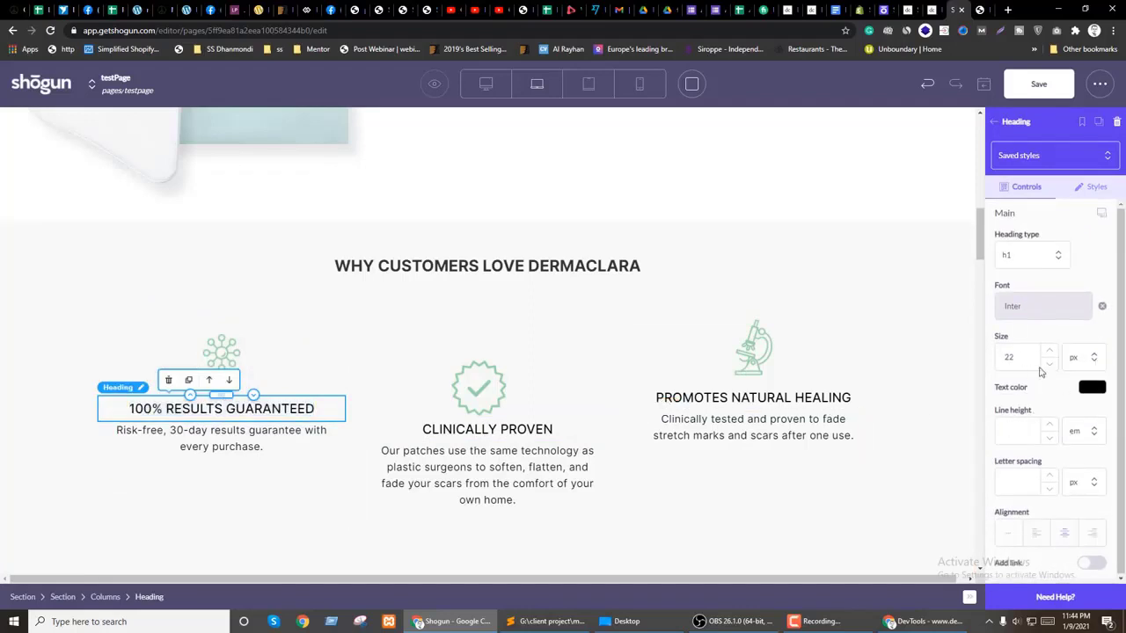
pyautogui.click(1104, 306)
pyautogui.write('Inter')
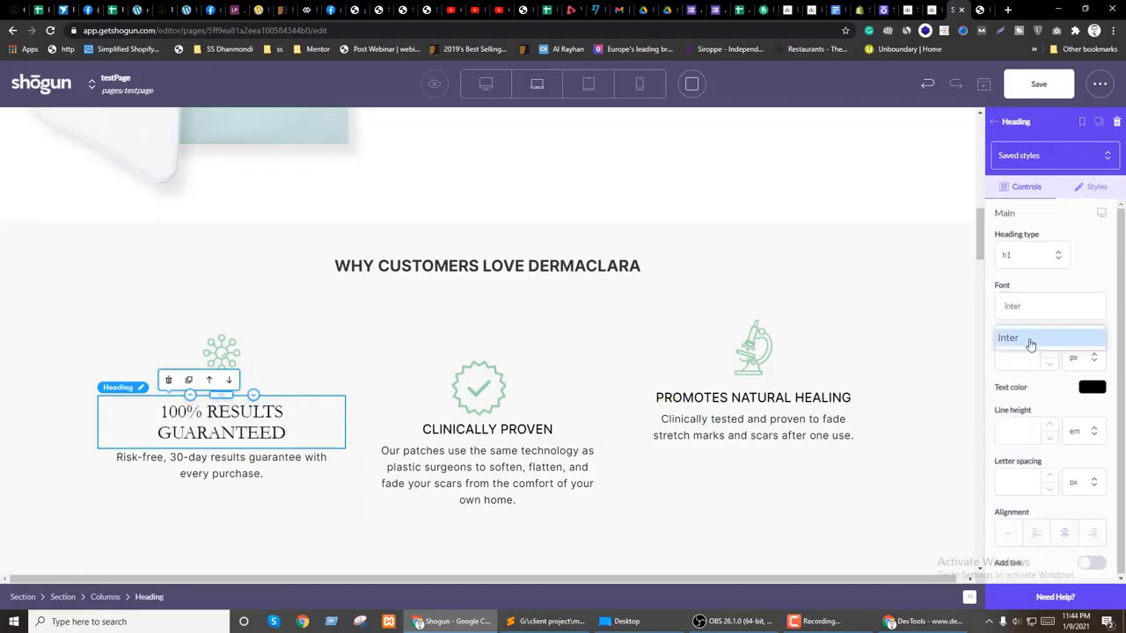
pyautogui.click(1028, 344)
# Step: Set the heading's weight to 800 and its size to 20 px
pyautogui.click(1034, 357)
pyautogui.click(1013, 452)
pyautogui.write('22')
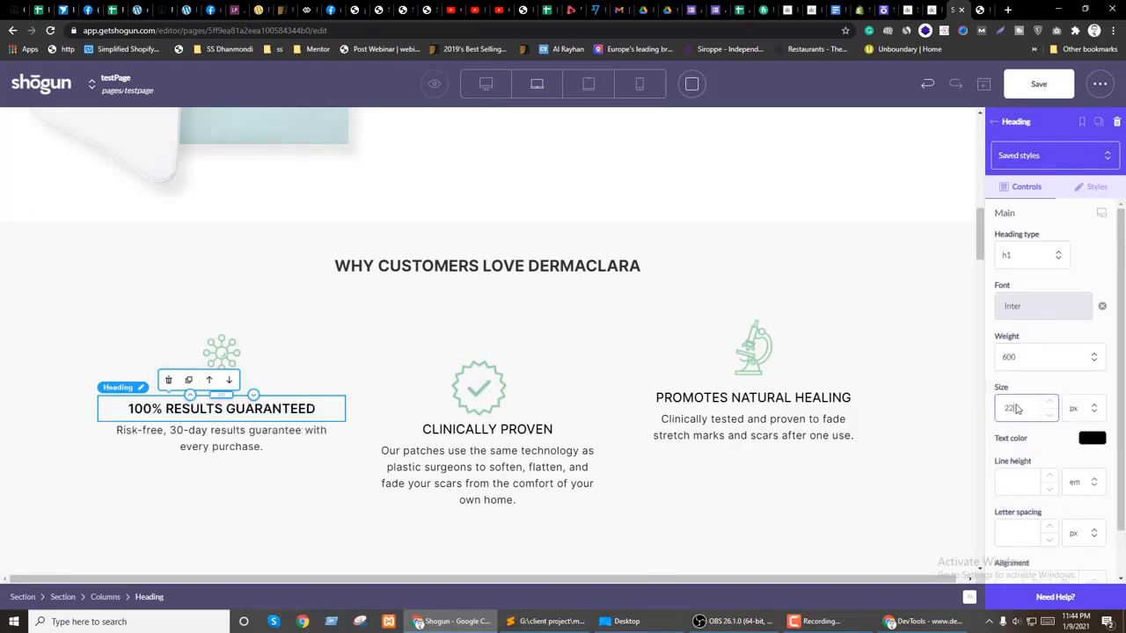
pyautogui.click(1035, 358)
pyautogui.click(1013, 452)
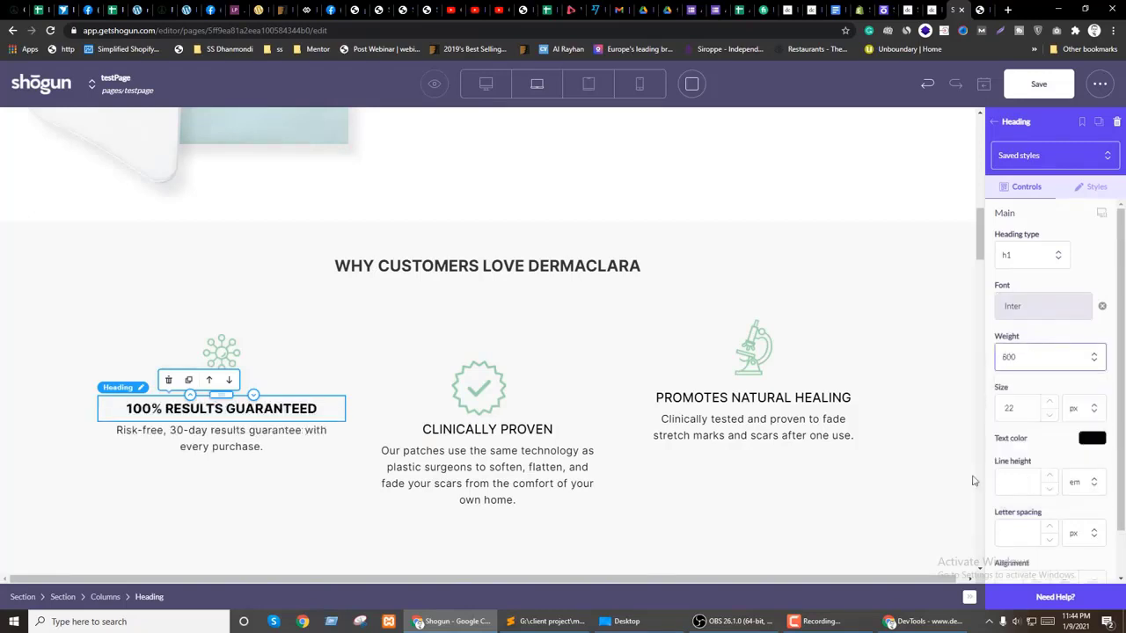
pyautogui.click(1049, 414)
pyautogui.click(1049, 414)
pyautogui.click(222, 352)
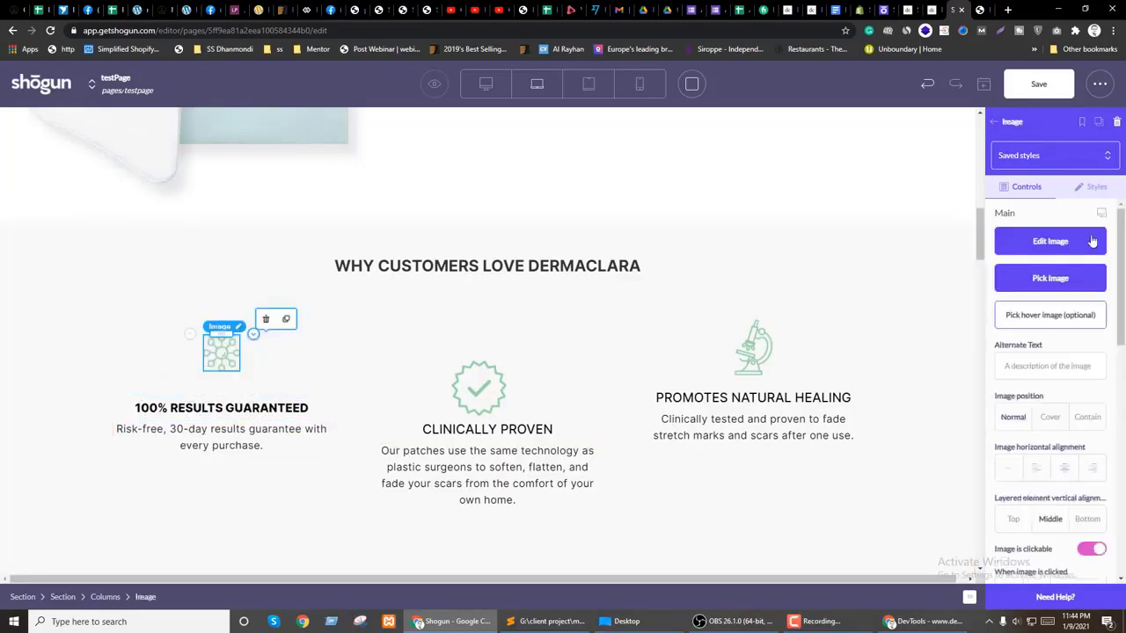
# Step: Set the network icon's max width to 80 px
pyautogui.click(1091, 188)
pyautogui.scroll(-2, 1013, 389)
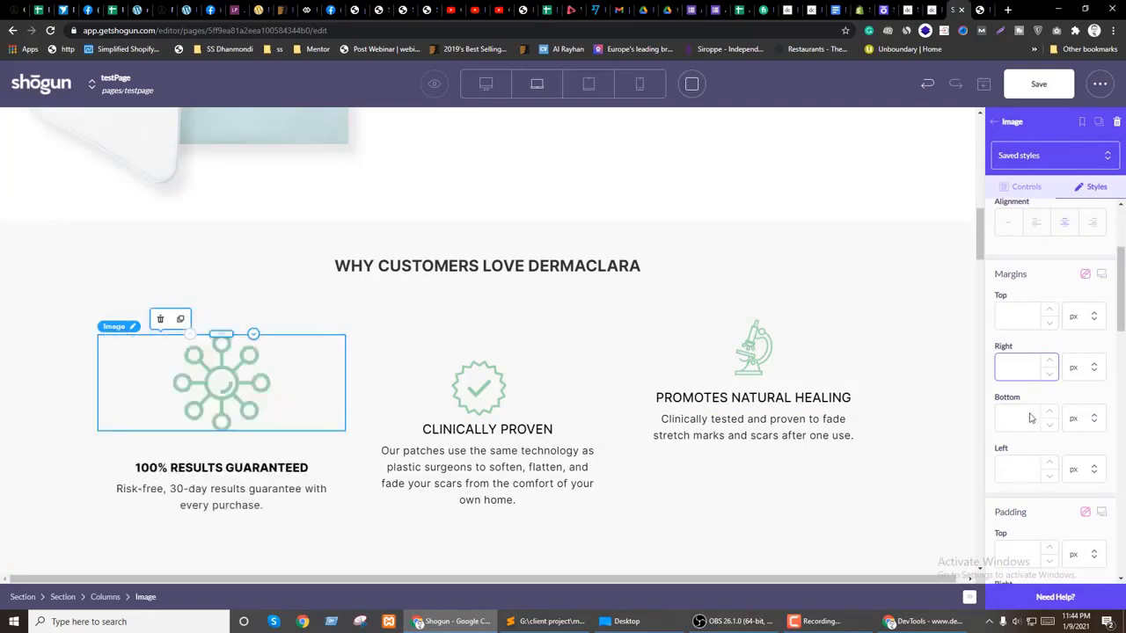
pyautogui.scroll(-3, 1055, 403)
pyautogui.scroll(5, 1060, 406)
pyautogui.click(1014, 315)
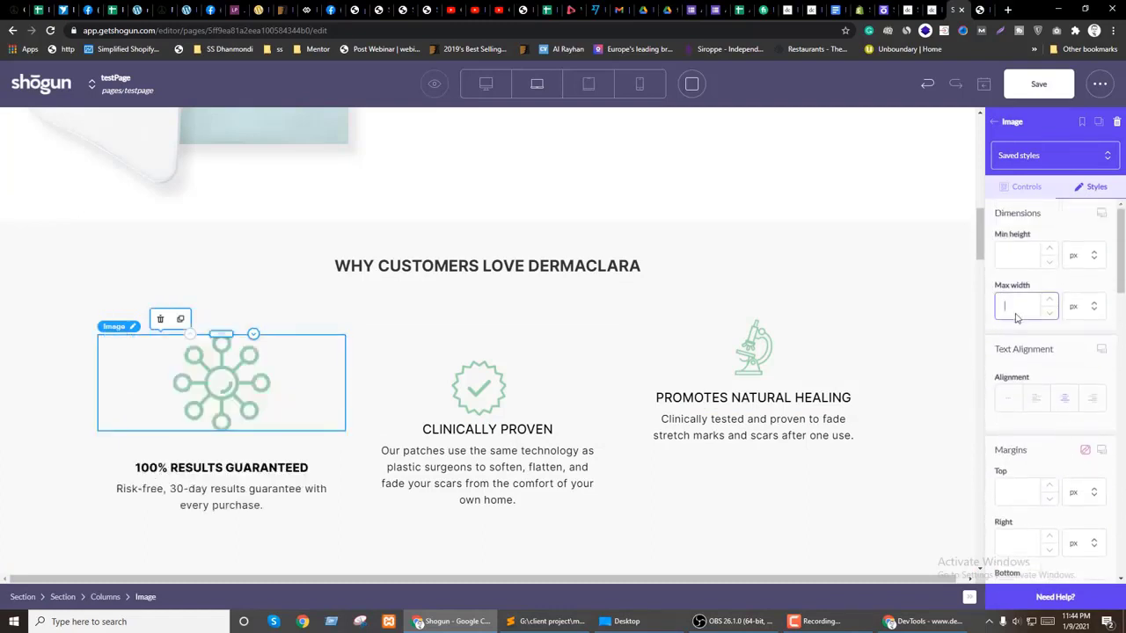
pyautogui.write('100')
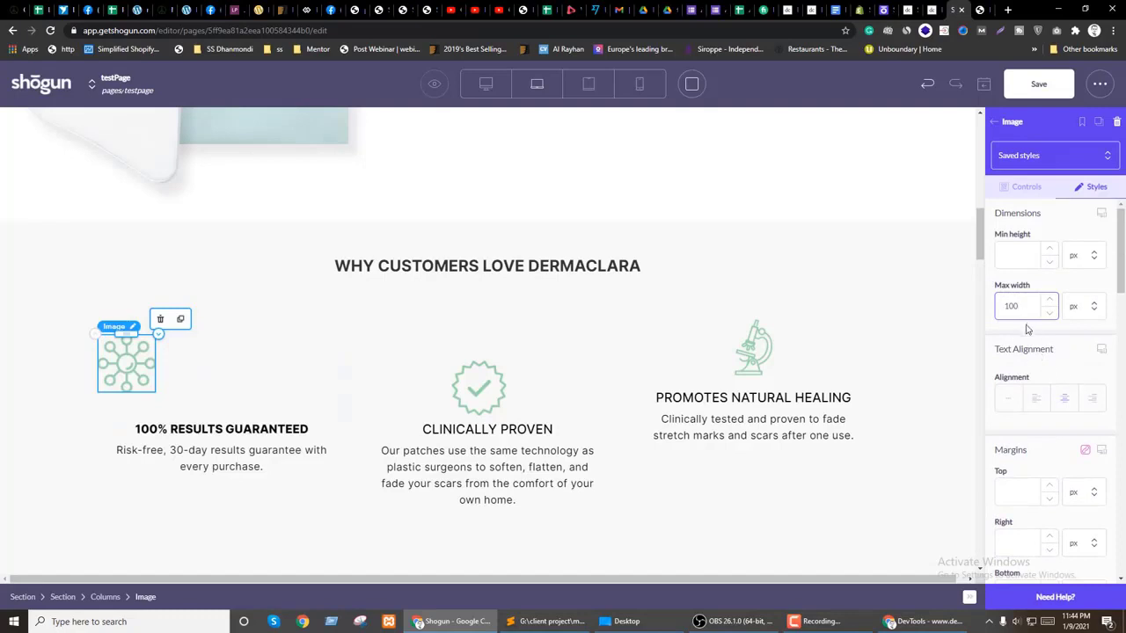
pyautogui.write('80')
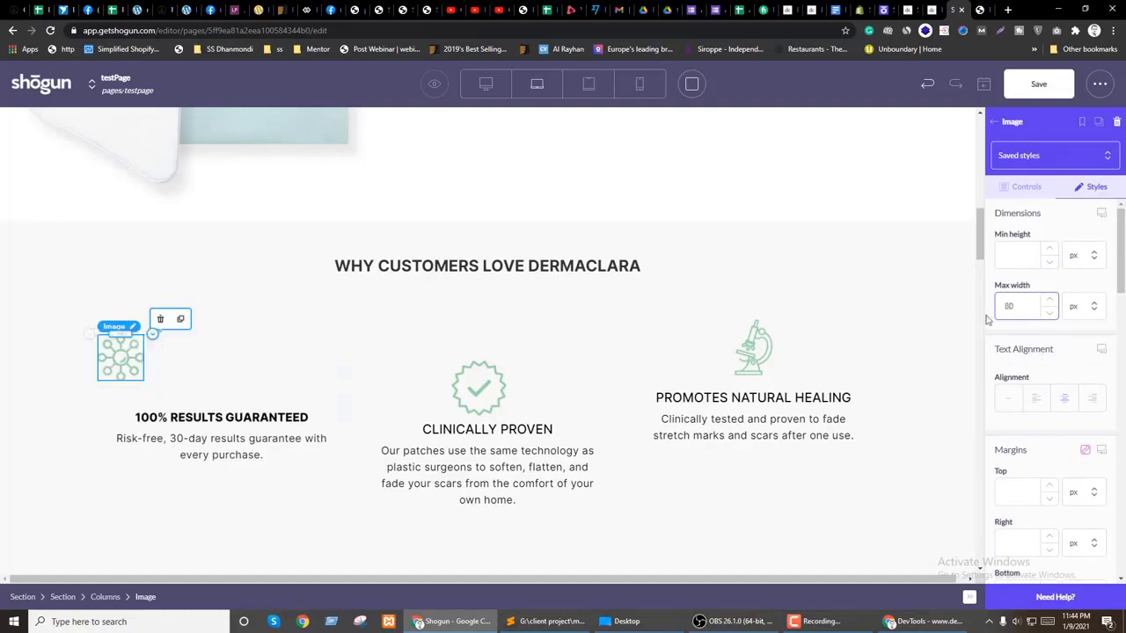
# Step: Set the network icon's right and left margins to auto to centre it
pyautogui.scroll(-1, 1039, 375)
pyautogui.click(1091, 426)
pyautogui.click(1073, 494)
pyautogui.click(1077, 480)
pyautogui.click(1032, 512)
pyautogui.click(1077, 527)
pyautogui.scroll(-1, 1070, 476)
pyautogui.scroll(-1, 1070, 476)
pyautogui.click(1073, 479)
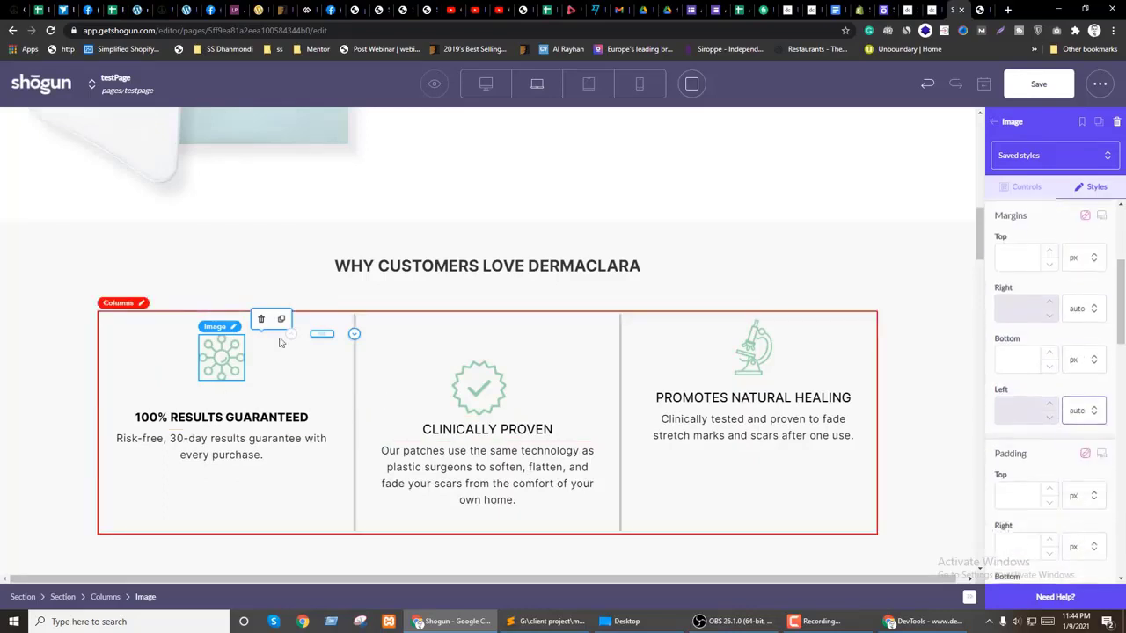
# Step: Duplicate the network icon into the middle column and browse the media library for it
pyautogui.moveTo(221, 359)
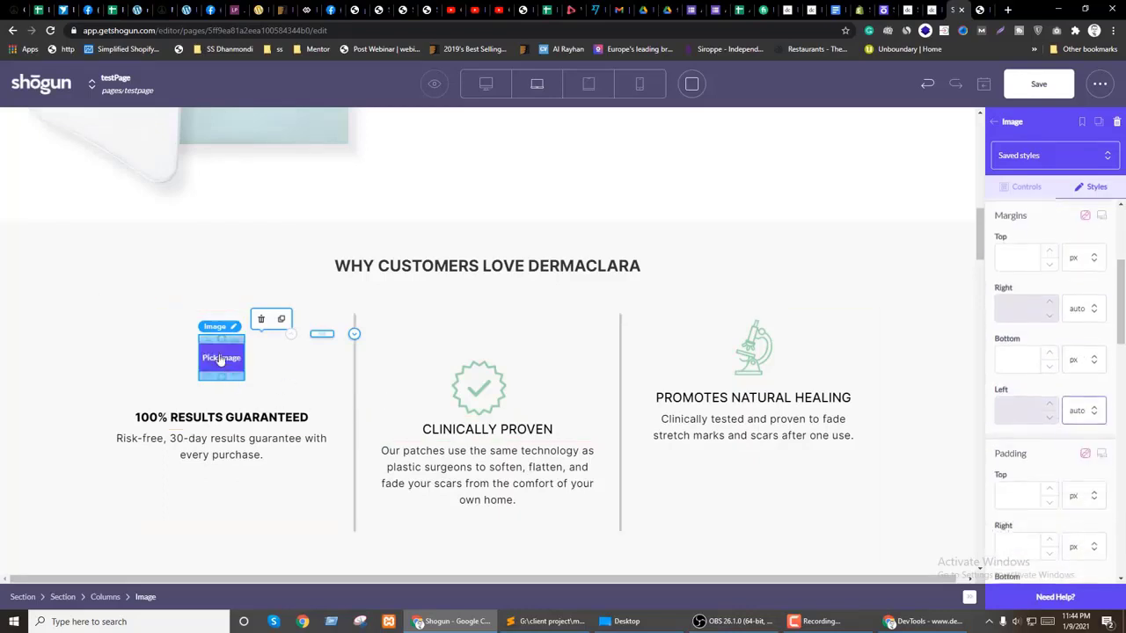
pyautogui.click(281, 318)
pyautogui.moveTo(321, 404); pyautogui.dragTo(512, 412)
pyautogui.click(487, 364)
pyautogui.click(356, 193)
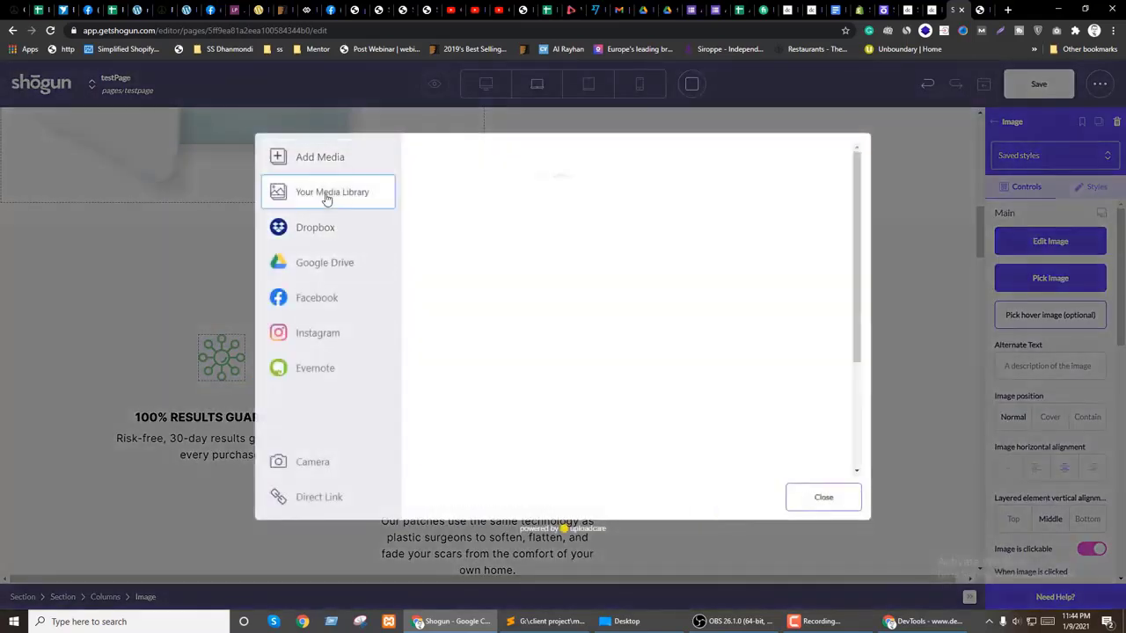
pyautogui.click(823, 509)
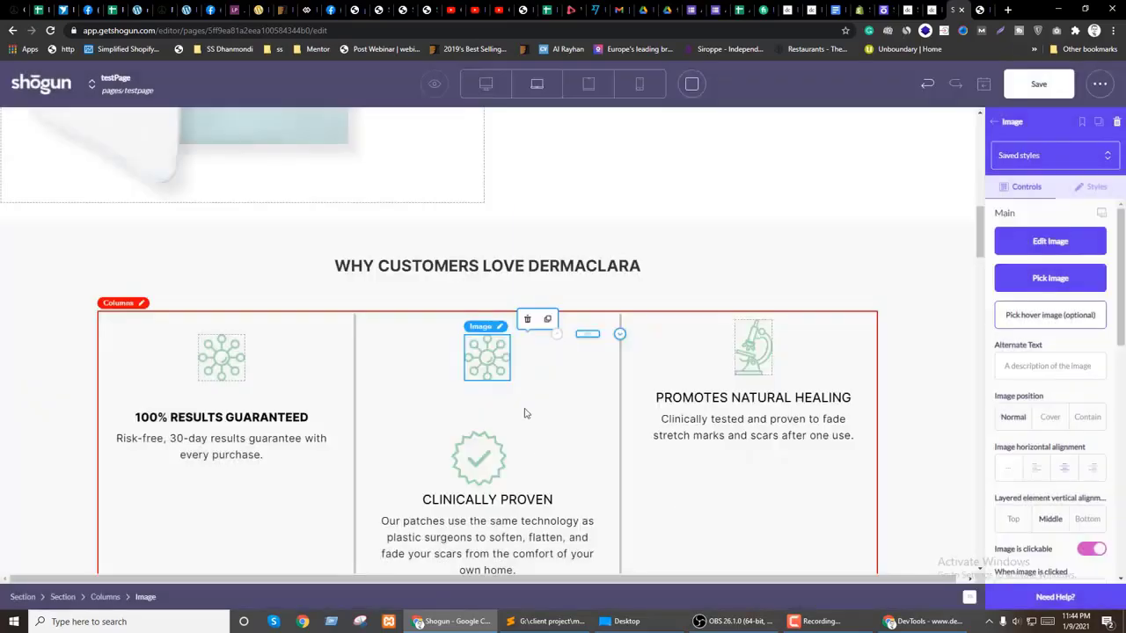
# Step: Browse the media library again without choosing an image, then delete the copied icon
pyautogui.click(487, 361)
pyautogui.click(332, 191)
pyautogui.scroll(-2, 666, 284)
pyautogui.scroll(2, 669, 349)
pyautogui.scroll(-5, 681, 354)
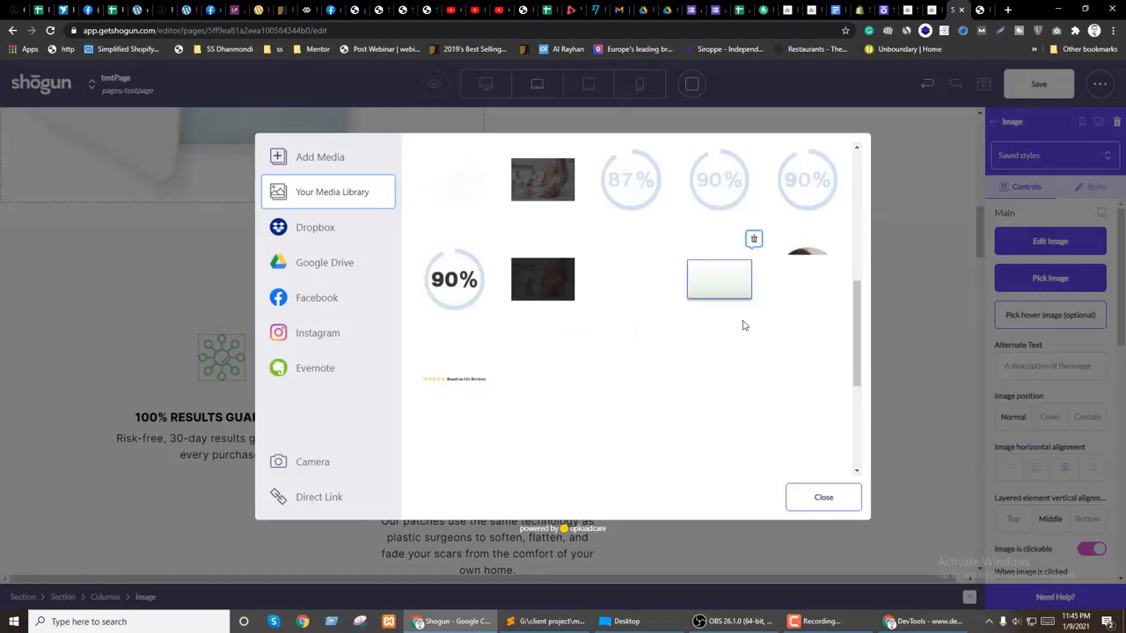
pyautogui.scroll(-3, 742, 322)
pyautogui.click(821, 496)
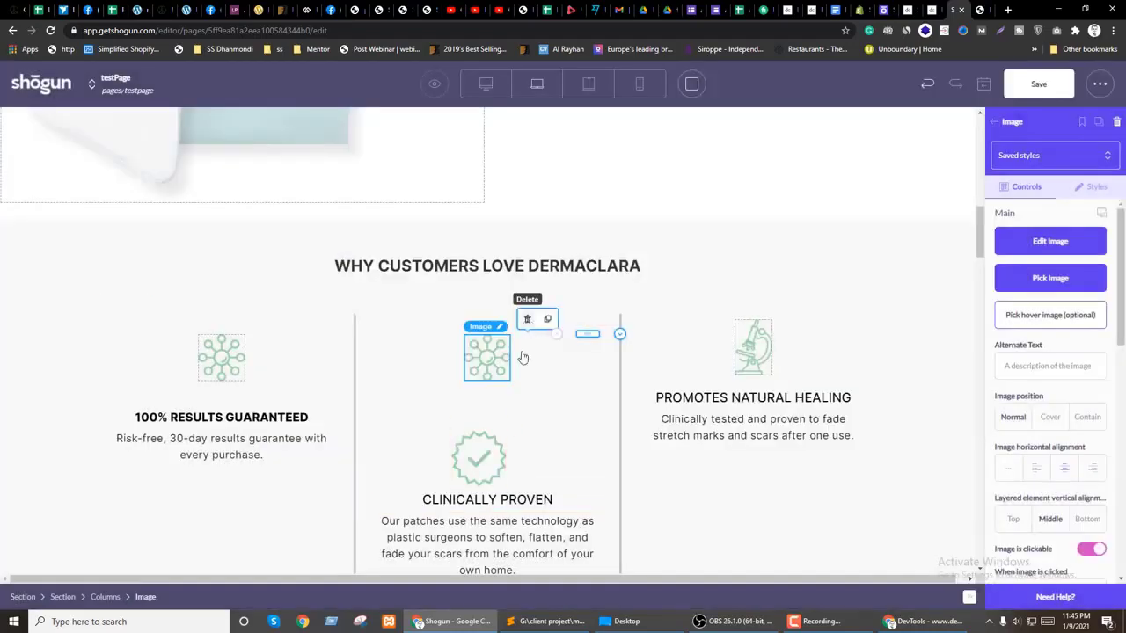
pyautogui.click(527, 319)
# Step: Give the check-mark icon an 80 px max width and an auto right margin
pyautogui.click(479, 387)
pyautogui.click(1090, 187)
pyautogui.scroll(-2, 1081, 375)
pyautogui.doubleClick(995, 366)
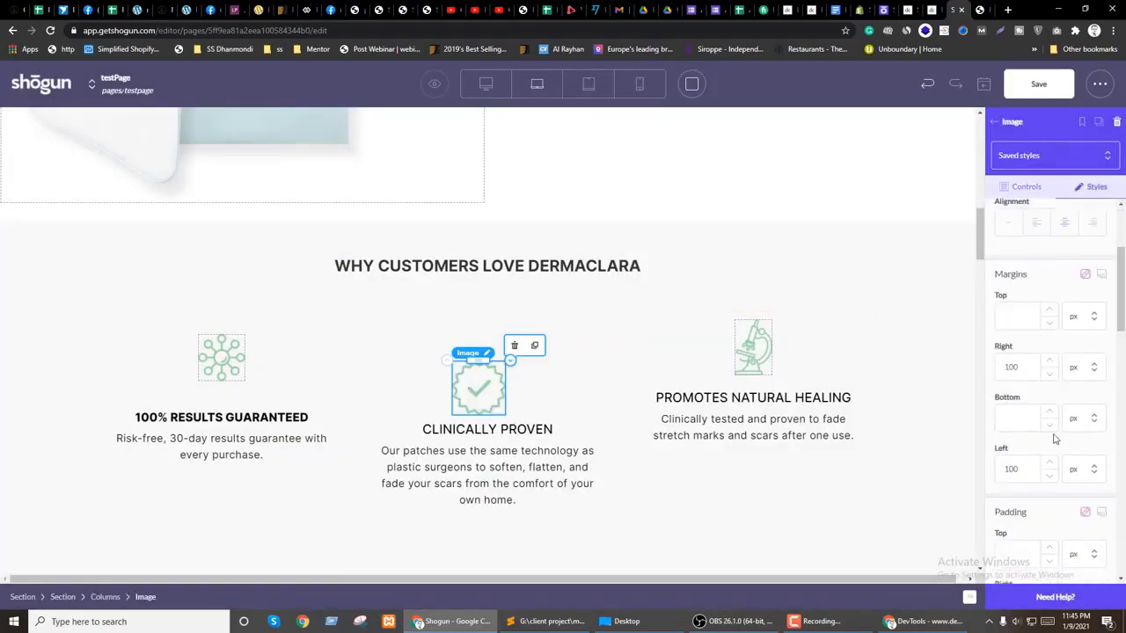
pyautogui.write('0')
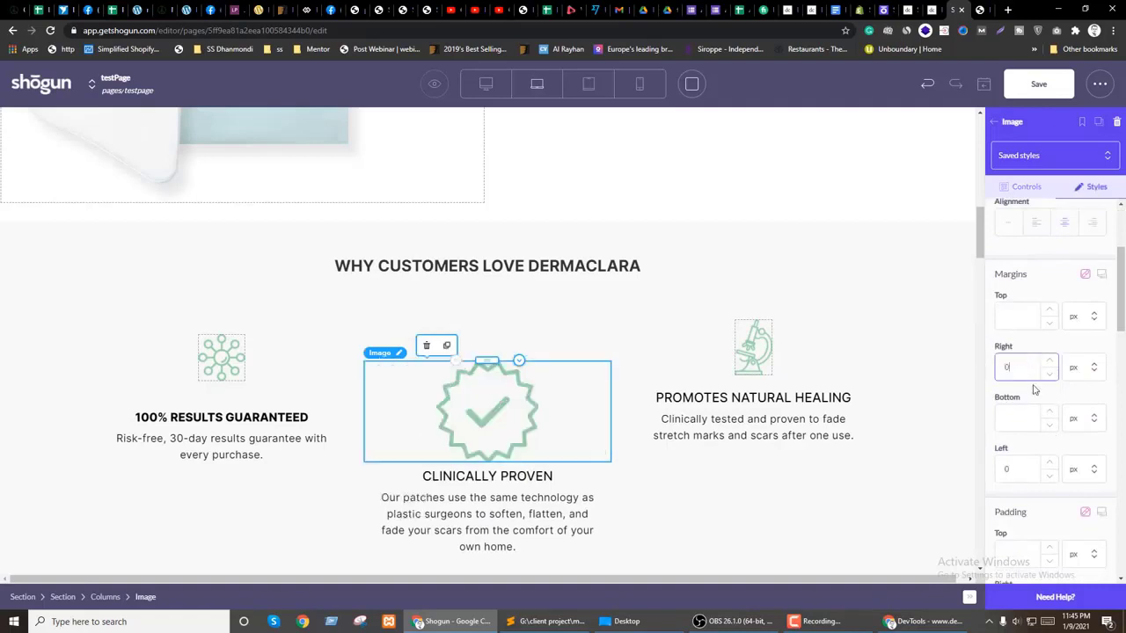
pyautogui.scroll(2, 1034, 389)
pyautogui.click(1019, 312)
pyautogui.write('8')
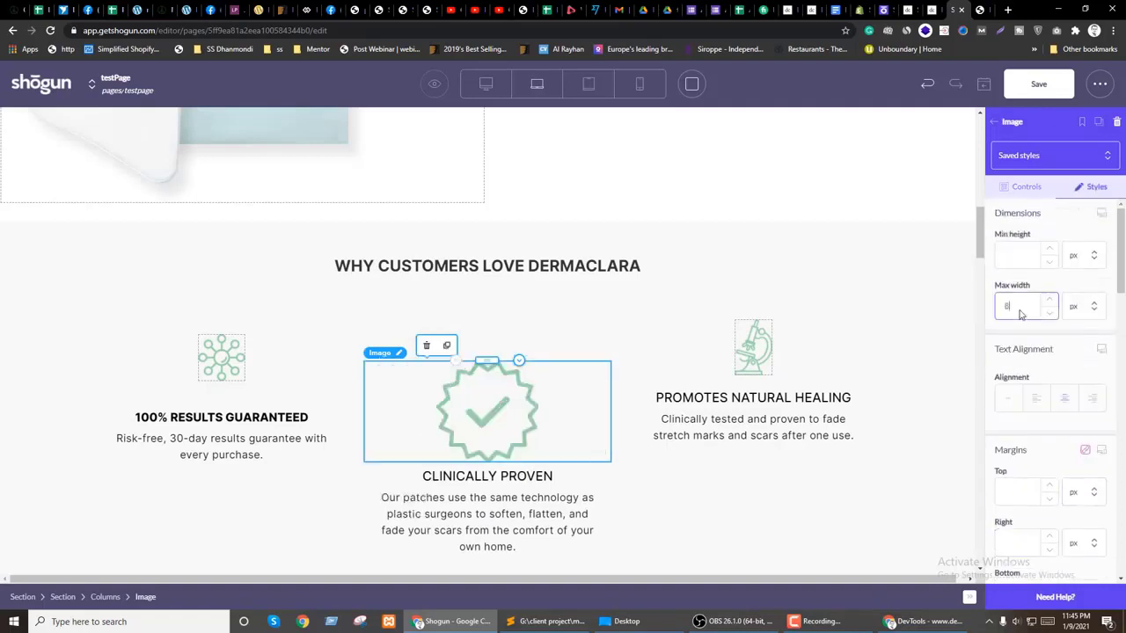
pyautogui.write('0')
pyautogui.scroll(-1, 1046, 472)
pyautogui.click(1081, 430)
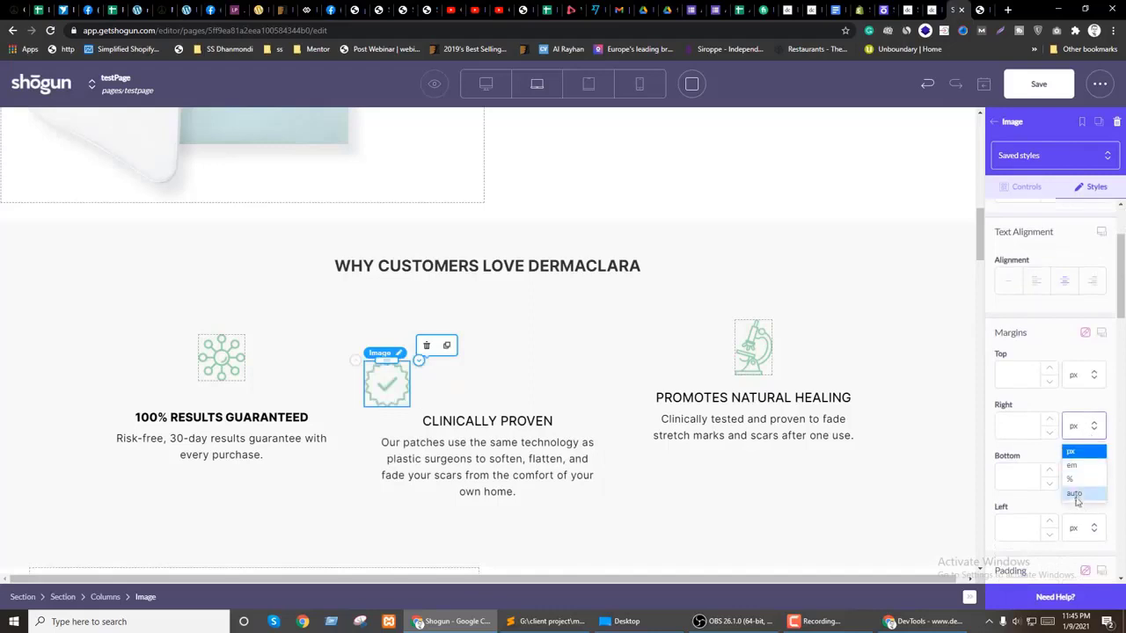
pyautogui.click(1077, 497)
pyautogui.scroll(-1, 1075, 425)
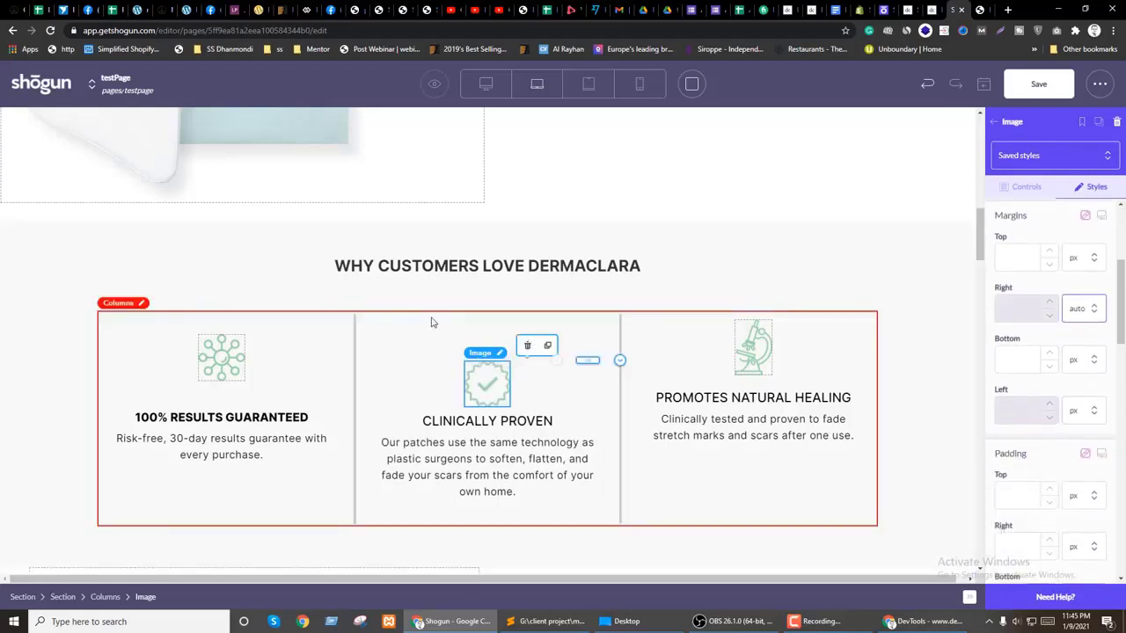
# Step: Clear the microscope icon's right margin value and set it to auto
pyautogui.click(746, 350)
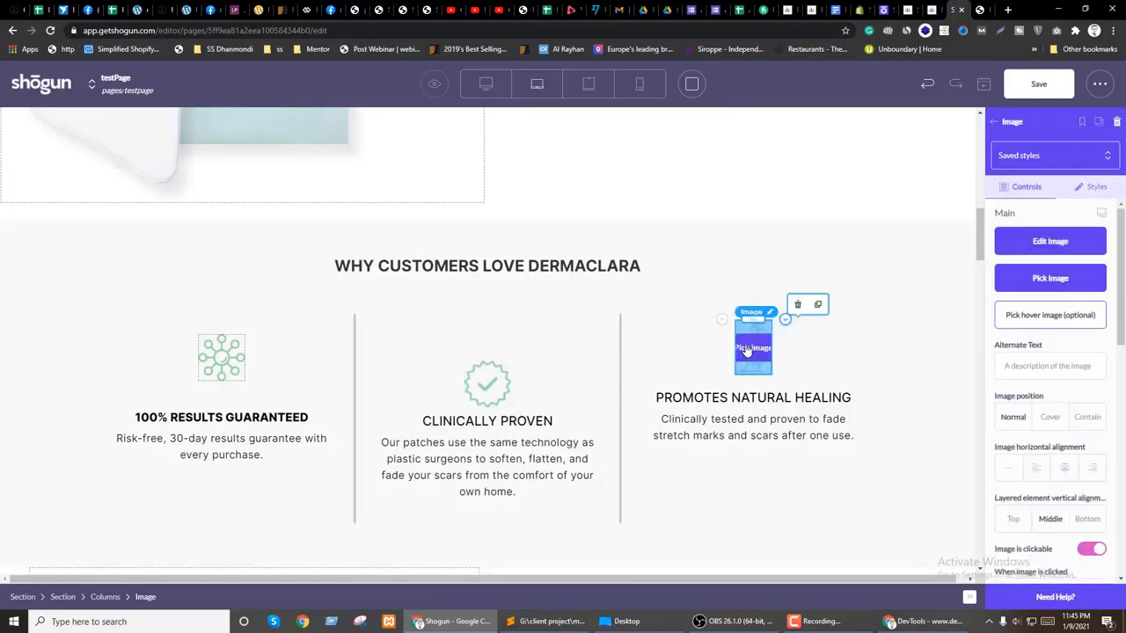
pyautogui.click(1095, 187)
pyautogui.scroll(-1, 1049, 448)
pyautogui.scroll(-1, 1049, 447)
pyautogui.click(1026, 427)
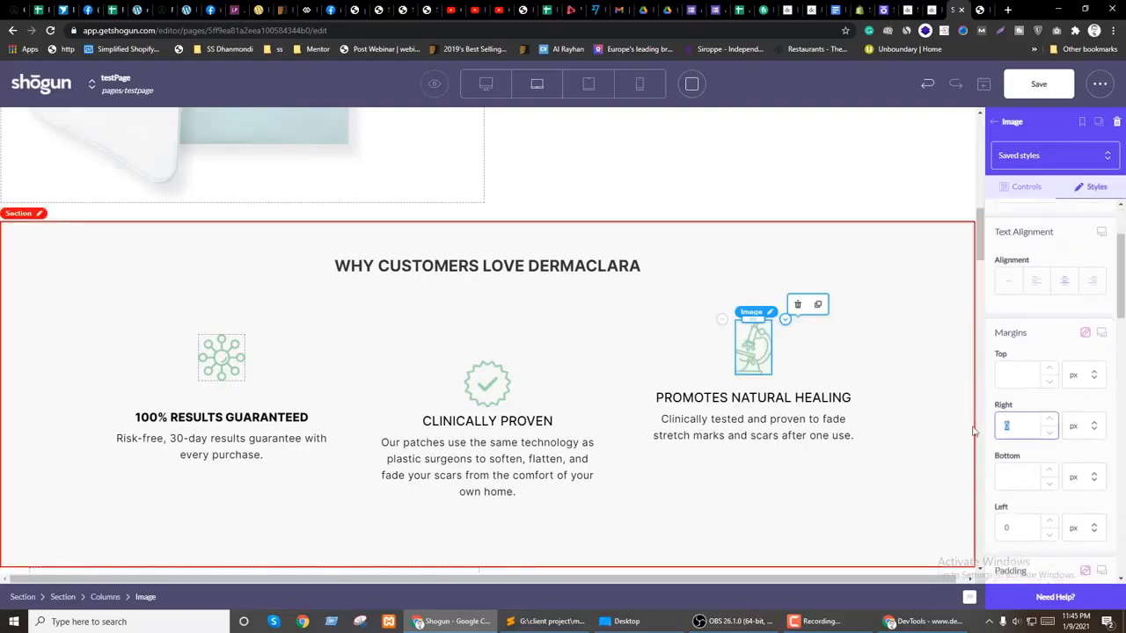
pyautogui.press('BackSpace')
pyautogui.click(1093, 428)
pyautogui.click(1075, 492)
# Step: Set the microscope icon's left margin to auto and its max width to 50 px
pyautogui.click(1093, 526)
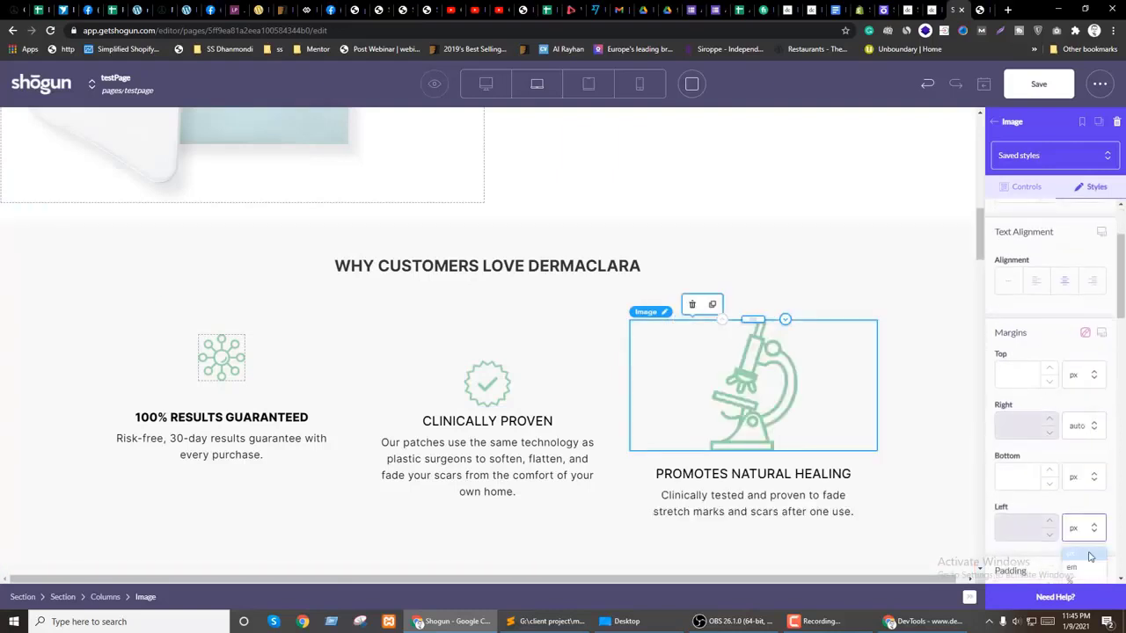
pyautogui.scroll(-2, 1077, 545)
pyautogui.click(1068, 493)
pyautogui.scroll(3, 1049, 457)
pyautogui.click(1008, 248)
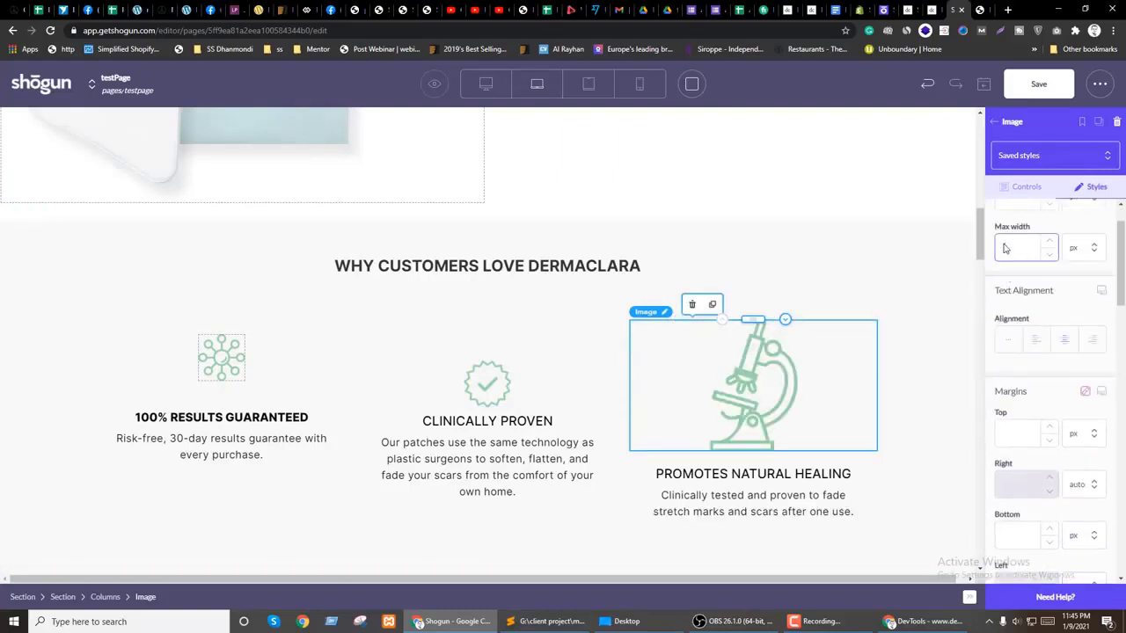
pyautogui.write('50')
pyautogui.scroll(-3, 1038, 330)
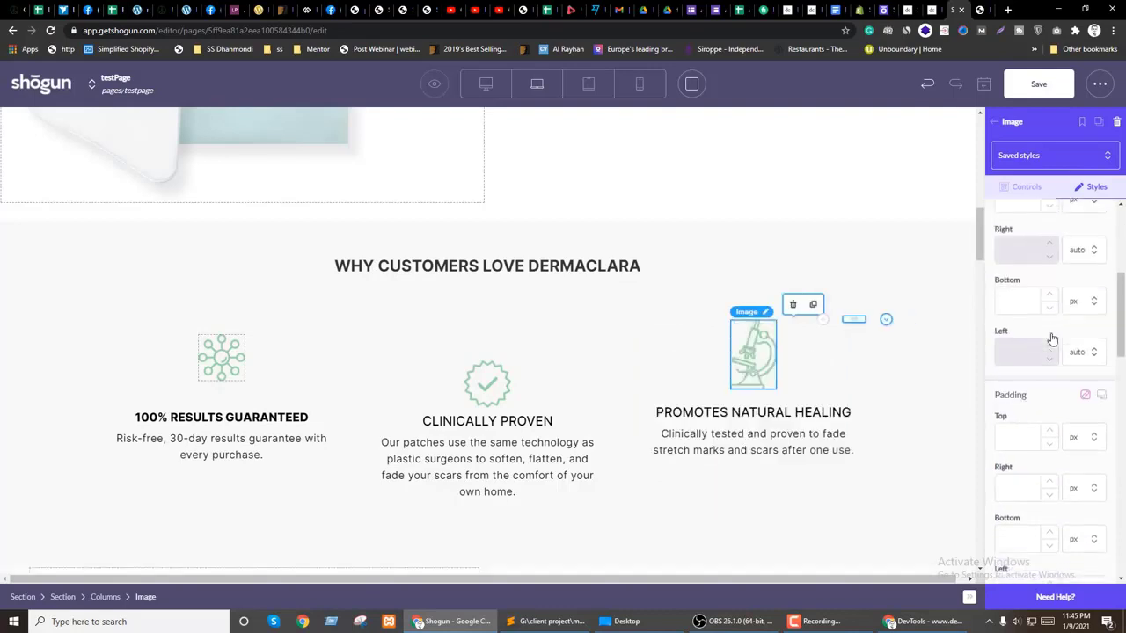
# Step: Swap the middle column's CLINICALLY PROVEN heading for a copy of the styled guarantee heading
pyautogui.click(453, 335)
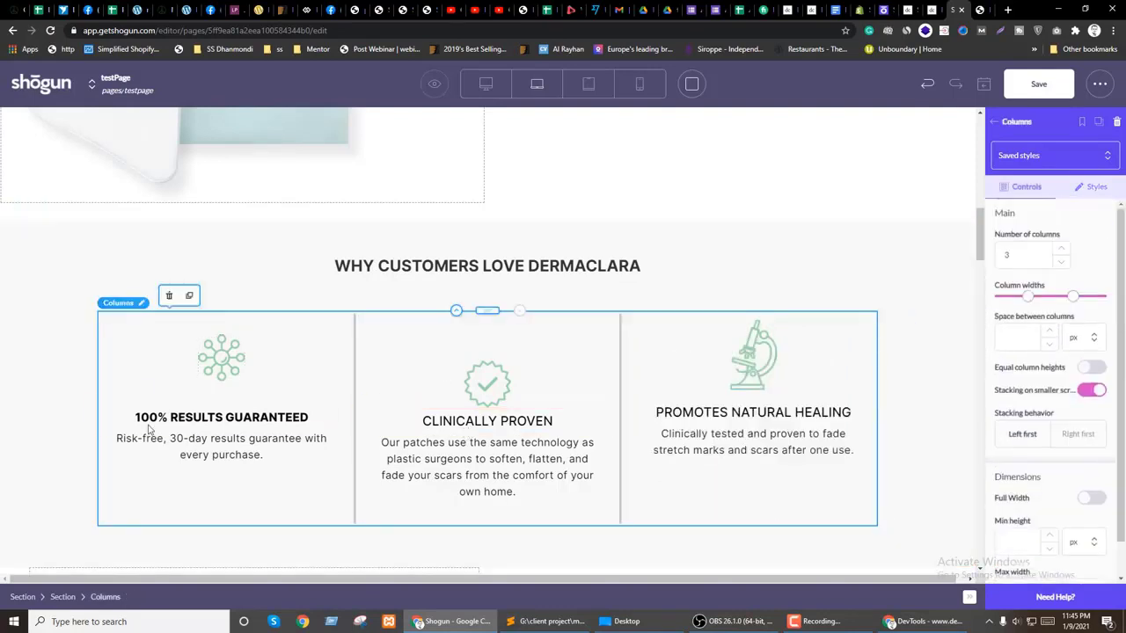
pyautogui.click(154, 418)
pyautogui.click(188, 390)
pyautogui.moveTo(221, 442); pyautogui.dragTo(487, 420)
pyautogui.hotkey('ctrl', 'c')
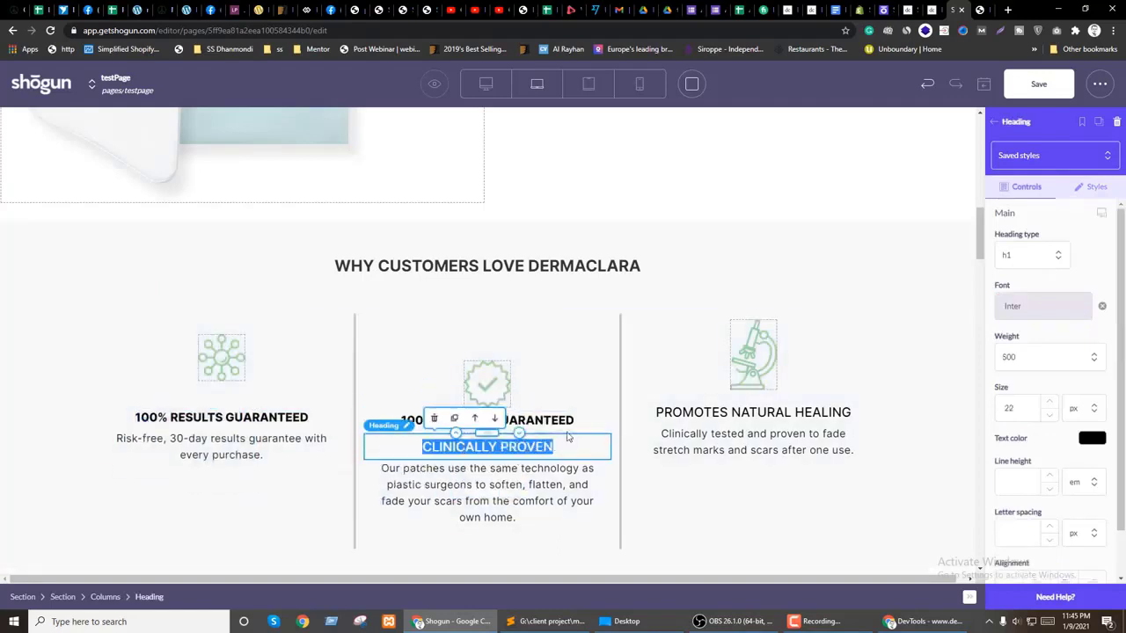
pyautogui.click(545, 420)
pyautogui.tripleClick(545, 420)
pyautogui.hotkey('ctrl', 'v')
pyautogui.click(499, 447)
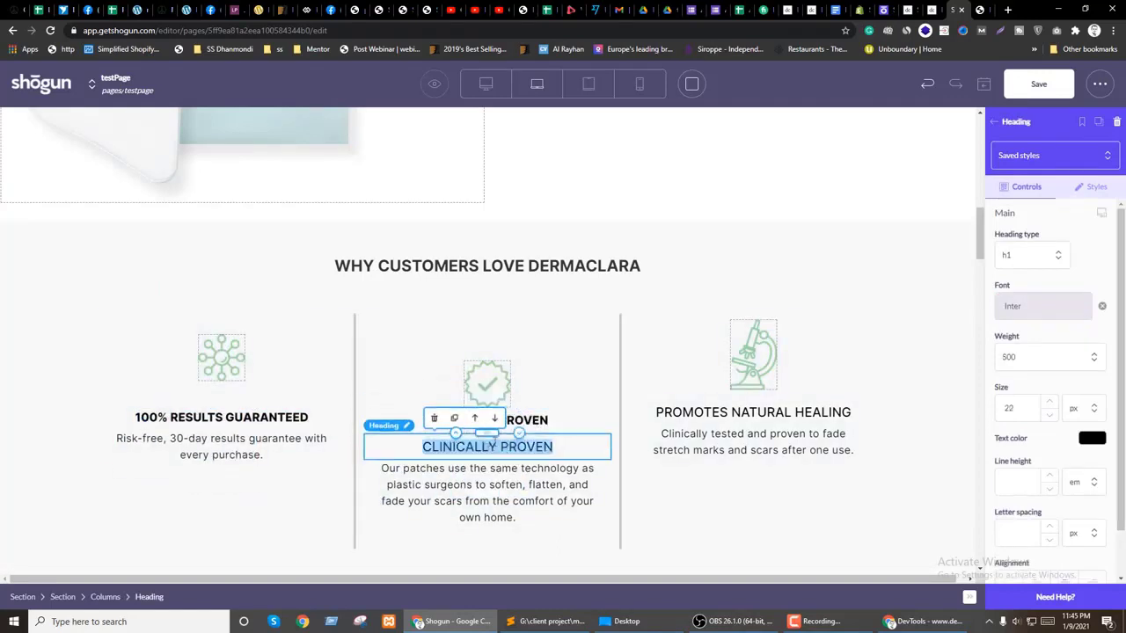
pyautogui.click(433, 417)
# Step: Replace the right column's PROMOTES NATURAL HEALING heading with a restyled copy carrying the same wording
pyautogui.click(493, 420)
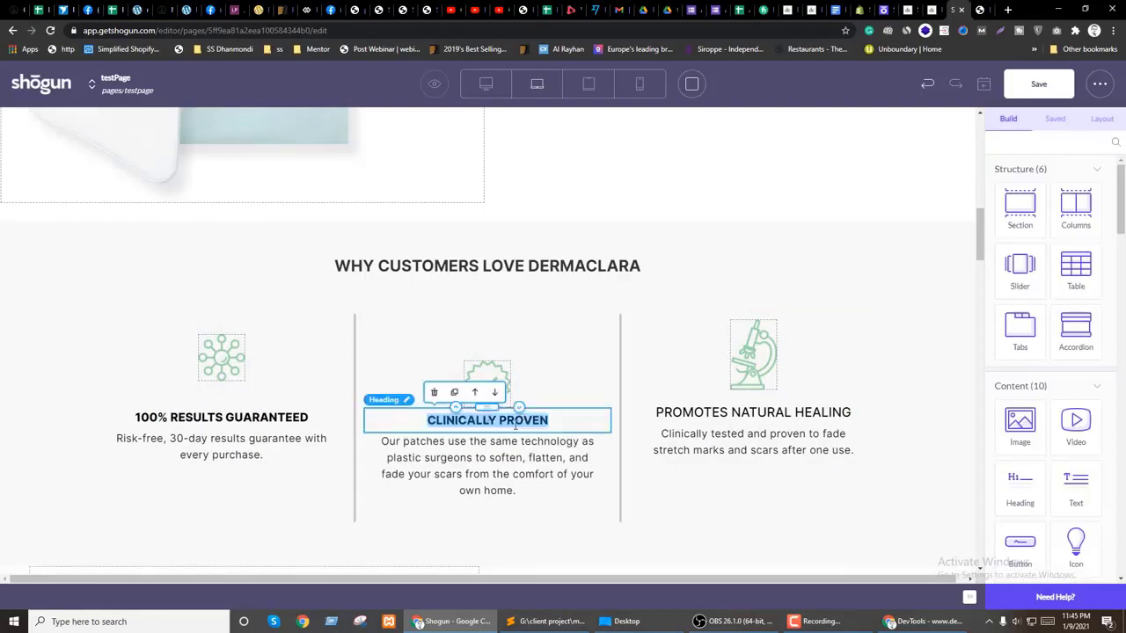
pyautogui.click(456, 393)
pyautogui.moveTo(493, 440); pyautogui.dragTo(761, 438)
pyautogui.tripleClick(761, 438)
pyautogui.hotkey('ctrl', 'c')
pyautogui.tripleClick(791, 410)
pyautogui.hotkey('ctrl', 'v')
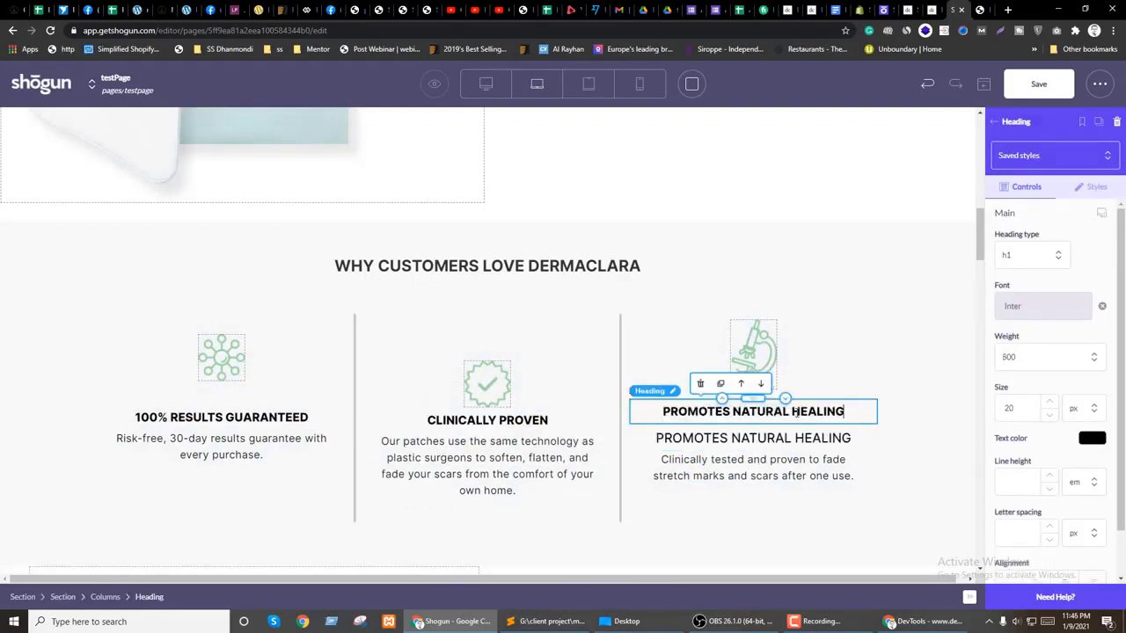
pyautogui.click(766, 438)
pyautogui.click(706, 410)
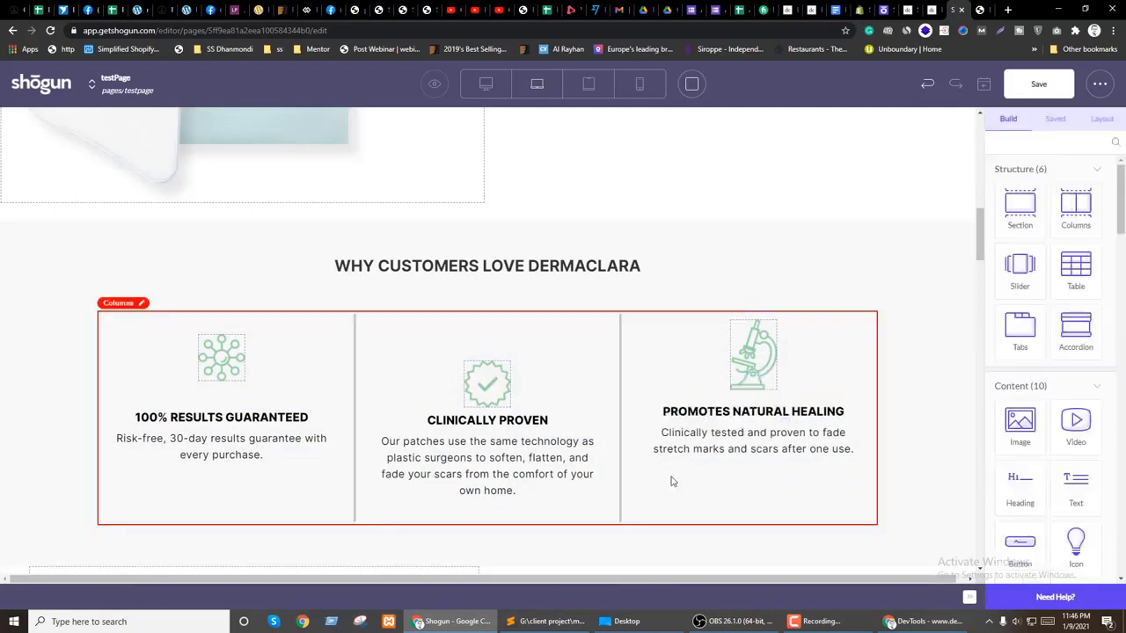
# Step: Add a section to the left column and move the 100% RESULTS GUARANTEED heading below the icon
pyautogui.click(451, 472)
pyautogui.click(263, 462)
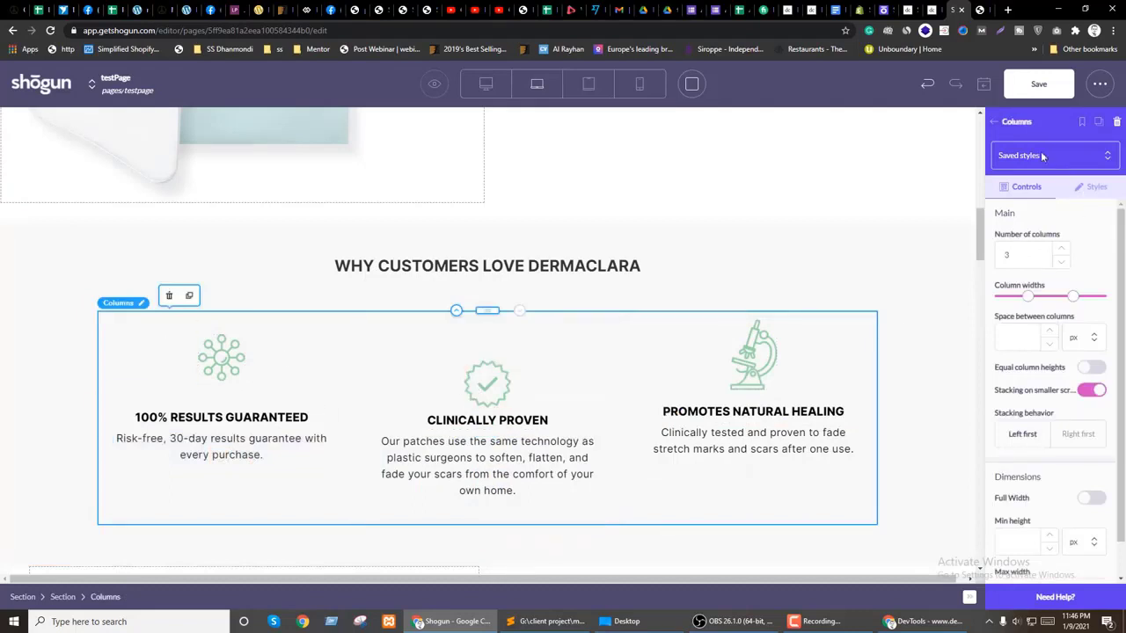
pyautogui.click(1013, 124)
pyautogui.moveTo(1026, 210); pyautogui.dragTo(229, 338)
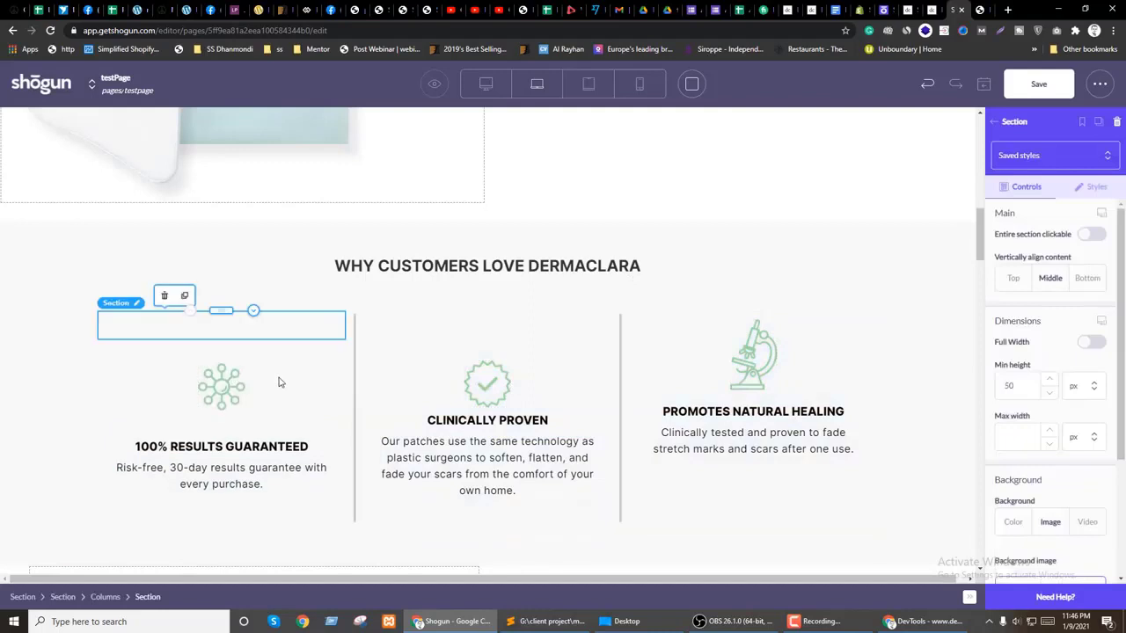
pyautogui.click(220, 376)
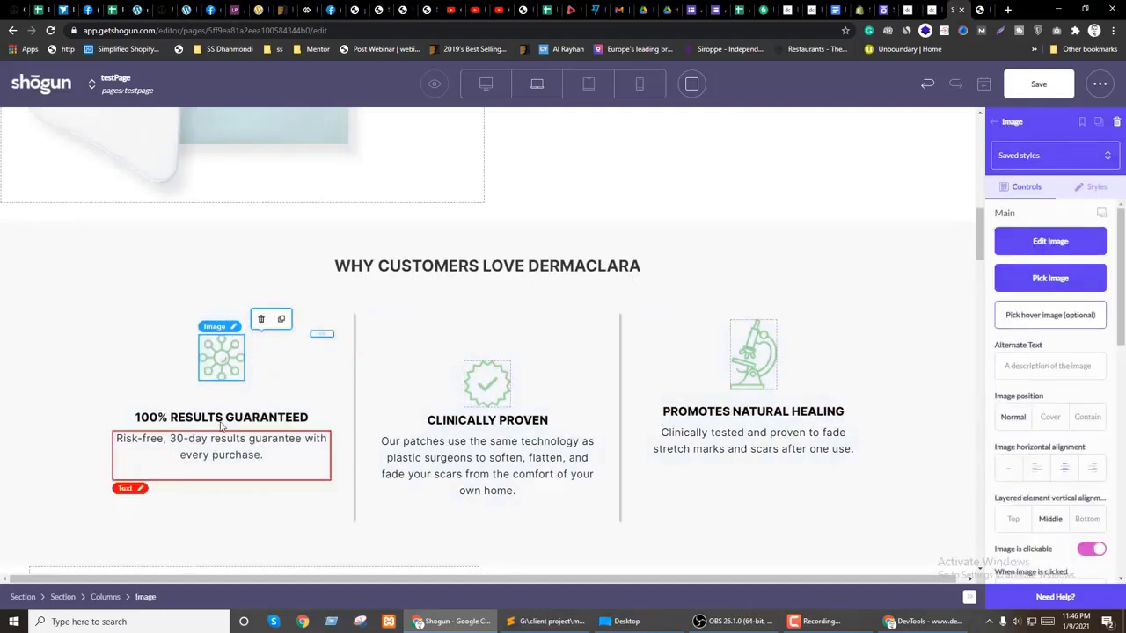
pyautogui.click(216, 415)
pyautogui.moveTo(215, 406); pyautogui.dragTo(231, 400)
pyautogui.click(144, 356)
# Step: Try moving and clearing the guarantee description, then undo both changes
pyautogui.moveTo(170, 442); pyautogui.dragTo(255, 406)
pyautogui.tripleClick(253, 413)
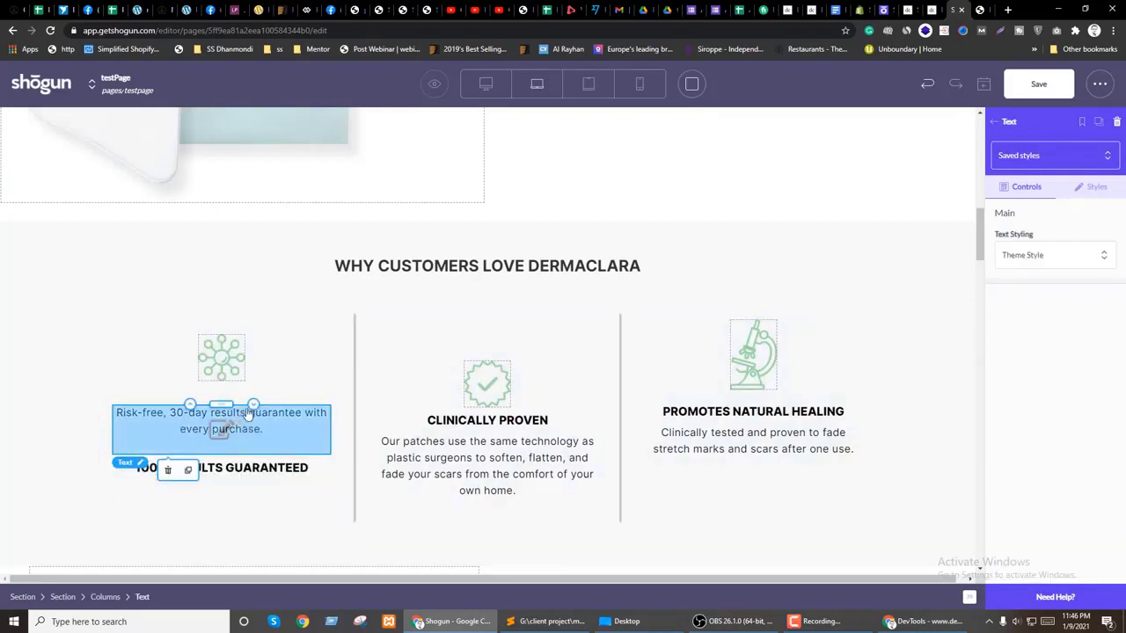
pyautogui.press('BackSpace')
pyautogui.click(226, 470)
pyautogui.hotkey('ctrl', 'z')
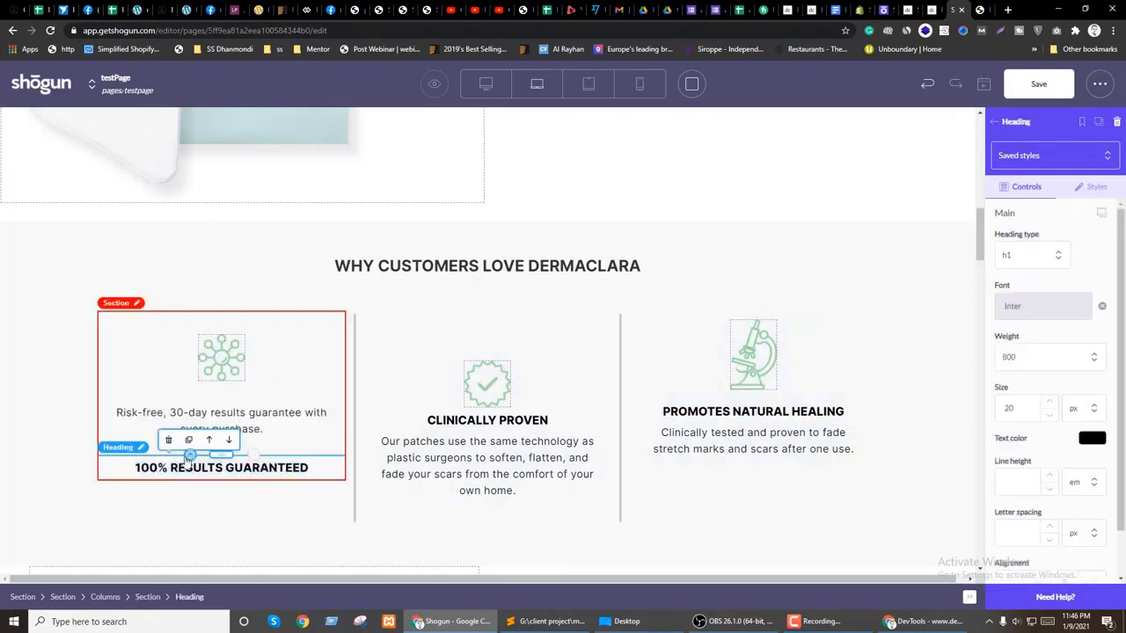
pyautogui.hotkey('ctrl', 'z')
# Step: Add a section to the middle column holding the check-mark icon, CLINICALLY PROVEN heading and description, in order
pyautogui.click(290, 328)
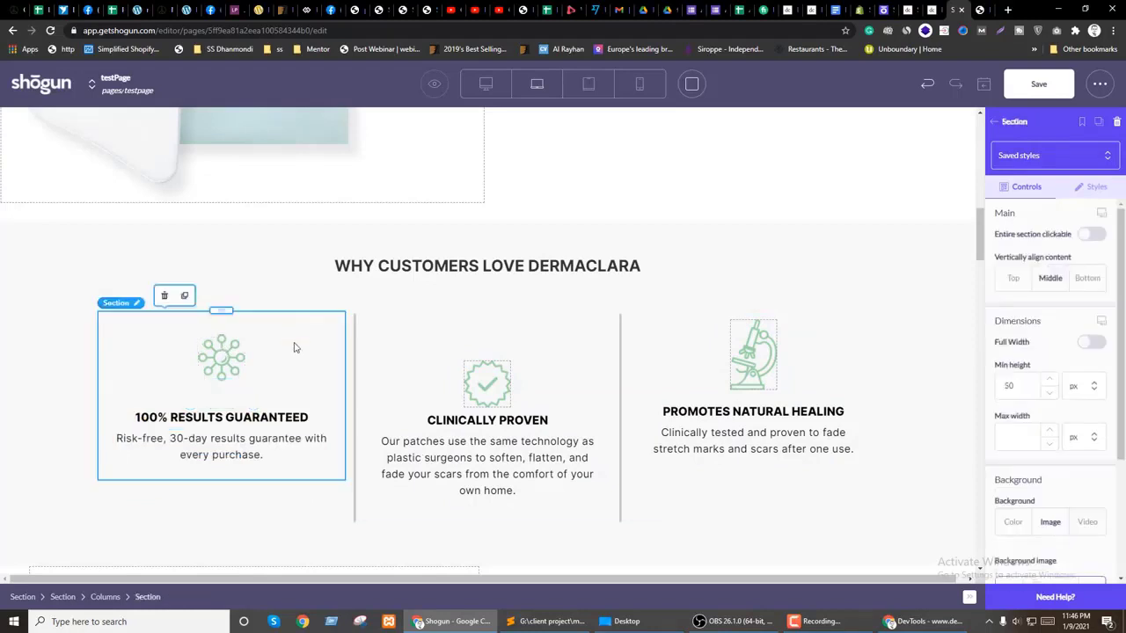
pyautogui.click(1011, 123)
pyautogui.moveTo(1017, 226); pyautogui.dragTo(521, 341)
pyautogui.click(506, 437)
pyautogui.click(487, 412)
pyautogui.click(489, 420)
pyautogui.moveTo(489, 420); pyautogui.dragTo(517, 347)
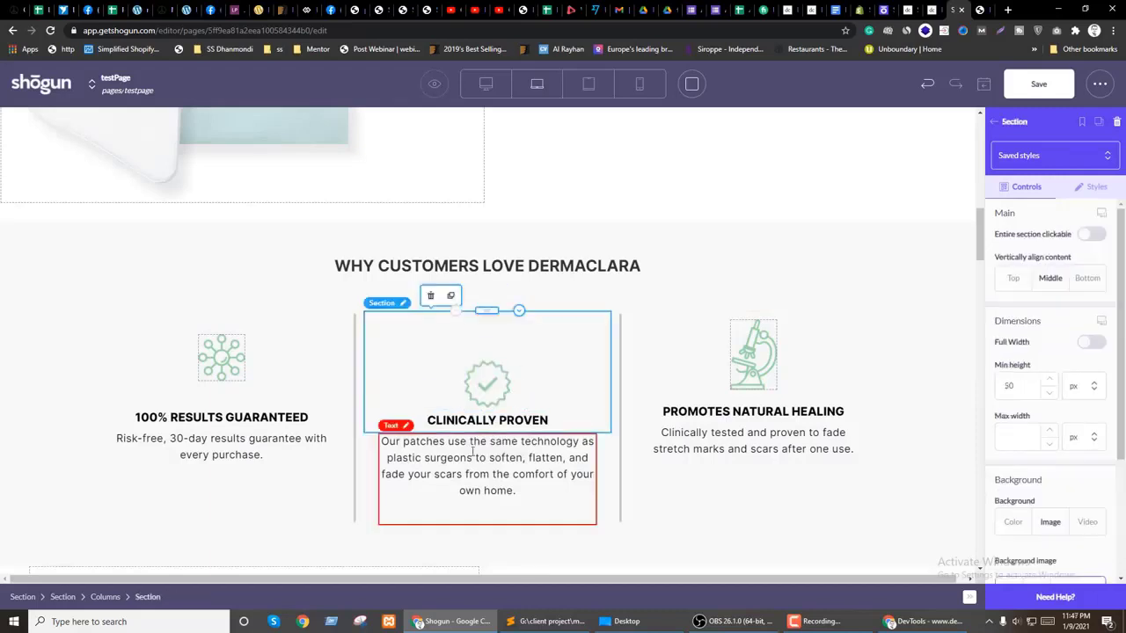
pyautogui.click(480, 457)
pyautogui.moveTo(480, 458); pyautogui.dragTo(517, 410)
pyautogui.click(538, 334)
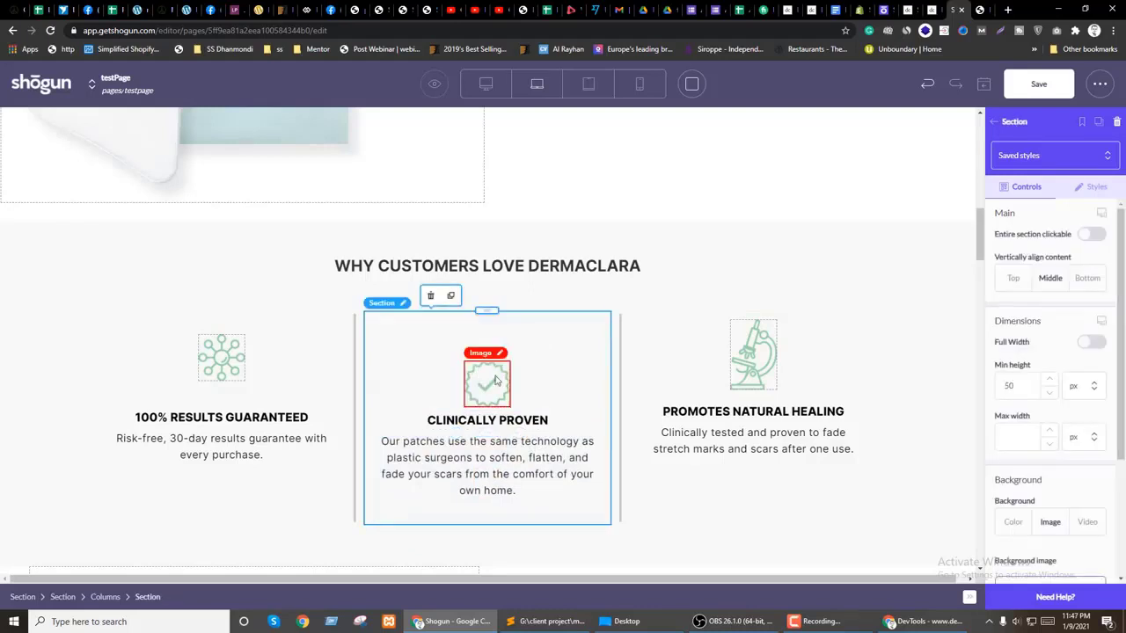
# Step: Review the check-mark icon's style and general image settings
pyautogui.click(483, 380)
pyautogui.click(1089, 186)
pyautogui.scroll(-5, 1069, 378)
pyautogui.scroll(-10, 1045, 488)
pyautogui.scroll(6, 1045, 475)
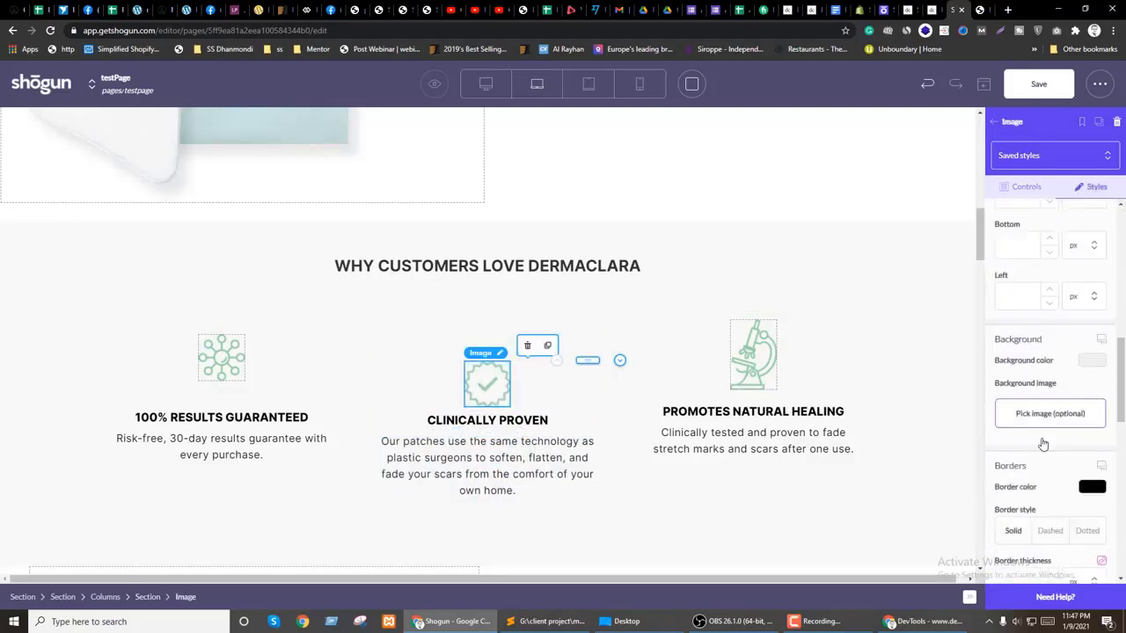
pyautogui.scroll(4, 1043, 445)
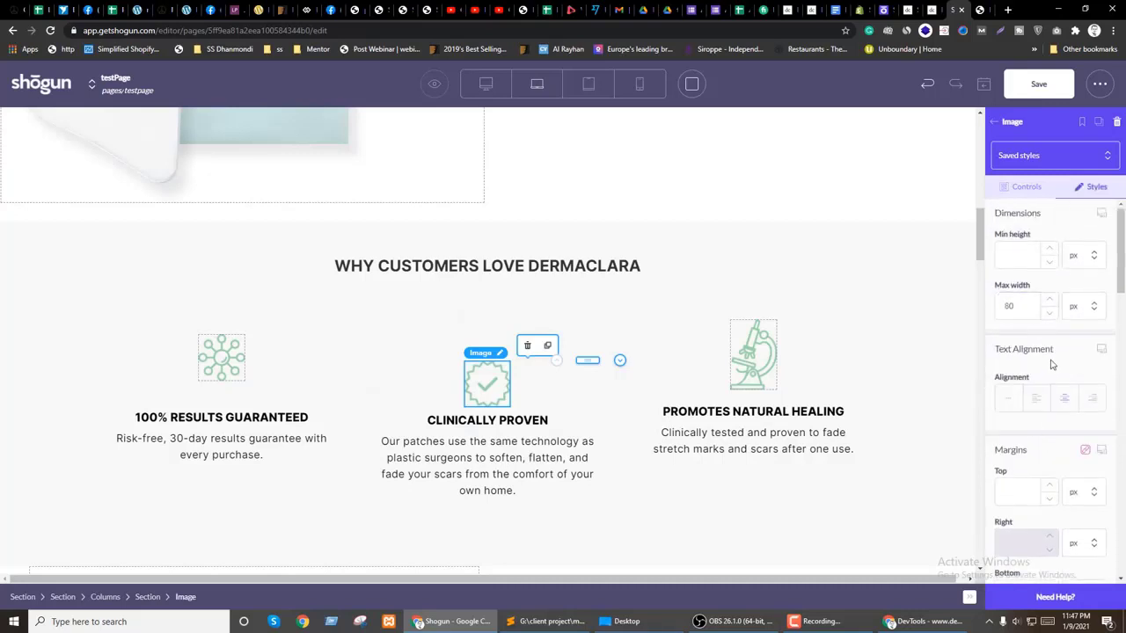
pyautogui.click(1025, 187)
pyautogui.scroll(-2, 1051, 350)
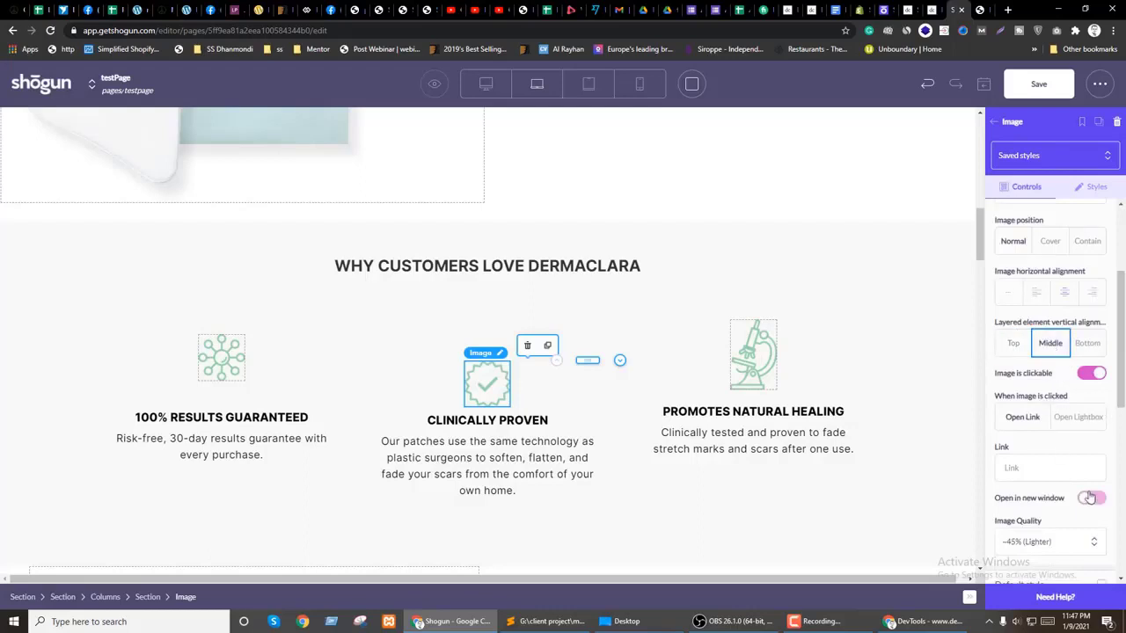
pyautogui.scroll(2, 1066, 450)
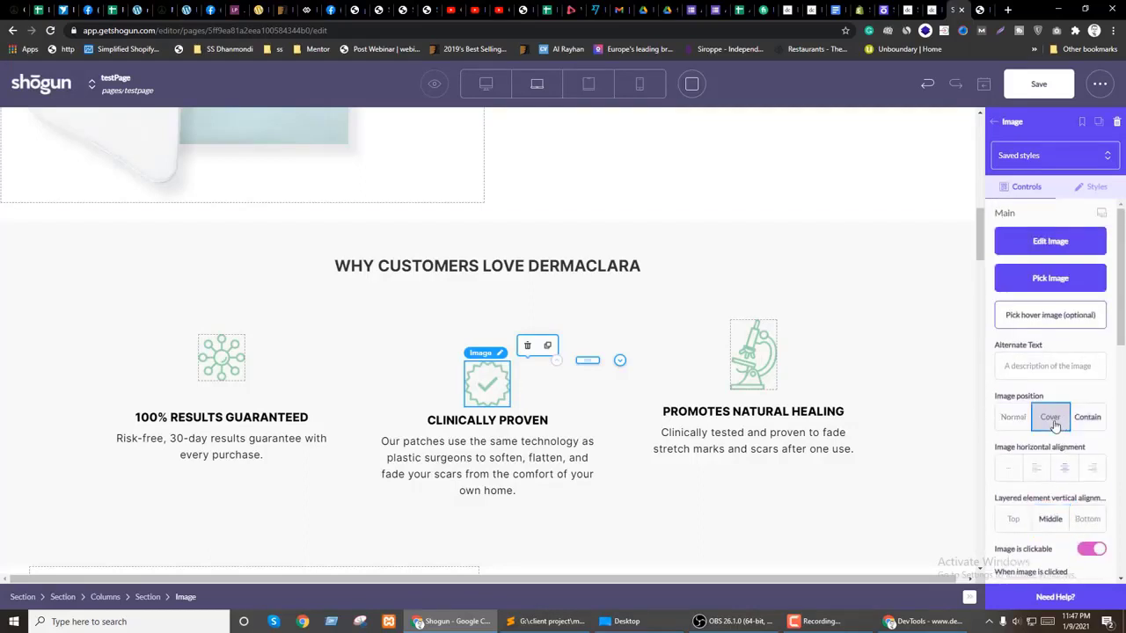
# Step: Add a section above the microscope and move the PROMOTES NATURAL HEALING heading and description into it
pyautogui.click(747, 353)
pyautogui.click(666, 373)
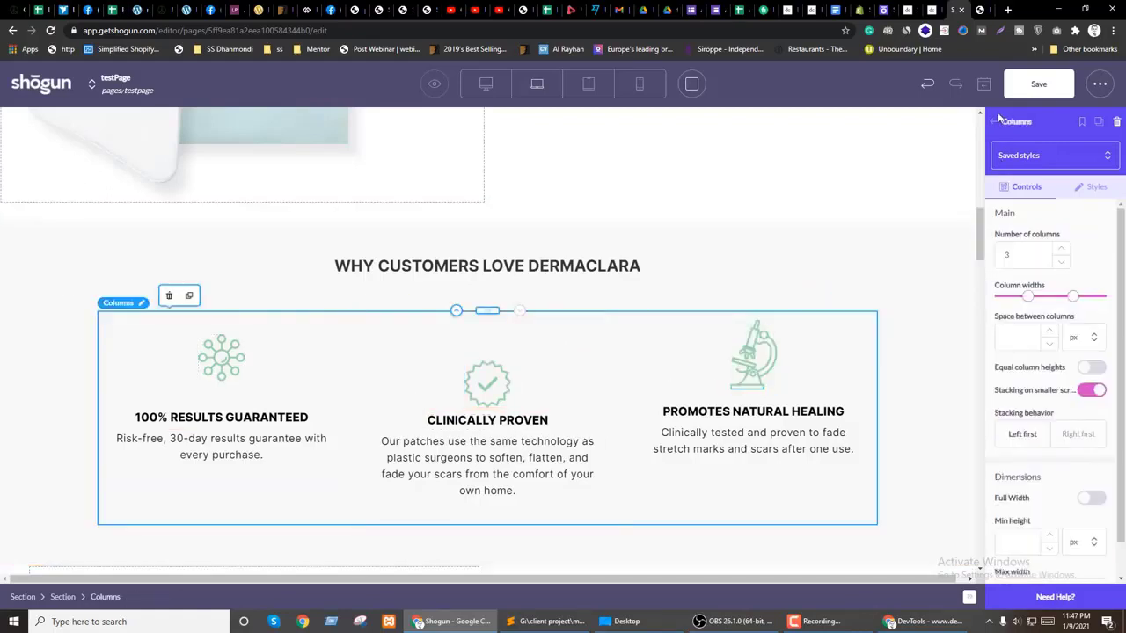
pyautogui.moveTo(1020, 207); pyautogui.dragTo(792, 325)
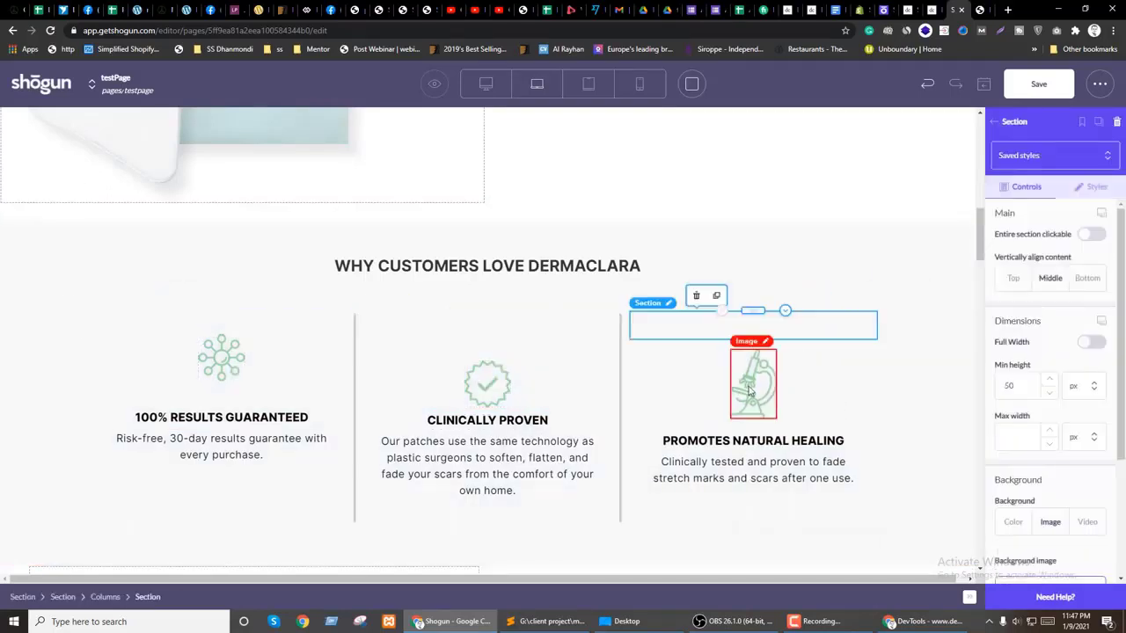
pyautogui.click(756, 370)
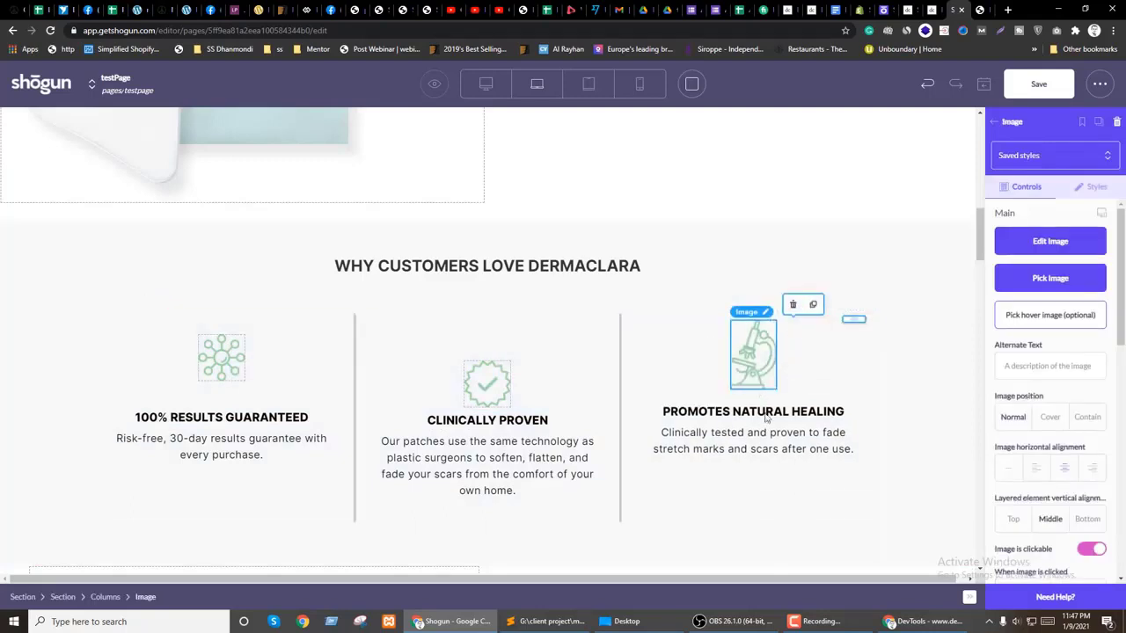
pyautogui.doubleClick(765, 413)
pyautogui.moveTo(783, 418); pyautogui.dragTo(666, 359)
pyautogui.click(660, 385)
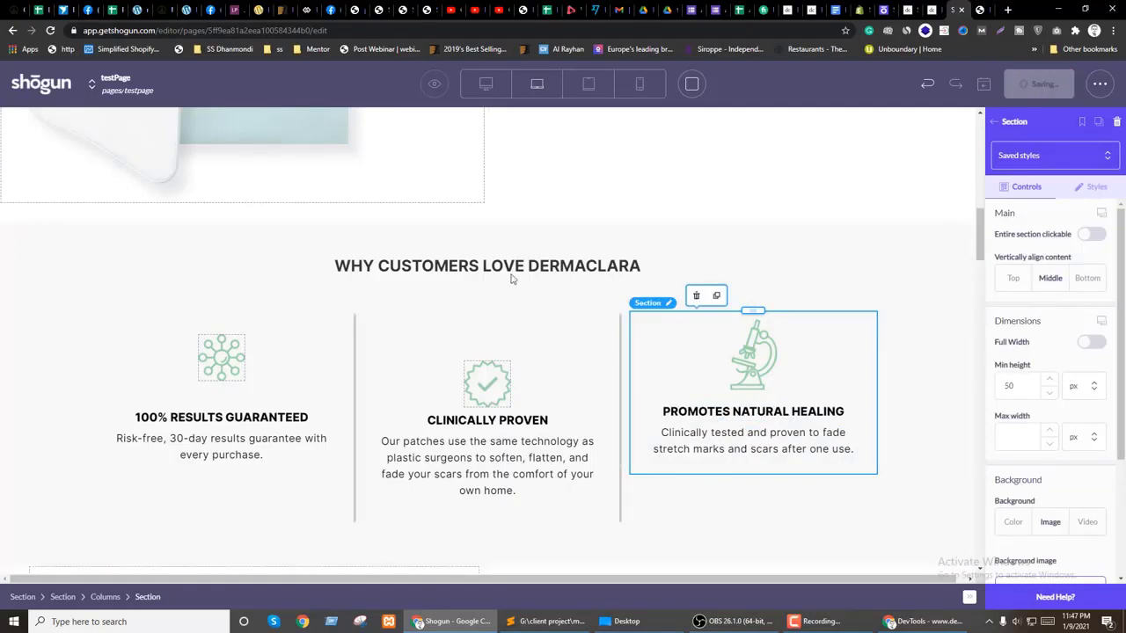
# Step: Scroll the live Dermaclara product page, then switch to the loading testPage preview tab
pyautogui.moveTo(432, 83)
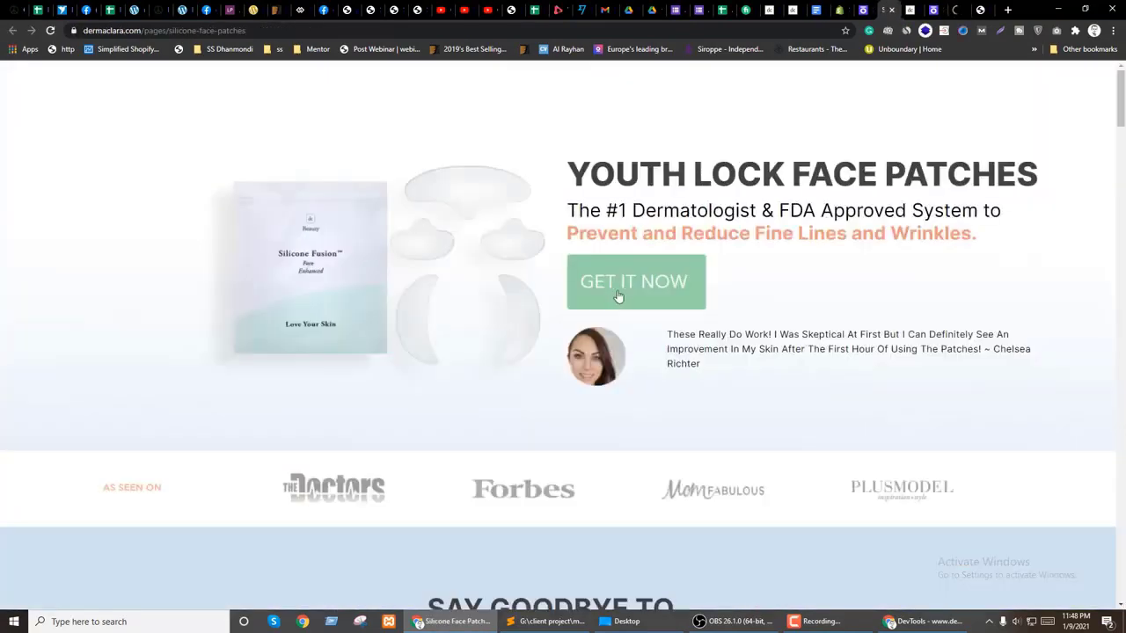
pyautogui.scroll(-10, 615, 296)
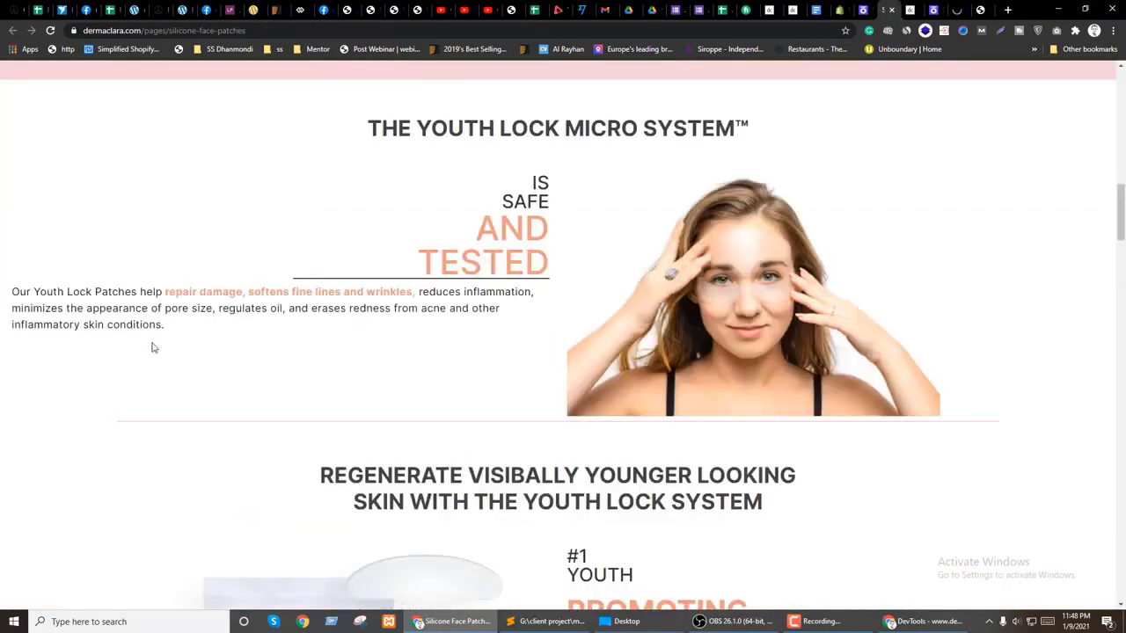
pyautogui.click(959, 8)
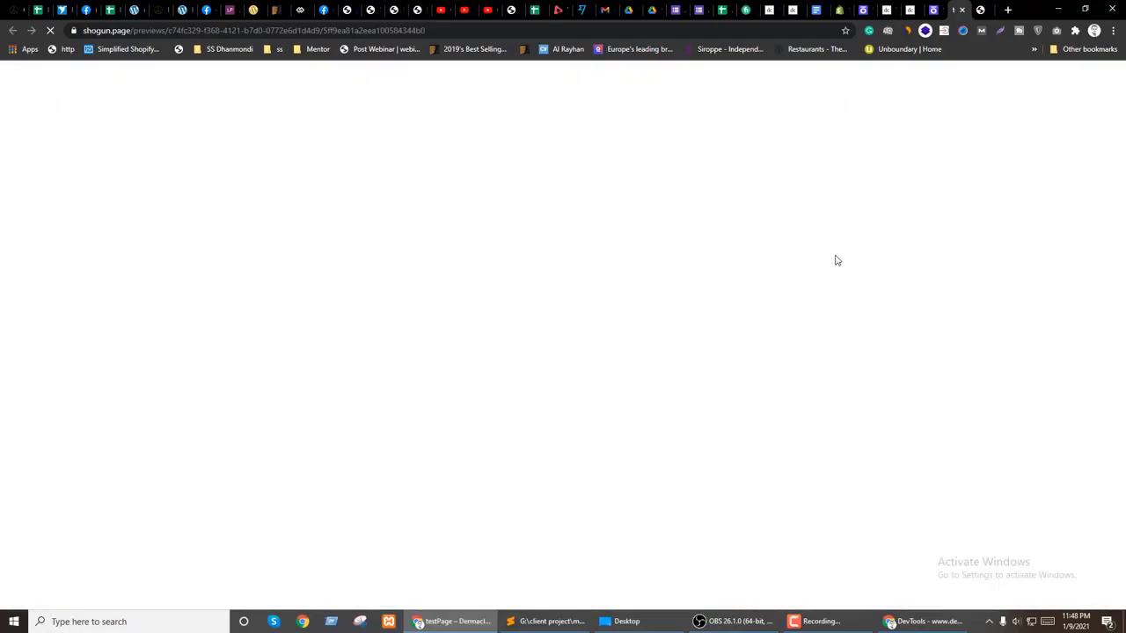
# Step: Inspect the CLINICALLY PROVEN icon's image-container element in Chrome DevTools
pyautogui.scroll(-9, 837, 260)
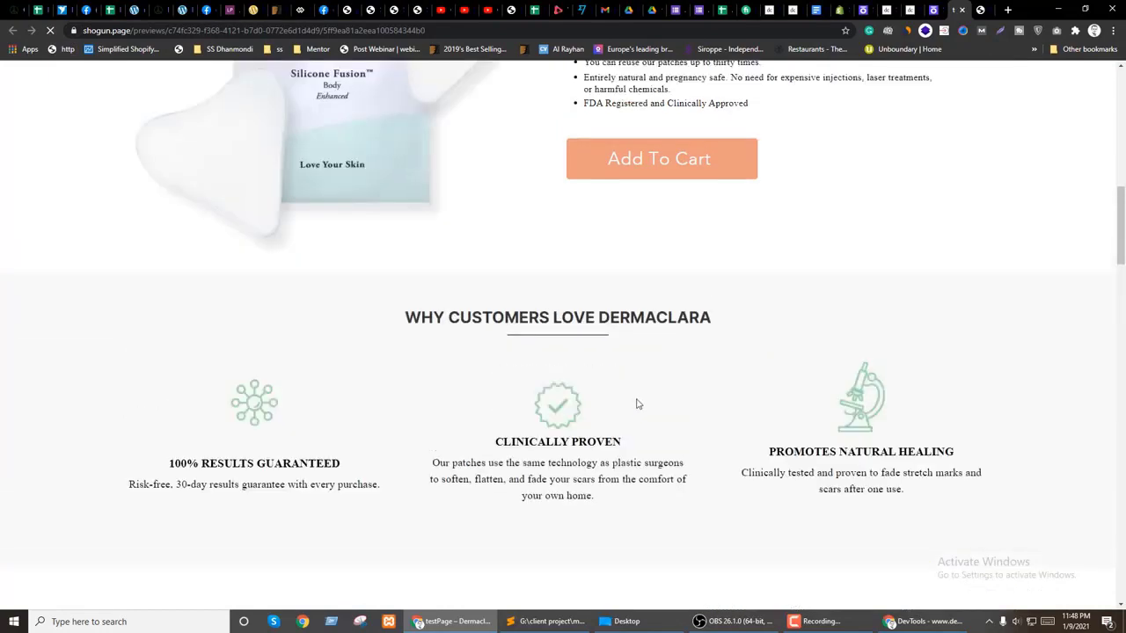
pyautogui.scroll(-2, 266, 429)
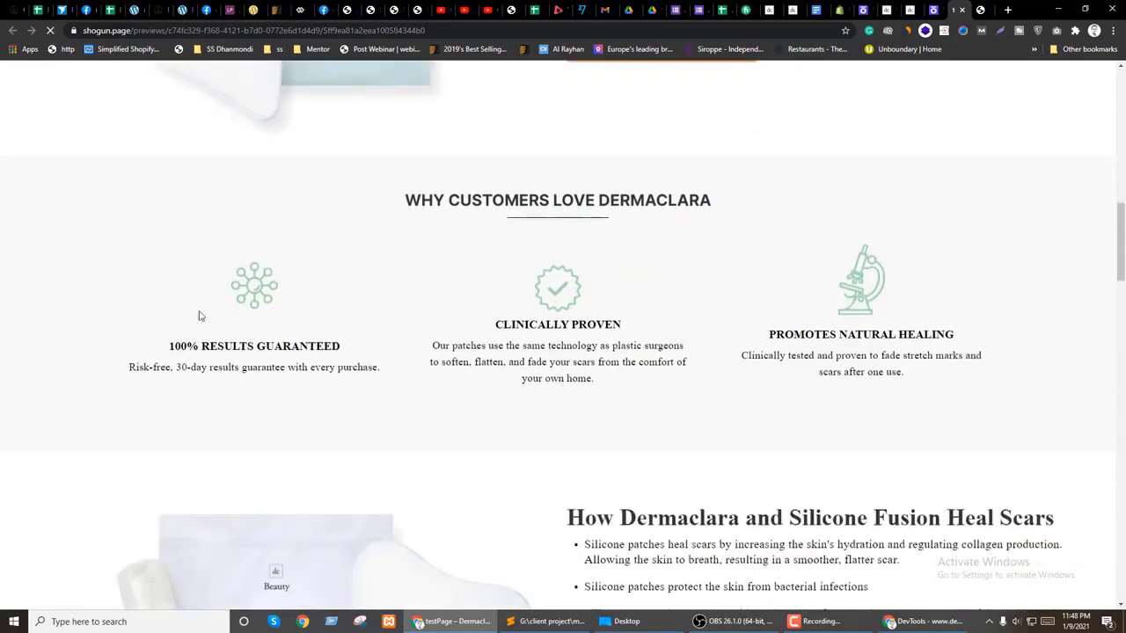
pyautogui.rightClick(252, 283)
pyautogui.click(277, 406)
pyautogui.moveTo(475, 348); pyautogui.dragTo(640, 154)
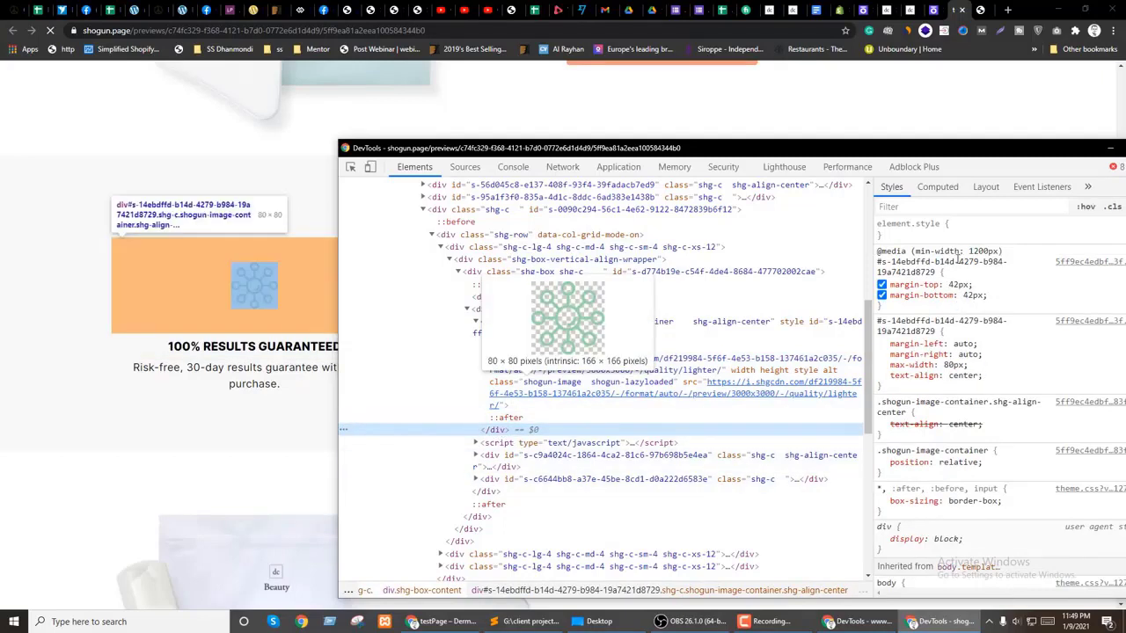
pyautogui.moveTo(508, 141); pyautogui.dragTo(922, 98)
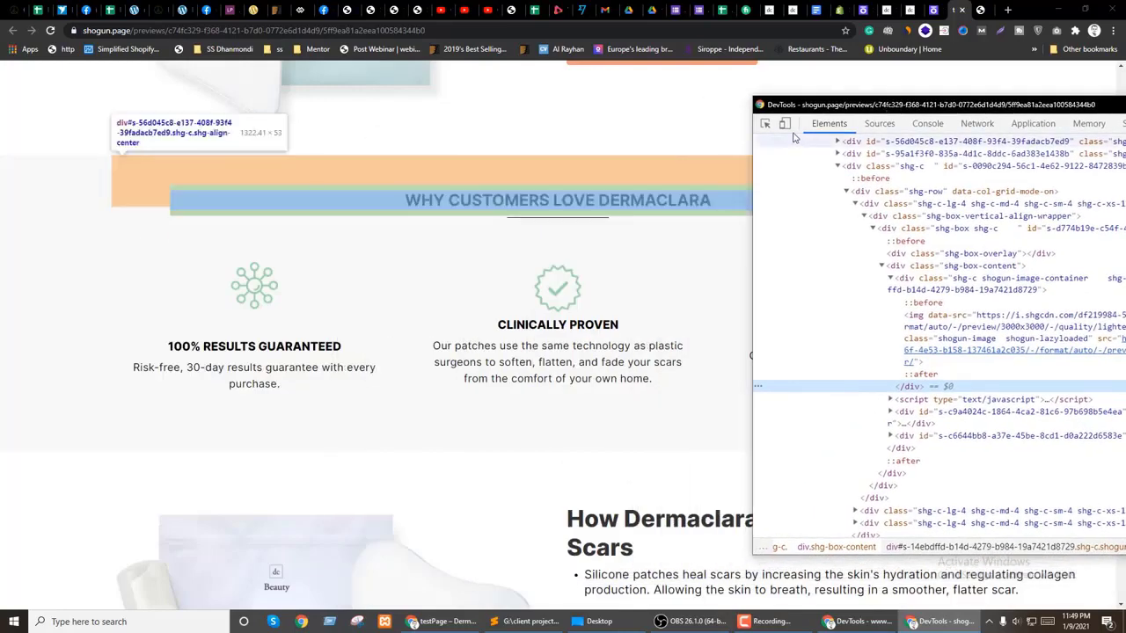
pyautogui.click(585, 294)
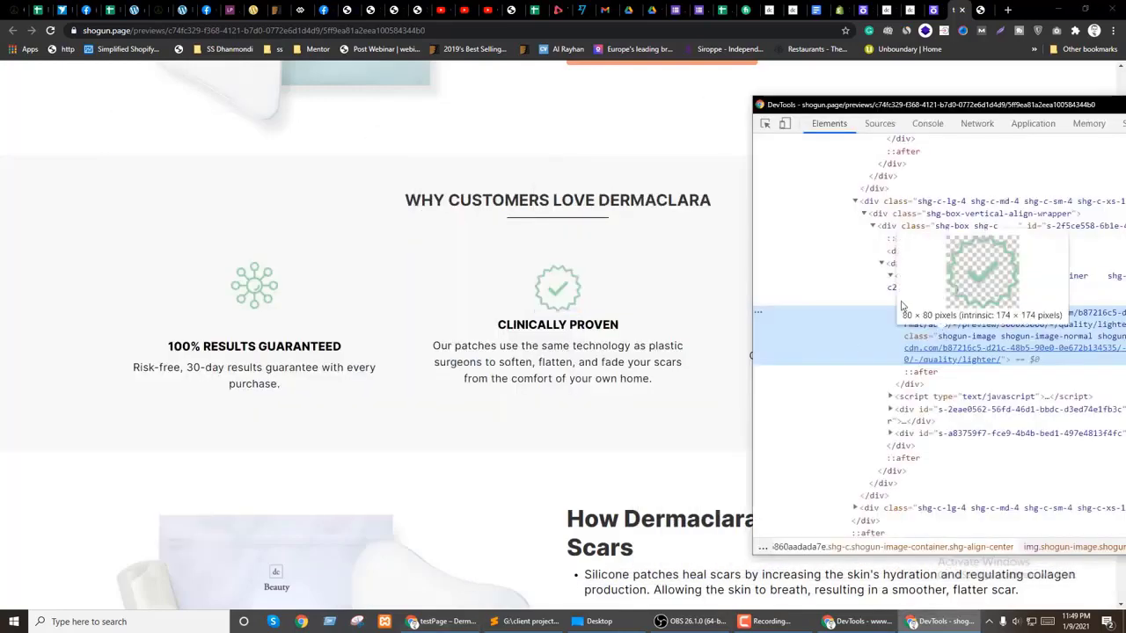
pyautogui.click(938, 283)
pyautogui.click(651, 378)
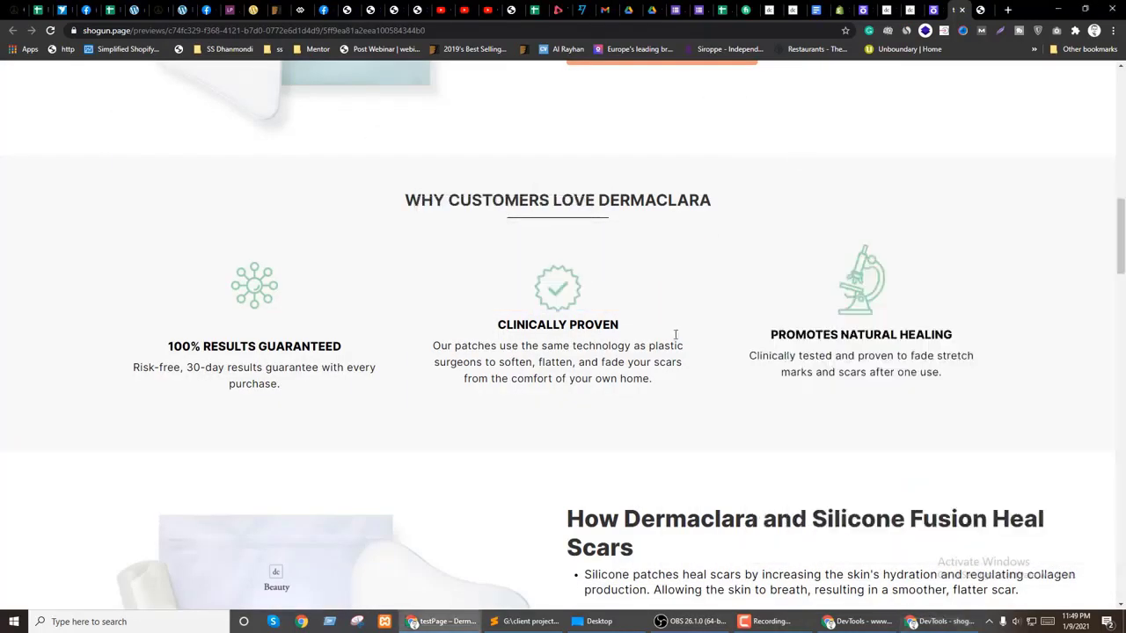
# Step: Compare with the 100% results icon's style settings in Shogun, then return to the preview
pyautogui.click(932, 9)
pyautogui.click(222, 356)
pyautogui.click(1091, 186)
pyautogui.scroll(-6, 1034, 396)
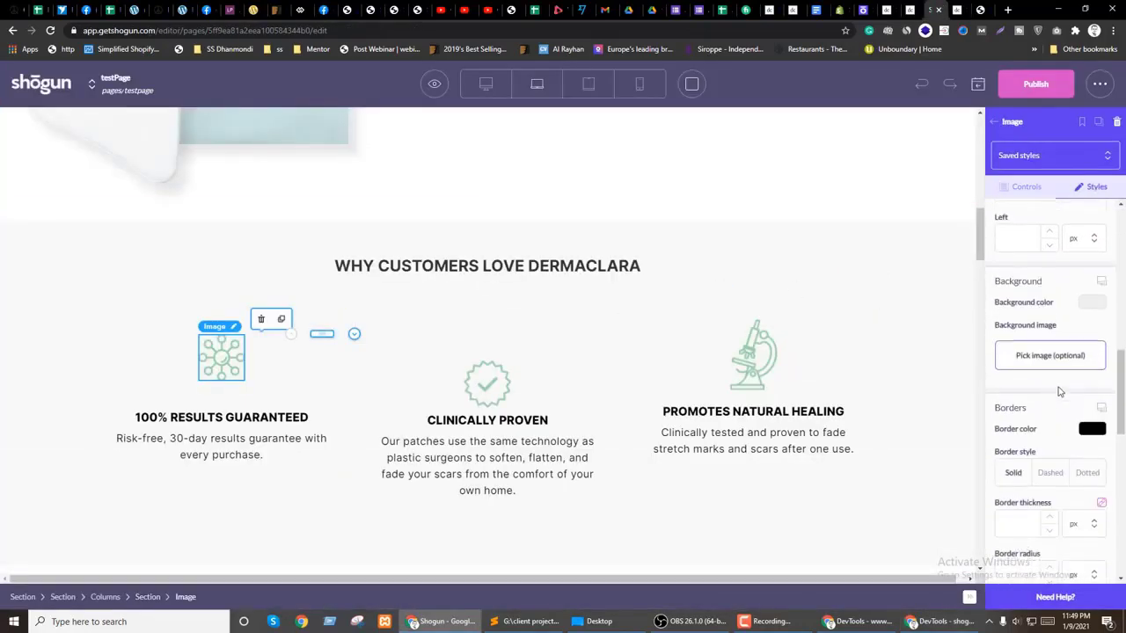
pyautogui.scroll(6, 1064, 389)
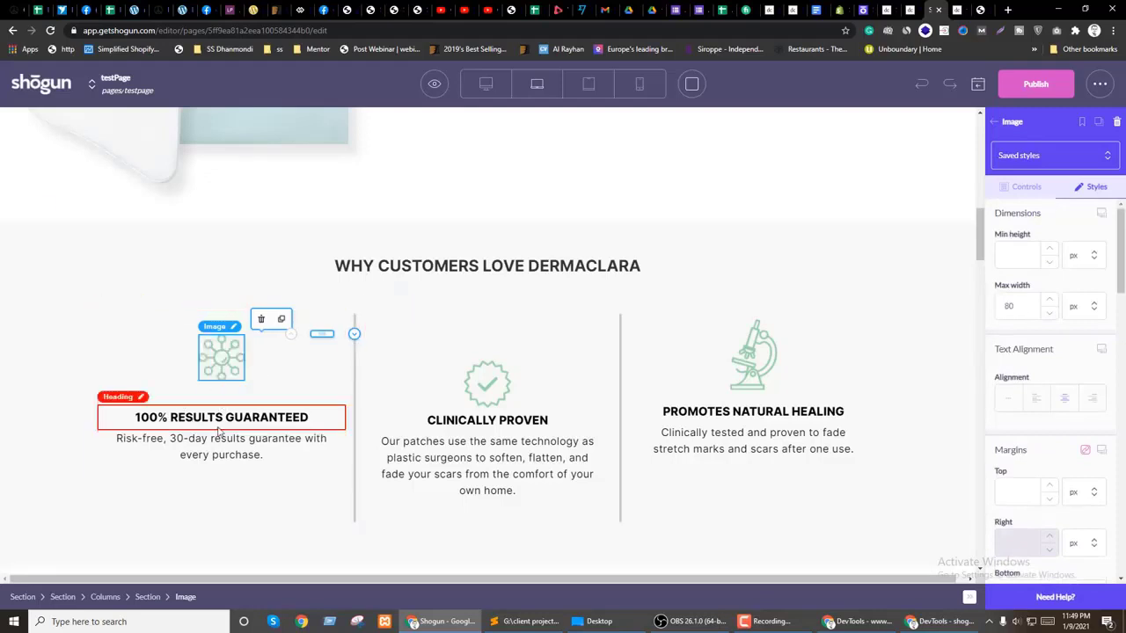
pyautogui.hotkey('ctrl', 'Tab')
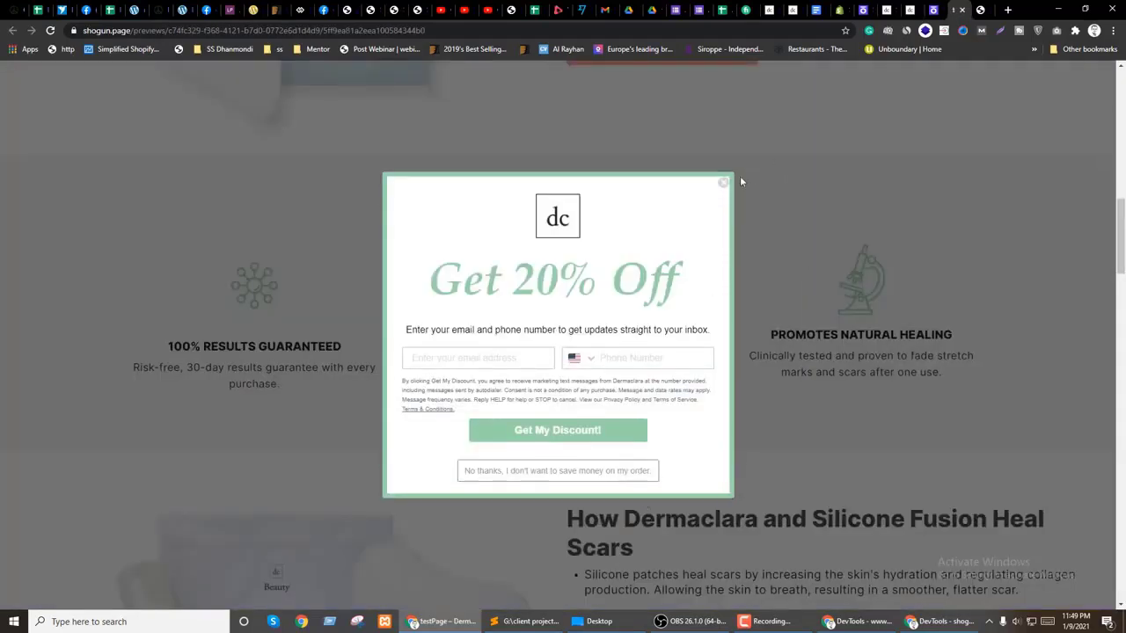
# Step: Dismiss the discount popup and select the icon's image container in DevTools
pyautogui.click(723, 182)
pyautogui.click(945, 622)
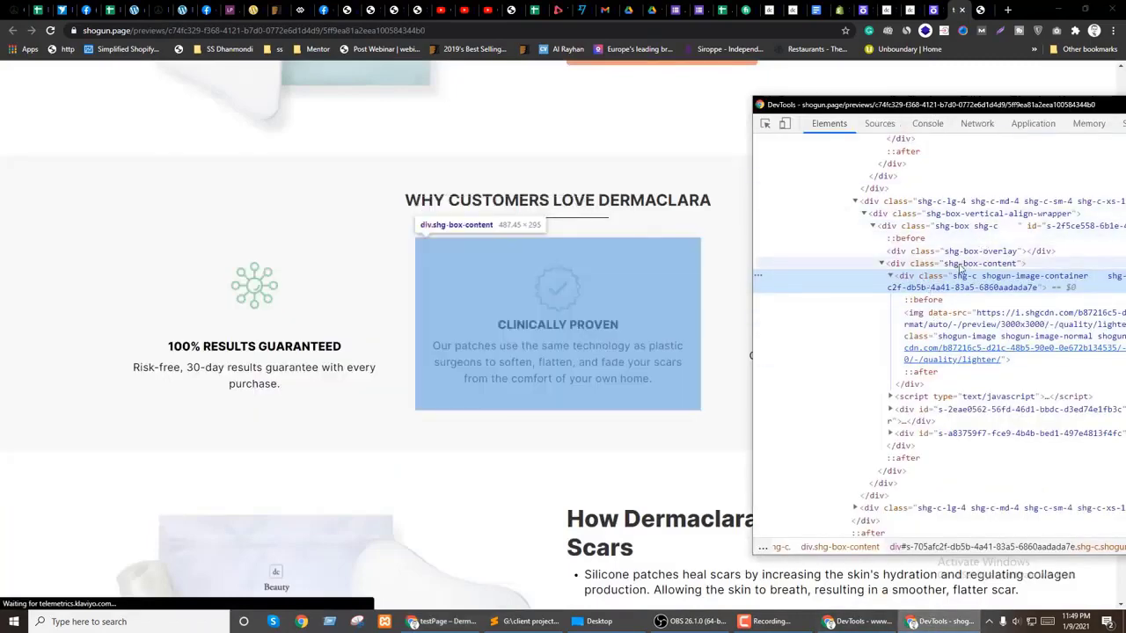
pyautogui.click(960, 264)
pyautogui.moveTo(924, 106); pyautogui.dragTo(527, 346)
pyautogui.click(792, 431)
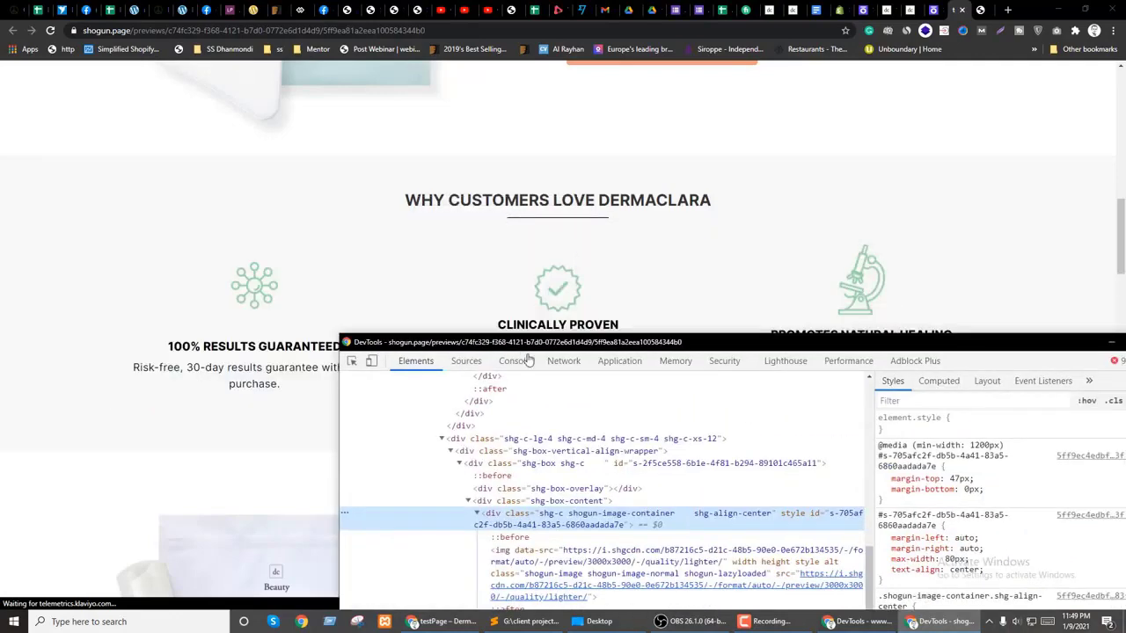
pyautogui.moveTo(1012, 352); pyautogui.dragTo(795, 369)
# Step: Change the icon's 47px top margin to 0 in DevTools, then return to the Shogun editor
pyautogui.click(743, 498)
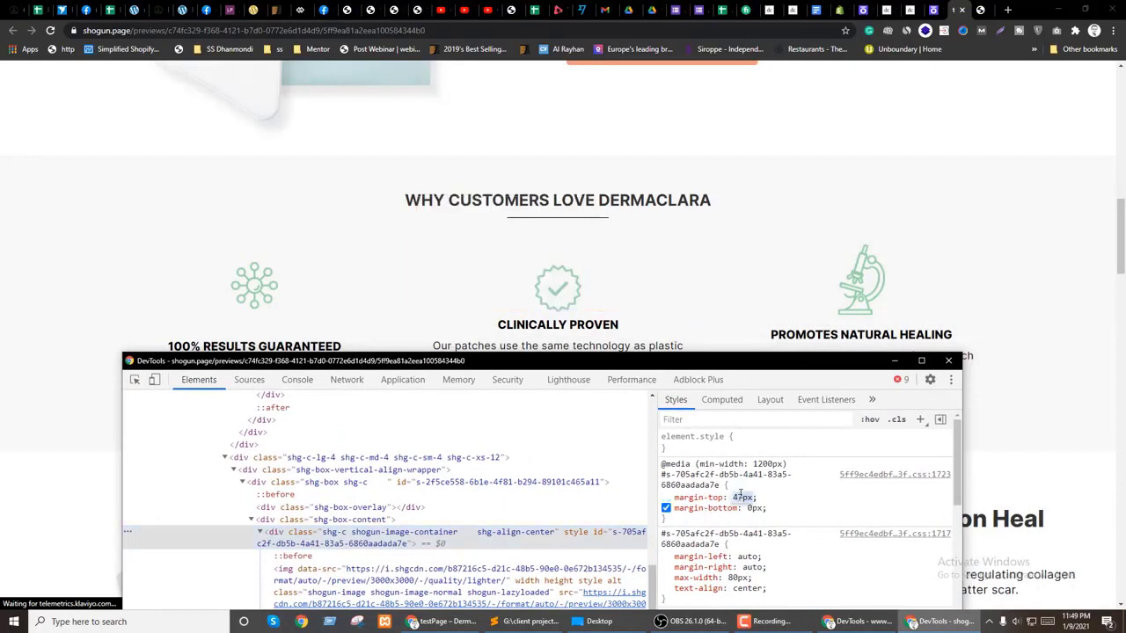
pyautogui.write('0')
pyautogui.click(805, 508)
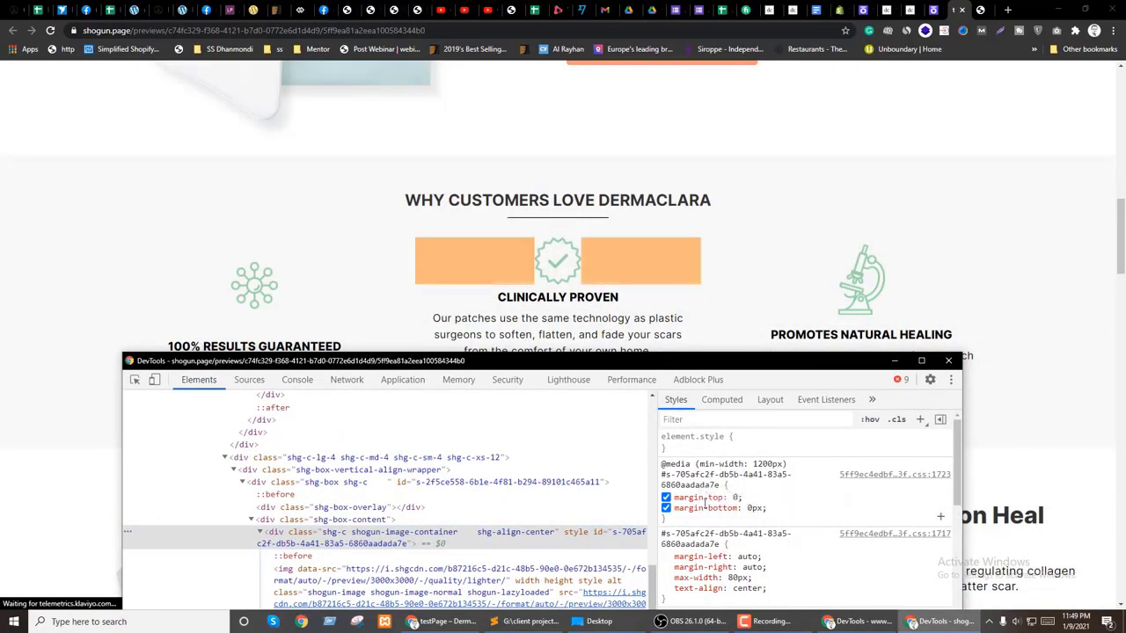
pyautogui.click(684, 480)
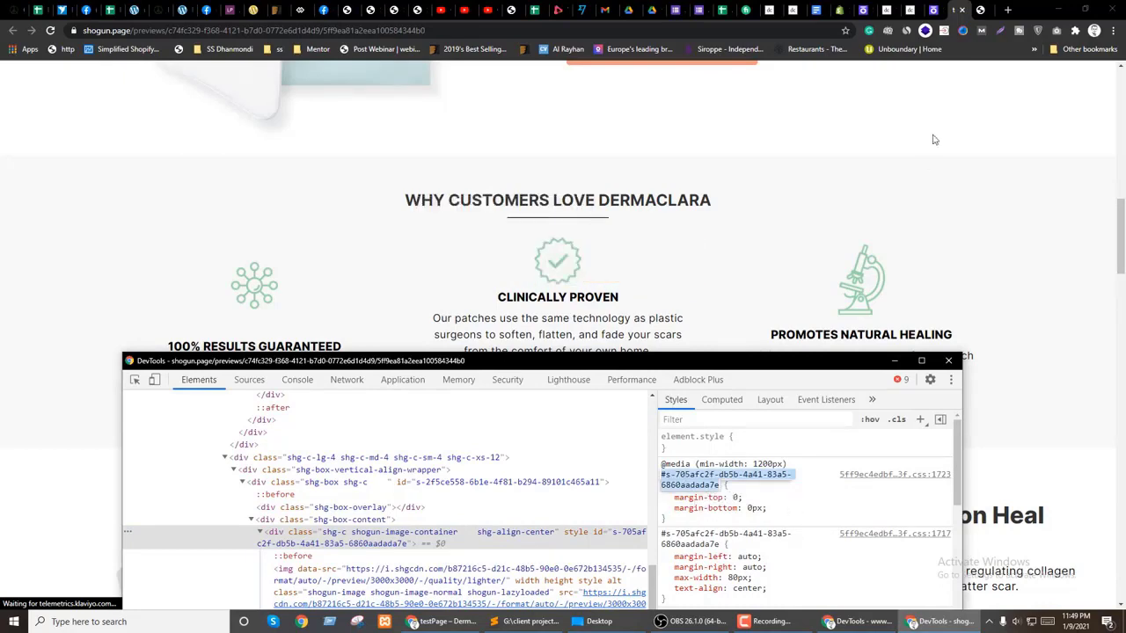
pyautogui.click(933, 10)
pyautogui.scroll(-5, 458, 360)
# Step: View the custom HTML block's code at the page top, then close it
pyautogui.scroll(4, 532, 405)
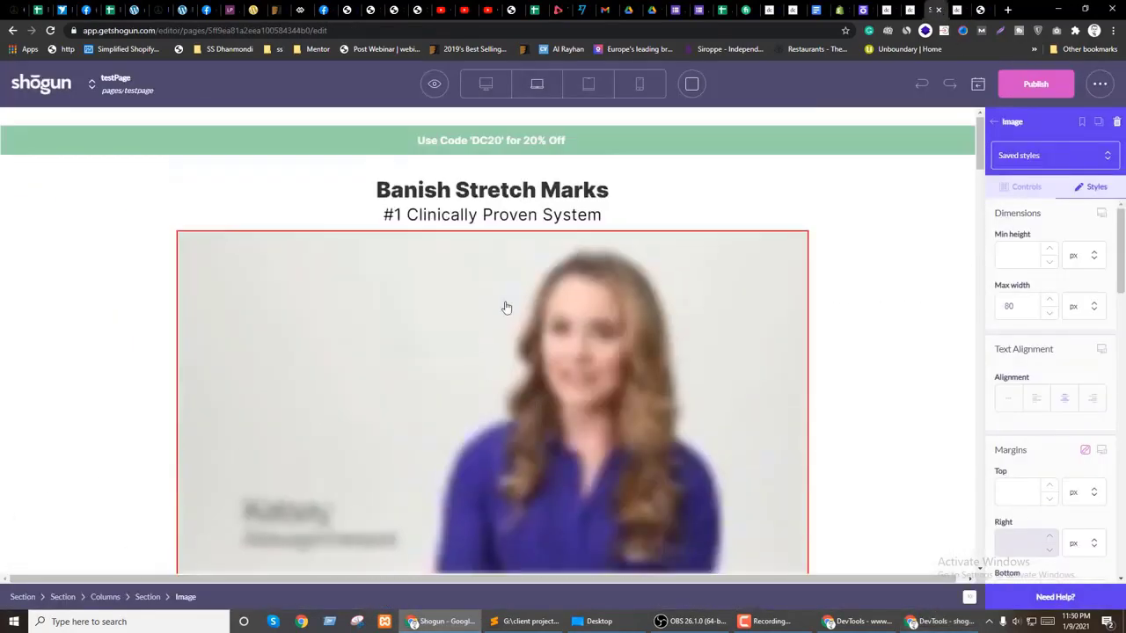
pyautogui.click(435, 122)
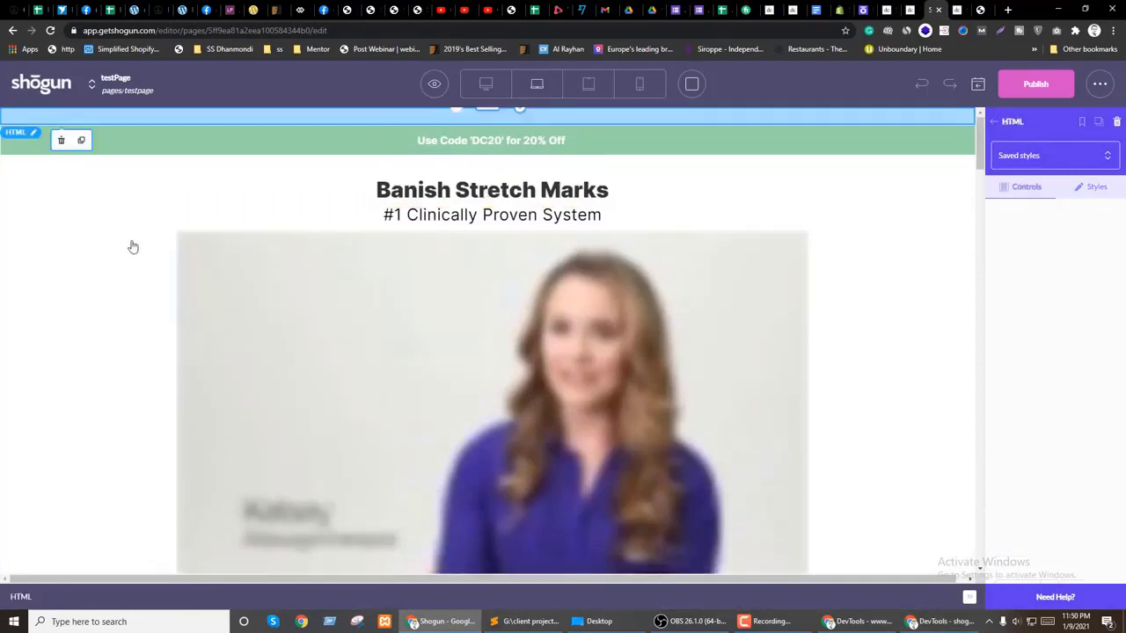
pyautogui.click(270, 393)
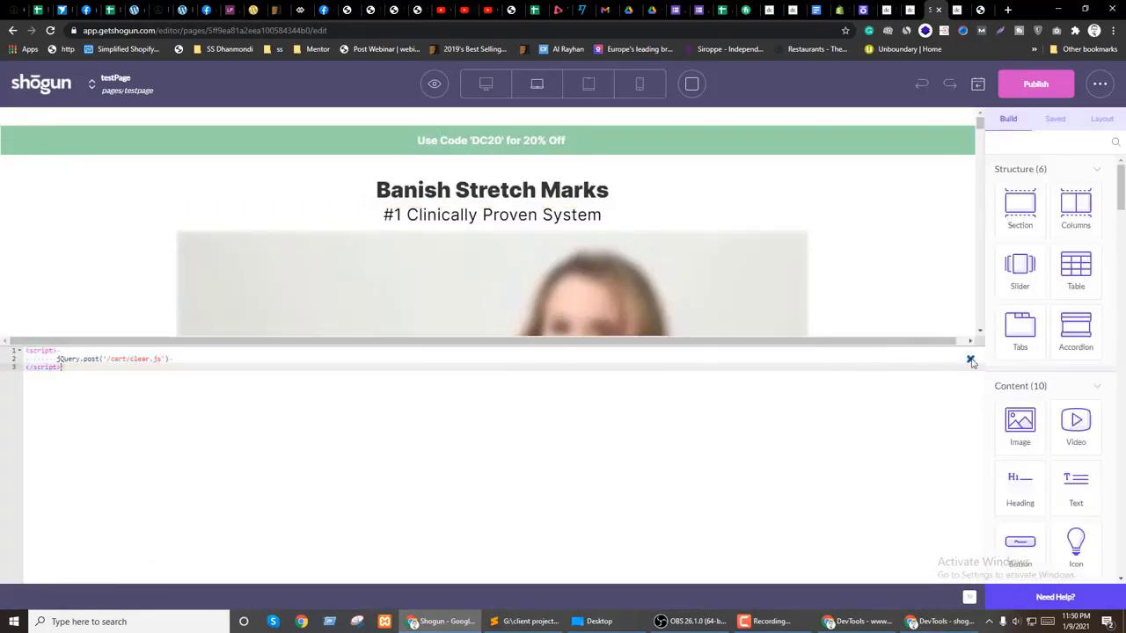
pyautogui.click(971, 362)
pyautogui.scroll(-6, 364, 372)
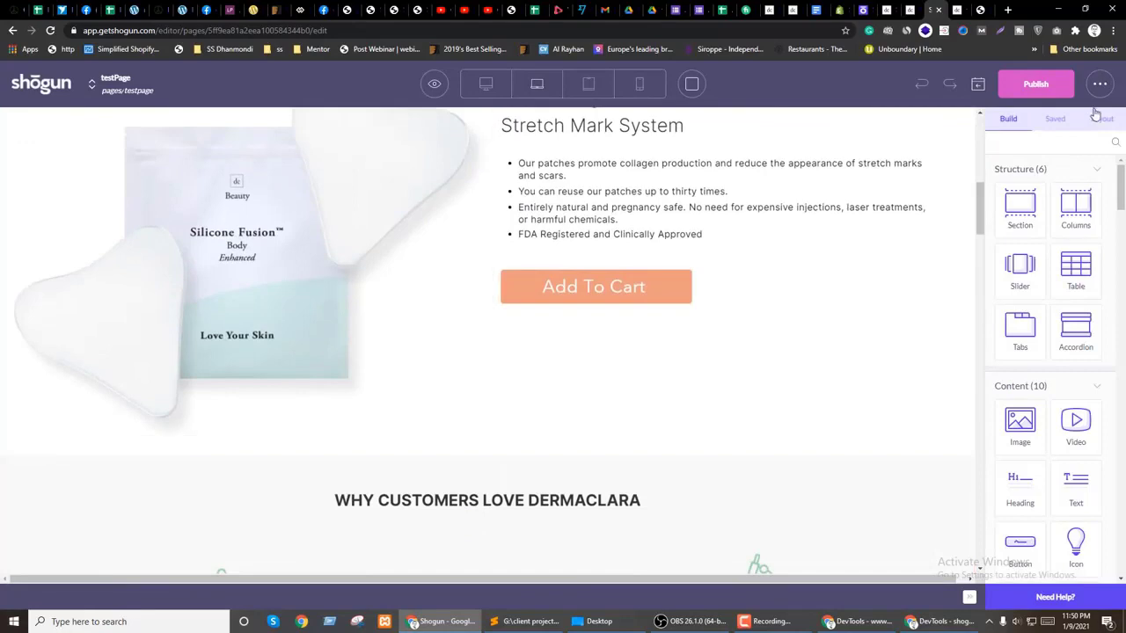
# Step: Locate the feature columns via the element tree and drop a new Columns row above them
pyautogui.click(1101, 119)
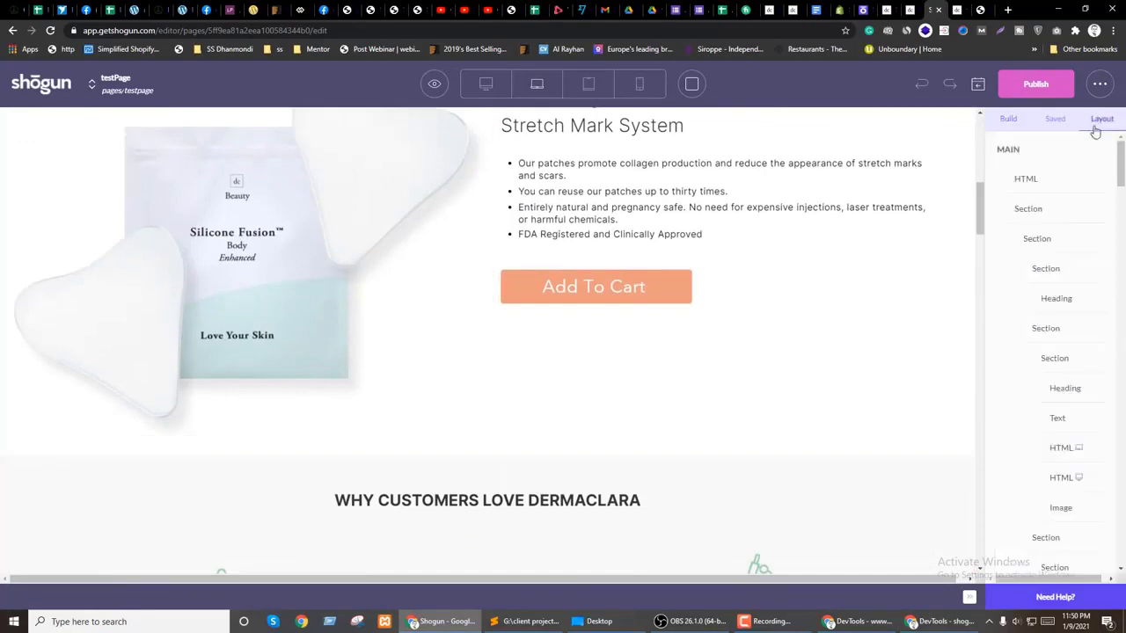
pyautogui.click(1061, 450)
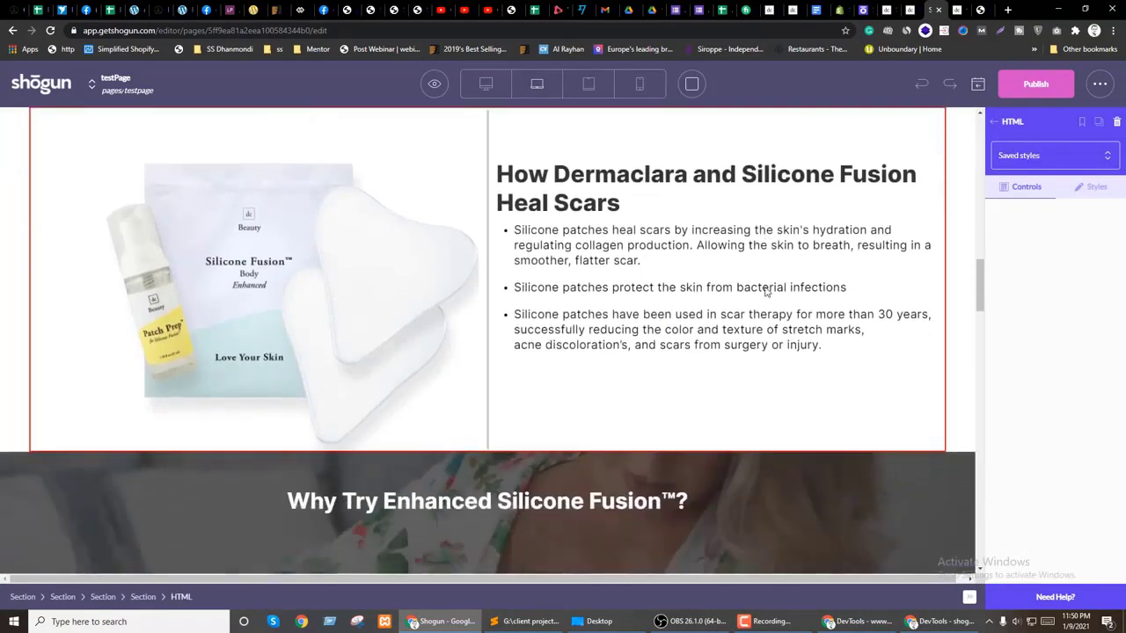
pyautogui.scroll(-6, 766, 292)
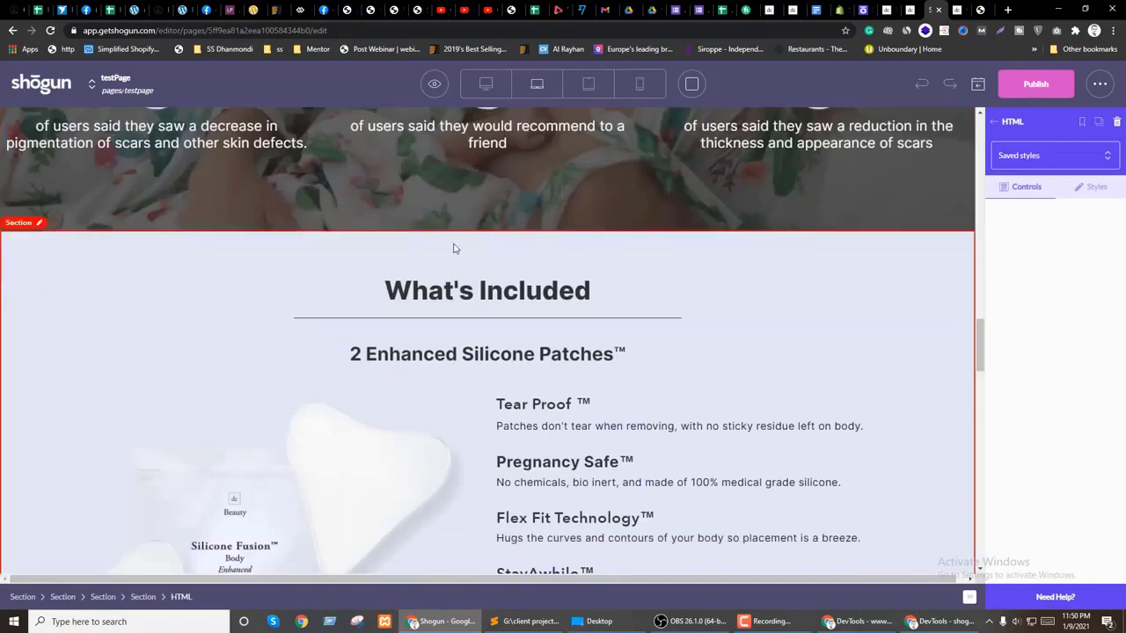
pyautogui.scroll(-15, 454, 248)
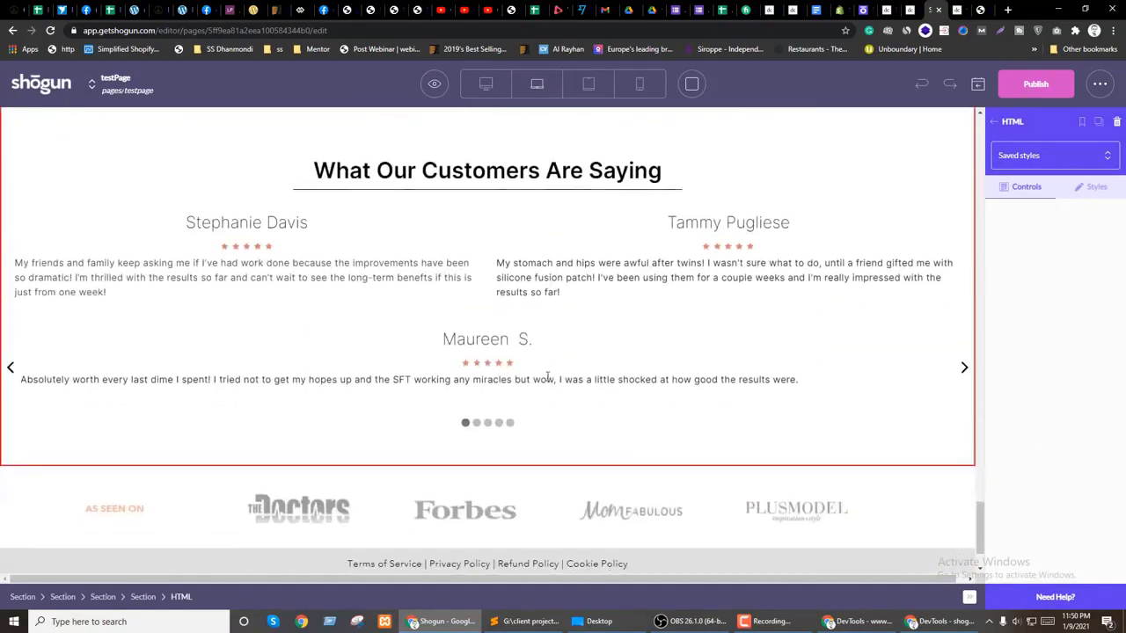
pyautogui.scroll(-2, 545, 380)
pyautogui.scroll(2, 595, 453)
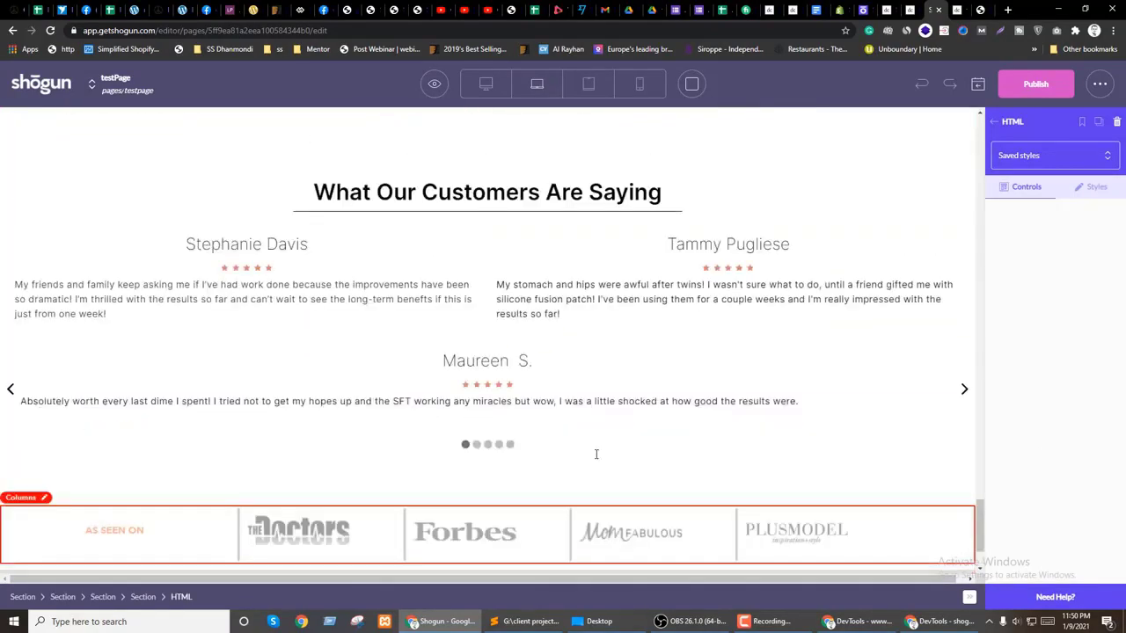
pyautogui.scroll(20, 595, 454)
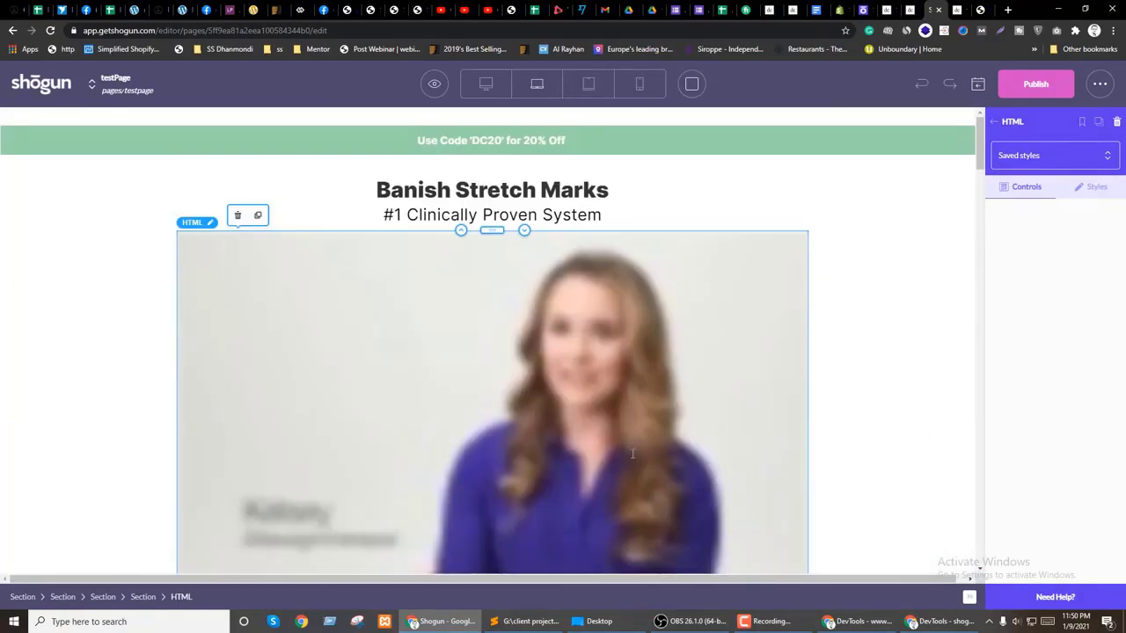
pyautogui.scroll(-10, 632, 453)
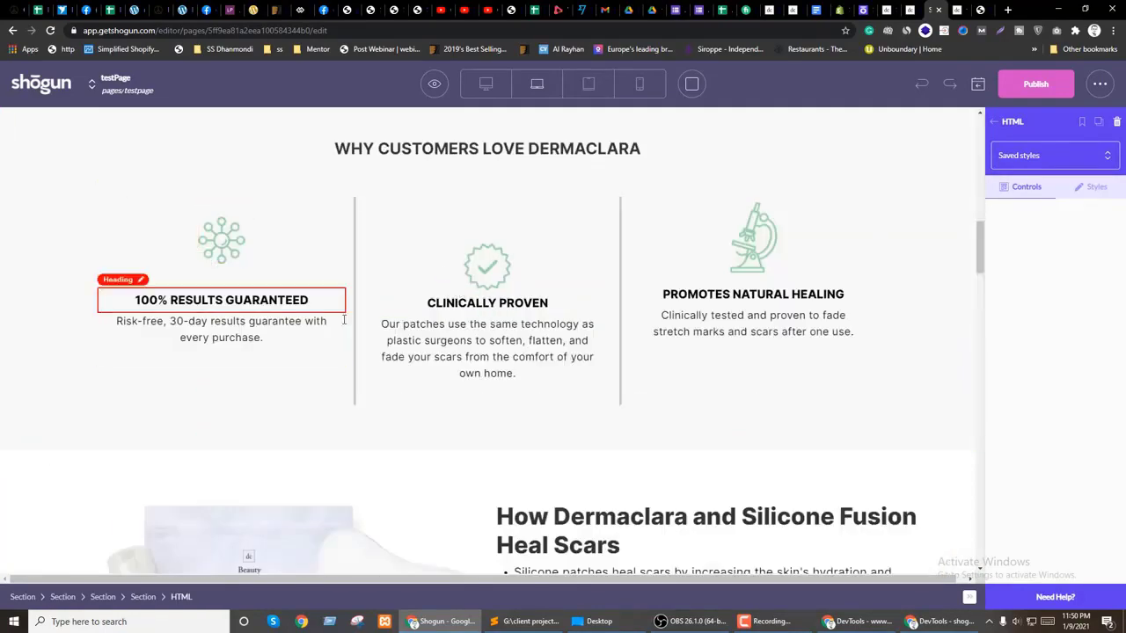
pyautogui.click(1003, 123)
pyautogui.moveTo(620, 287); pyautogui.dragTo(444, 192)
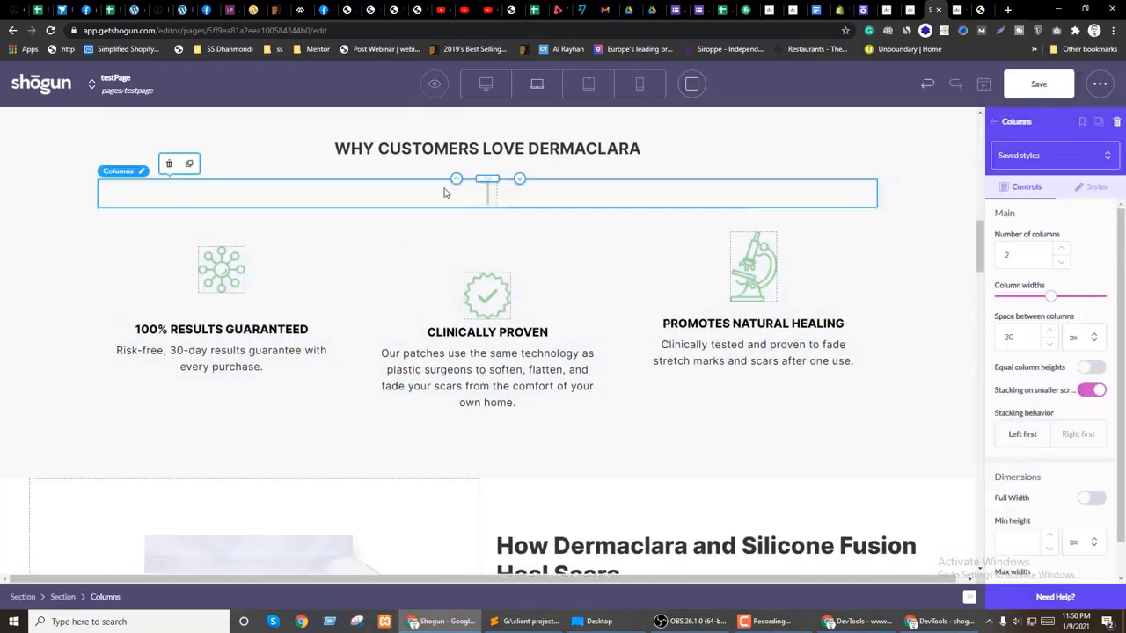
# Step: Place an Image in the first new column using the network icon from the media library
pyautogui.scroll(1, 403, 355)
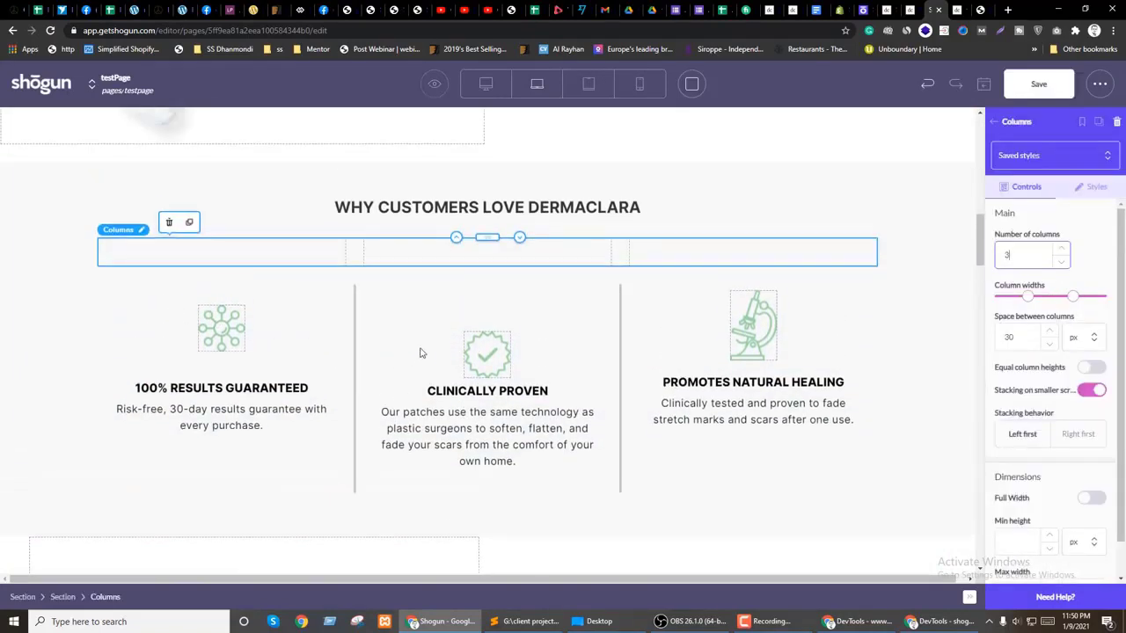
pyautogui.click(994, 121)
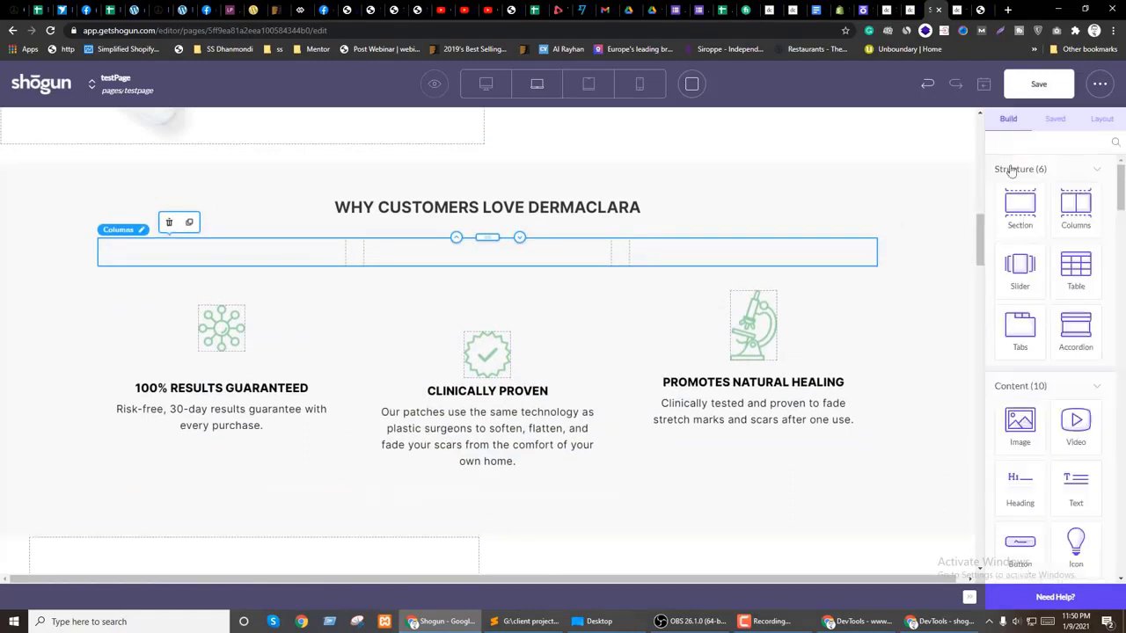
pyautogui.click(216, 253)
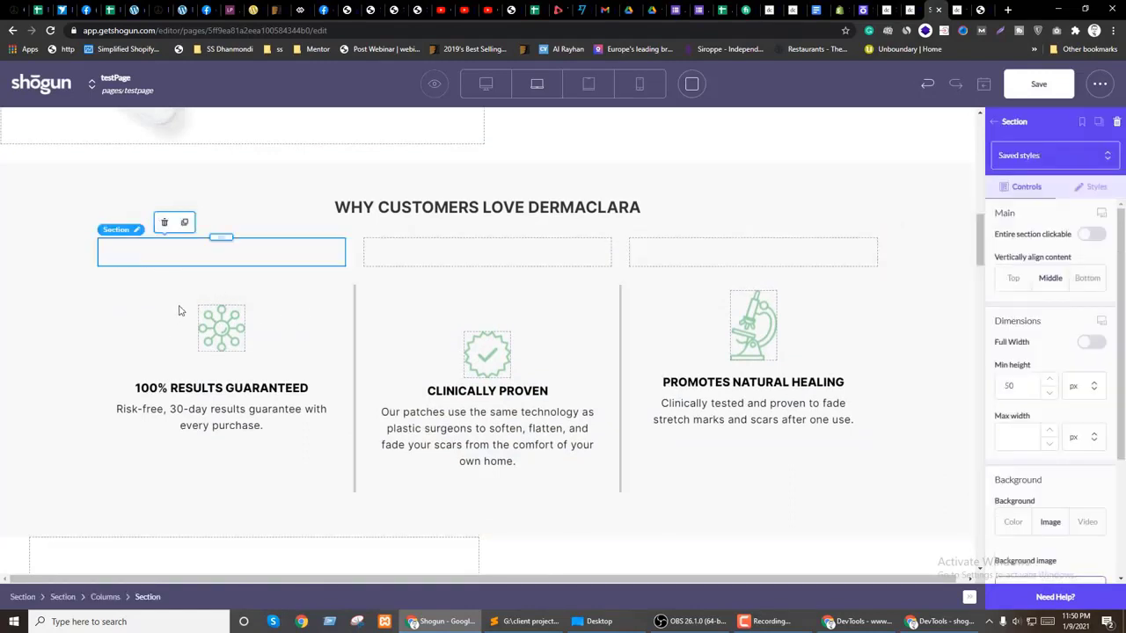
pyautogui.click(998, 121)
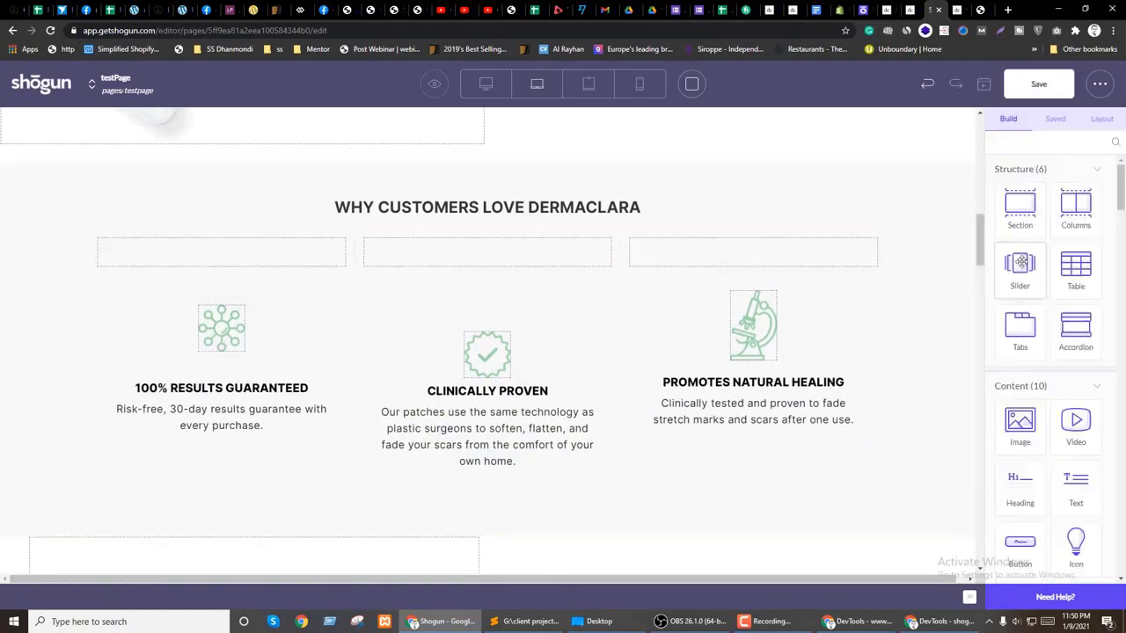
pyautogui.moveTo(1039, 436); pyautogui.dragTo(201, 254)
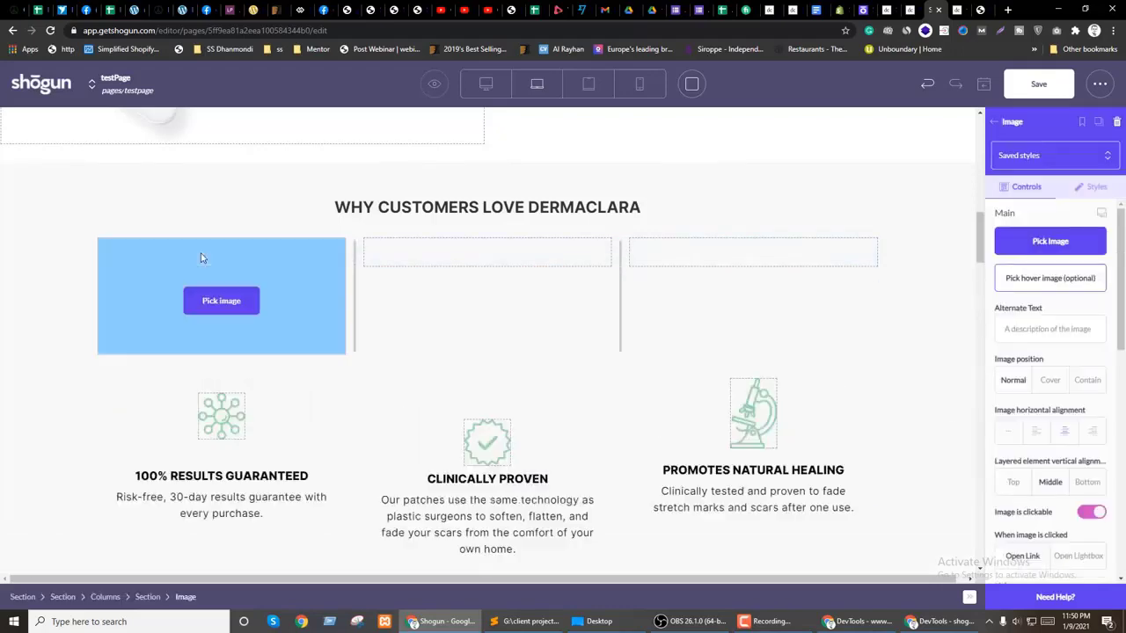
pyautogui.click(222, 317)
pyautogui.click(332, 192)
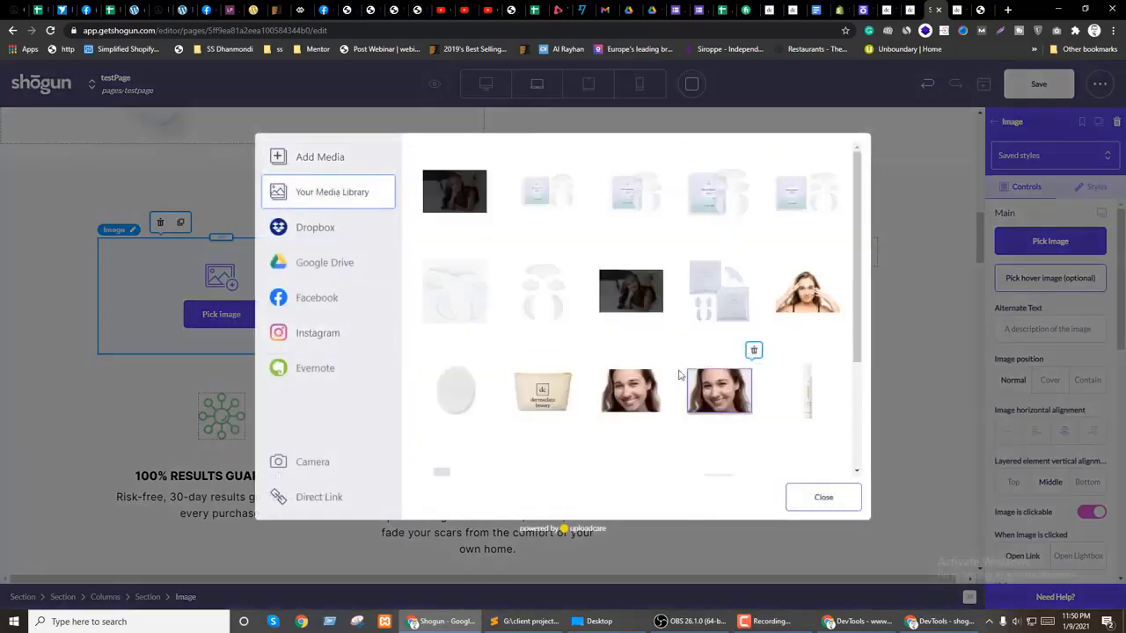
pyautogui.scroll(-2, 693, 357)
pyautogui.scroll(-3, 639, 367)
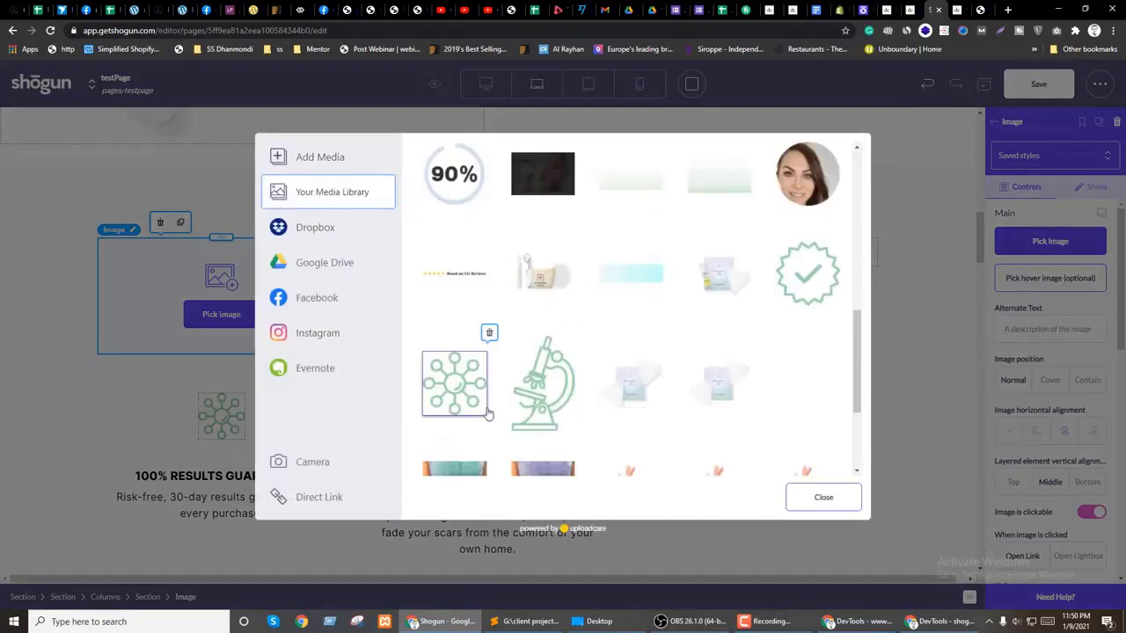
pyautogui.click(456, 381)
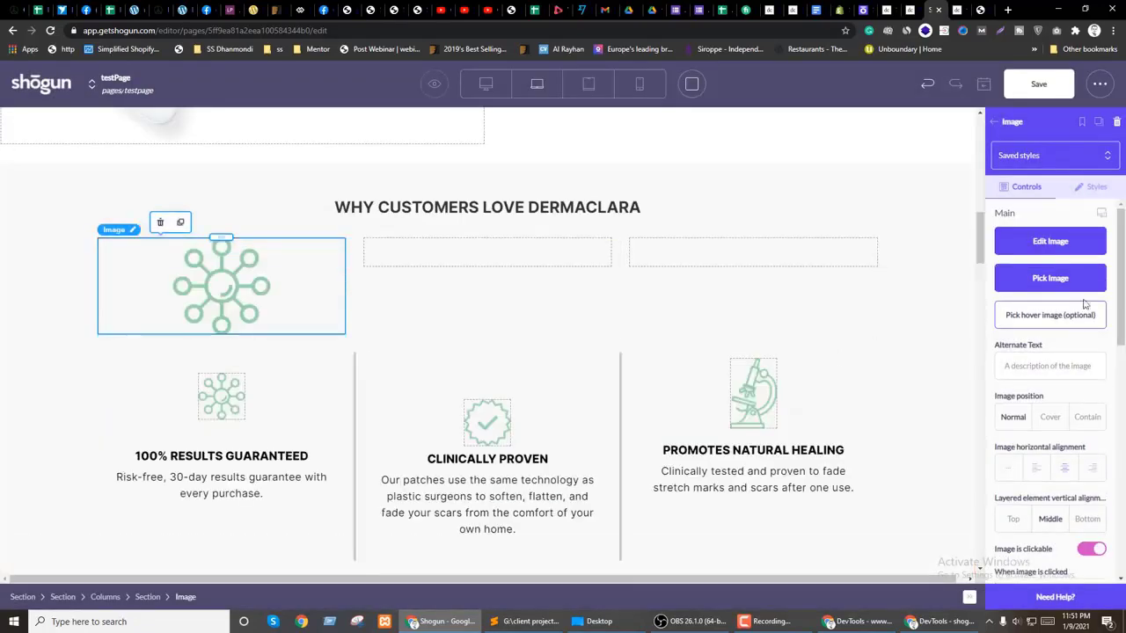
# Step: Give the icon a max width of 50 and auto left and right margins
pyautogui.click(1093, 189)
pyautogui.click(1029, 311)
pyautogui.write('50')
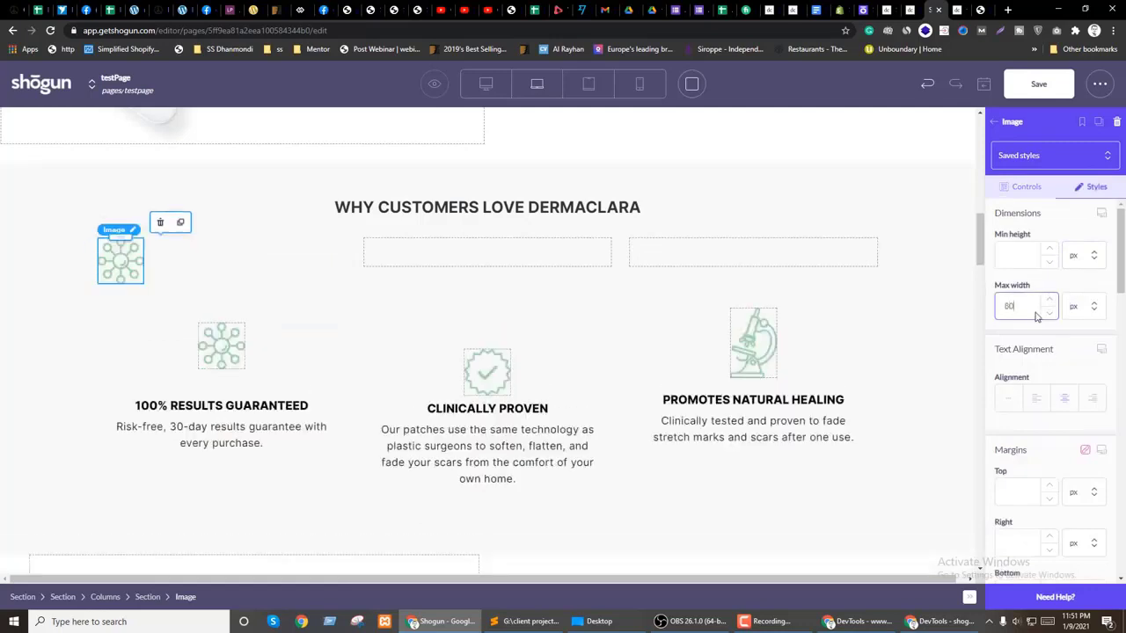
pyautogui.scroll(-2, 1081, 540)
pyautogui.click(1084, 352)
pyautogui.click(1077, 420)
pyautogui.click(1084, 454)
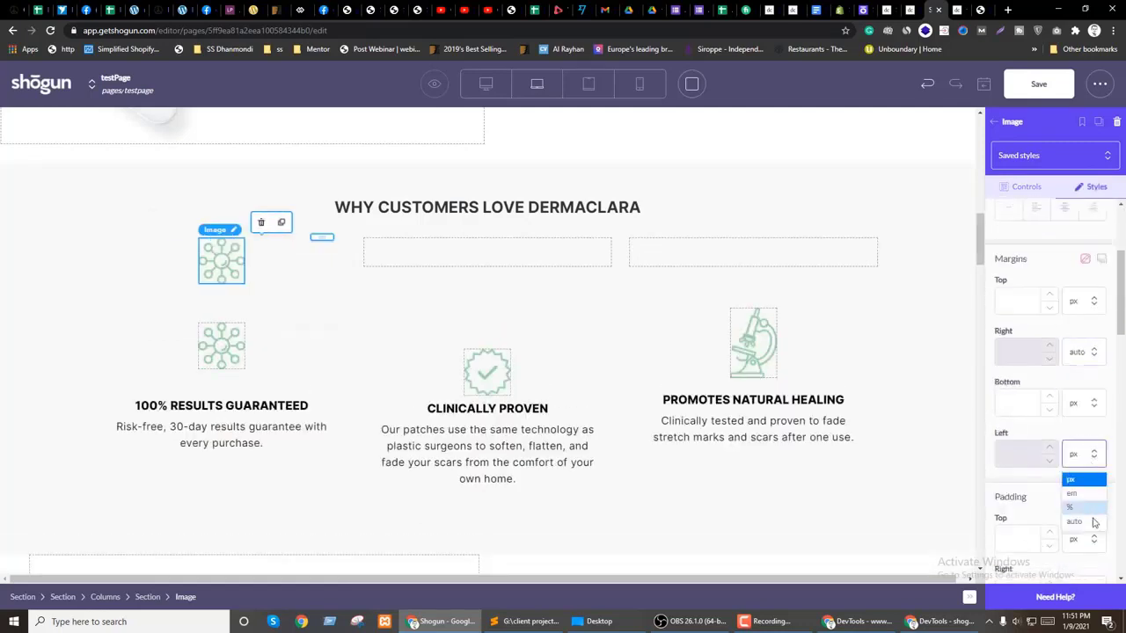
pyautogui.click(1074, 519)
# Step: Duplicate the 100% RESULTS GUARANTEED heading and its description beneath the network icon in the new column
pyautogui.click(212, 410)
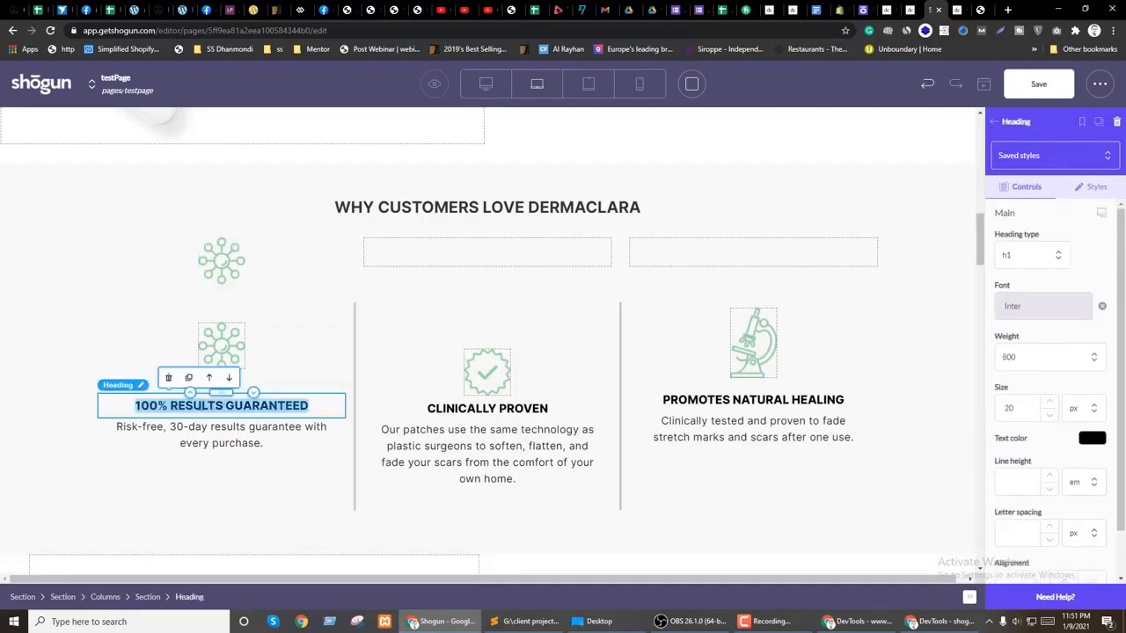
pyautogui.click(188, 375)
pyautogui.moveTo(222, 419); pyautogui.dragTo(221, 272)
pyautogui.click(207, 469)
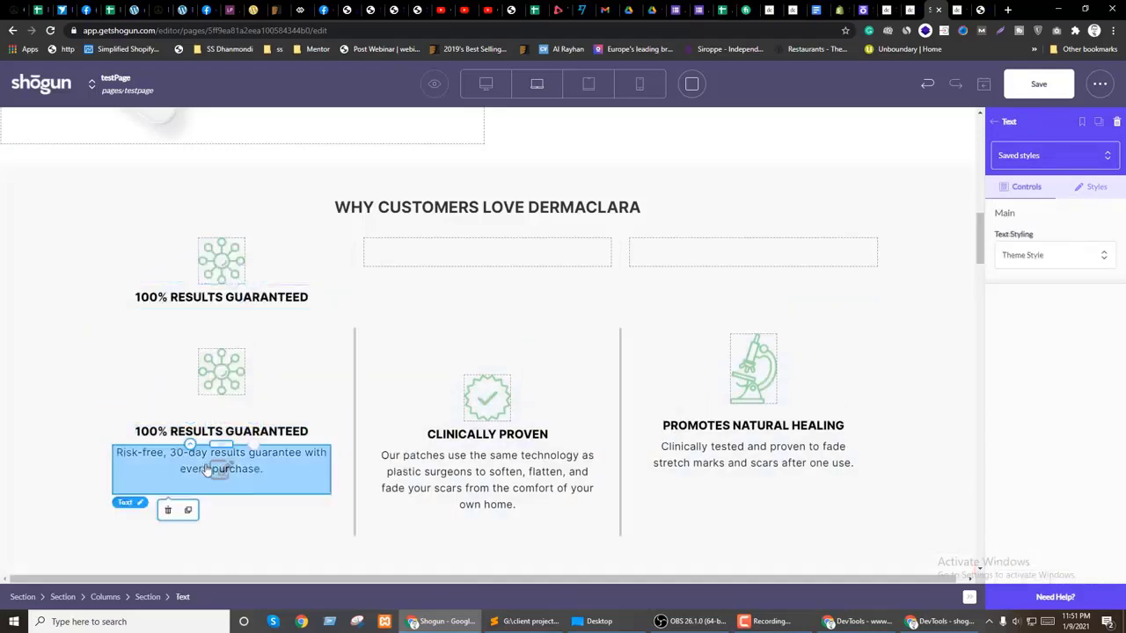
pyautogui.click(188, 510)
pyautogui.moveTo(220, 495); pyautogui.dragTo(228, 302)
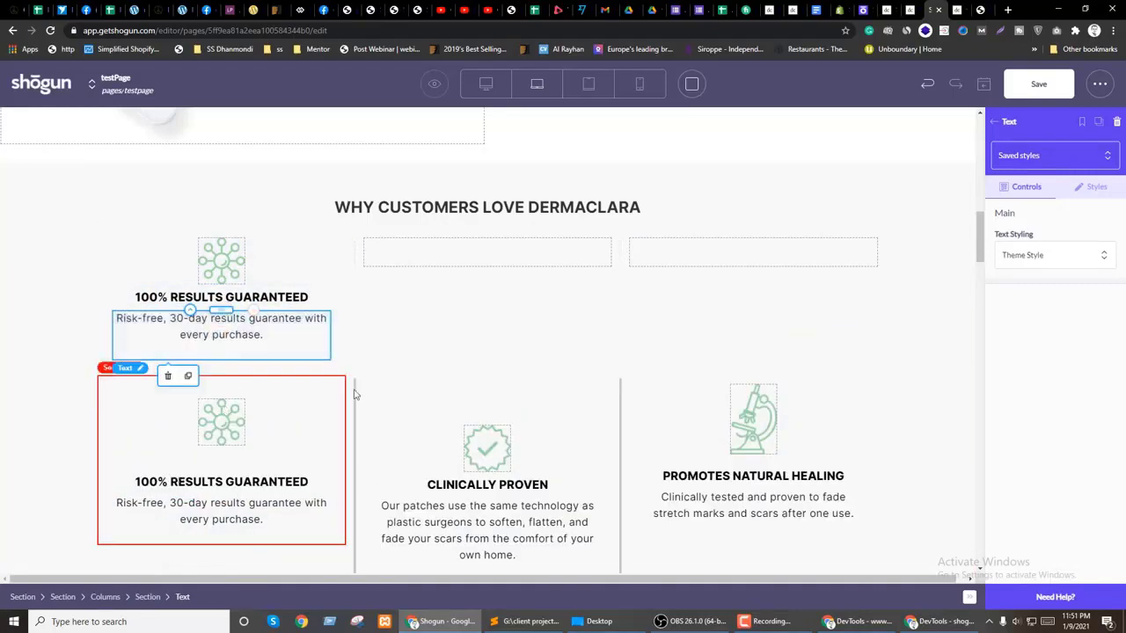
pyautogui.click(395, 294)
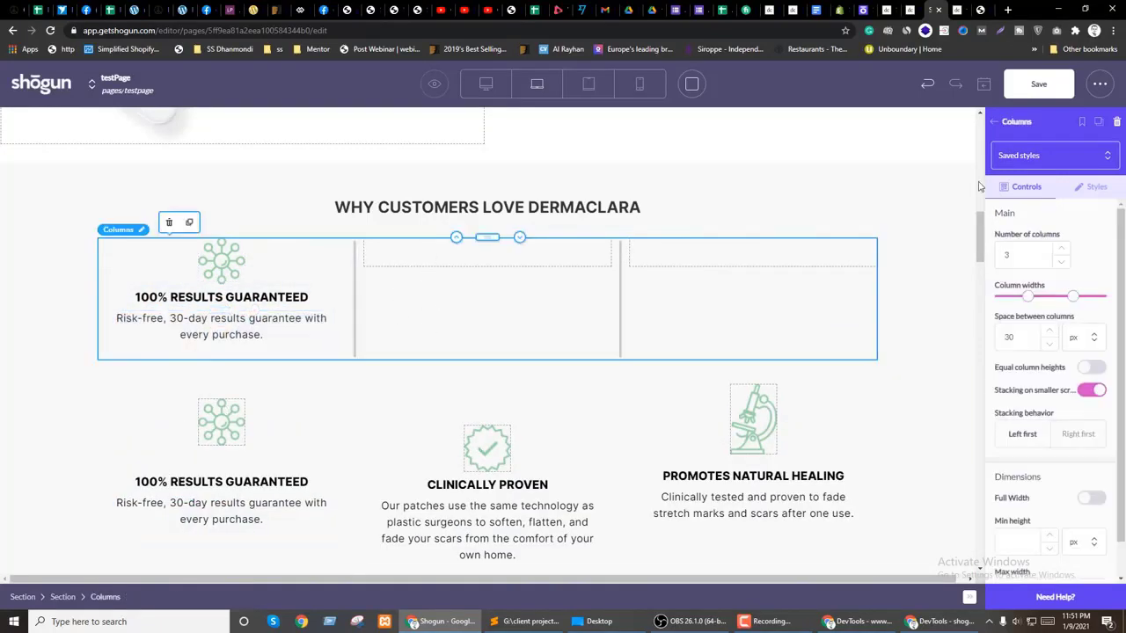
pyautogui.click(131, 268)
# Step: Duplicate the filled first column into the middle and right columns
pyautogui.click(185, 222)
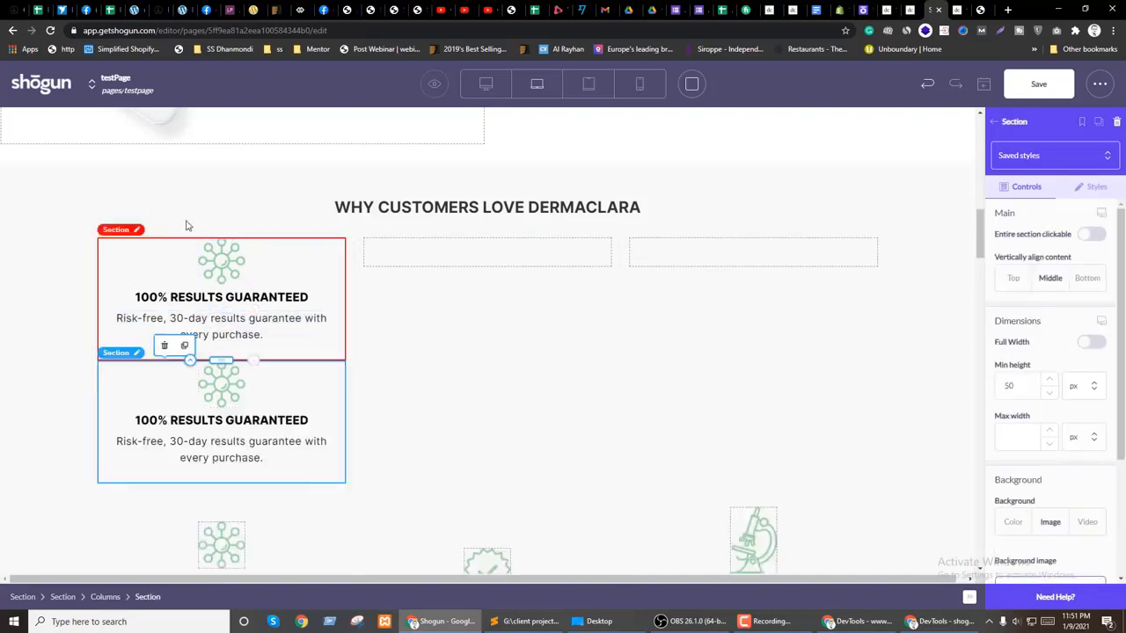
pyautogui.moveTo(222, 362); pyautogui.dragTo(453, 255)
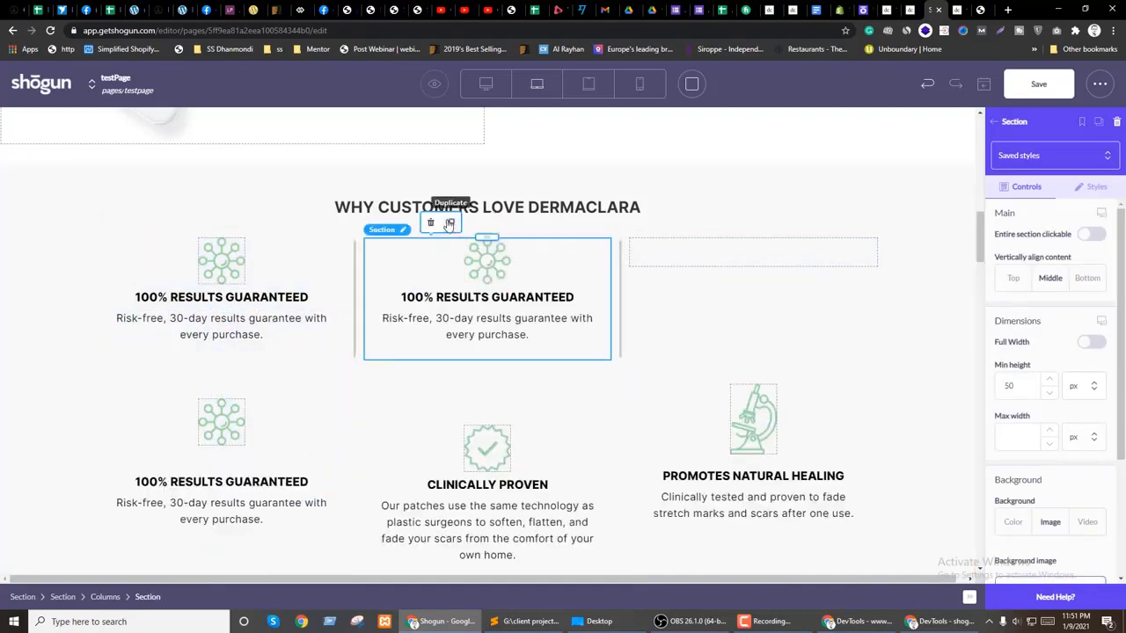
pyautogui.click(451, 221)
pyautogui.moveTo(498, 350); pyautogui.dragTo(660, 299)
# Step: Browse the store's uploaded media for a new middle-column icon image
pyautogui.click(489, 265)
pyautogui.click(489, 266)
pyautogui.click(309, 198)
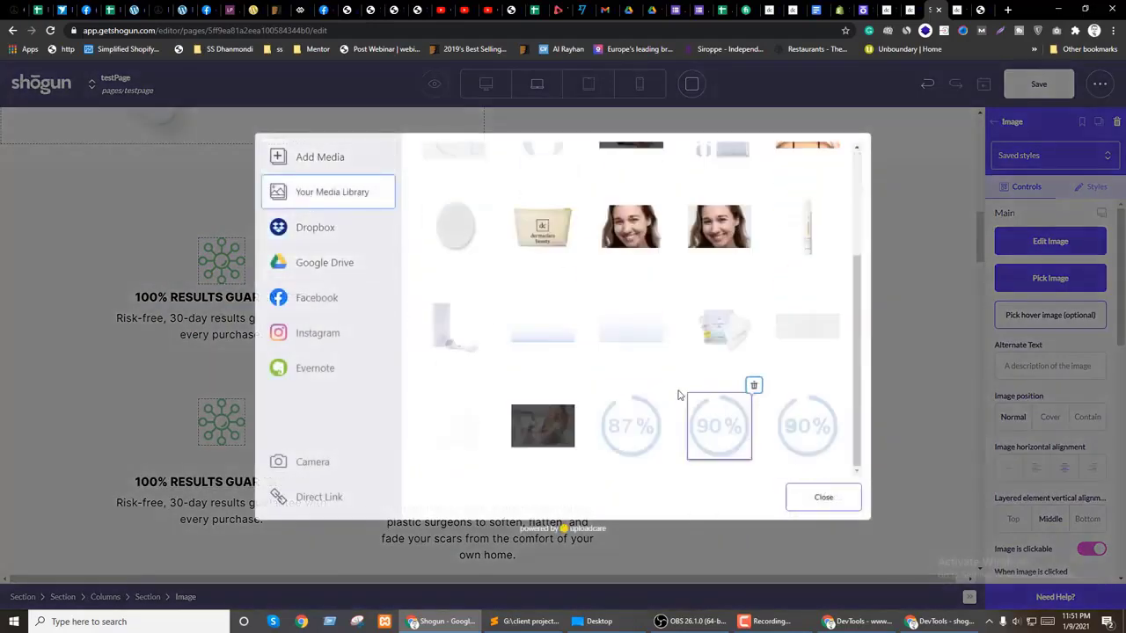
pyautogui.click(806, 331)
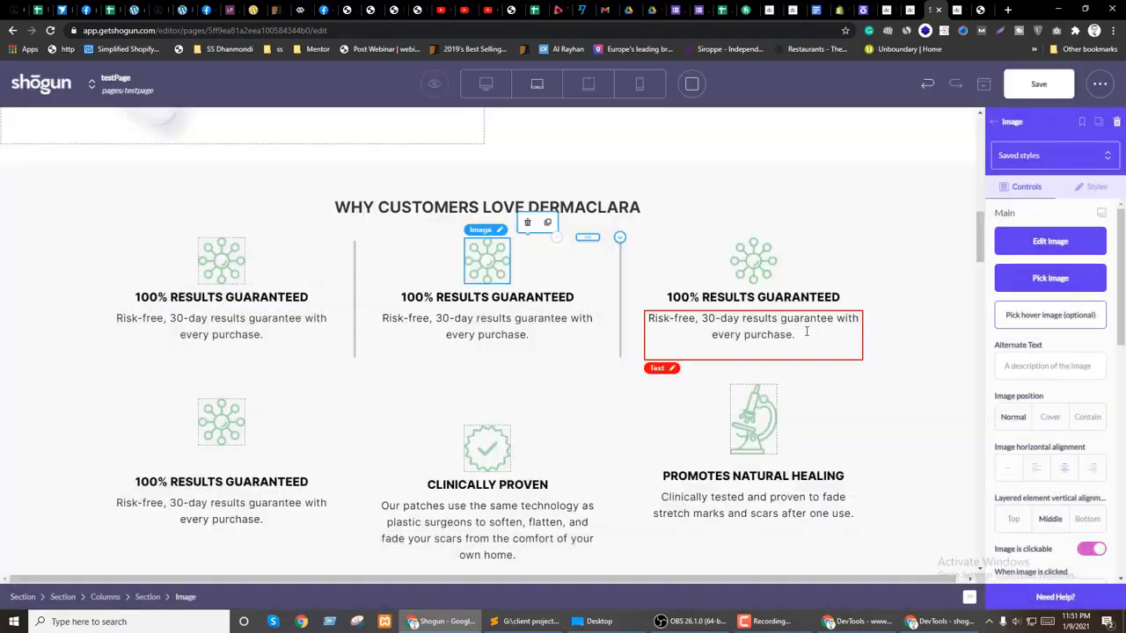
# Step: Replace the right column's icon with the network icon from Your Media Library
pyautogui.click(752, 259)
pyautogui.click(750, 256)
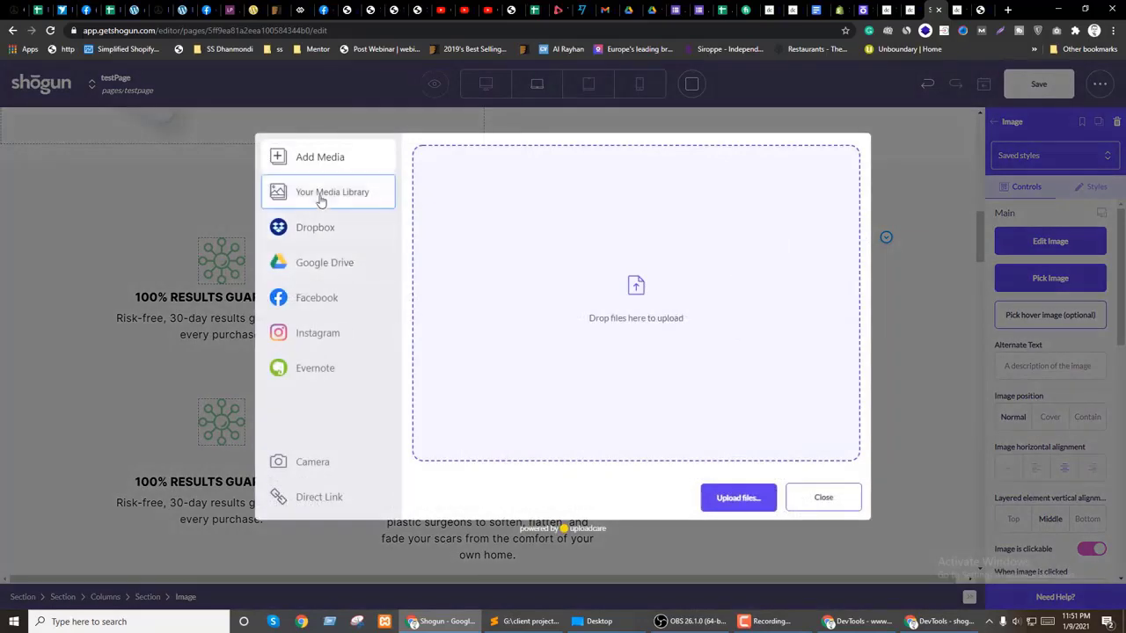
pyautogui.click(318, 193)
pyautogui.scroll(-3, 668, 343)
pyautogui.click(537, 387)
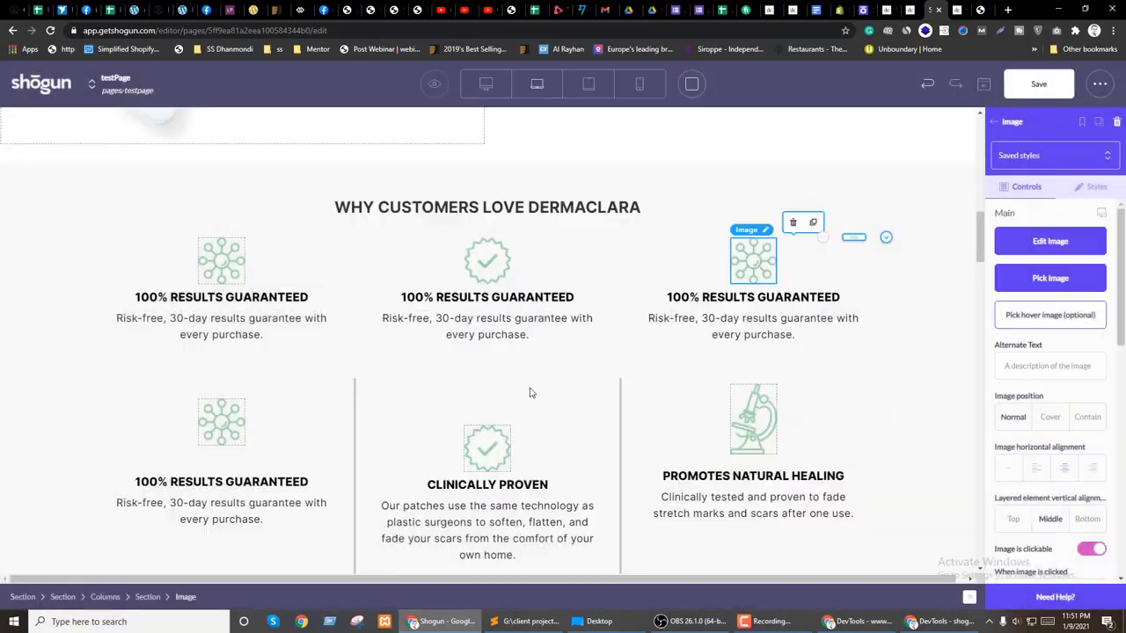
pyautogui.click(487, 484)
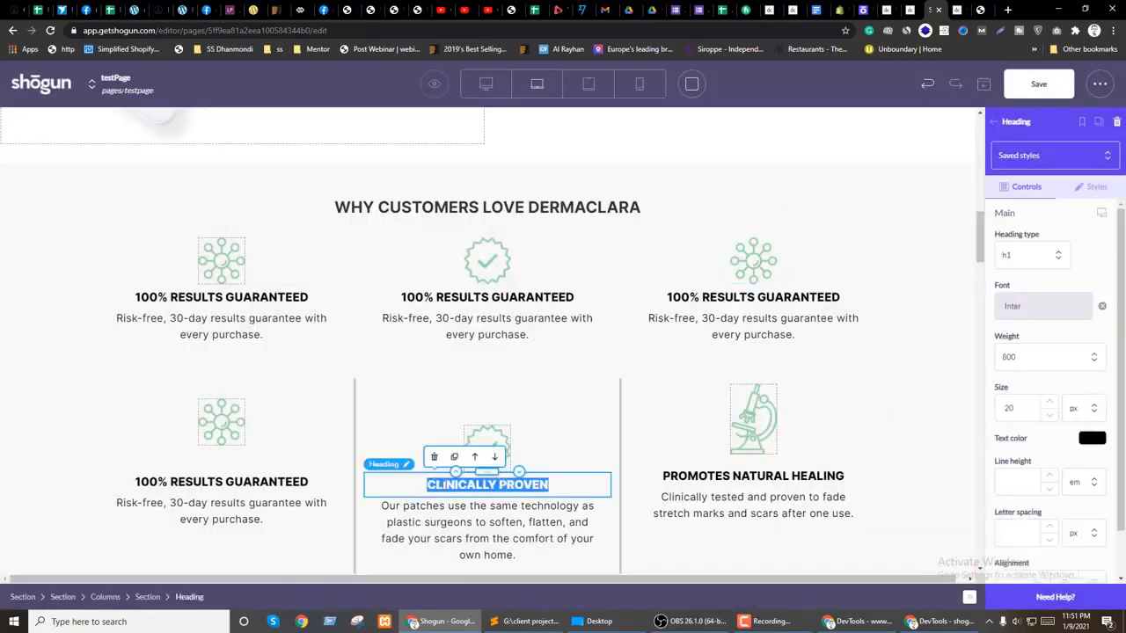
# Step: Replace the middle top-row heading with CLINICALLY PROVEN copied from the lower row
pyautogui.hotkey('ctrl', 'z')
pyautogui.click(475, 299)
pyautogui.hotkey('ctrl', 'a')
pyautogui.write('#s-705afc2f-db5b-4a41-83a5-6860aadada7e')
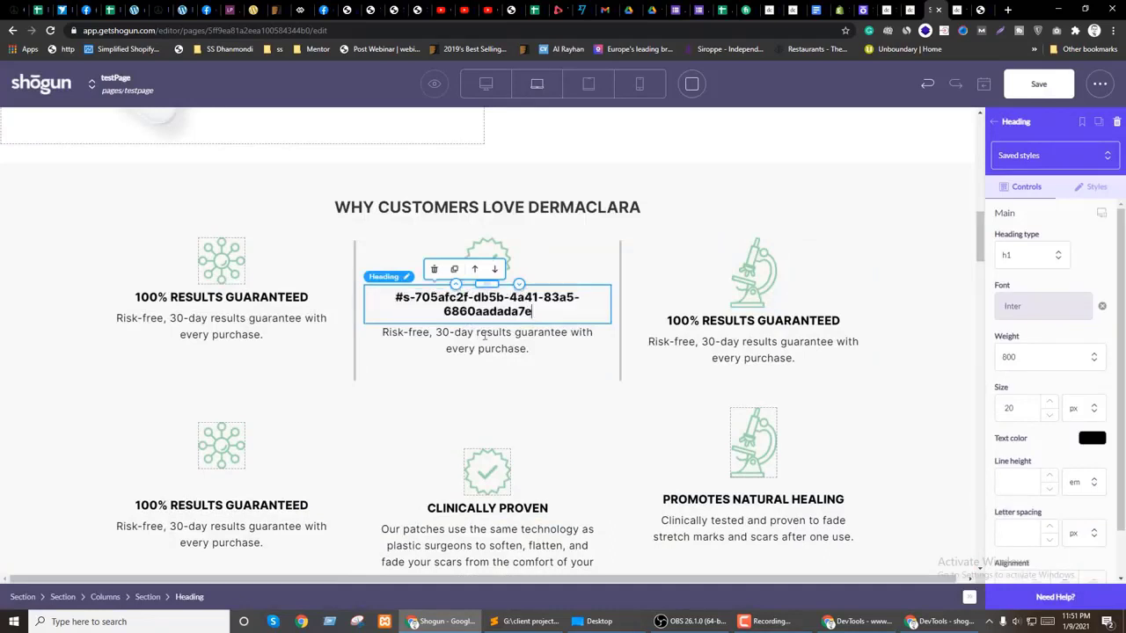
pyautogui.click(489, 509)
pyautogui.hotkey('ctrl', 'a')
pyautogui.hotkey('ctrl', 'c')
pyautogui.click(495, 303)
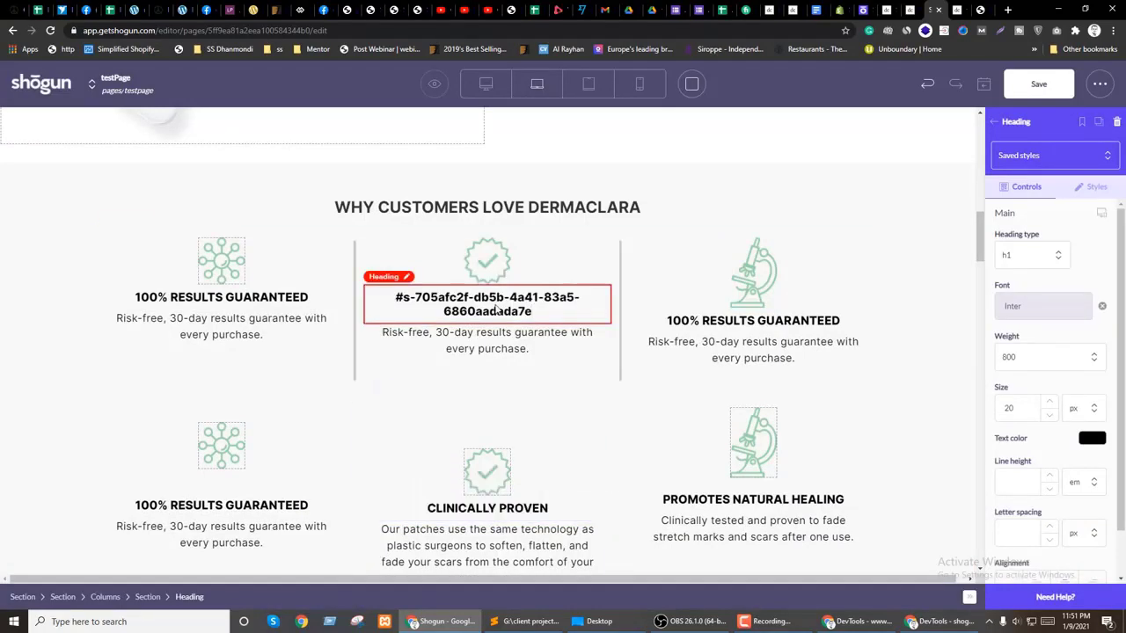
pyautogui.hotkey('ctrl', 'a')
pyautogui.hotkey('ctrl', 'v')
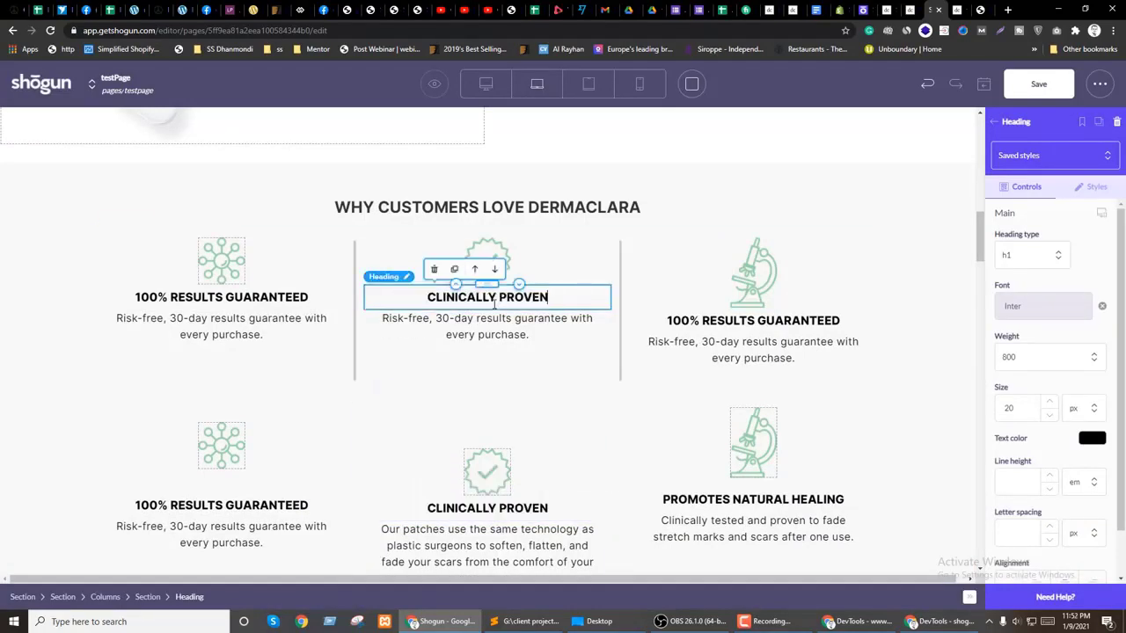
# Step: Replace the right top-row heading with PROMOTES NATURAL HEALING
pyautogui.click(705, 499)
pyautogui.hotkey('ctrl', 'a')
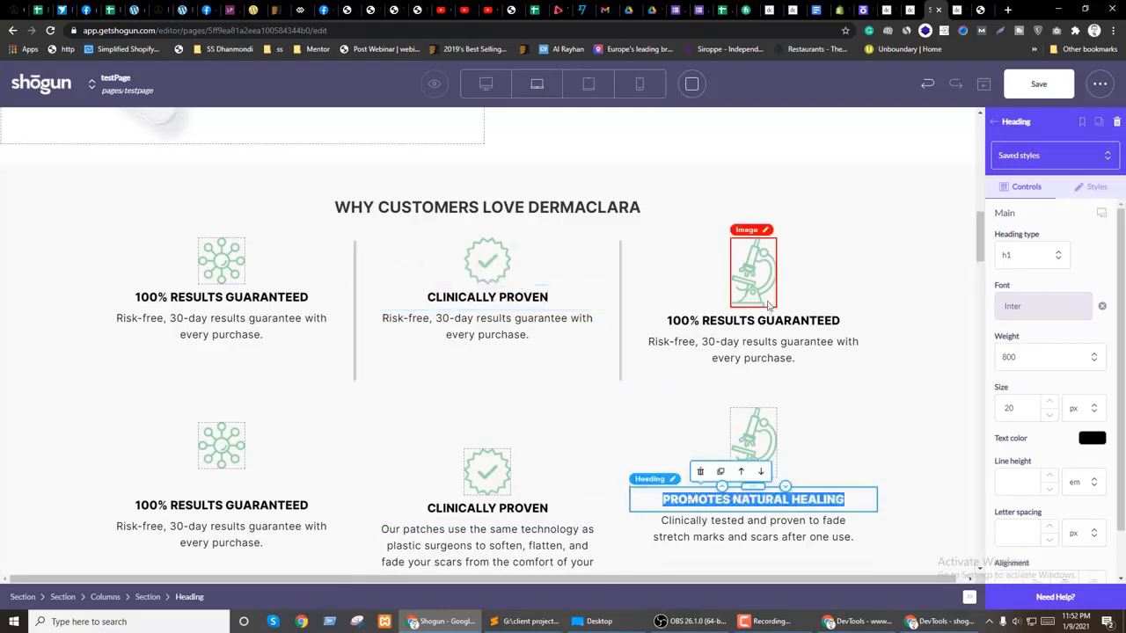
pyautogui.click(743, 325)
pyautogui.hotkey('ctrl', 'a')
pyautogui.write('PROMOTES NATURAL HEALING')
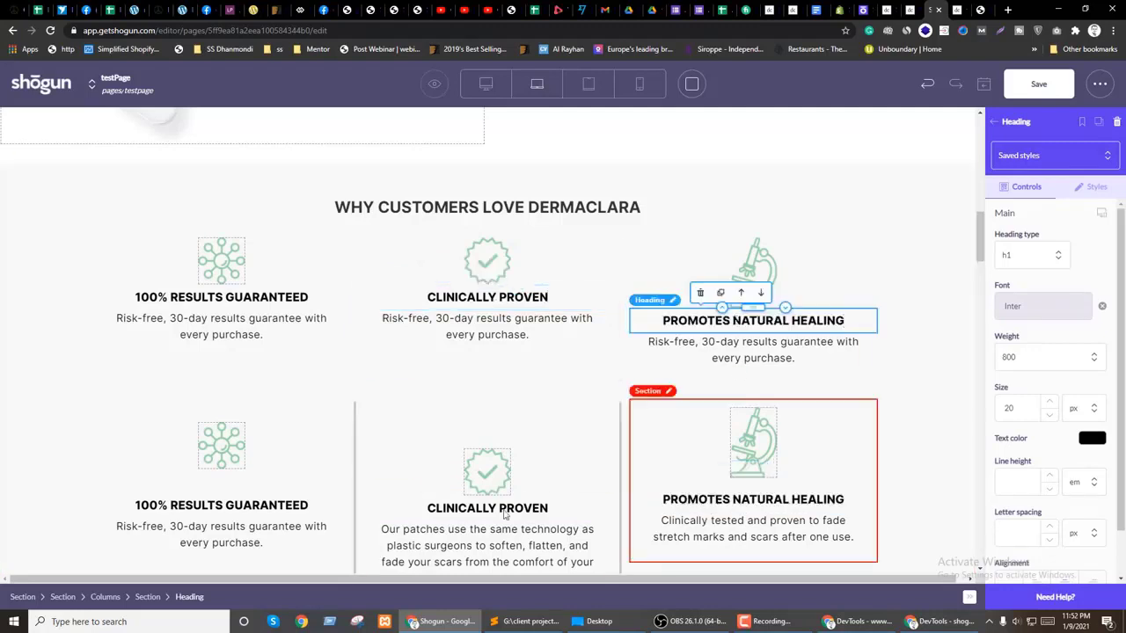
# Step: Move the Our patches description into the top middle column and delete its Risk-free text
pyautogui.click(469, 546)
pyautogui.moveTo(488, 534); pyautogui.dragTo(484, 330)
pyautogui.click(469, 424)
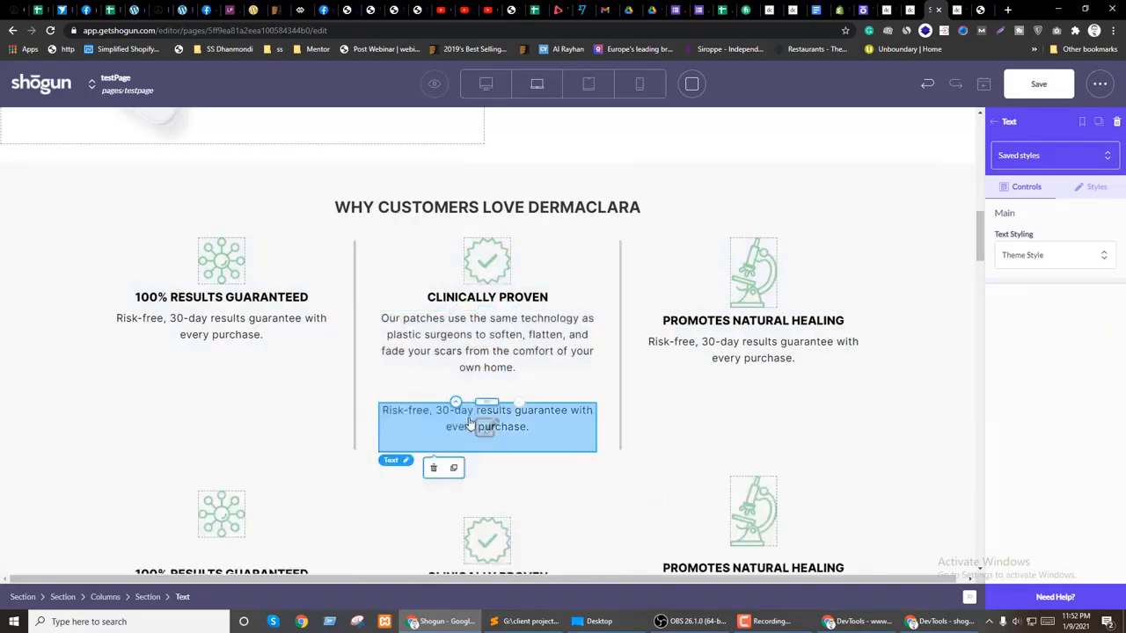
pyautogui.click(432, 475)
pyautogui.click(440, 445)
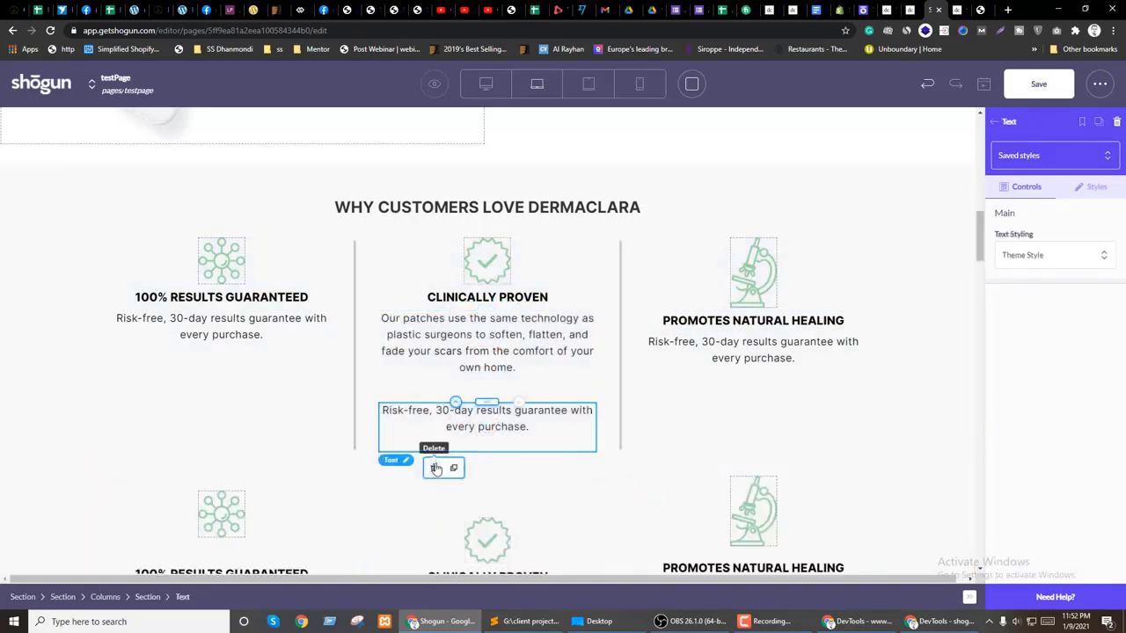
pyautogui.click(434, 467)
# Step: Move the Clinically tested description into the top right column and delete its Risk-free text
pyautogui.scroll(-1, 877, 434)
pyautogui.click(759, 446)
pyautogui.moveTo(758, 446); pyautogui.dragTo(746, 293)
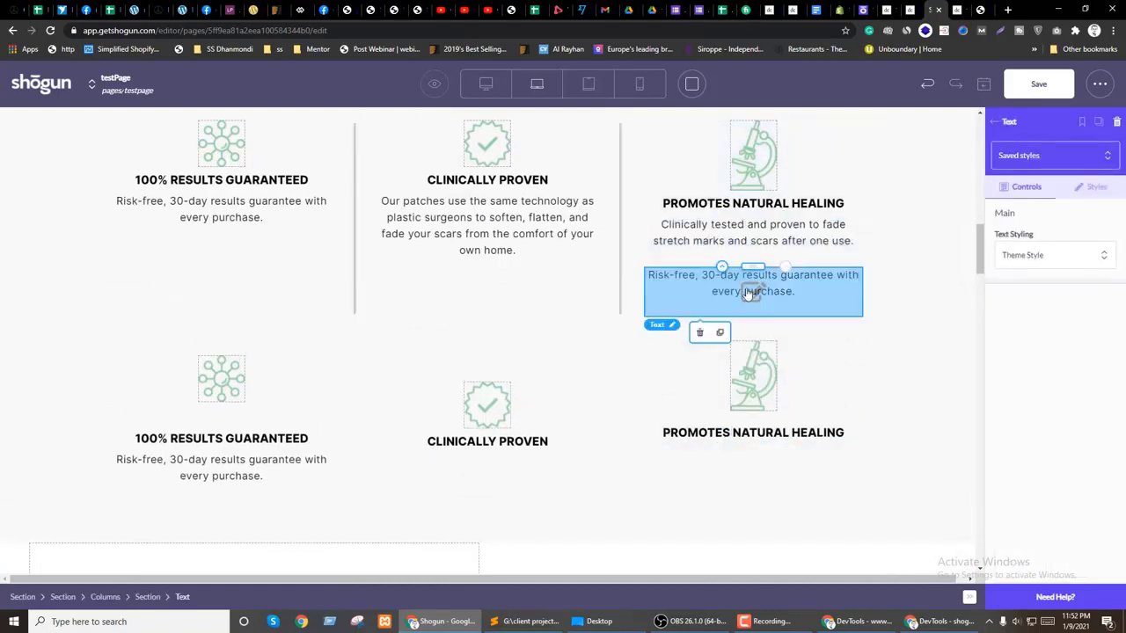
pyautogui.click(701, 332)
pyautogui.click(602, 374)
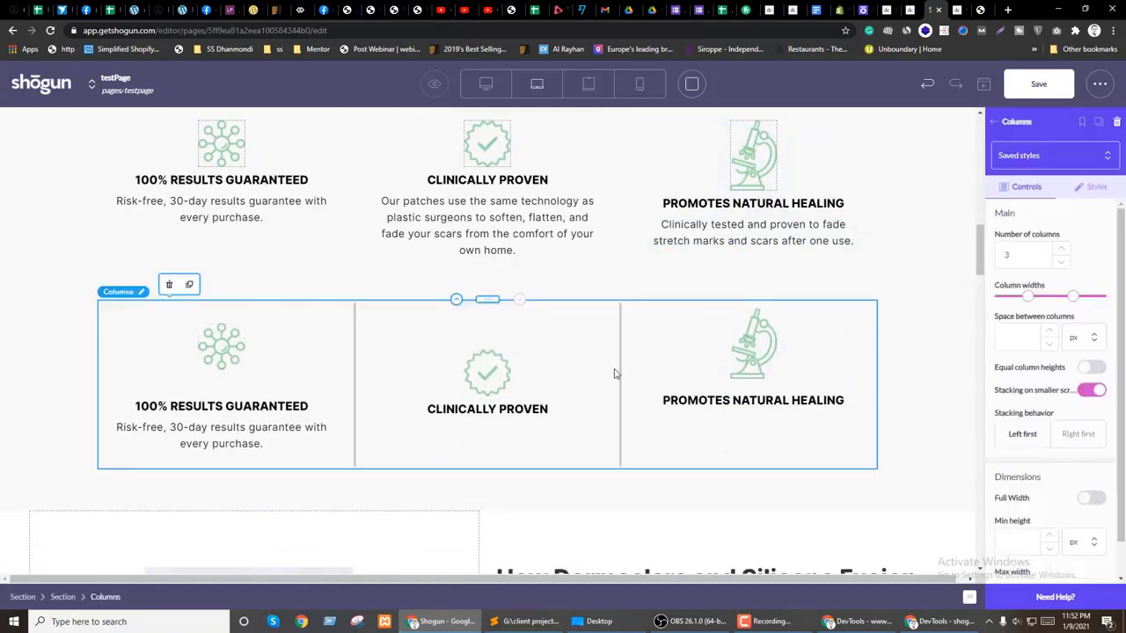
# Step: Delete the leftover lower row of columns
pyautogui.click(188, 284)
pyautogui.scroll(2, 503, 388)
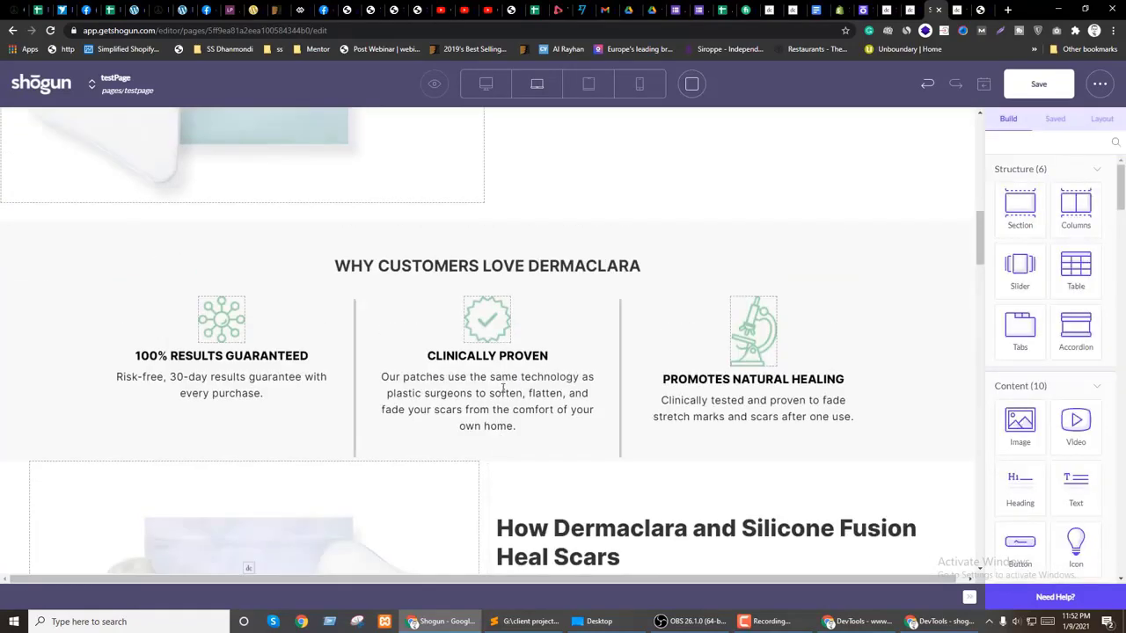
pyautogui.click(234, 359)
pyautogui.scroll(-3, 1045, 376)
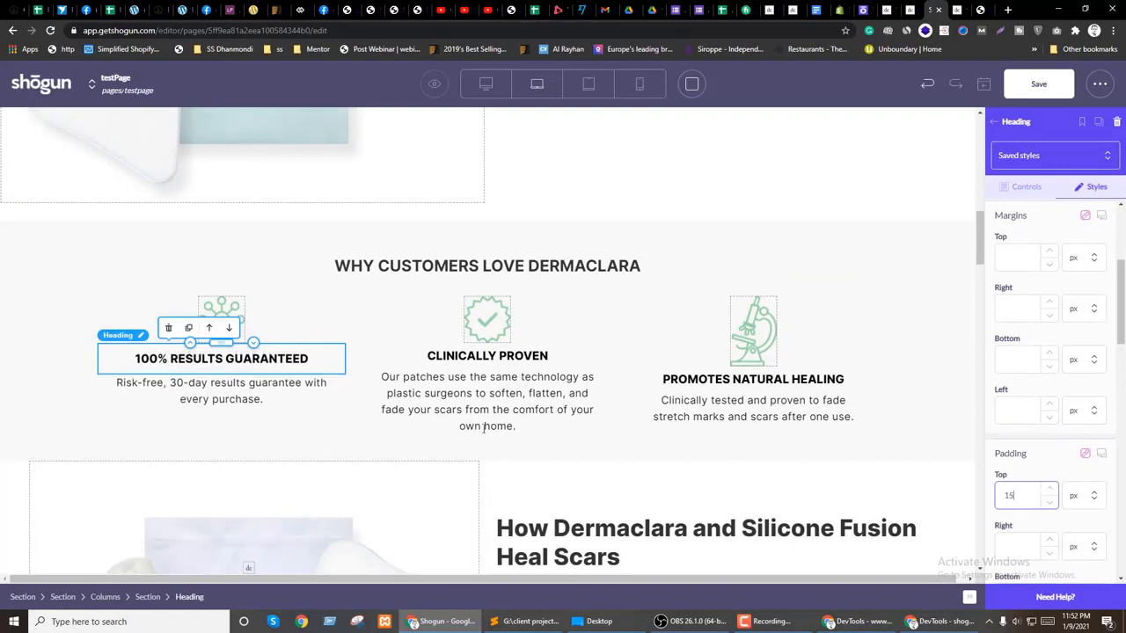
# Step: Edit the CLINICALLY PROVEN heading's bottom padding, entering 14
pyautogui.click(487, 355)
pyautogui.click(1091, 187)
pyautogui.scroll(-5, 1051, 369)
pyautogui.click(1053, 423)
pyautogui.write('14')
# Step: Set the PROMOTES NATURAL HEALING heading's top padding to 15
pyautogui.click(753, 379)
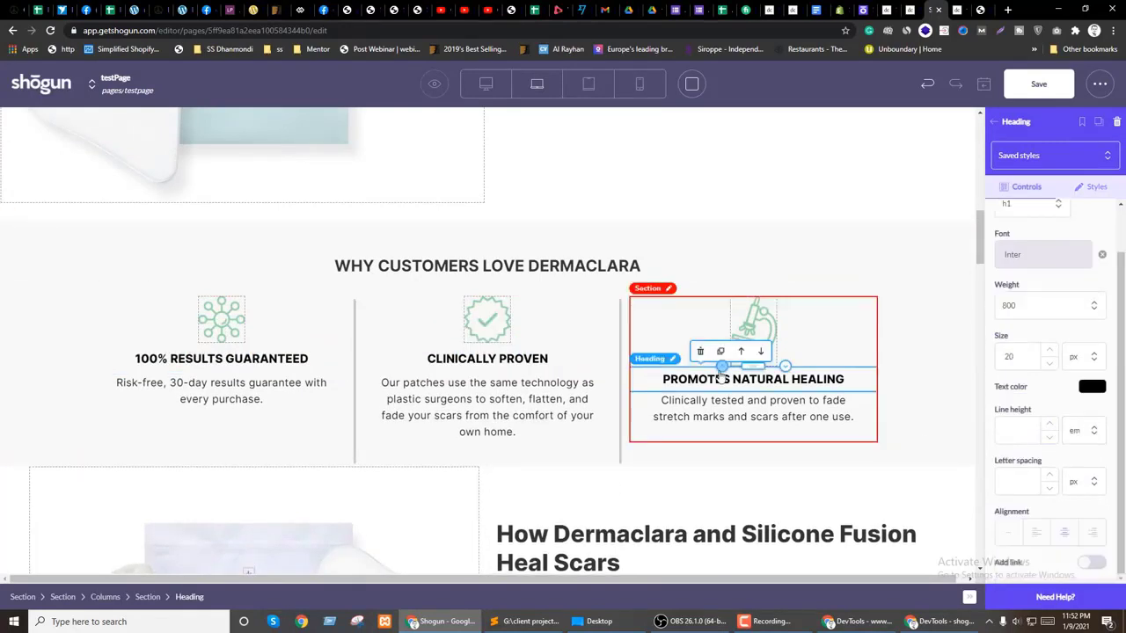
pyautogui.click(1092, 187)
pyautogui.scroll(-5, 1051, 369)
pyautogui.click(1042, 436)
pyautogui.write('15')
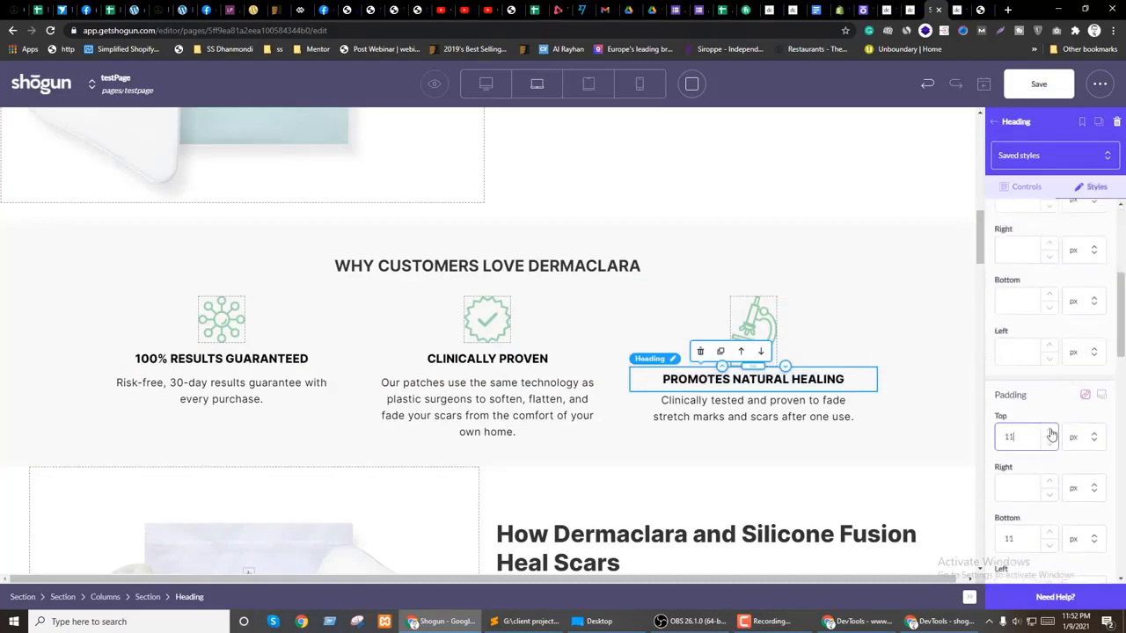
pyautogui.click(360, 460)
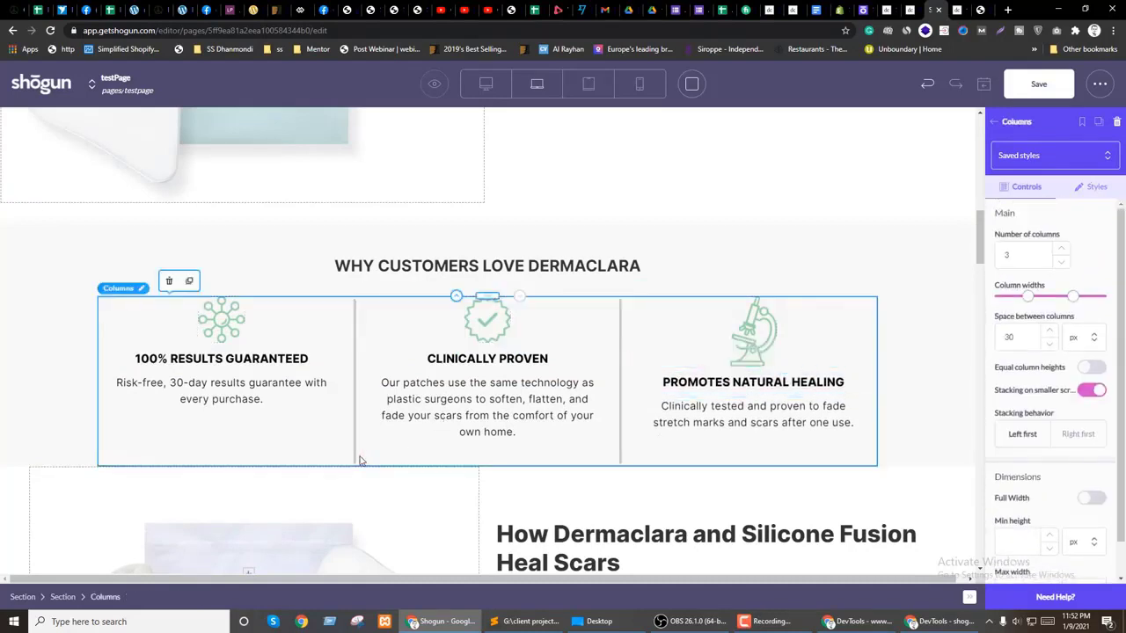
pyautogui.click(336, 350)
# Step: Give the first column's section 20 px top padding
pyautogui.click(1091, 187)
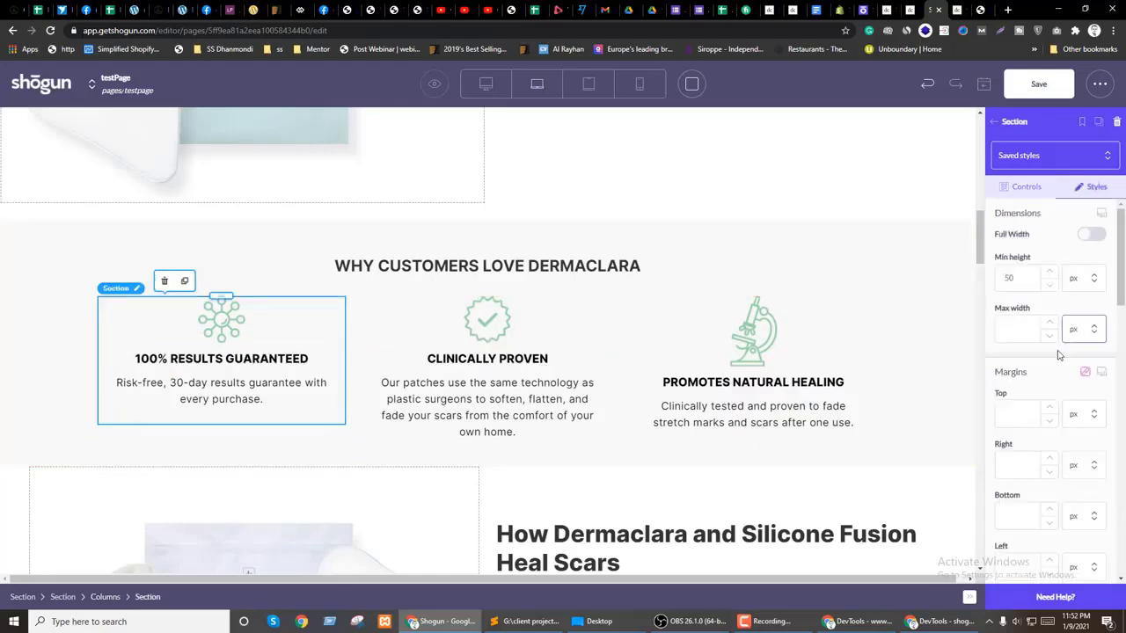
pyautogui.scroll(-5, 1021, 404)
pyautogui.click(1013, 366)
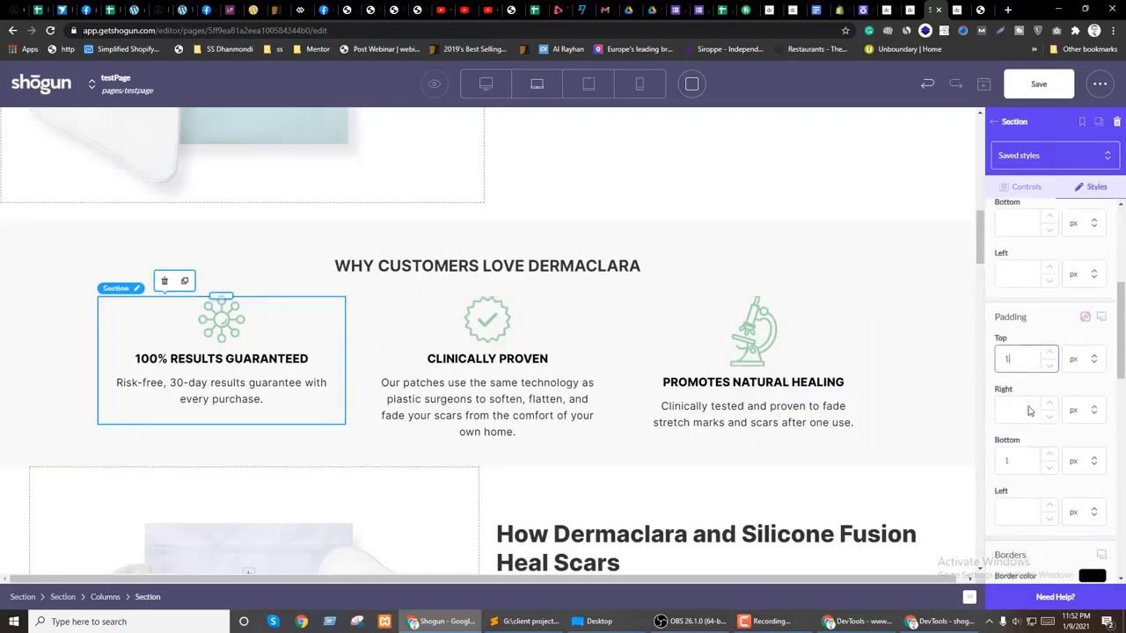
pyautogui.write('15')
pyautogui.click(1051, 354)
pyautogui.click(1051, 354)
pyautogui.click(1051, 354)
pyautogui.click(1051, 353)
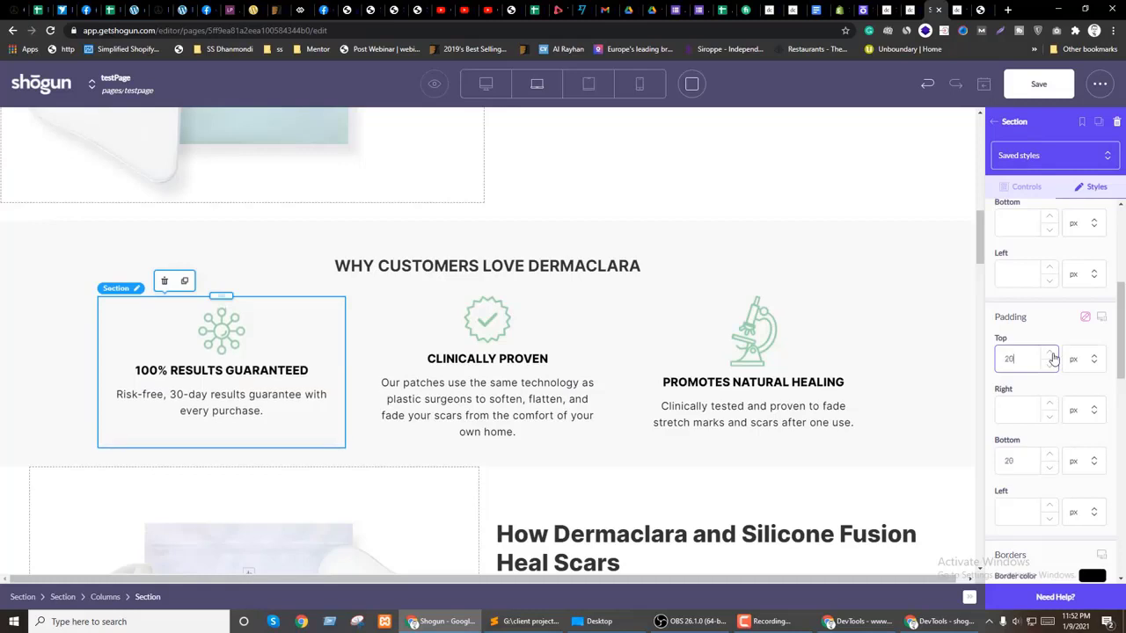
# Step: Set padding on the middle and right column sections, with 20 px top on the right
pyautogui.click(416, 349)
pyautogui.click(1106, 191)
pyautogui.click(1016, 352)
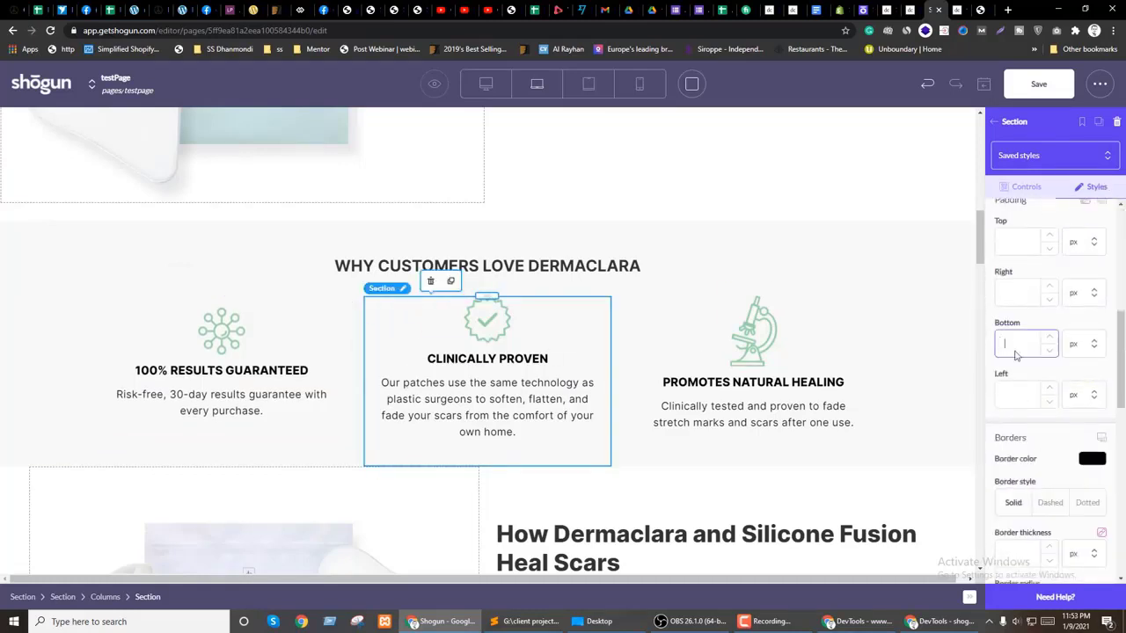
pyautogui.click(709, 314)
pyautogui.click(1090, 186)
pyautogui.click(1008, 424)
pyautogui.write('20')
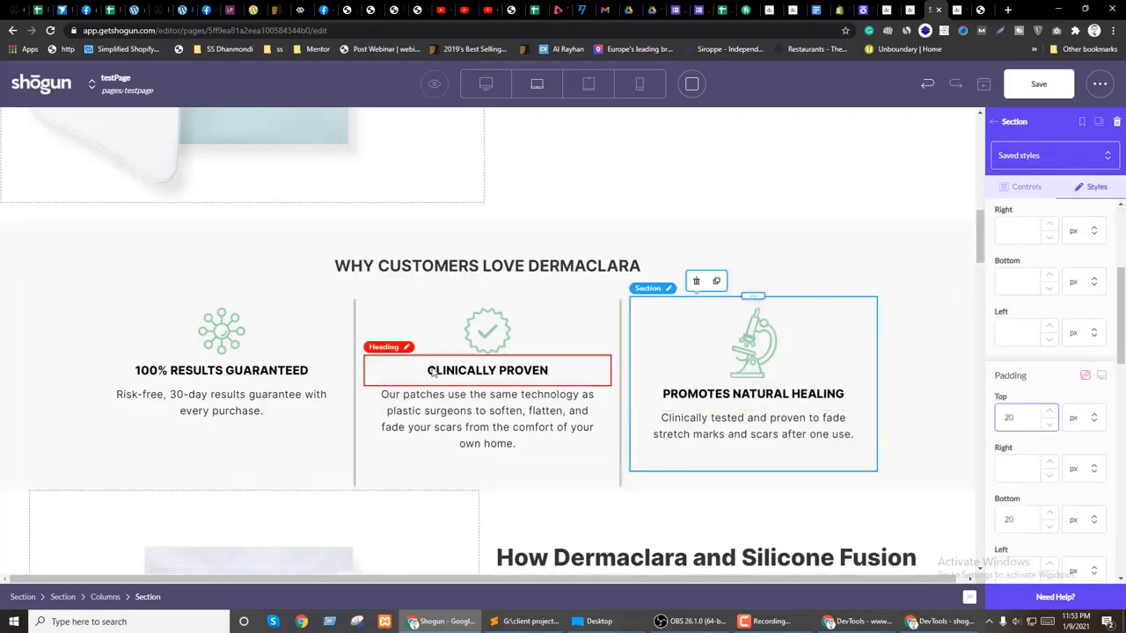
# Step: Turn on equal column heights for the three-column row and save the page
pyautogui.click(618, 335)
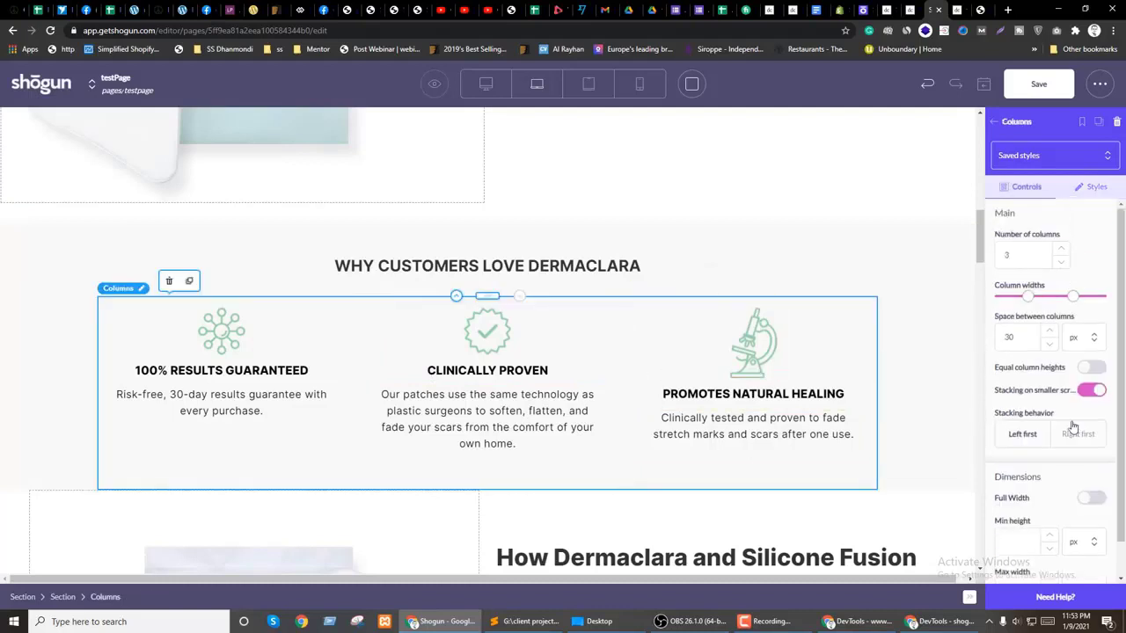
pyautogui.scroll(-1, 1034, 407)
pyautogui.click(1092, 329)
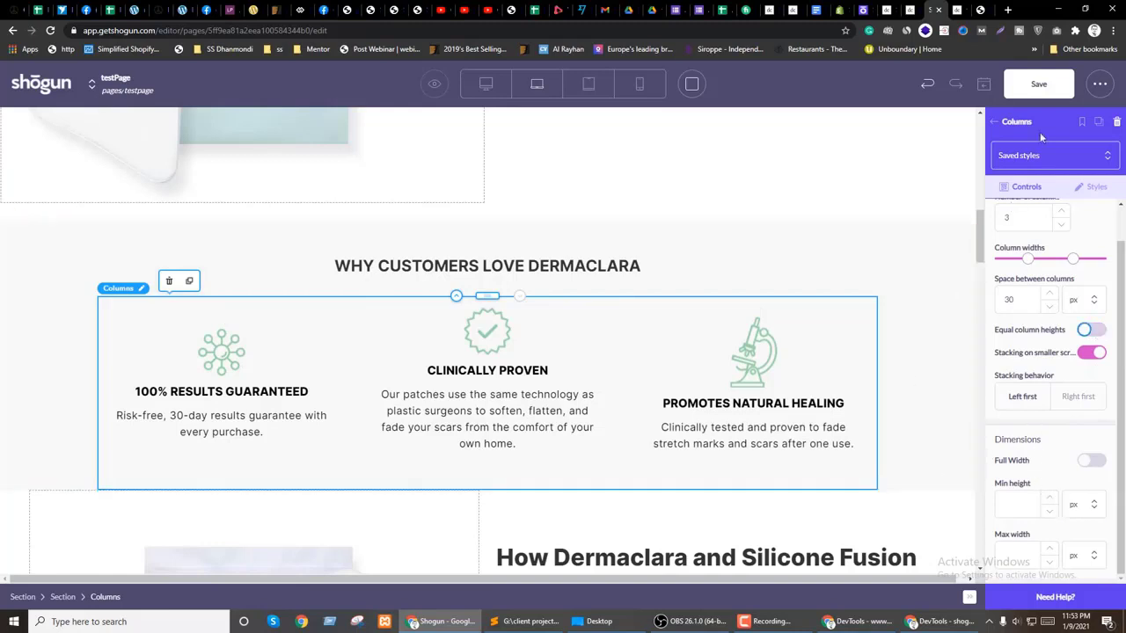
pyautogui.click(1038, 83)
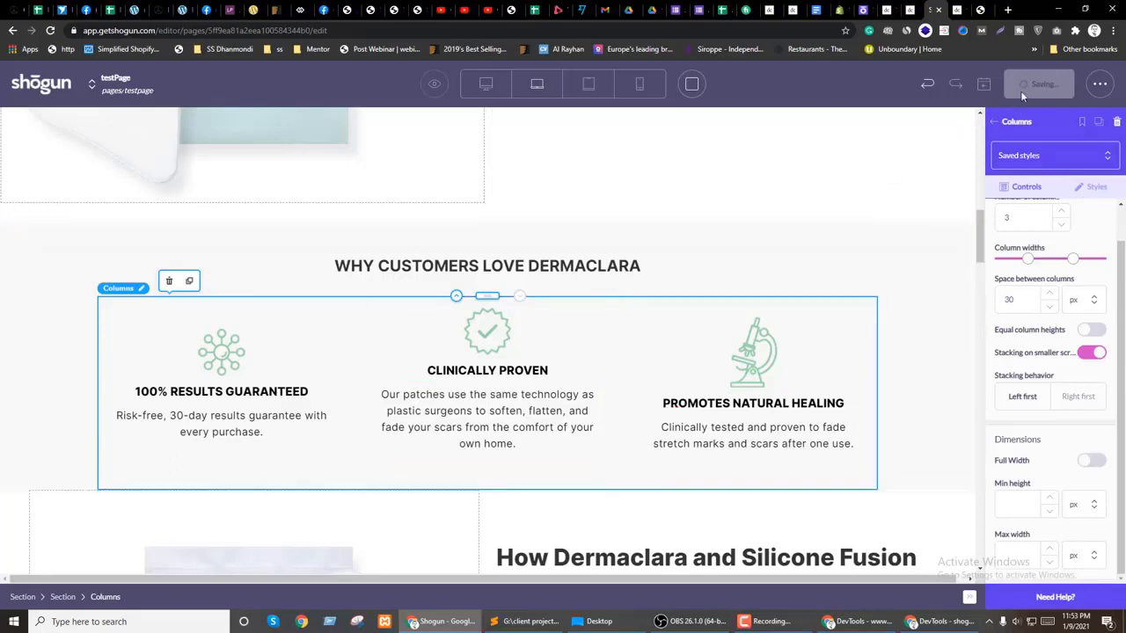
# Step: Preview testPage in a new browser tab from the eye icon menu
pyautogui.click(436, 88)
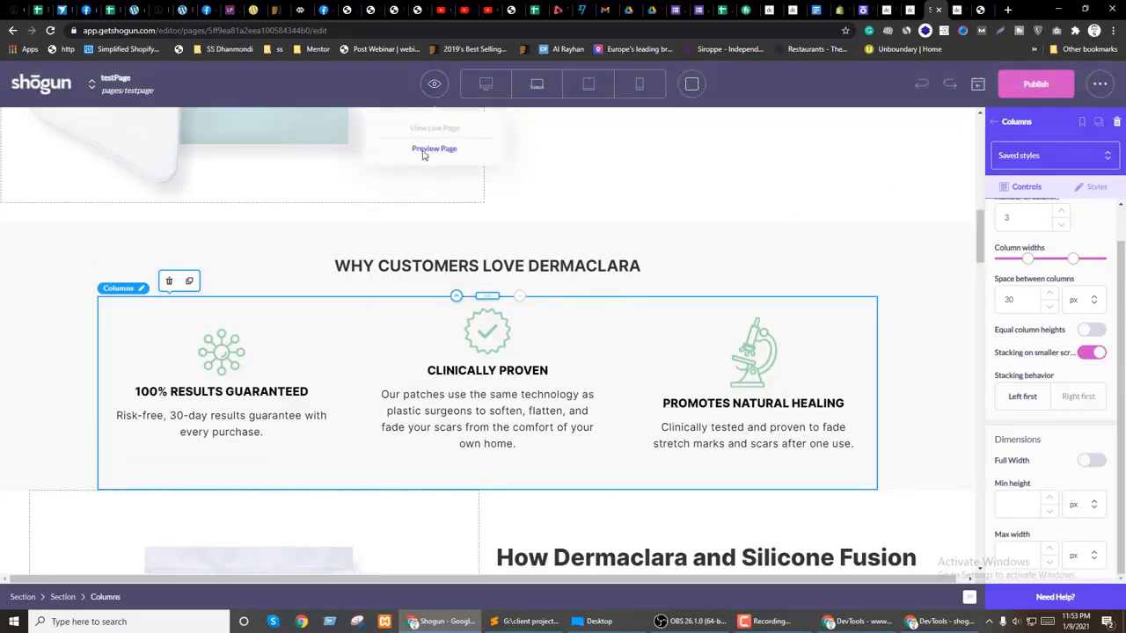
pyautogui.click(425, 150)
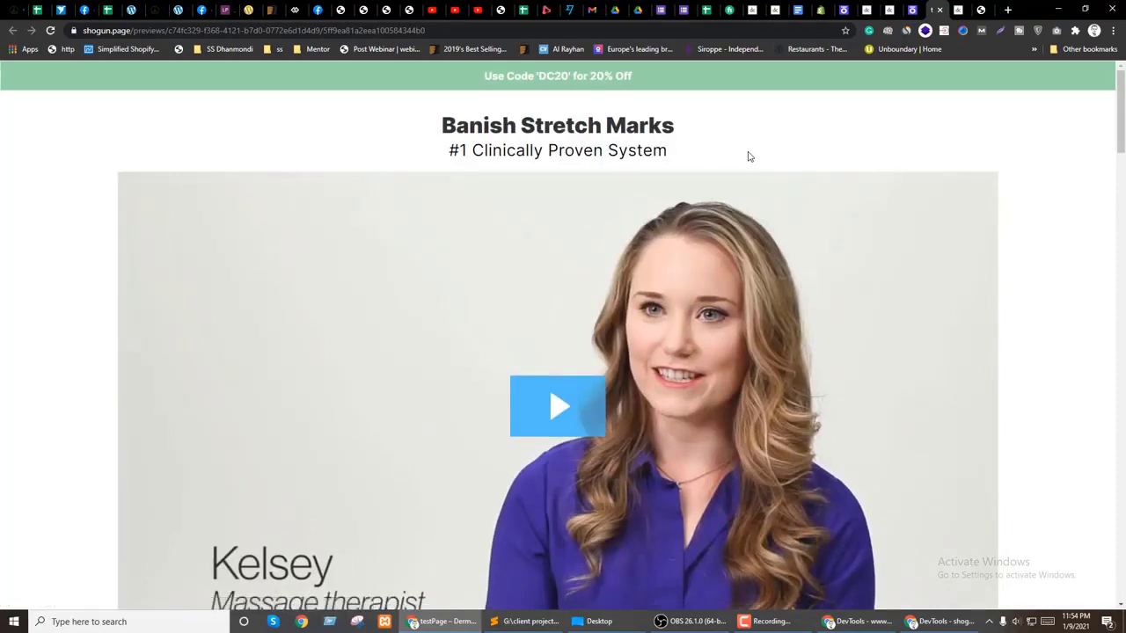
# Step: Shrink and restore the preview window to see how the benefit columns stack
pyautogui.scroll(-10, 528, 437)
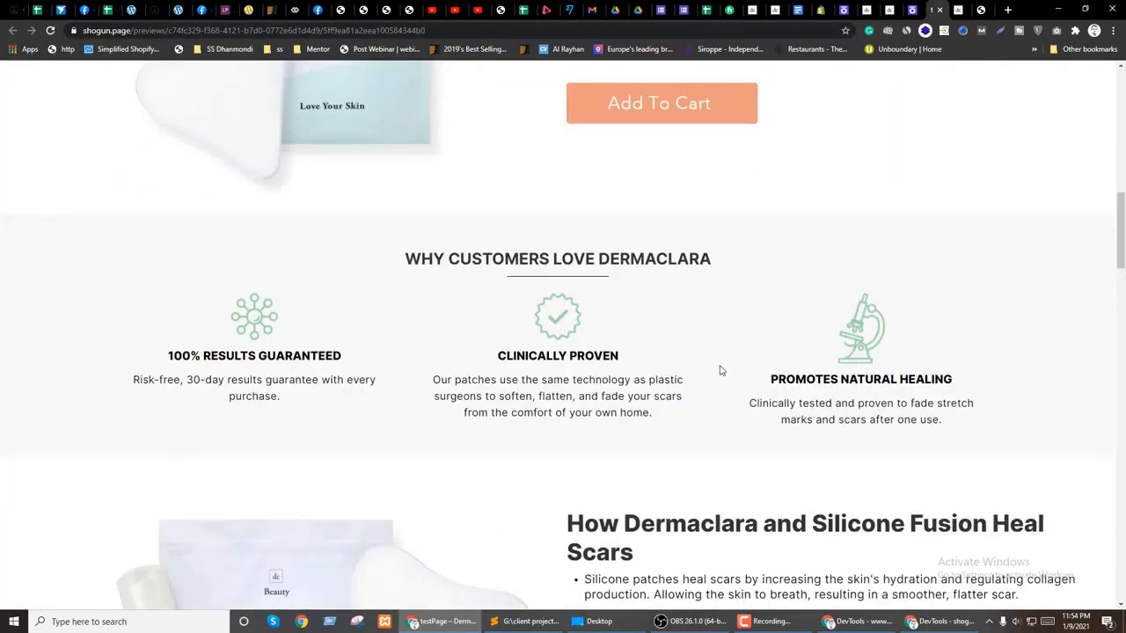
pyautogui.click(1084, 9)
pyautogui.scroll(4, 405, 363)
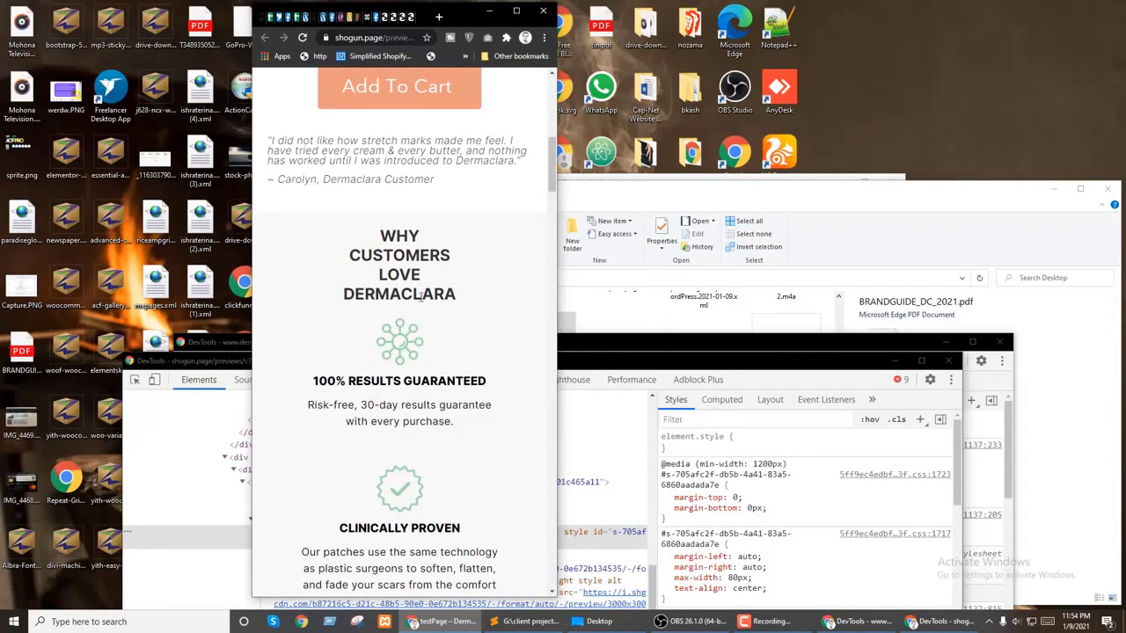
pyautogui.click(519, 12)
pyautogui.scroll(-4, 853, 308)
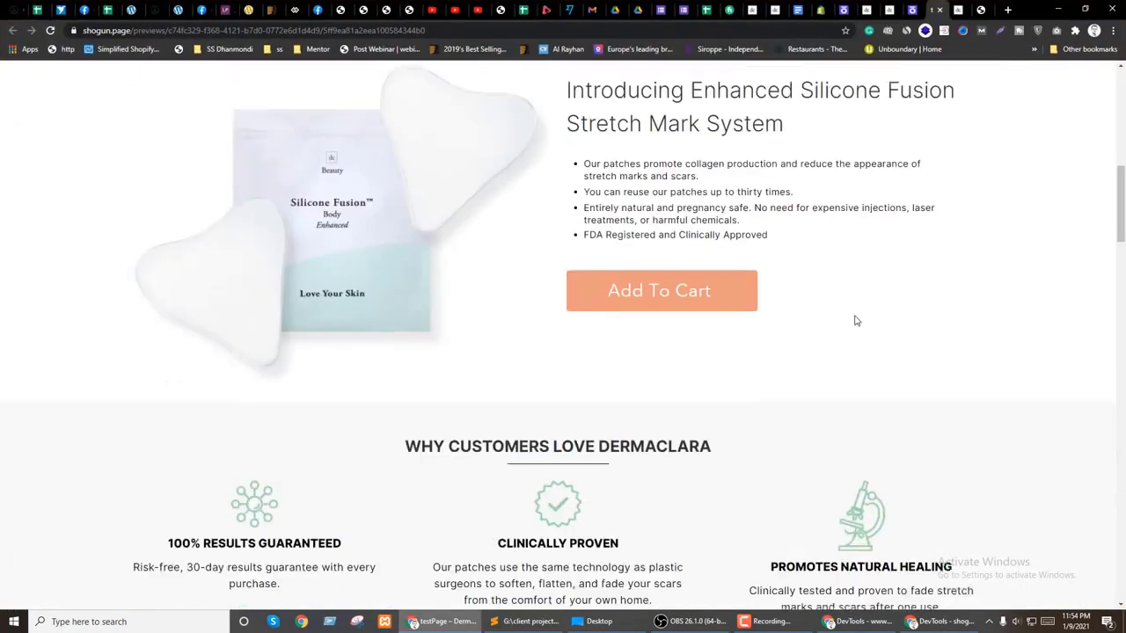
pyautogui.scroll(-1, 818, 202)
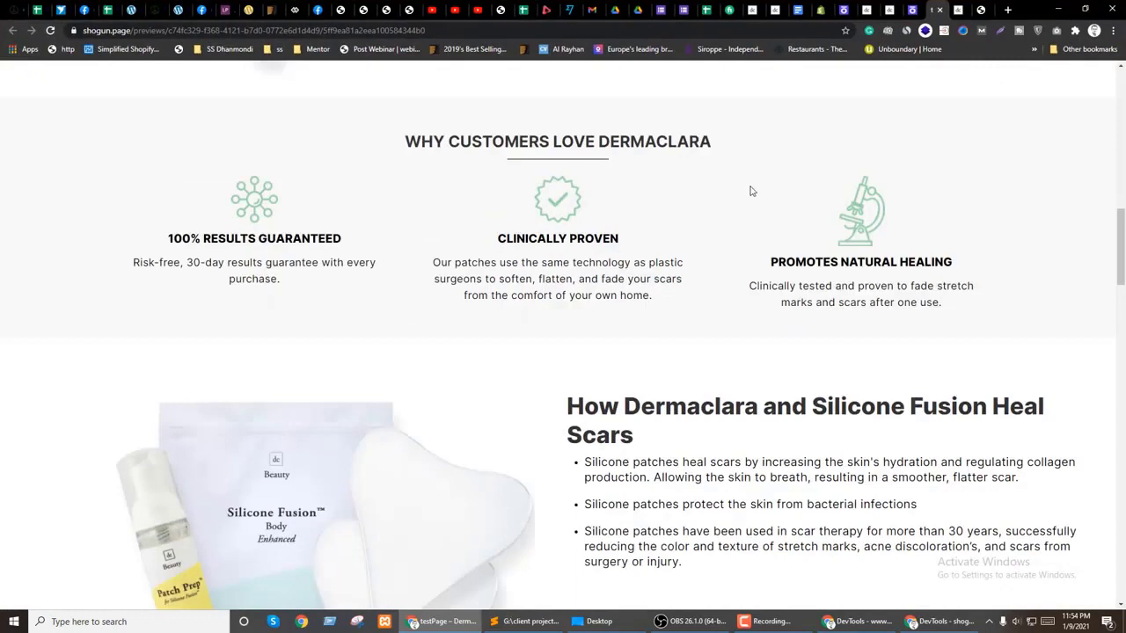
# Step: Recheck the narrow layout, then return to the editor and select the Dermaclara heading
pyautogui.click(916, 7)
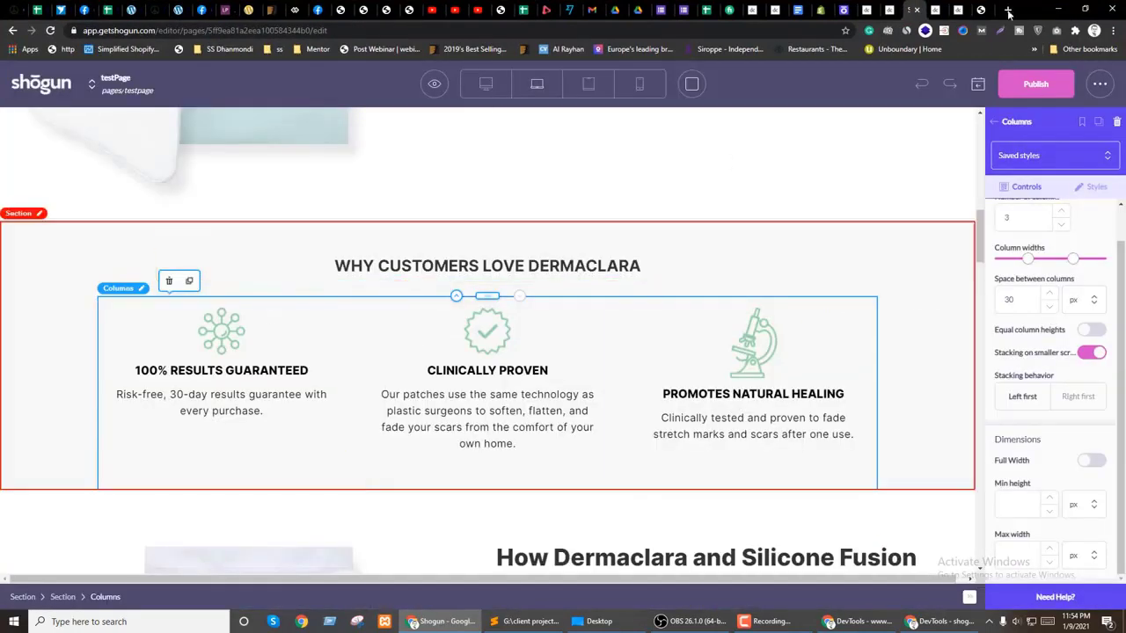
pyautogui.click(938, 7)
pyautogui.click(1081, 7)
pyautogui.scroll(1, 419, 362)
pyautogui.scroll(4, 420, 361)
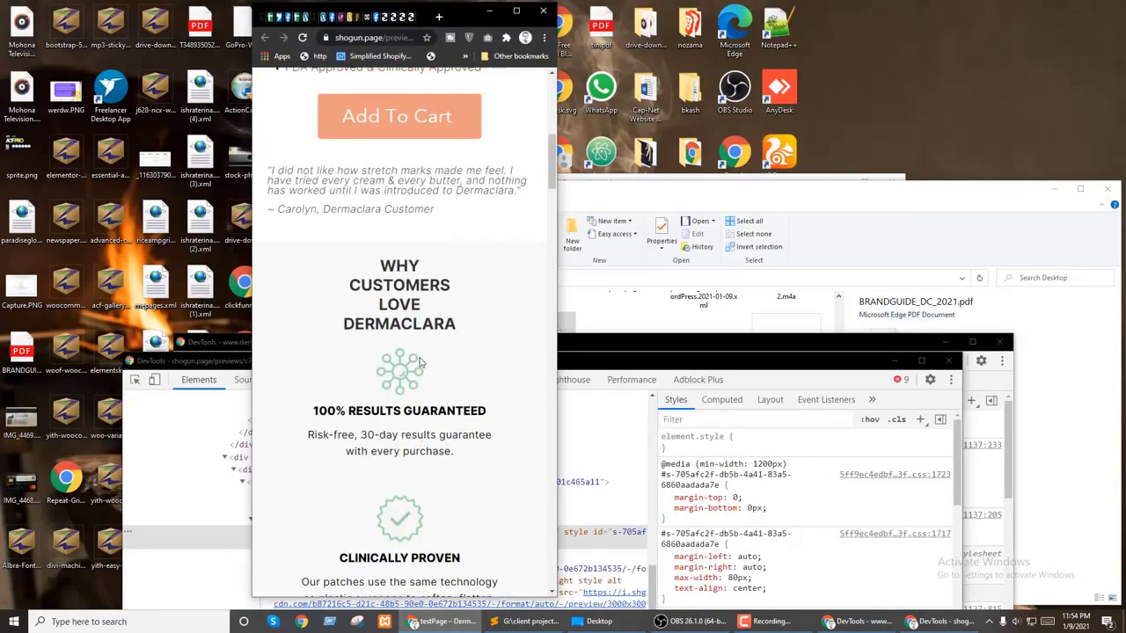
pyautogui.click(516, 10)
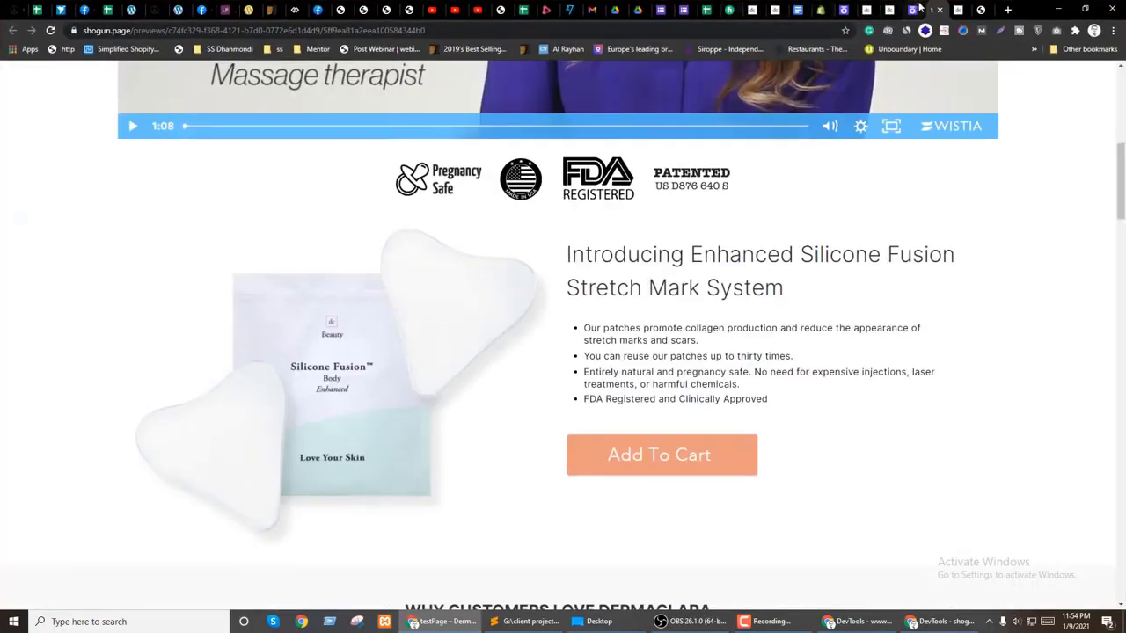
pyautogui.click(915, 7)
pyautogui.click(216, 272)
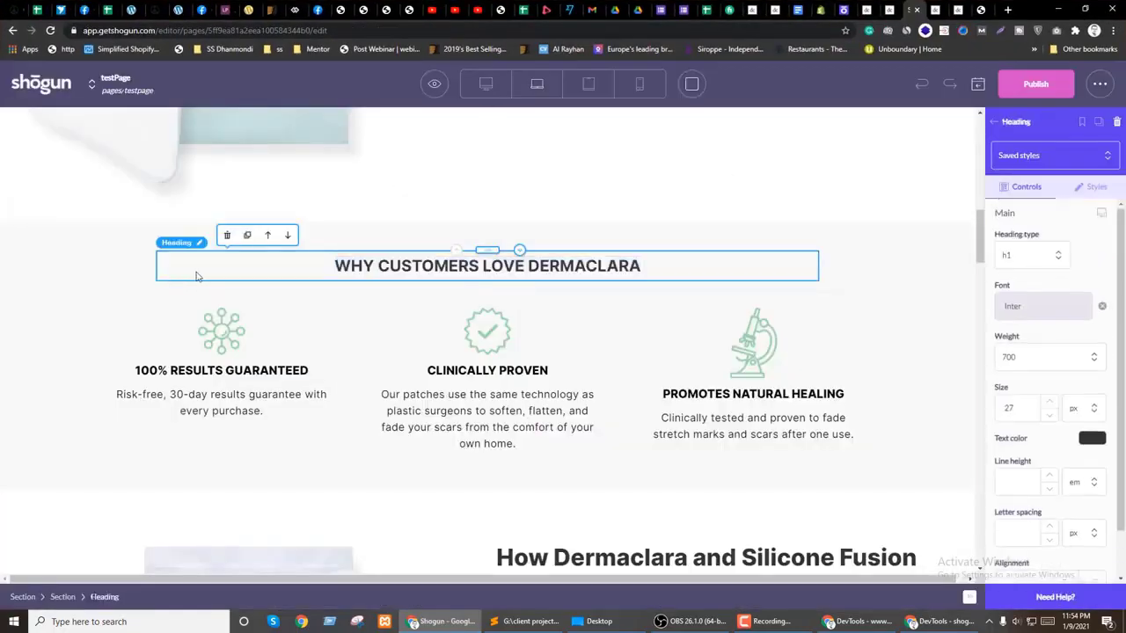
# Step: Set the Why Customers Love Dermaclara heading's right and left margins to 0 and bottom to 15 px
pyautogui.click(1095, 188)
pyautogui.scroll(-4, 1088, 359)
pyautogui.click(1020, 369)
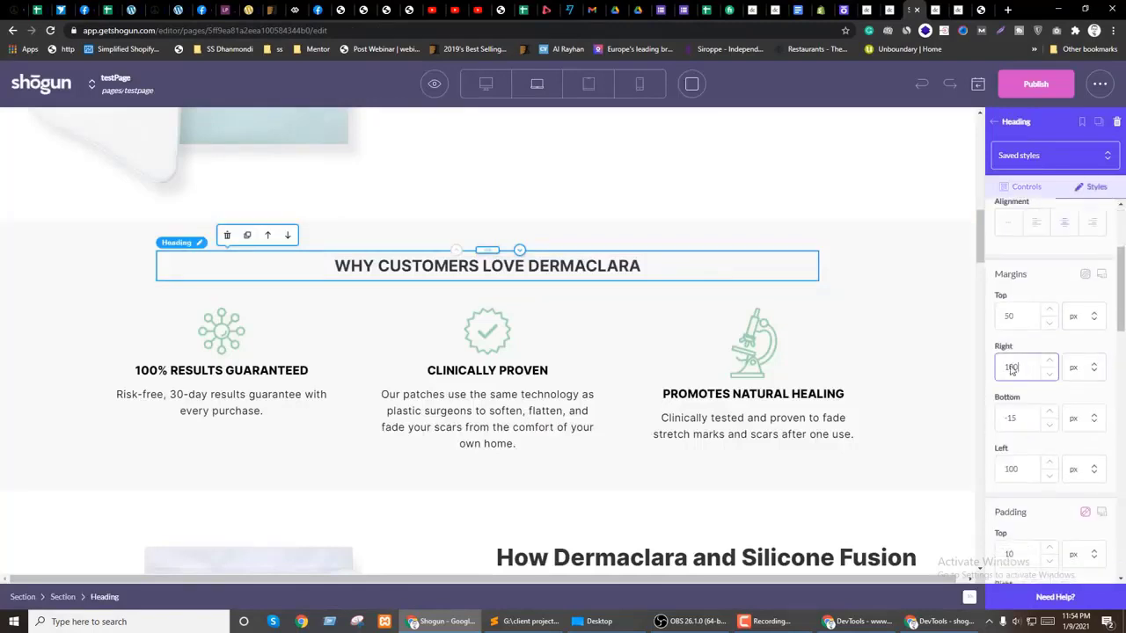
pyautogui.write('0')
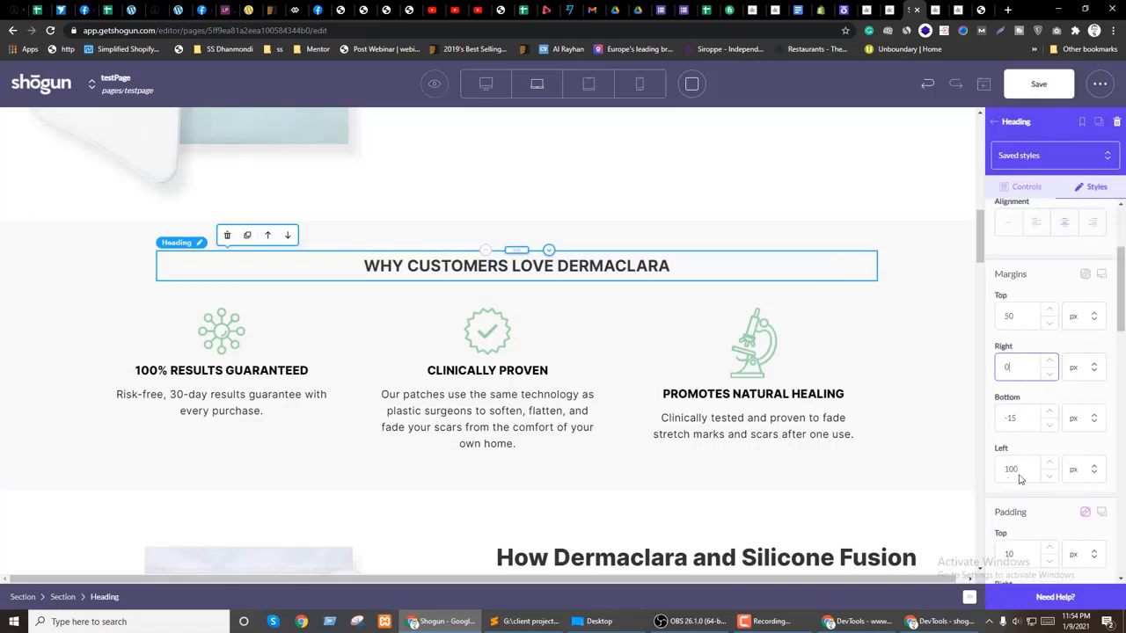
pyautogui.moveTo(1022, 471); pyautogui.dragTo(994, 472)
pyautogui.write('0')
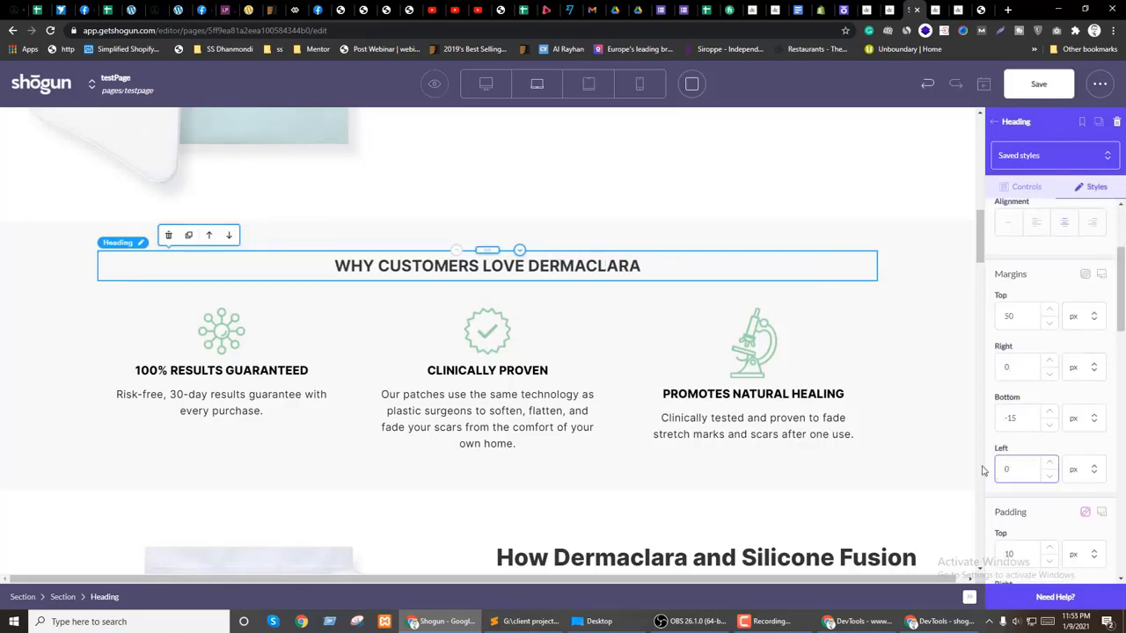
pyautogui.moveTo(1020, 427); pyautogui.dragTo(1000, 425)
pyautogui.write('15')
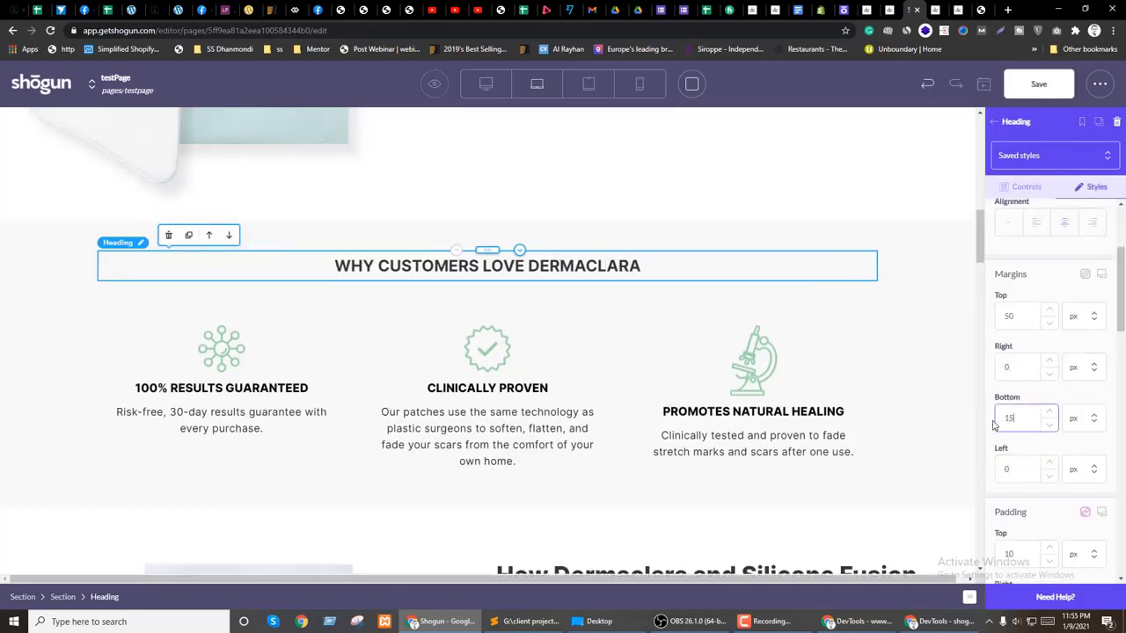
pyautogui.click(1015, 448)
pyautogui.moveTo(1024, 320); pyautogui.dragTo(1001, 317)
# Step: Zero the heading's top margin, then try 50 on the section's right padding and undo it
pyautogui.write('0')
pyautogui.click(2, 278)
pyautogui.scroll(-5, 1064, 373)
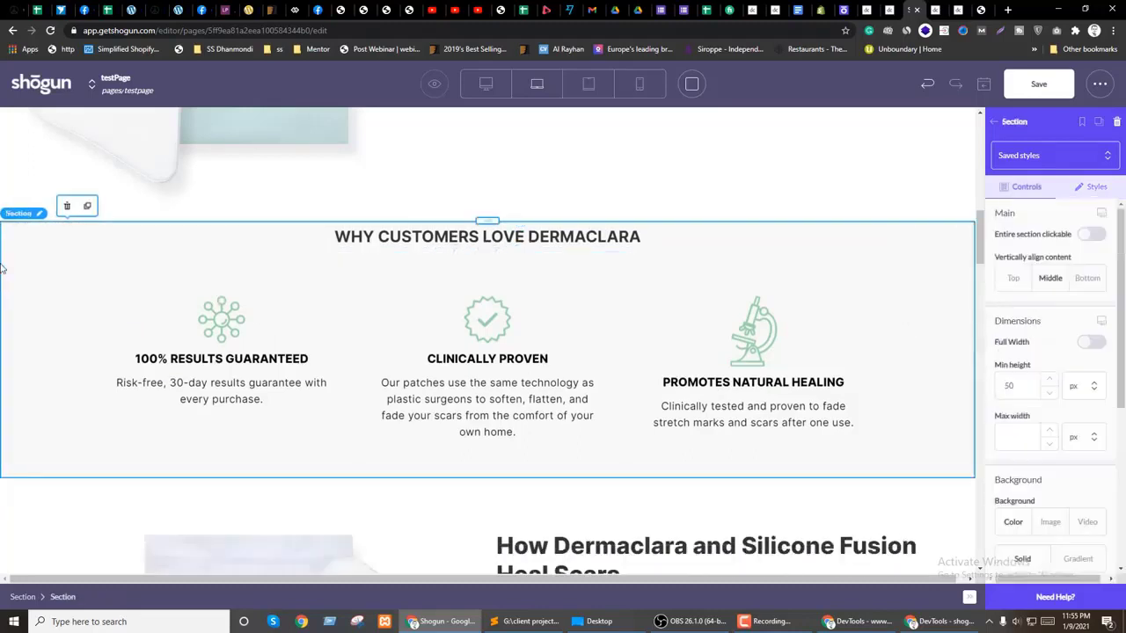
pyautogui.scroll(-1, 1064, 373)
pyautogui.click(1010, 352)
pyautogui.write('50')
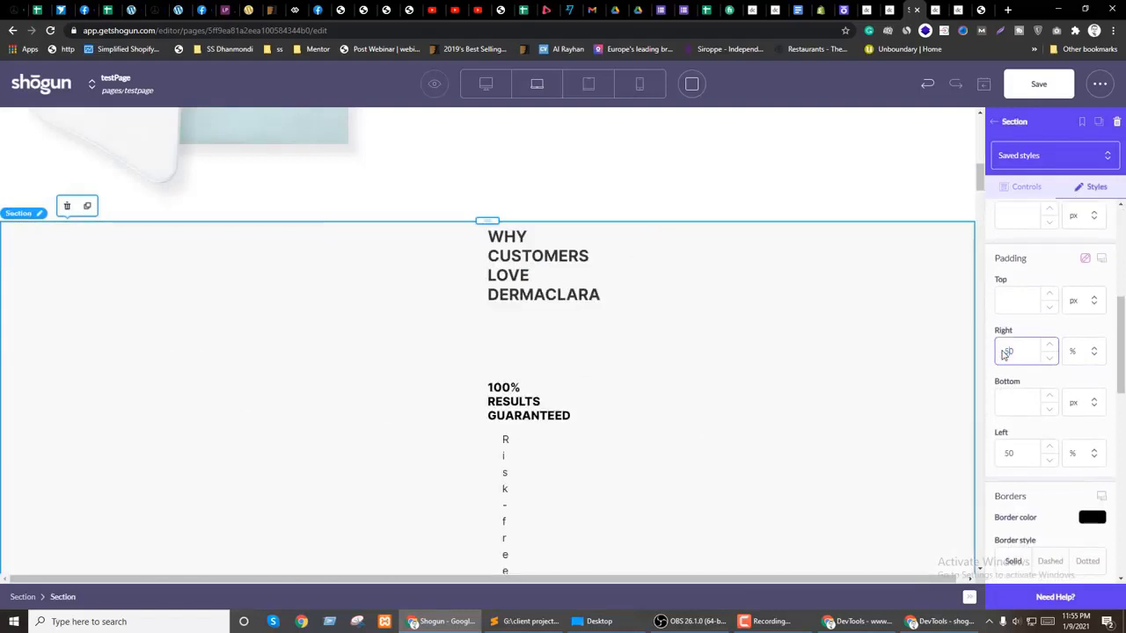
pyautogui.hotkey('ctrl', 'z')
# Step: Set the section's top padding to 50 px
pyautogui.click(1029, 298)
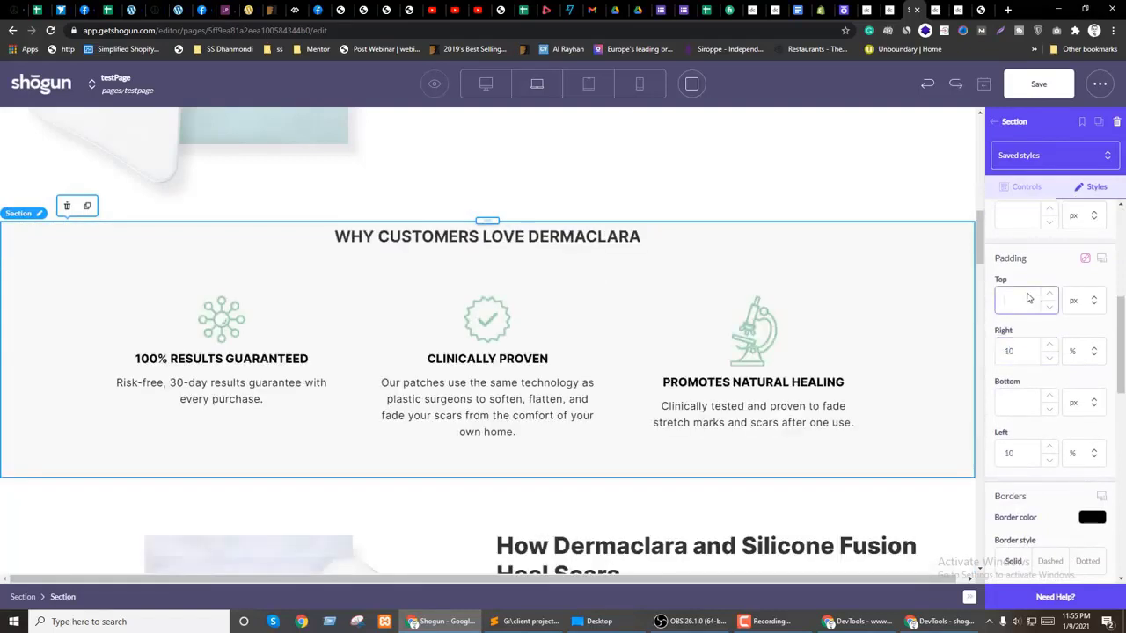
pyautogui.write('30')
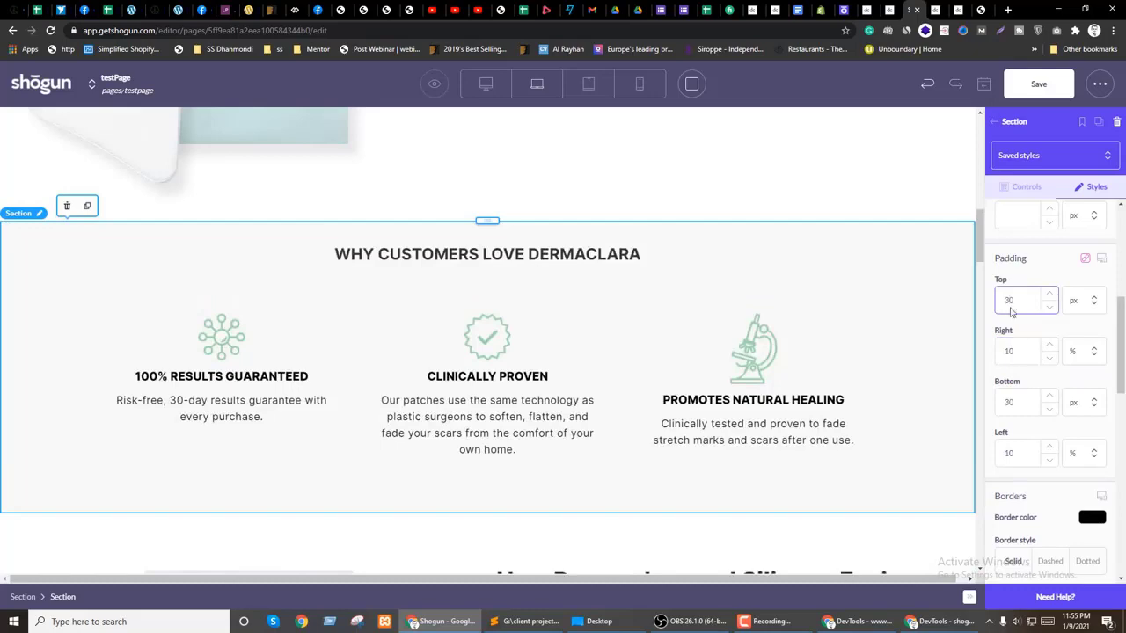
pyautogui.write('50')
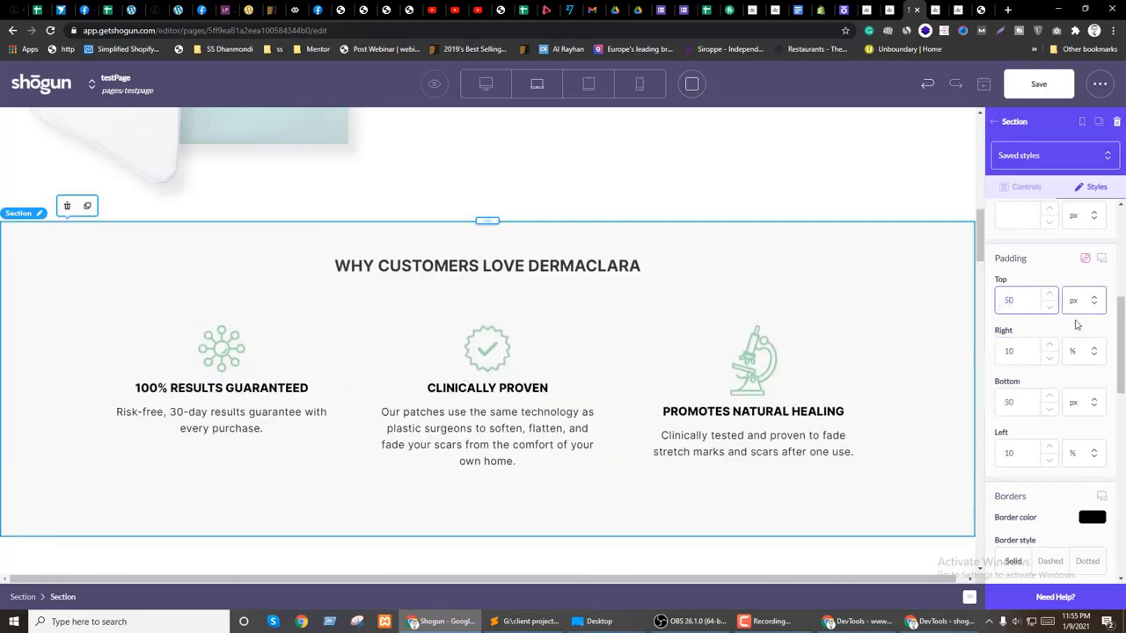
pyautogui.click(981, 9)
# Step: Find the Patch Prep swatch in the brand guide PDF and select its #fff9ae hex code
pyautogui.scroll(3, 570, 387)
pyautogui.scroll(3, 661, 346)
pyautogui.scroll(3, 664, 343)
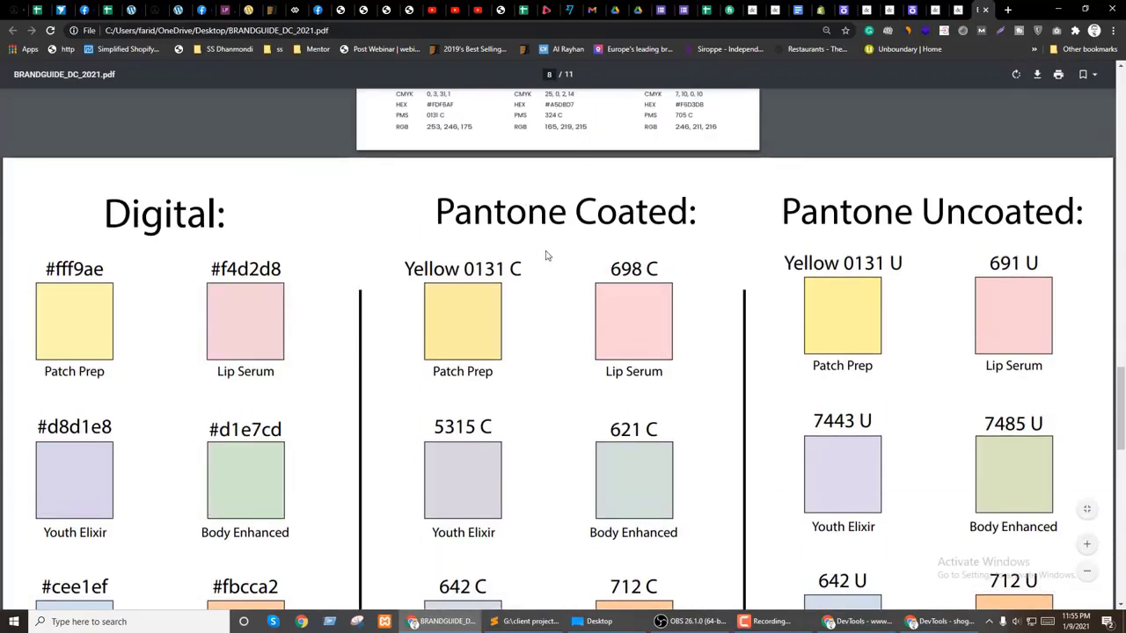
pyautogui.scroll(-2, 554, 266)
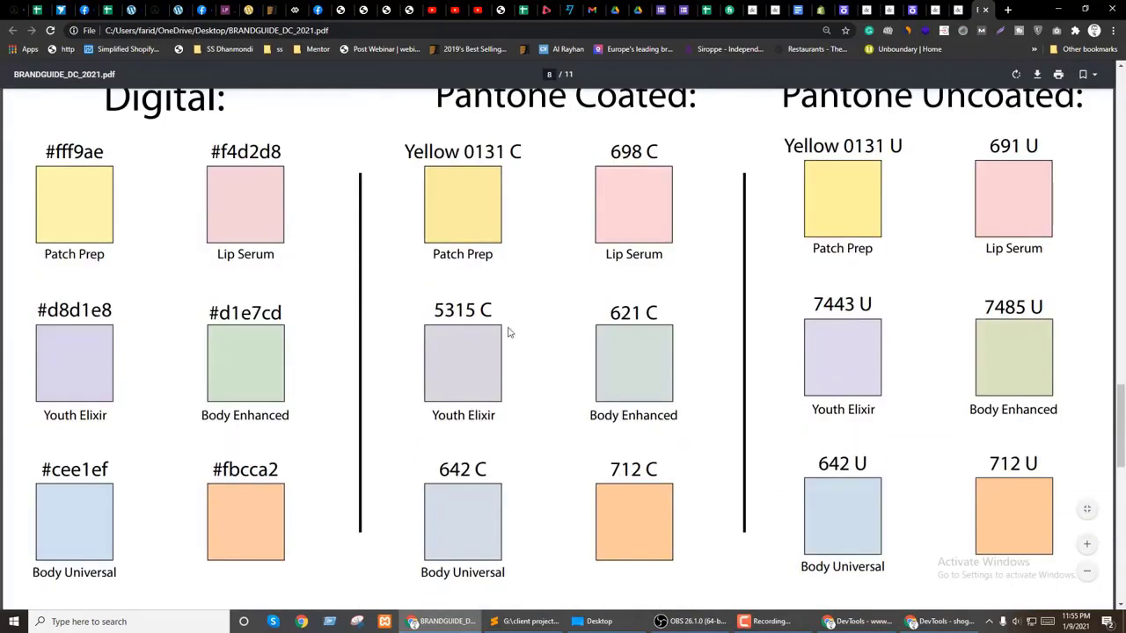
pyautogui.click(912, 10)
pyautogui.click(935, 10)
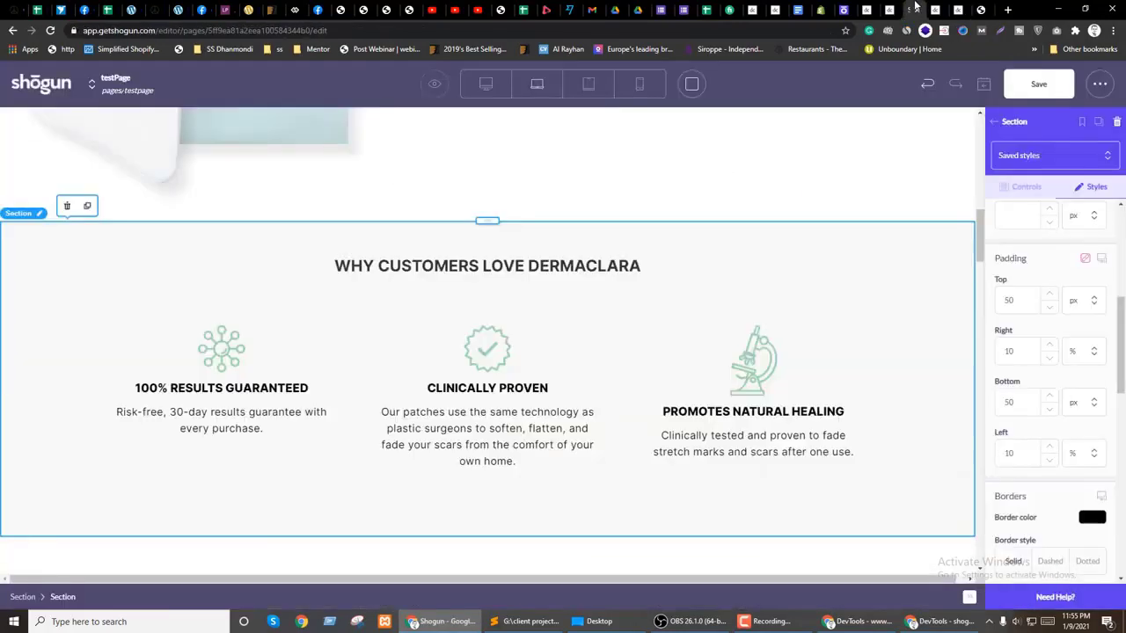
pyautogui.click(983, 9)
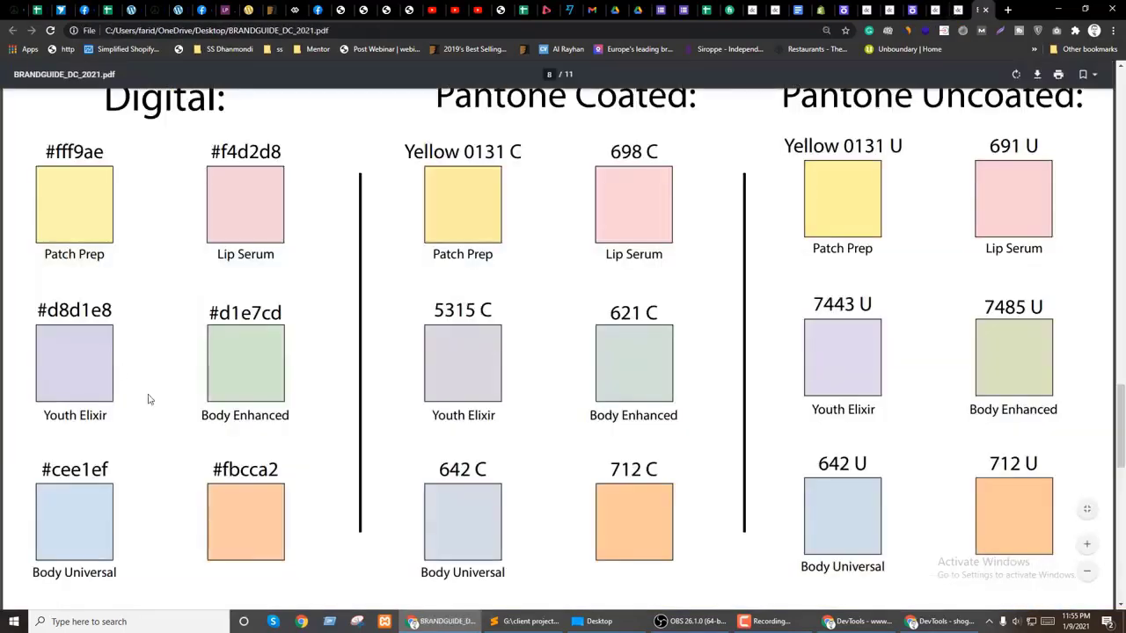
pyautogui.moveTo(73, 159); pyautogui.dragTo(102, 183)
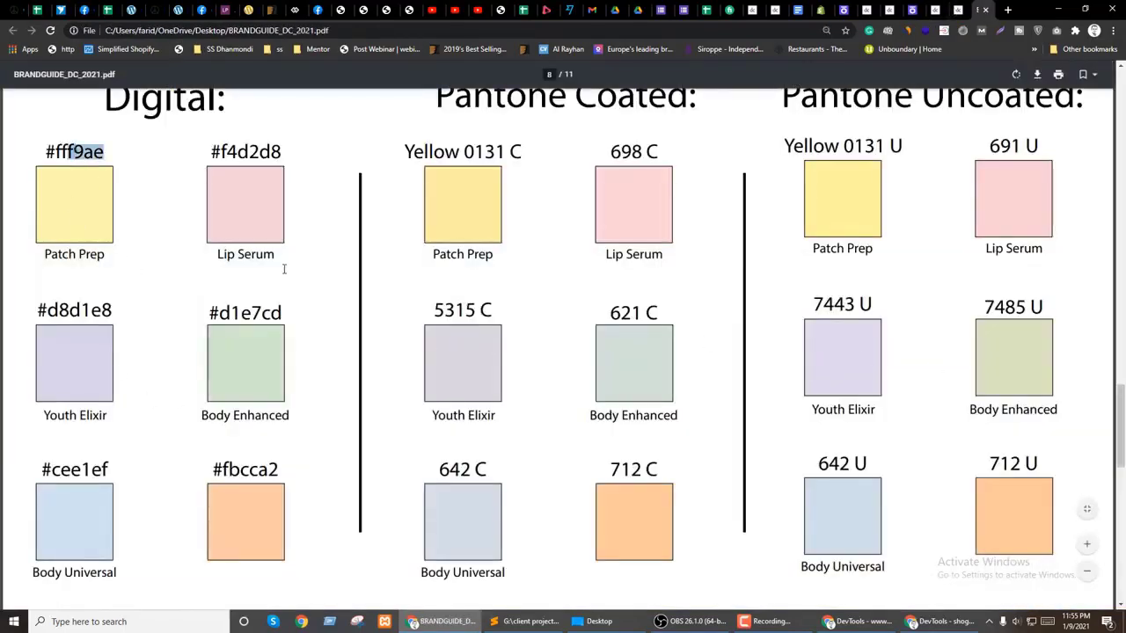
pyautogui.moveTo(45, 151); pyautogui.dragTo(124, 191)
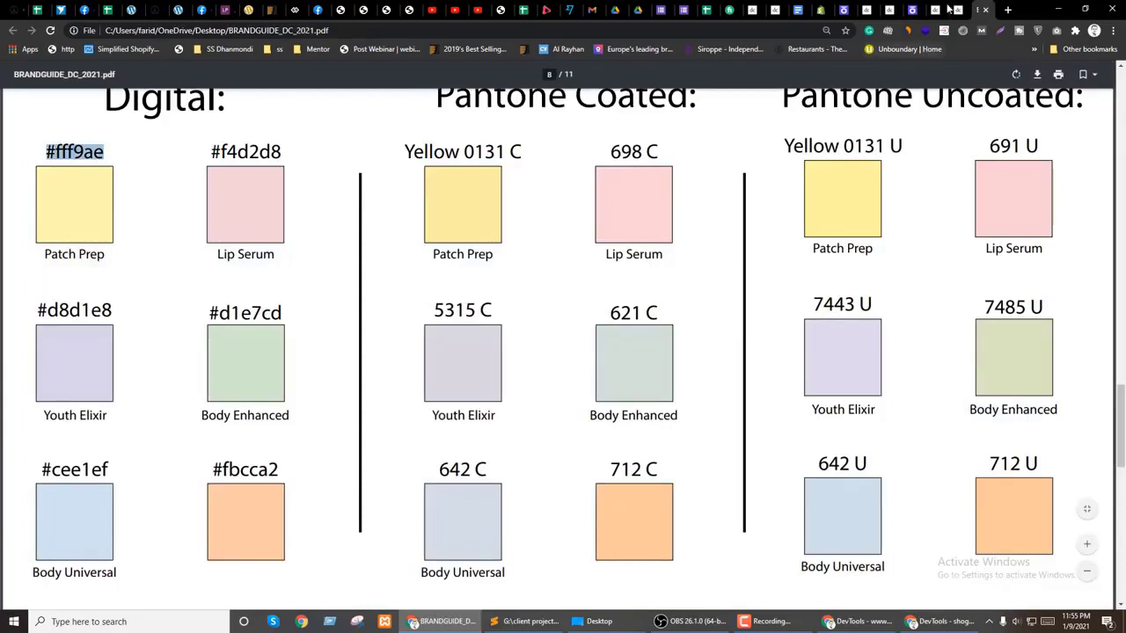
pyautogui.click(913, 10)
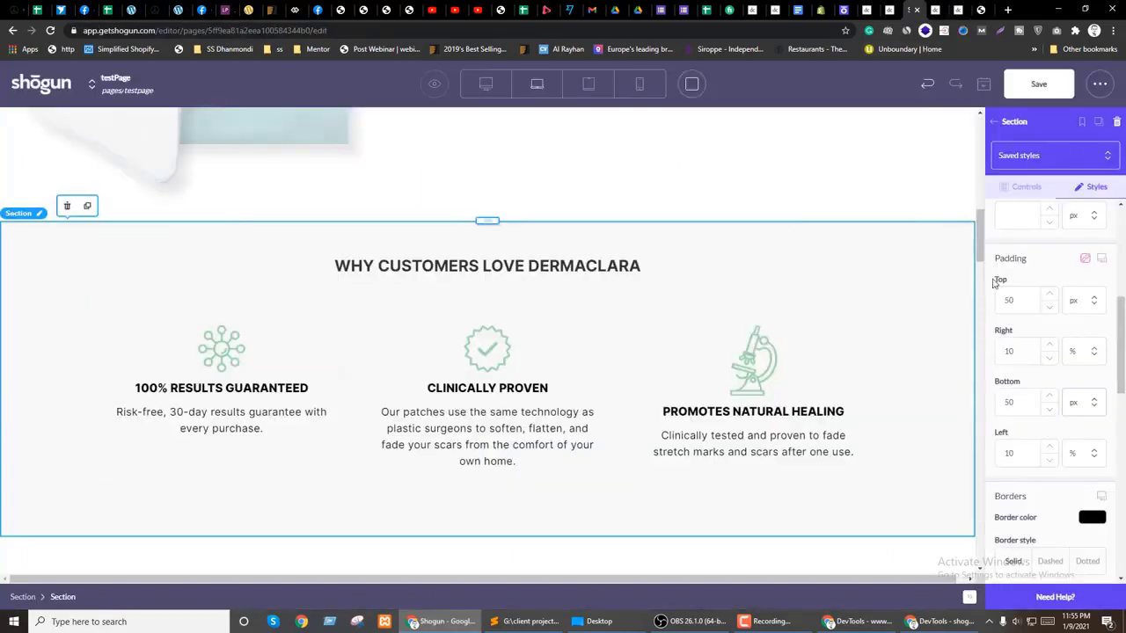
# Step: Open the section's background colour settings and focus the hex field
pyautogui.click(1023, 188)
pyautogui.click(1011, 411)
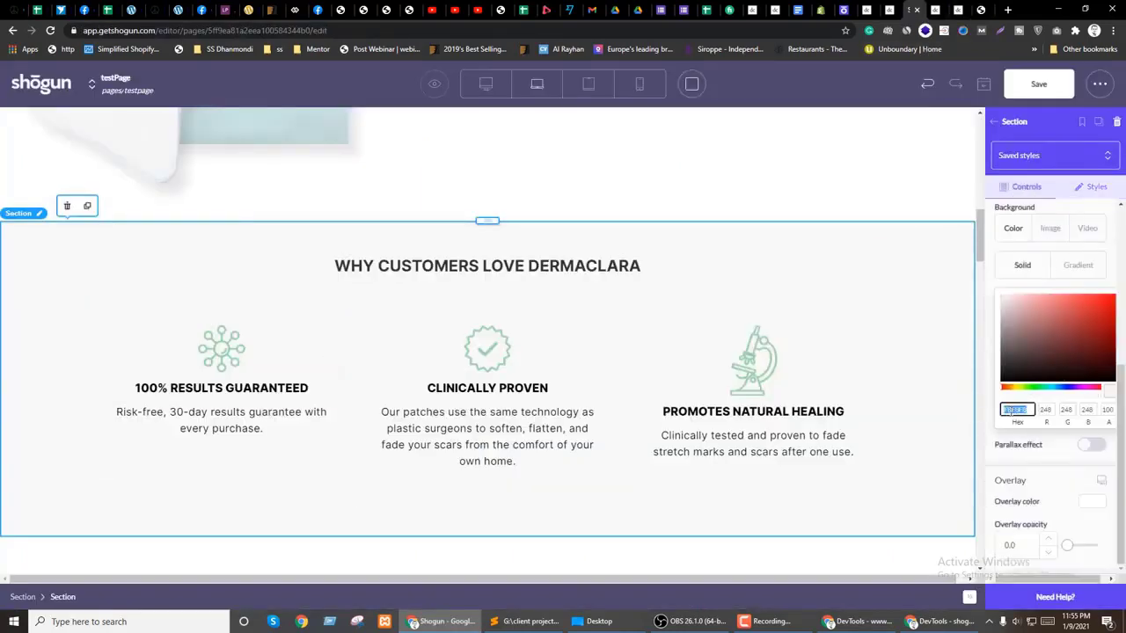
pyautogui.hotkey('shift', 'Tab')
pyautogui.click(1014, 410)
pyautogui.hotkey('shift', 'Tab')
pyautogui.click(1005, 410)
pyautogui.scroll(2, 1040, 456)
pyautogui.scroll(-1, 1047, 449)
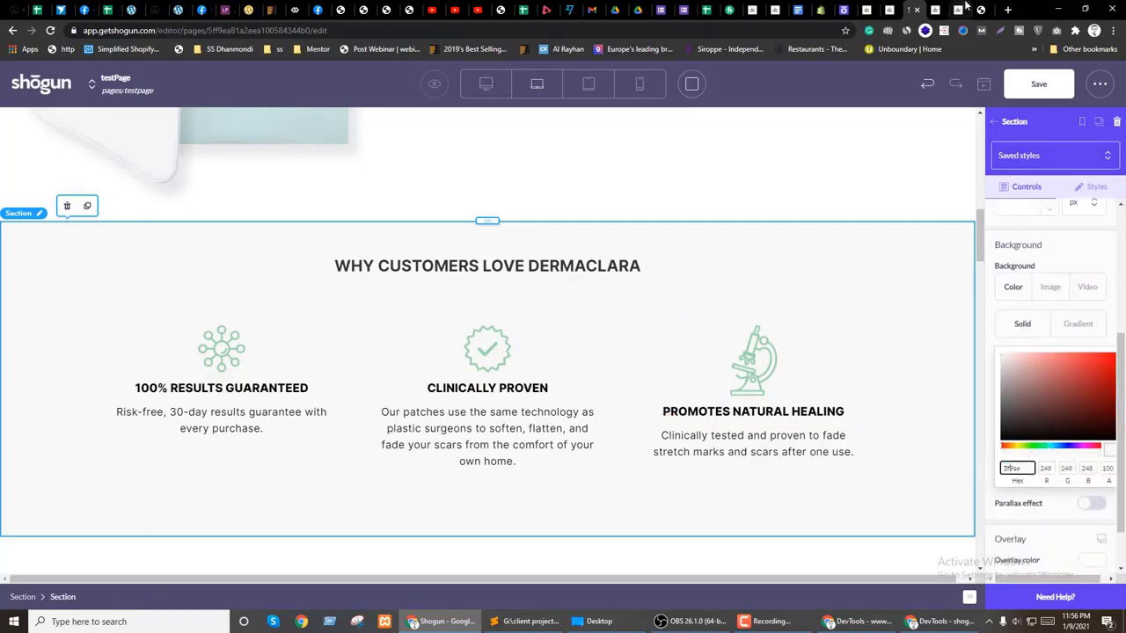
# Step: Paste fff9ae as the section's solid background colour, checking it against the brand guide swatch
pyautogui.click(982, 9)
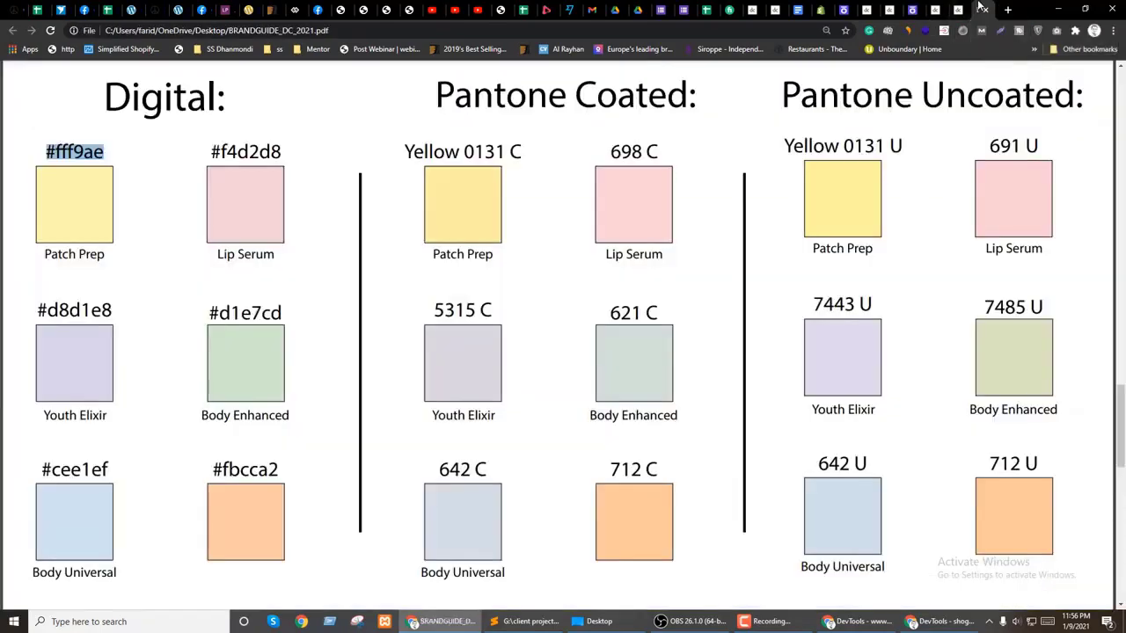
pyautogui.click(916, 10)
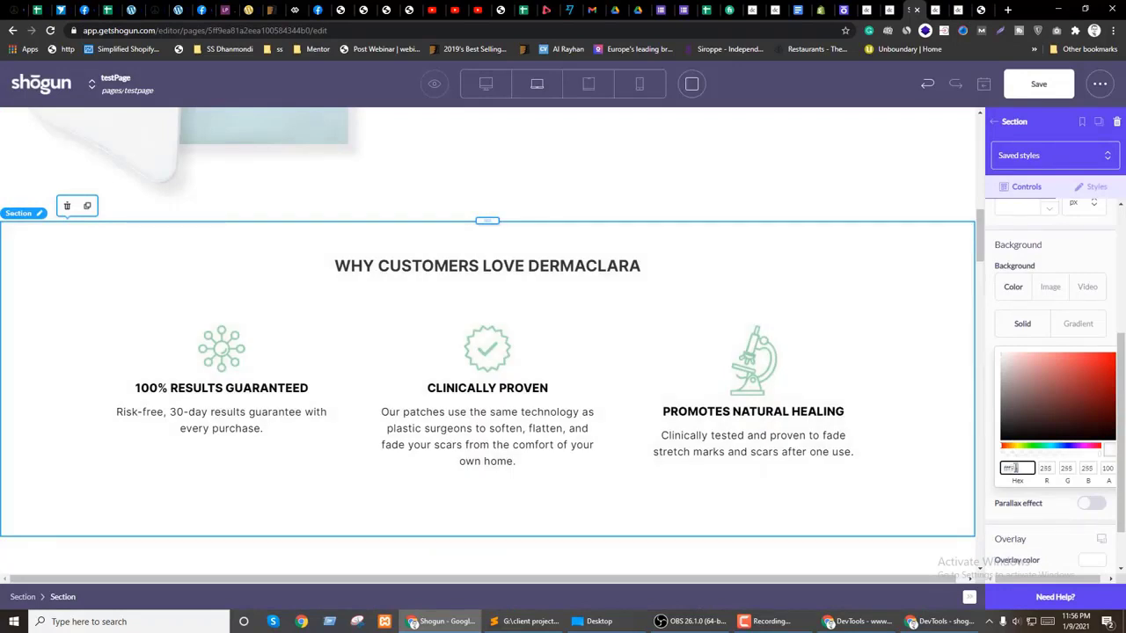
pyautogui.write('fff9ae')
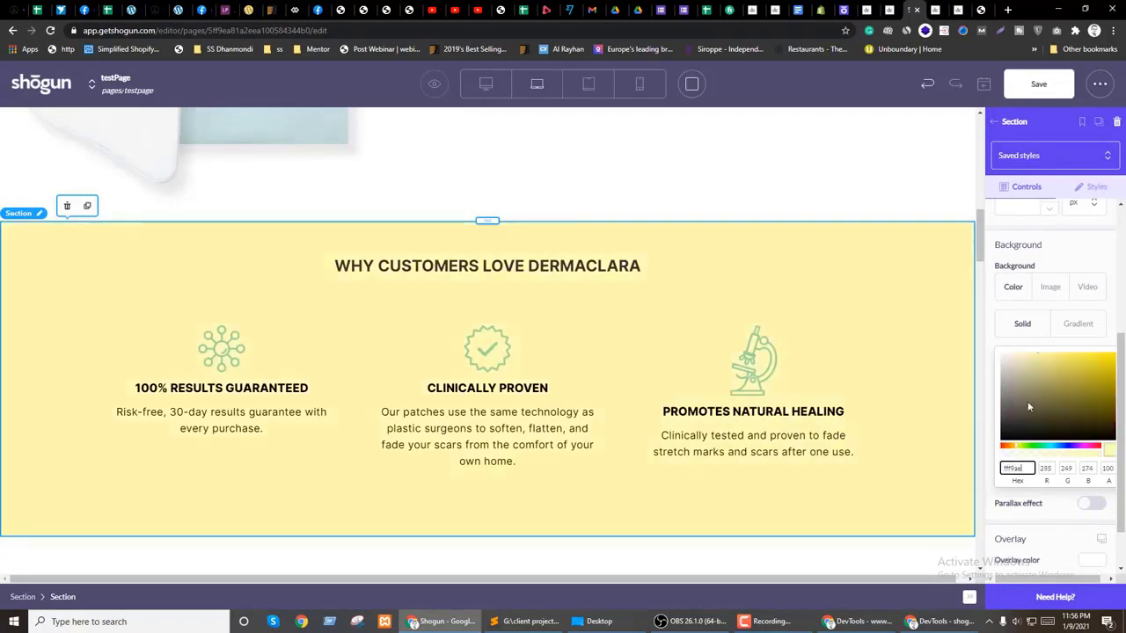
pyautogui.click(979, 8)
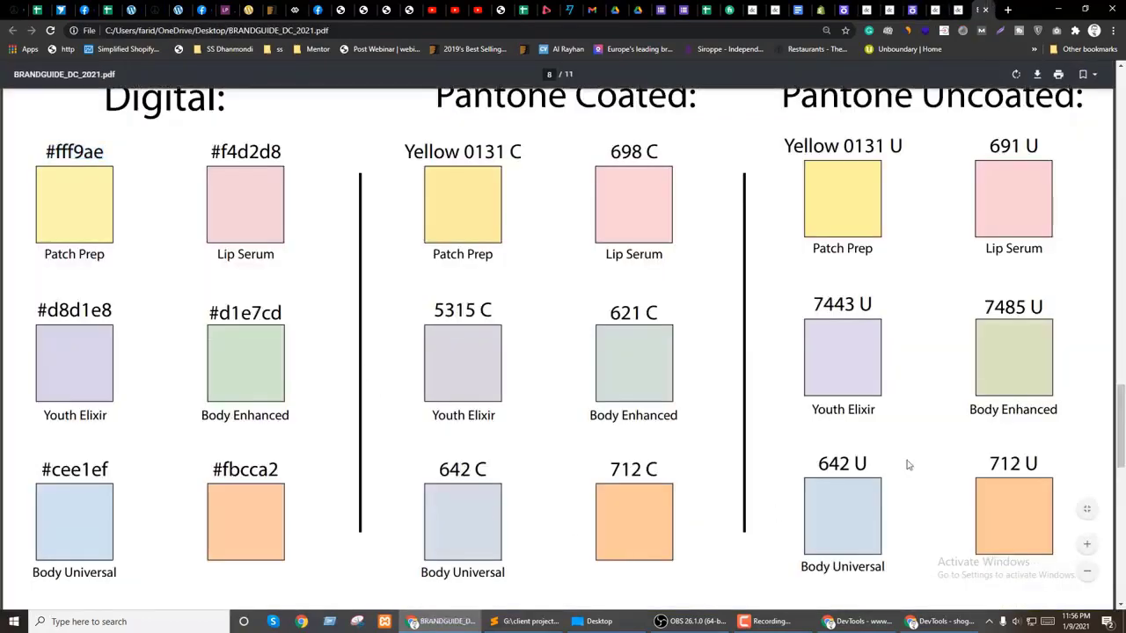
pyautogui.scroll(-5, 766, 462)
pyautogui.scroll(4, 771, 467)
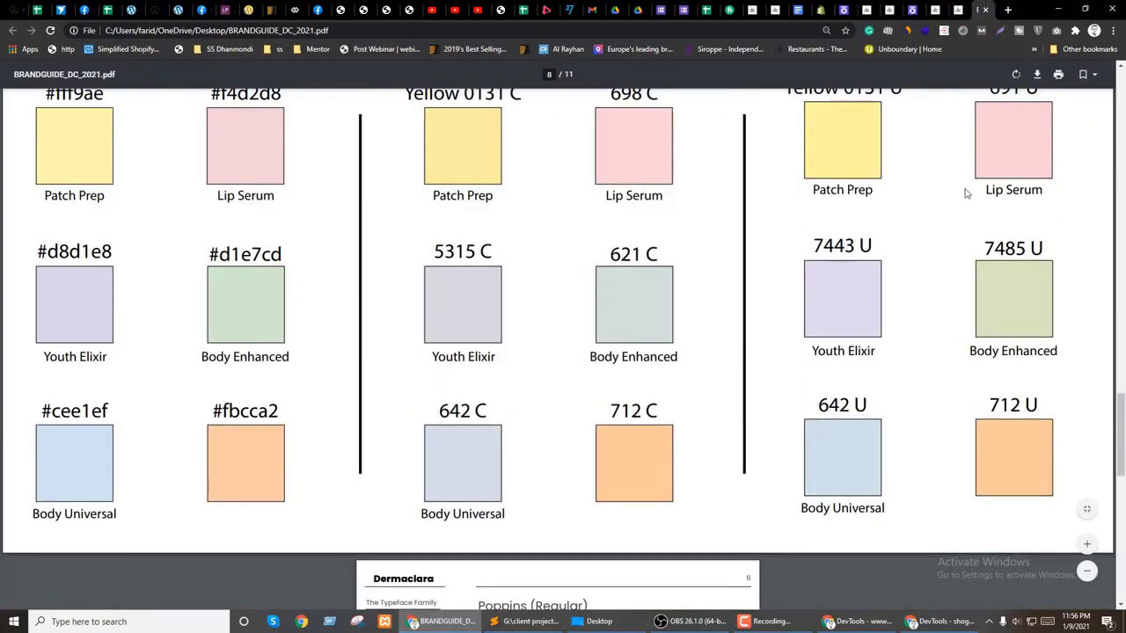
pyautogui.click(912, 9)
pyautogui.click(1077, 324)
pyautogui.click(1022, 323)
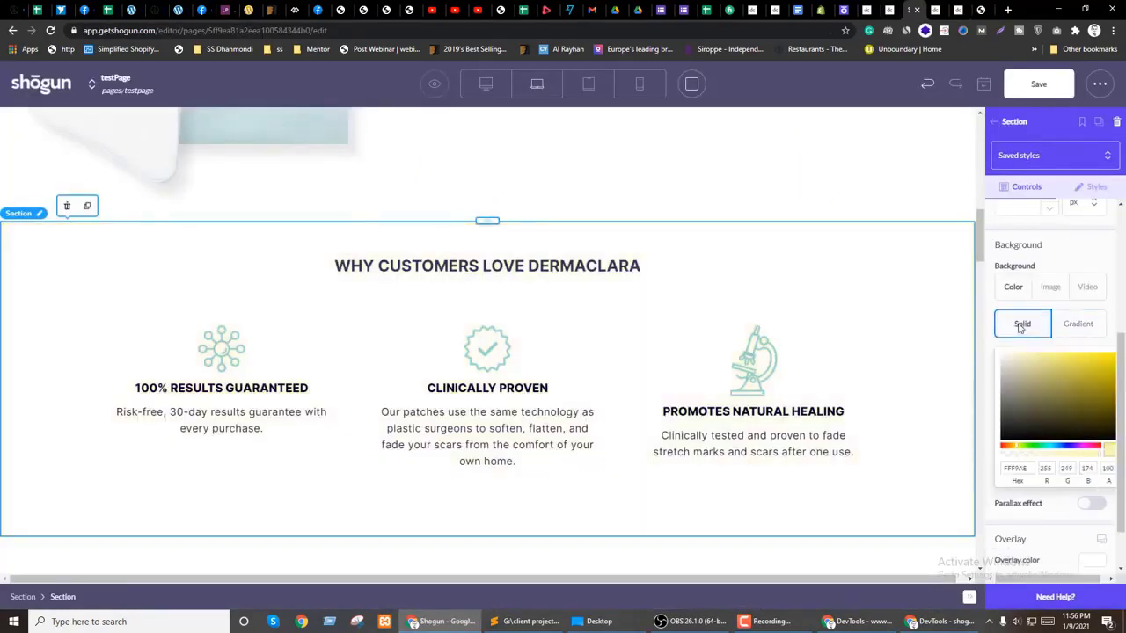
# Step: Give the section a solid FFF9AE pale yellow background, then save and publish testPage
pyautogui.click(1031, 347)
pyautogui.click(1028, 86)
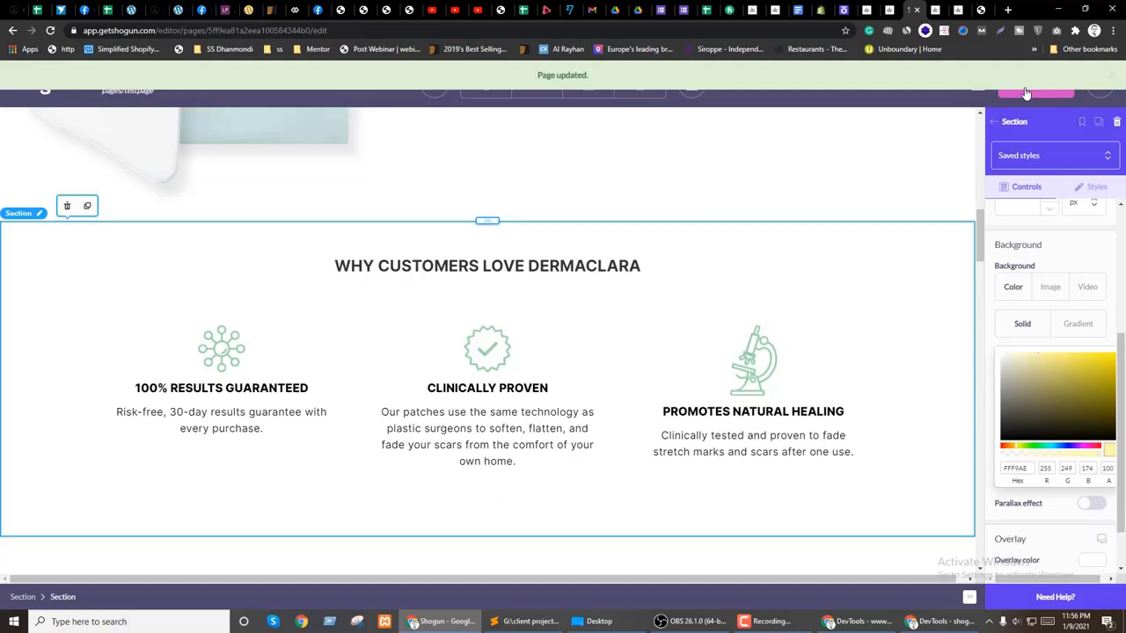
pyautogui.click(1036, 97)
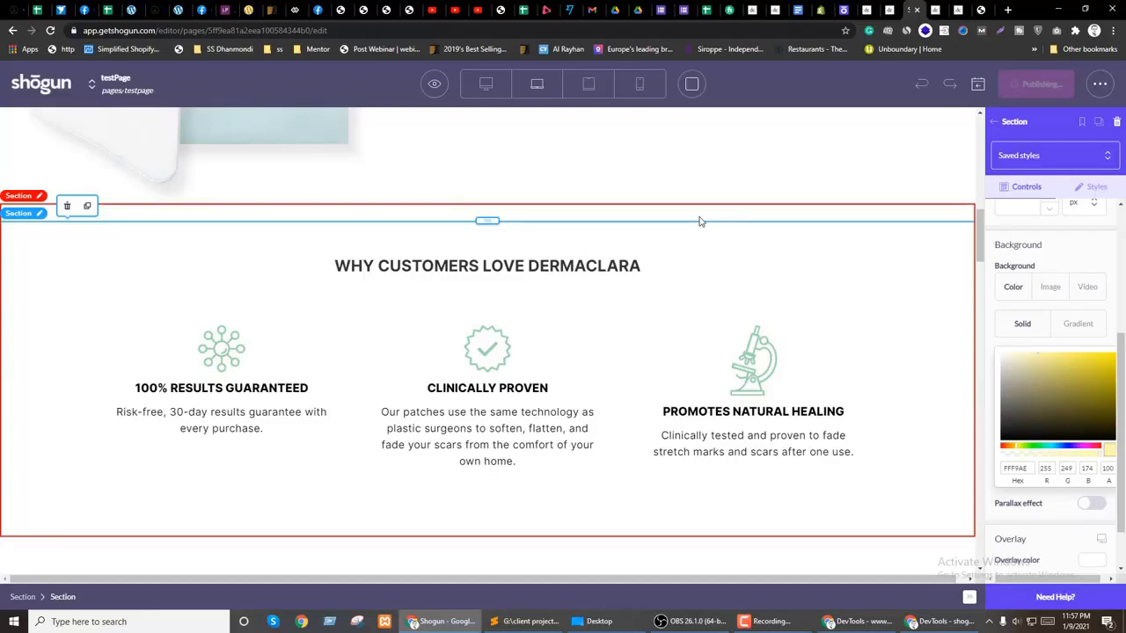
# Step: Open the published testPage live at dermaclara.com/pages/testpage in a new tab
pyautogui.click(432, 83)
pyautogui.click(438, 126)
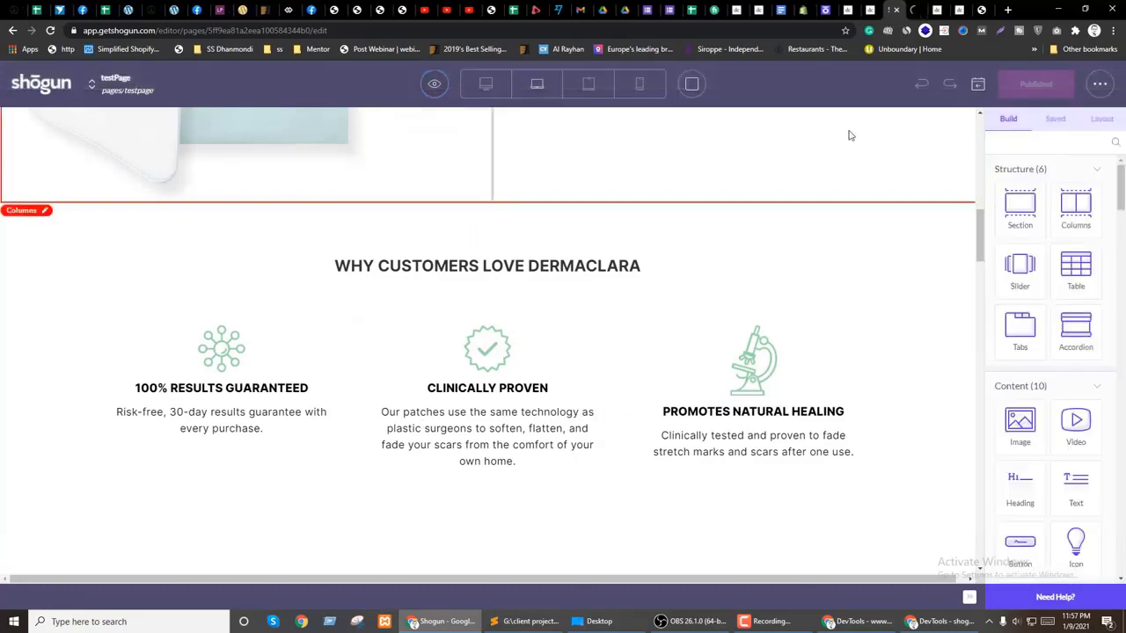
pyautogui.scroll(-10, 765, 285)
pyautogui.scroll(10, 764, 285)
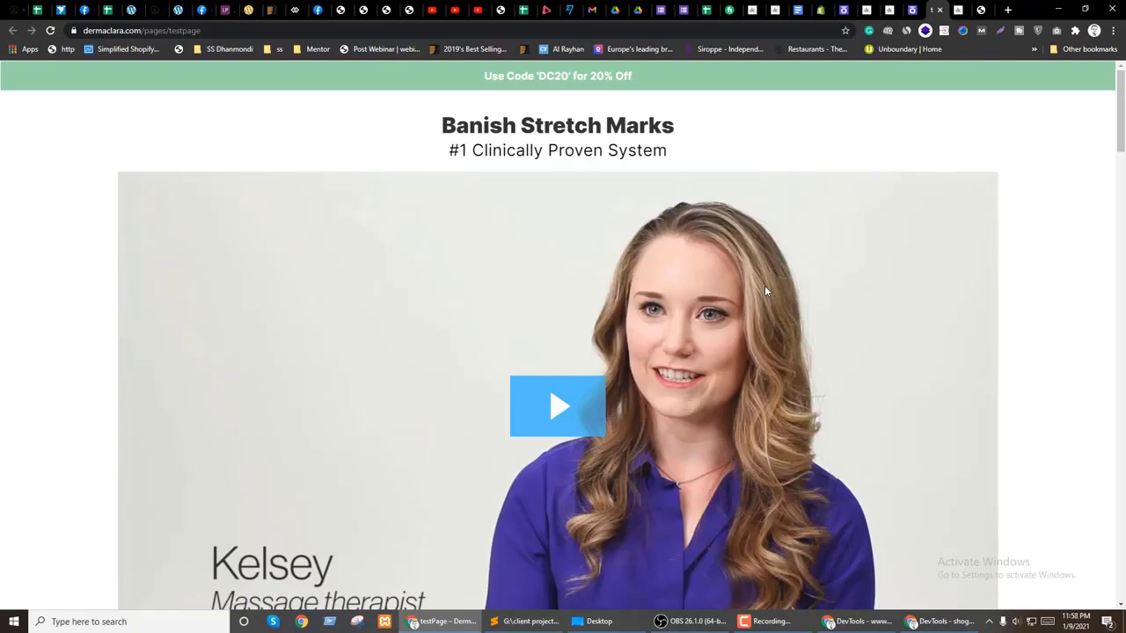
# Step: Scroll the live page to Why Customers Love Dermaclara, then select that heading in the editor
pyautogui.scroll(-9, 545, 307)
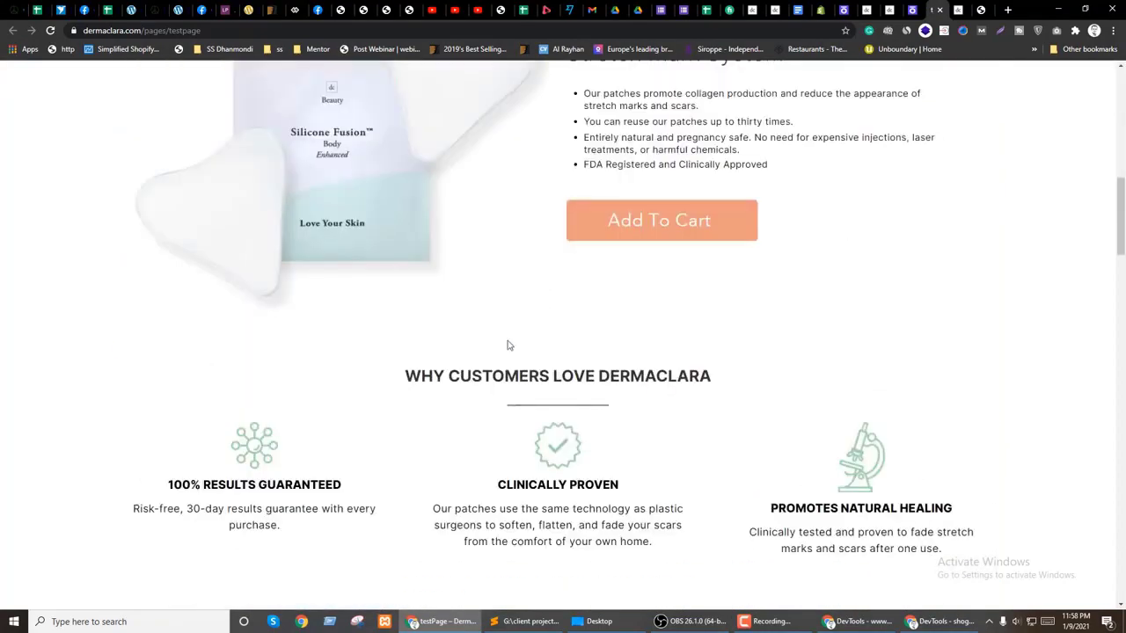
pyautogui.scroll(-20, 560, 296)
pyautogui.scroll(20, 565, 297)
pyautogui.scroll(-4, 542, 293)
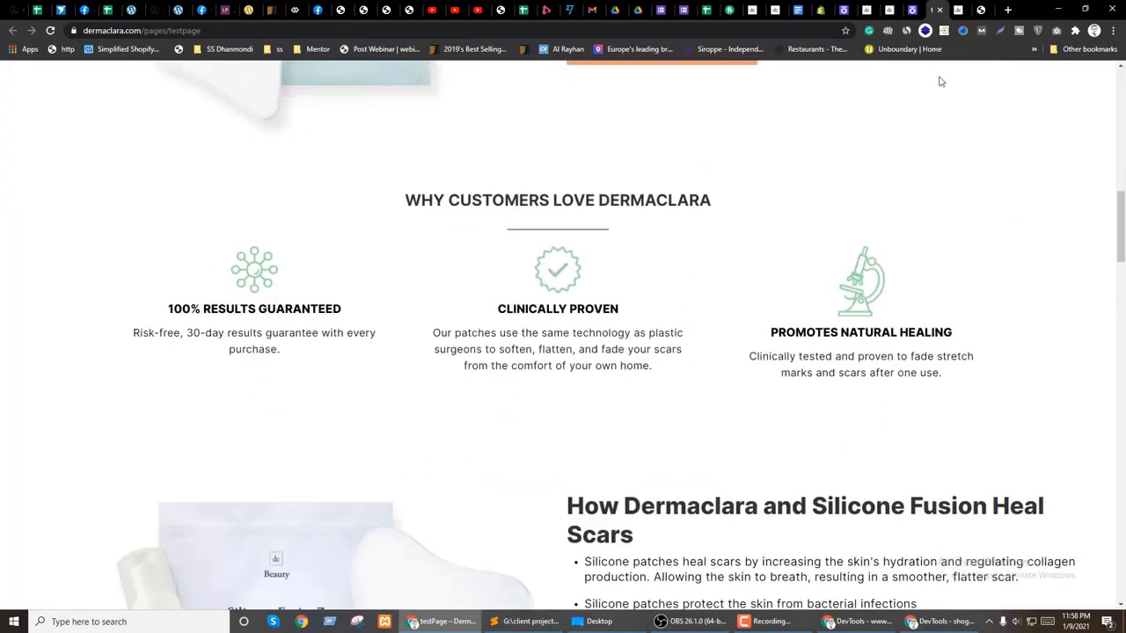
pyautogui.click(912, 9)
pyautogui.click(470, 269)
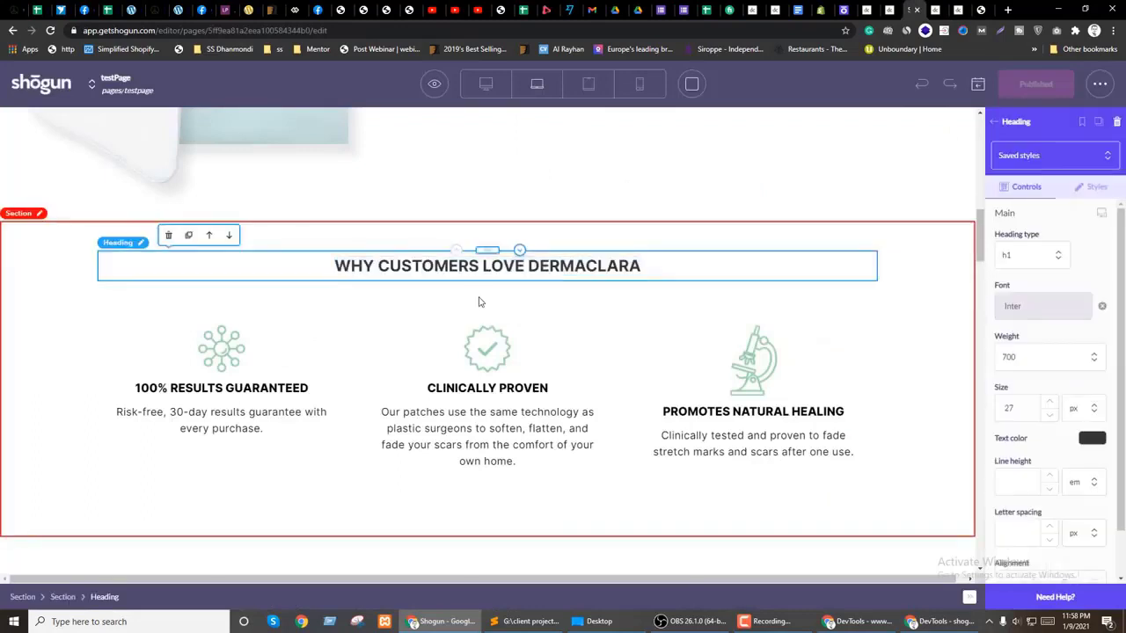
# Step: Set the Why Customers Love Dermaclara heading's bottom margin to 0
pyautogui.click(350, 334)
pyautogui.click(305, 266)
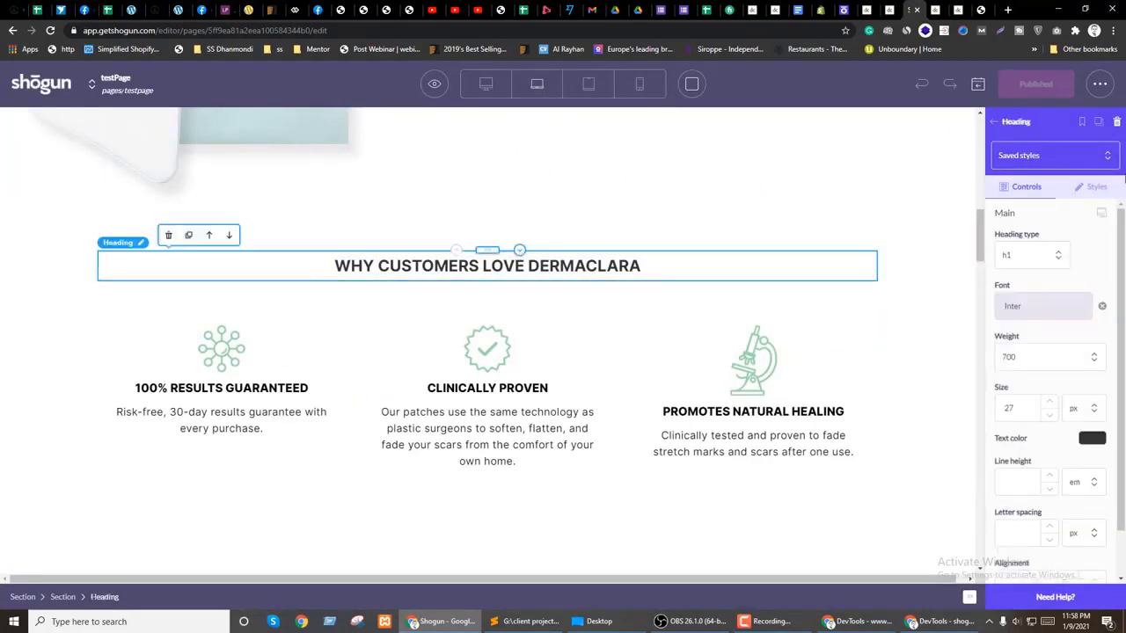
pyautogui.click(1095, 185)
pyautogui.scroll(-5, 1053, 343)
pyautogui.scroll(3, 1053, 343)
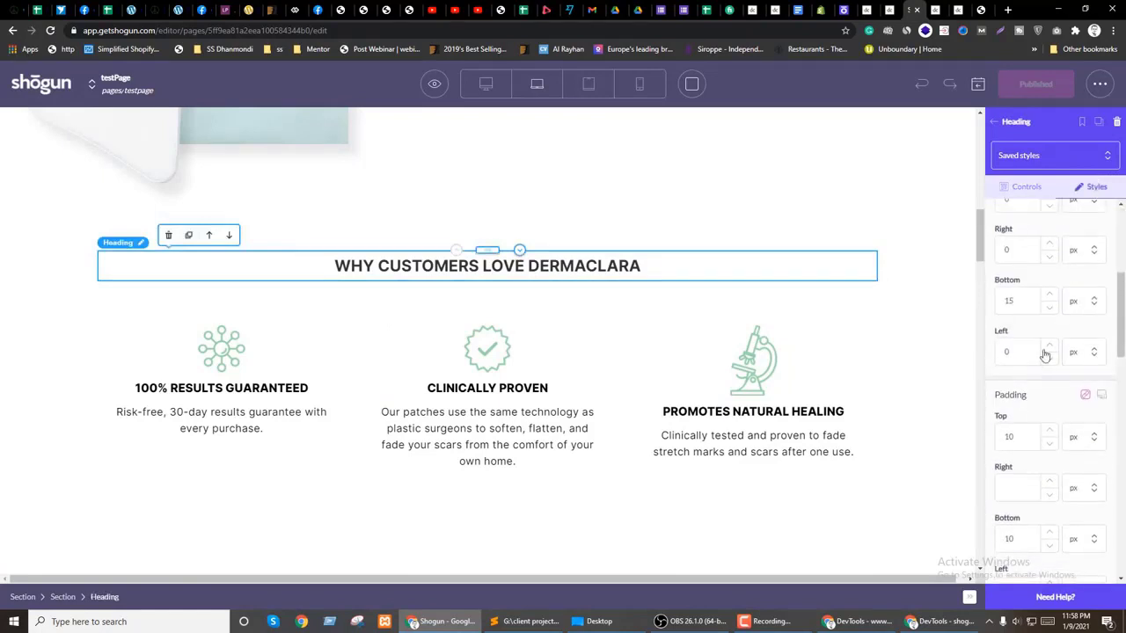
pyautogui.moveTo(1009, 422); pyautogui.dragTo(1000, 423)
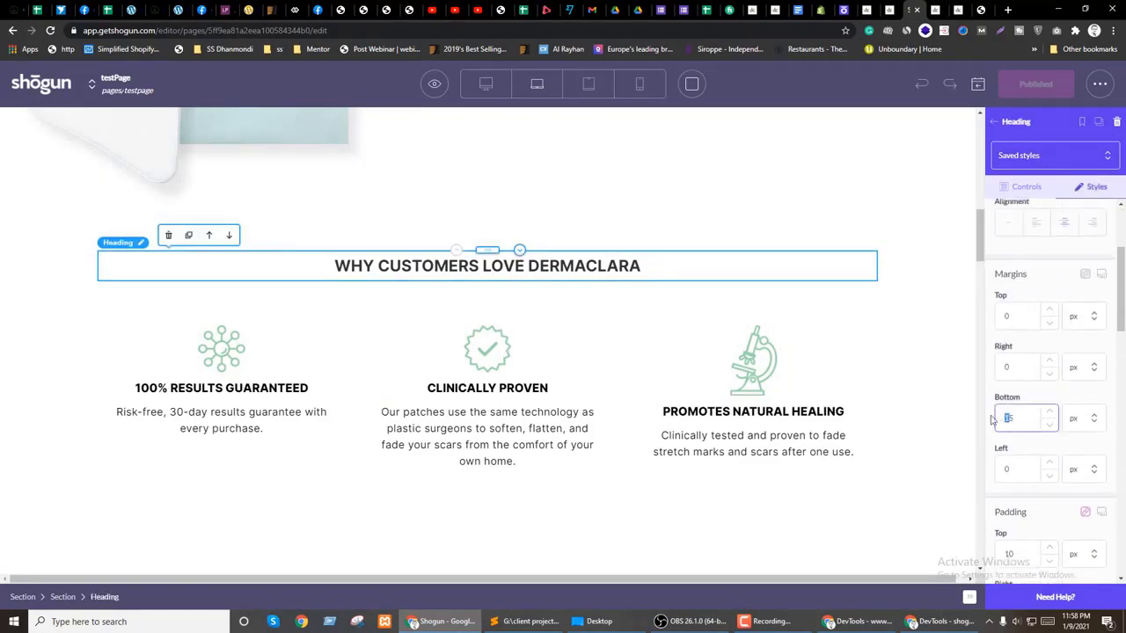
pyautogui.write('0')
pyautogui.press('Return')
# Step: Switch over to the live testpage tab to check the heading
pyautogui.hotkey('ctrl', 'Tab')
pyautogui.hotkey('ctrl', 'shift', 'Tab')
pyautogui.hotkey('ctrl', 'Tab')
# Step: Inspect the heading in DevTools to find the divider's 675px left and right margins
pyautogui.rightClick(537, 208)
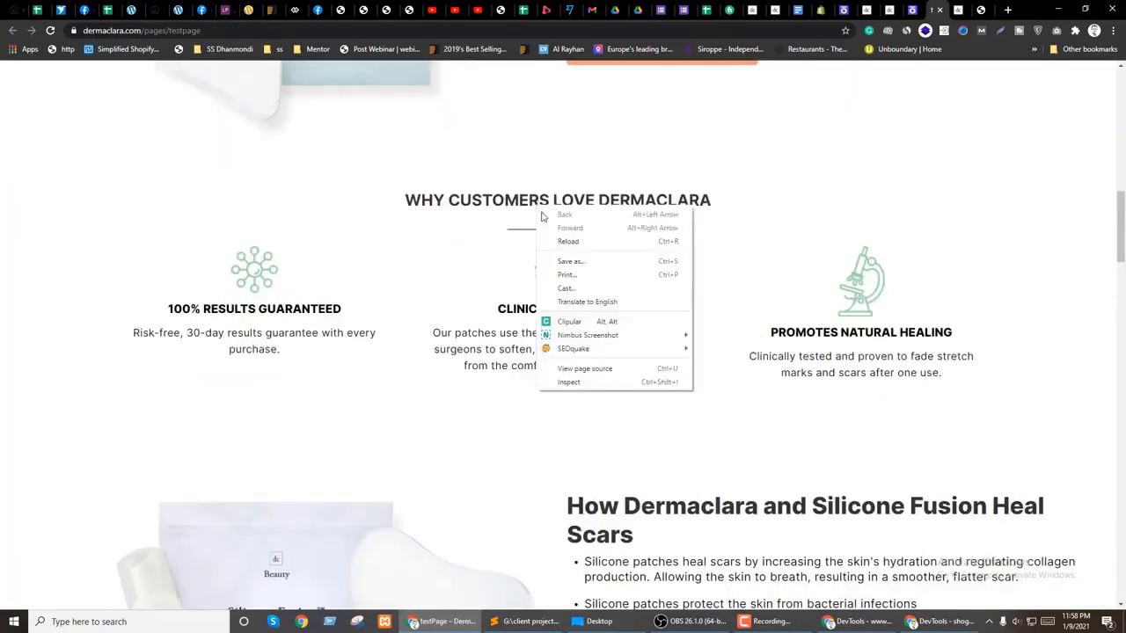
pyautogui.click(569, 381)
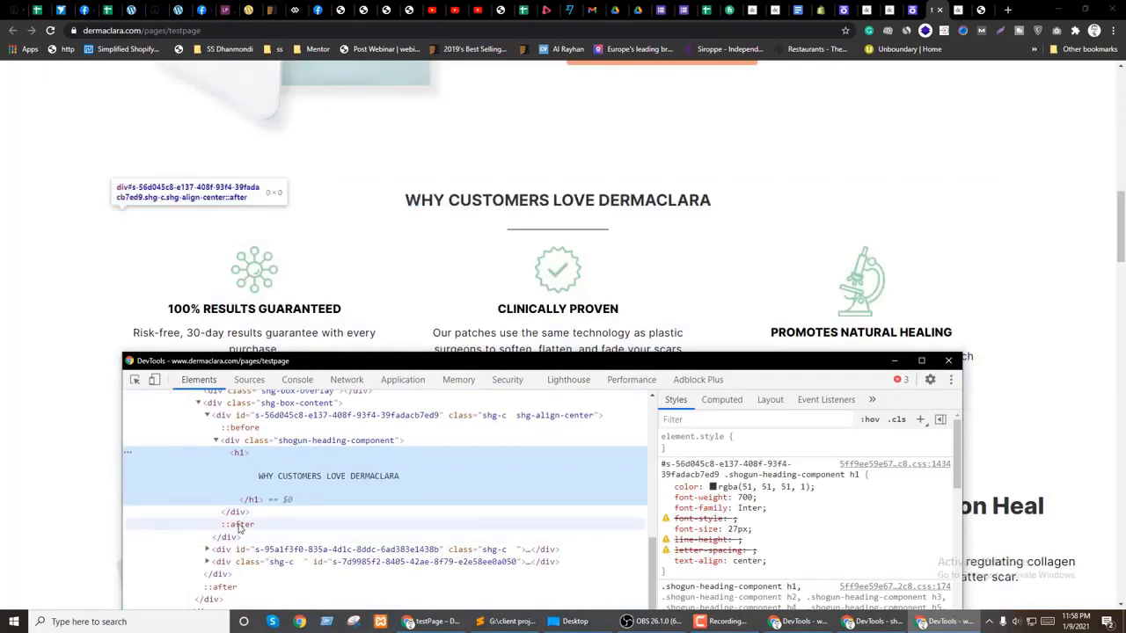
pyautogui.click(243, 525)
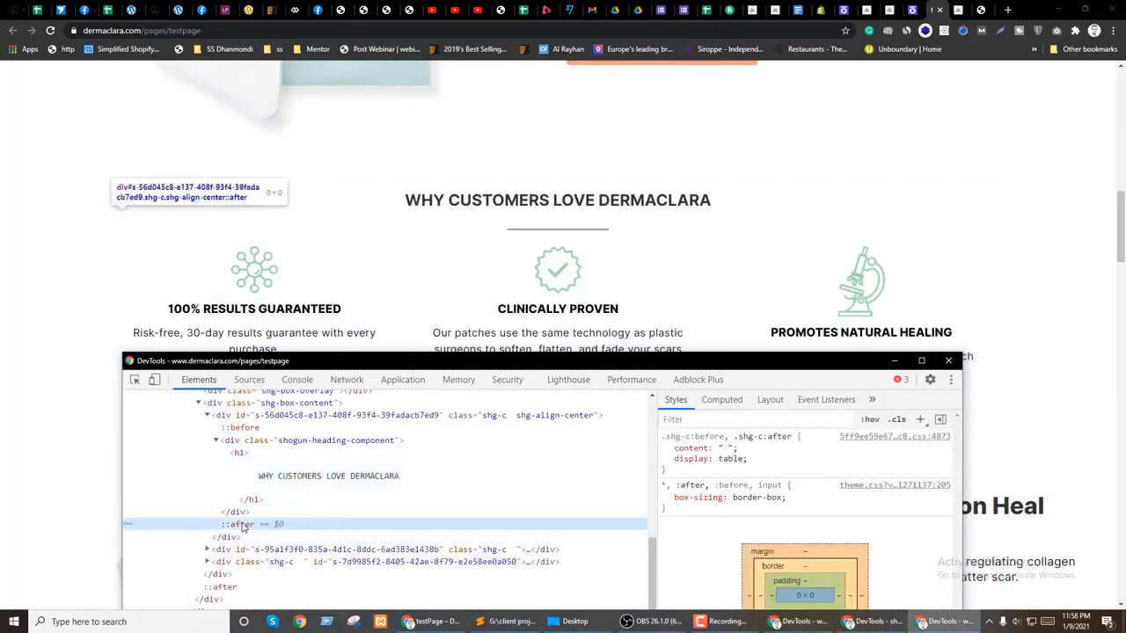
pyautogui.click(247, 513)
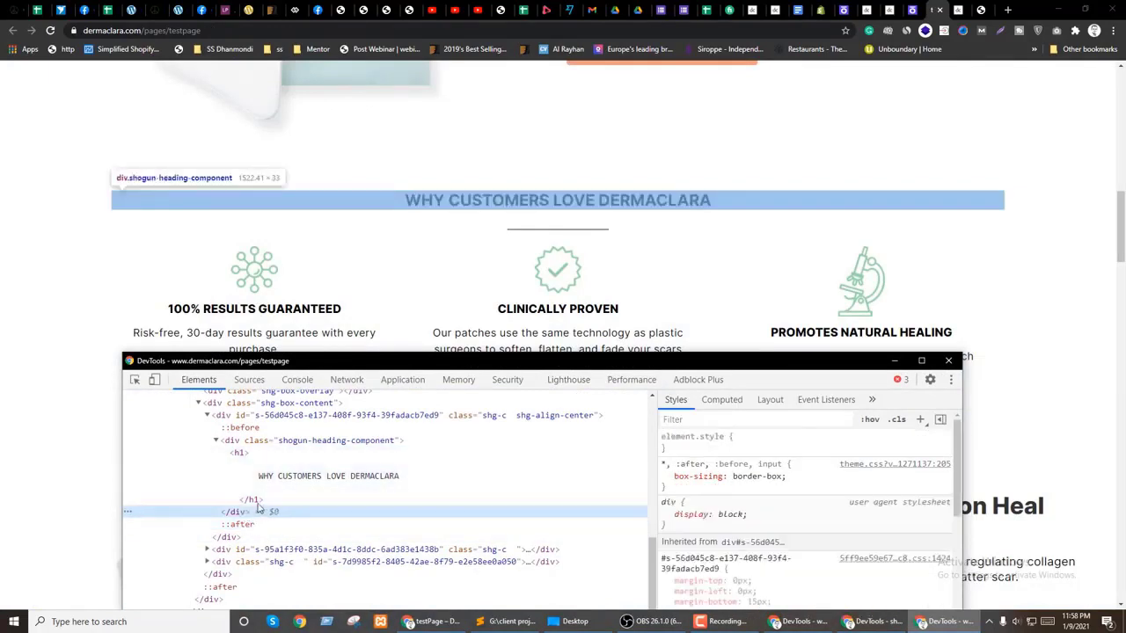
pyautogui.click(247, 548)
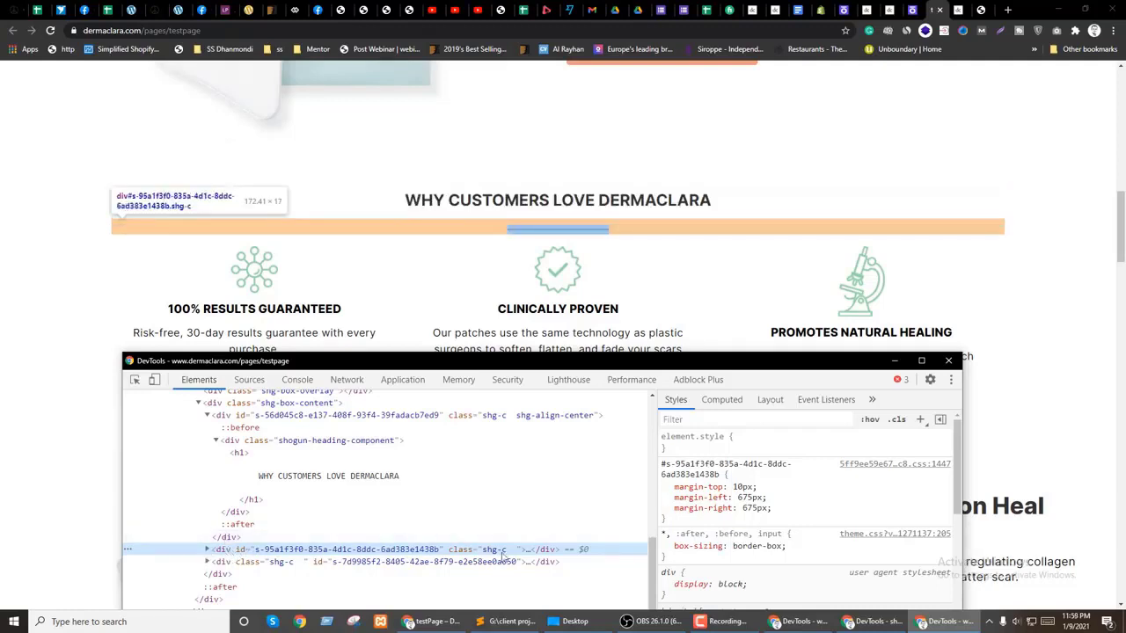
pyautogui.click(207, 550)
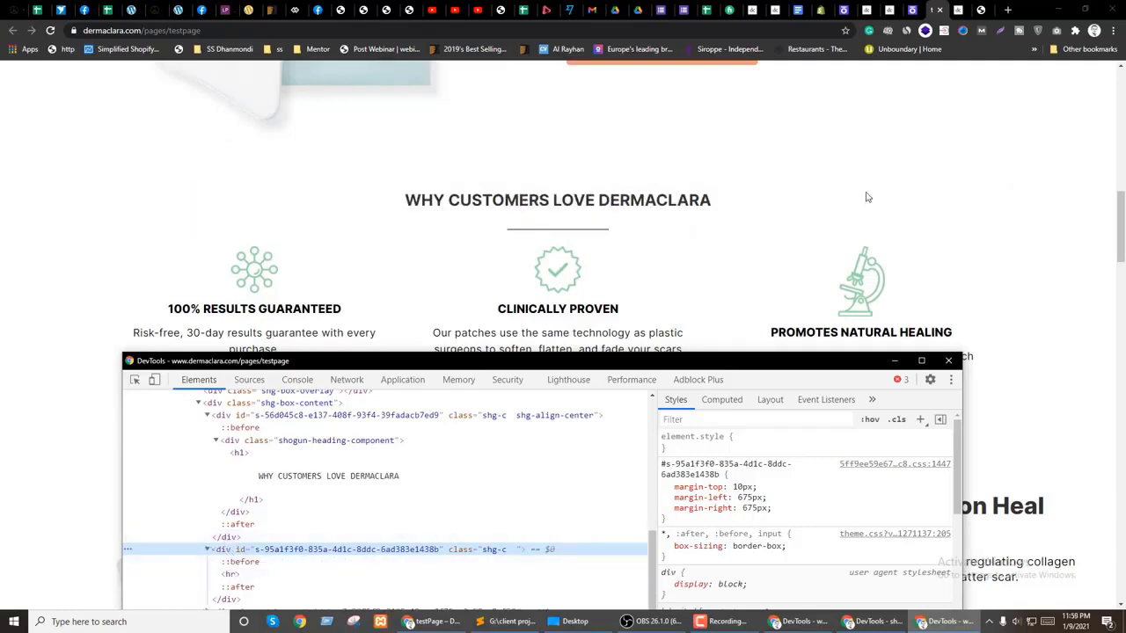
pyautogui.click(912, 9)
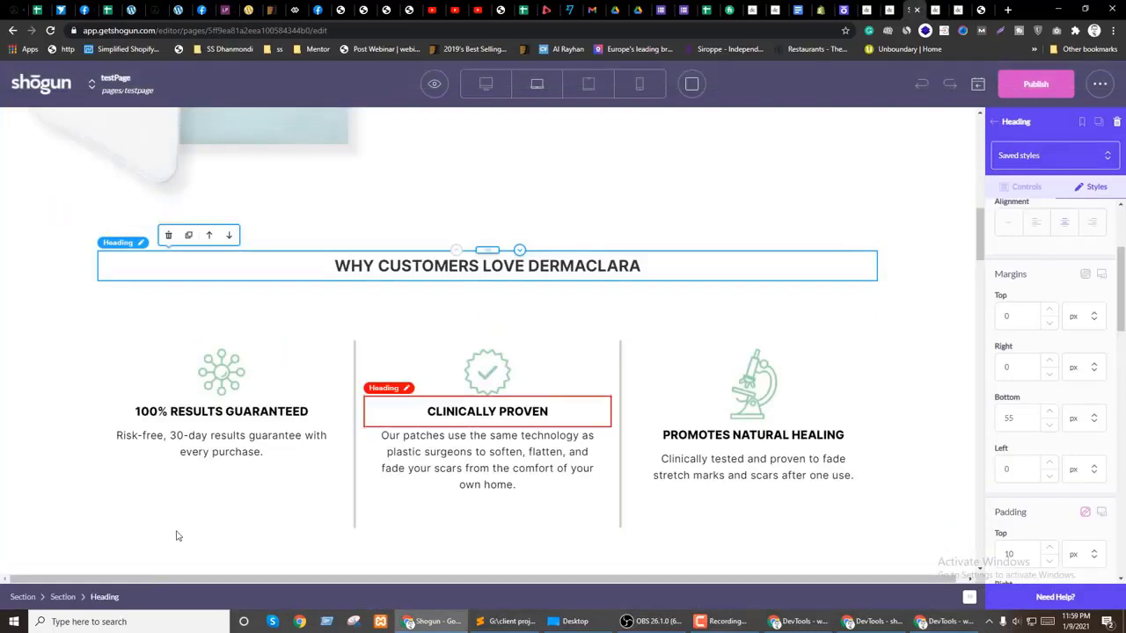
# Step: Select the Separator under the heading from the element tree and show its styles
pyautogui.click(993, 122)
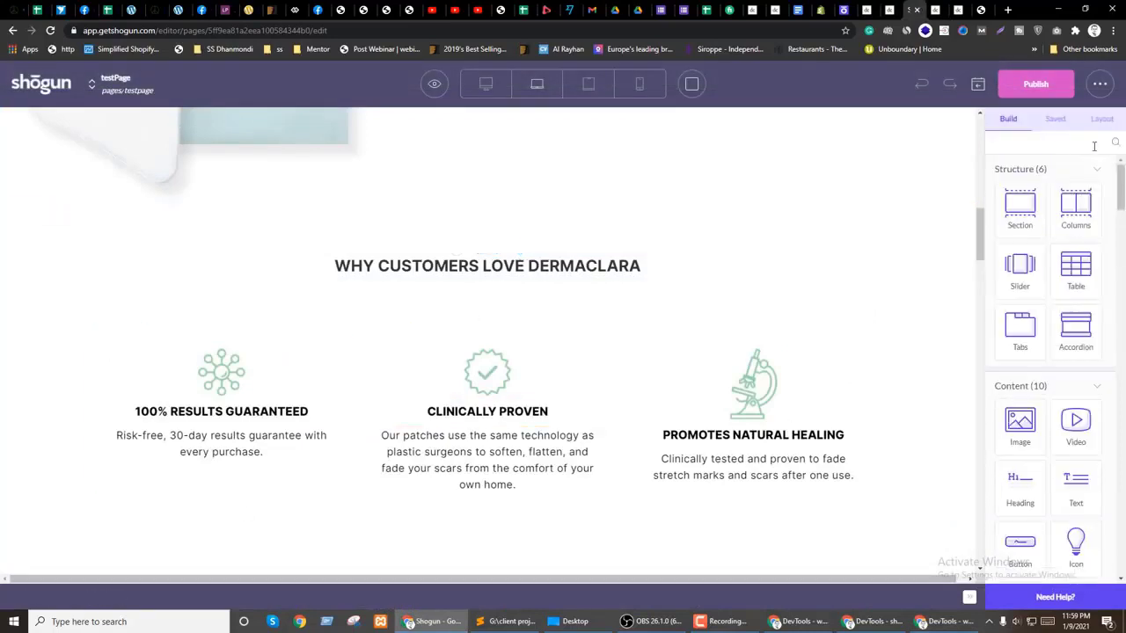
pyautogui.click(1102, 118)
pyautogui.click(1017, 328)
pyautogui.click(1010, 239)
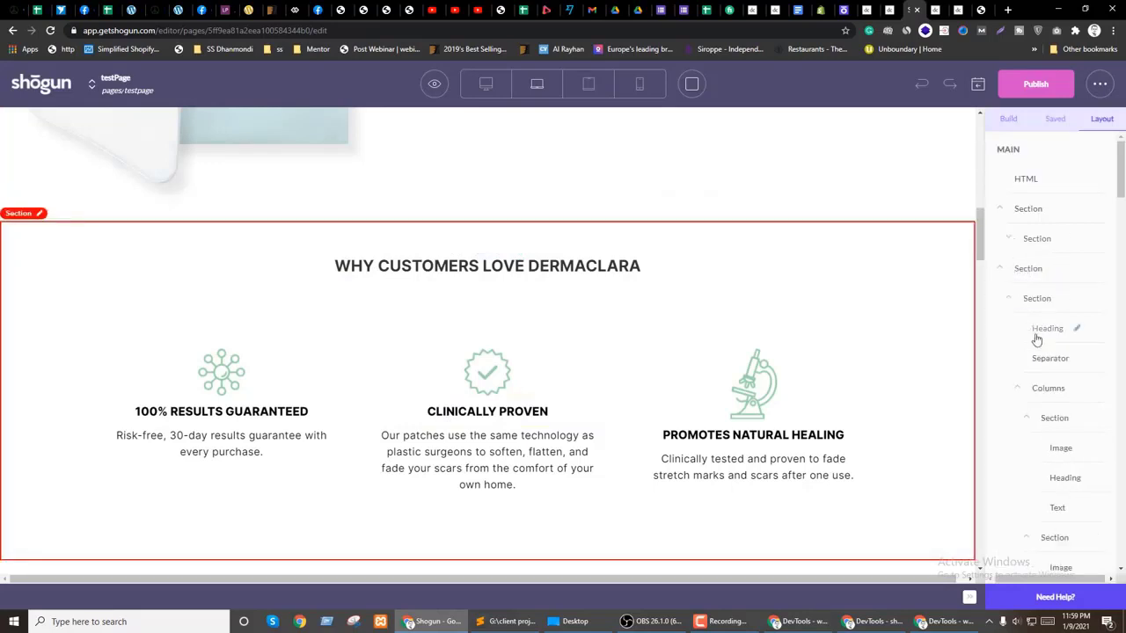
pyautogui.click(1049, 358)
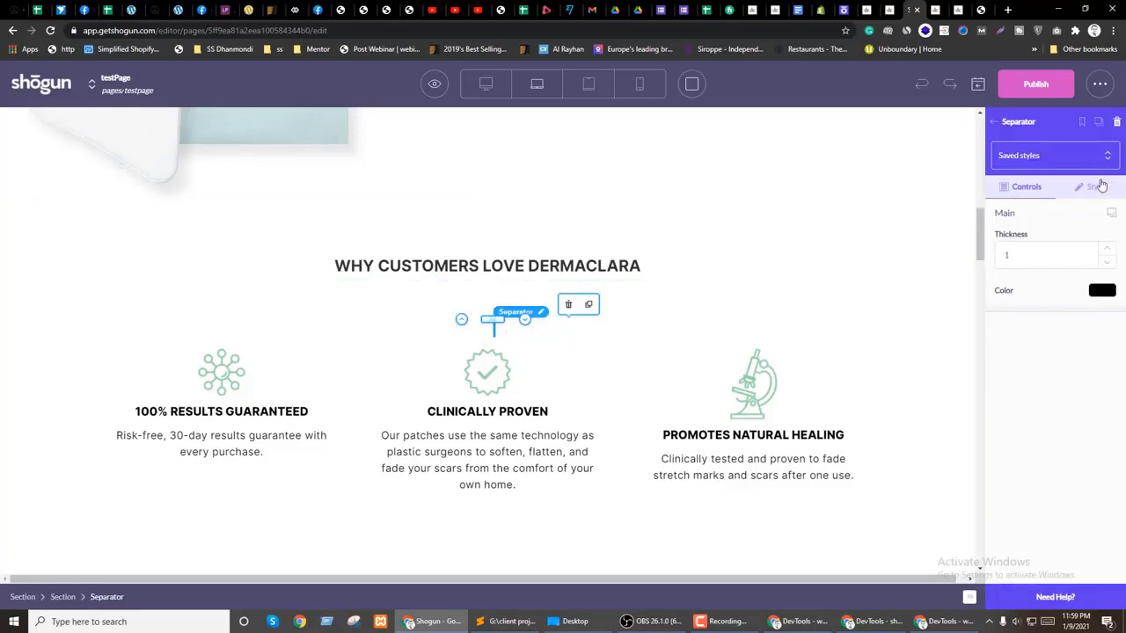
pyautogui.click(1097, 187)
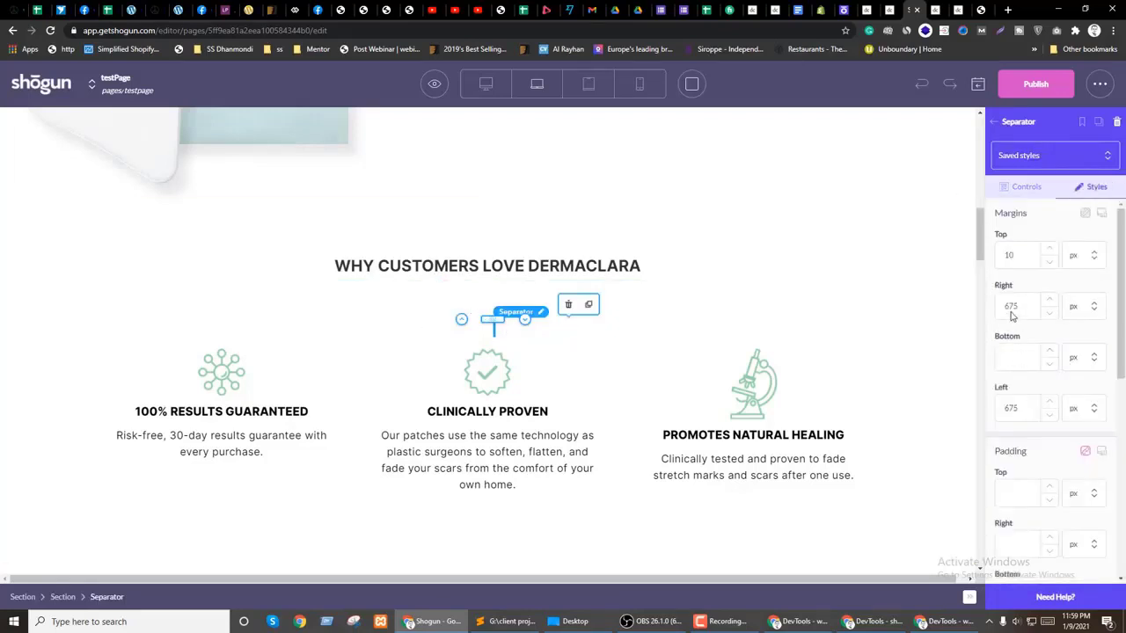
# Step: Change the separator's 675 right and left margins to 0
pyautogui.moveTo(1022, 308); pyautogui.dragTo(998, 308)
pyautogui.hotkey('ctrl', 'Tab')
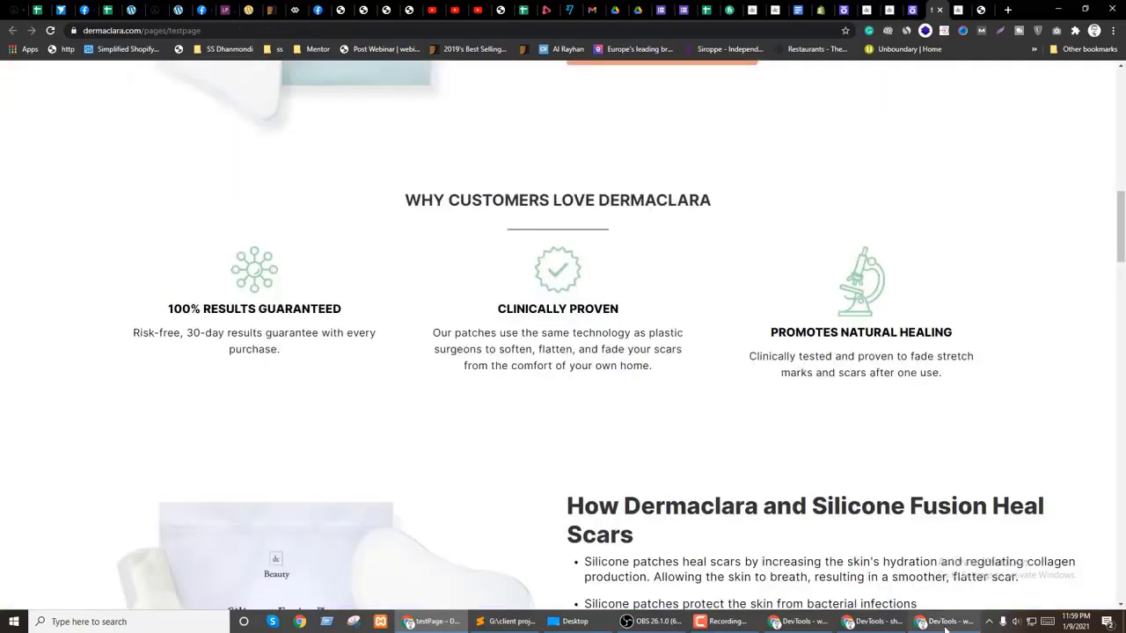
pyautogui.click(948, 621)
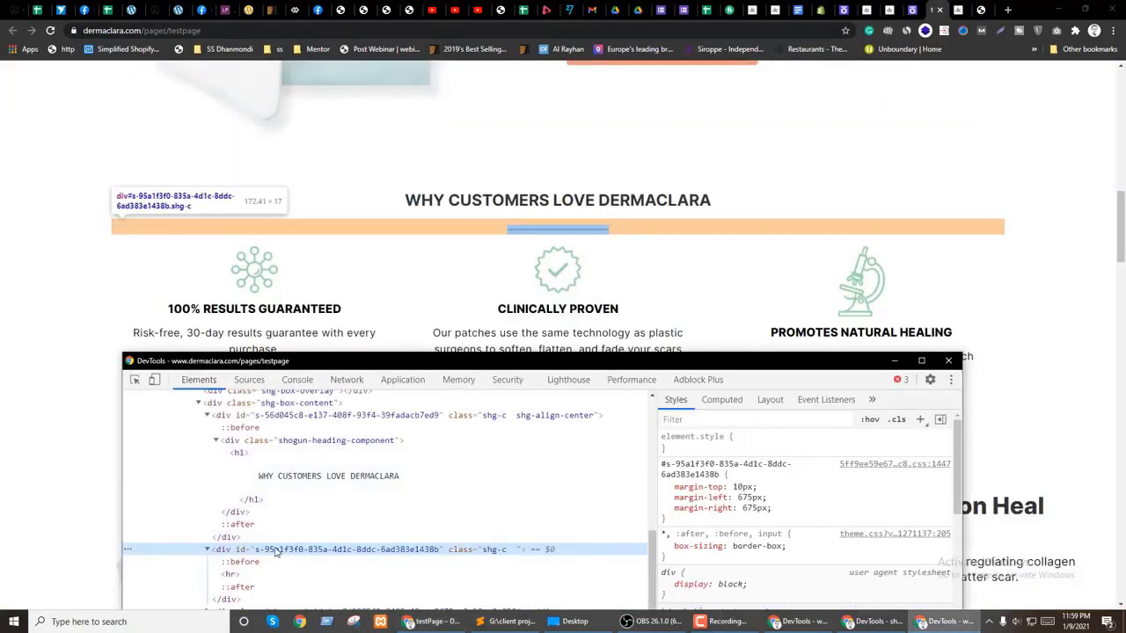
pyautogui.click(912, 9)
pyautogui.write('0')
pyautogui.doubleClick(1007, 408)
pyautogui.write('0')
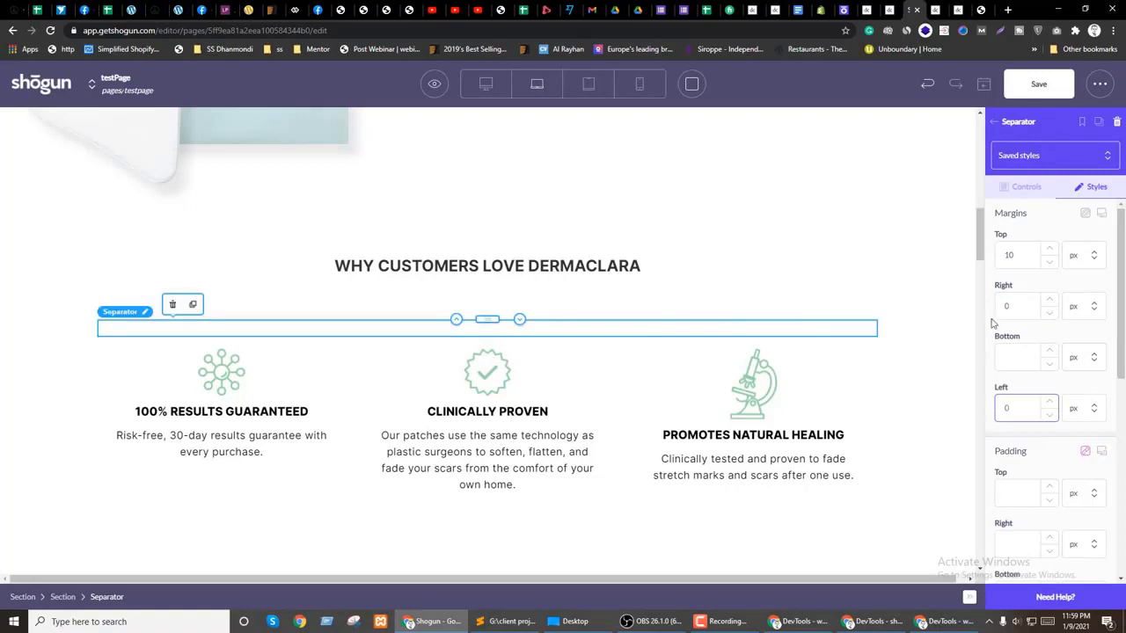
pyautogui.click(1020, 187)
pyautogui.click(1089, 190)
pyautogui.scroll(-2, 1024, 424)
pyautogui.scroll(2, 1012, 413)
# Step: Set the Why Customers Love Dermaclara heading's bottom margin from 25 to 0
pyautogui.click(471, 268)
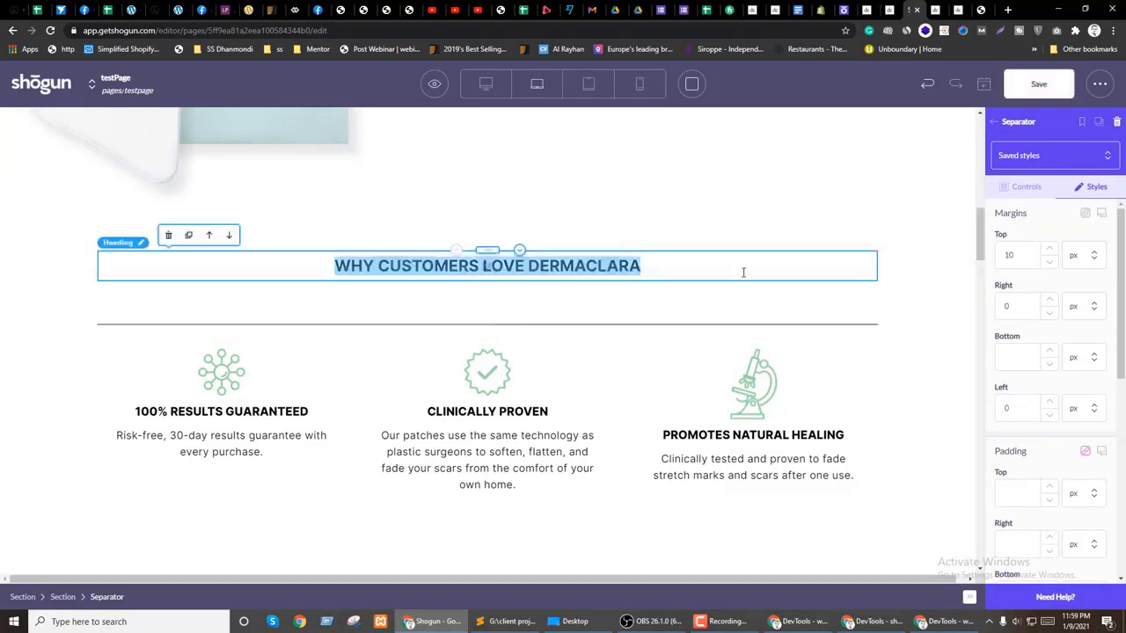
pyautogui.click(1092, 190)
pyautogui.moveTo(1013, 300); pyautogui.dragTo(999, 302)
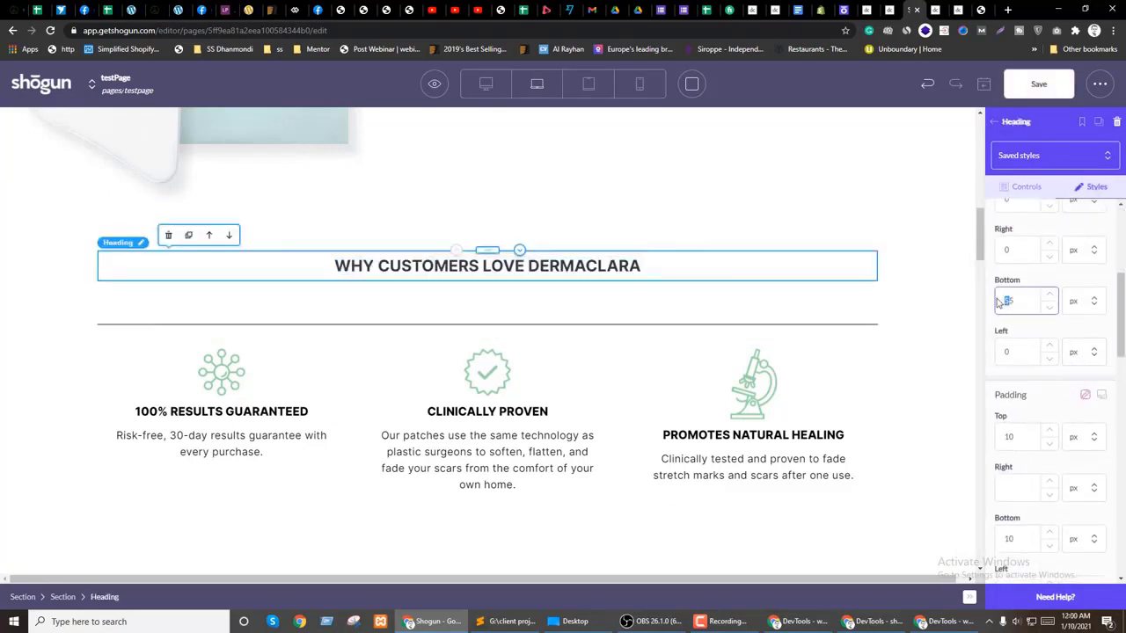
pyautogui.write('0')
# Step: Give the separator below the heading a bottom margin of 40
pyautogui.click(548, 303)
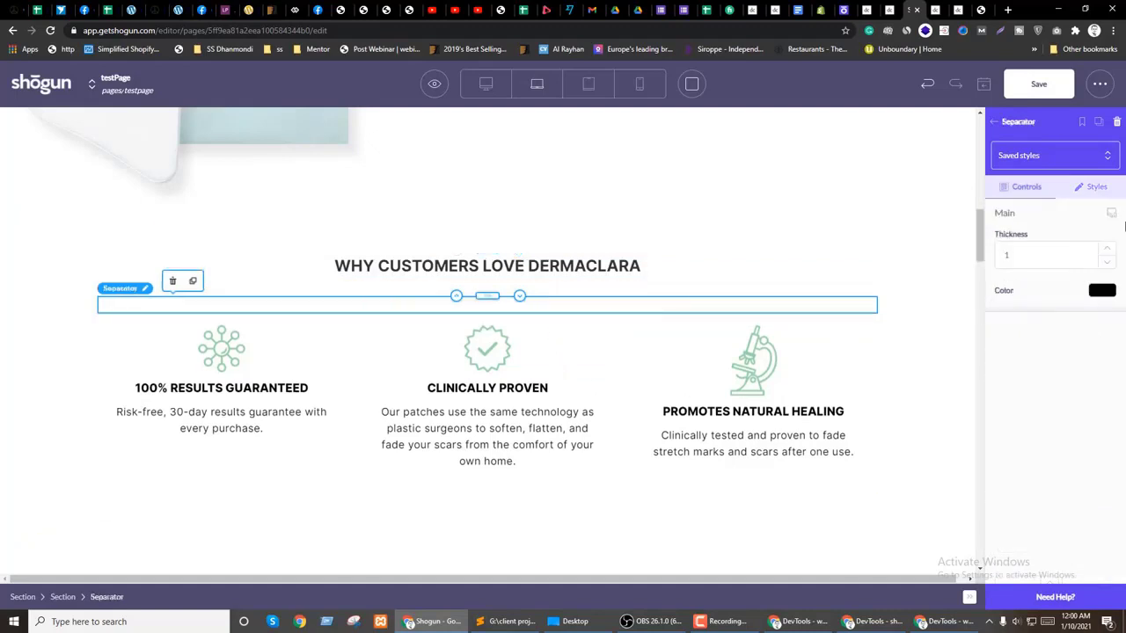
pyautogui.click(1094, 186)
pyautogui.click(1016, 359)
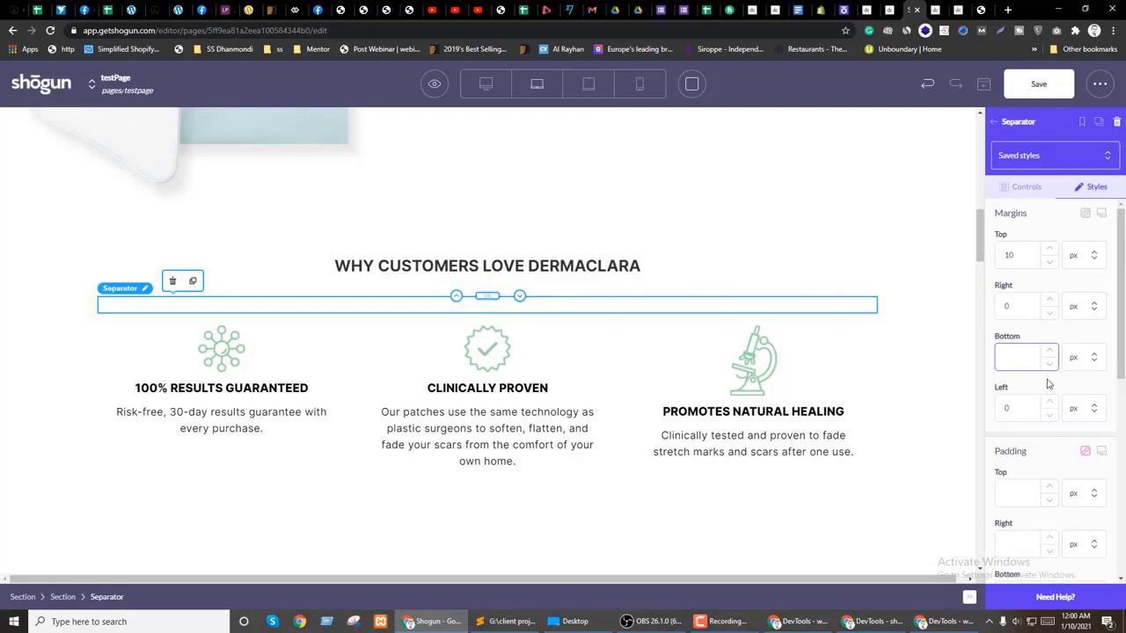
pyautogui.write('40')
pyautogui.scroll(1, 472, 307)
pyautogui.click(596, 381)
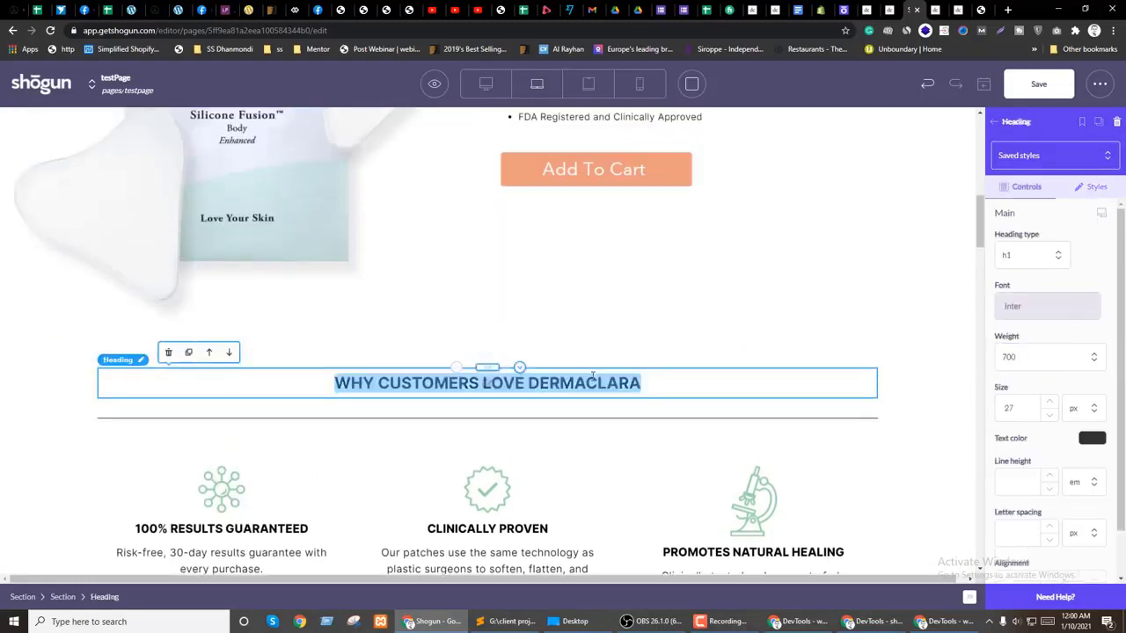
pyautogui.click(784, 431)
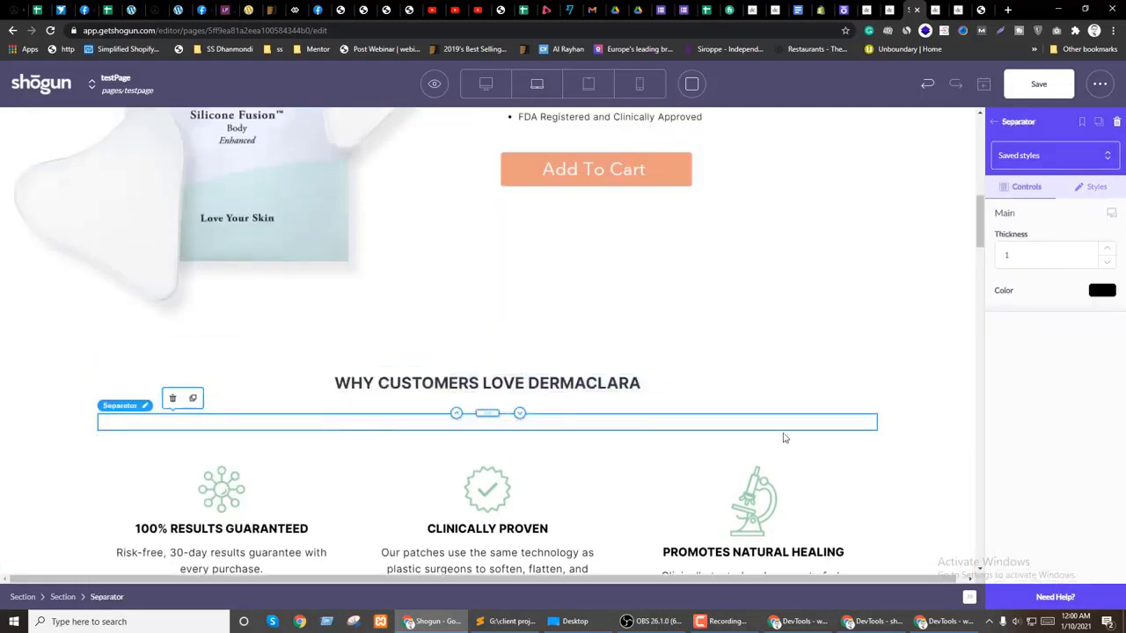
# Step: Wrap the separator in a new Section with 170px maximum width and auto left and right margins
pyautogui.click(1001, 124)
pyautogui.moveTo(1018, 211); pyautogui.dragTo(484, 414)
pyautogui.click(196, 444)
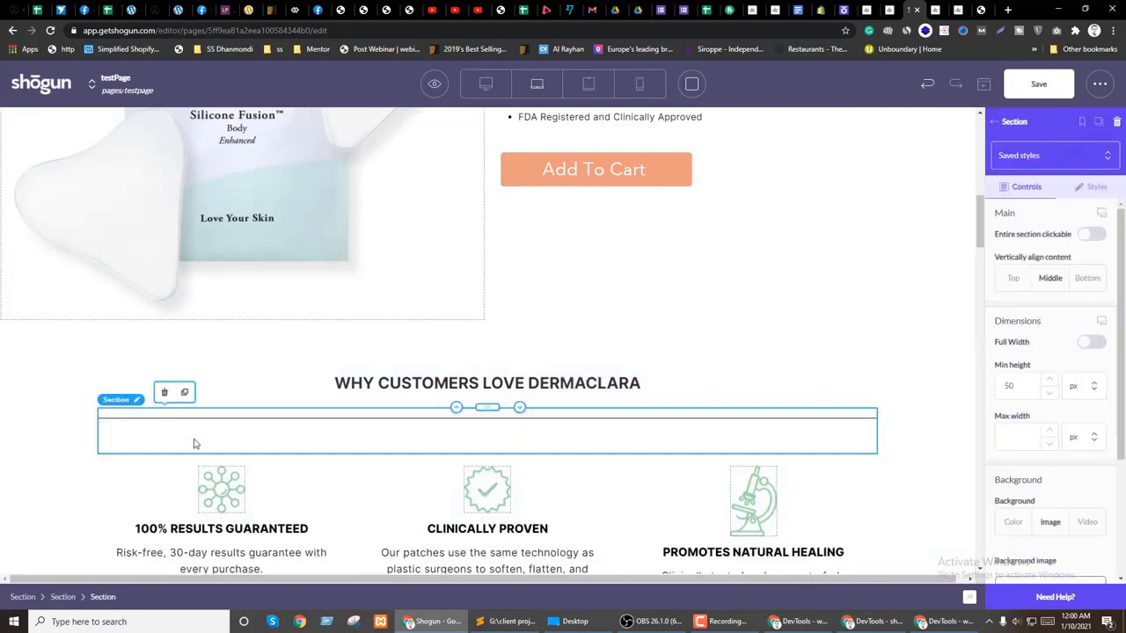
pyautogui.click(1097, 187)
pyautogui.click(1011, 329)
pyautogui.write('100')
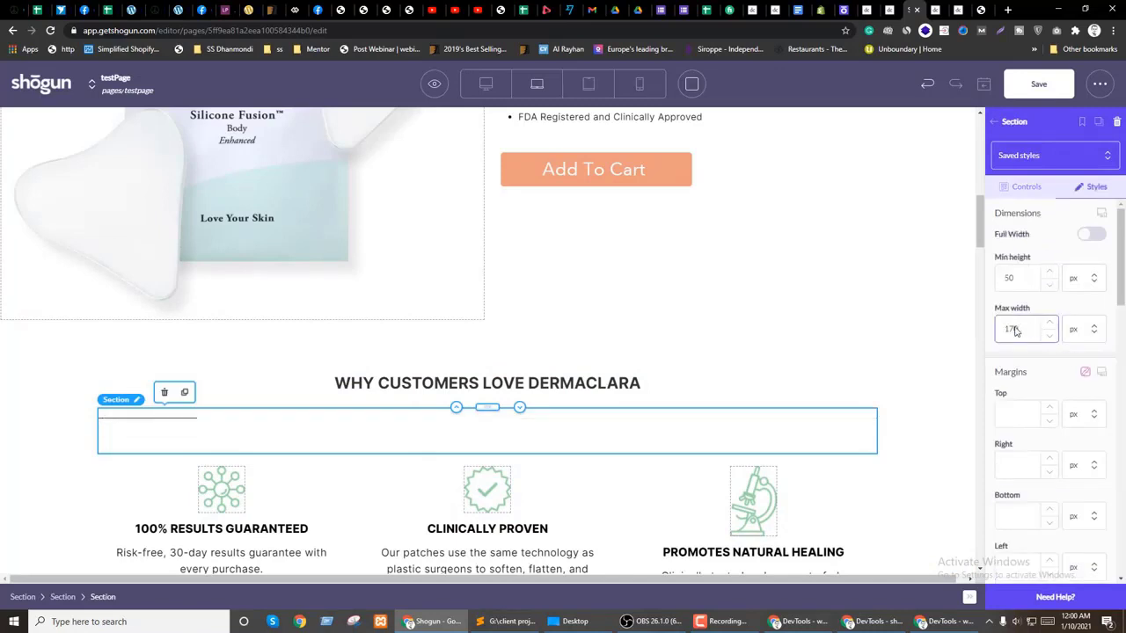
pyautogui.scroll(-1, 1055, 352)
pyautogui.click(1083, 347)
pyautogui.click(1082, 417)
pyautogui.click(1090, 451)
pyautogui.click(1082, 519)
# Step: Save the page and bring up the shogun.page preview of testPage
pyautogui.click(1038, 84)
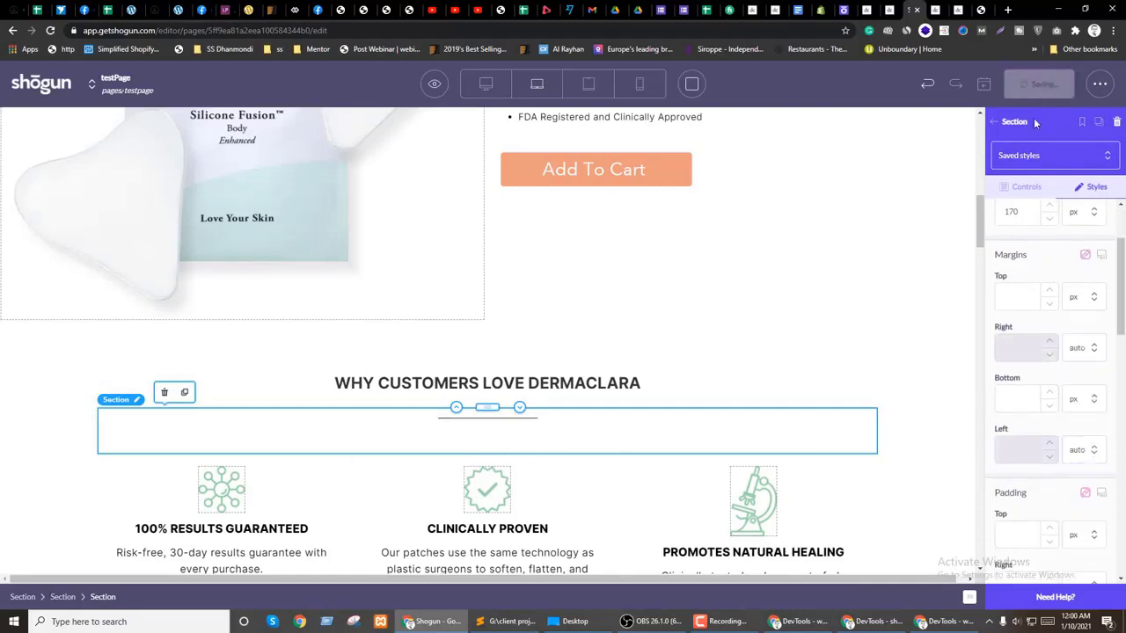
pyautogui.scroll(-3, 568, 382)
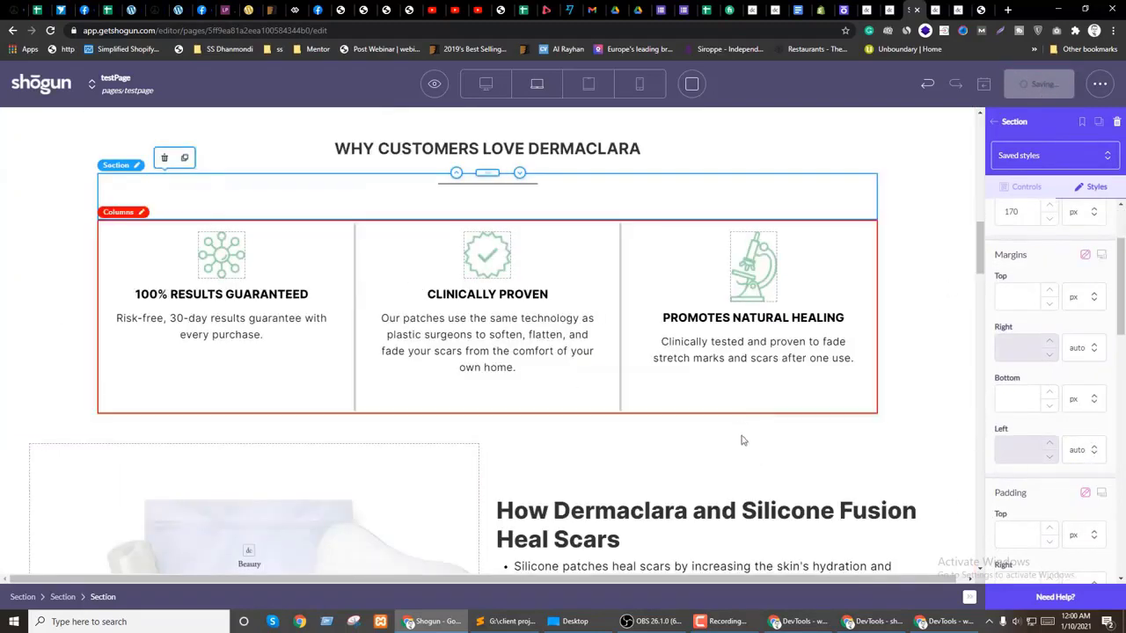
pyautogui.hotkey('ctrl', 'Tab')
pyautogui.hotkey('ctrl', 'Tab')
# Step: Inspect the grey section in DevTools and copy its background colour as hex #f8f8f8
pyautogui.rightClick(58, 290)
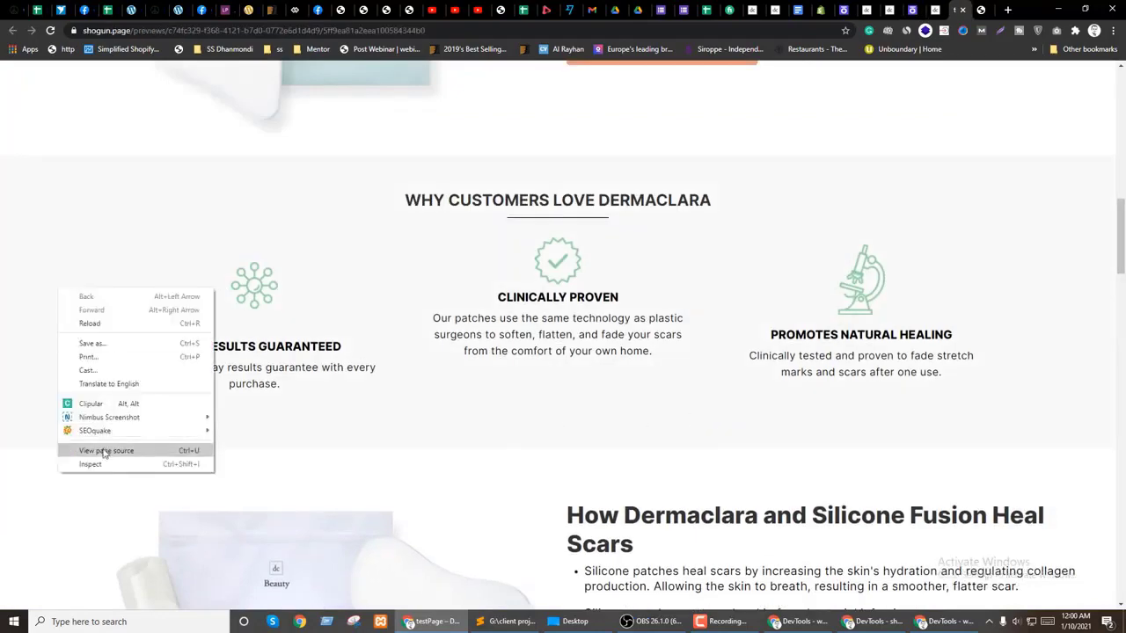
pyautogui.click(96, 461)
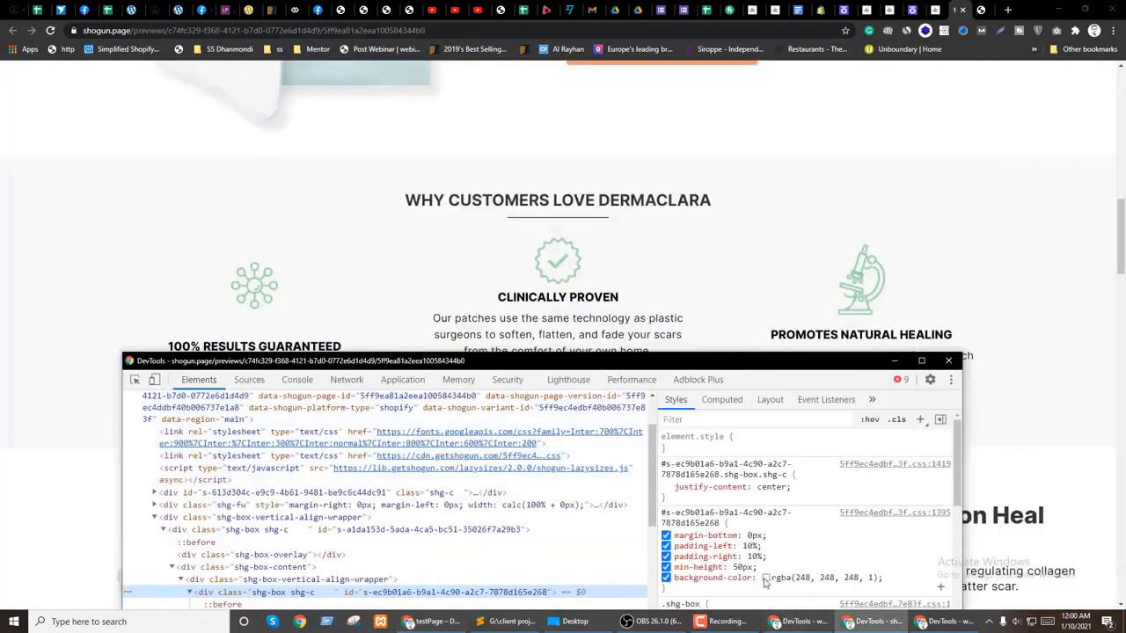
pyautogui.scroll(-1, 774, 519)
pyautogui.scroll(-2, 774, 519)
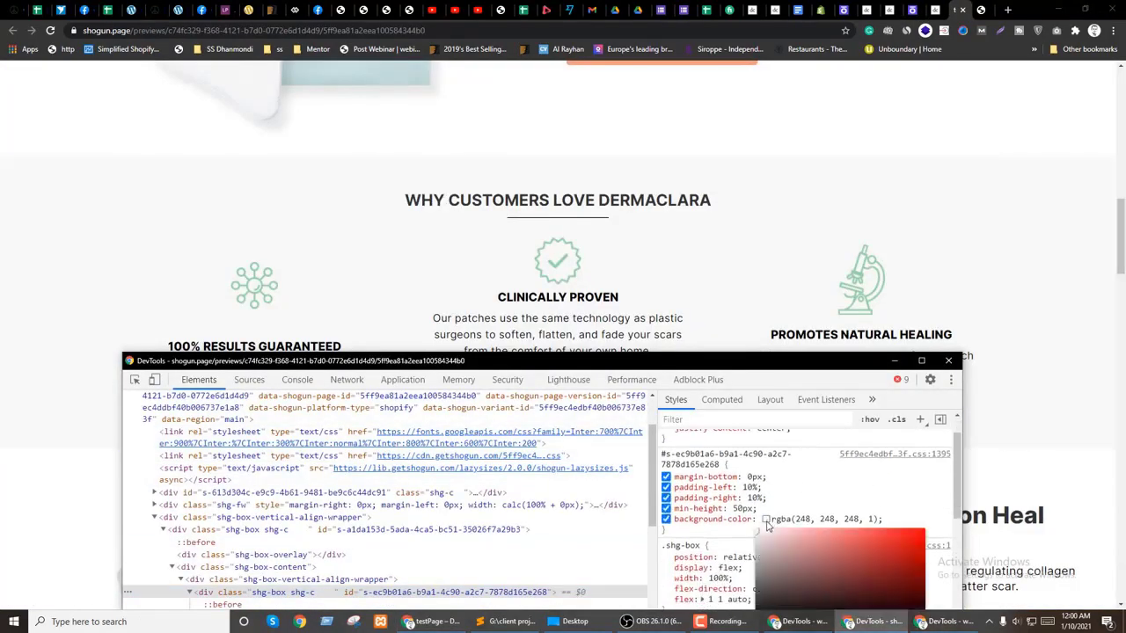
pyautogui.scroll(1, 767, 475)
pyautogui.click(765, 460)
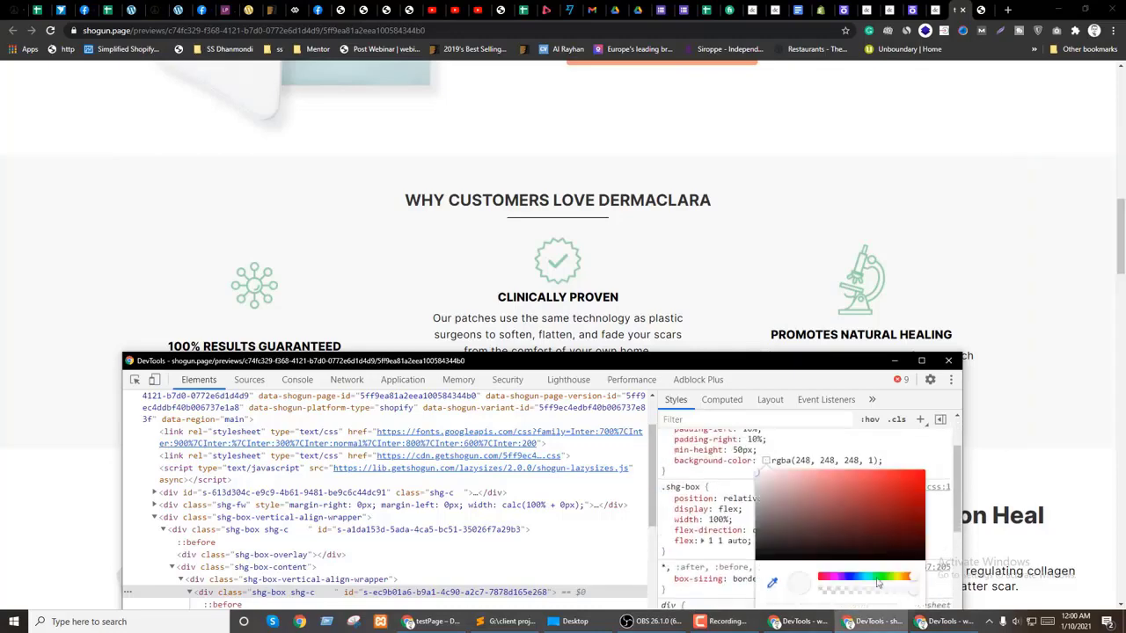
pyautogui.moveTo(790, 365); pyautogui.dragTo(716, 207)
pyautogui.click(834, 460)
pyautogui.tripleClick(795, 455)
pyautogui.click(762, 191)
# Step: Give the whole Why Customers Love Dermaclara section a solid F8F8F8 background, then view the live testpage
pyautogui.hotkey('ctrl', 'shift', 'Tab')
pyautogui.hotkey('ctrl', 'shift', 'Tab')
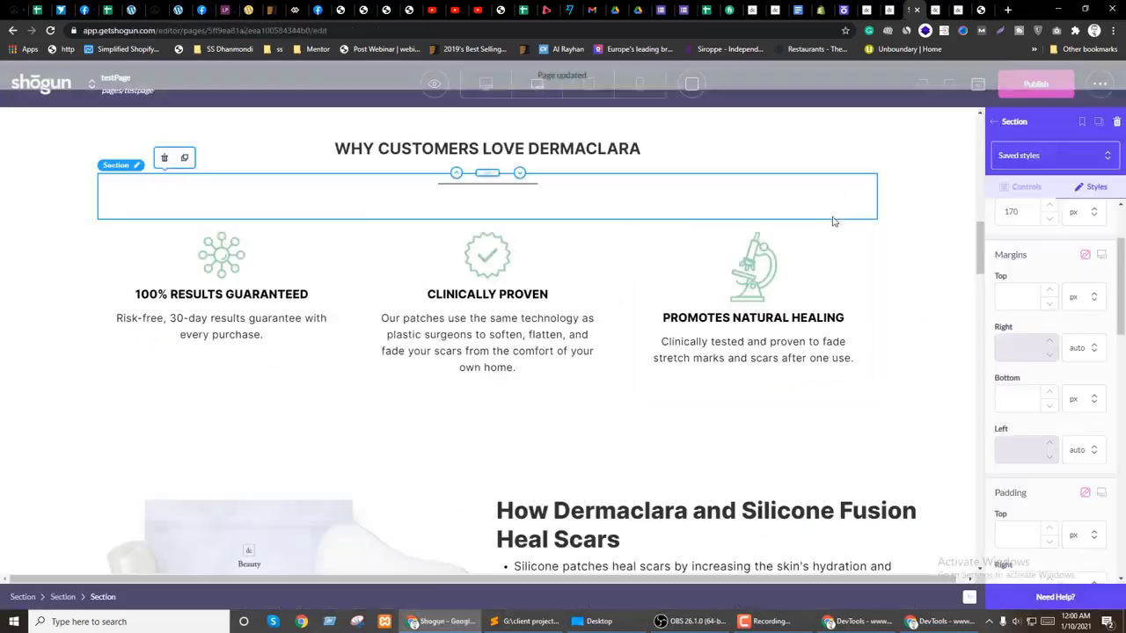
pyautogui.scroll(1, 35, 344)
pyautogui.click(35, 343)
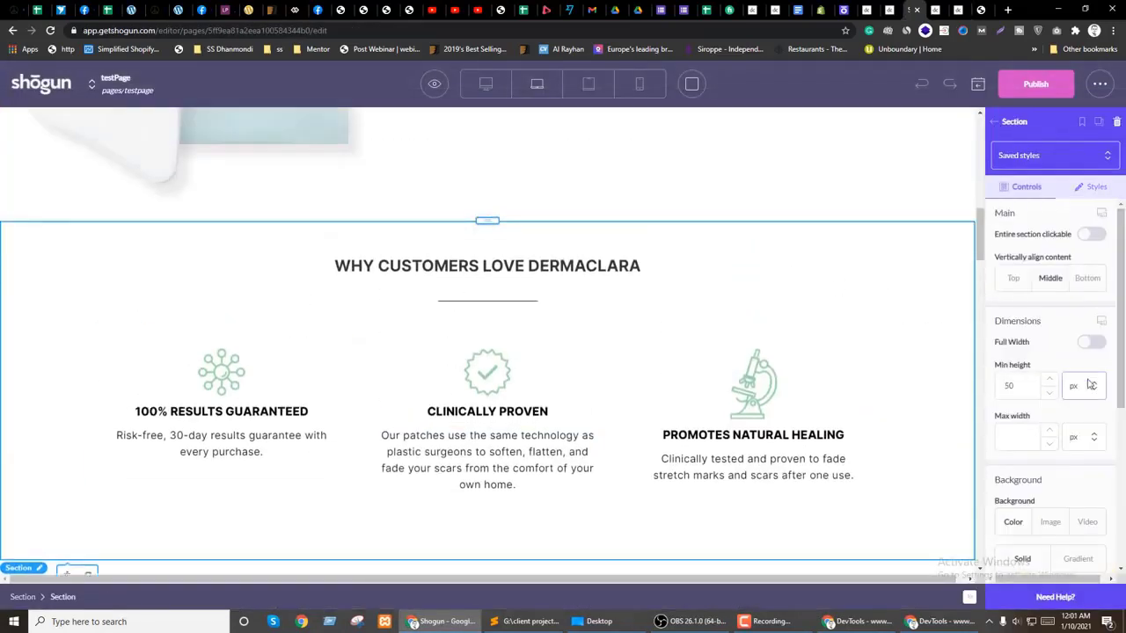
pyautogui.scroll(-2, 1087, 412)
pyautogui.scroll(-2, 1087, 412)
pyautogui.tripleClick(1017, 411)
pyautogui.write('f5f9f8')
pyautogui.click(912, 328)
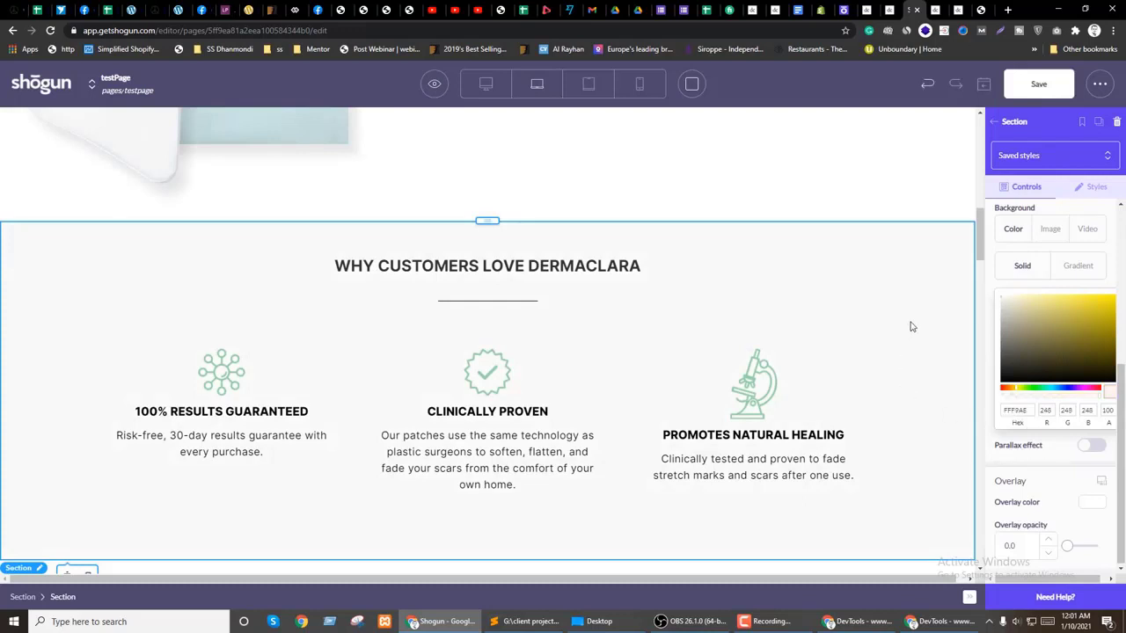
pyautogui.click(1023, 266)
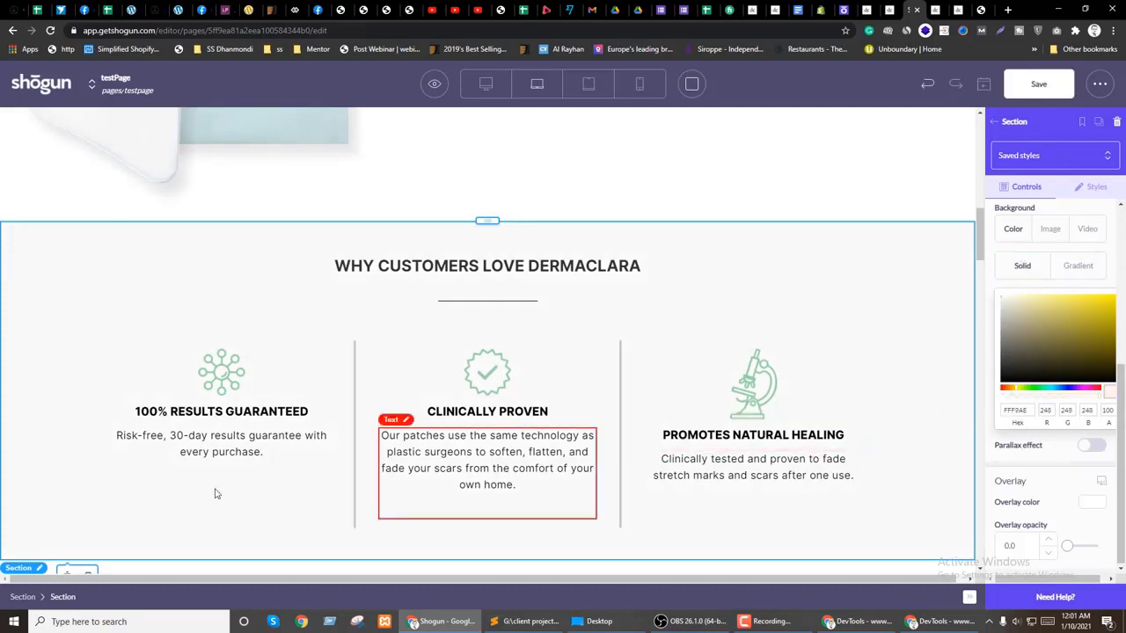
pyautogui.click(934, 10)
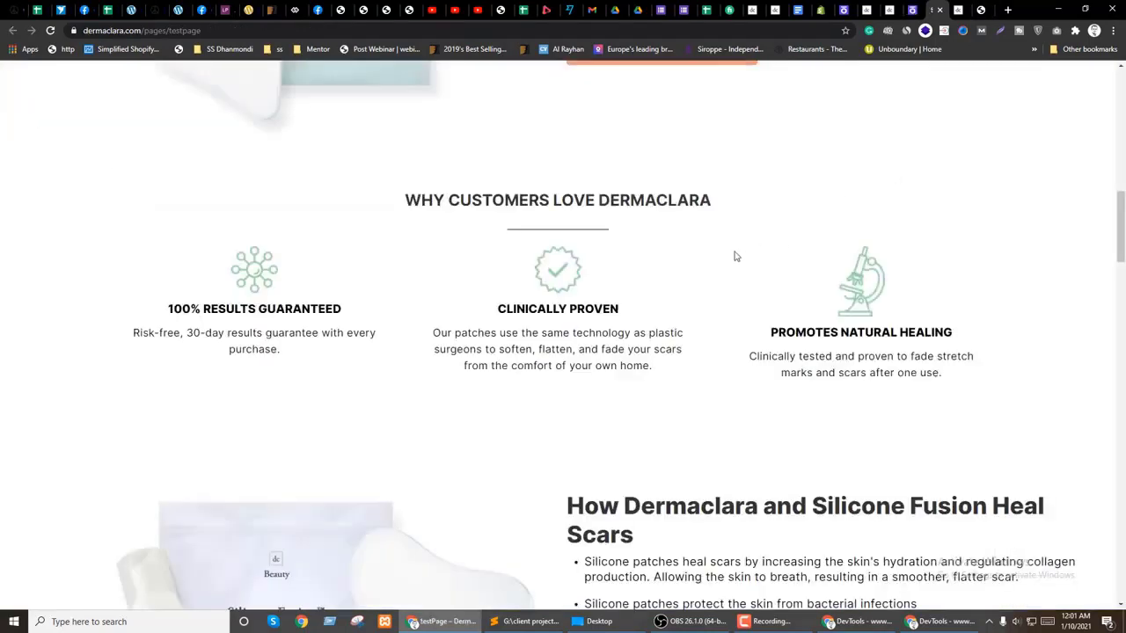
# Step: Look over the live testpage, then open a fresh Preview Page of testPage
pyautogui.hotkey('ctrl', 'shift', 'Tab')
pyautogui.hotkey('ctrl', 'Tab')
pyautogui.scroll(2, 744, 251)
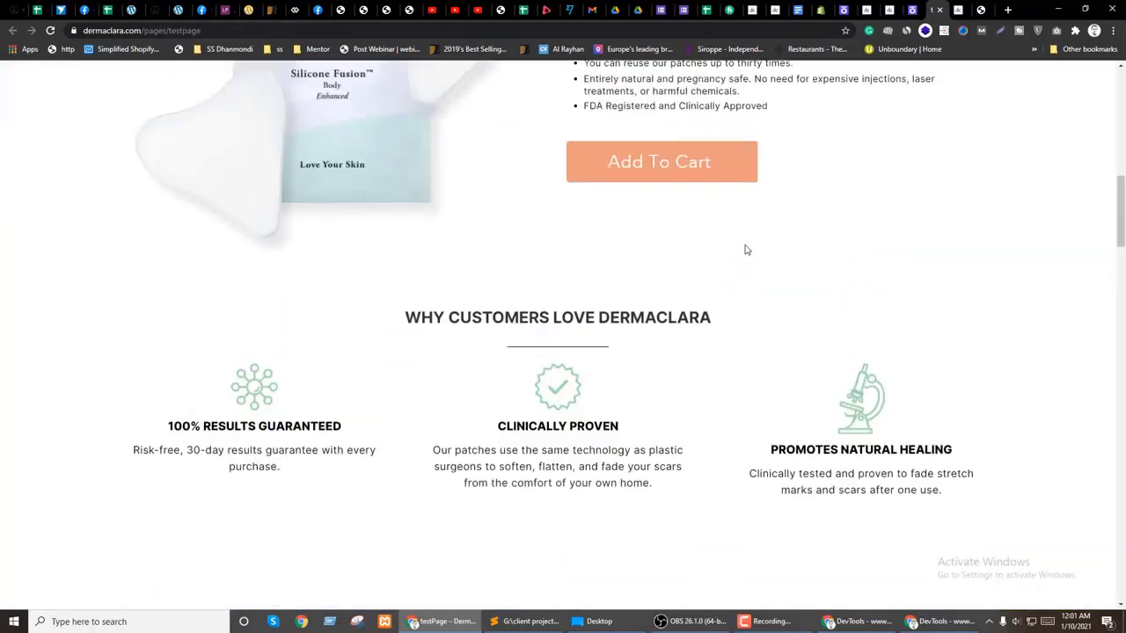
pyautogui.scroll(2, 710, 397)
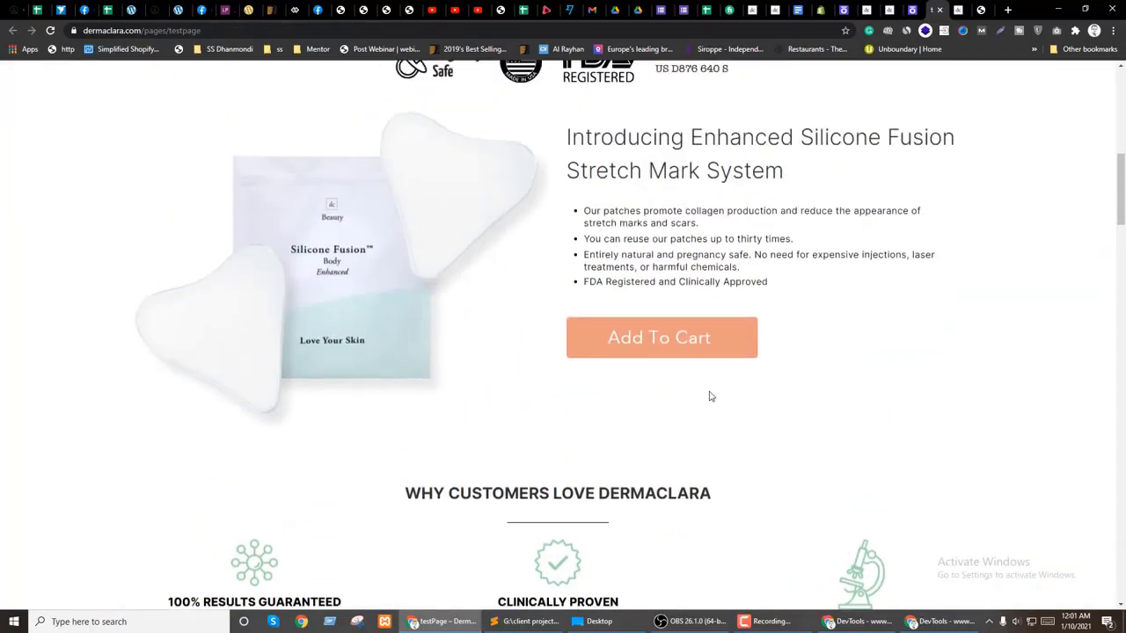
pyautogui.hotkey('ctrl', 'shift', 'Tab')
pyautogui.moveTo(434, 84)
pyautogui.click(435, 148)
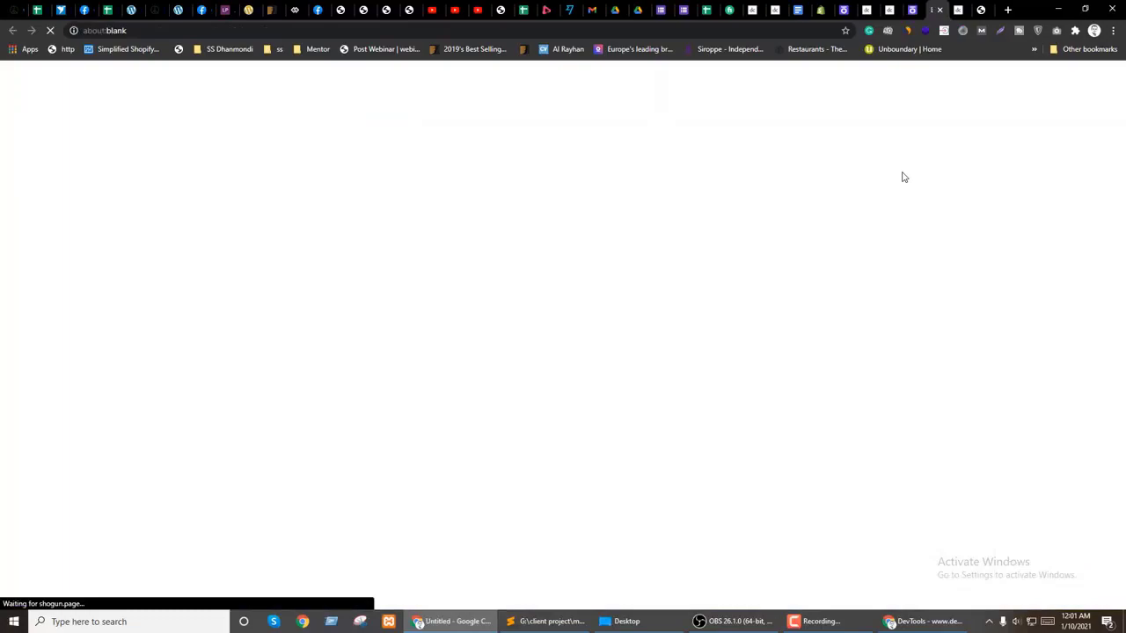
# Step: Compare against the Enhanced Silicone silicone-fusion-b page, then switch to the testPage preview
pyautogui.click(892, 8)
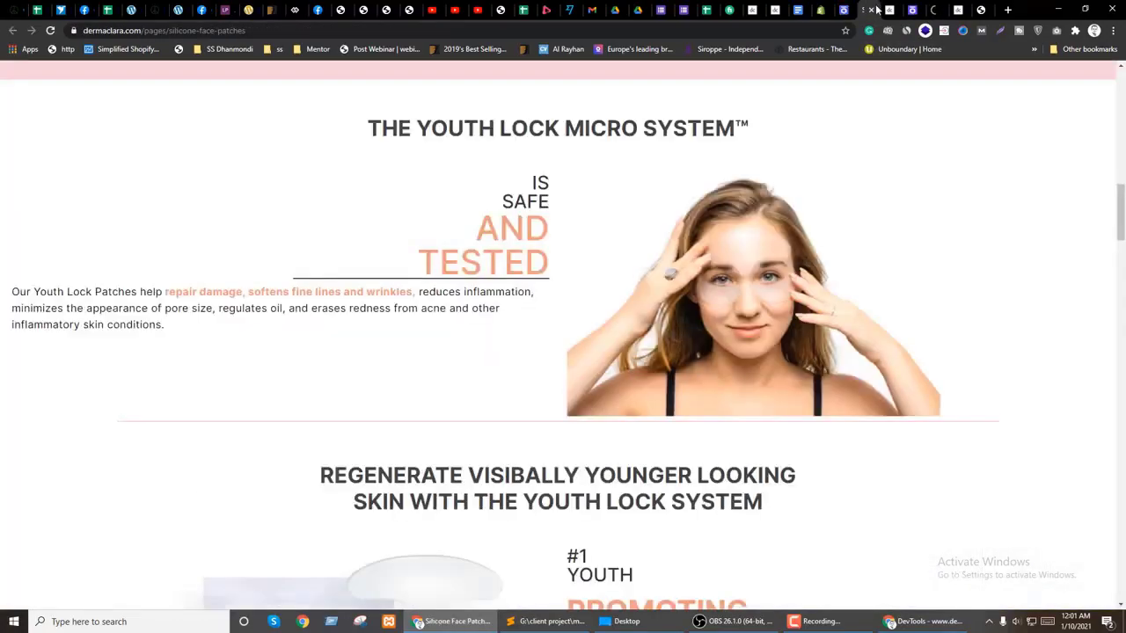
pyautogui.scroll(3, 579, 321)
pyautogui.scroll(-4, 605, 306)
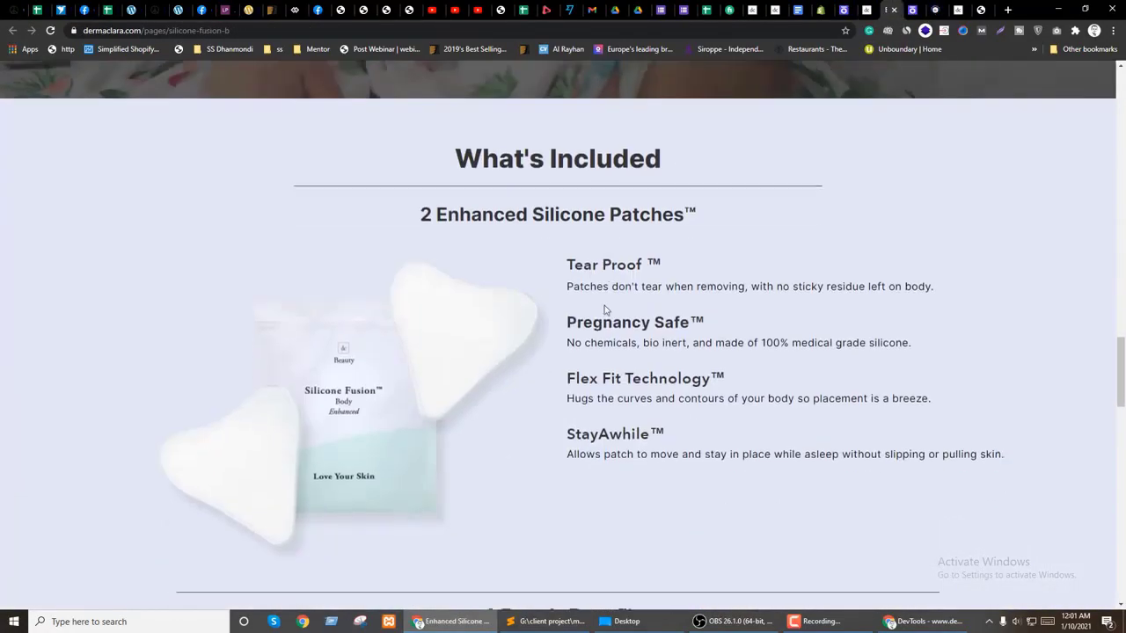
pyautogui.scroll(10, 604, 307)
pyautogui.scroll(5, 605, 307)
pyautogui.scroll(-5, 724, 264)
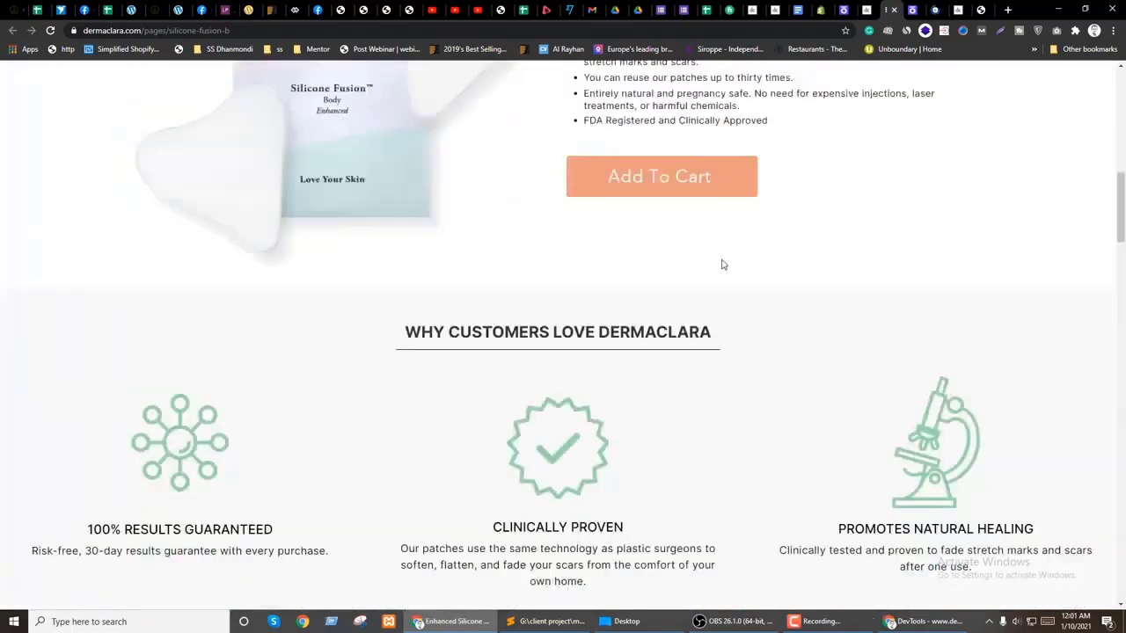
pyautogui.click(934, 8)
pyautogui.scroll(-10, 630, 318)
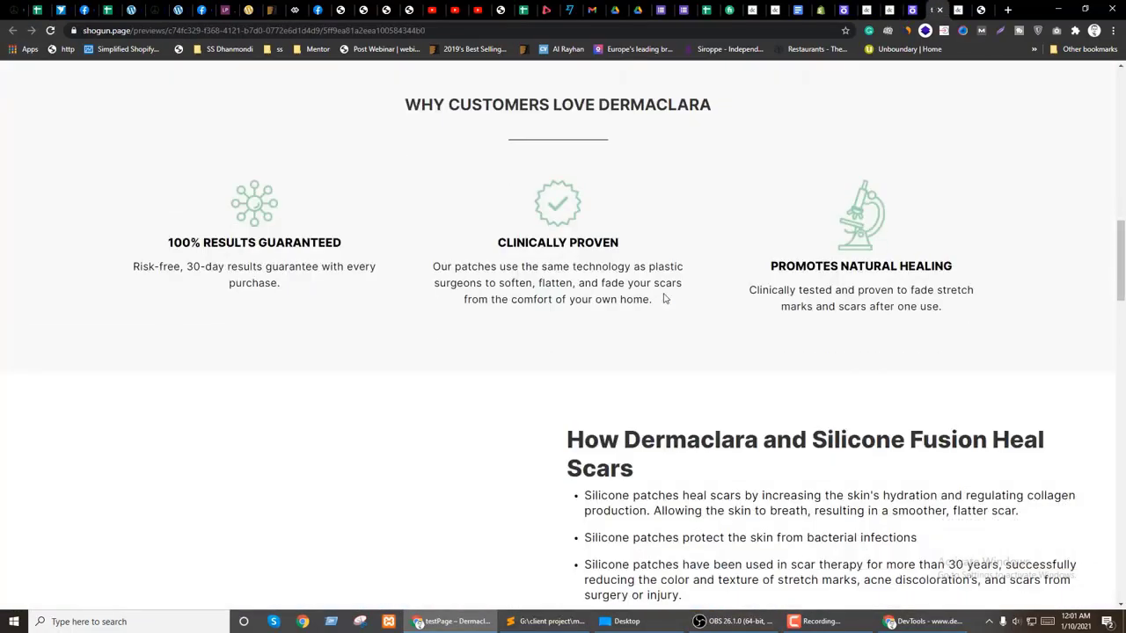
# Step: Inspect the heading's h1 container and wrapper elements in DevTools to study its spacing
pyautogui.scroll(1, 668, 295)
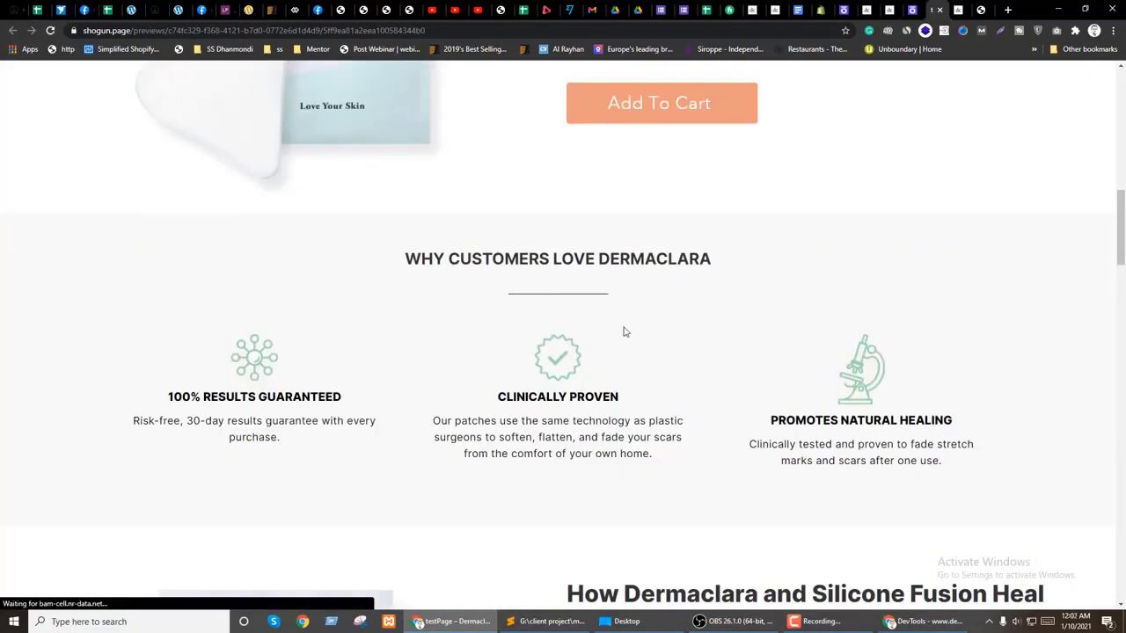
pyautogui.rightClick(549, 262)
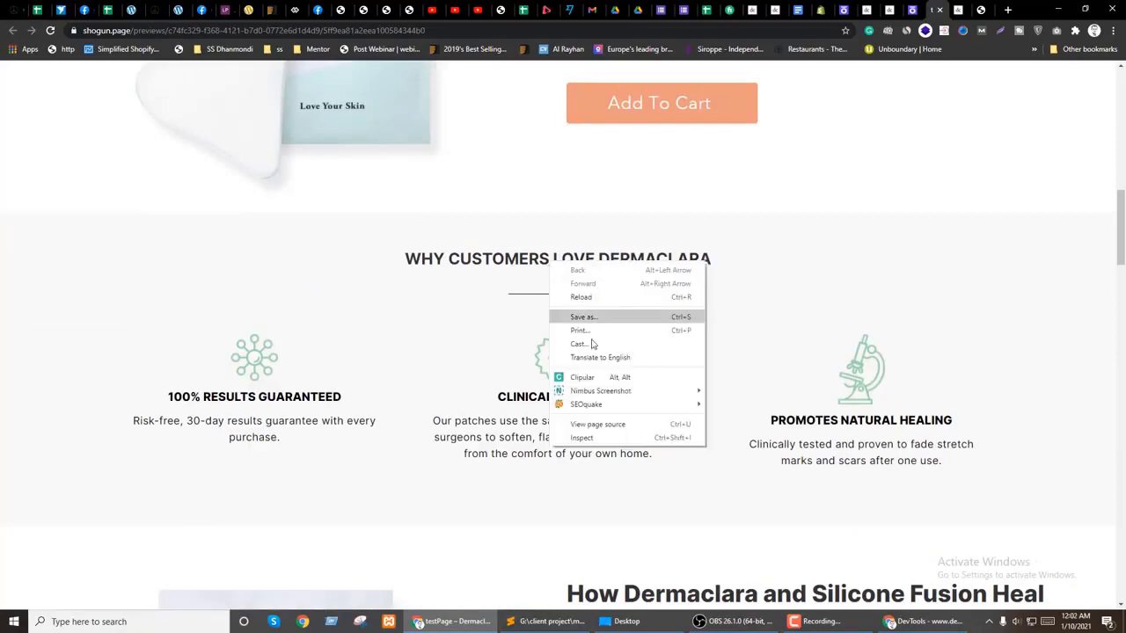
pyautogui.click(567, 431)
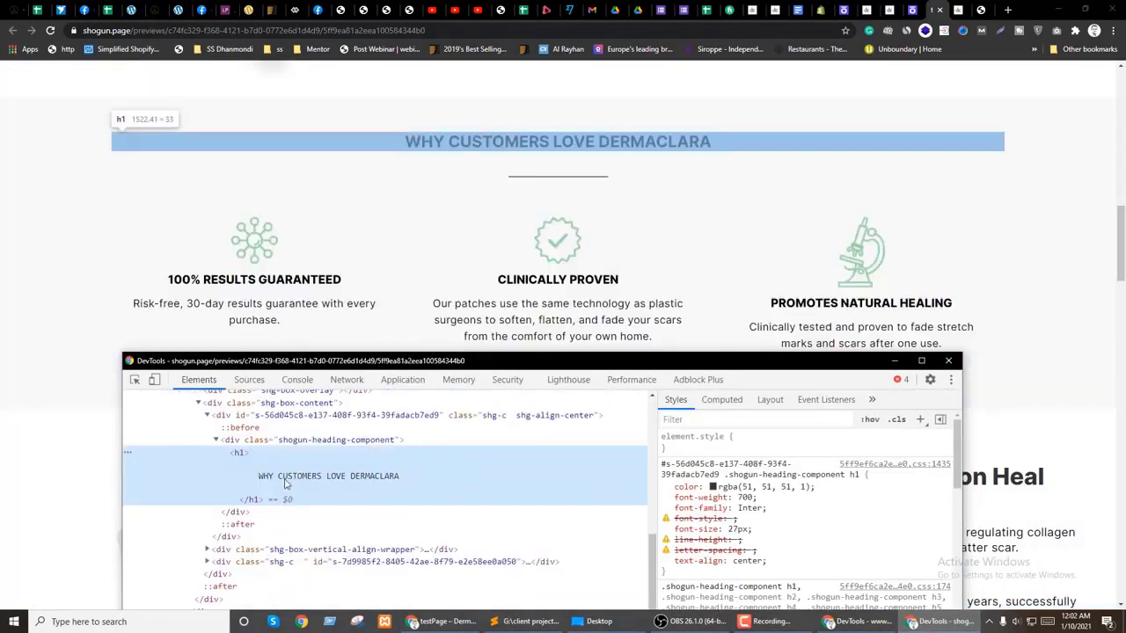
pyautogui.click(234, 512)
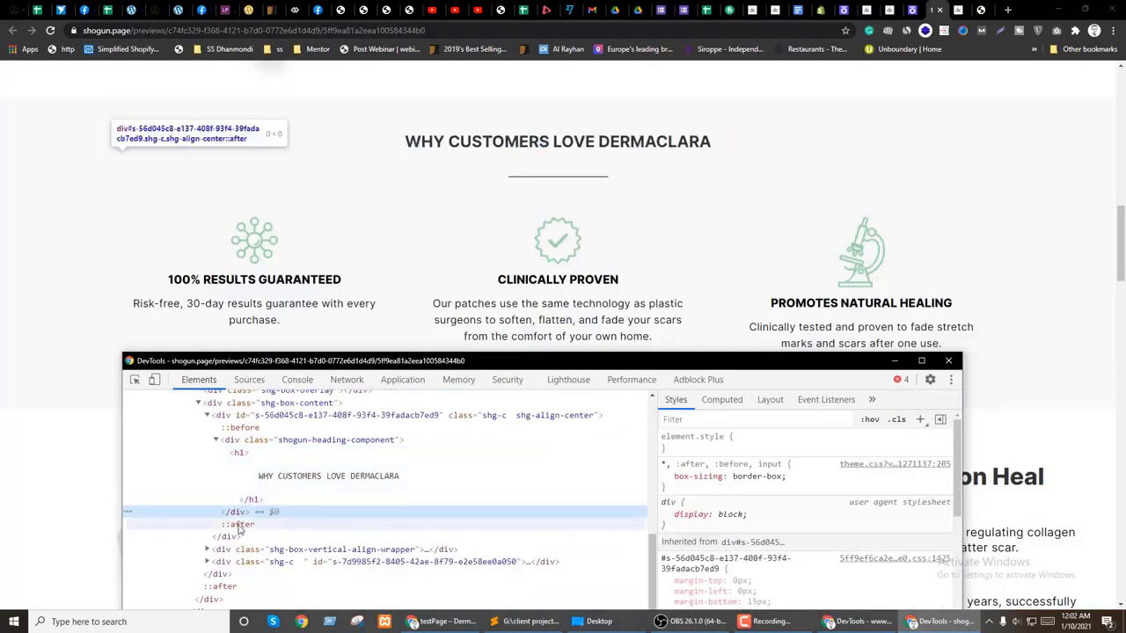
pyautogui.click(238, 524)
pyautogui.click(238, 538)
pyautogui.click(237, 550)
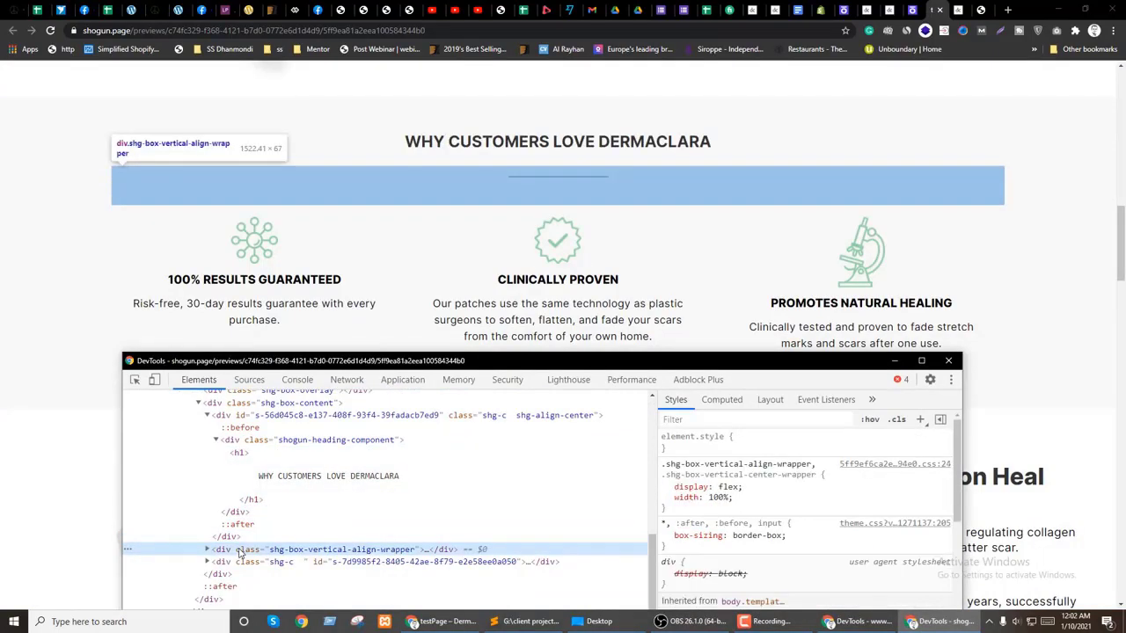
pyautogui.click(237, 537)
pyautogui.click(813, 228)
# Step: Change the Why Customers Love Dermaclara heading's 15 px bottom margin to 0
pyautogui.hotkey('ctrl', 'shift', 'Tab')
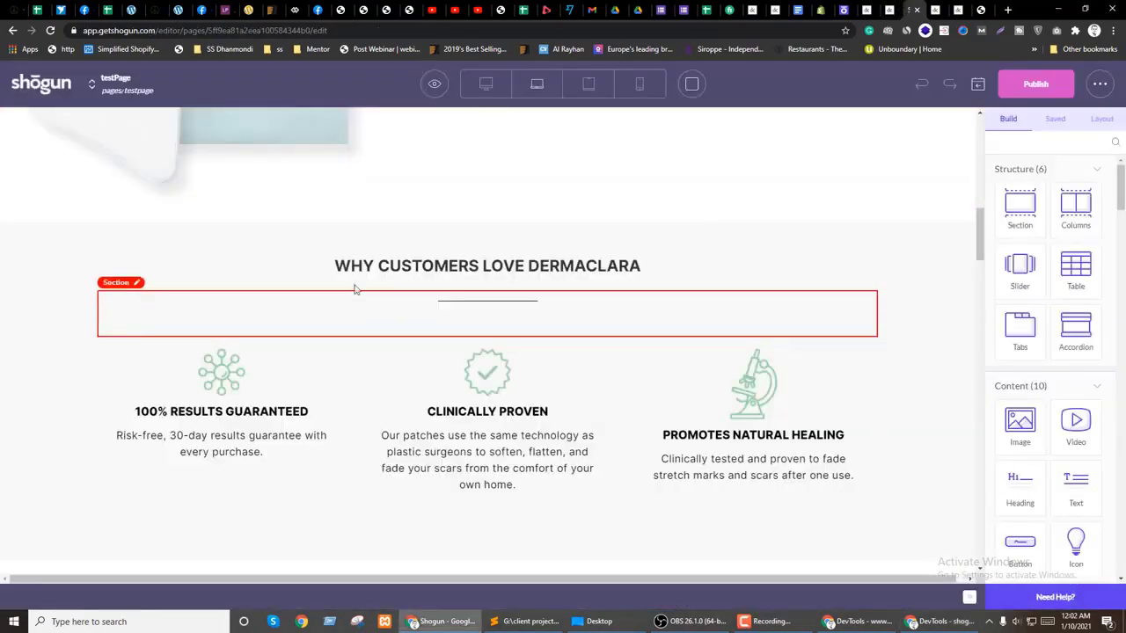
pyautogui.click(354, 277)
pyautogui.click(1097, 187)
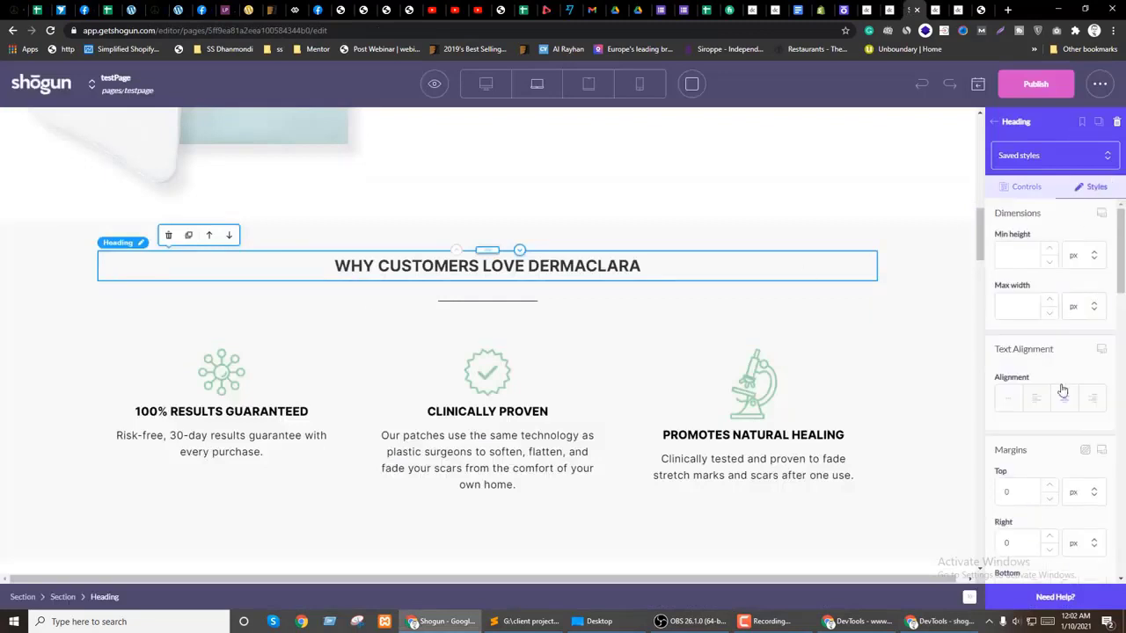
pyautogui.scroll(-3, 1060, 390)
pyautogui.click(1020, 423)
pyautogui.press('BackSpace')
pyautogui.press('BackSpace')
pyautogui.write('0')
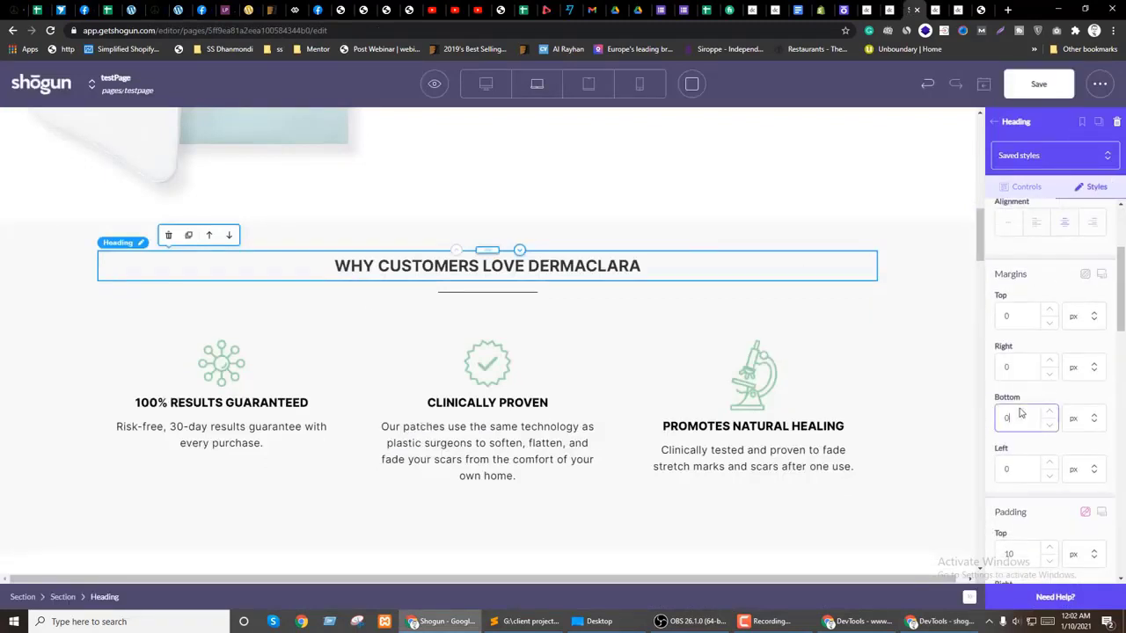
# Step: Set the heading's padding to 5 px and preview the page at tablet width
pyautogui.scroll(-2, 1035, 367)
pyautogui.moveTo(1031, 484); pyautogui.dragTo(994, 486)
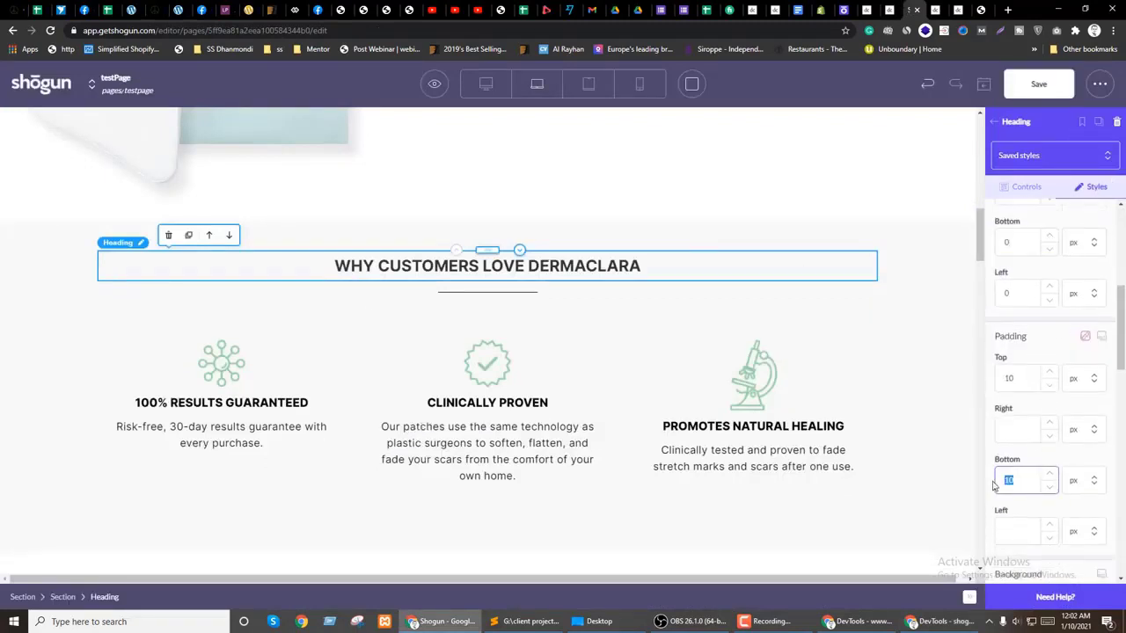
pyautogui.write('5')
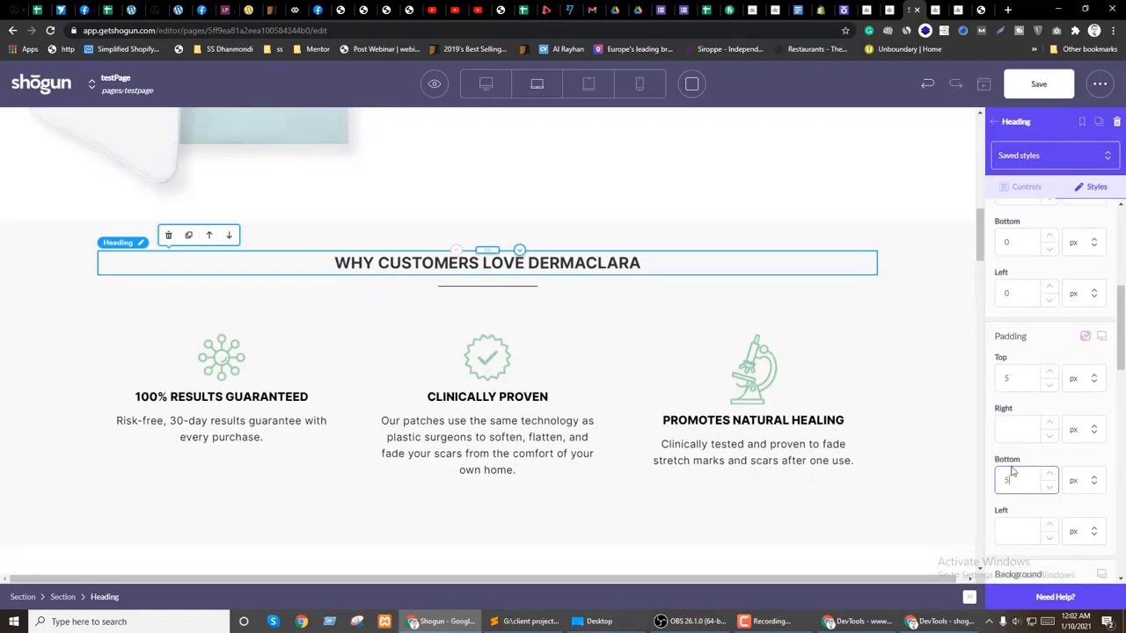
pyautogui.click(590, 85)
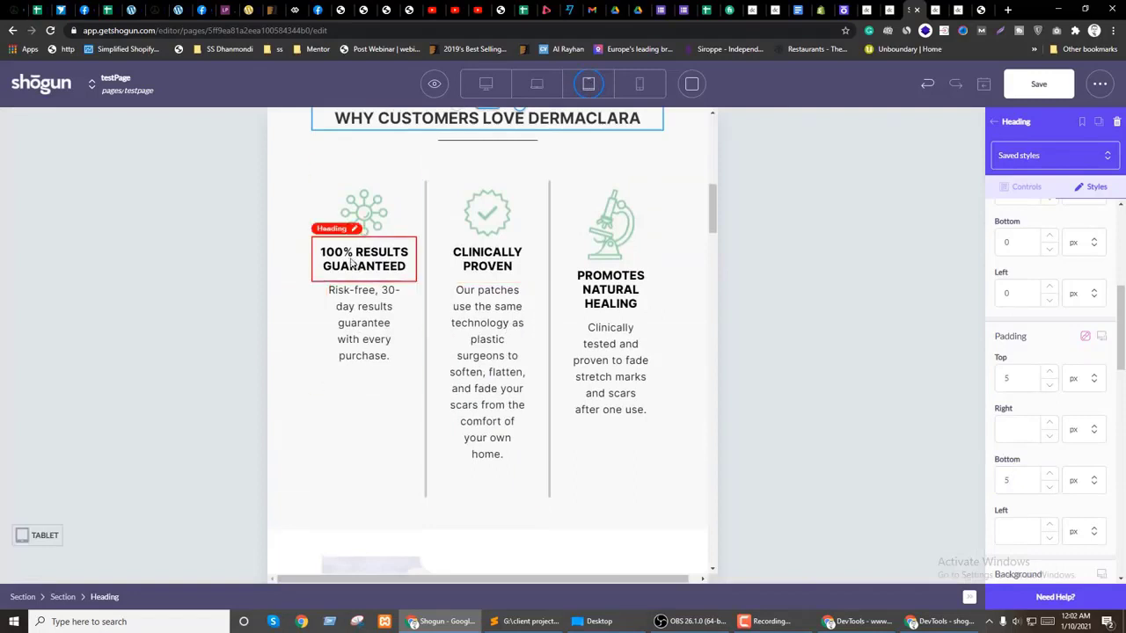
# Step: Select the Why Customers Love Dermaclara section and try a right padding of 5 on the mobile layout
pyautogui.scroll(1, 299, 291)
pyautogui.click(302, 292)
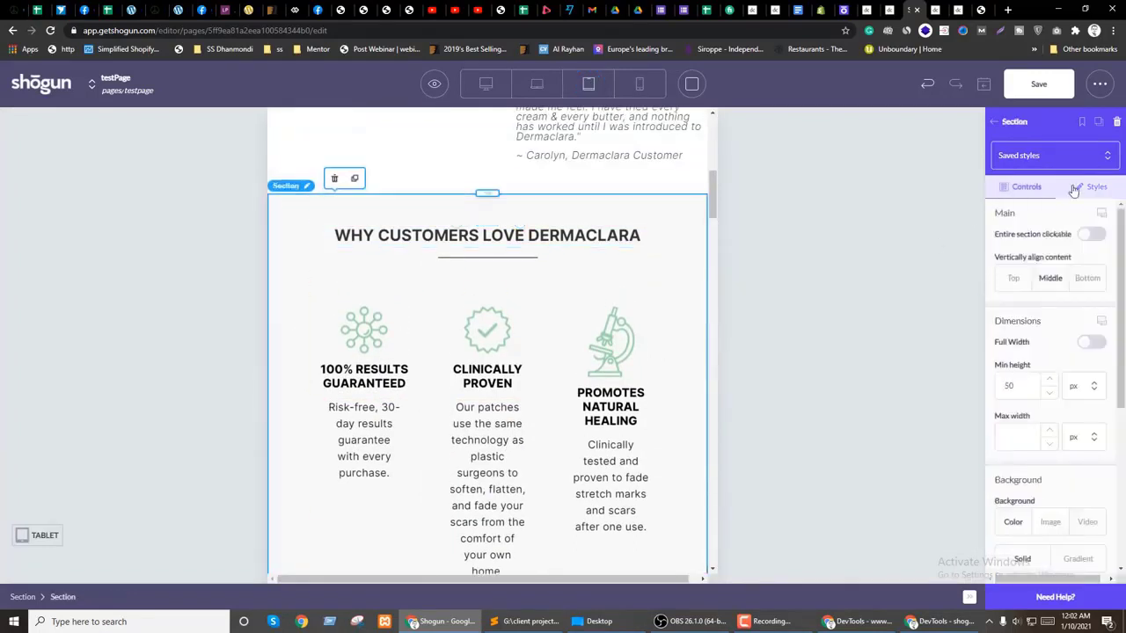
pyautogui.click(1112, 187)
pyautogui.click(1102, 213)
pyautogui.click(1104, 236)
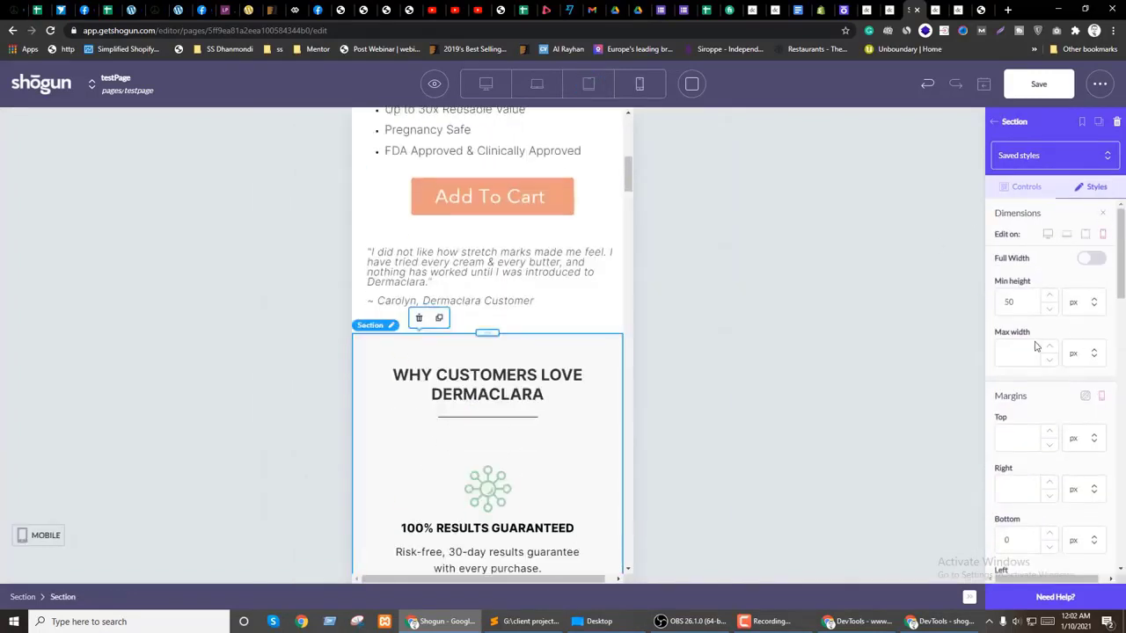
pyautogui.scroll(-5, 1051, 361)
pyautogui.moveTo(1038, 377); pyautogui.dragTo(992, 375)
pyautogui.write('5')
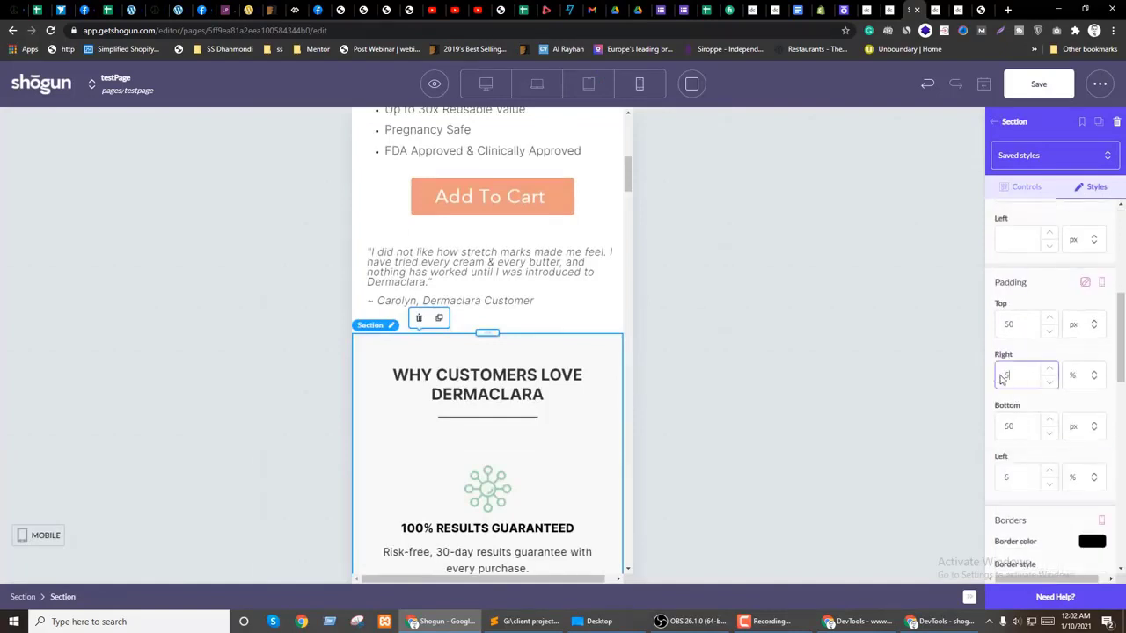
pyautogui.scroll(-3, 416, 443)
pyautogui.scroll(2, 537, 360)
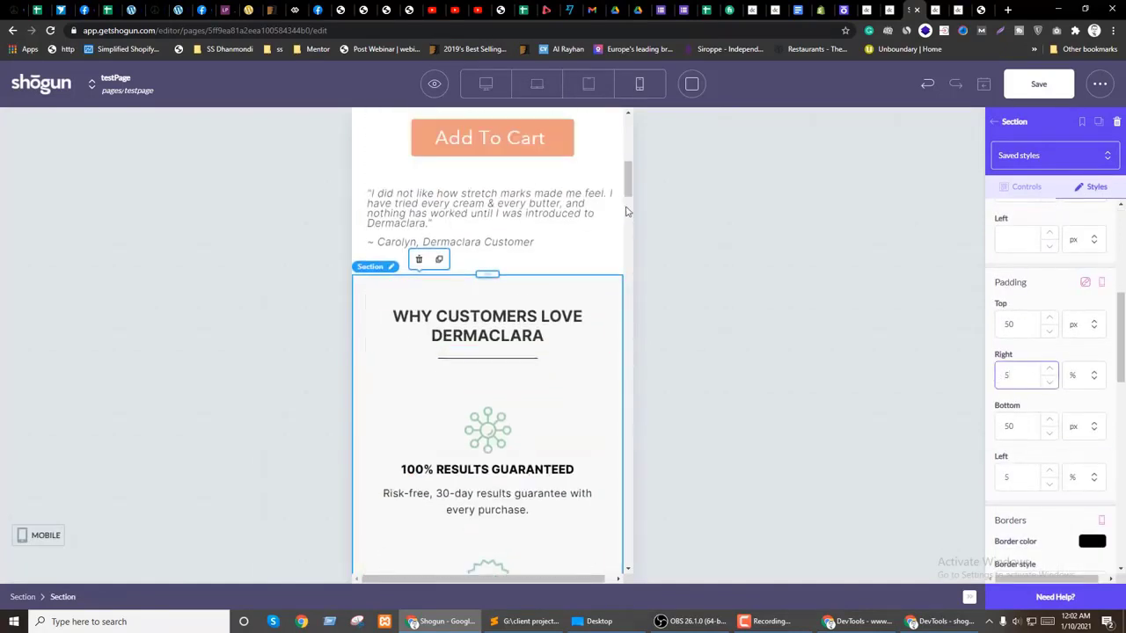
# Step: Set the section's tablet right padding to 30 in px units so left padding matches
pyautogui.click(1101, 282)
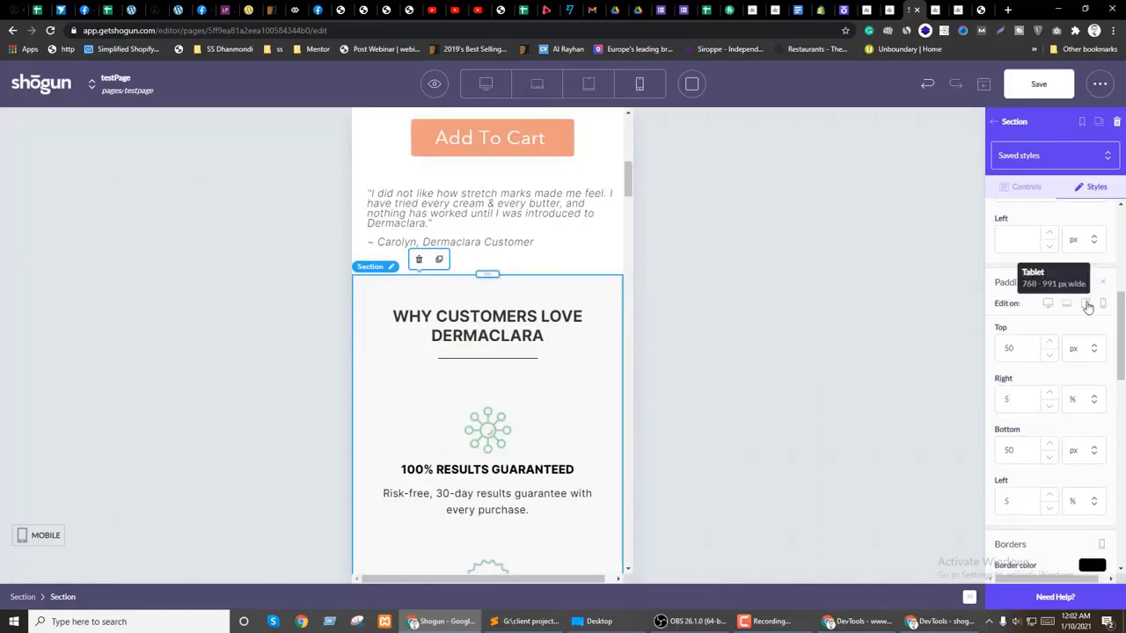
pyautogui.click(1087, 304)
pyautogui.doubleClick(1003, 401)
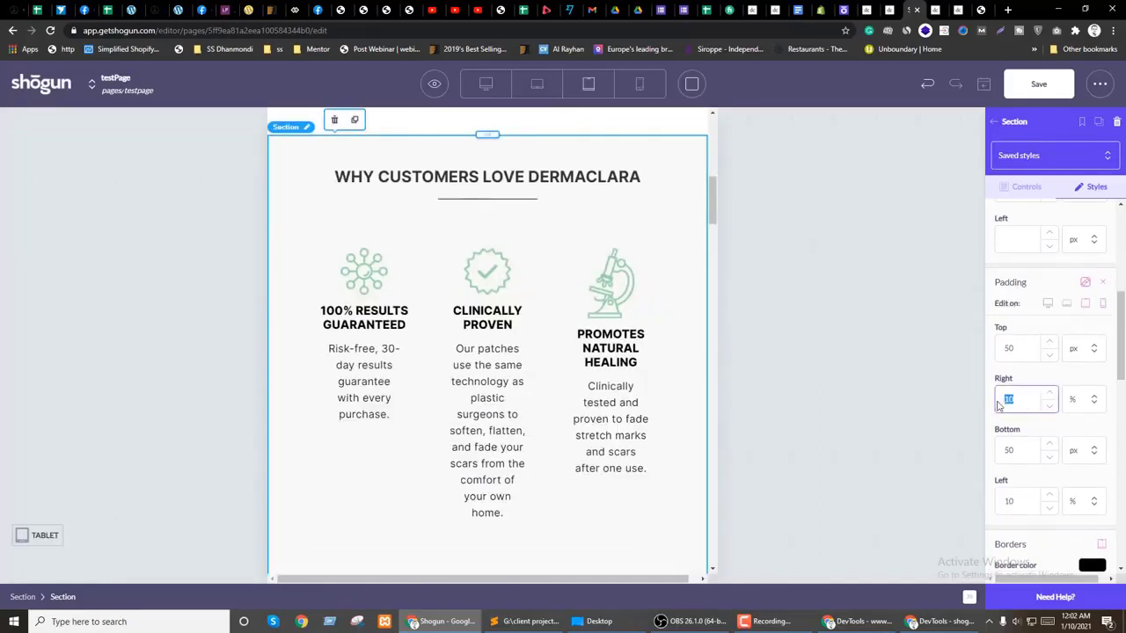
pyautogui.write('5')
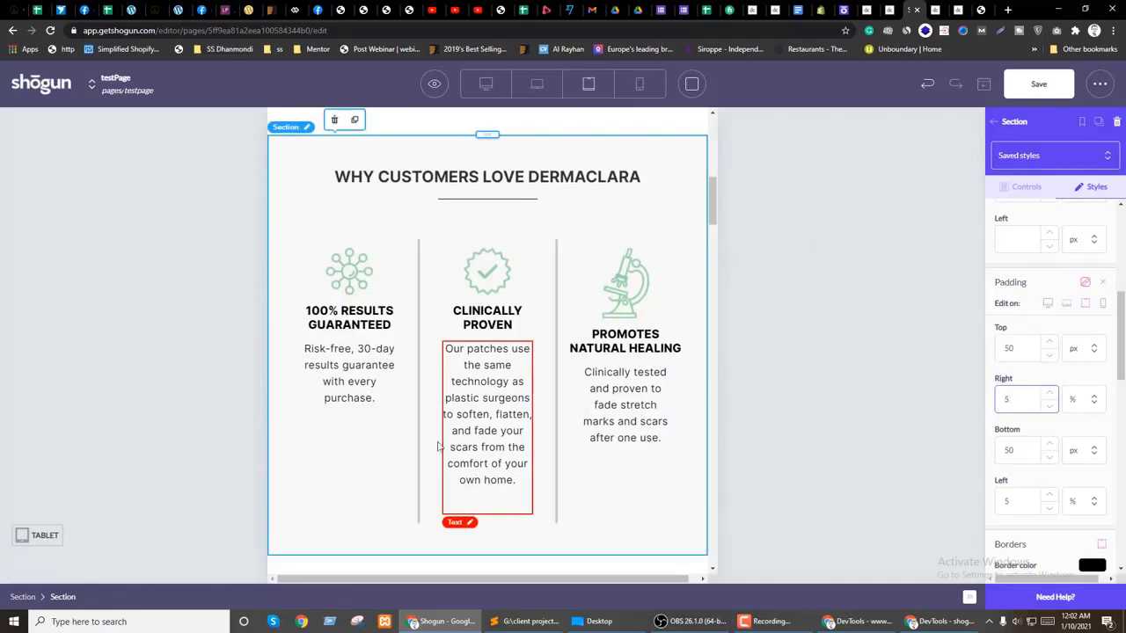
pyautogui.moveTo(1013, 401); pyautogui.dragTo(991, 401)
pyautogui.write('3')
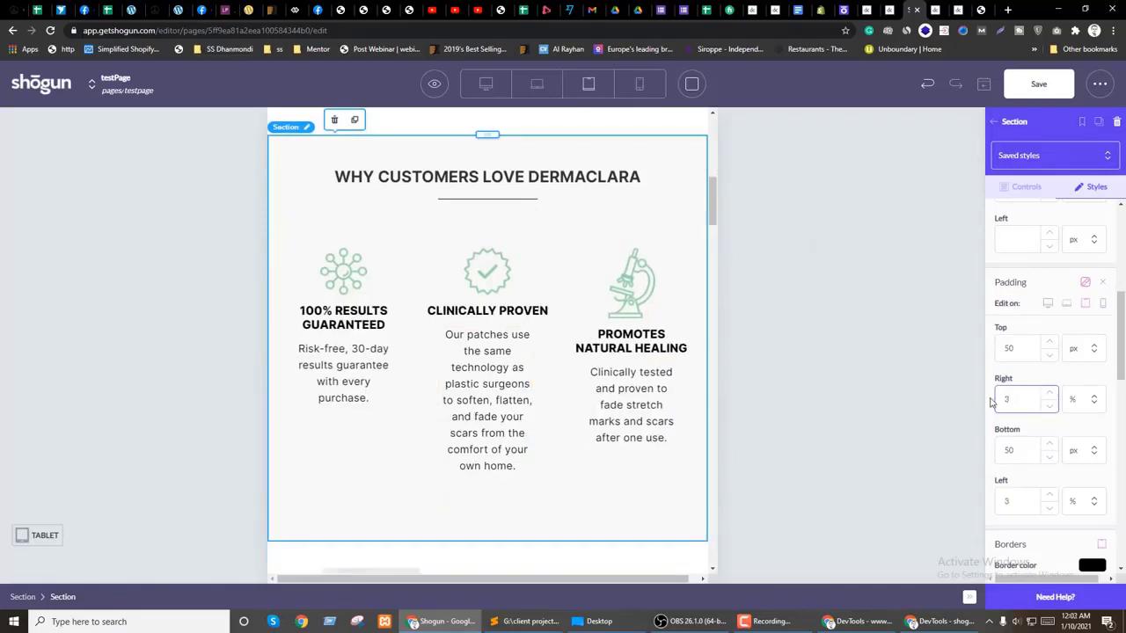
pyautogui.click(1088, 400)
pyautogui.click(1066, 431)
pyautogui.click(1011, 403)
pyautogui.write('0')
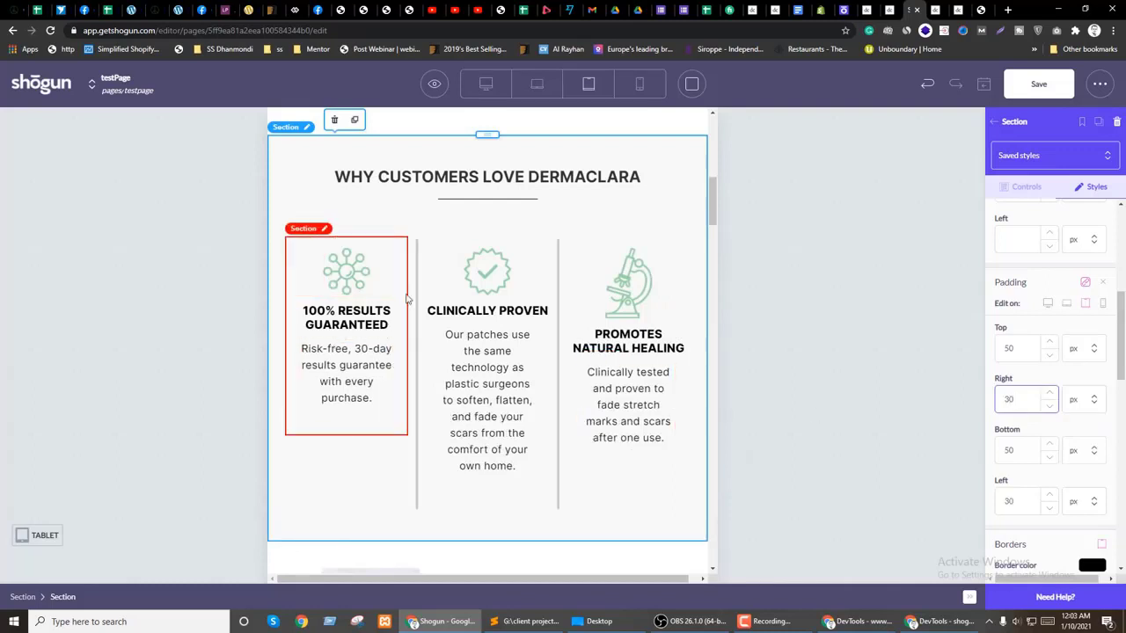
# Step: Shrink the 100% RESULTS GUARANTEED heading from 20 to 16 px
pyautogui.click(396, 277)
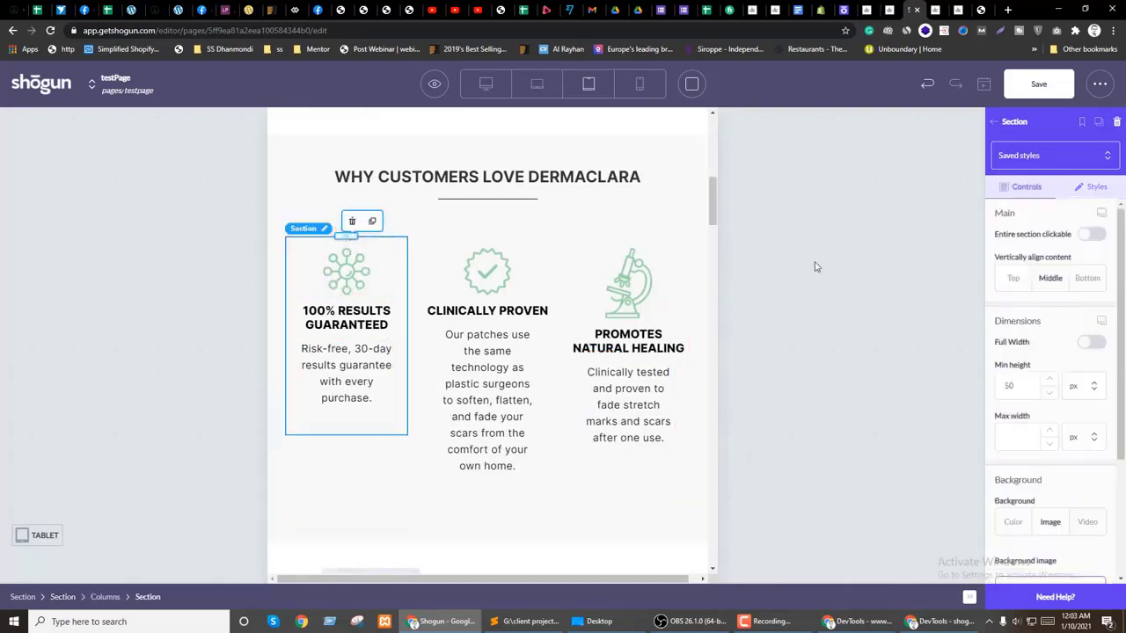
pyautogui.click(1093, 188)
pyautogui.scroll(-3, 1055, 358)
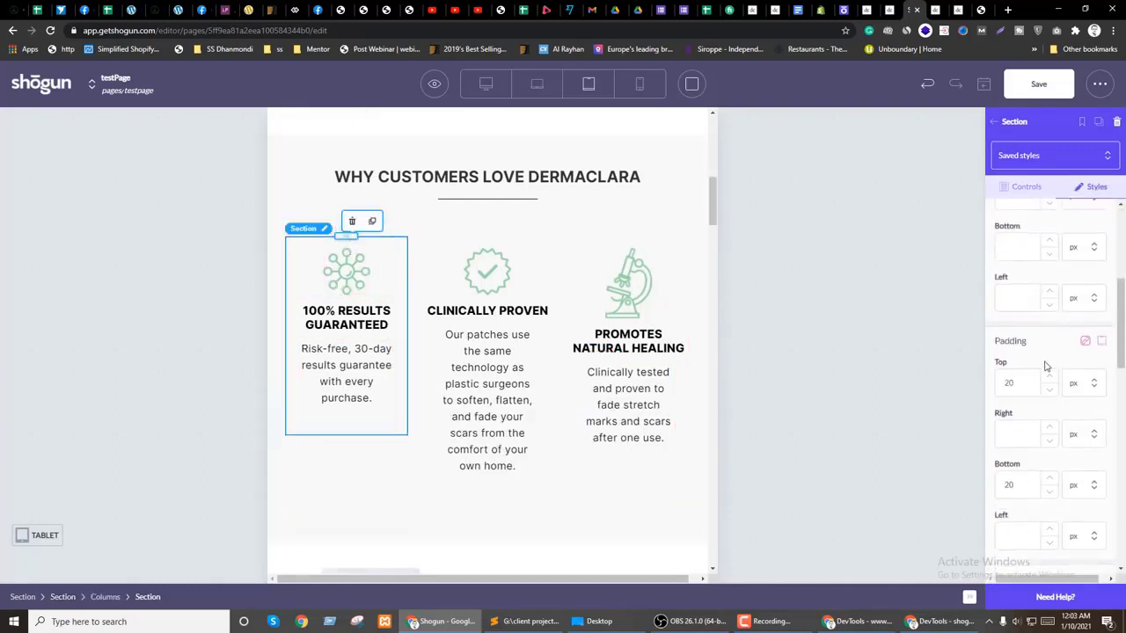
pyautogui.moveTo(1013, 387); pyautogui.dragTo(1005, 387)
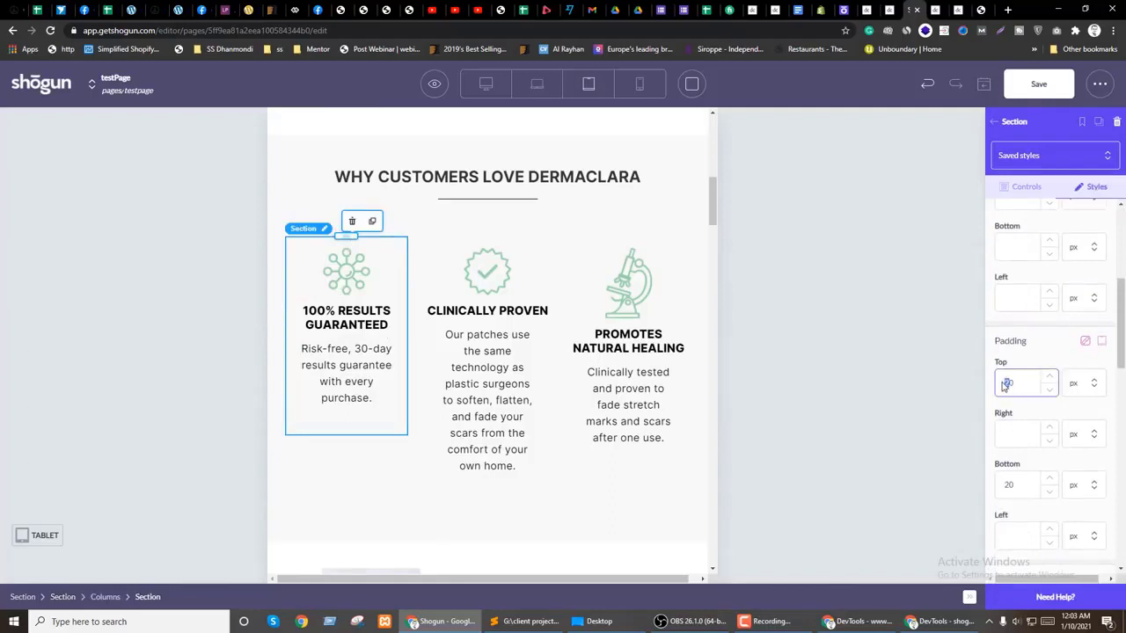
pyautogui.click(345, 317)
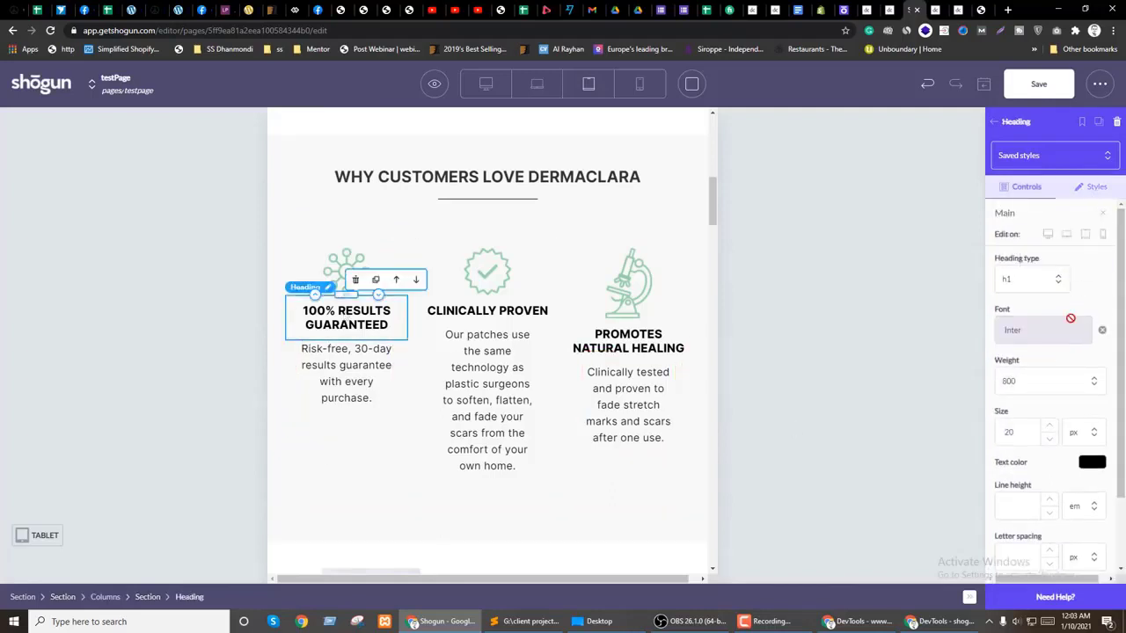
pyautogui.click(1051, 441)
pyautogui.click(1051, 440)
pyautogui.click(1051, 441)
pyautogui.click(1051, 441)
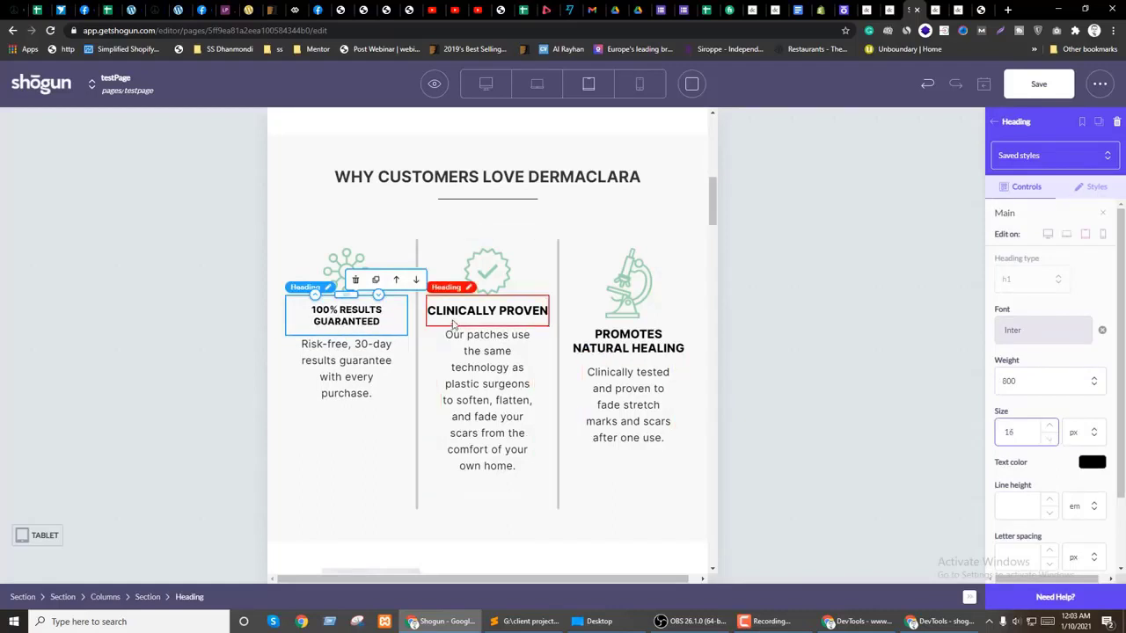
# Step: Shrink the CLINICALLY PROVEN and PROMOTES NATURAL HEALING headings to 16 px on tablet
pyautogui.click(487, 311)
pyautogui.click(1104, 215)
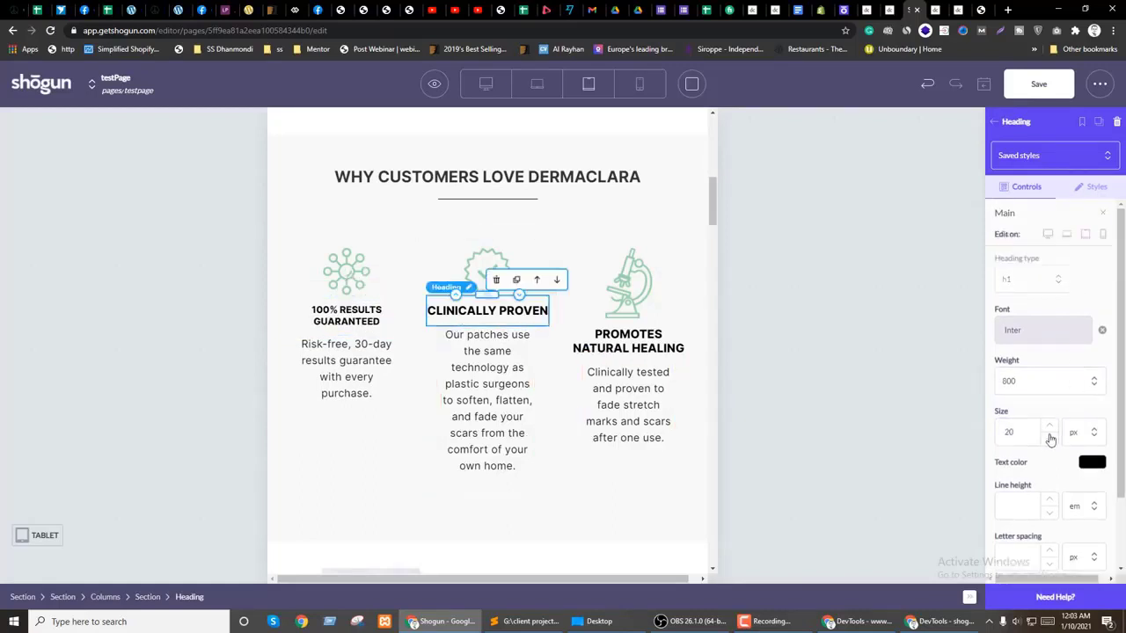
pyautogui.click(1050, 438)
pyautogui.click(1050, 438)
pyautogui.click(1050, 438)
pyautogui.click(1051, 438)
pyautogui.click(661, 345)
pyautogui.click(1101, 214)
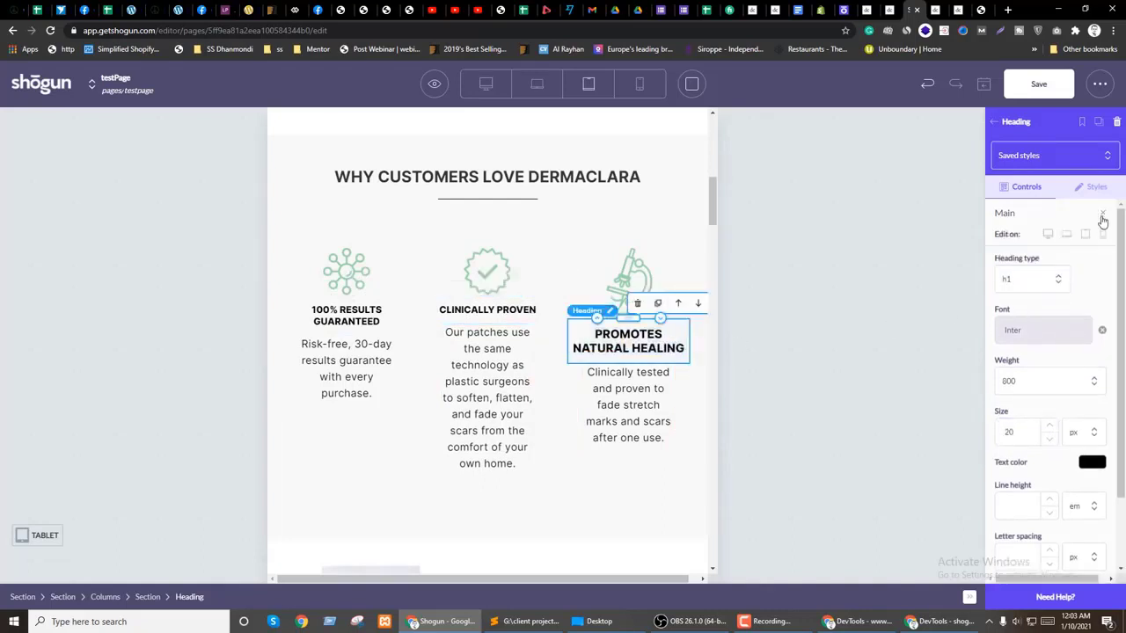
pyautogui.click(1050, 437)
pyautogui.click(1051, 437)
pyautogui.click(1051, 437)
pyautogui.click(1050, 437)
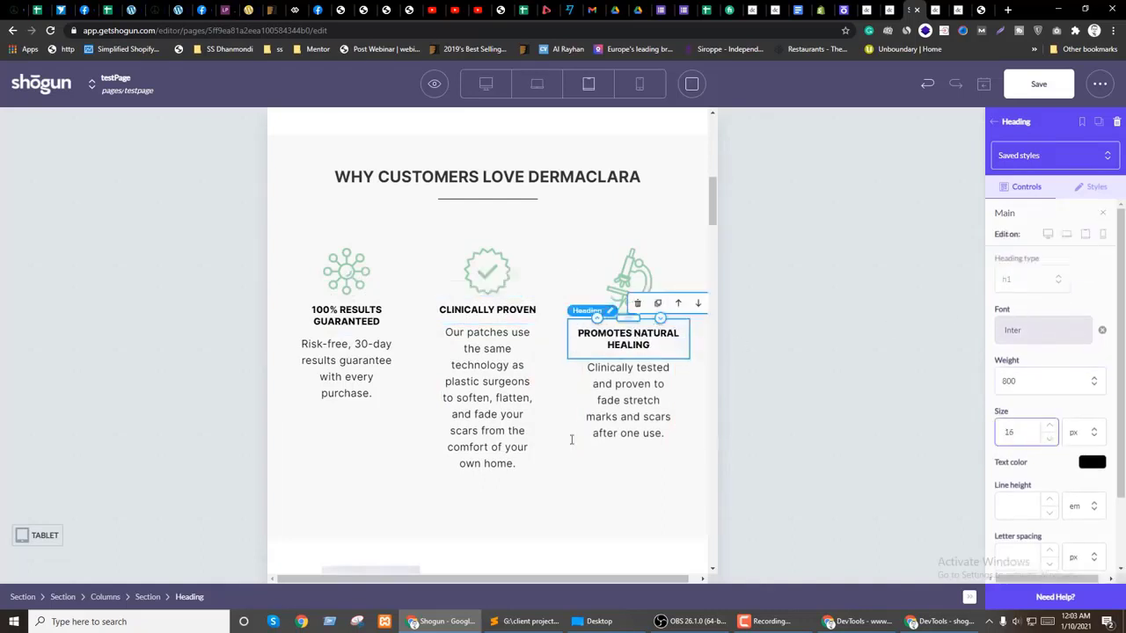
# Step: Reselect the first feature column and review its settings
pyautogui.click(297, 380)
pyautogui.scroll(-1, 1059, 369)
pyautogui.scroll(-3, 1047, 387)
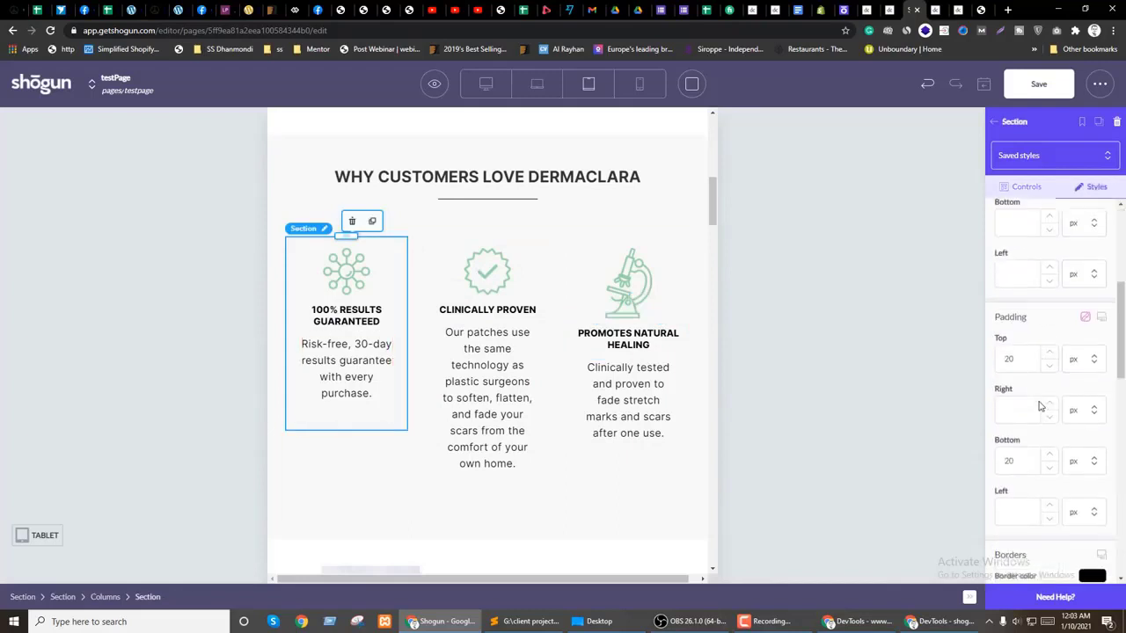
pyautogui.scroll(-3, 1009, 398)
pyautogui.scroll(4, 1012, 398)
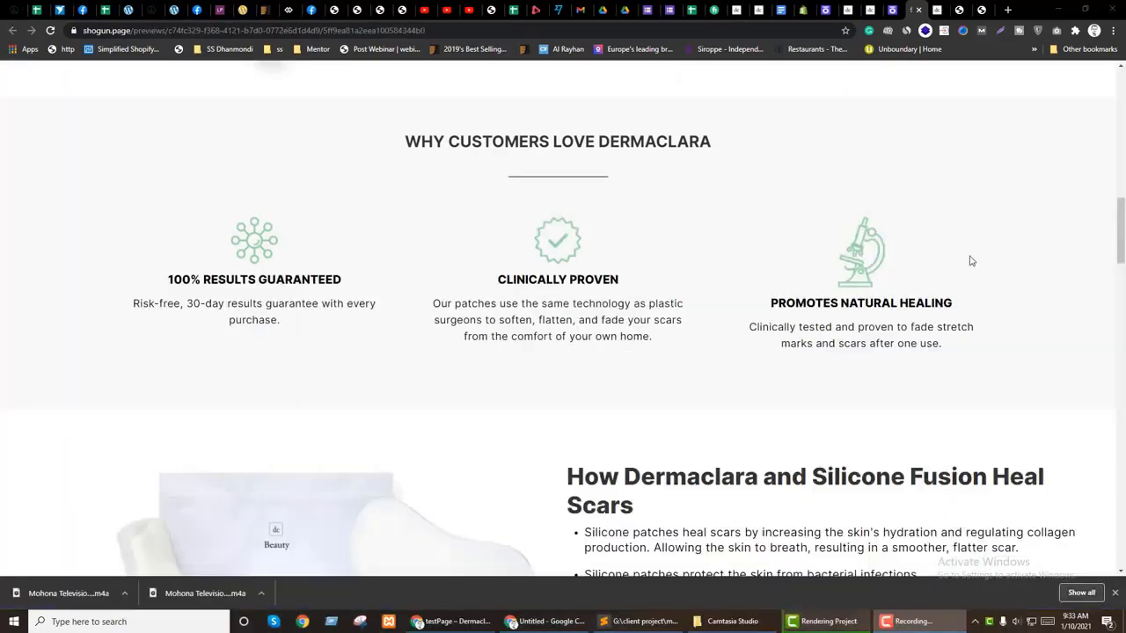
pyautogui.scroll(10, 969, 257)
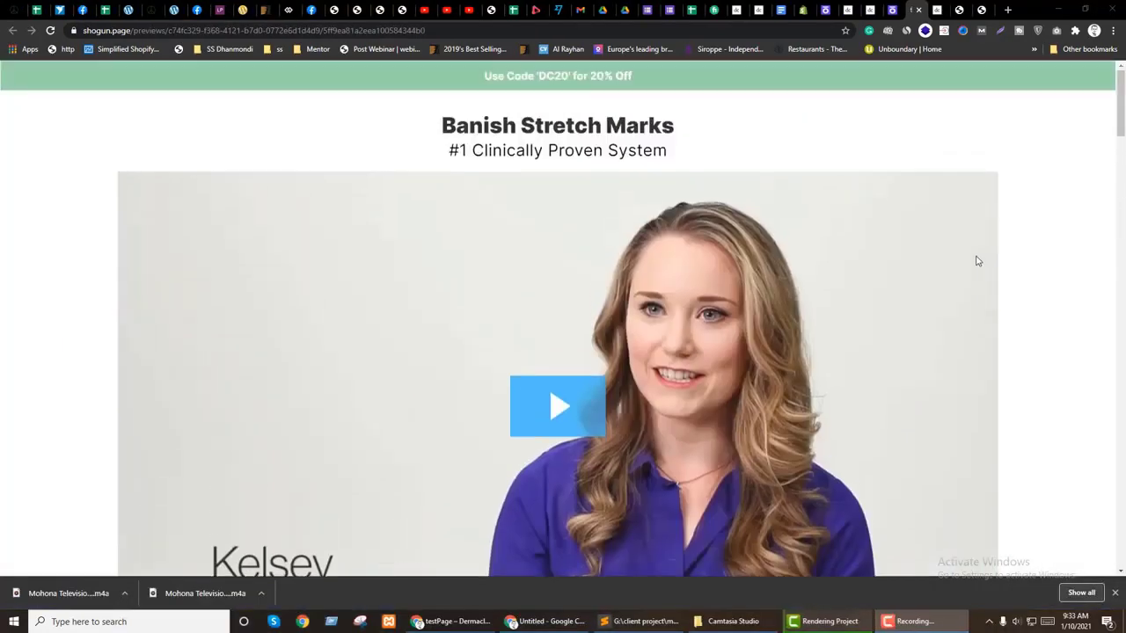
# Step: Compare the testPage preview with the live dermaclara page, then save the page in the editor
pyautogui.click(846, 10)
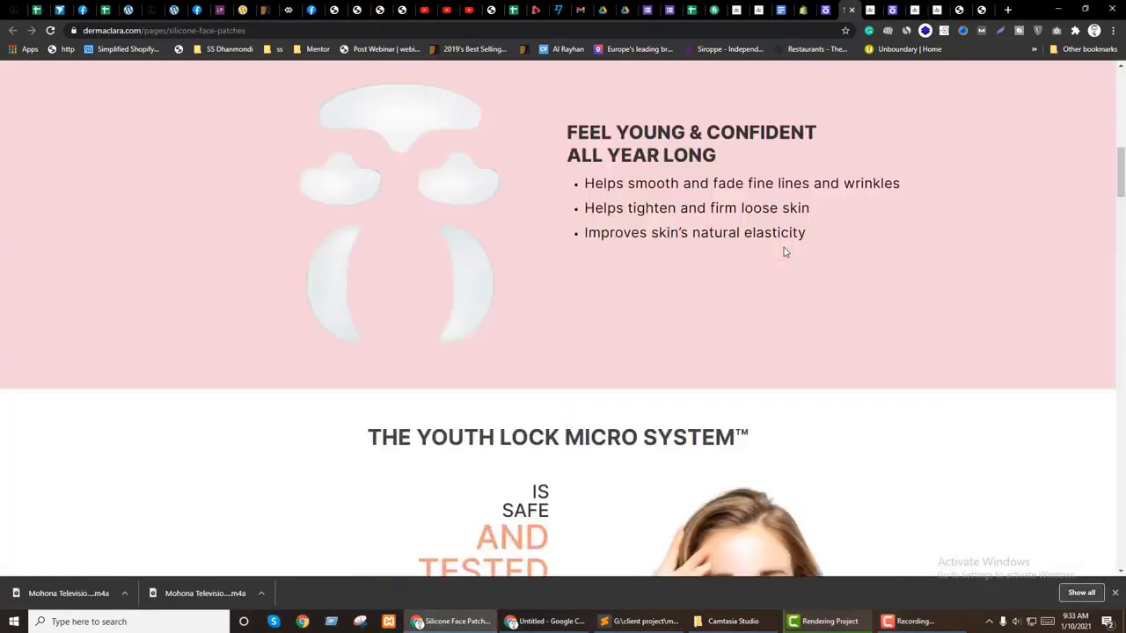
pyautogui.scroll(5, 784, 247)
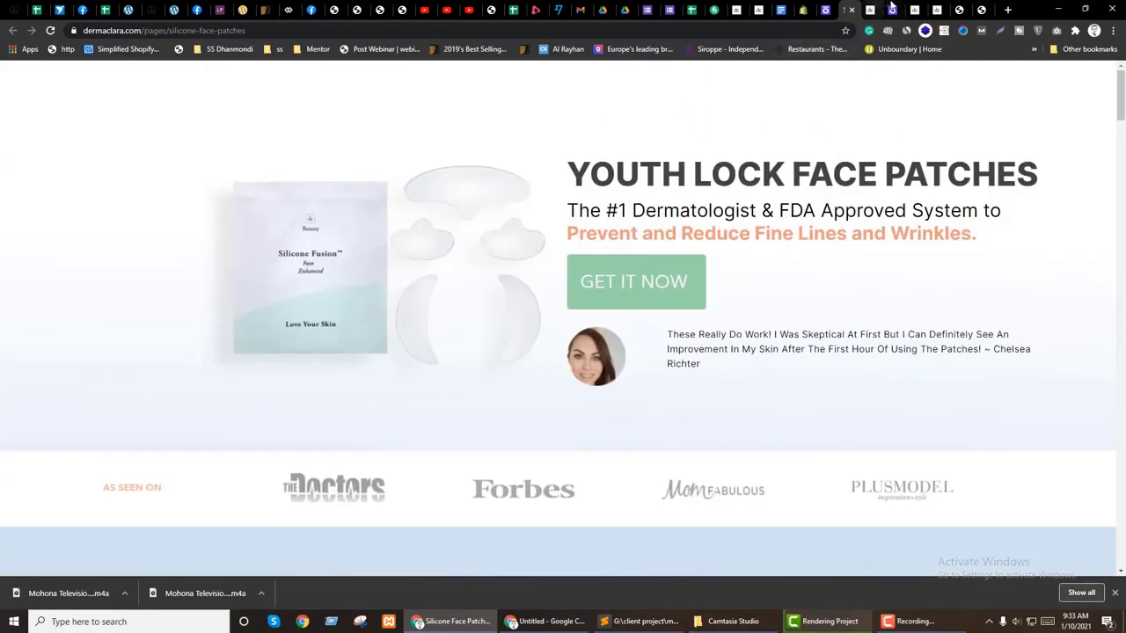
pyautogui.click(914, 10)
pyautogui.scroll(-5, 668, 277)
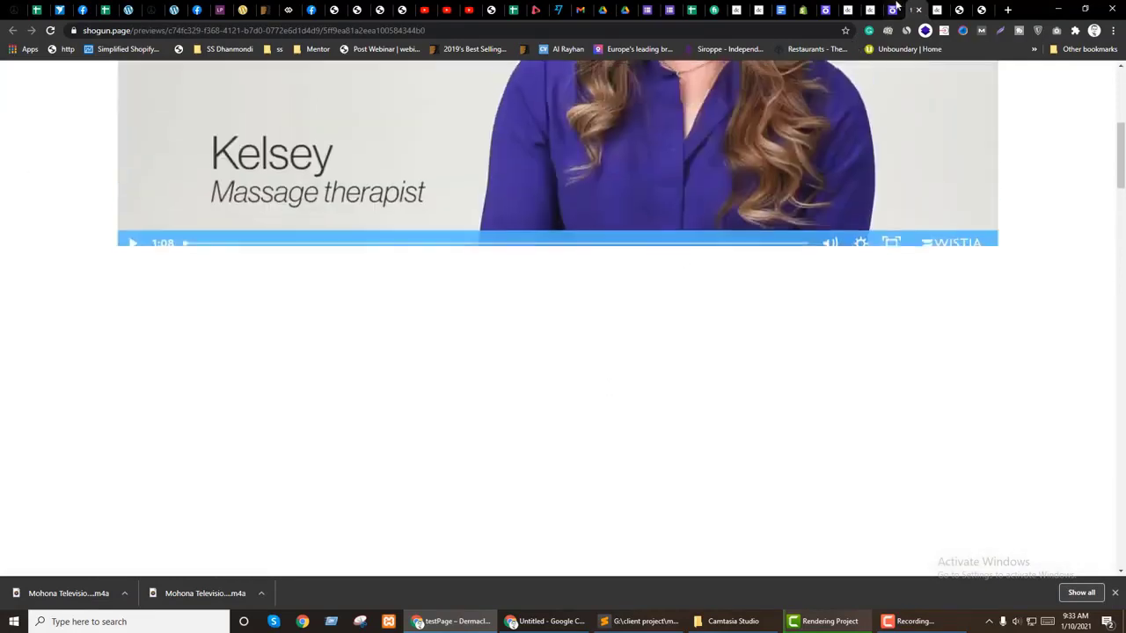
pyautogui.click(892, 10)
pyautogui.click(1045, 91)
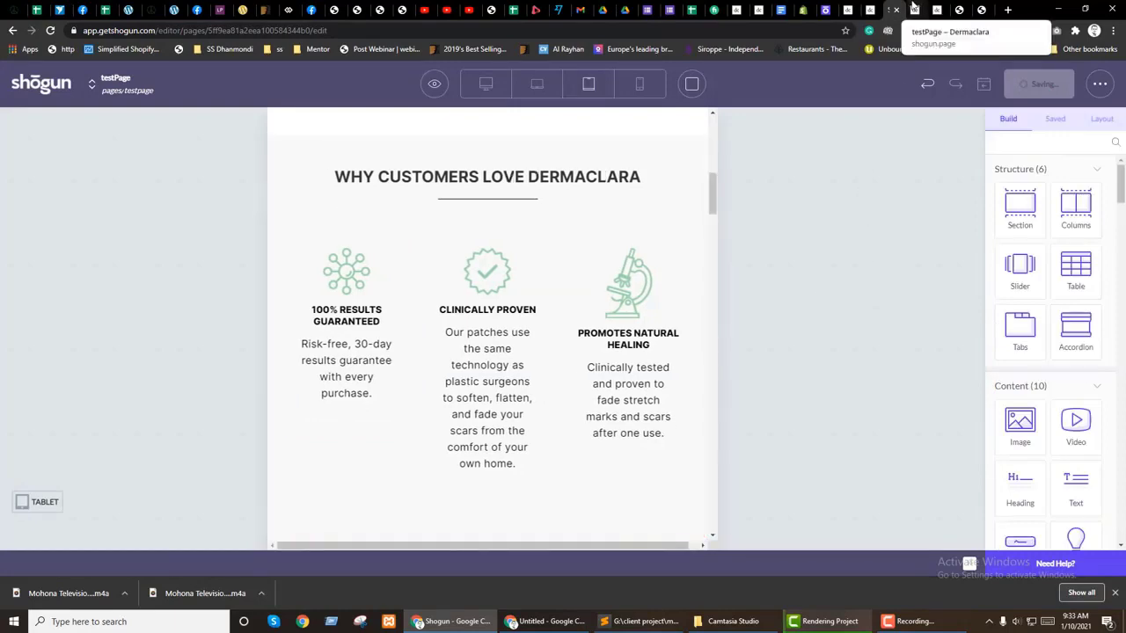
# Step: Check the testPage preview at a narrower window width, then return to the editor
pyautogui.click(937, 10)
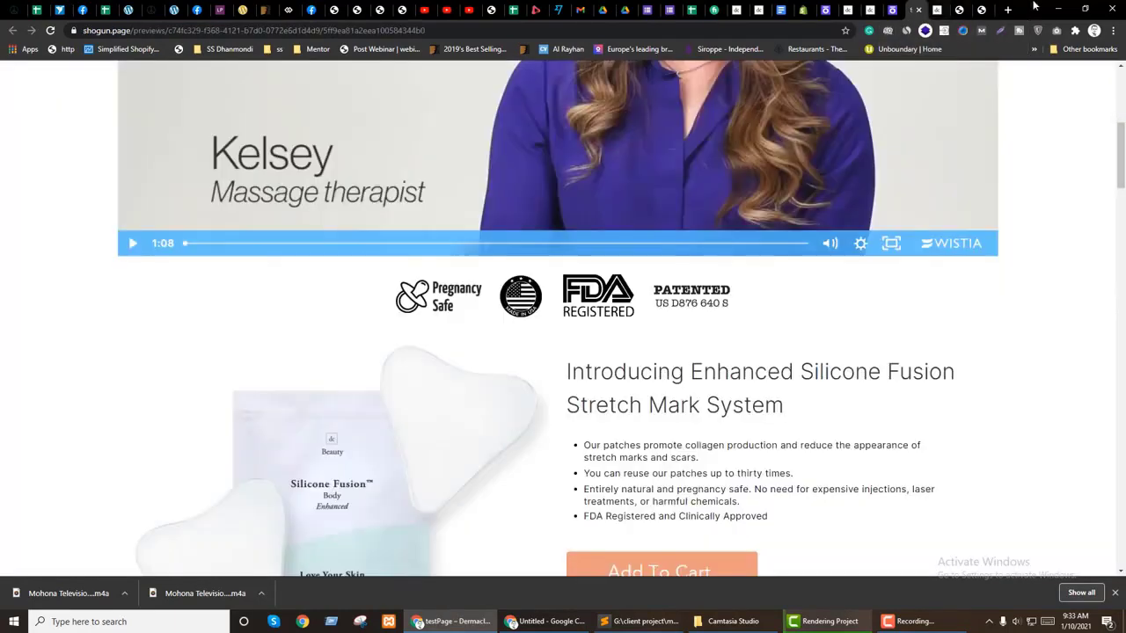
pyautogui.click(1084, 9)
pyautogui.scroll(-6, 359, 406)
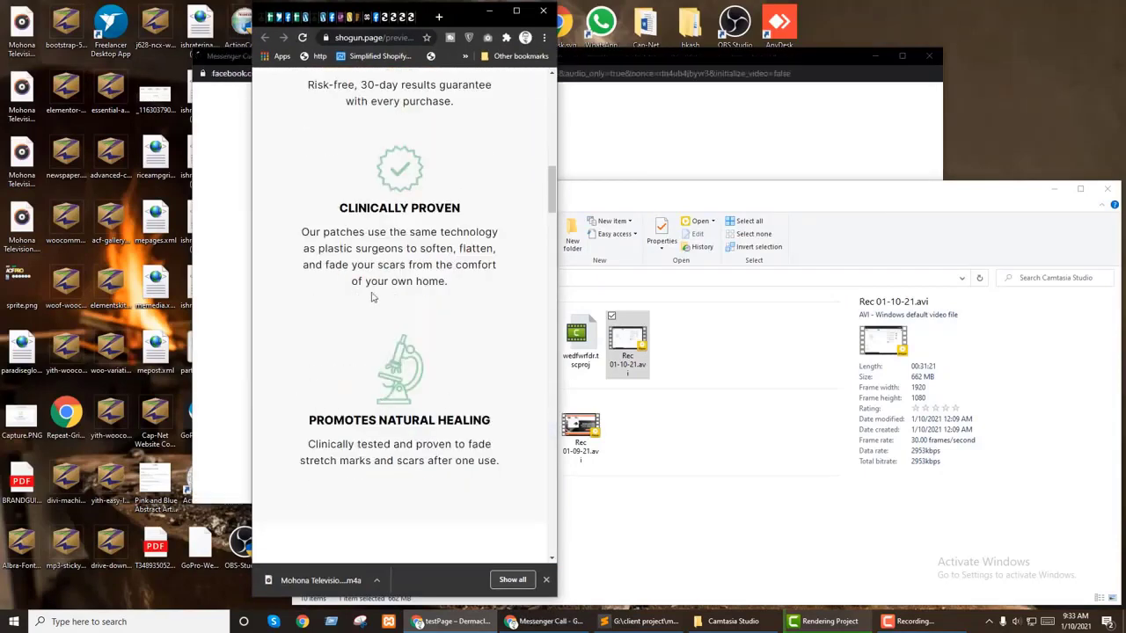
pyautogui.scroll(4, 328, 408)
pyautogui.click(516, 12)
pyautogui.click(895, 7)
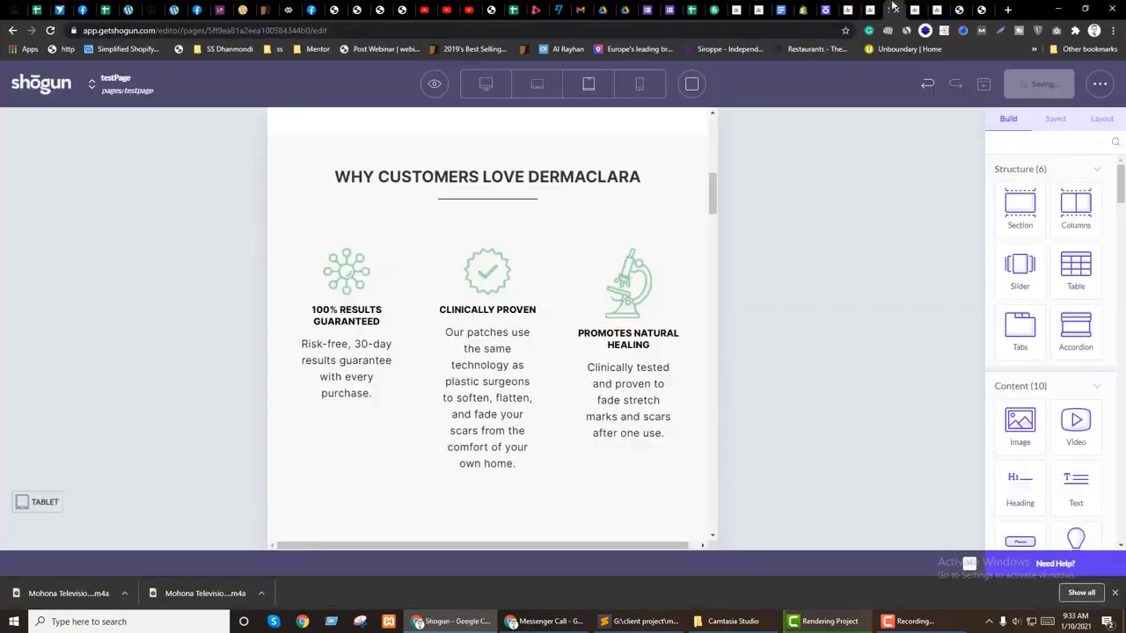
# Step: On mobile, make 100% RESULTS GUARANTEED 18 px and WHY CUSTOMERS LOVE DERMACLARA 22 px
pyautogui.click(639, 85)
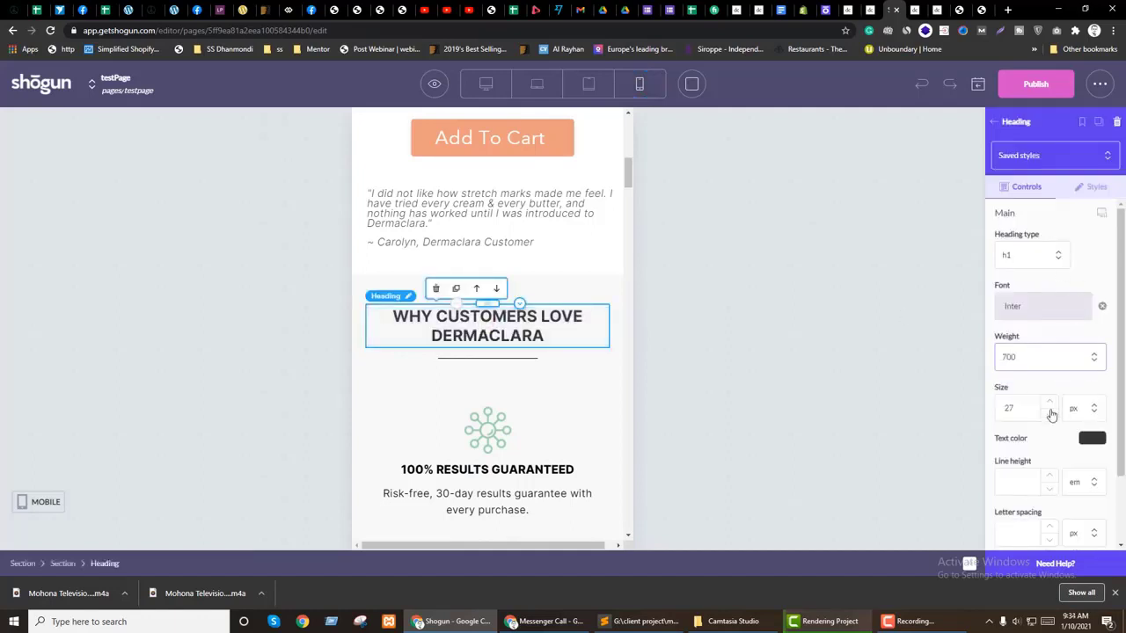
pyautogui.click(1102, 216)
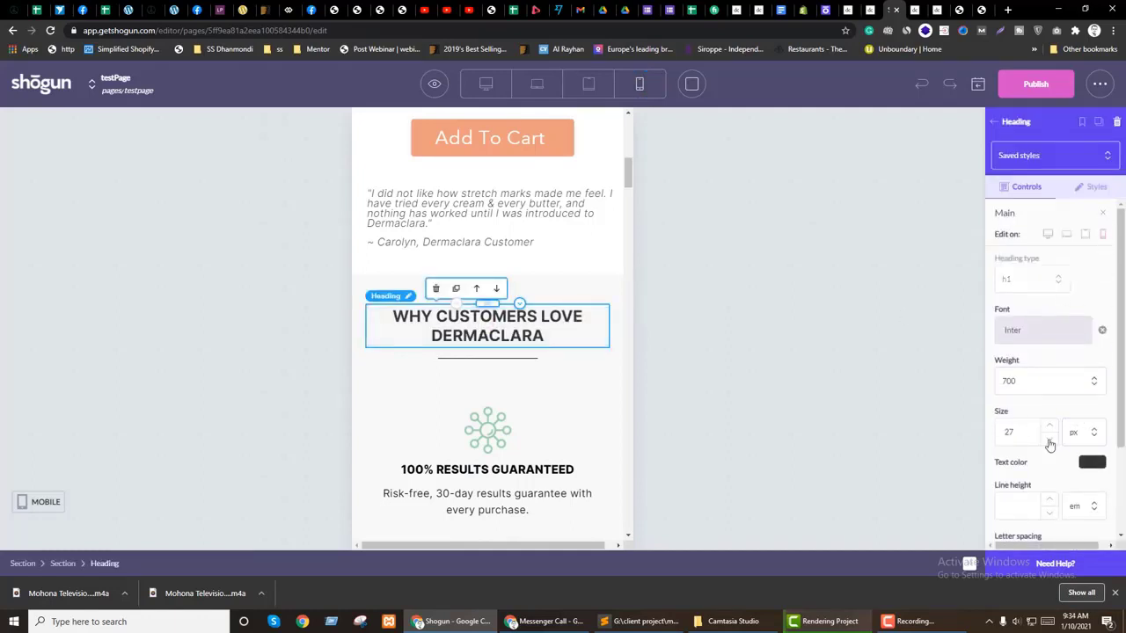
pyautogui.doubleClick(1050, 441)
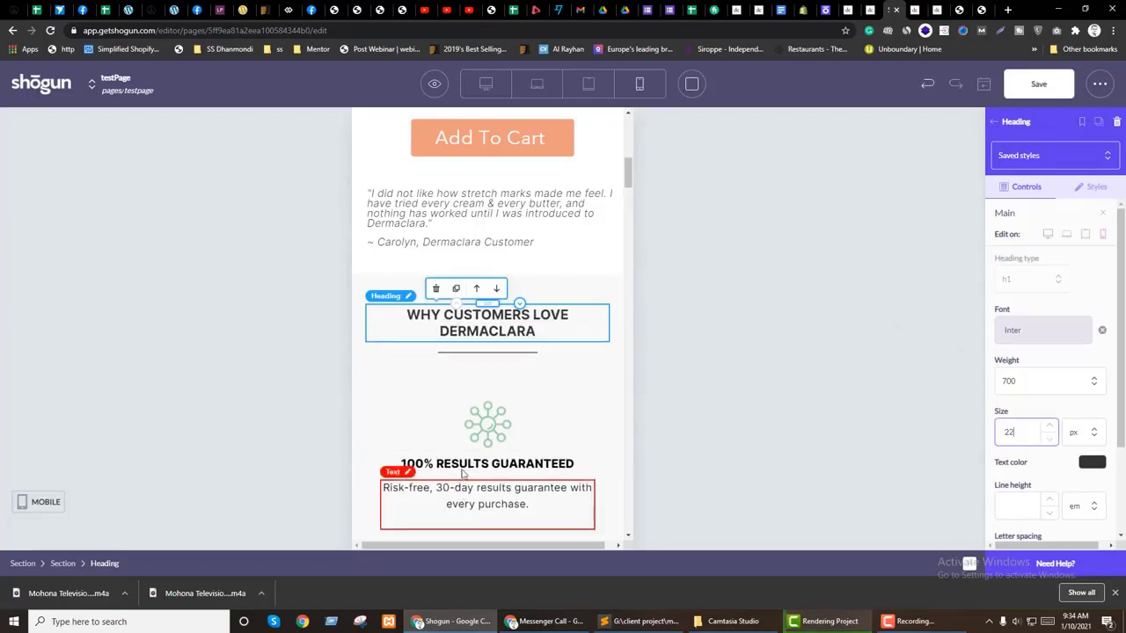
pyautogui.click(463, 473)
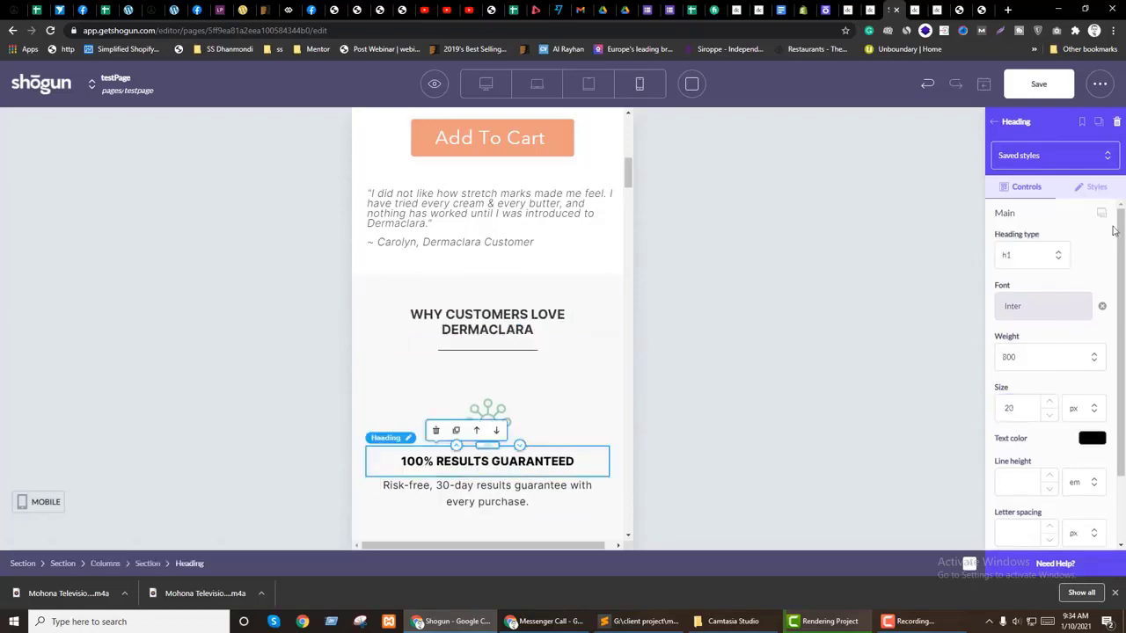
pyautogui.click(1090, 188)
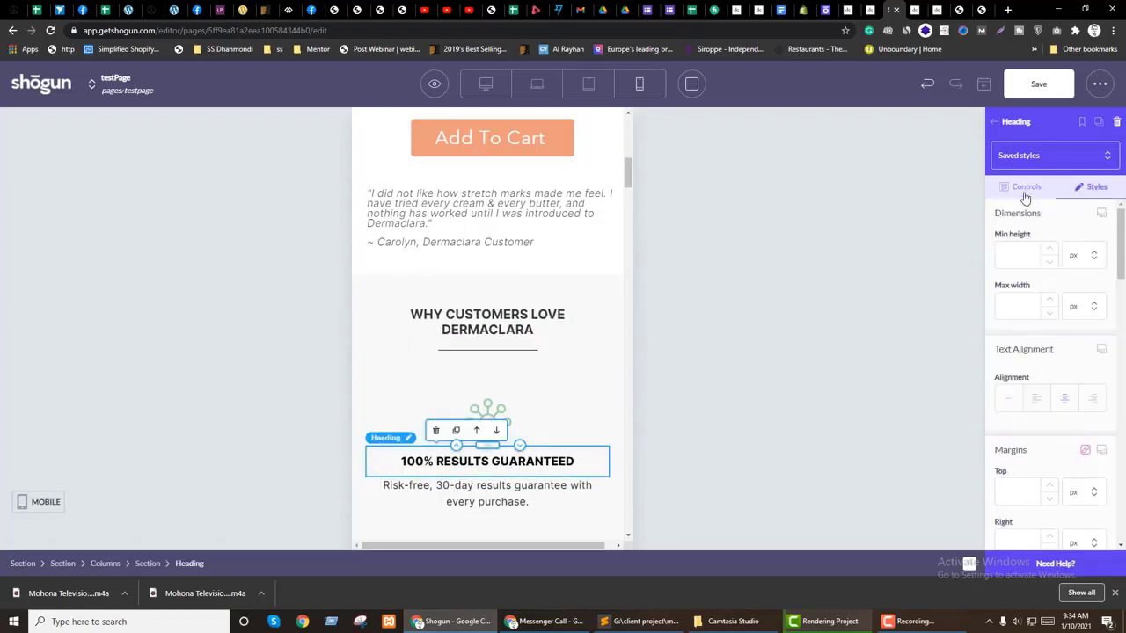
pyautogui.click(1100, 217)
pyautogui.click(1103, 236)
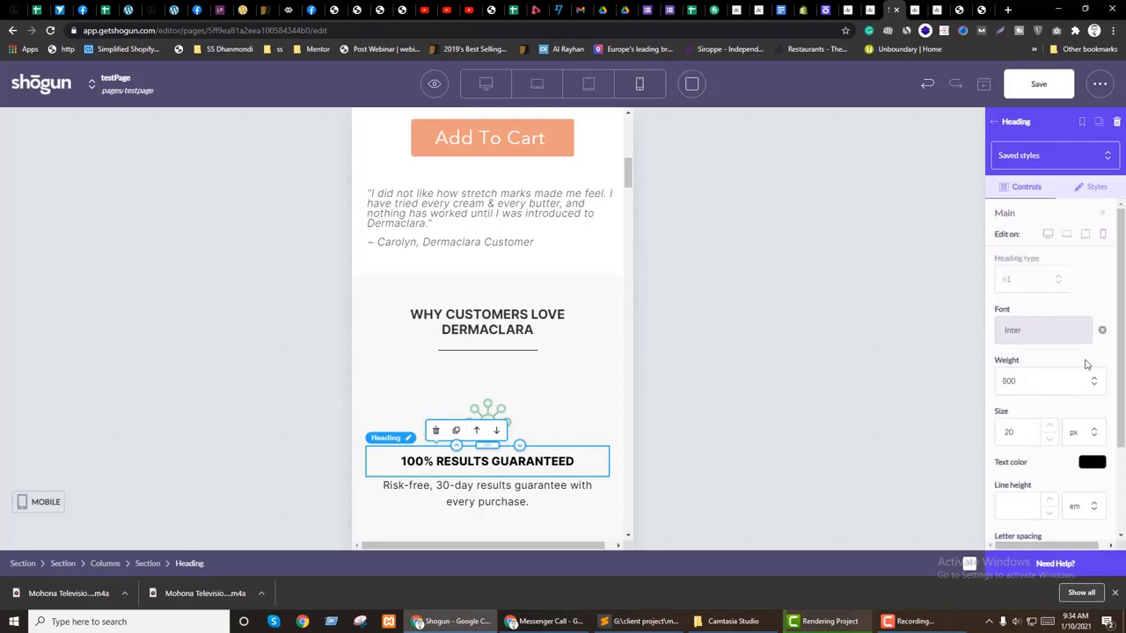
pyautogui.doubleClick(1048, 439)
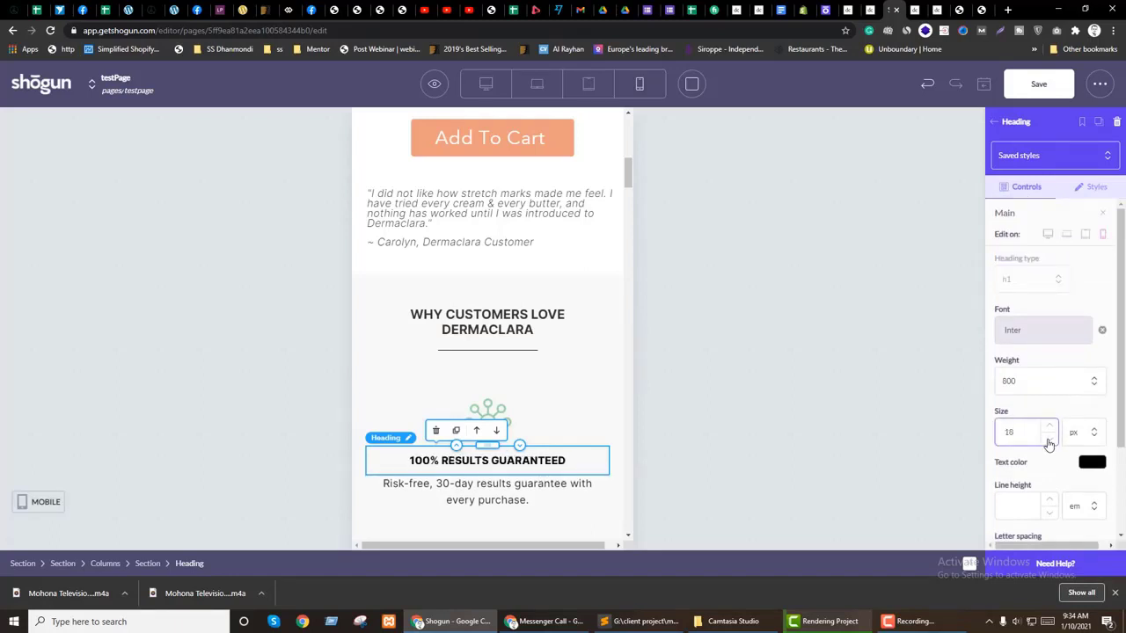
pyautogui.click(495, 330)
pyautogui.click(1101, 213)
pyautogui.click(1103, 233)
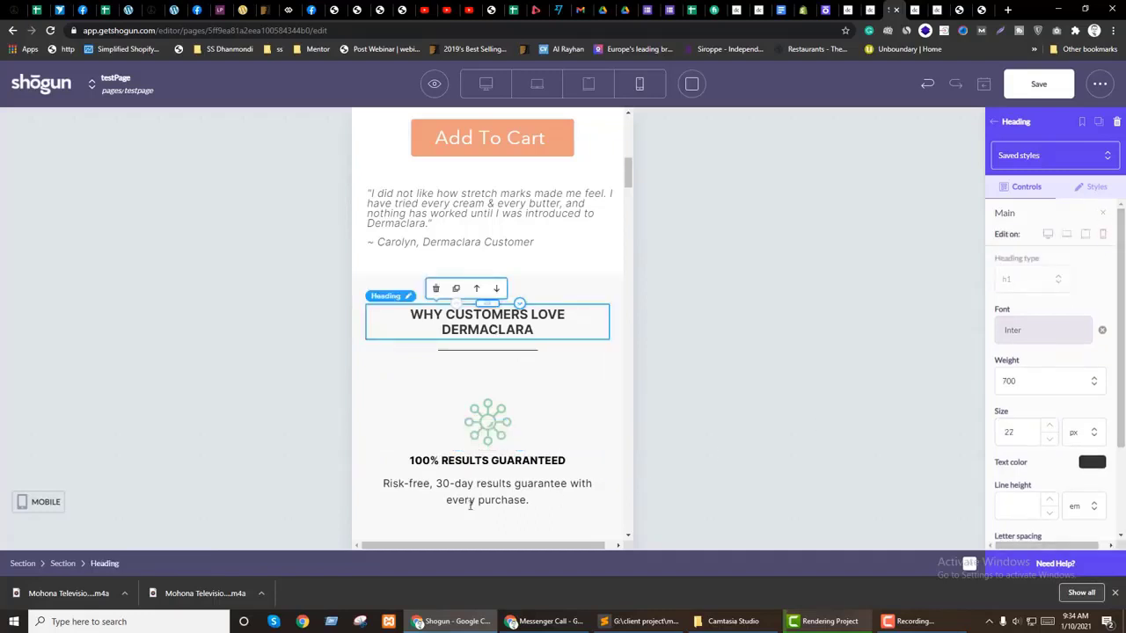
# Step: Set the 100% RESULTS GUARANTEED heading's mobile top padding to 5 px
pyautogui.click(491, 462)
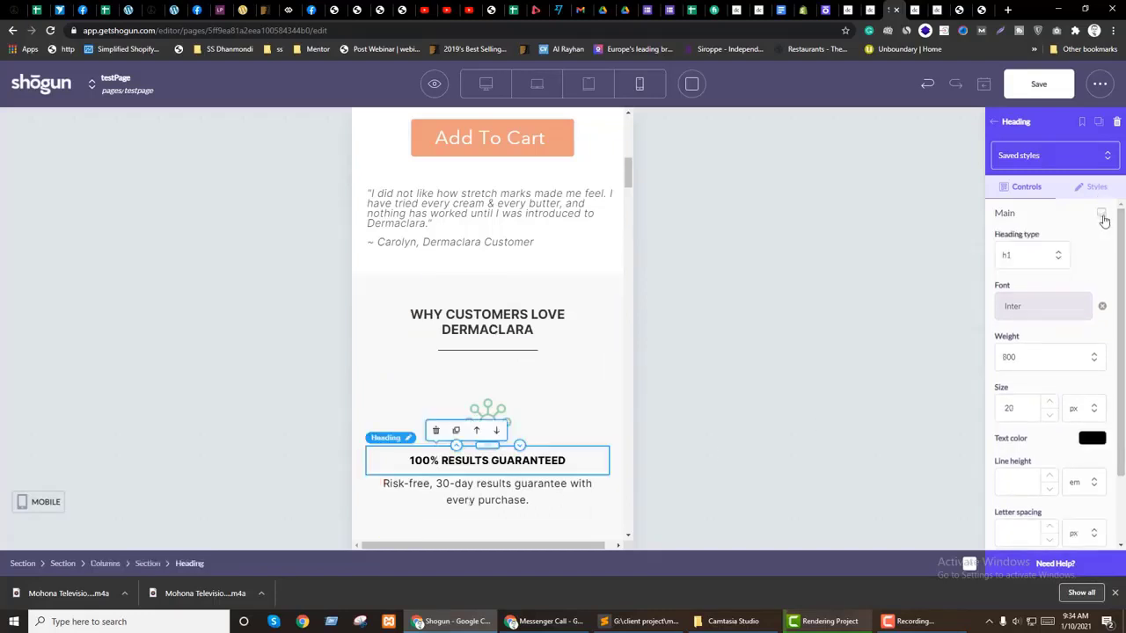
pyautogui.click(1100, 219)
pyautogui.click(1101, 214)
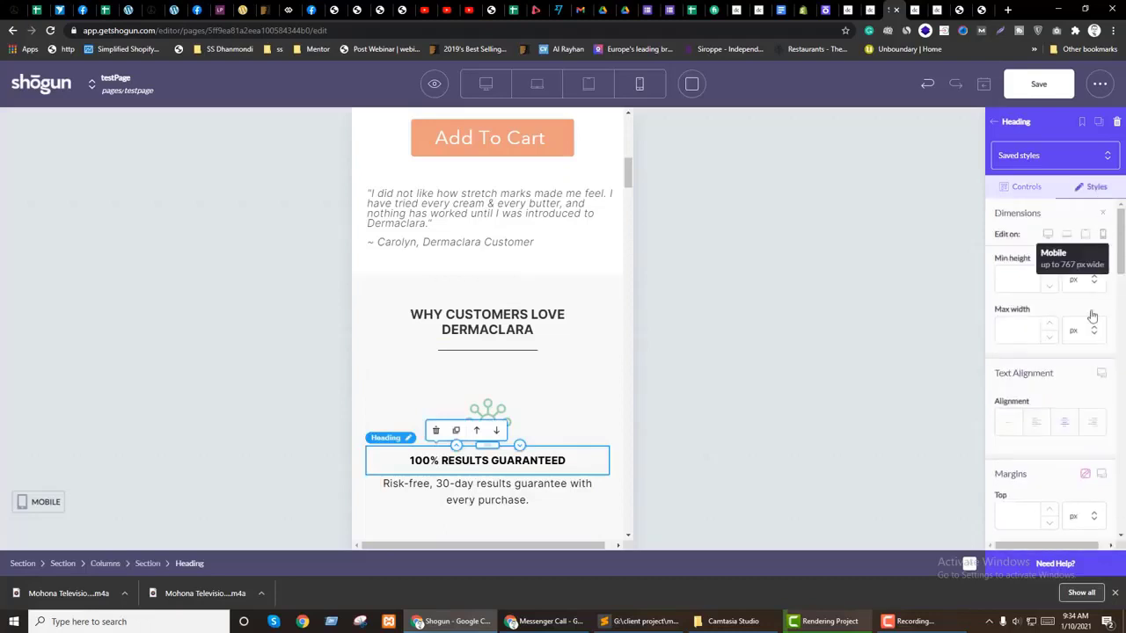
pyautogui.scroll(-3, 1062, 396)
pyautogui.moveTo(1008, 463); pyautogui.dragTo(1023, 466)
pyautogui.write('5')
pyautogui.scroll(-2, 1013, 440)
pyautogui.scroll(-2, 489, 436)
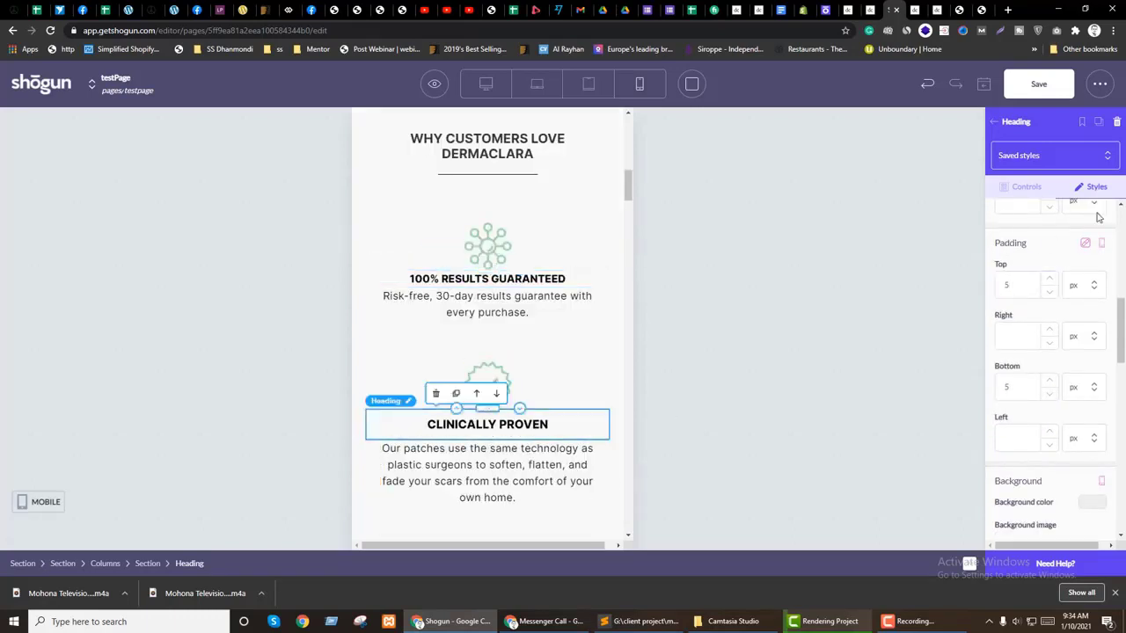
pyautogui.scroll(6, 1097, 211)
pyautogui.scroll(-3, 1029, 205)
# Step: Make CLINICALLY PROVEN 18 px with 5 px top padding on mobile
pyautogui.scroll(3, 1055, 215)
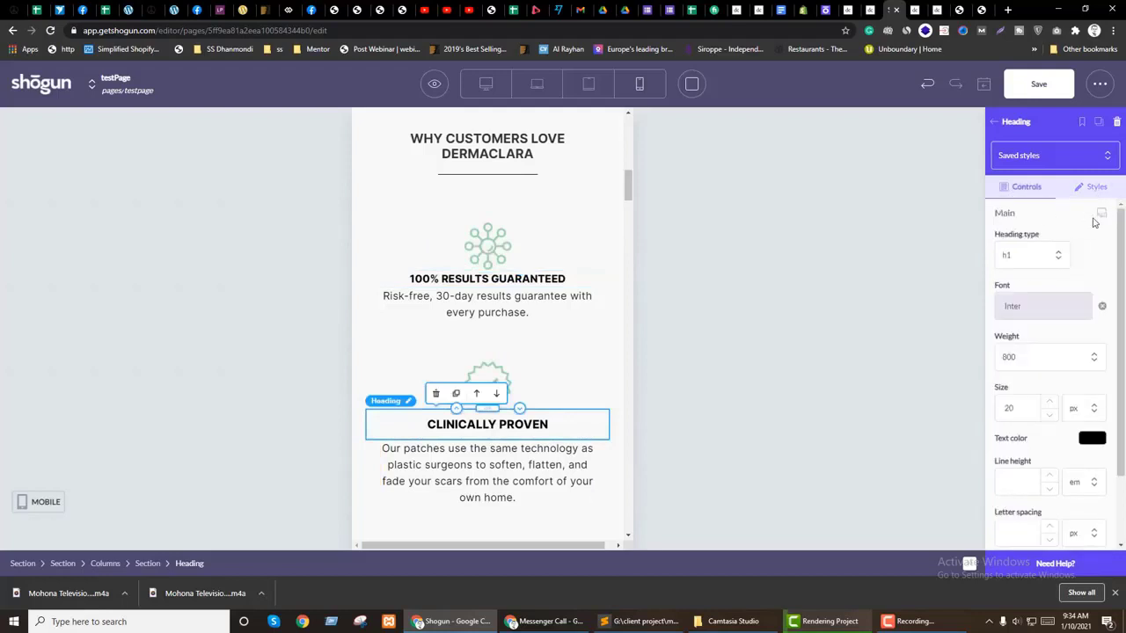
pyautogui.click(1100, 214)
pyautogui.click(1050, 438)
pyautogui.click(1049, 438)
pyautogui.click(1098, 195)
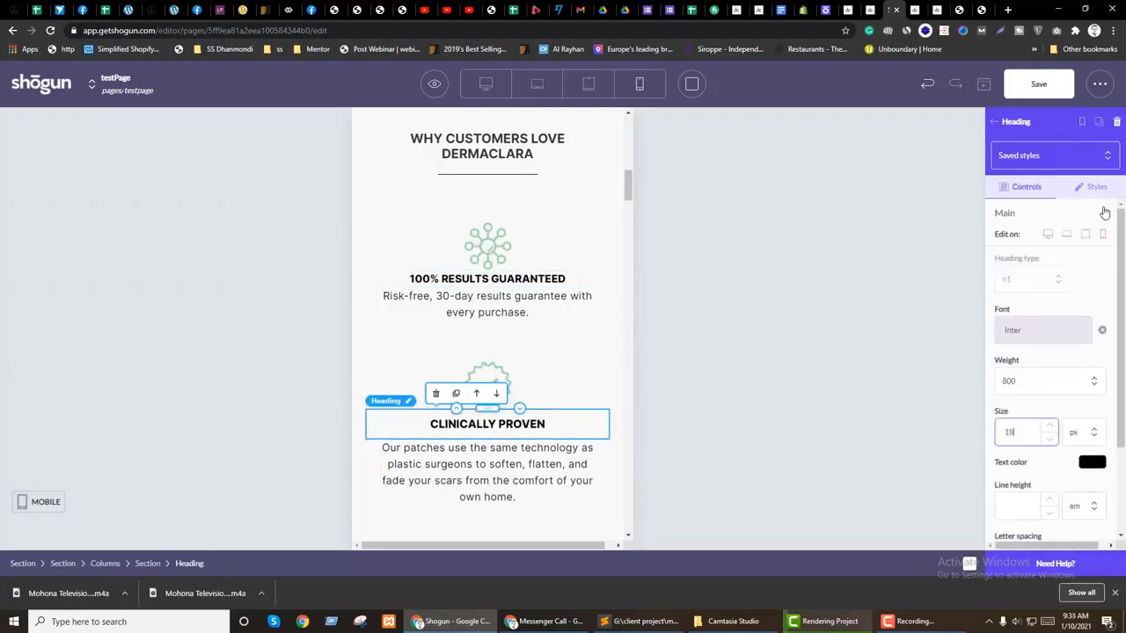
pyautogui.click(1106, 216)
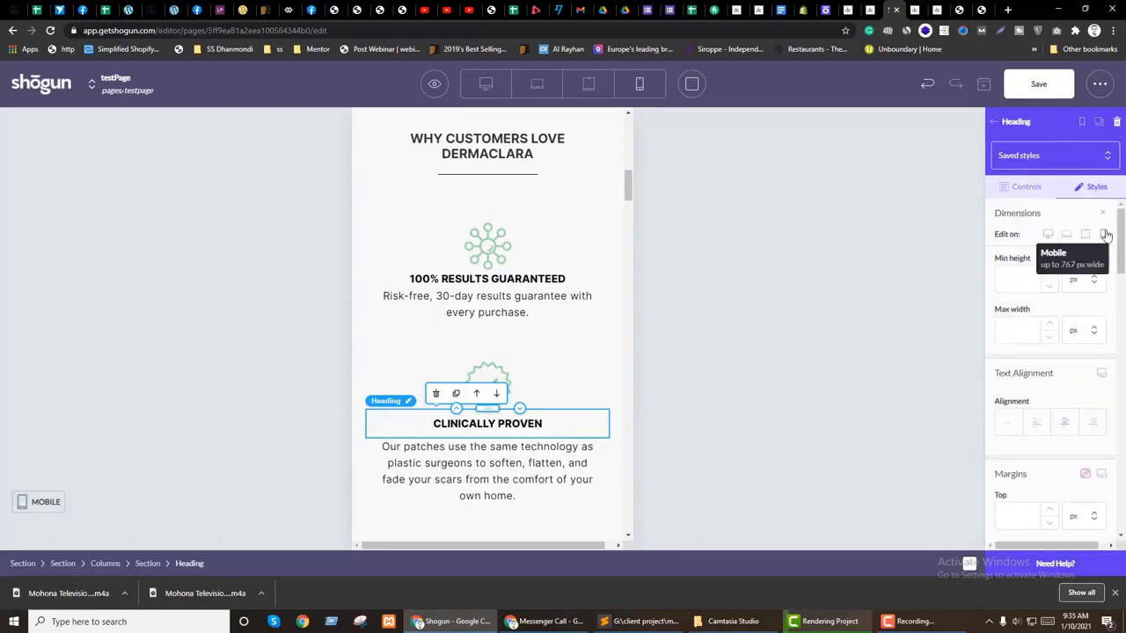
pyautogui.scroll(-3, 1071, 422)
pyautogui.doubleClick(1008, 464)
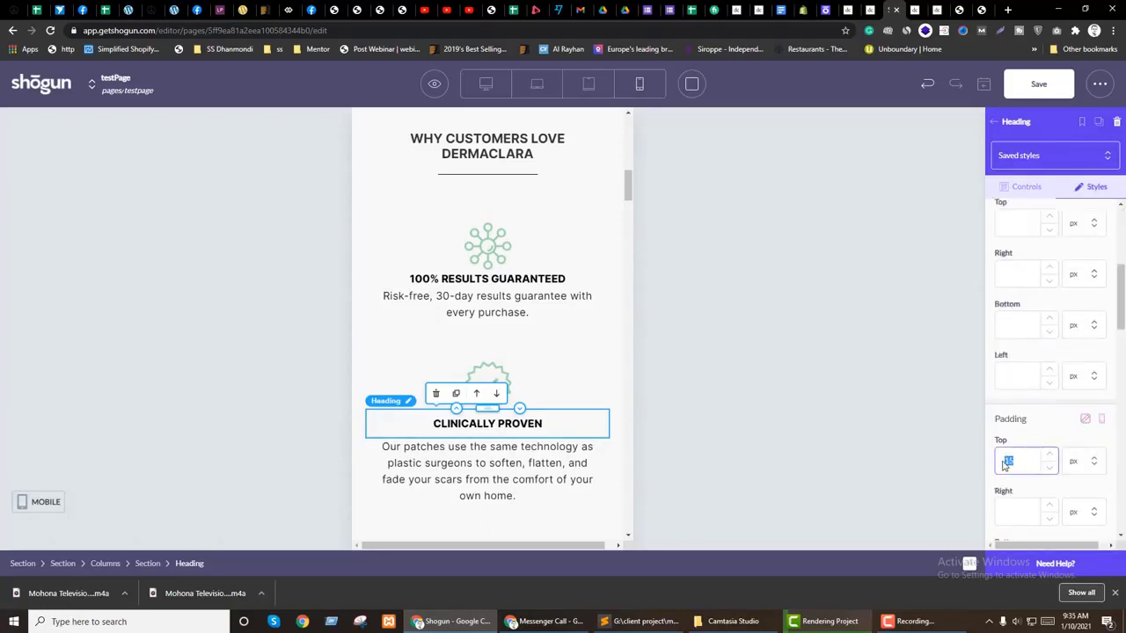
pyautogui.write('5')
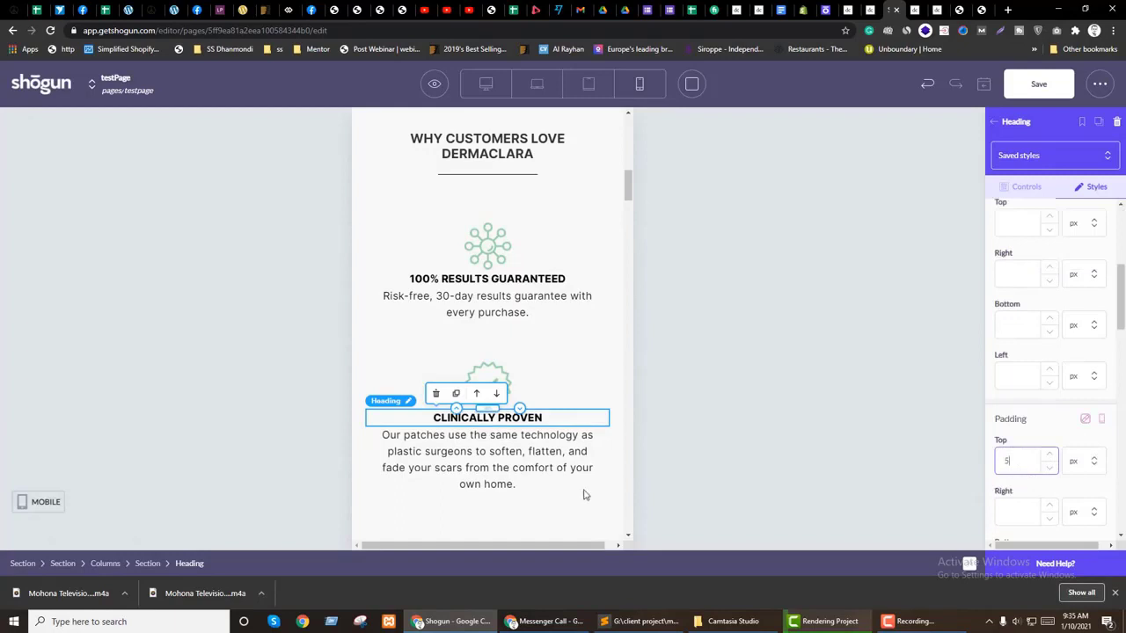
pyautogui.scroll(-2, 591, 494)
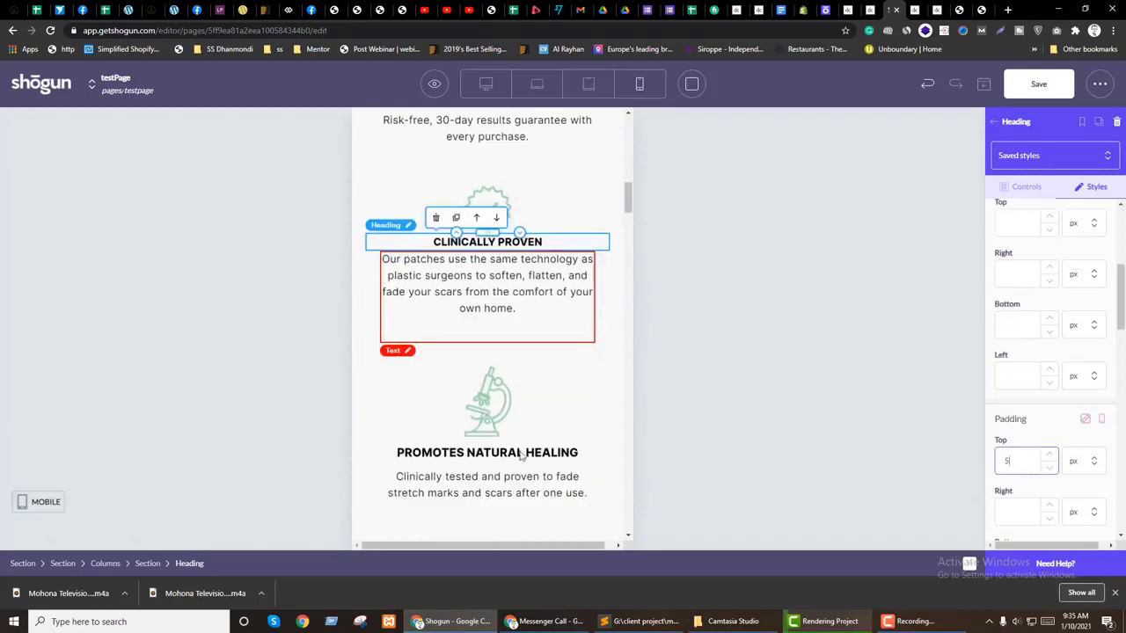
pyautogui.scroll(3, 1101, 227)
# Step: Make PROMOTES NATURAL HEALING 18 px with 5 px top padding on mobile
pyautogui.click(1102, 234)
pyautogui.click(1049, 439)
pyautogui.write('1')
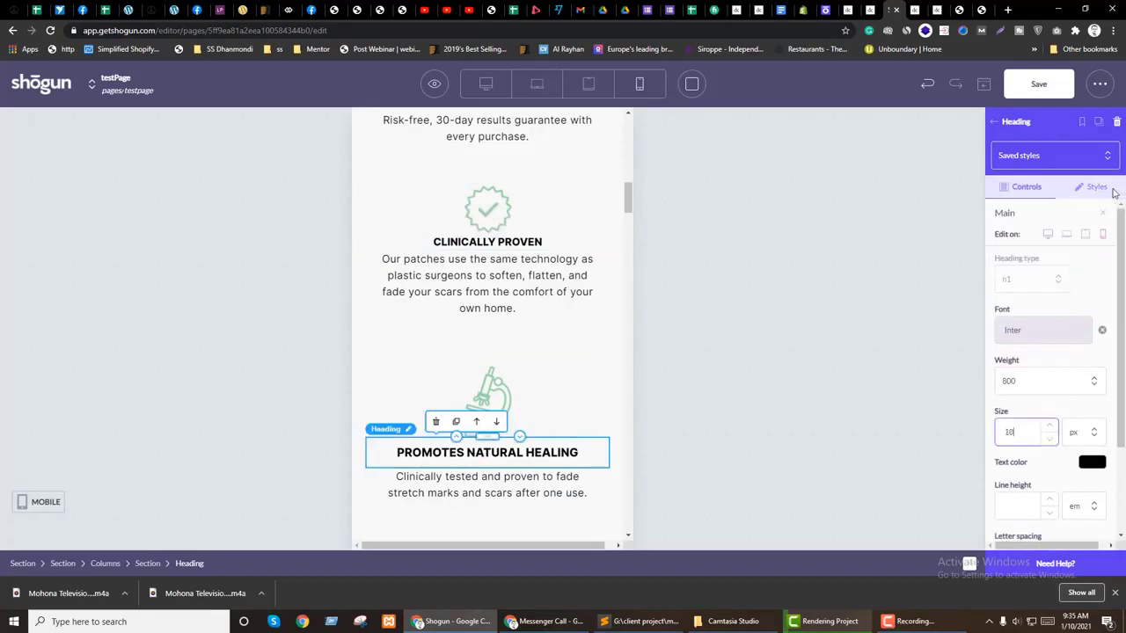
pyautogui.write('8')
pyautogui.click(1100, 189)
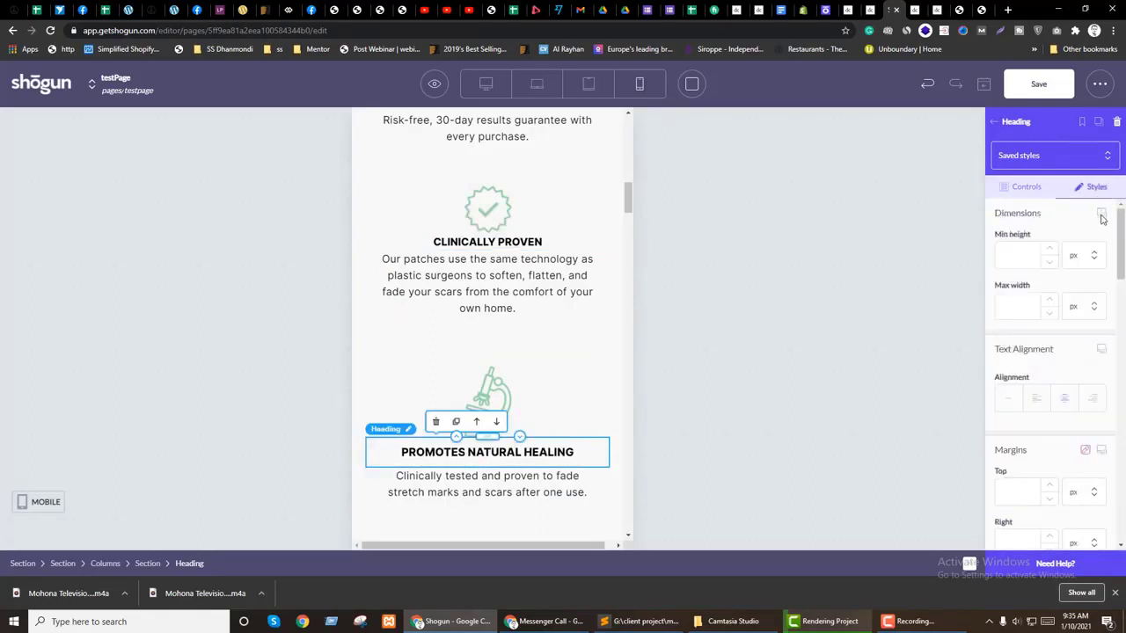
pyautogui.scroll(-4, 1060, 409)
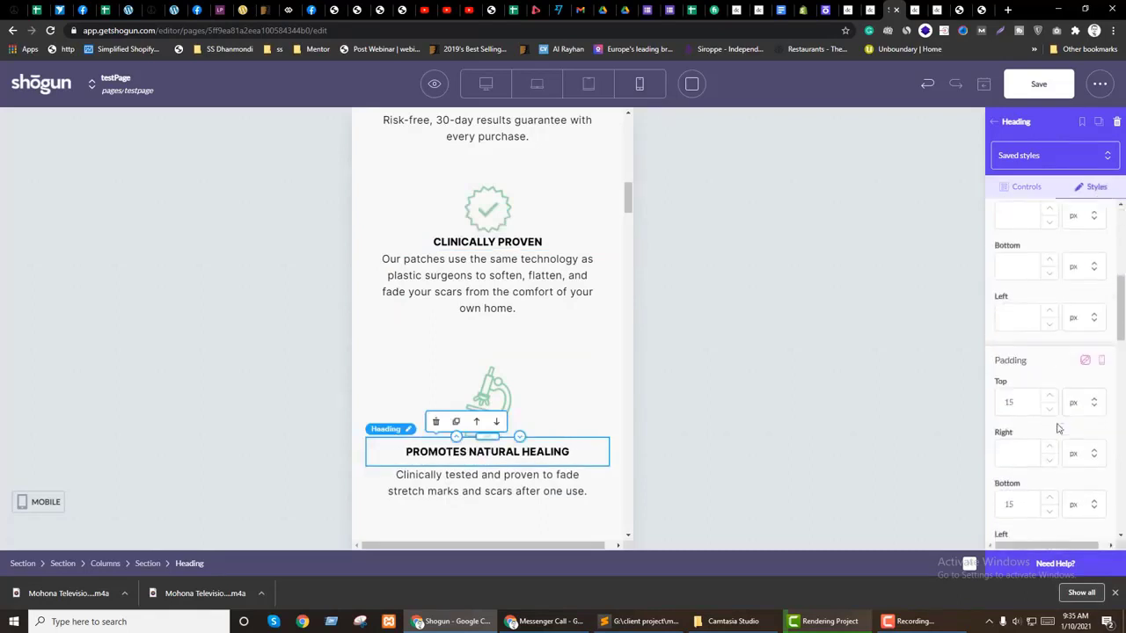
pyautogui.doubleClick(1008, 404)
pyautogui.write('5')
pyautogui.click(427, 364)
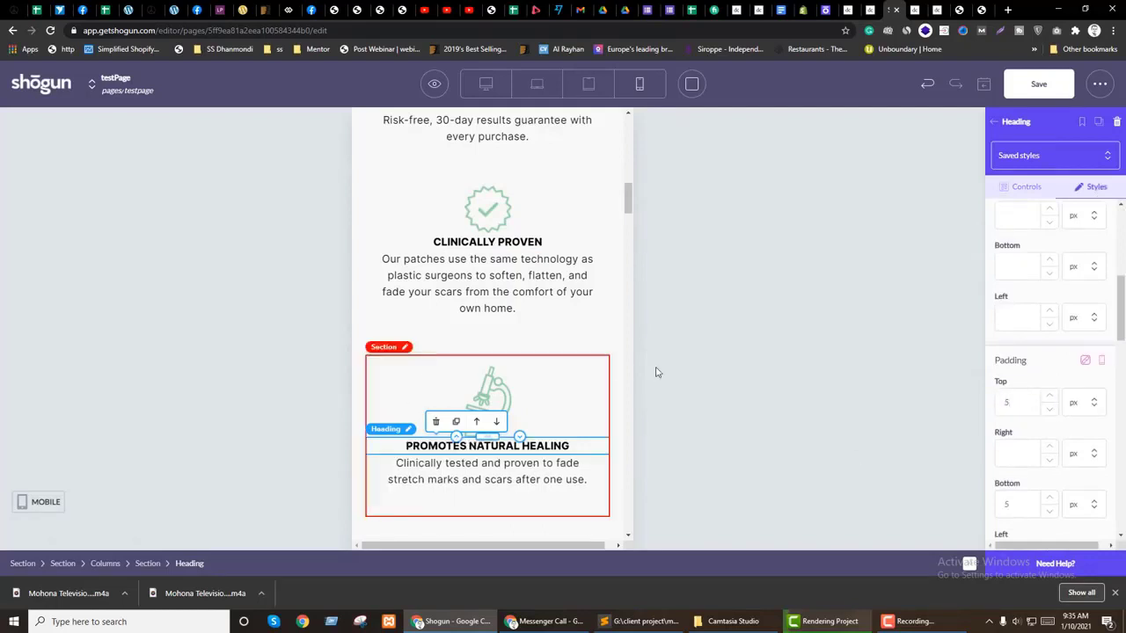
# Step: Lower the selected feature section's mobile top padding to 15 px
pyautogui.scroll(3, 1062, 264)
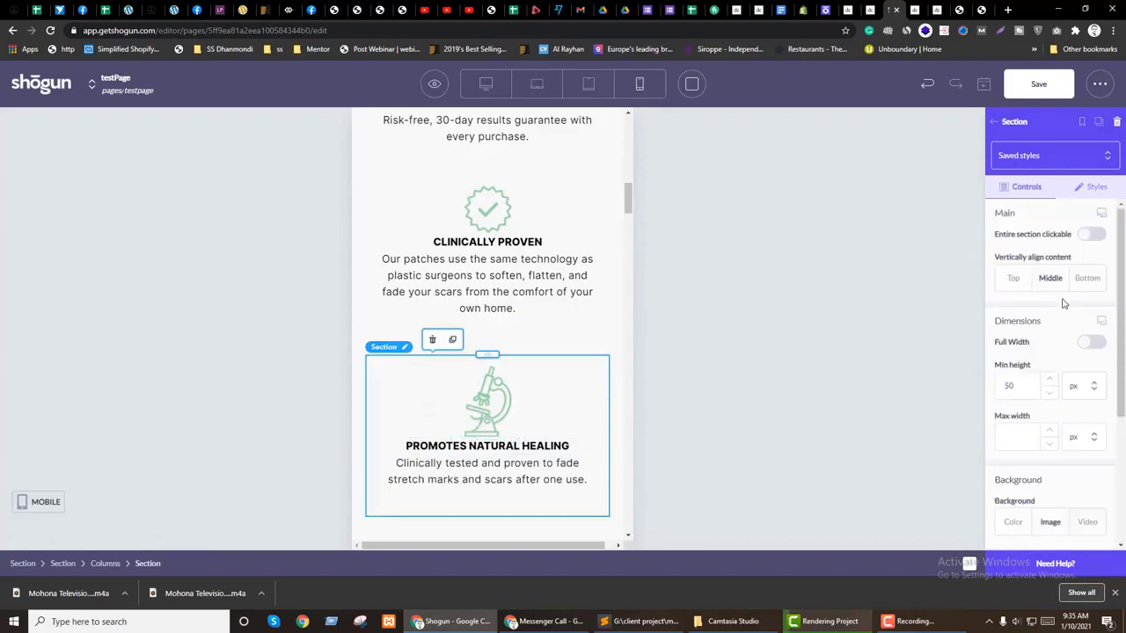
pyautogui.scroll(-3, 1055, 301)
pyautogui.scroll(3, 1056, 300)
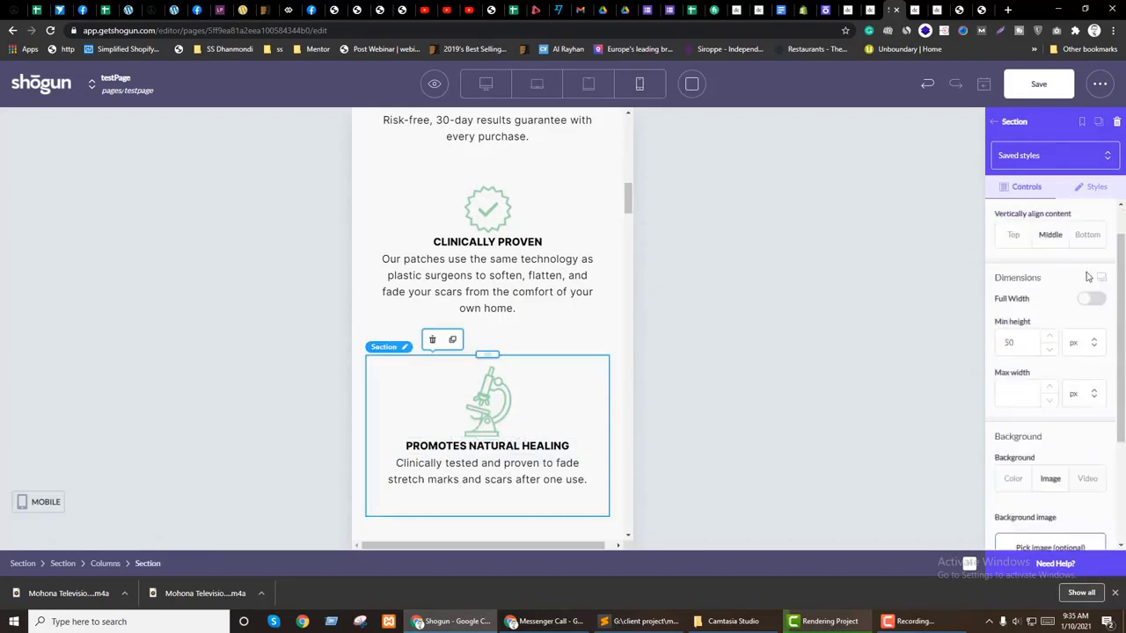
pyautogui.click(1095, 188)
pyautogui.scroll(-5, 1060, 377)
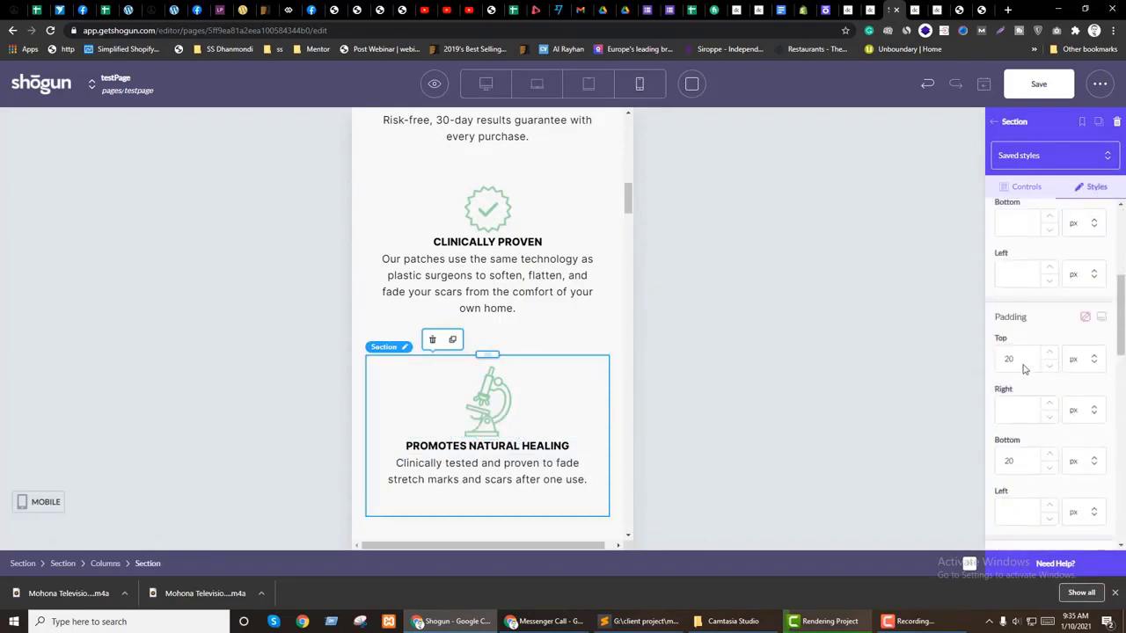
pyautogui.moveTo(1018, 364); pyautogui.dragTo(994, 362)
pyautogui.write('15')
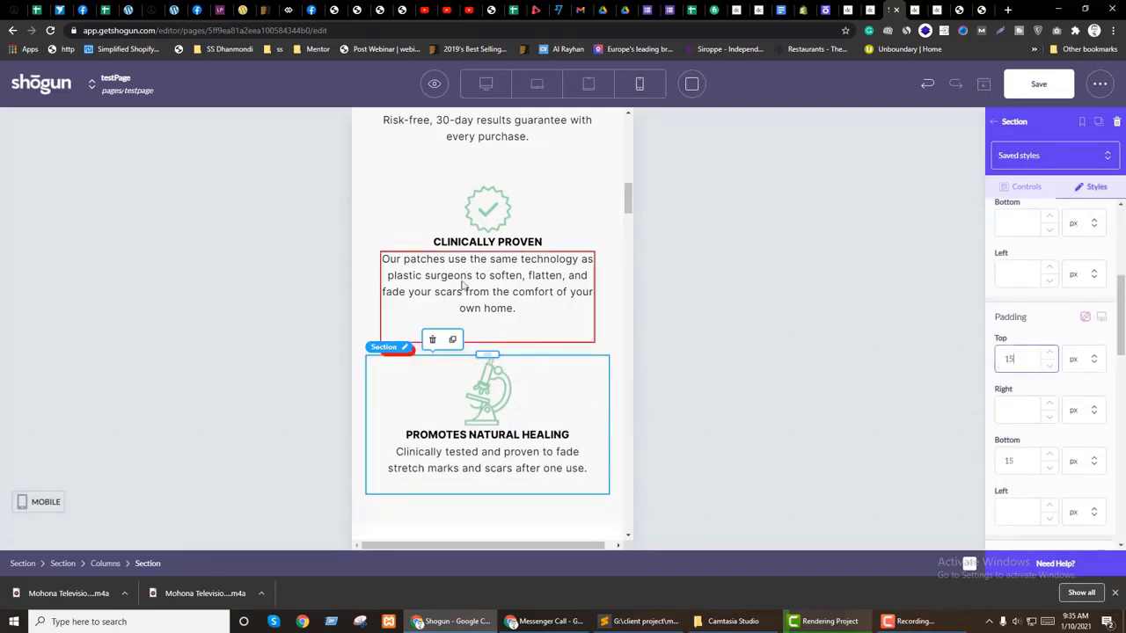
# Step: Lower the CLINICALLY PROVEN section's mobile top and bottom padding
pyautogui.click(966, 260)
pyautogui.scroll(10, 1097, 219)
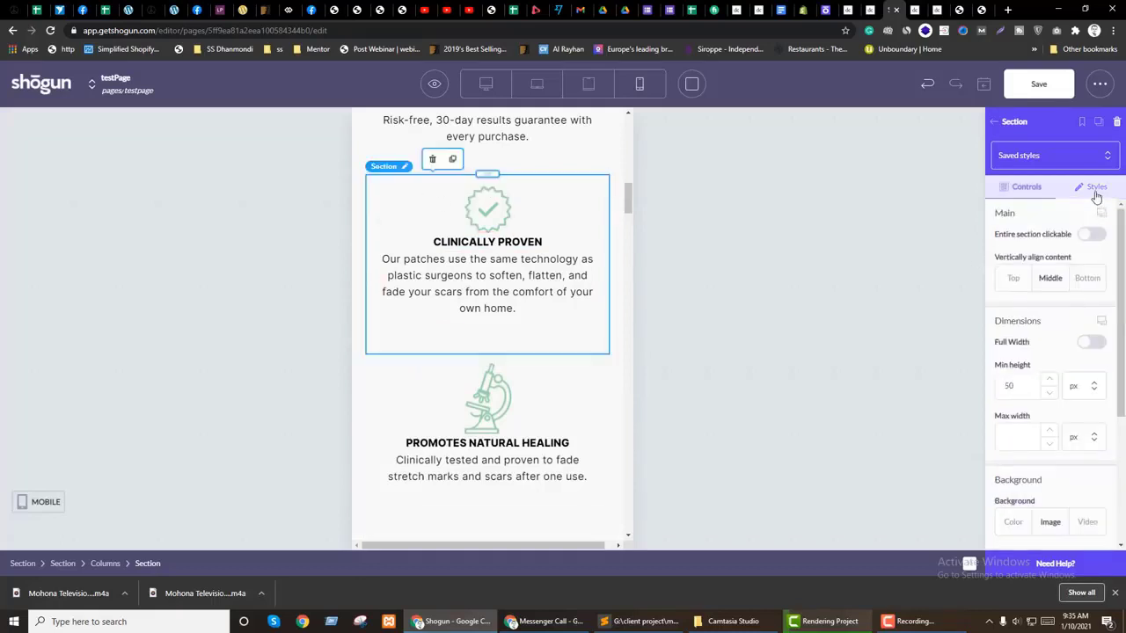
pyautogui.scroll(-1, 1099, 222)
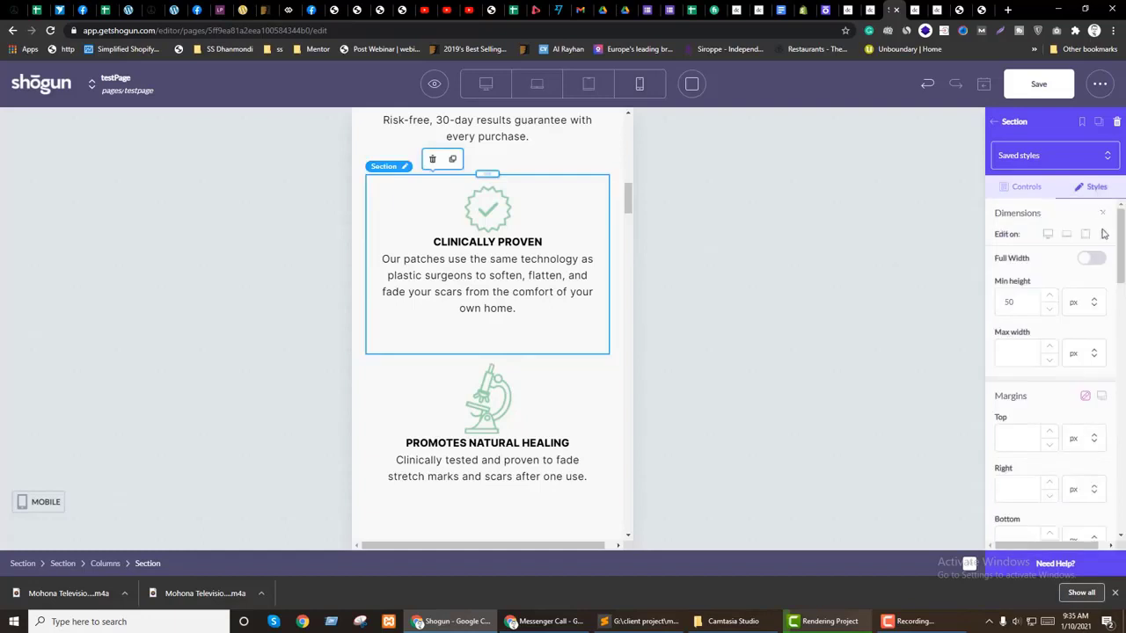
pyautogui.scroll(-3, 1051, 497)
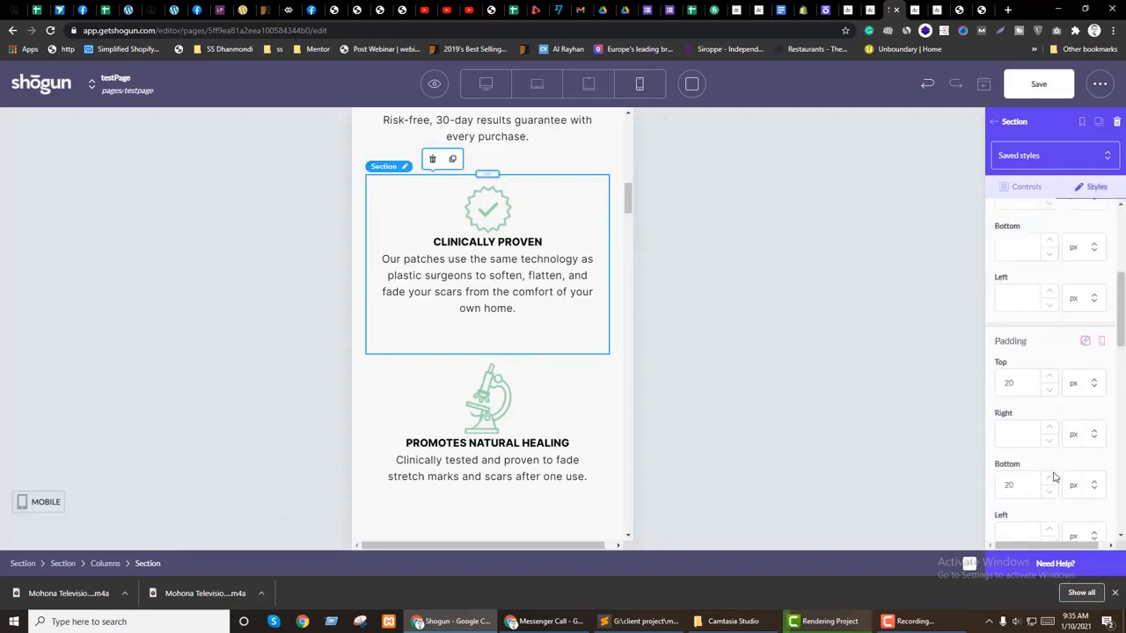
pyautogui.click(1048, 390)
pyautogui.click(1049, 390)
pyautogui.click(1048, 391)
pyautogui.scroll(3, 457, 334)
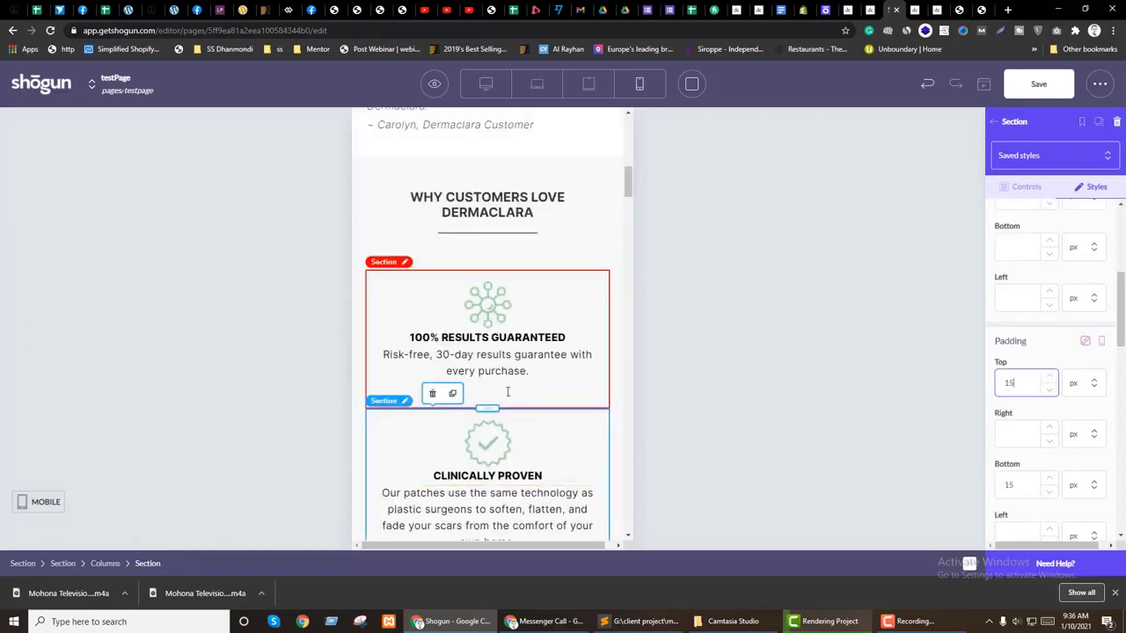
pyautogui.click(918, 338)
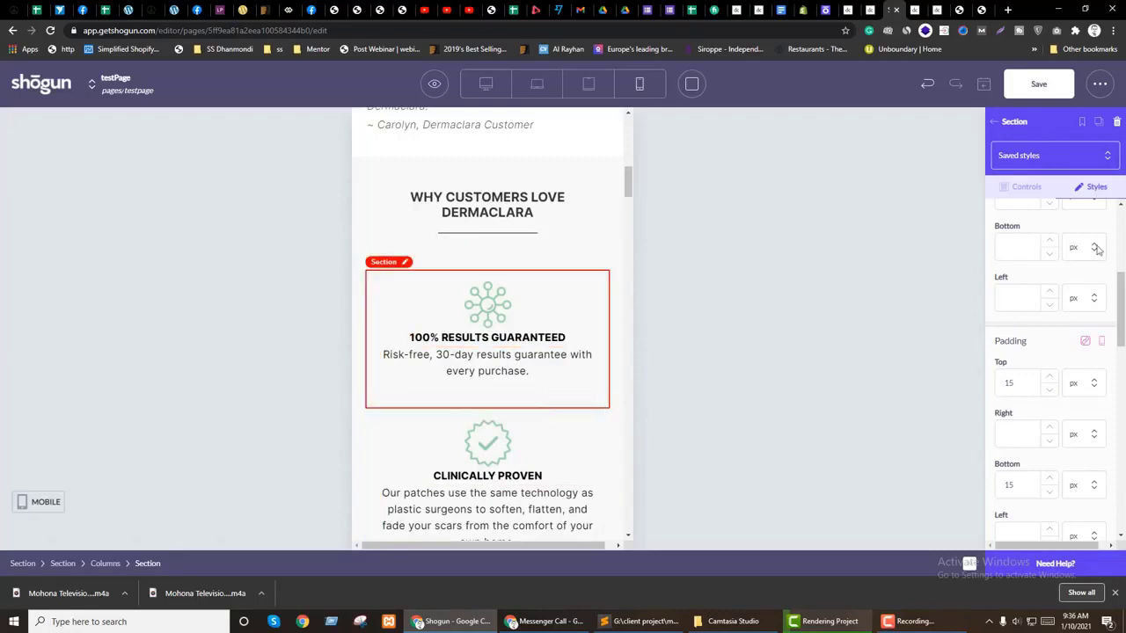
# Step: Lower the 100% RESULTS GUARANTEED section's vertical padding, then save the page
pyautogui.click(434, 279)
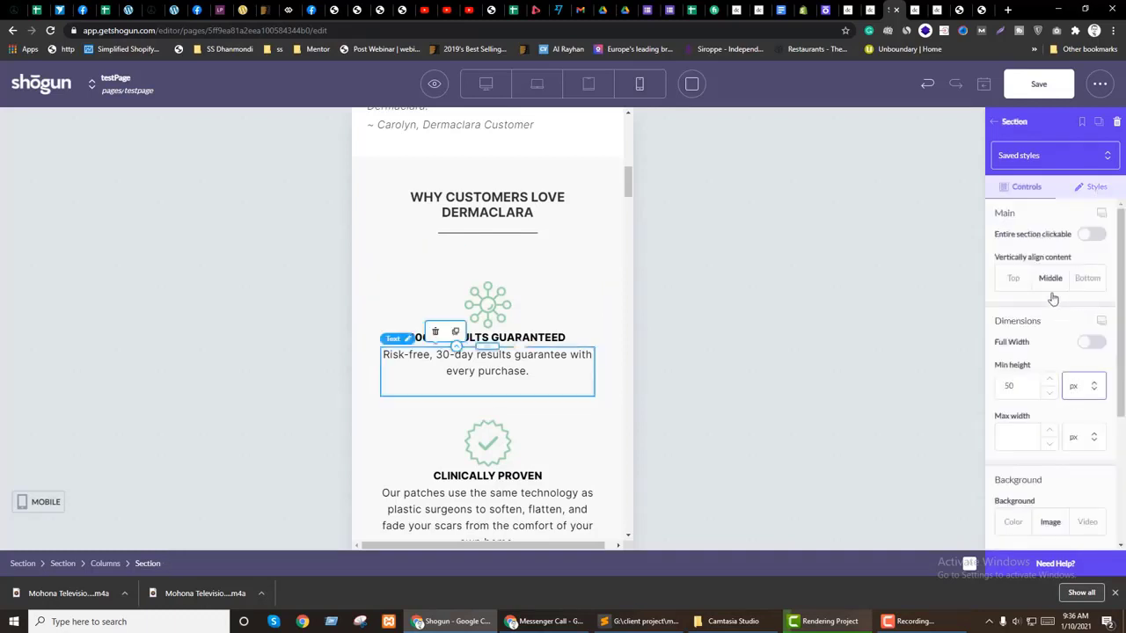
pyautogui.click(1096, 187)
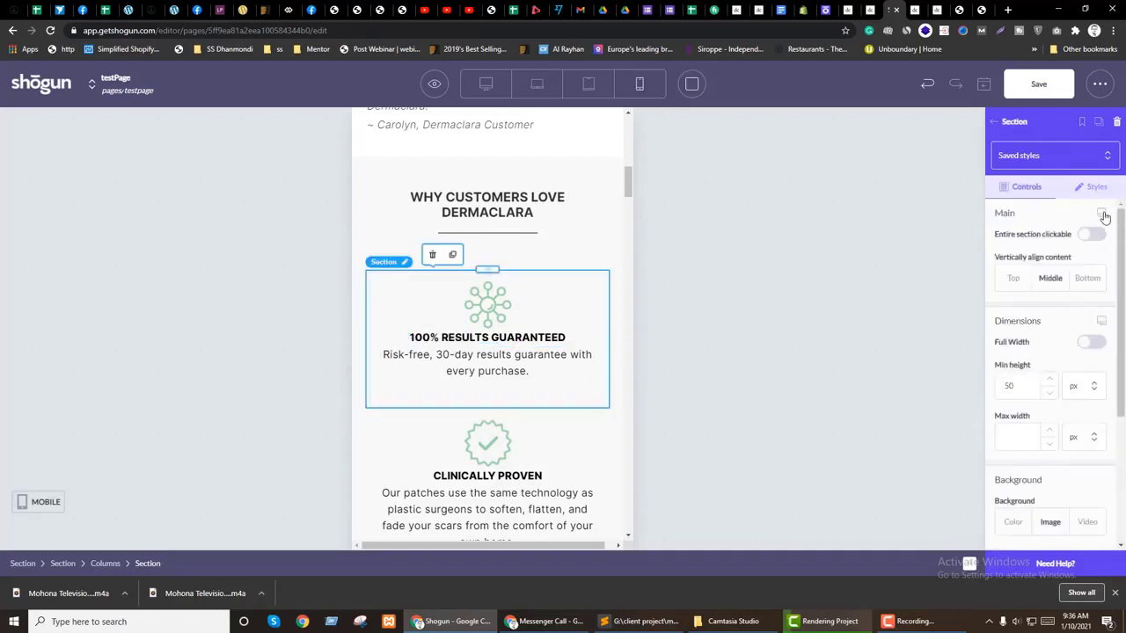
pyautogui.scroll(-3, 1106, 251)
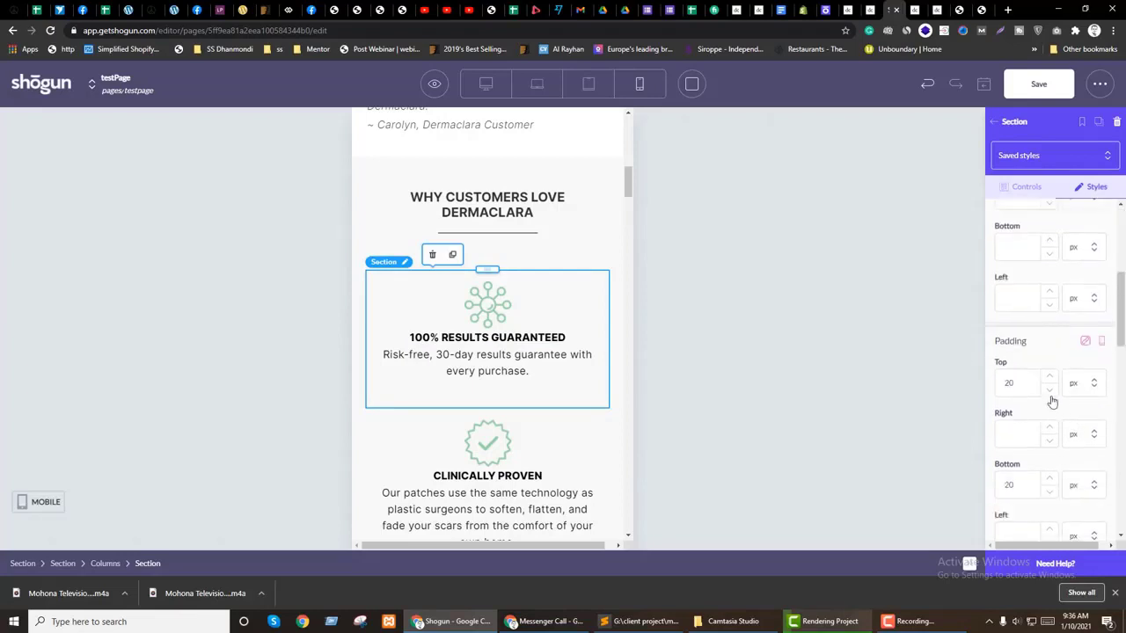
pyautogui.click(1049, 391)
pyautogui.click(1050, 391)
pyautogui.click(1049, 391)
pyautogui.click(1035, 328)
pyautogui.scroll(3, 1056, 341)
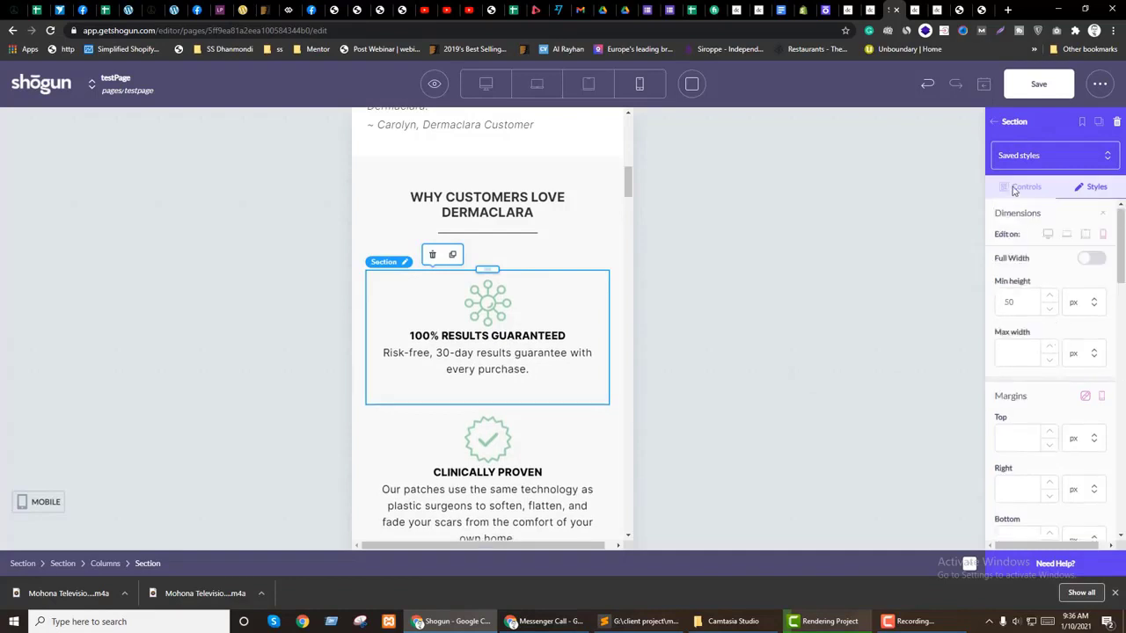
pyautogui.click(1020, 189)
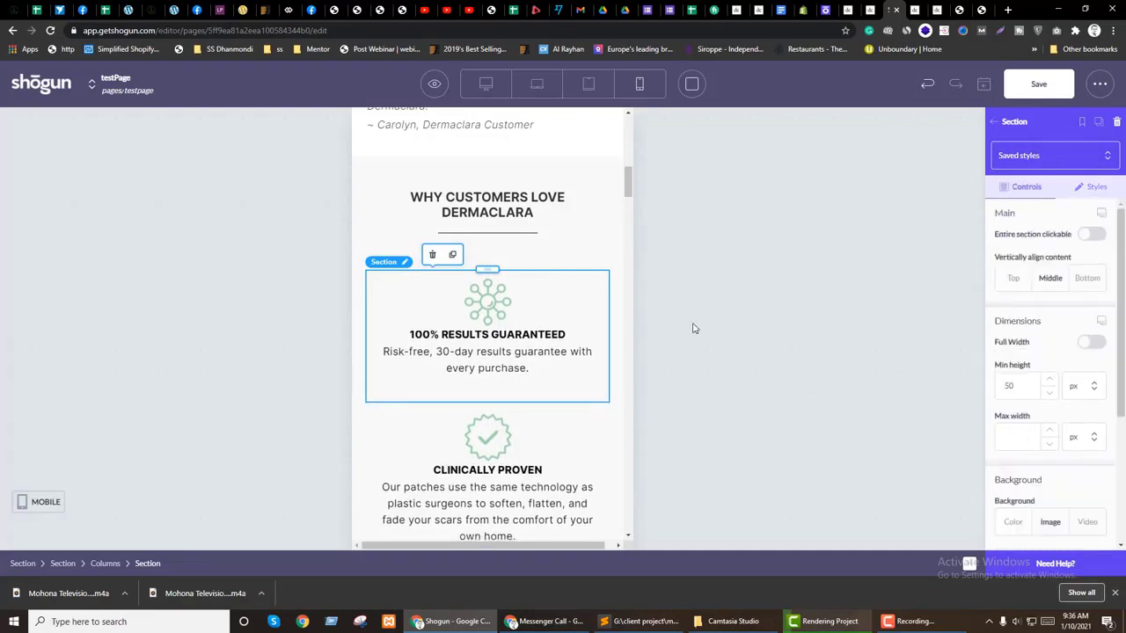
pyautogui.click(1039, 84)
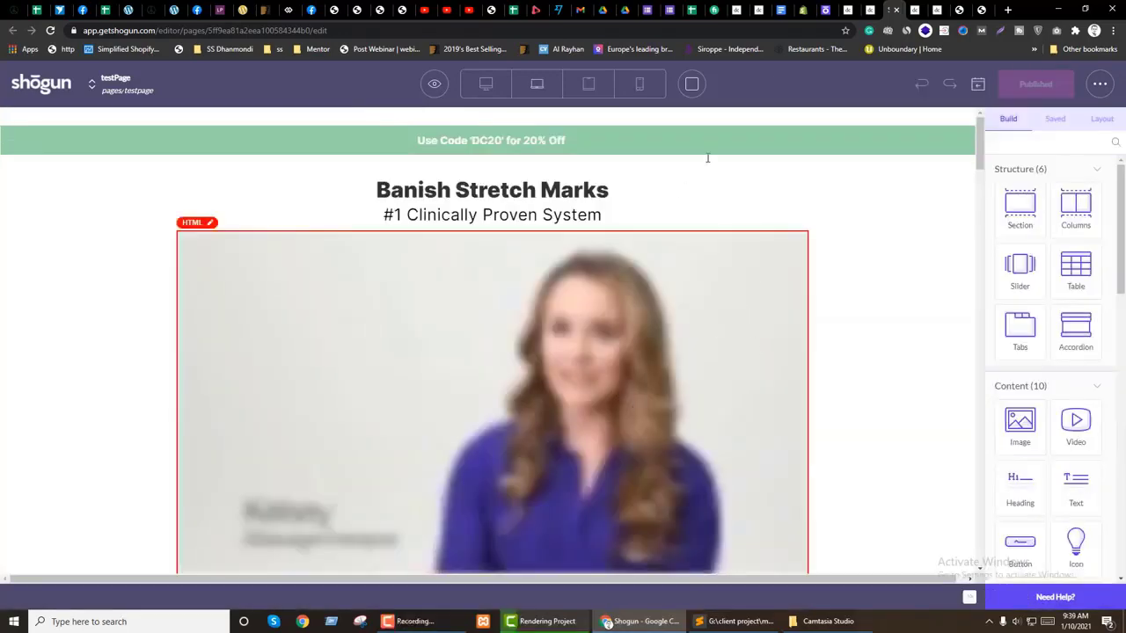
# Step: Review the live Youth Lock Face Patches hero headline and subtext, then go to the Shogun dashboard
pyautogui.click(869, 10)
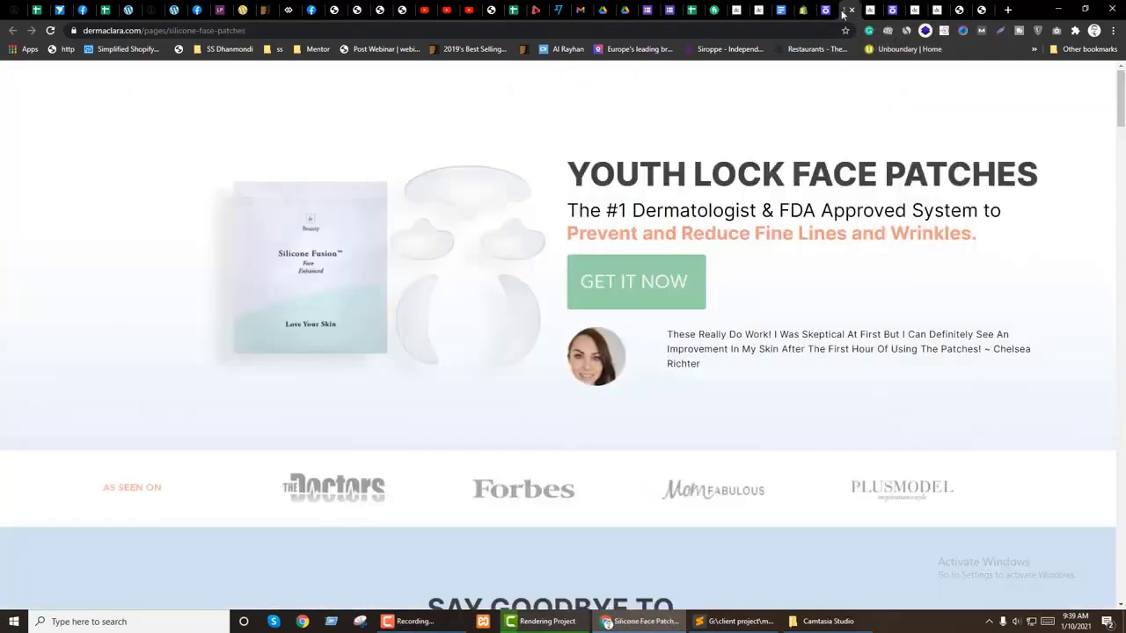
pyautogui.moveTo(640, 174); pyautogui.dragTo(874, 215)
pyautogui.click(869, 280)
pyautogui.click(827, 10)
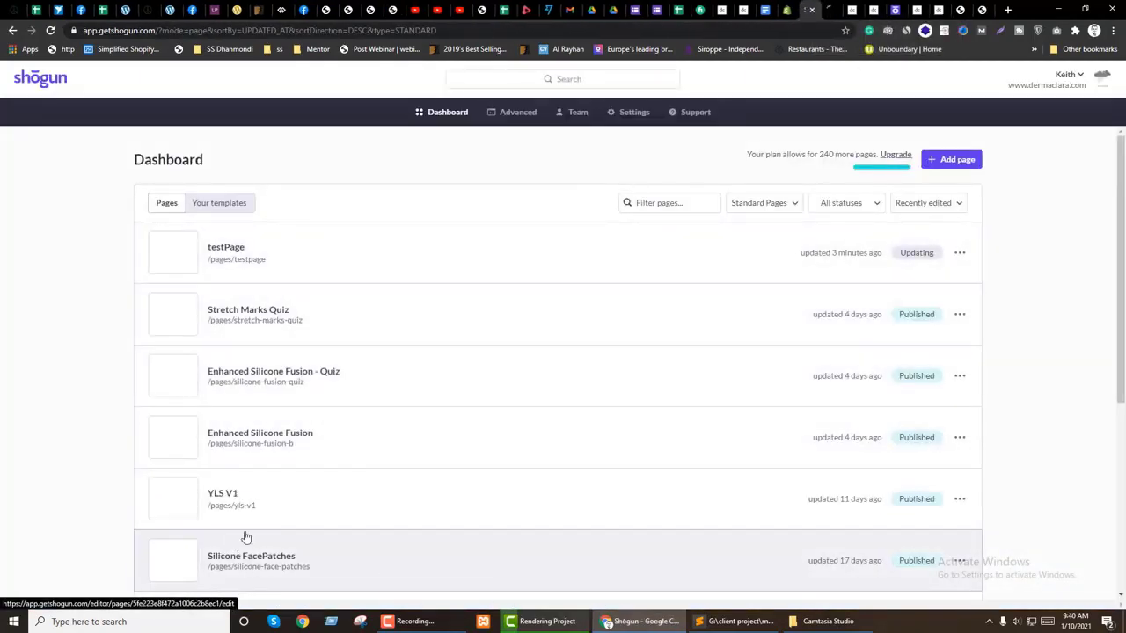
# Step: Save the Silicone FacePatches page's hero section as a snippet named 'banner'
pyautogui.click(246, 560)
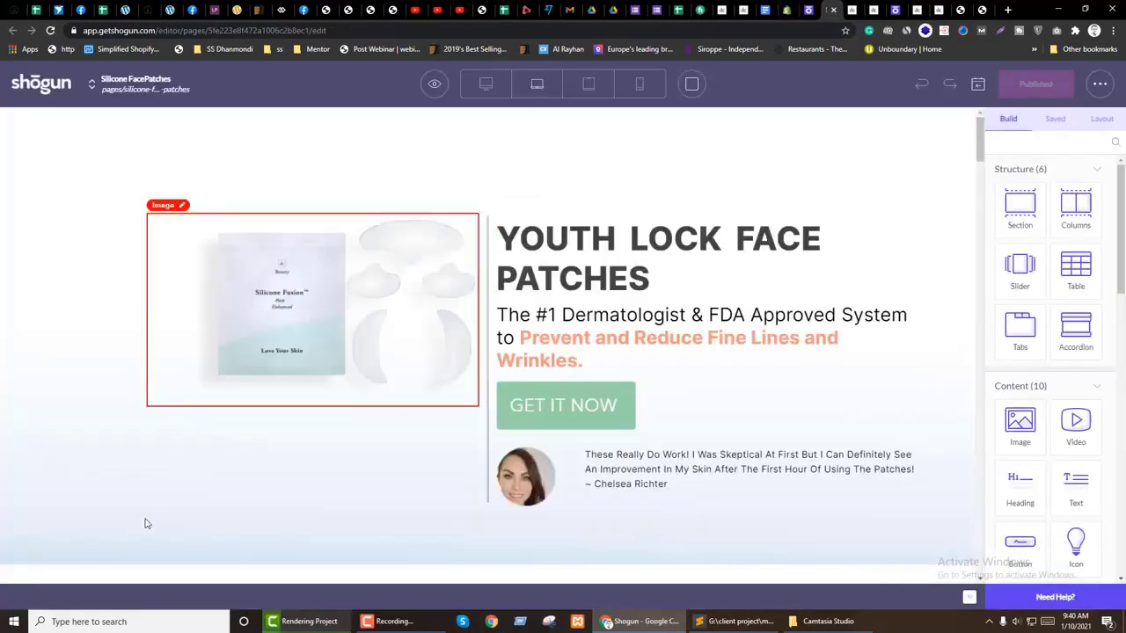
pyautogui.click(133, 547)
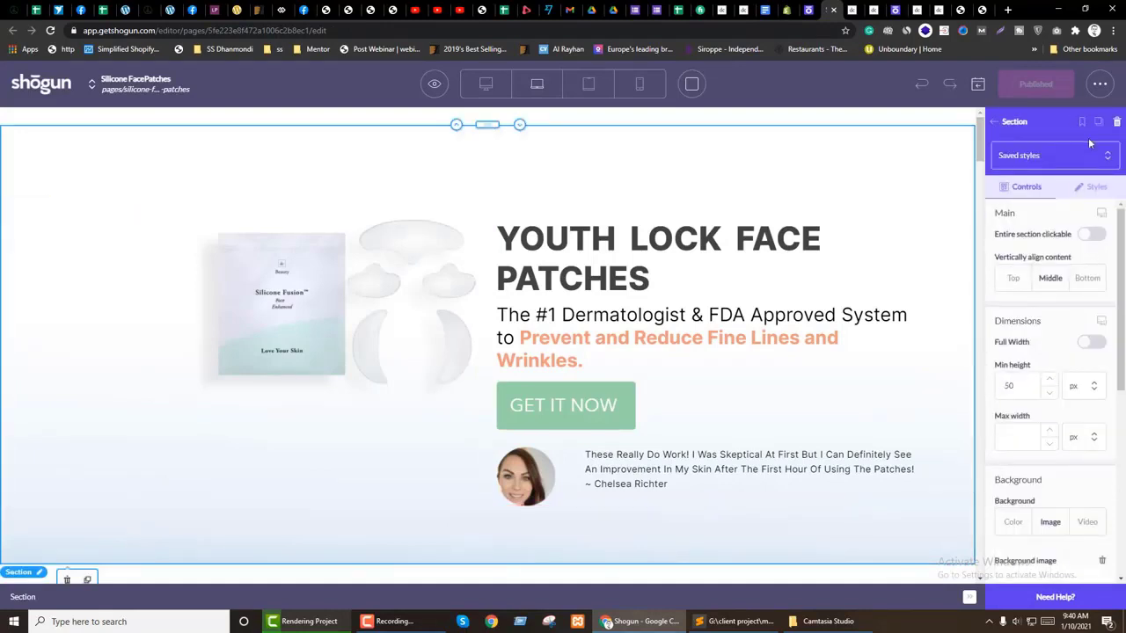
pyautogui.click(1081, 122)
pyautogui.write('ba')
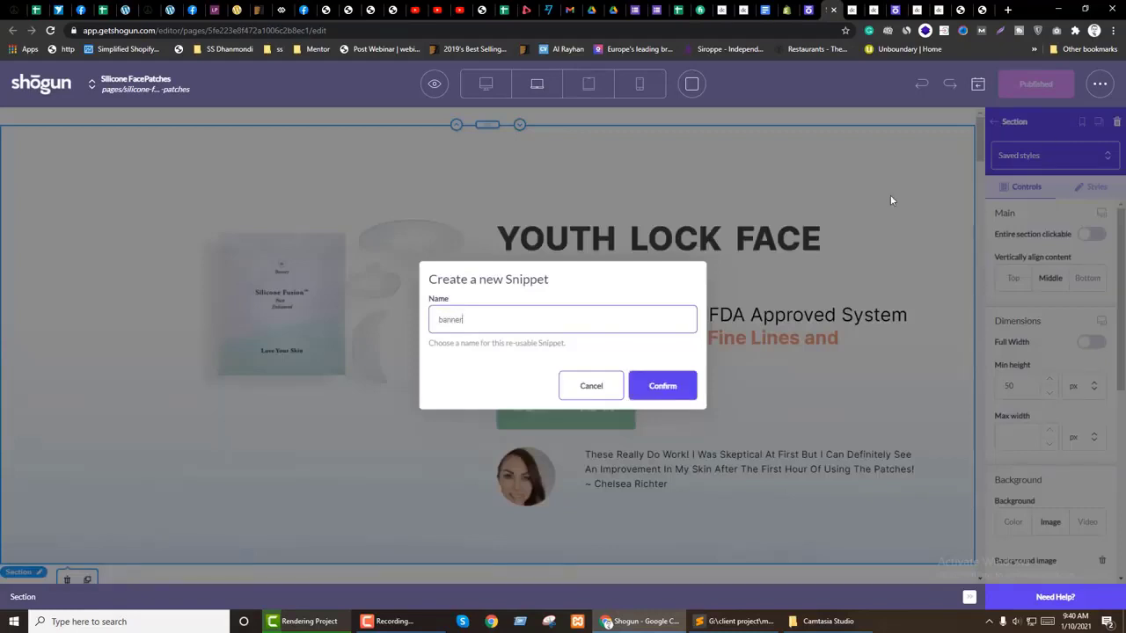
pyautogui.write('nner')
pyautogui.click(665, 387)
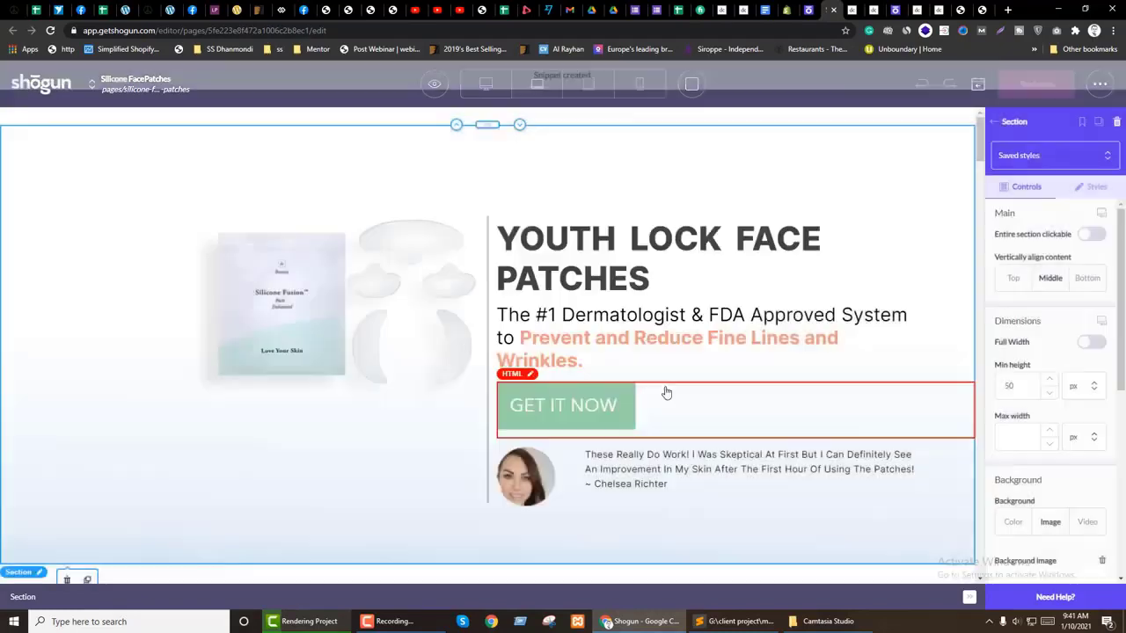
# Step: Return to the testPage editor
pyautogui.scroll(-15, 725, 444)
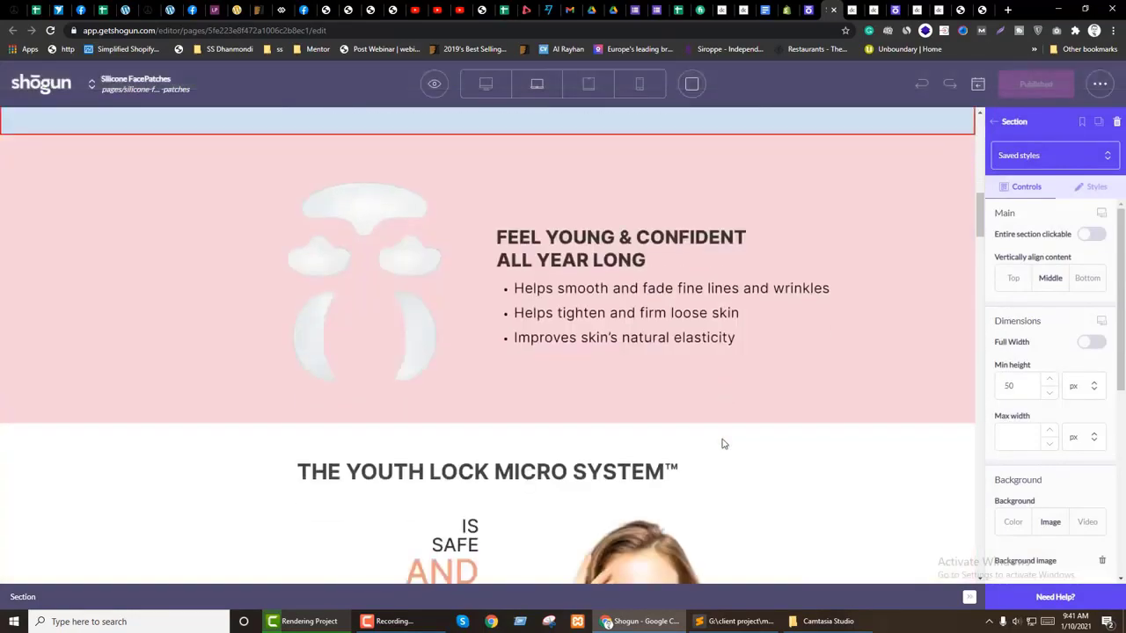
pyautogui.scroll(-10, 723, 444)
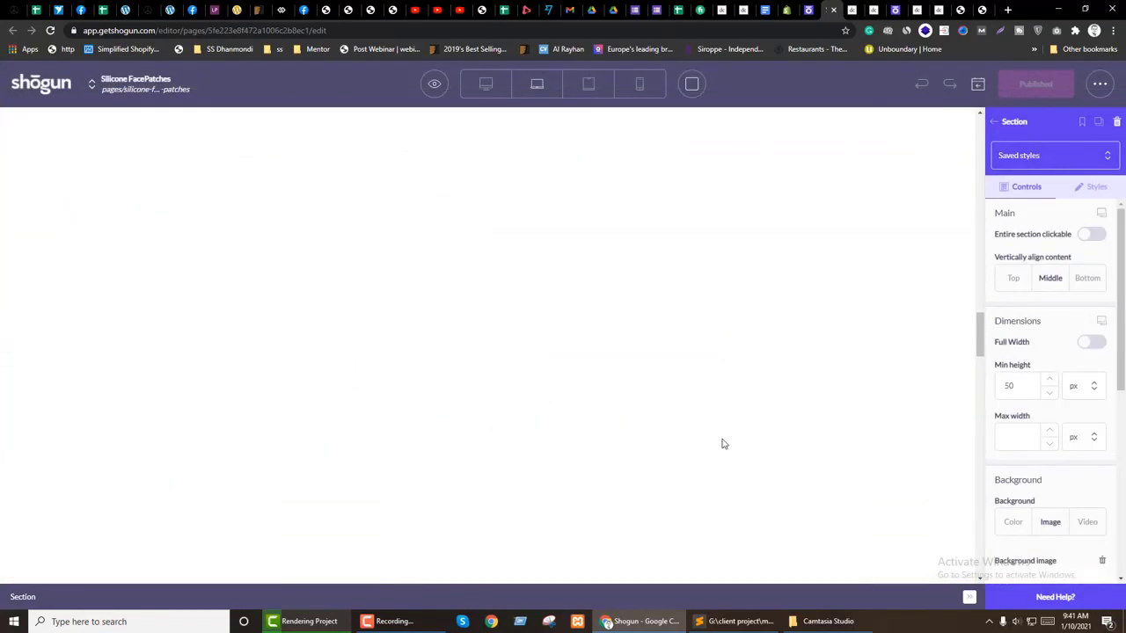
pyautogui.click(893, 10)
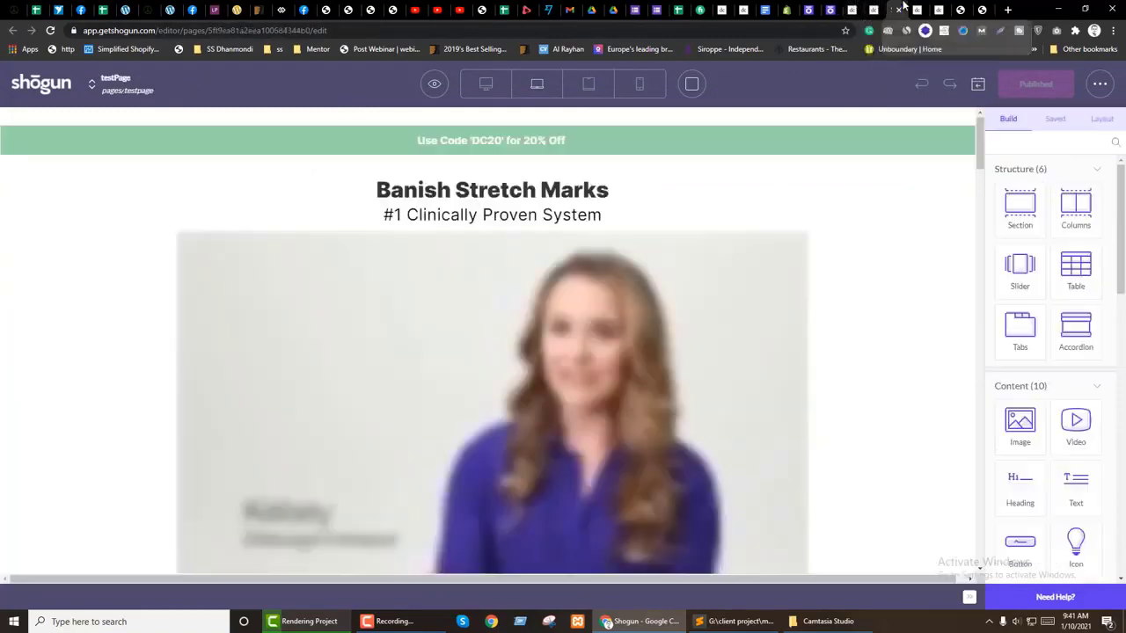
# Step: Search saved sections for 'ban' and drop the bannerr hero below the discount-code bar
pyautogui.click(1057, 120)
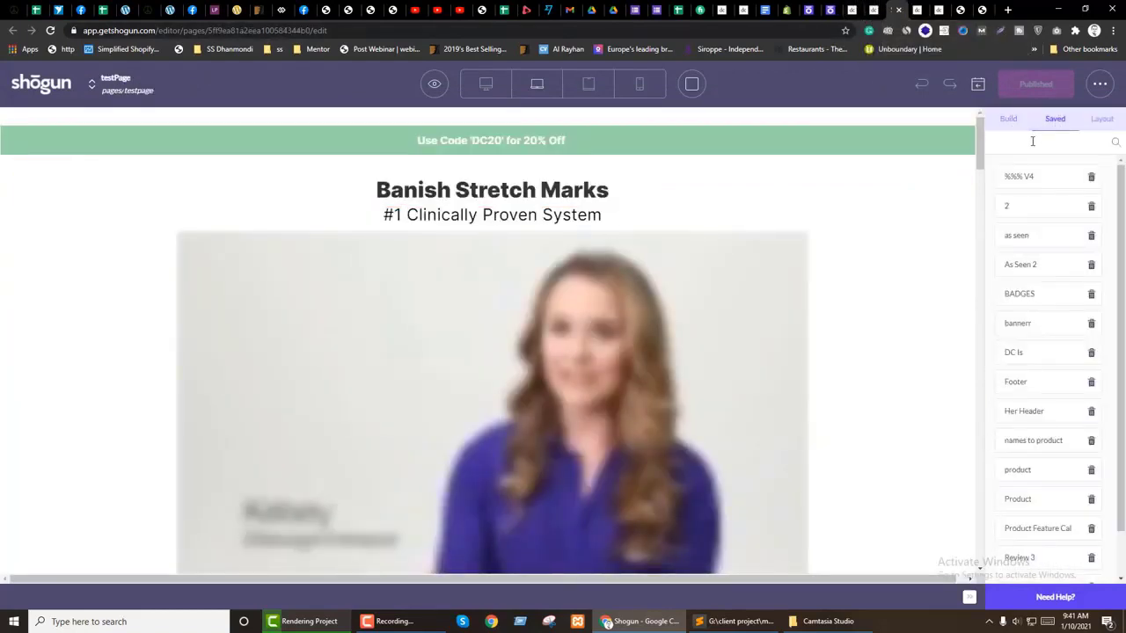
pyautogui.click(1033, 141)
pyautogui.write('ban')
pyautogui.moveTo(1047, 178); pyautogui.dragTo(589, 161)
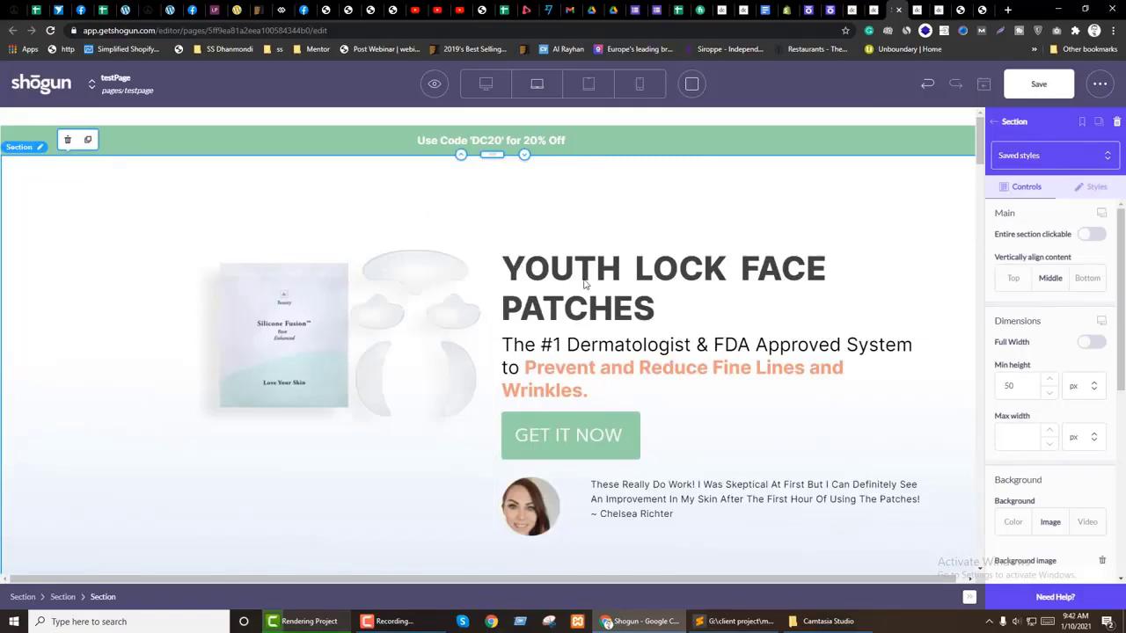
pyautogui.click(585, 284)
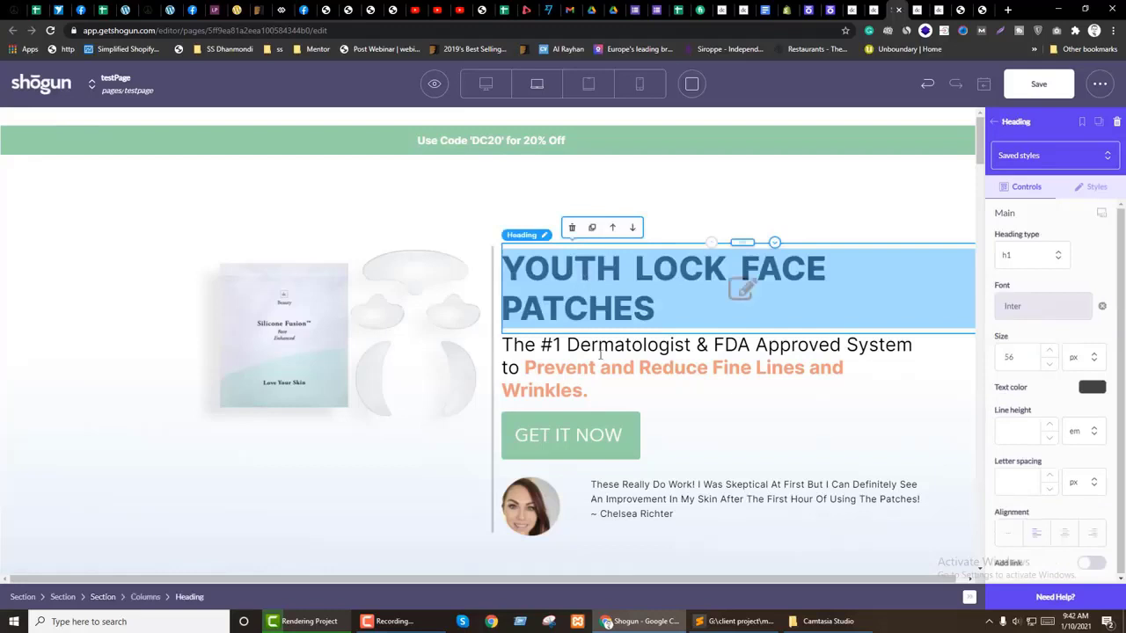
pyautogui.click(994, 123)
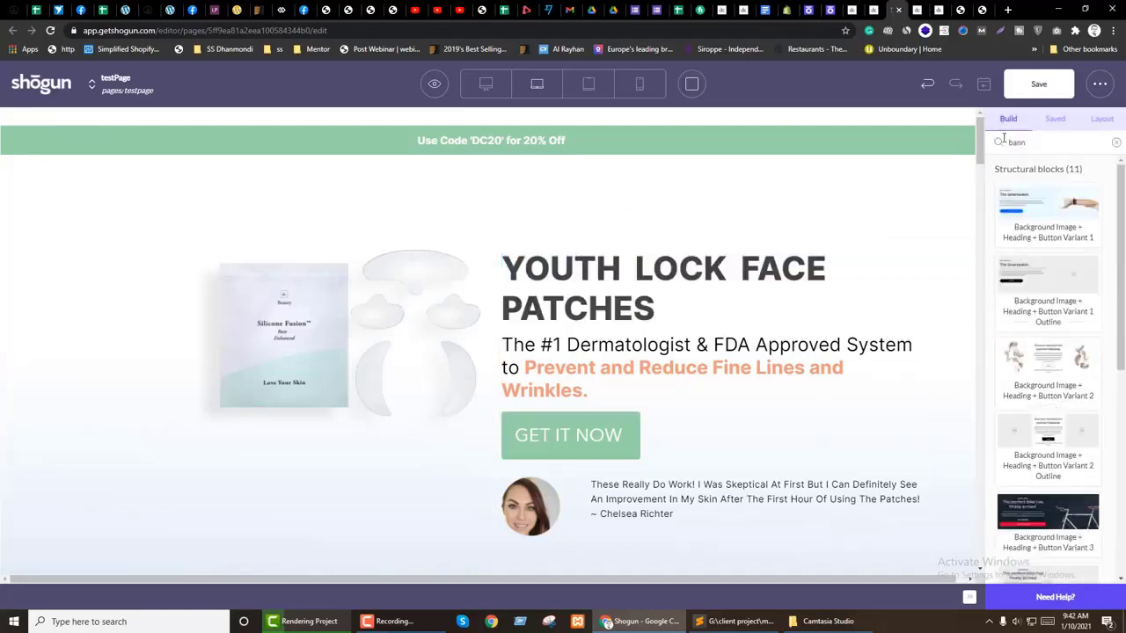
# Step: Drop an empty Section block between the green discount-code bar and the Youth Lock hero row
pyautogui.click(1117, 145)
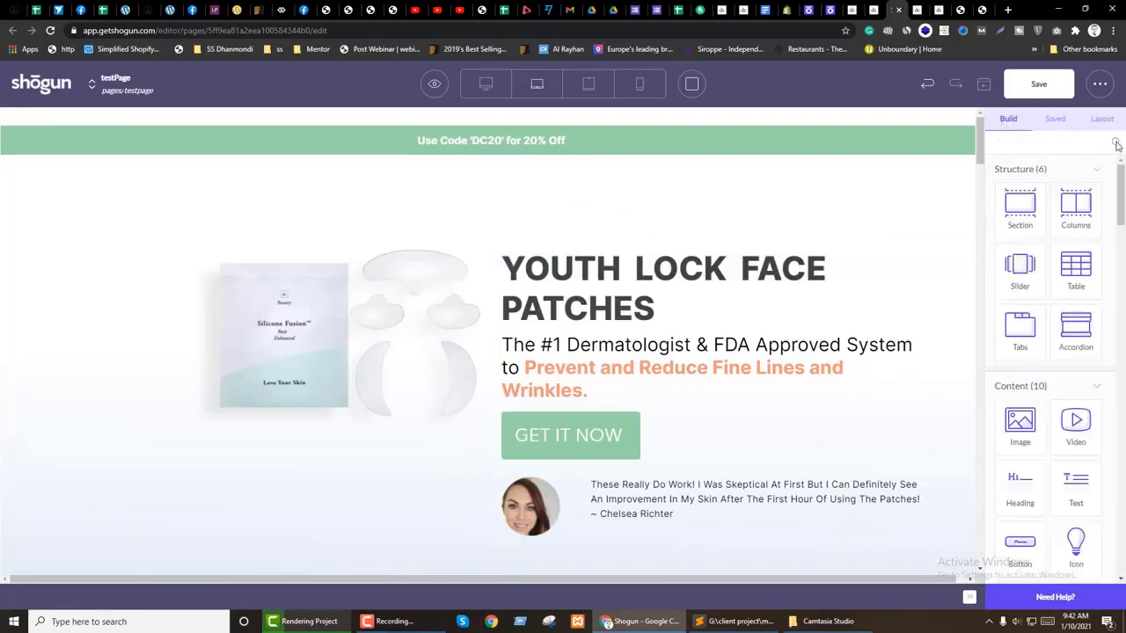
pyautogui.moveTo(1022, 204); pyautogui.dragTo(514, 221)
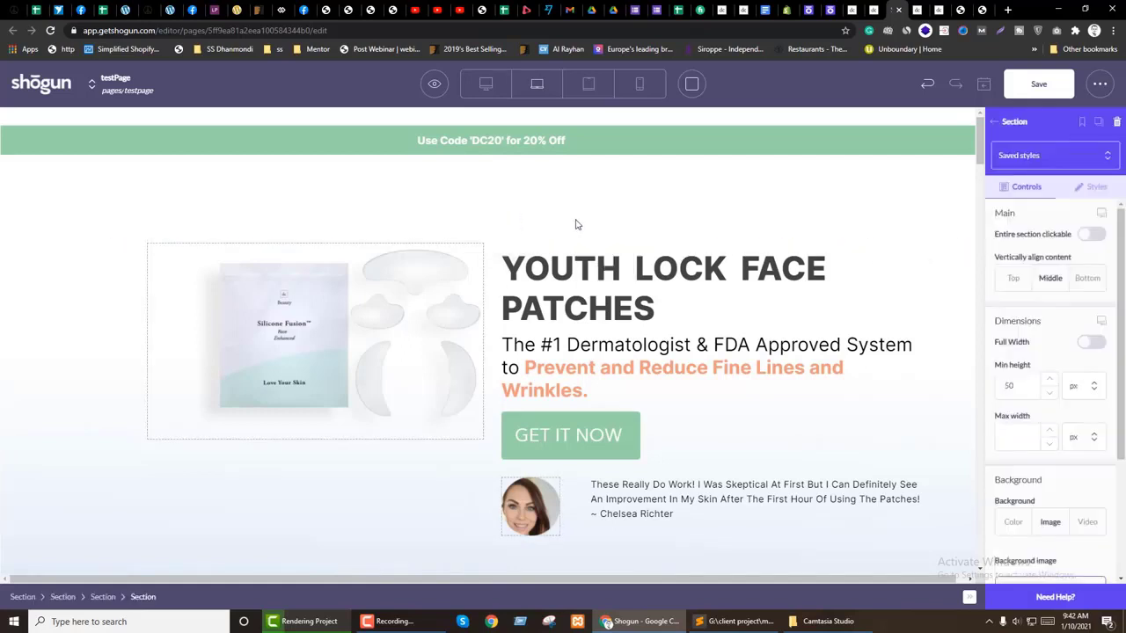
pyautogui.click(490, 302)
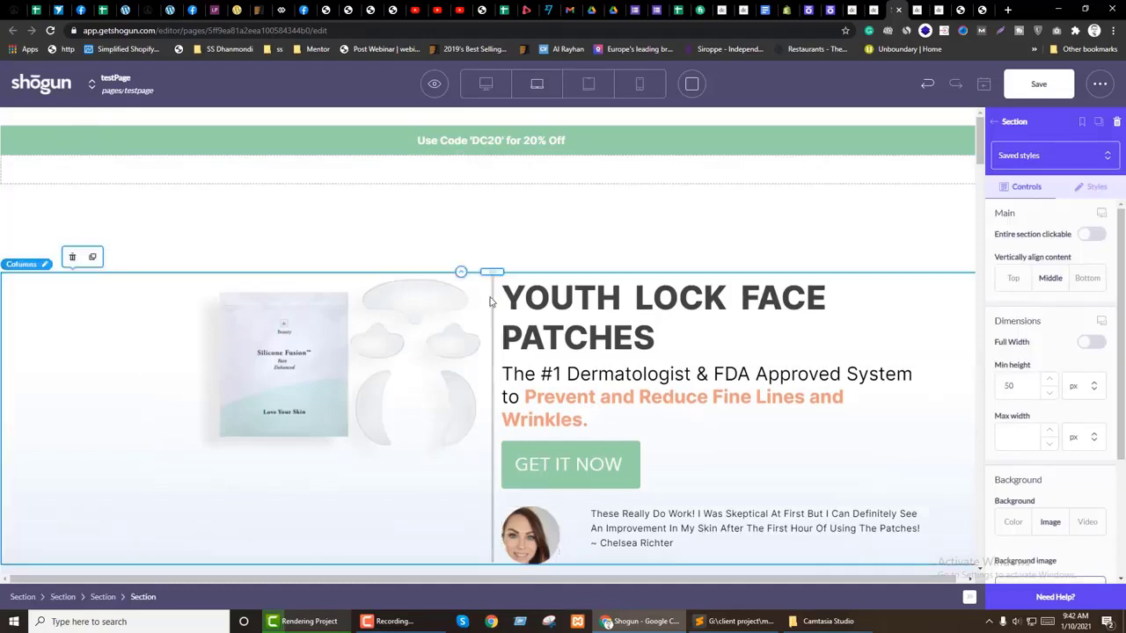
pyautogui.click(1092, 190)
pyautogui.scroll(-5, 1061, 402)
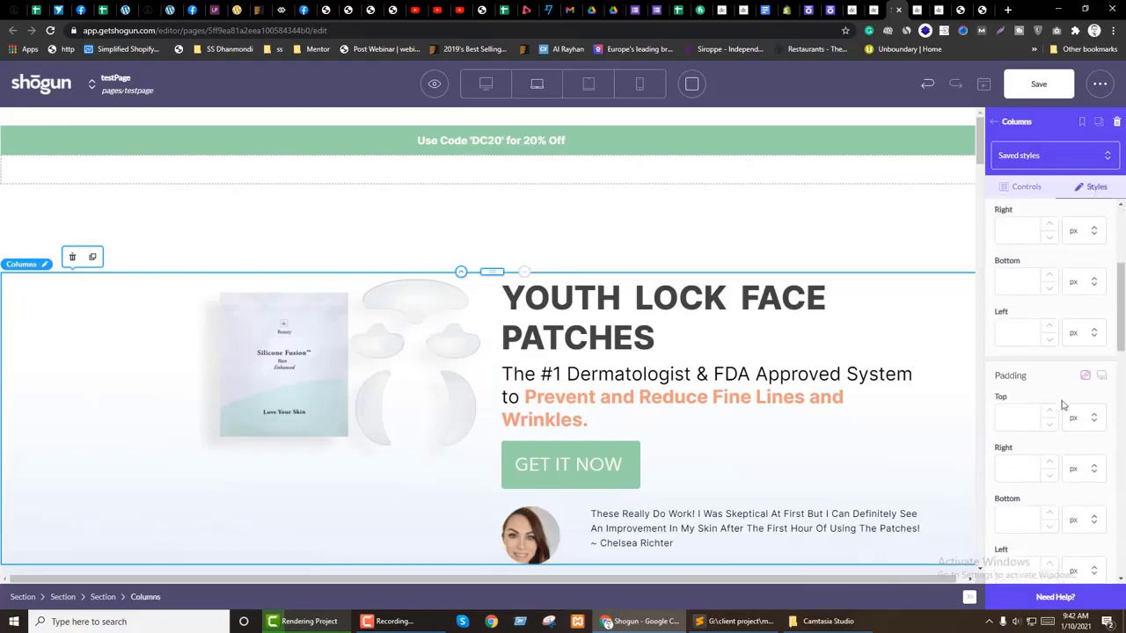
pyautogui.scroll(3, 1060, 401)
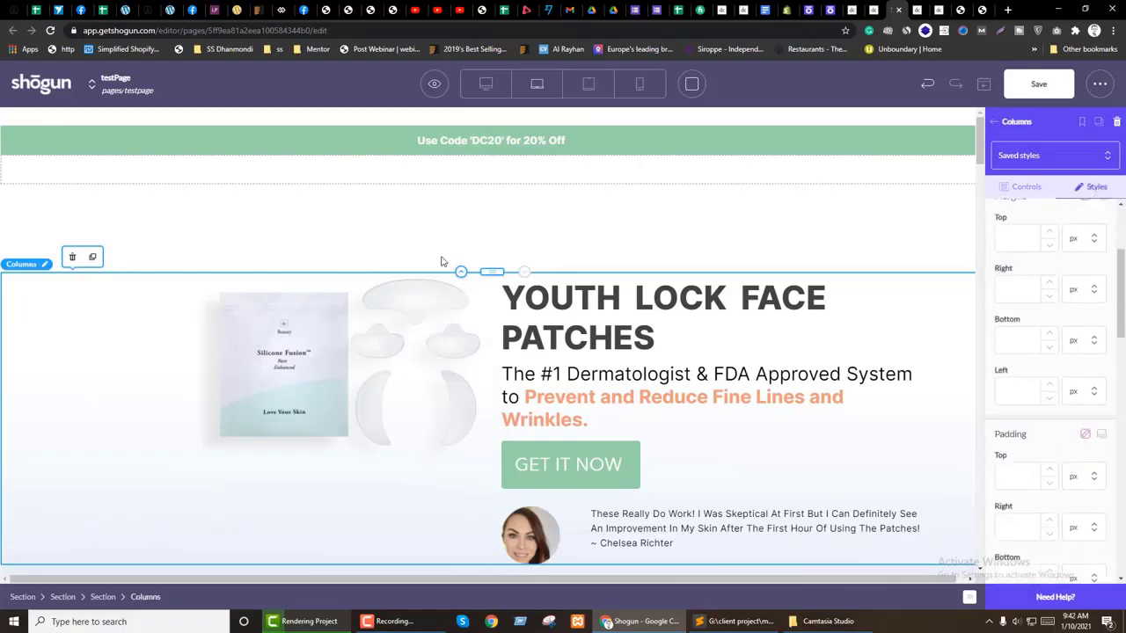
pyautogui.click(372, 174)
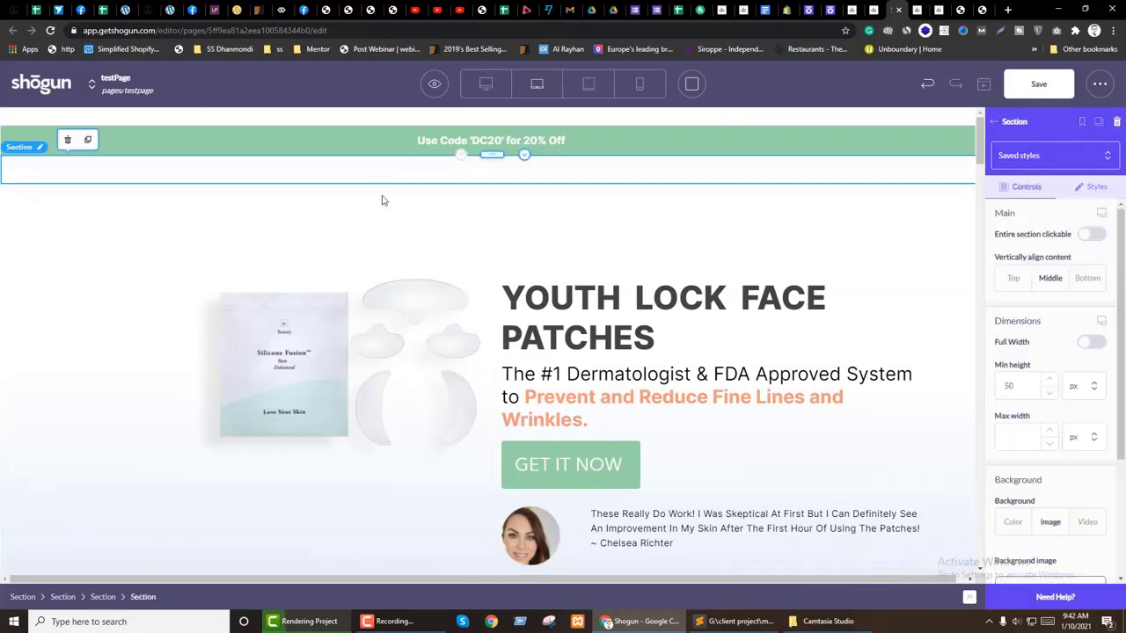
# Step: Stack the YOUTH LOCK FACE PATCHES heading, dermatologist subtext and GET IT NOW button in the empty top section
pyautogui.click(741, 318)
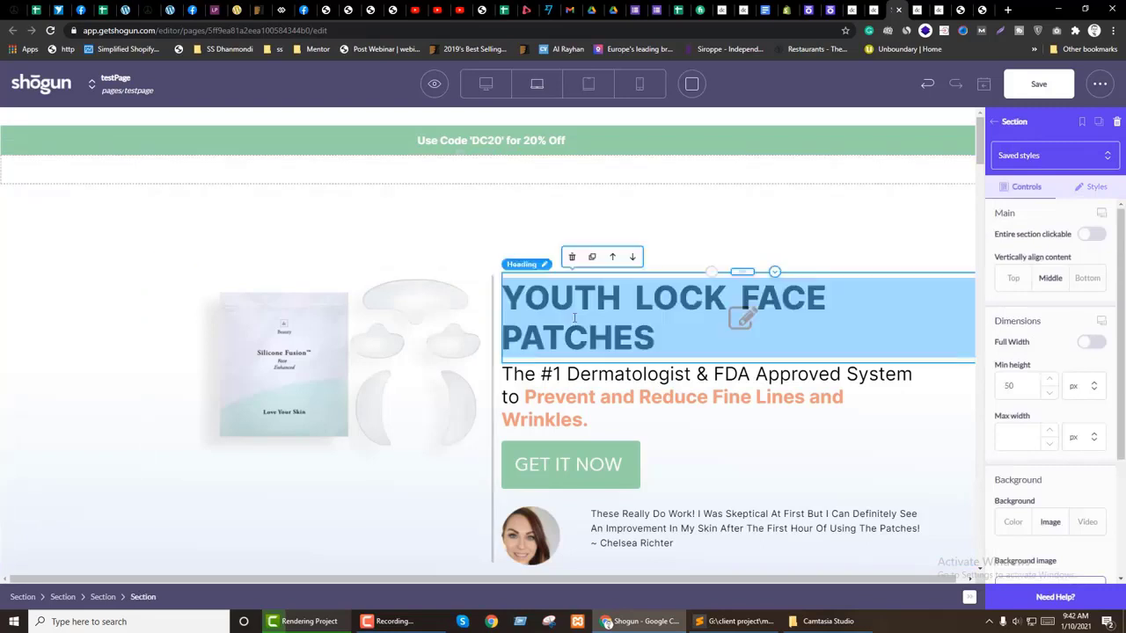
pyautogui.moveTo(744, 272); pyautogui.dragTo(545, 179)
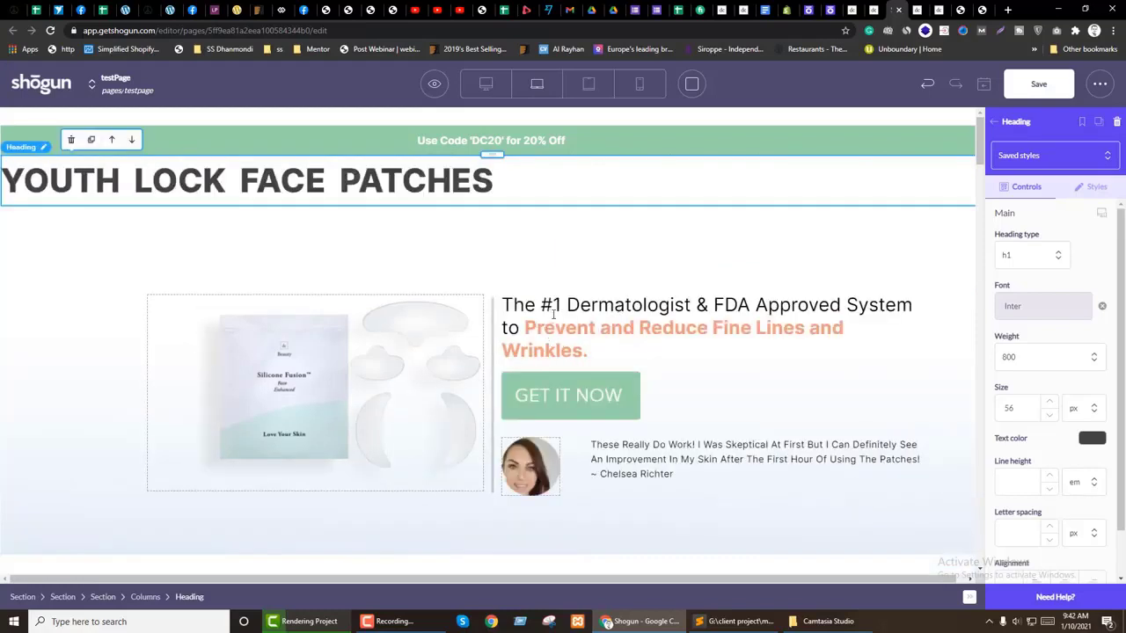
pyautogui.click(557, 308)
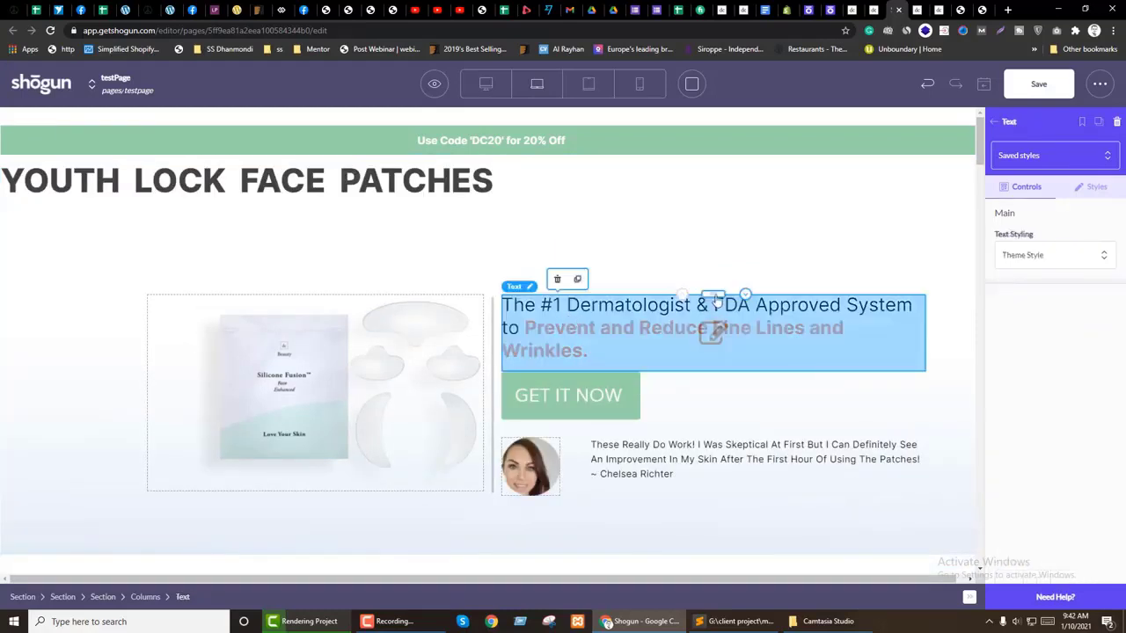
pyautogui.moveTo(717, 299); pyautogui.dragTo(555, 200)
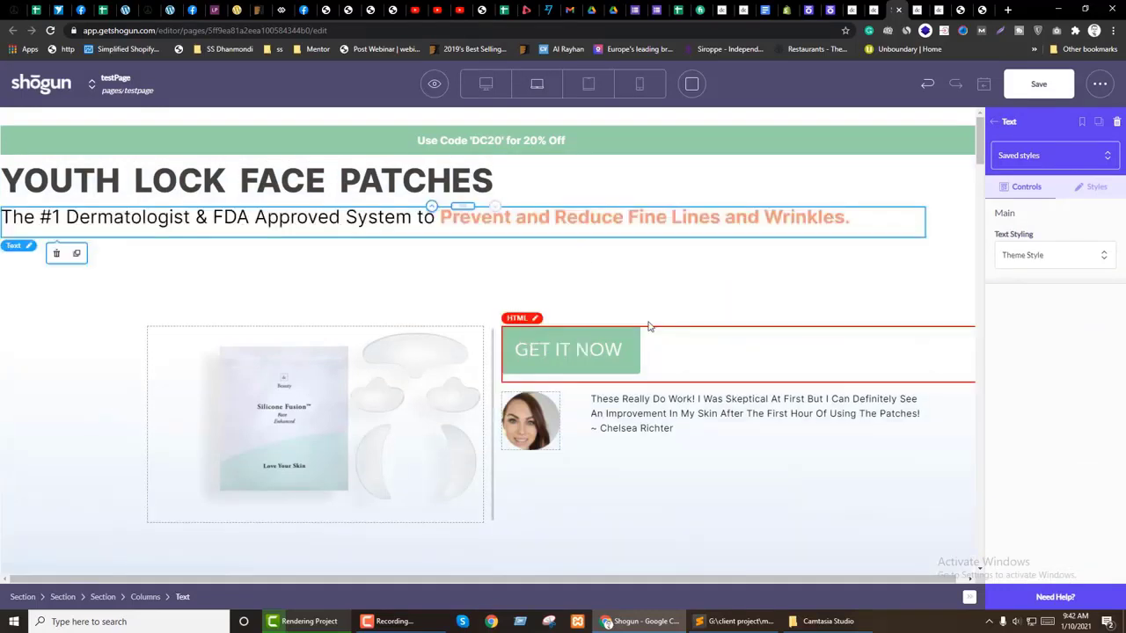
pyautogui.click(785, 363)
pyautogui.moveTo(569, 226); pyautogui.dragTo(569, 222)
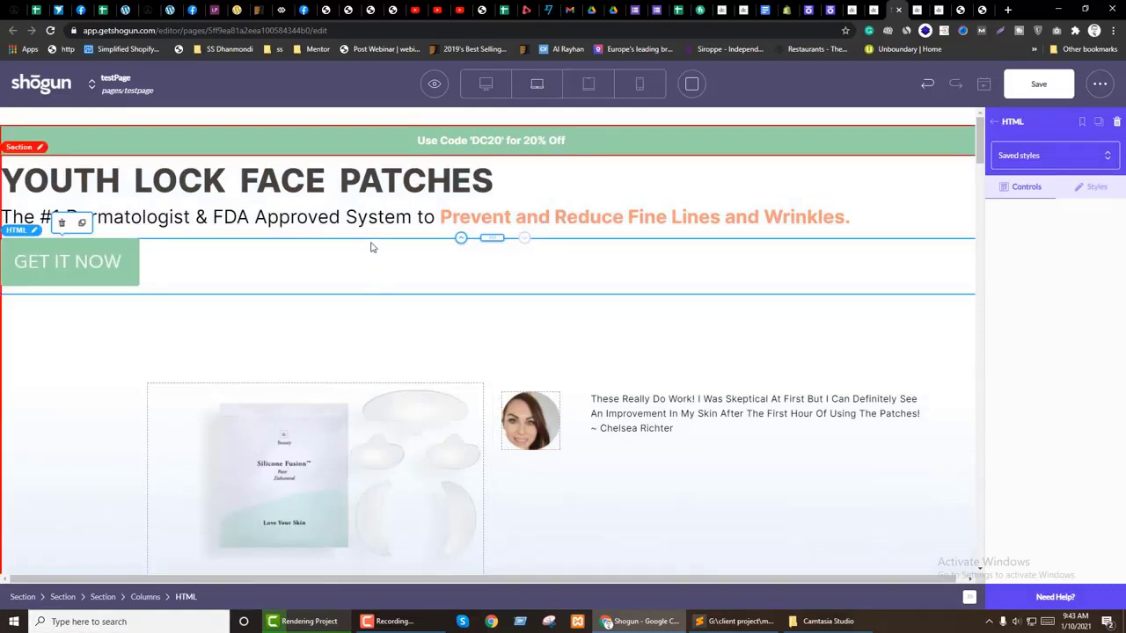
pyautogui.click(259, 218)
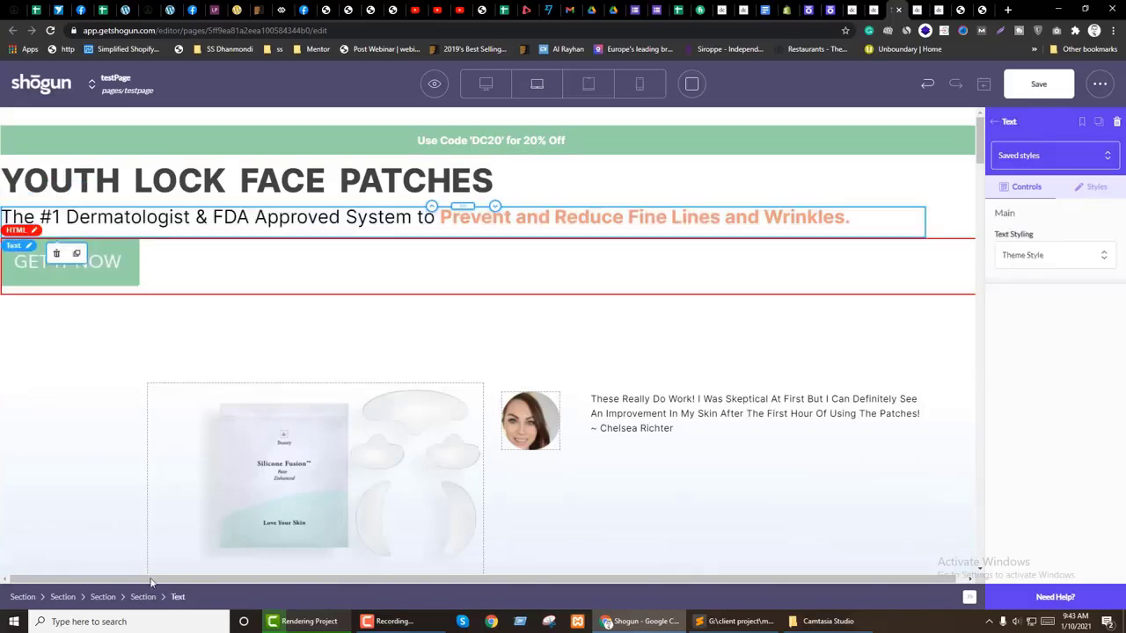
pyautogui.click(143, 596)
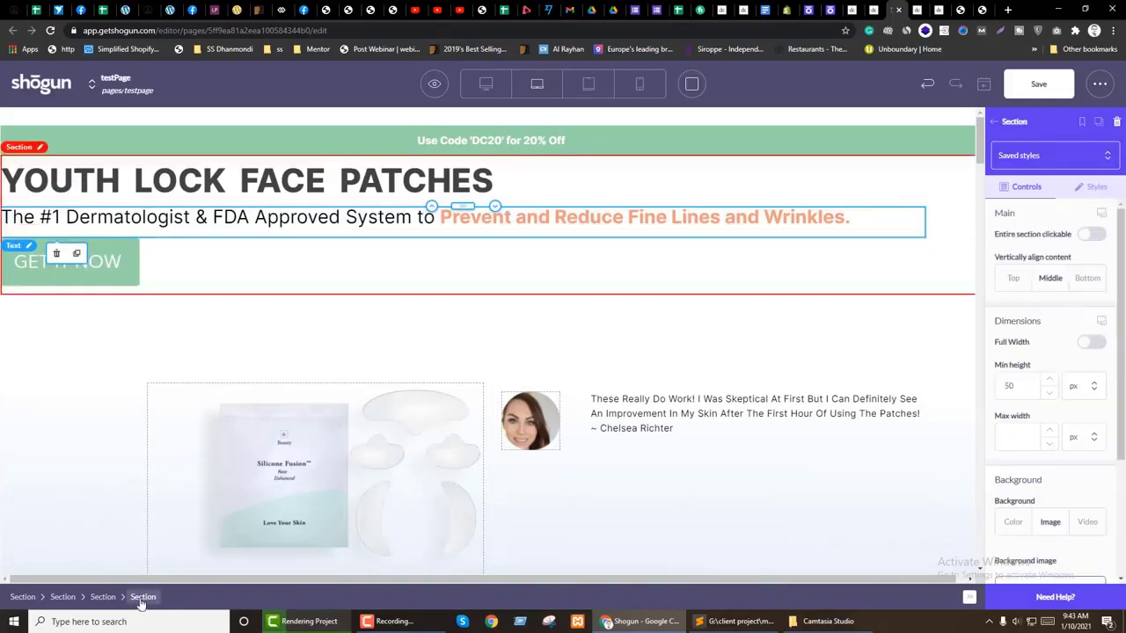
pyautogui.scroll(-8, 547, 484)
pyautogui.scroll(-5, 563, 479)
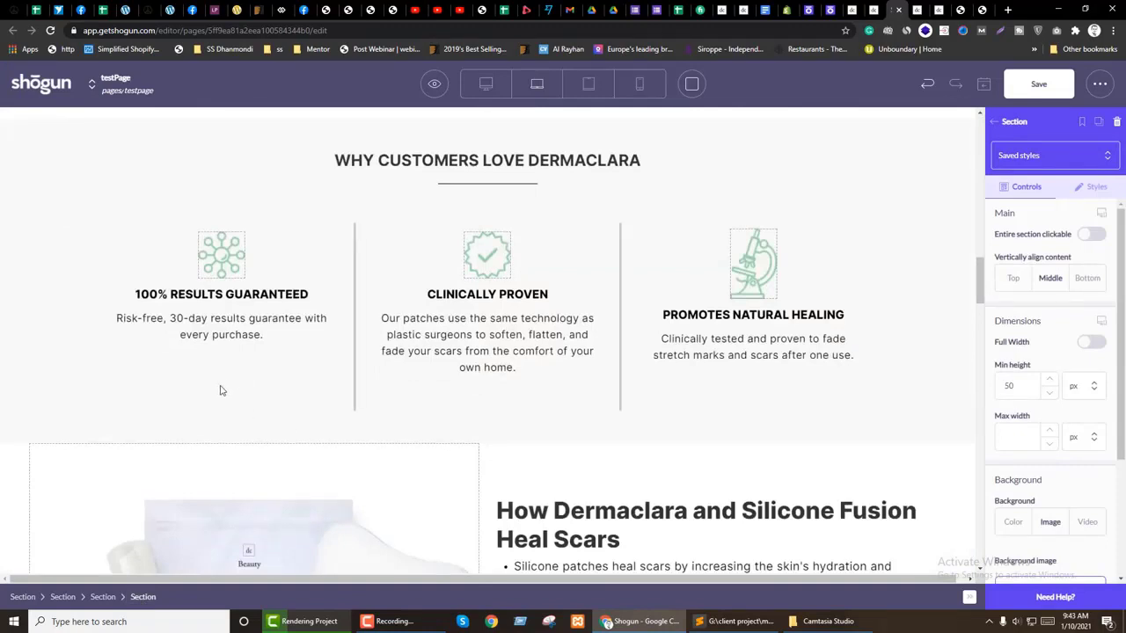
pyautogui.click(201, 200)
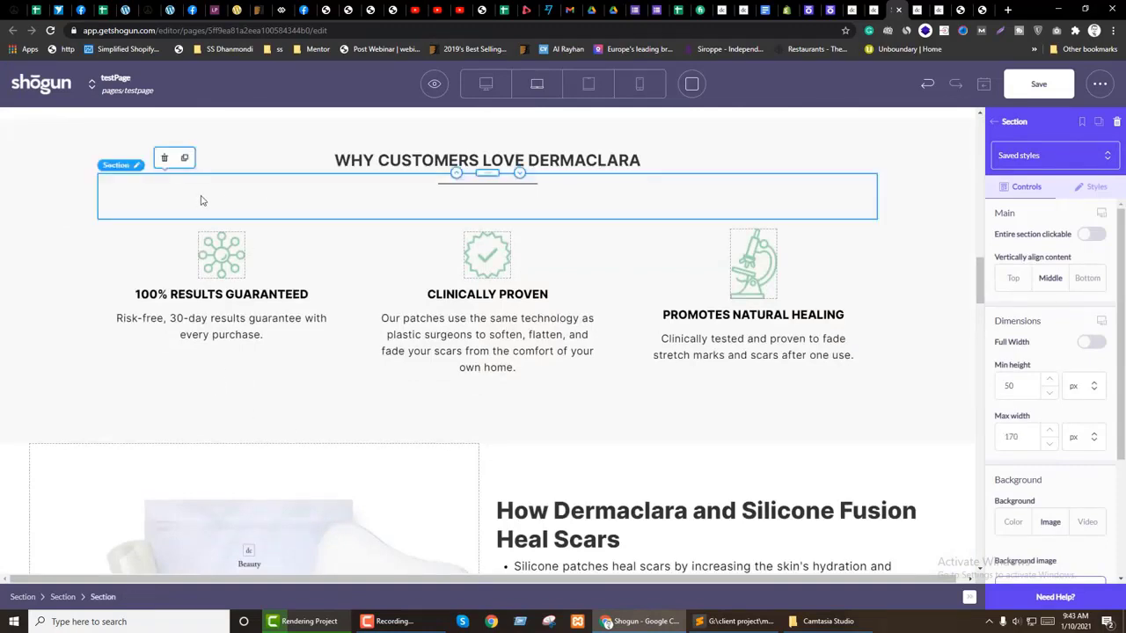
pyautogui.click(151, 370)
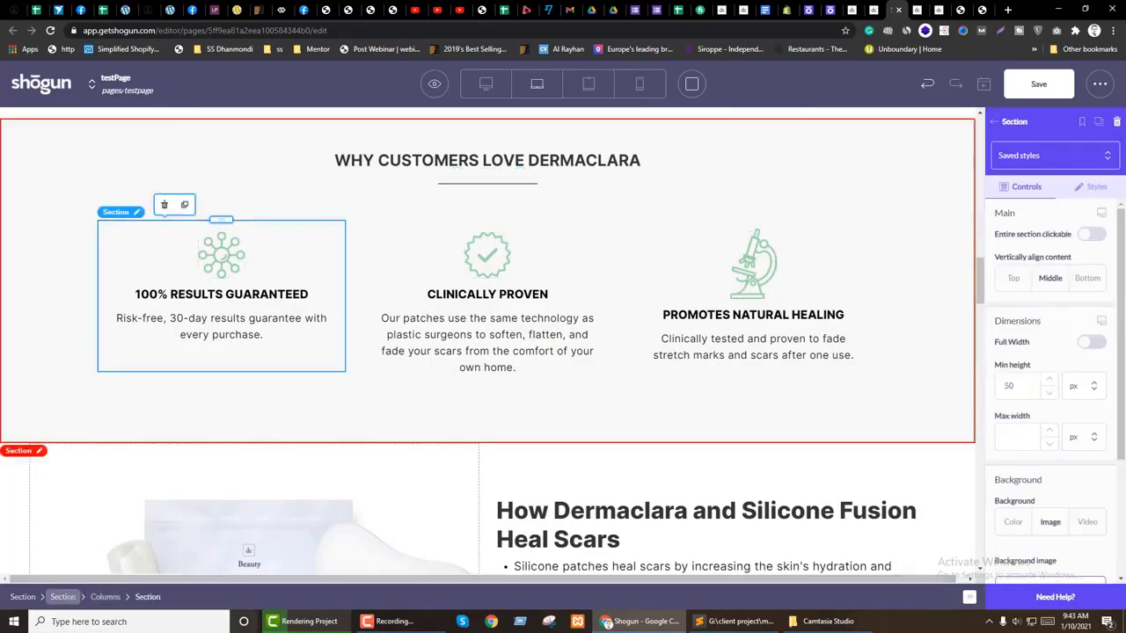
pyautogui.click(62, 597)
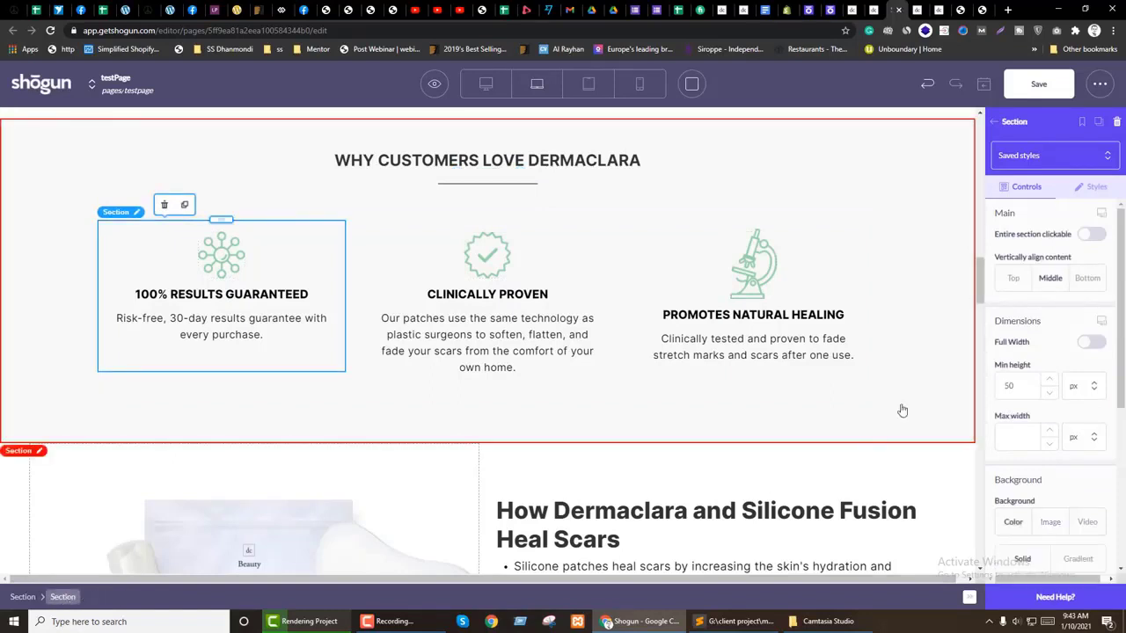
pyautogui.click(1095, 189)
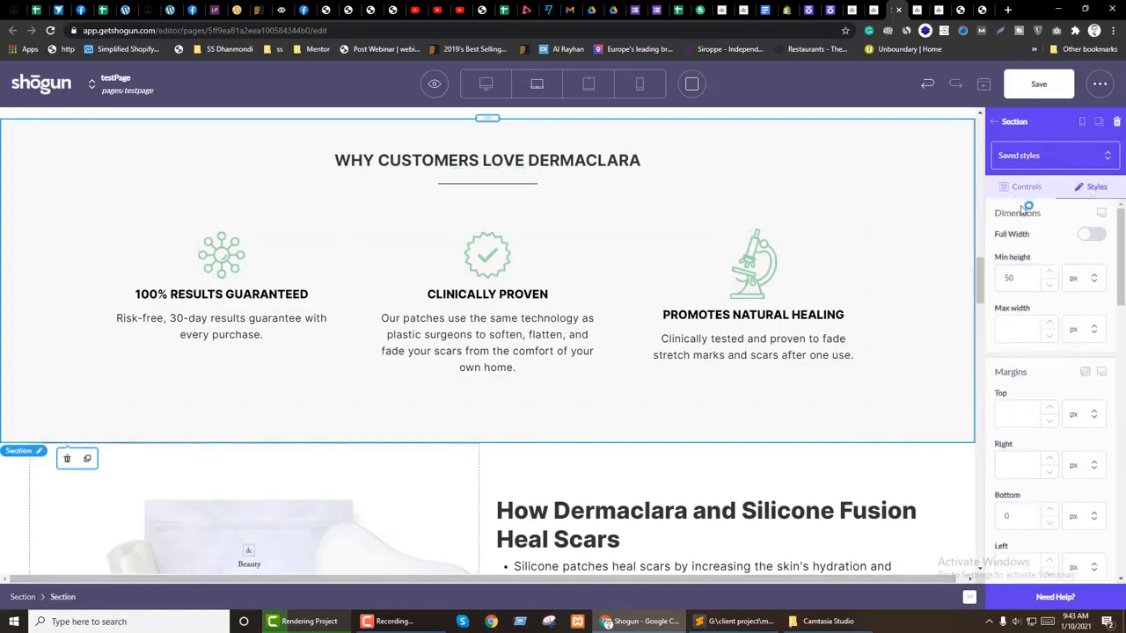
pyautogui.scroll(-4, 1087, 395)
pyautogui.scroll(4, 1087, 396)
pyautogui.scroll(10, 585, 383)
pyautogui.scroll(2, 235, 305)
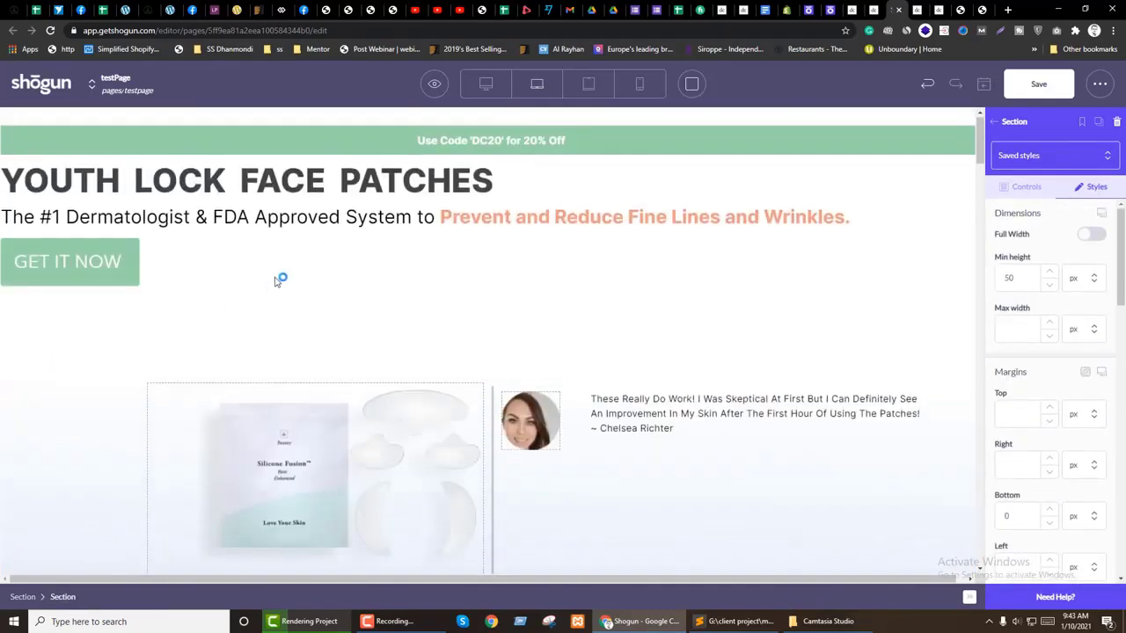
# Step: Switch the top section's side padding unit to percent
pyautogui.click(141, 598)
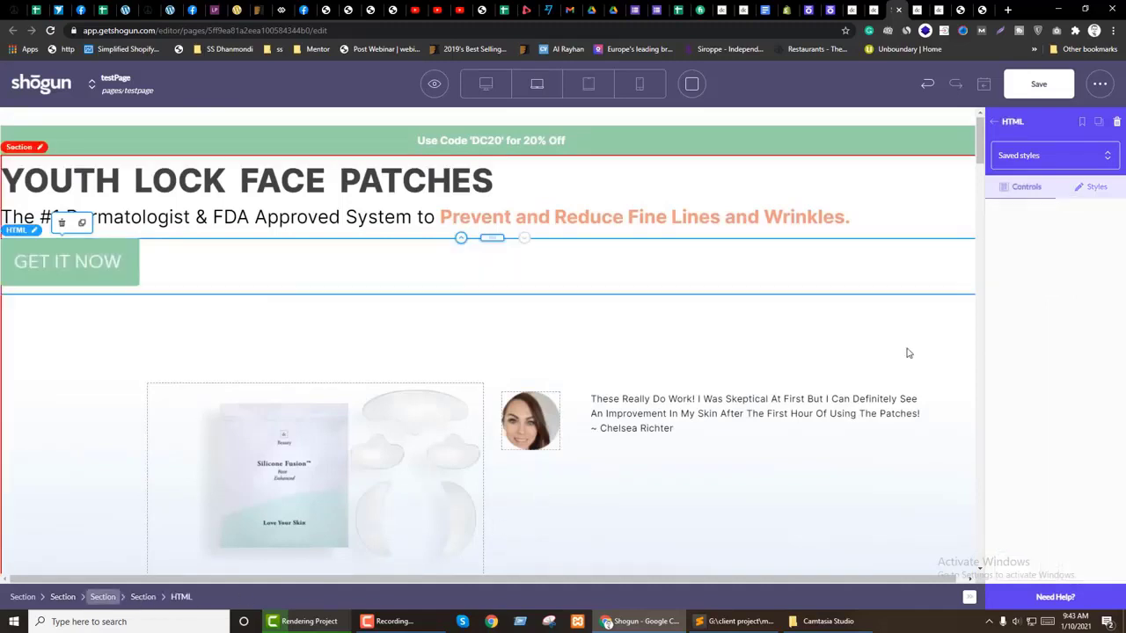
pyautogui.click(1104, 189)
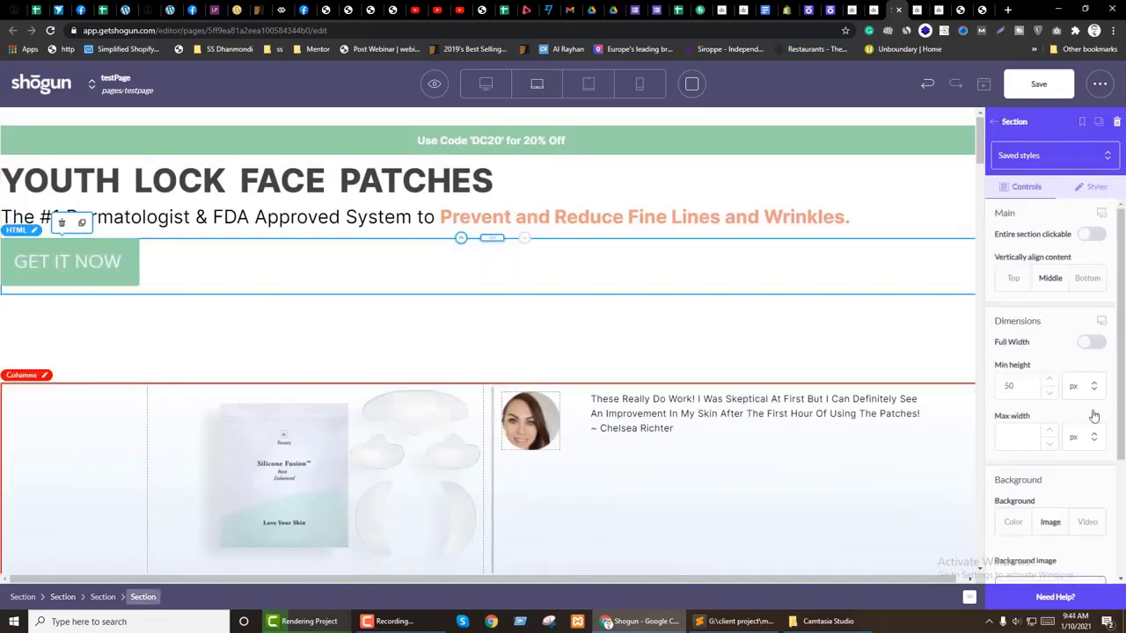
pyautogui.scroll(-3, 1095, 413)
pyautogui.scroll(3, 1095, 414)
pyautogui.scroll(-3, 1050, 448)
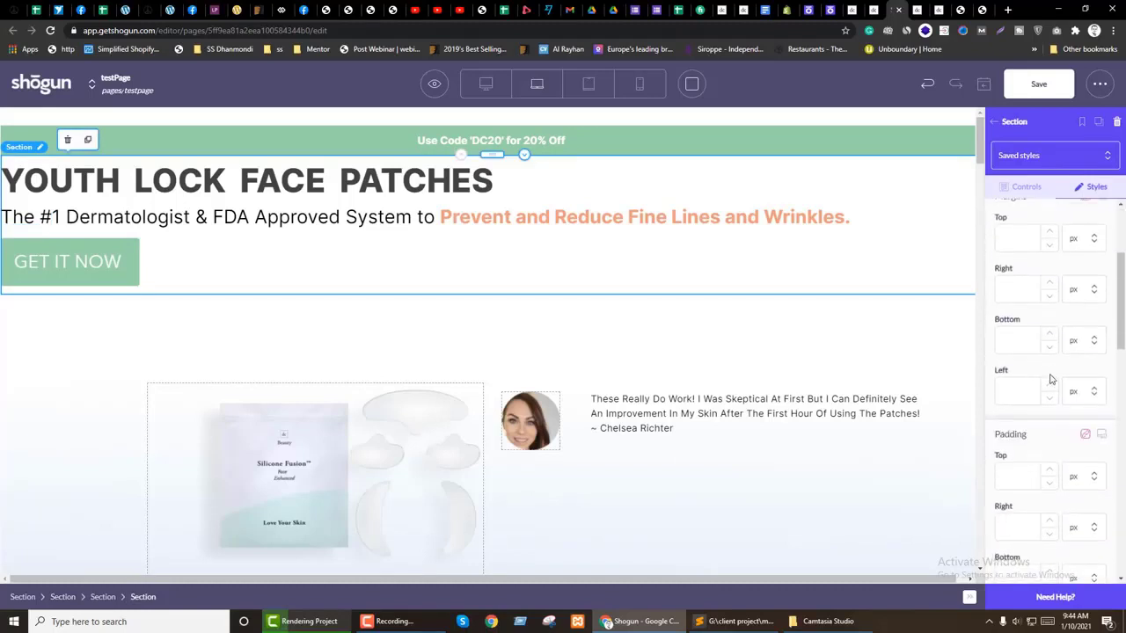
pyautogui.click(1047, 411)
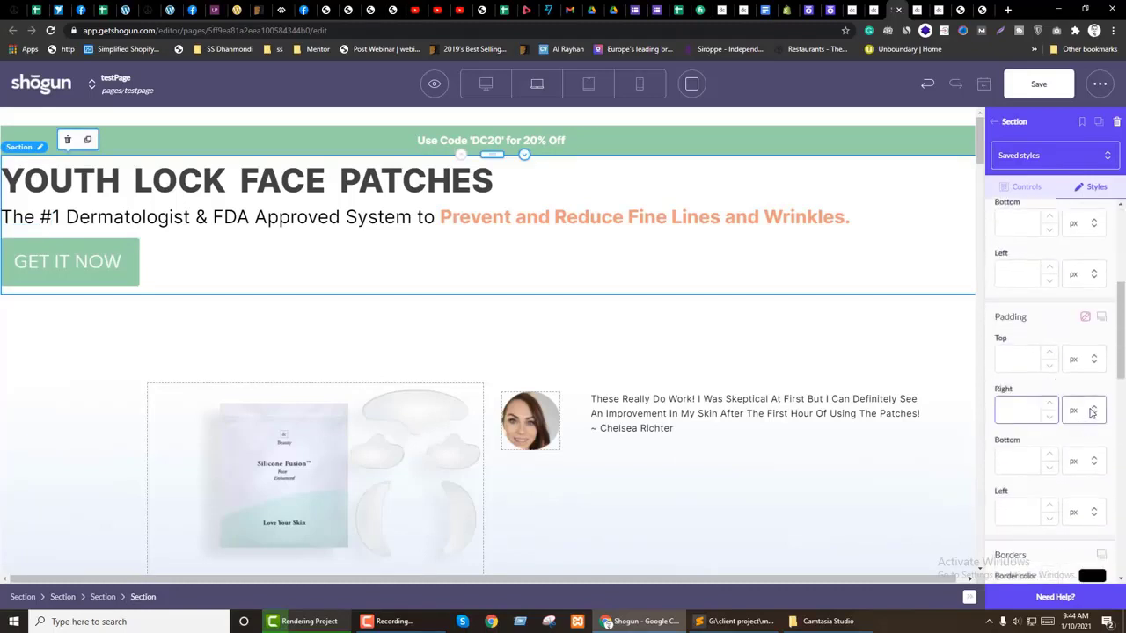
pyautogui.click(1090, 414)
pyautogui.click(1072, 465)
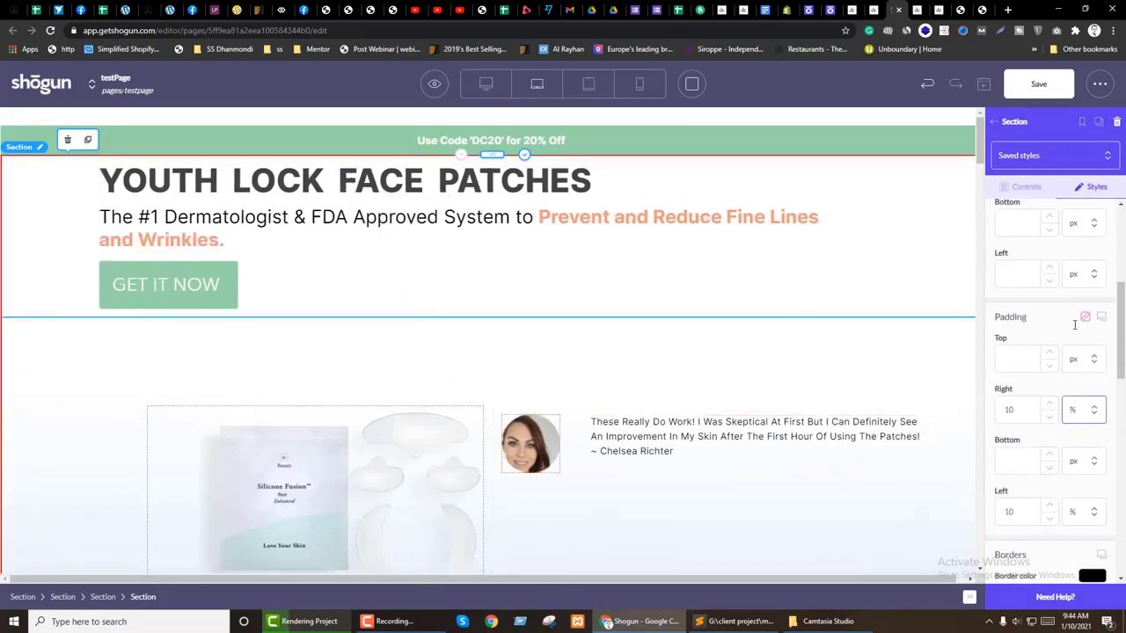
# Step: Change the section's top padding value from 50 to 100
pyautogui.click(1025, 186)
pyautogui.scroll(-2, 1075, 390)
pyautogui.scroll(2, 1075, 389)
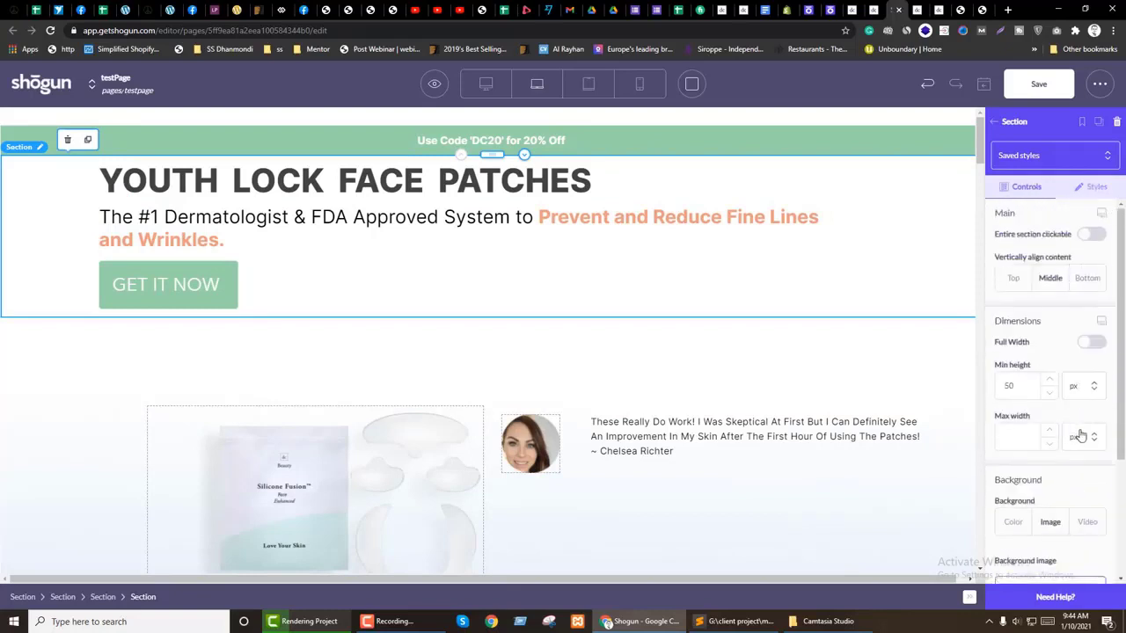
pyautogui.scroll(-10, 1080, 436)
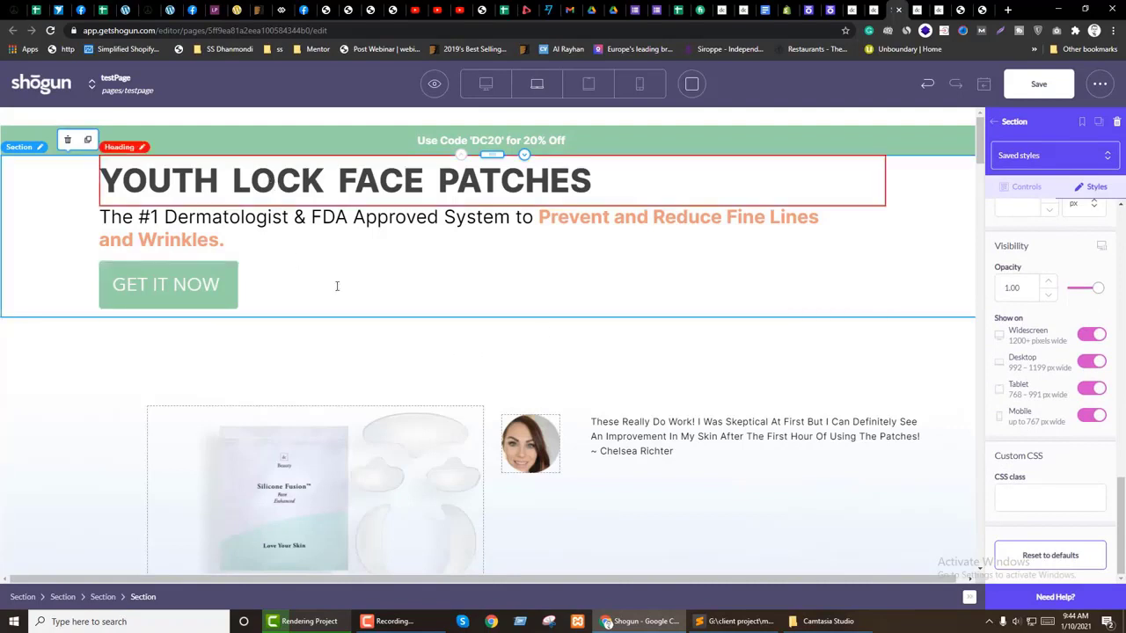
pyautogui.scroll(3, 1047, 317)
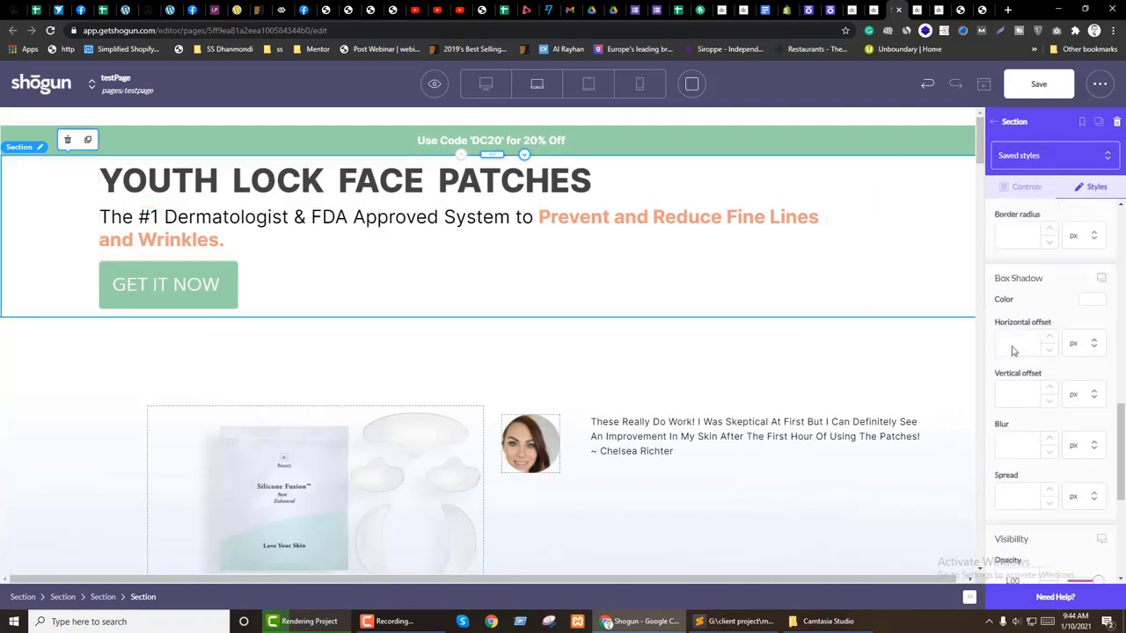
pyautogui.scroll(3, 1038, 356)
pyautogui.scroll(-2, 1038, 356)
pyautogui.click(1029, 401)
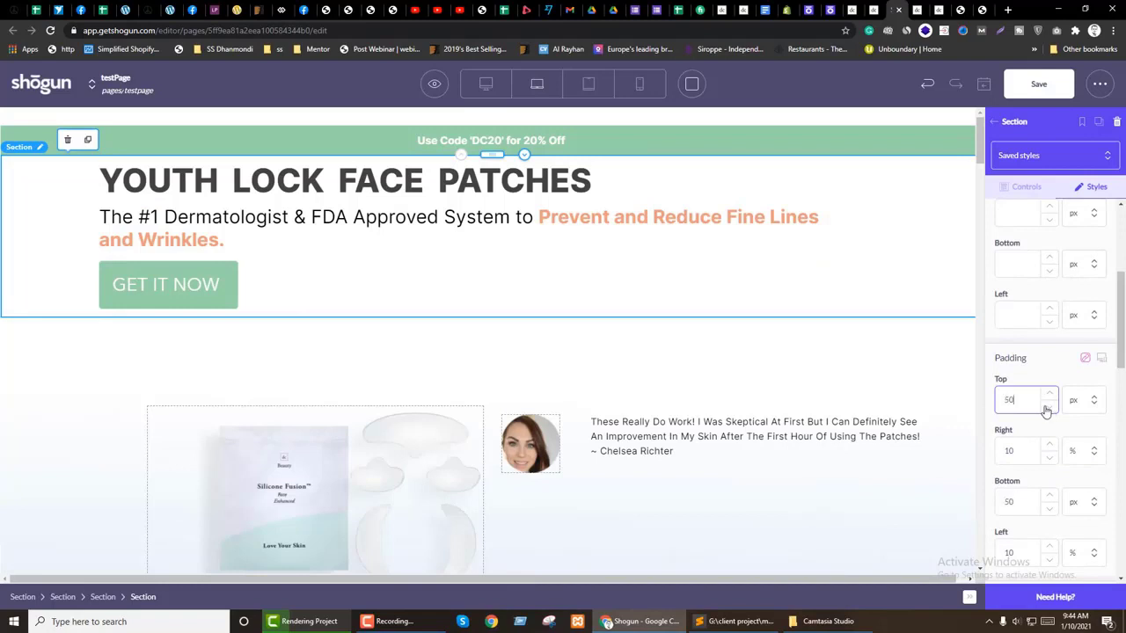
pyautogui.doubleClick(1008, 402)
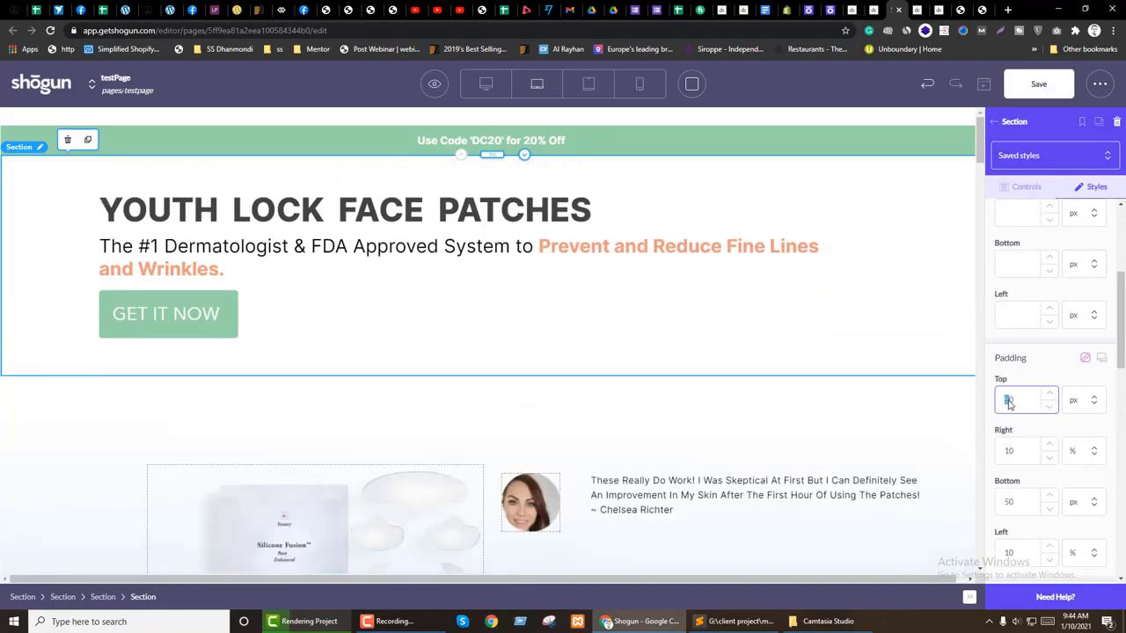
pyautogui.write('100')
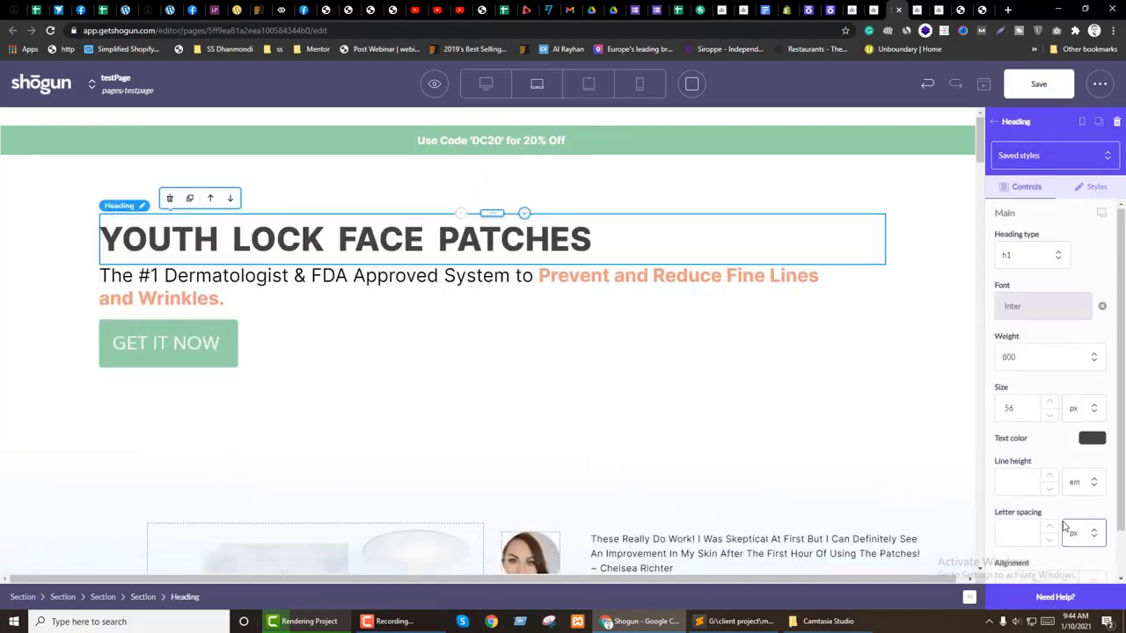
# Step: Center the heading, then re-paste the dermatologist subtext and center-align it too
pyautogui.click(1065, 539)
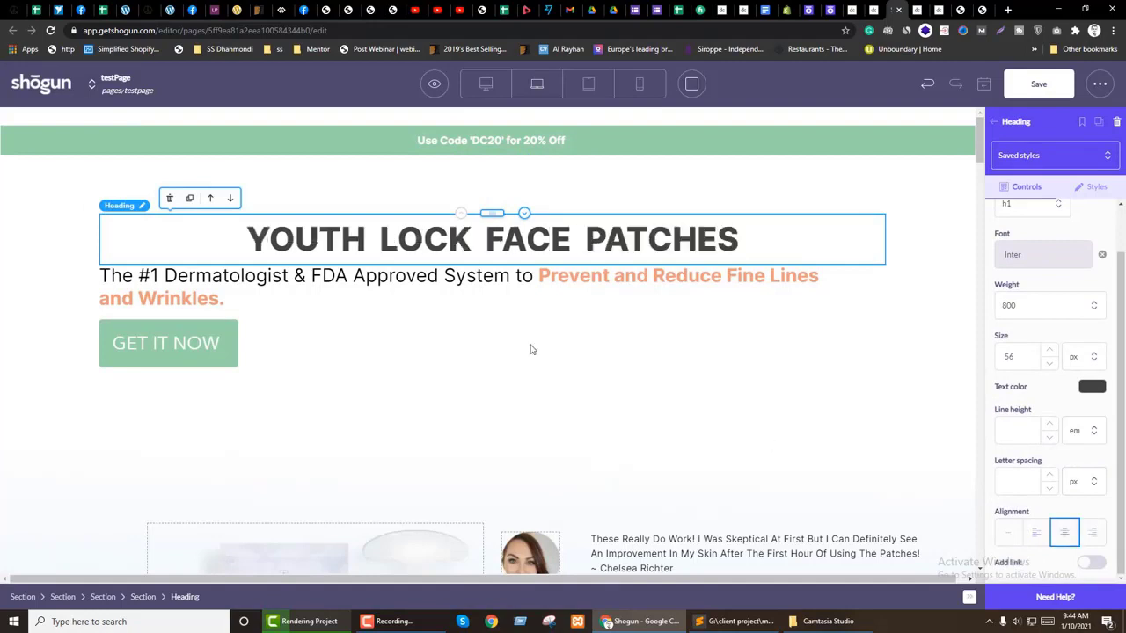
pyautogui.click(395, 290)
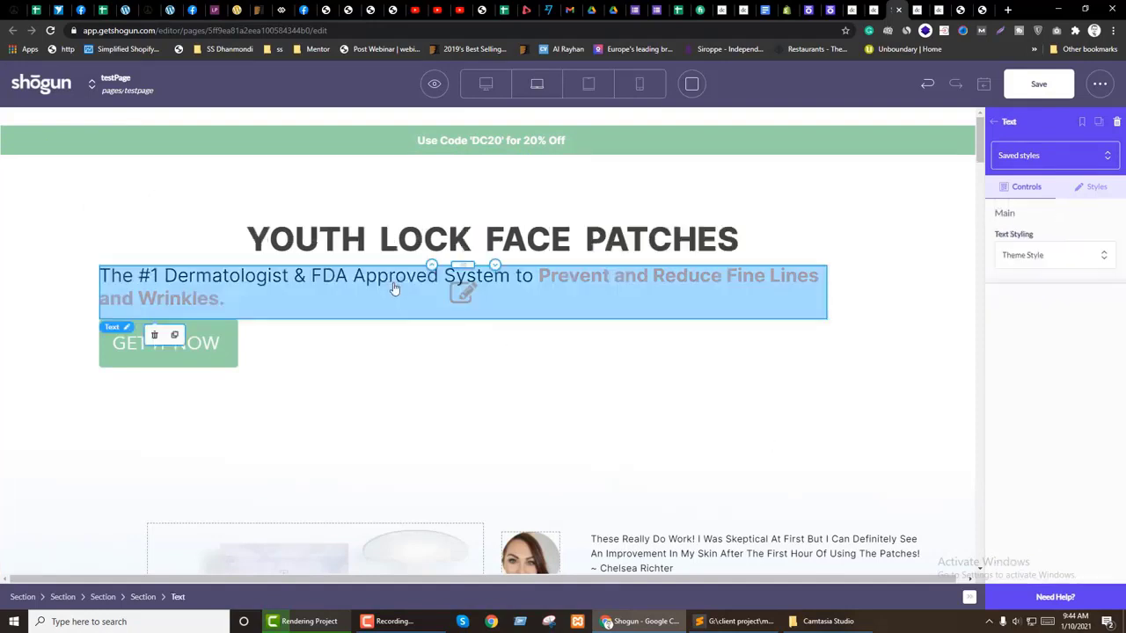
pyautogui.press('BackSpace')
pyautogui.write('The #1 Dermatologist & FDA Approved System to Prevent and Reduce Fine Lines and Wrinkles.')
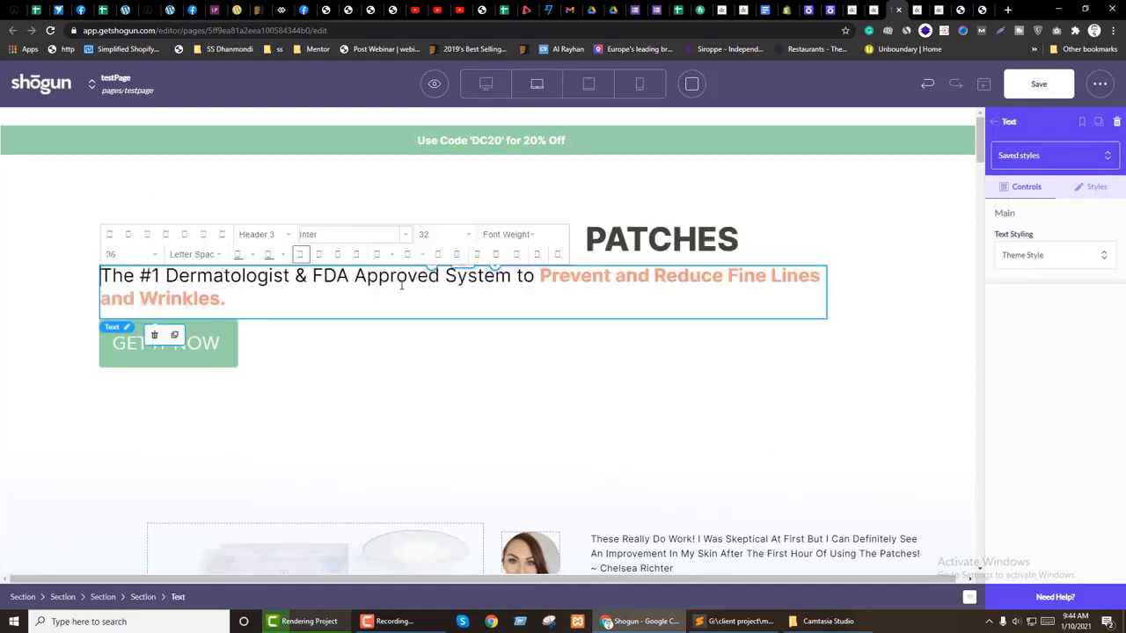
pyautogui.hotkey('ctrl', 'a')
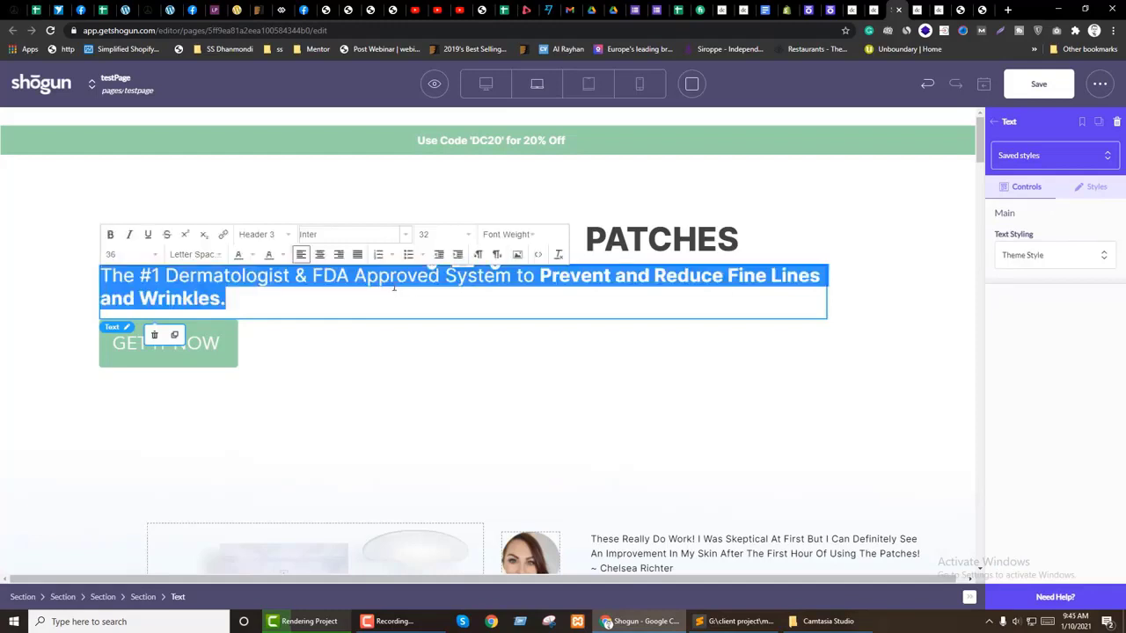
pyautogui.click(320, 255)
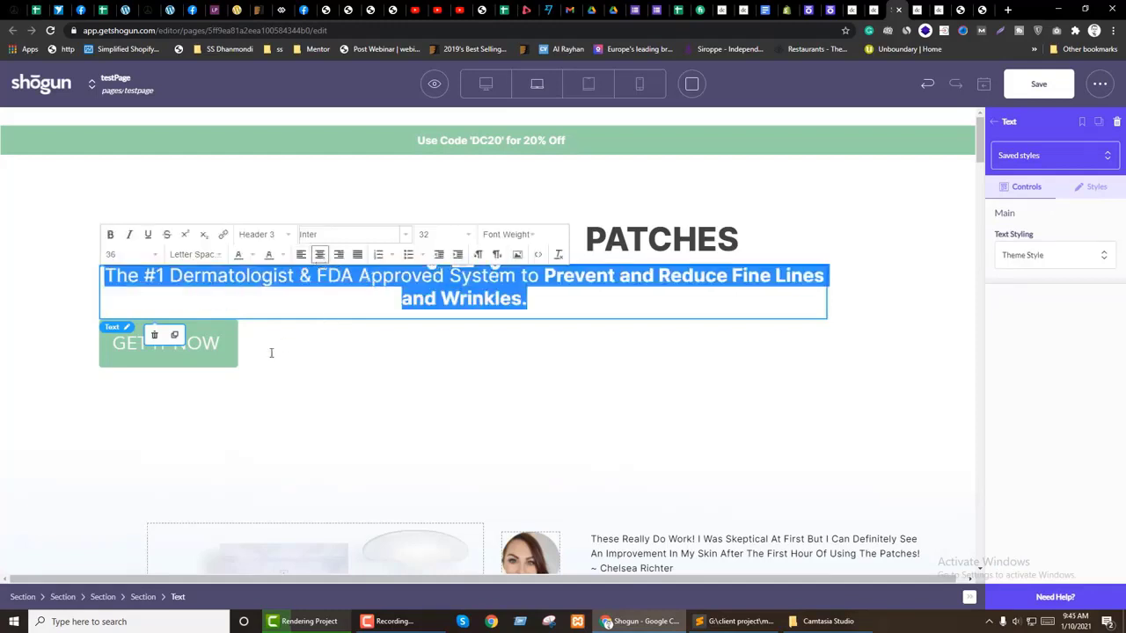
pyautogui.click(240, 357)
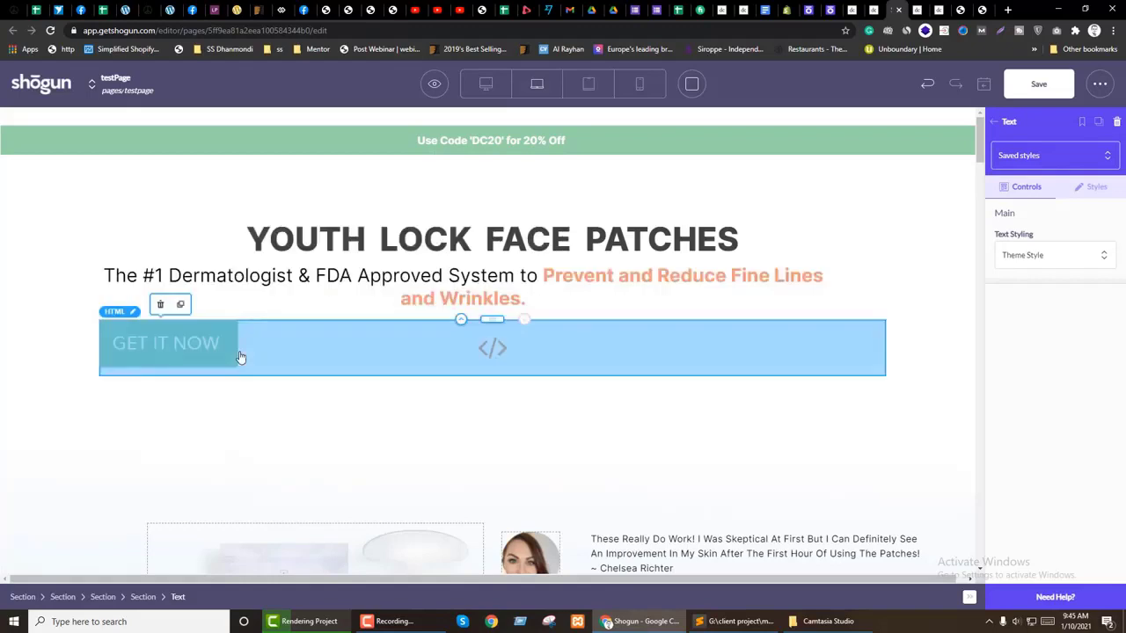
# Step: Select the block holding the green GET IT NOW button
pyautogui.click(493, 353)
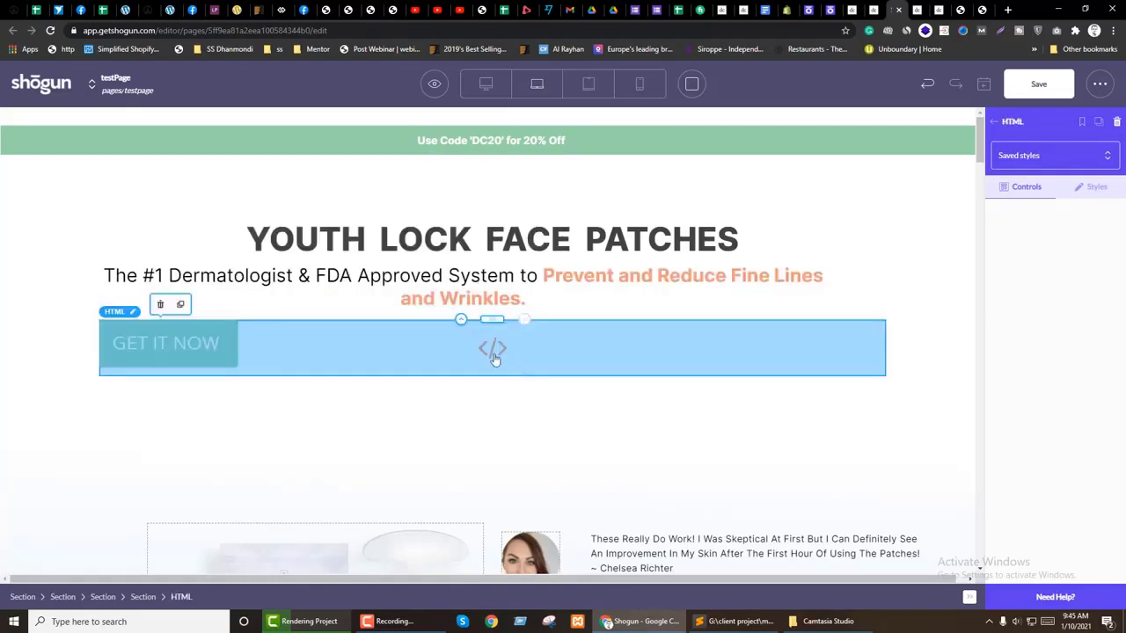
pyautogui.click(493, 350)
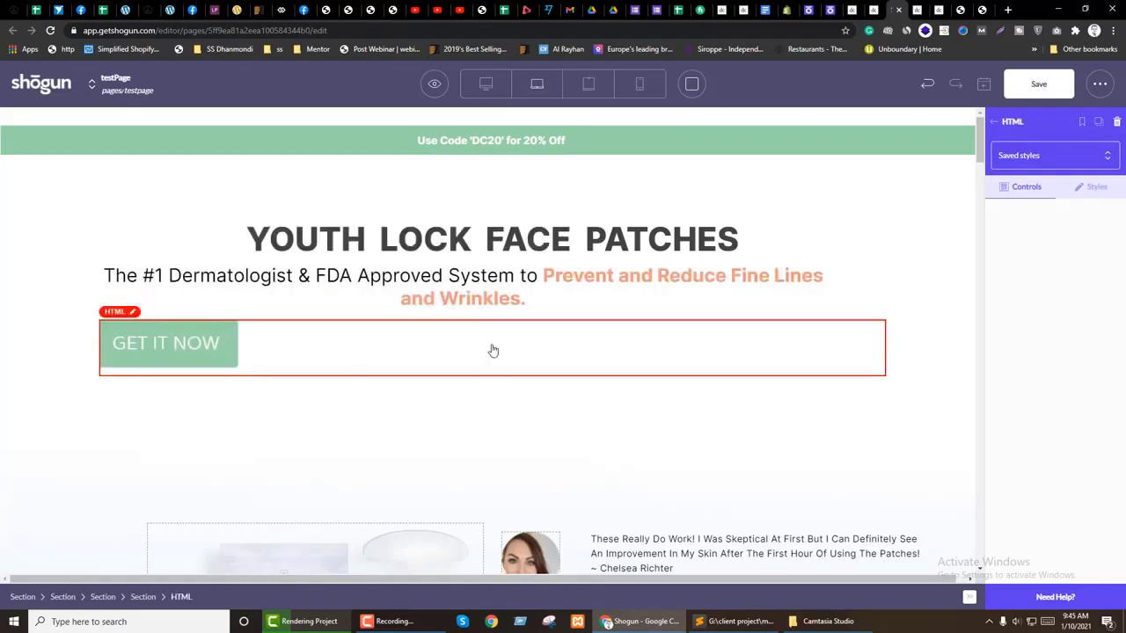
pyautogui.click(494, 350)
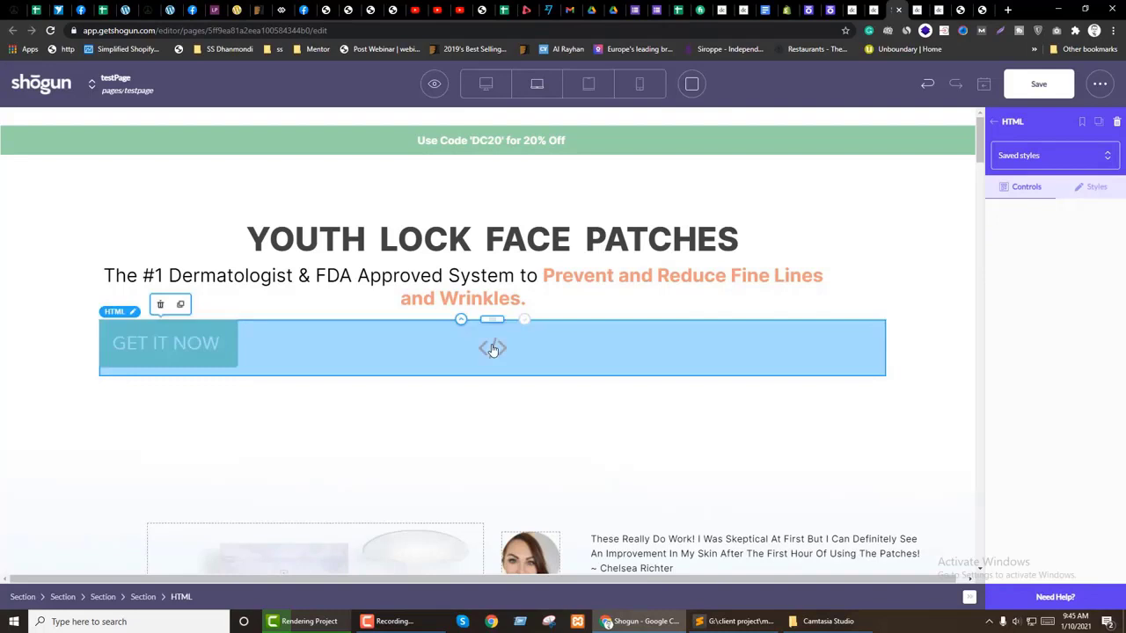
# Step: Add a new Button below the subtext and label it GET IT NOW
pyautogui.click(1003, 123)
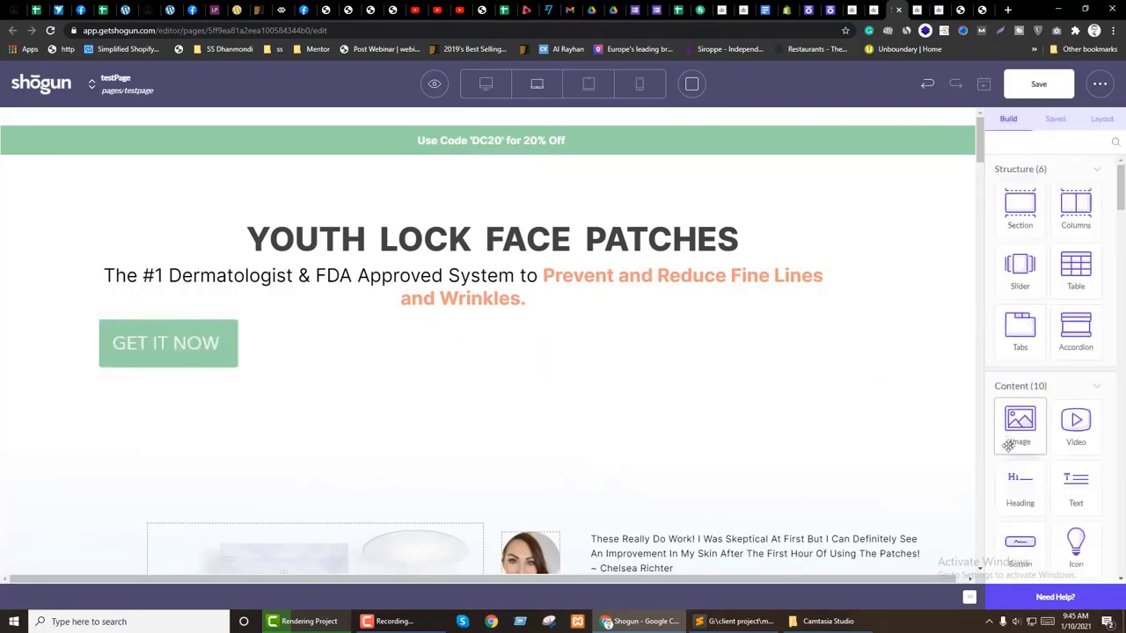
pyautogui.moveTo(1042, 563); pyautogui.dragTo(525, 334)
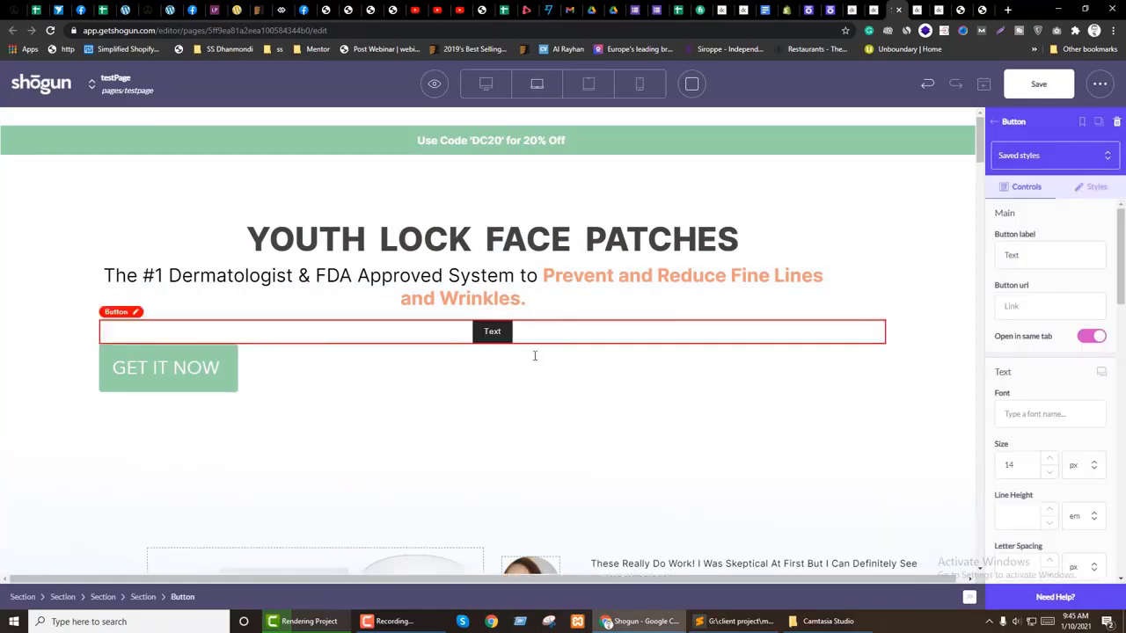
pyautogui.click(1021, 310)
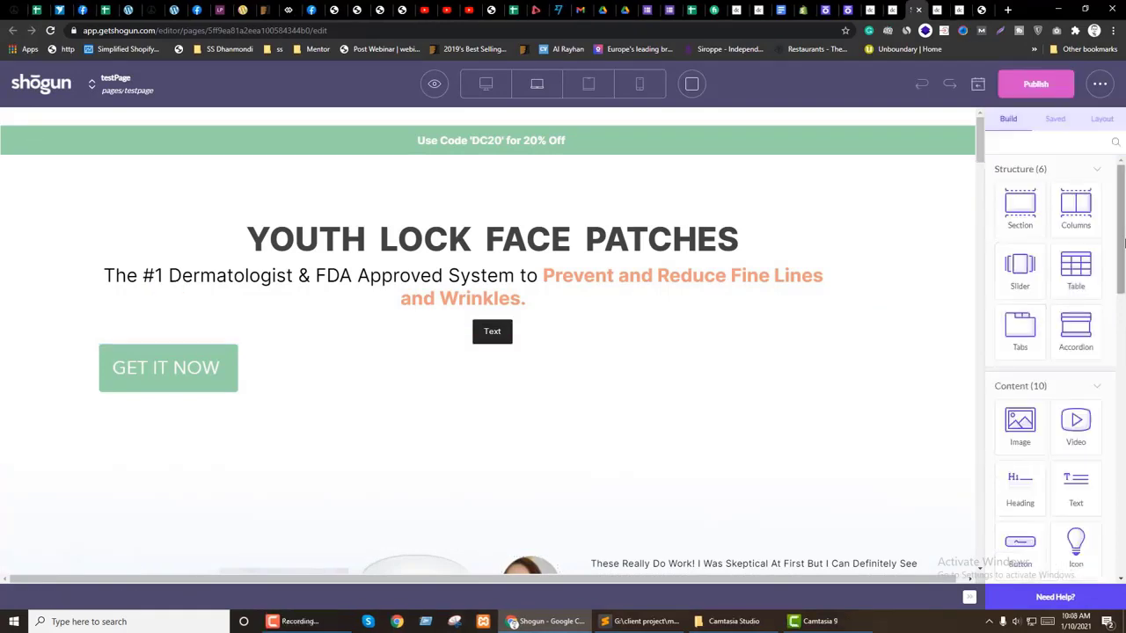
pyautogui.click(495, 339)
pyautogui.click(1064, 308)
pyautogui.hotkey('ctrl', 'a')
pyautogui.hotkey('ctrl', 'x')
pyautogui.click(1053, 258)
pyautogui.hotkey('ctrl', 'a')
pyautogui.hotkey('ctrl', 'v')
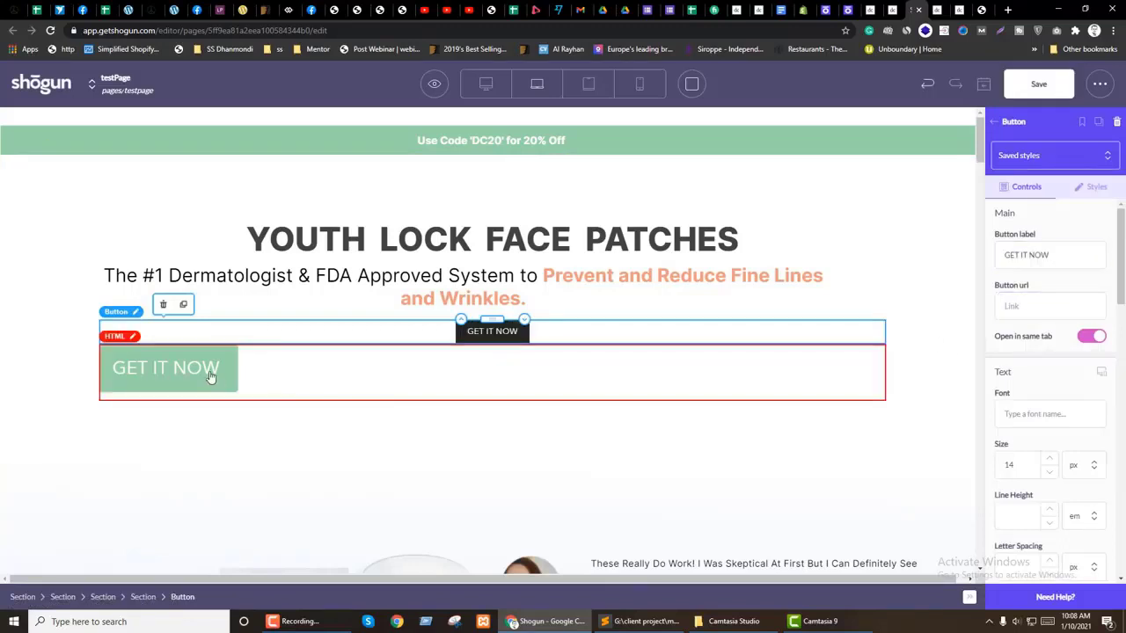
# Step: Open the green button's HTML block code and scroll through it
pyautogui.click(211, 377)
pyautogui.doubleClick(205, 377)
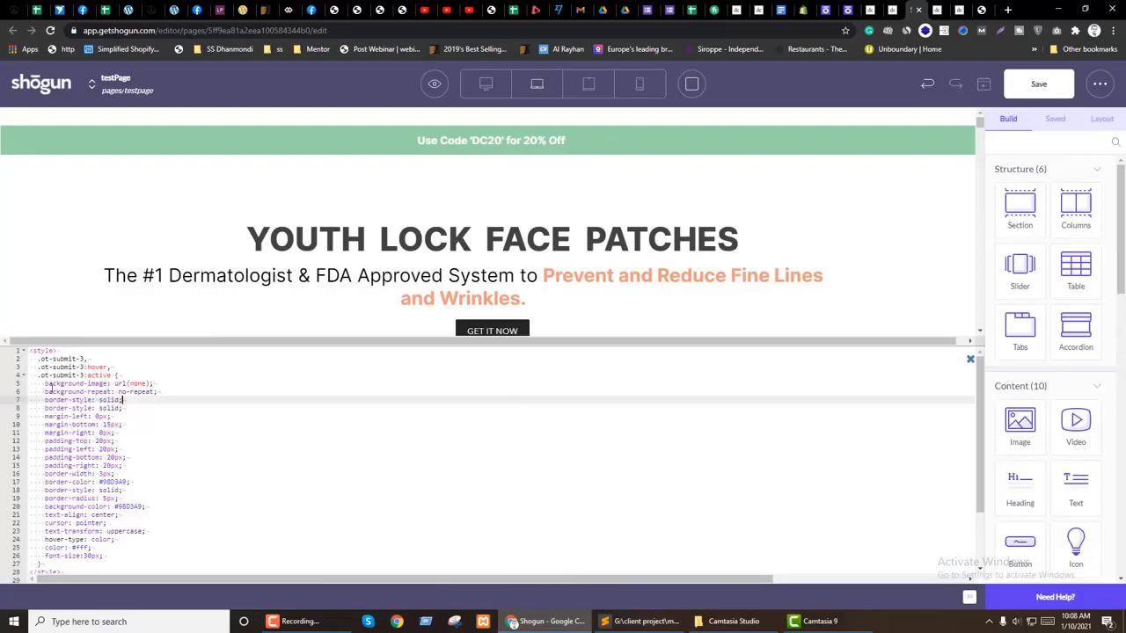
pyautogui.scroll(-3, 146, 454)
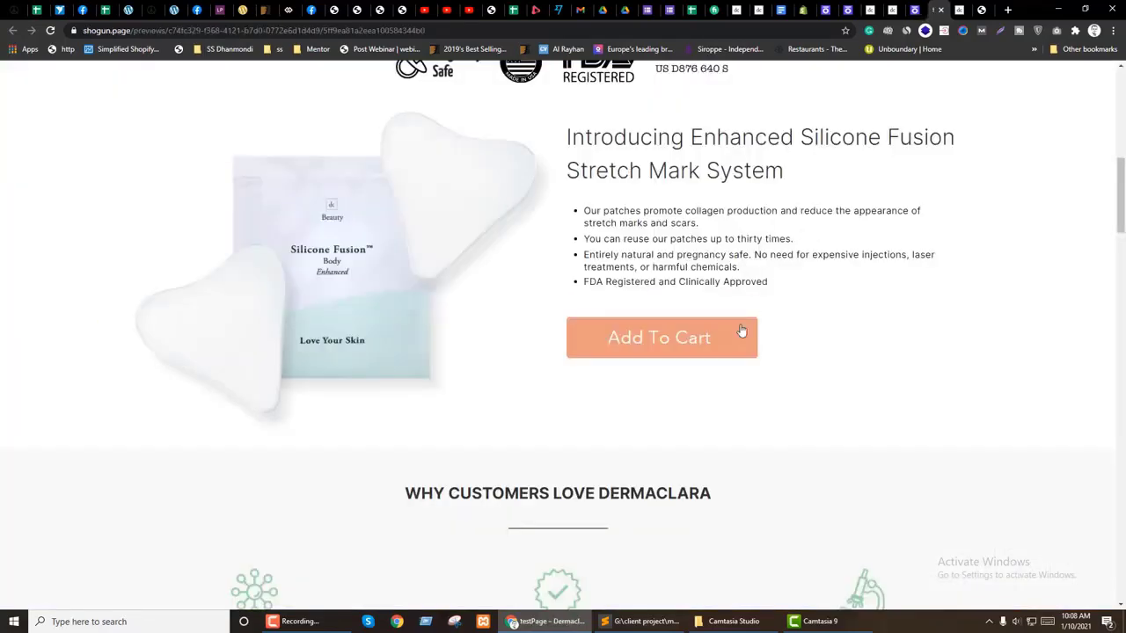
pyautogui.scroll(-5, 662, 394)
pyautogui.scroll(-5, 636, 397)
pyautogui.hotkey('ctrl', 'shift', 'Tab')
pyautogui.hotkey('ctrl', 'shift', 'Tab')
# Step: Confirm the live GET IT NOW button reaches the face-patches checkout, then return to Shogun
pyautogui.scroll(5, 640, 293)
pyautogui.hotkey('ctrl', 'shift', 'Tab')
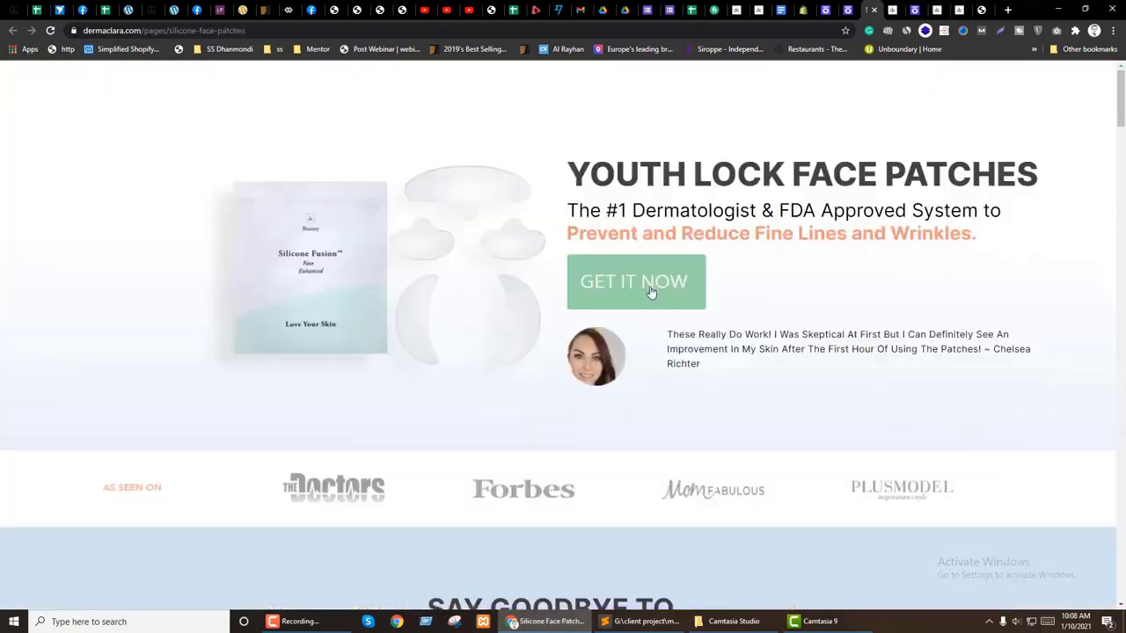
pyautogui.click(639, 296)
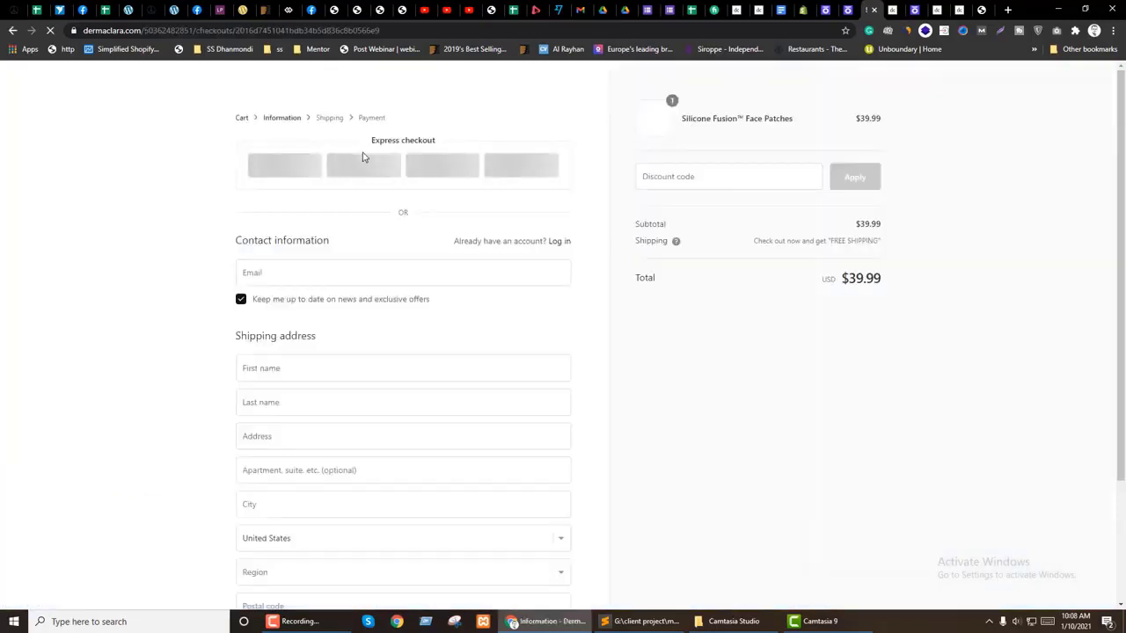
pyautogui.click(13, 30)
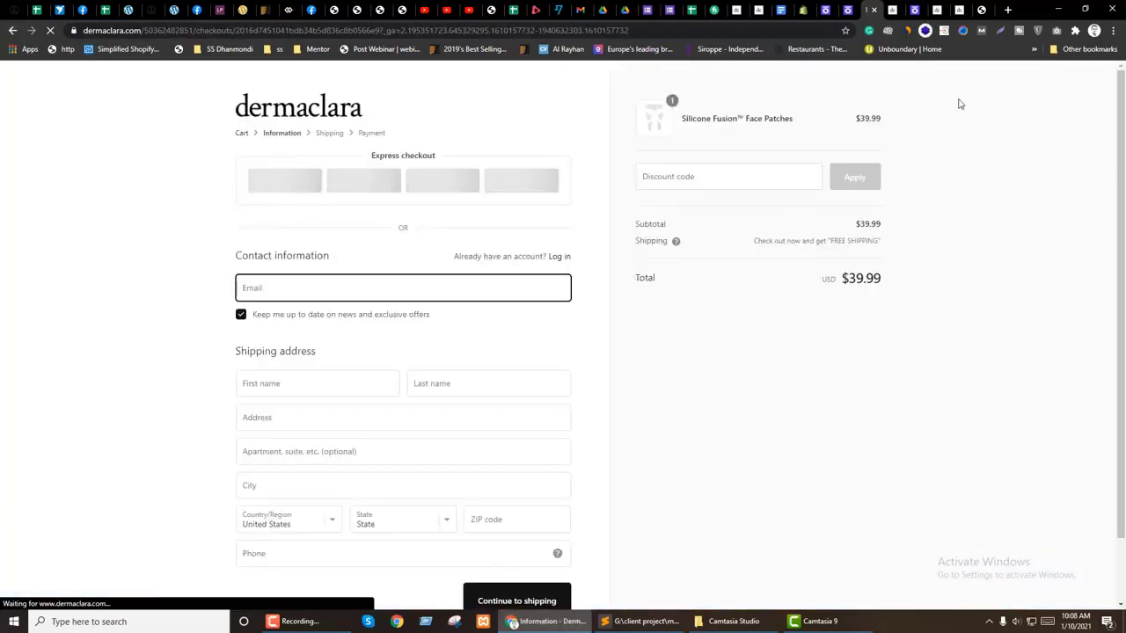
pyautogui.click(914, 9)
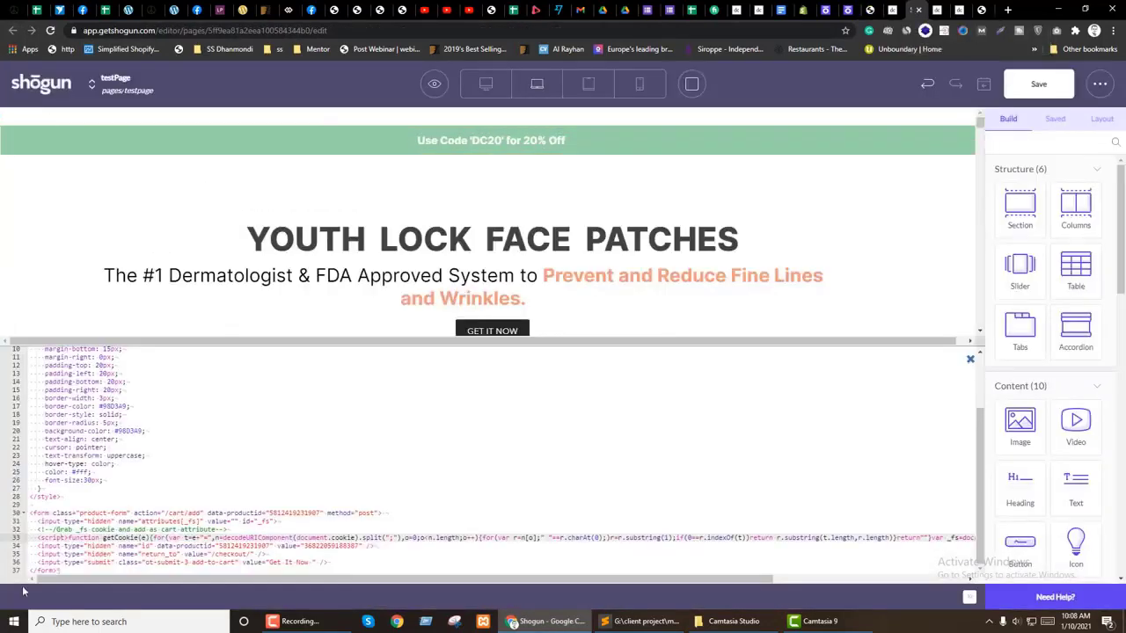
# Step: Review the add-to-cart form's submit input on line 36 of the HTML code
pyautogui.scroll(3, 266, 529)
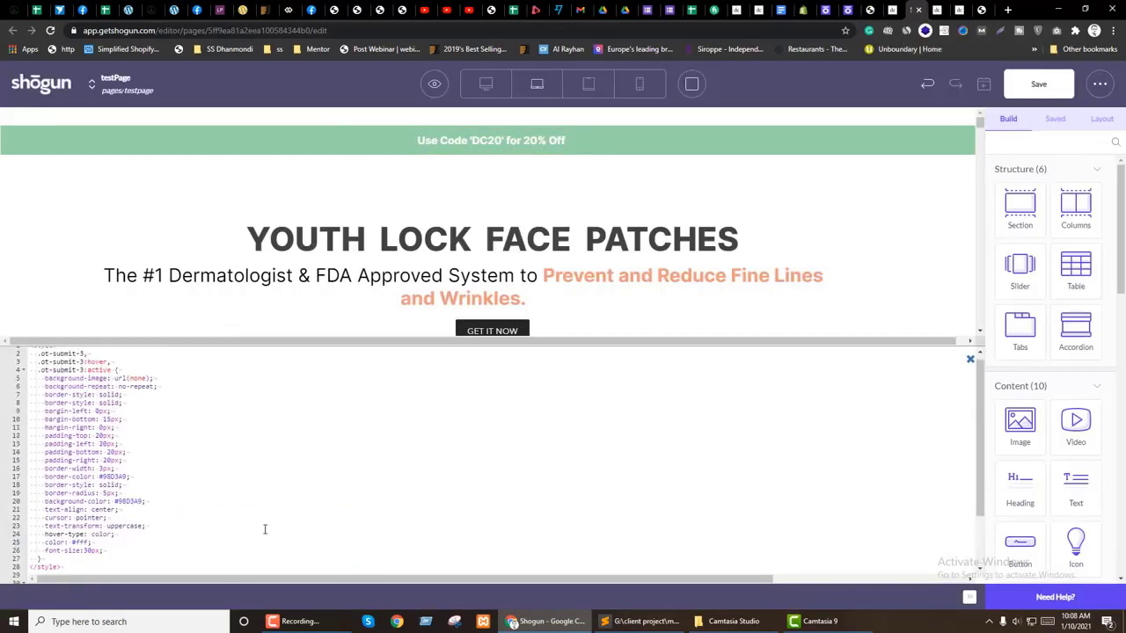
pyautogui.scroll(-3, 145, 447)
pyautogui.click(363, 545)
pyautogui.moveTo(86, 563); pyautogui.dragTo(325, 563)
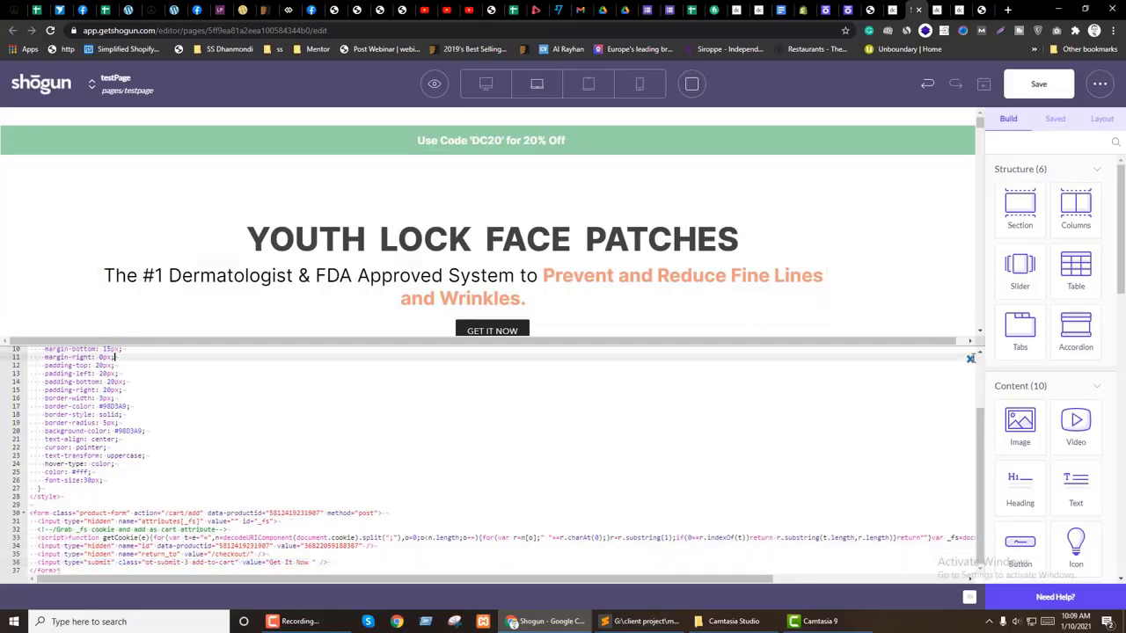
# Step: Delete the new black GET IT NOW button and reopen the green button's HTML code
pyautogui.click(970, 359)
pyautogui.click(525, 336)
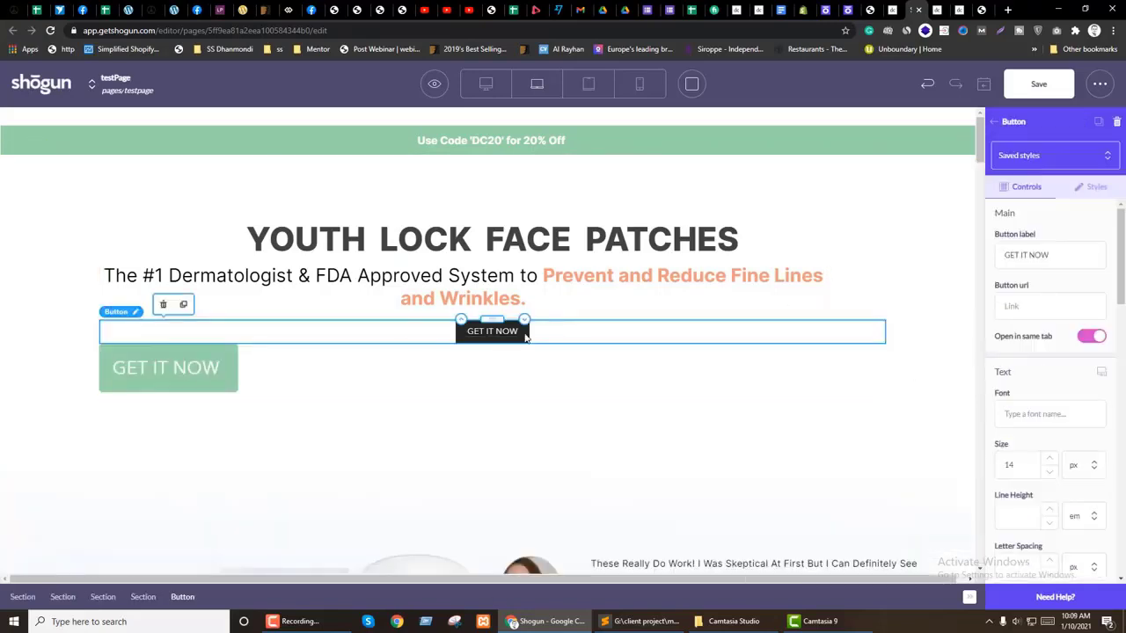
pyautogui.click(163, 305)
pyautogui.click(256, 346)
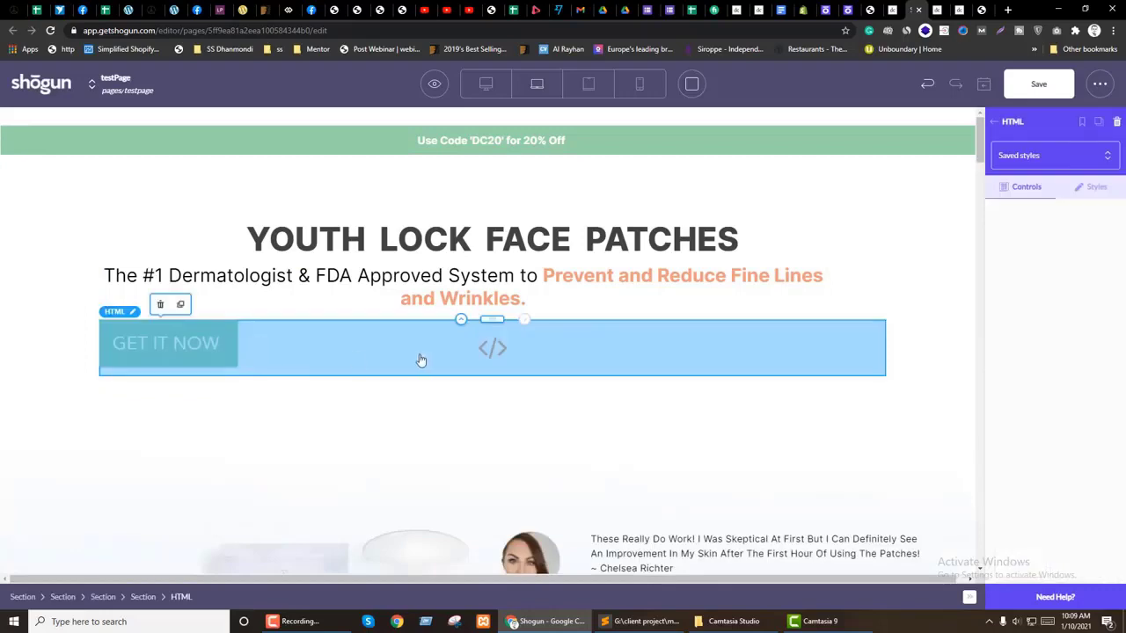
pyautogui.click(486, 350)
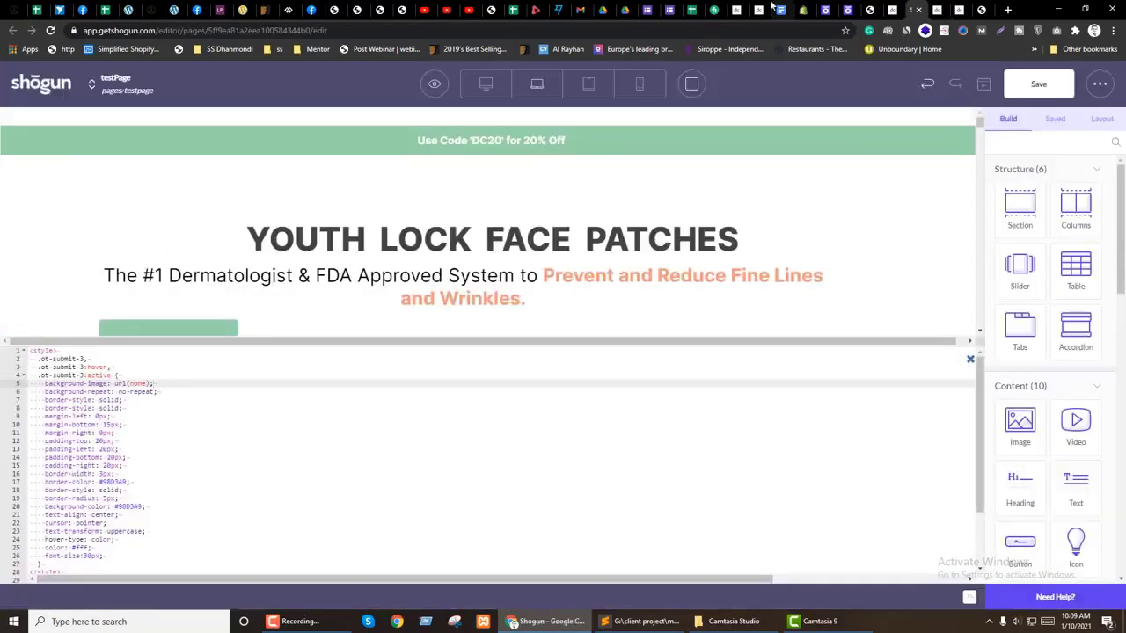
# Step: Go to the checkout tab in Chrome and navigate back to the face patches page
pyautogui.click(761, 8)
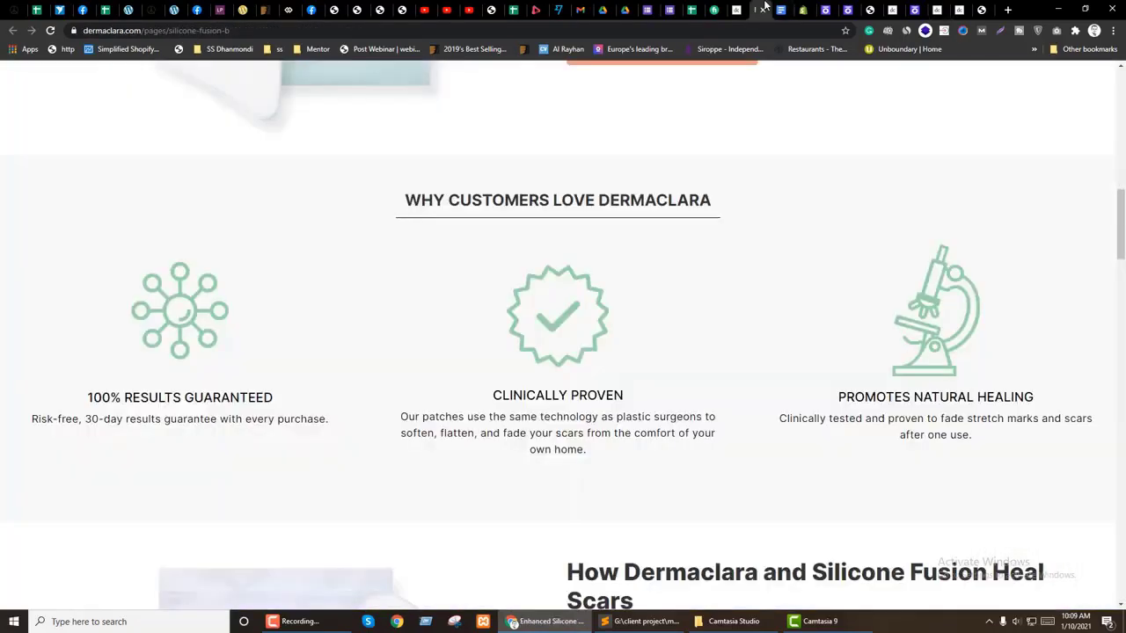
pyautogui.click(737, 9)
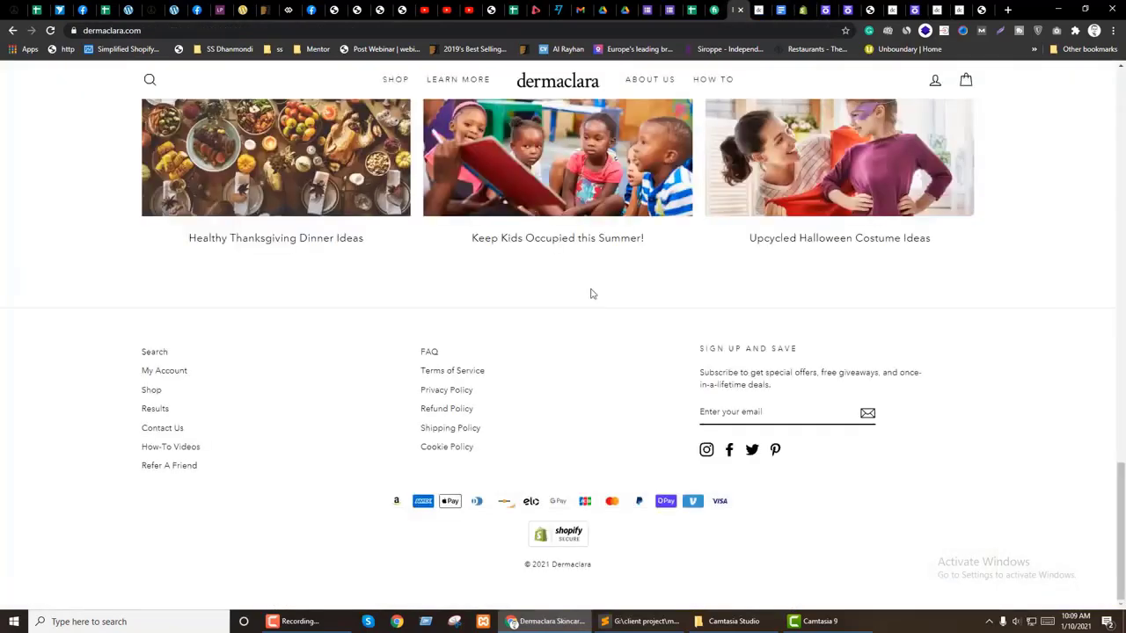
pyautogui.scroll(10, 602, 305)
pyautogui.click(869, 9)
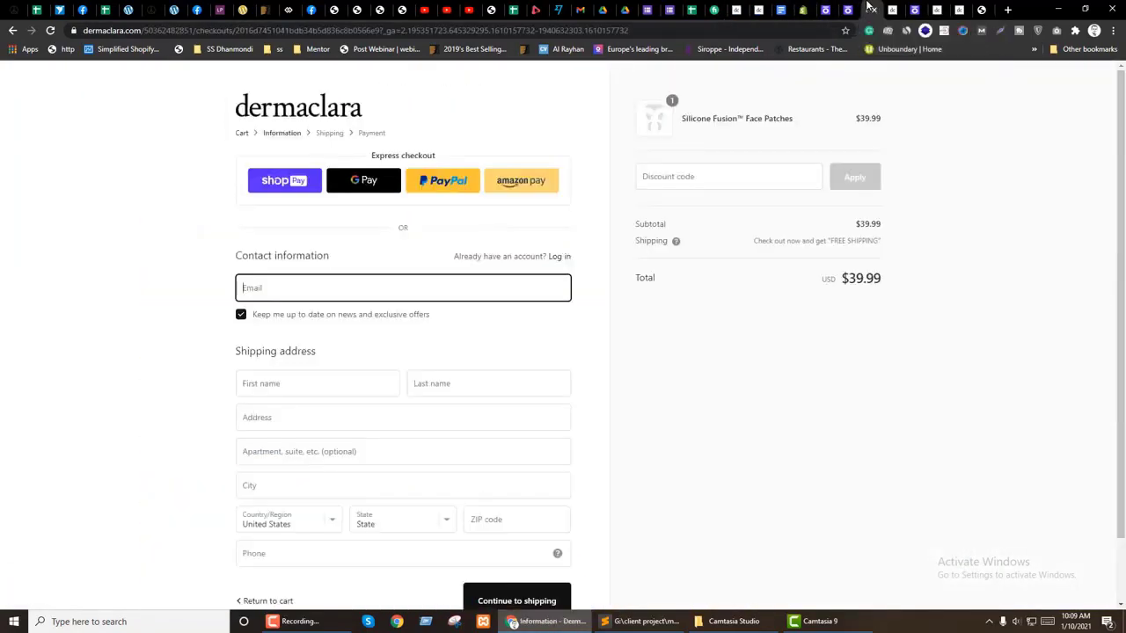
pyautogui.click(13, 30)
# Step: Inspect the live GET IT NOW button and select its product form element in DevTools
pyautogui.rightClick(594, 275)
pyautogui.click(655, 450)
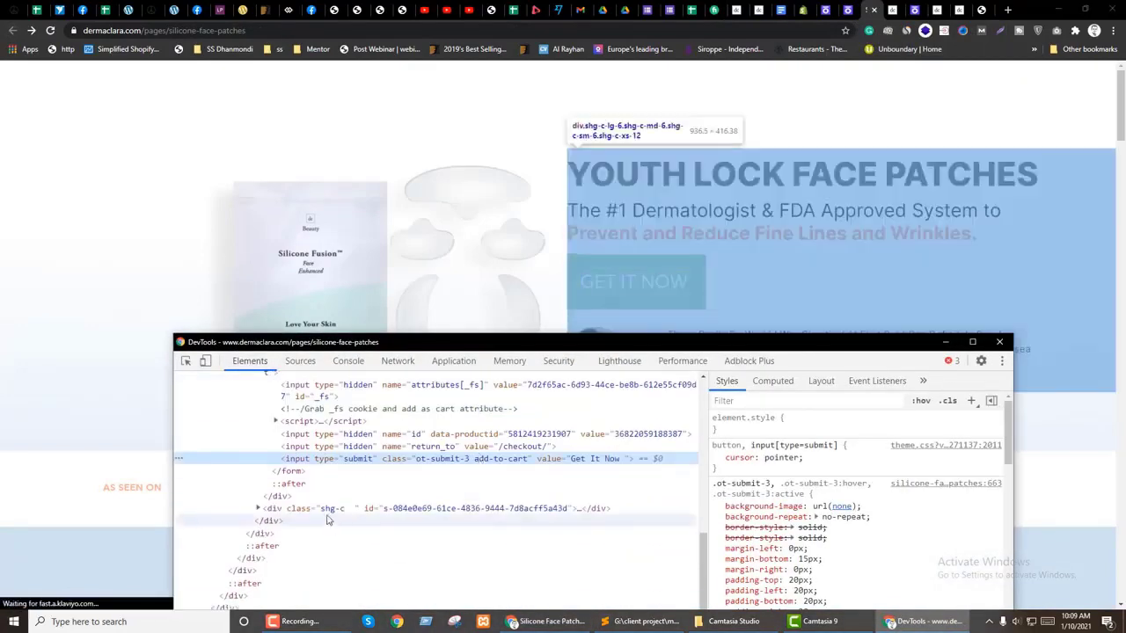
pyautogui.click(299, 421)
pyautogui.scroll(3, 303, 466)
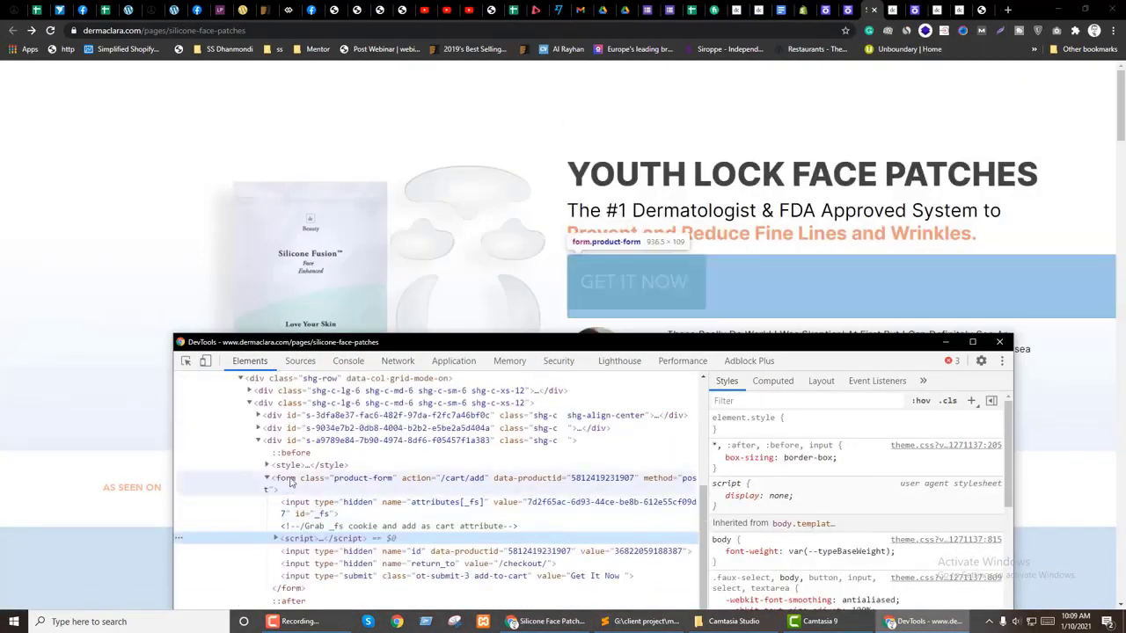
pyautogui.click(290, 482)
# Step: Add text-align: center to the form's element.style, then return to the Shogun code
pyautogui.click(774, 429)
pyautogui.write('te')
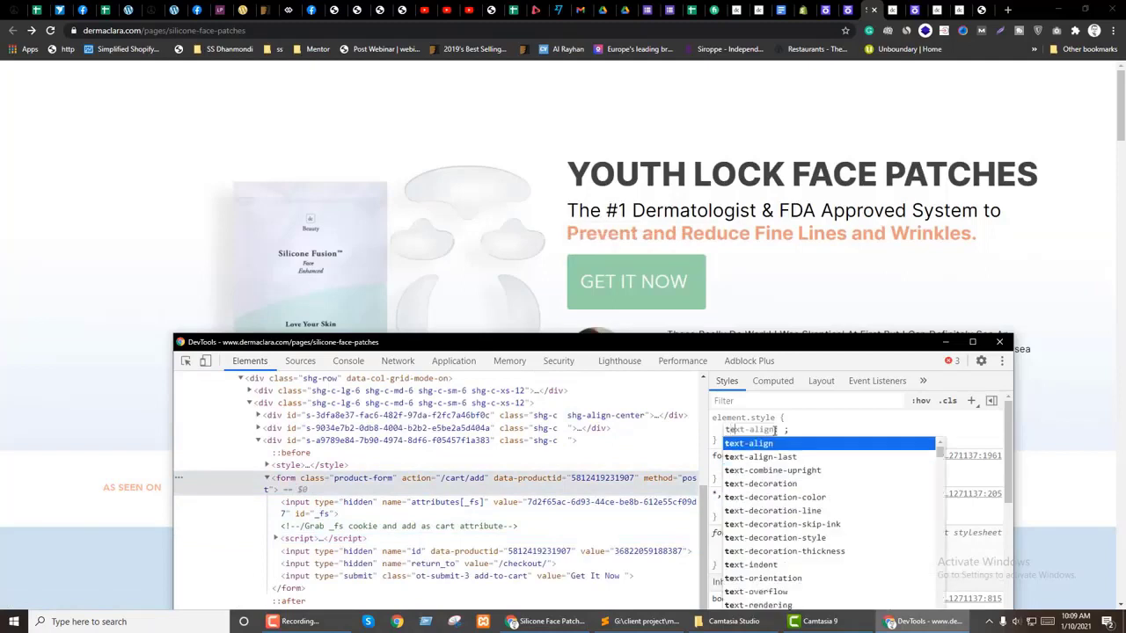
pyautogui.press('Tab')
pyautogui.write('center')
pyautogui.press('Return')
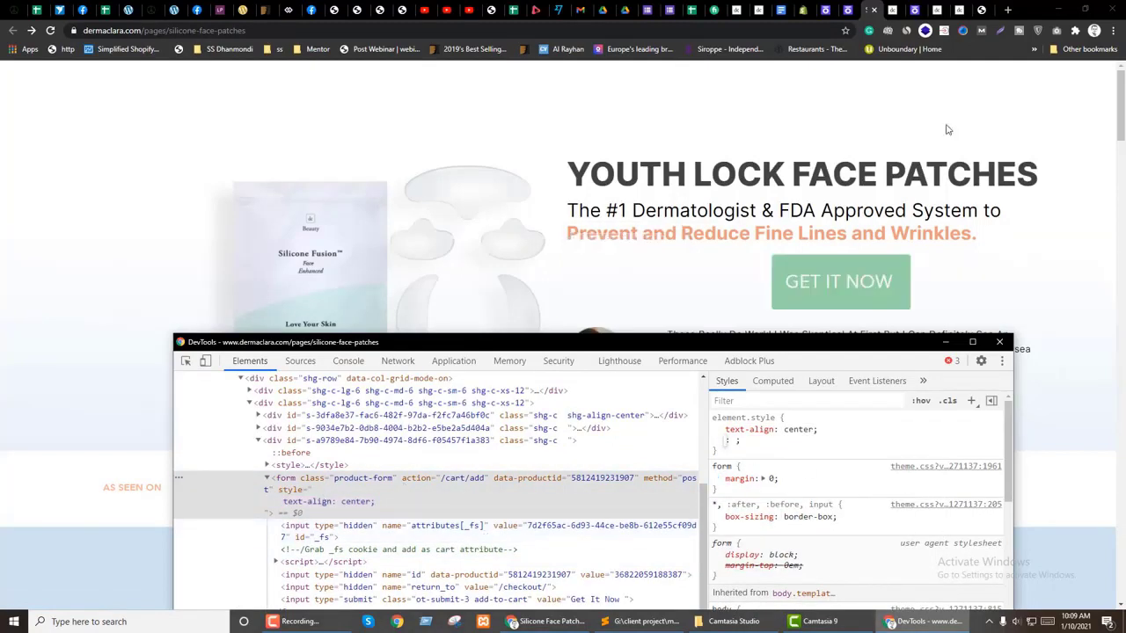
pyautogui.moveTo(818, 429); pyautogui.dragTo(740, 424)
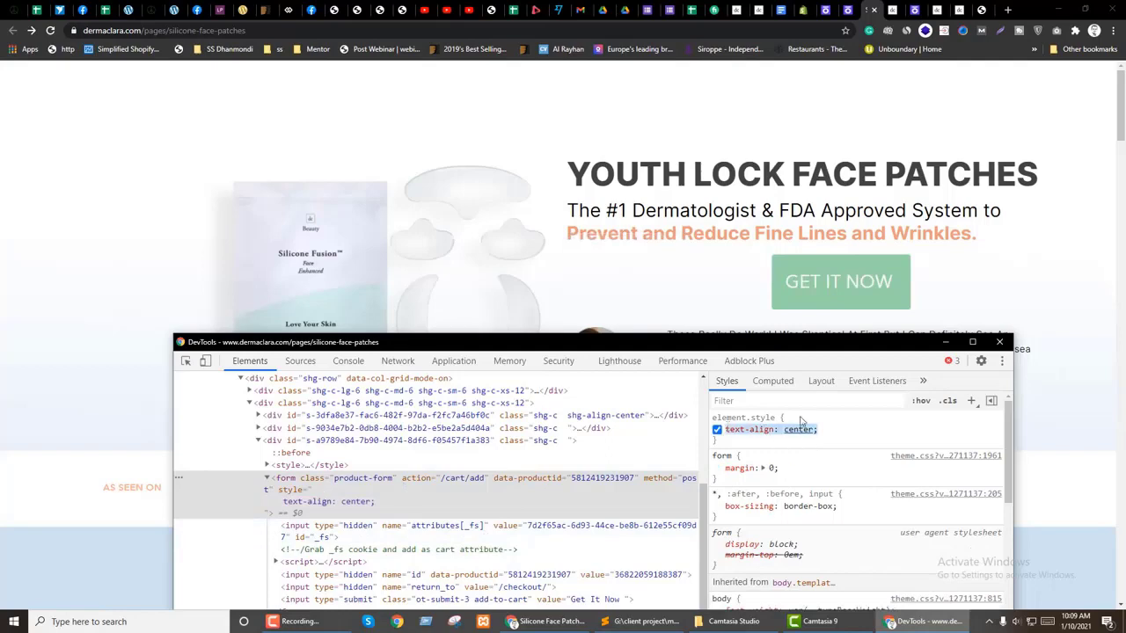
pyautogui.click(915, 9)
pyautogui.click(57, 352)
# Step: Add a .product-form { text-align: center; } rule after the <style> tag and close the editor
pyautogui.press('Return')
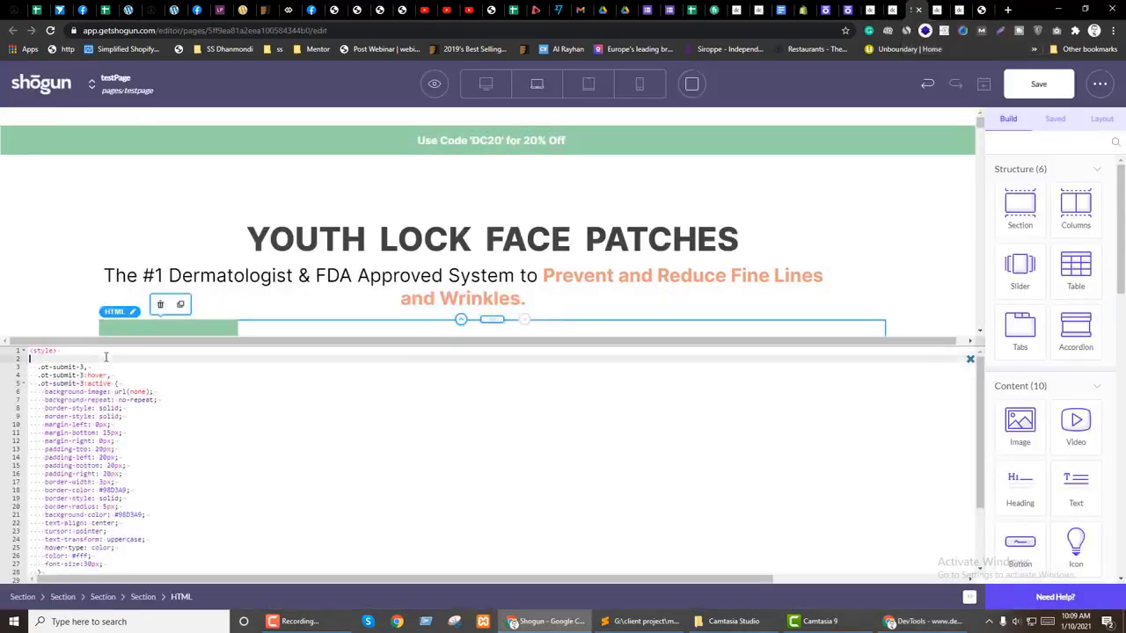
pyautogui.write('form{')
pyautogui.press('Return')
pyautogui.write('text-align: center;')
pyautogui.scroll(-2, 126, 463)
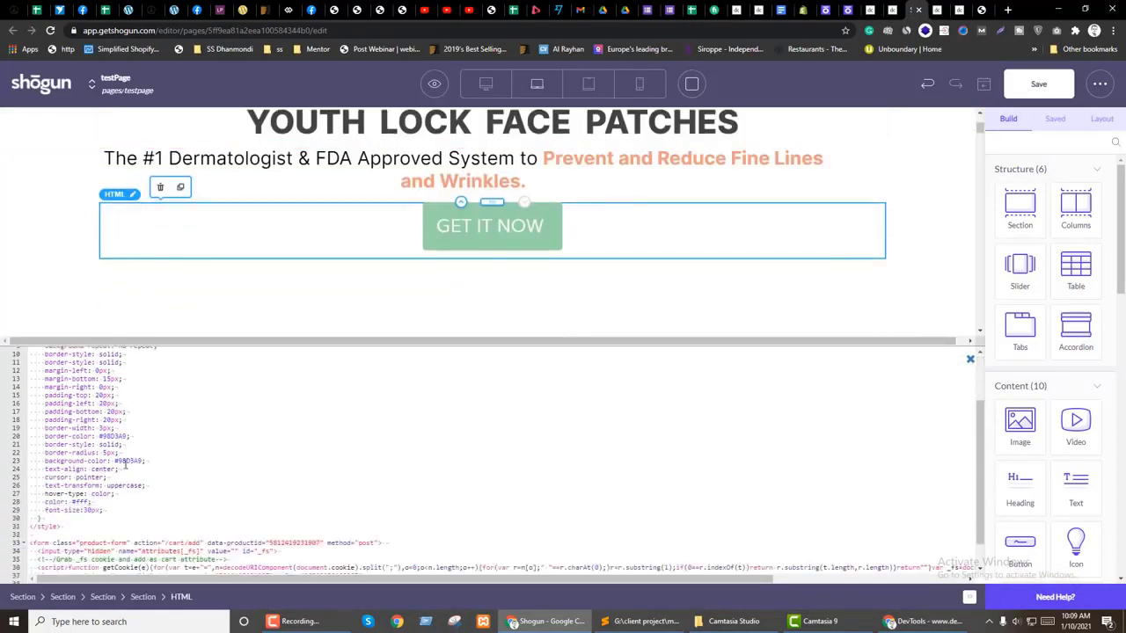
pyautogui.moveTo(126, 543); pyautogui.dragTo(79, 543)
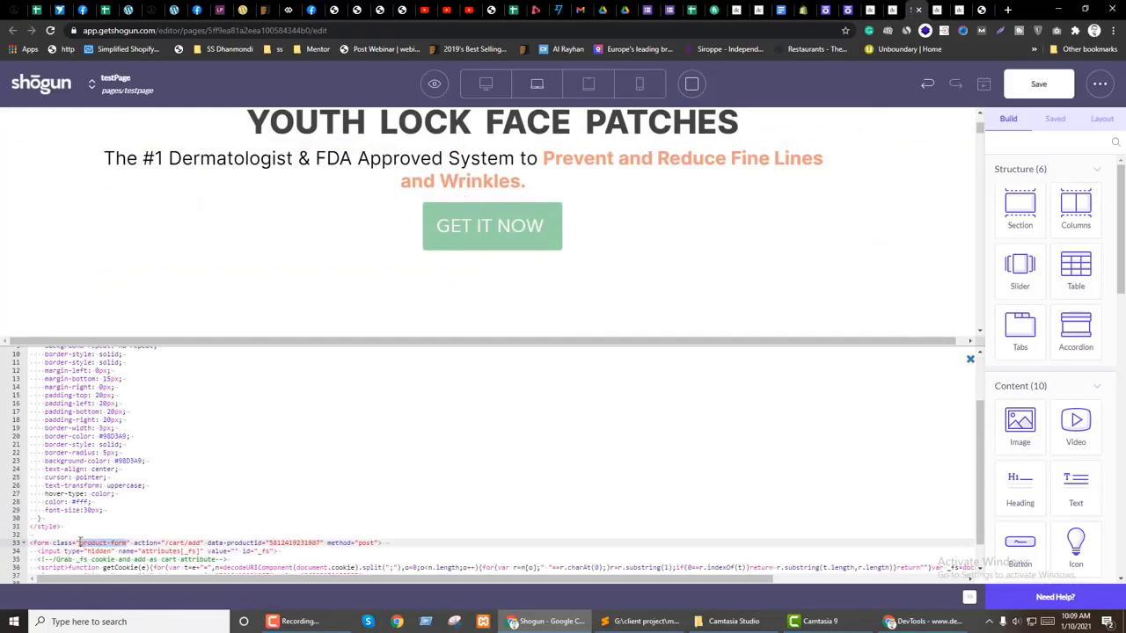
pyautogui.scroll(2, 88, 456)
pyautogui.doubleClick(39, 359)
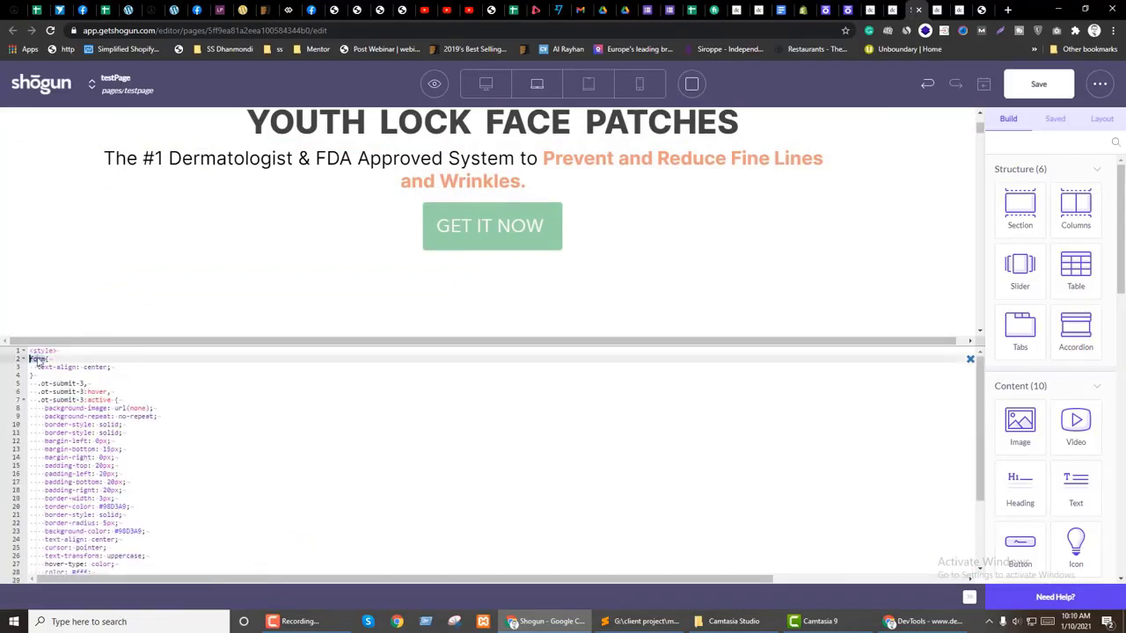
pyautogui.press('BackSpace')
pyautogui.hotkey('ctrl', 'z')
pyautogui.press('Escape')
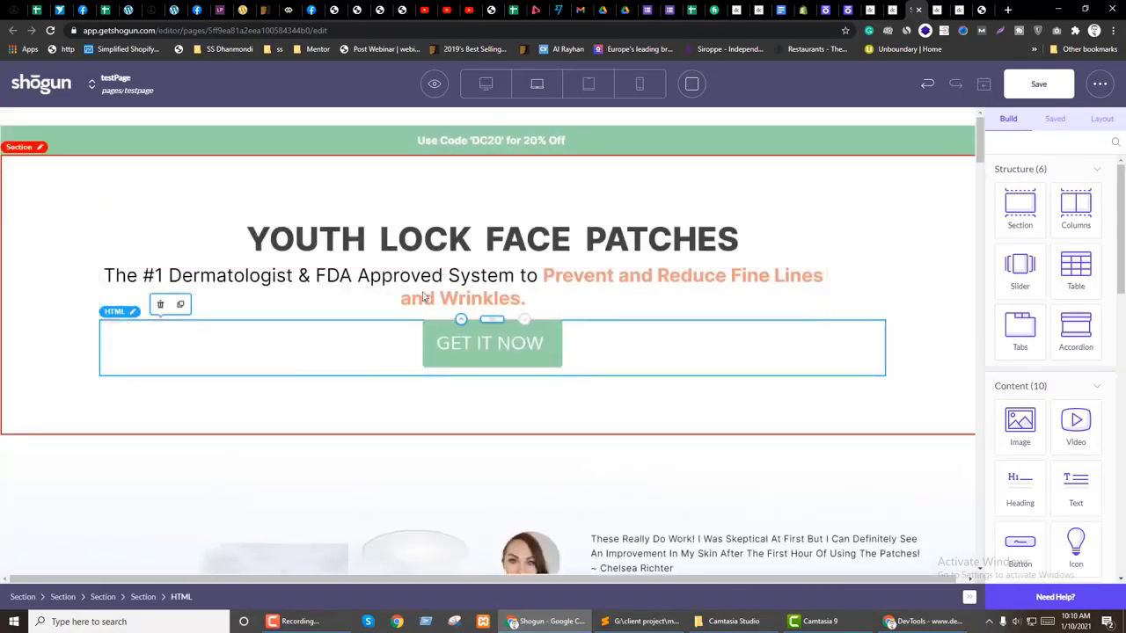
# Step: Save the page and compare it with the live Youth Lock Face Patches page
pyautogui.scroll(-2, 423, 296)
pyautogui.click(379, 414)
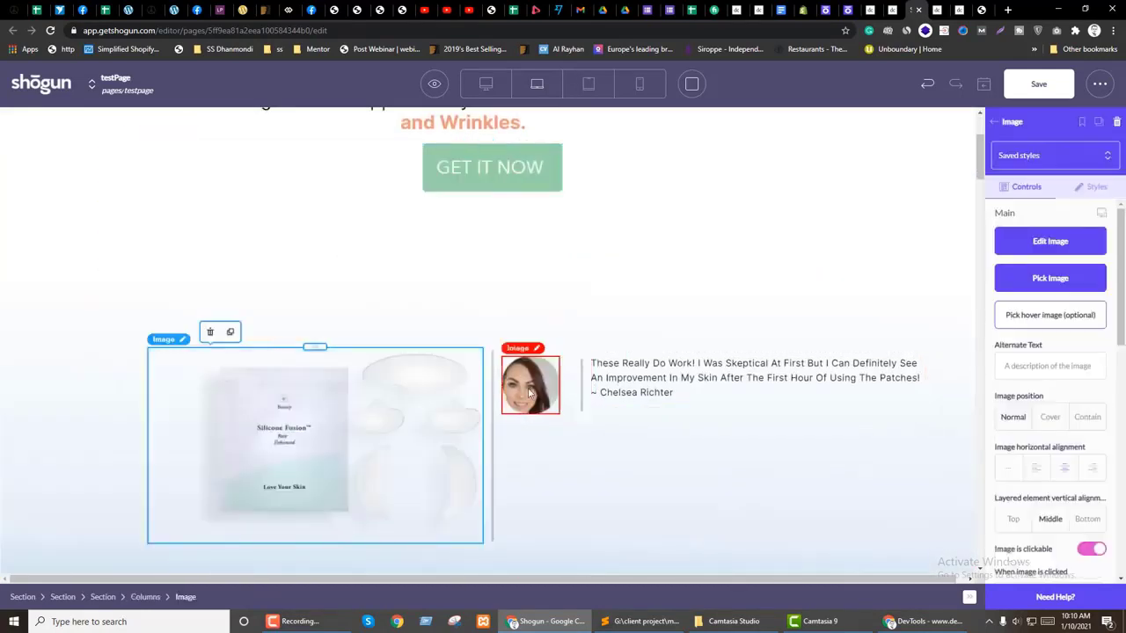
pyautogui.scroll(2, 392, 415)
pyautogui.click(1039, 83)
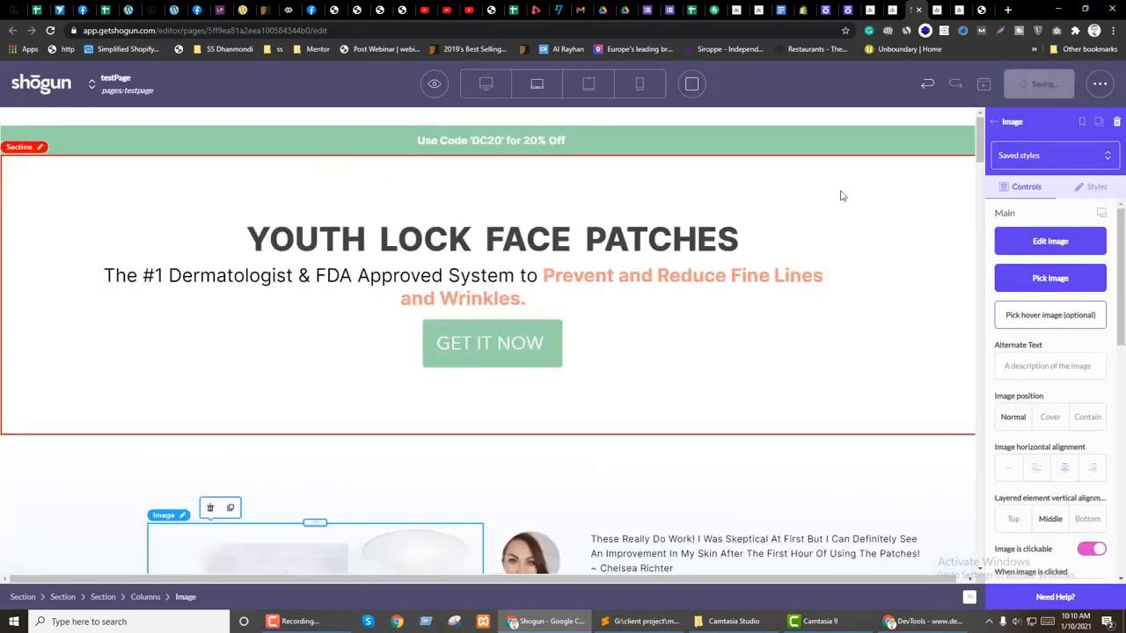
pyautogui.click(738, 9)
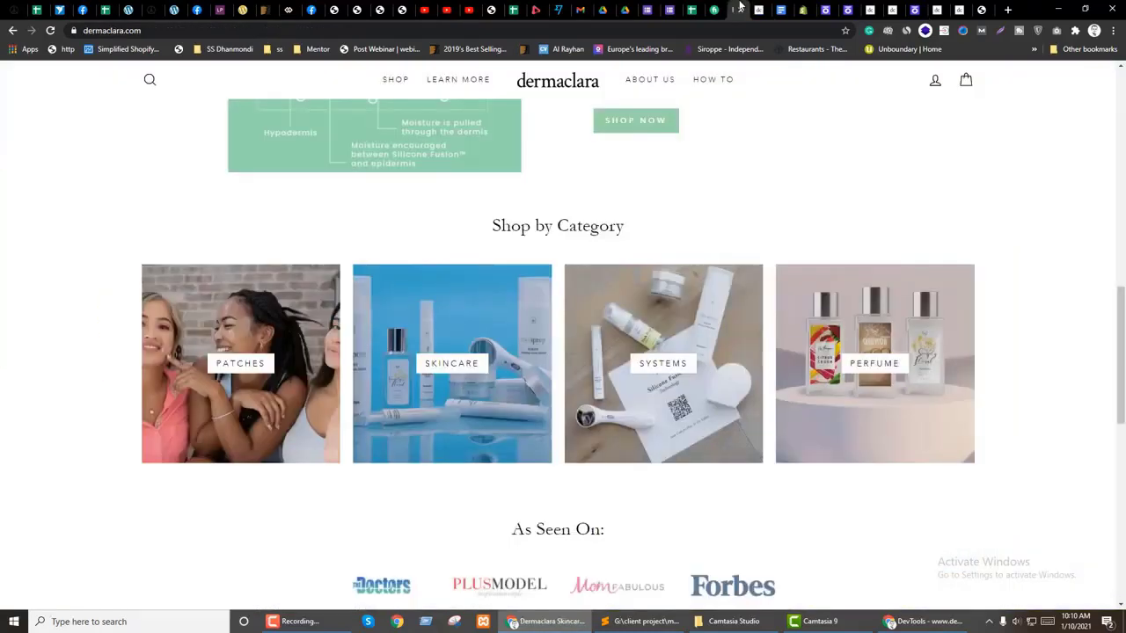
pyautogui.click(879, 8)
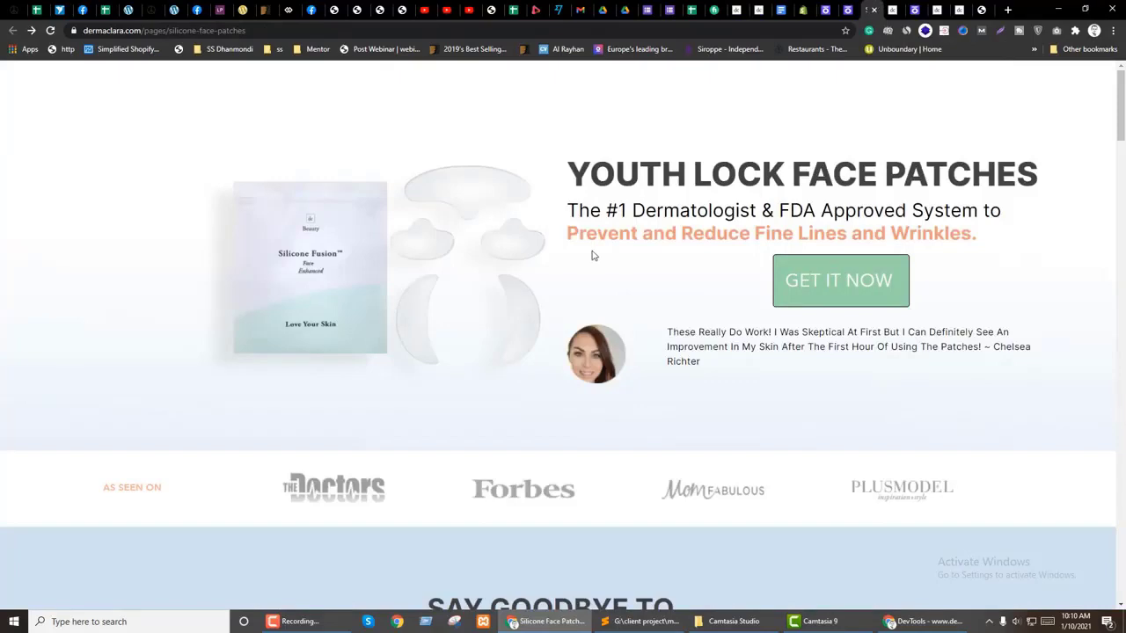
pyautogui.click(913, 8)
pyautogui.scroll(-2, 497, 400)
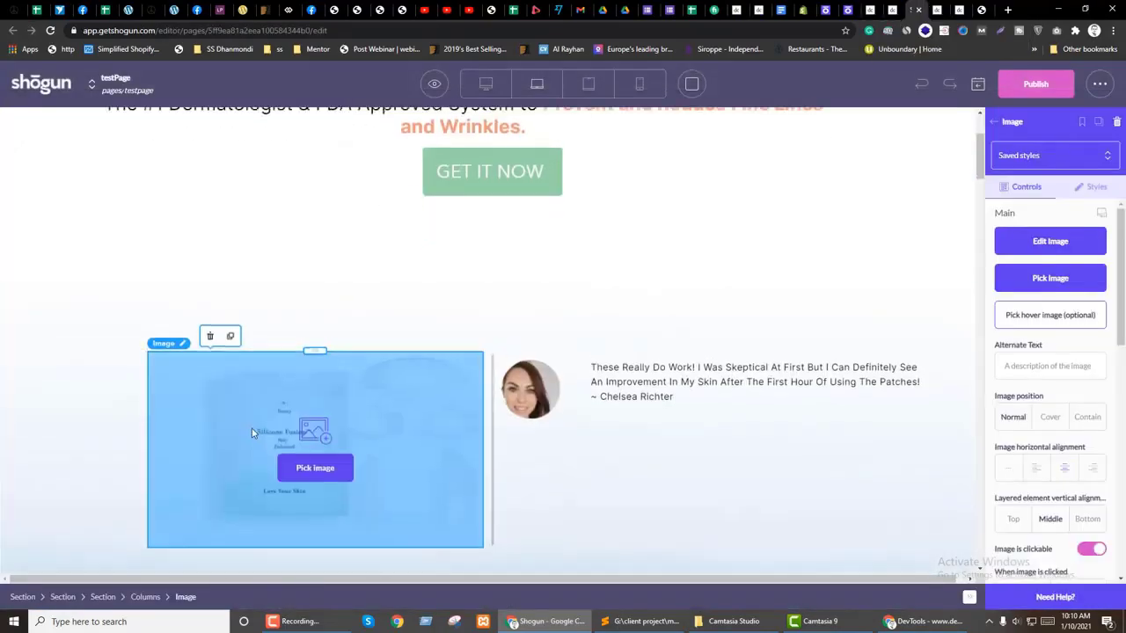
# Step: Move the product image under GET IT NOW and center-align it
pyautogui.scroll(2, 289, 427)
pyautogui.moveTo(315, 464); pyautogui.dragTo(483, 340)
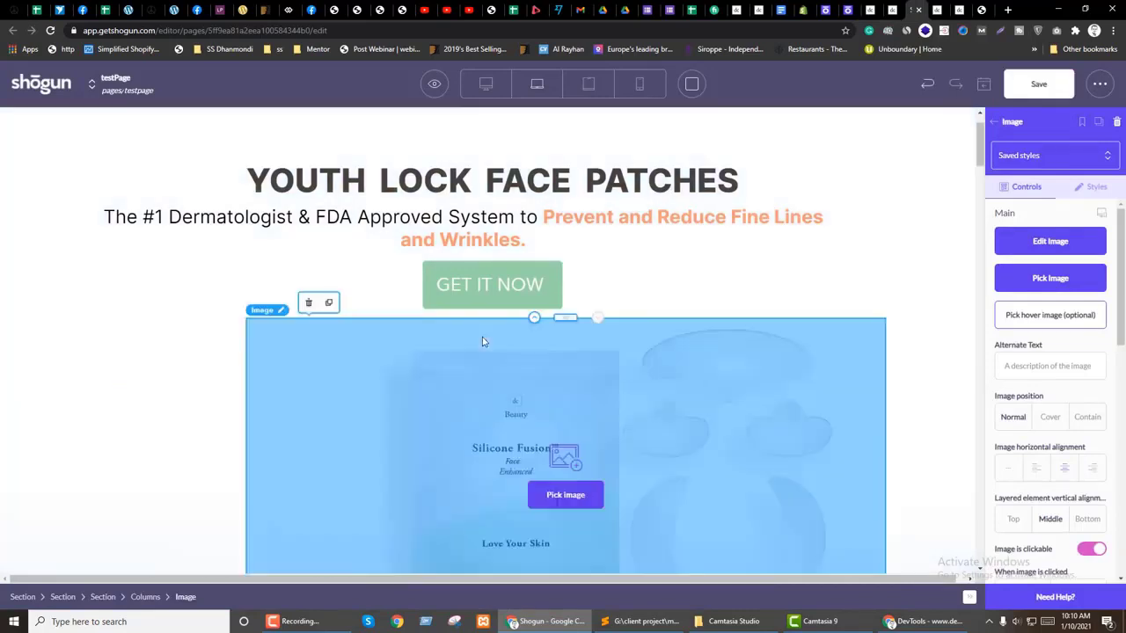
pyautogui.scroll(-1, 93, 458)
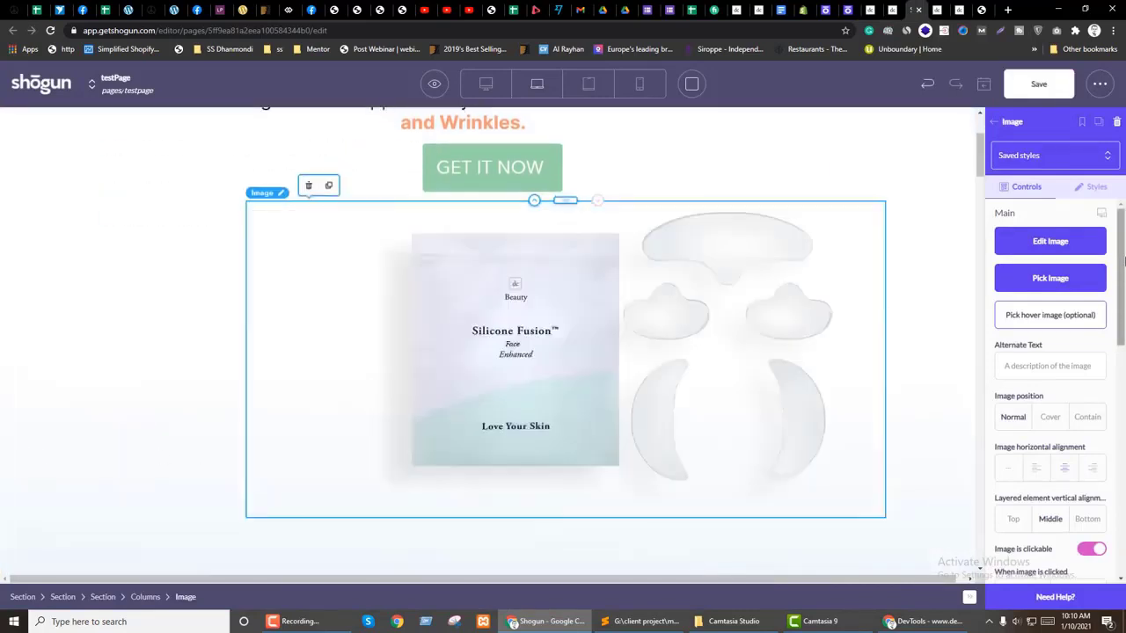
pyautogui.click(1093, 188)
pyautogui.scroll(-5, 1051, 409)
pyautogui.scroll(5, 1060, 403)
pyautogui.click(1064, 398)
pyautogui.click(763, 10)
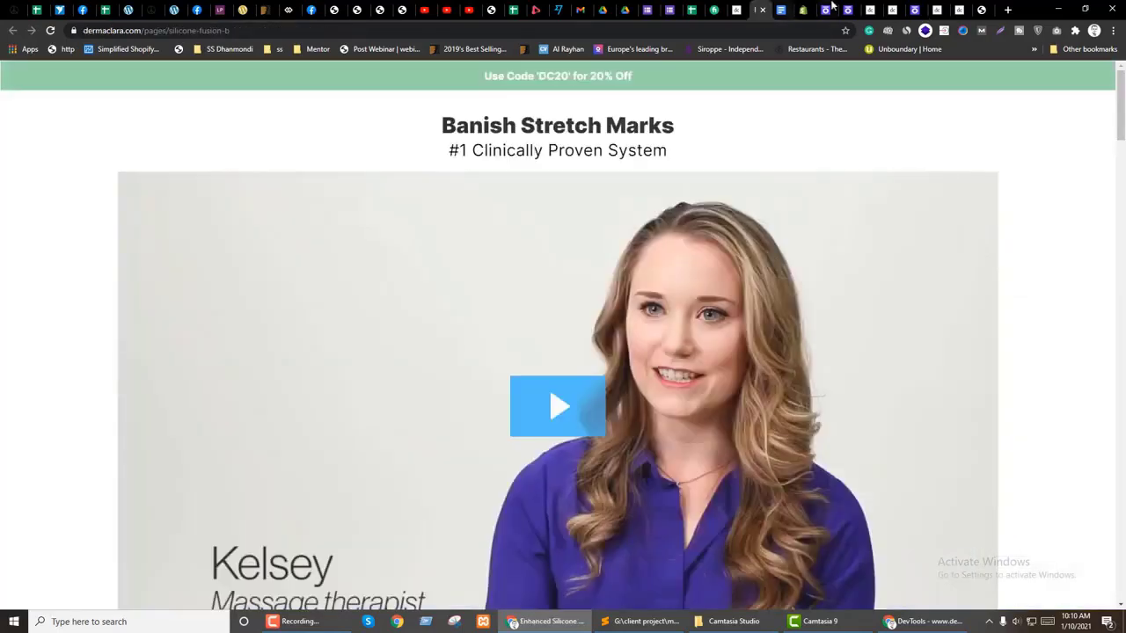
pyautogui.click(873, 9)
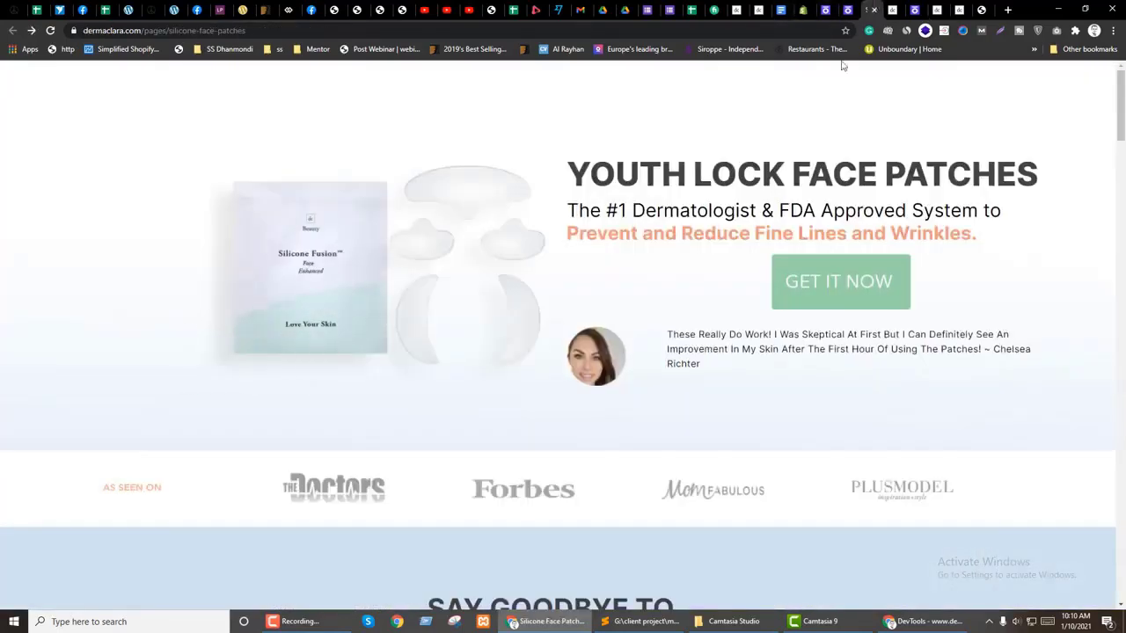
pyautogui.click(914, 10)
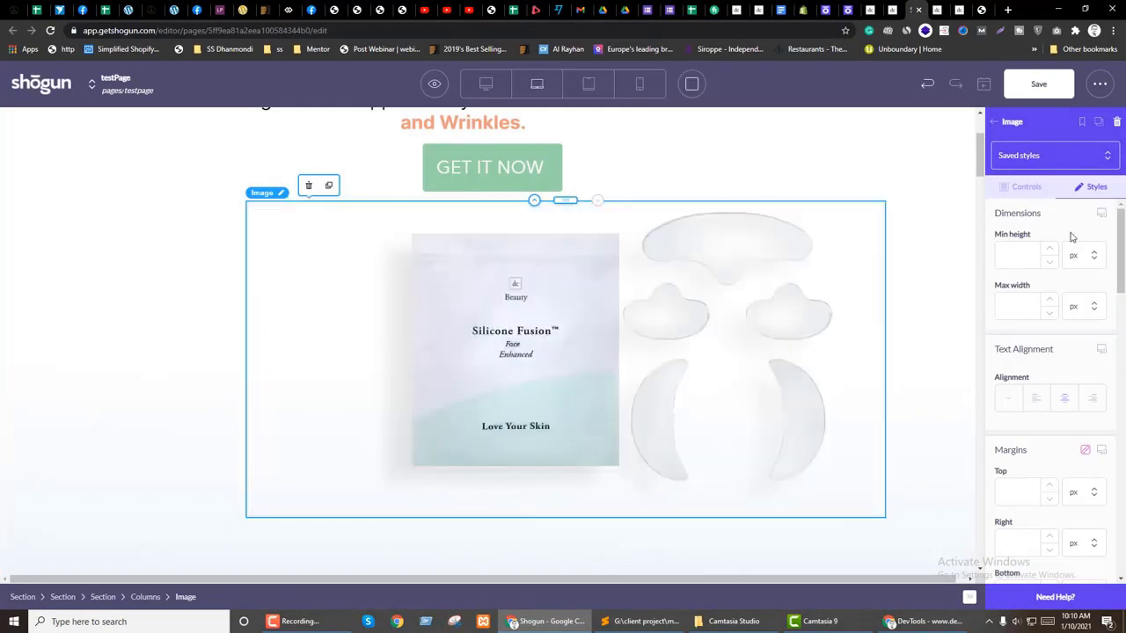
# Step: Crop away the image's empty left side and save the crop, keeping normal sizing
pyautogui.click(1043, 197)
pyautogui.click(593, 289)
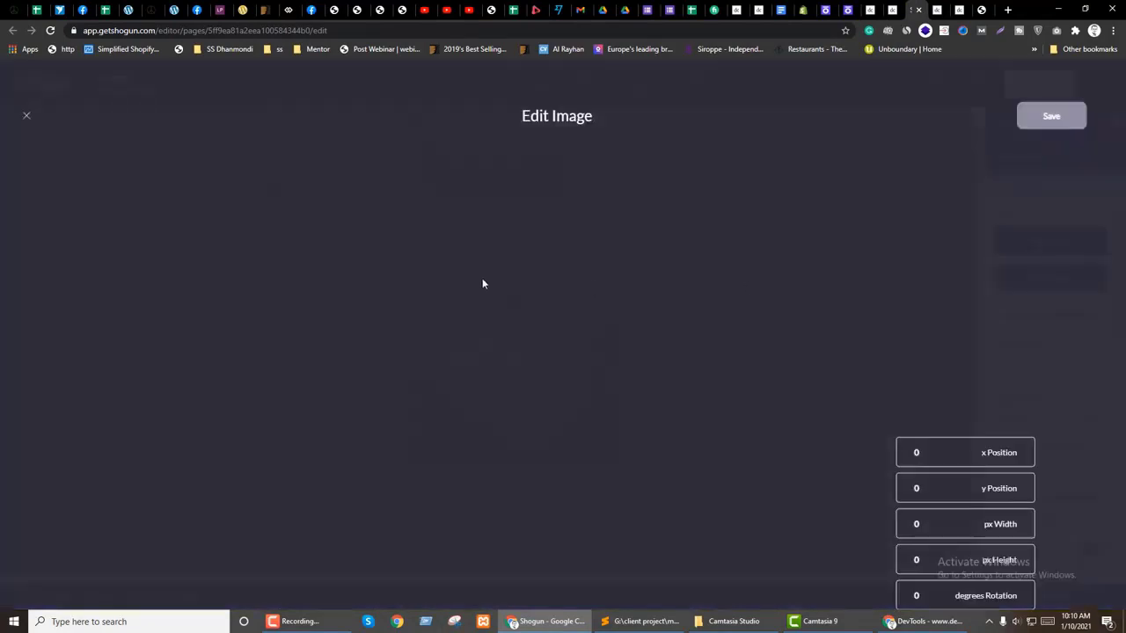
pyautogui.moveTo(313, 319); pyautogui.dragTo(405, 325)
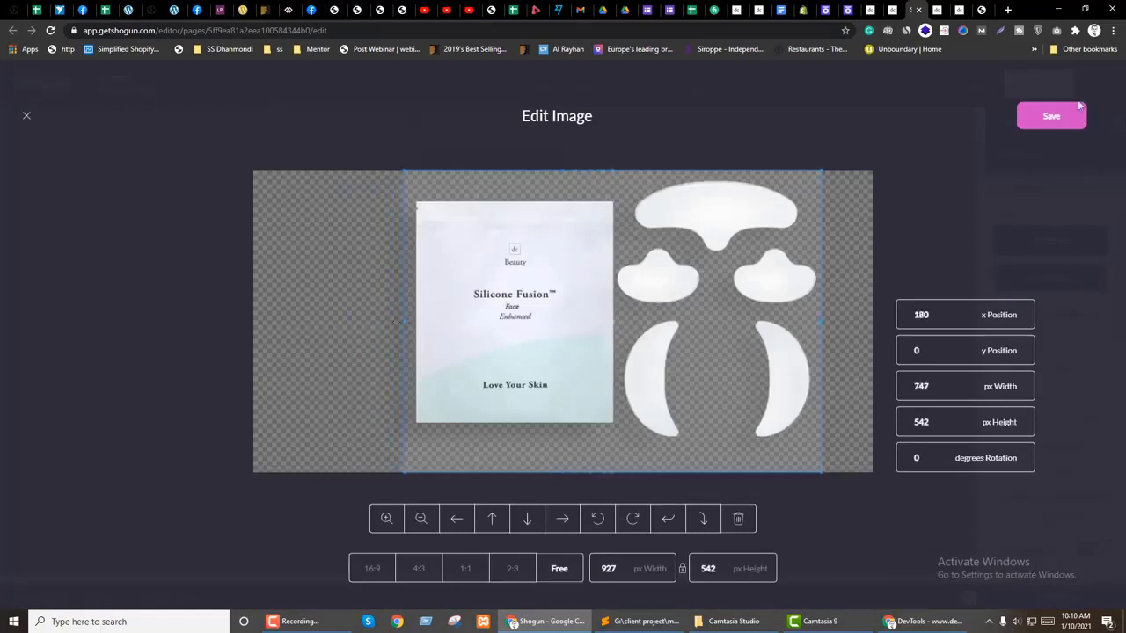
pyautogui.click(1051, 117)
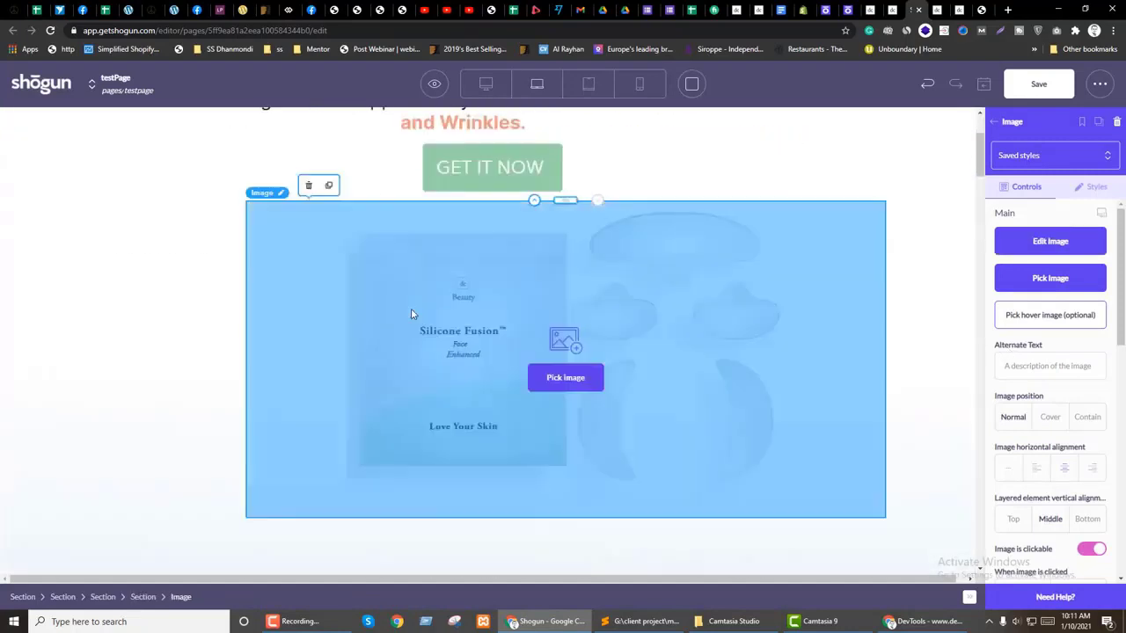
pyautogui.doubleClick(410, 308)
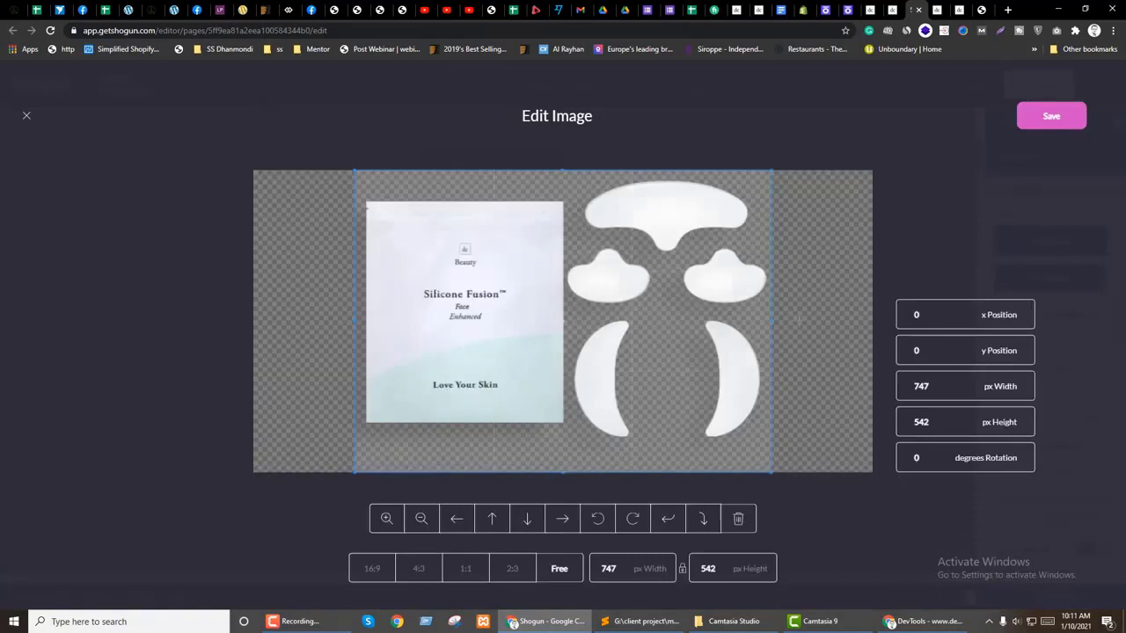
pyautogui.click(1045, 119)
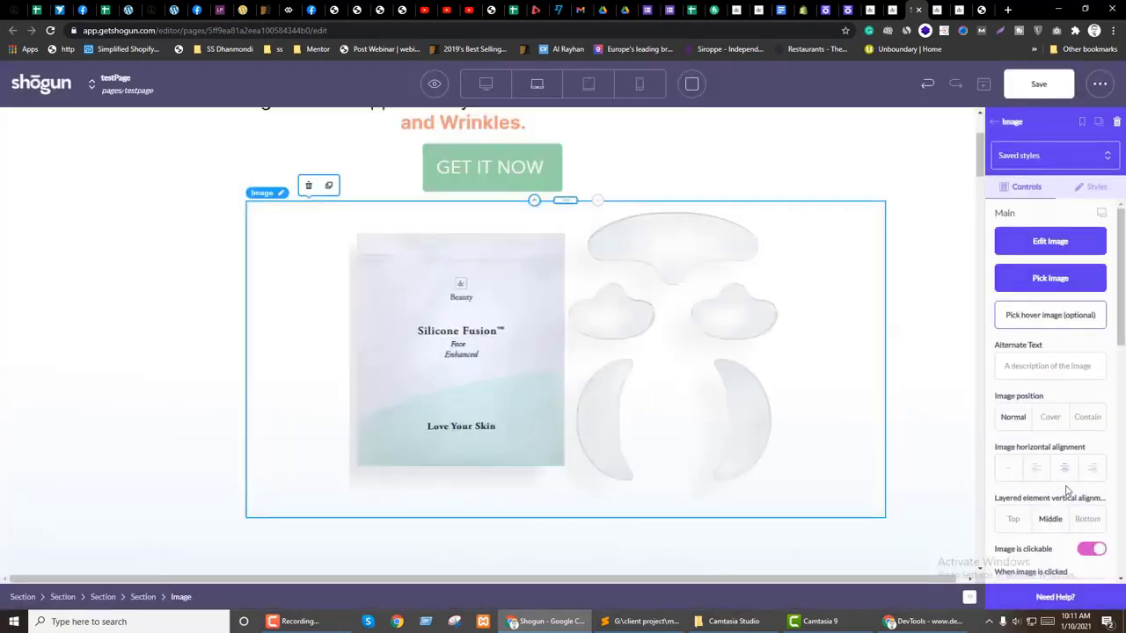
pyautogui.click(1049, 418)
pyautogui.click(1012, 417)
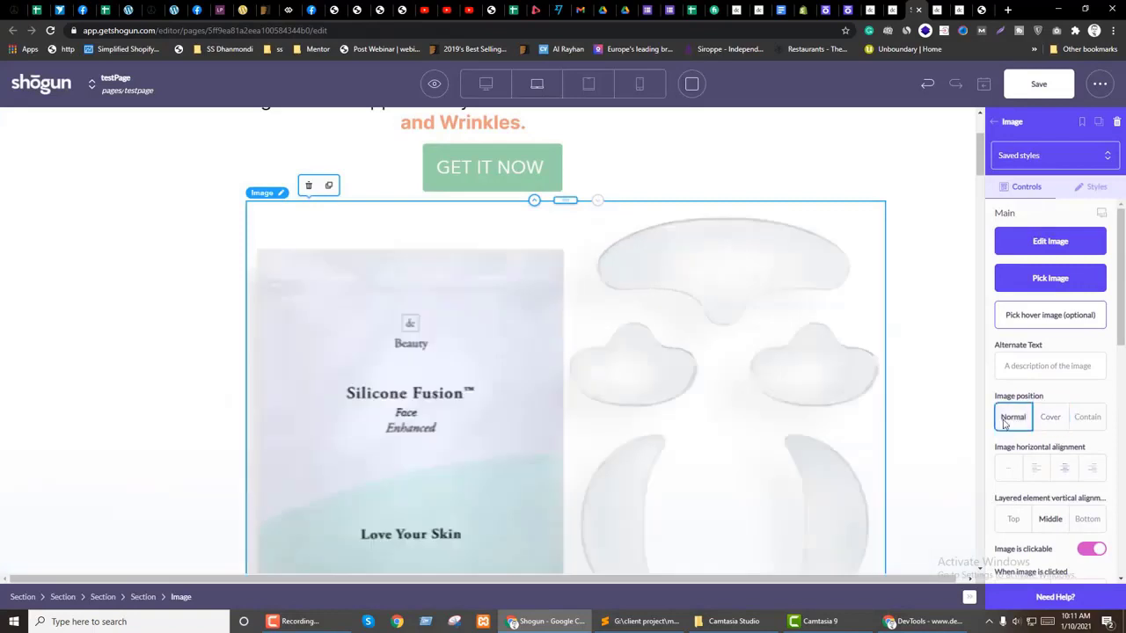
# Step: Check the image's style settings and bring up the page preview options
pyautogui.scroll(-6, 1055, 431)
pyautogui.scroll(6, 1071, 434)
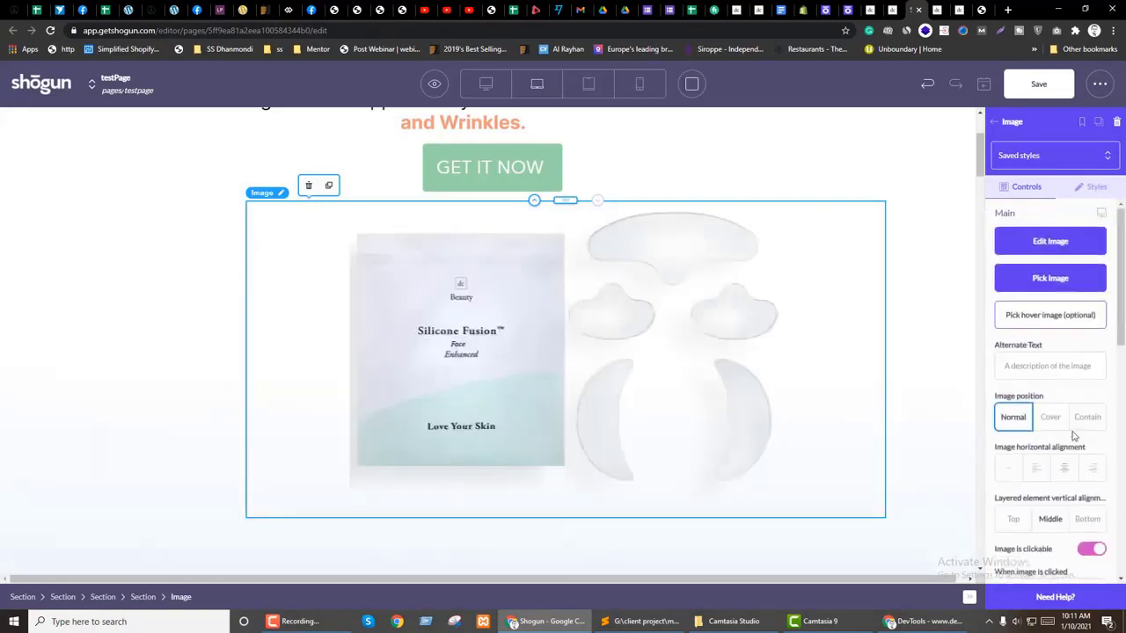
pyautogui.click(1093, 186)
pyautogui.scroll(-3, 1068, 357)
pyautogui.scroll(-8, 1080, 378)
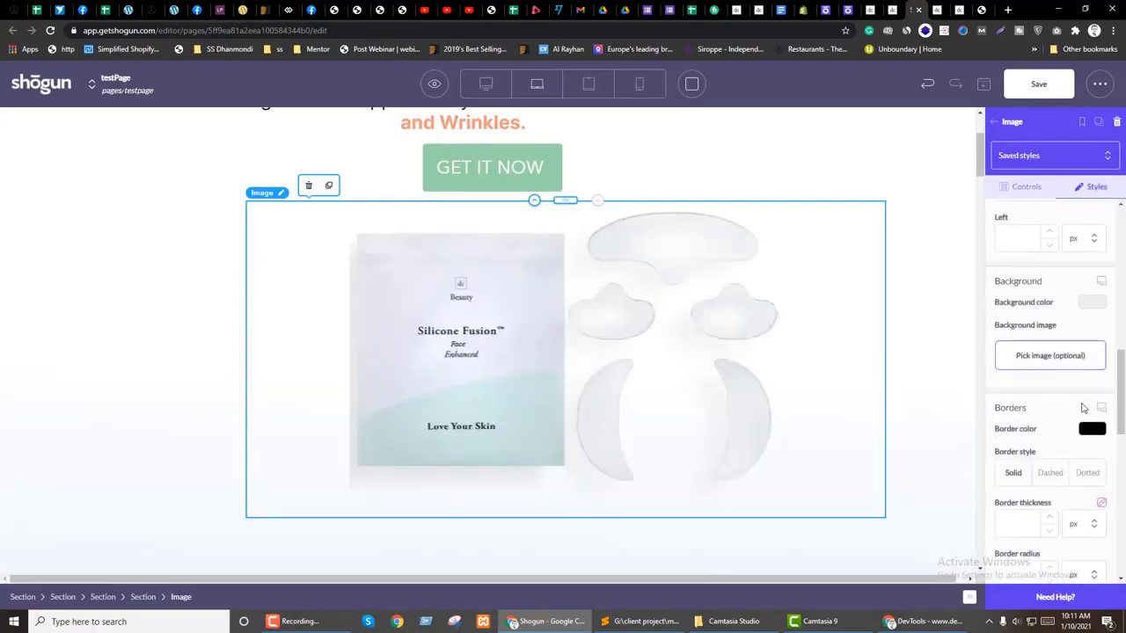
pyautogui.scroll(-4, 322, 376)
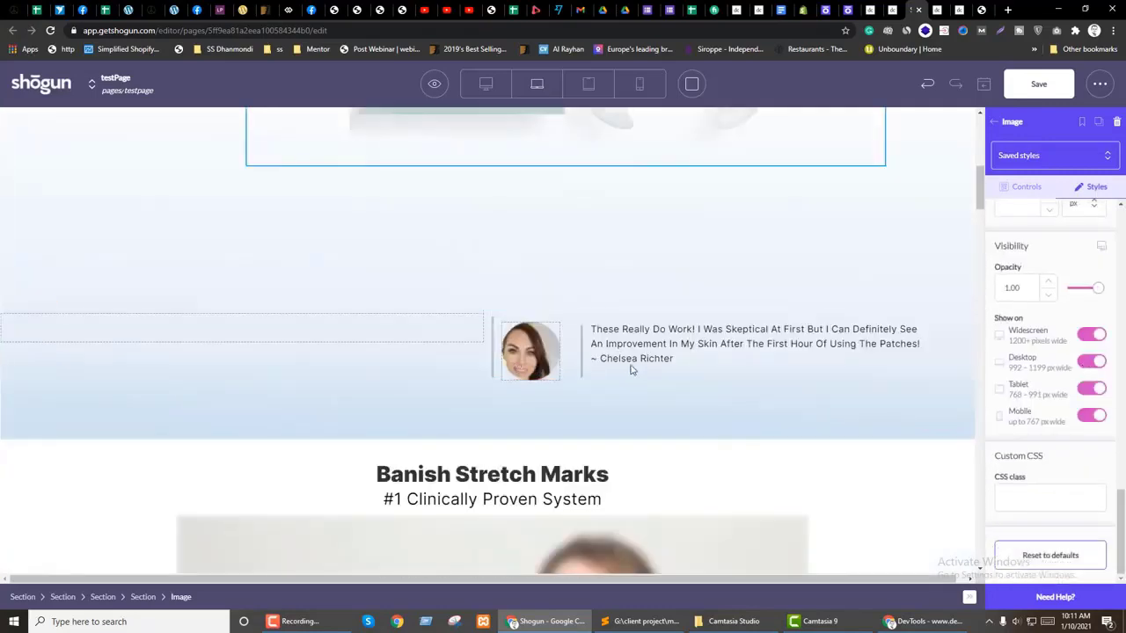
pyautogui.scroll(5, 628, 364)
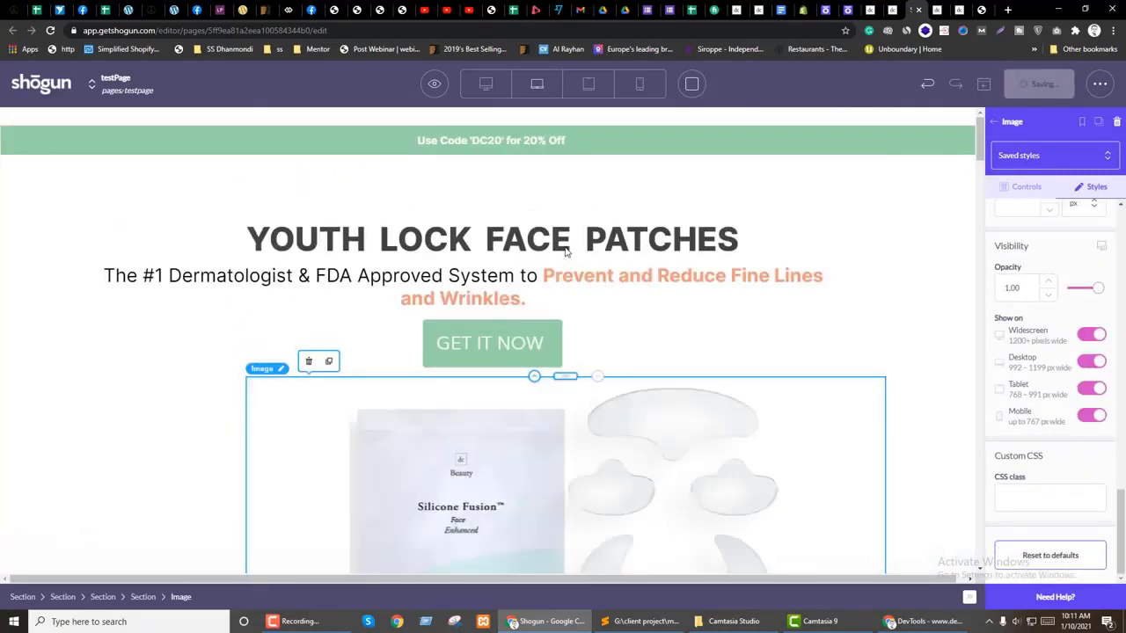
pyautogui.click(434, 83)
# Step: Preview the page in a new tab, then switch to the Fiverr order conversation
pyautogui.click(433, 149)
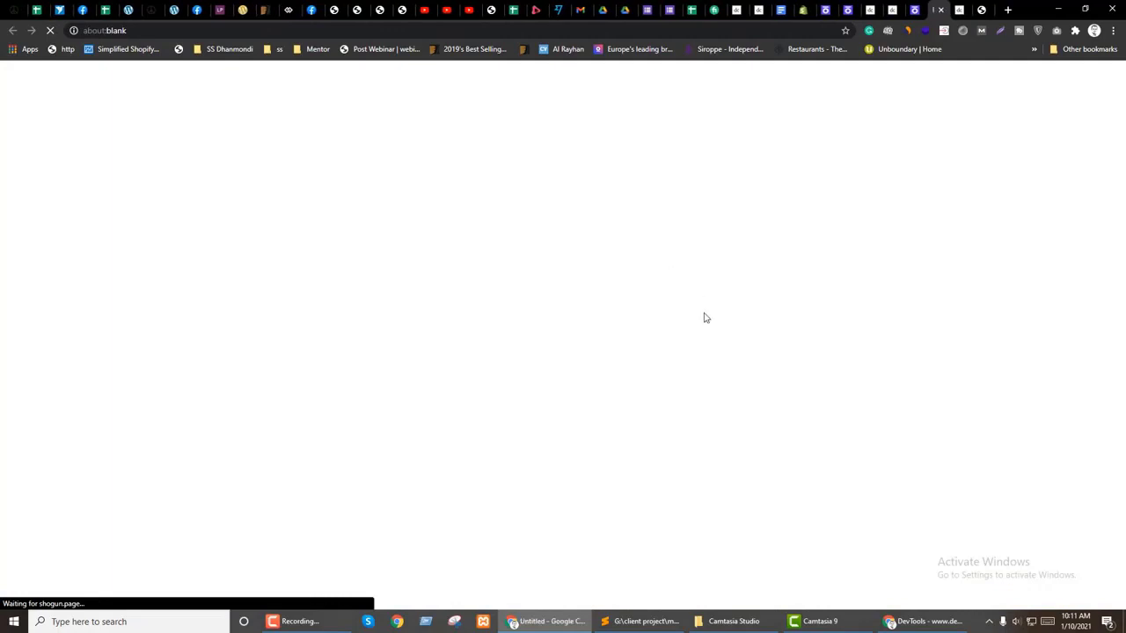
pyautogui.click(714, 9)
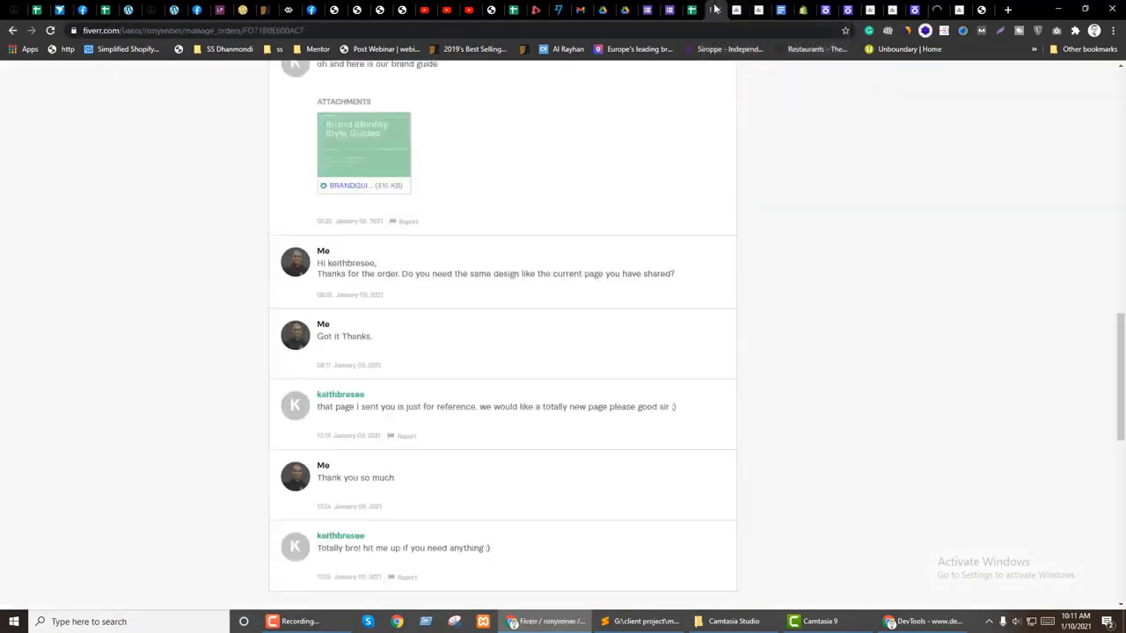
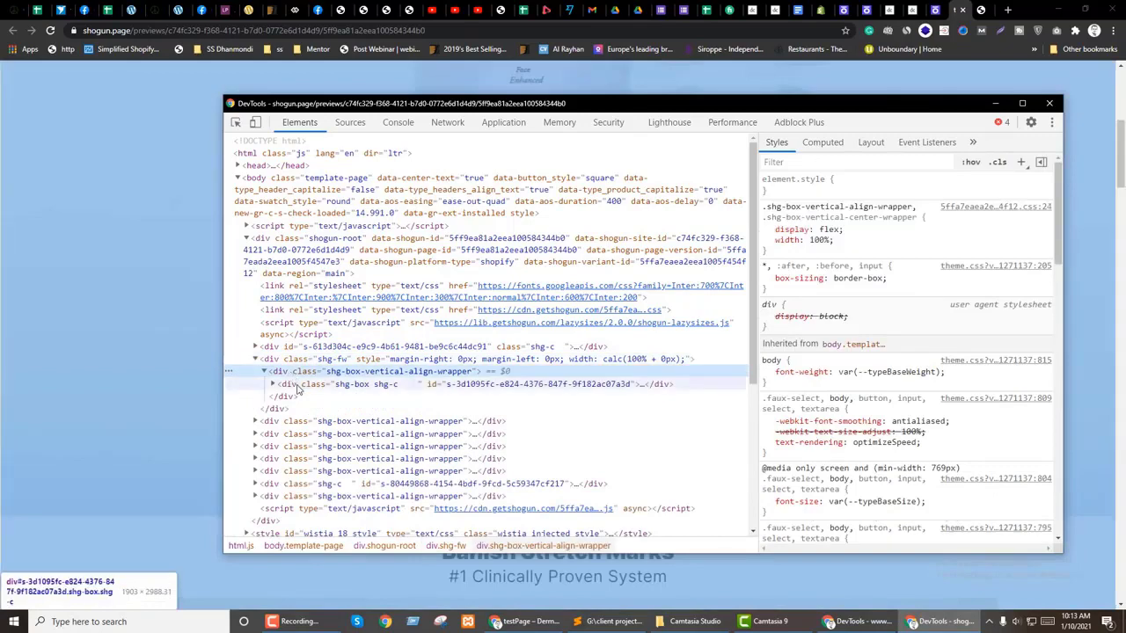
# Step: Expand the nested shg-box section wrappers and inner boxes in the DevTools Elements tree
pyautogui.click(273, 384)
pyautogui.click(317, 409)
pyautogui.click(314, 421)
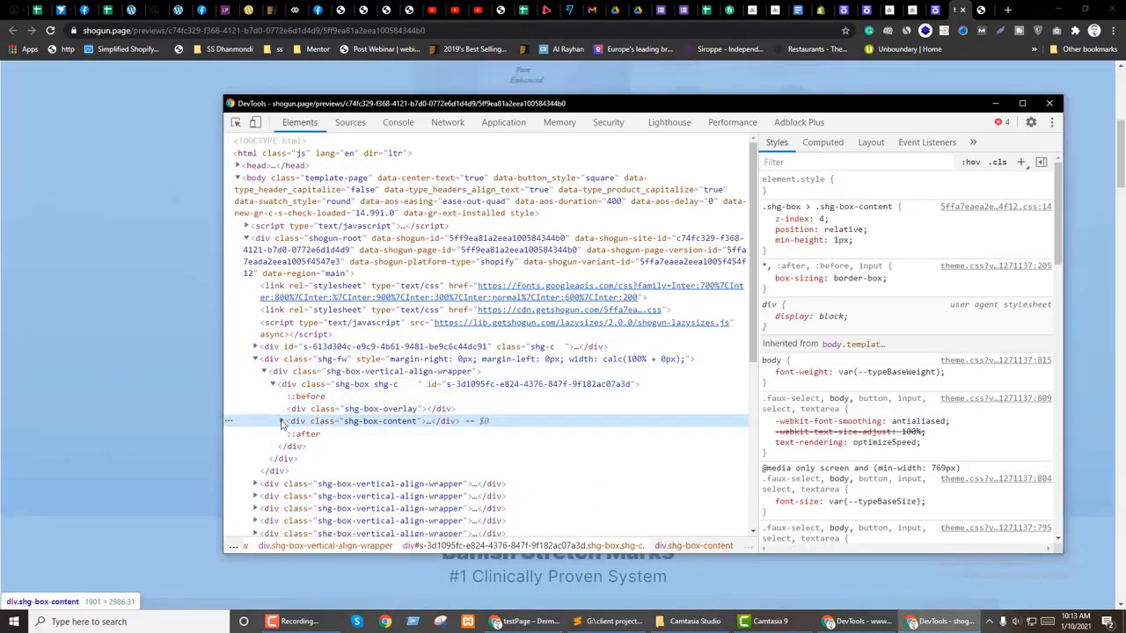
pyautogui.click(282, 421)
pyautogui.click(290, 433)
pyautogui.click(339, 458)
pyautogui.click(369, 445)
pyautogui.click(299, 446)
pyautogui.click(348, 458)
pyautogui.click(307, 458)
# Step: Pick the product image block on the page, inspect its background-image styles, then return to the page top
pyautogui.click(387, 496)
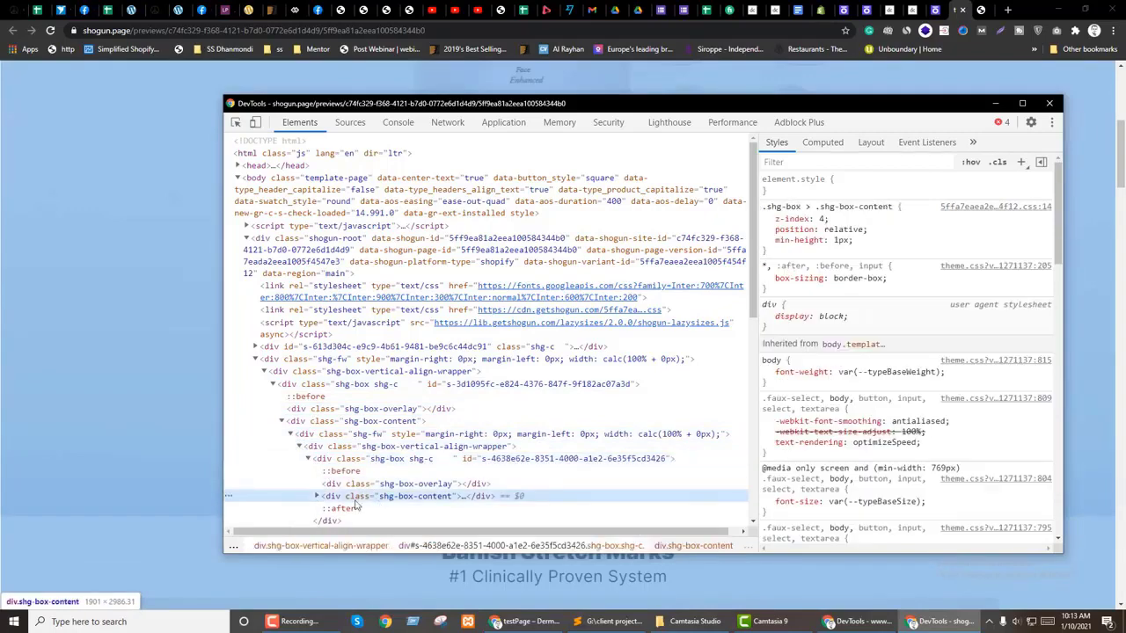
pyautogui.click(236, 122)
pyautogui.click(38, 340)
pyautogui.click(381, 294)
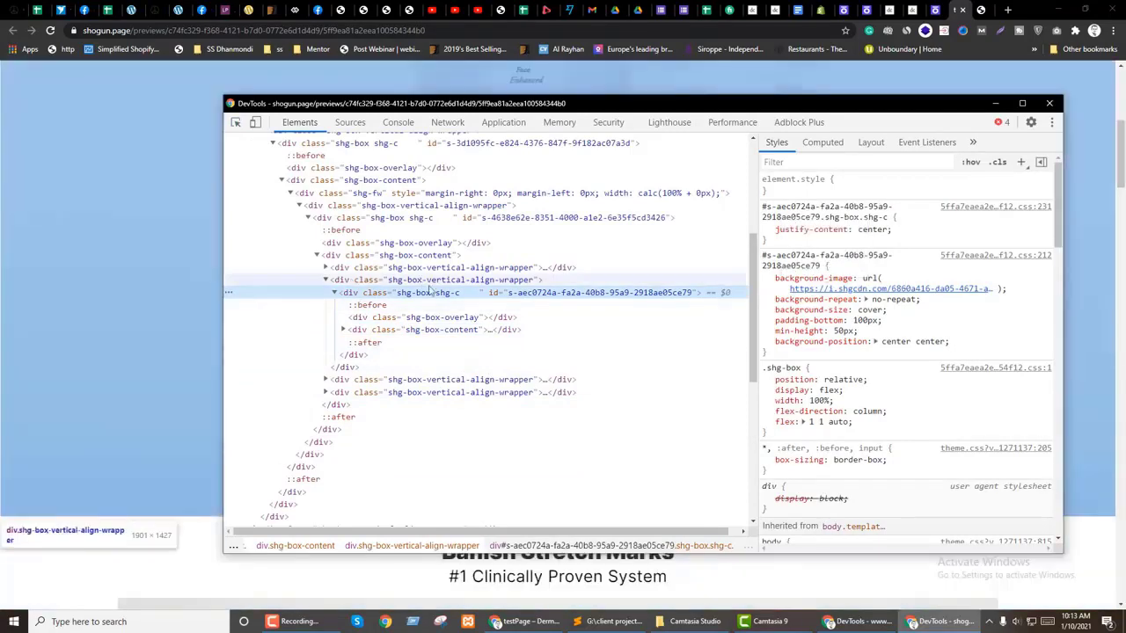
pyautogui.click(61, 355)
pyautogui.scroll(5, 642, 444)
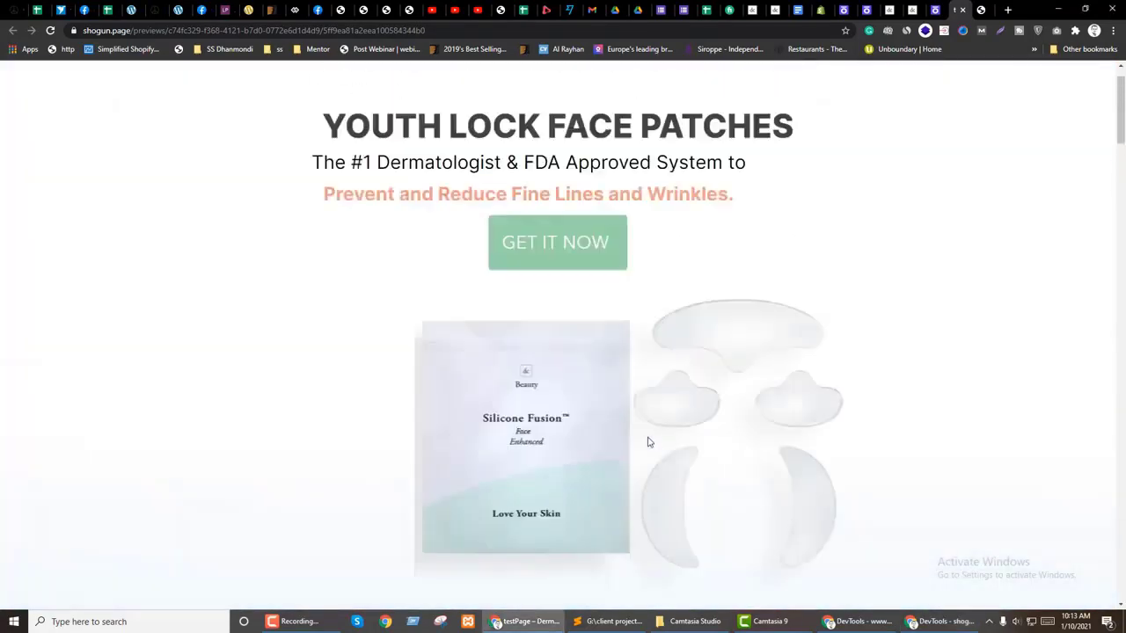
# Step: Back in the editor, find and select the testimonial row with the photo and quote
pyautogui.click(933, 9)
pyautogui.click(38, 251)
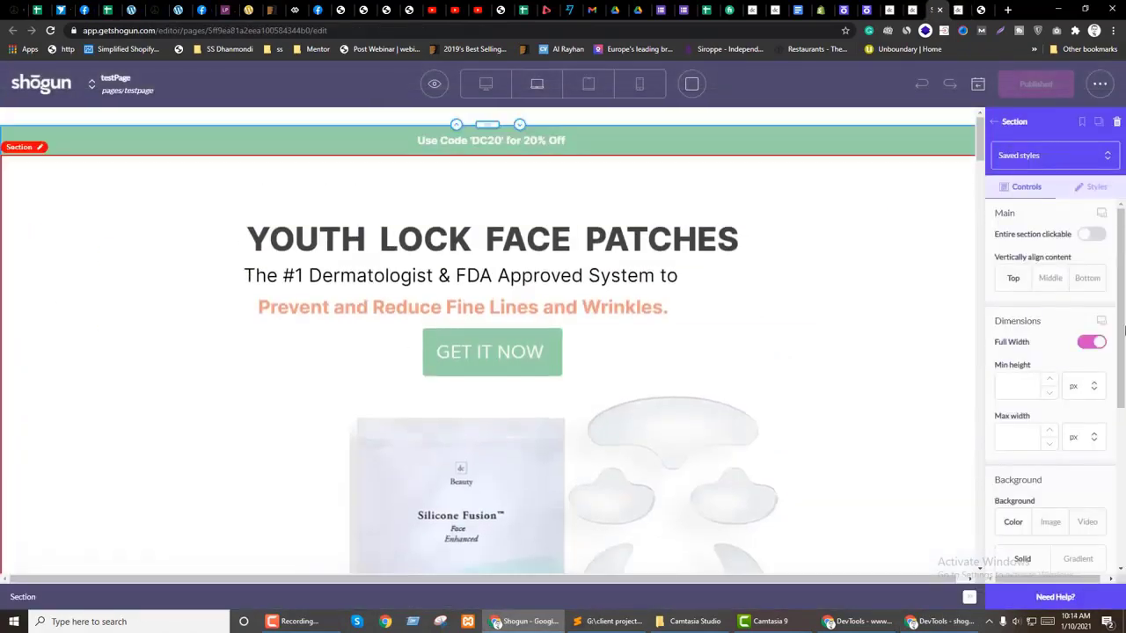
pyautogui.scroll(-3, 1051, 382)
pyautogui.scroll(-4, 251, 331)
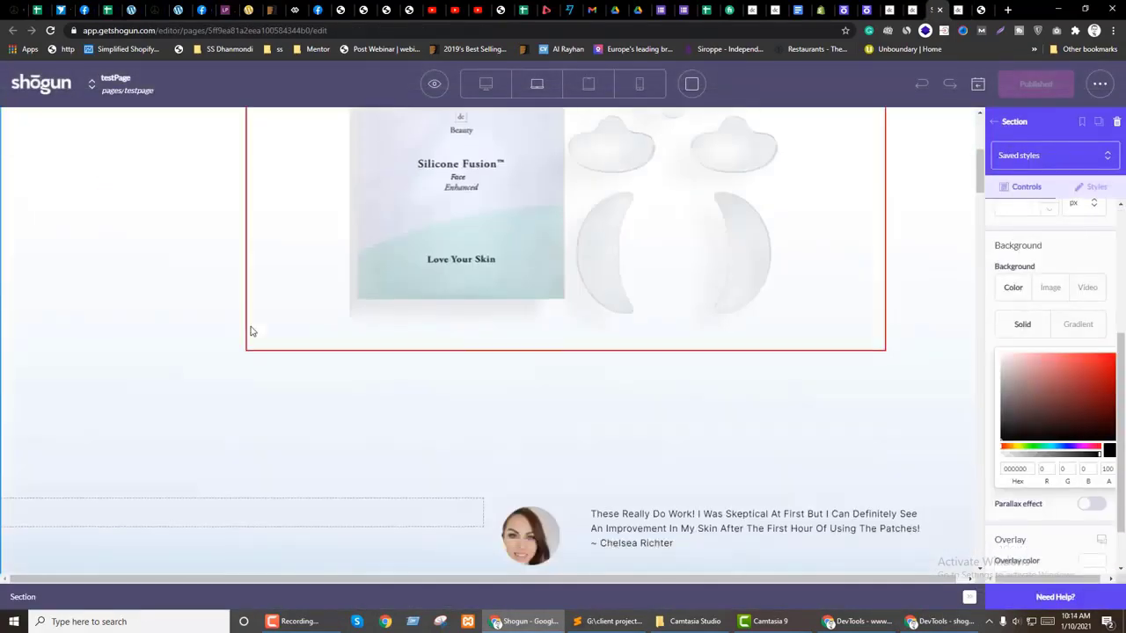
pyautogui.scroll(-3, 193, 453)
pyautogui.scroll(1, 396, 431)
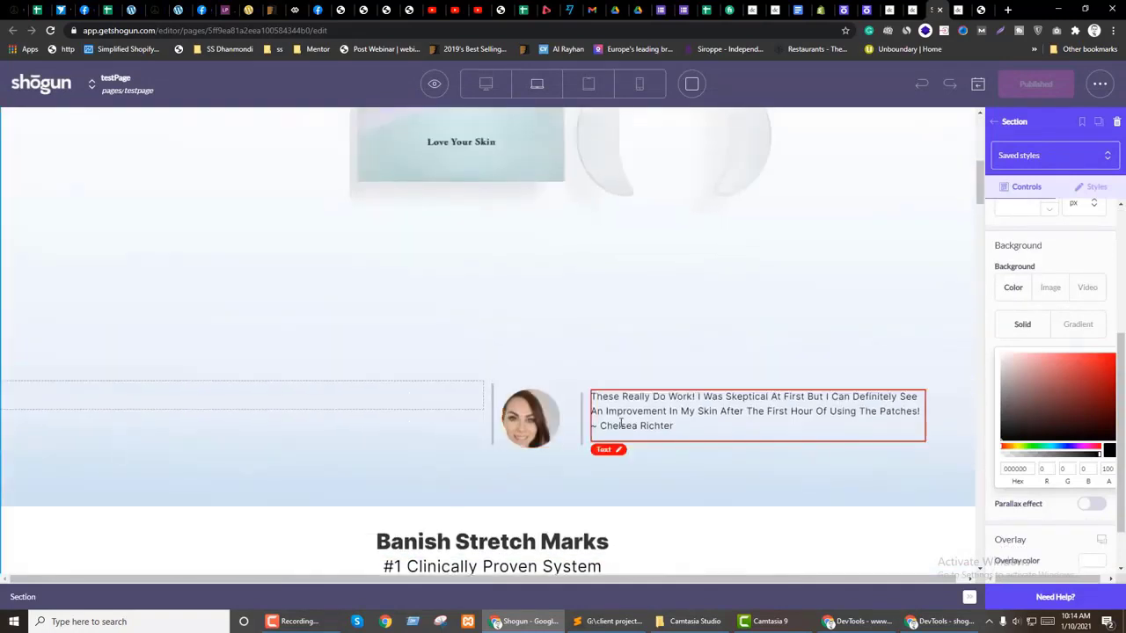
pyautogui.click(579, 436)
# Step: Drag the testimonial columns under GET IT NOW and add an empty Section there
pyautogui.scroll(1, 340, 443)
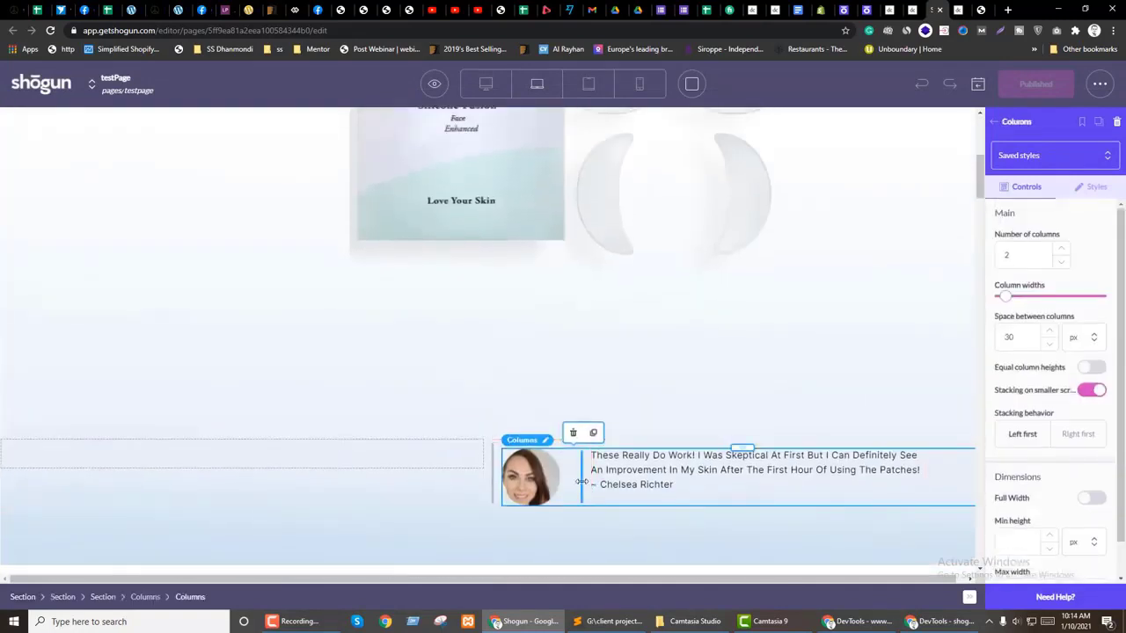
pyautogui.scroll(-3, 462, 448)
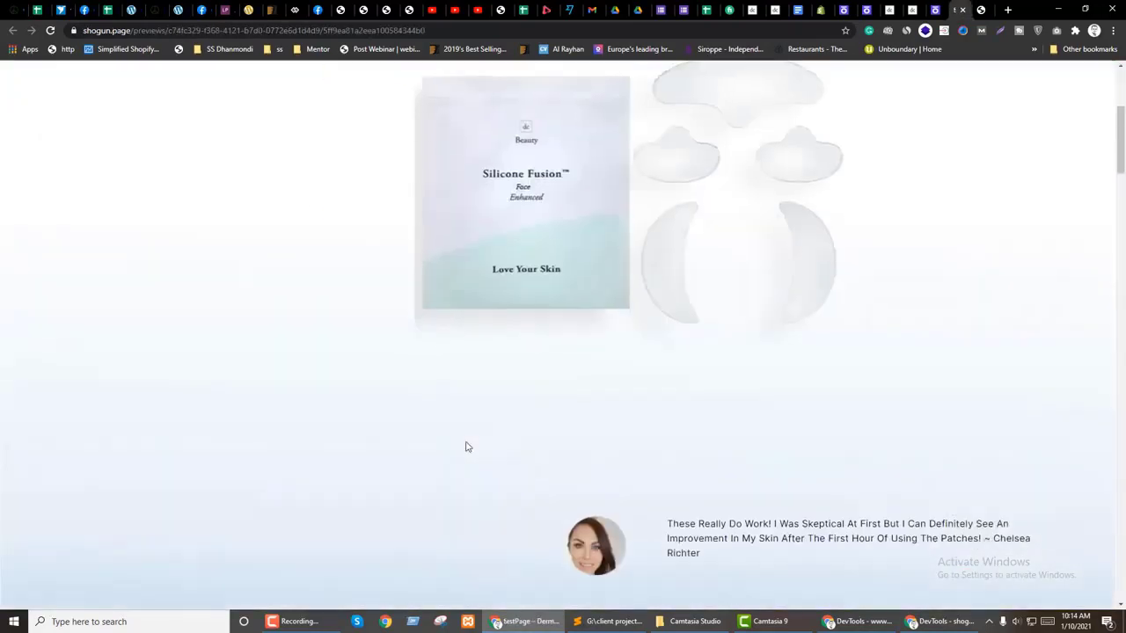
pyautogui.scroll(3, 467, 447)
pyautogui.hotkey('ctrl', 'w')
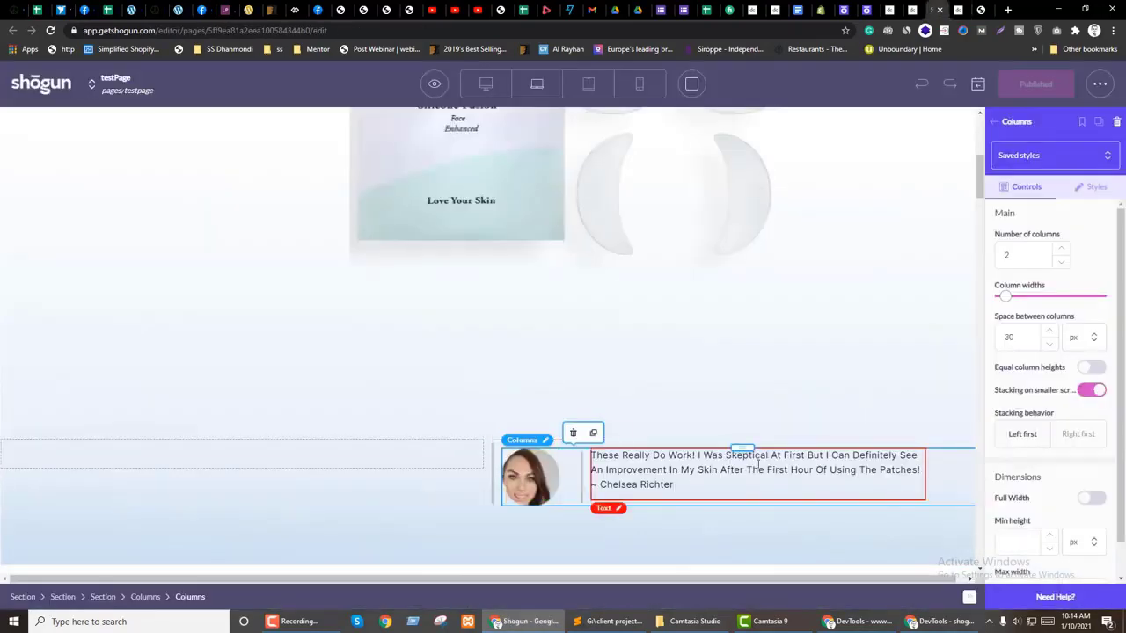
pyautogui.moveTo(739, 447); pyautogui.dragTo(472, 327)
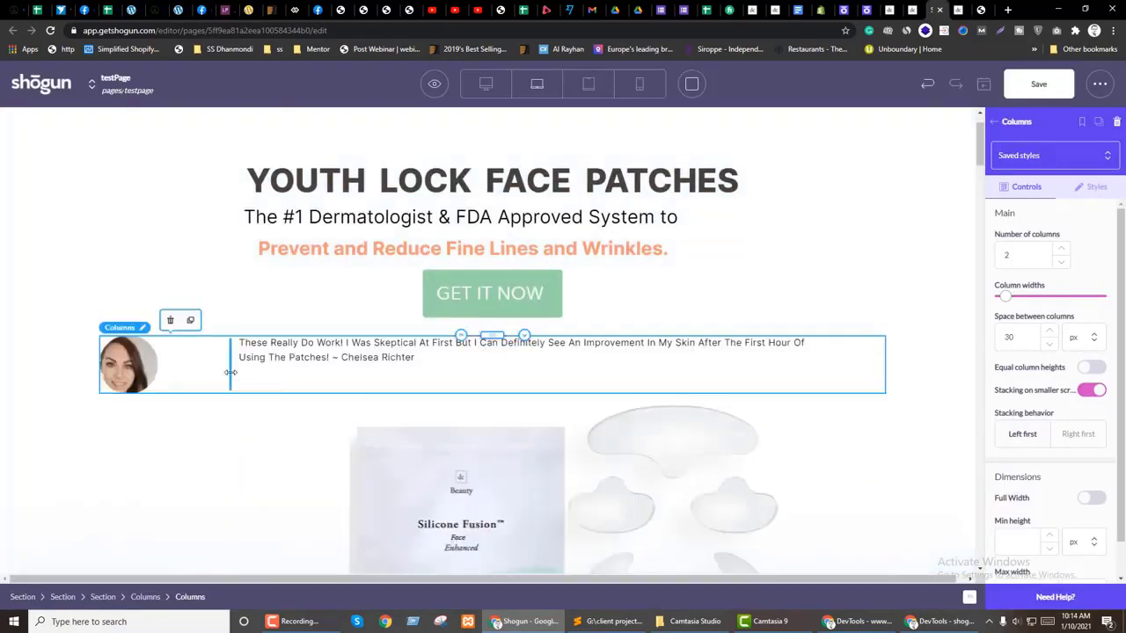
pyautogui.click(996, 122)
pyautogui.moveTo(1008, 228); pyautogui.dragTo(475, 327)
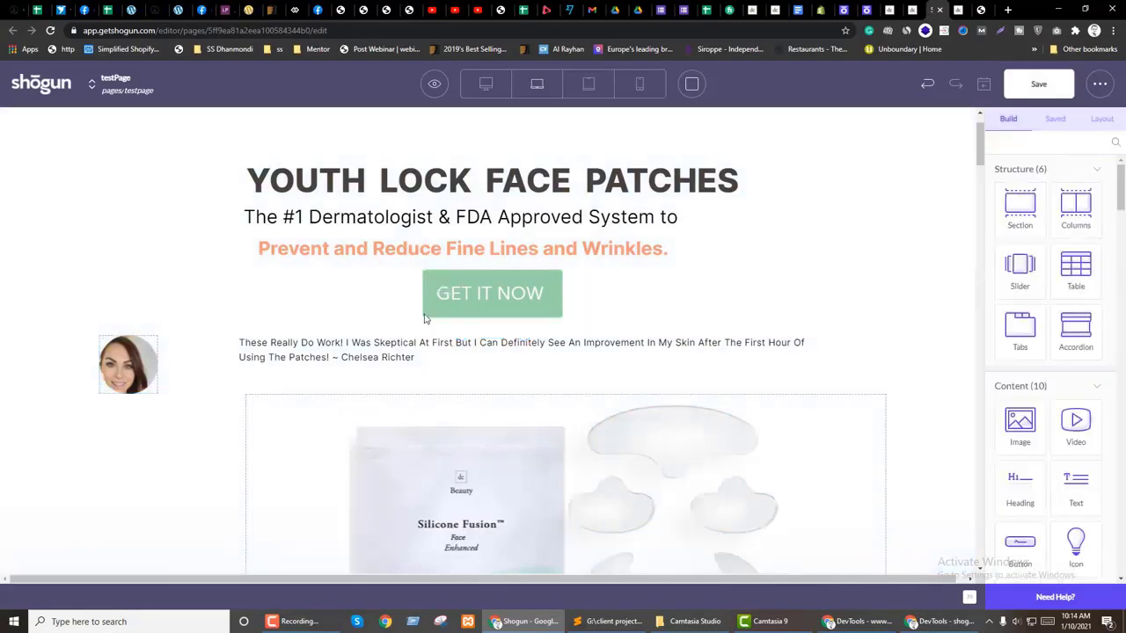
# Step: Select the parent section around the testimonial row
pyautogui.click(231, 401)
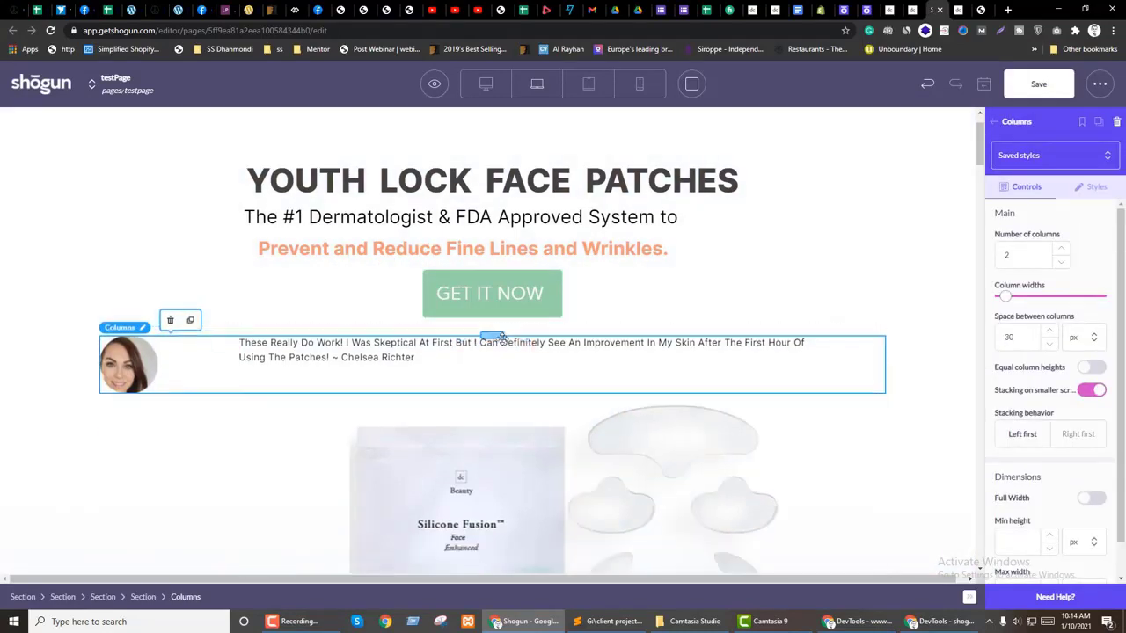
pyautogui.click(143, 596)
pyautogui.click(334, 357)
pyautogui.click(183, 597)
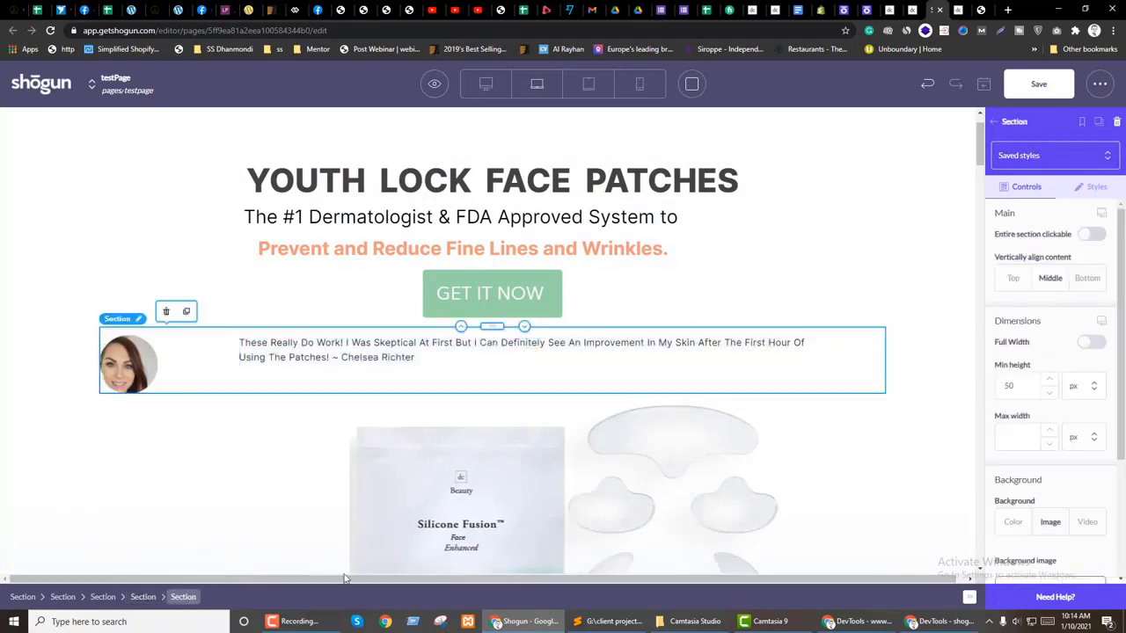
# Step: Cap the section at 650 px max width with auto left and right margins
pyautogui.click(1095, 188)
pyautogui.click(1017, 334)
pyautogui.write('500')
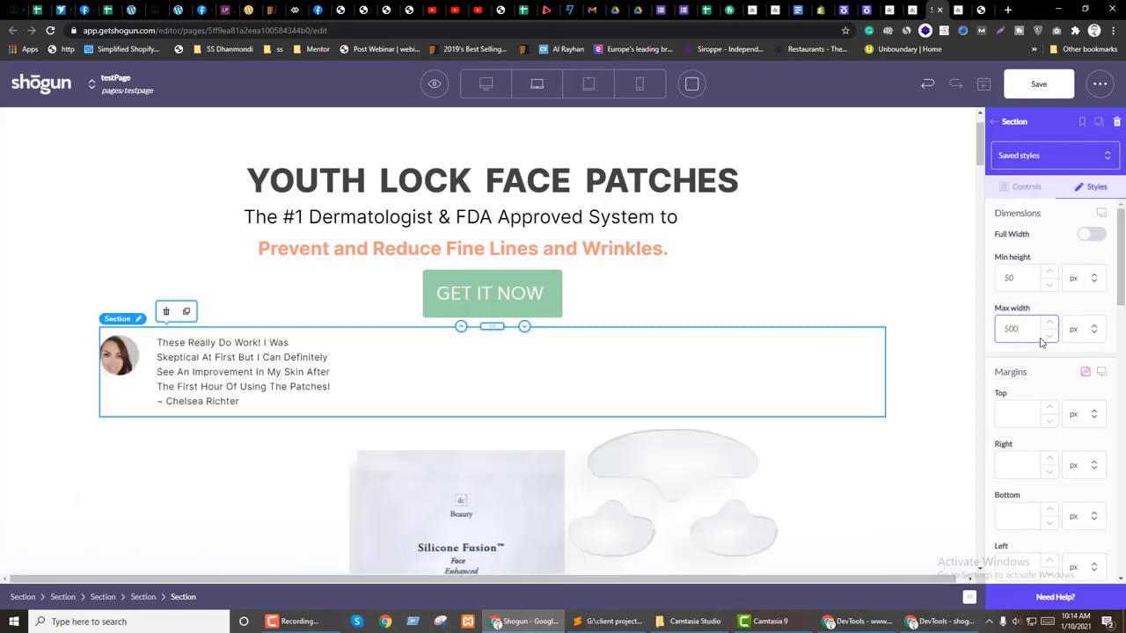
pyautogui.click(1094, 464)
pyautogui.click(1081, 534)
pyautogui.scroll(-1, 1076, 431)
pyautogui.click(1084, 508)
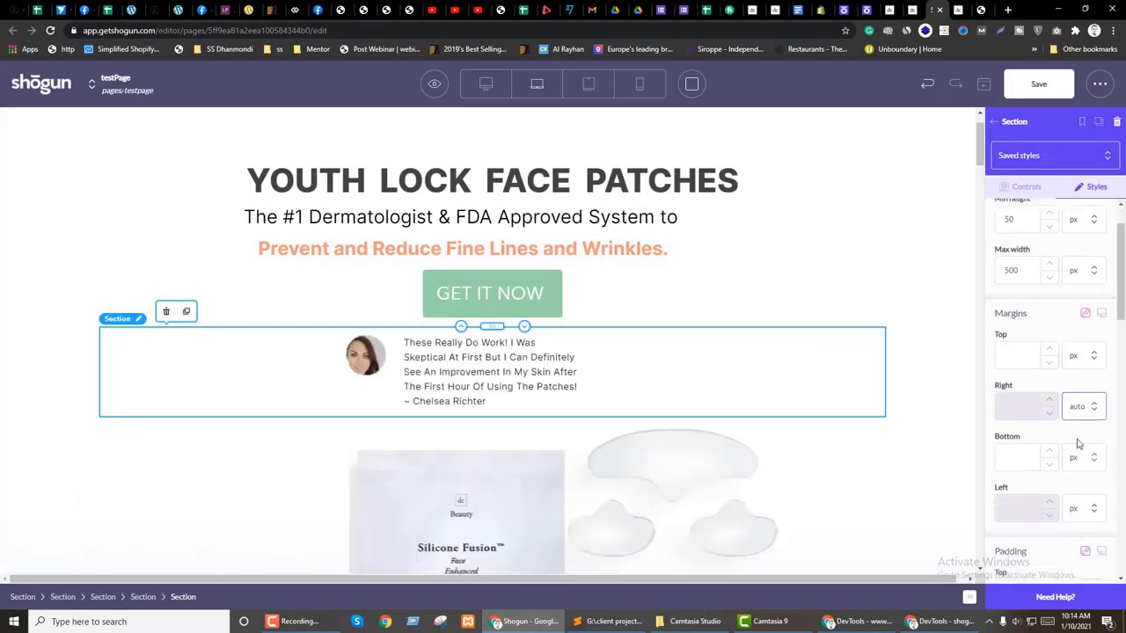
pyautogui.click(1082, 576)
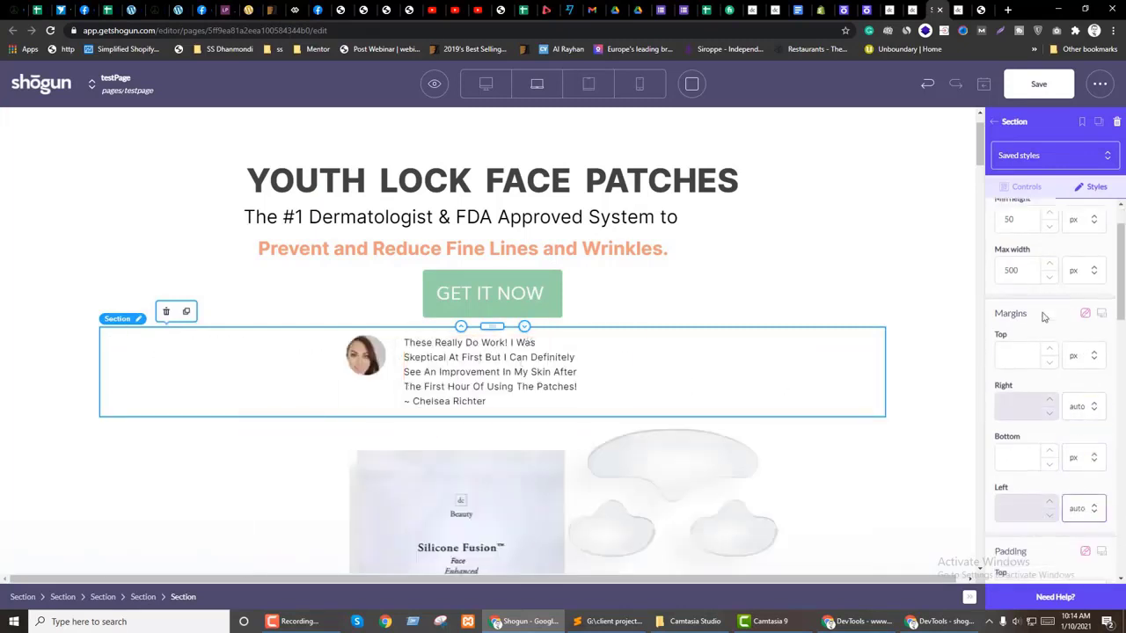
pyautogui.write('6')
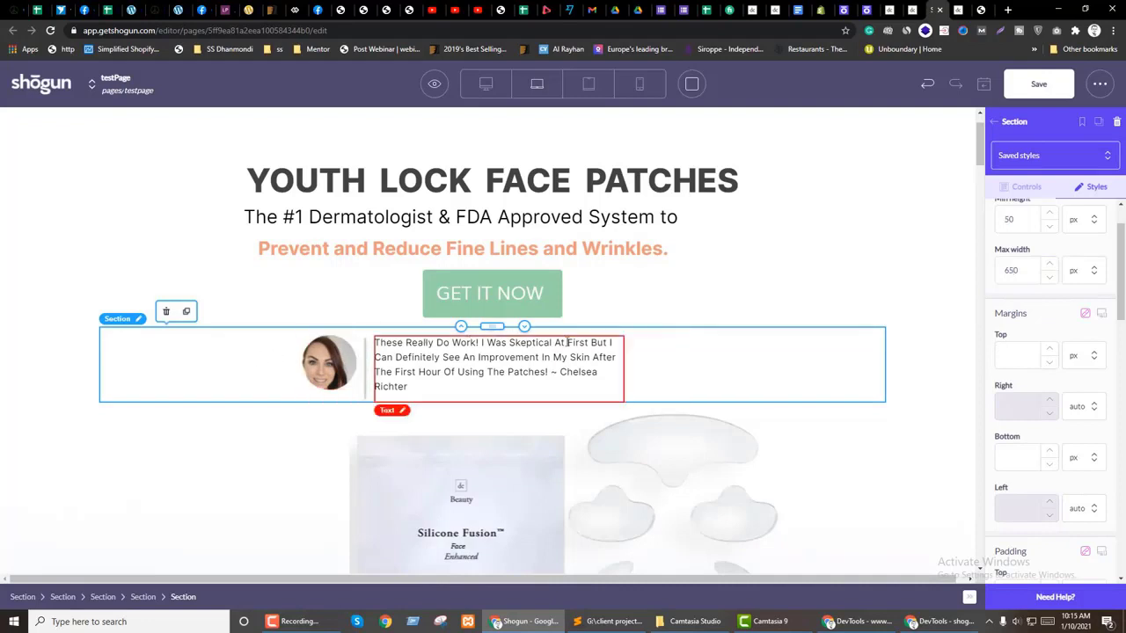
# Step: Clear the right margin on the testimonial quote text
pyautogui.click(667, 355)
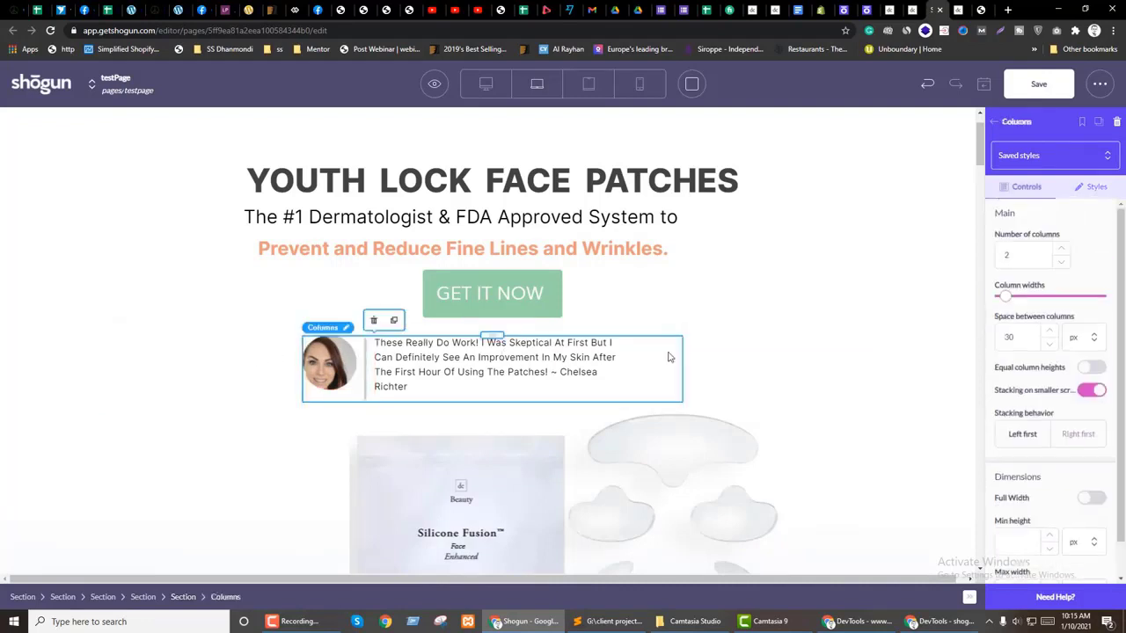
pyautogui.click(606, 360)
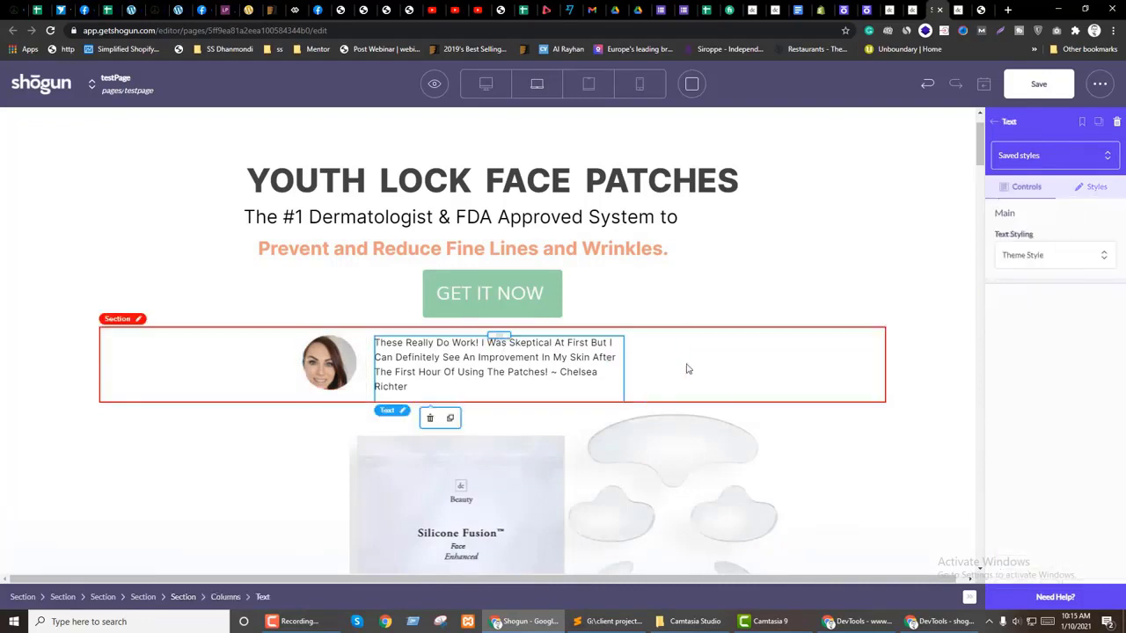
pyautogui.click(1100, 188)
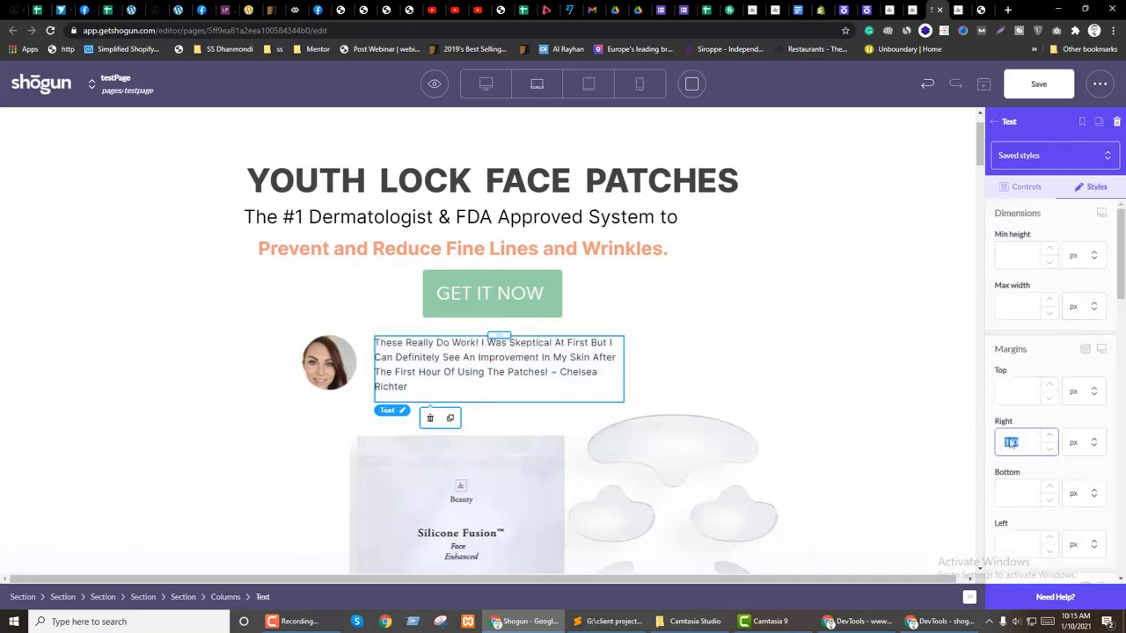
pyautogui.press('BackSpace')
pyautogui.scroll(-3, 1042, 419)
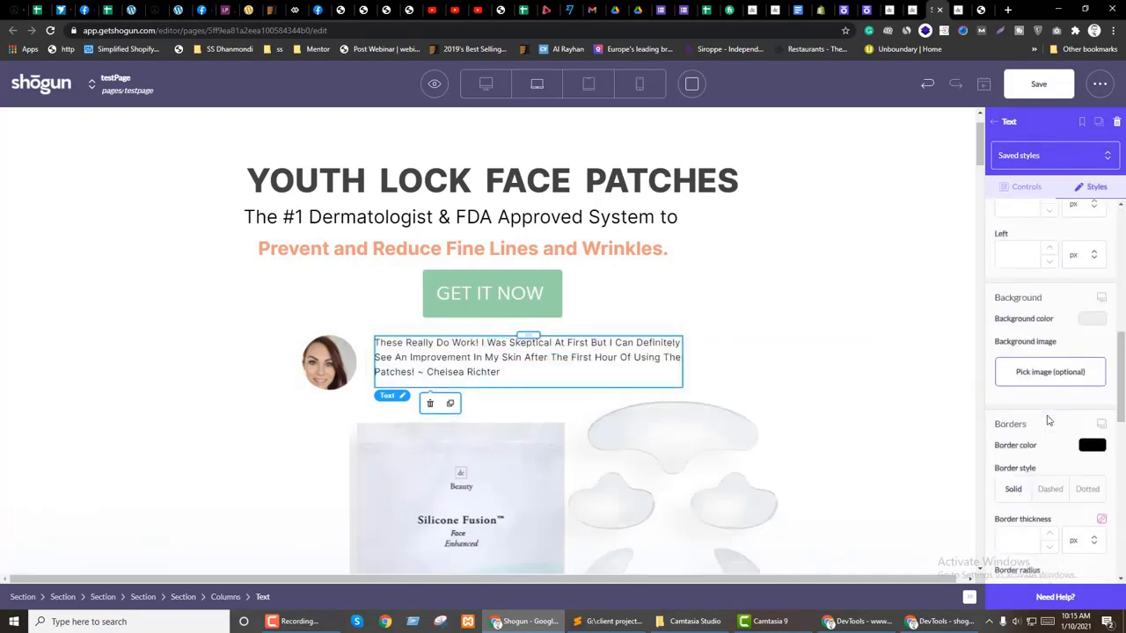
# Step: Centre the product image below the testimonial horizontally
pyautogui.click(363, 368)
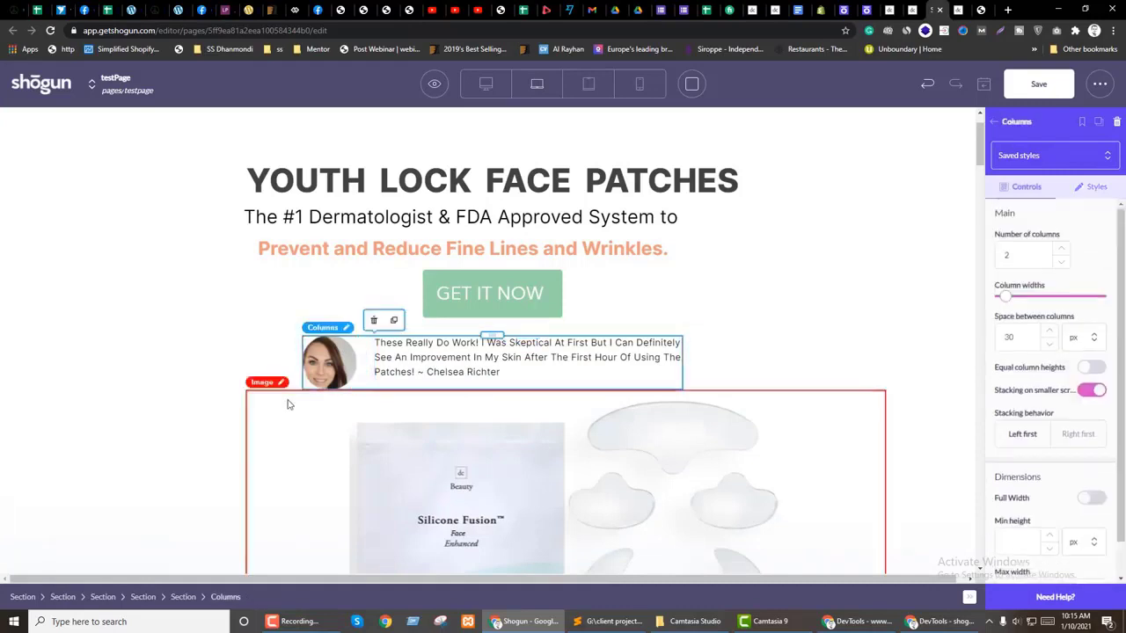
pyautogui.click(239, 377)
pyautogui.scroll(-2, 569, 393)
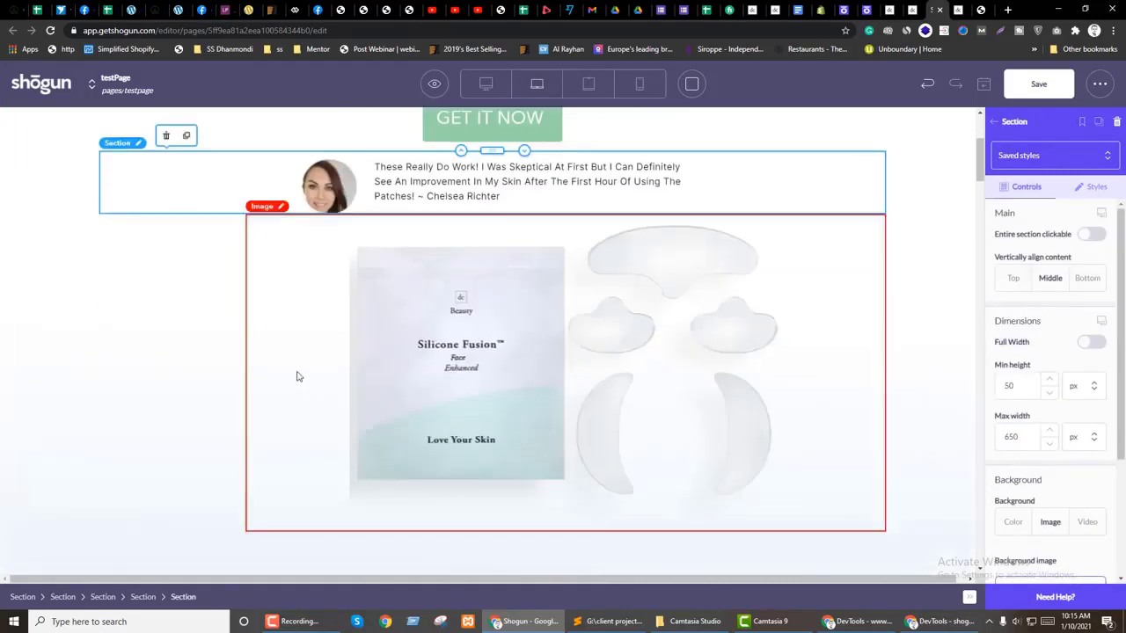
pyautogui.click(297, 376)
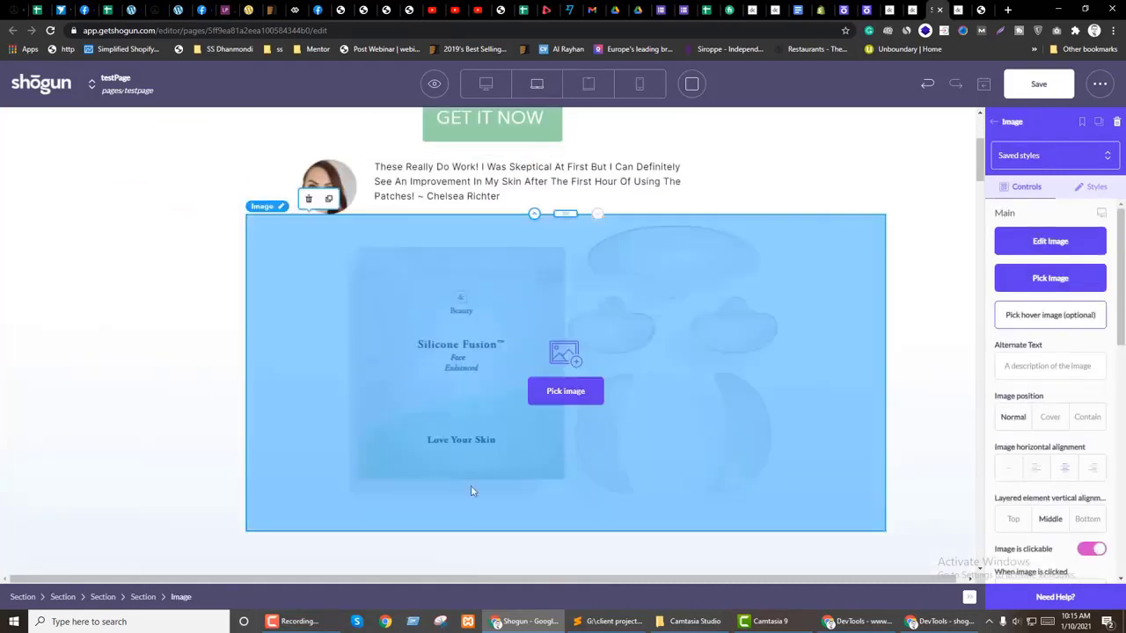
pyautogui.click(1036, 468)
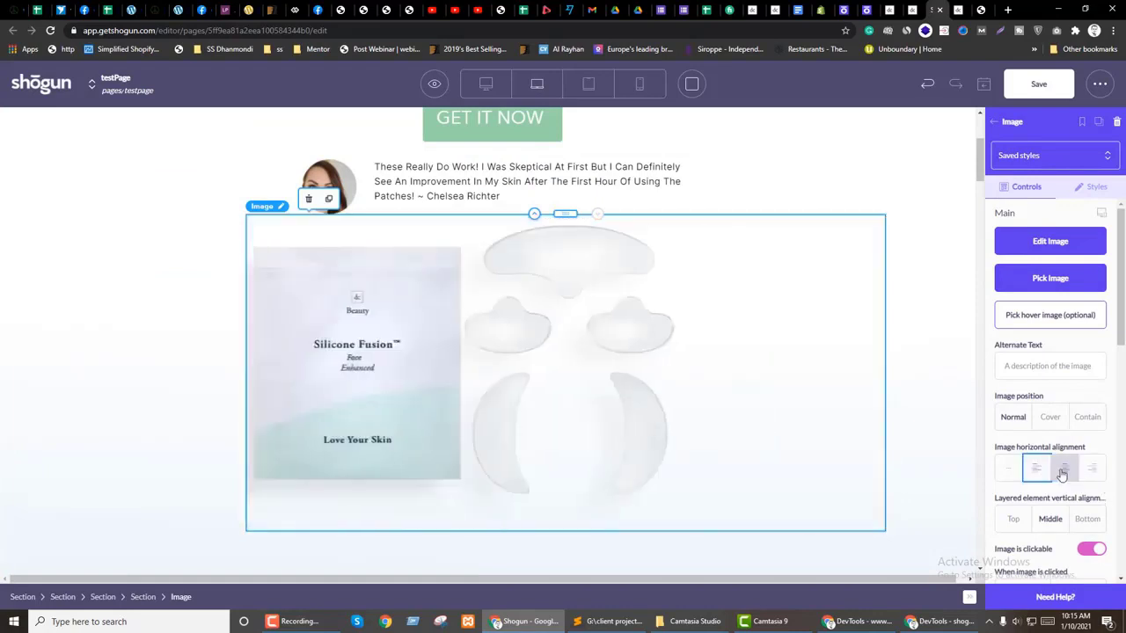
pyautogui.click(1063, 469)
# Step: Delete the empty columns row above Banish Stretch Marks
pyautogui.scroll(-3, 570, 439)
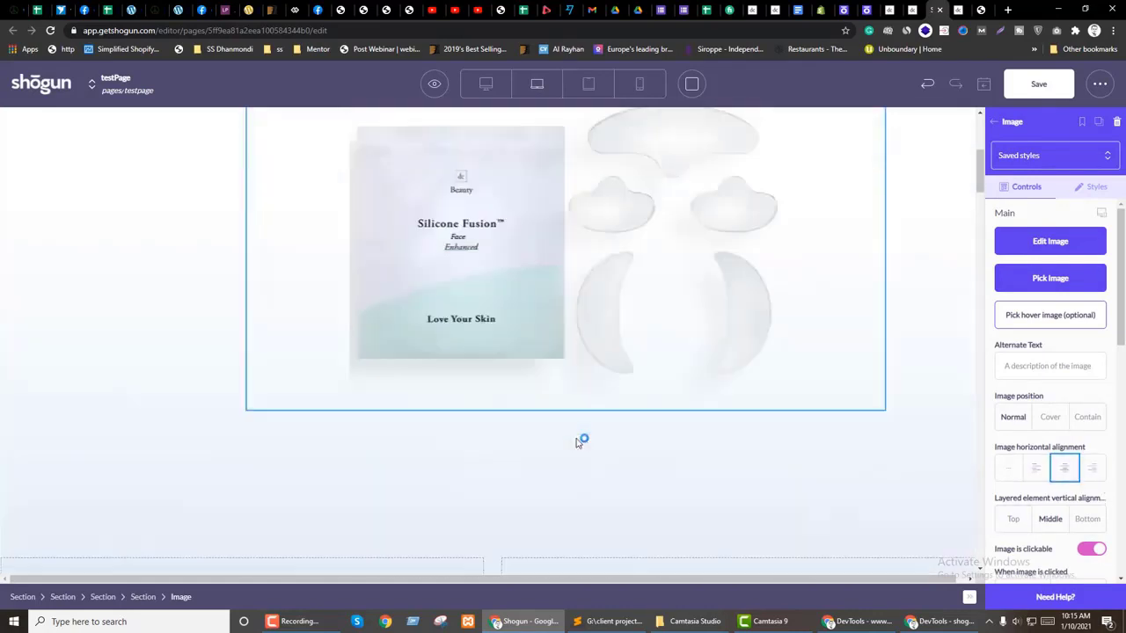
pyautogui.scroll(-1, 448, 364)
pyautogui.click(495, 396)
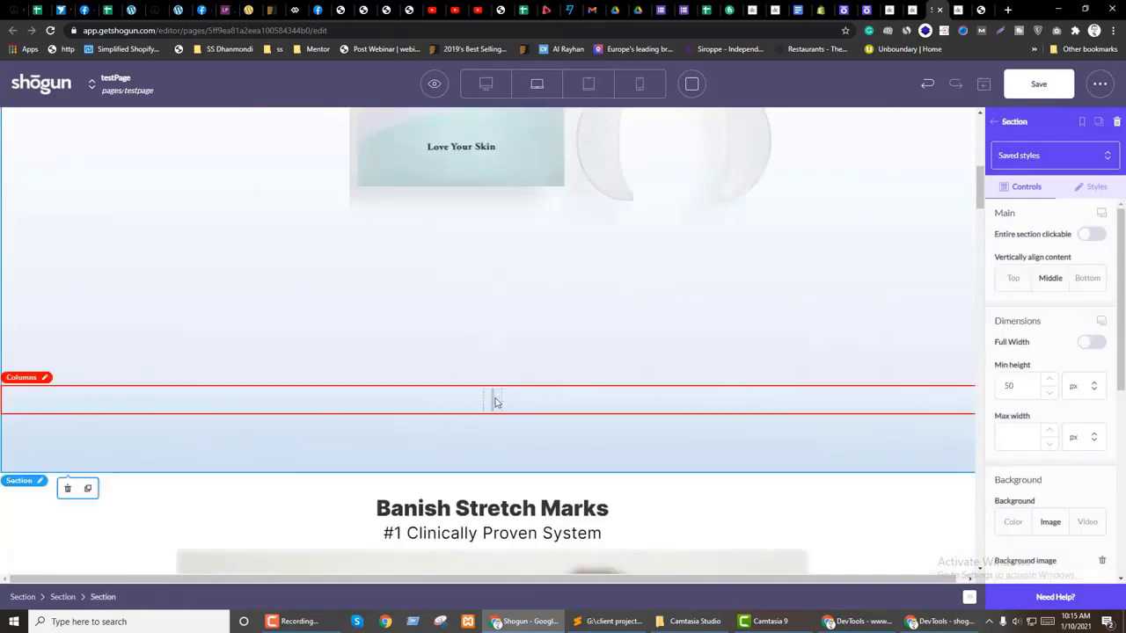
pyautogui.click(791, 387)
pyautogui.click(1116, 124)
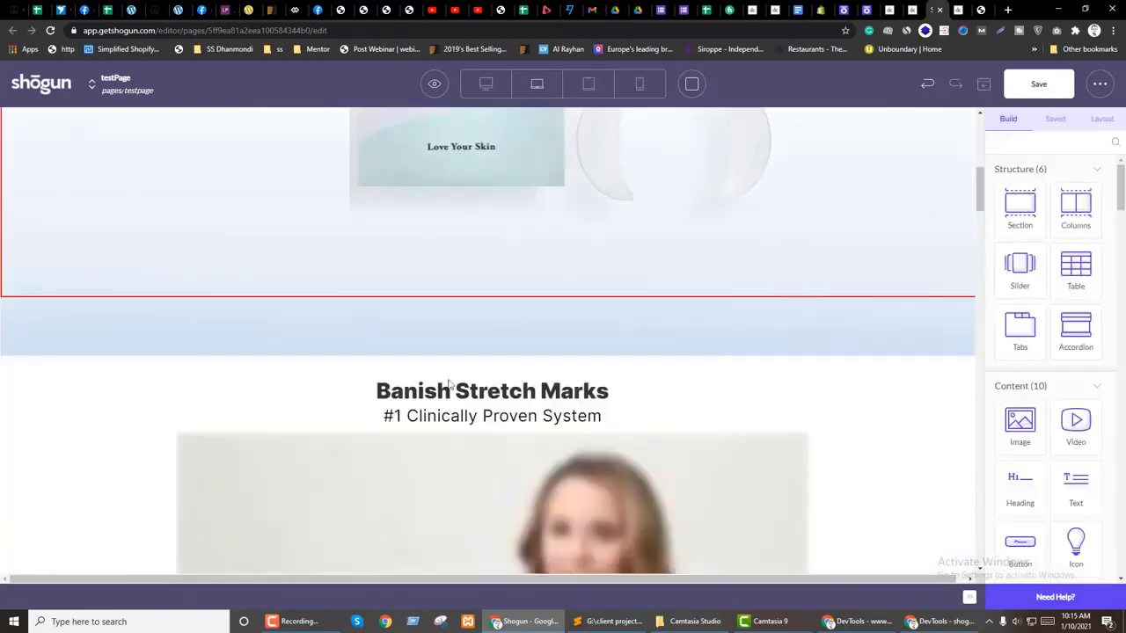
# Step: Set the hero section's bottom padding to 0 and save the page
pyautogui.click(422, 285)
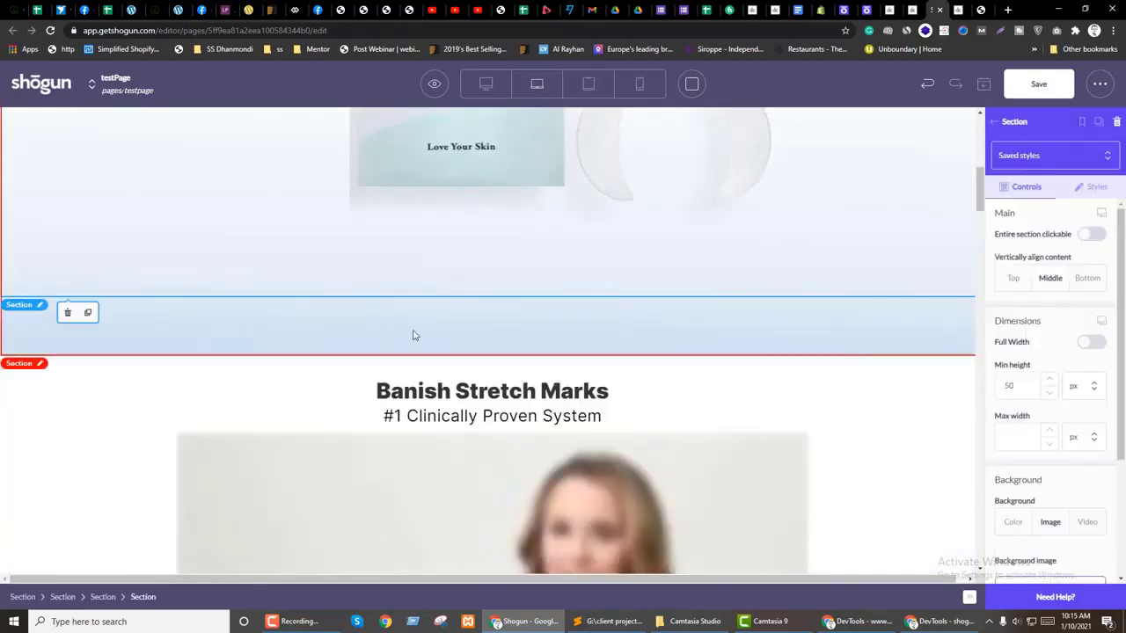
pyautogui.click(502, 349)
pyautogui.click(1098, 189)
pyautogui.scroll(-10, 1058, 397)
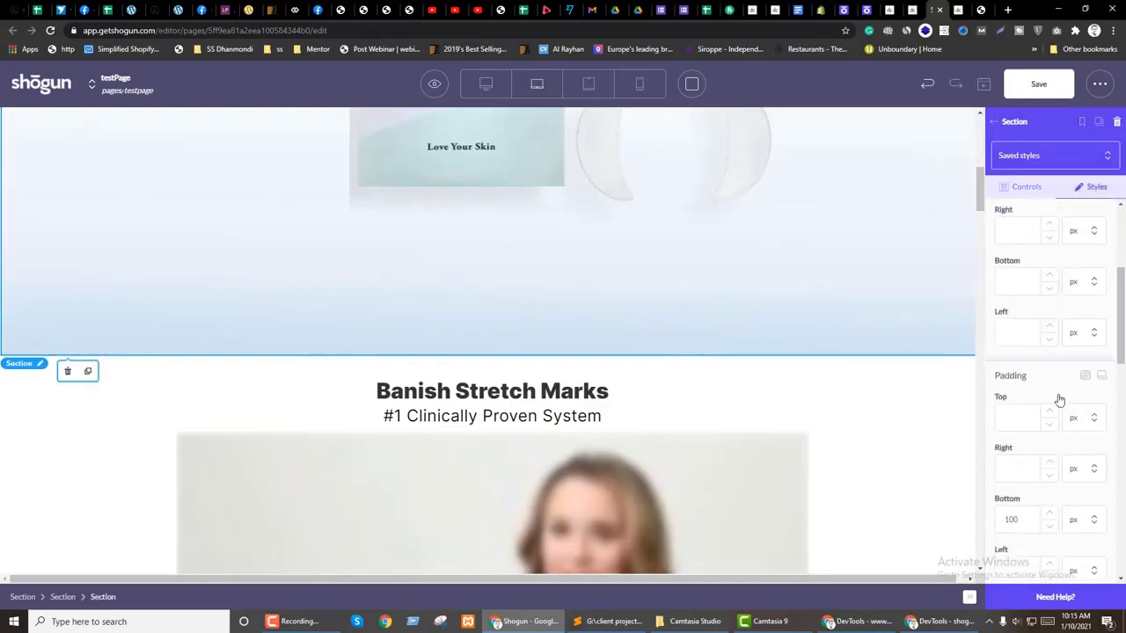
pyautogui.write('0')
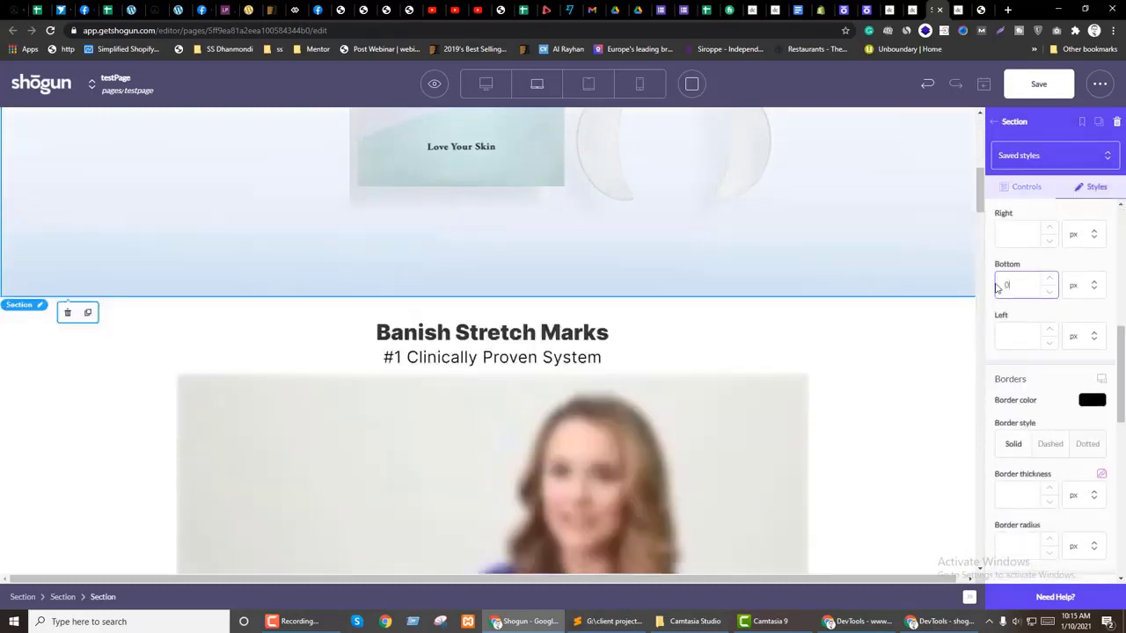
pyautogui.scroll(6, 495, 378)
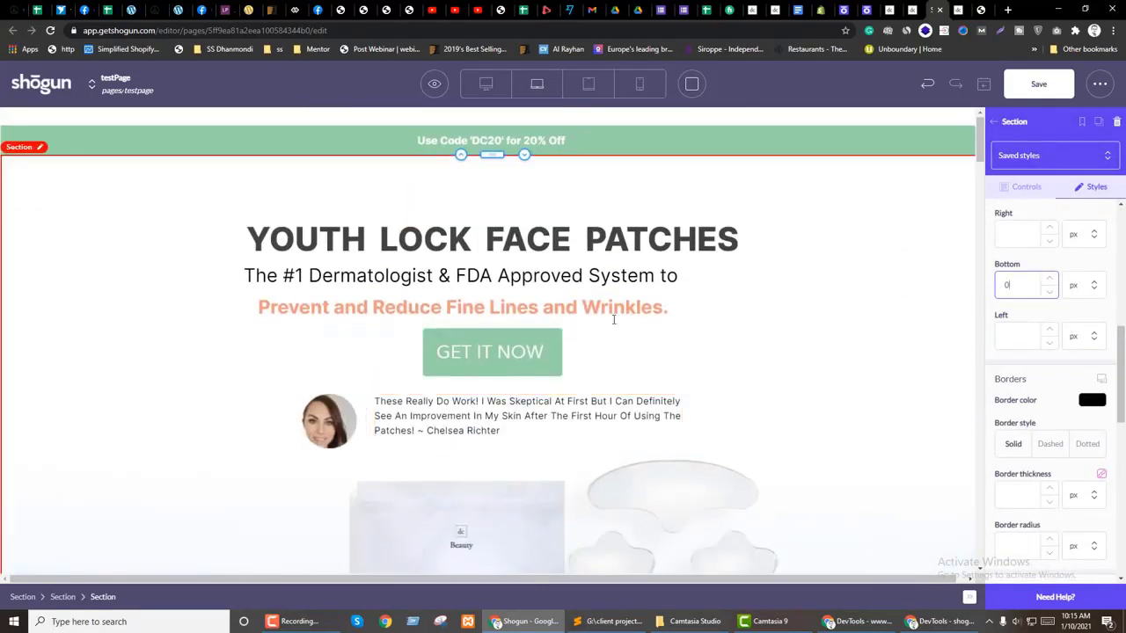
pyautogui.scroll(-3, 269, 345)
pyautogui.click(1038, 83)
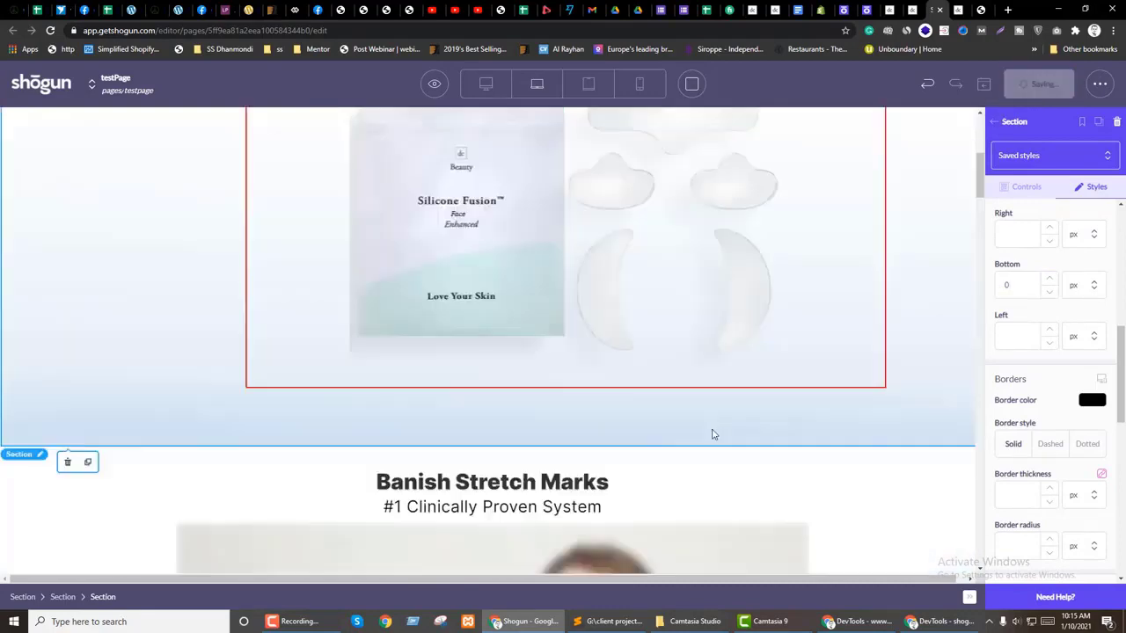
pyautogui.scroll(3, 728, 427)
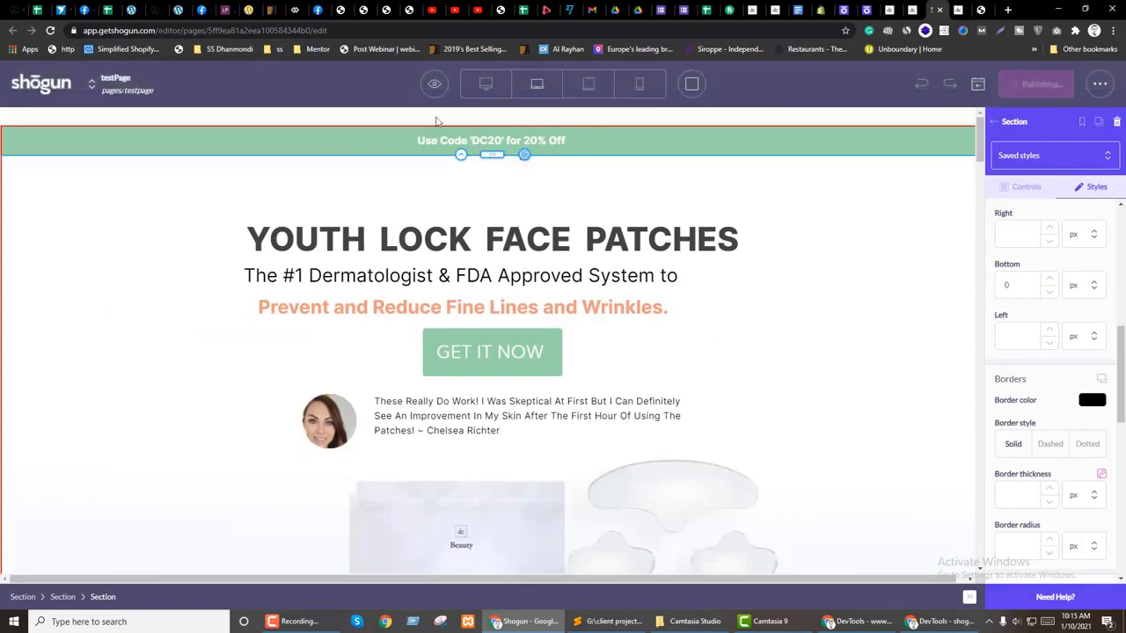
# Step: Open the live page and inspect the product image's HTML
pyautogui.moveTo(434, 83)
pyautogui.click(940, 8)
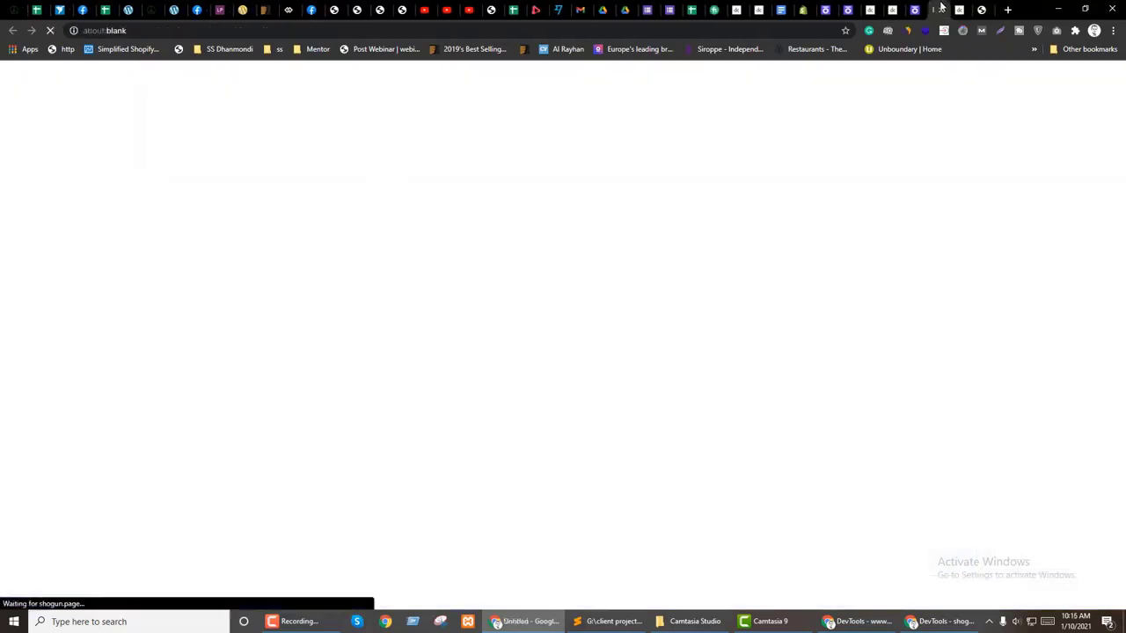
pyautogui.click(957, 9)
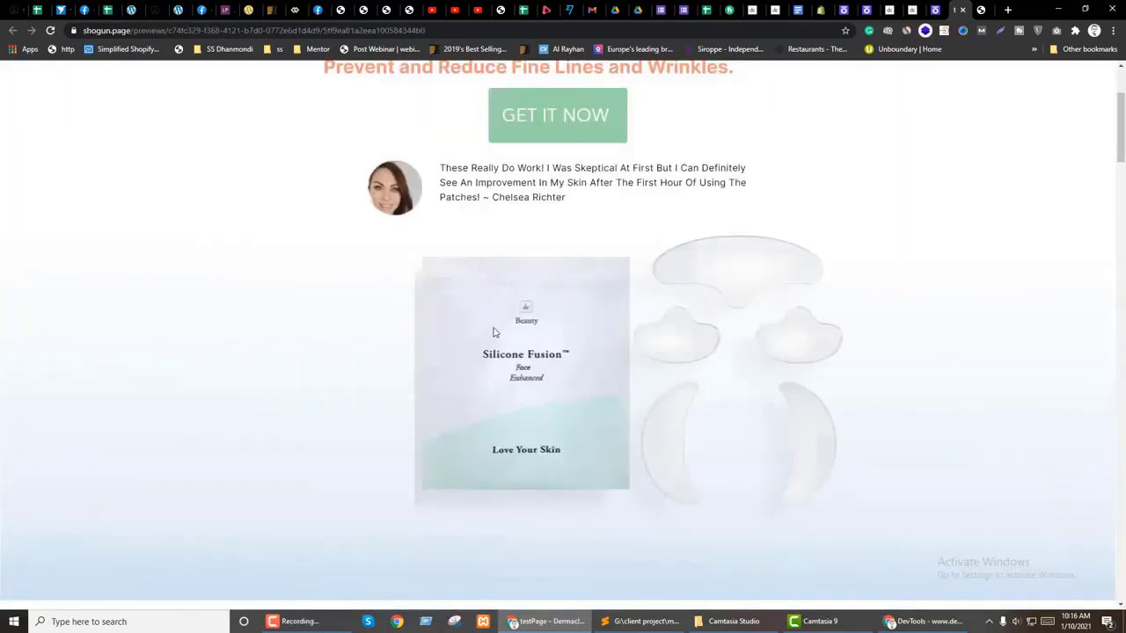
pyautogui.rightClick(493, 328)
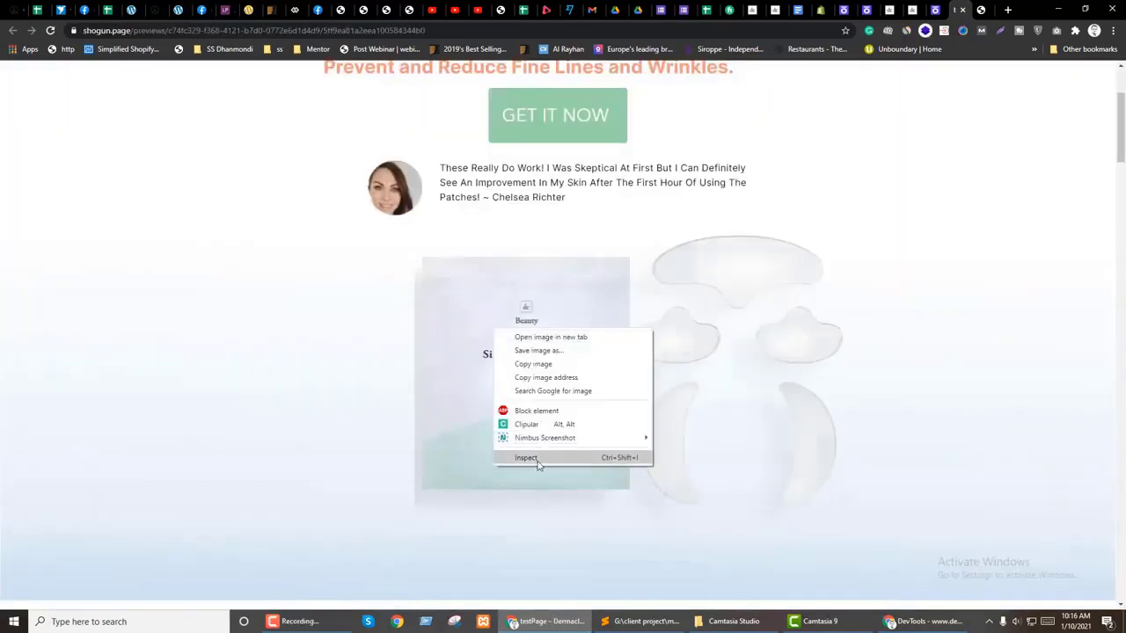
pyautogui.click(538, 464)
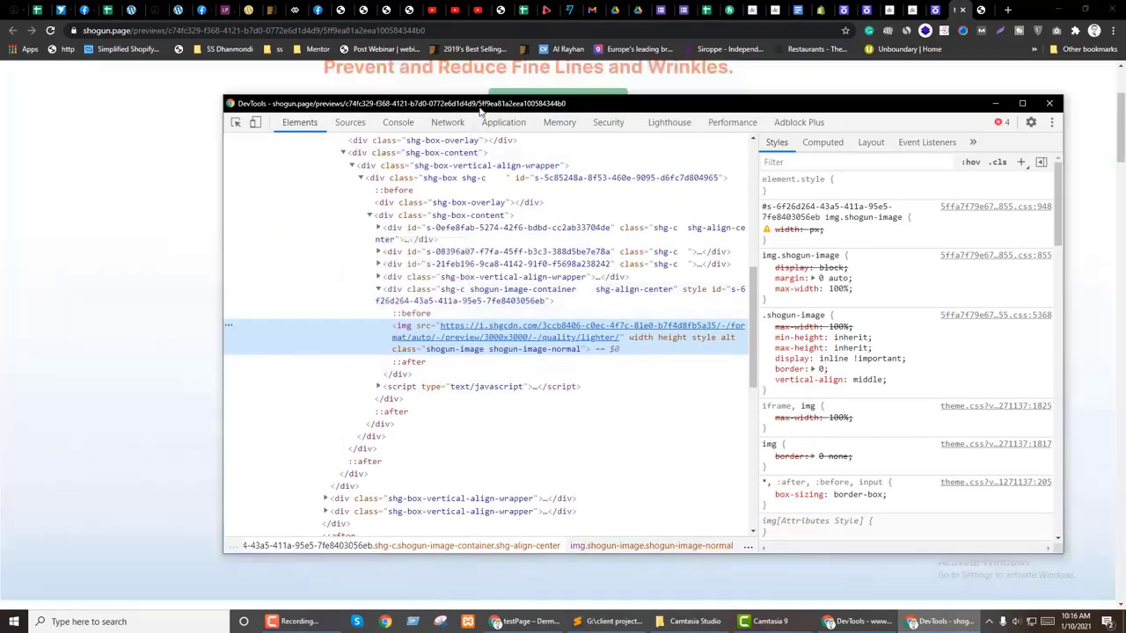
# Step: Review the image container's media-query margin rules, including its 250px left margin
pyautogui.moveTo(480, 110); pyautogui.dragTo(495, 368)
pyautogui.scroll(-3, 440, 457)
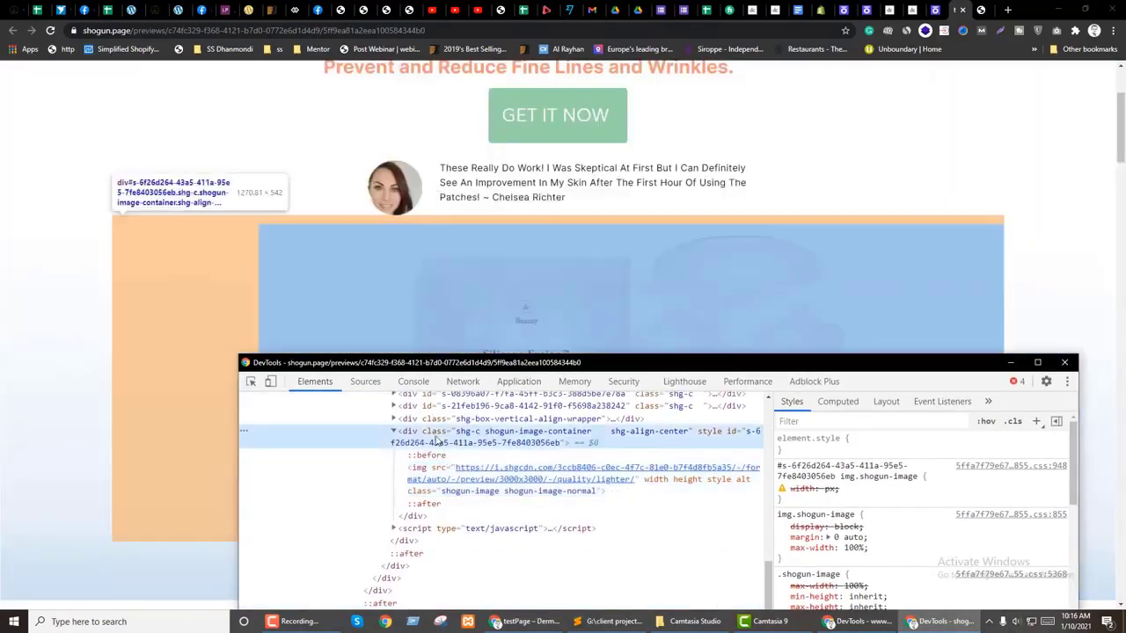
pyautogui.click(437, 437)
pyautogui.click(421, 471)
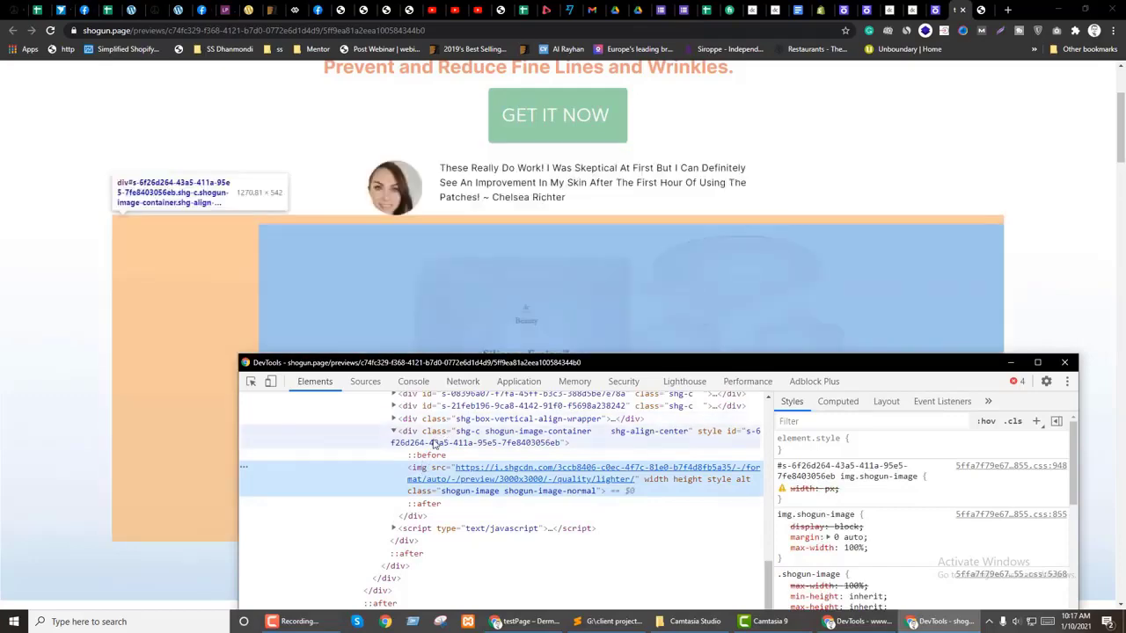
pyautogui.click(433, 442)
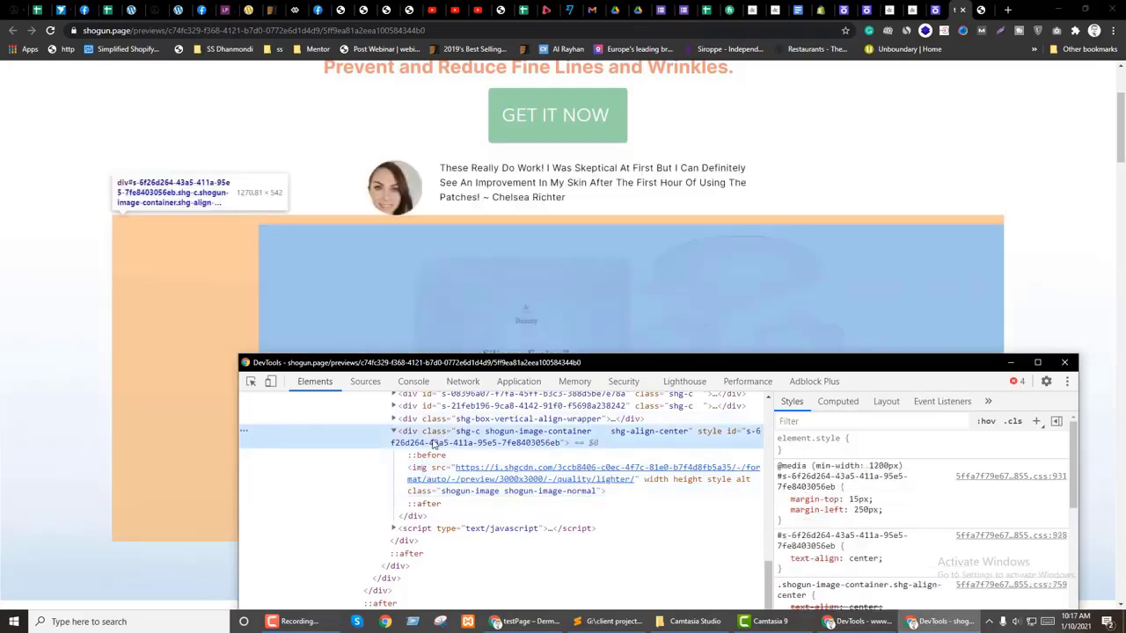
# Step: In the editor, check the product image section's and the image's padding and margin values
pyautogui.click(935, 10)
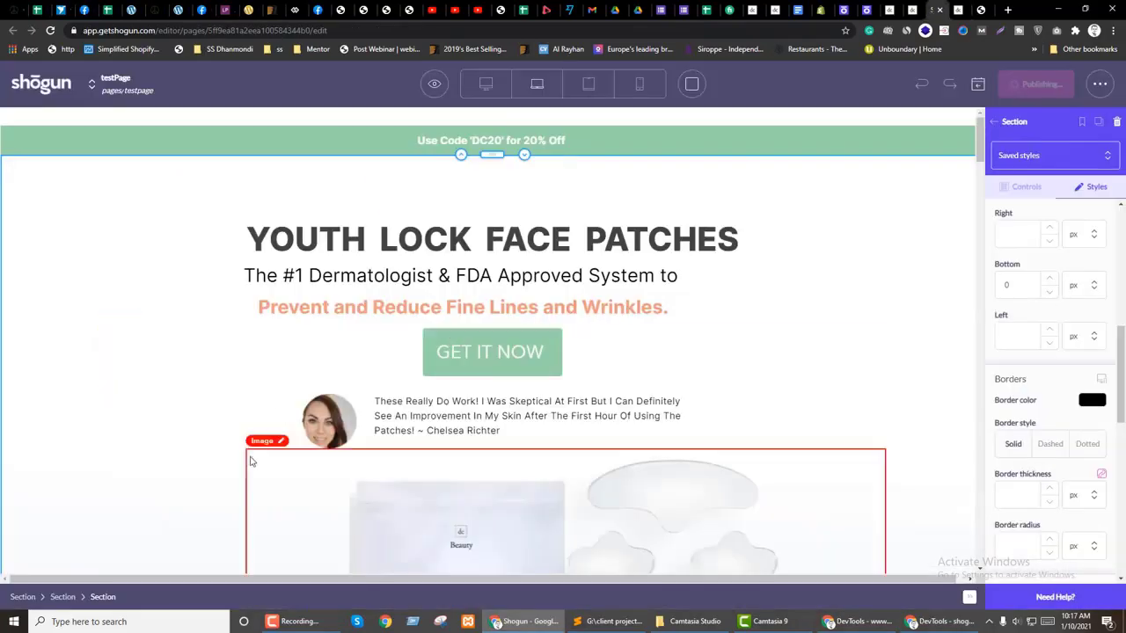
pyautogui.click(249, 460)
pyautogui.scroll(-2, 572, 372)
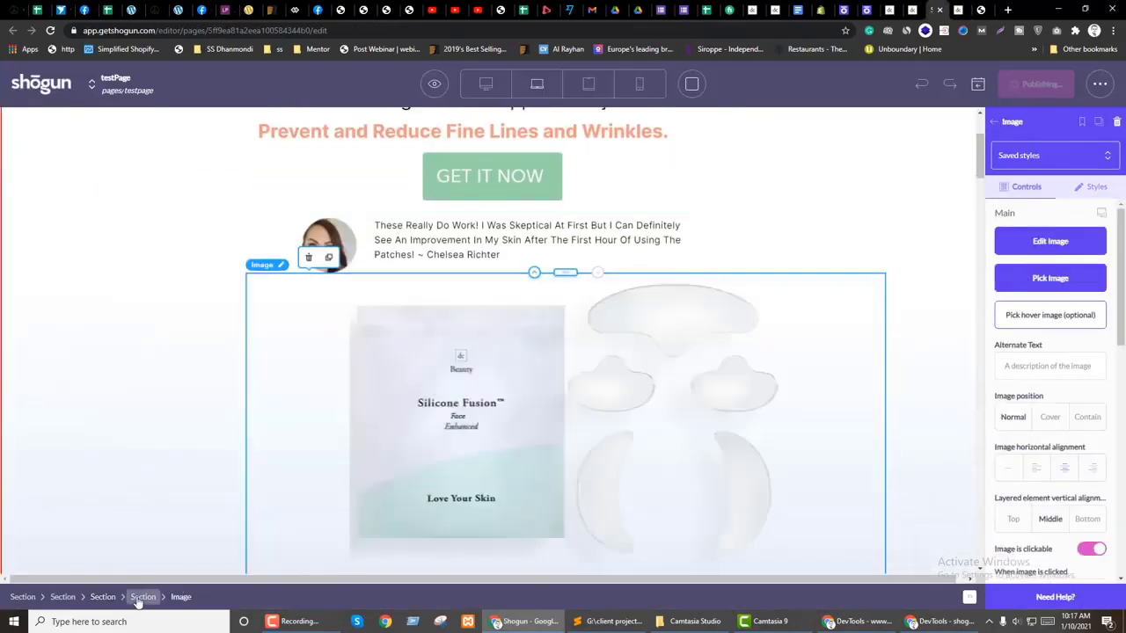
pyautogui.click(139, 597)
pyautogui.click(1089, 187)
pyautogui.scroll(-5, 1059, 406)
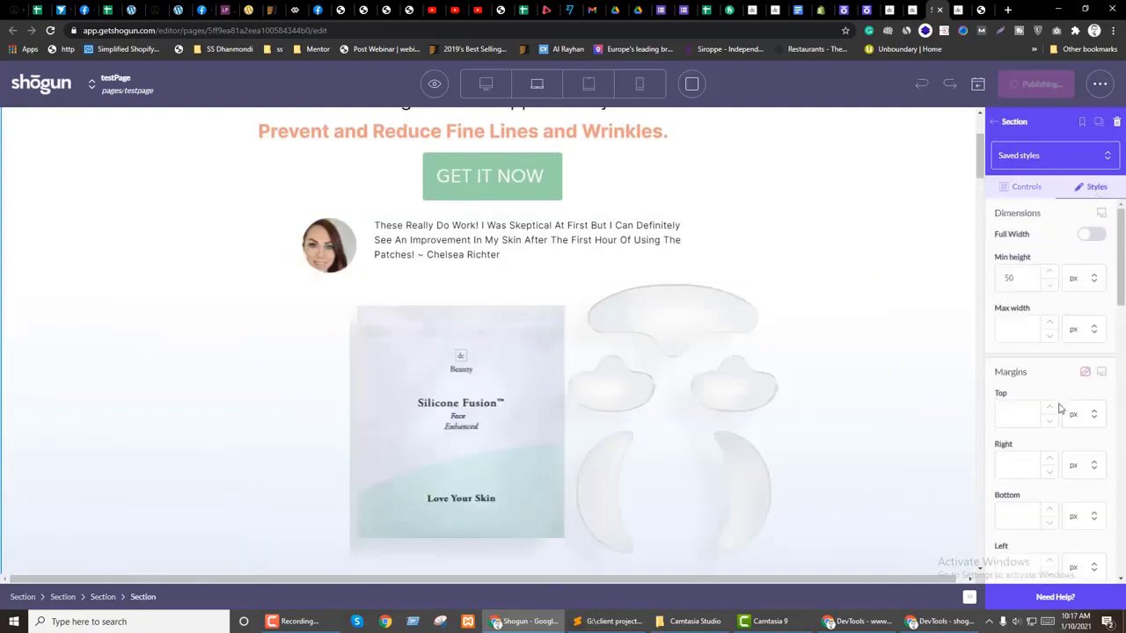
pyautogui.click(311, 380)
pyautogui.click(1088, 187)
pyautogui.scroll(-4, 1035, 405)
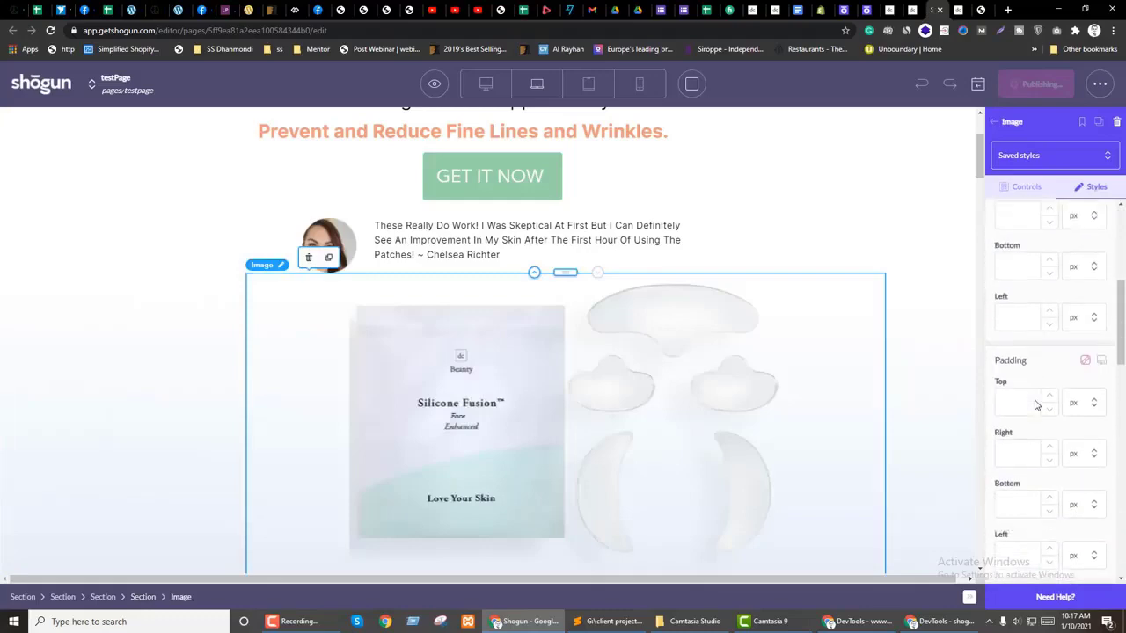
# Step: Recheck the parent section's styles against the live DevTools rules, then return to the editor
pyautogui.scroll(4, 1035, 403)
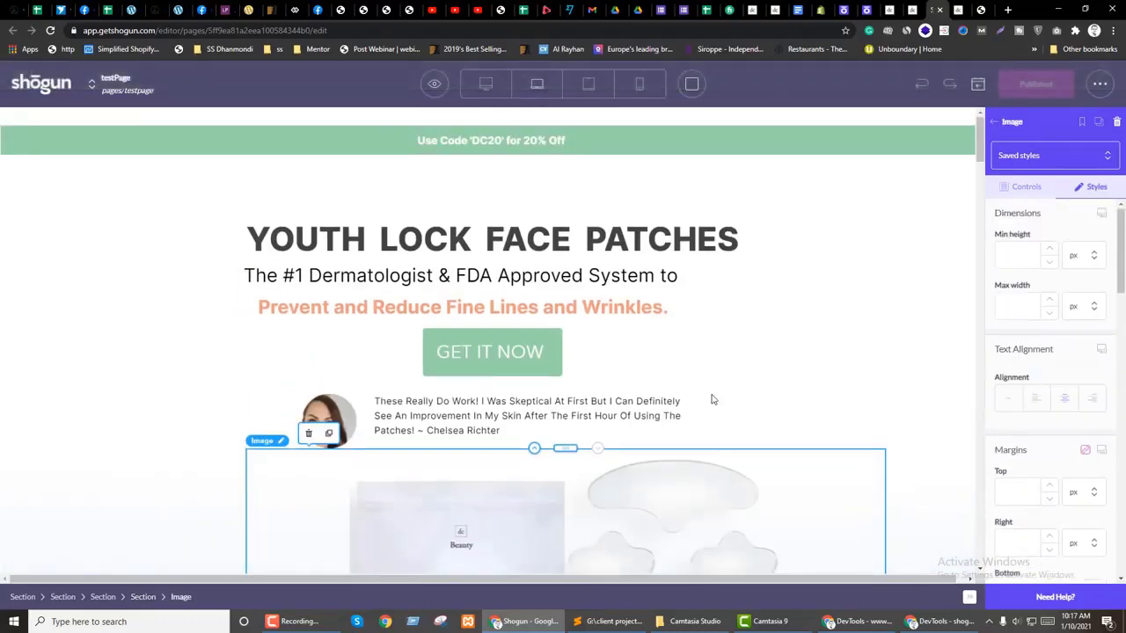
pyautogui.scroll(-1, 299, 410)
pyautogui.scroll(-4, 1070, 345)
pyautogui.scroll(-5, 1071, 344)
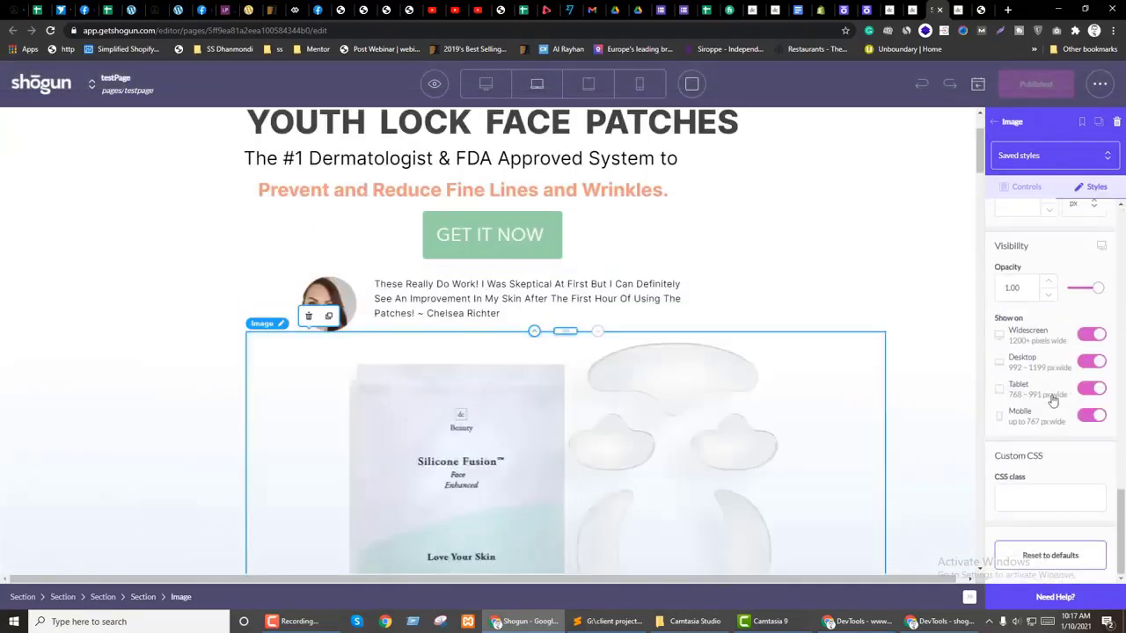
pyautogui.click(143, 597)
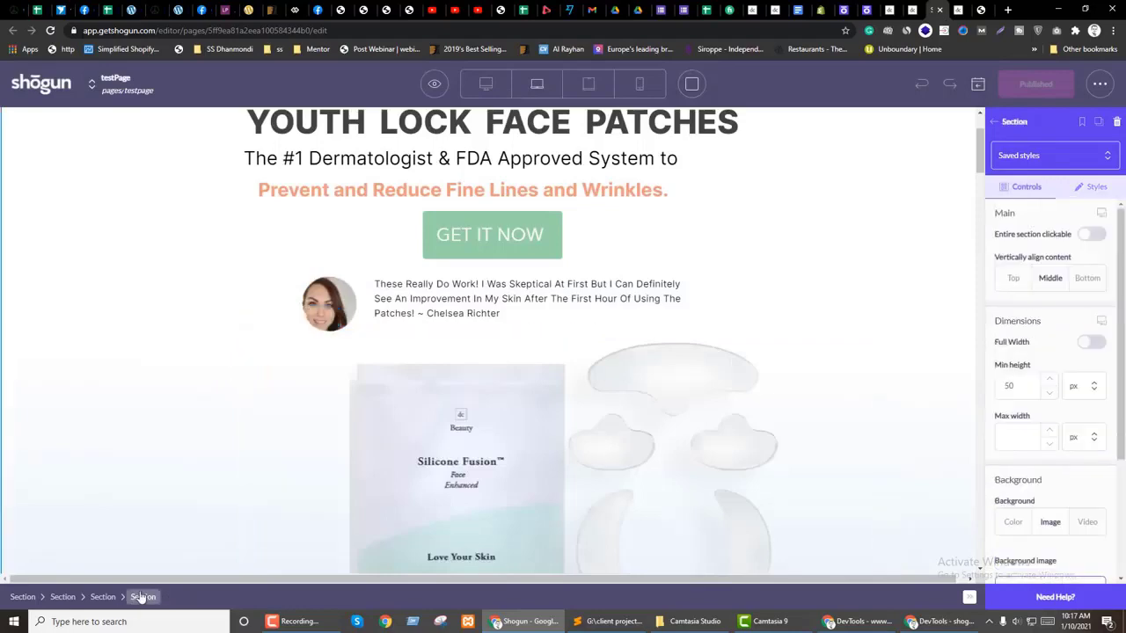
pyautogui.click(1097, 187)
pyautogui.scroll(-5, 1059, 487)
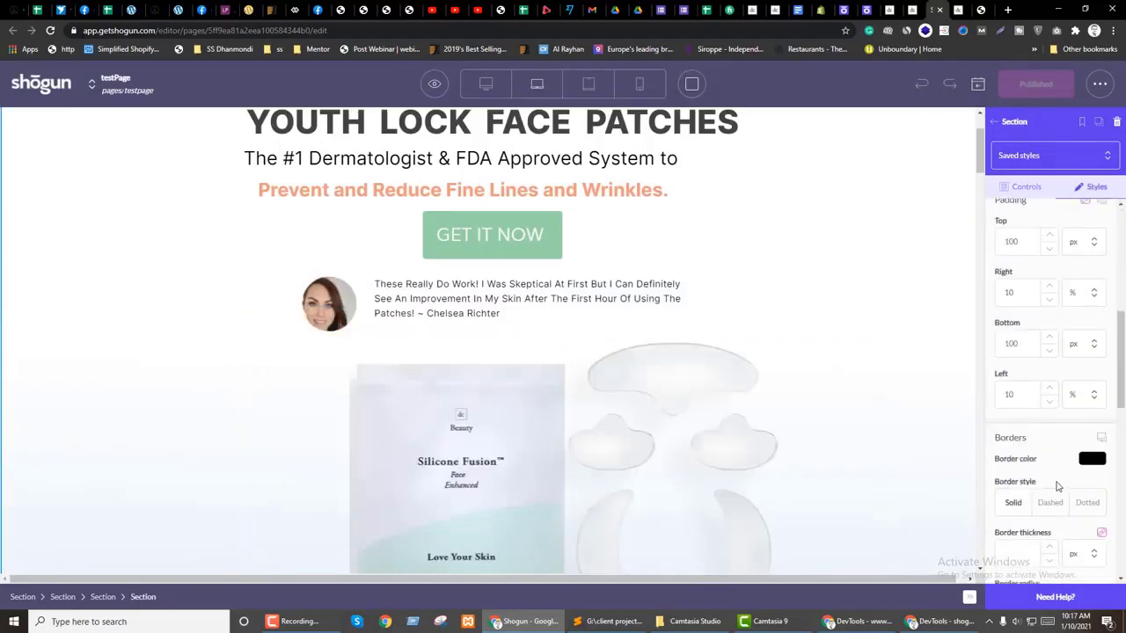
pyautogui.click(968, 9)
pyautogui.click(941, 621)
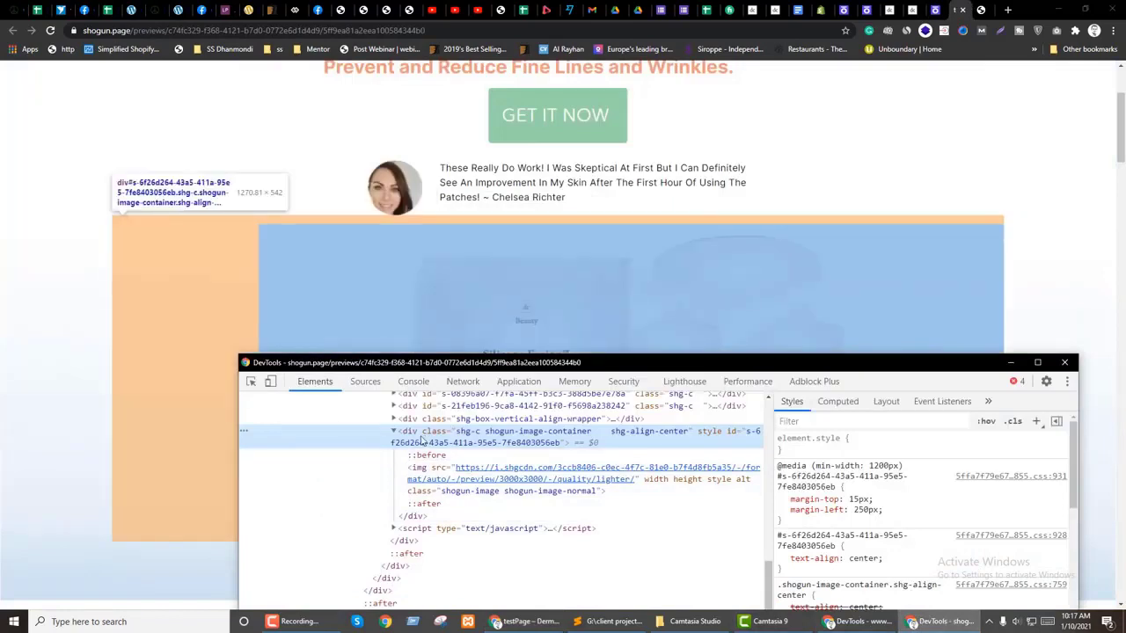
pyautogui.click(933, 10)
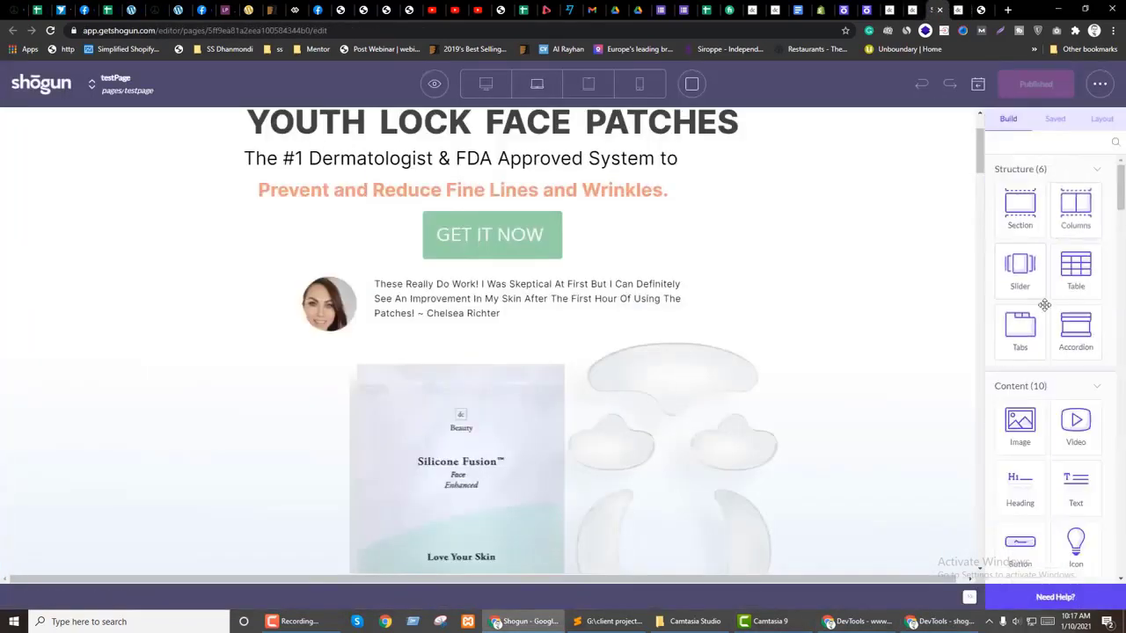
# Step: Add a full-width image block below the testimonial holding the product pack image
pyautogui.moveTo(975, 446); pyautogui.dragTo(500, 329)
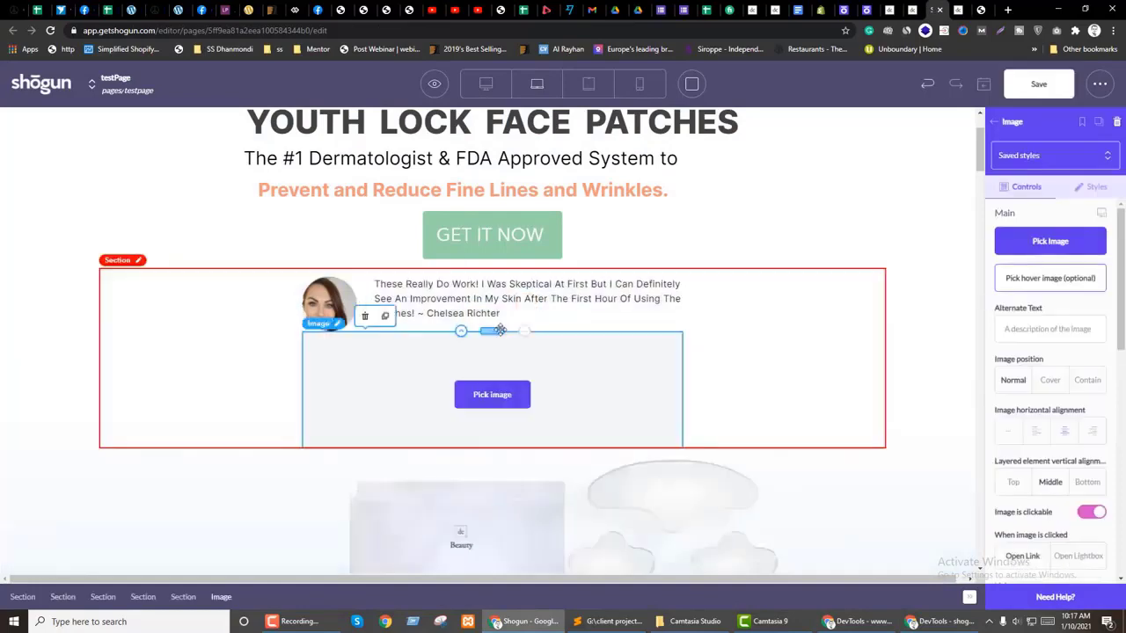
pyautogui.click(356, 384)
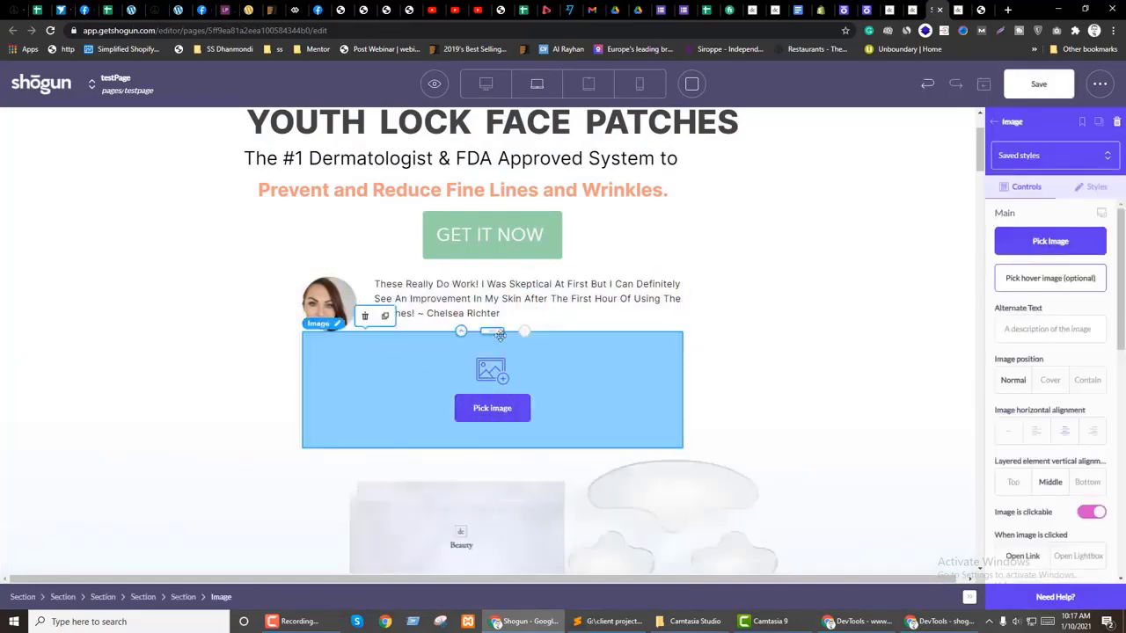
pyautogui.moveTo(495, 337); pyautogui.dragTo(452, 457)
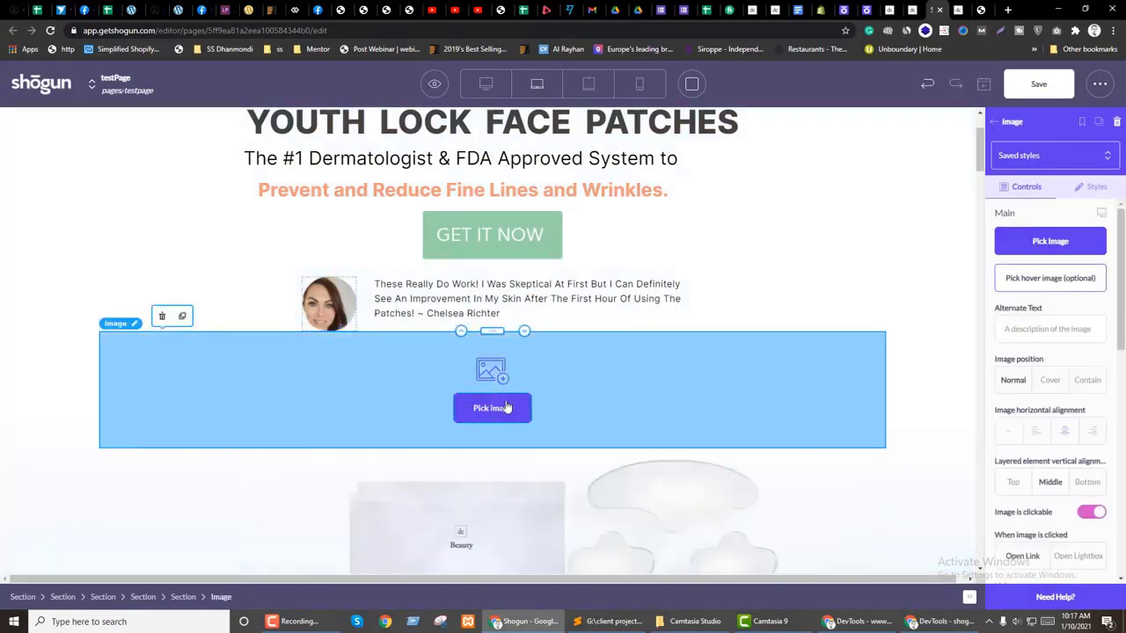
pyautogui.click(486, 409)
pyautogui.click(330, 191)
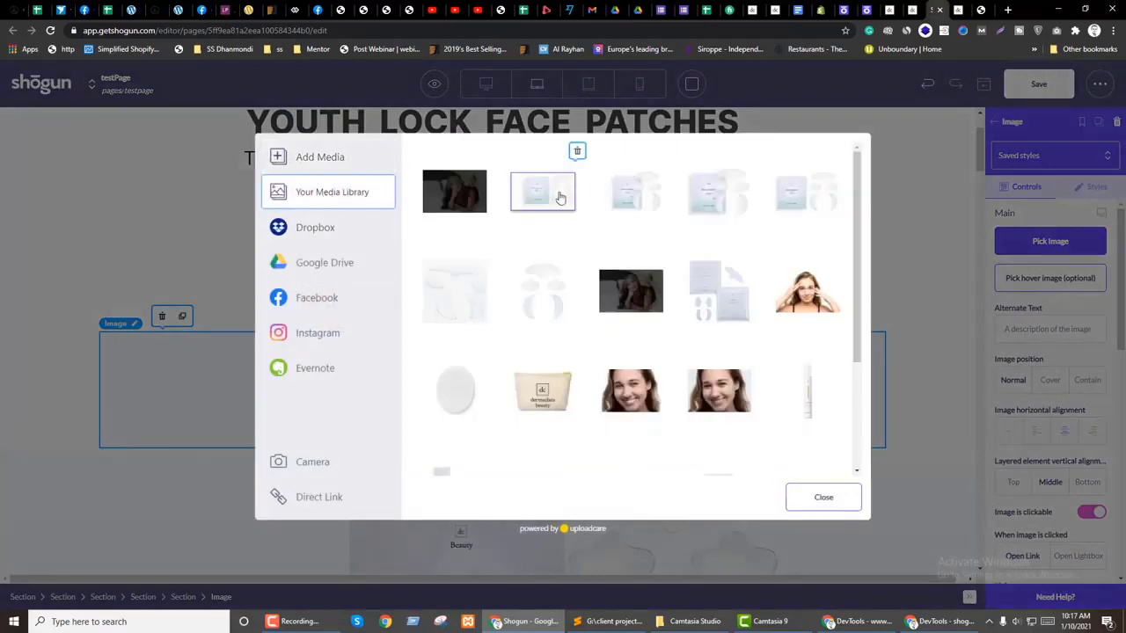
pyautogui.click(568, 197)
pyautogui.scroll(-5, 692, 277)
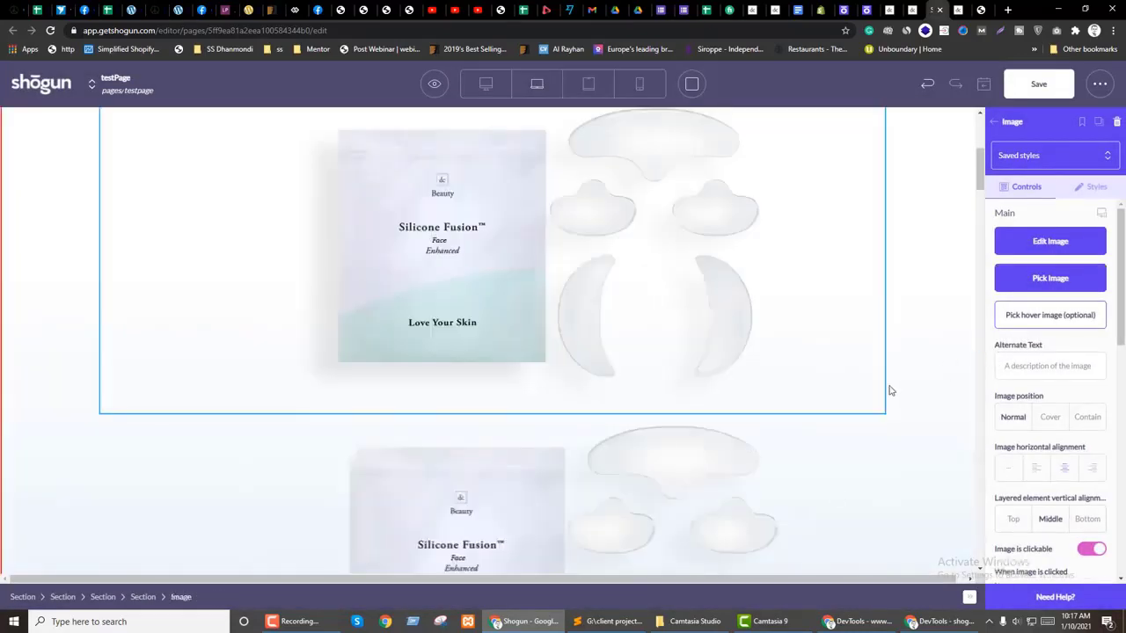
pyautogui.scroll(-2, 671, 395)
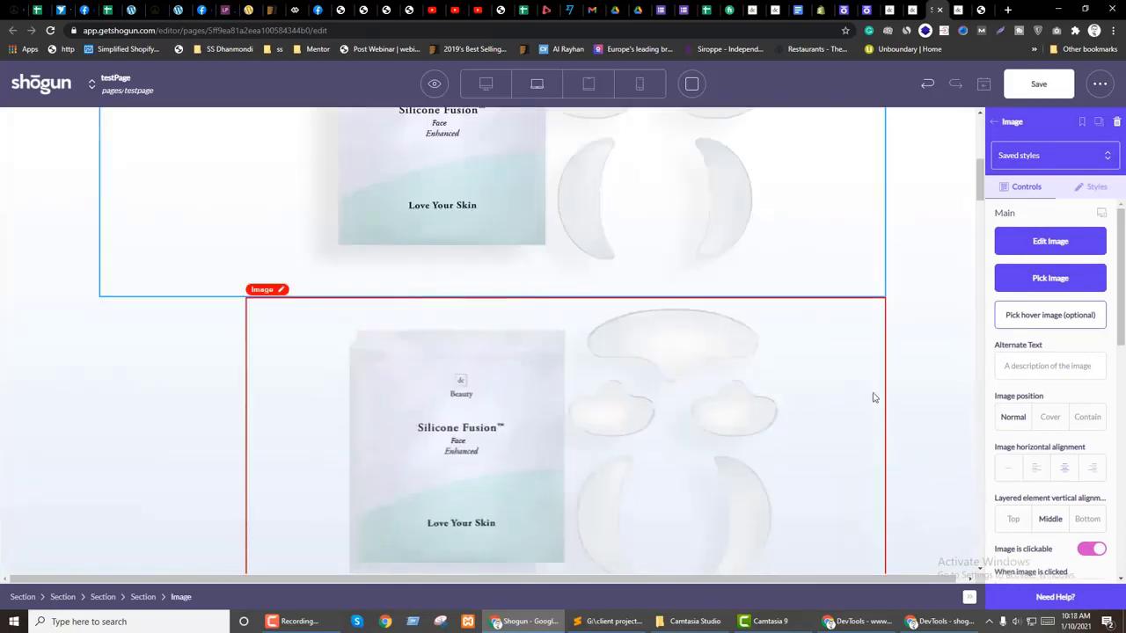
pyautogui.scroll(3, 874, 398)
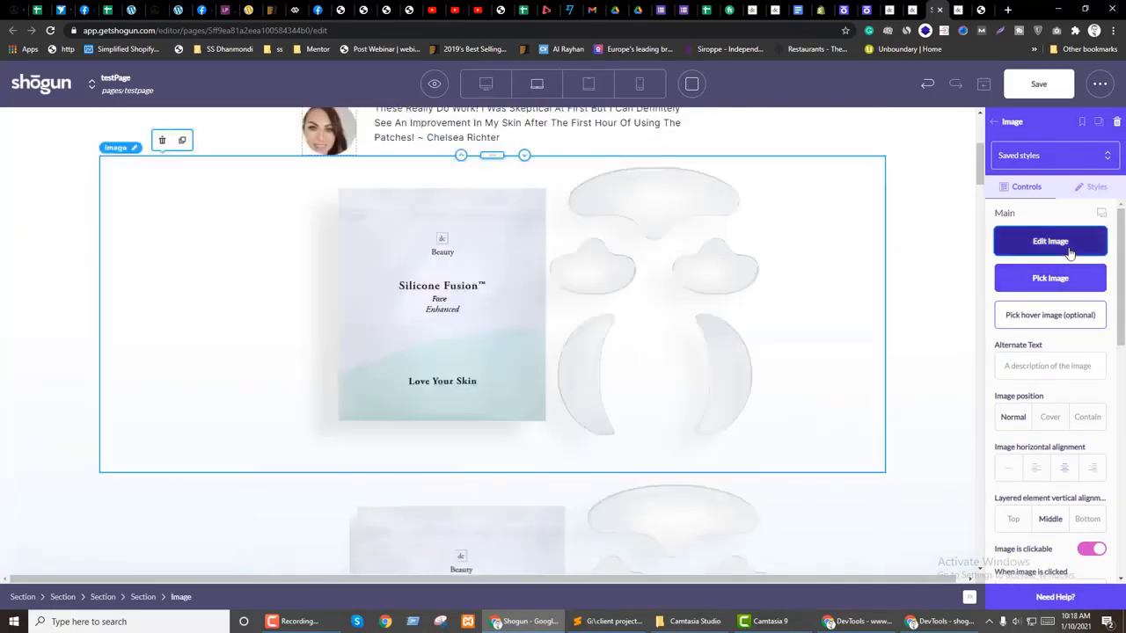
# Step: Crop the image to 748 px wide from x position 179, trimming the empty left side
pyautogui.click(1050, 241)
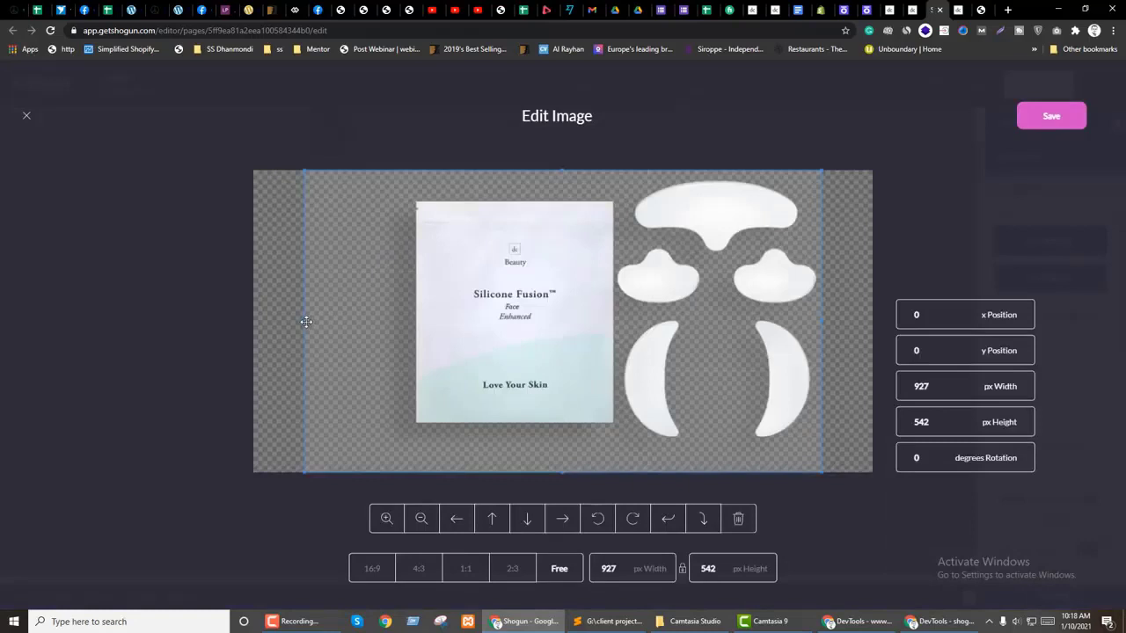
pyautogui.moveTo(315, 322); pyautogui.dragTo(408, 328)
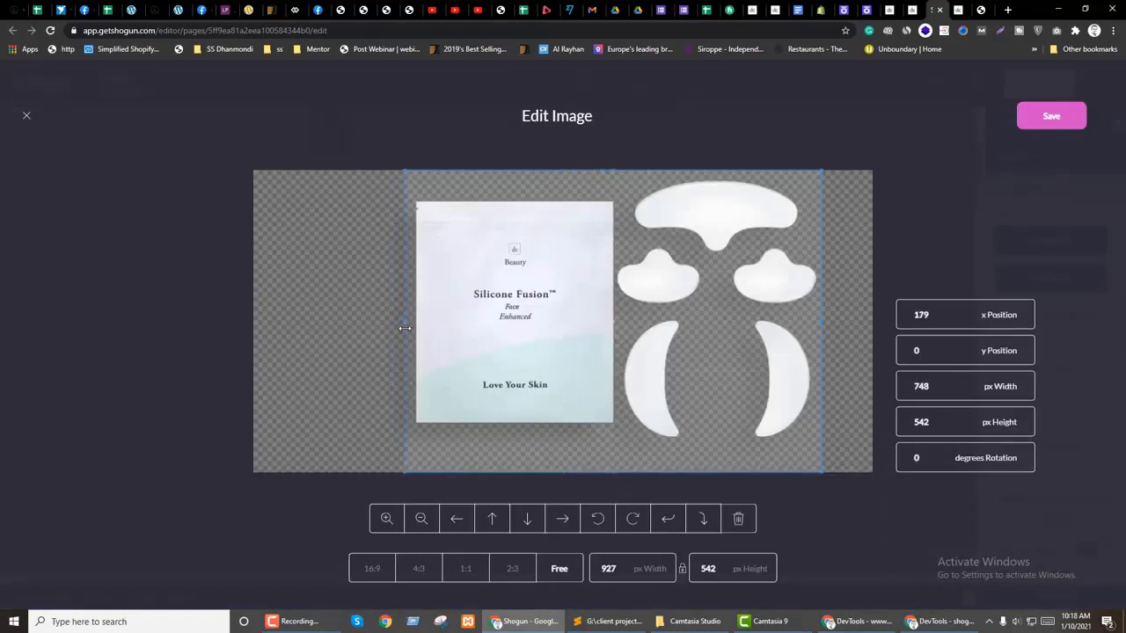
pyautogui.click(1046, 121)
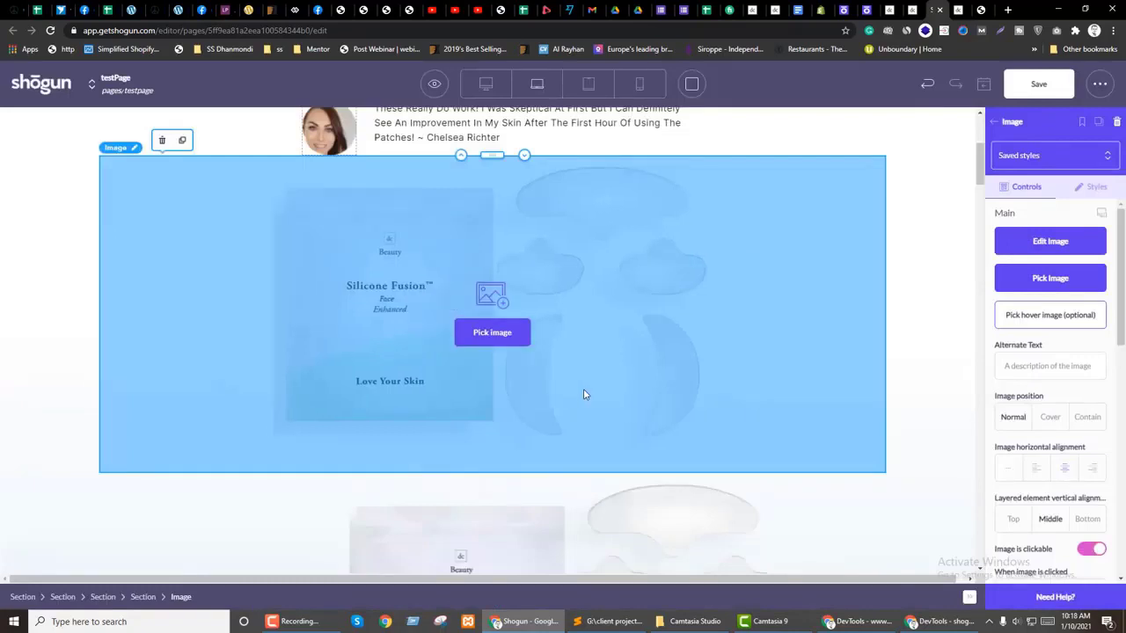
pyautogui.scroll(-2, 583, 395)
pyautogui.click(284, 435)
# Step: Delete the duplicate lower product image
pyautogui.click(284, 435)
pyautogui.click(307, 283)
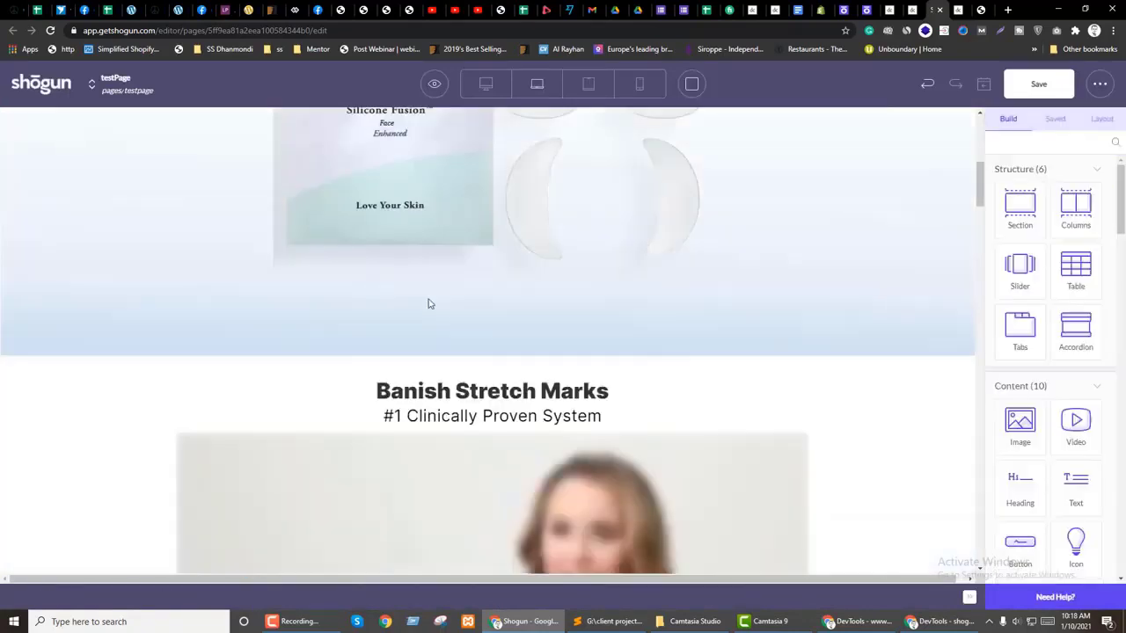
pyautogui.scroll(3, 966, 238)
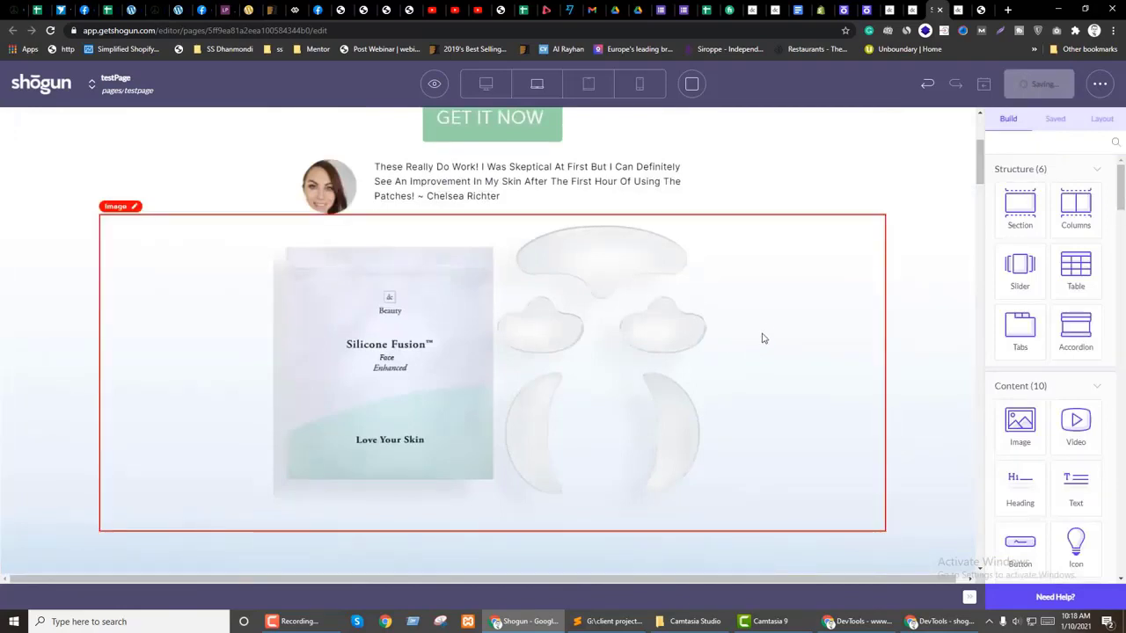
pyautogui.scroll(3, 857, 189)
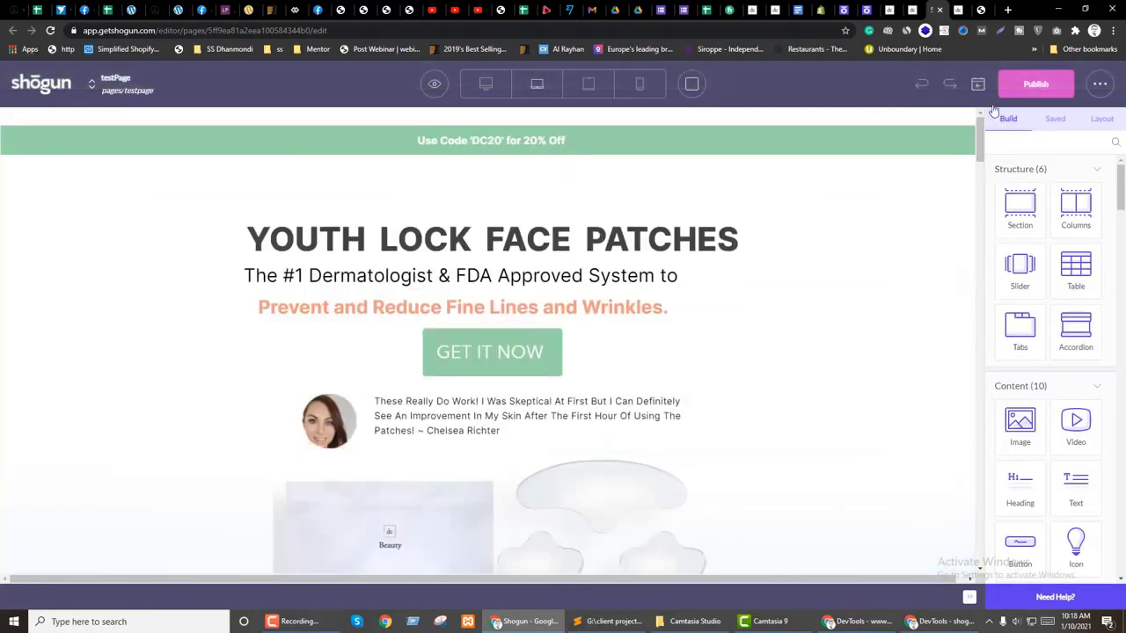
# Step: Keep the subheading's Prevent line on its own line, save, and show the preview
pyautogui.click(460, 294)
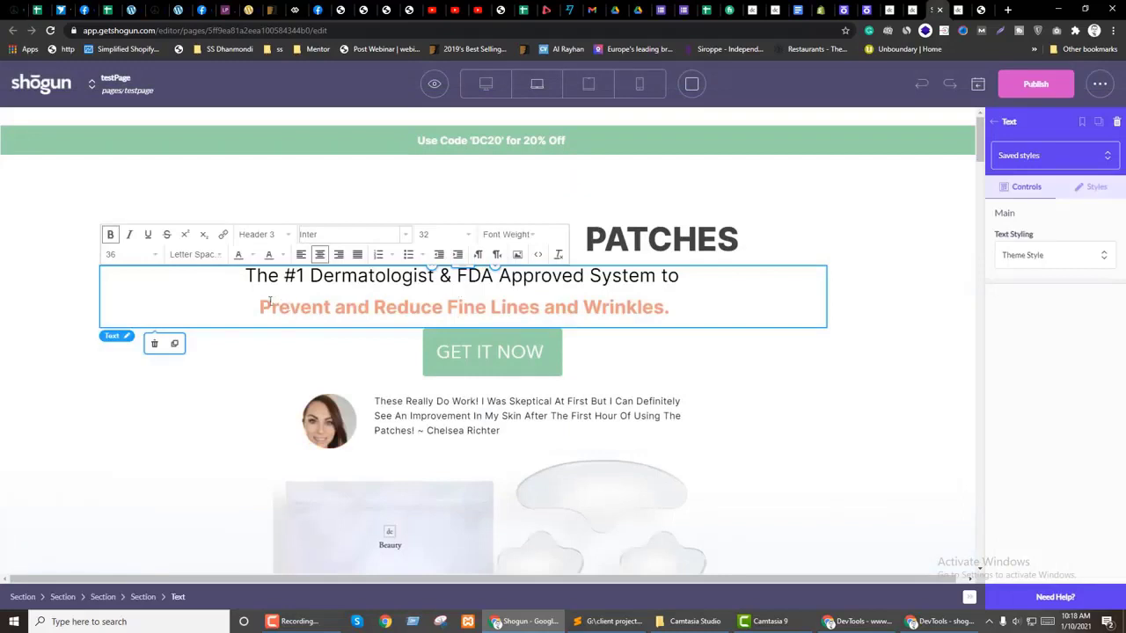
pyautogui.press('BackSpace')
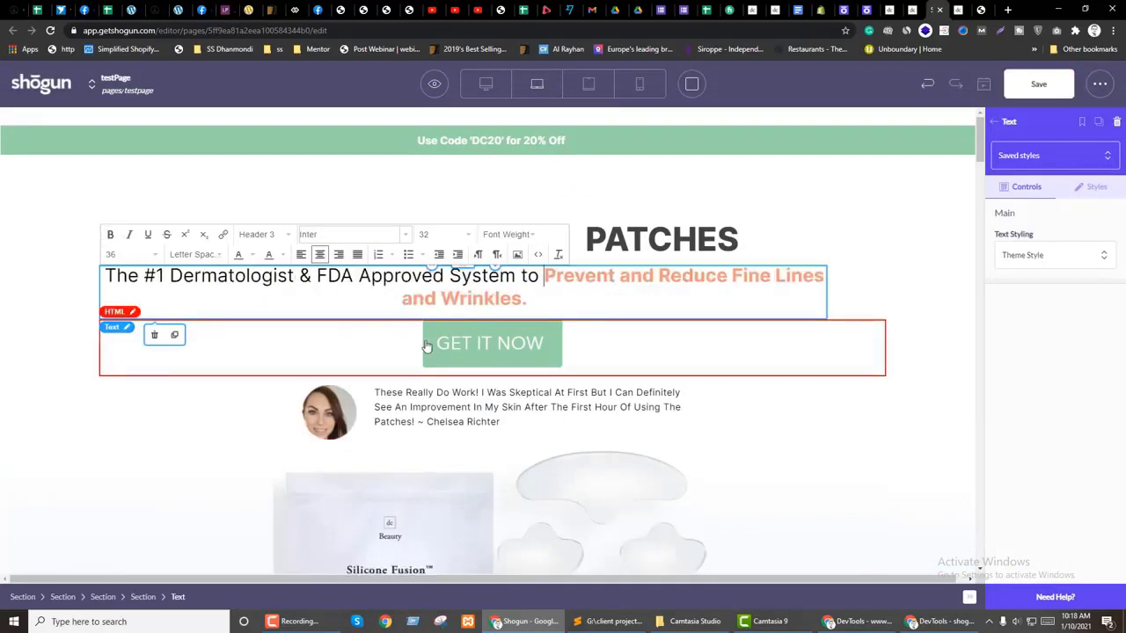
pyautogui.press('Return')
pyautogui.hotkey('ctrl', 's')
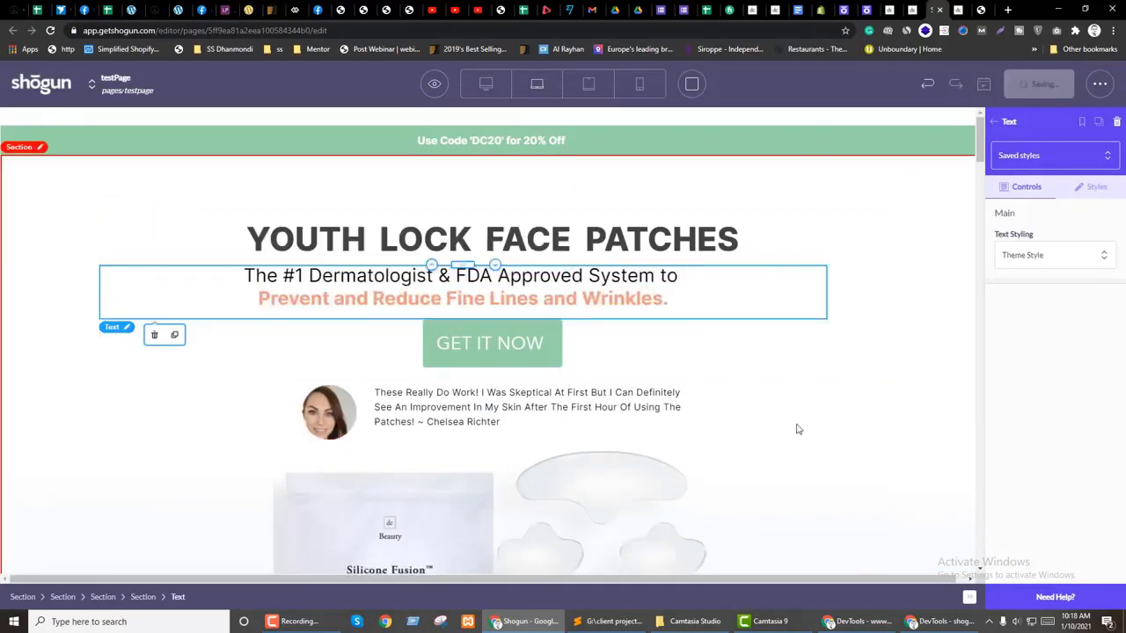
pyautogui.hotkey('ctrl', 'Tab')
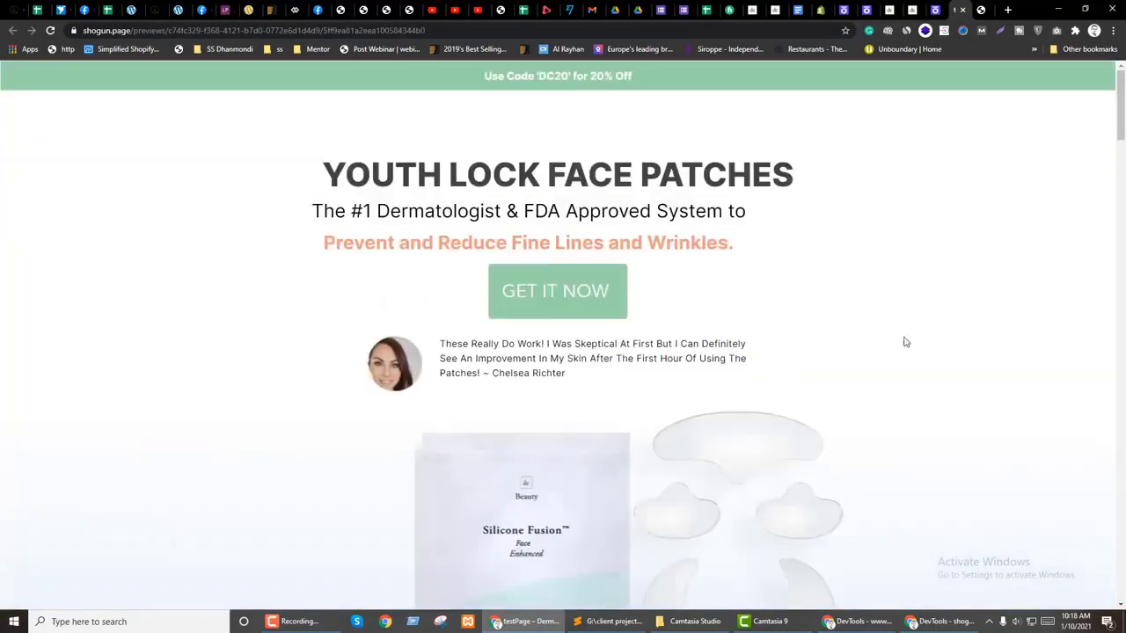
# Step: Open a fresh preview of the Shogun page
pyautogui.hotkey('ctrl', 'shift', 'Tab')
pyautogui.moveTo(435, 84)
pyautogui.click(434, 149)
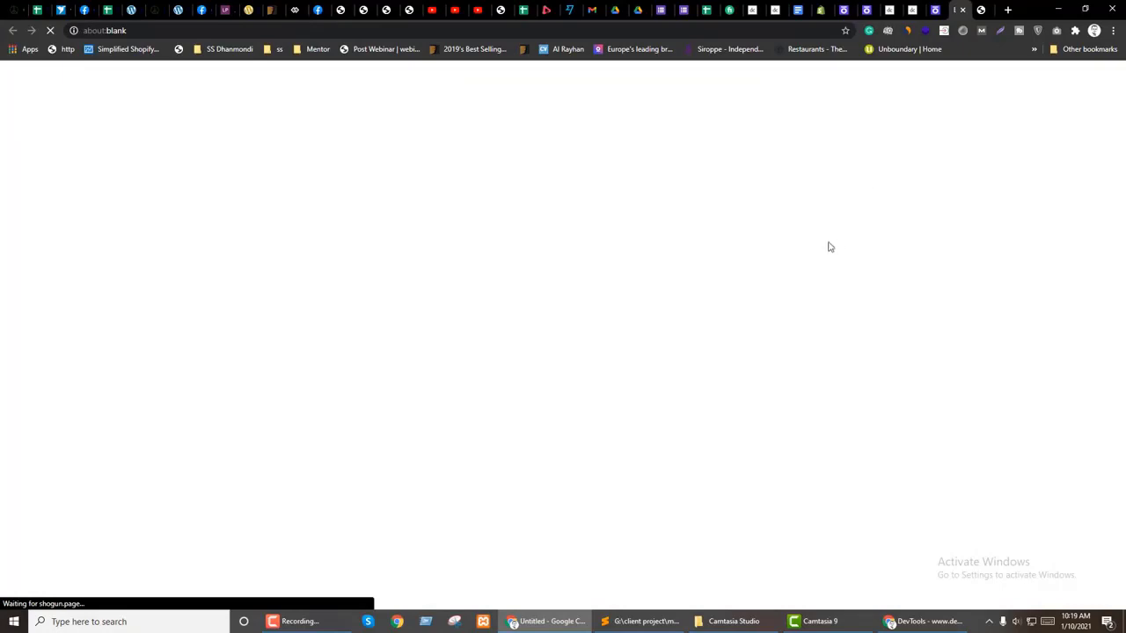
# Step: Compare the editor's sections against the live dermaclara page, scrolling through both
pyautogui.hotkey('ctrl', 'shift', 'Tab')
pyautogui.scroll(-3, 721, 273)
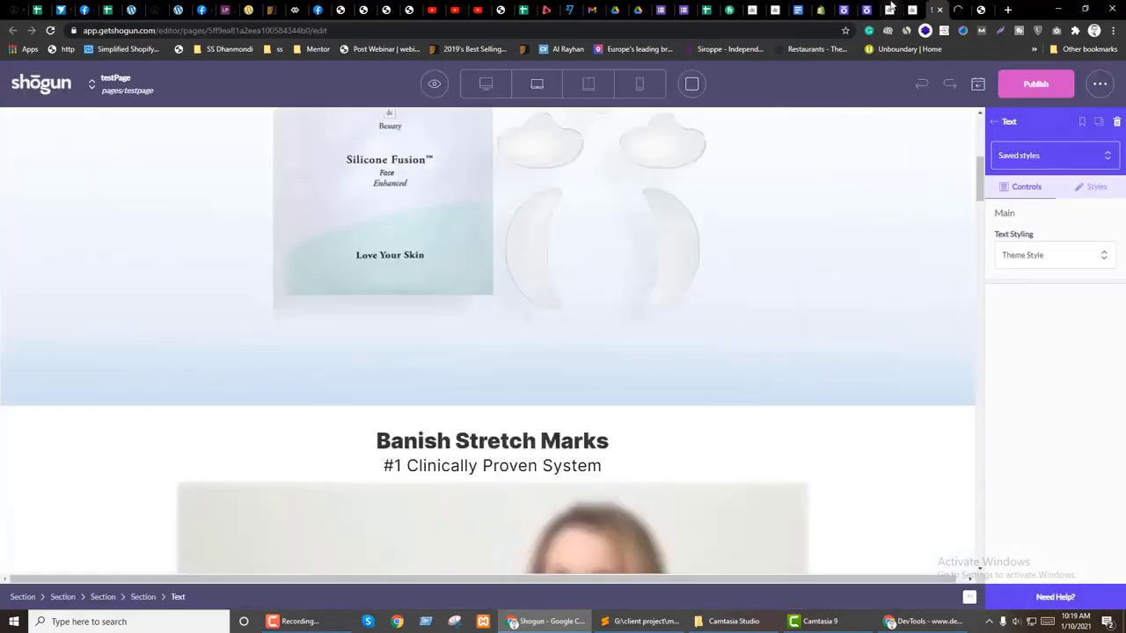
pyautogui.hotkey('ctrl', 'shift', 'Tab')
pyautogui.scroll(-10, 523, 382)
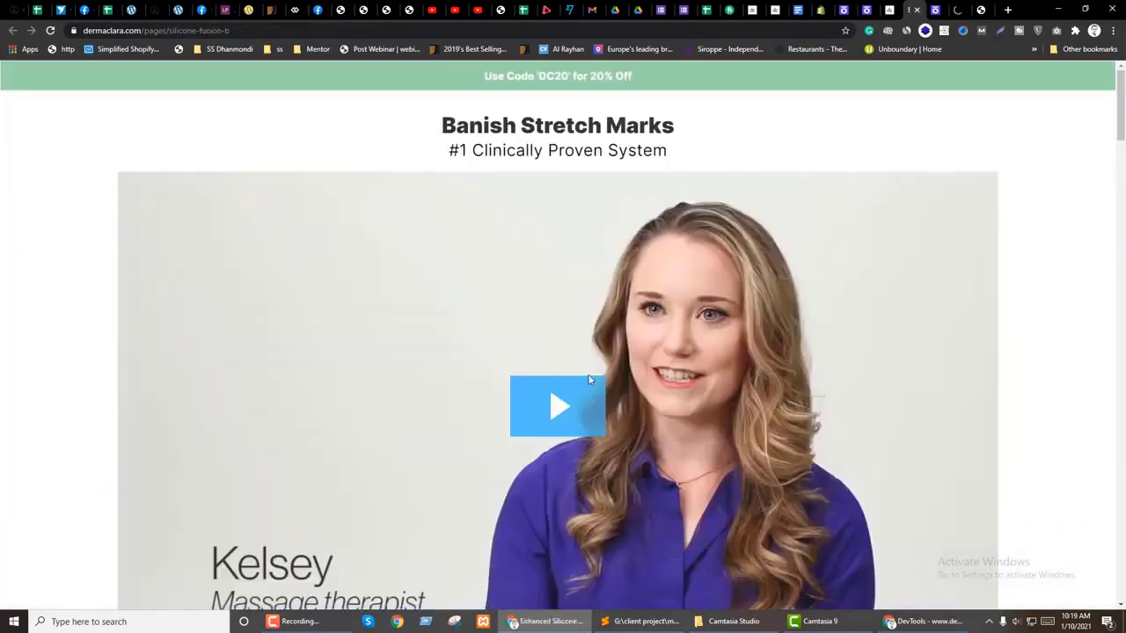
pyautogui.scroll(-4, 635, 401)
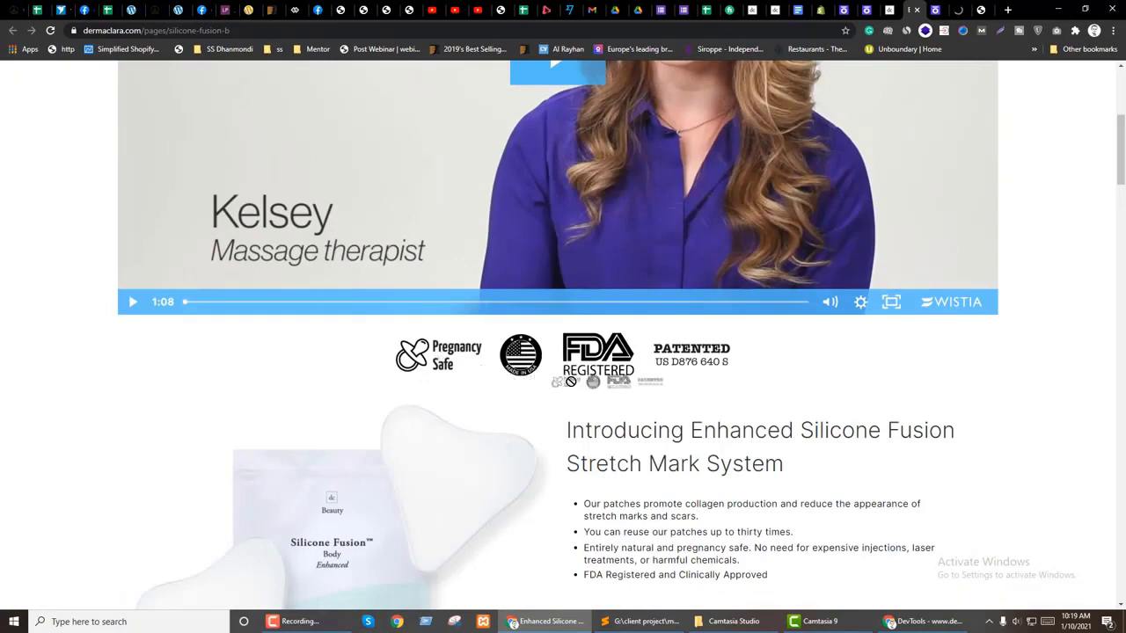
pyautogui.hotkey('ctrl', 'Tab')
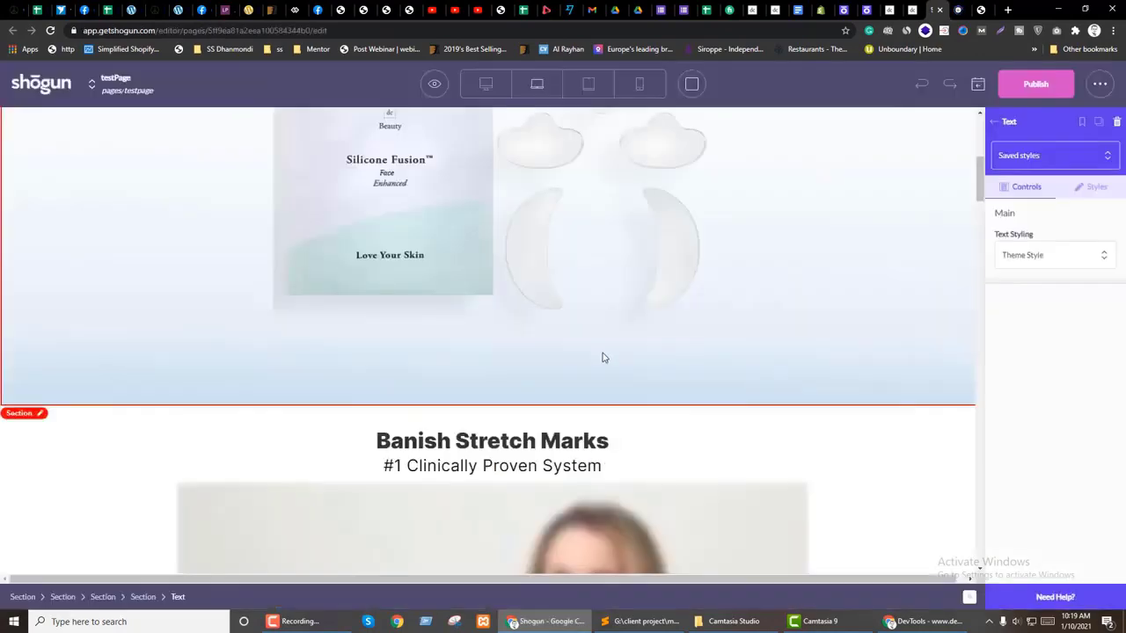
pyautogui.scroll(-6, 603, 357)
pyautogui.scroll(6, 616, 353)
pyautogui.scroll(-5, 370, 380)
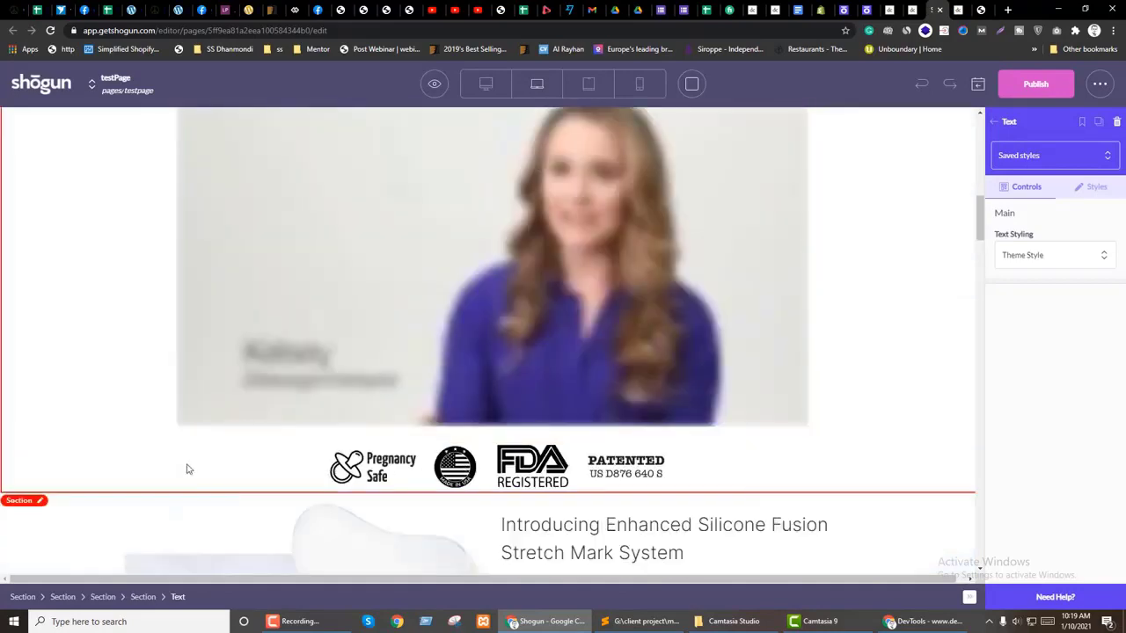
pyautogui.scroll(-3, 483, 445)
pyautogui.scroll(-5, 483, 444)
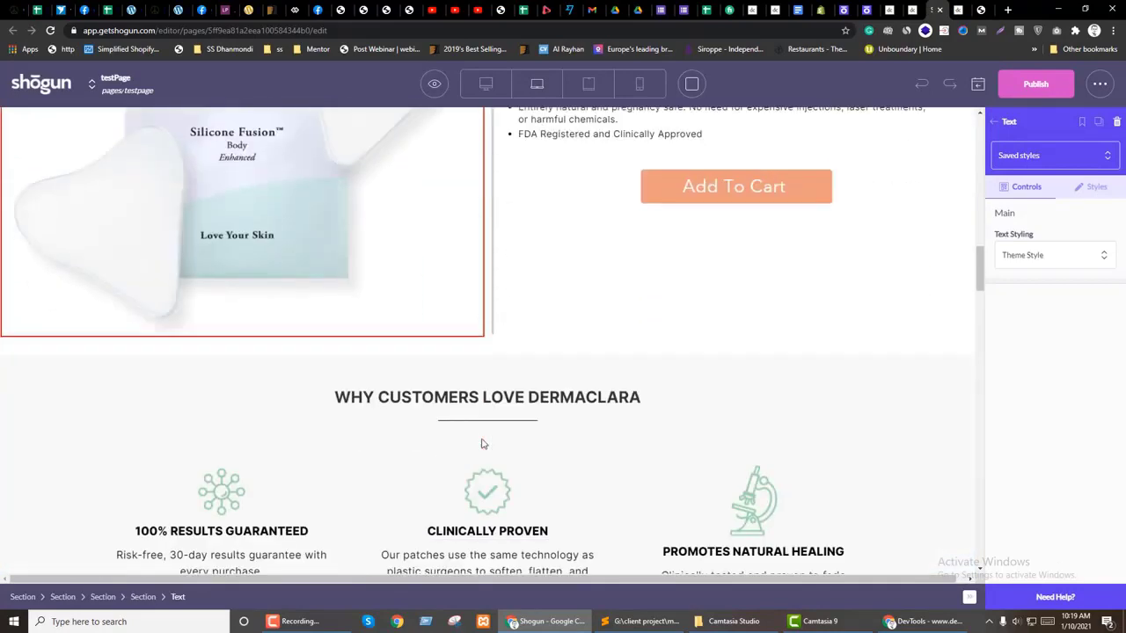
pyautogui.scroll(6, 484, 442)
pyautogui.scroll(6, 240, 470)
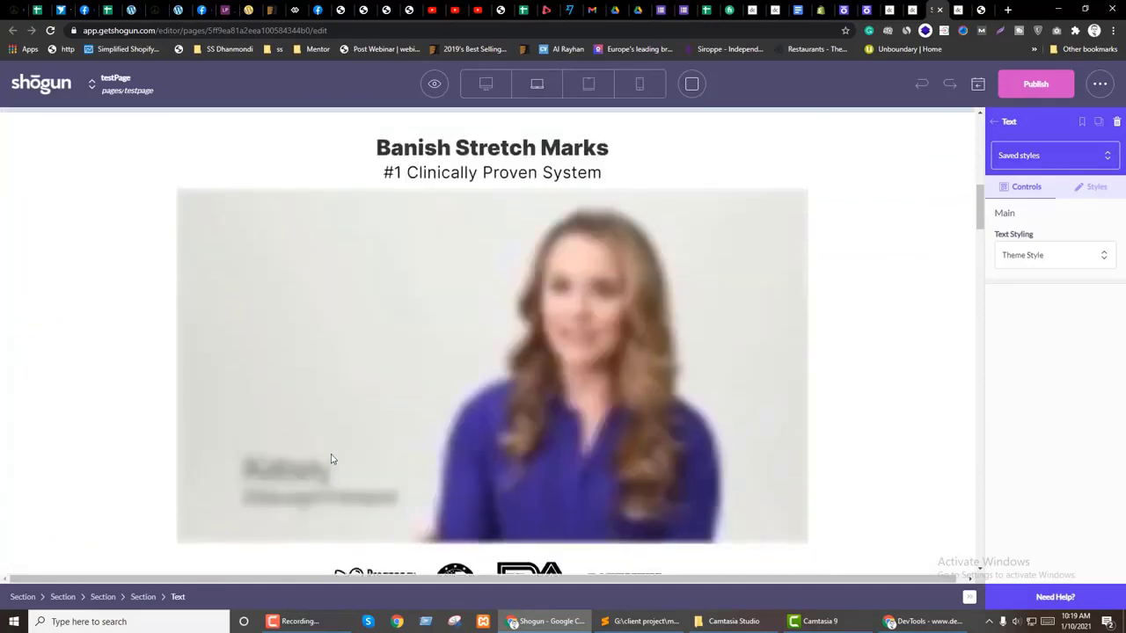
pyautogui.scroll(-2, 694, 354)
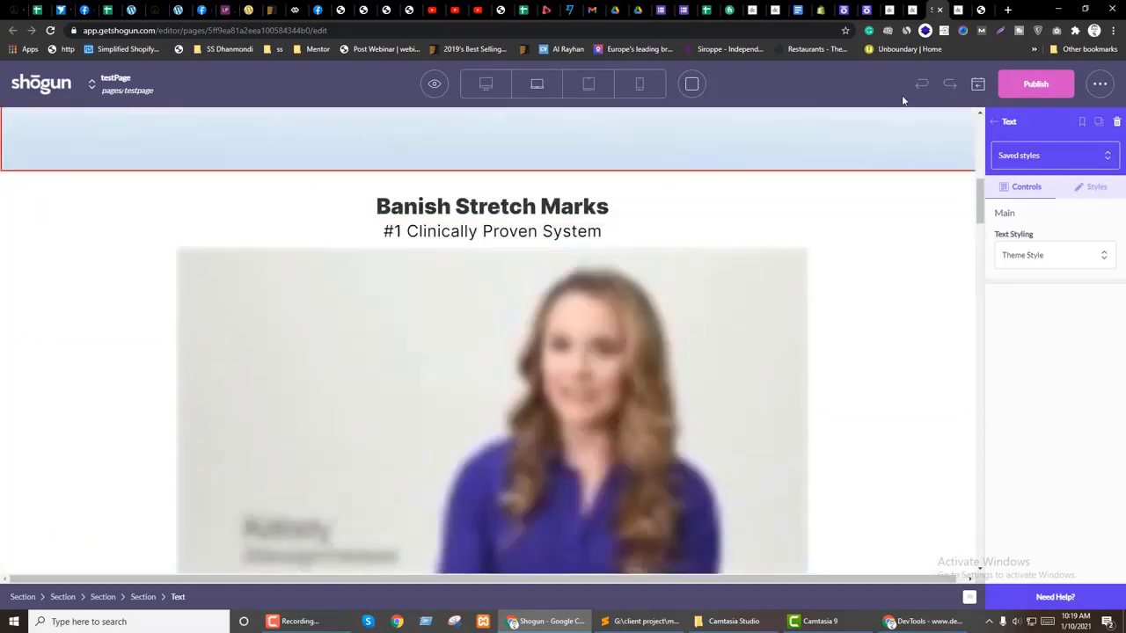
# Step: Recheck the live dermaclara page, then return to the editor's Banish Stretch Marks section
pyautogui.hotkey('ctrl', 'shift', 'Tab')
pyautogui.scroll(-5, 478, 364)
pyautogui.scroll(-9, 533, 346)
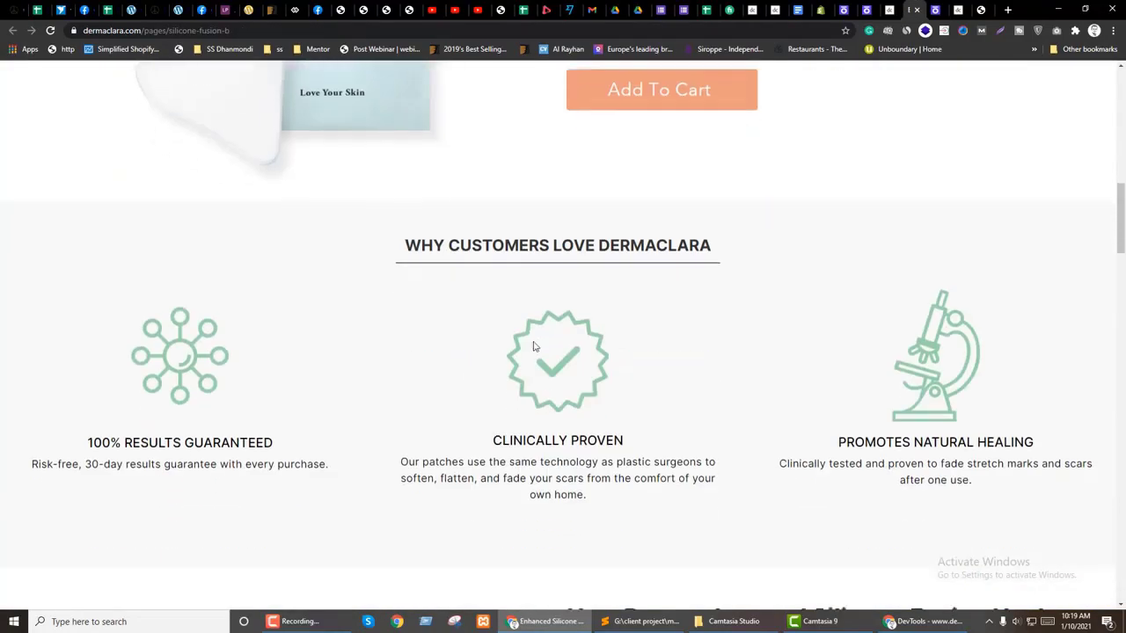
pyautogui.scroll(-3, 533, 346)
pyautogui.scroll(10, 533, 346)
pyautogui.hotkey('ctrl', 'Tab')
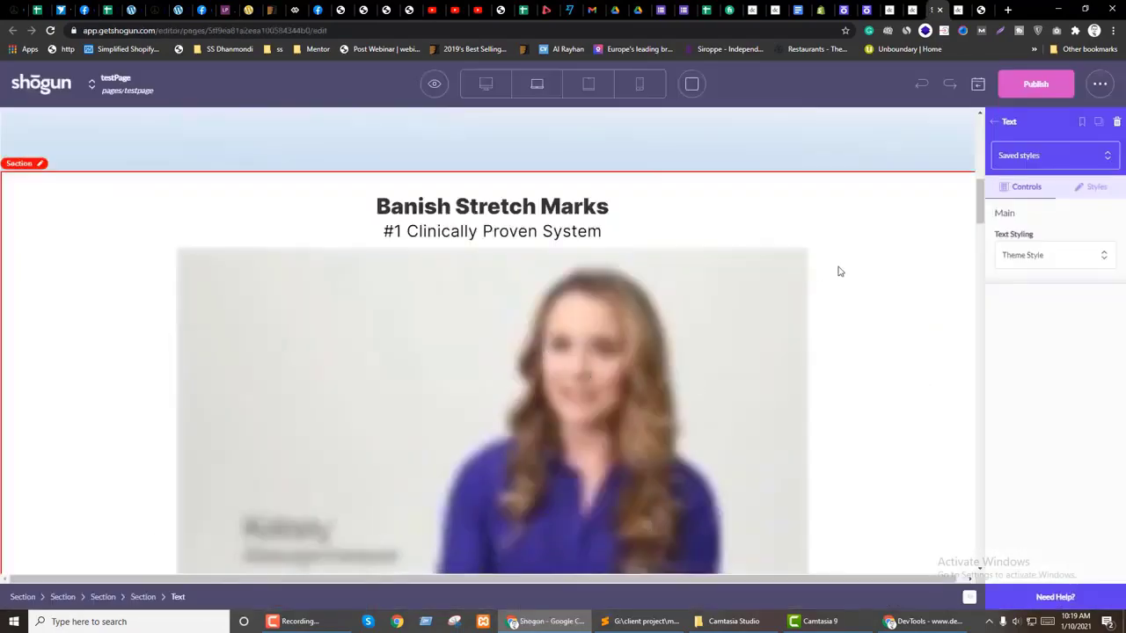
pyautogui.scroll(-4, 838, 272)
pyautogui.scroll(5, 668, 304)
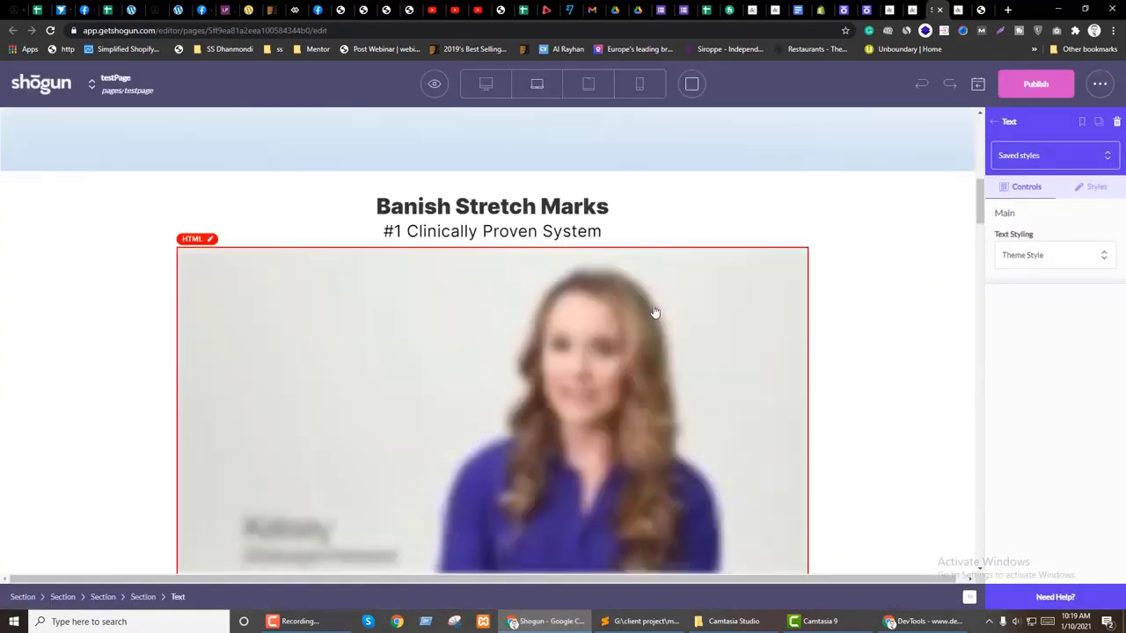
# Step: Insert a new section above Banish Stretch Marks and reposition the badges image
pyautogui.click(999, 123)
pyautogui.moveTo(1020, 211); pyautogui.dragTo(459, 295)
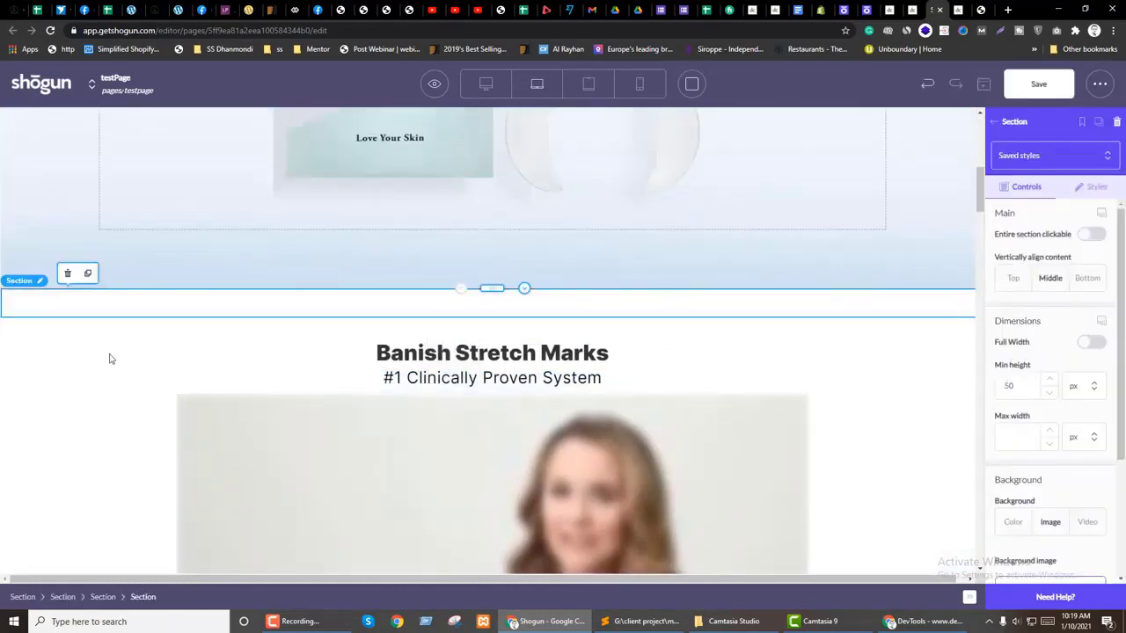
pyautogui.click(101, 597)
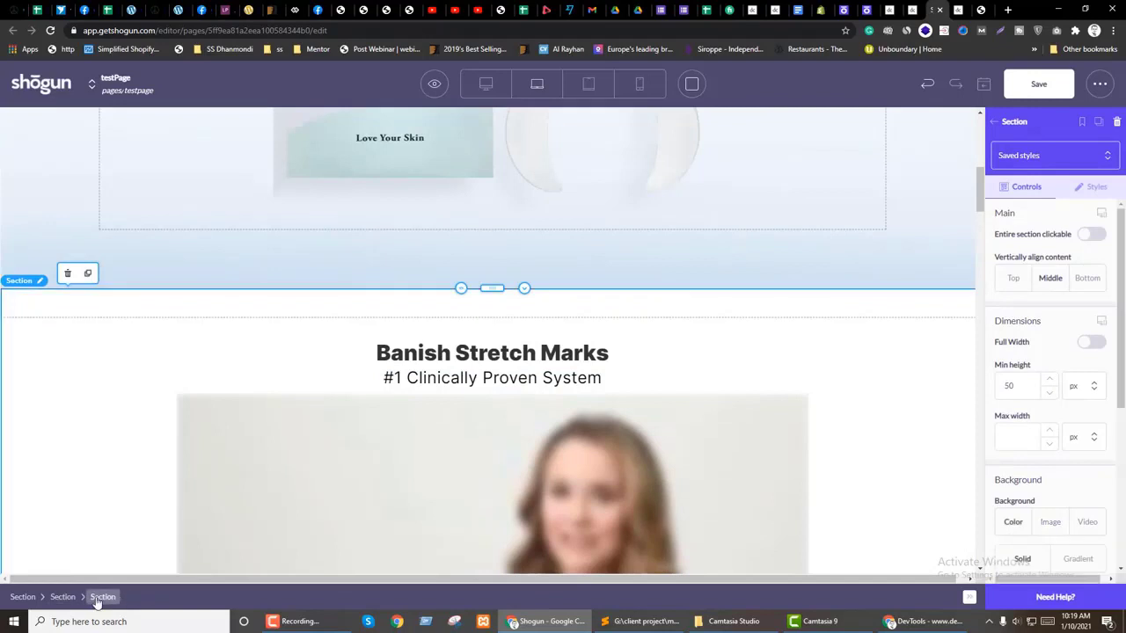
pyautogui.scroll(-3, 1087, 298)
pyautogui.click(248, 304)
pyautogui.scroll(-1, 374, 392)
pyautogui.scroll(-5, 375, 391)
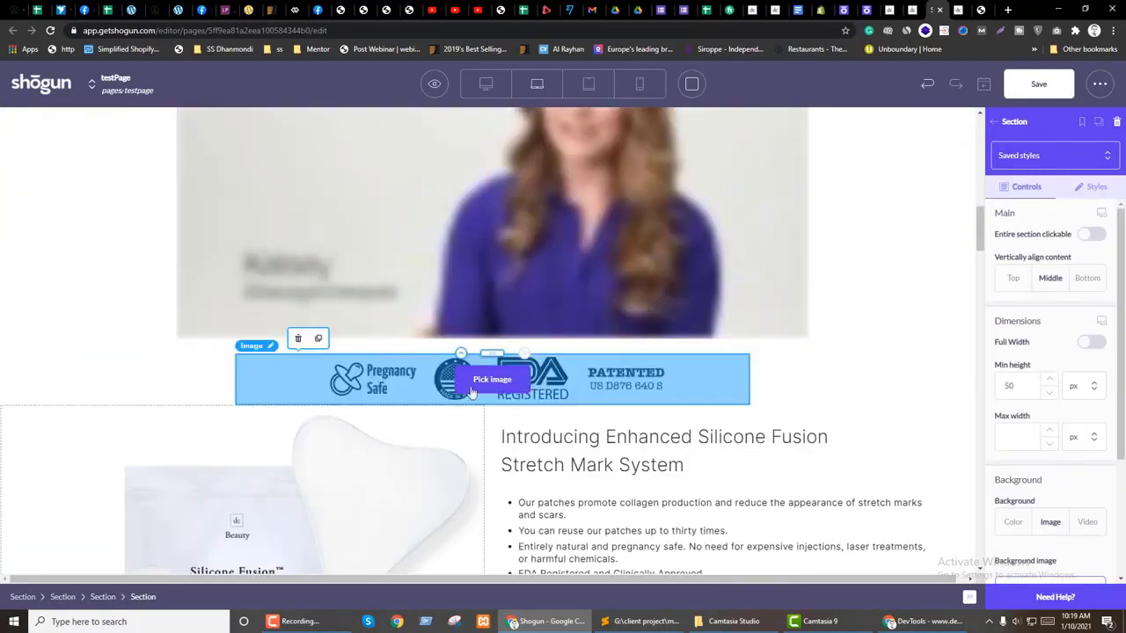
pyautogui.click(493, 378)
pyautogui.moveTo(492, 378); pyautogui.dragTo(535, 248)
# Step: Inspect the style settings of the badges section and the badges image
pyautogui.click(152, 278)
pyautogui.click(1092, 188)
pyautogui.scroll(-5, 1063, 434)
pyautogui.scroll(3, 1058, 426)
pyautogui.click(492, 269)
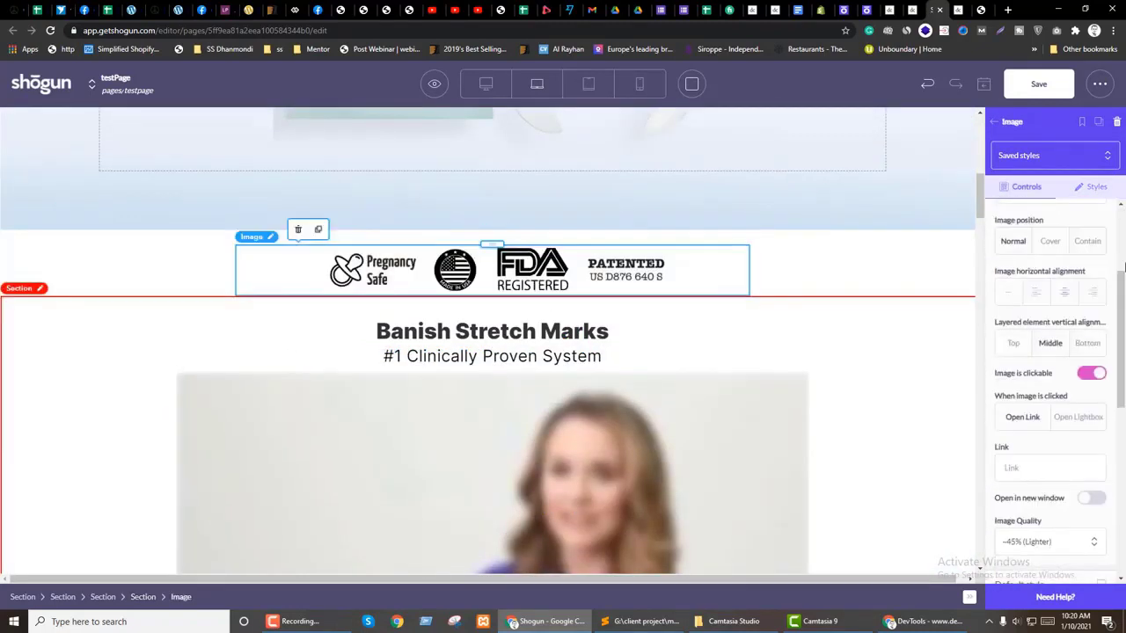
pyautogui.click(1093, 186)
pyautogui.scroll(-4, 1085, 403)
pyautogui.scroll(-2, 1068, 402)
pyautogui.scroll(5, 1068, 401)
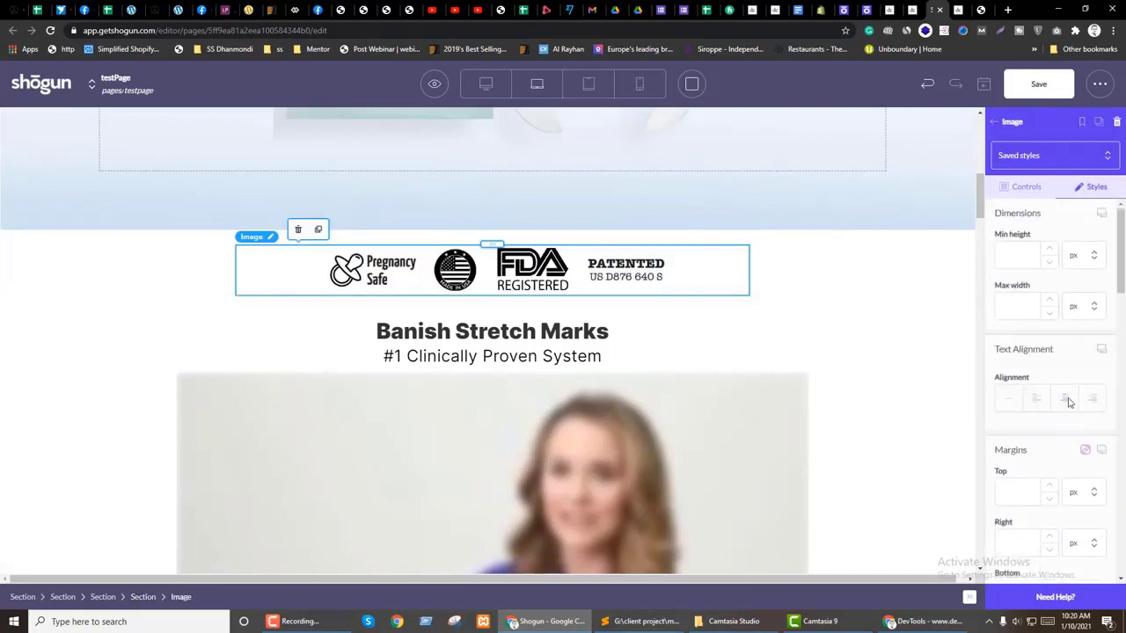
# Step: Set the badges section's Padding Top to 13
pyautogui.click(201, 266)
pyautogui.click(1100, 187)
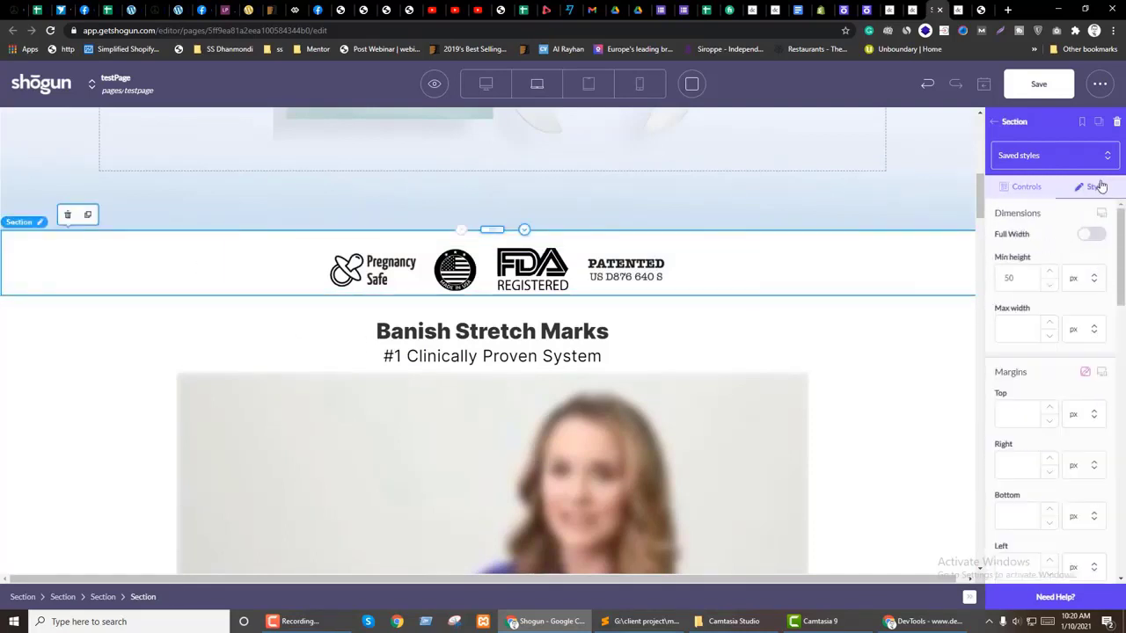
pyautogui.click(1029, 187)
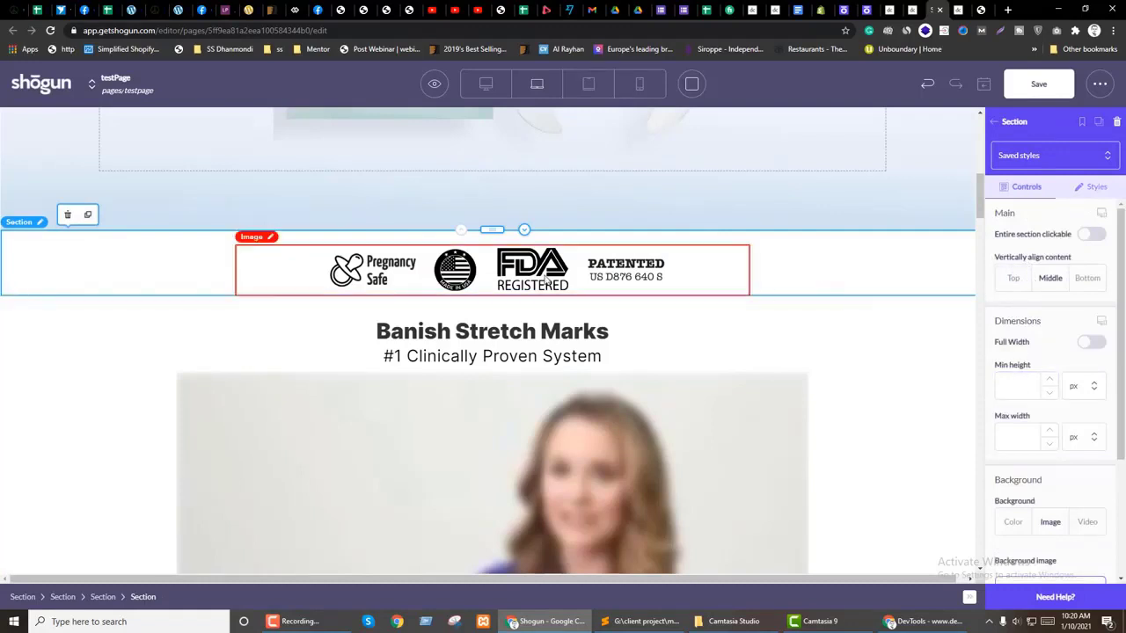
pyautogui.click(1097, 186)
pyautogui.scroll(-2, 1055, 396)
pyautogui.write('13')
pyautogui.click(668, 277)
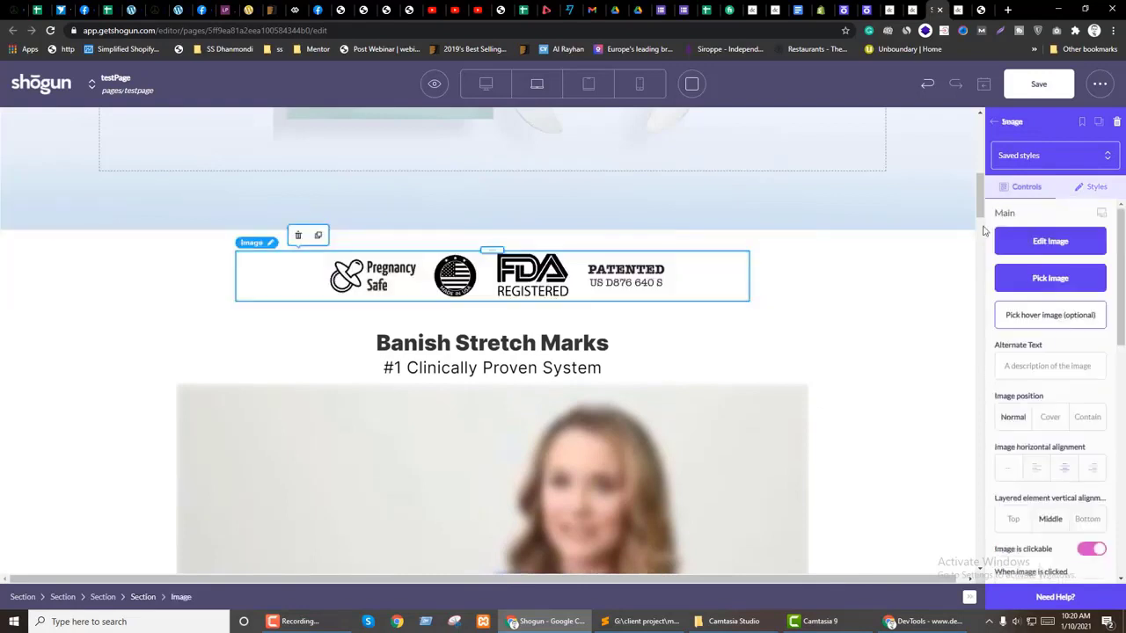
# Step: Set the badge logo's image position to Normal instead of cover
pyautogui.click(1082, 246)
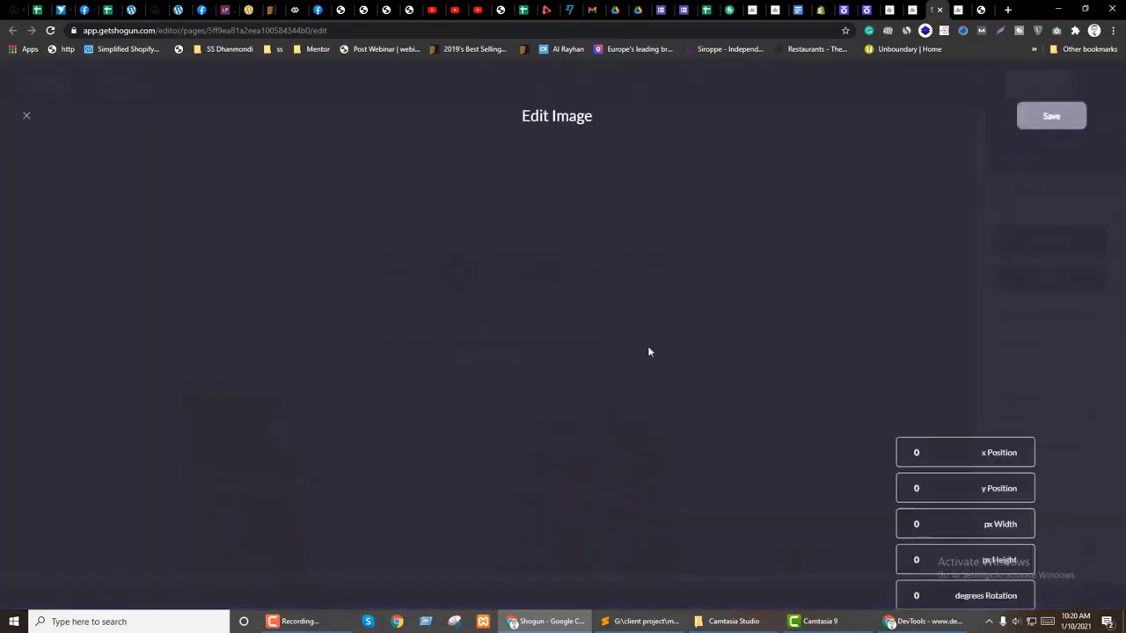
pyautogui.click(26, 117)
pyautogui.scroll(-1, 1046, 383)
pyautogui.click(1013, 358)
pyautogui.scroll(-5, 1055, 369)
pyautogui.scroll(-3, 1076, 400)
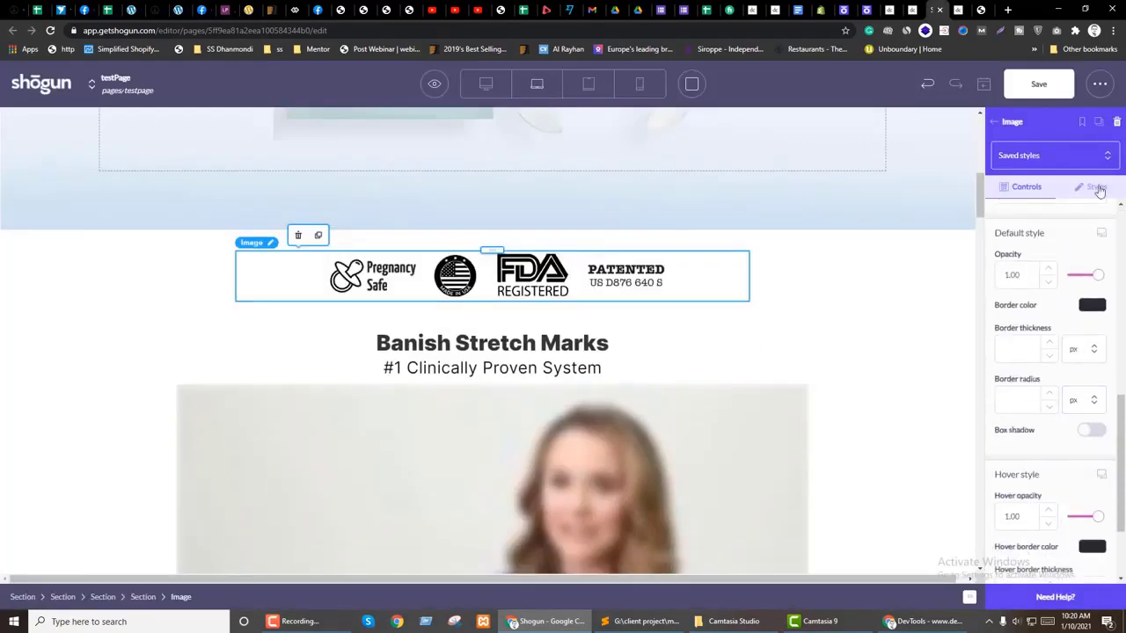
pyautogui.click(1097, 187)
pyautogui.scroll(6, 1065, 382)
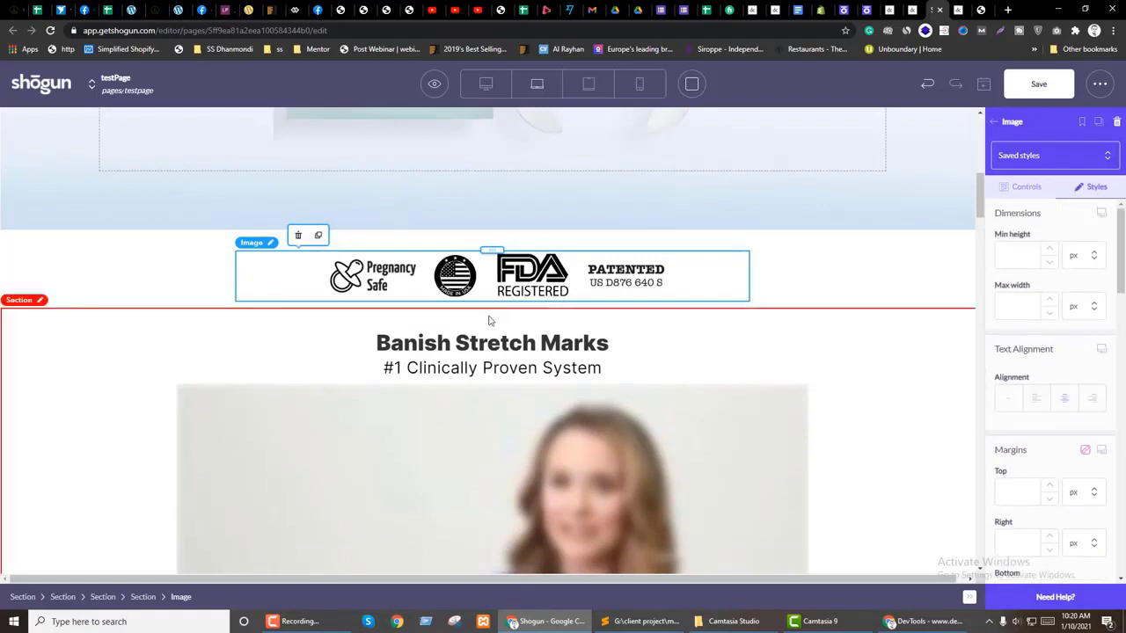
# Step: Review the logo section and Banish Stretch Marks heading section, then select the badges section
pyautogui.click(100, 289)
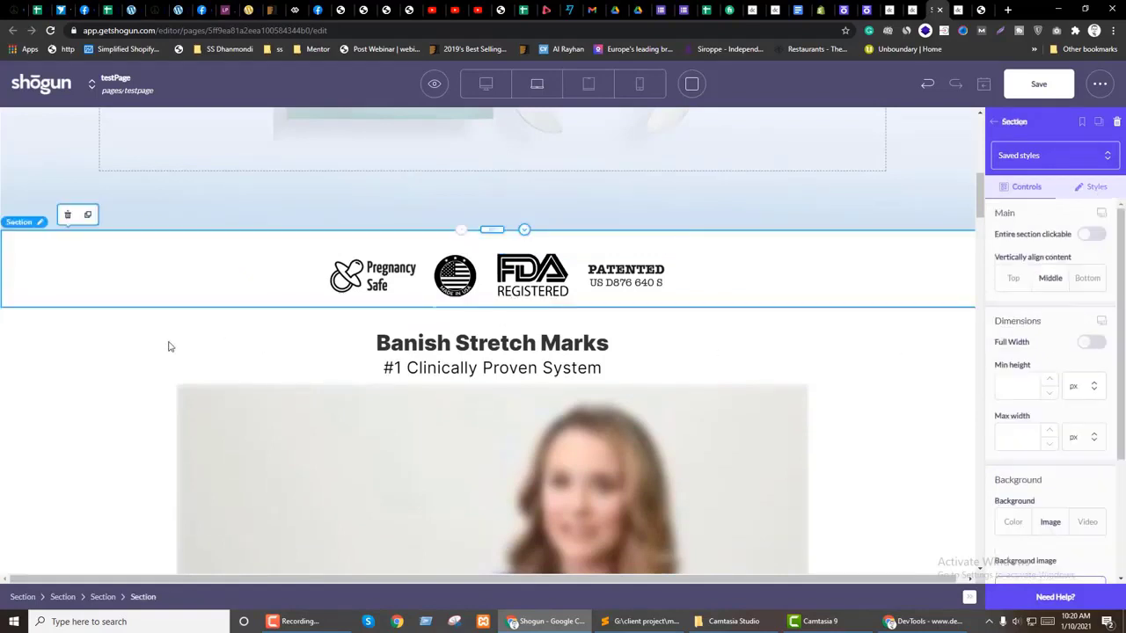
pyautogui.click(104, 351)
pyautogui.click(36, 359)
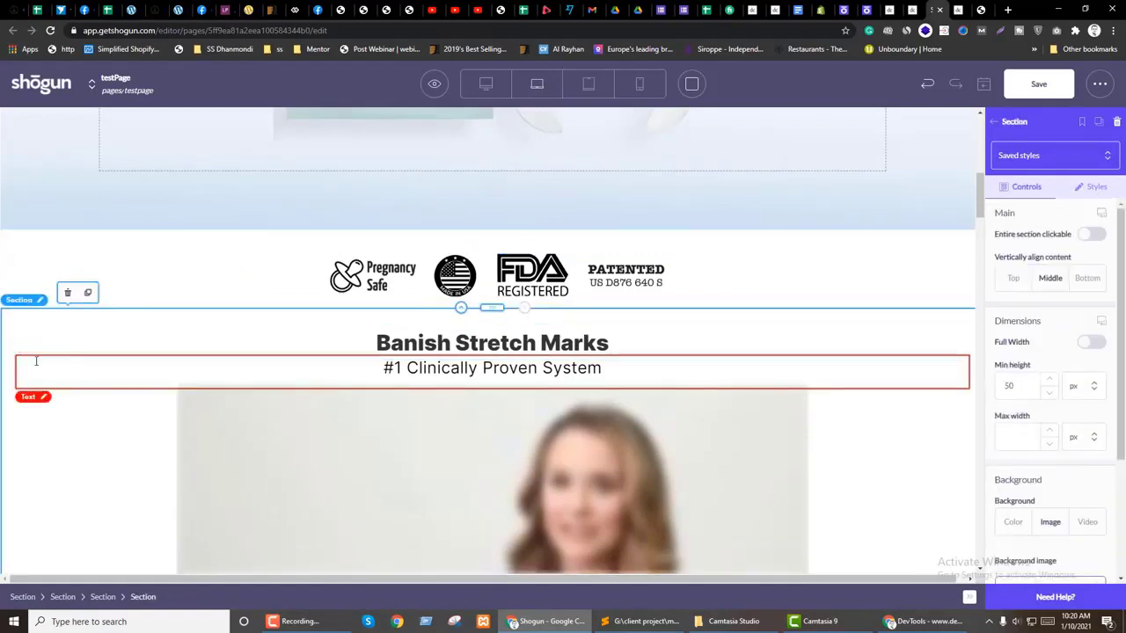
pyautogui.scroll(-5, 914, 357)
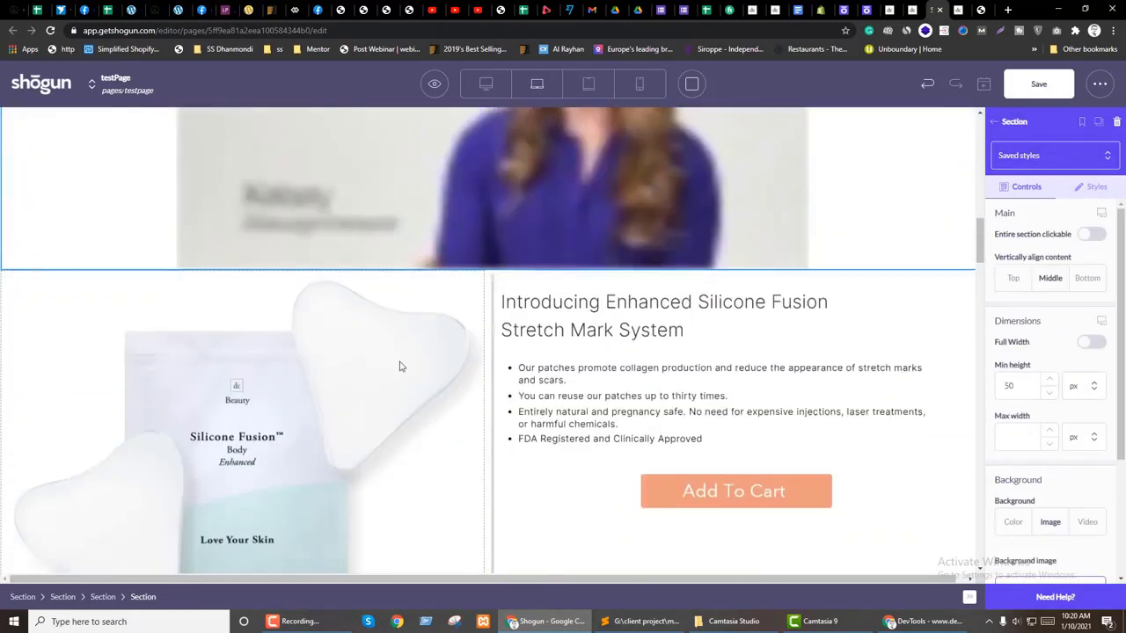
pyautogui.scroll(2, 612, 361)
pyautogui.scroll(2, 612, 362)
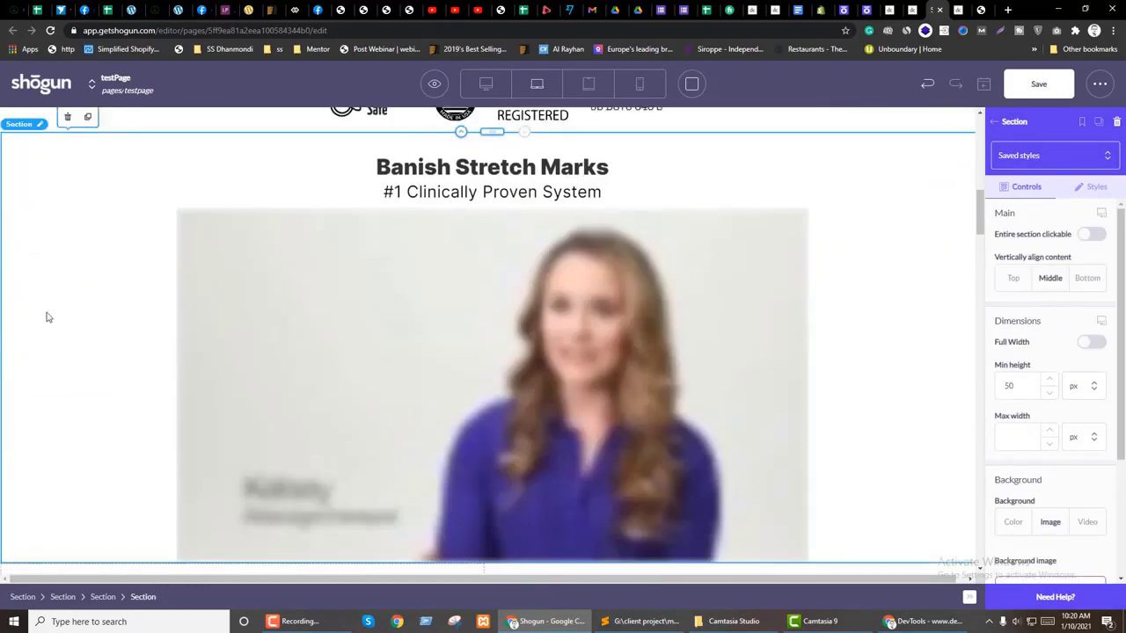
pyautogui.scroll(2, 49, 316)
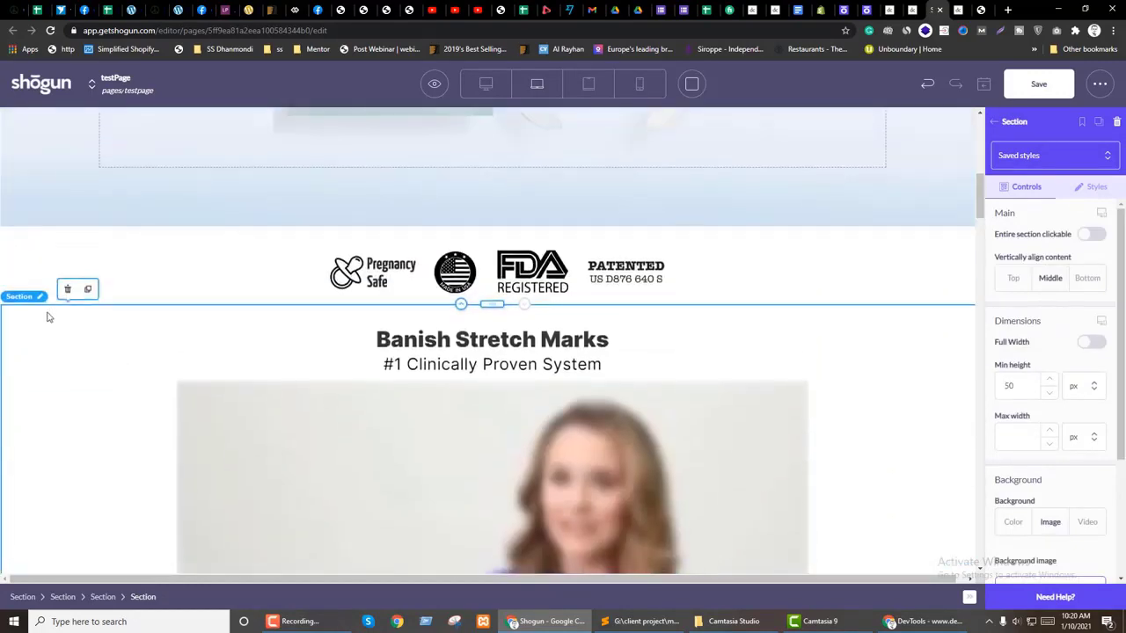
pyautogui.click(40, 246)
pyautogui.scroll(-5, 52, 364)
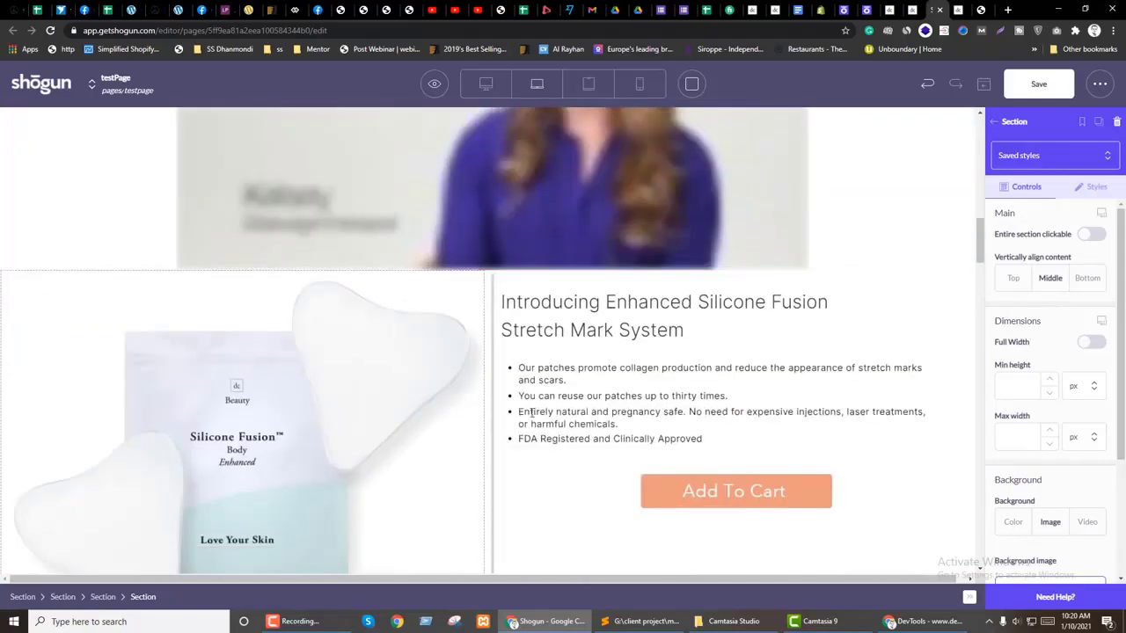
pyautogui.scroll(-20, 532, 412)
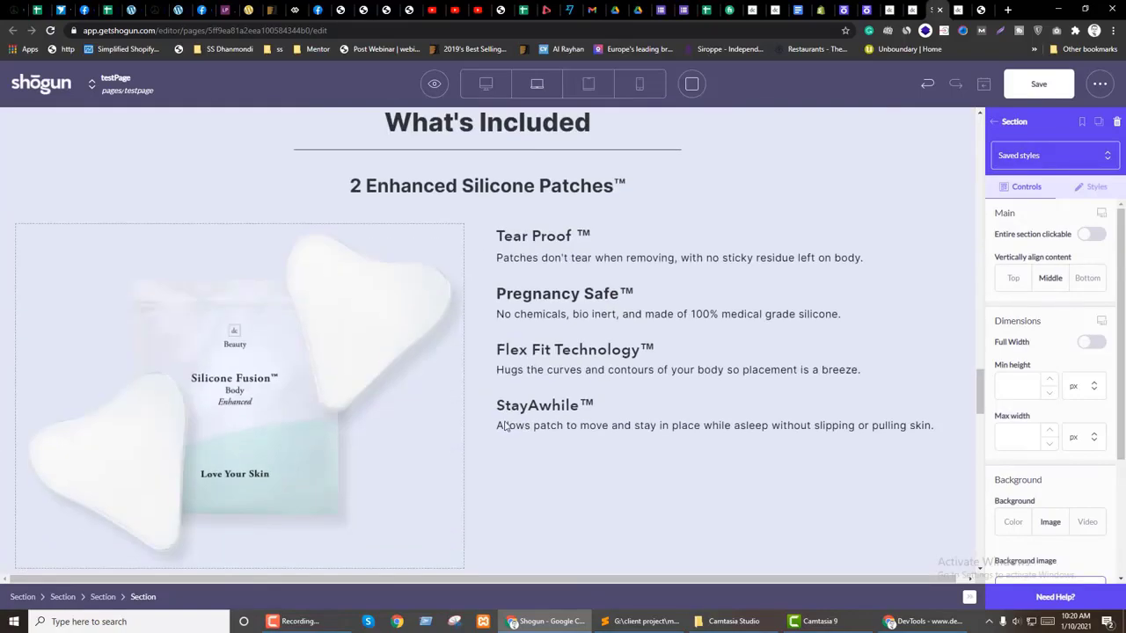
pyautogui.scroll(-15, 504, 426)
pyautogui.scroll(-8, 580, 425)
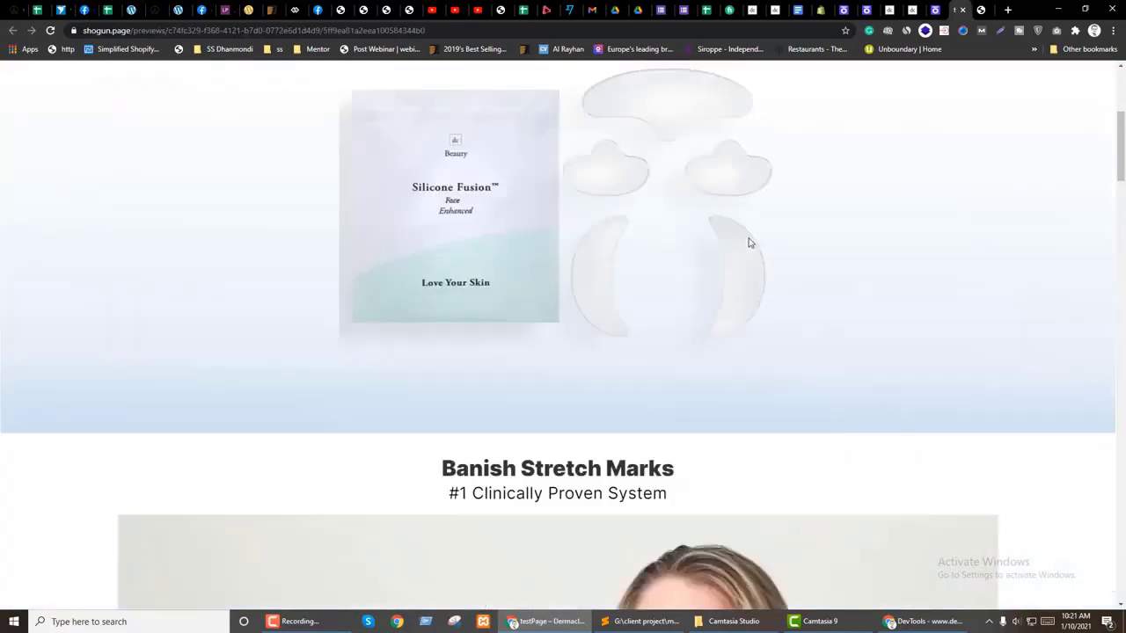
# Step: Scroll through the shogun.page preview, then go back to the Shogun editor tab
pyautogui.scroll(-15, 748, 238)
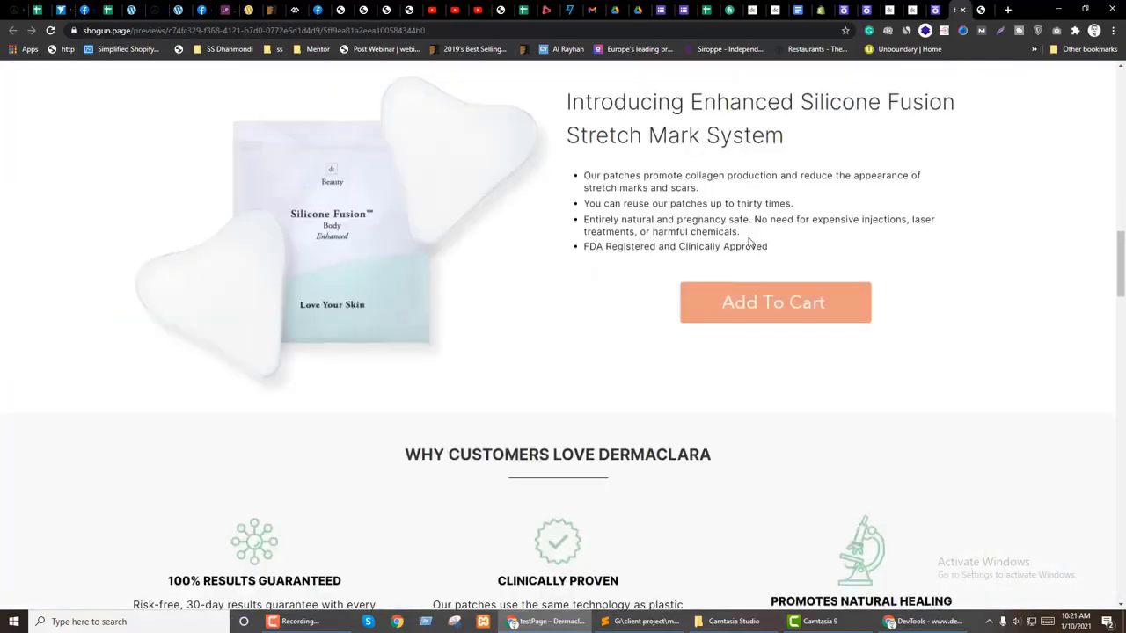
pyautogui.scroll(-12, 749, 243)
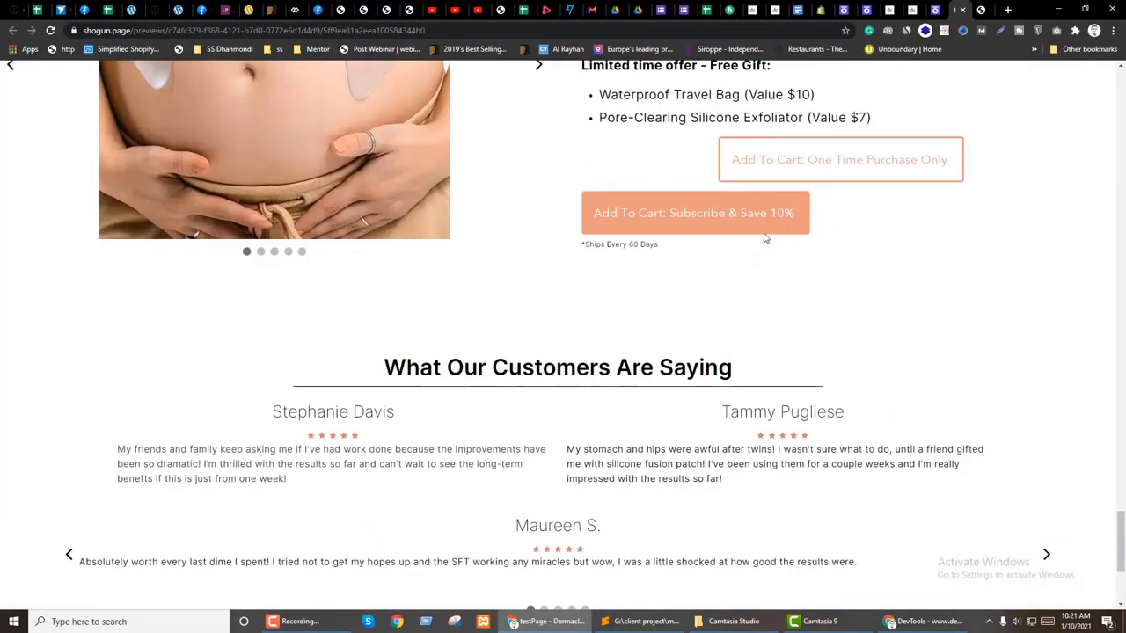
pyautogui.scroll(-2, 486, 325)
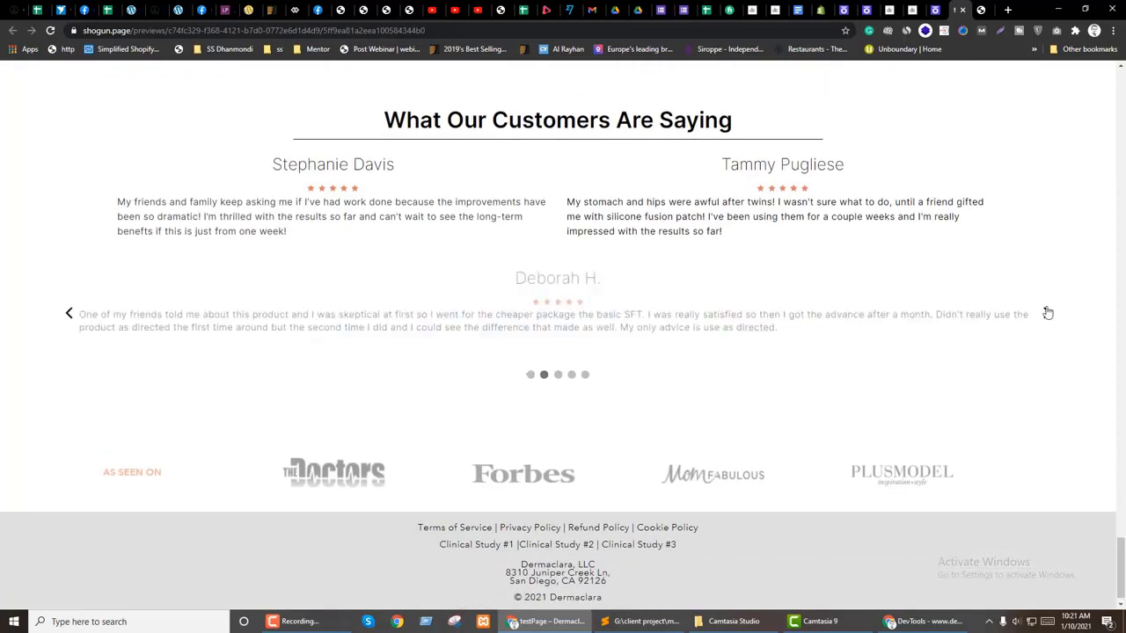
pyautogui.scroll(12, 659, 409)
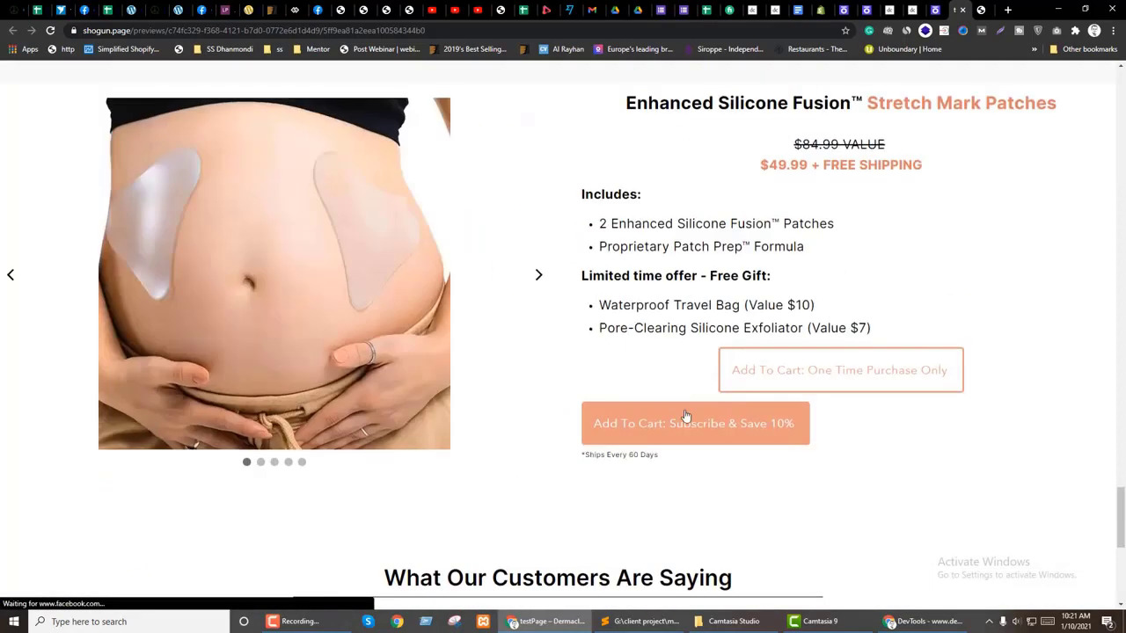
pyautogui.scroll(12, 273, 484)
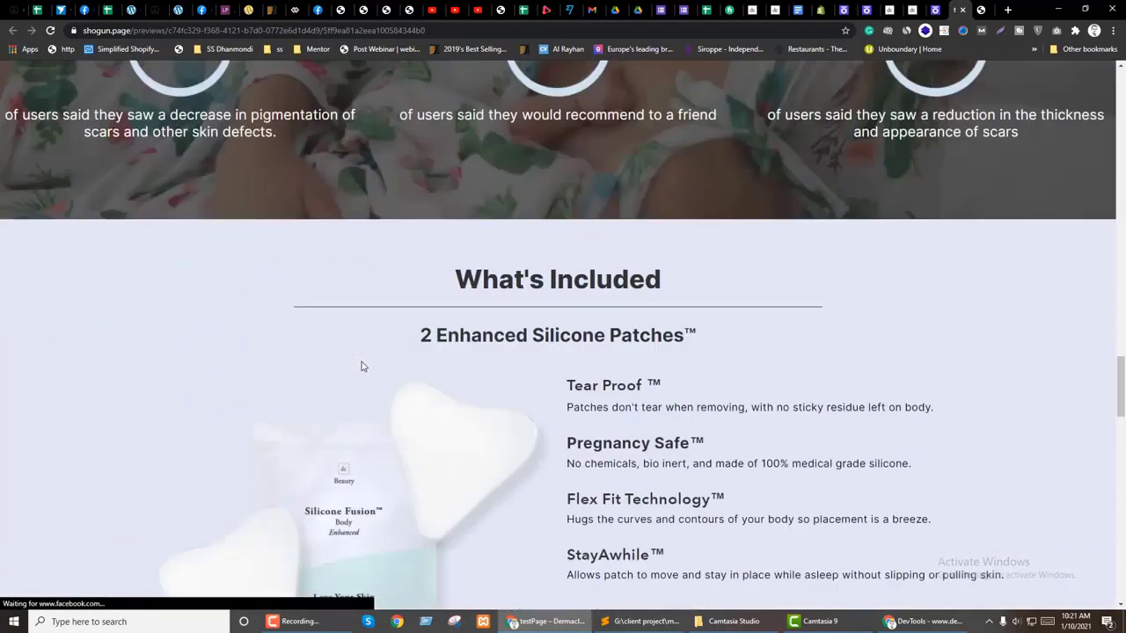
pyautogui.scroll(5, 403, 355)
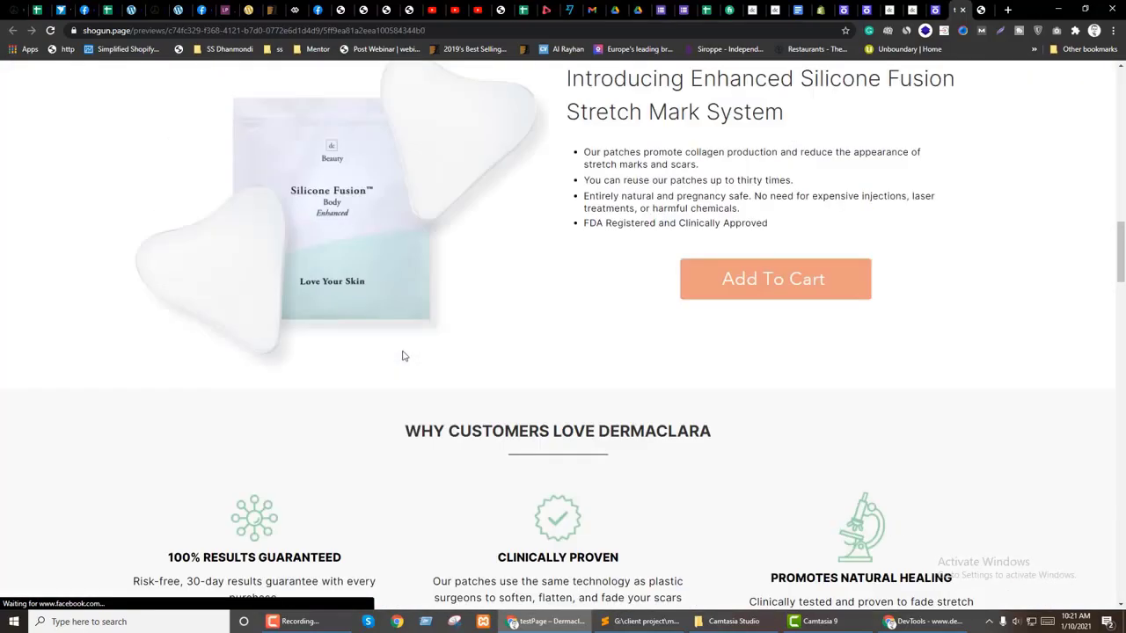
pyautogui.scroll(-3, 403, 355)
pyautogui.scroll(15, 414, 352)
pyautogui.scroll(3, 415, 352)
pyautogui.scroll(-5, 716, 345)
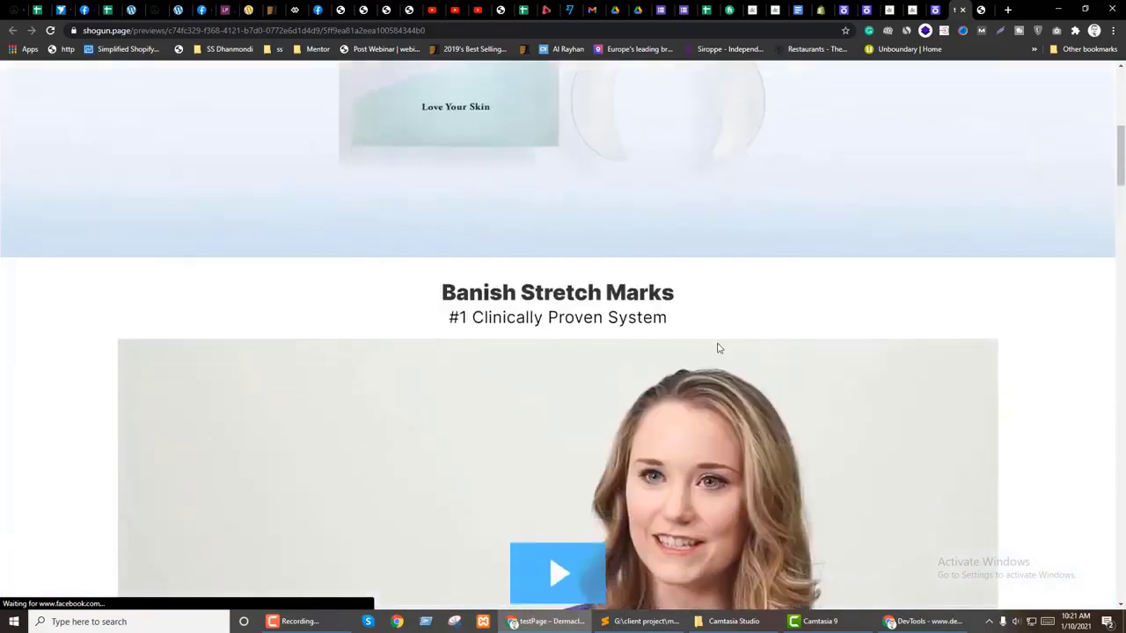
pyautogui.scroll(-2, 717, 348)
pyautogui.click(937, 8)
pyautogui.scroll(20, 532, 402)
pyautogui.scroll(5, 536, 402)
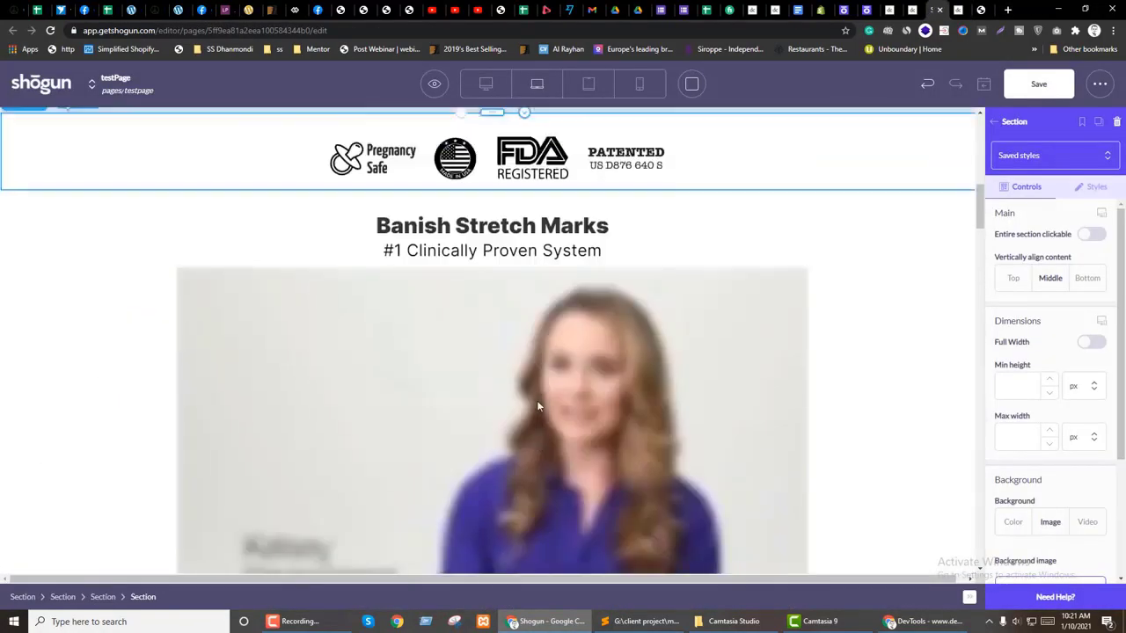
# Step: Select the video block's section and compare it with the live preview
pyautogui.click(284, 370)
pyautogui.click(119, 390)
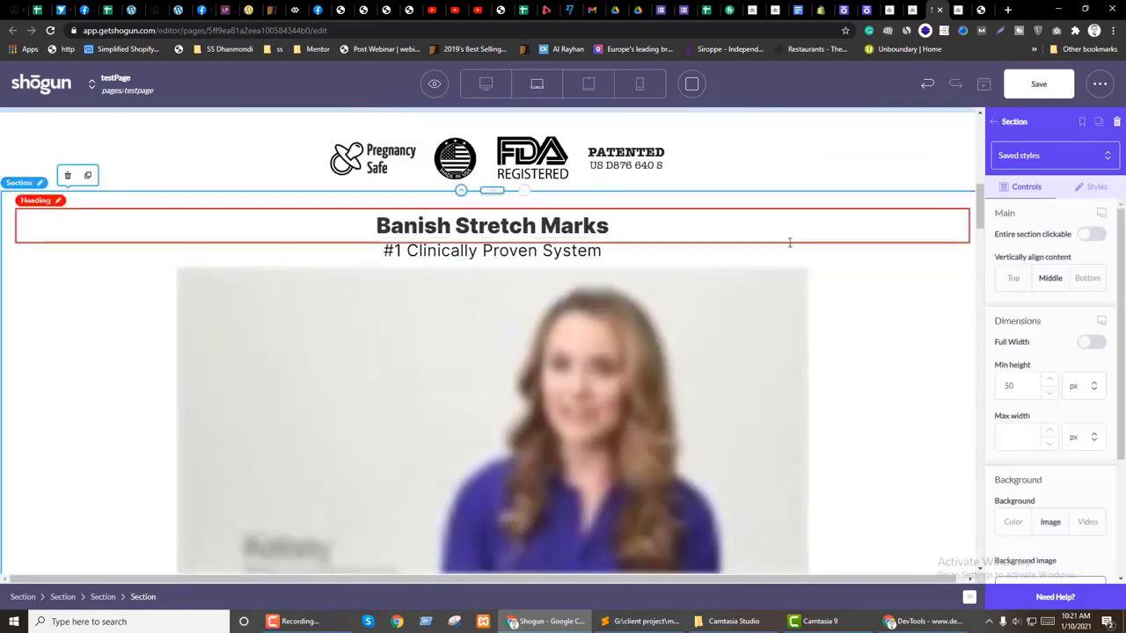
pyautogui.hotkey('ctrl', 'Tab')
pyautogui.scroll(1, 880, 307)
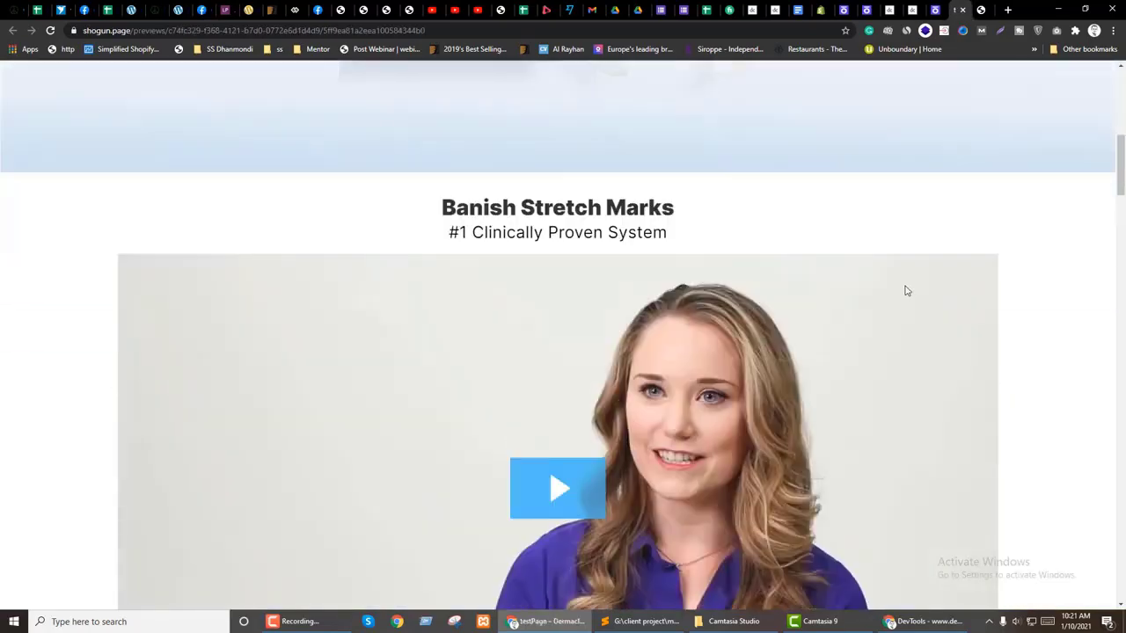
pyautogui.hotkey('ctrl', 'shift', 'Tab')
# Step: Add an empty section below the logos and clear the heading's 25 px side and 15 px top margins
pyautogui.click(1004, 124)
pyautogui.moveTo(1020, 211); pyautogui.dragTo(519, 232)
pyautogui.click(328, 256)
pyautogui.click(1099, 187)
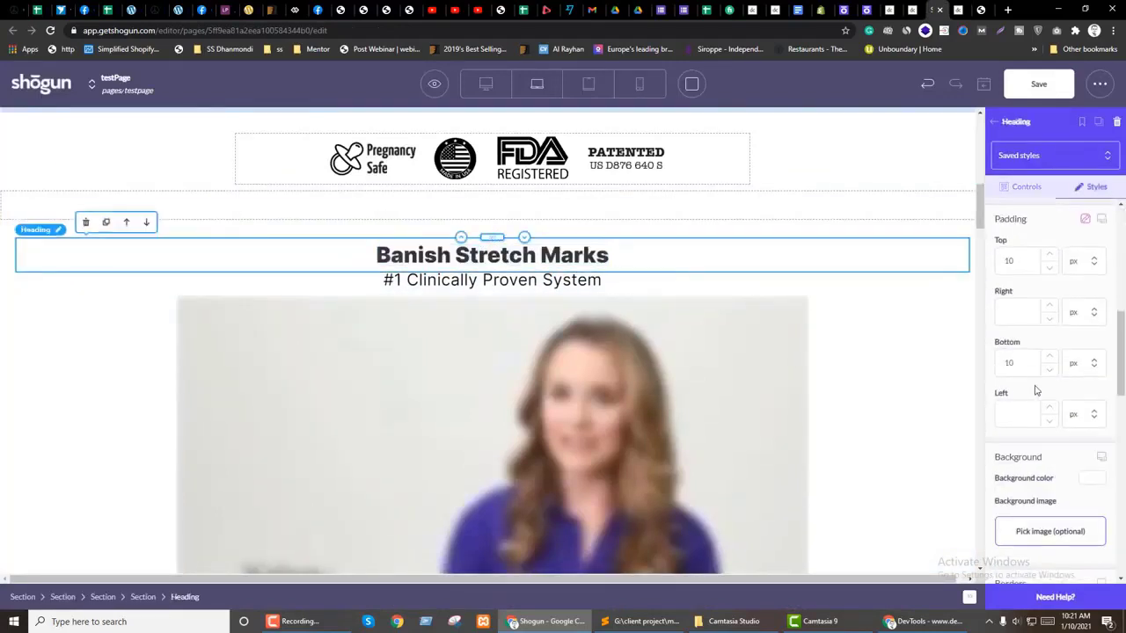
pyautogui.scroll(2, 1045, 407)
pyautogui.scroll(2, 1047, 416)
pyautogui.click(1009, 412)
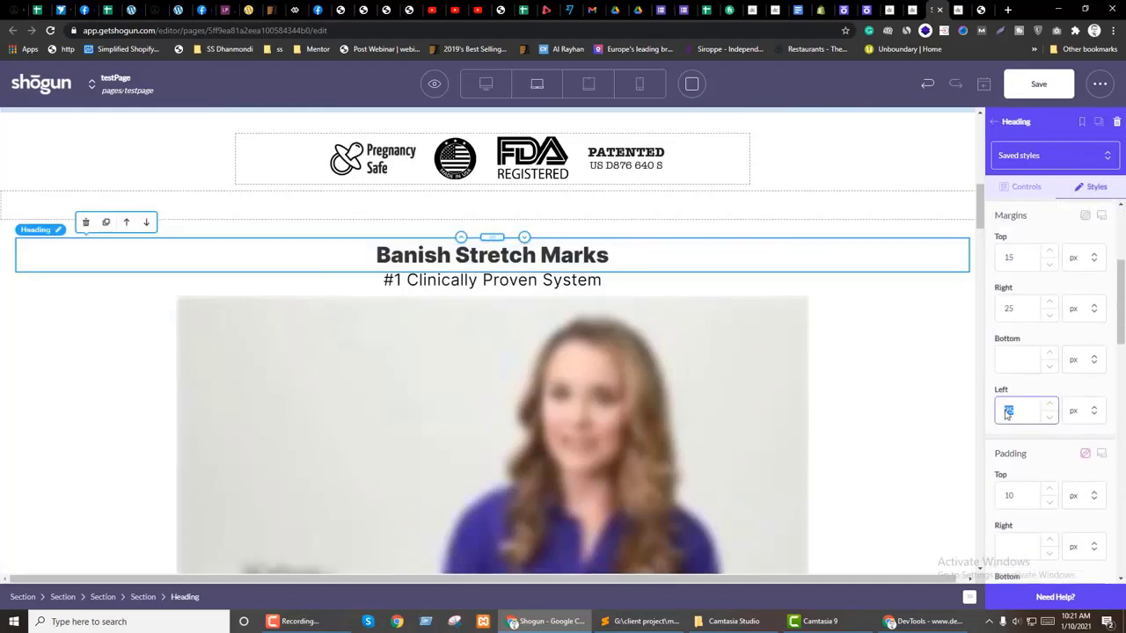
pyautogui.press('BackSpace')
pyautogui.click(1020, 309)
pyautogui.press('BackSpace')
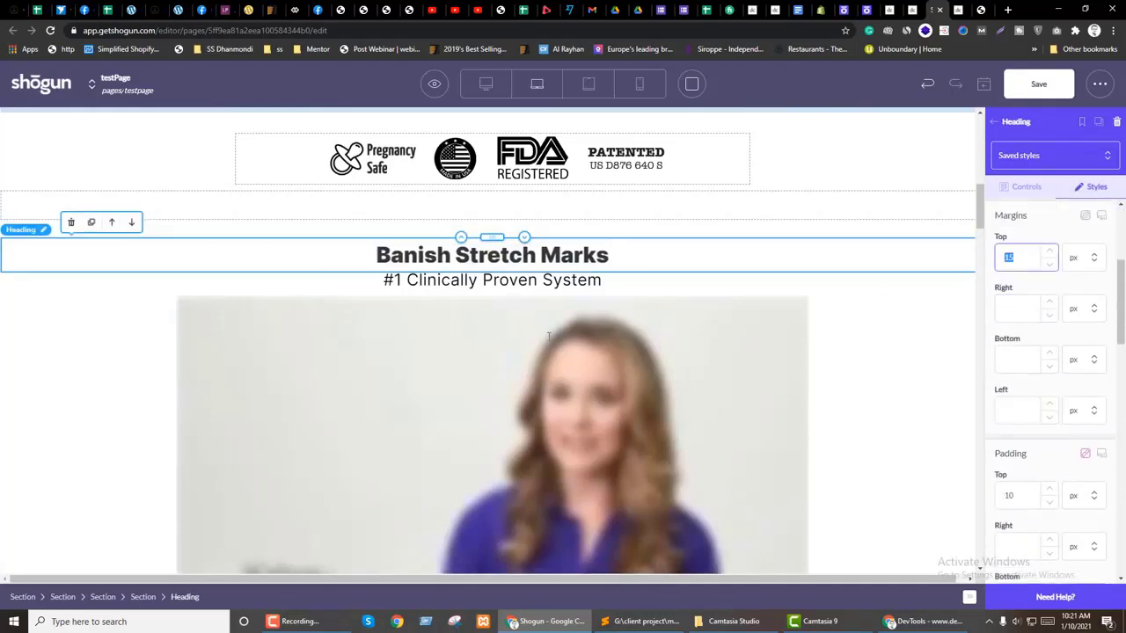
pyautogui.press('BackSpace')
# Step: Move the '#1 Clinically Proven System' text above the heading and select its section
pyautogui.tripleClick(516, 242)
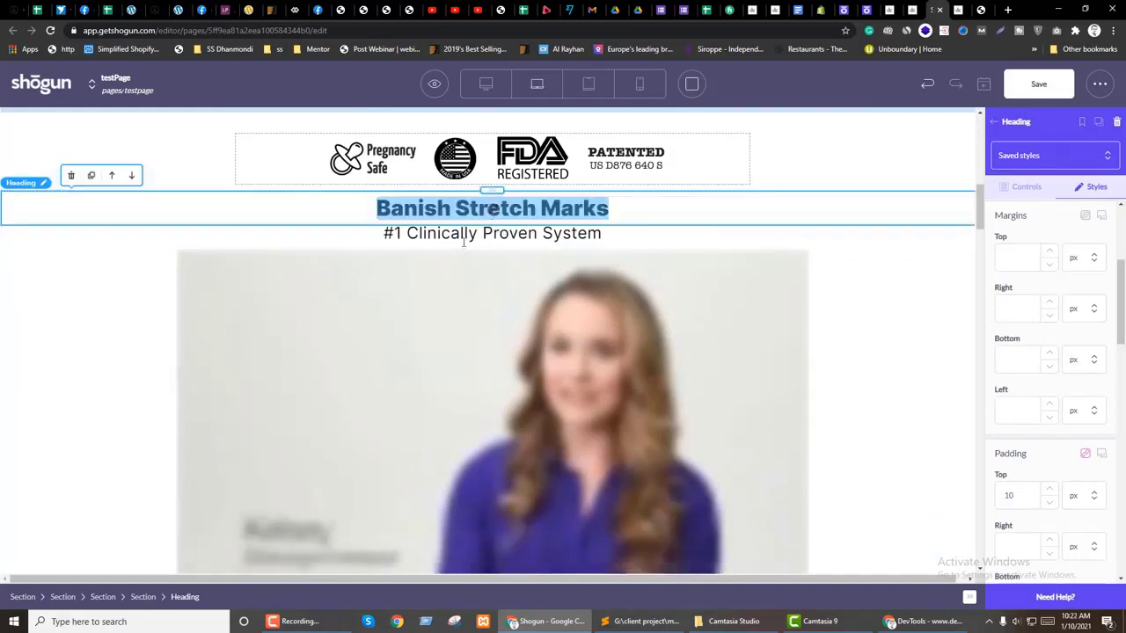
pyautogui.click(425, 243)
pyautogui.moveTo(505, 254); pyautogui.dragTo(497, 211)
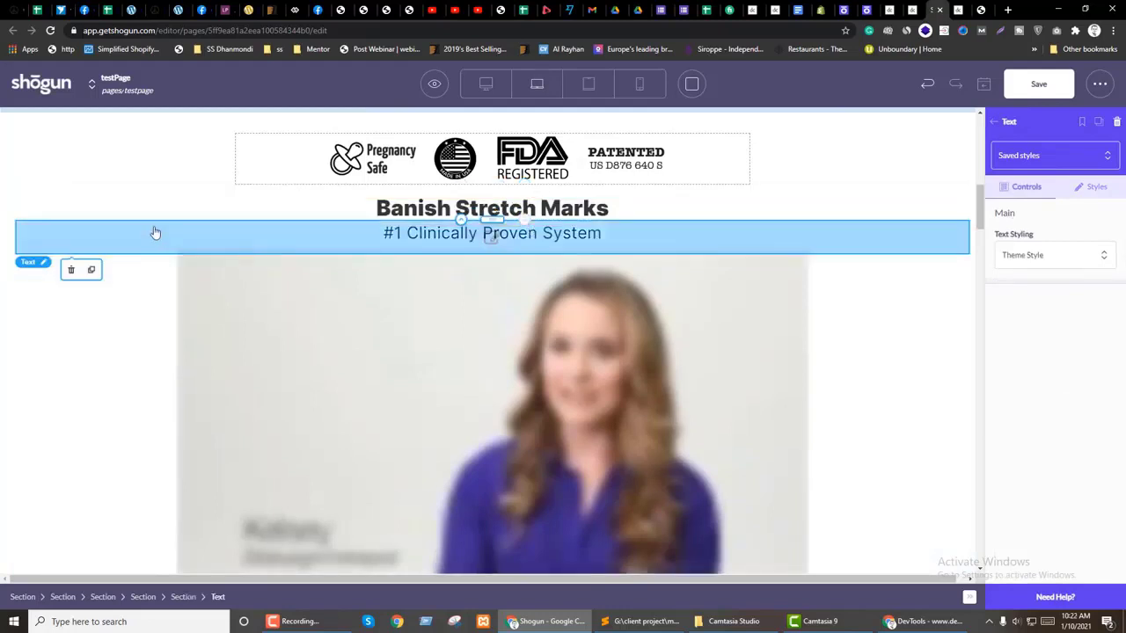
pyautogui.click(1095, 186)
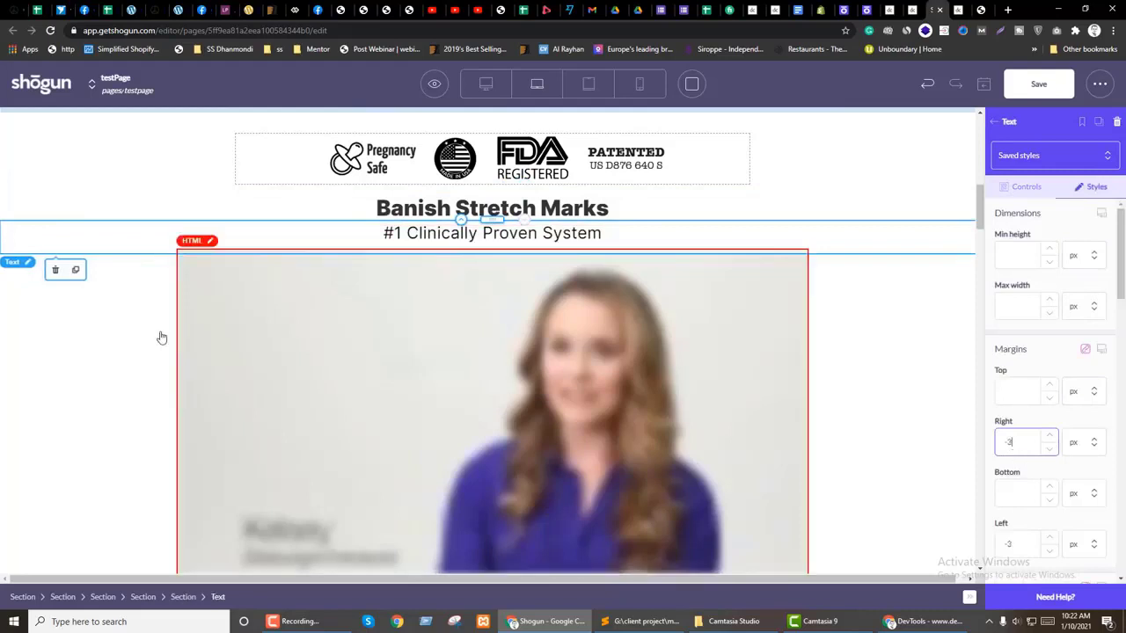
pyautogui.click(183, 596)
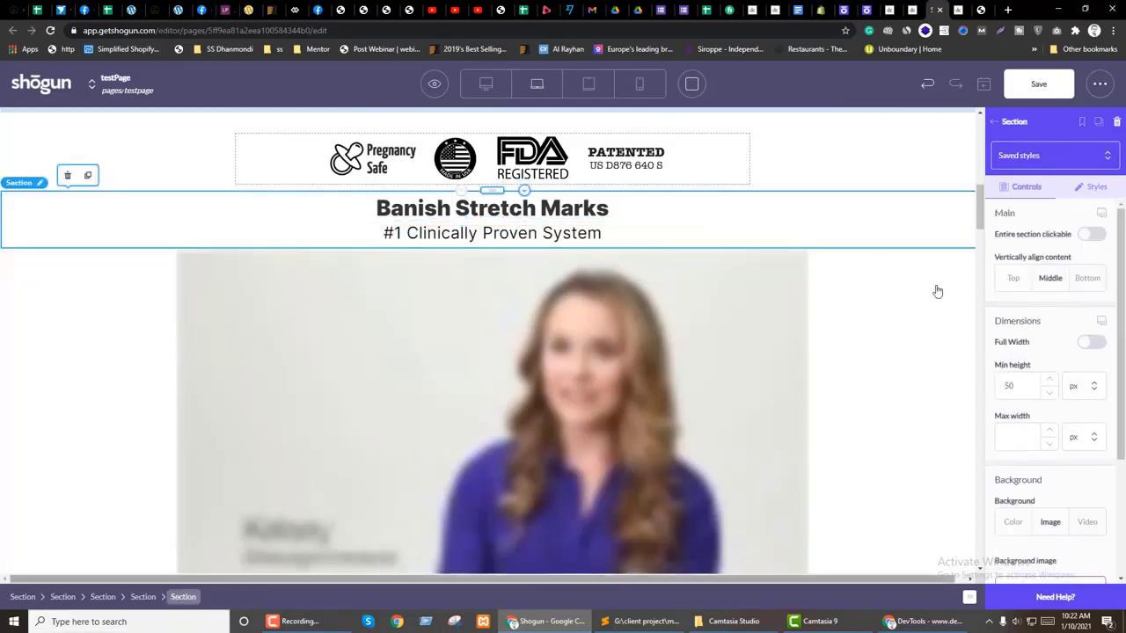
# Step: Give the heading section max width 700, auto side margins and padding 30
pyautogui.click(1090, 182)
pyautogui.scroll(-3, 1096, 447)
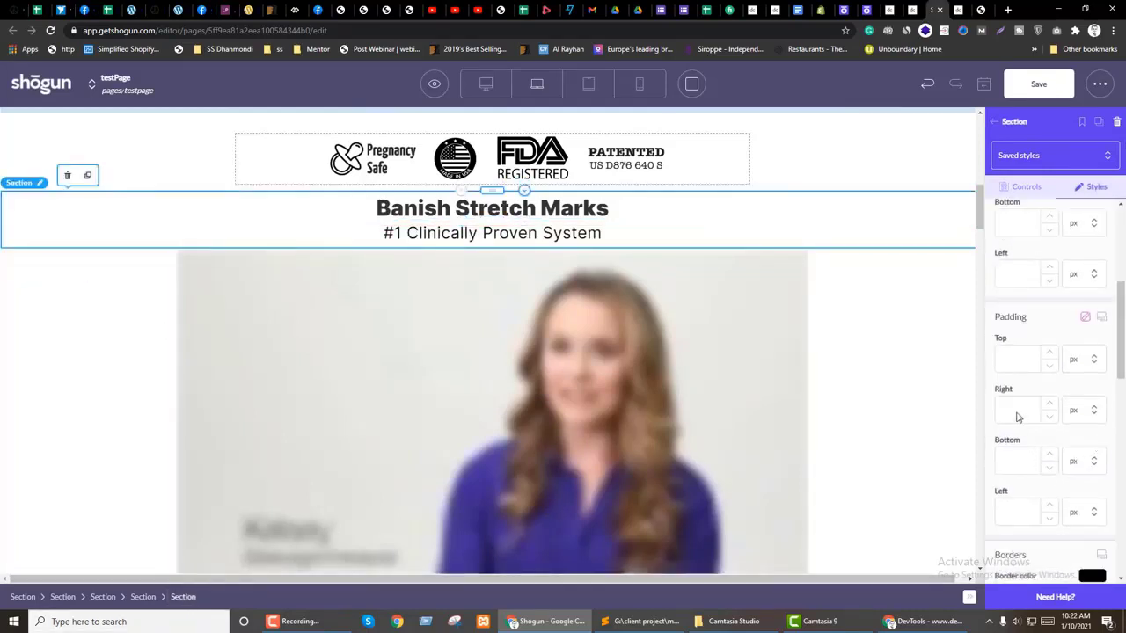
pyautogui.scroll(3, 1012, 370)
pyautogui.write('7')
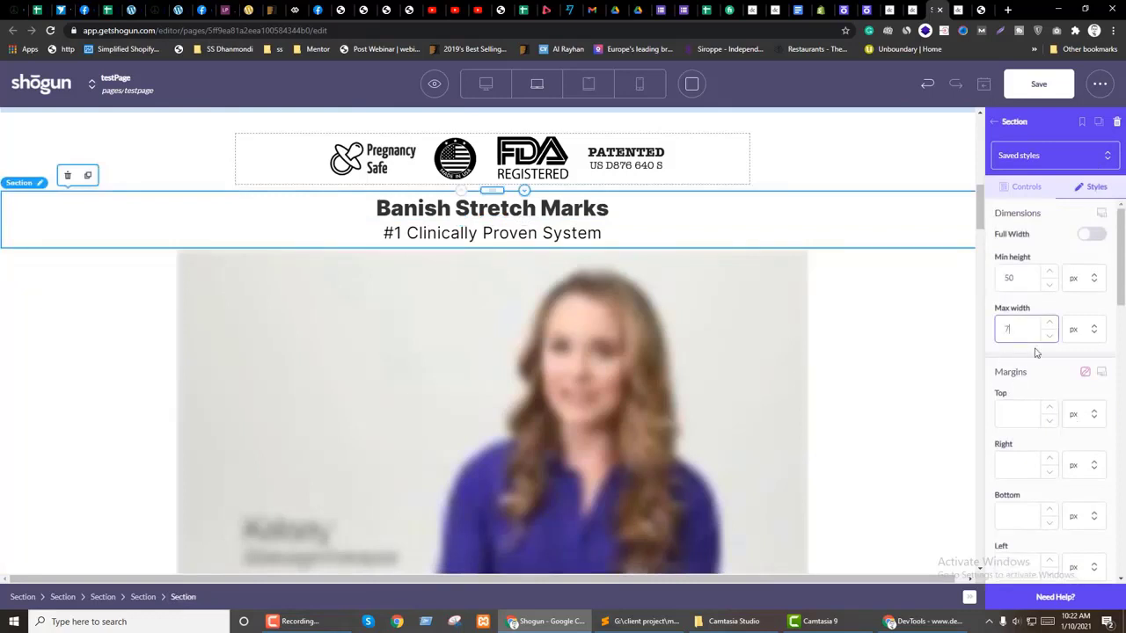
pyautogui.write('00')
pyautogui.click(1075, 532)
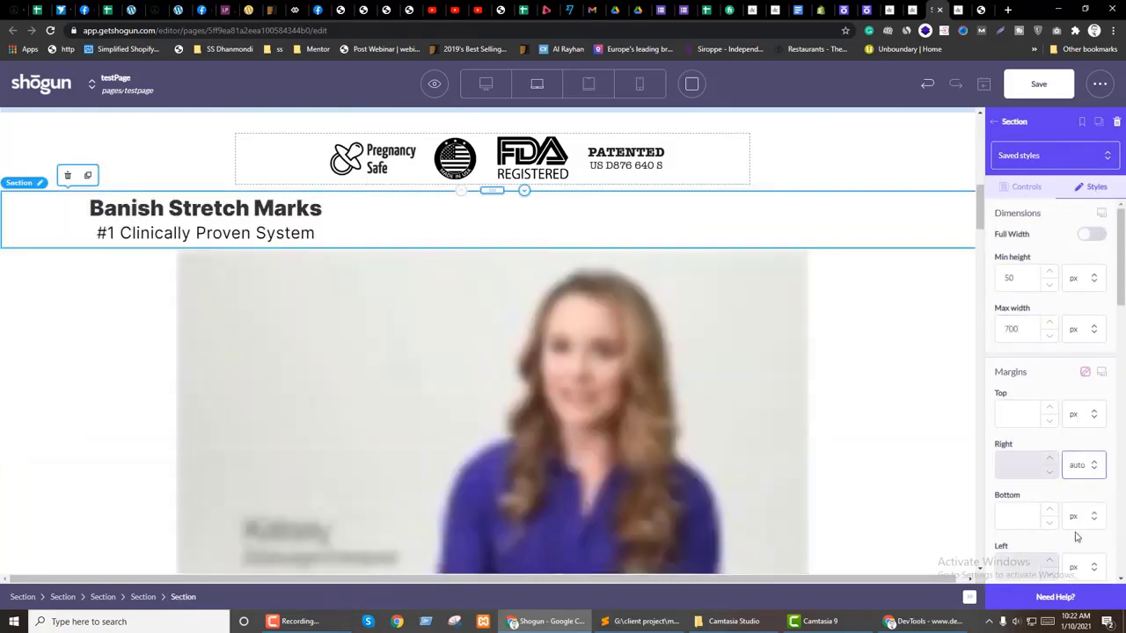
pyautogui.scroll(-3, 1018, 438)
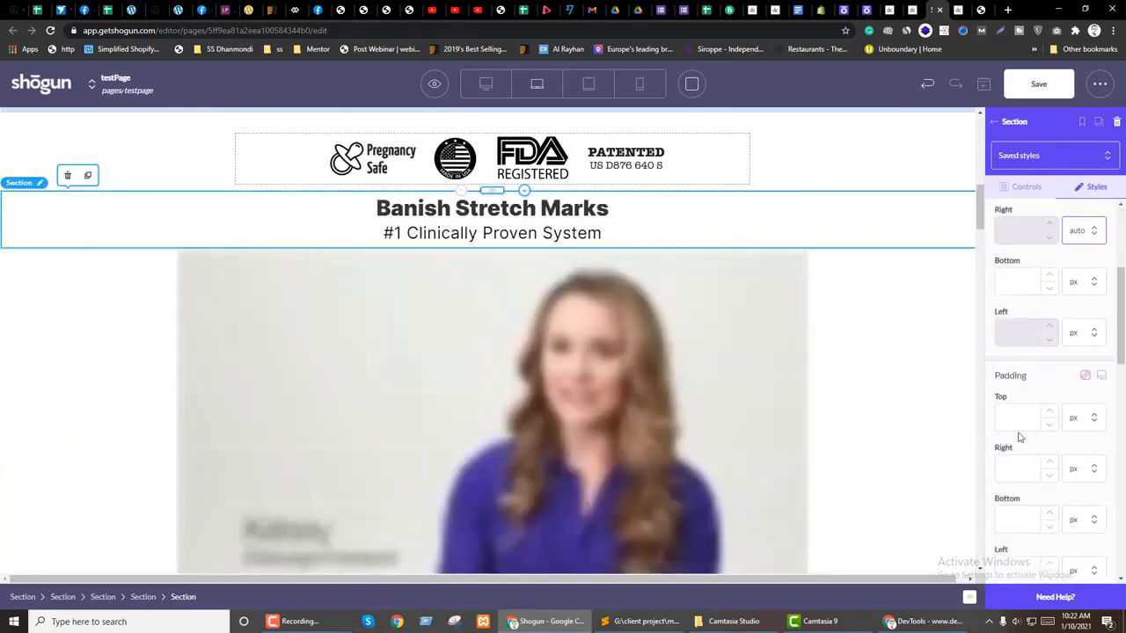
pyautogui.write('20')
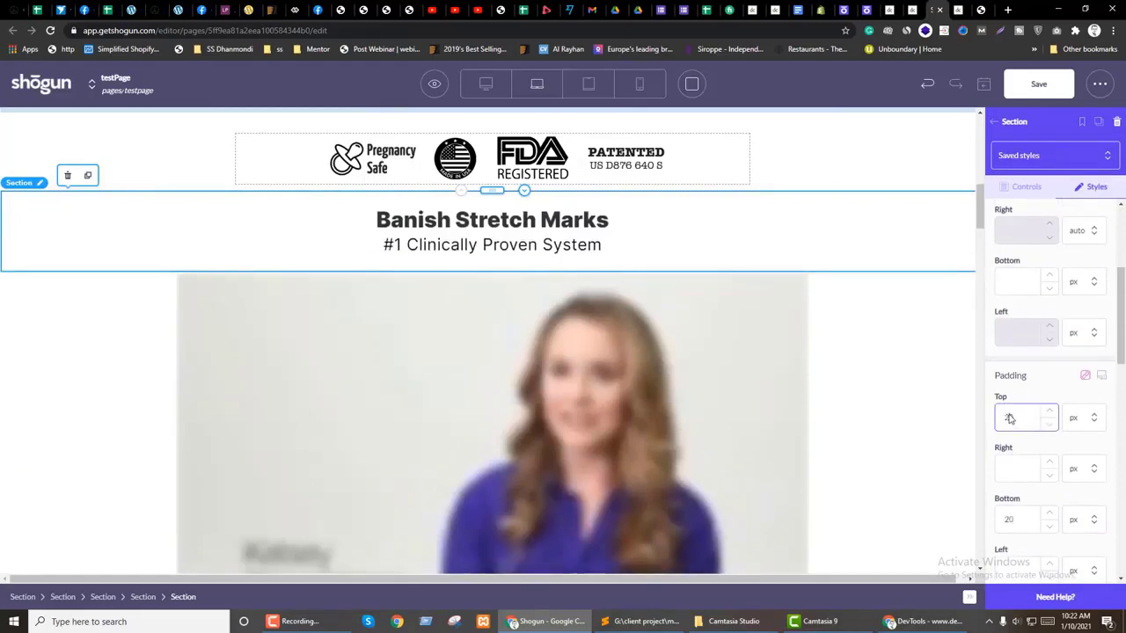
pyautogui.write('30')
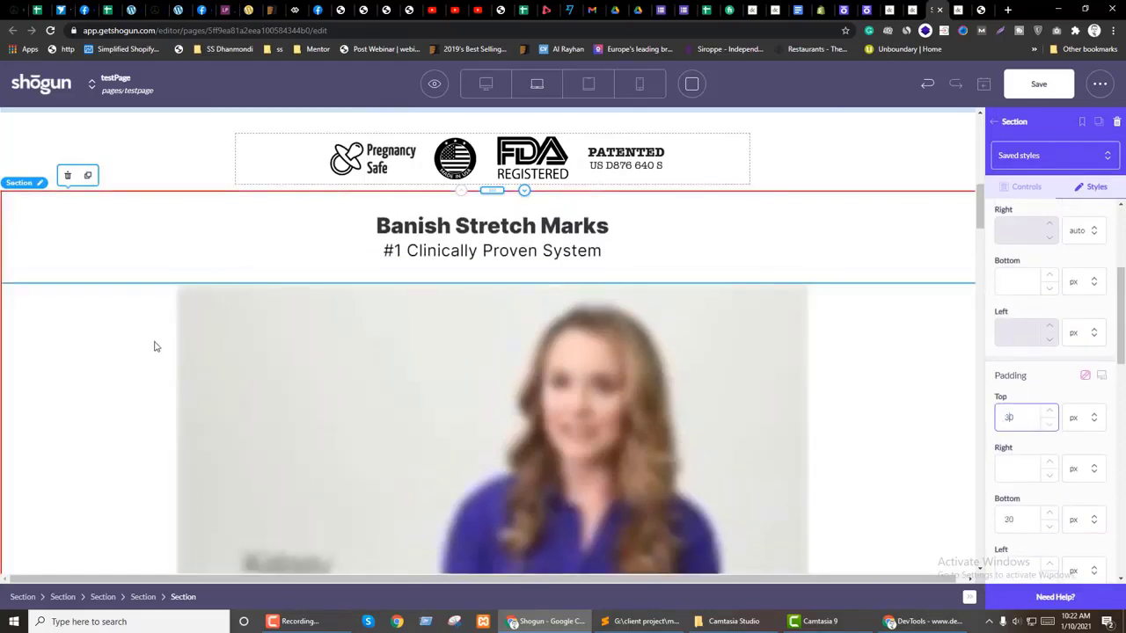
# Step: Add a new section below the heading and move the embedded video into it
pyautogui.click(993, 121)
pyautogui.moveTo(1019, 207); pyautogui.dragTo(497, 303)
pyautogui.click(490, 376)
pyautogui.scroll(-2, 101, 370)
pyautogui.click(808, 385)
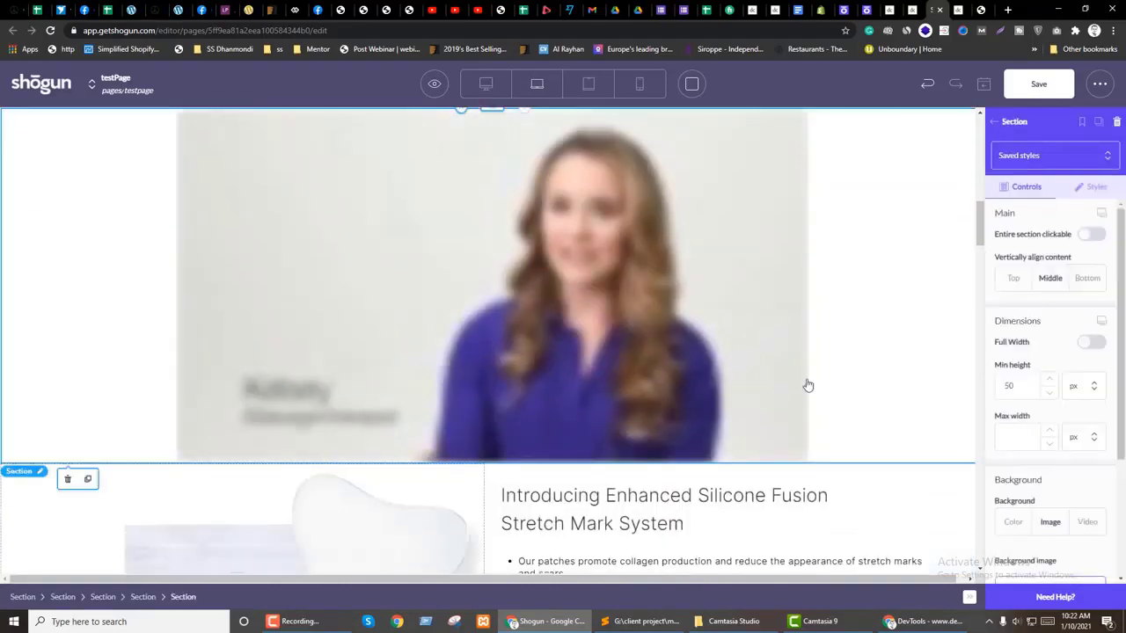
pyautogui.scroll(3, 914, 395)
# Step: Give the video section padding 30, max width 1000 and auto side margins
pyautogui.click(1096, 187)
pyautogui.scroll(-5, 1055, 370)
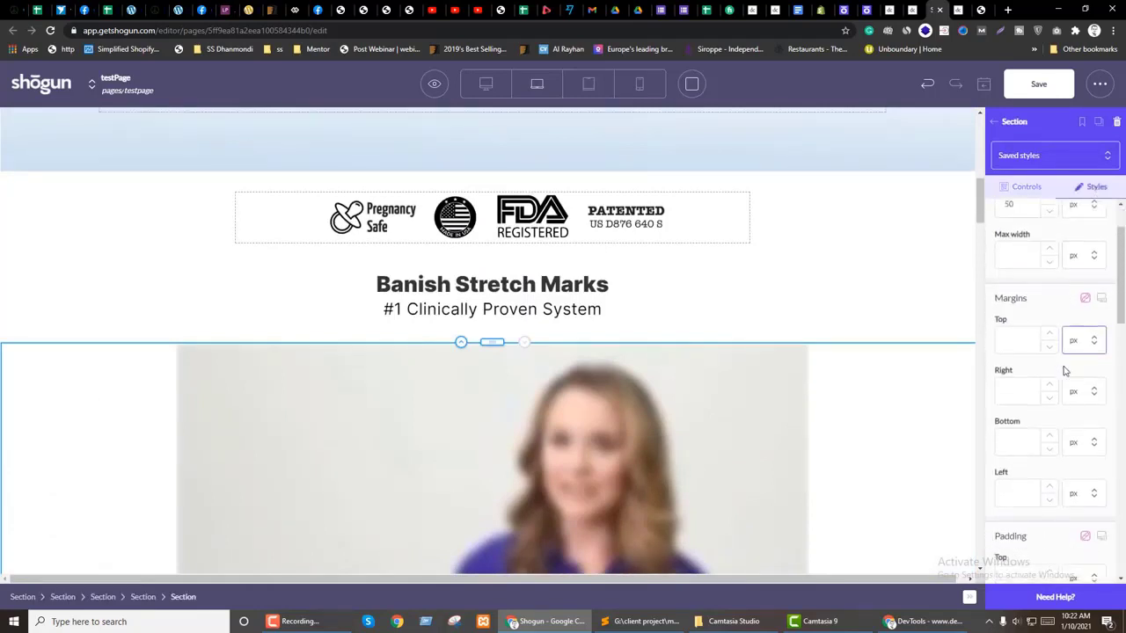
pyautogui.write('30')
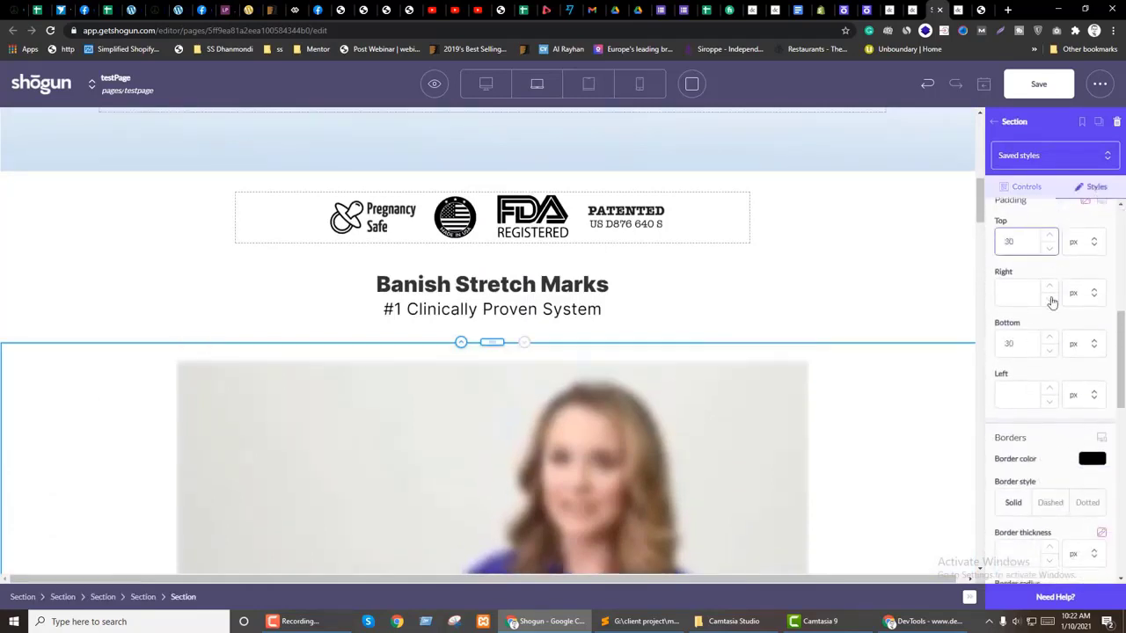
pyautogui.scroll(5, 1061, 354)
pyautogui.click(1032, 337)
pyautogui.write('1000')
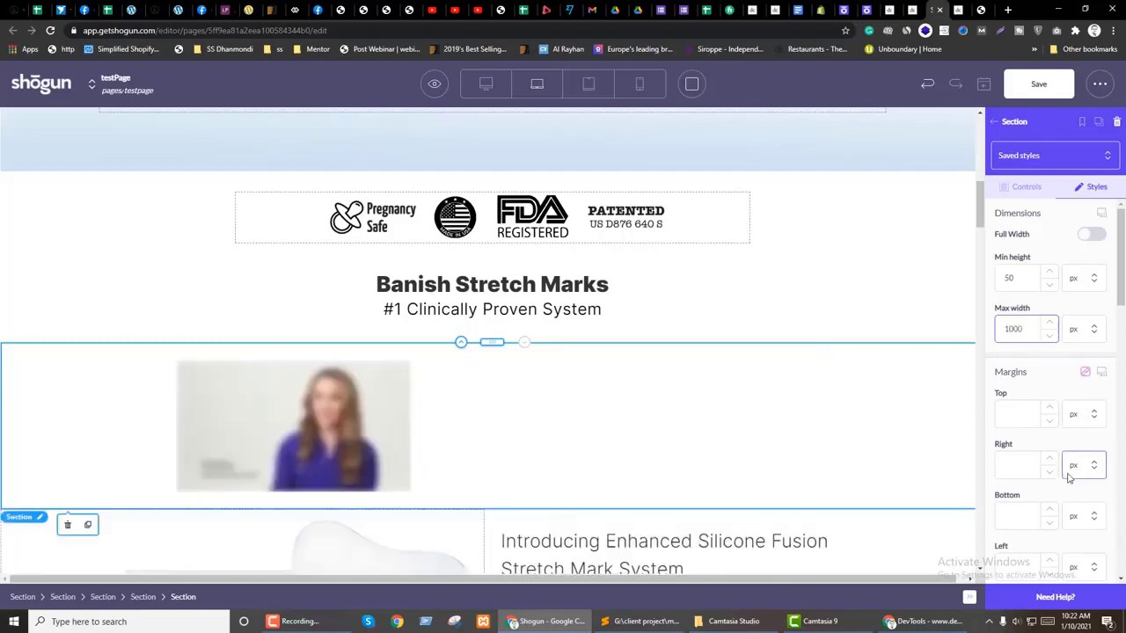
pyautogui.click(1078, 532)
pyautogui.scroll(-2, 1023, 470)
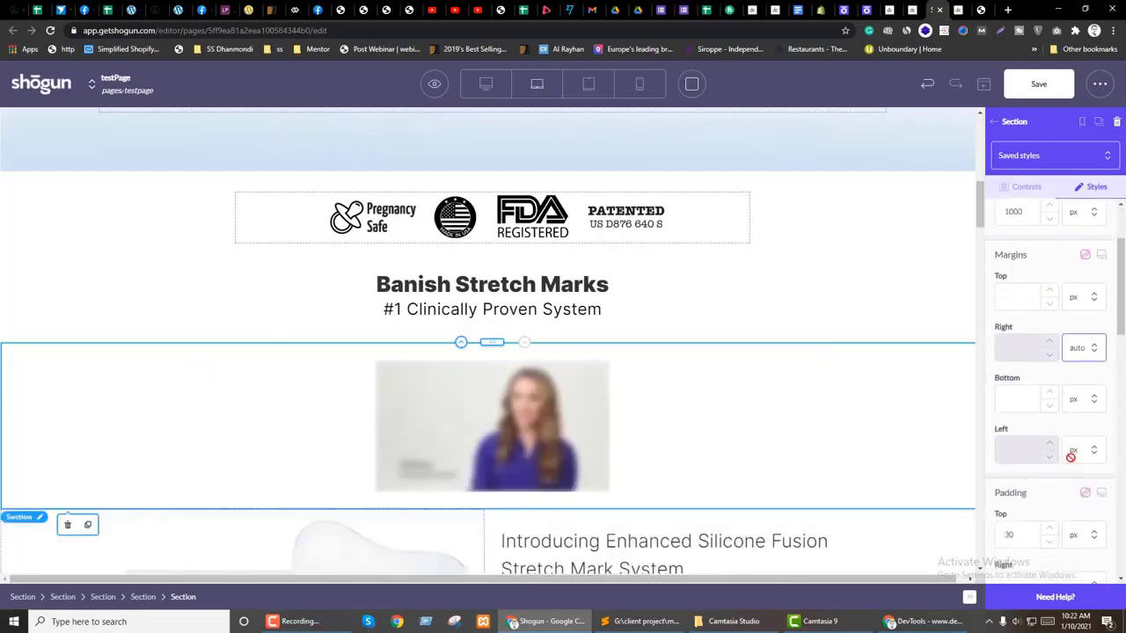
pyautogui.click(479, 431)
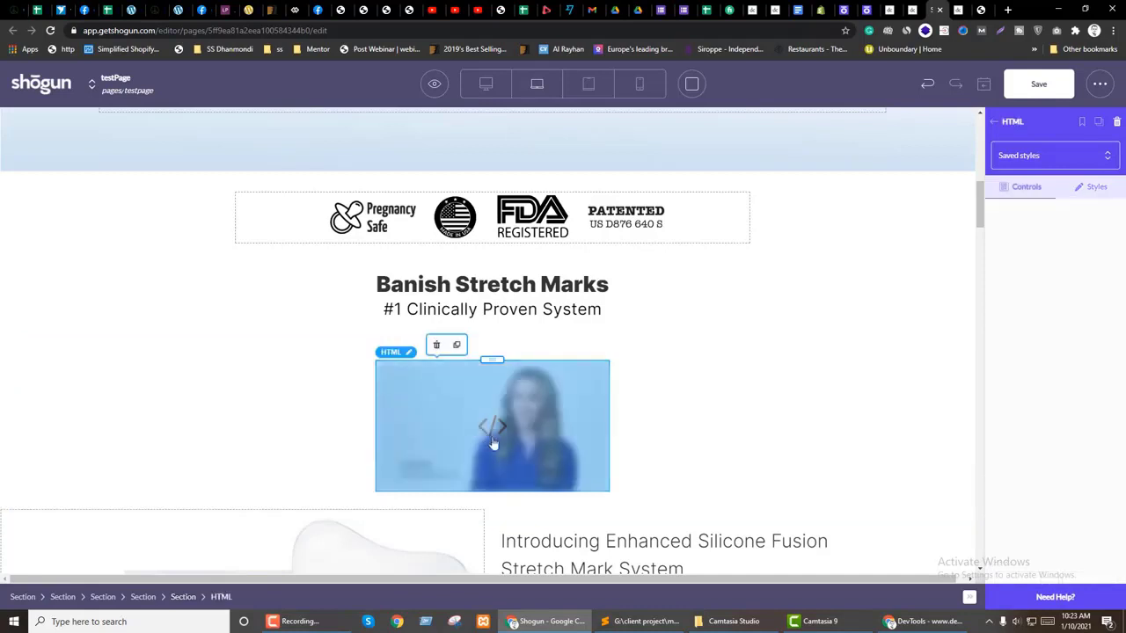
pyautogui.click(491, 429)
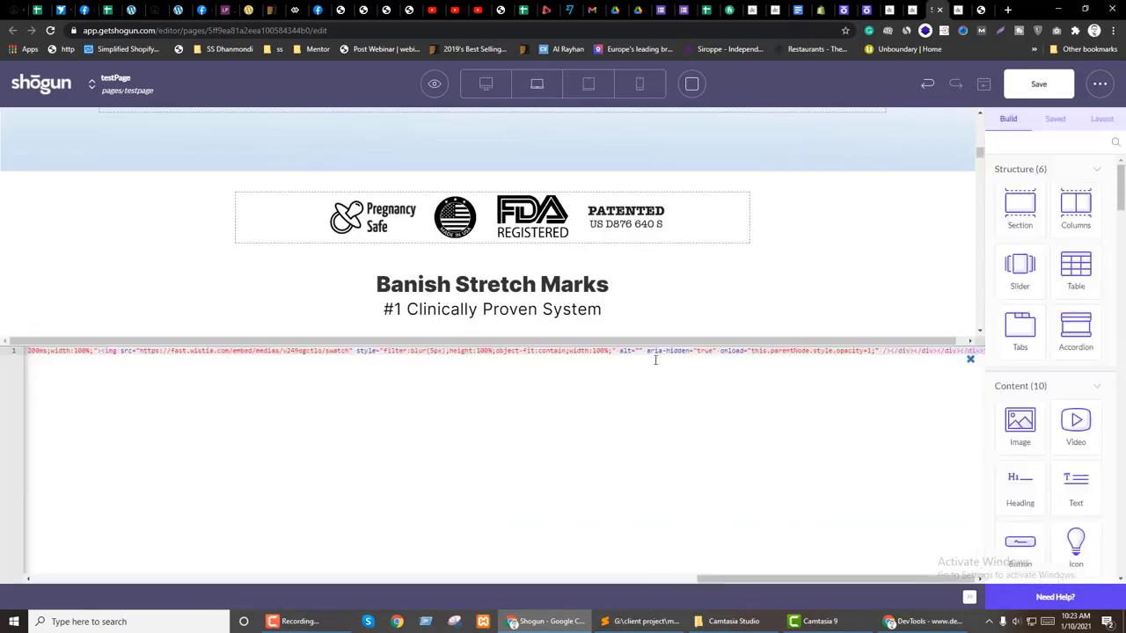
pyautogui.hscroll(-10, 552, 588)
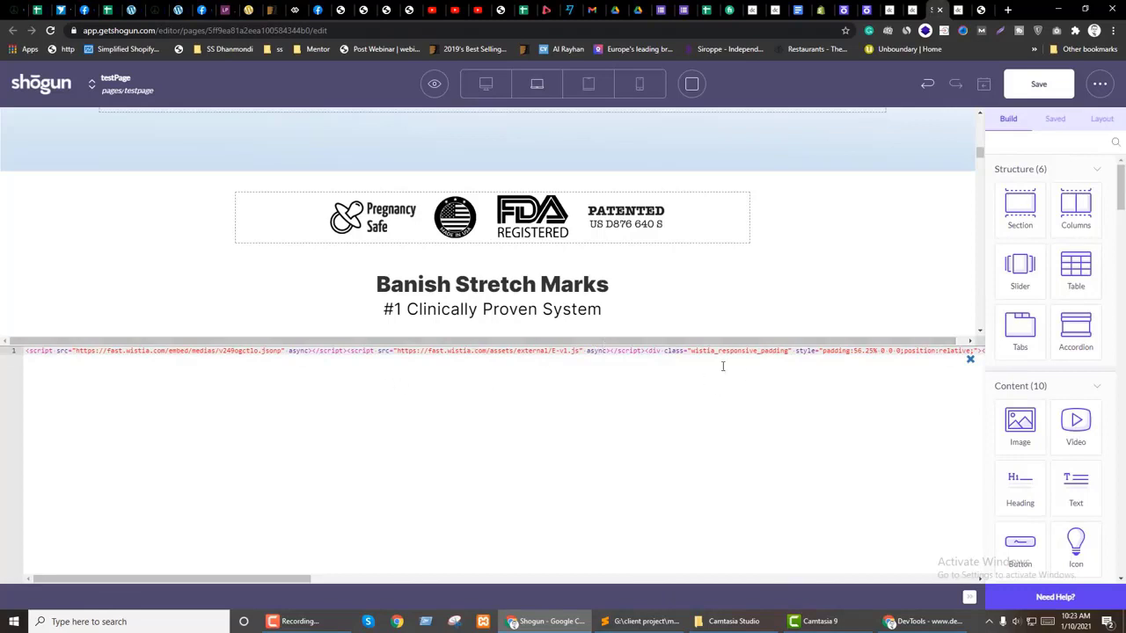
pyautogui.click(970, 359)
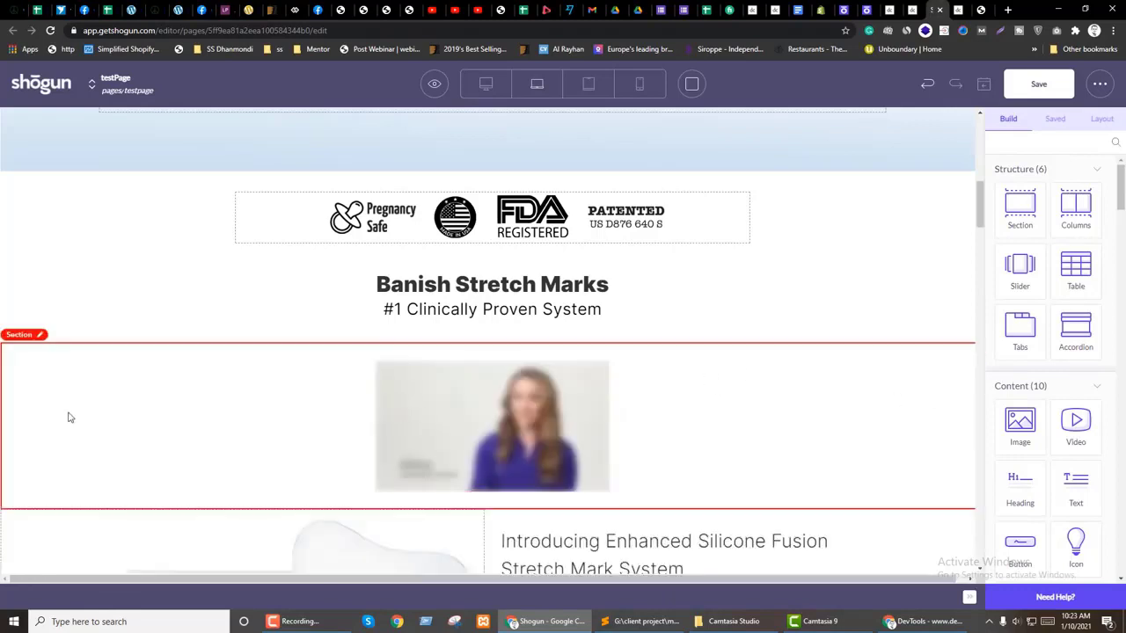
pyautogui.click(68, 418)
pyautogui.click(499, 417)
pyautogui.click(285, 420)
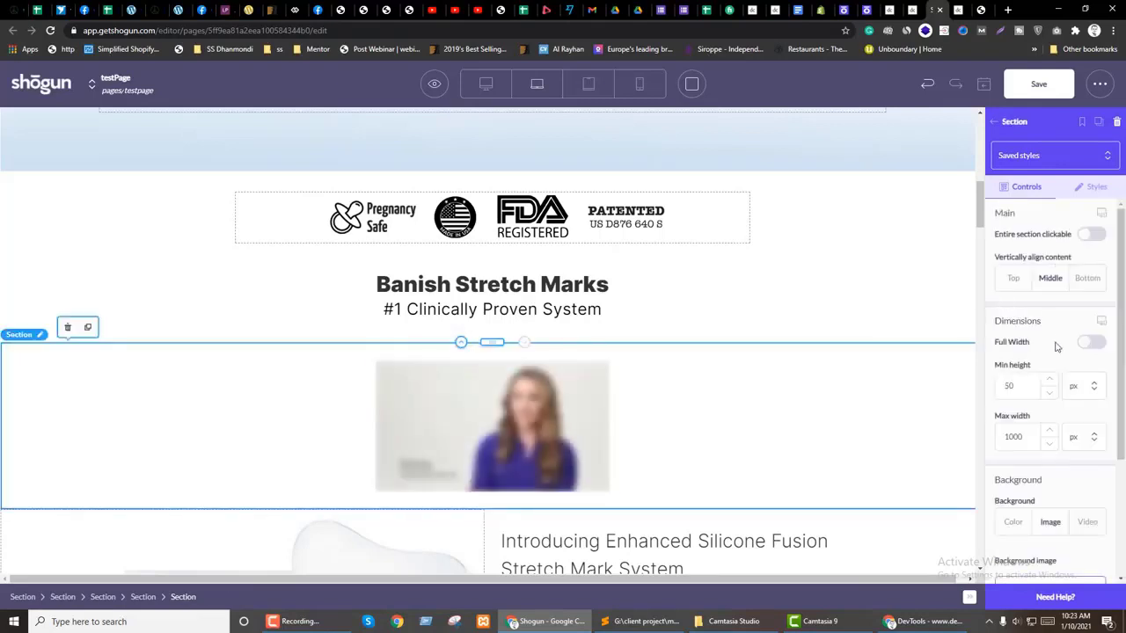
pyautogui.scroll(-2, 1058, 347)
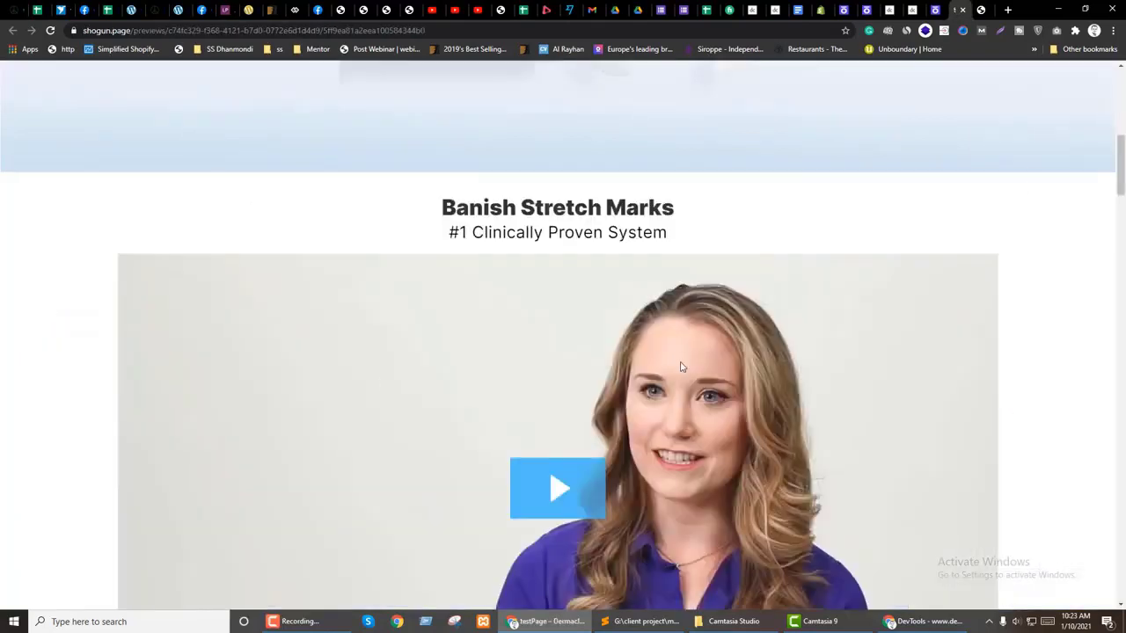
# Step: Inspect the '#1 Clinically Proven System' subheading and its parent container in DevTools
pyautogui.rightClick(280, 228)
pyautogui.click(365, 406)
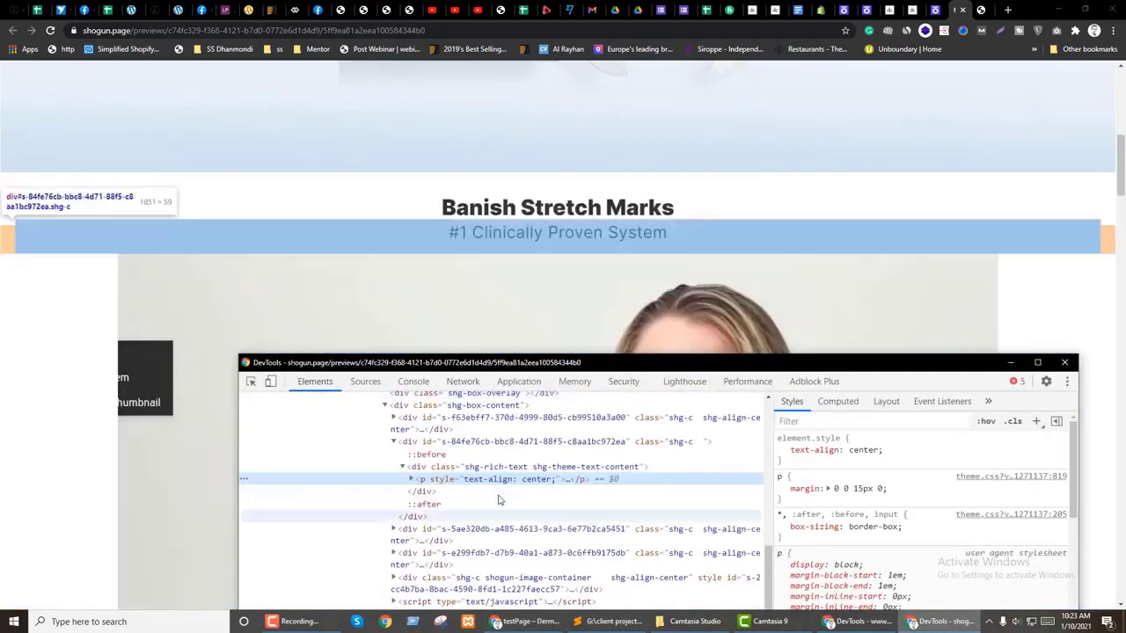
pyautogui.click(528, 466)
# Step: Inspect the video thumbnail's blurred wrapper and player container, then return to the editor
pyautogui.click(251, 381)
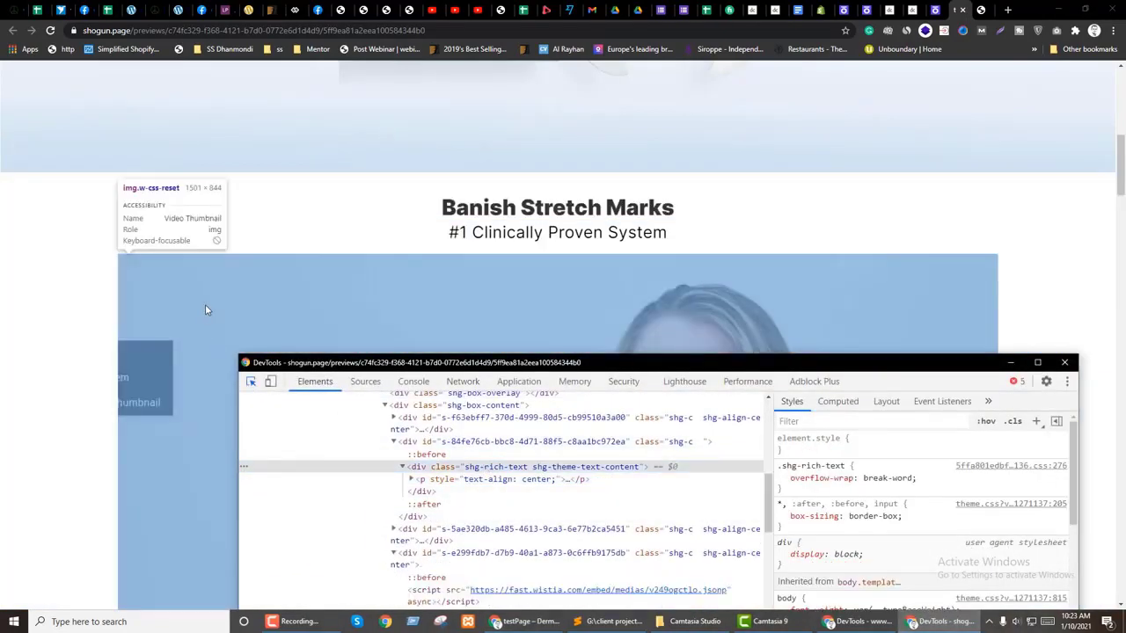
pyautogui.click(206, 305)
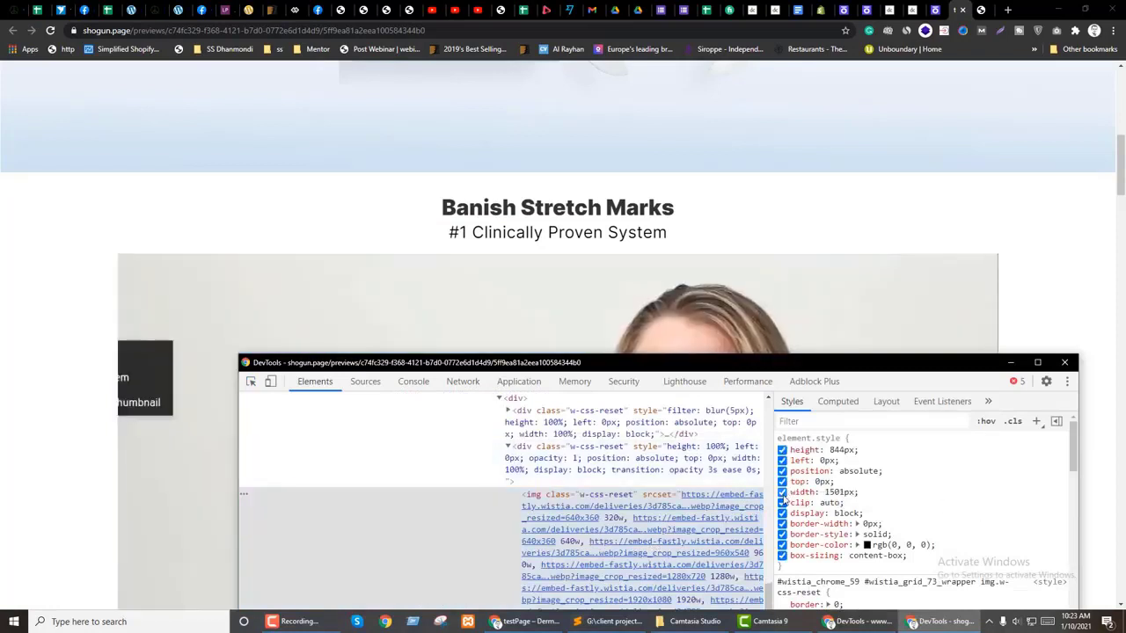
pyautogui.click(554, 430)
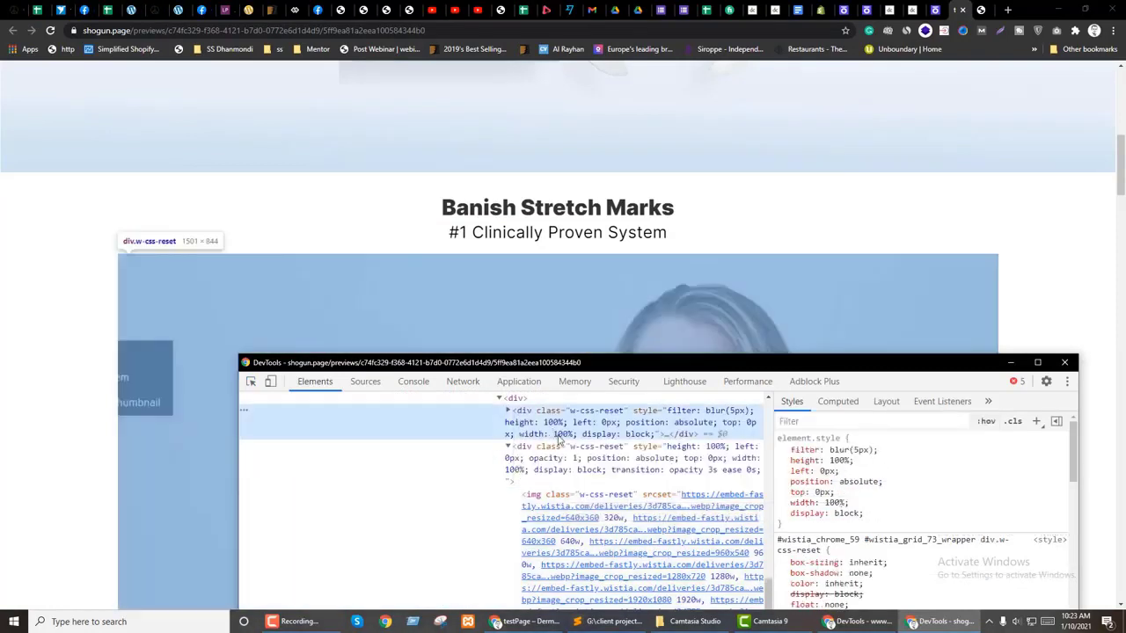
pyautogui.scroll(2, 595, 498)
pyautogui.click(545, 453)
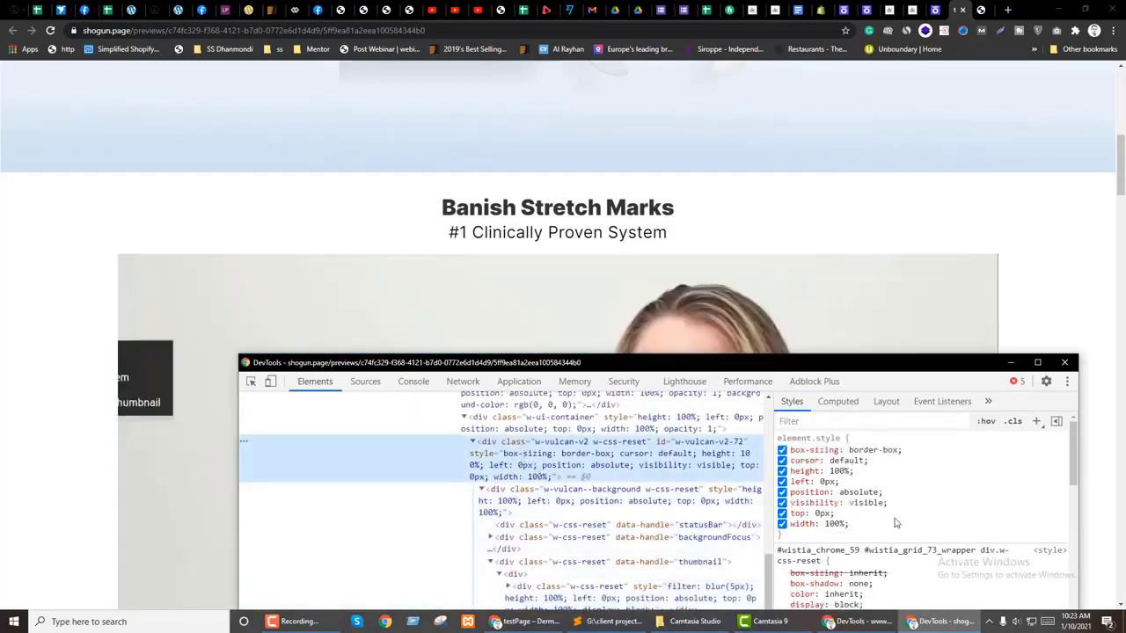
pyautogui.click(934, 10)
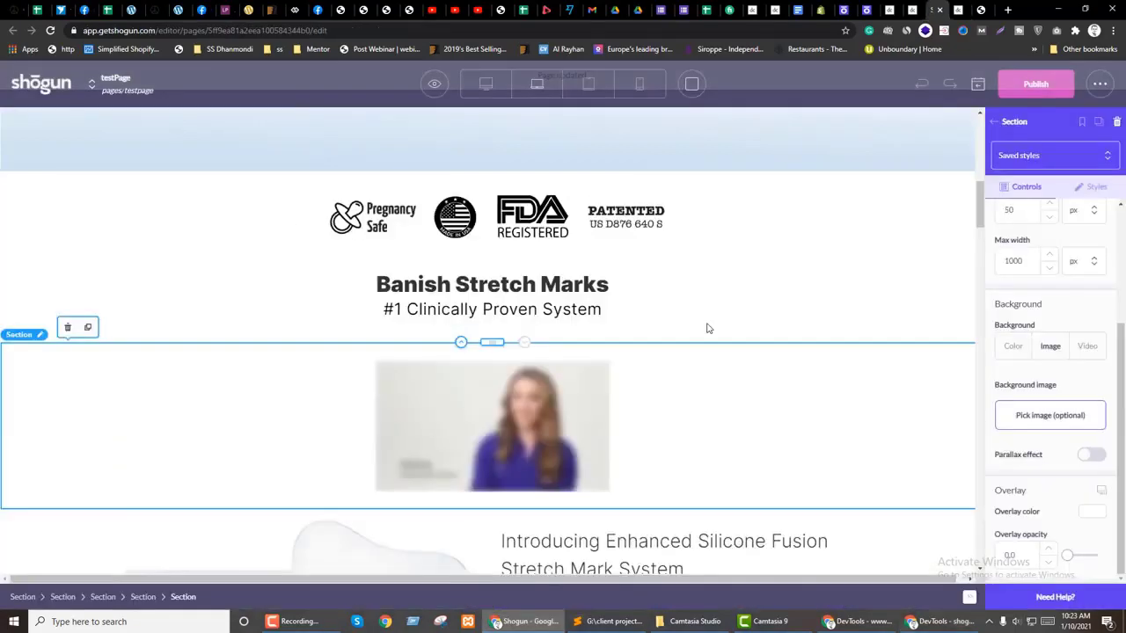
# Step: Open the video HTML element's embed code, then start a new untitled file in Sublime Text
pyautogui.click(524, 406)
pyautogui.doubleClick(495, 427)
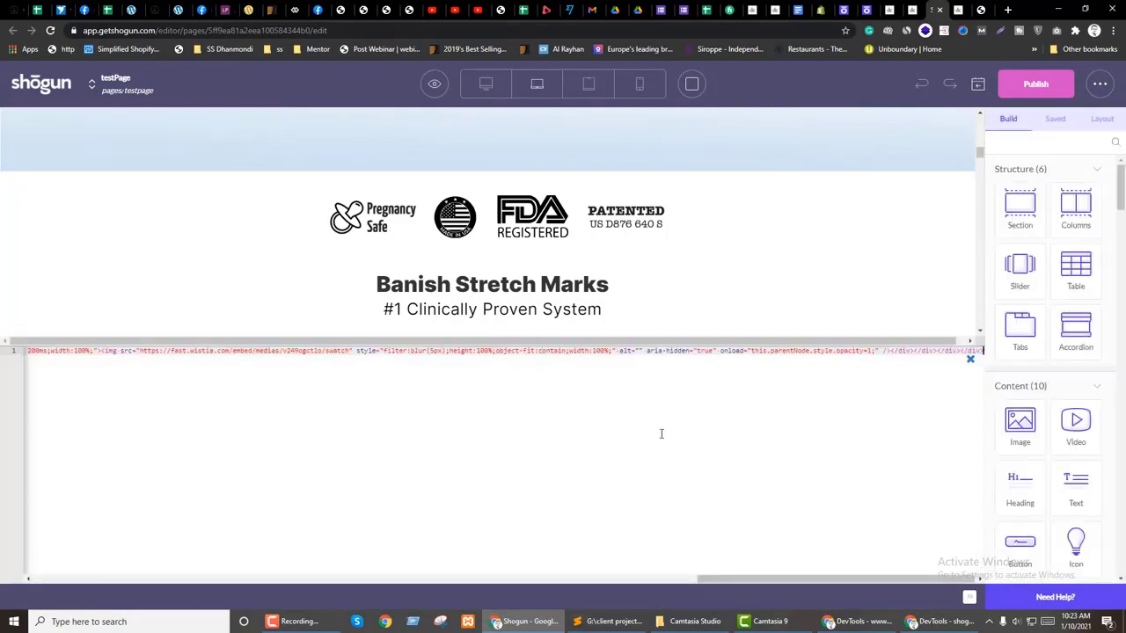
pyautogui.moveTo(749, 579); pyautogui.dragTo(2, 580)
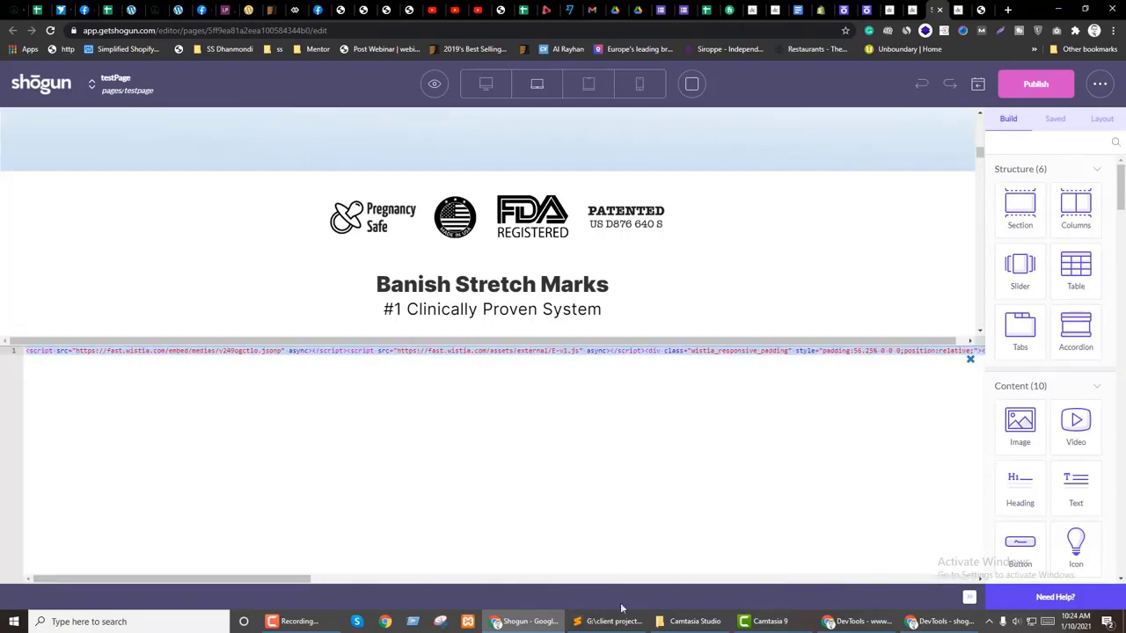
pyautogui.hotkey('alt', 'Tab')
pyautogui.hotkey('ctrl', 'n')
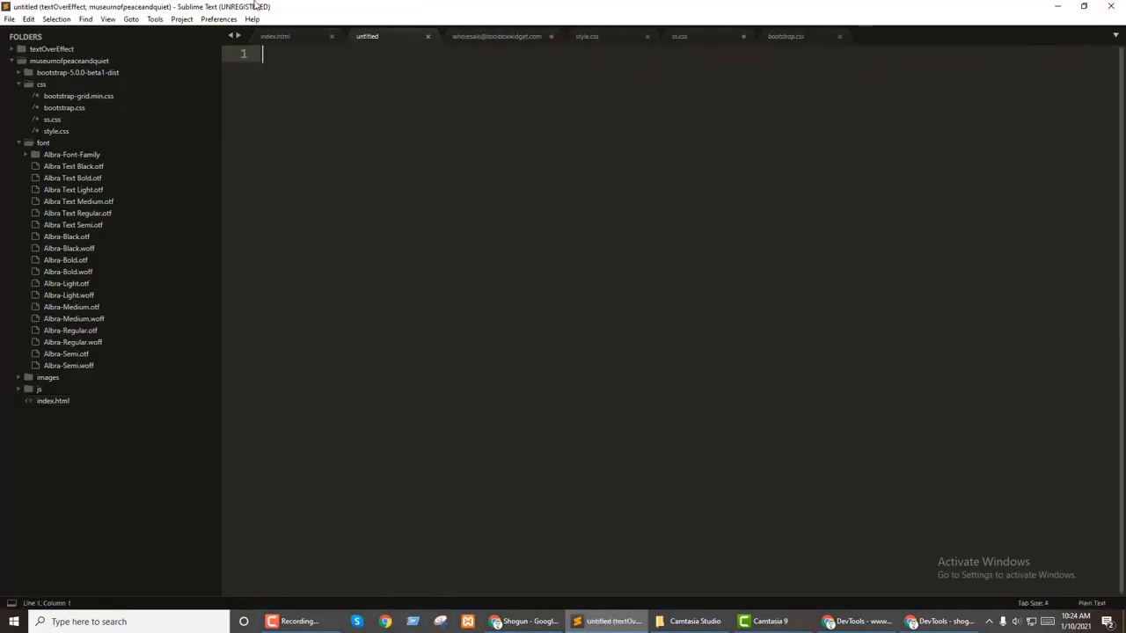
# Step: Paste the Wistia embed at the end of index.html and put the script tags and first divs on separate lines
pyautogui.click(275, 36)
pyautogui.hotkey('ctrl', 'End')
pyautogui.press('Return')
pyautogui.press('Return')
pyautogui.press('Return')
pyautogui.press('Return')
pyautogui.write('<script src="https://fast.wistia.com/embed/medias/v249ogctlo.jsonp" async></script><script src="https://fast.wistia.com/assets/external/E-v1.js" async></script><div class="wistia_responsive_padding" style="padding:56.25% 0 0 0;position:relative;"><div class="wistia_responsive_wrapper" style="height:100%;left:0;position:absolute;top:0;width:100%;"><div class="wistia_embed wistia_async_v249ogctlo seo=false videoFoam=true" style="height:100%;position:relative;width:100%"><div class="wistia_swatch" style="height:100%;left:0;opacity:0;overflow:hidden;position:absolute;top:0;transition:opacity 200ms;width:100%;"><img src="https://fast.wistia.com/embed/medias/v249ogctlo/swatch" style="filter:blur(5px);height:100%;object-fit:contain;width:100%;" alt="" aria-hidden="true" onload="this.parentNode.style.opacity=1;" /></div></div></div></div>')
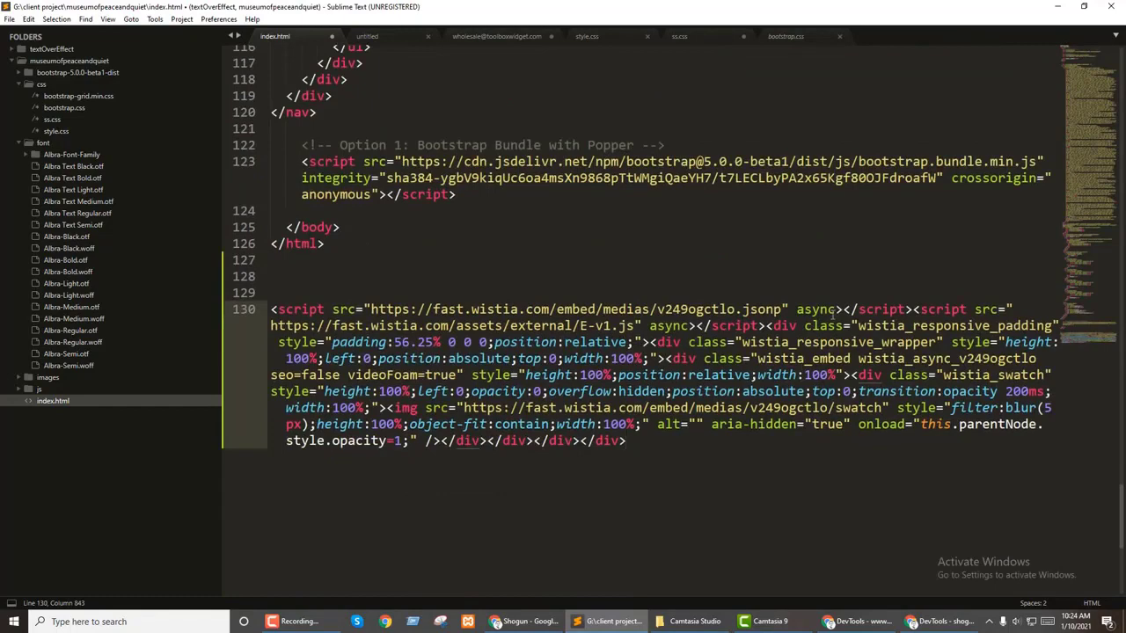
pyautogui.press('Return')
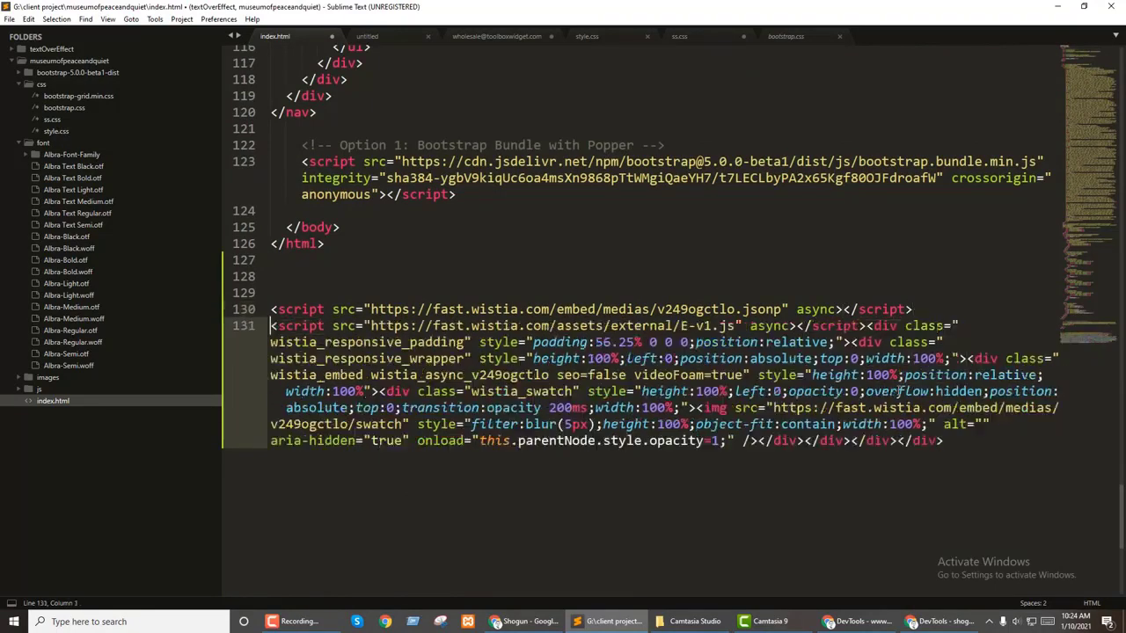
pyautogui.click(867, 325)
pyautogui.press('Return')
pyautogui.press('Return')
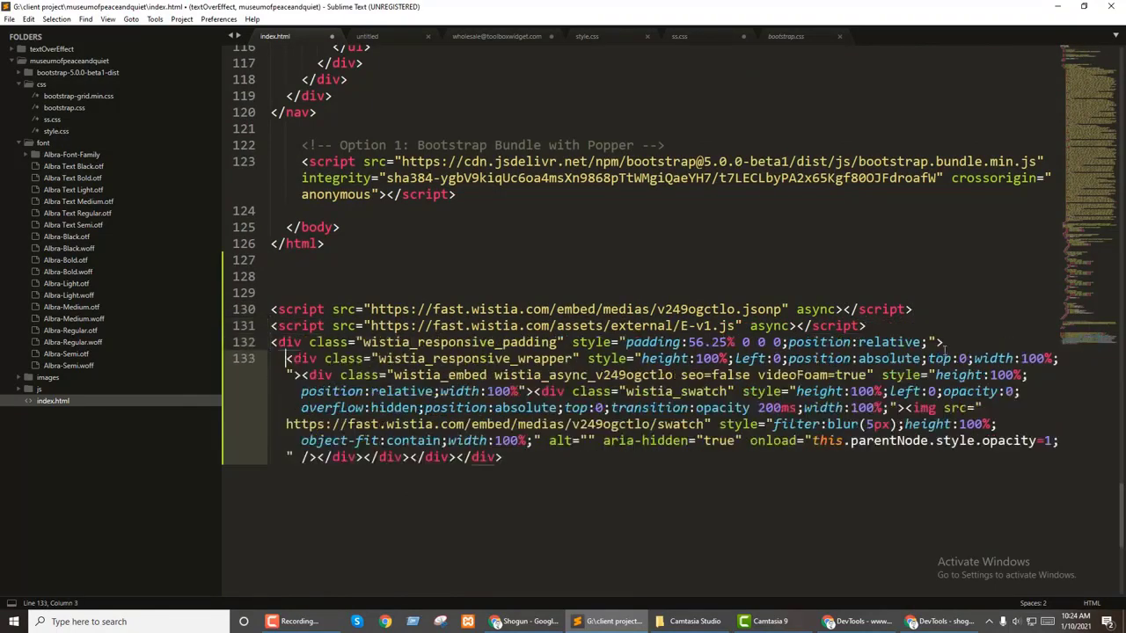
pyautogui.click(305, 376)
pyautogui.press('Return')
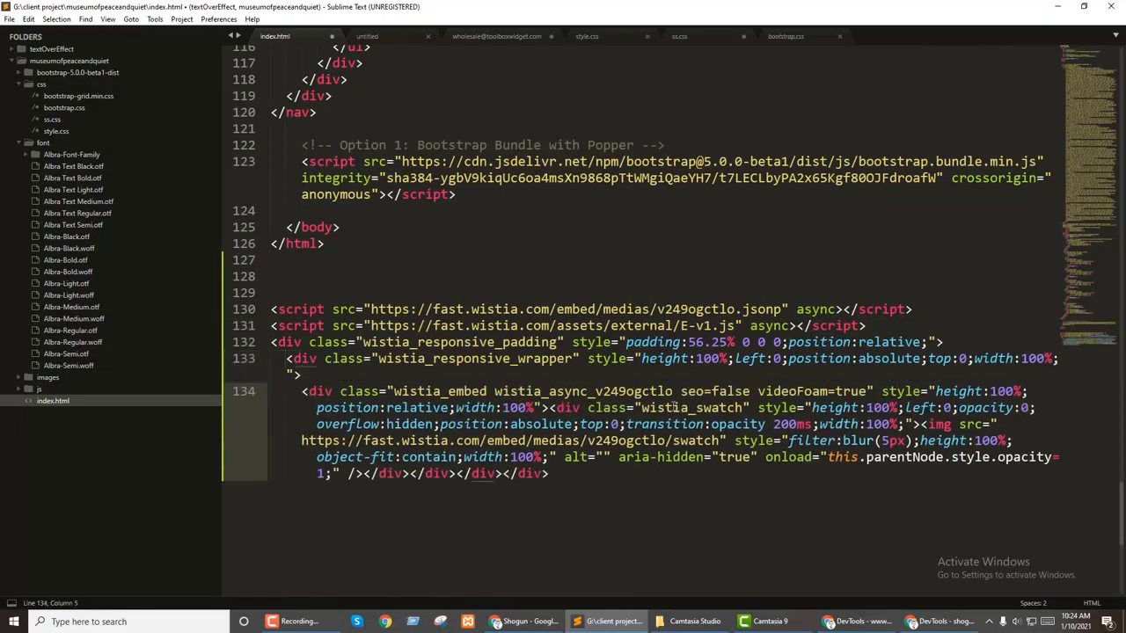
pyautogui.click(549, 408)
pyautogui.press('Return')
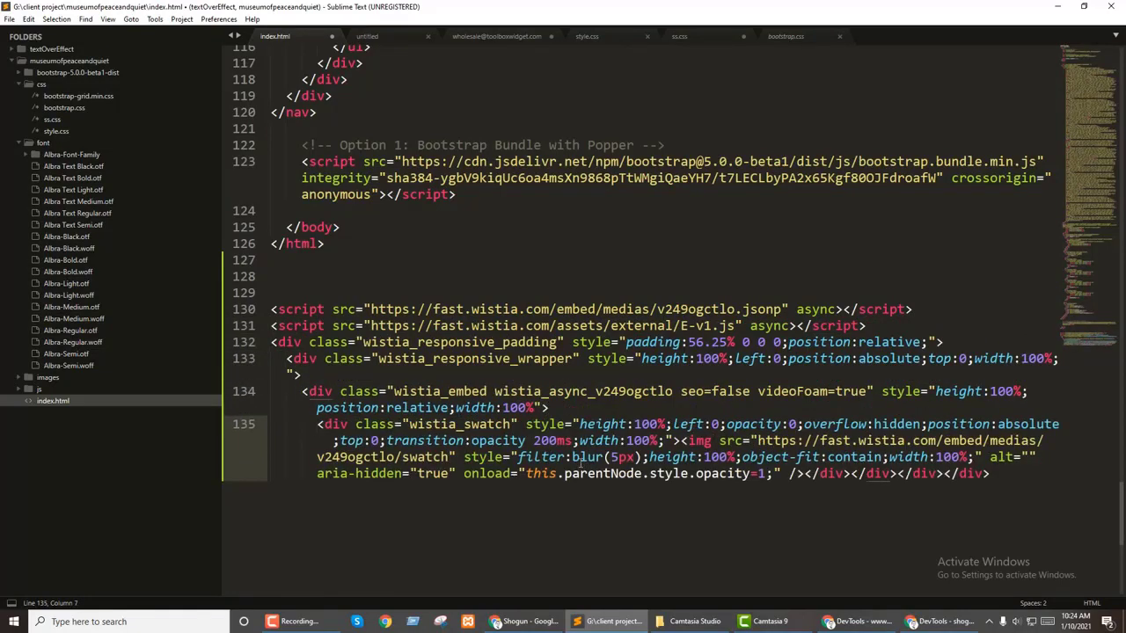
# Step: Put the image tag and each closing div on its own line, tidying the embed's indentation
pyautogui.click(681, 441)
pyautogui.press('Return')
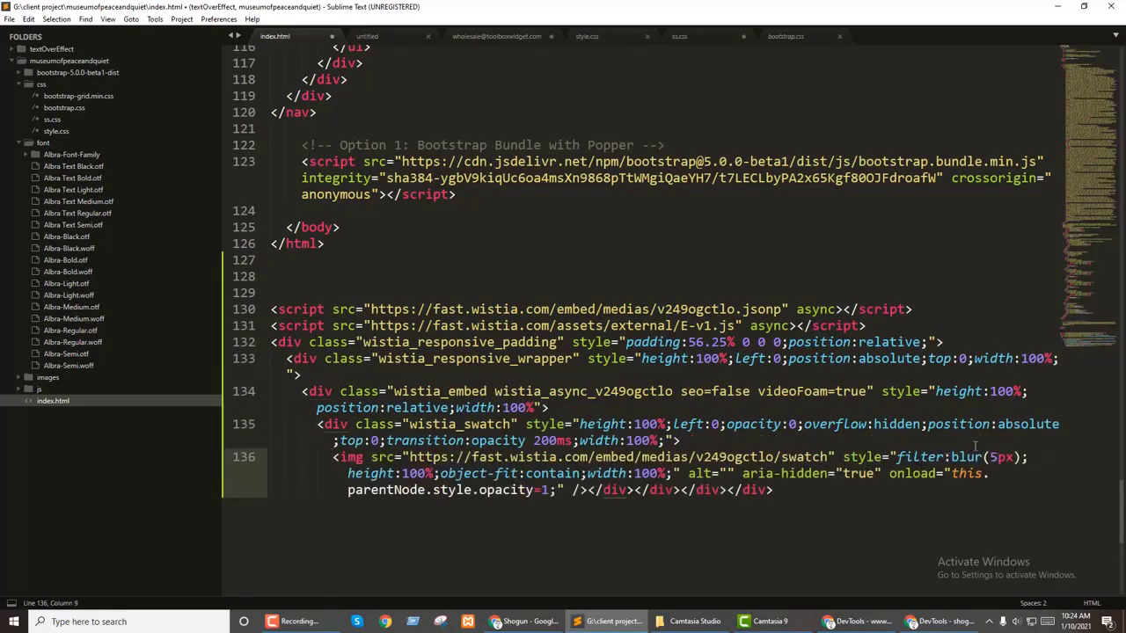
pyautogui.click(587, 490)
pyautogui.press('Return')
pyautogui.click(364, 507)
pyautogui.press('Return')
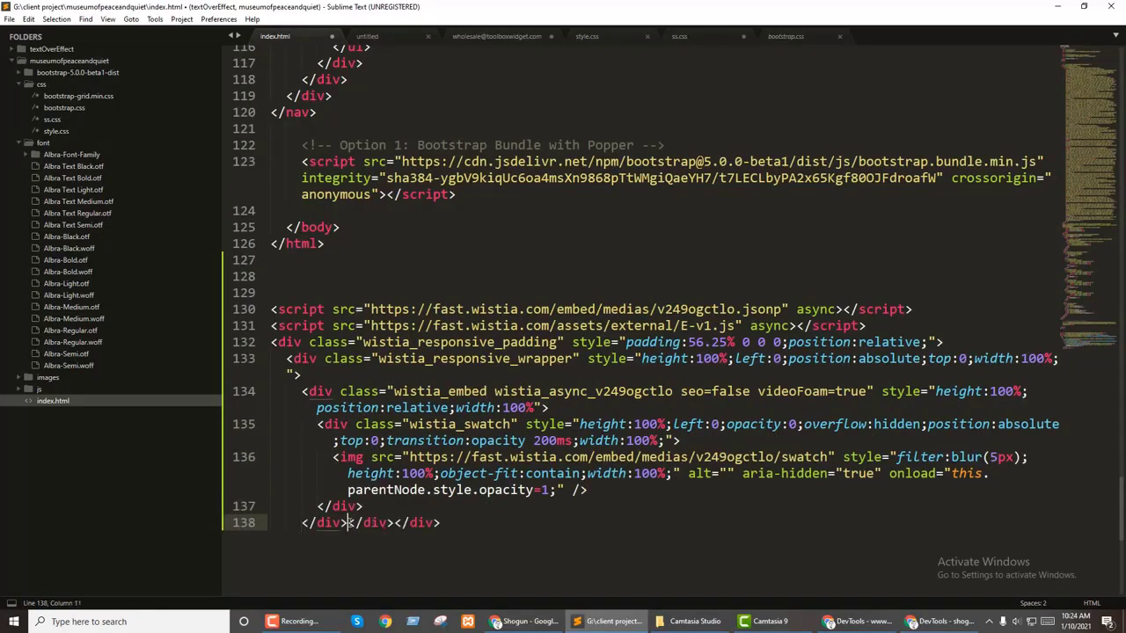
pyautogui.click(349, 522)
pyautogui.press('Return')
pyautogui.click(333, 539)
pyautogui.press('Return')
pyautogui.click(316, 391)
pyautogui.click(332, 424)
pyautogui.click(341, 456)
pyautogui.click(306, 357)
pyautogui.click(295, 343)
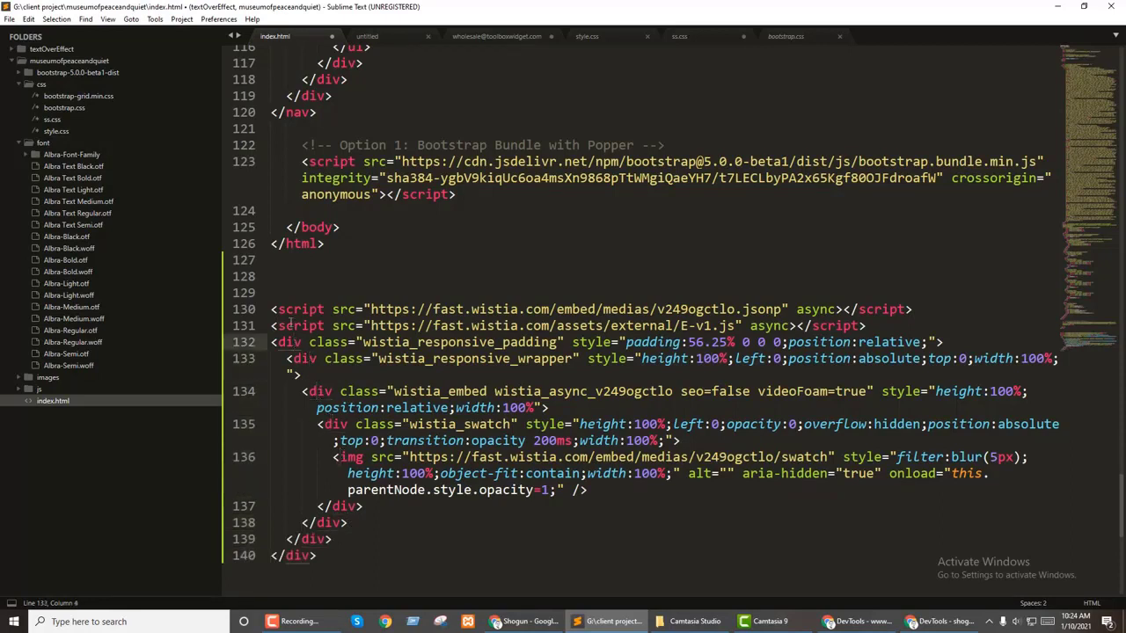
pyautogui.click(292, 325)
# Step: Change the responsive padding from 56.25% to 0%, then select the whole reformatted embed code
pyautogui.click(633, 342)
pyautogui.moveTo(689, 343); pyautogui.dragTo(706, 343)
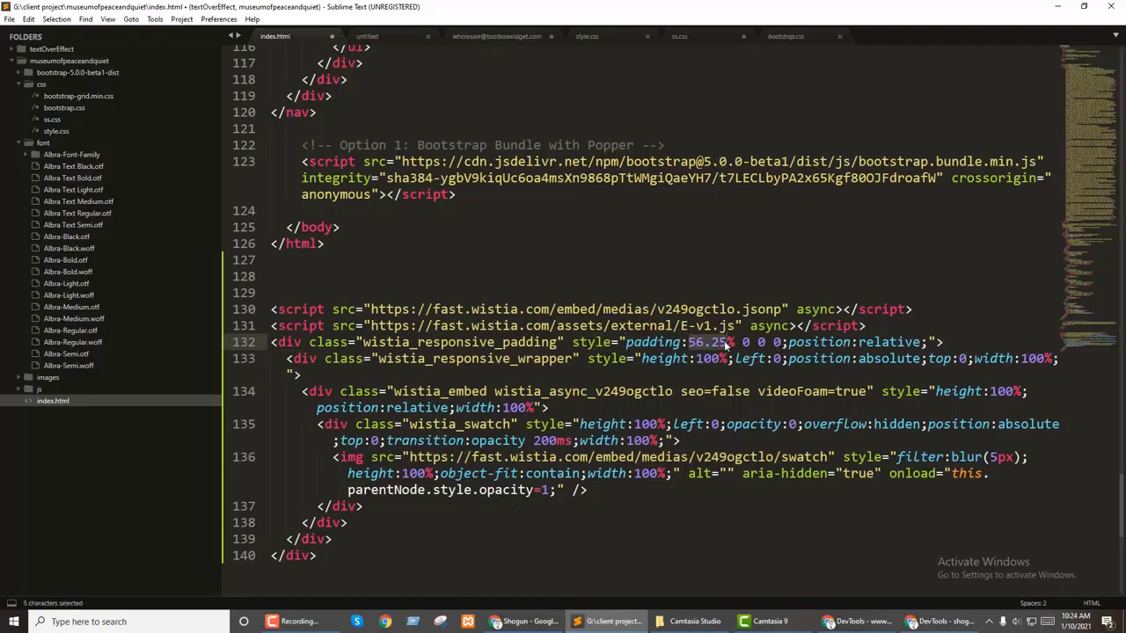
pyautogui.write('0')
pyautogui.moveTo(355, 572); pyautogui.dragTo(188, 312)
pyautogui.hotkey('ctrl', 'c')
# Step: Replace the Shogun HTML block's code with the formatted Wistia embed and save the page
pyautogui.click(525, 621)
pyautogui.click(532, 406)
pyautogui.hotkey('ctrl', 'a')
pyautogui.hotkey('ctrl', 'v')
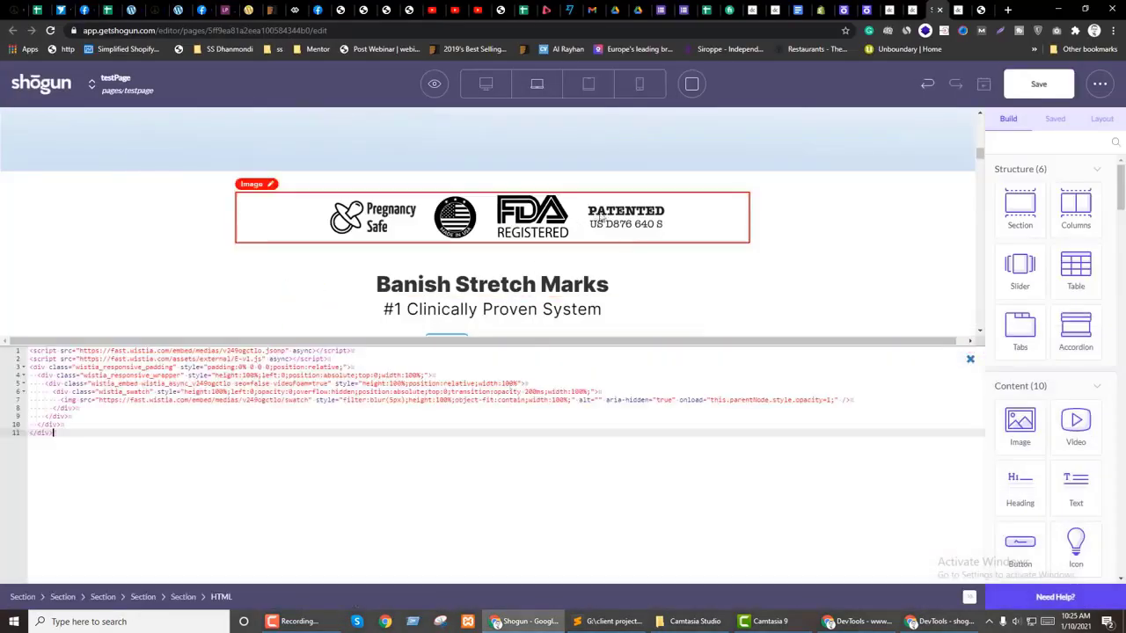
pyautogui.scroll(-2, 597, 216)
pyautogui.scroll(1, 610, 229)
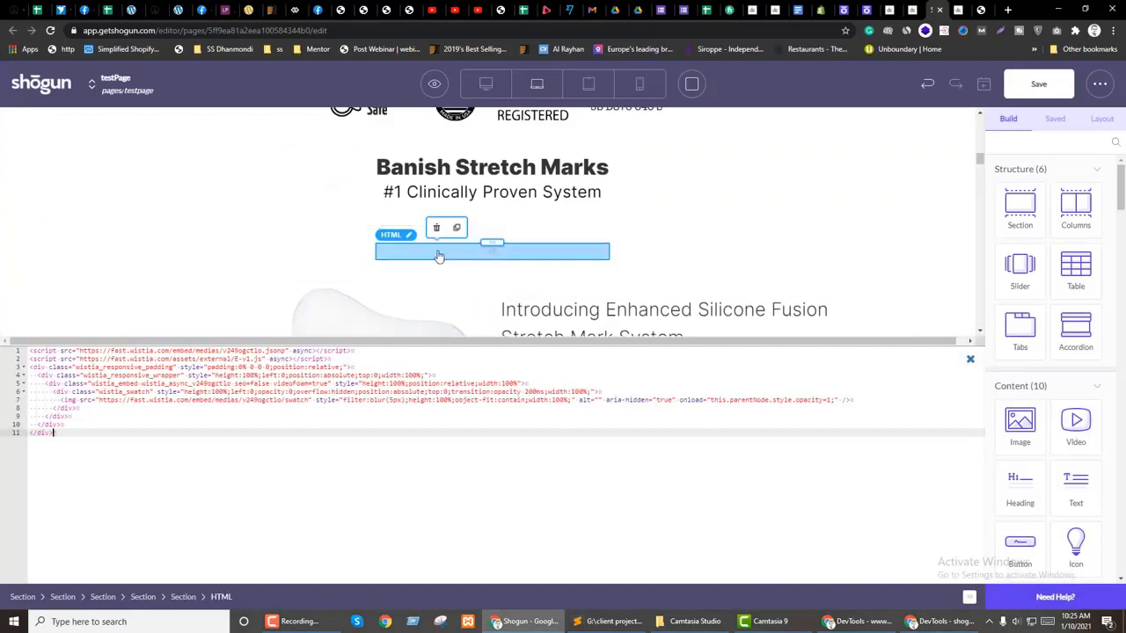
pyautogui.click(970, 360)
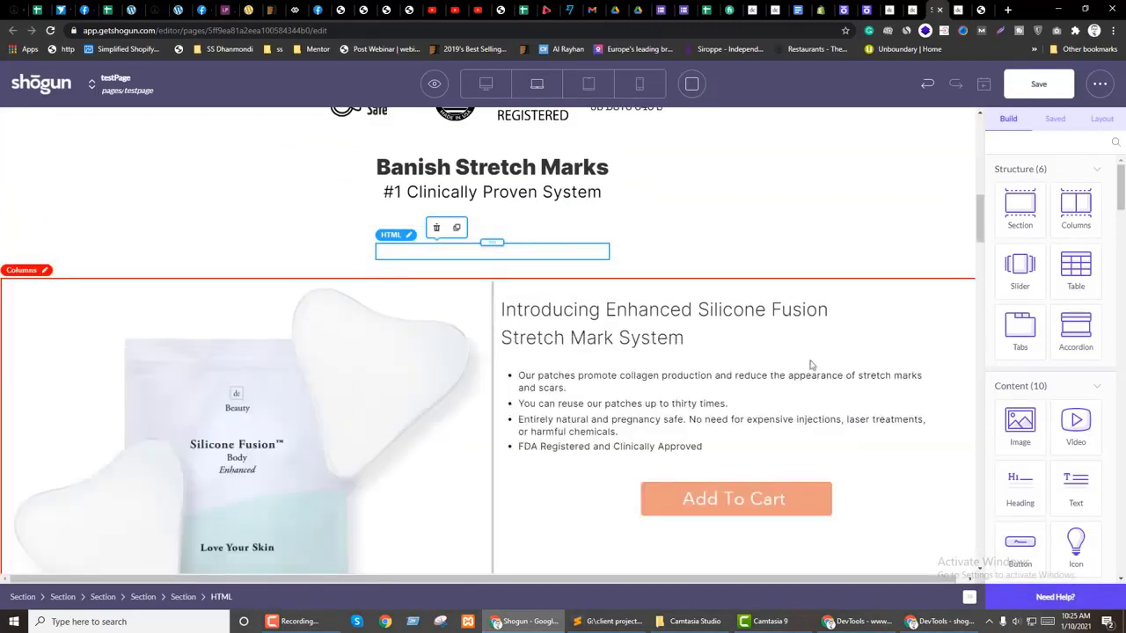
pyautogui.click(1039, 83)
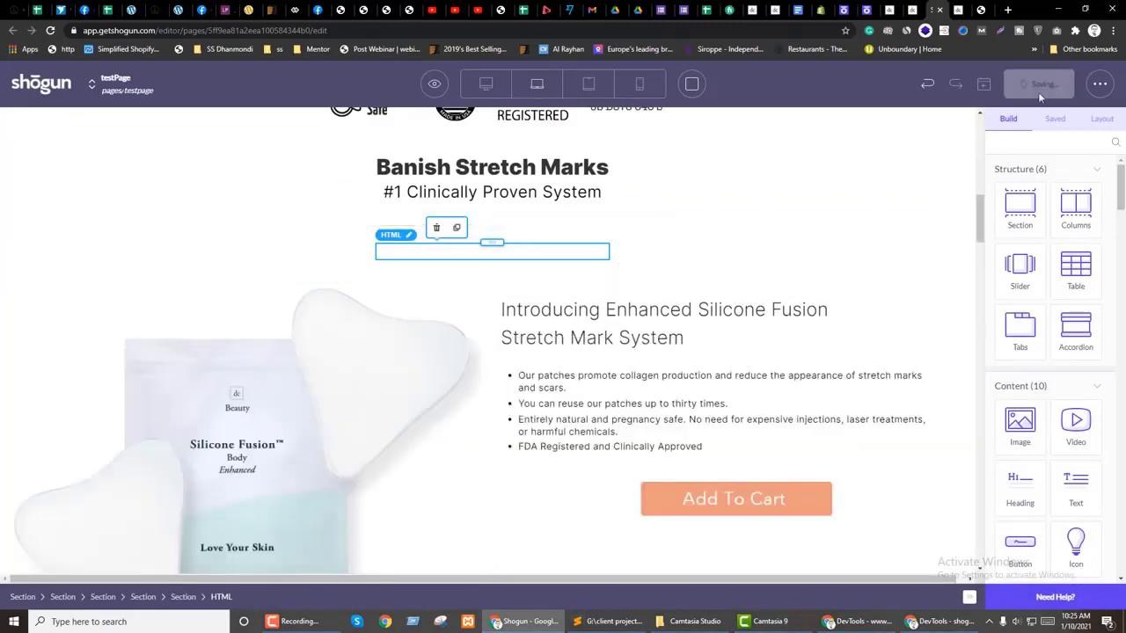
# Step: Preview the page, then set the video section's max width to 500 px
pyautogui.click(719, 254)
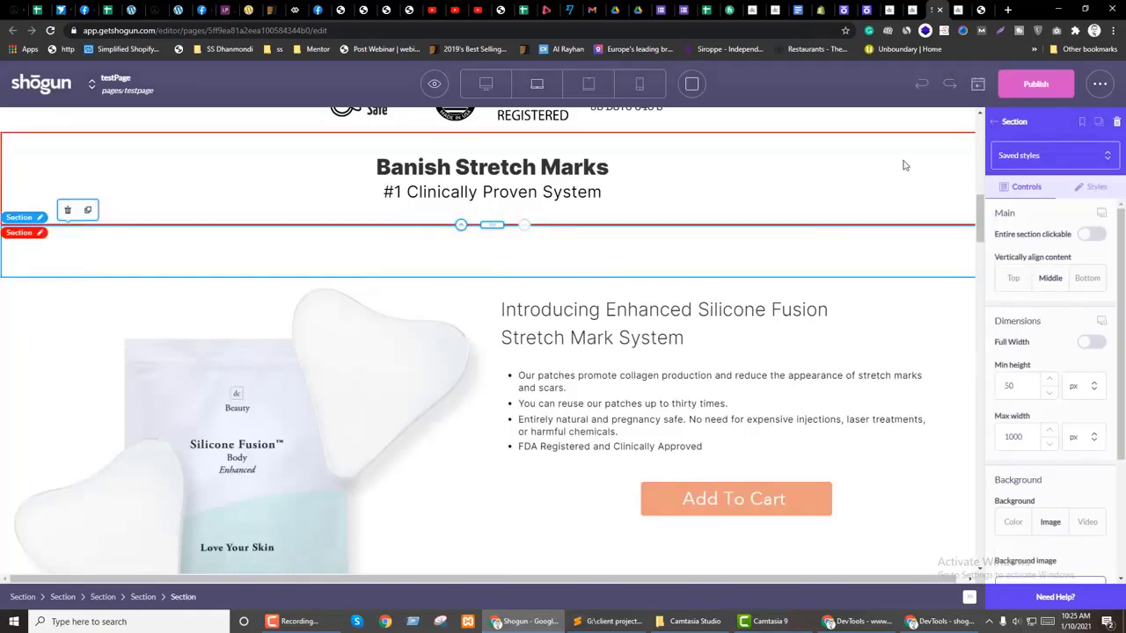
pyautogui.moveTo(435, 83)
pyautogui.click(427, 132)
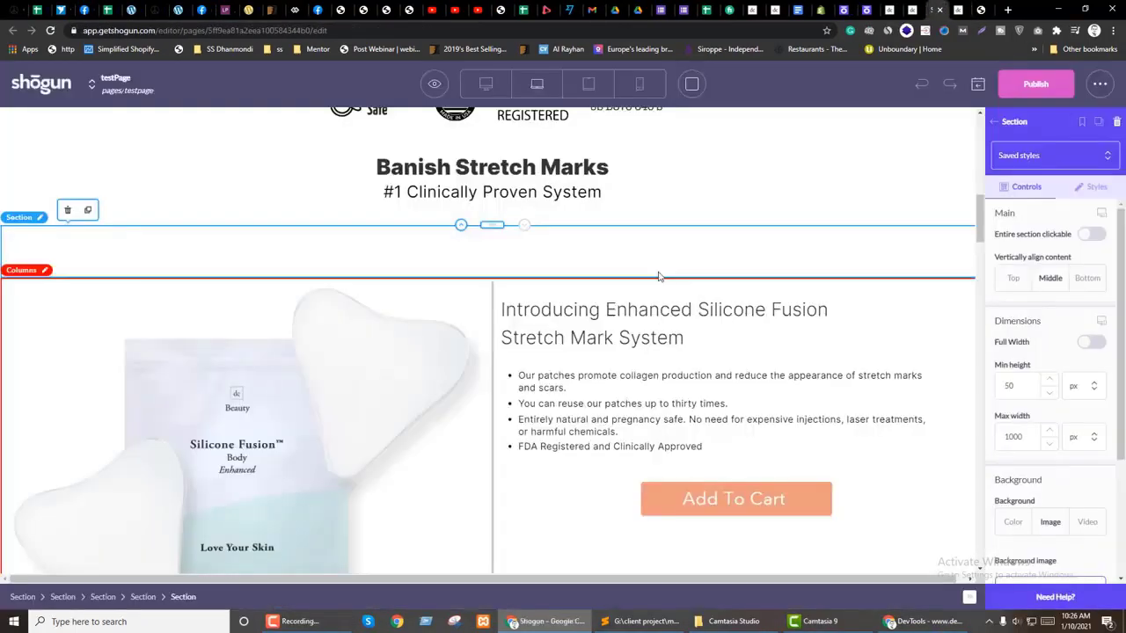
pyautogui.click(433, 146)
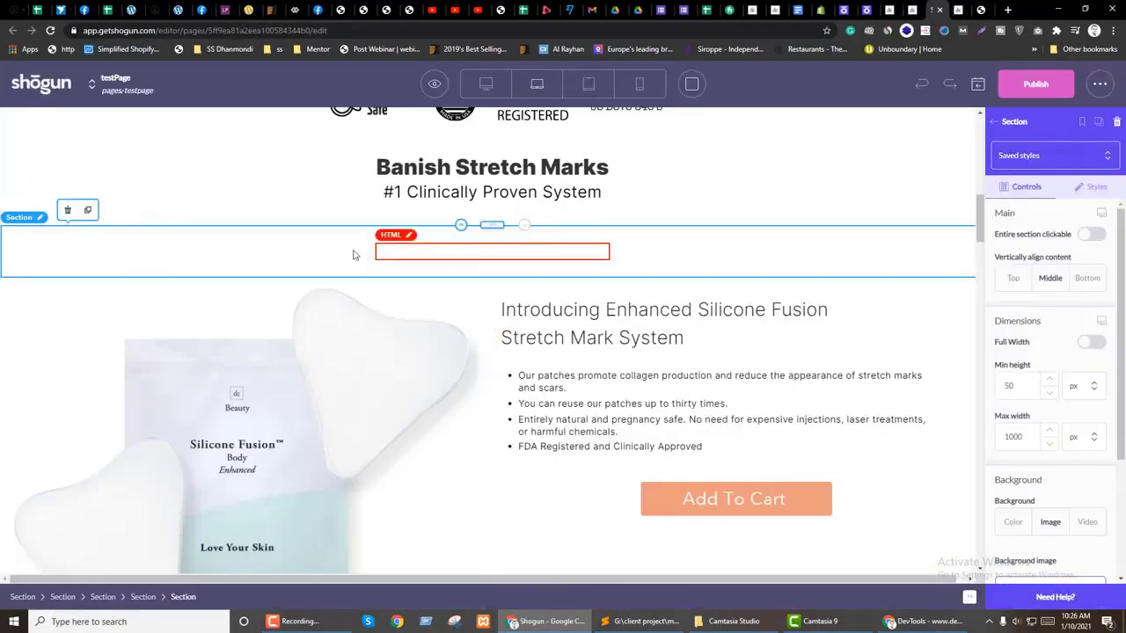
pyautogui.click(1014, 439)
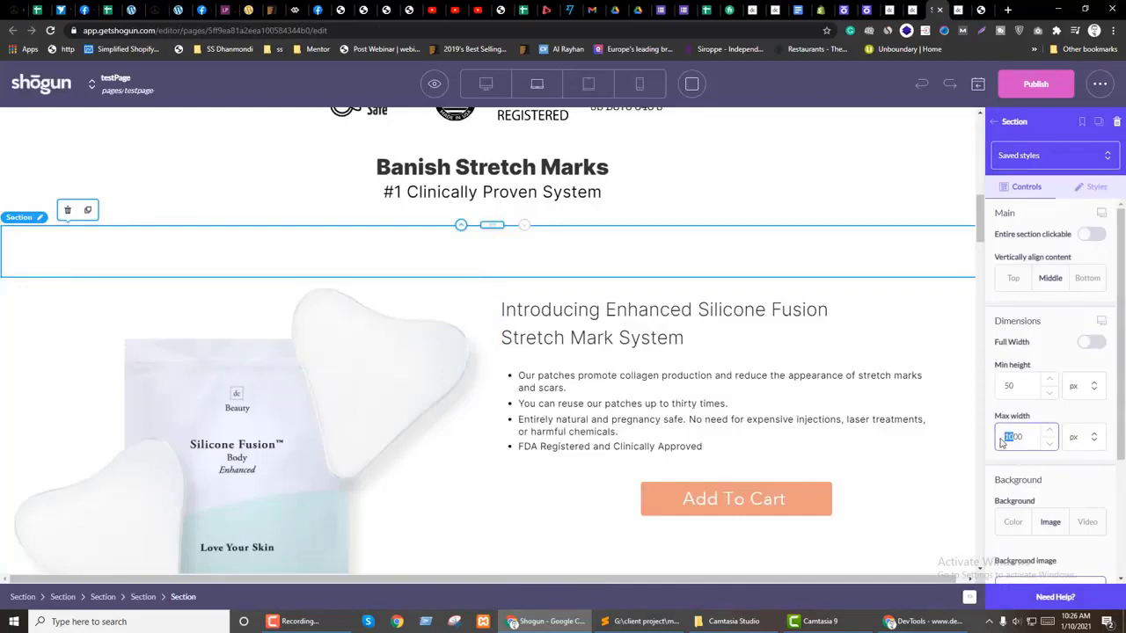
pyautogui.write('500')
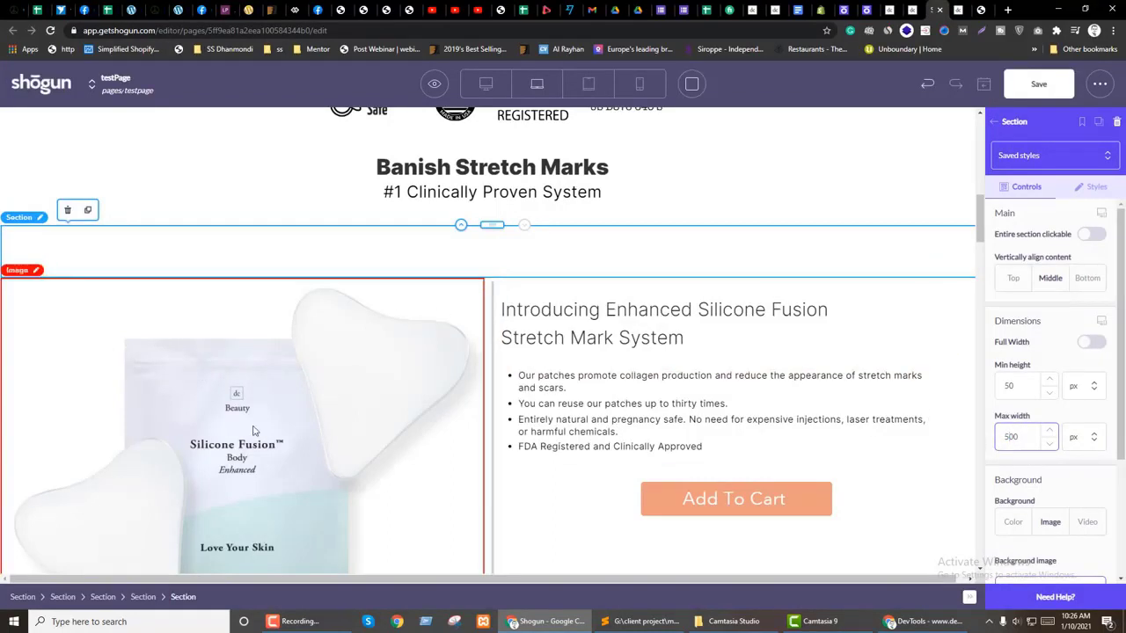
pyautogui.click(149, 598)
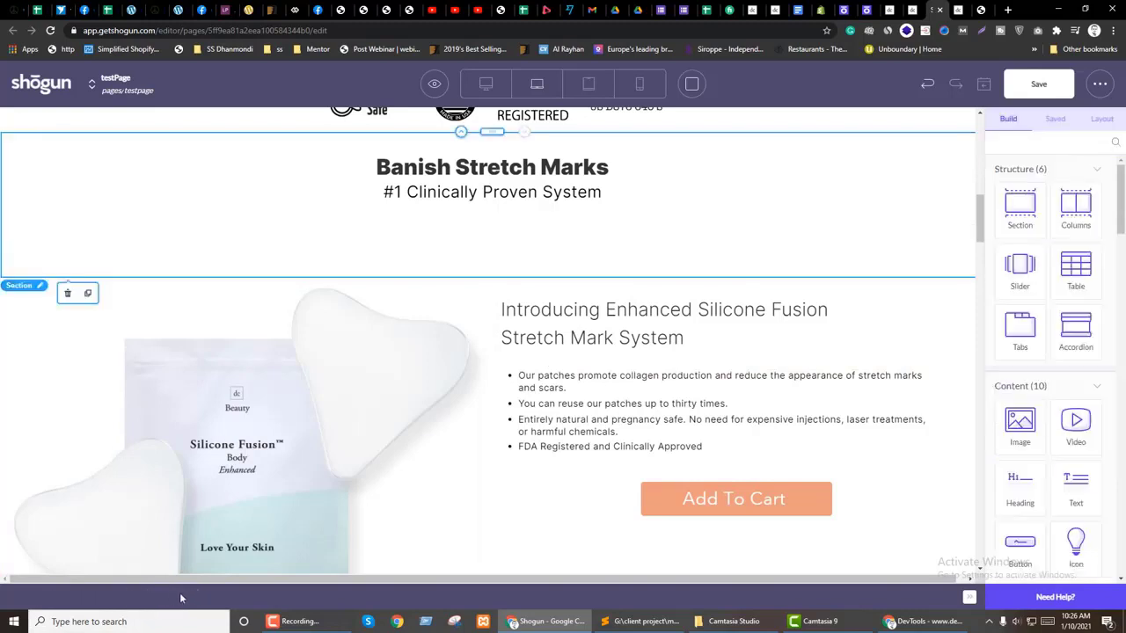
pyautogui.click(197, 251)
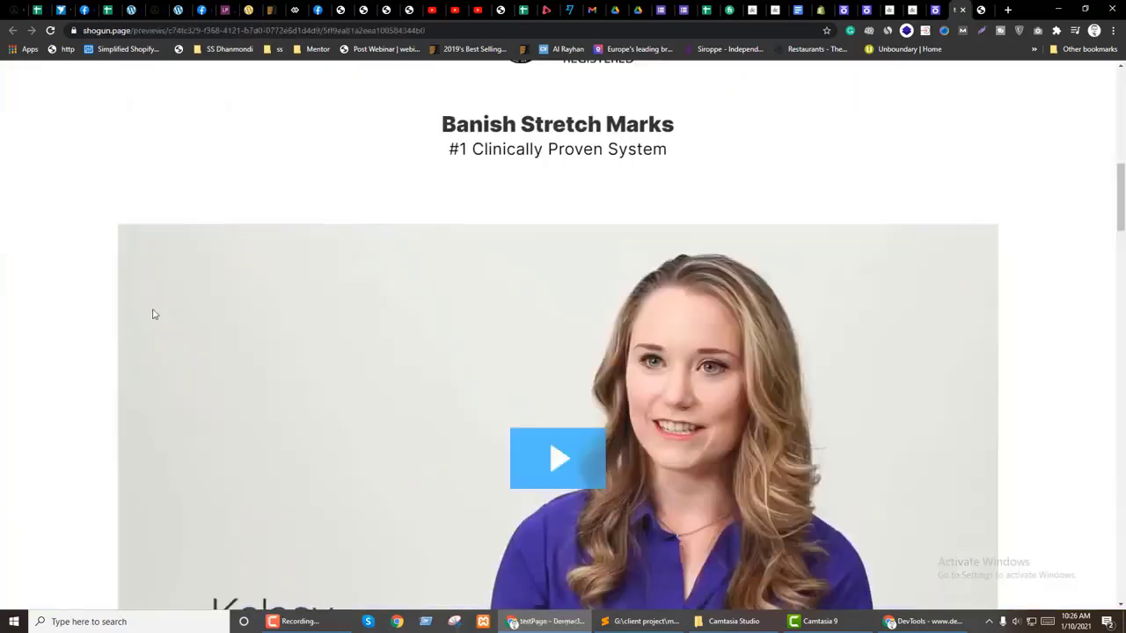
# Step: Open DevTools on the preview and drill down to the wistia_responsive_padding div
pyautogui.rightClick(5, 301)
pyautogui.click(35, 480)
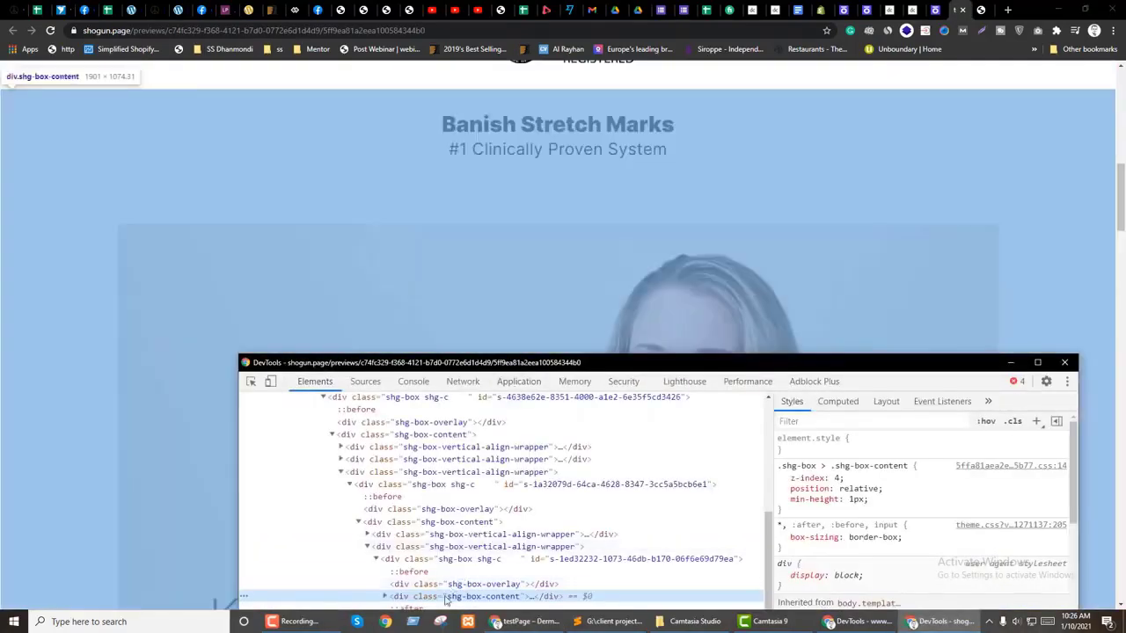
pyautogui.scroll(-3, 396, 485)
pyautogui.click(385, 479)
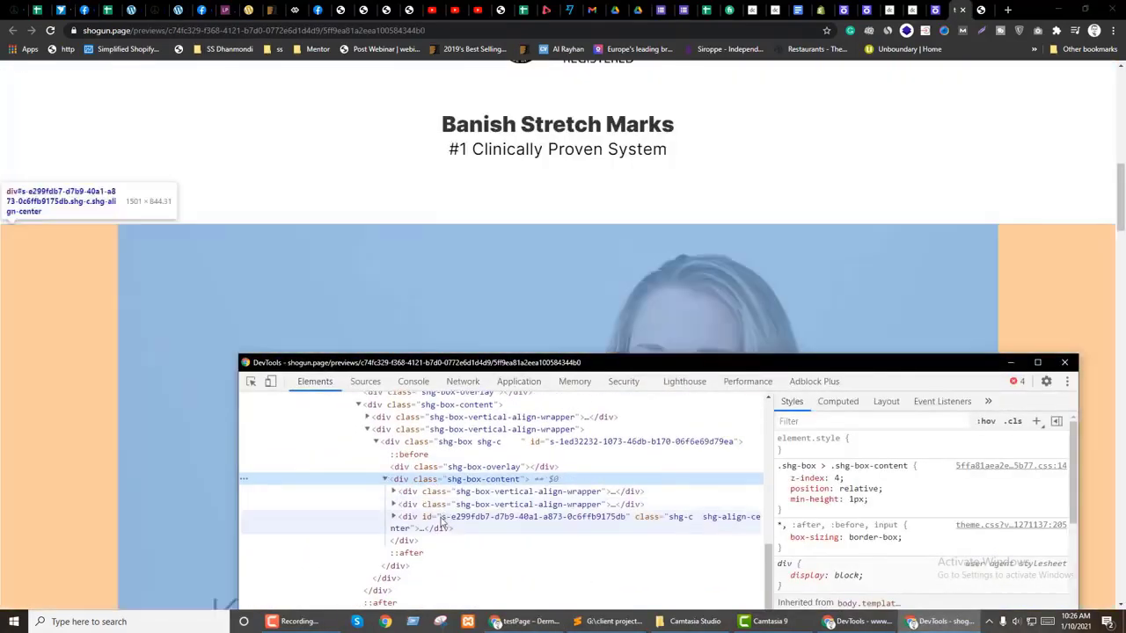
pyautogui.click(442, 521)
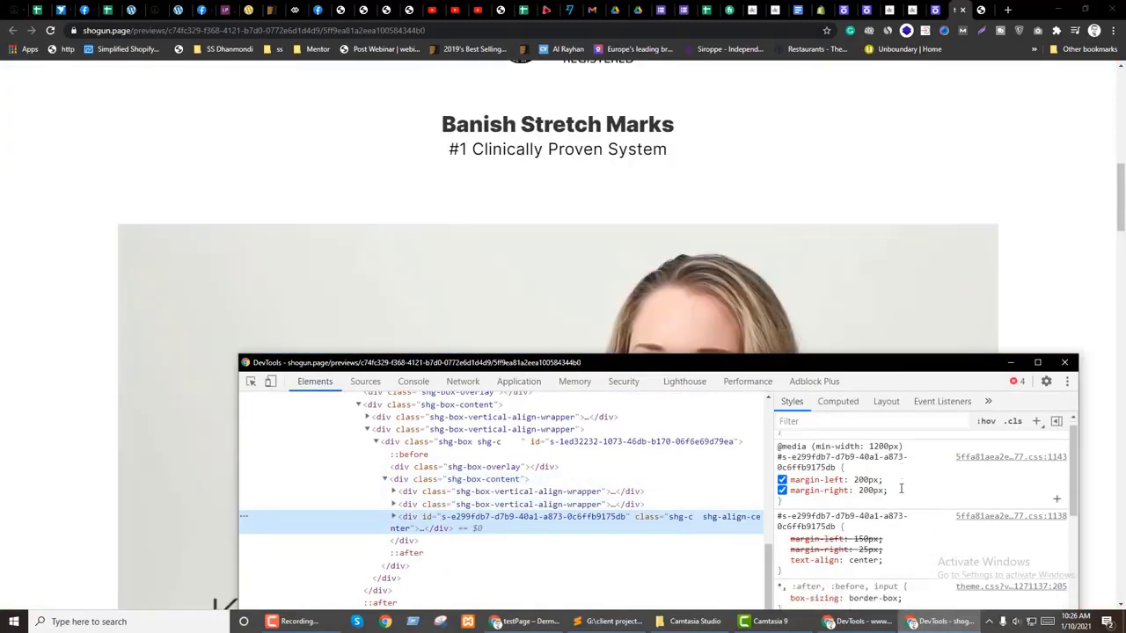
pyautogui.scroll(-2, 923, 510)
pyautogui.click(393, 517)
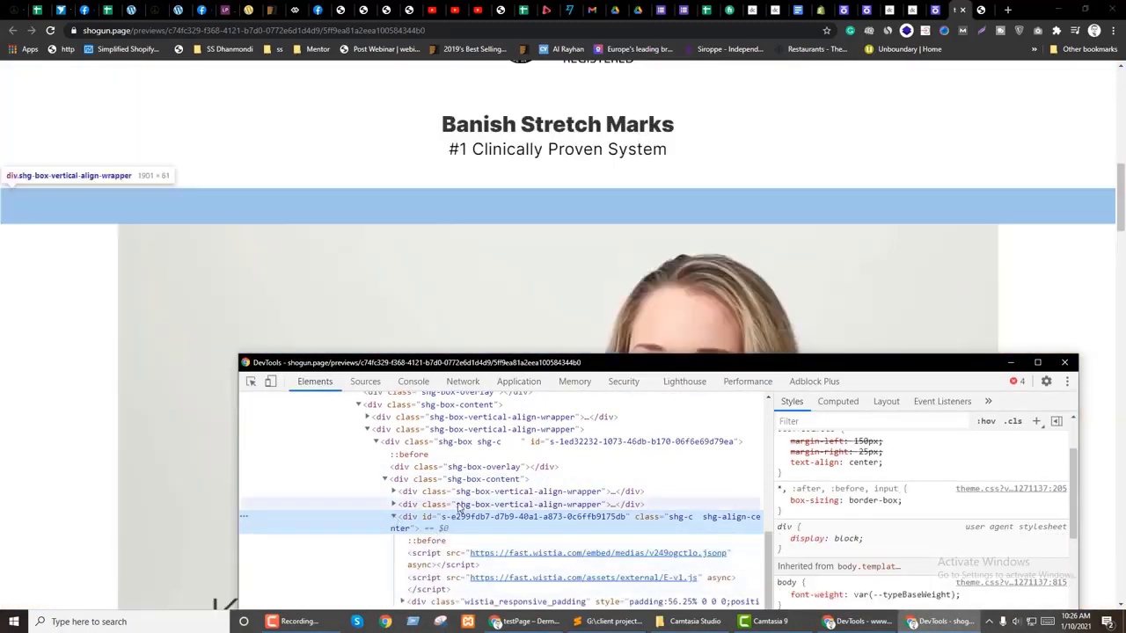
pyautogui.click(459, 505)
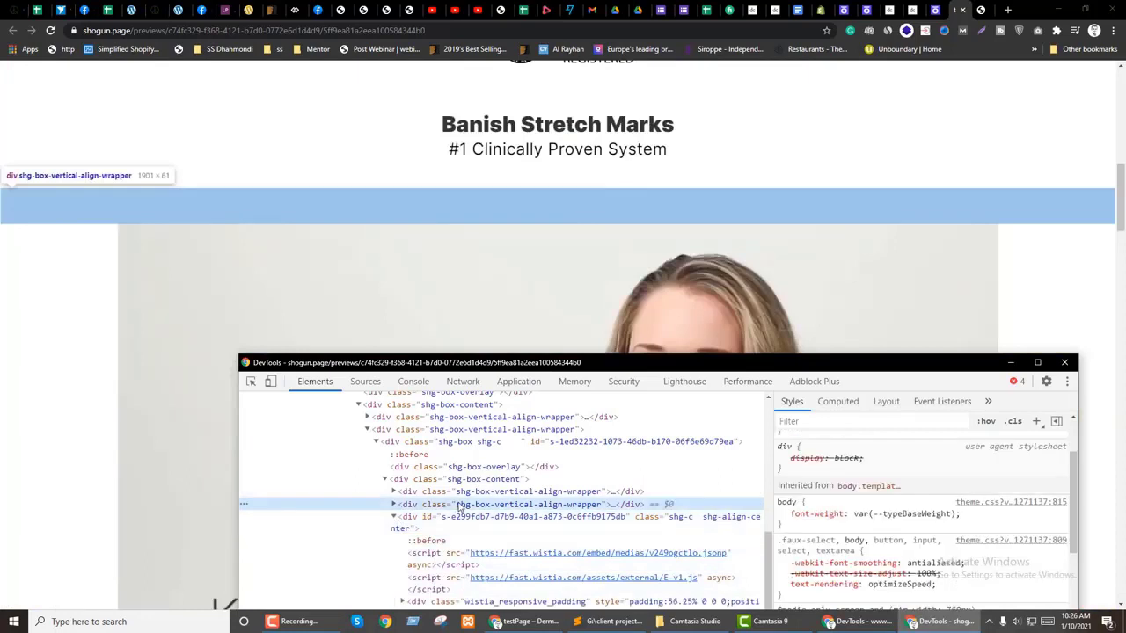
pyautogui.scroll(5, 919, 519)
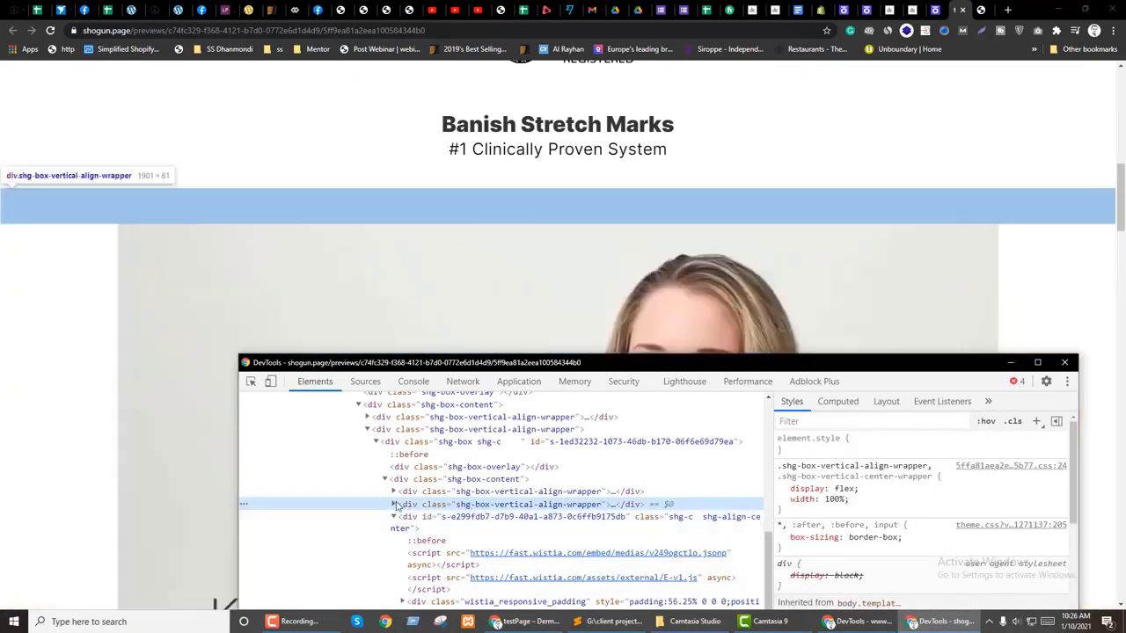
pyautogui.click(394, 505)
pyautogui.click(492, 517)
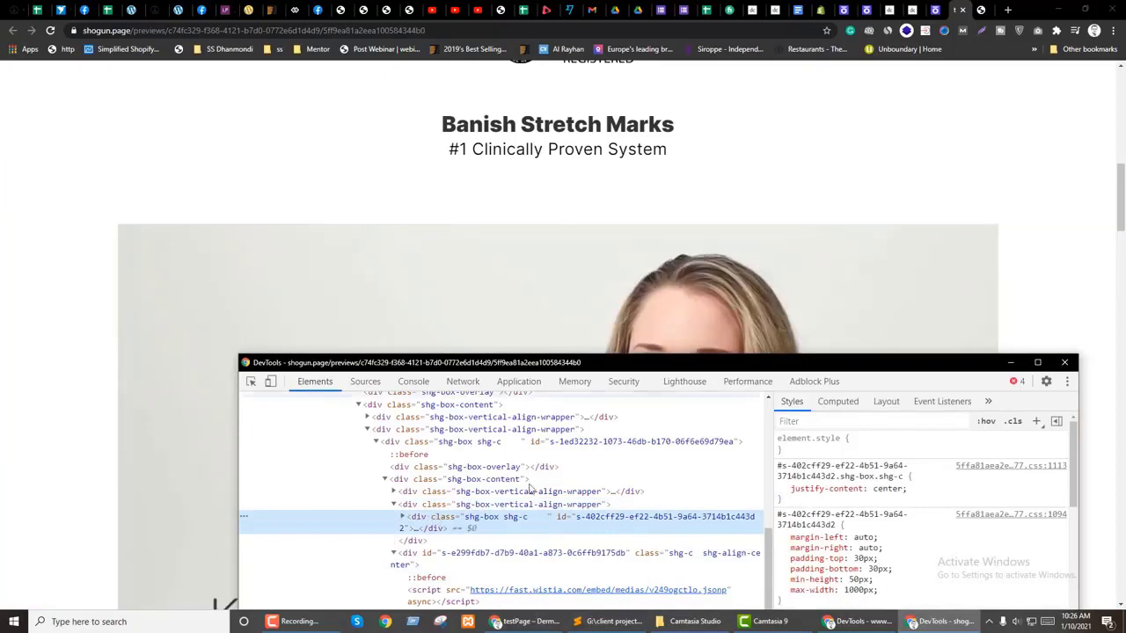
pyautogui.scroll(-1, 435, 510)
pyautogui.click(428, 499)
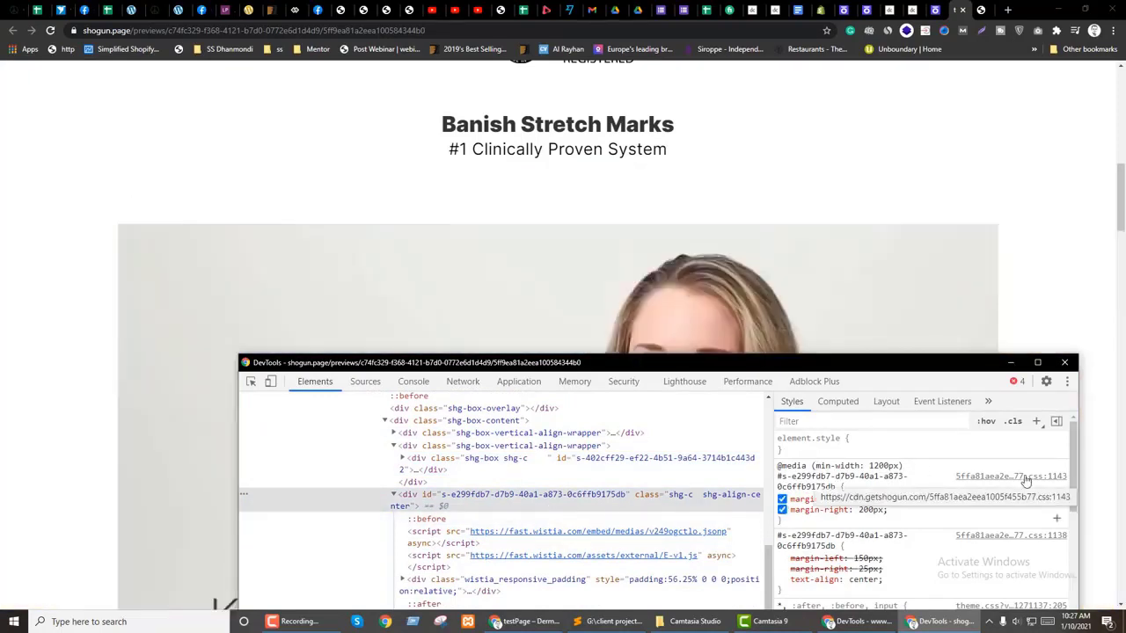
pyautogui.scroll(-2, 483, 478)
pyautogui.click(466, 472)
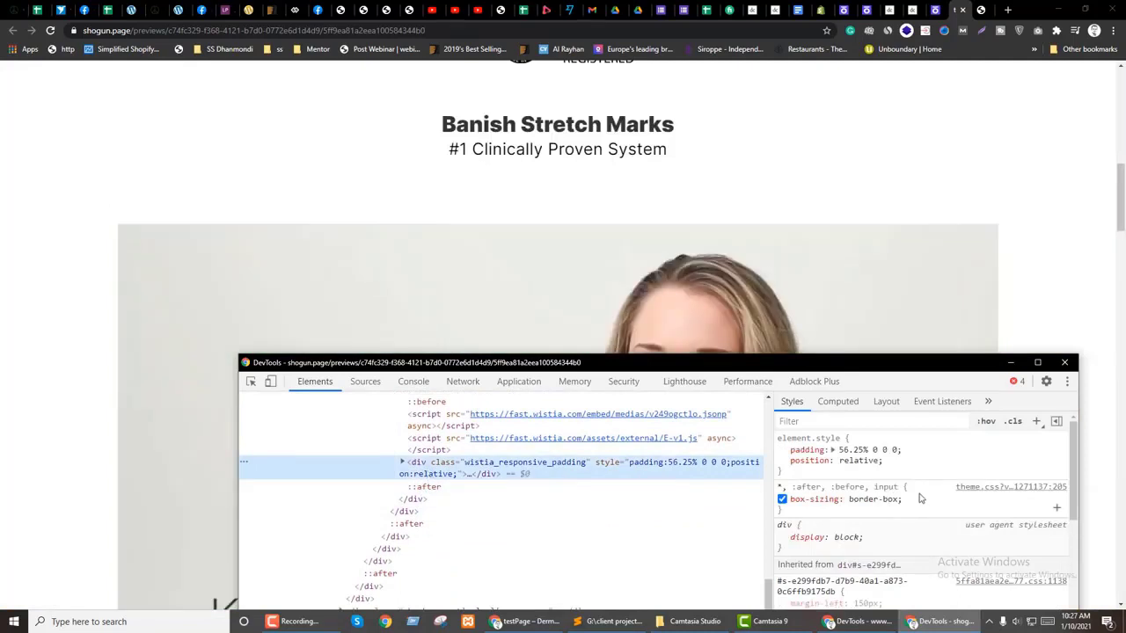
# Step: Toggle the responsive padding rule off and back on, then edit its percentage
pyautogui.click(782, 449)
pyautogui.click(782, 450)
pyautogui.click(861, 449)
pyautogui.scroll(-20, 851, 449)
pyautogui.scroll(8, 851, 449)
pyautogui.scroll(1, 407, 520)
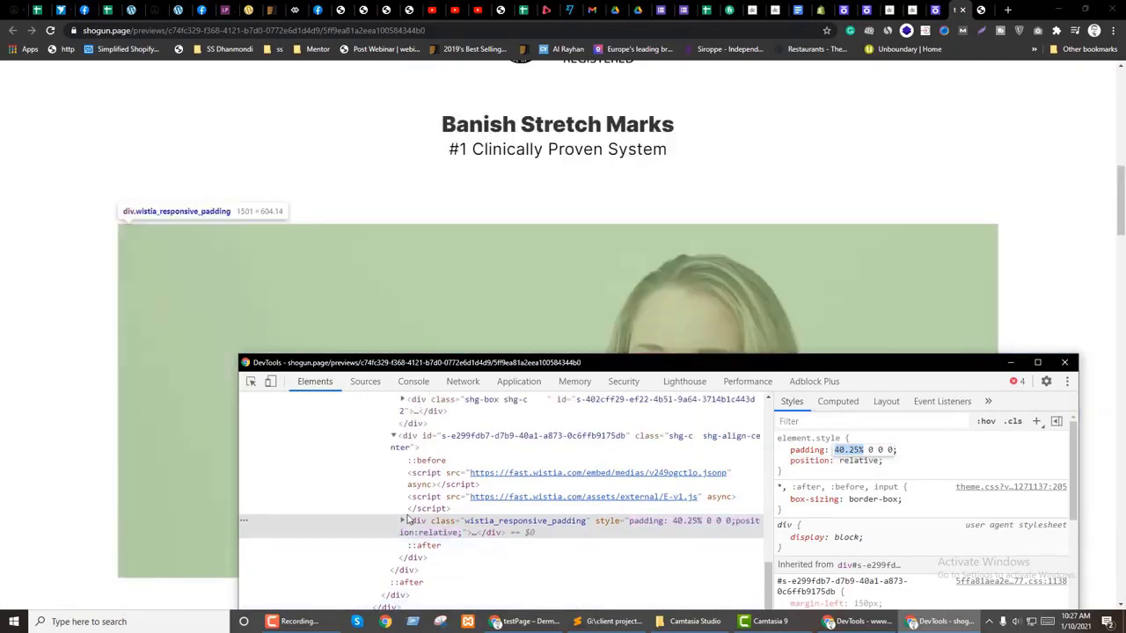
# Step: Raise the video section's left margin from 200px to 239px and add a 200px right margin
pyautogui.click(402, 520)
pyautogui.click(440, 554)
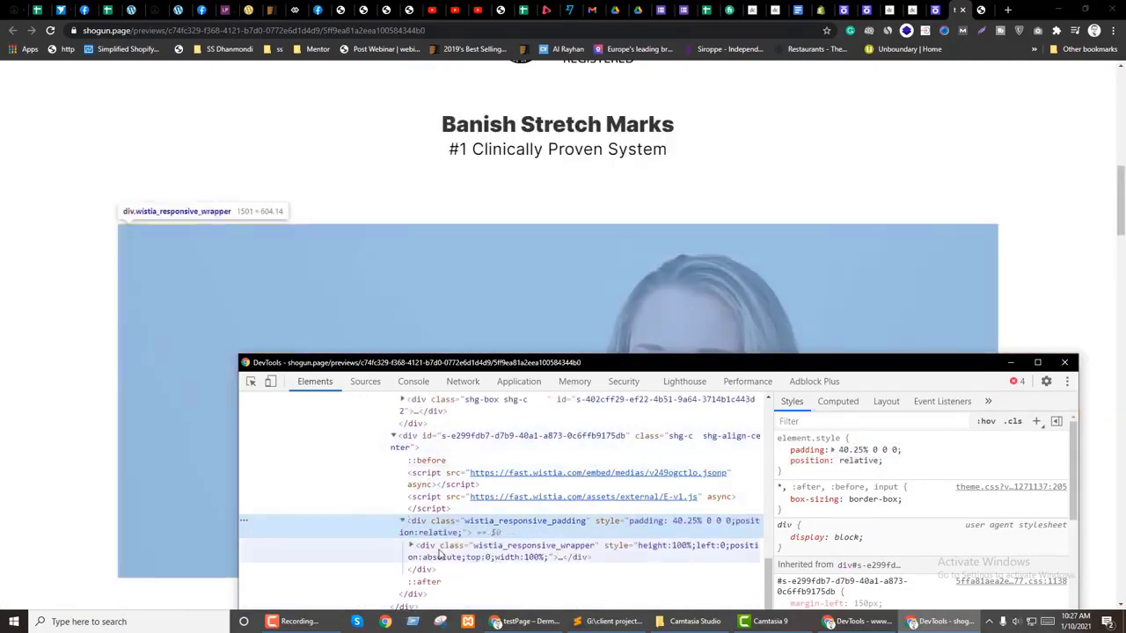
pyautogui.click(431, 435)
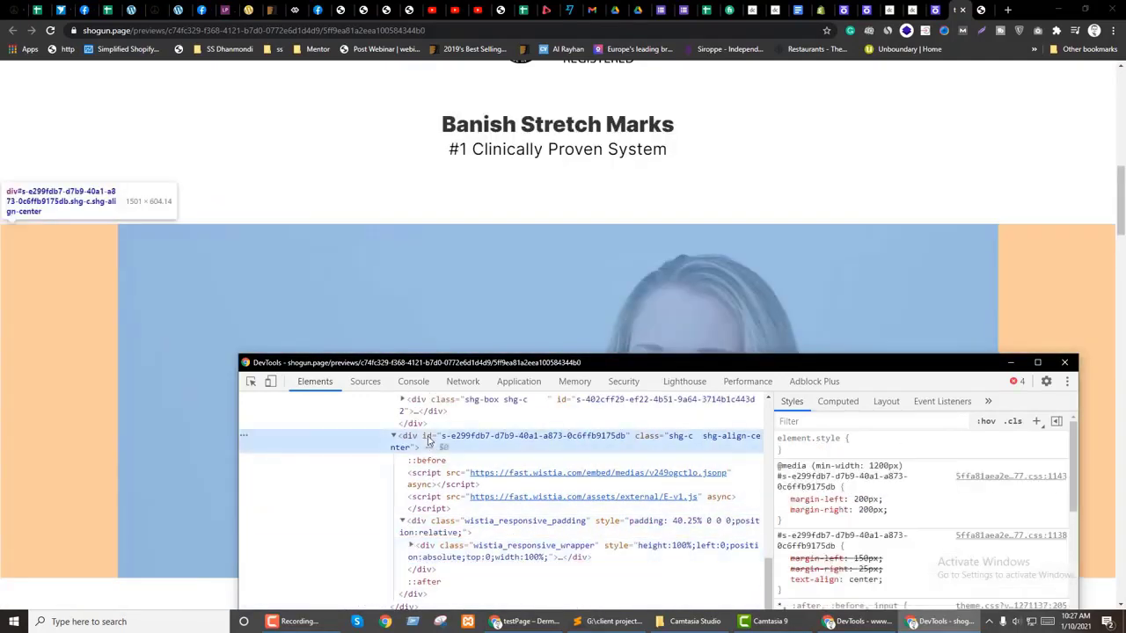
pyautogui.scroll(-1, 878, 495)
pyautogui.scroll(-3, 877, 495)
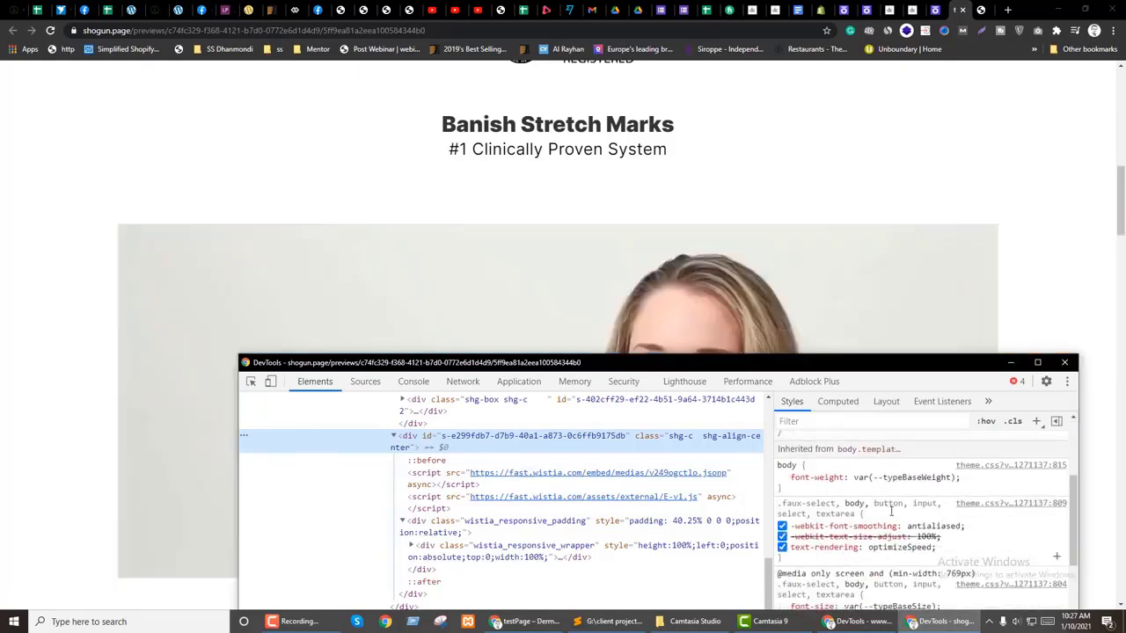
pyautogui.scroll(6, 877, 495)
pyautogui.click(867, 499)
pyautogui.scroll(20, 867, 498)
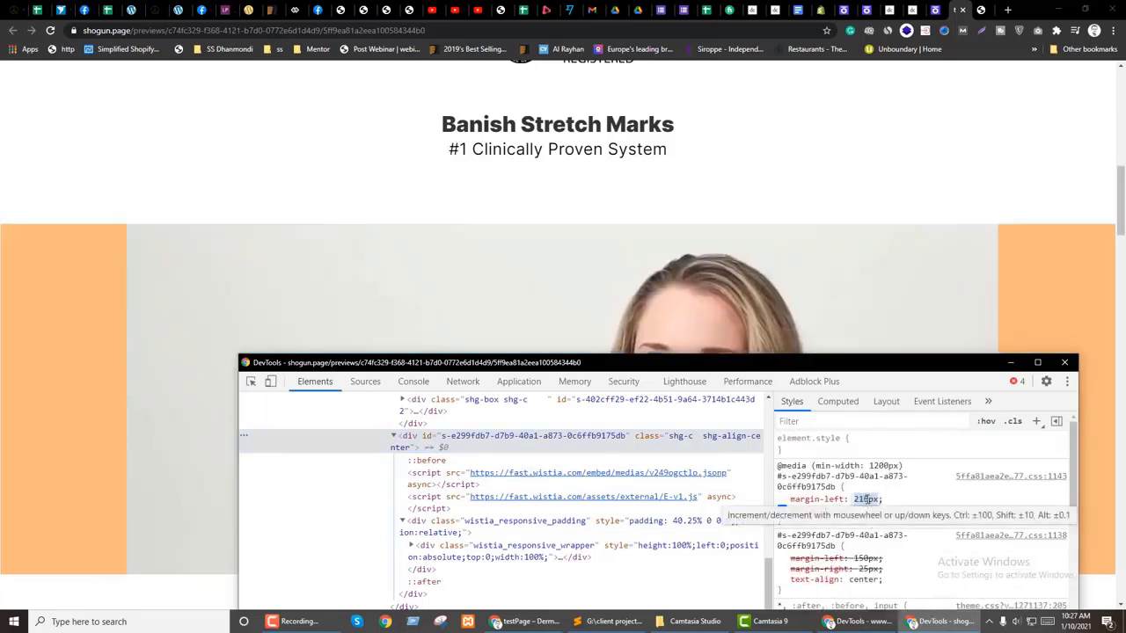
pyautogui.press('Tab')
pyautogui.write('margin-right: 200px')
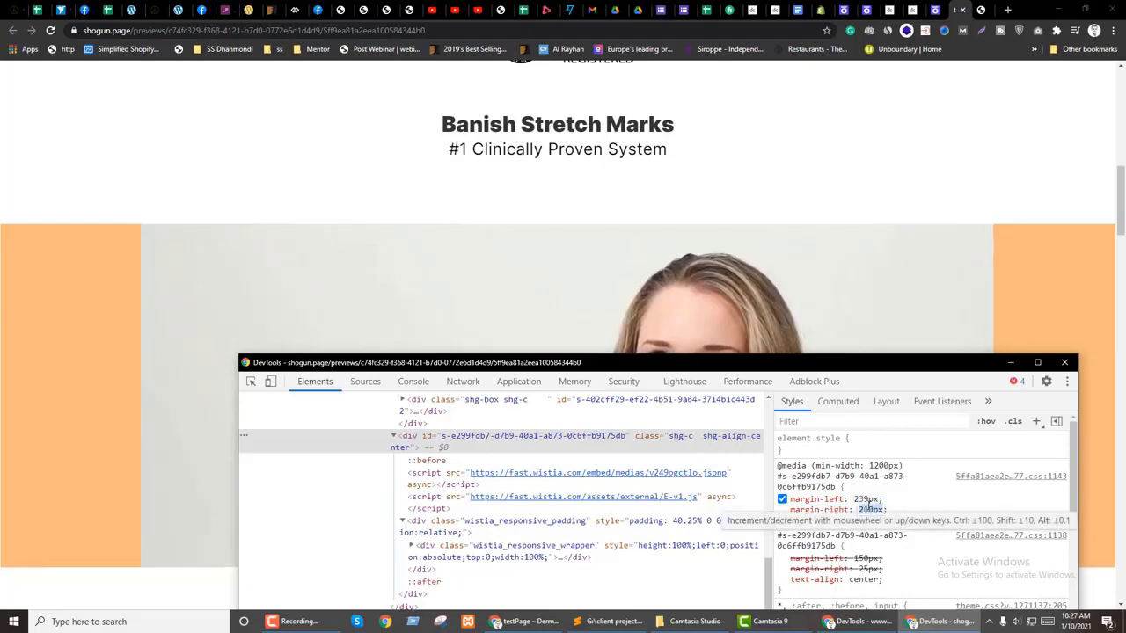
pyautogui.click(982, 100)
pyautogui.click(935, 9)
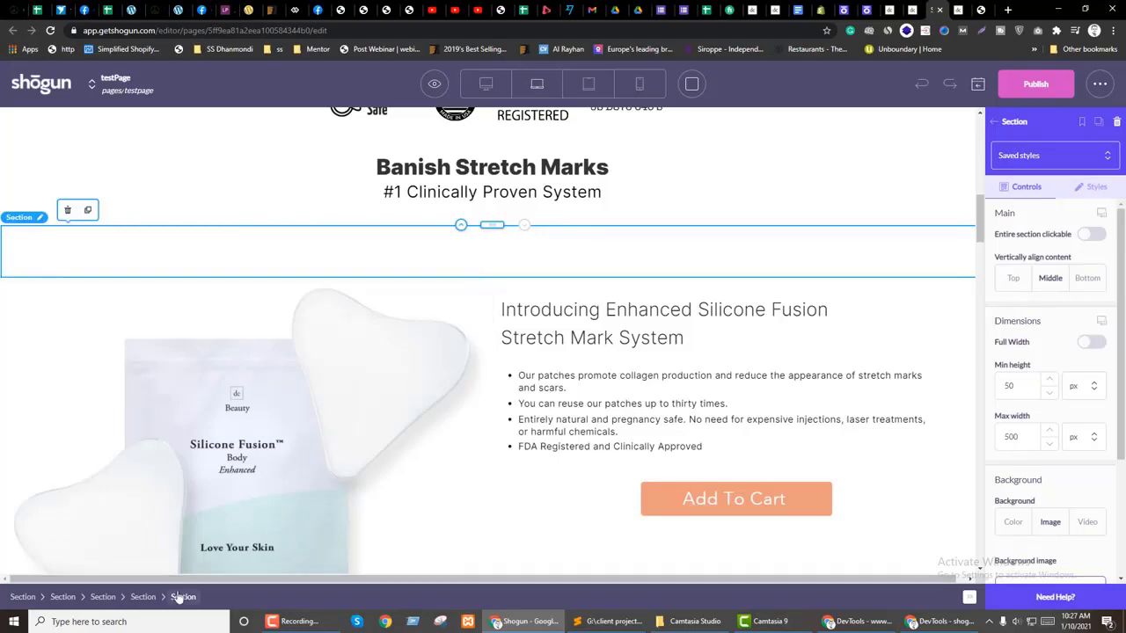
# Step: Select the empty section below the heading, reload the editor with F5, and show the Layout tree
pyautogui.click(142, 596)
pyautogui.click(378, 255)
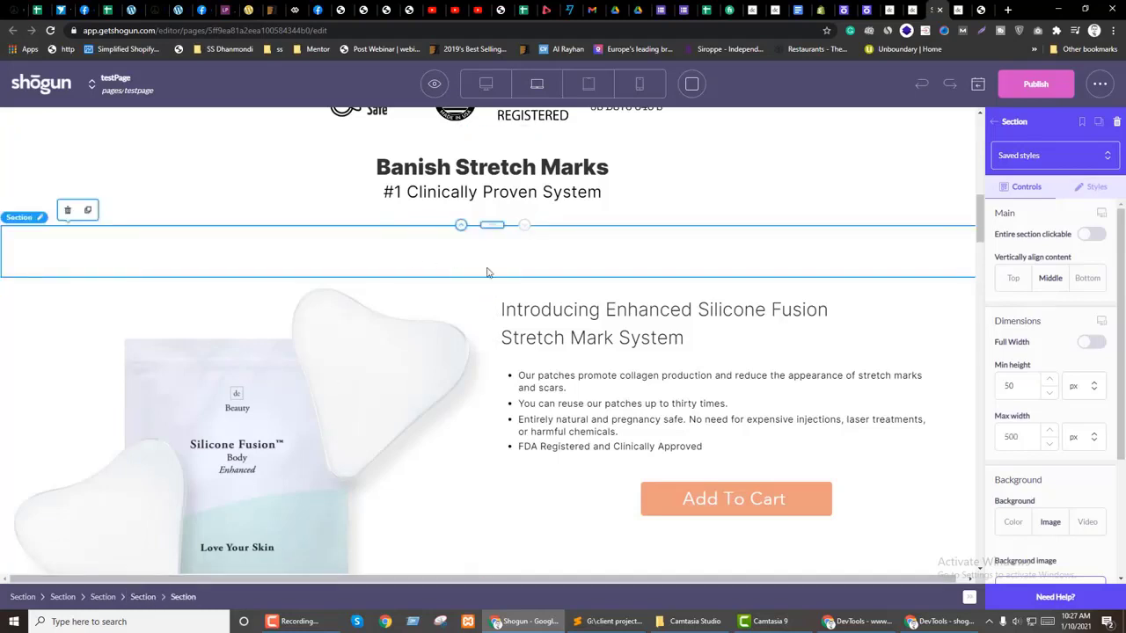
pyautogui.press('F5')
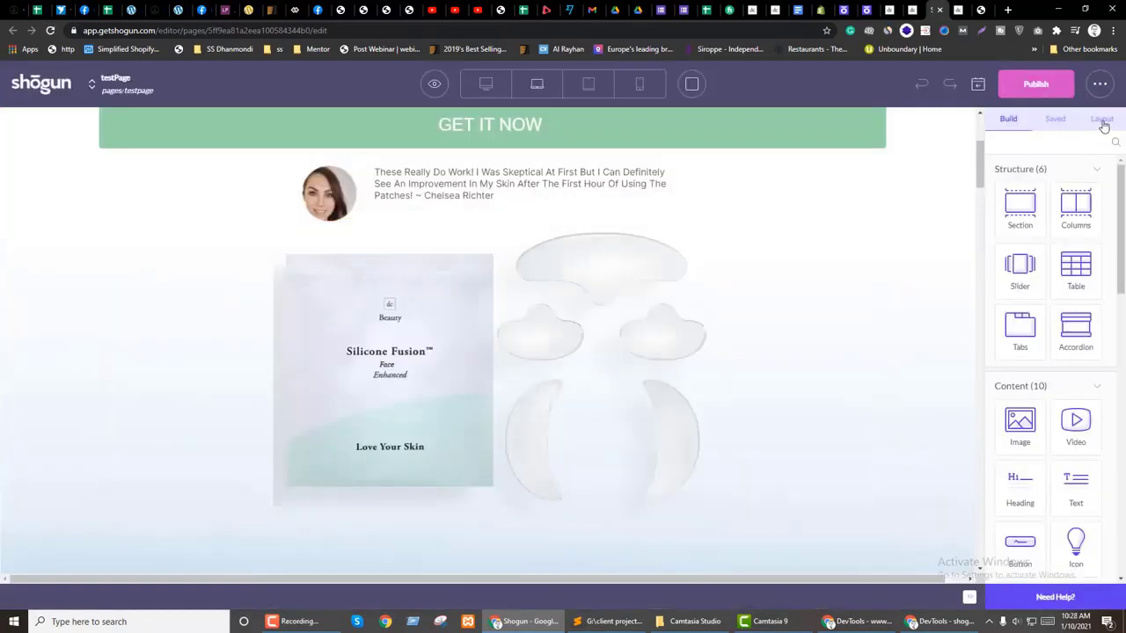
pyautogui.click(1101, 120)
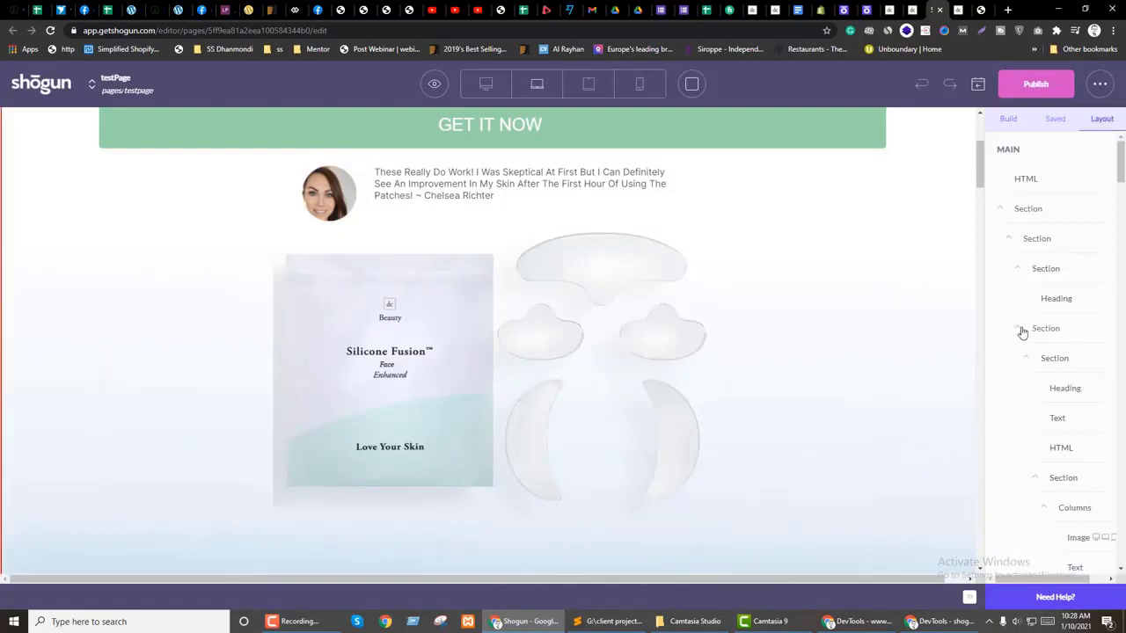
# Step: Collapse the six Section rows in the Layout tree
pyautogui.click(1002, 211)
pyautogui.click(1005, 241)
pyautogui.scroll(-3, 758, 352)
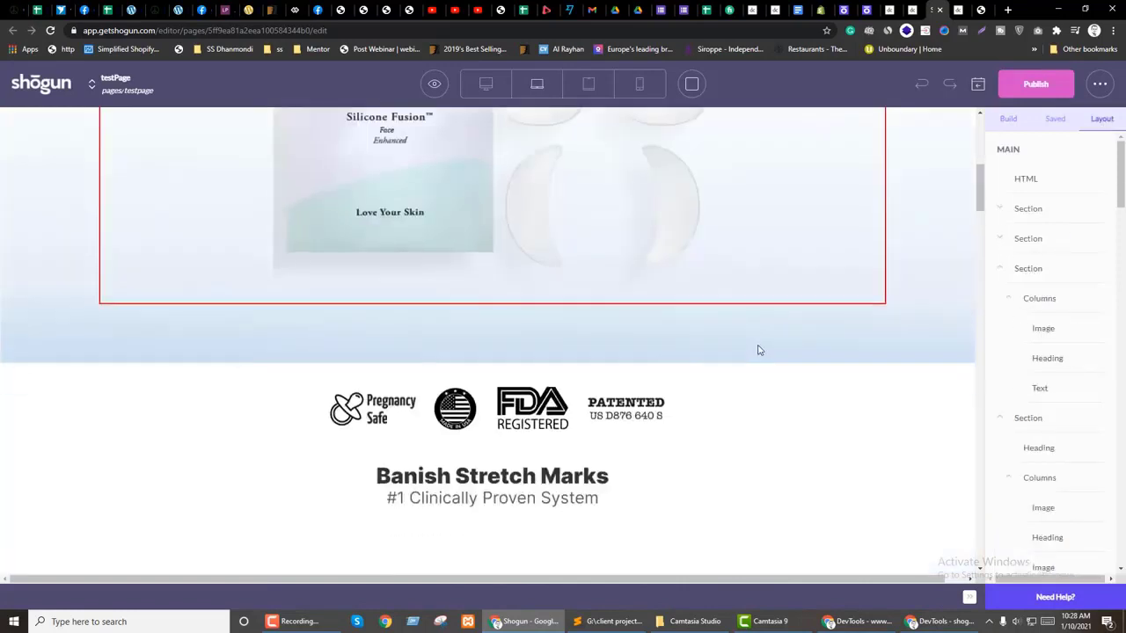
pyautogui.click(1005, 268)
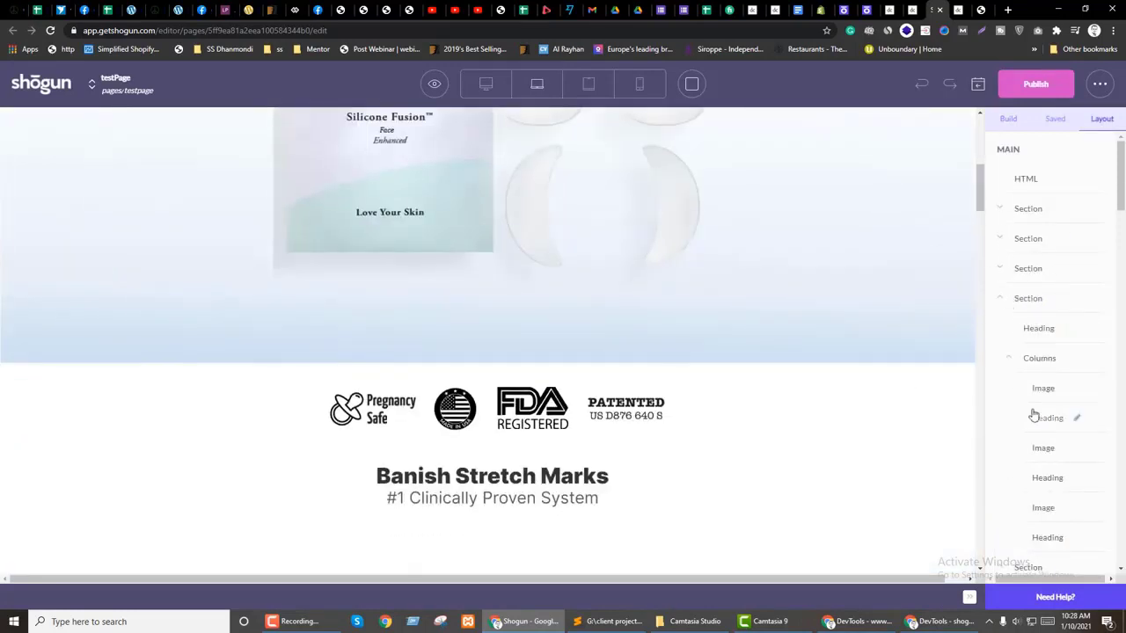
pyautogui.click(1003, 301)
pyautogui.scroll(-3, 1042, 466)
pyautogui.scroll(2, 1020, 361)
pyautogui.click(1002, 270)
pyautogui.click(1001, 300)
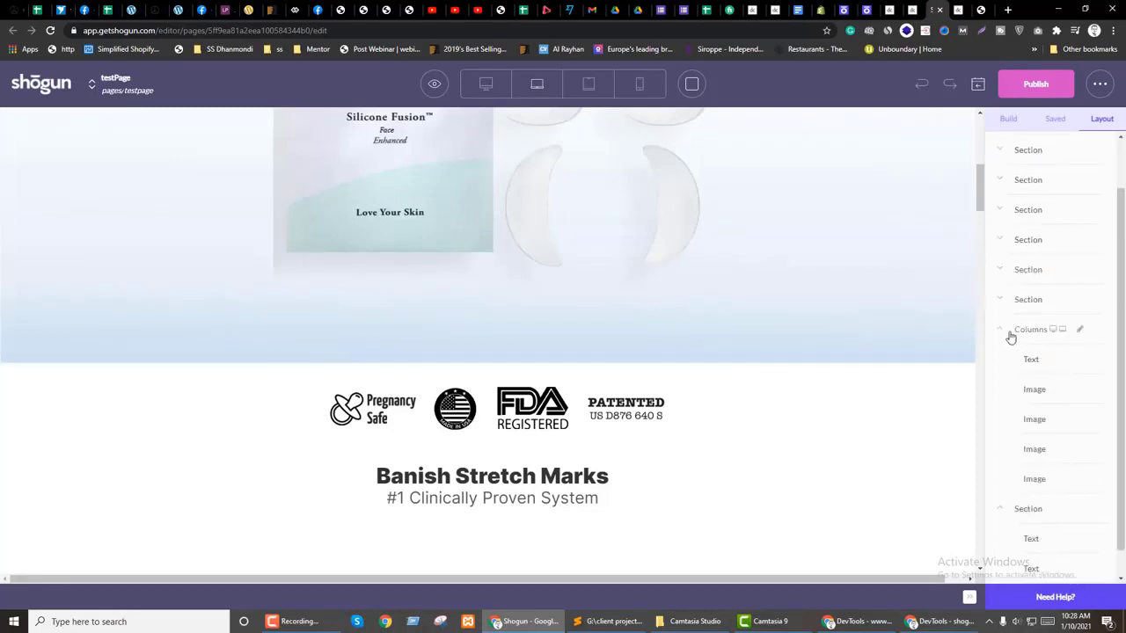
pyautogui.scroll(2, 1011, 370)
pyautogui.scroll(5, 556, 447)
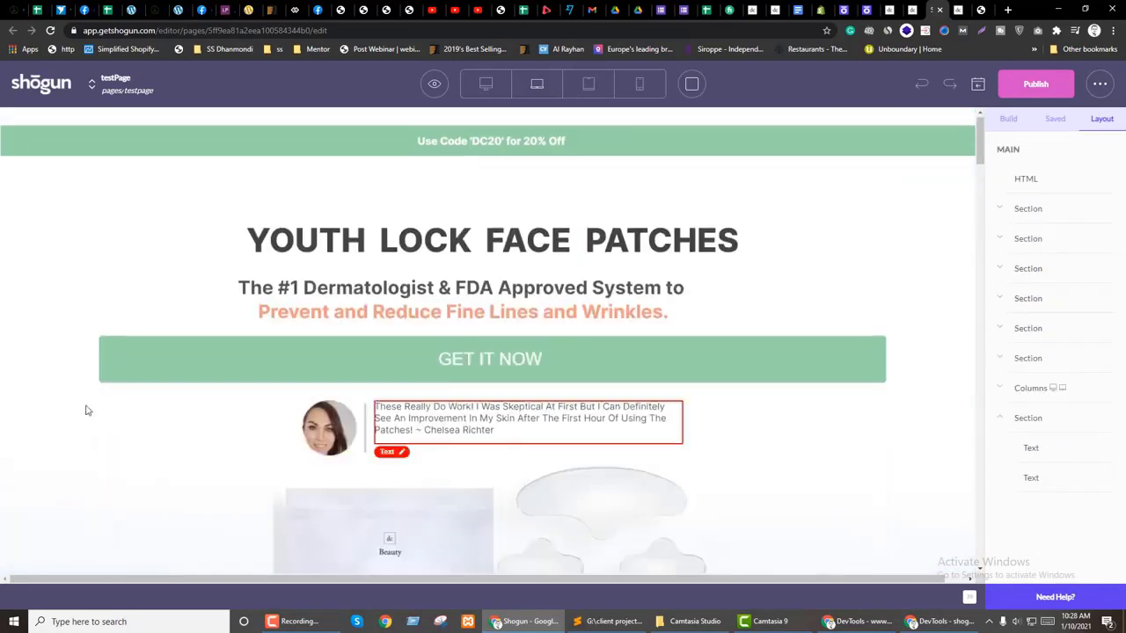
# Step: Open settings of the section under the heading, showing 50 px min height and 500 px max width
pyautogui.click(17, 274)
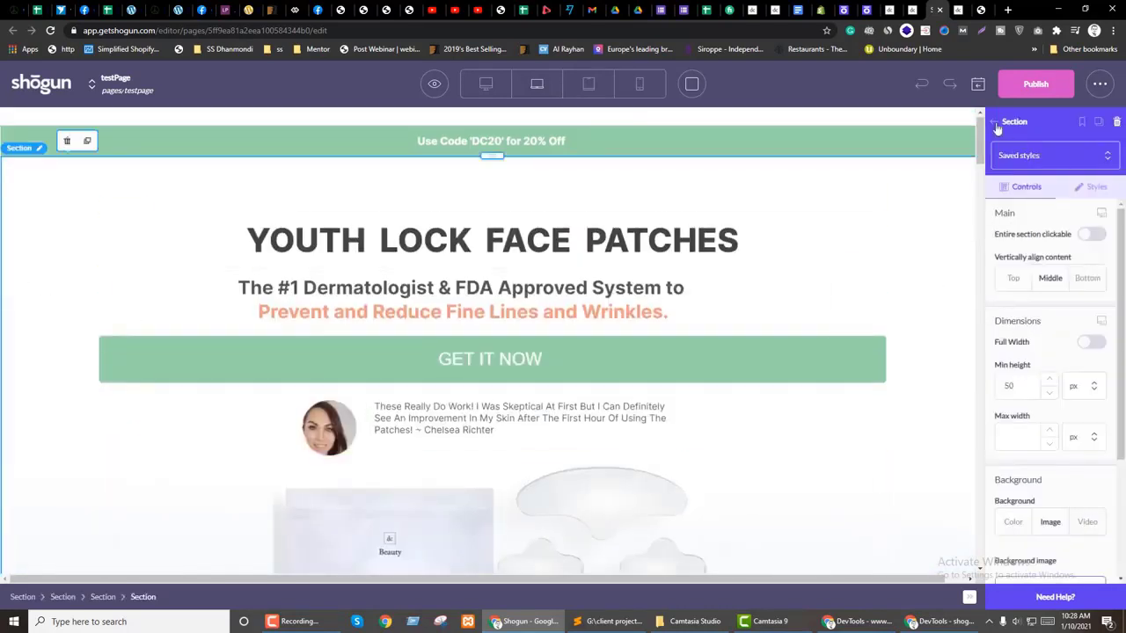
pyautogui.click(995, 121)
pyautogui.click(1102, 118)
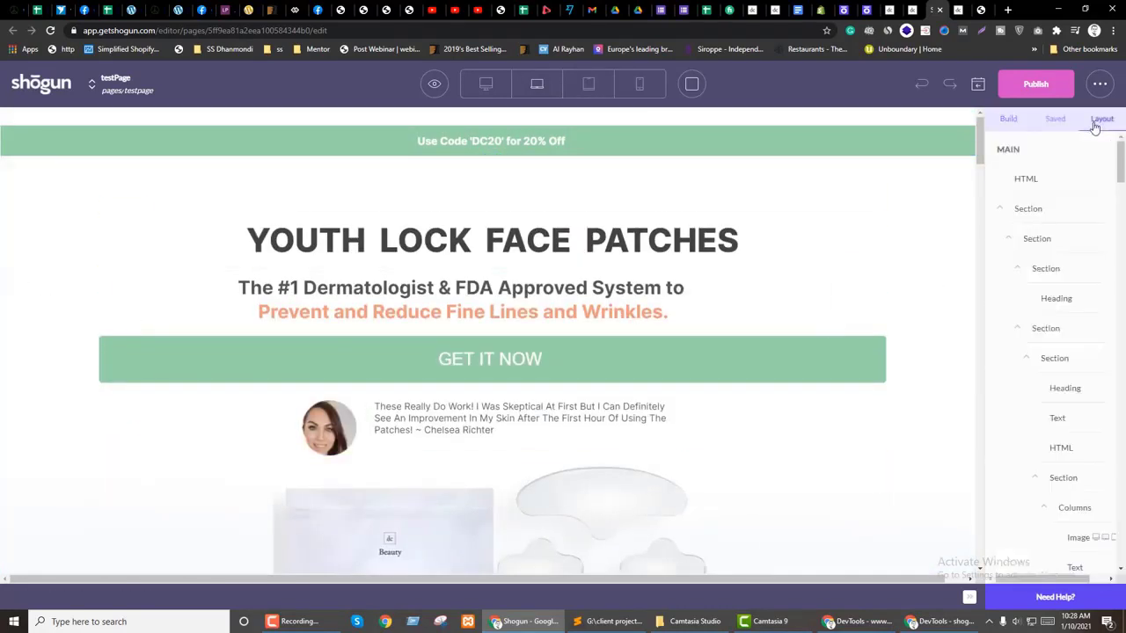
pyautogui.click(1001, 211)
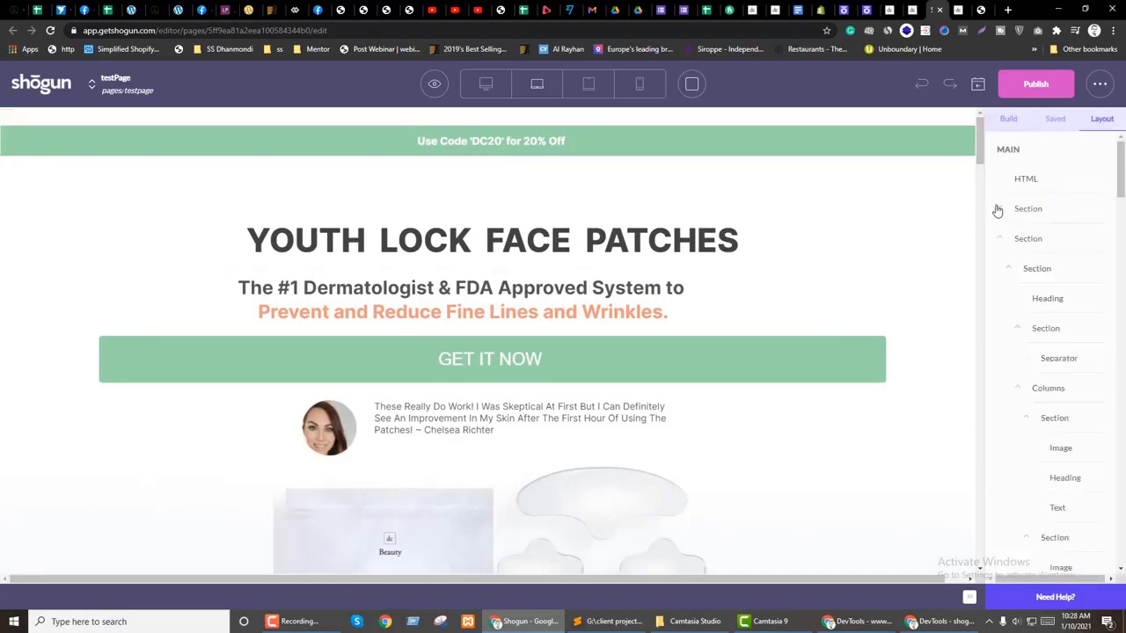
pyautogui.click(999, 209)
pyautogui.scroll(-5, 701, 305)
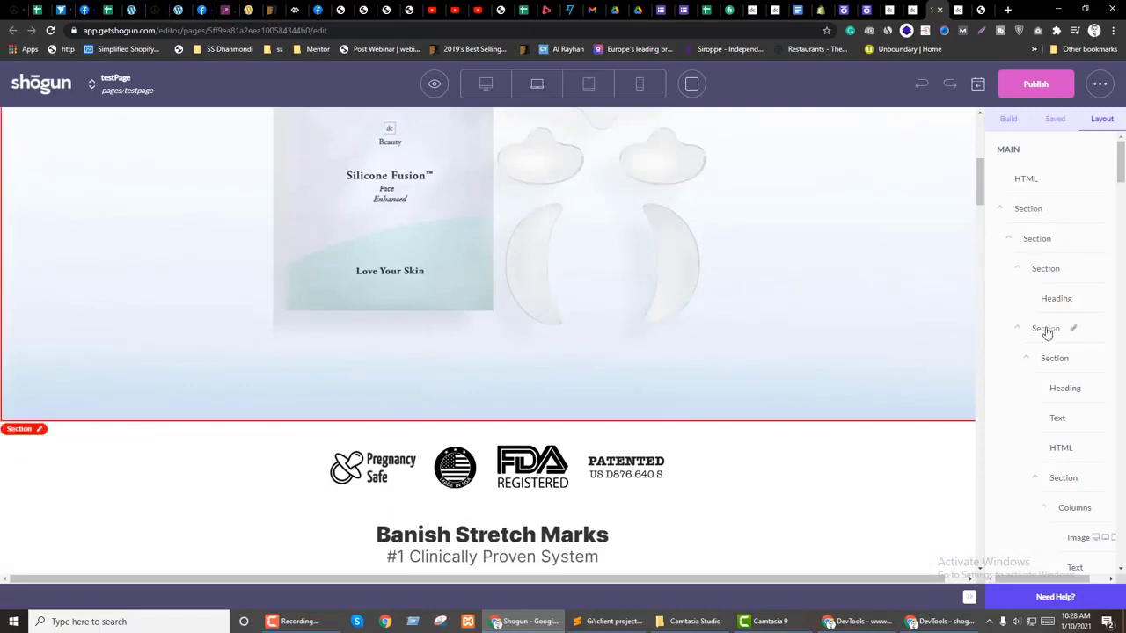
pyautogui.click(1018, 328)
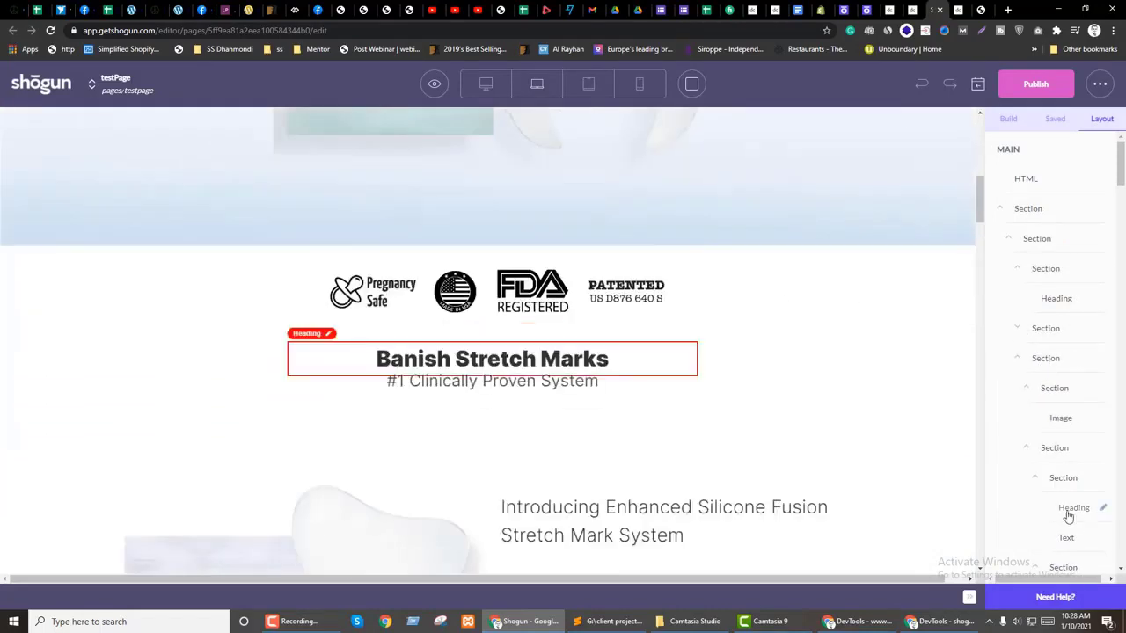
pyautogui.scroll(-2, 1066, 502)
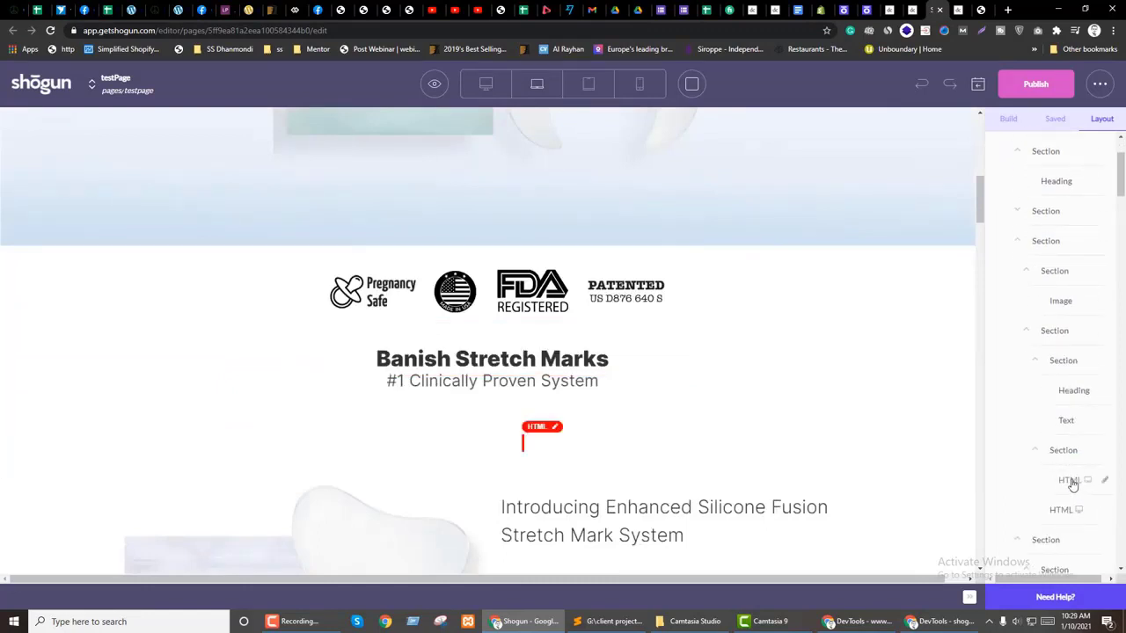
pyautogui.click(1065, 452)
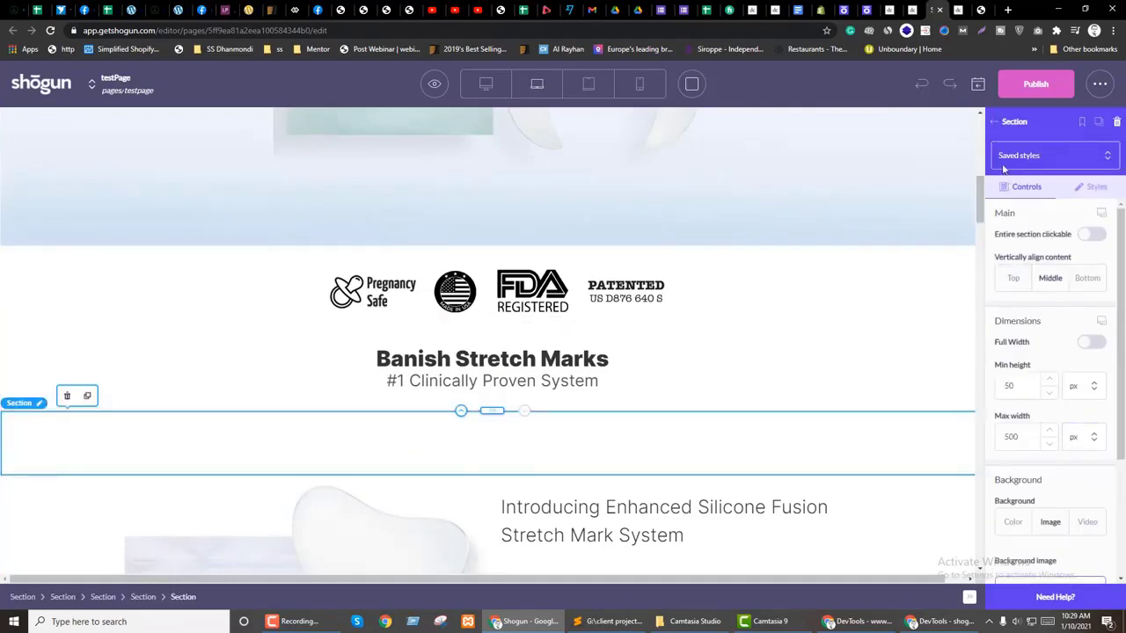
# Step: Switch the canvas to Widescreen view and select the empty section above the video
pyautogui.click(994, 122)
pyautogui.click(489, 87)
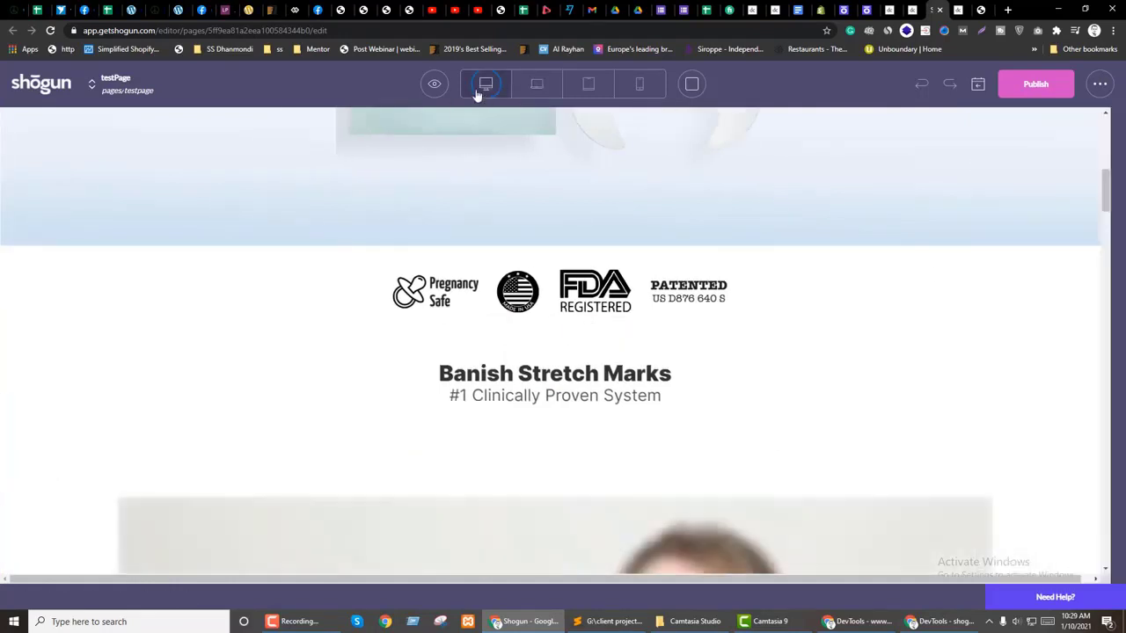
pyautogui.scroll(-3, 538, 400)
pyautogui.click(494, 242)
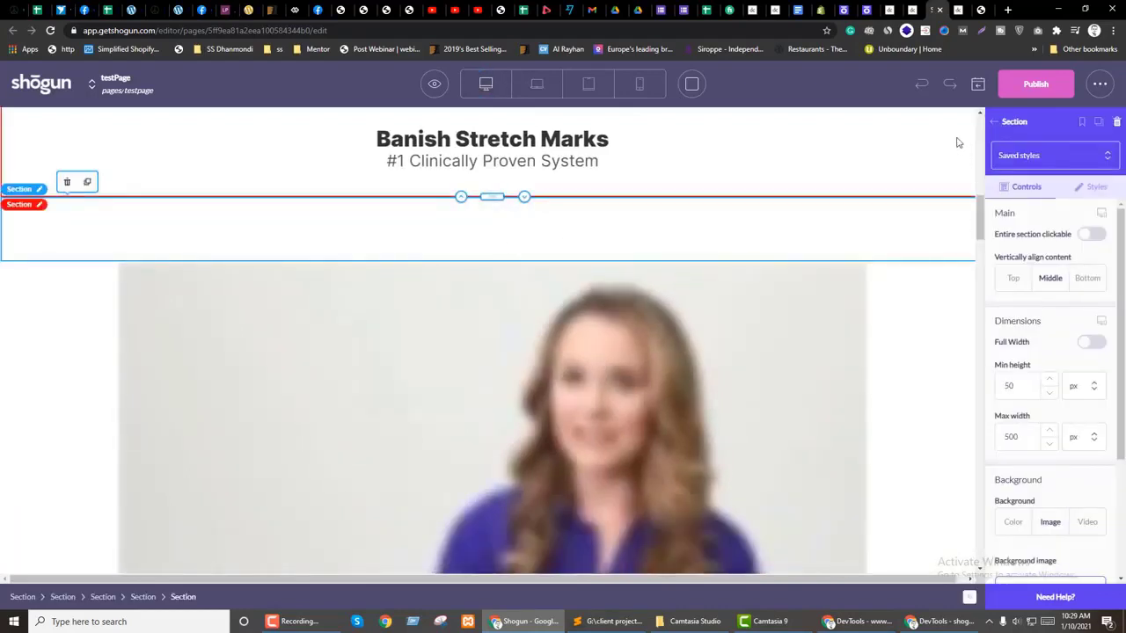
pyautogui.click(995, 123)
# Step: Find the HTML element in the Layout tree and open its settings
pyautogui.click(1117, 122)
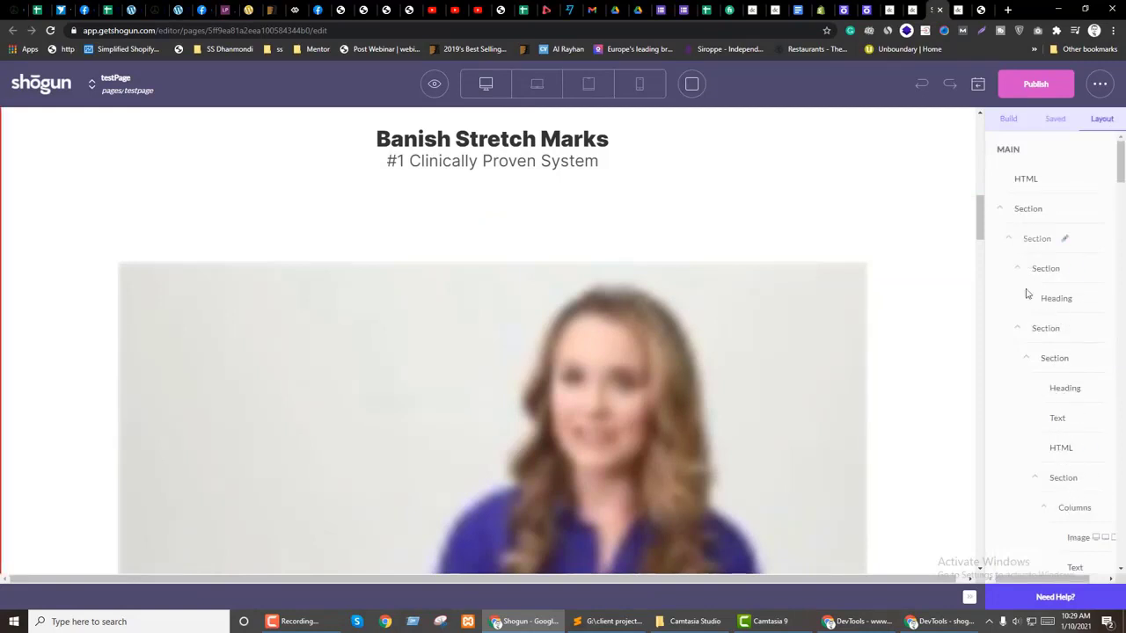
pyautogui.scroll(-3, 1098, 405)
pyautogui.scroll(2, 1073, 421)
pyautogui.scroll(2, 1067, 310)
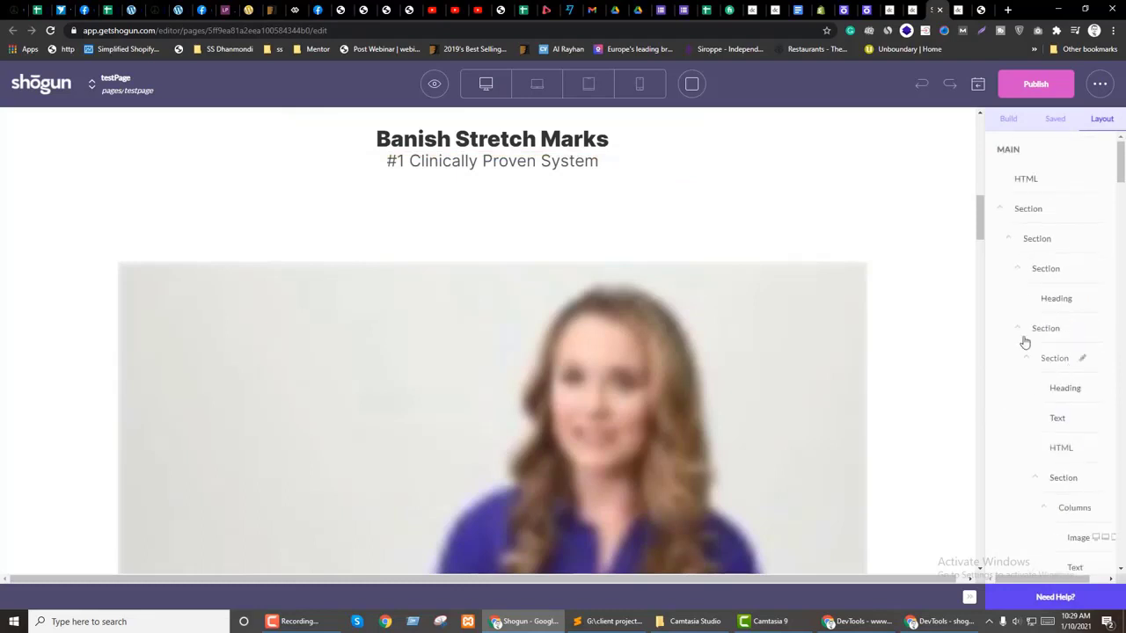
pyautogui.click(1019, 270)
pyautogui.scroll(-3, 1048, 436)
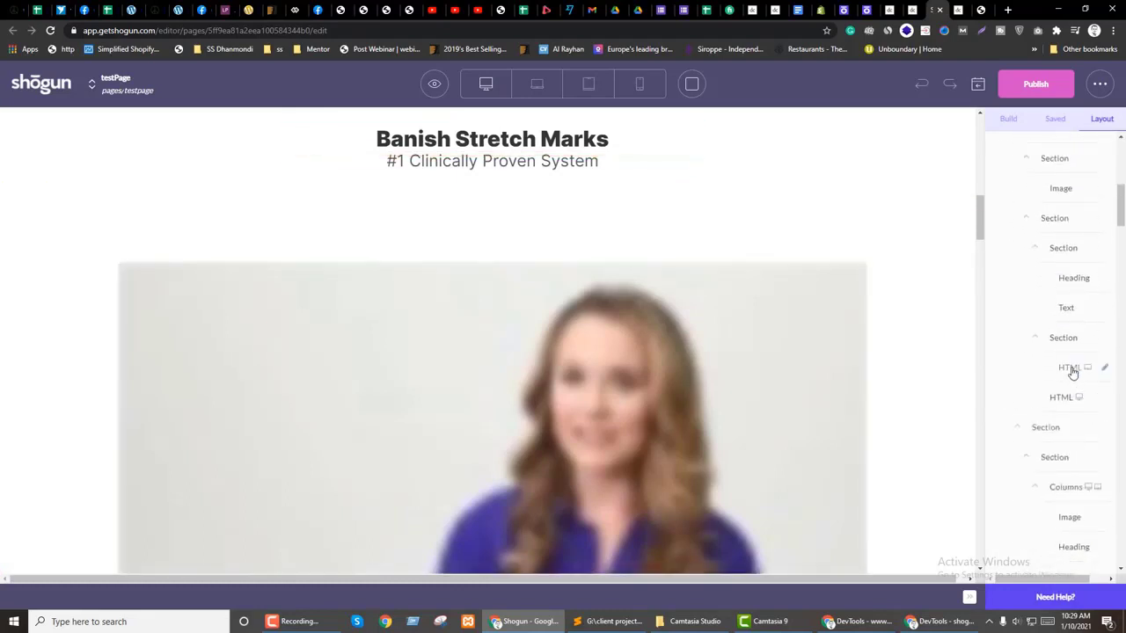
pyautogui.click(1067, 367)
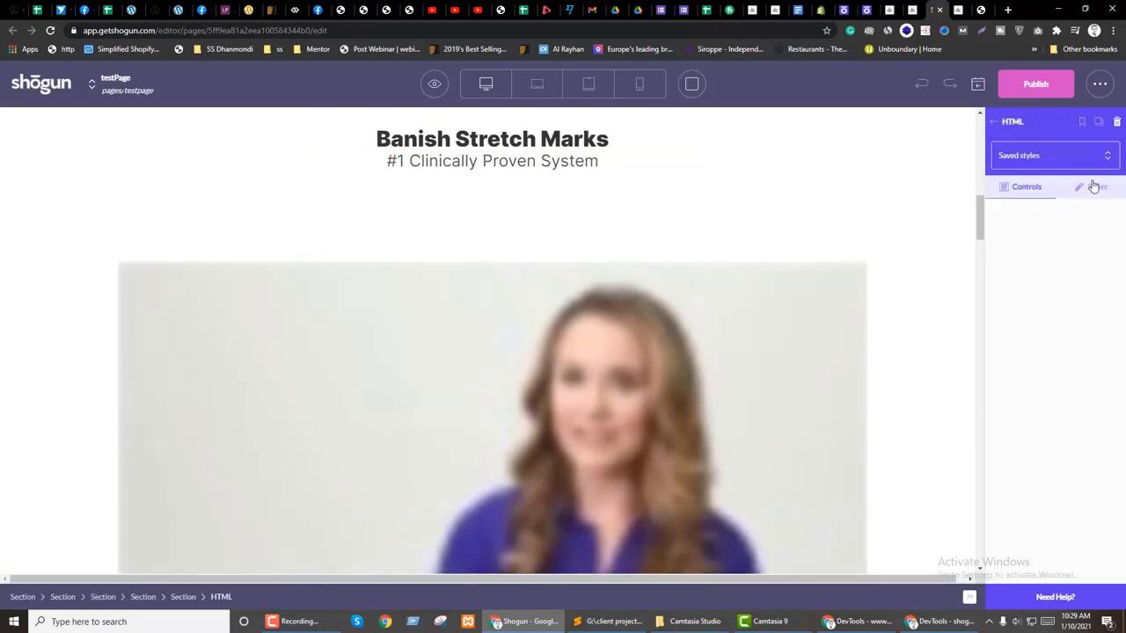
# Step: Enable widescreen and mobile visibility on the HTML element and check its embed code
pyautogui.click(1093, 186)
pyautogui.scroll(-5, 1085, 360)
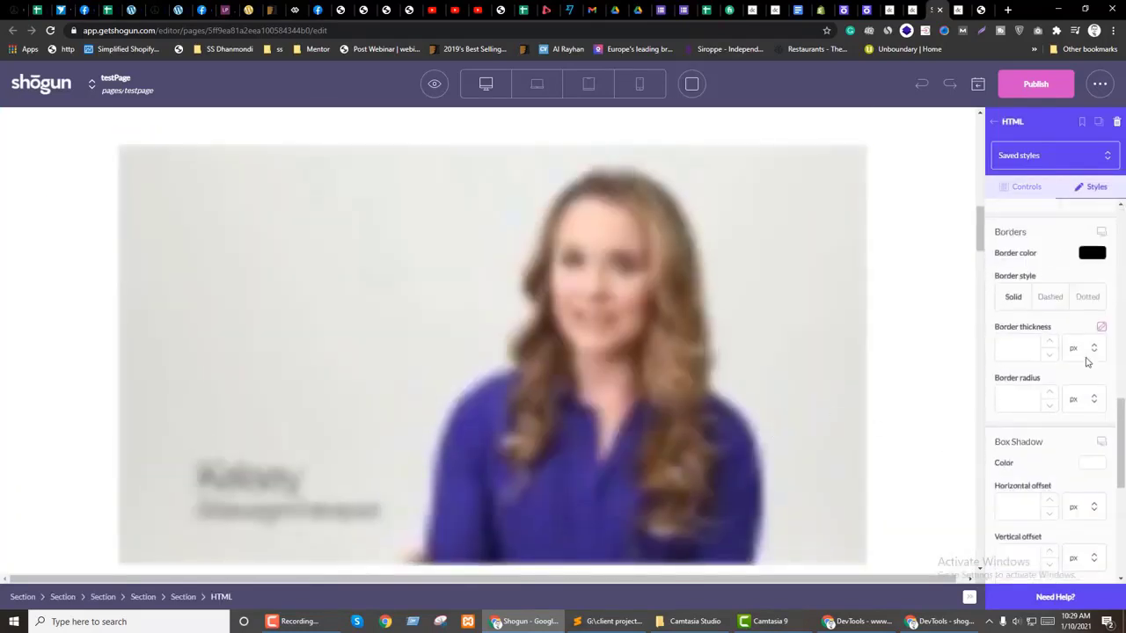
pyautogui.scroll(-4, 1087, 361)
pyautogui.click(1092, 421)
pyautogui.click(1091, 506)
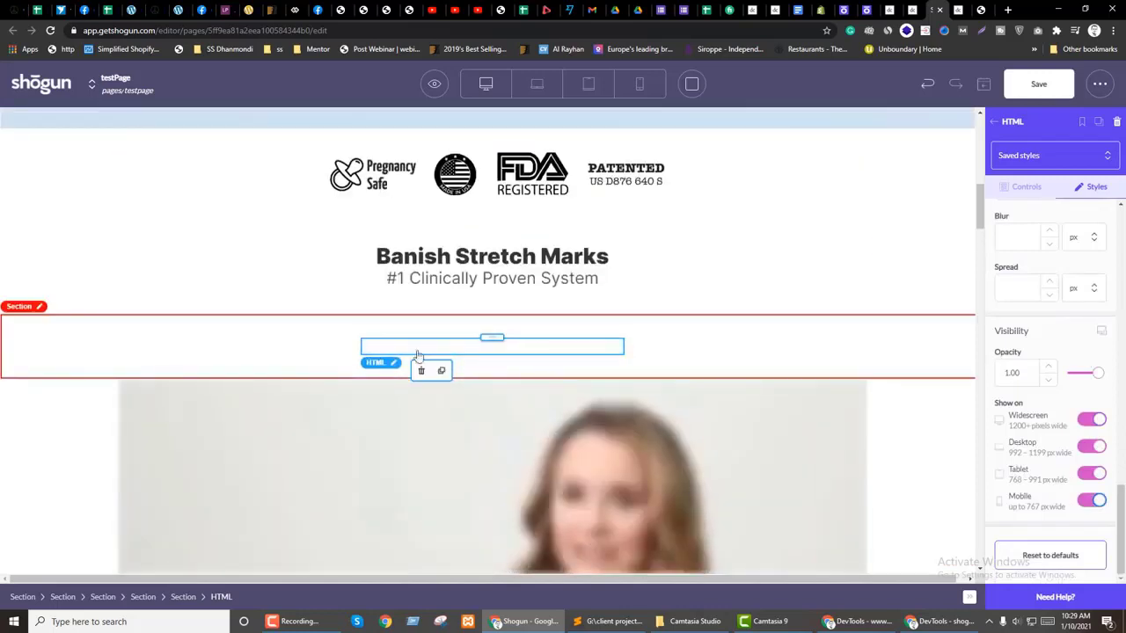
pyautogui.scroll(-2, 198, 376)
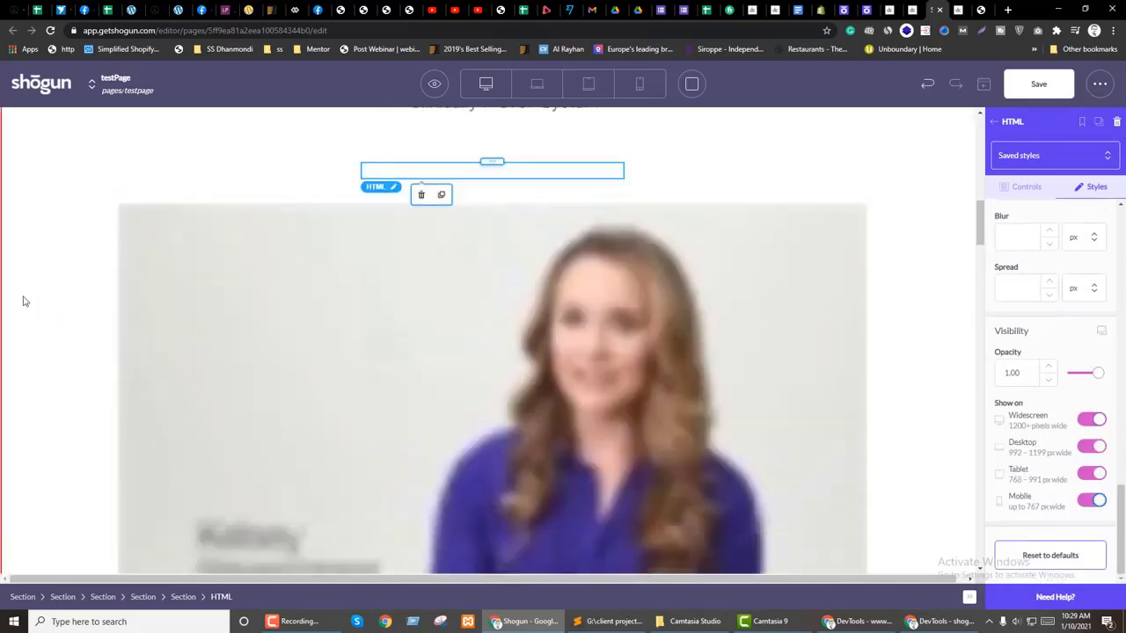
pyautogui.scroll(2, 211, 325)
pyautogui.doubleClick(494, 351)
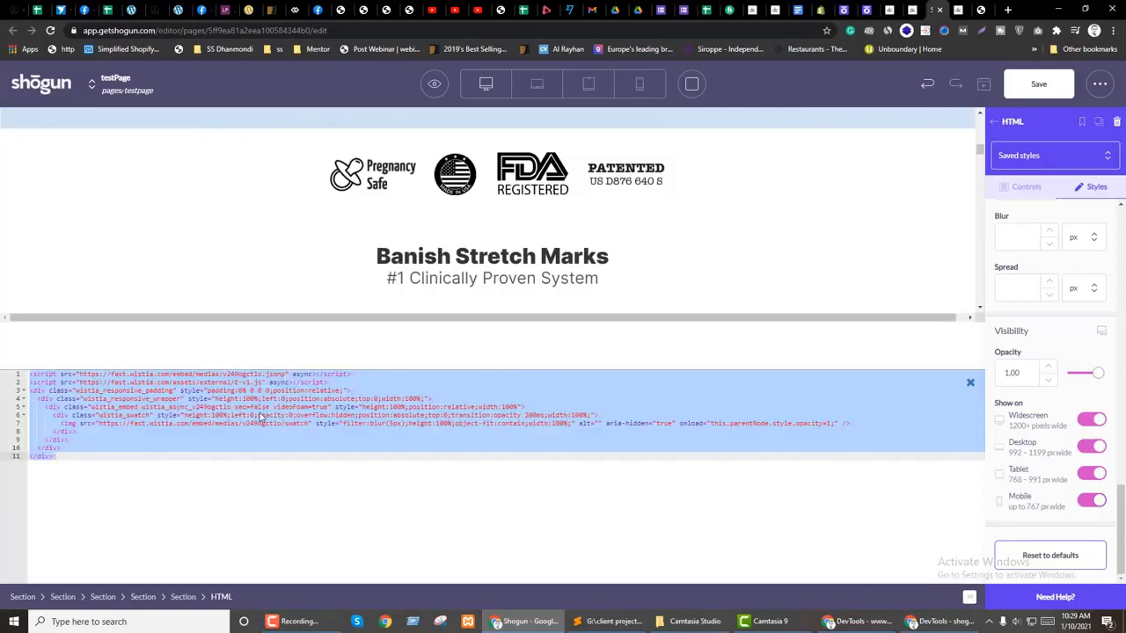
pyautogui.click(147, 440)
pyautogui.click(970, 381)
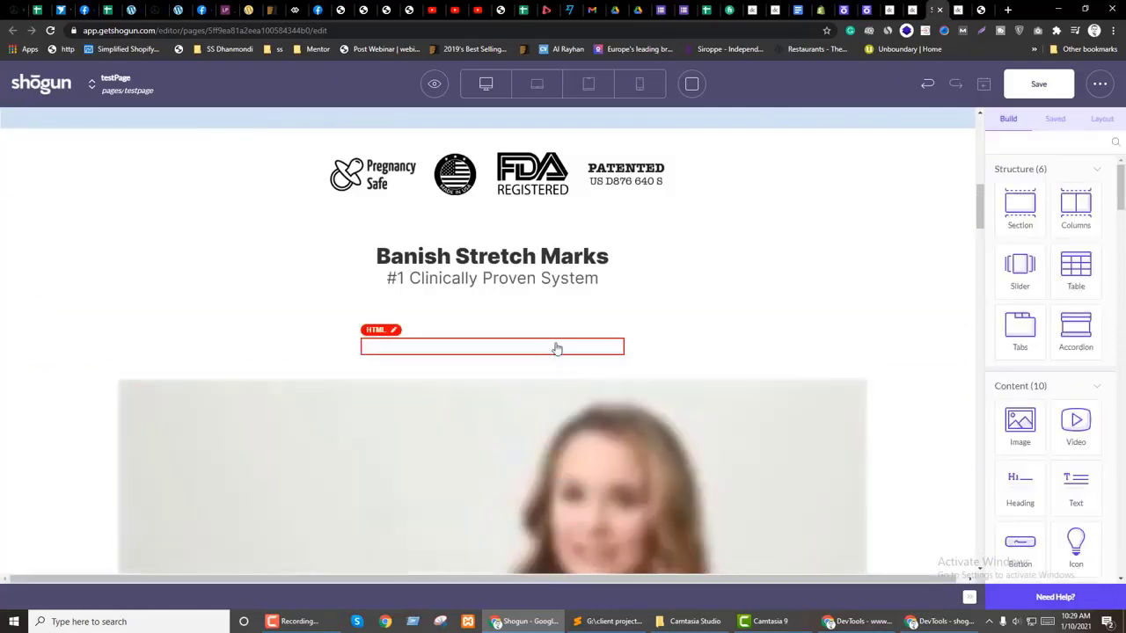
# Step: Make the hidden video block show on Desktop, Tablet and Mobile, then reopen its code editor
pyautogui.click(1119, 118)
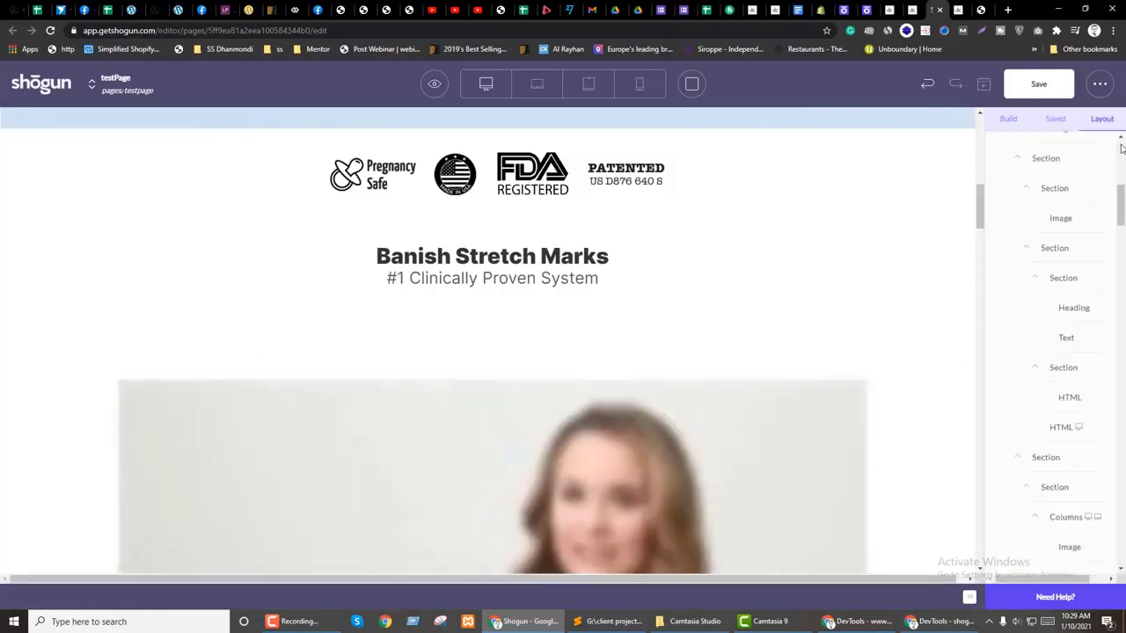
pyautogui.scroll(-5, 1086, 389)
pyautogui.scroll(-8, 1087, 390)
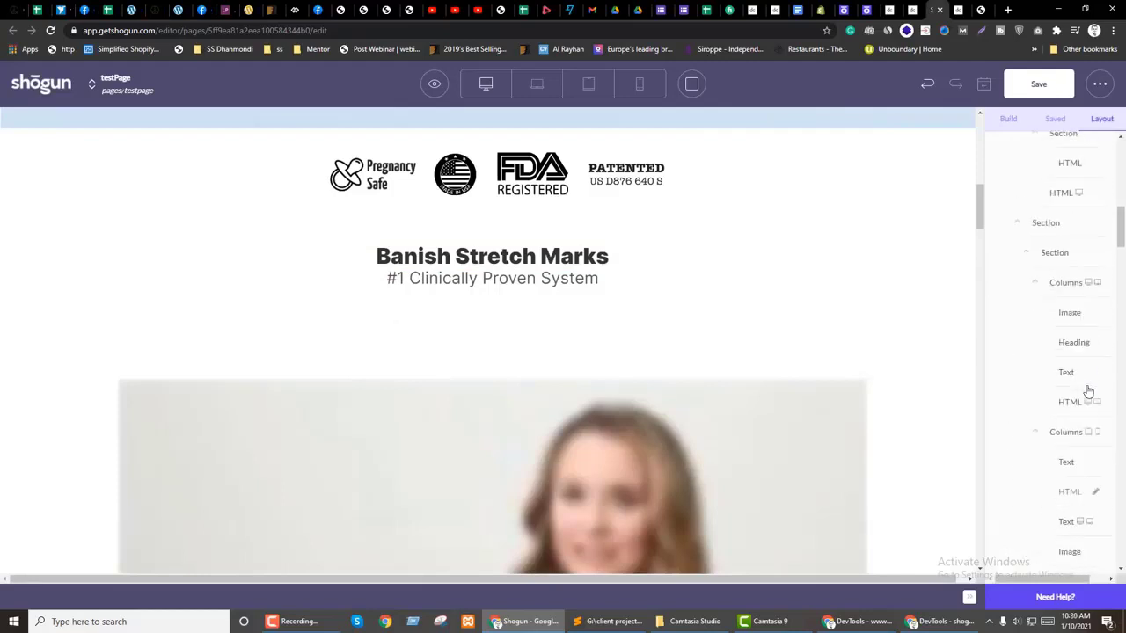
pyautogui.click(1063, 489)
pyautogui.click(1096, 189)
pyautogui.scroll(-10, 1043, 448)
pyautogui.click(1093, 446)
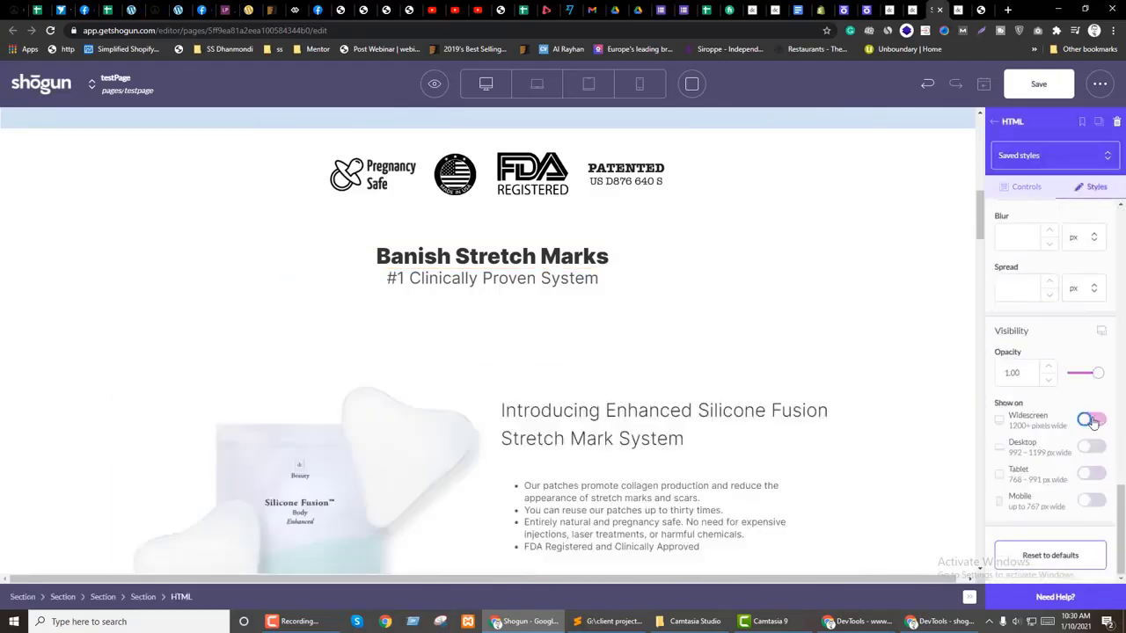
pyautogui.click(1092, 473)
pyautogui.click(1092, 500)
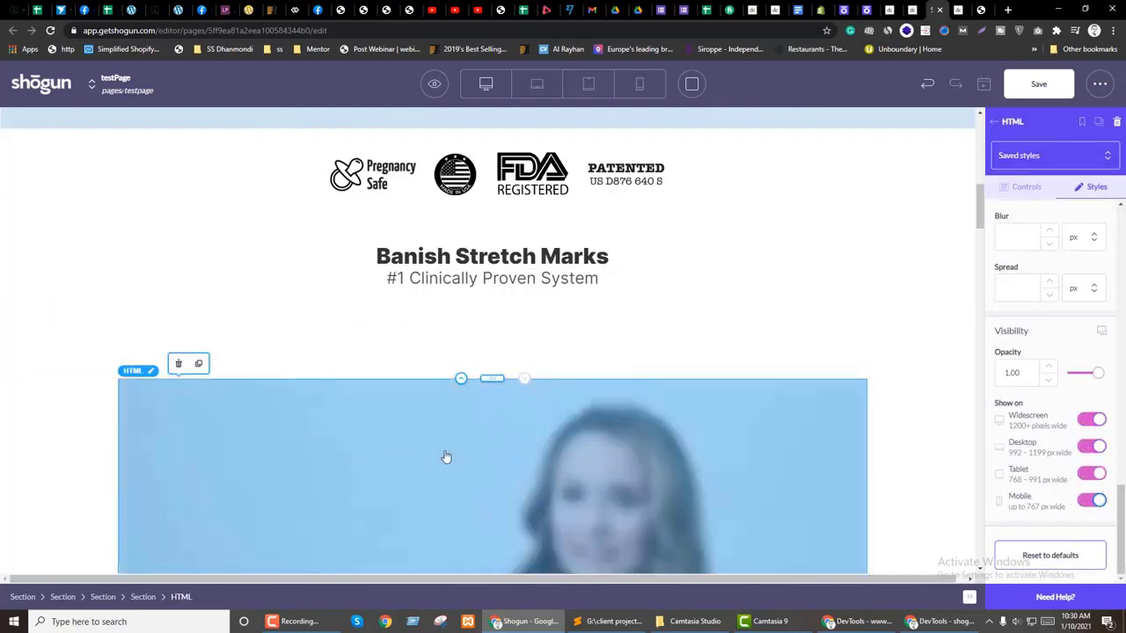
pyautogui.doubleClick(446, 457)
pyautogui.click(970, 383)
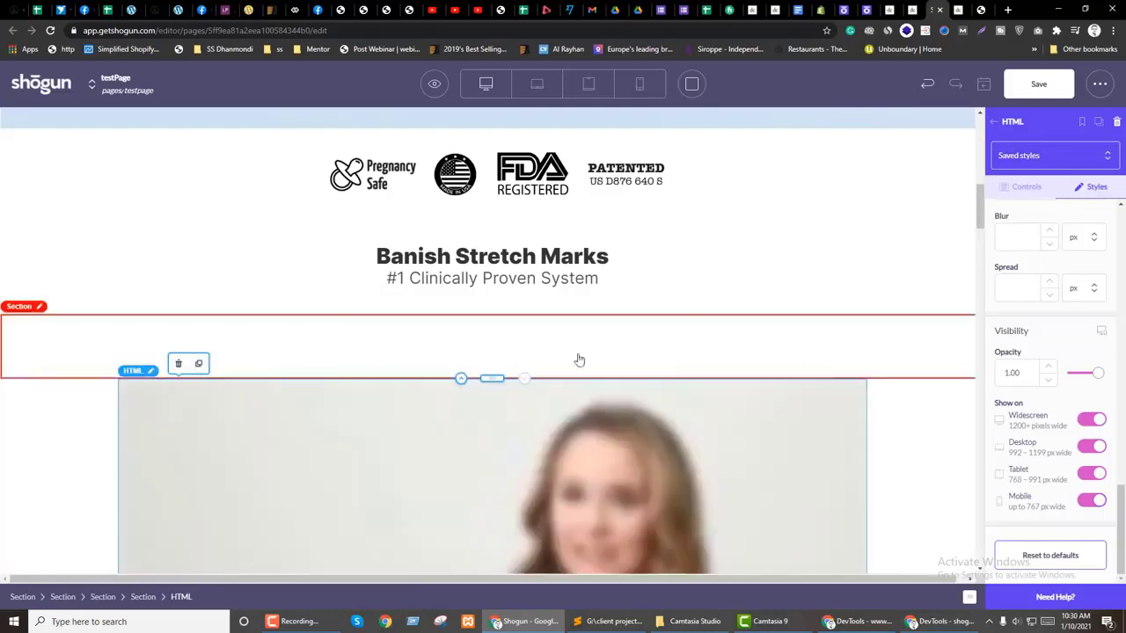
pyautogui.doubleClick(525, 356)
# Step: Replace the HTML block's existing code with the copied Wistia embed snippet and close the code editor
pyautogui.click(607, 621)
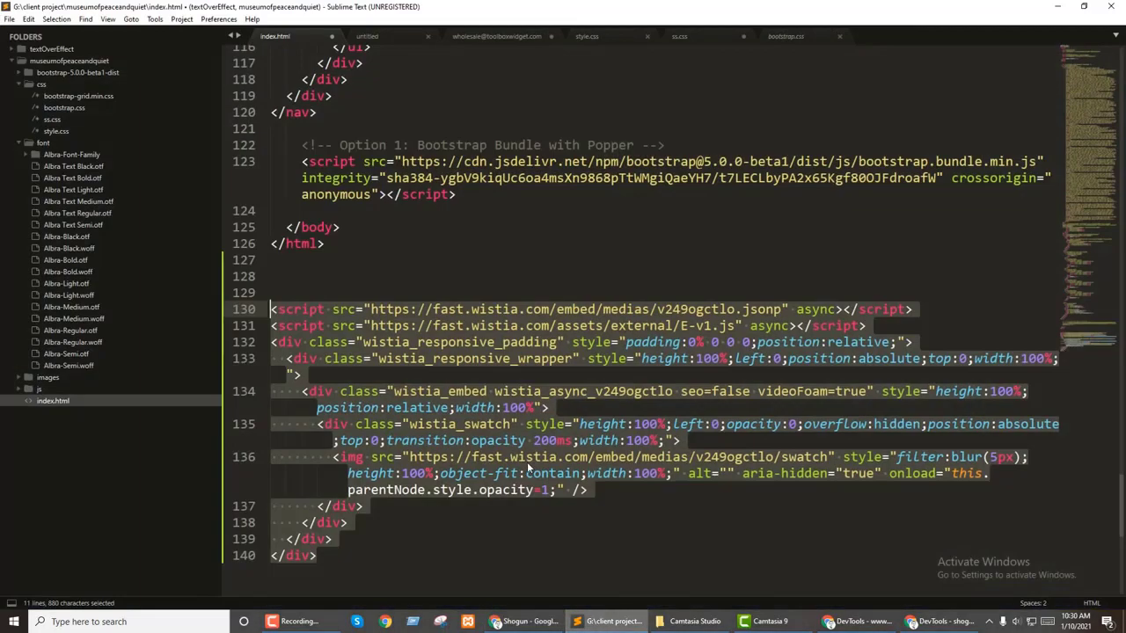
pyautogui.moveTo(318, 556); pyautogui.dragTo(200, 308)
pyautogui.hotkey('ctrl', 'c')
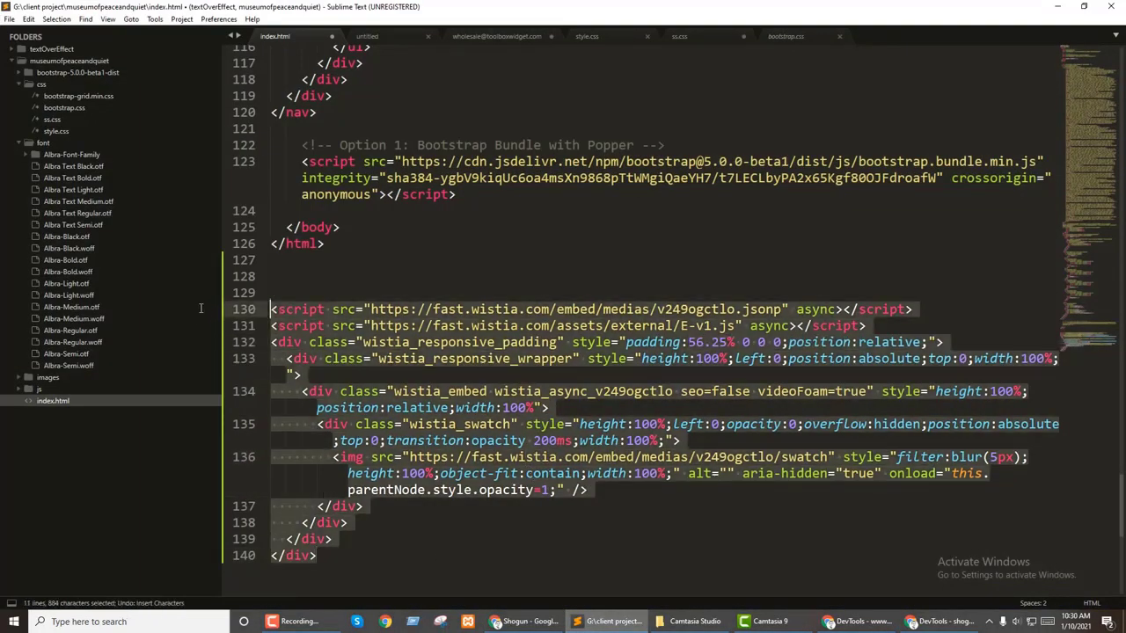
pyautogui.click(525, 621)
pyautogui.click(454, 403)
pyautogui.hotkey('ctrl', 'a')
pyautogui.hotkey('ctrl', 'v')
pyautogui.click(970, 384)
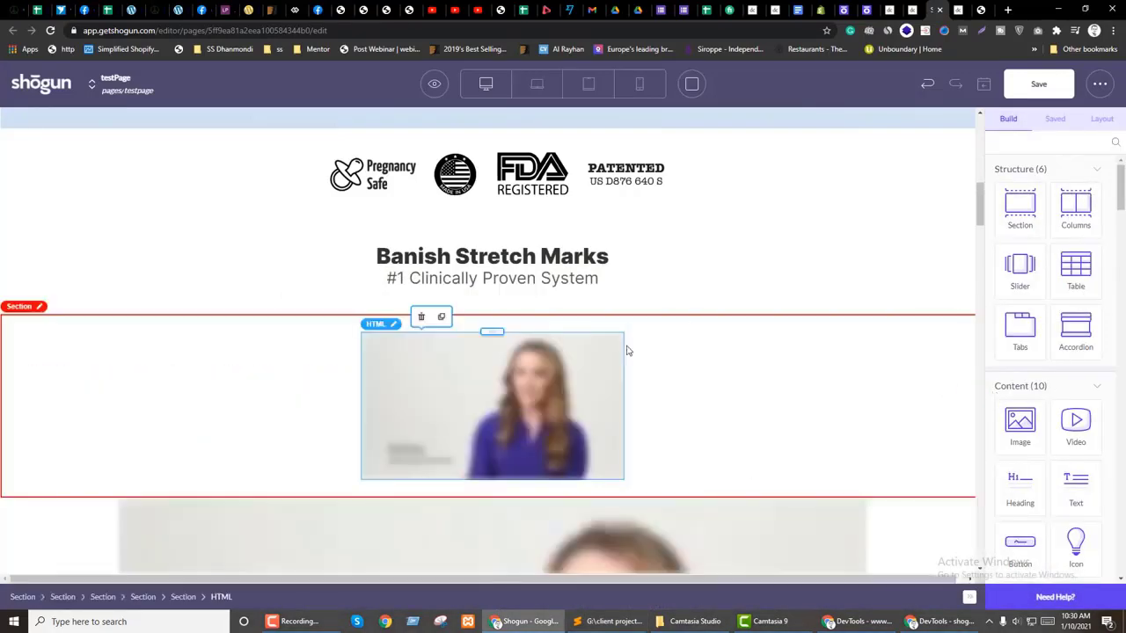
# Step: Preview the page in a new tab, then check the embed code's image URL and 56.25% padding
pyautogui.scroll(-1, 799, 387)
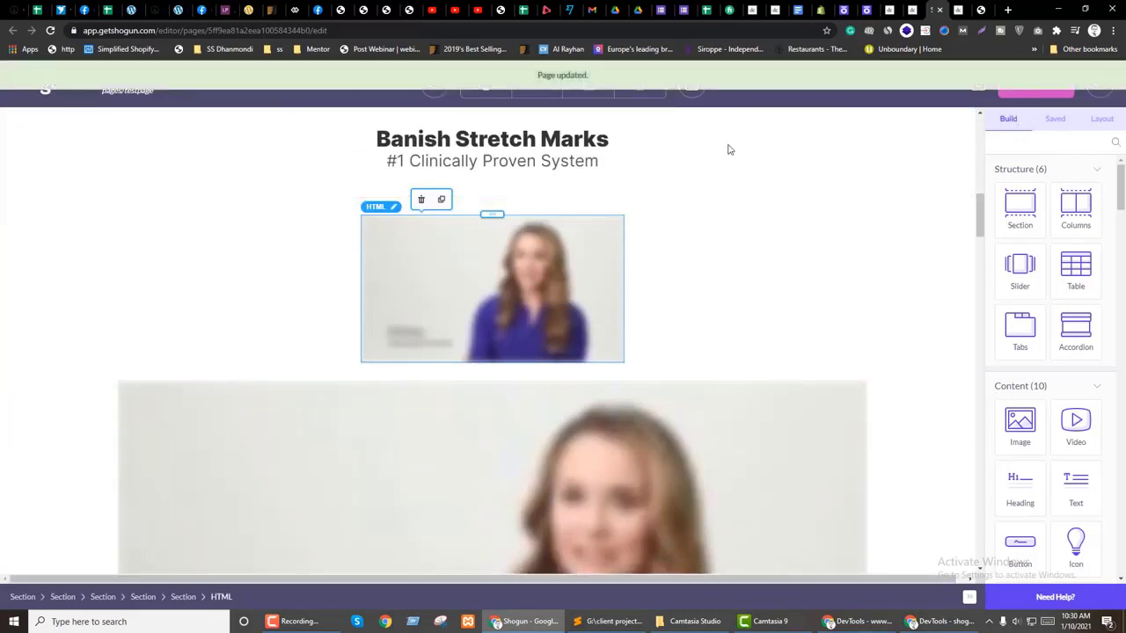
pyautogui.click(431, 91)
pyautogui.click(429, 146)
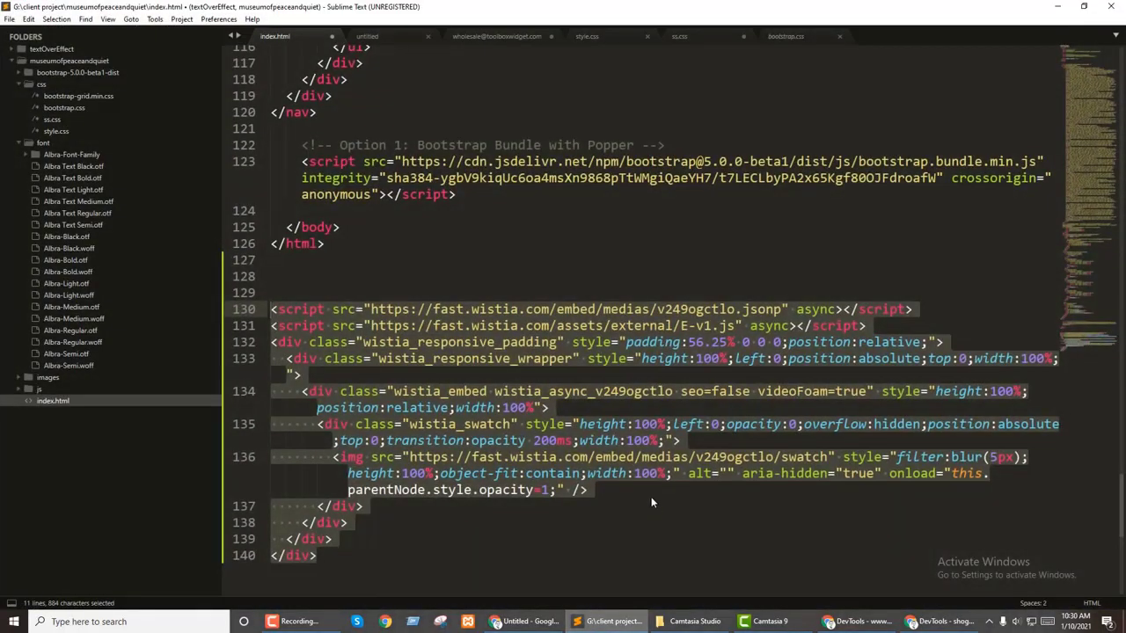
pyautogui.click(633, 475)
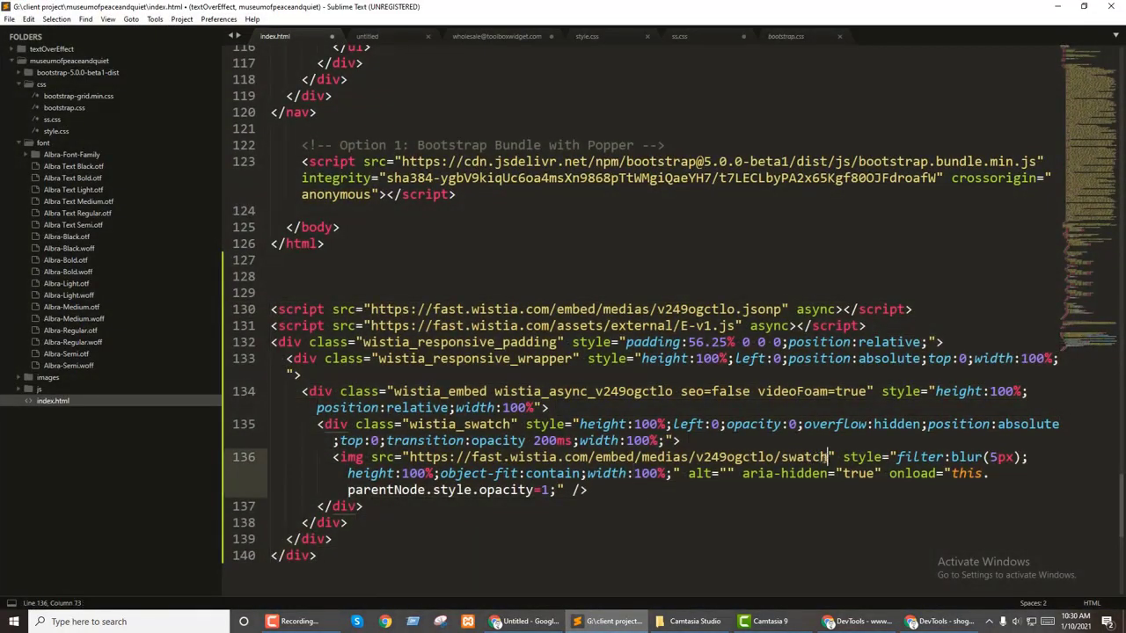
pyautogui.moveTo(830, 457); pyautogui.dragTo(416, 458)
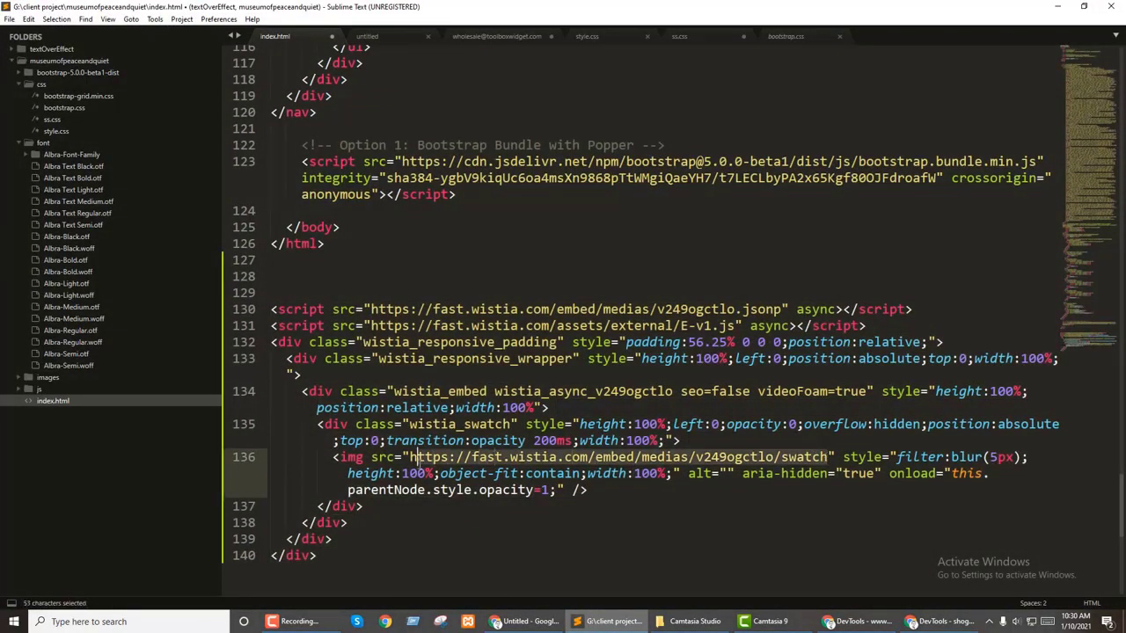
pyautogui.click(789, 475)
pyautogui.click(695, 342)
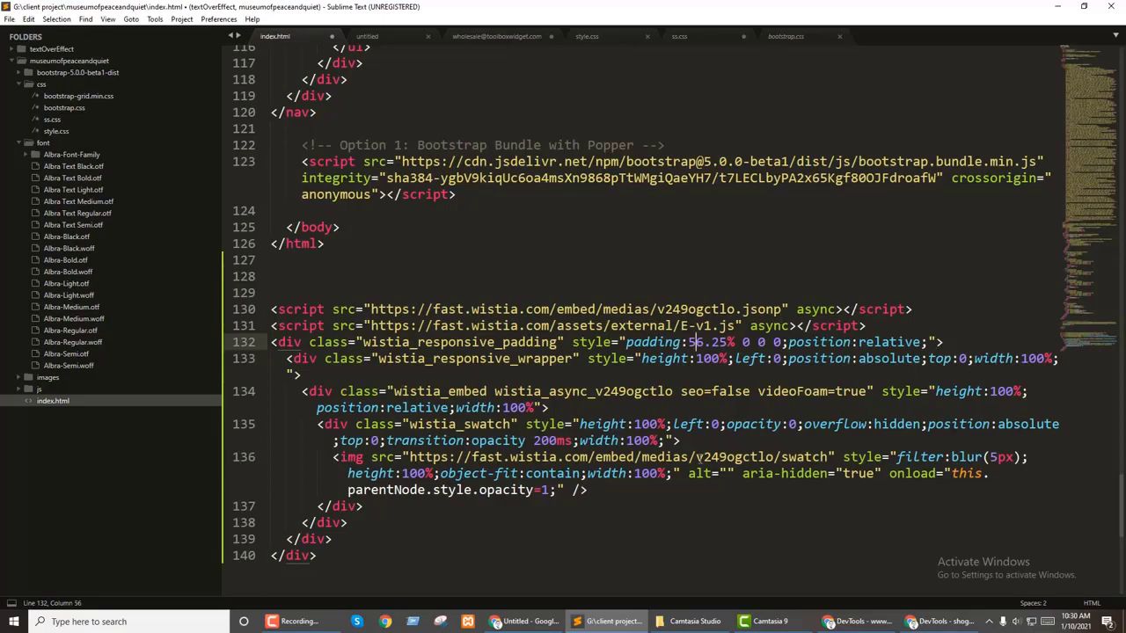
pyautogui.hotkey('alt', 'Tab')
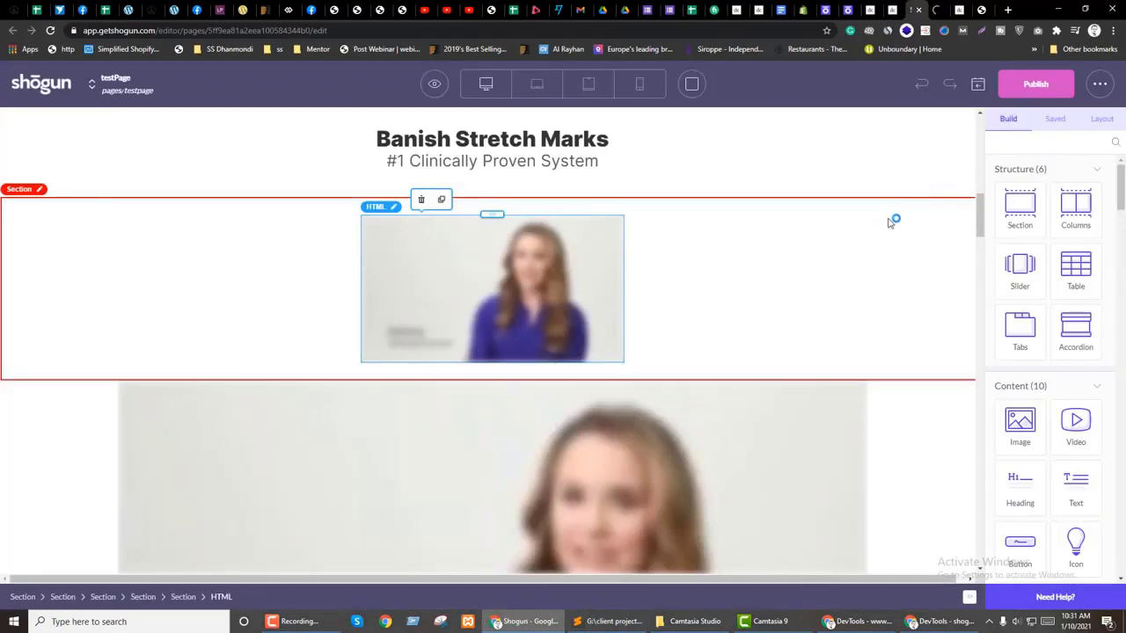
# Step: Set the small video's section to a 1000 px maximum width
pyautogui.scroll(-3, 329, 329)
pyautogui.click(467, 352)
pyautogui.scroll(2, 380, 390)
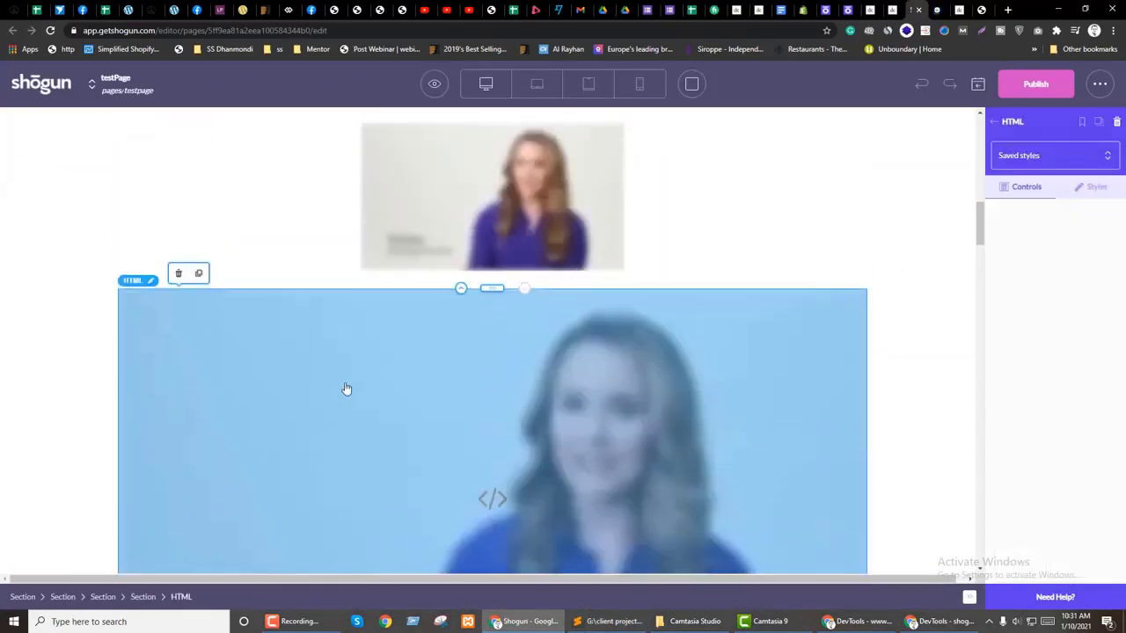
pyautogui.click(86, 236)
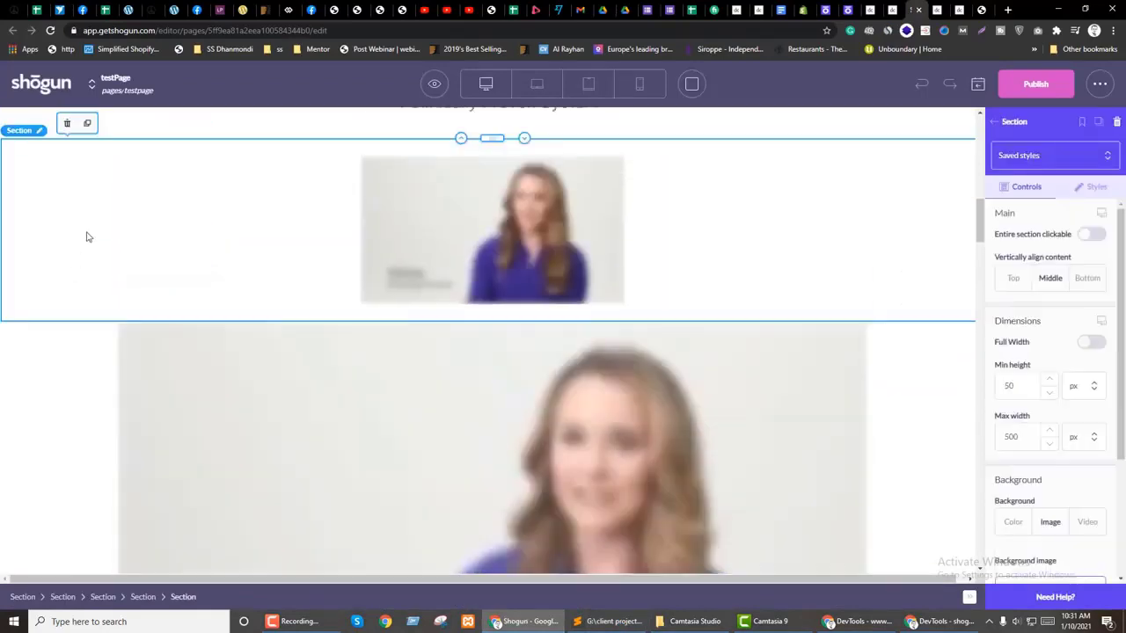
pyautogui.click(1004, 437)
pyautogui.write('1000')
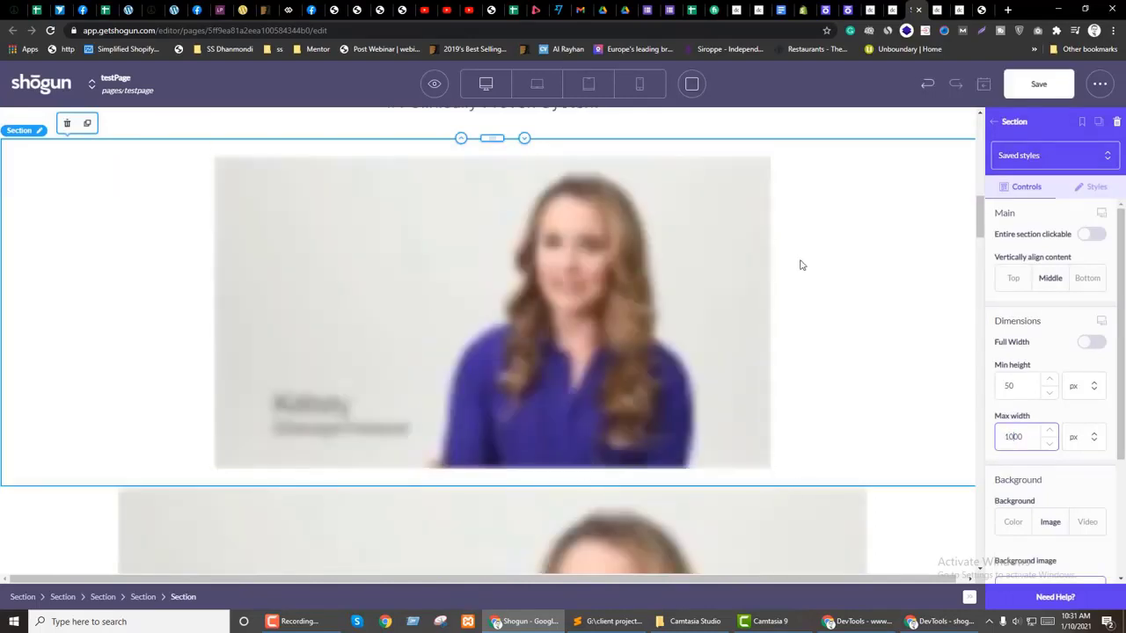
pyautogui.scroll(-1, 290, 460)
pyautogui.scroll(2, 821, 337)
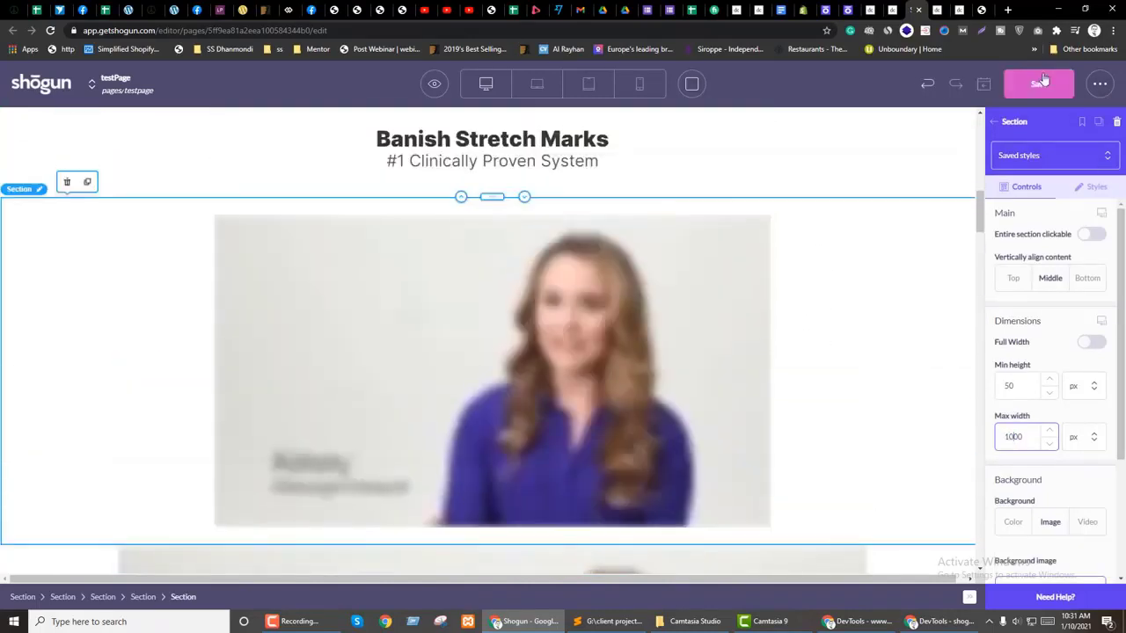
# Step: Scroll through the page preview tab to check the widened video section
pyautogui.hotkey('ctrl', 'Tab')
pyautogui.scroll(-10, 826, 359)
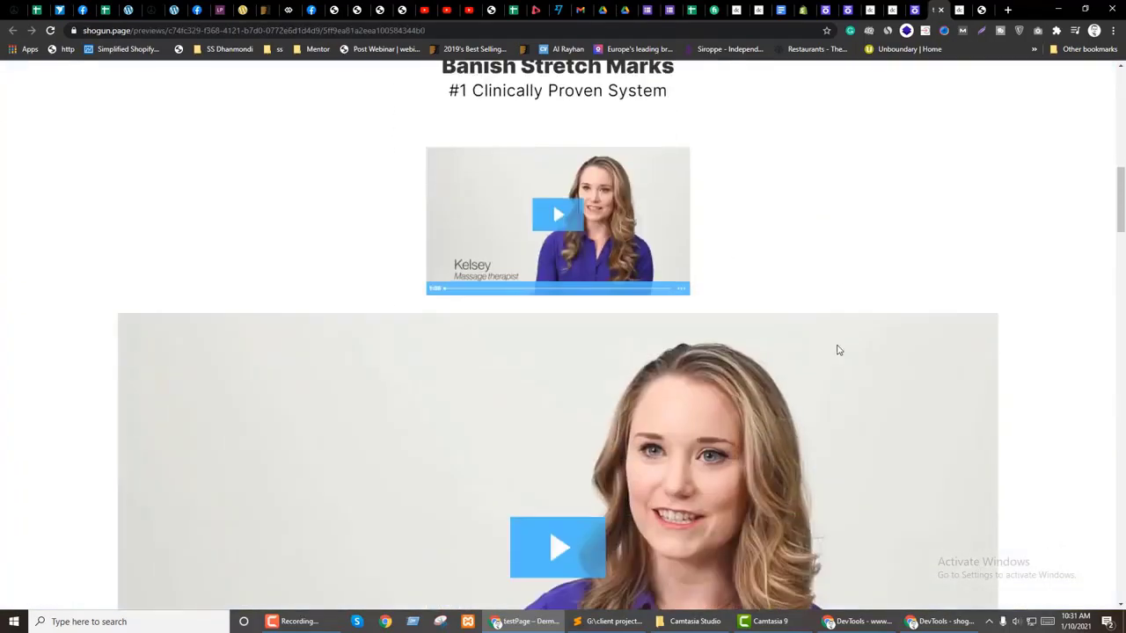
pyautogui.scroll(2, 822, 342)
pyautogui.scroll(-6, 821, 342)
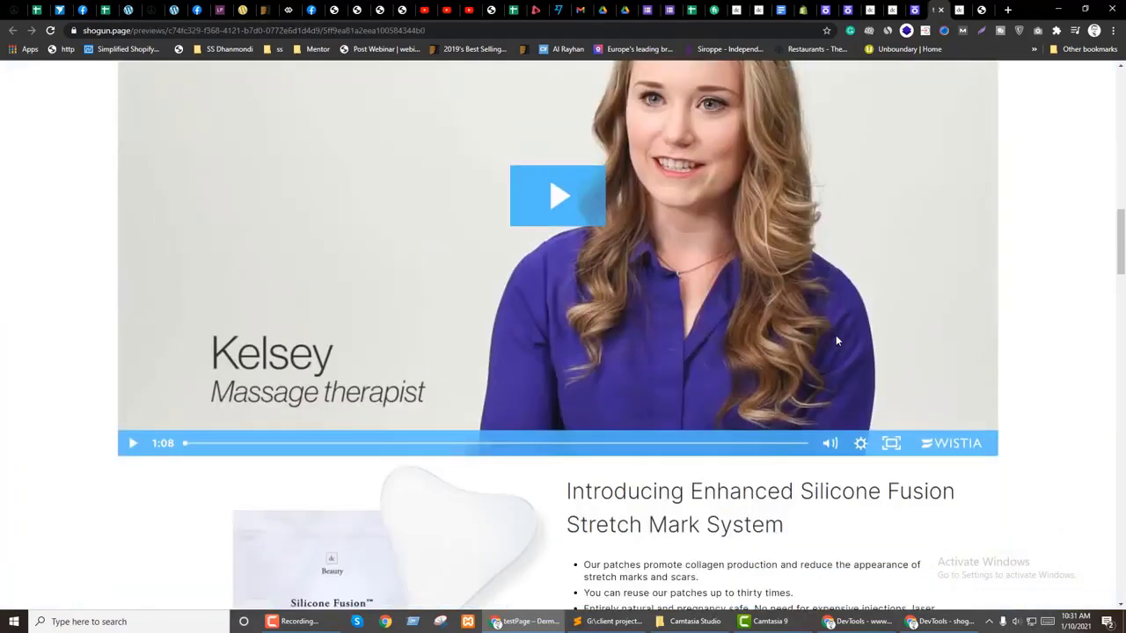
pyautogui.scroll(5, 837, 340)
pyautogui.scroll(1, 837, 340)
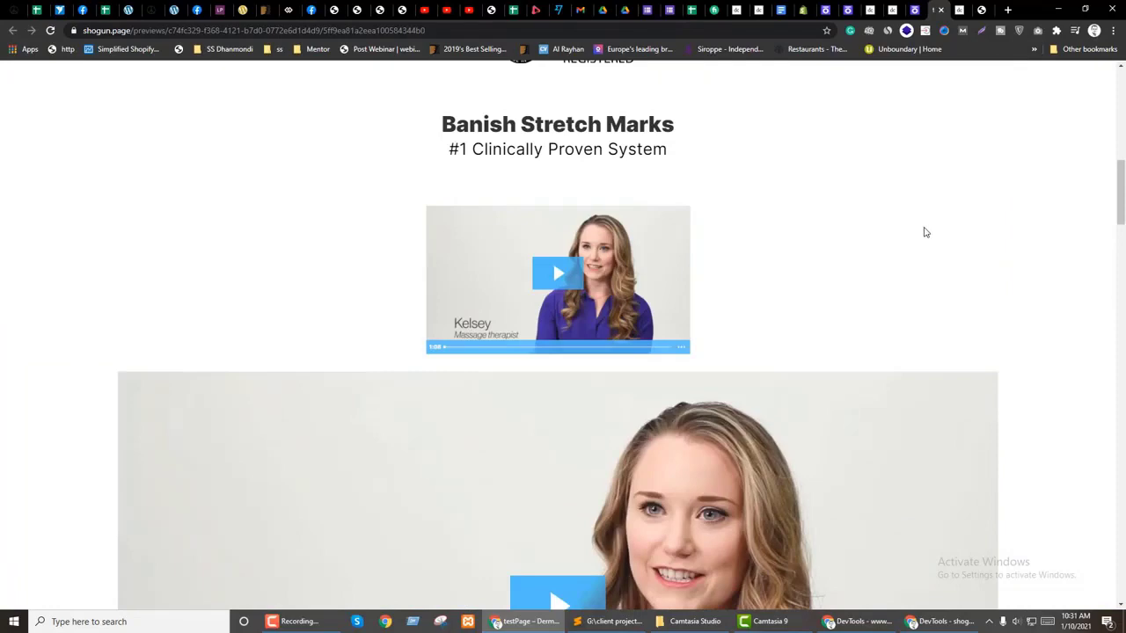
pyautogui.scroll(-2, 920, 251)
pyautogui.scroll(1, 924, 252)
pyautogui.scroll(-4, 927, 255)
pyautogui.scroll(3, 930, 255)
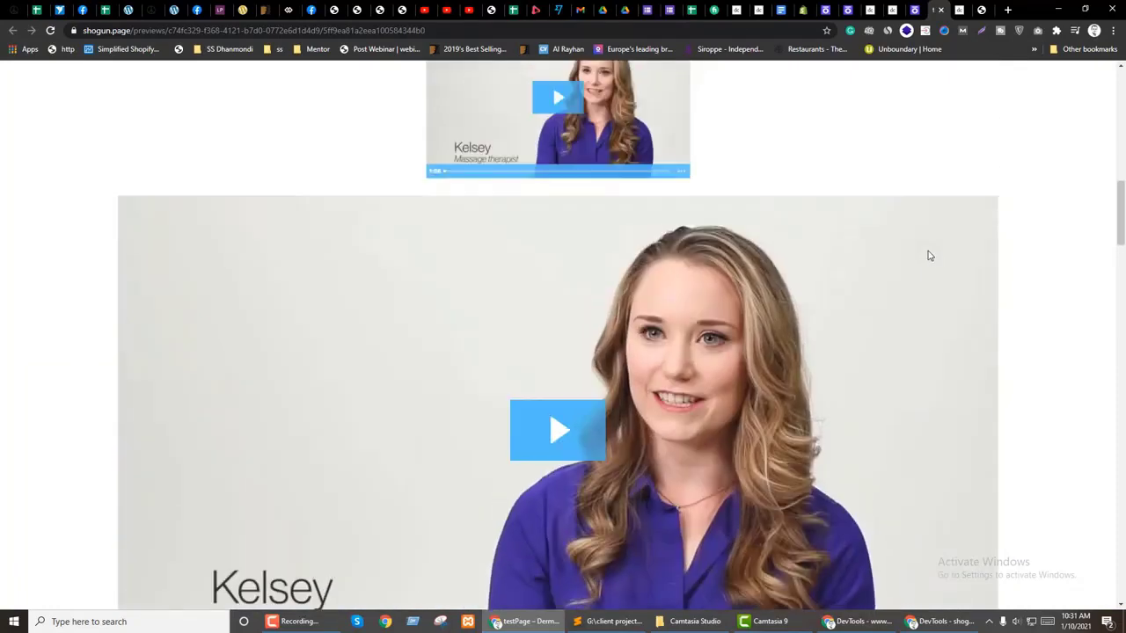
pyautogui.hotkey('ctrl', 'shift', 'Tab')
# Step: Turn off widescreen, desktop, tablet and mobile visibility for the large lower video, then save
pyautogui.scroll(-2, 47, 482)
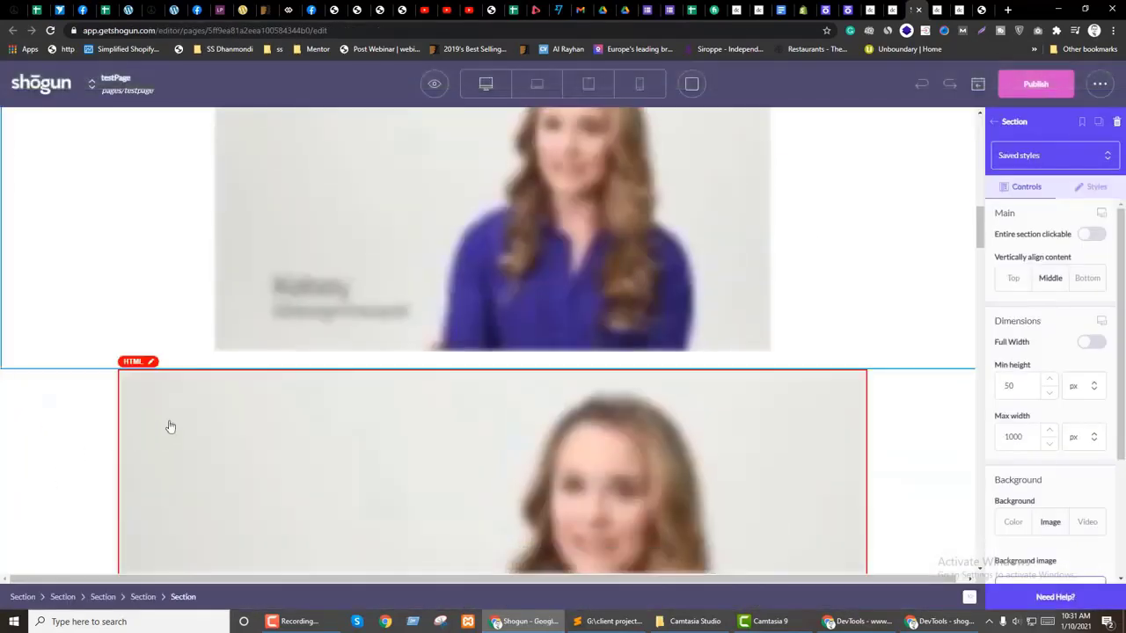
pyautogui.click(170, 427)
pyautogui.click(1090, 188)
pyautogui.scroll(-5, 1084, 404)
pyautogui.scroll(-4, 1080, 416)
pyautogui.click(1090, 419)
pyautogui.click(1091, 446)
pyautogui.click(1090, 473)
pyautogui.click(1091, 500)
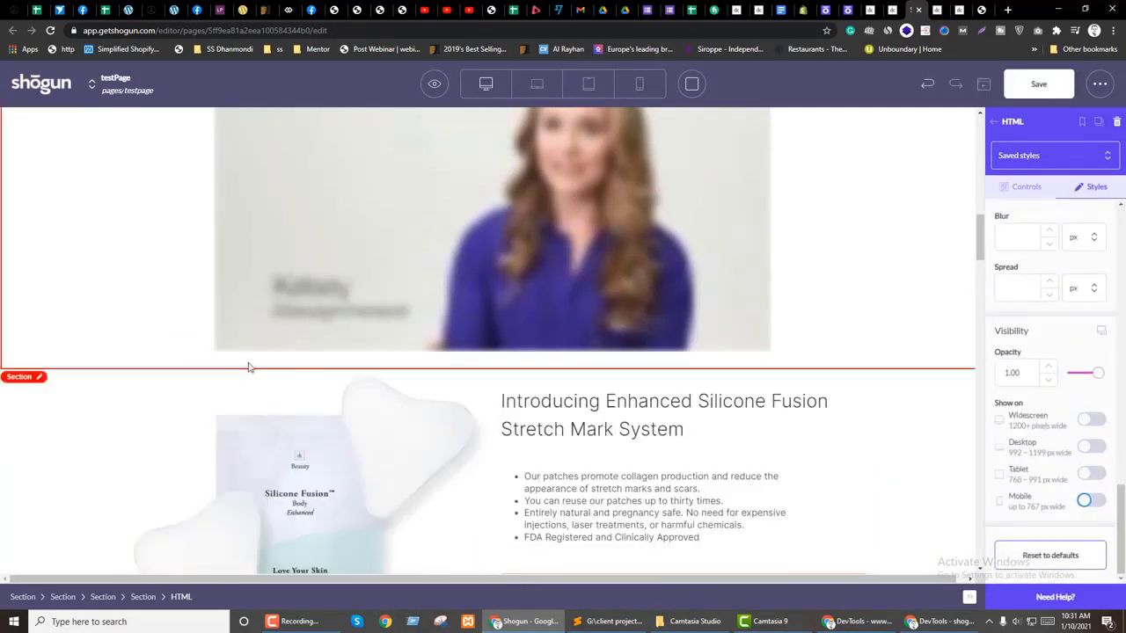
pyautogui.scroll(2, 132, 351)
pyautogui.click(8, 322)
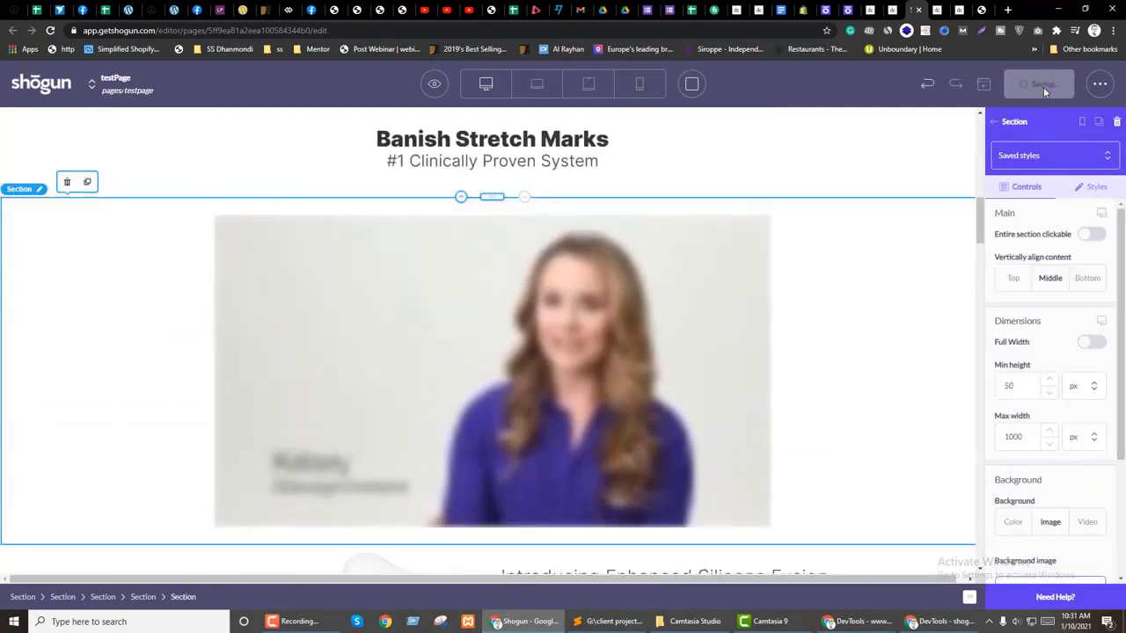
# Step: Preview the updated page and enlarge the preview window to full screen
pyautogui.scroll(3, 1002, 247)
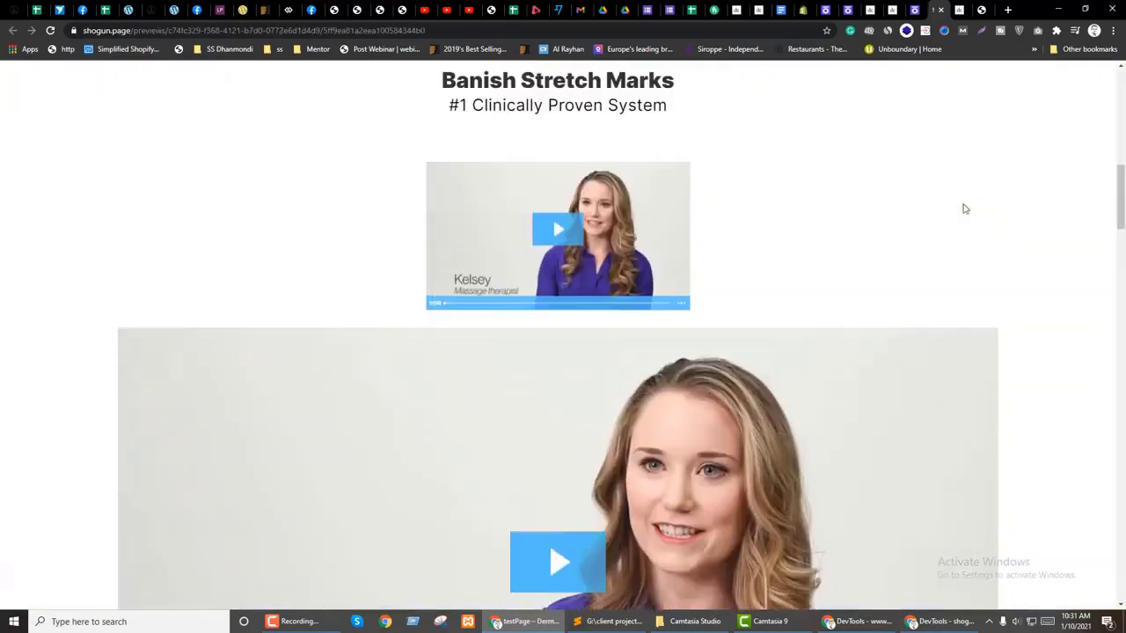
pyautogui.hotkey('ctrl', 'pageup')
pyautogui.click(432, 88)
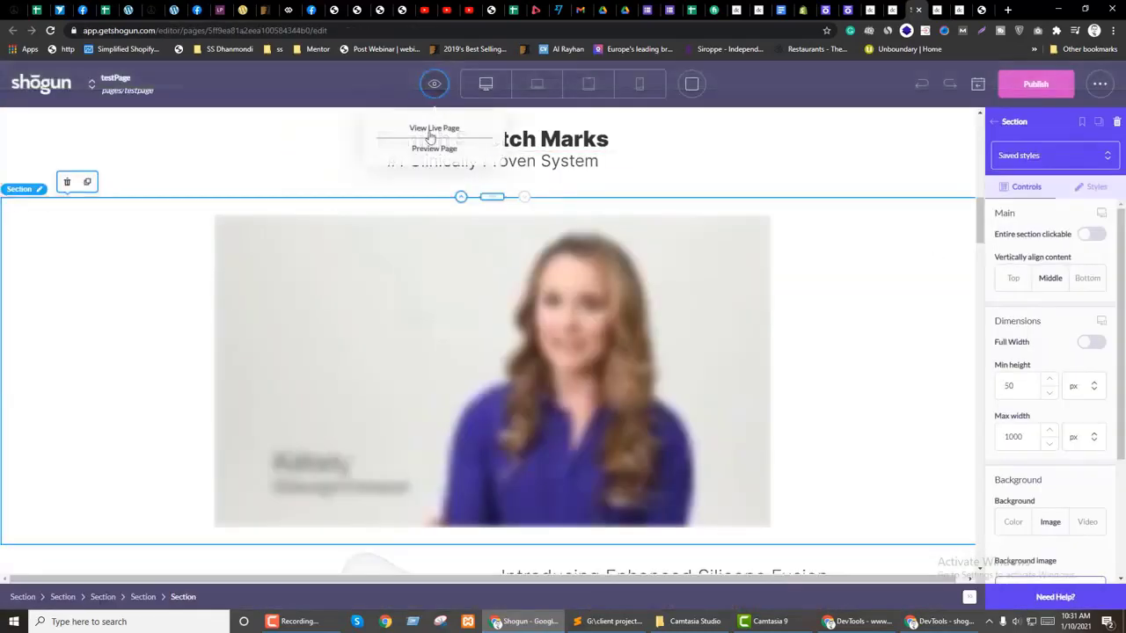
pyautogui.click(427, 146)
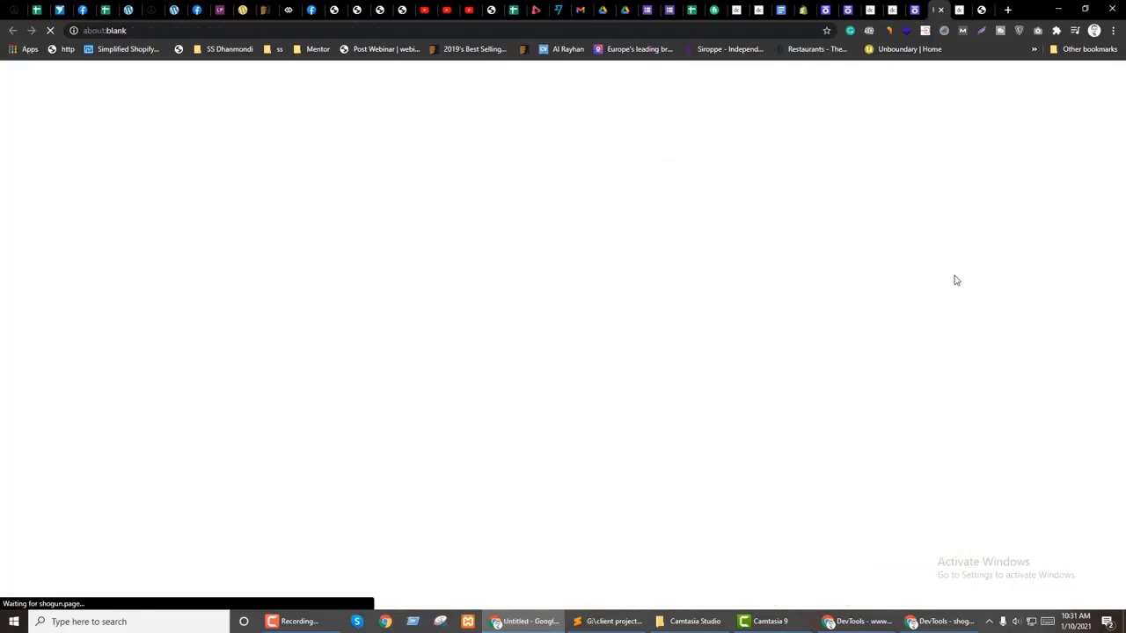
pyautogui.scroll(-5, 957, 276)
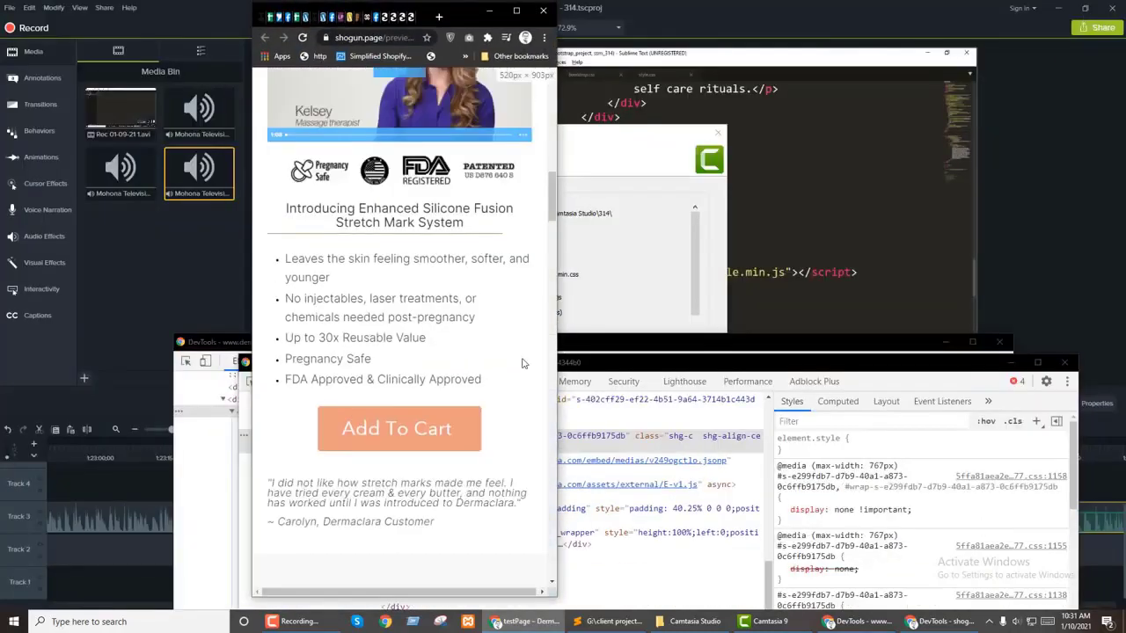
pyautogui.scroll(3, 521, 362)
pyautogui.moveTo(556, 364); pyautogui.dragTo(732, 364)
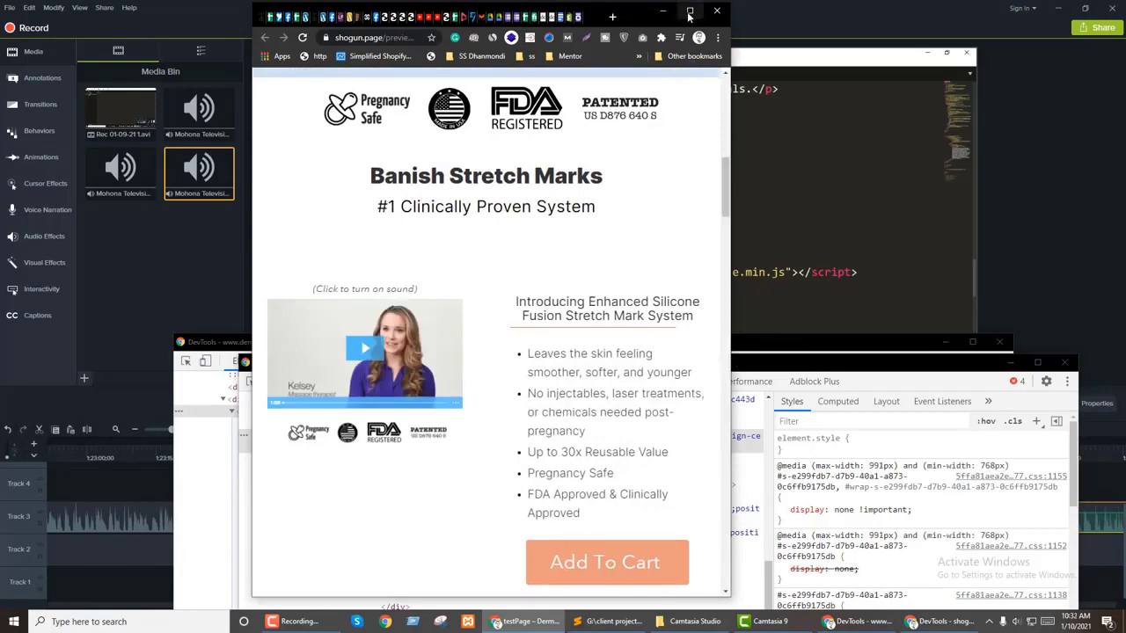
pyautogui.click(689, 11)
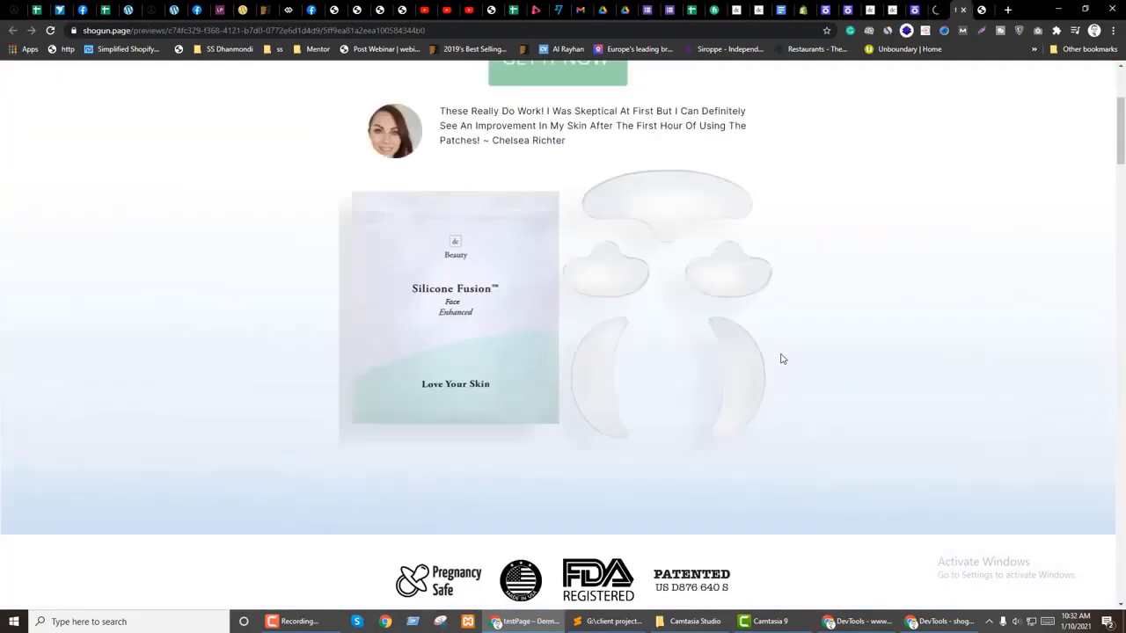
pyautogui.scroll(-6, 782, 359)
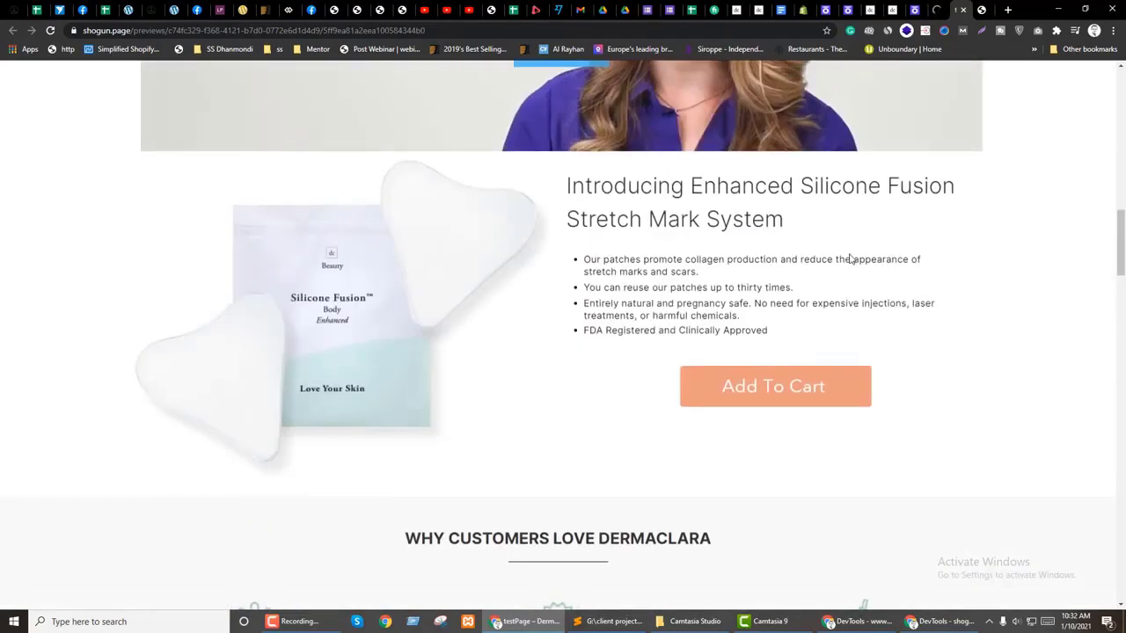
pyautogui.scroll(1, 879, 281)
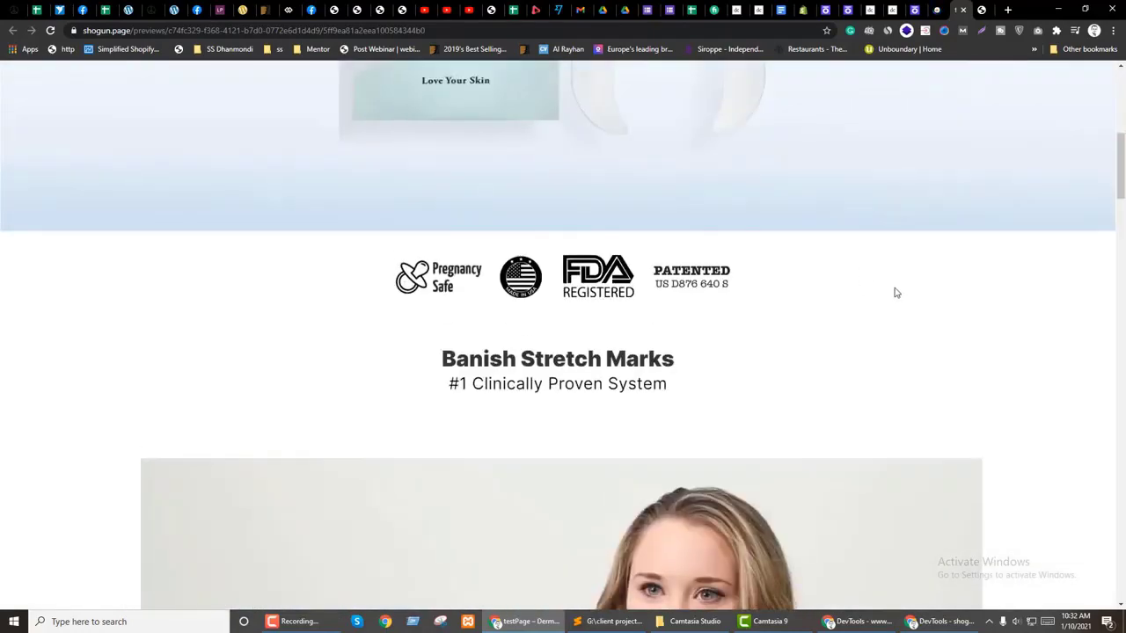
# Step: In DevTools, set the heading box's padding-top to 0 and hide the inspector
pyautogui.rightClick(546, 337)
pyautogui.rightClick(486, 352)
pyautogui.click(506, 497)
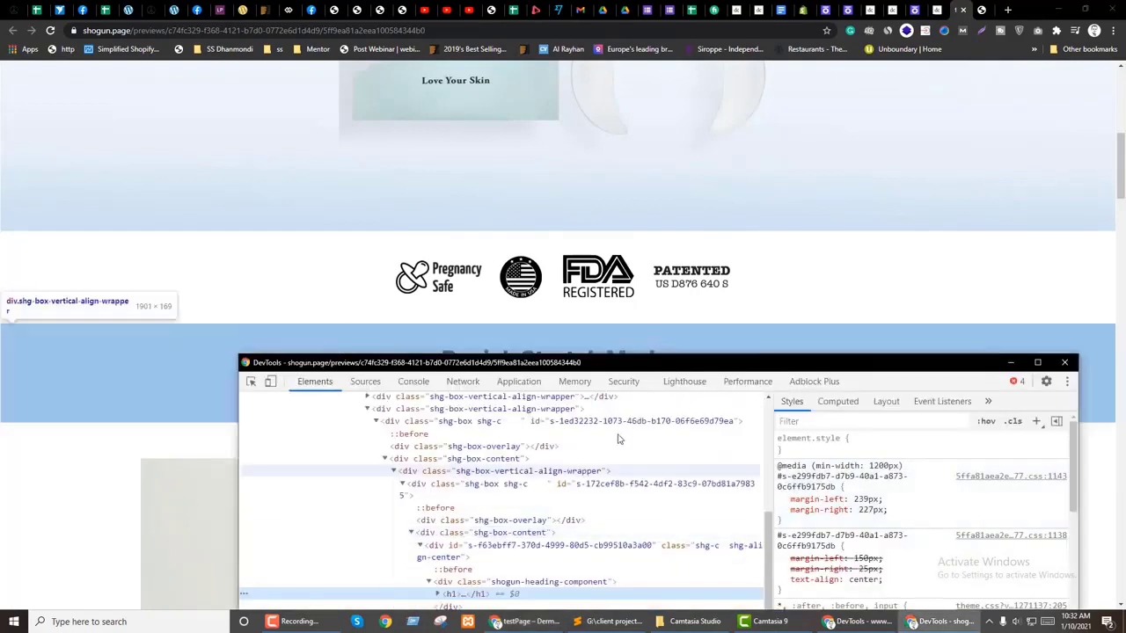
pyautogui.click(444, 541)
pyautogui.click(442, 483)
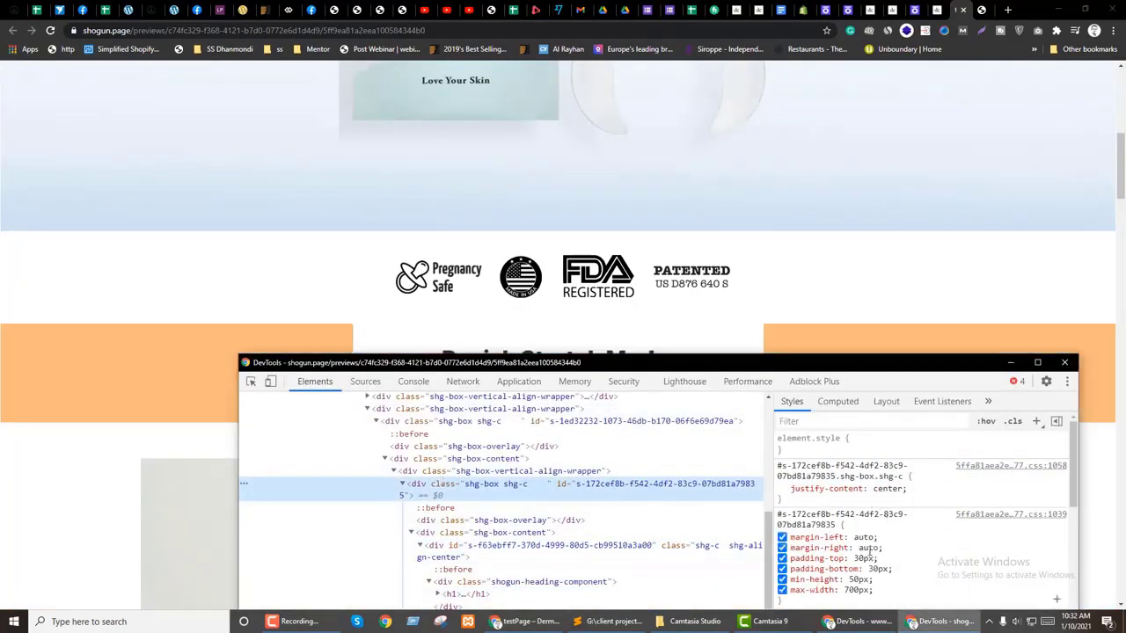
pyautogui.click(865, 558)
pyautogui.write('0')
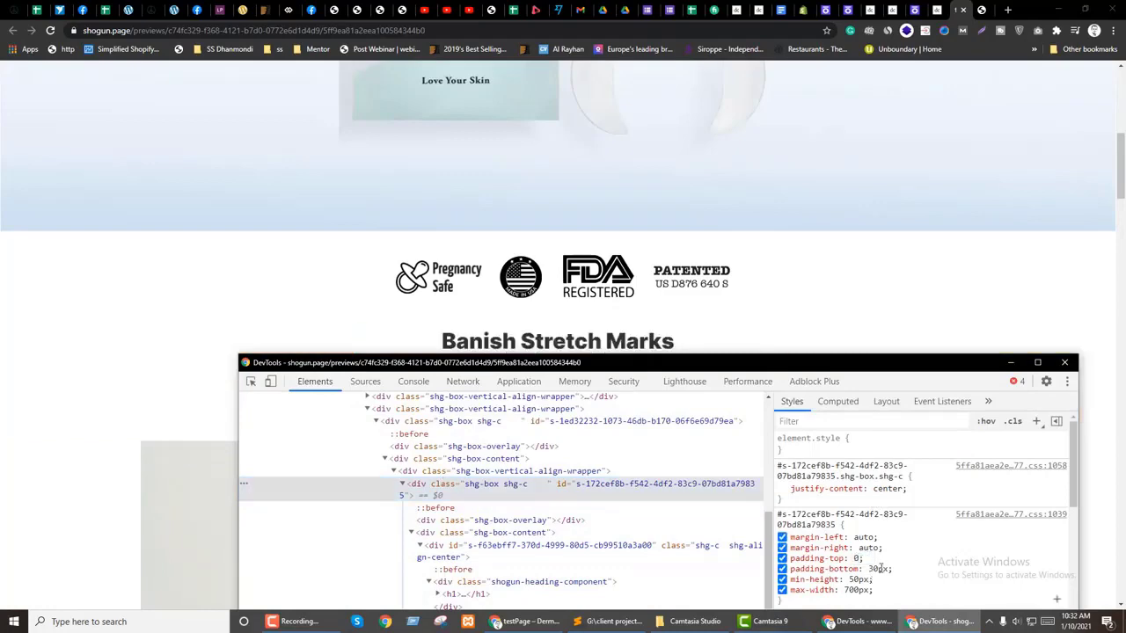
pyautogui.click(941, 622)
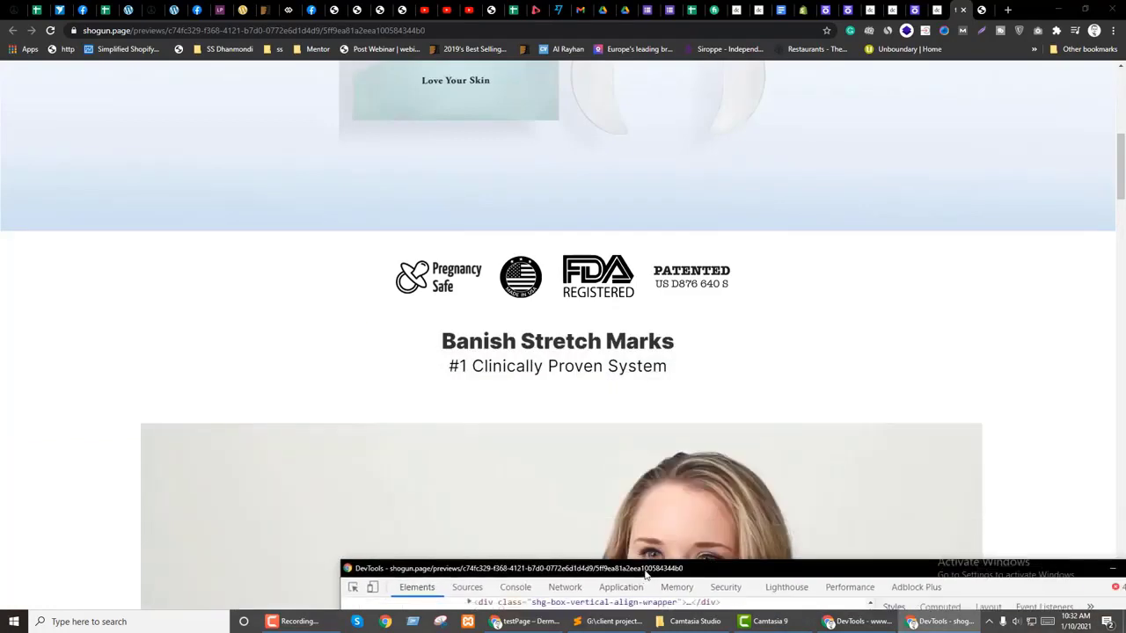
# Step: Glance at the other preview tab, then return to the Shogun page editor
pyautogui.click(938, 9)
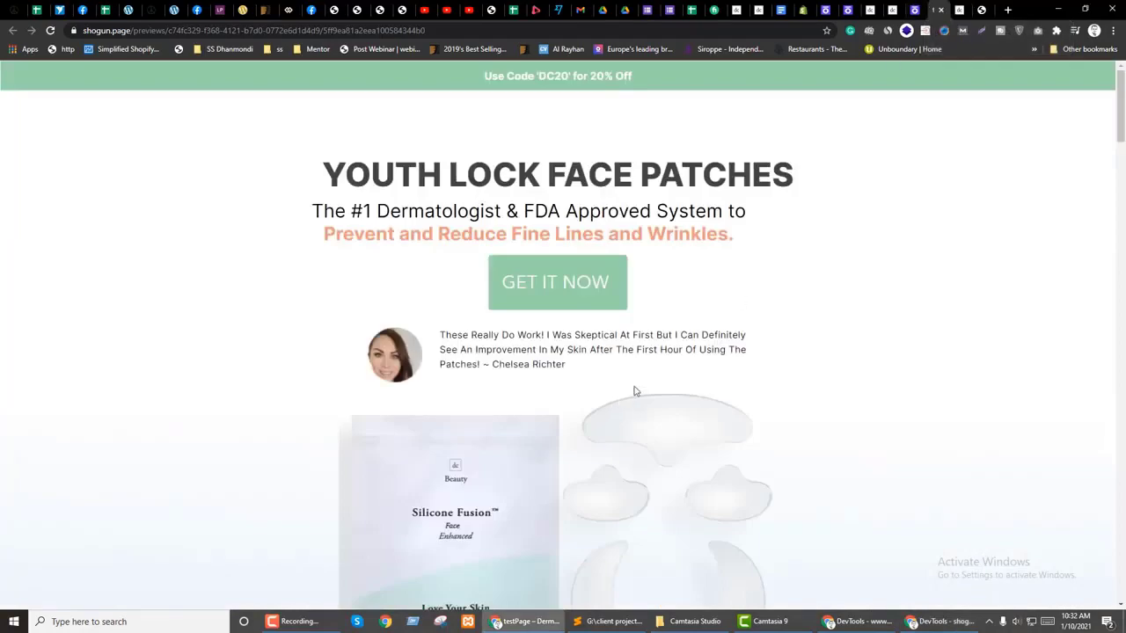
pyautogui.scroll(-10, 633, 390)
pyautogui.scroll(1, 974, 364)
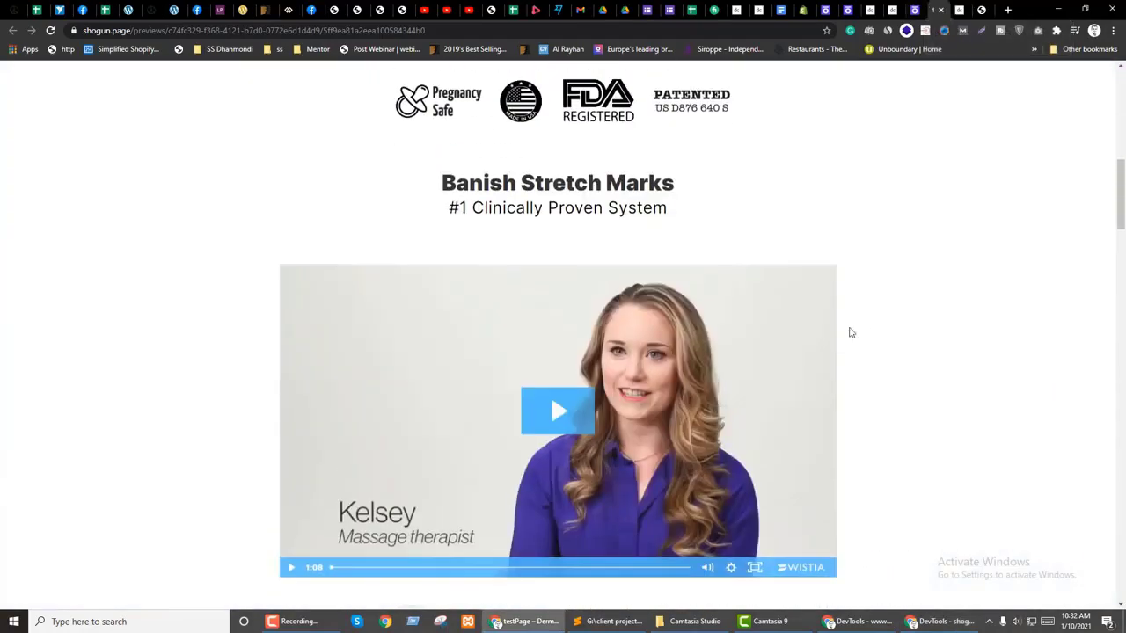
pyautogui.click(919, 9)
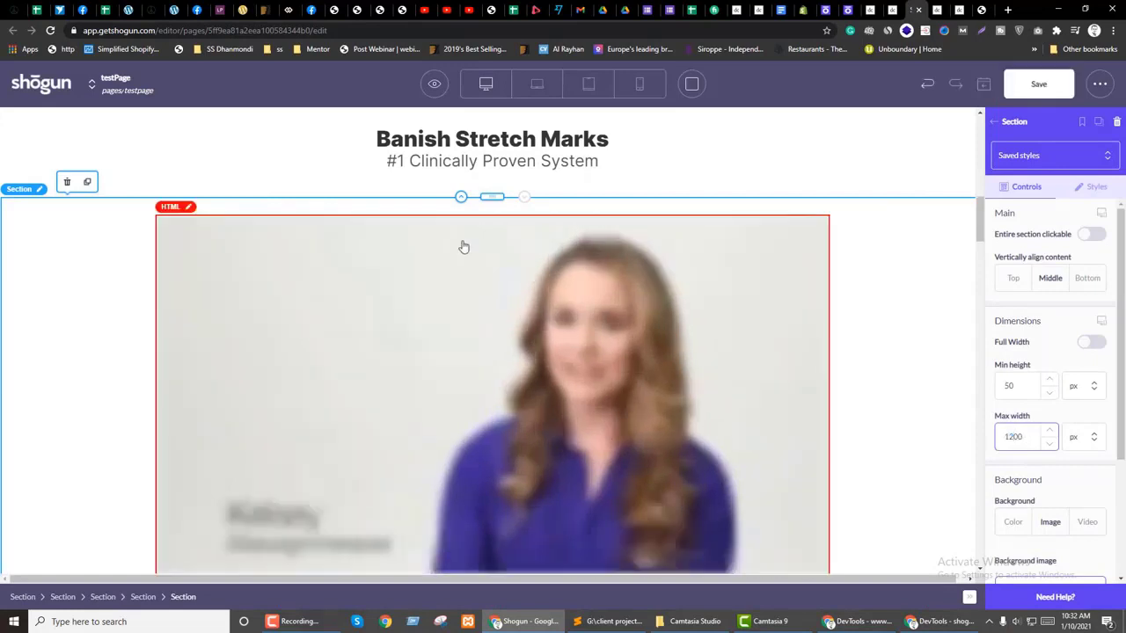
# Step: Set the Banish Stretch Marks heading section's bottom padding to 0
pyautogui.scroll(1, 463, 244)
pyautogui.click(461, 237)
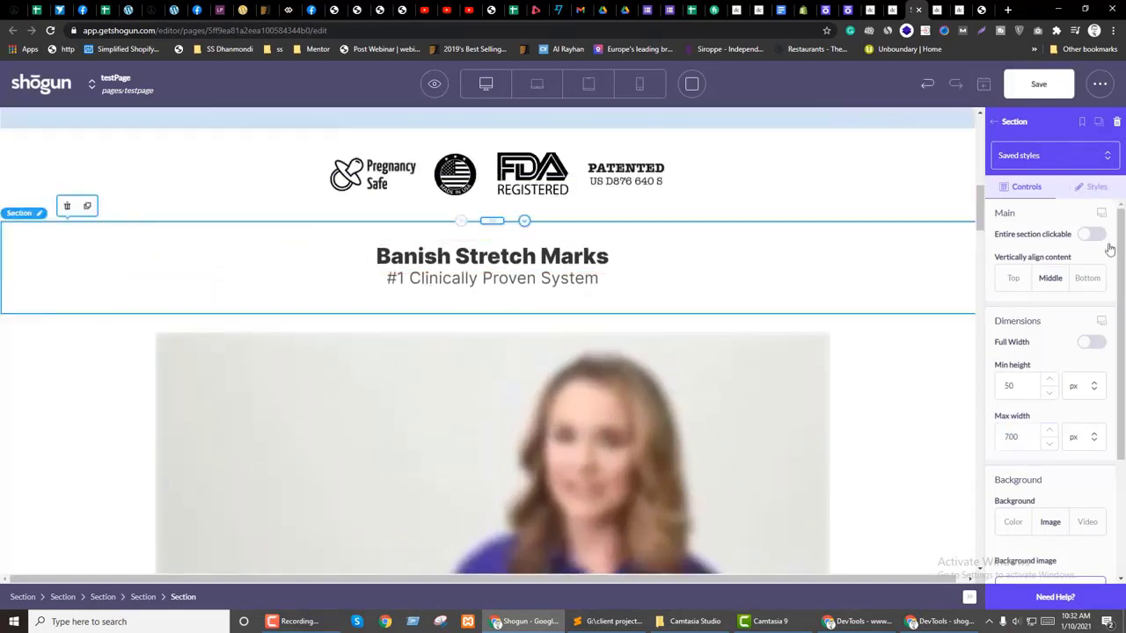
pyautogui.click(1095, 186)
pyautogui.scroll(-3, 1068, 357)
pyautogui.click(1020, 461)
pyautogui.write('0')
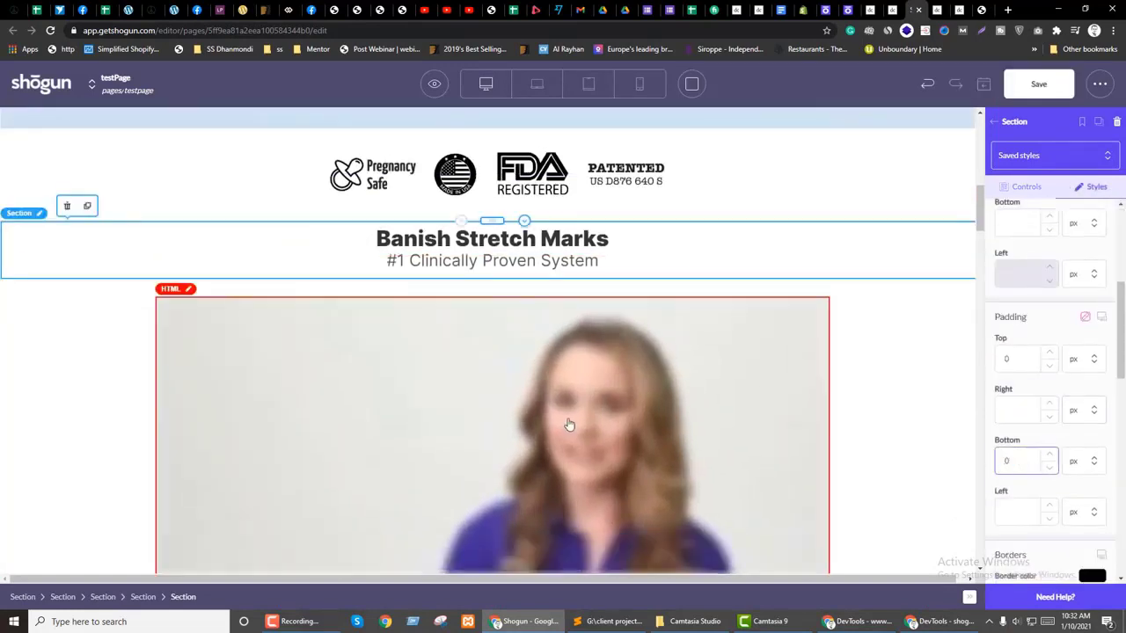
pyautogui.scroll(-4, 569, 425)
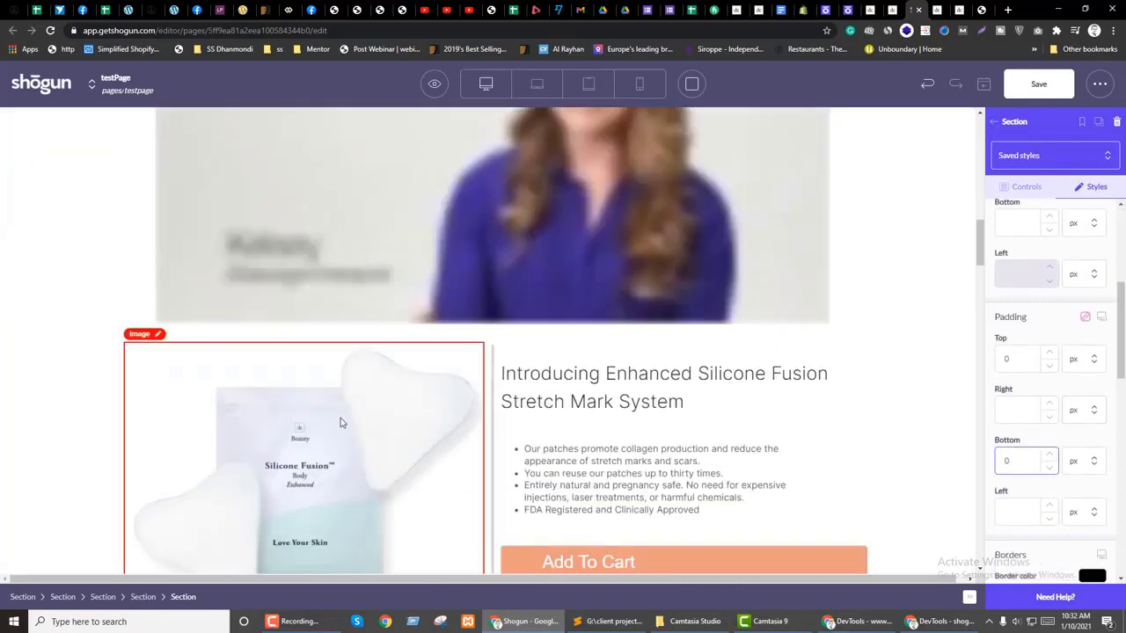
# Step: Give the outer full-width product section 10 % right and left padding
pyautogui.click(66, 388)
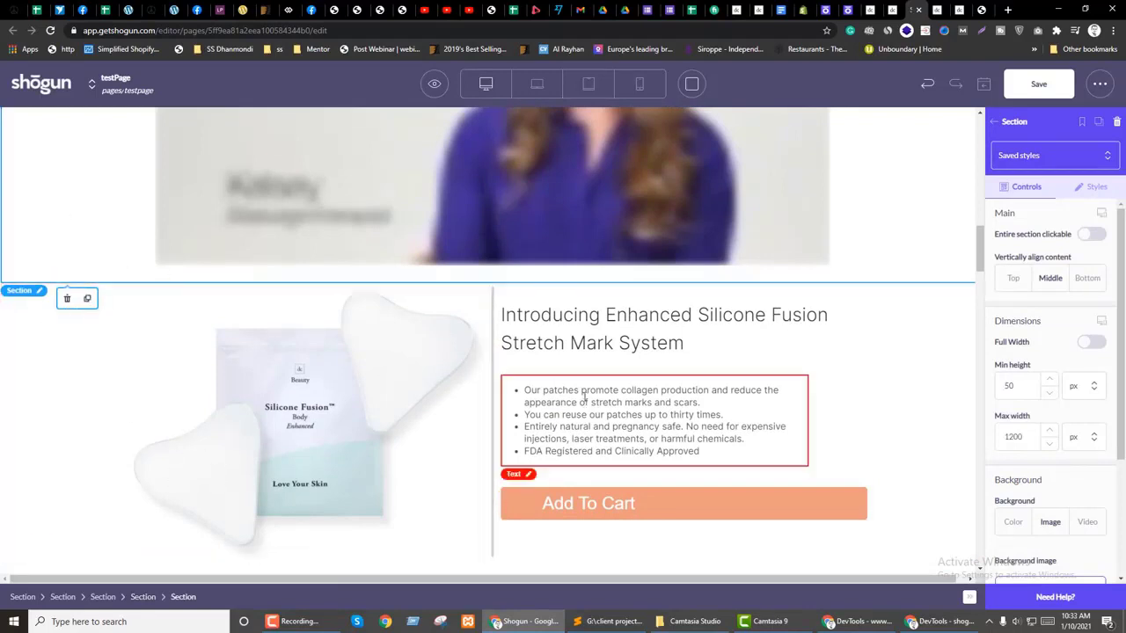
pyautogui.click(44, 404)
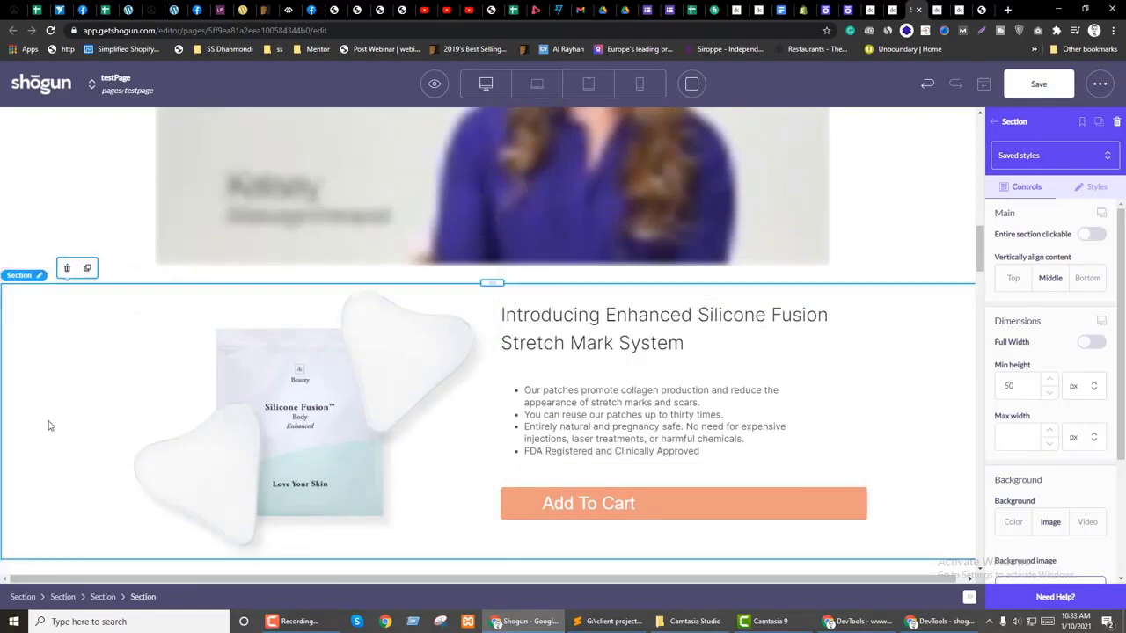
pyautogui.click(1092, 187)
pyautogui.scroll(-4, 1086, 380)
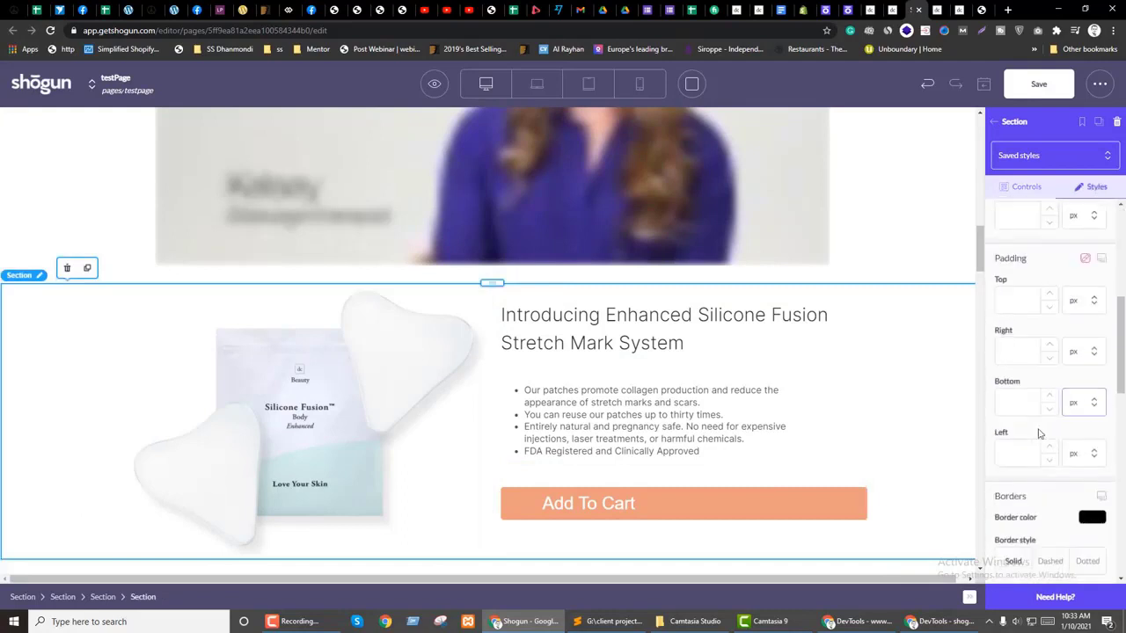
pyautogui.write('0')
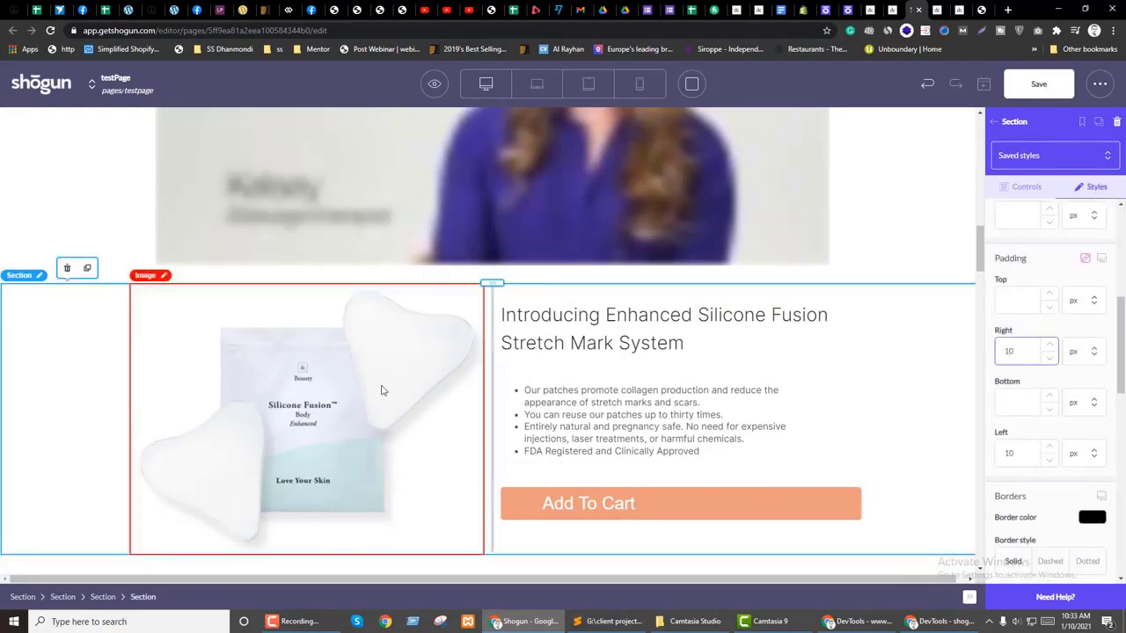
pyautogui.click(1082, 351)
pyautogui.click(1092, 409)
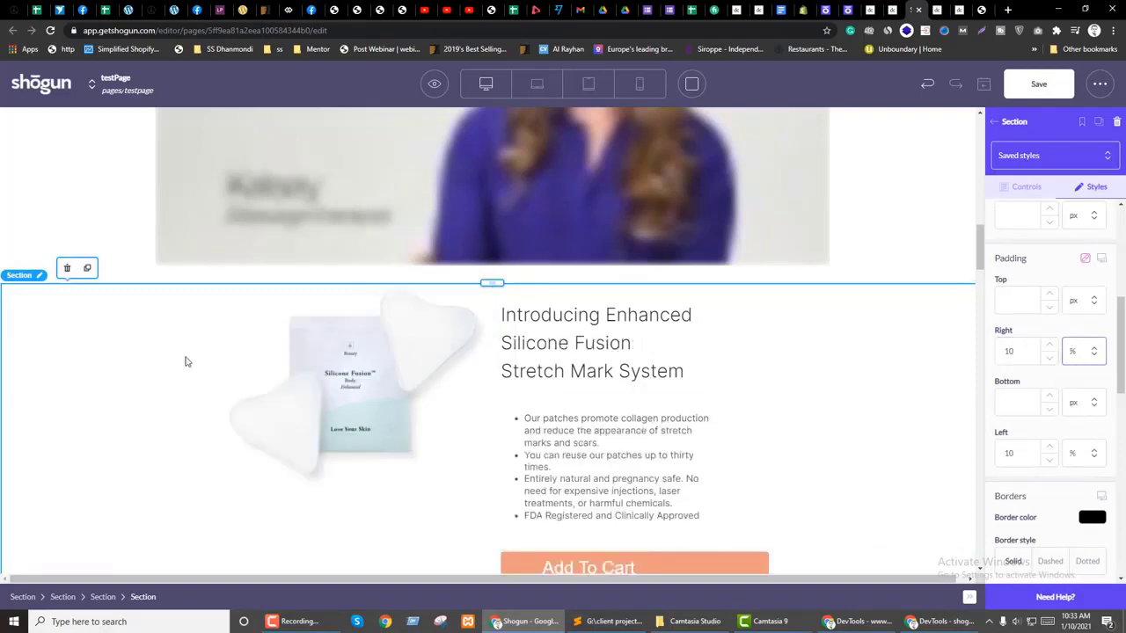
# Step: Set the two-column product row's space between columns to 10 px
pyautogui.click(490, 445)
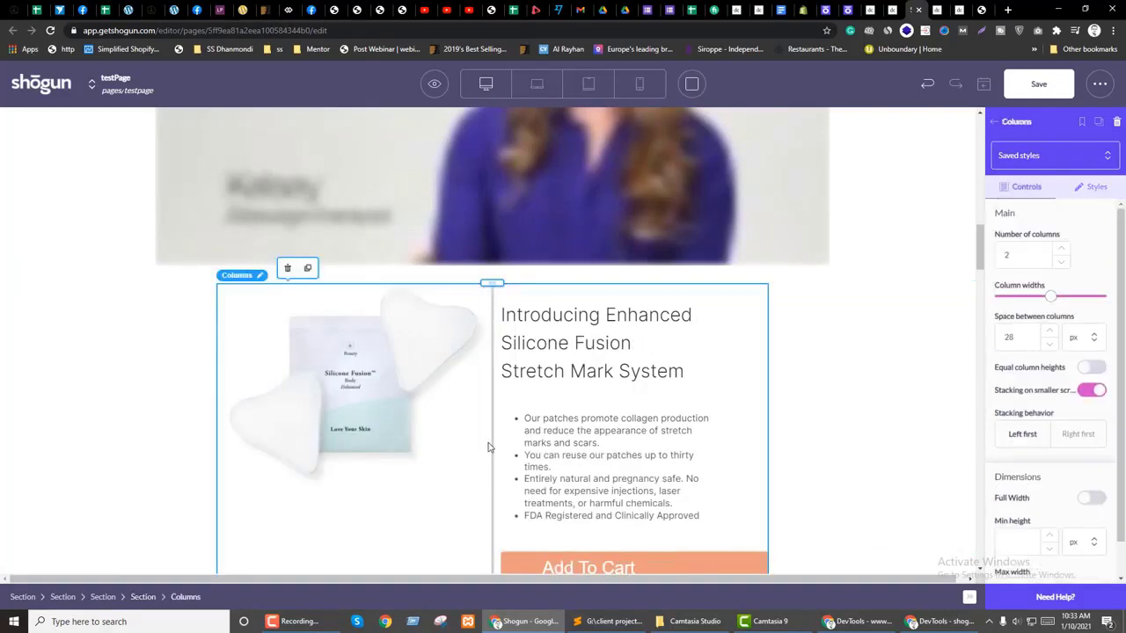
pyautogui.click(1093, 389)
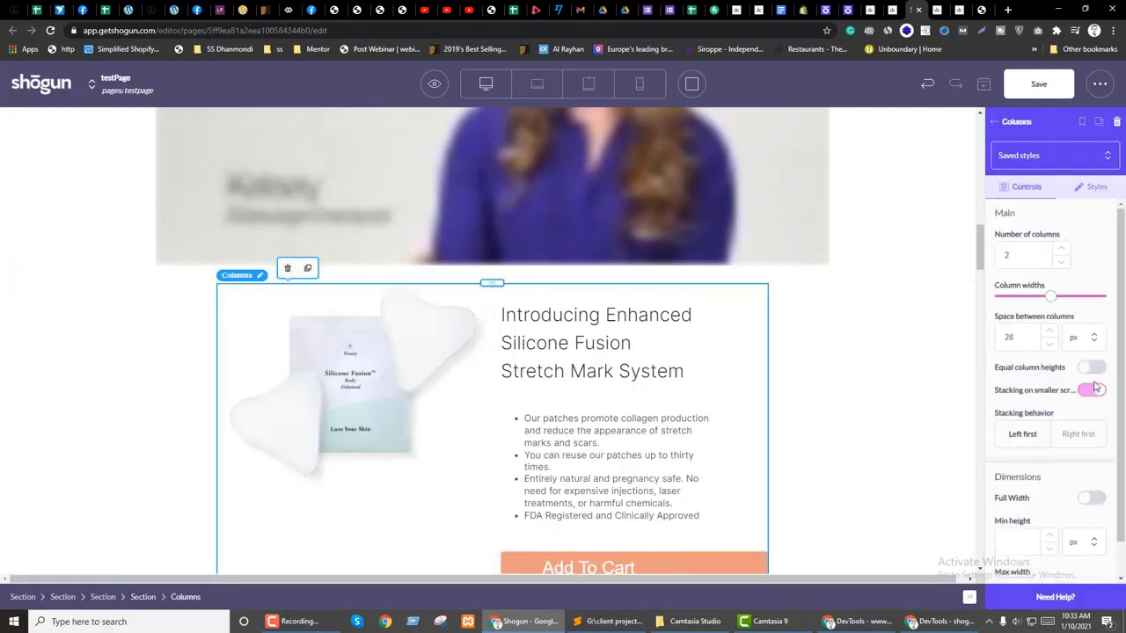
pyautogui.click(1050, 333)
pyautogui.click(1050, 333)
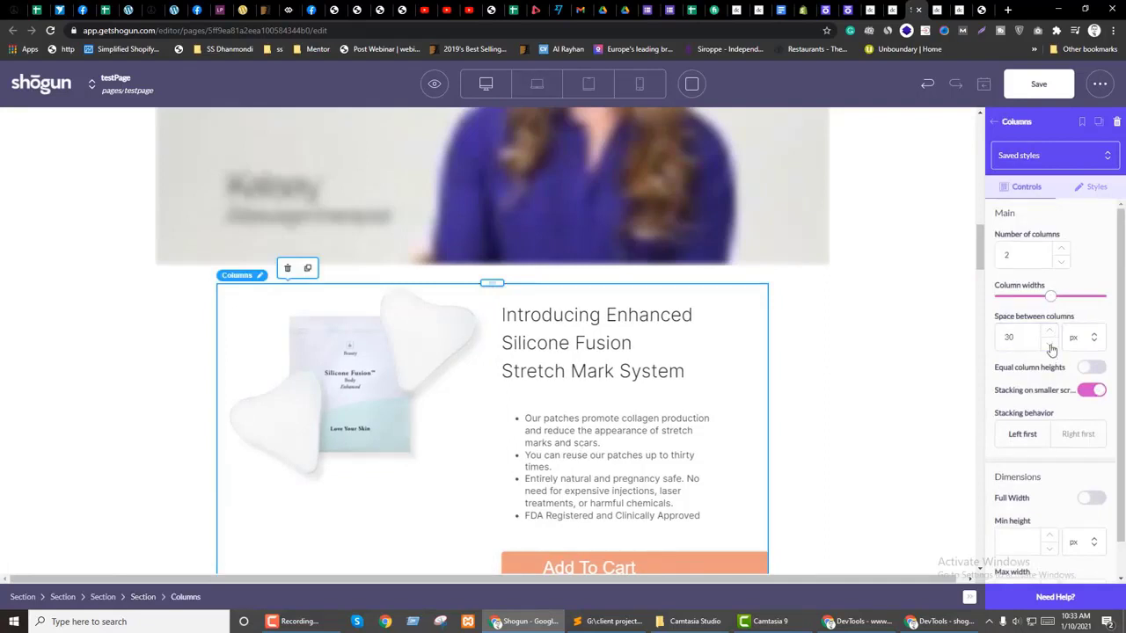
pyautogui.doubleClick(1011, 339)
pyautogui.write('10')
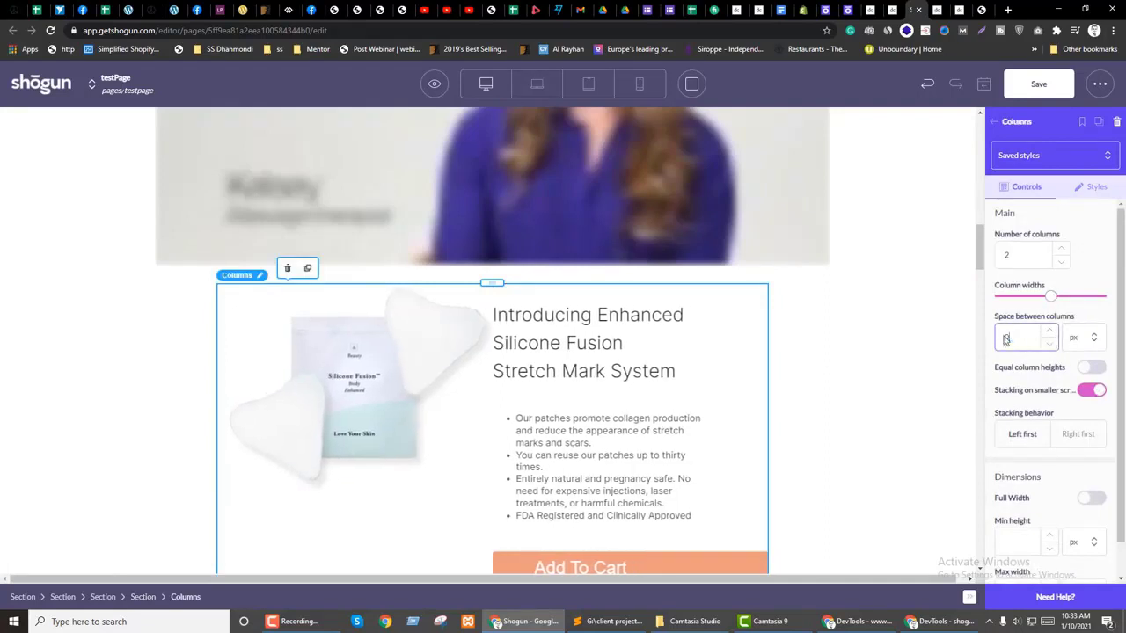
# Step: Review the style settings of the product section and its columns, then reselect the outer section
pyautogui.click(58, 379)
pyautogui.scroll(-1, 938, 393)
pyautogui.click(1091, 186)
pyautogui.scroll(-3, 1052, 360)
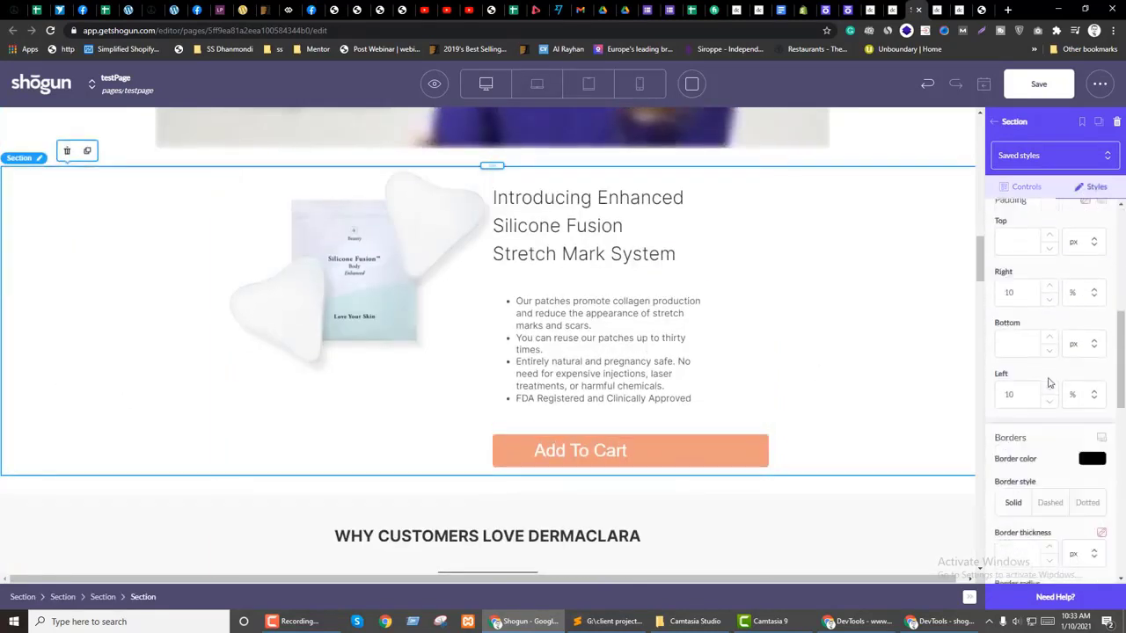
pyautogui.click(413, 454)
pyautogui.click(1092, 186)
pyautogui.scroll(-3, 1067, 381)
pyautogui.scroll(6, 1067, 370)
pyautogui.scroll(2, 38, 284)
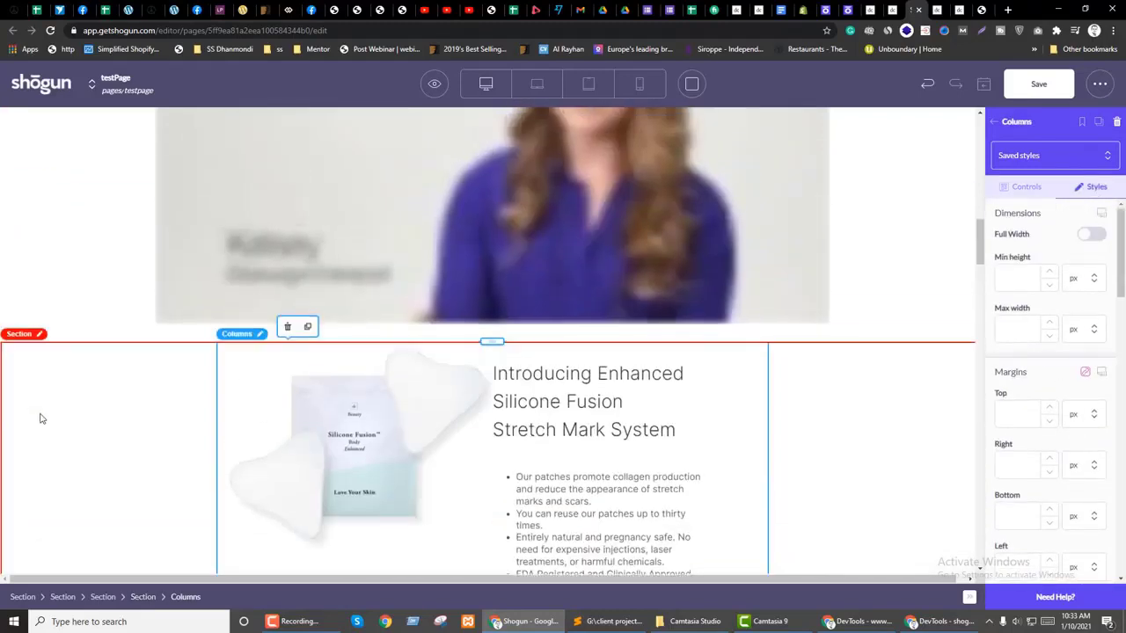
pyautogui.click(37, 414)
# Step: Insert a new section above the product row and centre it with an auto right margin
pyautogui.click(1001, 126)
pyautogui.moveTo(1018, 222); pyautogui.dragTo(360, 348)
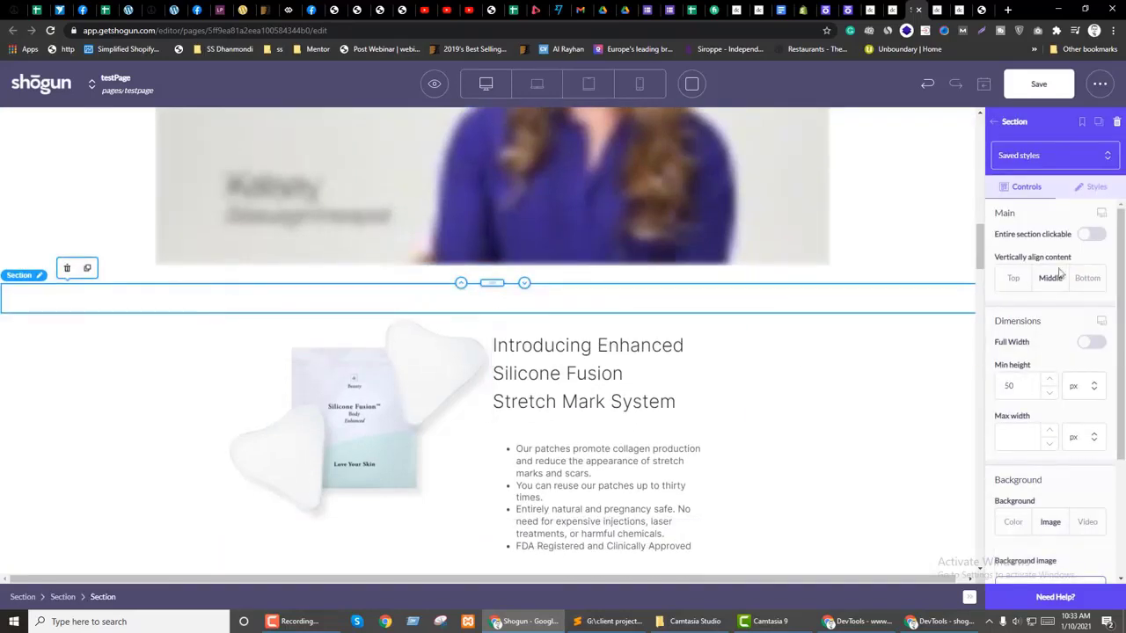
pyautogui.click(1094, 188)
pyautogui.click(1016, 334)
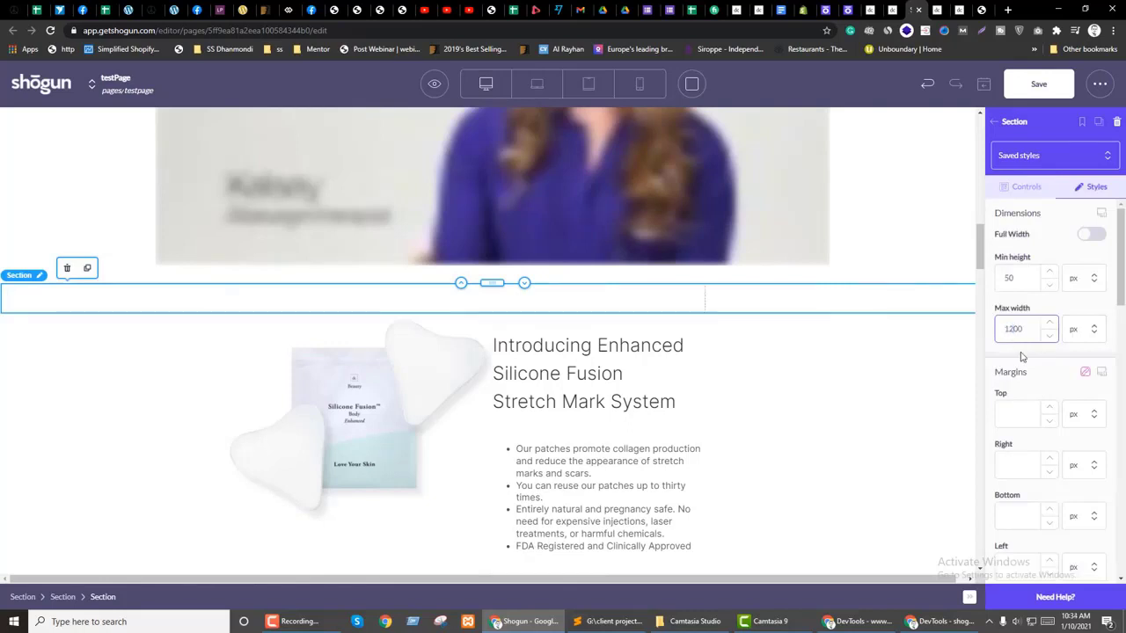
pyautogui.click(1083, 413)
pyautogui.click(1082, 464)
pyautogui.click(1082, 464)
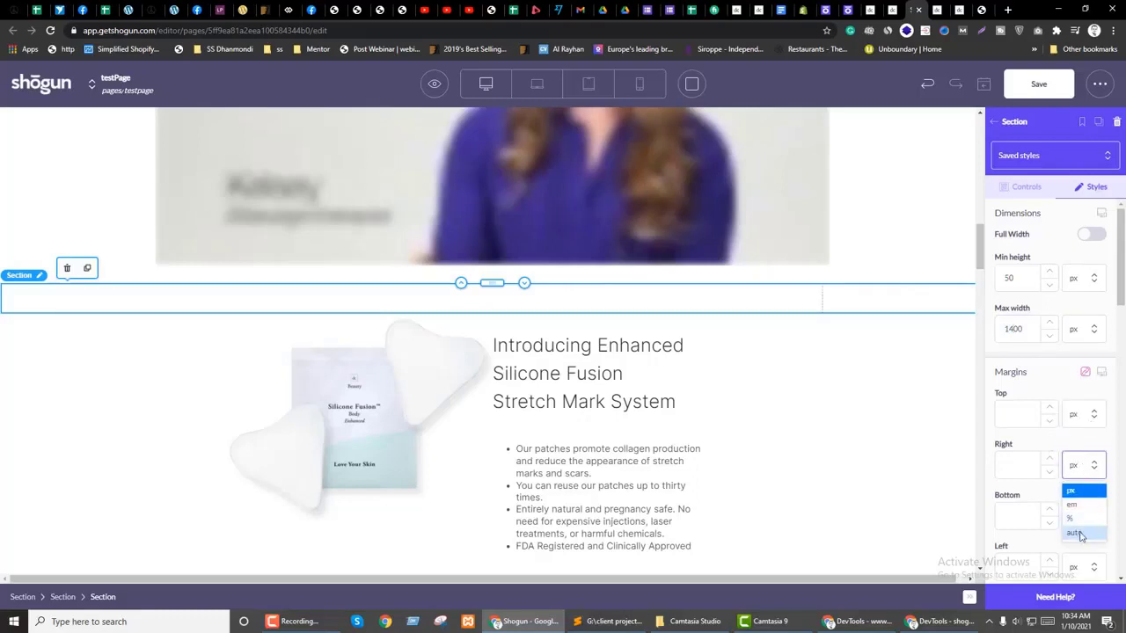
pyautogui.click(1075, 533)
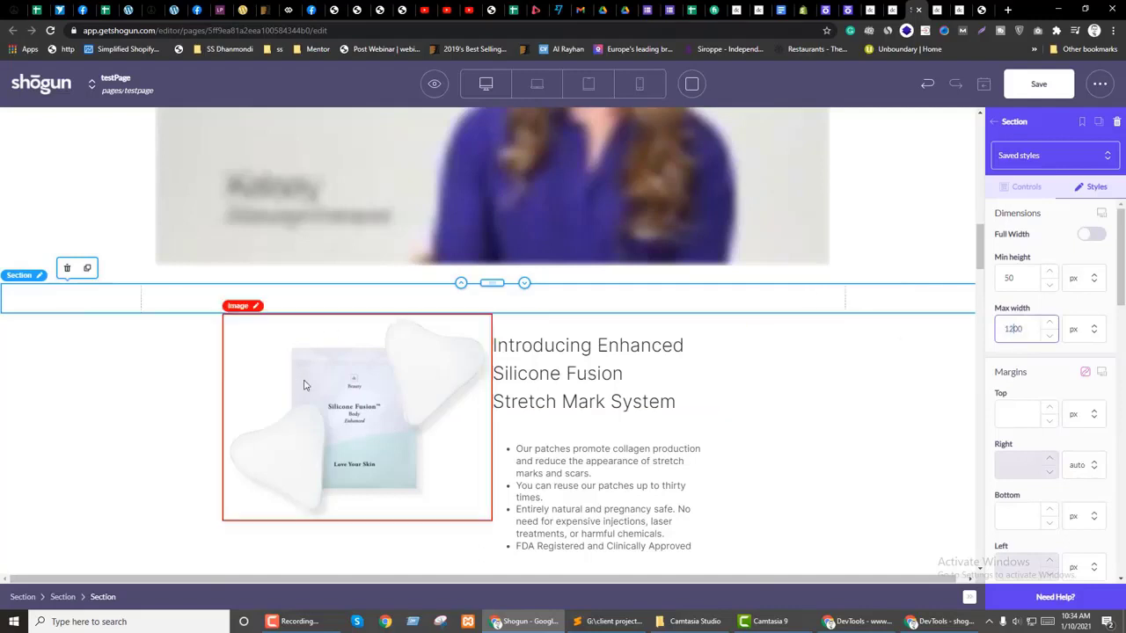
# Step: Add a two-column layout to the new section with a section in each column
pyautogui.press('Escape')
pyautogui.moveTo(1066, 206); pyautogui.dragTo(470, 304)
pyautogui.click(1003, 125)
pyautogui.moveTo(1020, 201); pyautogui.dragTo(308, 301)
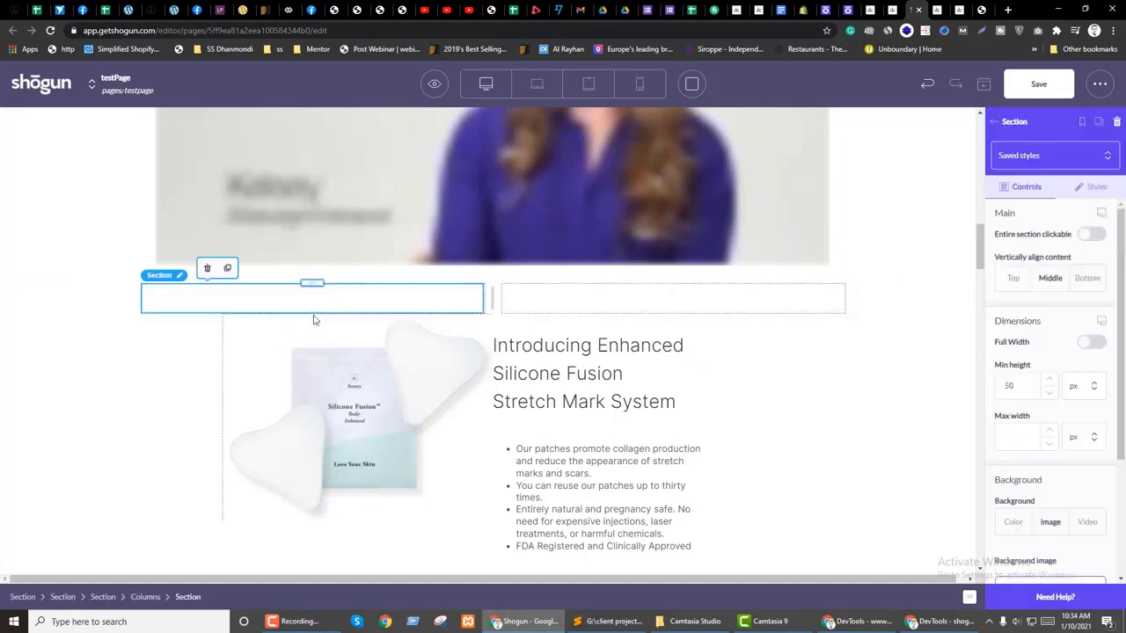
pyautogui.click(227, 268)
pyautogui.click(569, 307)
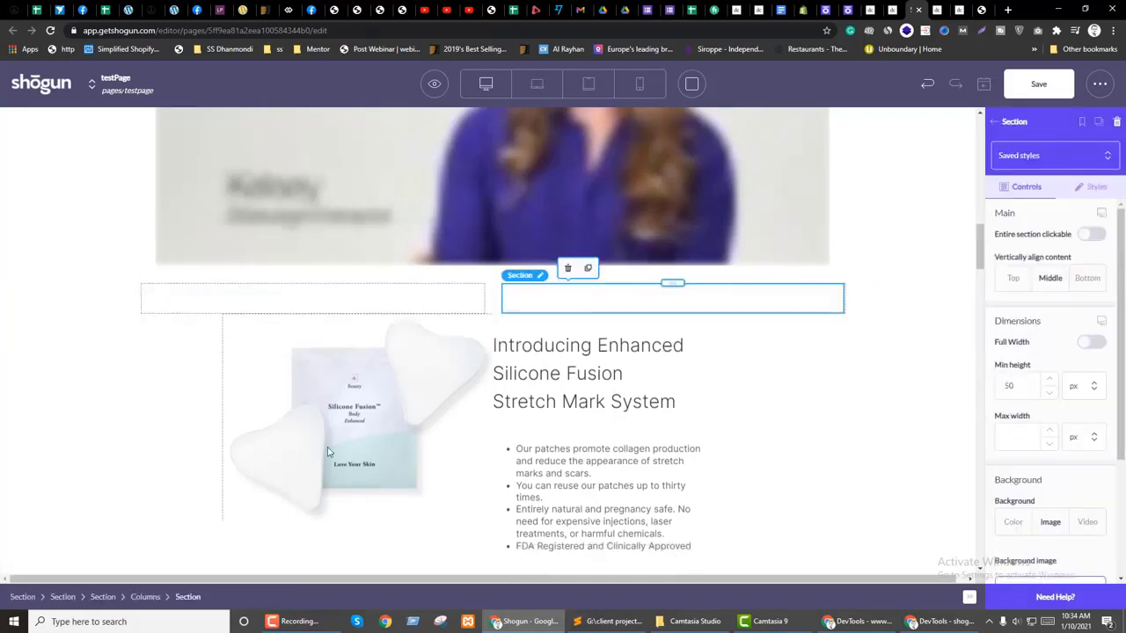
# Step: Move the image left and heading, bullet list, Add To Cart right, then delete the empty columns
pyautogui.click(302, 410)
pyautogui.moveTo(356, 312); pyautogui.dragTo(346, 306)
pyautogui.click(610, 524)
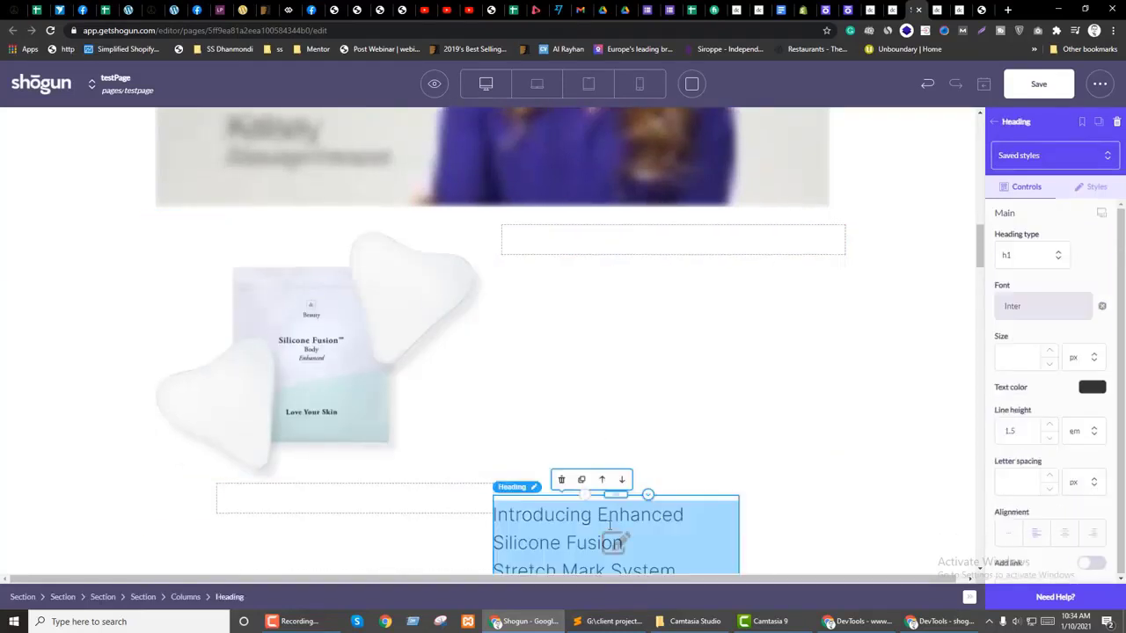
pyautogui.moveTo(617, 497); pyautogui.dragTo(616, 259)
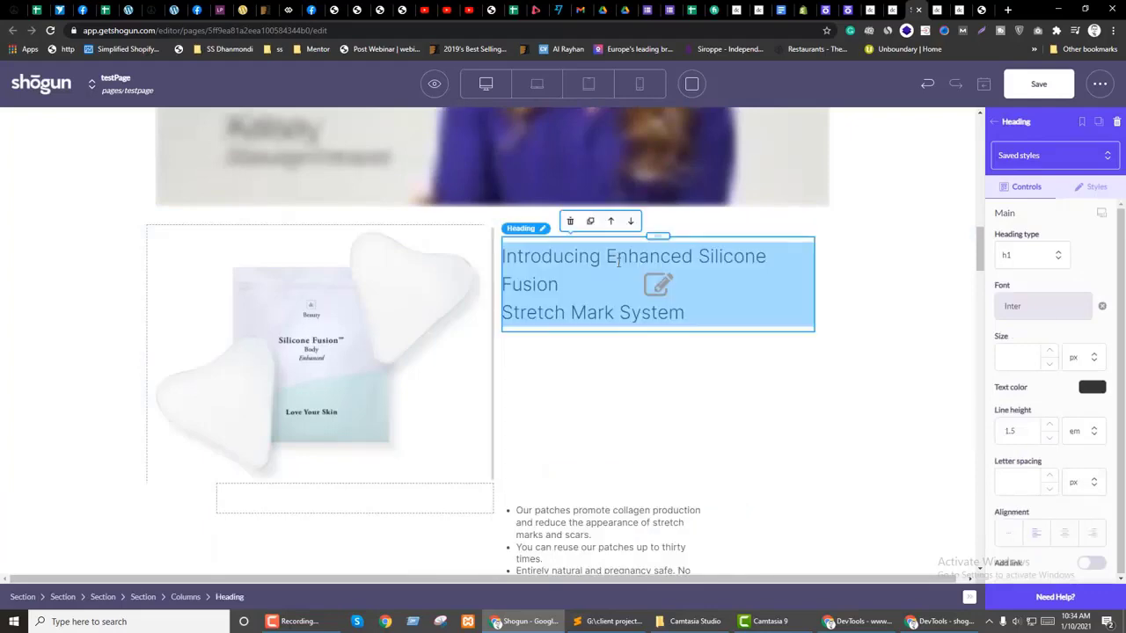
pyautogui.scroll(-2, 636, 413)
pyautogui.click(607, 426)
pyautogui.moveTo(601, 379); pyautogui.dragTo(600, 221)
pyautogui.click(606, 378)
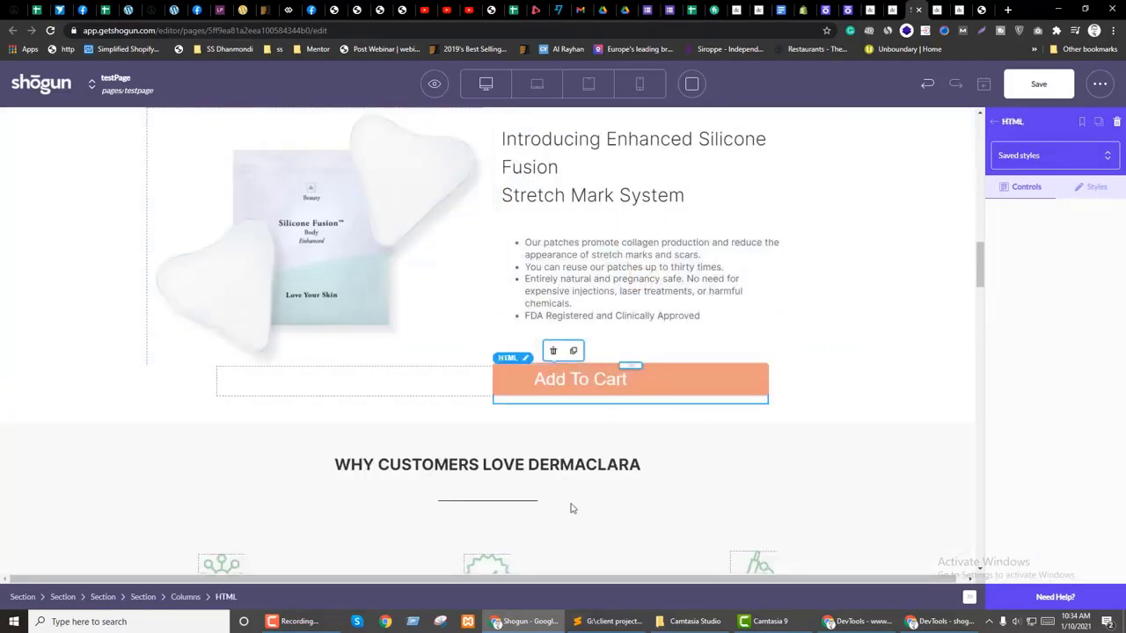
pyautogui.scroll(1, 616, 506)
pyautogui.moveTo(623, 508); pyautogui.dragTo(623, 412)
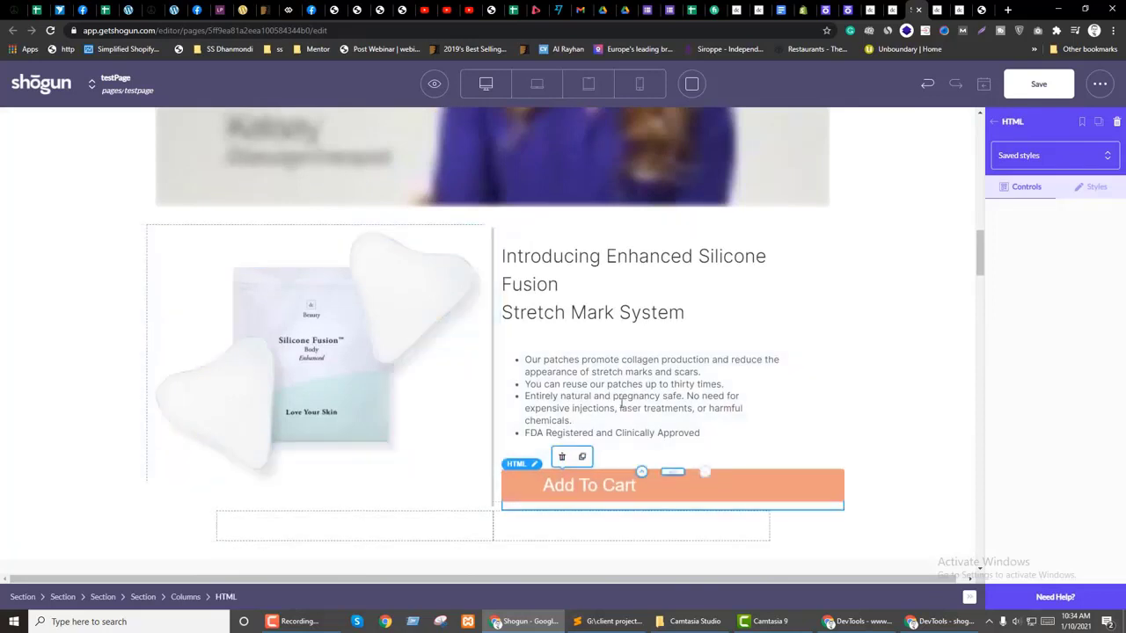
pyautogui.click(493, 530)
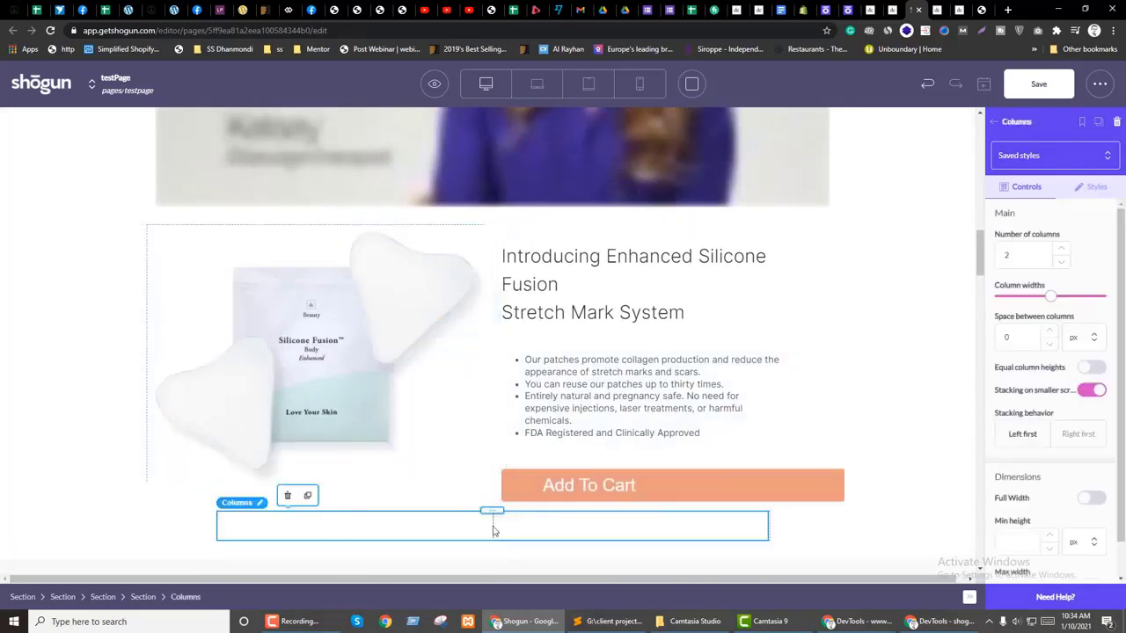
pyautogui.click(1116, 122)
# Step: Add top and bottom padding to the outer product section
pyautogui.click(56, 324)
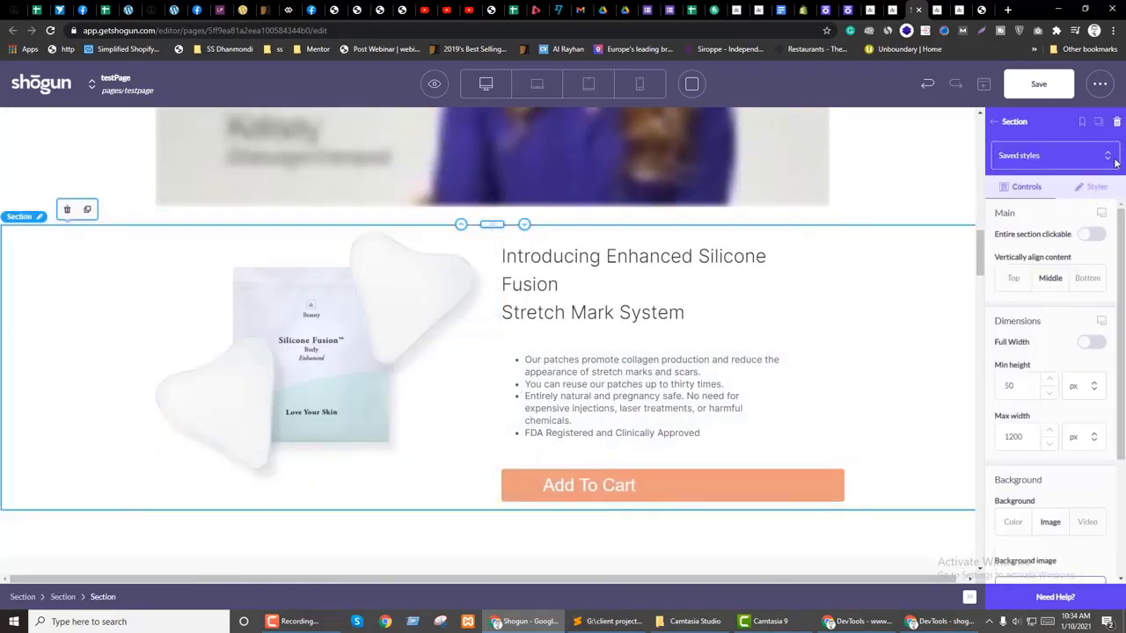
pyautogui.click(1095, 187)
pyautogui.scroll(-3, 1032, 404)
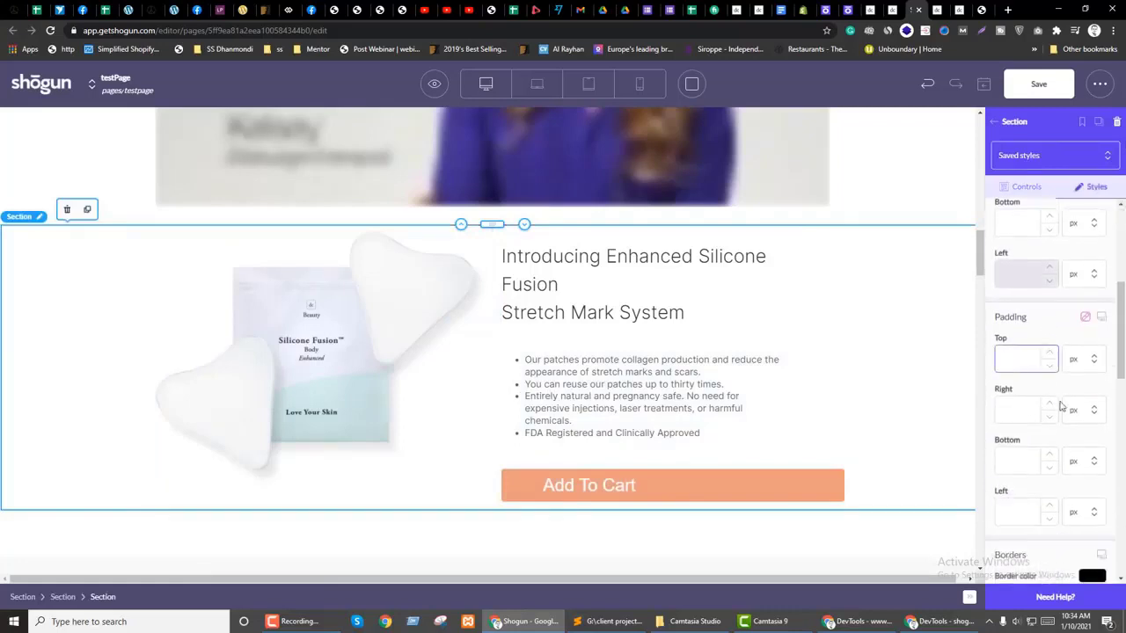
pyautogui.write('20')
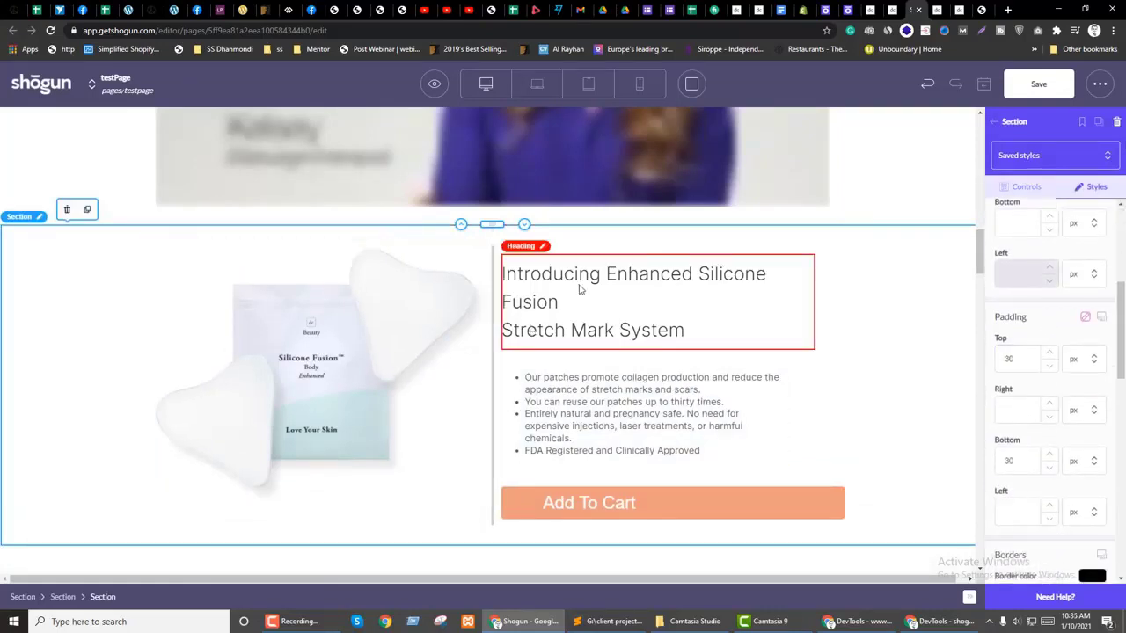
# Step: Reset the product heading's font back to Inter
pyautogui.click(588, 321)
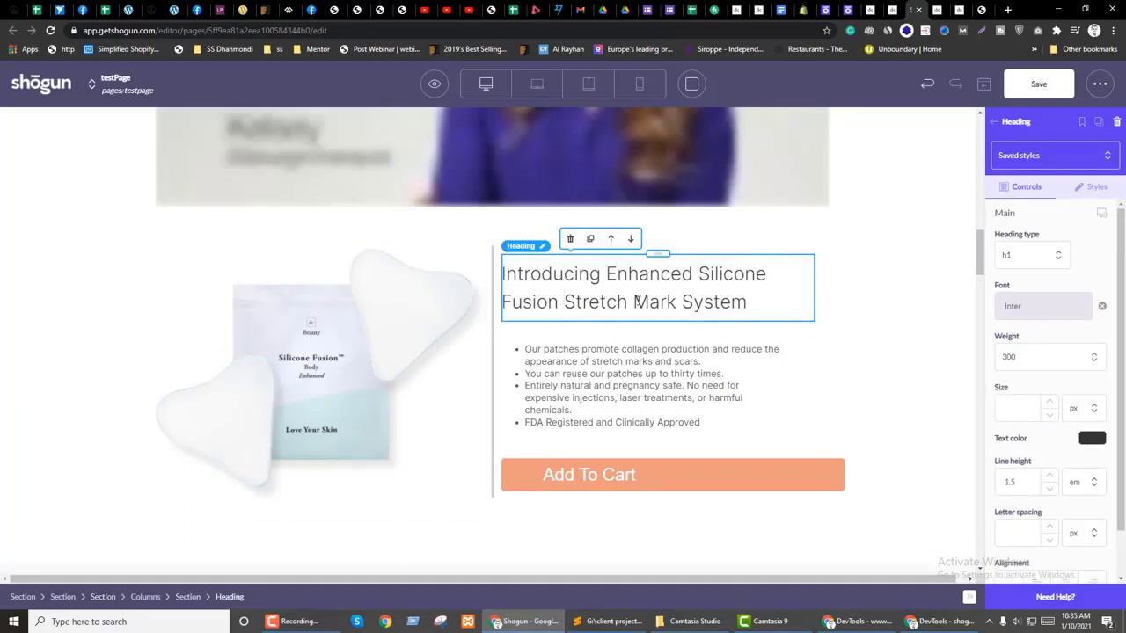
pyautogui.click(1101, 306)
pyautogui.click(1036, 315)
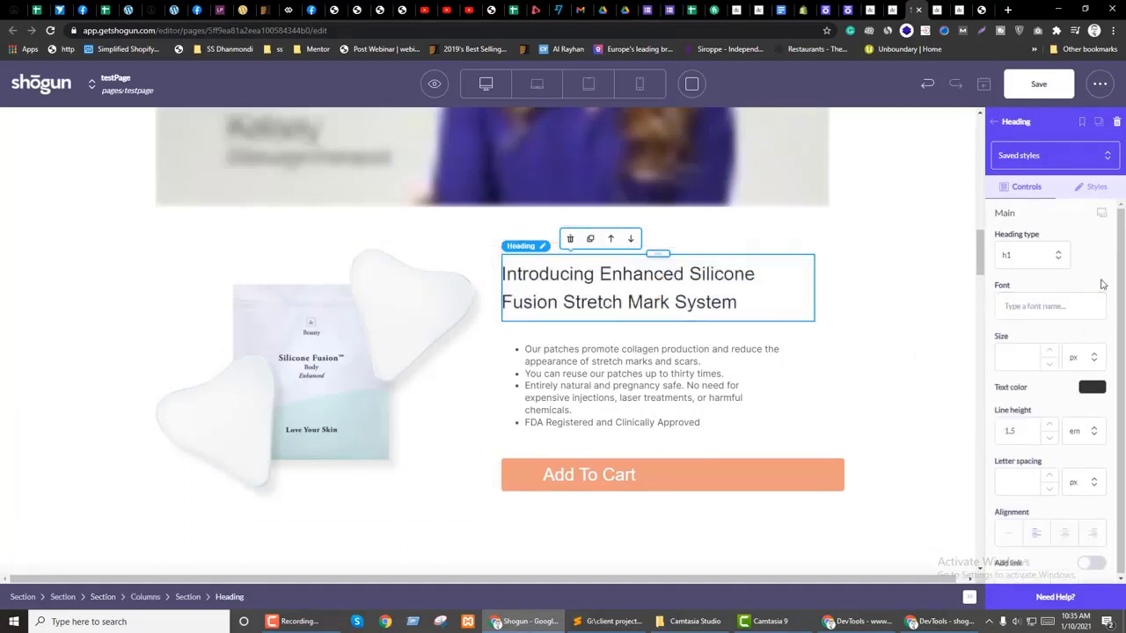
pyautogui.click(1102, 284)
# Step: Set the heading weight to 700, after briefly trying 800 and 600
pyautogui.click(1069, 355)
pyautogui.click(1026, 469)
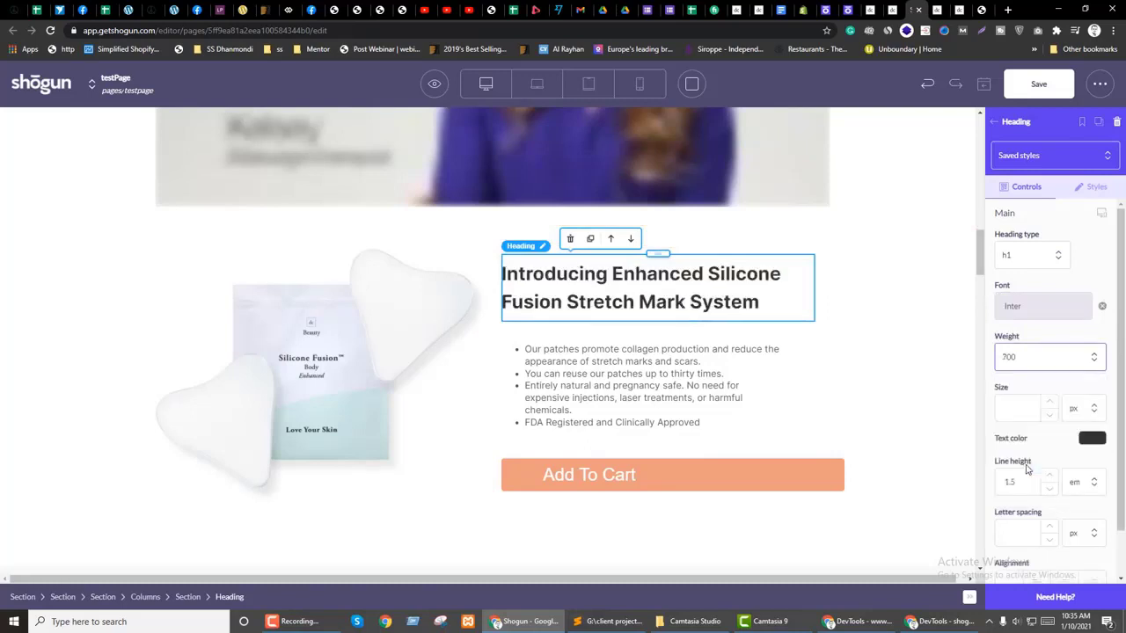
pyautogui.click(1024, 360)
pyautogui.click(1012, 480)
pyautogui.click(1032, 364)
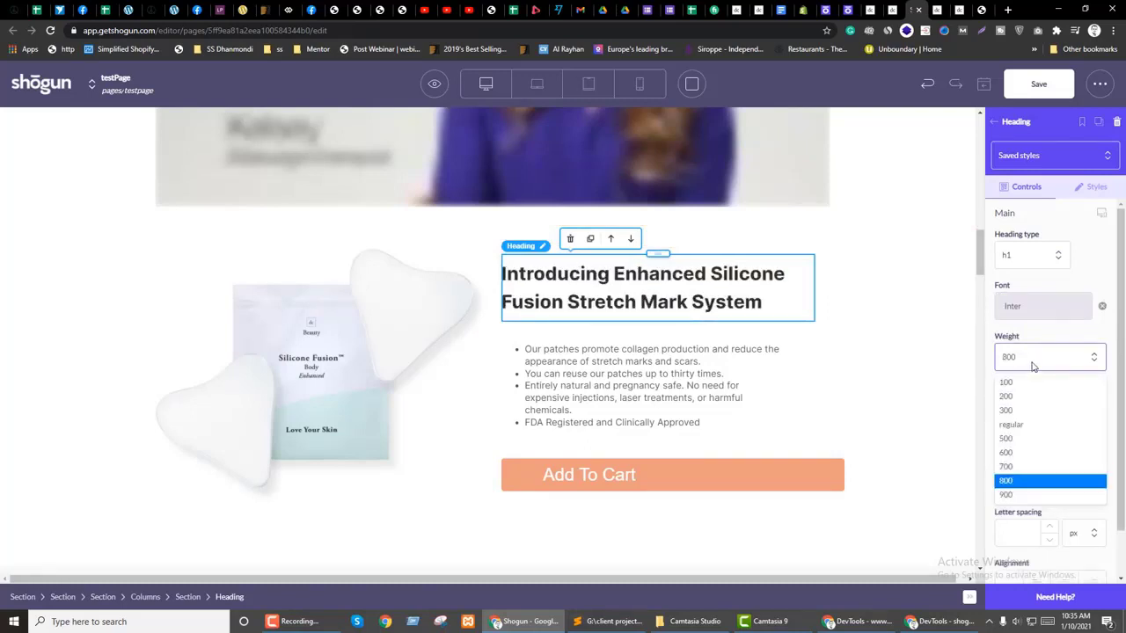
pyautogui.click(1007, 453)
pyautogui.click(1011, 361)
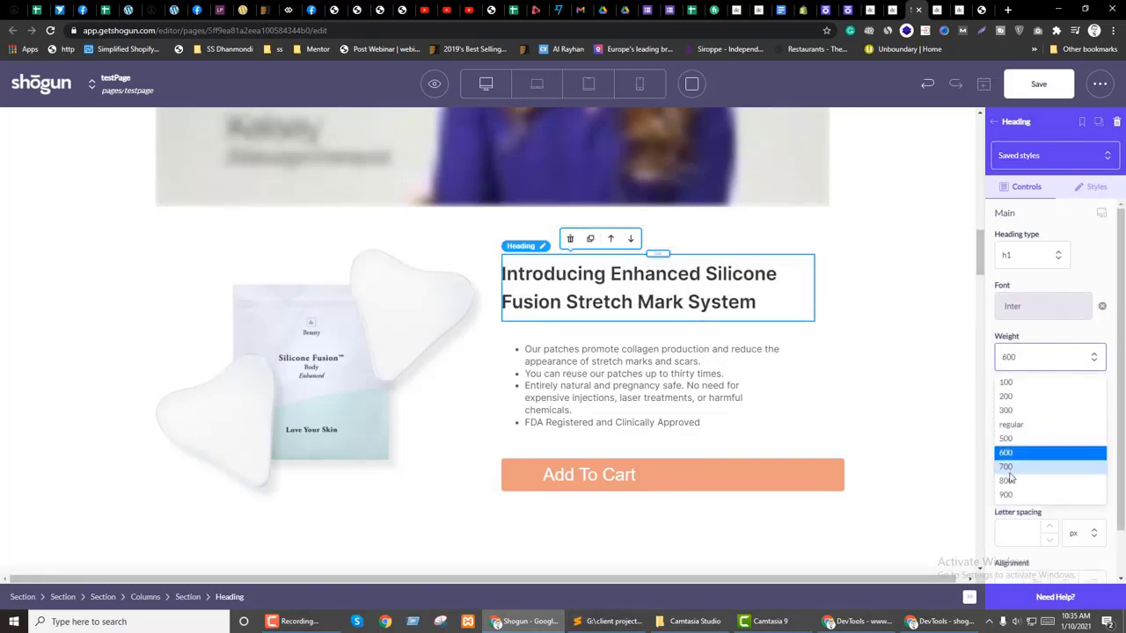
pyautogui.click(1012, 467)
# Step: Give the heading a 30 px font size and 1.4 line height
pyautogui.click(1021, 410)
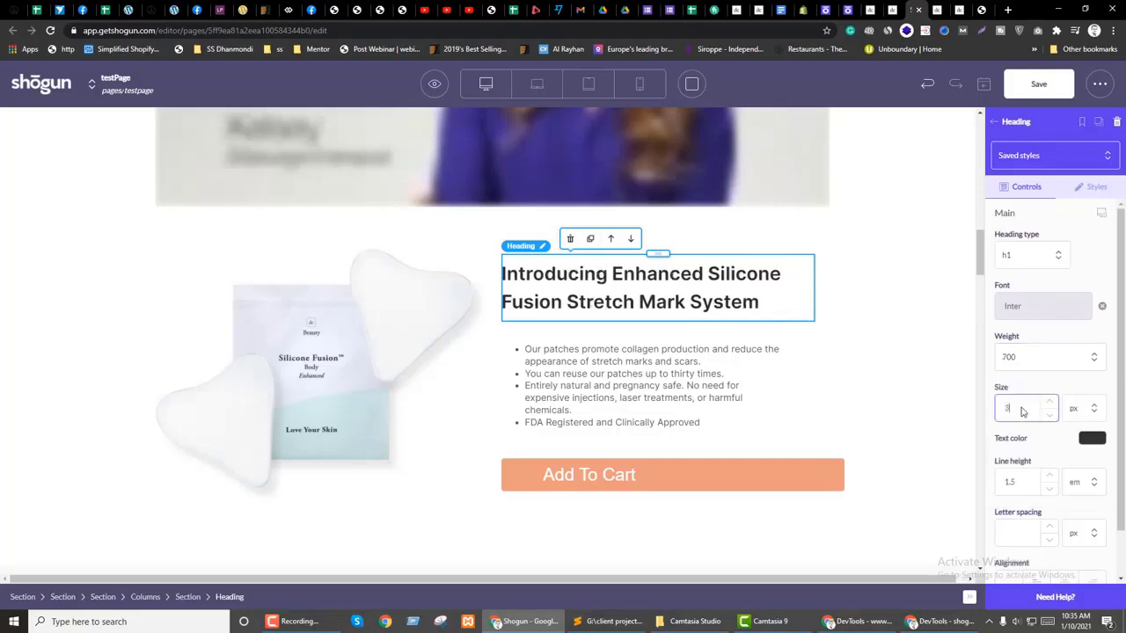
pyautogui.write('0')
pyautogui.click(1038, 457)
pyautogui.moveTo(1012, 489); pyautogui.dragTo(1017, 487)
pyautogui.write('4')
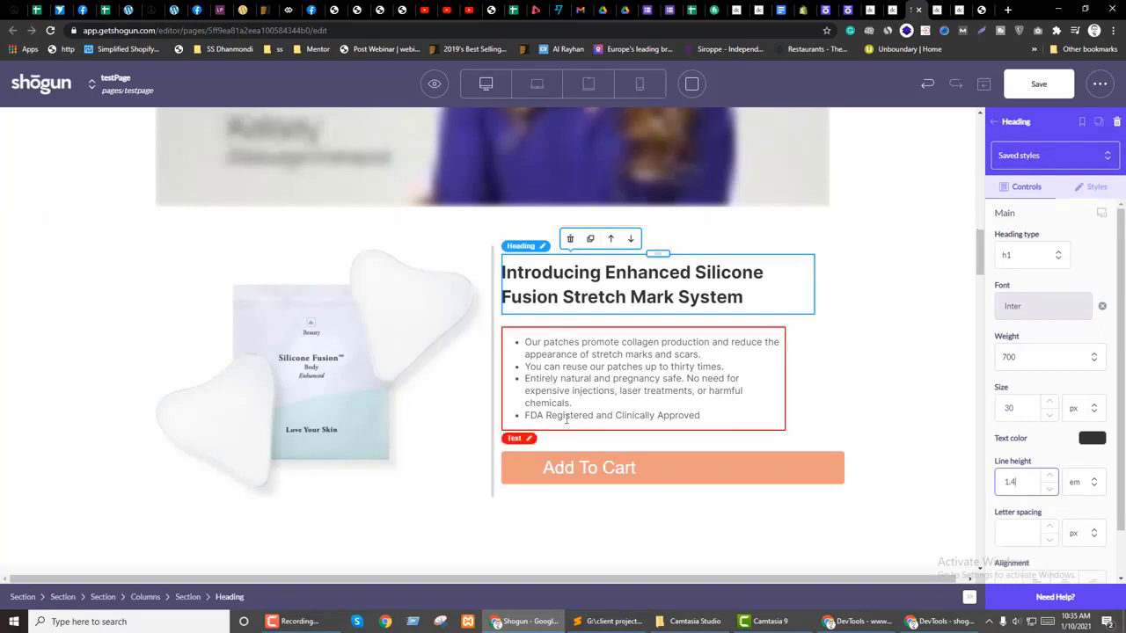
# Step: Review the parent section's spacing, then left-align the heading text
pyautogui.click(787, 250)
pyautogui.click(1091, 188)
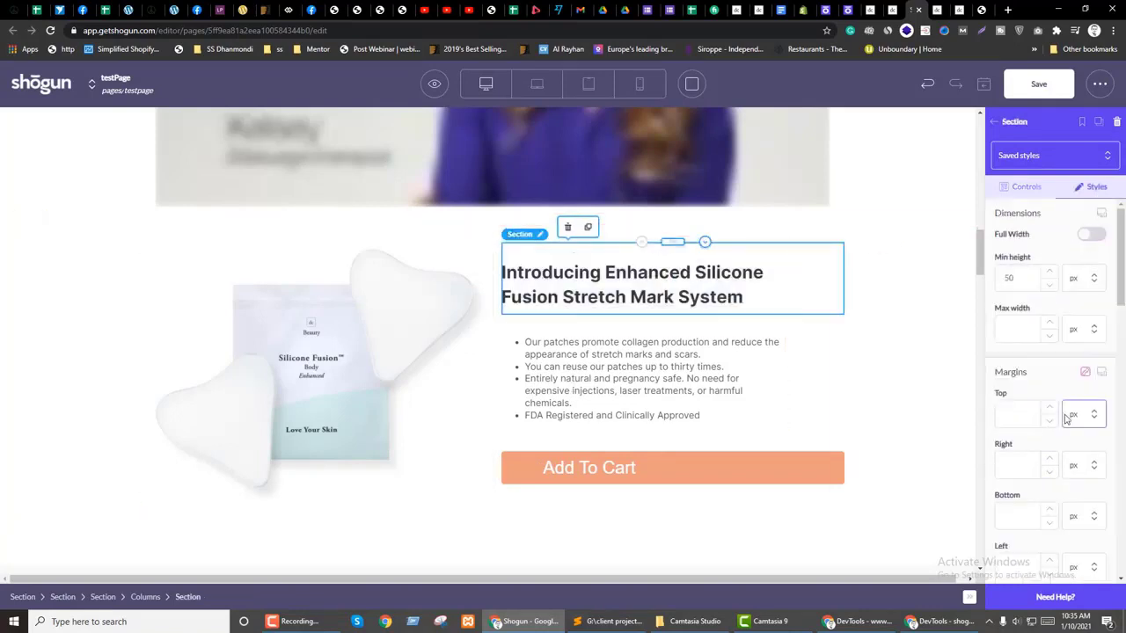
pyautogui.scroll(-6, 1064, 411)
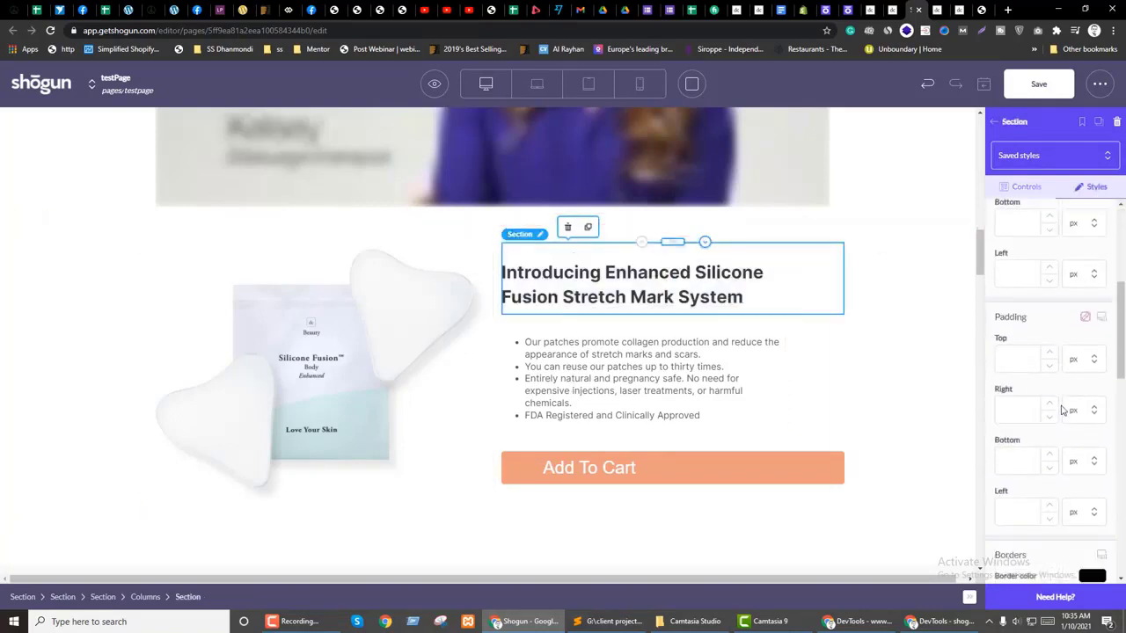
pyautogui.click(745, 287)
pyautogui.scroll(-1, 1080, 345)
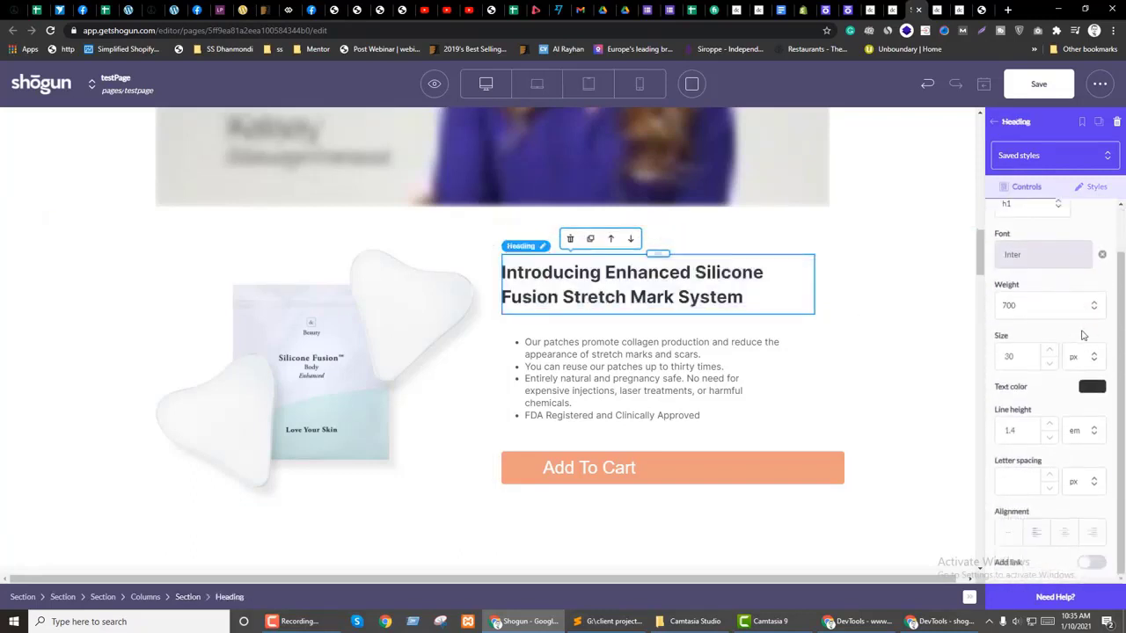
pyautogui.click(1043, 536)
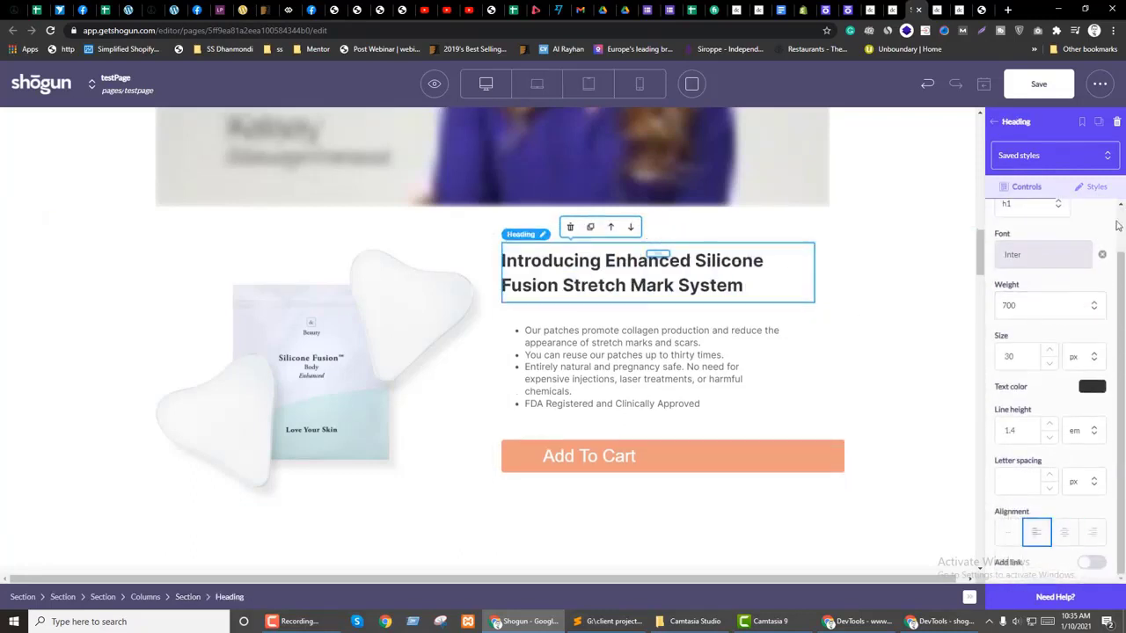
# Step: Clear the heading's right margin so it spans the text column
pyautogui.click(1092, 187)
pyautogui.scroll(-3, 1070, 400)
pyautogui.scroll(2, 1044, 405)
pyautogui.scroll(-2, 1044, 404)
pyautogui.scroll(2, 1045, 405)
pyautogui.moveTo(1021, 376); pyautogui.dragTo(987, 378)
pyautogui.press('BackSpace')
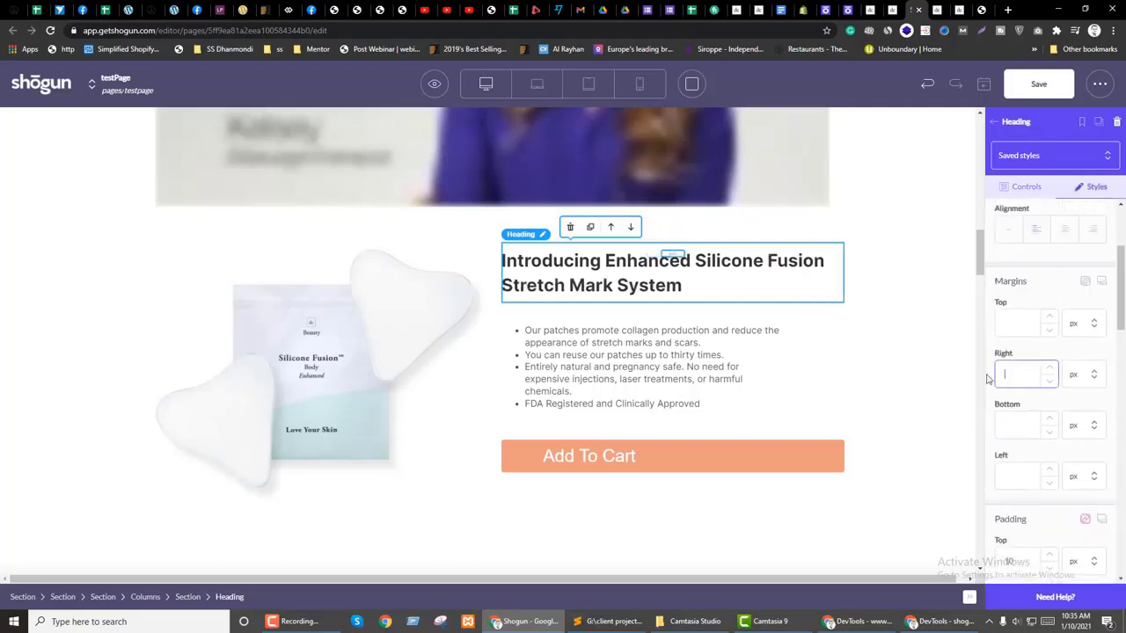
pyautogui.scroll(-2, 1025, 428)
pyautogui.doubleClick(1007, 387)
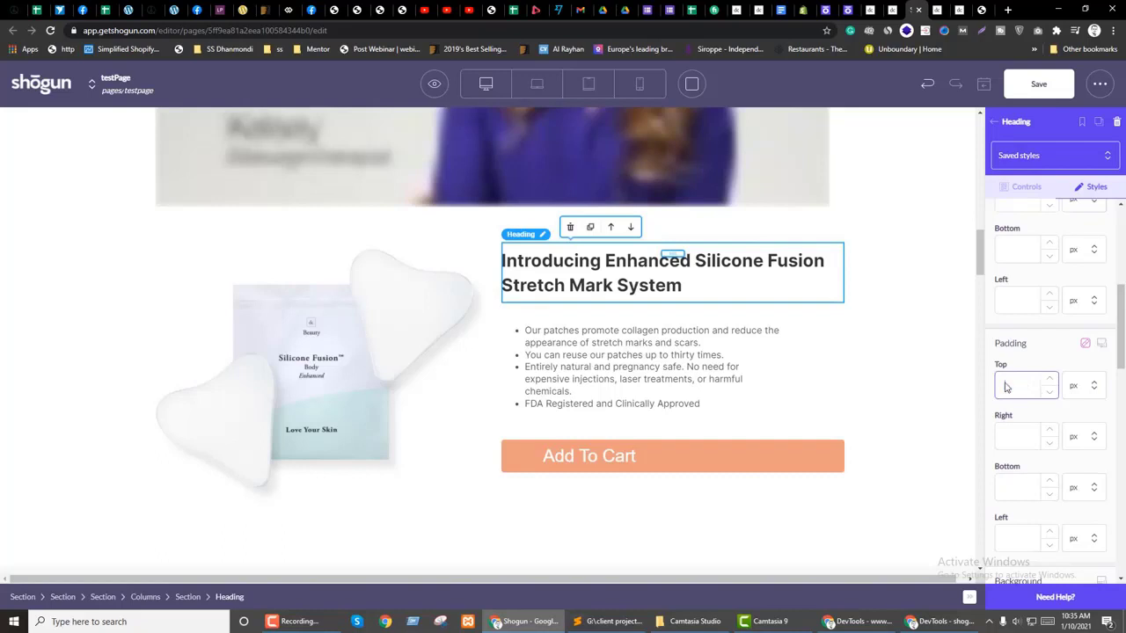
# Step: Edit the bullet list text's right and bottom margin values
pyautogui.click(668, 361)
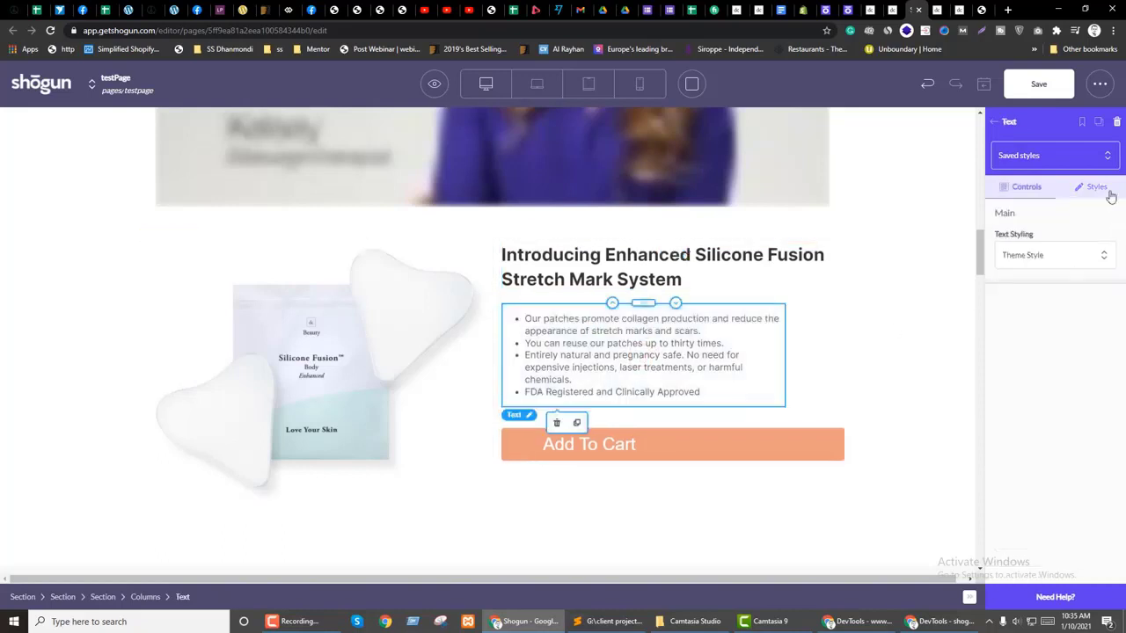
pyautogui.click(1096, 186)
pyautogui.doubleClick(999, 445)
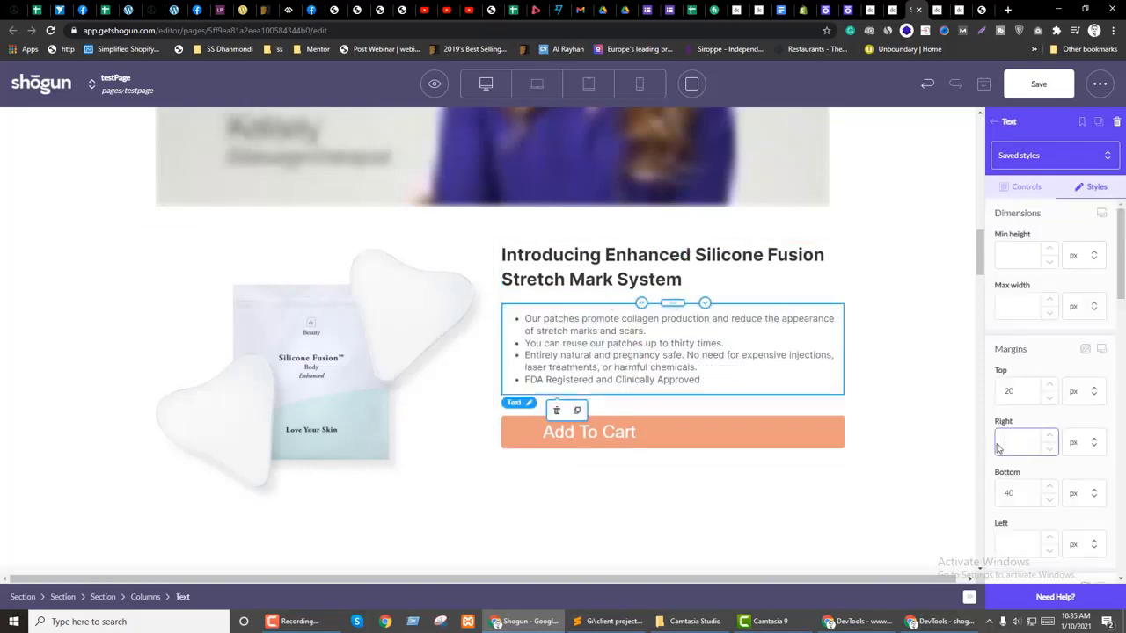
pyautogui.doubleClick(1007, 496)
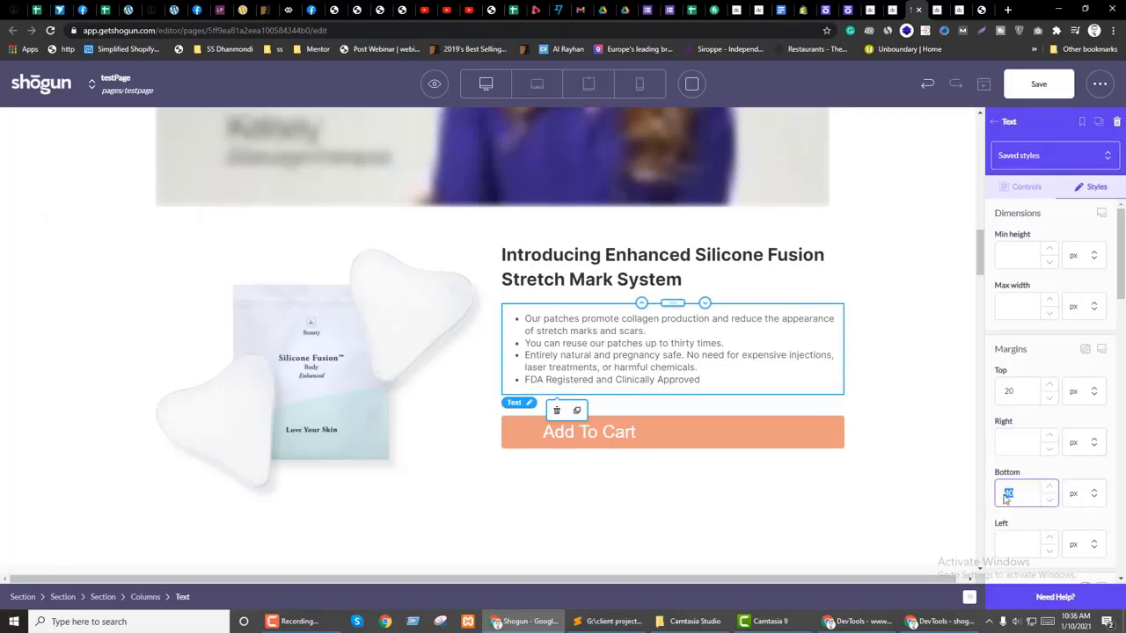
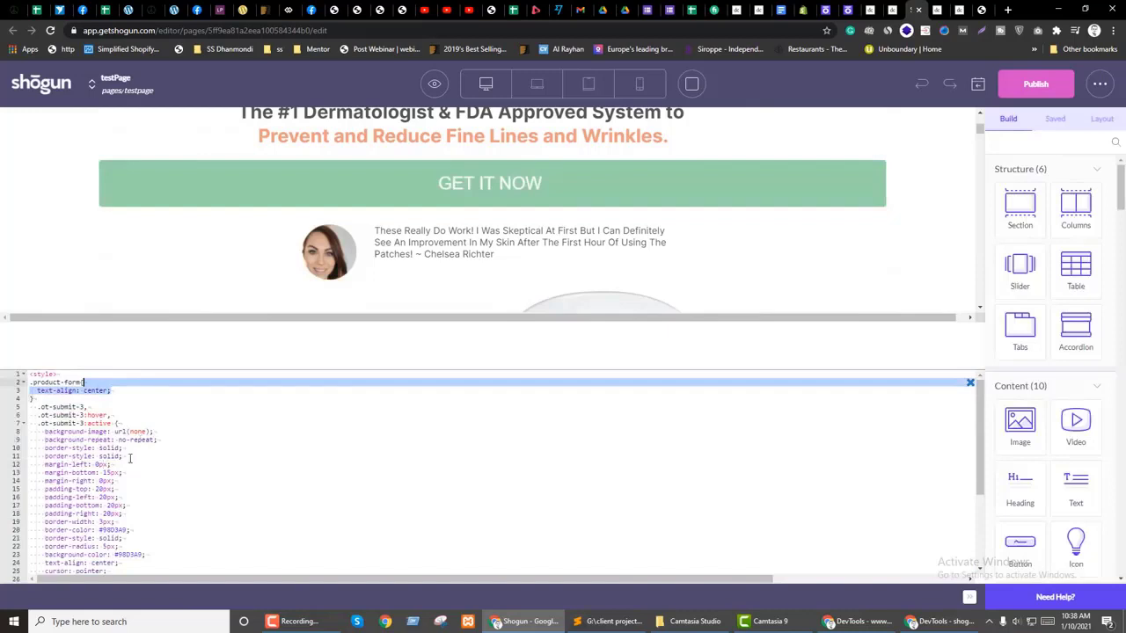
# Step: Add 'center' to the GET IT NOW form's class and retarget its CSS rule to .product-form.center
pyautogui.click(129, 513)
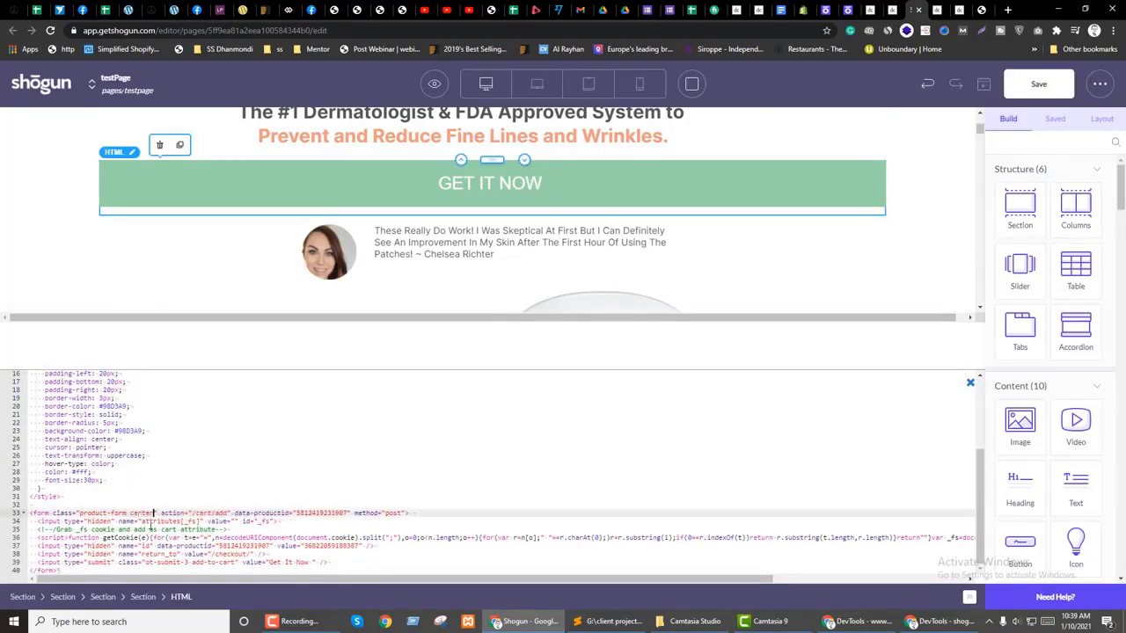
pyautogui.scroll(5, 128, 425)
pyautogui.click(81, 382)
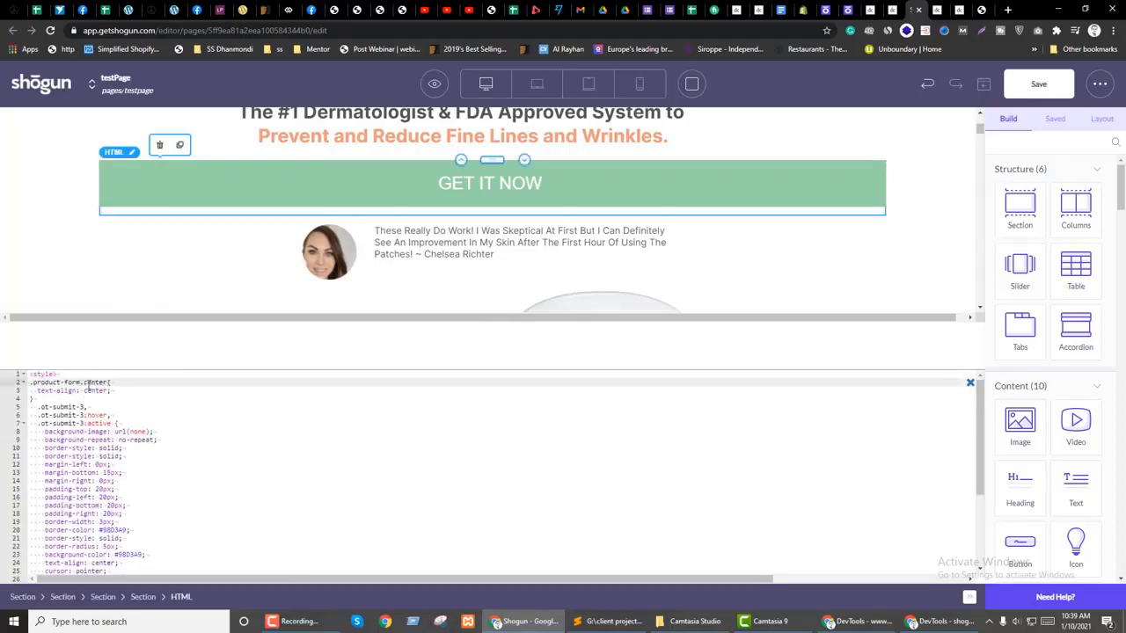
pyautogui.click(971, 384)
pyautogui.scroll(-8, 457, 349)
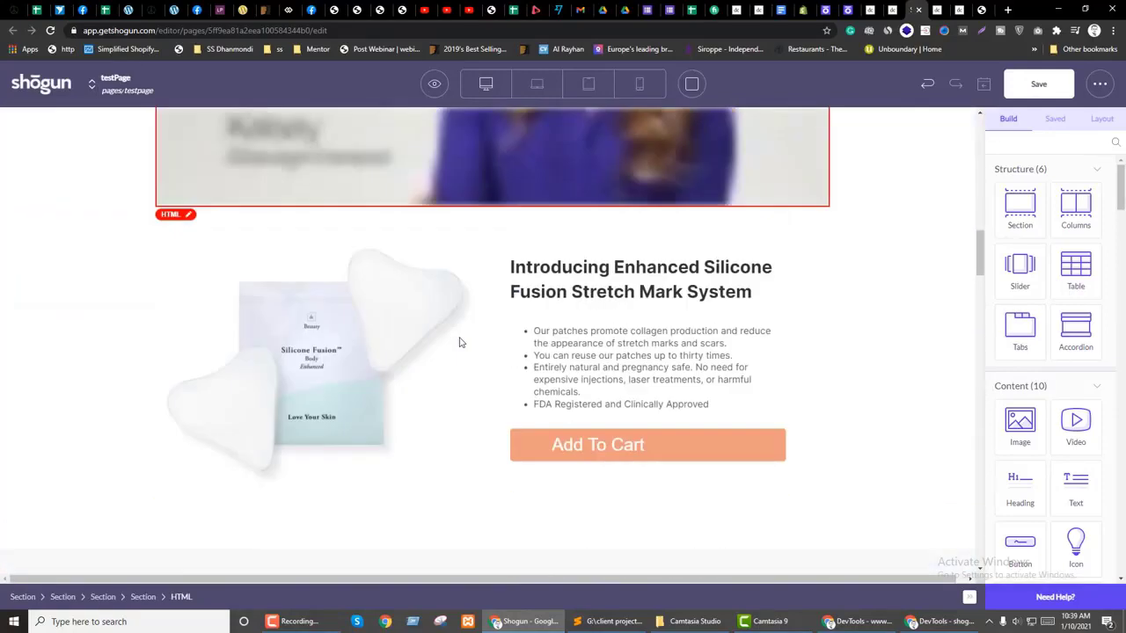
# Step: Compare the page in the editor against the live preview tab
pyautogui.scroll(-3, 410, 430)
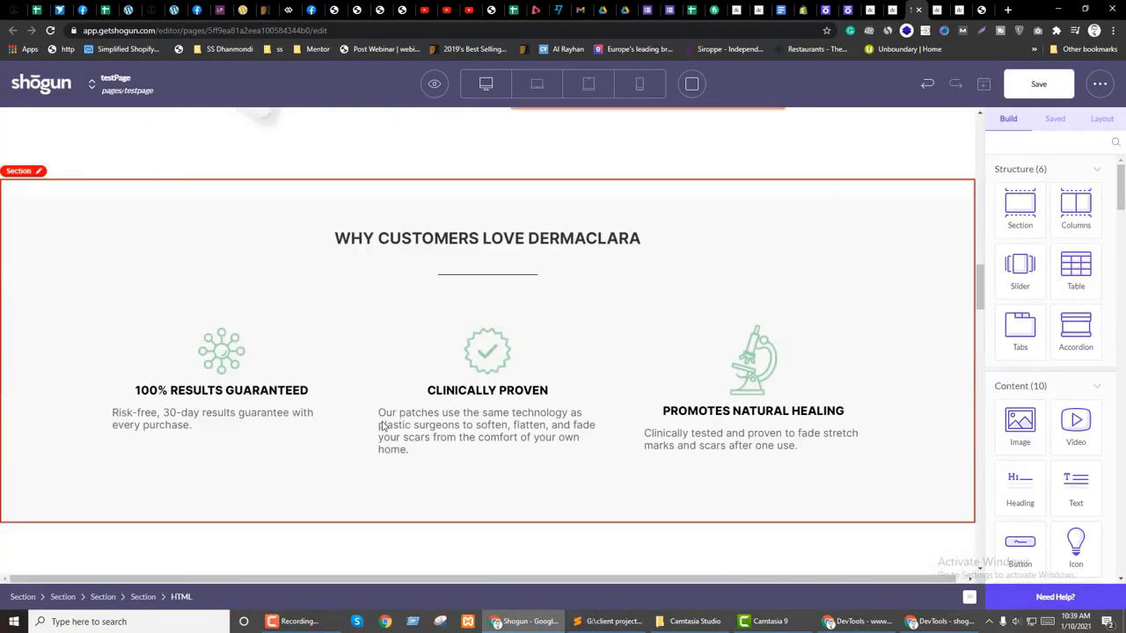
pyautogui.hotkey('ctrl', 'Tab')
pyautogui.scroll(-3, 496, 359)
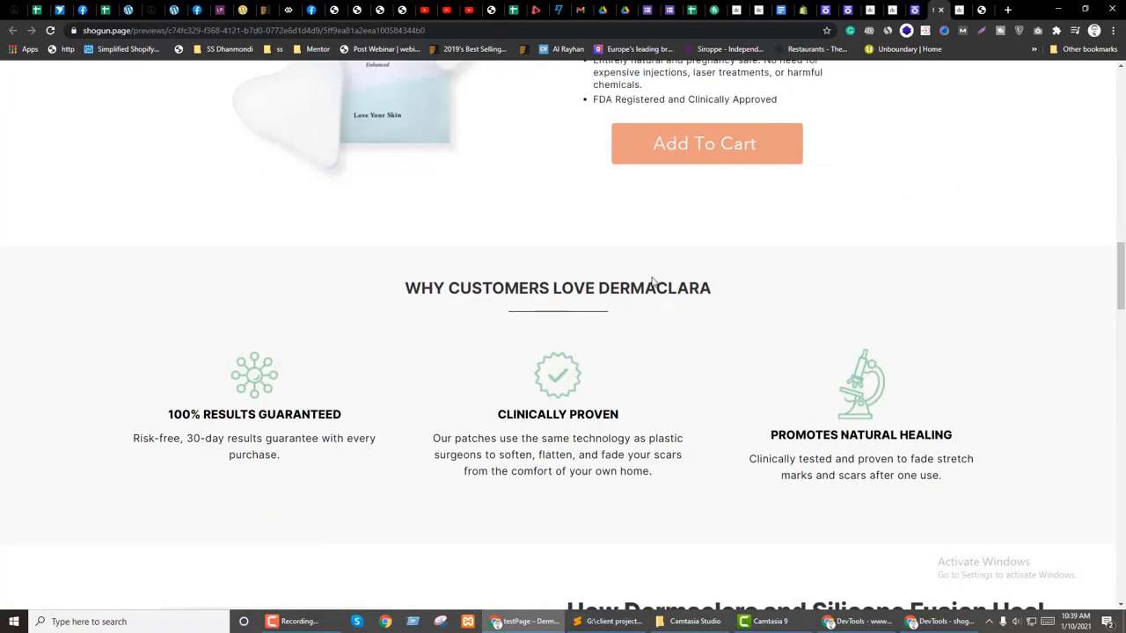
pyautogui.scroll(-1, 579, 317)
pyautogui.hotkey('ctrl', 'shift', 'Tab')
pyautogui.scroll(-2, 490, 382)
pyautogui.scroll(2, 488, 302)
# Step: Raise the WHY CUSTOMERS LOVE DERMACLARA heading from 27 to 35 px, then switch to tablet view
pyautogui.click(470, 244)
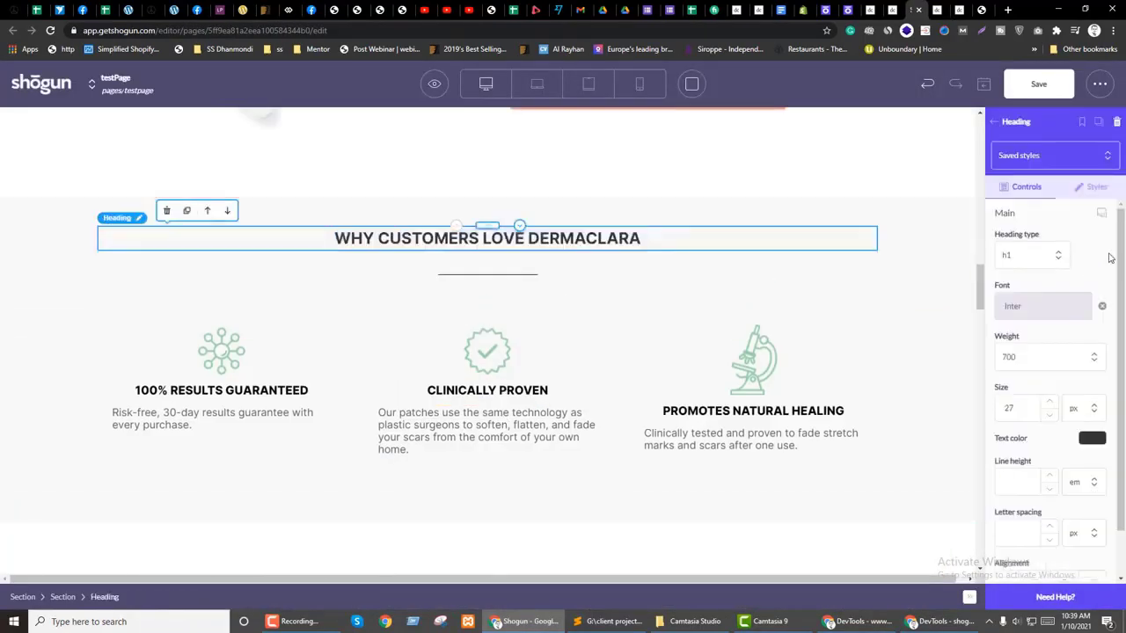
pyautogui.click(1052, 428)
pyautogui.click(1052, 428)
pyautogui.click(1052, 428)
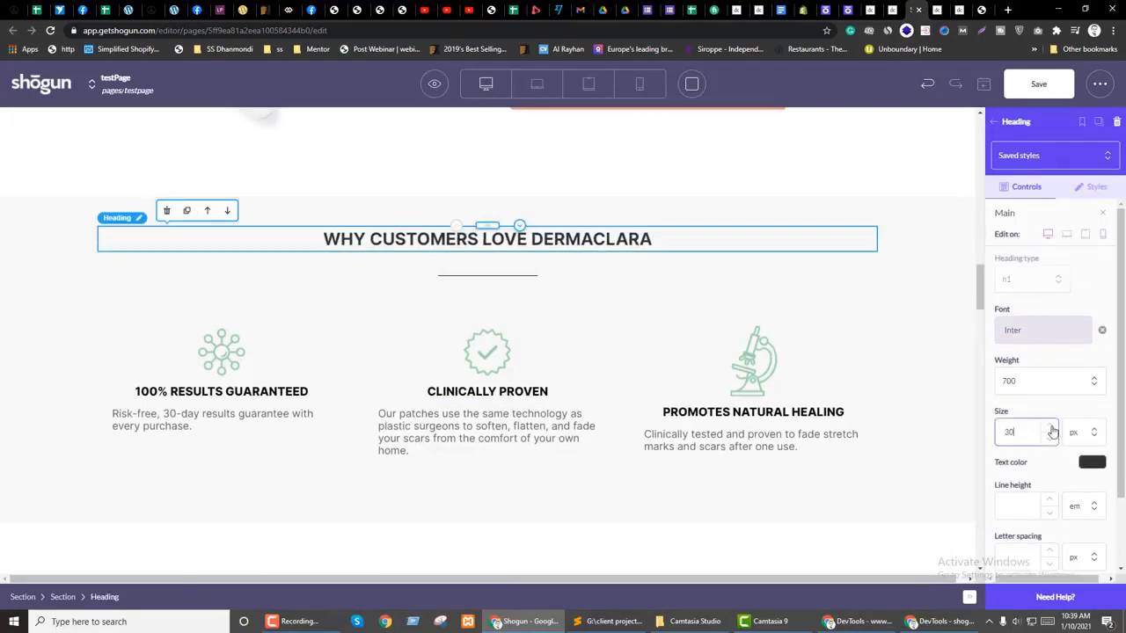
pyautogui.click(1052, 428)
pyautogui.click(1052, 428)
pyautogui.click(1051, 428)
pyautogui.scroll(-3, 1053, 417)
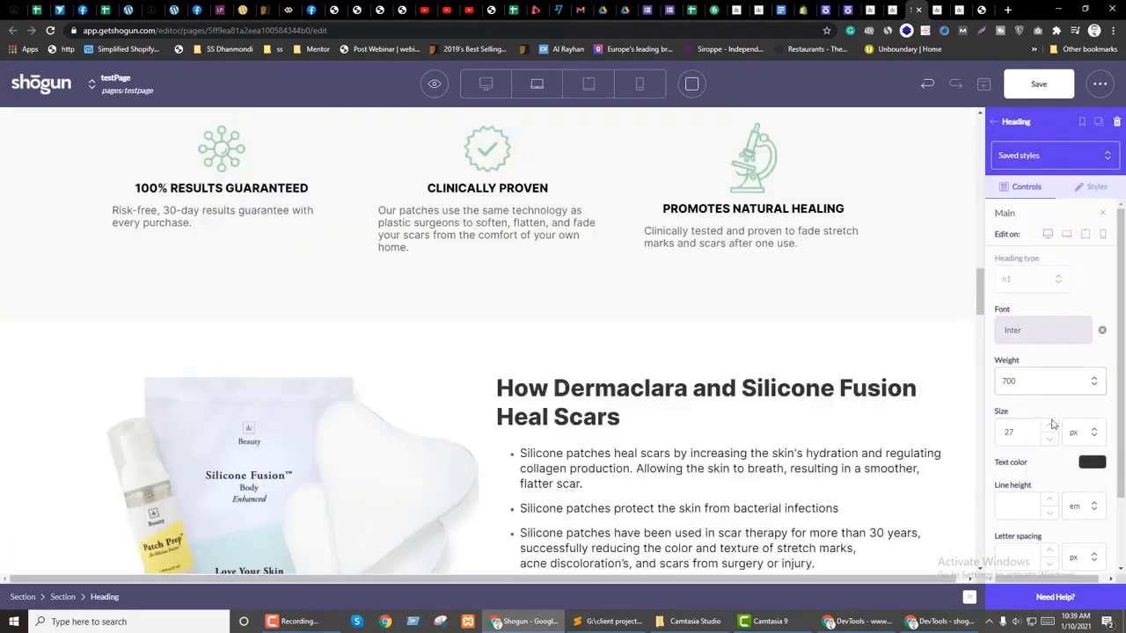
pyautogui.scroll(3, 1047, 432)
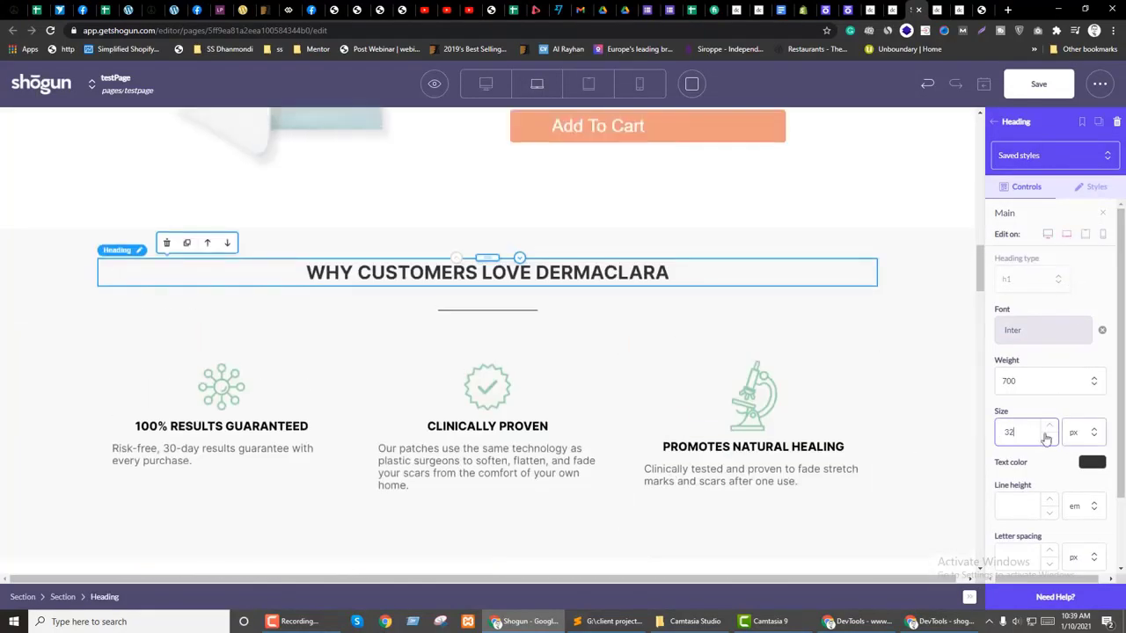
pyautogui.scroll(5, 1050, 429)
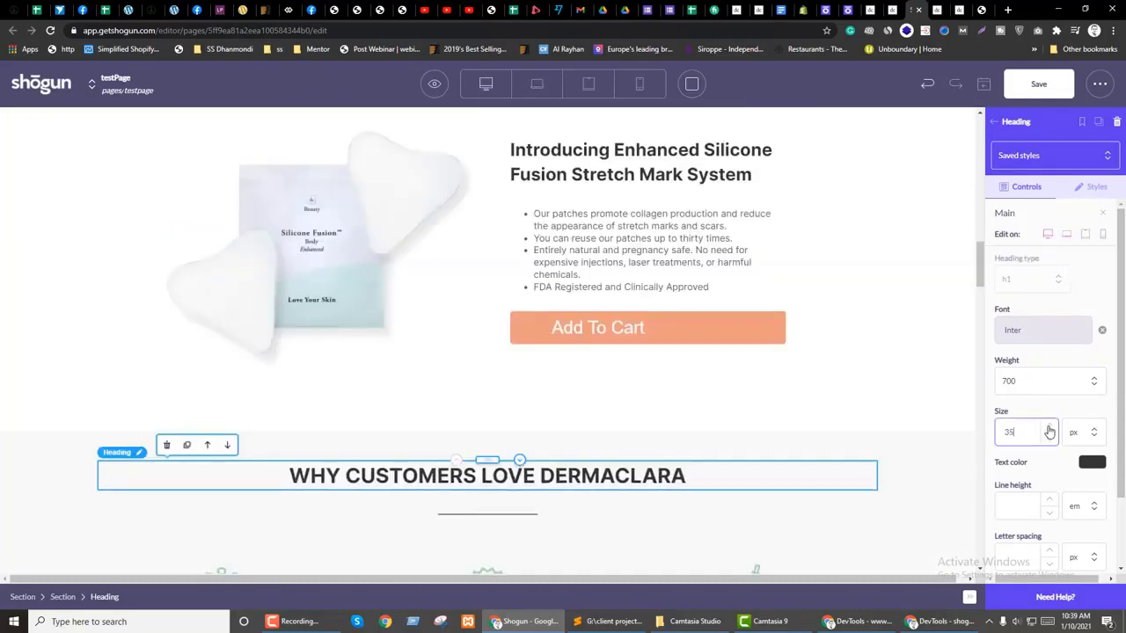
pyautogui.click(1084, 234)
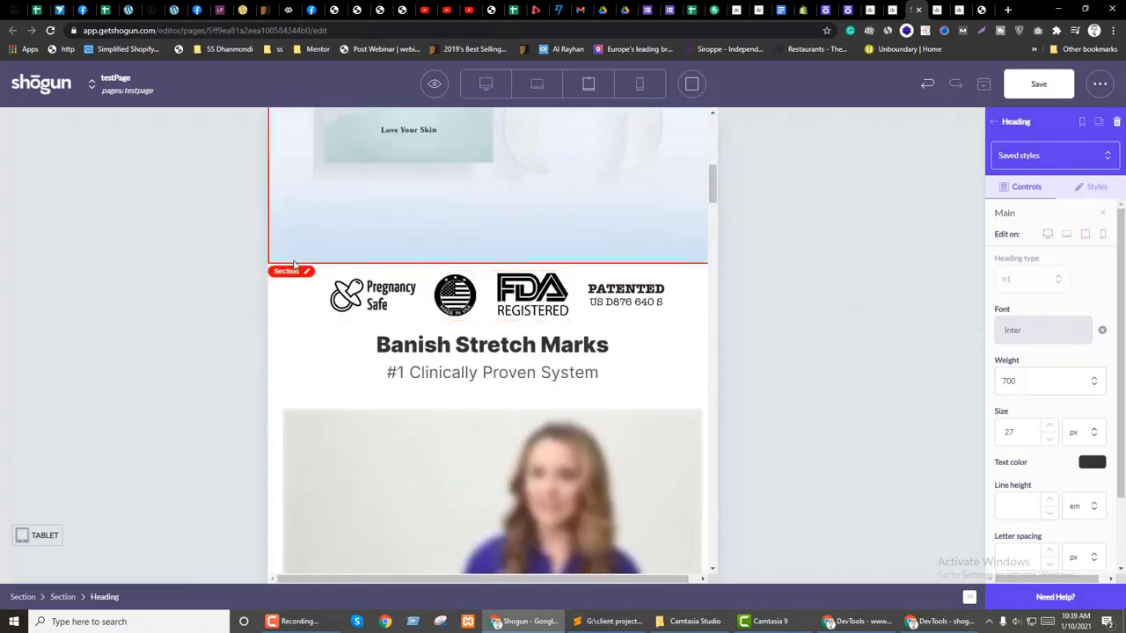
# Step: Save and publish the landing page, then return to the widescreen layout with the sidebar open
pyautogui.click(1039, 88)
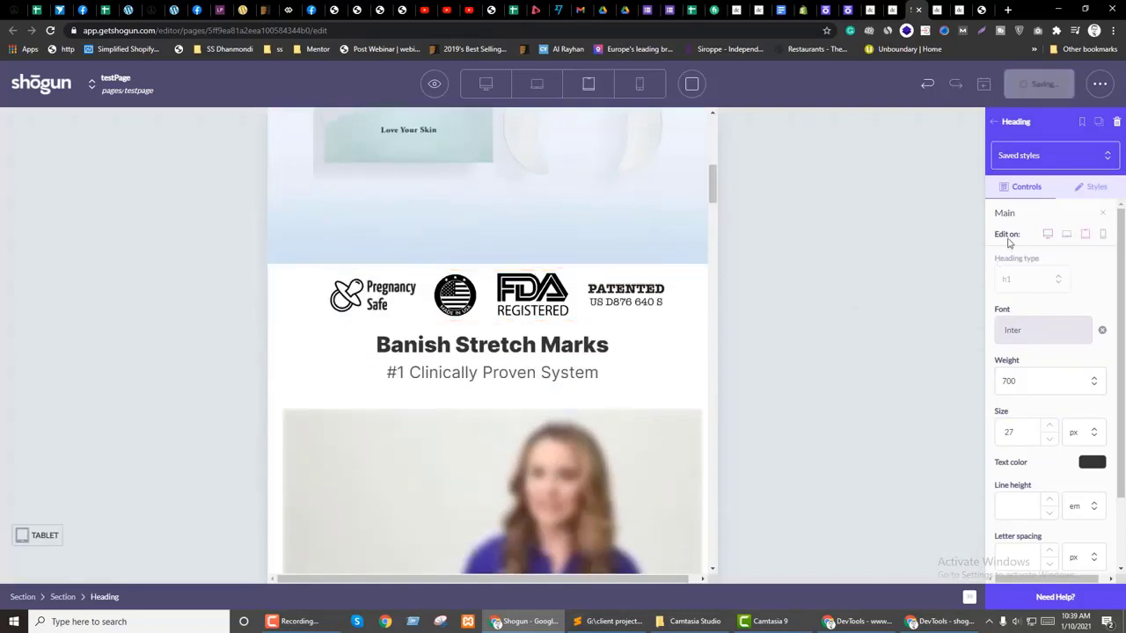
pyautogui.scroll(6, 410, 340)
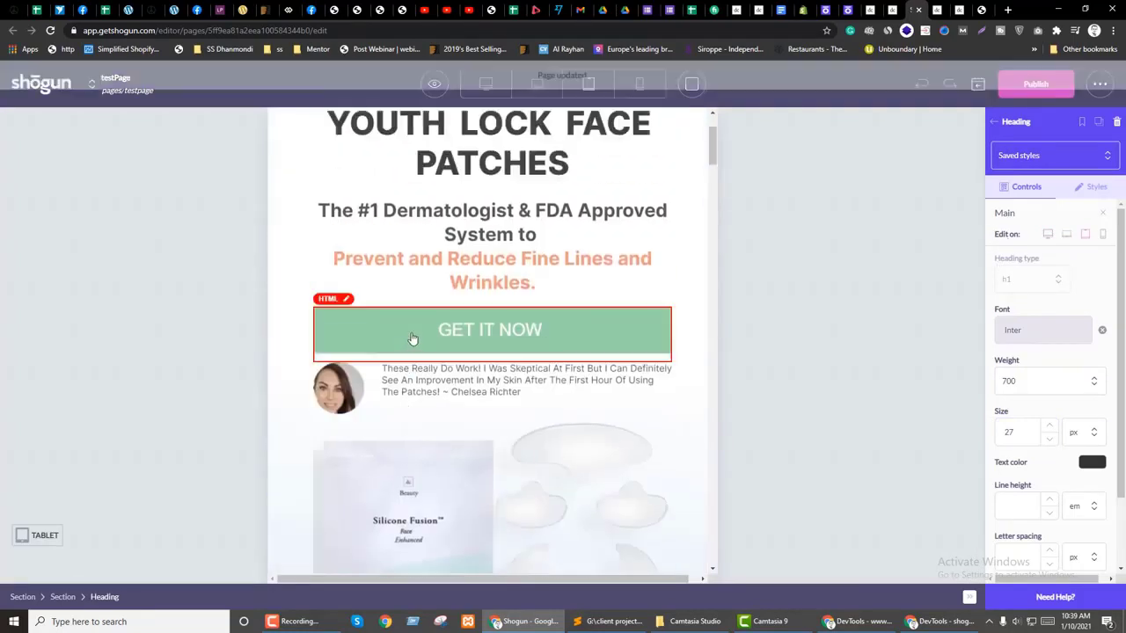
pyautogui.click(460, 334)
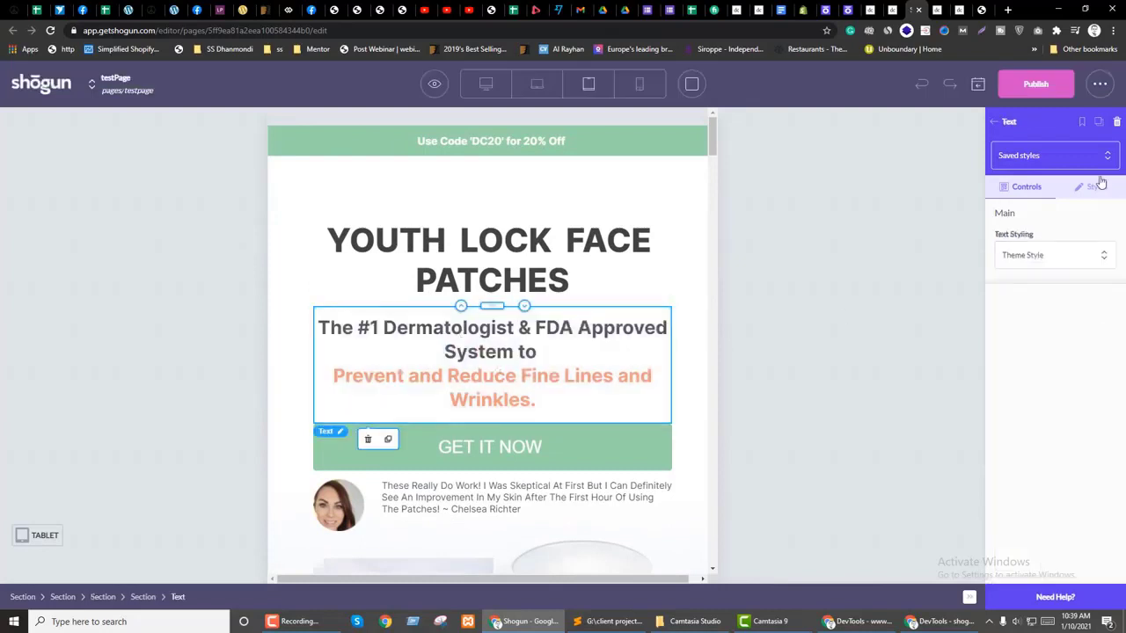
pyautogui.click(1038, 91)
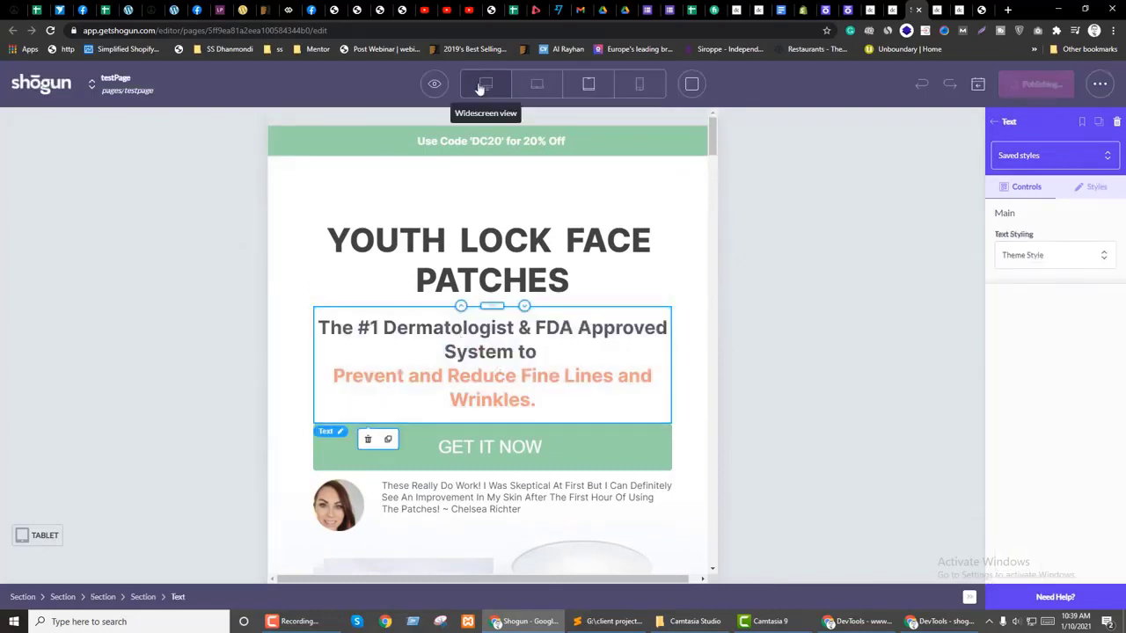
pyautogui.click(484, 85)
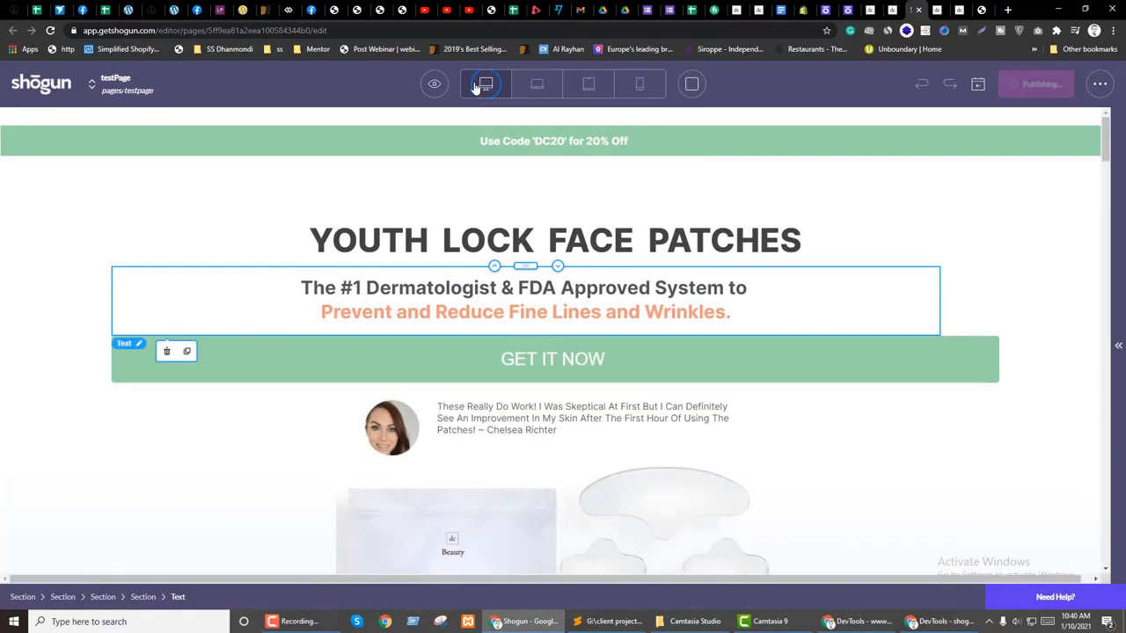
pyautogui.click(1118, 345)
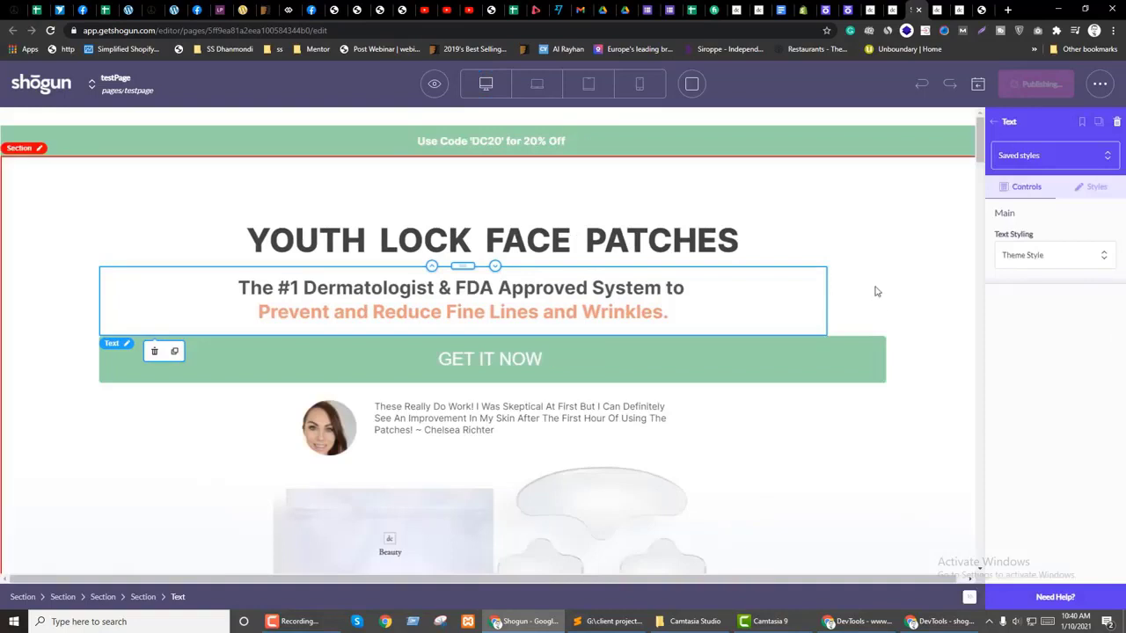
# Step: Inspect the reviewer photo image's style and visibility settings from the layer tree
pyautogui.click(993, 121)
pyautogui.click(1102, 118)
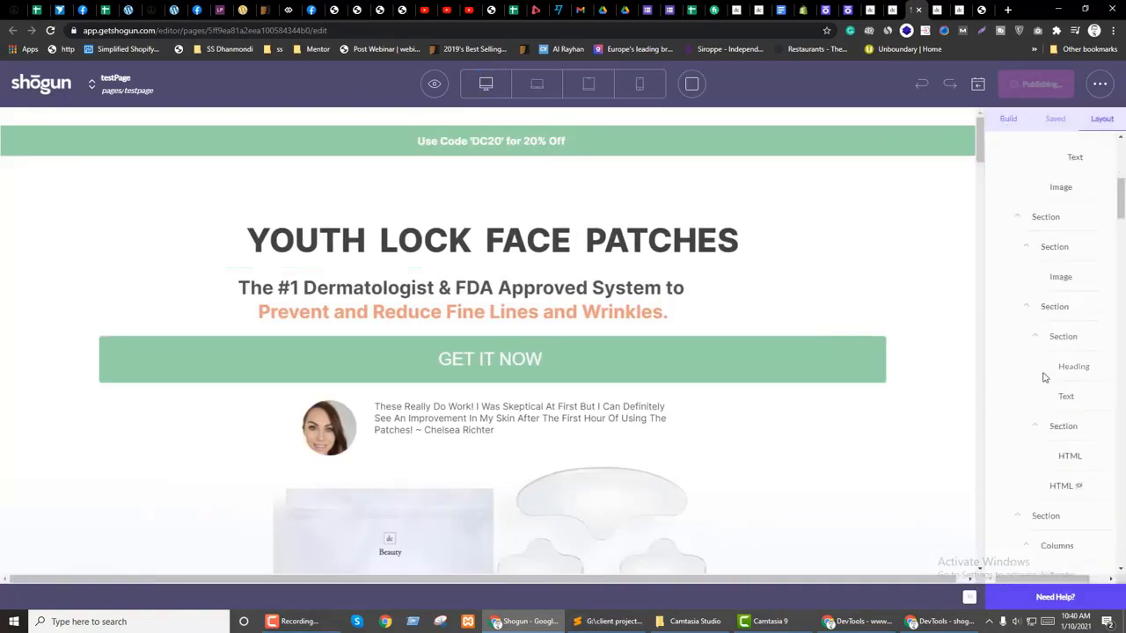
pyautogui.scroll(3, 1044, 377)
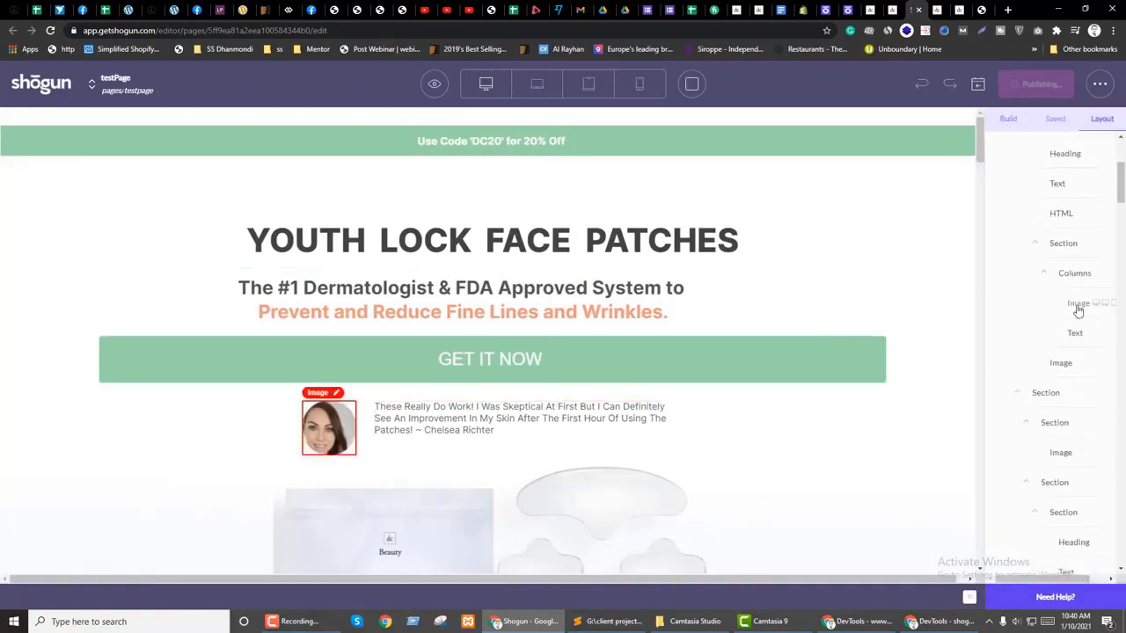
pyautogui.click(1077, 304)
pyautogui.scroll(-5, 1044, 414)
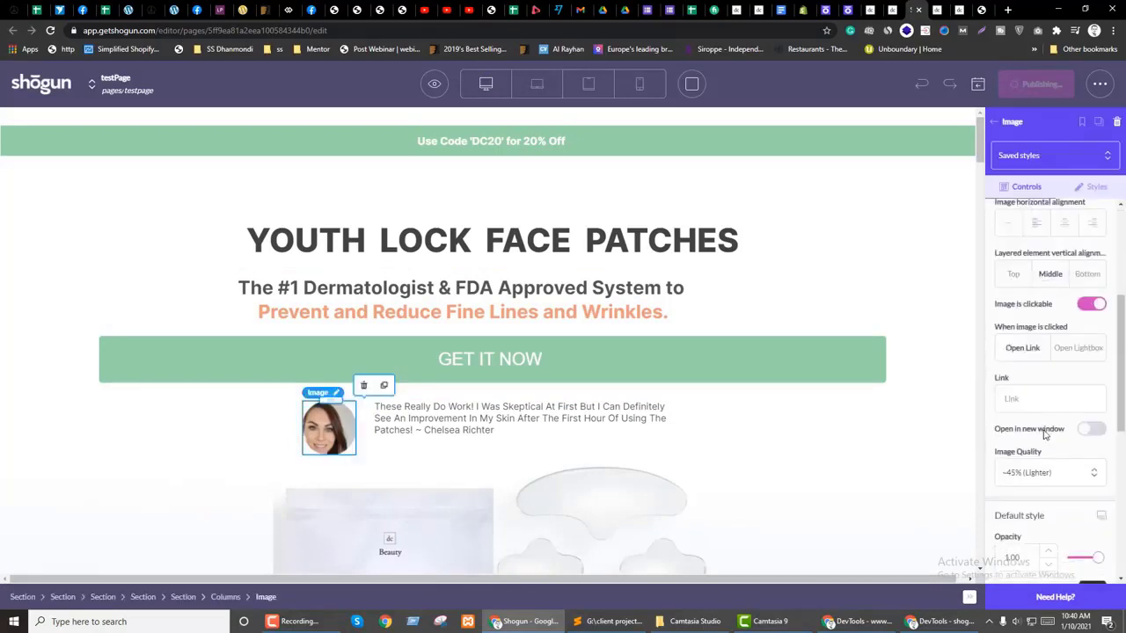
pyautogui.click(1096, 188)
pyautogui.scroll(-3, 1016, 459)
pyautogui.click(1003, 125)
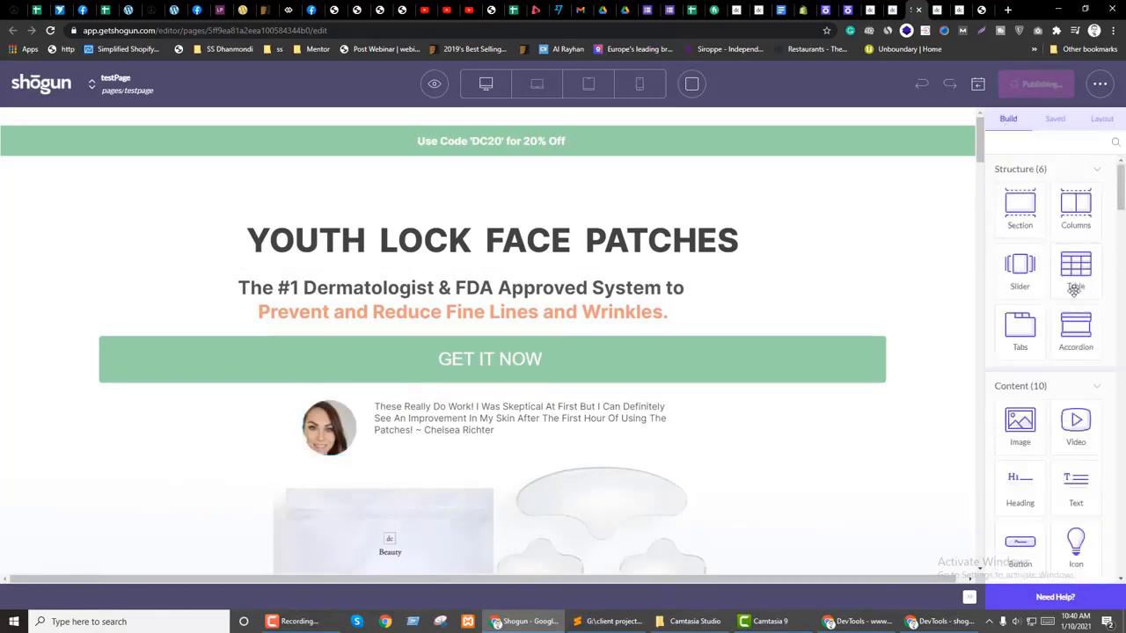
# Step: Select a Text layer and then the Why Try Enhanced Silicone Fusion section
pyautogui.click(1102, 120)
pyautogui.scroll(-3, 1058, 390)
pyautogui.scroll(3, 1059, 389)
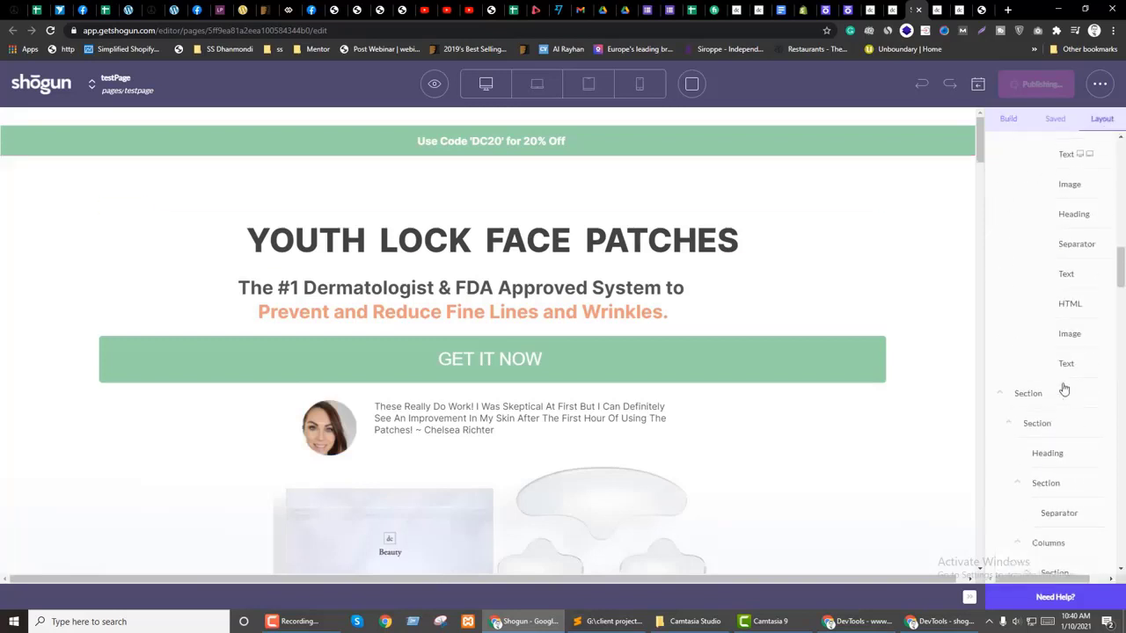
pyautogui.scroll(3, 1055, 387)
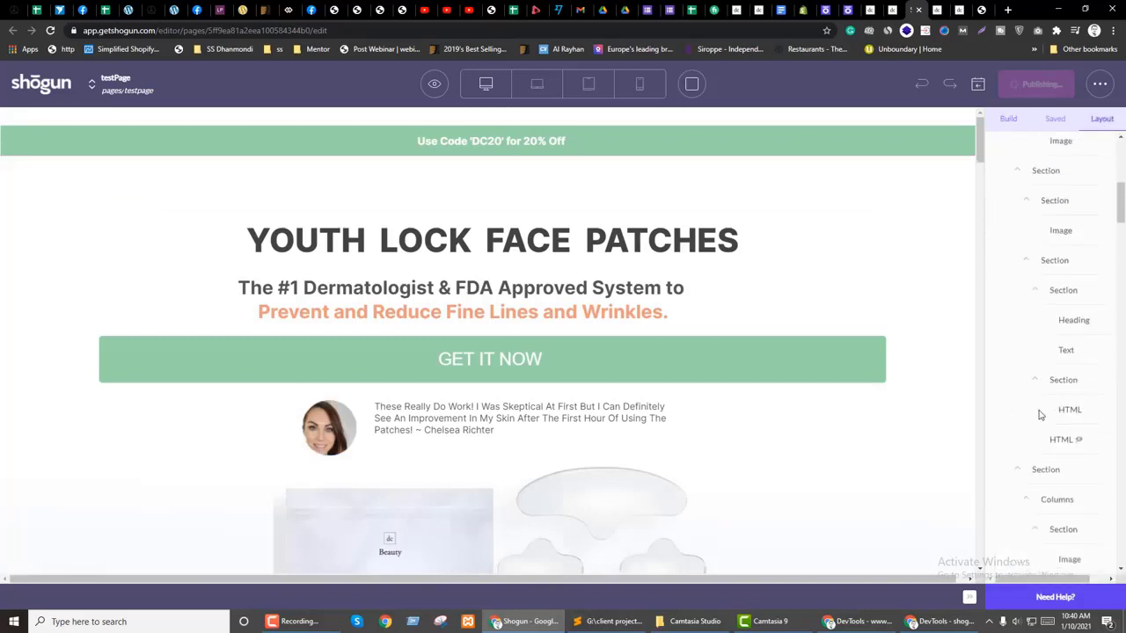
pyautogui.scroll(-3, 1022, 435)
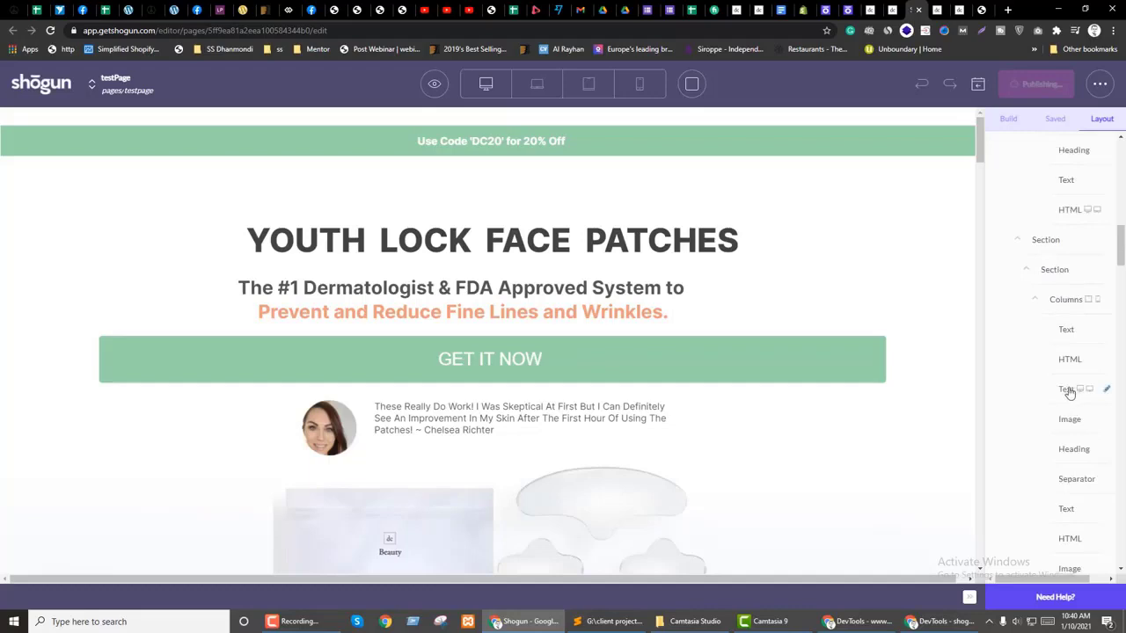
pyautogui.click(1067, 390)
pyautogui.scroll(-10, 870, 378)
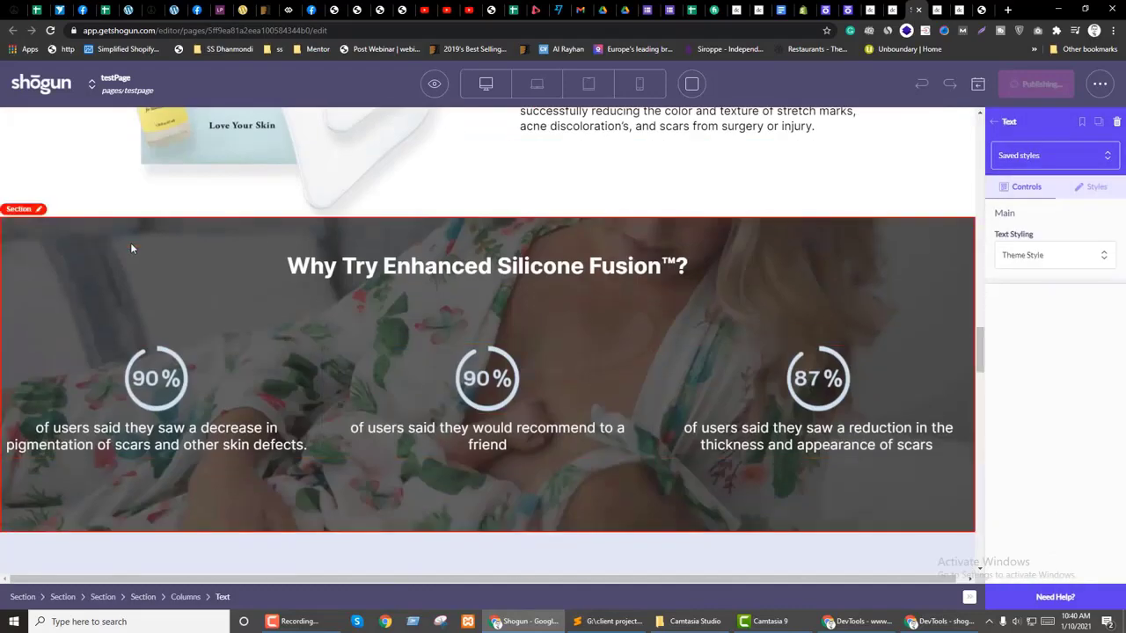
pyautogui.click(131, 249)
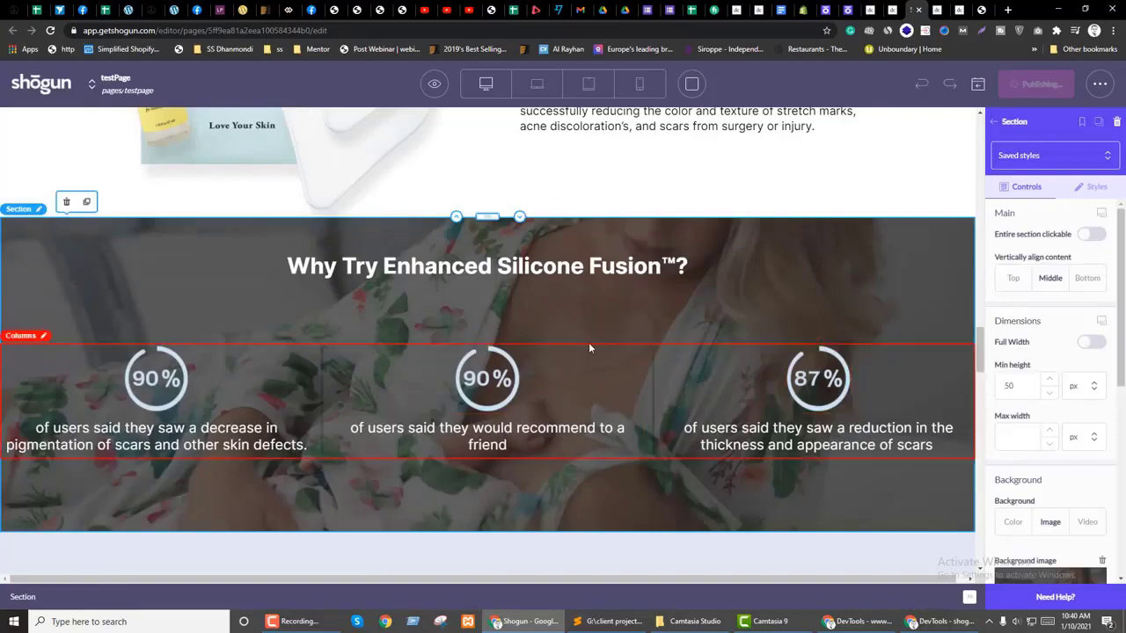
pyautogui.scroll(7, 722, 246)
pyautogui.scroll(-2, 721, 246)
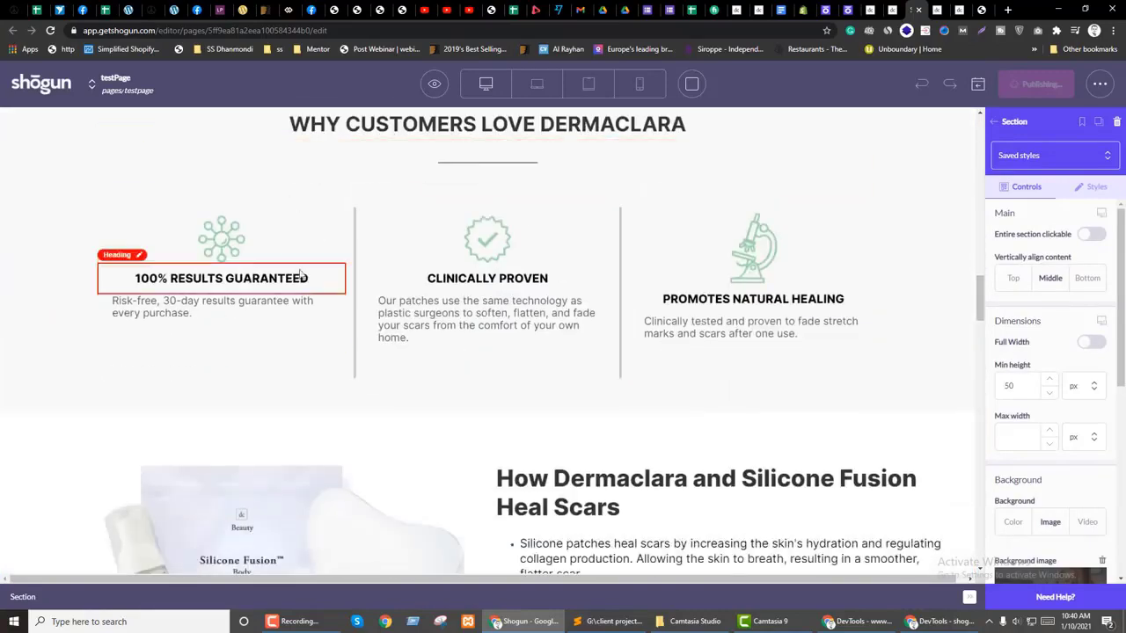
pyautogui.scroll(3, 374, 357)
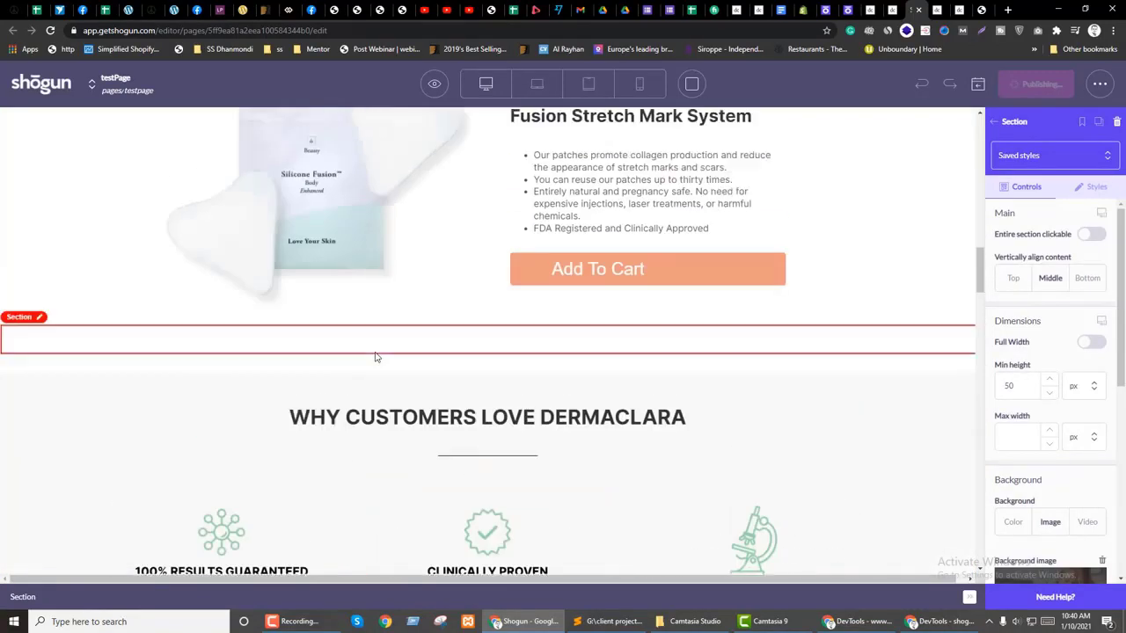
# Step: Scroll the layer tree and jump to the As Seen On logo Columns row
pyautogui.click(997, 122)
pyautogui.click(1101, 119)
pyautogui.scroll(-10, 1063, 360)
pyautogui.moveTo(1121, 343); pyautogui.dragTo(1121, 550)
pyautogui.scroll(-2, 1060, 469)
pyautogui.scroll(1, 1055, 371)
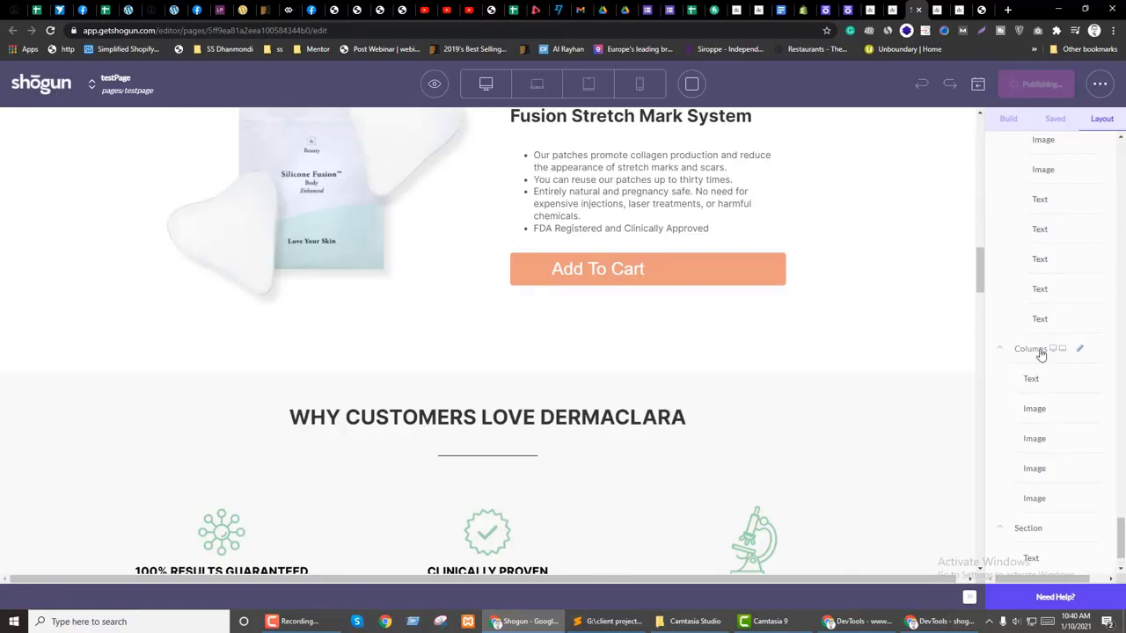
pyautogui.click(1038, 350)
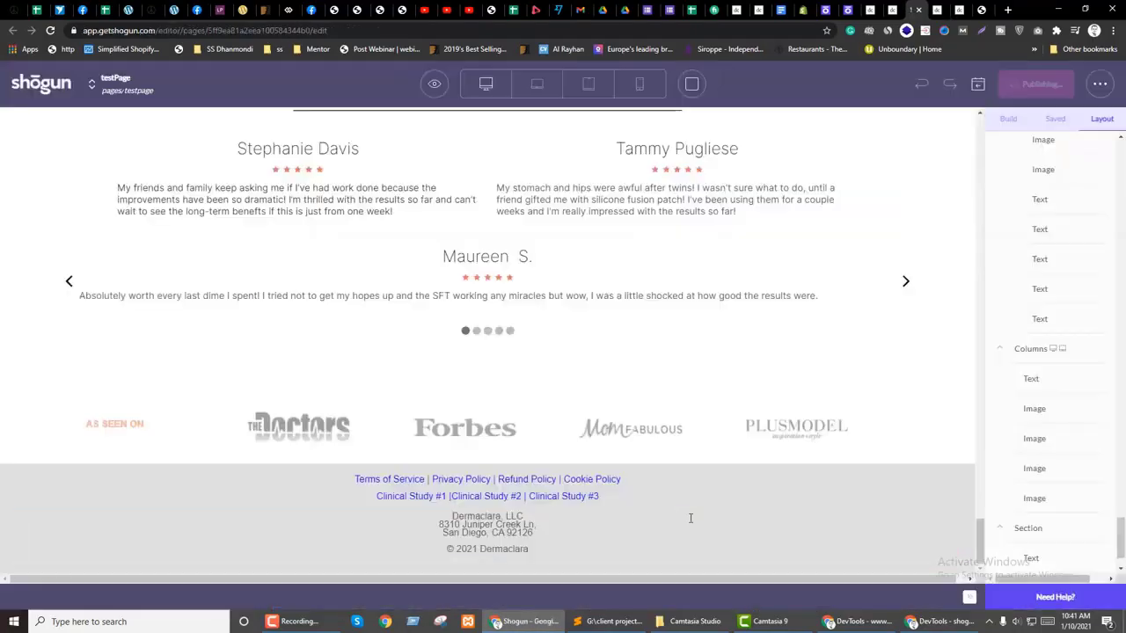
# Step: Inspect the MomFabulous logo in the image editor, then select the press logo row
pyautogui.click(629, 434)
pyautogui.click(1055, 241)
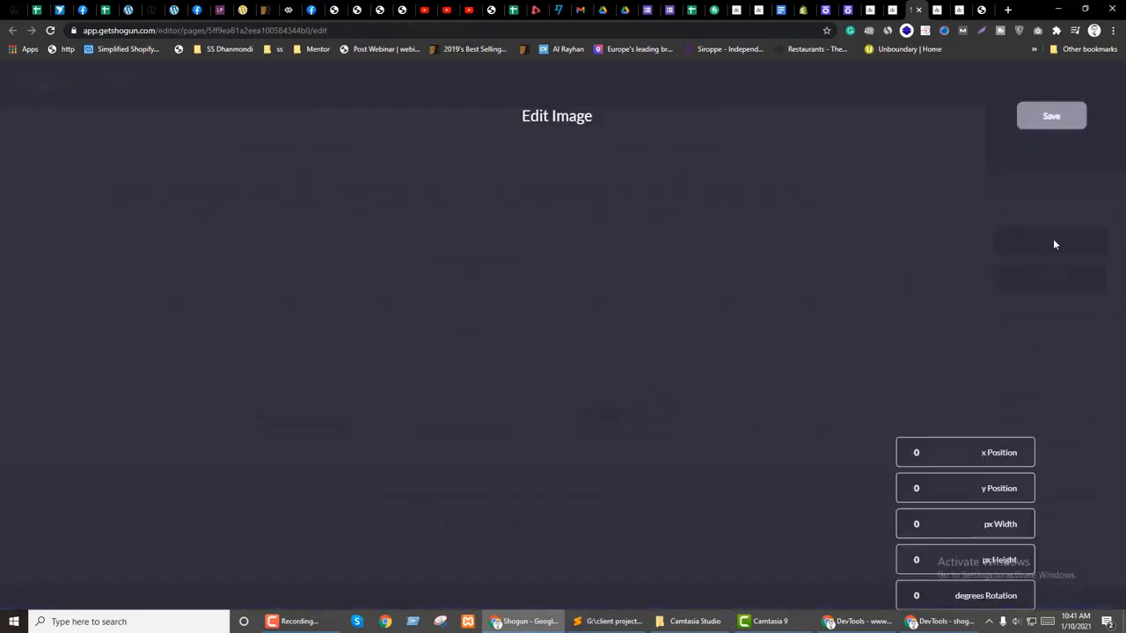
pyautogui.click(24, 117)
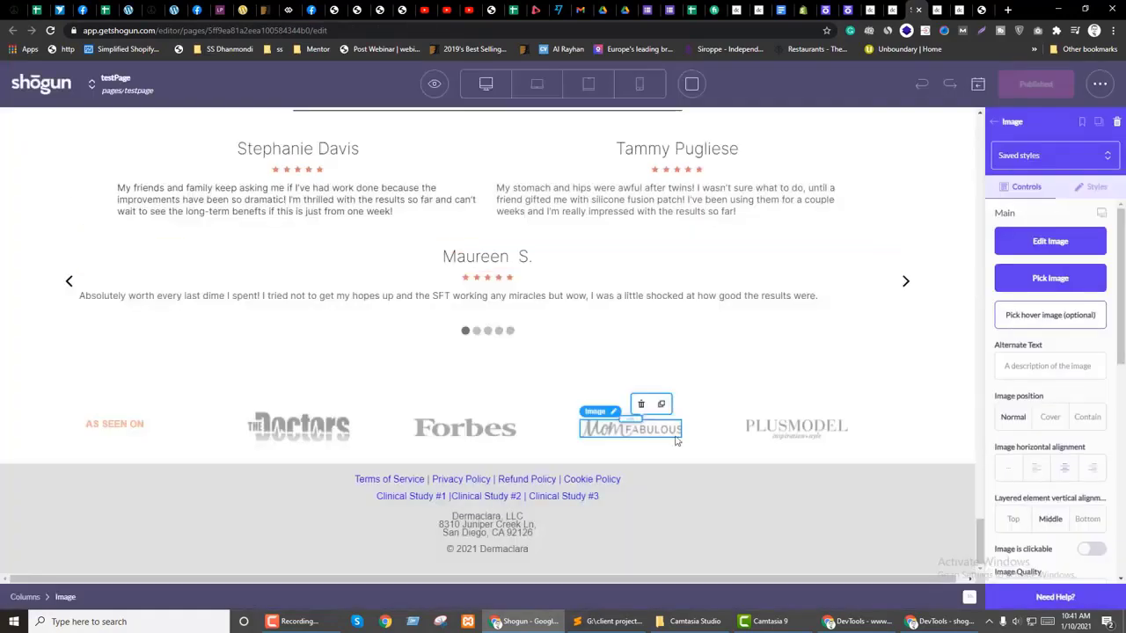
pyautogui.click(173, 460)
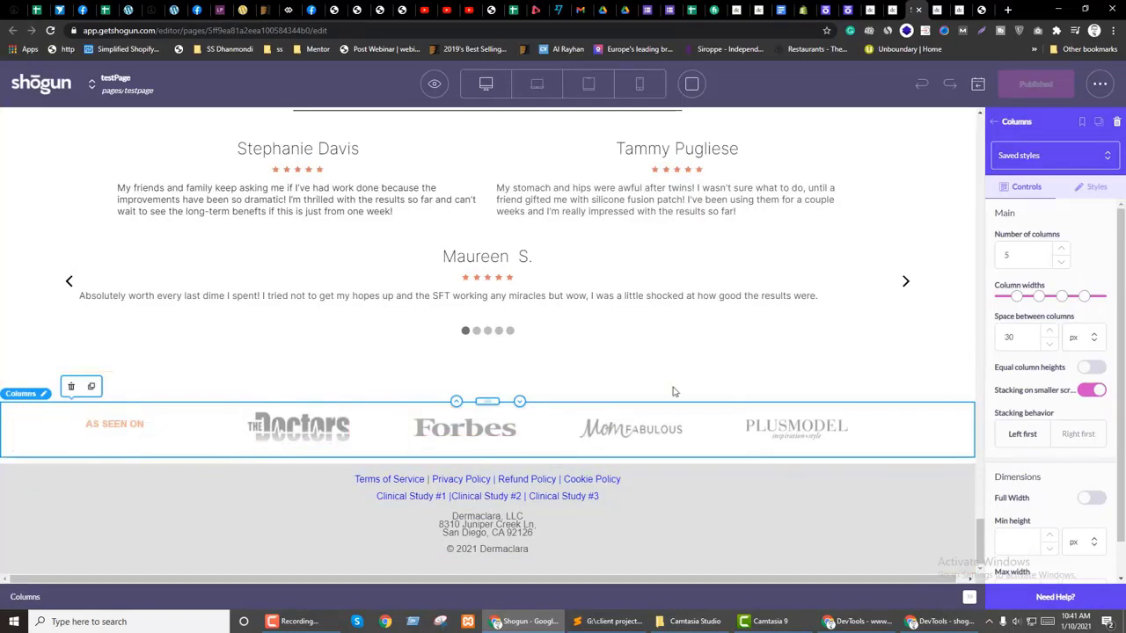
# Step: Add a new Section below the logos and drag the logo Columns row into it
pyautogui.click(1008, 125)
pyautogui.moveTo(1021, 204); pyautogui.dragTo(466, 466)
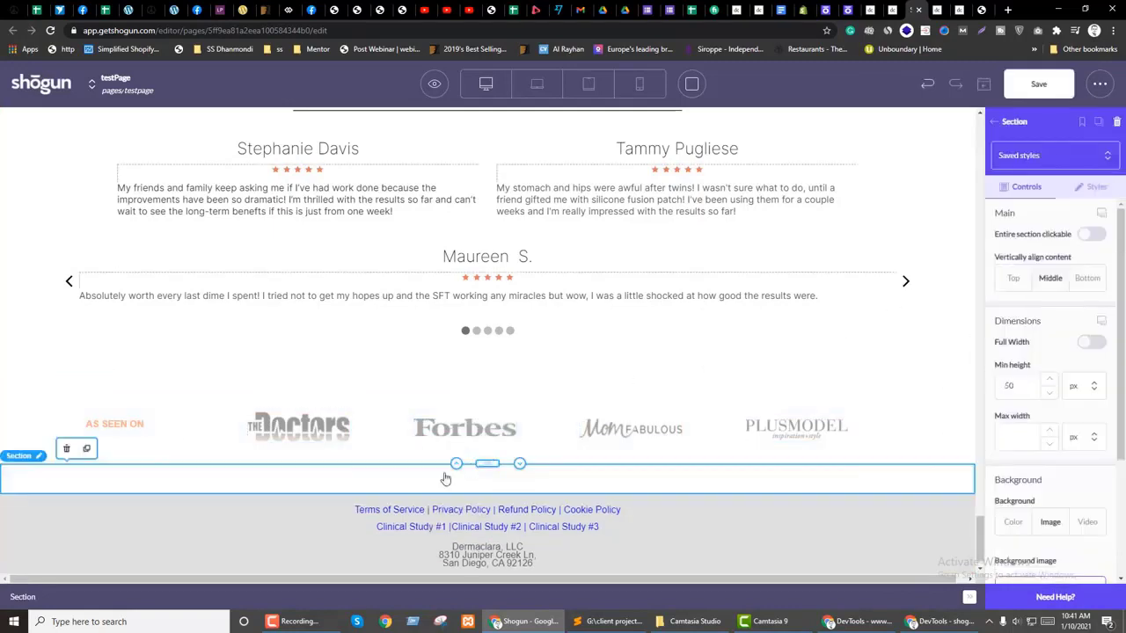
pyautogui.click(504, 432)
pyautogui.moveTo(484, 413); pyautogui.dragTo(457, 480)
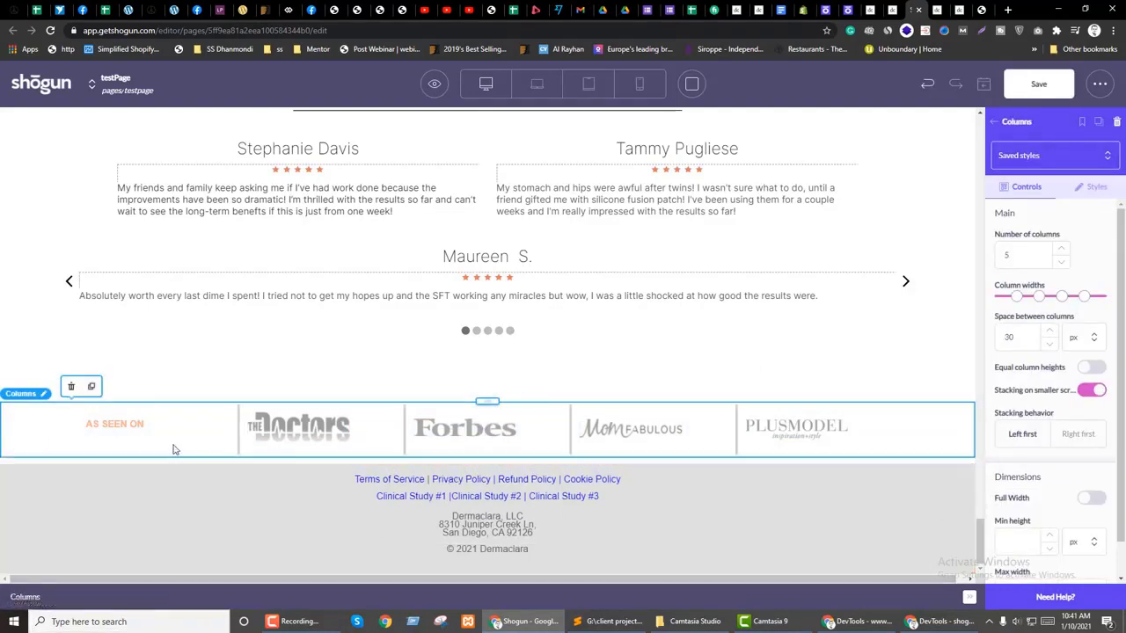
# Step: Give the logo section a 1200 px max width with auto left and right margins
pyautogui.click(299, 428)
pyautogui.click(304, 459)
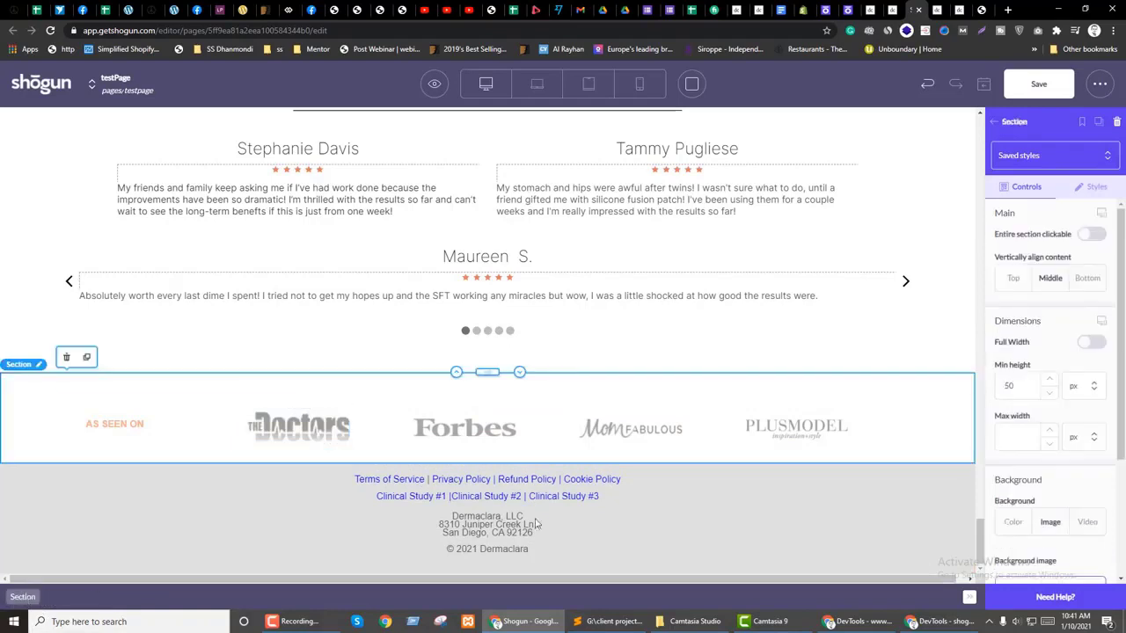
pyautogui.click(1097, 186)
pyautogui.write('1200')
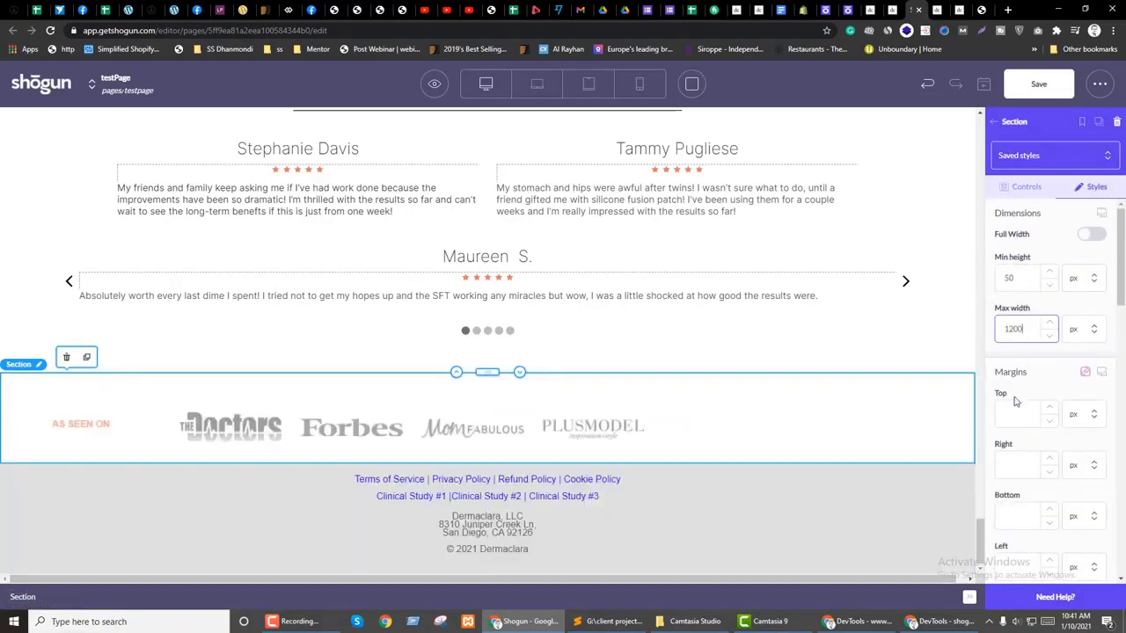
pyautogui.click(1093, 464)
pyautogui.click(1085, 510)
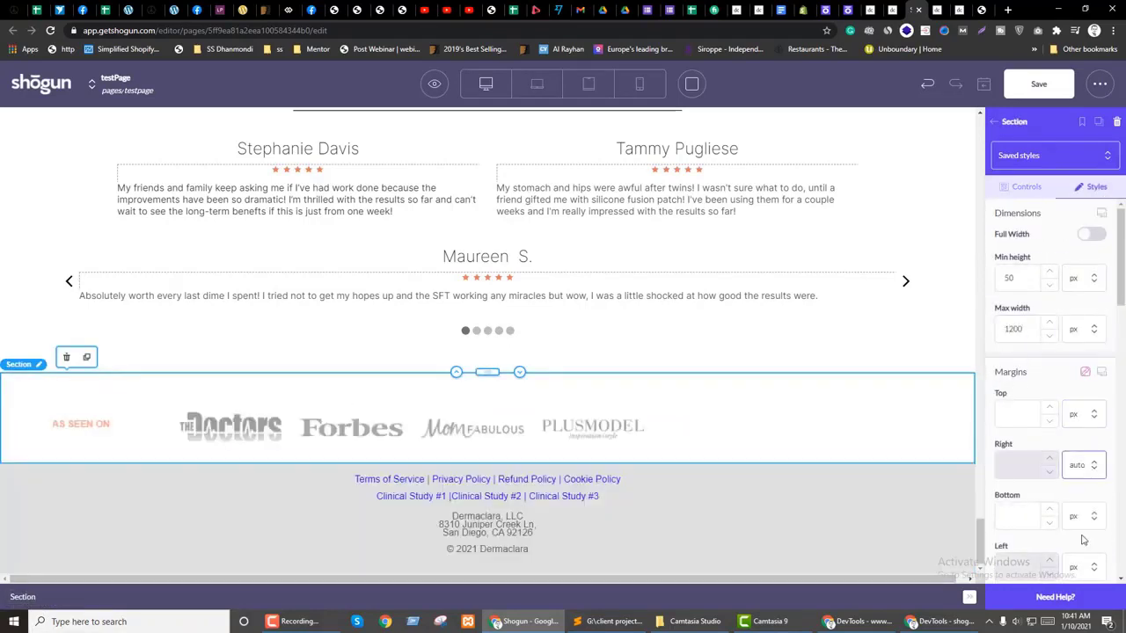
pyautogui.scroll(-1, 1081, 462)
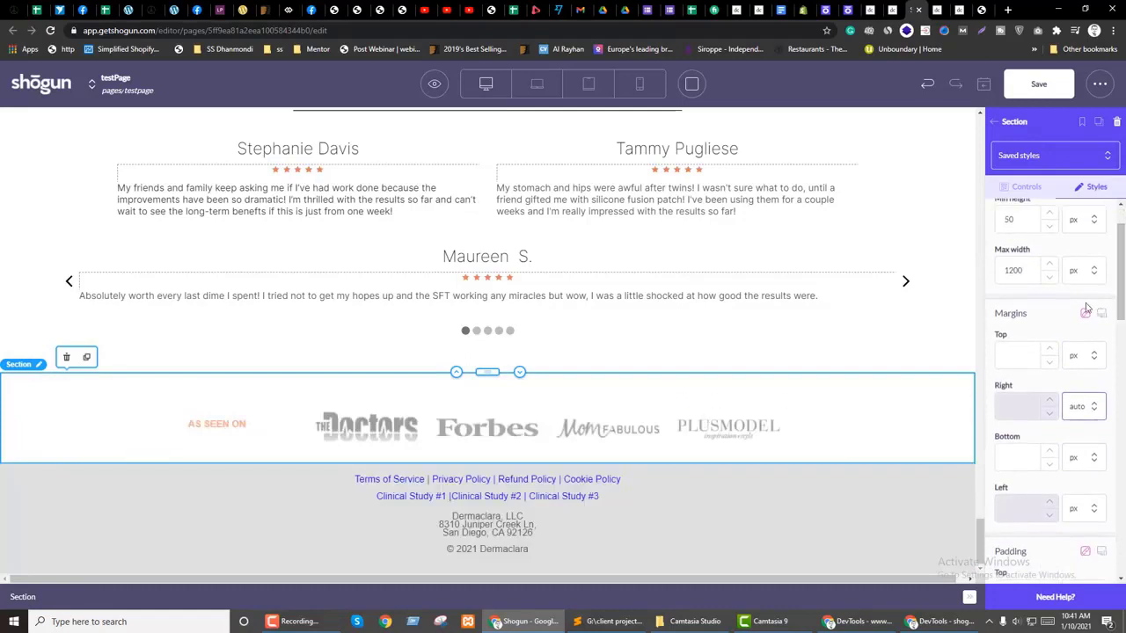
pyautogui.click(1090, 508)
pyautogui.click(1086, 554)
pyautogui.scroll(1, 1038, 314)
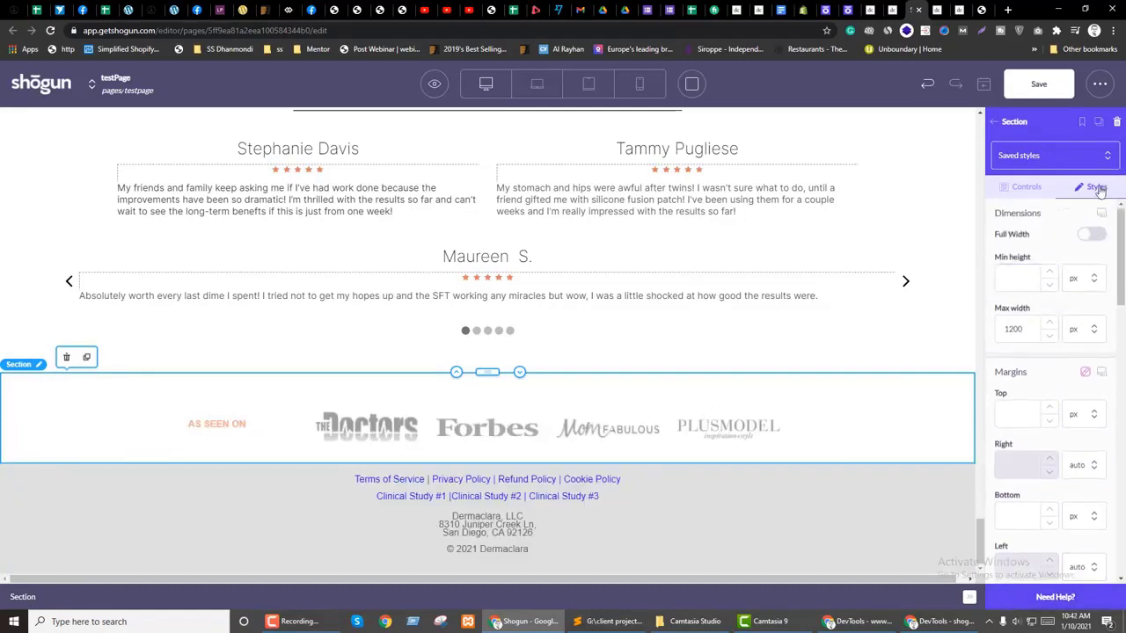
pyautogui.scroll(-6, 1090, 352)
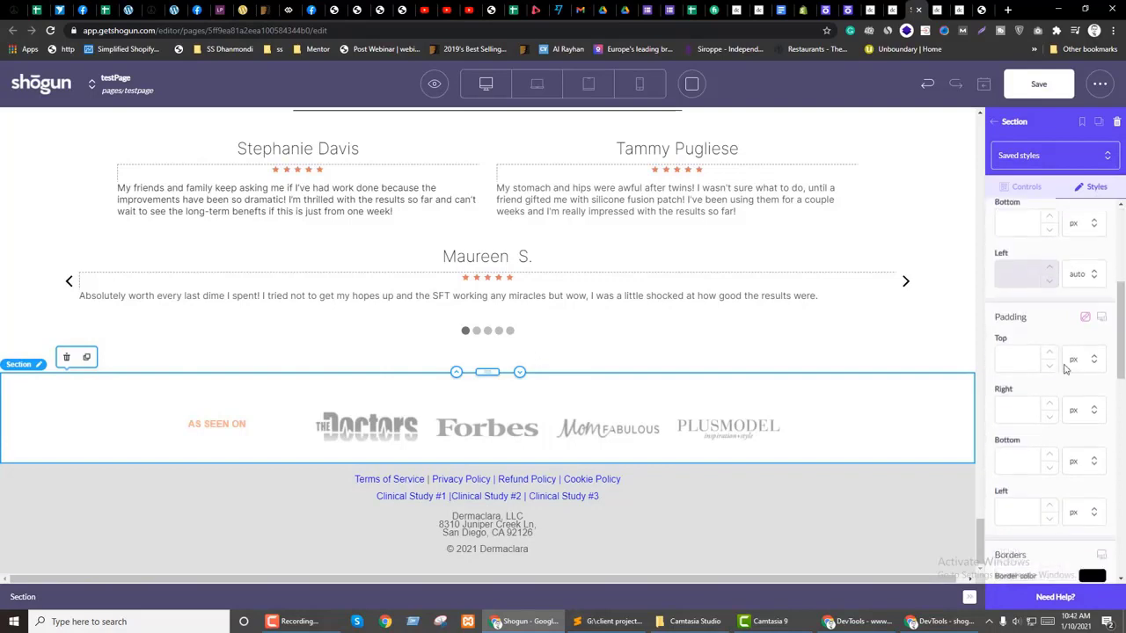
# Step: Clear the top and bottom margins of the logo Columns row
pyautogui.click(551, 448)
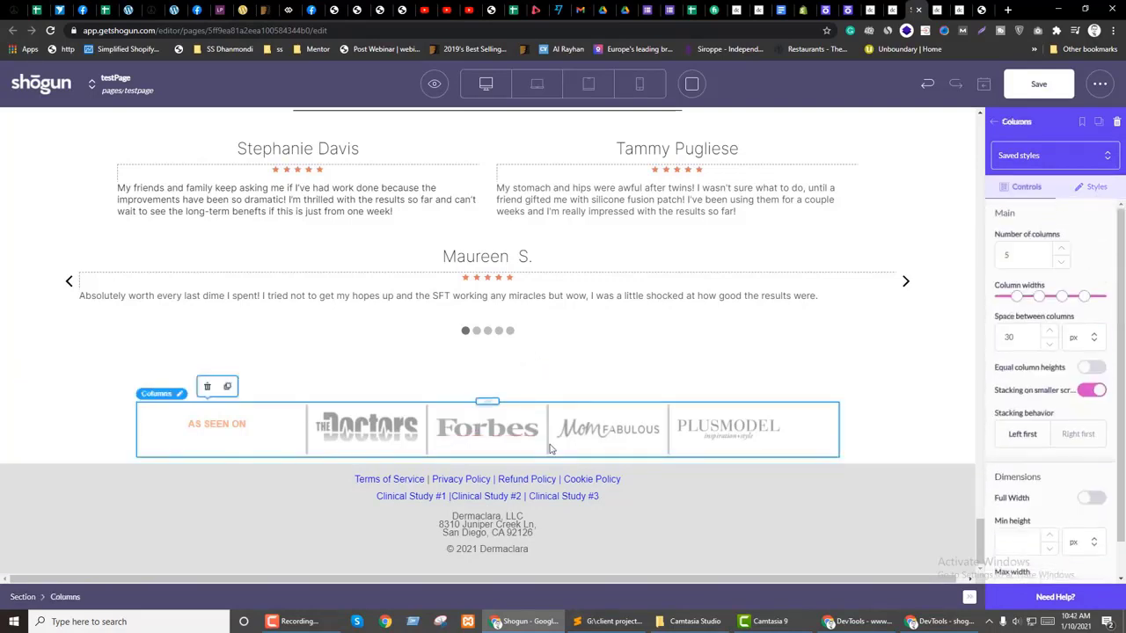
pyautogui.click(1093, 192)
pyautogui.scroll(-3, 1050, 360)
pyautogui.doubleClick(1003, 357)
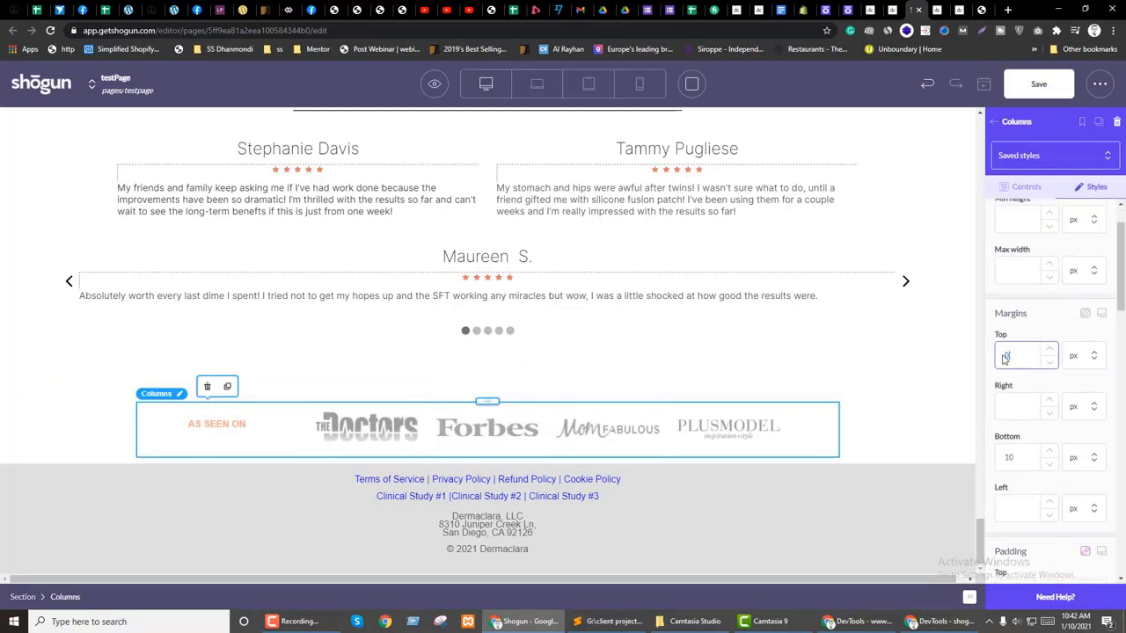
pyautogui.press('BackSpace')
pyautogui.press('BackSpace')
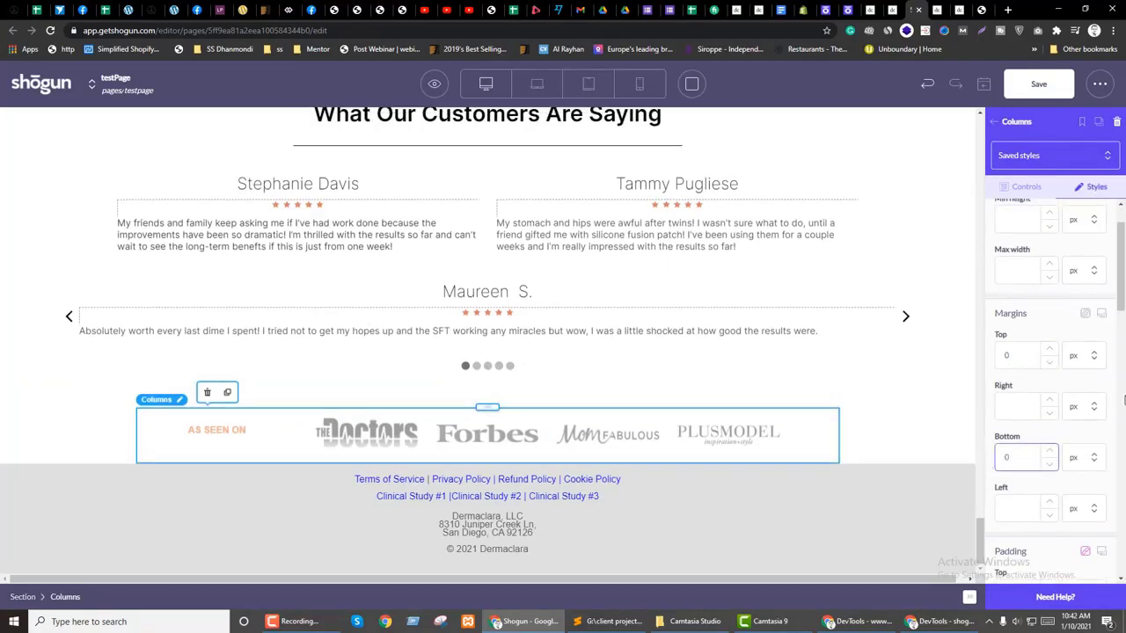
pyautogui.scroll(-2, 992, 468)
# Step: Reduce the logo section's max width to 1000 px, save, and expand the footer in the layers
pyautogui.click(82, 428)
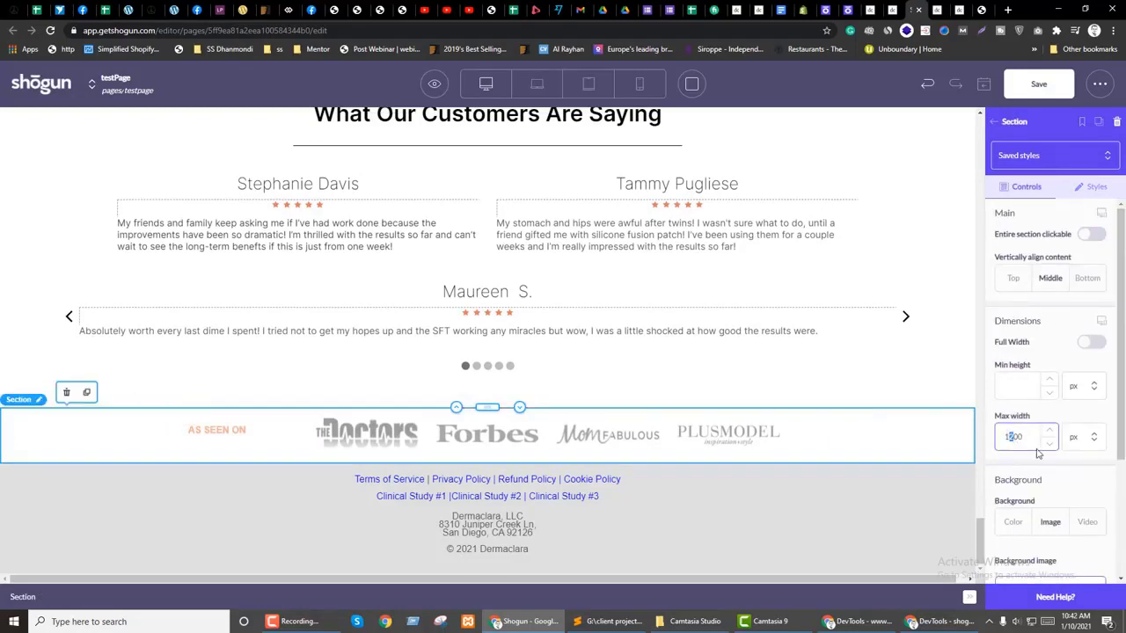
pyautogui.write('1000')
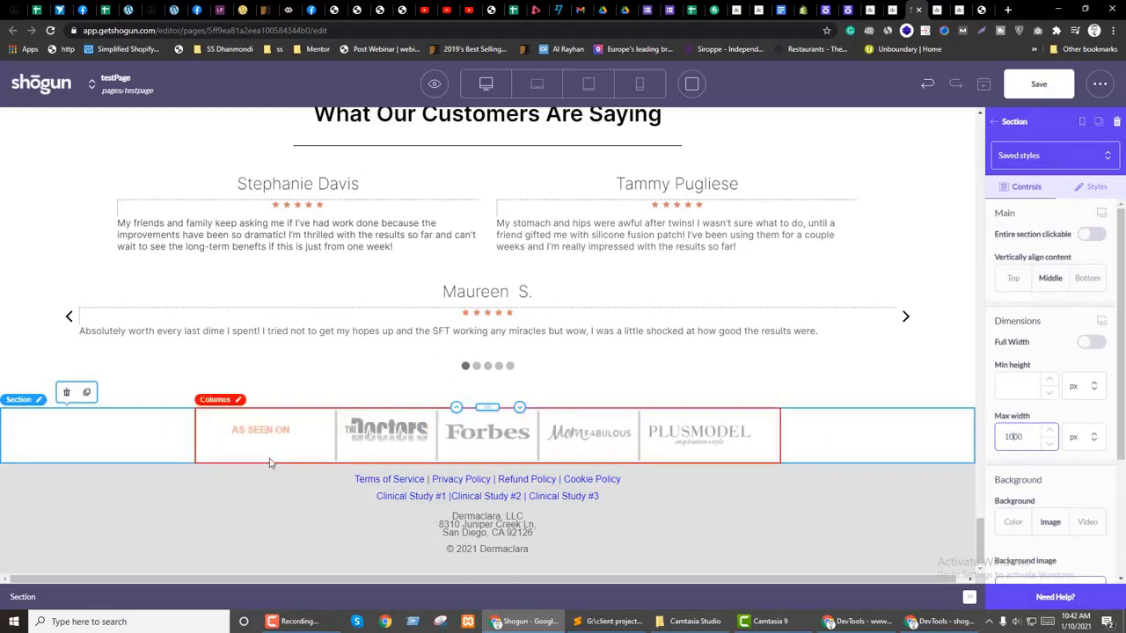
pyautogui.click(1030, 86)
pyautogui.click(993, 126)
pyautogui.click(1102, 118)
pyautogui.moveTo(1121, 161); pyautogui.dragTo(1117, 545)
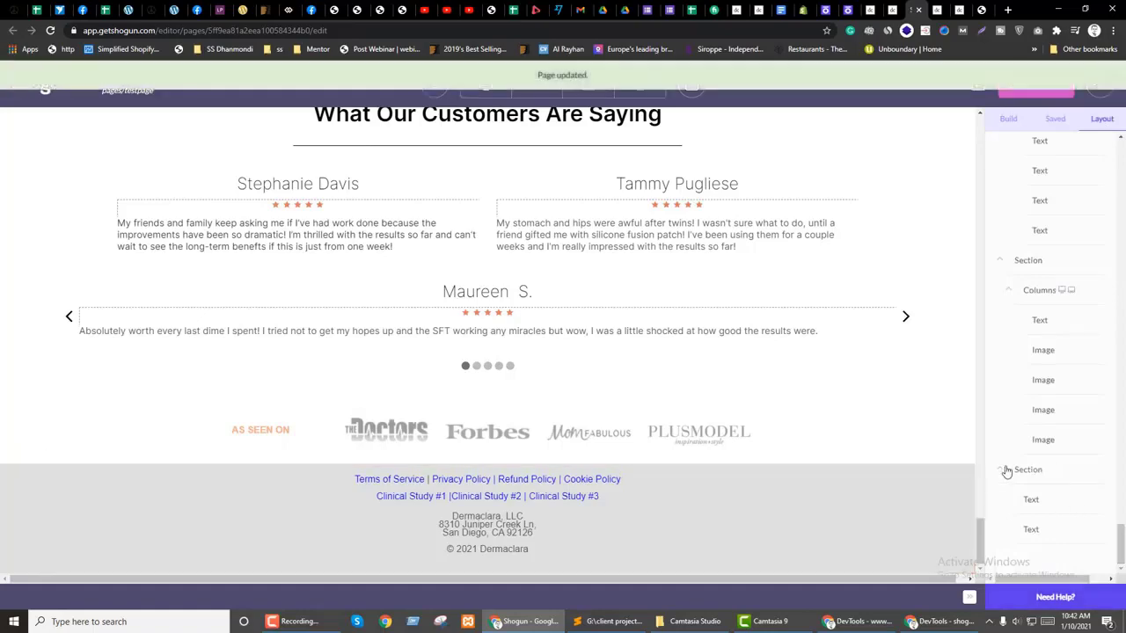
pyautogui.click(1007, 529)
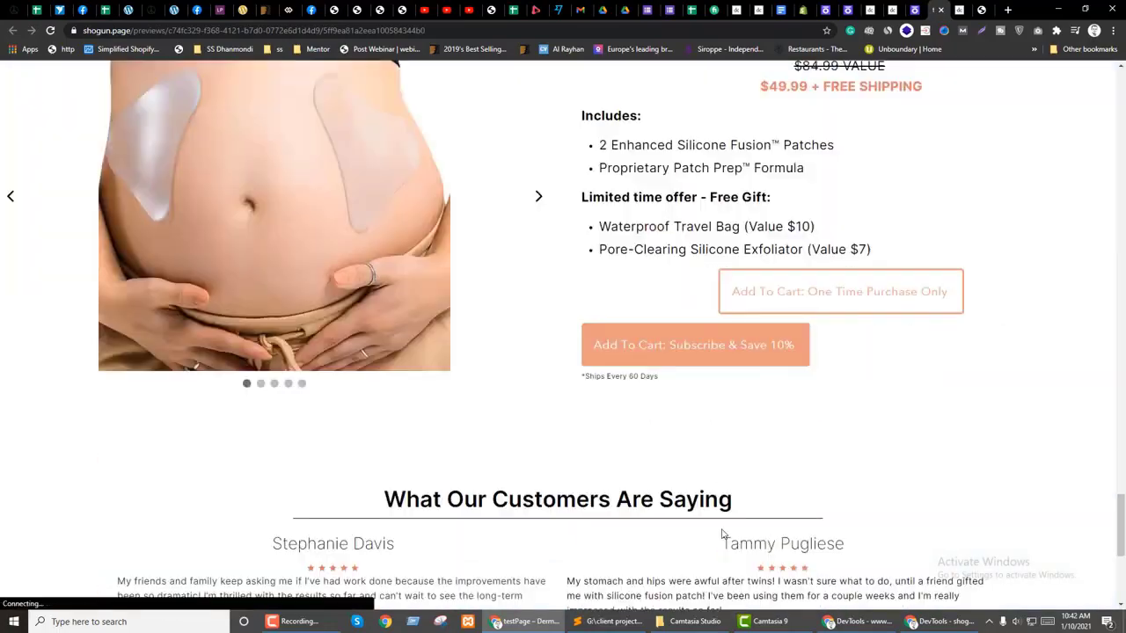
# Step: Look up the brand's light blue colour in the brand guide PDF
pyautogui.scroll(-5, 721, 534)
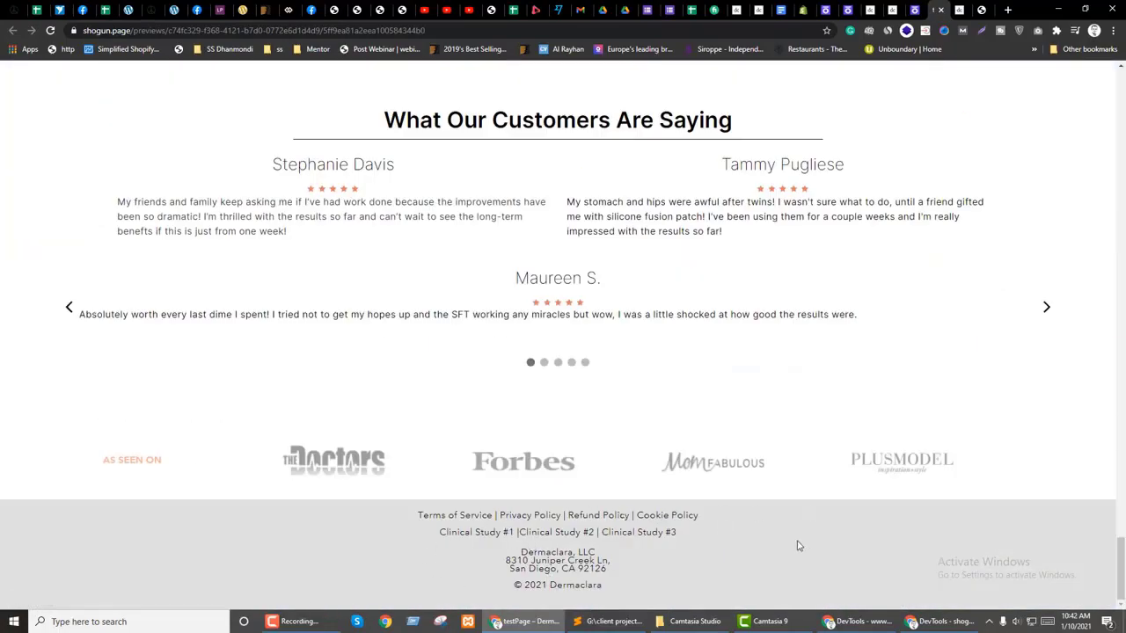
pyautogui.hotkey('ctrl', 'shift', 'Tab')
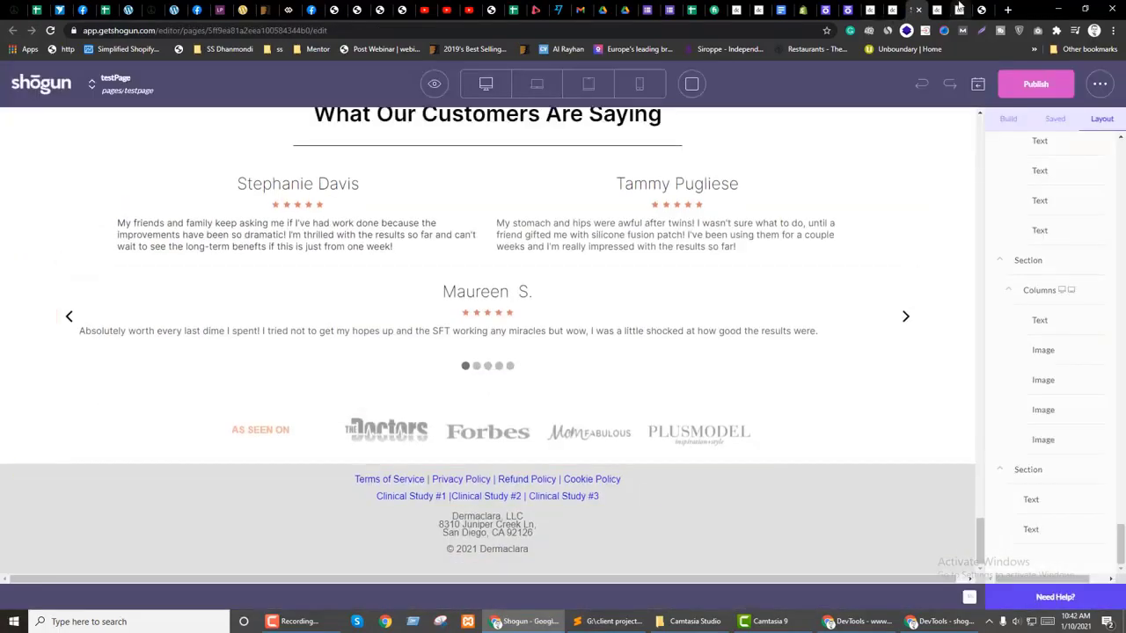
pyautogui.click(985, 8)
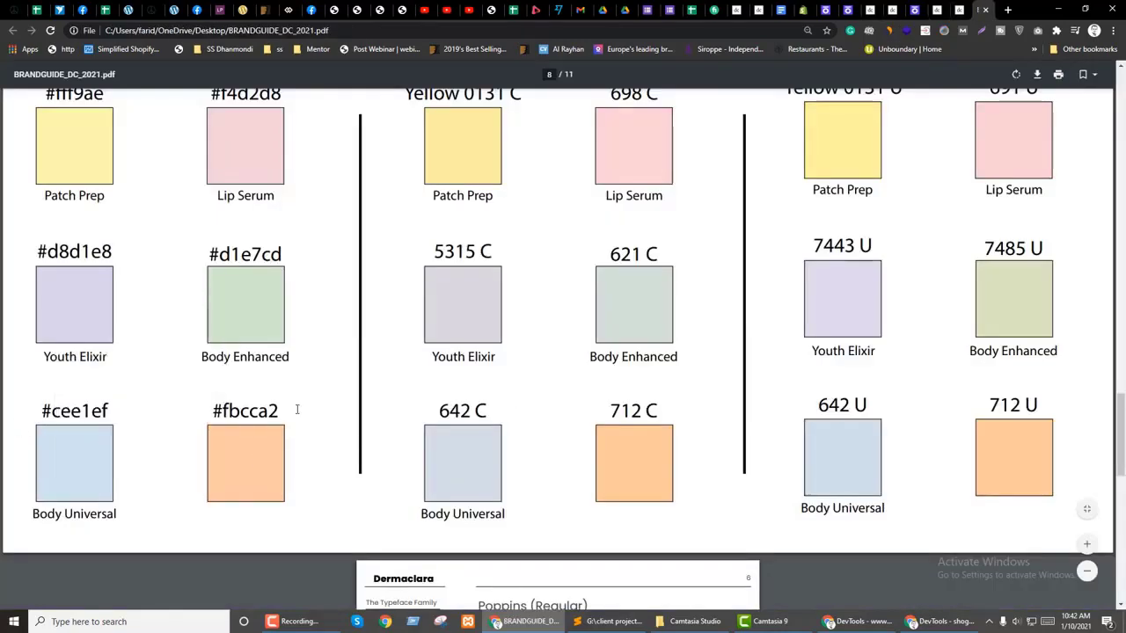
pyautogui.click(914, 9)
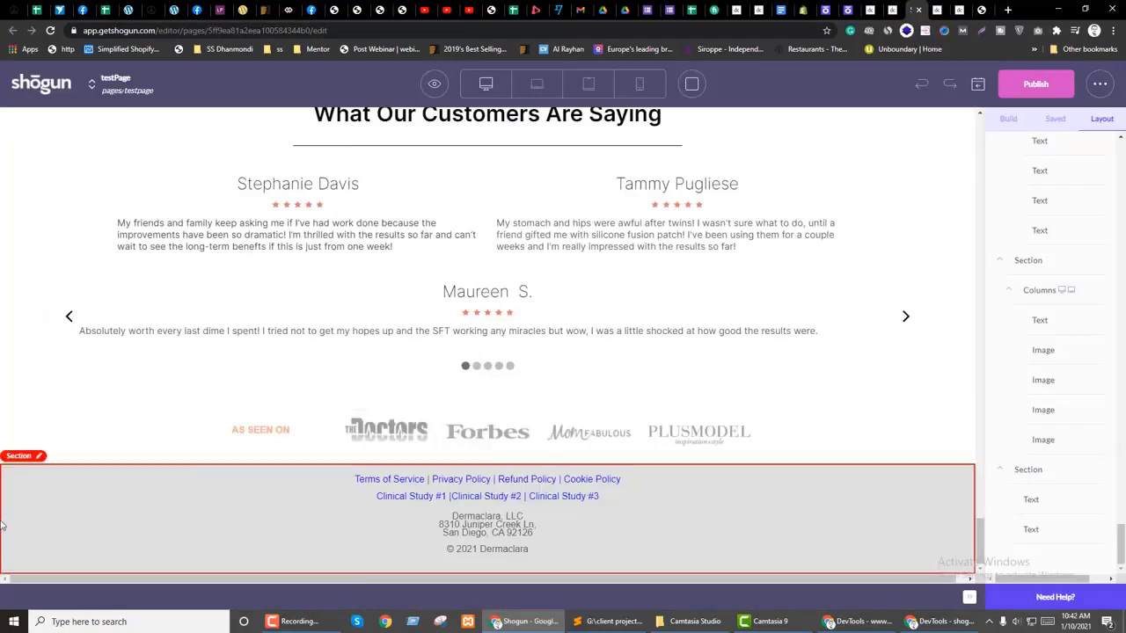
# Step: Set the footer section background to light blue CEE1EF, save, and preview the page
pyautogui.click(879, 528)
pyautogui.scroll(-2, 1038, 352)
pyautogui.click(1058, 400)
pyautogui.scroll(-1, 1037, 440)
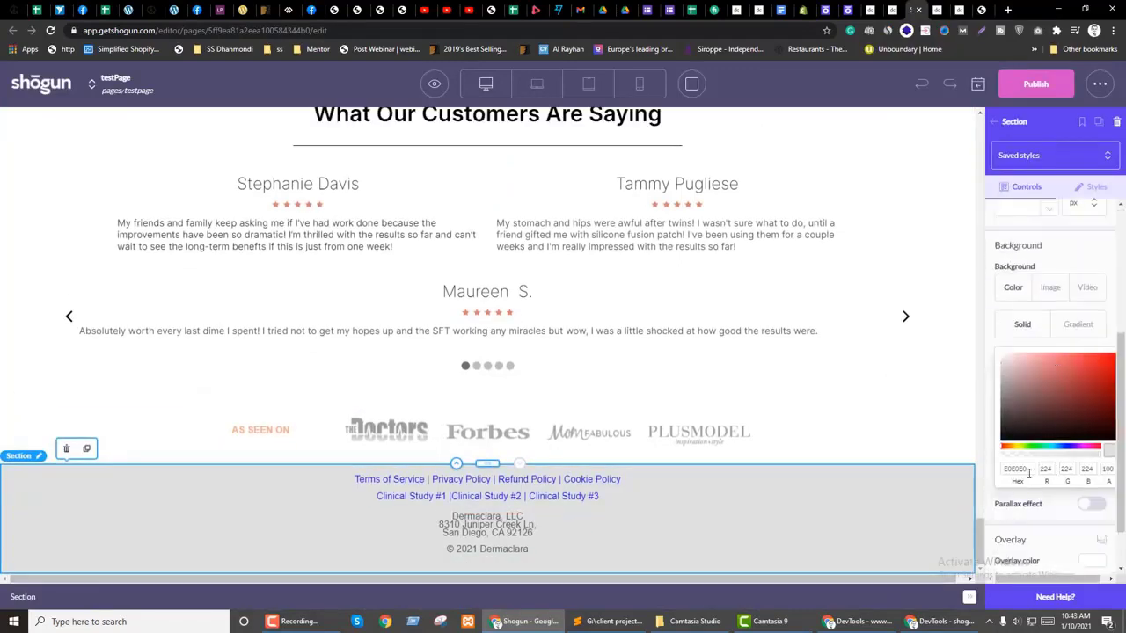
pyautogui.click(1020, 472)
pyautogui.write('cee5')
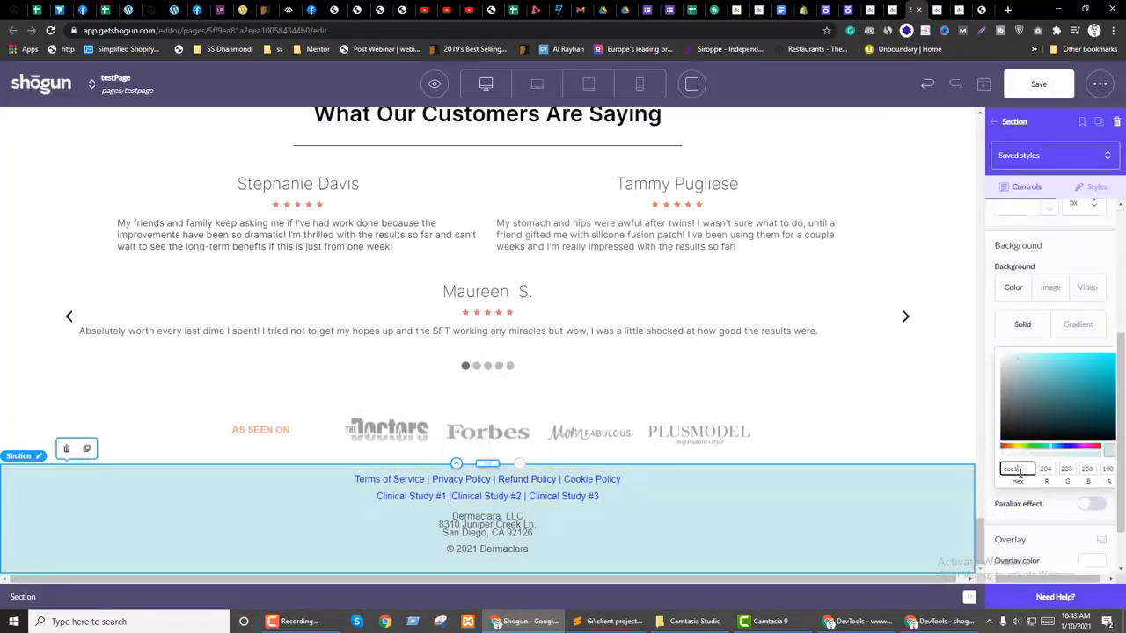
pyautogui.write('ef')
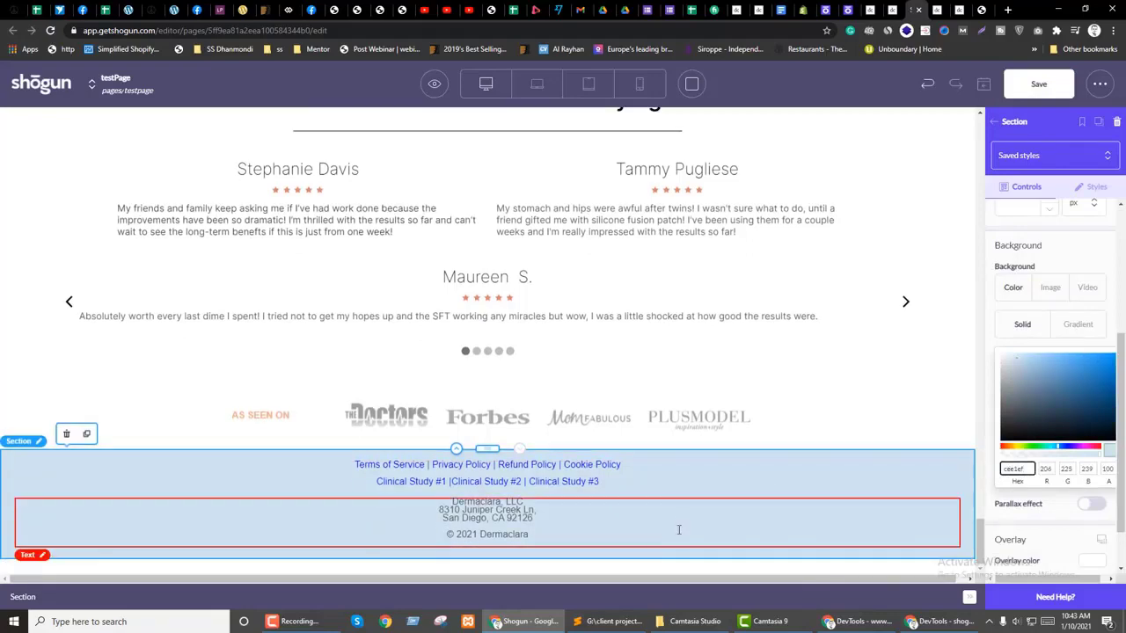
pyautogui.click(1038, 84)
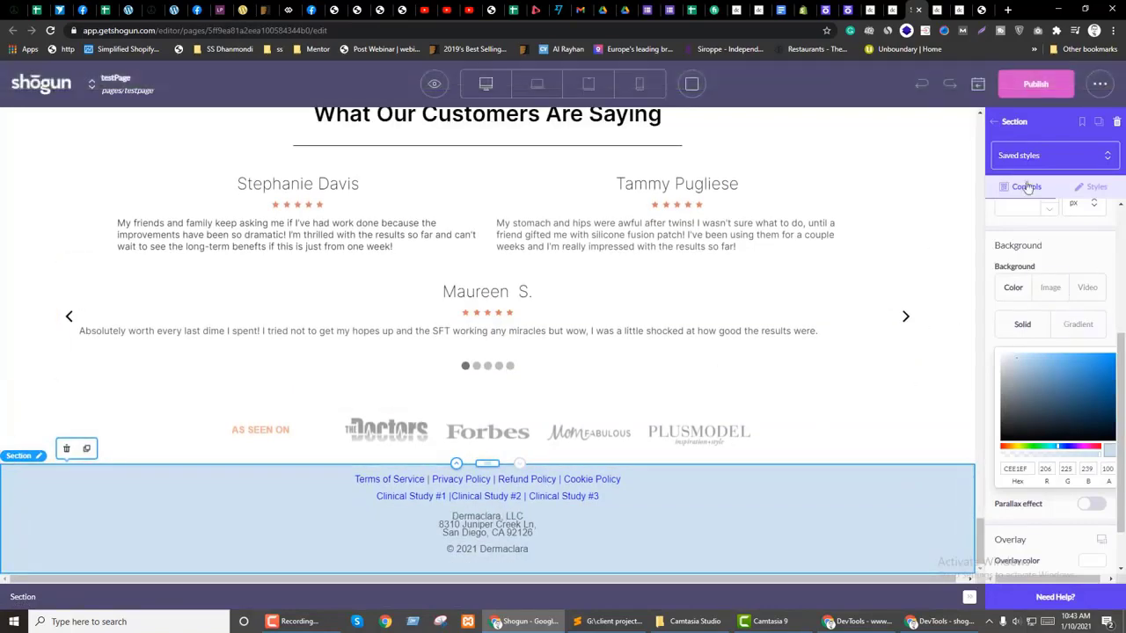
pyautogui.click(432, 86)
pyautogui.click(423, 149)
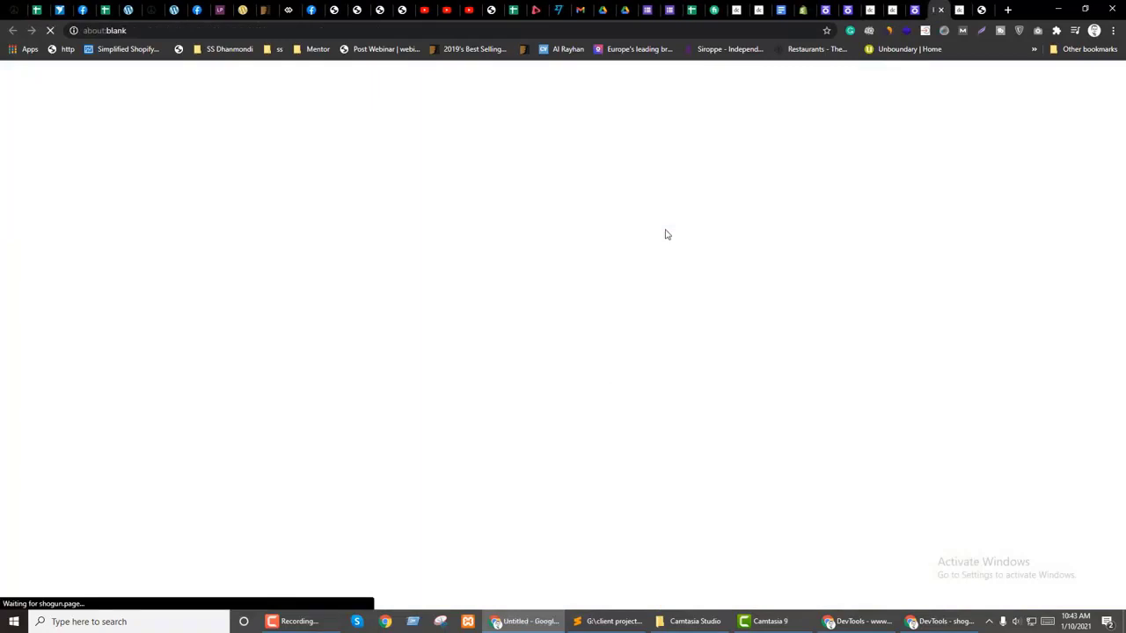
pyautogui.hotkey('ctrl', 'shift', 'Tab')
# Step: Browse the Columns layers: product columns, trust badges, 1 Patch Prep and Tear Proof text
pyautogui.click(995, 122)
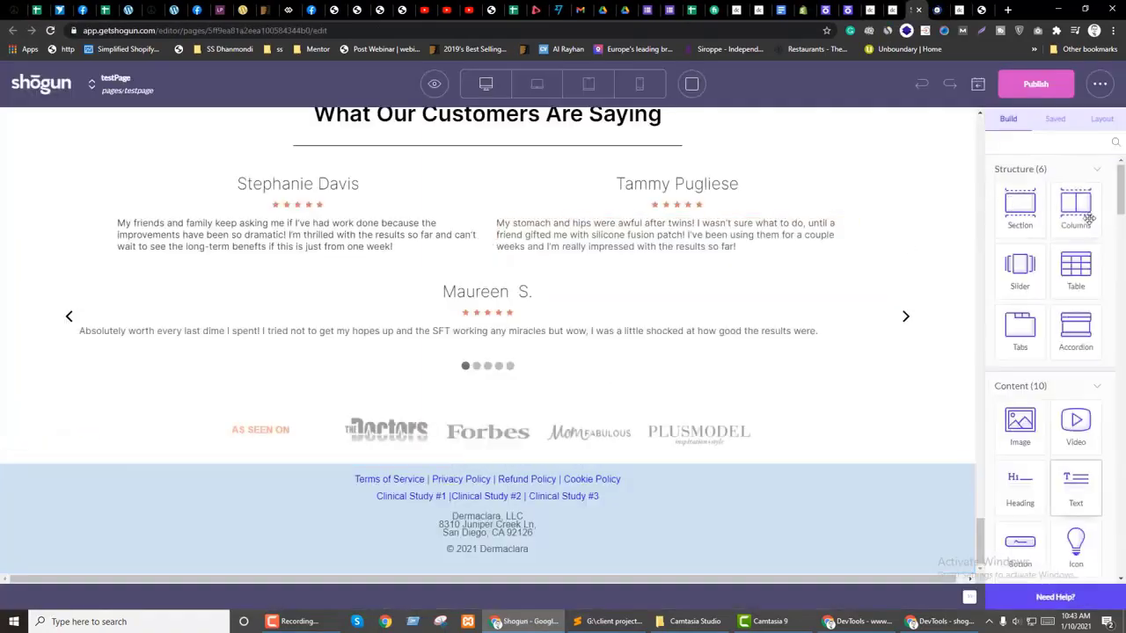
pyautogui.click(1101, 119)
pyautogui.scroll(-15, 1062, 459)
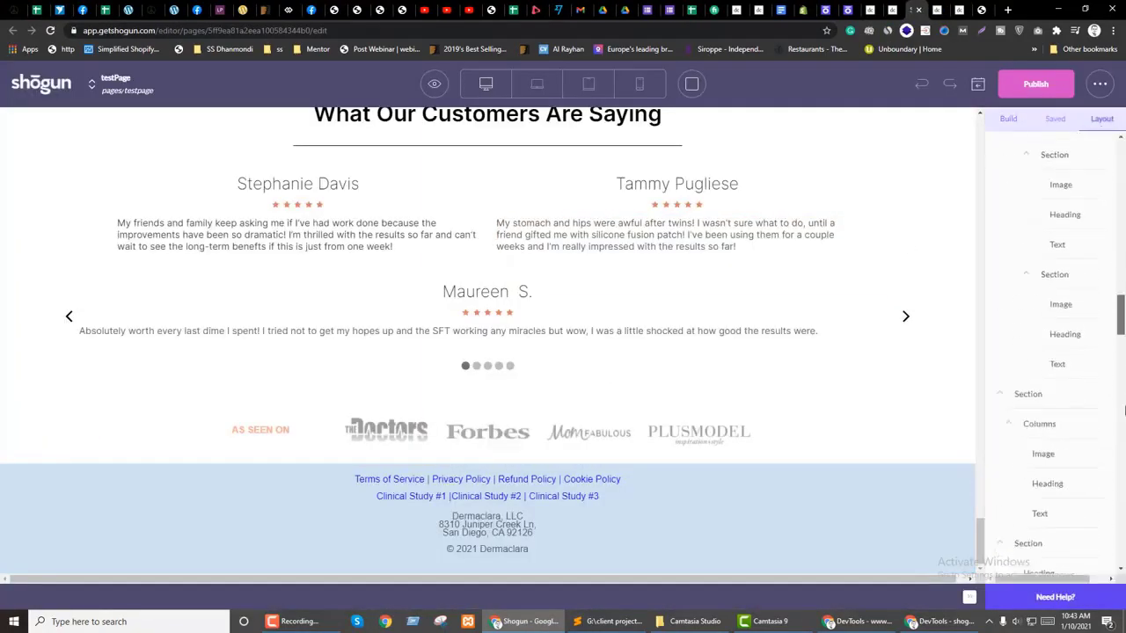
pyautogui.scroll(5, 1046, 466)
pyautogui.scroll(6, 1045, 503)
pyautogui.scroll(3, 1073, 431)
pyautogui.click(1064, 382)
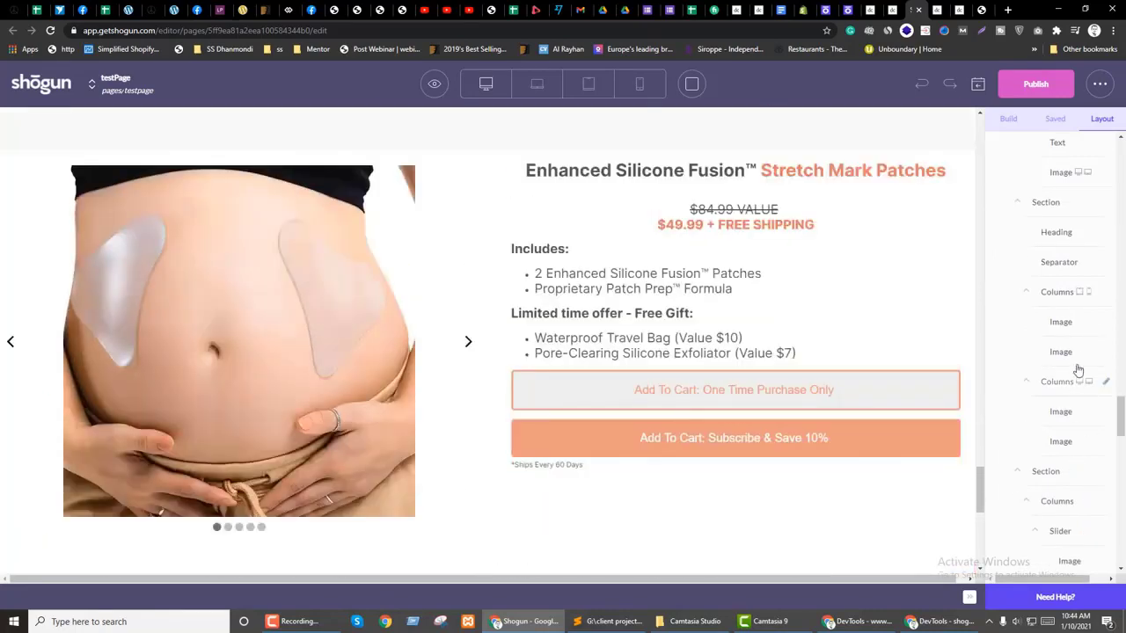
pyautogui.scroll(3, 762, 488)
pyautogui.click(1070, 383)
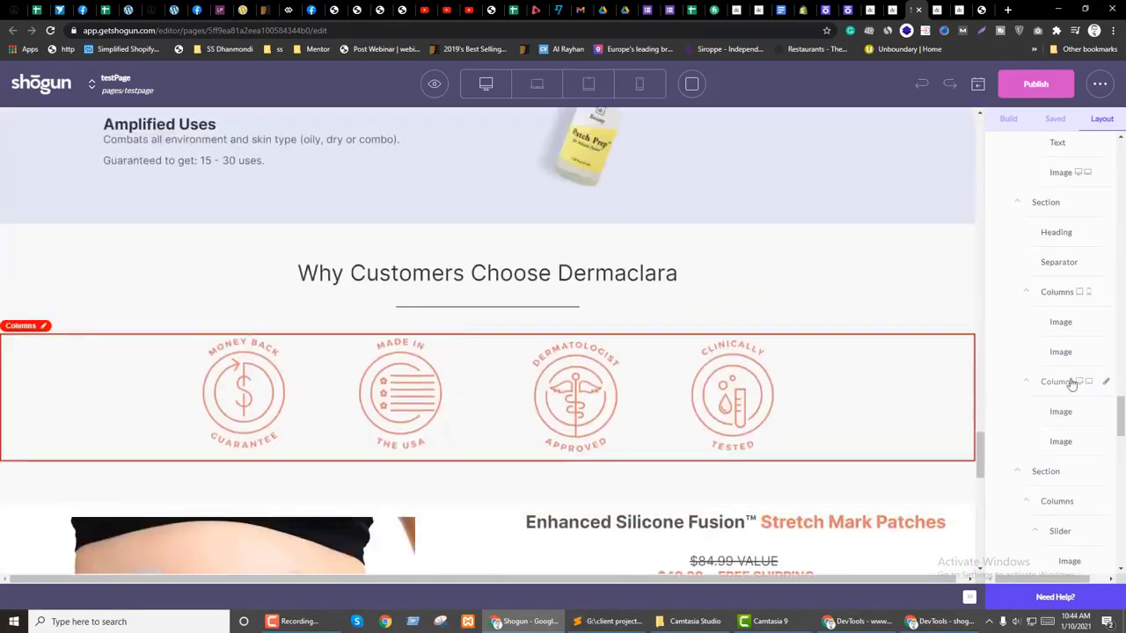
pyautogui.click(1059, 295)
pyautogui.scroll(1, 840, 415)
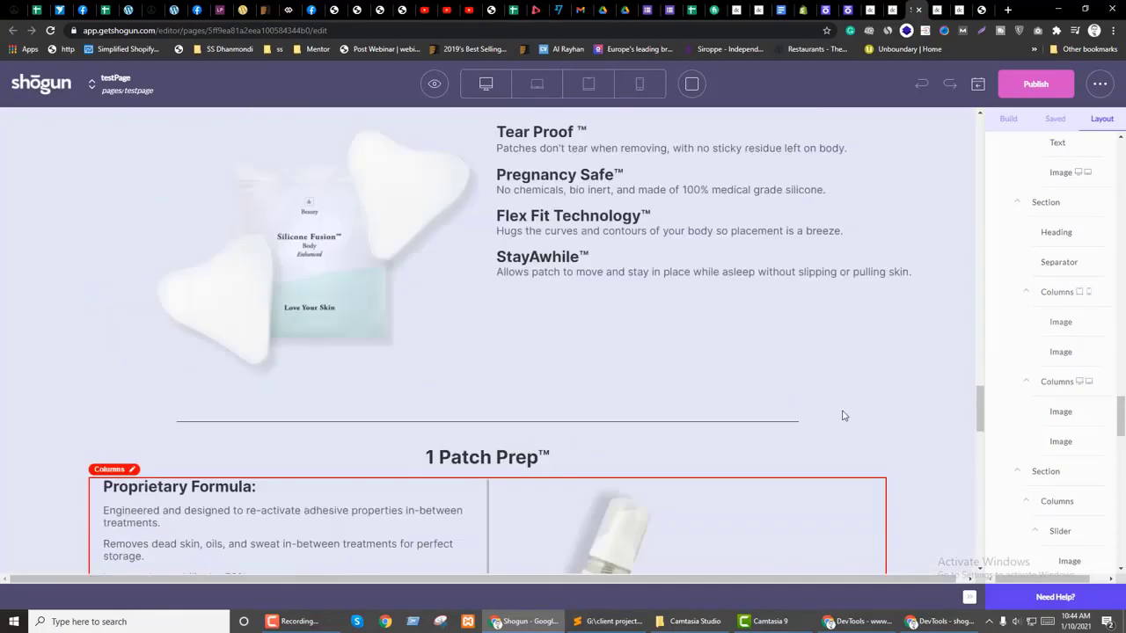
pyautogui.scroll(4, 840, 415)
pyautogui.click(1067, 294)
pyautogui.scroll(-5, 760, 460)
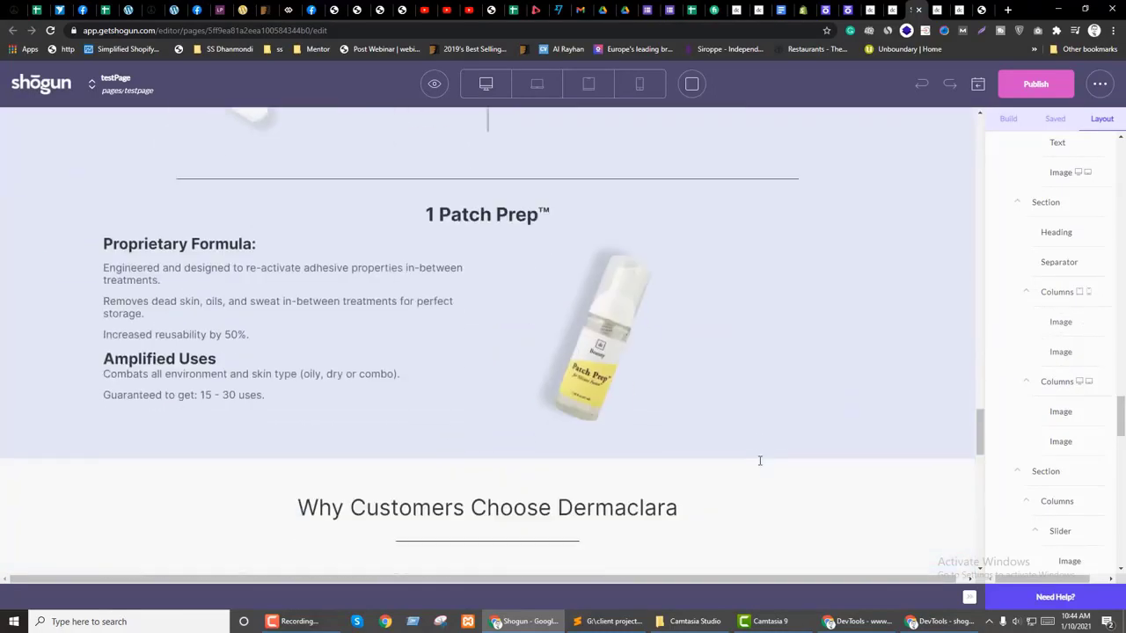
# Step: Switch to a narrower view and open settings for the Heal Scars benefit columns
pyautogui.click(537, 84)
pyautogui.scroll(-6, 681, 422)
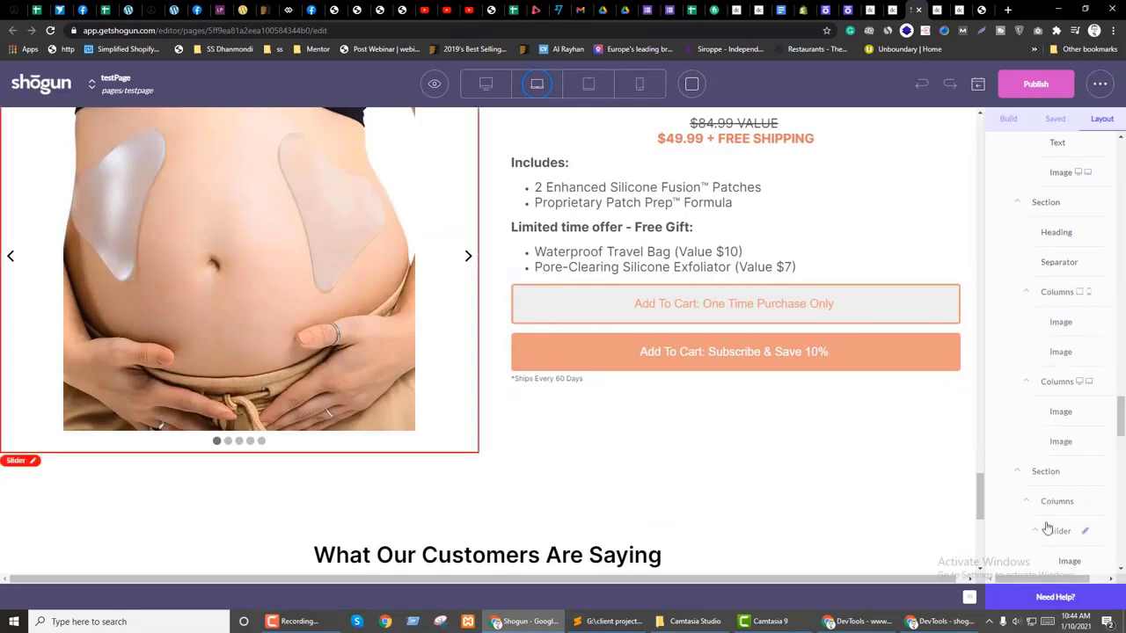
pyautogui.scroll(4, 894, 376)
pyautogui.scroll(5, 893, 375)
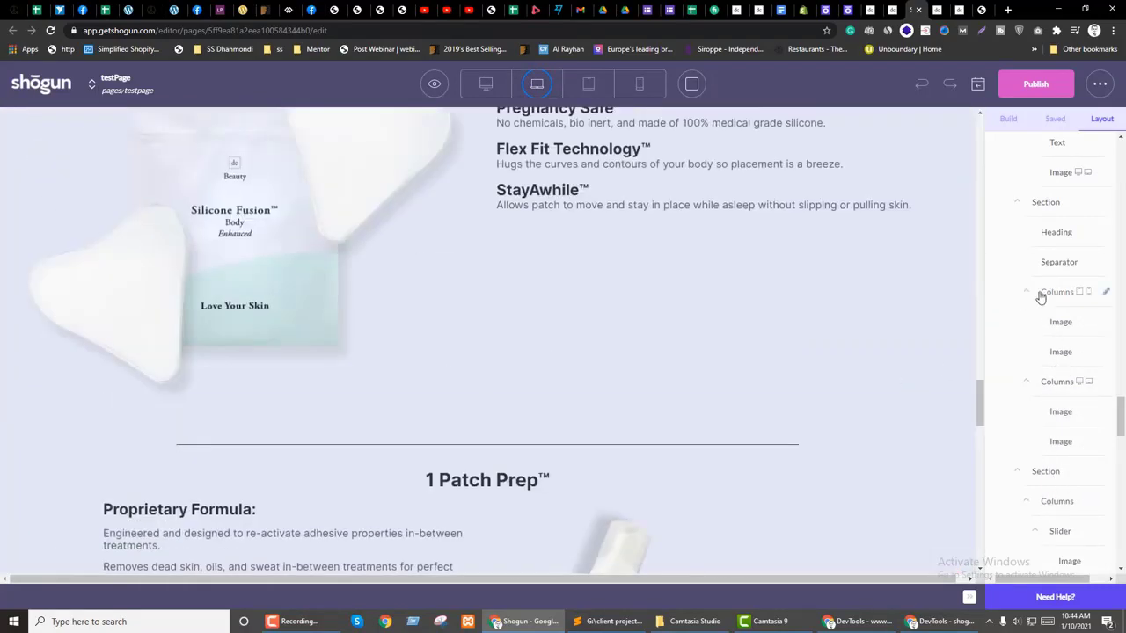
pyautogui.click(1040, 297)
pyautogui.click(1053, 296)
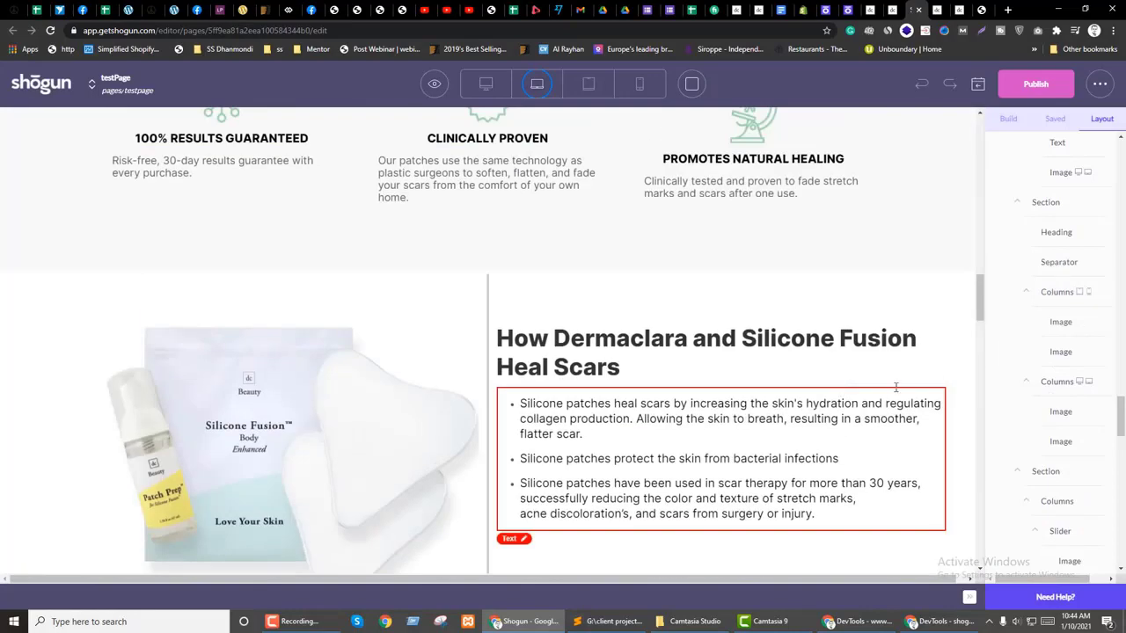
pyautogui.click(1057, 297)
# Step: Make the benefit columns show on Desktop and Widescreen, then view the page at widescreen width
pyautogui.scroll(-10, 1110, 384)
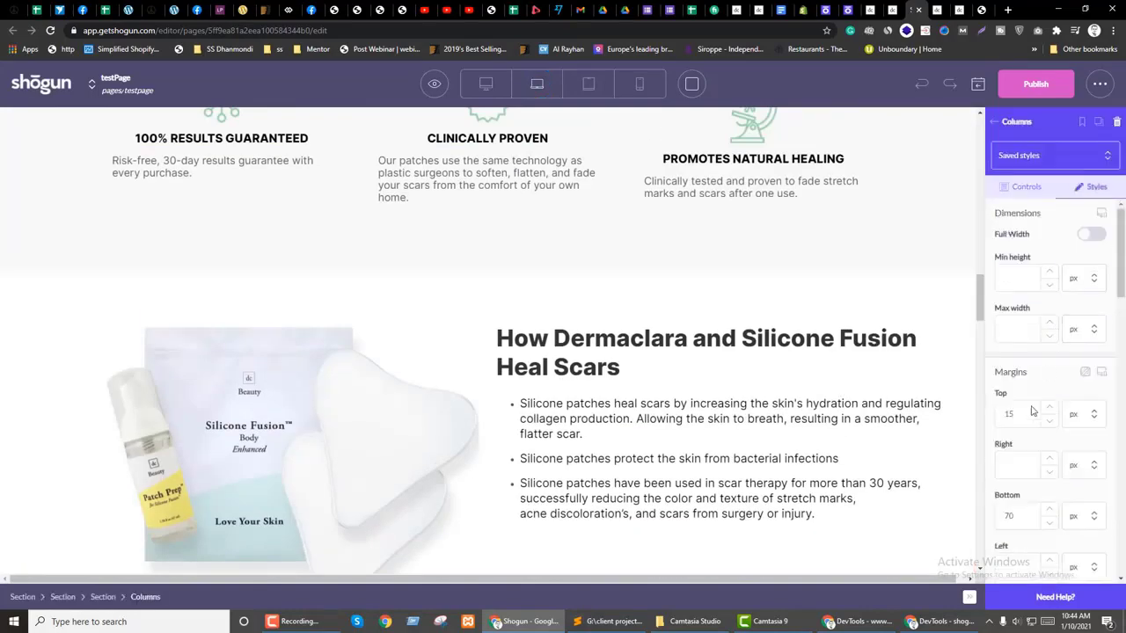
pyautogui.click(1092, 361)
pyautogui.click(1092, 334)
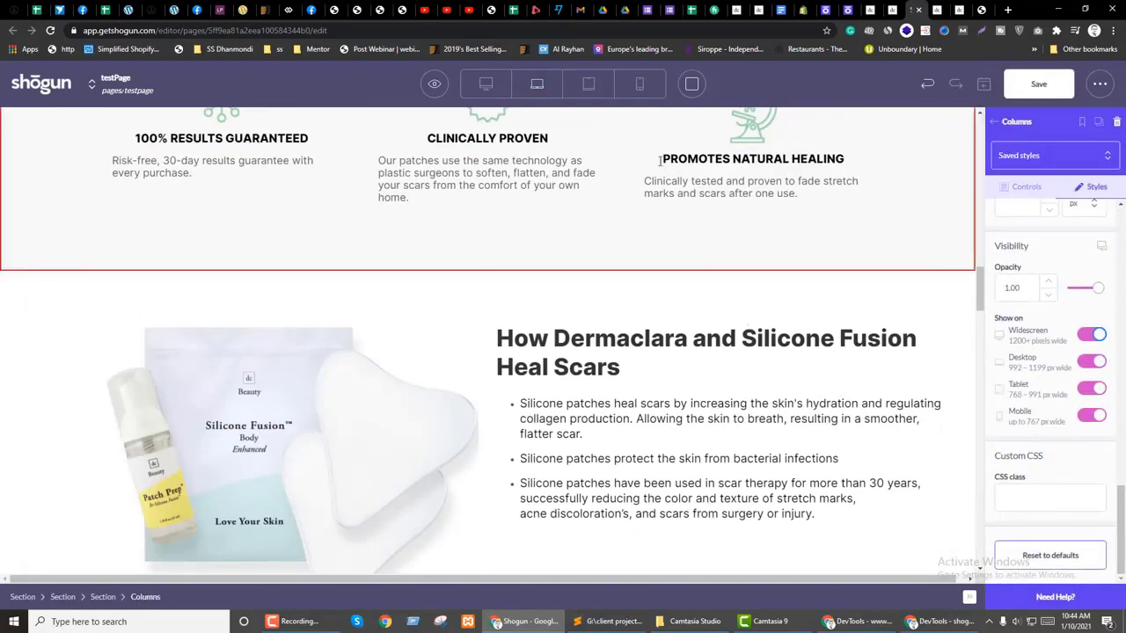
pyautogui.click(483, 84)
pyautogui.scroll(-10, 850, 455)
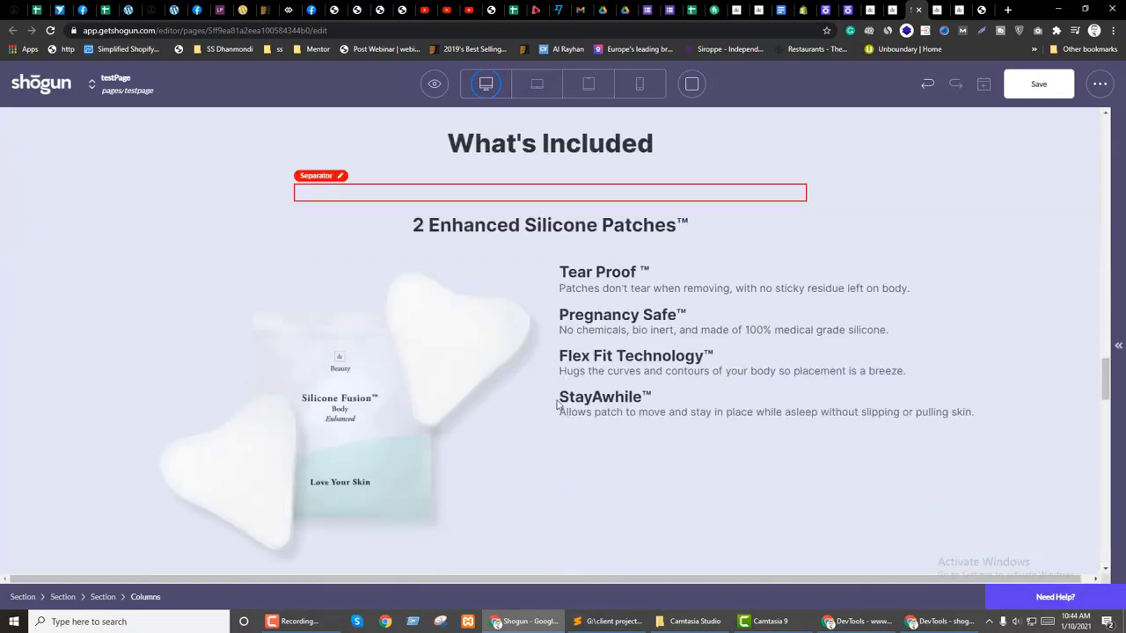
pyautogui.scroll(-5, 942, 427)
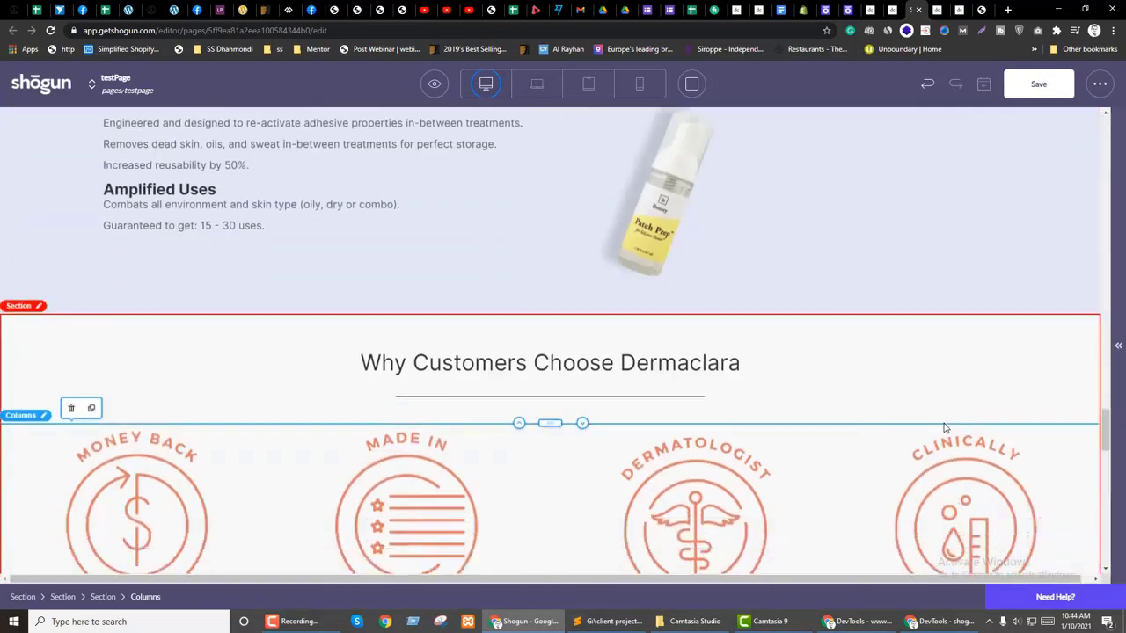
pyautogui.scroll(2, 555, 409)
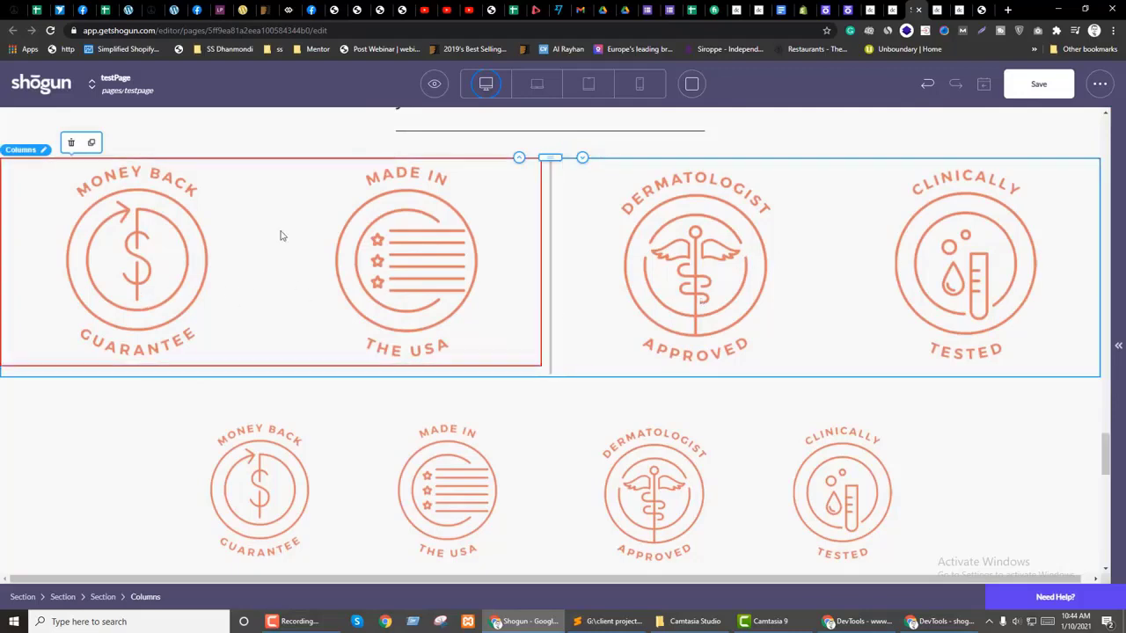
# Step: Delete the oversized badge icon row under Why Customers Choose Dermaclara
pyautogui.click(71, 143)
pyautogui.scroll(2, 420, 323)
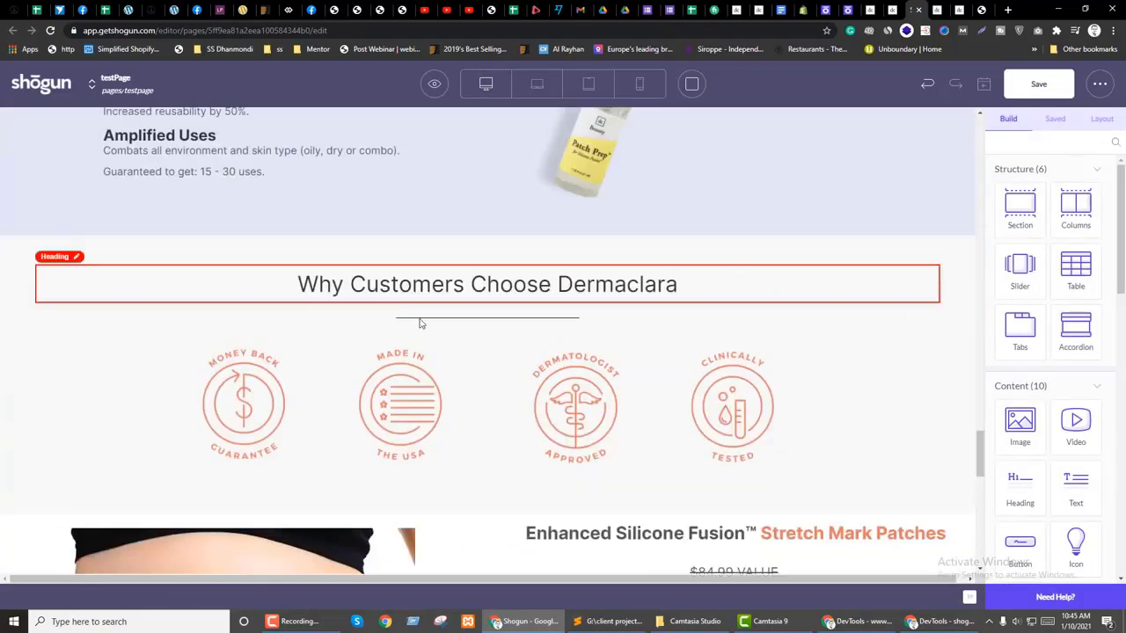
pyautogui.click(1102, 118)
pyautogui.scroll(-5, 1055, 528)
pyautogui.scroll(-5, 1124, 500)
pyautogui.scroll(8, 1088, 531)
pyautogui.scroll(5, 1087, 532)
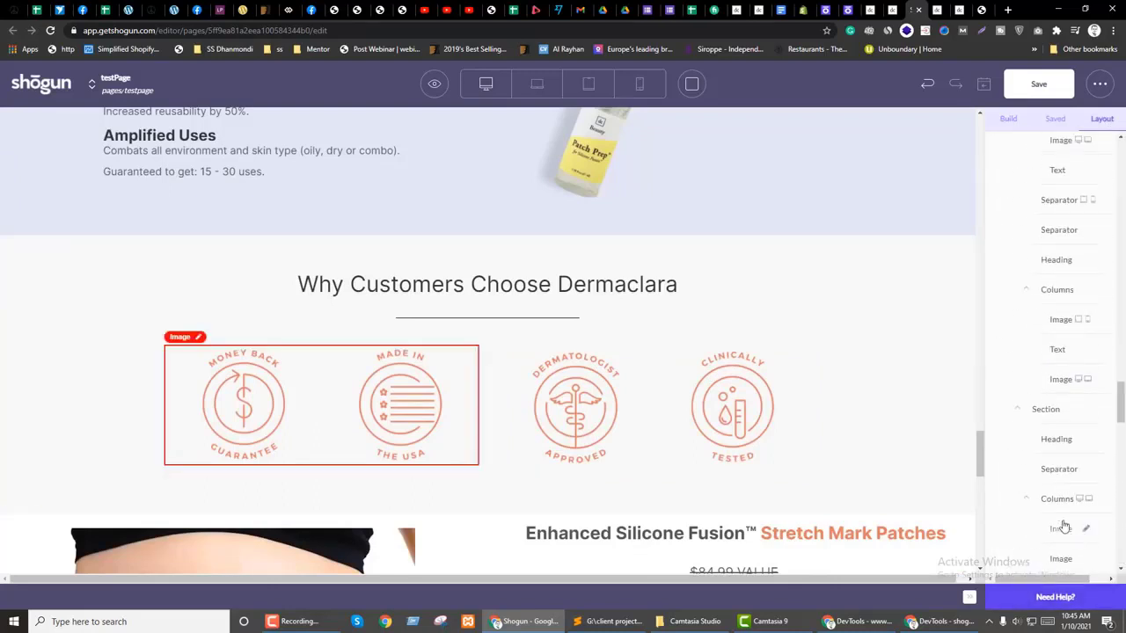
# Step: Review the remaining badge icon columns' settings and the element tree
pyautogui.click(1058, 502)
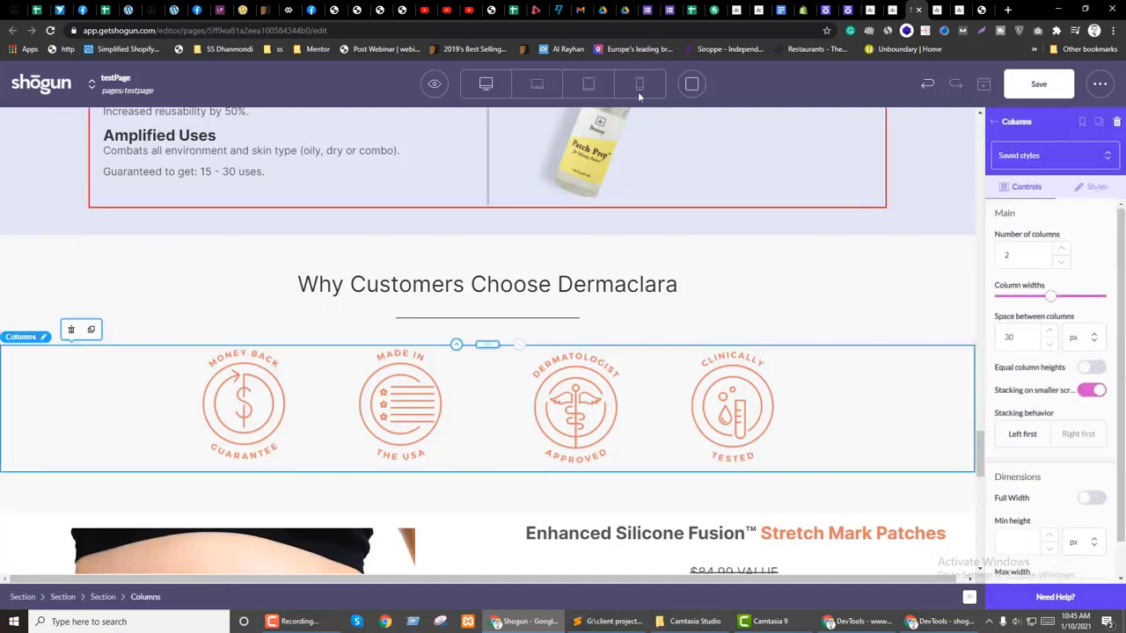
pyautogui.scroll(-5, 1091, 403)
pyautogui.scroll(-10, 1091, 403)
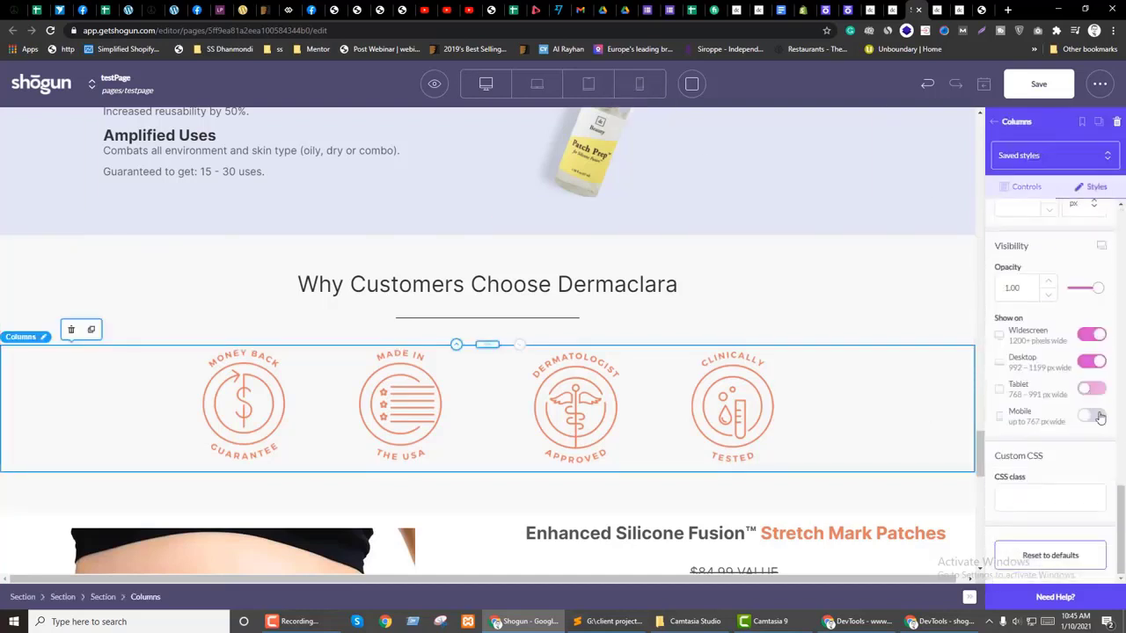
pyautogui.click(995, 122)
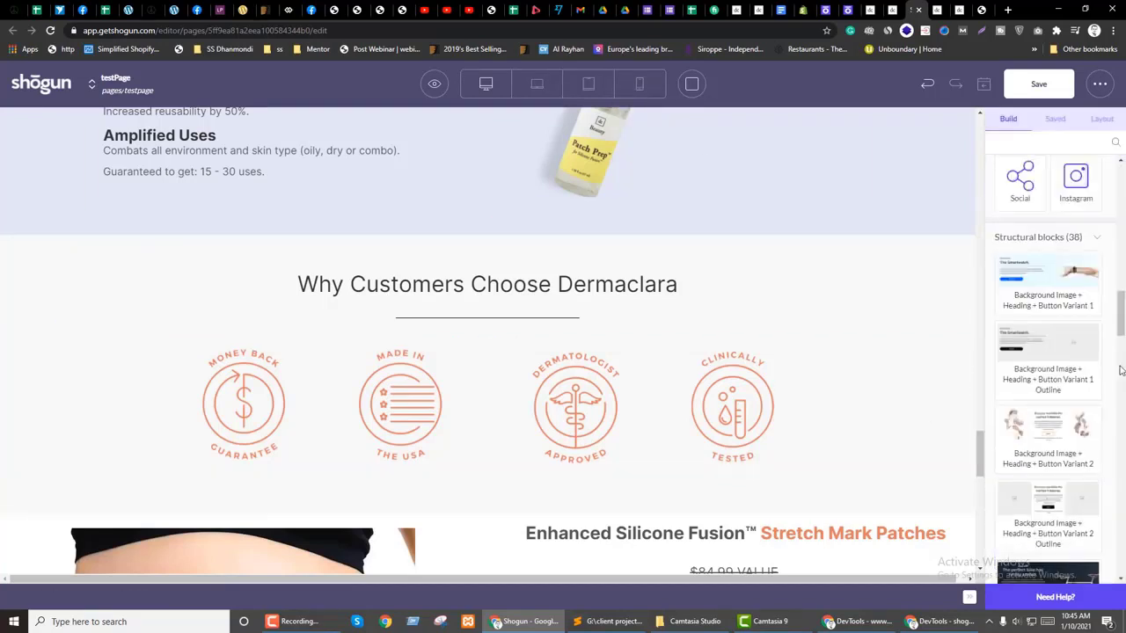
pyautogui.click(1102, 118)
pyautogui.moveTo(1121, 273); pyautogui.dragTo(1120, 401)
pyautogui.scroll(2, 766, 431)
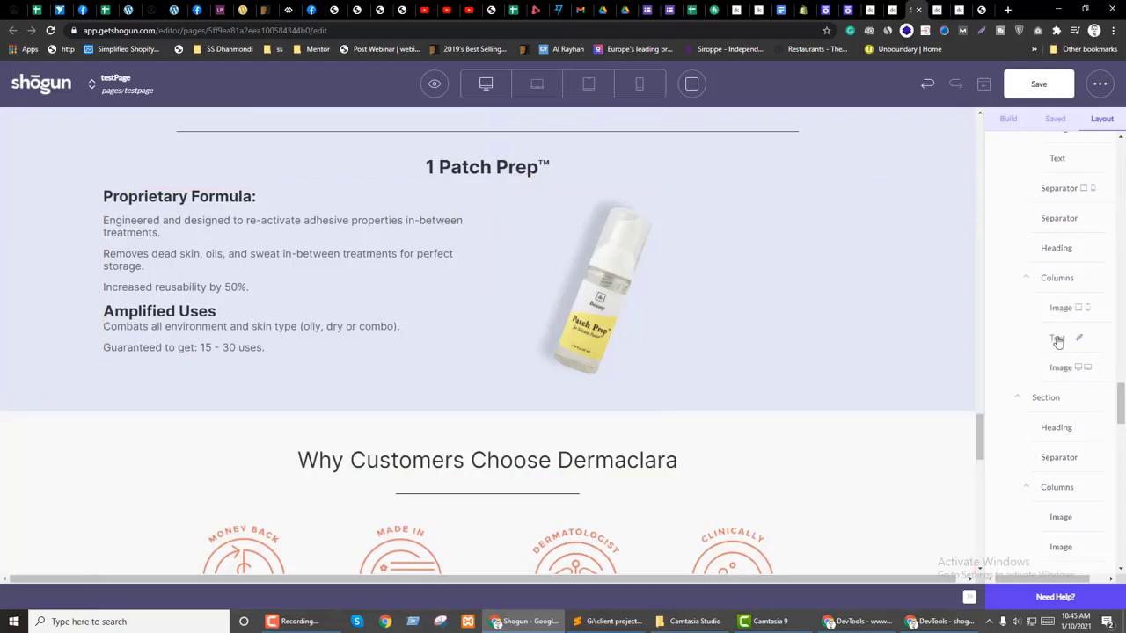
# Step: Turn on desktop visibility for the Patch Prep image in its style settings
pyautogui.scroll(2, 901, 376)
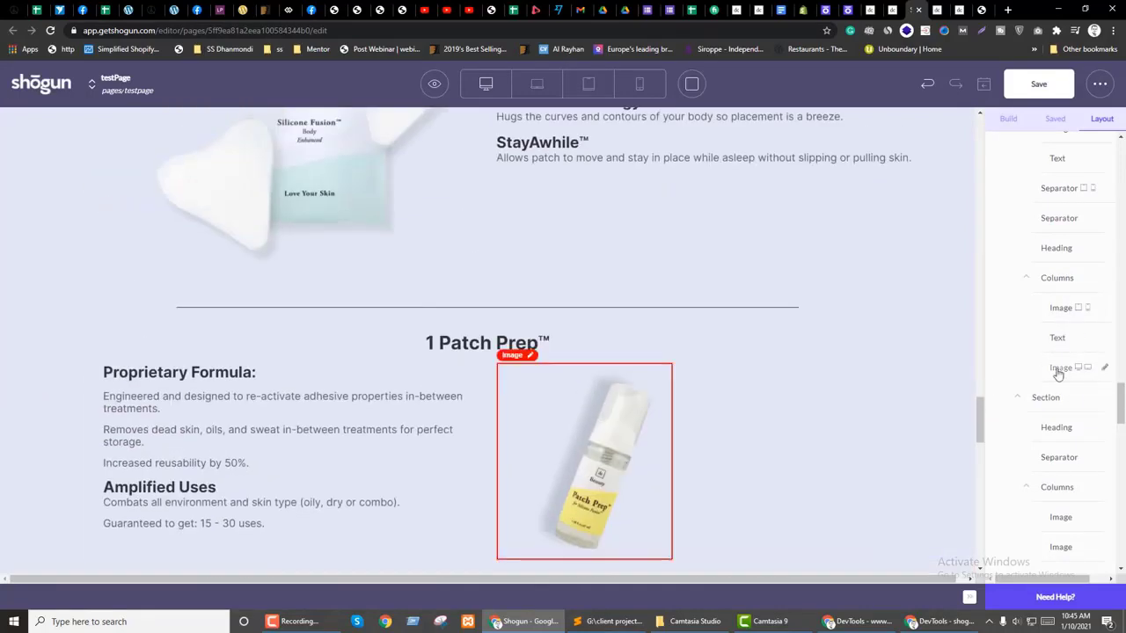
pyautogui.click(1060, 307)
pyautogui.click(1091, 186)
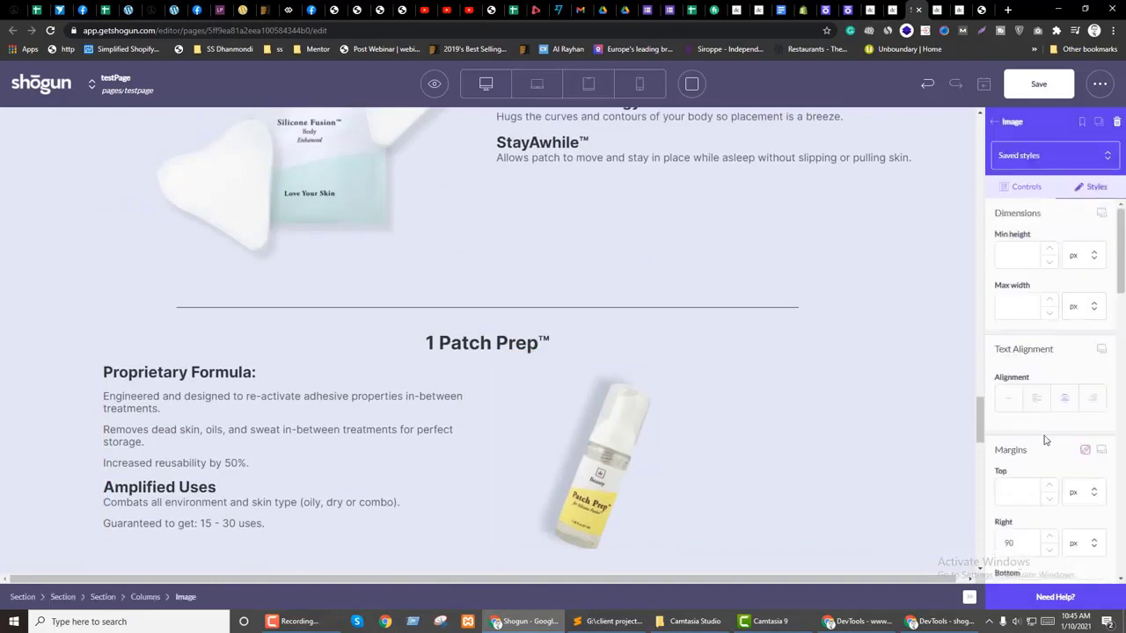
pyautogui.scroll(-10, 1044, 442)
pyautogui.scroll(-2, 1045, 442)
pyautogui.click(1092, 362)
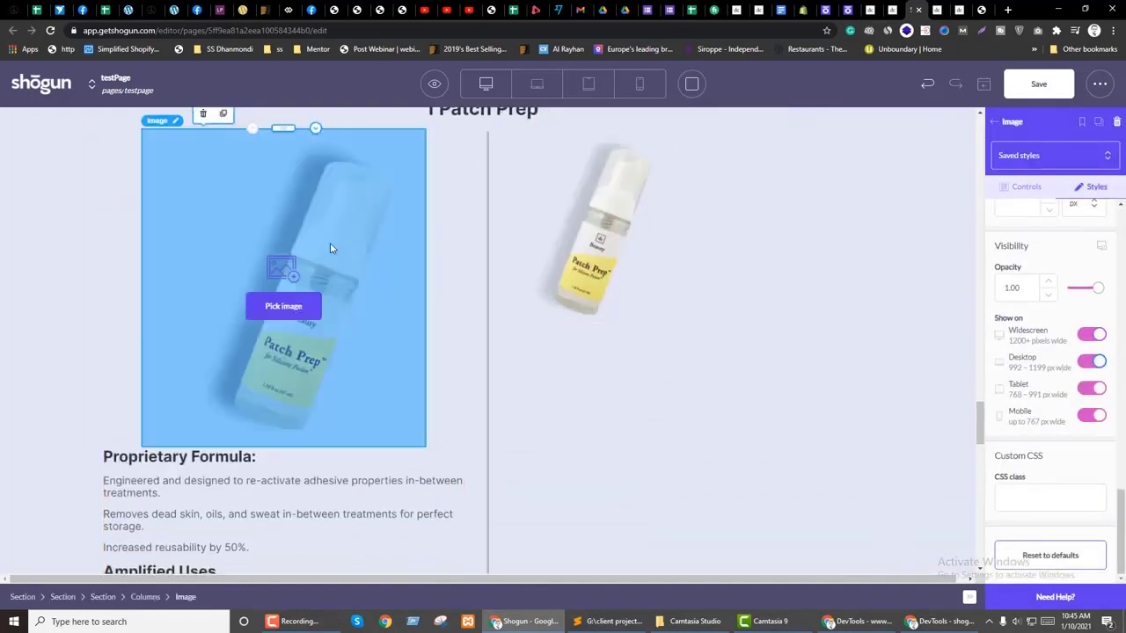
# Step: Delete the duplicated Patch Prep image and recheck the remaining one's style settings
pyautogui.click(203, 113)
pyautogui.scroll(1, 517, 331)
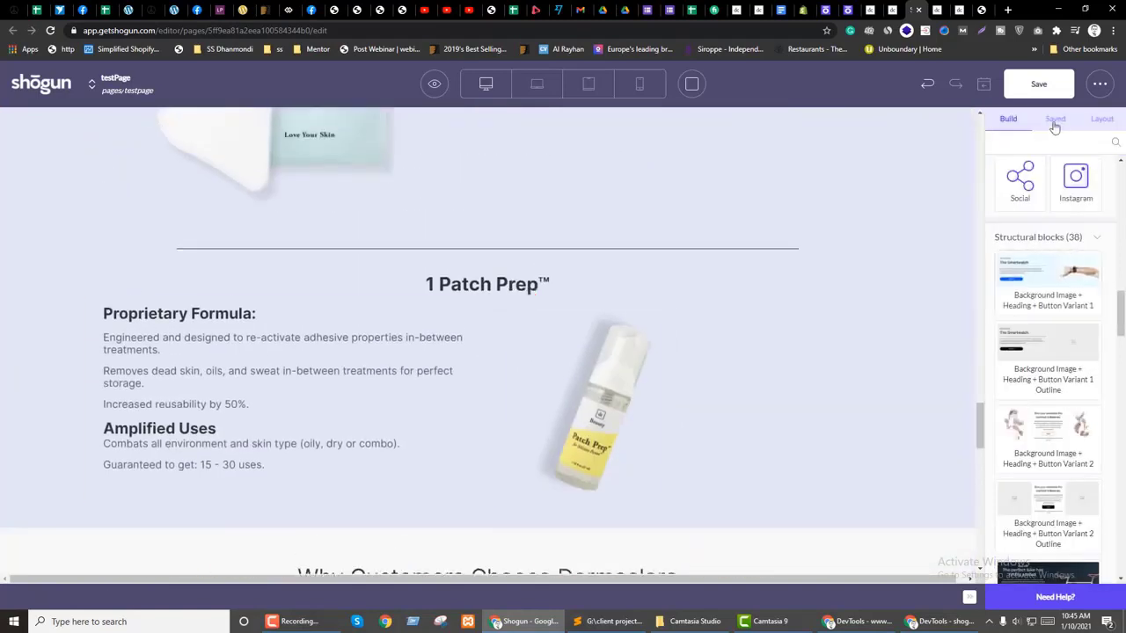
pyautogui.click(1102, 118)
pyautogui.scroll(-10, 1075, 442)
pyautogui.moveTo(1122, 521); pyautogui.dragTo(1122, 398)
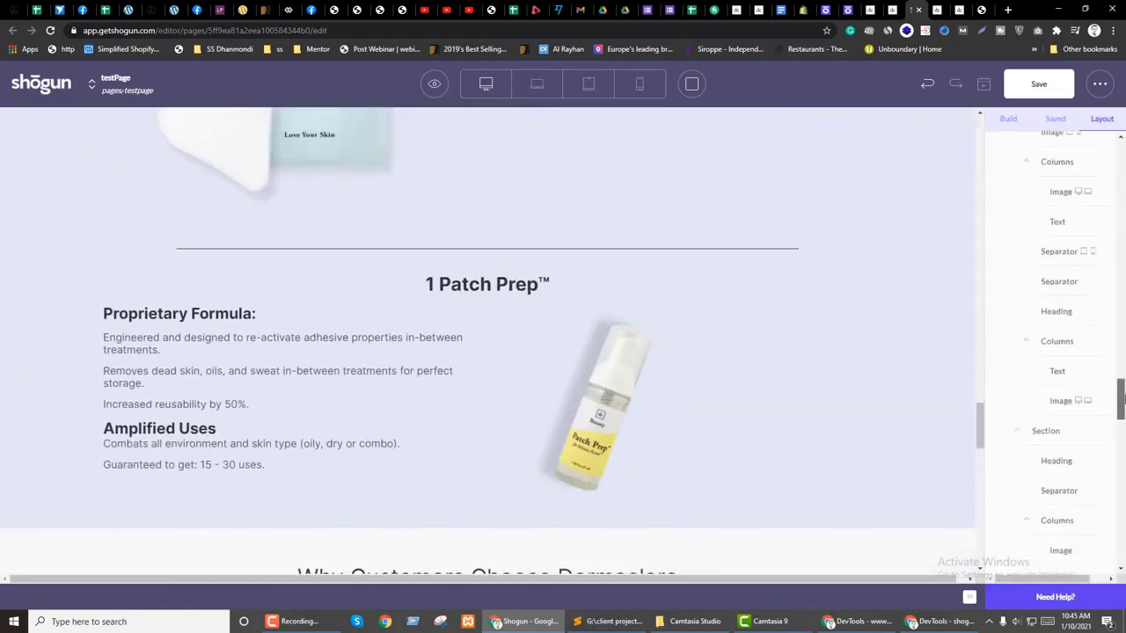
pyautogui.click(1064, 401)
pyautogui.click(1091, 186)
pyautogui.scroll(-10, 1051, 431)
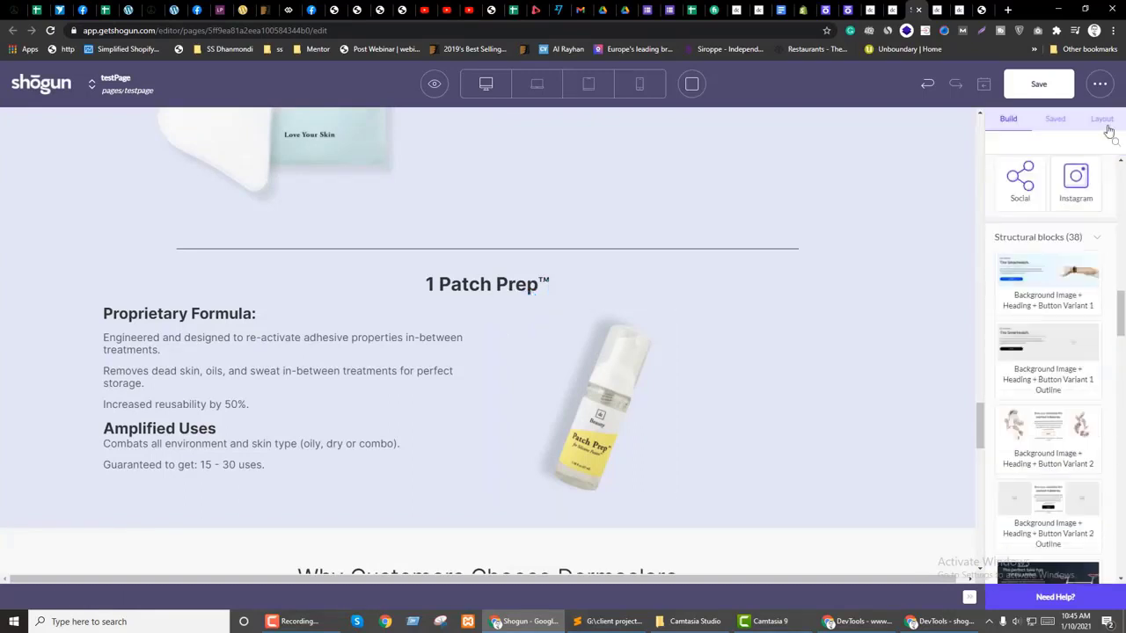
# Step: Review a text block's style settings from the element tree
pyautogui.click(1101, 119)
pyautogui.scroll(3, 1058, 466)
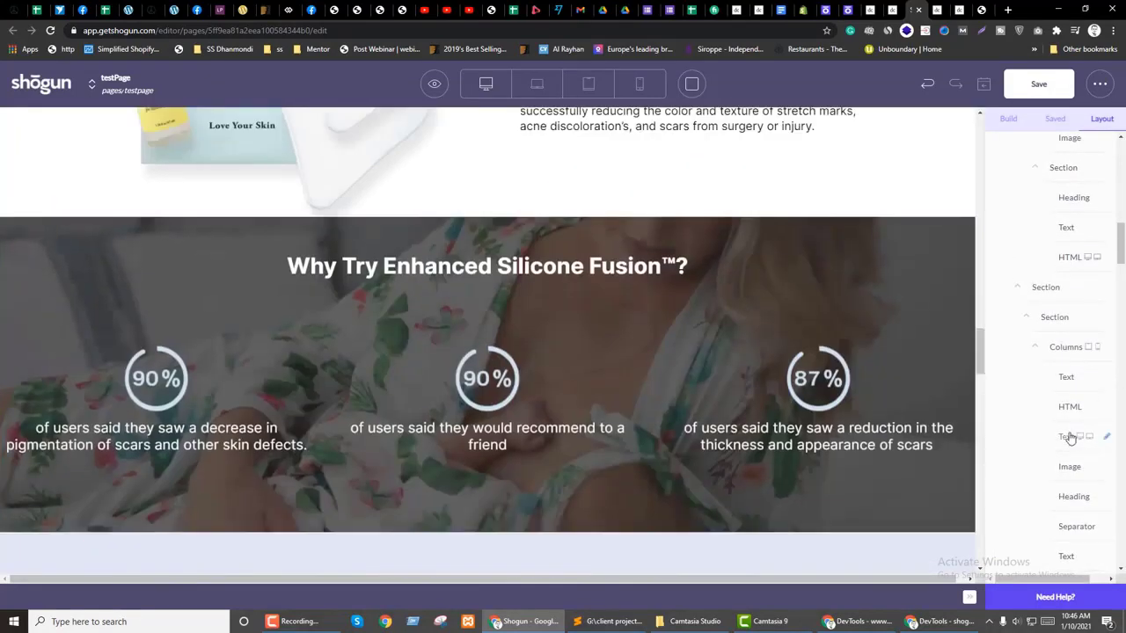
pyautogui.click(1071, 438)
pyautogui.click(1097, 187)
pyautogui.scroll(-10, 1100, 404)
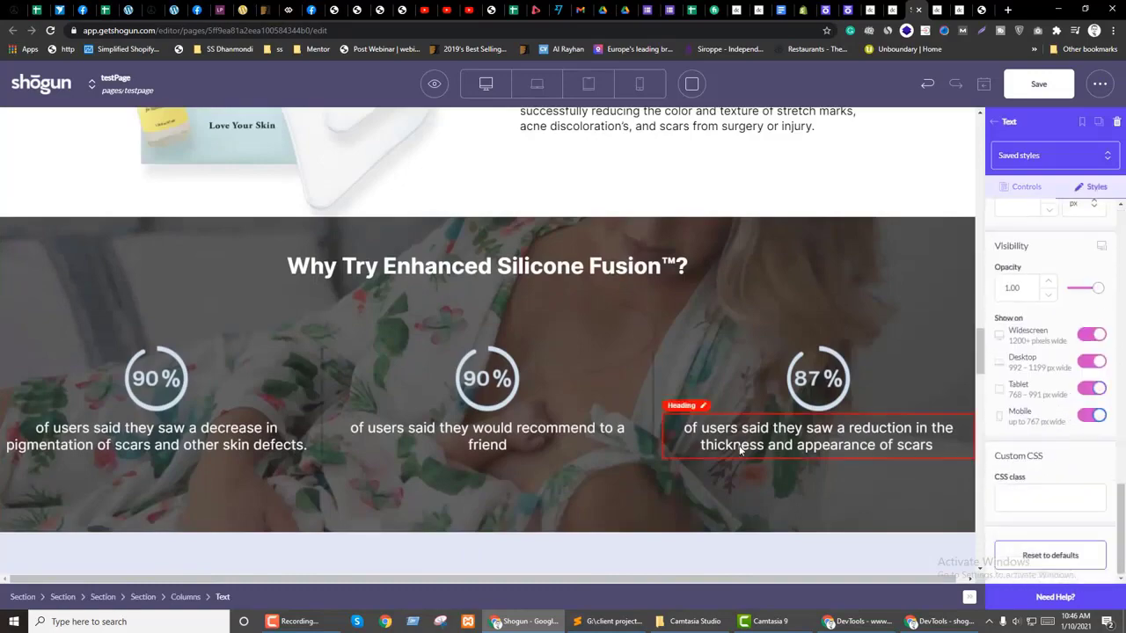
pyautogui.scroll(10, 779, 445)
pyautogui.scroll(-4, 799, 452)
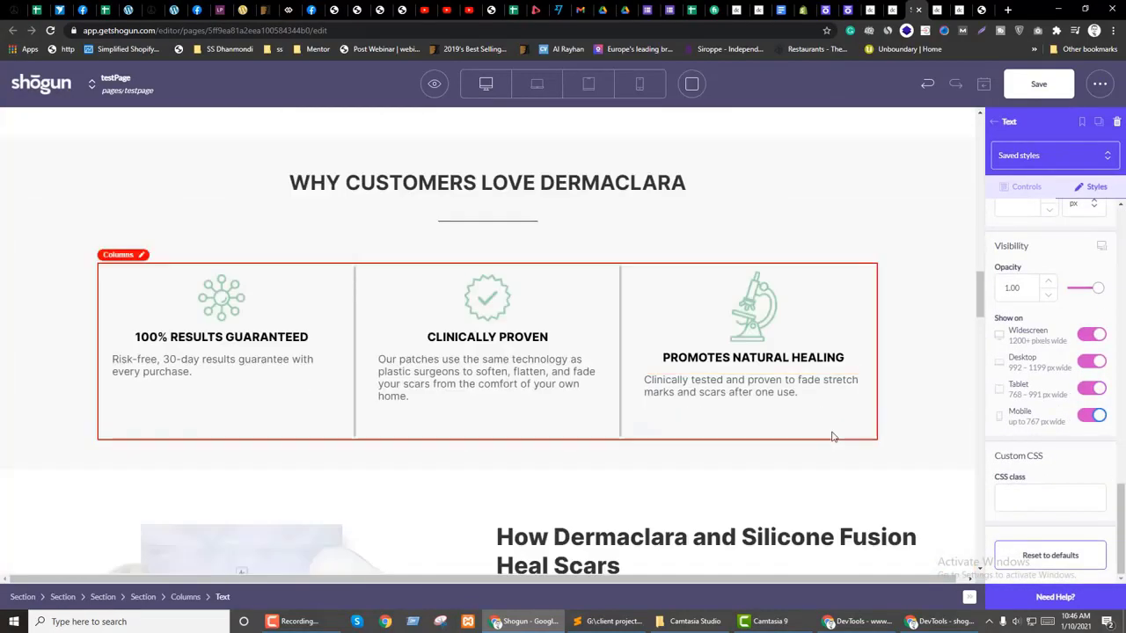
pyautogui.click(1008, 127)
# Step: Check an image element's style settings
pyautogui.click(1102, 119)
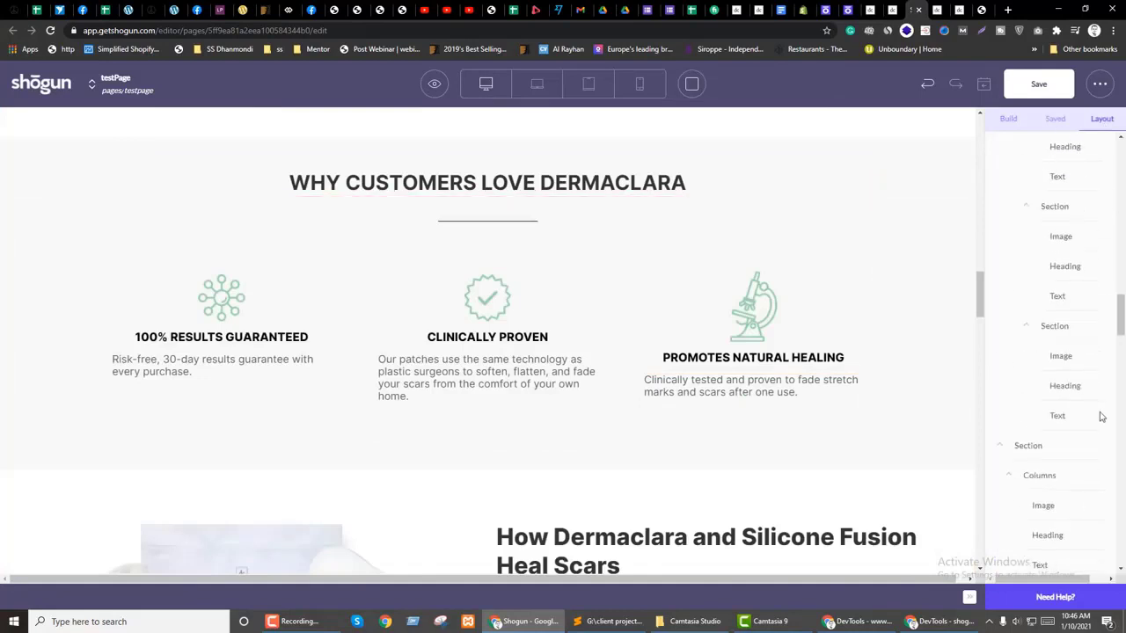
pyautogui.scroll(-5, 1099, 416)
pyautogui.scroll(2, 1086, 315)
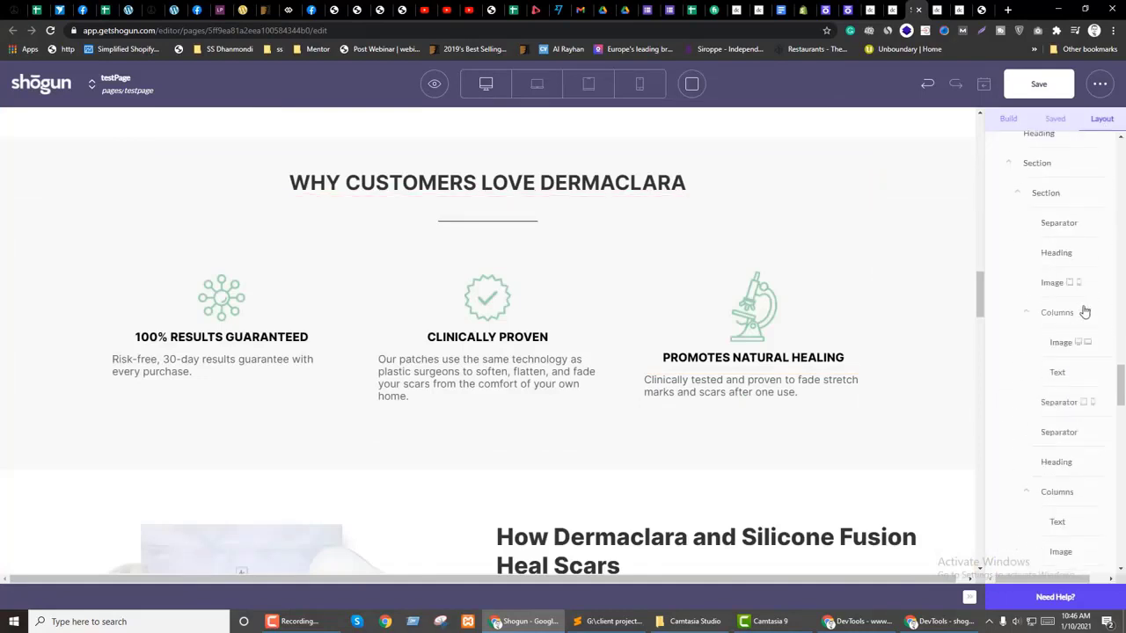
pyautogui.click(1052, 284)
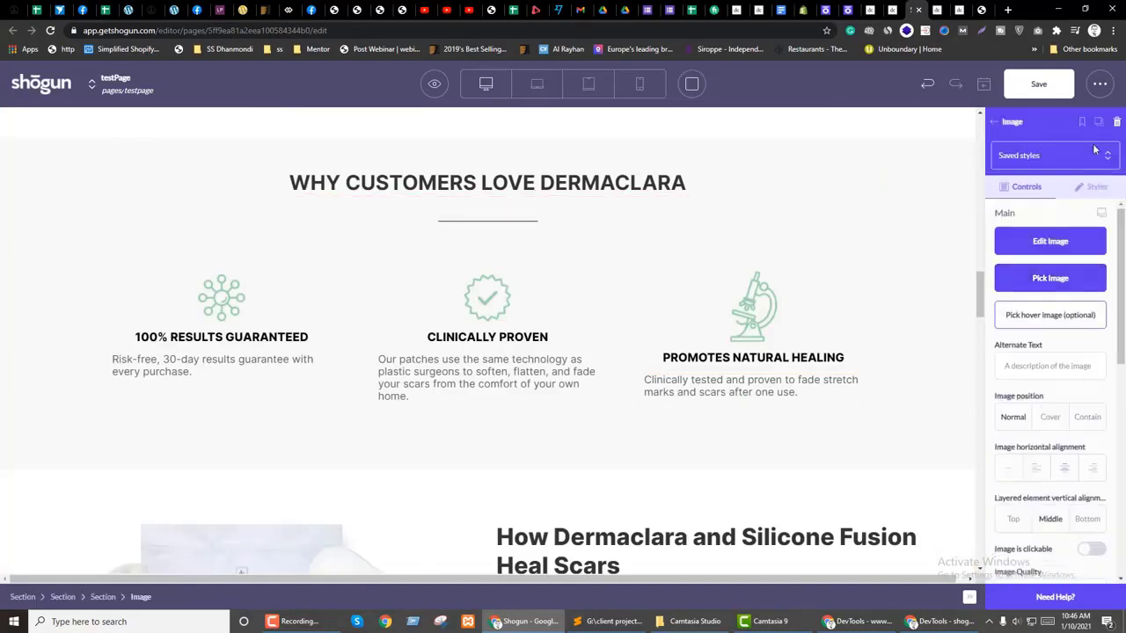
pyautogui.click(1092, 187)
pyautogui.scroll(-10, 1100, 371)
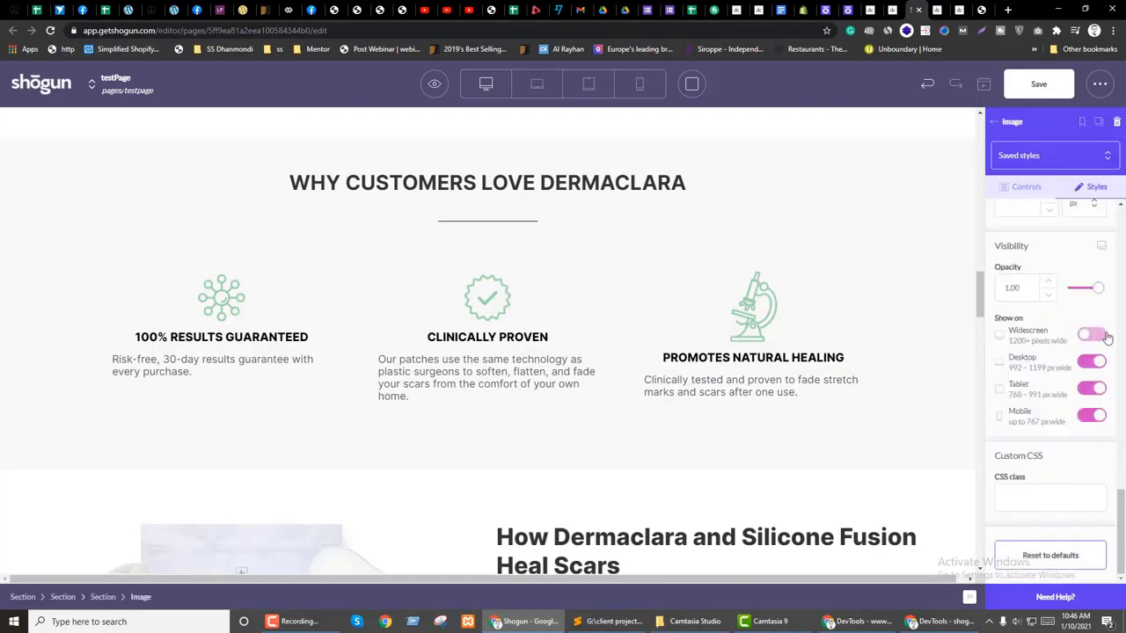
pyautogui.click(1010, 122)
# Step: Review the style settings of a separator line and the Add To Cart HTML block
pyautogui.click(1101, 118)
pyautogui.scroll(-5, 1075, 352)
pyautogui.click(1061, 301)
pyautogui.click(1095, 185)
pyautogui.scroll(-5, 1098, 476)
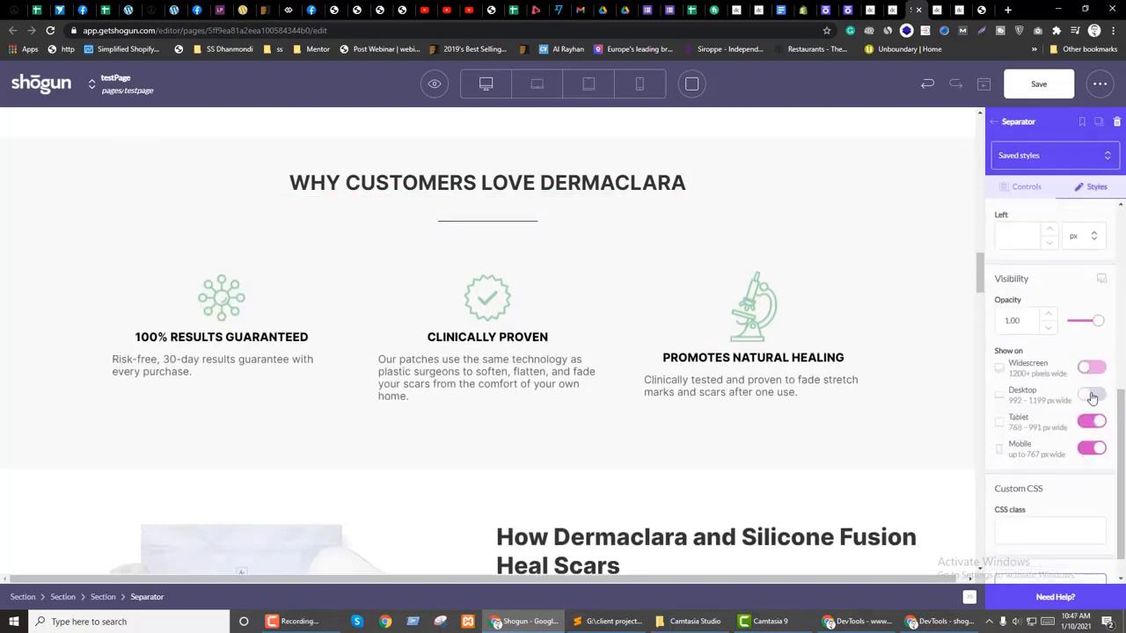
pyautogui.click(1002, 131)
pyautogui.click(1101, 118)
pyautogui.scroll(-5, 1090, 396)
pyautogui.click(1069, 256)
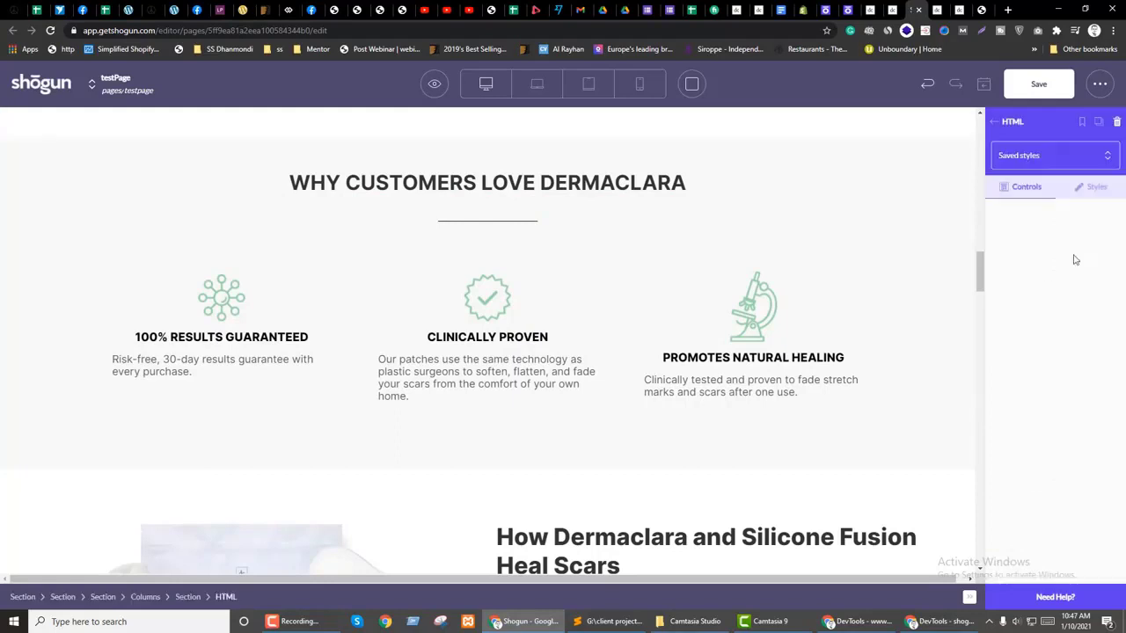
pyautogui.click(1090, 187)
pyautogui.scroll(-10, 1086, 373)
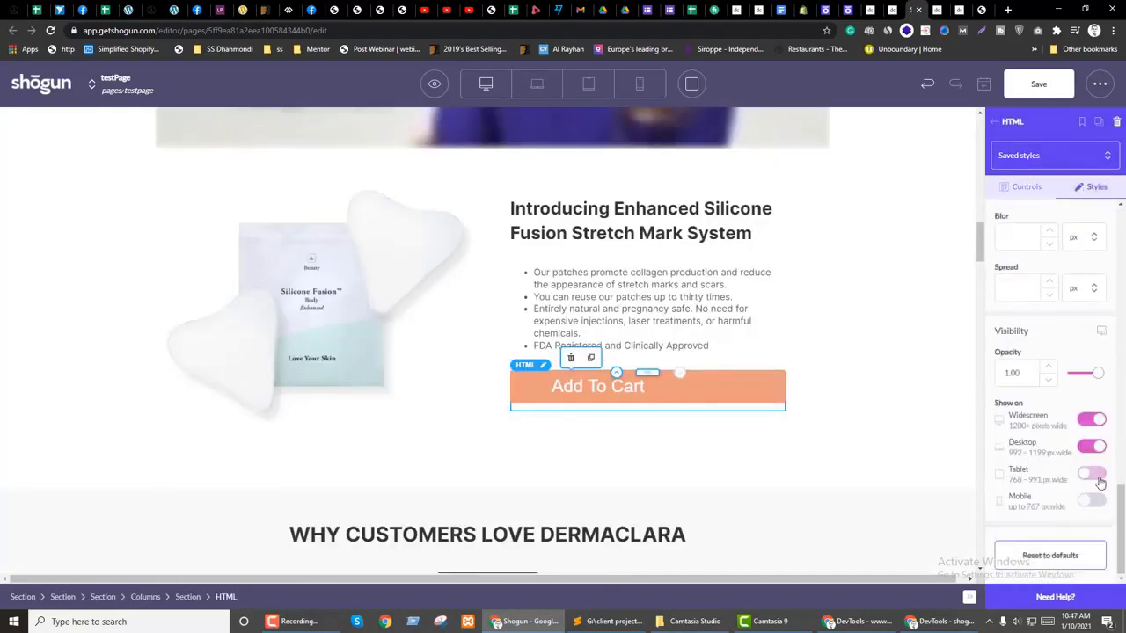
pyautogui.click(999, 132)
# Step: Inspect the style options of a further image element lower on the page
pyautogui.click(1101, 118)
pyautogui.scroll(-5, 1066, 370)
pyautogui.scroll(-4, 1065, 374)
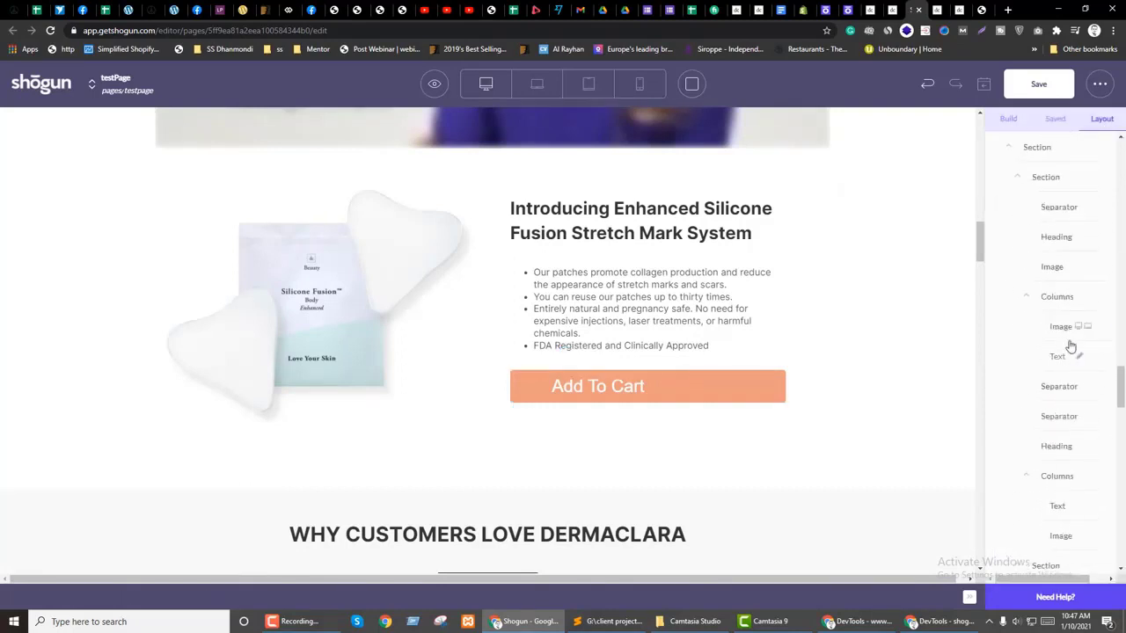
pyautogui.click(1066, 343)
pyautogui.click(1095, 187)
pyautogui.scroll(-8, 1073, 440)
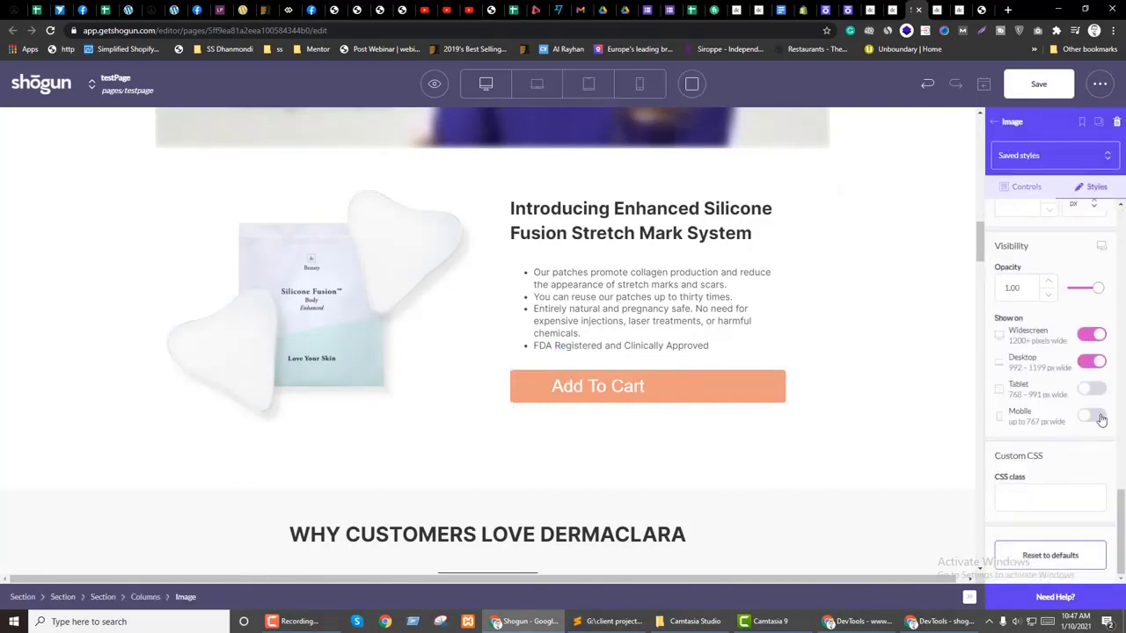
pyautogui.click(994, 122)
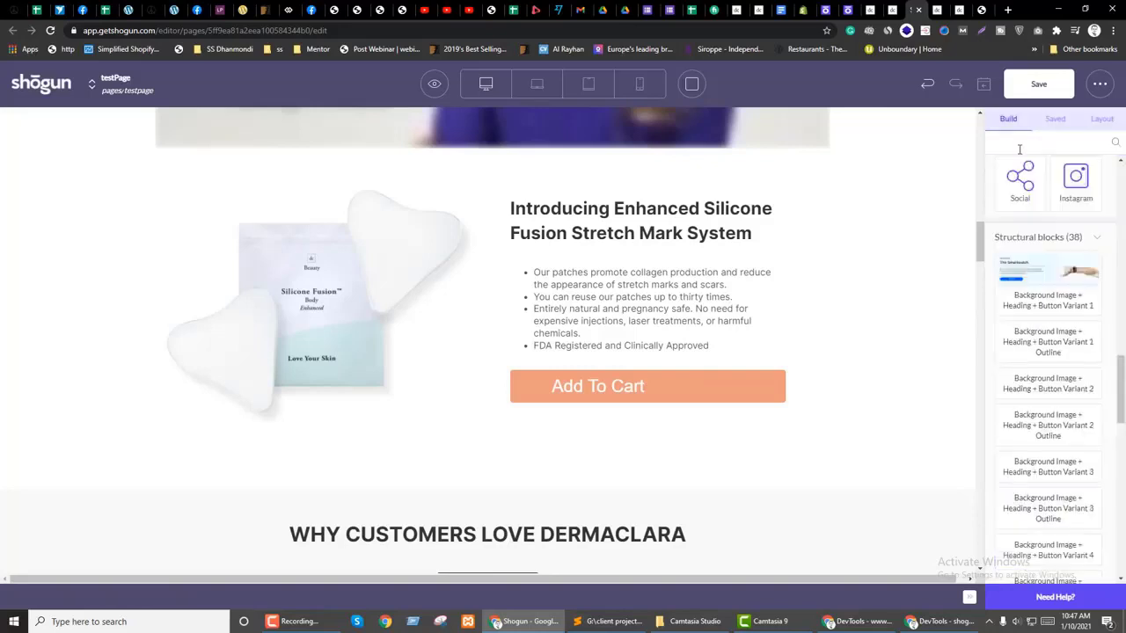
# Step: Review the product image's Styles visibility toggles, ending back on the layout tree
pyautogui.click(1102, 119)
pyautogui.scroll(-4, 1063, 410)
pyautogui.scroll(-1, 1064, 410)
pyautogui.click(1060, 243)
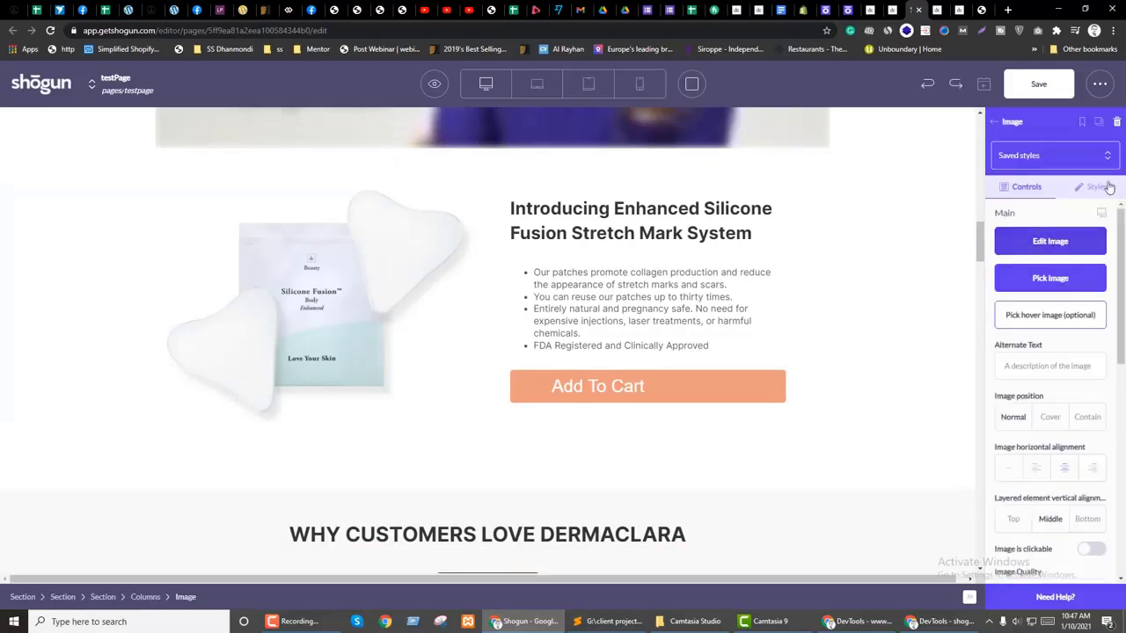
pyautogui.click(1095, 187)
pyautogui.scroll(-10, 1112, 422)
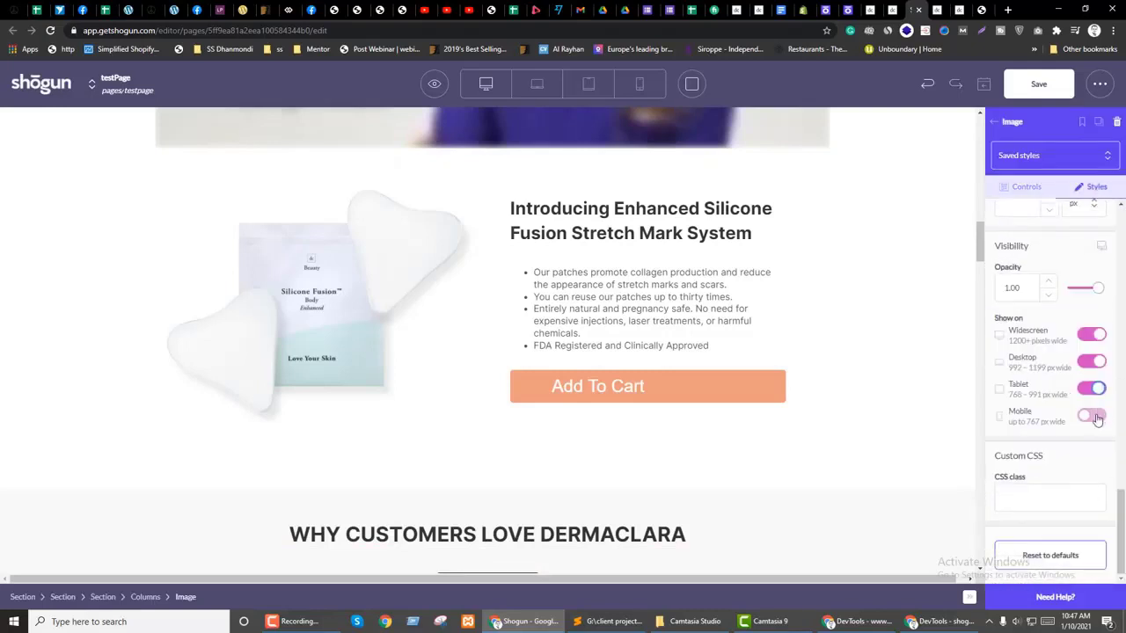
pyautogui.click(1008, 124)
pyautogui.click(1099, 120)
pyautogui.scroll(-5, 1058, 343)
pyautogui.scroll(-5, 1055, 361)
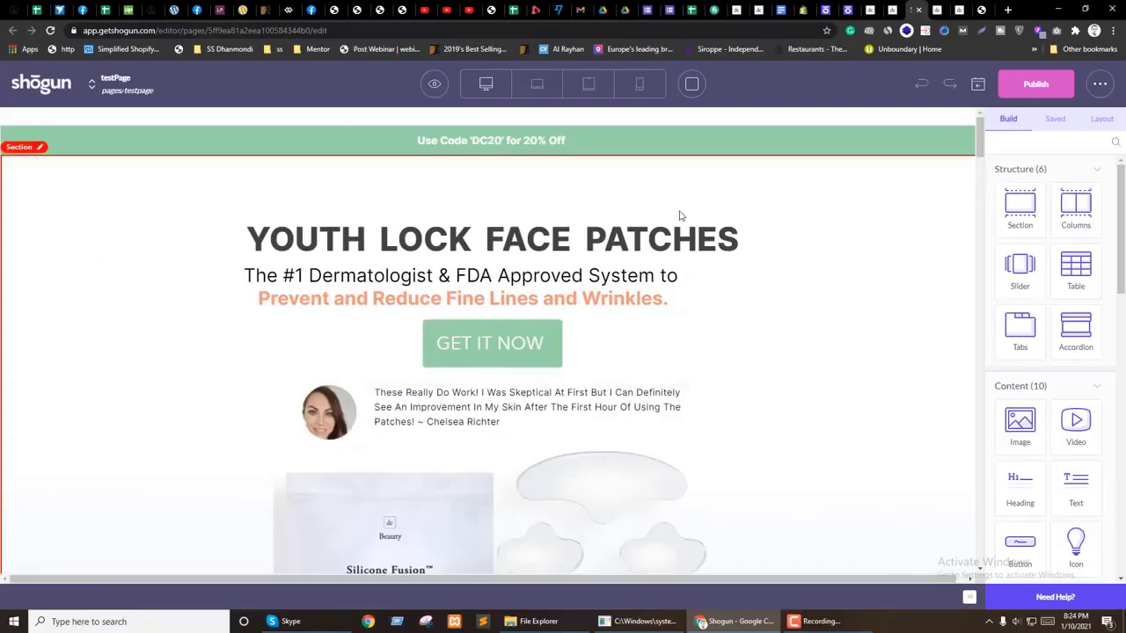
# Step: Preview the page in a new tab and inspect the GET IT NOW button's markup
pyautogui.click(434, 85)
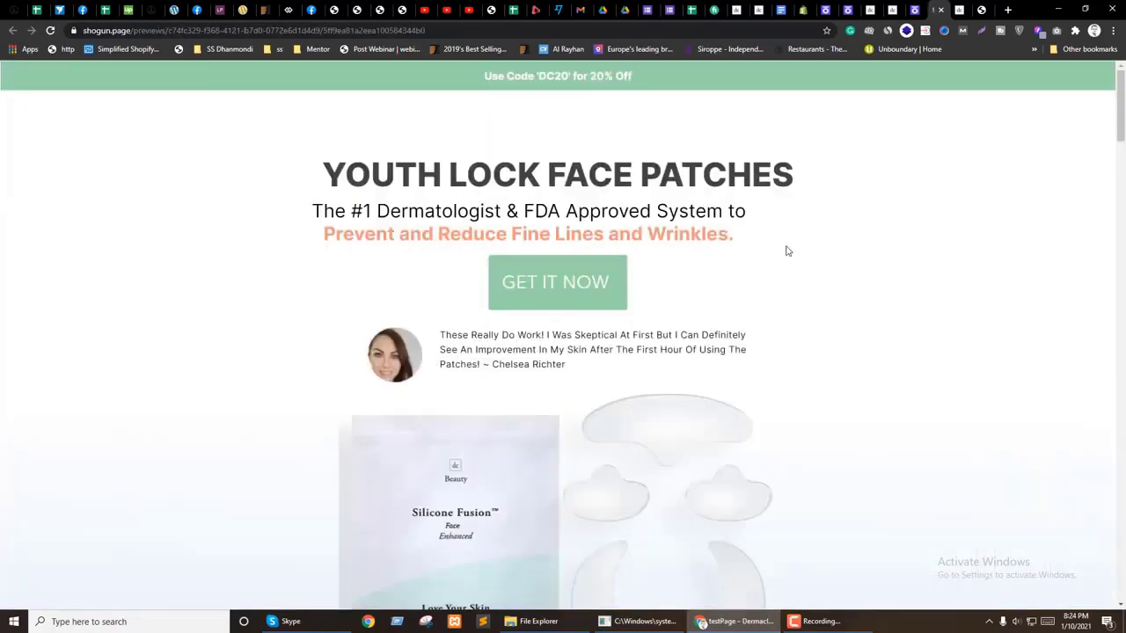
pyautogui.scroll(-5, 786, 282)
pyautogui.scroll(5, 801, 282)
pyautogui.scroll(-3, 611, 314)
pyautogui.scroll(3, 661, 314)
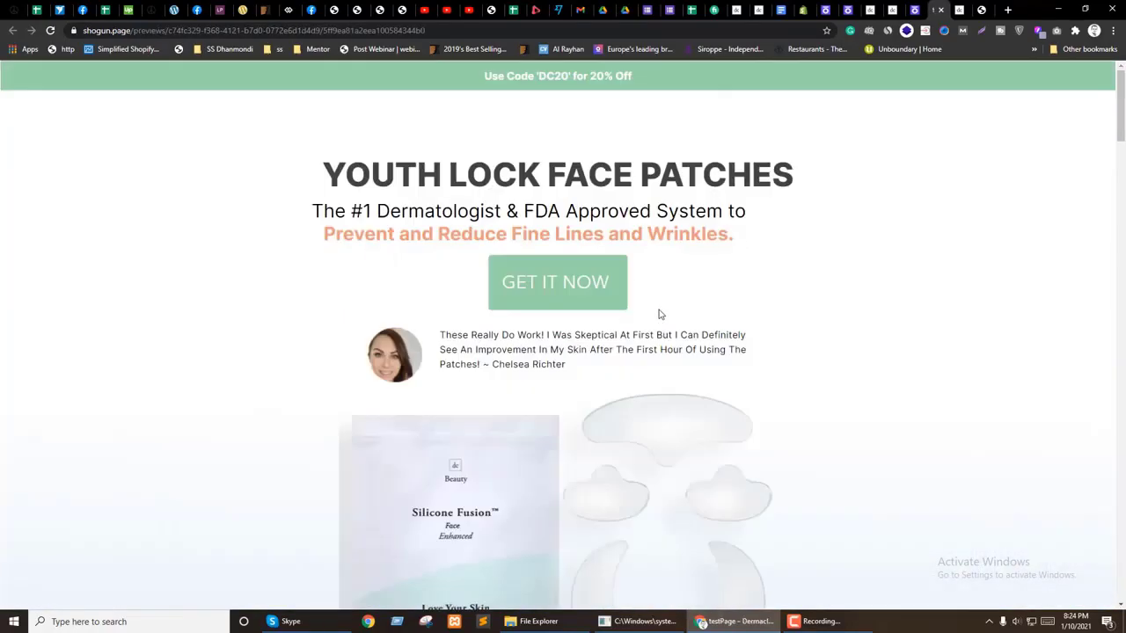
pyautogui.rightClick(564, 279)
pyautogui.click(639, 401)
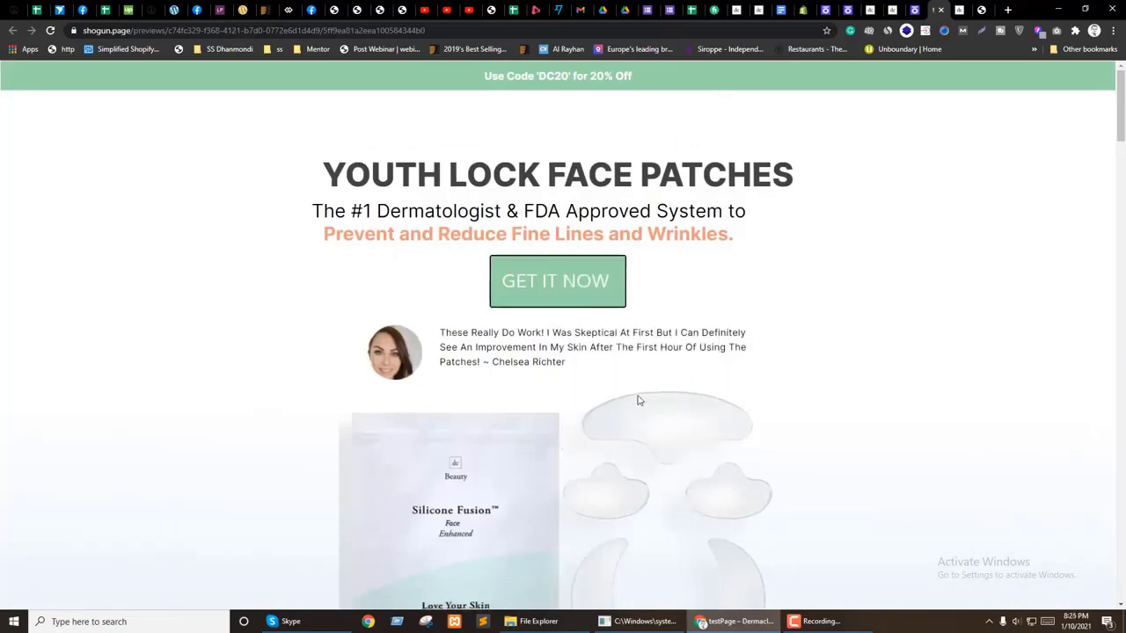
pyautogui.scroll(-1, 421, 437)
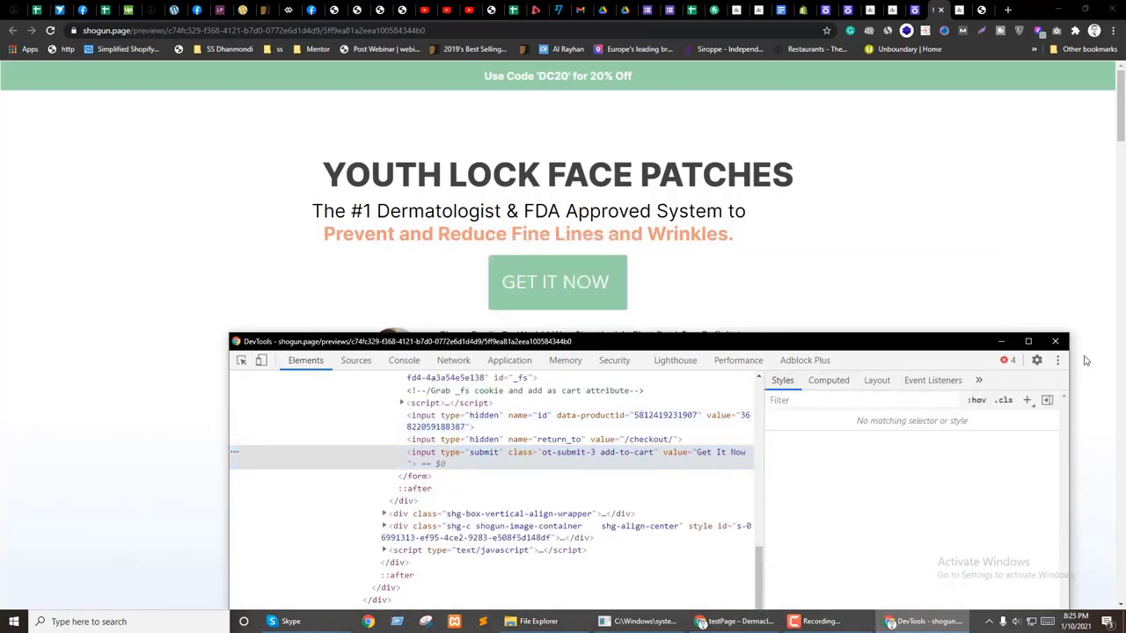
pyautogui.click(1055, 340)
# Step: Scroll through the preview and switch back to the Shogun editor tab
pyautogui.scroll(-9, 678, 358)
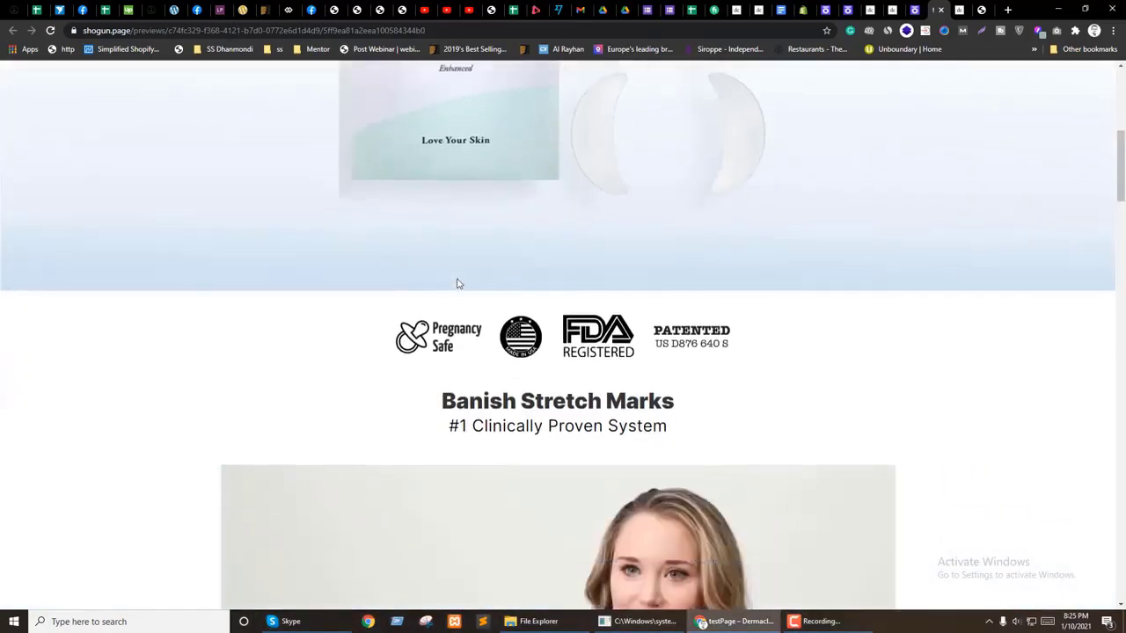
pyautogui.scroll(-1, 495, 359)
pyautogui.scroll(3, 528, 343)
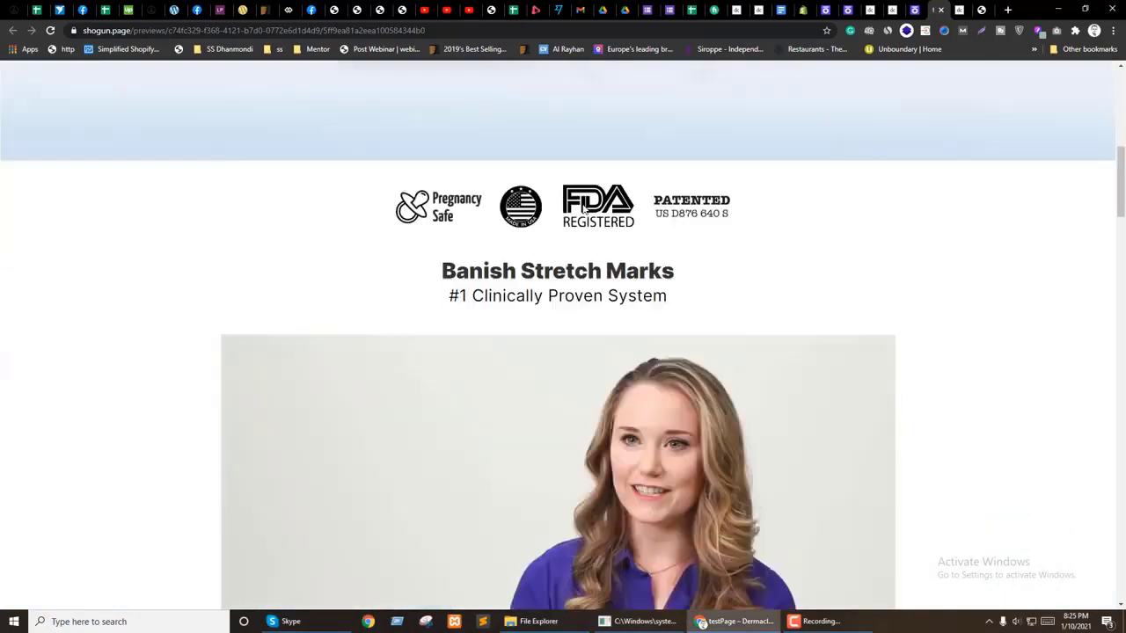
pyautogui.scroll(-3, 614, 308)
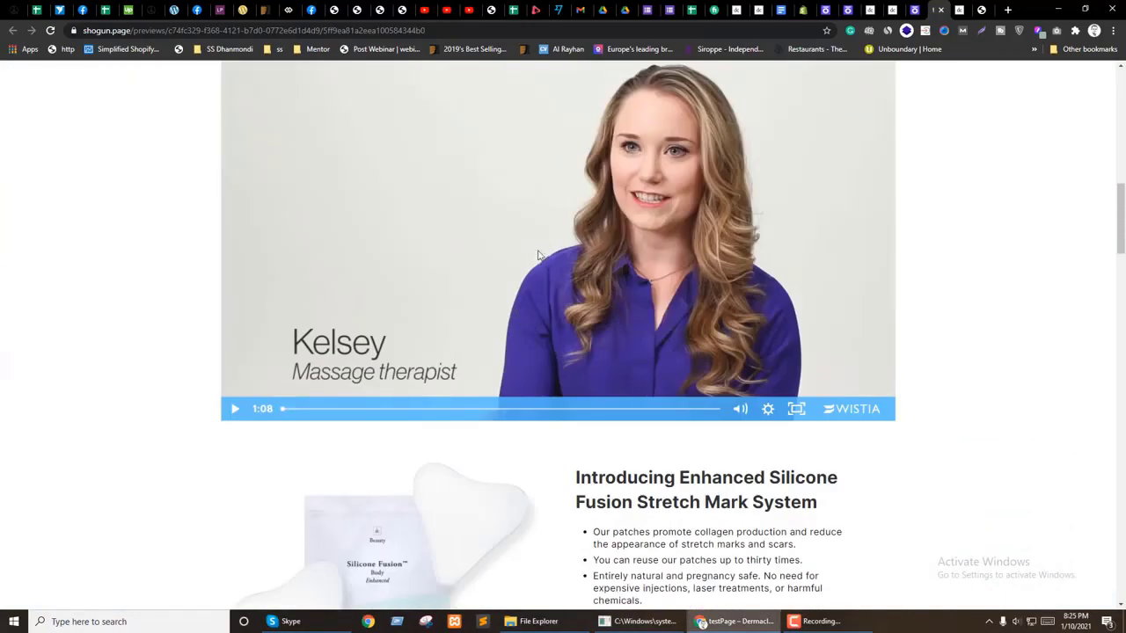
pyautogui.scroll(6, 492, 349)
pyautogui.scroll(-5, 492, 349)
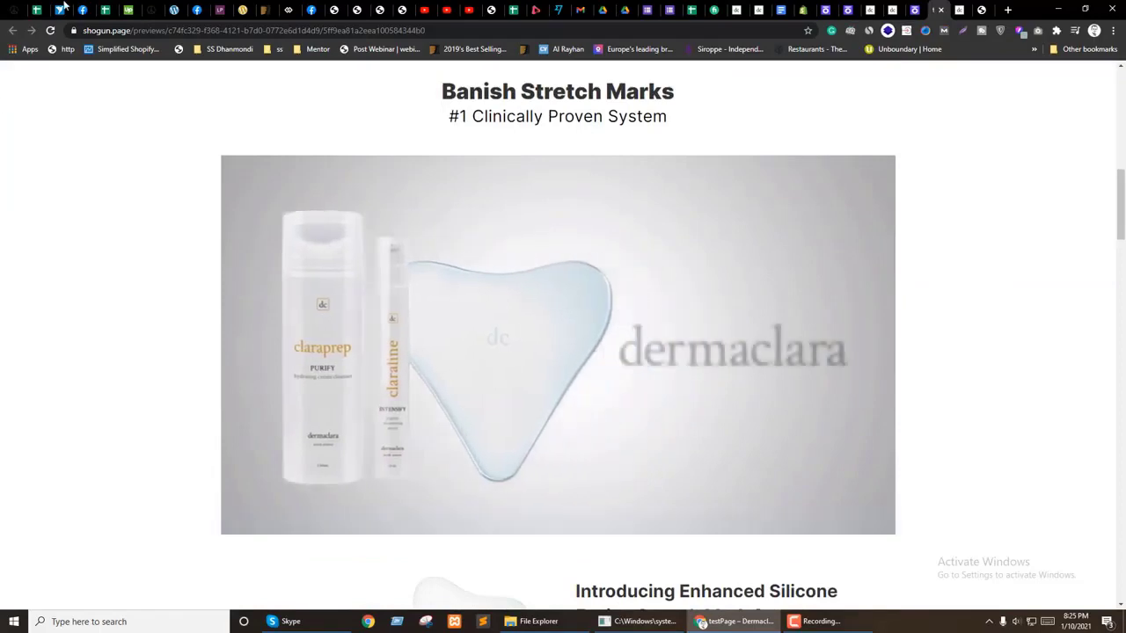
pyautogui.hotkey('ctrl', 'shift', 'Tab')
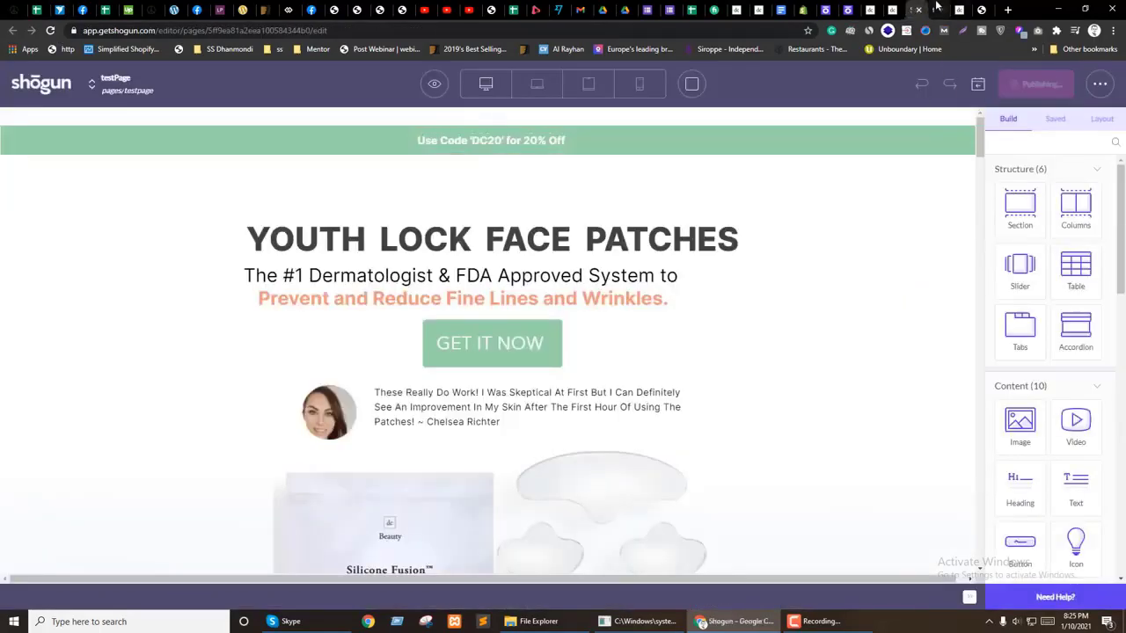
# Step: Close the preview tab, scroll the live dermaclara.com/pages/testpage, and restore the window down
pyautogui.click(937, 7)
pyautogui.press('F5')
pyautogui.click(937, 10)
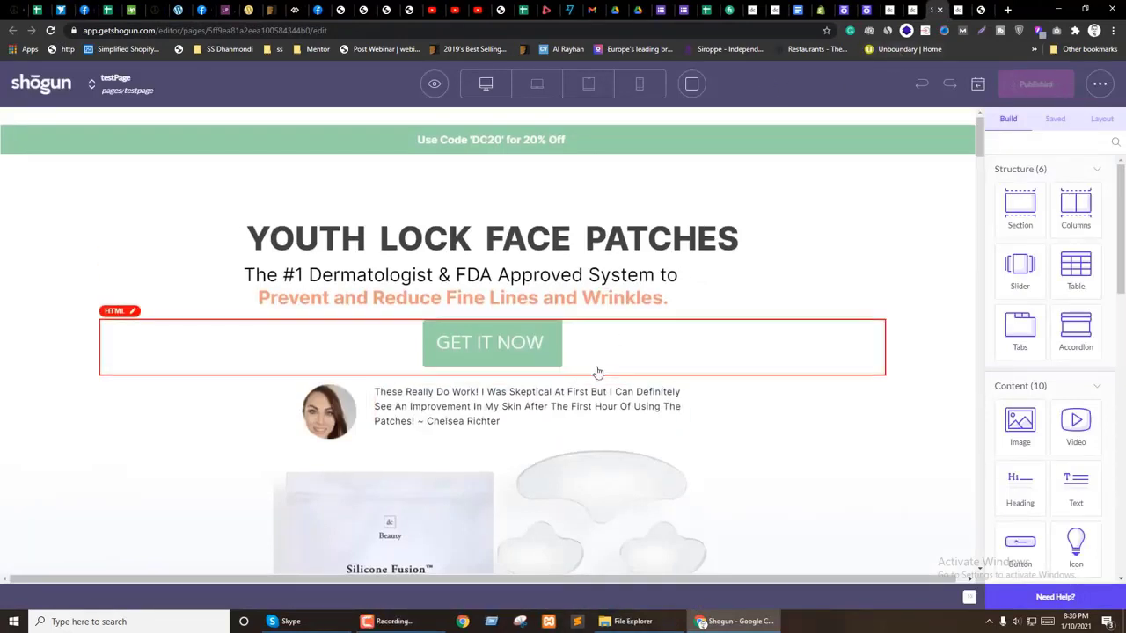
pyautogui.scroll(-7, 595, 372)
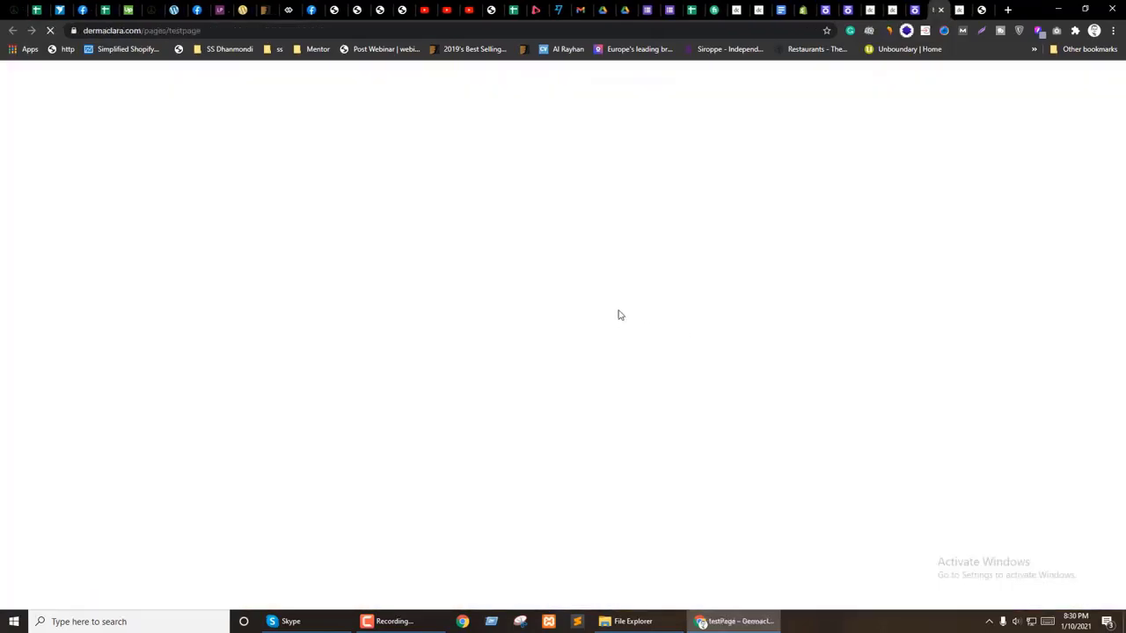
pyautogui.scroll(-5, 831, 423)
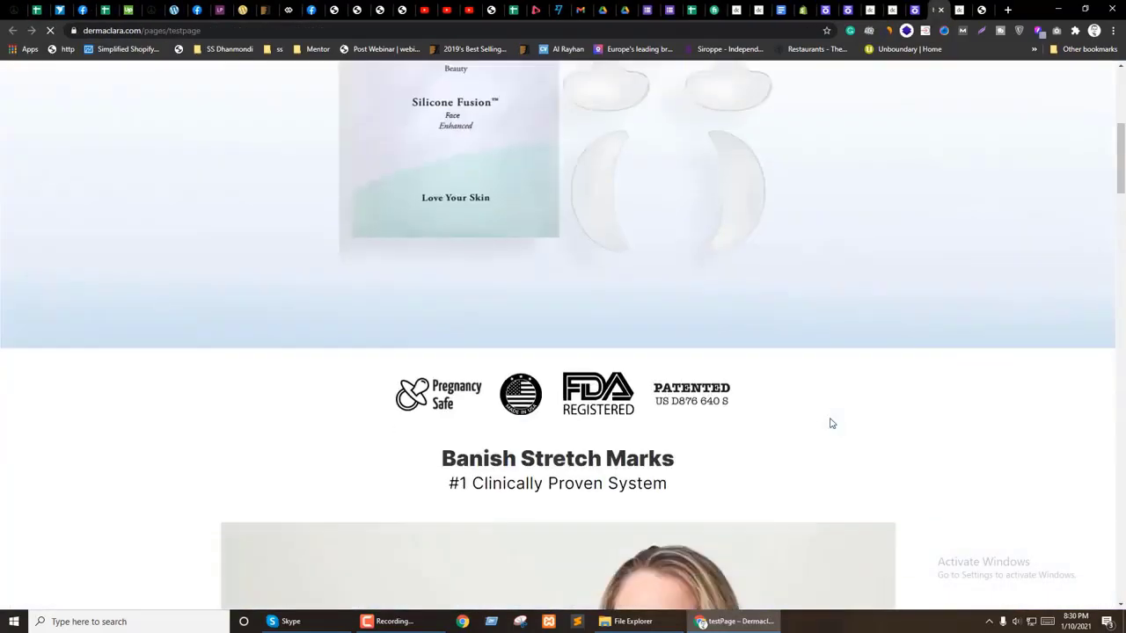
pyautogui.scroll(-8, 833, 425)
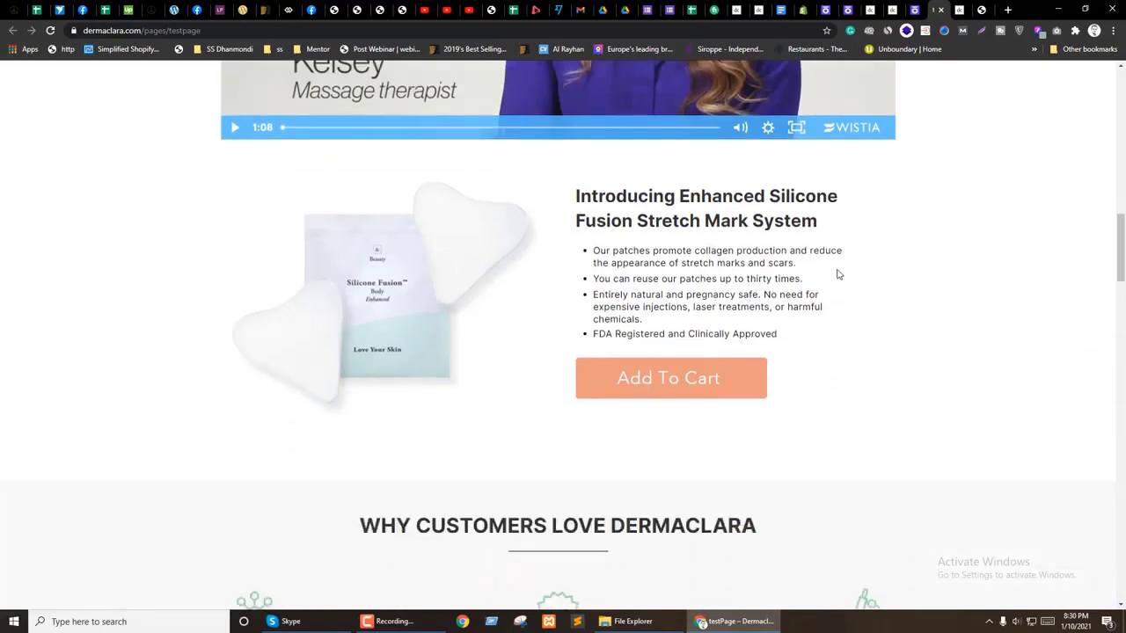
pyautogui.click(1084, 8)
# Step: Inspect the live GET IT NOW button in DevTools
pyautogui.scroll(5, 431, 369)
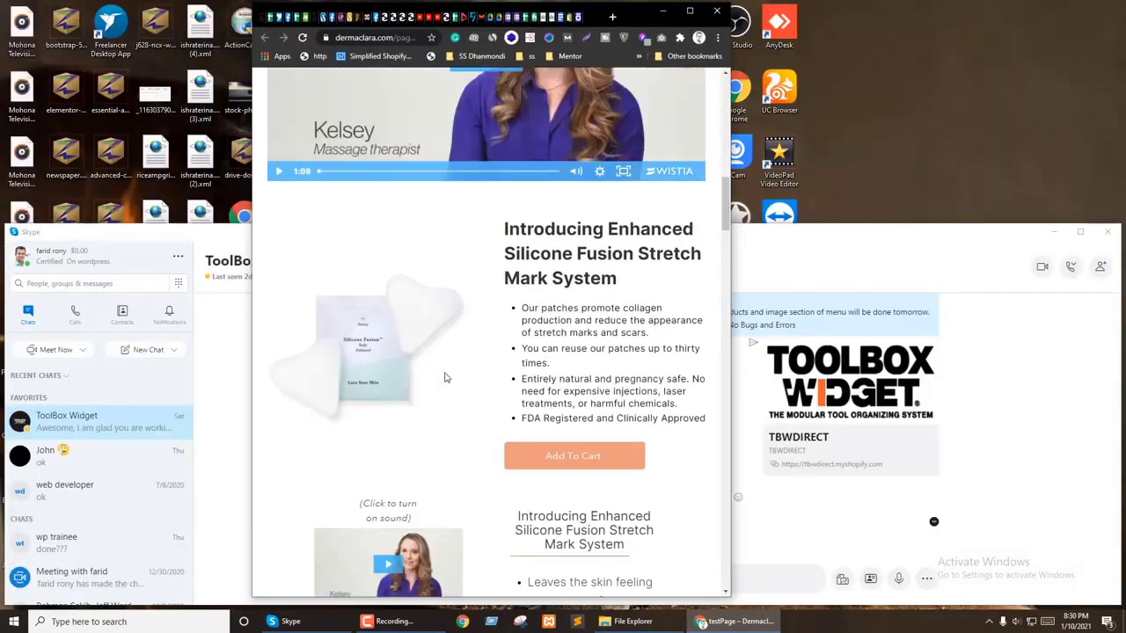
pyautogui.scroll(5, 468, 386)
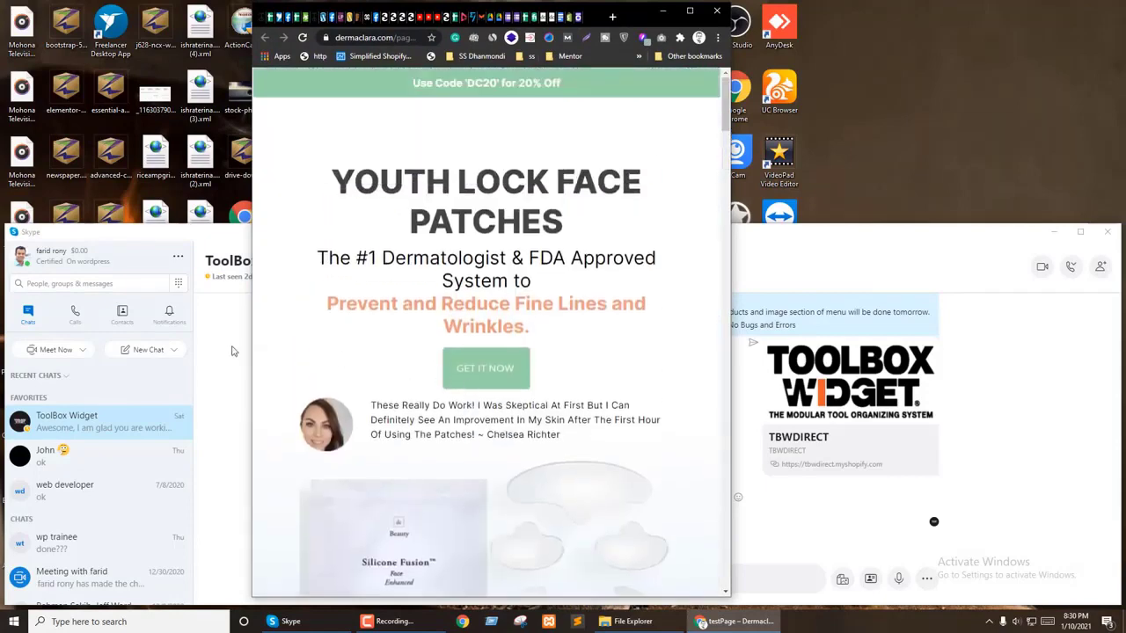
pyautogui.rightClick(473, 366)
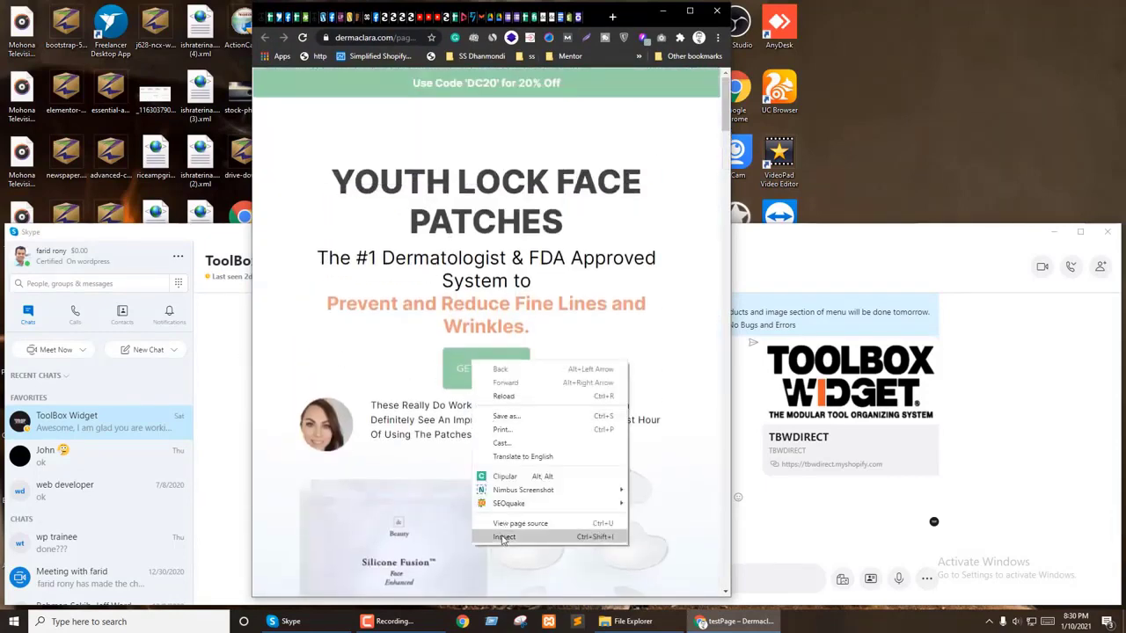
pyautogui.click(501, 538)
pyautogui.moveTo(495, 349); pyautogui.dragTo(444, 314)
pyautogui.scroll(-2, 504, 275)
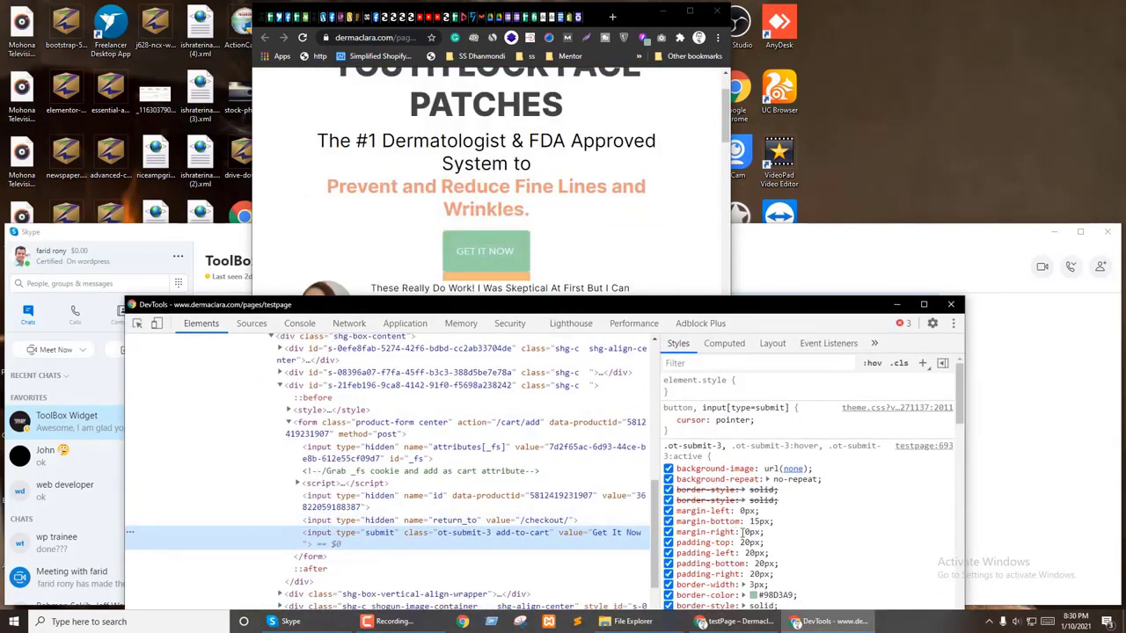
pyautogui.scroll(-5, 819, 525)
pyautogui.scroll(5, 819, 525)
# Step: Move the page window further left and widen it beside DevTools
pyautogui.click(630, 19)
pyautogui.moveTo(630, 19); pyautogui.dragTo(440, 17)
pyautogui.moveTo(542, 265); pyautogui.dragTo(629, 278)
# Step: Select the live submit button, re-enable its cursor: pointer style, and narrow the window
pyautogui.click(673, 311)
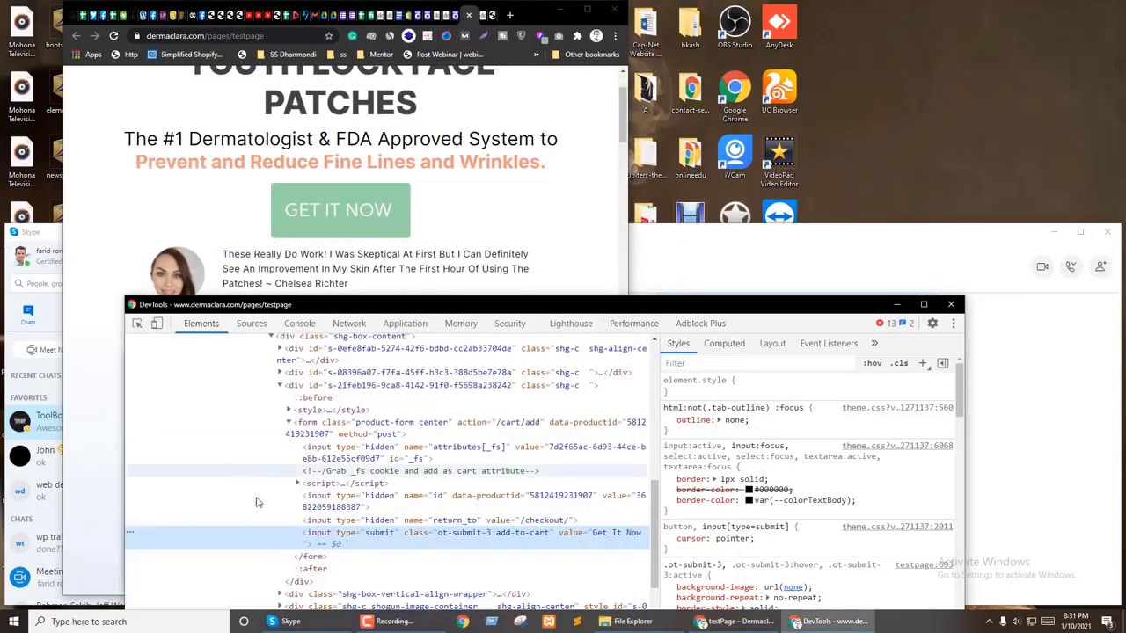
pyautogui.click(334, 538)
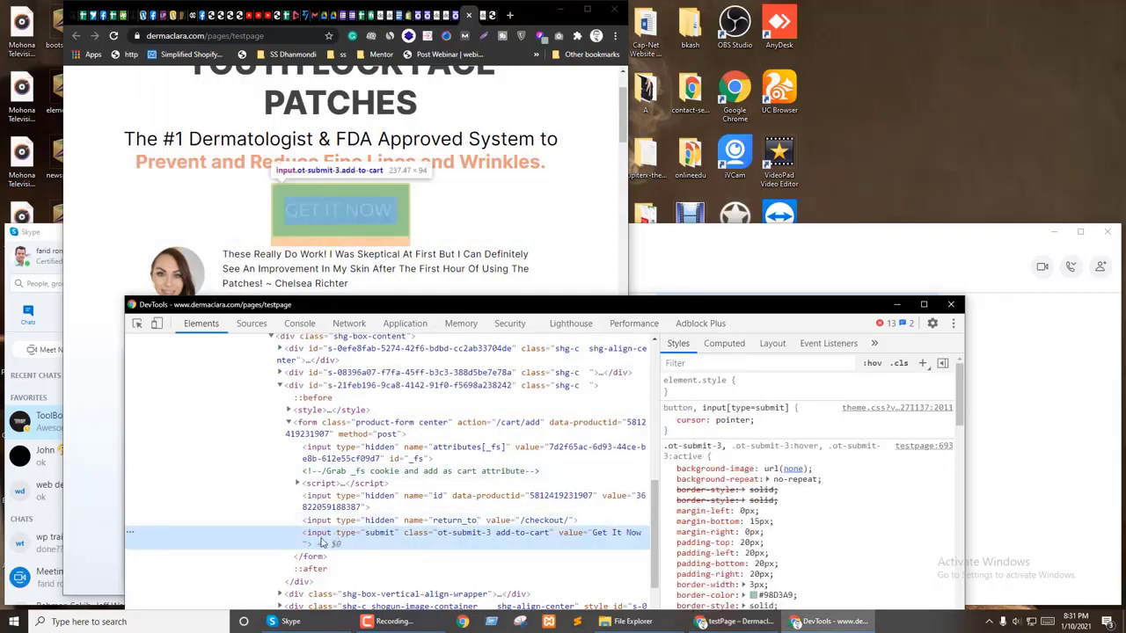
pyautogui.click(670, 421)
pyautogui.scroll(-5, 772, 520)
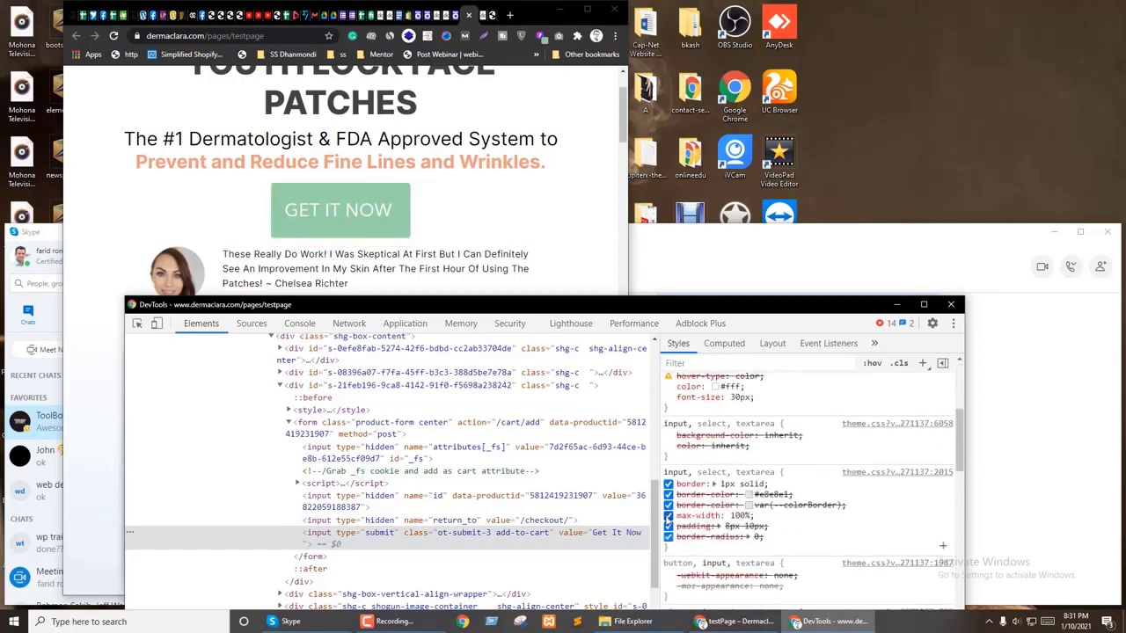
pyautogui.scroll(-6, 666, 519)
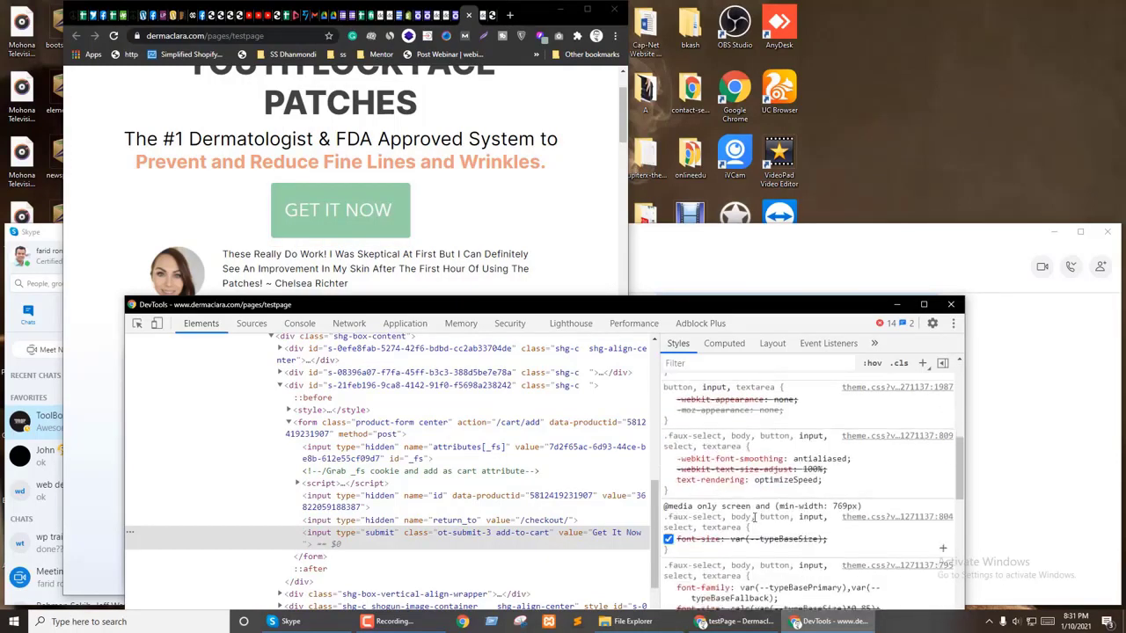
pyautogui.scroll(10, 796, 541)
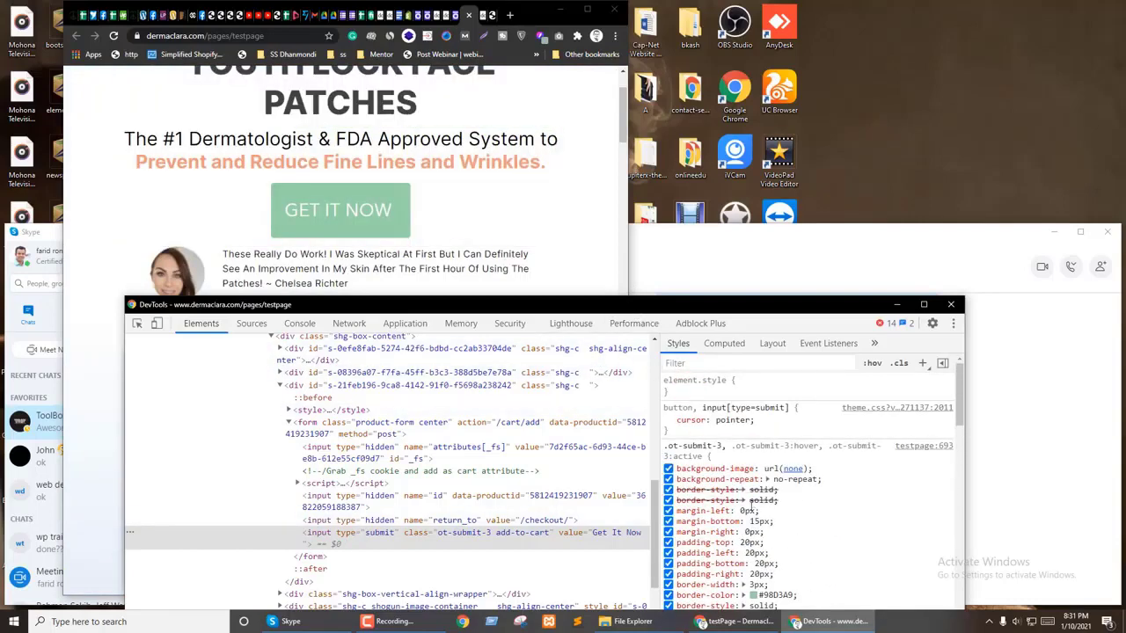
pyautogui.scroll(-3, 754, 488)
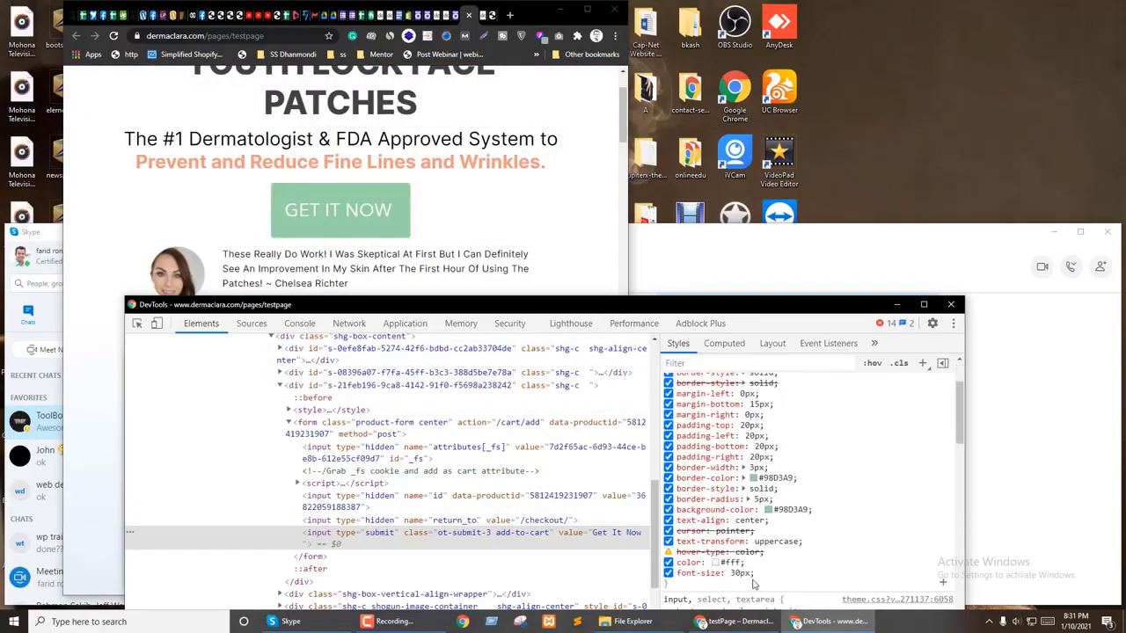
pyautogui.scroll(-3, 722, 583)
pyautogui.moveTo(633, 284); pyautogui.dragTo(627, 284)
# Step: Raise the 959px media rule's input font-size from 16px to 20px and select the rule
pyautogui.scroll(5, 860, 493)
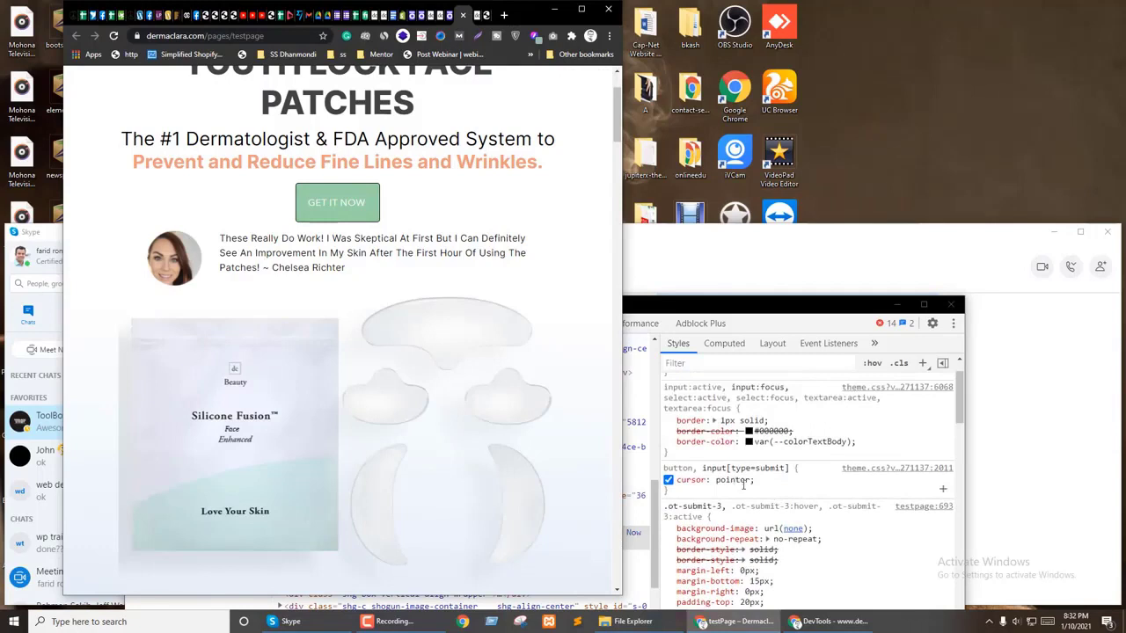
pyautogui.scroll(2, 745, 488)
pyautogui.scroll(-8, 748, 501)
pyautogui.scroll(-5, 769, 516)
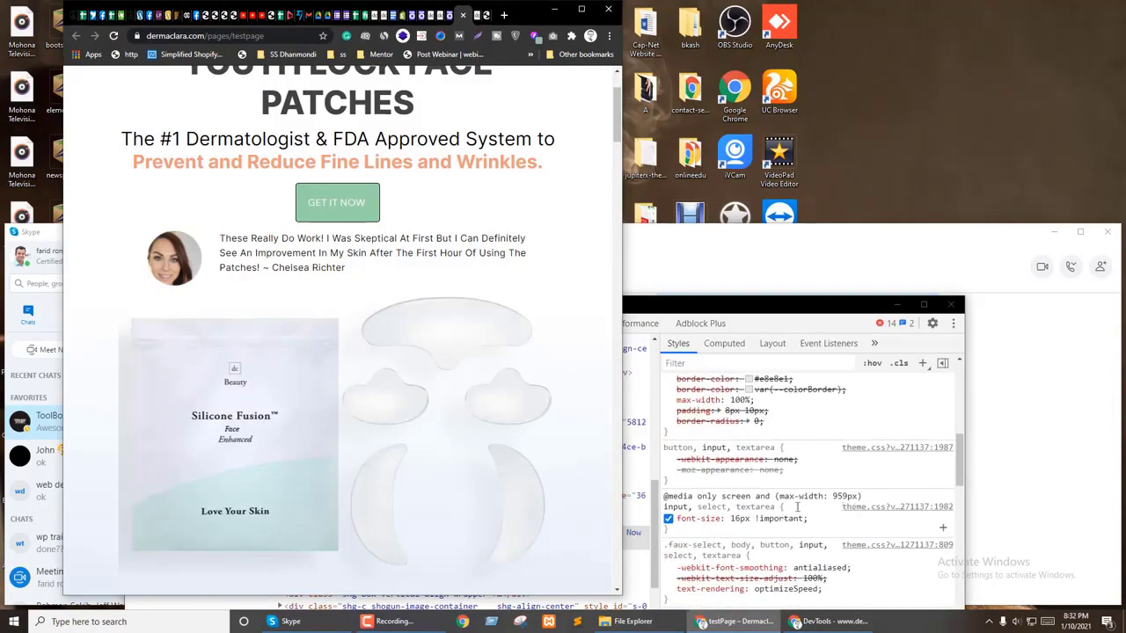
pyautogui.click(747, 521)
pyautogui.press('Up')
pyautogui.press('Up')
pyautogui.press('Up')
pyautogui.press('Up')
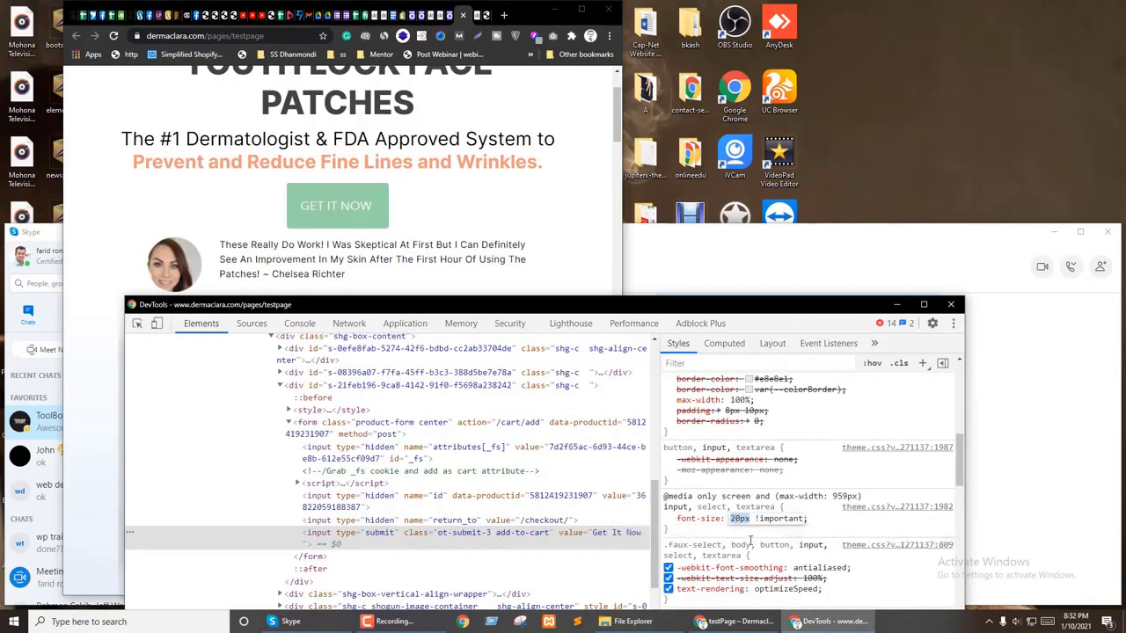
pyautogui.moveTo(673, 538); pyautogui.dragTo(663, 501)
pyautogui.hotkey('ctrl', 'c')
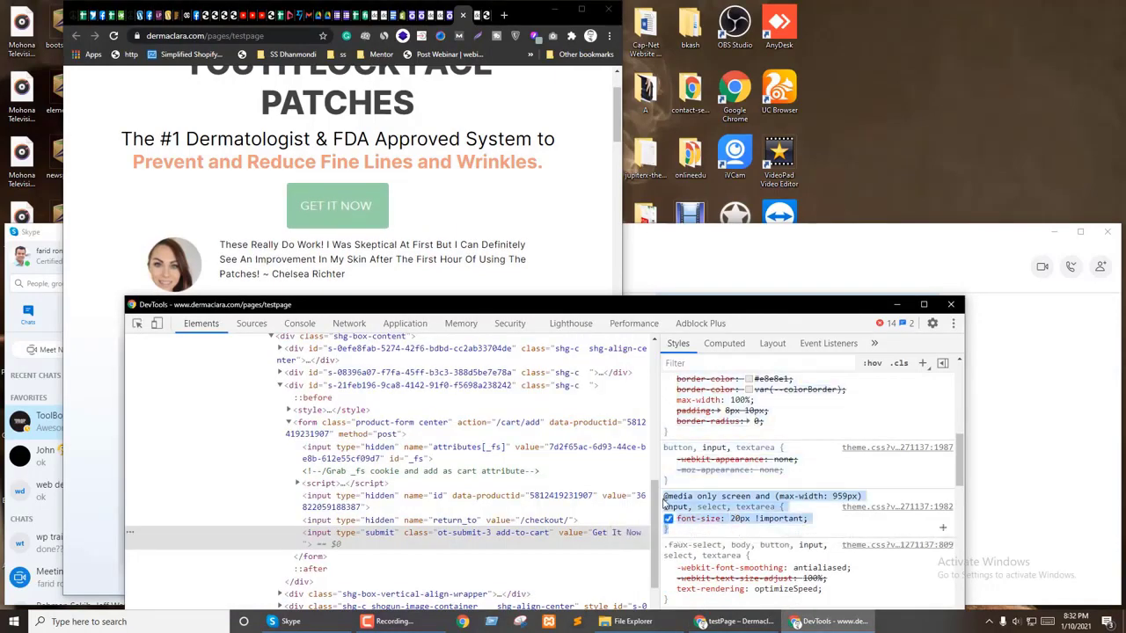
pyautogui.doubleClick(500, 4)
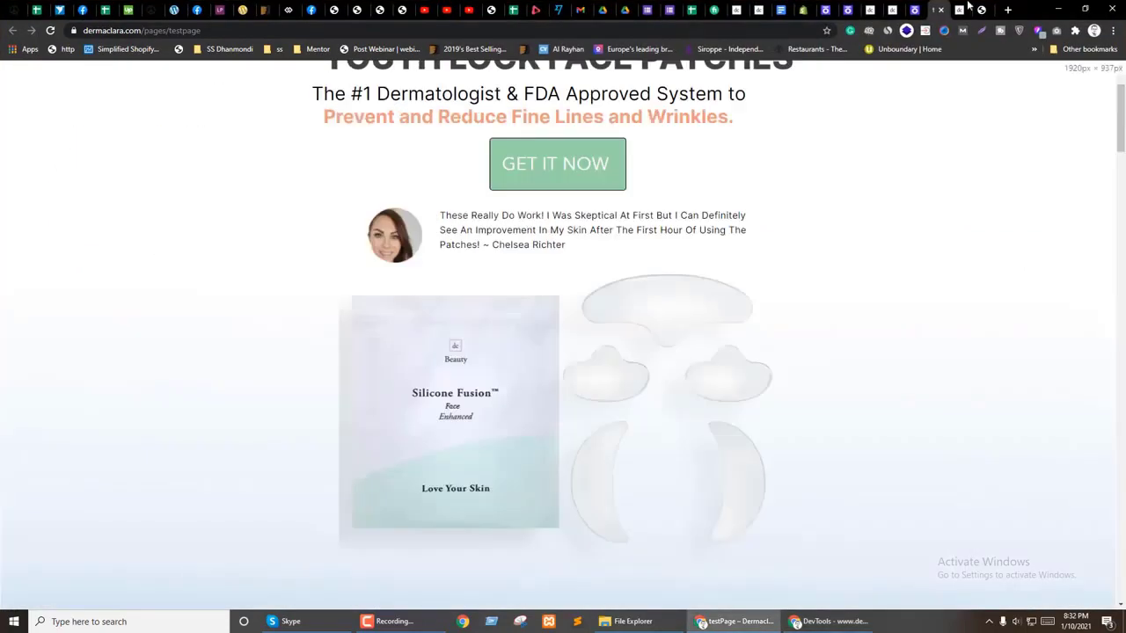
pyautogui.click(914, 10)
# Step: Add a <style> block with the 959px input 20px font-size rule to the top HTML block and save
pyautogui.scroll(10, 332, 157)
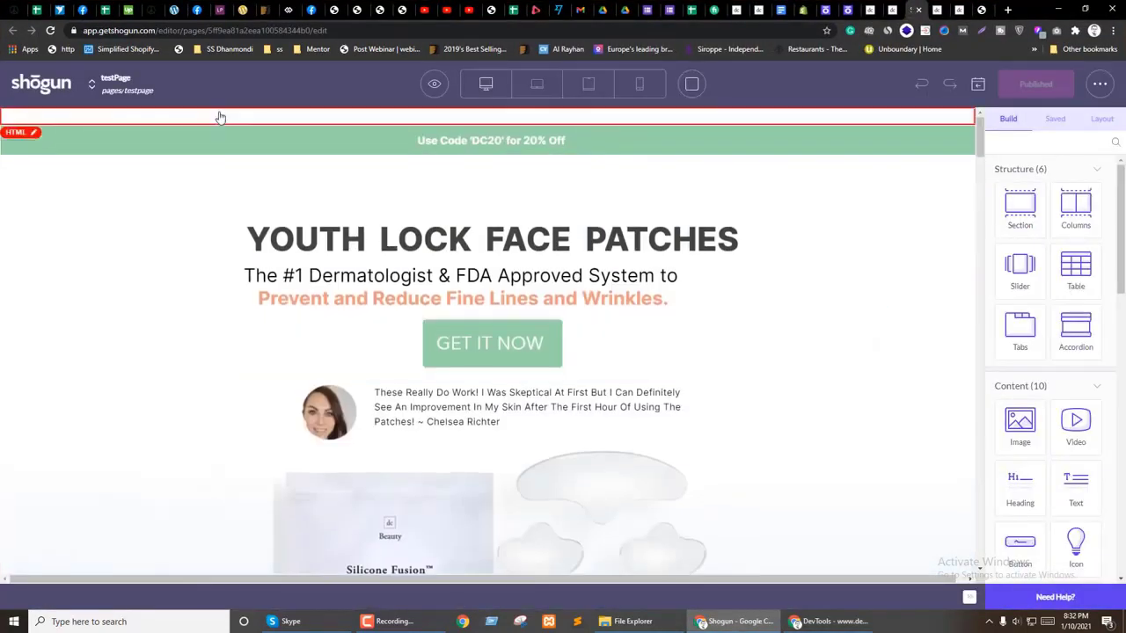
pyautogui.click(169, 116)
pyautogui.click(156, 417)
pyautogui.press('Return')
pyautogui.press('Return')
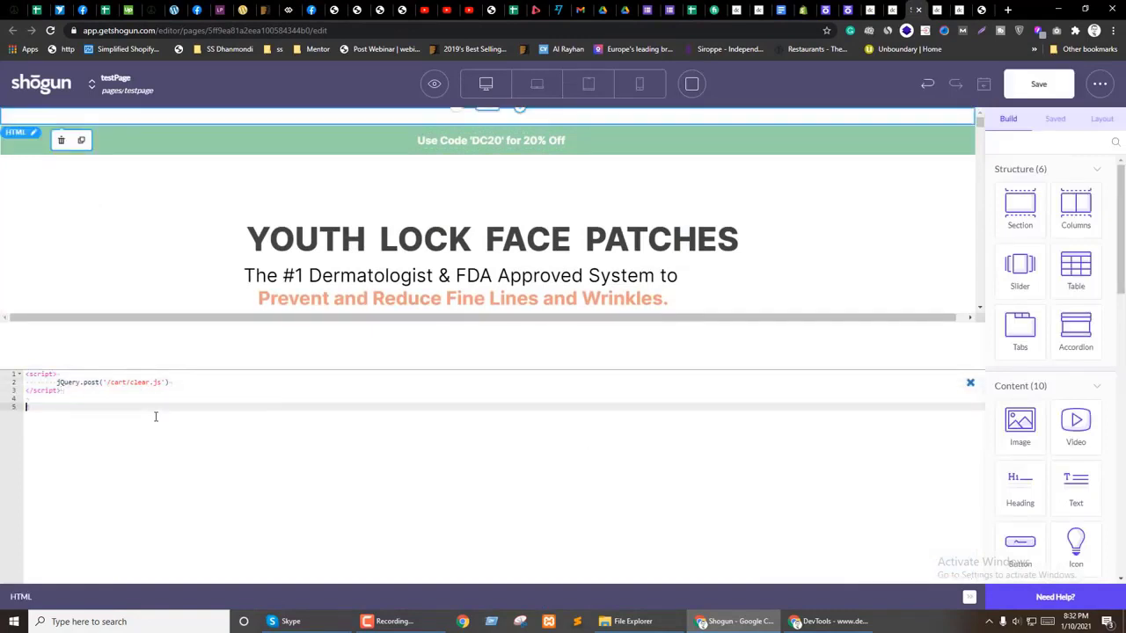
pyautogui.write('<style>')
pyautogui.press('Return')
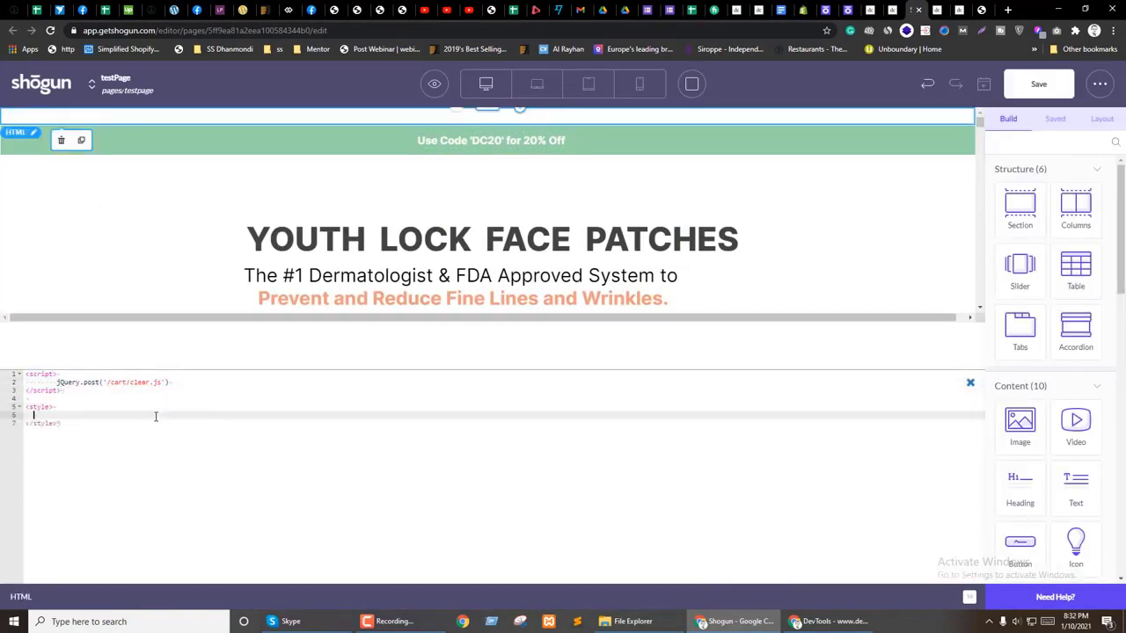
pyautogui.hotkey('ctrl', 'v')
pyautogui.click(197, 414)
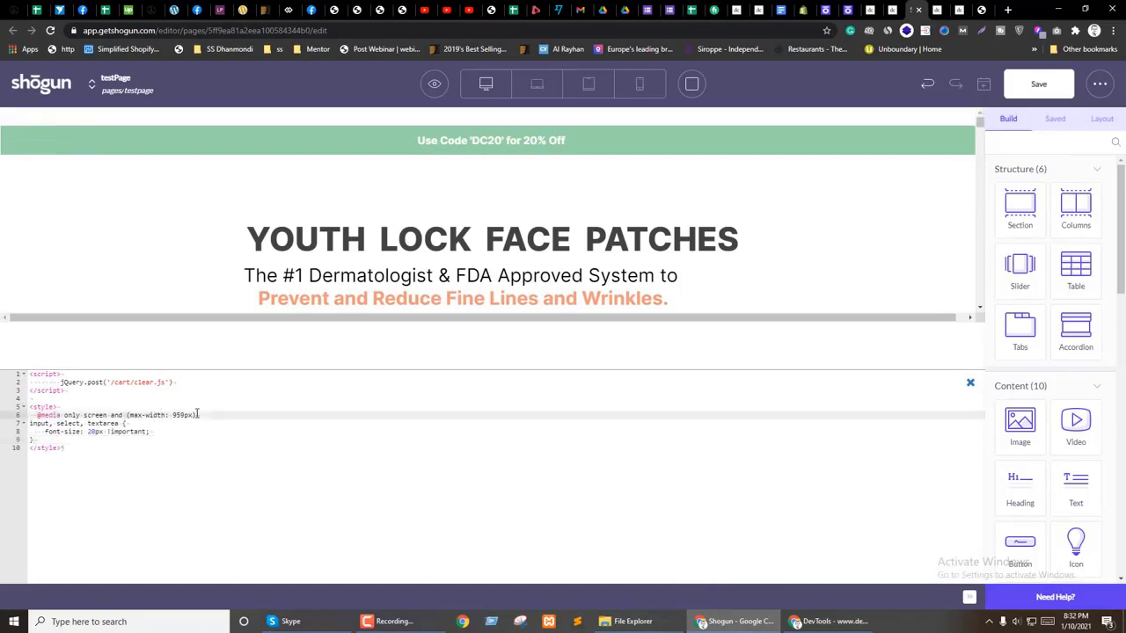
pyautogui.press('Return')
pyautogui.press('Return')
pyautogui.write('}')
pyautogui.hotkey('alt', 'Down')
pyautogui.hotkey('alt', 'Down')
pyautogui.hotkey('alt', 'Down')
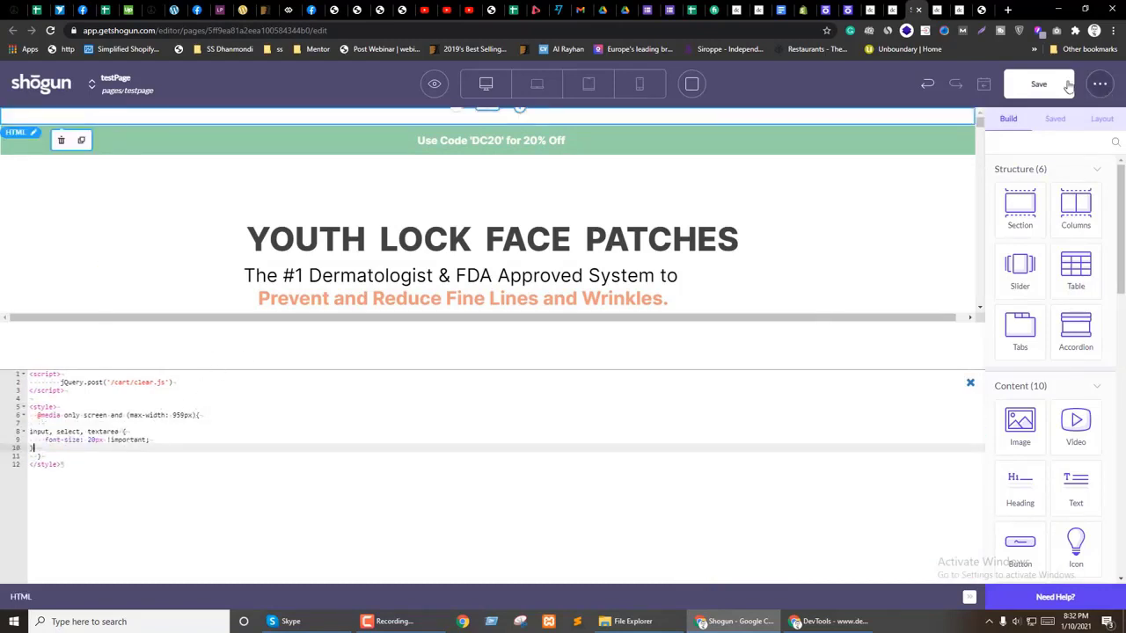
pyautogui.click(970, 383)
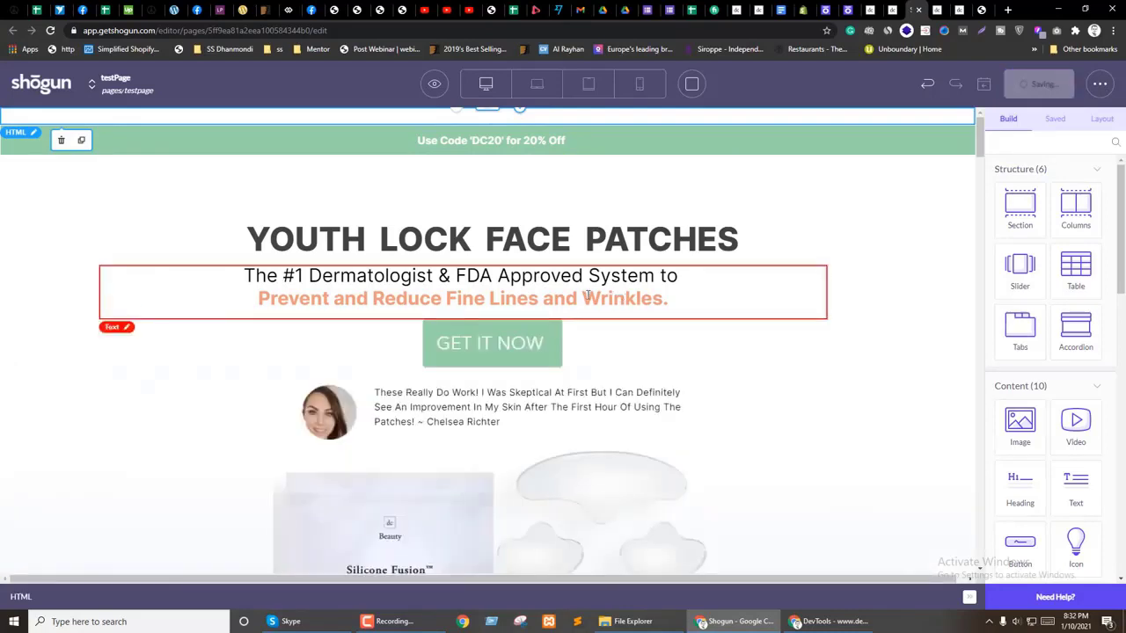
# Step: Switch to the live page tab and restore the window to a smaller size
pyautogui.scroll(-3, 598, 303)
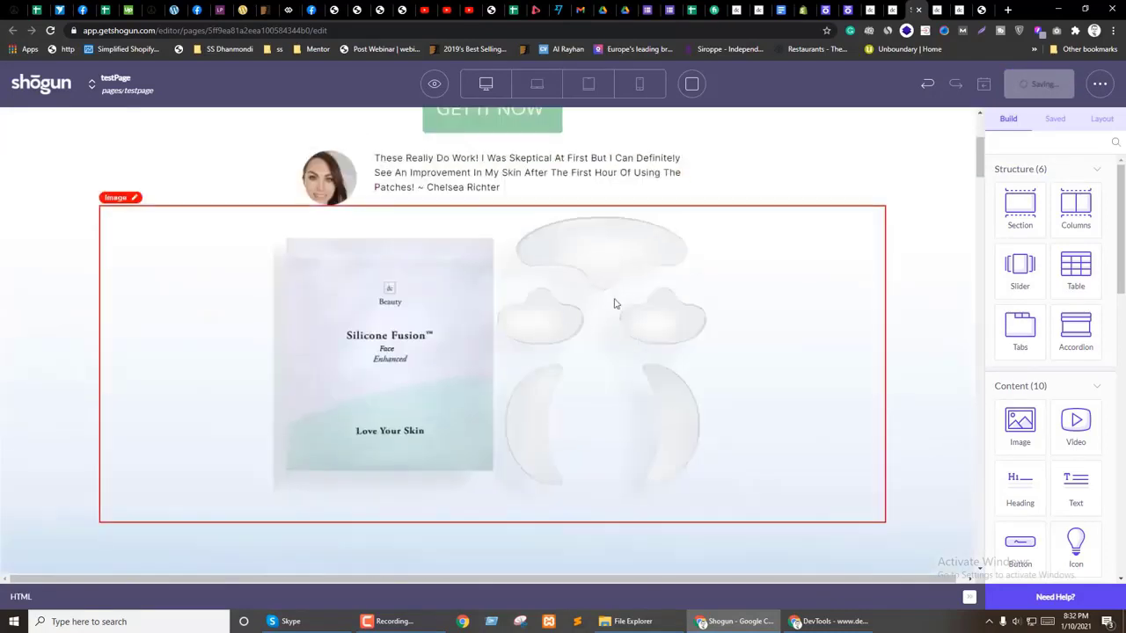
pyautogui.hotkey('ctrl', 'Tab')
pyautogui.click(1085, 9)
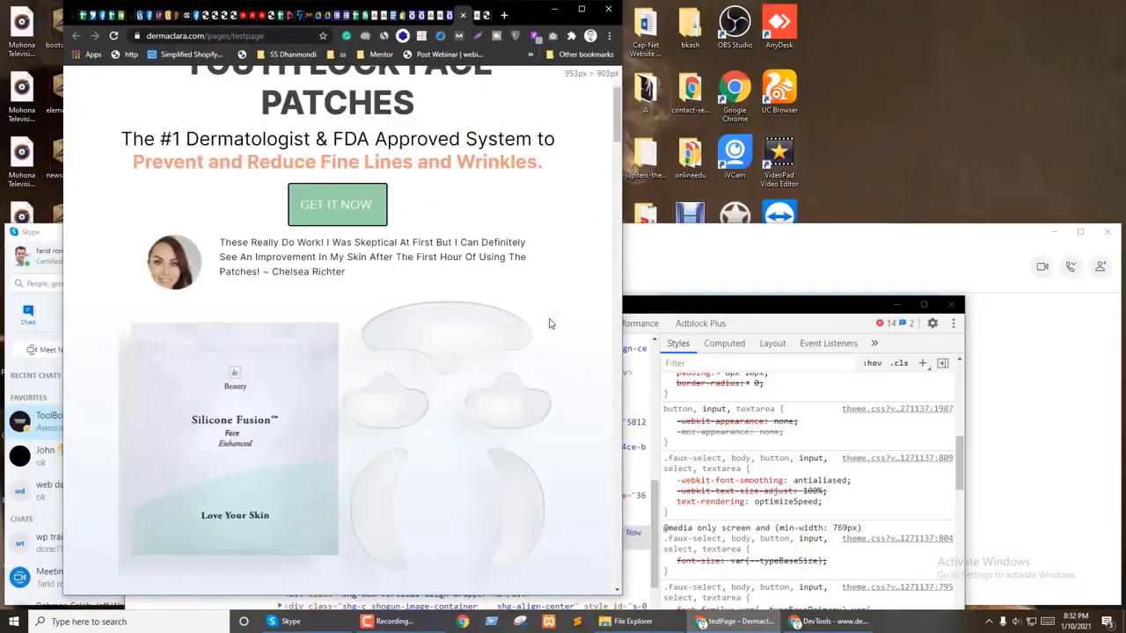
pyautogui.scroll(2, 453, 347)
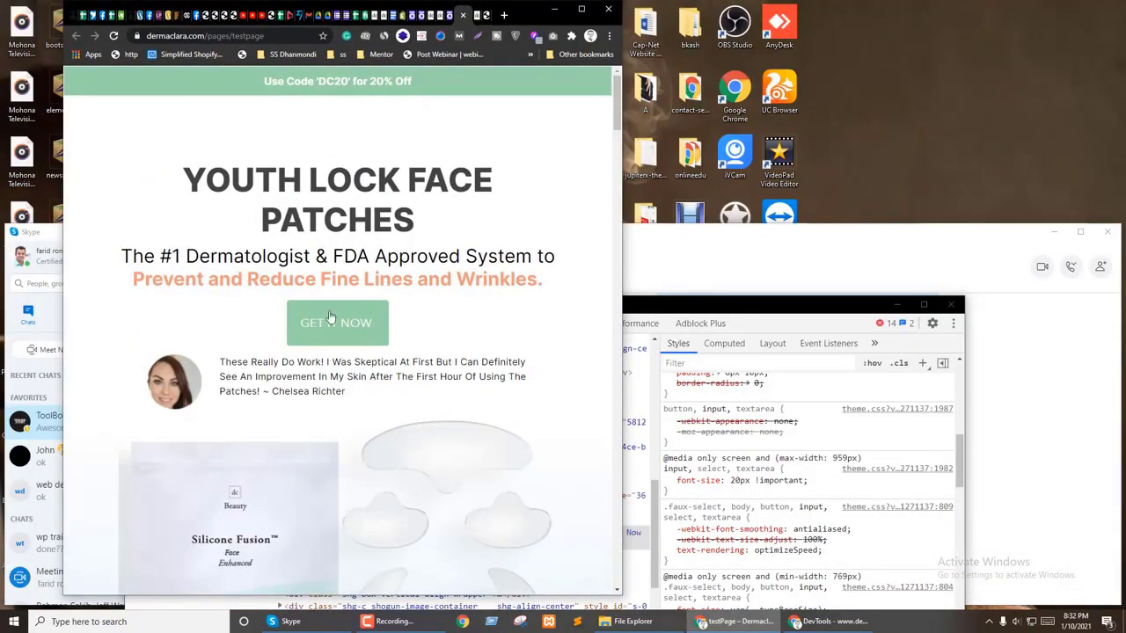
# Step: Narrow the window to about 878px and inspect the page subtitle heading
pyautogui.moveTo(621, 348); pyautogui.dragTo(620, 349)
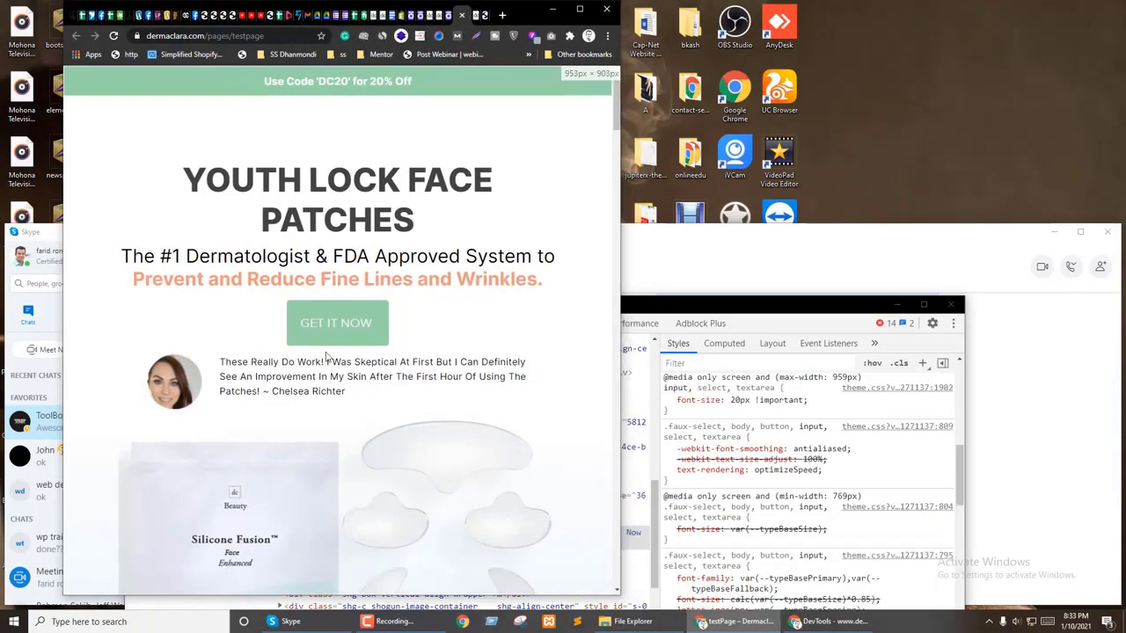
pyautogui.rightClick(335, 255)
pyautogui.click(356, 431)
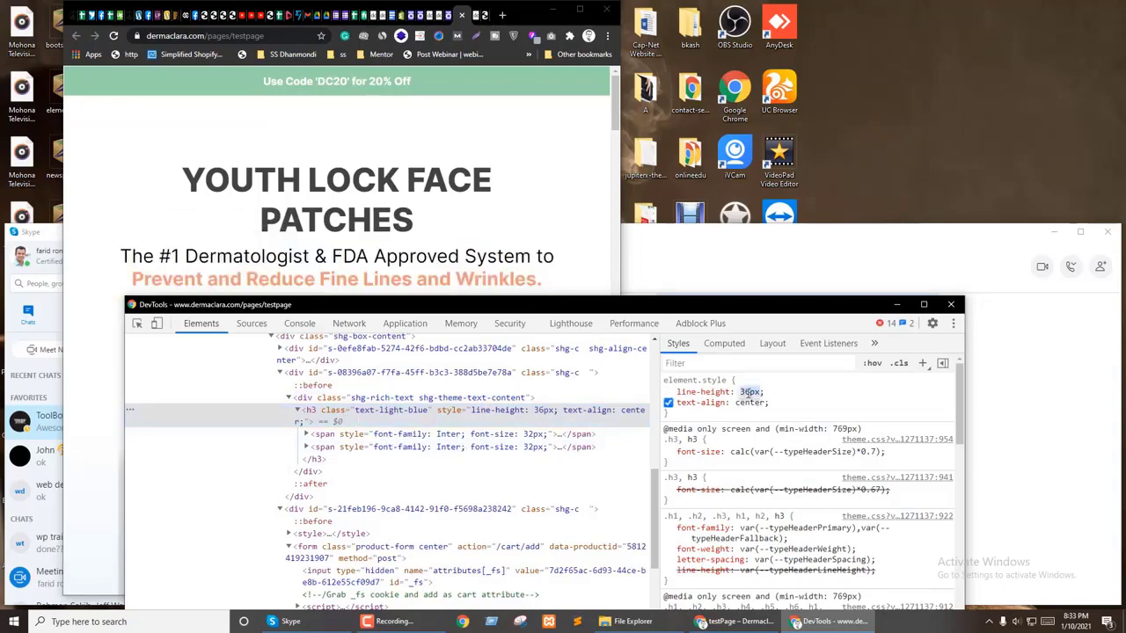
pyautogui.scroll(-10, 779, 486)
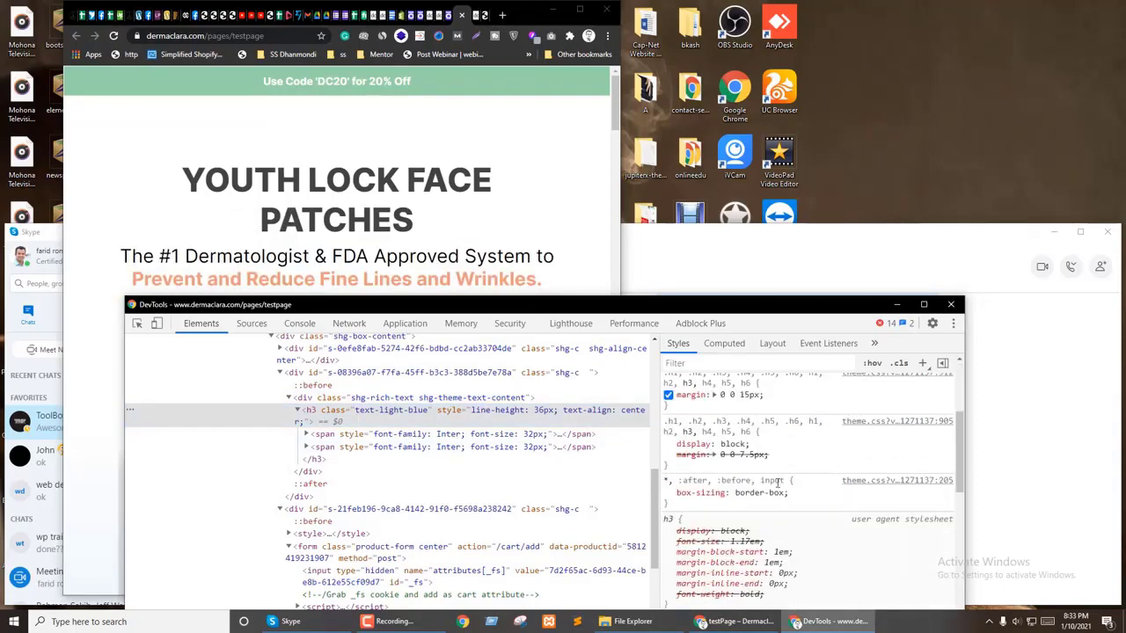
pyautogui.scroll(-5, 787, 502)
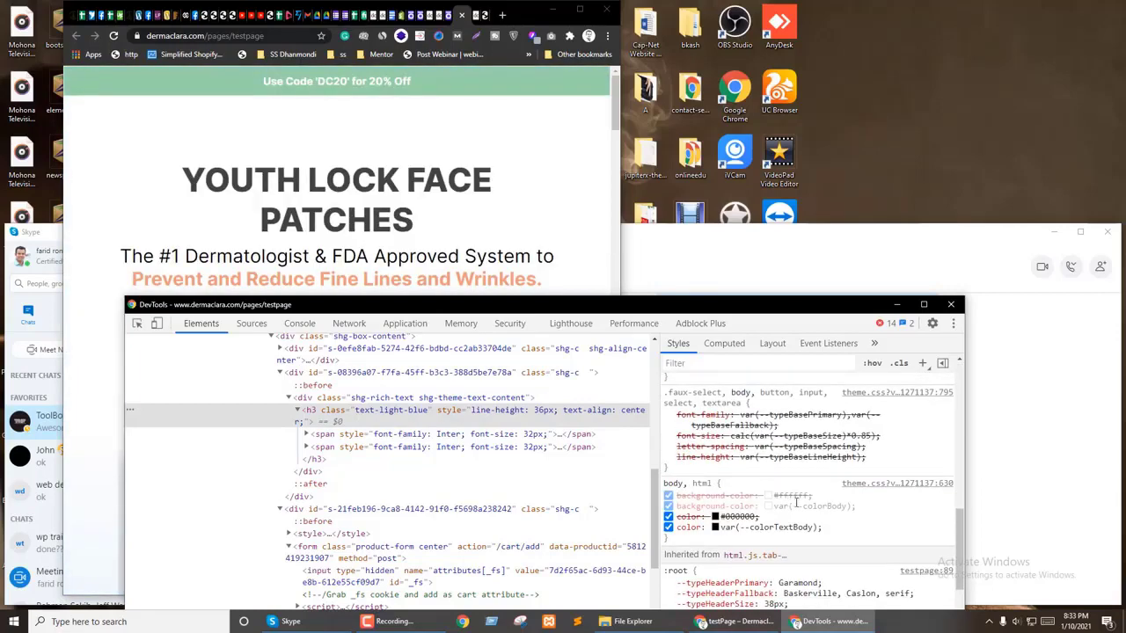
pyautogui.scroll(10, 792, 534)
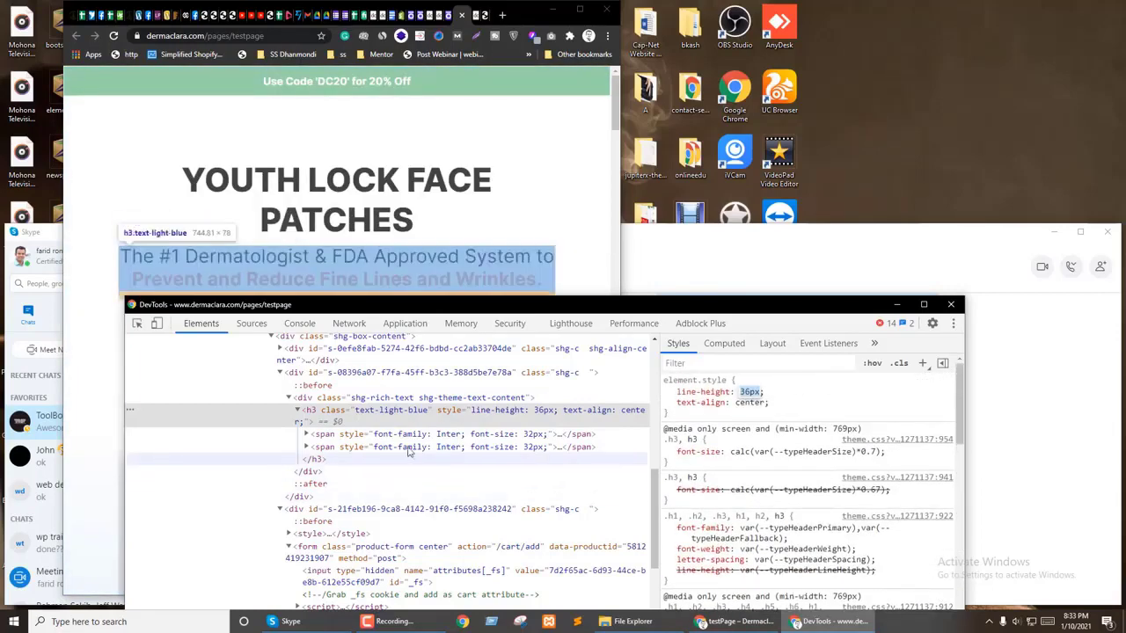
# Step: Change the subtitle's first span font-size from 32px to 25px in Styles
pyautogui.click(378, 434)
pyautogui.click(741, 401)
pyautogui.scroll(-4, 741, 403)
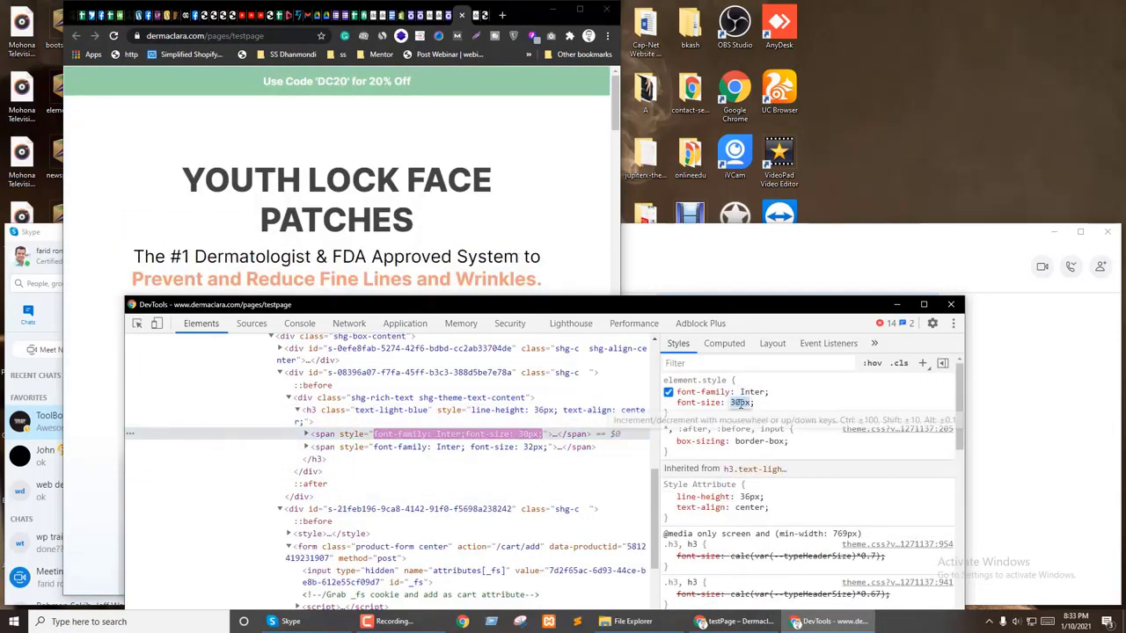
pyautogui.scroll(-3, 741, 403)
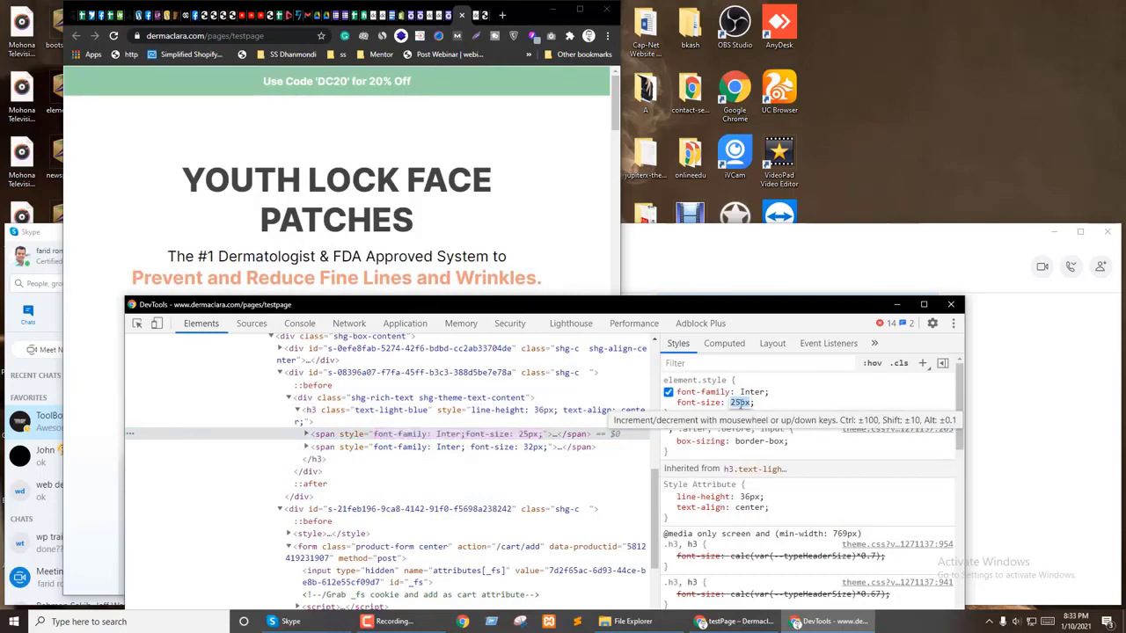
pyautogui.press('Return')
pyautogui.click(418, 398)
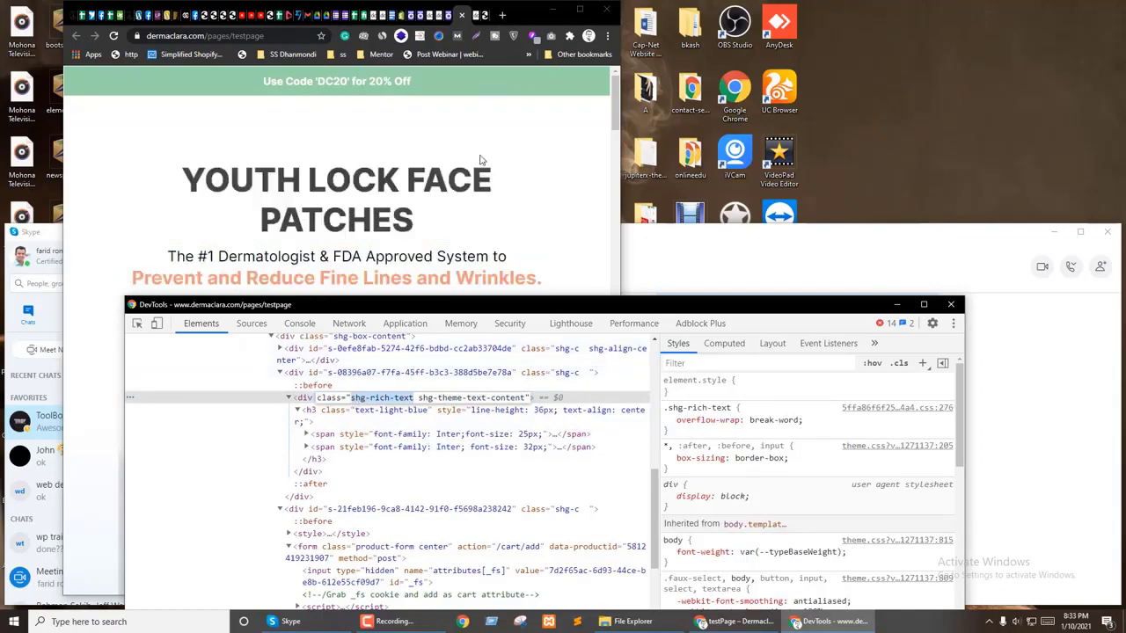
pyautogui.click(448, 15)
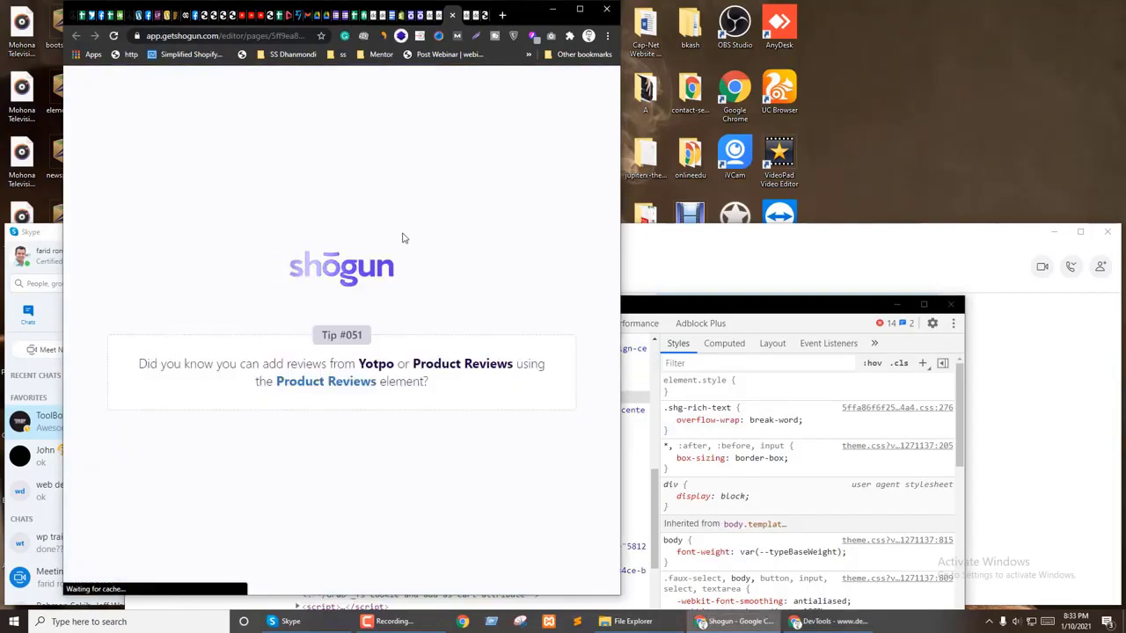
pyautogui.click(579, 9)
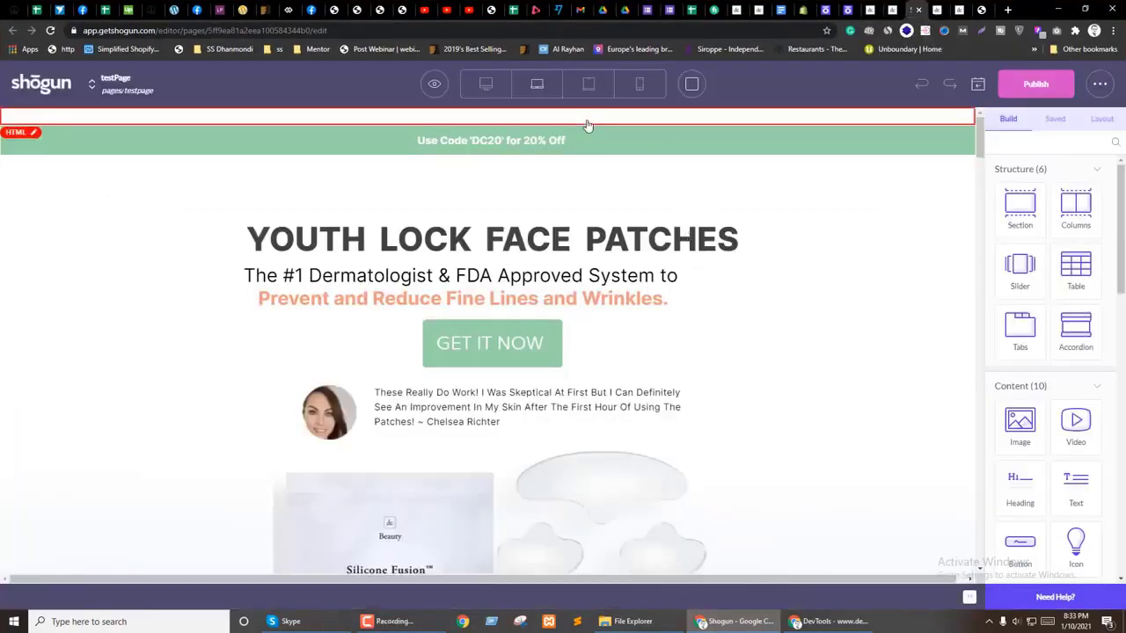
pyautogui.click(587, 123)
pyautogui.click(61, 429)
pyautogui.click(94, 424)
pyautogui.press('Return')
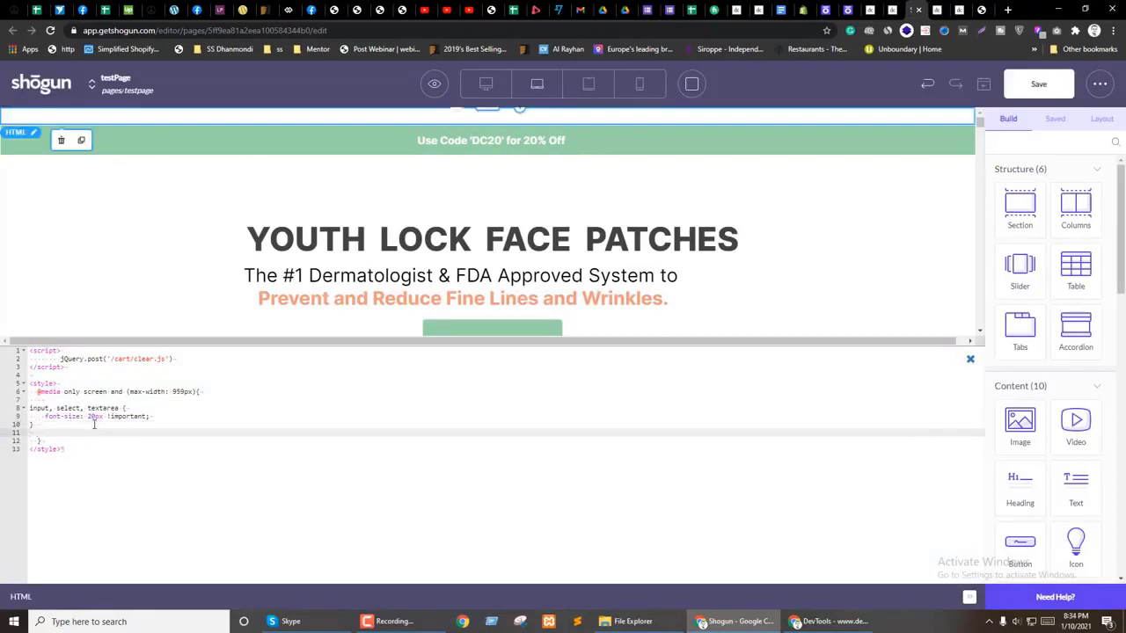
pyautogui.write('.shg-rich-text h3 p{')
# Step: Inspect the live page's subtitle heading spans to check their font size
pyautogui.click(827, 621)
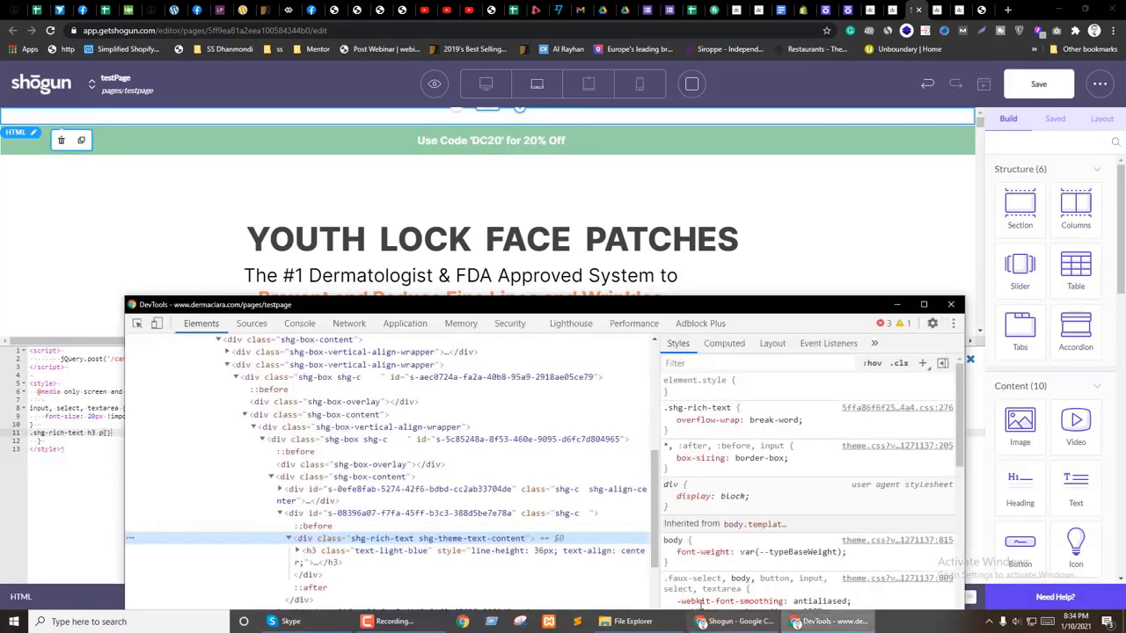
pyautogui.click(349, 552)
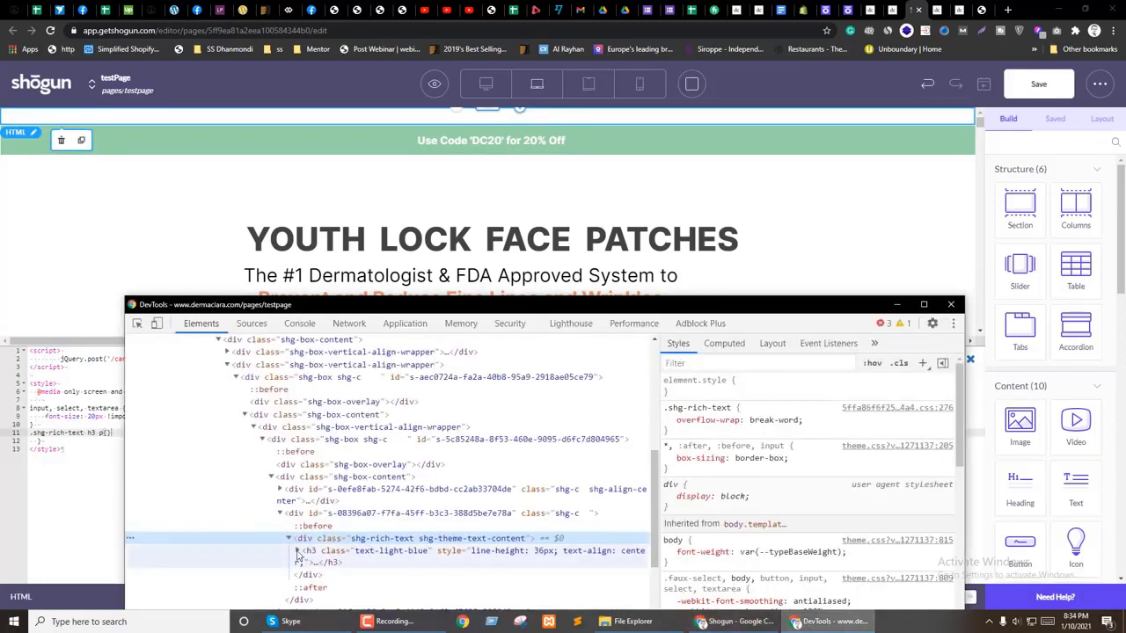
pyautogui.click(299, 551)
pyautogui.click(330, 576)
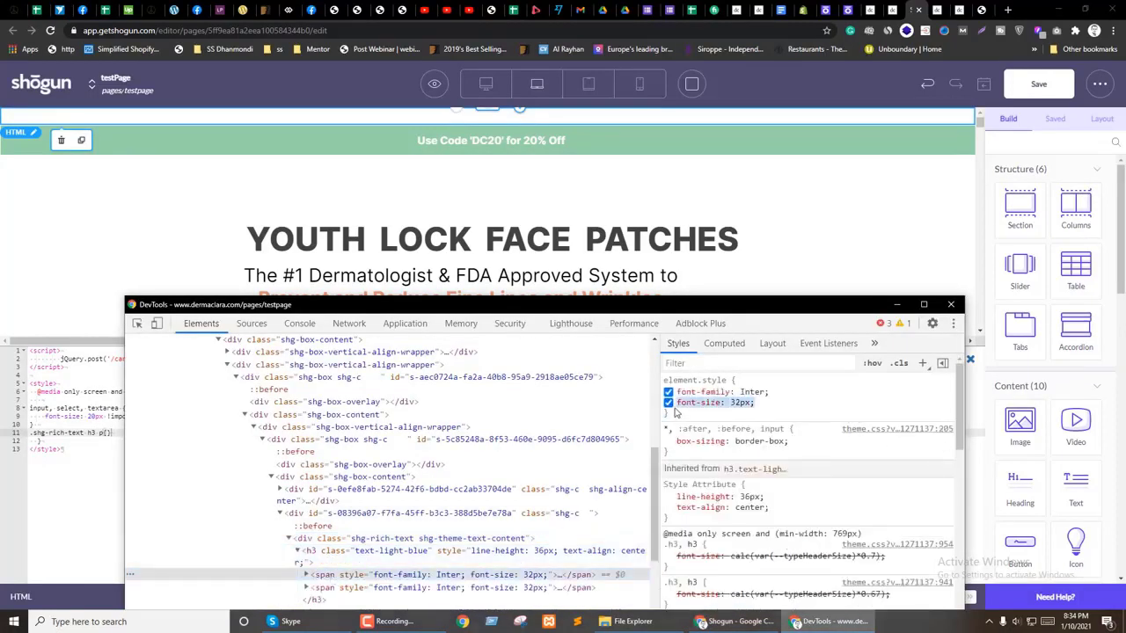
# Step: Complete the rule as .shg-rich-text h3 span { font-size: 32px; } and save the page
pyautogui.click(113, 432)
pyautogui.click(108, 432)
pyautogui.write('span')
pyautogui.press('Return')
pyautogui.write('font-size: 32px;')
pyautogui.click(1039, 83)
pyautogui.click(970, 359)
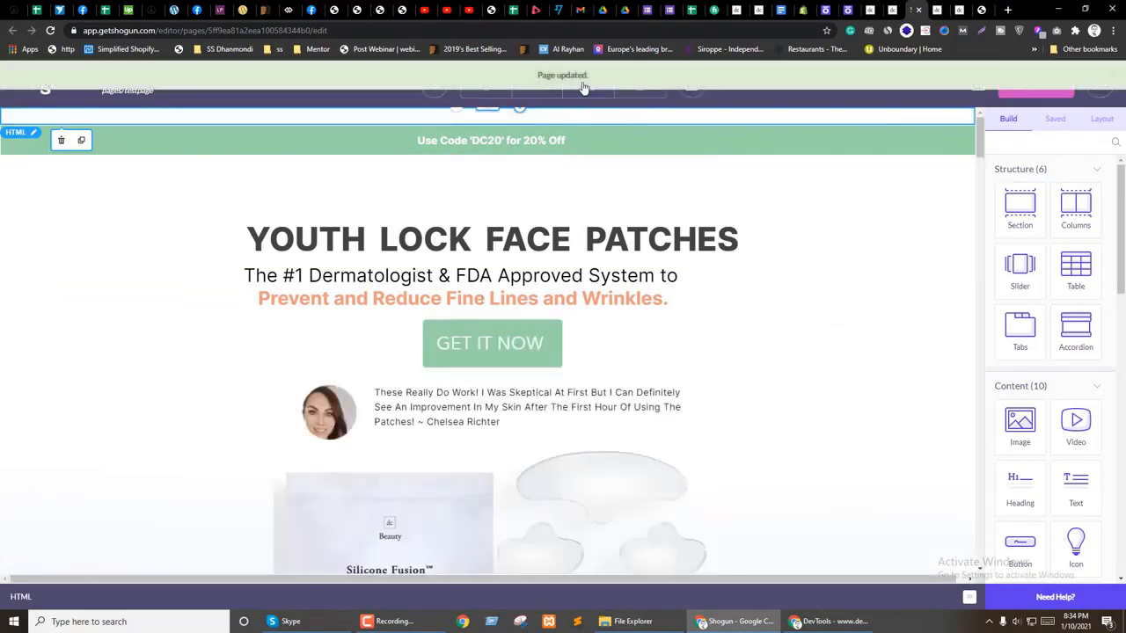
# Step: Preview the page in a fresh tab, close the old one and return to the editor
pyautogui.click(434, 88)
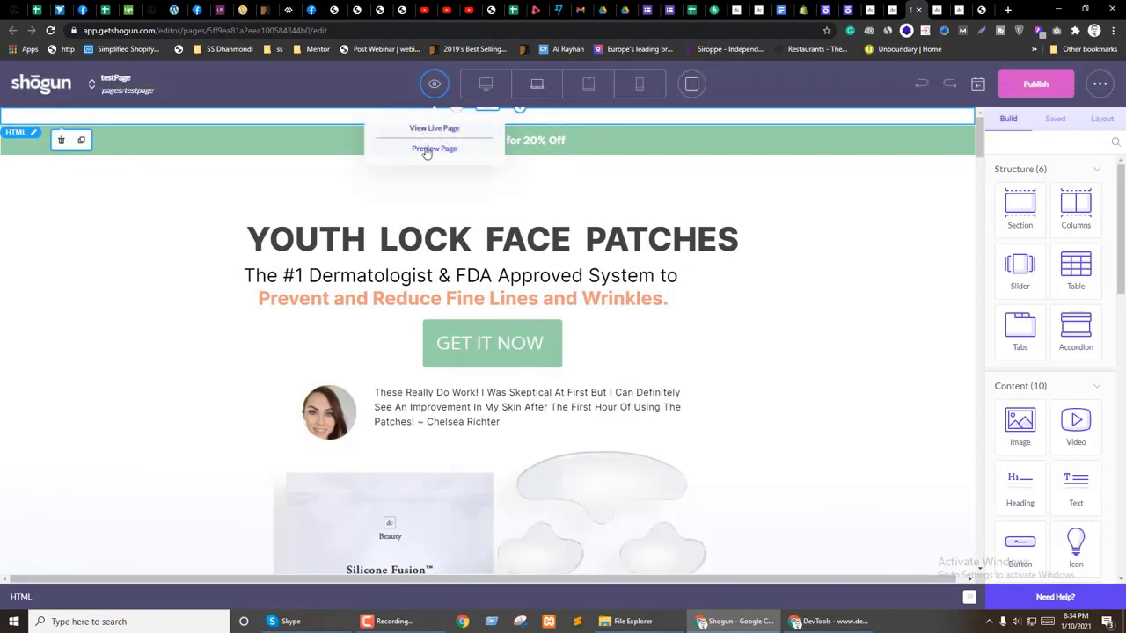
pyautogui.click(422, 146)
pyautogui.click(920, 9)
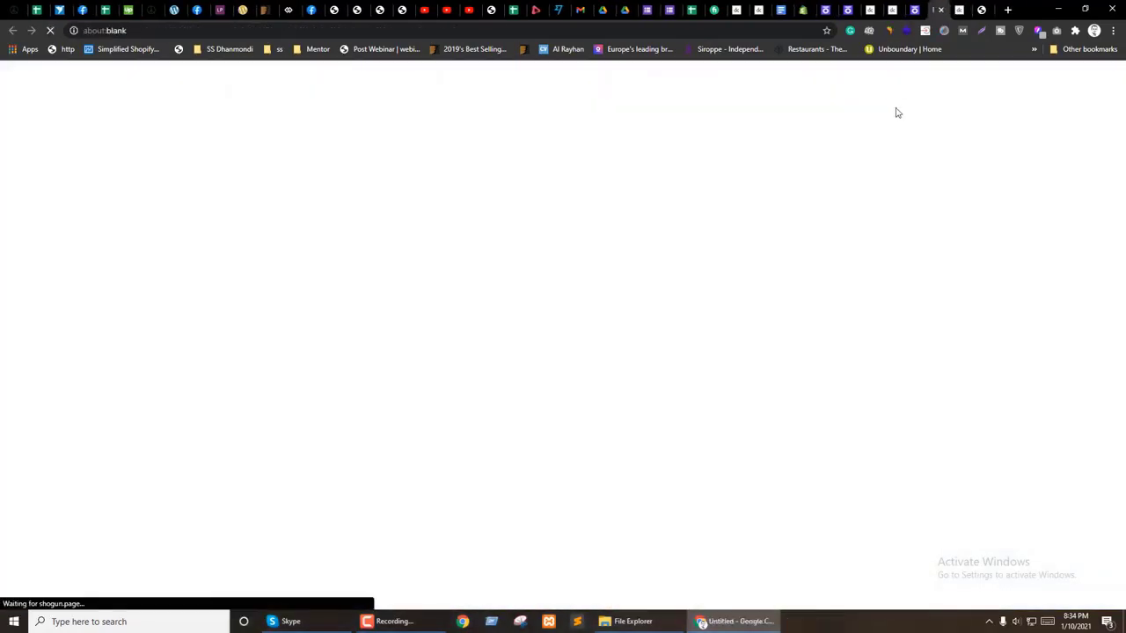
pyautogui.hotkey('ctrl', 'shift', 'Tab')
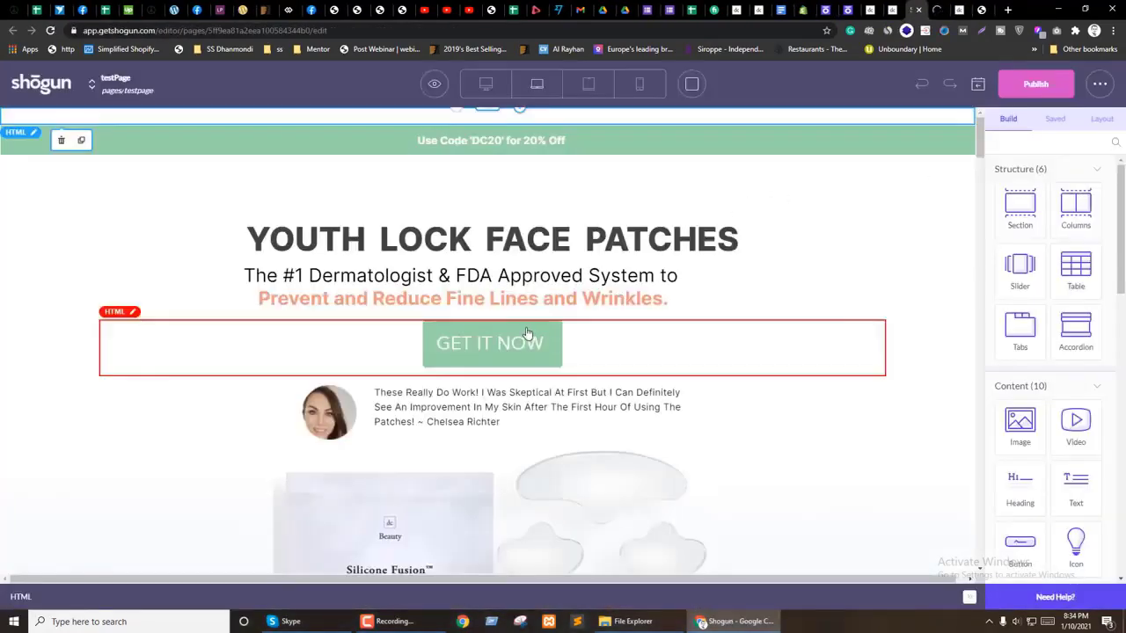
pyautogui.scroll(-3, 528, 334)
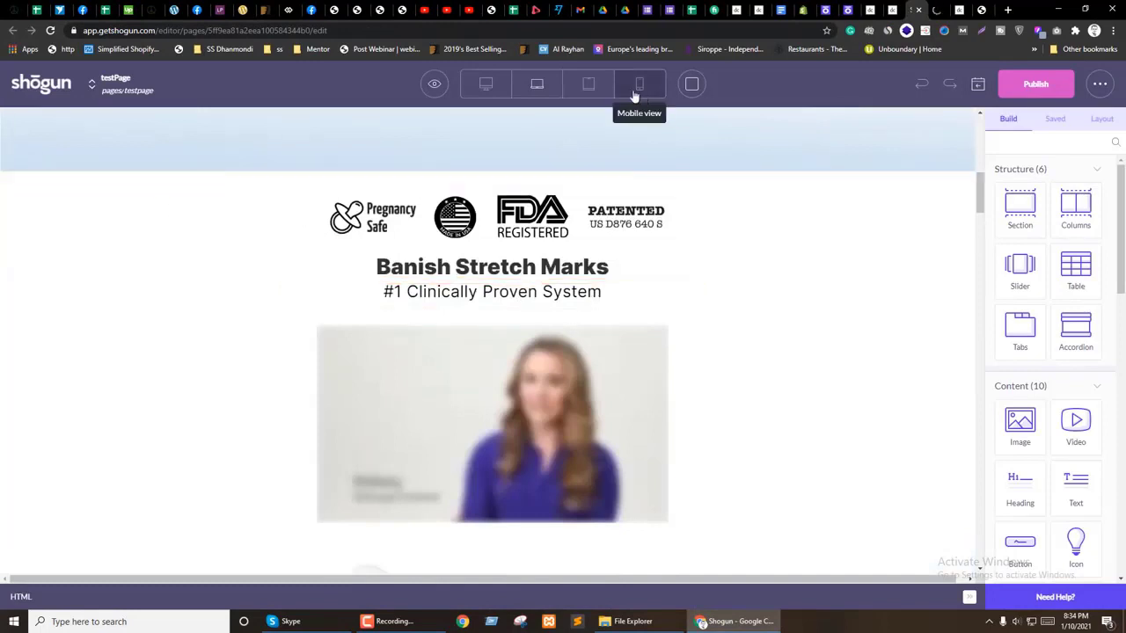
# Step: In tablet view, select the trust-badge section and set its dimensions per device
pyautogui.click(590, 84)
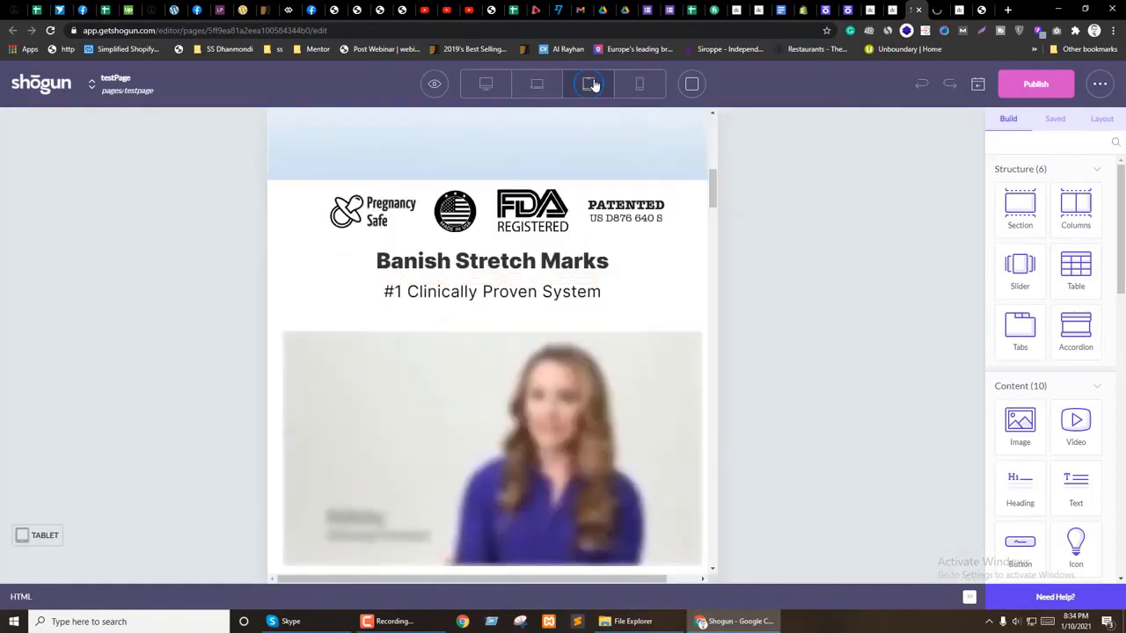
pyautogui.click(297, 205)
pyautogui.click(143, 597)
pyautogui.click(1095, 187)
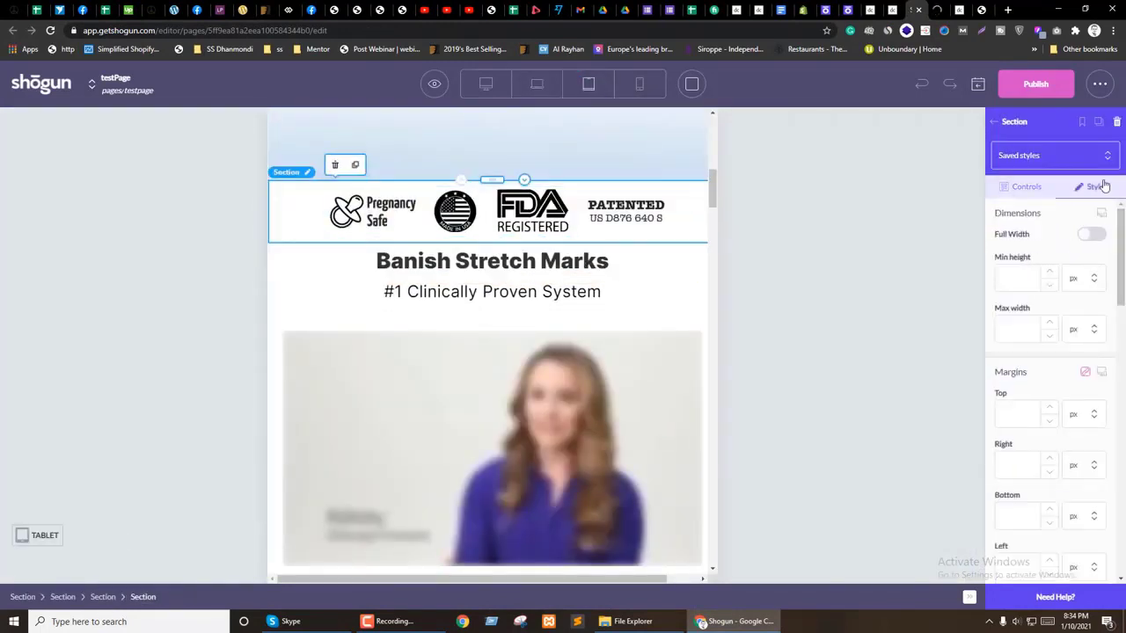
pyautogui.click(1101, 213)
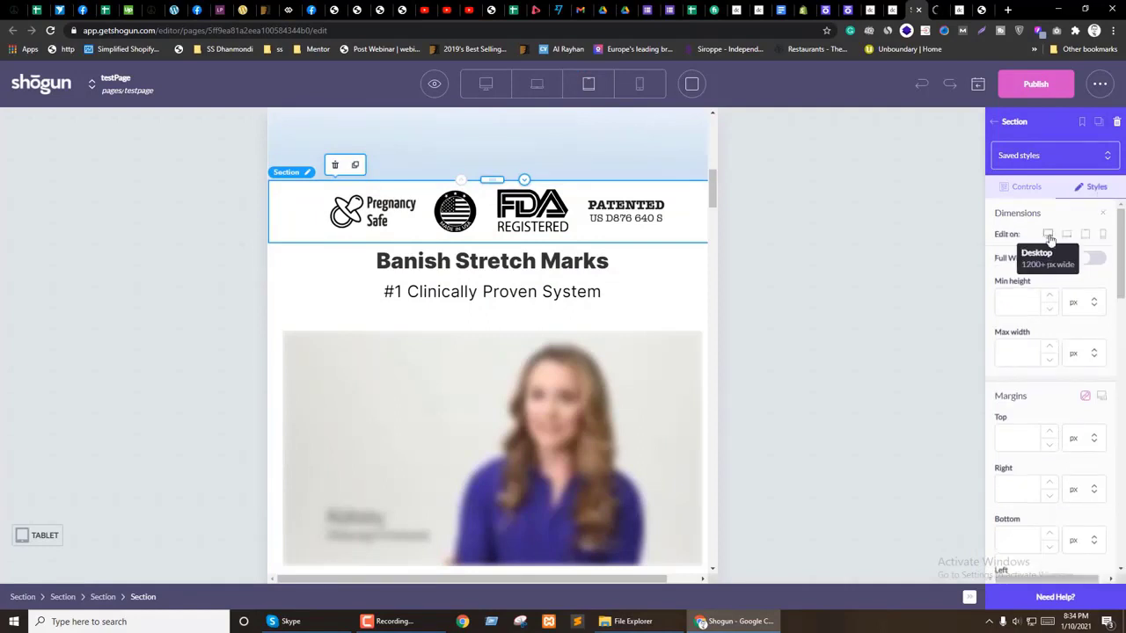
# Step: In desktop view, reselect the badge section and show its style settings
pyautogui.click(484, 211)
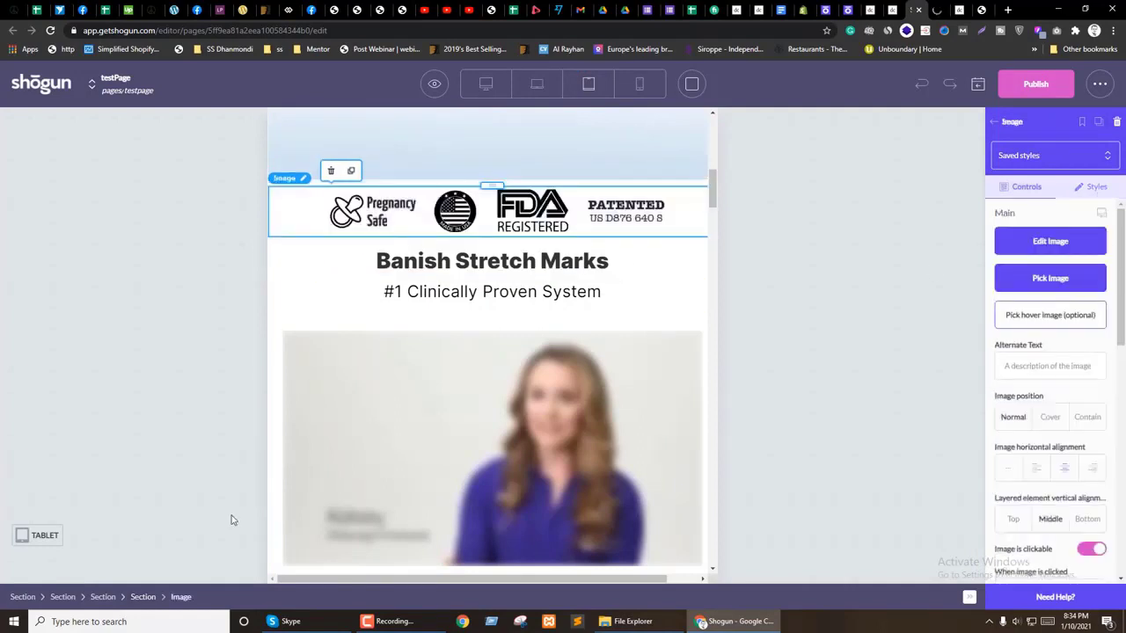
pyautogui.click(485, 84)
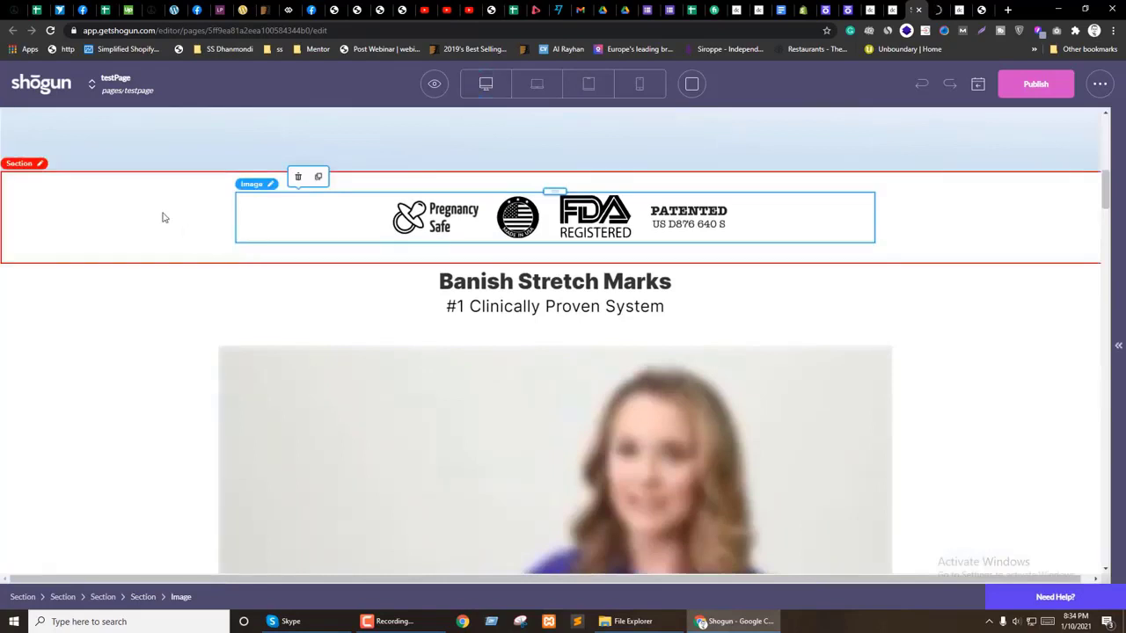
pyautogui.click(163, 217)
pyautogui.click(1104, 187)
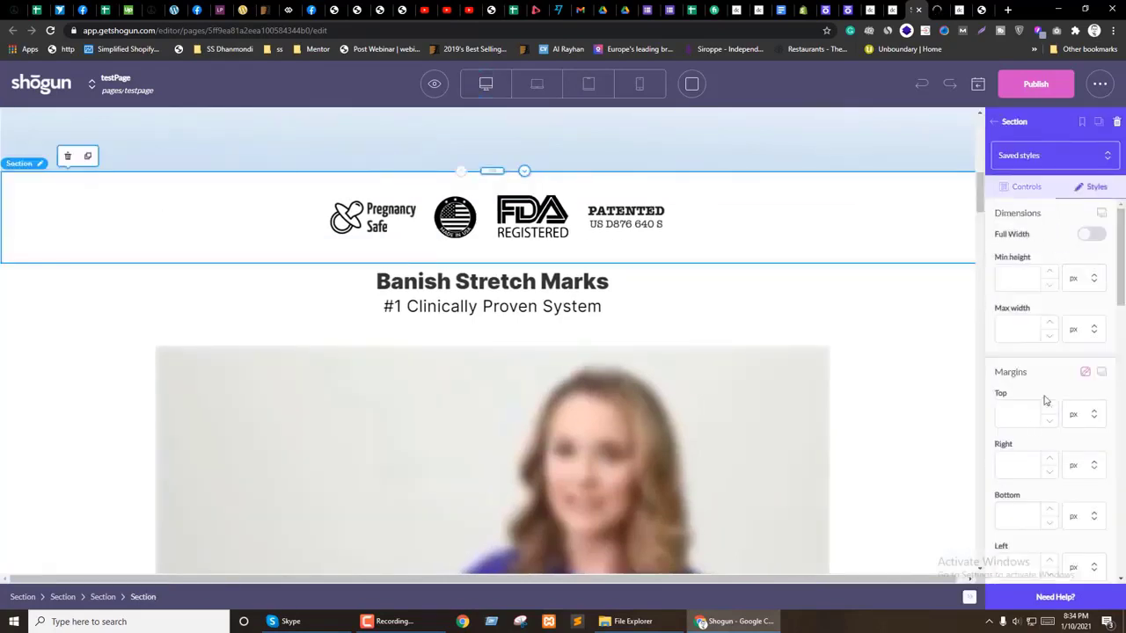
pyautogui.scroll(-3, 1044, 402)
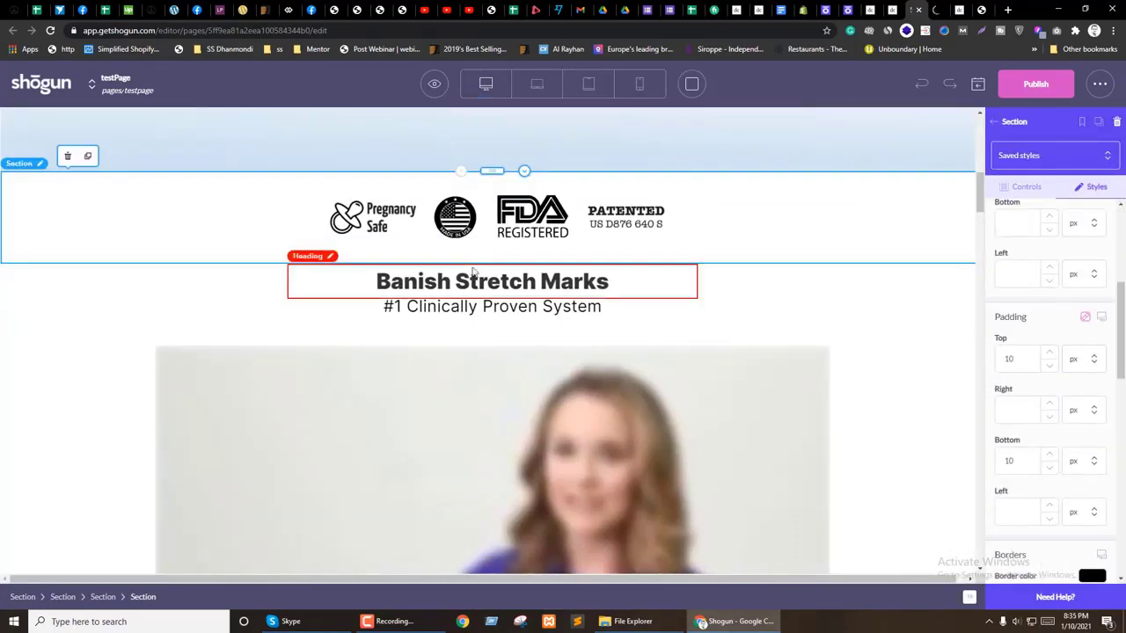
# Step: Select the full-width badge section and set its main settings to edit on laptop
pyautogui.click(103, 597)
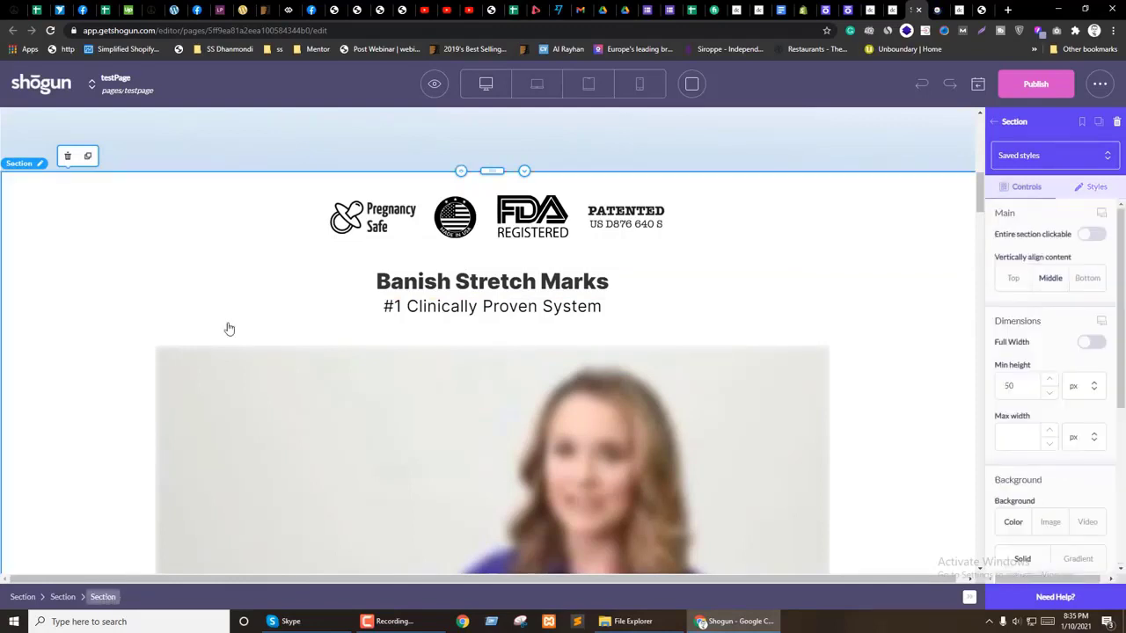
pyautogui.click(356, 227)
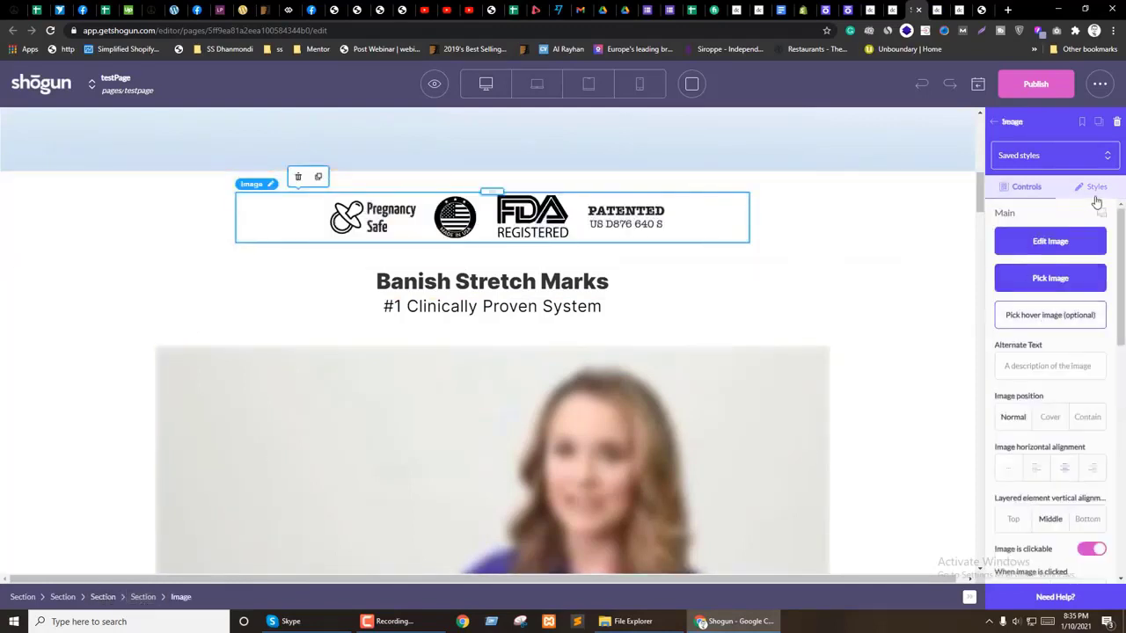
pyautogui.click(717, 247)
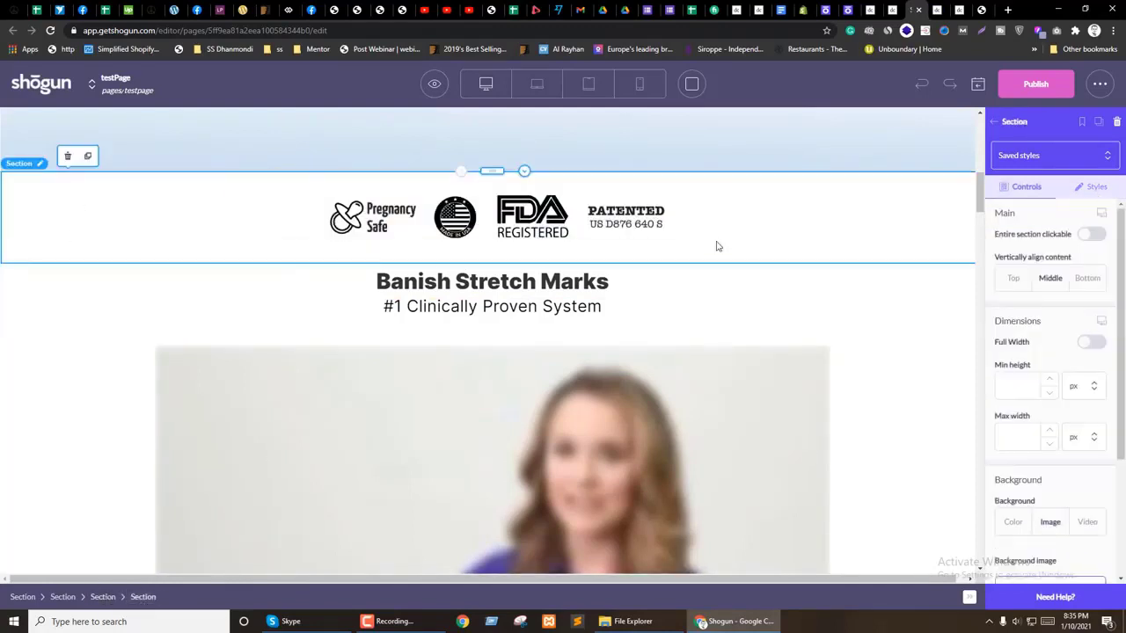
pyautogui.click(1100, 217)
pyautogui.click(1066, 235)
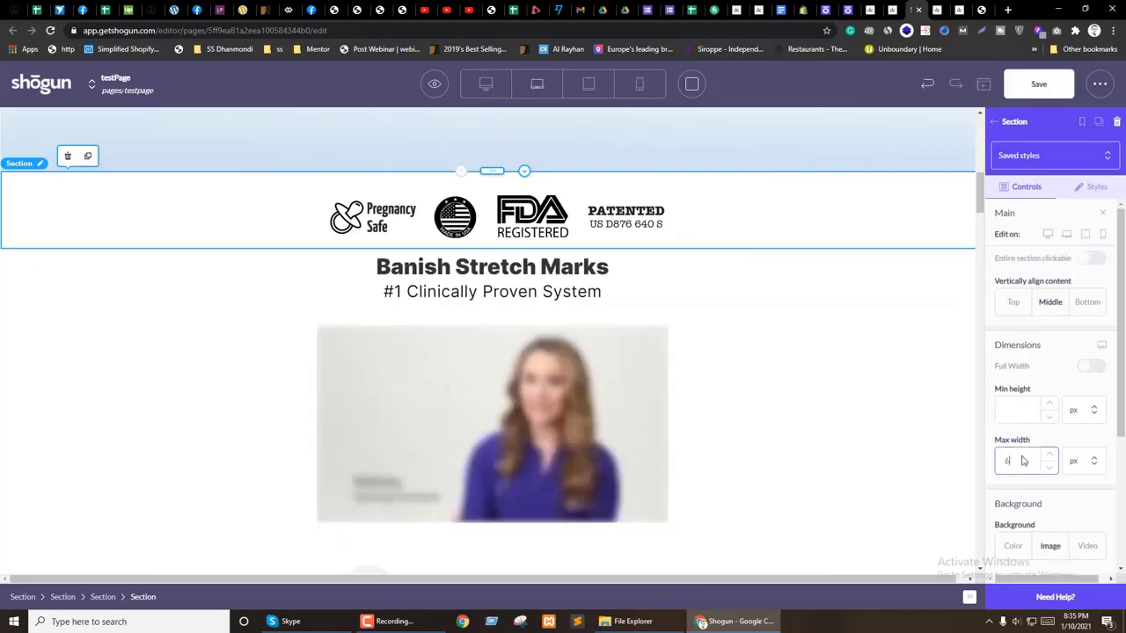
# Step: Set the badge section's laptop max width to 600 px
pyautogui.write('600')
pyautogui.click(1013, 489)
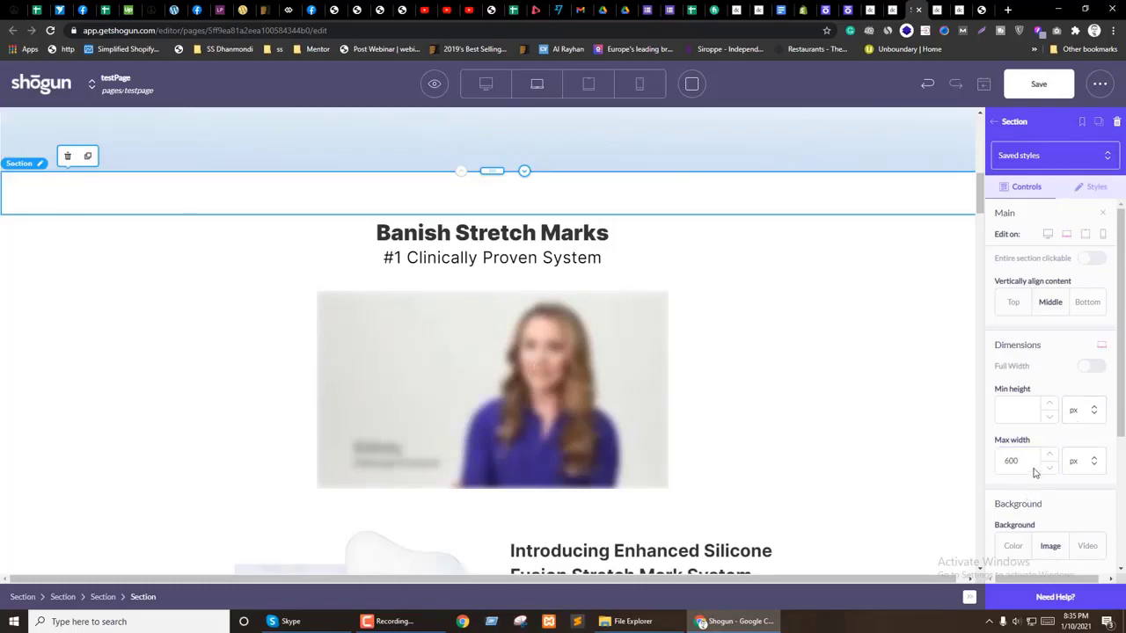
pyautogui.click(1088, 190)
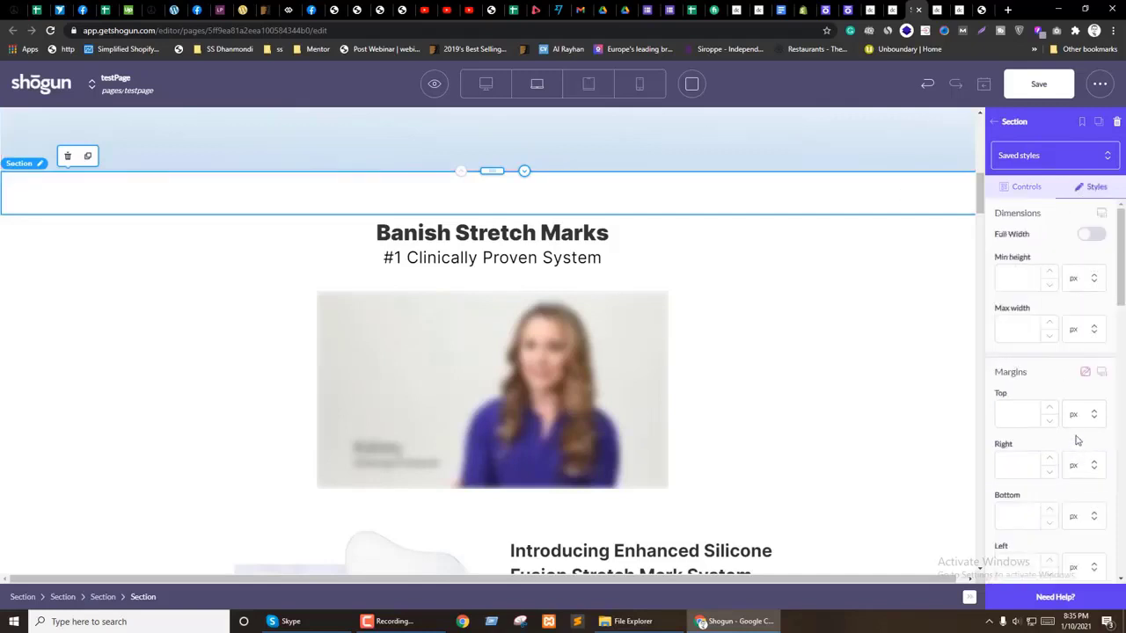
pyautogui.click(1022, 188)
pyautogui.click(1018, 441)
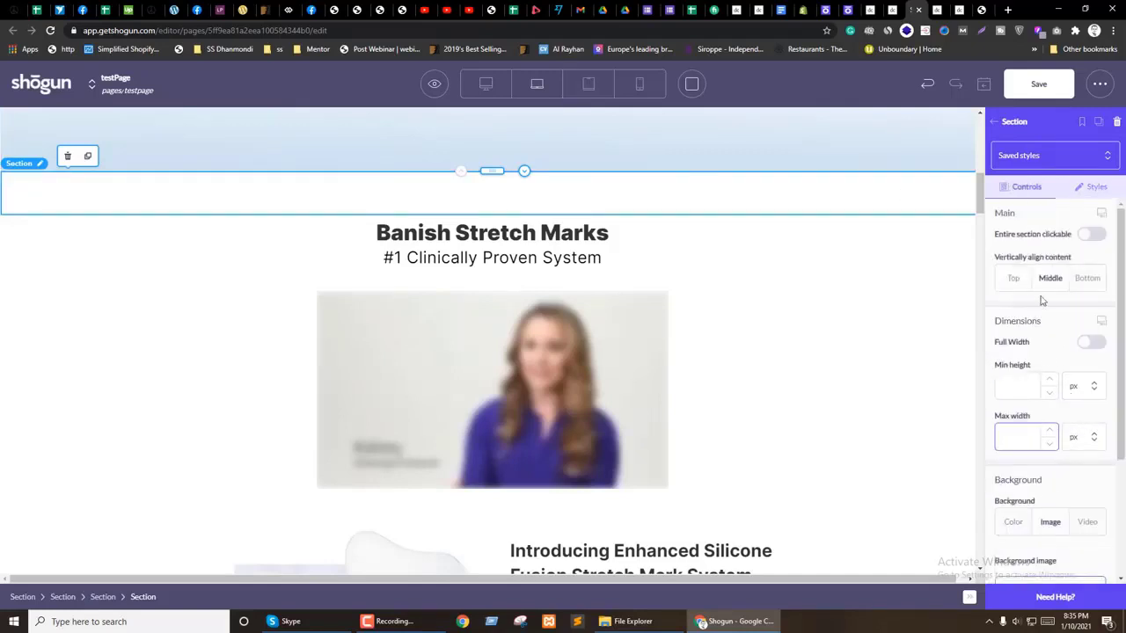
pyautogui.click(1088, 342)
# Step: Compare the badge image's styles in desktop view, then return to laptop preview
pyautogui.click(479, 83)
pyautogui.click(477, 227)
pyautogui.click(1095, 186)
pyautogui.scroll(-10, 1051, 352)
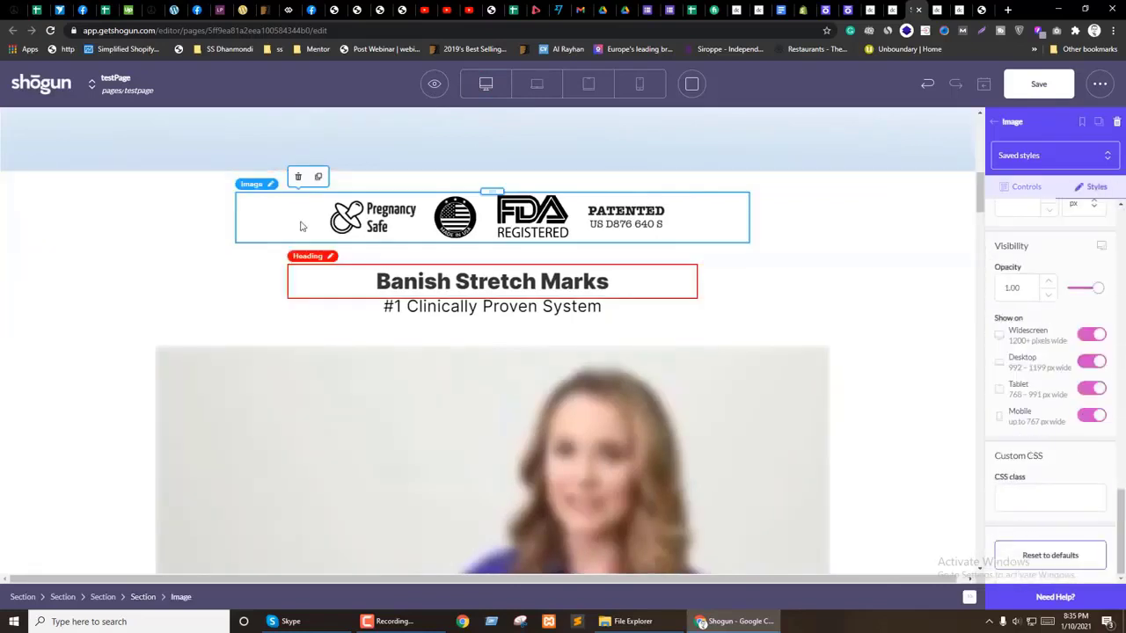
pyautogui.click(537, 88)
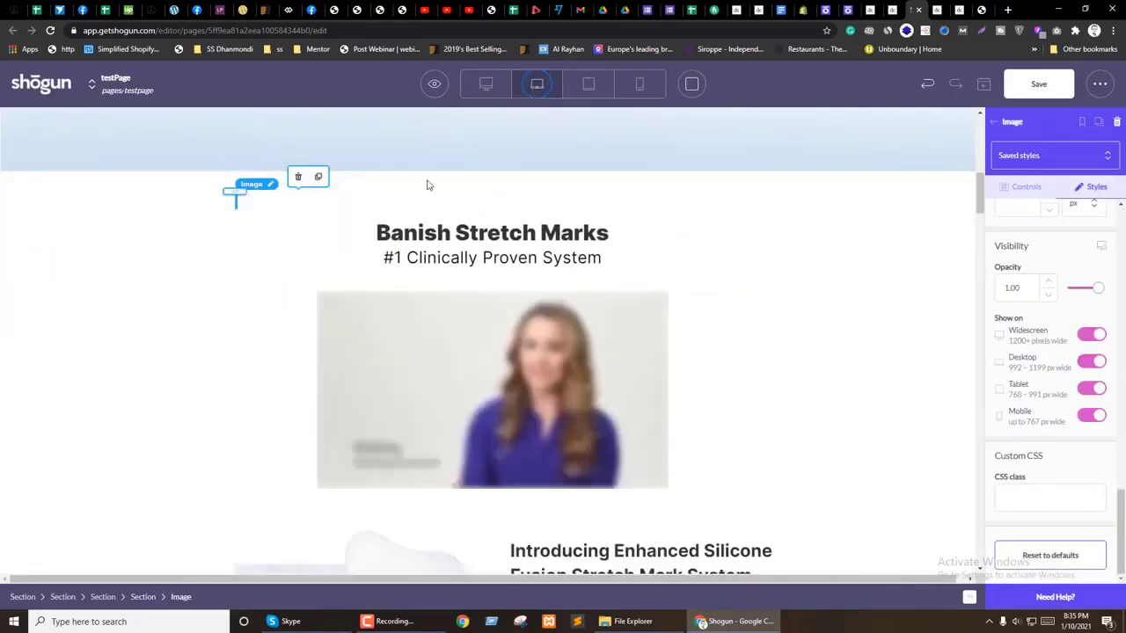
# Step: Clear the badge image's 400 px right and left margins and set its top margin to 0
pyautogui.scroll(5, 1095, 308)
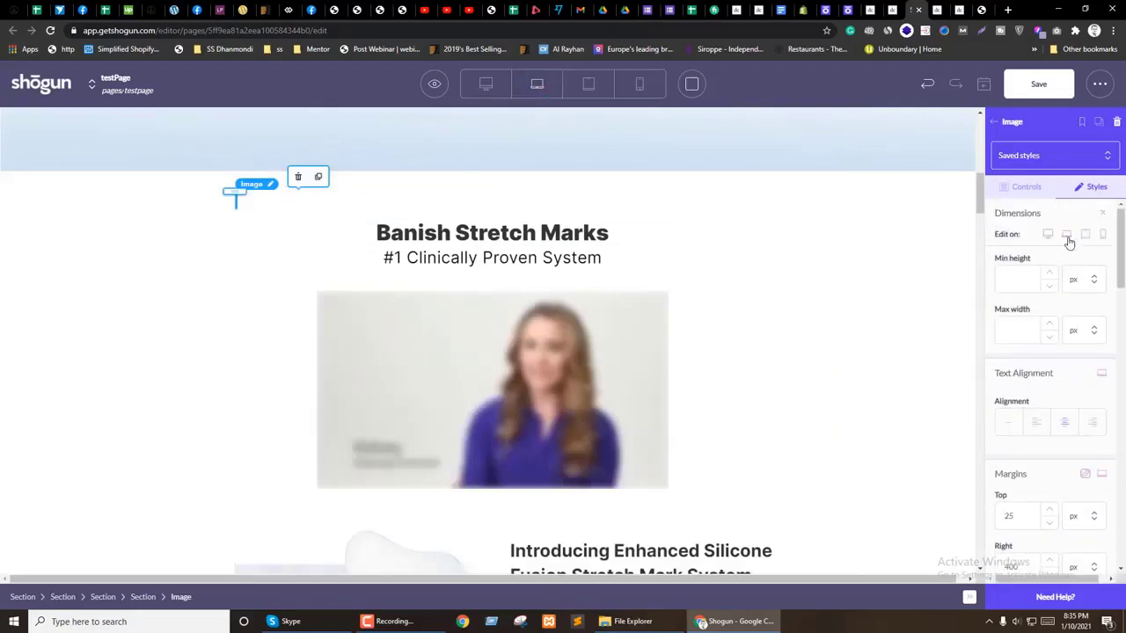
pyautogui.scroll(-1, 1032, 502)
pyautogui.scroll(-3, 1031, 502)
pyautogui.click(1031, 390)
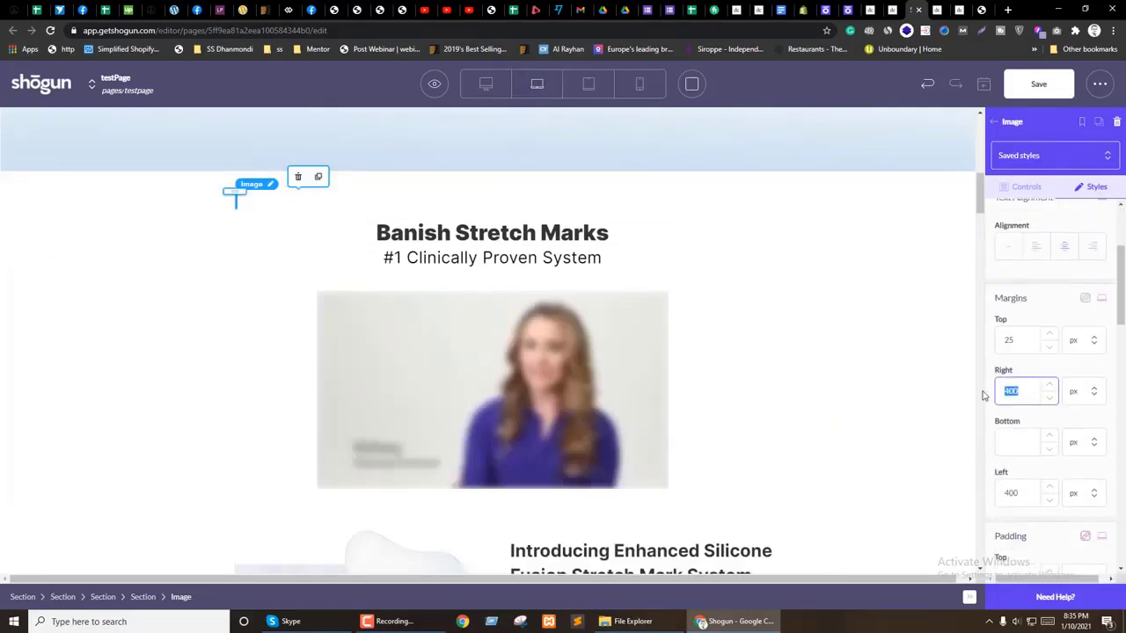
pyautogui.press('BackSpace')
pyautogui.moveTo(1022, 495); pyautogui.dragTo(985, 494)
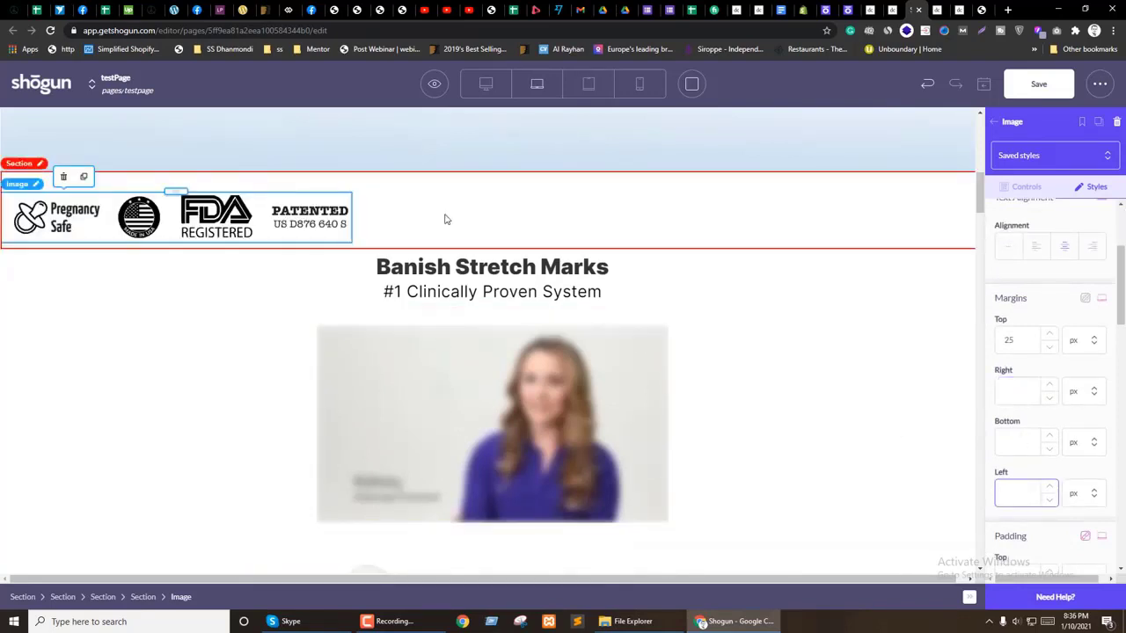
pyautogui.moveTo(1025, 345); pyautogui.dragTo(980, 346)
pyautogui.write('0')
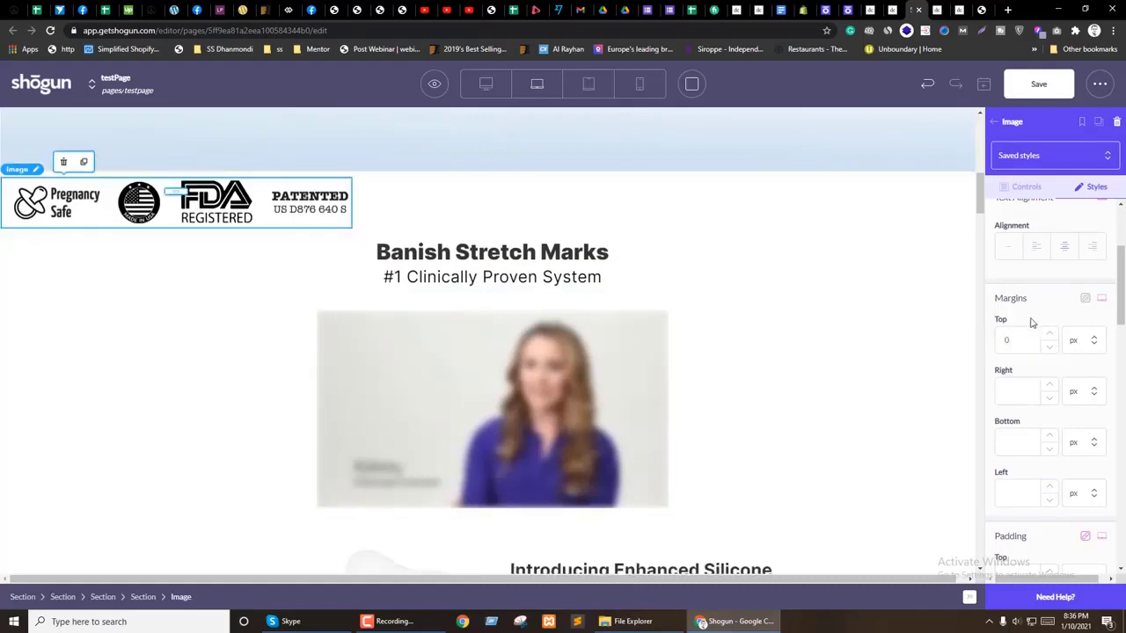
# Step: Reselect the badge section surrounding the image
pyautogui.scroll(2, 1032, 322)
pyautogui.click(1027, 188)
pyautogui.scroll(-3, 1099, 413)
pyautogui.click(414, 217)
pyautogui.scroll(-2, 1045, 347)
pyautogui.scroll(2, 1039, 299)
# Step: Paste 600 as the section's max width and set its right and left margins to auto
pyautogui.click(1101, 213)
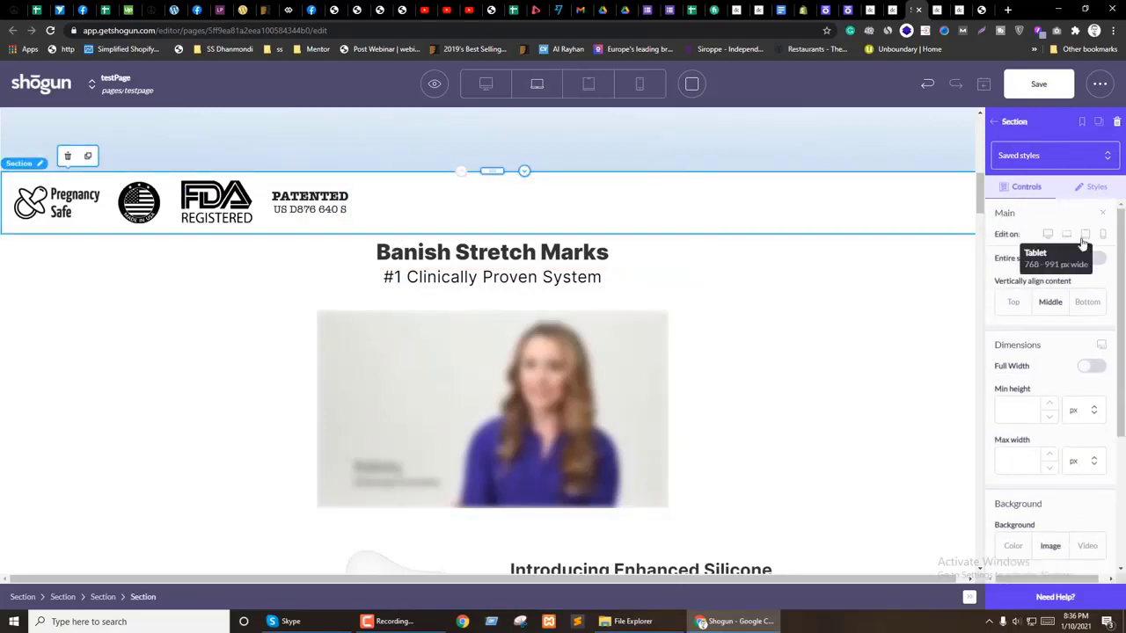
pyautogui.doubleClick(1003, 465)
pyautogui.hotkey('ctrl', 'c')
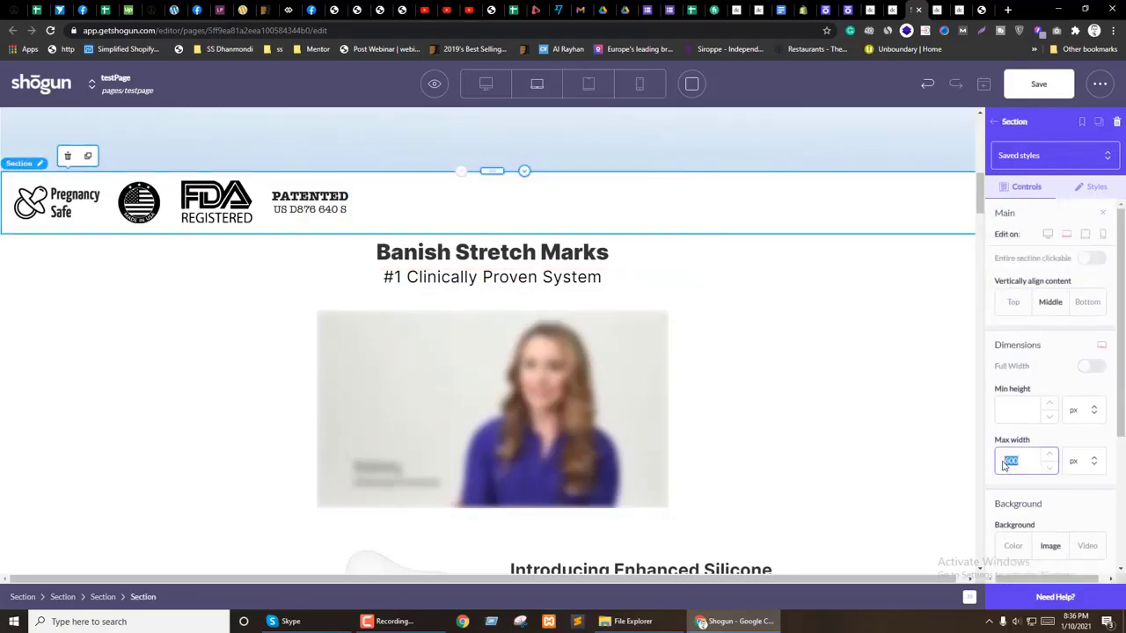
pyautogui.click(1091, 186)
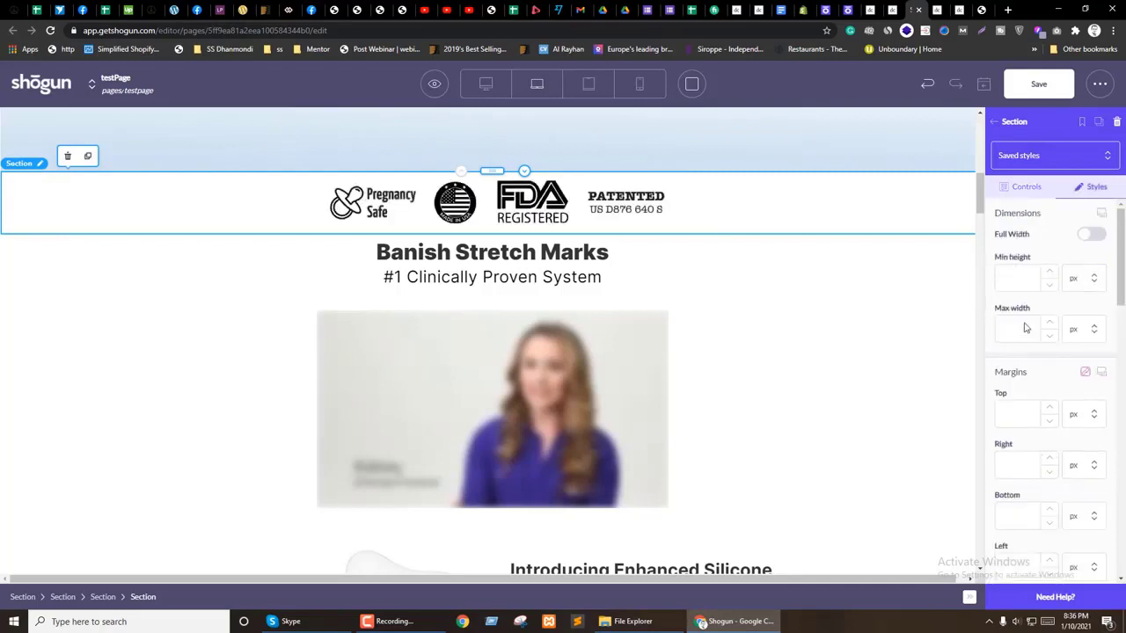
pyautogui.hotkey('ctrl', 'v')
pyautogui.click(1082, 465)
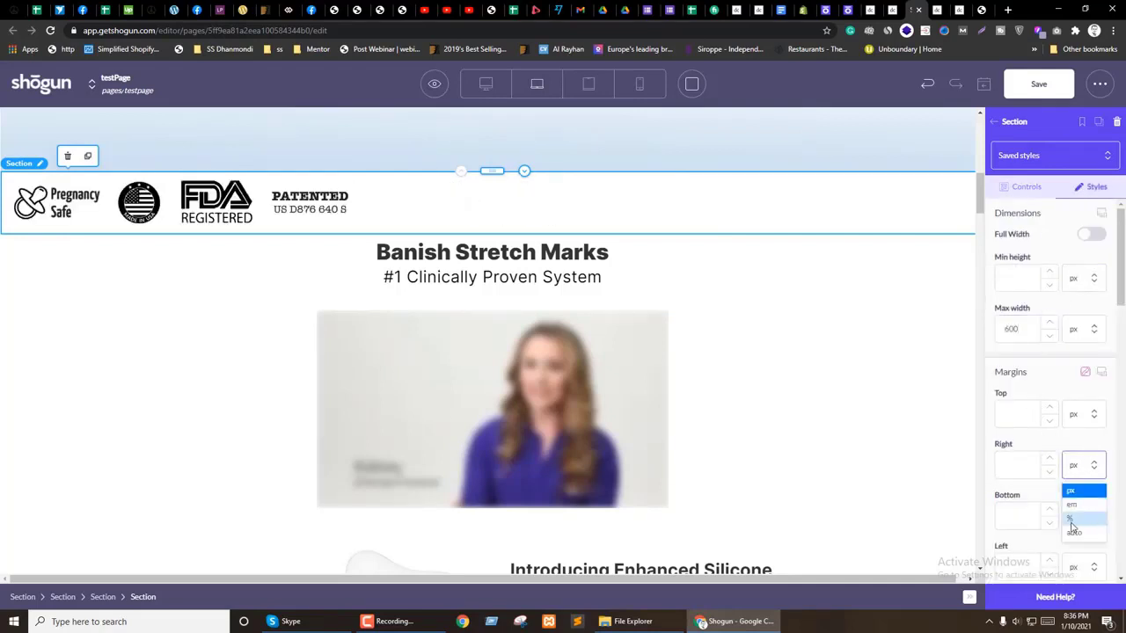
pyautogui.click(1074, 532)
pyautogui.scroll(-2, 1069, 457)
pyautogui.click(1084, 450)
pyautogui.click(1074, 520)
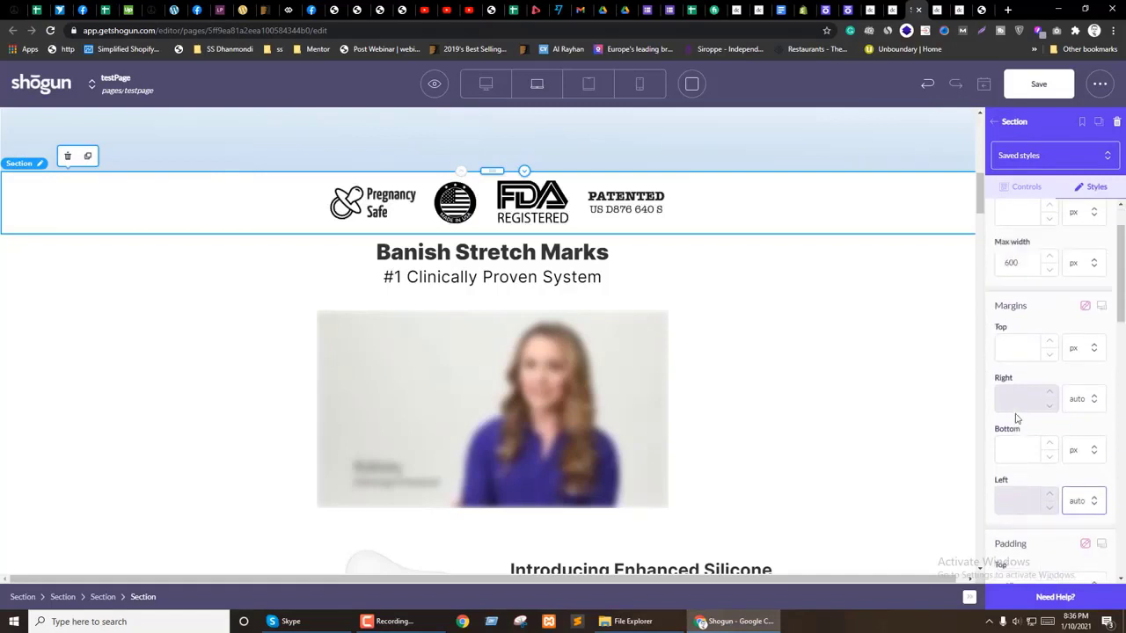
pyautogui.scroll(3, 1012, 420)
# Step: Try 500 and then 400 px as the badge section's max width
pyautogui.moveTo(1017, 329); pyautogui.dragTo(1000, 334)
pyautogui.write('500')
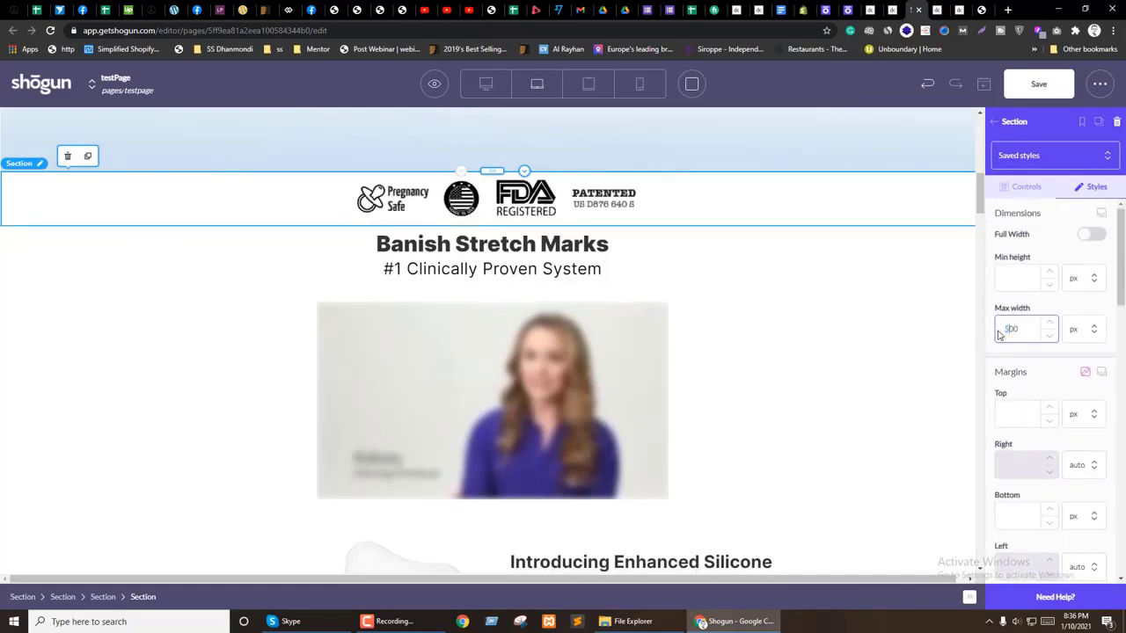
pyautogui.click(1067, 311)
pyautogui.moveTo(1010, 336); pyautogui.dragTo(1005, 332)
pyautogui.write('400')
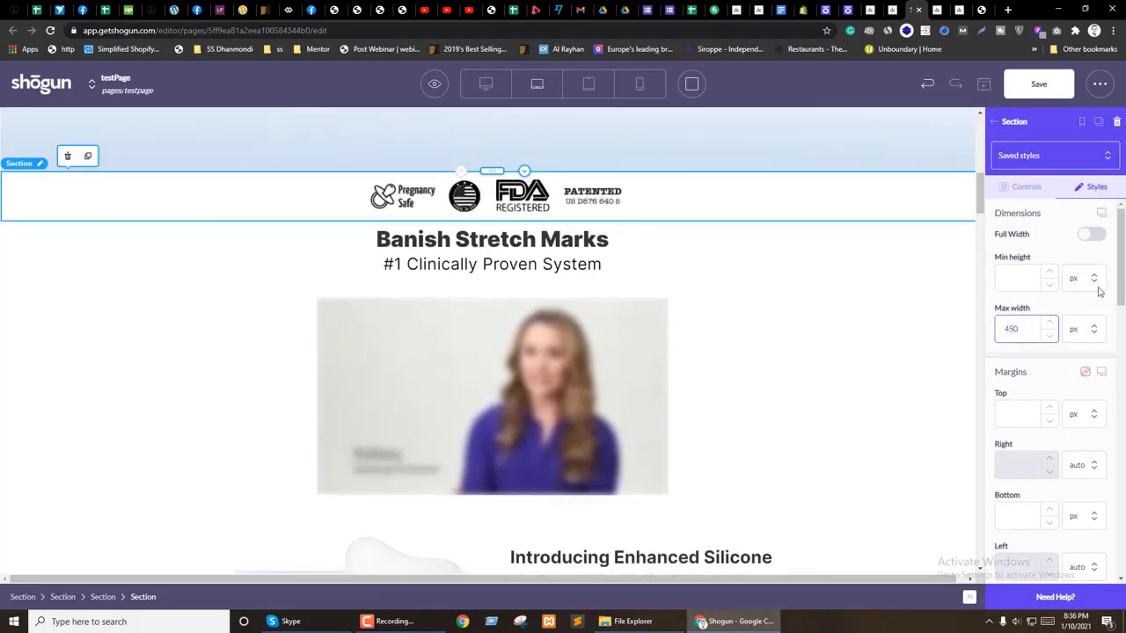
# Step: Set the badge section's max width to 450 px for laptop and tablet
pyautogui.click(1101, 213)
pyautogui.doubleClick(1001, 359)
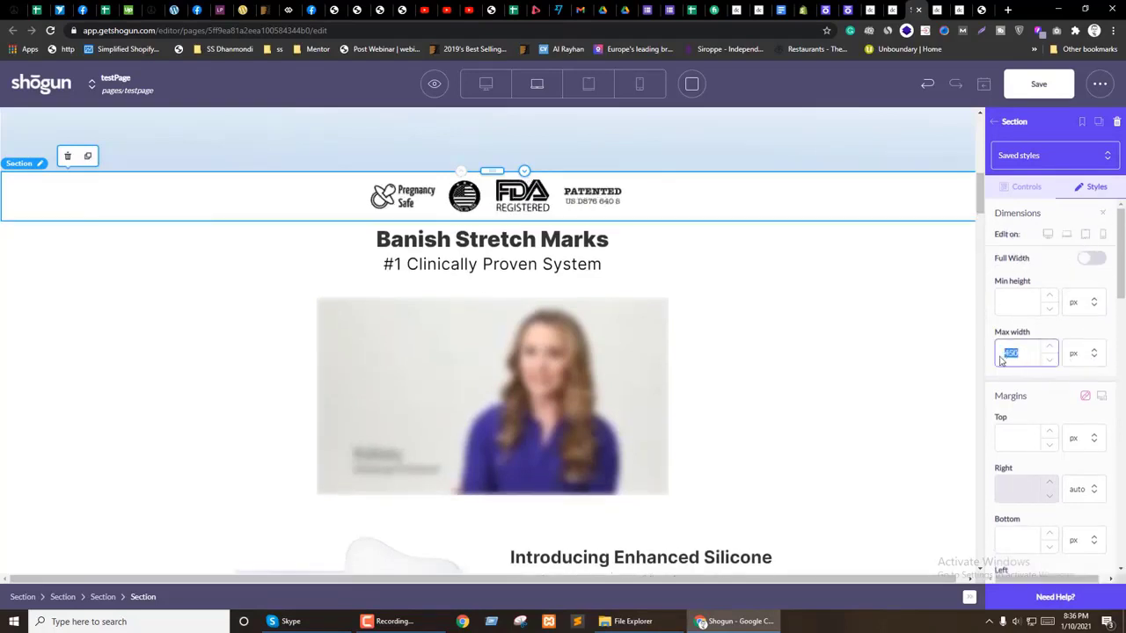
pyautogui.click(1065, 234)
pyautogui.click(1022, 356)
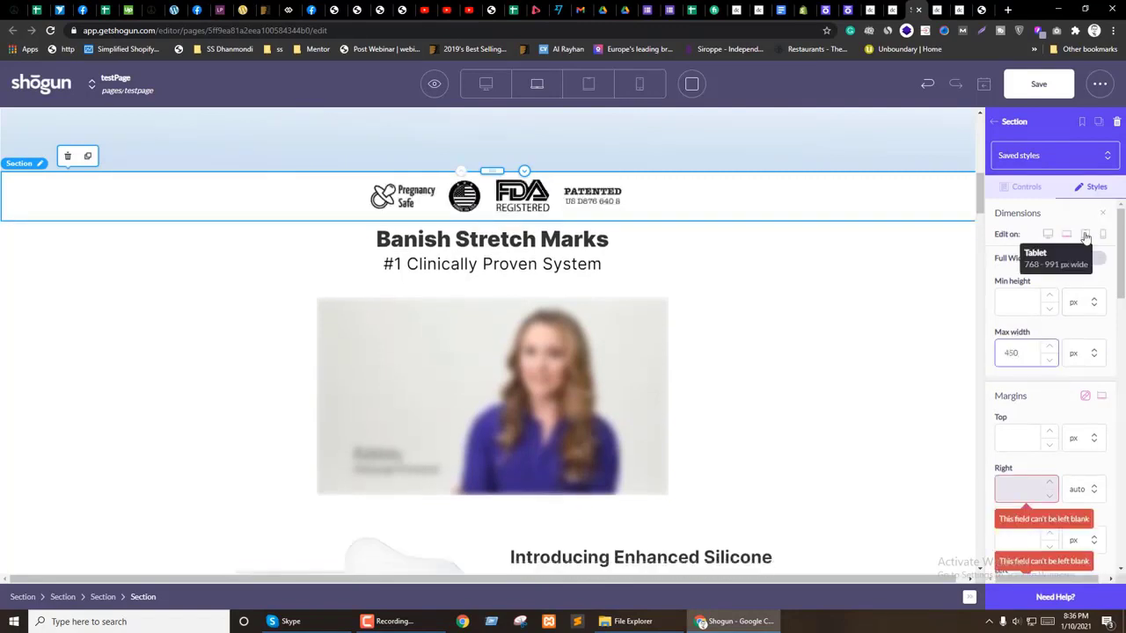
pyautogui.click(1085, 235)
pyautogui.click(1023, 363)
pyautogui.write('450')
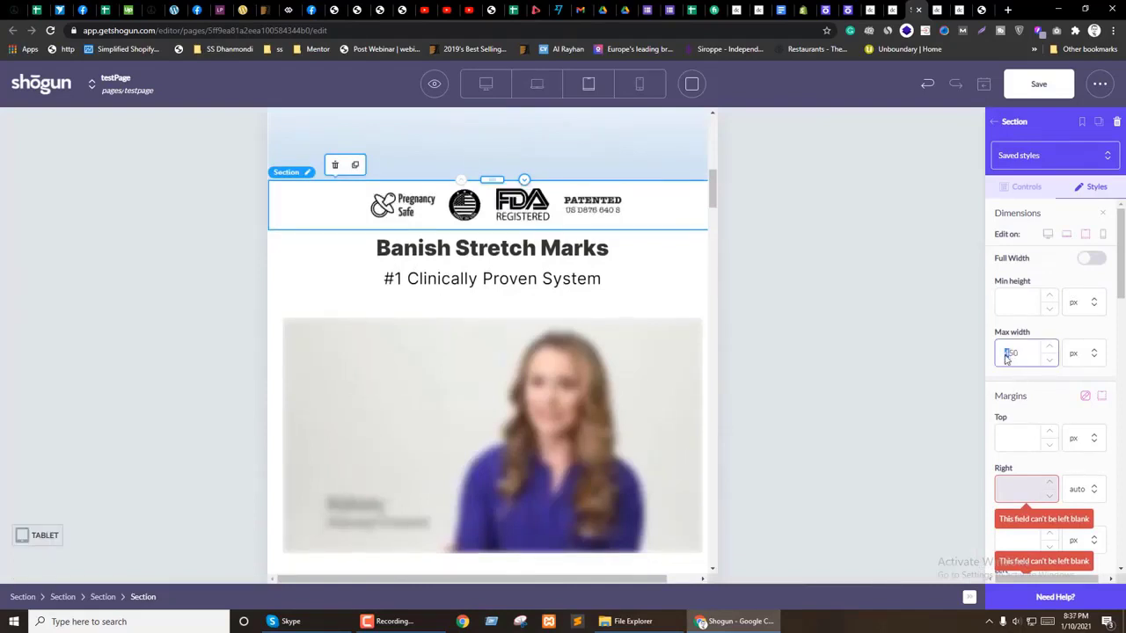
# Step: Set the badge section's mobile max width to 300 px
pyautogui.click(1103, 234)
pyautogui.click(1020, 360)
pyautogui.write('450')
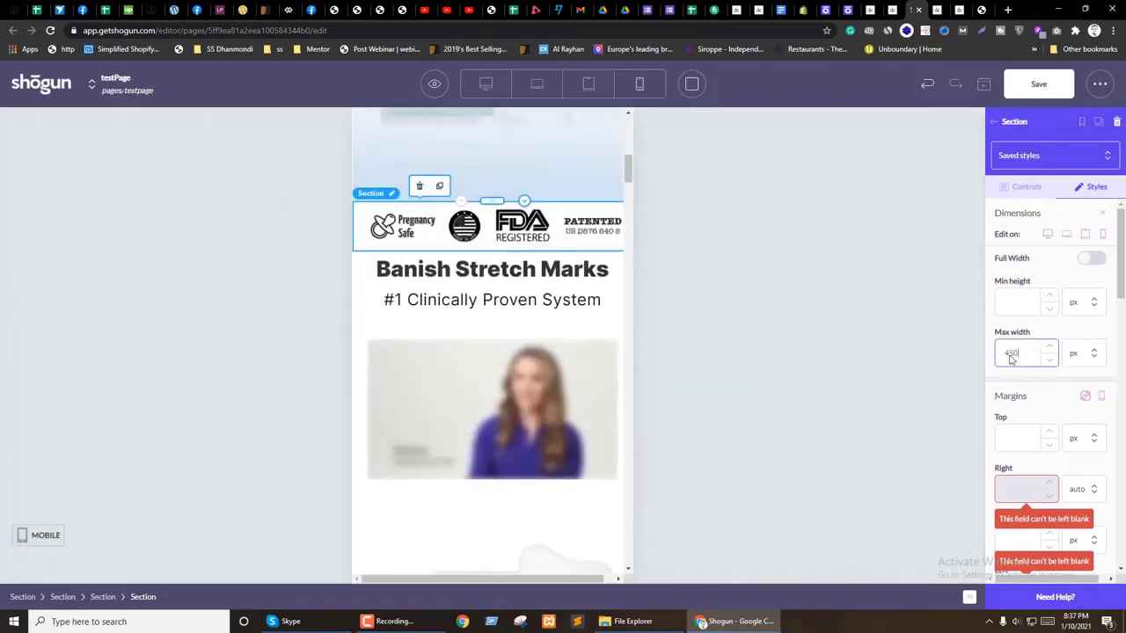
pyautogui.doubleClick(1002, 354)
pyautogui.write('350')
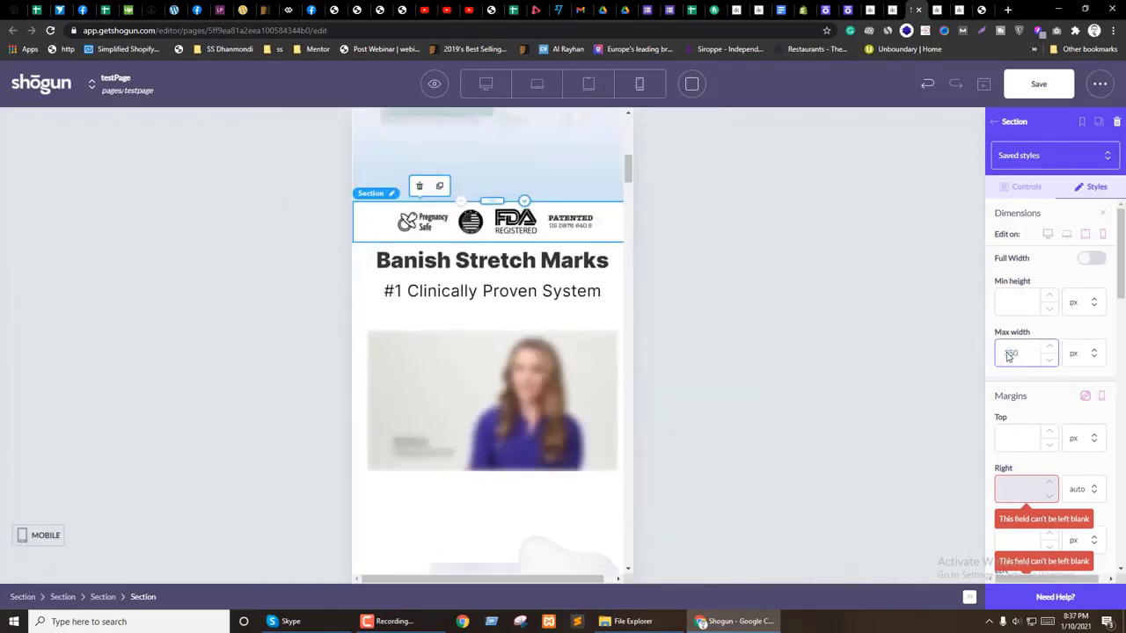
pyautogui.write('300')
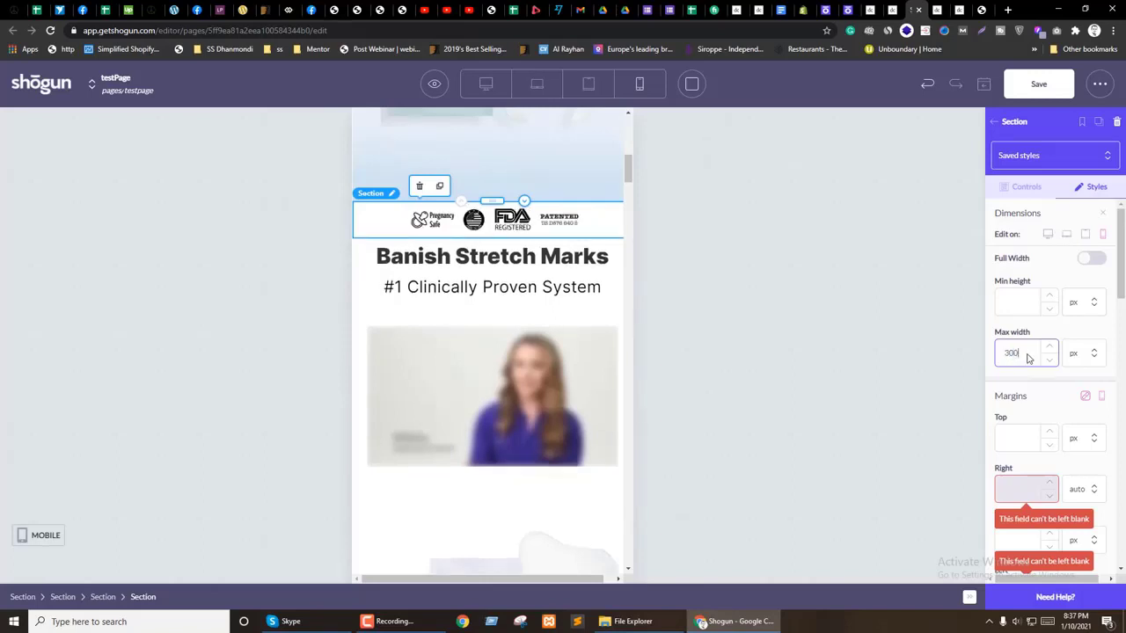
pyautogui.click(103, 597)
# Step: Set the outer section's top padding to 50, then 30 px on tablet with per-device padding
pyautogui.click(1090, 186)
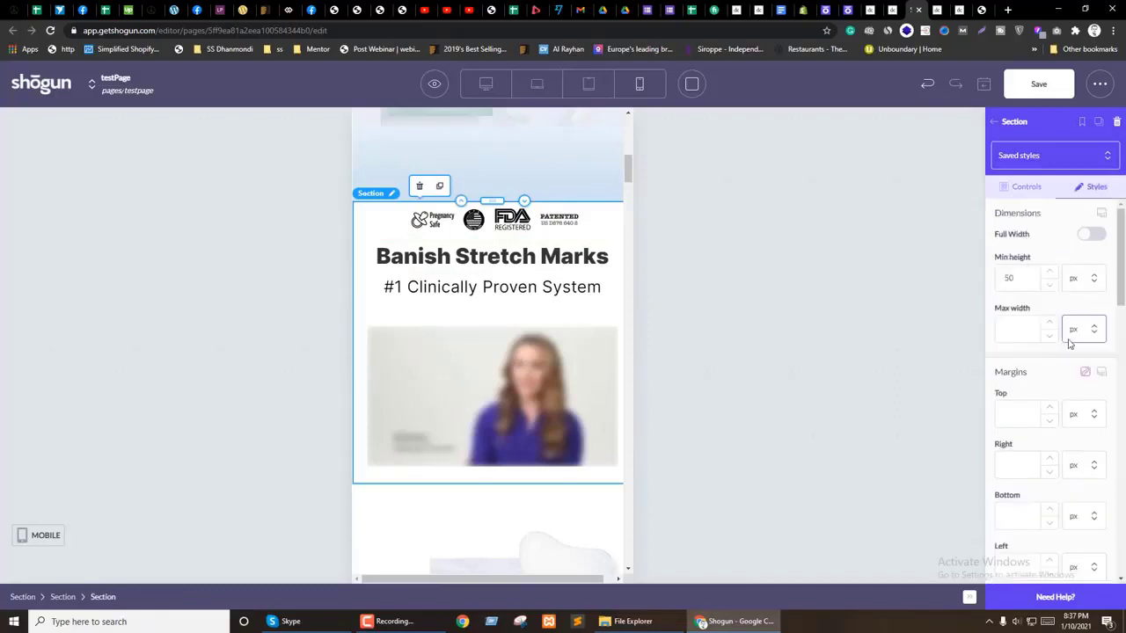
pyautogui.scroll(-3, 1037, 352)
pyautogui.click(1016, 419)
pyautogui.scroll(-1, 1045, 383)
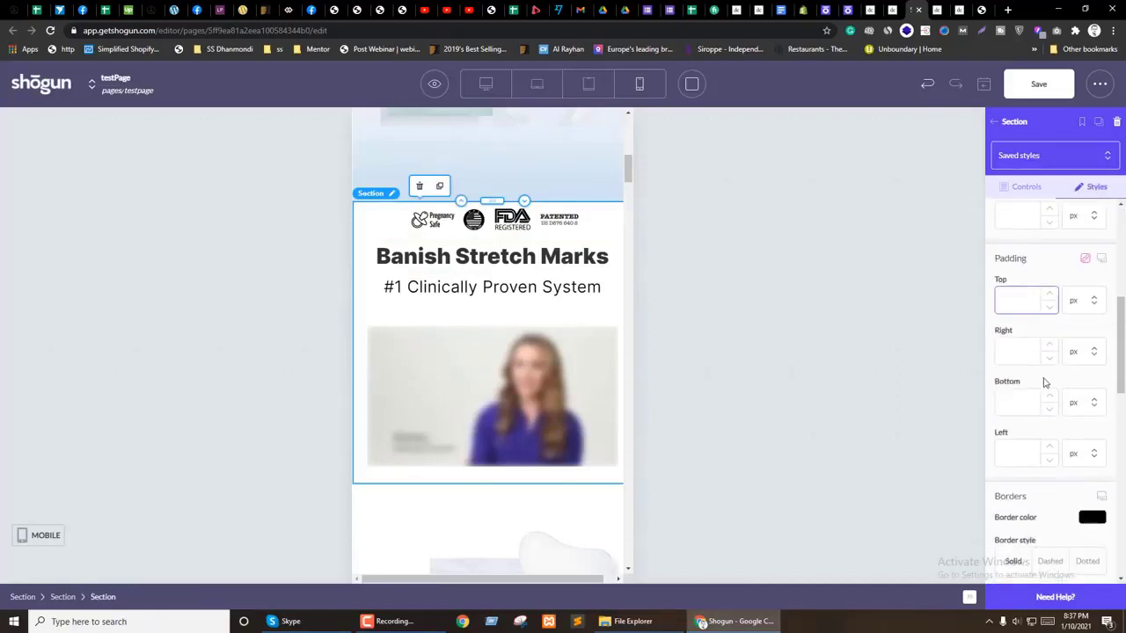
pyautogui.write('50')
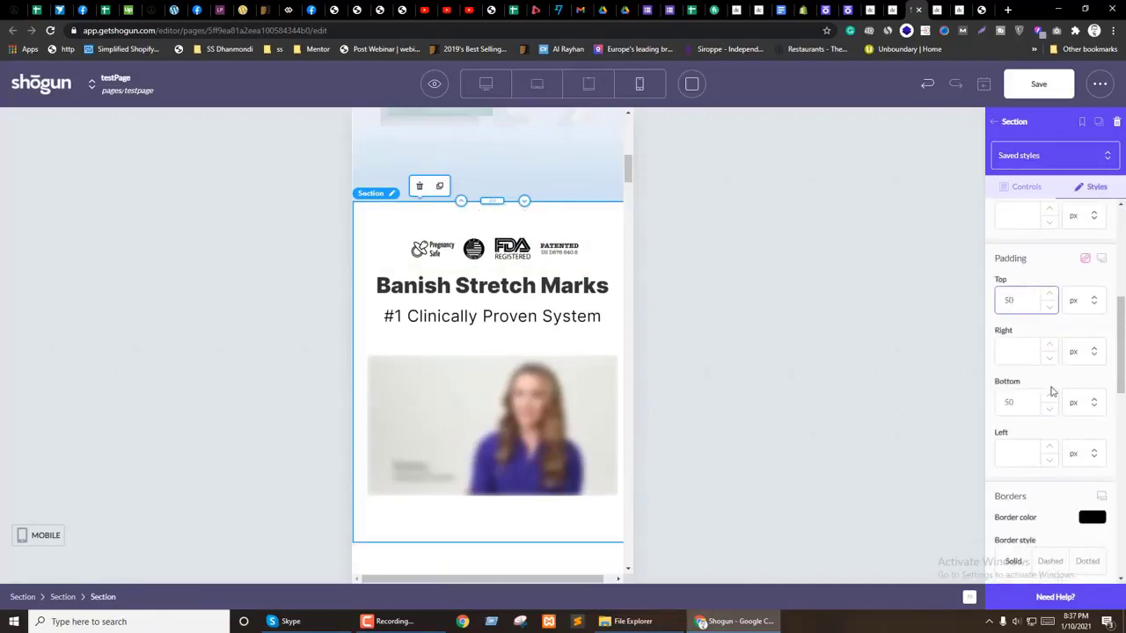
pyautogui.click(1102, 258)
pyautogui.click(1066, 280)
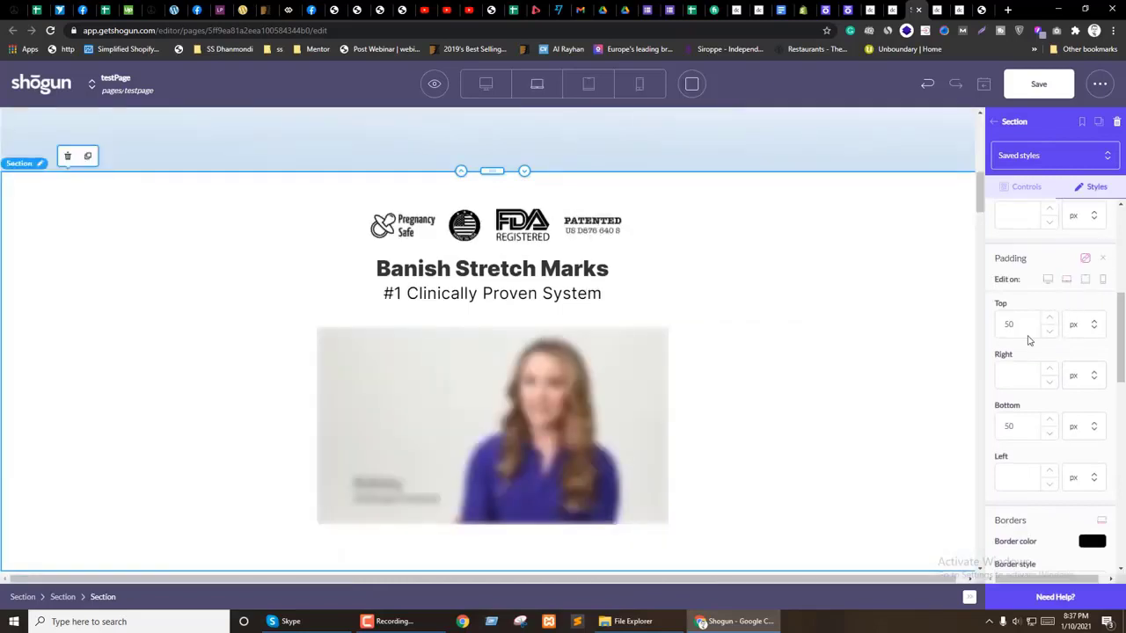
pyautogui.click(1085, 280)
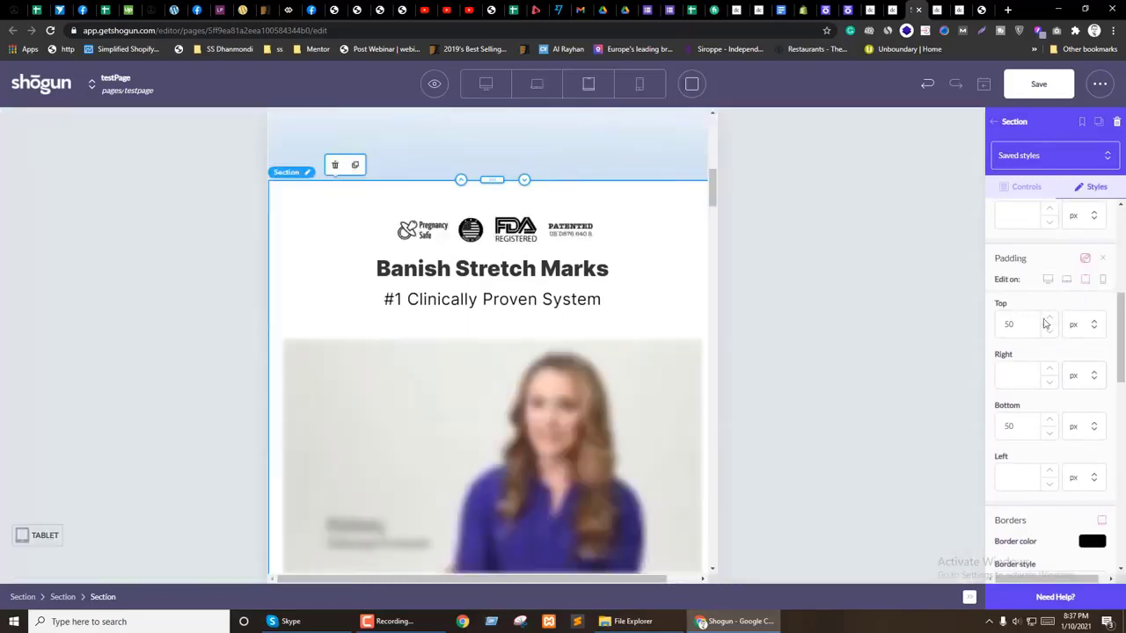
pyautogui.click(1010, 327)
pyautogui.write('30')
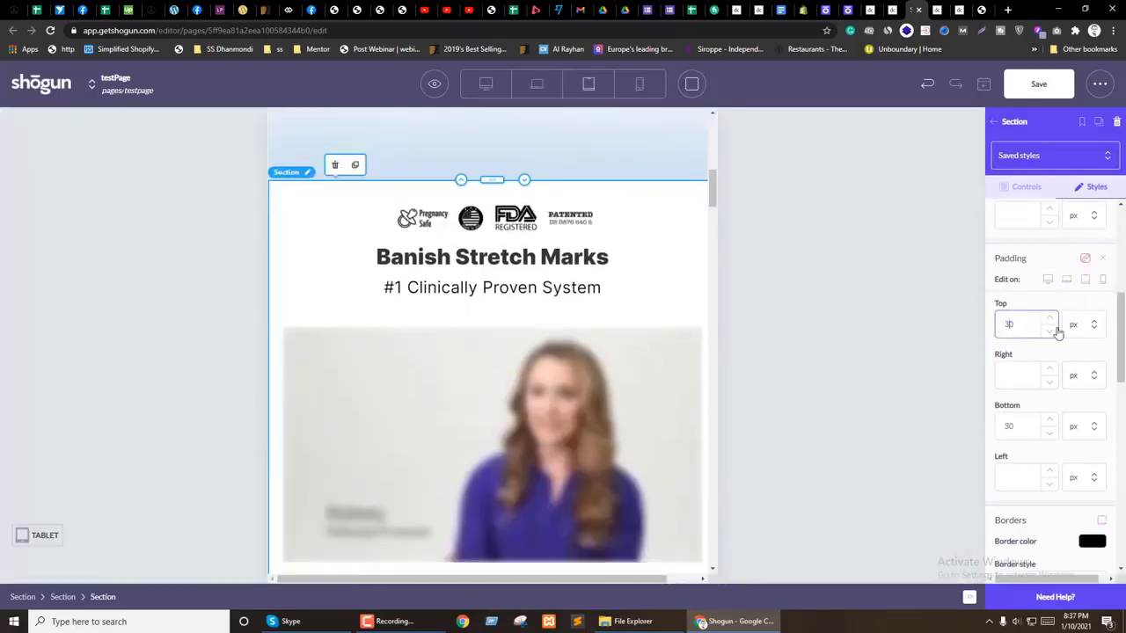
# Step: Select the Banish Stretch Marks heading and step its mobile size down
pyautogui.click(1103, 280)
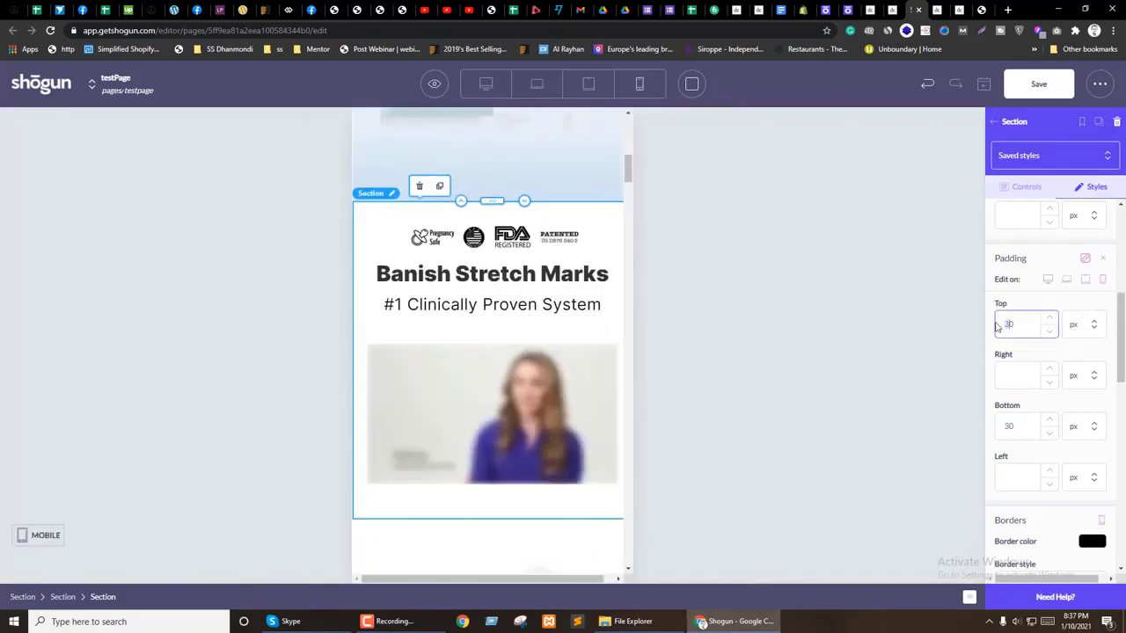
pyautogui.scroll(-1, 440, 334)
pyautogui.scroll(1, 413, 352)
pyautogui.doubleClick(498, 227)
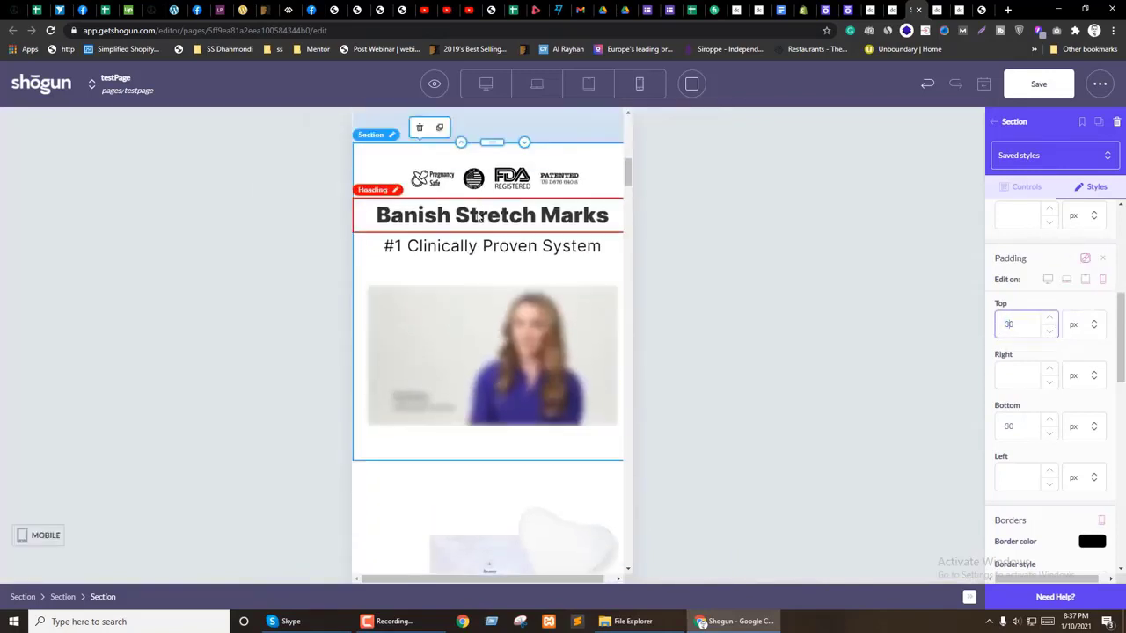
pyautogui.click(497, 231)
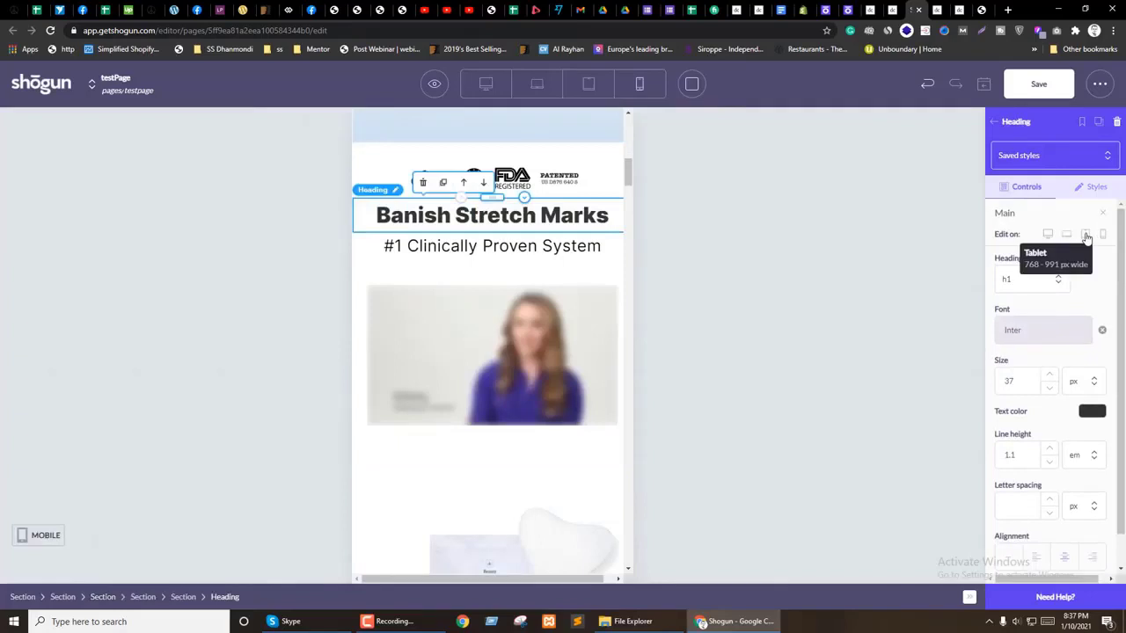
pyautogui.click(1103, 234)
pyautogui.click(1051, 441)
pyautogui.click(1051, 441)
pyautogui.click(1051, 442)
pyautogui.click(1051, 441)
pyautogui.click(1051, 441)
pyautogui.click(1051, 441)
pyautogui.click(1051, 442)
# Step: Finish the heading sizes at 29 px mobile, 31 px tablet and 35 px laptop
pyautogui.click(1051, 442)
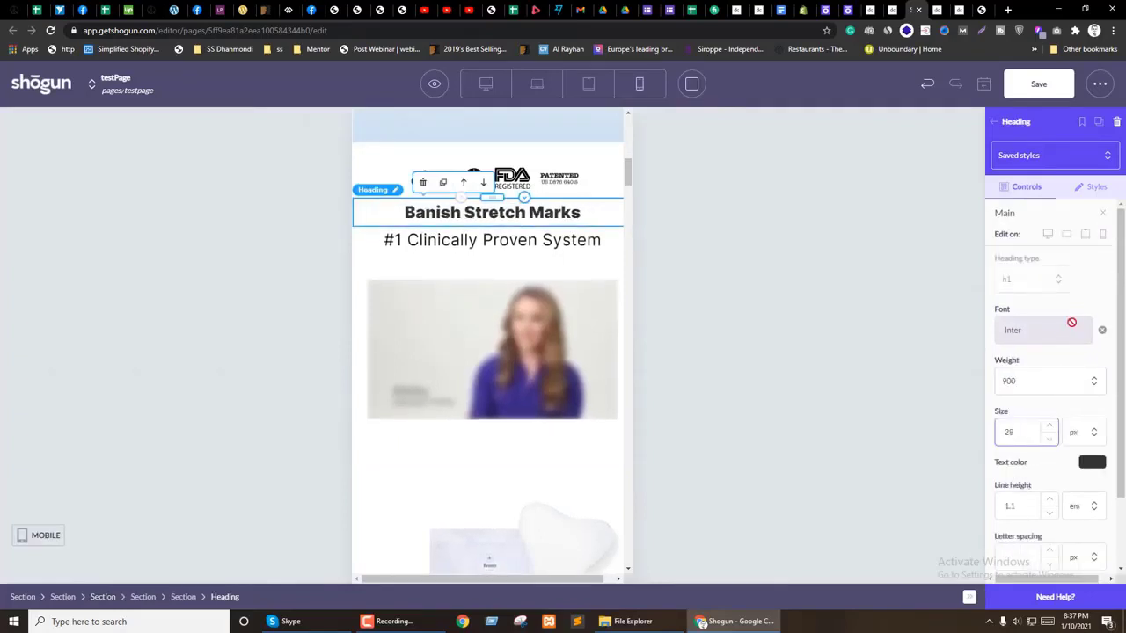
pyautogui.click(1086, 234)
pyautogui.click(1051, 441)
pyautogui.click(1051, 441)
pyautogui.click(1051, 442)
pyautogui.click(1051, 442)
pyautogui.click(1067, 235)
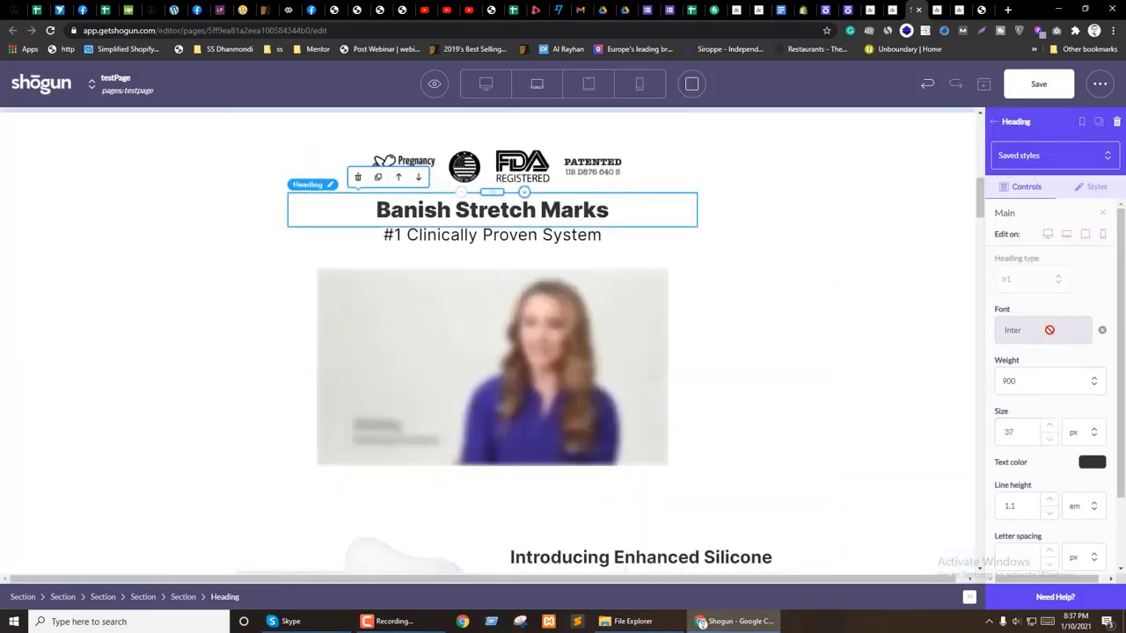
pyautogui.click(1050, 444)
pyautogui.click(1049, 444)
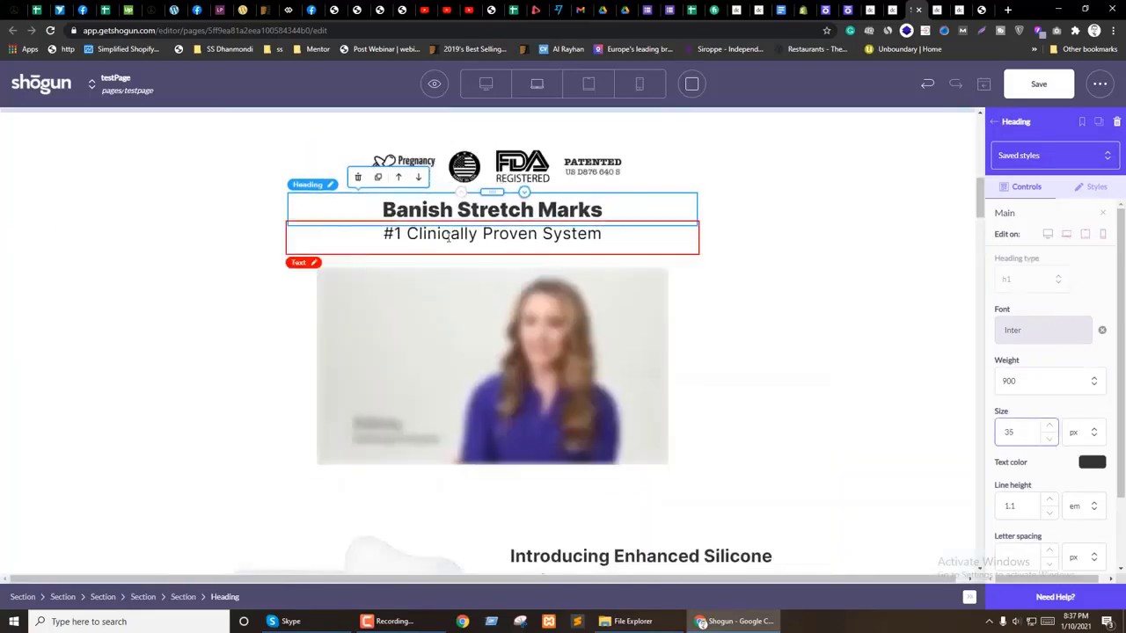
pyautogui.click(237, 404)
# Step: In mobile view, make the YOUTH LOCK FACE PATCHES heading size device-specific and set it to 26
pyautogui.scroll(-2, 674, 339)
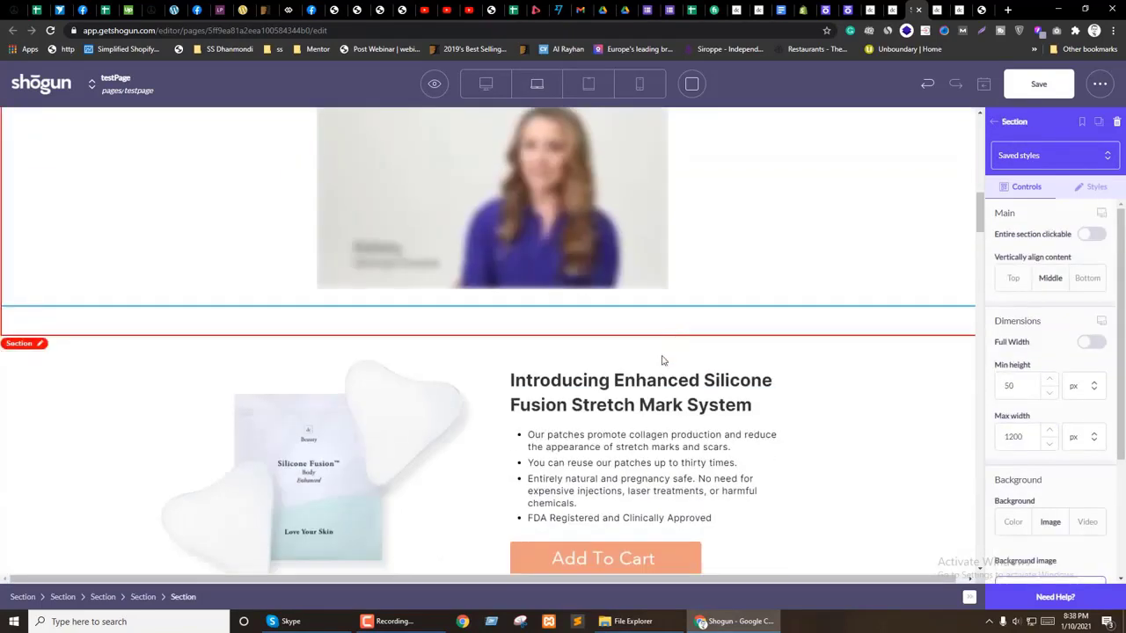
pyautogui.scroll(4, 516, 371)
pyautogui.scroll(10, 516, 371)
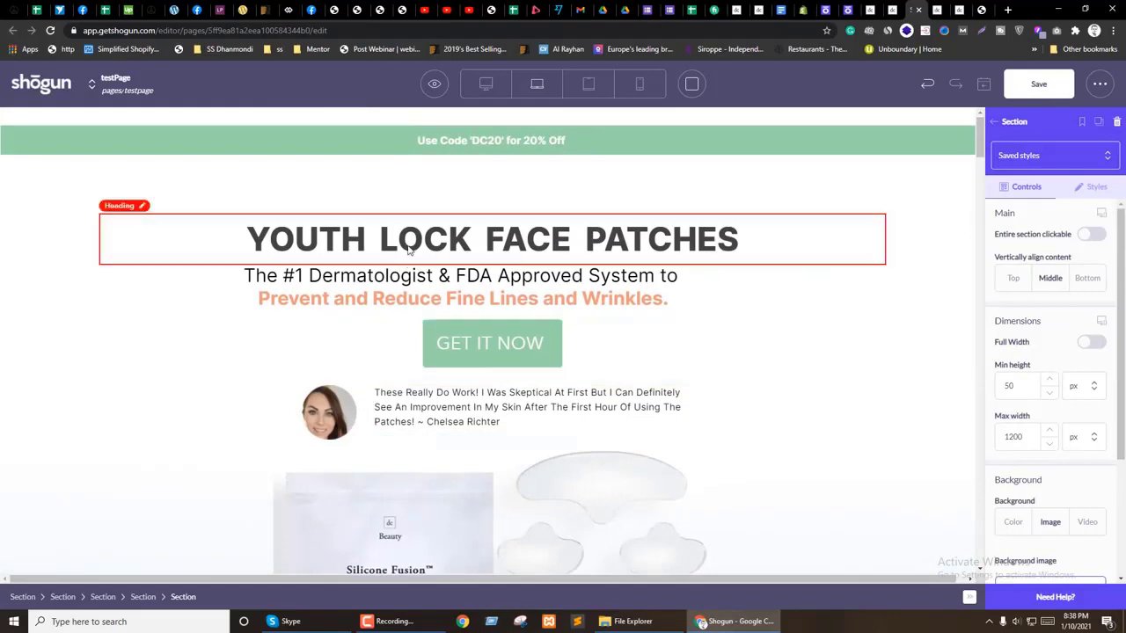
pyautogui.click(410, 251)
pyautogui.click(630, 88)
pyautogui.click(1101, 213)
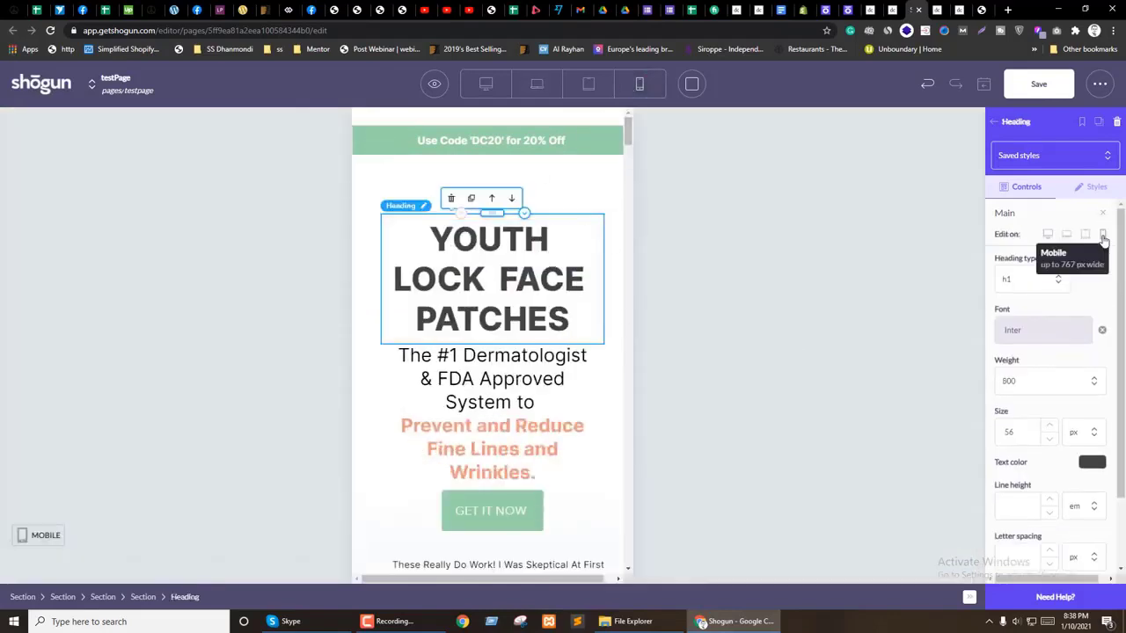
pyautogui.doubleClick(1008, 433)
pyautogui.write('26')
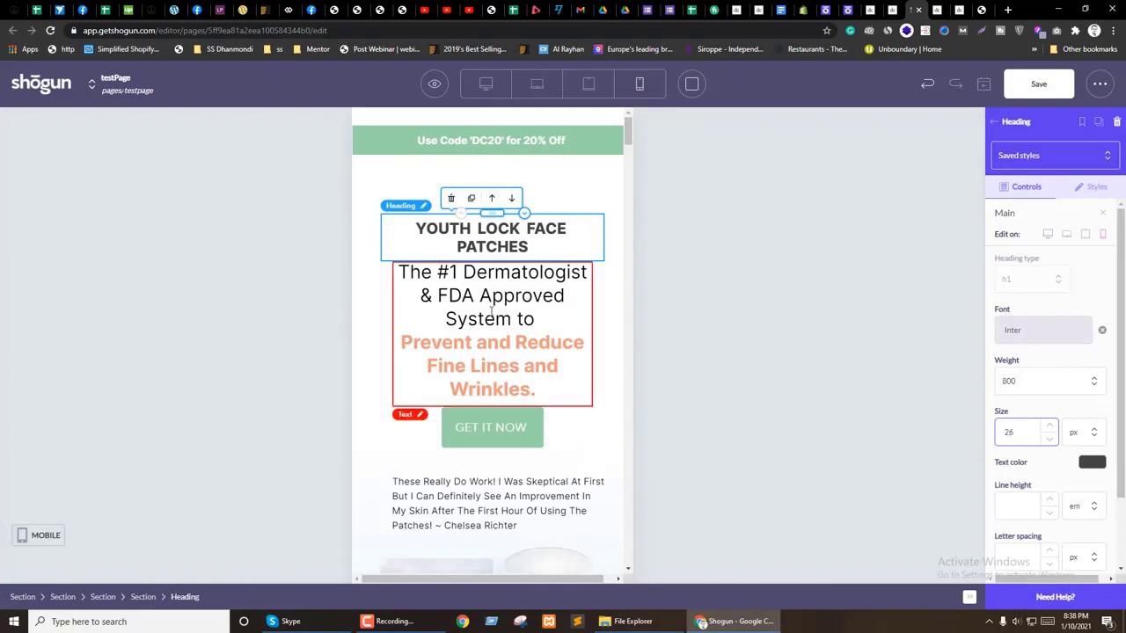
# Step: Set the hero section's mobile padding to 40/20 px, with the right padding in pixels
pyautogui.click(519, 172)
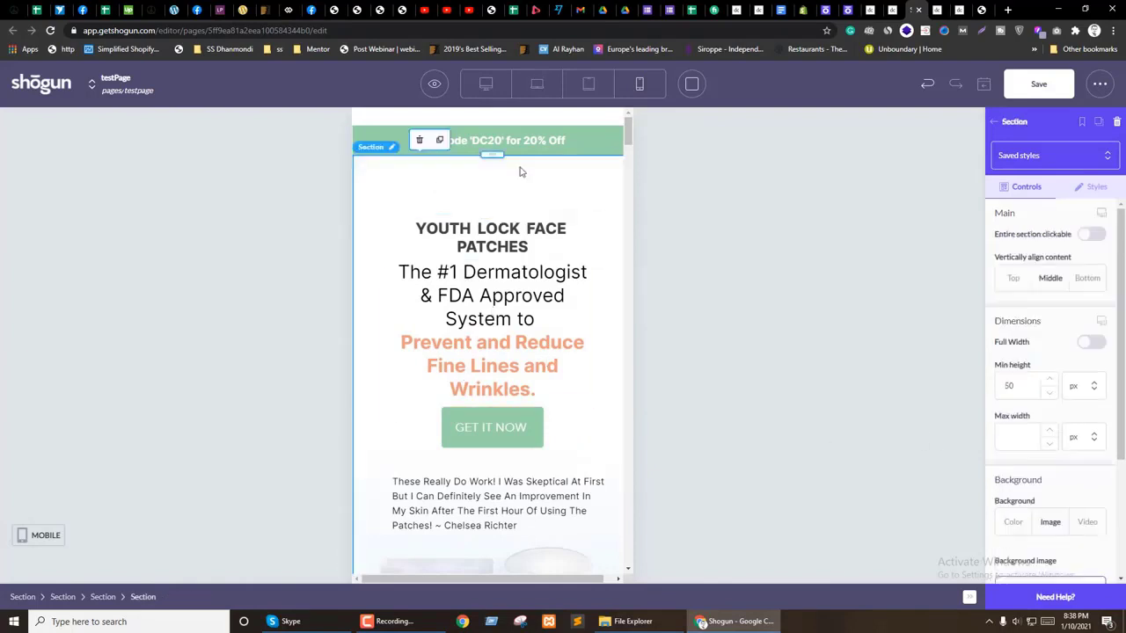
pyautogui.click(1098, 186)
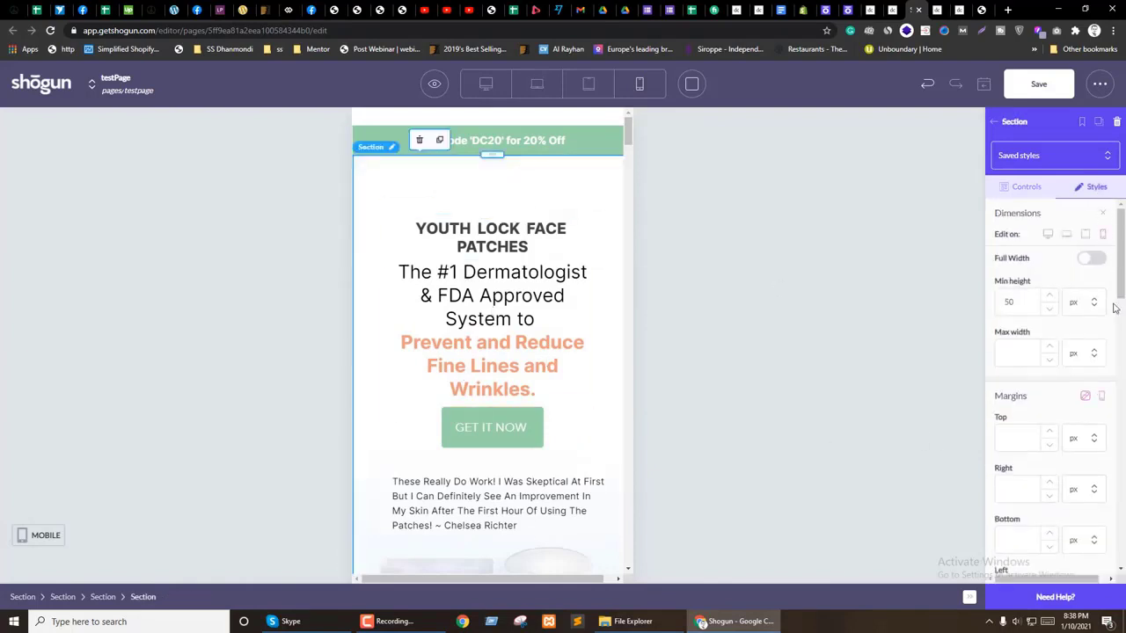
pyautogui.scroll(-3, 1089, 429)
pyautogui.moveTo(1016, 446); pyautogui.dragTo(996, 448)
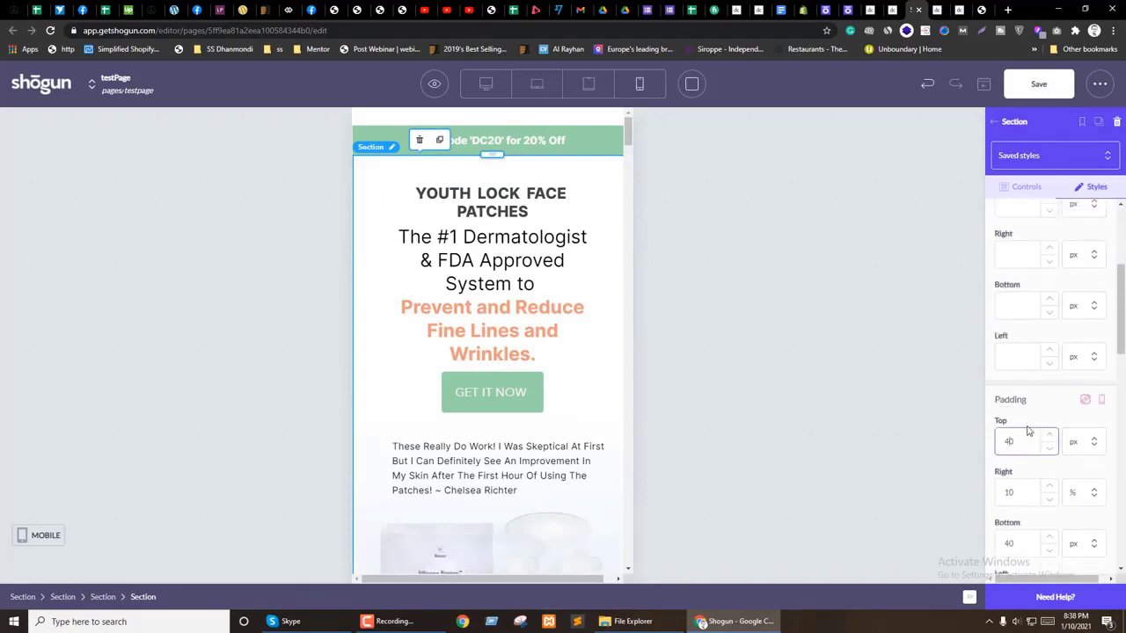
pyautogui.moveTo(1016, 492); pyautogui.dragTo(996, 498)
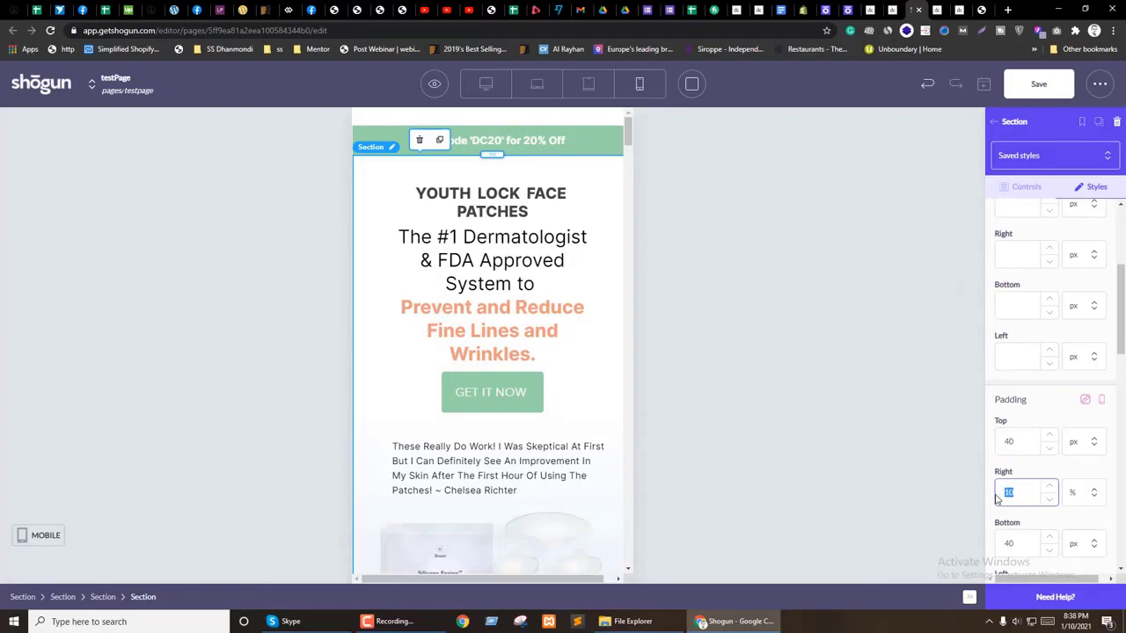
pyautogui.click(1080, 494)
pyautogui.click(1080, 542)
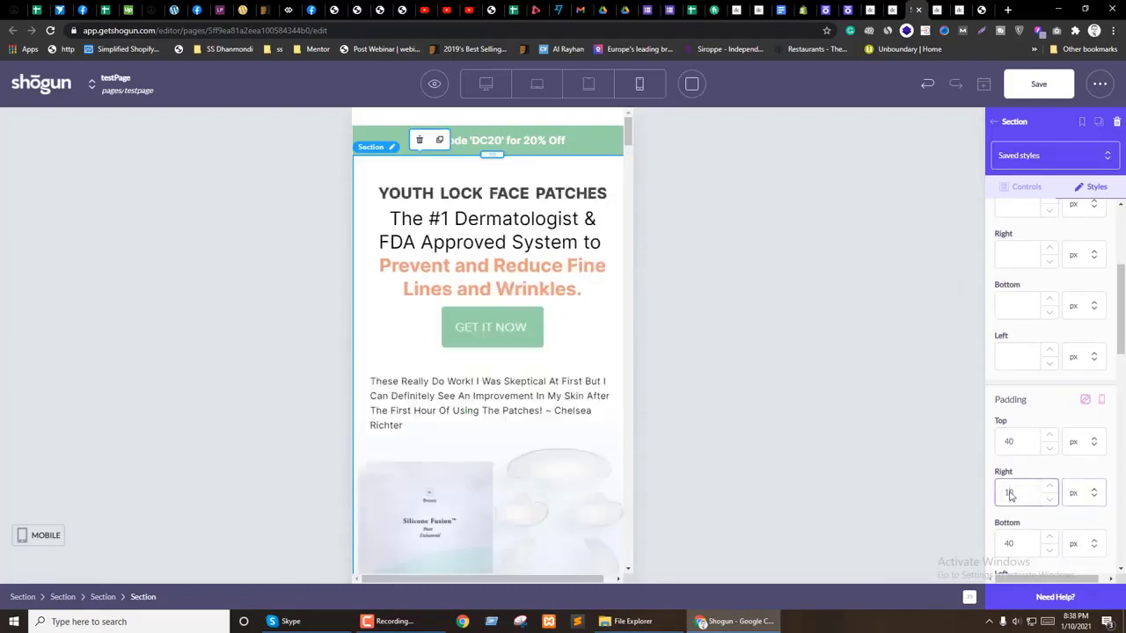
pyautogui.write('40')
pyautogui.click(1046, 476)
pyautogui.doubleClick(1005, 492)
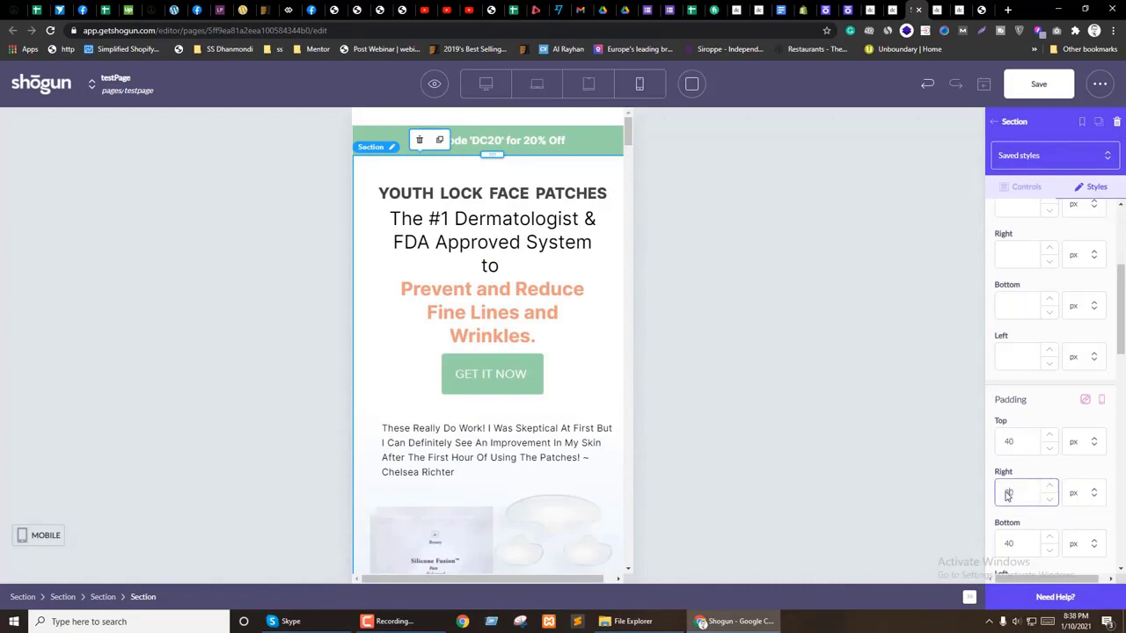
# Step: Make the hero padding device-specific and set tablet top padding 60 and right padding 8%
pyautogui.click(1102, 399)
pyautogui.click(1085, 421)
pyautogui.doubleClick(1009, 467)
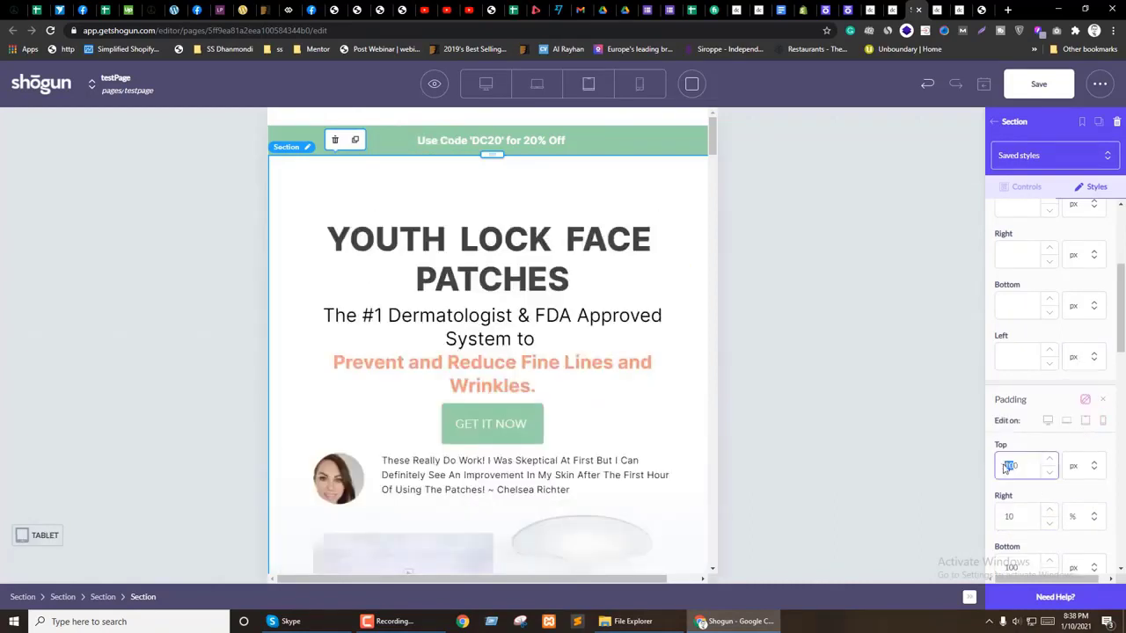
pyautogui.write('60')
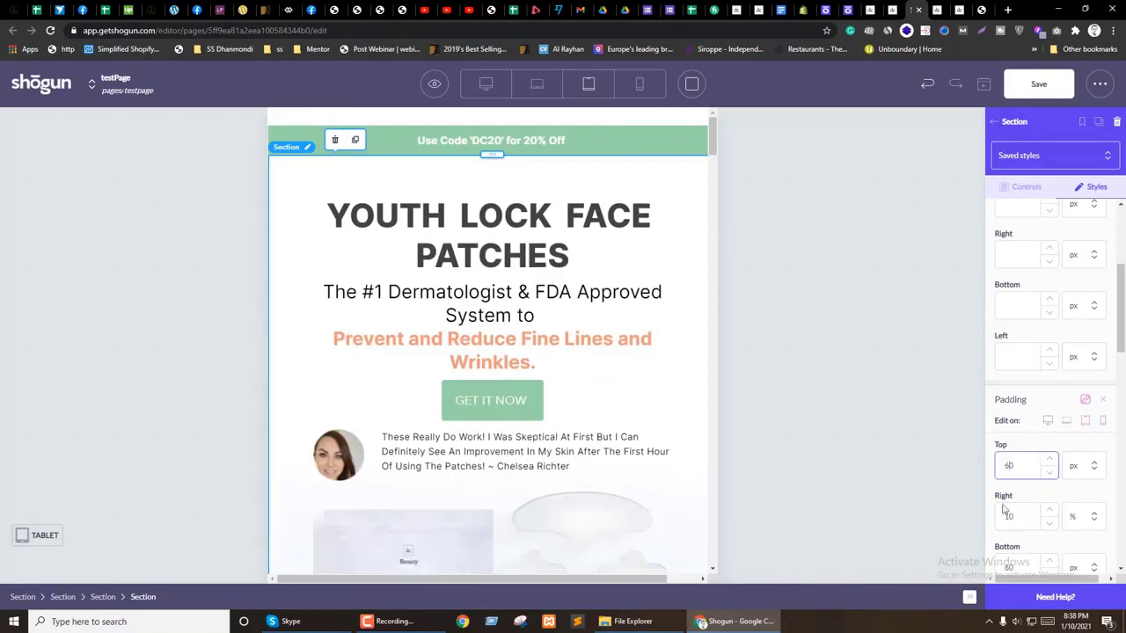
pyautogui.doubleClick(1020, 517)
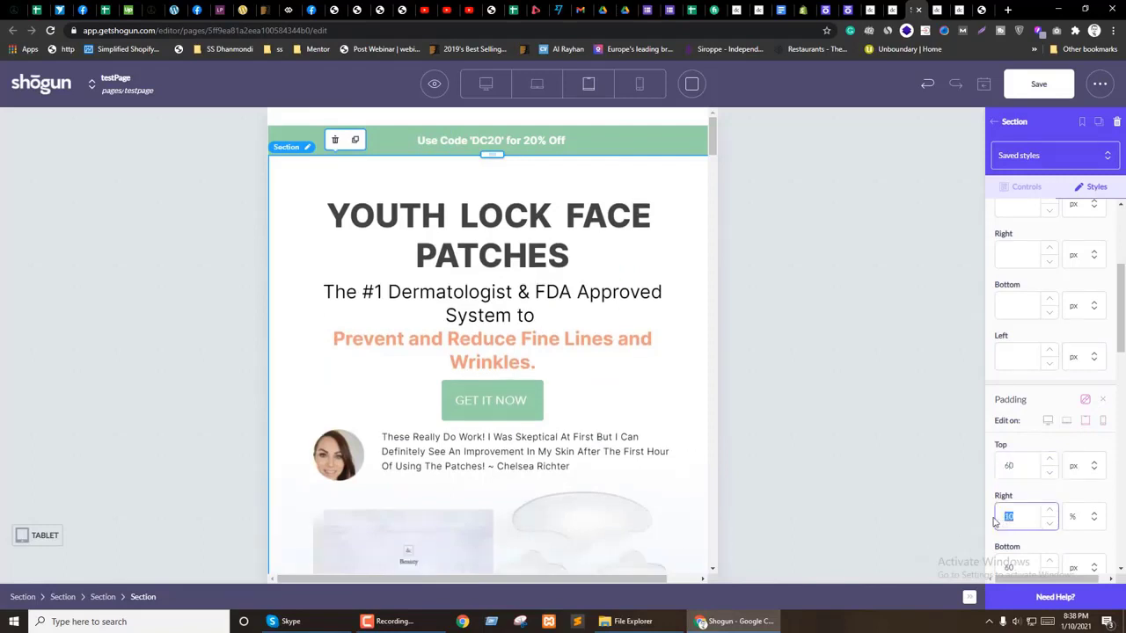
pyautogui.write('8')
pyautogui.click(1043, 493)
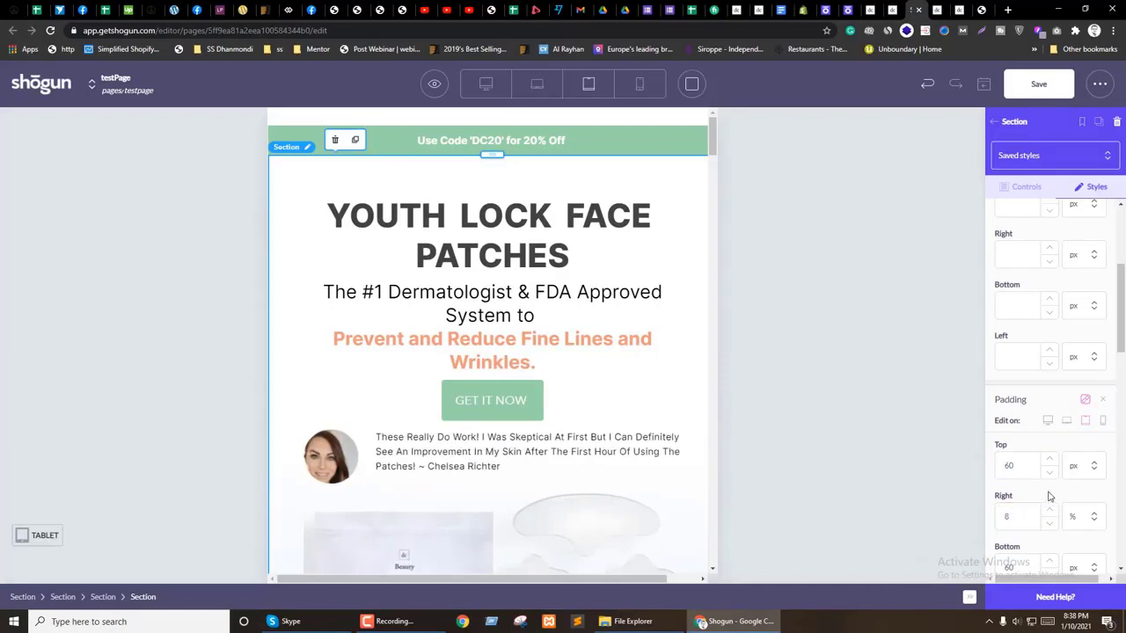
# Step: Set the hero section's laptop top padding to 80 and select the right padding value
pyautogui.click(1065, 420)
pyautogui.doubleClick(999, 468)
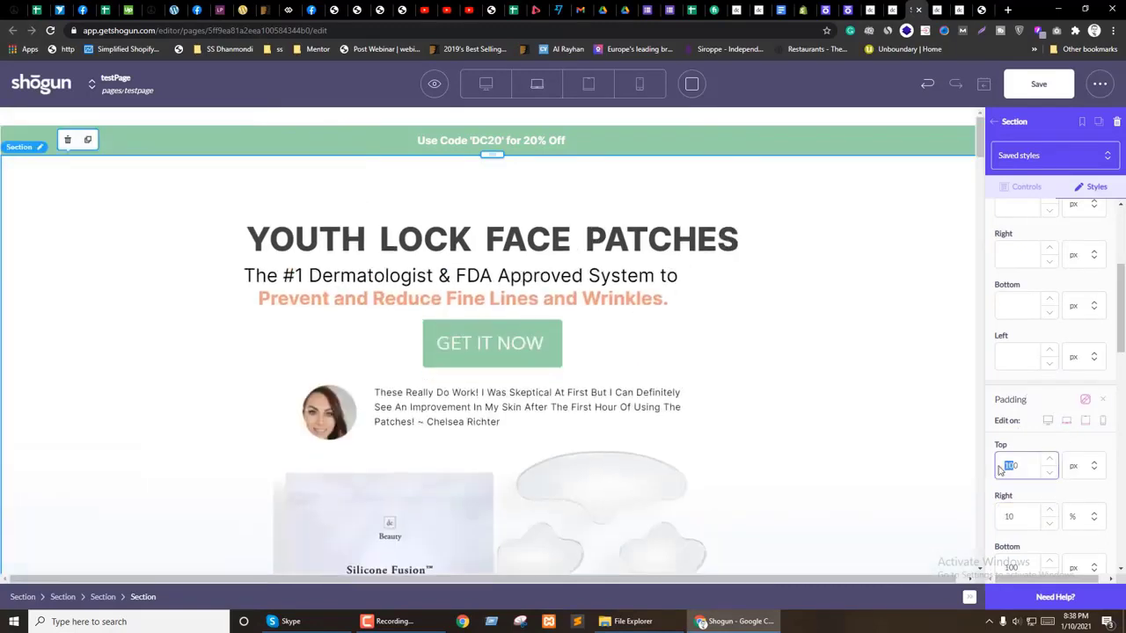
pyautogui.write('80')
pyautogui.doubleClick(995, 519)
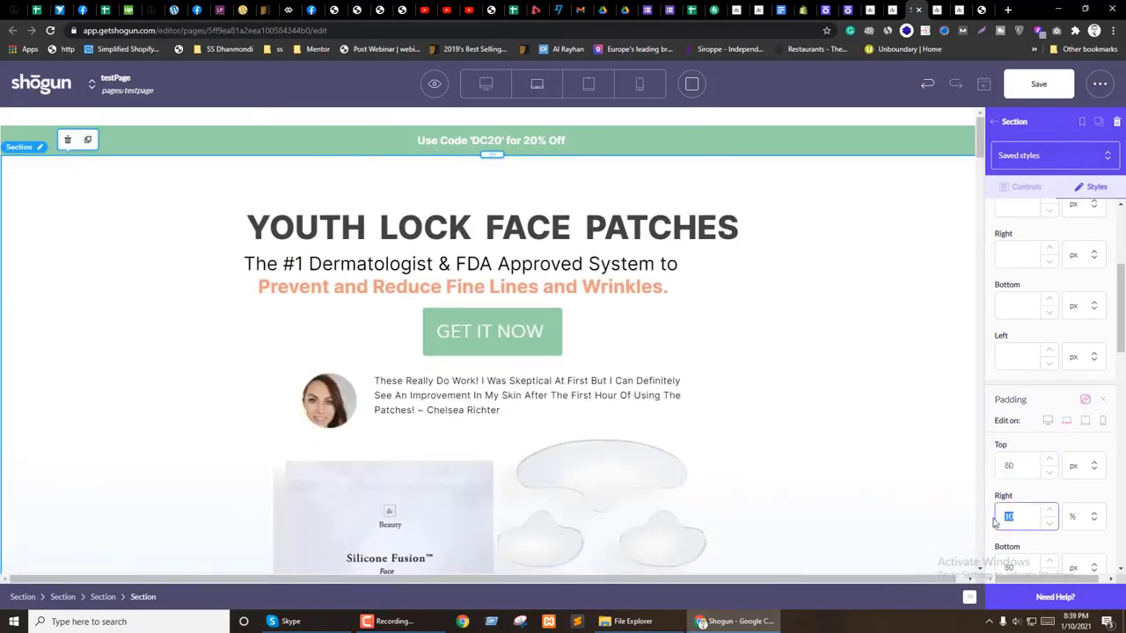
pyautogui.moveTo(1015, 526); pyautogui.dragTo(986, 524)
# Step: Confirm the laptop right padding, then set the heading size to 36 in tablet view
pyautogui.click(1007, 418)
pyautogui.click(628, 235)
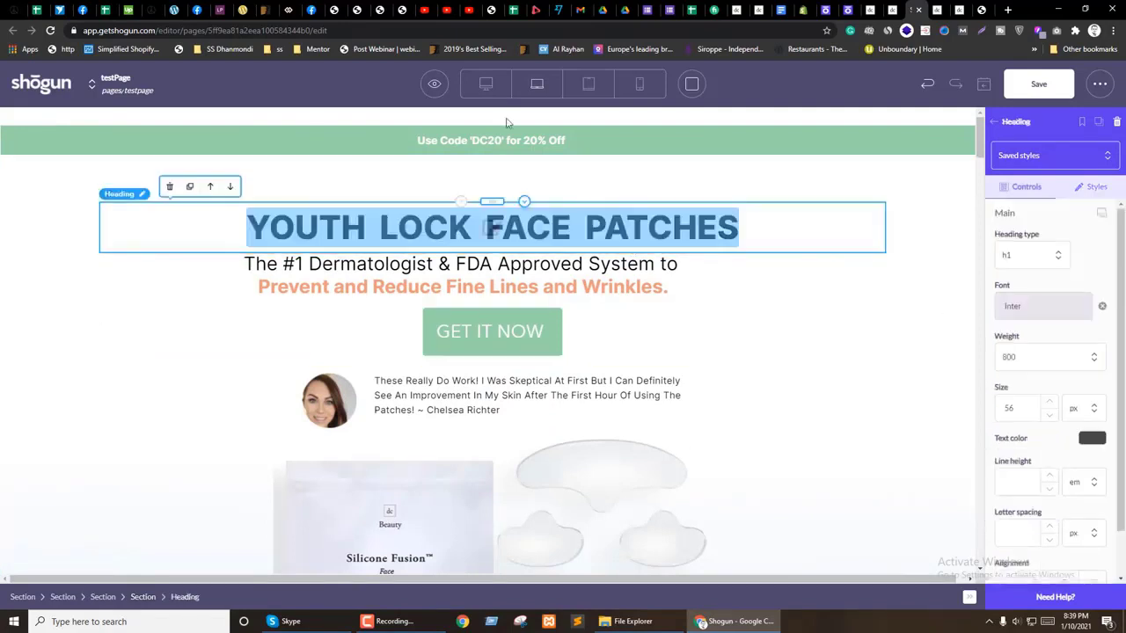
pyautogui.click(583, 88)
pyautogui.moveTo(1020, 411); pyautogui.dragTo(1003, 414)
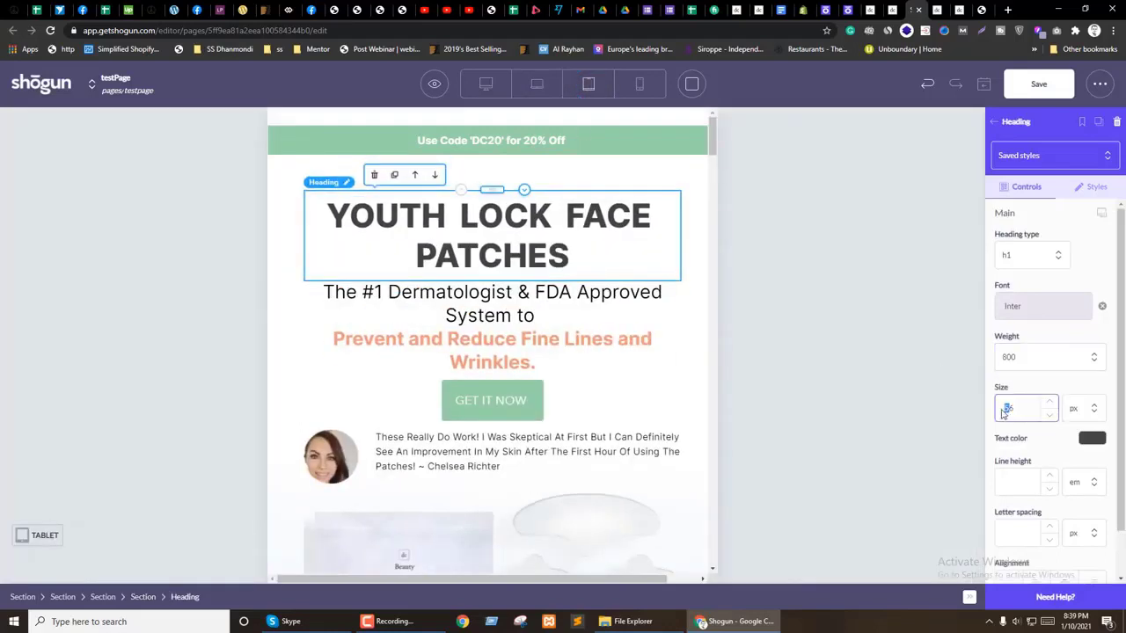
pyautogui.write('36')
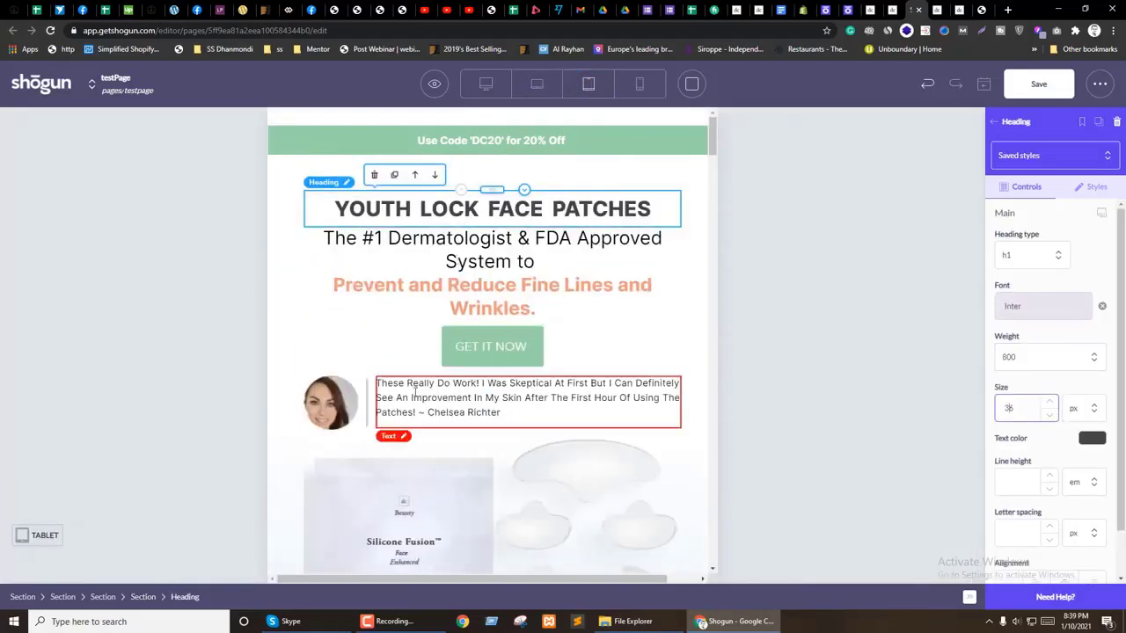
pyautogui.scroll(-2, 376, 410)
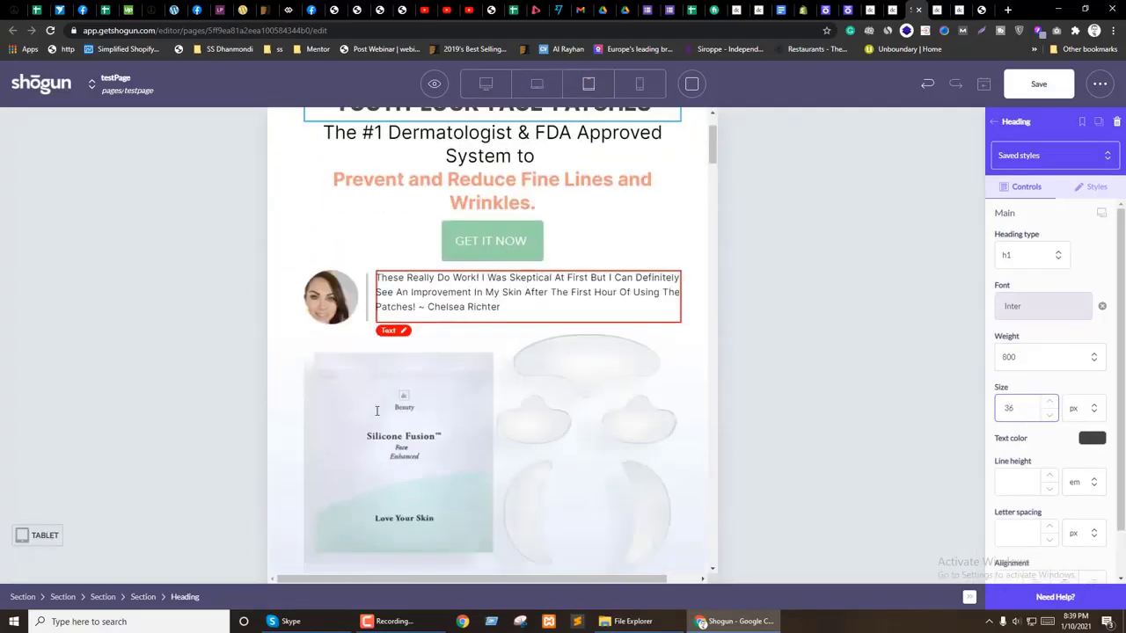
# Step: Give the testimonial's parent section a device-specific tablet max width of 550
pyautogui.click(303, 286)
pyautogui.click(183, 596)
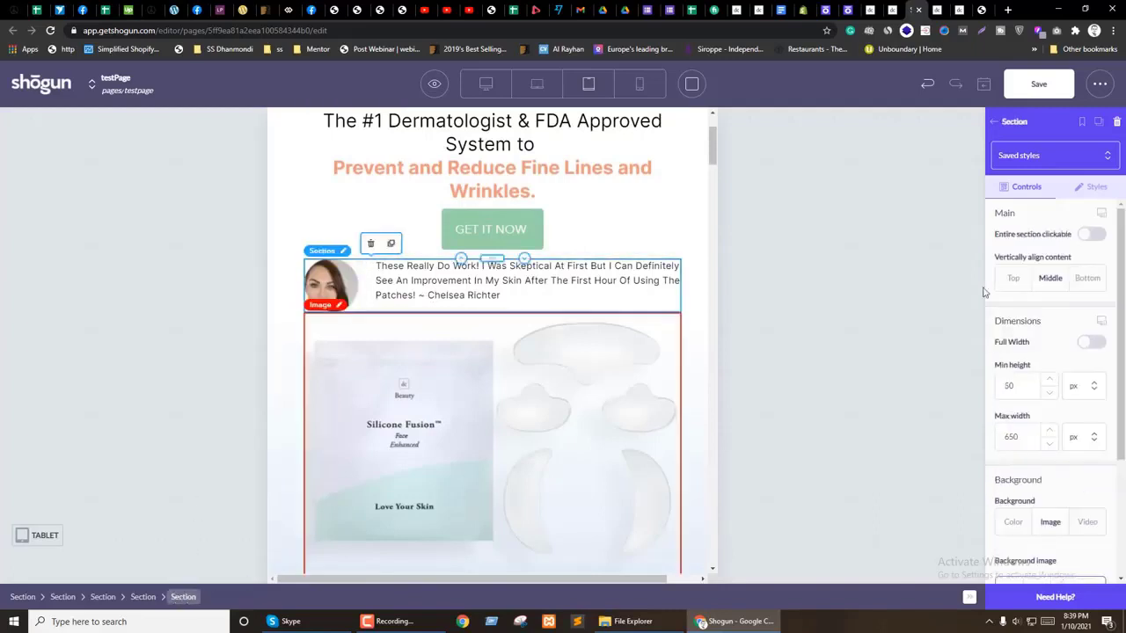
pyautogui.click(1101, 321)
pyautogui.click(1085, 342)
pyautogui.click(1012, 464)
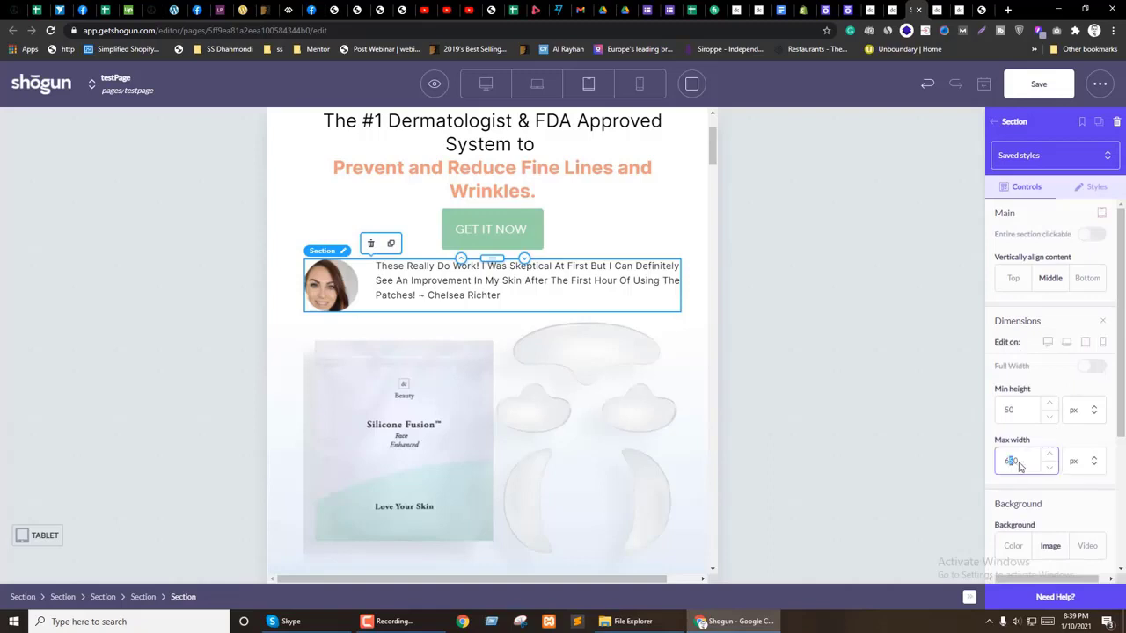
pyautogui.write('600')
pyautogui.doubleClick(1011, 464)
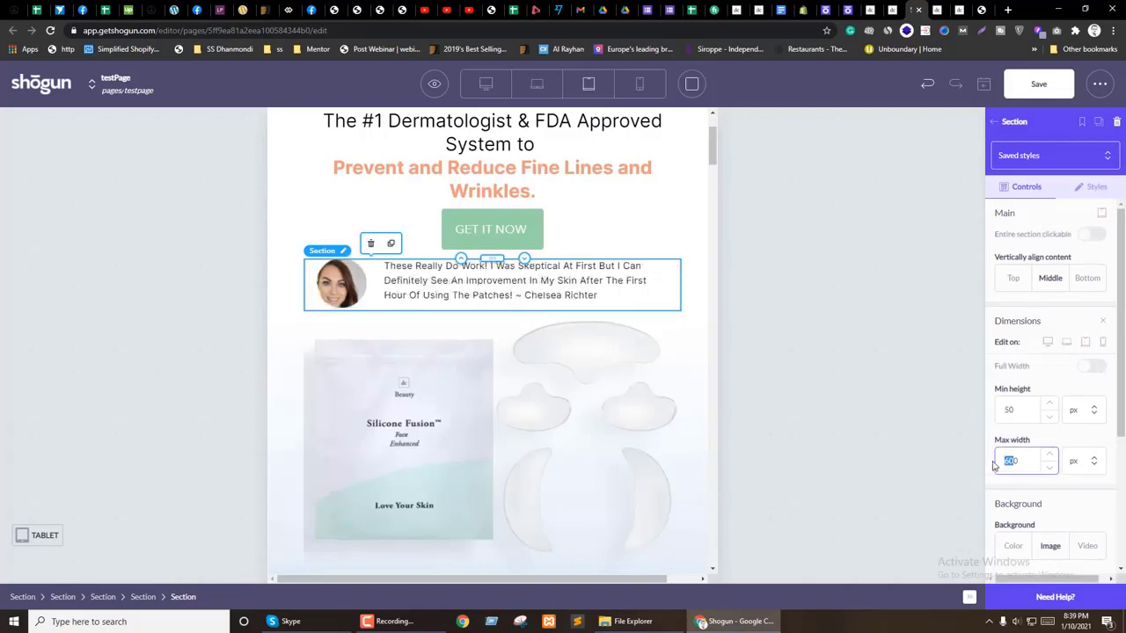
pyautogui.write('550')
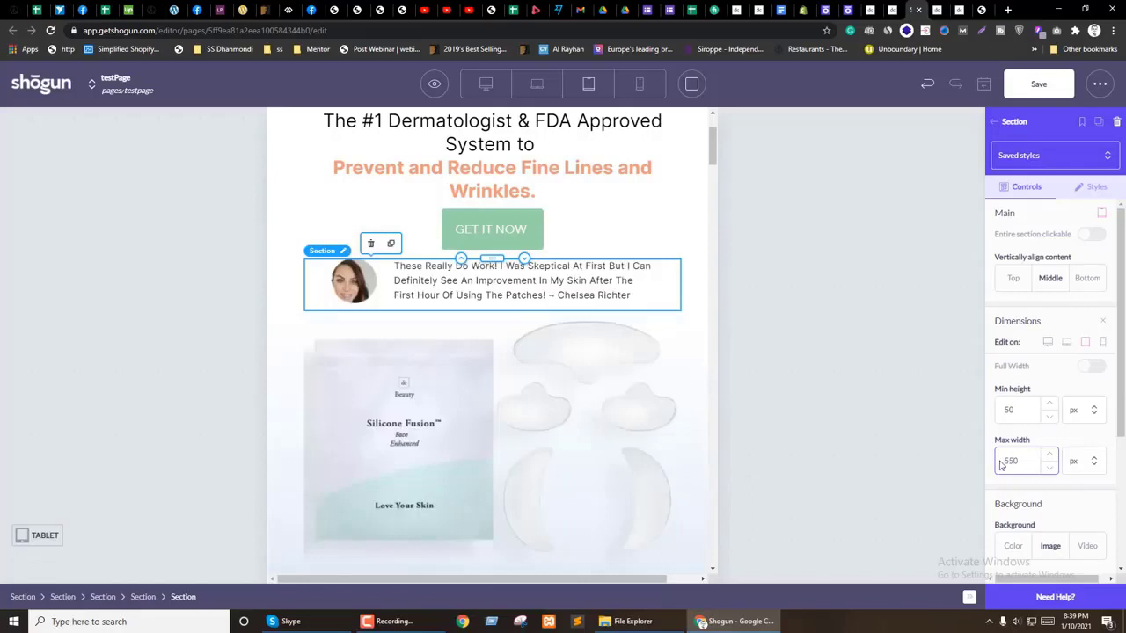
# Step: Compare the testimonial section's max width on mobile and tablet, then select its image and columns
pyautogui.click(1103, 343)
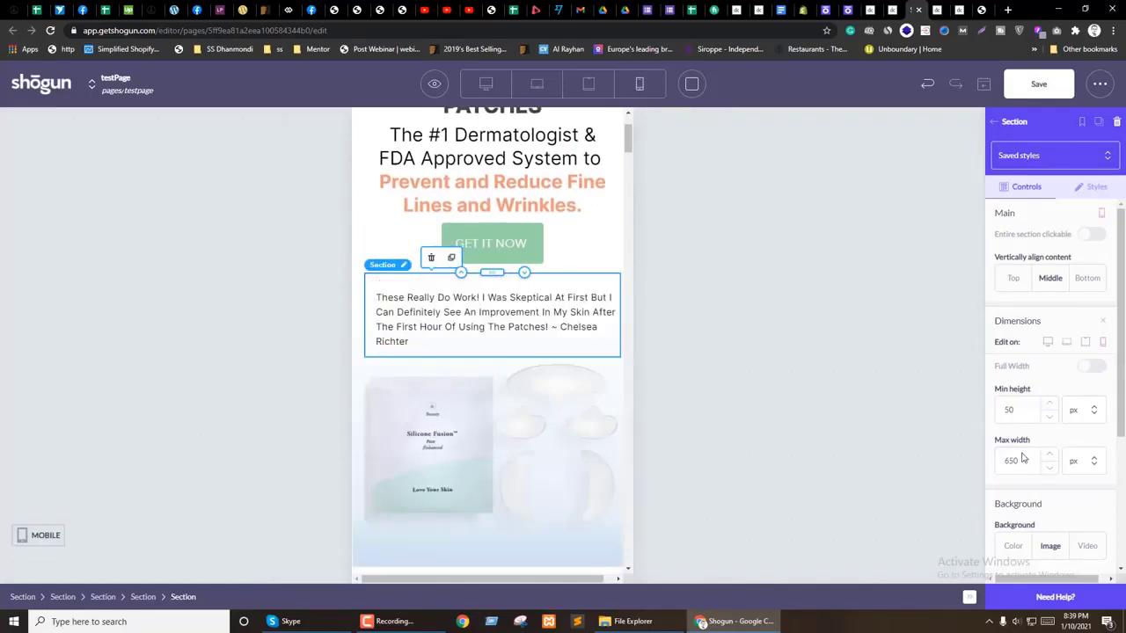
pyautogui.click(1086, 342)
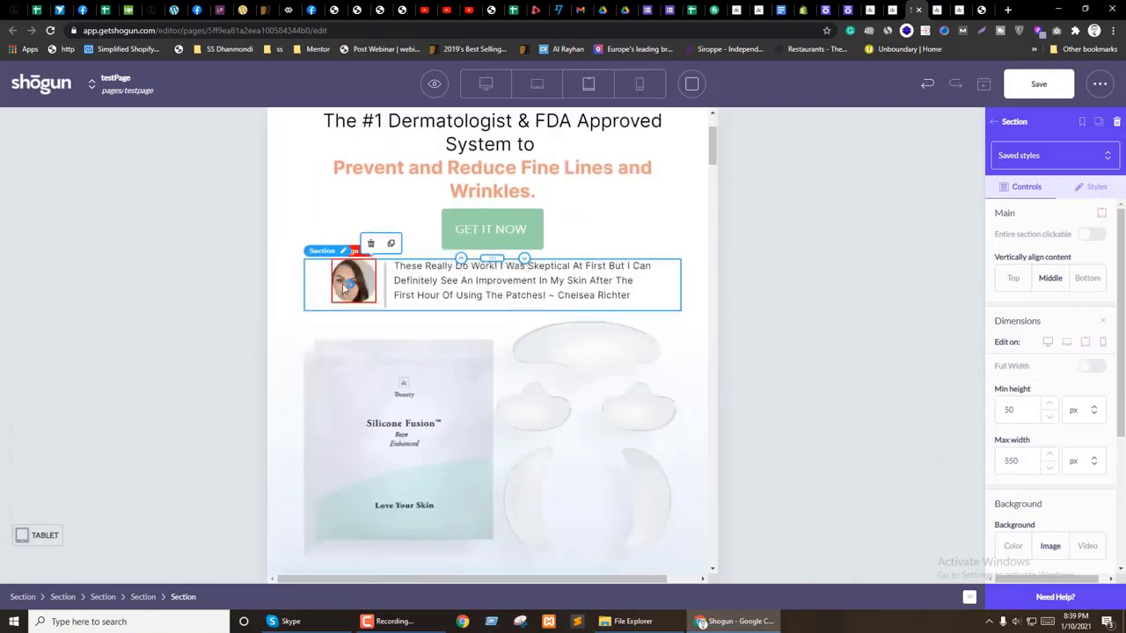
pyautogui.click(343, 287)
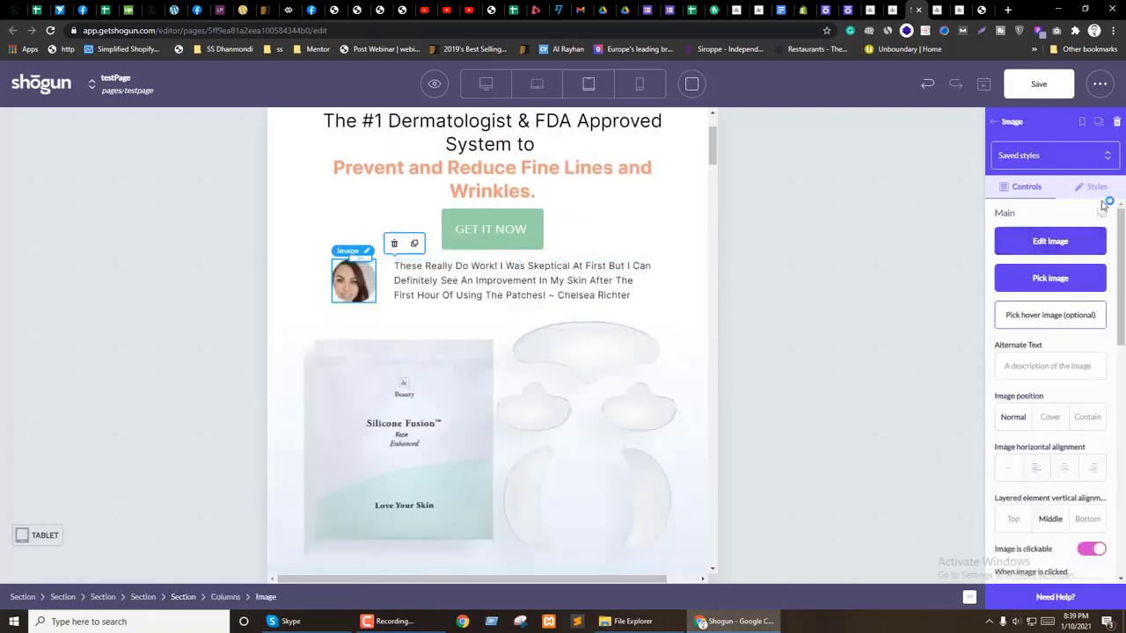
pyautogui.click(383, 302)
# Step: Scroll down and select the Introducing Enhanced Silicone Fusion section
pyautogui.scroll(-3, 598, 255)
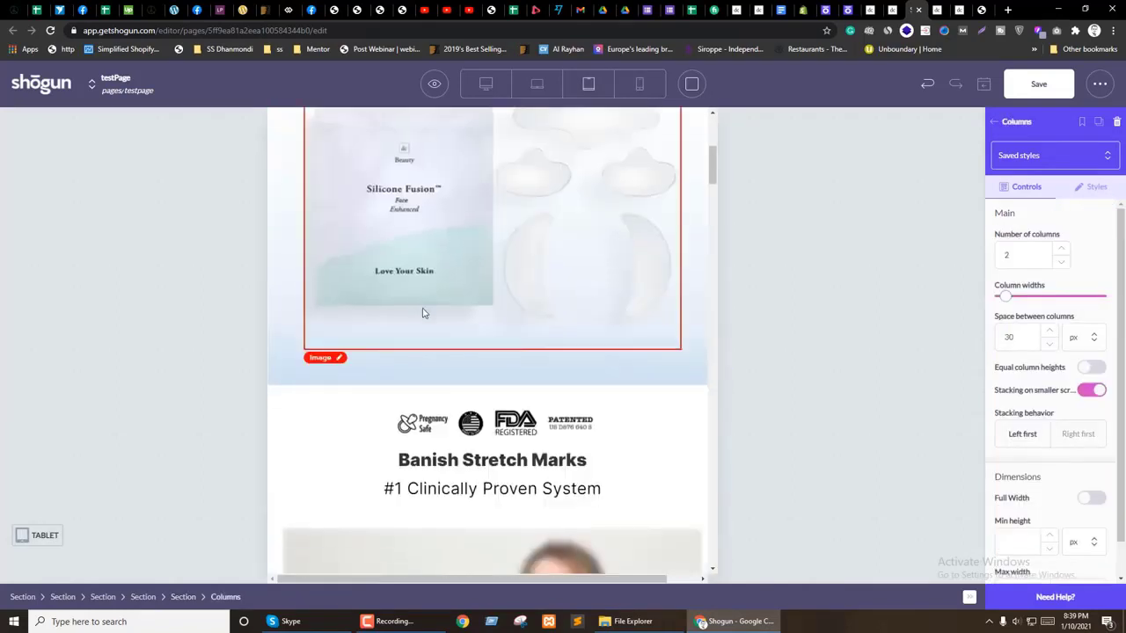
pyautogui.scroll(2, 423, 313)
pyautogui.scroll(-4, 298, 320)
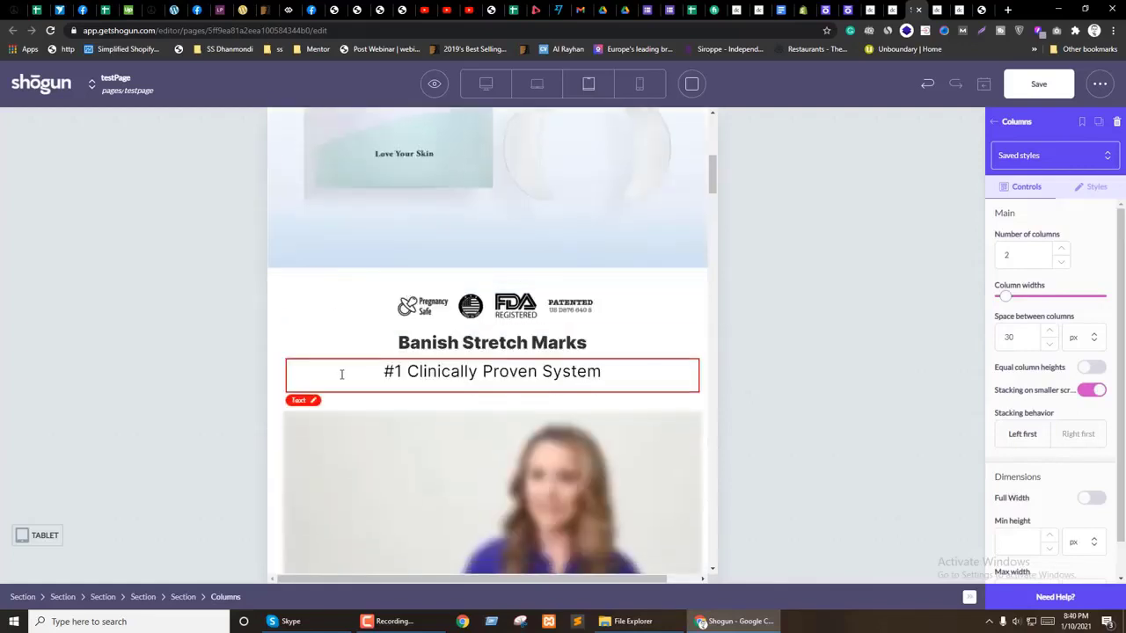
pyautogui.scroll(-5, 343, 373)
pyautogui.click(307, 159)
# Step: Set the section's right and left padding to 30 px for mobile and tablet
pyautogui.click(1095, 186)
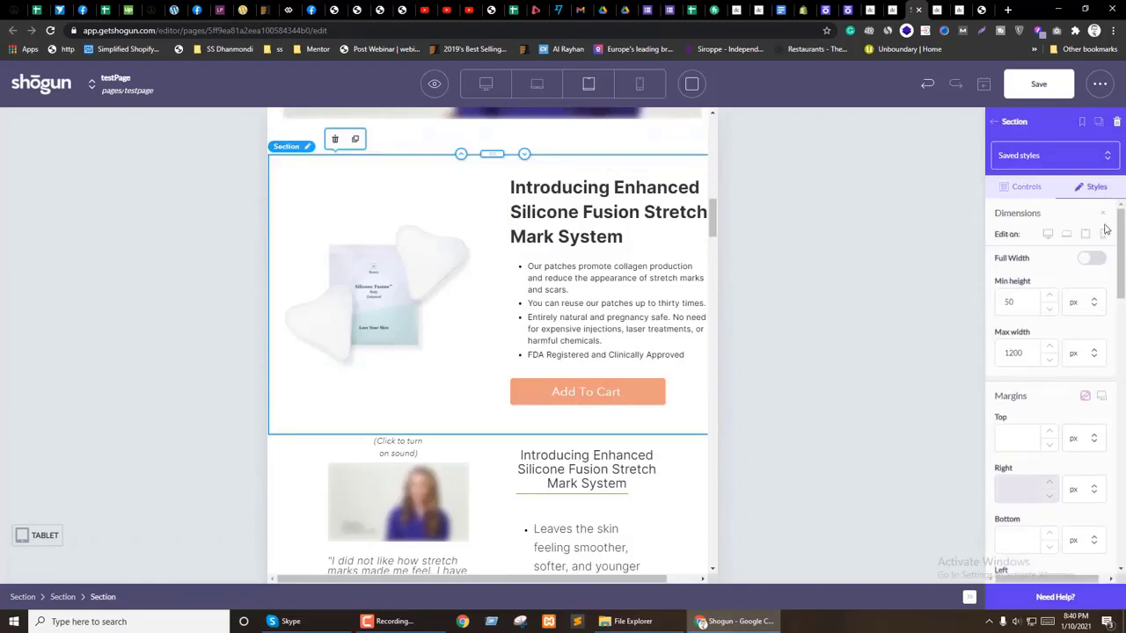
pyautogui.click(1102, 236)
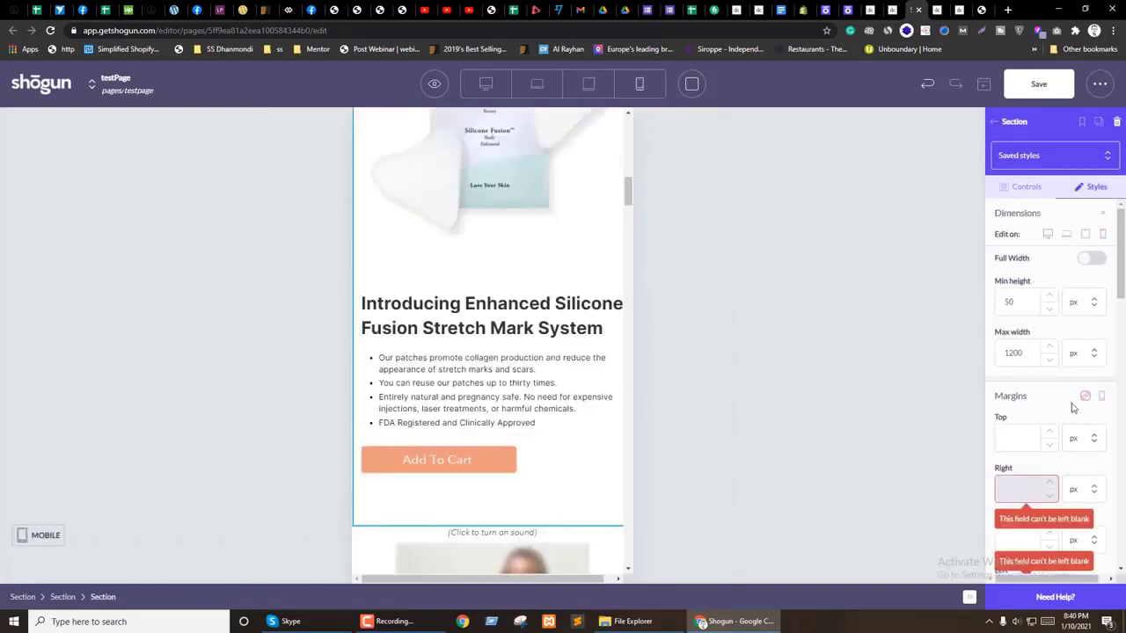
pyautogui.scroll(-3, 1084, 402)
pyautogui.scroll(-1, 1008, 407)
pyautogui.scroll(1, 1038, 347)
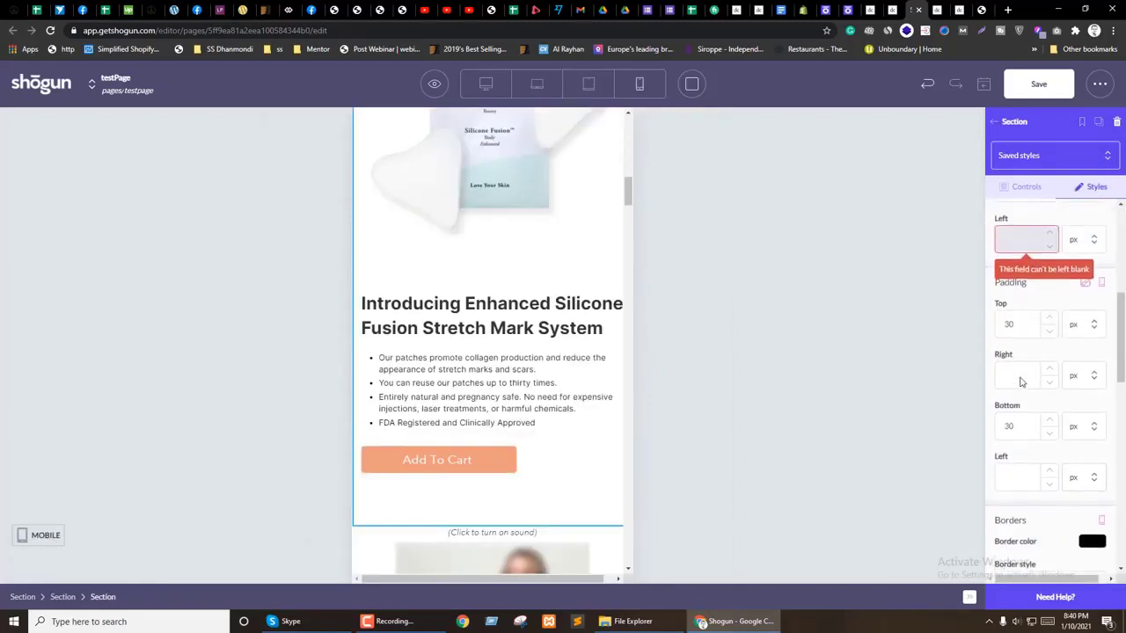
pyautogui.write('30')
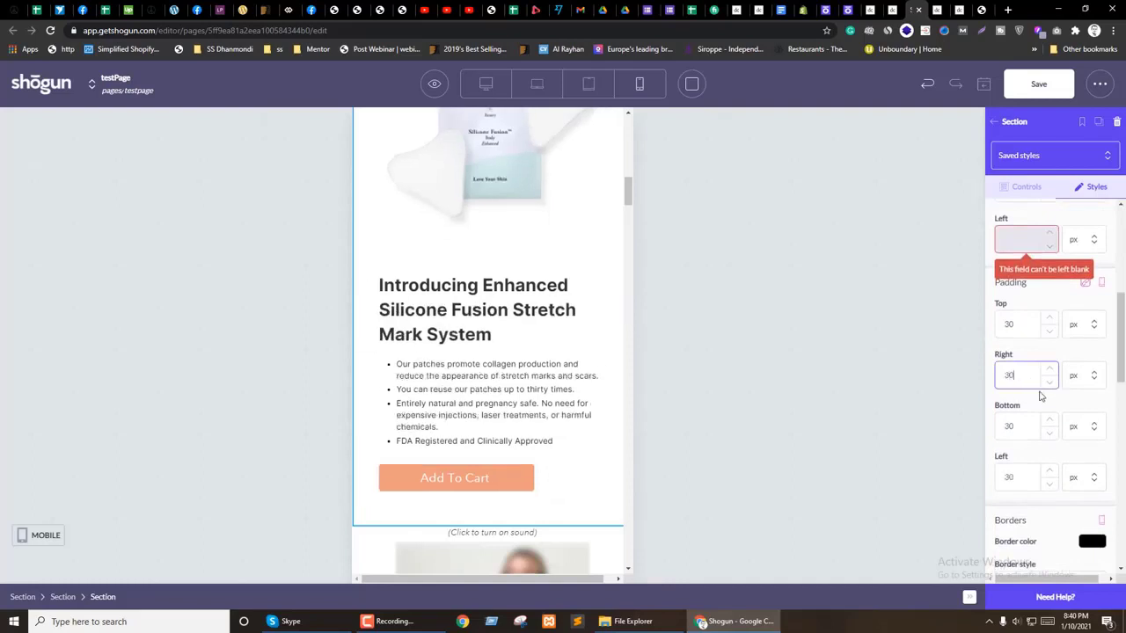
pyautogui.click(1102, 283)
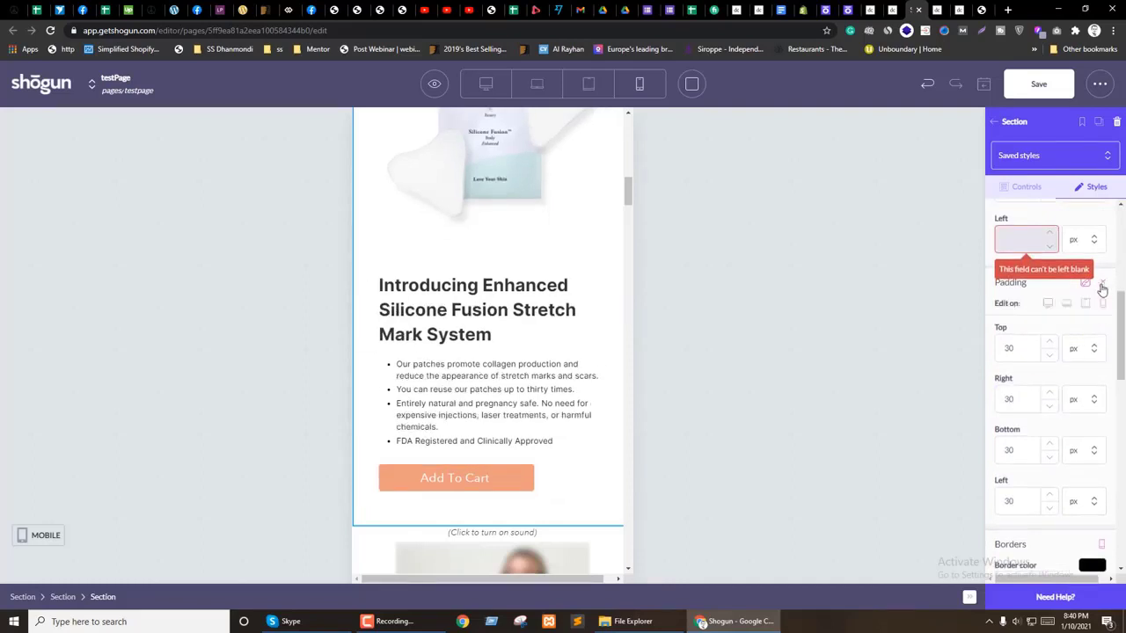
pyautogui.click(1086, 305)
pyautogui.click(1017, 399)
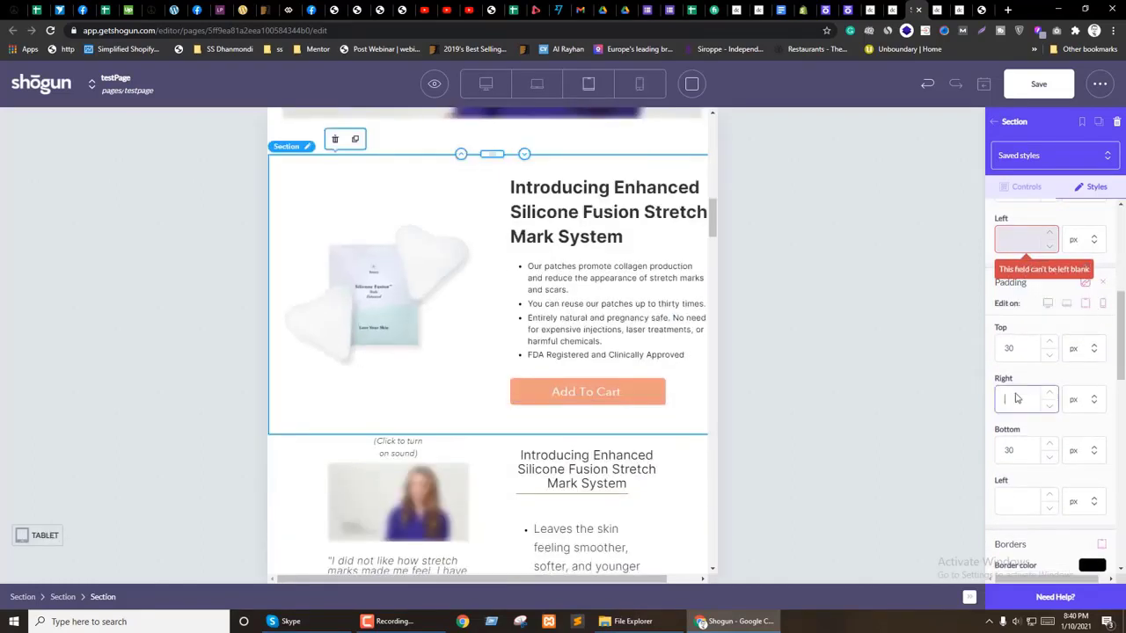
pyautogui.write('30')
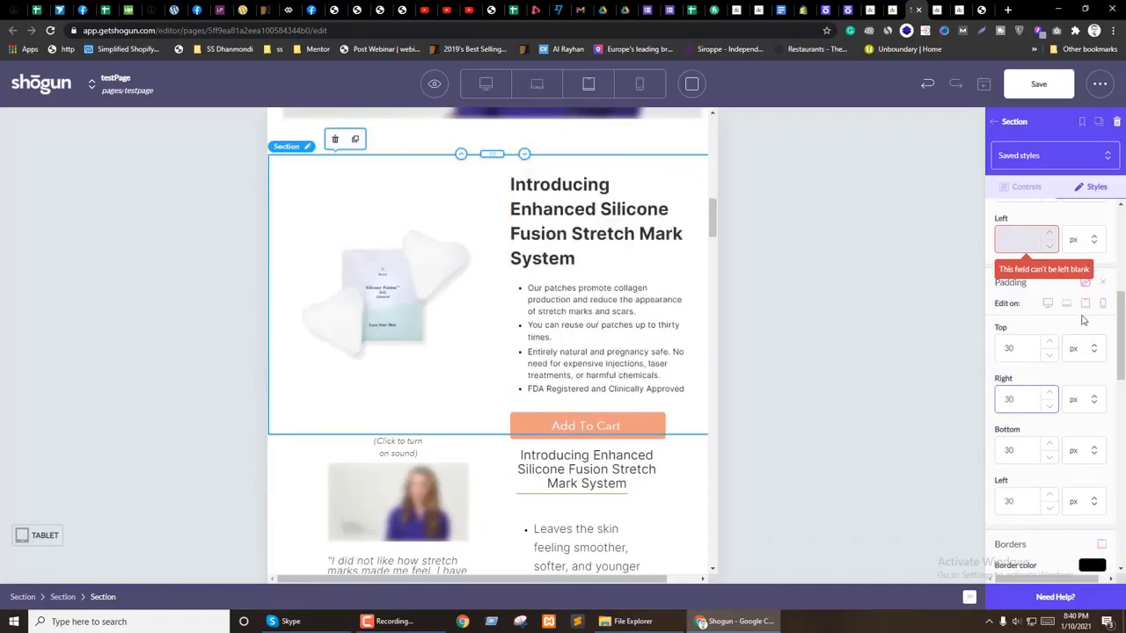
# Step: On laptop, switch right and left padding to percent units with right padding 5%
pyautogui.click(1066, 306)
pyautogui.click(1082, 399)
pyautogui.click(1080, 437)
pyautogui.click(998, 402)
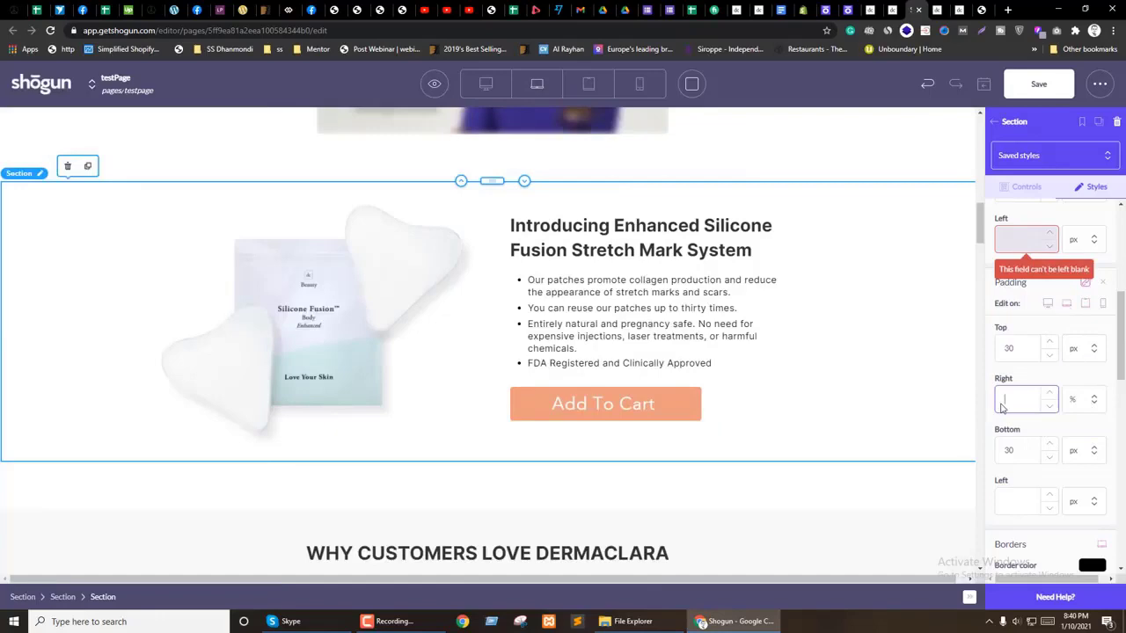
pyautogui.write('5')
pyautogui.click(1084, 502)
pyautogui.click(1081, 550)
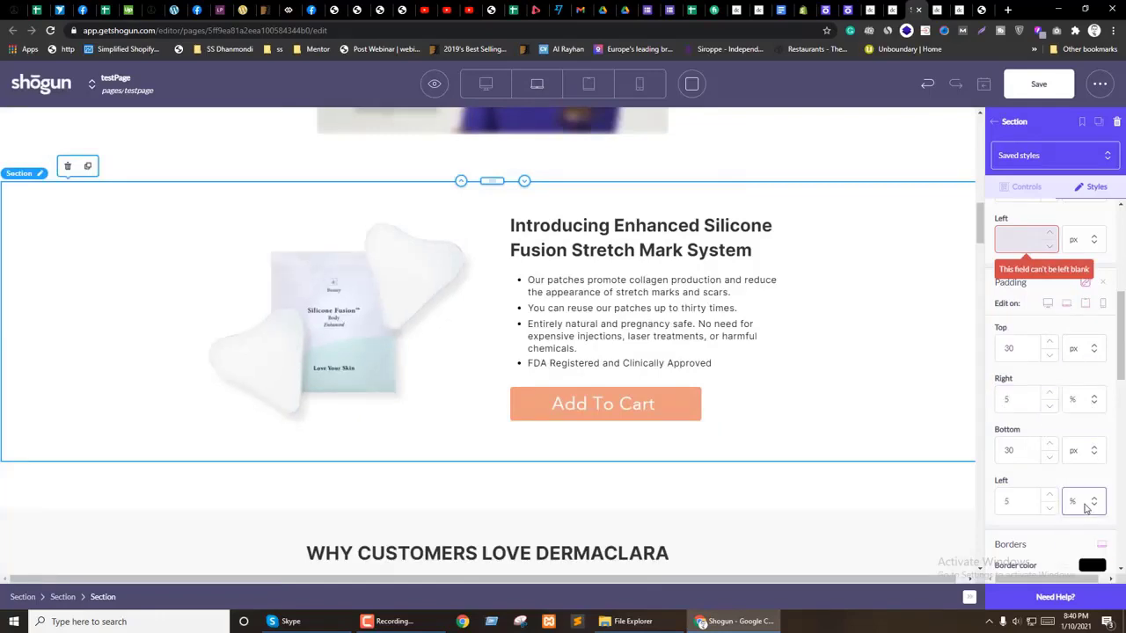
pyautogui.click(1048, 302)
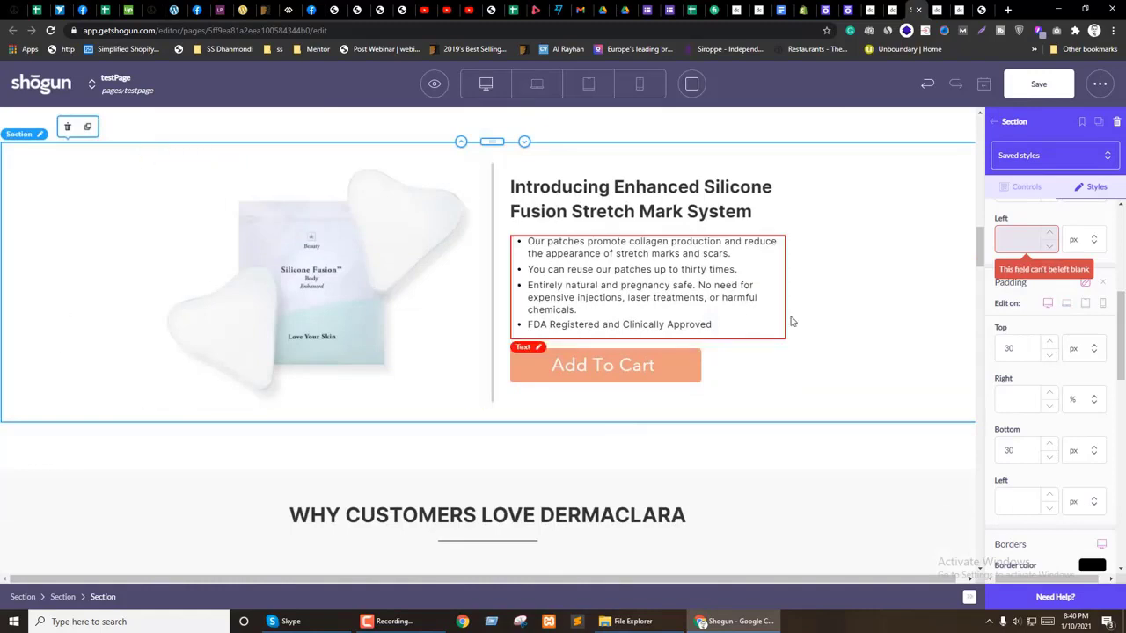
pyautogui.click(639, 84)
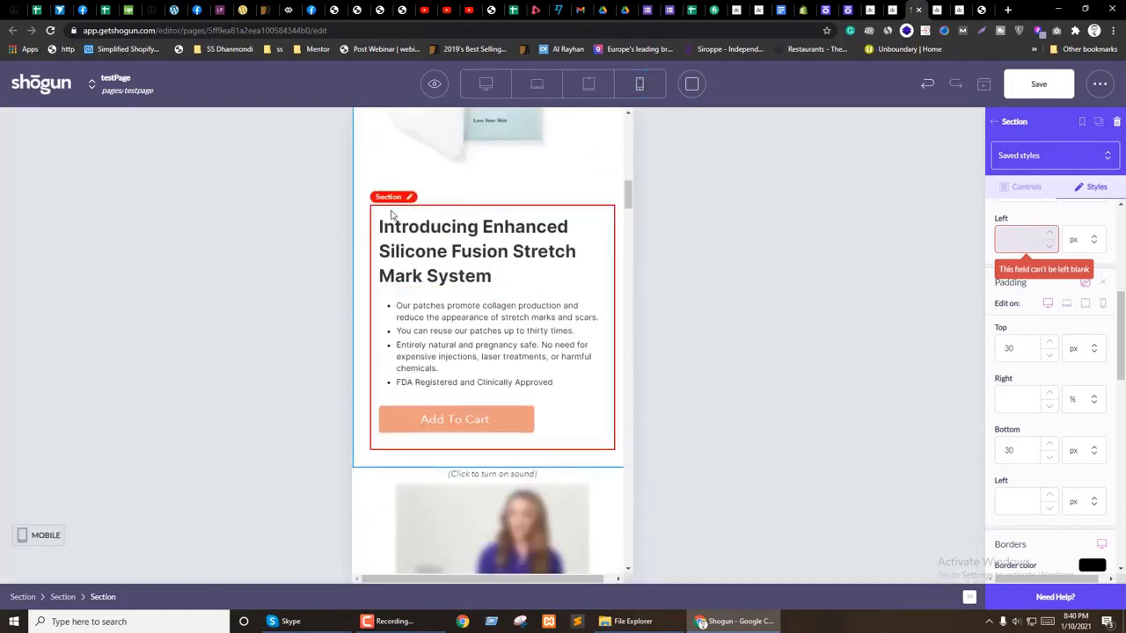
# Step: Clear the Introducing text column's right padding to 0 on mobile
pyautogui.click(393, 215)
pyautogui.scroll(-8, 1003, 217)
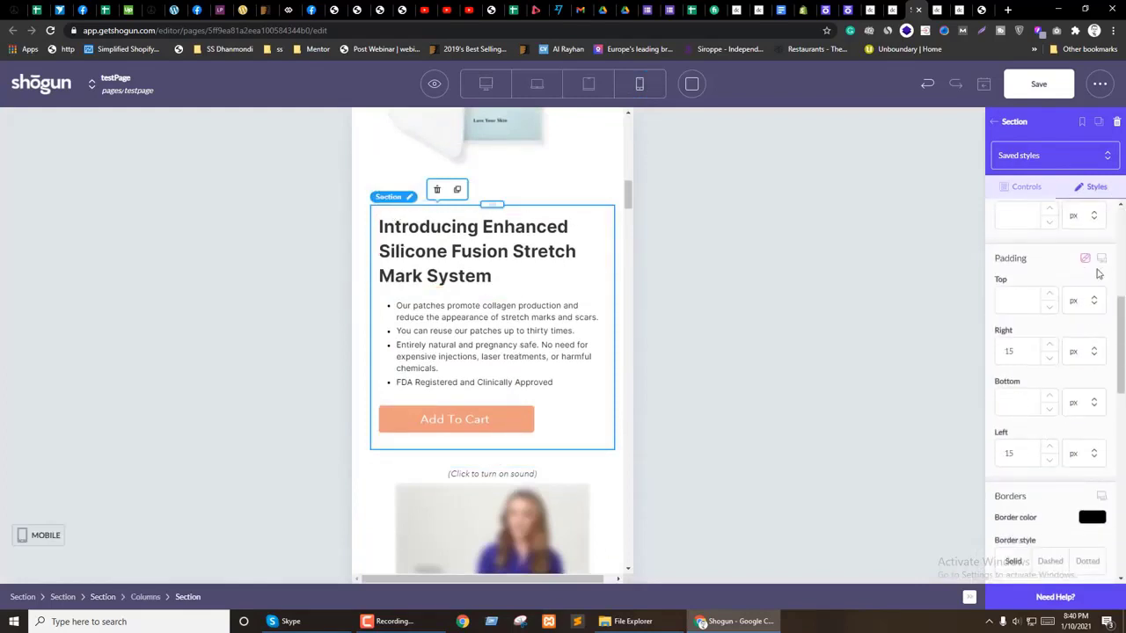
pyautogui.click(1101, 257)
pyautogui.doubleClick(1011, 375)
pyautogui.press('BackSpace')
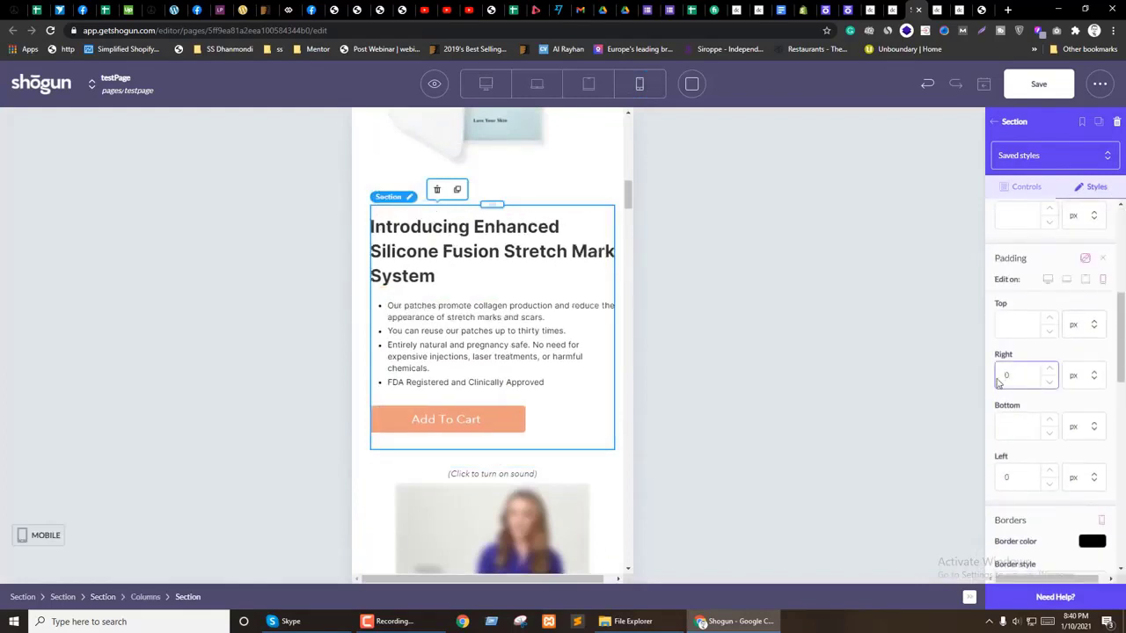
pyautogui.scroll(2, 377, 400)
# Step: Reduce the Introducing heading's mobile font size to 25 px
pyautogui.click(414, 370)
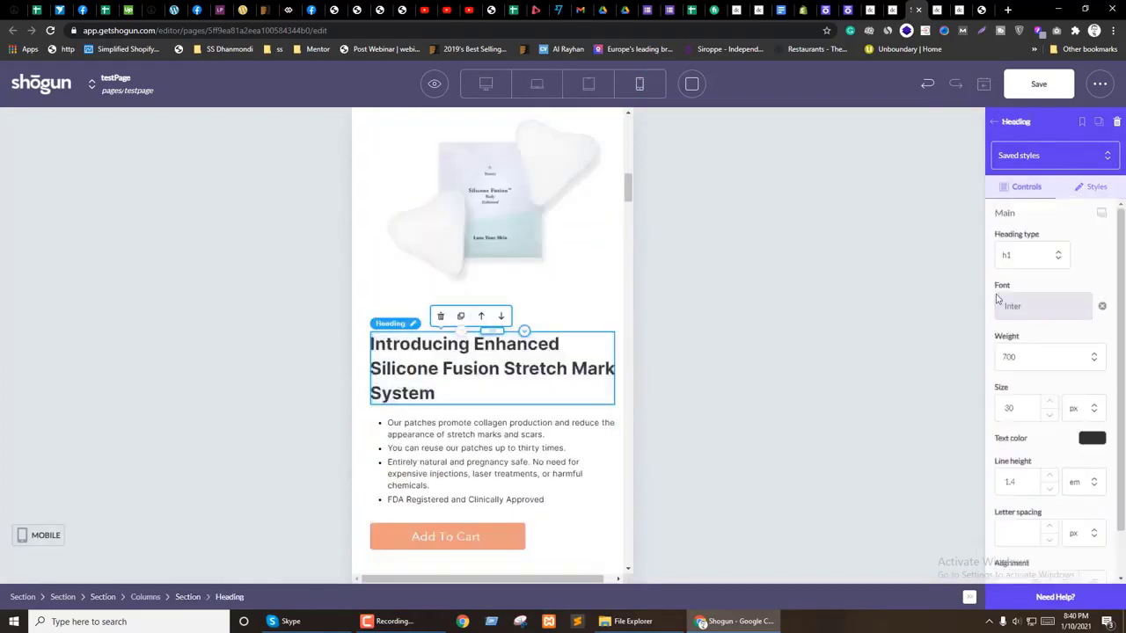
pyautogui.click(1100, 217)
pyautogui.click(1051, 441)
pyautogui.click(1051, 441)
pyautogui.click(1051, 440)
pyautogui.click(1051, 441)
pyautogui.click(1051, 440)
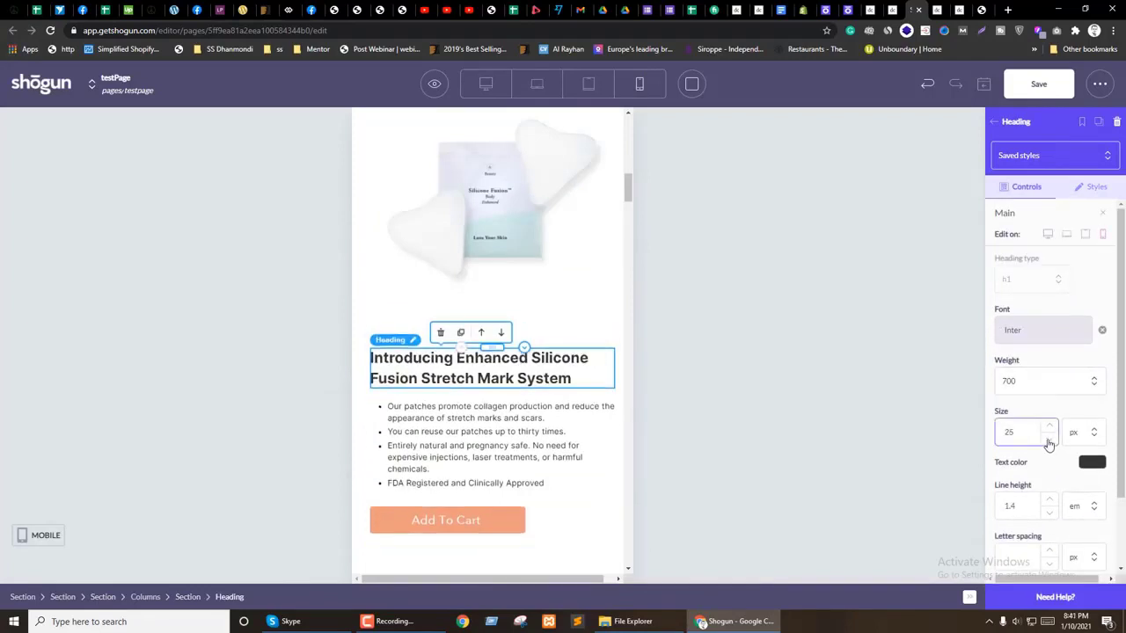
# Step: Set the product image section's mobile left padding from 20 to 0
pyautogui.click(371, 303)
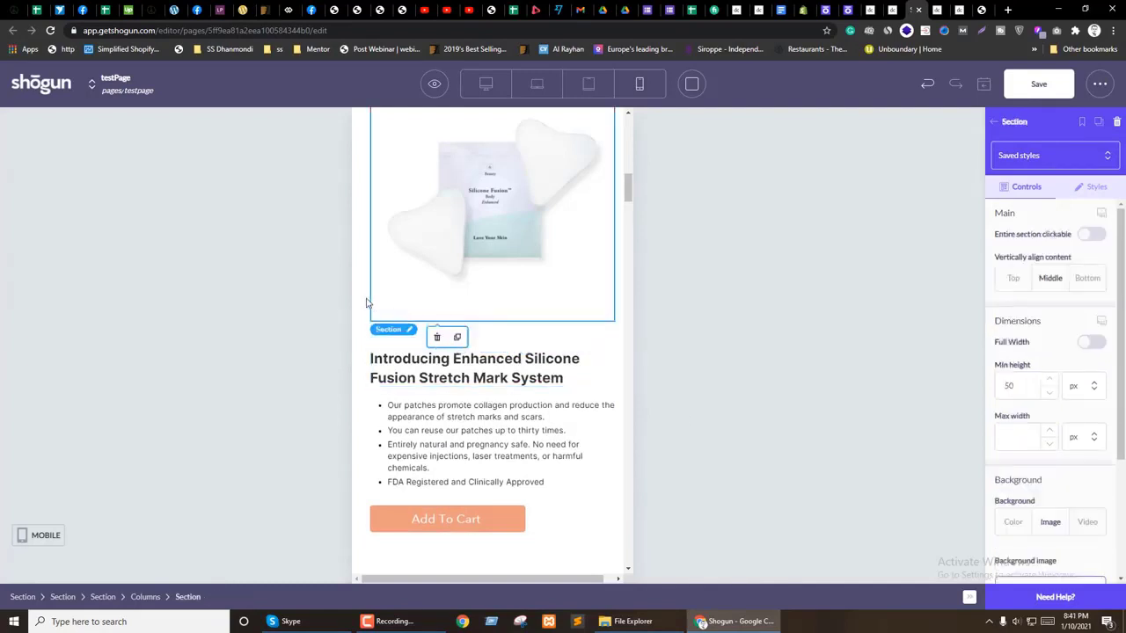
pyautogui.click(1093, 186)
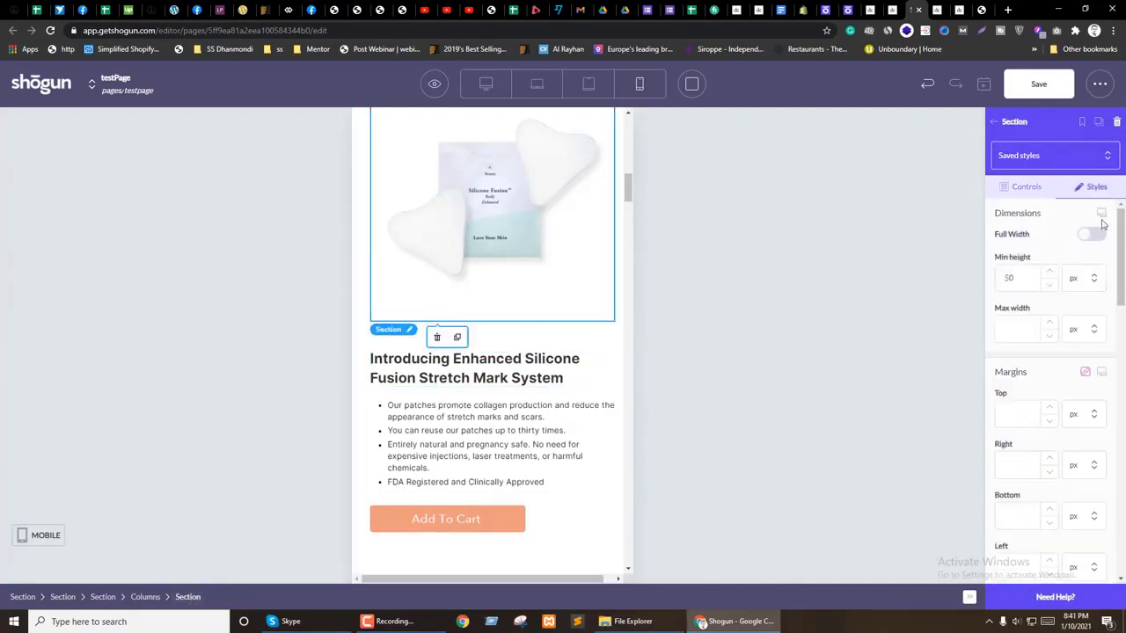
pyautogui.click(1101, 214)
pyautogui.scroll(-4, 1039, 439)
pyautogui.doubleClick(1000, 477)
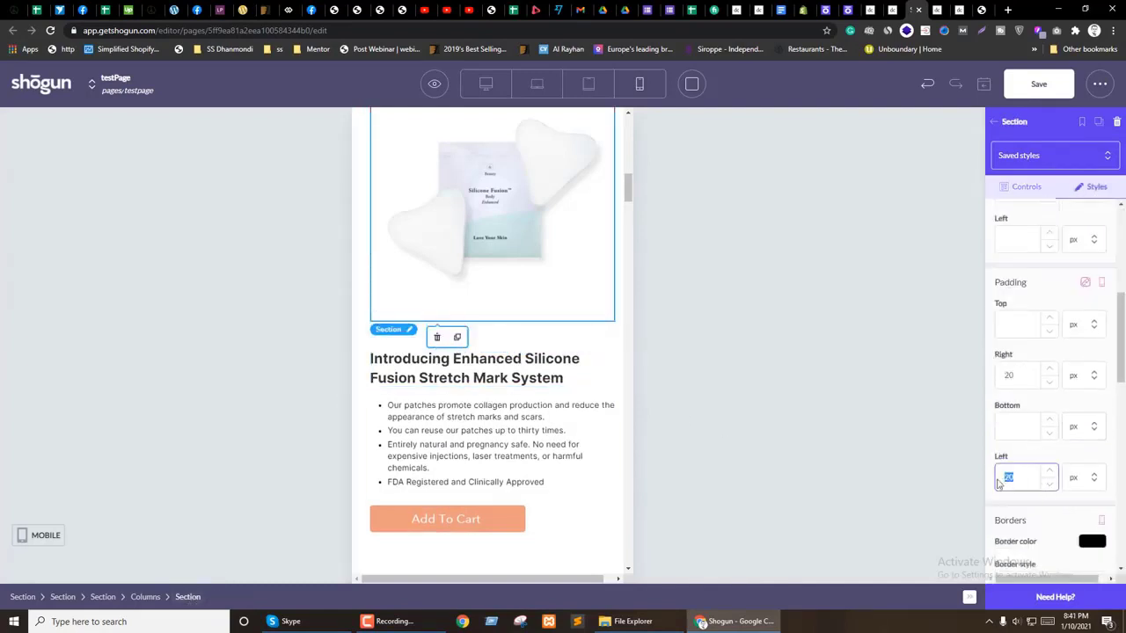
pyautogui.write('0')
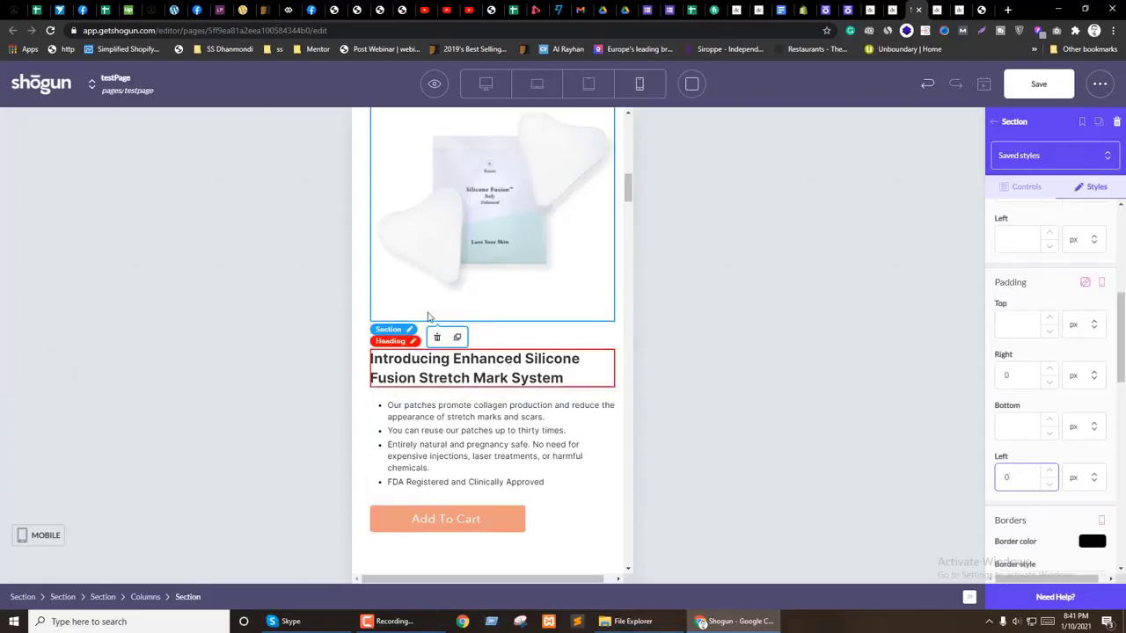
pyautogui.scroll(3, 563, 356)
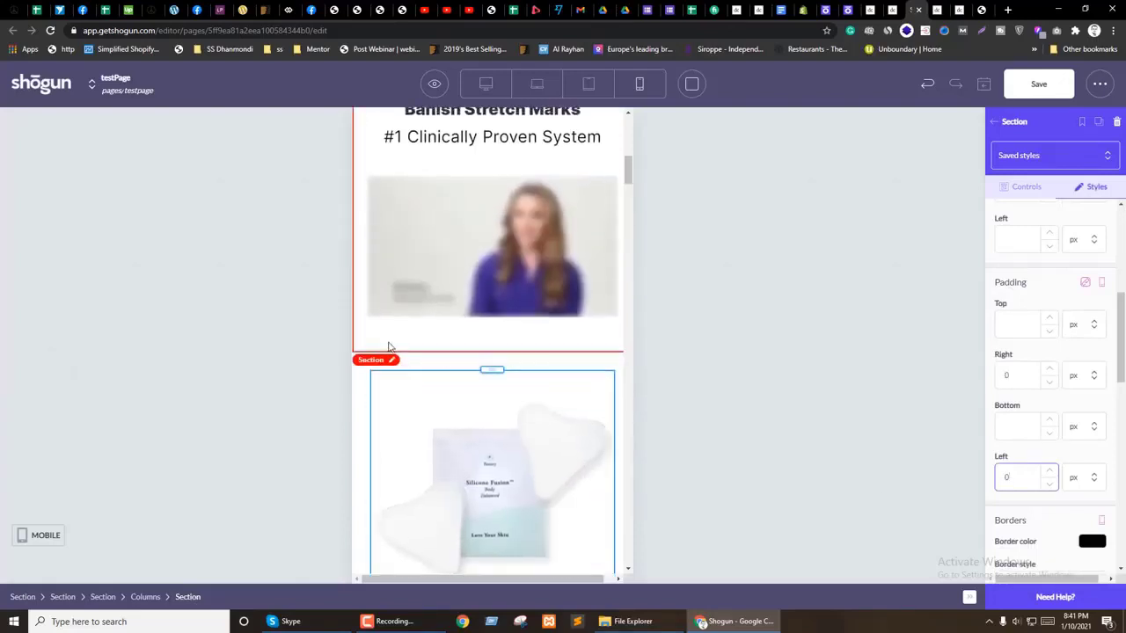
# Step: Set the video section's bottom padding from 30 to 0, made device-specific for tablet
pyautogui.click(396, 350)
pyautogui.scroll(2, 413, 356)
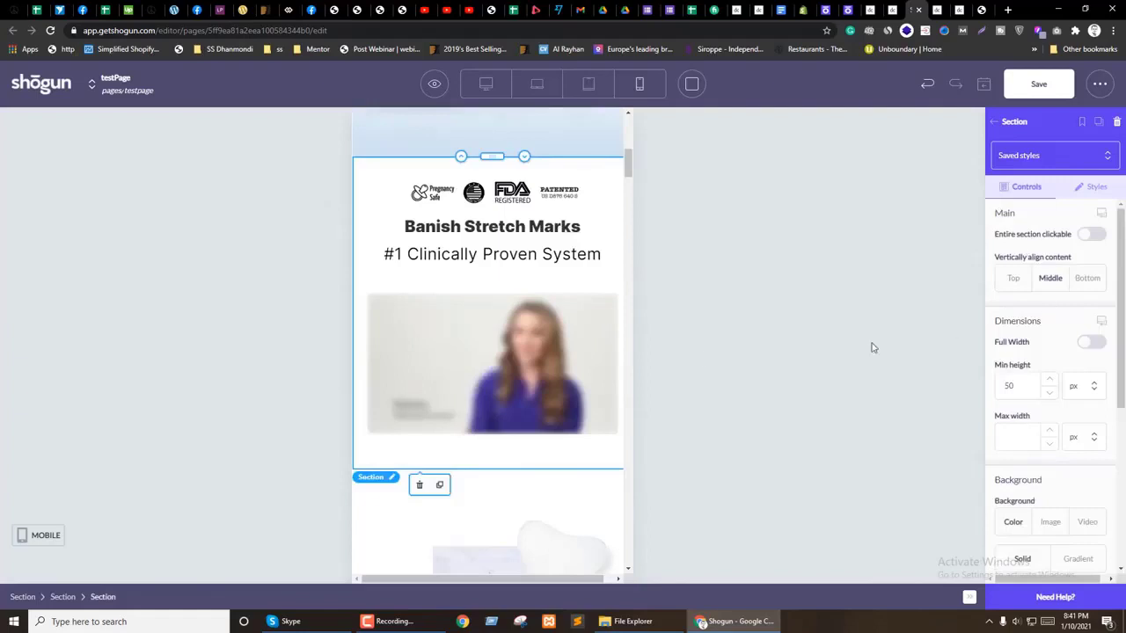
pyautogui.click(1107, 190)
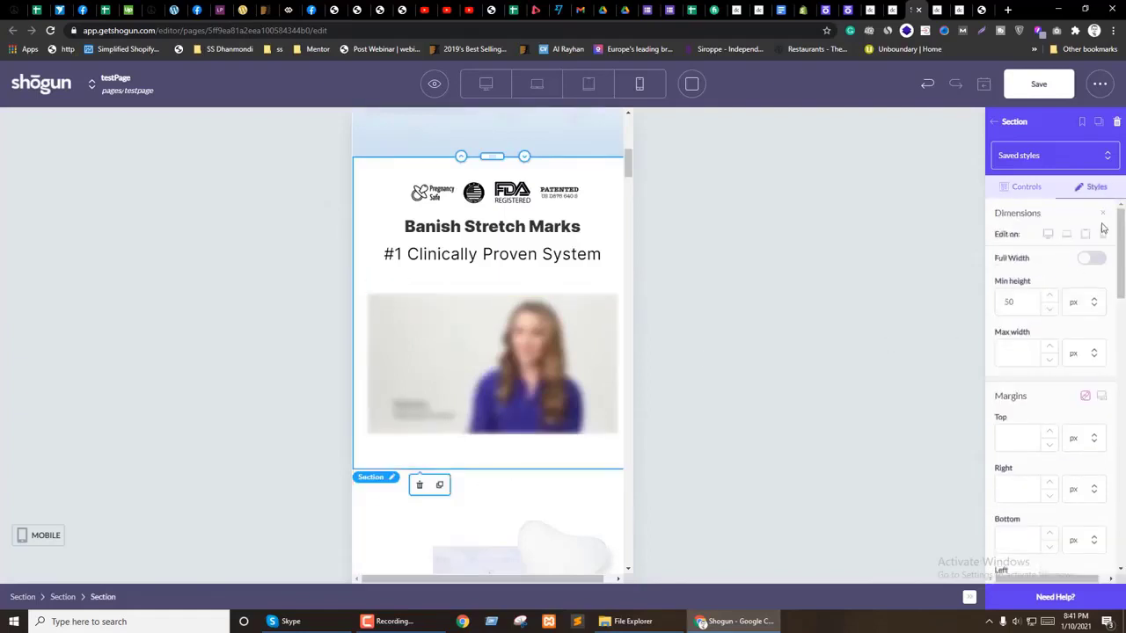
pyautogui.scroll(-4, 1099, 282)
pyautogui.doubleClick(1002, 426)
pyautogui.write('0')
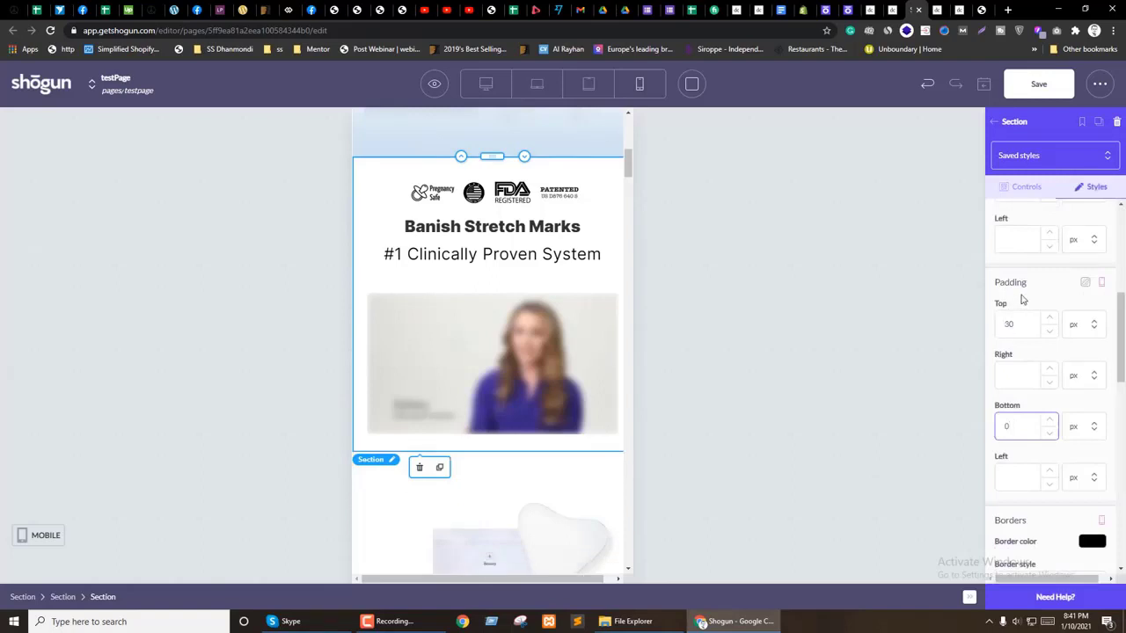
pyautogui.click(1100, 283)
pyautogui.click(1086, 303)
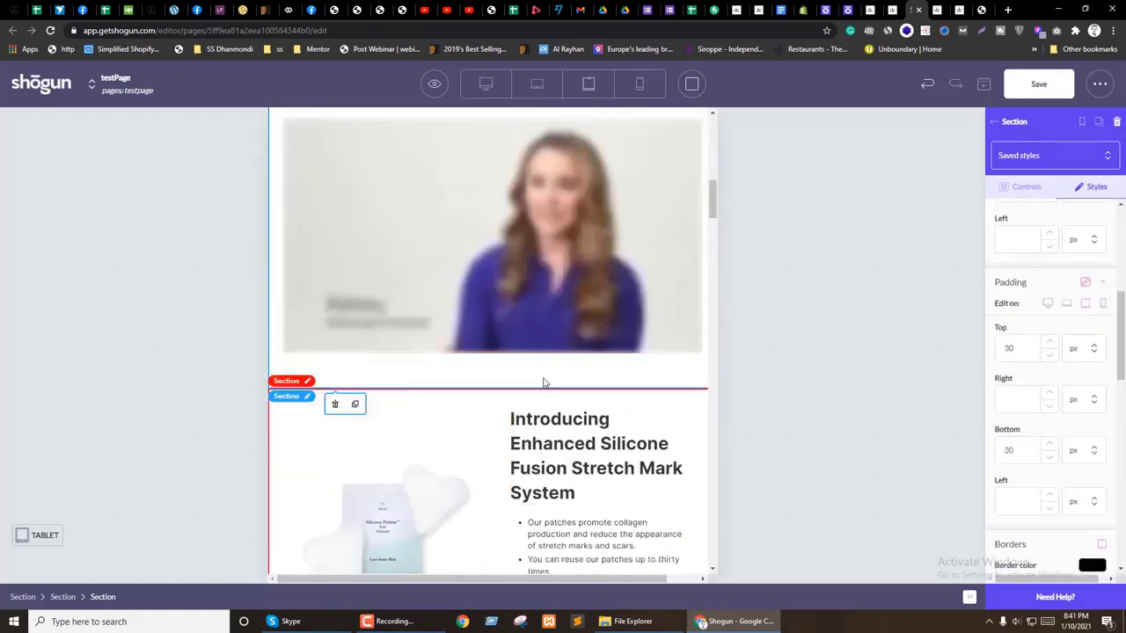
pyautogui.scroll(-2, 551, 369)
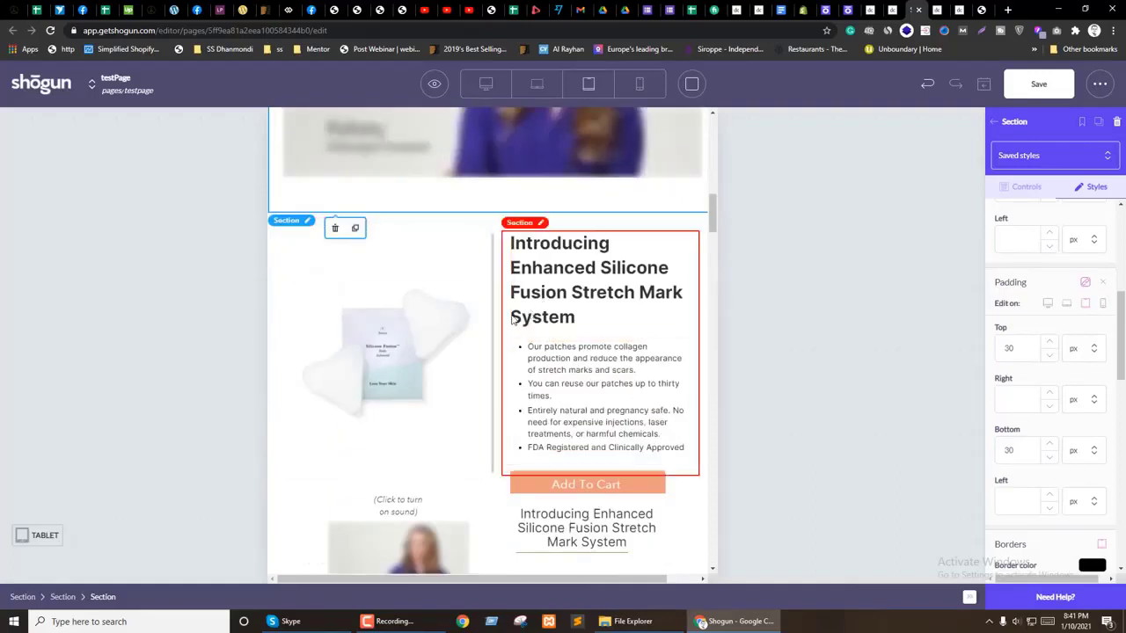
# Step: Reduce the product heading's font size to 26 px
pyautogui.click(515, 279)
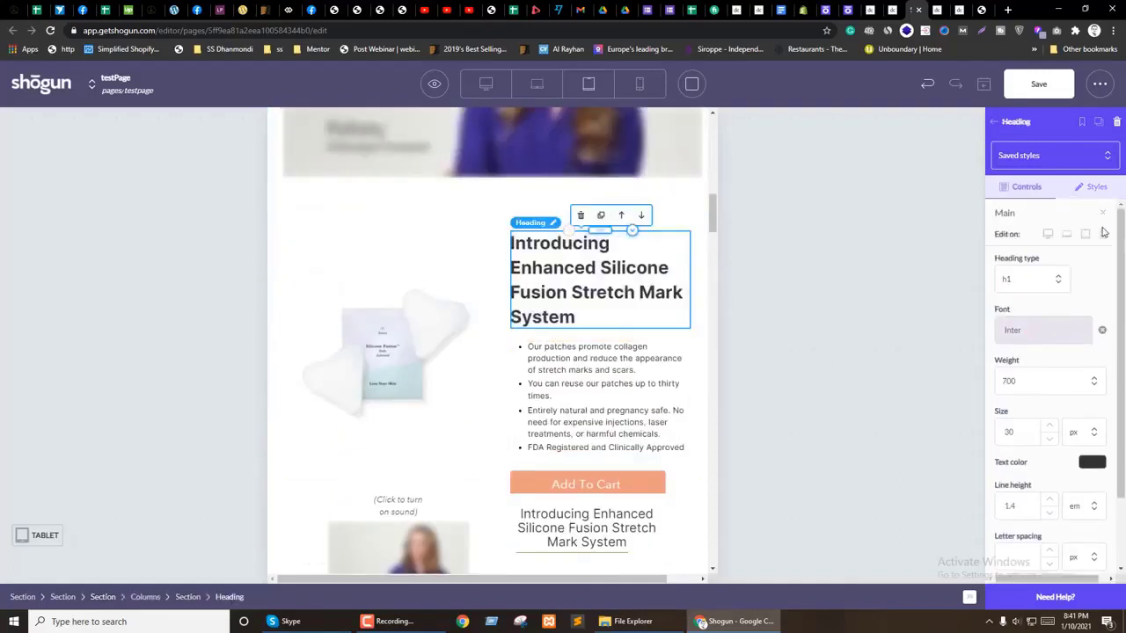
pyautogui.click(1049, 444)
pyautogui.doubleClick(1049, 445)
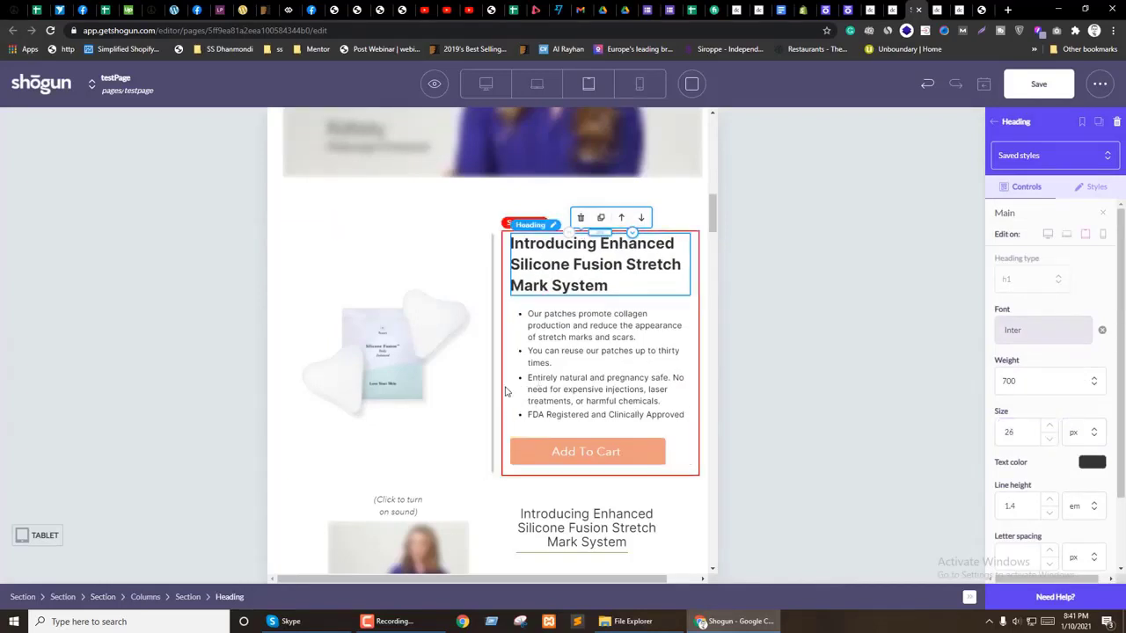
# Step: Select the heading's parent section and pick its right padding value in Styles
pyautogui.click(507, 391)
pyautogui.click(1094, 188)
pyautogui.scroll(-4, 1009, 402)
pyautogui.moveTo(1018, 376); pyautogui.dragTo(999, 378)
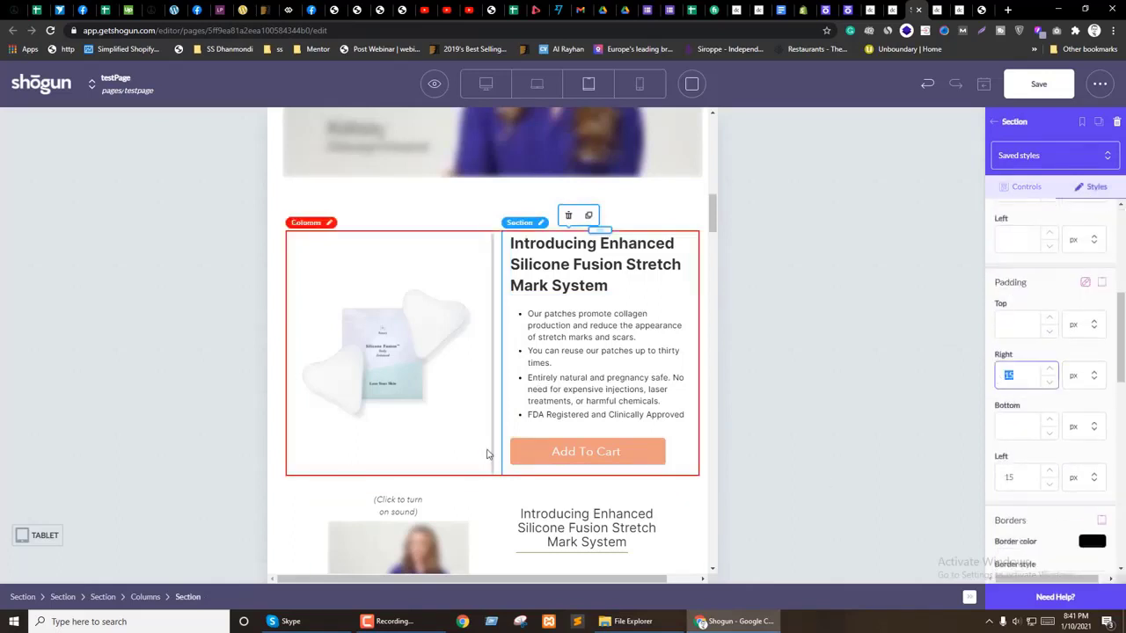
pyautogui.scroll(-7, 486, 452)
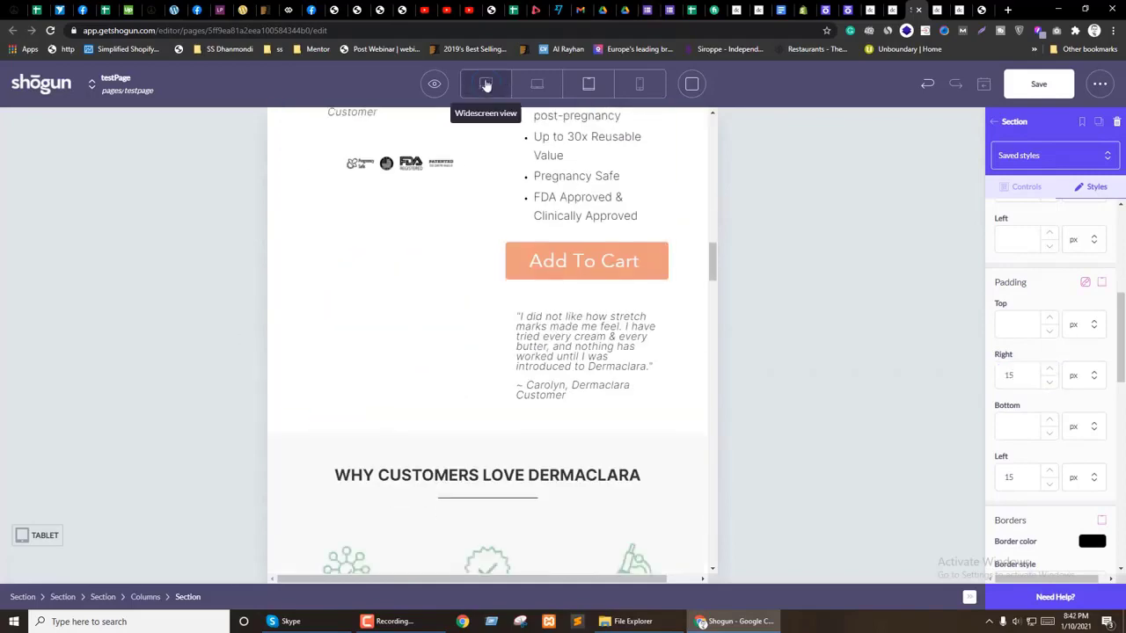
# Step: Save the page in desktop view, select the How Dermaclara section, and go to dermaclara.com
pyautogui.click(485, 84)
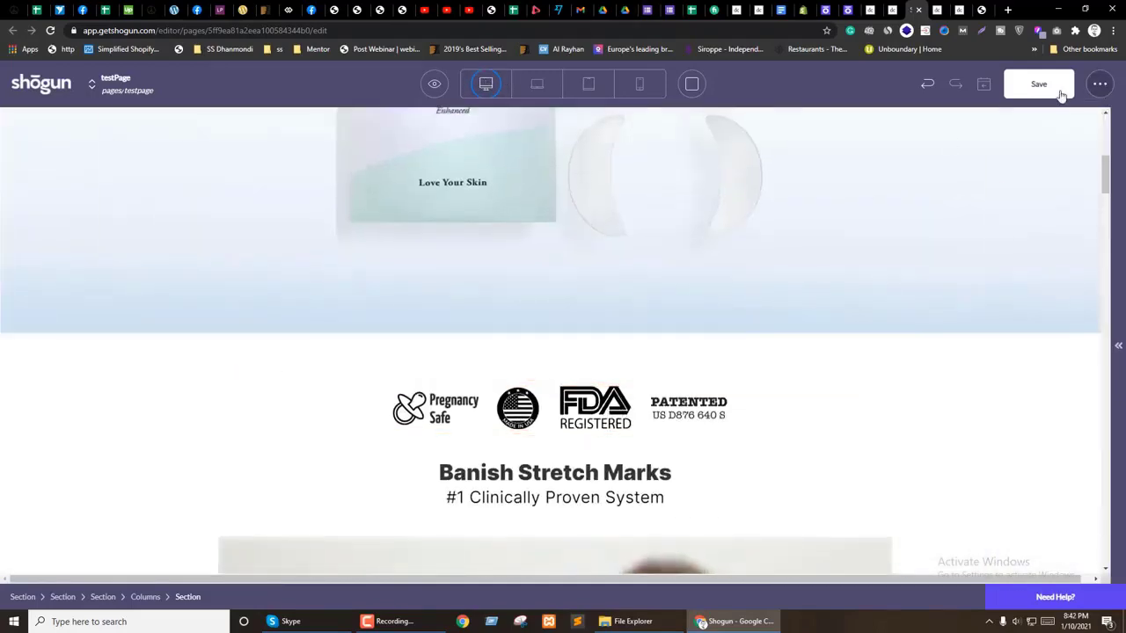
pyautogui.click(1037, 86)
pyautogui.scroll(-4, 532, 376)
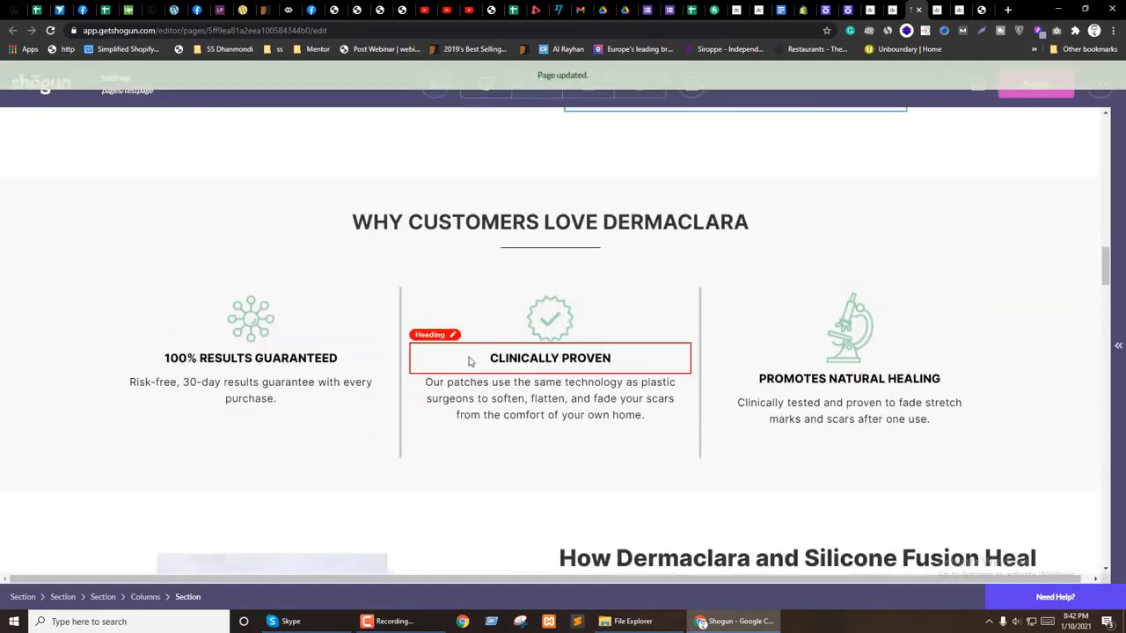
pyautogui.scroll(-3, 246, 229)
pyautogui.click(565, 213)
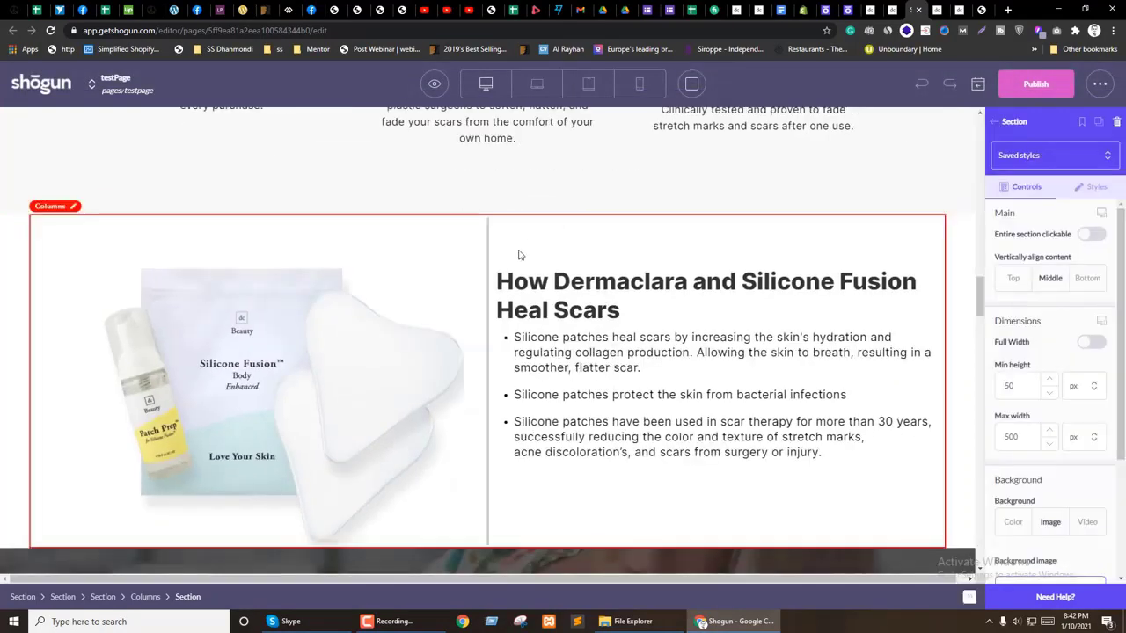
pyautogui.click(9, 232)
pyautogui.scroll(4, 520, 392)
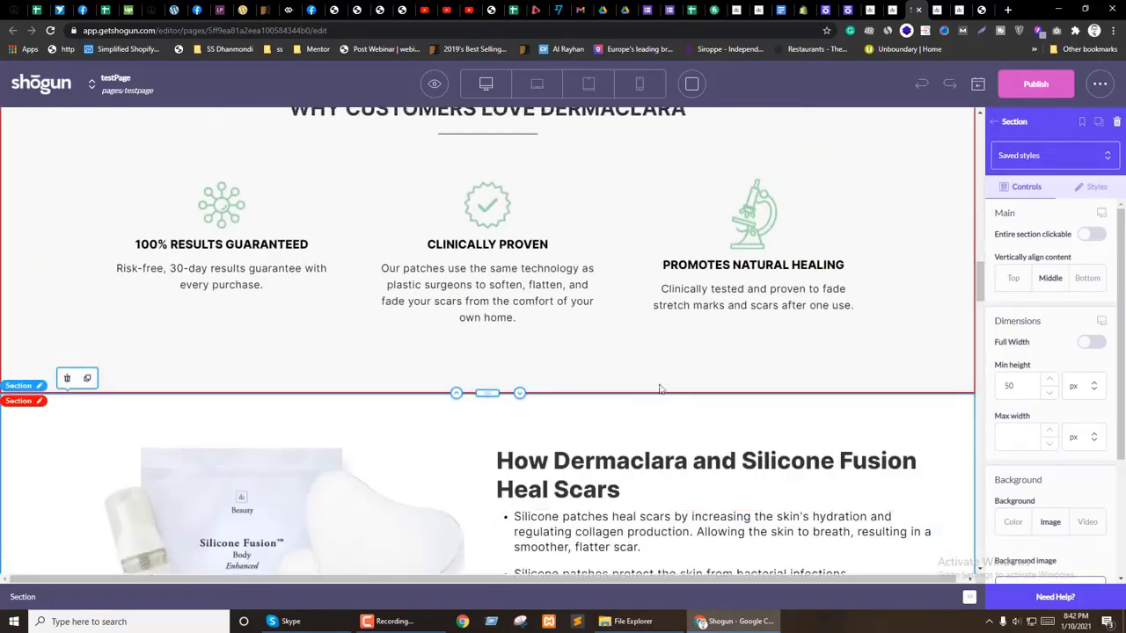
pyautogui.click(746, 9)
# Step: Open the live Enhanced Silicone Fusion page and inspect its stats section in DevTools
pyautogui.scroll(-5, 764, 197)
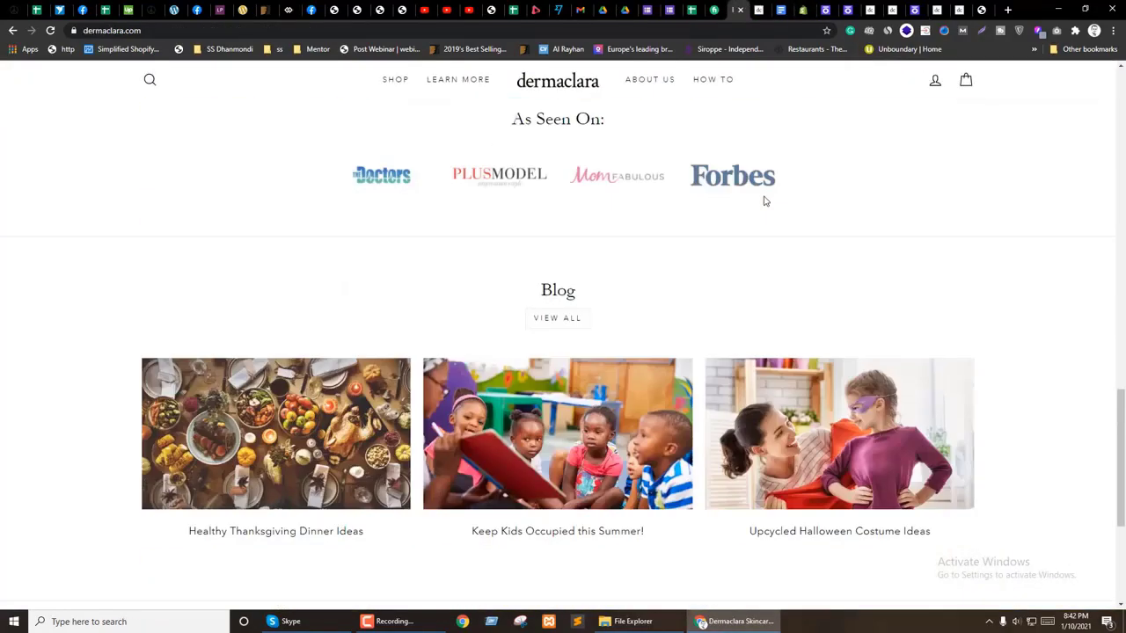
pyautogui.scroll(15, 771, 199)
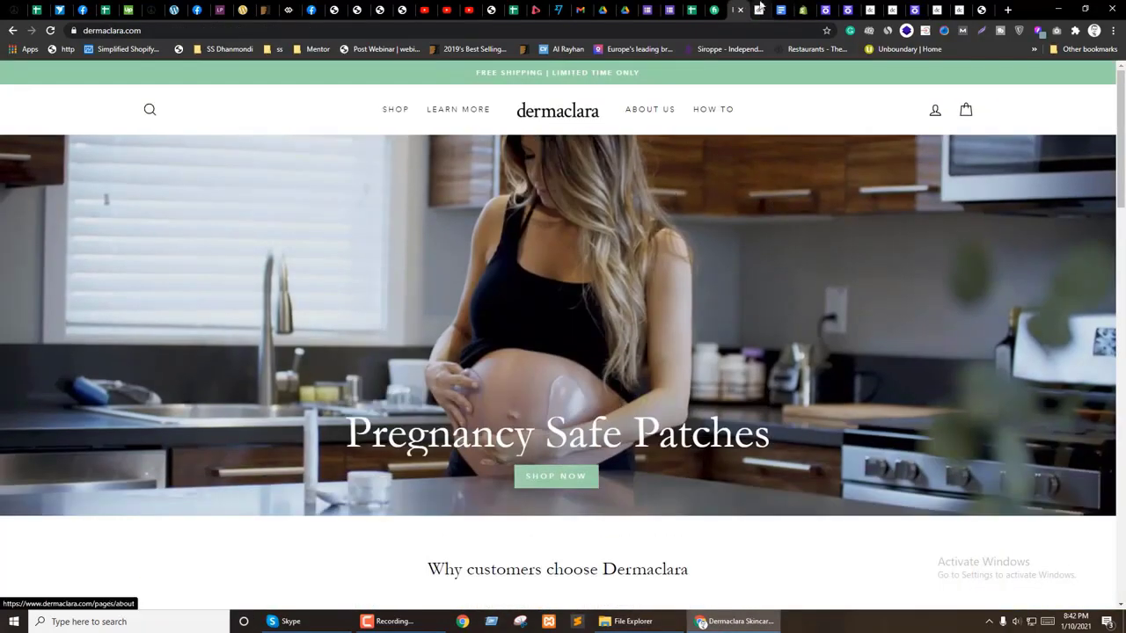
pyautogui.click(759, 10)
pyautogui.scroll(-5, 572, 373)
pyautogui.scroll(-10, 585, 373)
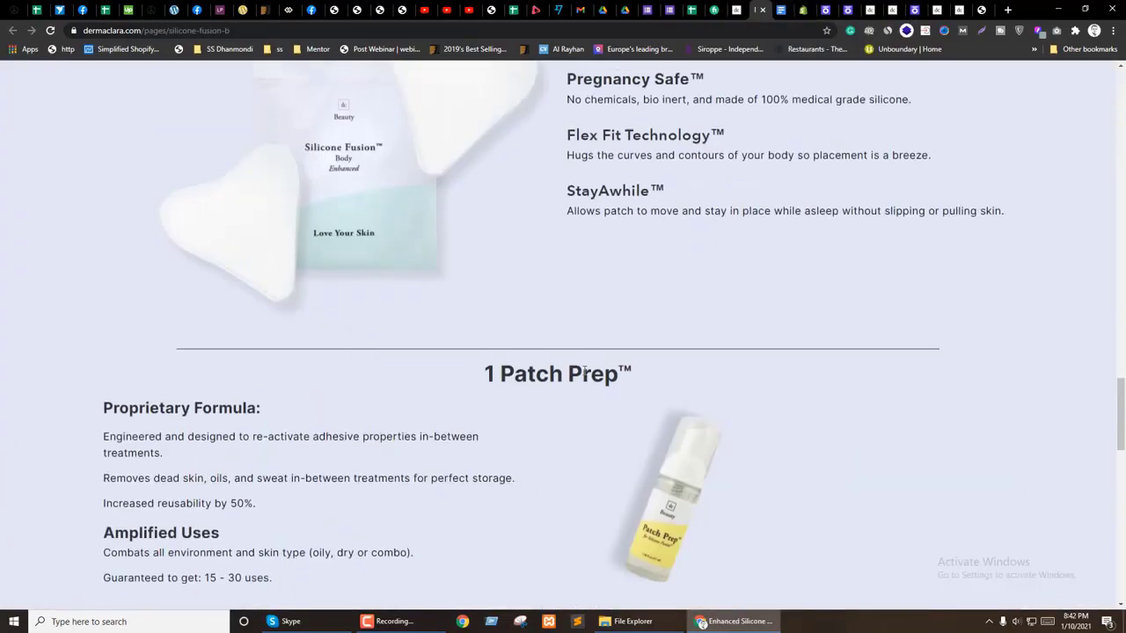
pyautogui.scroll(8, 660, 251)
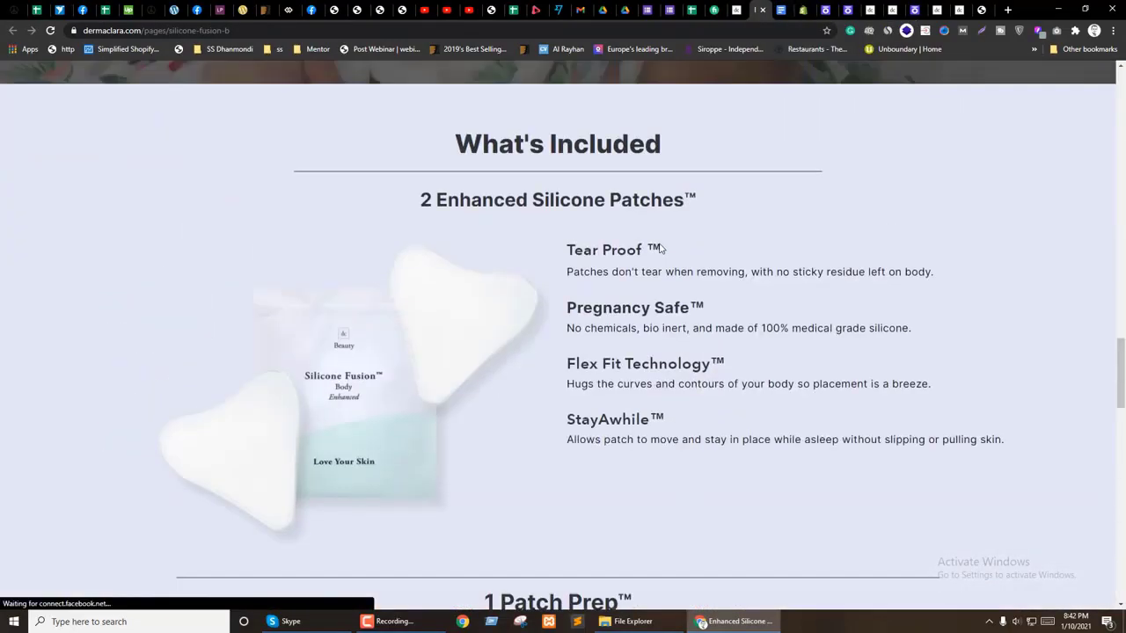
pyautogui.rightClick(3, 314)
pyautogui.click(45, 485)
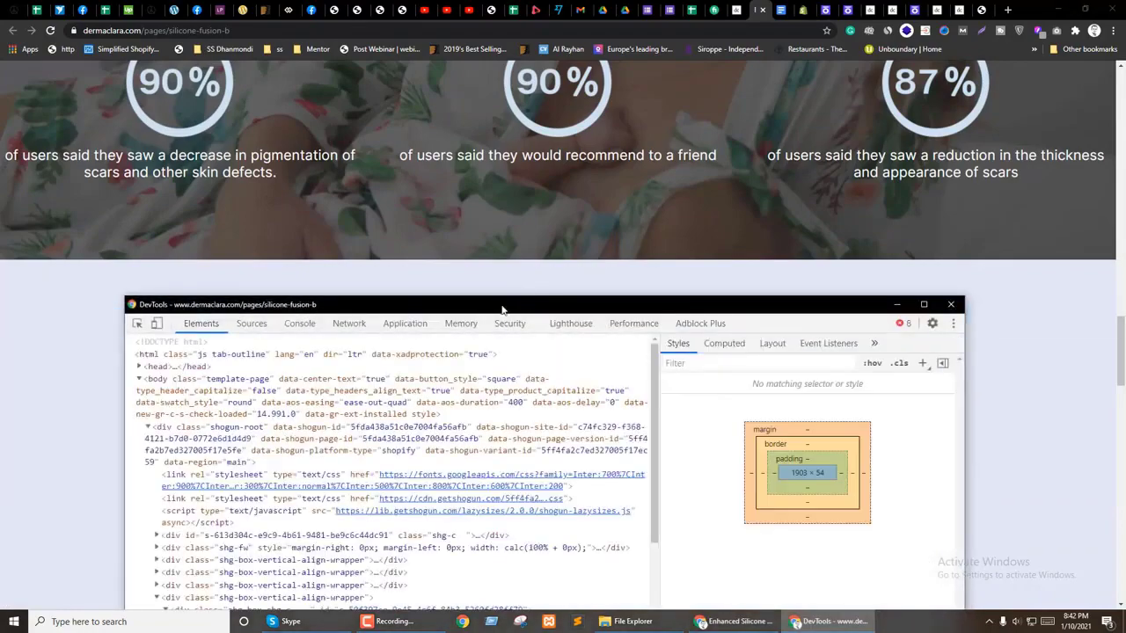
# Step: Copy the shg-box background colour as hex #869dd240 from the colour picker
pyautogui.scroll(-2, 220, 387)
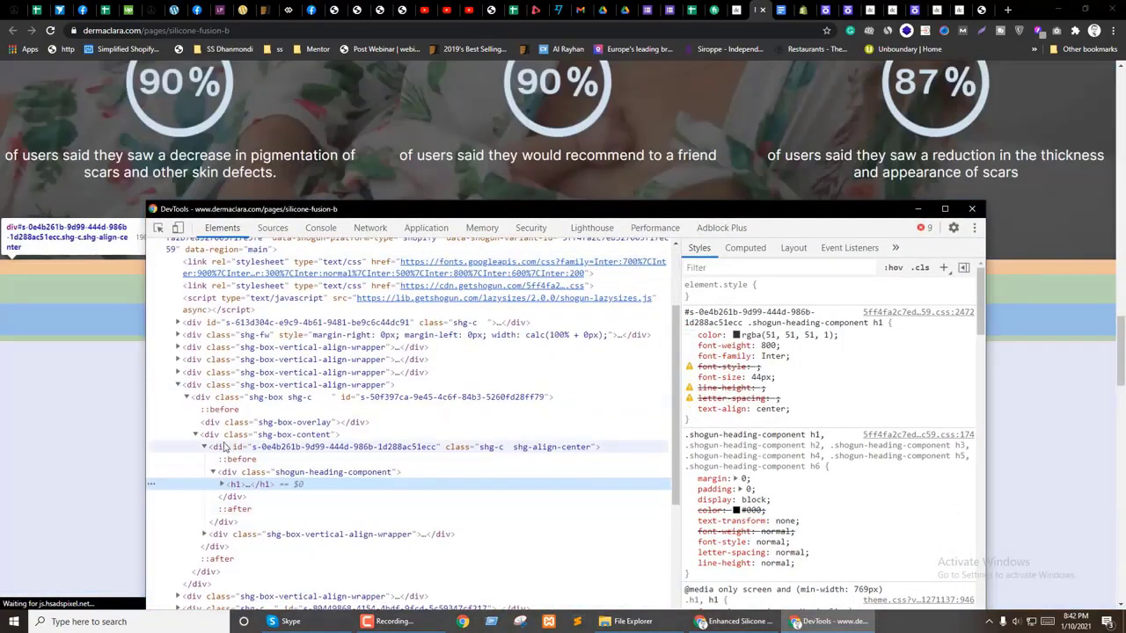
pyautogui.click(239, 397)
pyautogui.click(242, 385)
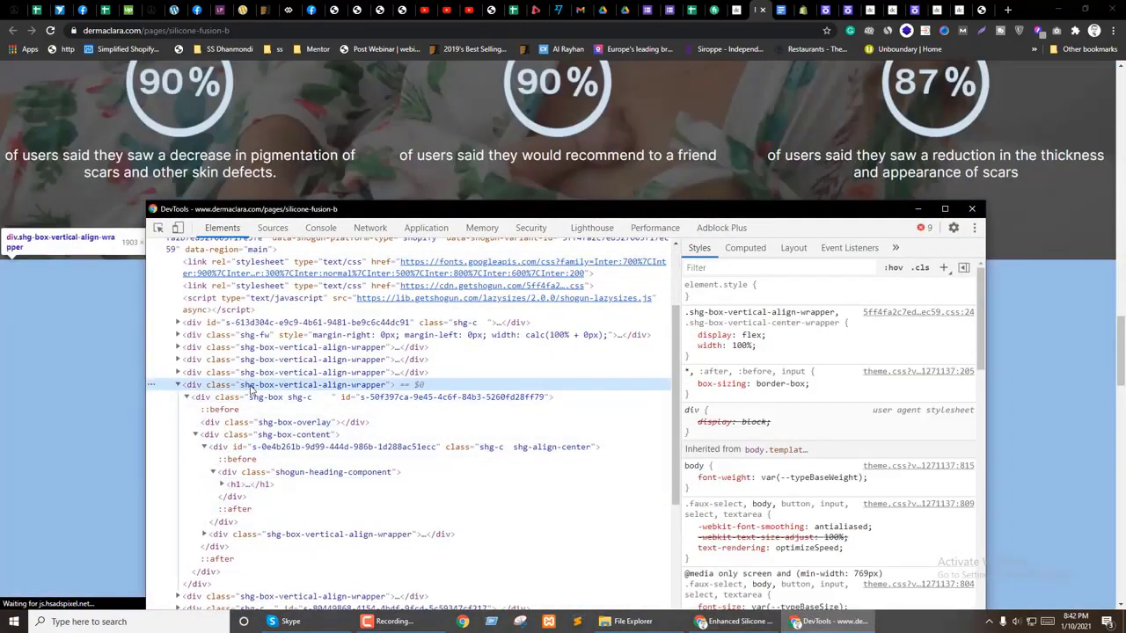
pyautogui.click(250, 397)
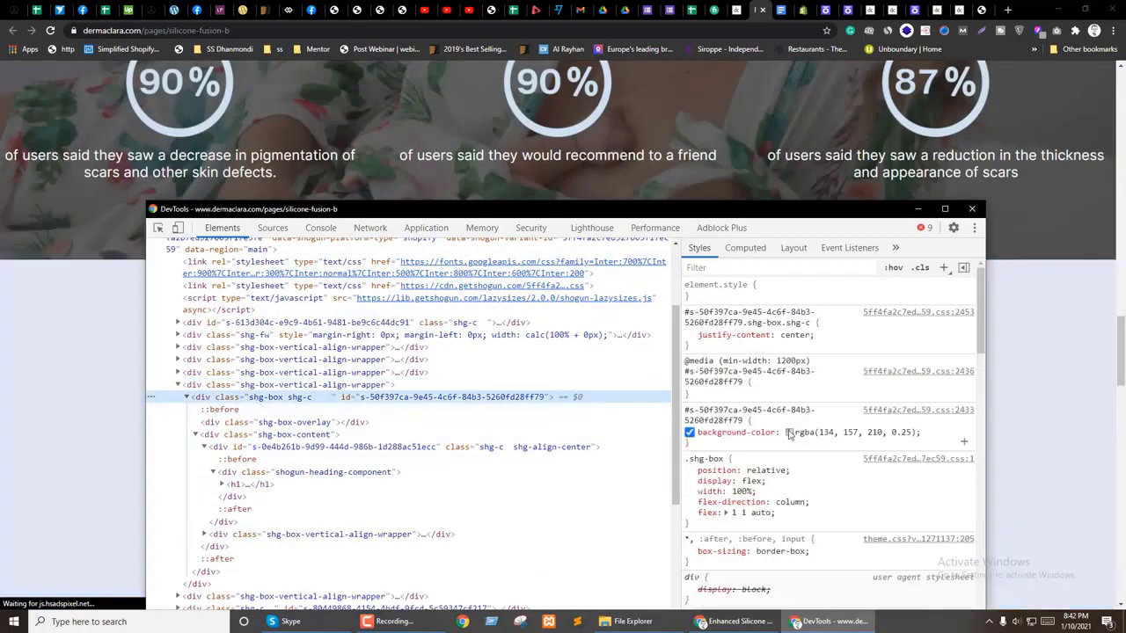
pyautogui.click(789, 432)
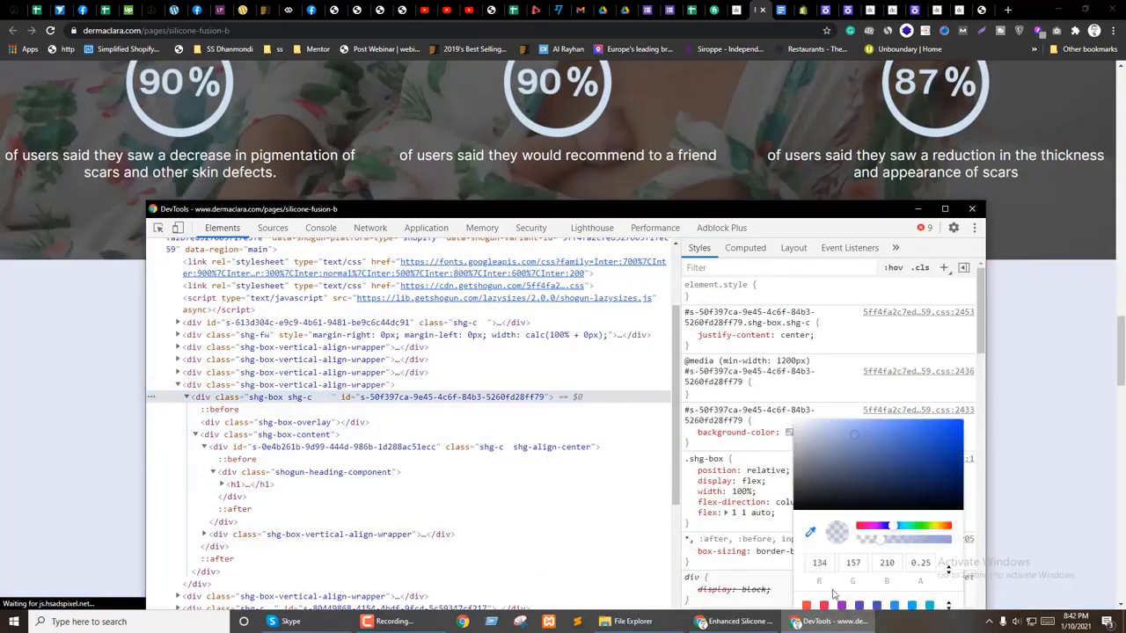
pyautogui.click(949, 574)
pyautogui.moveTo(885, 564); pyautogui.dragTo(852, 564)
pyautogui.hotkey('ctrl', 'c')
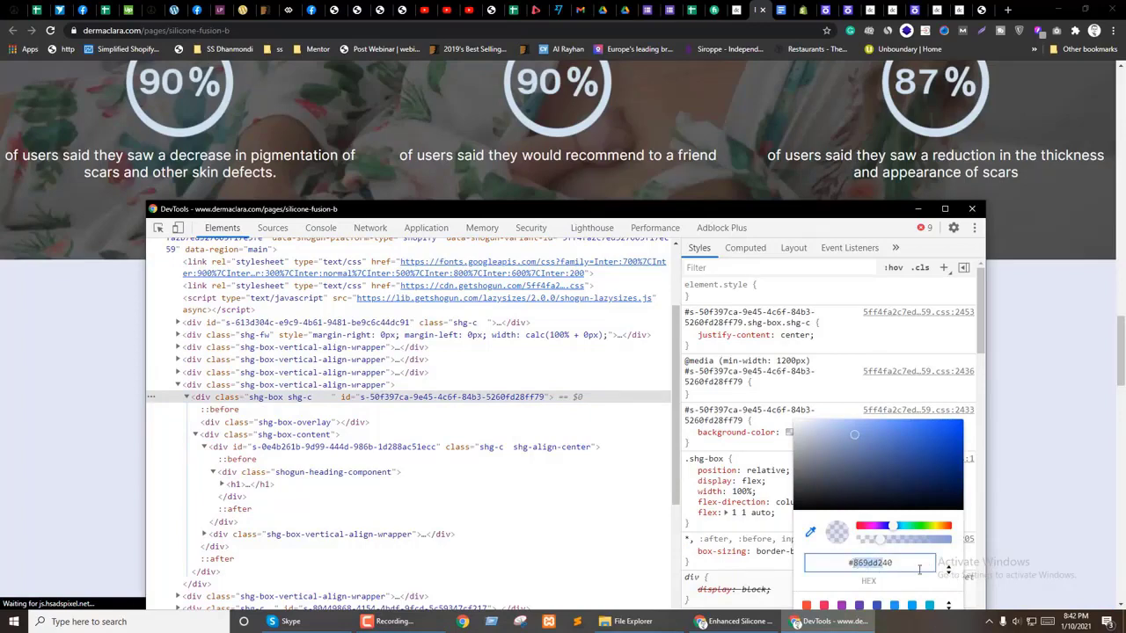
pyautogui.click(949, 574)
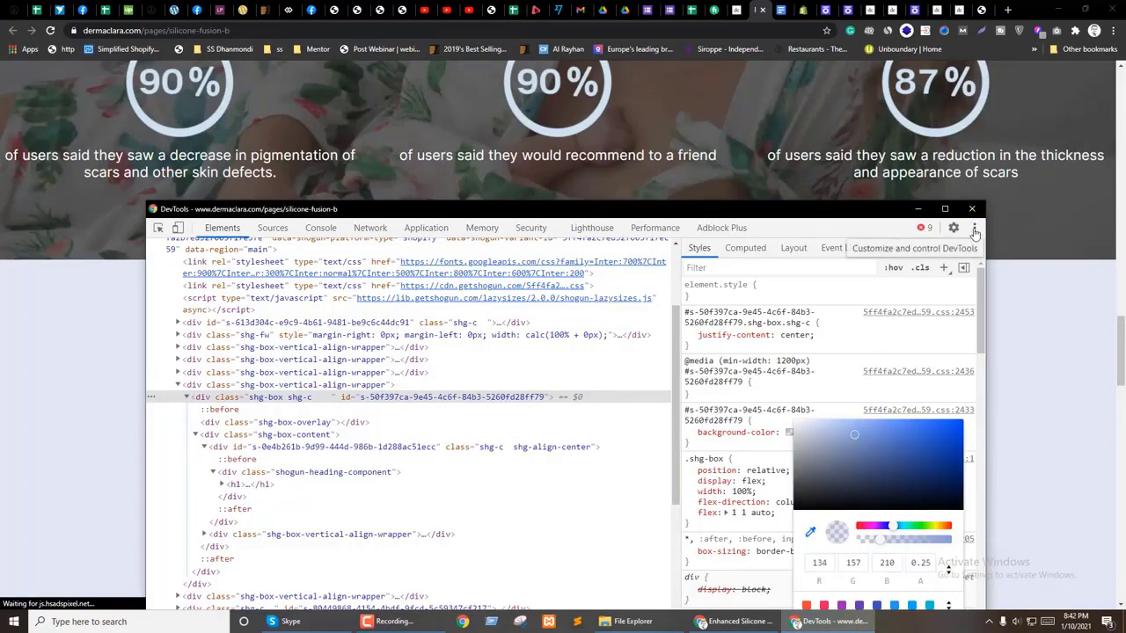
# Step: Close DevTools and return to the Shogun editor
pyautogui.click(972, 208)
pyautogui.click(914, 9)
pyautogui.scroll(-5, 114, 395)
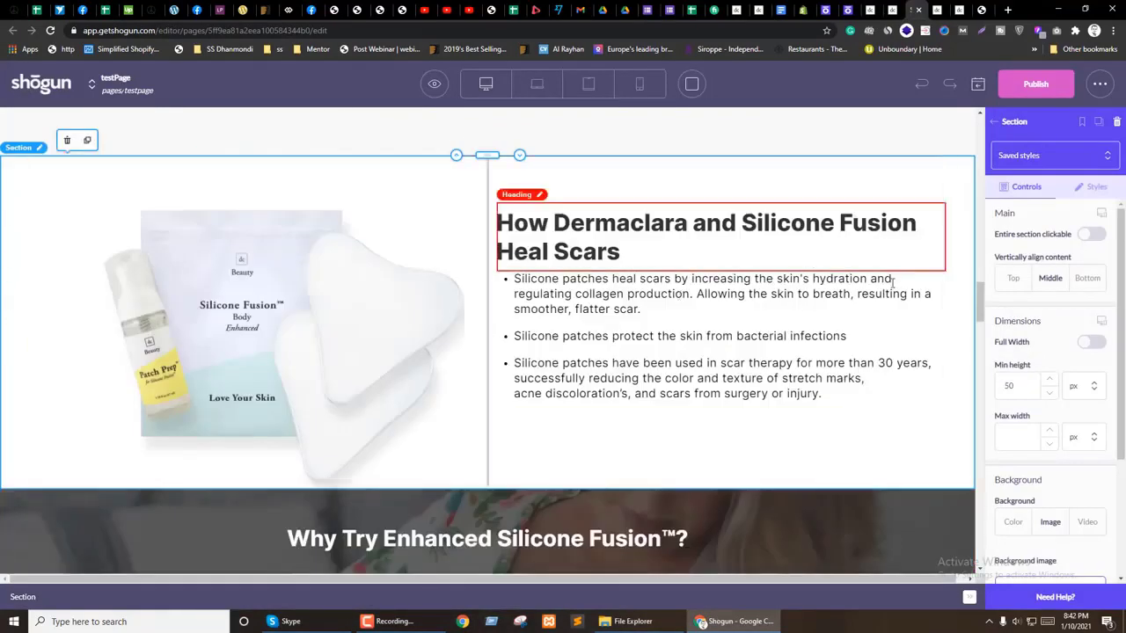
# Step: Choose a solid background, paste hex 869dd2, and set its opacity to 25%
pyautogui.scroll(-2, 1043, 425)
pyautogui.click(1012, 346)
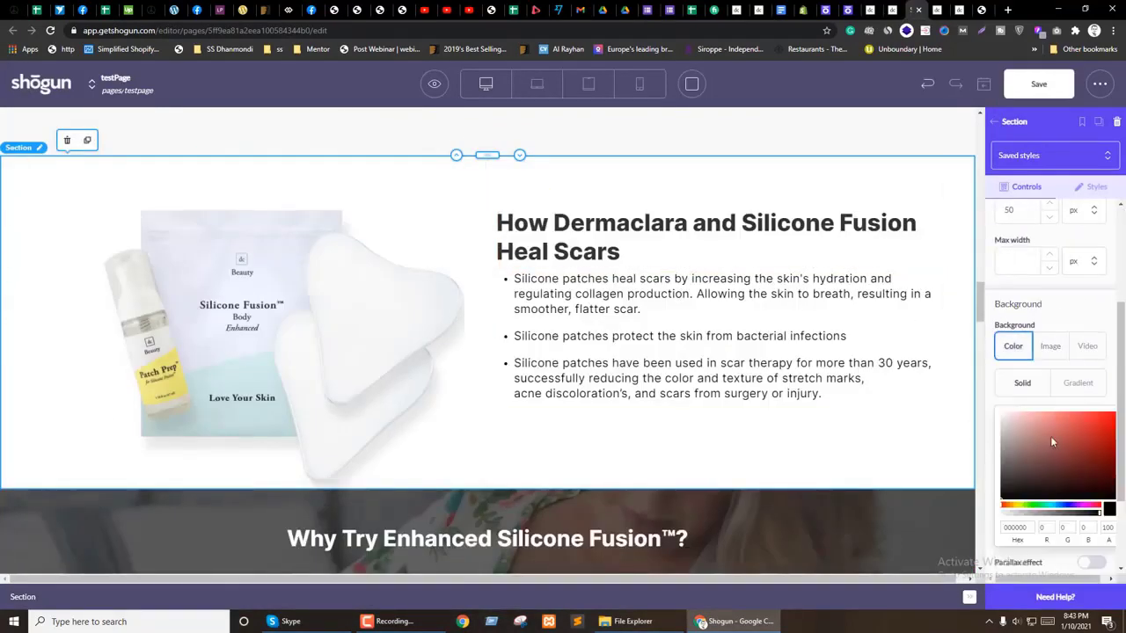
pyautogui.click(1017, 528)
pyautogui.hotkey('ctrl', 'v')
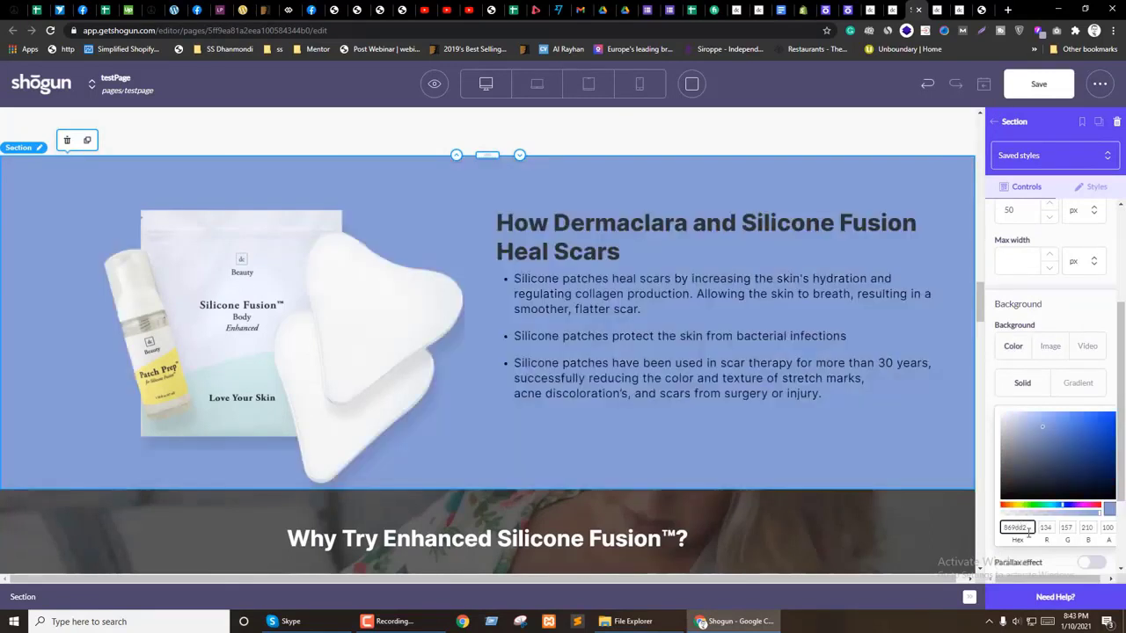
pyautogui.moveTo(1055, 519); pyautogui.dragTo(1026, 525)
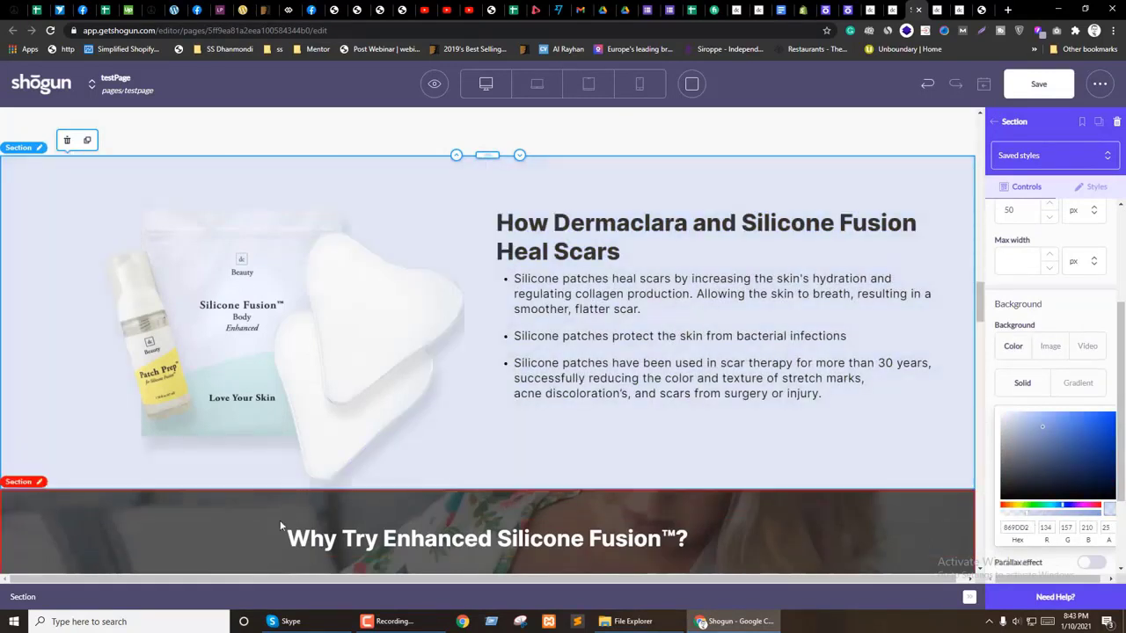
# Step: Enter section padding 50, then 30 for the laptop layout
pyautogui.click(1098, 186)
pyautogui.scroll(-3, 1042, 391)
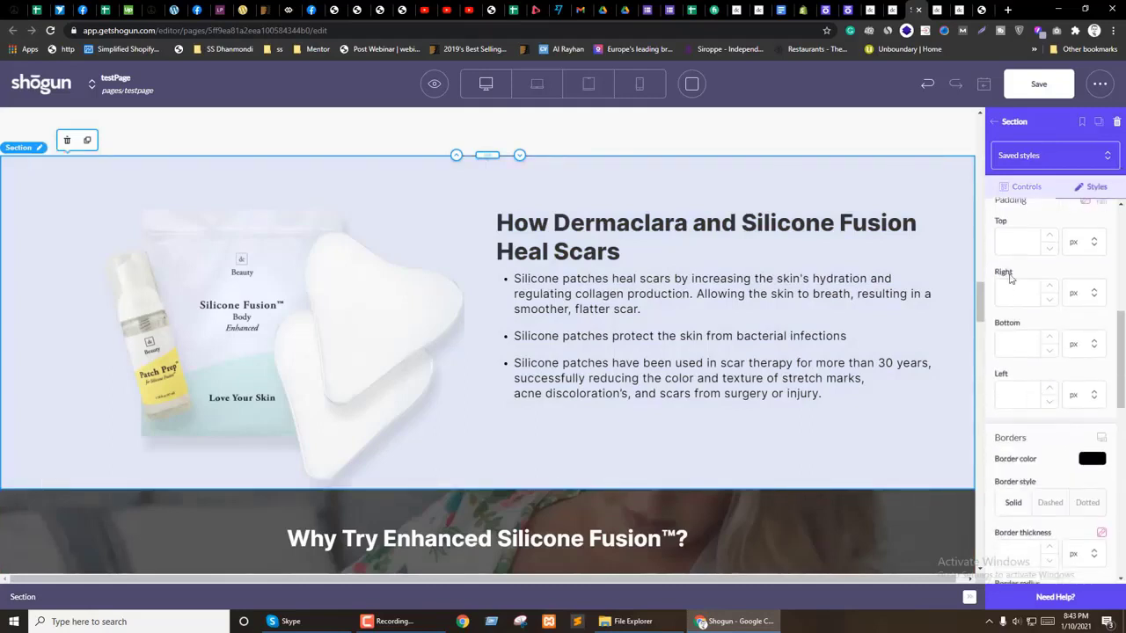
pyautogui.write('50')
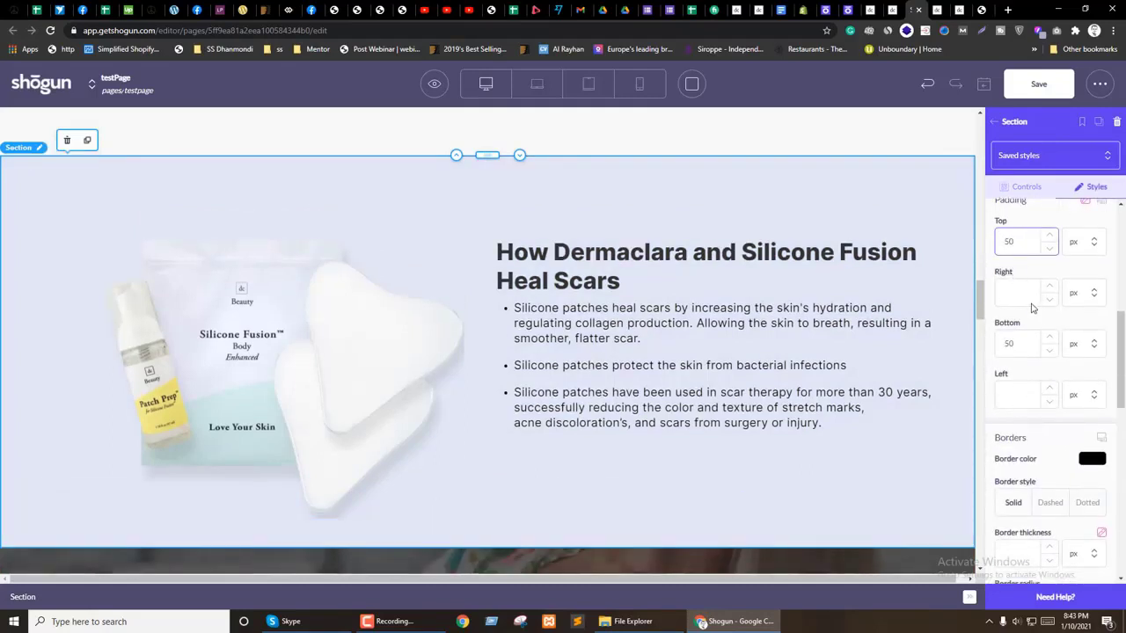
pyautogui.scroll(1, 1098, 264)
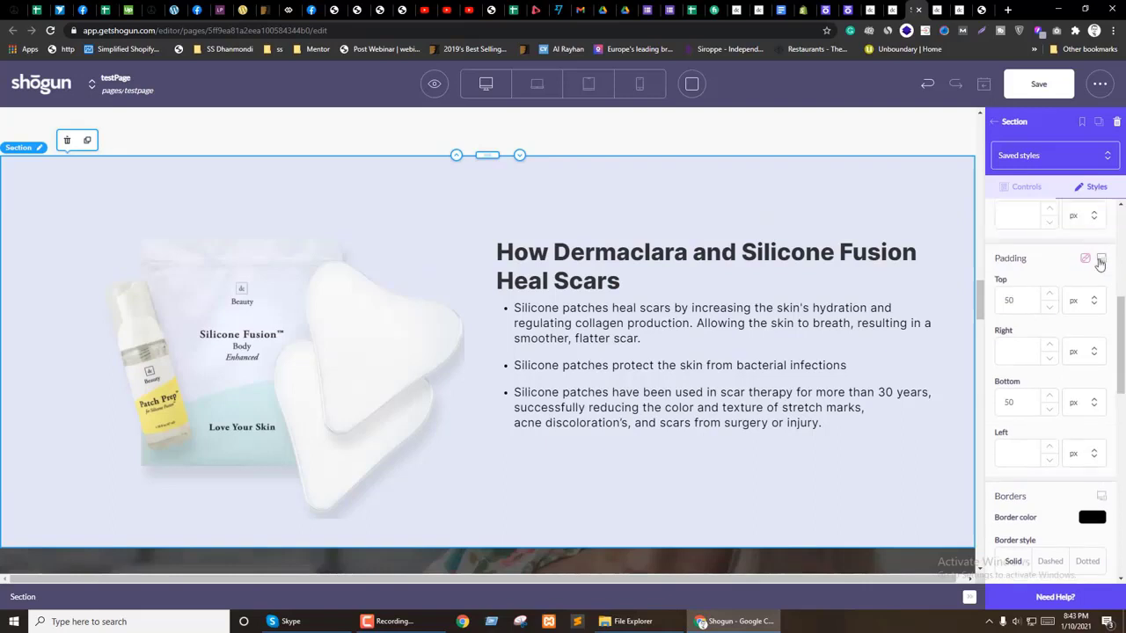
pyautogui.click(1065, 280)
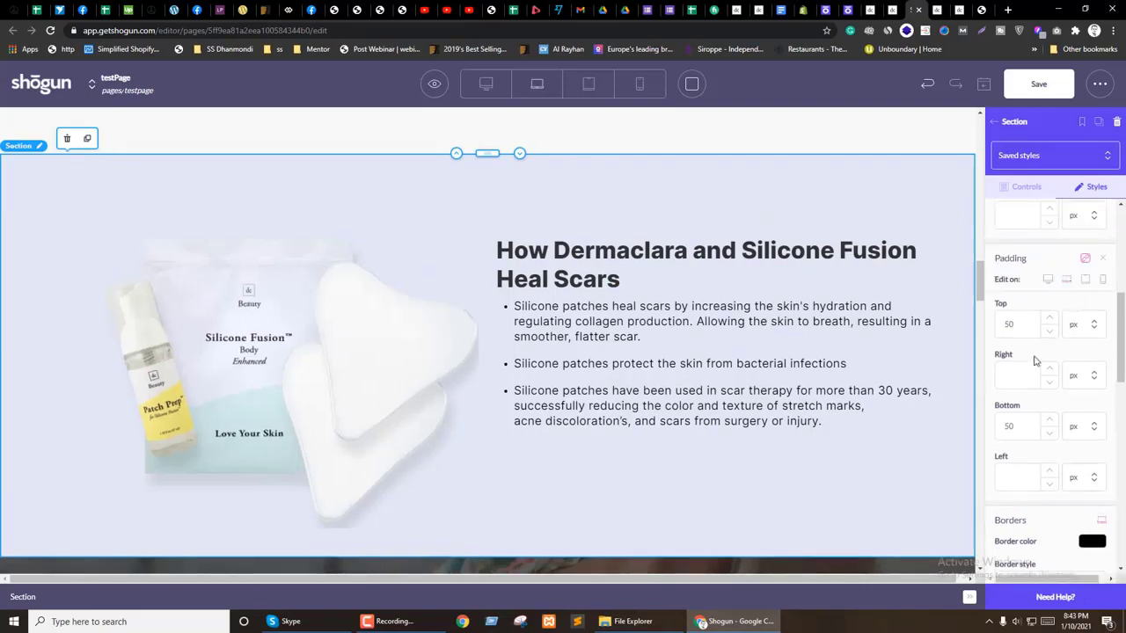
pyautogui.write('30')
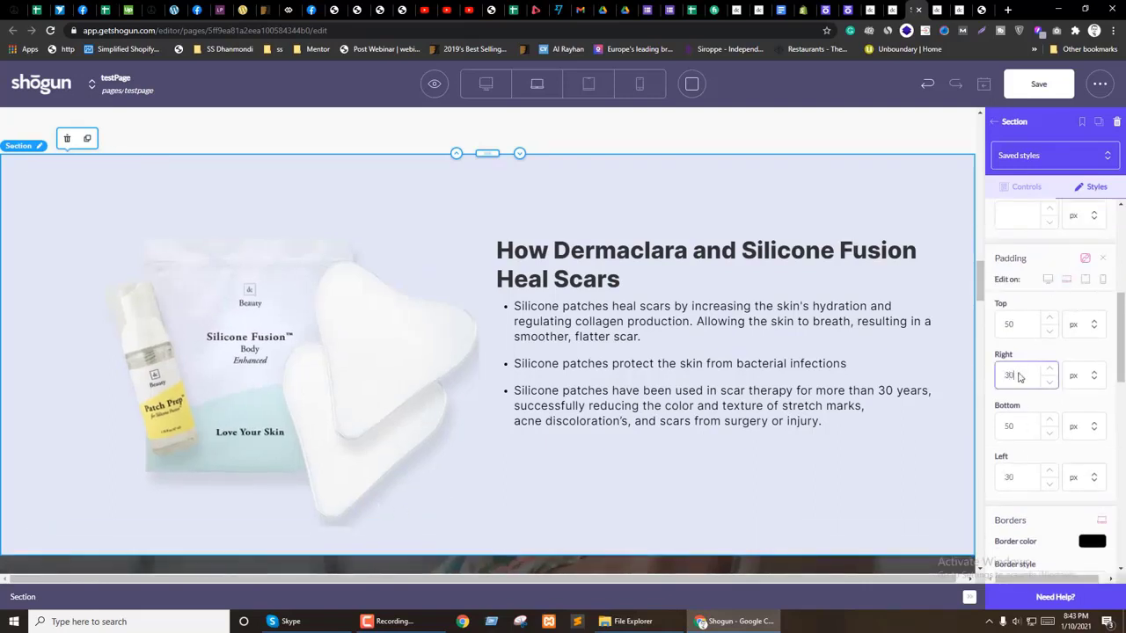
# Step: Set the section's tablet side padding to 30 px
pyautogui.click(1085, 281)
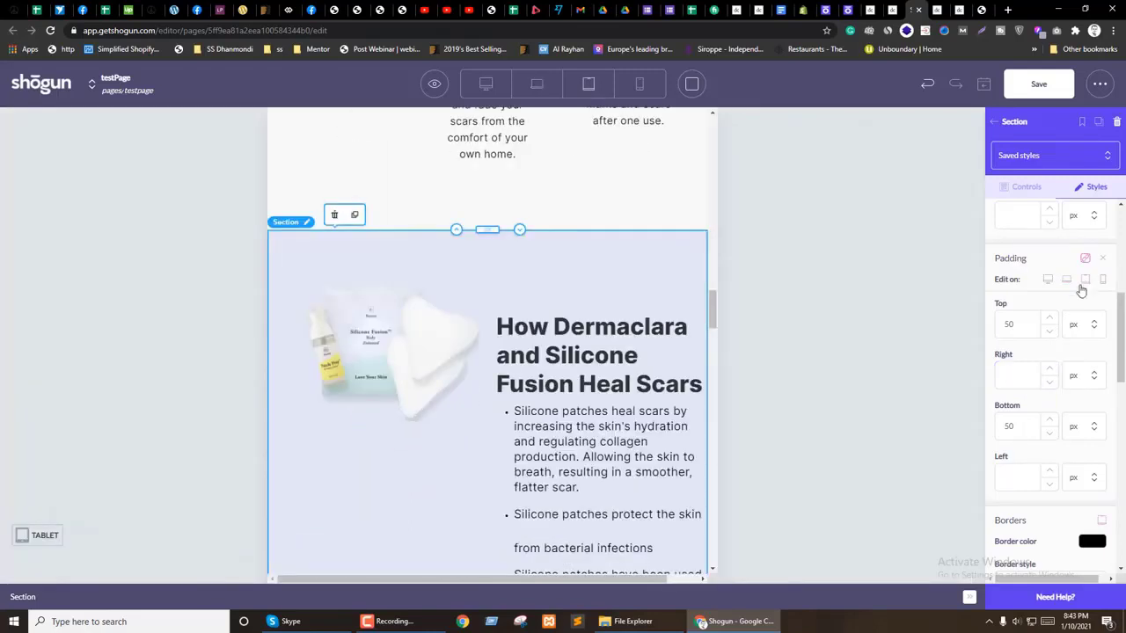
pyautogui.doubleClick(1003, 327)
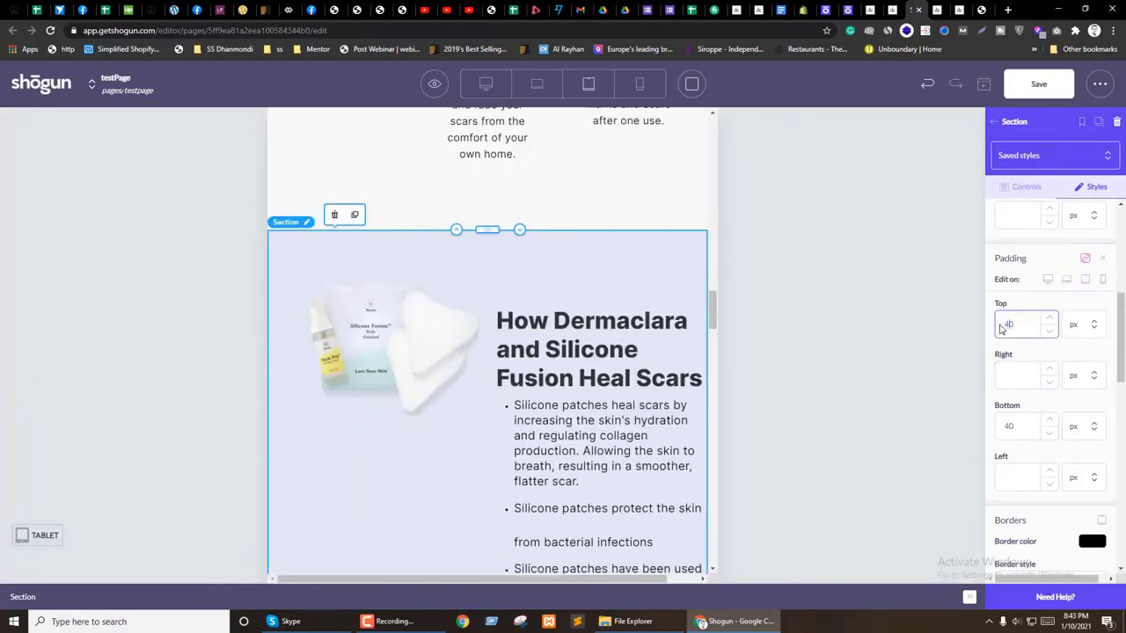
pyautogui.click(1004, 376)
pyautogui.write('30')
# Step: On mobile, set the section's top padding to 30 and side padding to 20
pyautogui.click(1102, 280)
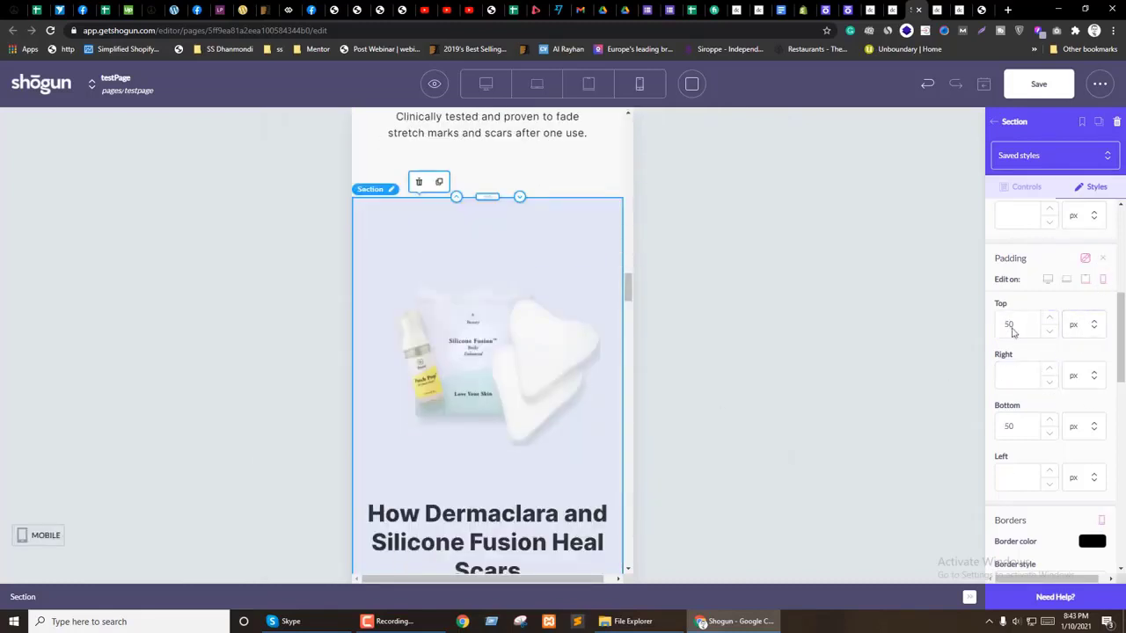
pyautogui.write('30')
pyautogui.click(1012, 380)
pyautogui.write('2')
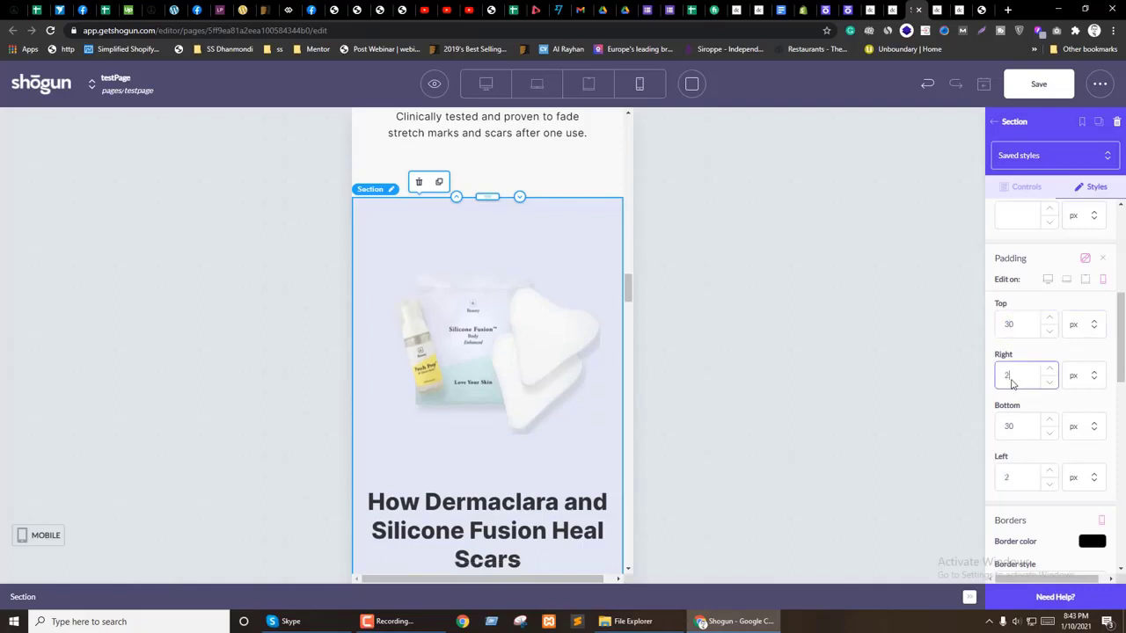
pyautogui.write('0')
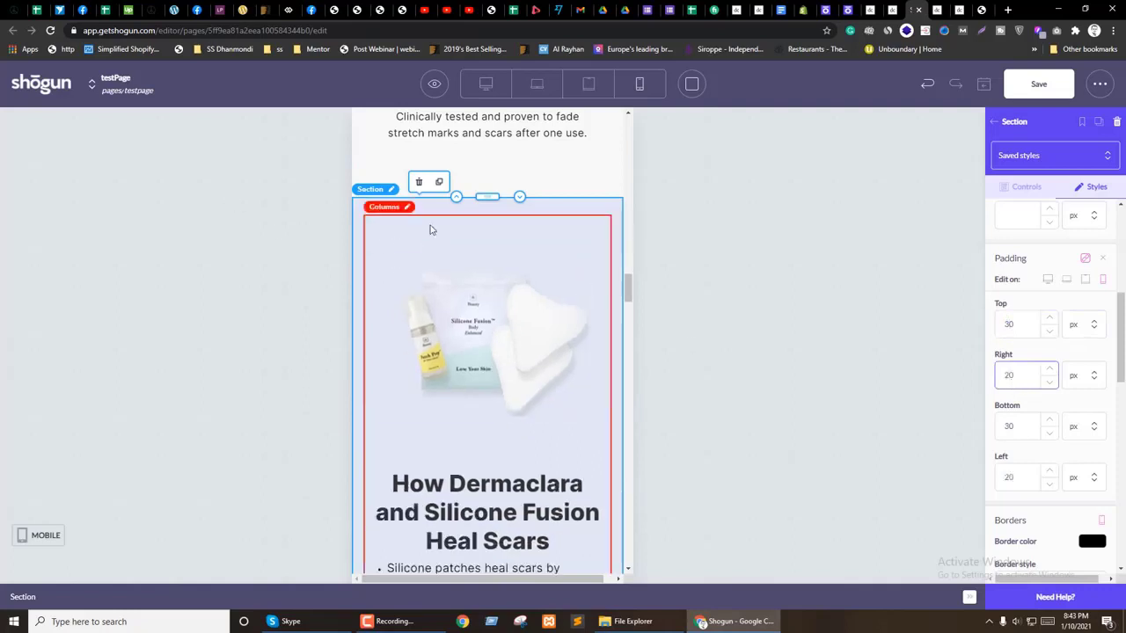
pyautogui.click(493, 325)
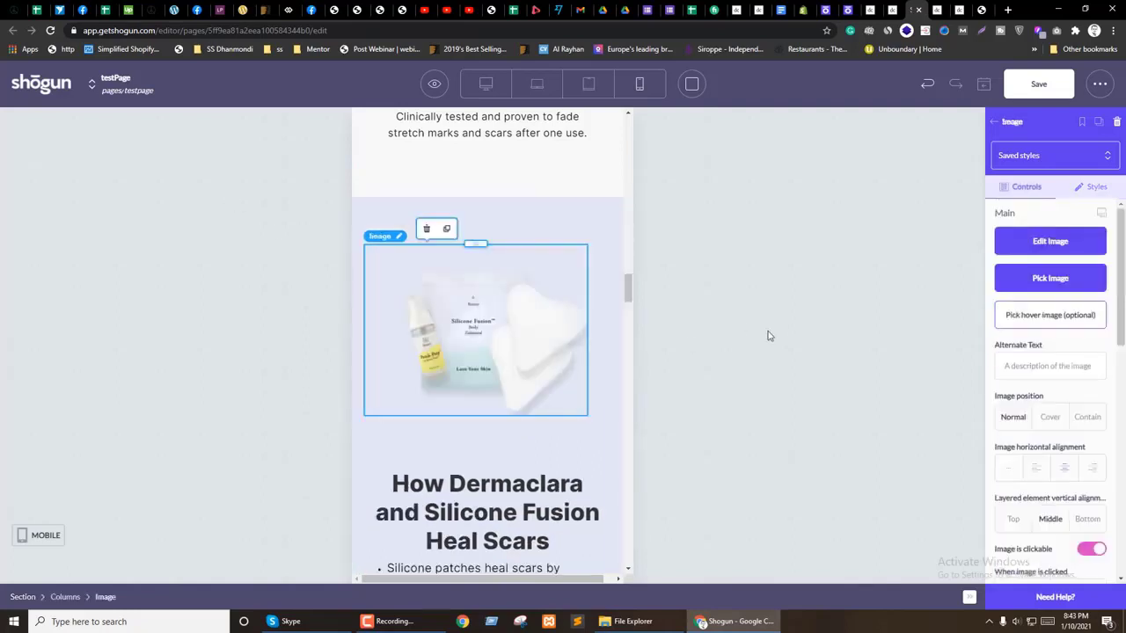
# Step: Make the How Dermaclara heading per-device, size 24 and left-aligned
pyautogui.click(593, 325)
pyautogui.scroll(-2, 518, 375)
pyautogui.click(518, 369)
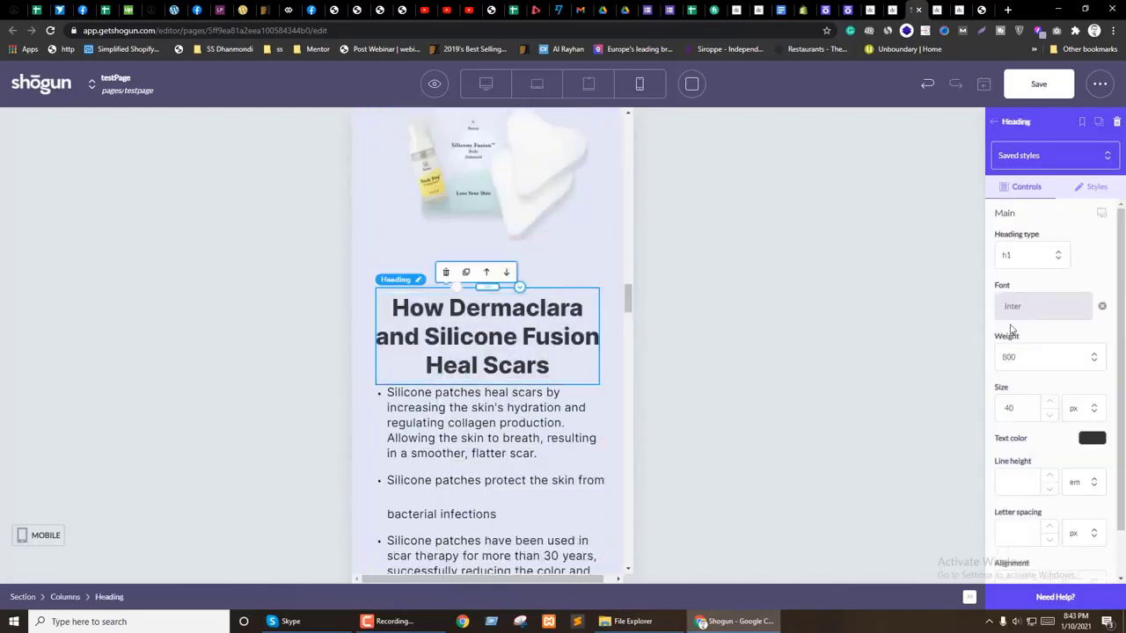
pyautogui.scroll(-1, 1097, 352)
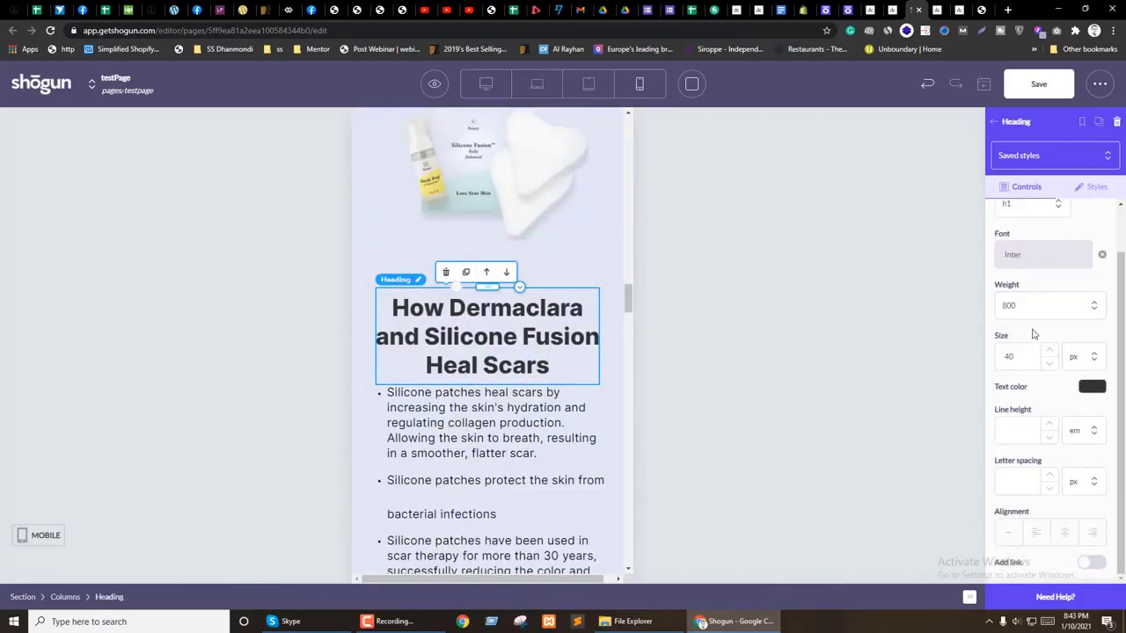
pyautogui.scroll(1, 1045, 335)
pyautogui.click(1102, 215)
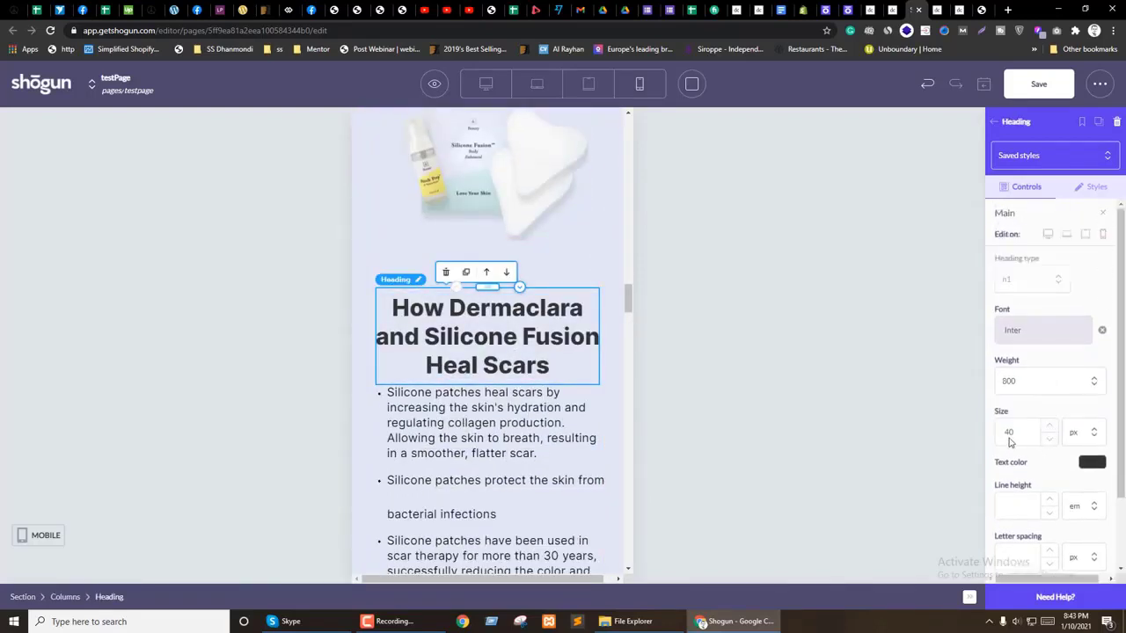
pyautogui.write('20')
pyautogui.click(1050, 427)
pyautogui.click(1050, 427)
pyautogui.click(1050, 427)
pyautogui.click(1050, 427)
pyautogui.scroll(-2, 1067, 492)
pyautogui.click(1037, 522)
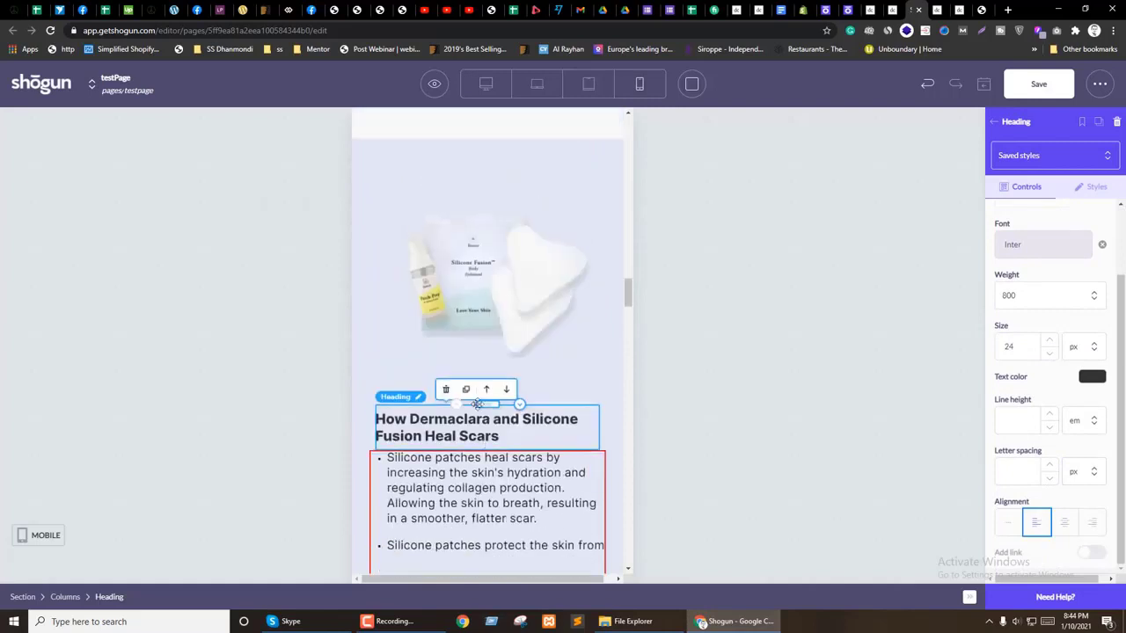
# Step: Set the heading's right and left margins to 0 and centre its text
pyautogui.click(419, 344)
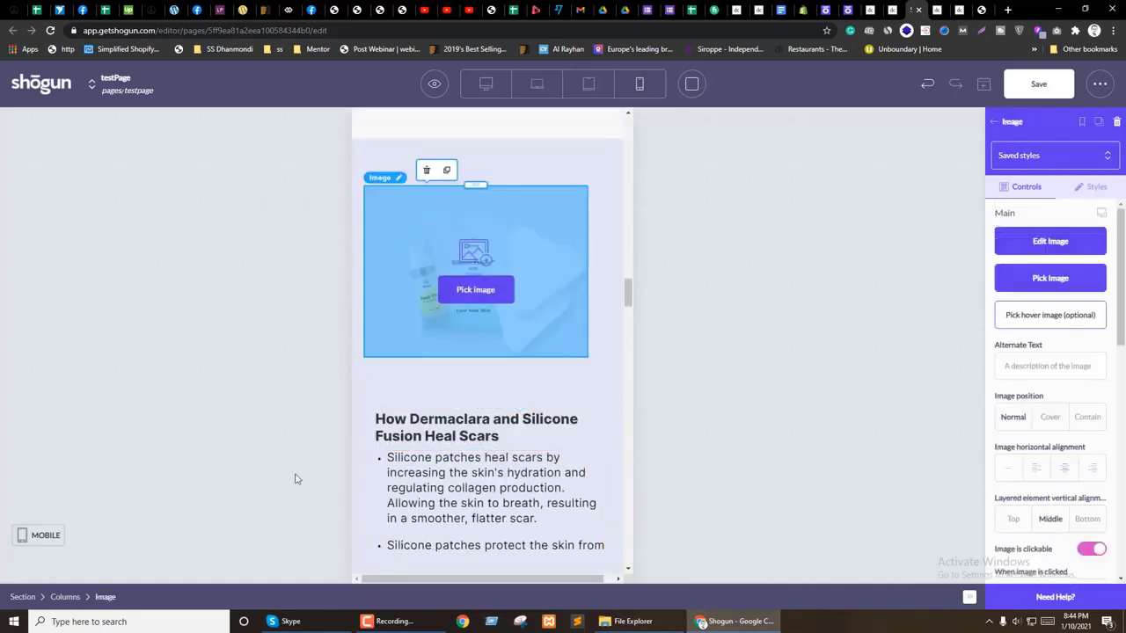
pyautogui.click(475, 378)
pyautogui.click(466, 413)
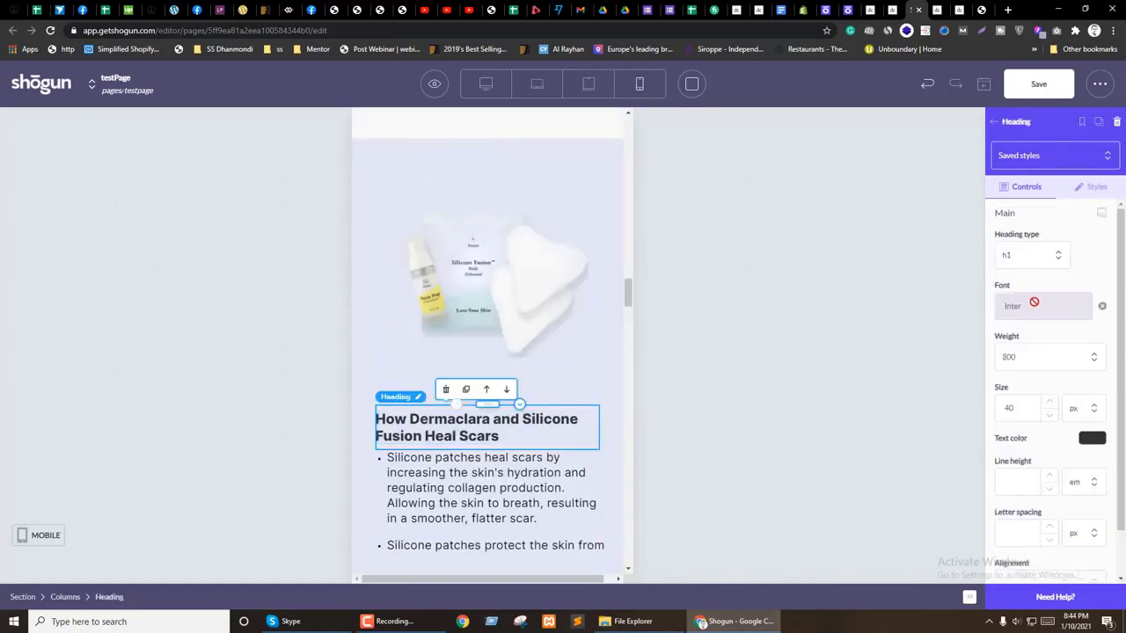
pyautogui.click(1098, 195)
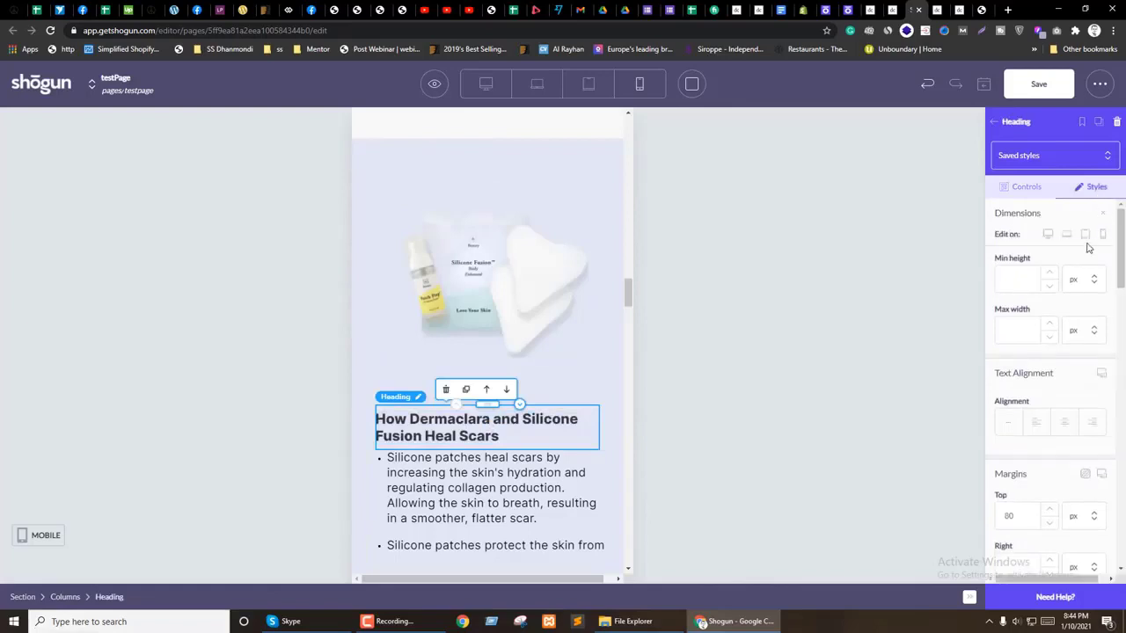
pyautogui.scroll(-3, 1050, 372)
pyautogui.scroll(1, 1017, 299)
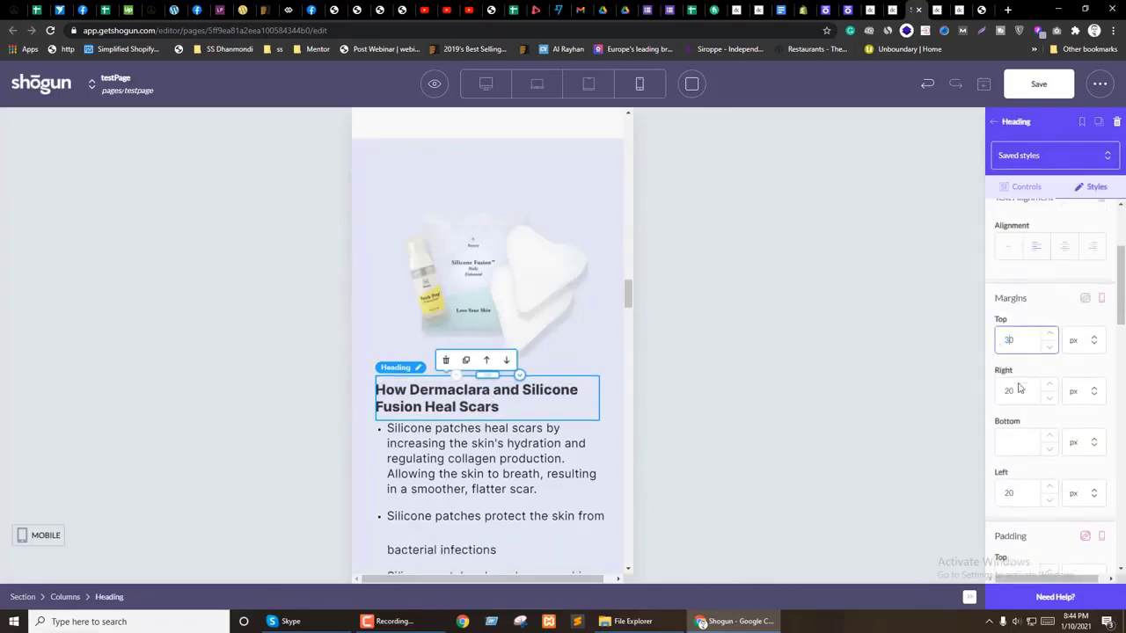
pyautogui.write('0')
pyautogui.doubleClick(1029, 493)
pyautogui.write('0')
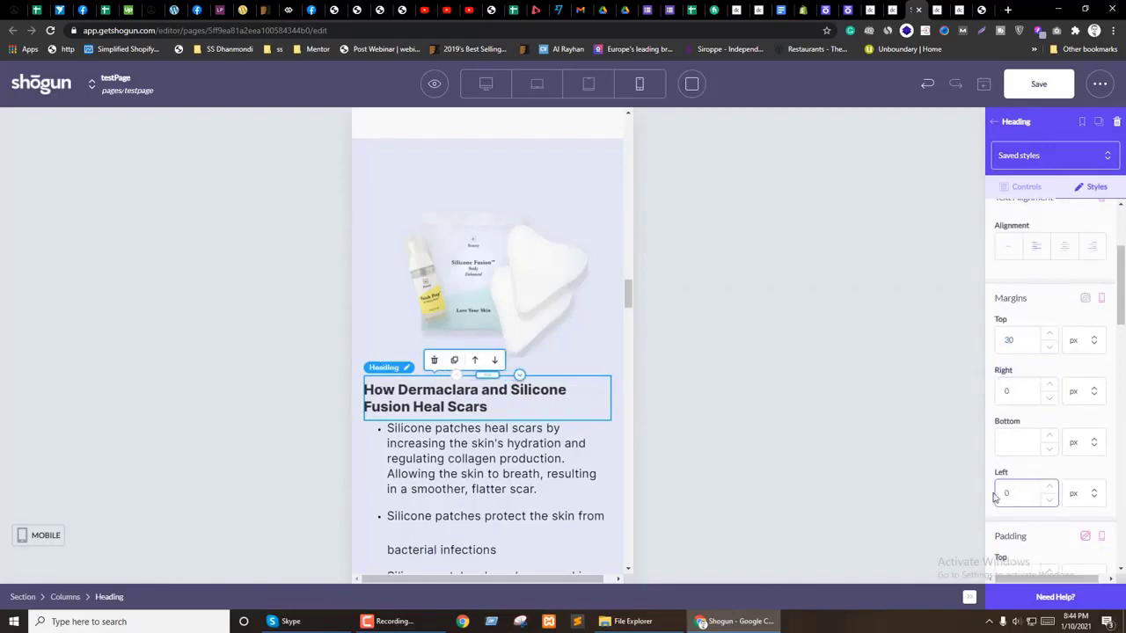
pyautogui.scroll(-2, 1081, 401)
pyautogui.scroll(4, 1041, 373)
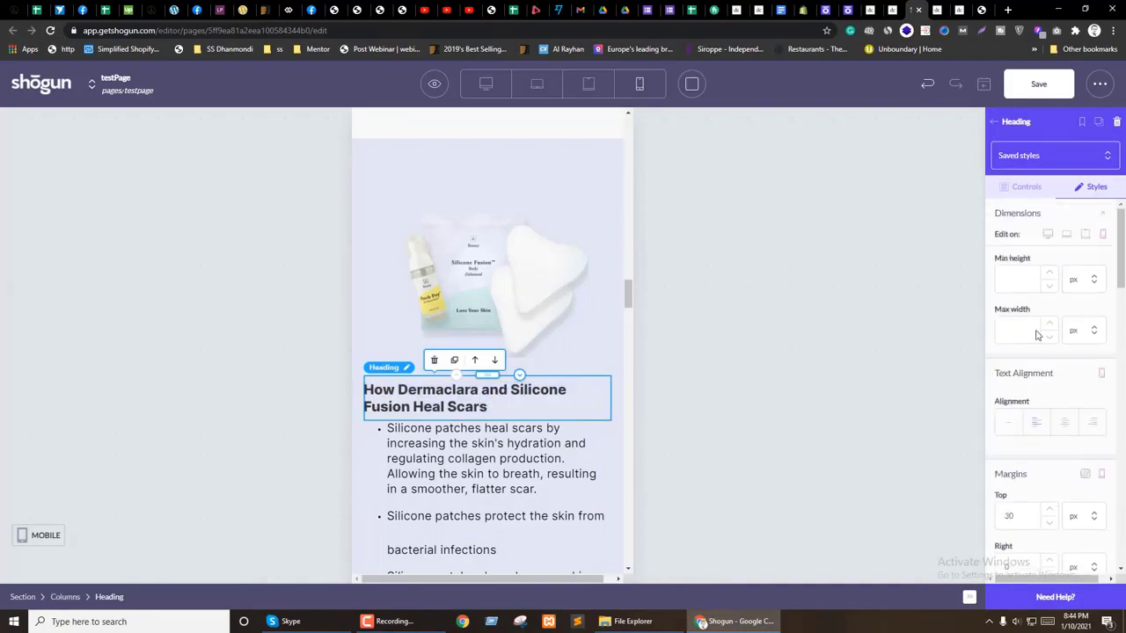
pyautogui.click(1064, 425)
# Step: Enlarge the heading to 26 px and centre-align it
pyautogui.click(1028, 188)
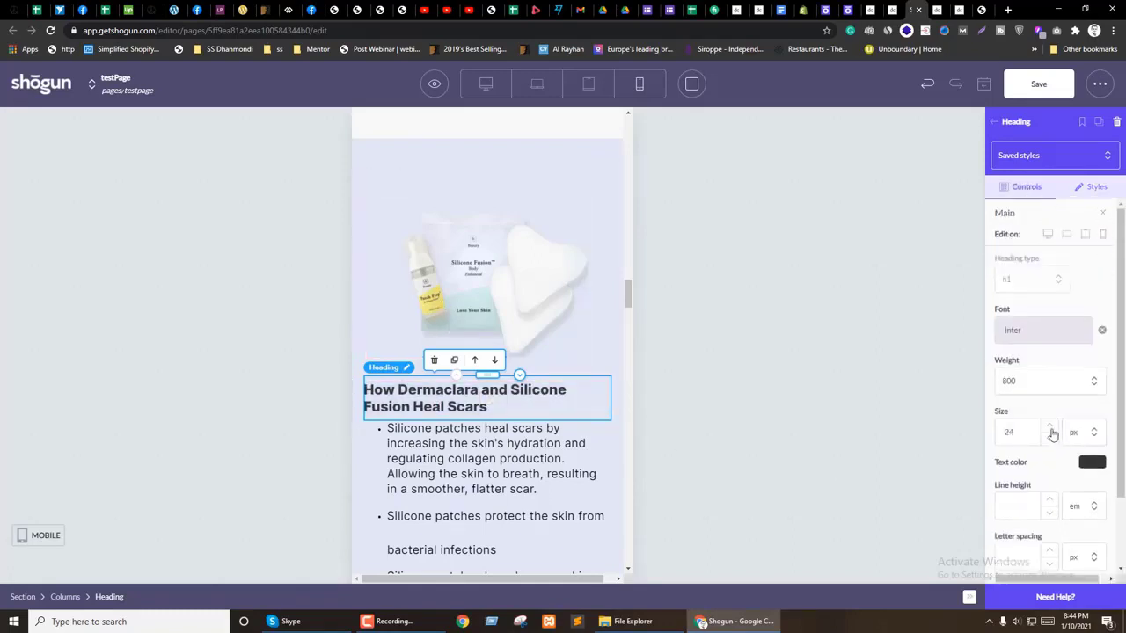
pyautogui.click(1050, 429)
pyautogui.click(1050, 428)
pyautogui.scroll(-1, 1053, 430)
pyautogui.click(1064, 522)
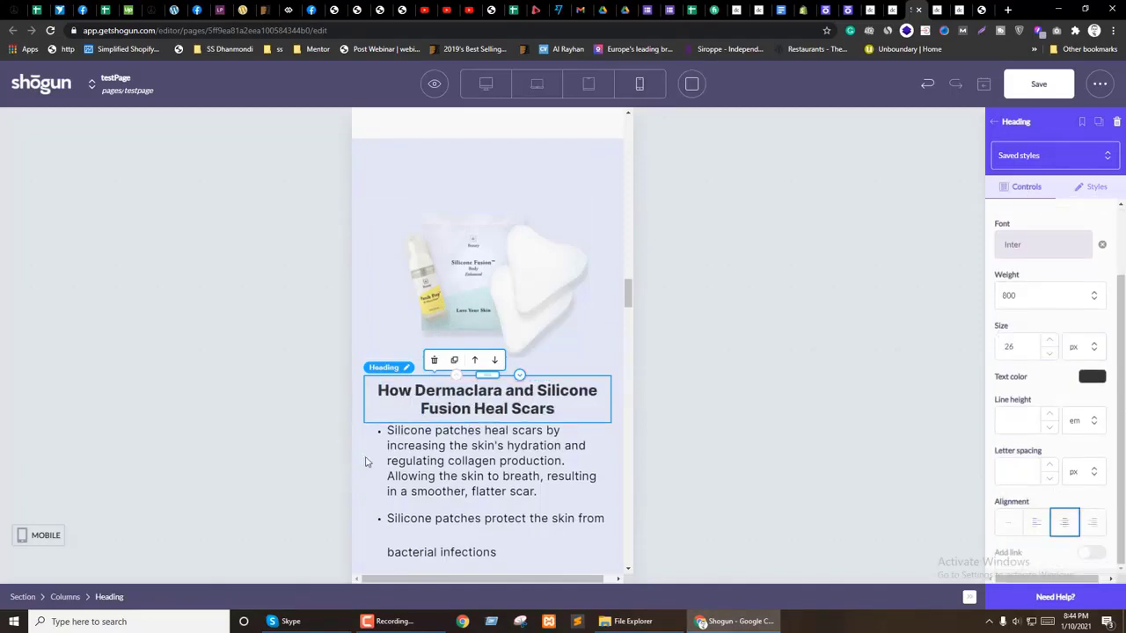
pyautogui.scroll(-3, 420, 464)
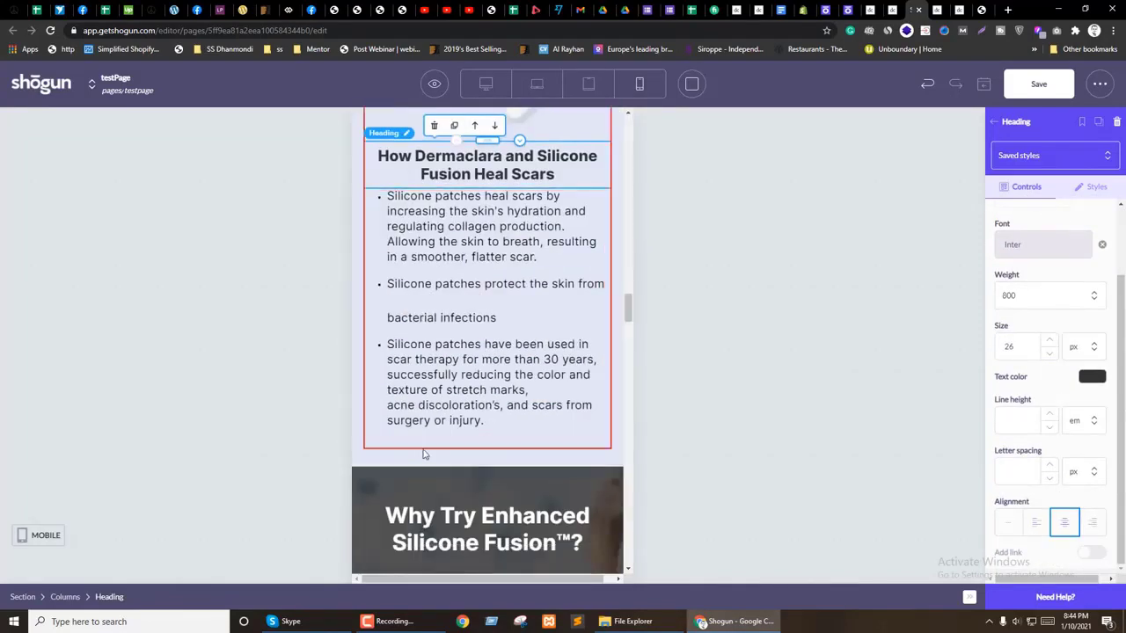
pyautogui.scroll(3, 422, 454)
pyautogui.click(588, 83)
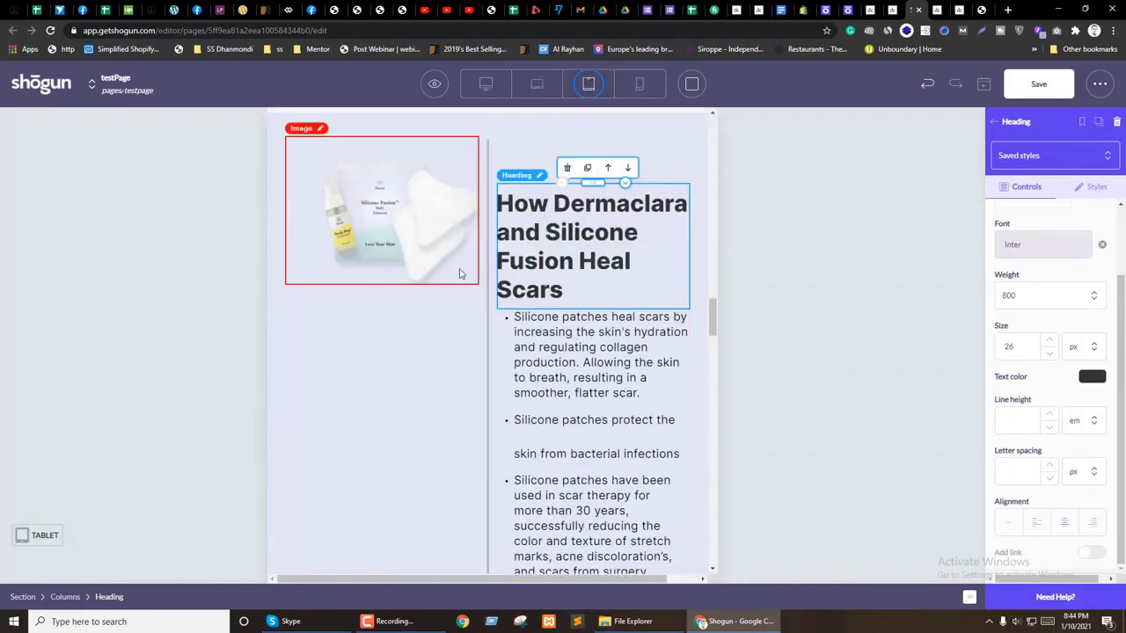
# Step: On tablet, make the heading's alignment per-device and set its top margin to 0
pyautogui.click(1095, 187)
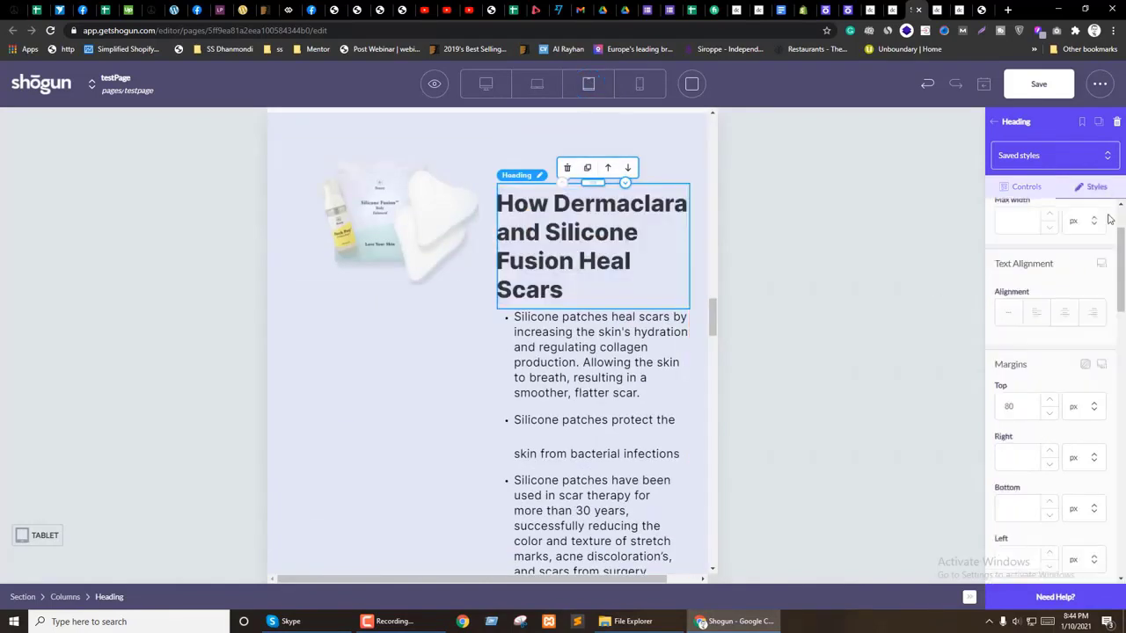
pyautogui.click(1103, 264)
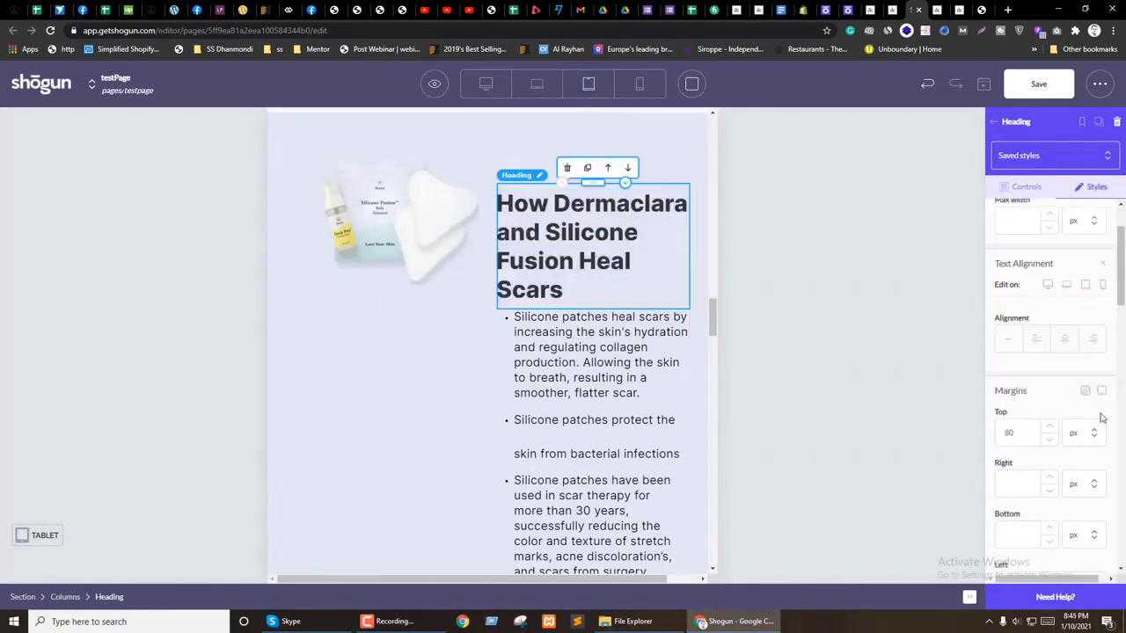
pyautogui.scroll(-1, 1024, 387)
pyautogui.click(1021, 374)
pyautogui.write('0')
pyautogui.scroll(2, 389, 378)
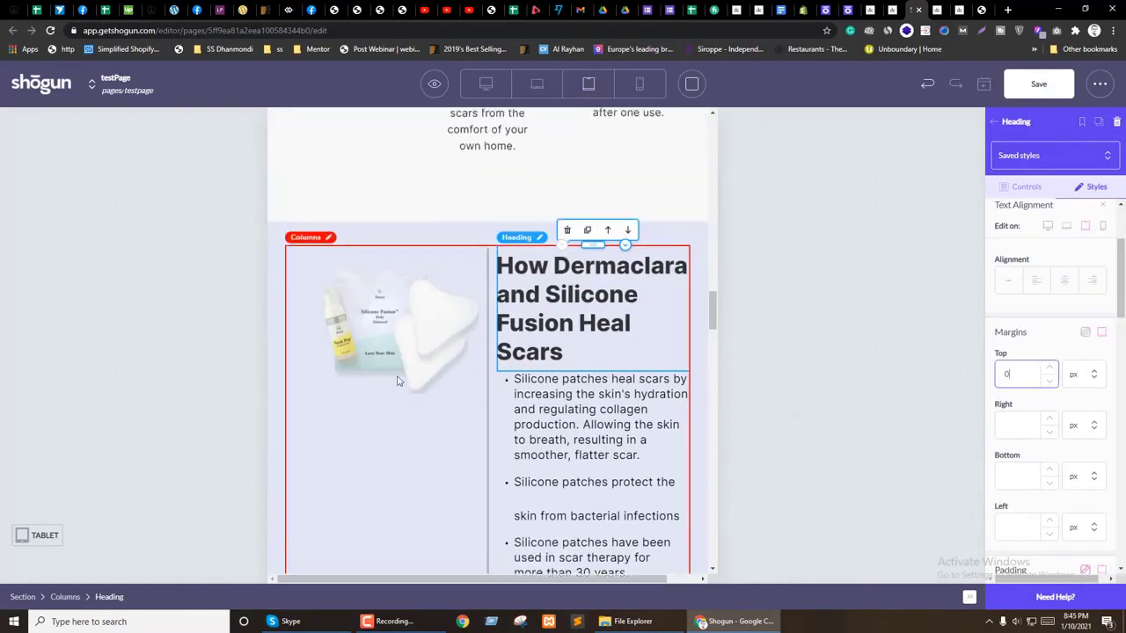
# Step: Make the heading size per-device and set it to 25 px, nudged to 26 px
pyautogui.click(1008, 186)
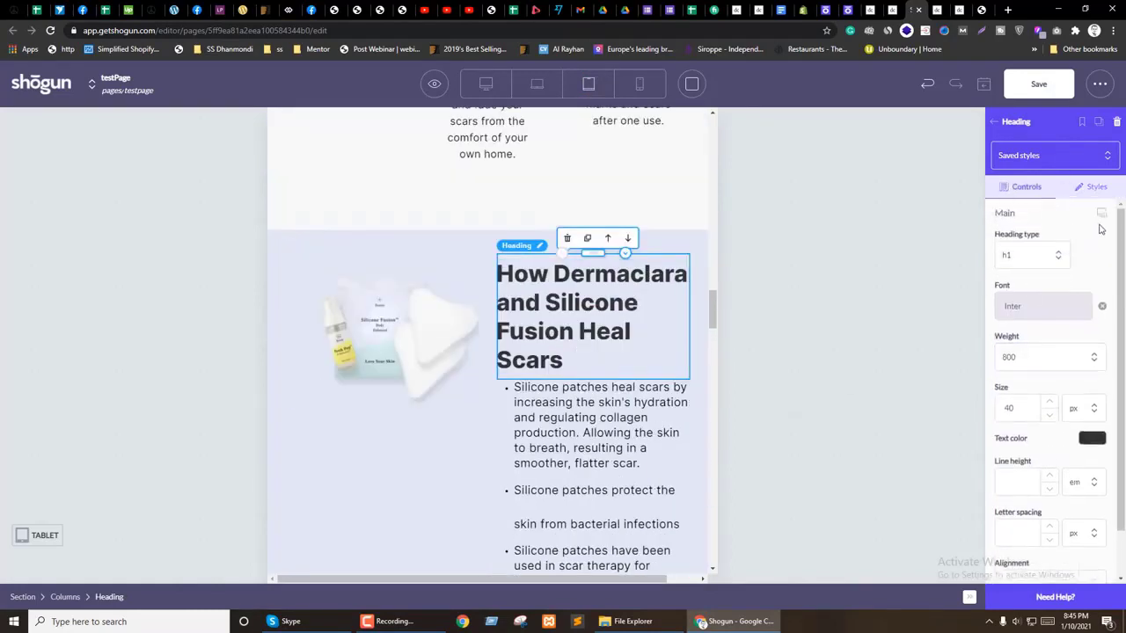
pyautogui.click(1103, 215)
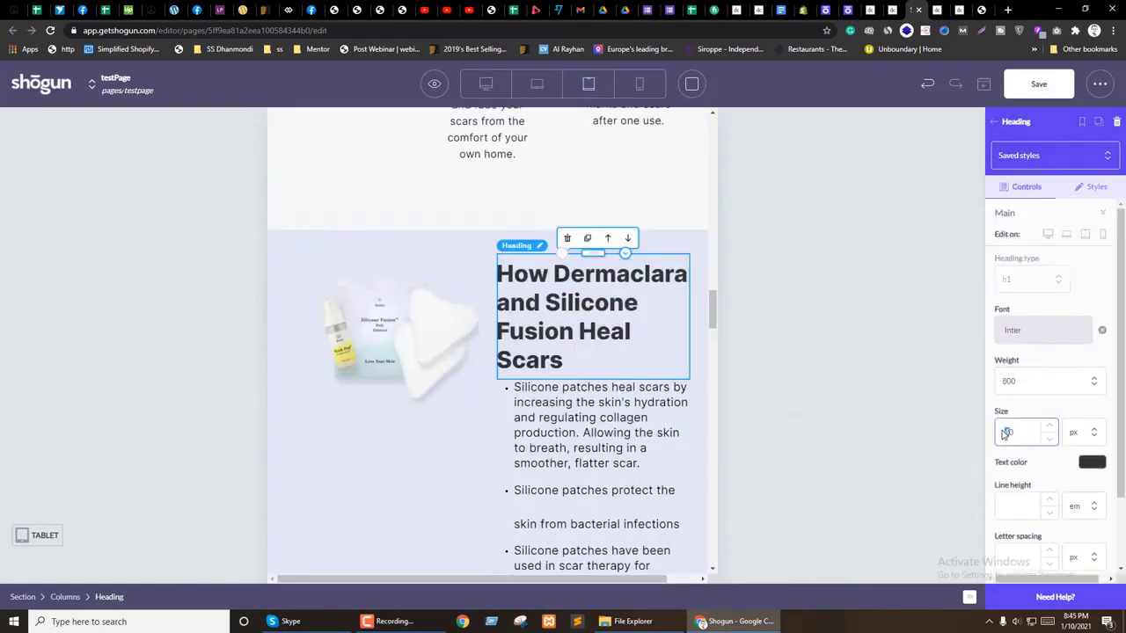
pyautogui.press('BackSpace')
pyautogui.write('25')
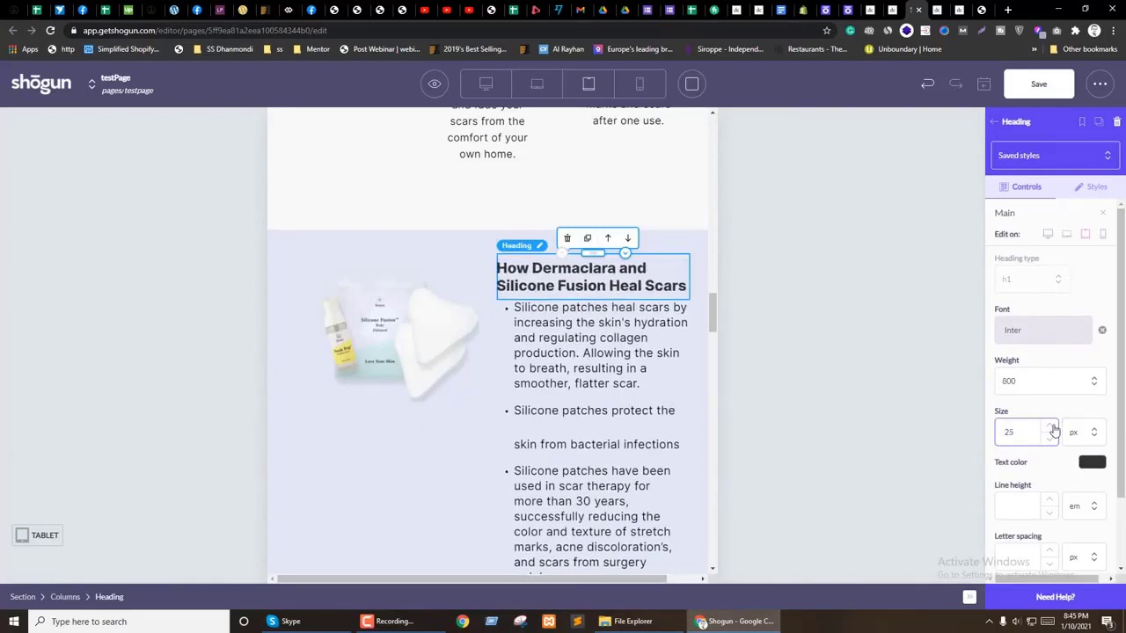
pyautogui.click(1053, 427)
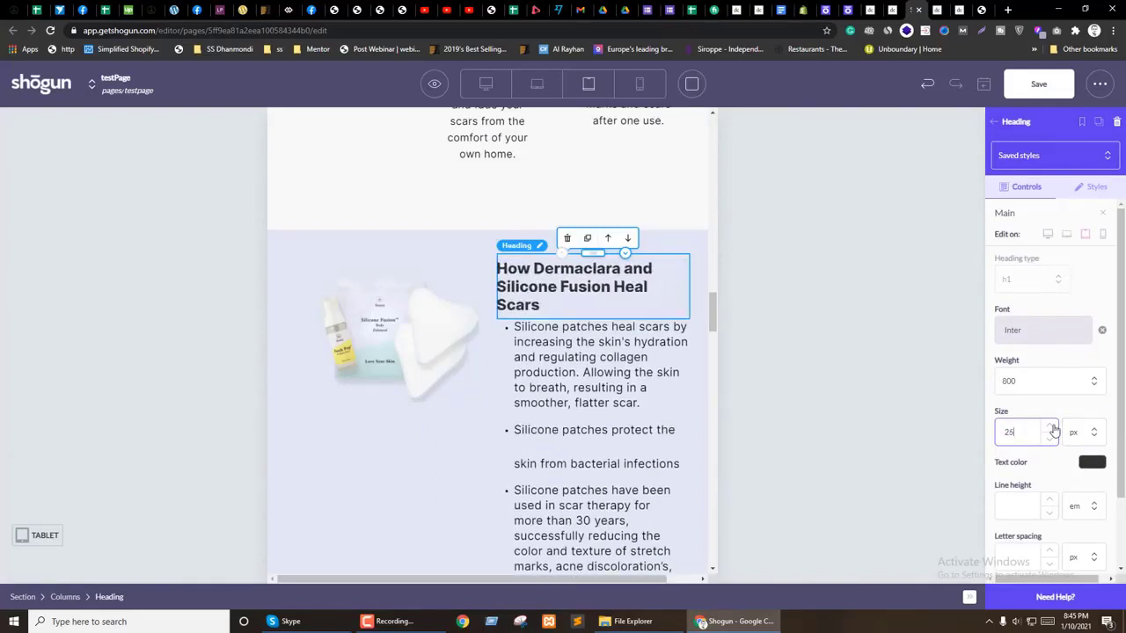
pyautogui.click(483, 359)
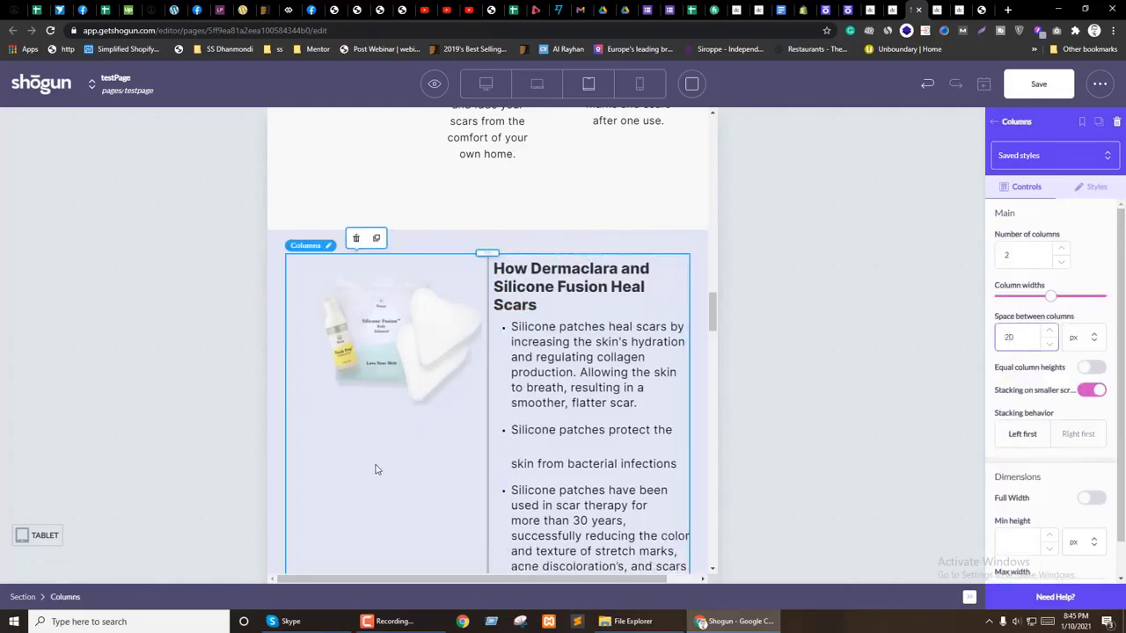
# Step: At laptop width, add a new section and move the product image into it
pyautogui.scroll(-3, 470, 454)
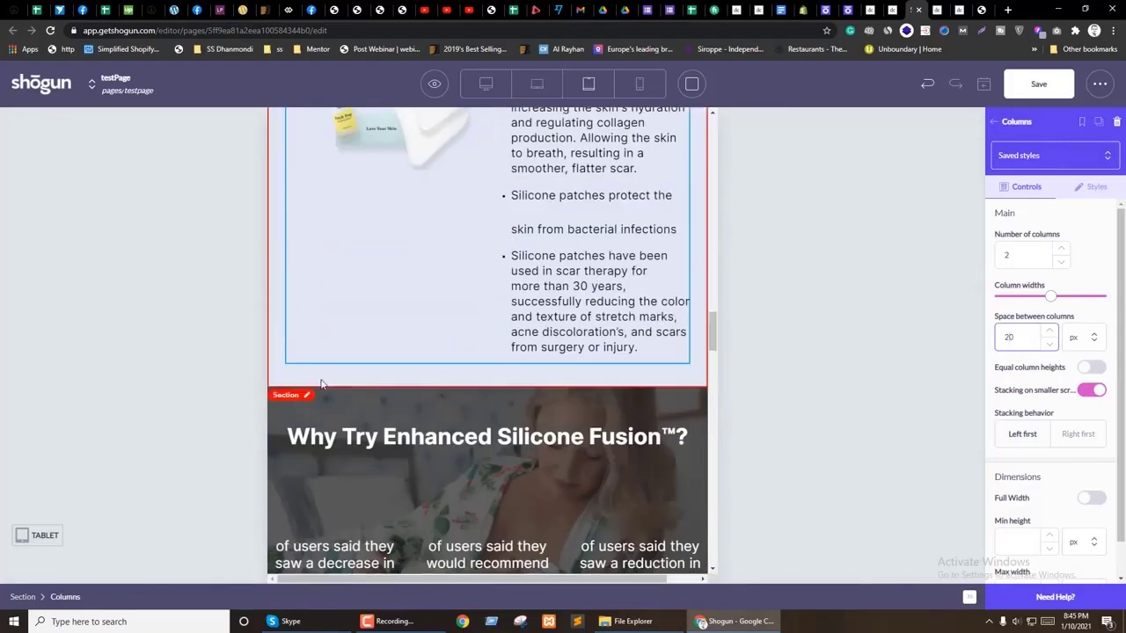
pyautogui.scroll(3, 321, 384)
pyautogui.click(537, 84)
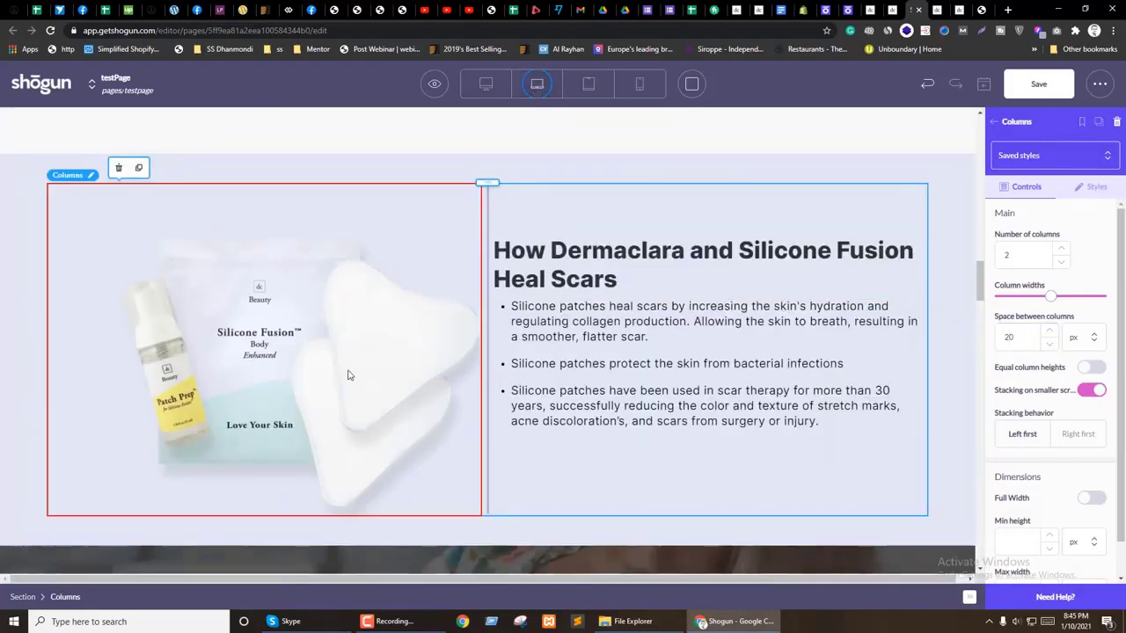
pyautogui.click(346, 372)
pyautogui.click(993, 121)
pyautogui.moveTo(1020, 209); pyautogui.dragTo(304, 186)
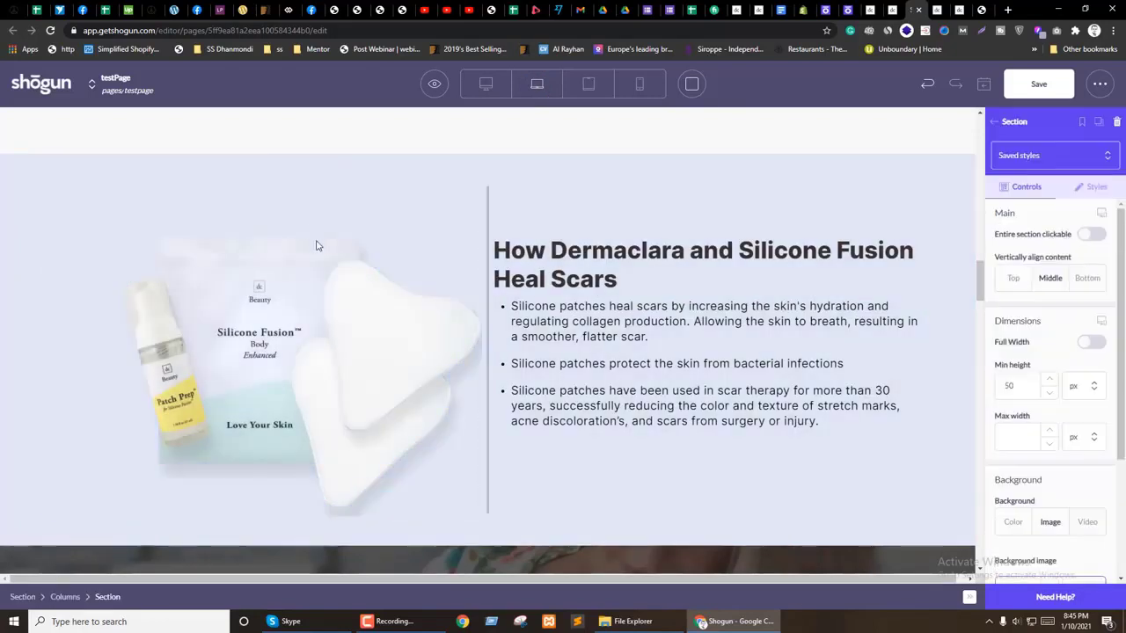
pyautogui.moveTo(273, 334); pyautogui.dragTo(264, 200)
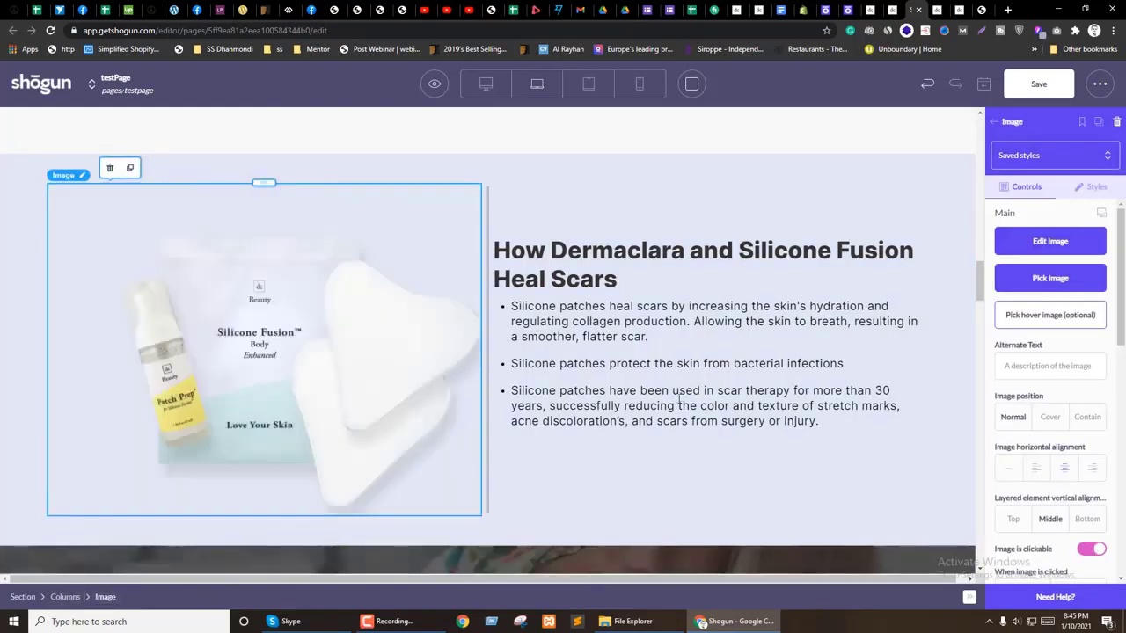
# Step: Give the image-and-text section 30 px top and side padding
pyautogui.click(107, 597)
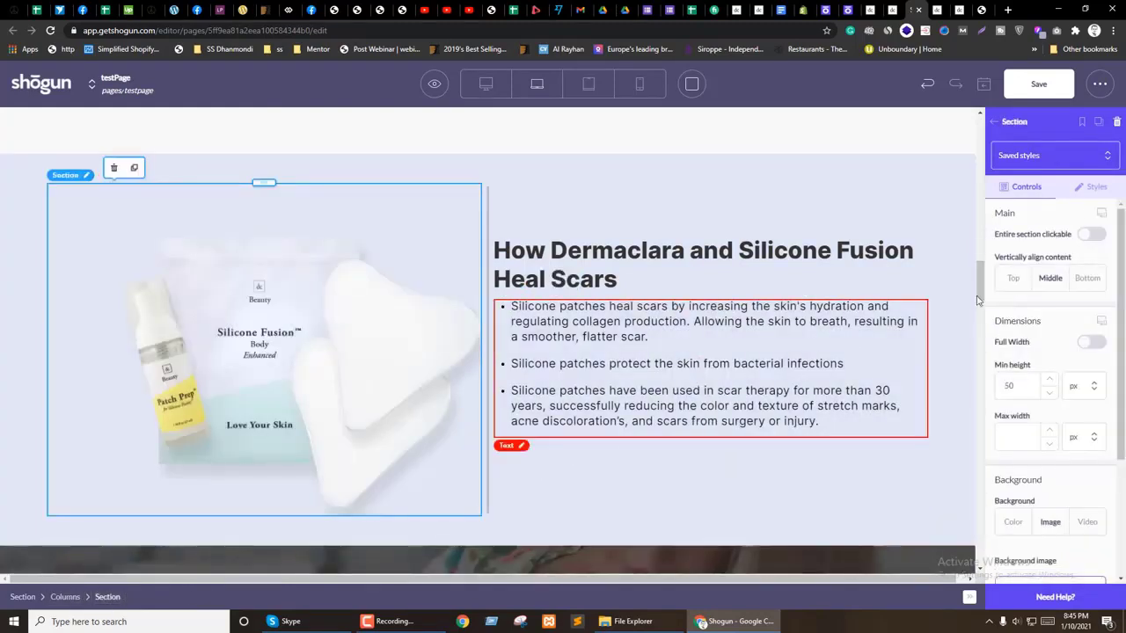
pyautogui.click(1090, 186)
pyautogui.scroll(-3, 1020, 431)
pyautogui.write('30')
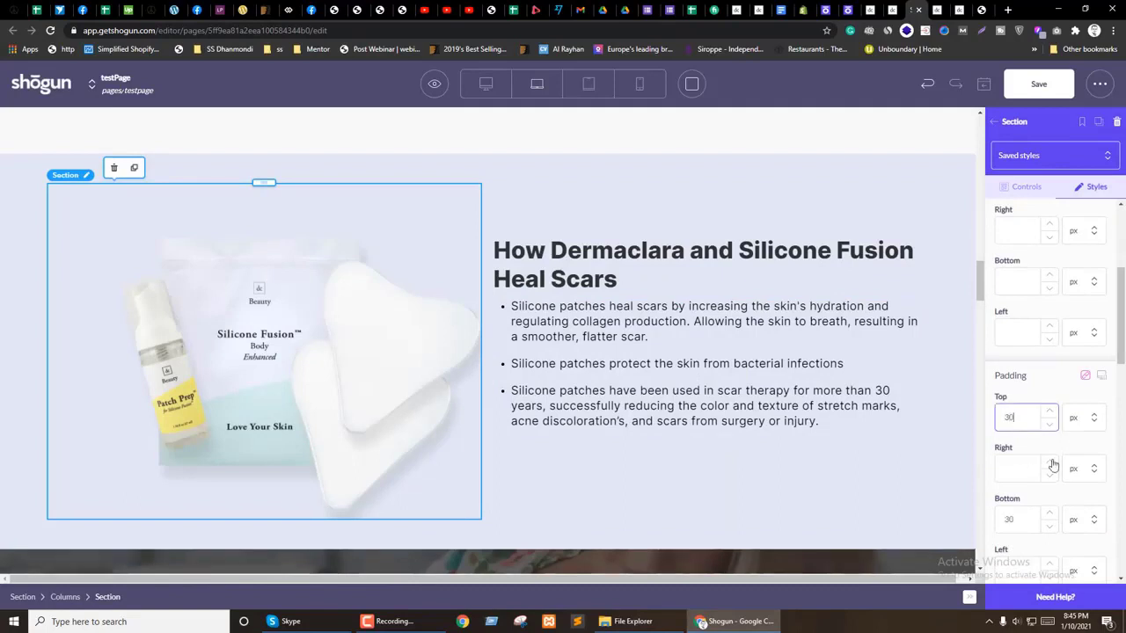
pyautogui.click(1011, 476)
pyautogui.write('30')
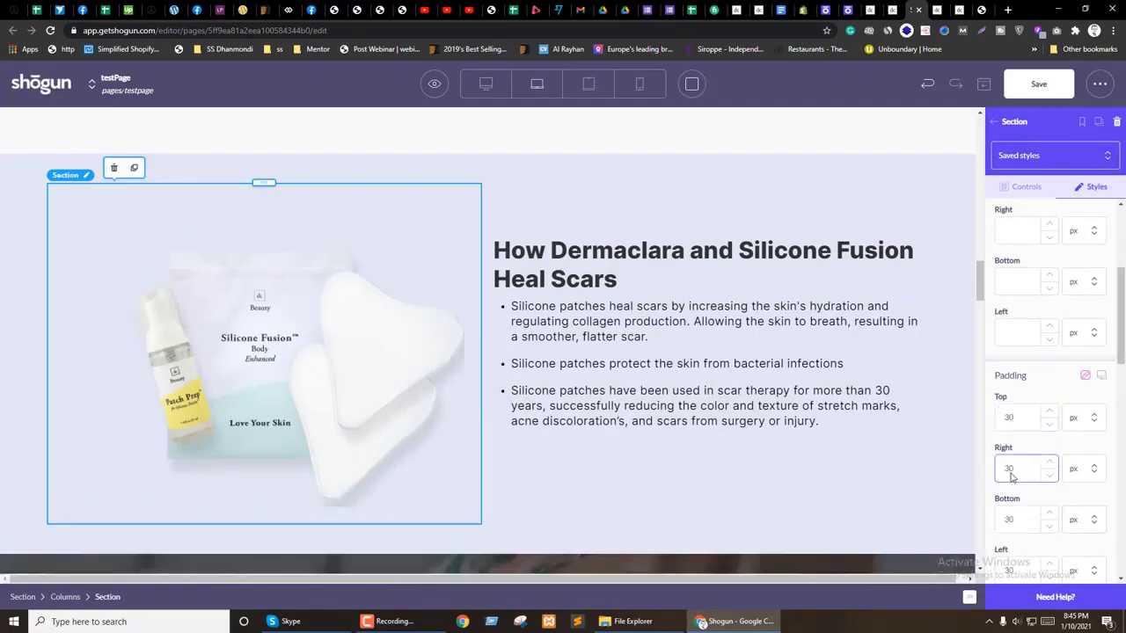
# Step: Switch the section's padding to per-device and set mobile padding to 0
pyautogui.click(1104, 378)
pyautogui.click(1086, 398)
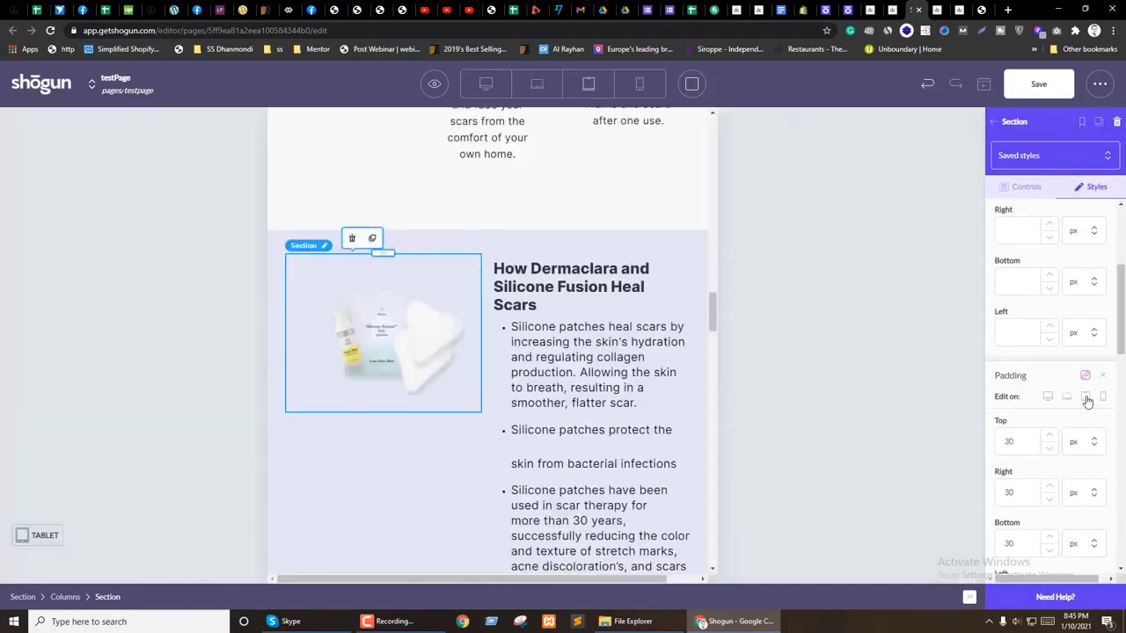
pyautogui.click(1102, 396)
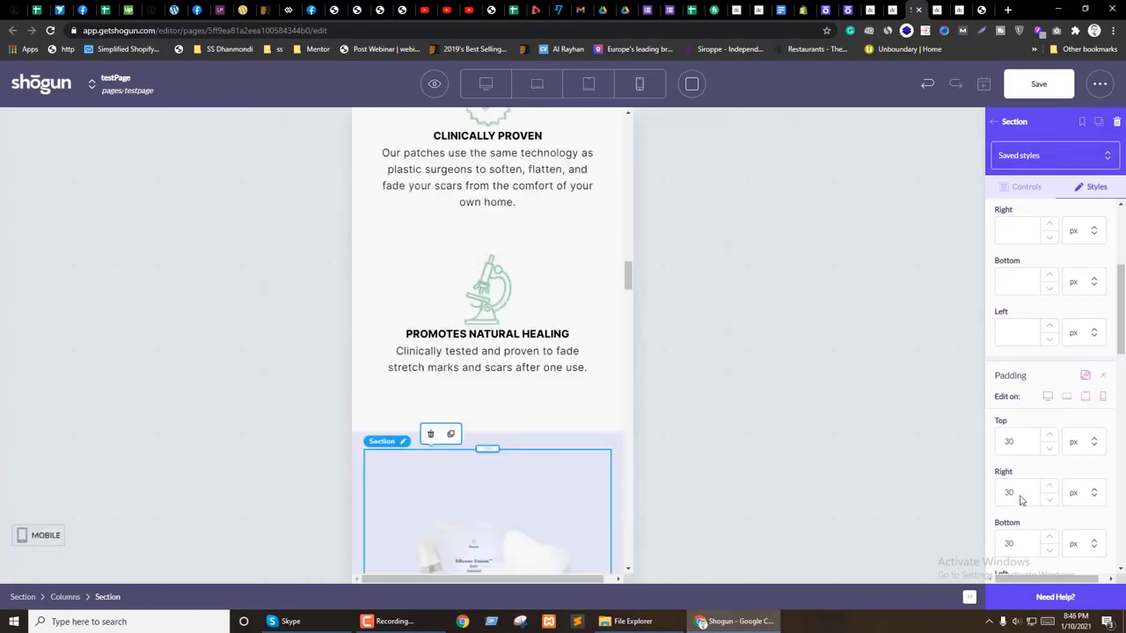
pyautogui.write('0')
pyautogui.click(1016, 437)
pyautogui.write('0')
pyautogui.scroll(-7, 542, 419)
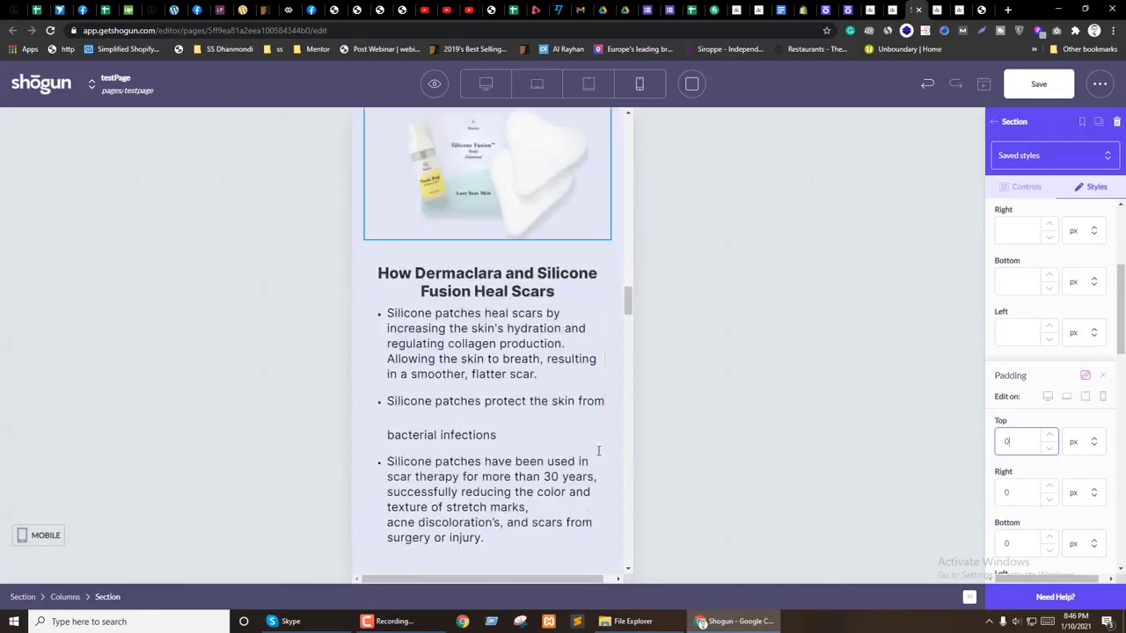
# Step: Enter 50 px padding on the Why Try section and make padding per-device for laptop
pyautogui.click(485, 83)
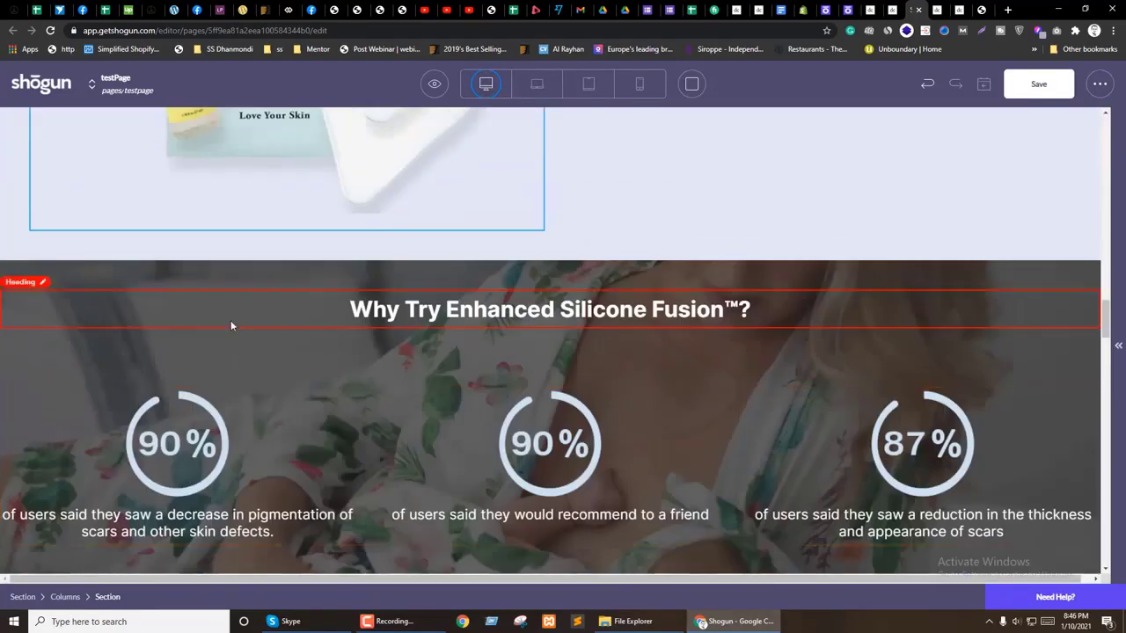
pyautogui.click(290, 276)
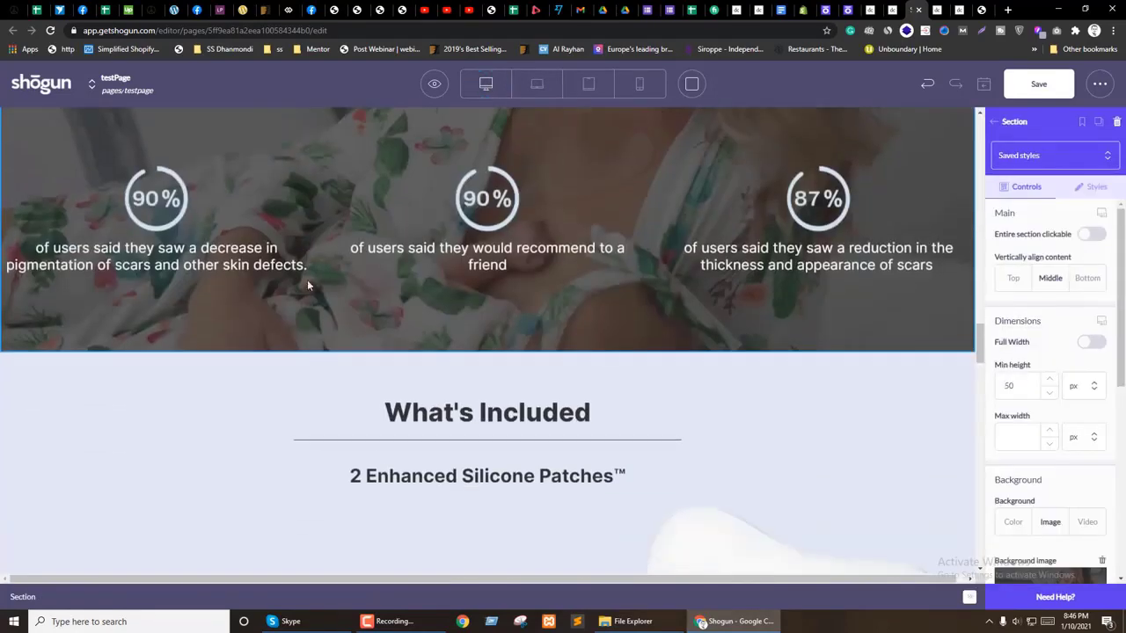
pyautogui.click(1099, 189)
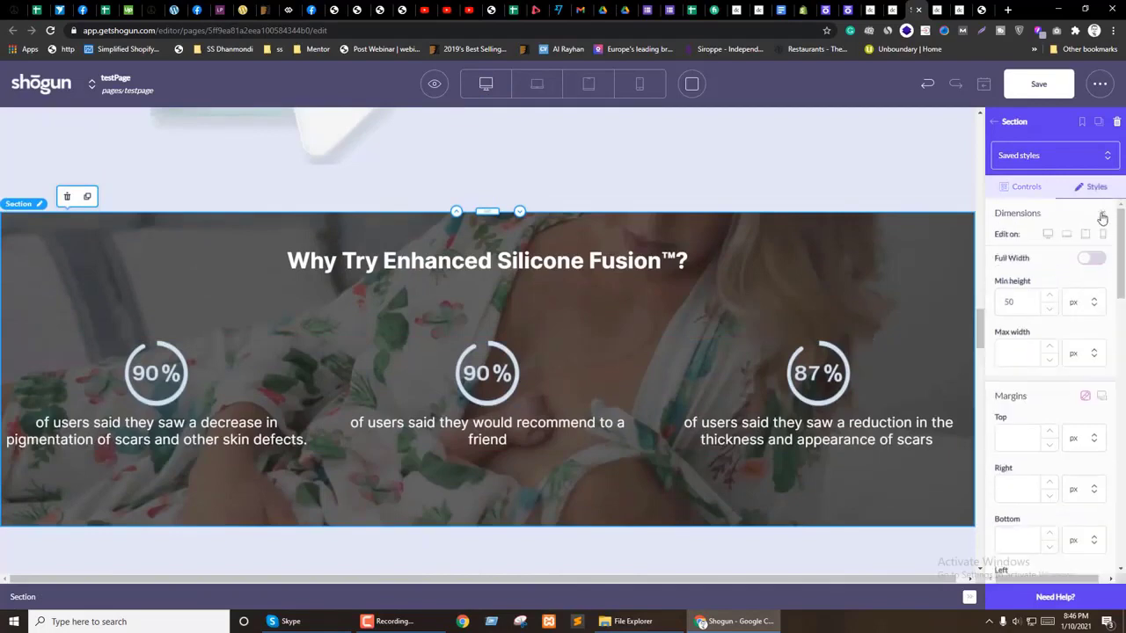
pyautogui.scroll(-3, 1017, 388)
pyautogui.scroll(-1, 1038, 387)
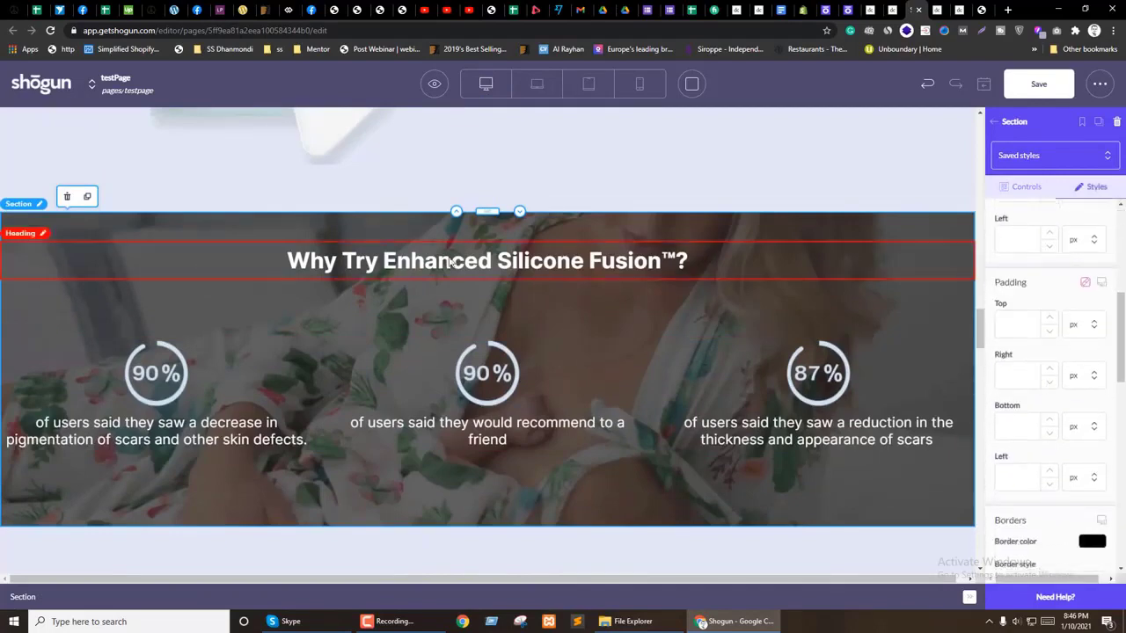
pyautogui.write('5')
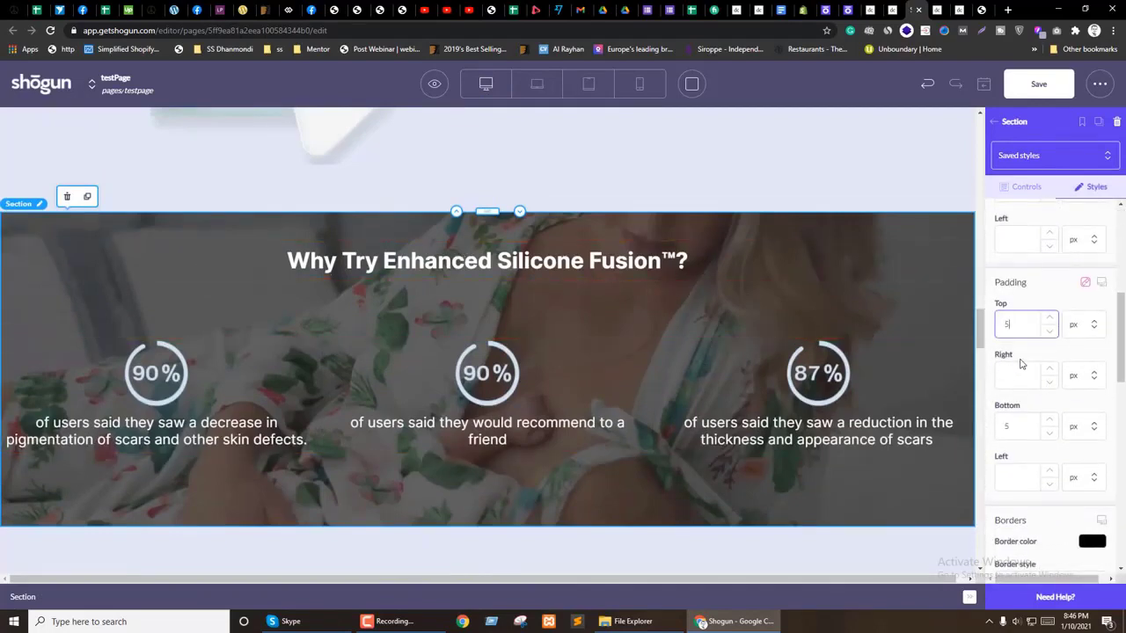
pyautogui.write('0')
pyautogui.click(1100, 286)
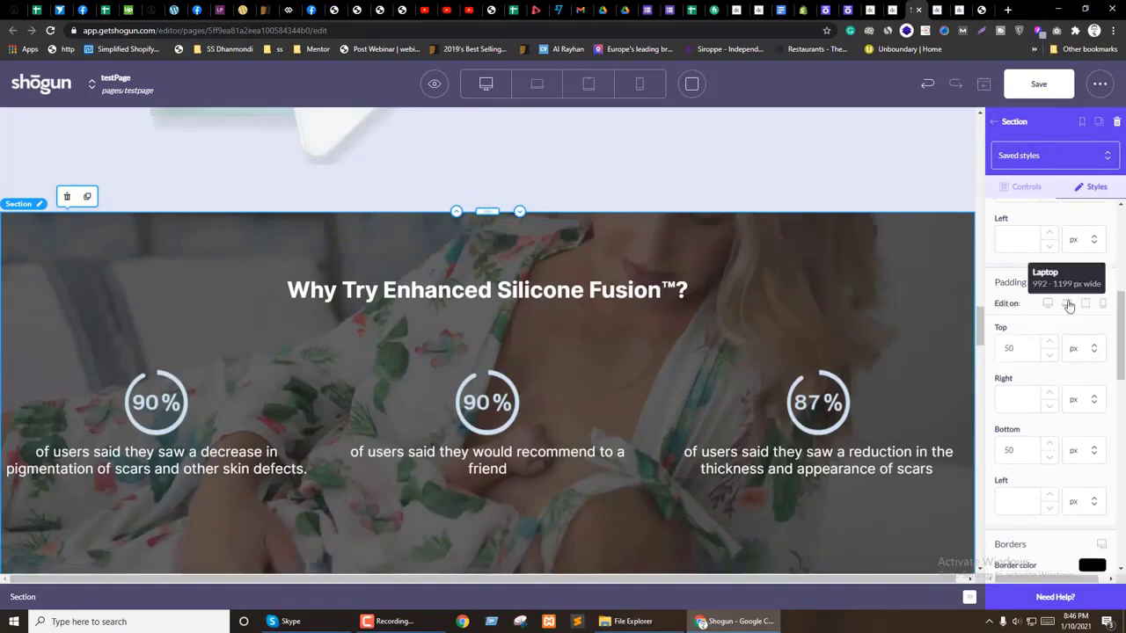
pyautogui.click(1065, 303)
pyautogui.scroll(10, 595, 392)
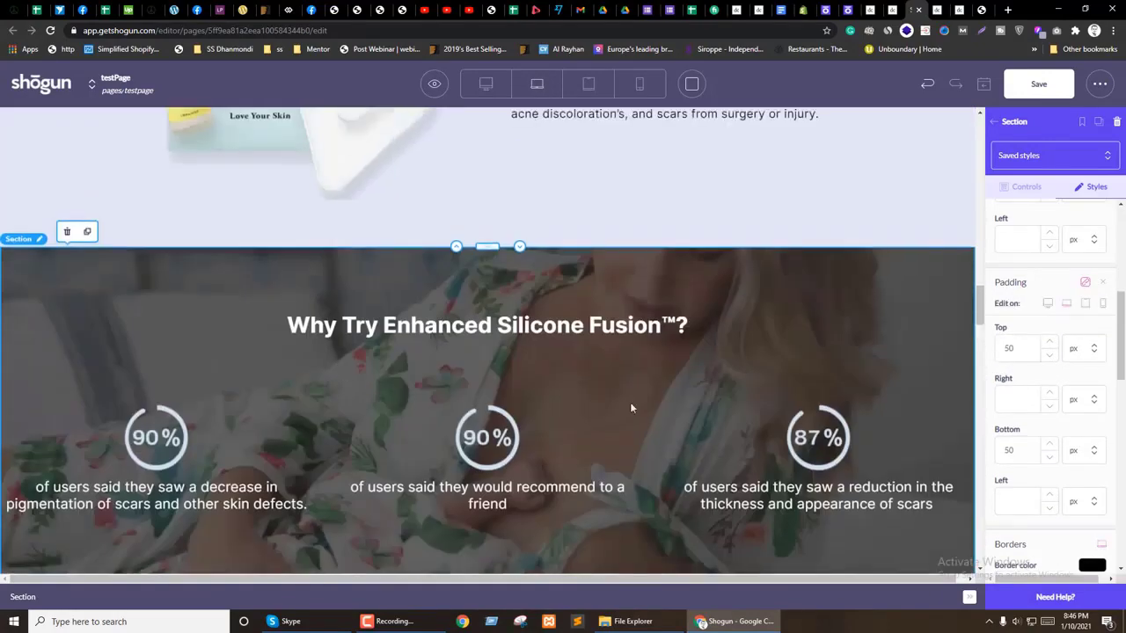
pyautogui.scroll(-3, 387, 422)
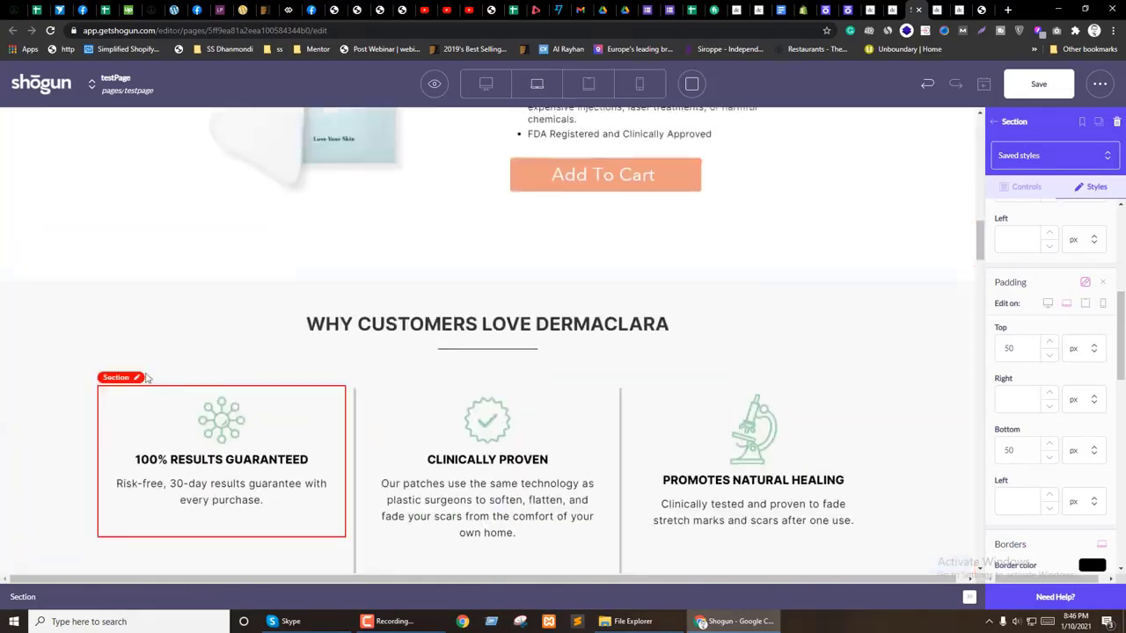
# Step: Check the Why Customers Love Dermaclara section's padding for reference
pyautogui.click(70, 329)
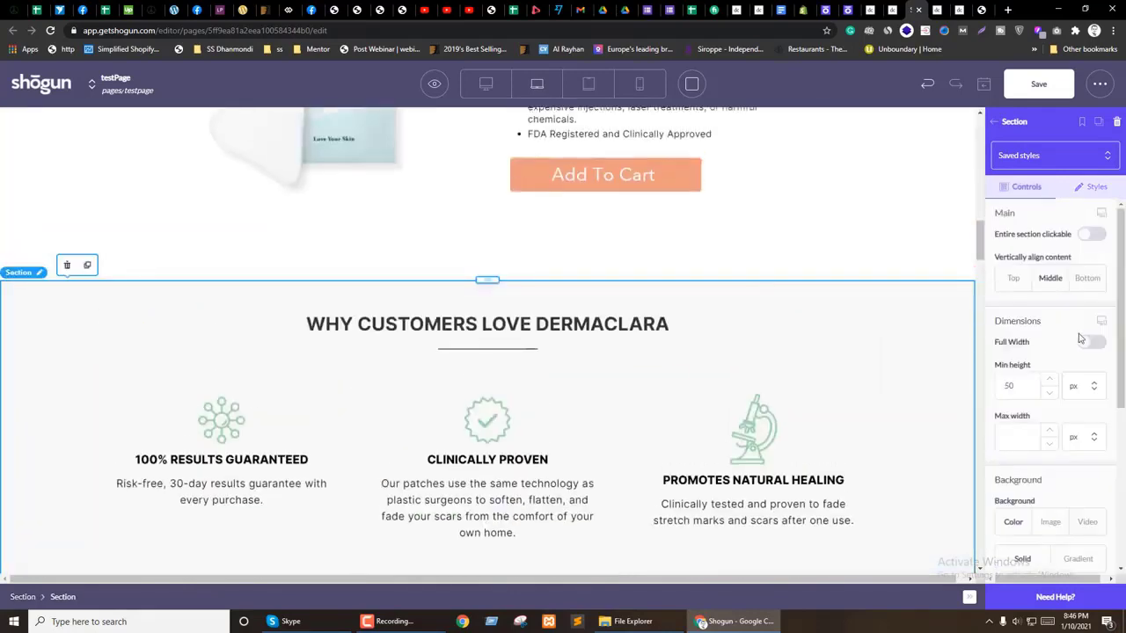
pyautogui.click(1091, 189)
pyautogui.scroll(-3, 1037, 359)
pyautogui.scroll(-3, 559, 354)
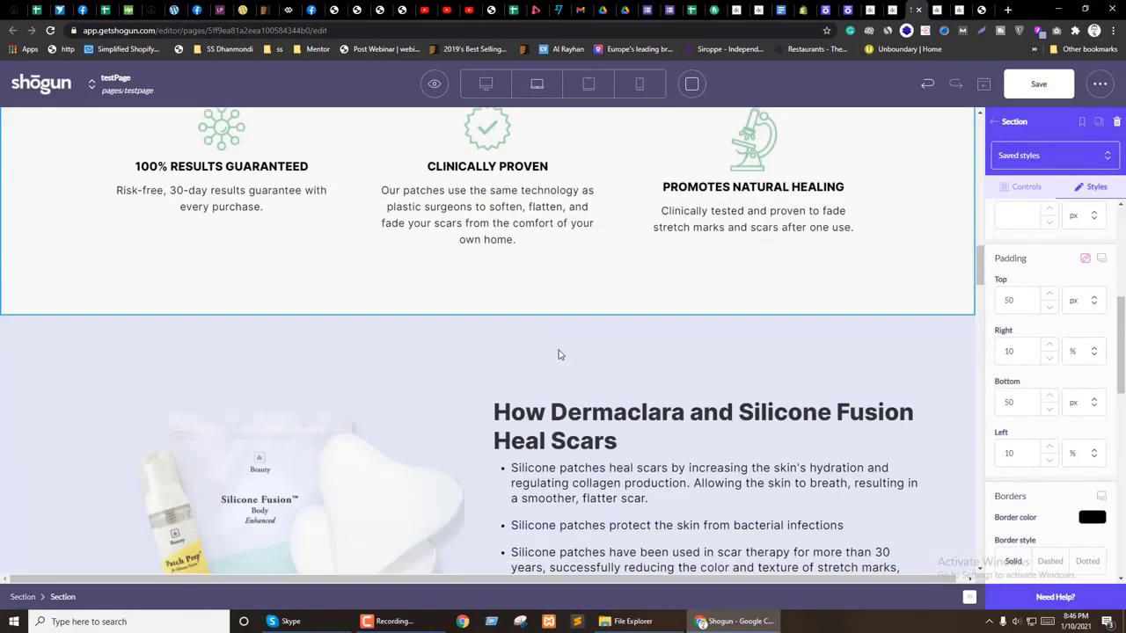
pyautogui.scroll(-5, 558, 353)
# Step: Set the Why Try section's side padding to 10%
pyautogui.click(78, 326)
pyautogui.scroll(-1, 1106, 241)
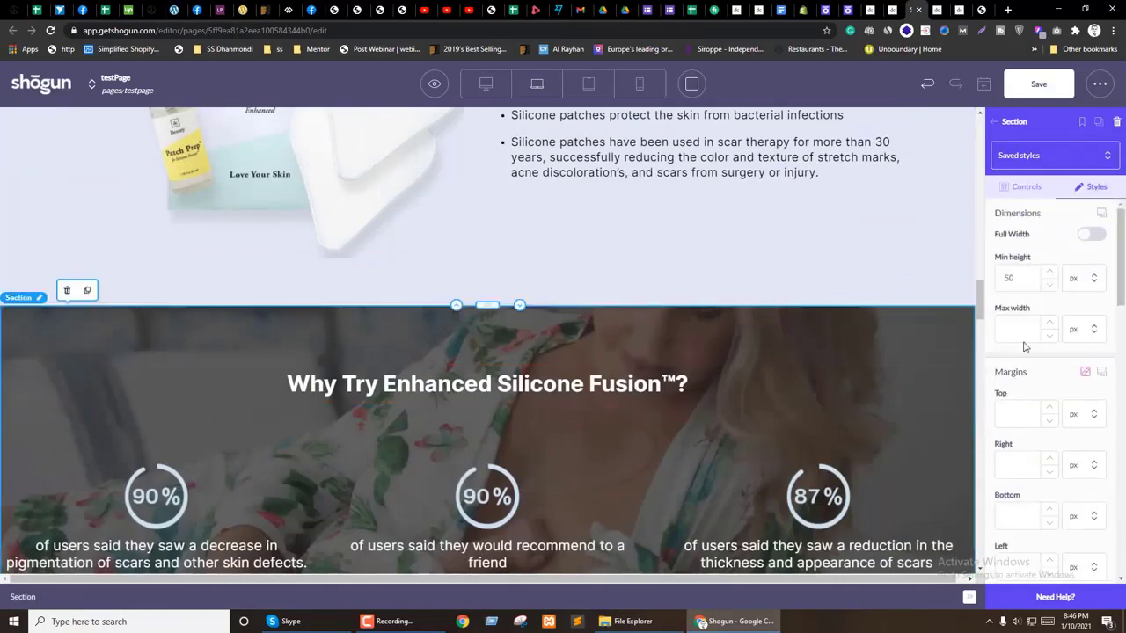
pyautogui.scroll(-3, 1081, 352)
pyautogui.click(1072, 407)
pyautogui.click(1014, 357)
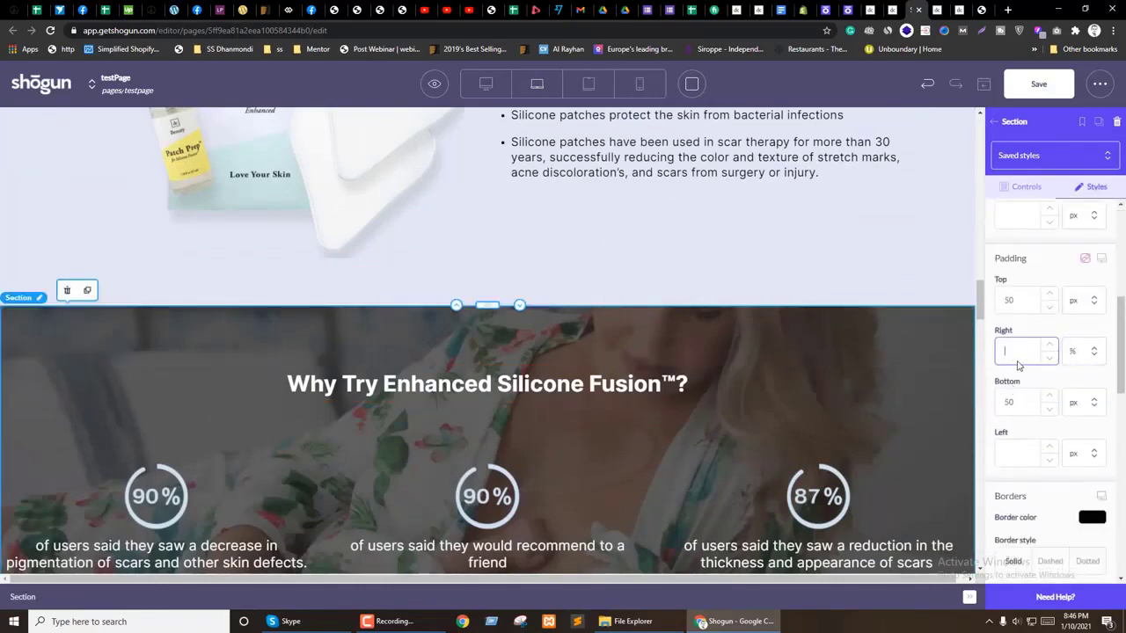
pyautogui.write('10')
pyautogui.scroll(-2, 708, 436)
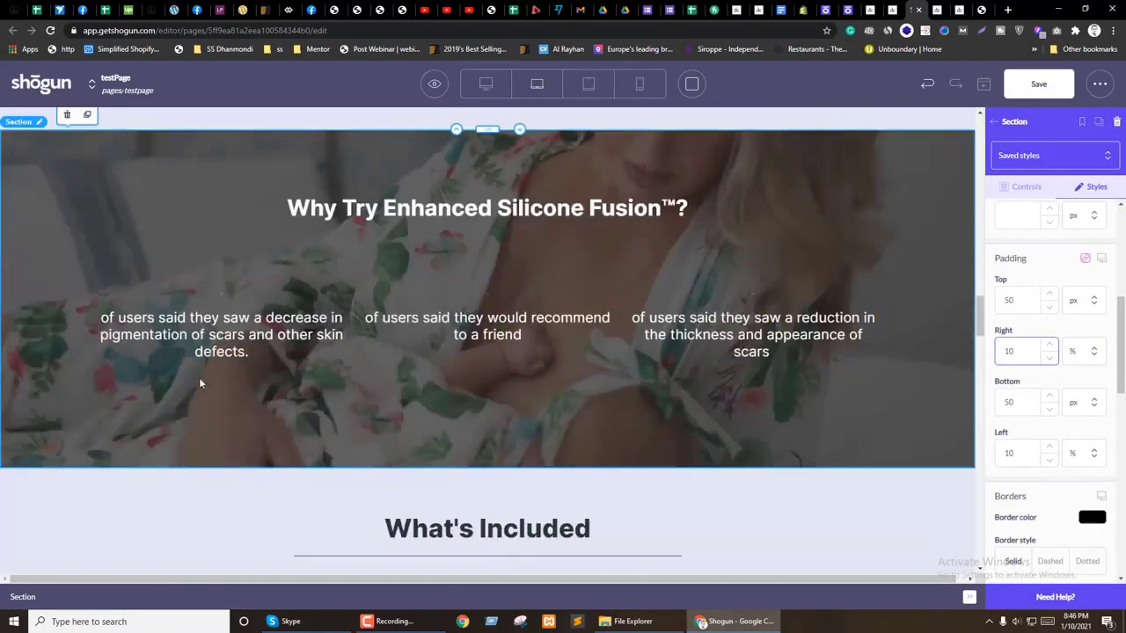
pyautogui.scroll(1, 257, 433)
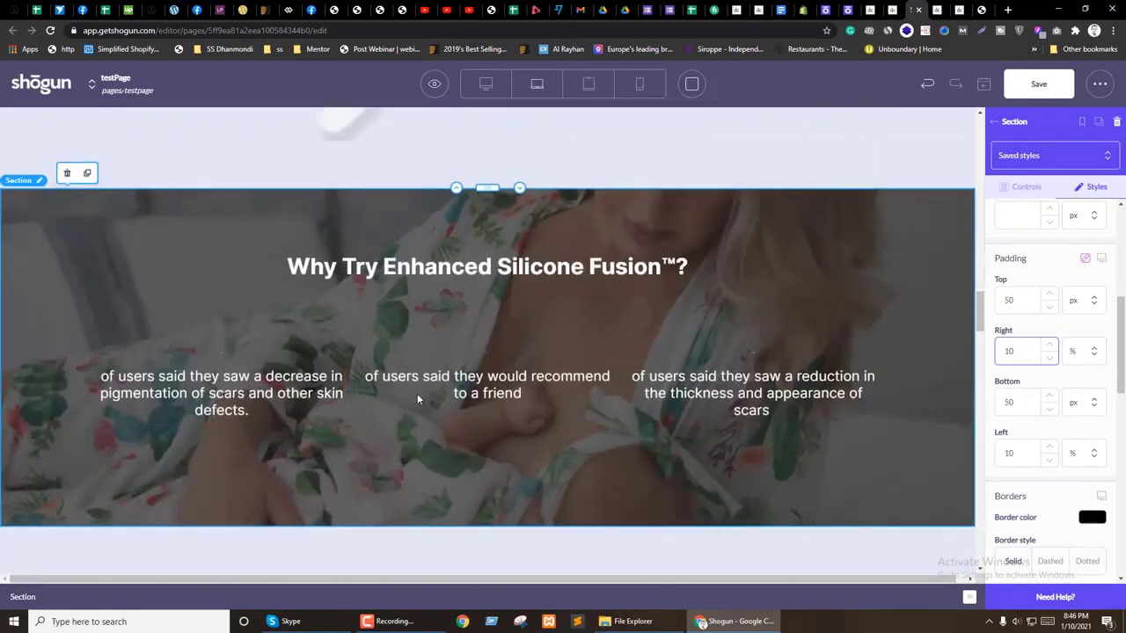
# Step: At desktop width, clear the Why Try heading's 50 px top margin
pyautogui.click(486, 84)
pyautogui.scroll(-4, 422, 290)
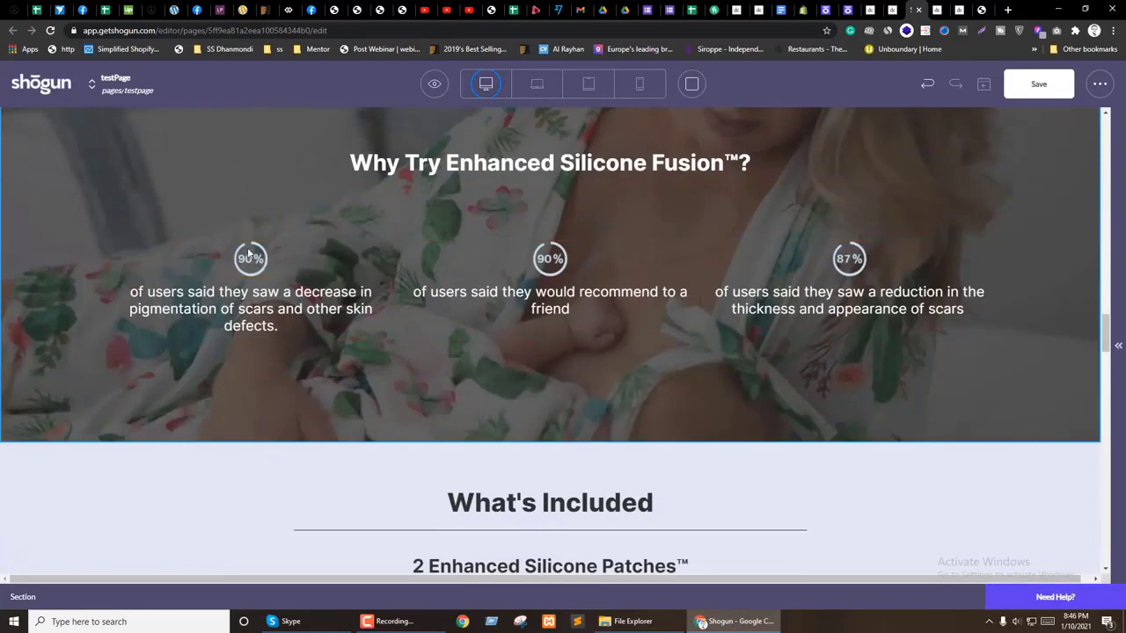
pyautogui.scroll(2, 537, 233)
pyautogui.click(413, 277)
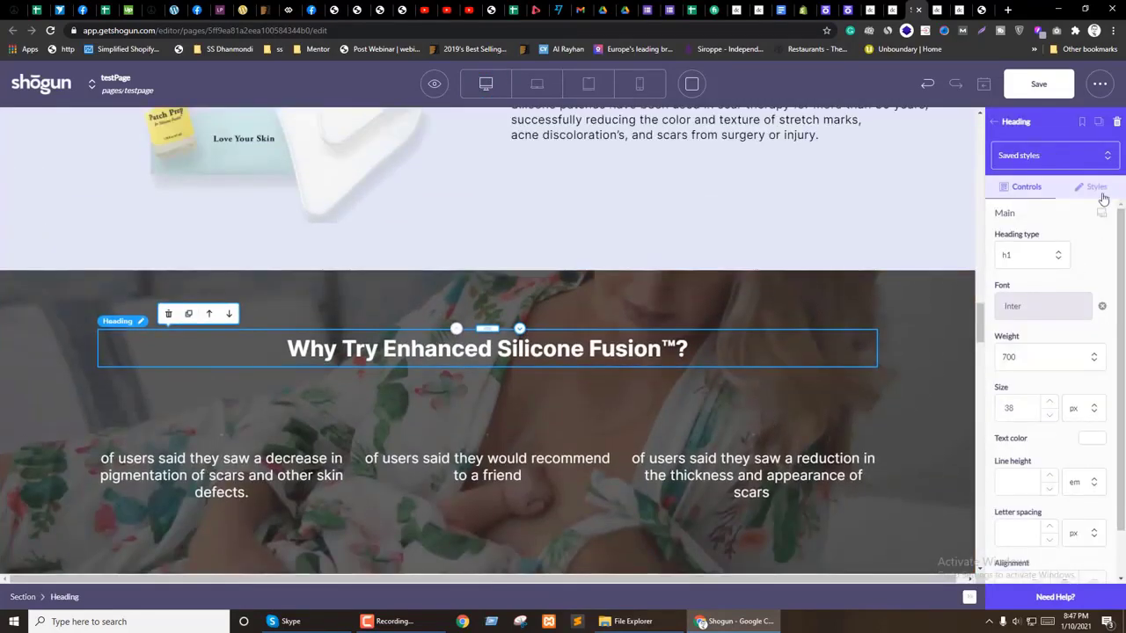
pyautogui.click(1095, 187)
pyautogui.scroll(-3, 1036, 387)
pyautogui.scroll(2, 1025, 378)
pyautogui.press('BackSpace')
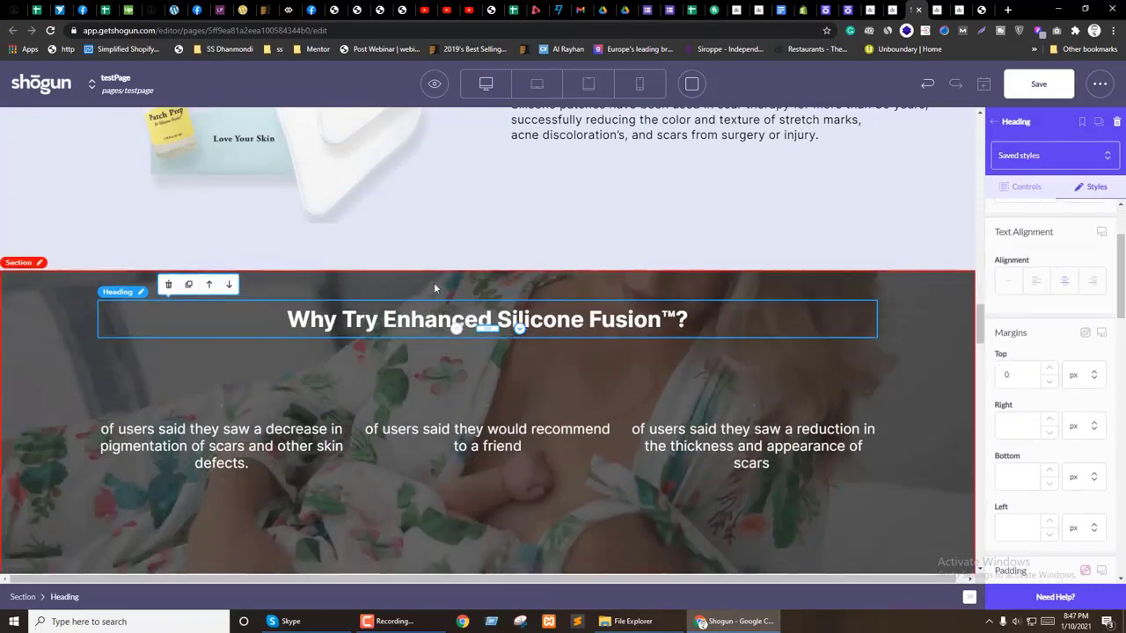
pyautogui.click(433, 282)
pyautogui.scroll(-4, 1048, 474)
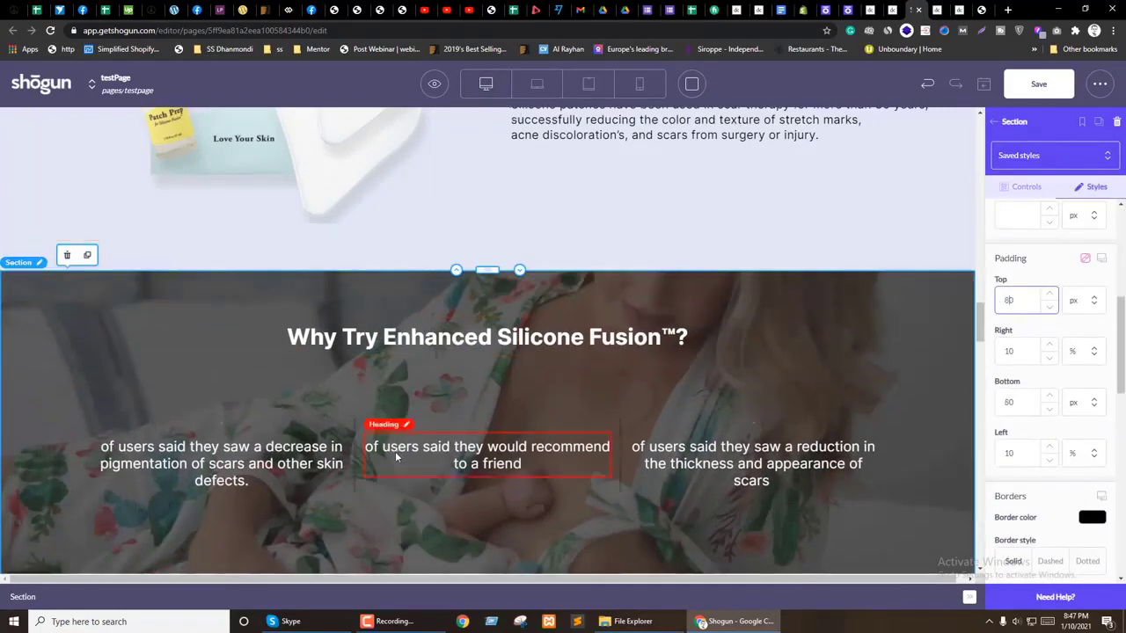
# Step: Clear the first circle image's side margins and set its max width to 200
pyautogui.click(223, 422)
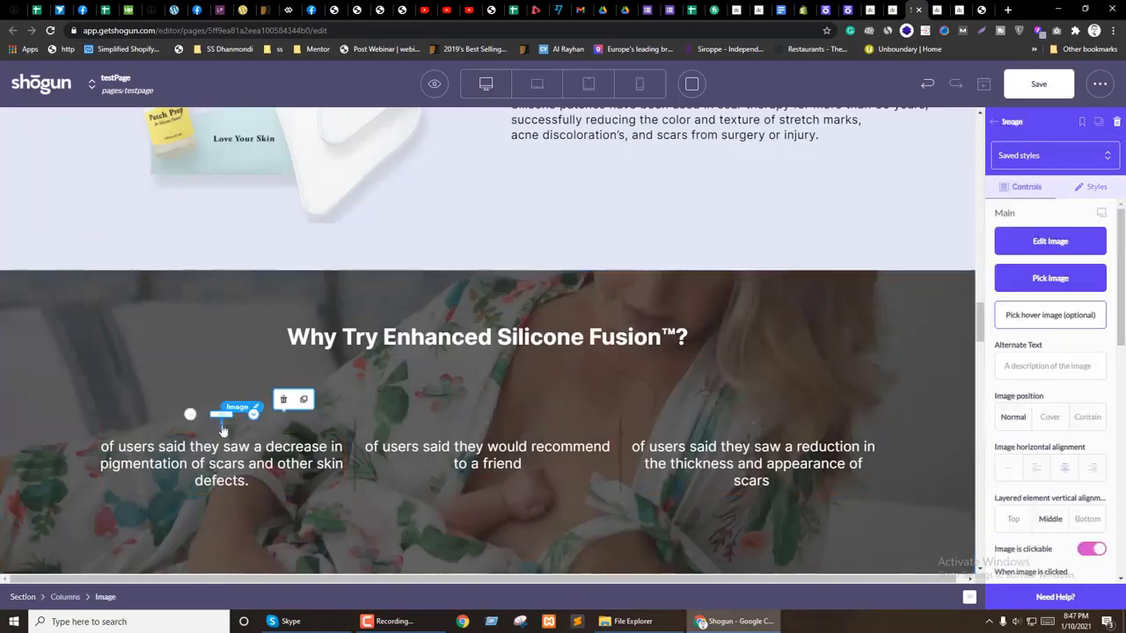
pyautogui.click(1091, 187)
pyautogui.scroll(-2, 1023, 368)
pyautogui.press('BackSpace')
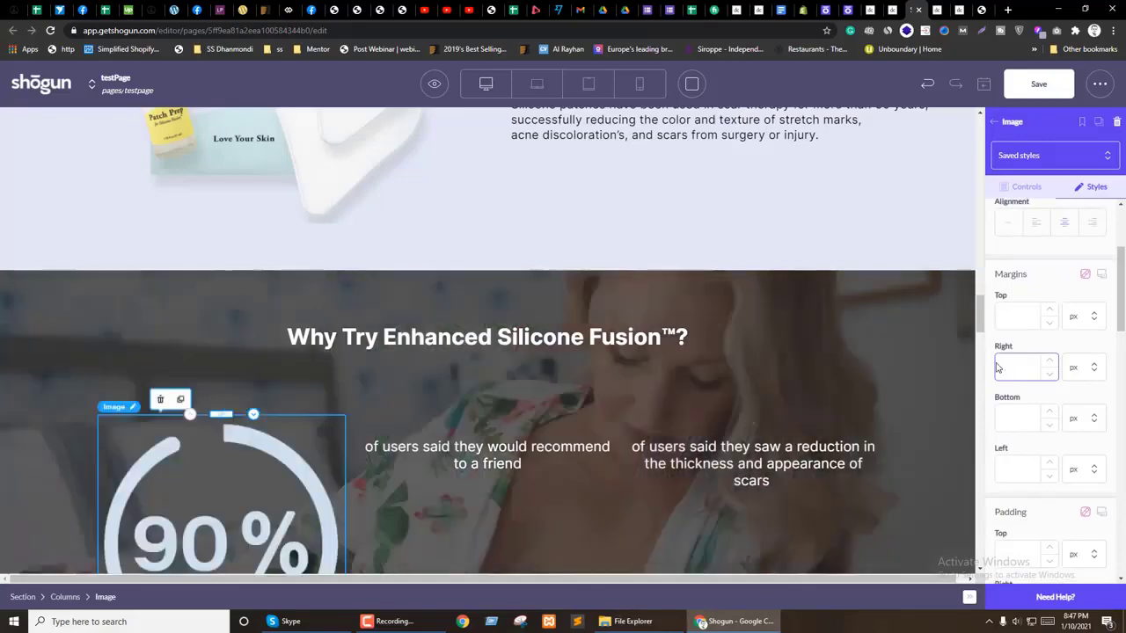
pyautogui.scroll(-2, 1051, 448)
pyautogui.scroll(4, 1059, 476)
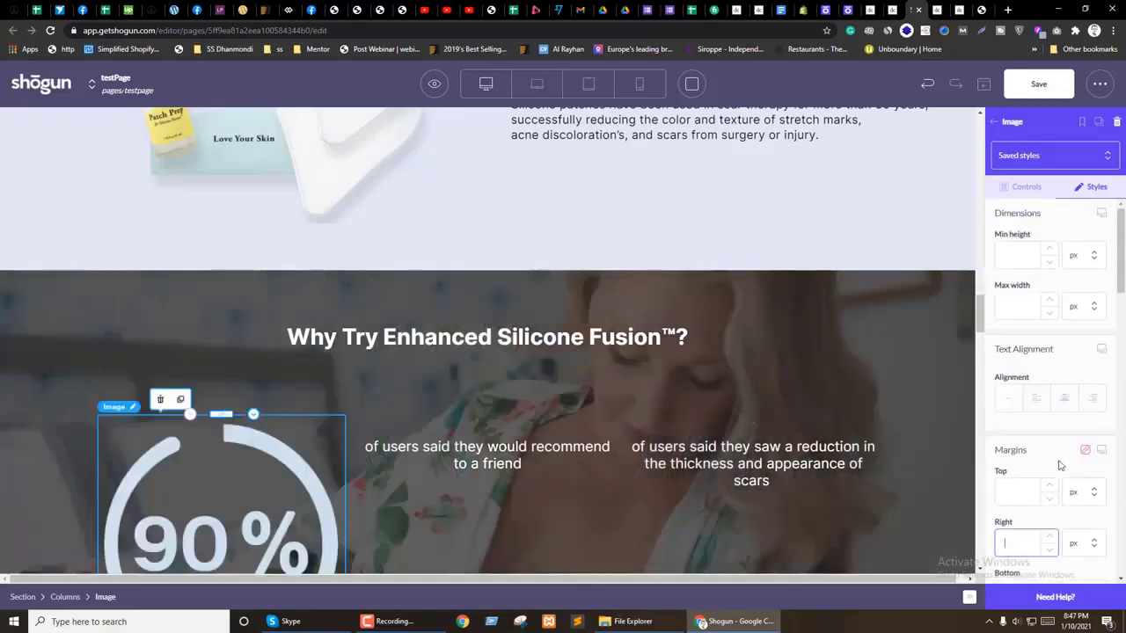
pyautogui.write('3002')
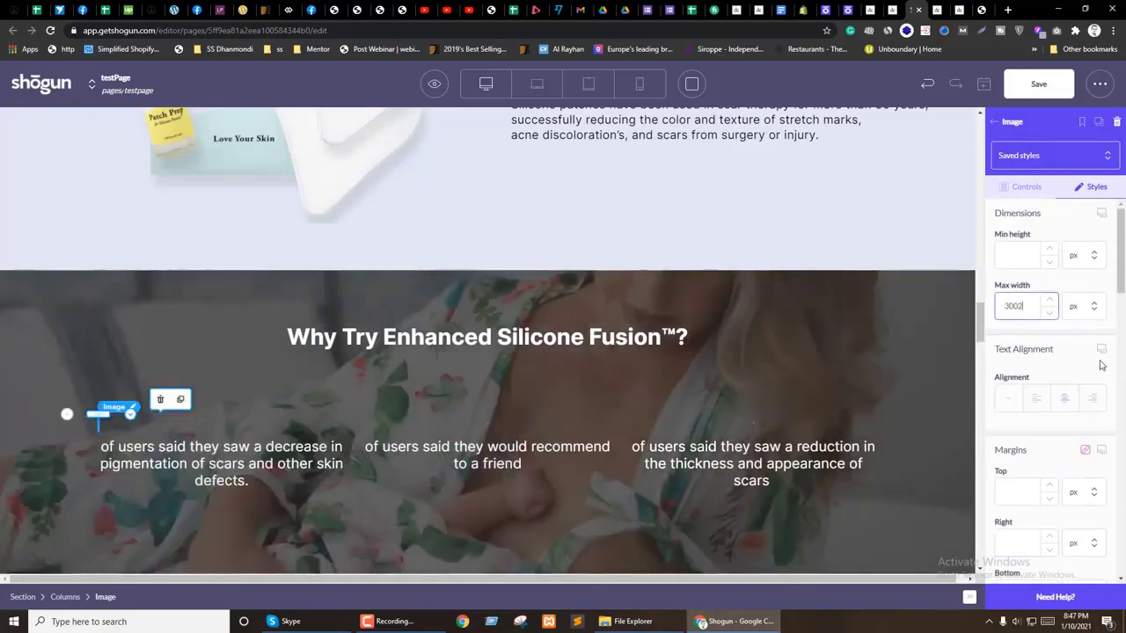
pyautogui.press('BackSpace')
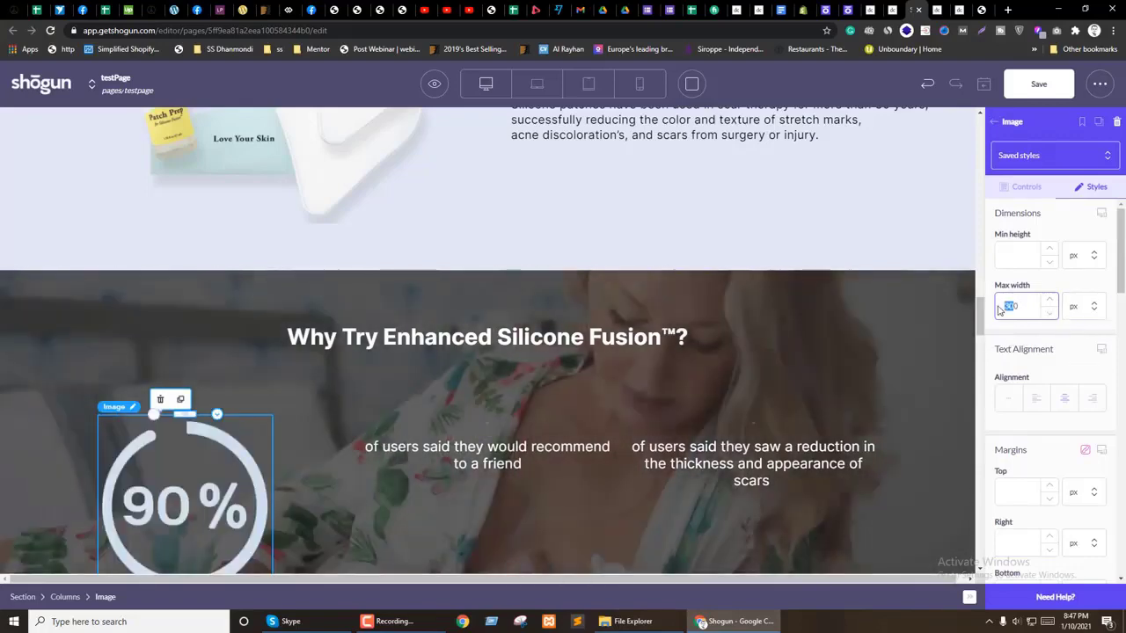
pyautogui.write('200')
# Step: Center the first 90% circle with auto left and right margins, width 150
pyautogui.scroll(-2, 358, 334)
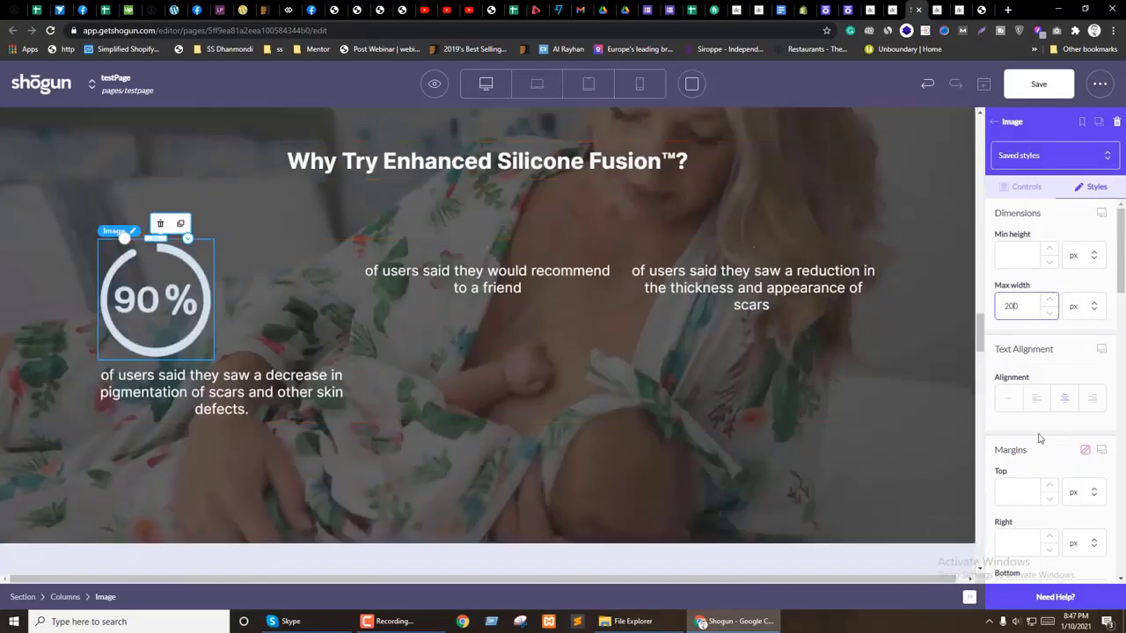
pyautogui.scroll(-1, 1055, 458)
pyautogui.click(1081, 483)
pyautogui.click(1081, 550)
pyautogui.scroll(-2, 1088, 473)
pyautogui.click(1087, 474)
pyautogui.click(1081, 534)
pyautogui.scroll(2, 1024, 329)
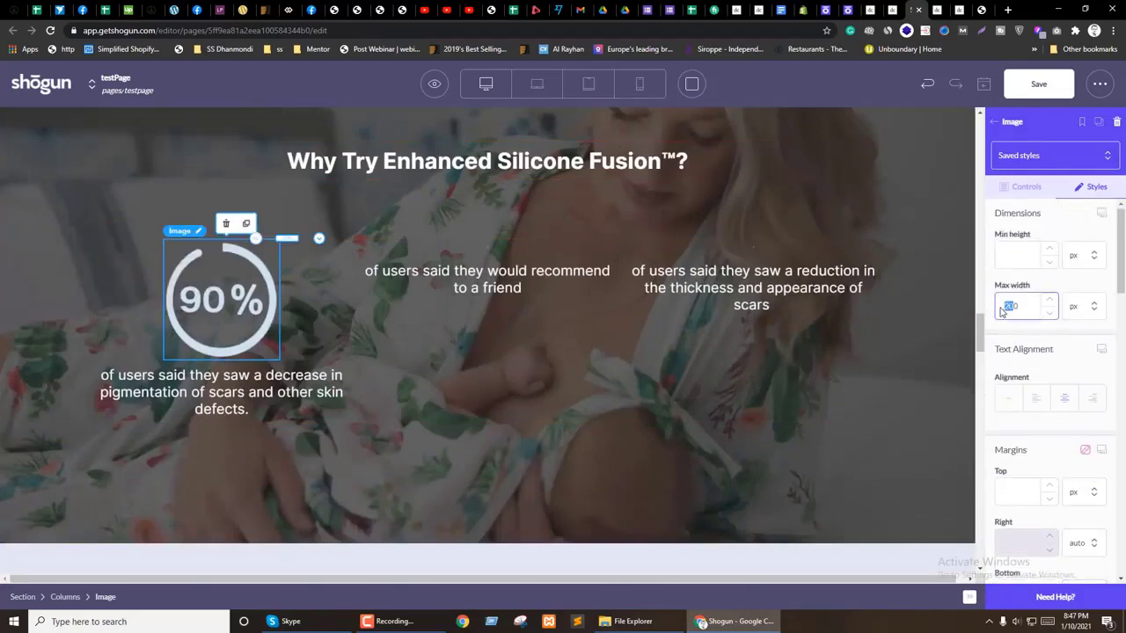
pyautogui.write('150')
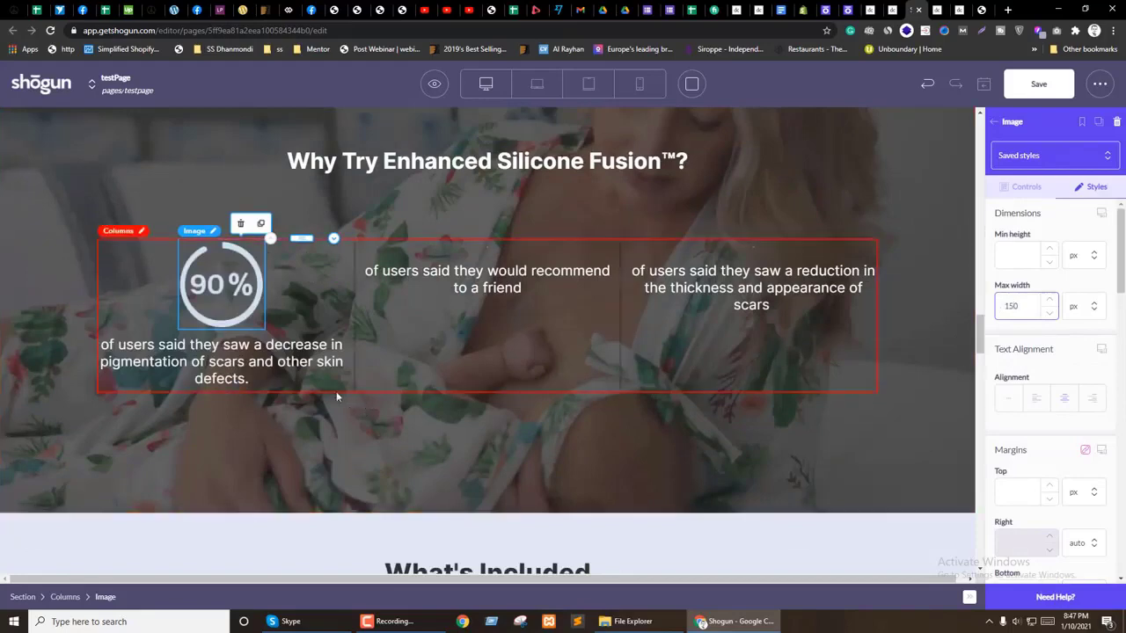
pyautogui.click(299, 350)
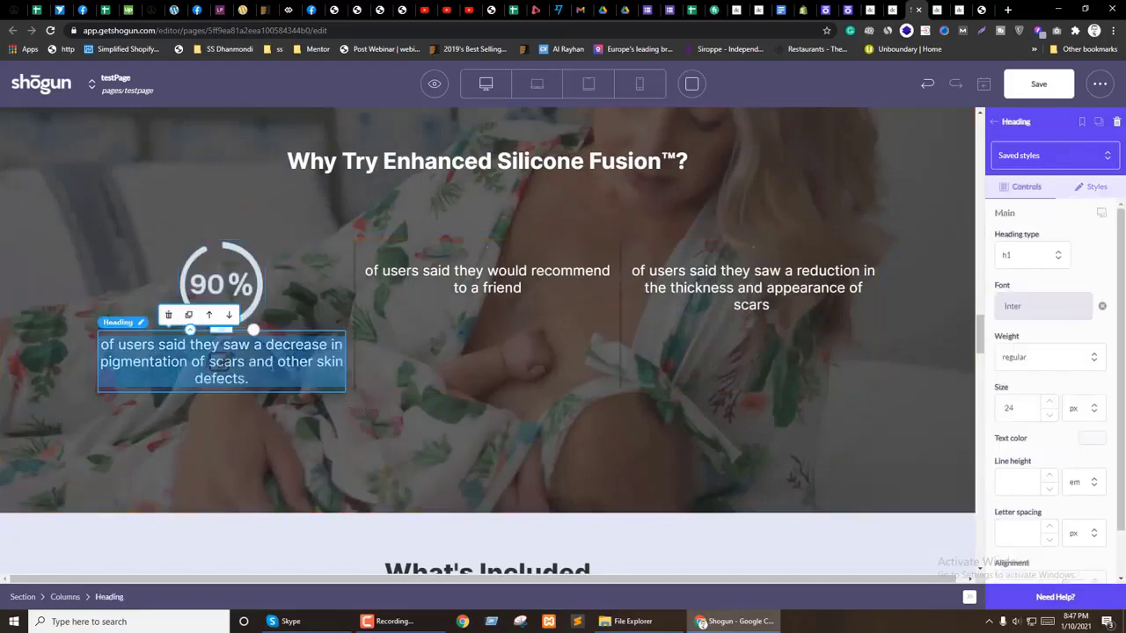
pyautogui.scroll(1, 491, 329)
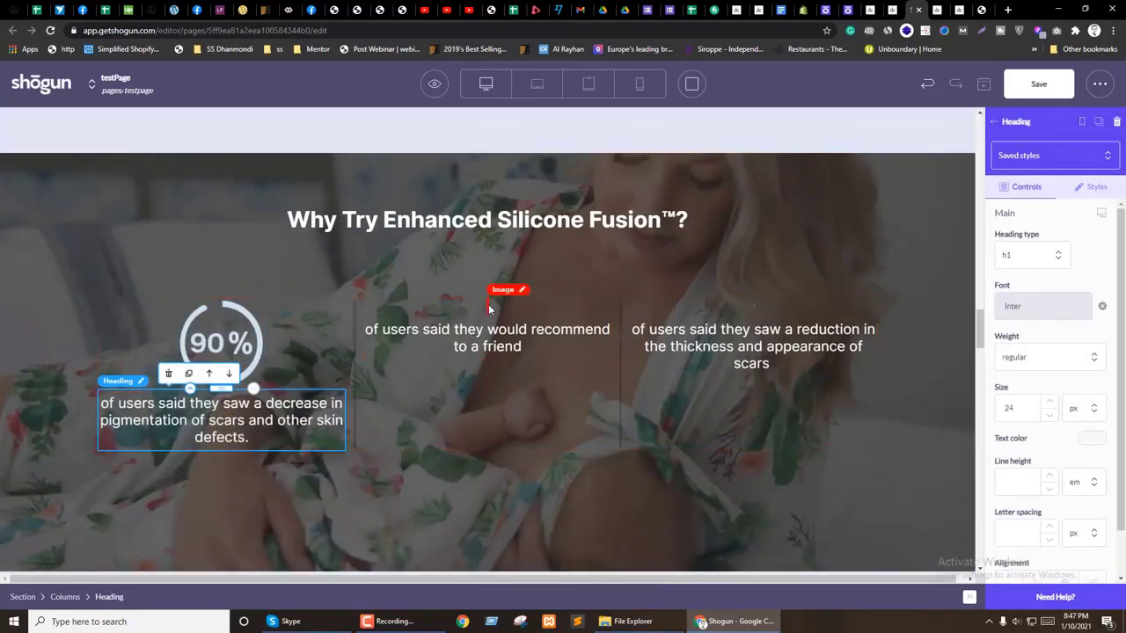
pyautogui.click(260, 338)
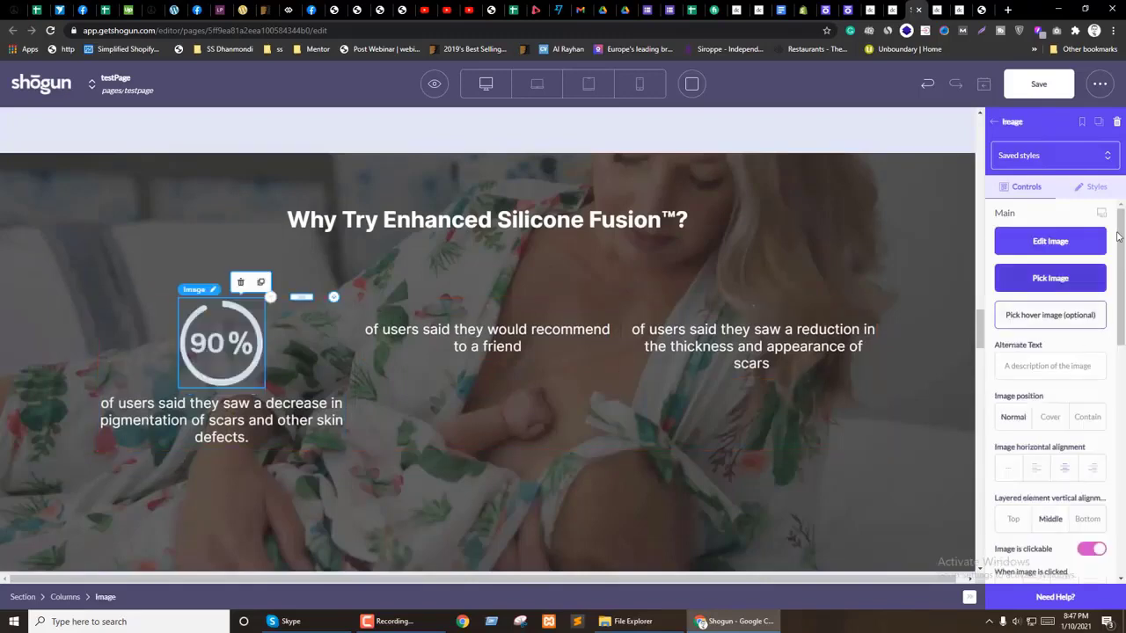
pyautogui.click(1108, 188)
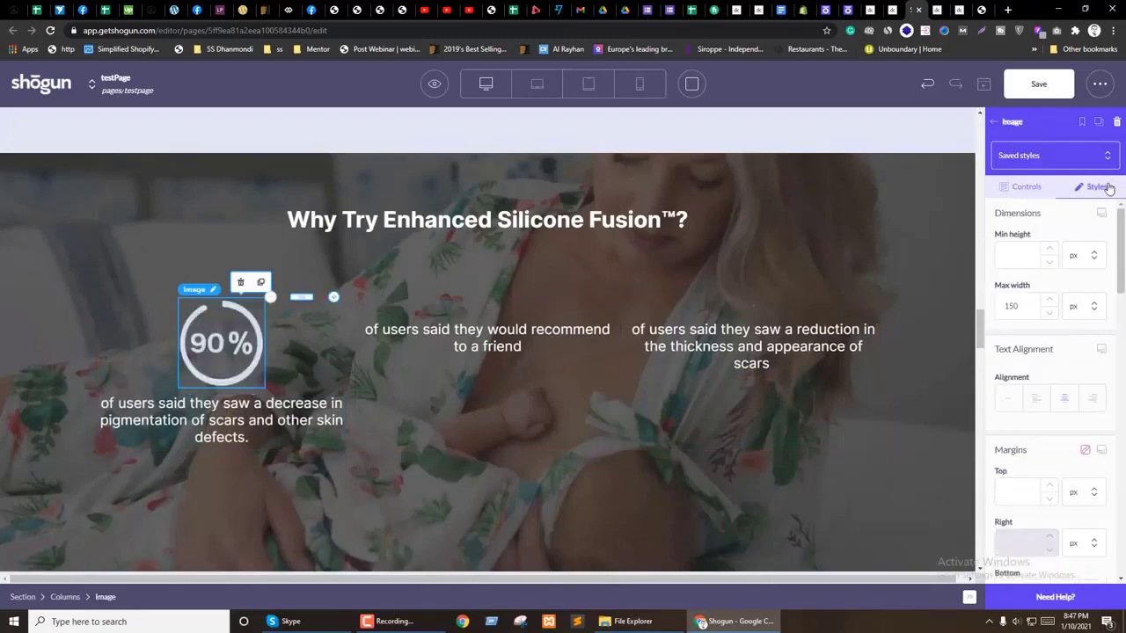
# Step: Size the middle 90% circle to 100 and center it with auto side margins
pyautogui.click(487, 301)
pyautogui.click(1091, 186)
pyautogui.scroll(-1, 1038, 335)
pyautogui.press('BackSpace')
pyautogui.scroll(5, 1026, 308)
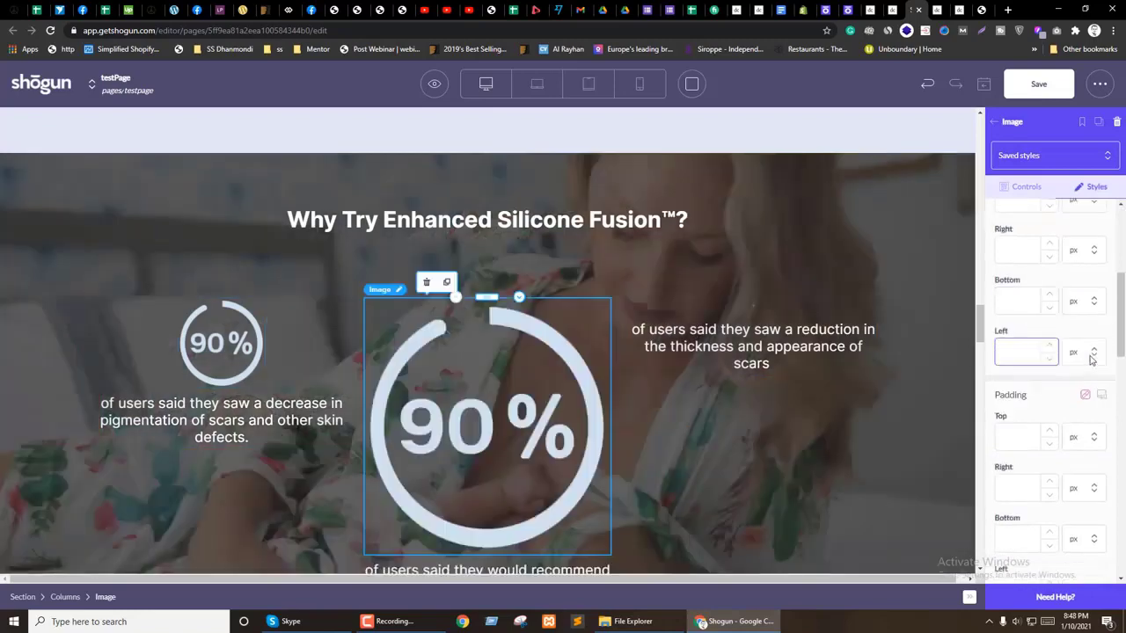
pyautogui.write('100')
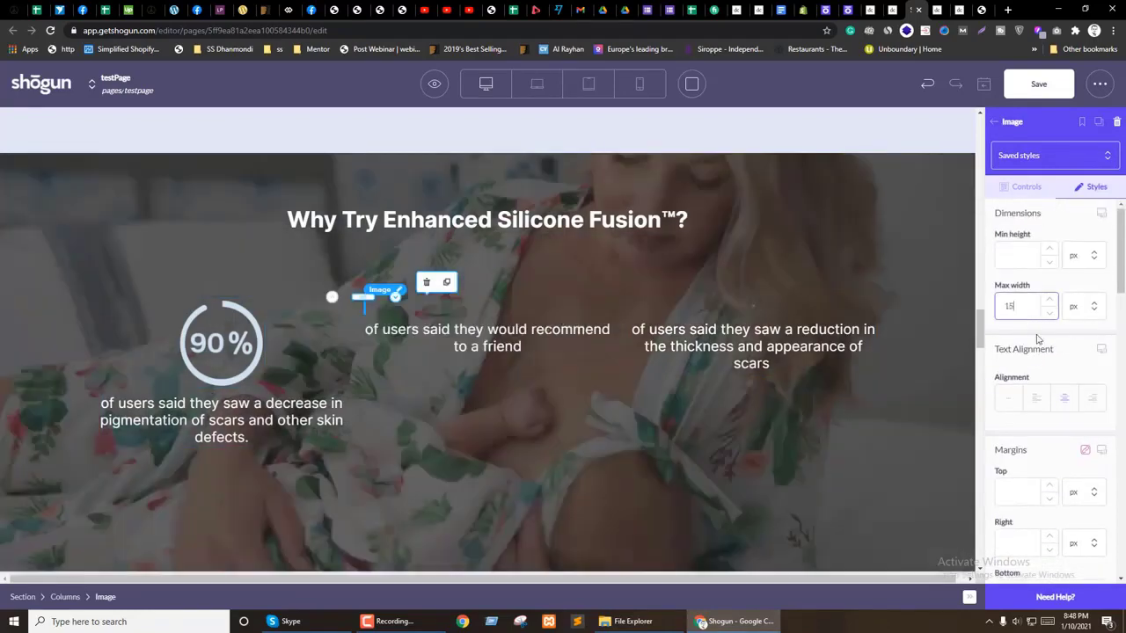
pyautogui.scroll(-2, 1040, 343)
pyautogui.click(1084, 367)
pyautogui.click(1075, 434)
pyautogui.click(1083, 468)
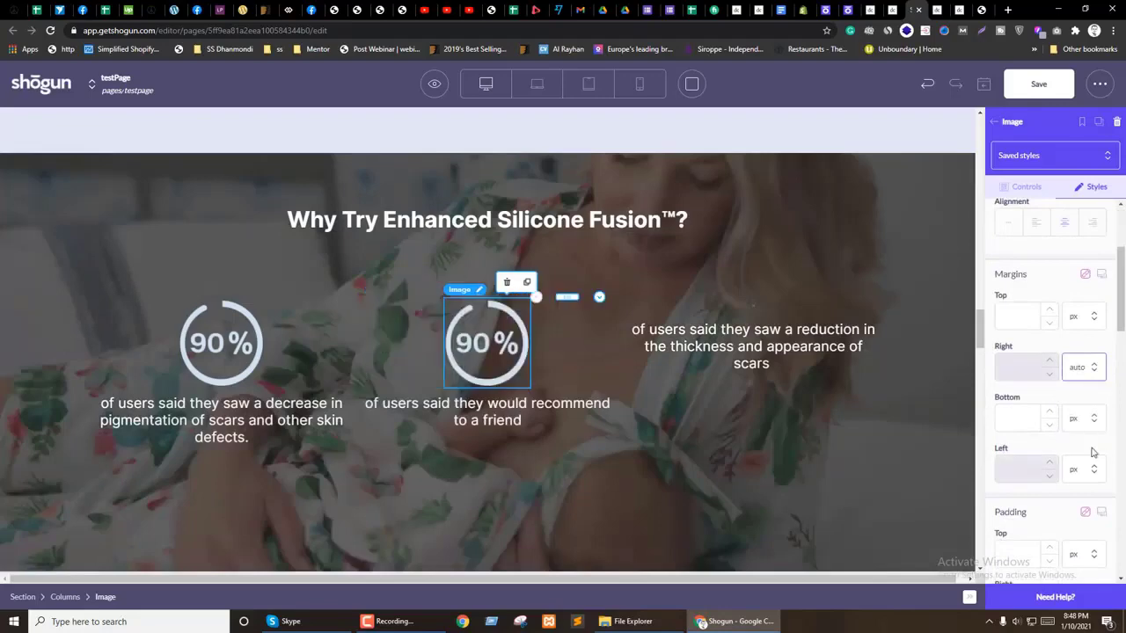
pyautogui.click(1074, 536)
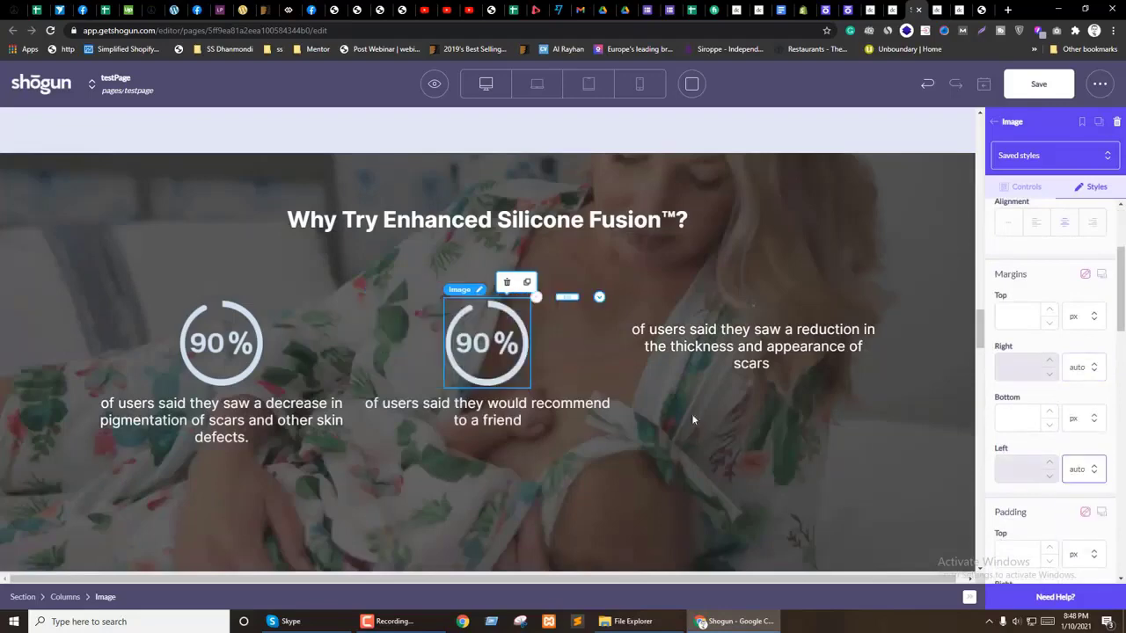
# Step: Size the 87% circle to 100 and center it with auto side margins
pyautogui.click(755, 299)
pyautogui.click(1091, 187)
pyautogui.scroll(-2, 1052, 457)
pyautogui.scroll(-1, 1052, 457)
pyautogui.moveTo(1034, 425); pyautogui.dragTo(987, 425)
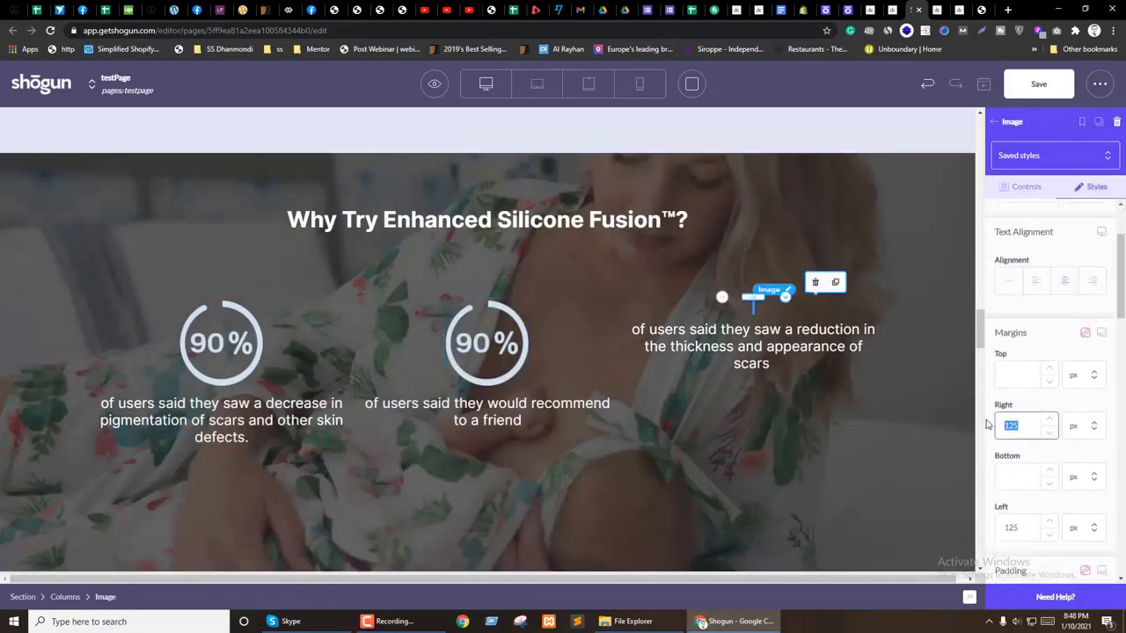
pyautogui.scroll(3, 1020, 325)
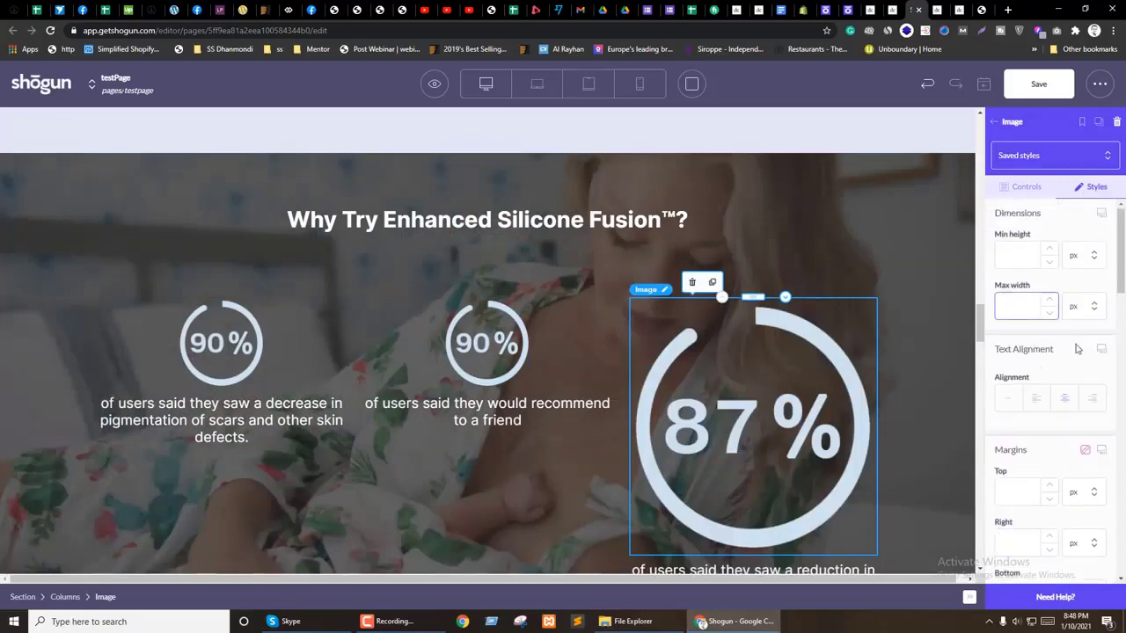
pyautogui.write('100')
pyautogui.scroll(-3, 1073, 369)
pyautogui.click(1091, 427)
pyautogui.click(1074, 492)
pyautogui.scroll(-2, 1090, 466)
pyautogui.click(1090, 470)
pyautogui.click(1074, 535)
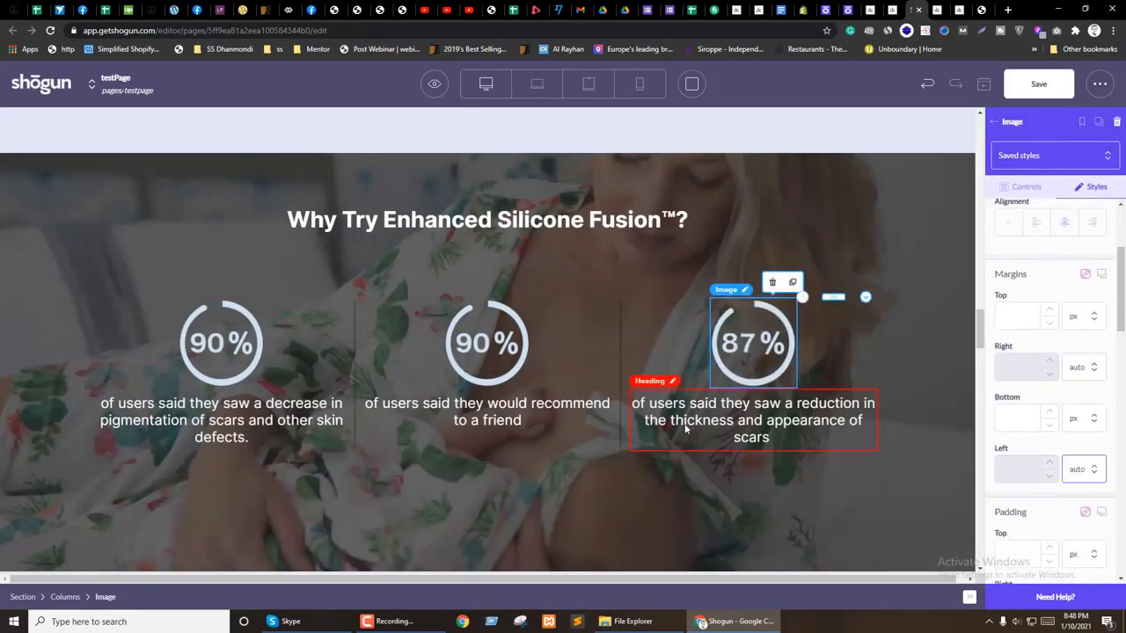
pyautogui.click(364, 526)
# Step: Give the three-column stats row a 50 px top margin and 0 bottom margin
pyautogui.click(357, 429)
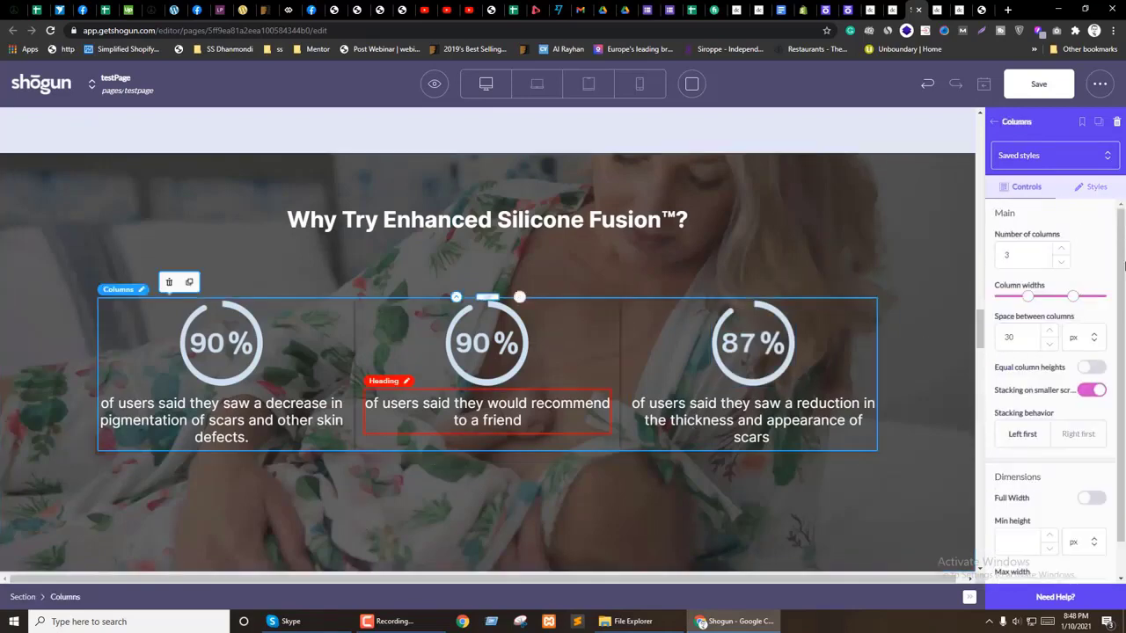
pyautogui.click(1097, 186)
pyautogui.scroll(3, 1086, 369)
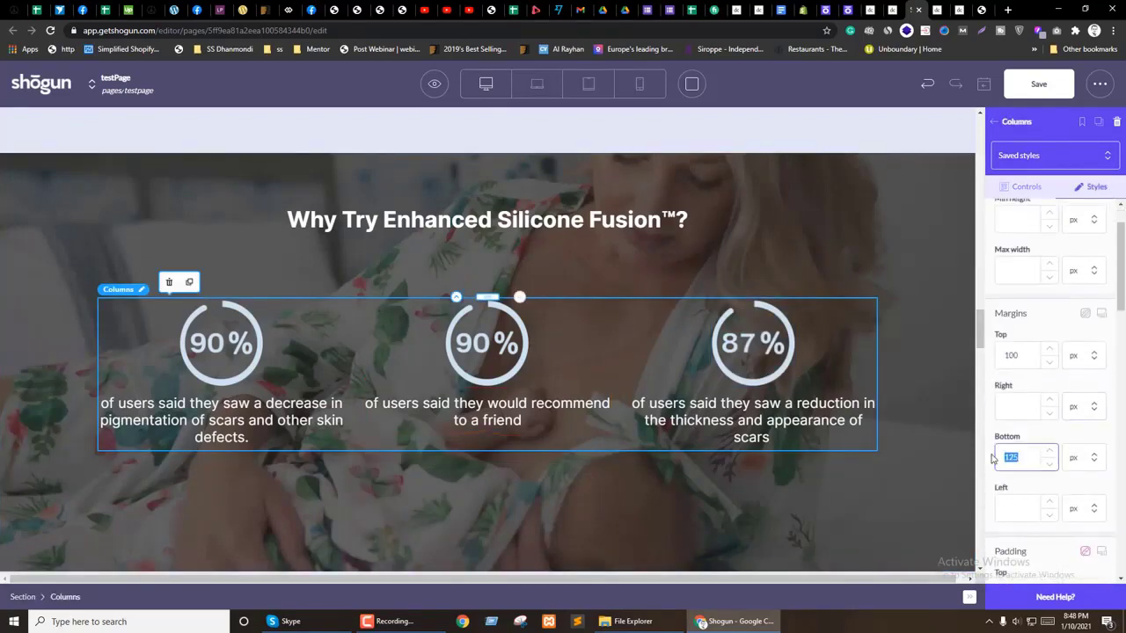
pyautogui.write('0')
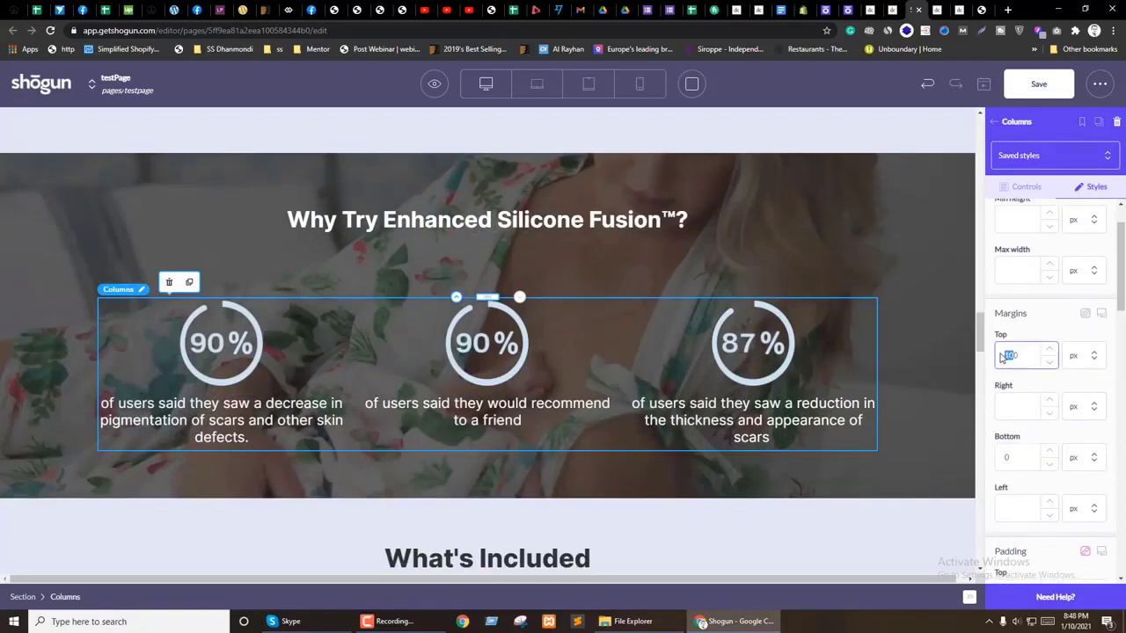
pyautogui.write('50')
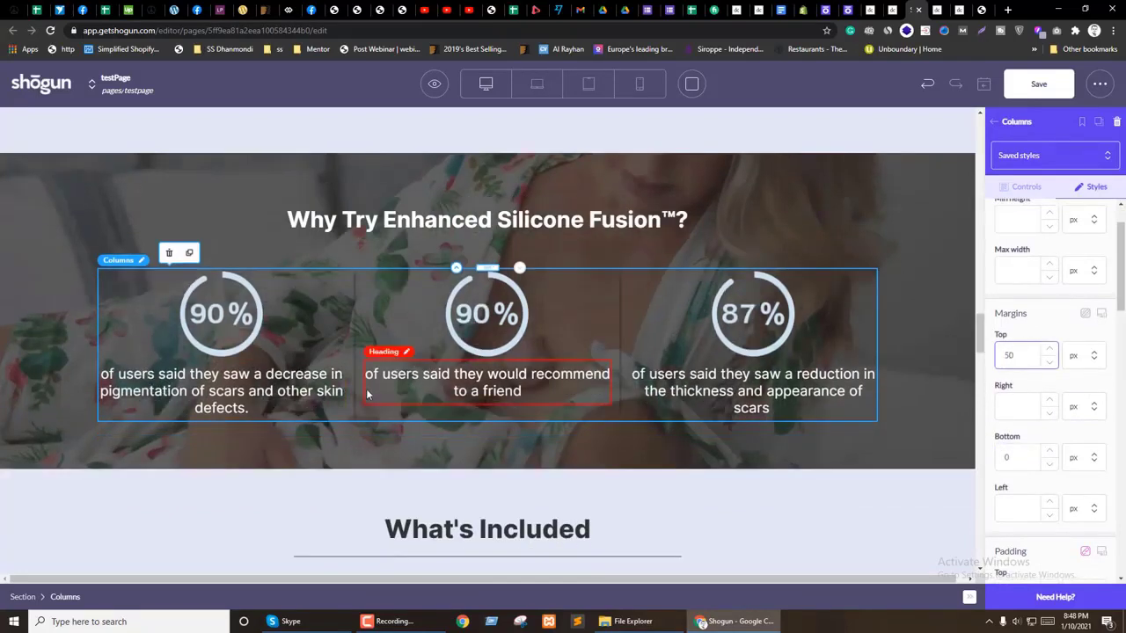
# Step: Set column spacing to 20 px and drop an empty section into the first column
pyautogui.click(1042, 187)
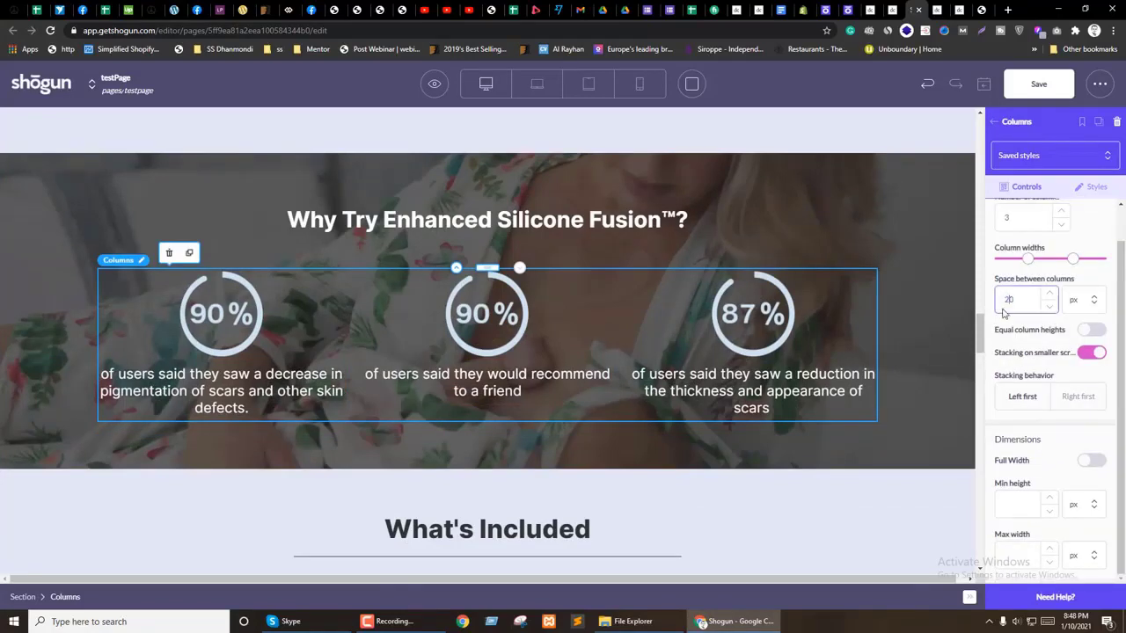
pyautogui.click(994, 121)
pyautogui.moveTo(1020, 204); pyautogui.dragTo(243, 271)
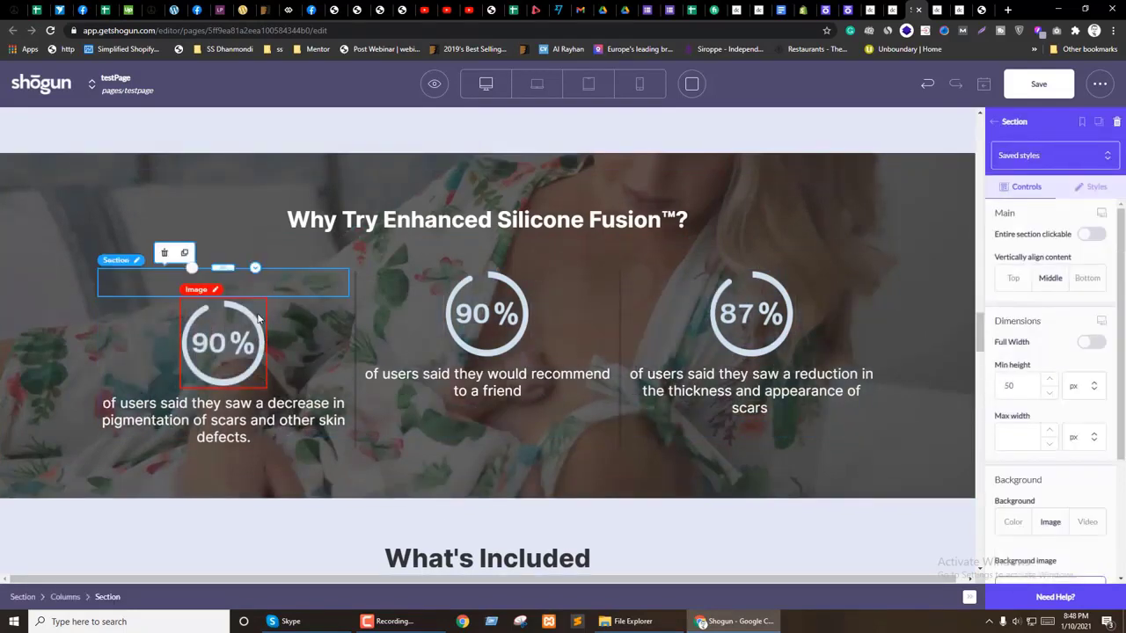
# Step: Move the first column's stat text into the section with its 90% circle
pyautogui.click(224, 350)
pyautogui.click(276, 285)
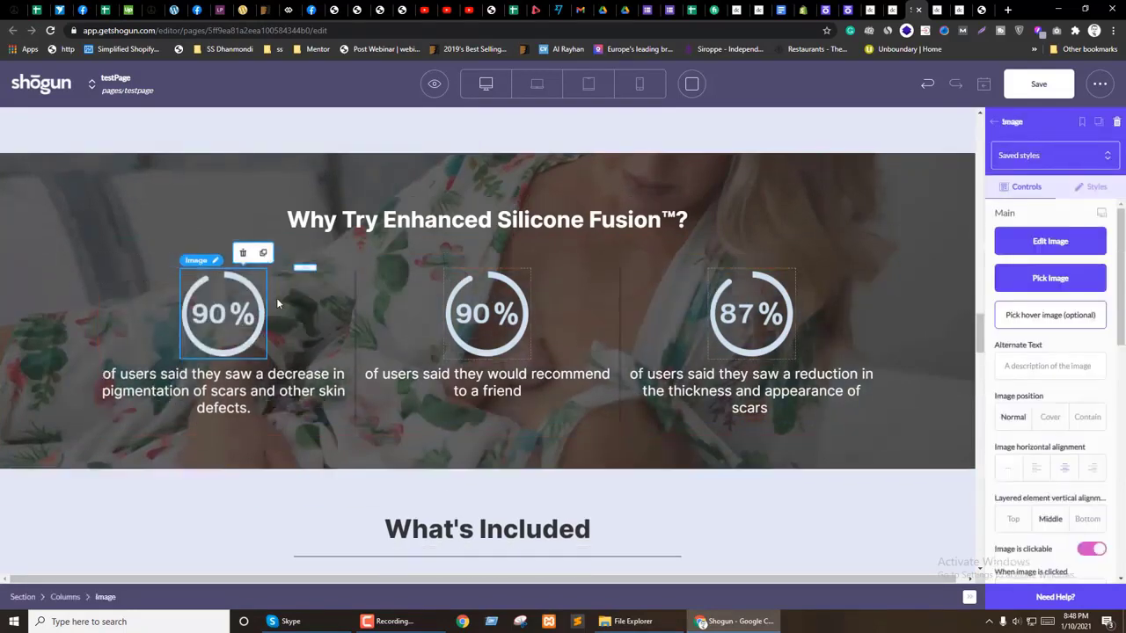
pyautogui.click(220, 391)
pyautogui.moveTo(220, 392); pyautogui.dragTo(225, 366)
pyautogui.click(313, 334)
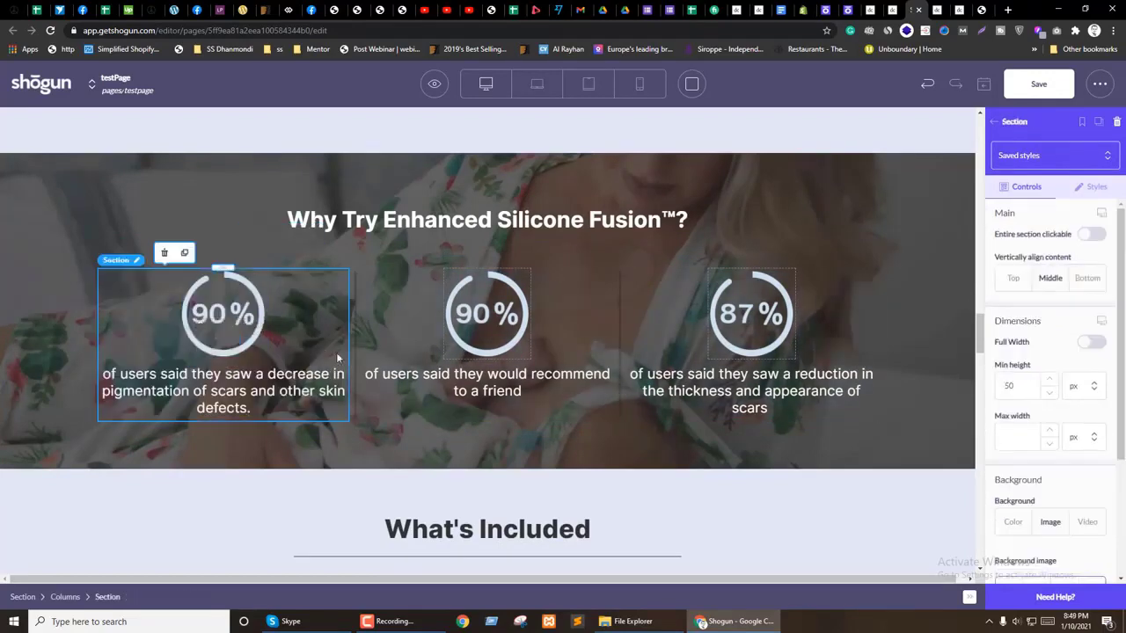
# Step: Add a section to the middle column and move its 90% stat text into it
pyautogui.moveTo(331, 352); pyautogui.dragTo(502, 274)
pyautogui.click(516, 320)
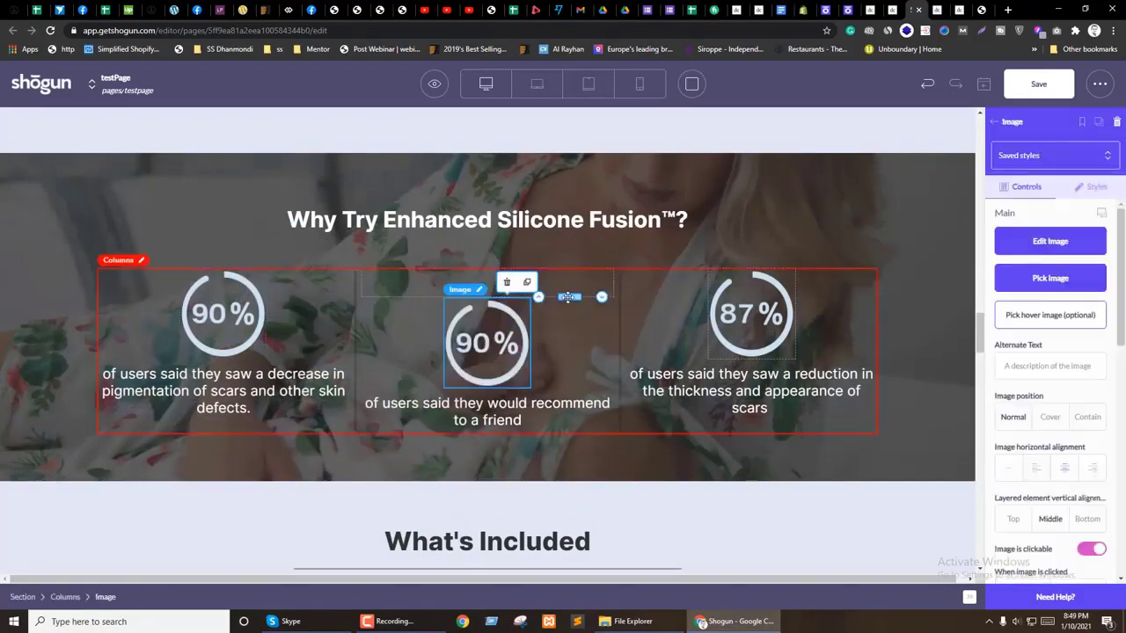
pyautogui.click(490, 363)
pyautogui.moveTo(490, 363); pyautogui.dragTo(490, 322)
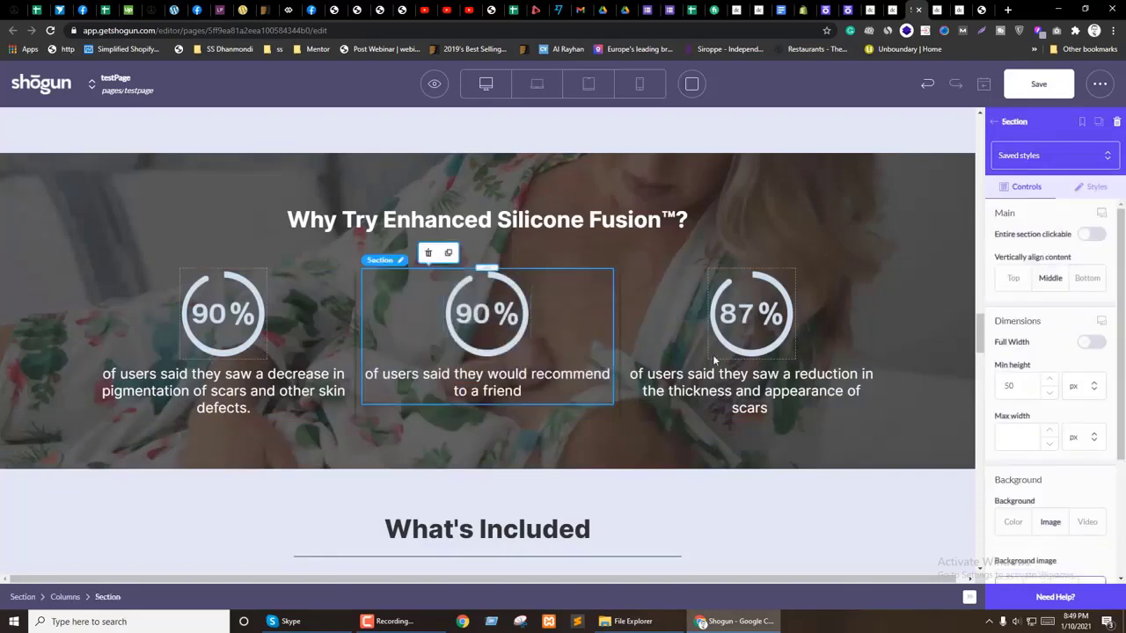
# Step: Add a section to the right column holding the 87% circle and its stat text
pyautogui.click(993, 121)
pyautogui.moveTo(1020, 207); pyautogui.dragTo(795, 269)
pyautogui.moveTo(750, 330); pyautogui.dragTo(792, 303)
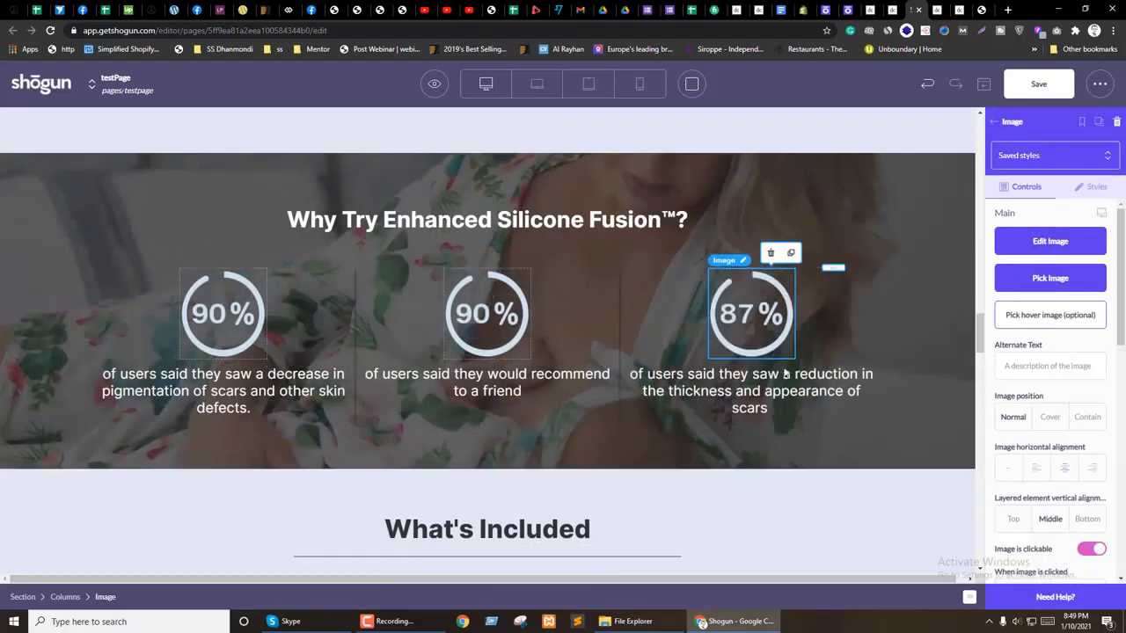
pyautogui.click(758, 356)
pyautogui.moveTo(760, 346); pyautogui.dragTo(765, 354)
pyautogui.click(842, 321)
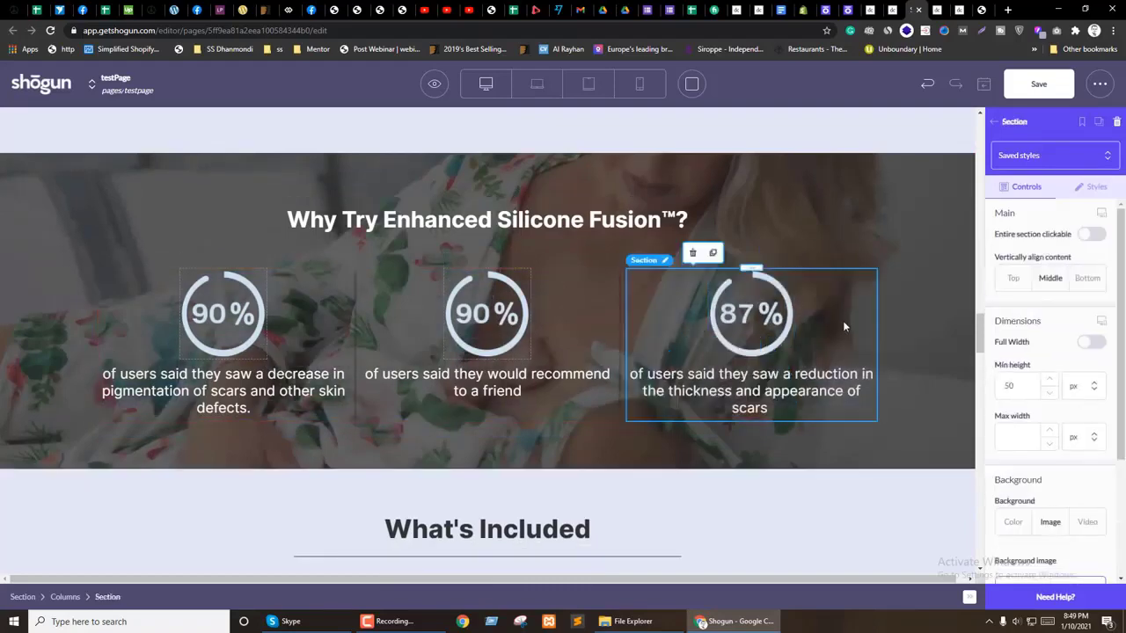
pyautogui.click(470, 407)
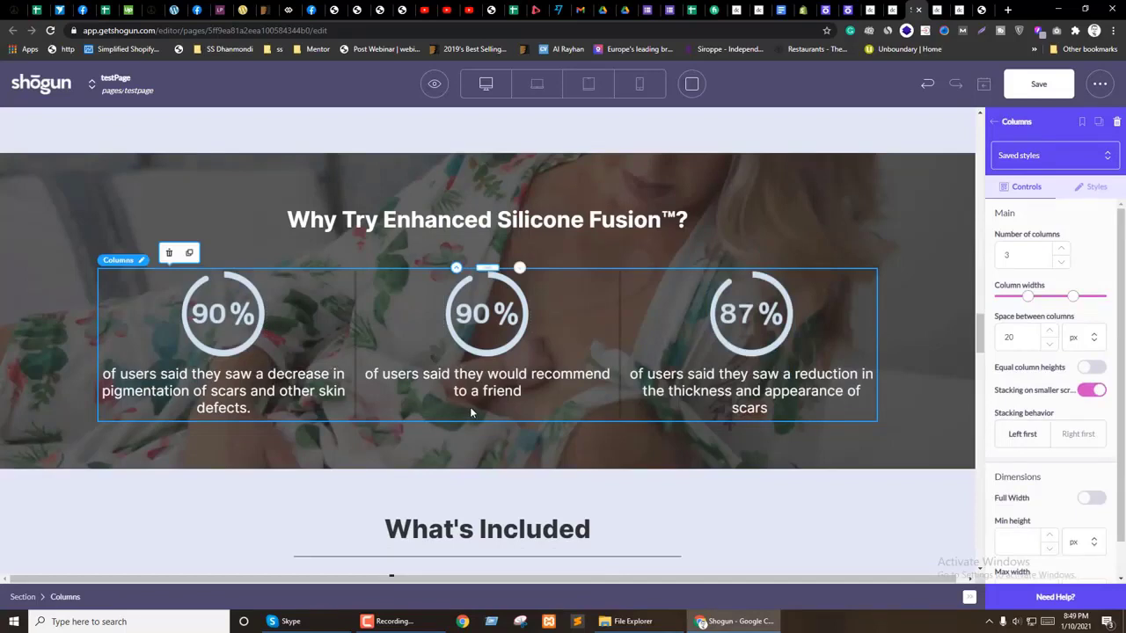
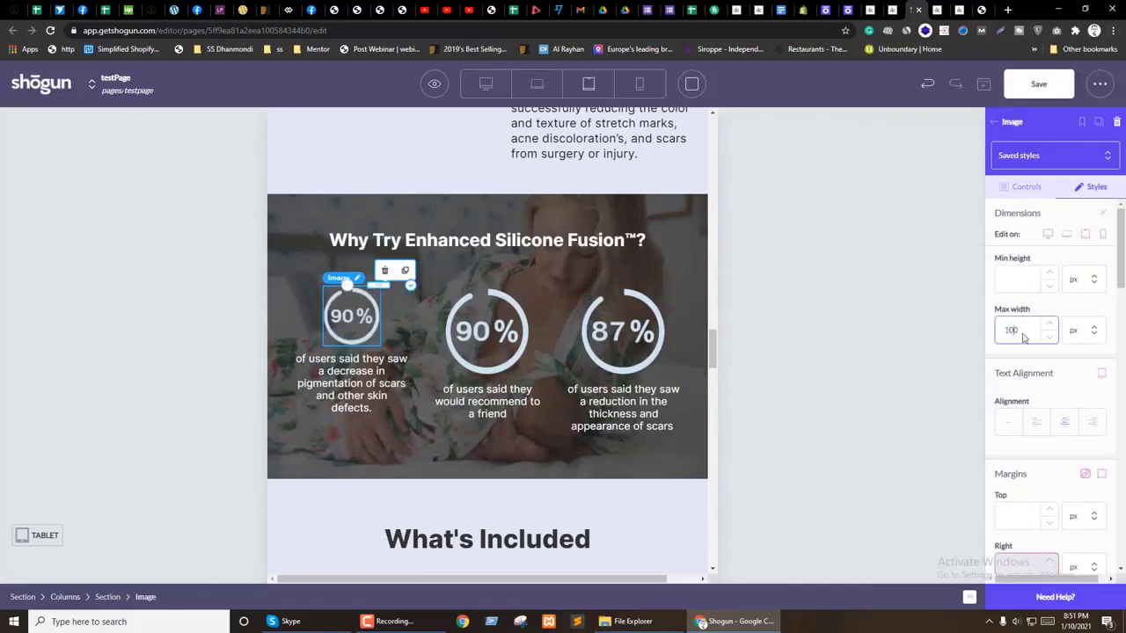
# Step: On tablet, set the 90% and 87% circle images' max width to 100
pyautogui.click(487, 327)
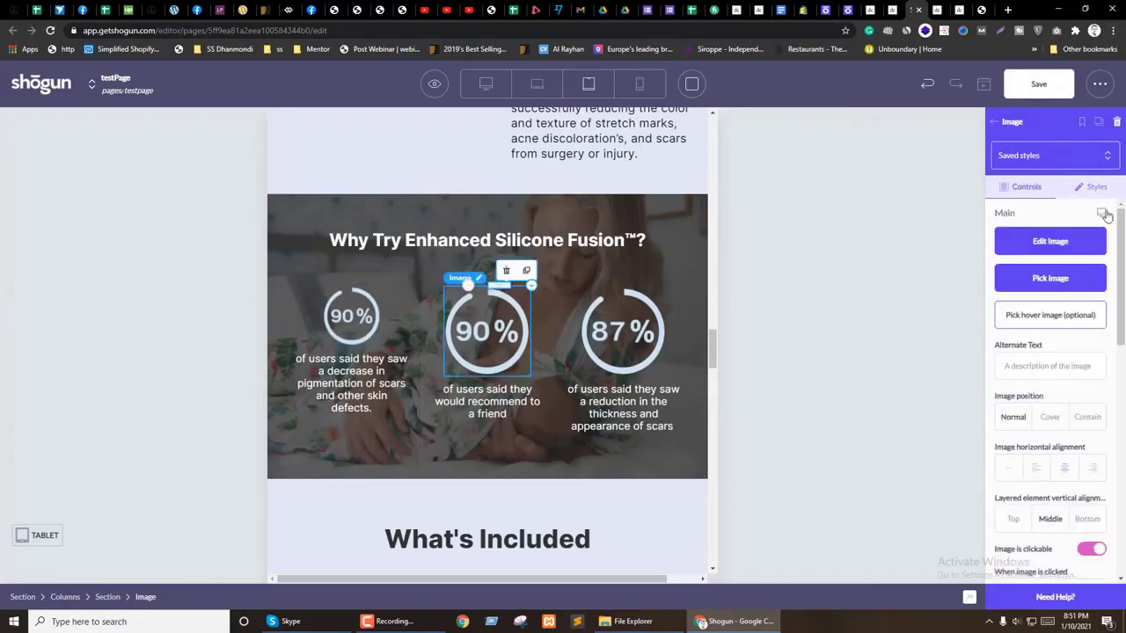
pyautogui.click(1087, 235)
pyautogui.click(1095, 188)
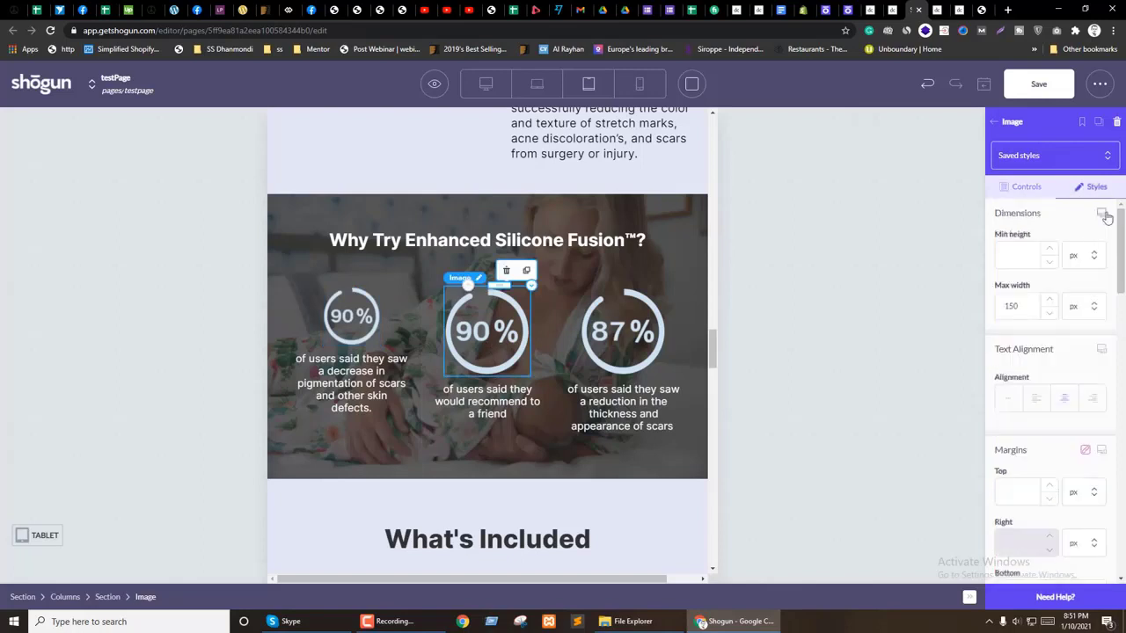
pyautogui.click(1014, 332)
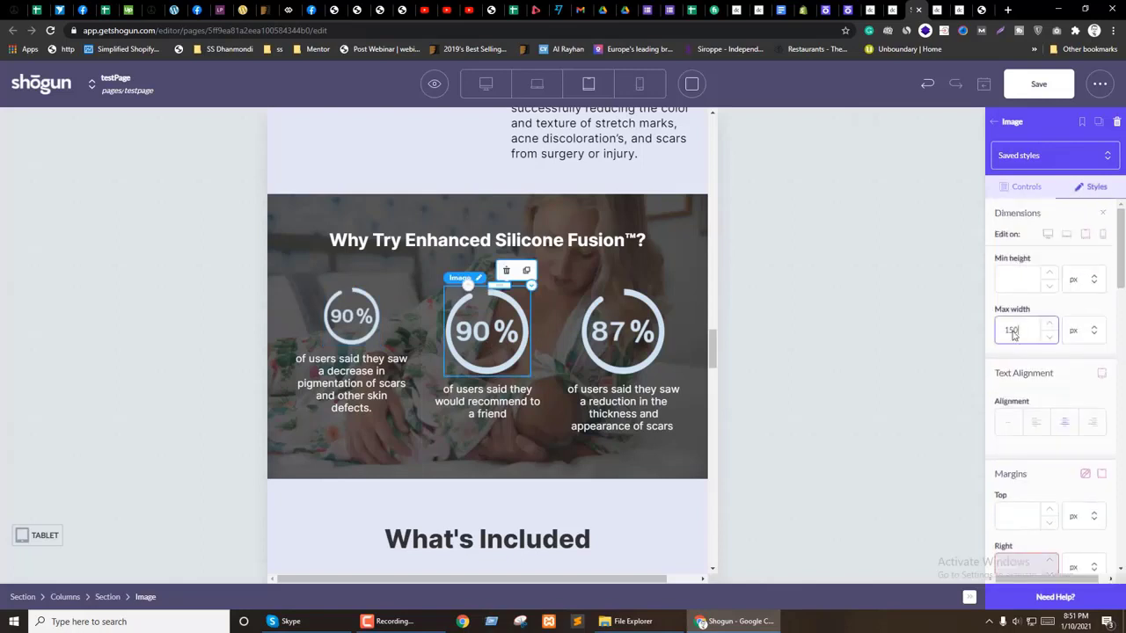
pyautogui.click(622, 331)
pyautogui.click(1090, 187)
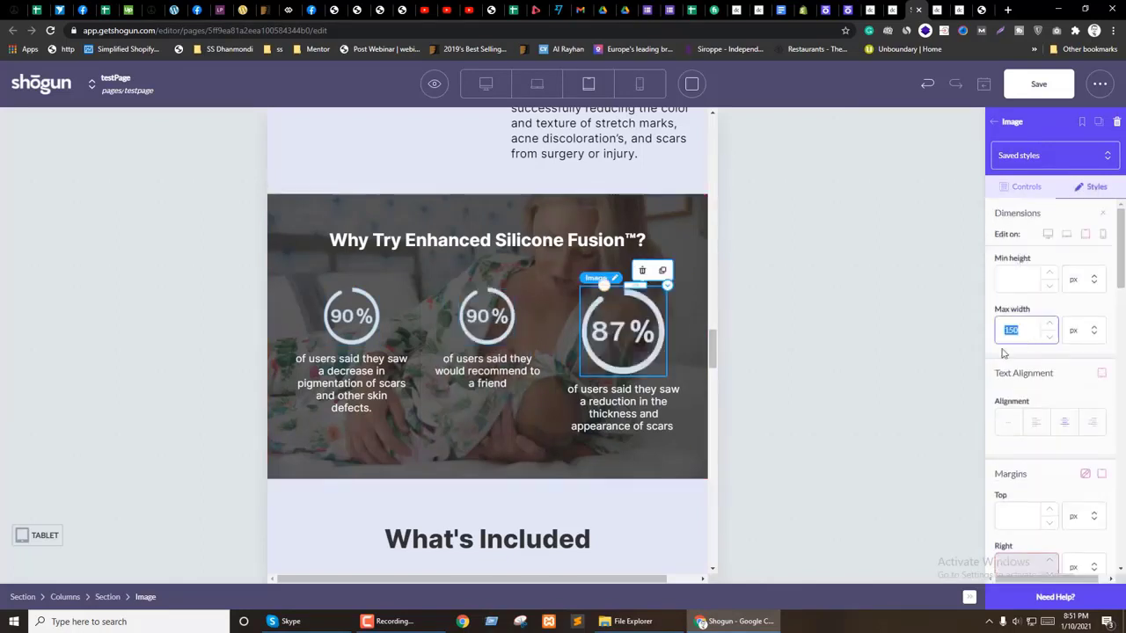
pyautogui.write('100')
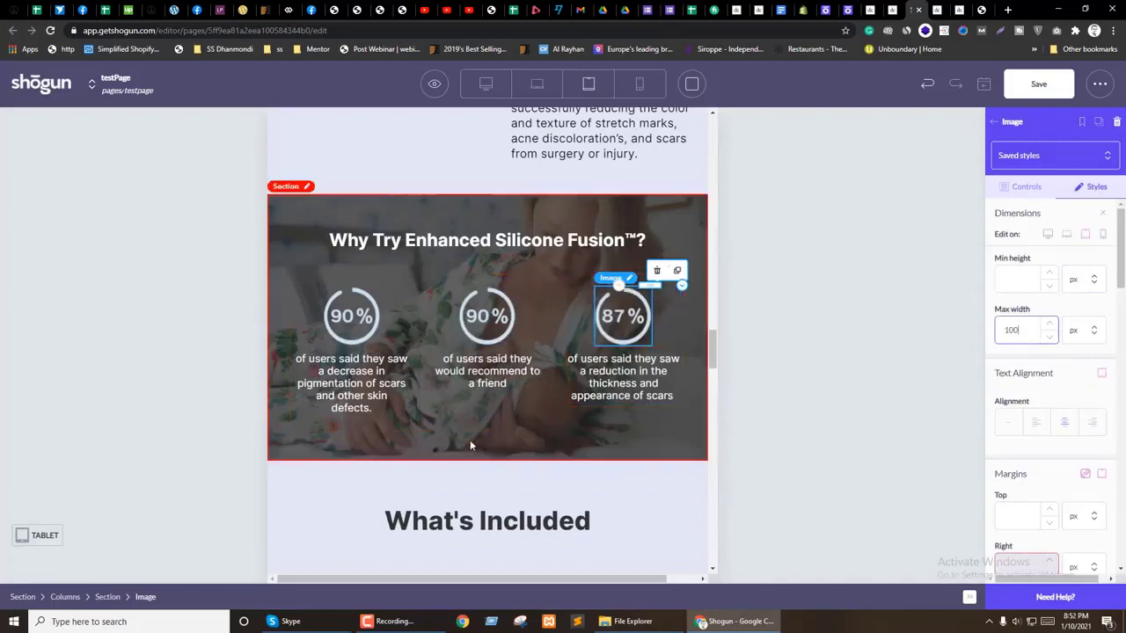
# Step: Switch to mobile view and set the stats heading size to 28
pyautogui.click(640, 83)
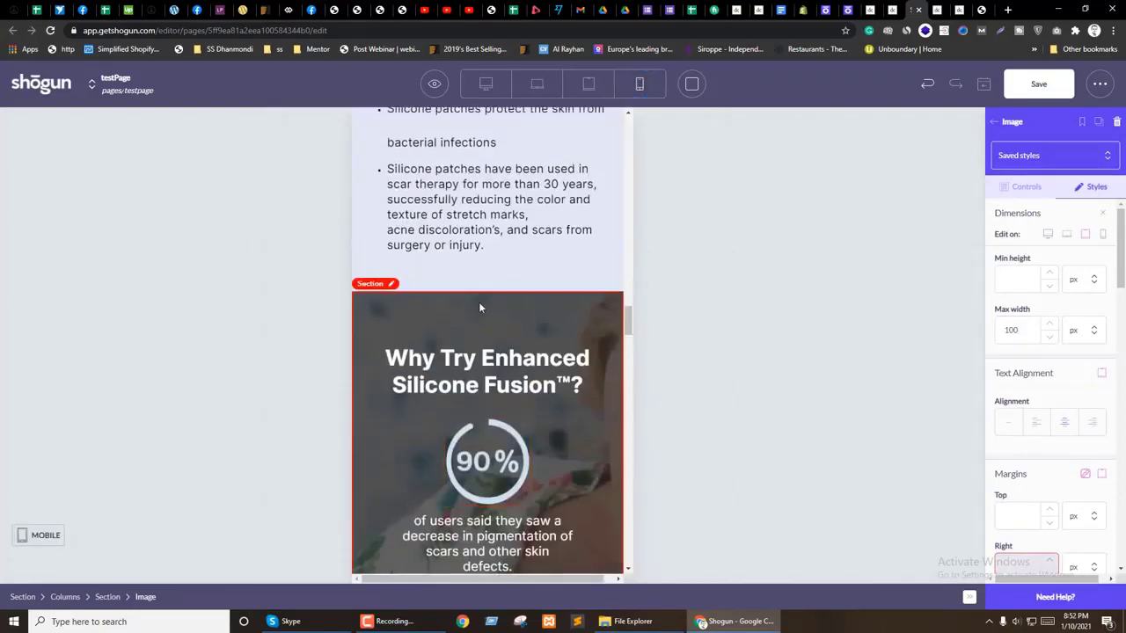
pyautogui.click(479, 308)
pyautogui.click(1091, 187)
pyautogui.scroll(-1, 1095, 220)
pyautogui.scroll(-3, 1066, 395)
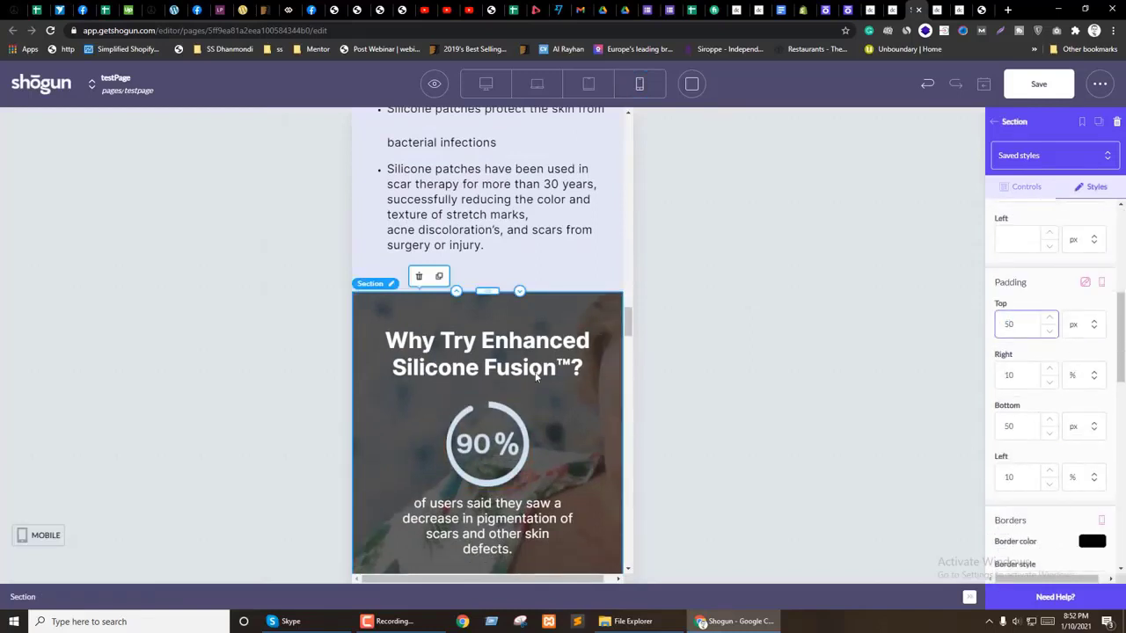
pyautogui.click(1104, 233)
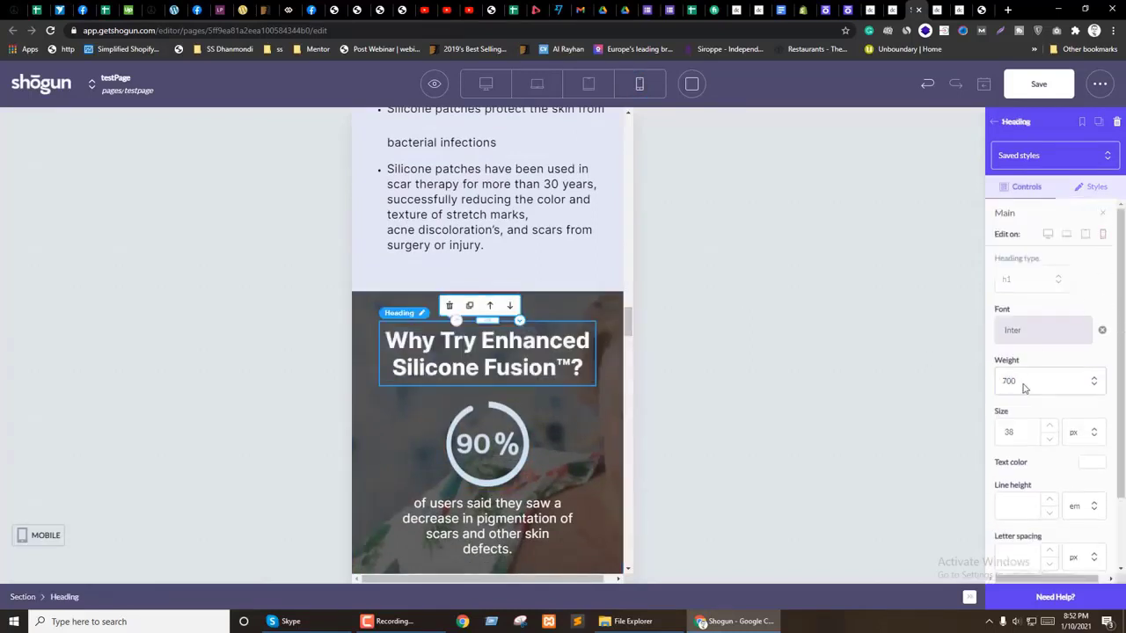
pyautogui.write('28')
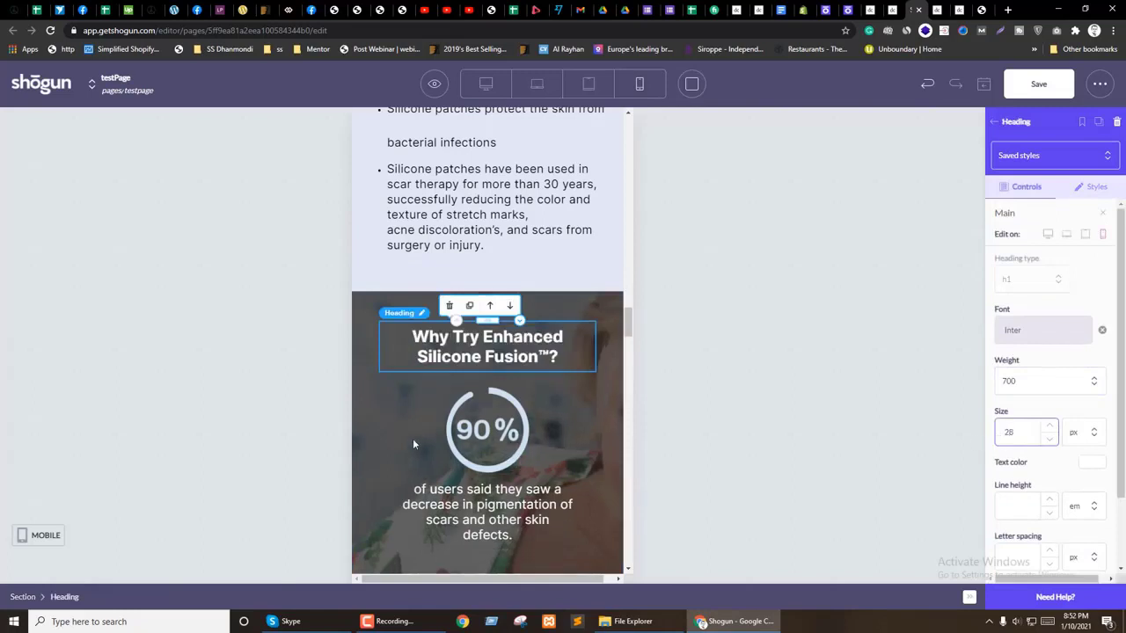
# Step: On mobile, set the first 90% circle image width to 100 and make the second image's width per-device
pyautogui.click(486, 410)
pyautogui.click(1091, 186)
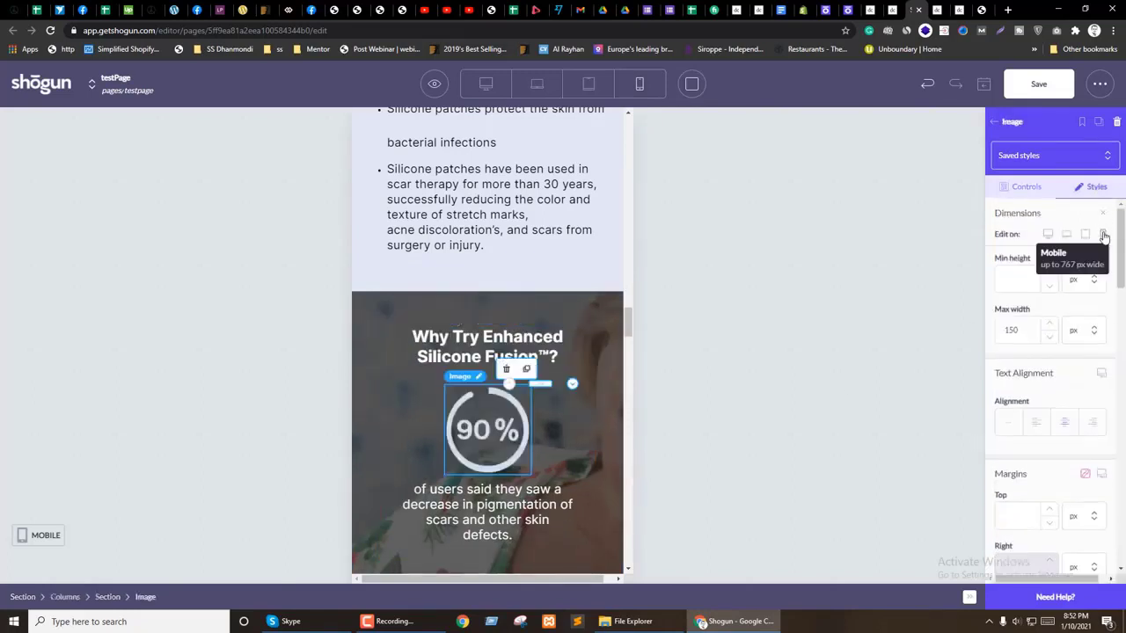
pyautogui.write('100')
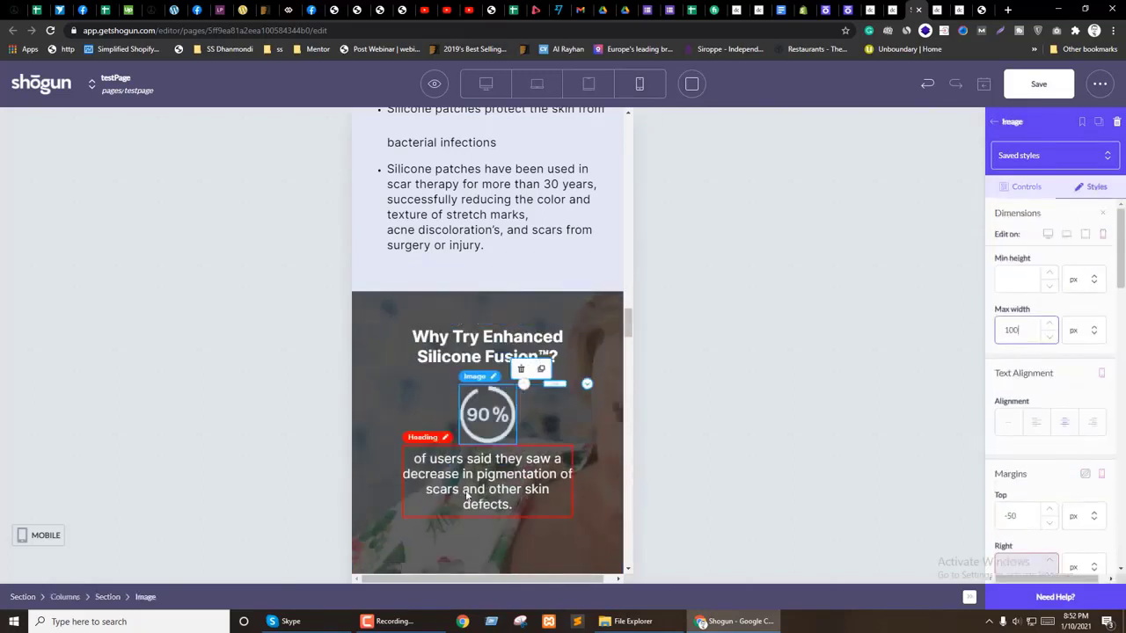
pyautogui.scroll(-2, 453, 528)
pyautogui.click(487, 497)
pyautogui.click(1094, 188)
pyautogui.click(1102, 214)
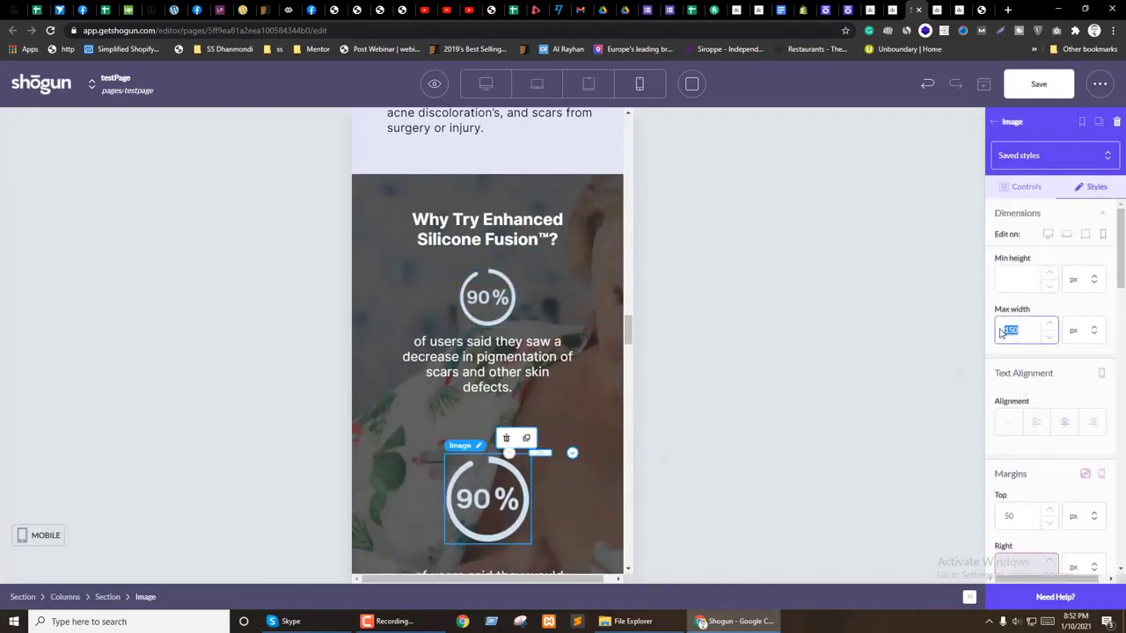
# Step: Set the 87% circle image width to 100 on mobile
pyautogui.scroll(-4, 612, 433)
pyautogui.click(489, 394)
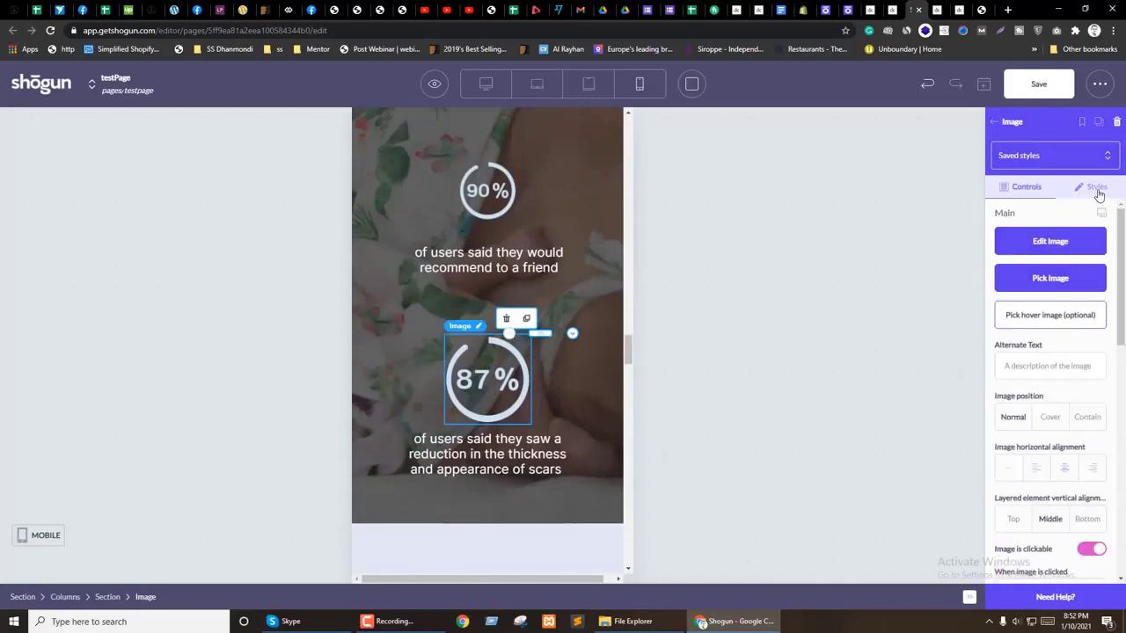
pyautogui.click(1096, 188)
pyautogui.write('100')
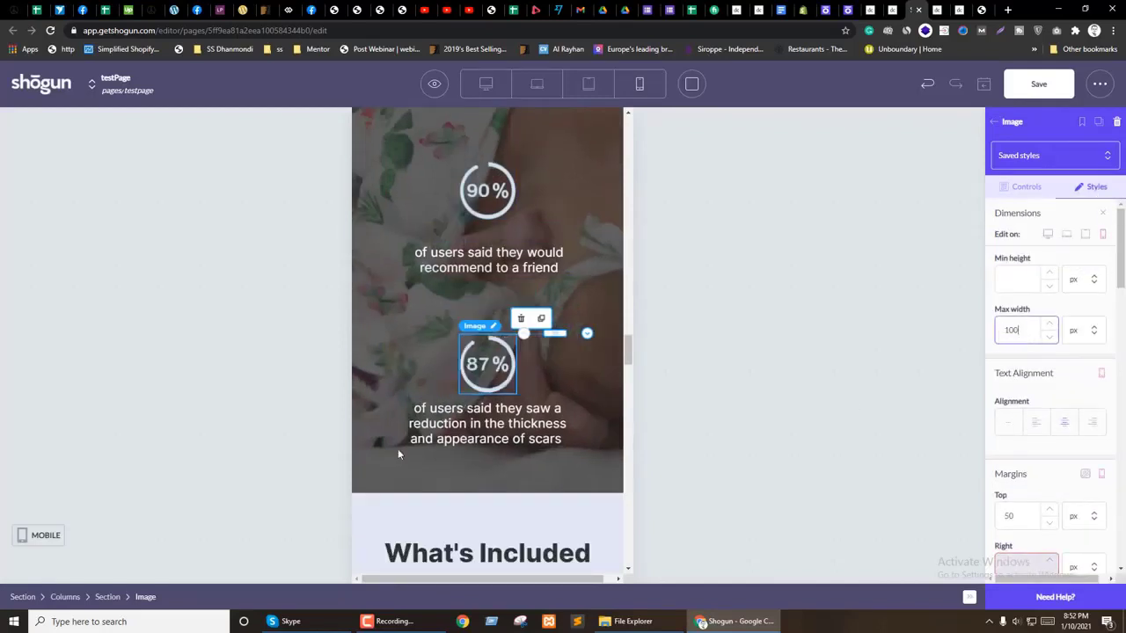
pyautogui.scroll(2, 497, 444)
pyautogui.scroll(-2, 1055, 463)
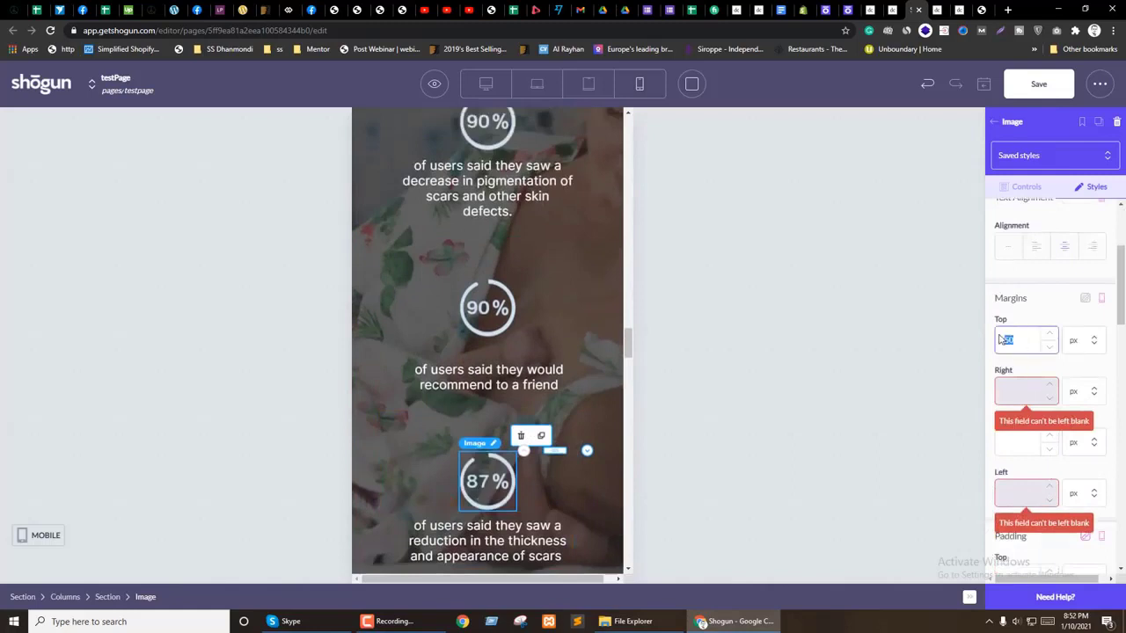
pyautogui.write('0')
# Step: Make the first 90% circle image's sizing apply to mobile only
pyautogui.click(482, 277)
pyautogui.click(1091, 187)
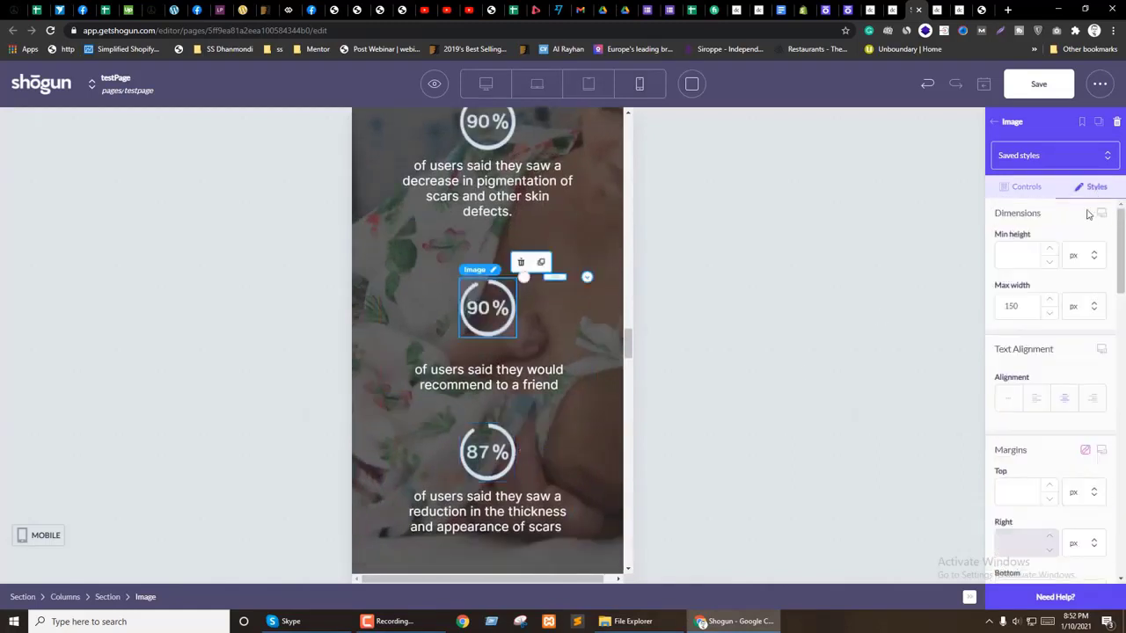
pyautogui.scroll(3, 543, 375)
pyautogui.click(490, 299)
pyautogui.click(1091, 187)
pyautogui.click(1103, 234)
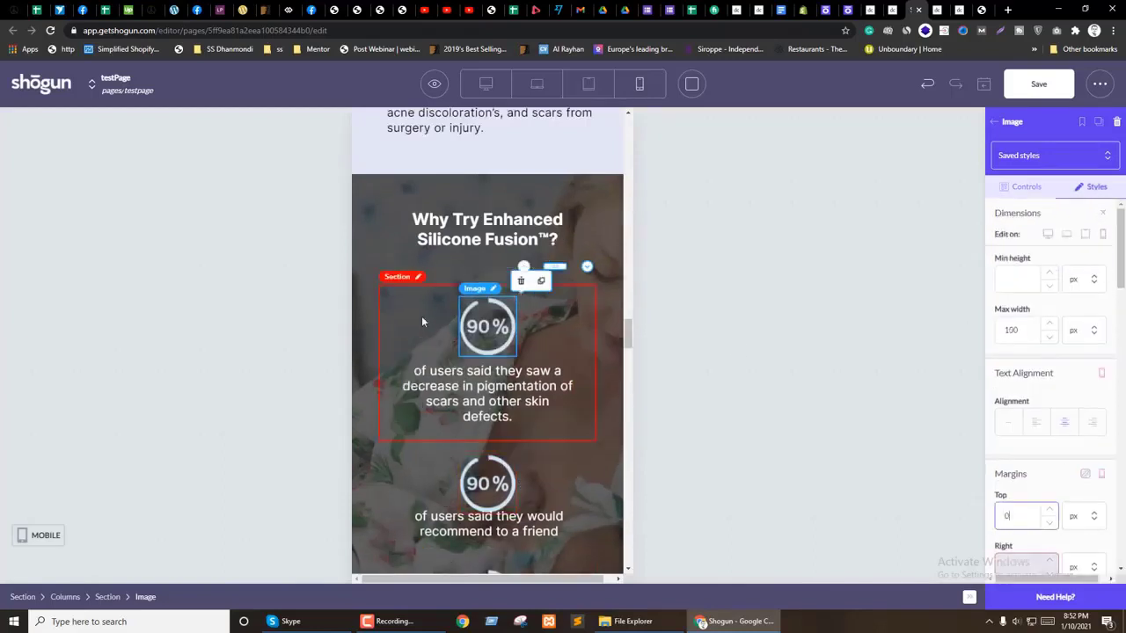
pyautogui.scroll(-3, 422, 322)
pyautogui.scroll(4, 362, 413)
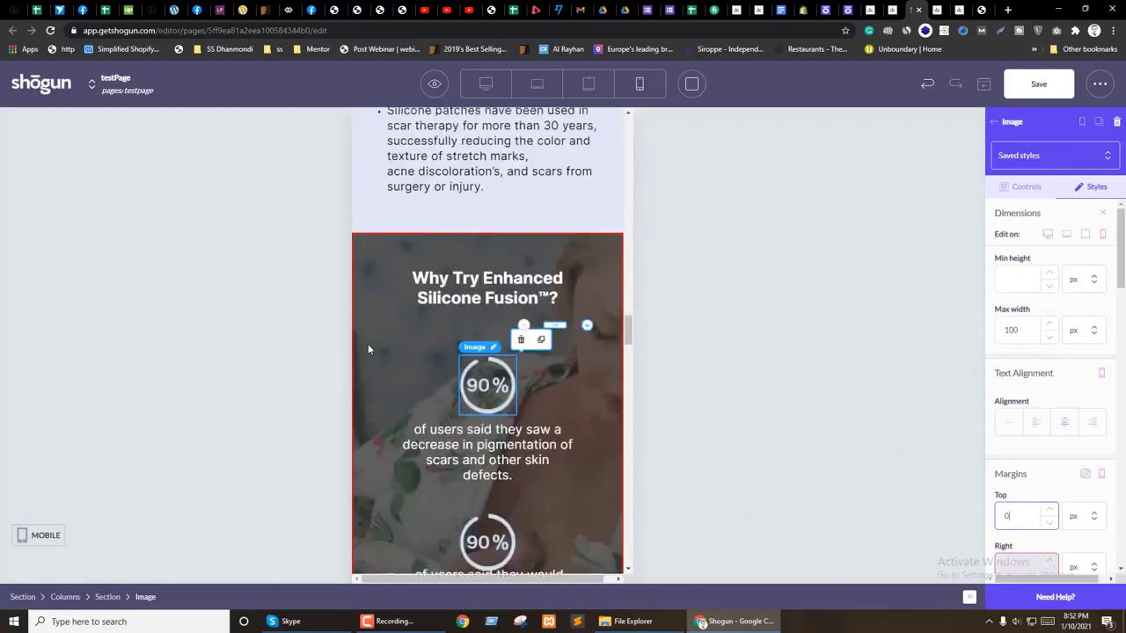
# Step: Set the stats section's mobile right/left padding to 30 px and save the page
pyautogui.click(367, 350)
pyautogui.scroll(-5, 1012, 404)
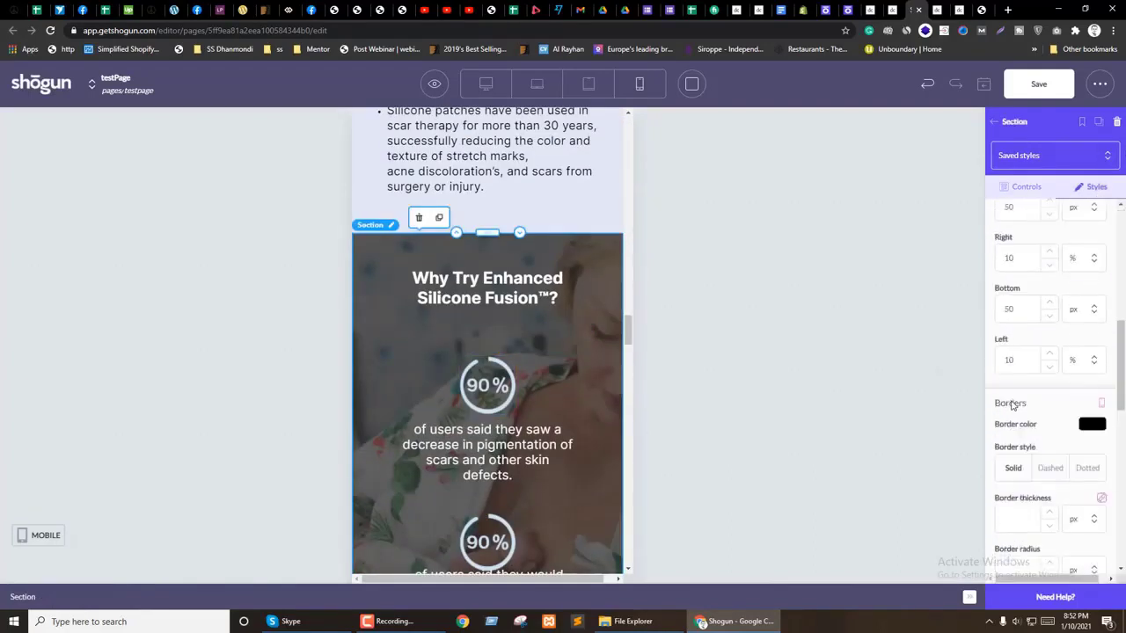
pyautogui.scroll(1, 1010, 413)
pyautogui.doubleClick(1003, 374)
pyautogui.click(1090, 377)
pyautogui.click(1068, 407)
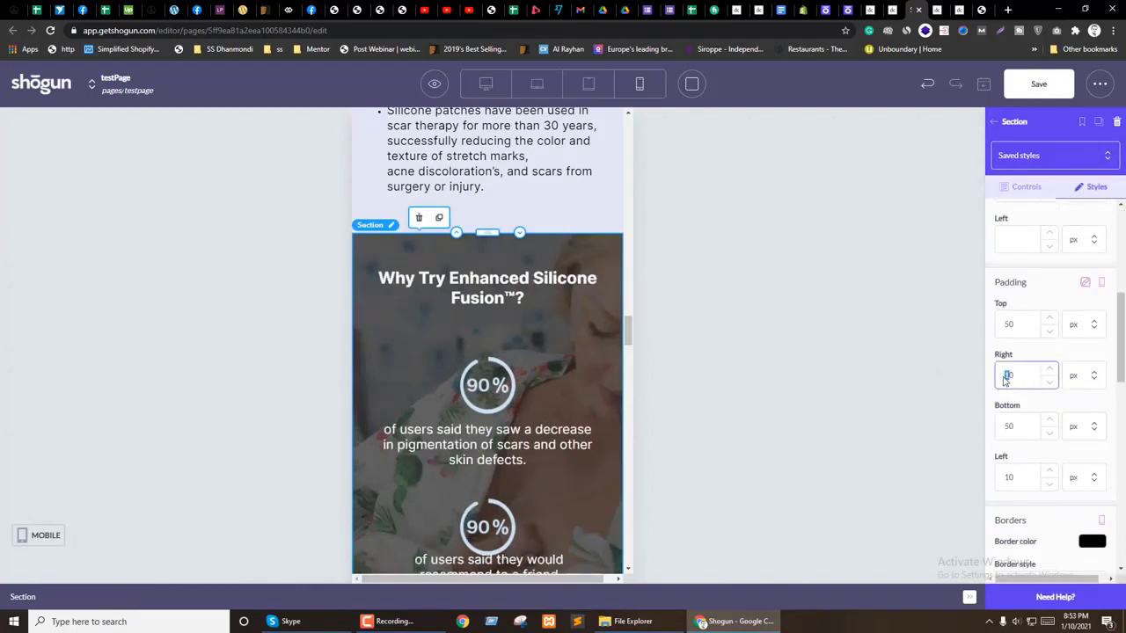
pyautogui.write('30')
pyautogui.scroll(-7, 415, 369)
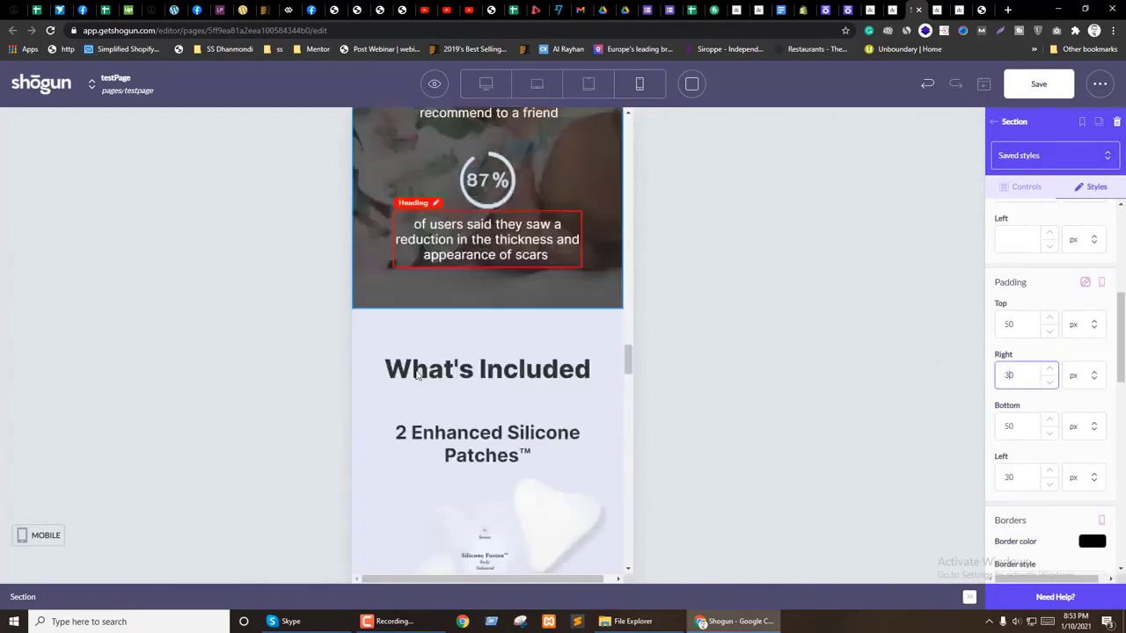
pyautogui.scroll(1, 407, 410)
pyautogui.click(1038, 83)
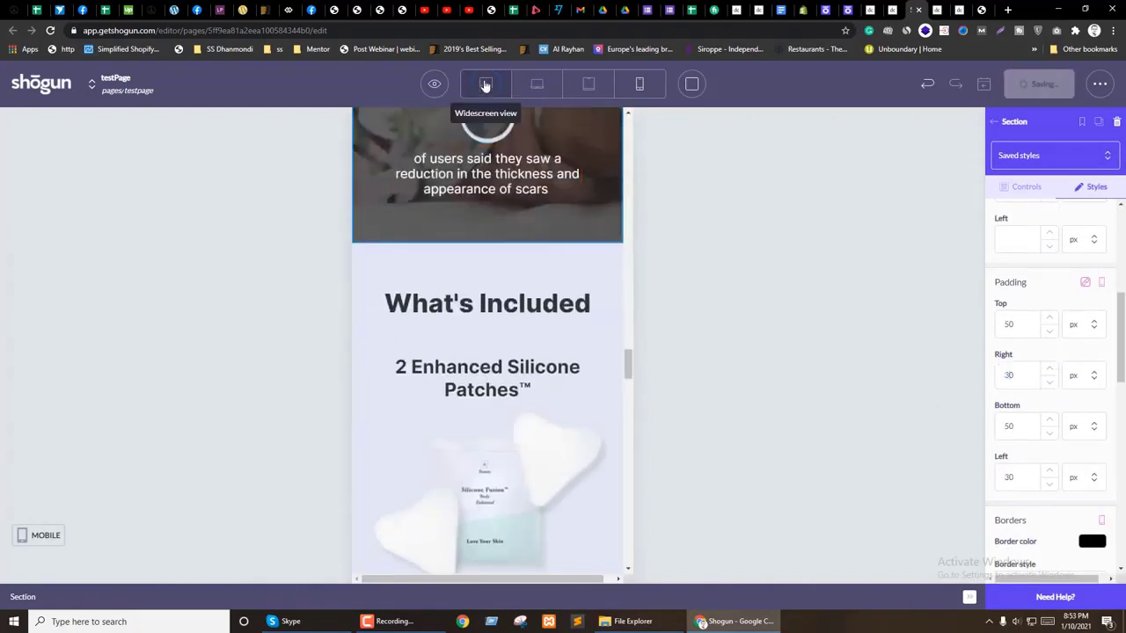
pyautogui.click(485, 83)
pyautogui.scroll(-6, 352, 396)
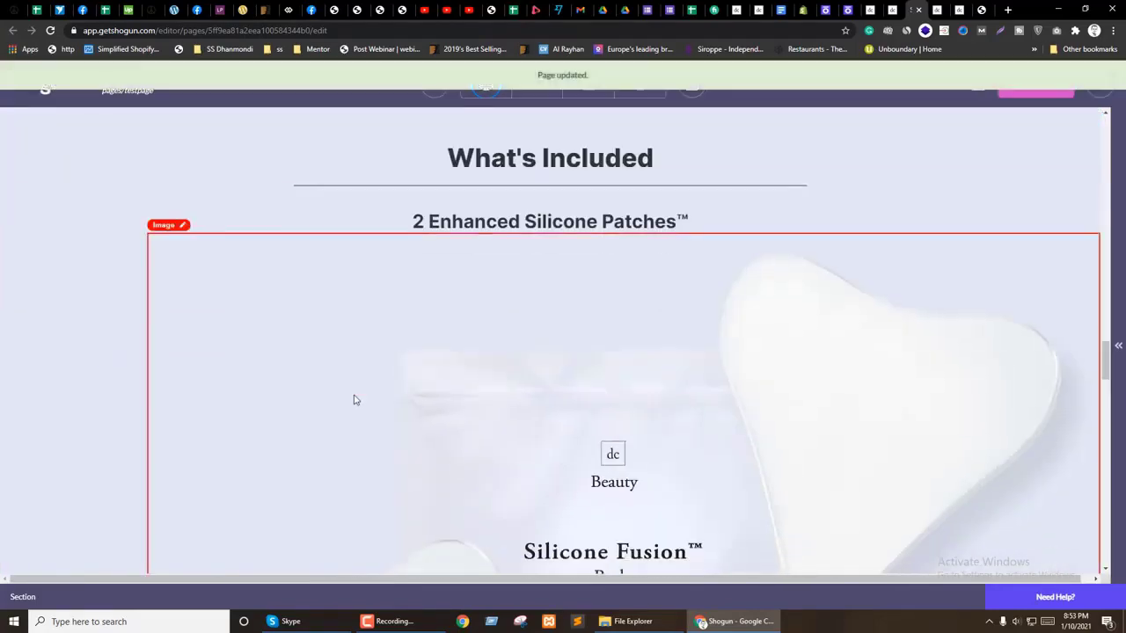
pyautogui.scroll(-7, 202, 329)
pyautogui.click(202, 332)
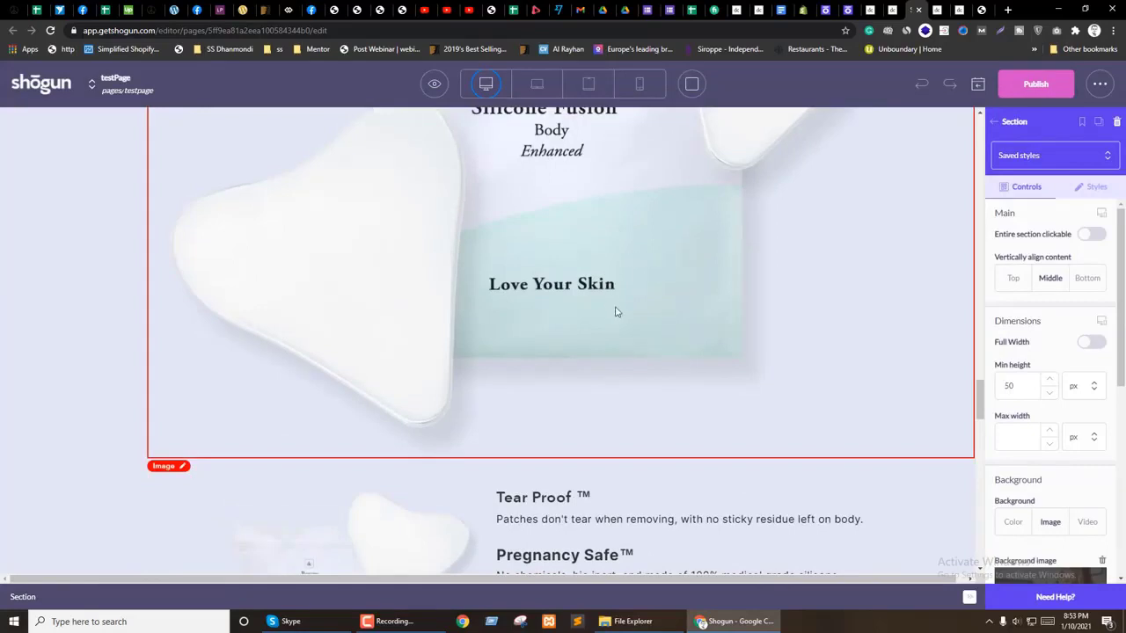
pyautogui.scroll(5, 252, 326)
pyautogui.click(360, 336)
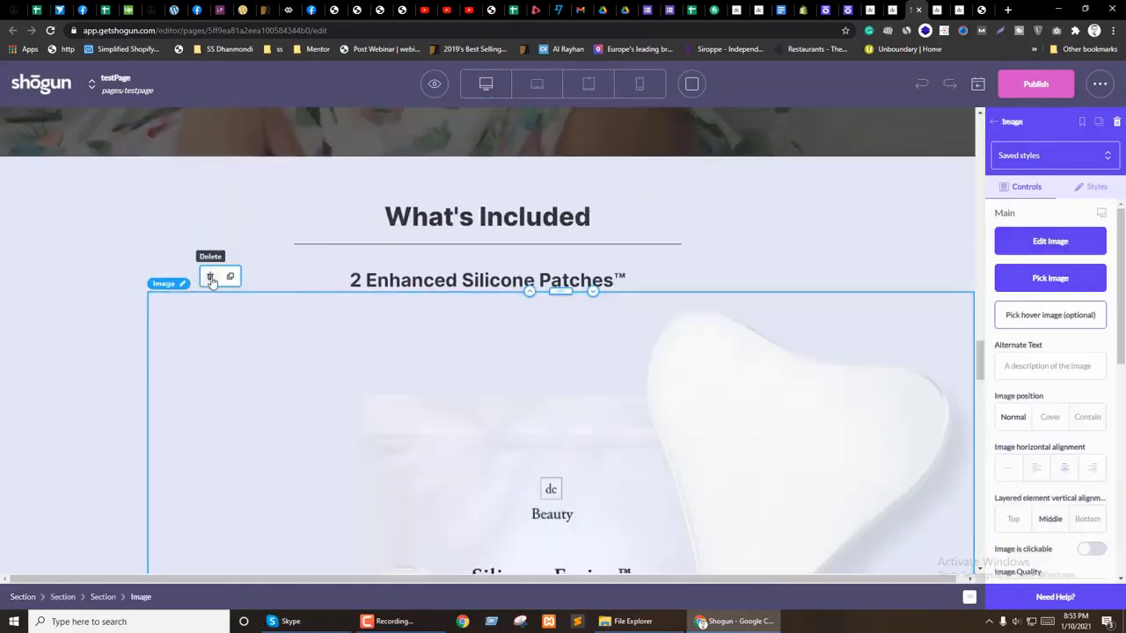
pyautogui.click(211, 278)
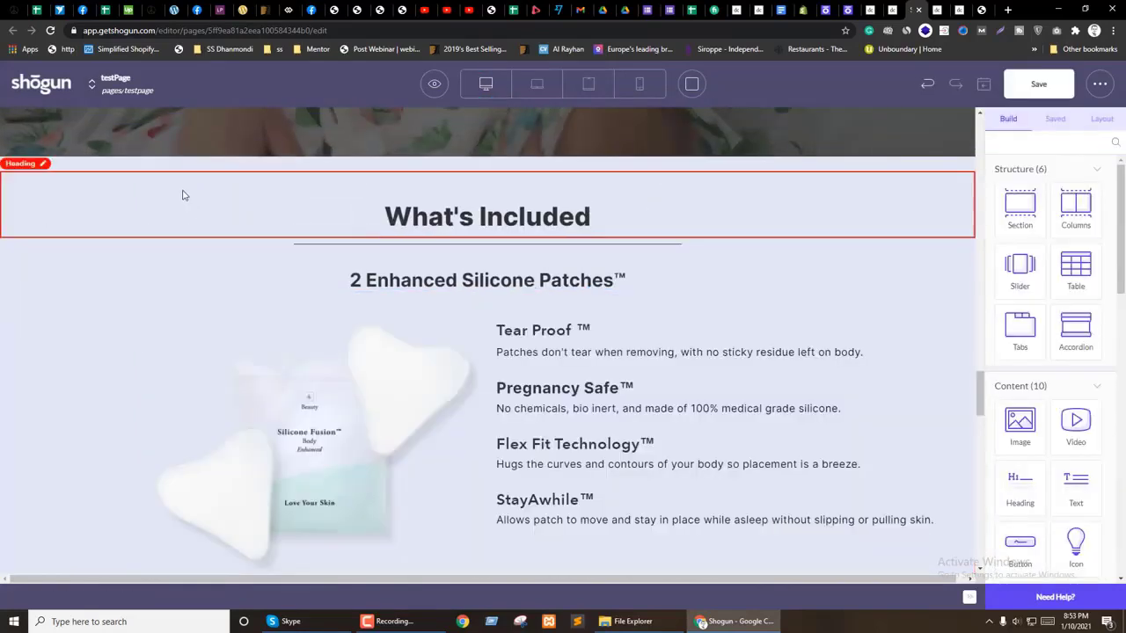
pyautogui.click(183, 196)
pyautogui.click(189, 279)
pyautogui.scroll(-3, 179, 326)
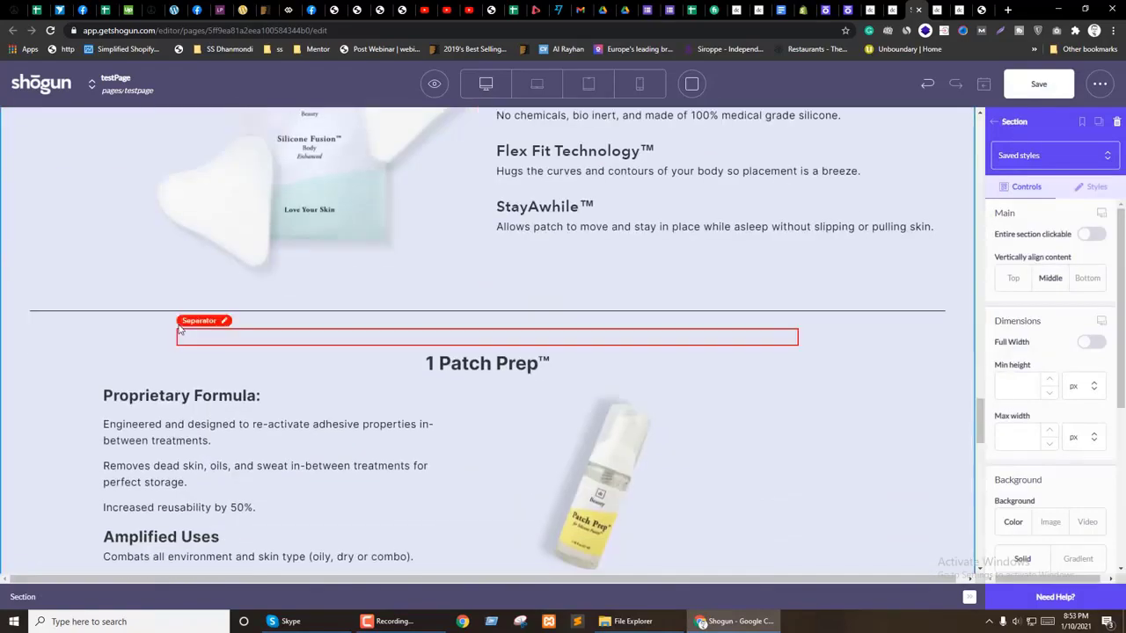
pyautogui.scroll(-8, 25, 422)
pyautogui.scroll(10, 27, 422)
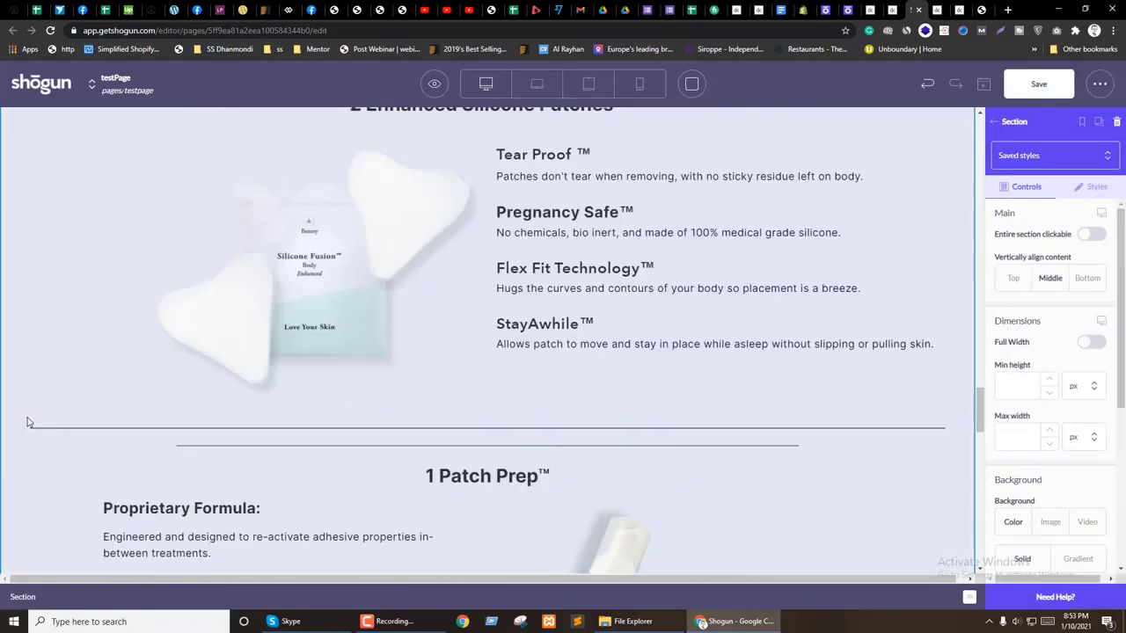
pyautogui.scroll(15, 26, 422)
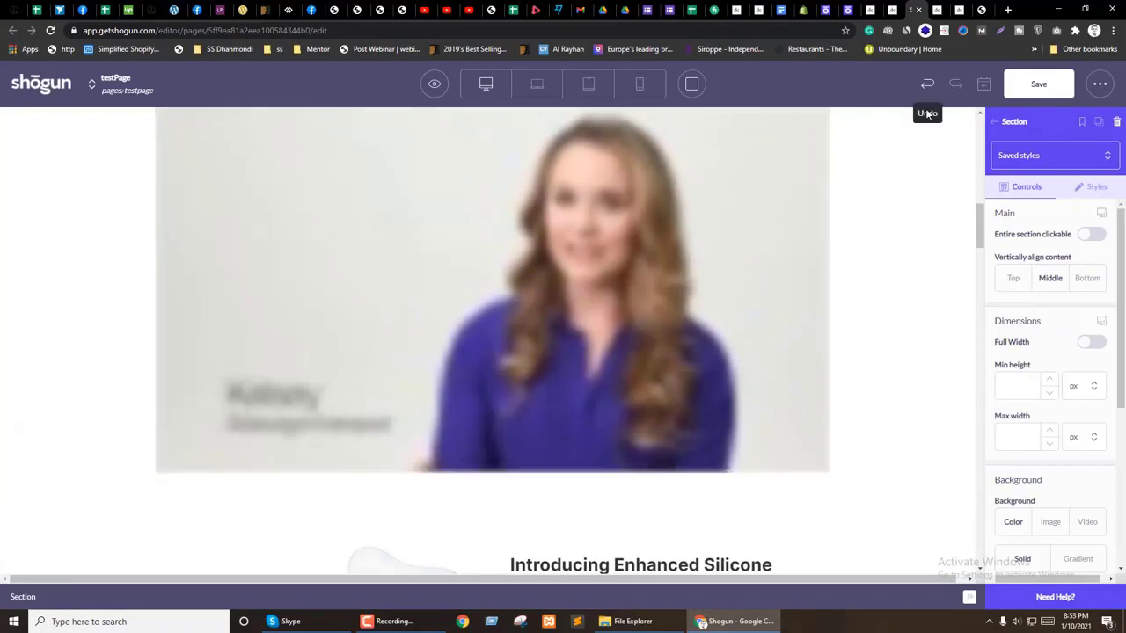
pyautogui.click(1037, 84)
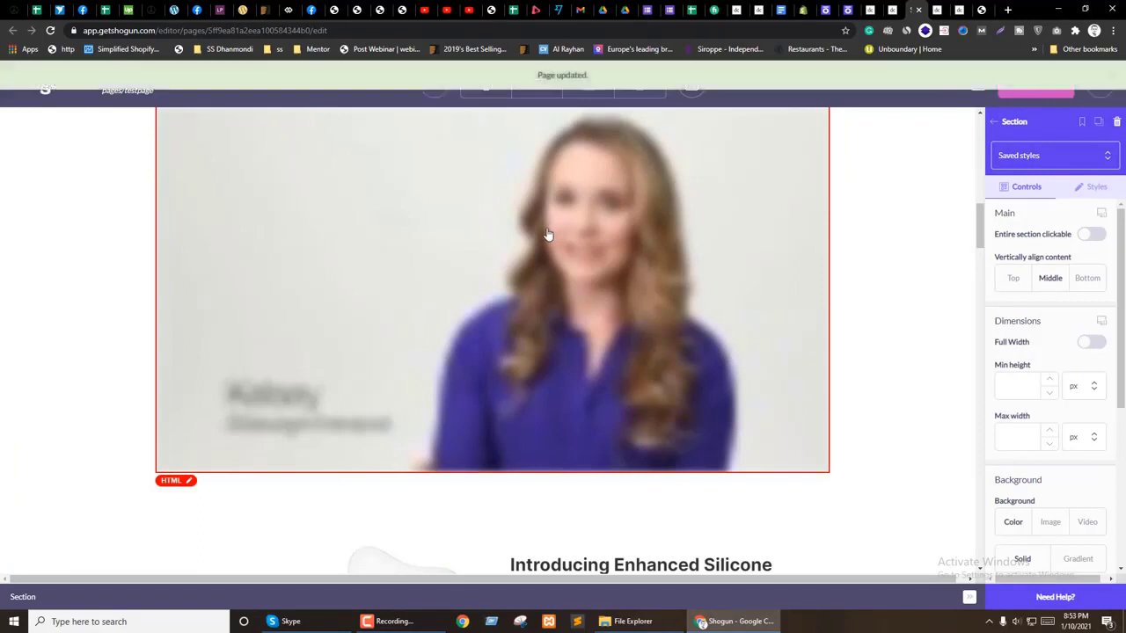
pyautogui.scroll(4, 448, 376)
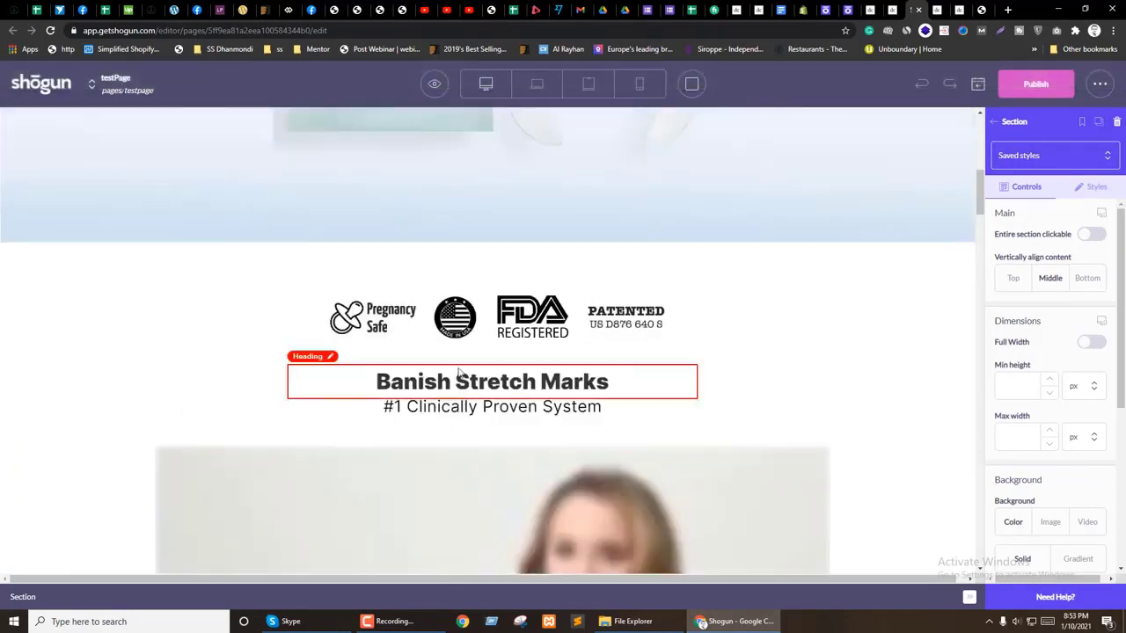
pyautogui.scroll(8, 533, 396)
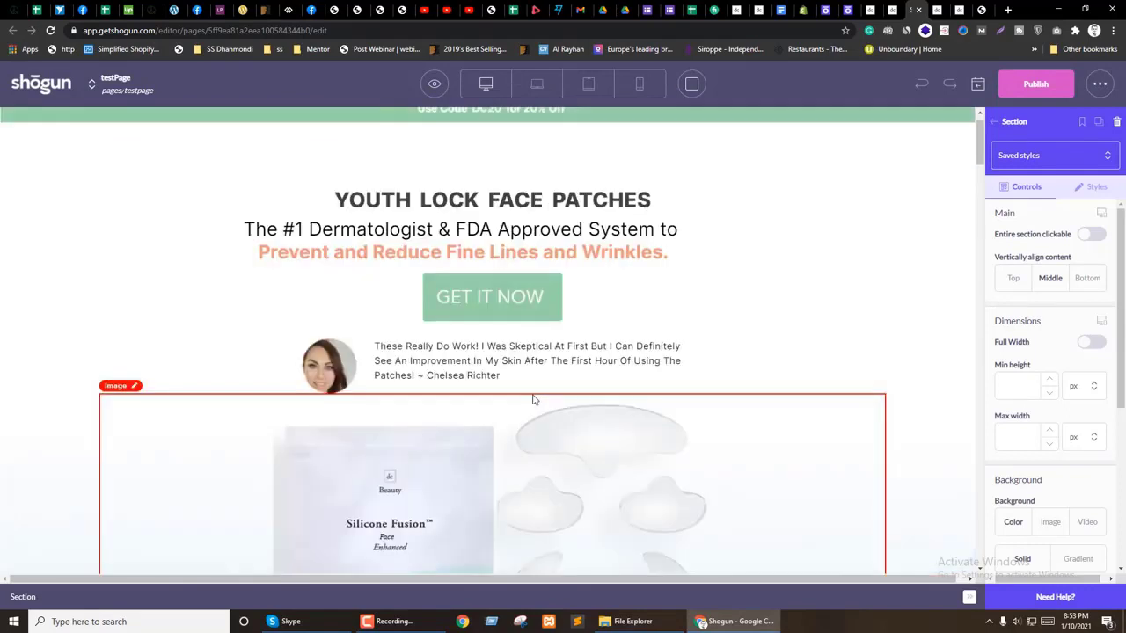
pyautogui.scroll(1, 533, 400)
pyautogui.click(434, 83)
# Step: Open a live preview of the page and scroll through the How Dermaclara section
pyautogui.click(422, 150)
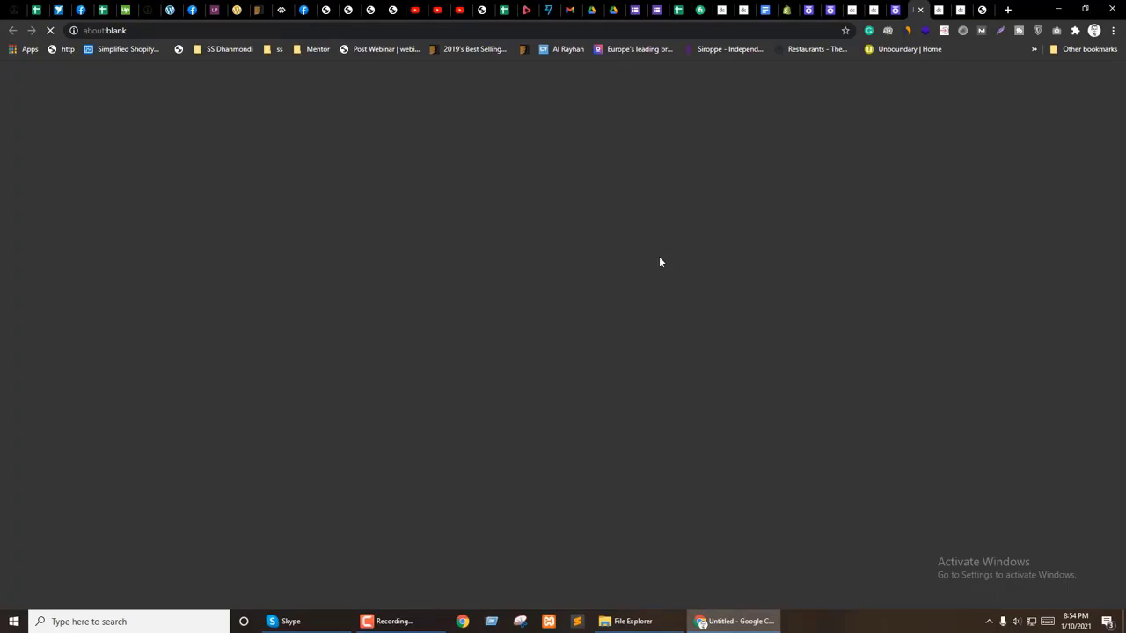
pyautogui.scroll(-15, 676, 290)
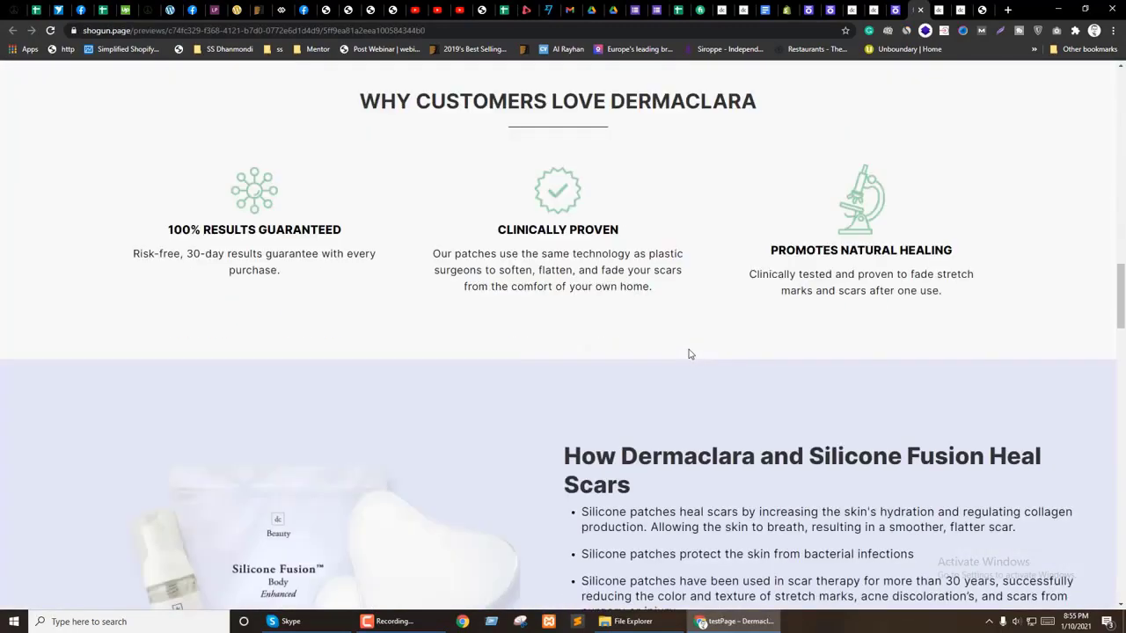
pyautogui.scroll(-5, 689, 352)
pyautogui.scroll(3, 689, 351)
pyautogui.scroll(-2, 689, 352)
pyautogui.scroll(2, 688, 352)
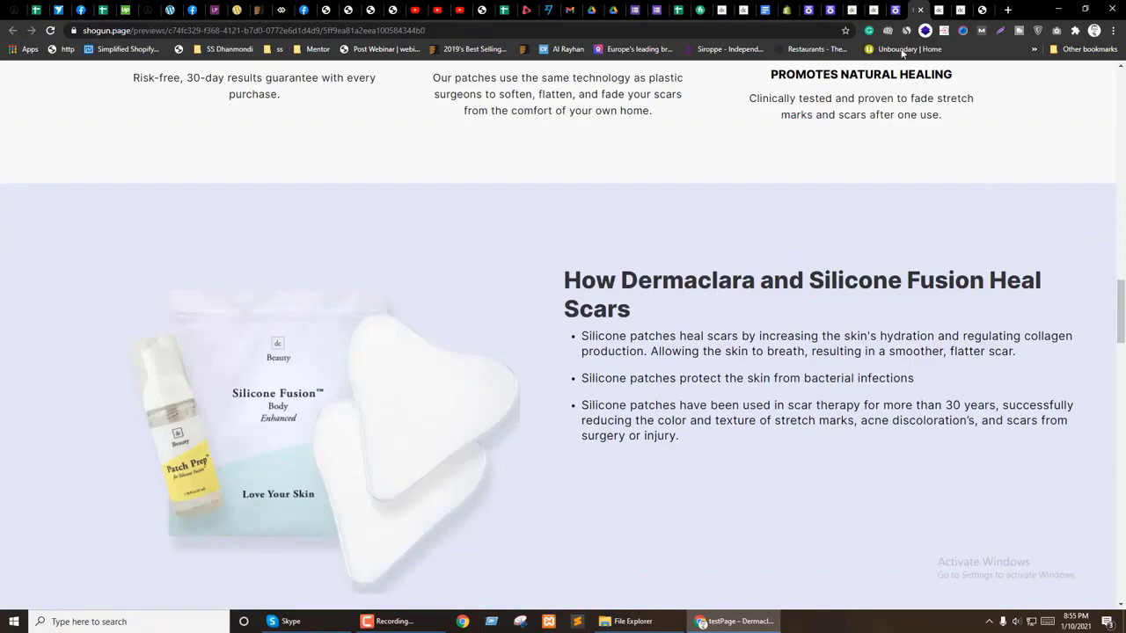
# Step: Compare the preview against the editor, ending with the editor tab in front
pyautogui.click(895, 10)
pyautogui.scroll(-3, 512, 361)
pyautogui.scroll(3, 513, 370)
pyautogui.scroll(-8, 493, 371)
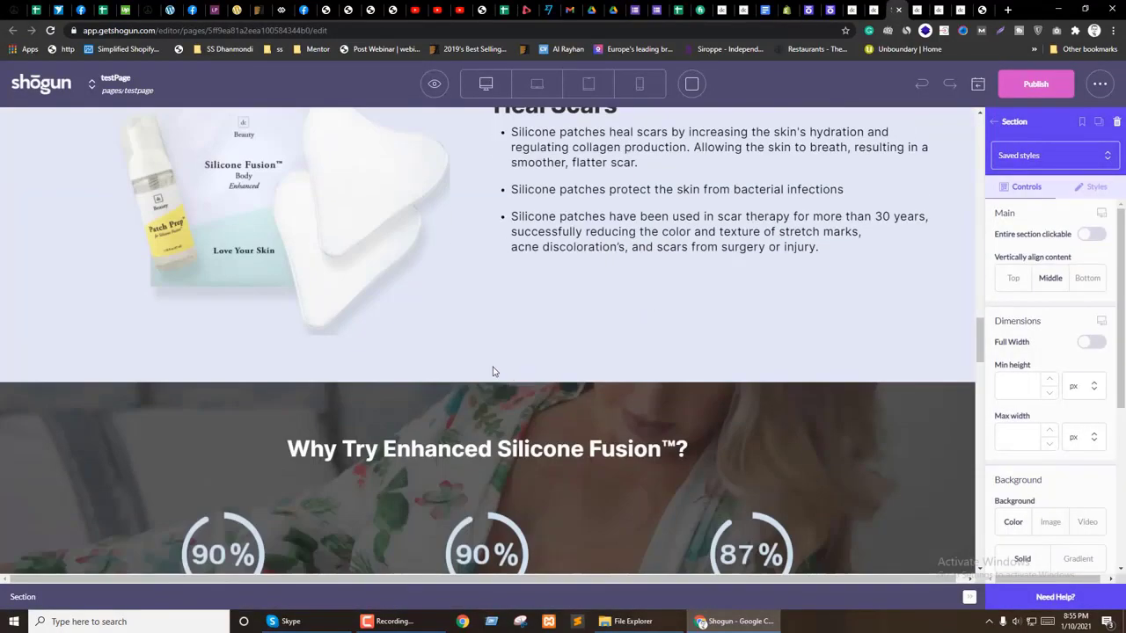
pyautogui.scroll(3, 493, 371)
pyautogui.hotkey('ctrl', 'Tab')
pyautogui.hotkey('ctrl', 'shift', 'Tab')
pyautogui.hotkey('ctrl', 'Tab')
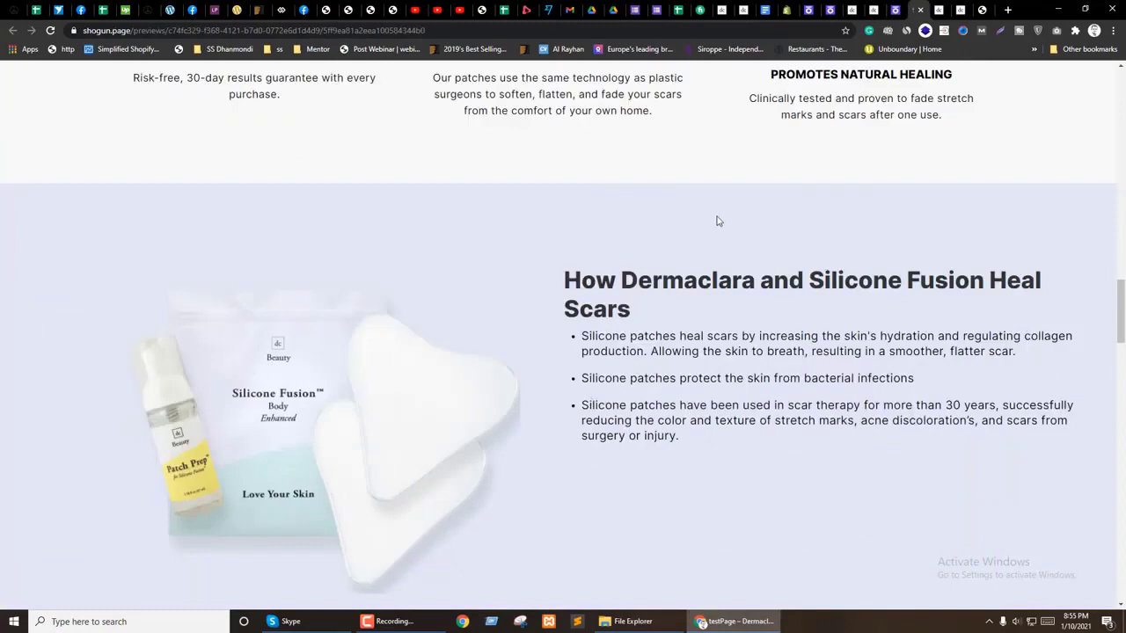
pyautogui.hotkey('ctrl', 'shift', 'Tab')
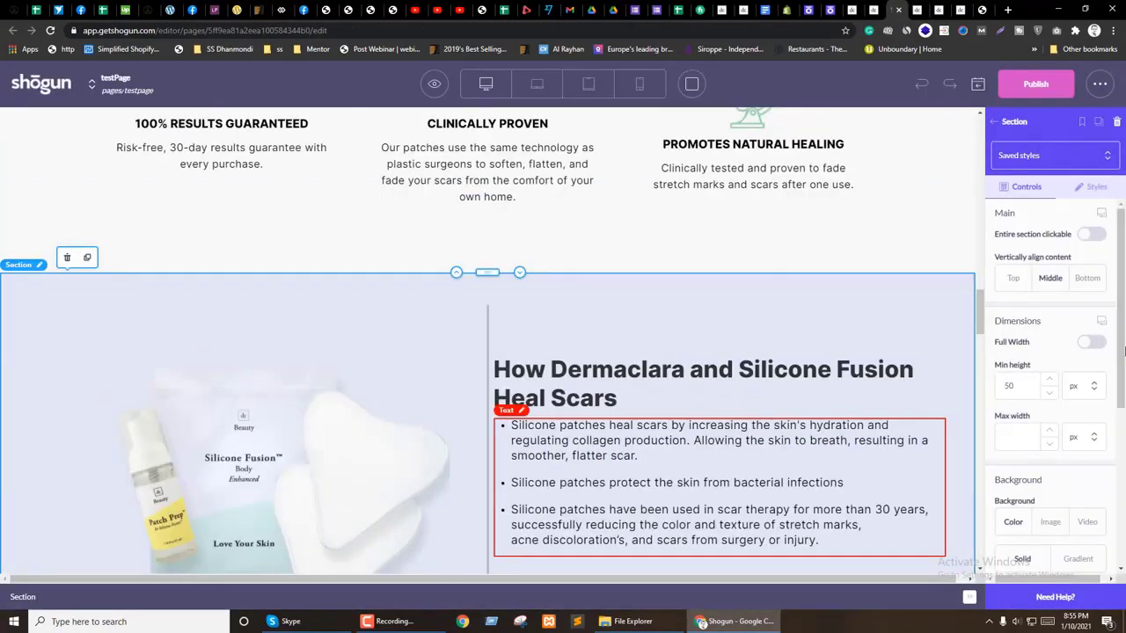
# Step: Set the How Dermaclara section's right/left padding to 10%
pyautogui.click(1089, 187)
pyautogui.scroll(-3, 1075, 411)
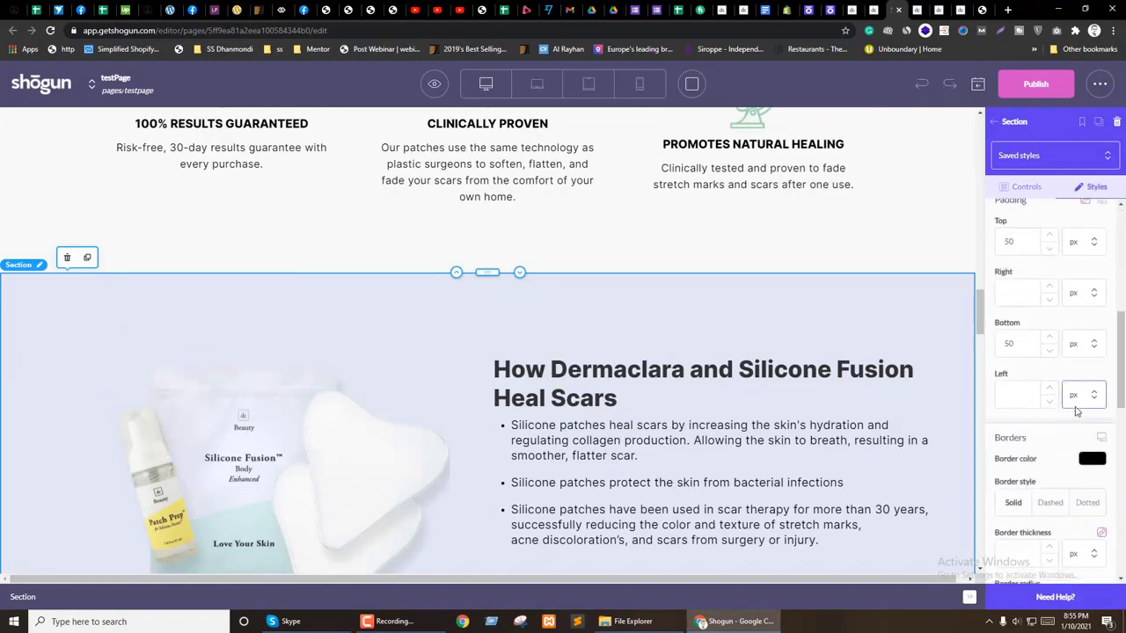
pyautogui.scroll(1, 1075, 410)
pyautogui.click(1092, 410)
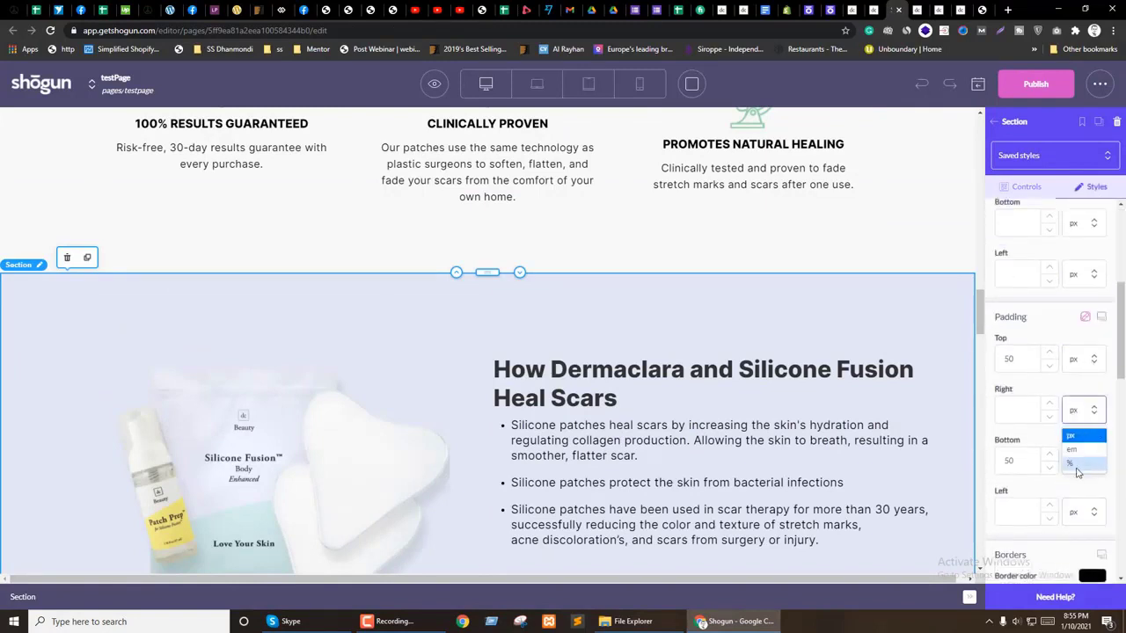
pyautogui.click(1076, 460)
pyautogui.write('10')
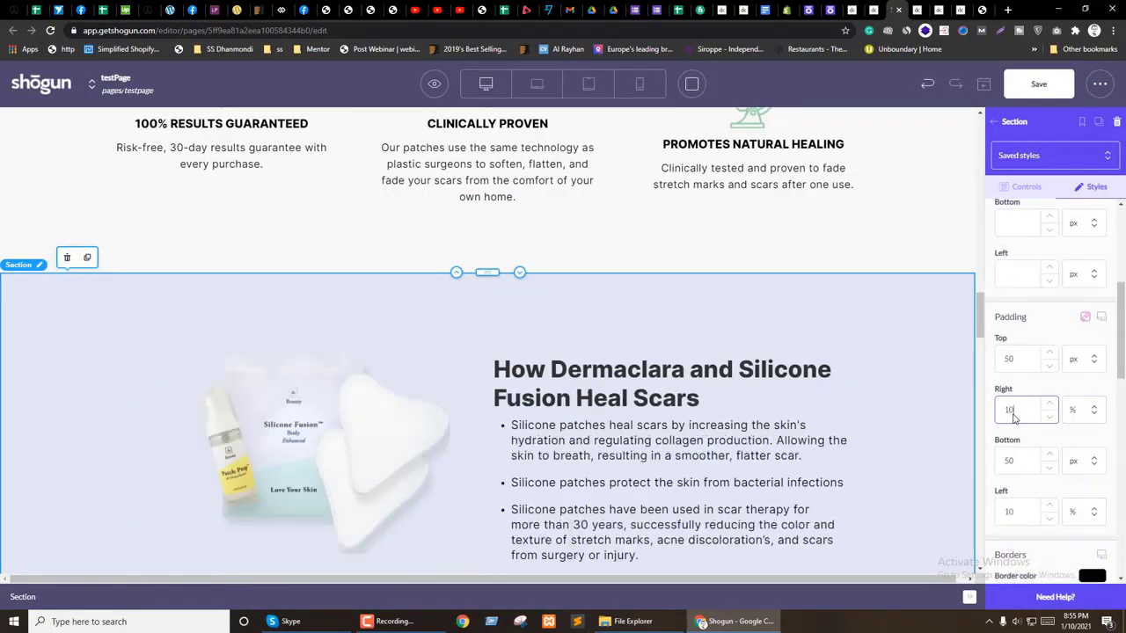
# Step: Make padding per-device and switch the tablet side padding to 30 px
pyautogui.click(1099, 315)
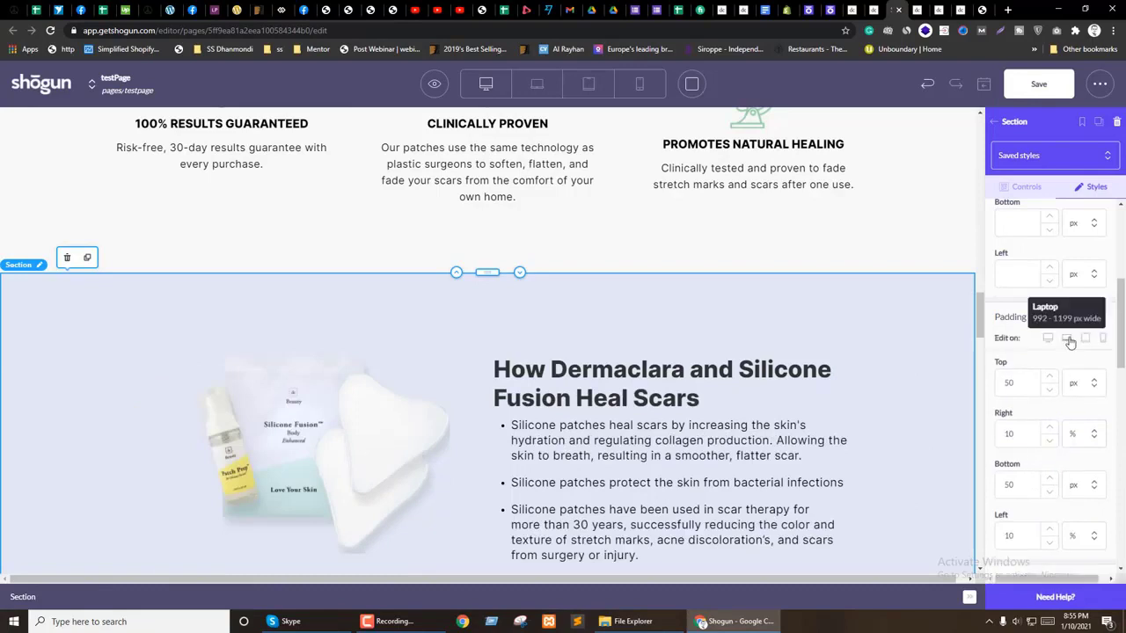
pyautogui.click(1067, 340)
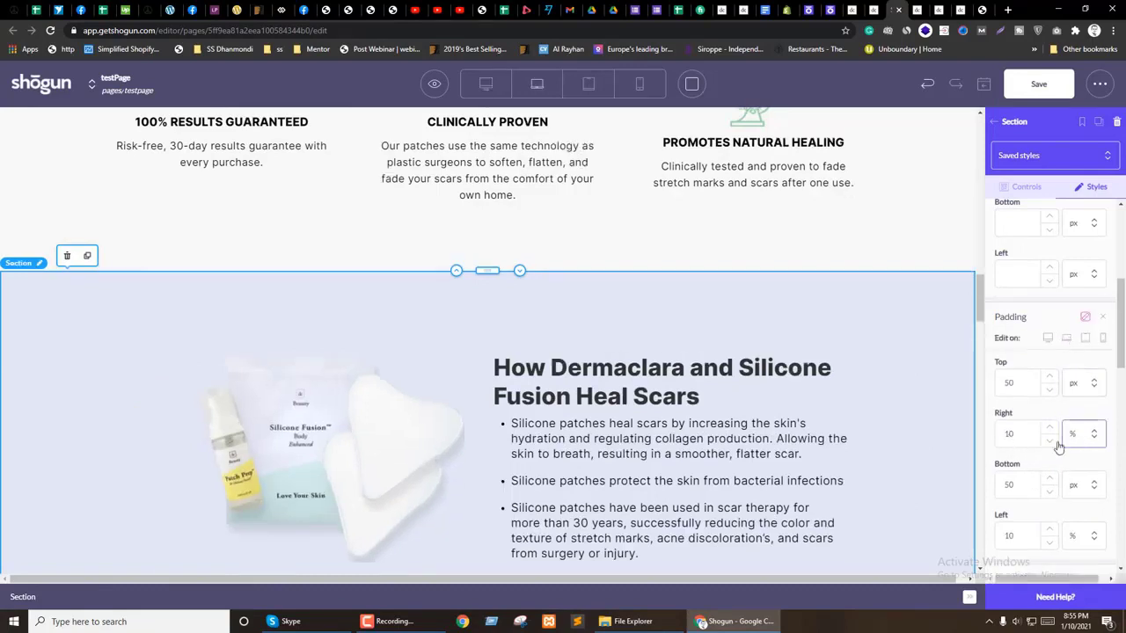
pyautogui.click(1085, 338)
pyautogui.click(1049, 441)
pyautogui.click(1050, 440)
pyautogui.click(1049, 441)
pyautogui.click(1049, 441)
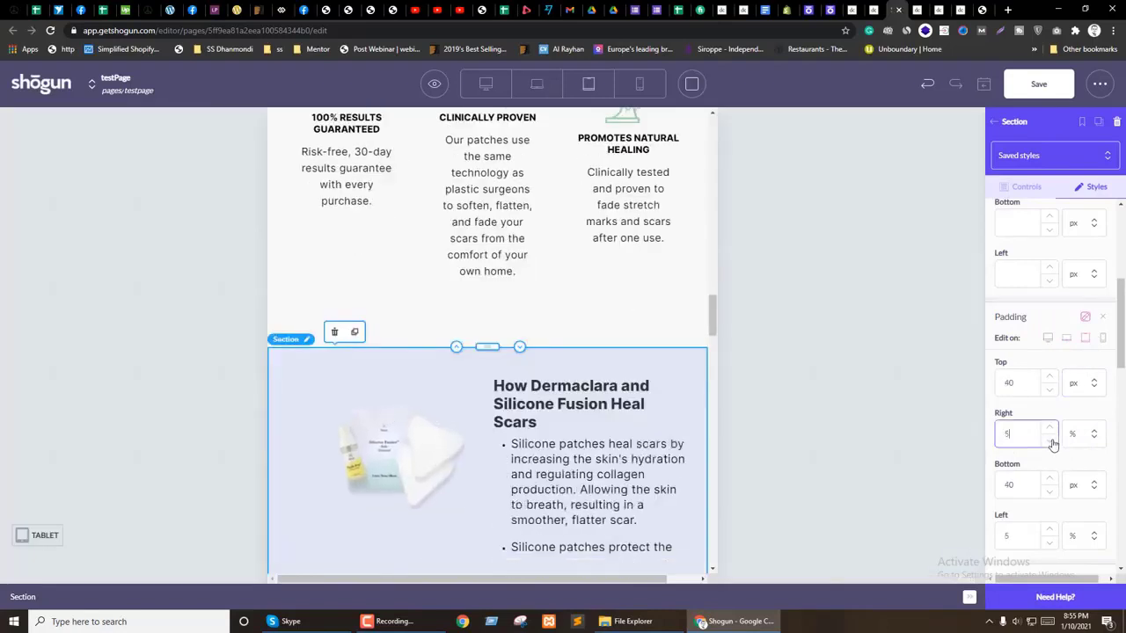
pyautogui.click(1084, 434)
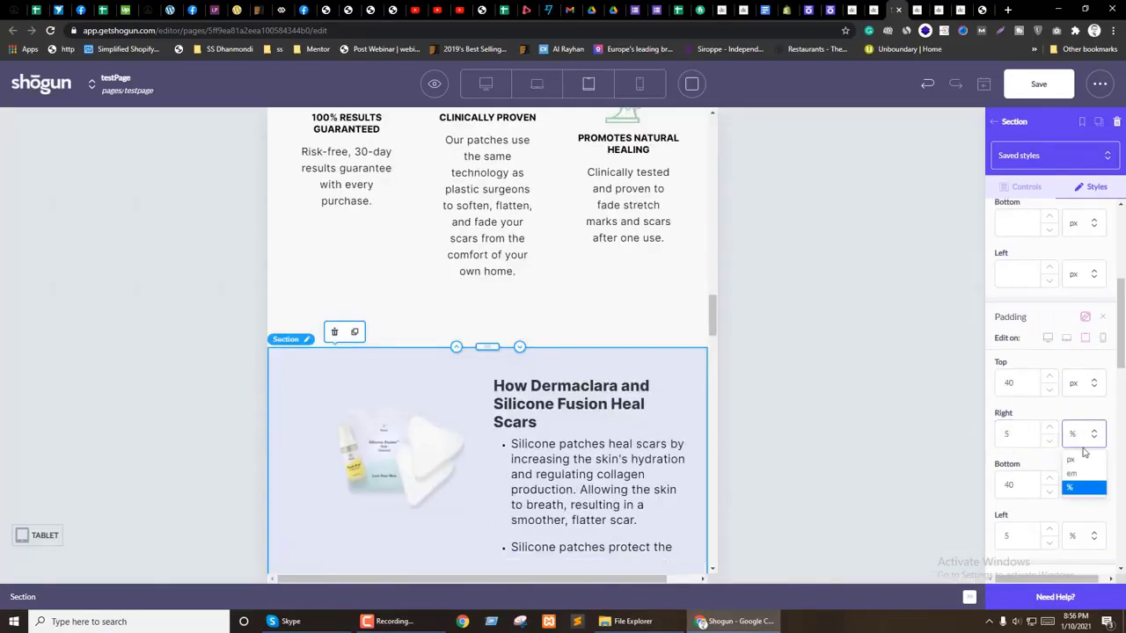
pyautogui.click(1078, 461)
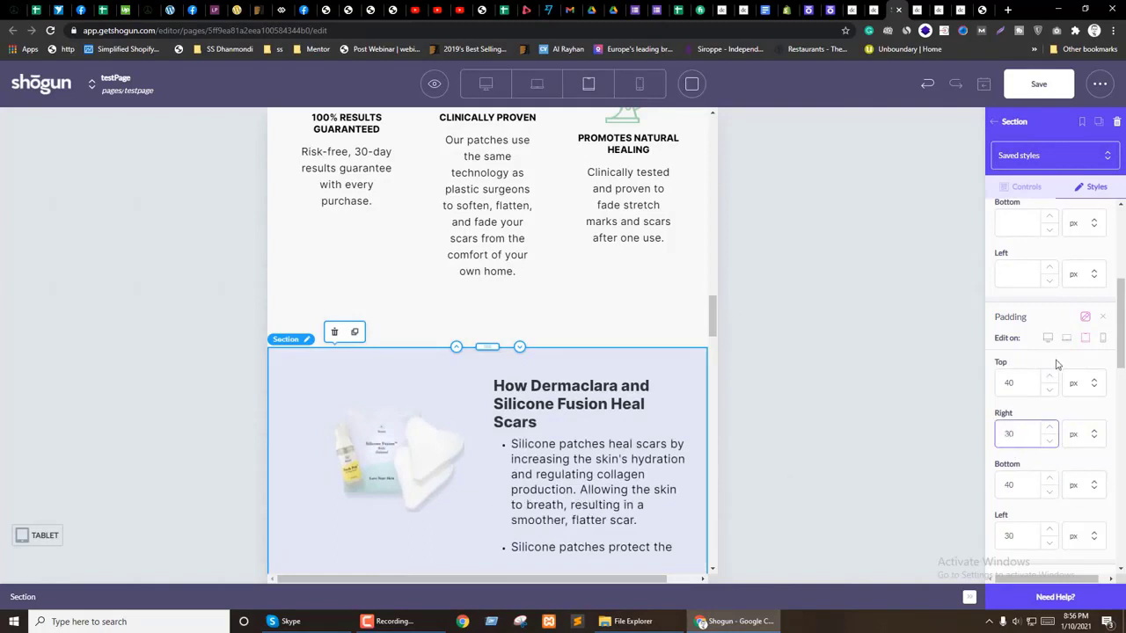
# Step: Switch the mobile side padding to 30 px and save the page
pyautogui.click(1101, 337)
pyautogui.click(1081, 433)
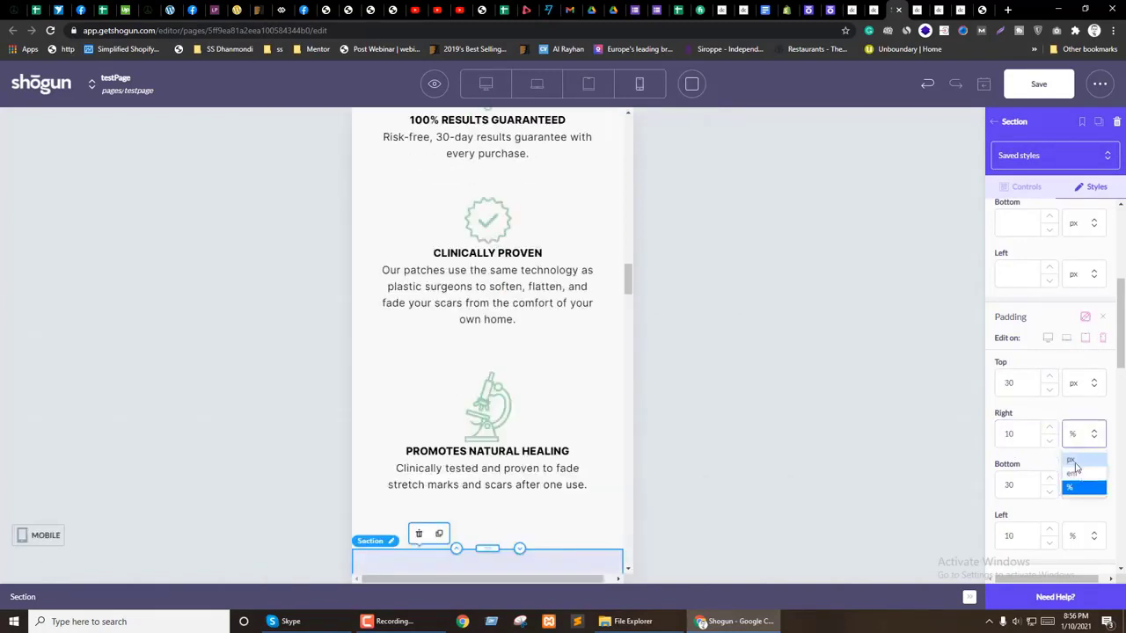
pyautogui.click(1078, 459)
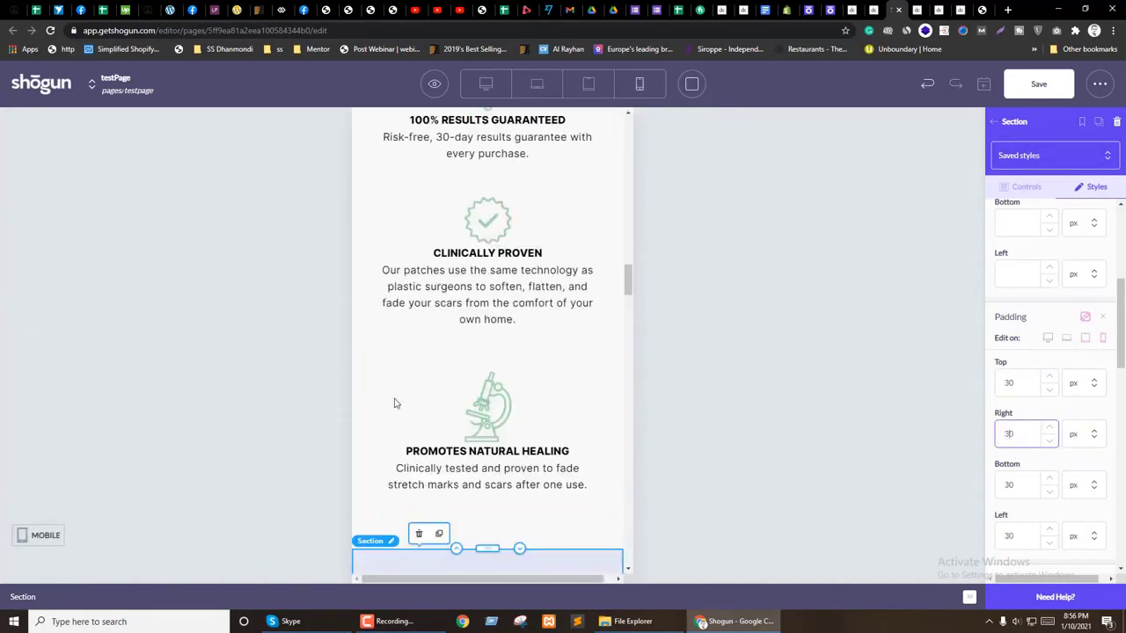
pyautogui.scroll(1, 563, 381)
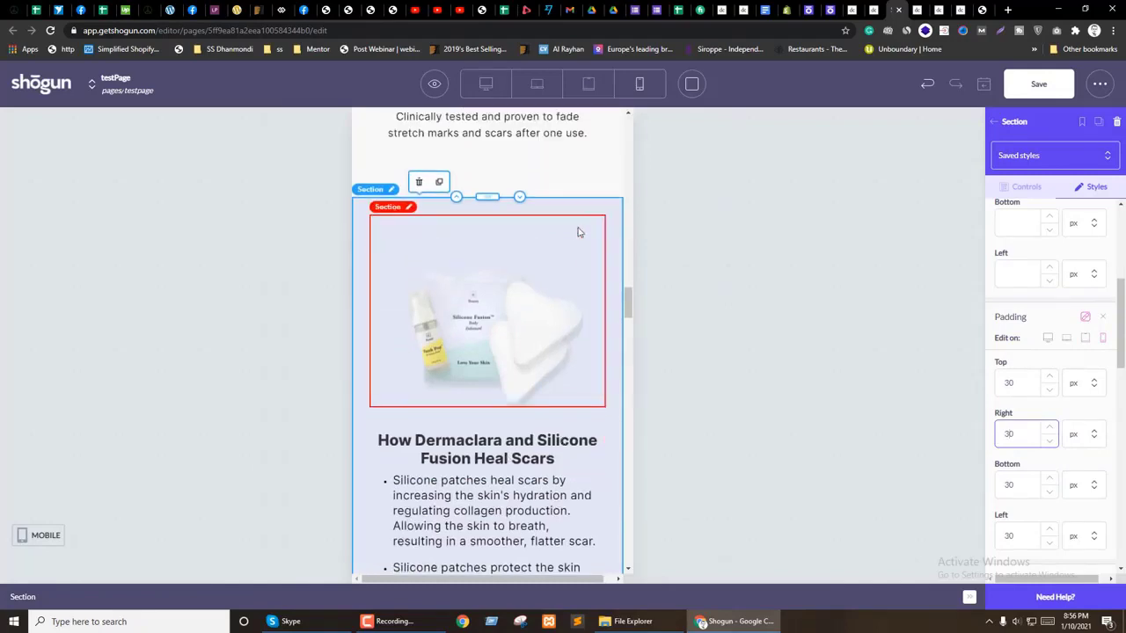
pyautogui.click(1039, 84)
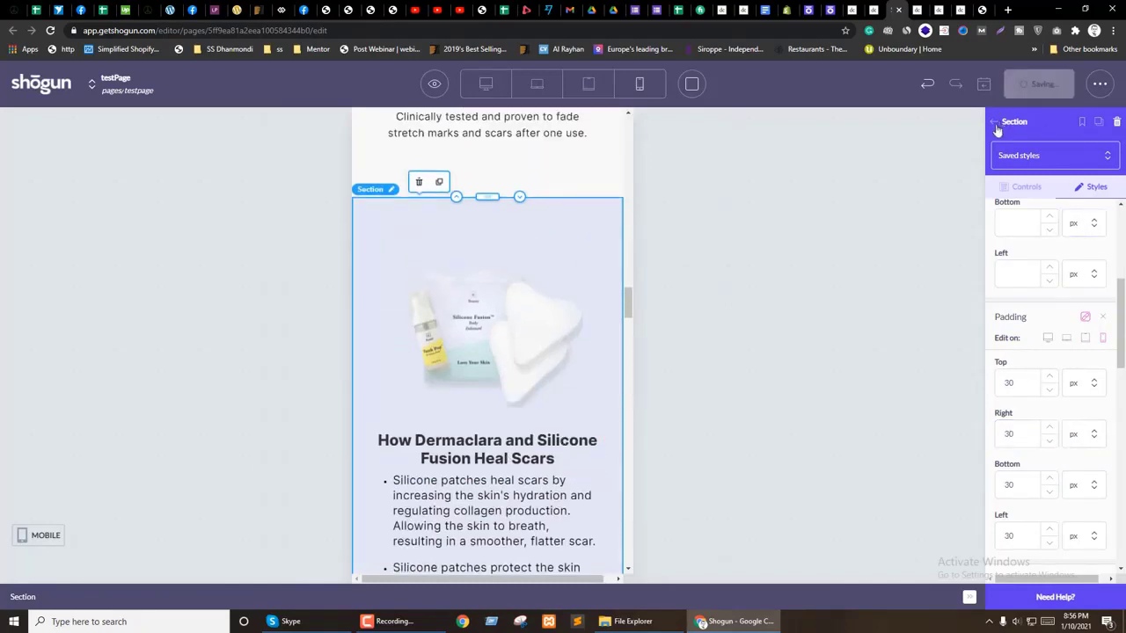
# Step: Return to the desktop layout and scroll the canvas to the What's Included section
pyautogui.click(485, 84)
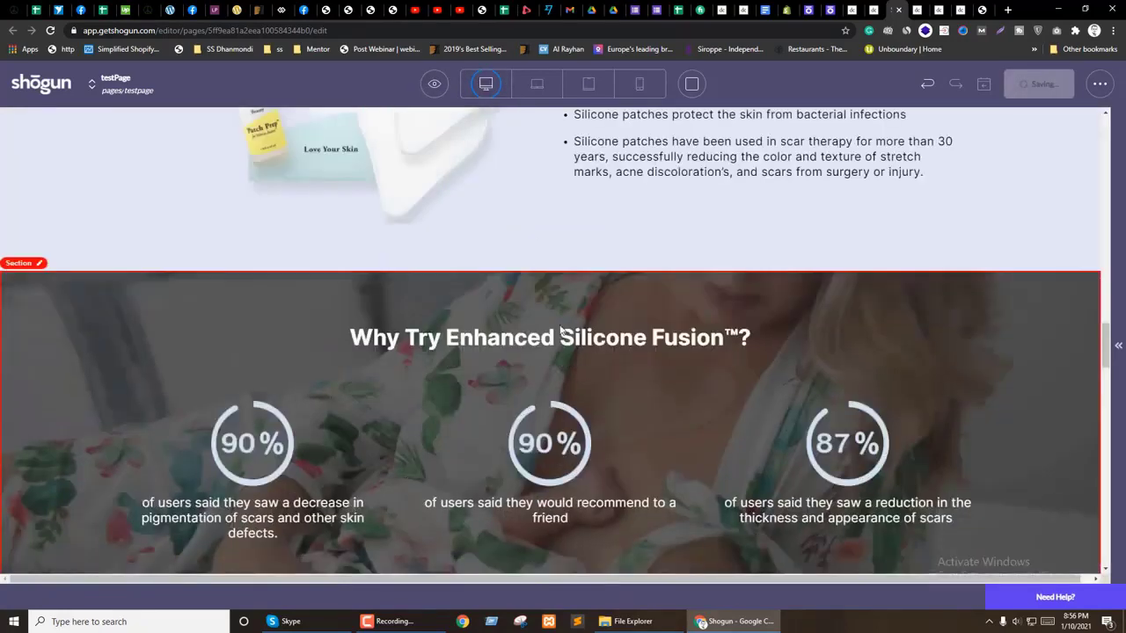
pyautogui.scroll(-5, 572, 334)
pyautogui.scroll(1, 571, 334)
pyautogui.scroll(-4, 572, 335)
pyautogui.scroll(2, 469, 302)
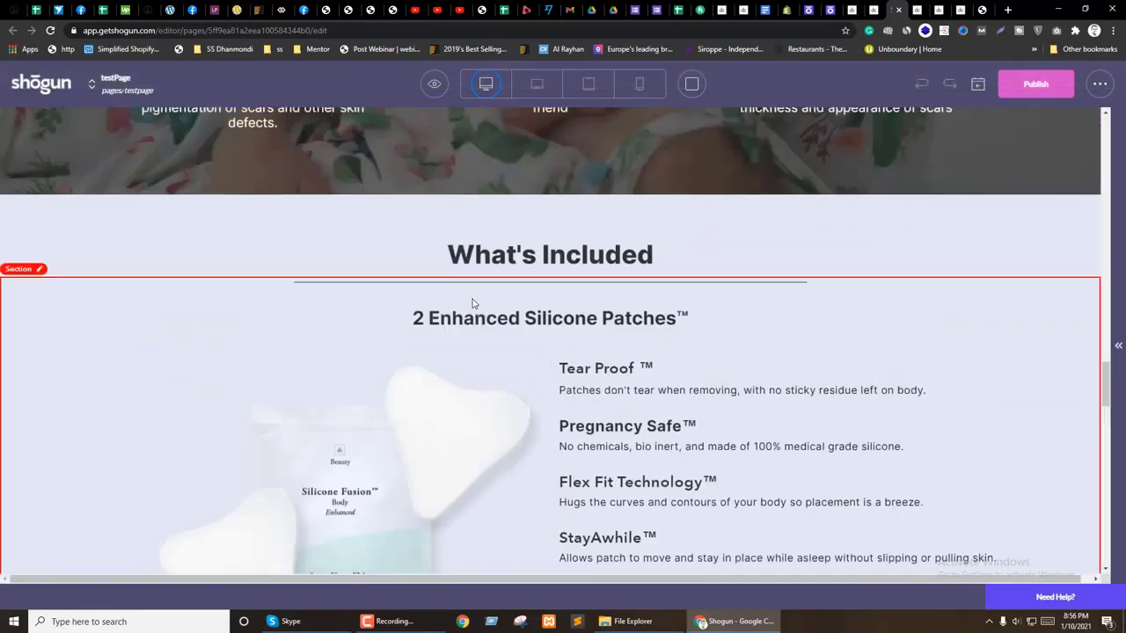
pyautogui.scroll(-3, 528, 370)
pyautogui.scroll(-3, 616, 360)
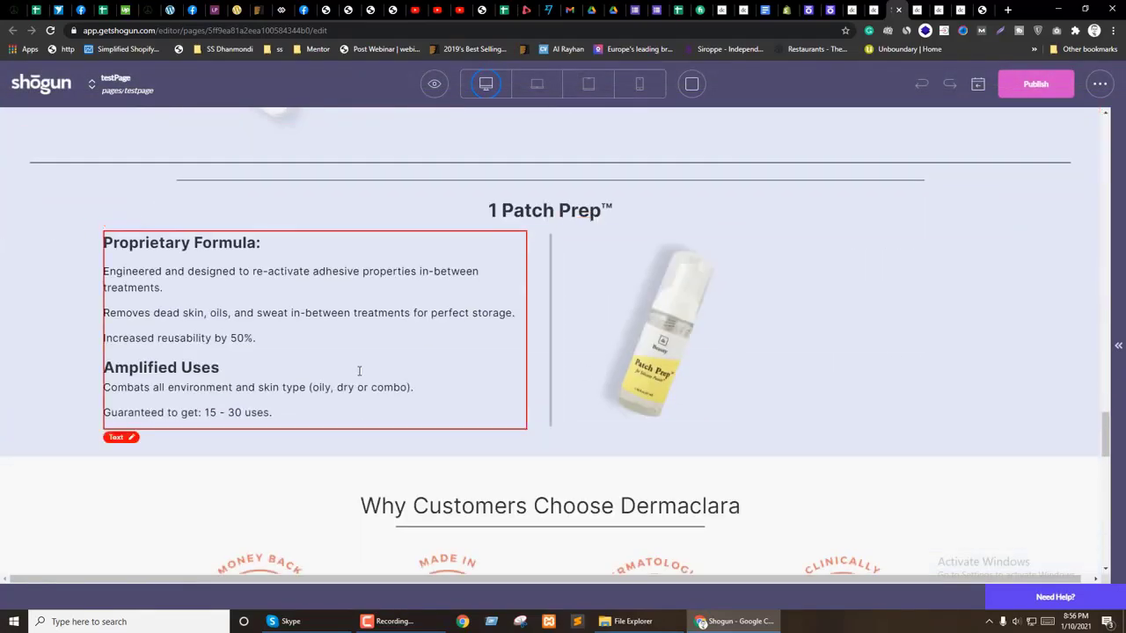
pyautogui.scroll(3, 648, 420)
pyautogui.scroll(-5, 648, 419)
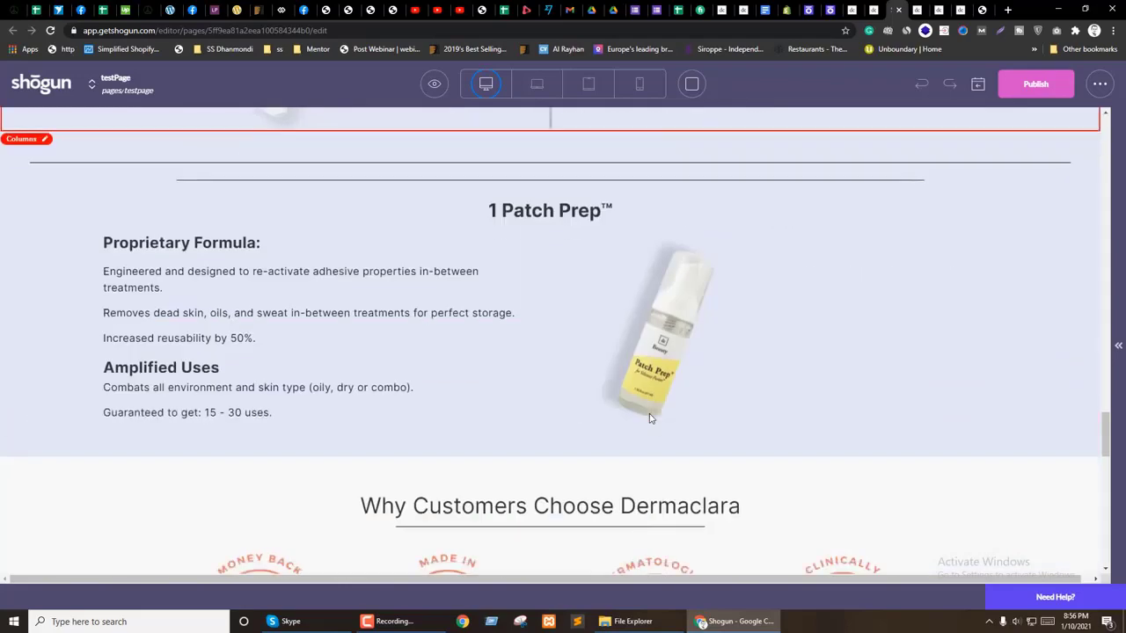
pyautogui.scroll(5, 651, 420)
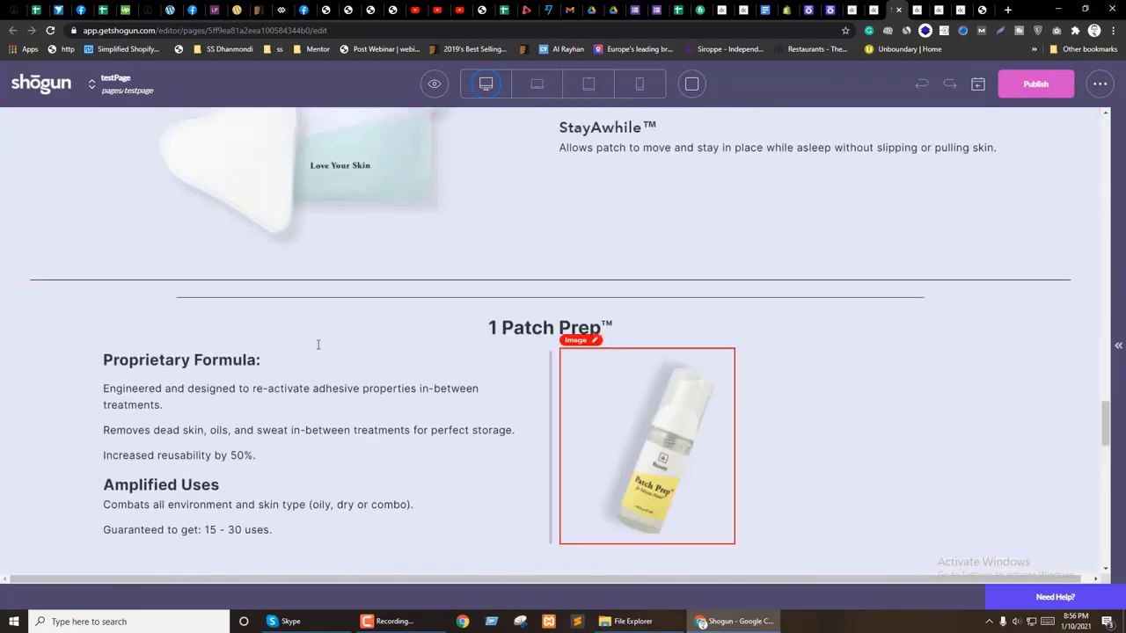
# Step: Select the What's Included columns block and then its enclosing section
pyautogui.click(8, 239)
pyautogui.scroll(2, 38, 258)
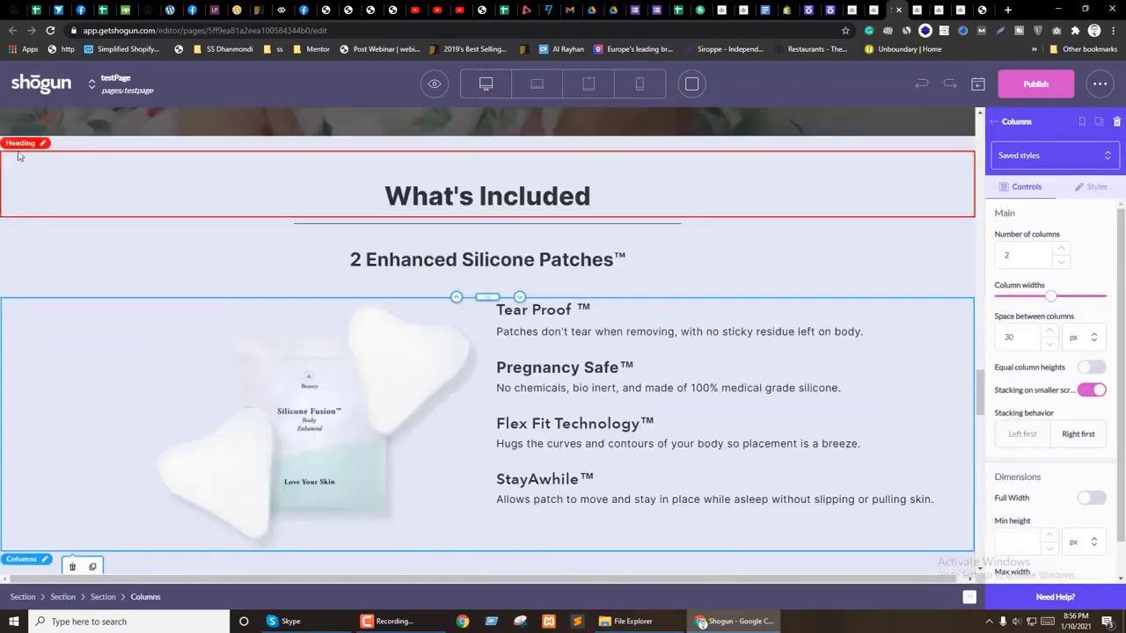
pyautogui.click(20, 143)
pyautogui.scroll(-3, 36, 174)
pyautogui.scroll(-3, 36, 174)
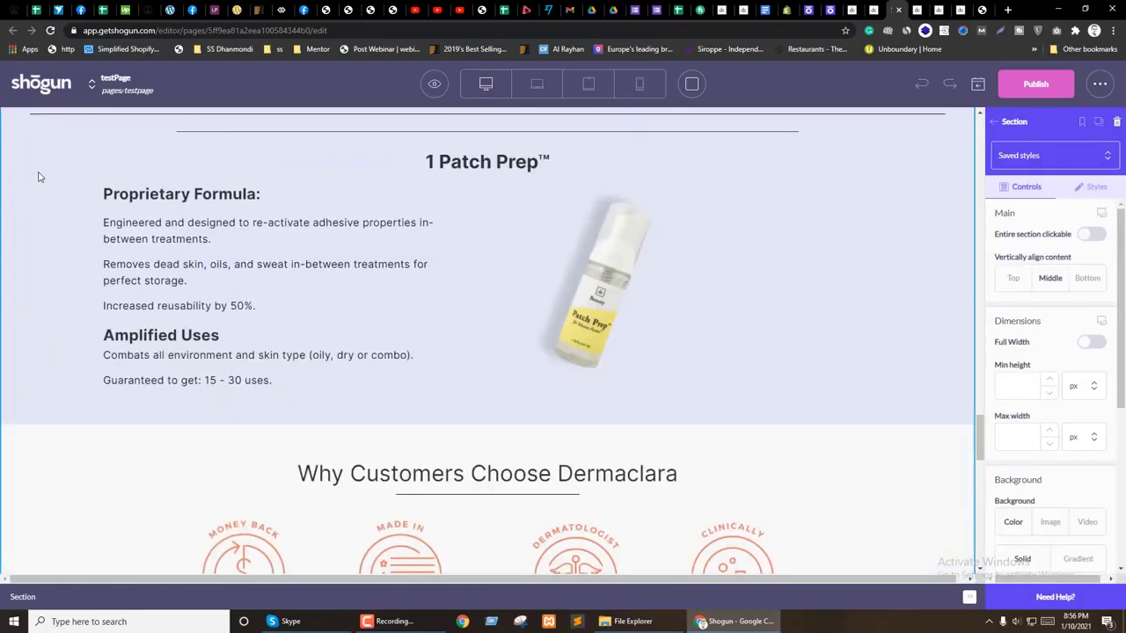
pyautogui.scroll(-3, 38, 176)
pyautogui.scroll(5, 38, 176)
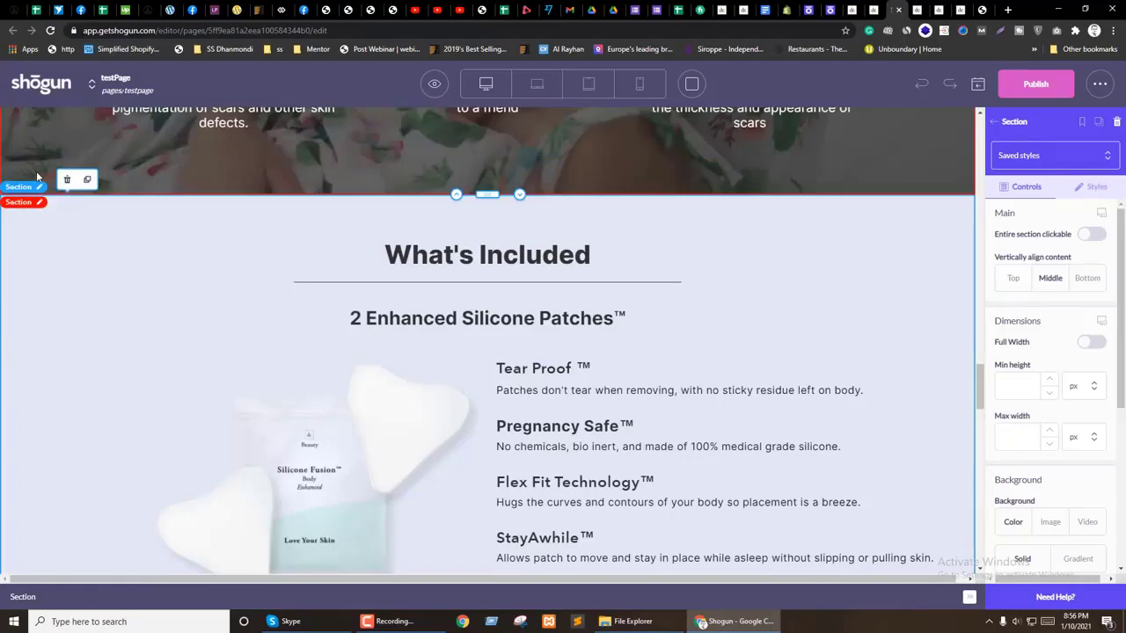
pyautogui.scroll(15, 171, 281)
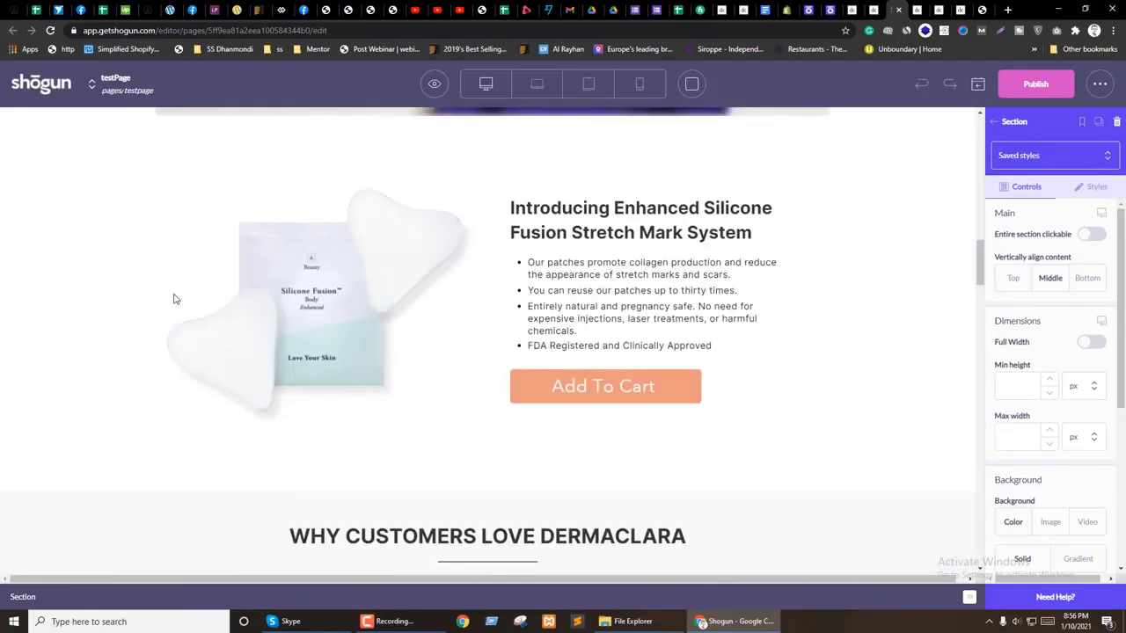
pyautogui.scroll(10, 173, 299)
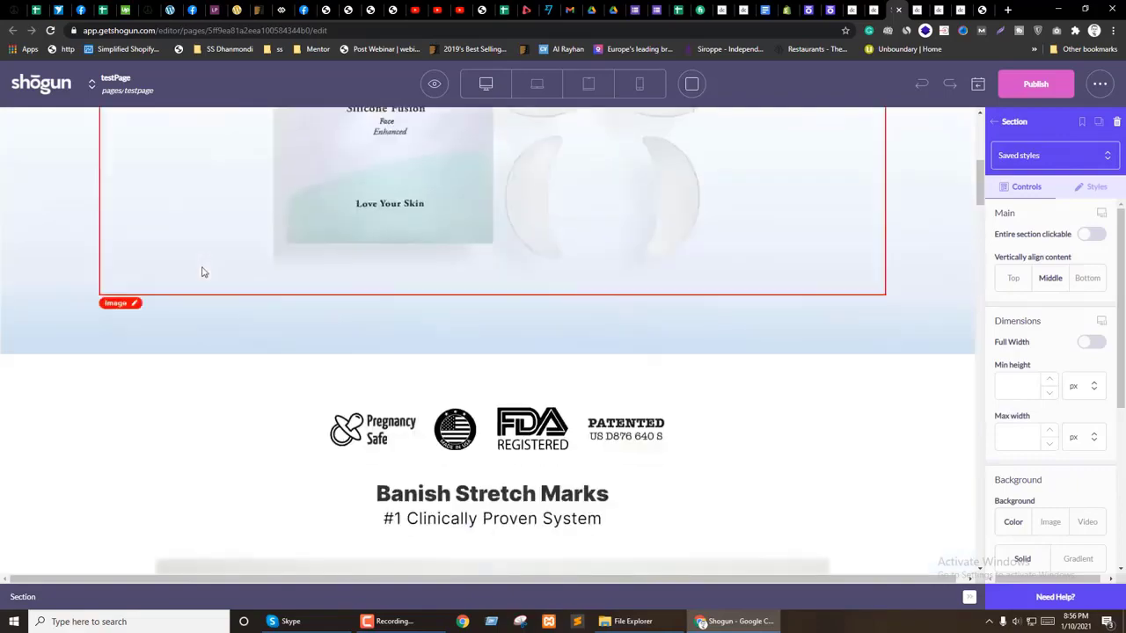
pyautogui.scroll(-20, 202, 271)
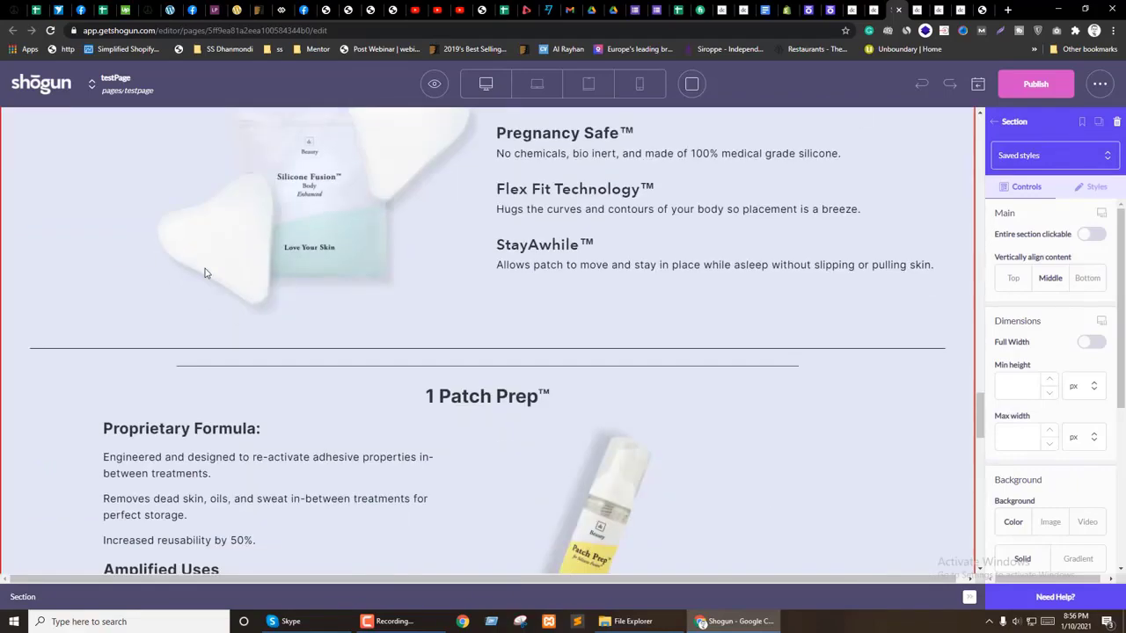
pyautogui.scroll(-3, 204, 273)
pyautogui.scroll(7, 200, 270)
# Step: Drag a new Section element into place above What's Included
pyautogui.click(994, 122)
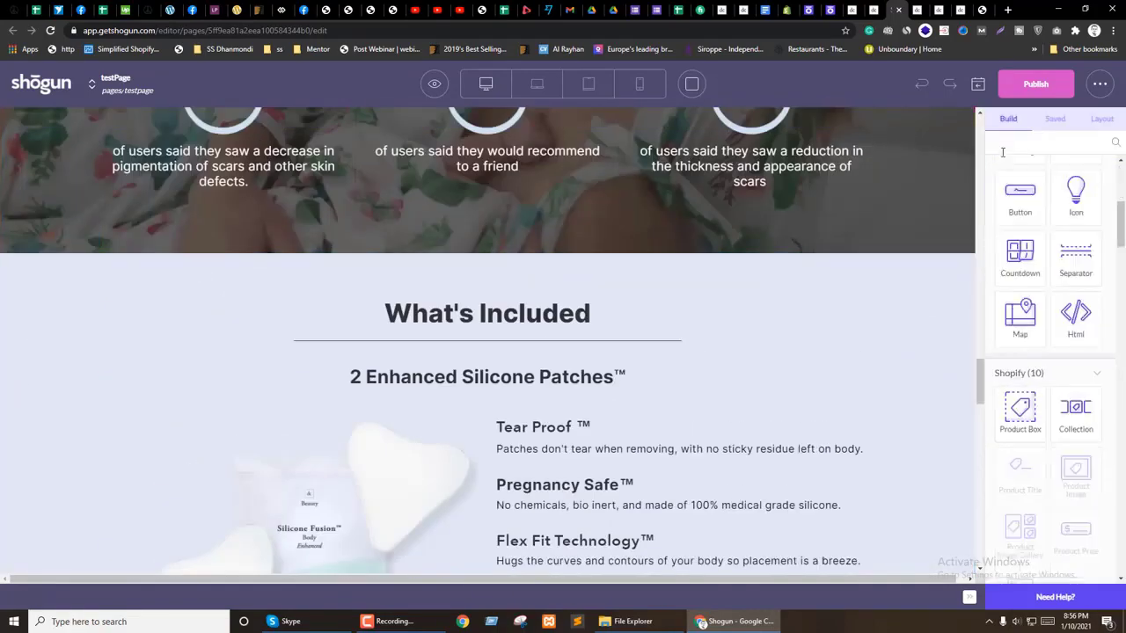
pyautogui.scroll(3, 1020, 220)
pyautogui.moveTo(1018, 195); pyautogui.dragTo(569, 293)
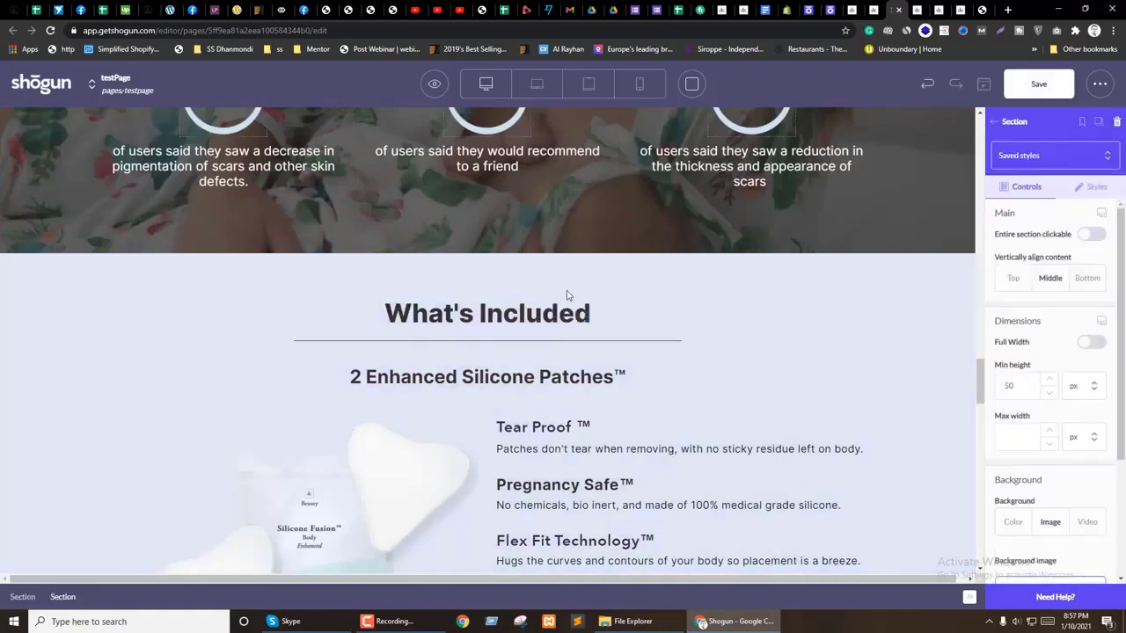
pyautogui.click(25, 596)
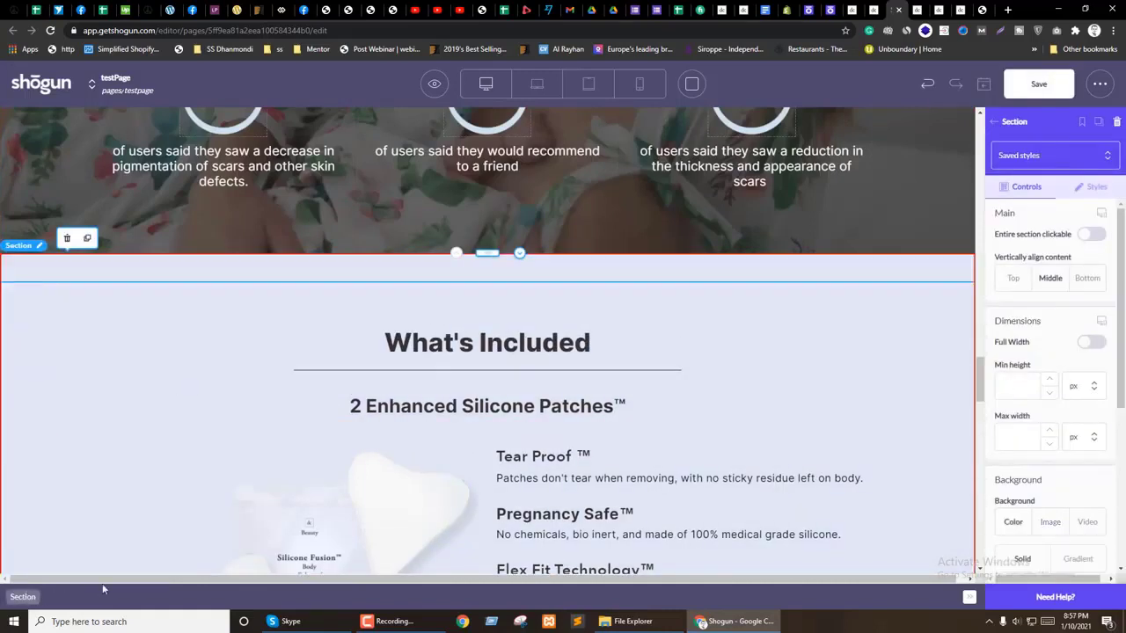
pyautogui.scroll(-2, 1061, 359)
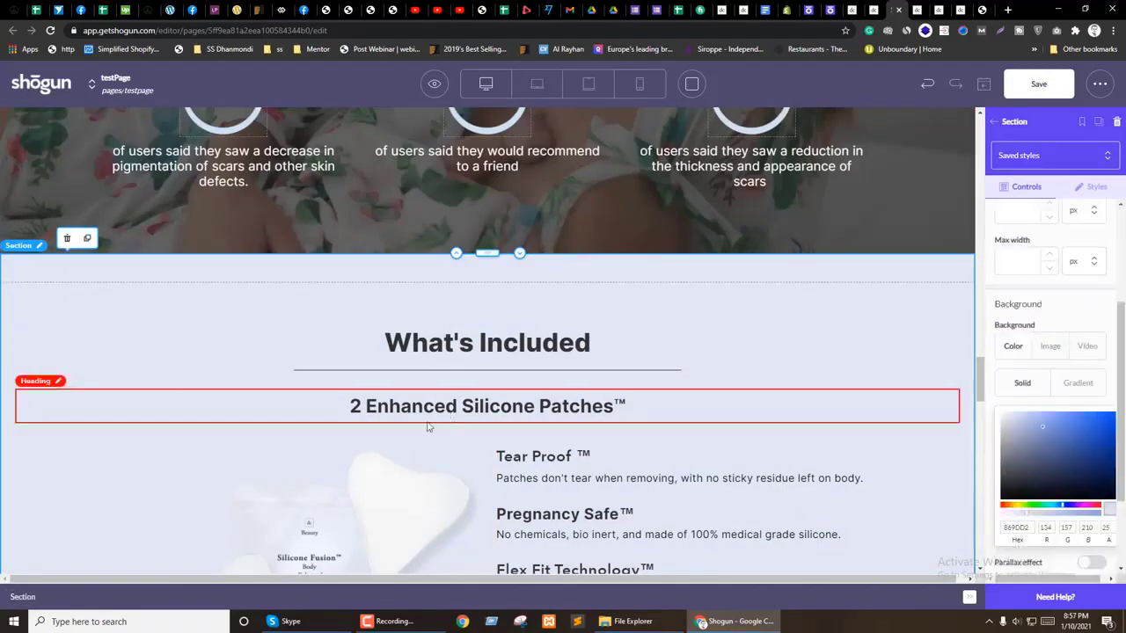
pyautogui.scroll(-10, 307, 364)
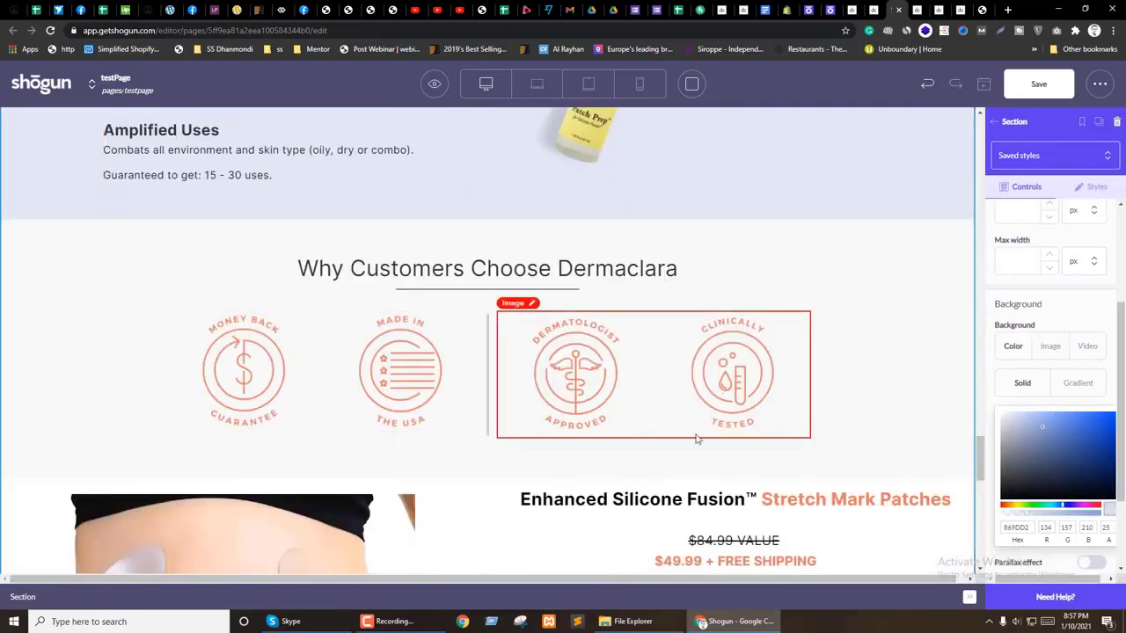
pyautogui.scroll(10, 659, 439)
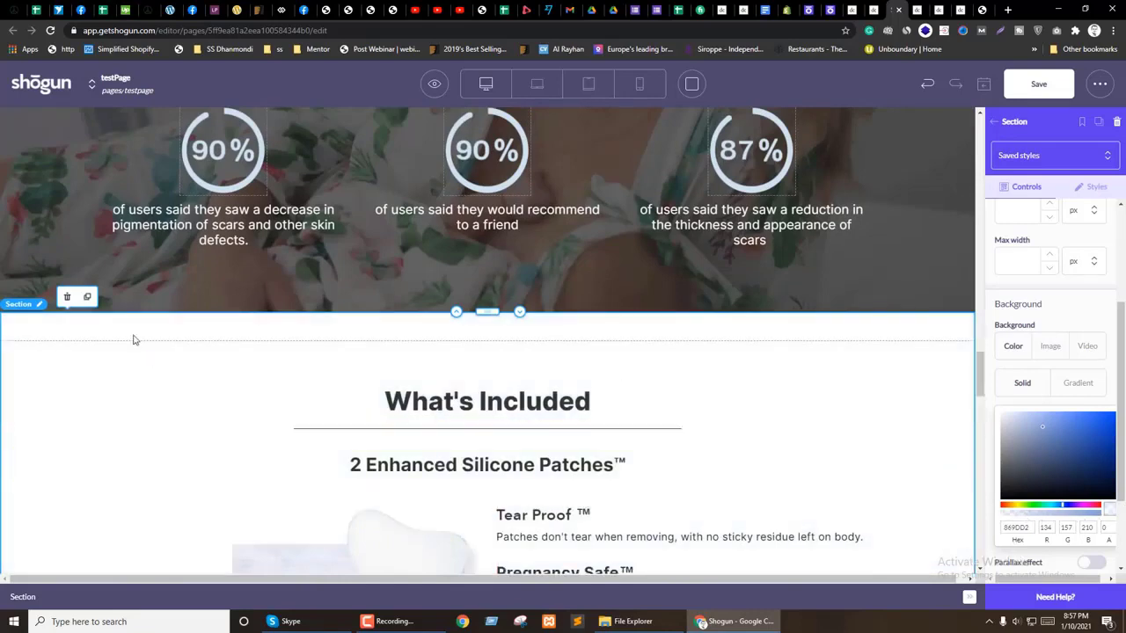
# Step: Give the new strip a gradient colour background starting at hex 869DD2
pyautogui.click(97, 363)
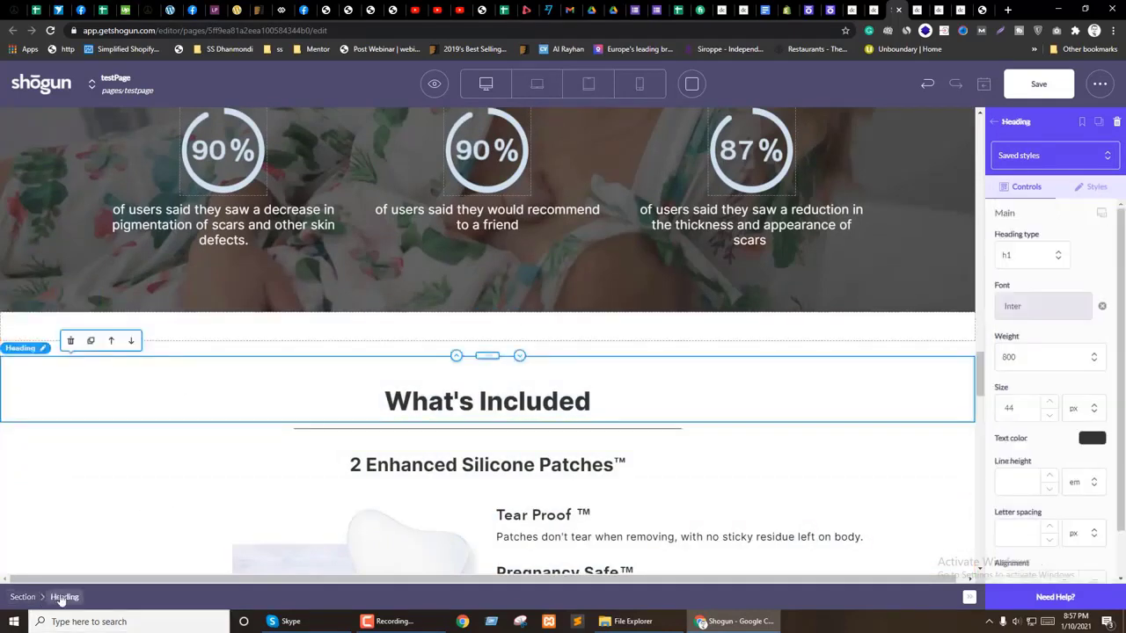
pyautogui.click(157, 330)
pyautogui.scroll(-2, 1047, 369)
pyautogui.click(1013, 346)
pyautogui.click(1080, 384)
pyautogui.scroll(-2, 1084, 396)
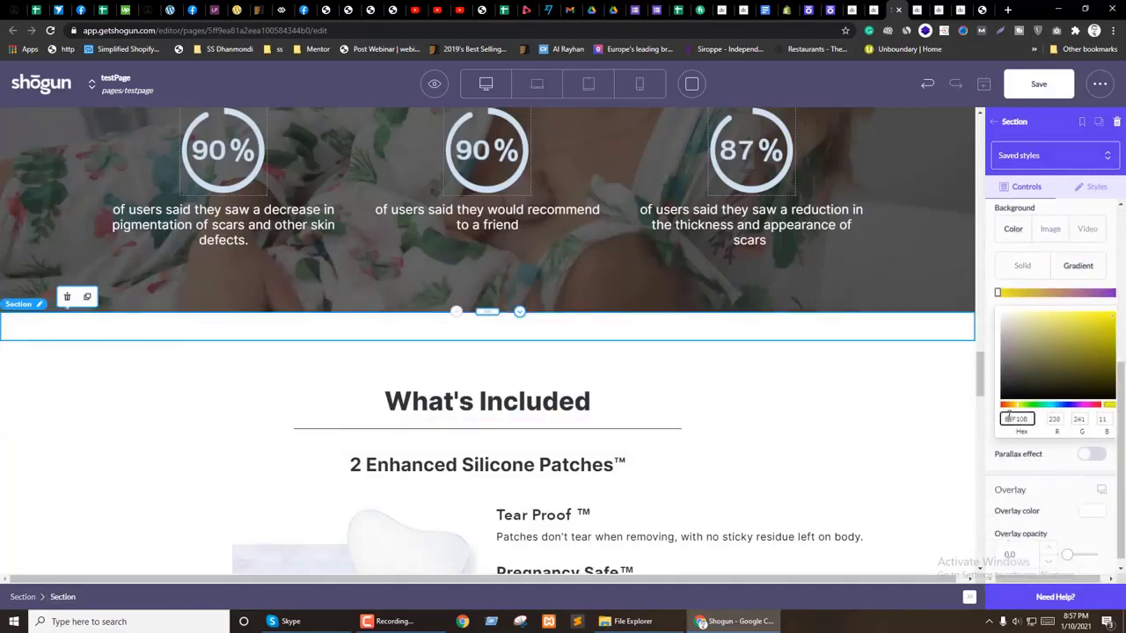
pyautogui.hotkey('ctrl', 'v')
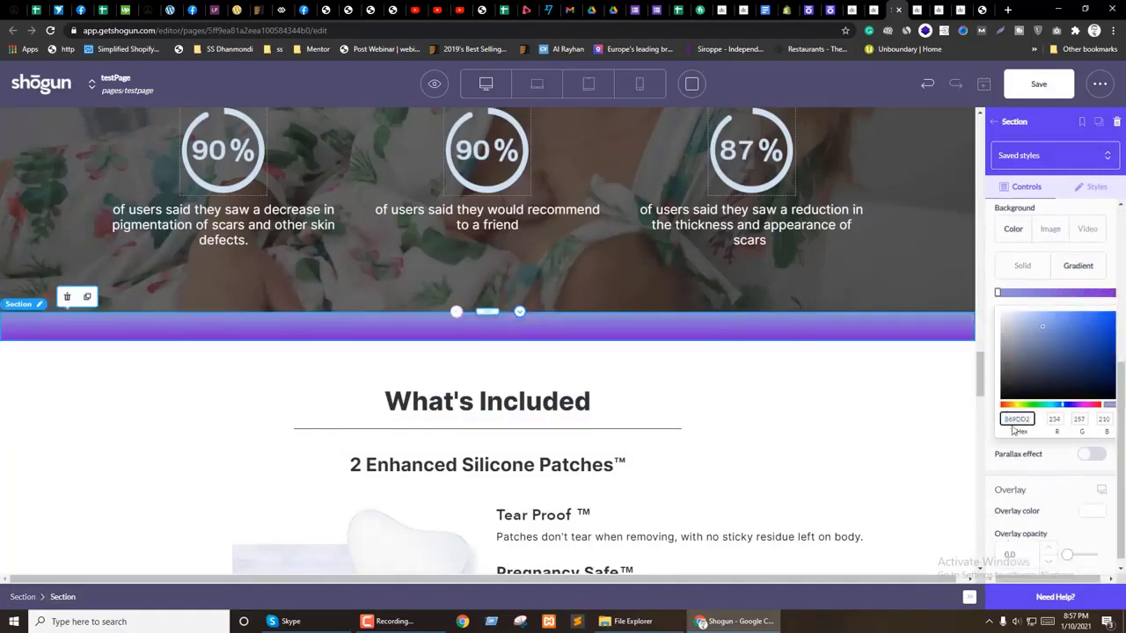
pyautogui.click(918, 9)
# Step: Browse the live Dermaclara Youth Lock and stretch-mark product pages
pyautogui.click(851, 9)
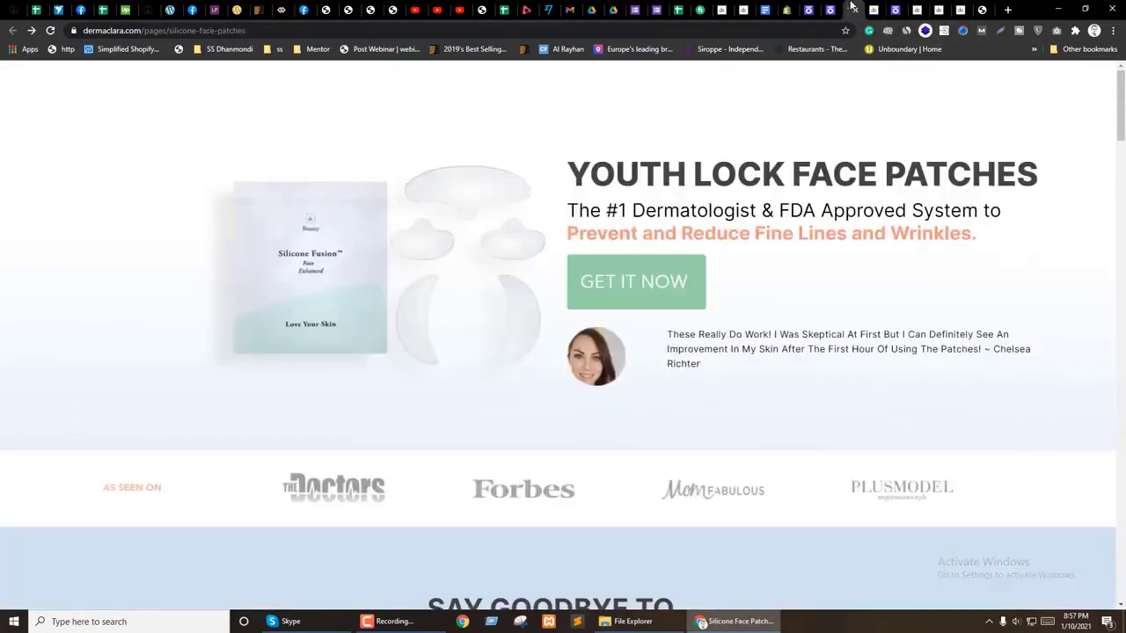
pyautogui.click(873, 9)
pyautogui.scroll(-3, 770, 232)
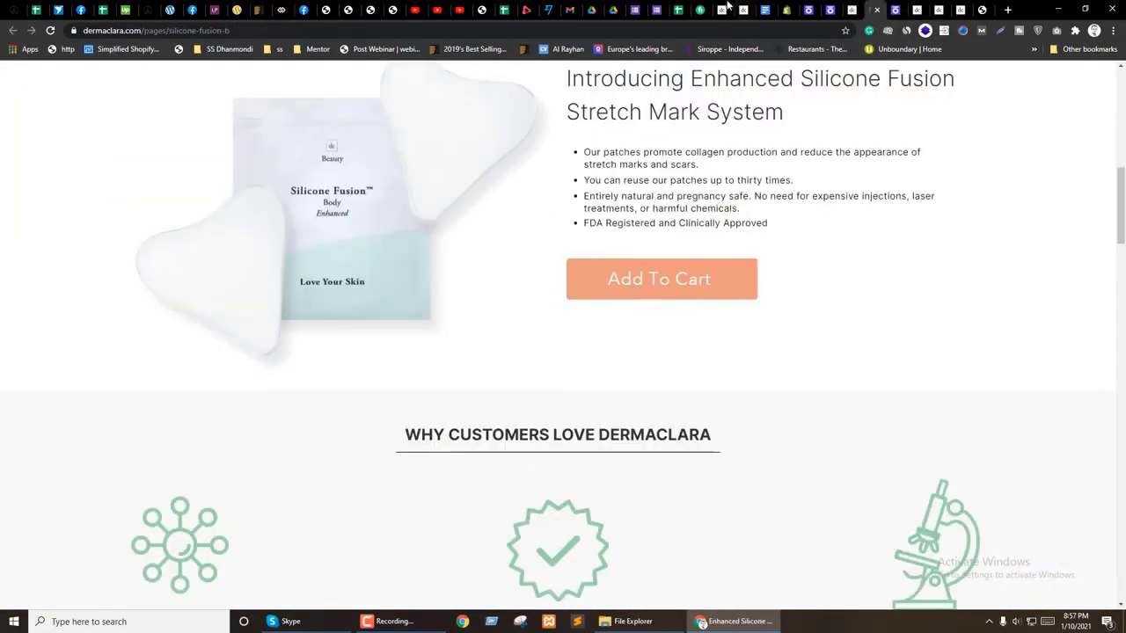
pyautogui.click(729, 9)
pyautogui.scroll(-10, 684, 268)
pyautogui.scroll(-5, 684, 268)
pyautogui.scroll(15, 684, 269)
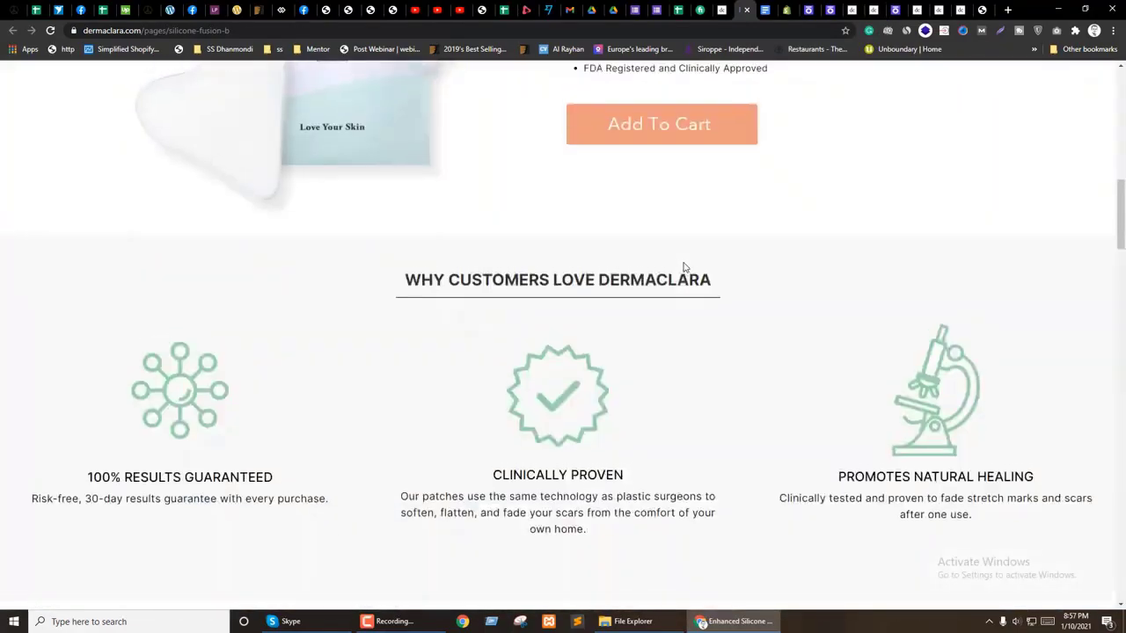
pyautogui.scroll(10, 684, 269)
# Step: Inspect the shg-box container and read its background colour as hex #98d3a9
pyautogui.rightClick(27, 76)
pyautogui.click(70, 250)
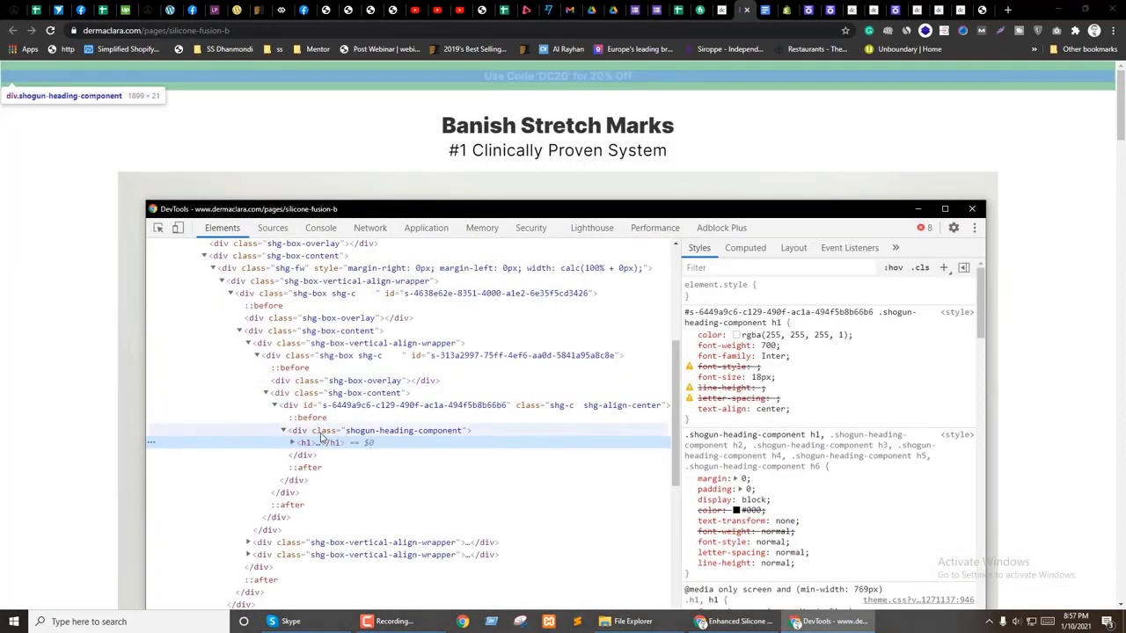
pyautogui.click(331, 395)
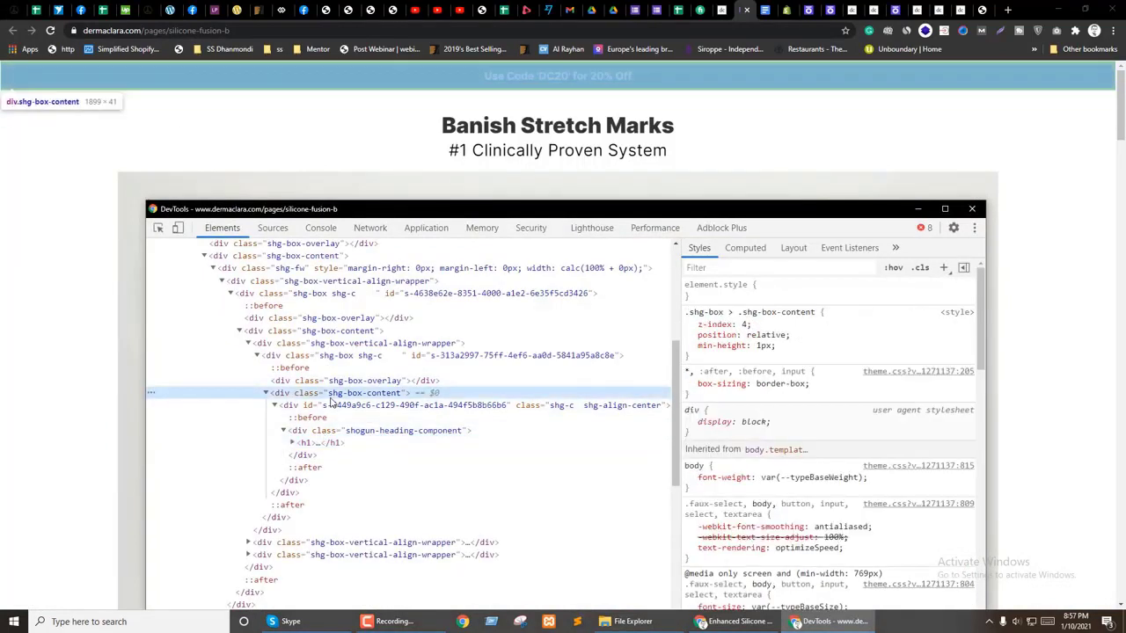
pyautogui.click(312, 356)
pyautogui.click(790, 458)
pyautogui.click(948, 375)
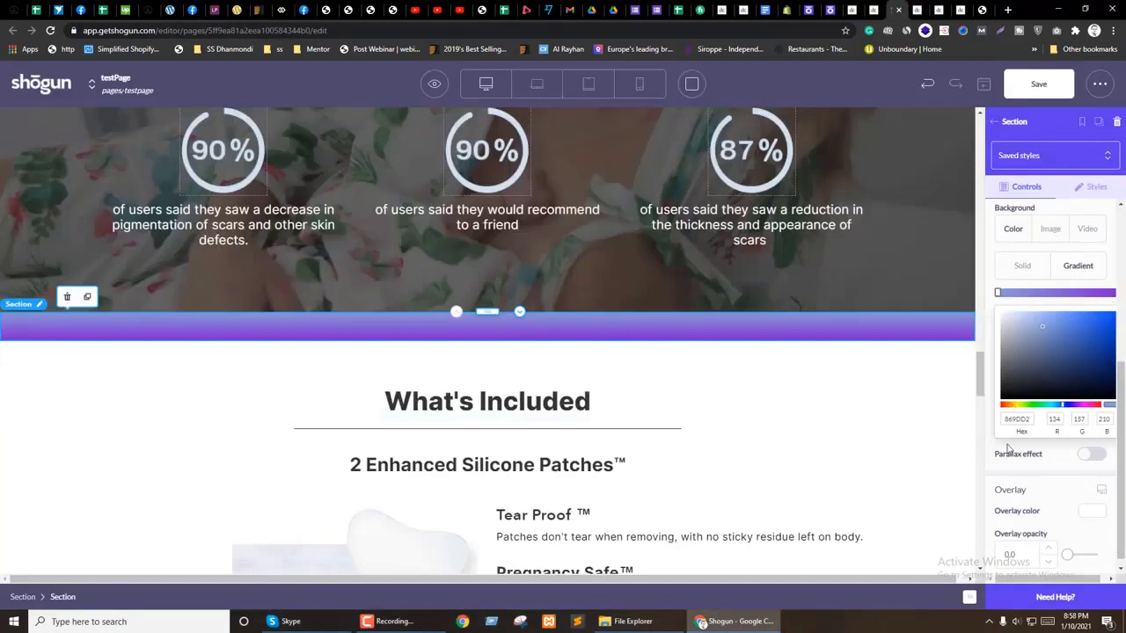
# Step: Change the strip gradient's right colour stop to hex 98d3a9
pyautogui.press('Escape')
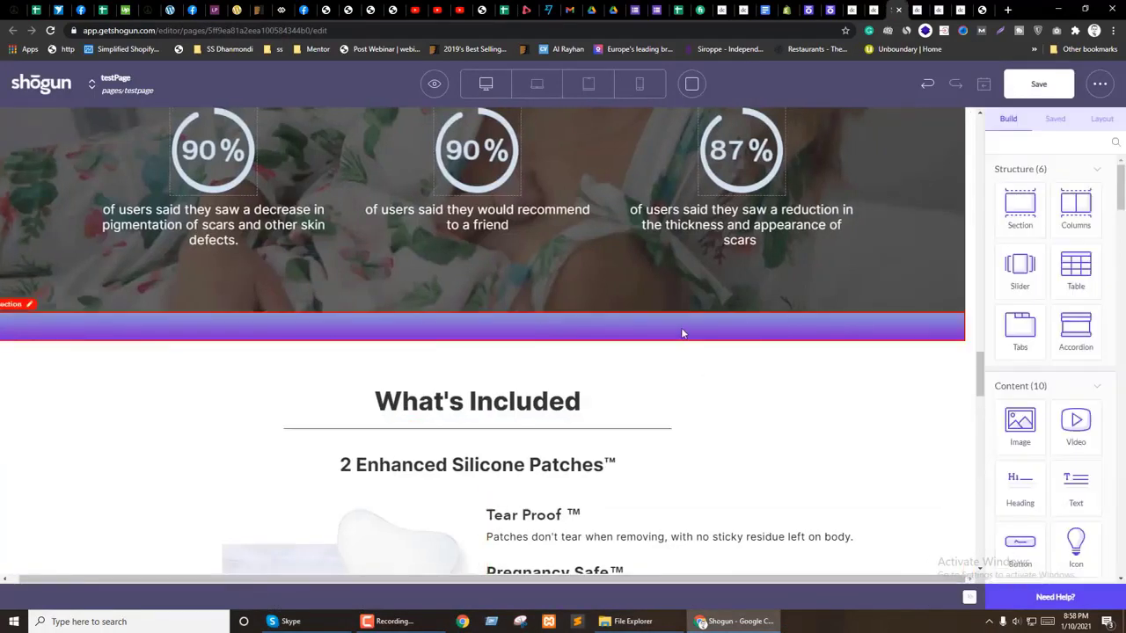
pyautogui.click(680, 333)
pyautogui.scroll(-3, 1115, 506)
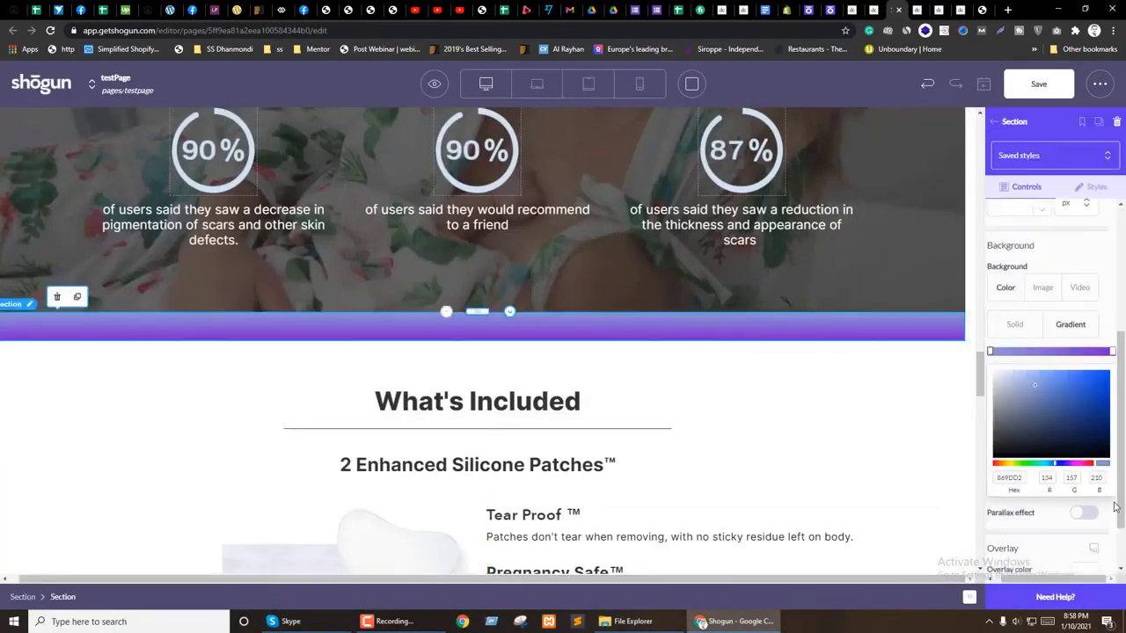
pyautogui.click(1112, 351)
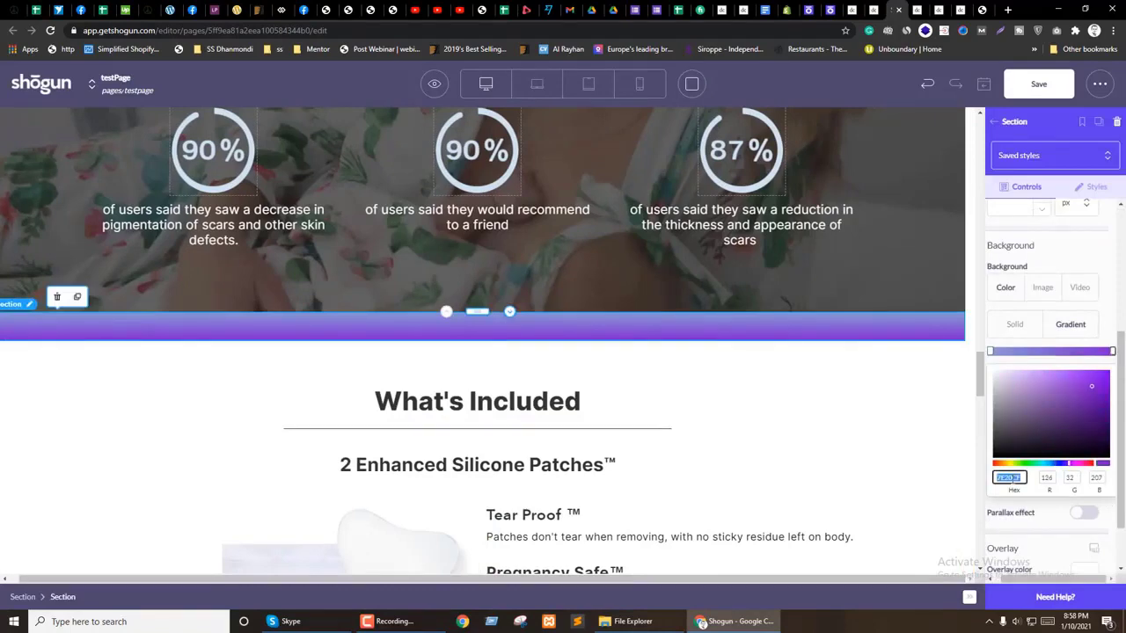
pyautogui.write('98d3a9')
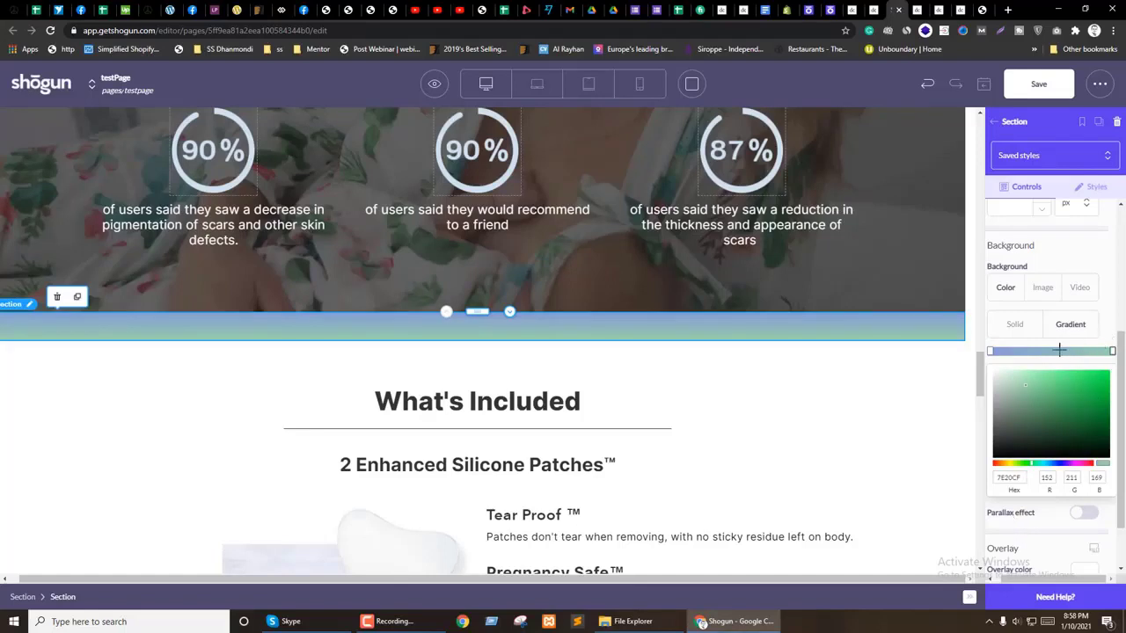
# Step: Try a stronger overlay opacity and parallax on the strip, then revert both
pyautogui.click(1070, 325)
pyautogui.scroll(-1, 1029, 520)
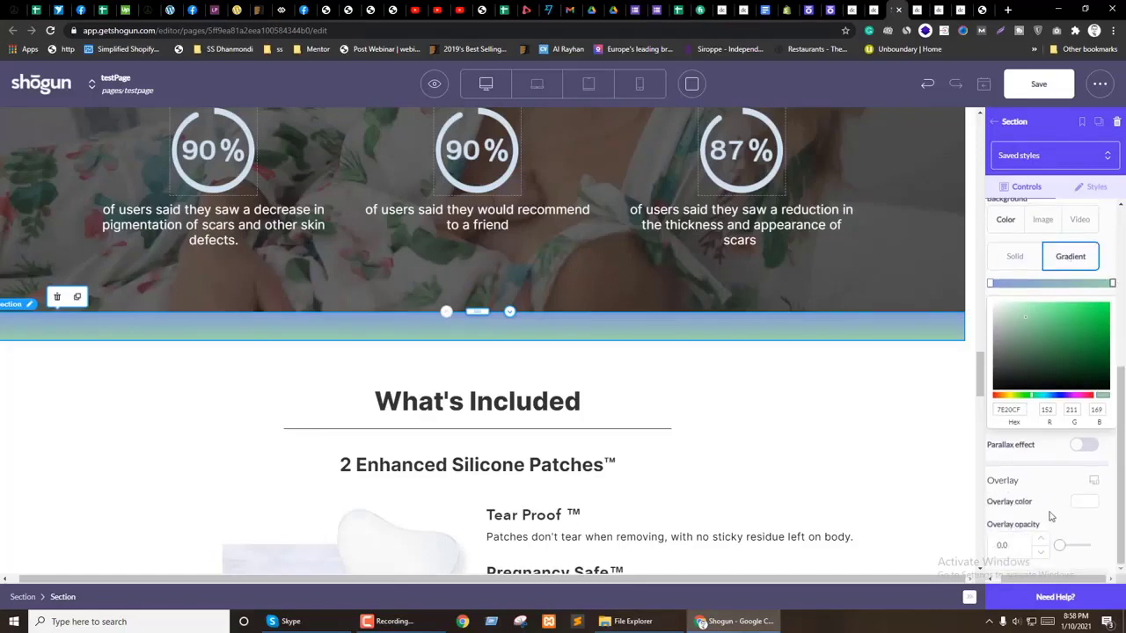
pyautogui.moveTo(1061, 547); pyautogui.dragTo(1059, 545)
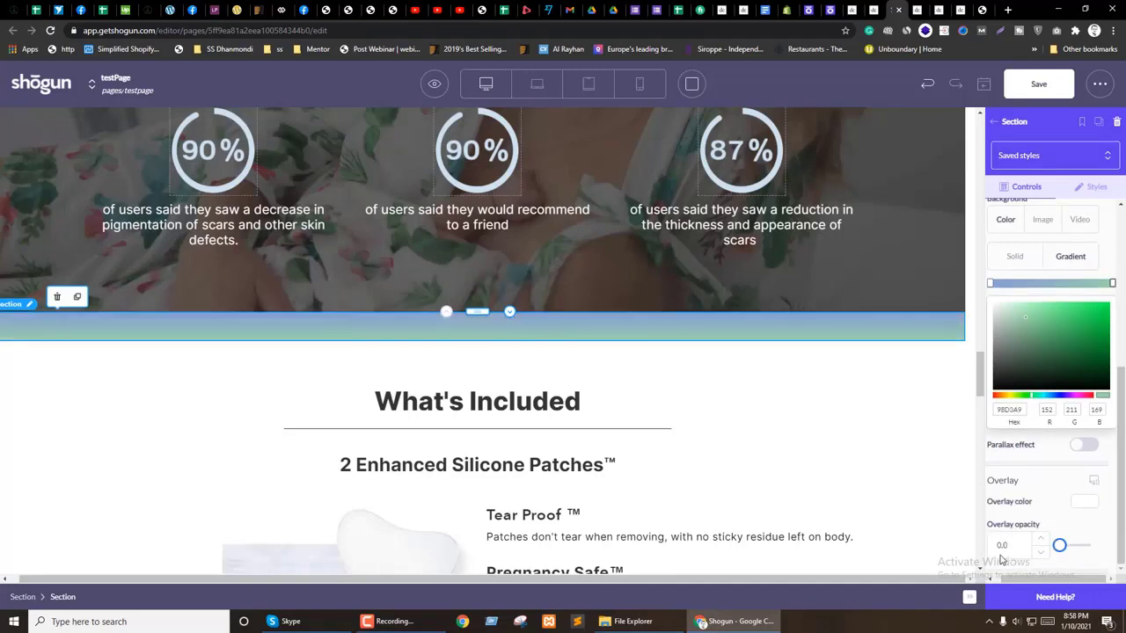
pyautogui.click(1081, 446)
pyautogui.click(1082, 446)
pyautogui.click(1005, 122)
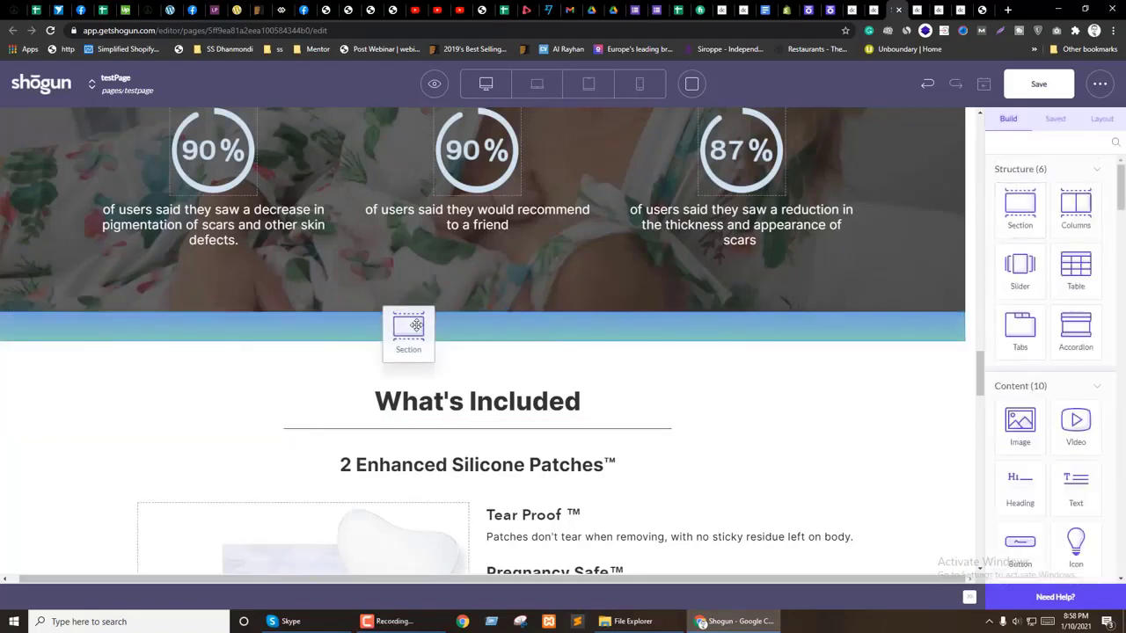
# Step: Move the What's Included heading into the gradient strip
pyautogui.click(420, 325)
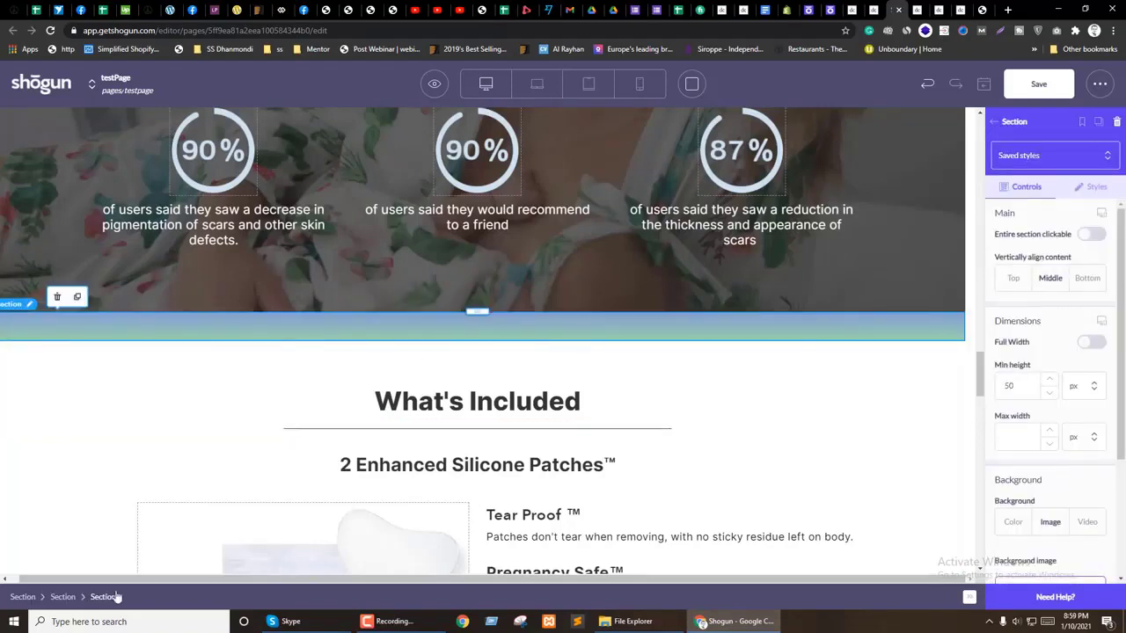
pyautogui.doubleClick(422, 401)
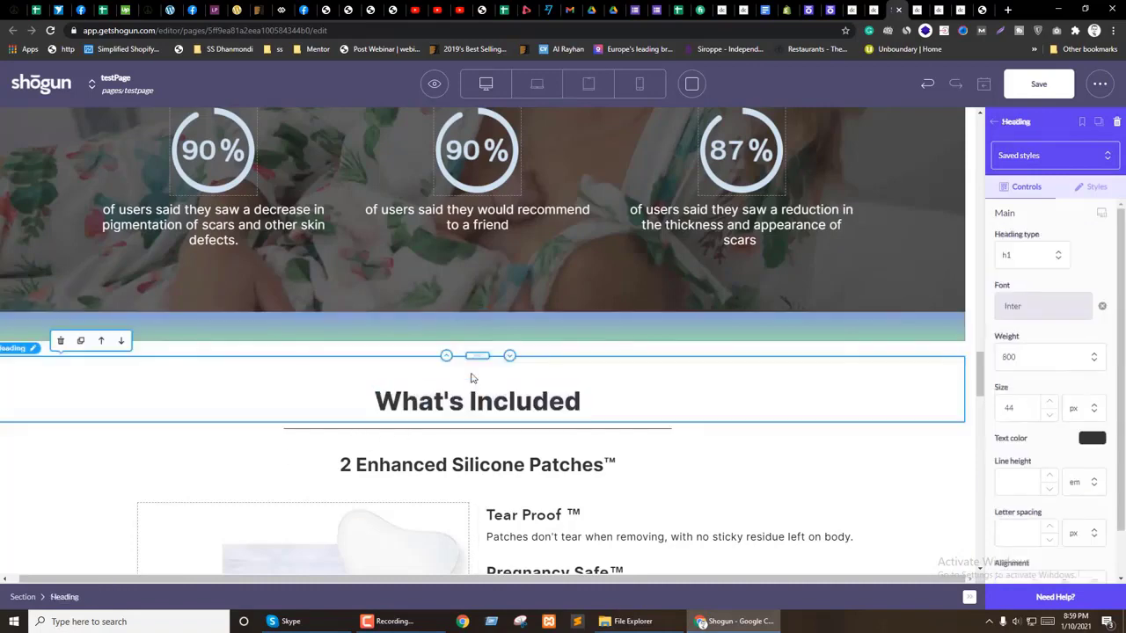
pyautogui.moveTo(476, 355); pyautogui.dragTo(478, 326)
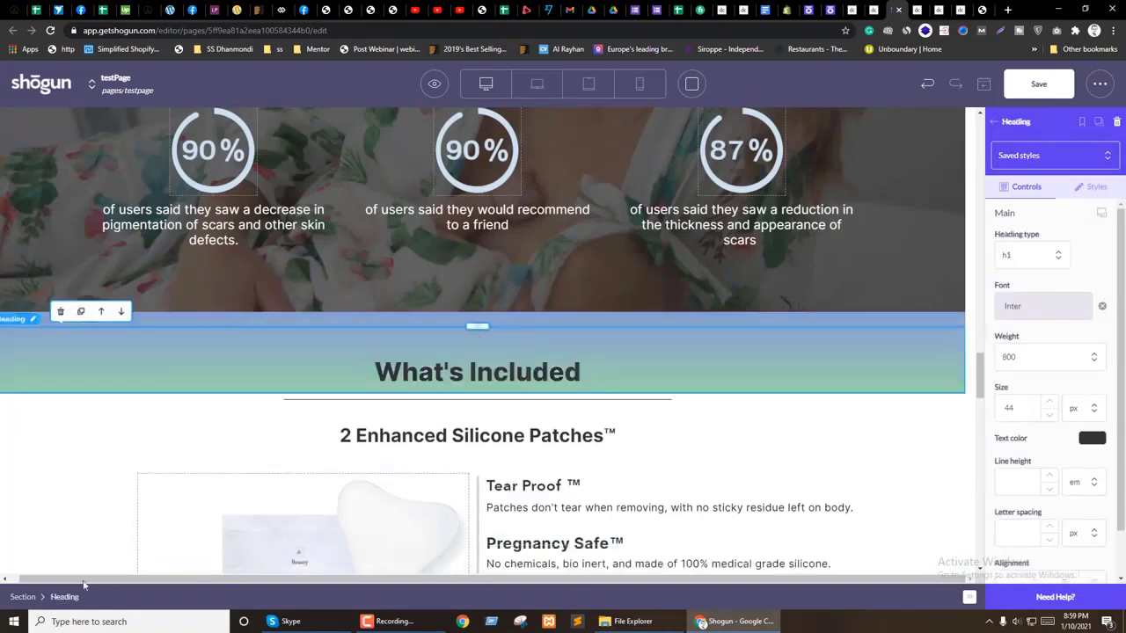
pyautogui.click(794, 377)
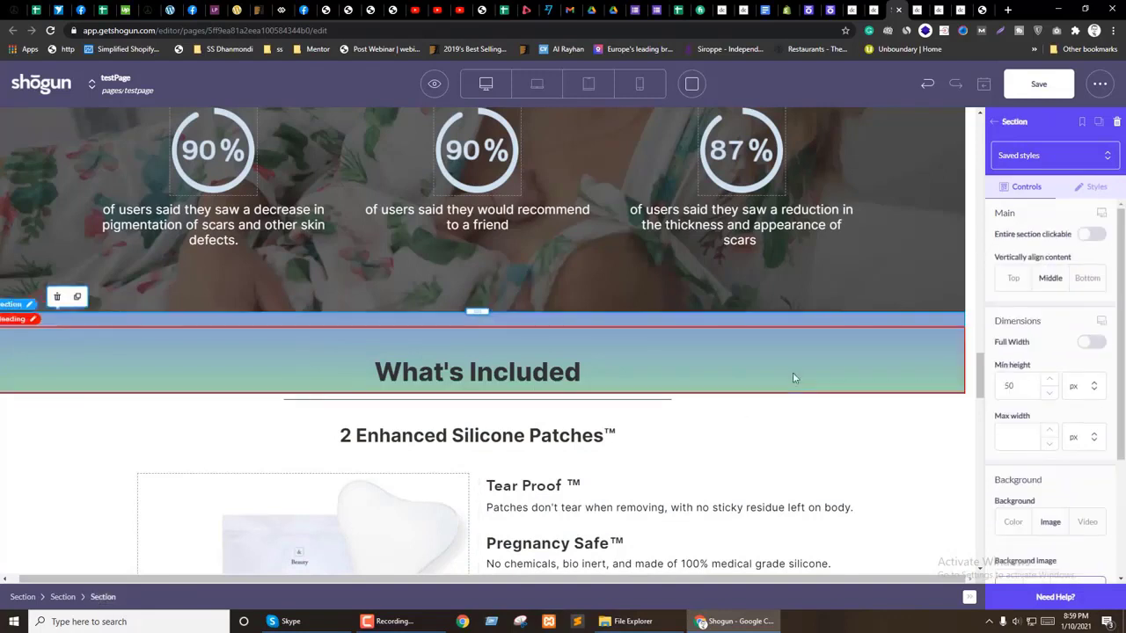
# Step: Give the outer gradient section padding of 50, with right padding measured in percent
pyautogui.click(63, 597)
pyautogui.click(1092, 187)
pyautogui.scroll(-1, 1027, 315)
pyautogui.write('50')
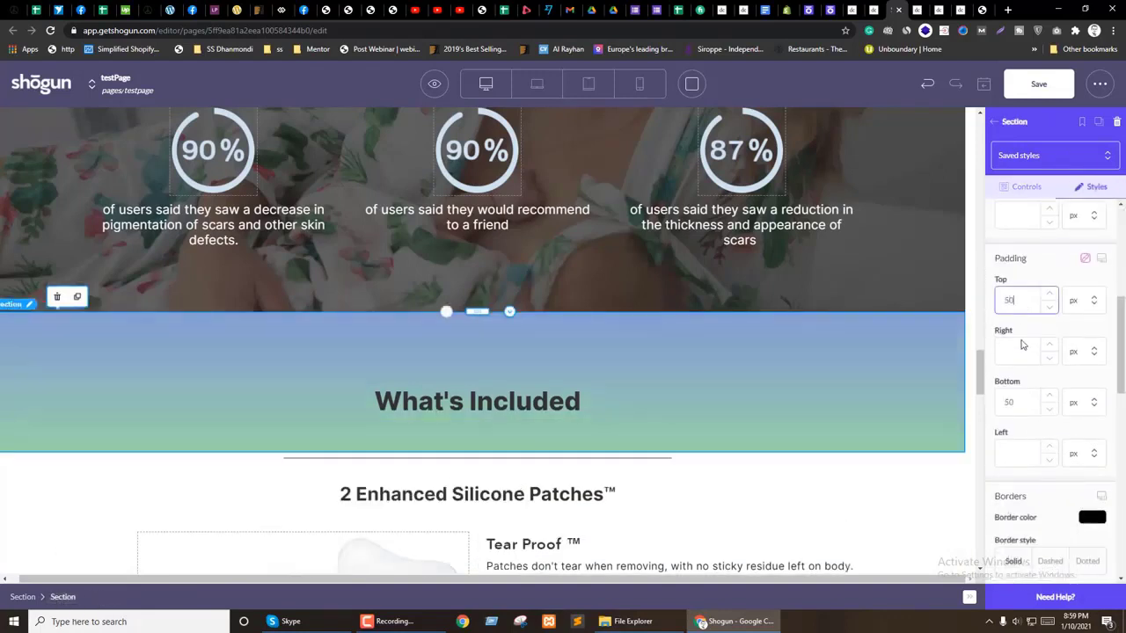
pyautogui.click(1041, 352)
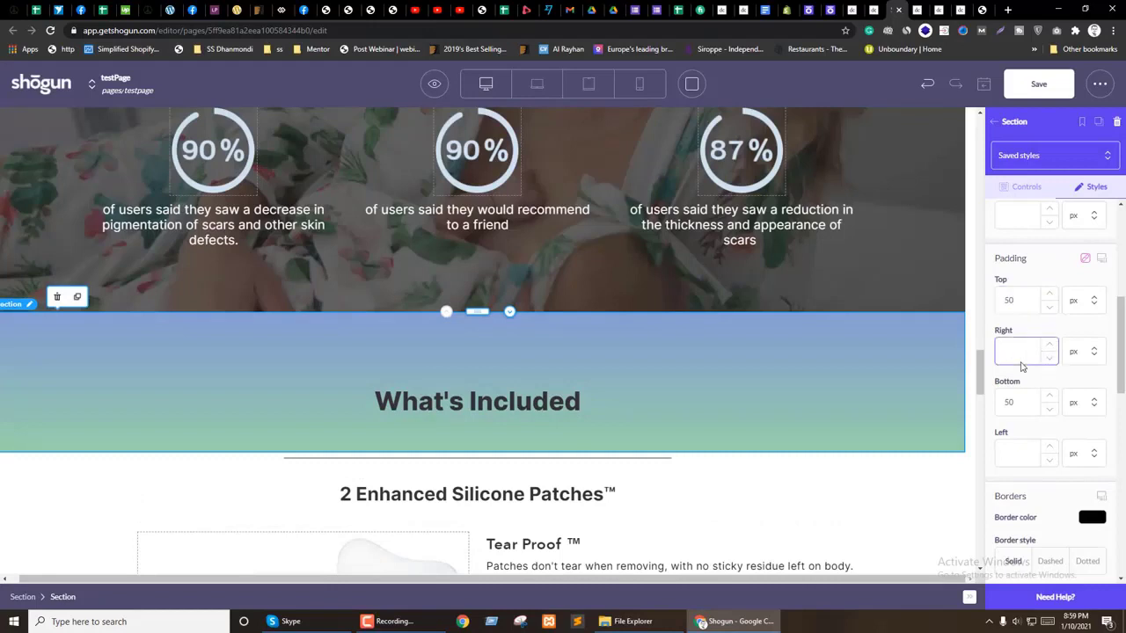
pyautogui.click(1082, 350)
pyautogui.click(1076, 375)
pyautogui.click(1010, 354)
# Step: Set the What's Included heading's top margin and top padding to 0
pyautogui.click(396, 396)
pyautogui.scroll(-8, 1047, 299)
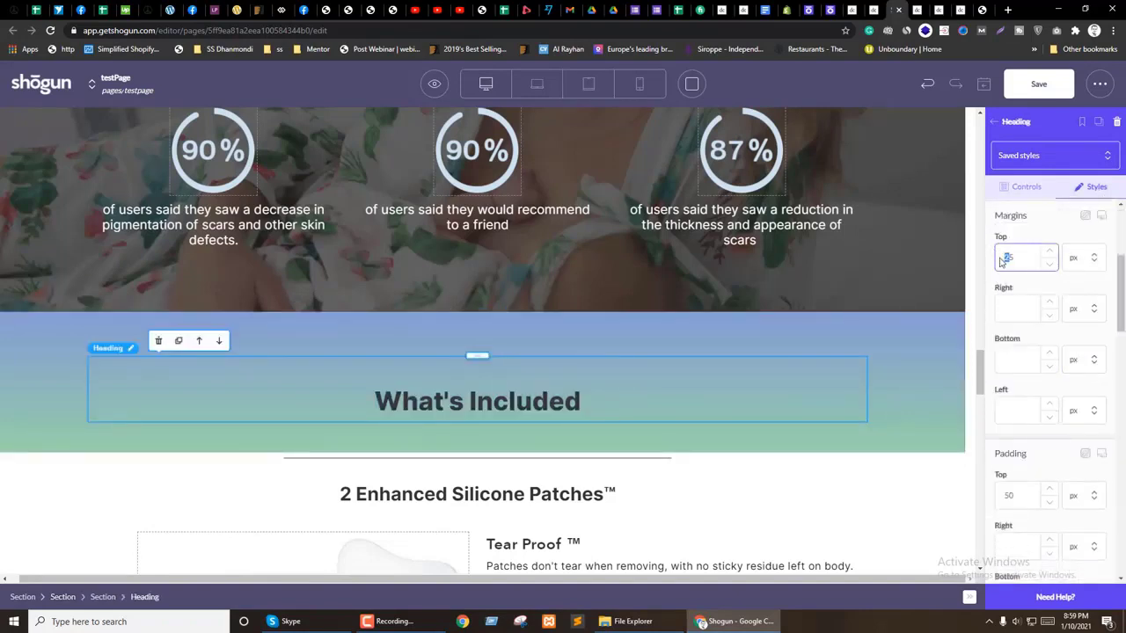
pyautogui.write('0')
pyautogui.click(1025, 499)
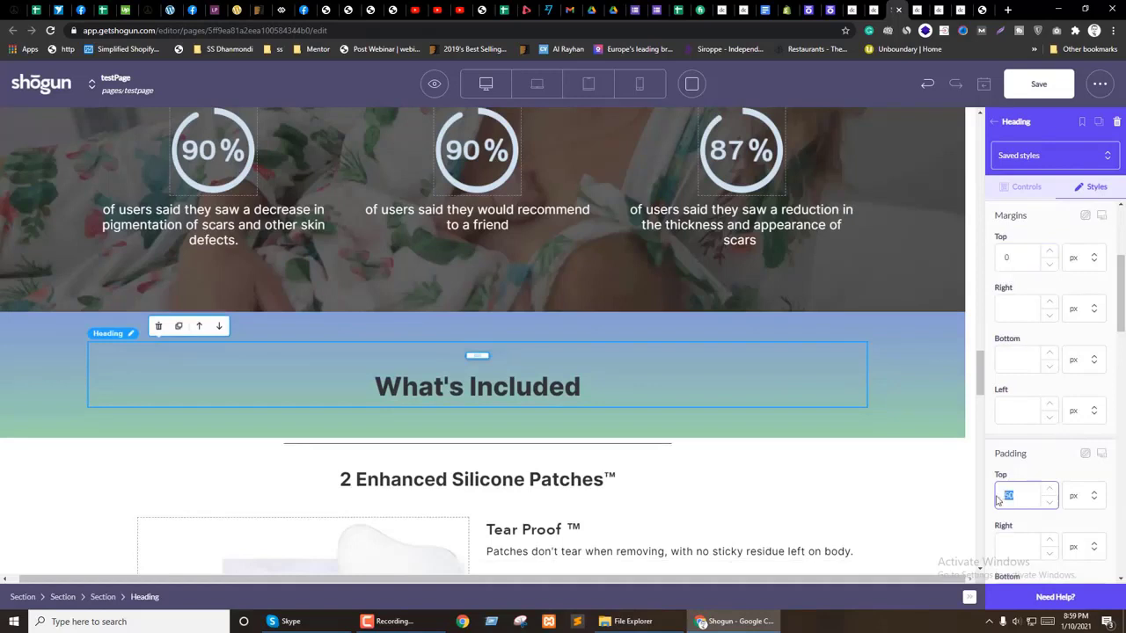
pyautogui.write('0')
pyautogui.scroll(3, 1080, 320)
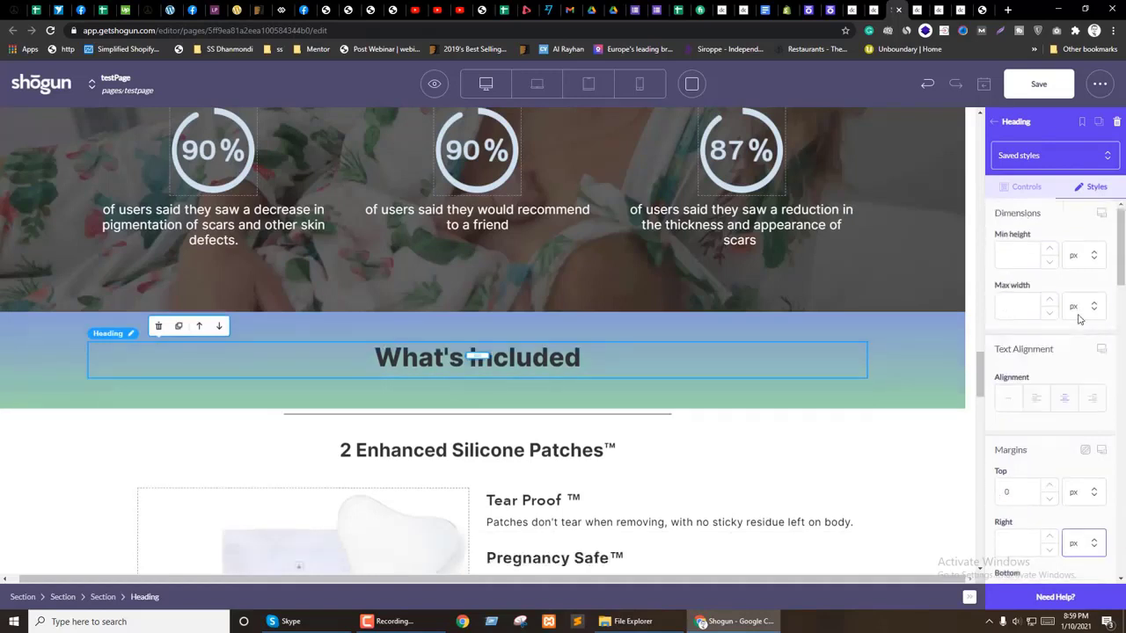
# Step: Make the What's Included heading text white
pyautogui.click(1029, 190)
pyautogui.click(1094, 440)
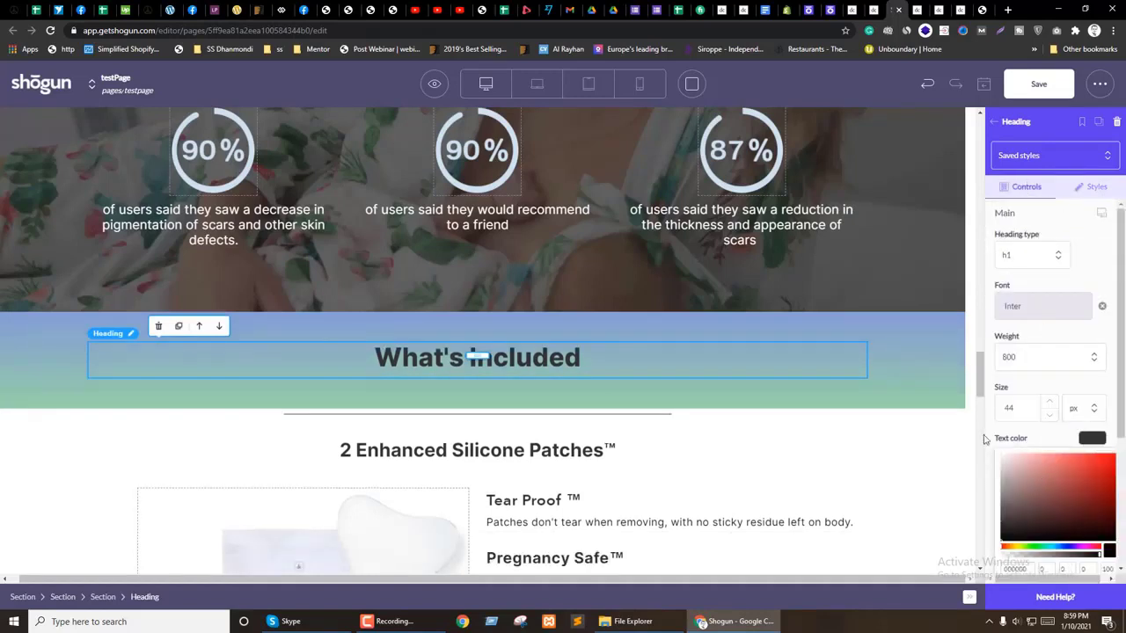
pyautogui.click(1014, 467)
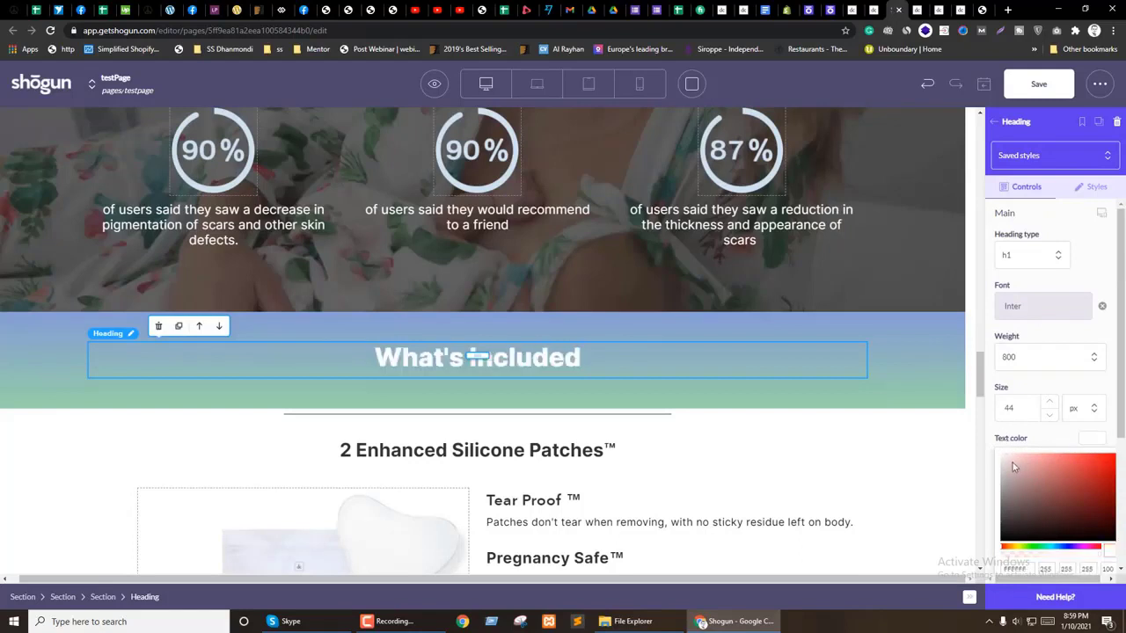
pyautogui.click(1091, 438)
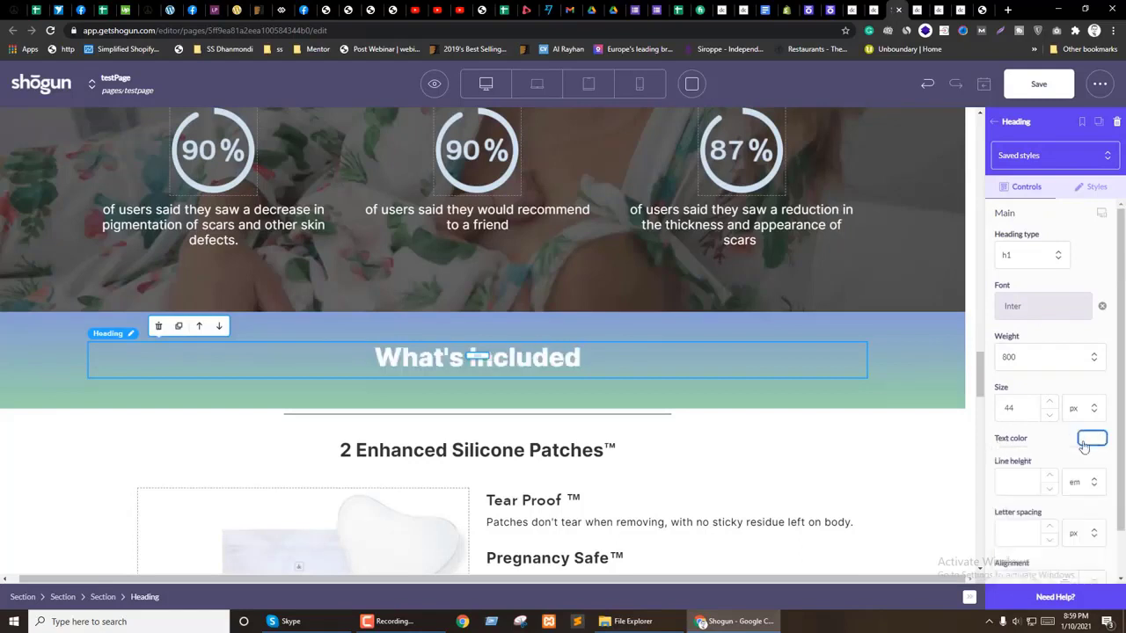
# Step: Select the divider line below the band and its containing section
pyautogui.click(393, 401)
pyautogui.scroll(-3, 1036, 371)
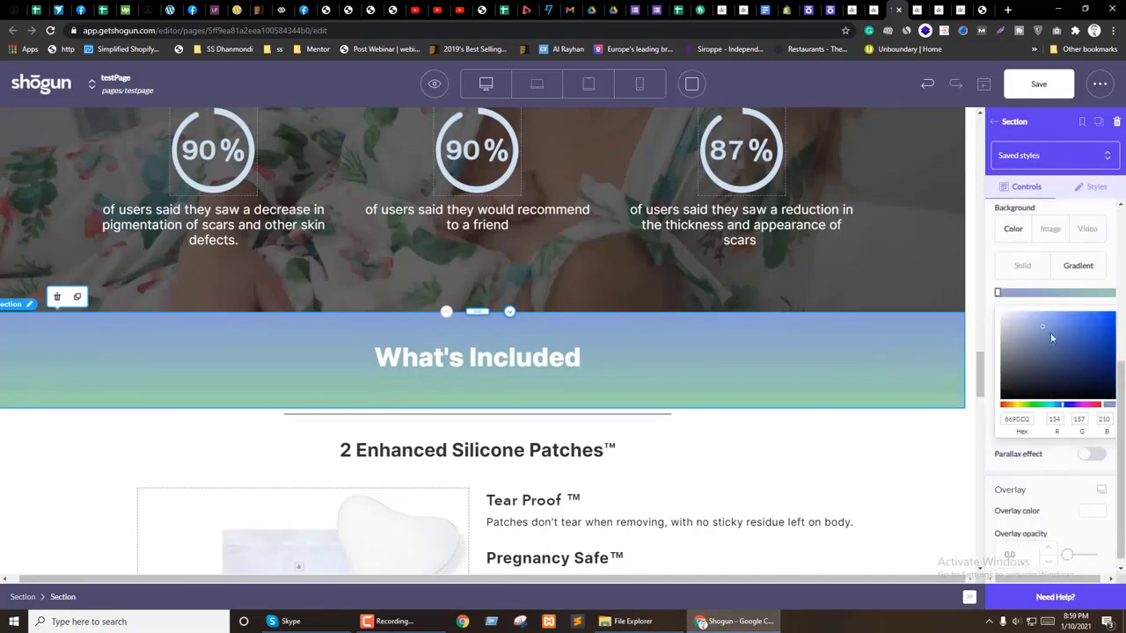
pyautogui.scroll(2, 1076, 346)
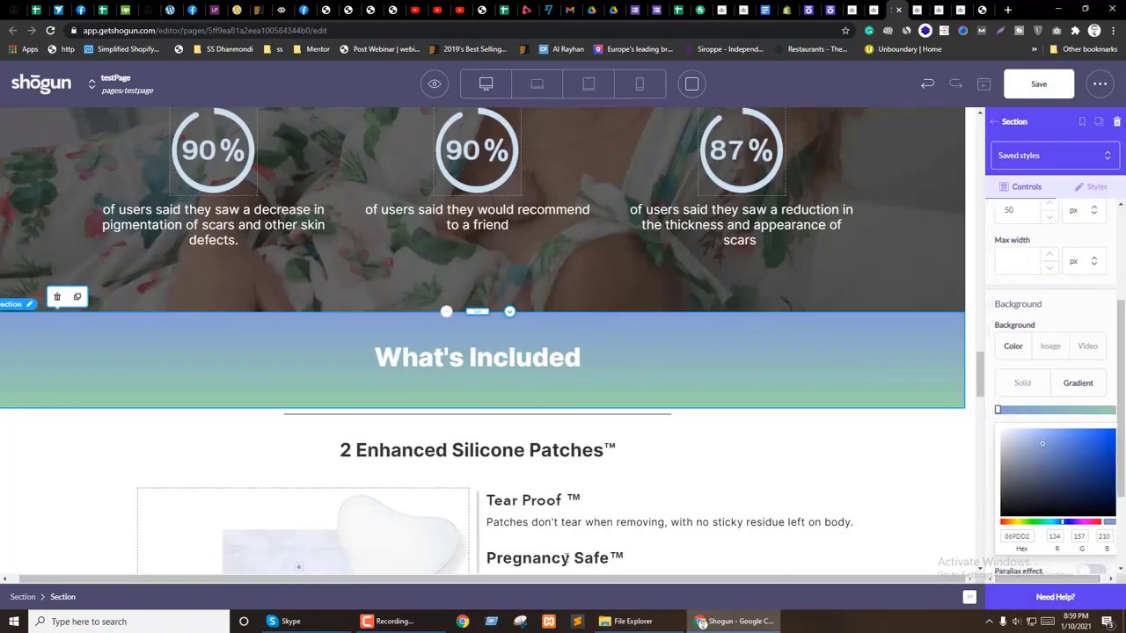
pyautogui.click(351, 420)
pyautogui.click(195, 423)
# Step: Move the divider's section from under Why Customers Love Dermaclara into the What's Included band
pyautogui.click(368, 424)
pyautogui.scroll(20, 294, 437)
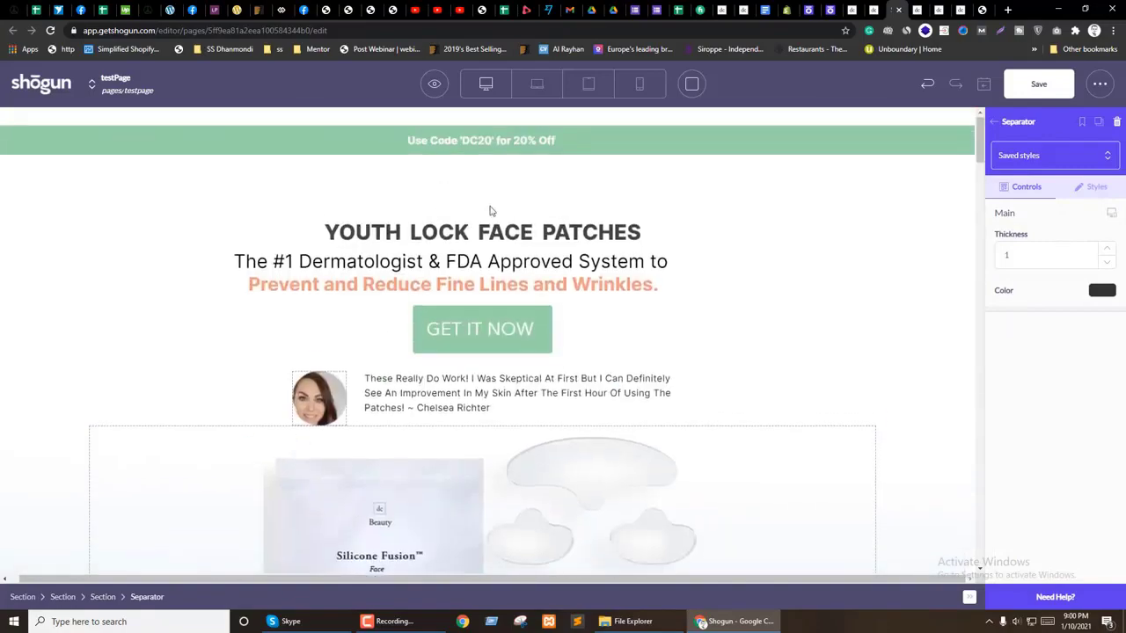
pyautogui.scroll(-15, 295, 437)
pyautogui.scroll(3, 525, 314)
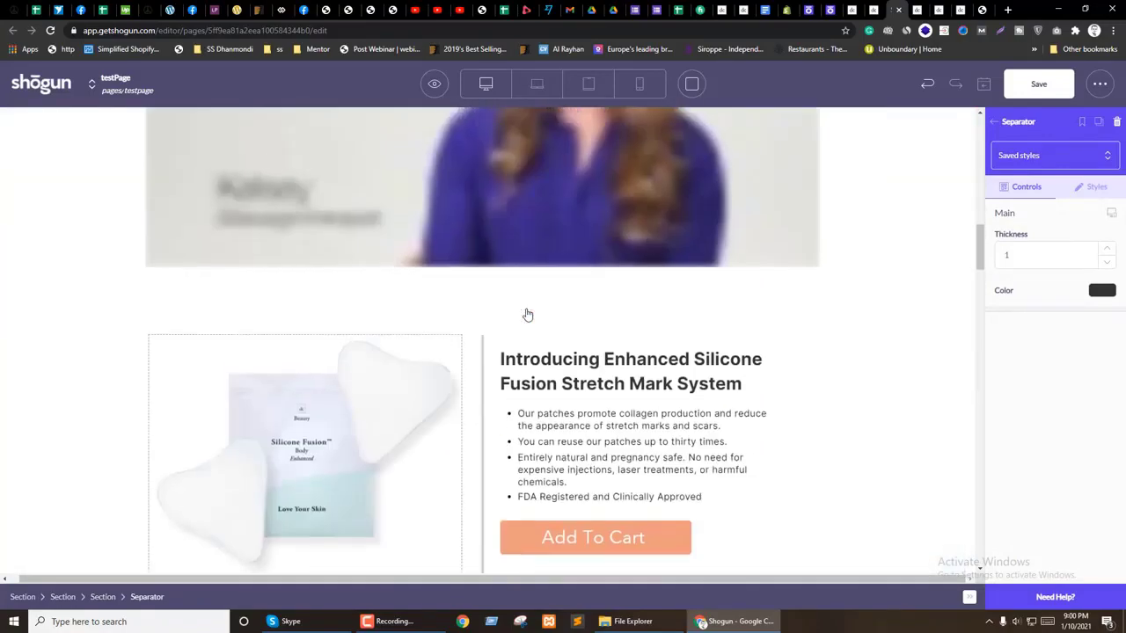
pyautogui.scroll(-8, 525, 314)
pyautogui.scroll(4, 525, 314)
pyautogui.click(356, 374)
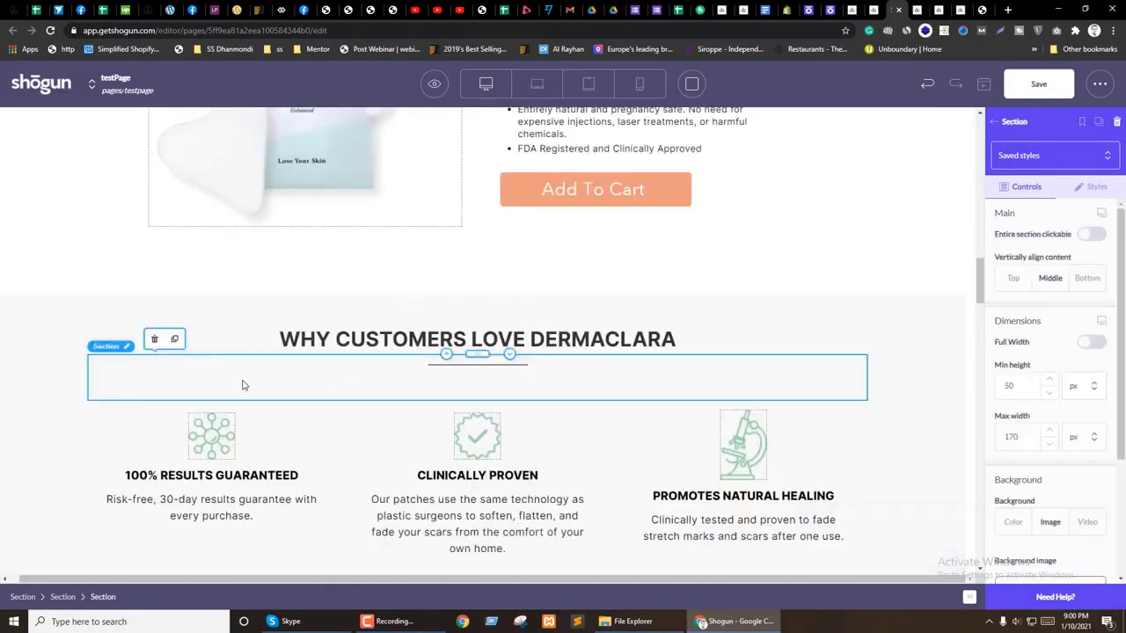
pyautogui.moveTo(177, 340); pyautogui.dragTo(477, 278)
# Step: Make the divider a pale near-white colour with thickness 2
pyautogui.scroll(-5, 488, 435)
pyautogui.scroll(-10, 440, 506)
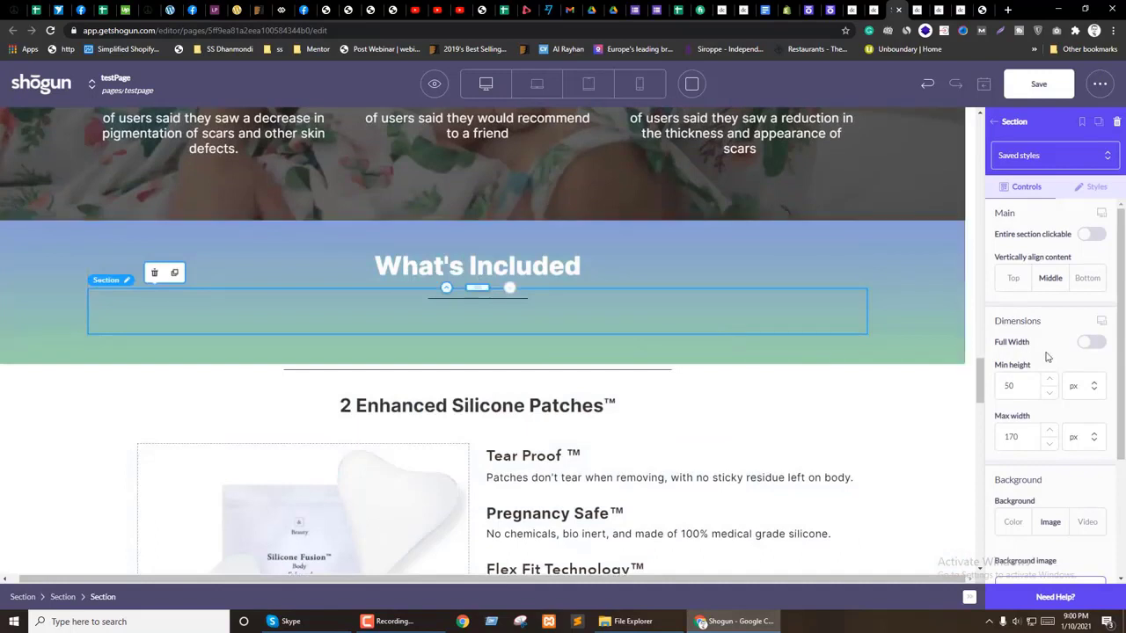
pyautogui.click(462, 299)
pyautogui.click(1101, 290)
pyautogui.click(1005, 309)
pyautogui.click(999, 299)
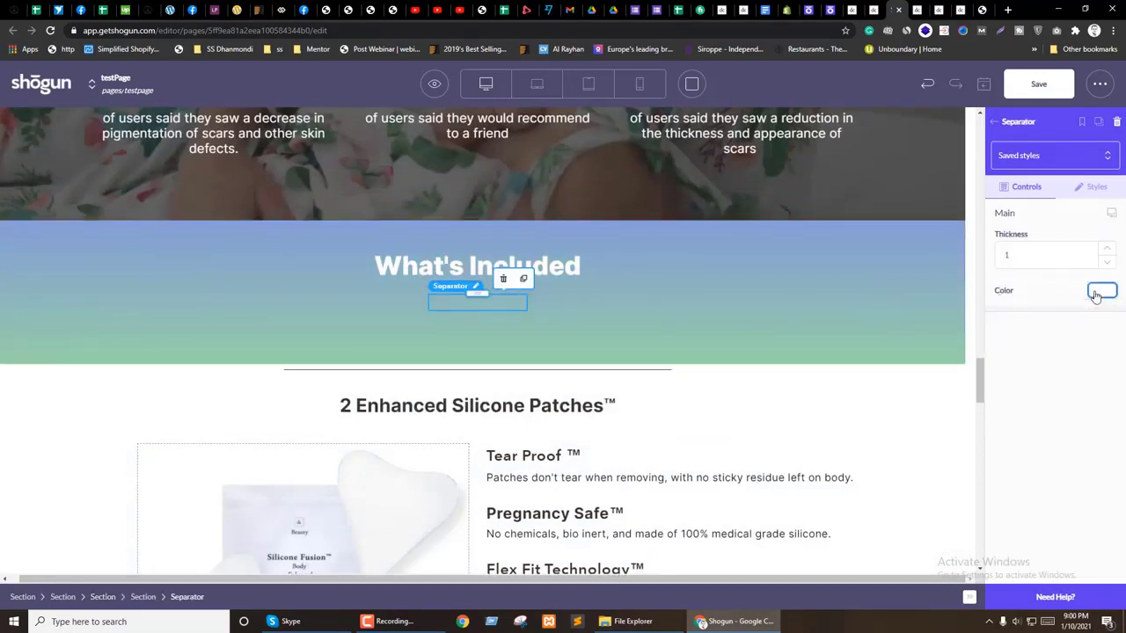
pyautogui.click(565, 313)
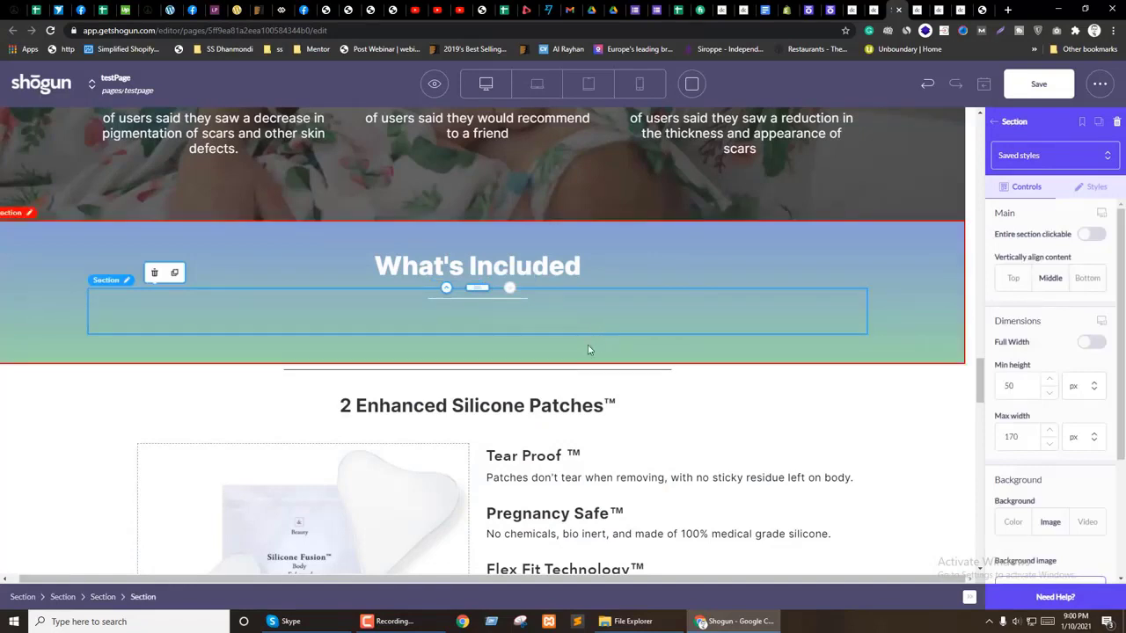
pyautogui.click(476, 301)
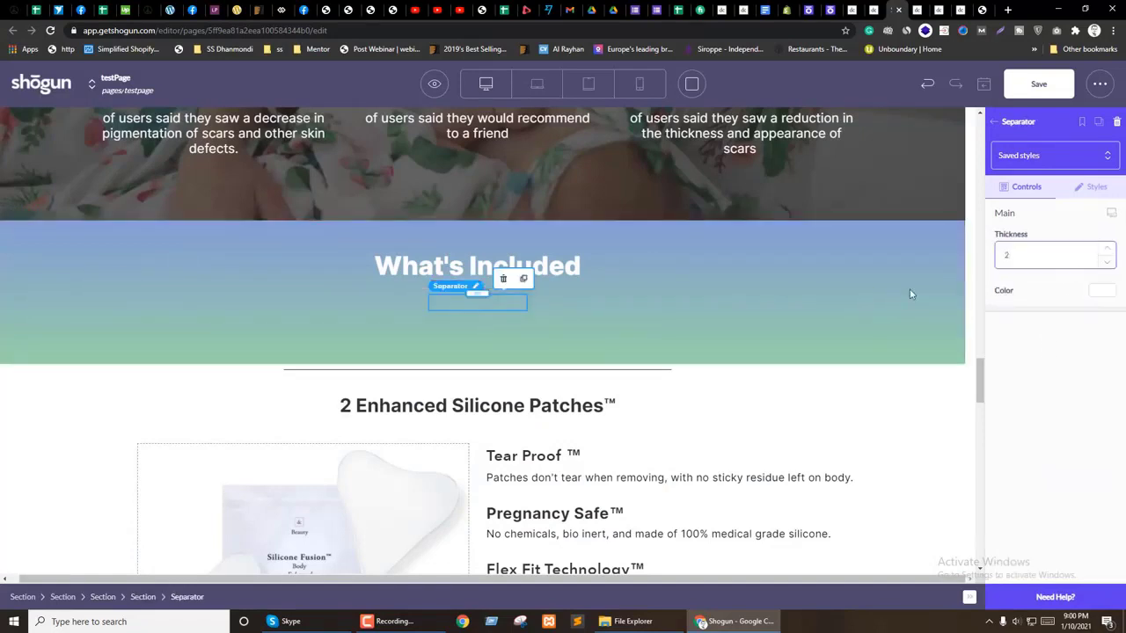
pyautogui.click(812, 300)
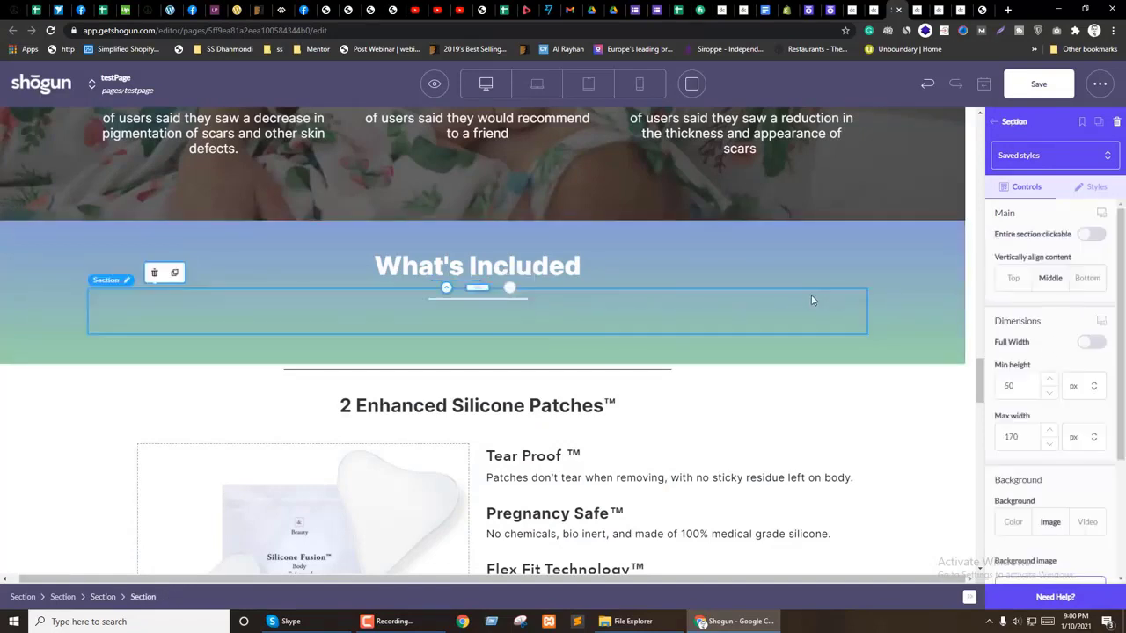
pyautogui.click(356, 414)
# Step: Place the 2 Enhanced Silicone Patches™ heading under the divider and make it white
pyautogui.click(250, 272)
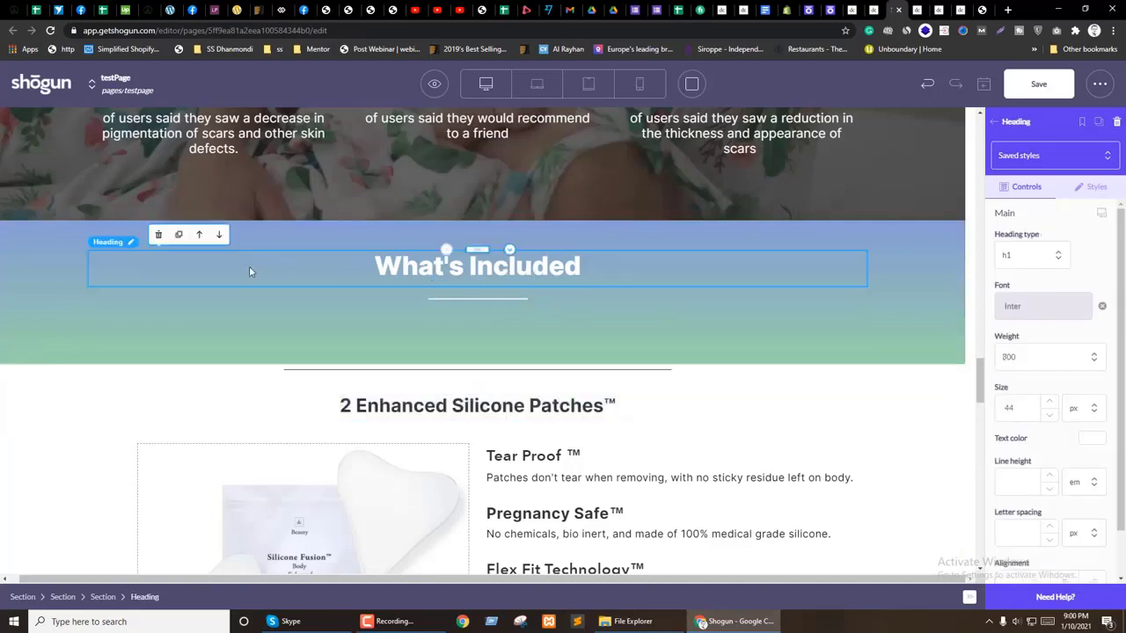
pyautogui.moveTo(473, 395); pyautogui.dragTo(500, 327)
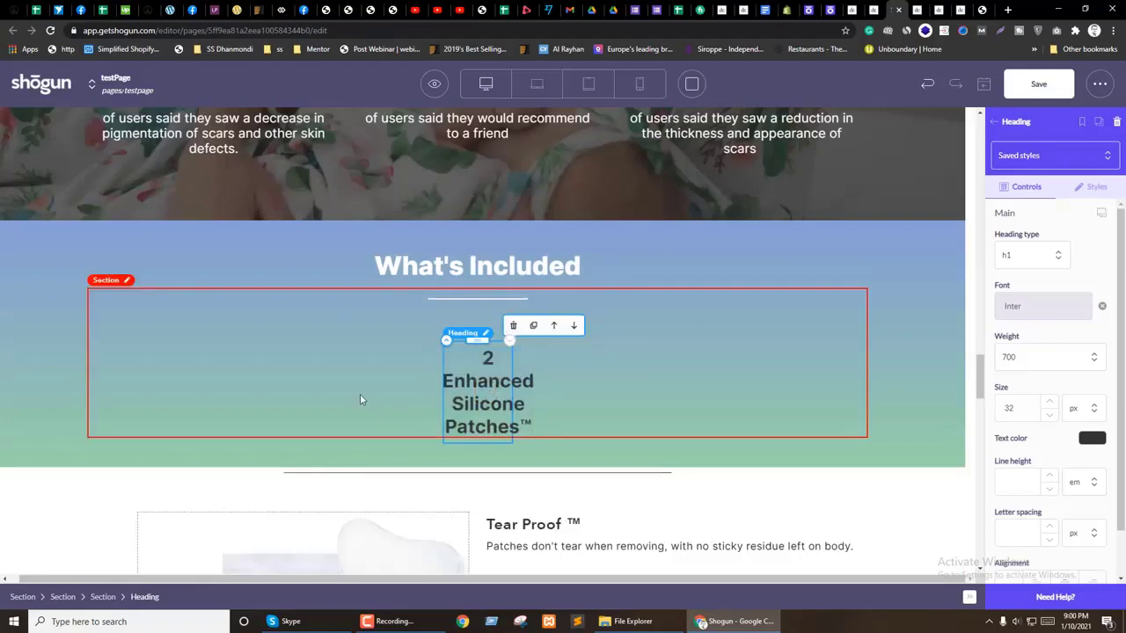
pyautogui.moveTo(448, 381); pyautogui.dragTo(479, 290)
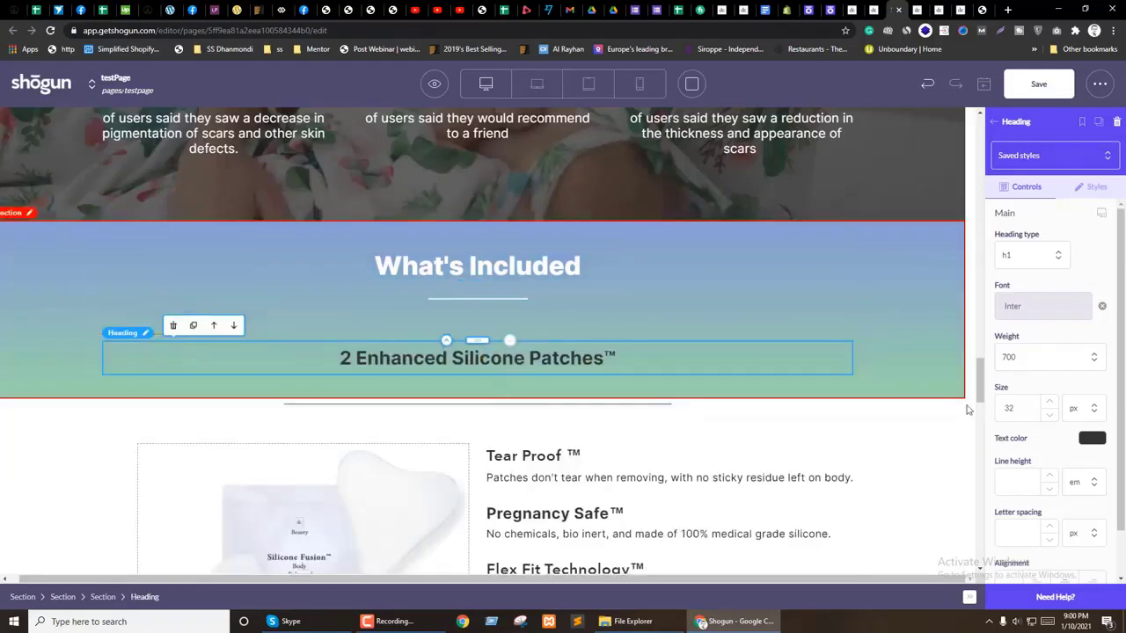
pyautogui.click(1092, 437)
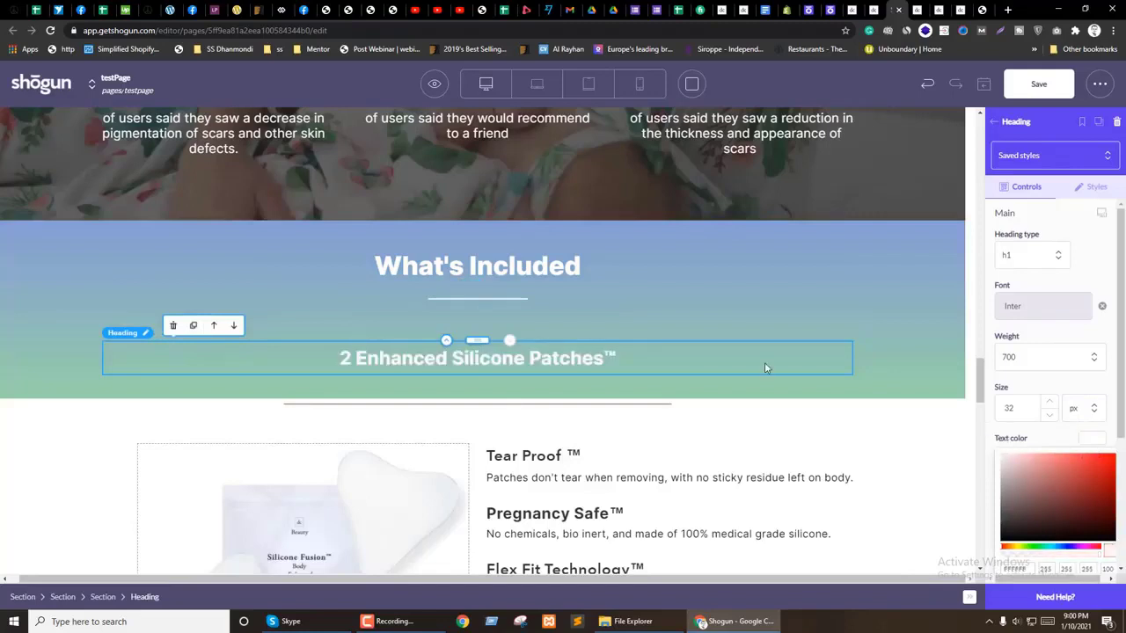
# Step: Set the divider's bottom margin to 0
pyautogui.click(586, 319)
pyautogui.click(1098, 185)
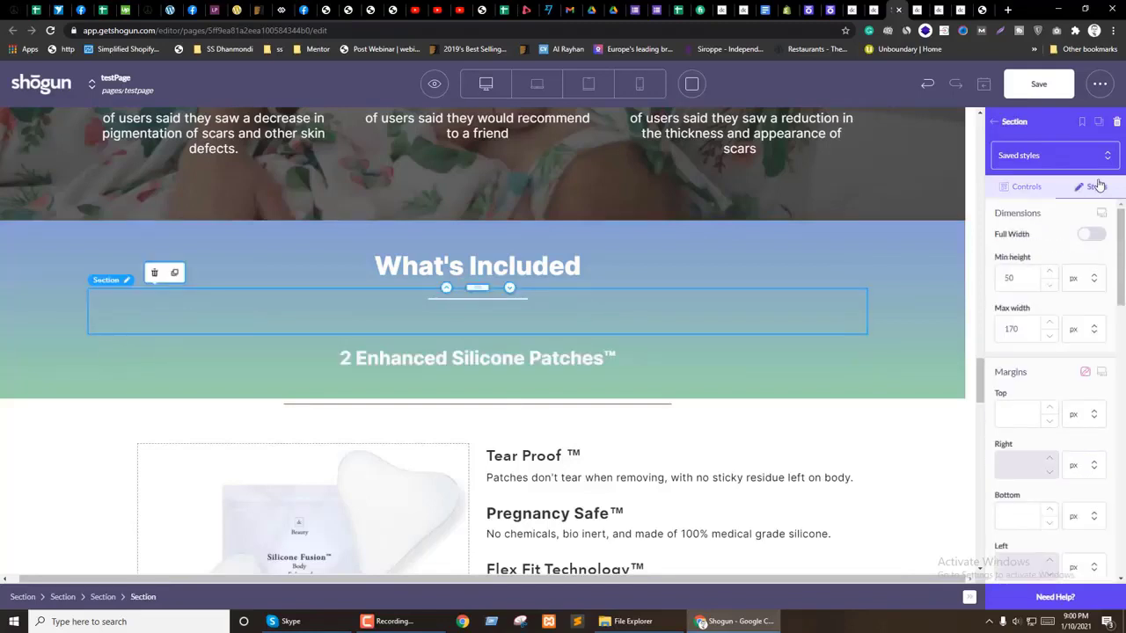
pyautogui.scroll(-2, 1045, 383)
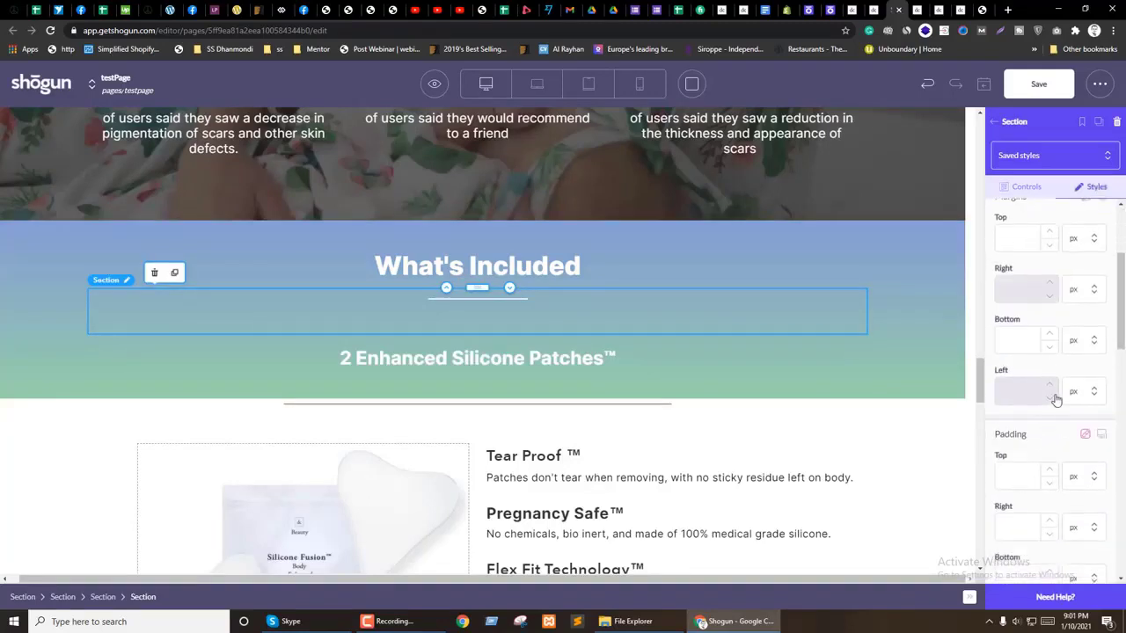
pyautogui.scroll(-2, 1058, 423)
pyautogui.scroll(4, 1056, 436)
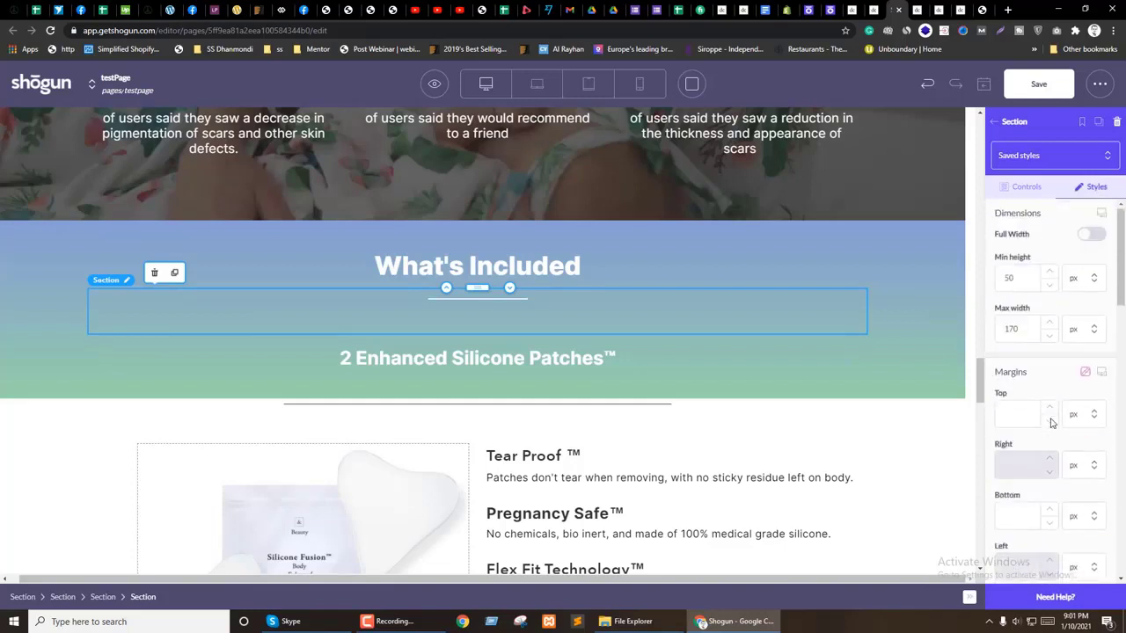
pyautogui.click(478, 302)
pyautogui.scroll(-2, 1087, 352)
pyautogui.scroll(2, 1055, 356)
pyautogui.click(1019, 357)
pyautogui.write('0')
pyautogui.moveTo(1019, 262); pyautogui.dragTo(995, 255)
# Step: Set the 2 Enhanced Silicone Patches™ heading's top and bottom margins to 0
pyautogui.click(826, 341)
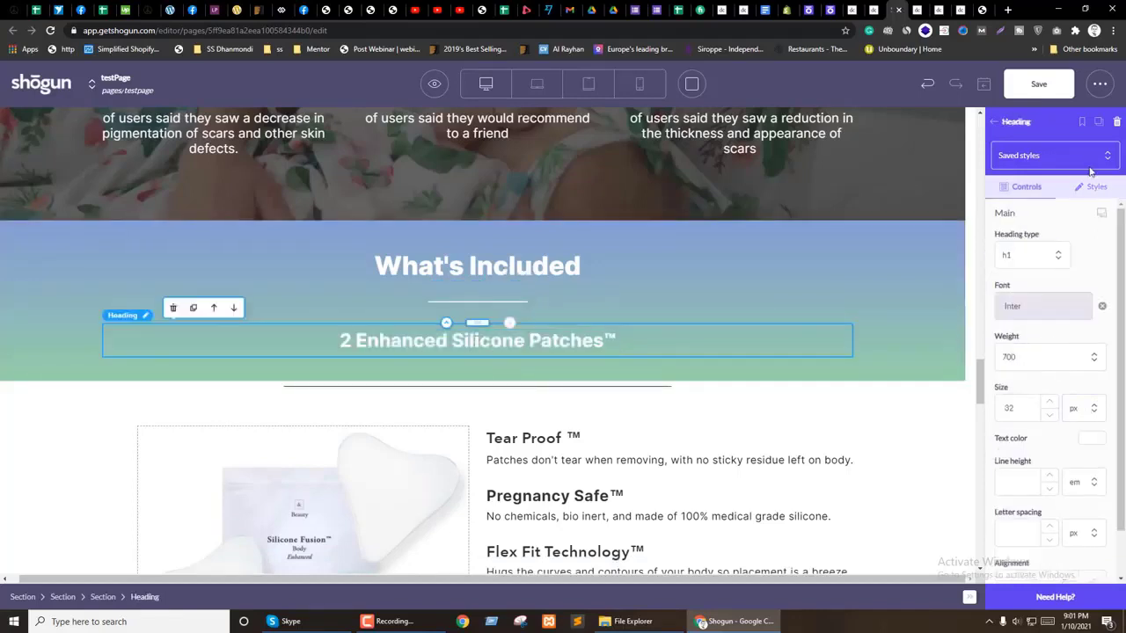
pyautogui.scroll(-3, 1056, 475)
pyautogui.doubleClick(1009, 431)
pyautogui.write('0')
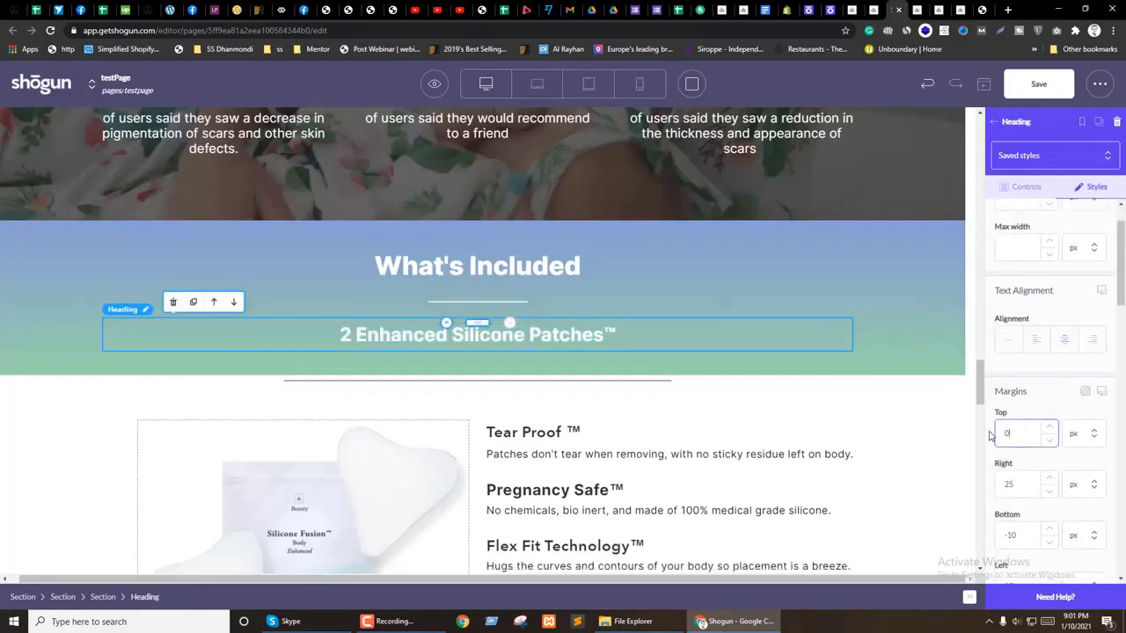
pyautogui.scroll(-1, 1026, 425)
pyautogui.doubleClick(1022, 421)
pyautogui.write('0')
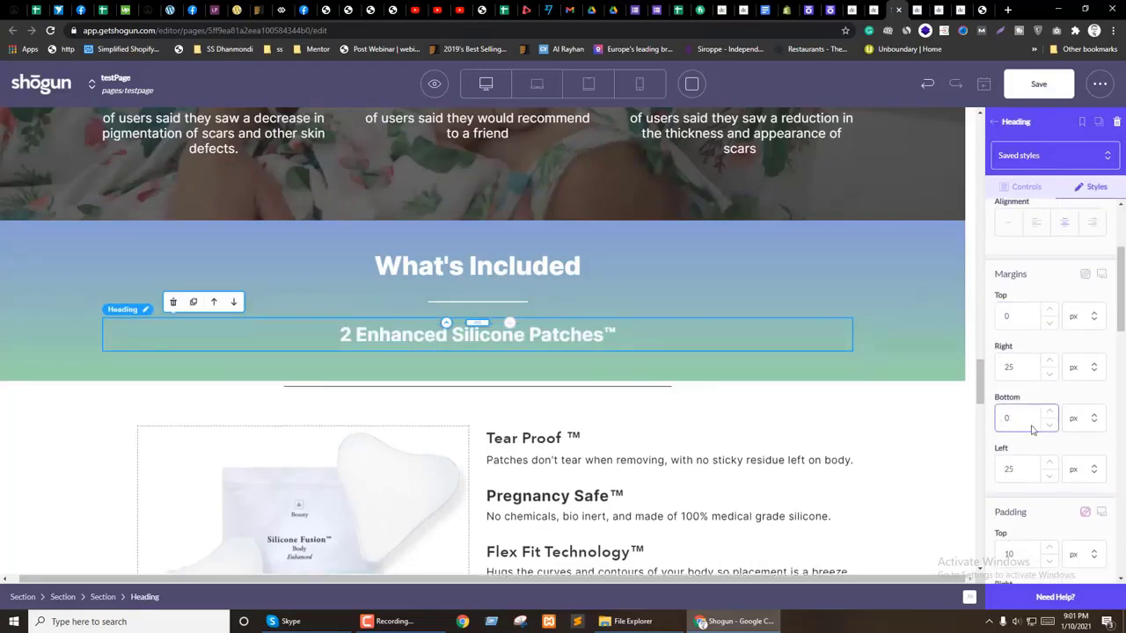
# Step: Clear the heading's top padding and right margin to 0
pyautogui.doubleClick(1026, 551)
pyautogui.write('0')
pyautogui.scroll(-2, 1047, 449)
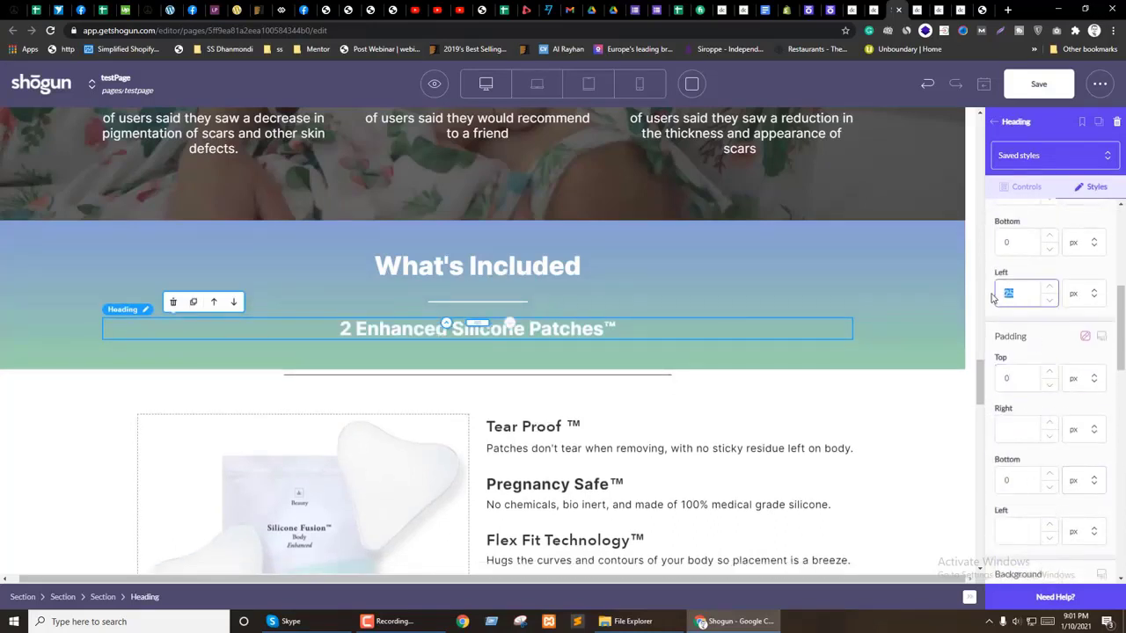
pyautogui.write('0')
pyautogui.scroll(1, 1065, 374)
pyautogui.click(1021, 307)
pyautogui.write('0')
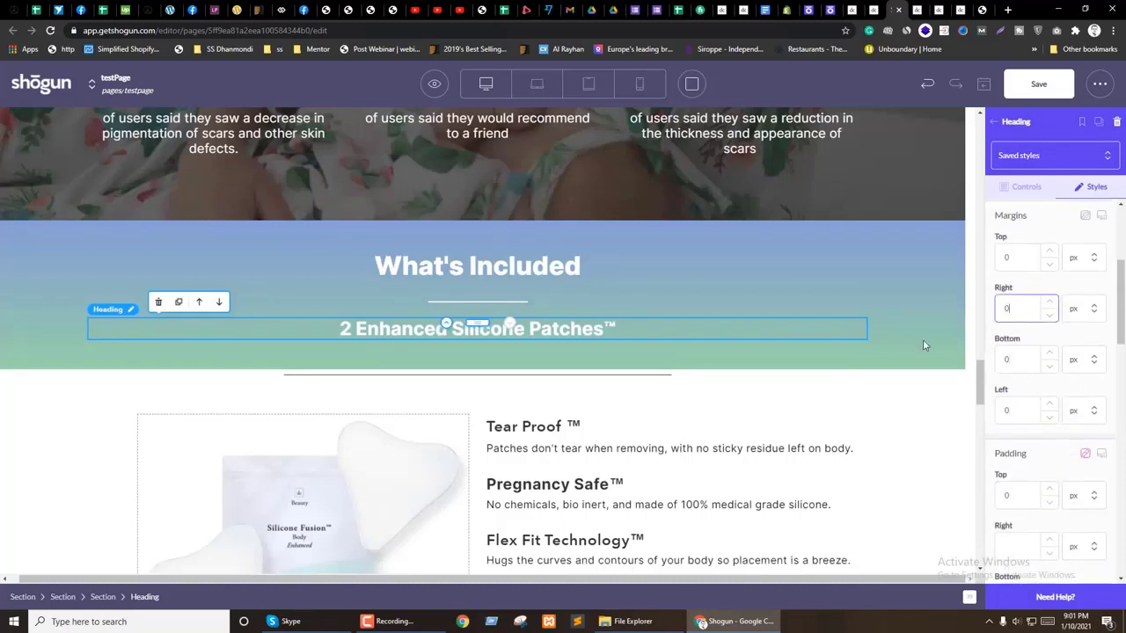
pyautogui.click(419, 345)
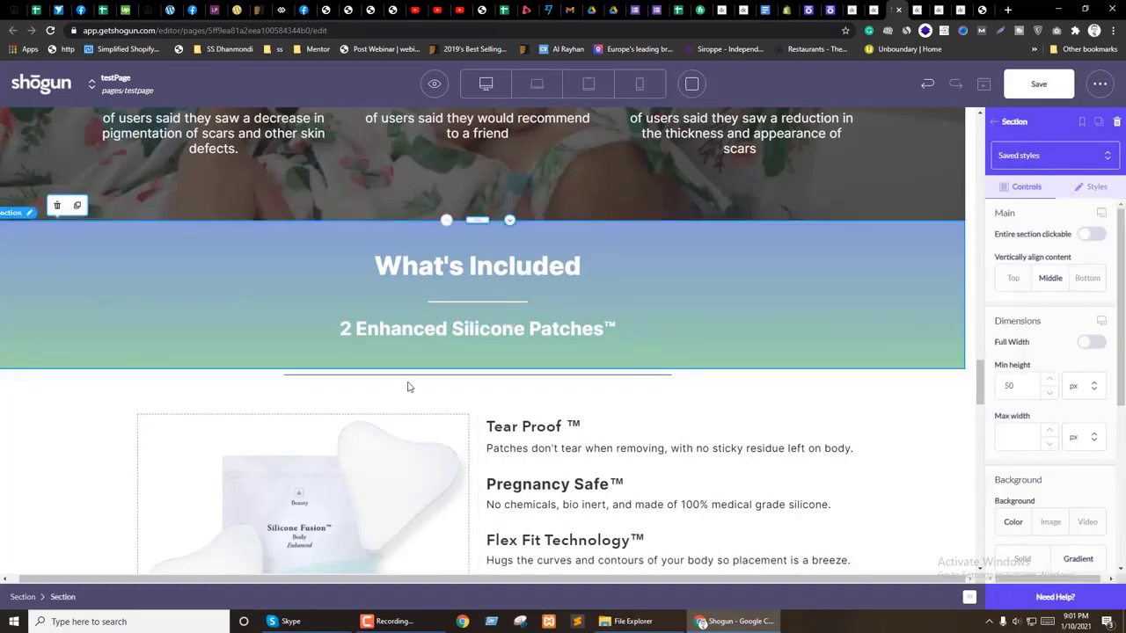
pyautogui.scroll(-2, 325, 434)
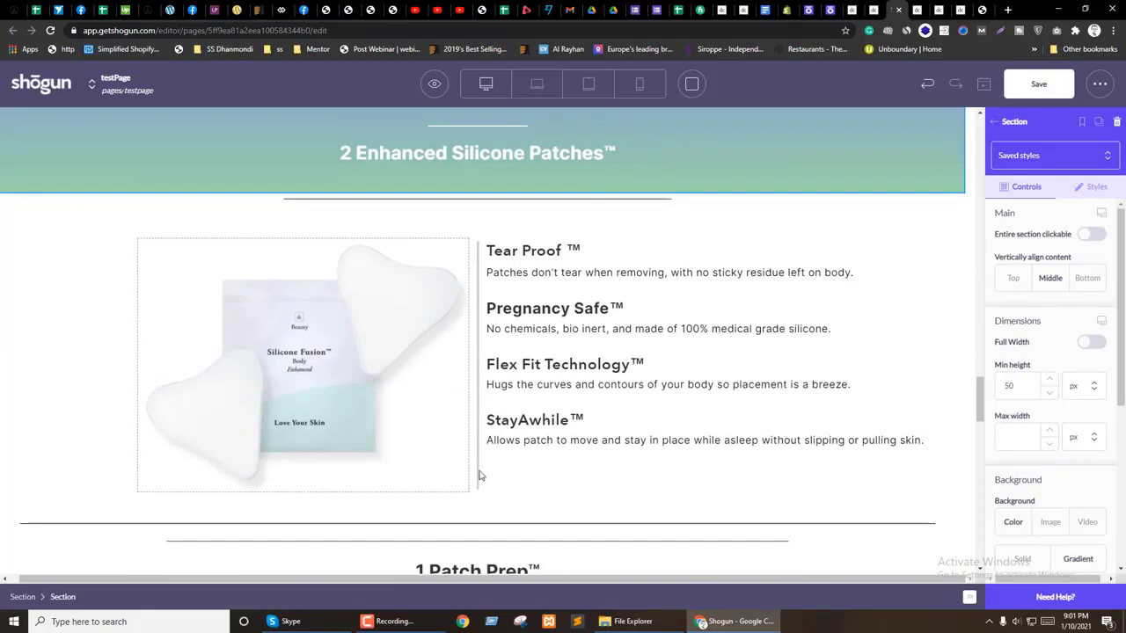
# Step: Add an empty section under the patches subtitle and move the image-and-features columns into it
pyautogui.click(478, 474)
pyautogui.scroll(-3, 488, 475)
pyautogui.scroll(4, 280, 423)
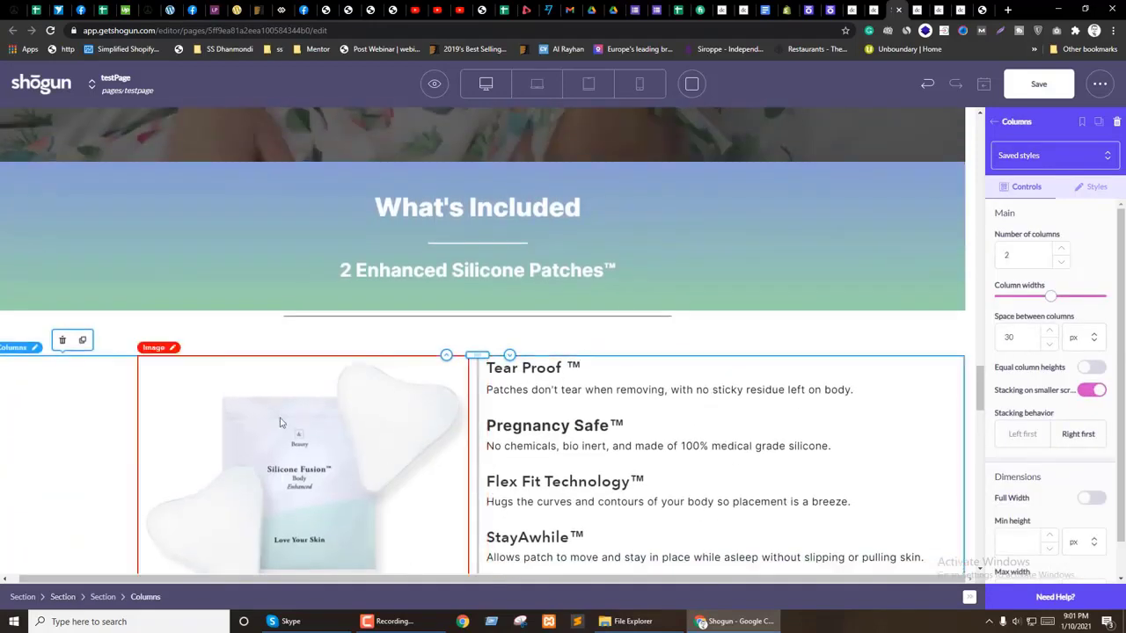
pyautogui.click(995, 121)
pyautogui.moveTo(1020, 207); pyautogui.dragTo(471, 282)
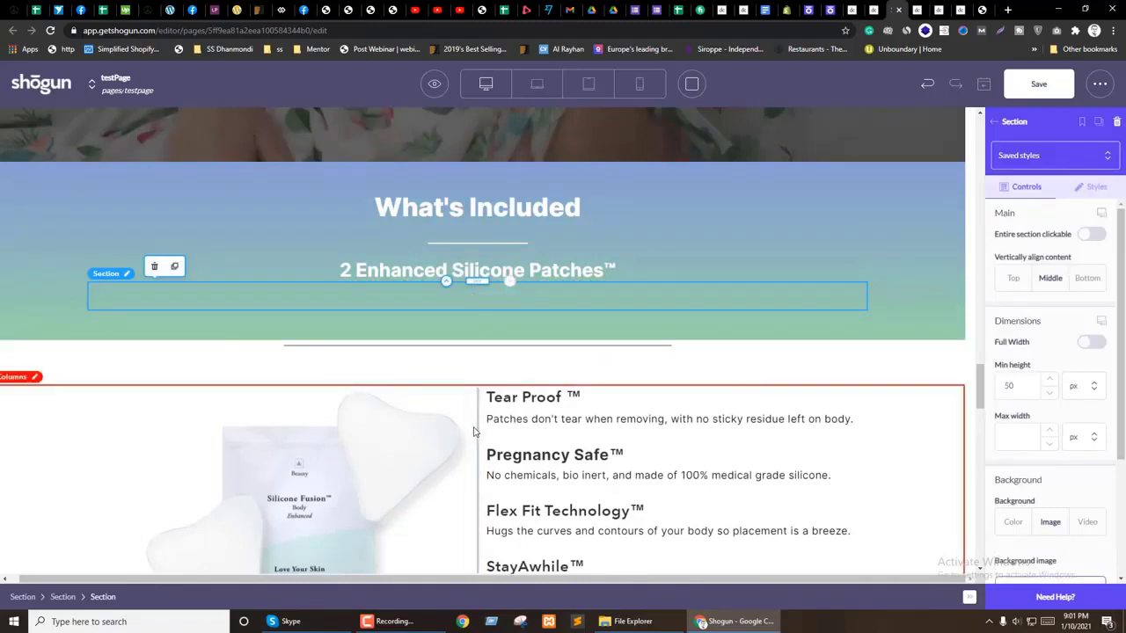
pyautogui.click(473, 431)
pyautogui.moveTo(458, 385); pyautogui.dragTo(467, 302)
# Step: Set the product image's margins to 0
pyautogui.click(290, 387)
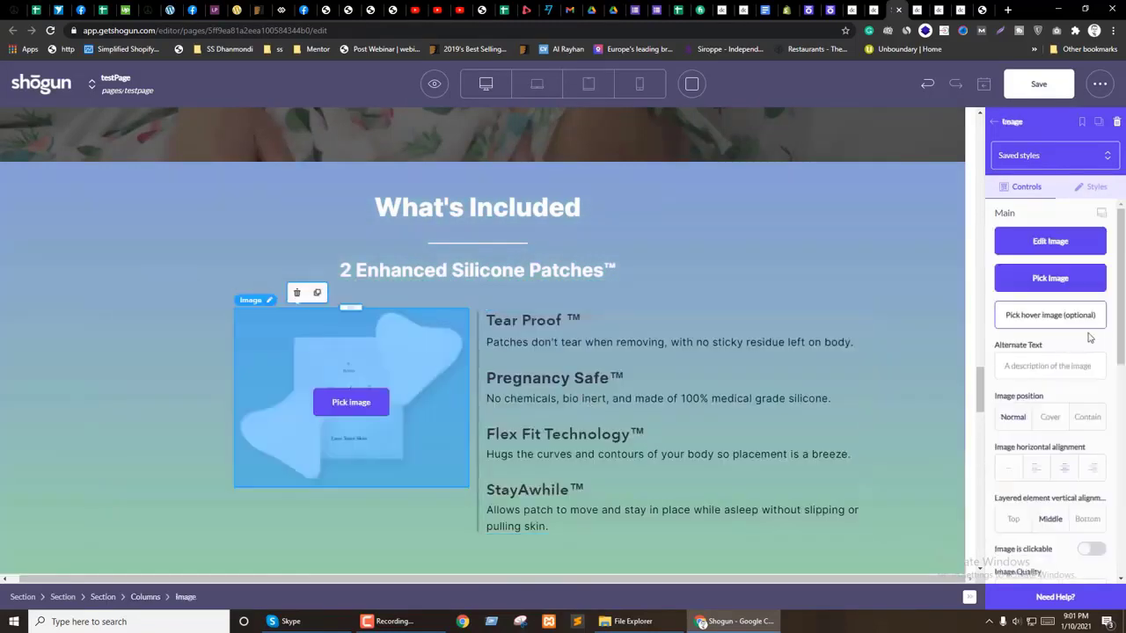
pyautogui.click(1093, 186)
pyautogui.scroll(-3, 1077, 374)
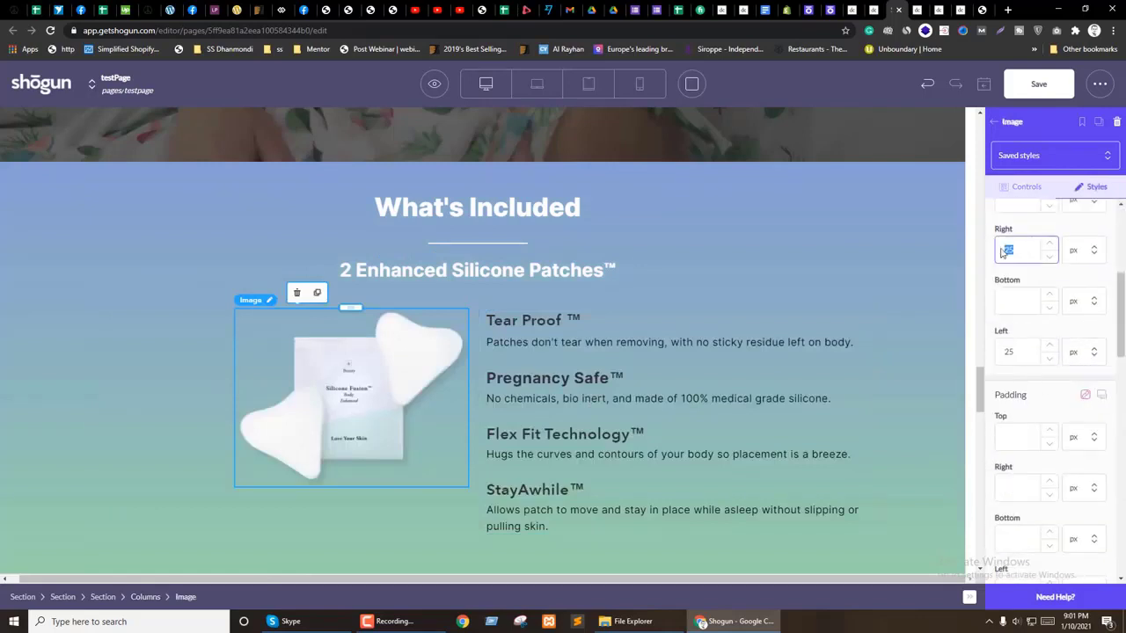
pyautogui.write('0')
pyautogui.scroll(-3, 1047, 352)
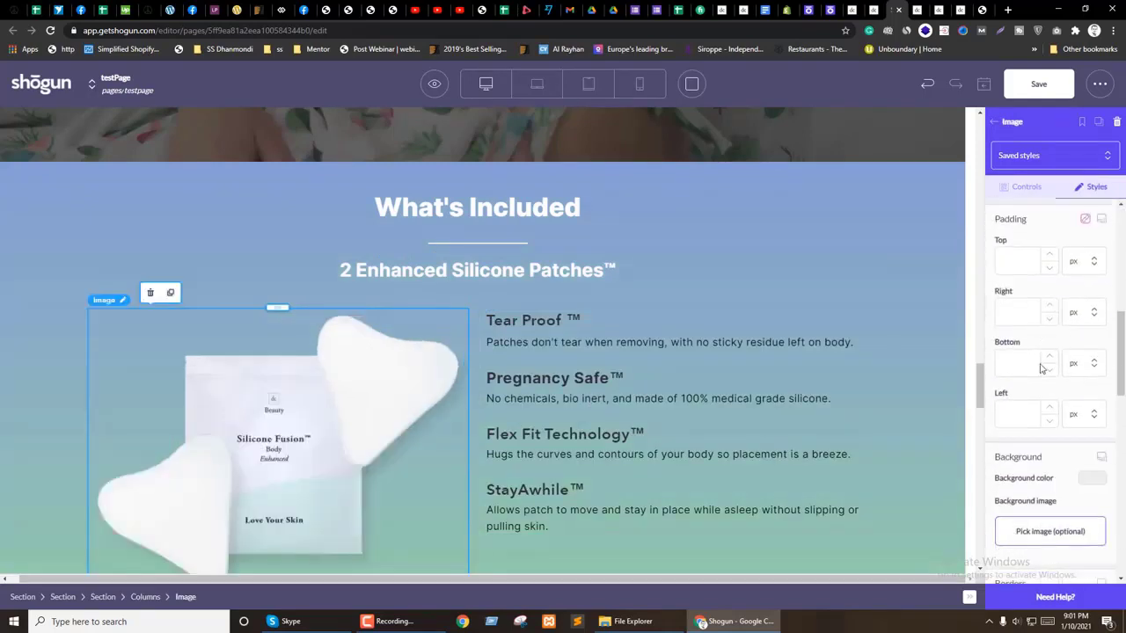
pyautogui.scroll(-2, 502, 455)
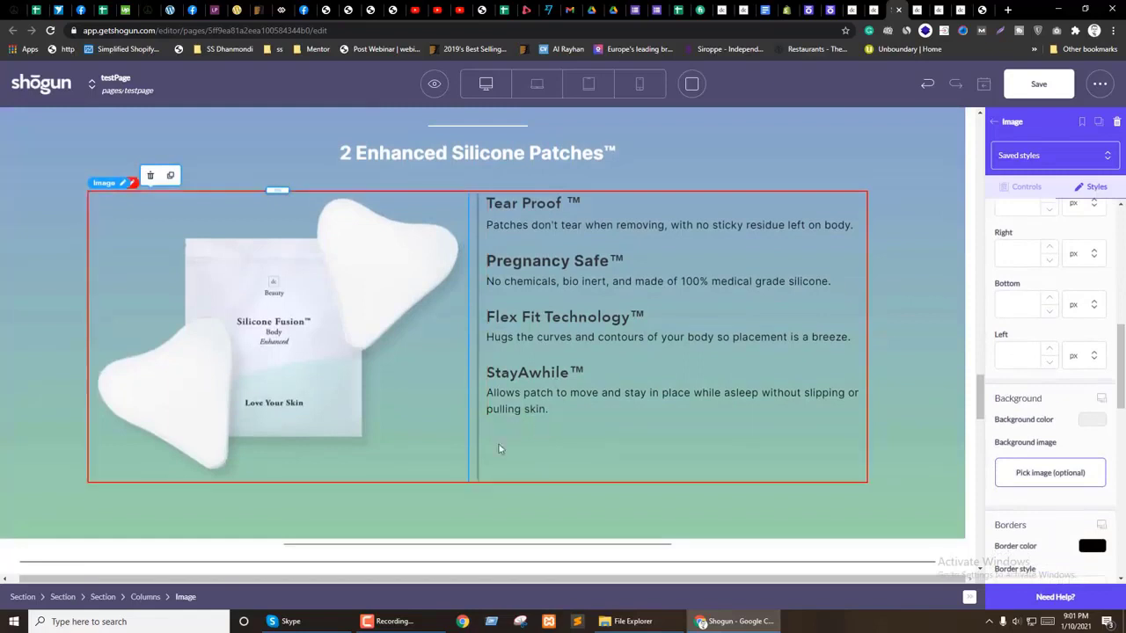
# Step: Wrap the product image in a new section with 30 px left and right padding
pyautogui.click(994, 123)
pyautogui.moveTo(1018, 218); pyautogui.dragTo(273, 494)
pyautogui.click(287, 354)
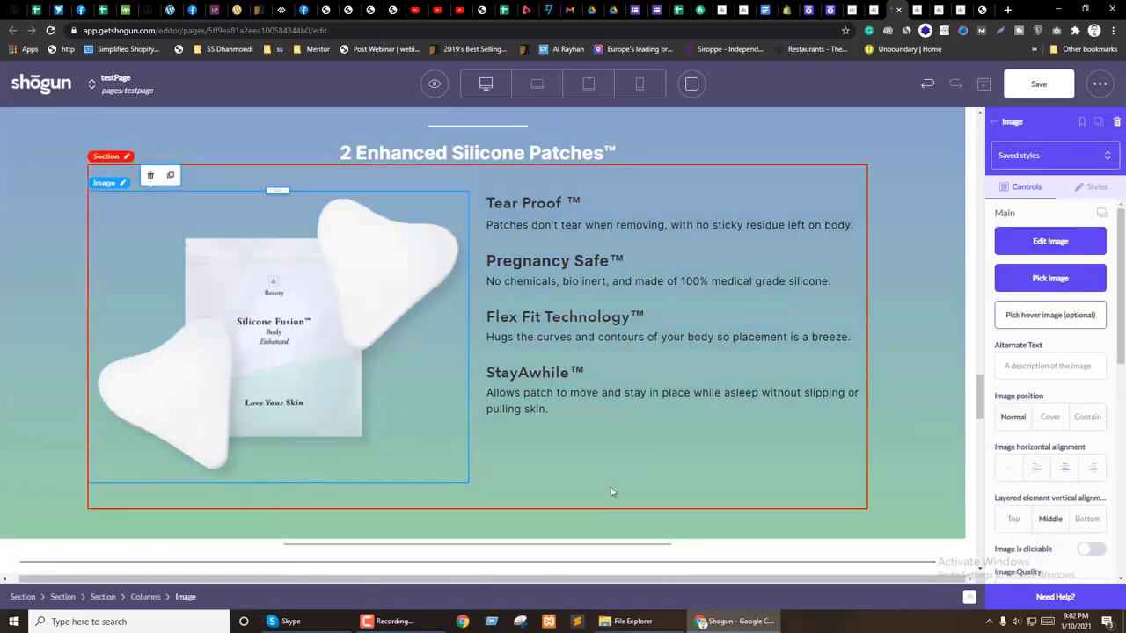
pyautogui.click(338, 453)
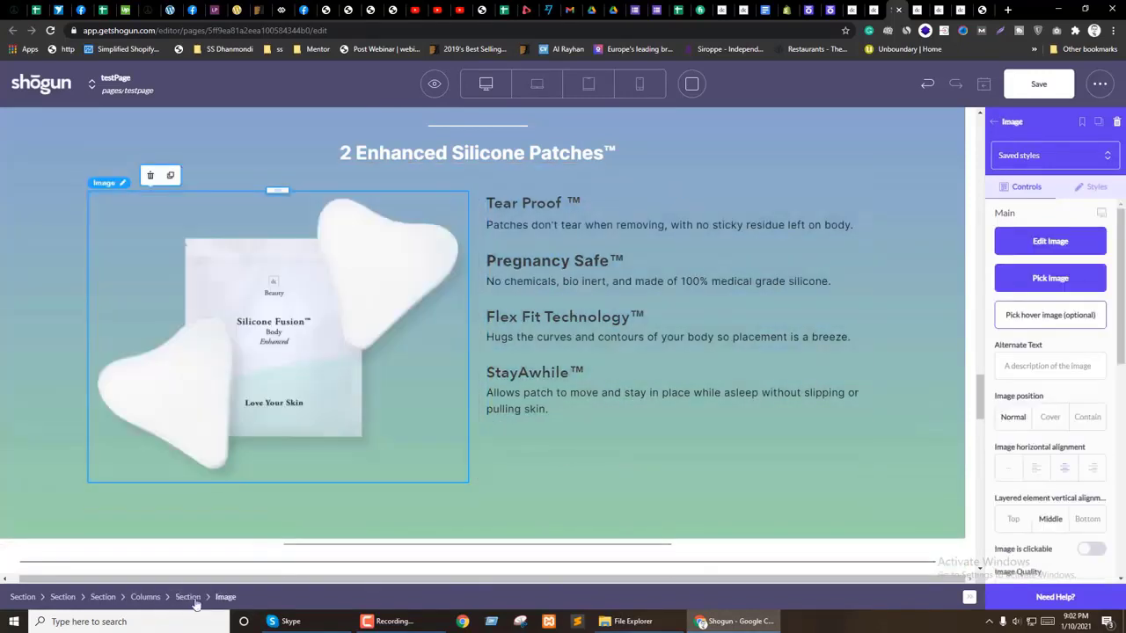
pyautogui.click(1093, 189)
pyautogui.scroll(-3, 1089, 392)
pyautogui.scroll(-2, 1089, 392)
pyautogui.click(1020, 410)
pyautogui.write('30')
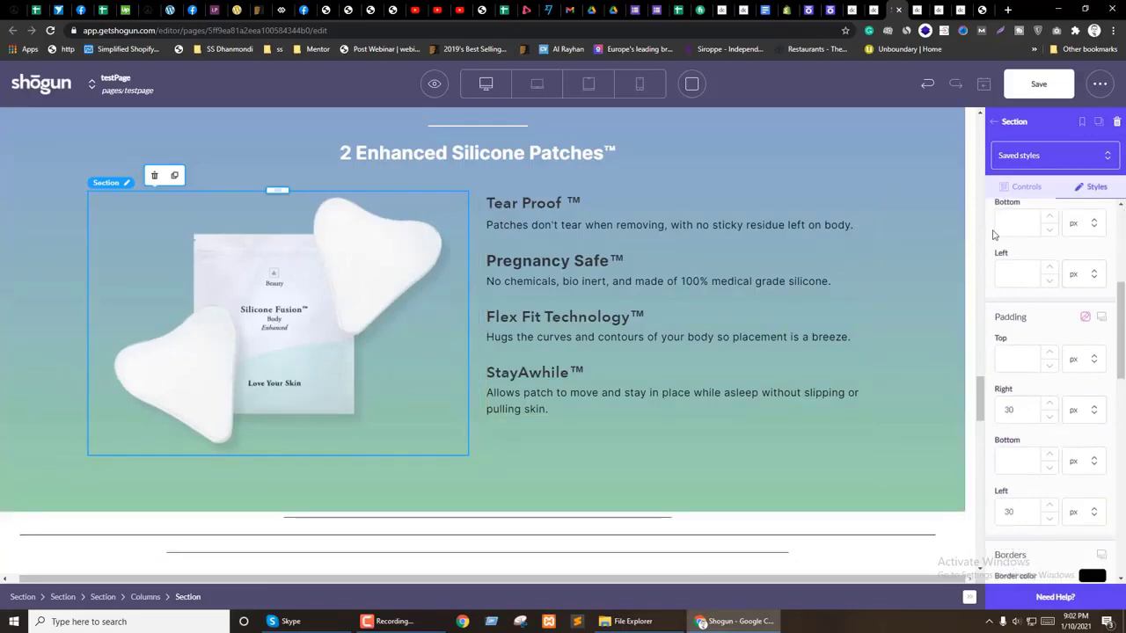
pyautogui.scroll(7, 569, 316)
pyautogui.scroll(5, 569, 317)
# Step: Try equal column heights on the How Dermaclara columns block, then turn it back off
pyautogui.click(466, 378)
pyautogui.scroll(4, 535, 334)
pyautogui.scroll(-7, 535, 334)
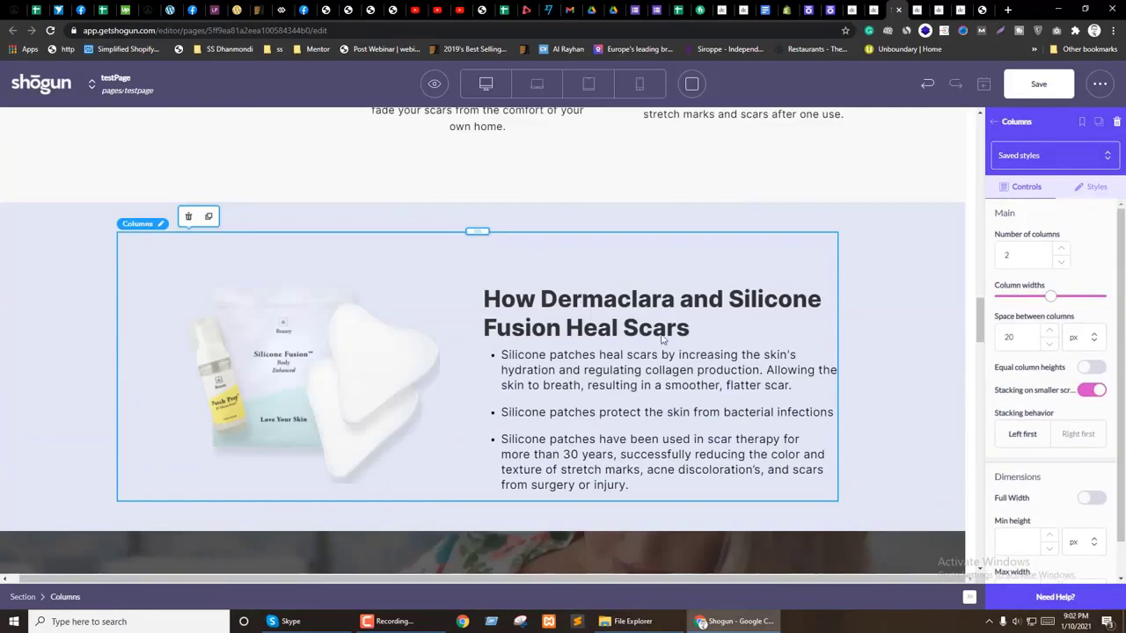
pyautogui.click(1089, 369)
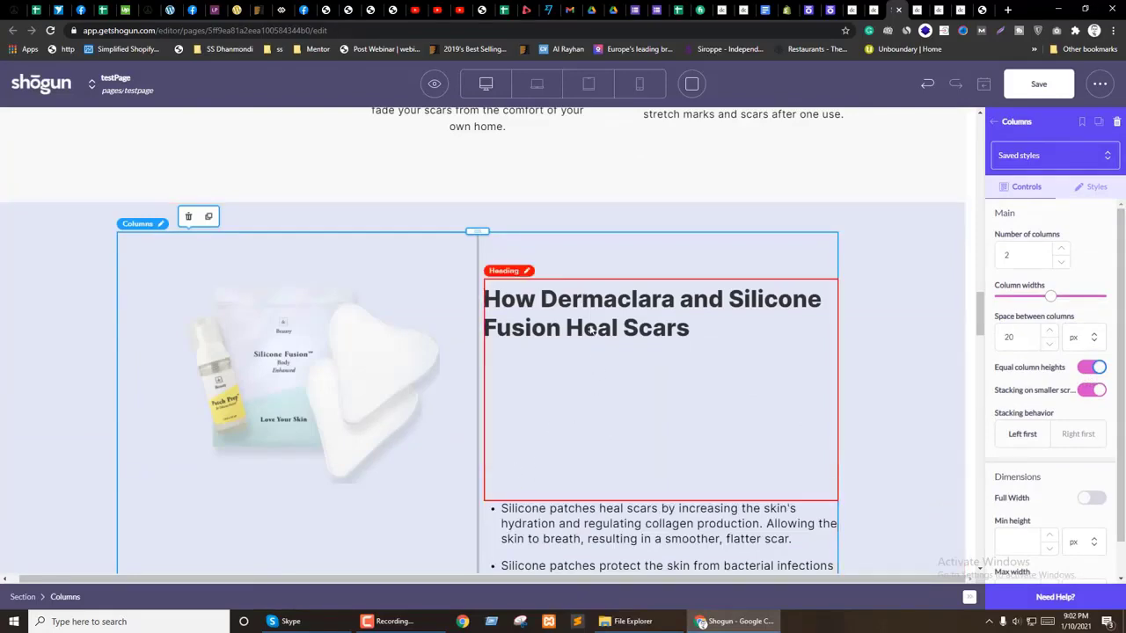
pyautogui.click(1090, 368)
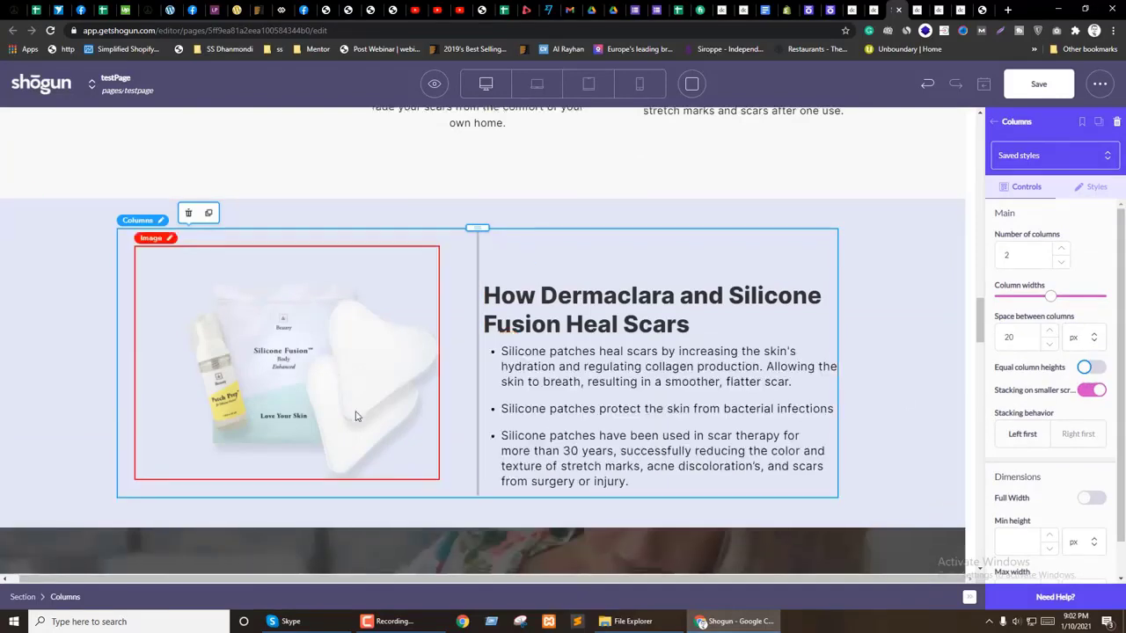
pyautogui.scroll(-5, 373, 409)
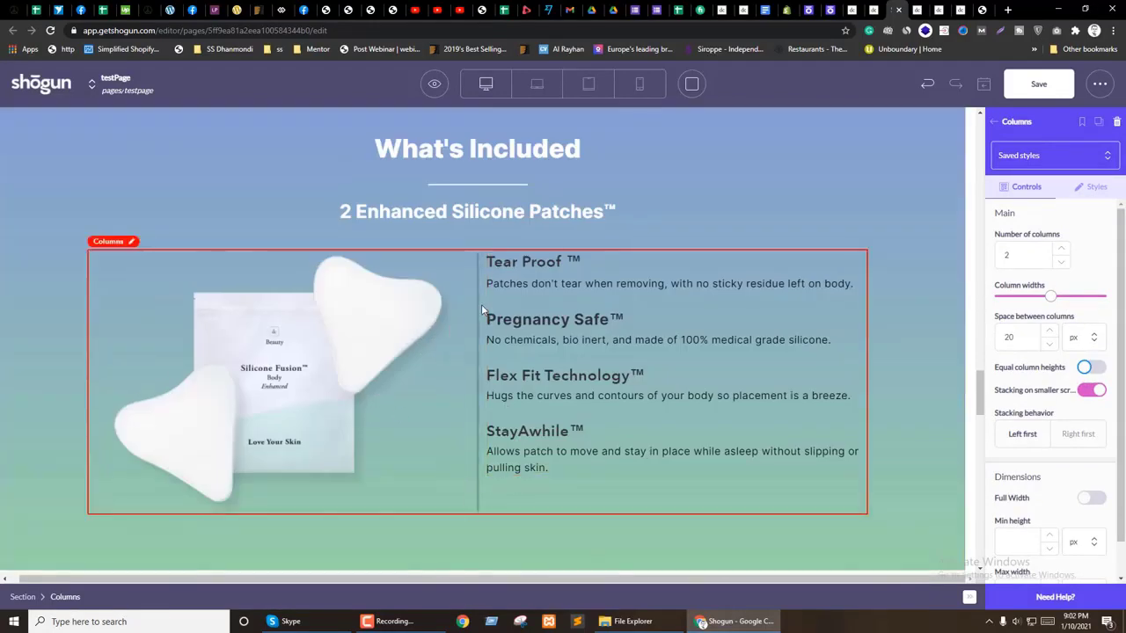
# Step: Add a Heading above the feature list reading 'Tear Proof ™', copied from the live page
pyautogui.click(994, 121)
pyautogui.scroll(-3, 1028, 373)
pyautogui.moveTo(1028, 372); pyautogui.dragTo(580, 273)
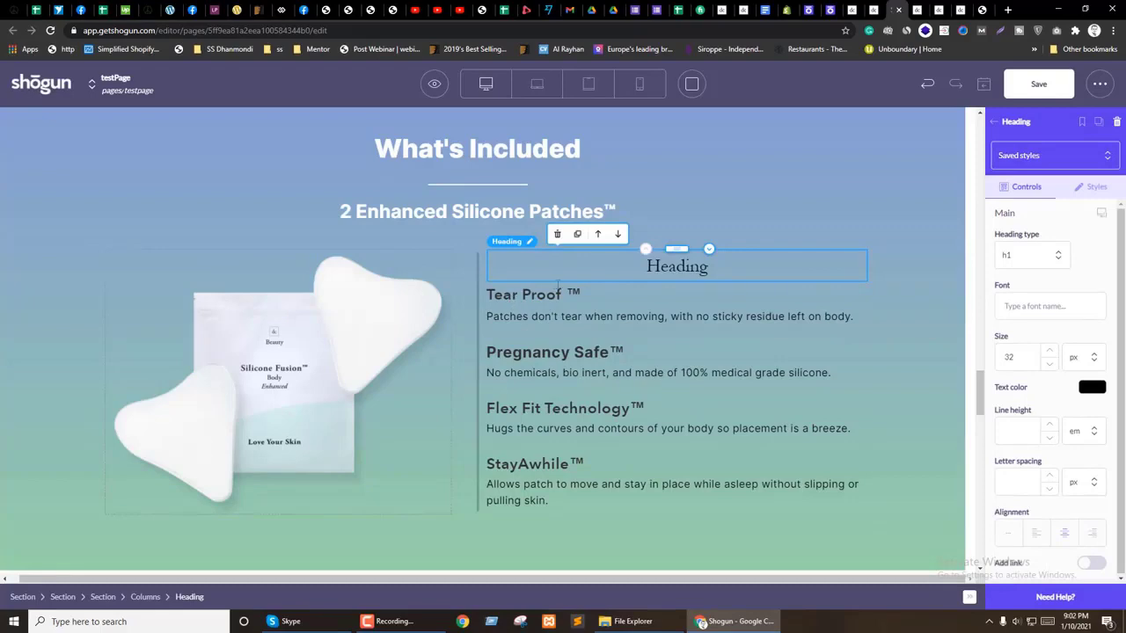
pyautogui.hotkey('ctrl', 'Tab')
pyautogui.scroll(-5, 592, 357)
pyautogui.scroll(2, 592, 358)
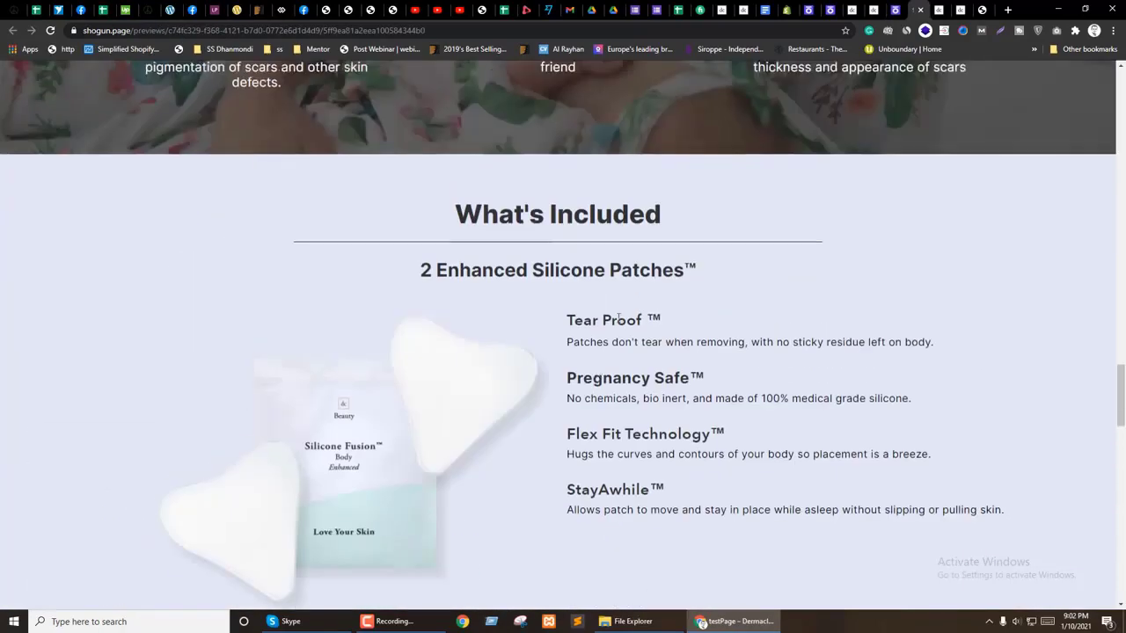
pyautogui.moveTo(648, 321); pyautogui.dragTo(566, 321)
pyautogui.hotkey('ctrl', 'c')
pyautogui.hotkey('ctrl', 'shift', 'Tab')
pyautogui.doubleClick(675, 266)
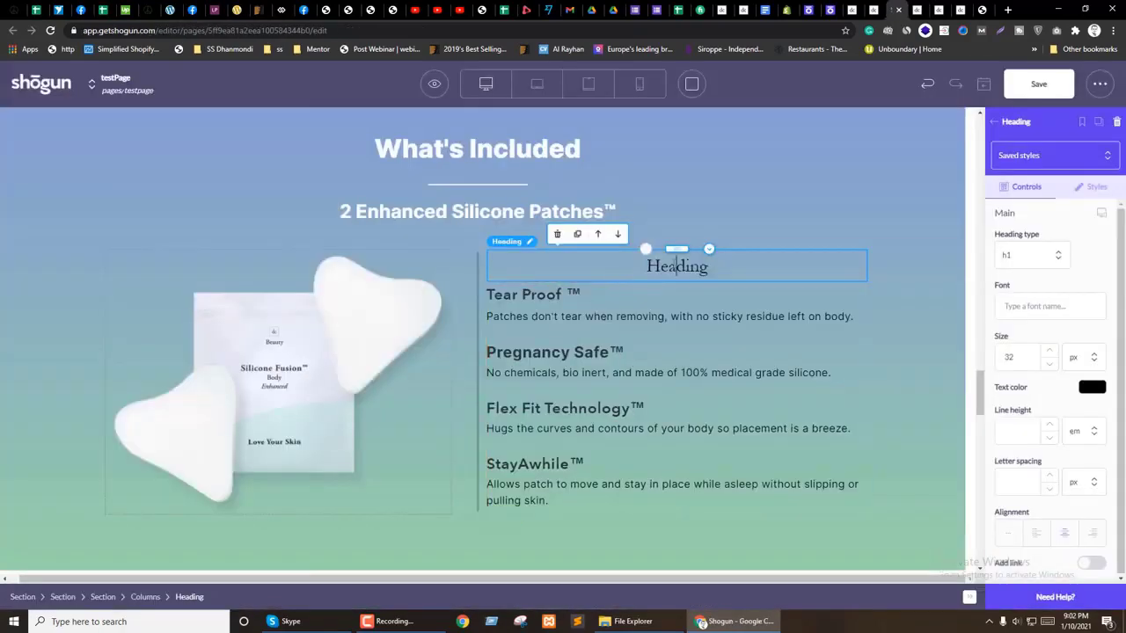
pyautogui.hotkey('ctrl', 'v')
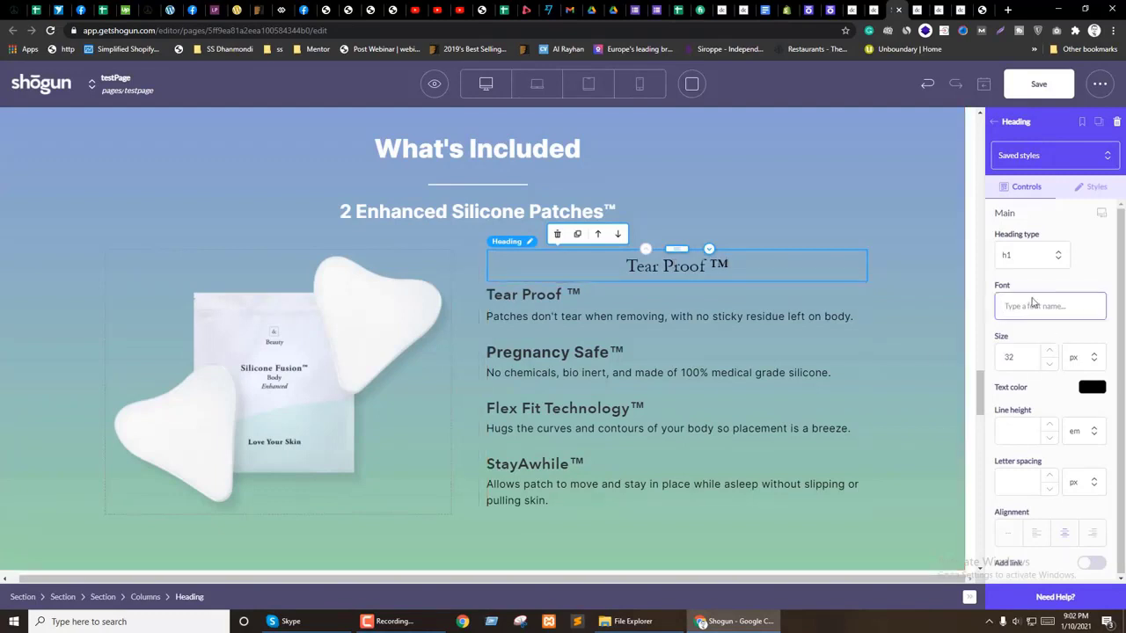
# Step: Set the heading font to Inter and compare it with the live page's Tear Proof styling
pyautogui.click(1034, 302)
pyautogui.write('In')
pyautogui.click(1020, 460)
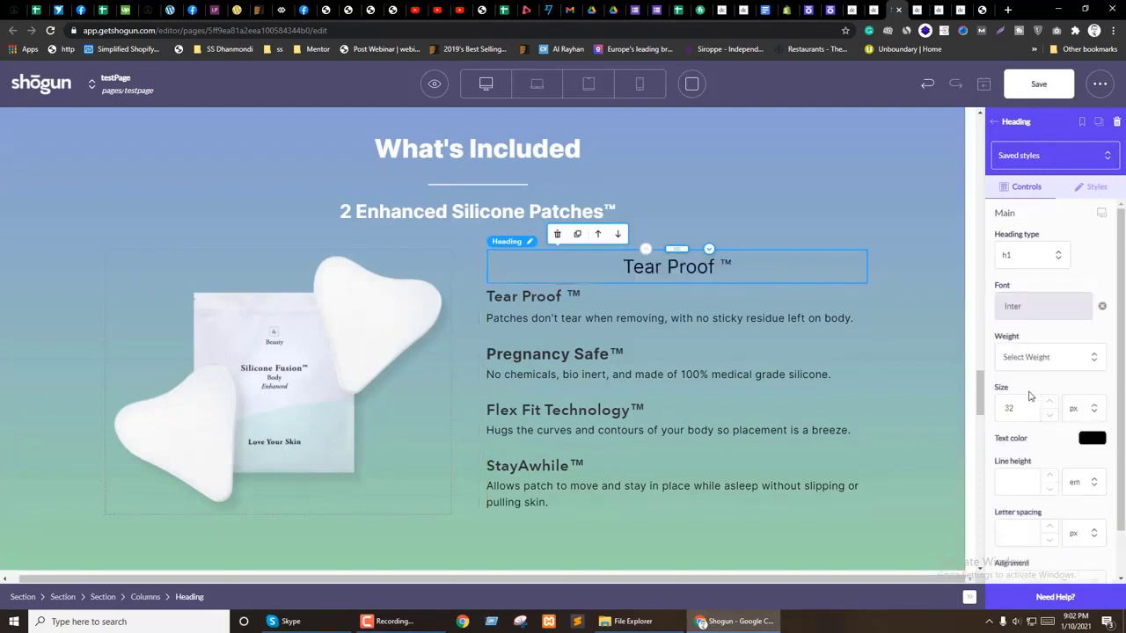
pyautogui.hotkey('ctrl', 'Tab')
pyautogui.rightClick(603, 316)
pyautogui.click(666, 420)
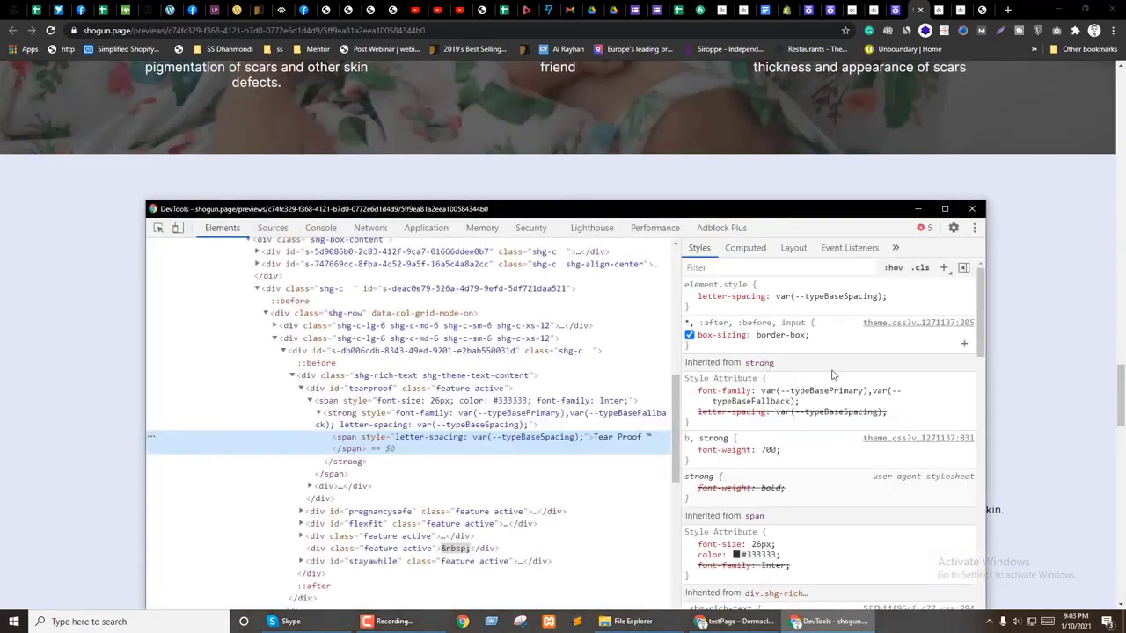
pyautogui.scroll(-6, 826, 358)
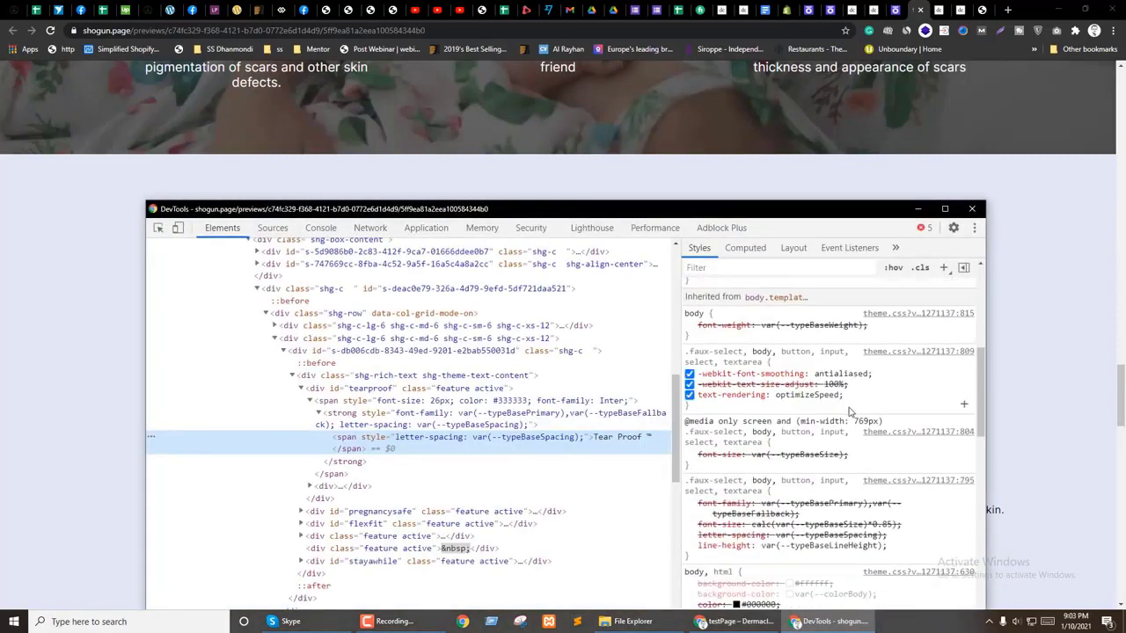
pyautogui.scroll(-2, 850, 411)
pyautogui.click(972, 211)
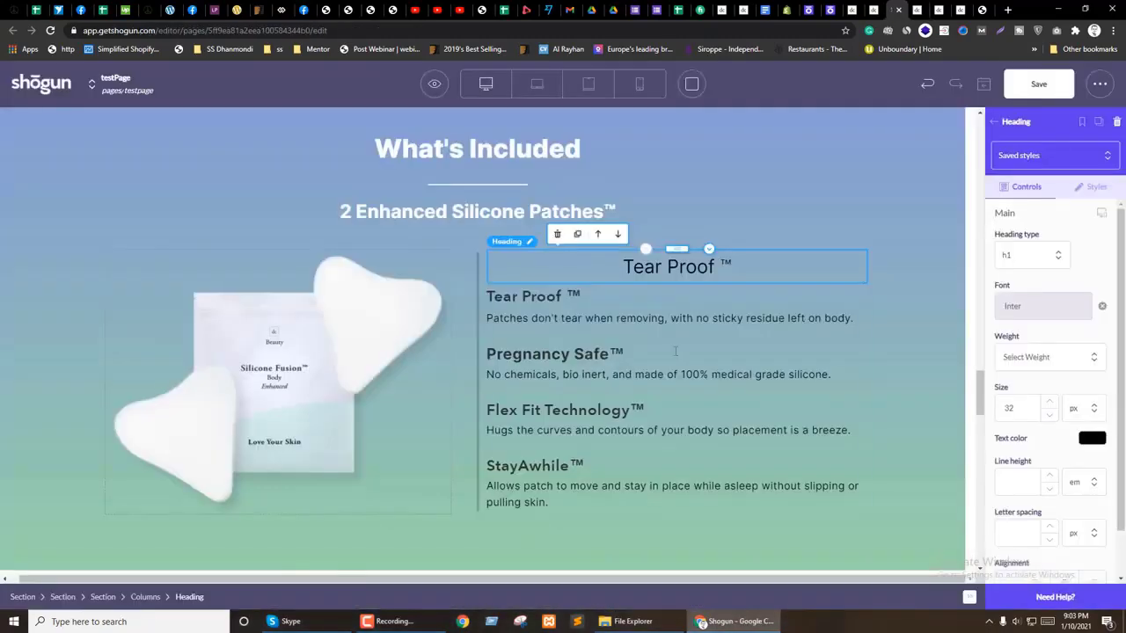
pyautogui.click(454, 164)
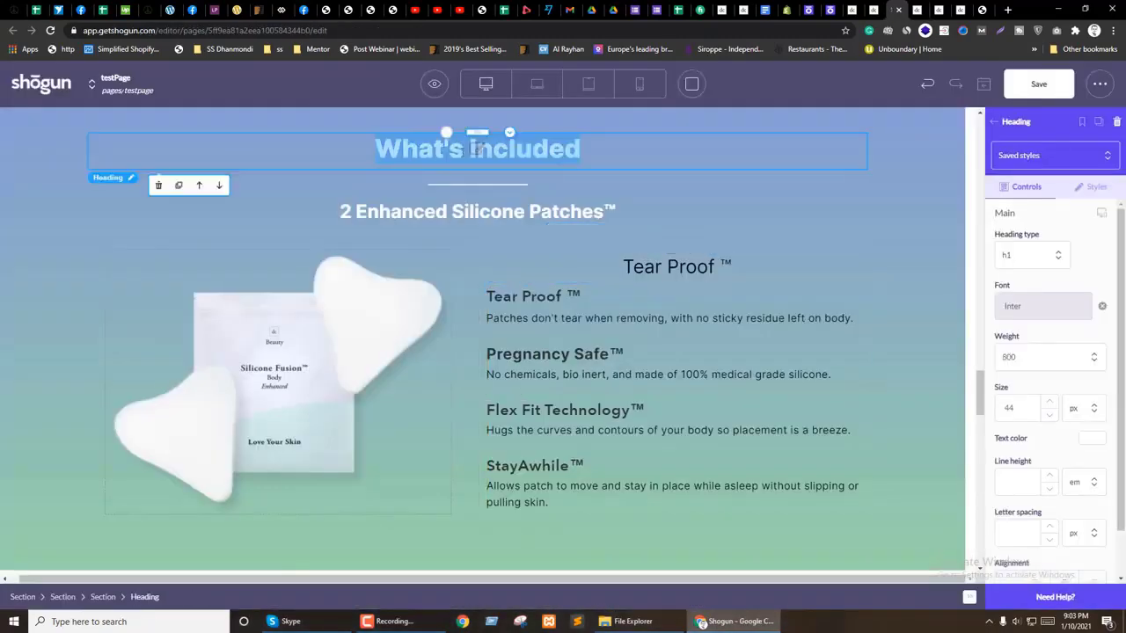
# Step: Make the Tear Proof ™ heading left-aligned, weight 600, size 28, white, then duplicate it
pyautogui.click(668, 266)
pyautogui.scroll(-1, 1021, 460)
pyautogui.click(1036, 533)
pyautogui.scroll(1, 1042, 434)
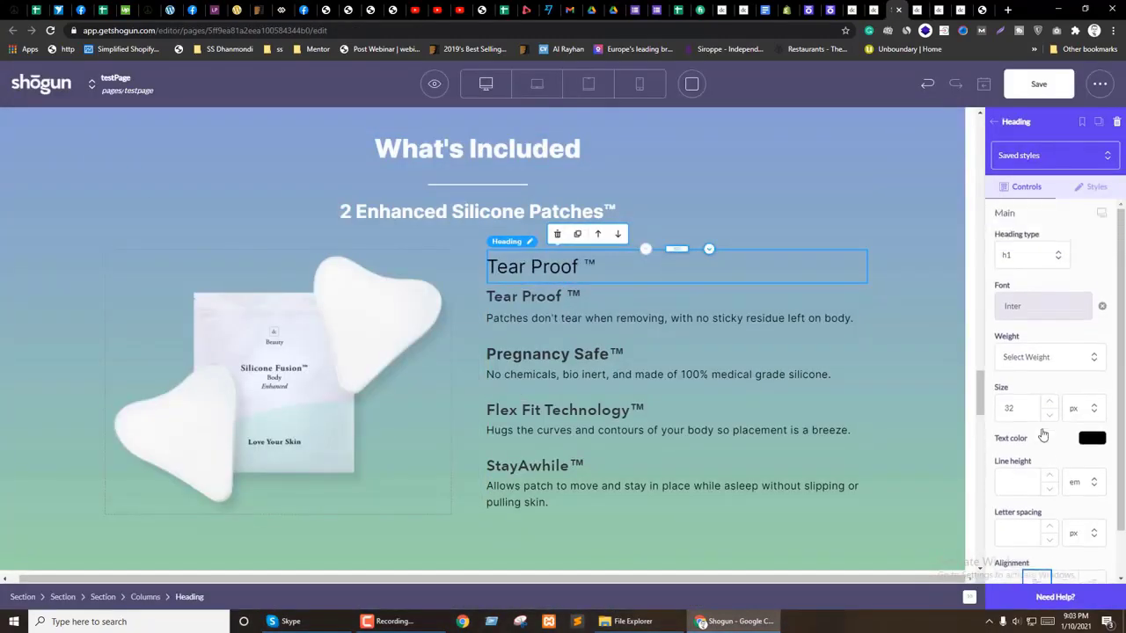
pyautogui.click(1025, 358)
pyautogui.click(1009, 457)
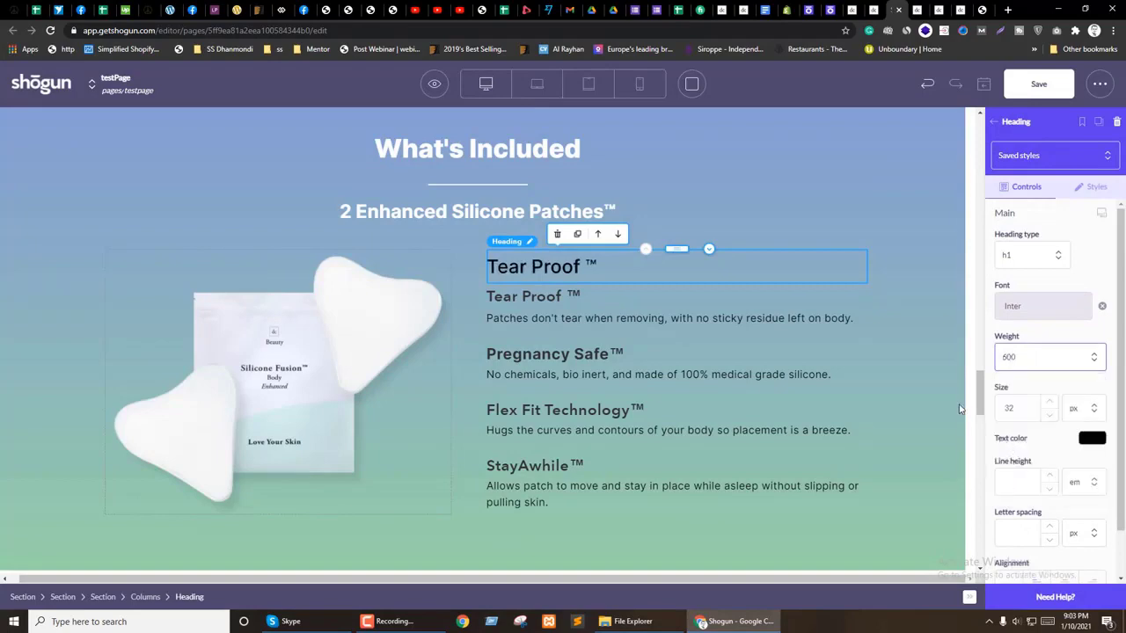
pyautogui.click(1049, 415)
pyautogui.click(1048, 415)
pyautogui.click(1048, 415)
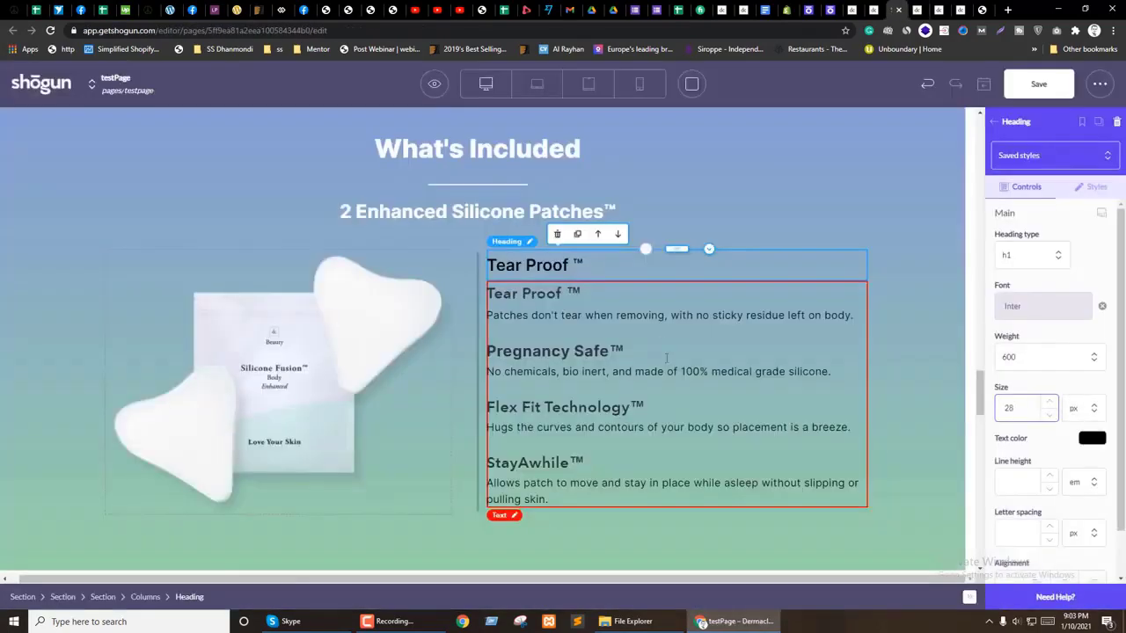
pyautogui.click(1091, 438)
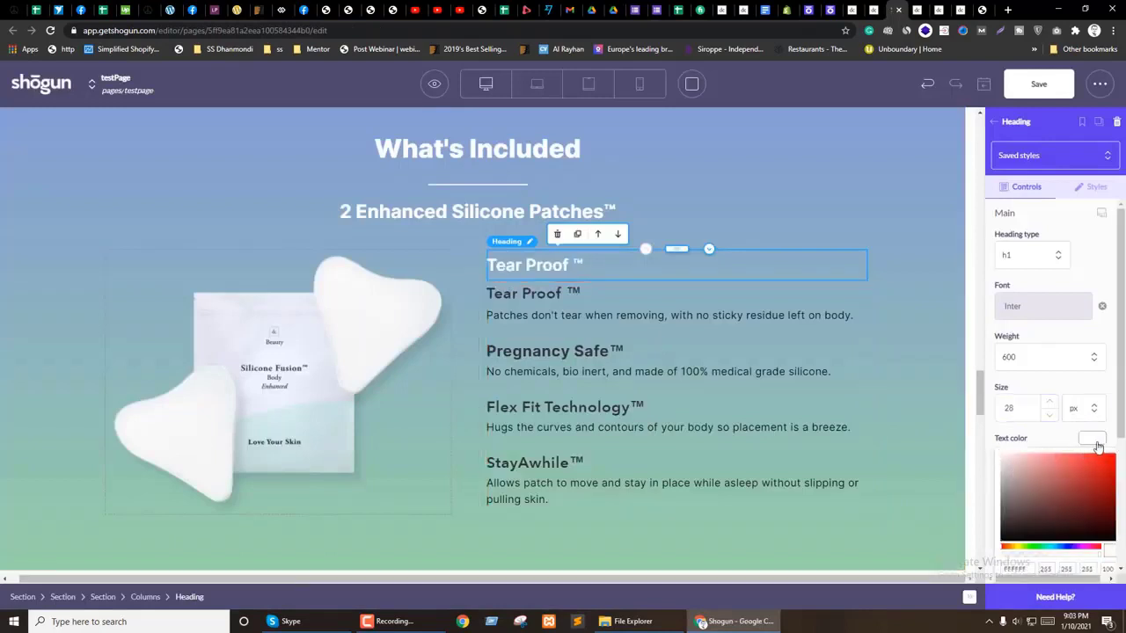
pyautogui.click(1095, 442)
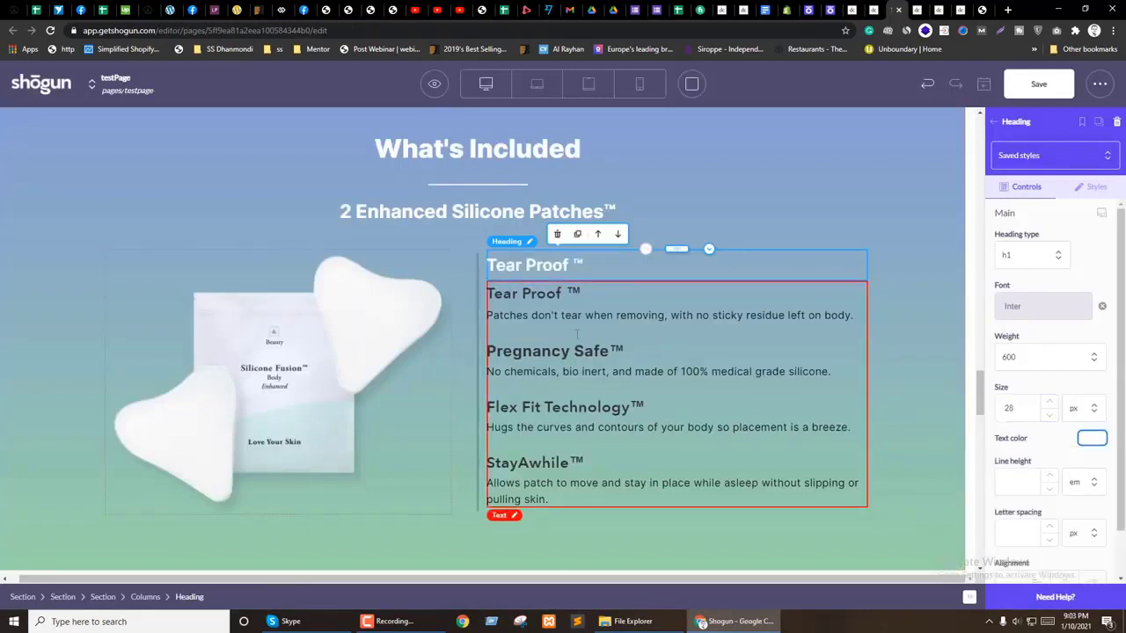
pyautogui.click(577, 234)
# Step: Fill duplicated headings with 'Pregnancy Safe™' and 'Flex Fit Technology™' copied from the live page
pyautogui.hotkey('ctrl', 'Tab')
pyautogui.tripleClick(595, 379)
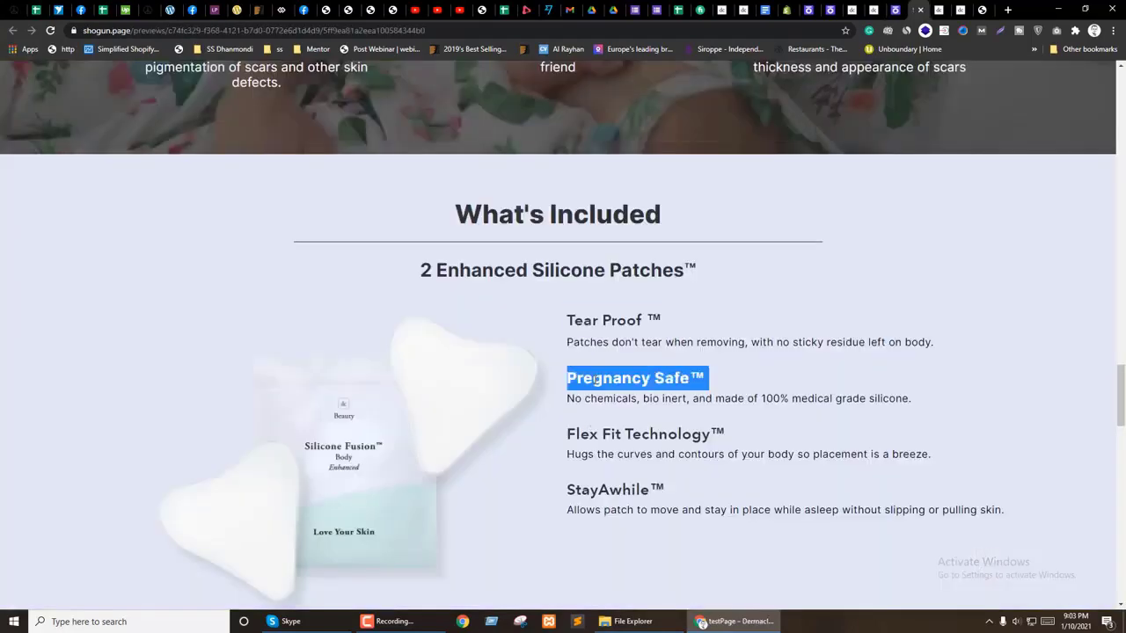
pyautogui.hotkey('ctrl', 'shift', 'Tab')
pyautogui.tripleClick(554, 297)
pyautogui.hotkey('ctrl', 'v')
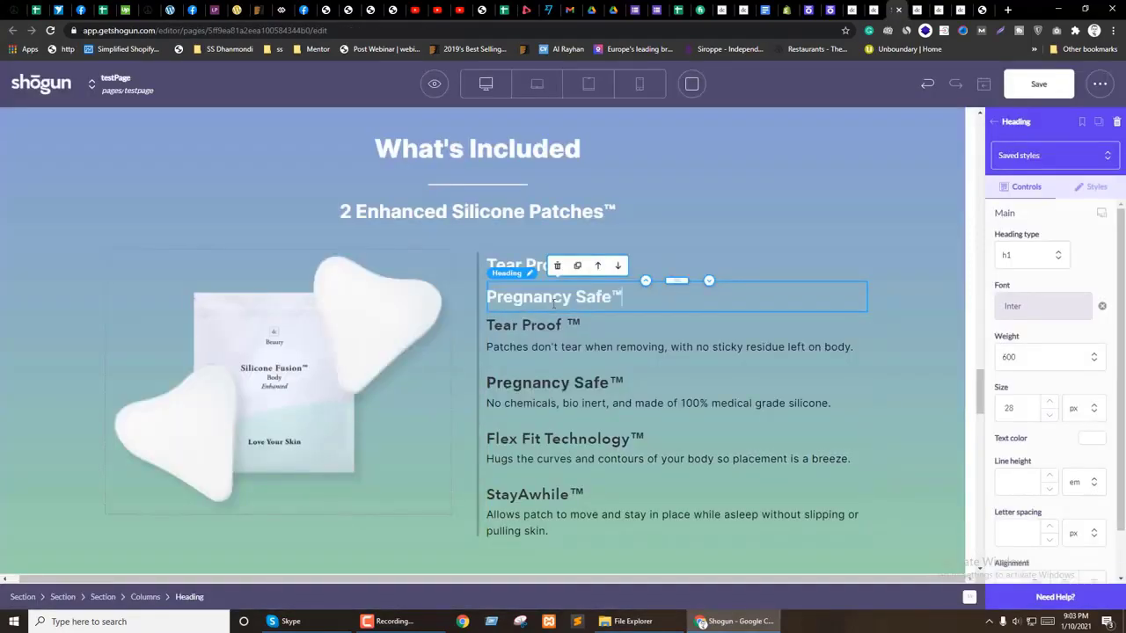
pyautogui.hotkey('ctrl', 'Tab')
pyautogui.tripleClick(612, 428)
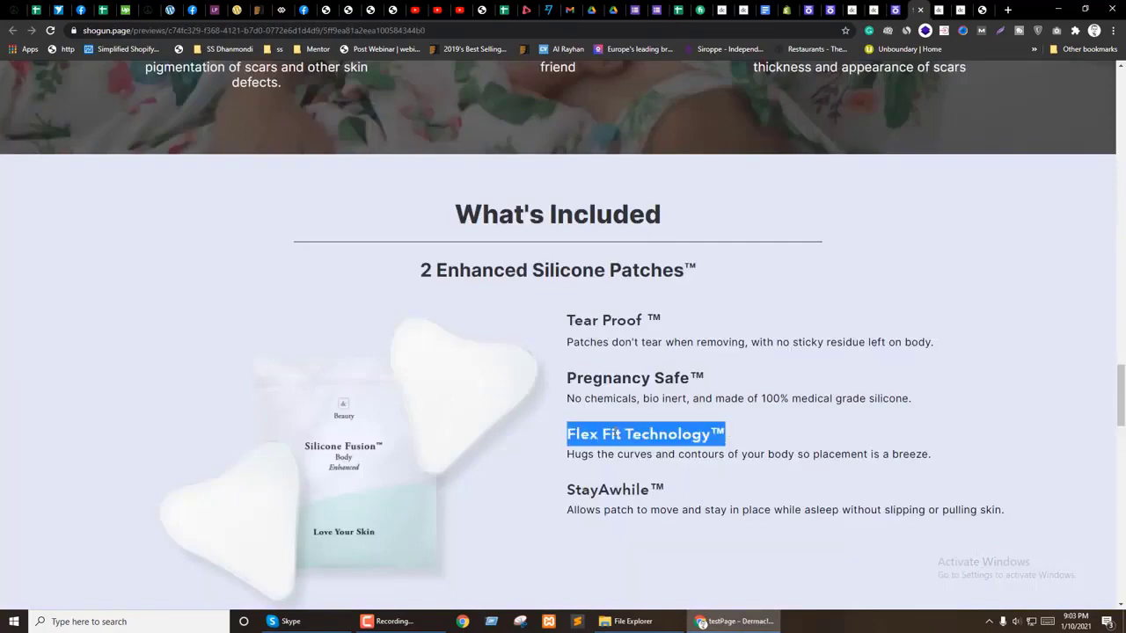
pyautogui.hotkey('ctrl', 'shift', 'Tab')
pyautogui.click(577, 265)
pyautogui.tripleClick(573, 327)
pyautogui.hotkey('ctrl', 'v')
# Step: Paste 'StayAwhile™' into the fourth heading and select the feature description text block
pyautogui.hotkey('ctrl', 'Tab')
pyautogui.tripleClick(605, 489)
pyautogui.click(605, 490)
pyautogui.tripleClick(635, 489)
pyautogui.hotkey('ctrl', 'c')
pyautogui.hotkey('ctrl', 'shift', 'Tab')
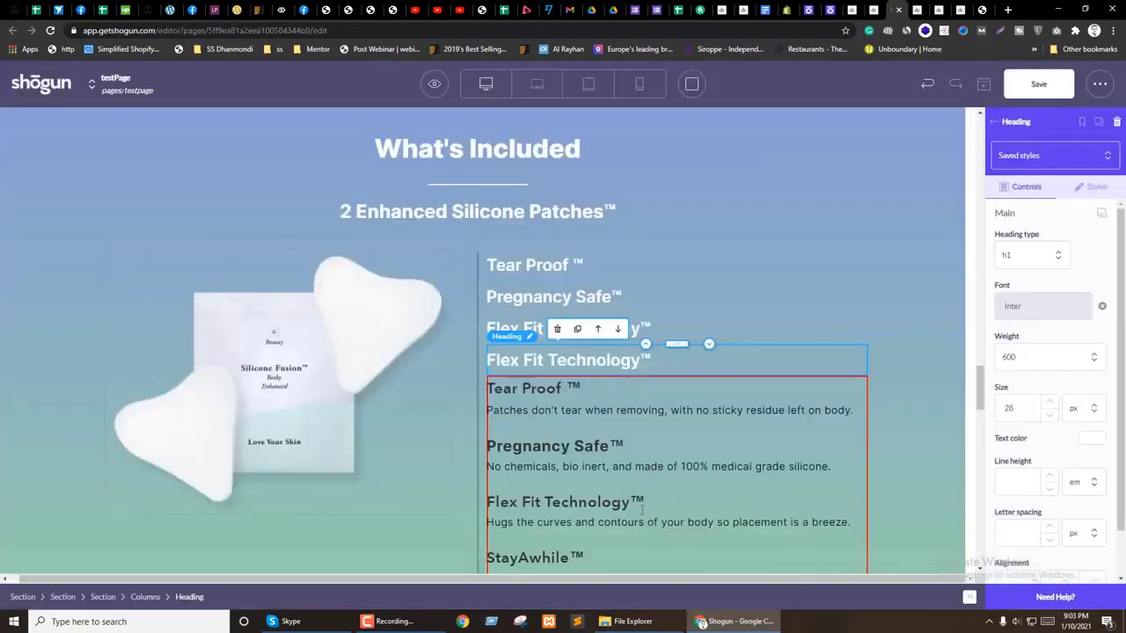
pyautogui.hotkey('ctrl', 'v')
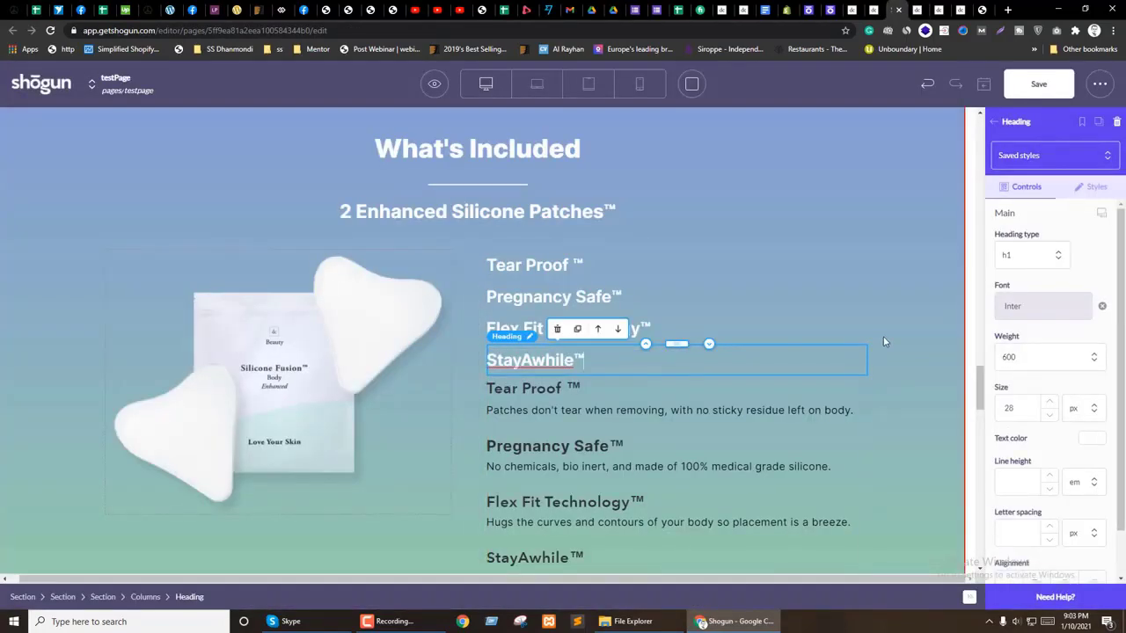
pyautogui.click(885, 341)
pyautogui.click(539, 437)
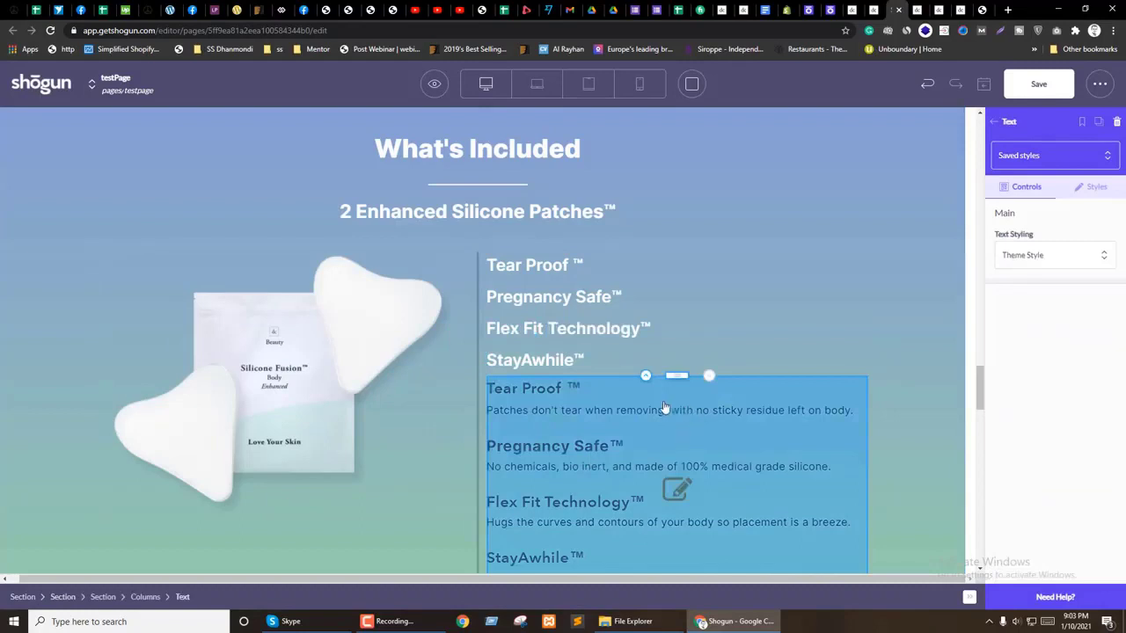
# Step: Trim a copy of the description block to the Tear Proof text and move it under its heading
pyautogui.scroll(-2, 664, 407)
pyautogui.hotkey('ctrl', 'v')
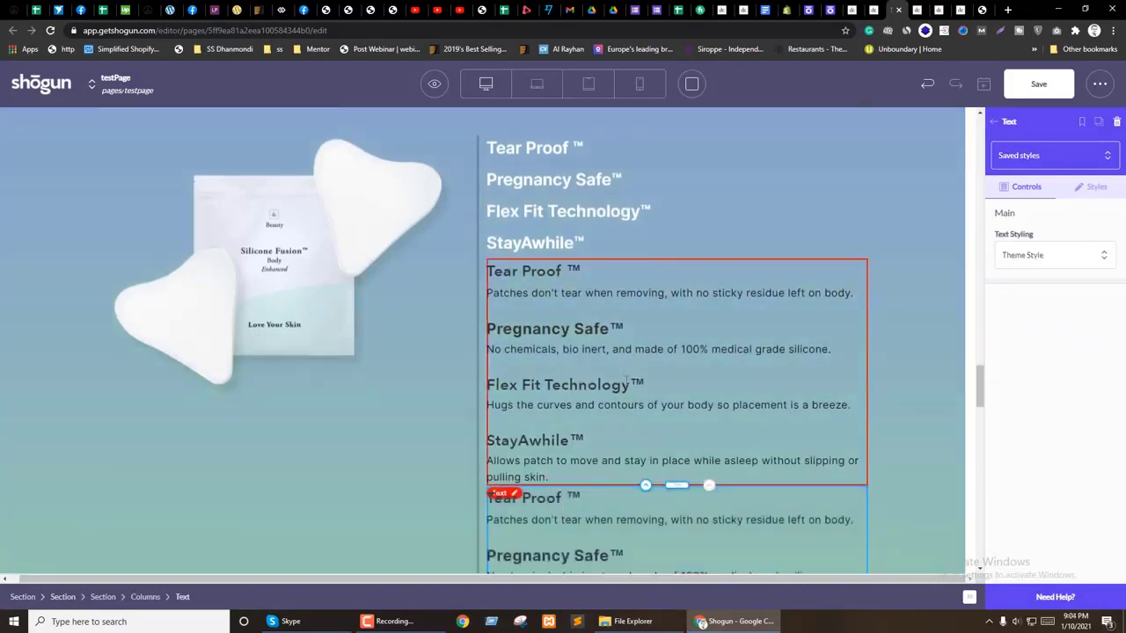
pyautogui.click(561, 297)
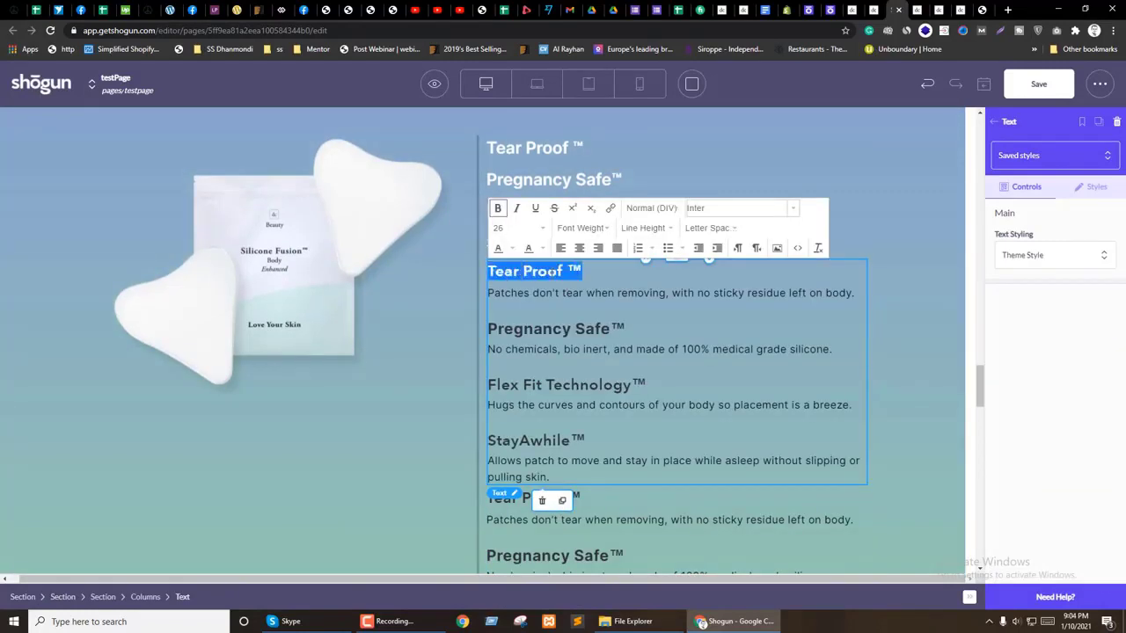
pyautogui.press('BackSpace')
pyautogui.press('BackSpace')
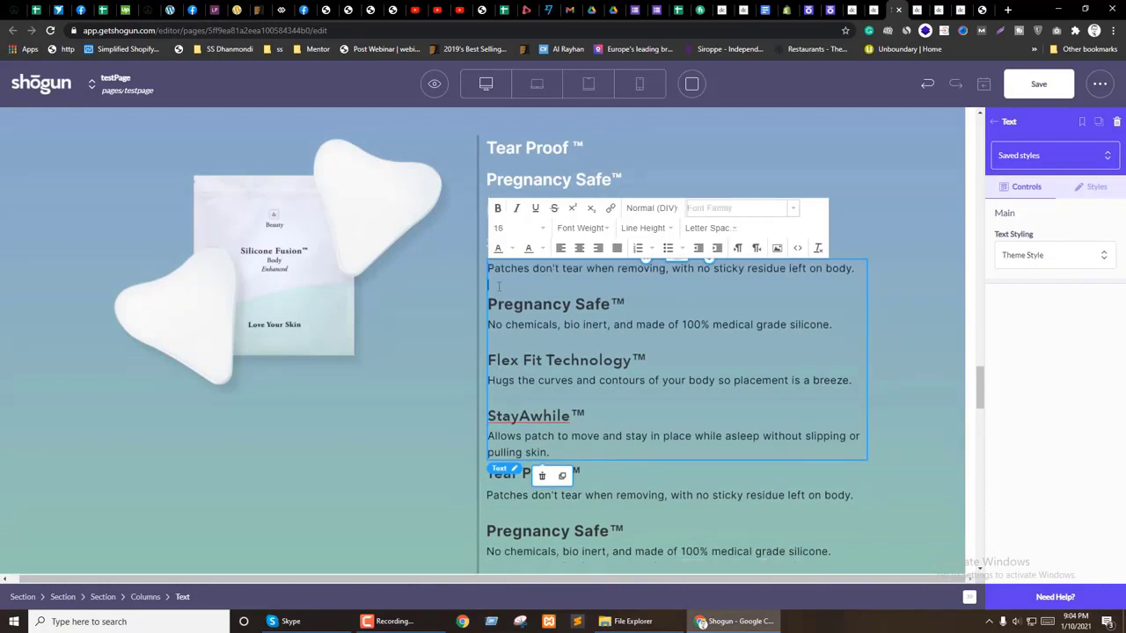
pyautogui.moveTo(501, 287); pyautogui.dragTo(551, 452)
pyautogui.press('BackSpace')
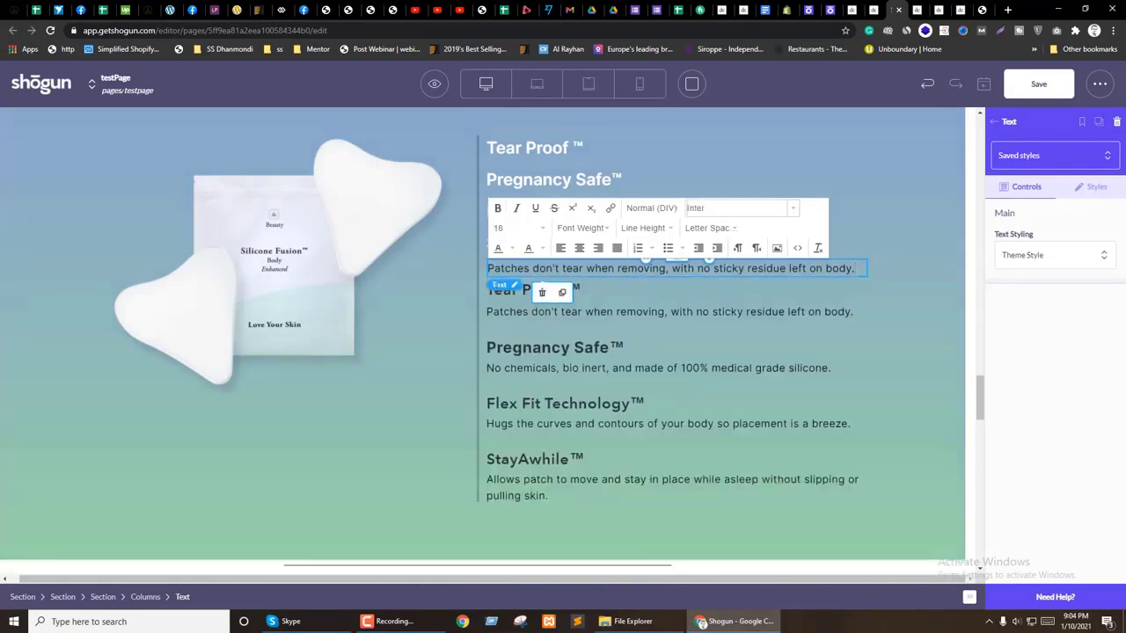
pyautogui.click(881, 236)
pyautogui.click(648, 264)
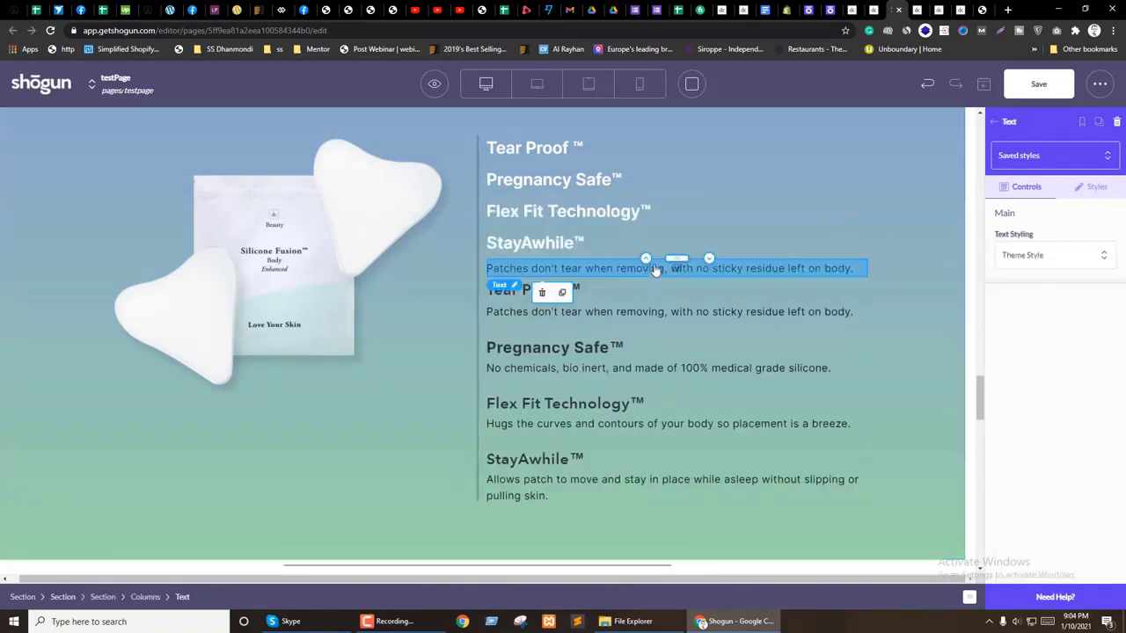
pyautogui.moveTo(648, 260); pyautogui.dragTo(648, 211)
# Step: Make a Pregnancy Safe-only description copy and place it under the Pregnancy Safe™ heading
pyautogui.click(628, 346)
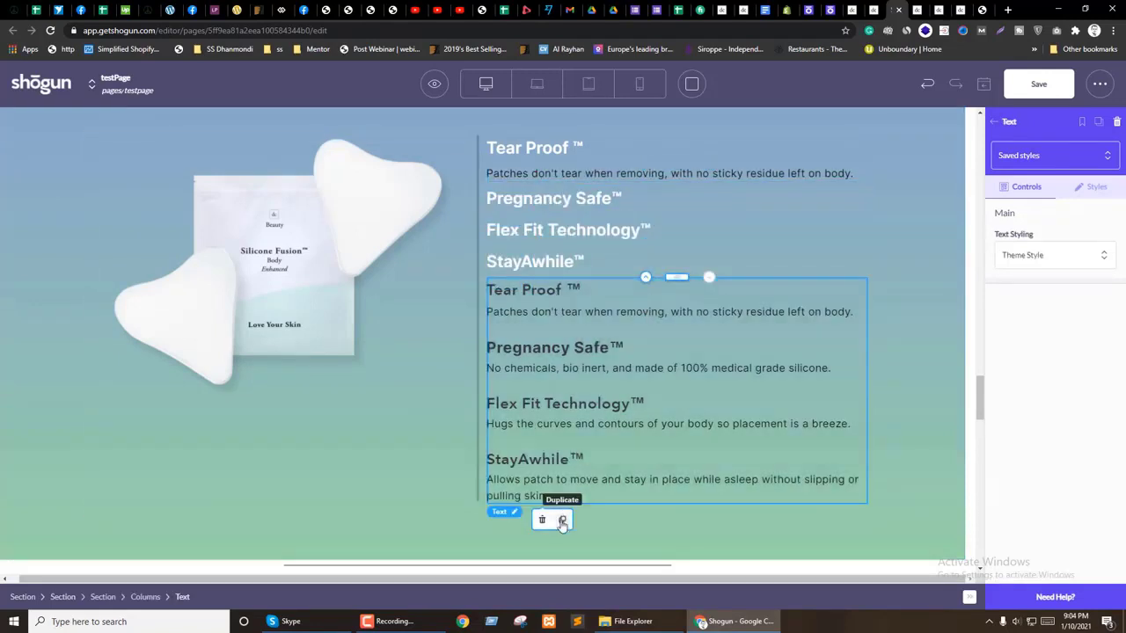
pyautogui.click(563, 518)
pyautogui.click(585, 359)
pyautogui.click(563, 312)
pyautogui.moveTo(625, 354); pyautogui.dragTo(513, 292)
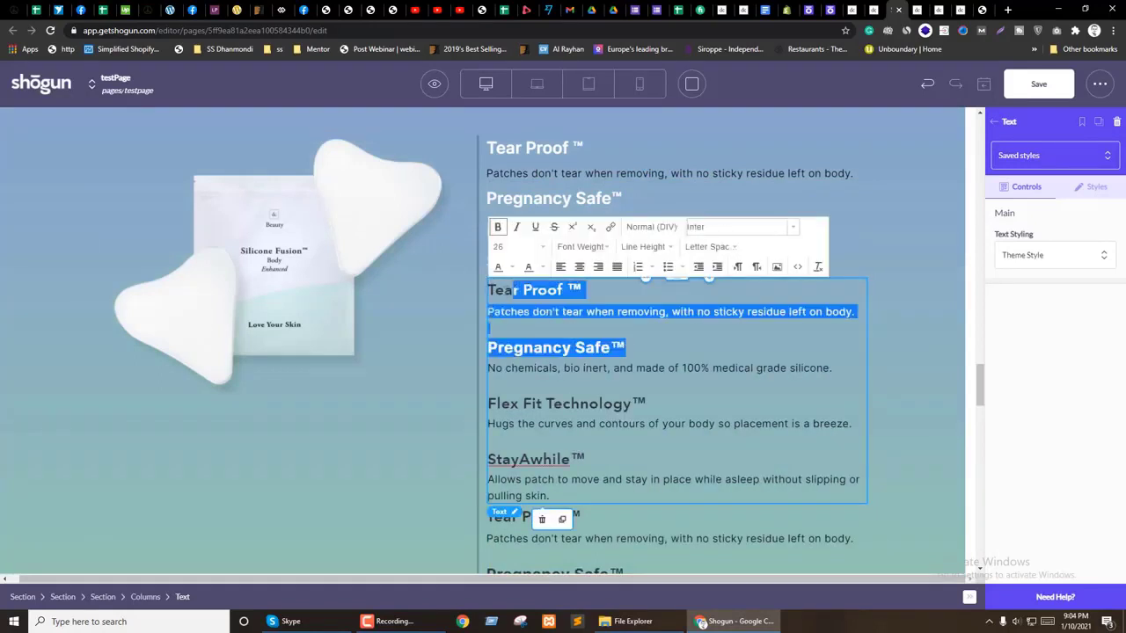
pyautogui.press('BackSpace')
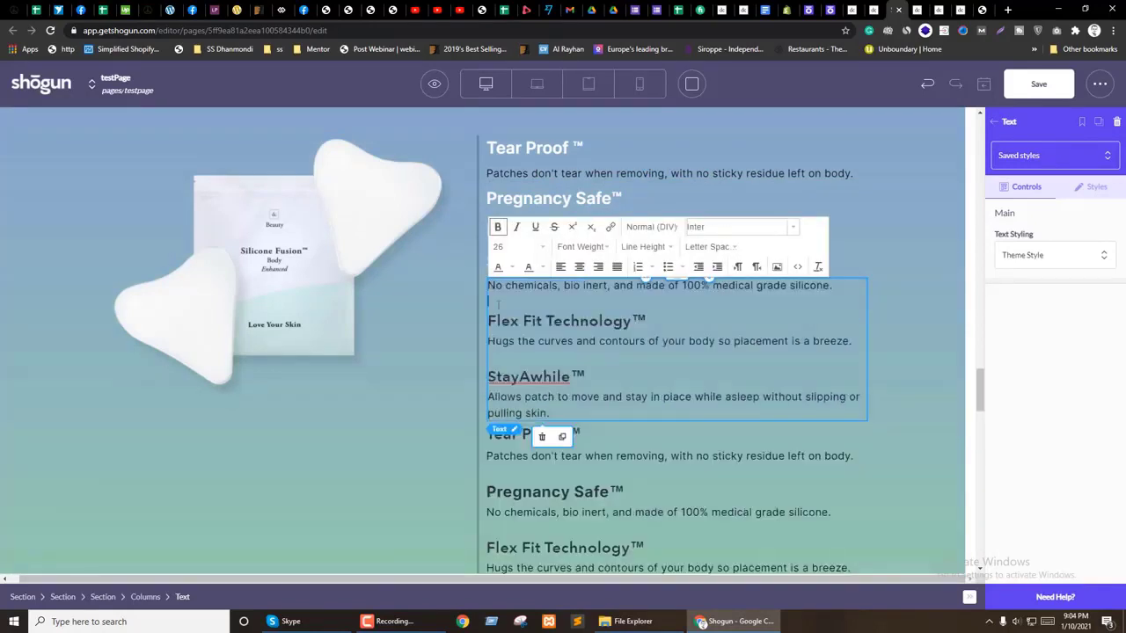
pyautogui.moveTo(498, 305); pyautogui.dragTo(550, 414)
pyautogui.press('BackSpace')
pyautogui.press('BackSpace')
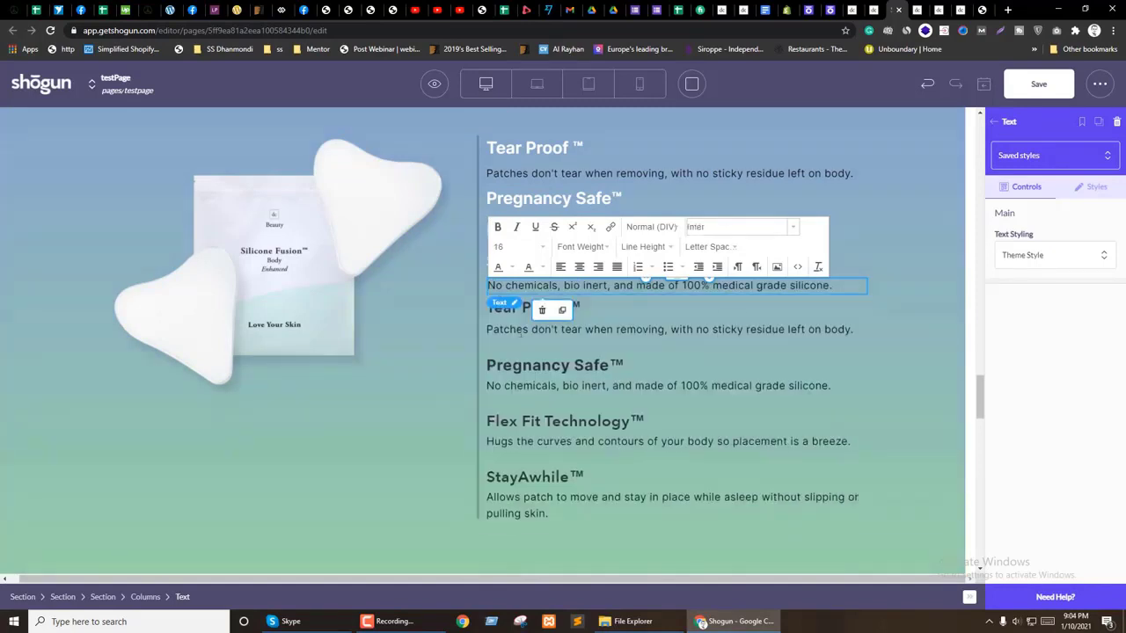
pyautogui.click(906, 285)
pyautogui.click(648, 284)
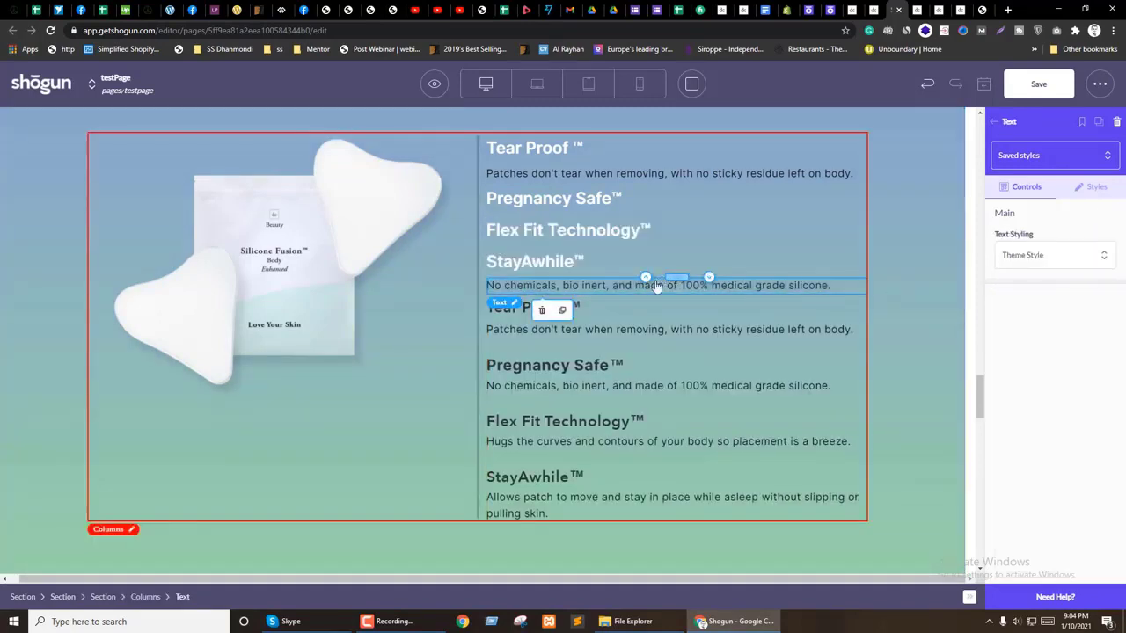
pyautogui.click(645, 245)
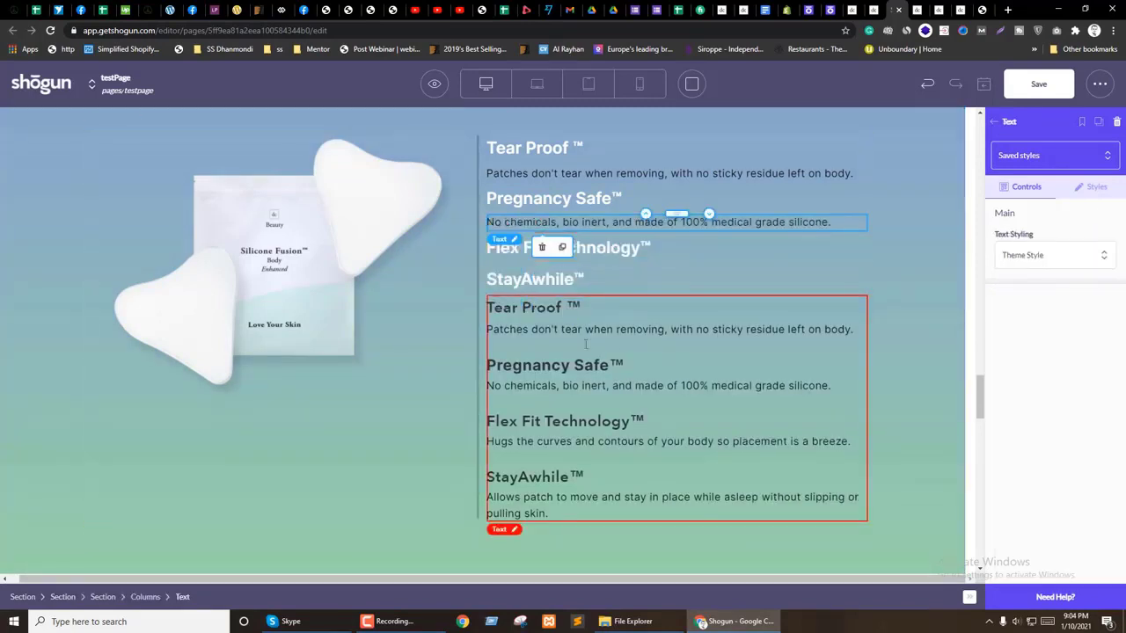
# Step: Make another copy trimmed to just the Flex Fit Technology description
pyautogui.click(594, 343)
pyautogui.click(562, 539)
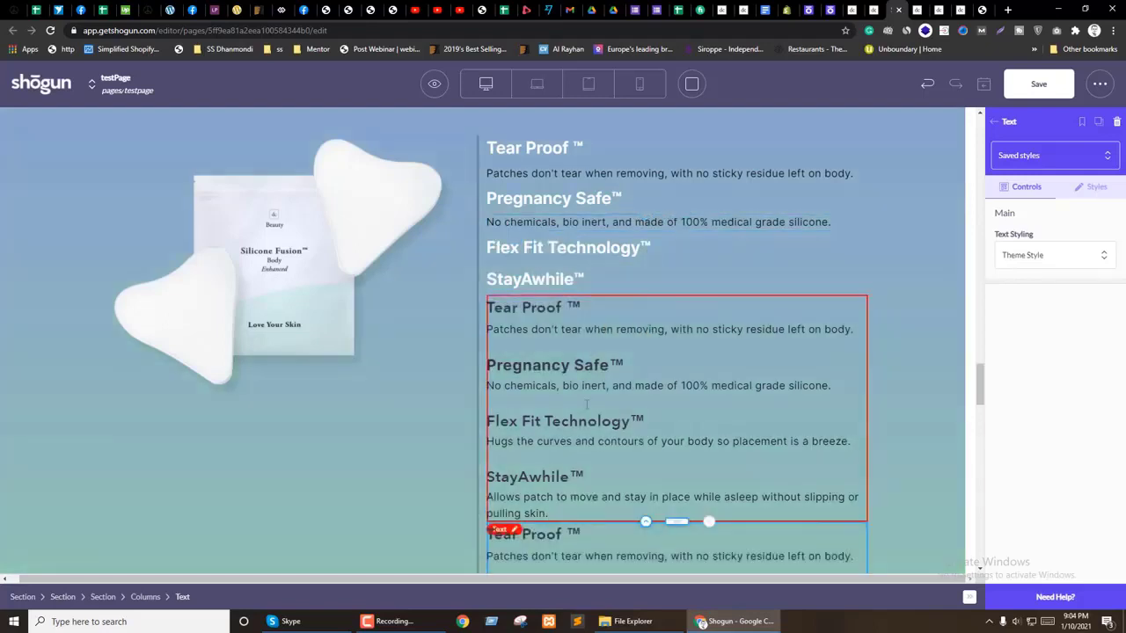
pyautogui.click(575, 383)
pyautogui.moveTo(640, 423); pyautogui.dragTo(494, 308)
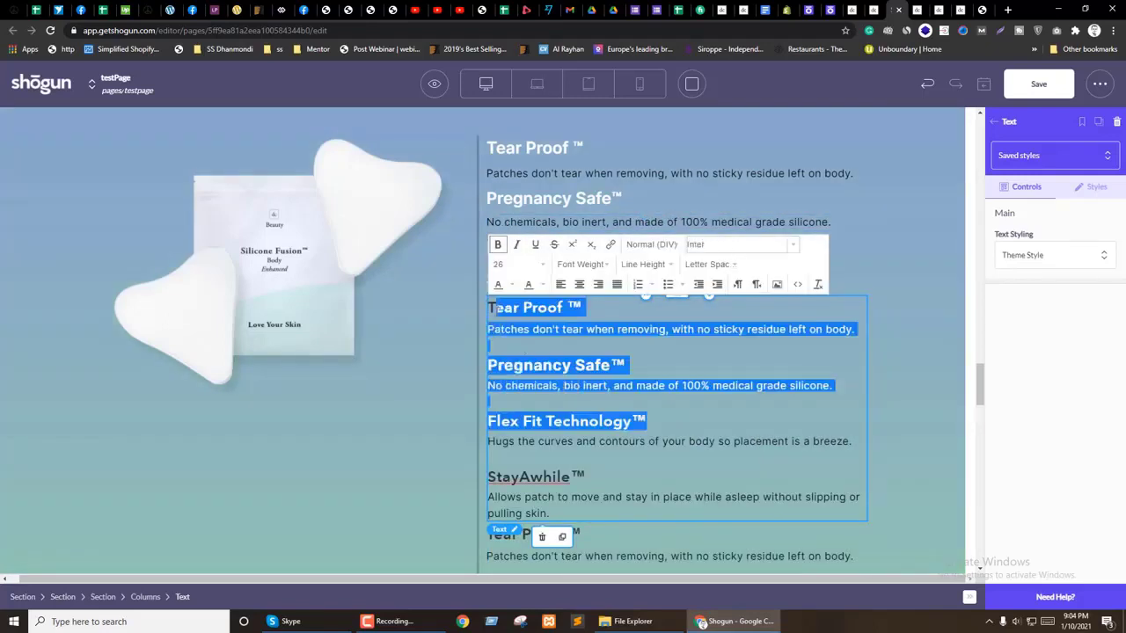
pyautogui.press('BackSpace')
pyautogui.press('BackSpace')
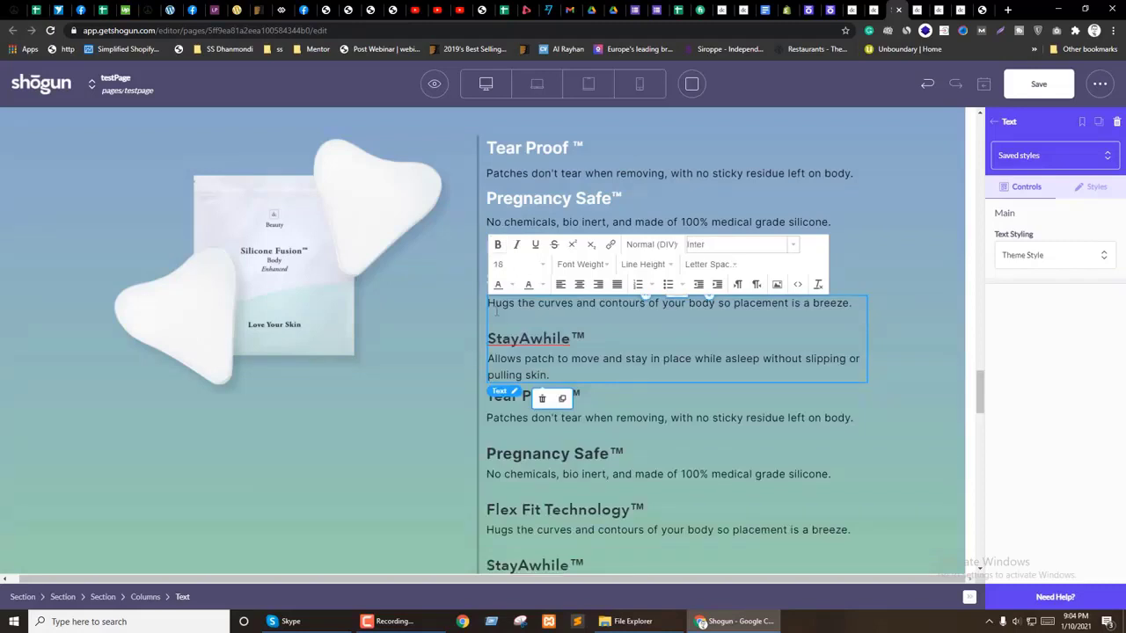
pyautogui.hotkey('ctrl', 'shift', 'End')
pyautogui.press('BackSpace')
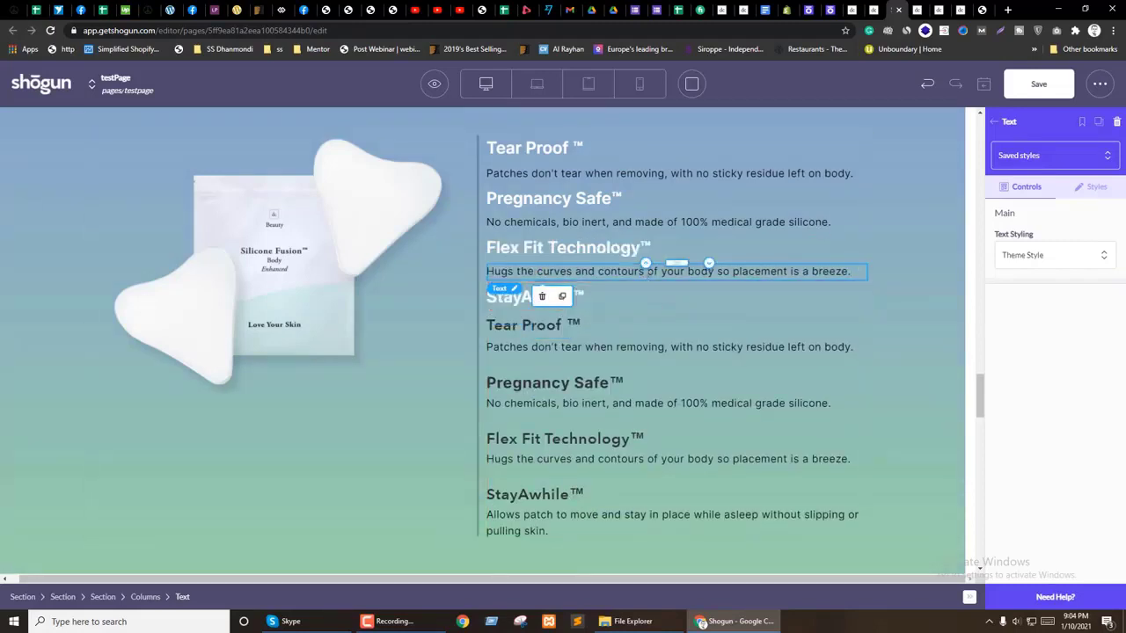
# Step: Cut the original description block down to the StayAwhile text, then select the two-column layout
pyautogui.click(596, 392)
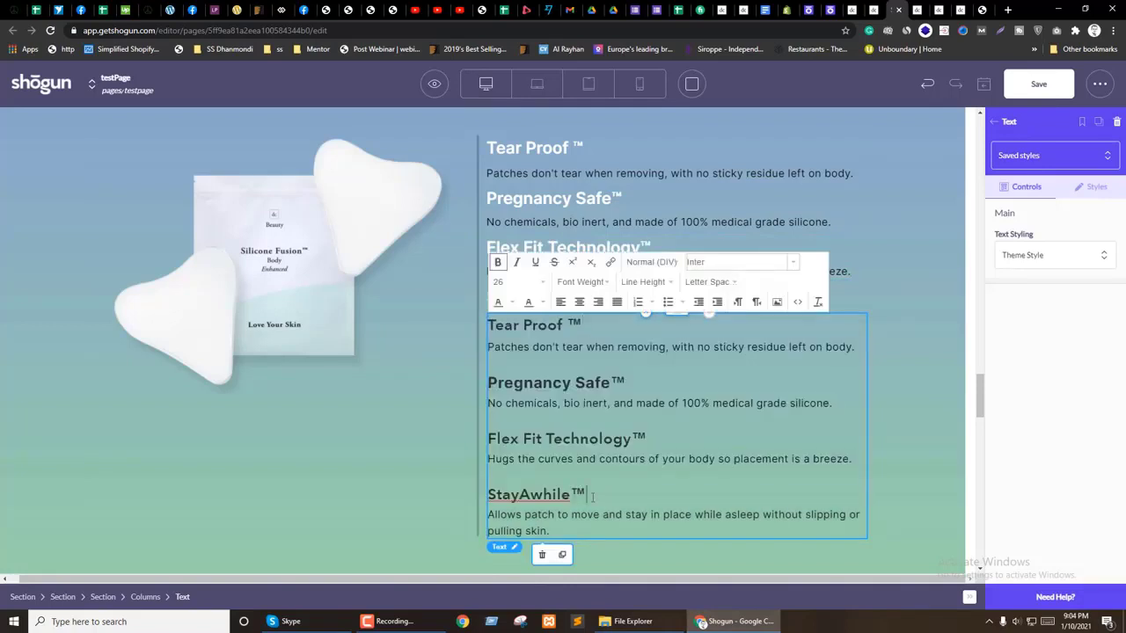
pyautogui.hotkey('ctrl', 'shift', 'Home')
pyautogui.press('BackSpace')
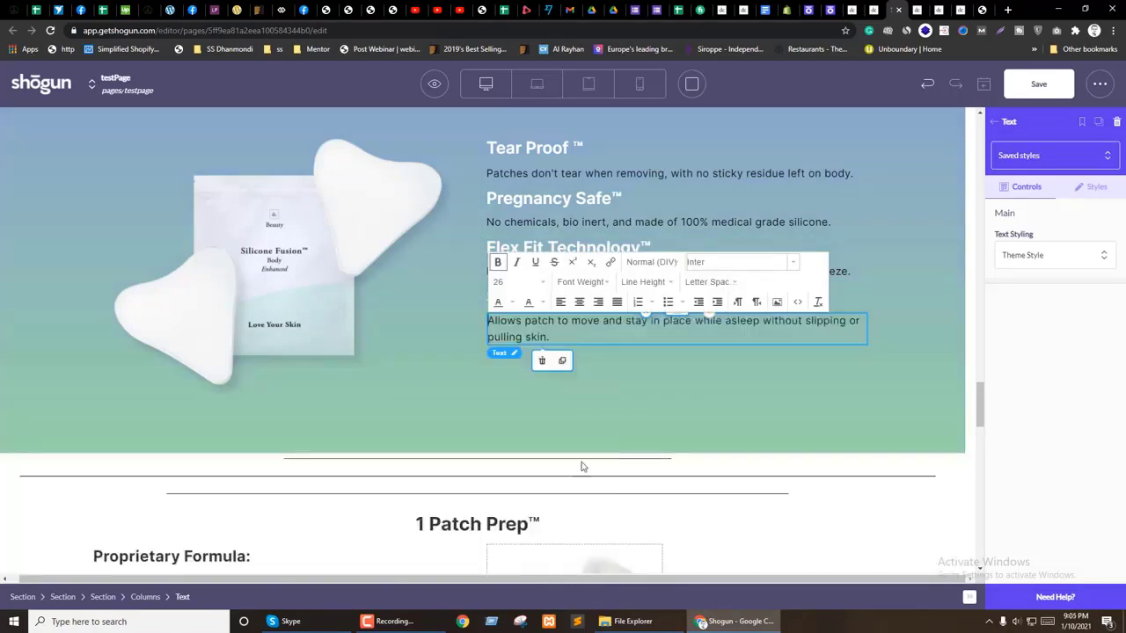
pyautogui.hotkey('ctrl', 'z')
pyautogui.click(653, 358)
pyautogui.scroll(1, 527, 334)
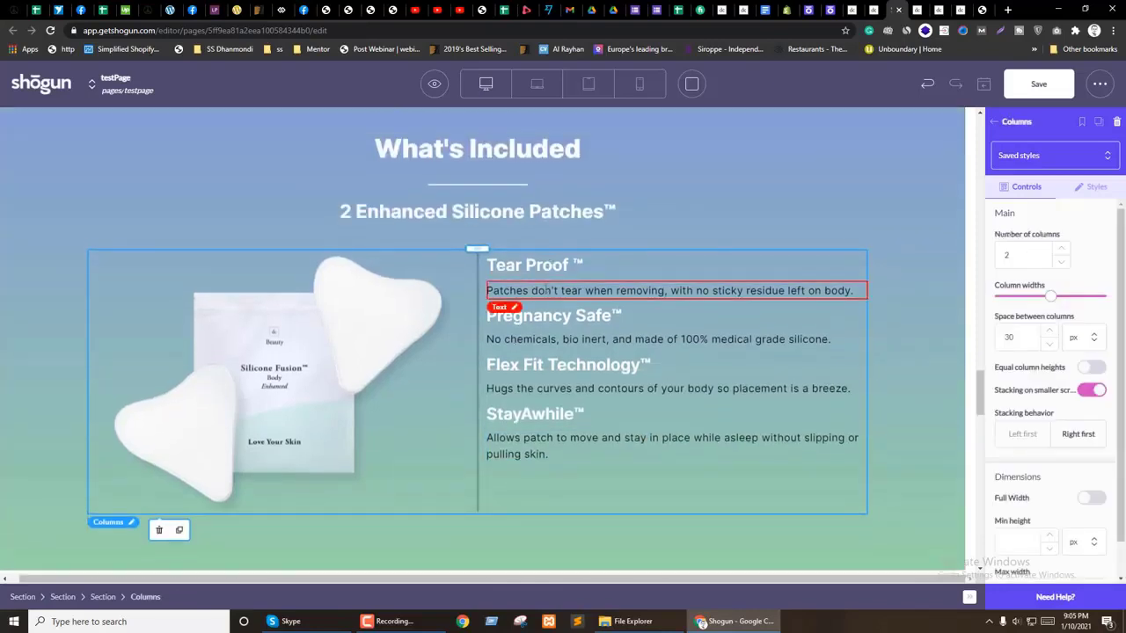
# Step: Set a padding value to 0 on the Tear Proof heading and check Pregnancy Safe™'s styles
pyautogui.click(538, 266)
pyautogui.click(1091, 186)
pyautogui.scroll(-5, 1053, 378)
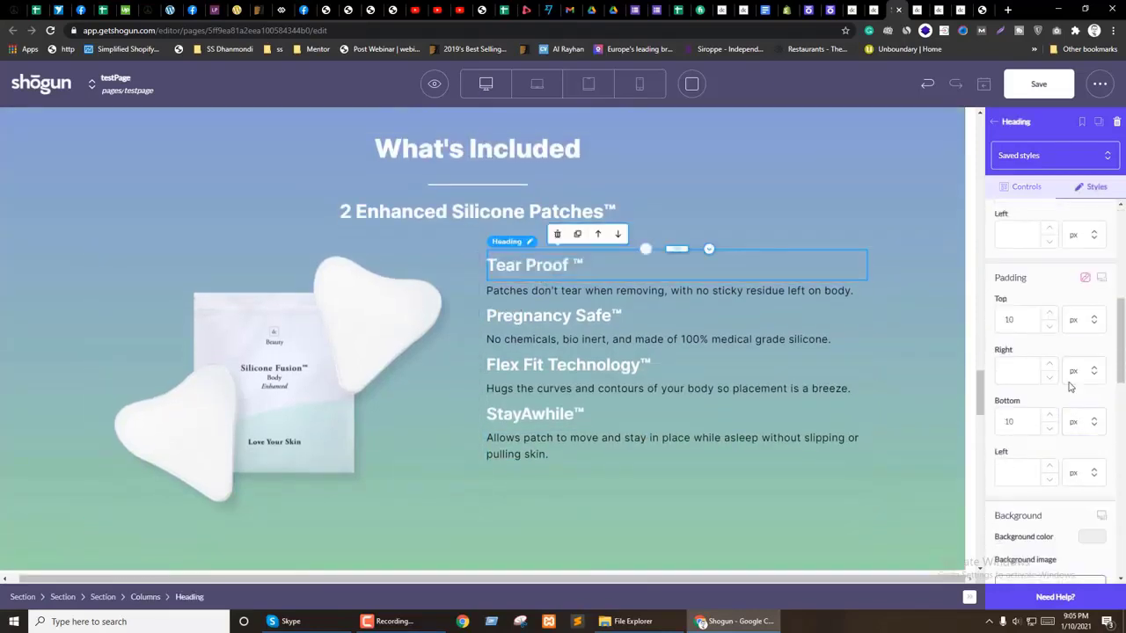
pyautogui.write('0')
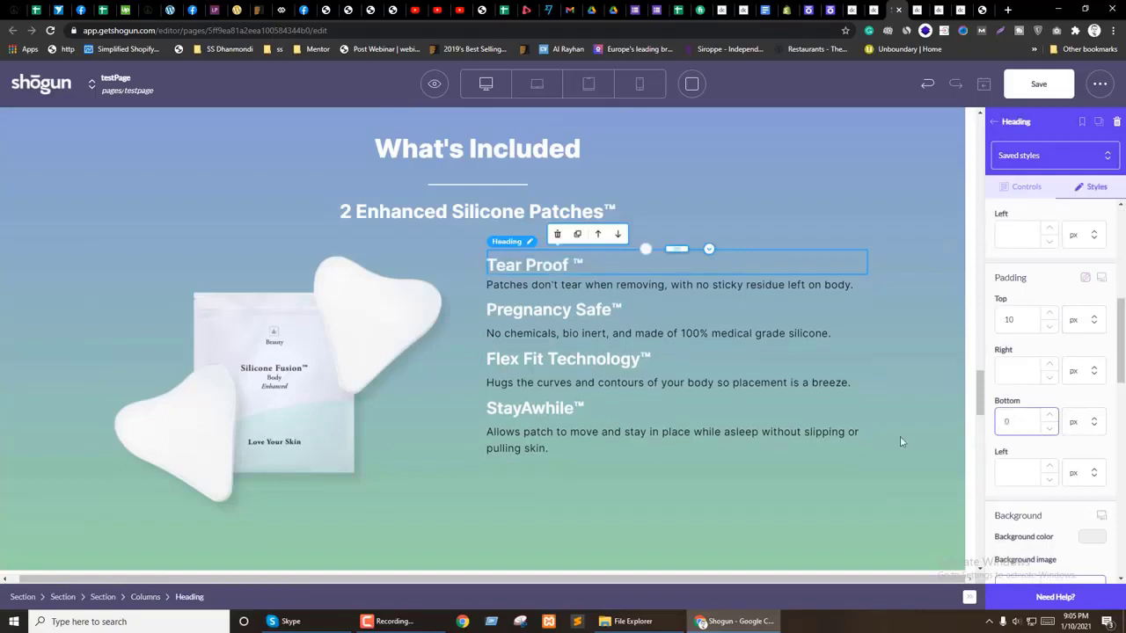
pyautogui.click(582, 317)
pyautogui.click(1090, 186)
pyautogui.scroll(-5, 1055, 455)
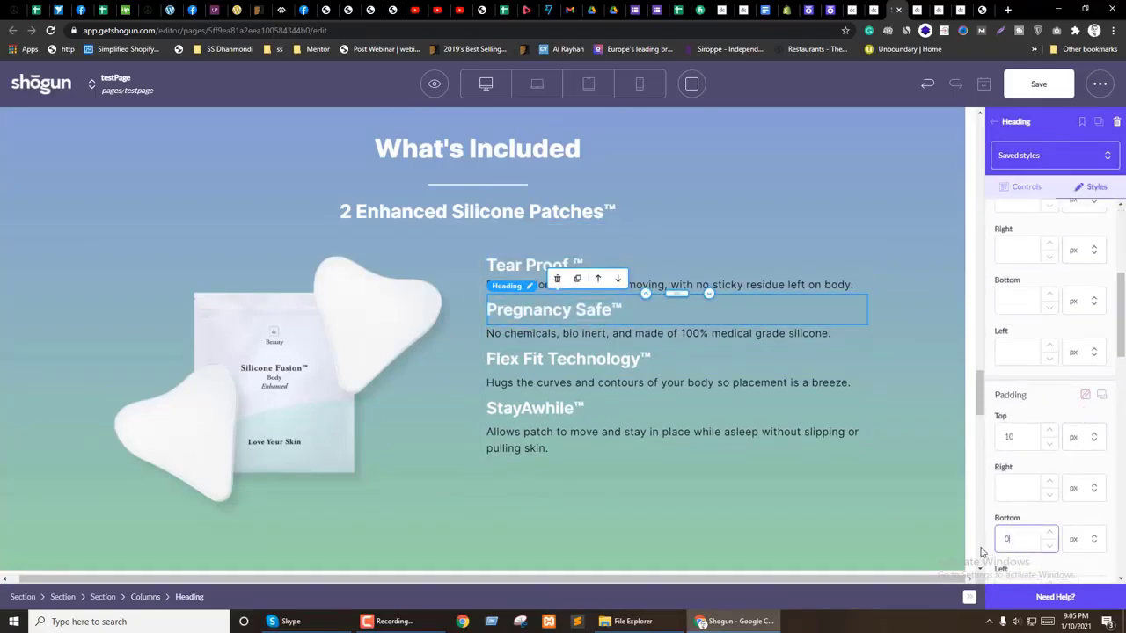
# Step: Review Flex Fit Technology™ padding at mobile size, then open the StayAwhile™ heading's padding styles
pyautogui.click(567, 354)
pyautogui.click(1090, 187)
pyautogui.scroll(1, 1112, 236)
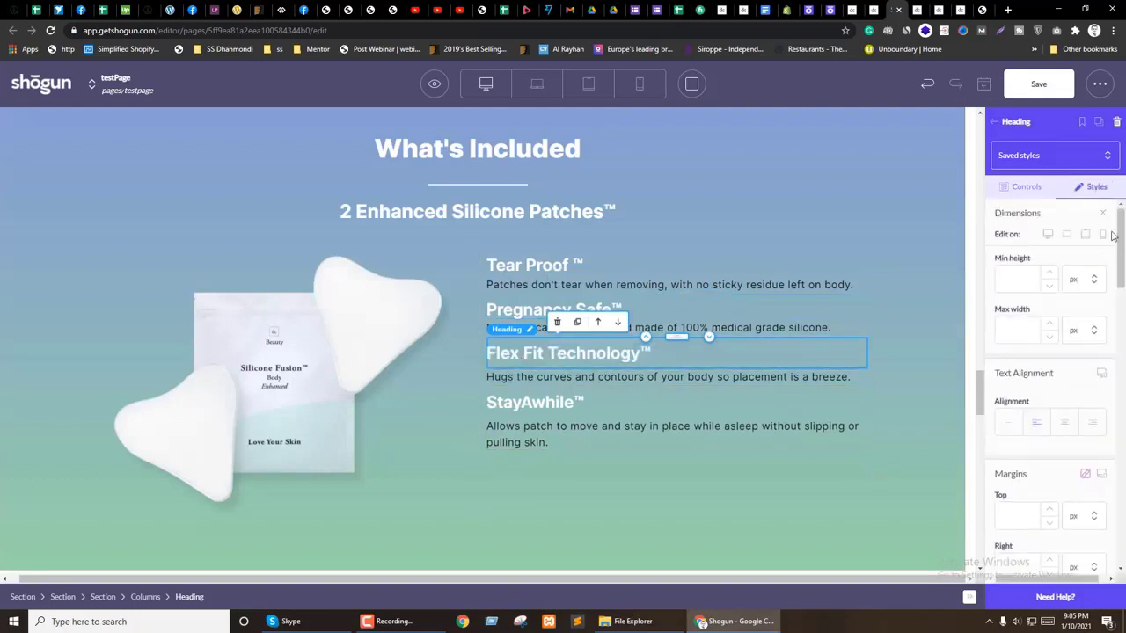
pyautogui.click(1104, 236)
pyautogui.scroll(-3, 1103, 216)
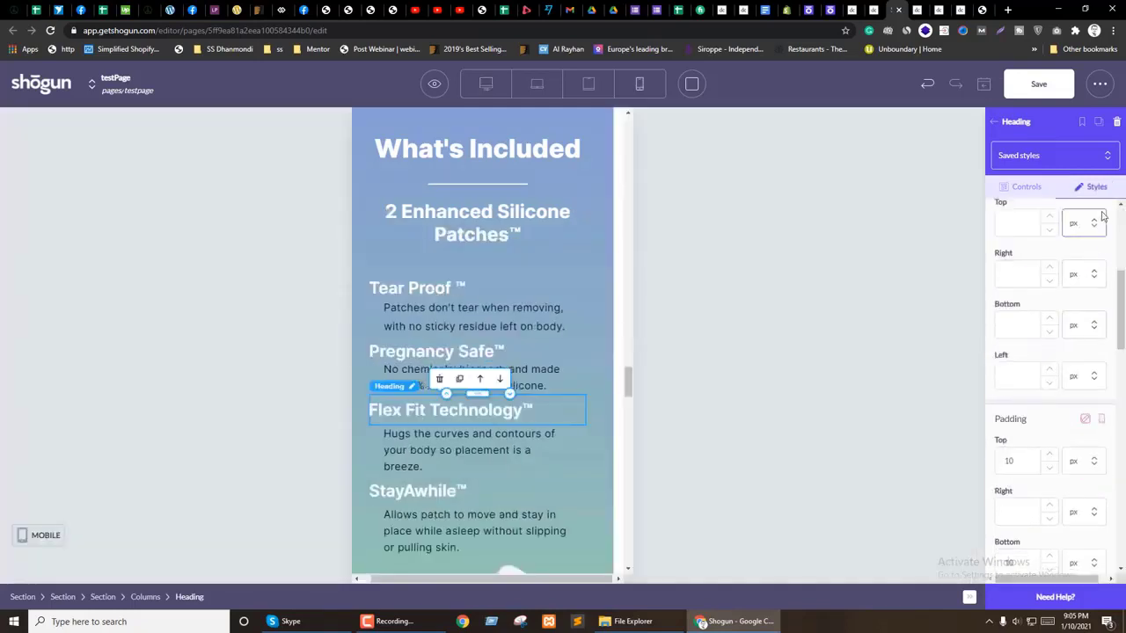
pyautogui.click(1101, 420)
pyautogui.click(1103, 420)
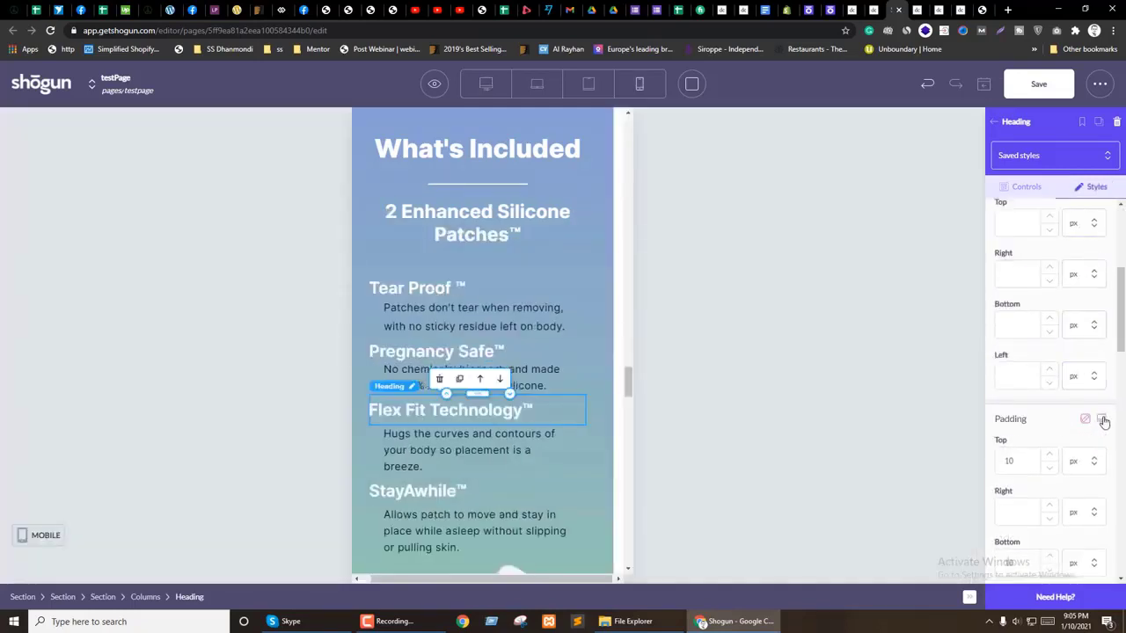
pyautogui.scroll(-2, 1085, 451)
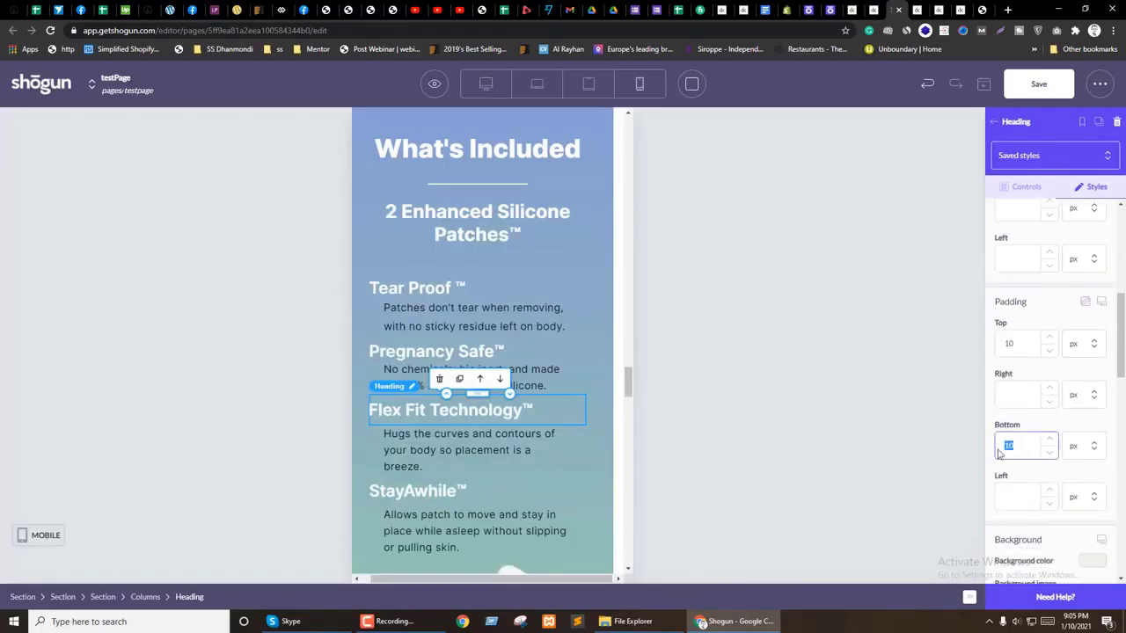
pyautogui.click(485, 84)
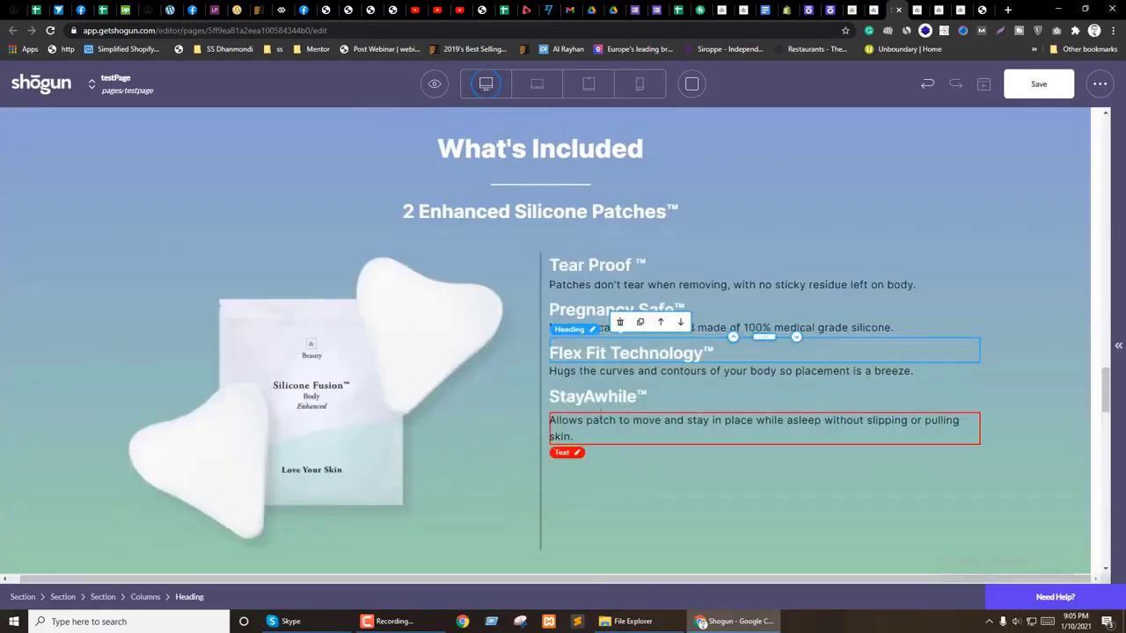
pyautogui.click(535, 396)
pyautogui.click(1095, 187)
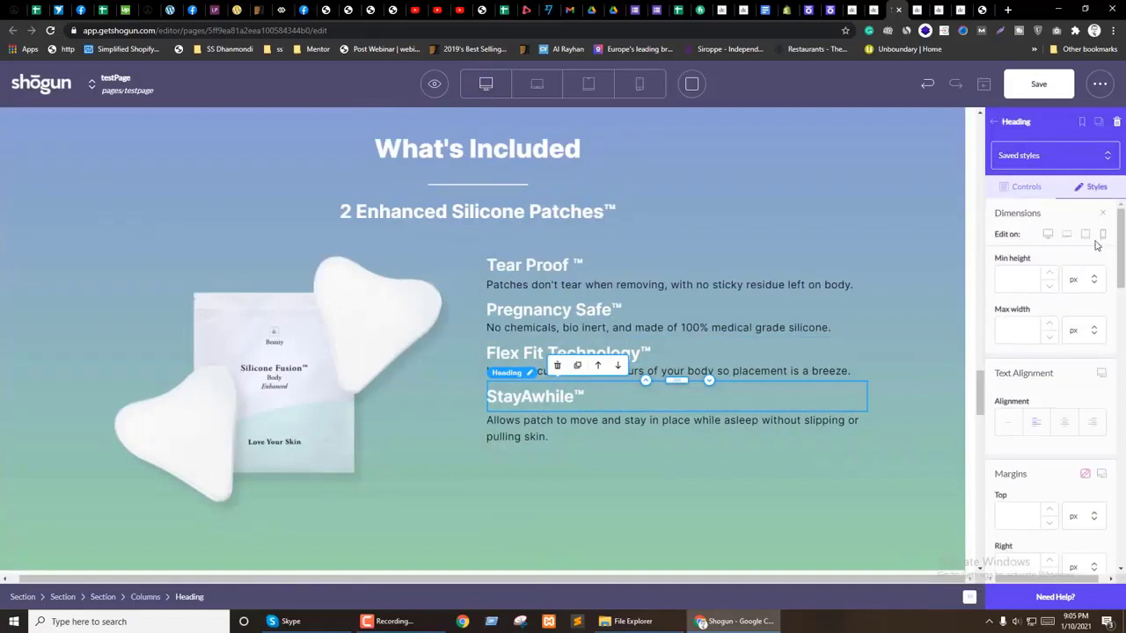
pyautogui.scroll(-5, 1056, 428)
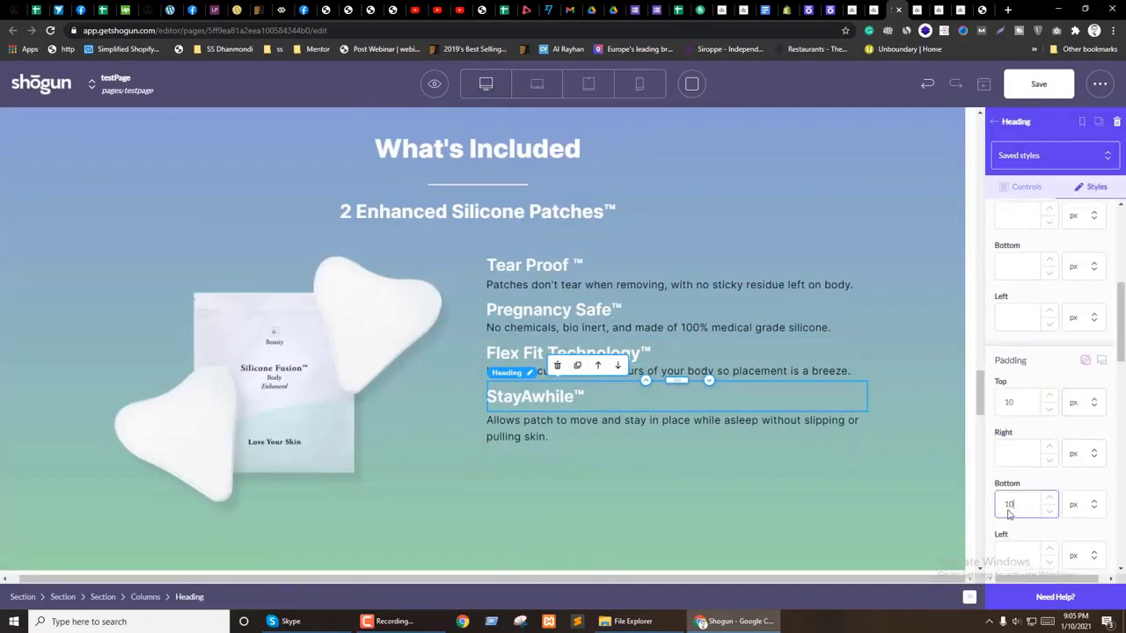
# Step: Give the Tear Proof and Pregnancy Safe descriptions a lighter text colour
pyautogui.click(565, 284)
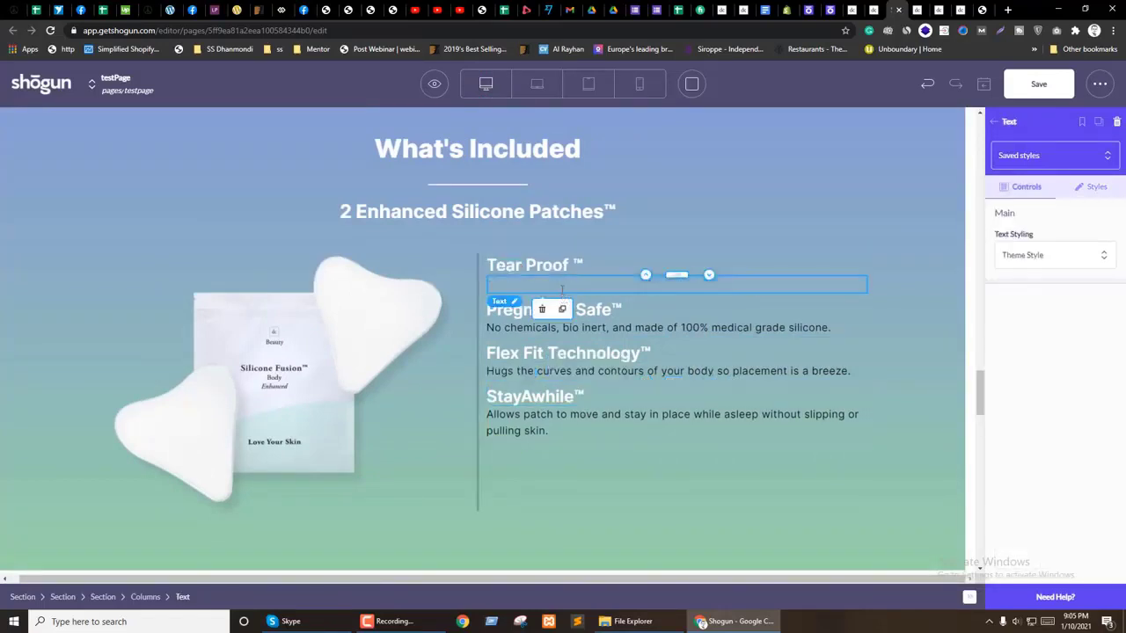
pyautogui.click(565, 284)
pyautogui.tripleClick(565, 285)
pyautogui.click(512, 266)
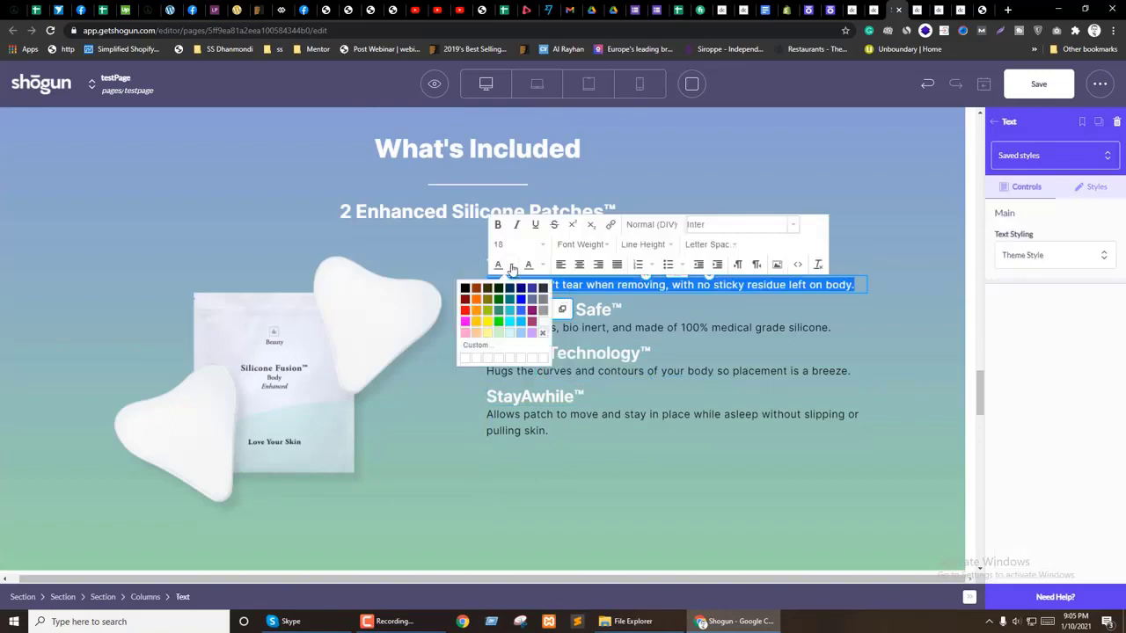
pyautogui.click(539, 328)
pyautogui.click(564, 328)
pyautogui.tripleClick(563, 328)
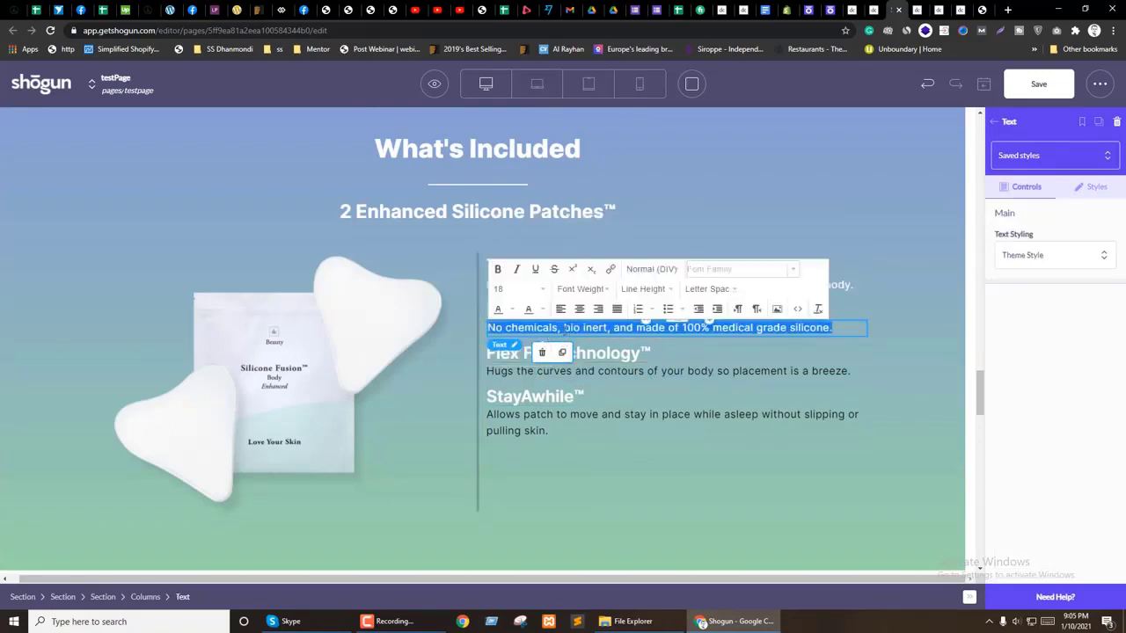
pyautogui.click(512, 309)
pyautogui.click(542, 368)
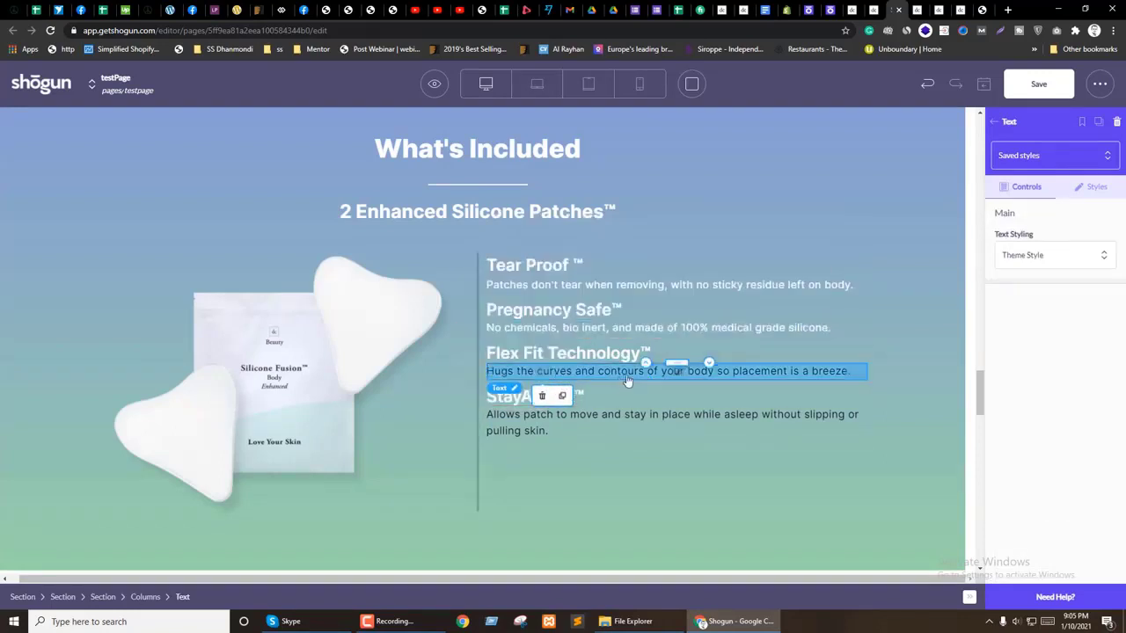
# Step: Give the Flex Fit and StayAwhile descriptions the same lighter text colour
pyautogui.tripleClick(545, 370)
pyautogui.click(516, 353)
pyautogui.click(540, 413)
pyautogui.click(587, 425)
pyautogui.click(587, 426)
pyautogui.tripleClick(588, 425)
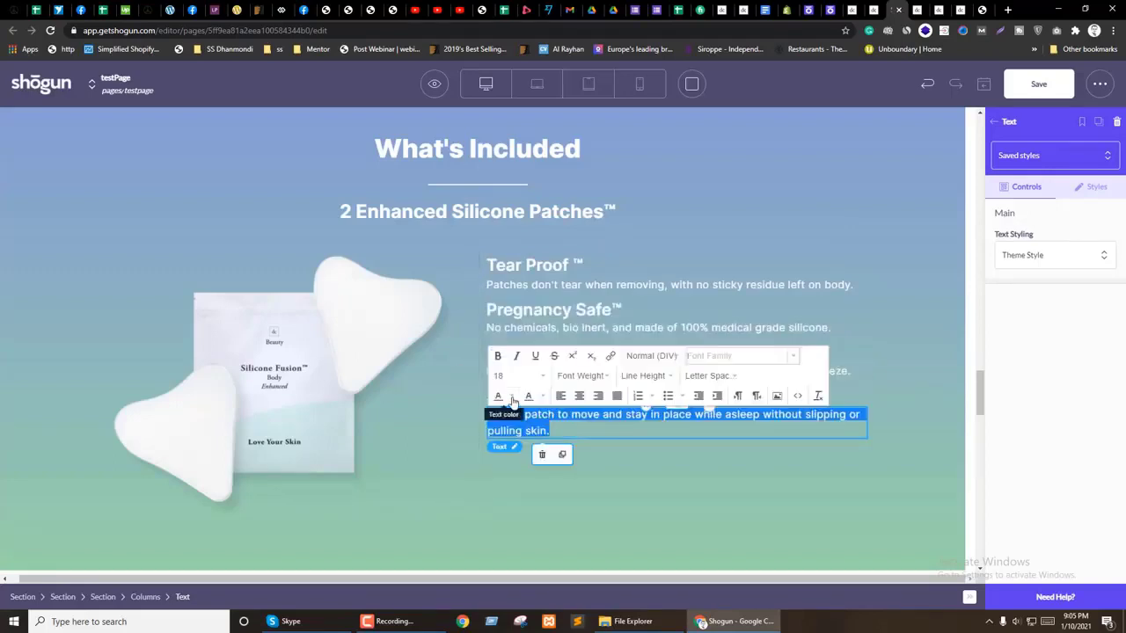
pyautogui.click(512, 396)
pyautogui.click(544, 454)
# Step: Add an empty Section above Tear Proof in the right column and view its style settings
pyautogui.click(698, 478)
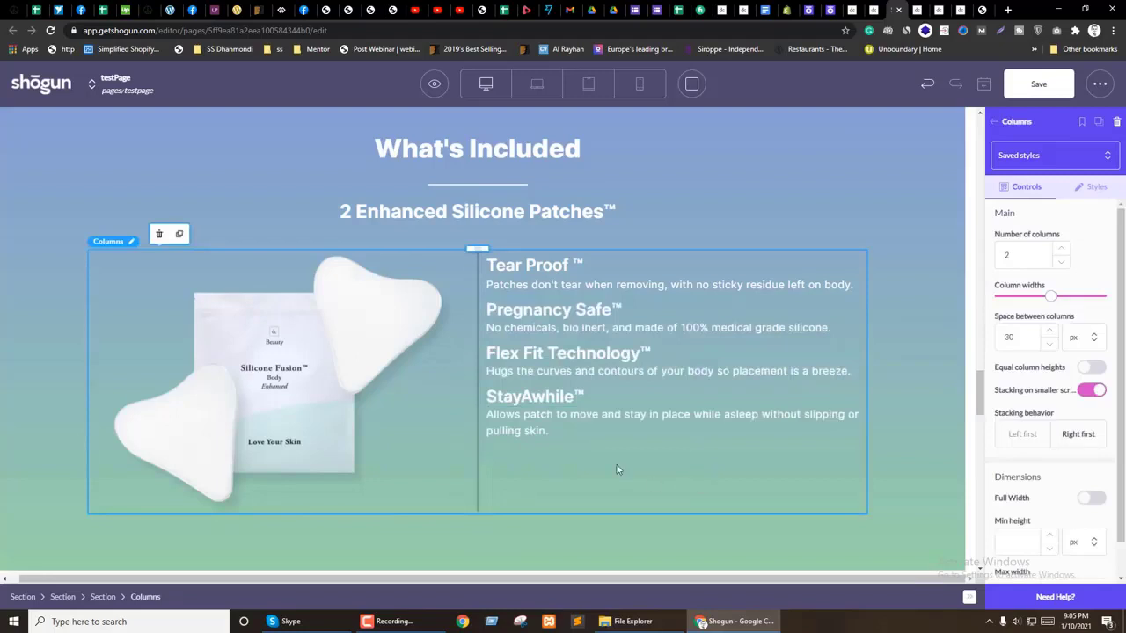
pyautogui.click(1011, 123)
pyautogui.moveTo(1020, 207); pyautogui.dragTo(591, 269)
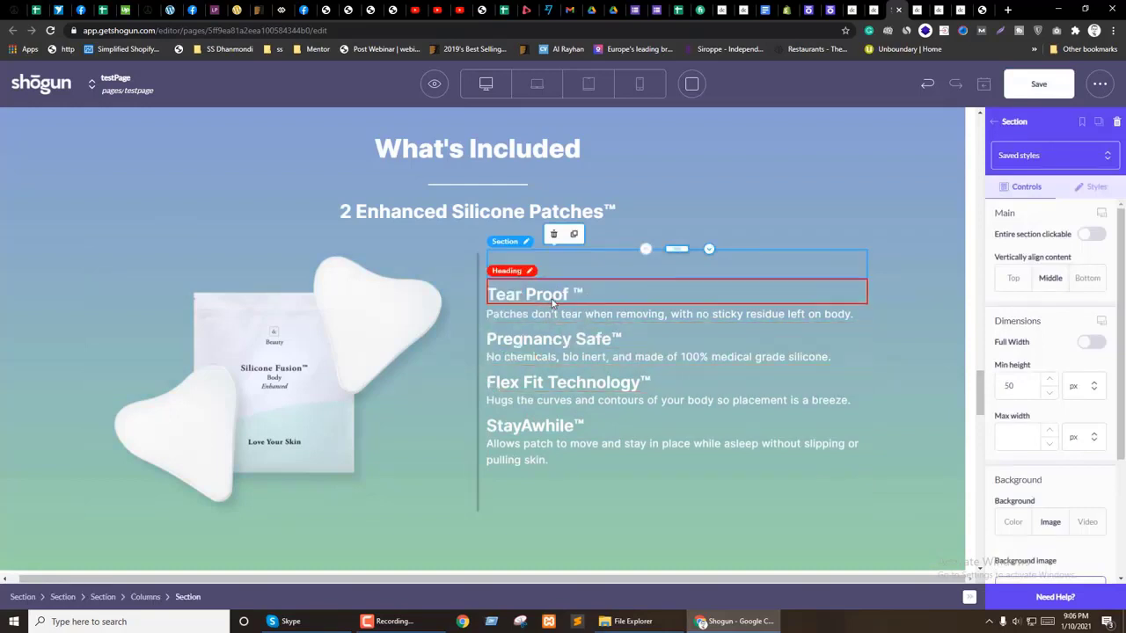
pyautogui.click(1106, 193)
pyautogui.scroll(-3, 1084, 396)
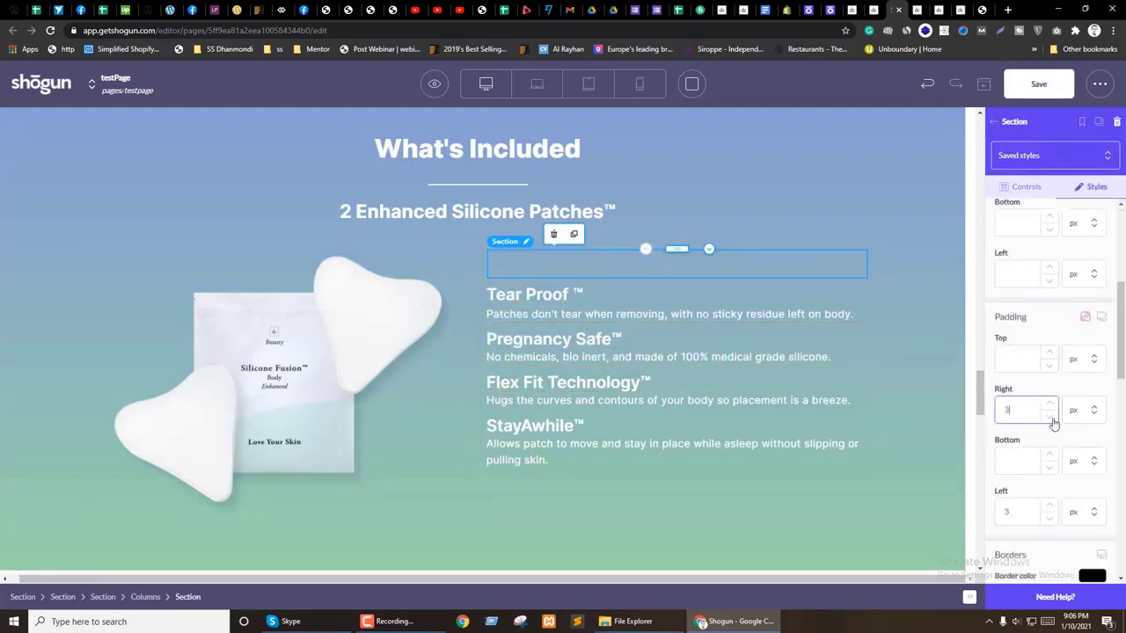
# Step: Move the Tear Proof, Pregnancy Safe, Flex Fit Technology and StayAwhile headings into the new section
pyautogui.moveTo(679, 296); pyautogui.dragTo(649, 280)
pyautogui.moveTo(612, 335); pyautogui.dragTo(674, 328)
pyautogui.moveTo(620, 374); pyautogui.dragTo(673, 387)
pyautogui.moveTo(620, 438); pyautogui.dragTo(673, 452)
pyautogui.click(680, 440)
# Step: Give the feature-list section 20 px padding on all four sides
pyautogui.click(493, 384)
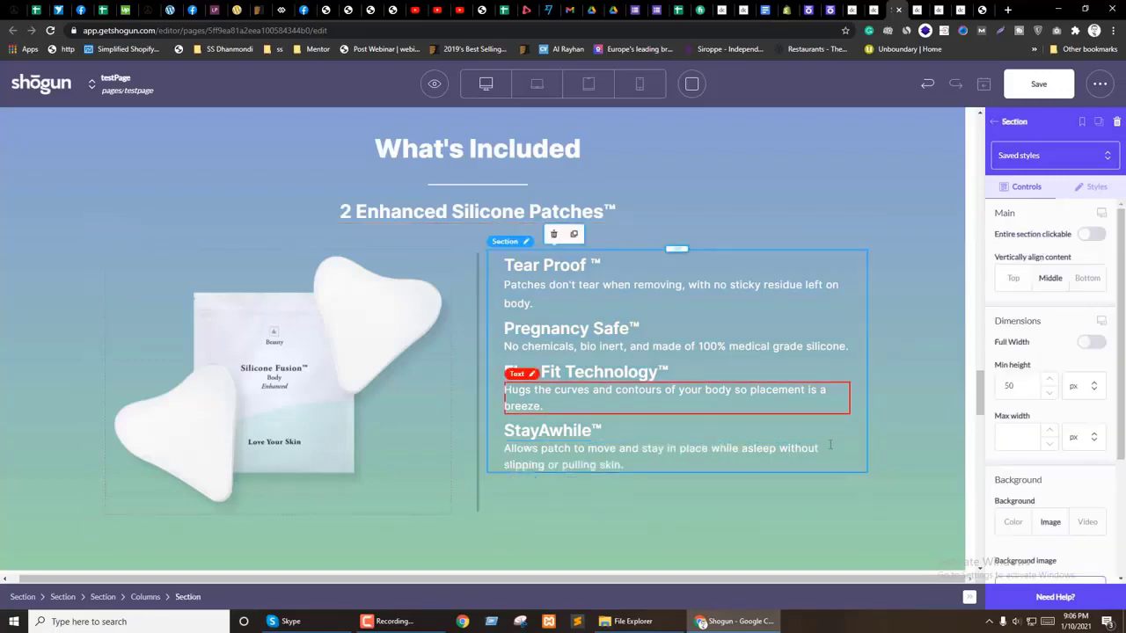
pyautogui.click(1096, 187)
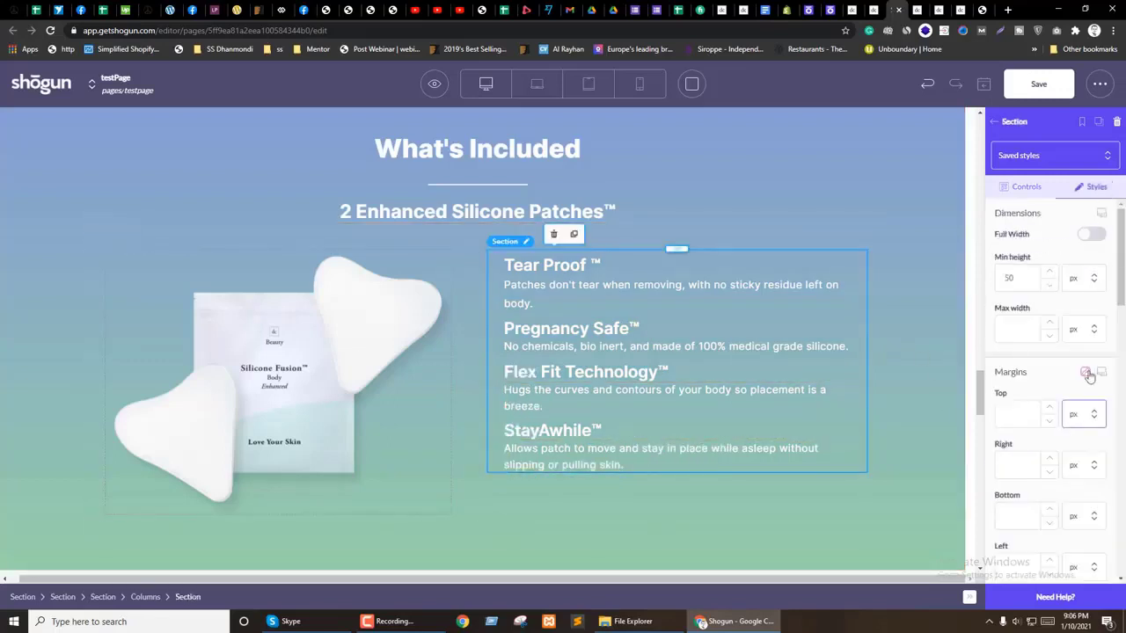
pyautogui.scroll(-3, 1087, 384)
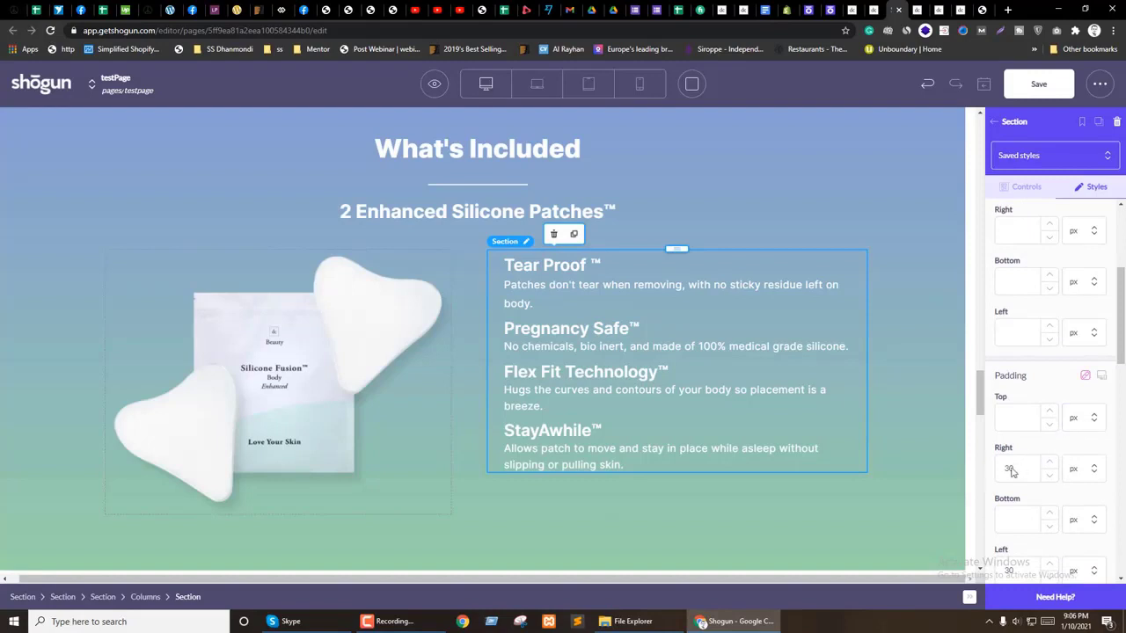
pyautogui.write('2020')
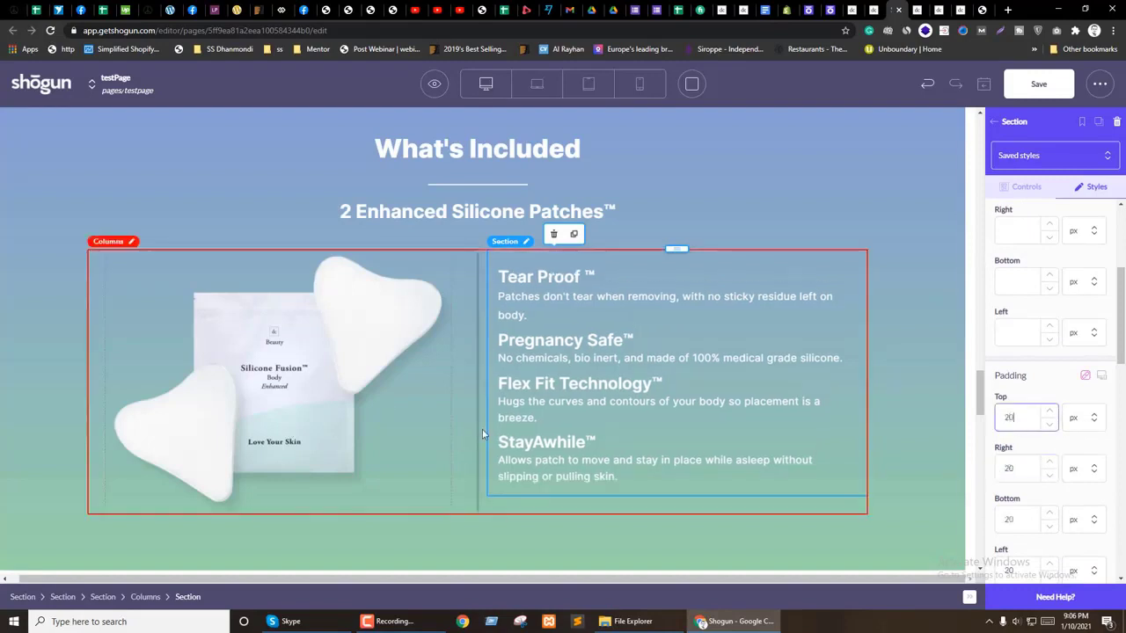
pyautogui.click(470, 425)
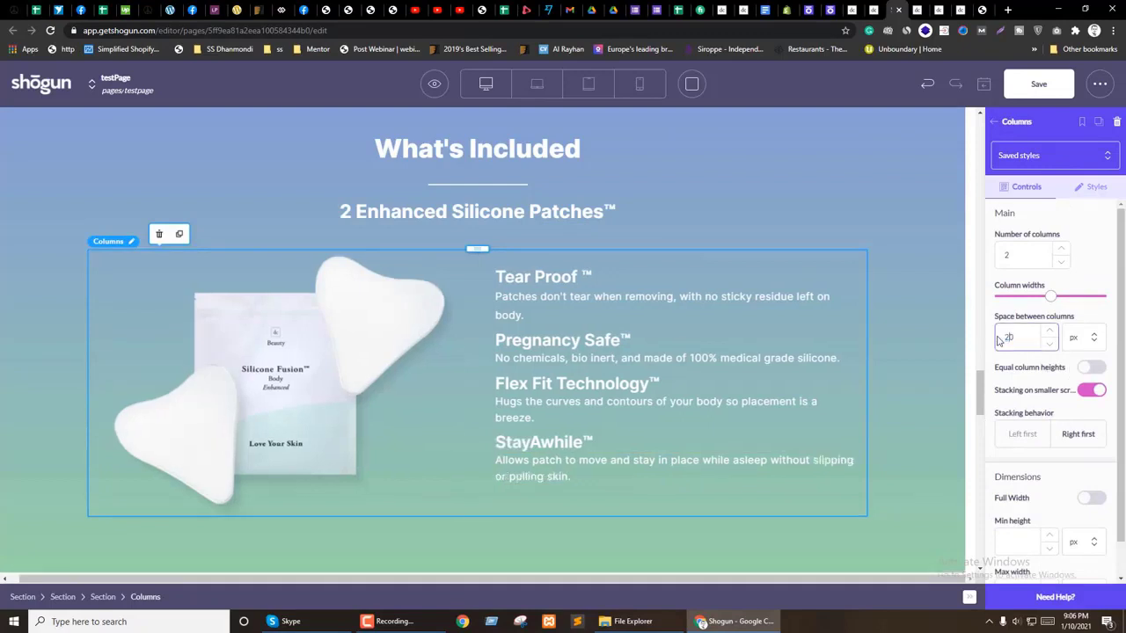
pyautogui.click(888, 374)
pyautogui.scroll(2, 481, 346)
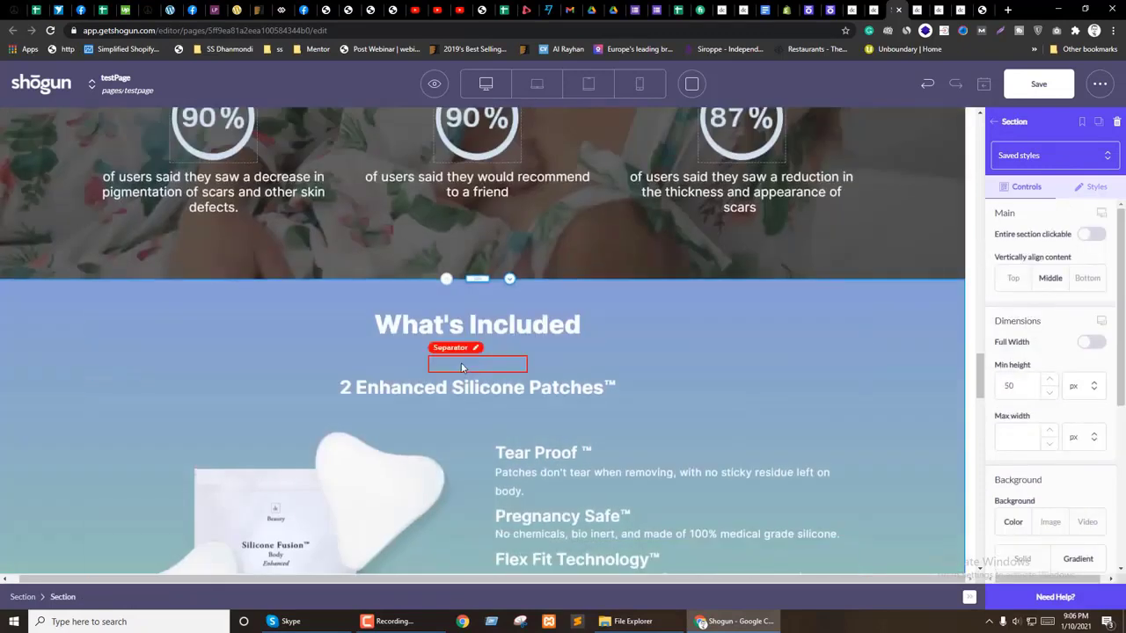
# Step: Set the What's Included heading's bottom padding to 0
pyautogui.click(478, 339)
pyautogui.click(1100, 187)
pyautogui.scroll(-5, 1028, 413)
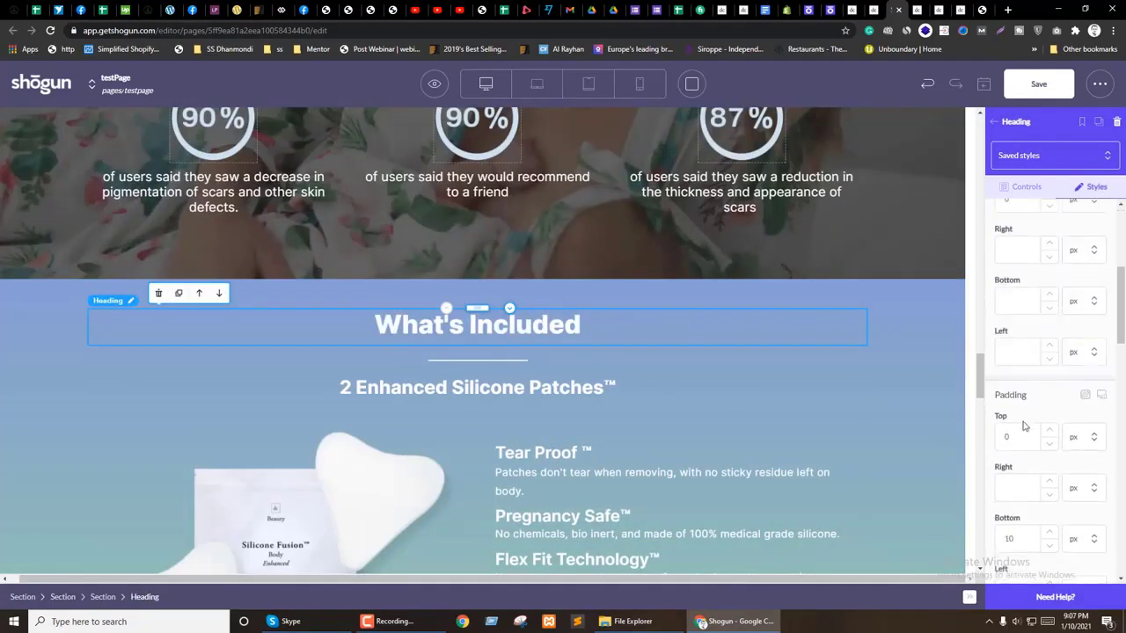
pyautogui.write('0')
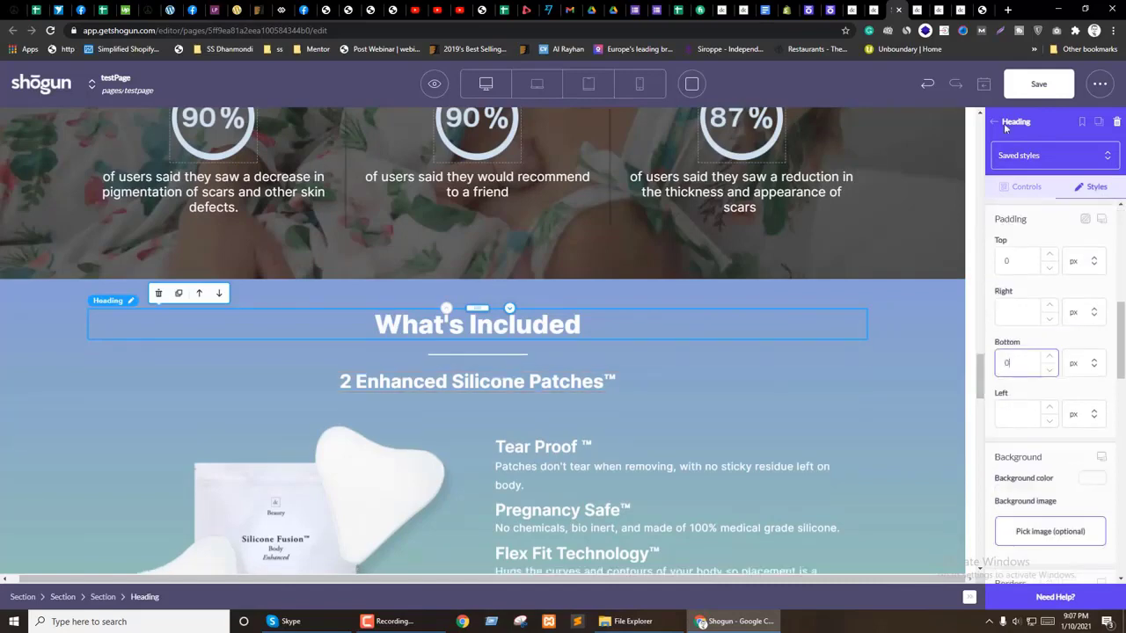
pyautogui.click(1039, 83)
pyautogui.scroll(-2, 674, 299)
# Step: Try weight 500 on the 2 Enhanced Silicone Patches subtitle, then restore 700
pyautogui.click(484, 205)
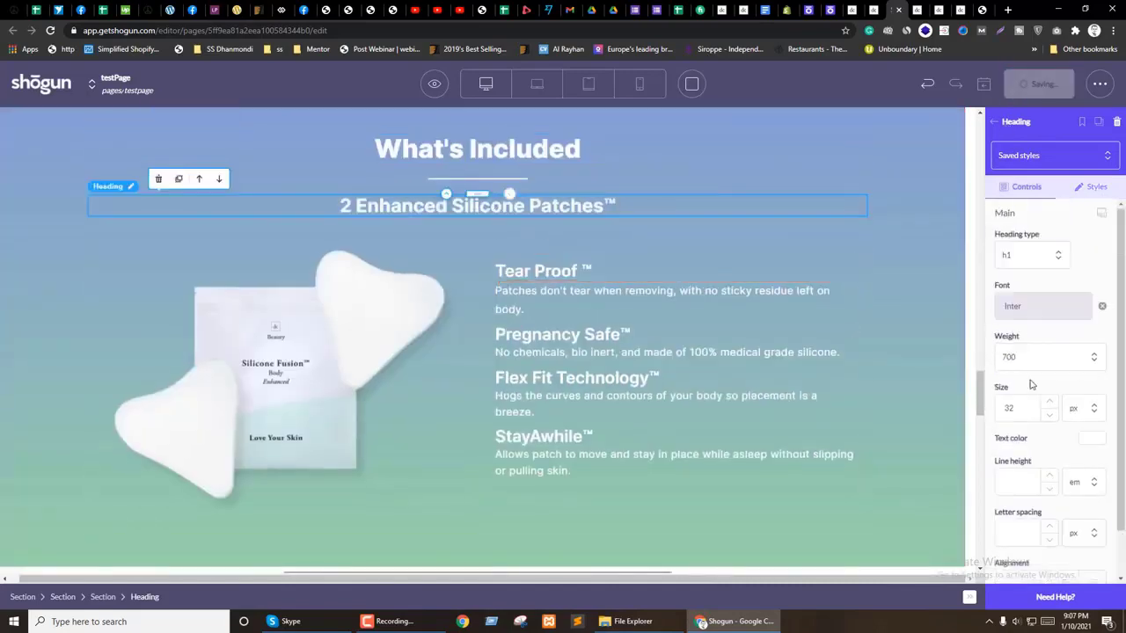
pyautogui.click(1025, 356)
pyautogui.click(1021, 438)
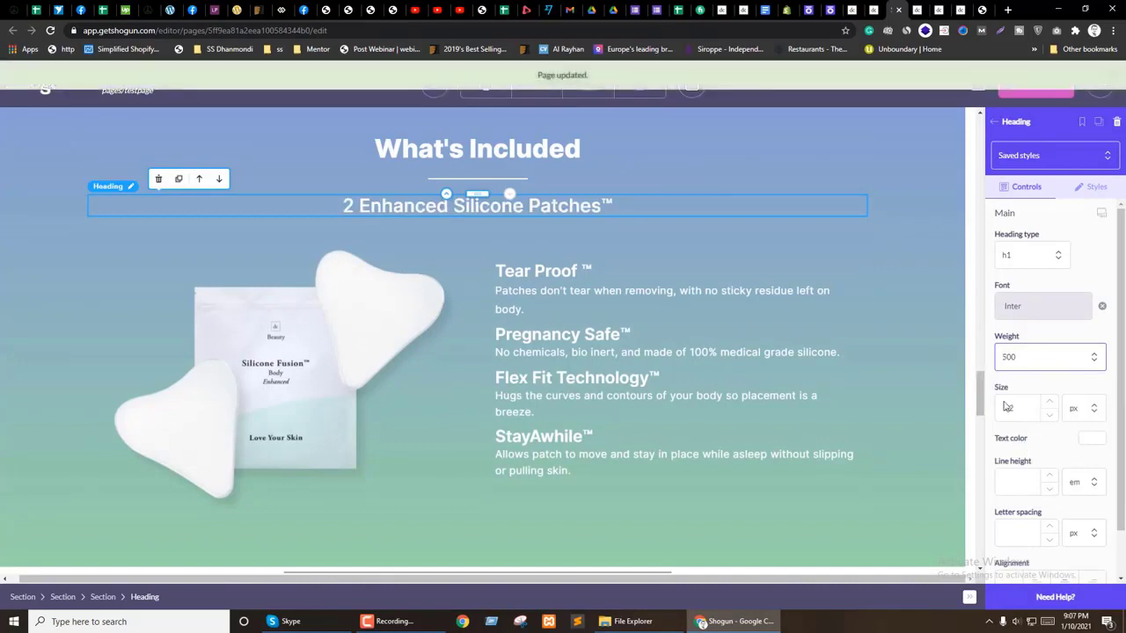
pyautogui.click(1025, 356)
pyautogui.click(1005, 467)
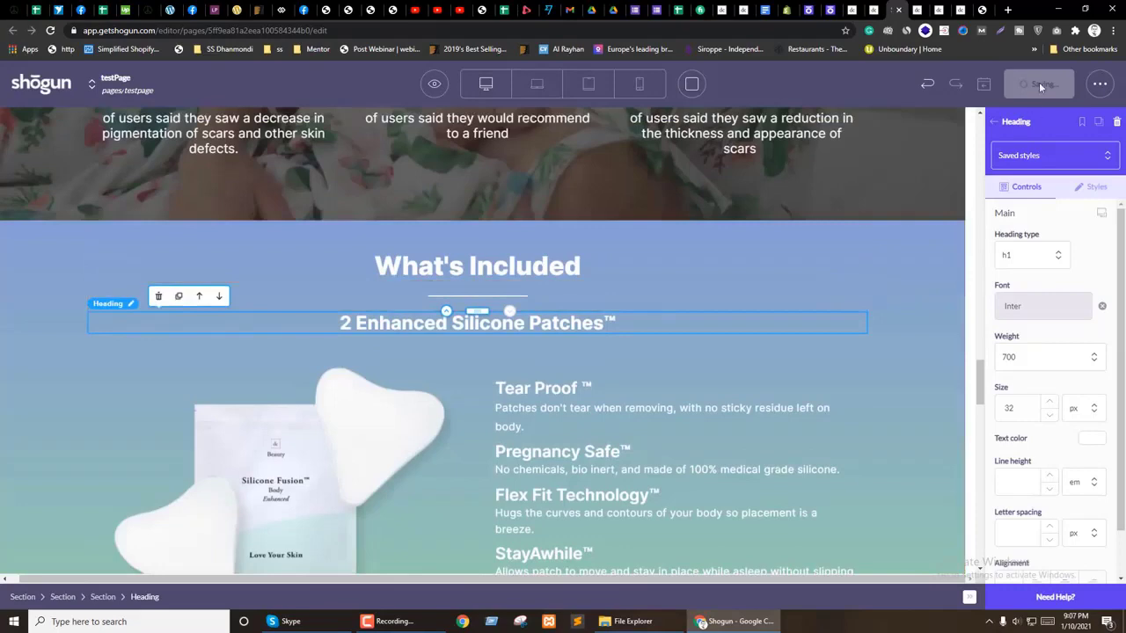
pyautogui.click(431, 97)
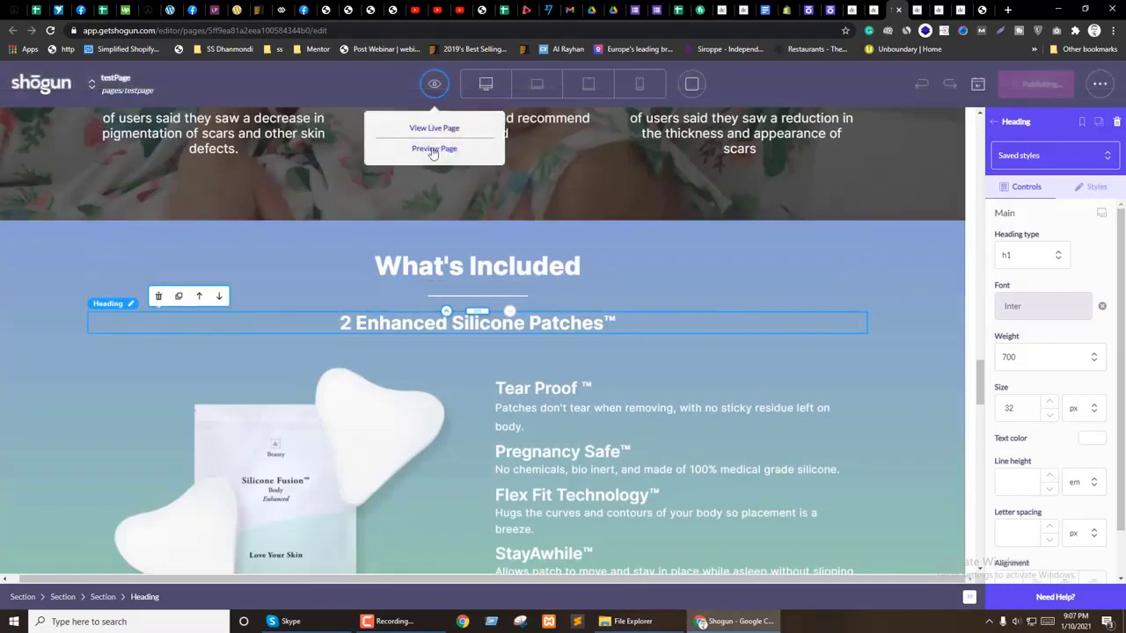
pyautogui.click(424, 149)
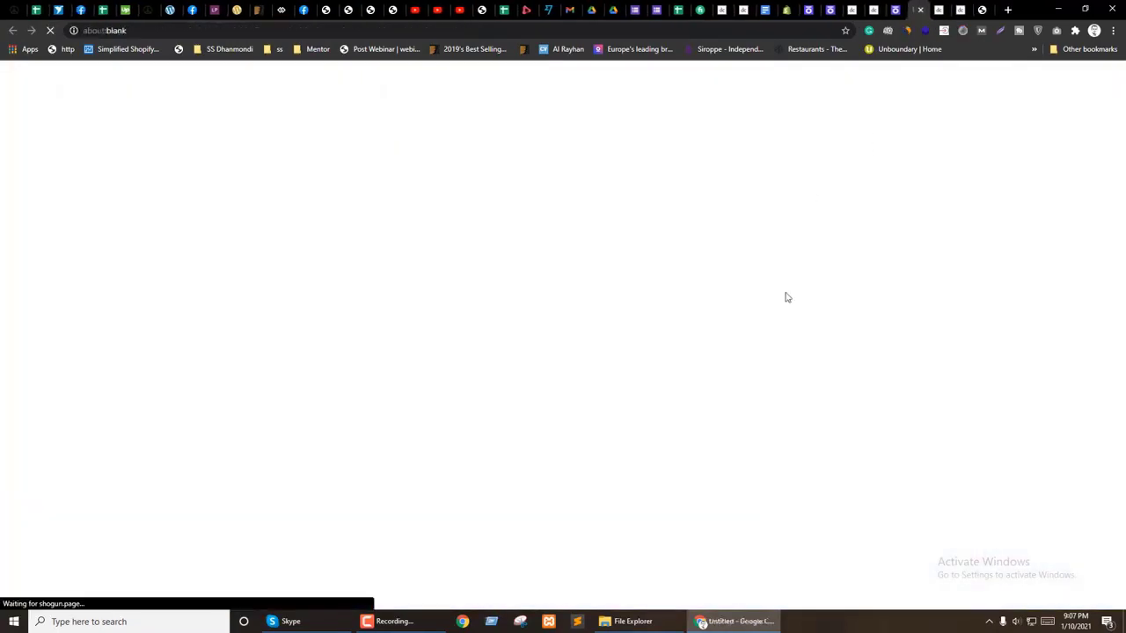
pyautogui.scroll(-10, 774, 372)
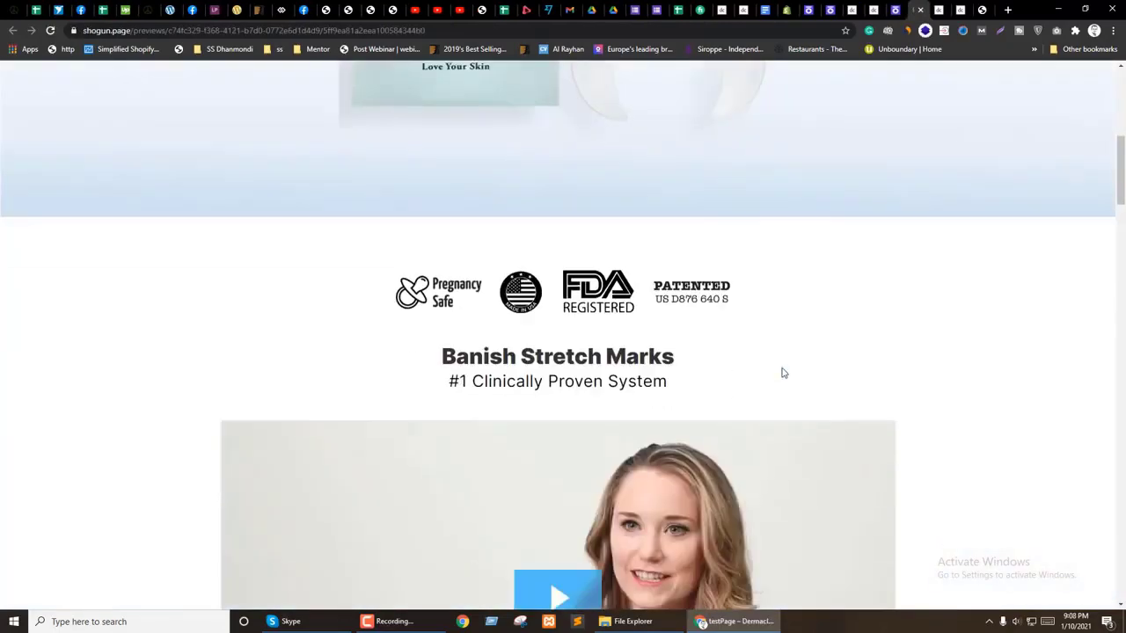
pyautogui.scroll(-8, 779, 373)
pyautogui.scroll(-7, 853, 370)
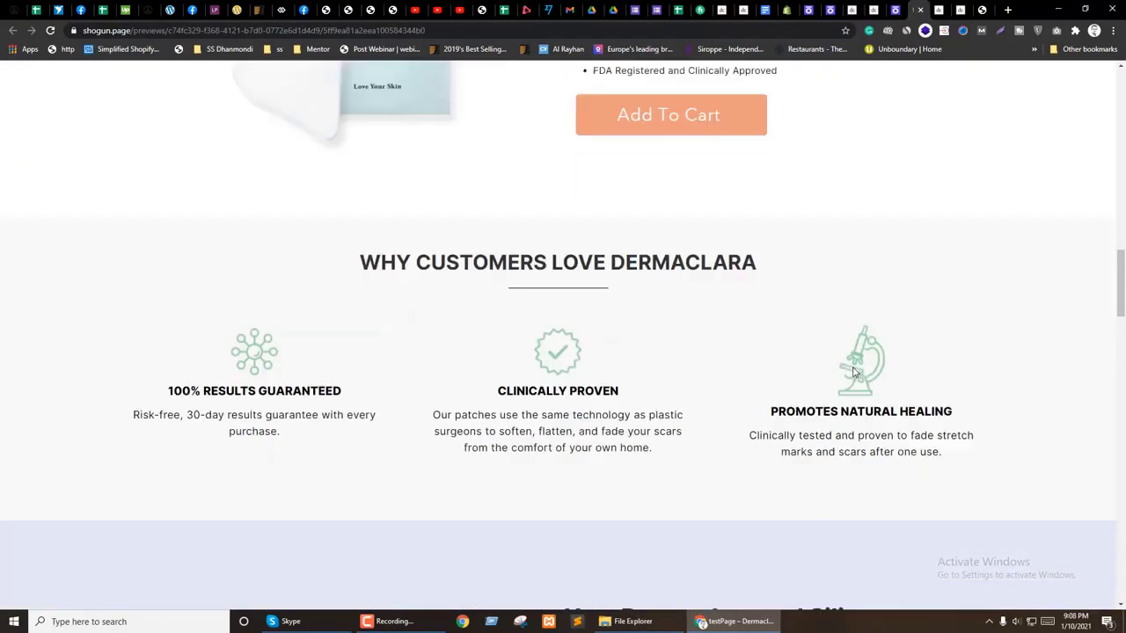
pyautogui.scroll(4, 854, 368)
pyautogui.scroll(-5, 853, 369)
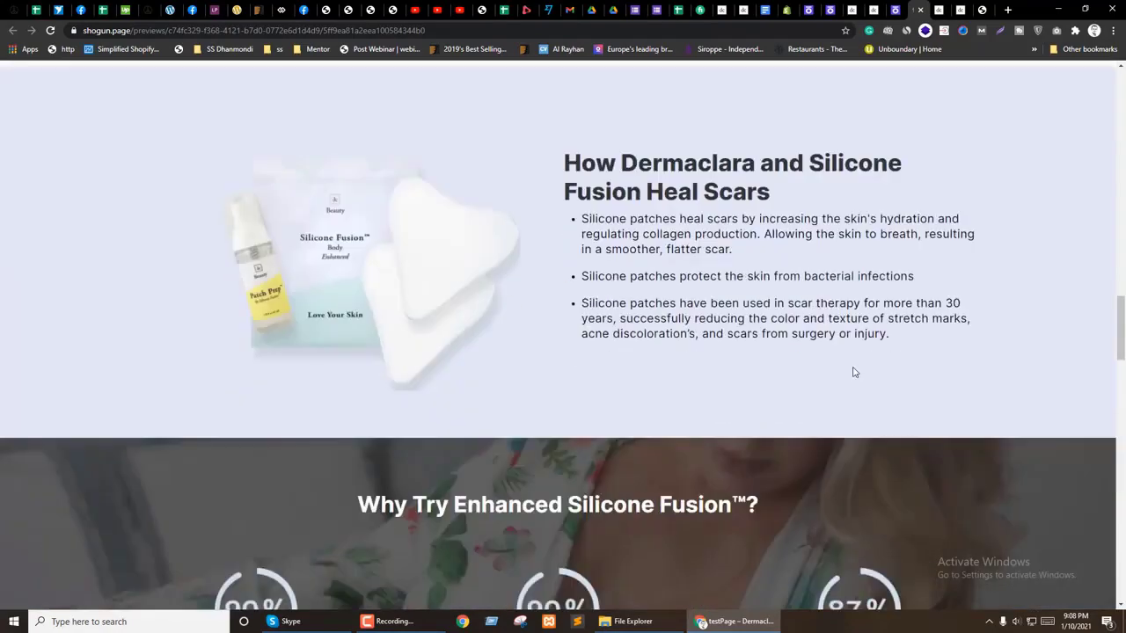
pyautogui.scroll(-8, 850, 370)
pyautogui.scroll(-2, 848, 369)
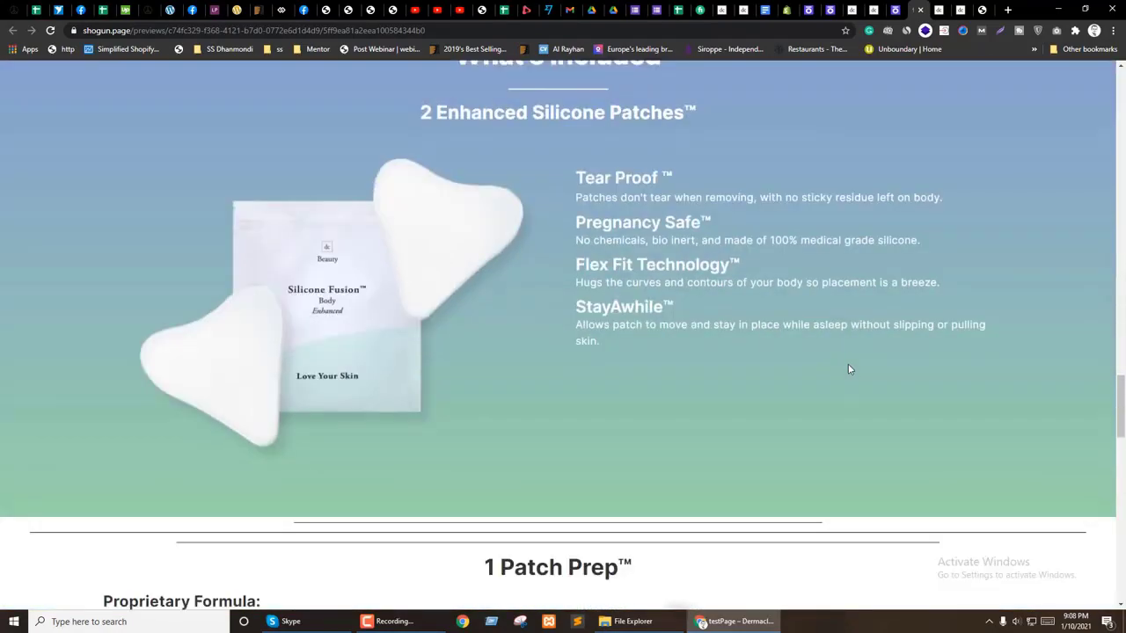
pyautogui.scroll(1, 879, 408)
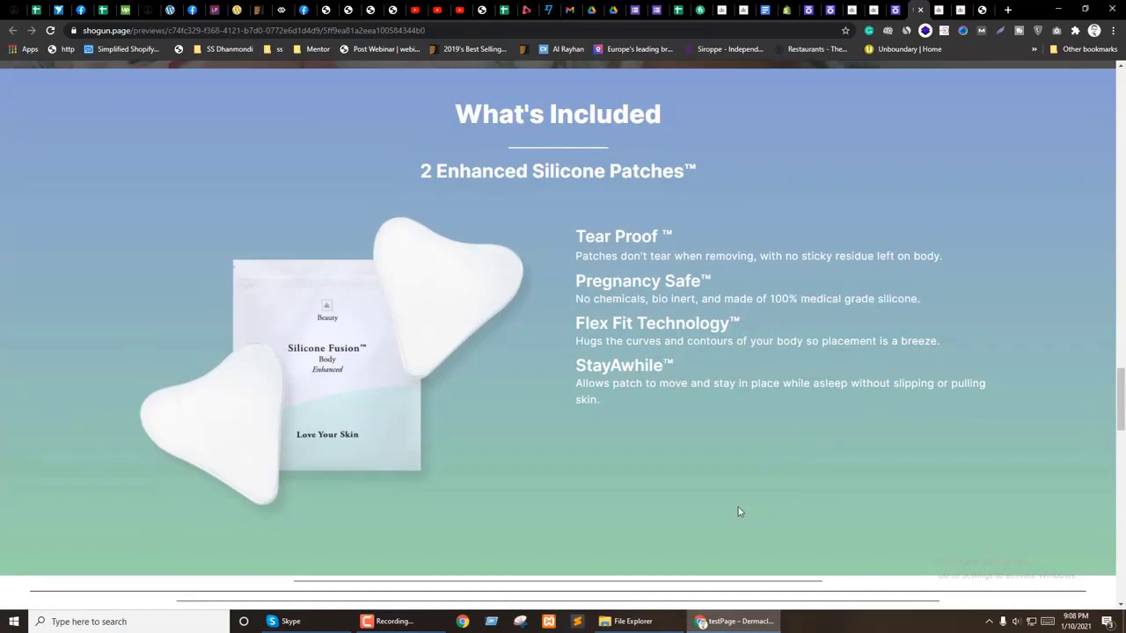
pyautogui.scroll(2, 825, 484)
pyautogui.scroll(-2, 817, 484)
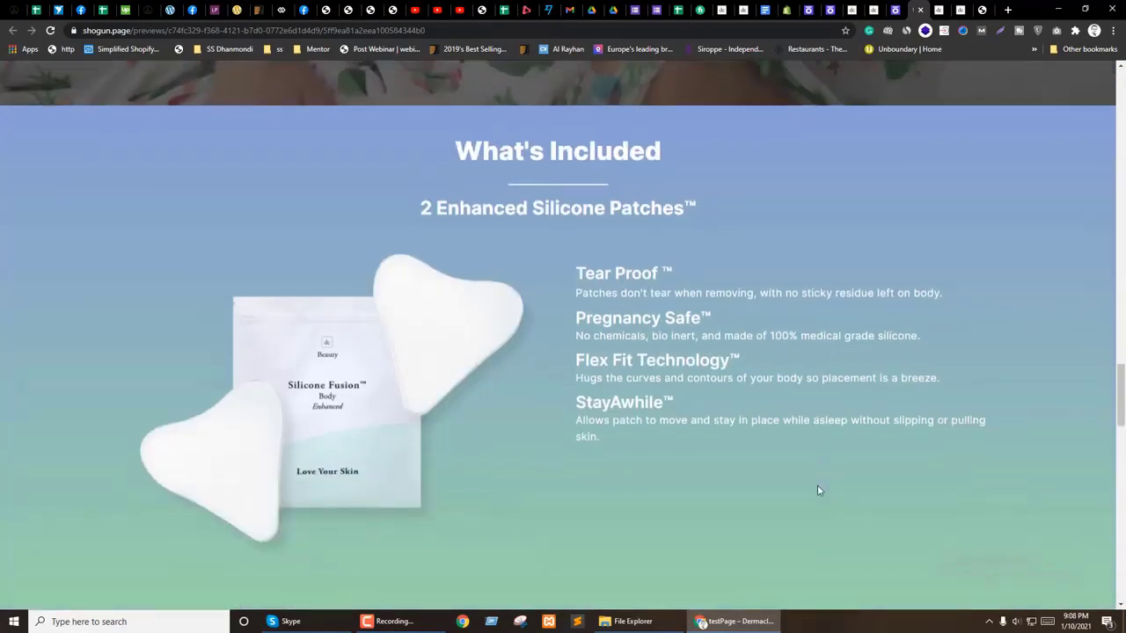
pyautogui.scroll(-3, 717, 442)
pyautogui.hotkey('ctrl', 'w')
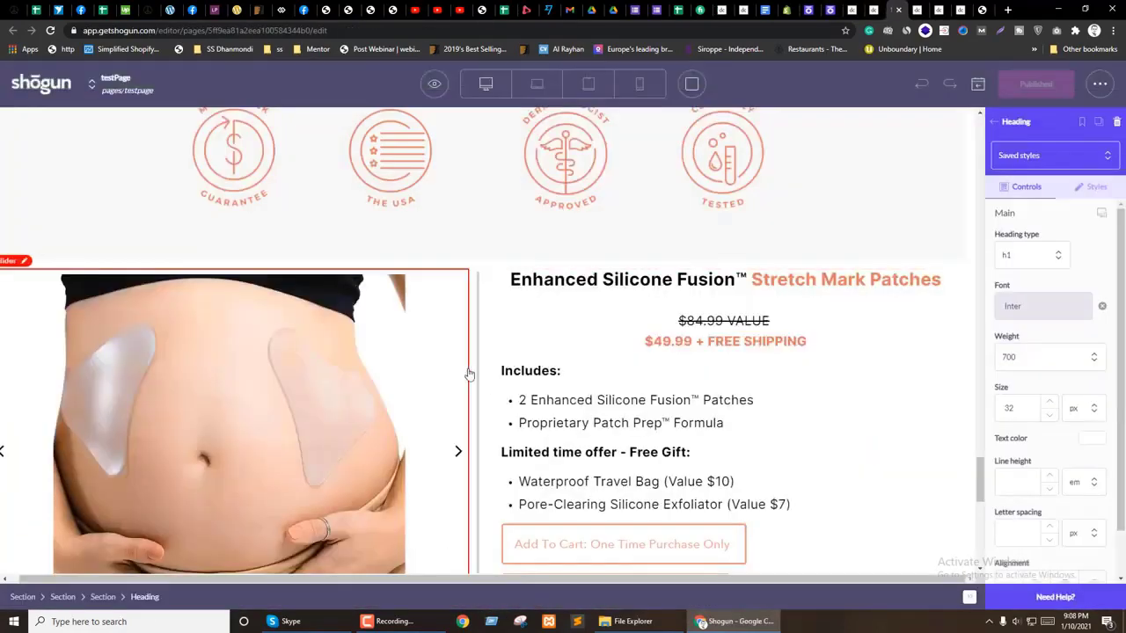
# Step: Make the band's padding per-device and give tablet 50 px top and bottom padding
pyautogui.scroll(-5, 492, 365)
pyautogui.scroll(8, 499, 361)
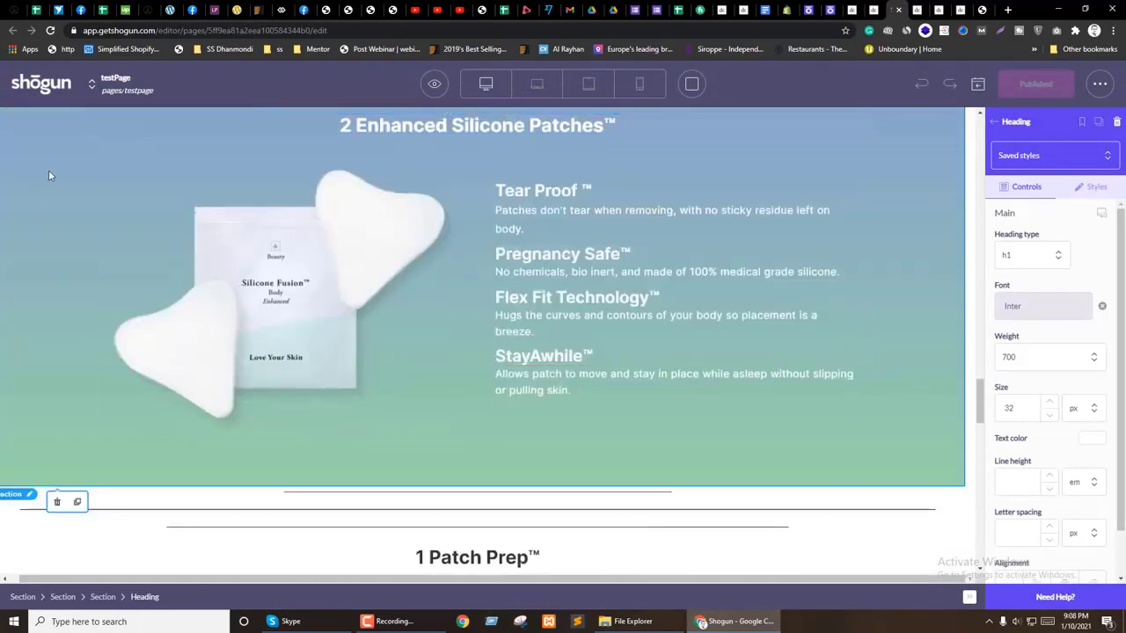
pyautogui.click(49, 170)
pyautogui.click(1092, 186)
pyautogui.scroll(-1, 1009, 366)
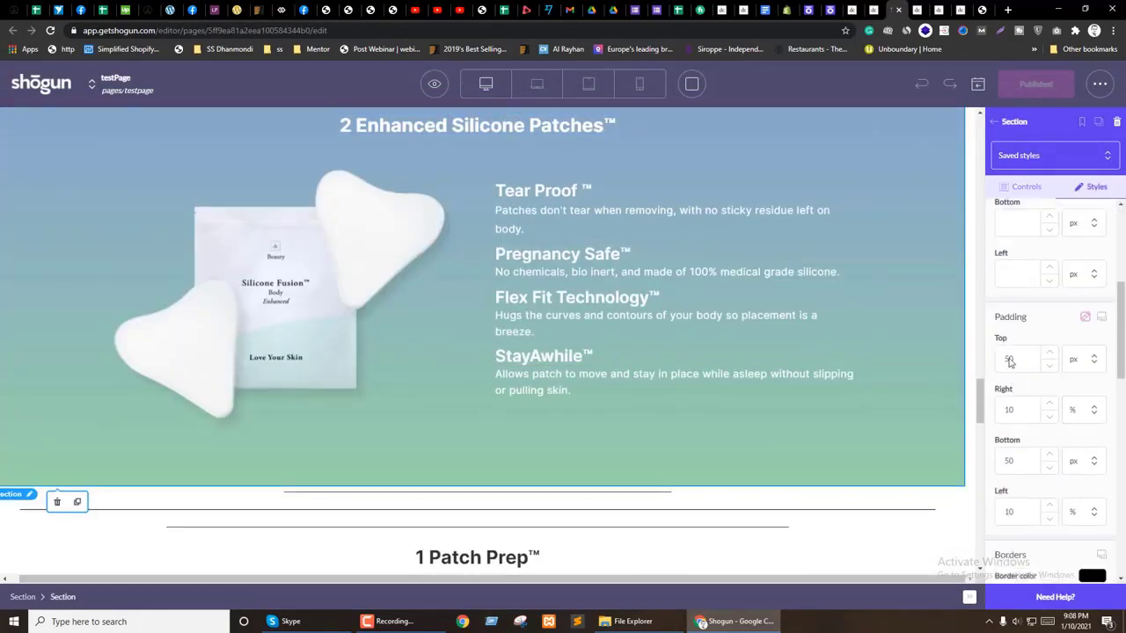
pyautogui.click(1102, 318)
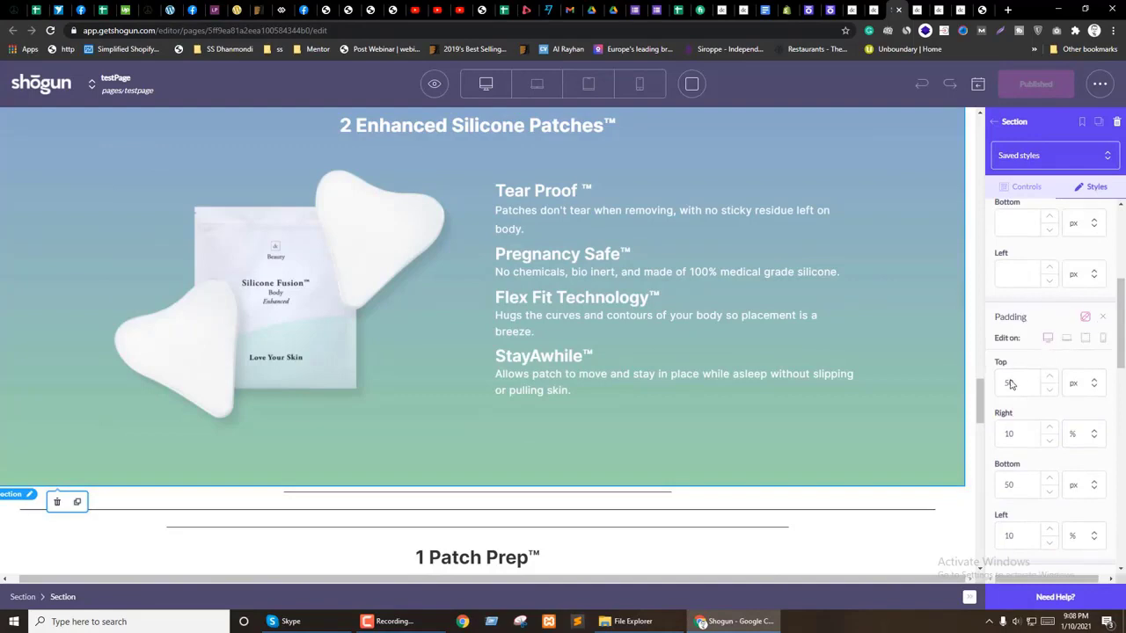
pyautogui.scroll(2, 422, 475)
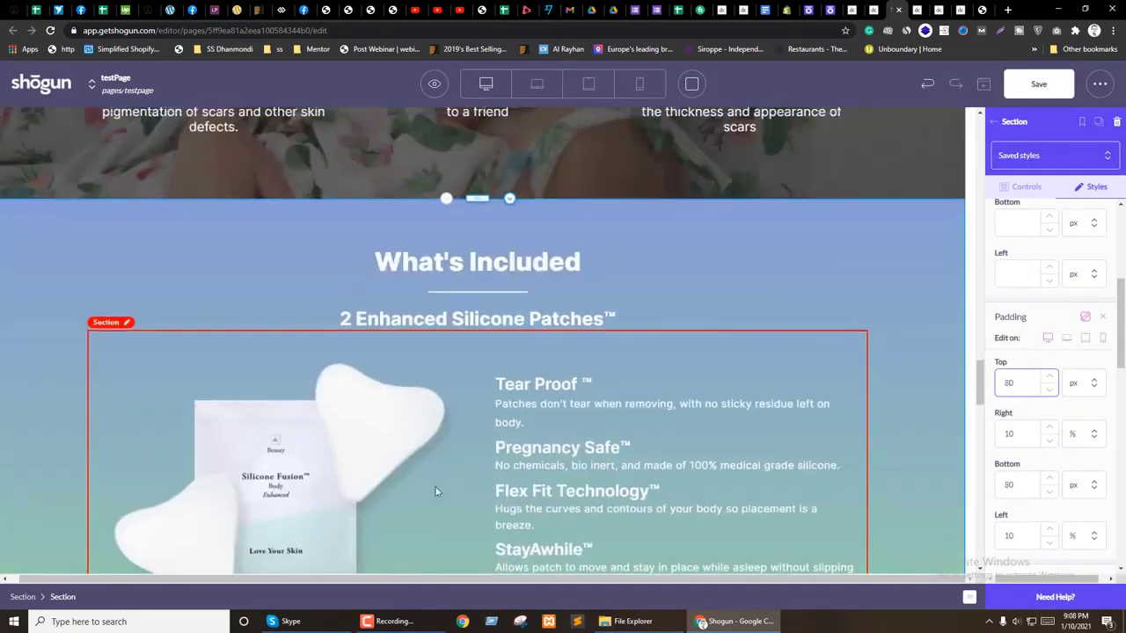
pyautogui.press('BackSpace')
pyautogui.press('BackSpace')
pyautogui.write('50')
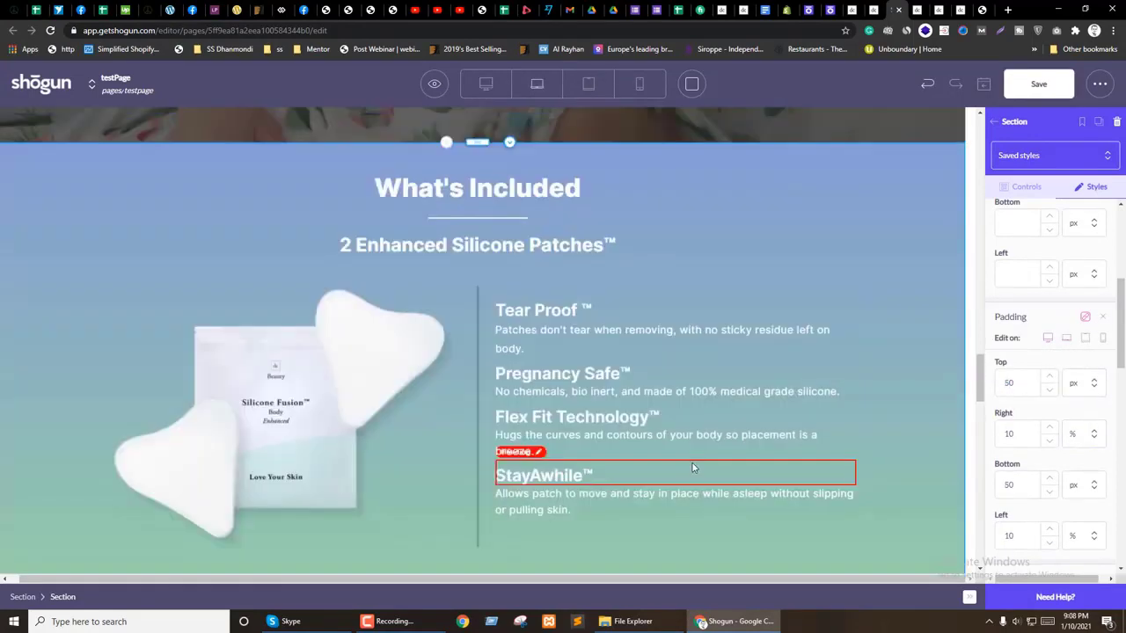
pyautogui.write('8')
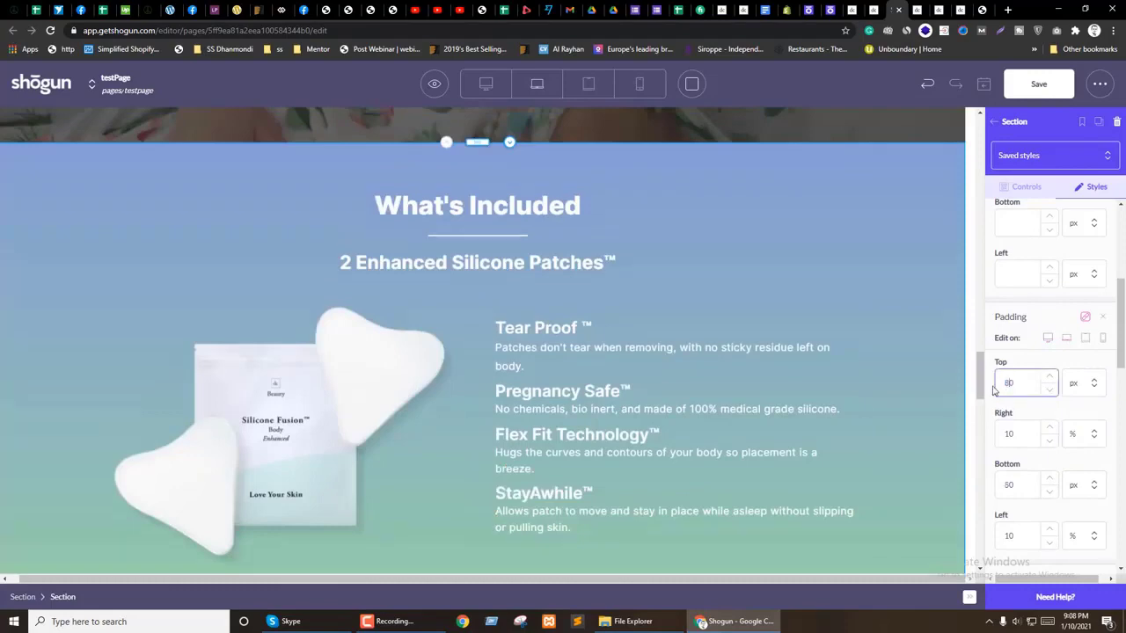
pyautogui.click(1086, 340)
# Step: Set the band's side padding to 30 px on mobile and 5% on tablet
pyautogui.scroll(-3, 373, 444)
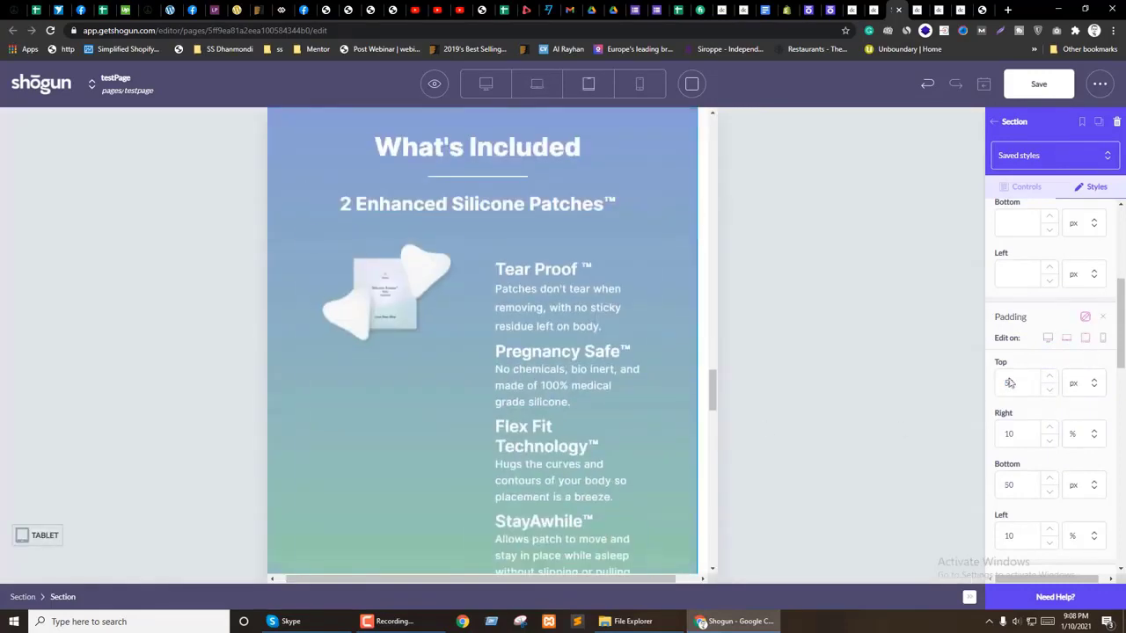
pyautogui.scroll(2, 545, 415)
pyautogui.click(1103, 340)
pyautogui.click(1073, 459)
pyautogui.click(1001, 437)
pyautogui.write('3')
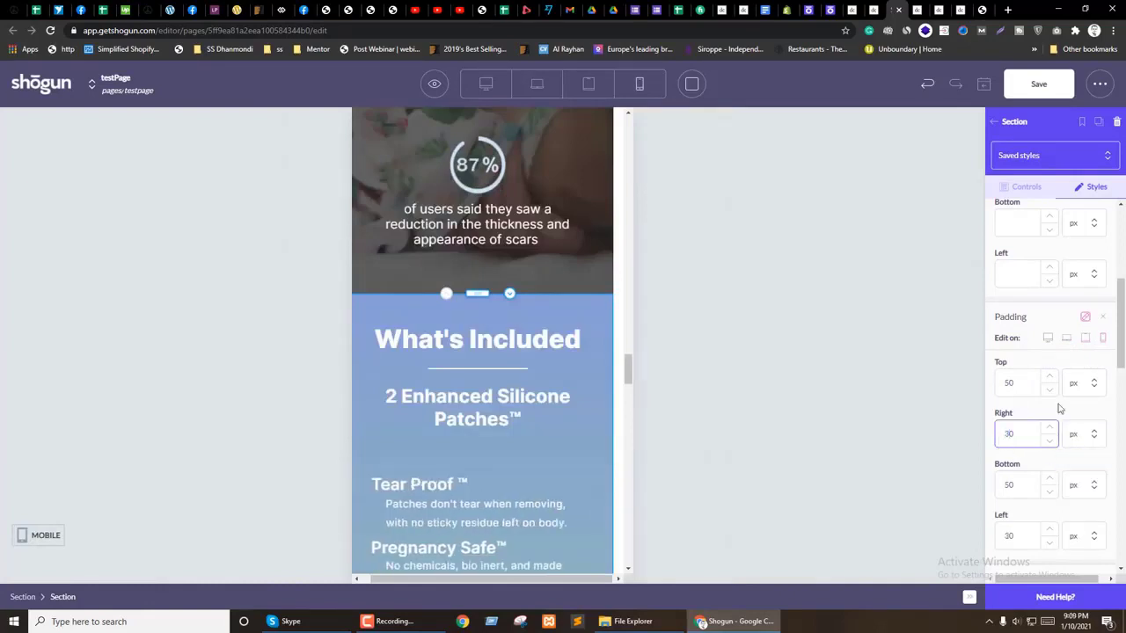
pyautogui.click(1085, 341)
pyautogui.scroll(2, 579, 448)
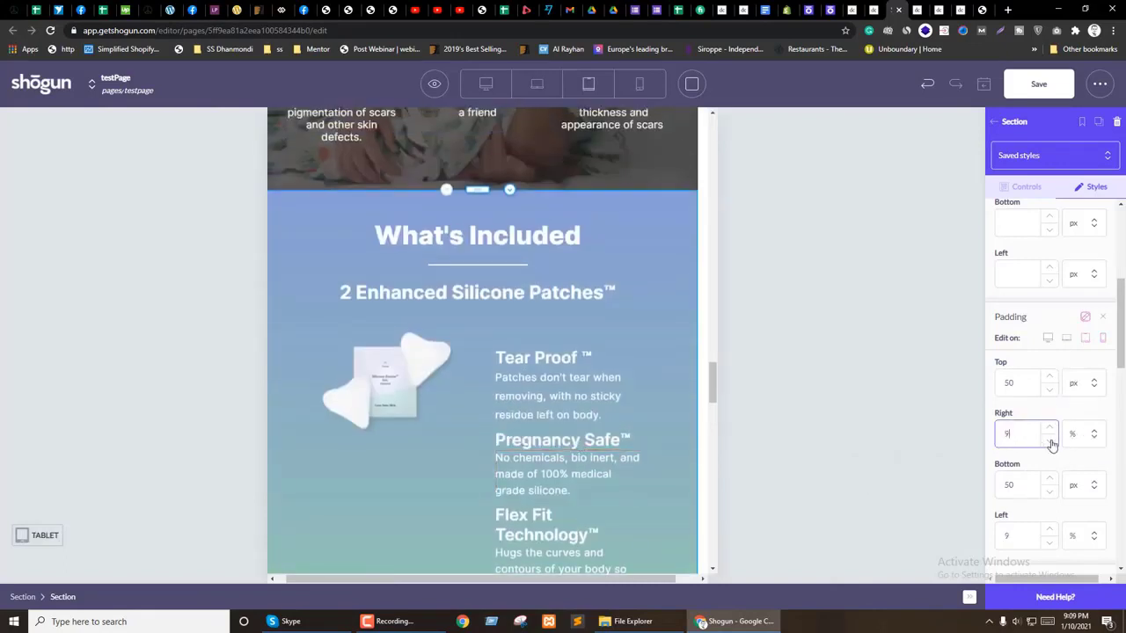
pyautogui.press('BackSpace')
pyautogui.press('BackSpace')
pyautogui.write('5')
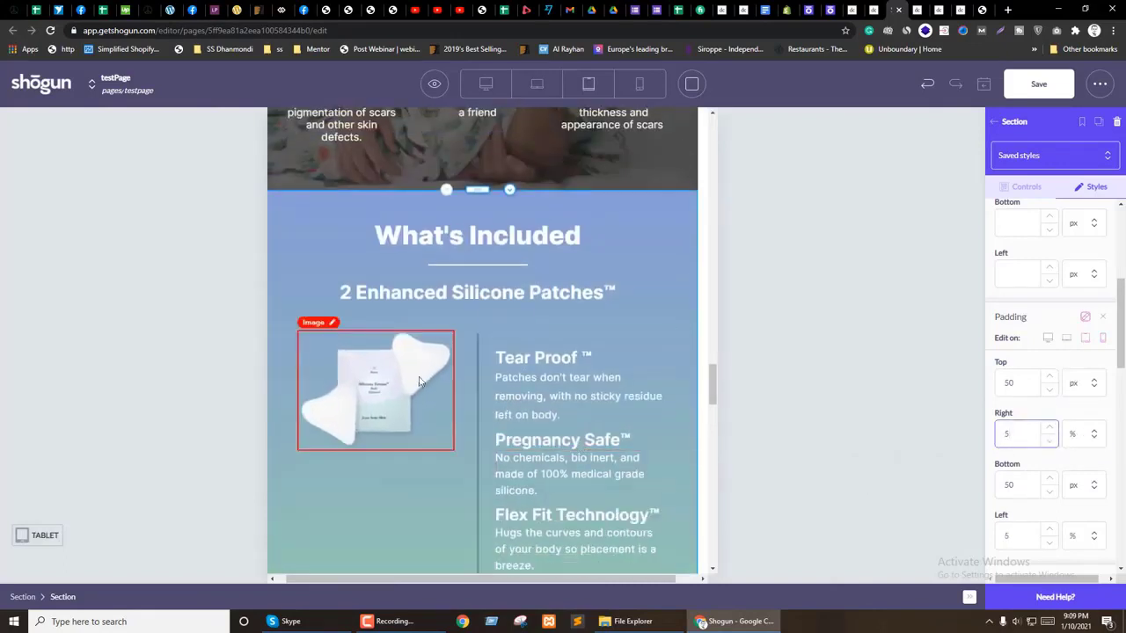
# Step: Raise the What's Included heading's mobile font size to 28
pyautogui.click(461, 243)
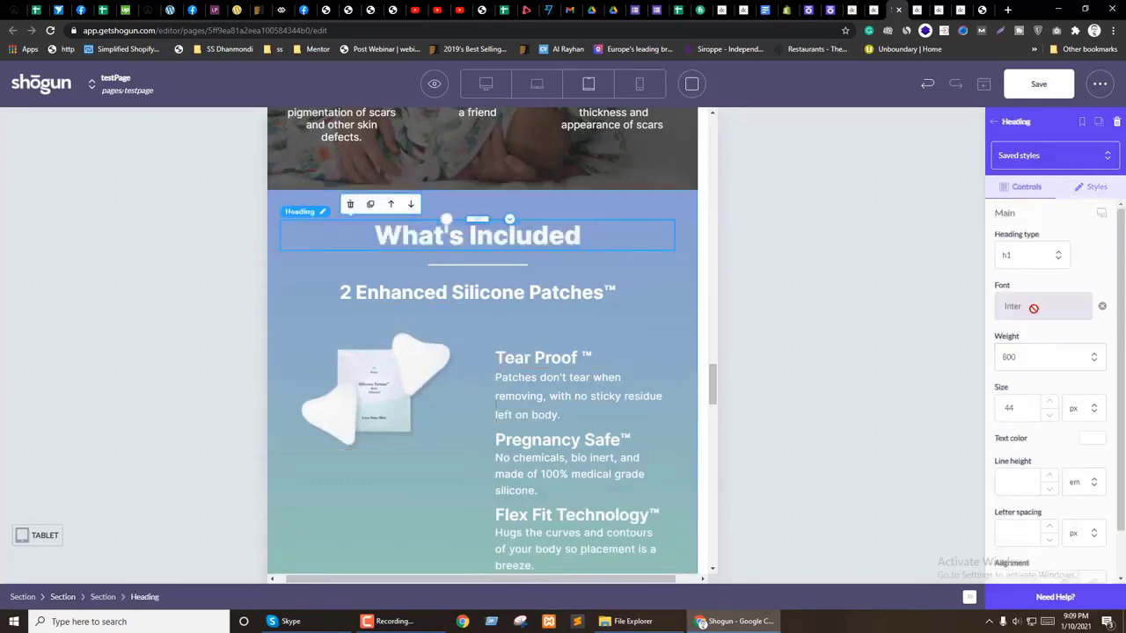
pyautogui.scroll(1, 1055, 264)
pyautogui.click(1103, 235)
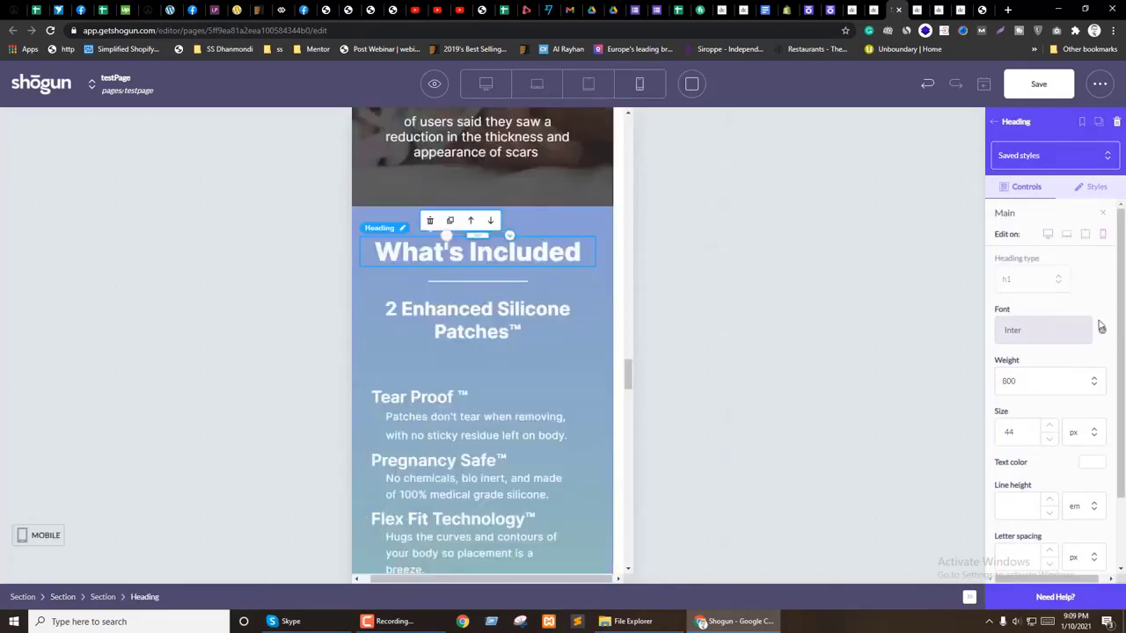
pyautogui.write('20')
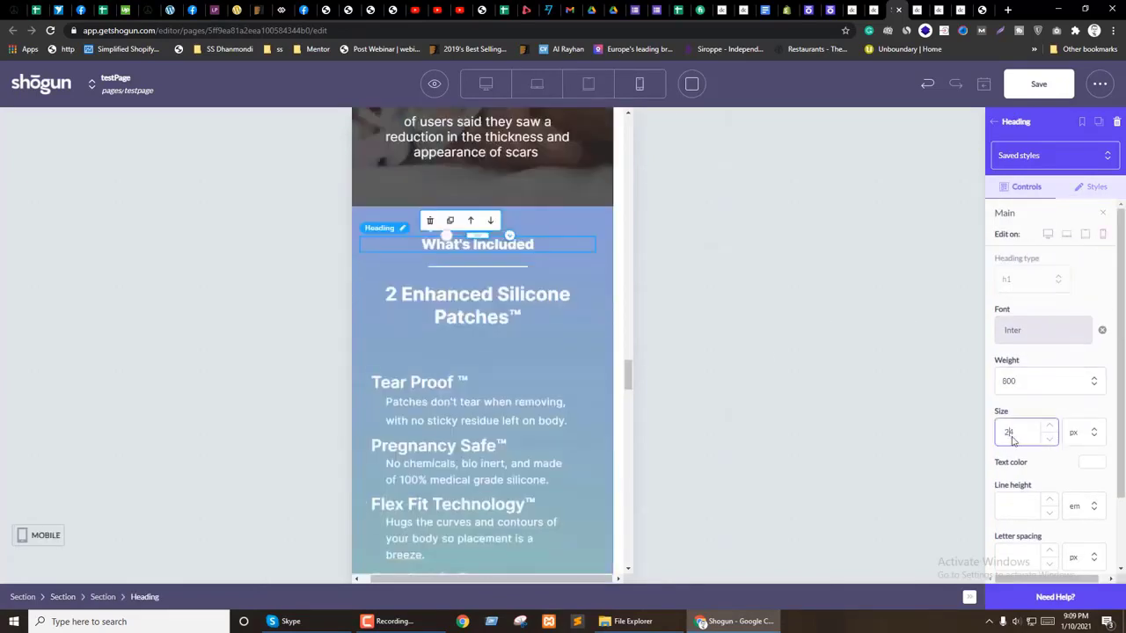
pyautogui.click(1056, 426)
pyautogui.click(1056, 426)
pyautogui.click(1056, 425)
pyautogui.click(1056, 425)
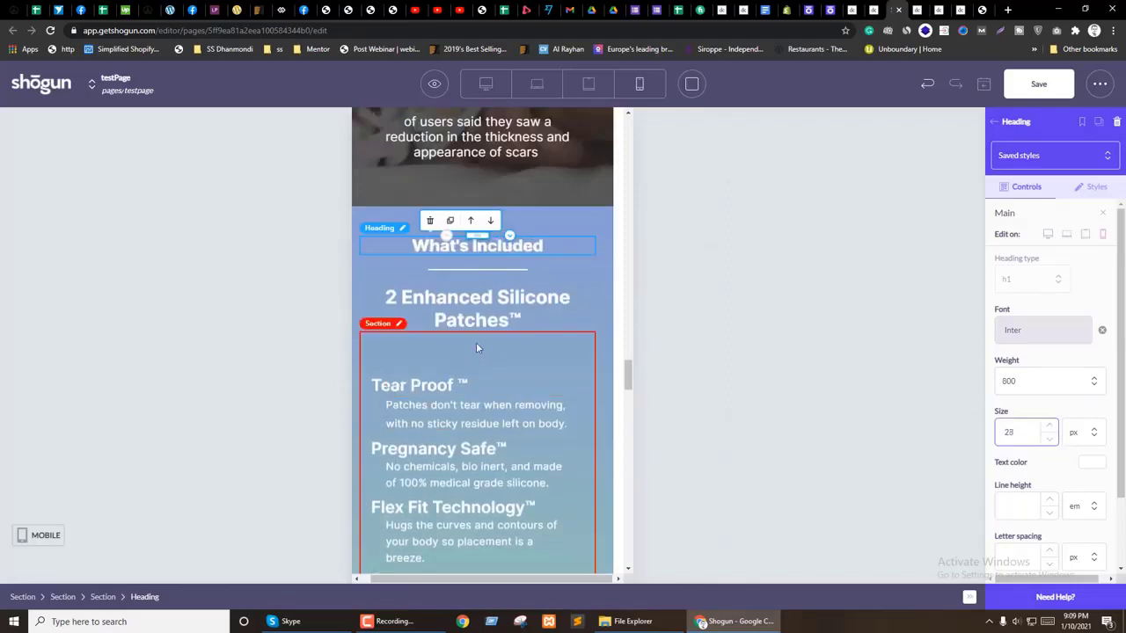
# Step: Shrink the 2 Enhanced Silicone Patches subheading to 24 px on mobile with regular weight
pyautogui.click(499, 300)
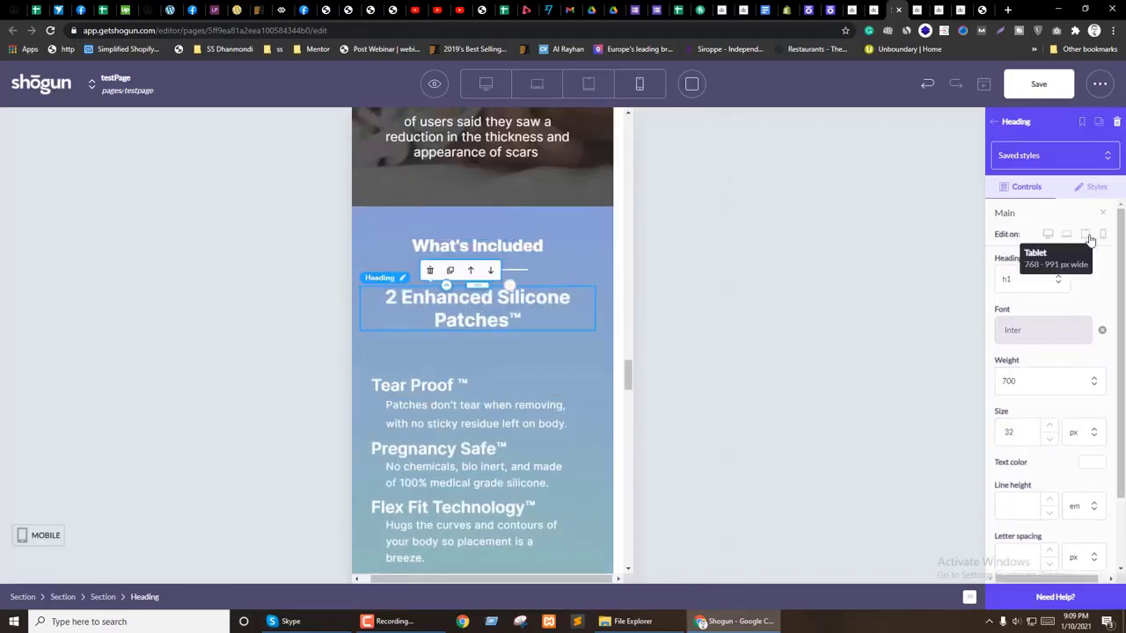
pyautogui.click(1087, 234)
pyautogui.click(1103, 234)
pyautogui.click(1050, 439)
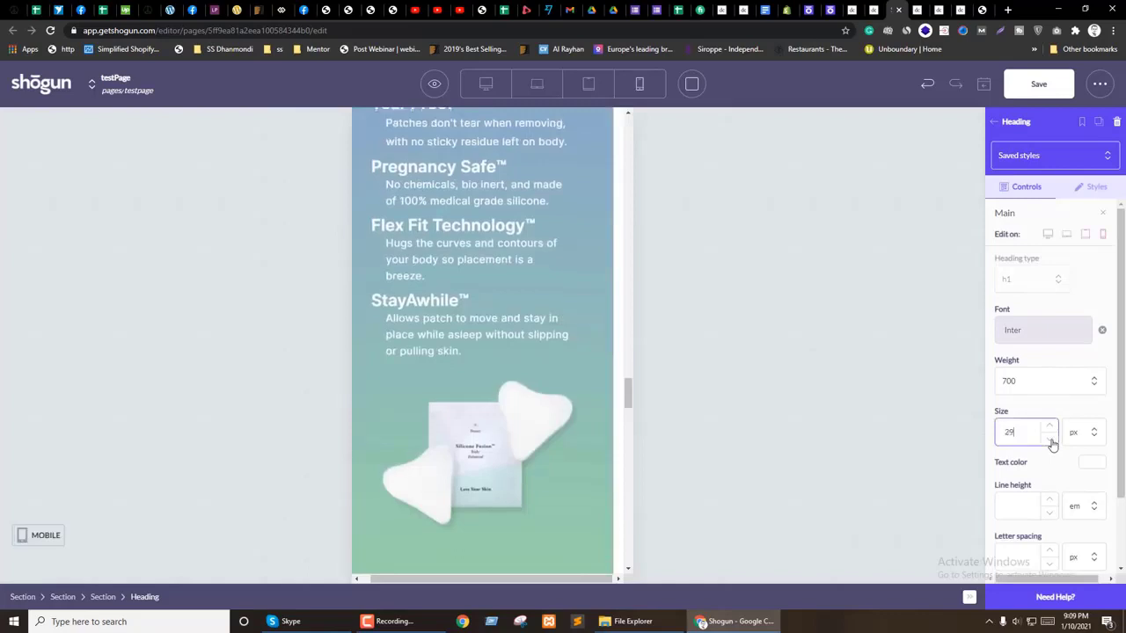
pyautogui.scroll(3, 552, 418)
pyautogui.click(1049, 439)
pyautogui.click(1049, 439)
pyautogui.click(1050, 439)
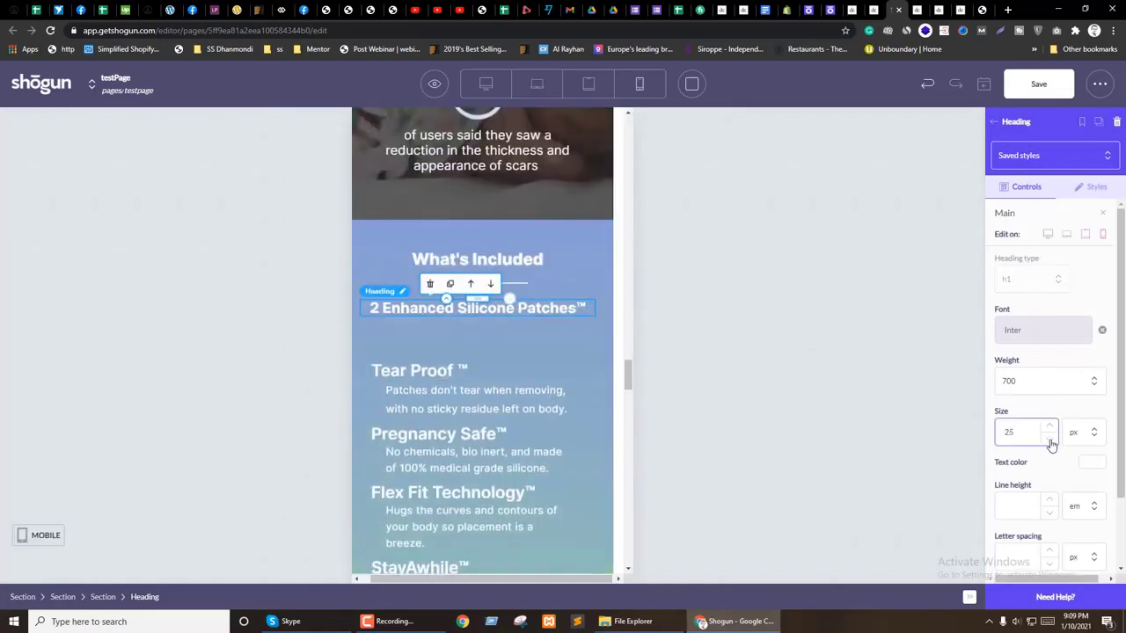
pyautogui.click(1020, 378)
pyautogui.click(1020, 437)
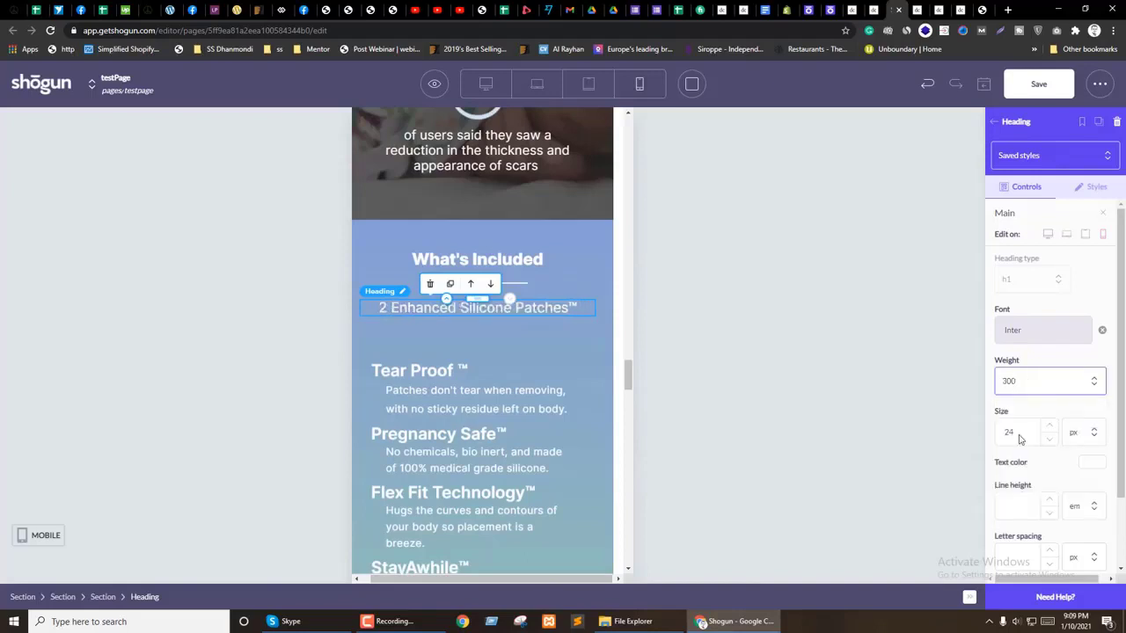
pyautogui.click(1020, 380)
pyautogui.click(1022, 453)
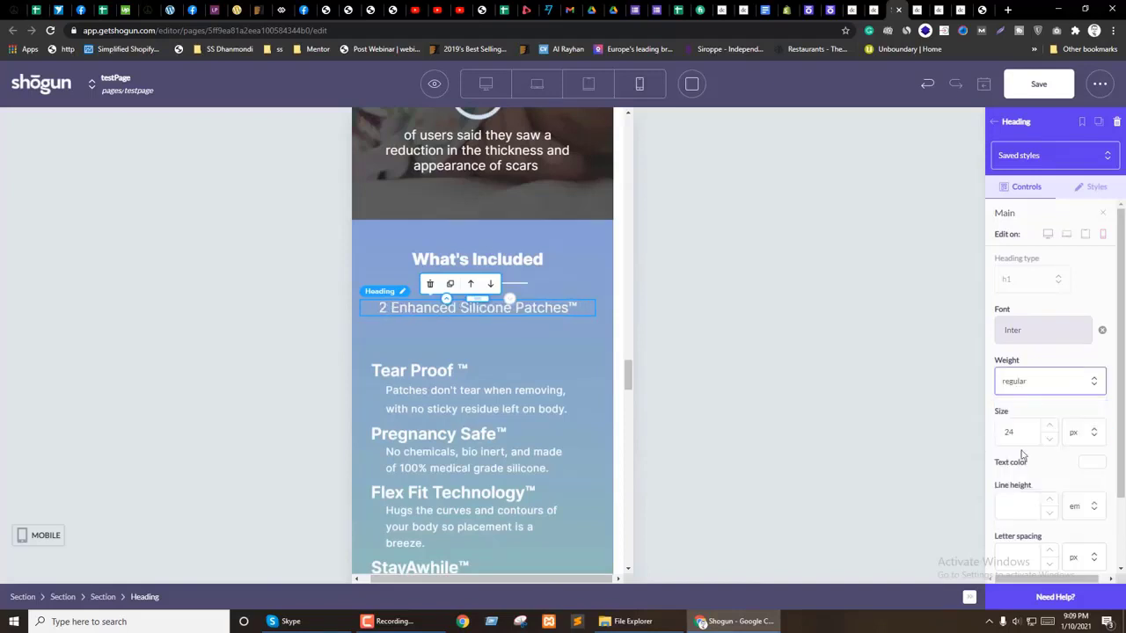
# Step: Select the inner Tear Proof feature-list section and review its style settings
pyautogui.click(474, 336)
pyautogui.click(1090, 188)
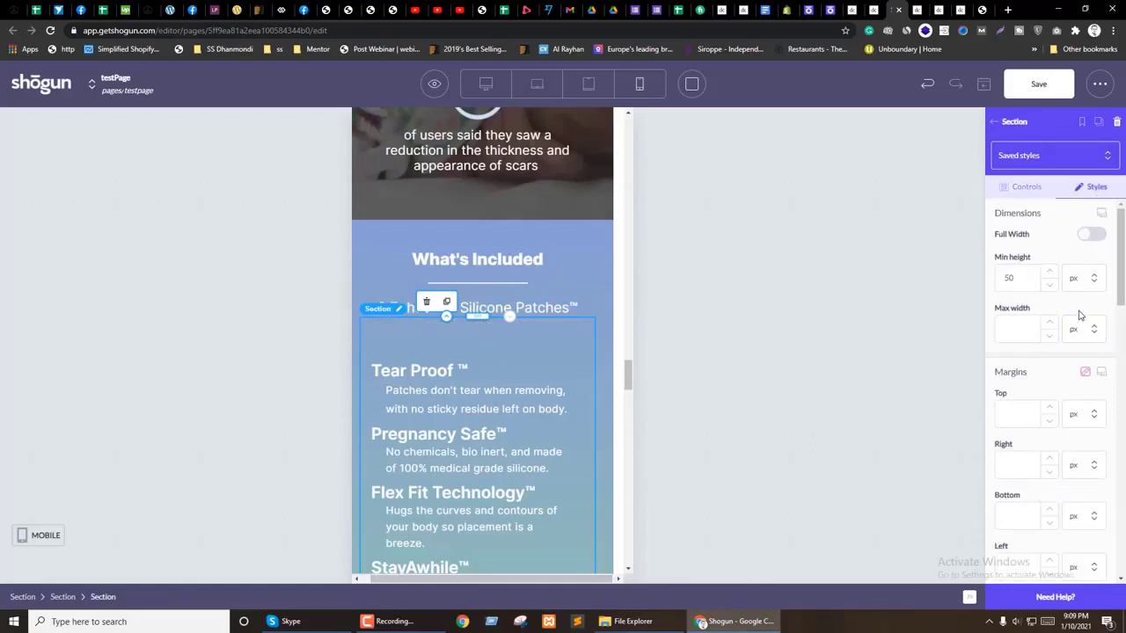
pyautogui.scroll(-5, 1080, 343)
pyautogui.scroll(2, 1073, 343)
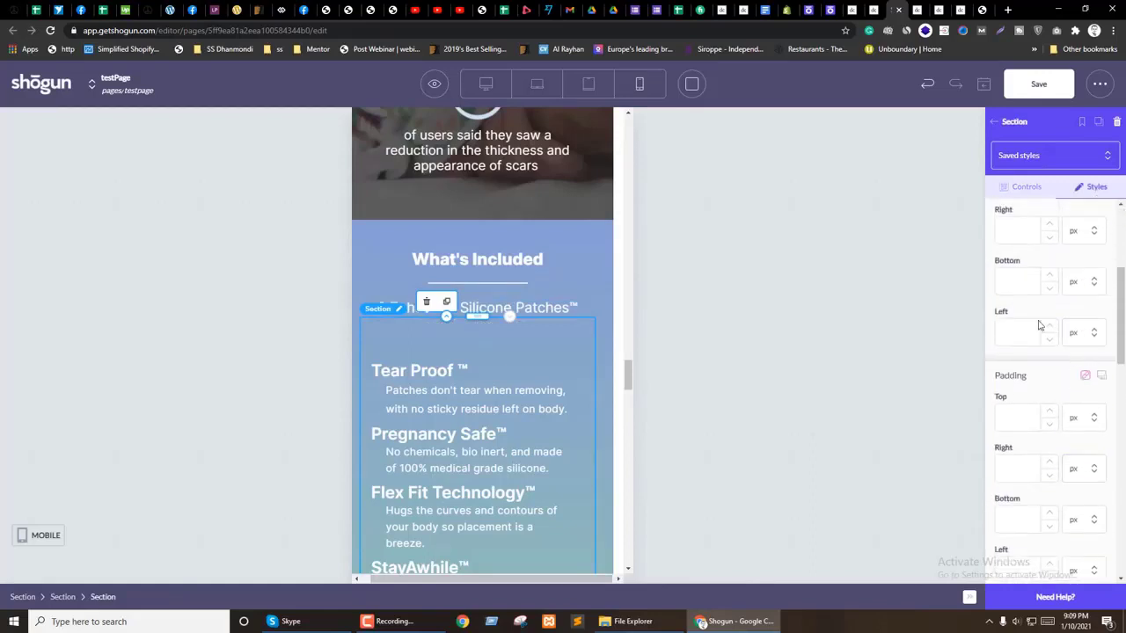
pyautogui.scroll(-4, 463, 333)
pyautogui.scroll(3, 467, 335)
pyautogui.scroll(3, 1080, 275)
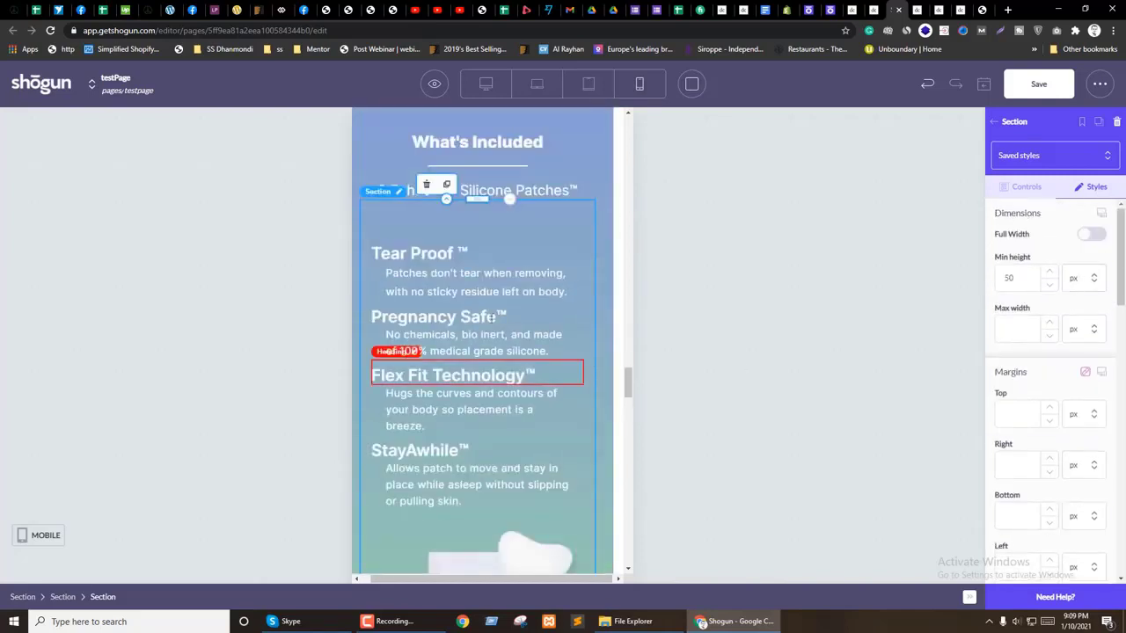
pyautogui.click(480, 234)
pyautogui.scroll(-1, 1105, 218)
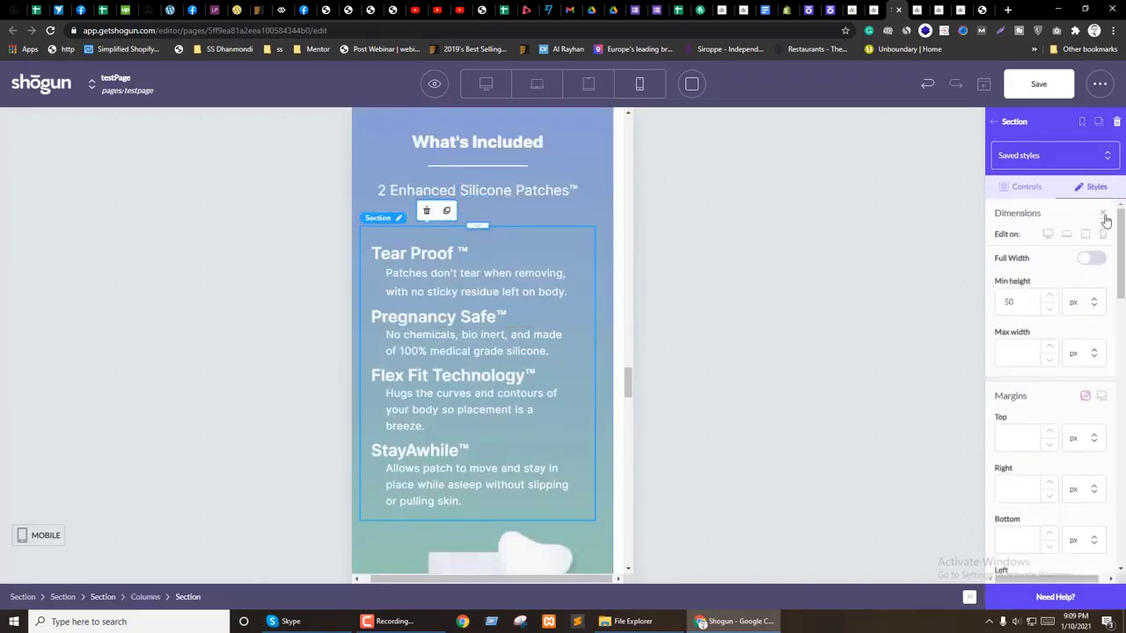
pyautogui.scroll(-3, 1072, 390)
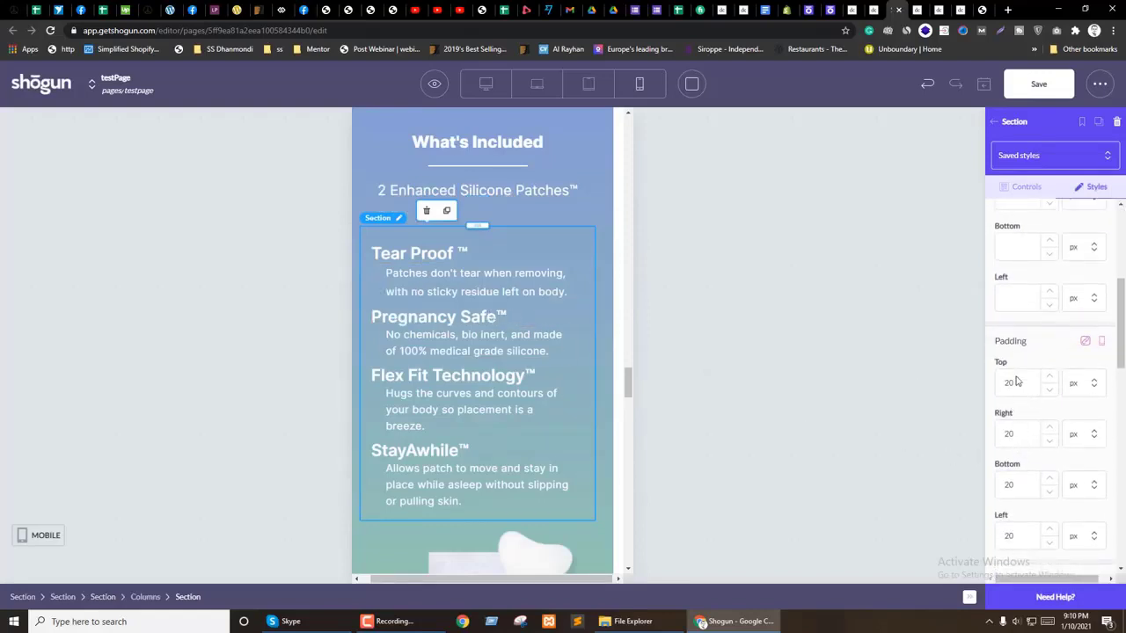
# Step: In Tablet view, enable per-device padding and set the text section's right padding to 10
pyautogui.click(1103, 346)
pyautogui.click(1087, 365)
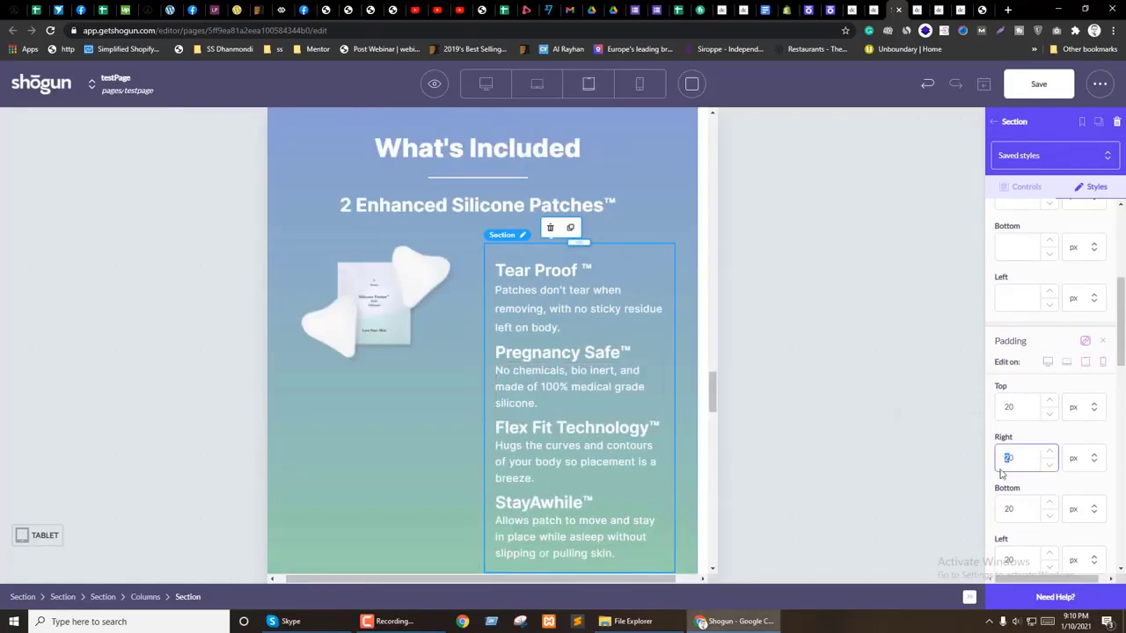
pyautogui.write('10')
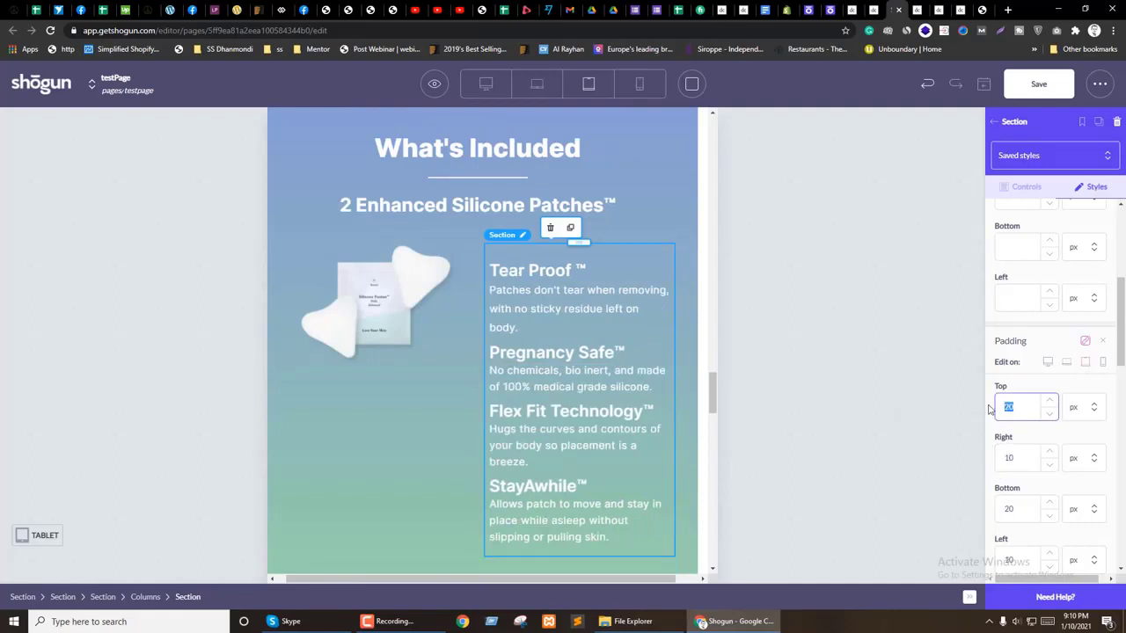
pyautogui.write('0')
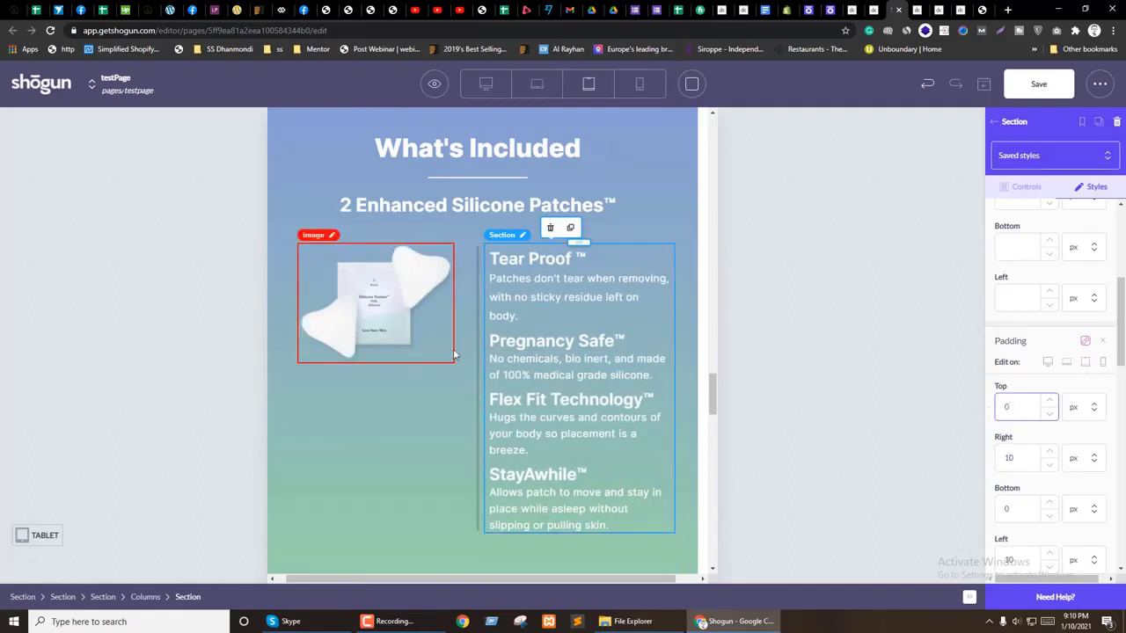
# Step: Set the image section's tablet-only padding to 0 and save the page
pyautogui.click(409, 348)
pyautogui.click(1104, 215)
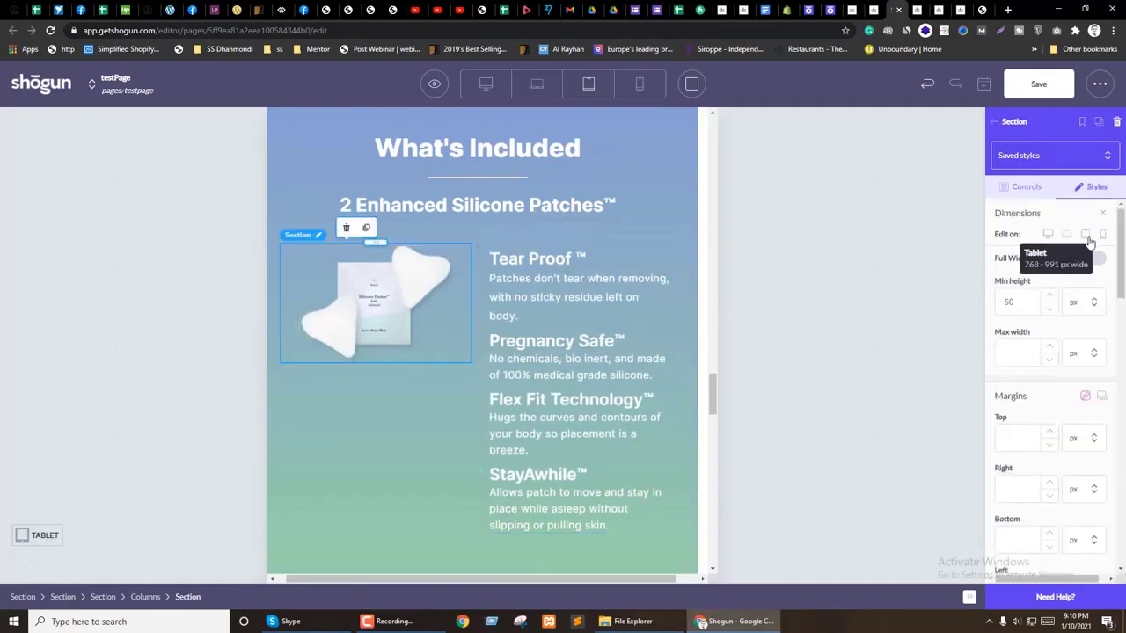
pyautogui.scroll(-4, 1075, 407)
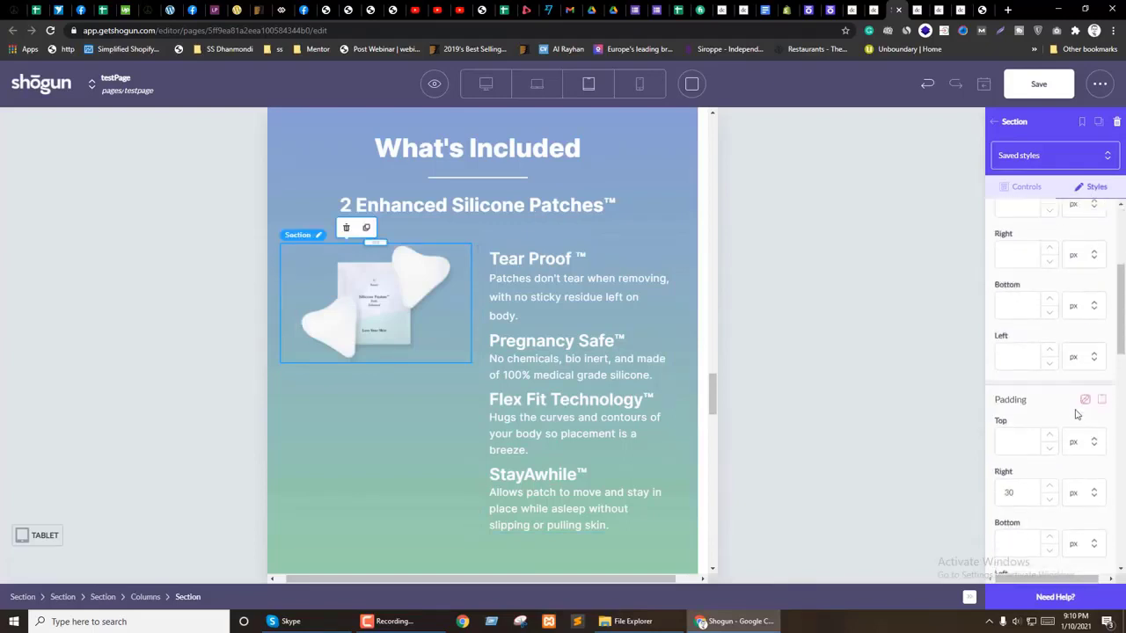
pyautogui.write('0')
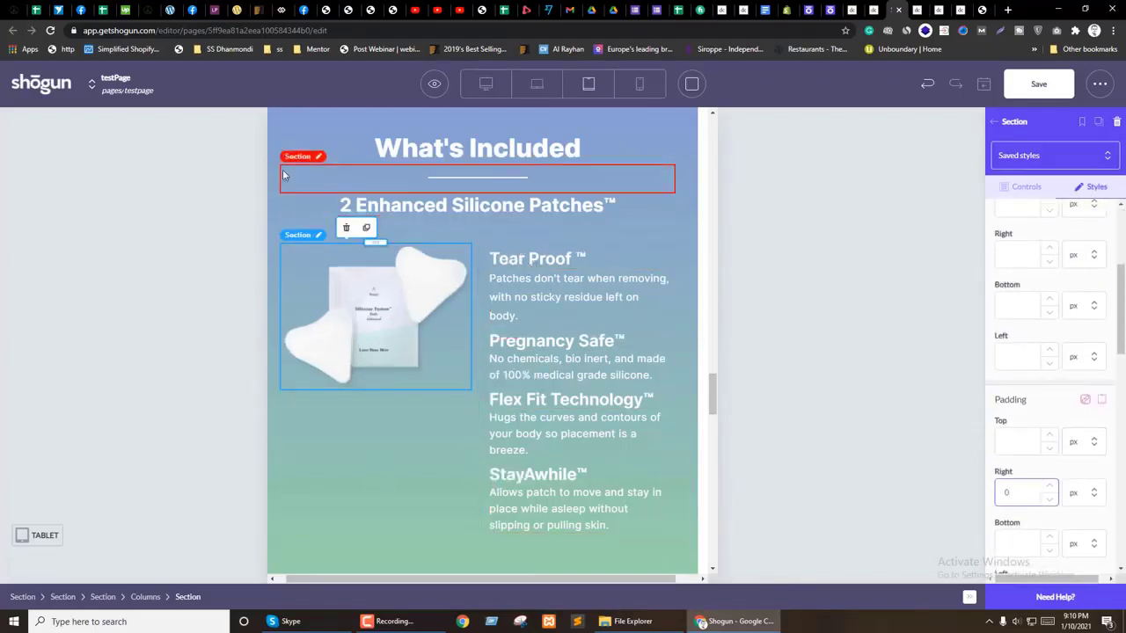
pyautogui.click(1040, 82)
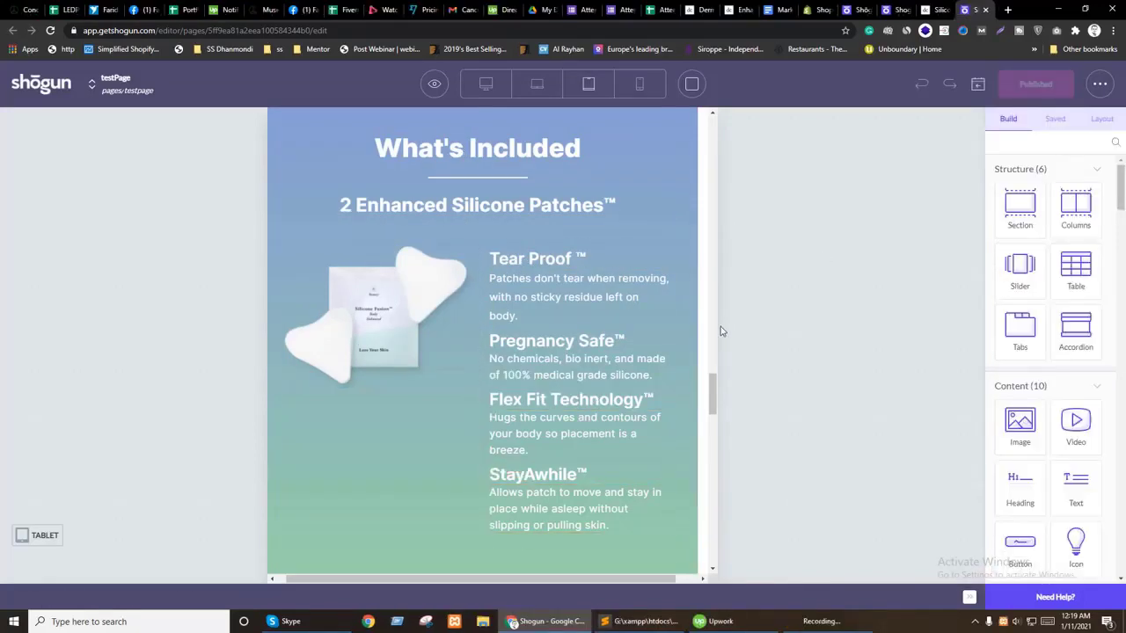
pyautogui.scroll(4, 603, 417)
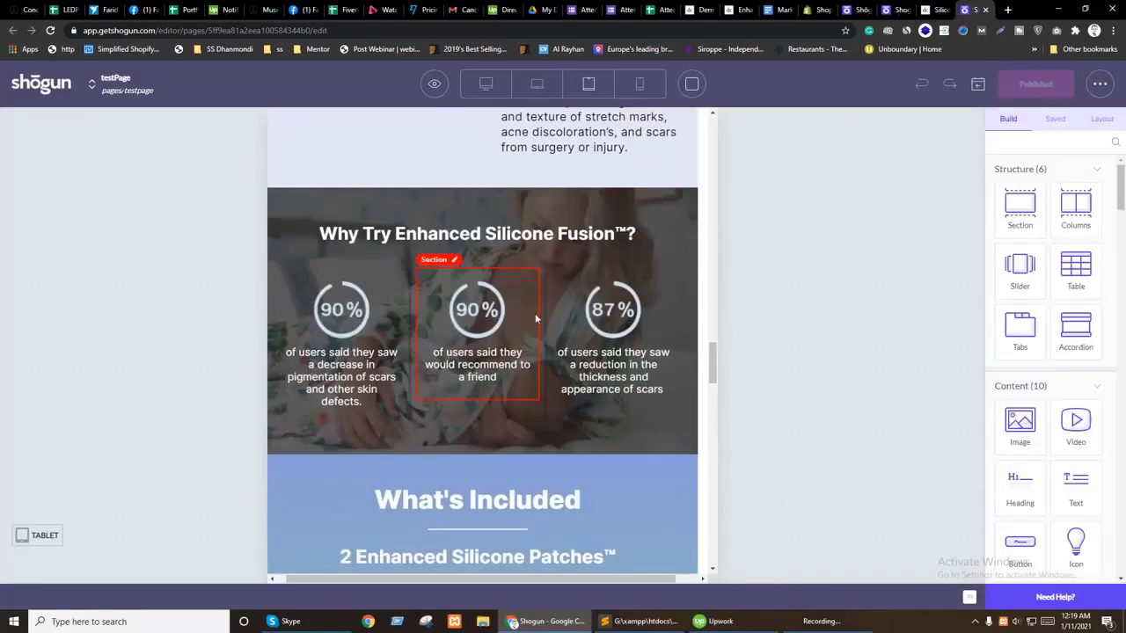
# Step: Preview the page and switch the editor back to the desktop layout
pyautogui.scroll(-3, 534, 313)
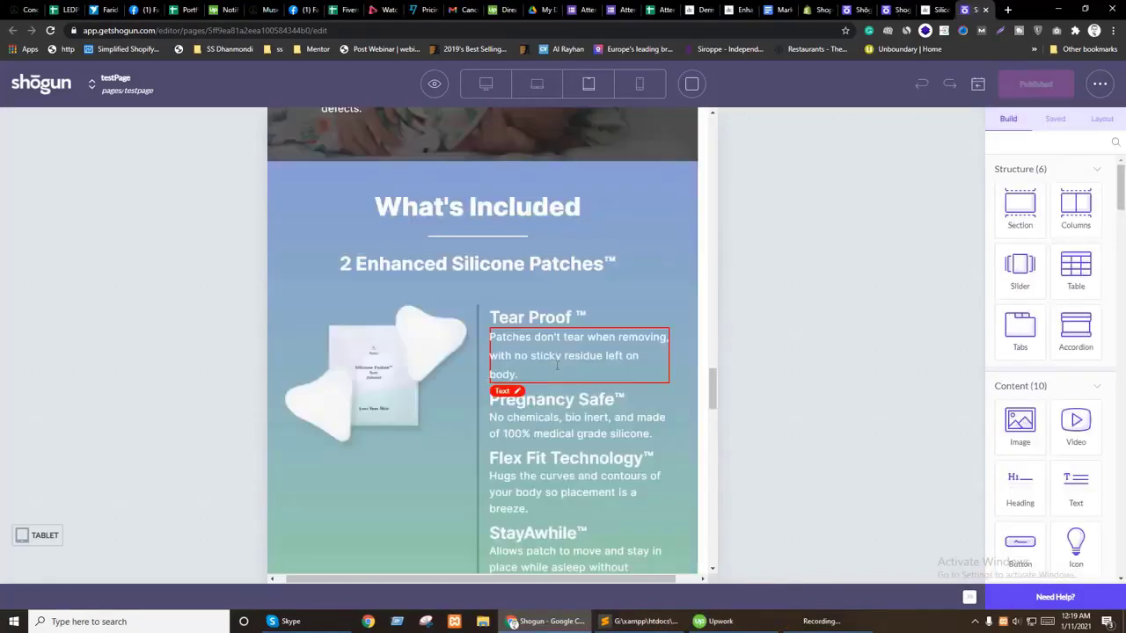
pyautogui.click(434, 85)
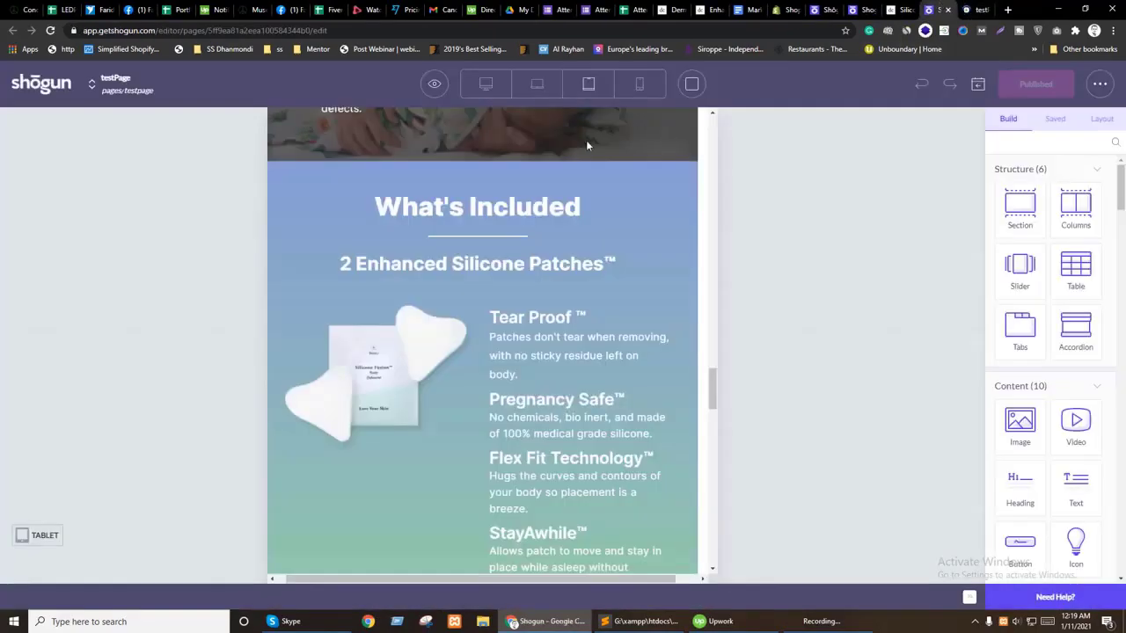
pyautogui.click(485, 84)
# Step: Scroll the live test page through What's Included, then return to the Shogun editor
pyautogui.click(970, 9)
pyautogui.scroll(-5, 774, 359)
pyautogui.scroll(-15, 774, 358)
pyautogui.scroll(-2, 793, 347)
pyautogui.scroll(2, 793, 346)
pyautogui.scroll(-8, 793, 347)
pyautogui.scroll(6, 794, 352)
pyautogui.scroll(-4, 769, 282)
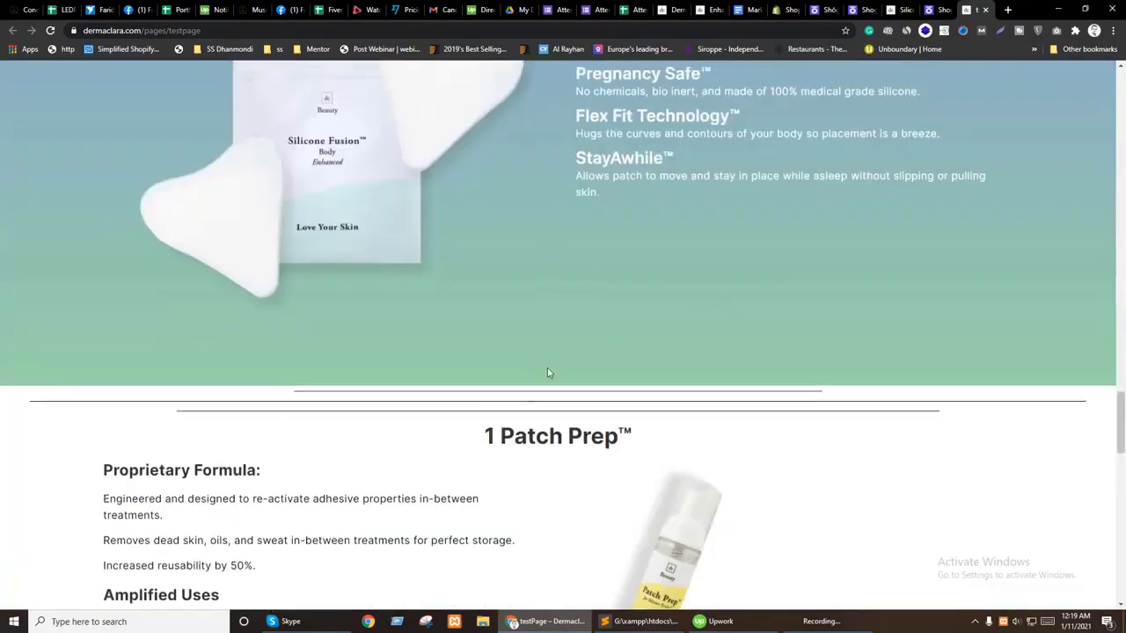
pyautogui.scroll(3, 546, 373)
pyautogui.scroll(-2, 546, 373)
pyautogui.click(934, 9)
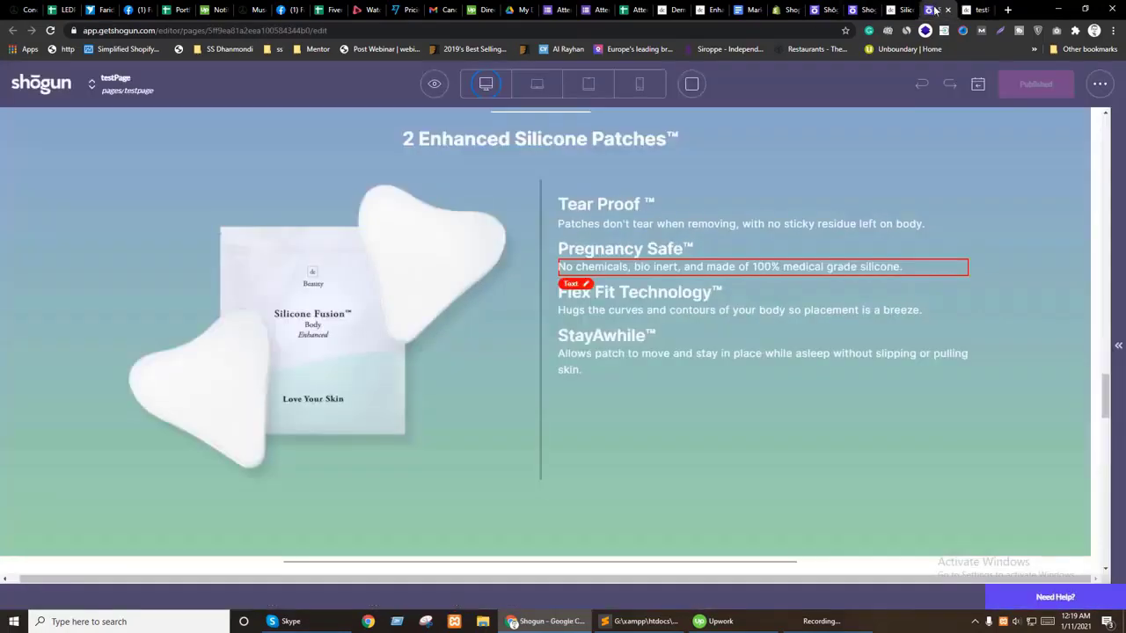
# Step: Give the patch columns equal heights with 10 px spacing, checking the section's gradient background
pyautogui.click(537, 380)
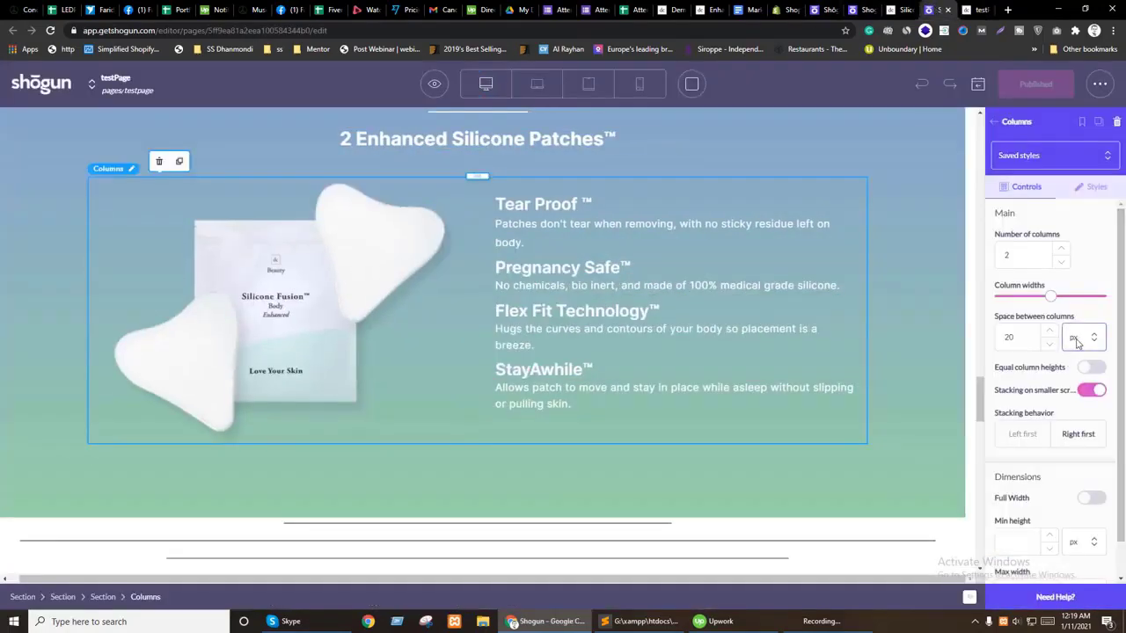
pyautogui.click(1094, 368)
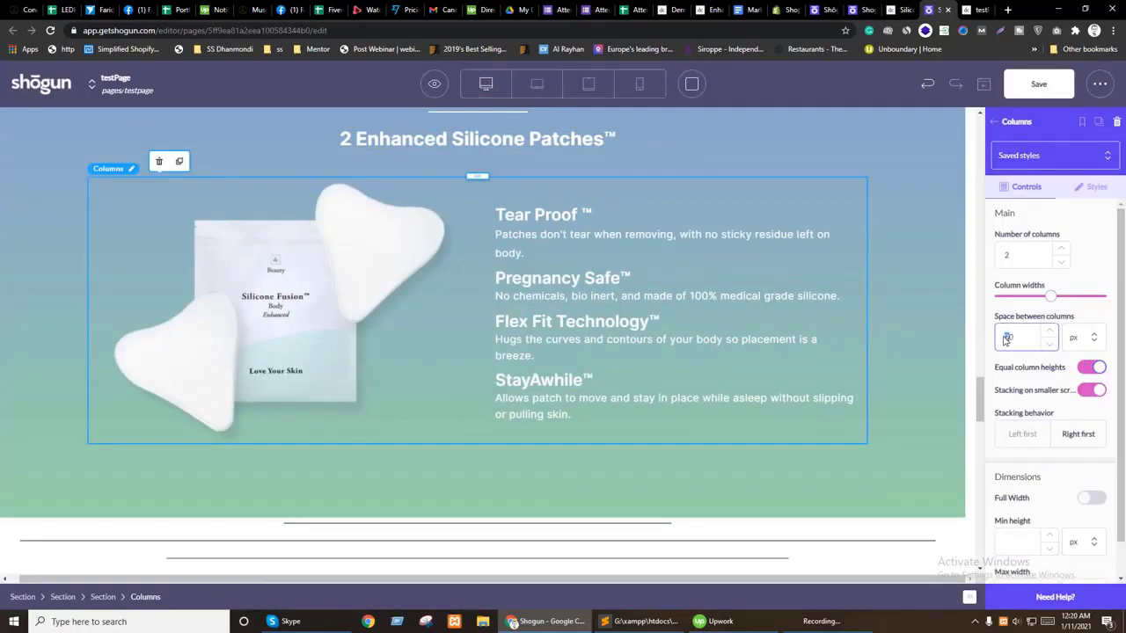
pyautogui.click(673, 491)
pyautogui.scroll(-5, 676, 491)
pyautogui.scroll(5, 638, 328)
pyautogui.scroll(3, 642, 332)
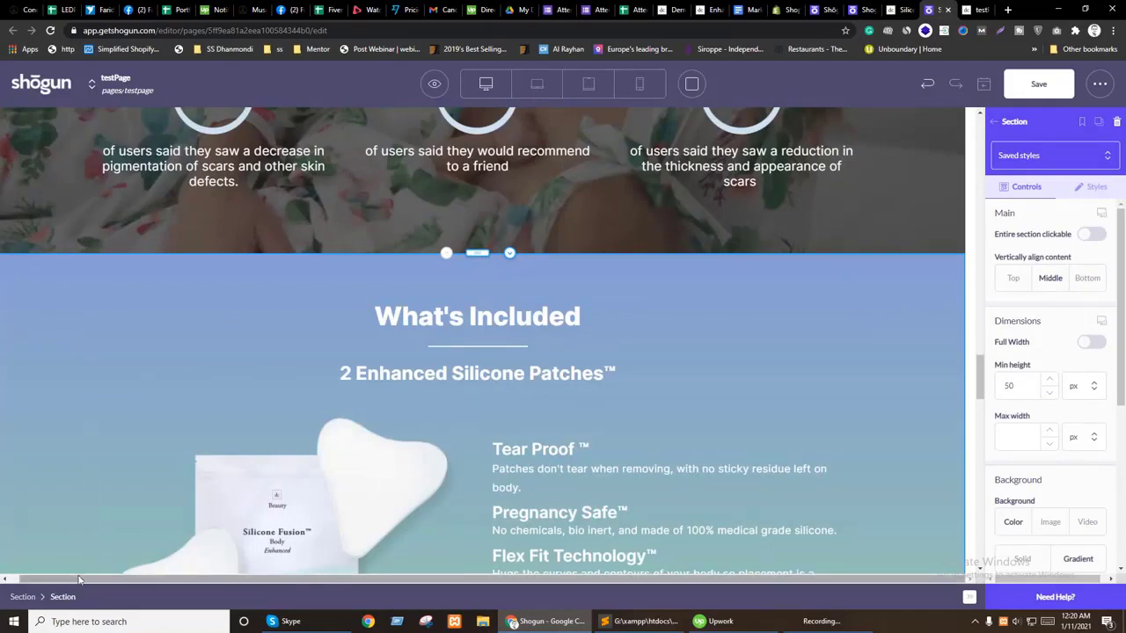
pyautogui.click(1078, 558)
pyautogui.scroll(-2, 1040, 489)
pyautogui.scroll(-4, 685, 282)
pyautogui.click(77, 531)
pyautogui.scroll(-6, 421, 358)
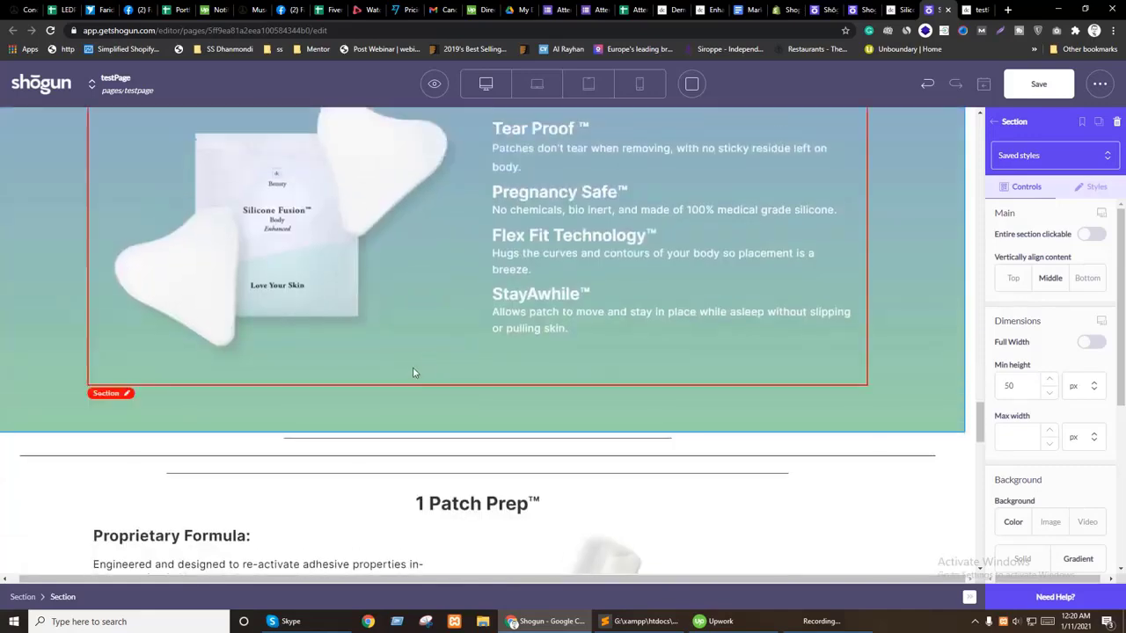
pyautogui.scroll(2, 422, 365)
pyautogui.click(458, 358)
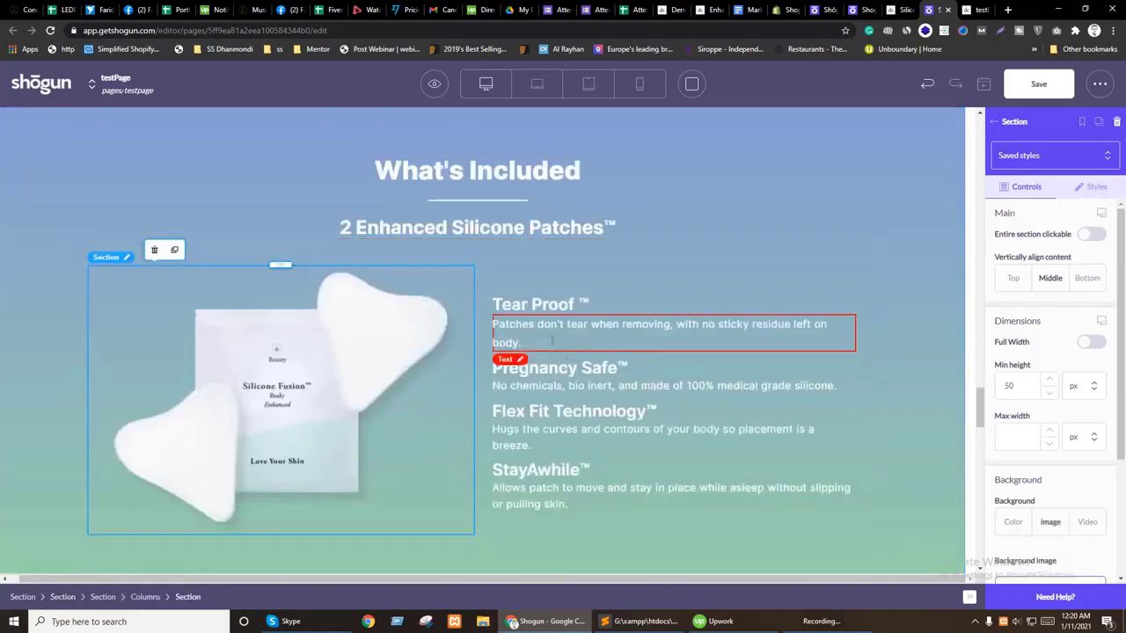
# Step: Duplicate the patch columns row and delete the image section from the upper row
pyautogui.click(477, 285)
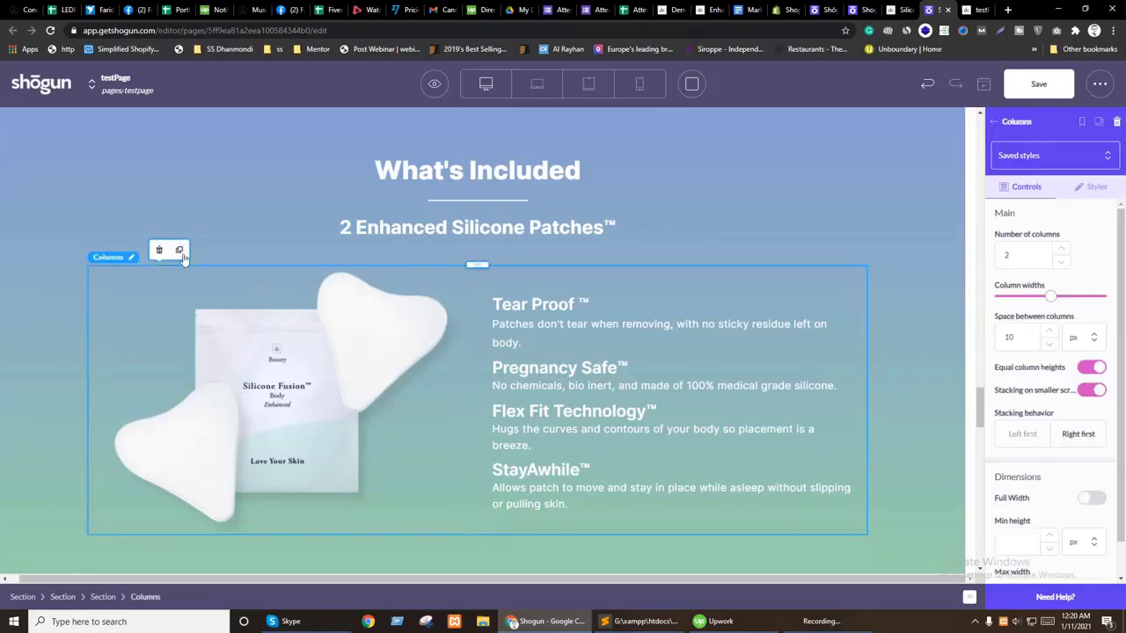
pyautogui.click(175, 250)
pyautogui.click(367, 409)
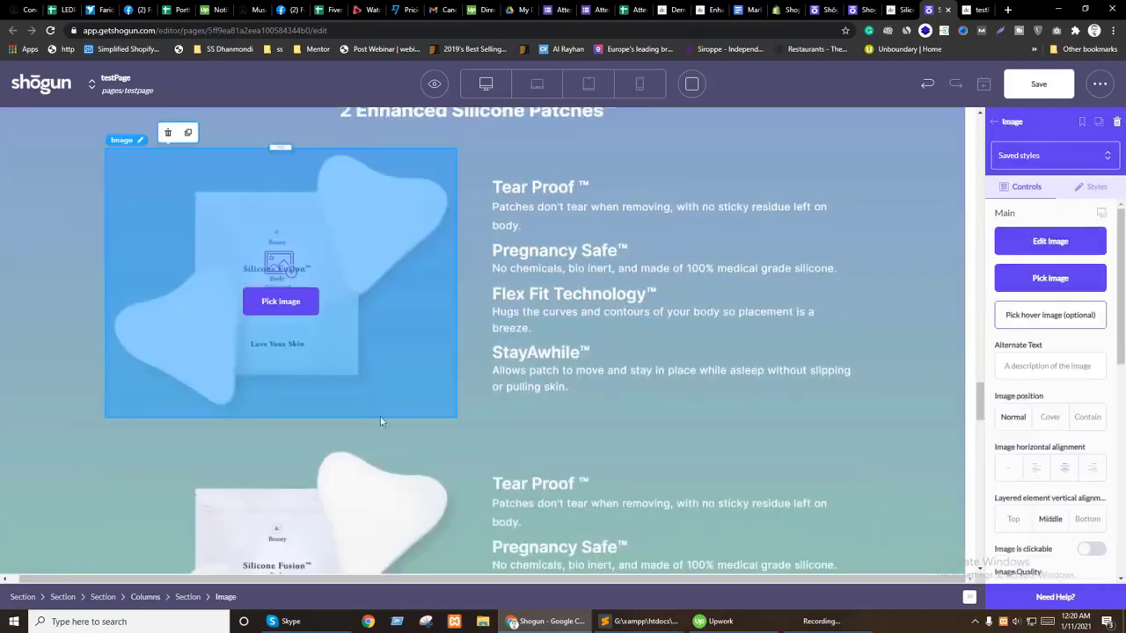
pyautogui.click(464, 410)
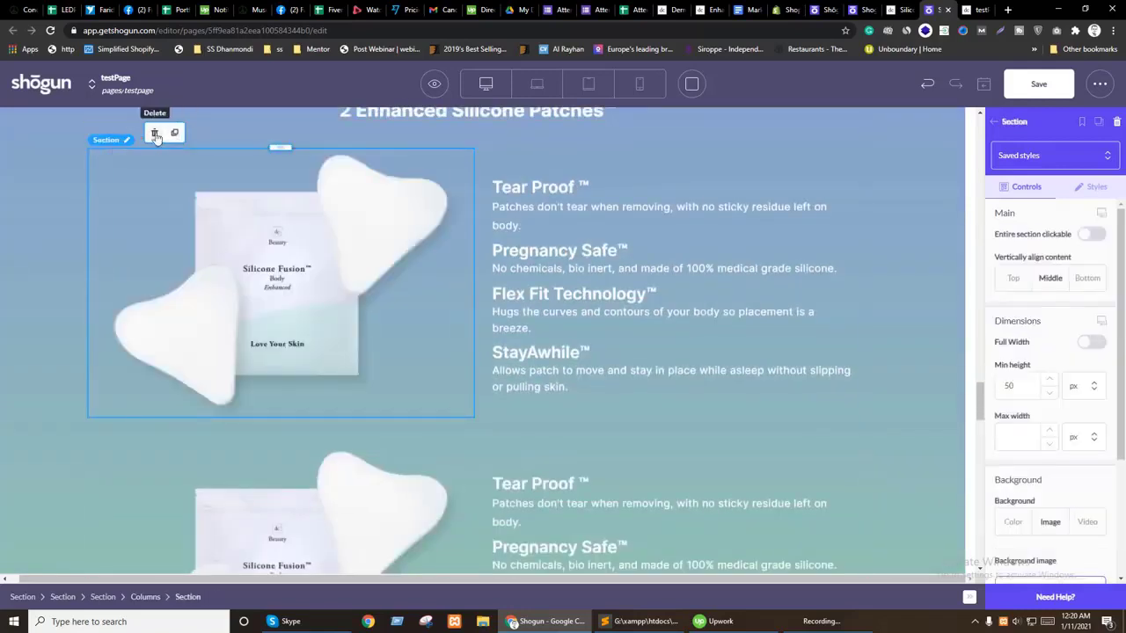
pyautogui.click(155, 135)
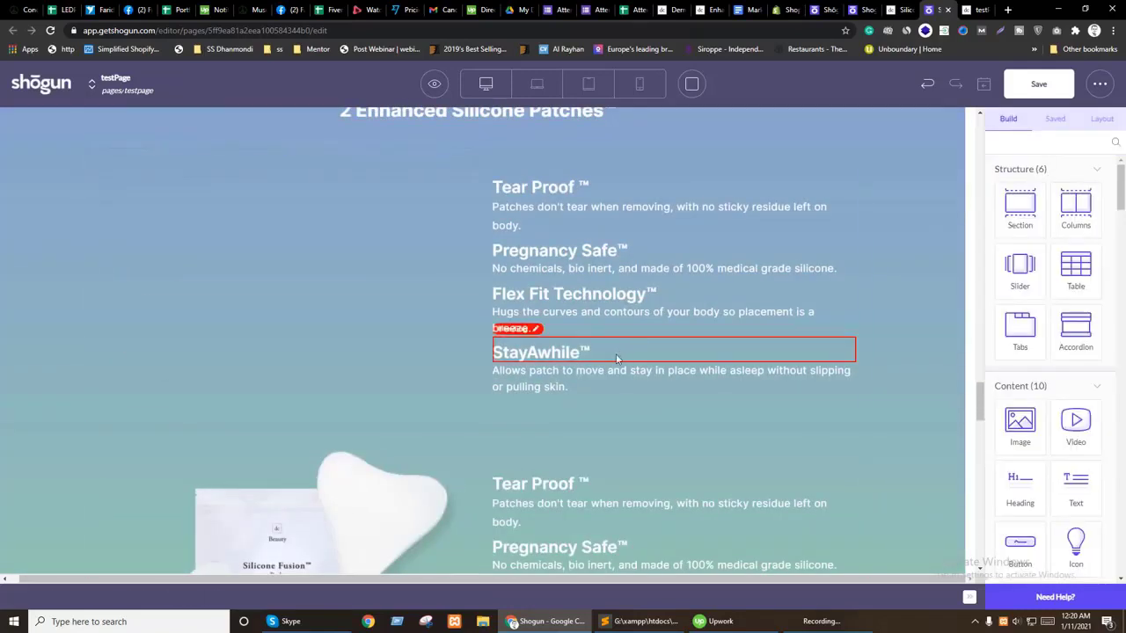
# Step: Move the feature text into the left column and the patch image into the right column
pyautogui.click(551, 173)
pyautogui.moveTo(498, 140); pyautogui.dragTo(351, 167)
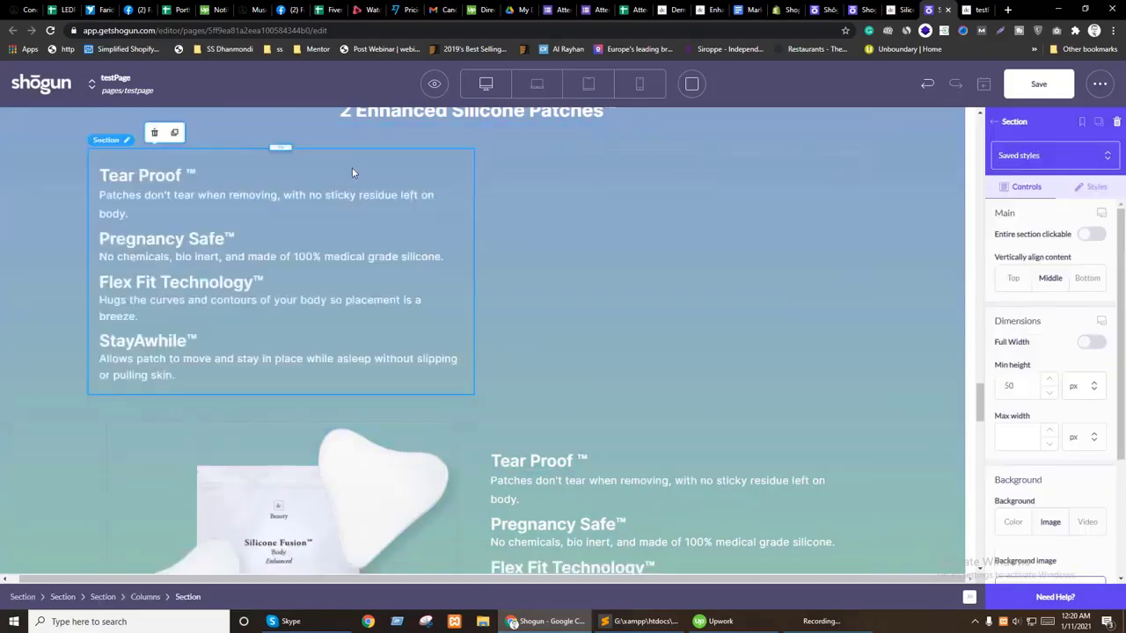
pyautogui.click(286, 439)
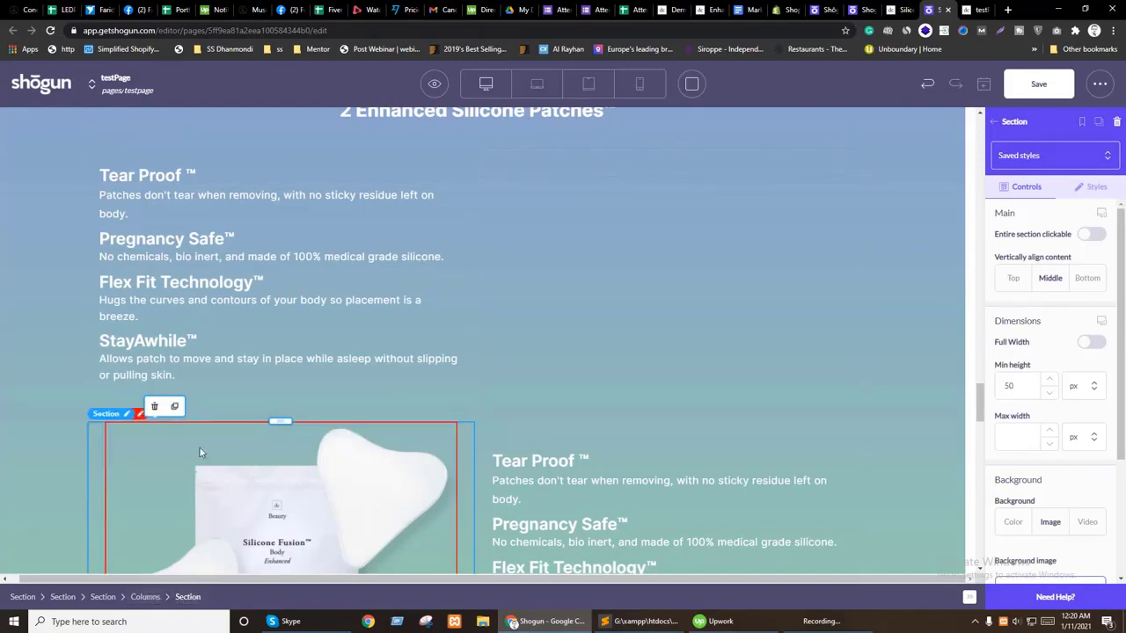
pyautogui.moveTo(280, 421); pyautogui.dragTo(588, 229)
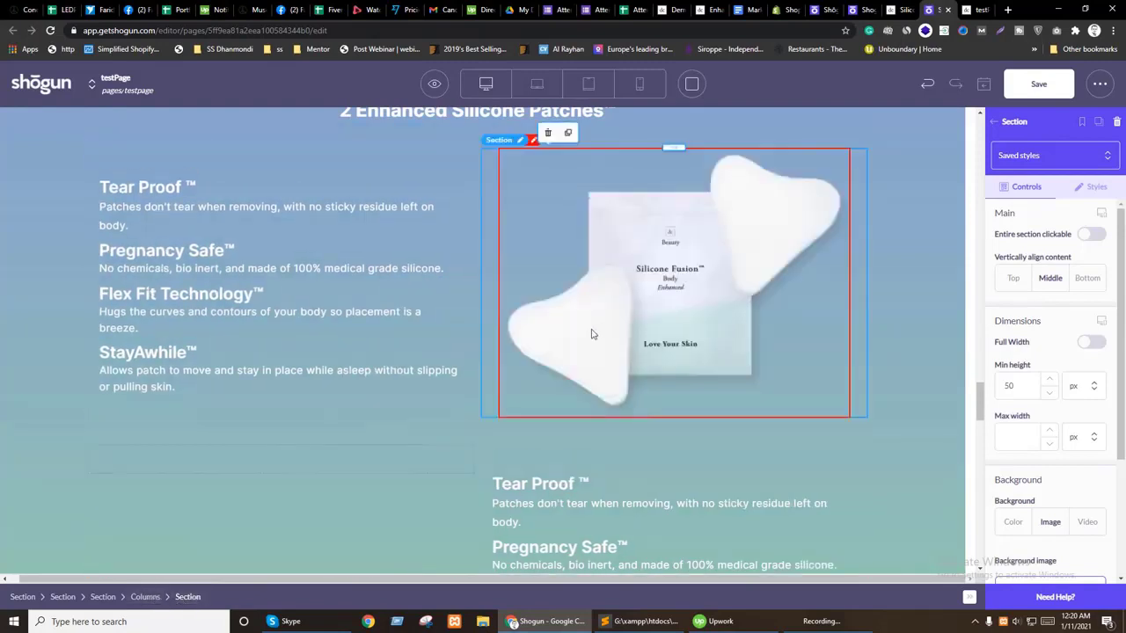
# Step: Delete the leftover duplicate columns row
pyautogui.click(482, 476)
pyautogui.click(476, 472)
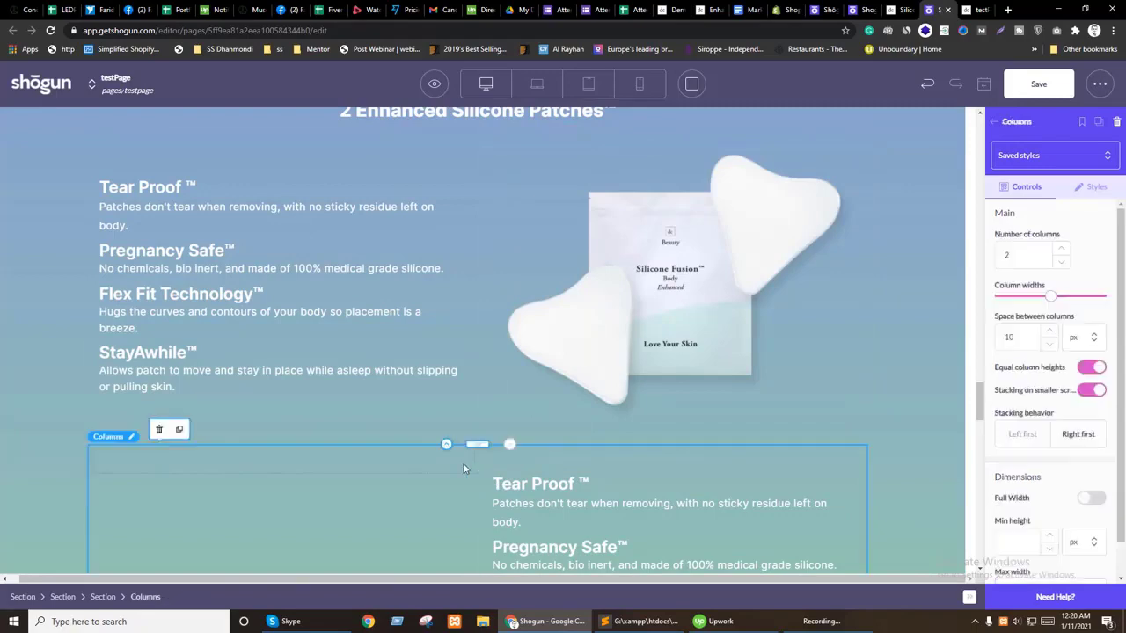
pyautogui.click(159, 429)
pyautogui.scroll(2, 448, 437)
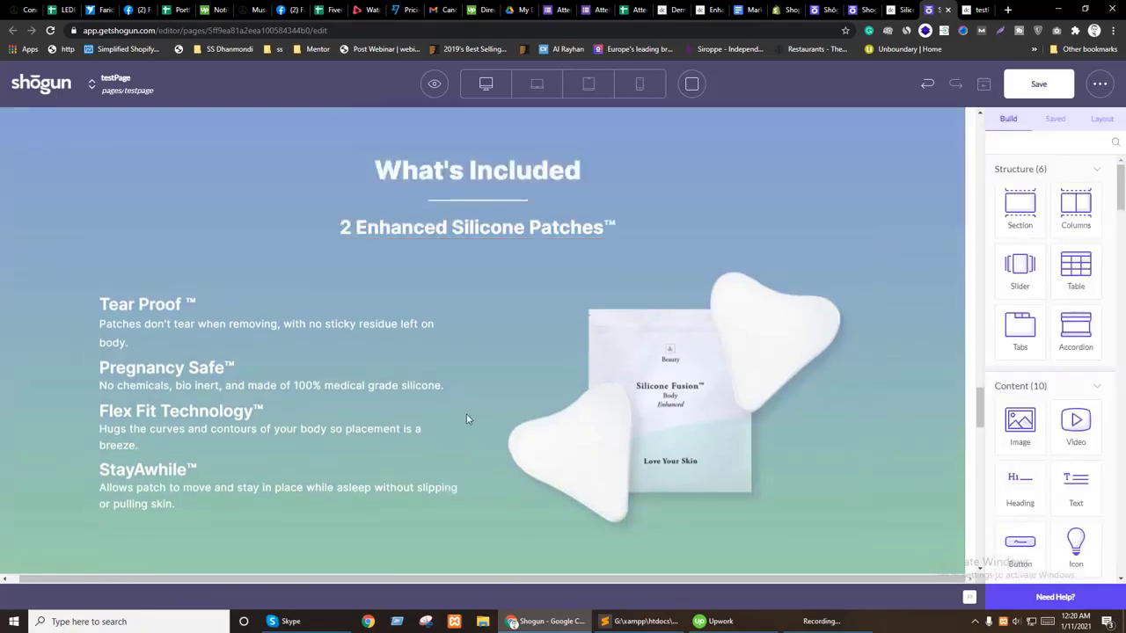
pyautogui.scroll(-5, 482, 420)
# Step: Select the silicone patches image and open the media library to replace it
pyautogui.scroll(-2, 481, 420)
pyautogui.click(547, 422)
pyautogui.scroll(5, 547, 422)
pyautogui.click(674, 307)
pyautogui.click(674, 302)
pyautogui.click(330, 194)
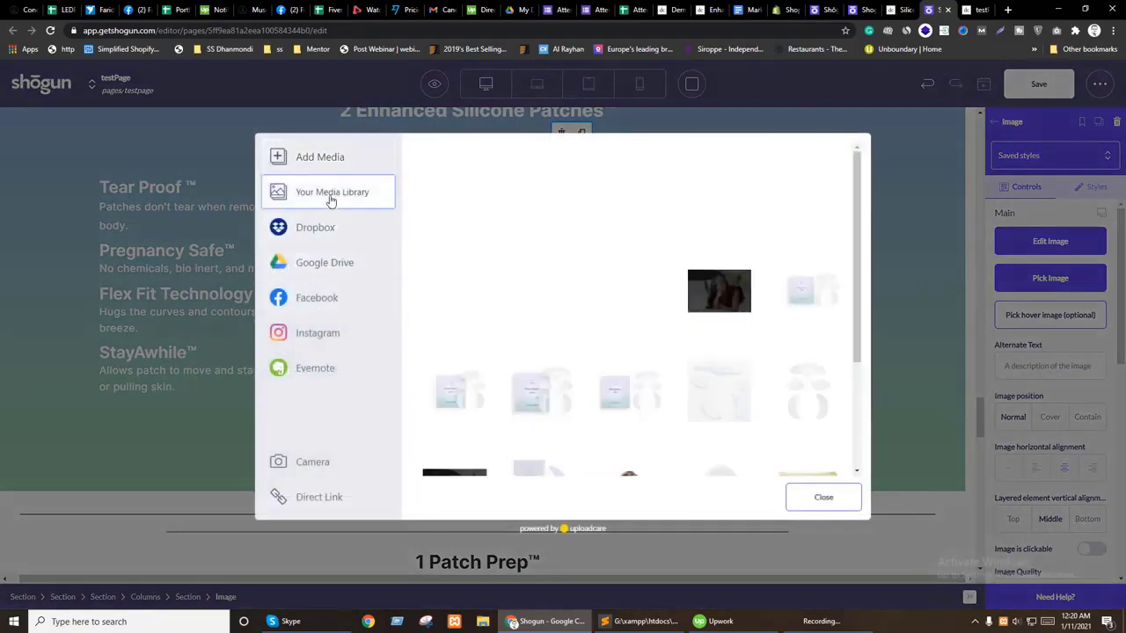
# Step: Browse uploaded media against the live Dermaclara site, then close the picker without choosing
pyautogui.scroll(-5, 680, 314)
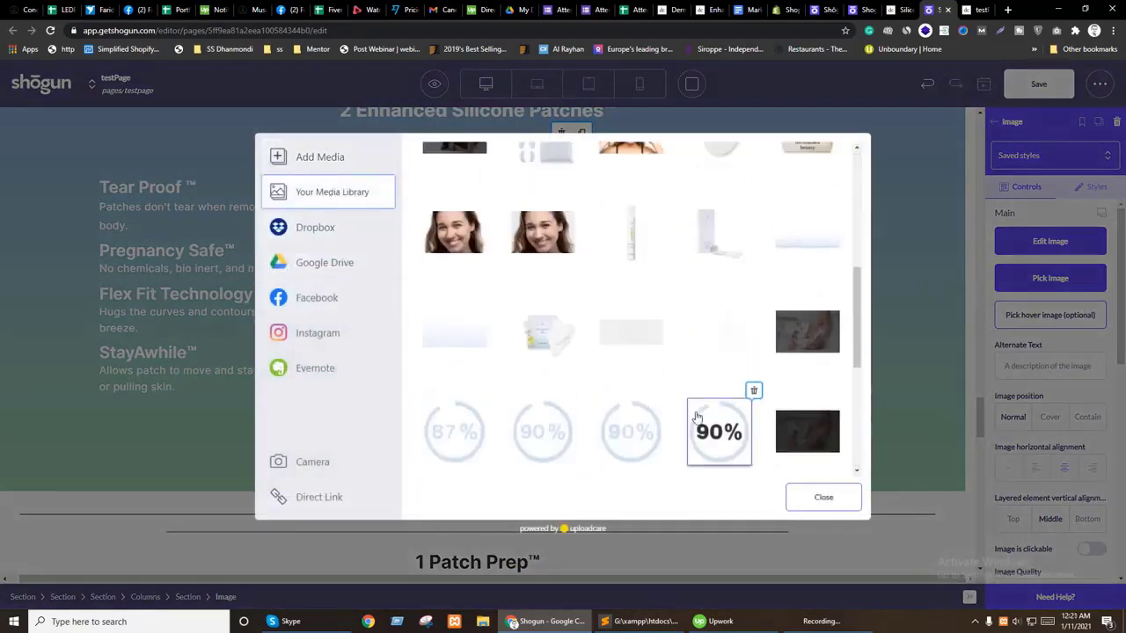
pyautogui.scroll(-5, 593, 379)
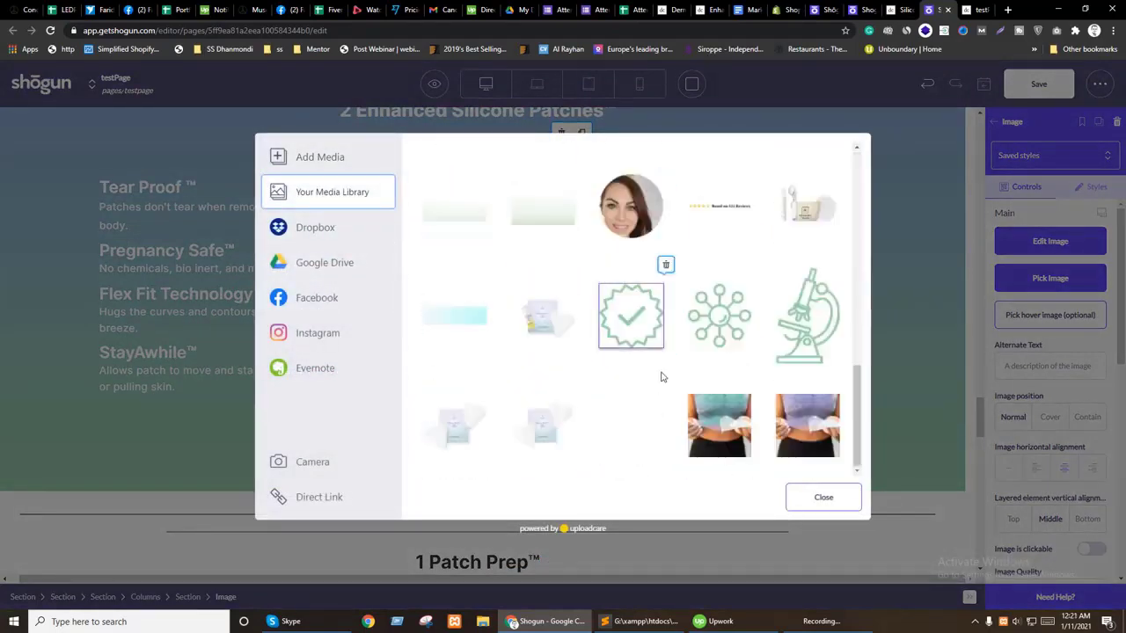
pyautogui.scroll(-10, 662, 376)
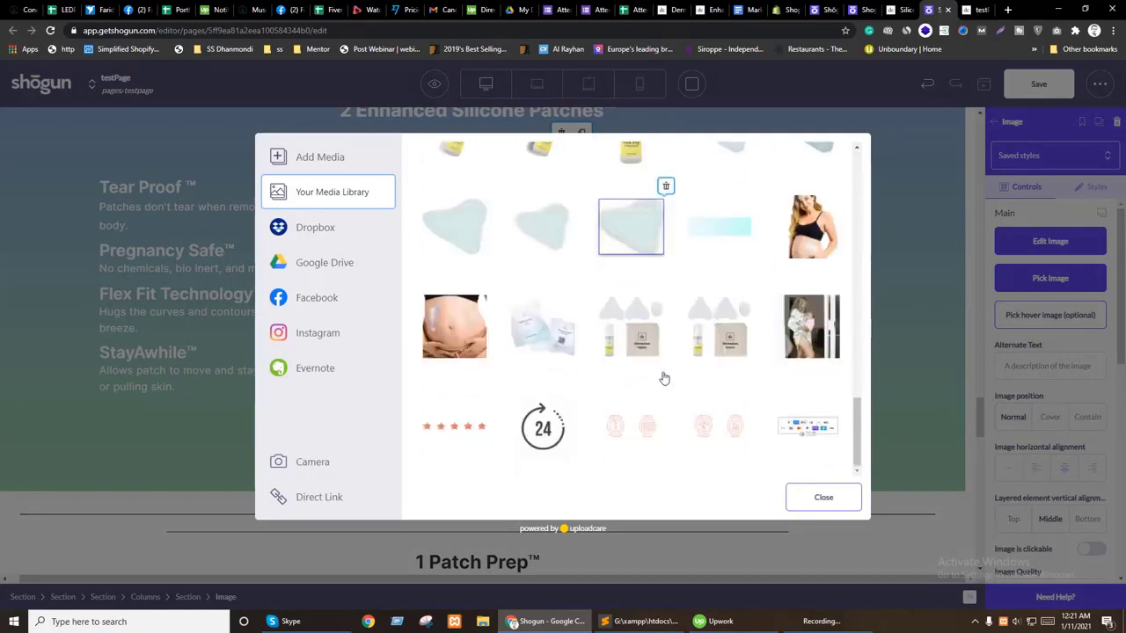
pyautogui.scroll(-2, 809, 434)
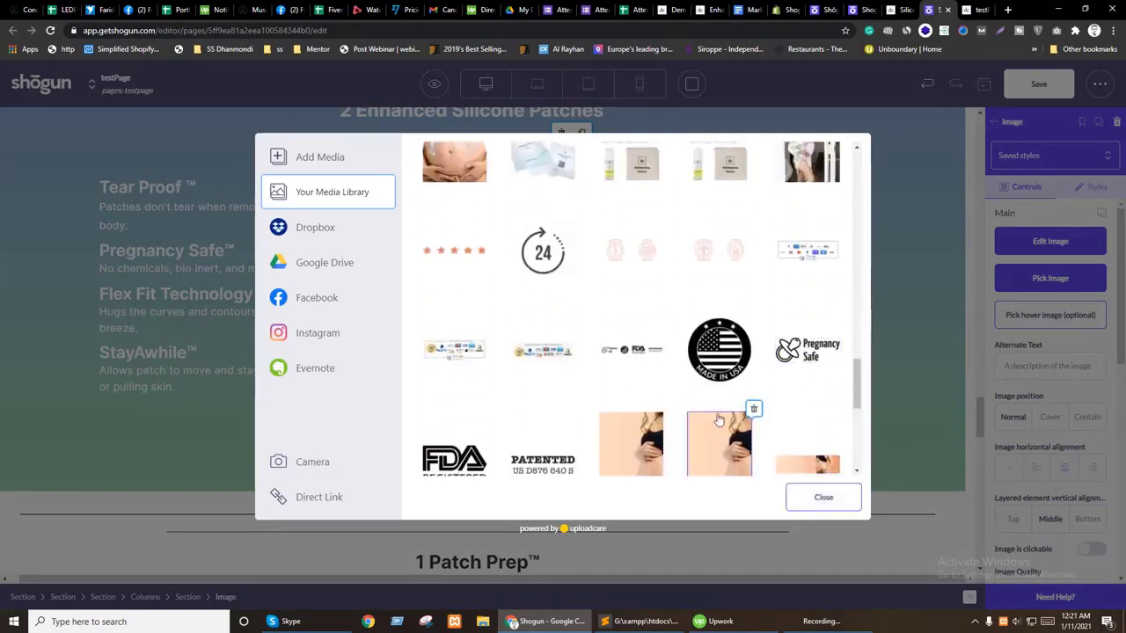
pyautogui.hotkey('ctrl', 'shift', 'Tab')
pyautogui.scroll(-4, 731, 420)
pyautogui.hotkey('ctrl', 'Tab')
pyautogui.scroll(-3, 731, 419)
pyautogui.scroll(-3, 731, 419)
pyautogui.scroll(3, 731, 419)
pyautogui.scroll(3, 733, 419)
pyautogui.scroll(2, 733, 420)
pyautogui.scroll(-3, 733, 419)
pyautogui.scroll(8, 732, 420)
pyautogui.scroll(-3, 732, 420)
pyautogui.hotkey('ctrl', 'shift', 'Tab')
pyautogui.hotkey('ctrl', 'Tab')
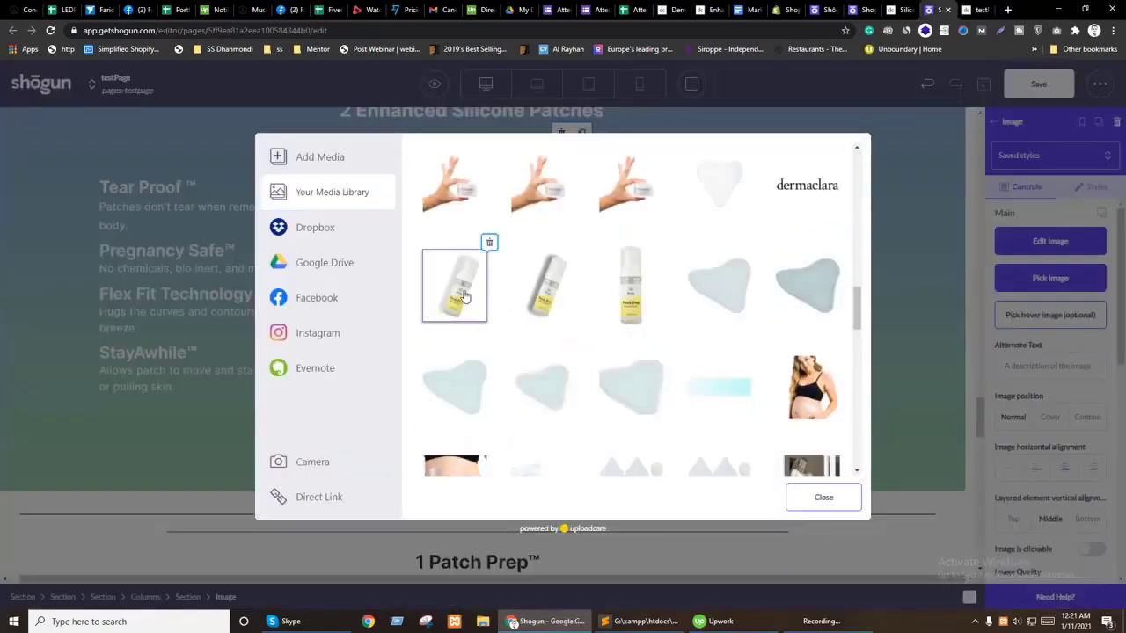
pyautogui.click(465, 298)
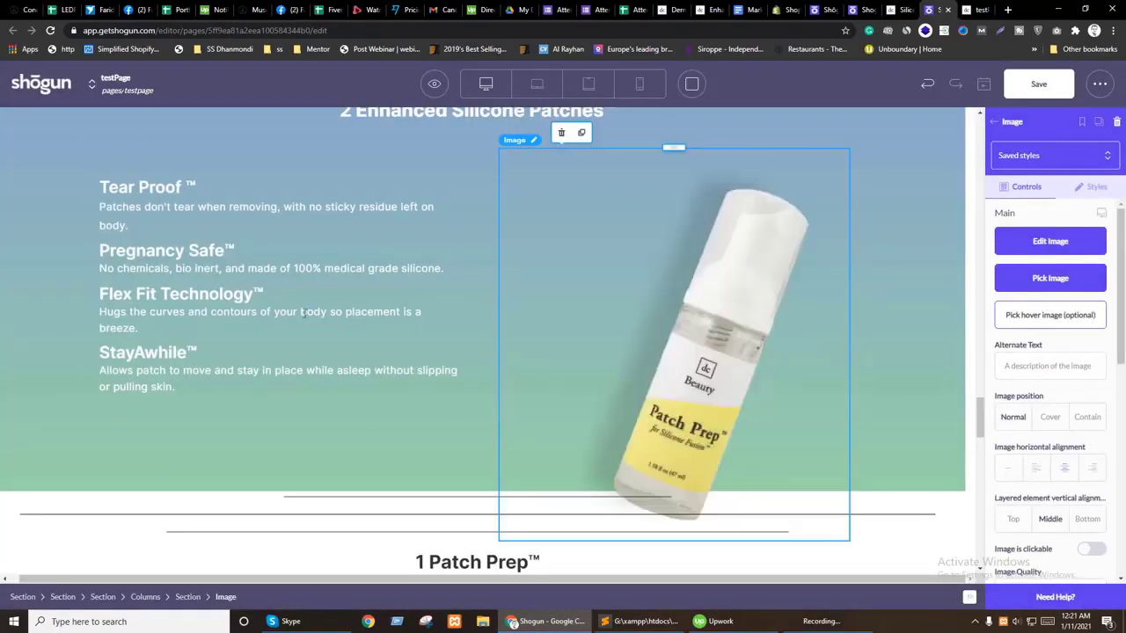
# Step: Replace the Tear Proof ™ heading with 'Proprietary Formula:' copied from the live page
pyautogui.scroll(1, 247, 264)
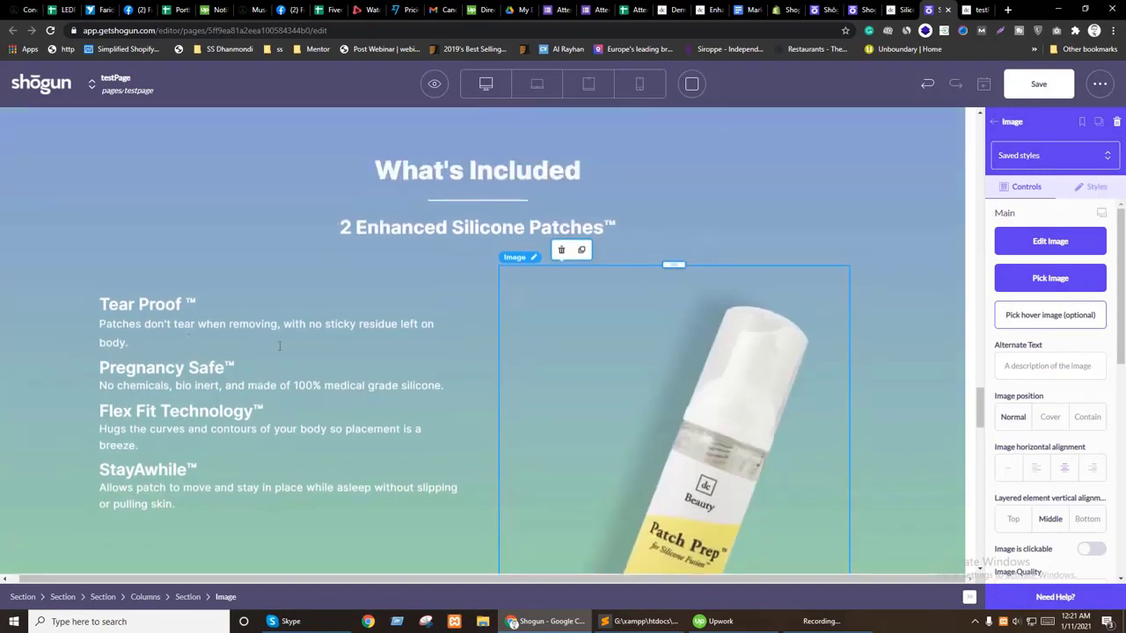
pyautogui.hotkey('ctrl', 'Tab')
pyautogui.tripleClick(161, 227)
pyautogui.hotkey('ctrl', 'c')
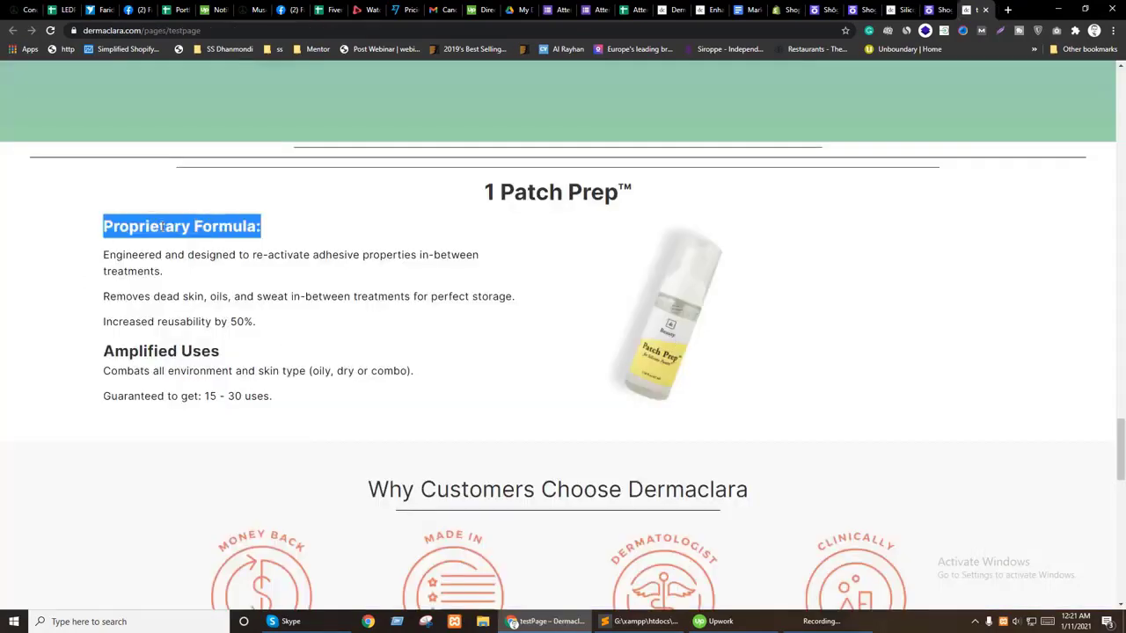
pyautogui.hotkey('ctrl', 'shift', 'Tab')
pyautogui.tripleClick(157, 306)
pyautogui.hotkey('ctrl', 'v')
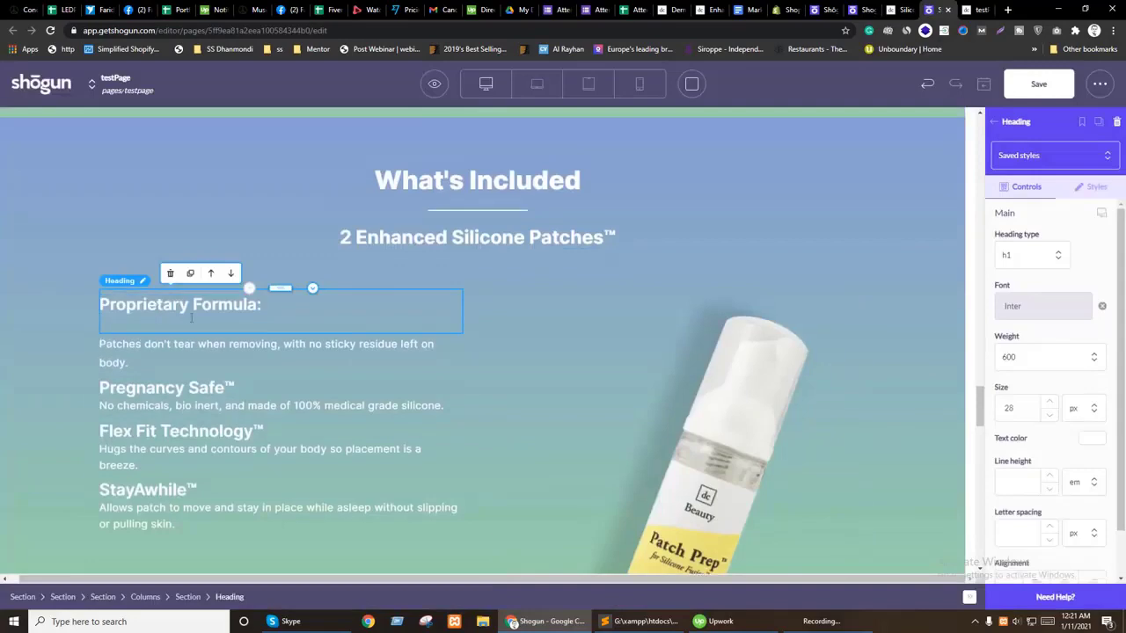
# Step: Copy the three Proprietary Formula paragraphs from the live page and try pasting them, then undo
pyautogui.hotkey('ctrl', 'Tab')
pyautogui.moveTo(103, 255); pyautogui.dragTo(274, 324)
pyautogui.hotkey('ctrl', 'c')
pyautogui.hotkey('ctrl', 'shift', 'Tab')
pyautogui.click(189, 333)
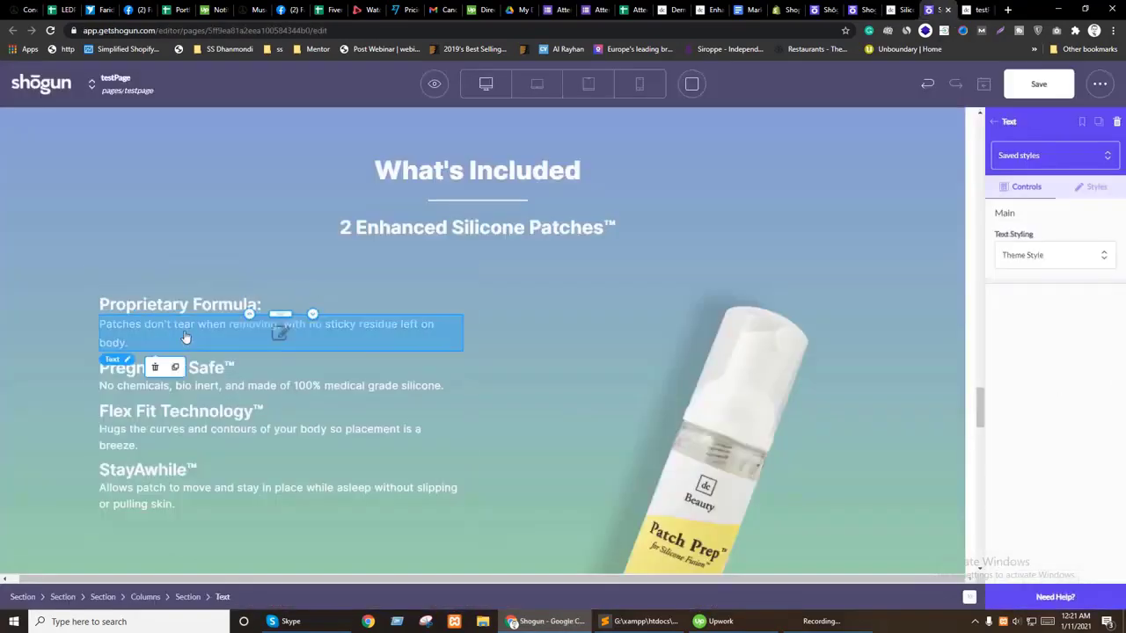
pyautogui.click(194, 332)
pyautogui.moveTo(100, 323); pyautogui.dragTo(136, 341)
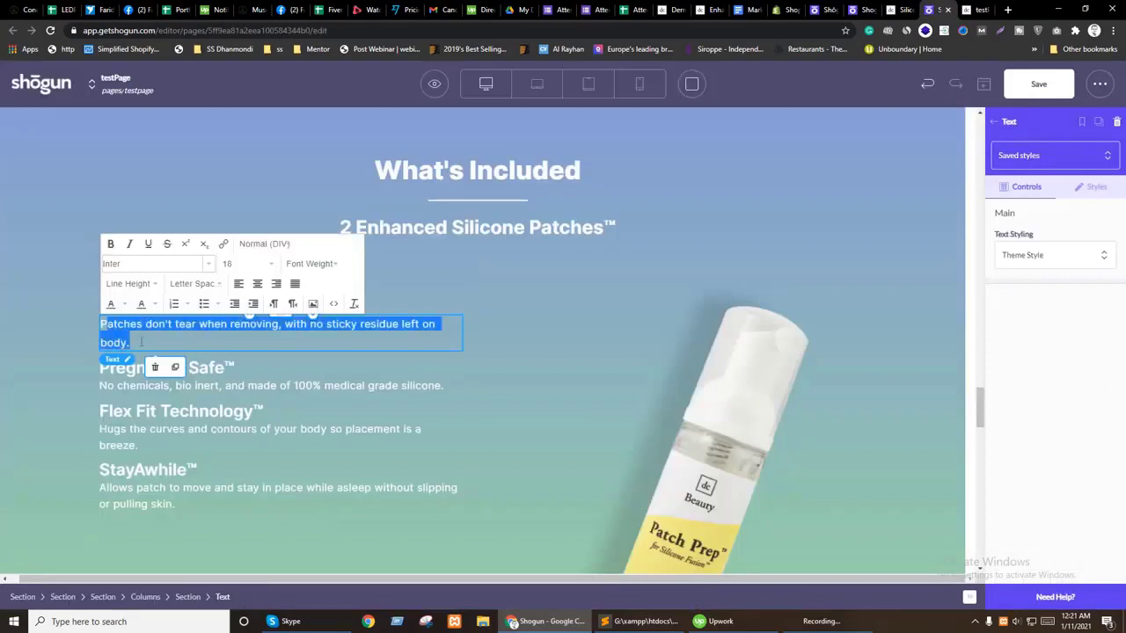
pyautogui.hotkey('ctrl', 'v')
pyautogui.hotkey('ctrl', 'z')
# Step: Convert the paragraphs to plain text in Sublime and paste them over the Patches don't tear paragraph
pyautogui.click(642, 621)
pyautogui.hotkey('ctrl', 'n')
pyautogui.write('Engineered and designed to re-activate adhesive properties in-between treatments.  Removes dead skin, oils, and sweat in-between treatments for perfect storage.  Increased reusability by 50%.')
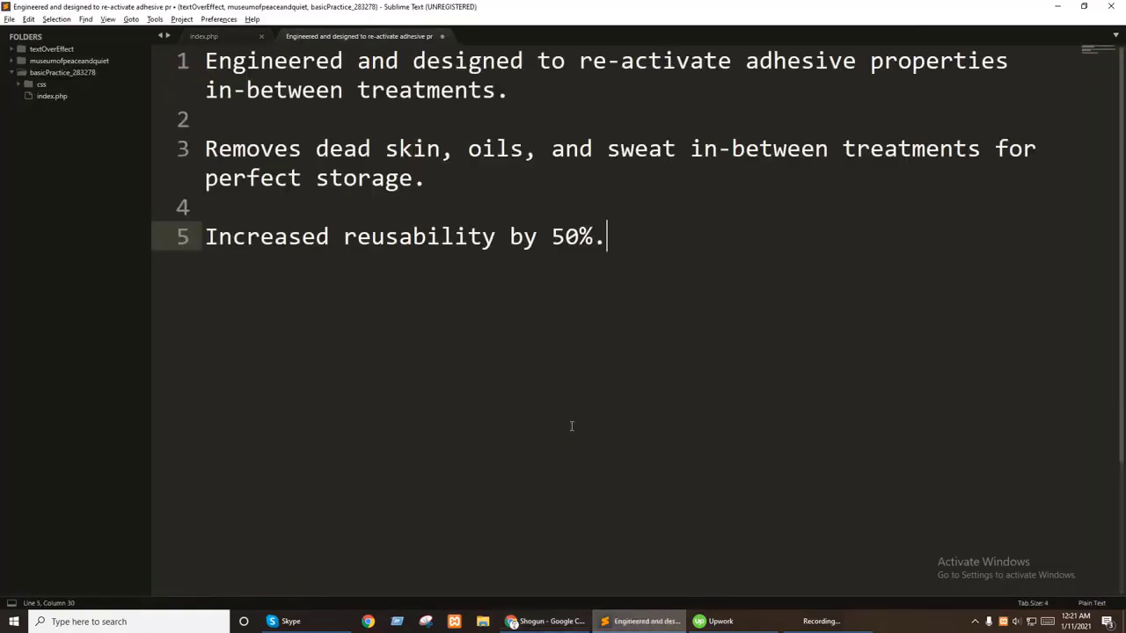
pyautogui.hotkey('ctrl', 'a')
pyautogui.hotkey('ctrl', 'c')
pyautogui.hotkey('alt', 'Tab')
pyautogui.hotkey('ctrl', 'v')
pyautogui.hotkey('ctrl', 'z')
pyautogui.click(129, 340)
pyautogui.moveTo(103, 324); pyautogui.dragTo(141, 342)
pyautogui.hotkey('ctrl', 'v')
# Step: Retry pasting the paragraphs over the Patches don't tear text, undoing each attempt
pyautogui.hotkey('ctrl', 'z')
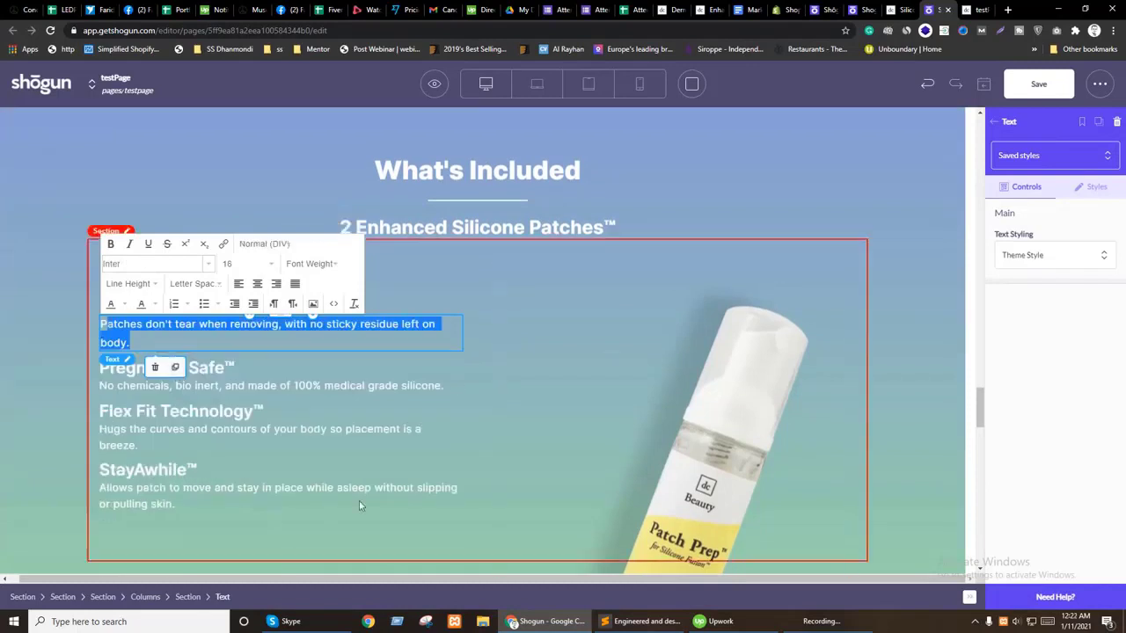
pyautogui.scroll(-3, 308, 497)
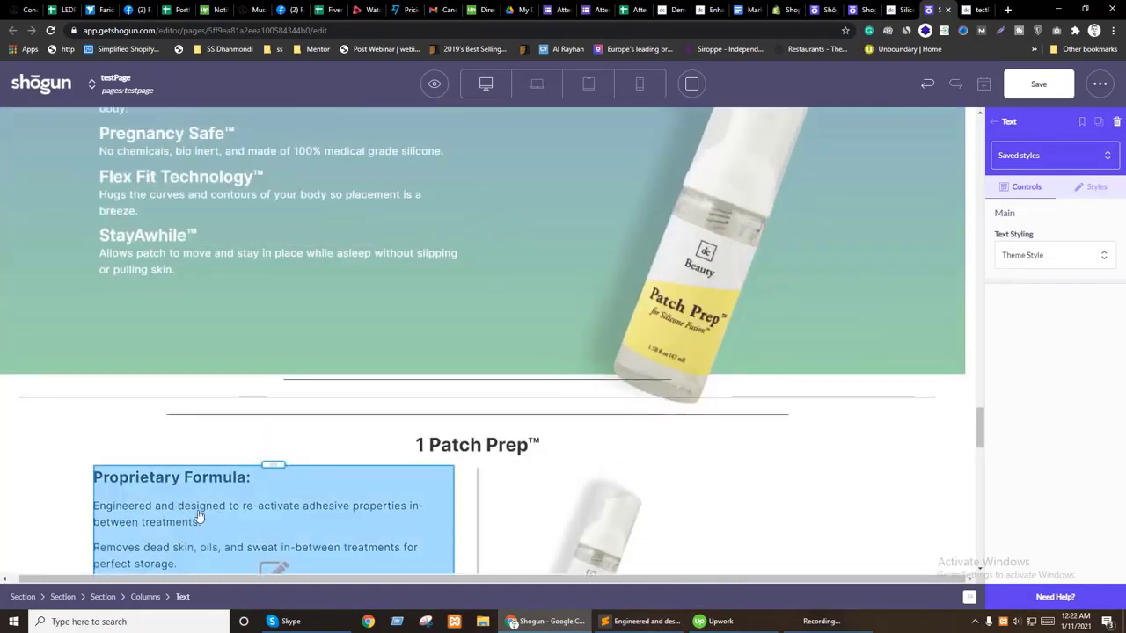
pyautogui.scroll(3, 235, 501)
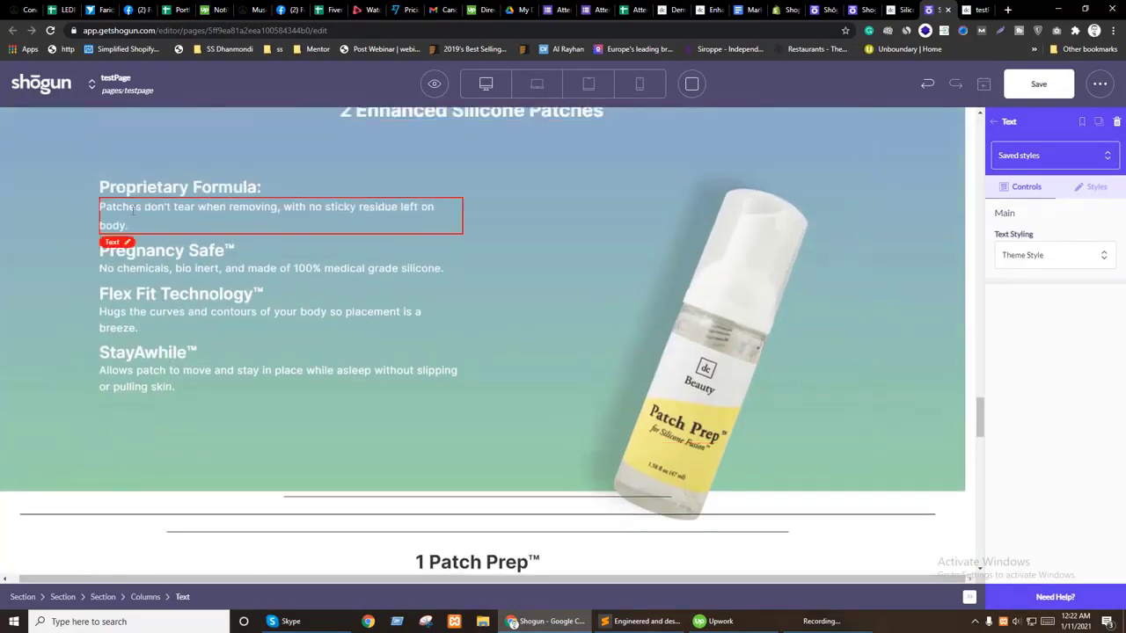
pyautogui.click(123, 209)
pyautogui.hotkey('ctrl', 'a')
pyautogui.click(111, 207)
pyautogui.keyDown('shift'); pyautogui.click(129, 226); pyautogui.keyUp('shift')
pyautogui.hotkey('ctrl', 'v')
pyautogui.hotkey('ctrl', 'z')
# Step: Copy the plain text from Sublime and paste it over the paragraph, then undo again
pyautogui.hotkey('alt', 'Tab')
pyautogui.rightClick(272, 137)
pyautogui.click(299, 172)
pyautogui.hotkey('alt', 'Tab')
pyautogui.click(126, 267)
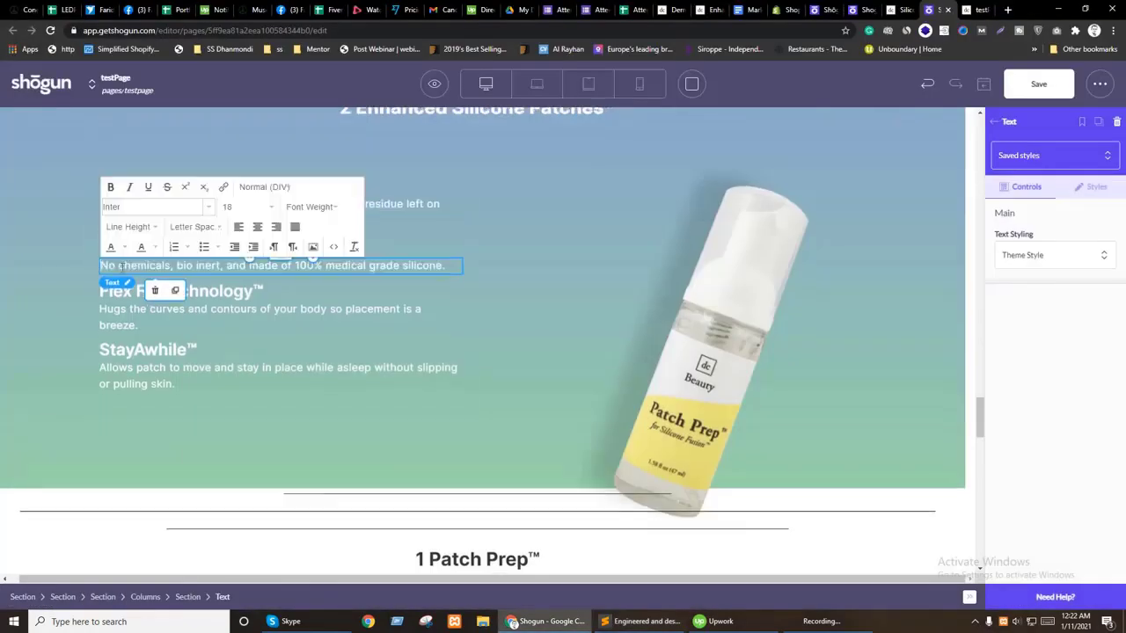
pyautogui.click(148, 208)
pyautogui.hotkey('ctrl', 'a')
pyautogui.hotkey('ctrl', 'v')
pyautogui.hotkey('ctrl', 'z')
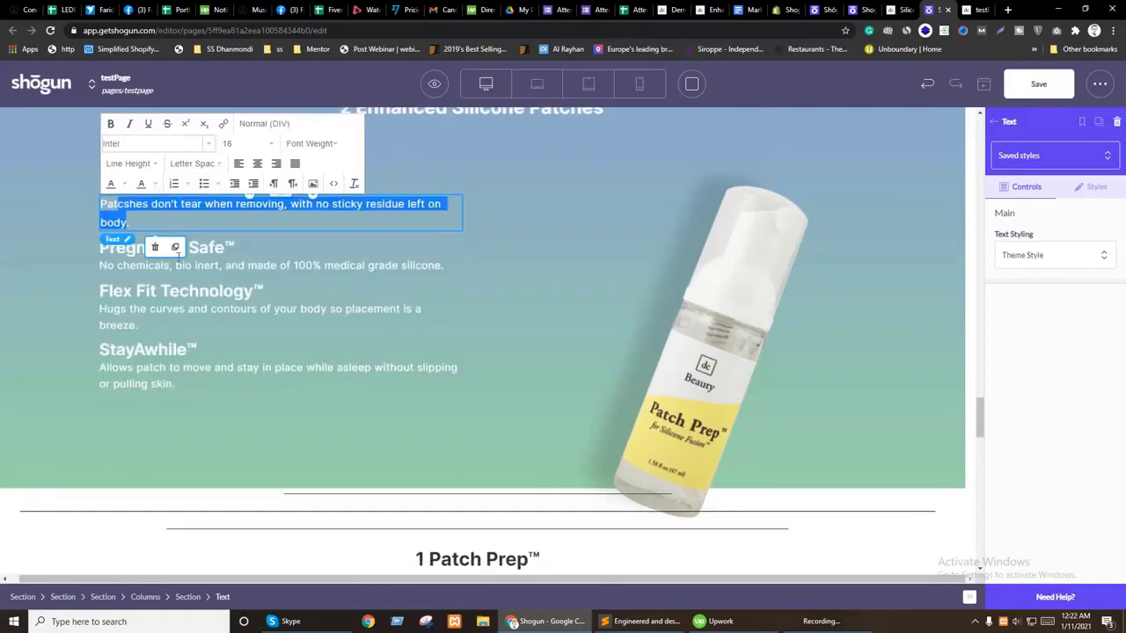
# Step: Duplicate the Proprietary Formula block from 1 Patch Prep and drag it into What's Included
pyautogui.scroll(-3, 280, 479)
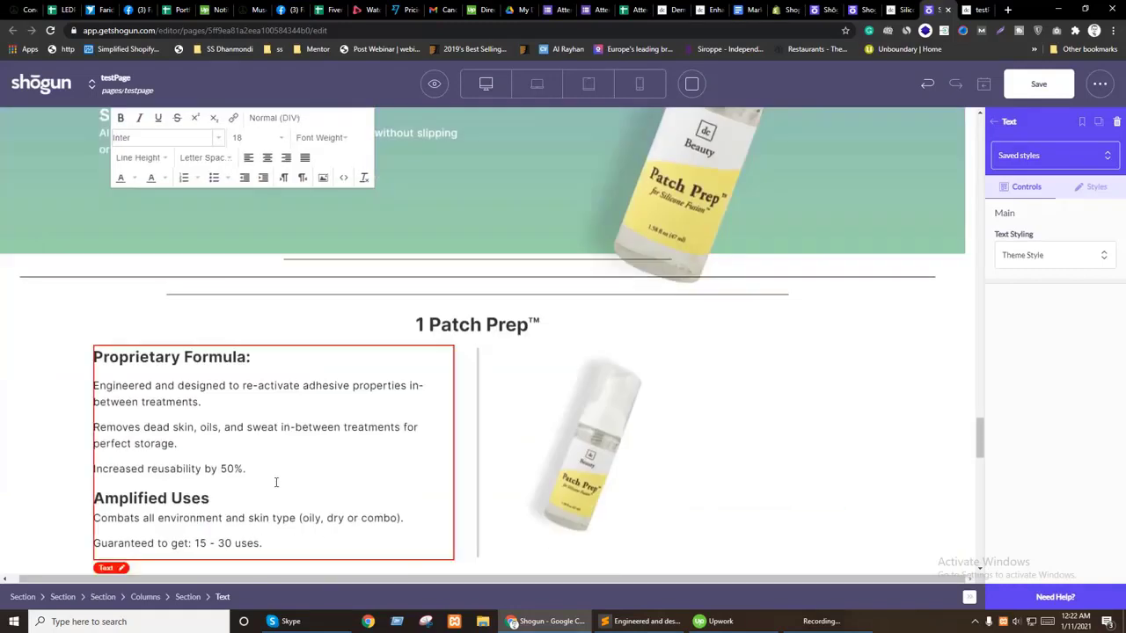
pyautogui.click(182, 428)
pyautogui.click(172, 572)
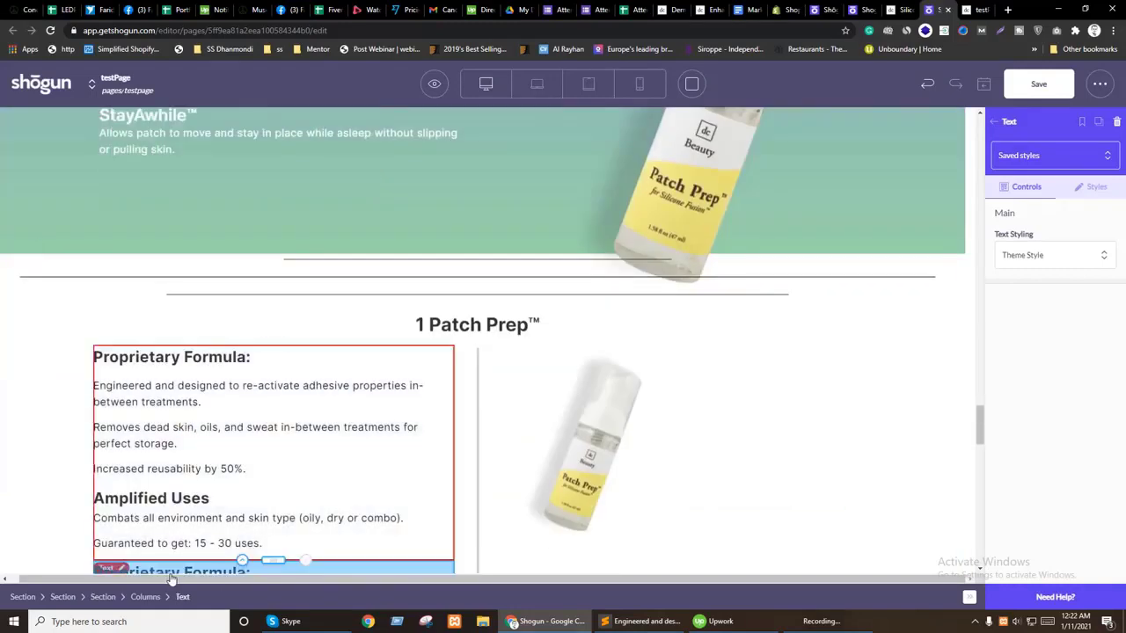
pyautogui.moveTo(279, 577); pyautogui.dragTo(165, 211)
pyautogui.click(1090, 187)
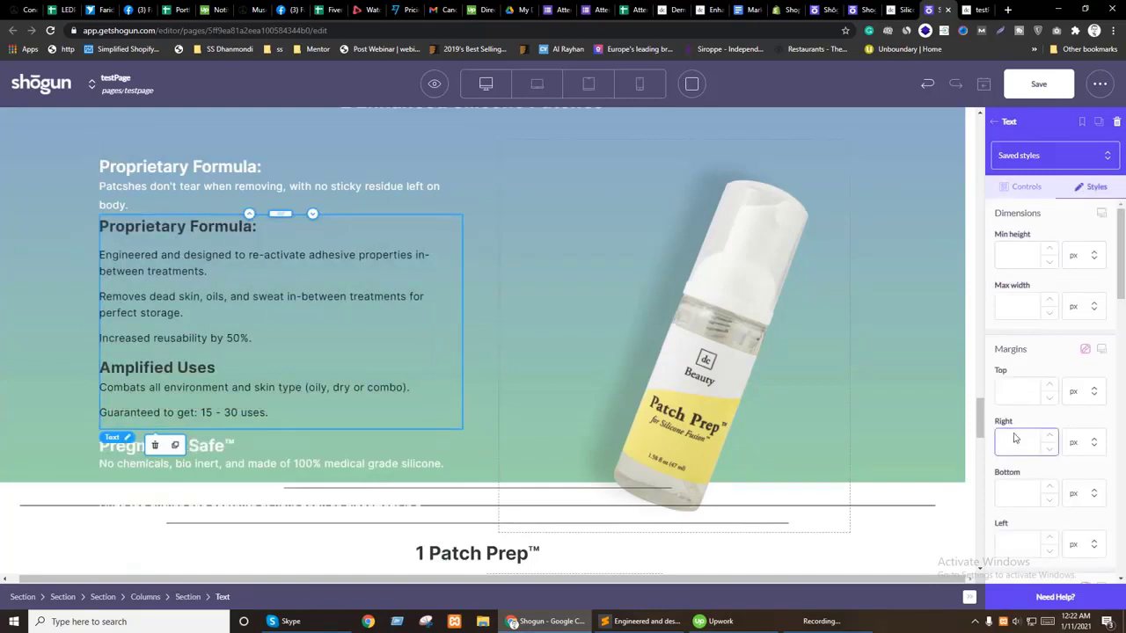
# Step: Duplicate the moved block and delete the copy's Amplified Uses part and Proprietary Formula: heading
pyautogui.click(174, 445)
pyautogui.click(187, 348)
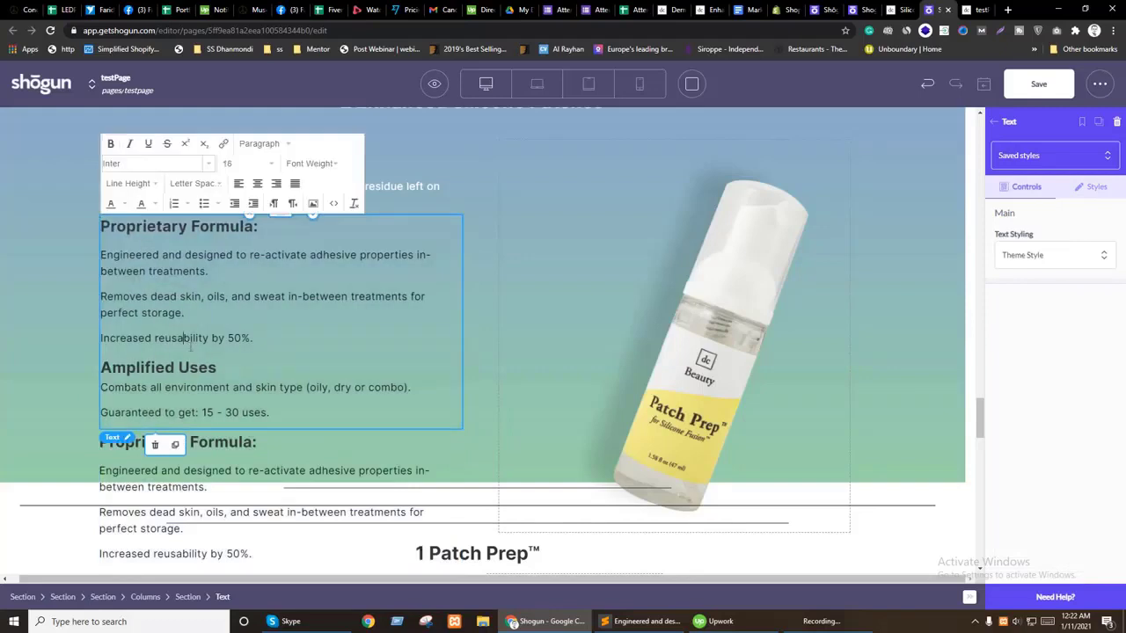
pyautogui.moveTo(235, 402); pyautogui.dragTo(138, 368)
pyautogui.press('BackSpace')
pyautogui.press('BackSpace')
pyautogui.press('BackSpace')
pyautogui.press('BackSpace')
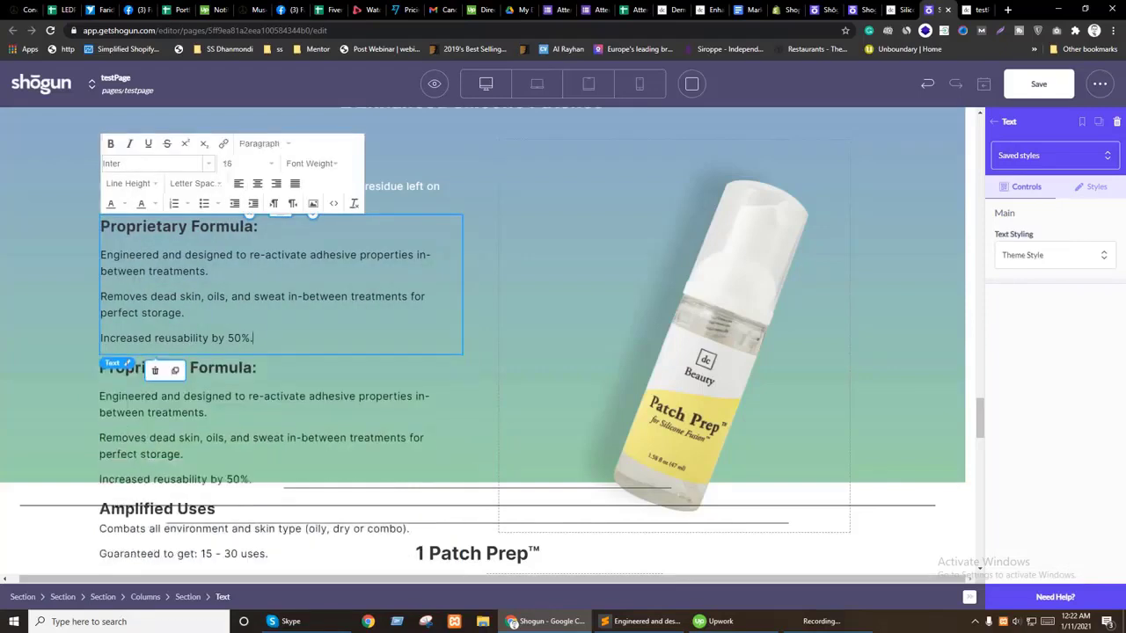
pyautogui.tripleClick(217, 226)
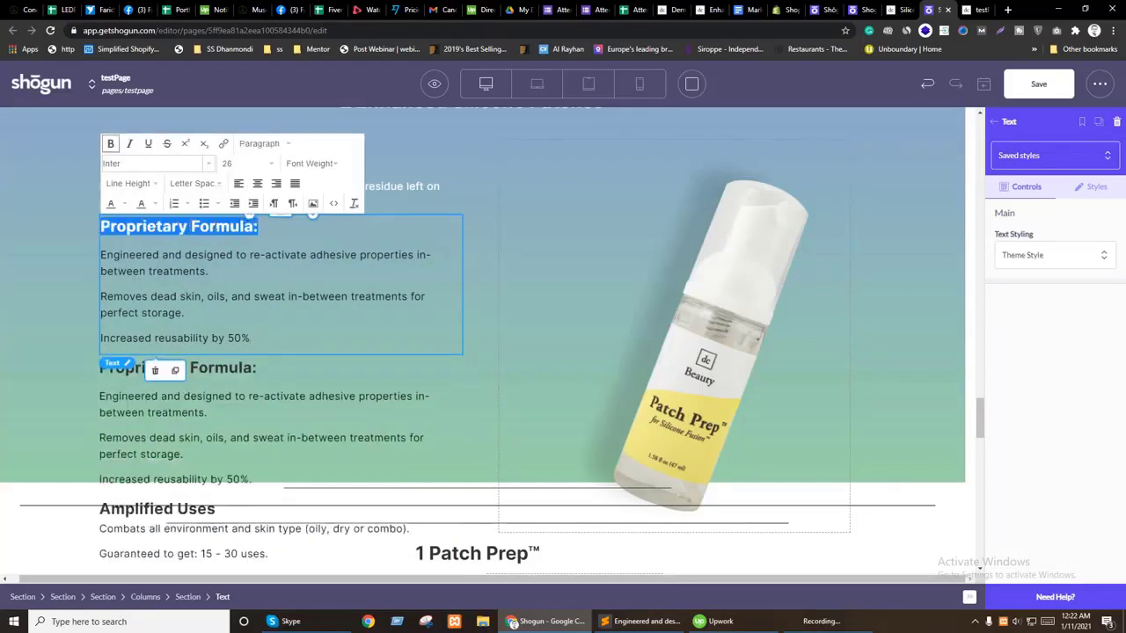
pyautogui.press('BackSpace')
pyautogui.press('BackSpace')
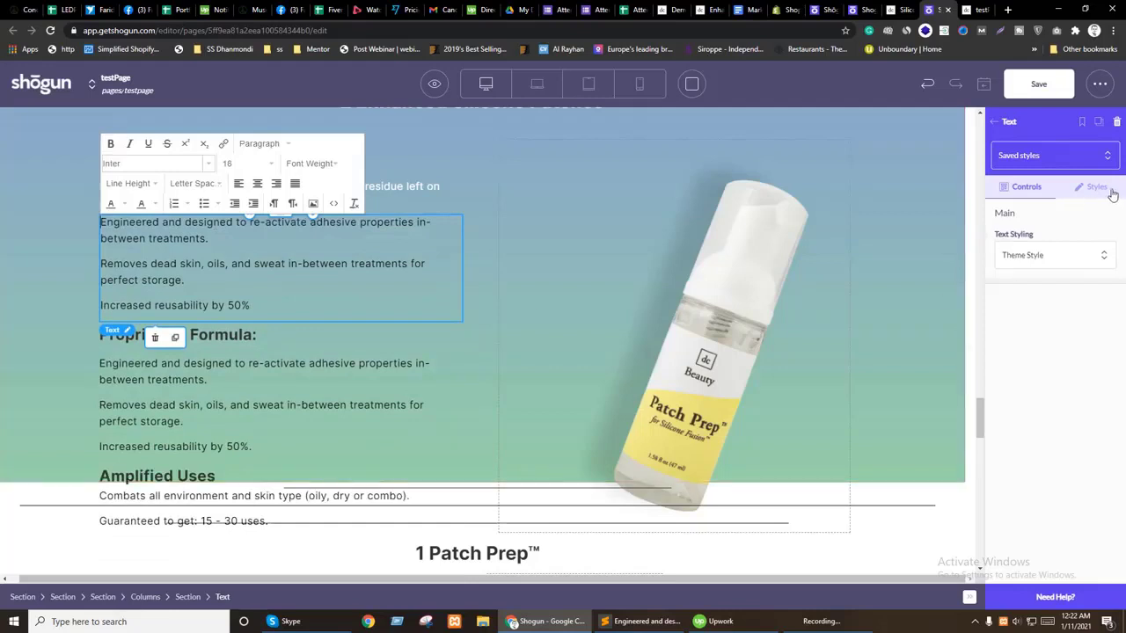
# Step: Make the three Proprietary Formula paragraphs white
pyautogui.hotkey('ctrl', 'a')
pyautogui.click(114, 205)
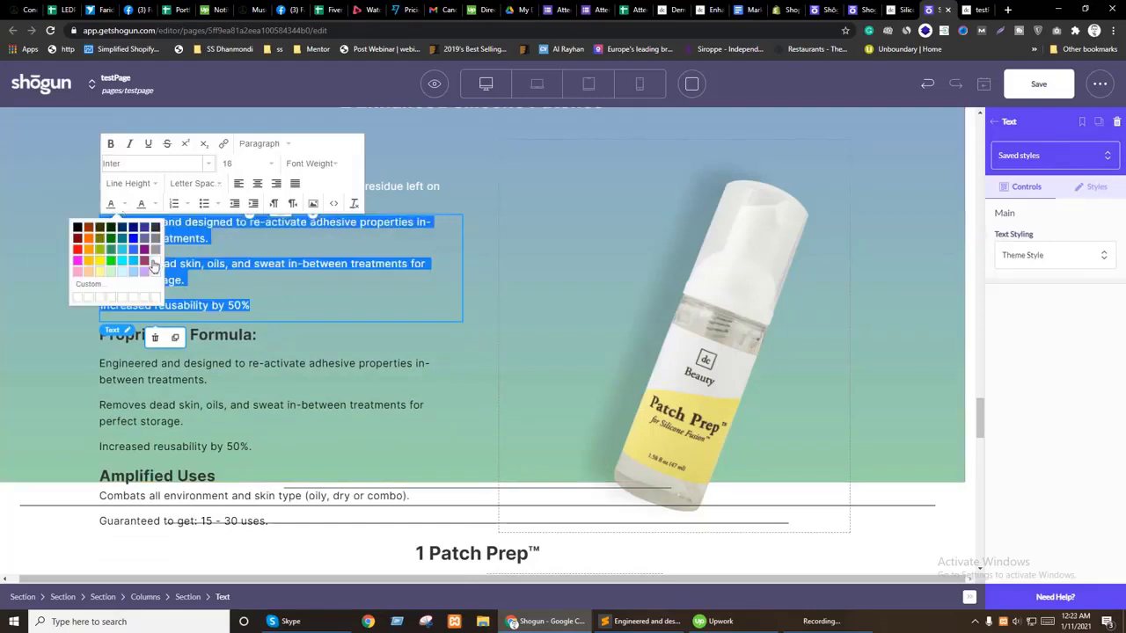
pyautogui.click(153, 265)
pyautogui.click(512, 285)
# Step: Delete the old Patches don't tear paragraph and the duplicate Proprietary Formula through Amplified Uses text
pyautogui.click(139, 202)
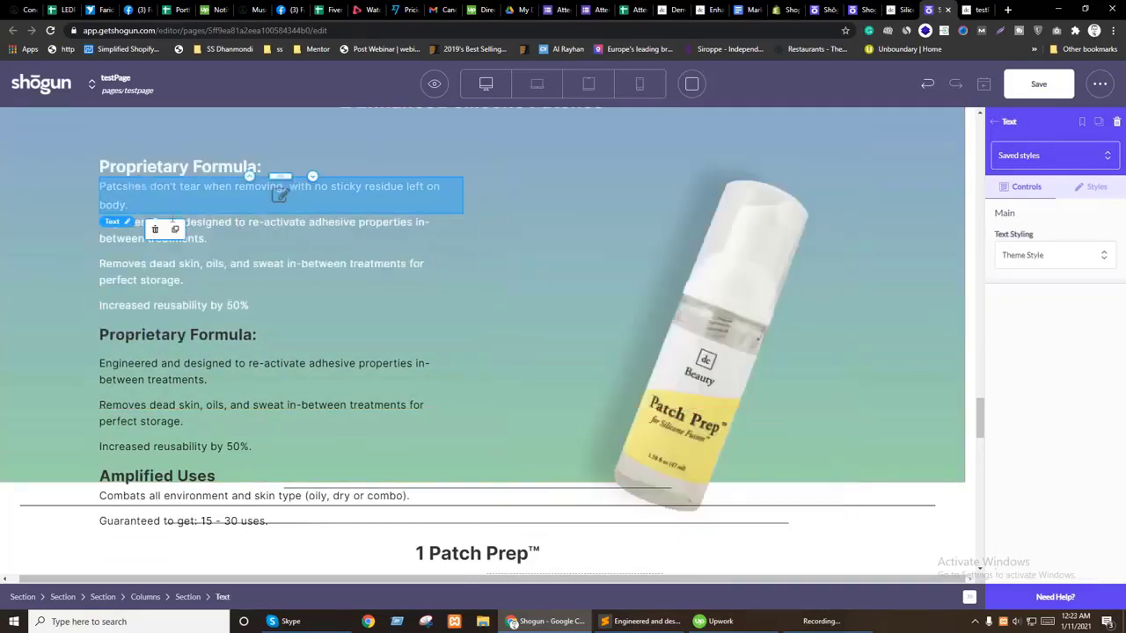
pyautogui.click(154, 229)
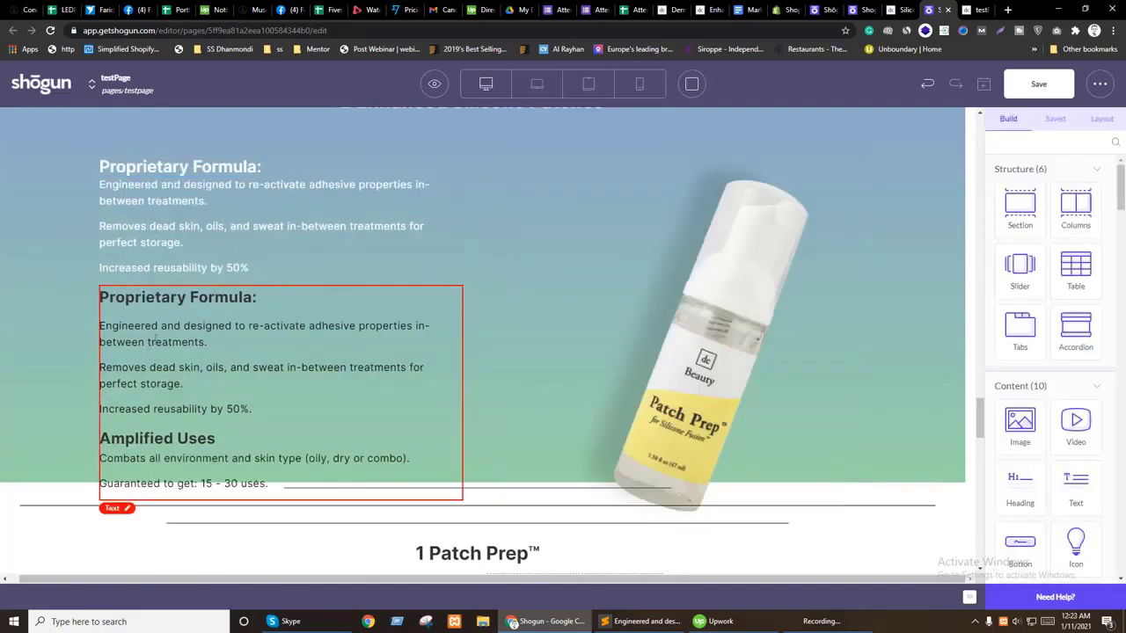
pyautogui.click(154, 342)
pyautogui.click(157, 371)
pyautogui.moveTo(220, 440); pyautogui.dragTo(115, 297)
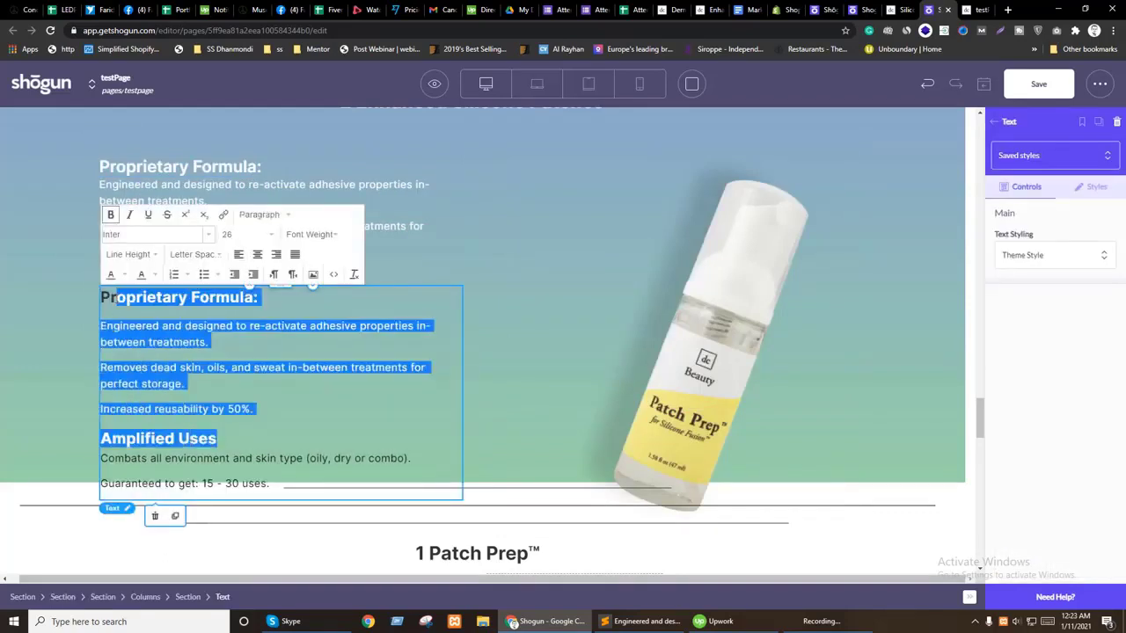
pyautogui.press('Delete')
pyautogui.press('Delete')
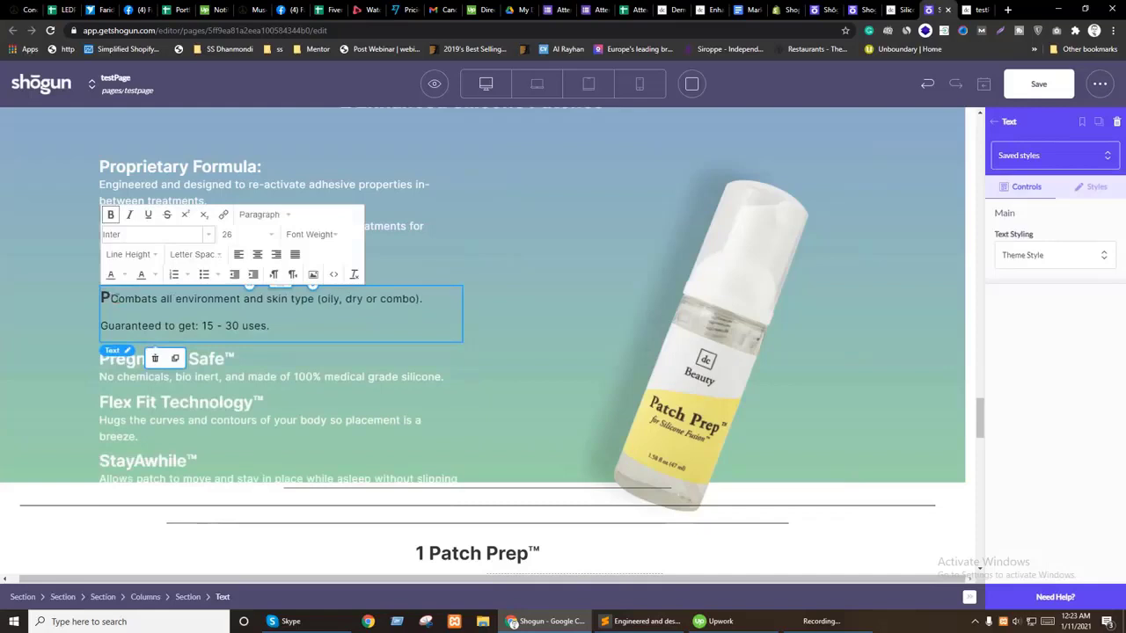
# Step: Make the Combats and Guaranteed lines white
pyautogui.hotkey('ctrl', 'a')
pyautogui.click(126, 278)
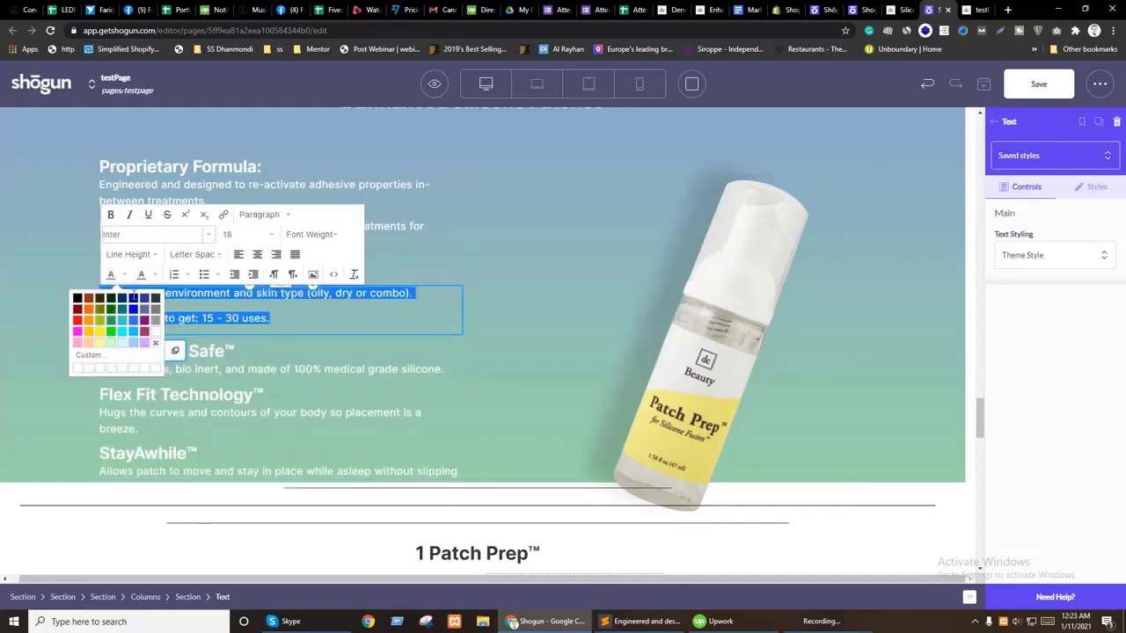
pyautogui.click(555, 304)
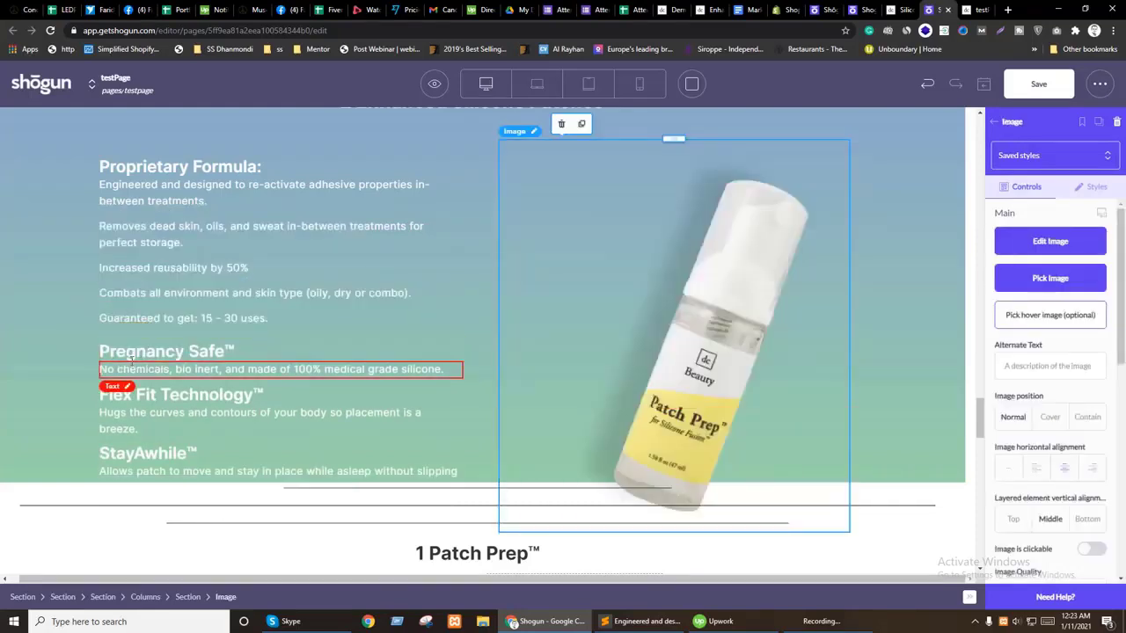
# Step: Remove the Pregnancy Safe and Flex Fit Technology blocks and move StayAwhile™ above Combats
pyautogui.click(138, 357)
pyautogui.click(165, 324)
pyautogui.click(150, 344)
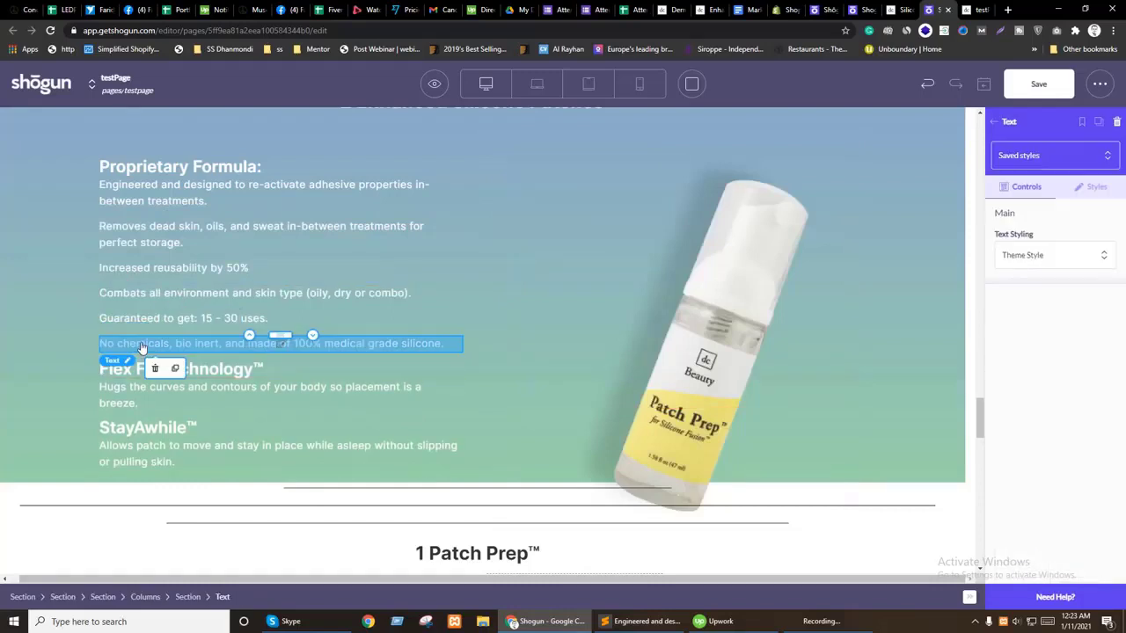
pyautogui.click(155, 370)
pyautogui.click(159, 352)
pyautogui.click(166, 321)
pyautogui.click(174, 336)
pyautogui.click(154, 383)
pyautogui.click(158, 387)
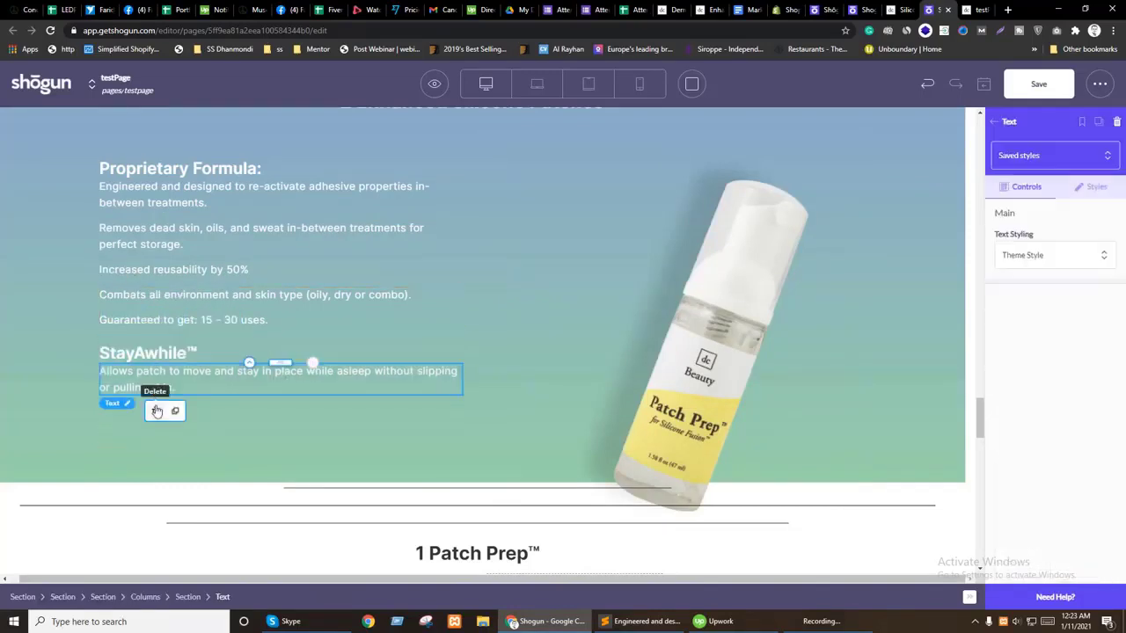
pyautogui.click(157, 407)
pyautogui.click(136, 373)
pyautogui.moveTo(251, 365); pyautogui.dragTo(252, 310)
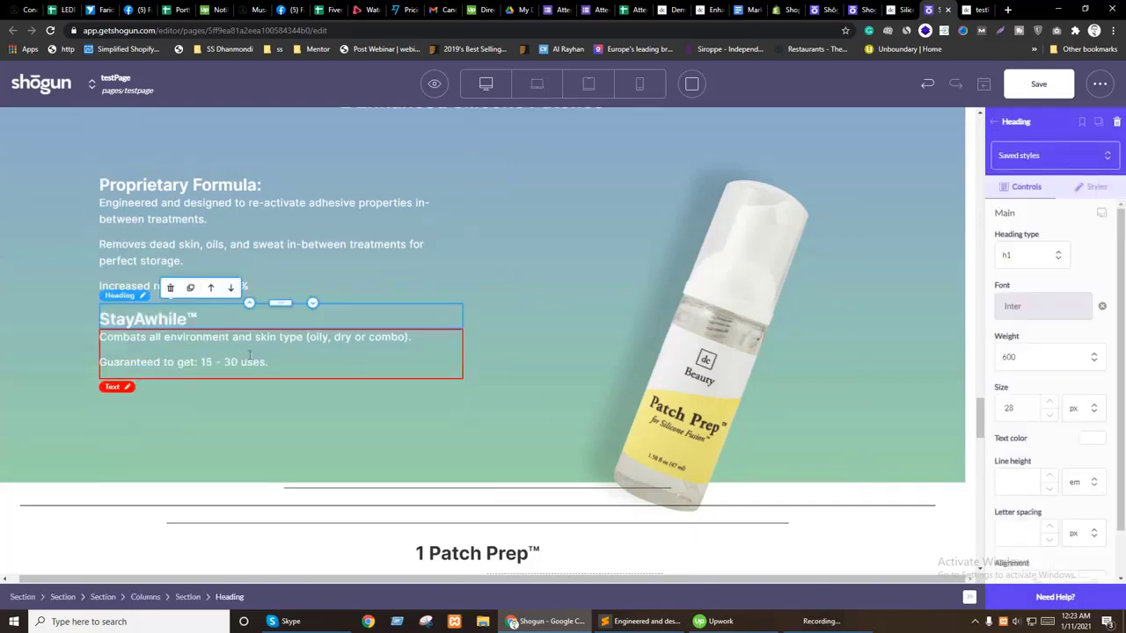
# Step: Rename the StayAwhile™ heading to Amplified Uses, copied from the live Dermaclara page
pyautogui.scroll(-2, 165, 507)
pyautogui.scroll(-1, 165, 508)
pyautogui.hotkey('ctrl', 'Tab')
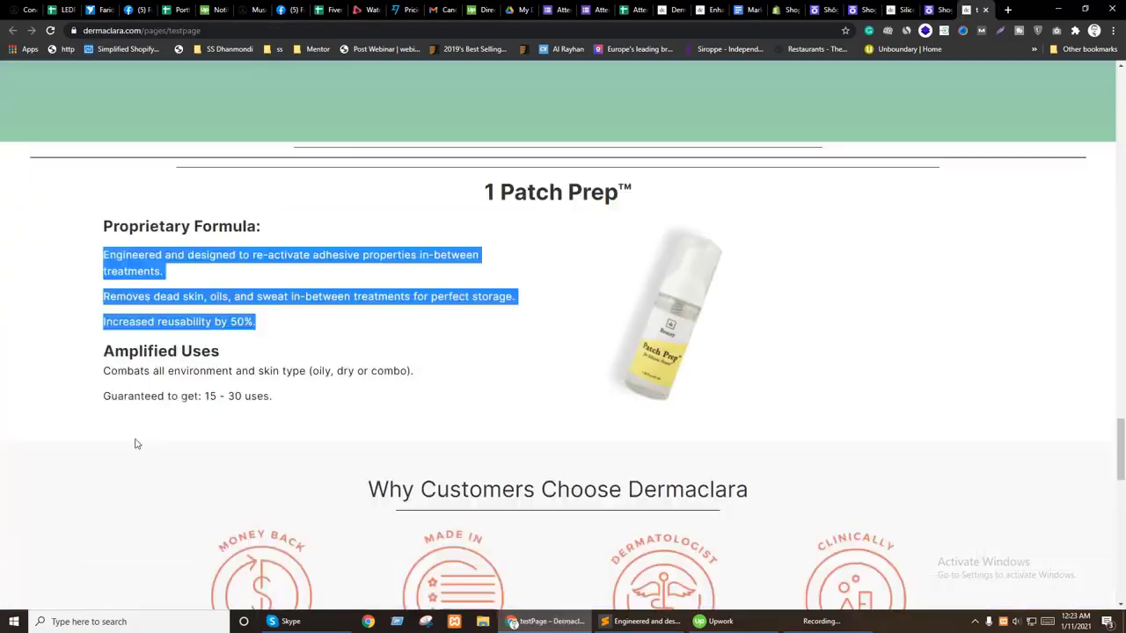
pyautogui.tripleClick(138, 352)
pyautogui.hotkey('ctrl', 'shift', 'Tab')
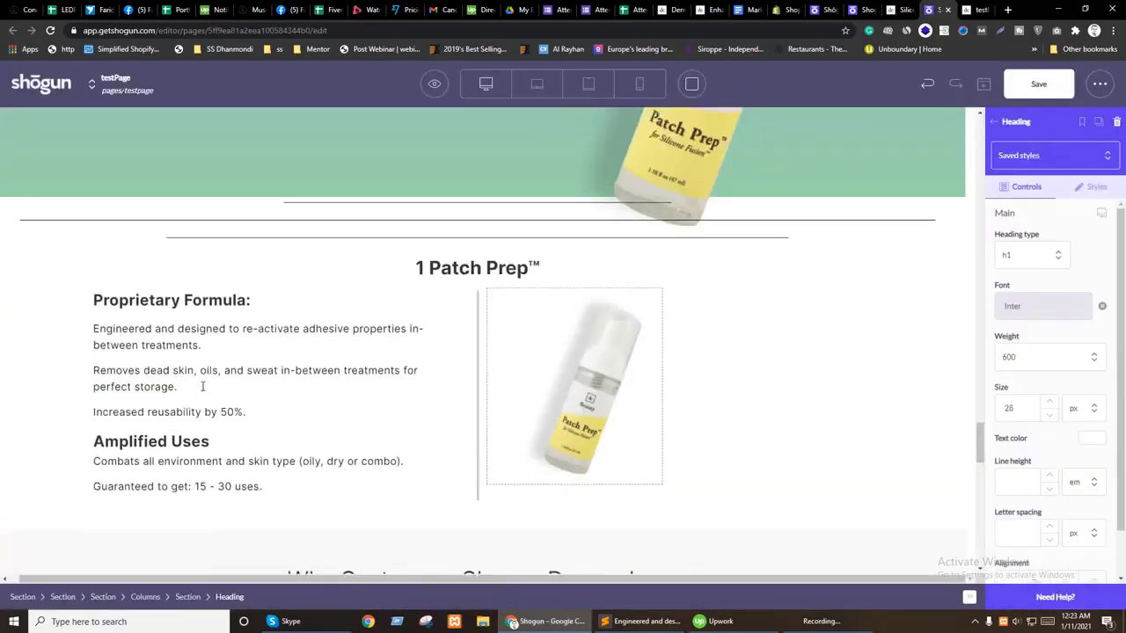
pyautogui.scroll(3, 226, 402)
pyautogui.tripleClick(163, 321)
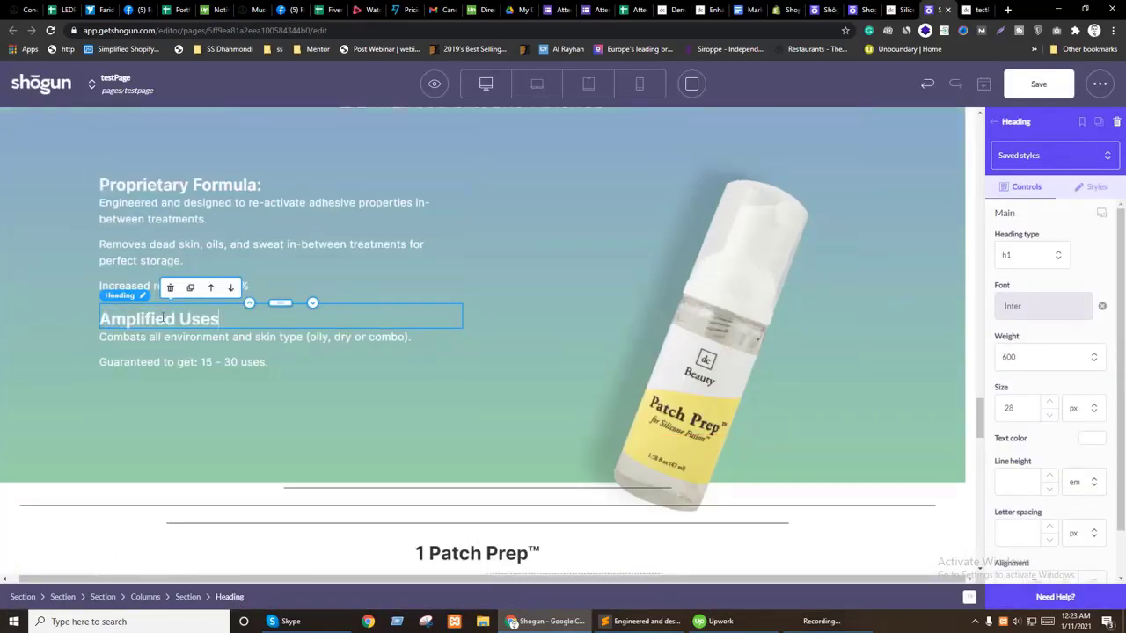
pyautogui.click(576, 392)
# Step: Replace the What's Included heading text with 1 Patch Prep™
pyautogui.scroll(-4, 409, 444)
pyautogui.scroll(2, 453, 384)
pyautogui.click(446, 376)
pyautogui.tripleClick(446, 377)
pyautogui.hotkey('ctrl', 'c')
pyautogui.scroll(5, 510, 422)
pyautogui.click(448, 338)
pyautogui.tripleClick(448, 338)
pyautogui.hotkey('ctrl', 'v')
# Step: Delete the 2 Enhanced Silicone Patches™ heading from the section
pyautogui.click(422, 400)
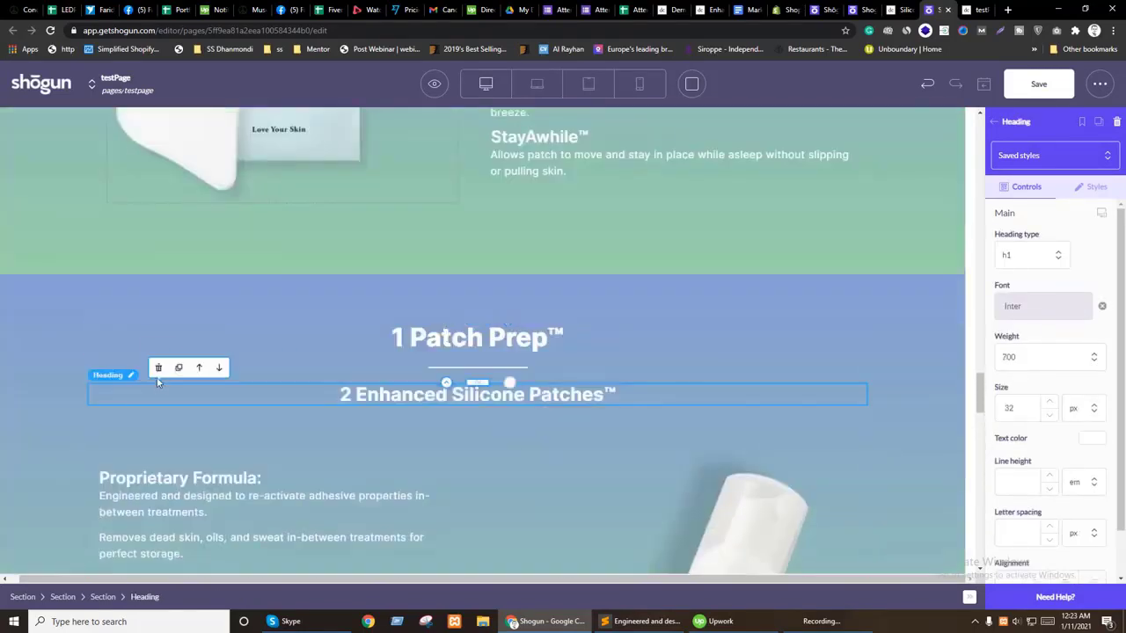
pyautogui.click(157, 367)
pyautogui.scroll(-3, 281, 436)
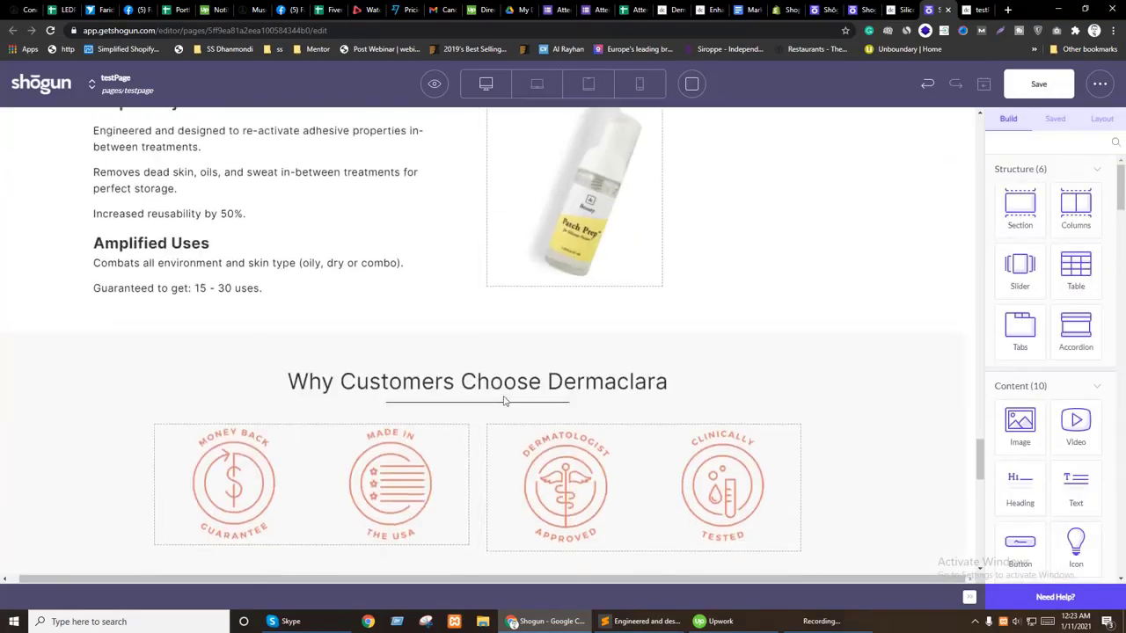
pyautogui.scroll(2, 465, 557)
# Step: Delete the 1 Patch Prep section, undo the deletion with Ctrl+Z, and save the page
pyautogui.click(244, 457)
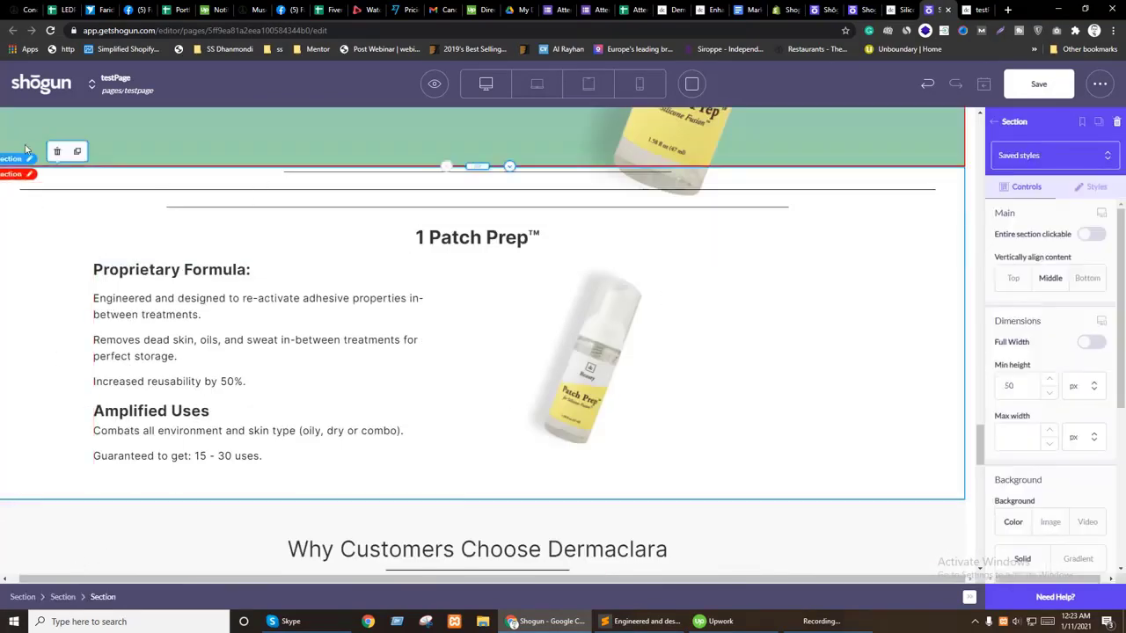
pyautogui.click(56, 151)
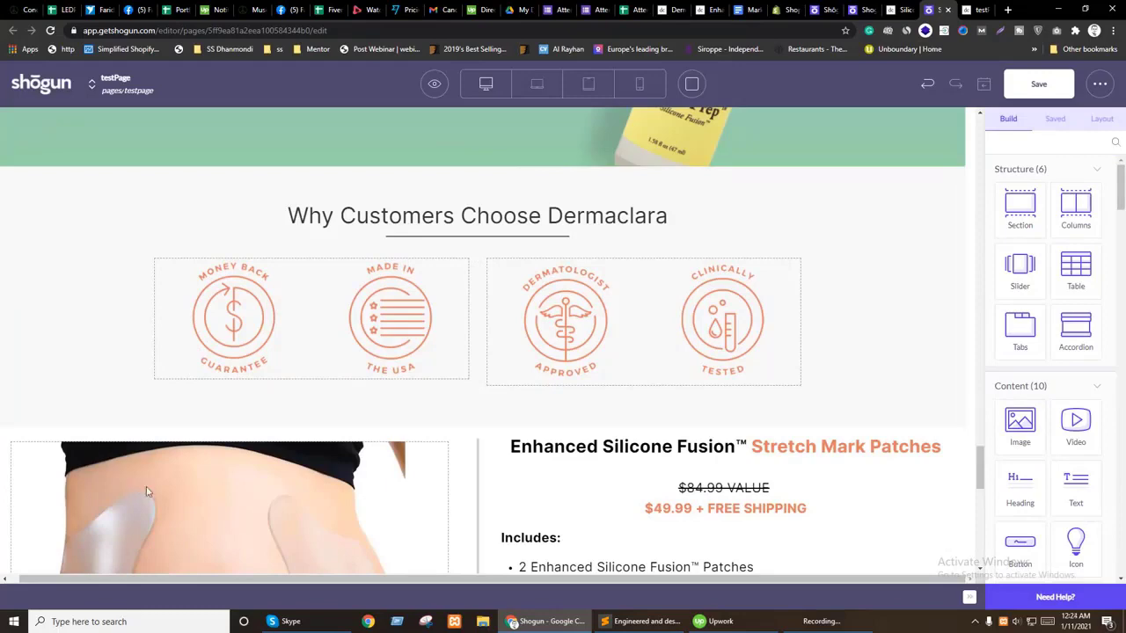
pyautogui.hotkey('ctrl', 'z')
pyautogui.scroll(1, 156, 495)
pyautogui.scroll(-2, 656, 478)
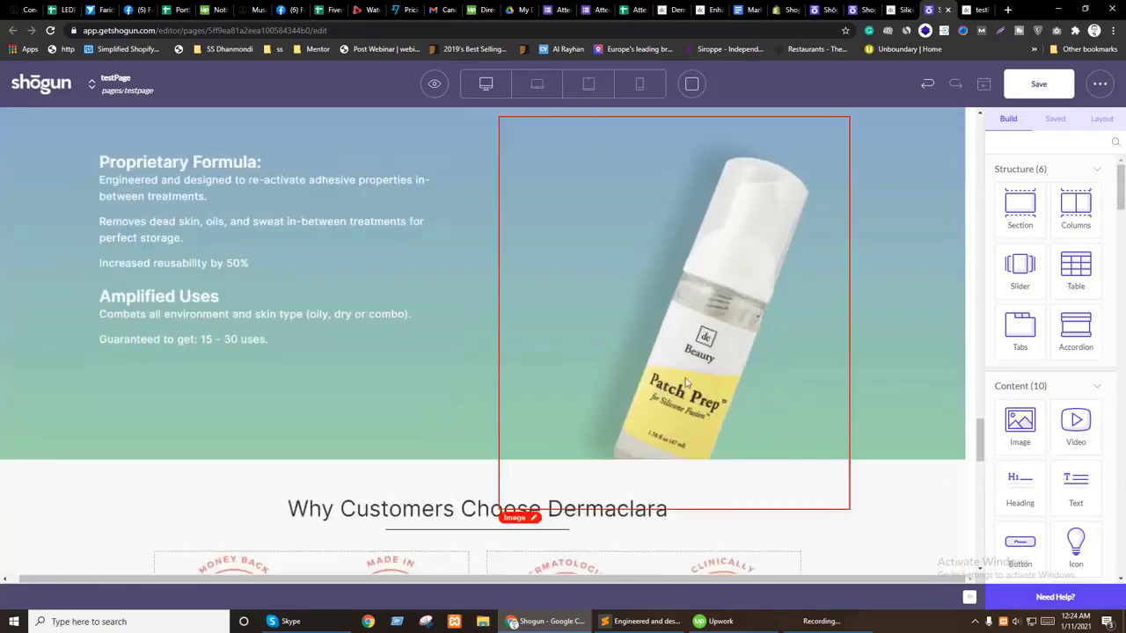
pyautogui.click(1045, 85)
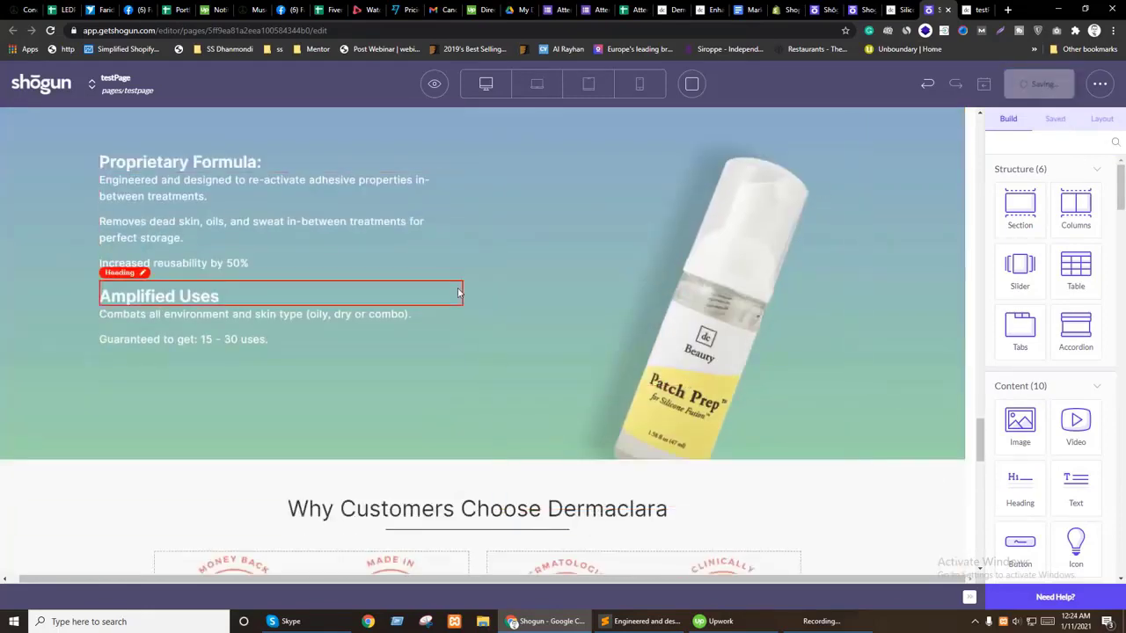
pyautogui.scroll(1, 423, 431)
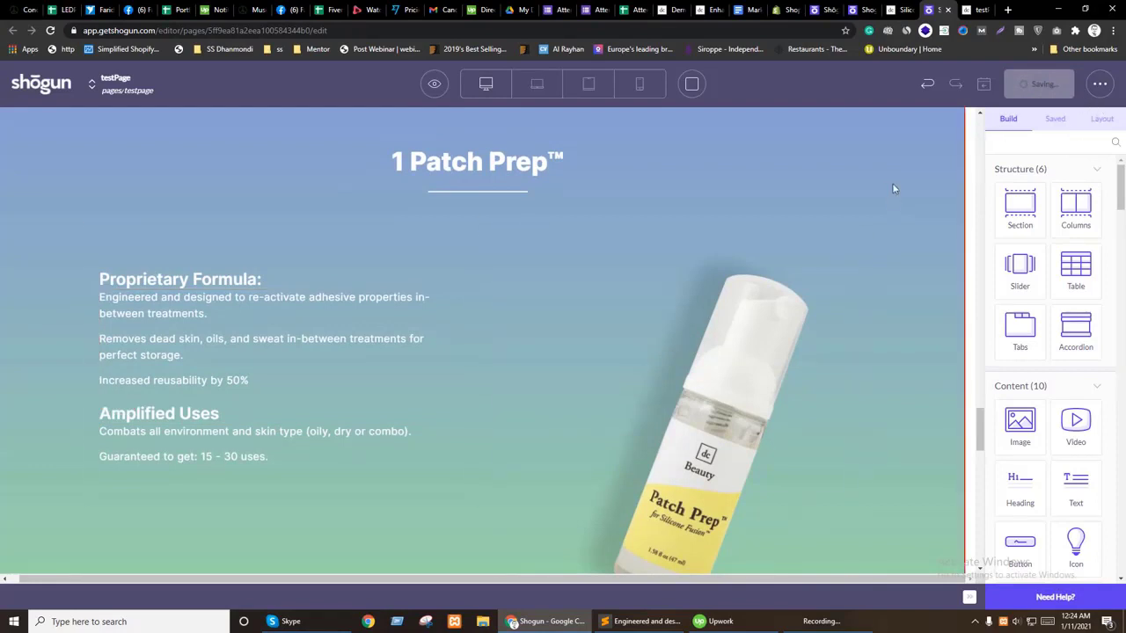
# Step: Preview the live test page and scroll through its sections
pyautogui.click(435, 85)
pyautogui.click(414, 123)
pyautogui.click(949, 11)
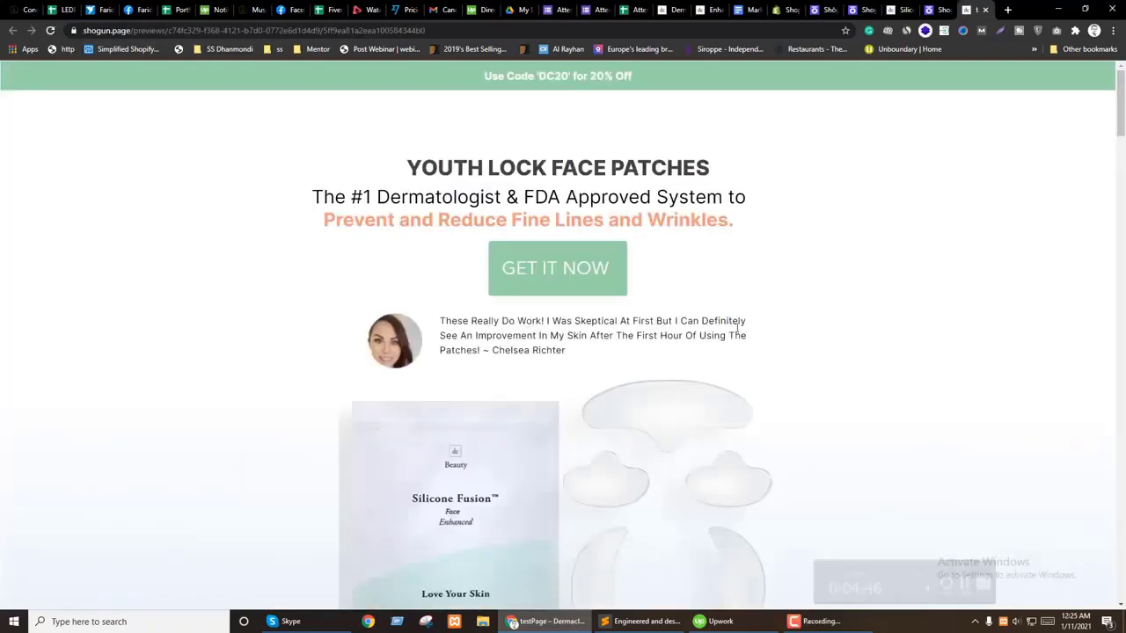
pyautogui.scroll(-20, 801, 328)
pyautogui.scroll(-10, 811, 320)
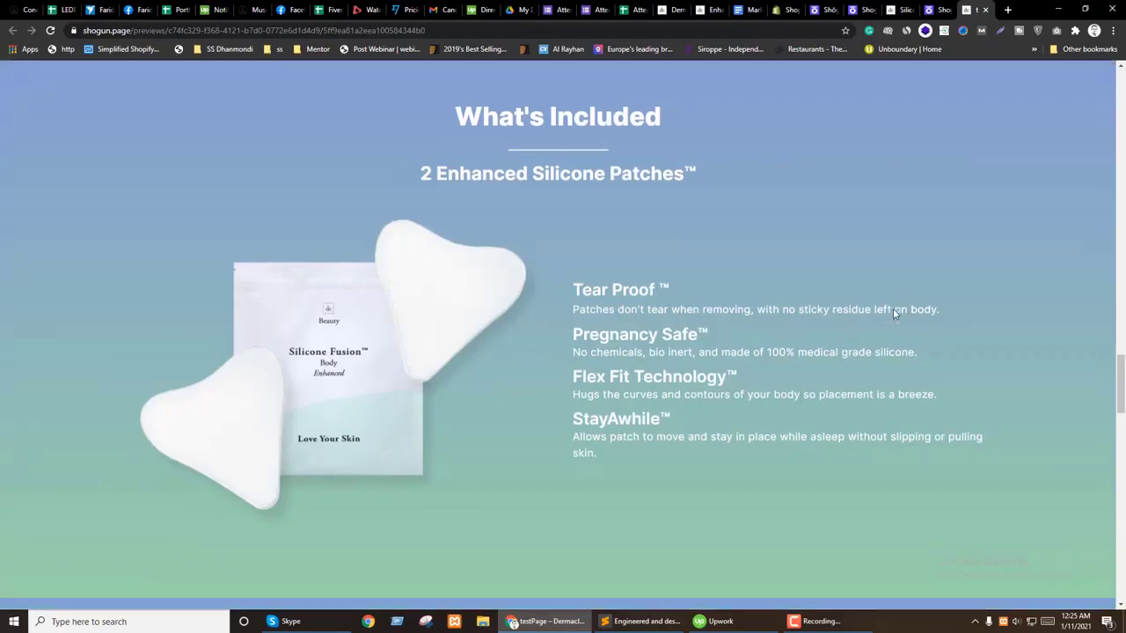
pyautogui.scroll(-5, 893, 315)
pyautogui.scroll(-3, 895, 314)
pyautogui.scroll(4, 894, 314)
pyautogui.scroll(-1, 894, 314)
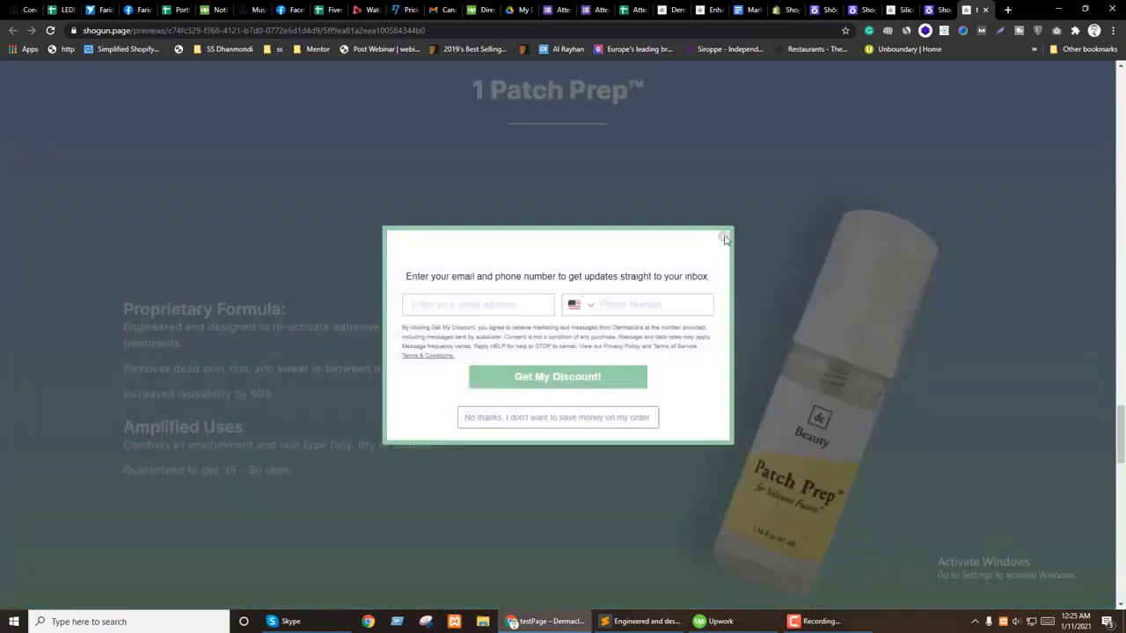
# Step: Dismiss the discount signup popup and compare with the Banish Stretch Marks and dermaclara.com pages
pyautogui.click(729, 226)
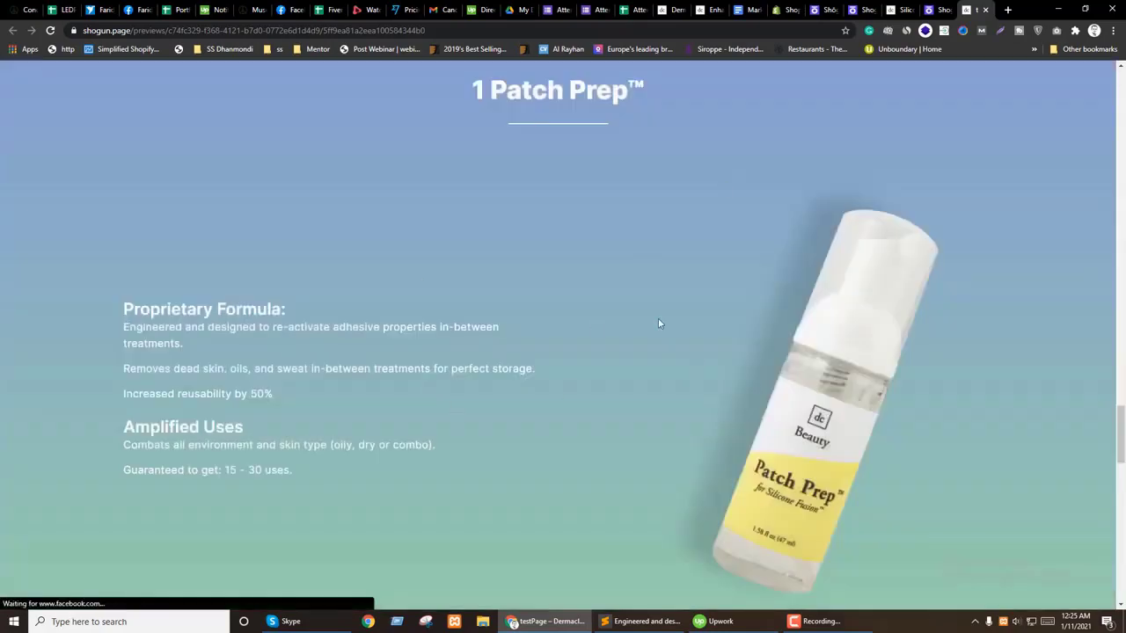
pyautogui.scroll(-1, 857, 375)
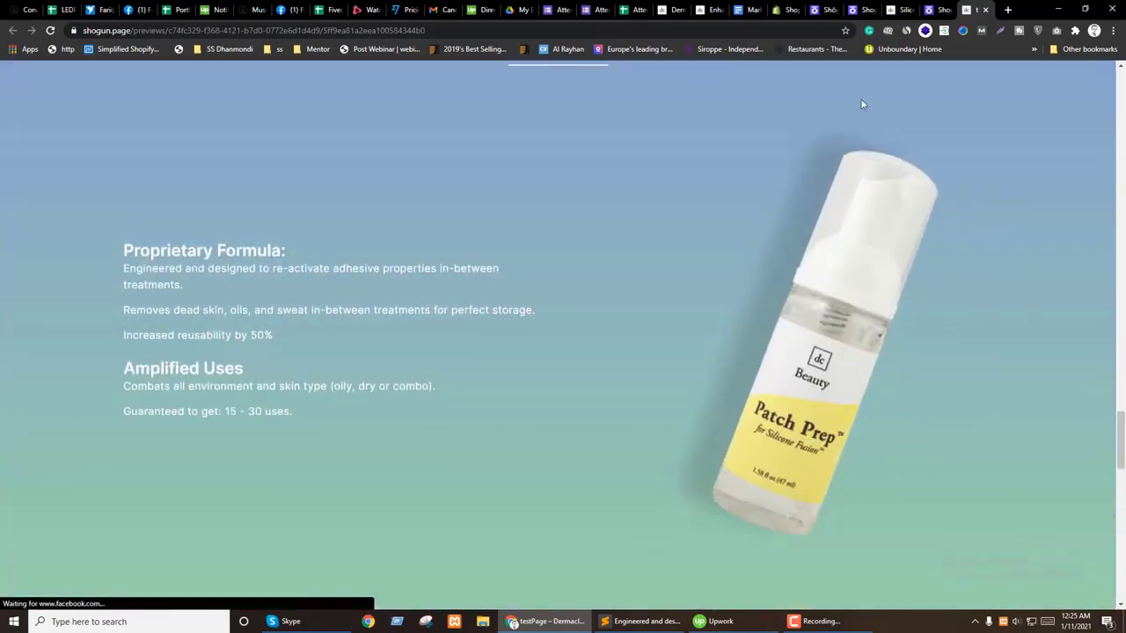
pyautogui.scroll(3, 622, 266)
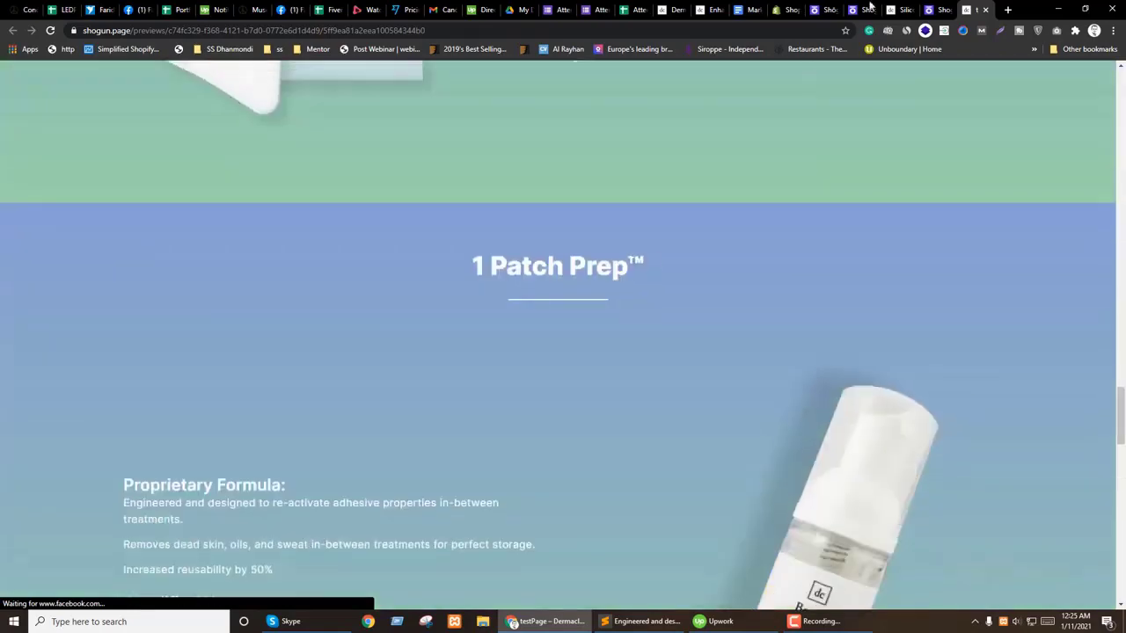
pyautogui.click(713, 8)
pyautogui.click(673, 9)
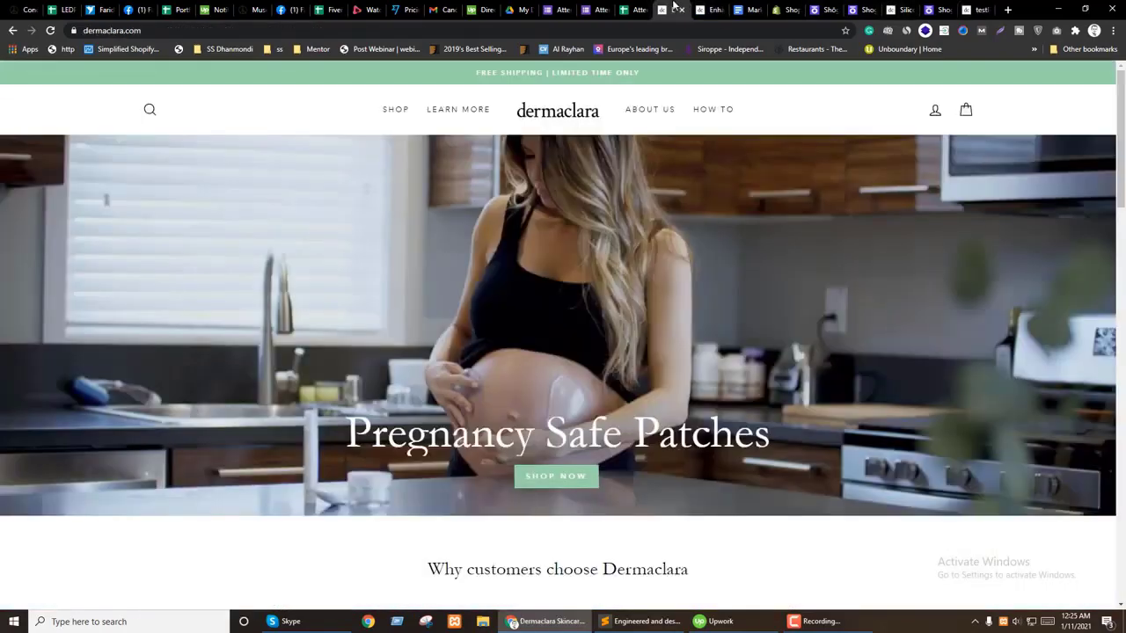
pyautogui.click(713, 8)
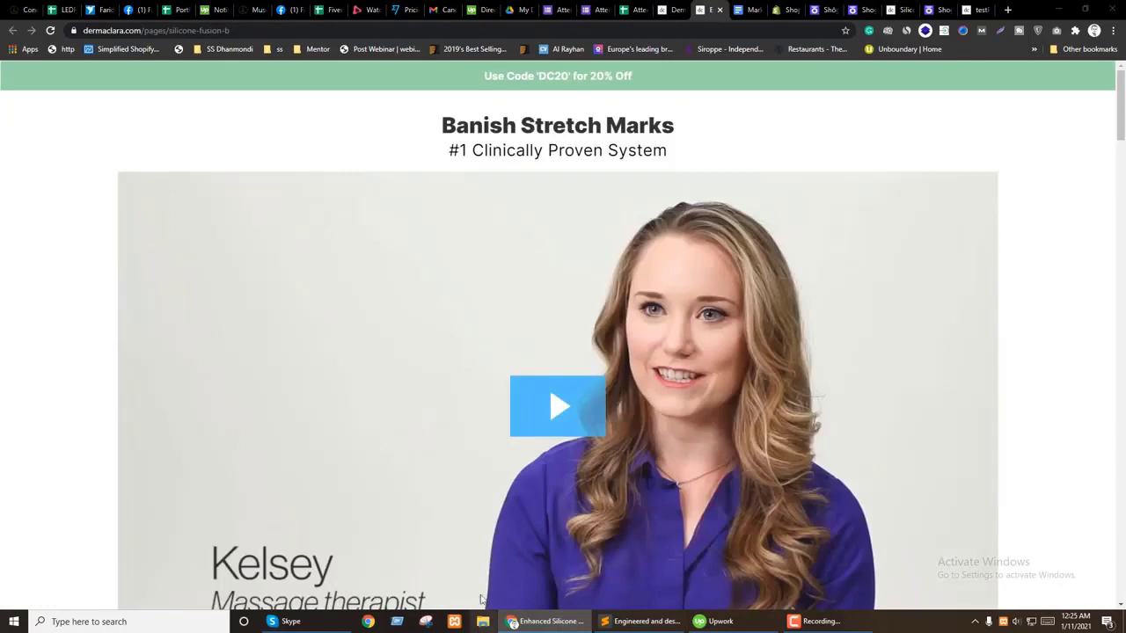
# Step: Open BRANDGUIDE_DC_2021.pdf from the Desktop folder in Google Chrome
pyautogui.click(482, 622)
pyautogui.click(261, 253)
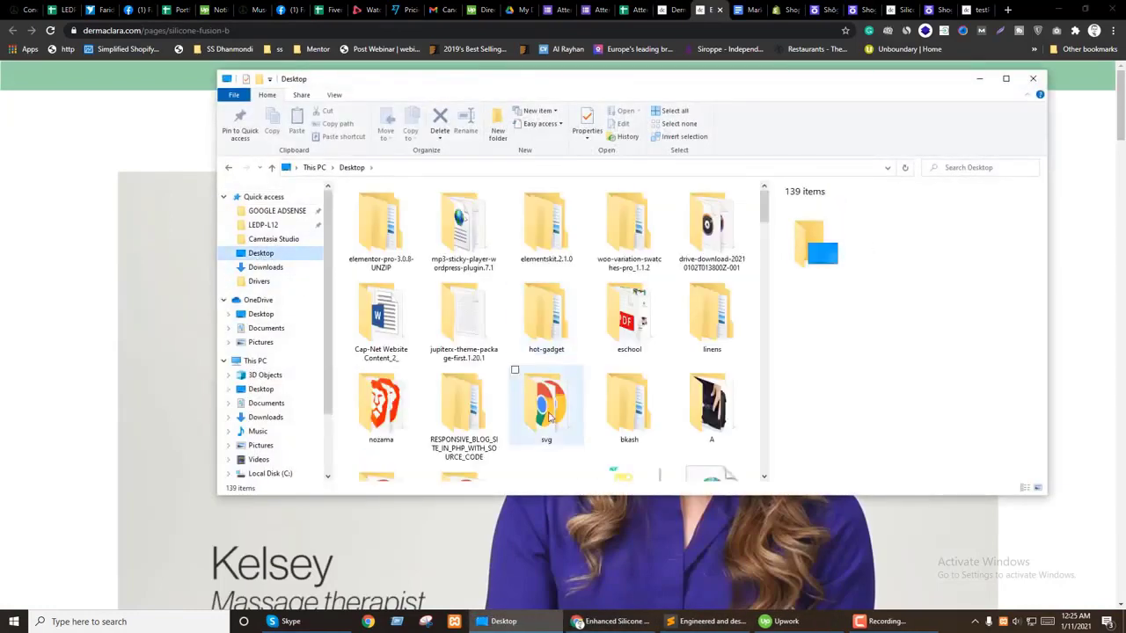
pyautogui.click(547, 406)
pyautogui.scroll(-2, 547, 413)
pyautogui.click(711, 334)
pyautogui.click(702, 433)
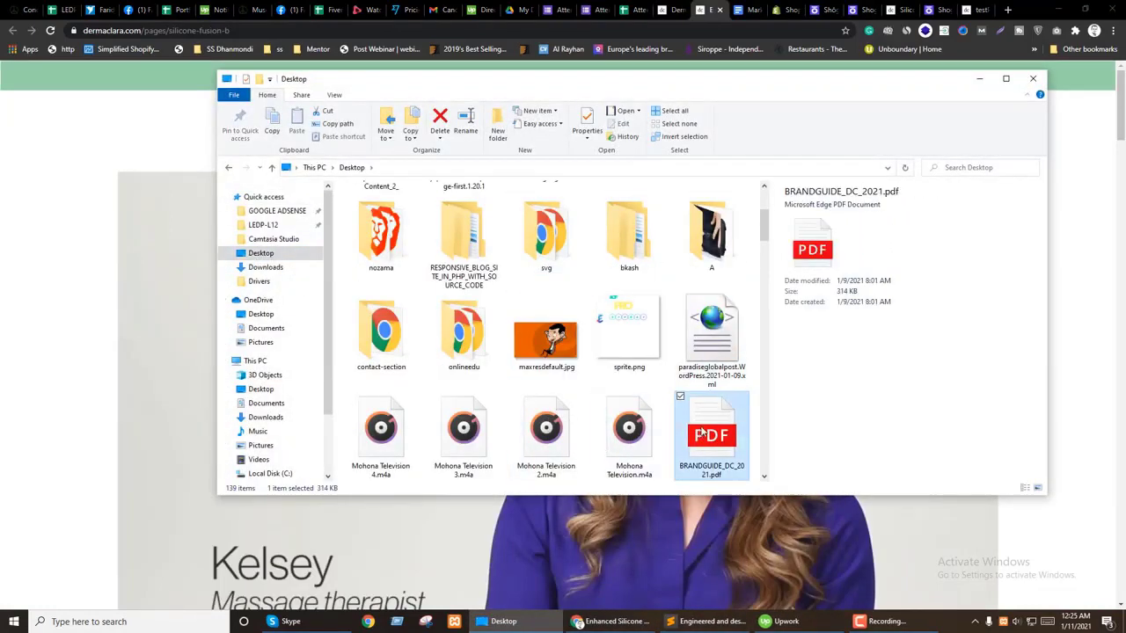
pyautogui.rightClick(701, 433)
pyautogui.moveTo(741, 281)
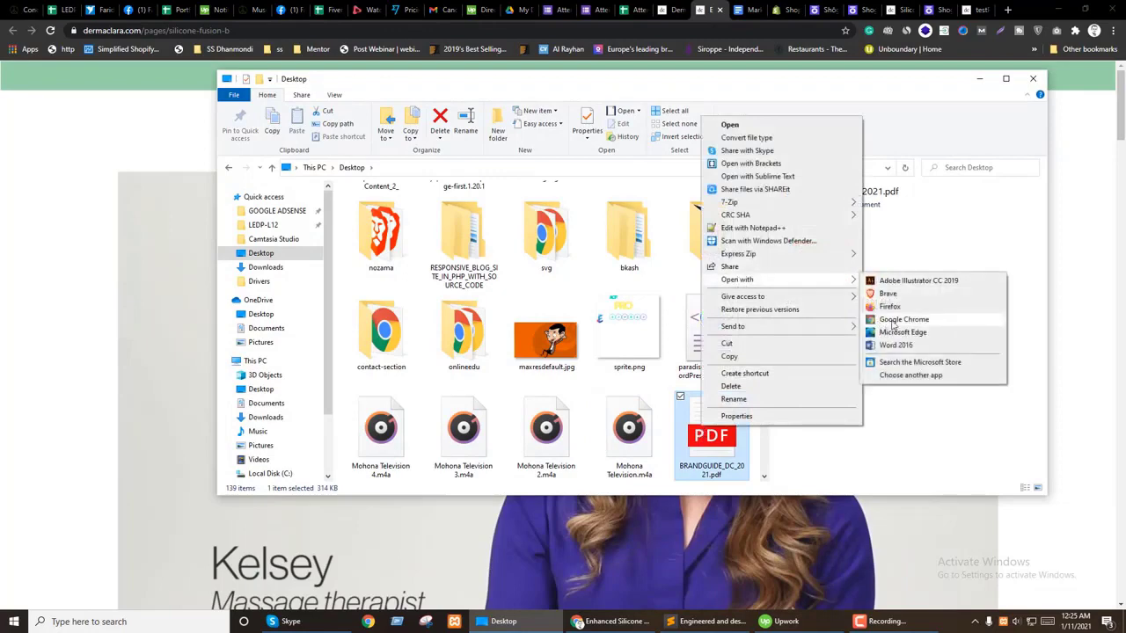
pyautogui.click(890, 322)
# Step: Scroll the brand guide PDF to the Primary Colors page, then return to the Shogun editor
pyautogui.scroll(-10, 567, 400)
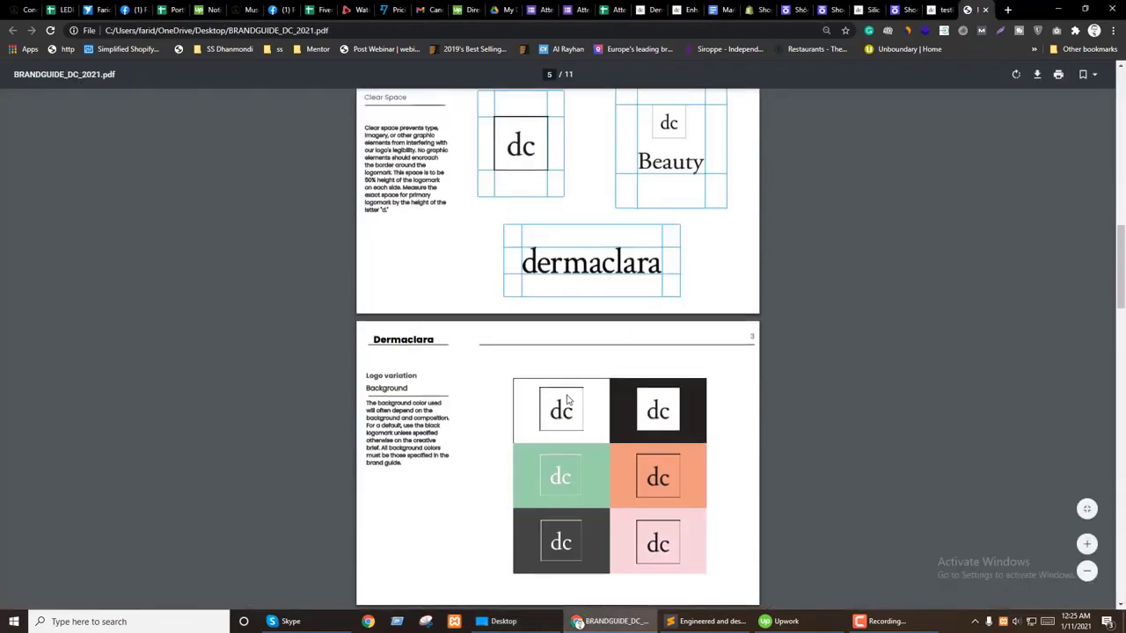
pyautogui.scroll(3, 565, 396)
pyautogui.scroll(-2, 531, 390)
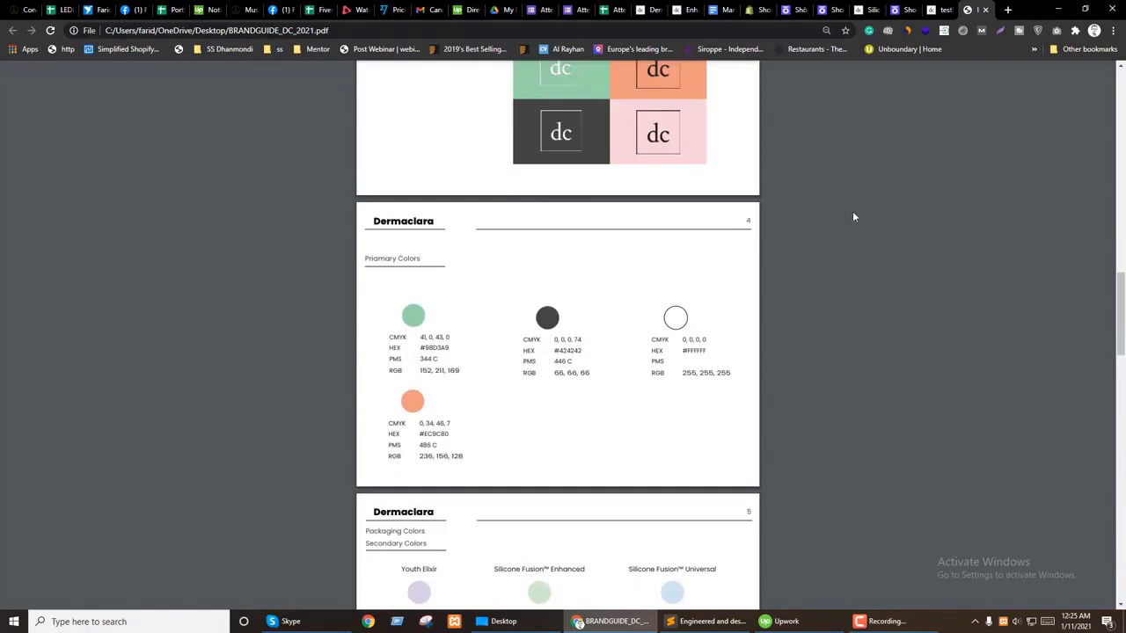
pyautogui.moveTo(937, 97)
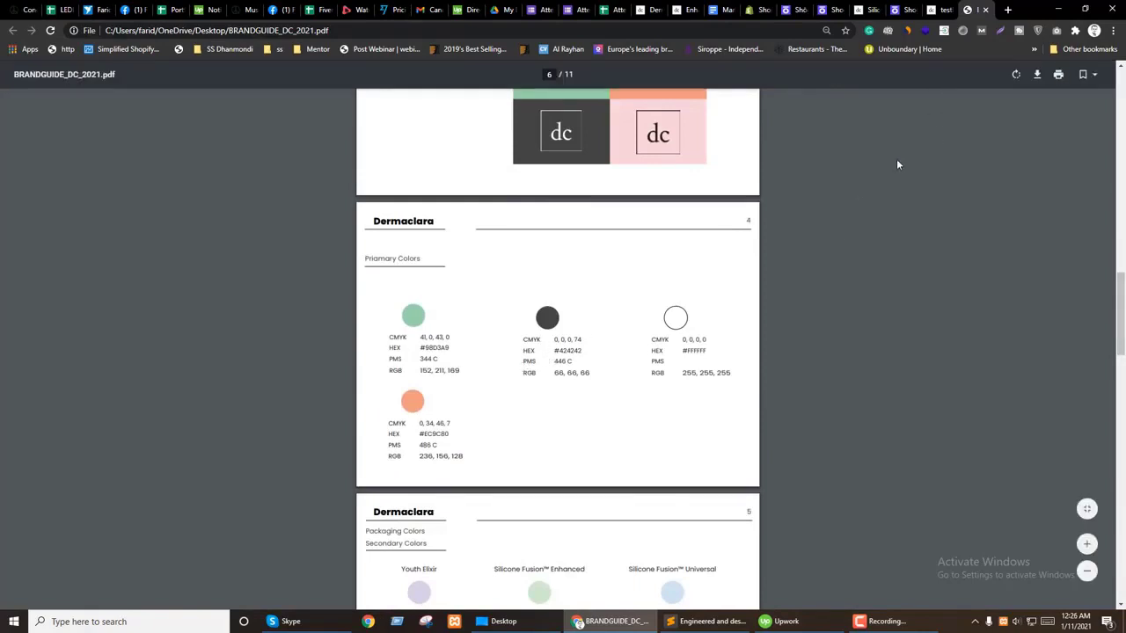
pyautogui.click(897, 10)
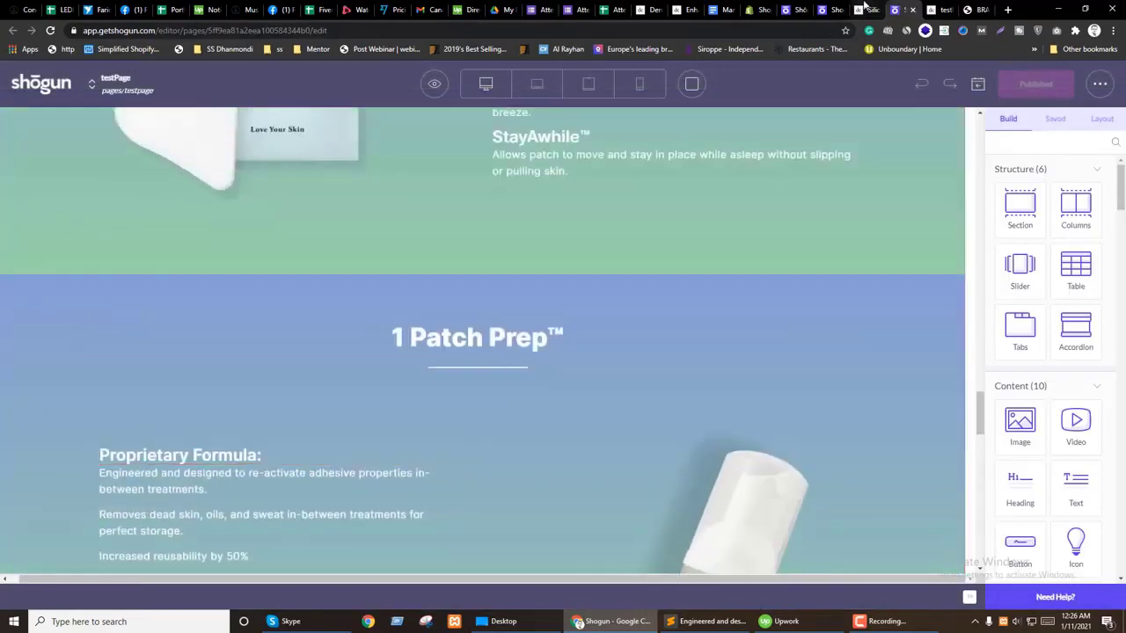
# Step: Record the 1 Patch Prep gradient's green colour 98D3A9 in a new text note
pyautogui.click(83, 305)
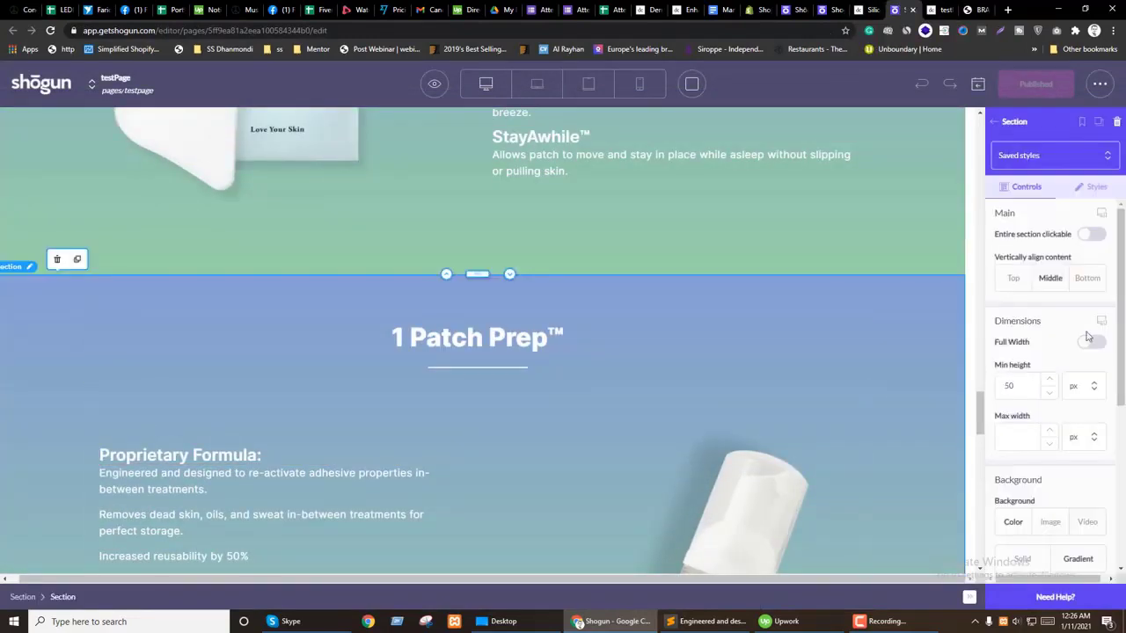
pyautogui.scroll(-3, 1060, 336)
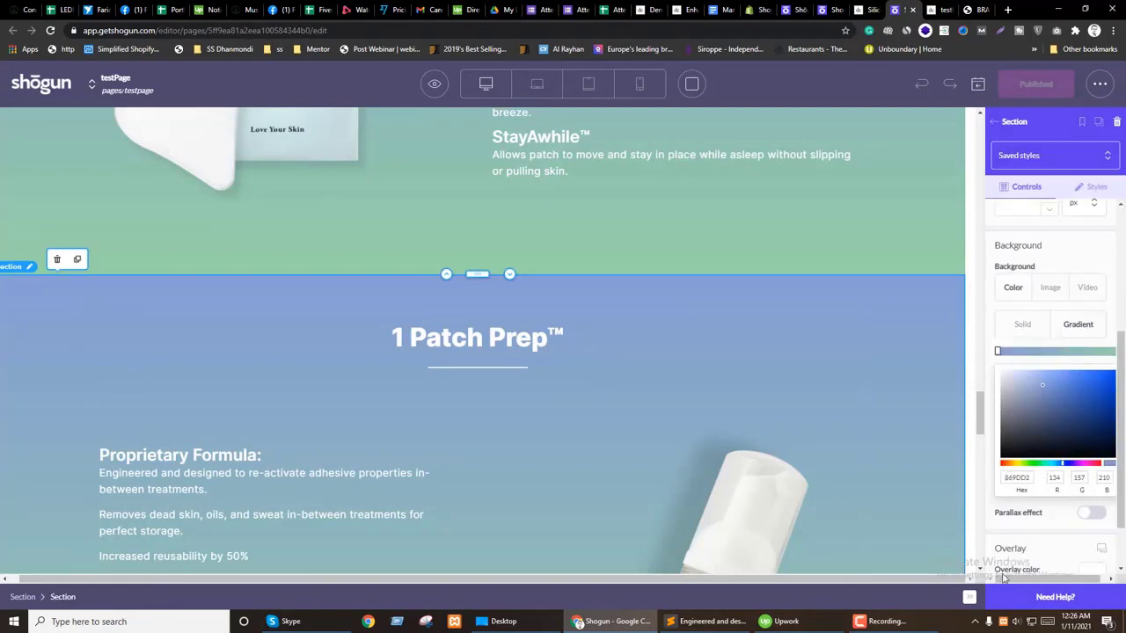
pyautogui.moveTo(1003, 577); pyautogui.dragTo(1110, 579)
pyautogui.click(1113, 352)
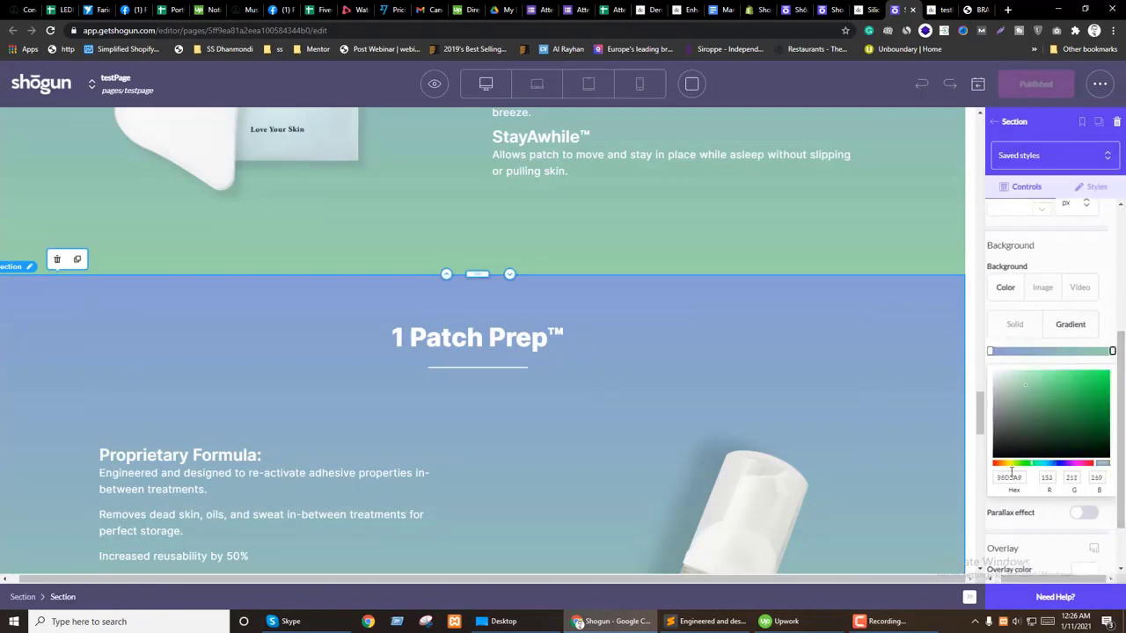
pyautogui.click(718, 621)
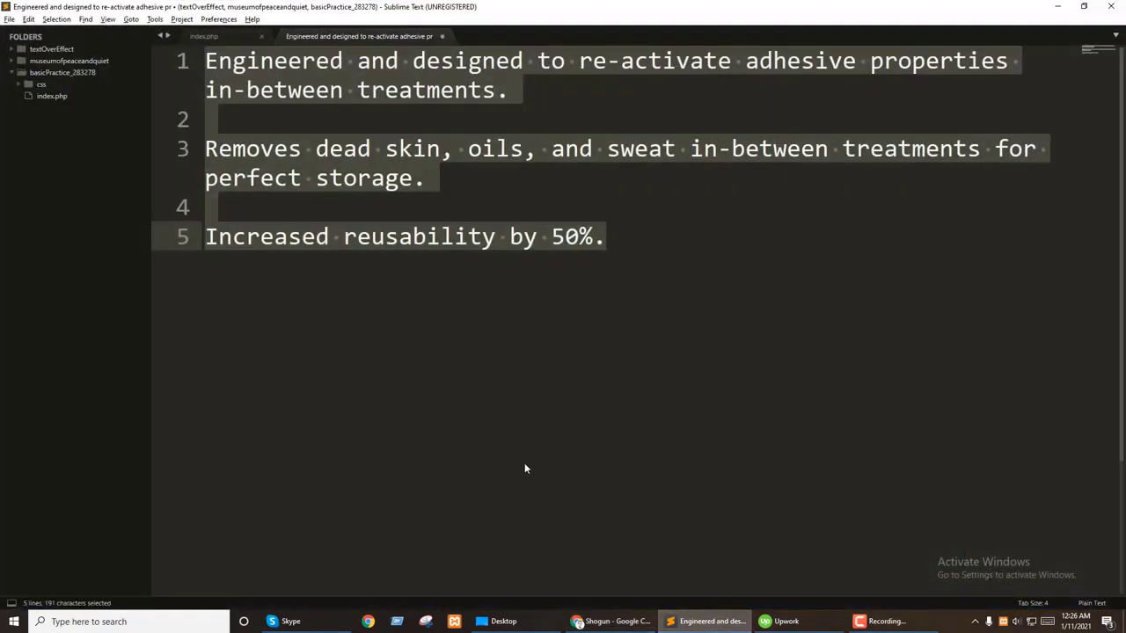
pyautogui.hotkey('ctrl', 'n')
pyautogui.write('98D3A9')
pyautogui.click(703, 622)
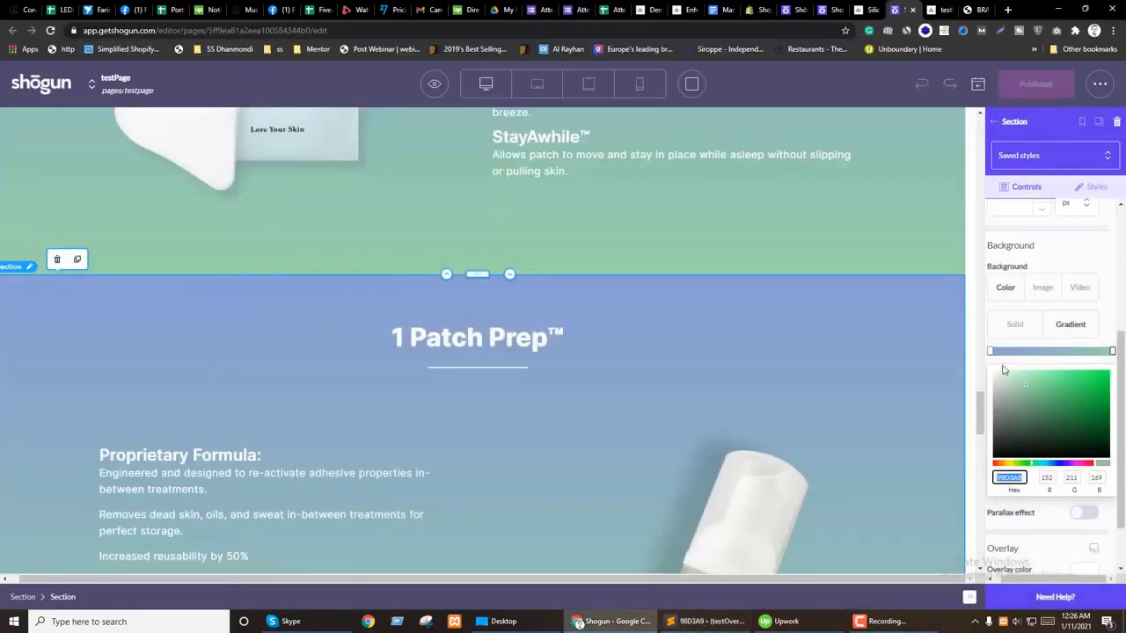
# Step: Swap the gradient colours: end colour blue 869DD2, start colour green 98D3A9
pyautogui.click(991, 353)
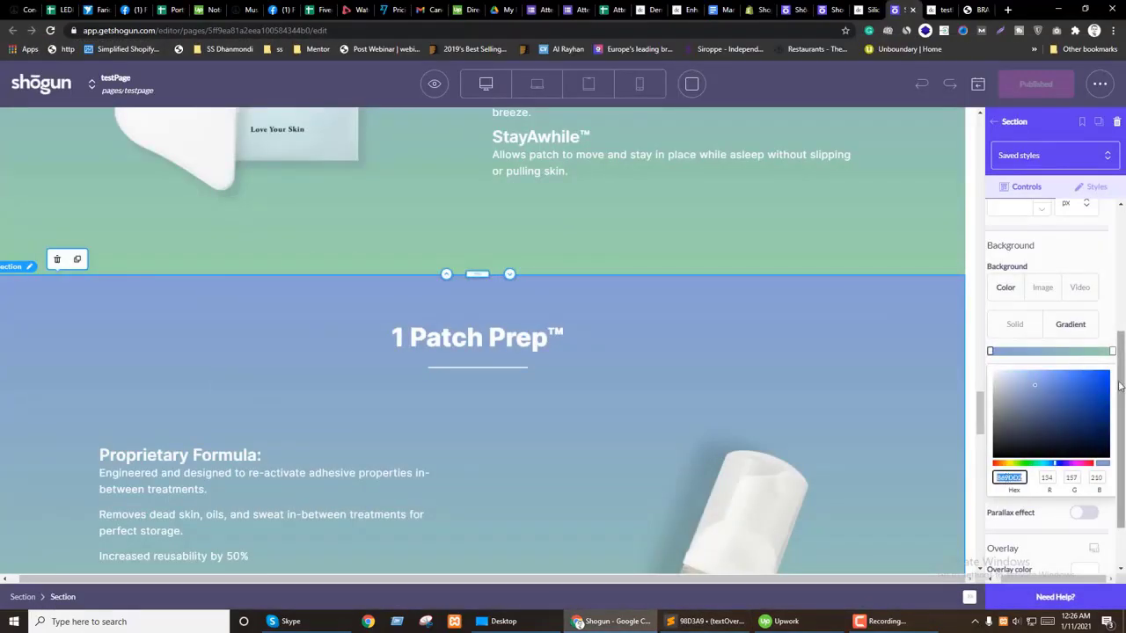
pyautogui.click(1110, 353)
pyautogui.write('869DD2')
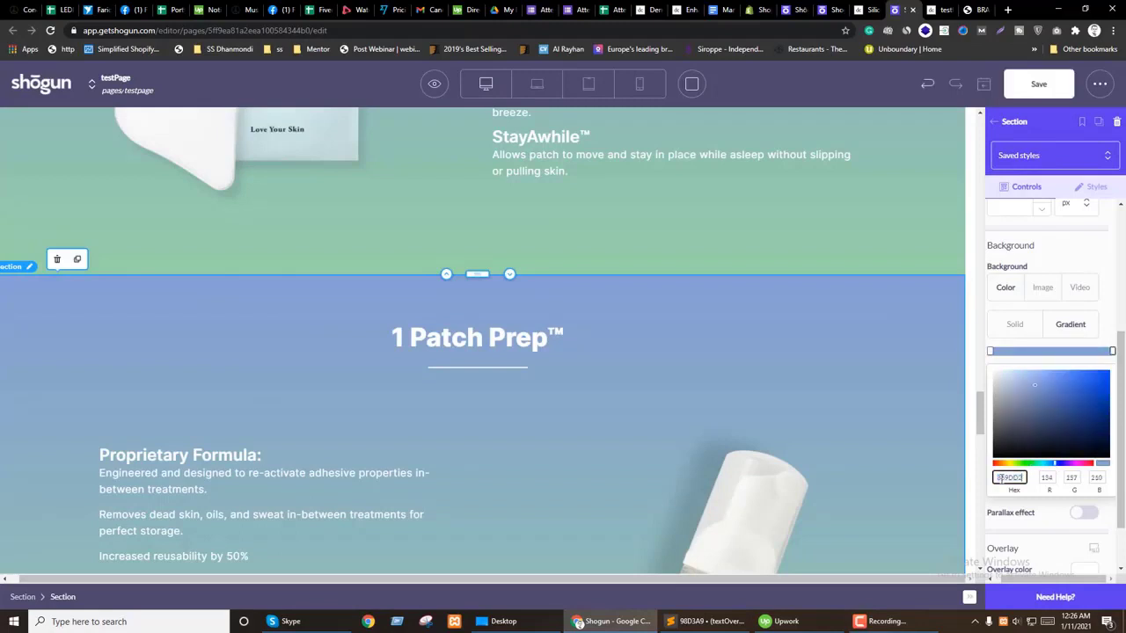
pyautogui.scroll(-5, 509, 474)
pyautogui.scroll(4, 510, 473)
pyautogui.hotkey('alt', 'Tab')
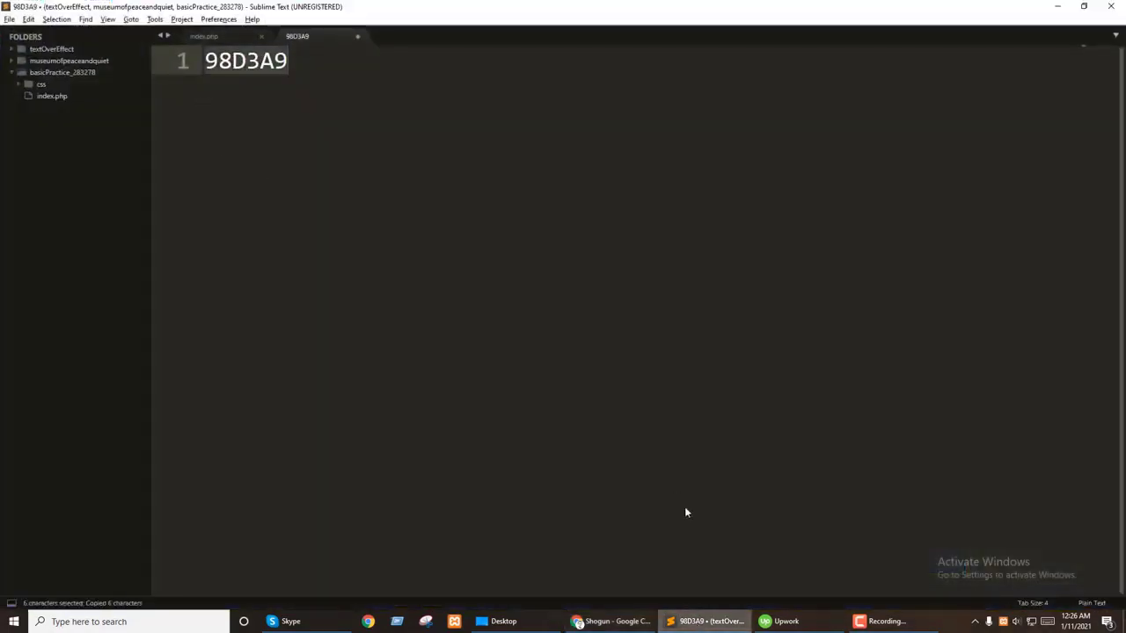
pyautogui.hotkey('alt', 'Tab')
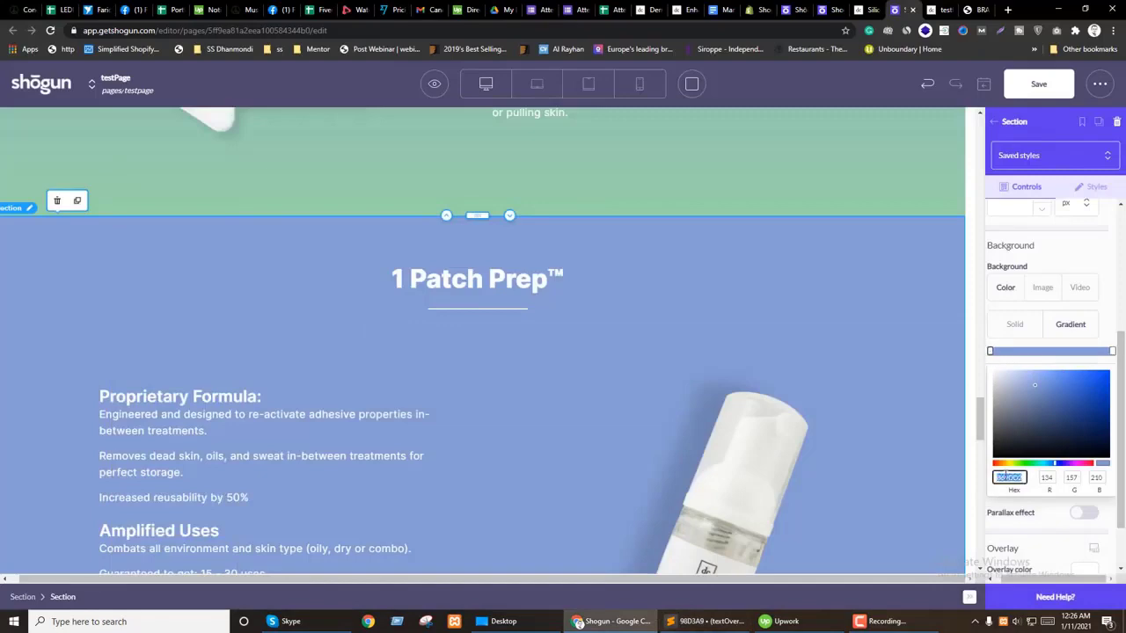
pyautogui.write('98D3A9')
# Step: Check the green-to-blue 1 Patch Prep™ gradient and save the page
pyautogui.scroll(-1, 800, 431)
pyautogui.scroll(2, 799, 431)
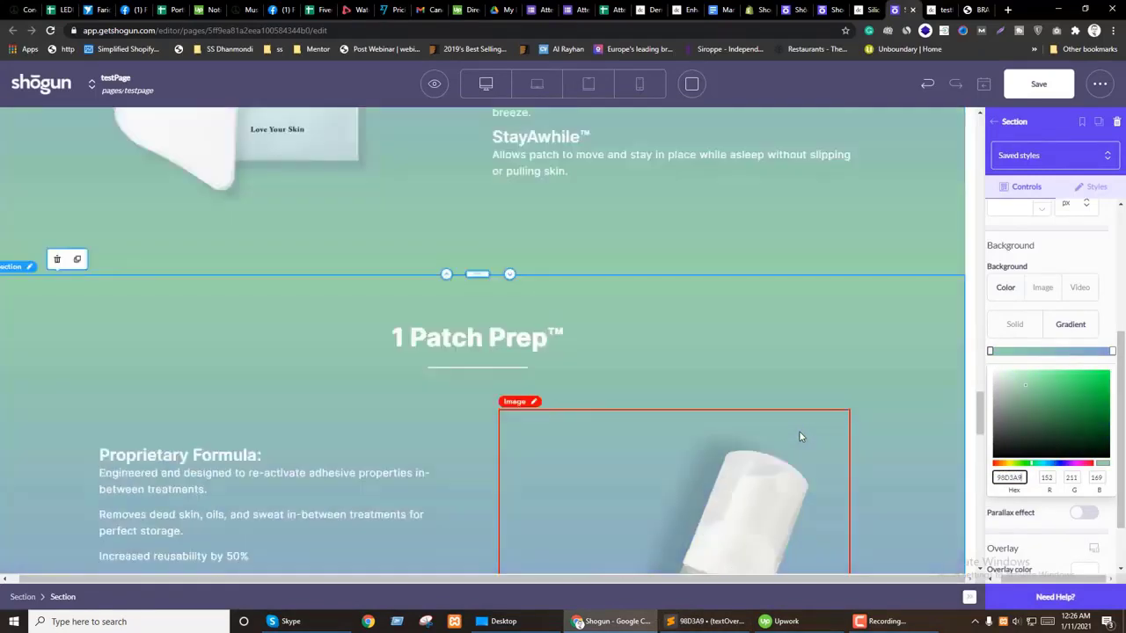
pyautogui.scroll(6, 800, 437)
pyautogui.scroll(-8, 807, 436)
pyautogui.click(1036, 88)
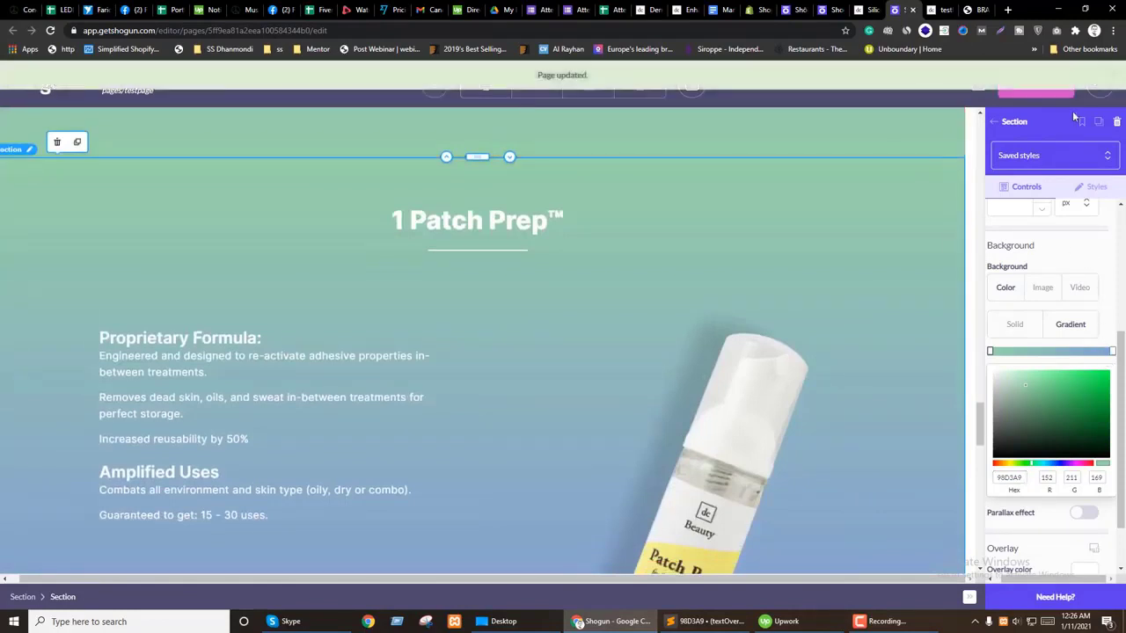
# Step: Preview the page in a new tab, closing the extra tabs to its right
pyautogui.click(432, 83)
pyautogui.click(438, 146)
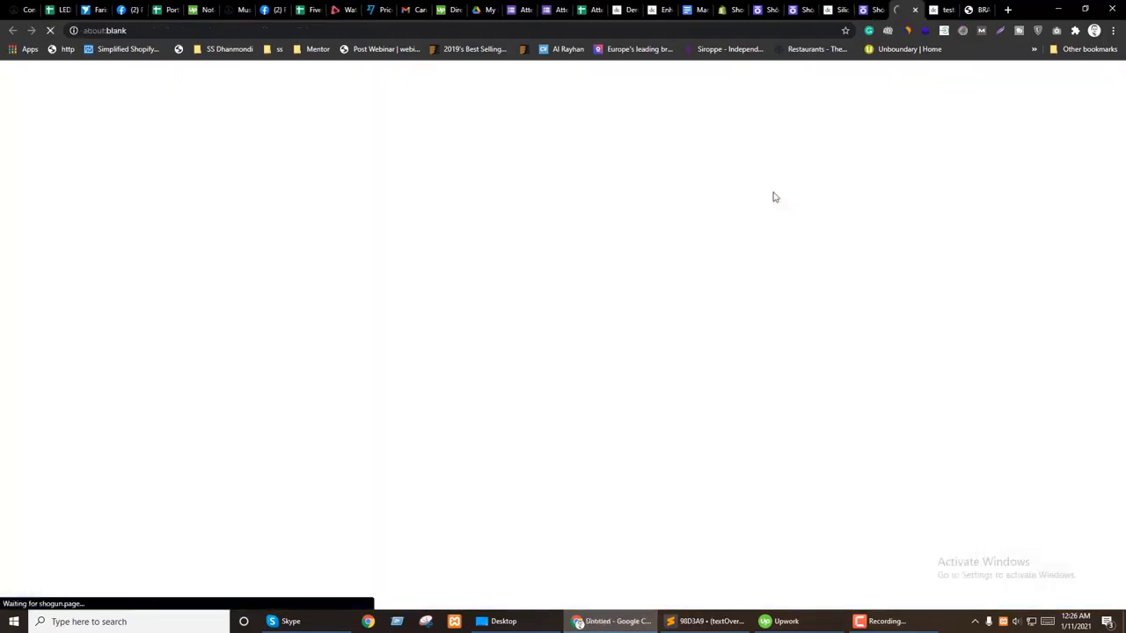
pyautogui.rightClick(906, 10)
pyautogui.click(940, 149)
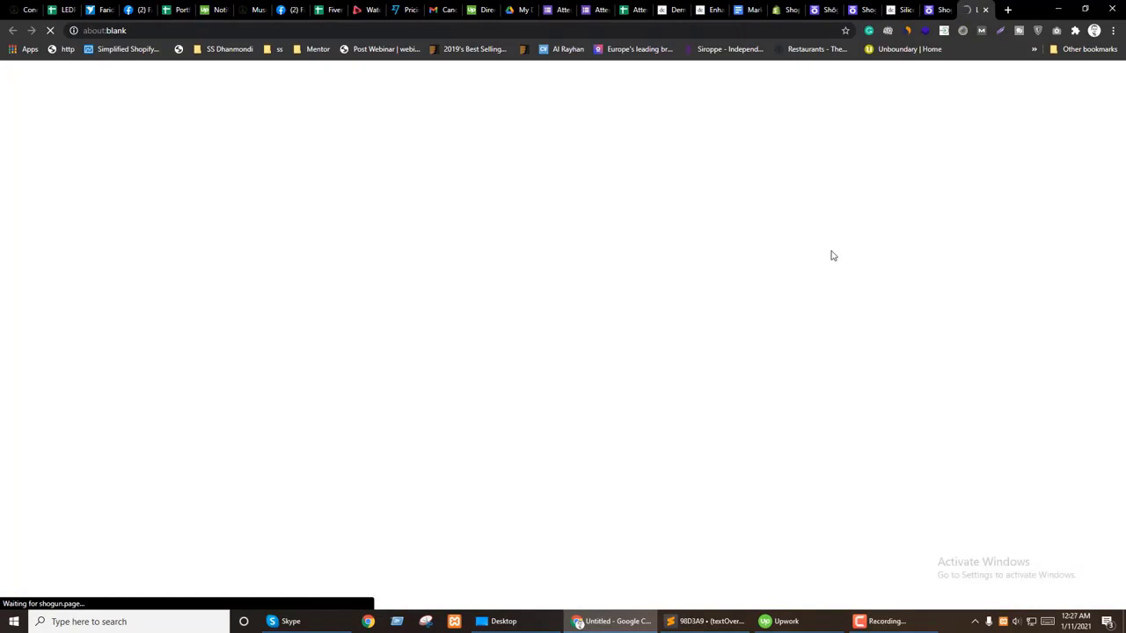
pyautogui.hotkey('ctrl', 'shift', 'Tab')
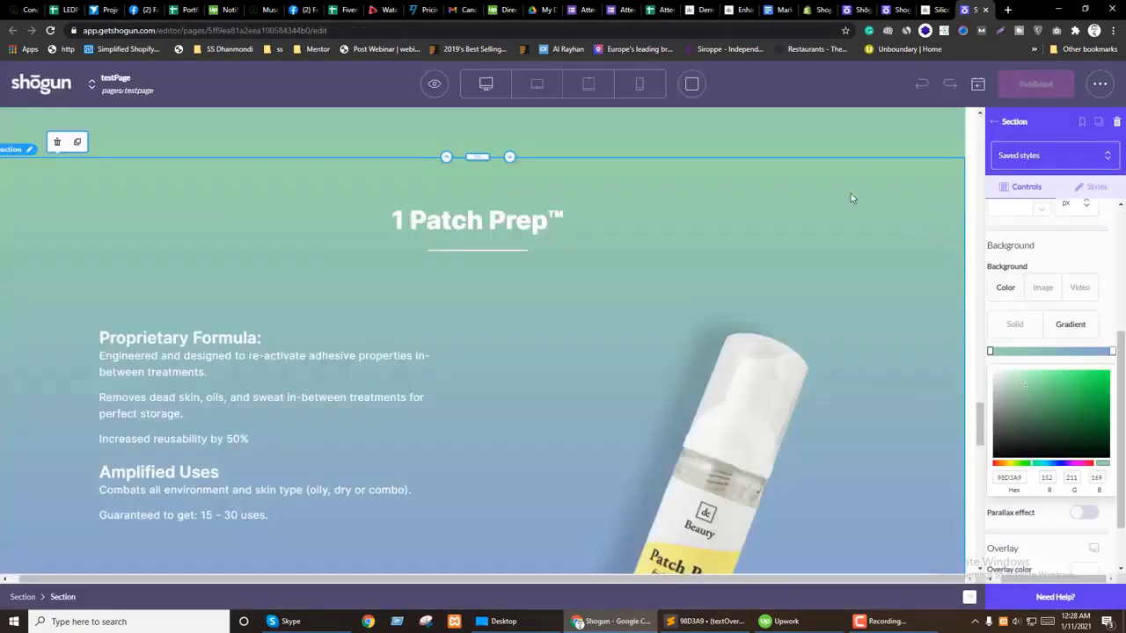
pyautogui.hotkey('ctrl', 'Tab')
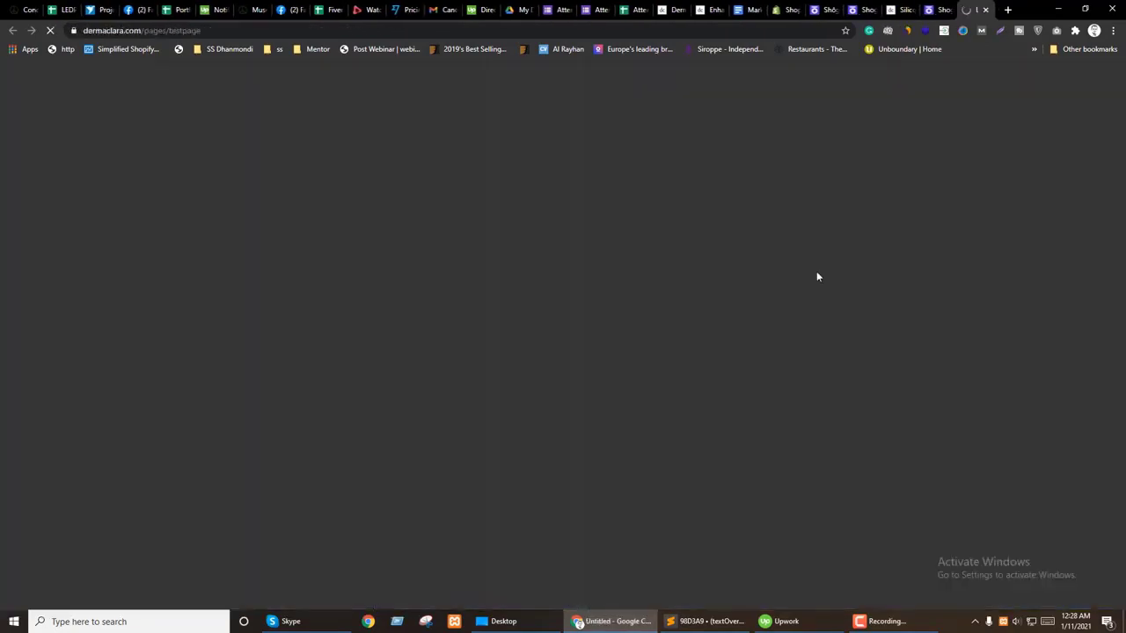
# Step: Scroll the live test page to the 1 Patch Prep™ section and inspect the patches image
pyautogui.scroll(-20, 832, 475)
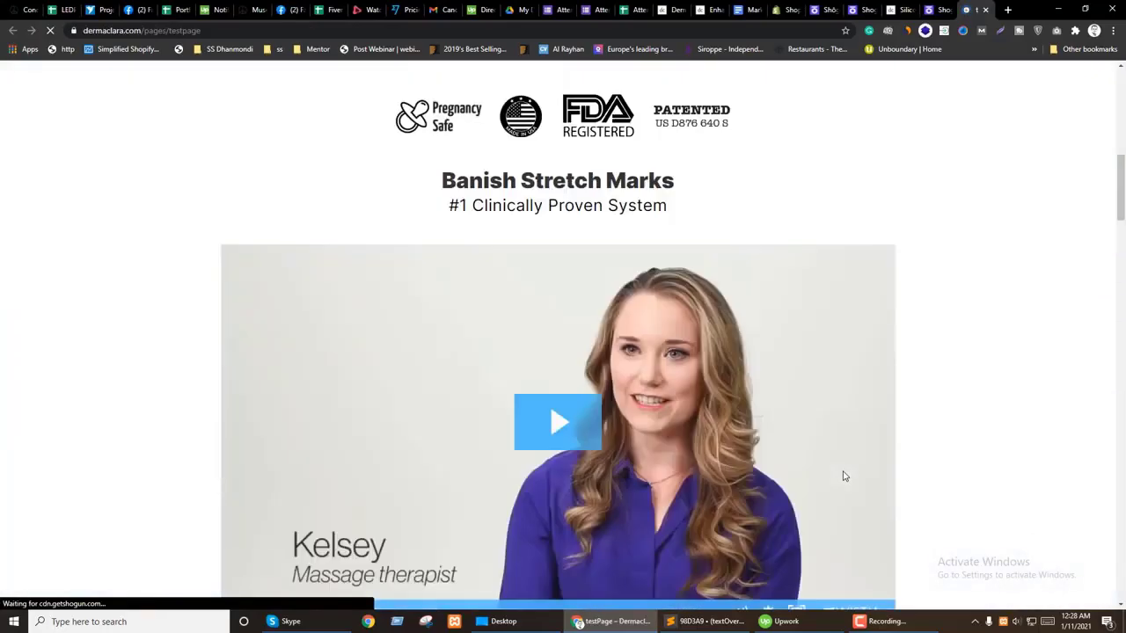
pyautogui.scroll(-9, 842, 475)
pyautogui.scroll(2, 857, 469)
pyautogui.scroll(7, 861, 466)
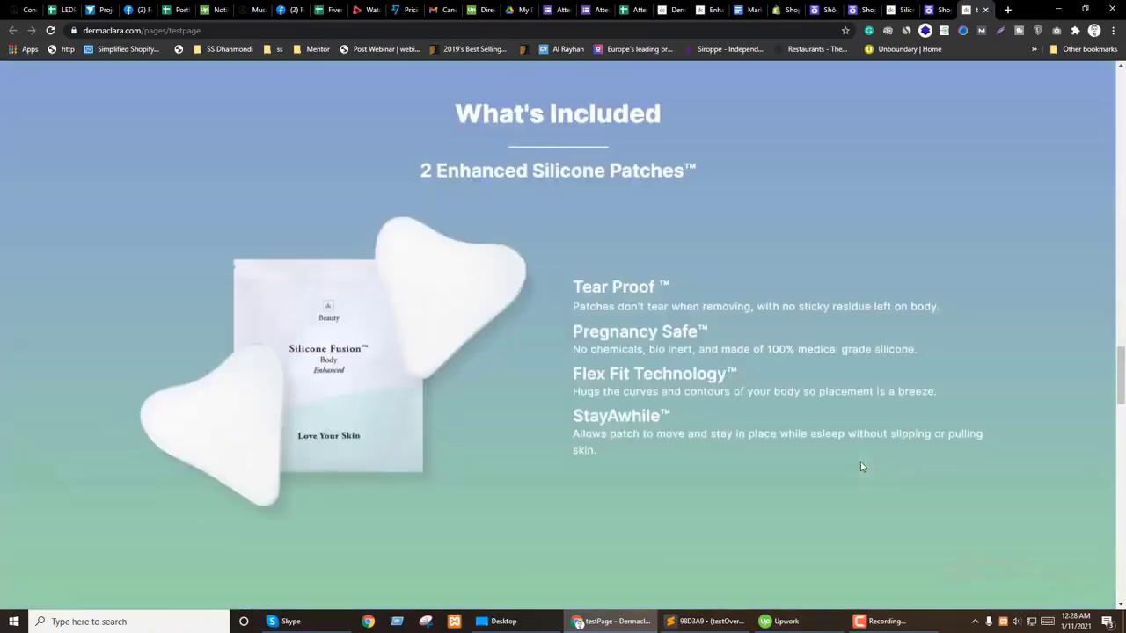
pyautogui.scroll(-11, 861, 461)
pyautogui.scroll(1, 859, 461)
pyautogui.scroll(6, 555, 489)
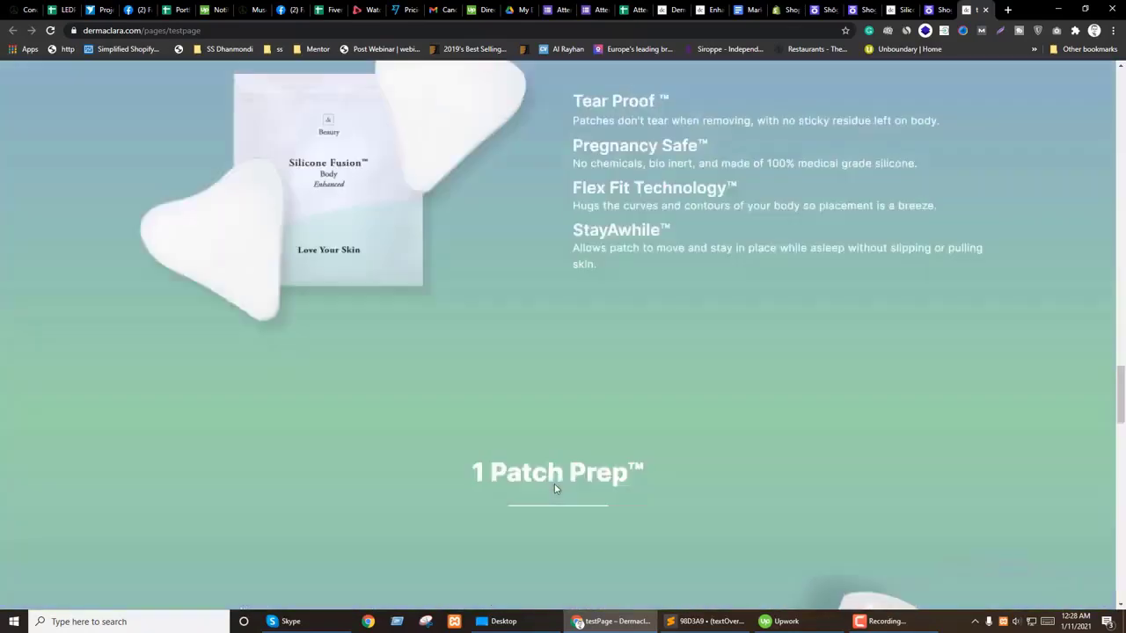
pyautogui.scroll(-4, 555, 489)
pyautogui.scroll(-5, 554, 489)
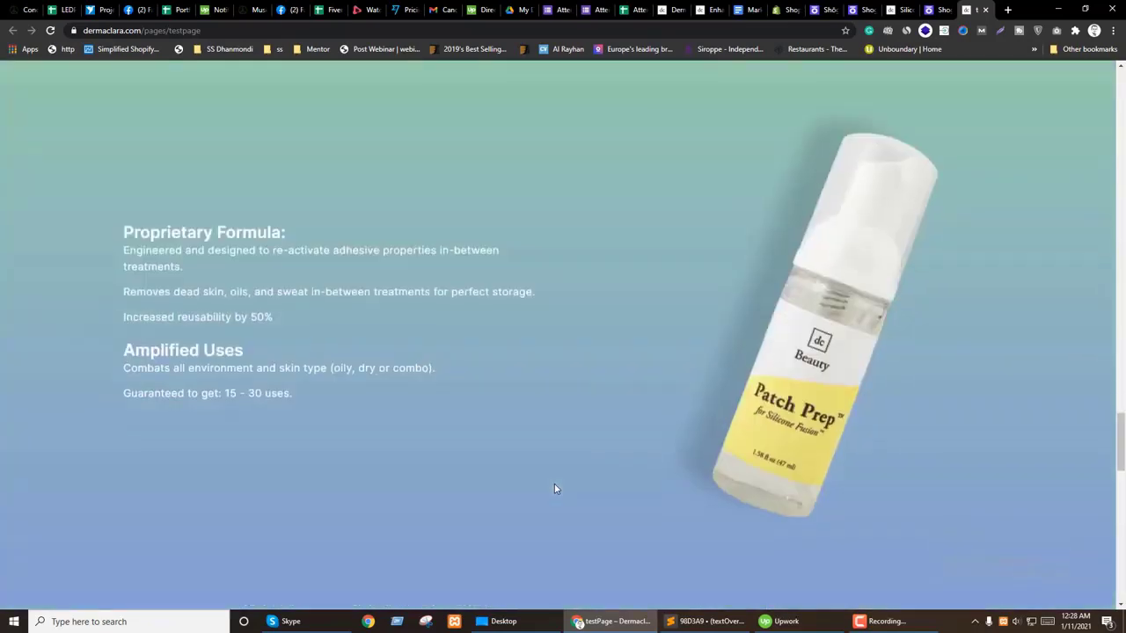
pyautogui.scroll(2, 554, 489)
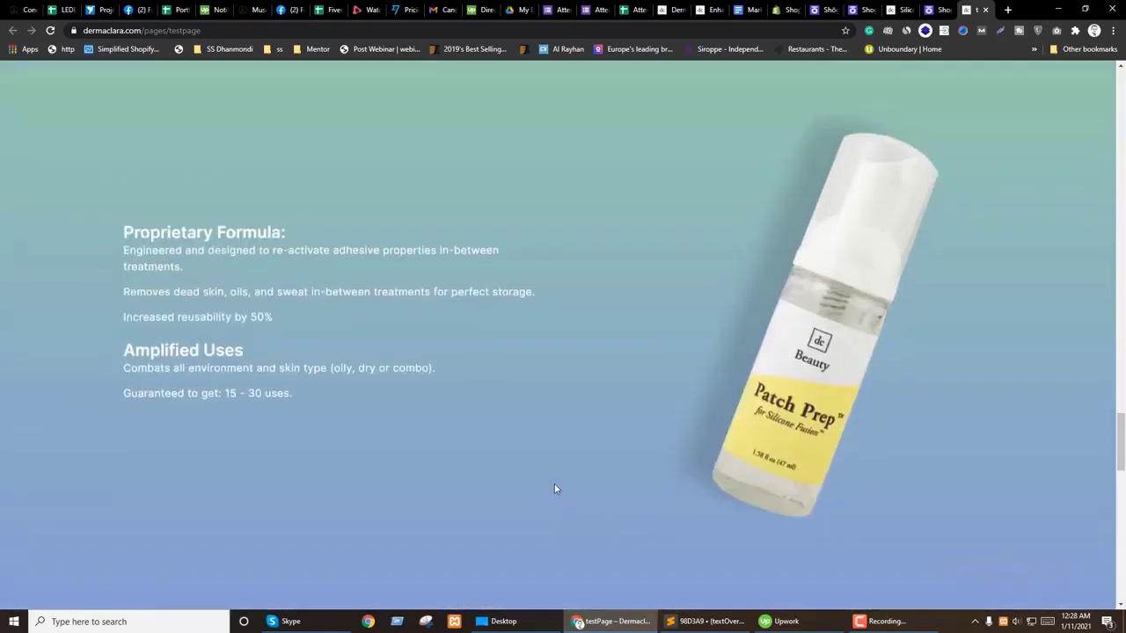
pyautogui.scroll(5, 244, 308)
pyautogui.scroll(-1, 352, 321)
pyautogui.rightClick(454, 331)
# Step: Inspect the patches image in undocked DevTools and select the What's Included section box
pyautogui.click(493, 458)
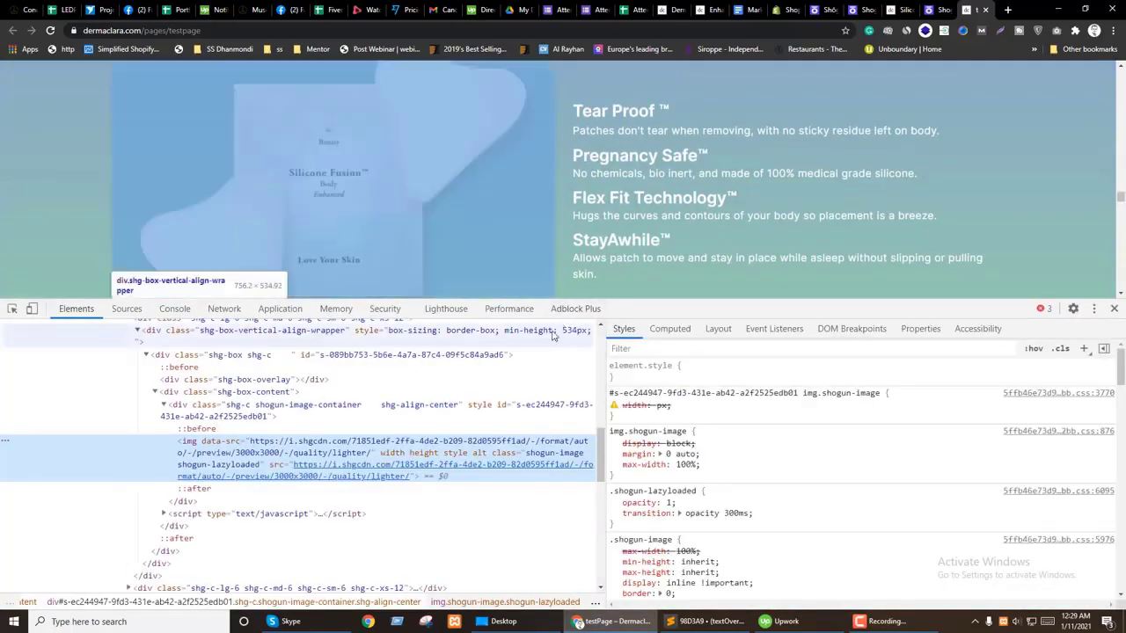
pyautogui.click(1093, 309)
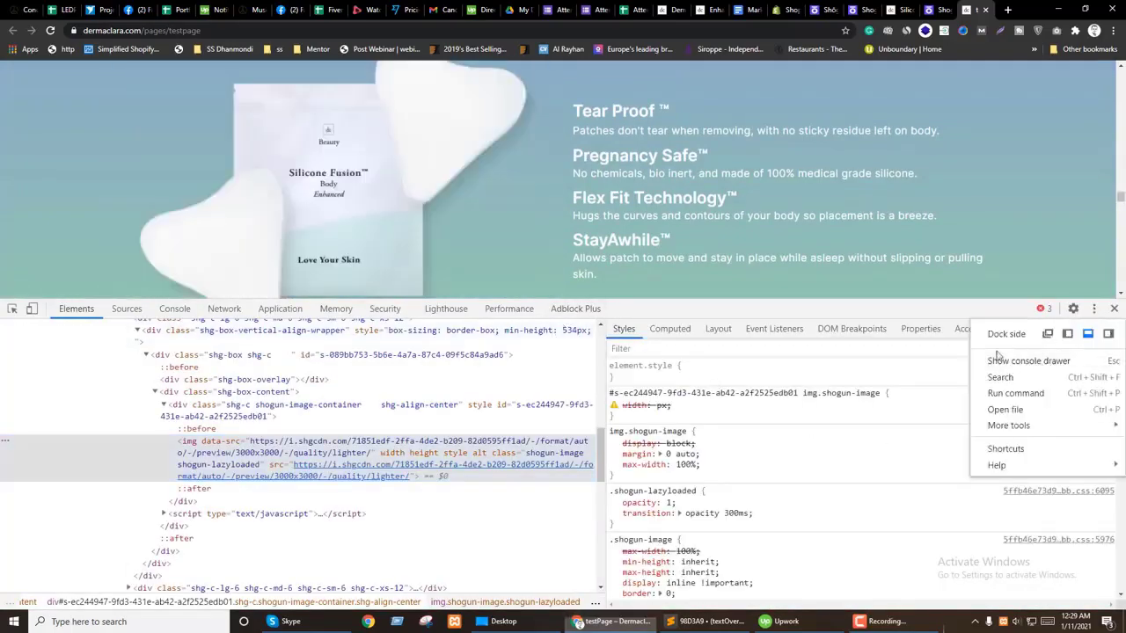
pyautogui.click(1047, 333)
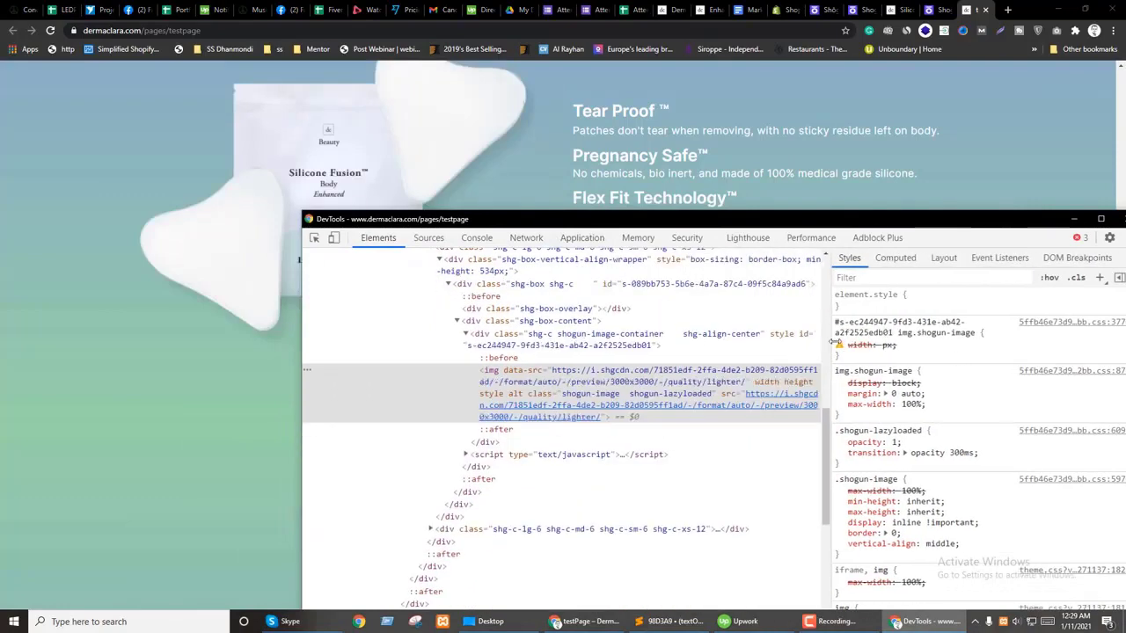
pyautogui.scroll(4, 546, 422)
pyautogui.click(475, 373)
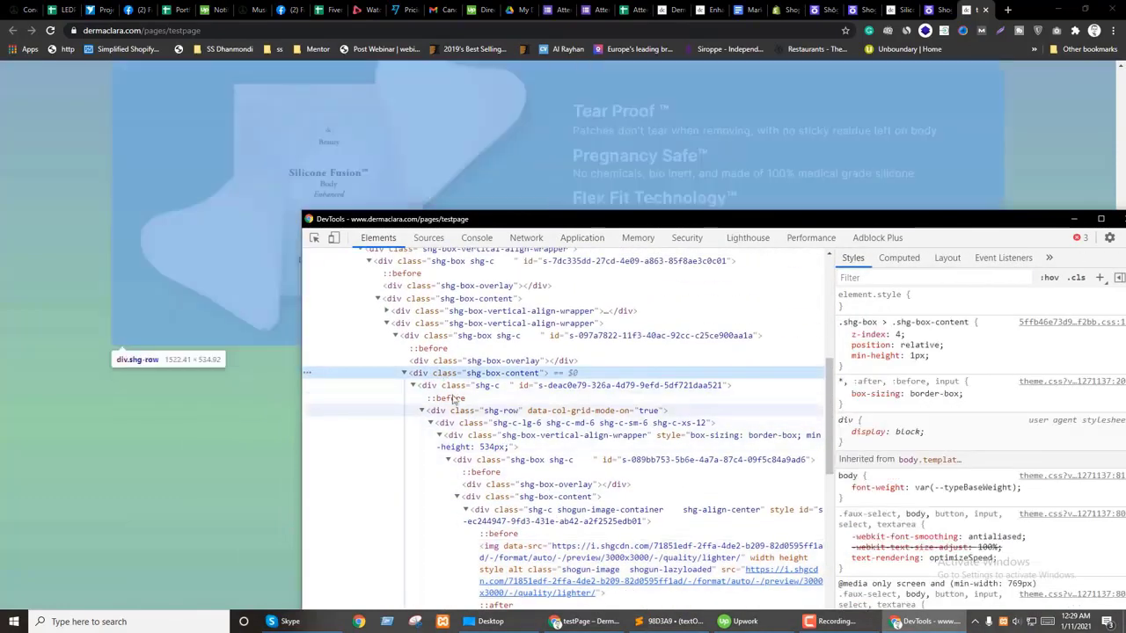
pyautogui.scroll(4, 433, 412)
pyautogui.click(395, 425)
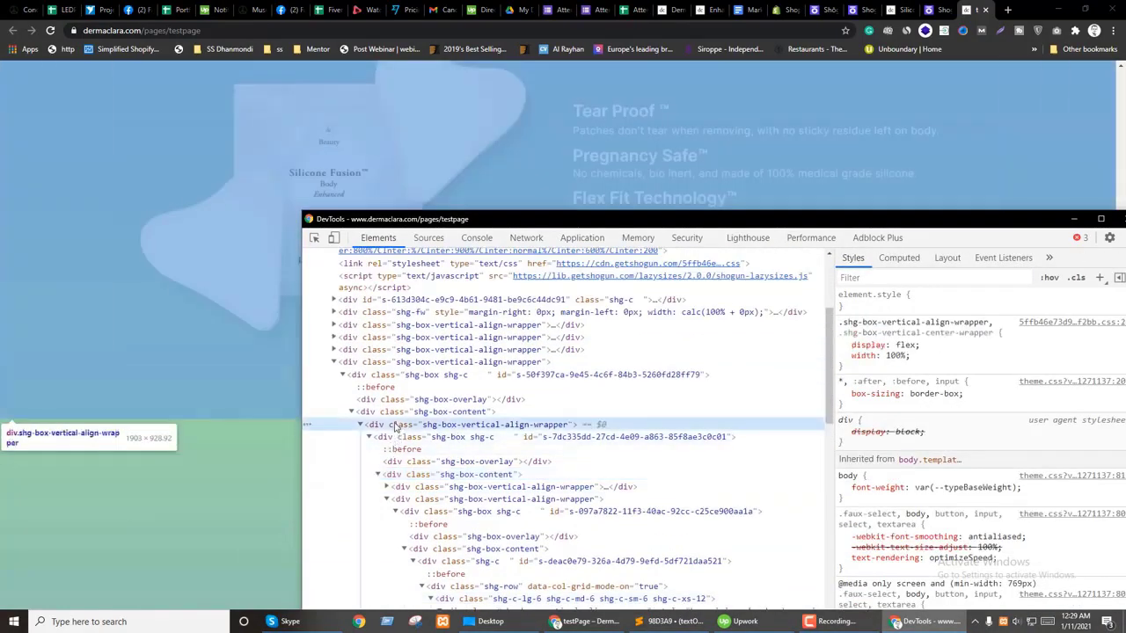
pyautogui.click(380, 411)
pyautogui.click(395, 438)
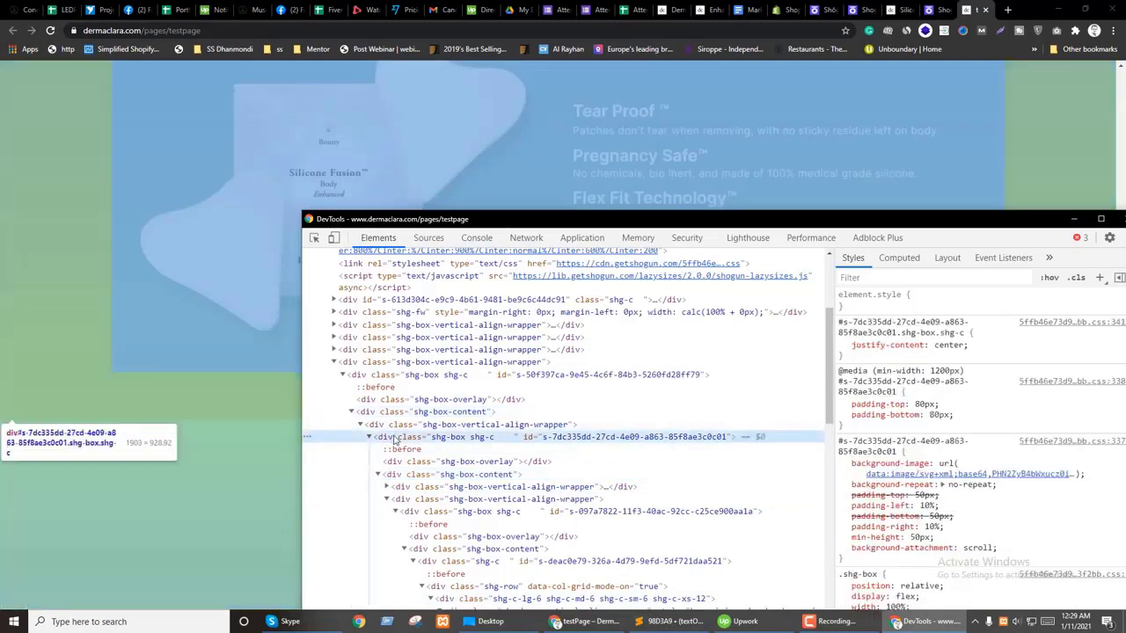
pyautogui.click(370, 438)
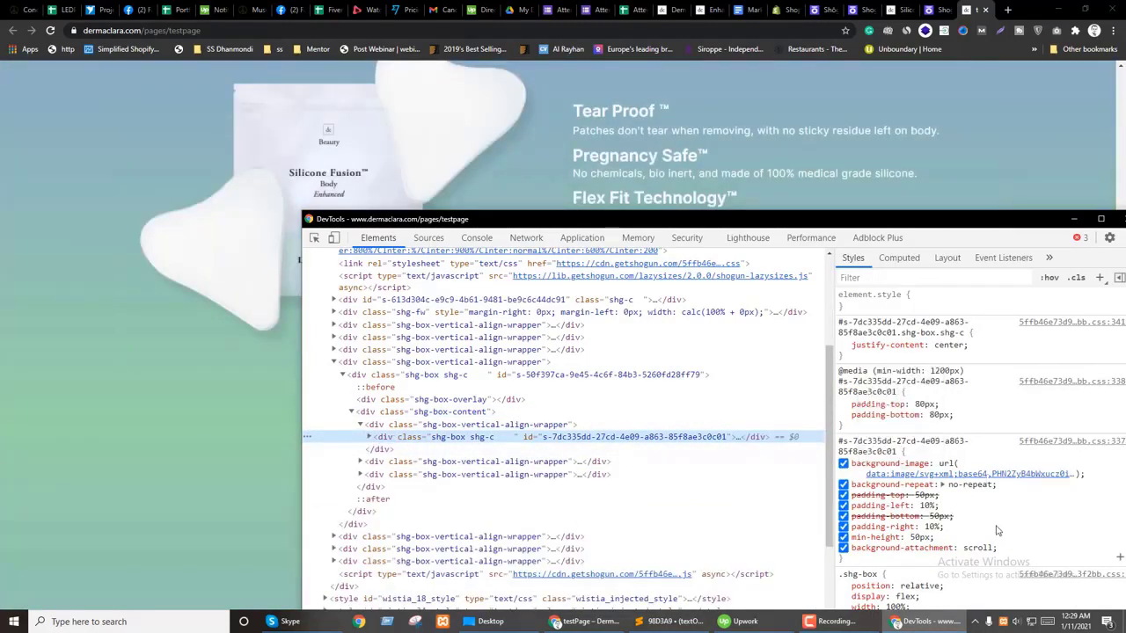
# Step: Change the What's Included section's bottom padding from 80px to 20px
pyautogui.scroll(-2, 1001, 526)
pyautogui.scroll(2, 1016, 501)
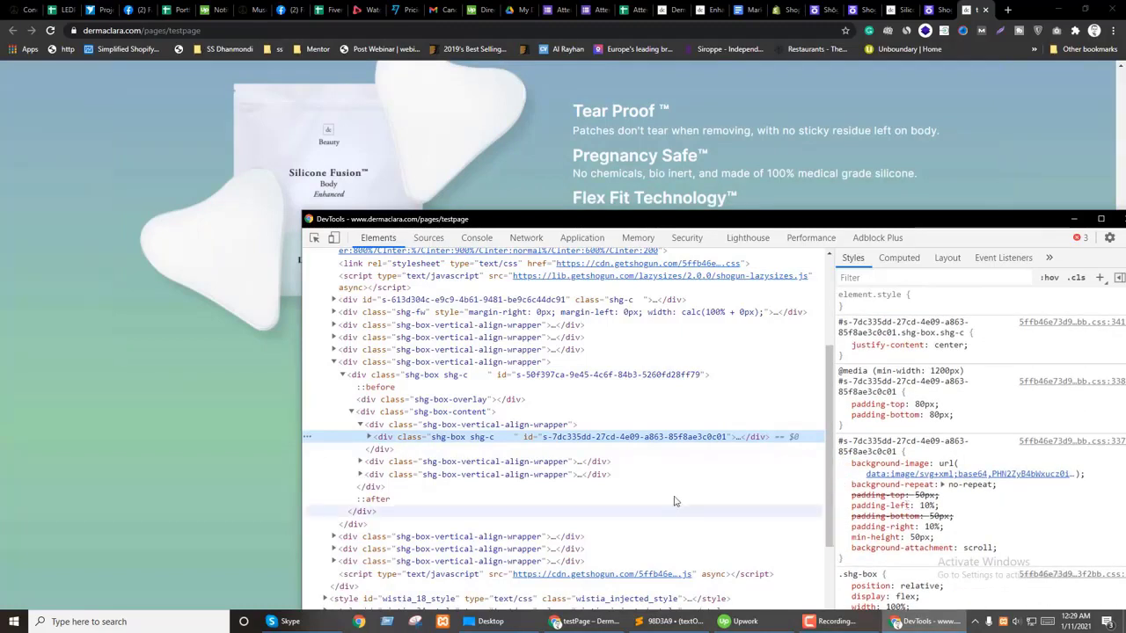
pyautogui.click(950, 416)
pyautogui.write('0')
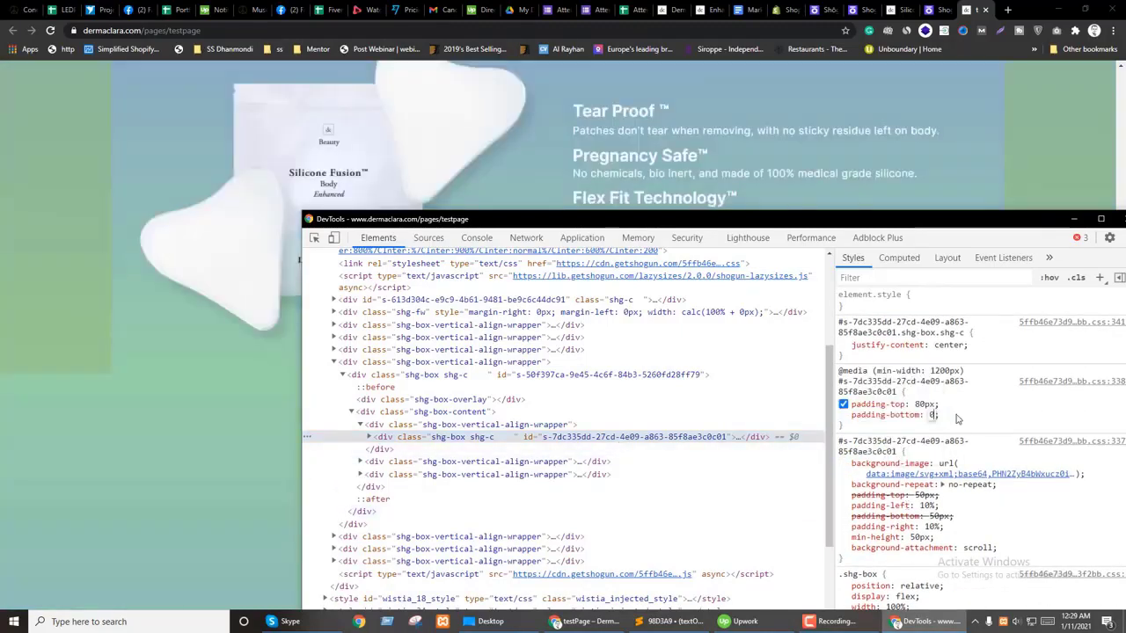
pyautogui.moveTo(519, 221); pyautogui.dragTo(799, 98)
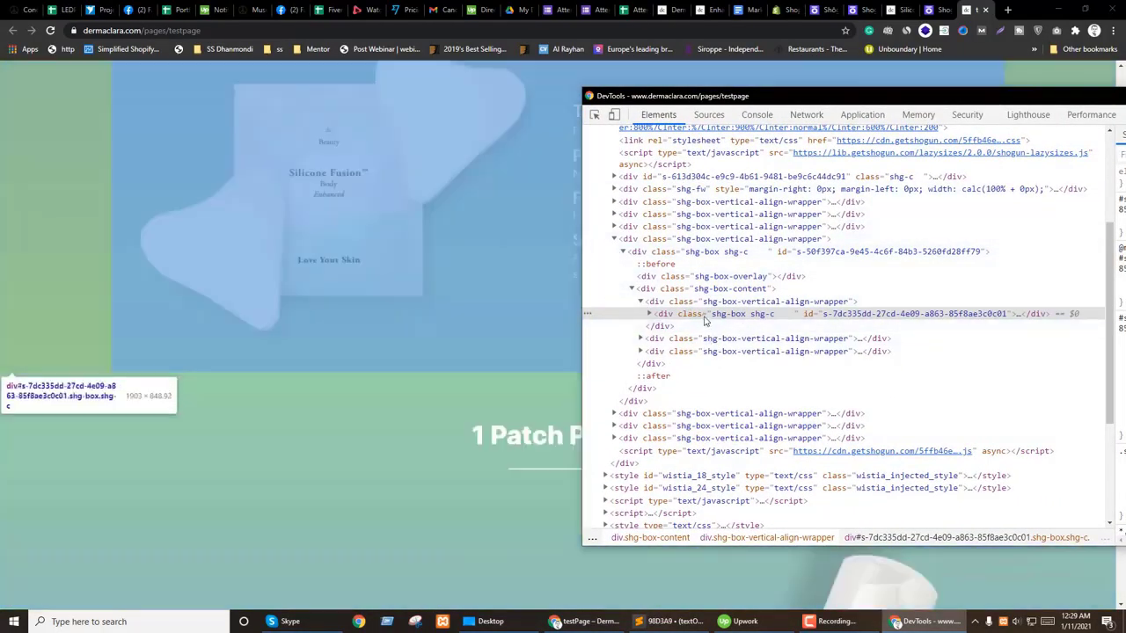
pyautogui.moveTo(756, 95); pyautogui.dragTo(561, 114)
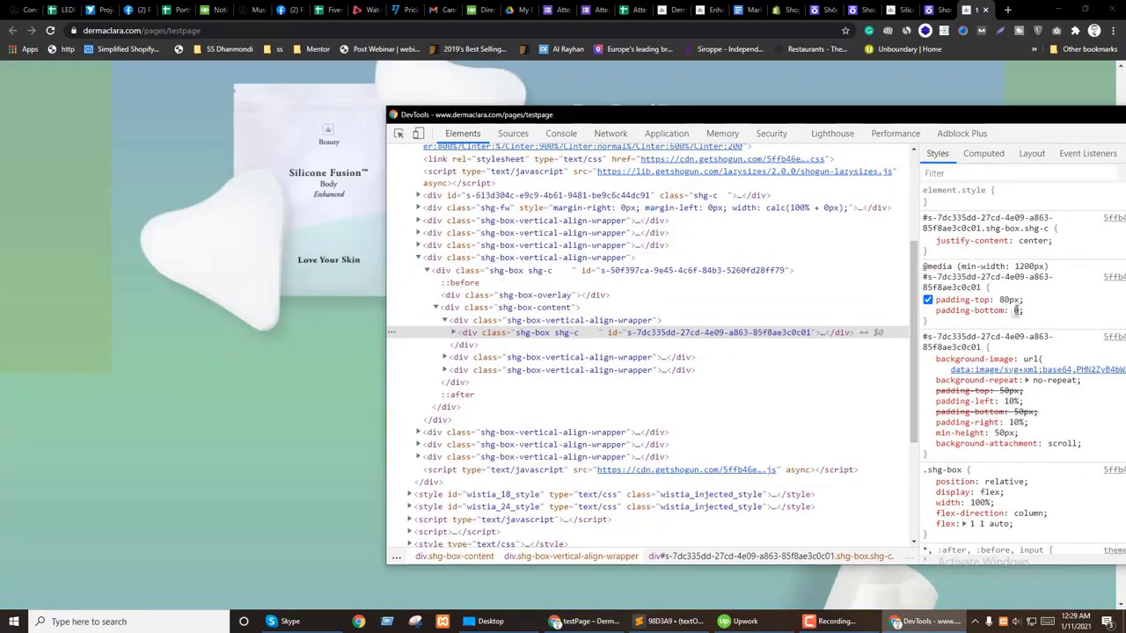
pyautogui.write('20')
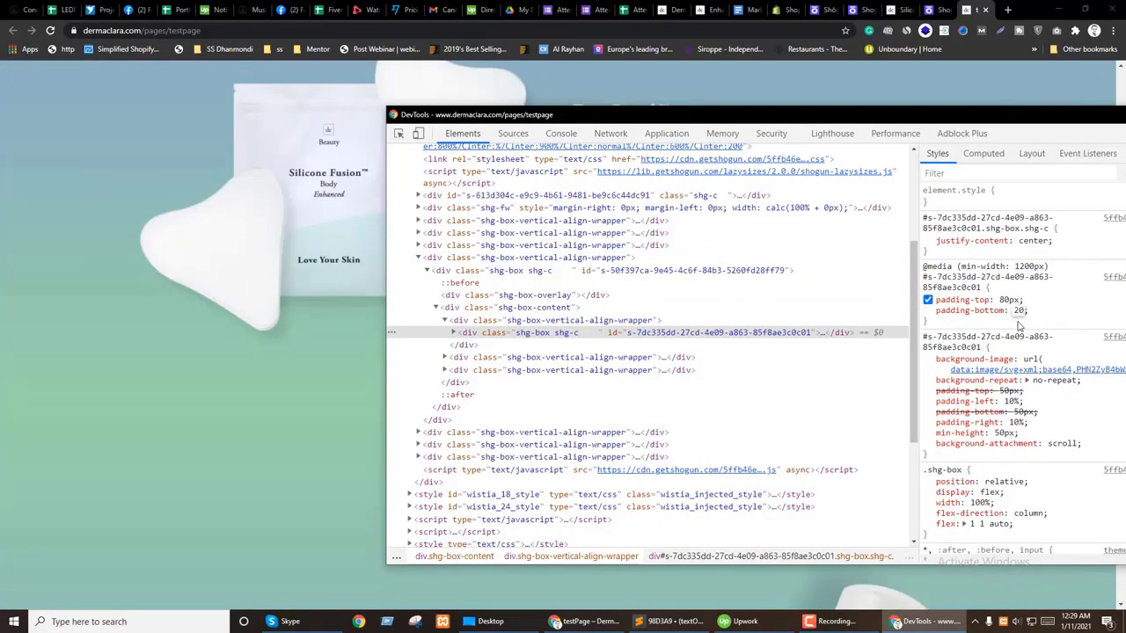
pyautogui.write('px')
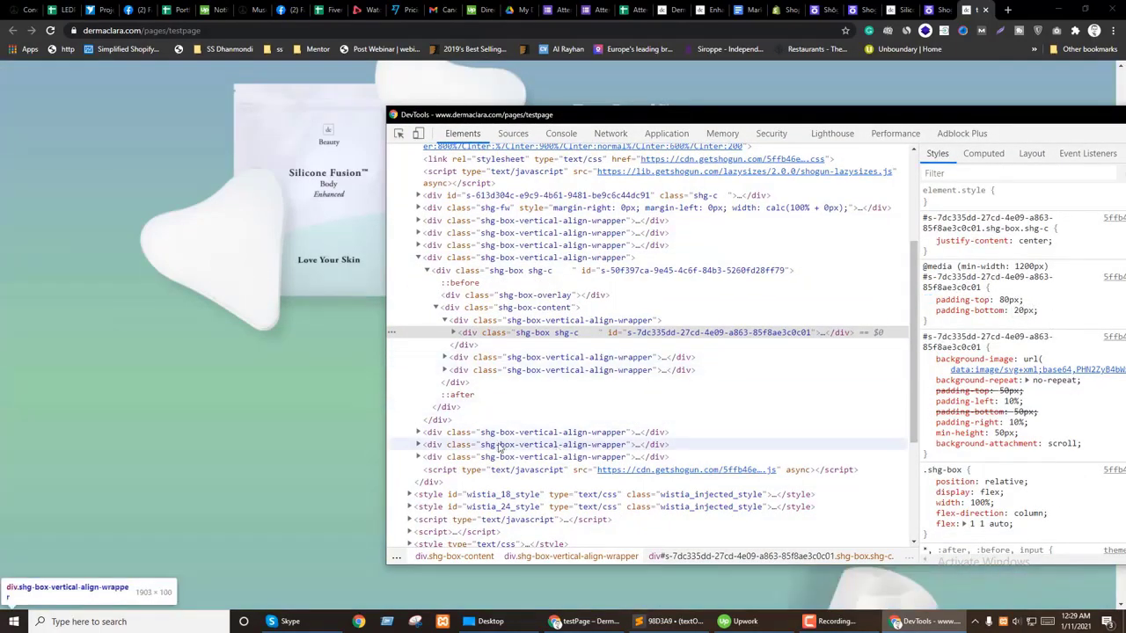
# Step: Select the 1 Patch Prep section box and set its top padding to 20px
pyautogui.click(493, 432)
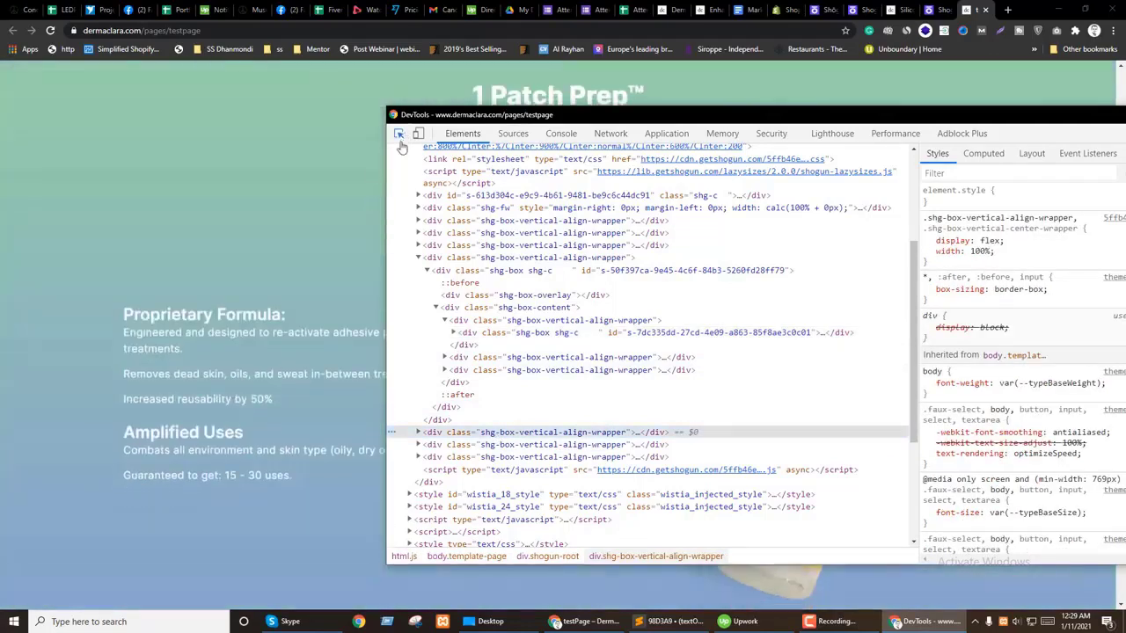
pyautogui.click(401, 135)
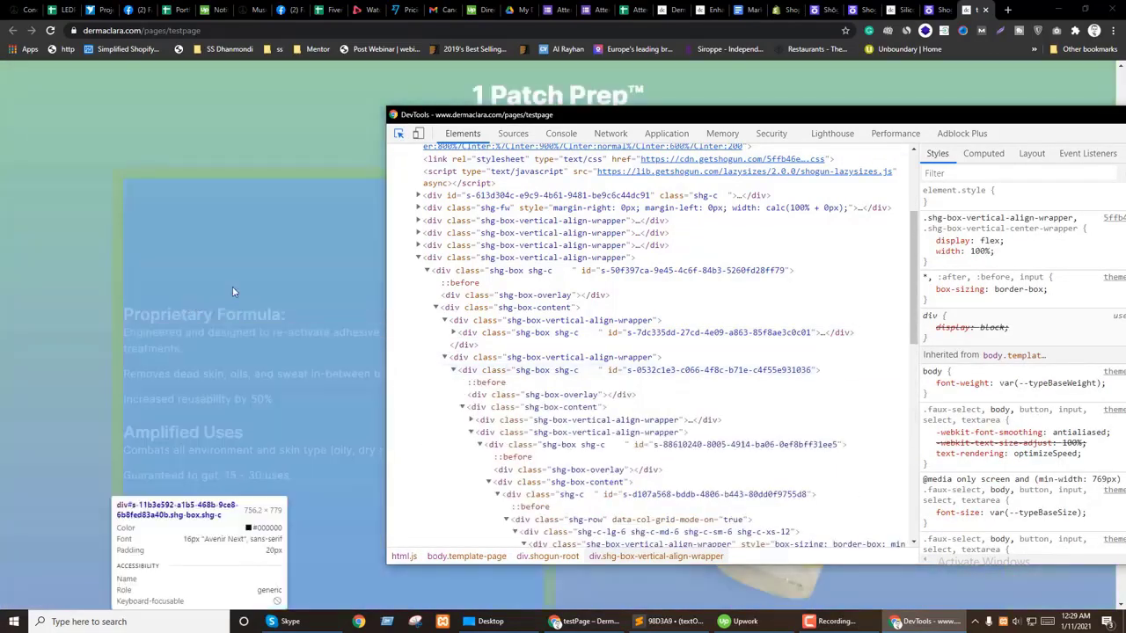
pyautogui.click(232, 286)
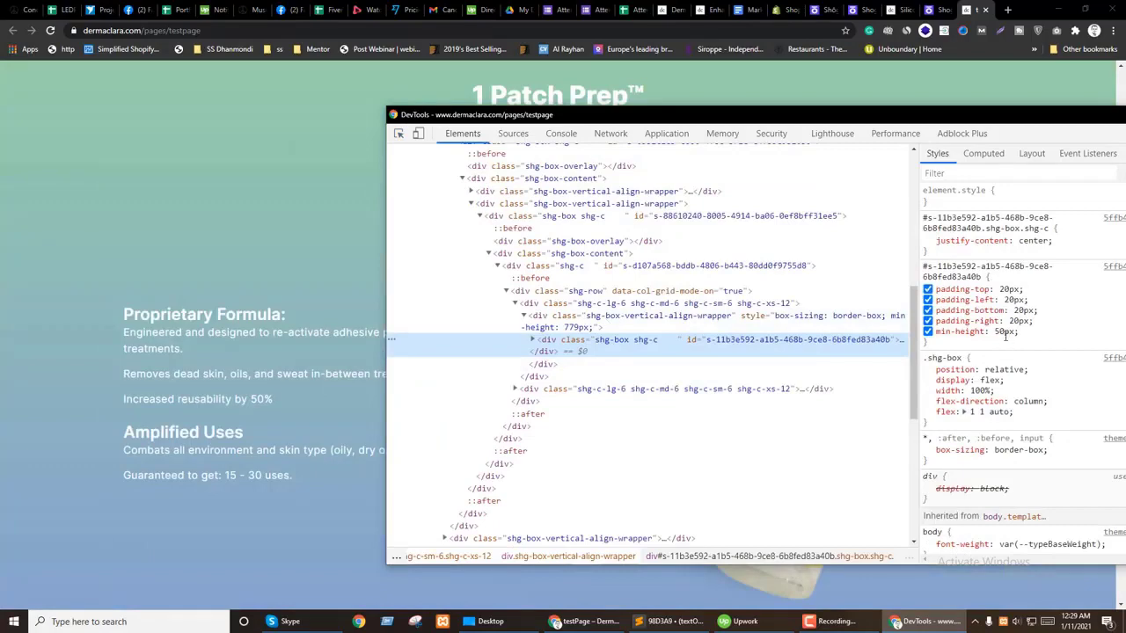
pyautogui.click(629, 266)
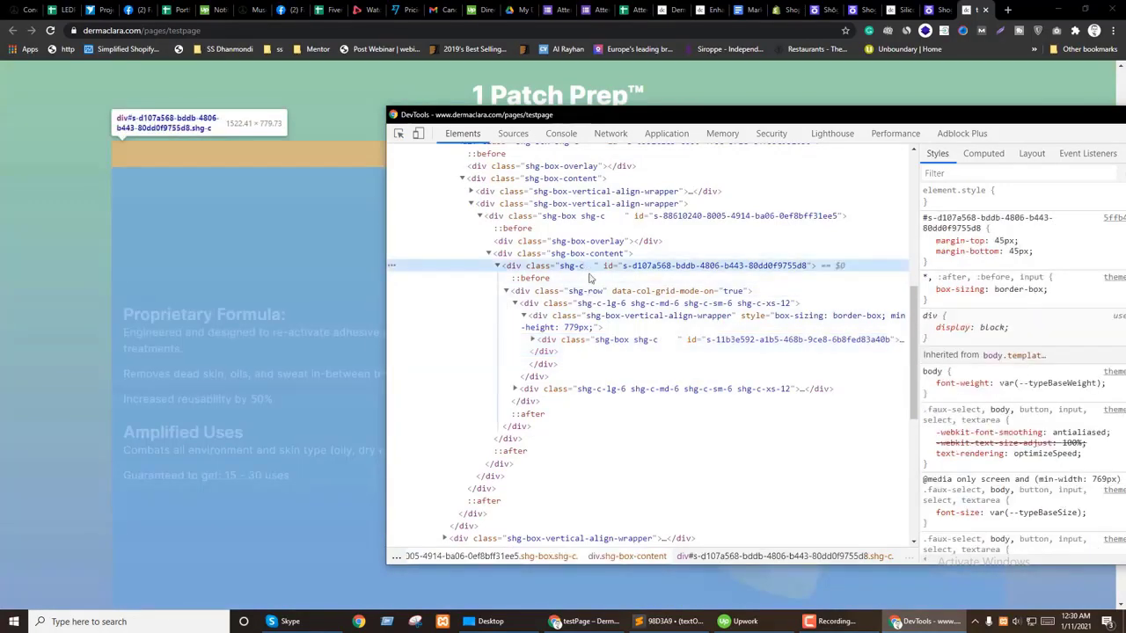
pyautogui.scroll(1, 639, 370)
pyautogui.click(598, 313)
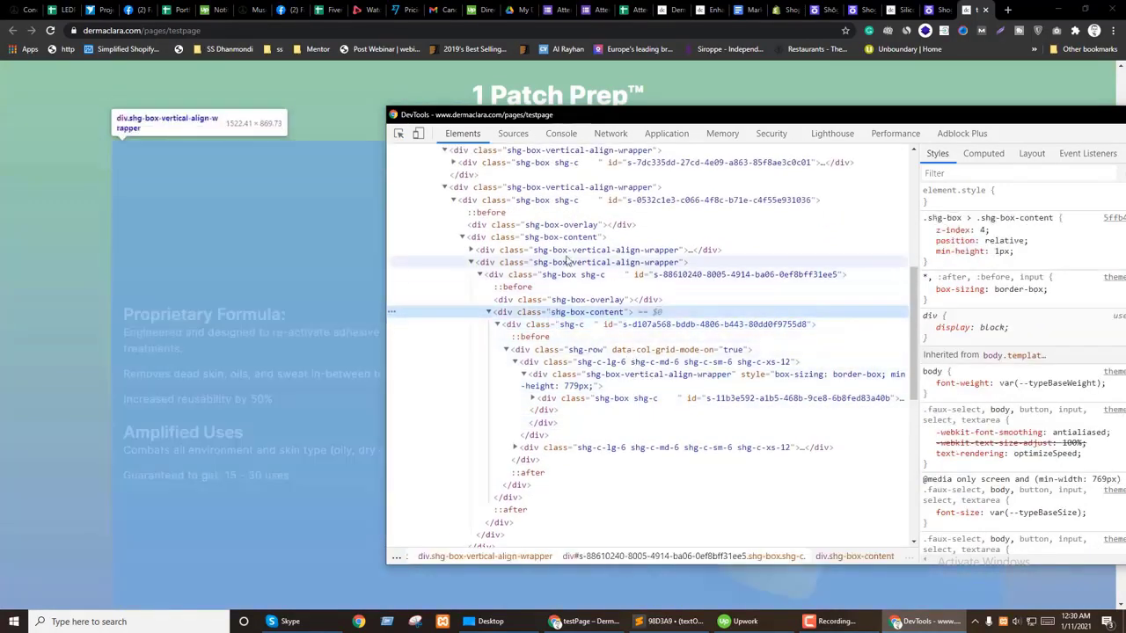
pyautogui.click(564, 241)
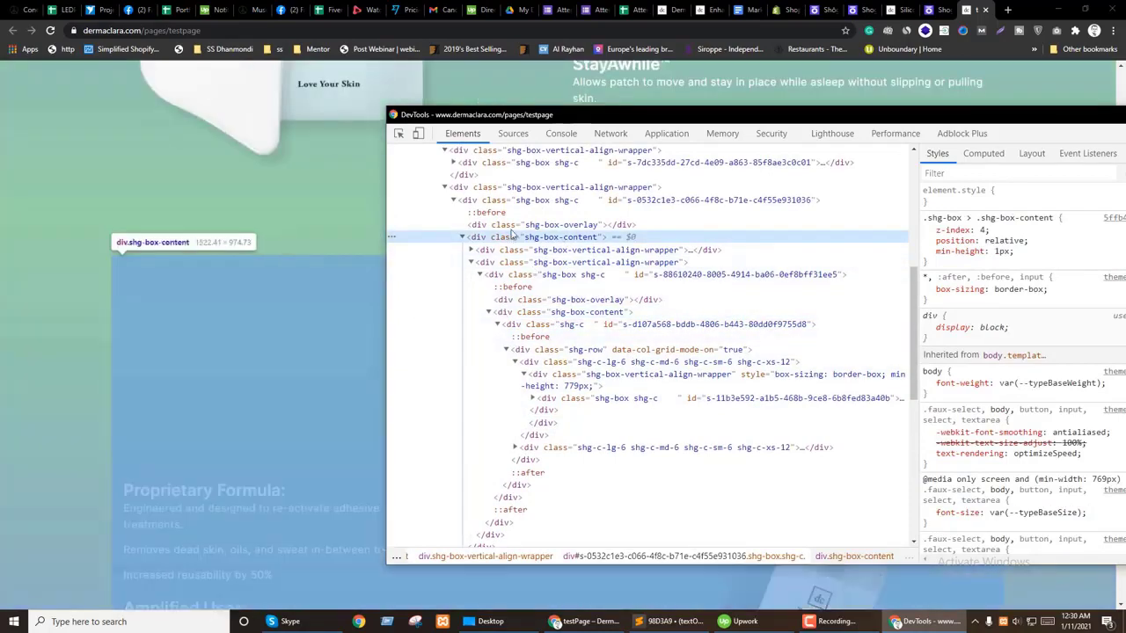
pyautogui.click(508, 203)
pyautogui.click(1007, 300)
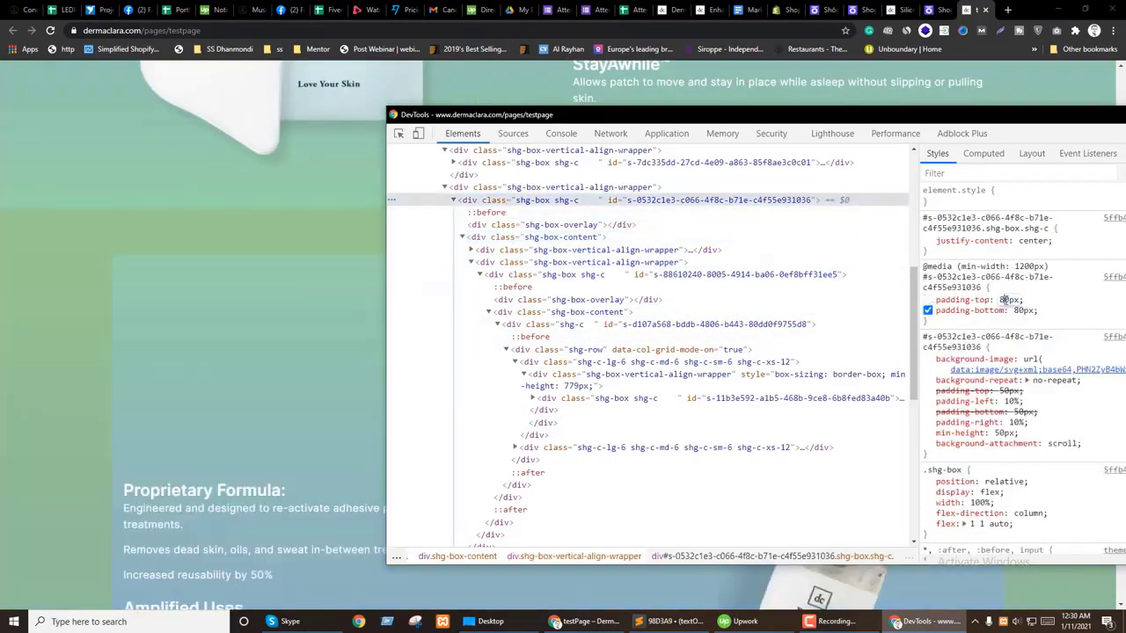
pyautogui.moveTo(748, 115); pyautogui.dragTo(668, 461)
# Step: Check the live page, then return to the Shogun editor and select the Patch Prep bottle image
pyautogui.click(548, 374)
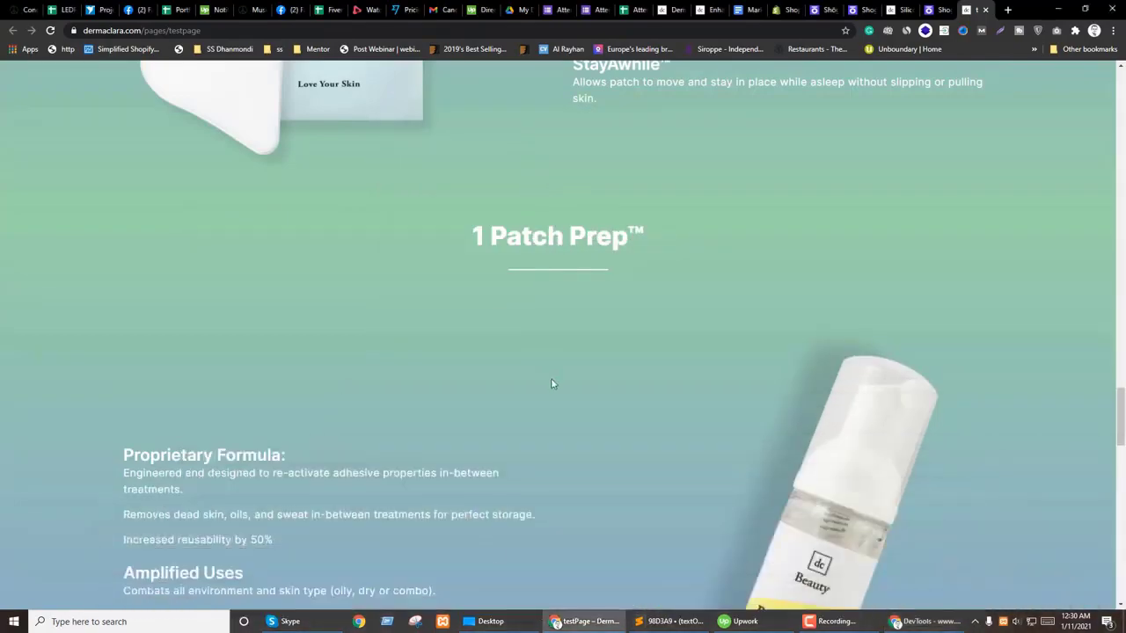
pyautogui.scroll(5, 548, 375)
pyautogui.scroll(-15, 768, 435)
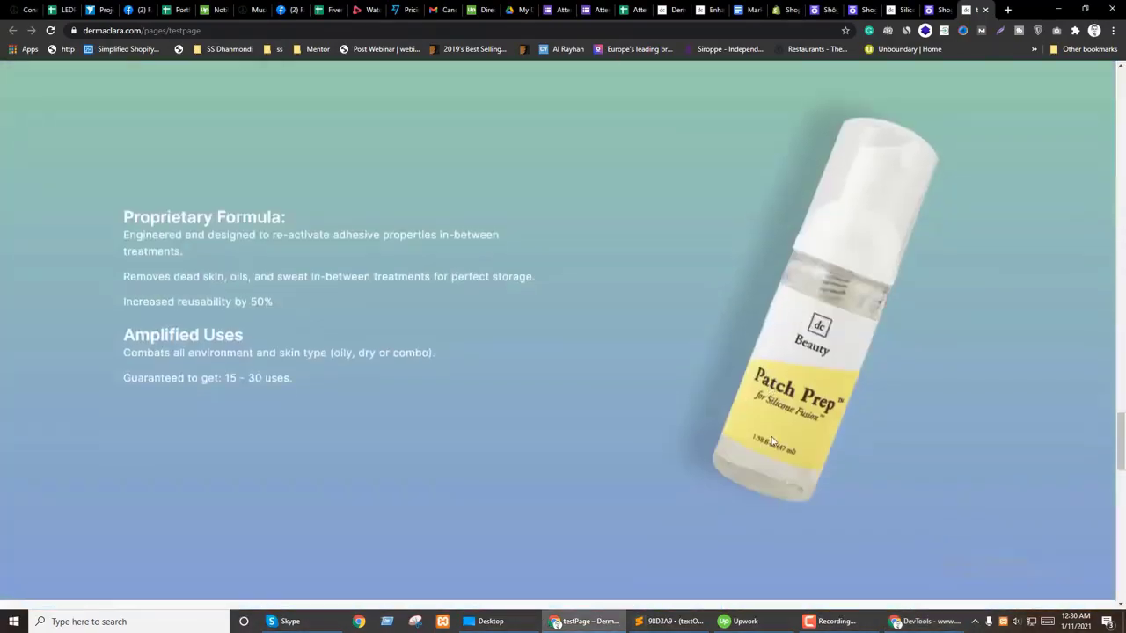
pyautogui.scroll(6, 773, 435)
pyautogui.scroll(3, 773, 441)
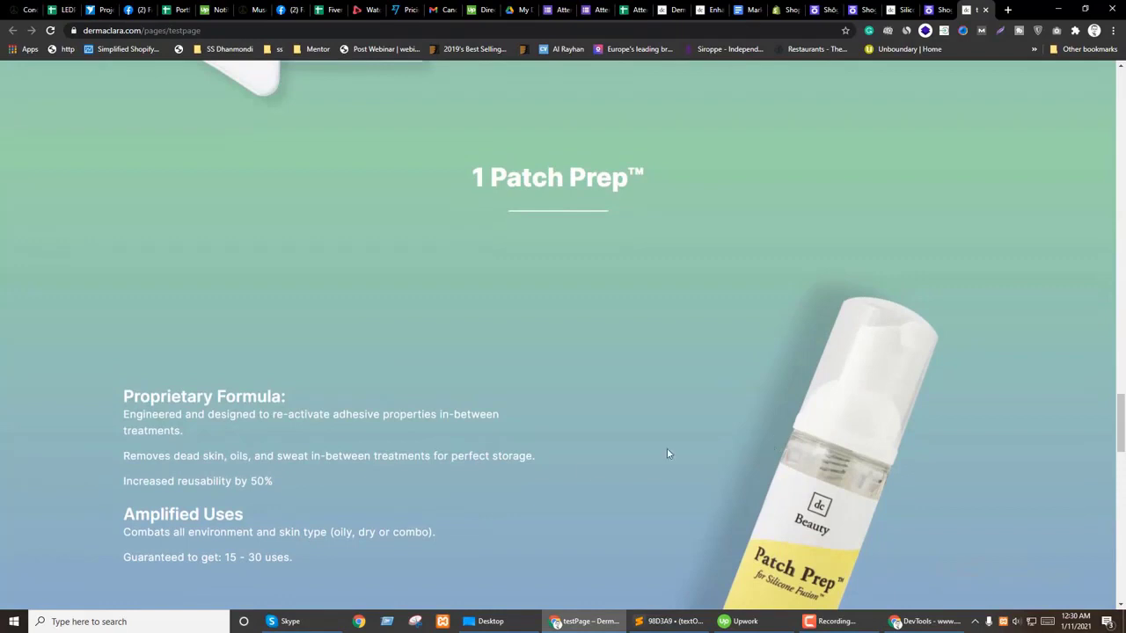
pyautogui.scroll(-1, 615, 369)
pyautogui.click(929, 9)
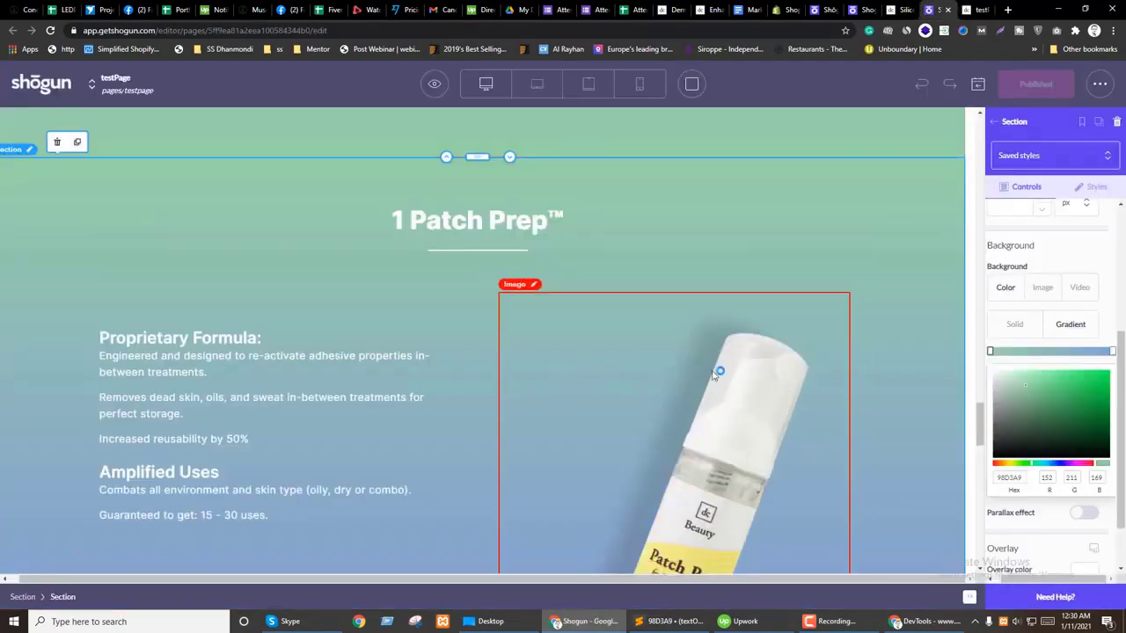
pyautogui.click(734, 384)
pyautogui.scroll(-1, 671, 389)
# Step: Set the bottle image to Cover and crop both sides to a 1951 × 2800 px area
pyautogui.click(1050, 415)
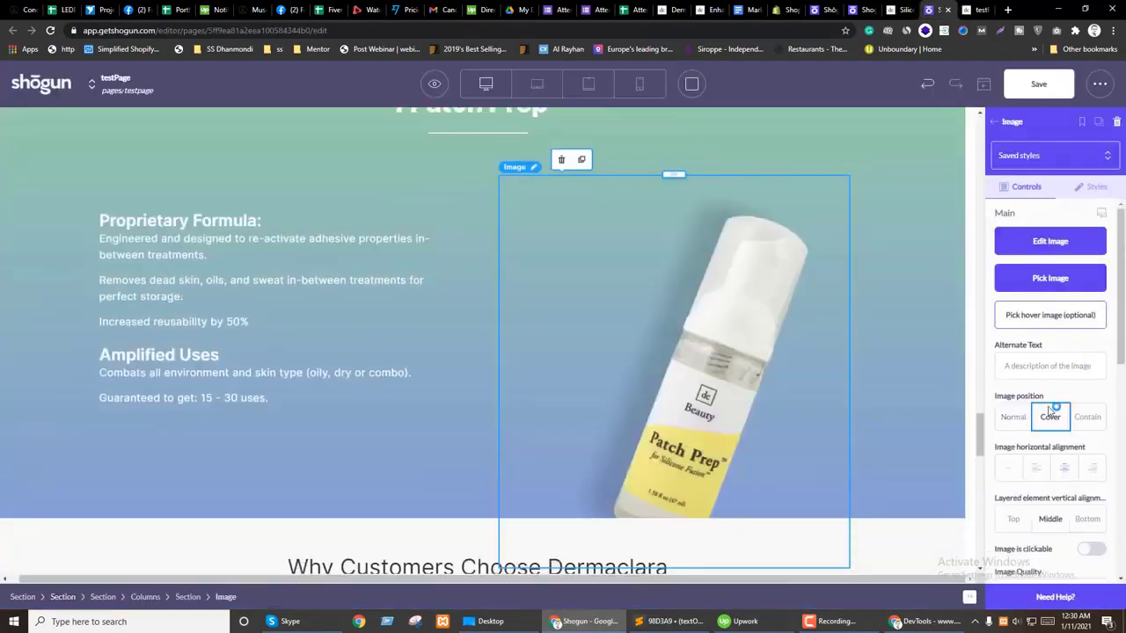
pyautogui.click(1050, 241)
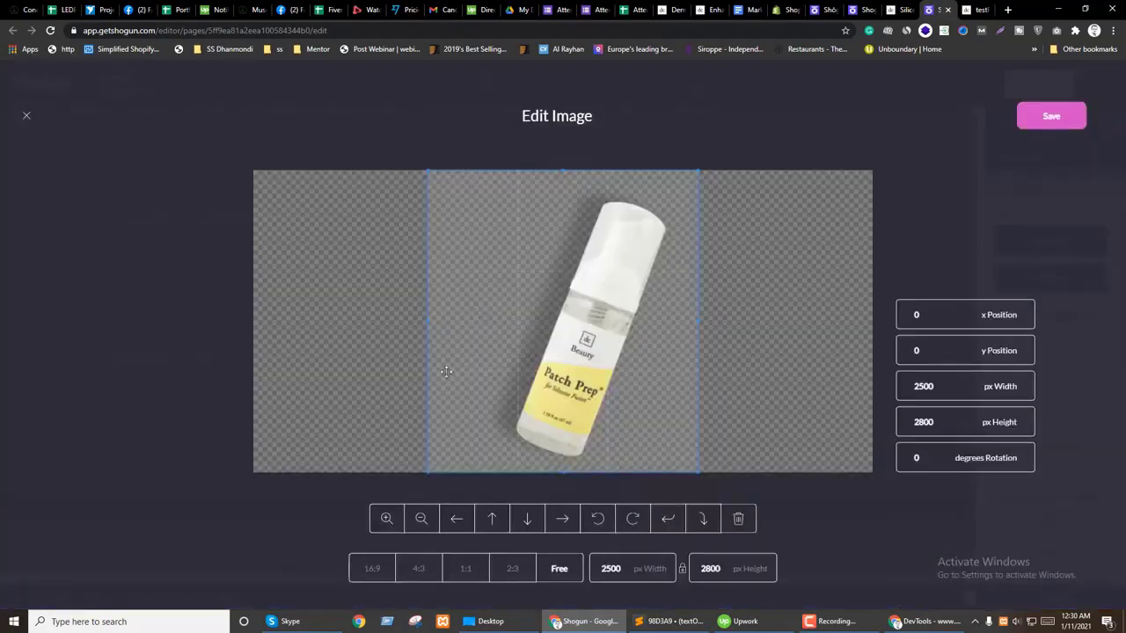
pyautogui.moveTo(429, 320); pyautogui.dragTo(462, 323)
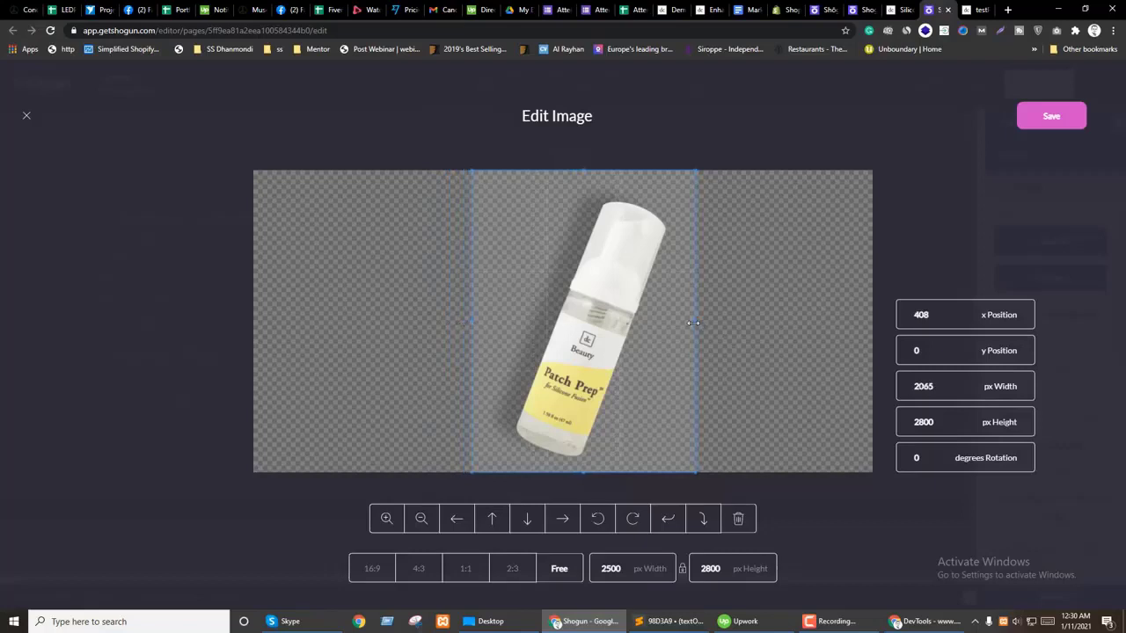
pyautogui.moveTo(694, 322); pyautogui.dragTo(684, 319)
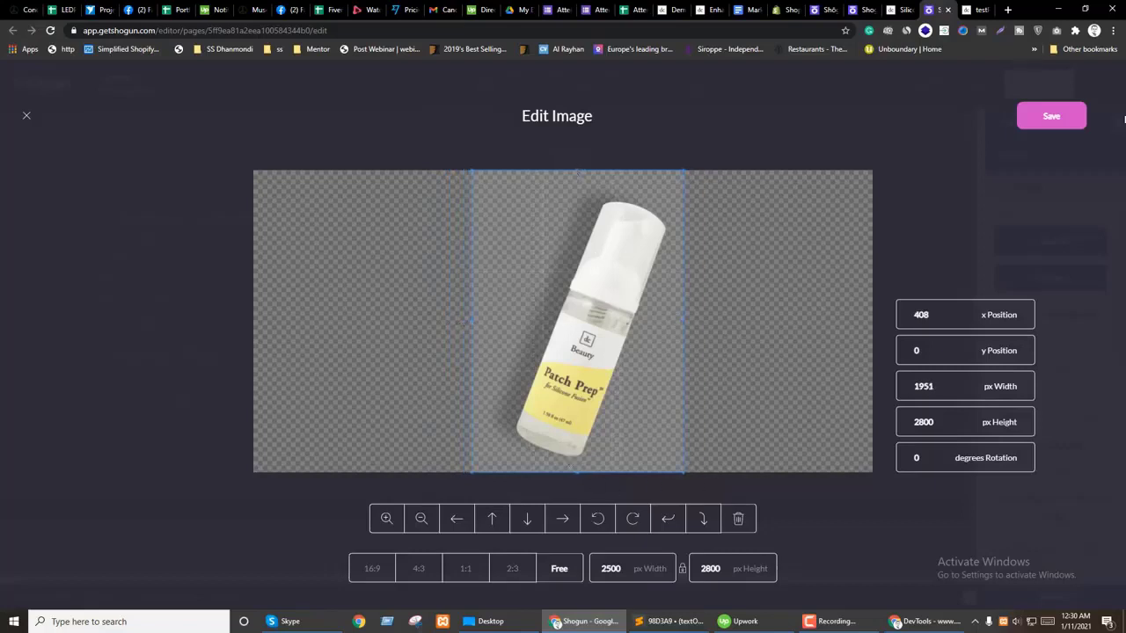
pyautogui.click(1052, 117)
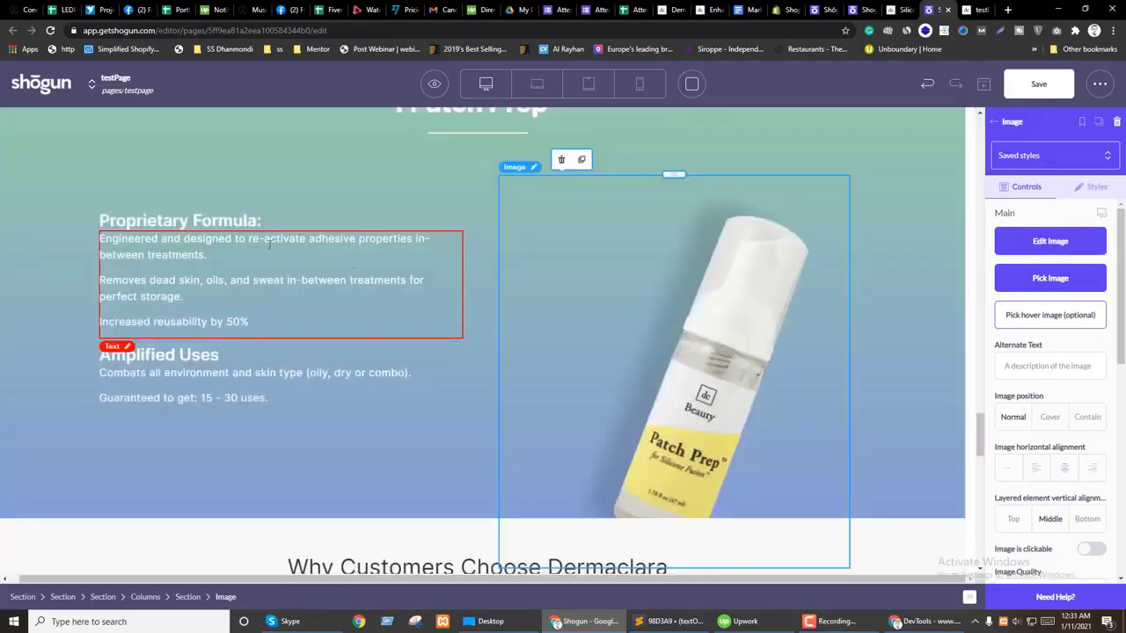
# Step: Enlarge the Proprietary Formula heading on desktop, set tablet size to 30, and preview tablet and mobile
pyautogui.click(176, 221)
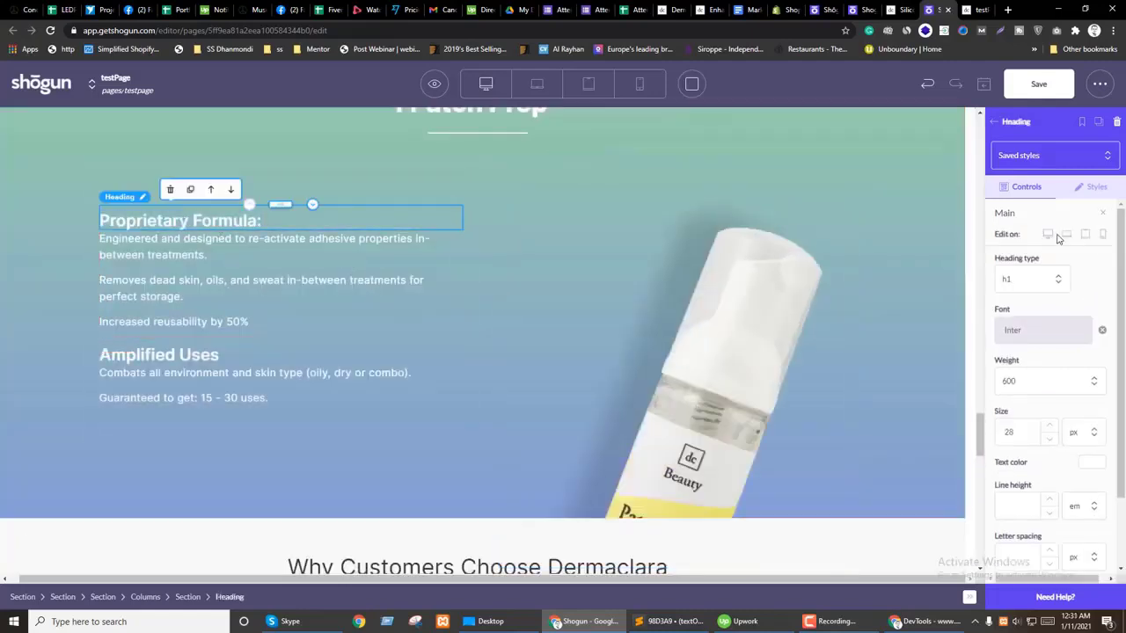
pyautogui.click(1047, 235)
pyautogui.press('Up')
pyautogui.press('Up')
pyautogui.press('Up')
pyautogui.press('Up')
pyautogui.press('Up')
pyautogui.press('Up')
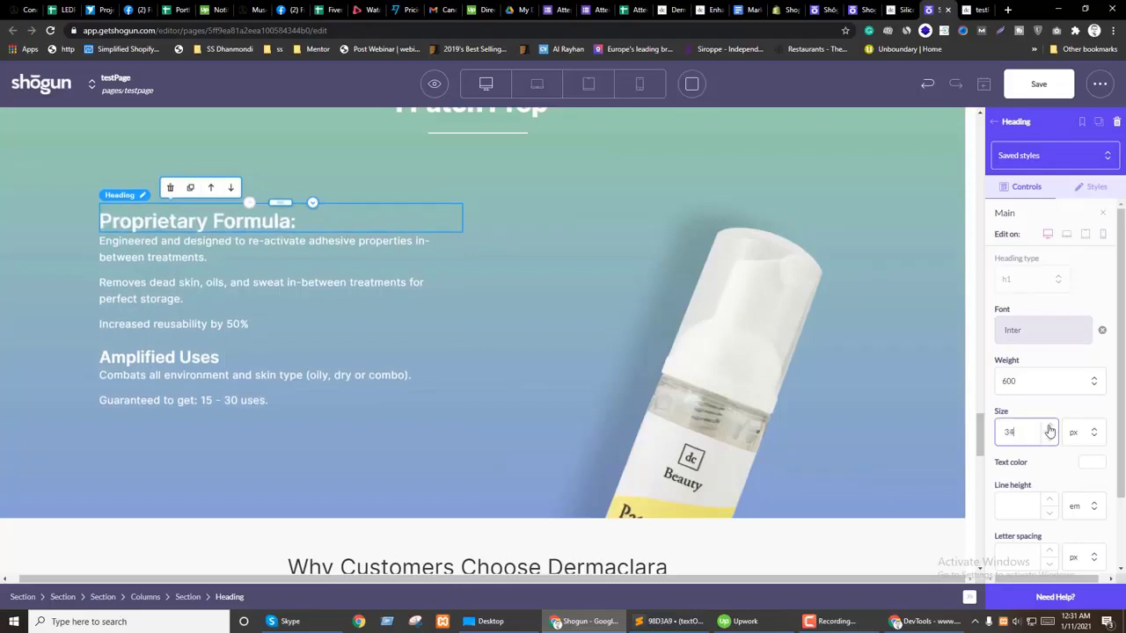
pyautogui.click(1066, 235)
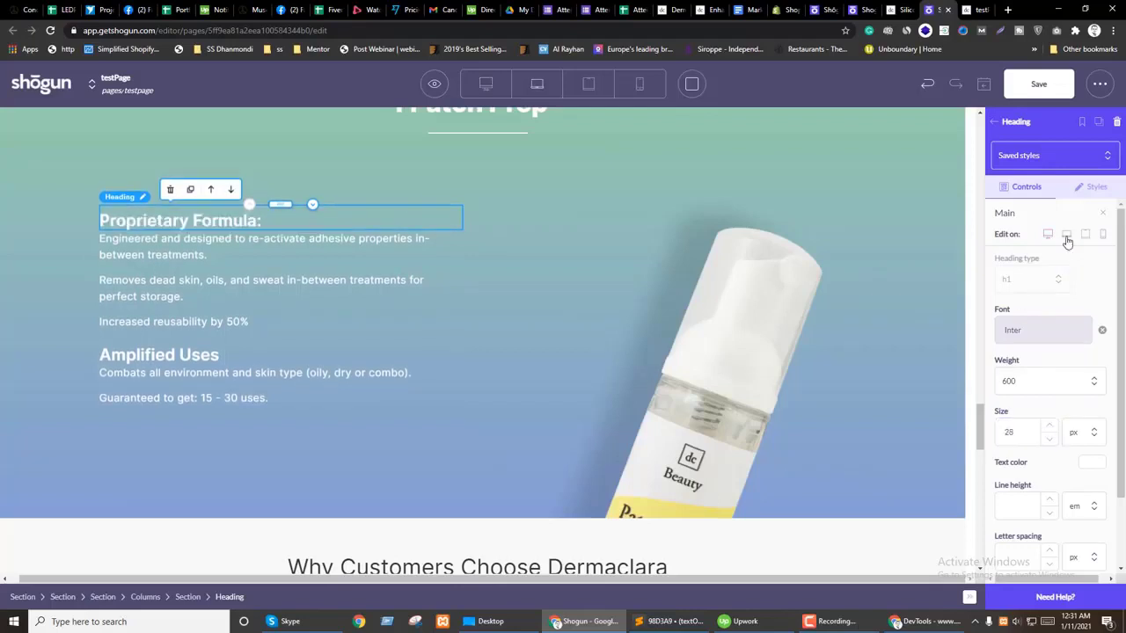
pyautogui.click(1049, 428)
pyautogui.click(1049, 428)
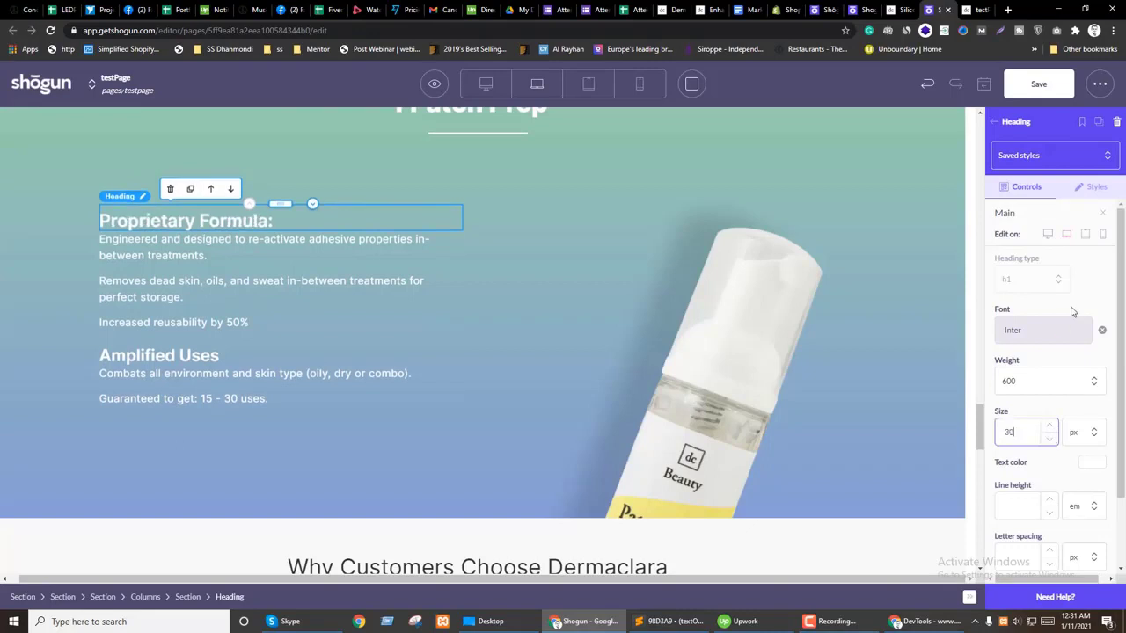
pyautogui.click(1085, 234)
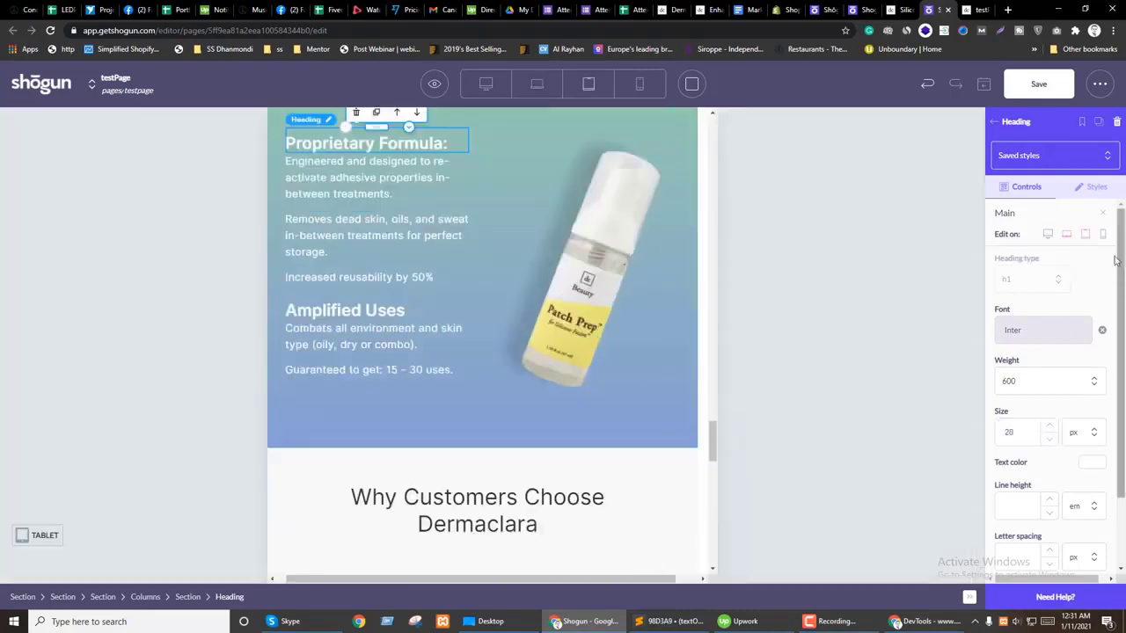
pyautogui.click(1102, 234)
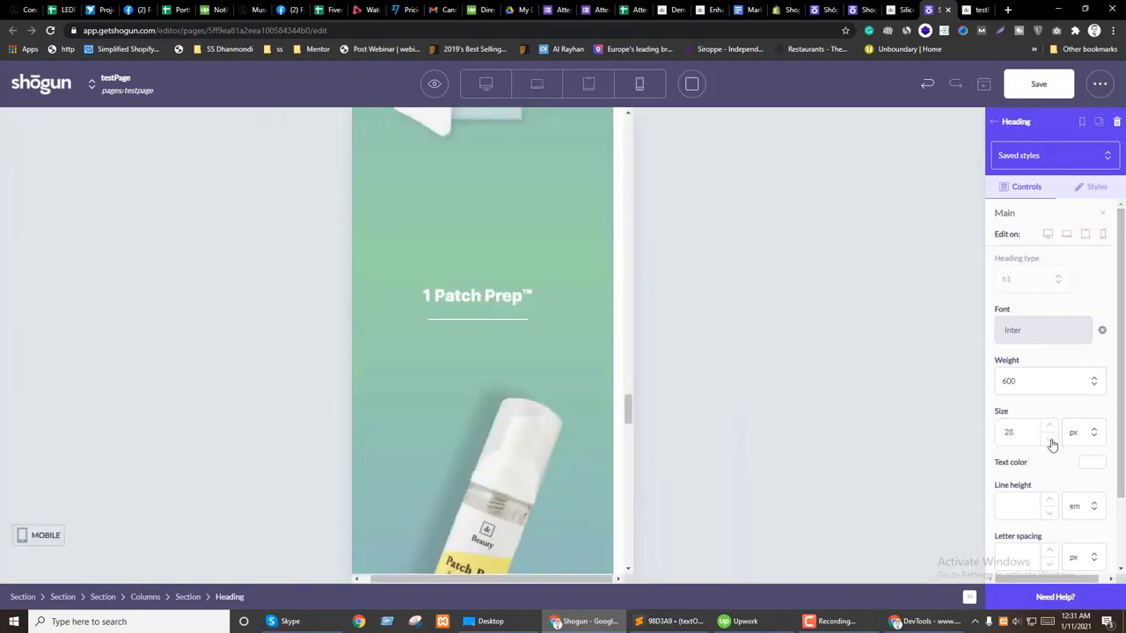
pyautogui.scroll(3, 495, 427)
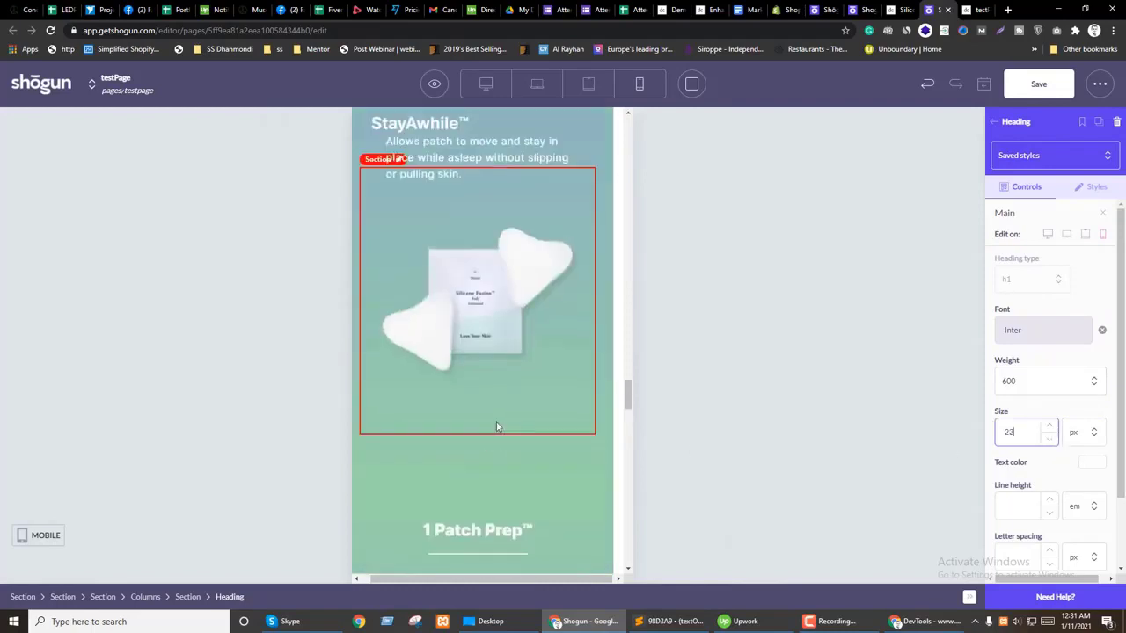
pyautogui.scroll(-6, 496, 425)
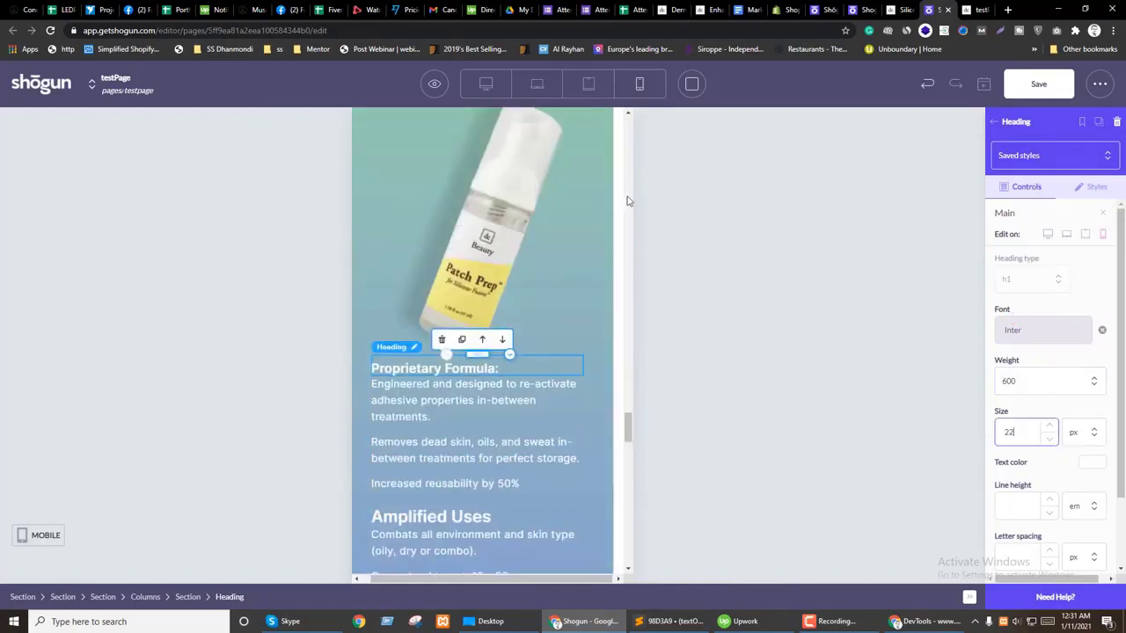
pyautogui.click(485, 84)
# Step: Duplicate the resized heading, reword the copy to Amplified Uses, and delete the old smaller heading
pyautogui.click(202, 254)
pyautogui.click(230, 257)
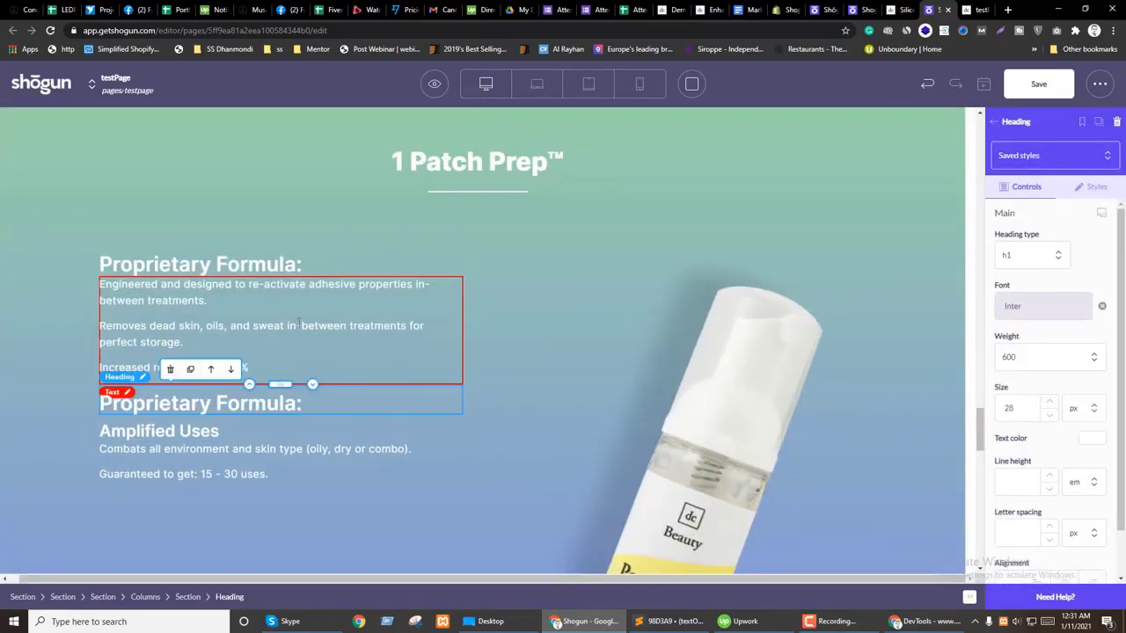
pyautogui.moveTo(158, 431); pyautogui.dragTo(154, 400)
pyautogui.hotkey('ctrl', 'c')
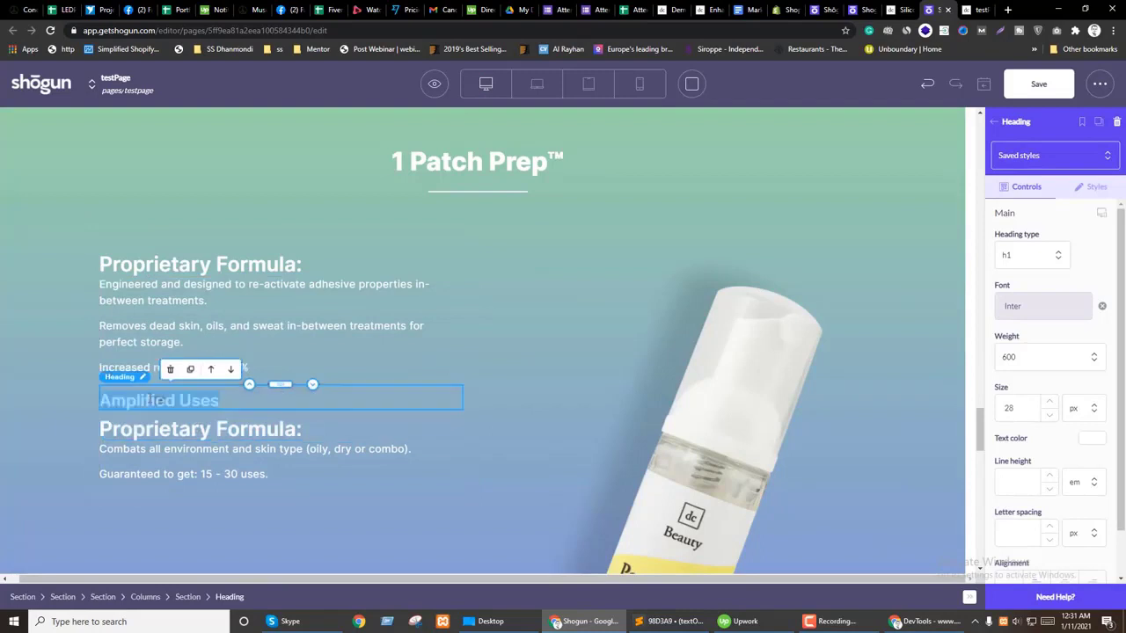
pyautogui.click(200, 433)
pyautogui.hotkey('ctrl', 'v')
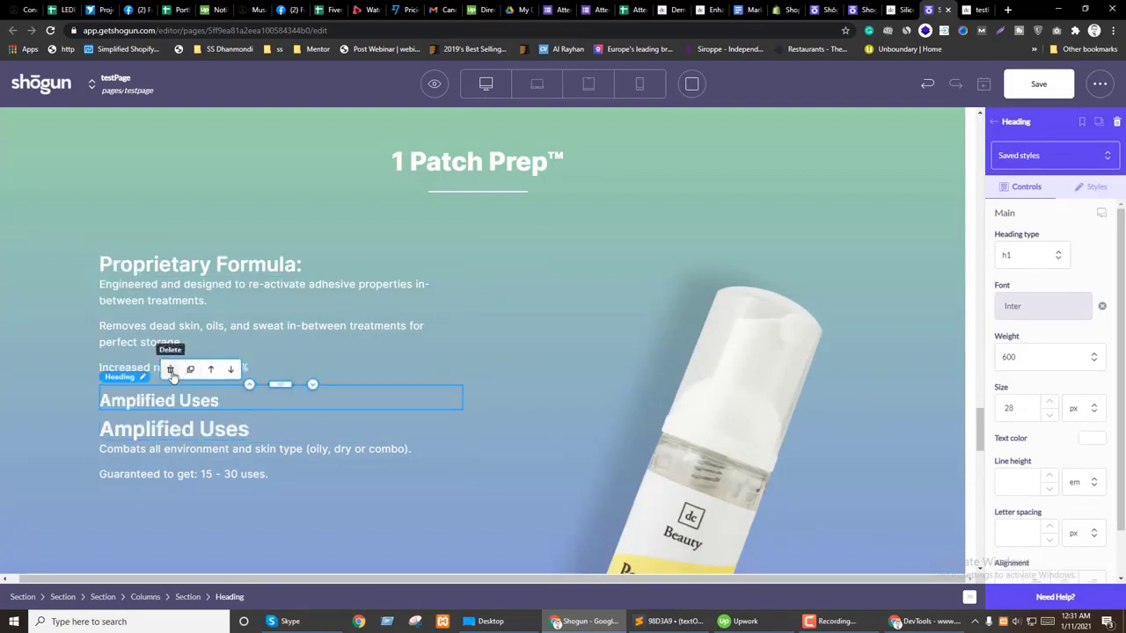
pyautogui.click(169, 368)
# Step: Set the 1 Patch Prep section's bottom padding to 20 px in its Styles settings
pyautogui.scroll(2, 448, 246)
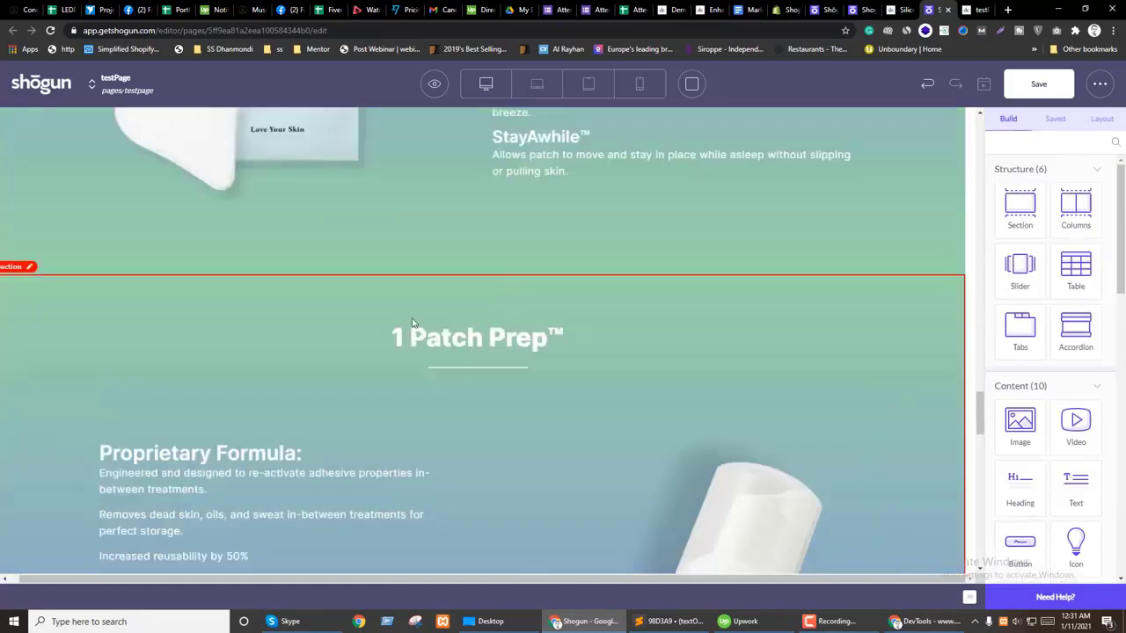
pyautogui.click(415, 308)
pyautogui.click(1096, 184)
pyautogui.scroll(-3, 1047, 413)
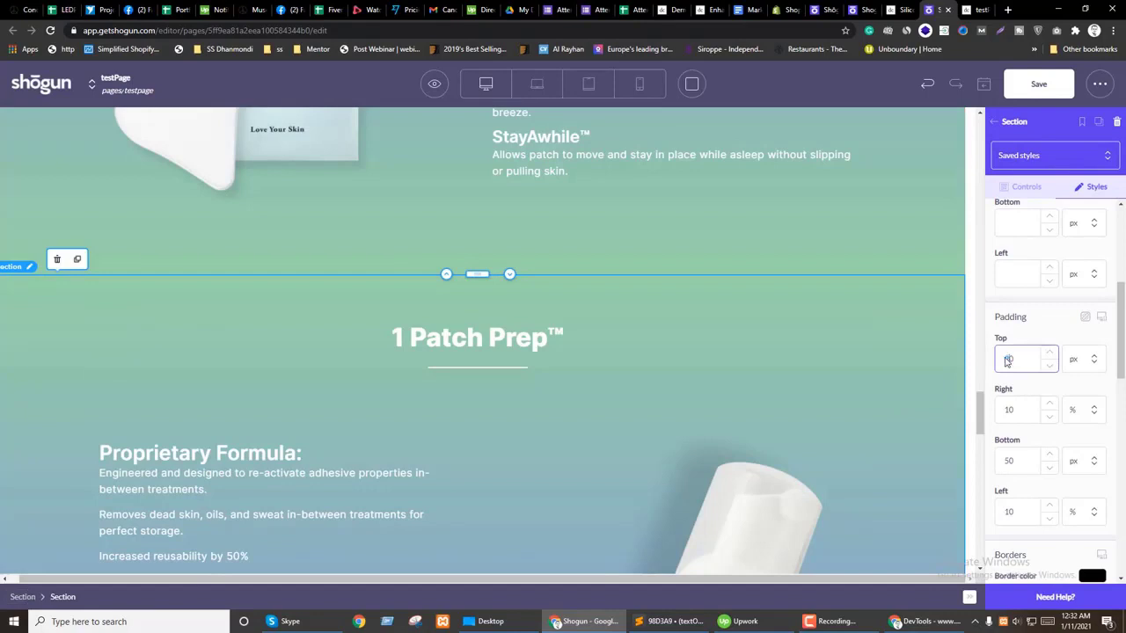
pyautogui.scroll(-1, 485, 367)
pyautogui.scroll(2, 314, 311)
pyautogui.click(314, 312)
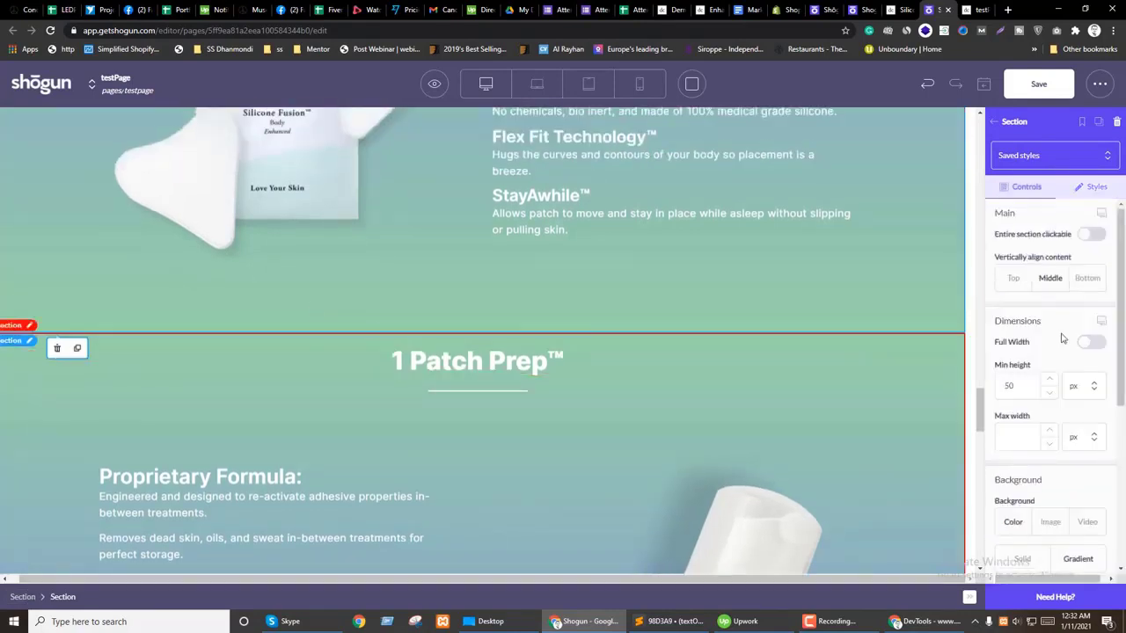
pyautogui.click(1104, 186)
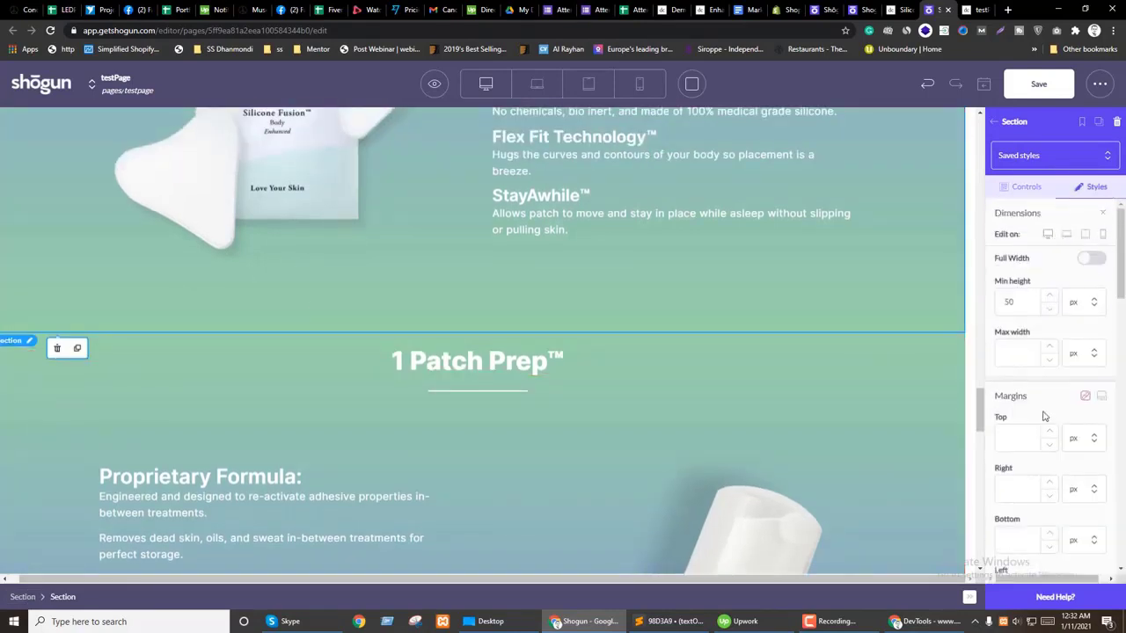
pyautogui.scroll(-3, 1044, 415)
pyautogui.scroll(-3, 1040, 441)
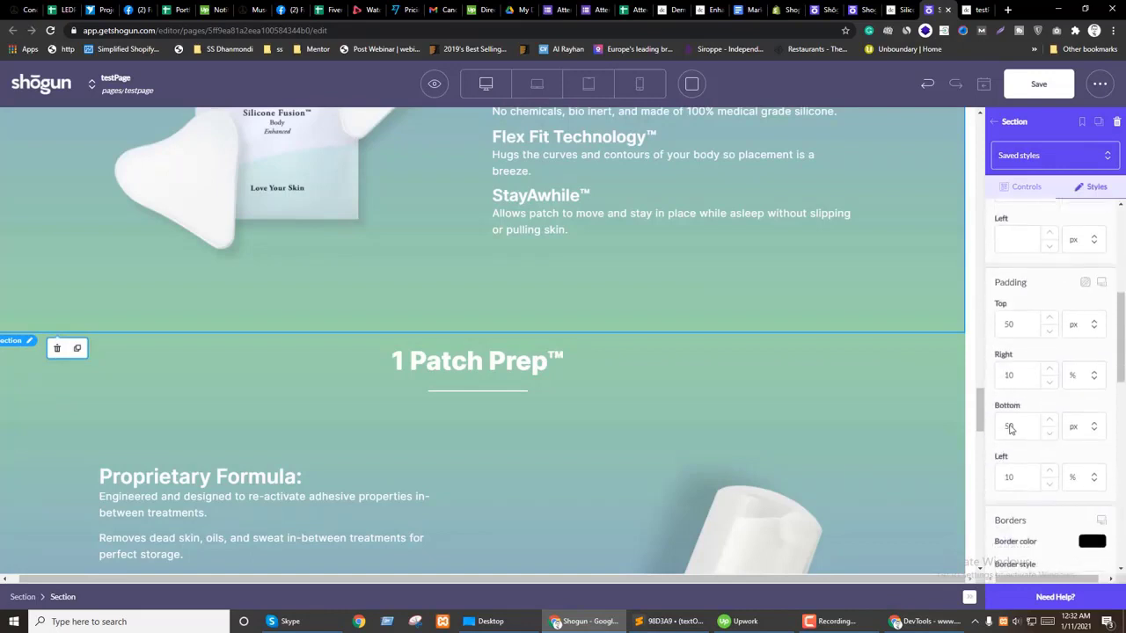
pyautogui.write('20')
pyautogui.scroll(3, 533, 351)
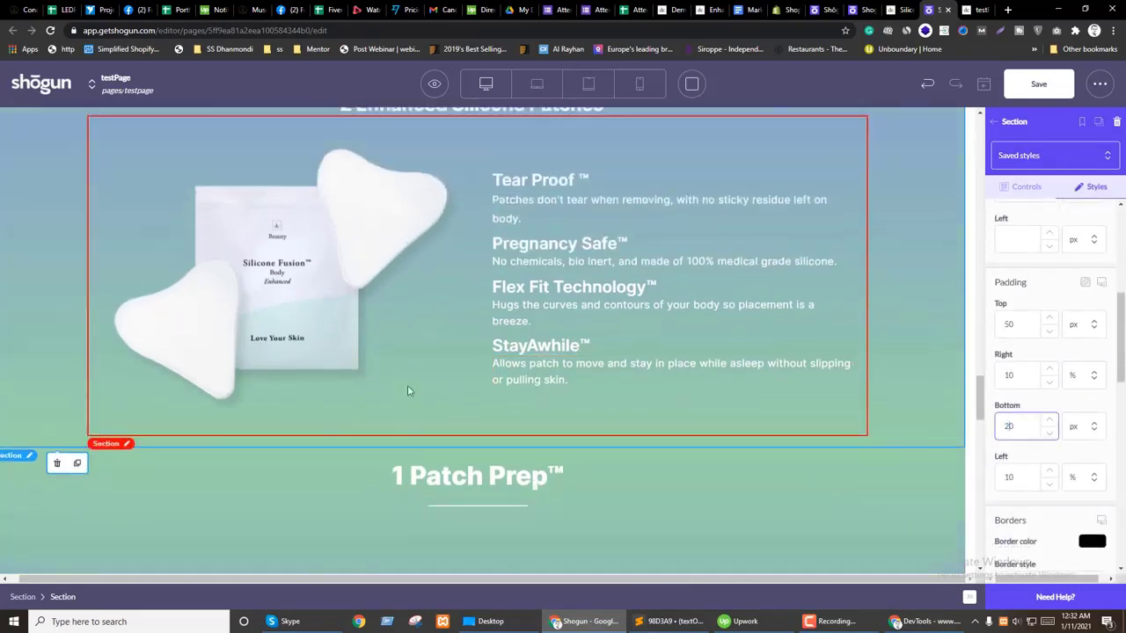
pyautogui.scroll(-5, 490, 363)
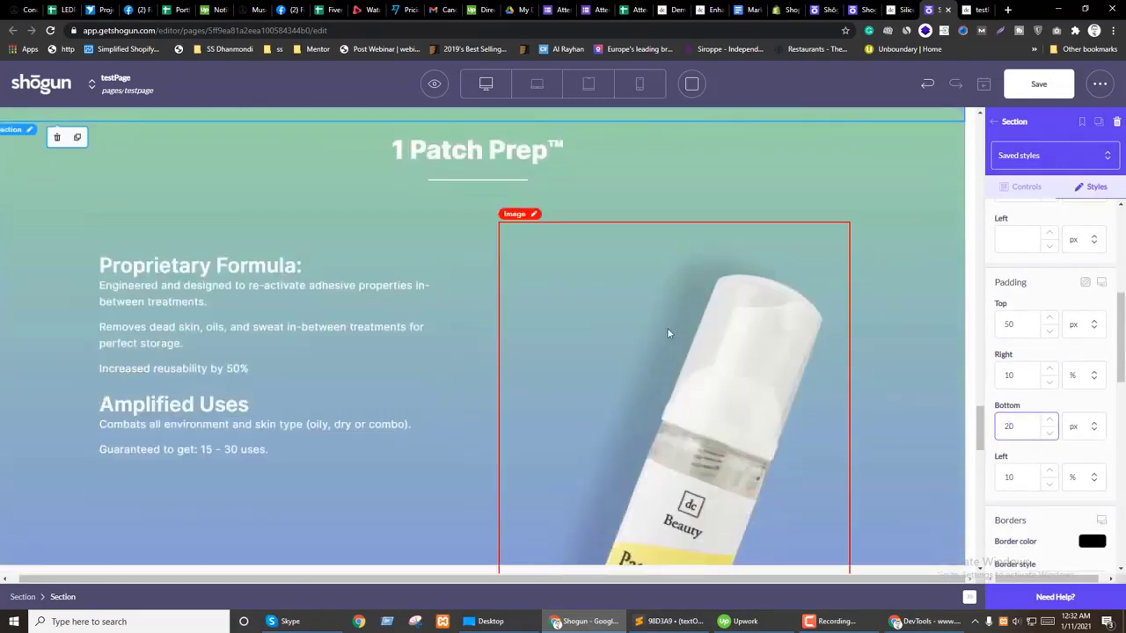
# Step: Select the whole two-column block beneath the section's text and image columns
pyautogui.click(473, 439)
pyautogui.click(479, 444)
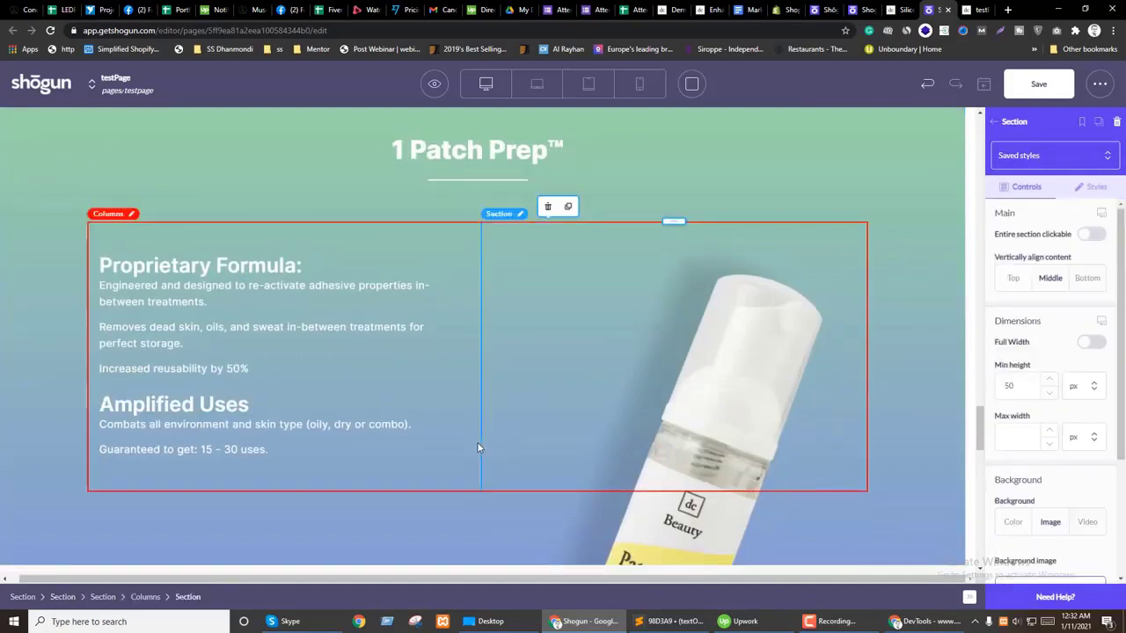
pyautogui.click(477, 448)
pyautogui.scroll(-3, 475, 444)
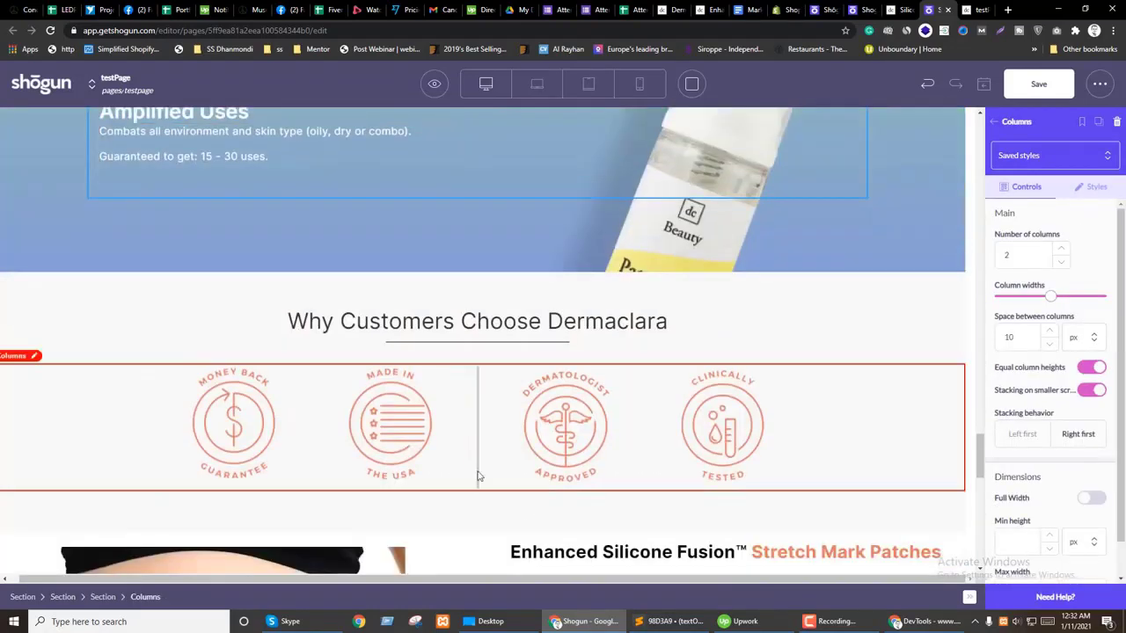
# Step: Select the trust badge columns block, then show the page's element tree
pyautogui.click(581, 427)
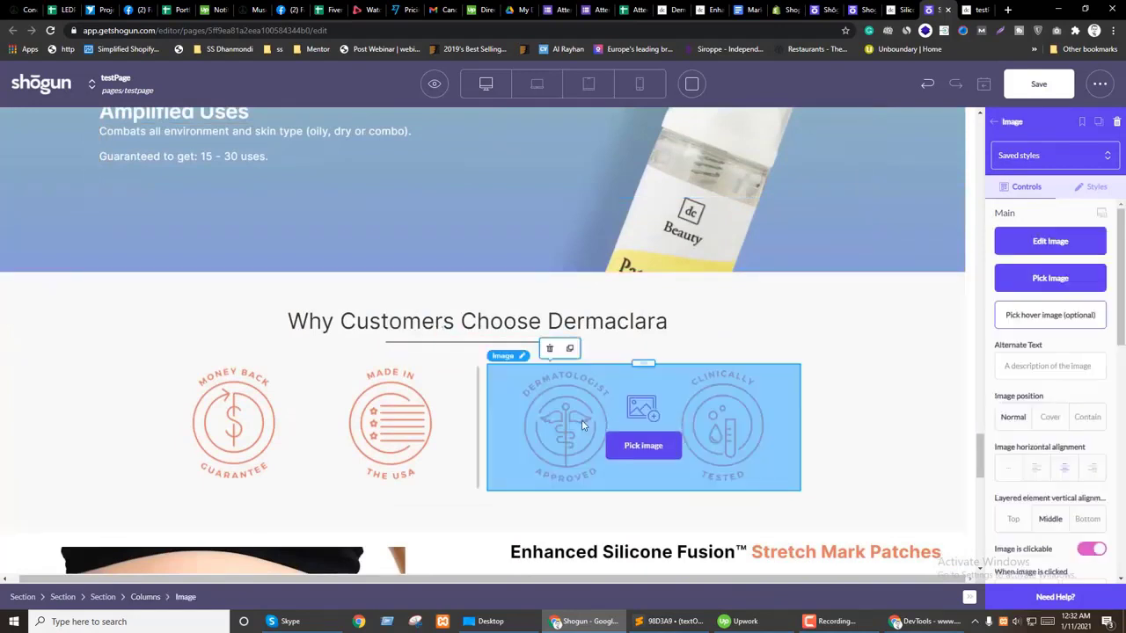
pyautogui.click(477, 444)
pyautogui.click(1000, 122)
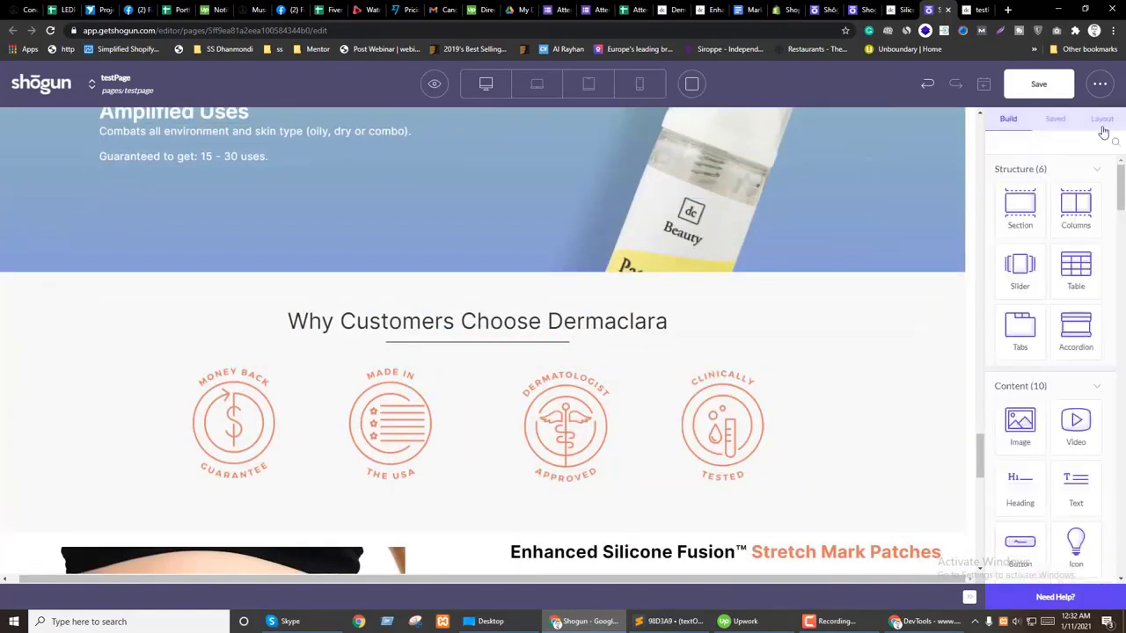
pyautogui.click(1102, 120)
pyautogui.scroll(-3, 1107, 382)
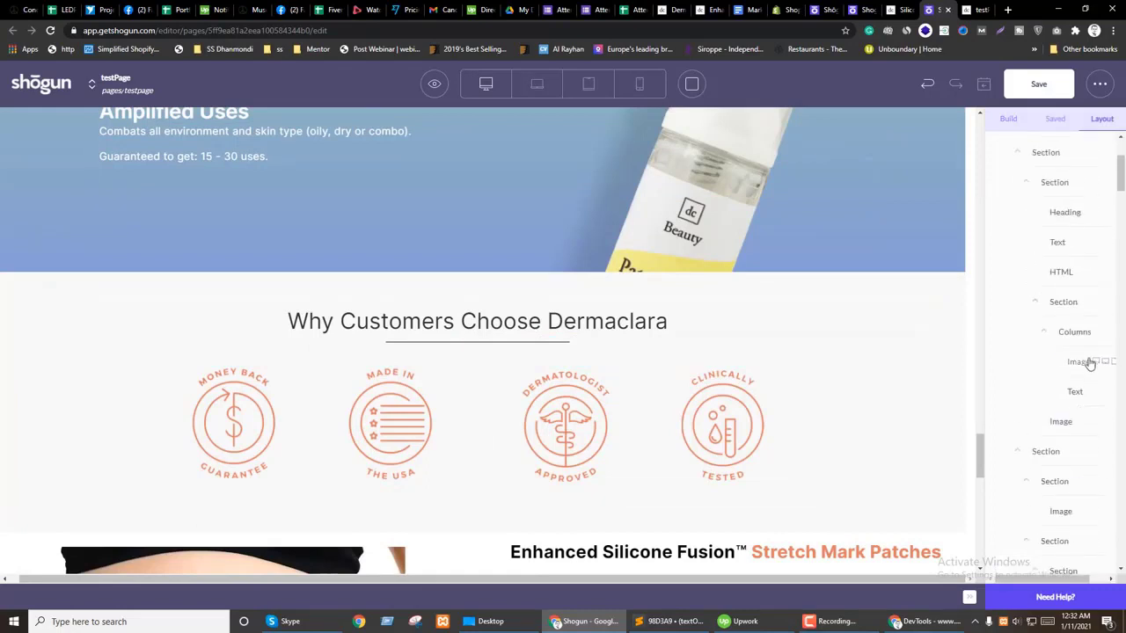
# Step: Toggle widescreen visibility for the badge image and testimonial photo, then deselect the photo
pyautogui.click(1089, 363)
pyautogui.click(1095, 188)
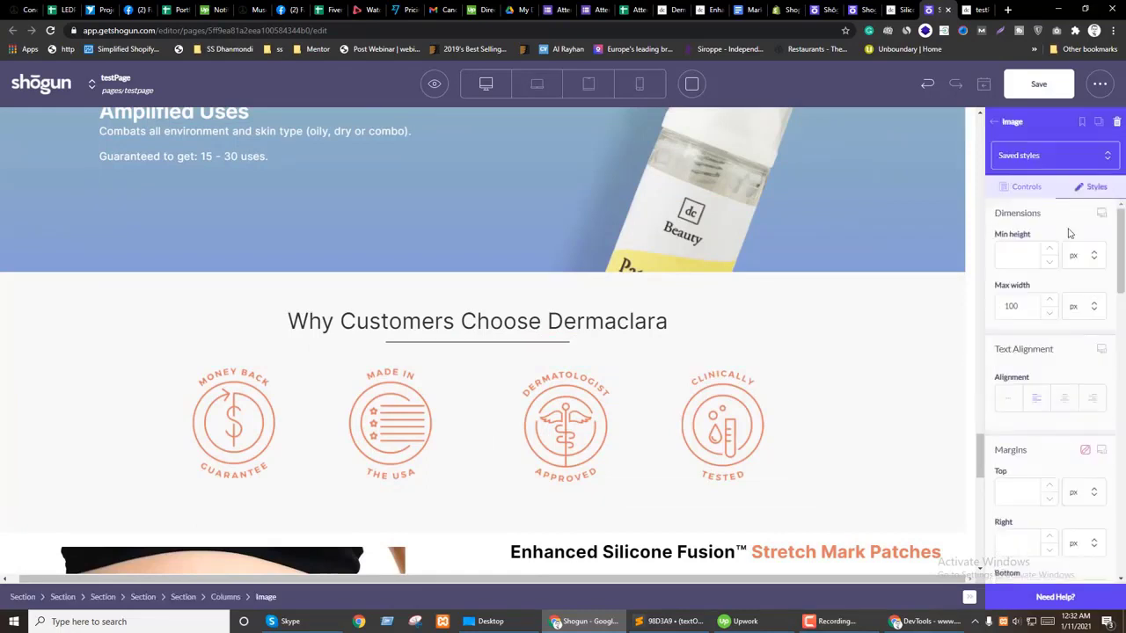
pyautogui.scroll(-5, 1058, 393)
pyautogui.scroll(-8, 1059, 393)
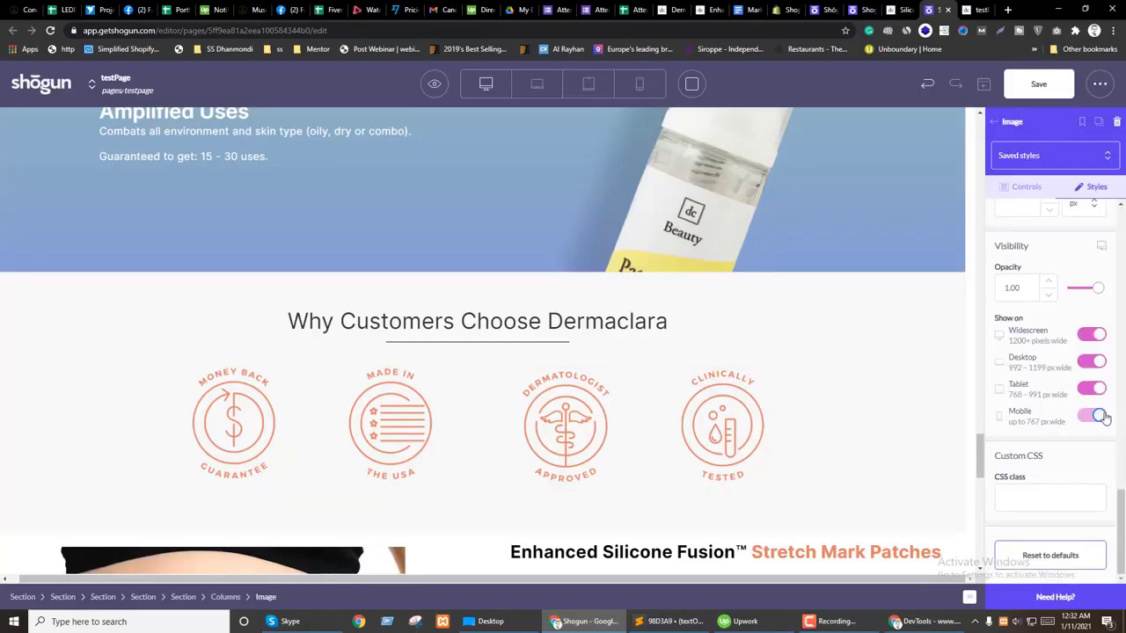
pyautogui.click(1091, 335)
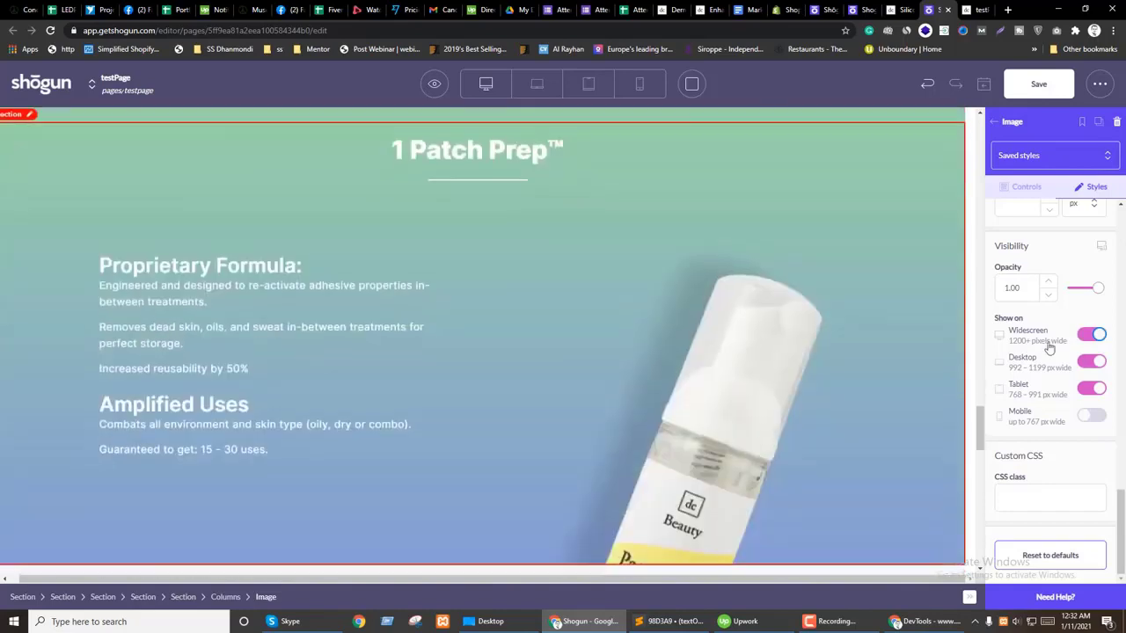
pyautogui.click(1098, 335)
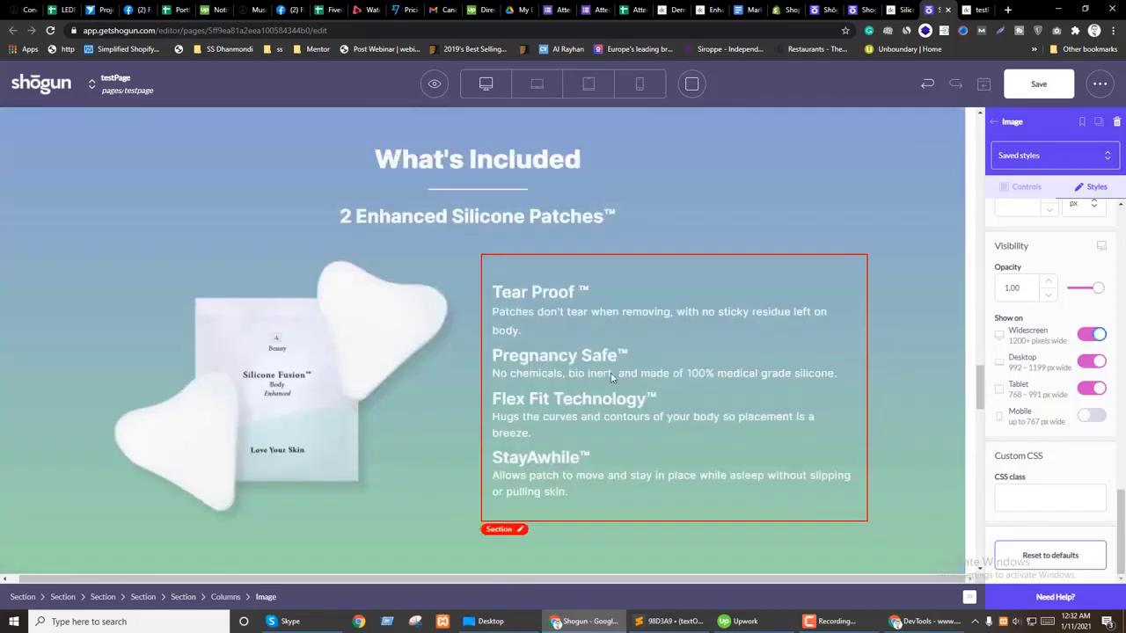
pyautogui.click(1099, 336)
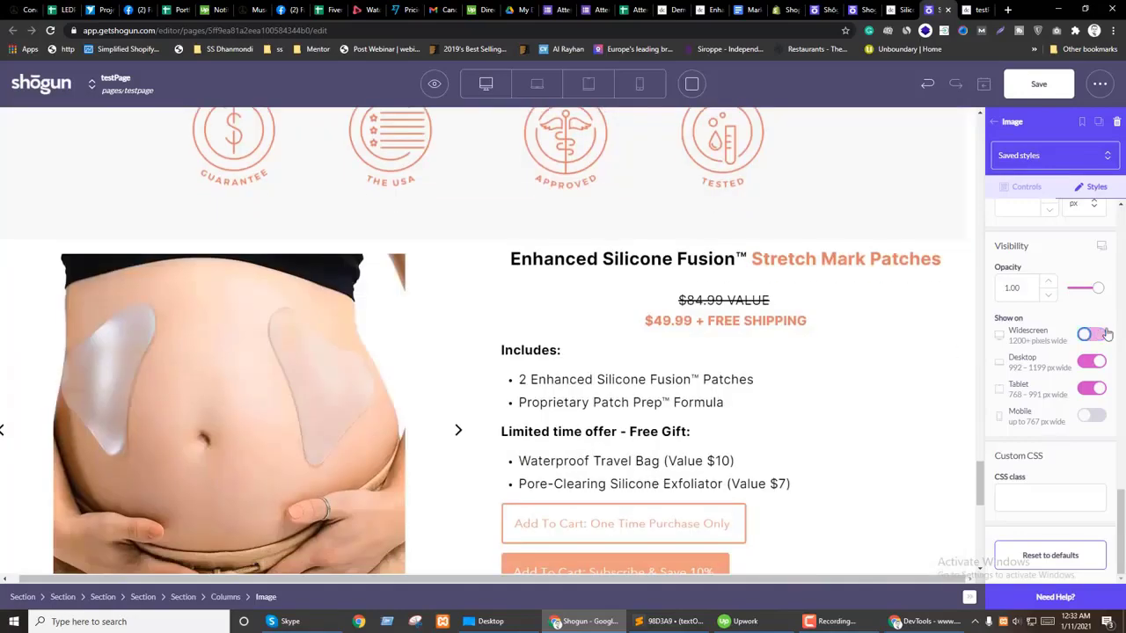
pyautogui.scroll(-5, 791, 369)
pyautogui.click(1091, 334)
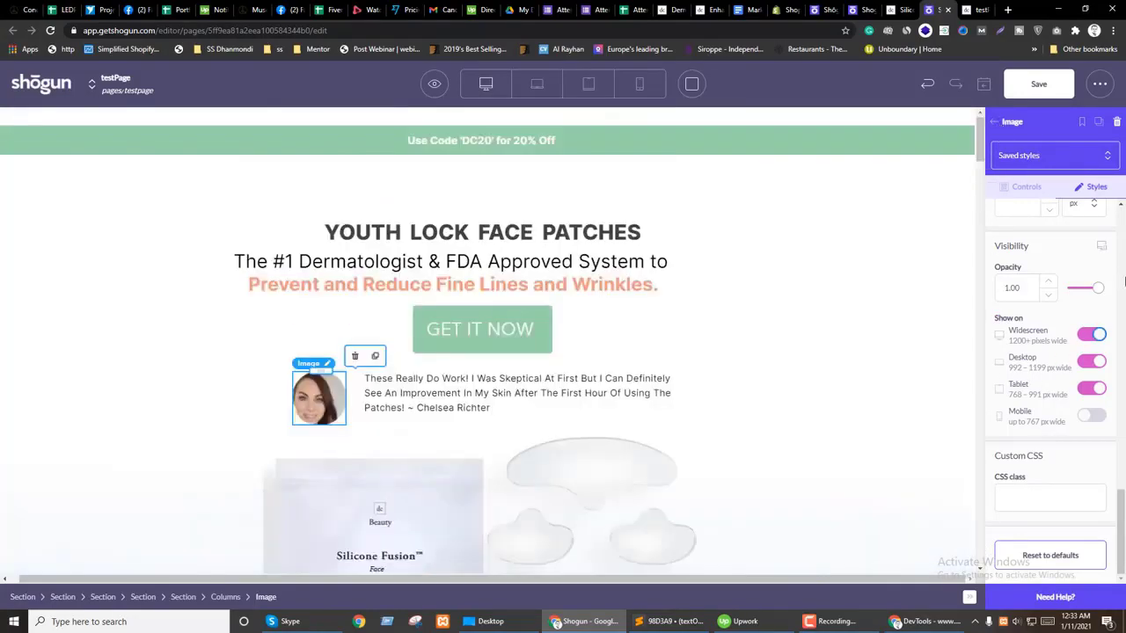
pyautogui.click(1094, 336)
pyautogui.moveTo(979, 136); pyautogui.dragTo(1009, 450)
pyautogui.scroll(-1, 502, 402)
pyautogui.press('Escape')
# Step: Bring back the element tree and scroll to the 1 Patch Prep section
pyautogui.click(1056, 158)
pyautogui.click(1101, 118)
pyautogui.scroll(-5, 1040, 448)
pyautogui.scroll(-5, 1029, 489)
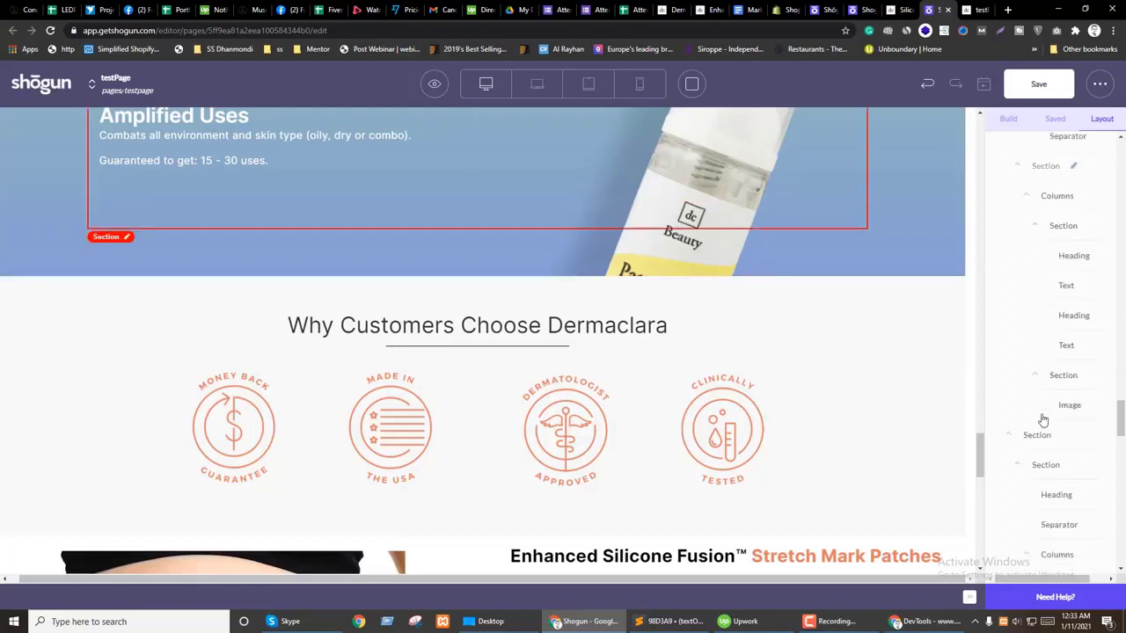
pyautogui.scroll(-3, 1041, 441)
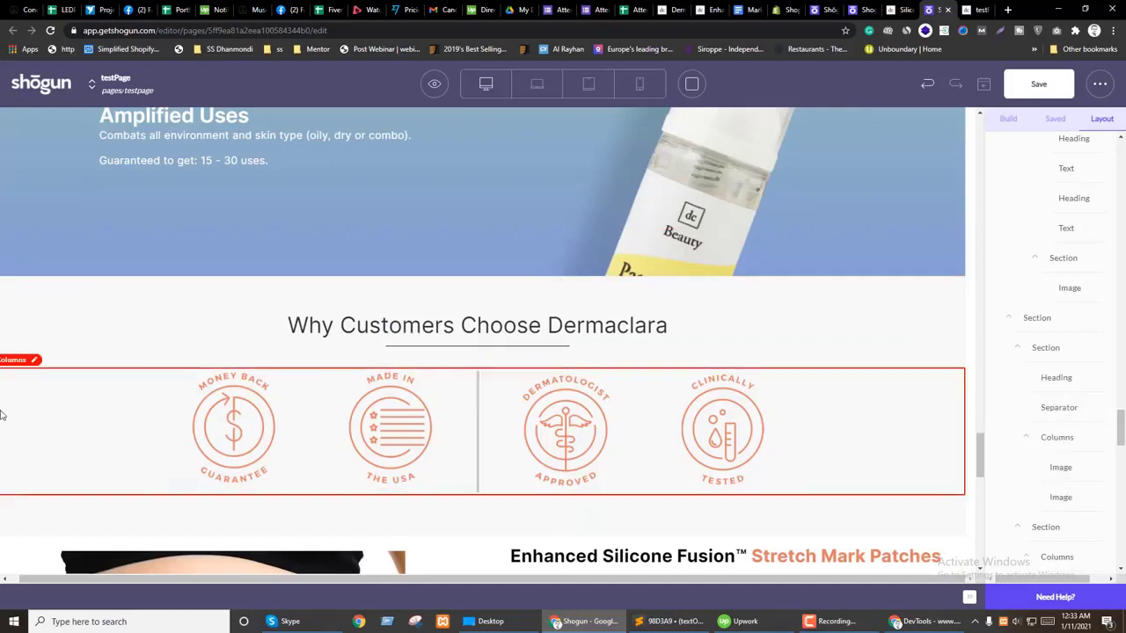
pyautogui.scroll(1, 528, 414)
pyautogui.scroll(5, 528, 419)
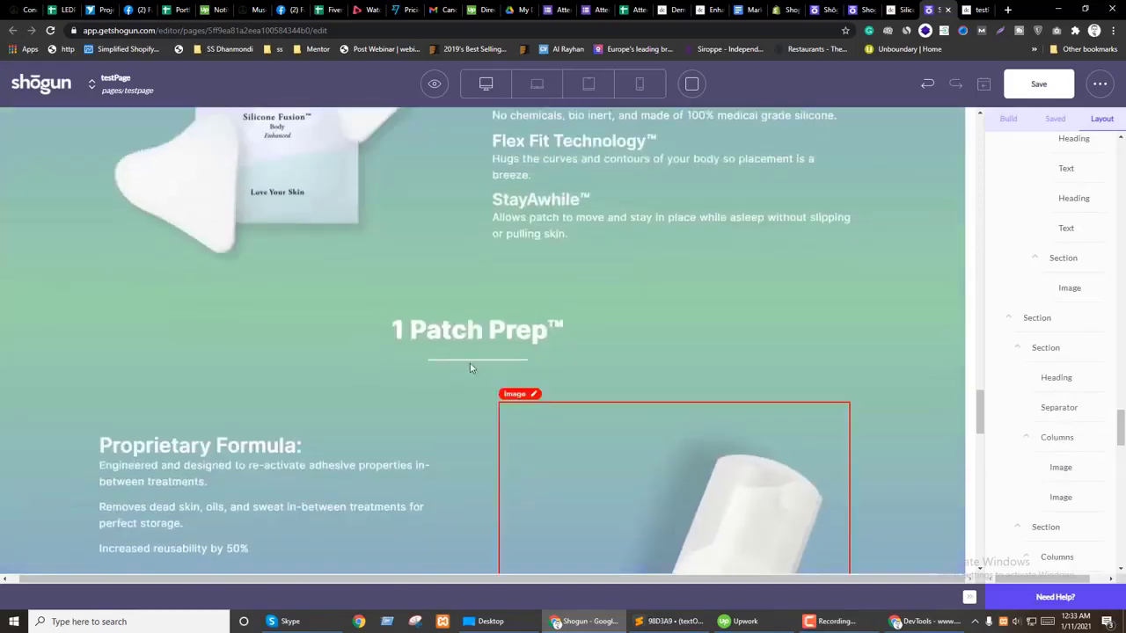
# Step: Add space above the section under 1 Patch Prep and review the divider's colour choices
pyautogui.click(384, 360)
pyautogui.moveTo(477, 346); pyautogui.dragTo(472, 375)
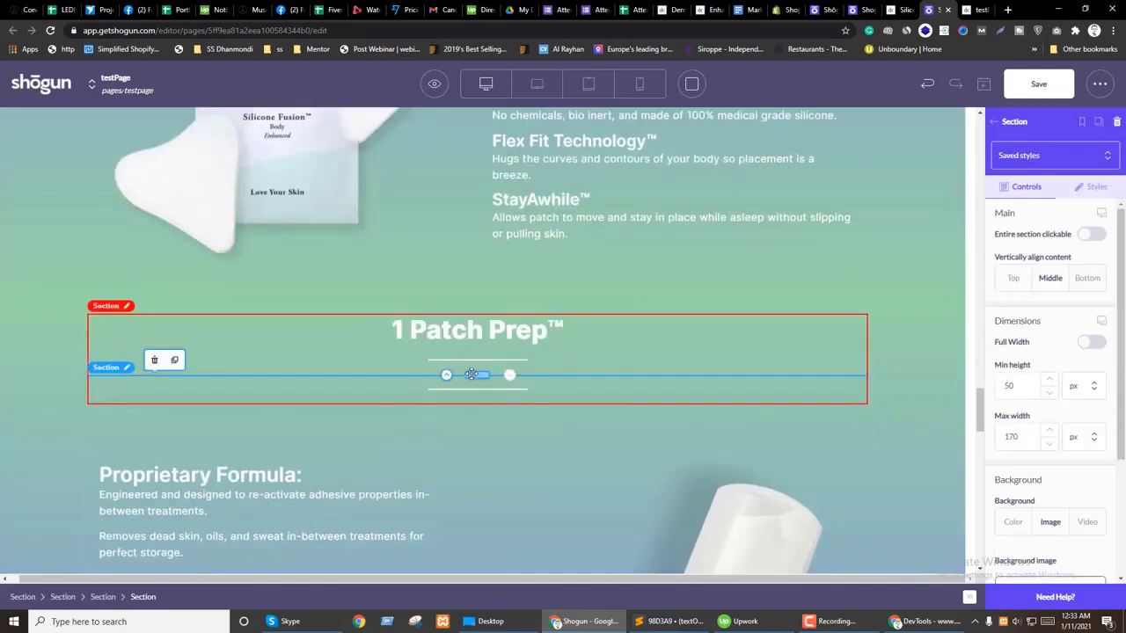
pyautogui.scroll(-4, 466, 440)
pyautogui.moveTo(494, 454); pyautogui.dragTo(464, 362)
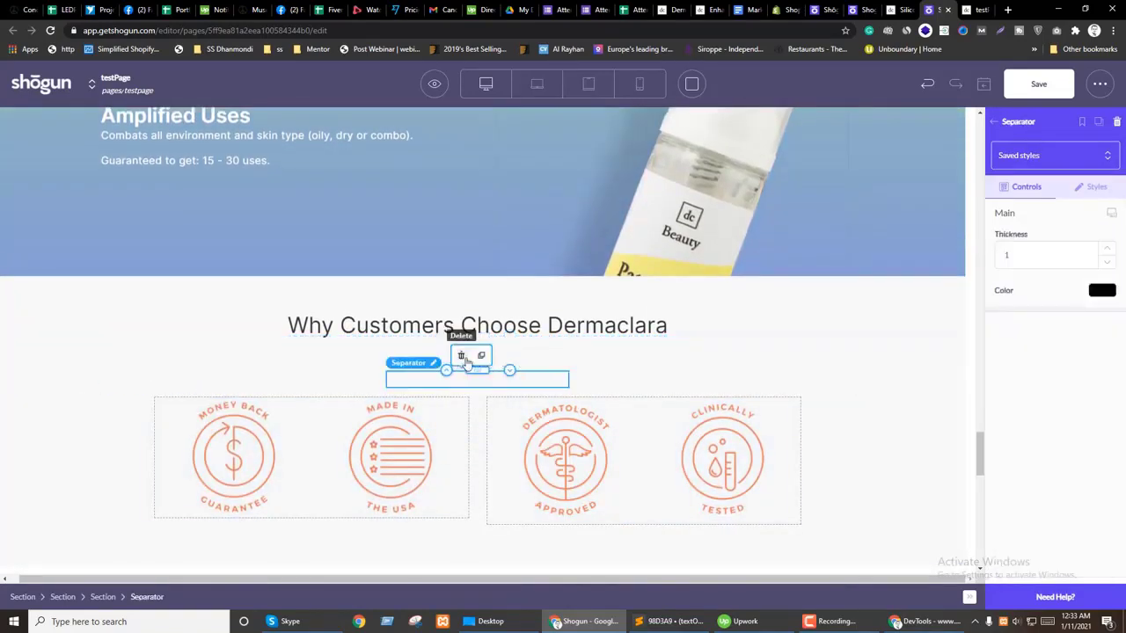
pyautogui.click(477, 347)
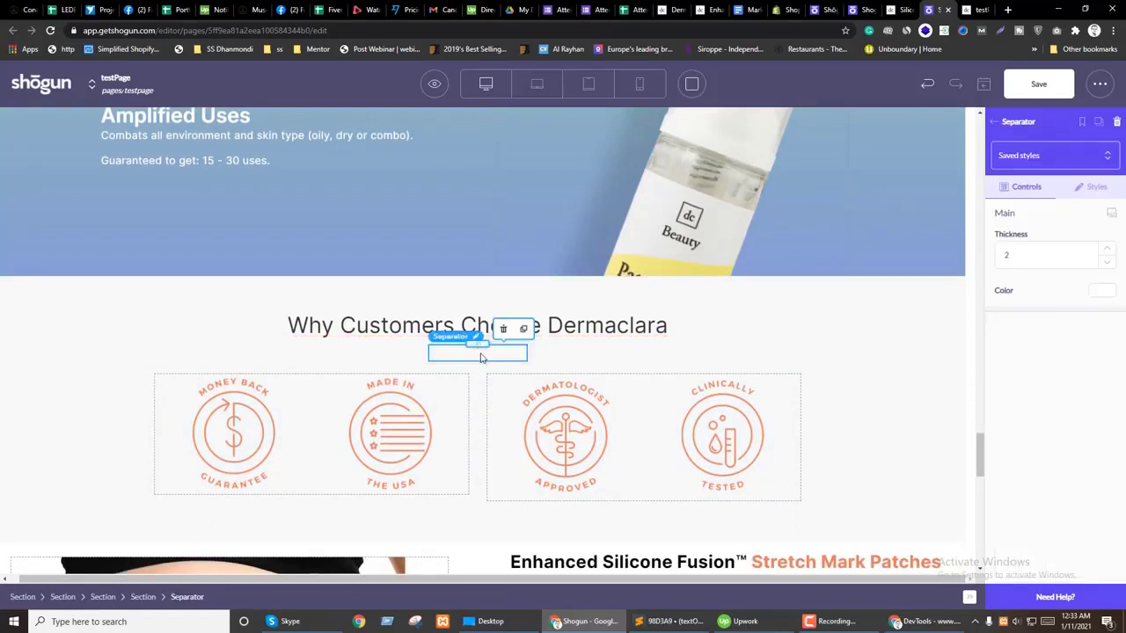
pyautogui.click(1101, 291)
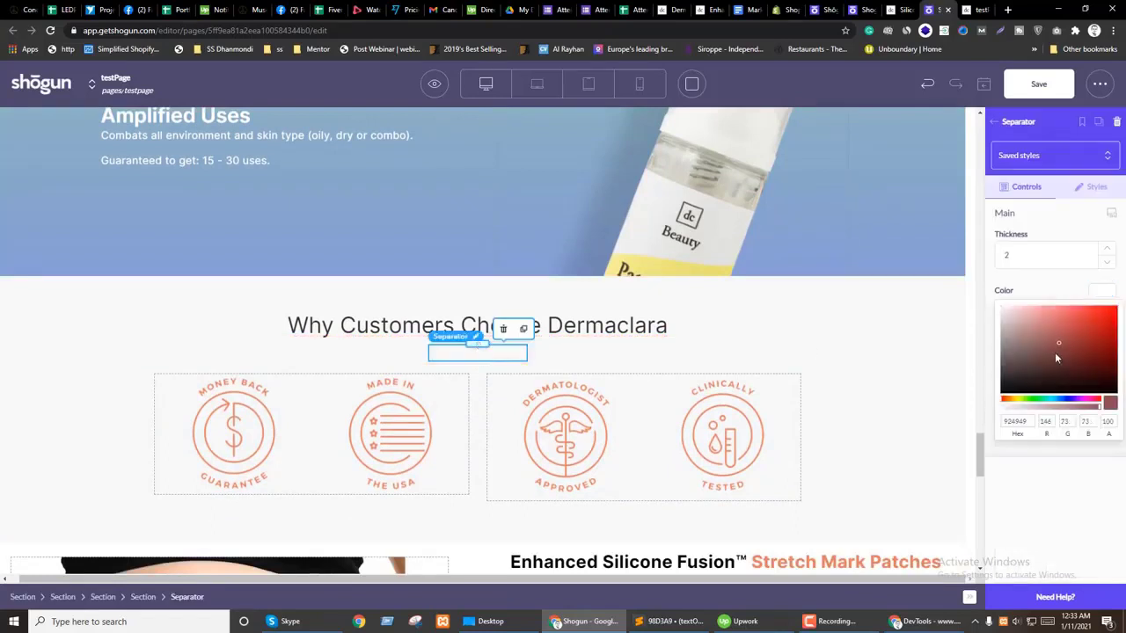
pyautogui.click(606, 346)
# Step: Give the Why Customers Choose Dermaclara section 50 px top and bottom padding
pyautogui.click(577, 334)
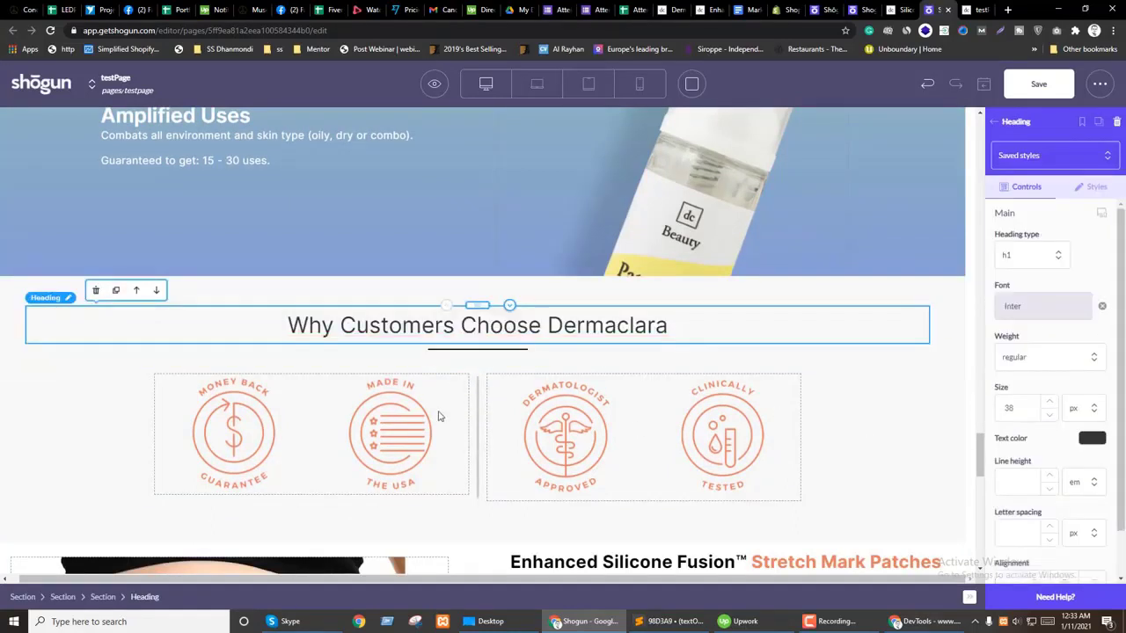
pyautogui.click(352, 294)
pyautogui.scroll(-7, 1099, 317)
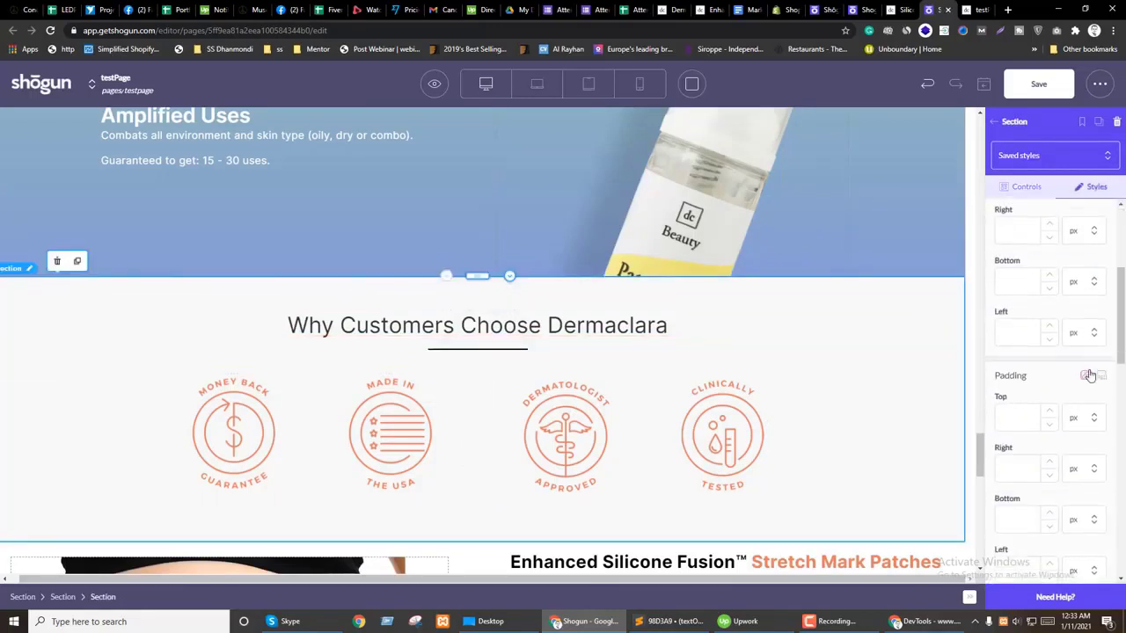
pyautogui.write('501')
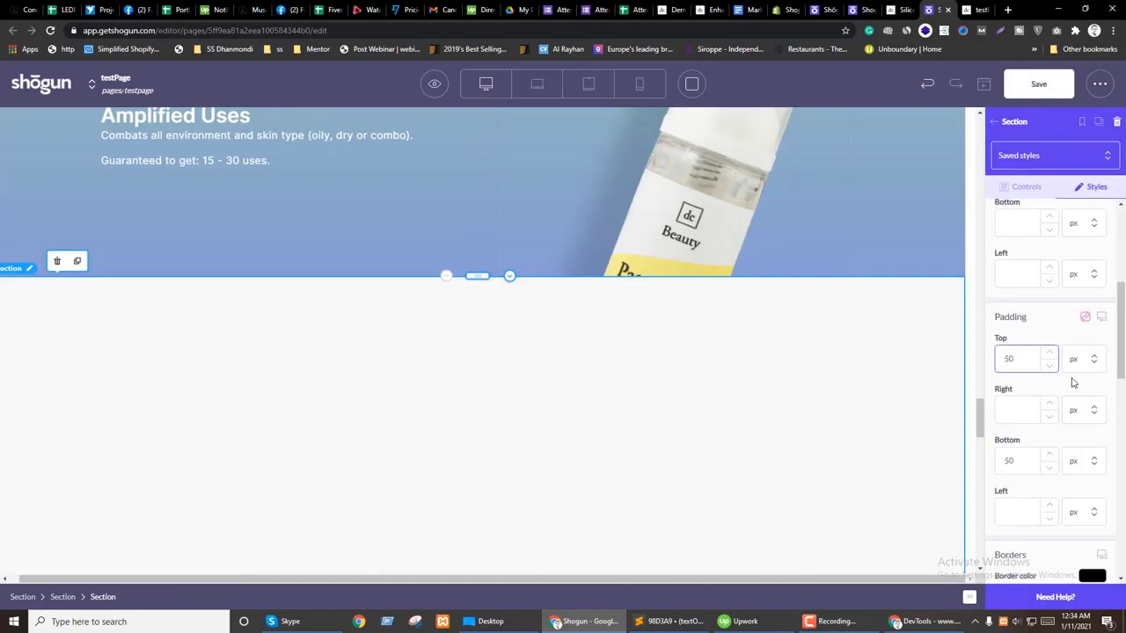
pyautogui.press('BackSpace')
# Step: Set the Why Customers Choose Dermaclara heading's margins to 0 on every side
pyautogui.click(668, 354)
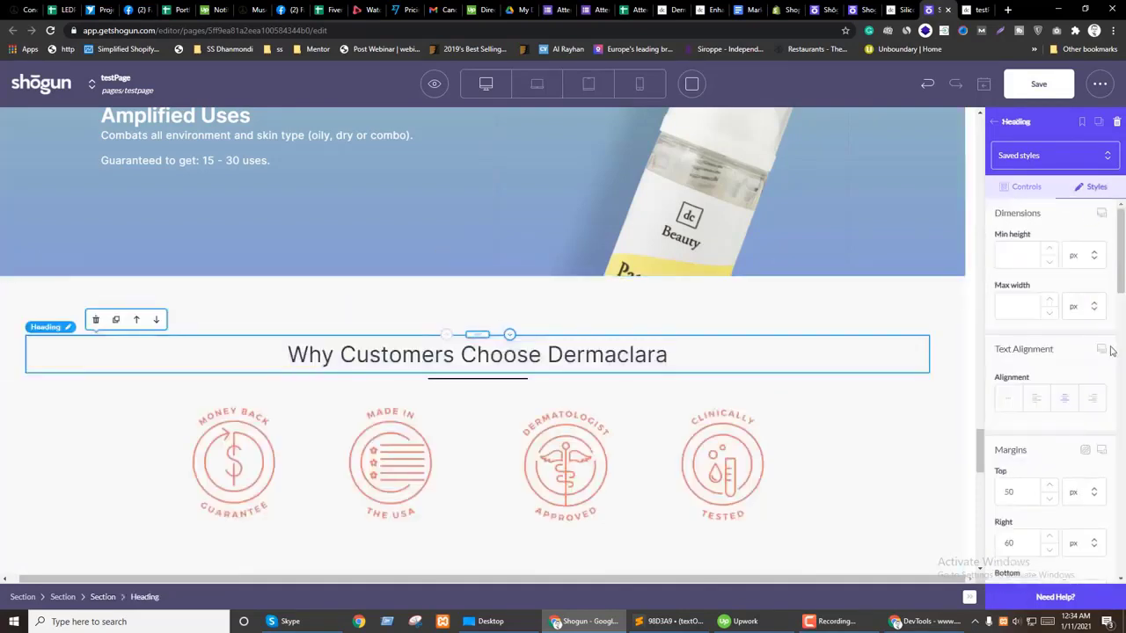
pyautogui.scroll(-2, 1086, 374)
pyautogui.write('0')
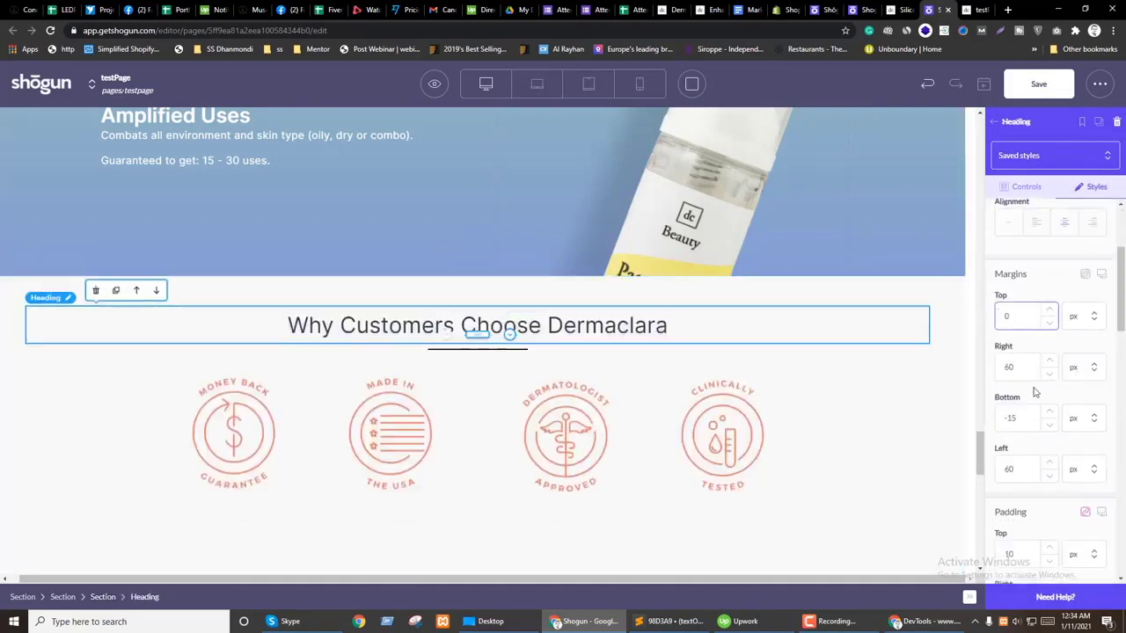
pyautogui.write('0')
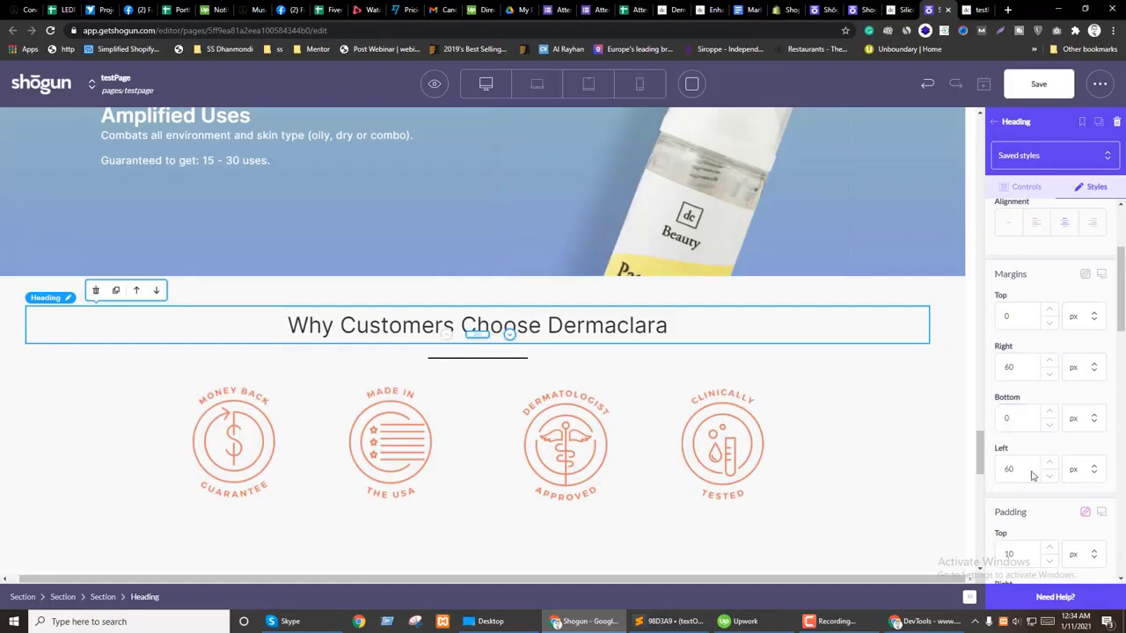
pyautogui.write('0')
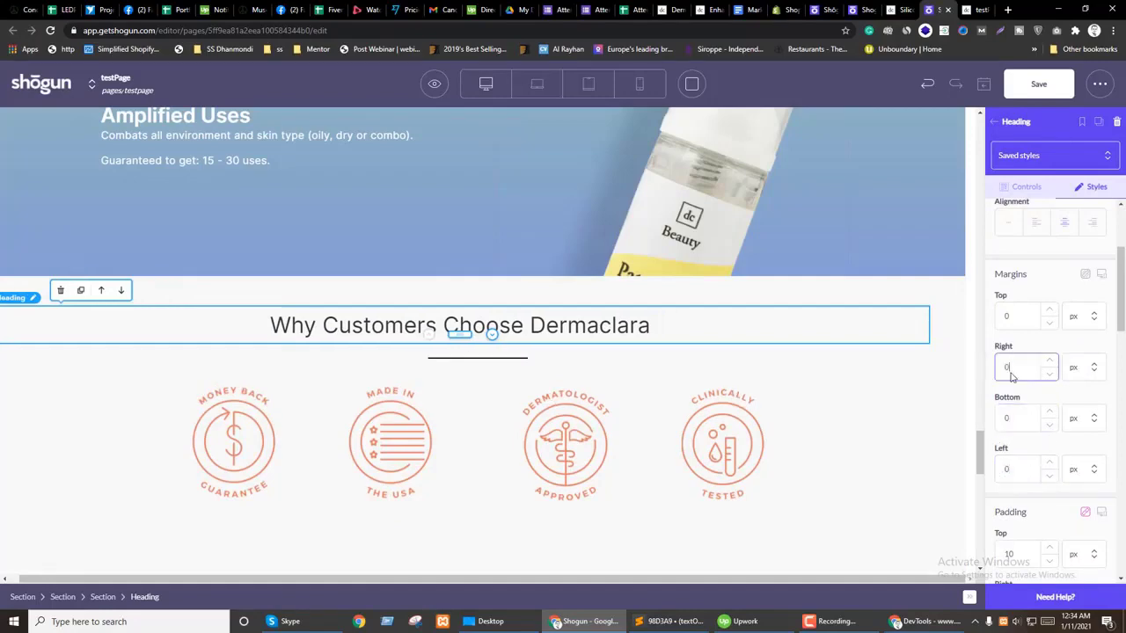
pyautogui.scroll(10, 582, 422)
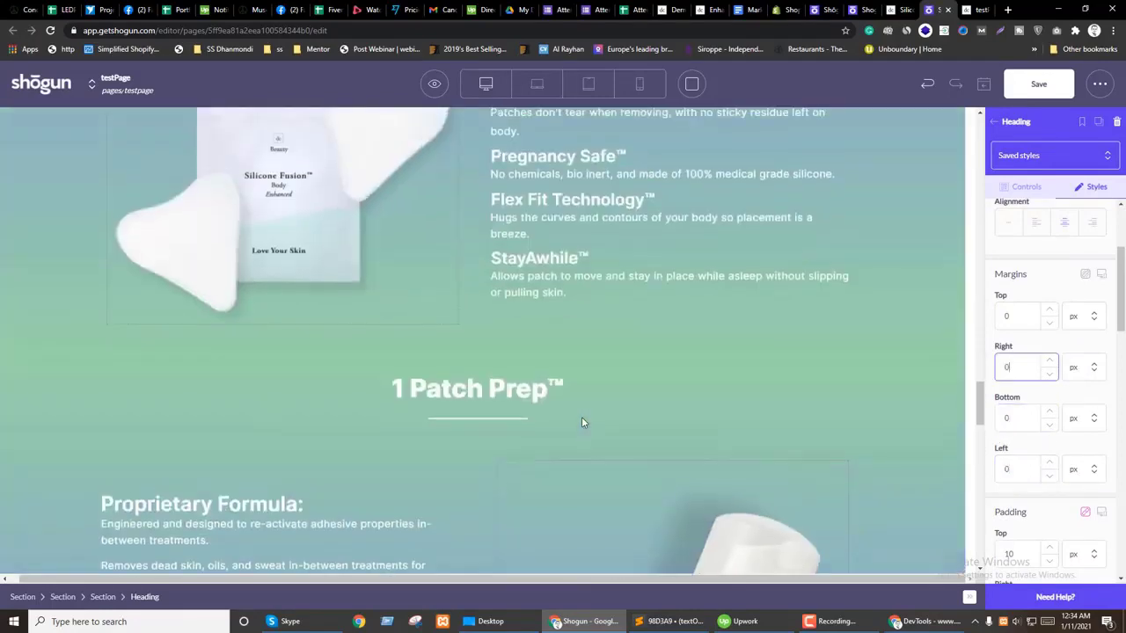
# Step: Duplicate the 1 Patch Prep heading section and drag the copy above Why Customers
pyautogui.click(304, 387)
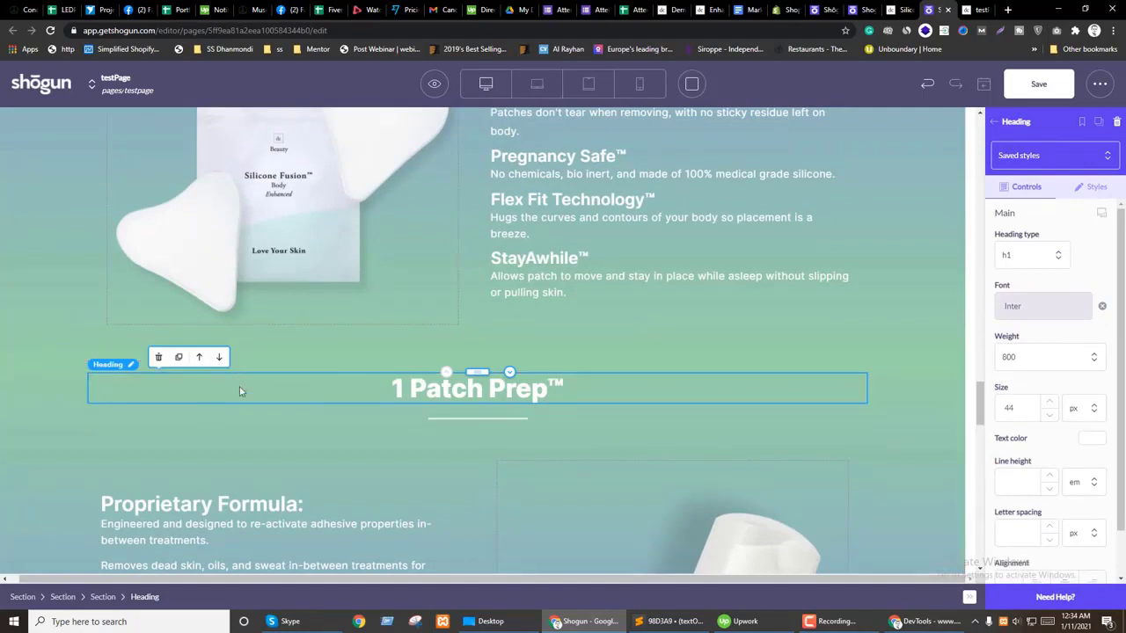
pyautogui.click(103, 596)
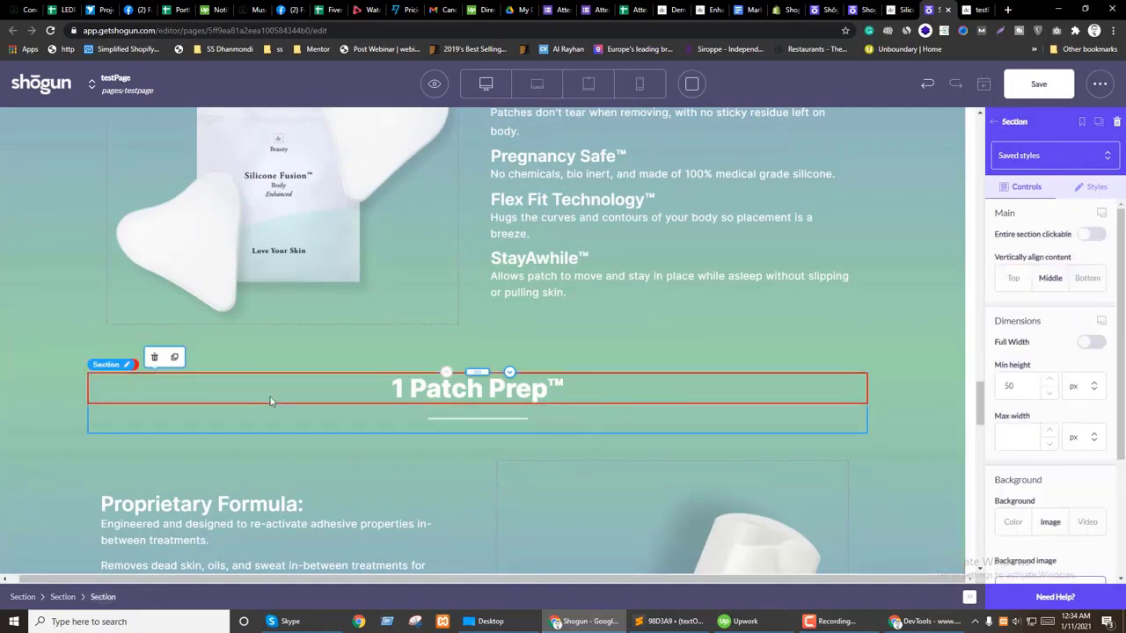
pyautogui.click(174, 356)
pyautogui.moveTo(477, 433); pyautogui.dragTo(481, 279)
pyautogui.scroll(-5, 491, 413)
# Step: Give the copied bold heading the Why Customers Choose Dermaclara text in a dark colour
pyautogui.click(440, 330)
pyautogui.click(463, 328)
pyautogui.doubleClick(464, 328)
pyautogui.tripleClick(464, 328)
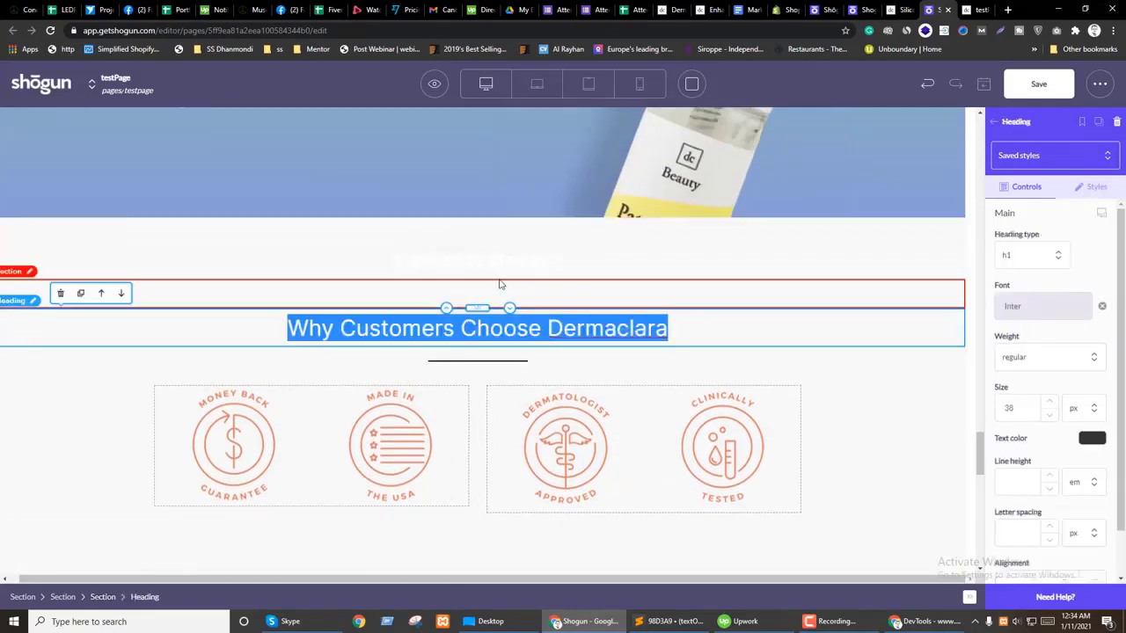
pyautogui.click(472, 262)
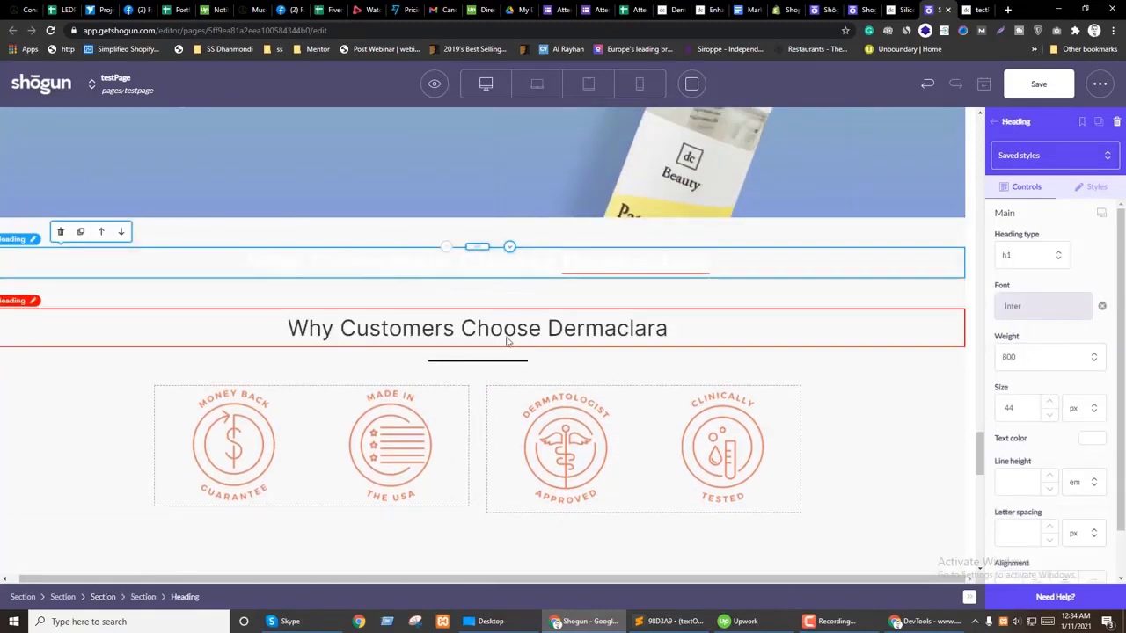
pyautogui.click(508, 326)
pyautogui.click(1091, 438)
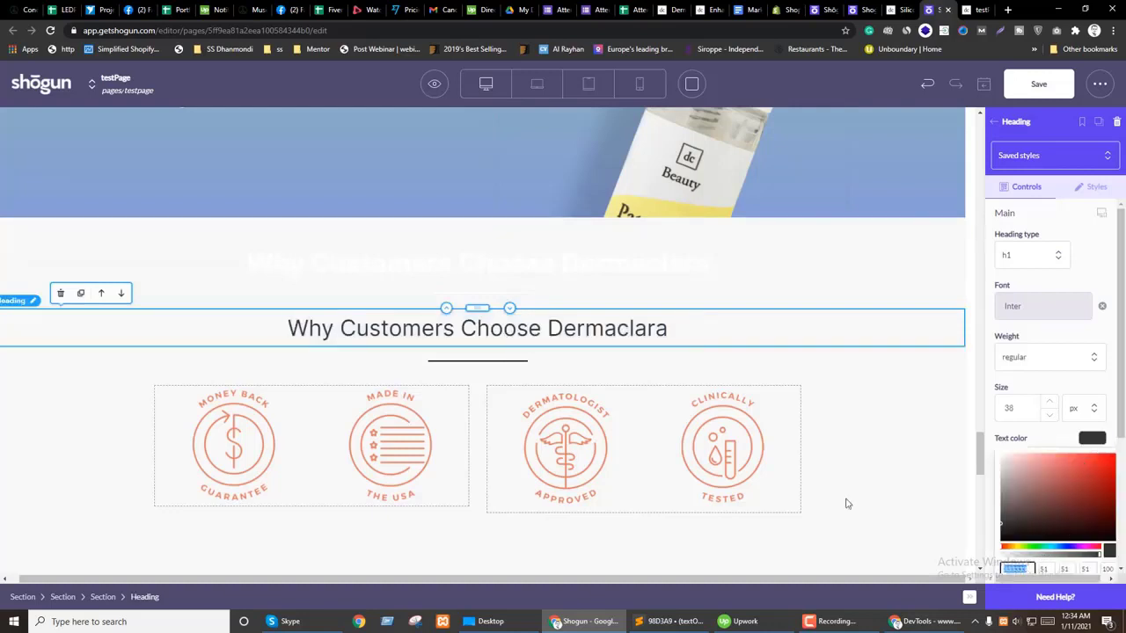
pyautogui.click(463, 267)
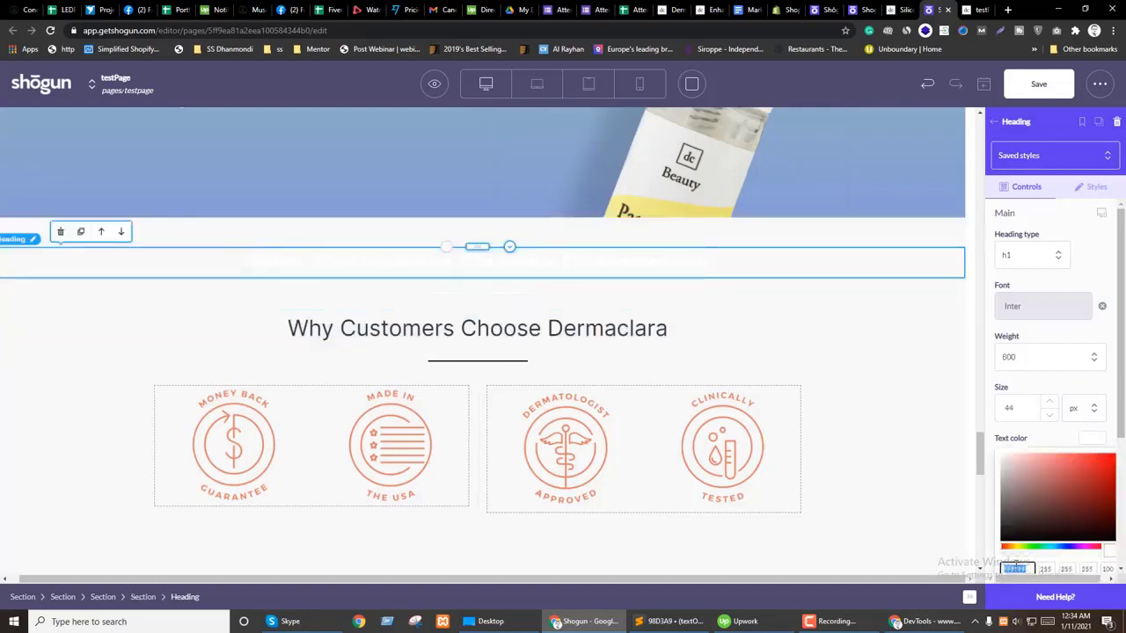
pyautogui.click(455, 327)
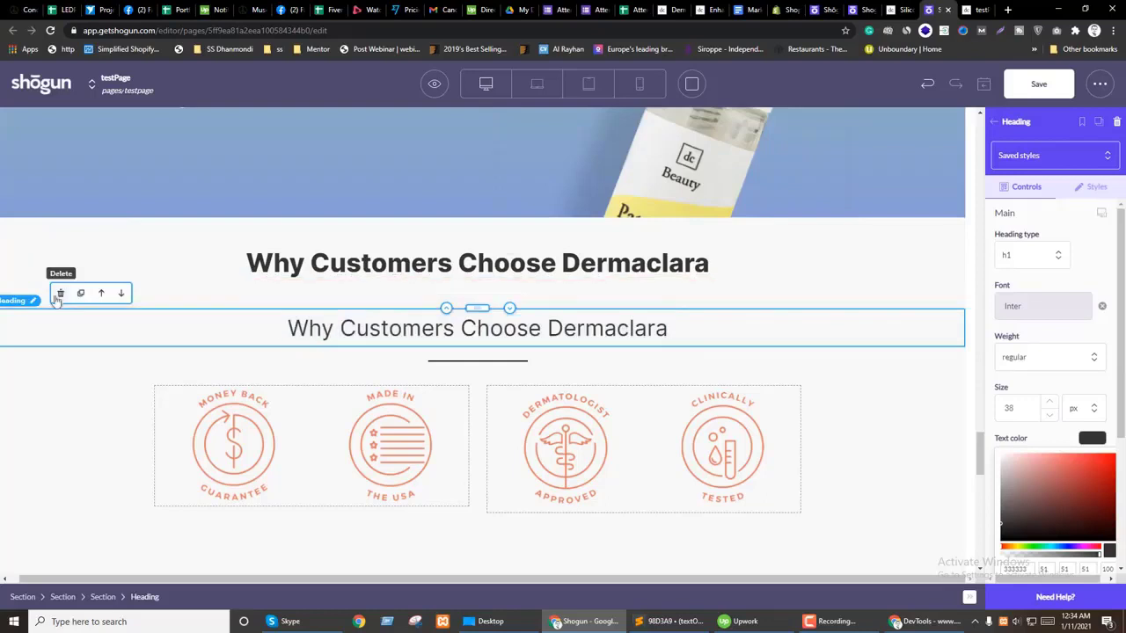
# Step: Delete the old regular-weight heading and the leftover empty divider section
pyautogui.click(61, 302)
pyautogui.click(467, 324)
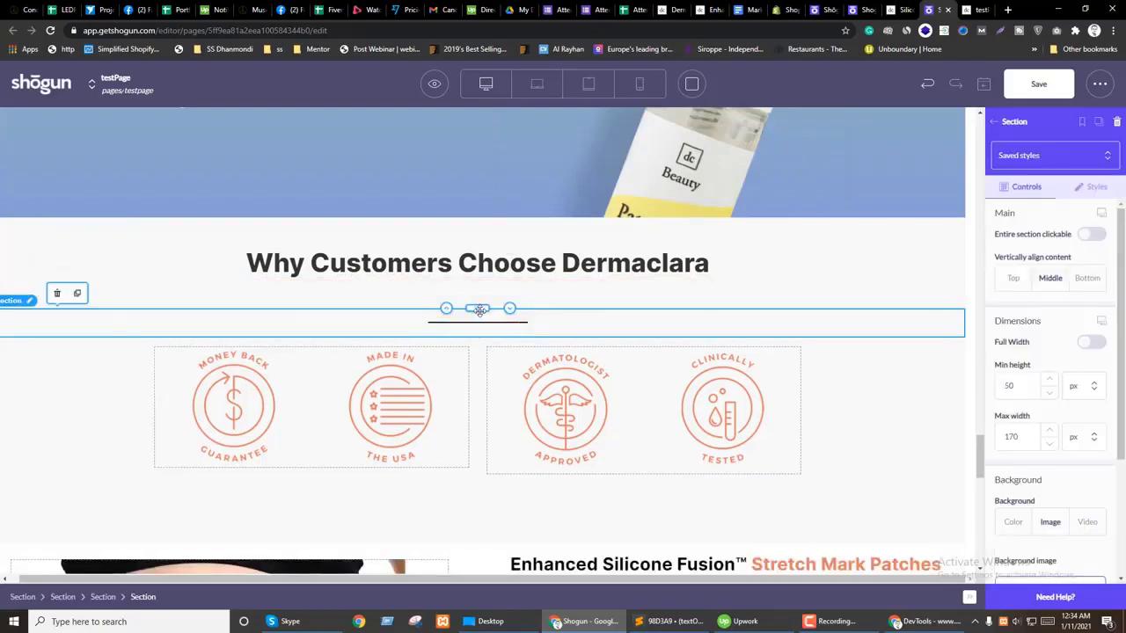
pyautogui.moveTo(477, 308); pyautogui.dragTo(420, 324)
pyautogui.click(57, 294)
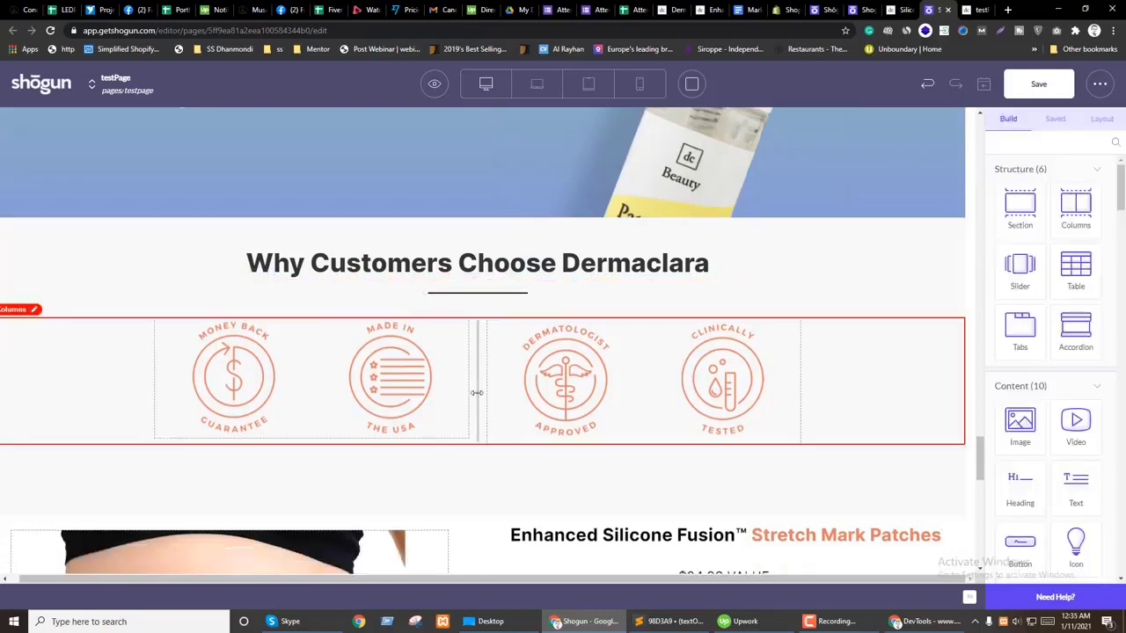
# Step: Enter 10% side padding on the icon columns row, using percent units
pyautogui.scroll(3, 203, 395)
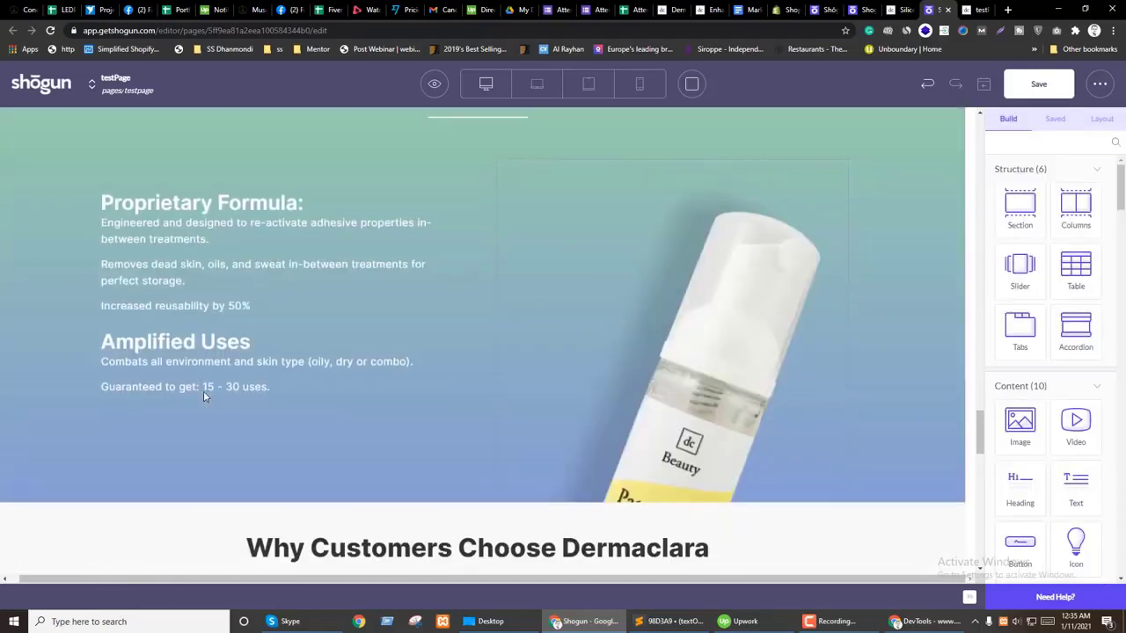
pyautogui.click(502, 165)
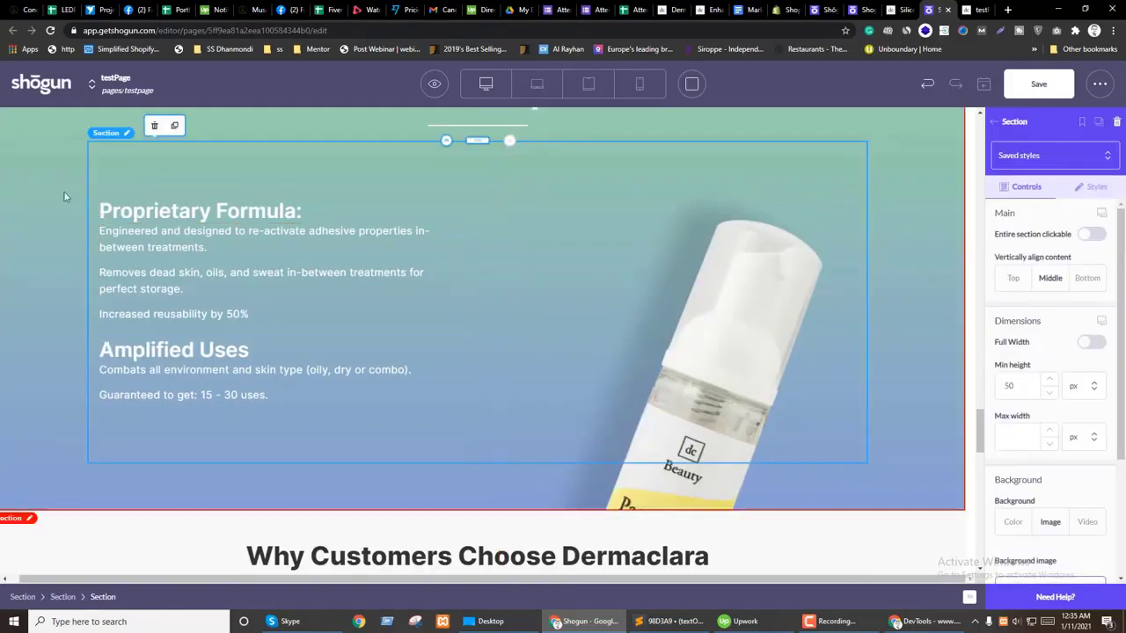
pyautogui.scroll(-3, 178, 386)
pyautogui.click(87, 395)
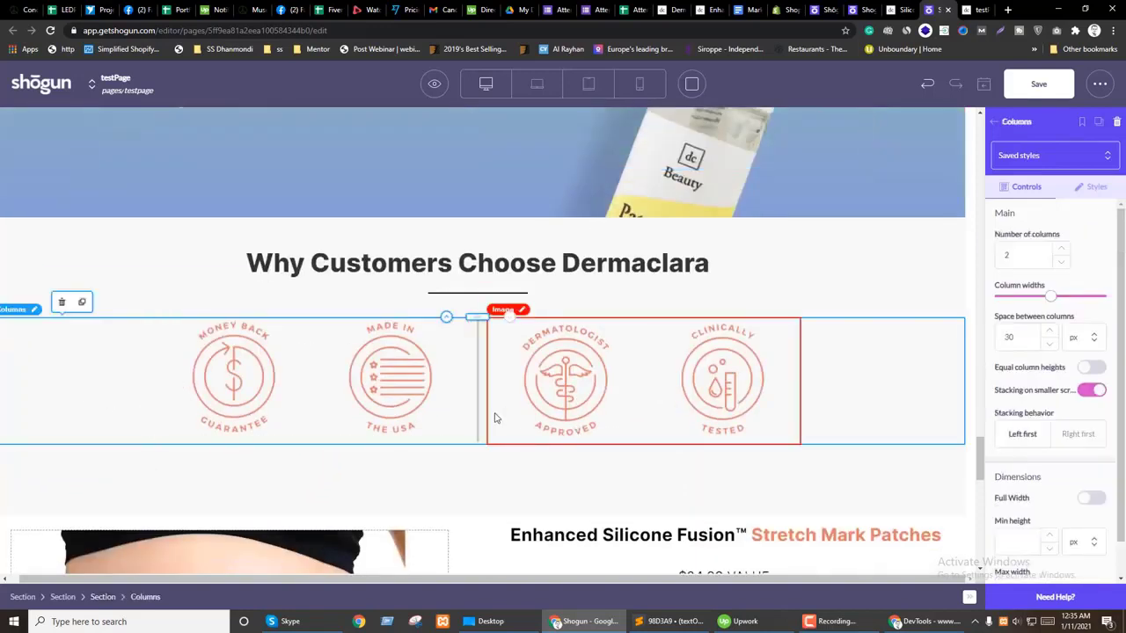
pyautogui.click(1090, 187)
pyautogui.scroll(1, 1018, 433)
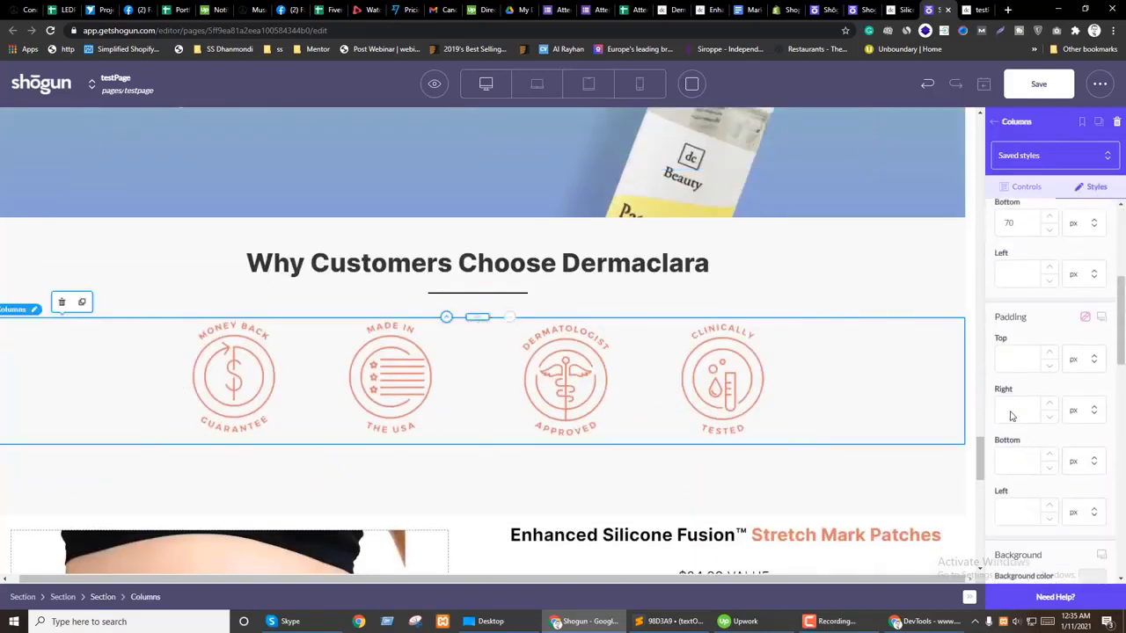
pyautogui.write('10')
pyautogui.scroll(3, 1109, 415)
pyautogui.scroll(-5, 1113, 420)
pyautogui.scroll(6, 1117, 424)
pyautogui.scroll(1, 1110, 410)
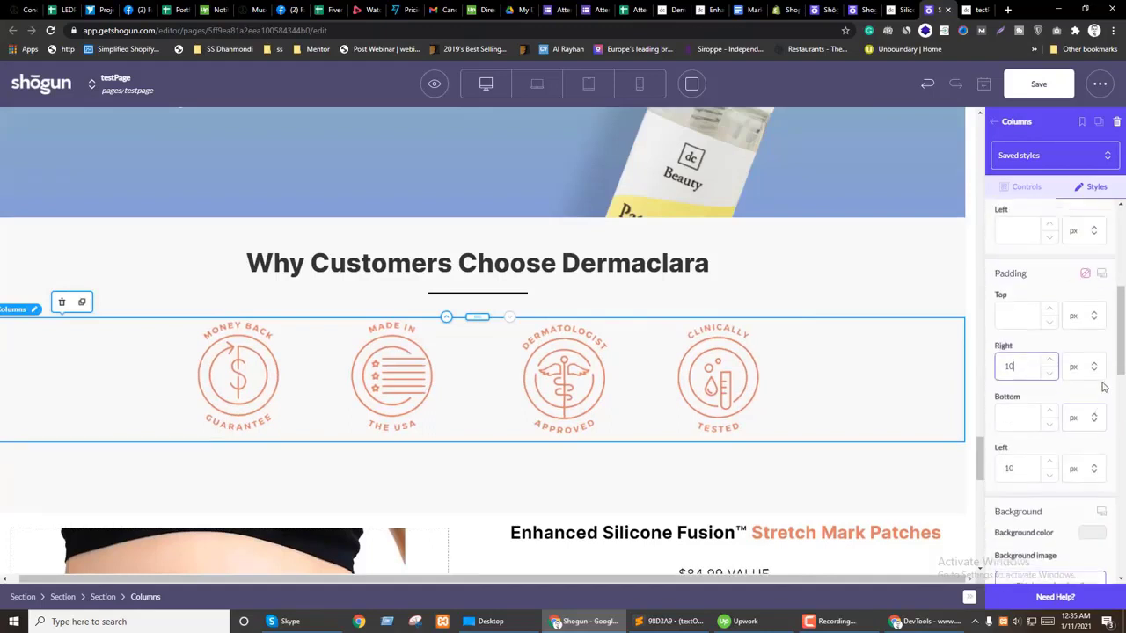
pyautogui.click(1082, 419)
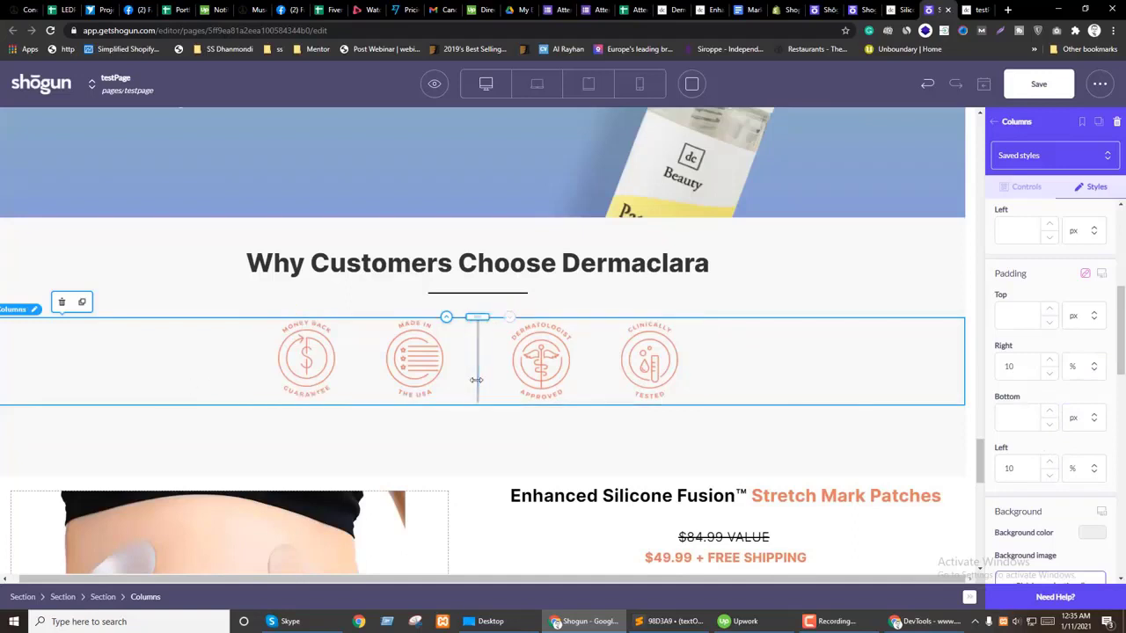
# Step: Review the style settings of the section containing the icon columns
pyautogui.click(55, 238)
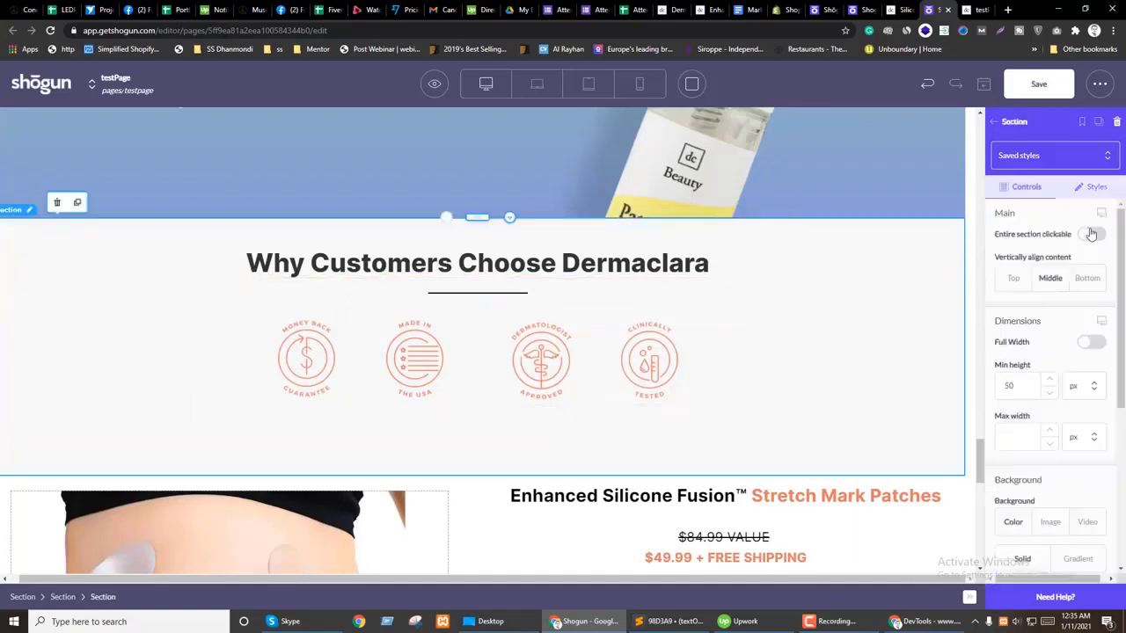
pyautogui.click(1095, 185)
pyautogui.scroll(-3, 1065, 422)
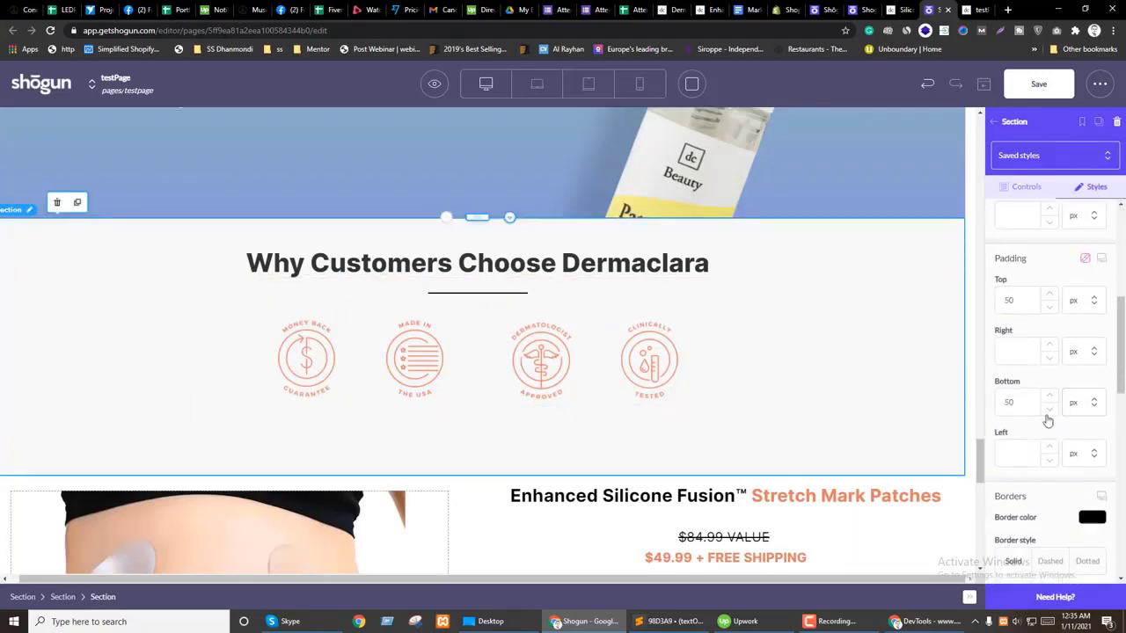
pyautogui.scroll(-2, 1048, 427)
pyautogui.scroll(4, 1054, 422)
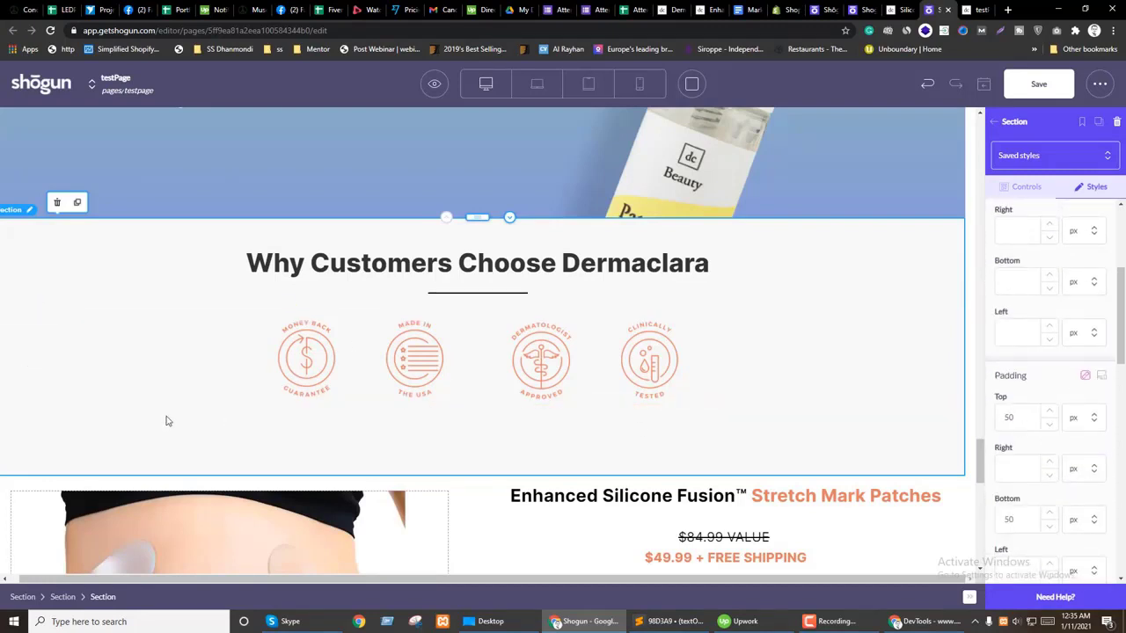
# Step: Clear the icon columns' 70 px bottom margin
pyautogui.click(220, 380)
pyautogui.click(1099, 190)
pyautogui.scroll(2, 1055, 422)
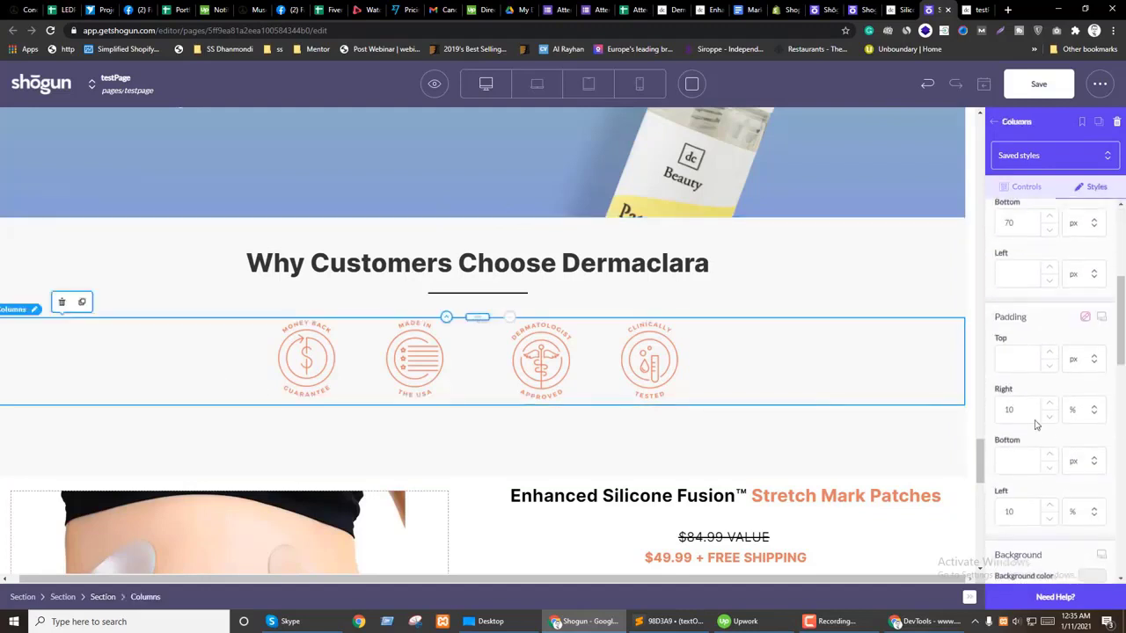
pyautogui.scroll(3, 1035, 423)
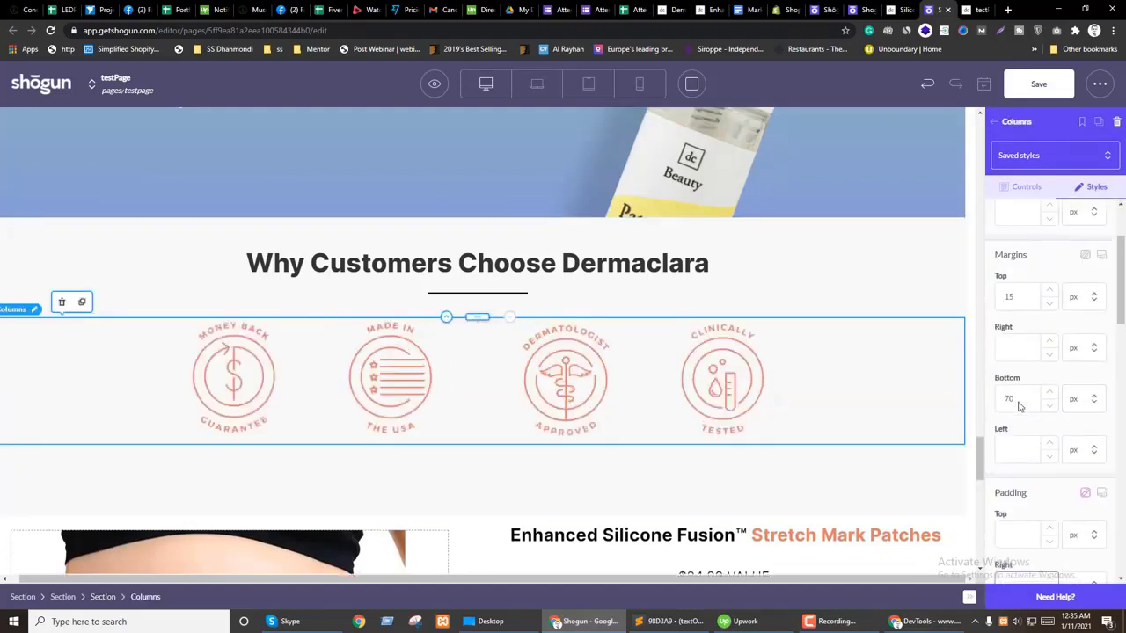
pyautogui.press('BackSpace')
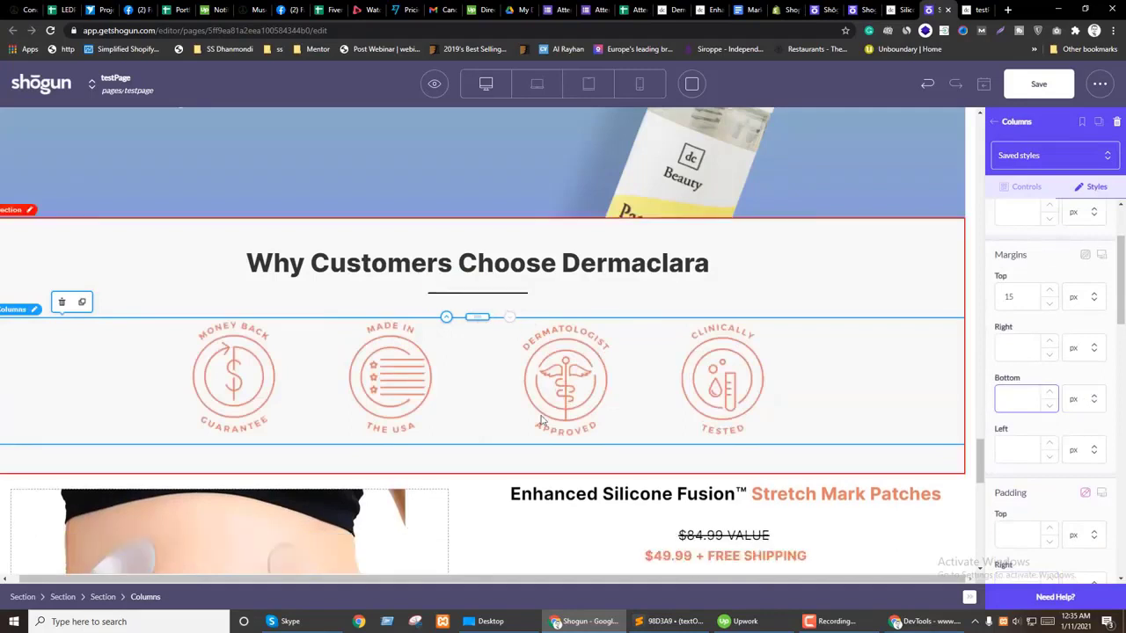
# Step: Set the icon section's left and right padding to 10%
pyautogui.click(421, 460)
pyautogui.click(1096, 187)
pyautogui.scroll(-3, 1069, 436)
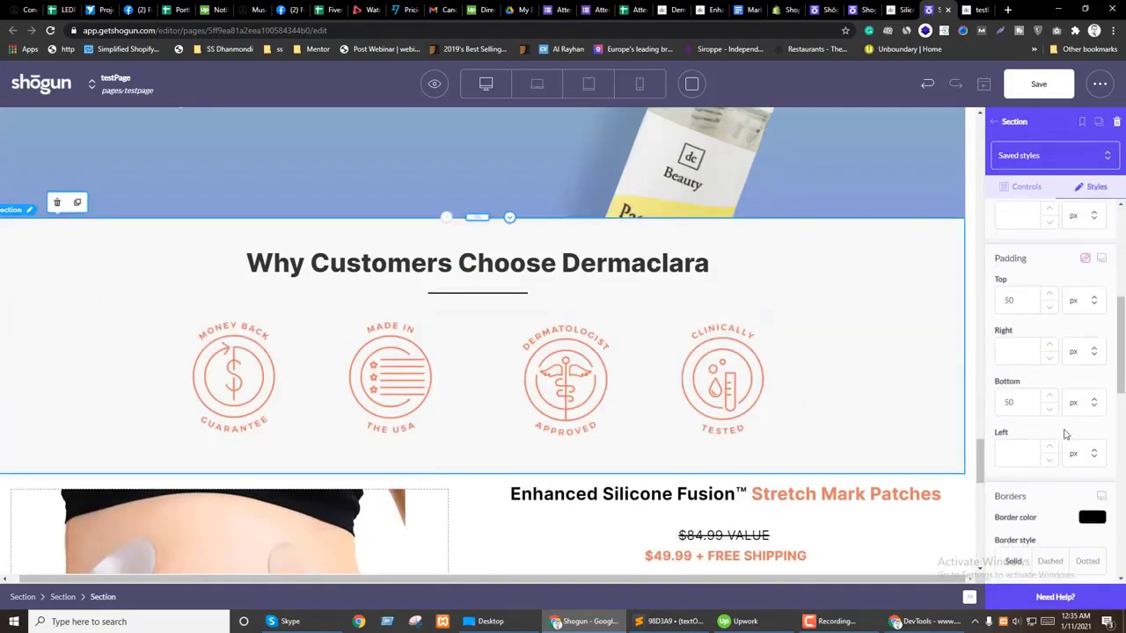
pyautogui.write('10')
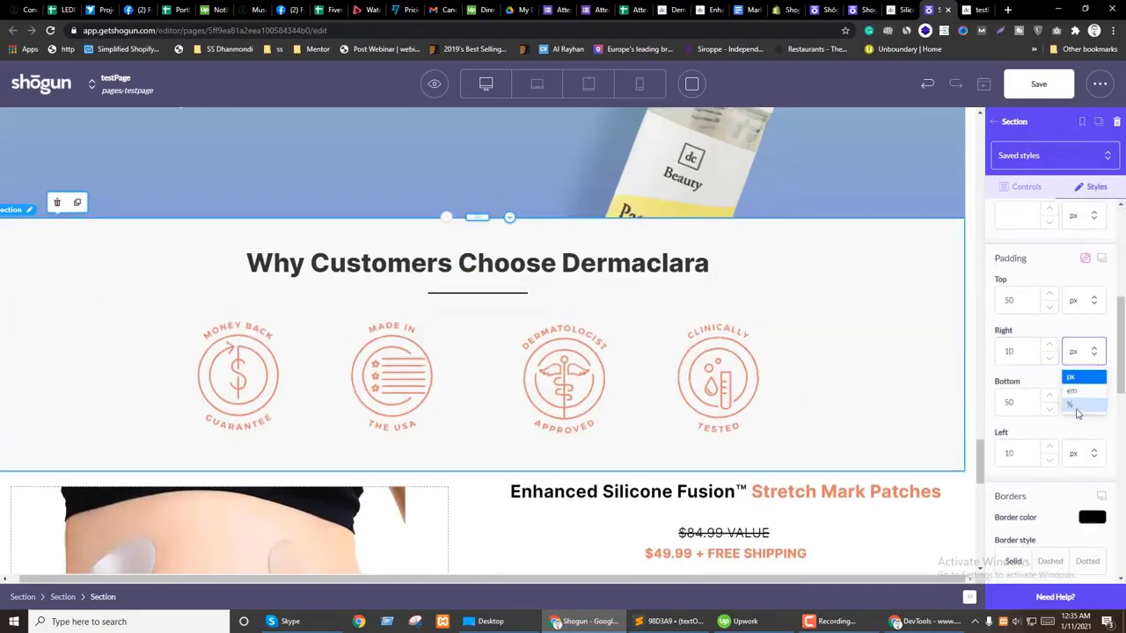
# Step: Reset the gap between the icon columns and switch the preview to tablet
pyautogui.click(480, 358)
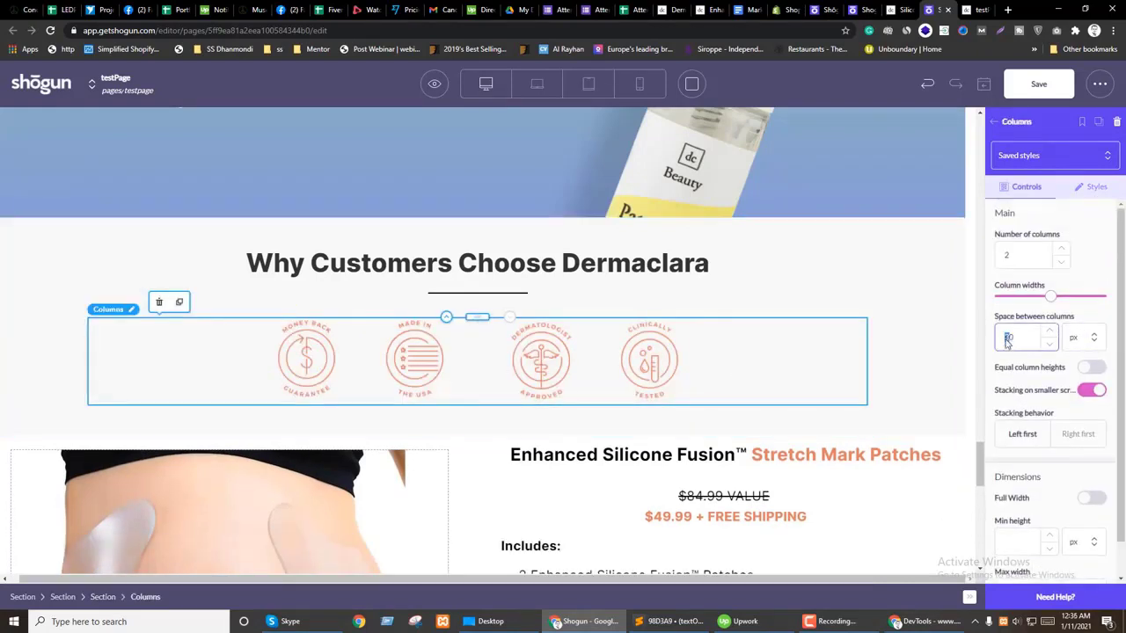
pyautogui.press('BackSpace')
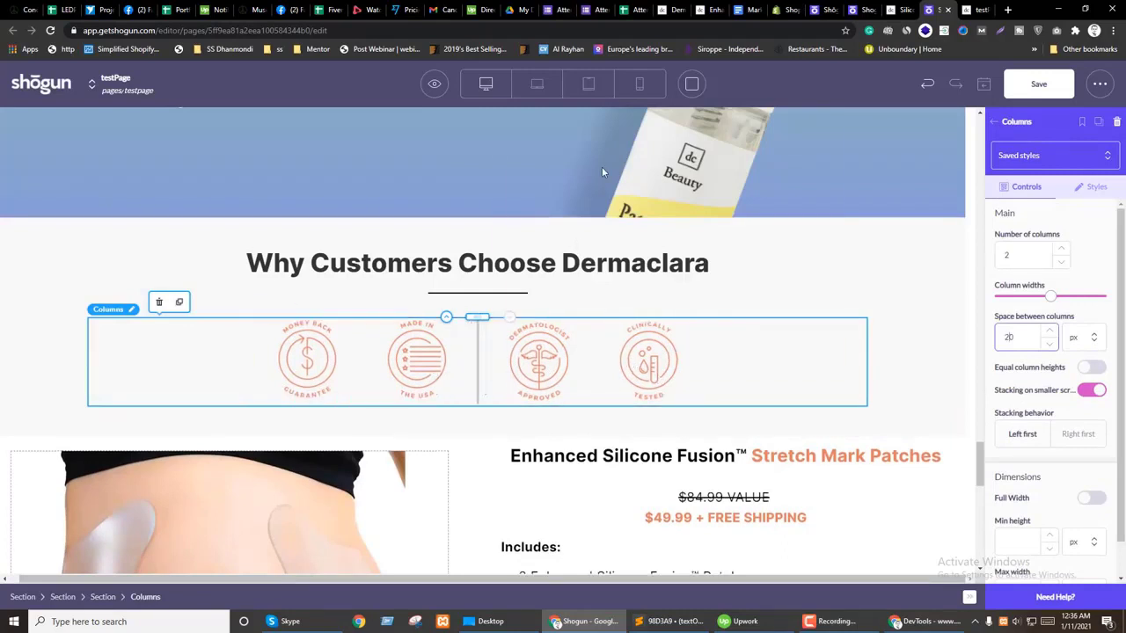
pyautogui.click(536, 83)
pyautogui.click(791, 263)
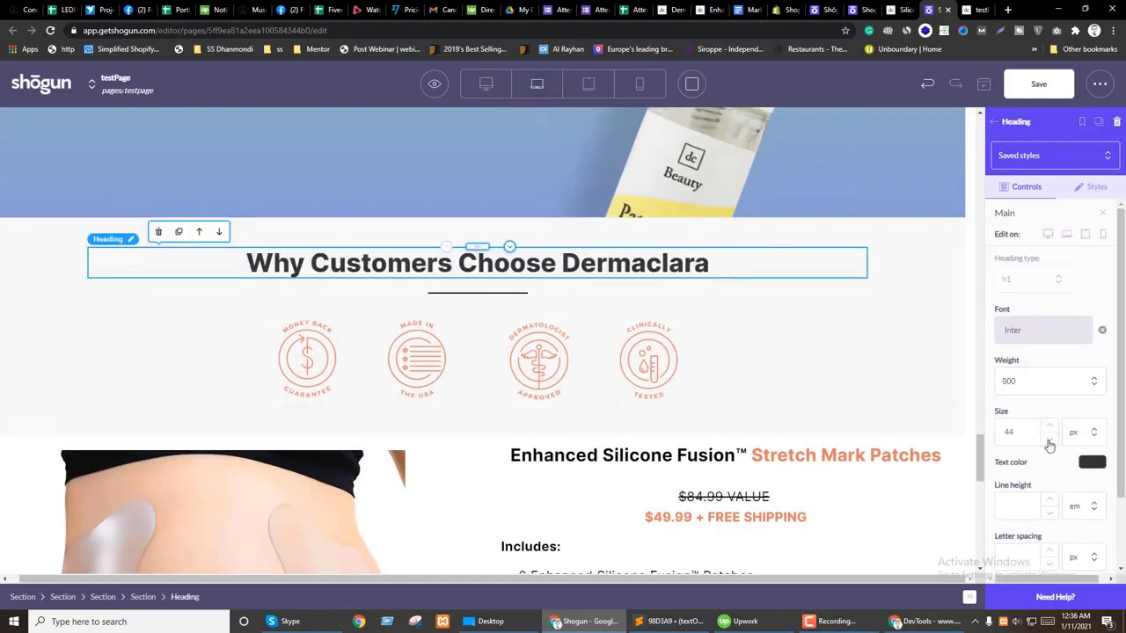
# Step: Set the heading size to 35 px on desktop and 30 px on tablet
pyautogui.click(1049, 438)
pyautogui.press('Down')
pyautogui.press('Down')
pyautogui.press('Down')
pyautogui.press('Down')
pyautogui.press('Down')
pyautogui.press('Down')
pyautogui.press('Down')
pyautogui.press('Down')
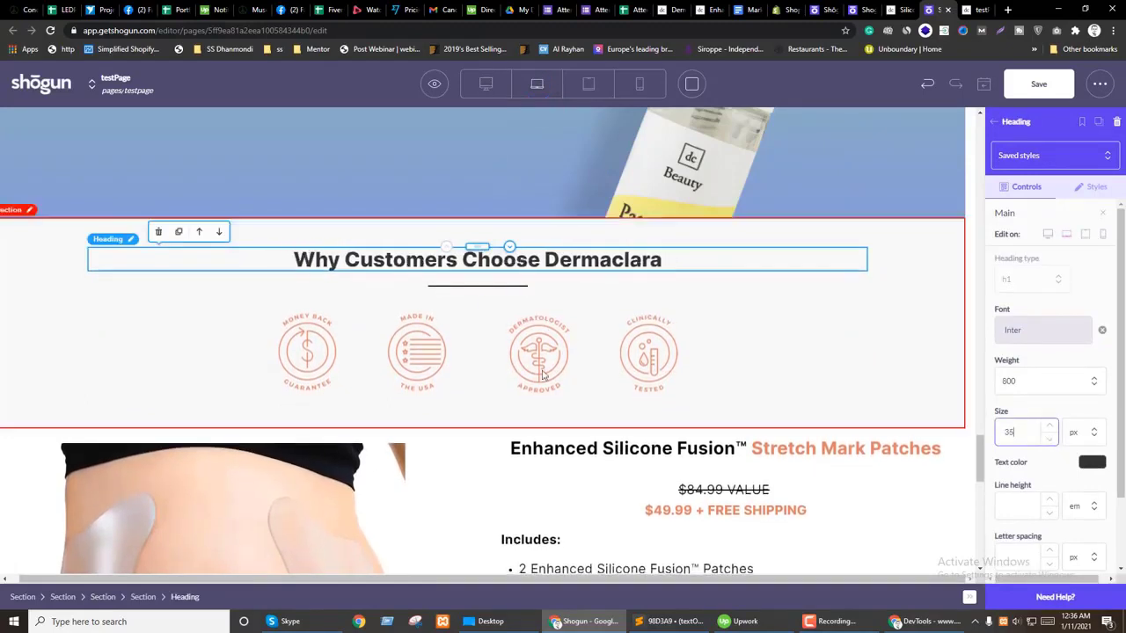
pyautogui.click(584, 85)
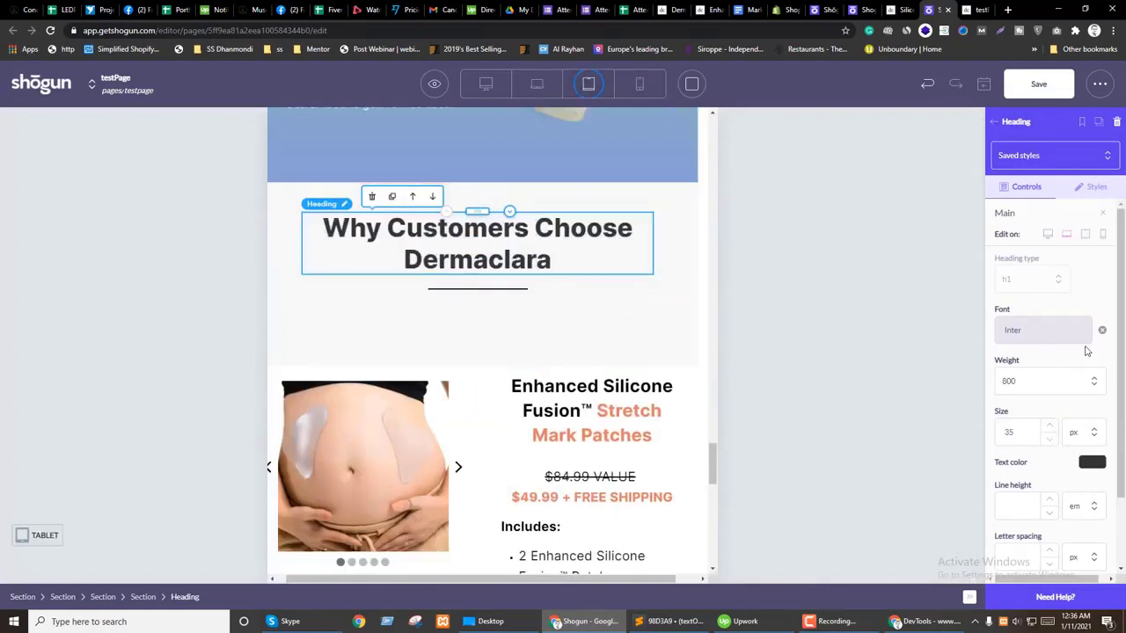
pyautogui.click(1049, 438)
pyautogui.press('Down')
pyautogui.press('Down')
pyautogui.press('Down')
pyautogui.press('Down')
pyautogui.press('Down')
pyautogui.press('Down')
pyautogui.press('Down')
pyautogui.press('Down')
pyautogui.press('Down')
pyautogui.press('Down')
pyautogui.press('Down')
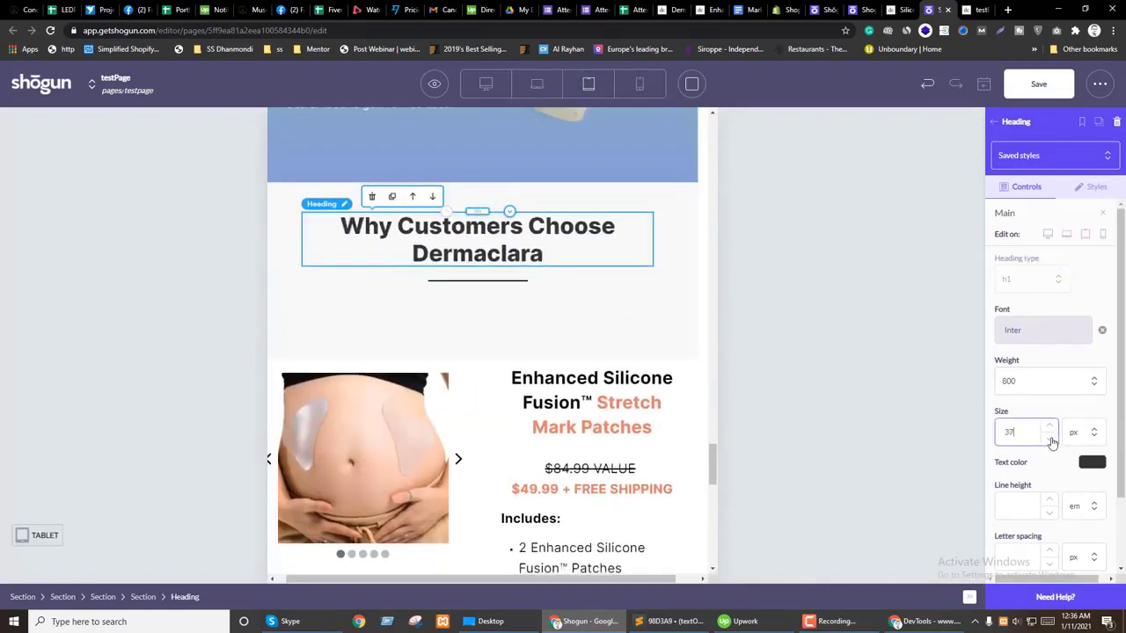
pyautogui.press('Down')
pyautogui.press('Down')
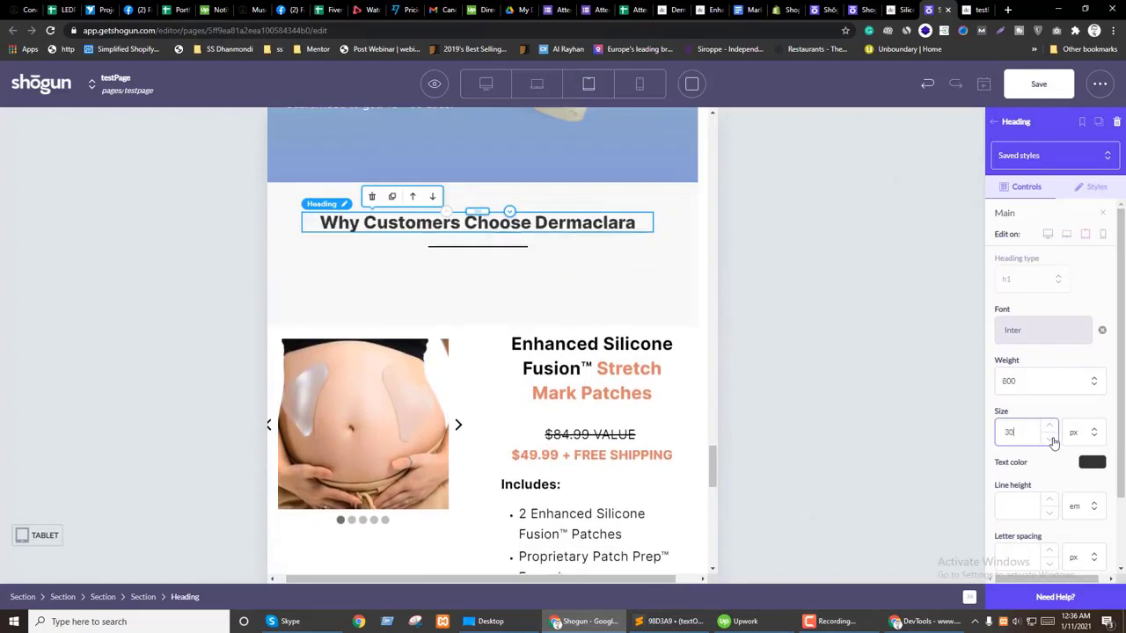
# Step: Inspect the icon columns' styles and an icon image's styles via the element tree
pyautogui.click(381, 293)
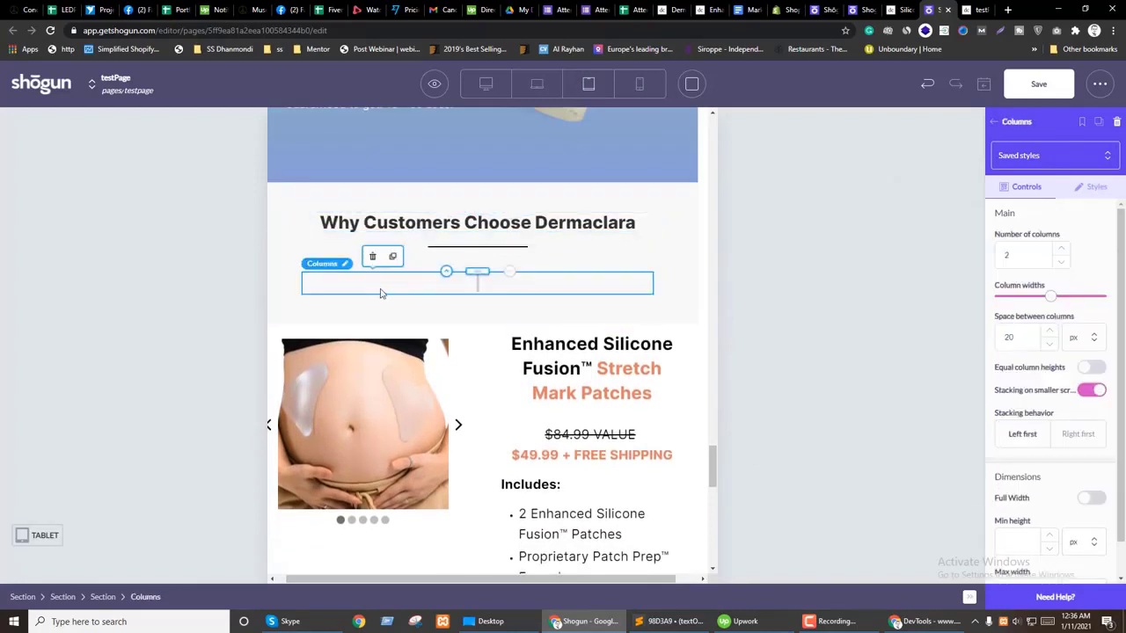
pyautogui.click(1091, 188)
pyautogui.scroll(-8, 1051, 374)
pyautogui.scroll(5, 1055, 377)
pyautogui.scroll(4, 1056, 376)
pyautogui.click(993, 122)
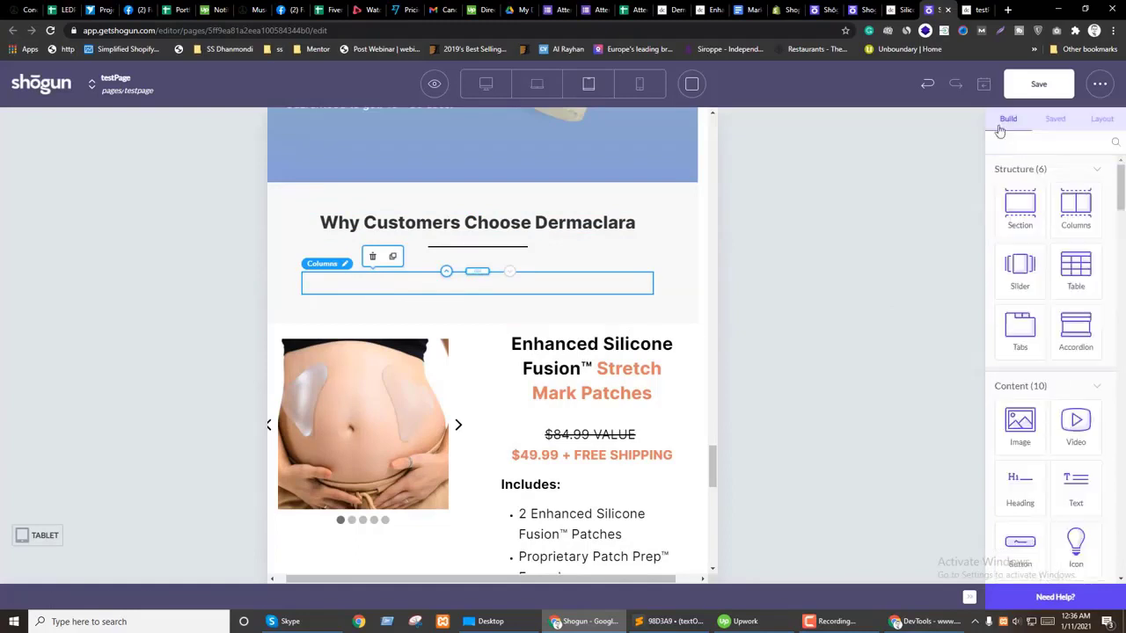
pyautogui.click(1100, 119)
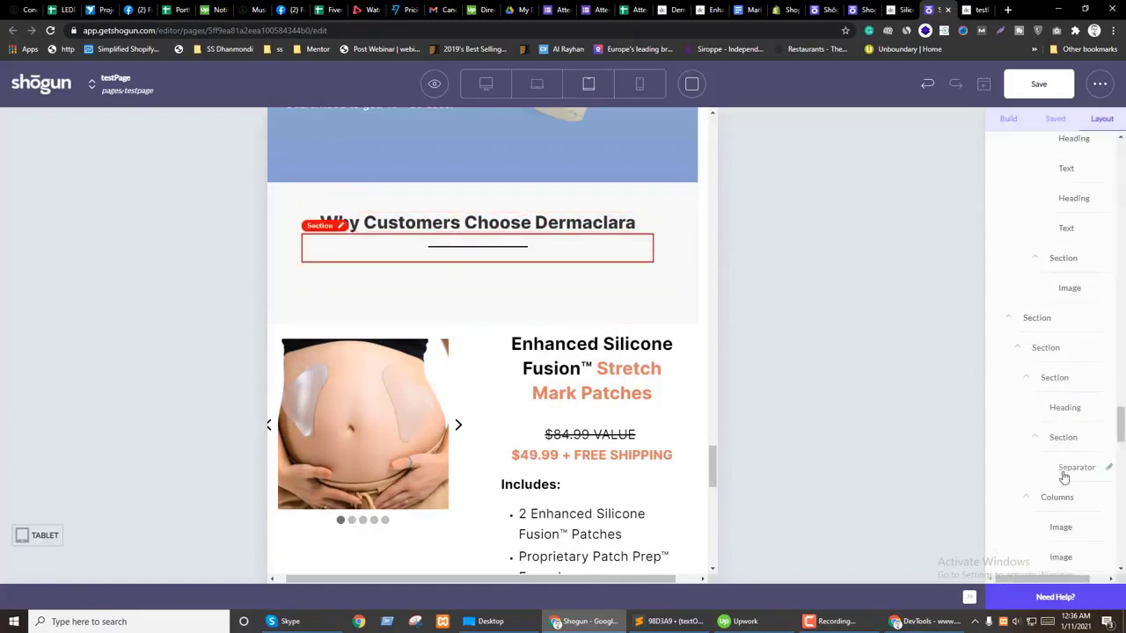
pyautogui.click(1062, 526)
pyautogui.click(1081, 193)
pyautogui.scroll(-5, 1088, 392)
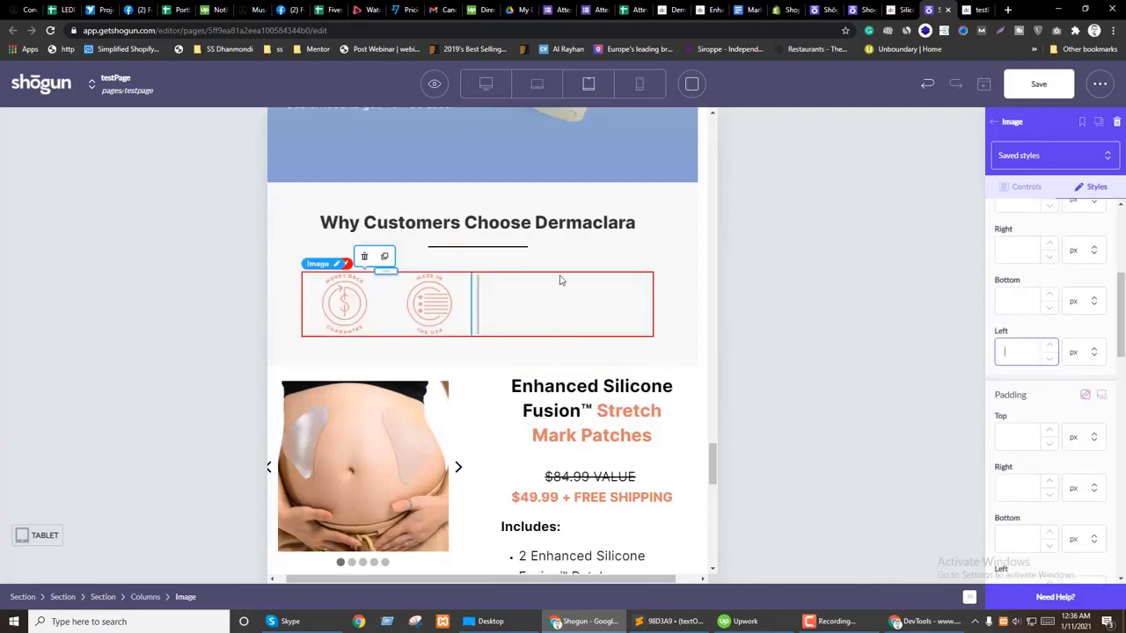
pyautogui.click(994, 122)
# Step: Locate and select the second icon image in the element tree
pyautogui.click(1101, 119)
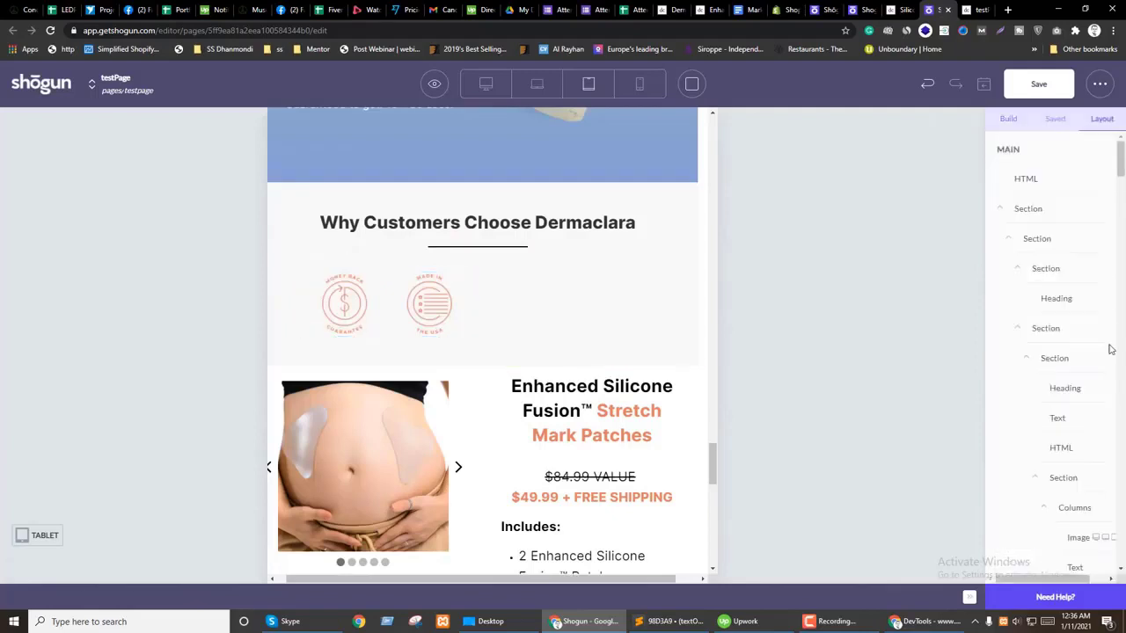
pyautogui.scroll(-3, 1055, 425)
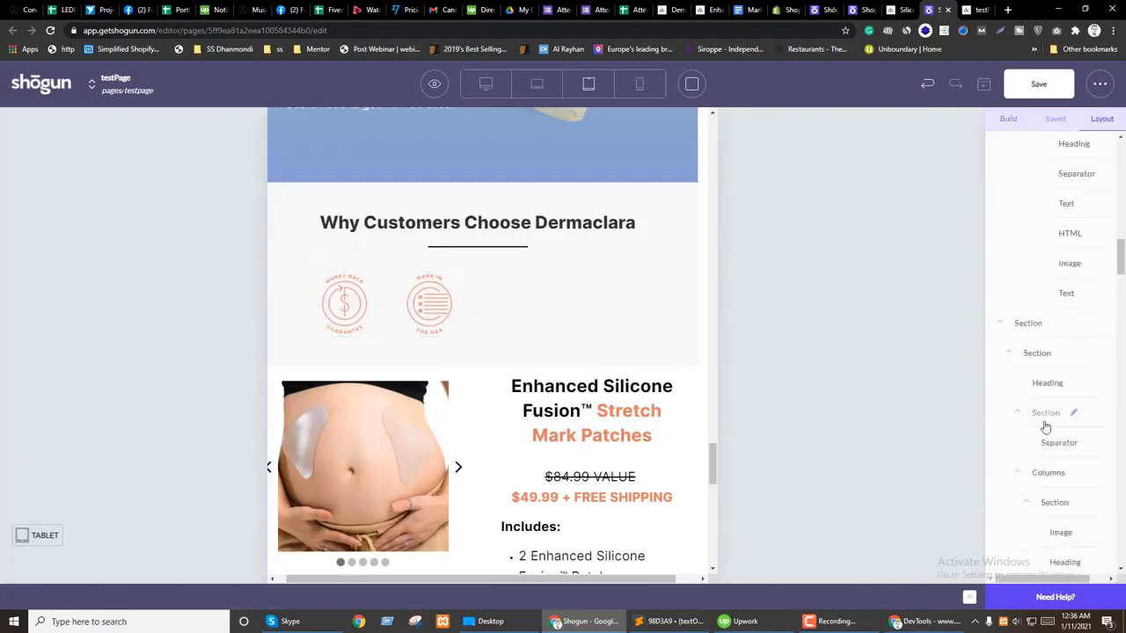
pyautogui.scroll(-20, 1032, 427)
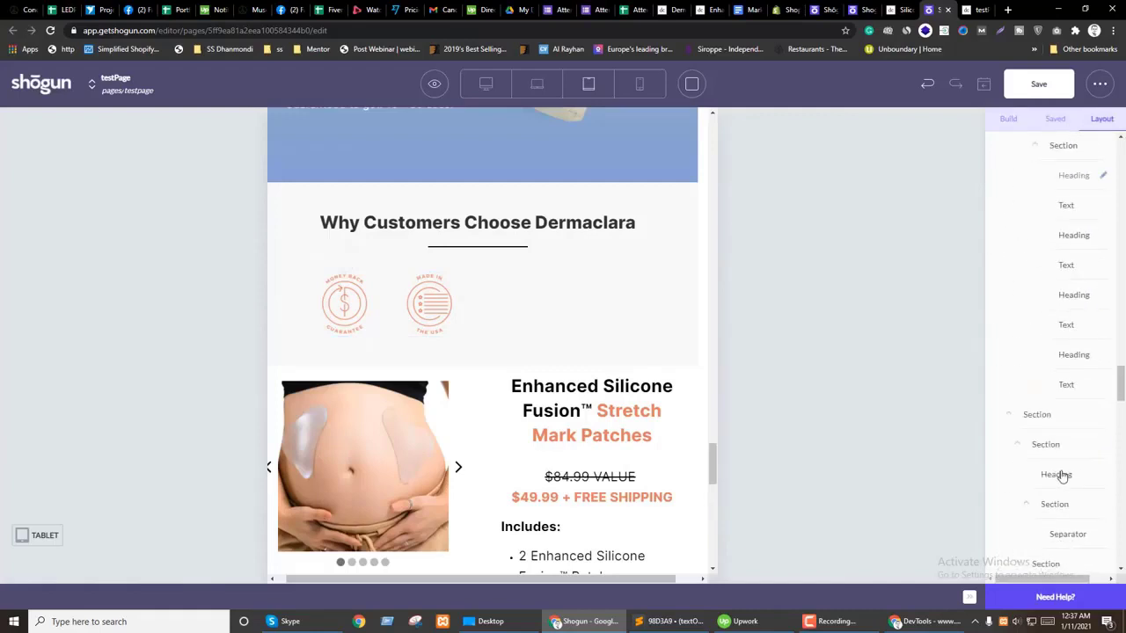
pyautogui.scroll(-8, 1056, 426)
pyautogui.scroll(-5, 1032, 475)
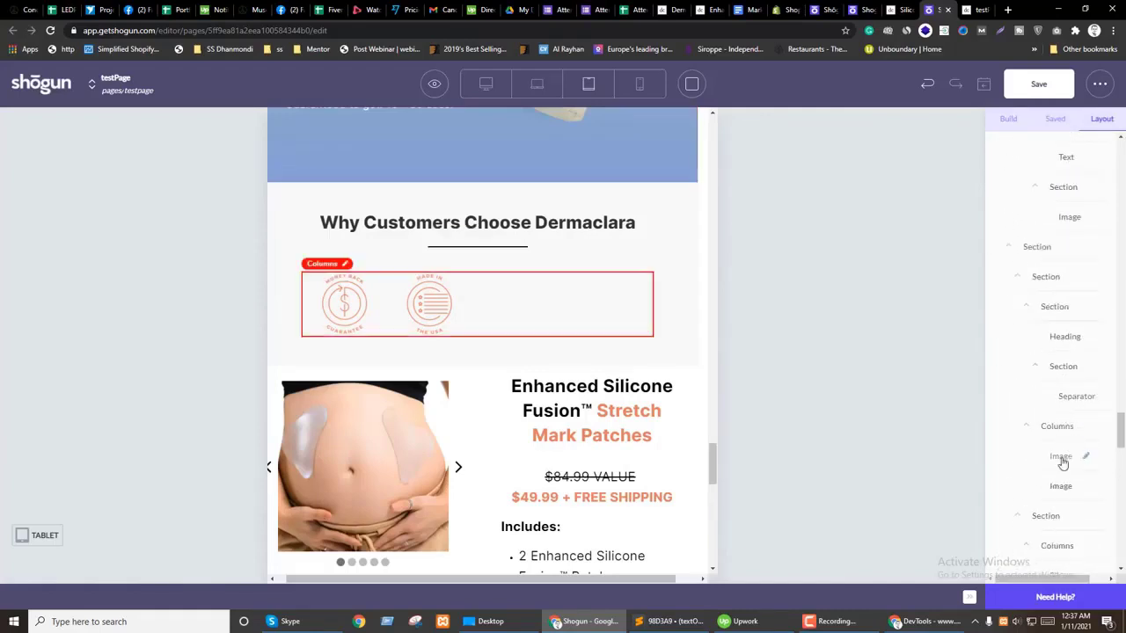
pyautogui.click(1062, 486)
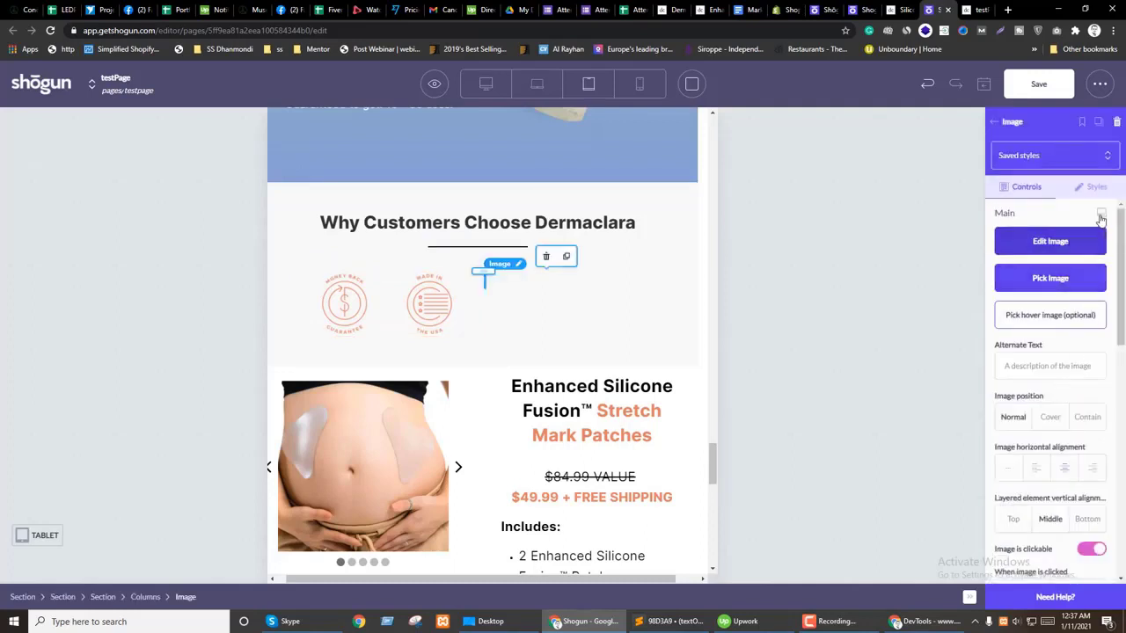
pyautogui.scroll(-2, 1051, 413)
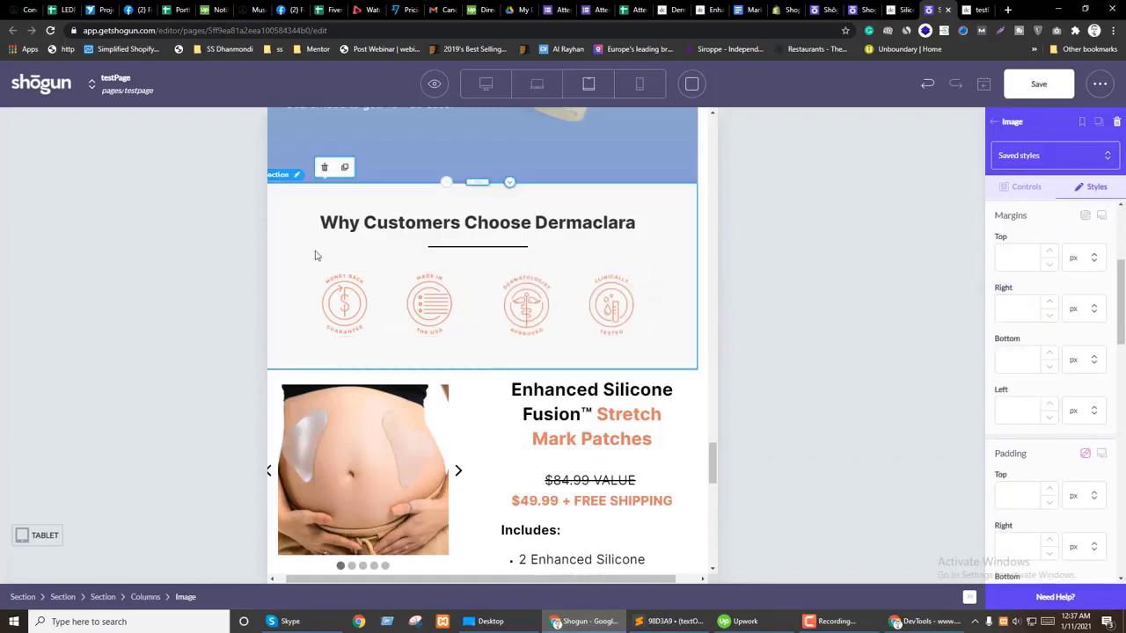
# Step: Raise the icon section's tablet side padding to 12% and switch to mobile preview
pyautogui.click(283, 234)
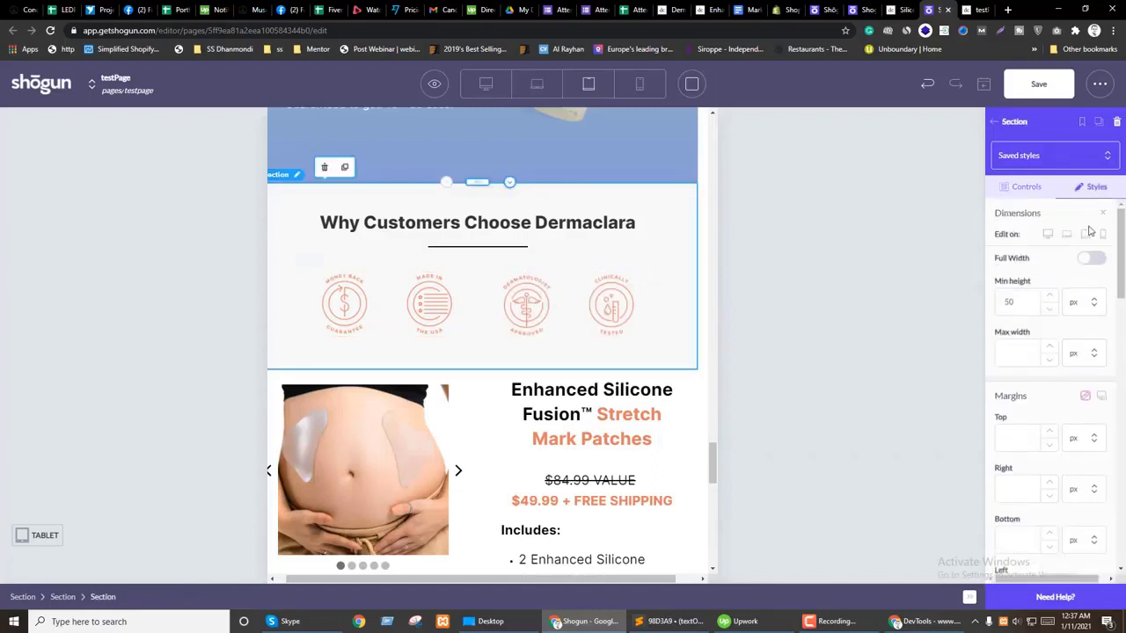
pyautogui.scroll(-3, 1051, 427)
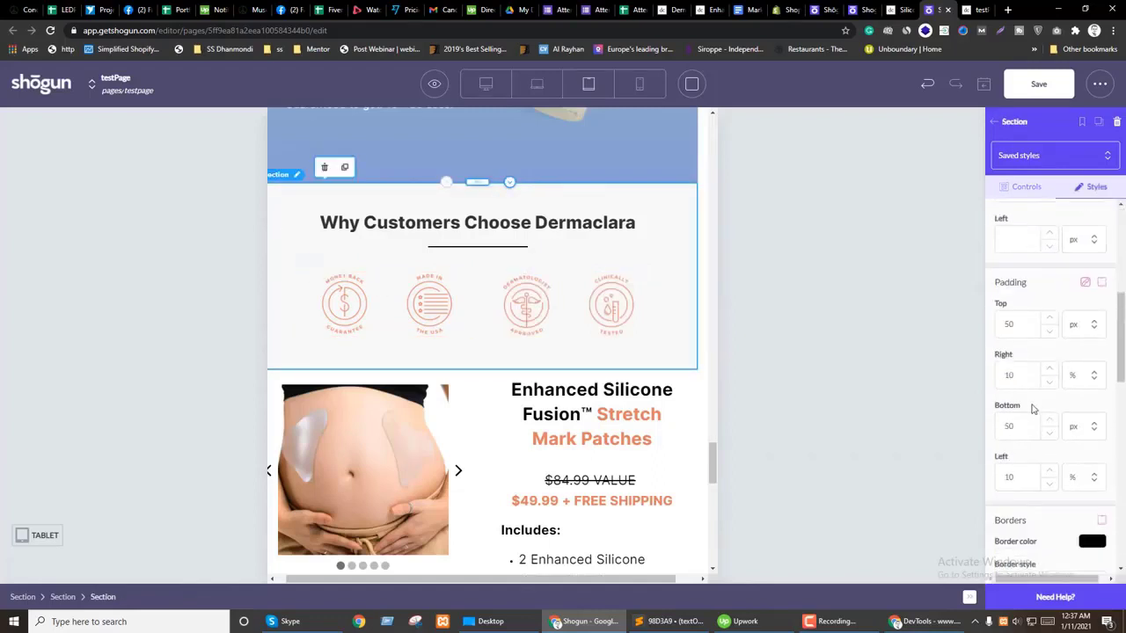
pyautogui.click(1050, 372)
pyautogui.click(1049, 372)
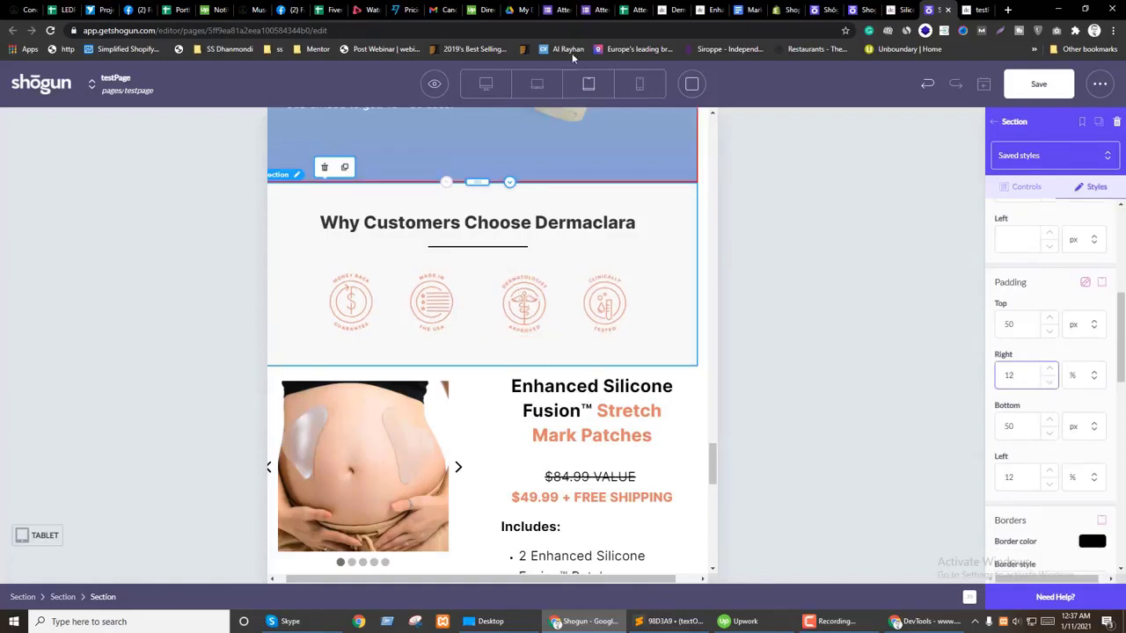
pyautogui.click(648, 85)
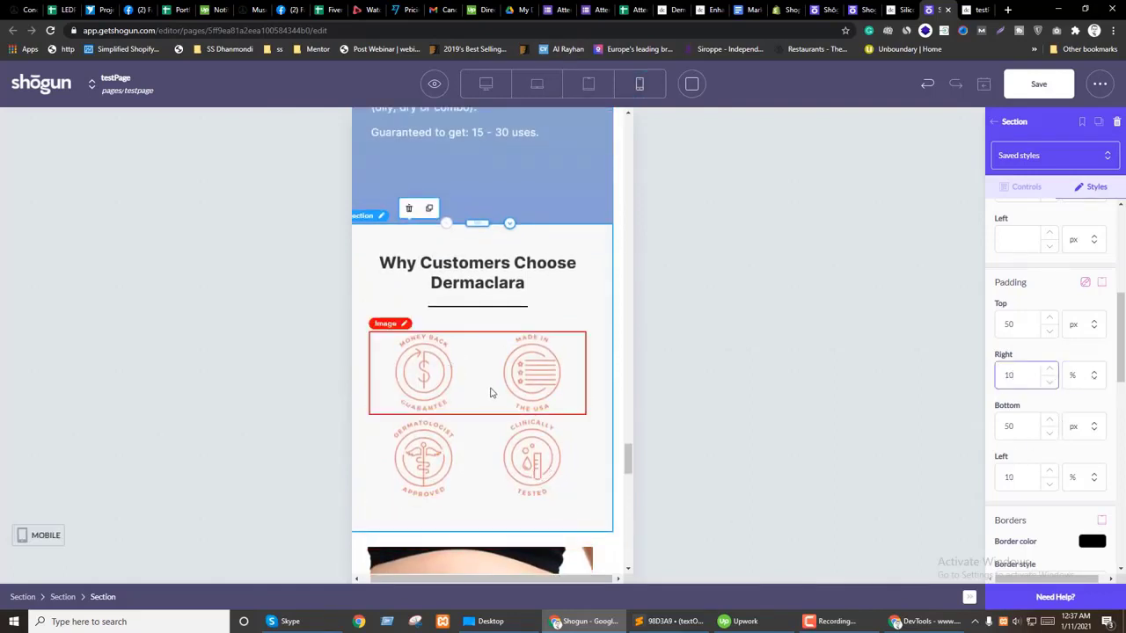
# Step: Shrink the Why Customers Choose Dermaclara heading size on mobile
pyautogui.click(475, 271)
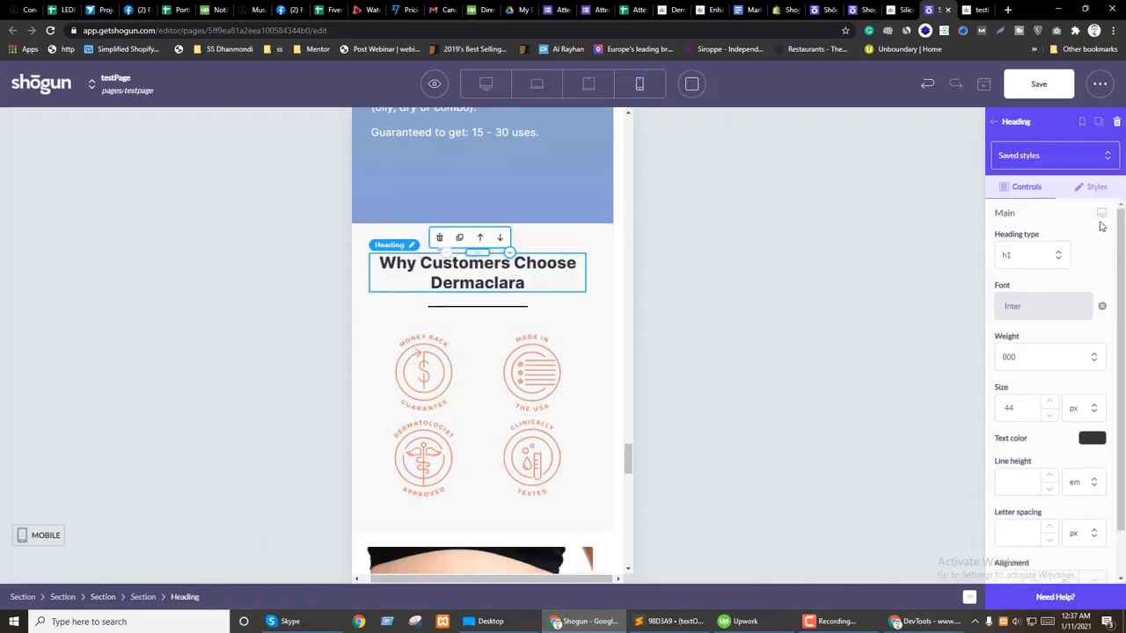
pyautogui.click(1048, 439)
pyautogui.click(1049, 439)
pyautogui.click(1049, 439)
pyautogui.click(1048, 438)
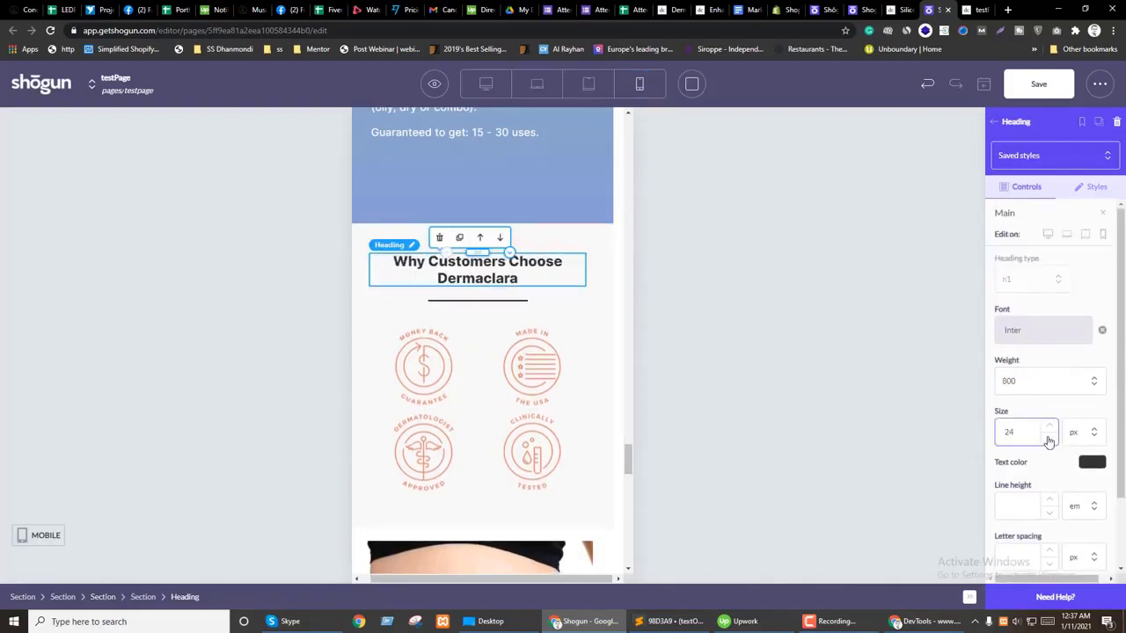
# Step: Give the upper icon row a mobile-only 200 px max width, centred with auto margin
pyautogui.click(387, 353)
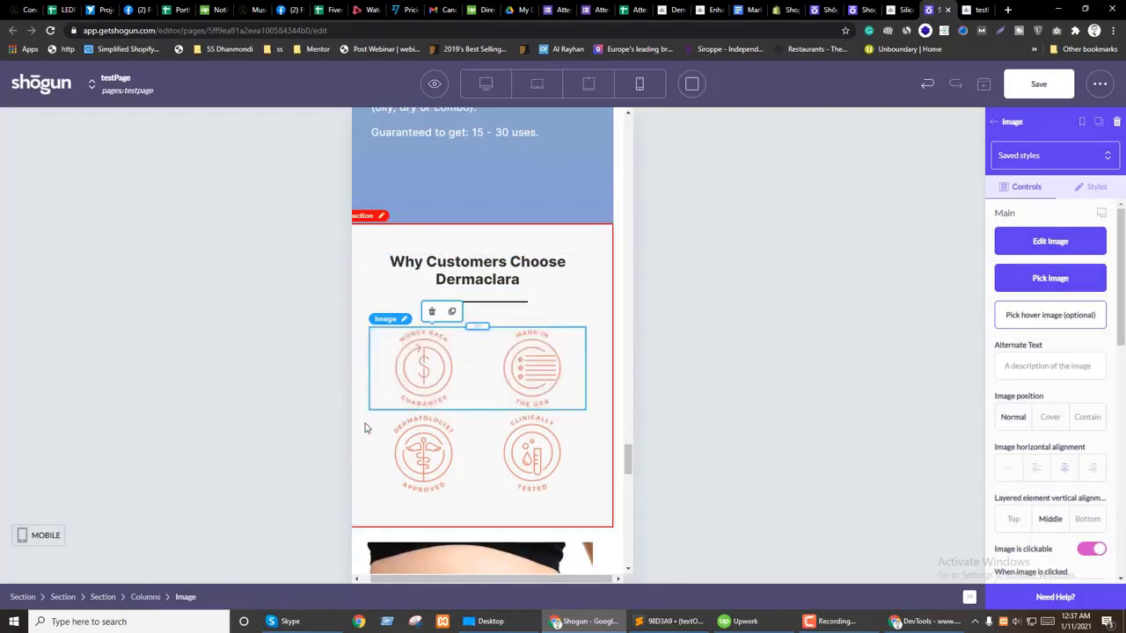
pyautogui.click(1098, 187)
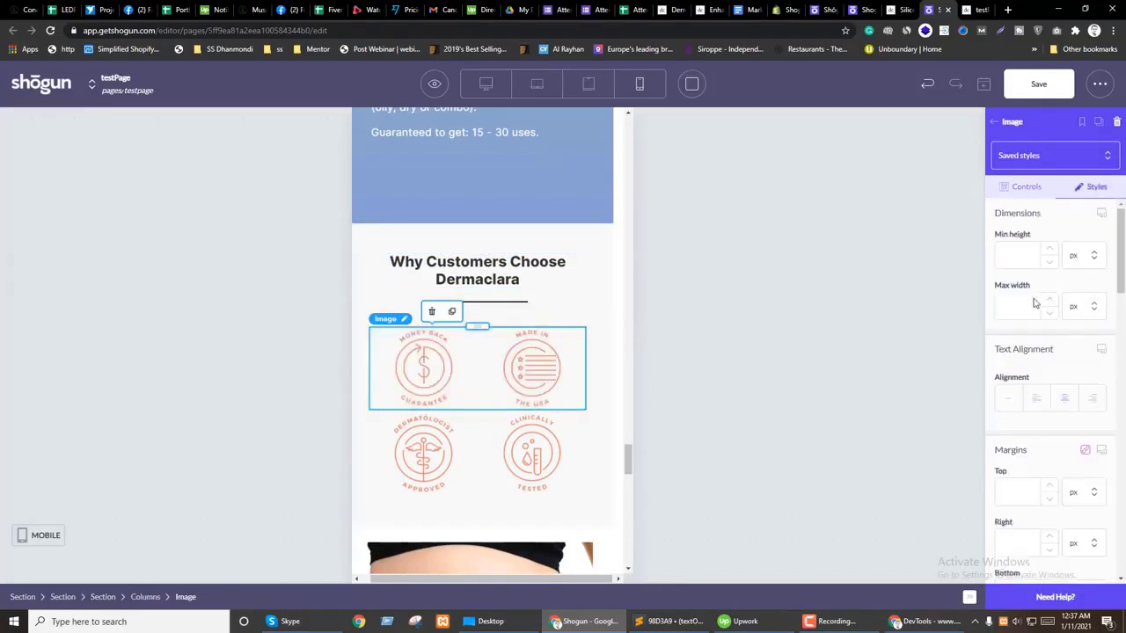
pyautogui.click(1101, 214)
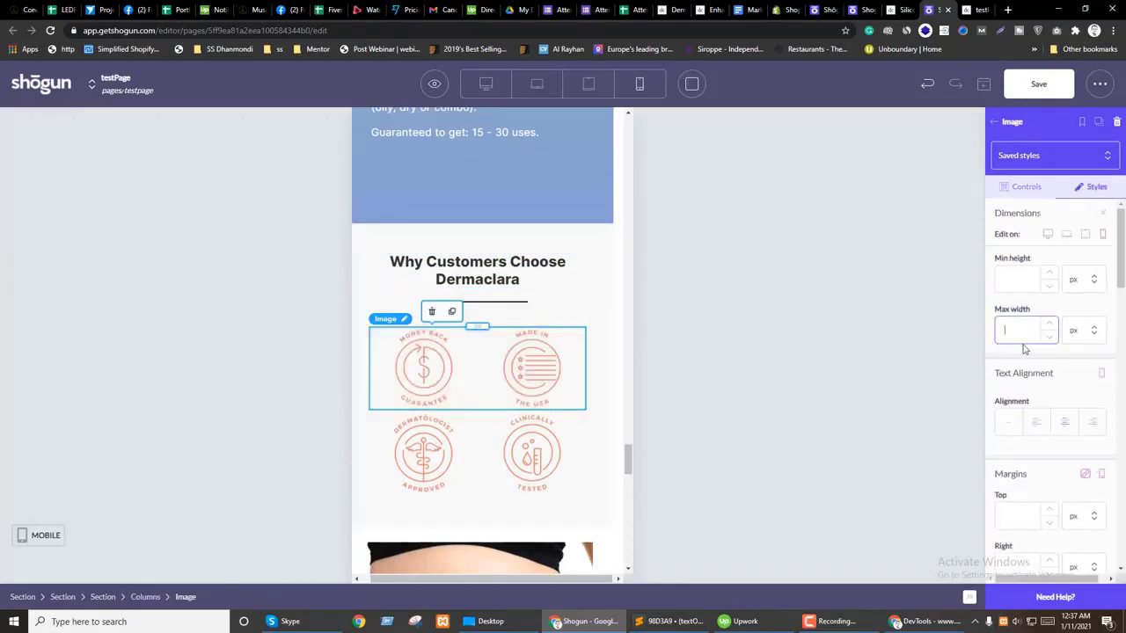
pyautogui.write('200')
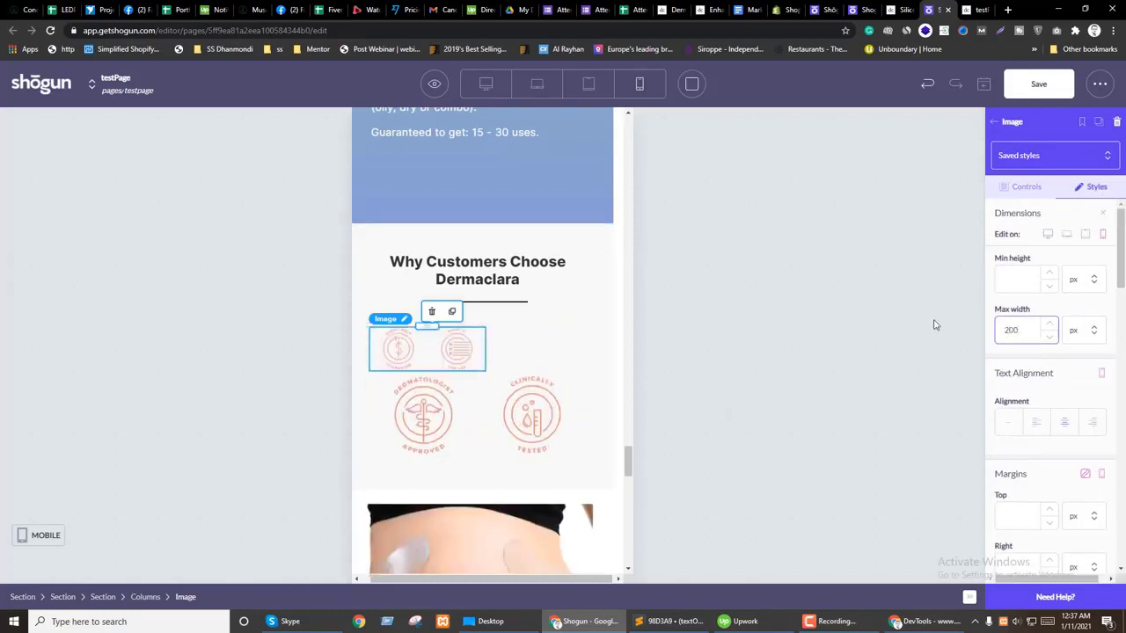
pyautogui.scroll(-1, 1057, 380)
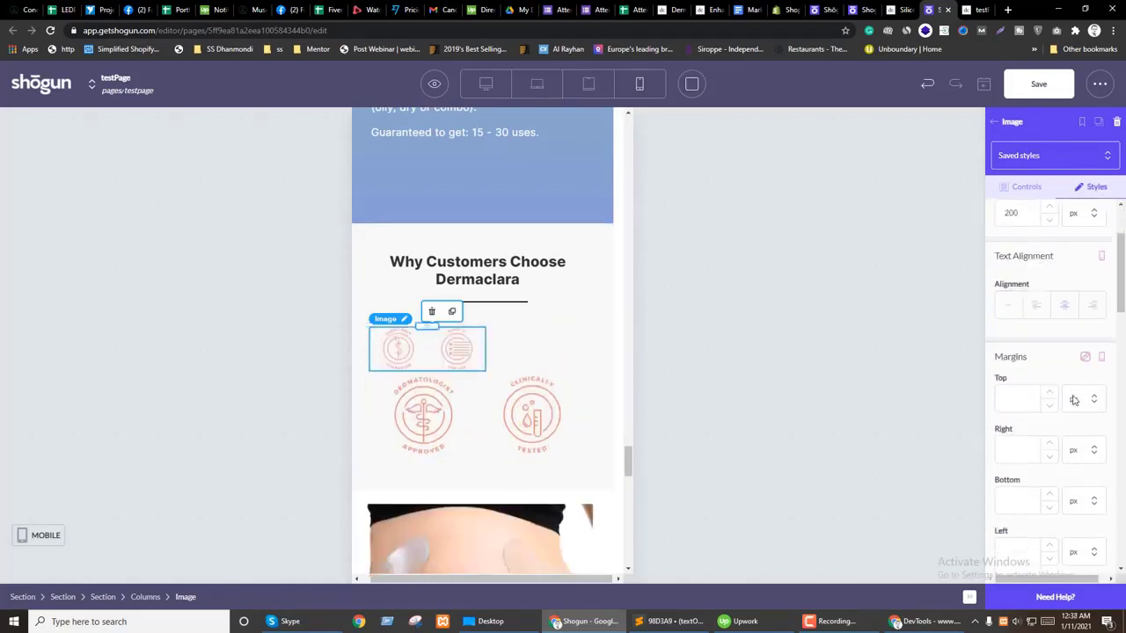
pyautogui.click(1085, 522)
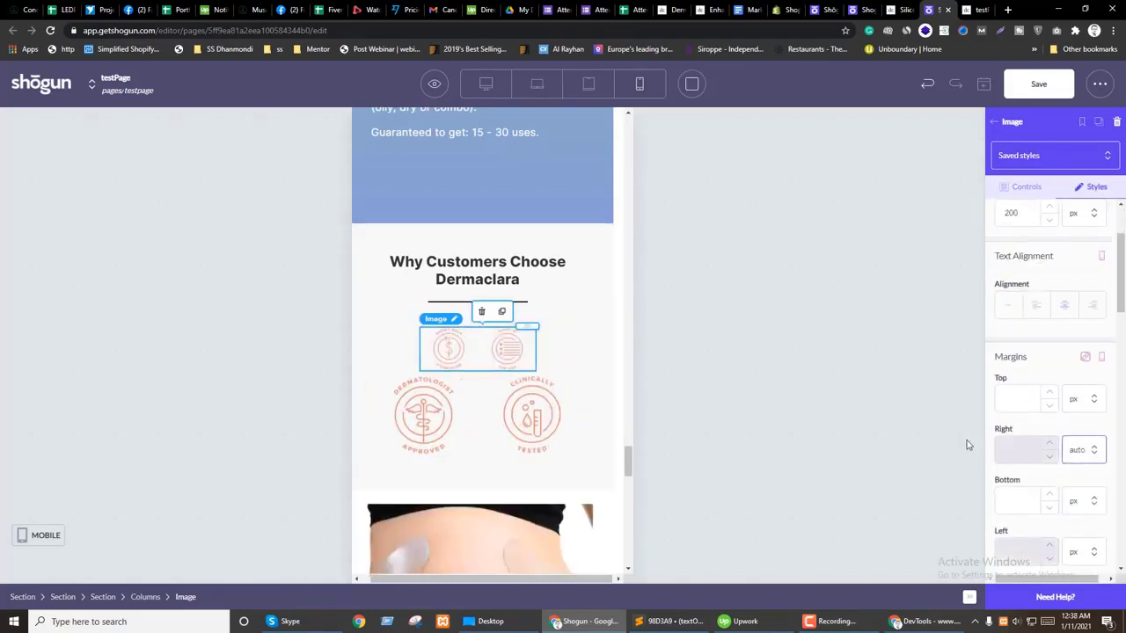
# Step: Give the lower icon row a 200 px max width, centred with auto margin
pyautogui.click(471, 423)
pyautogui.click(1096, 187)
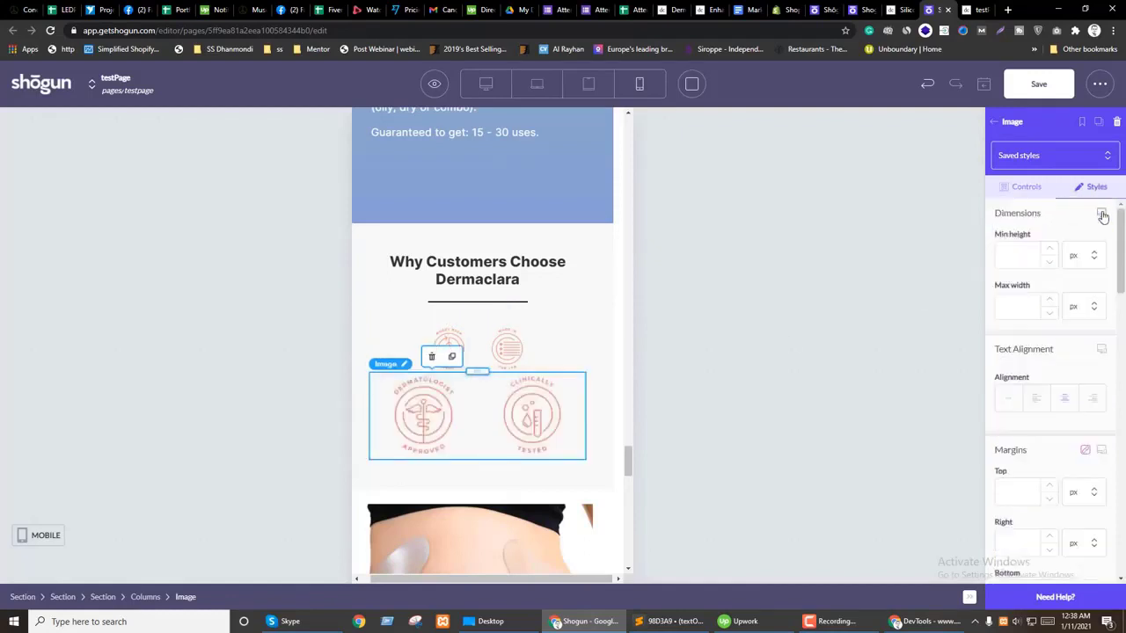
pyautogui.click(1004, 336)
pyautogui.write('200')
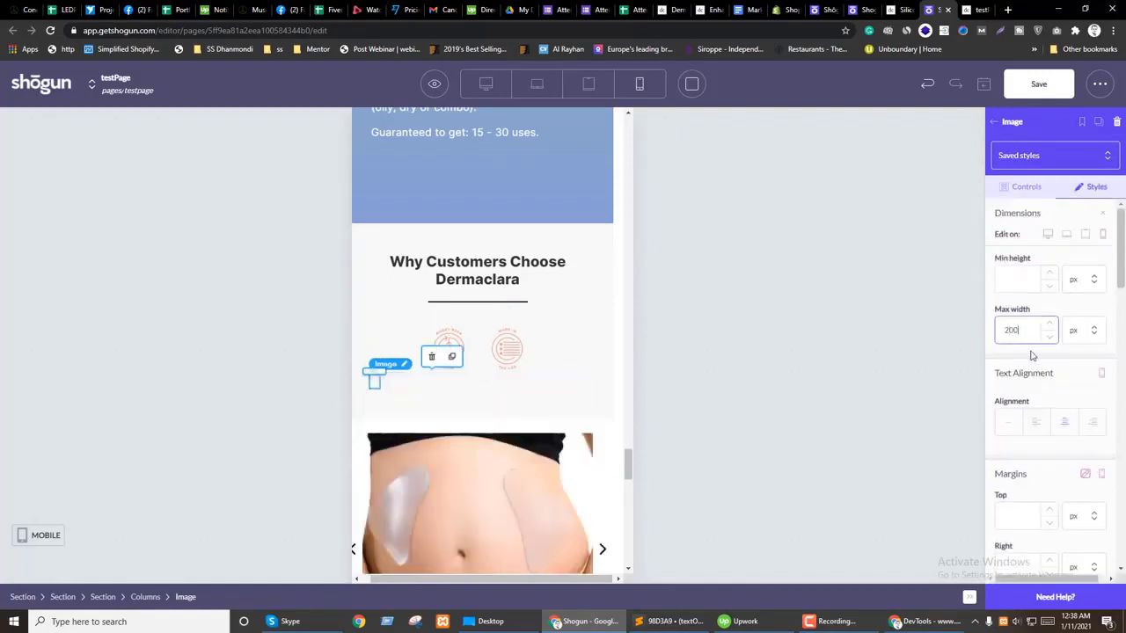
pyautogui.scroll(-3, 1089, 395)
pyautogui.click(1074, 400)
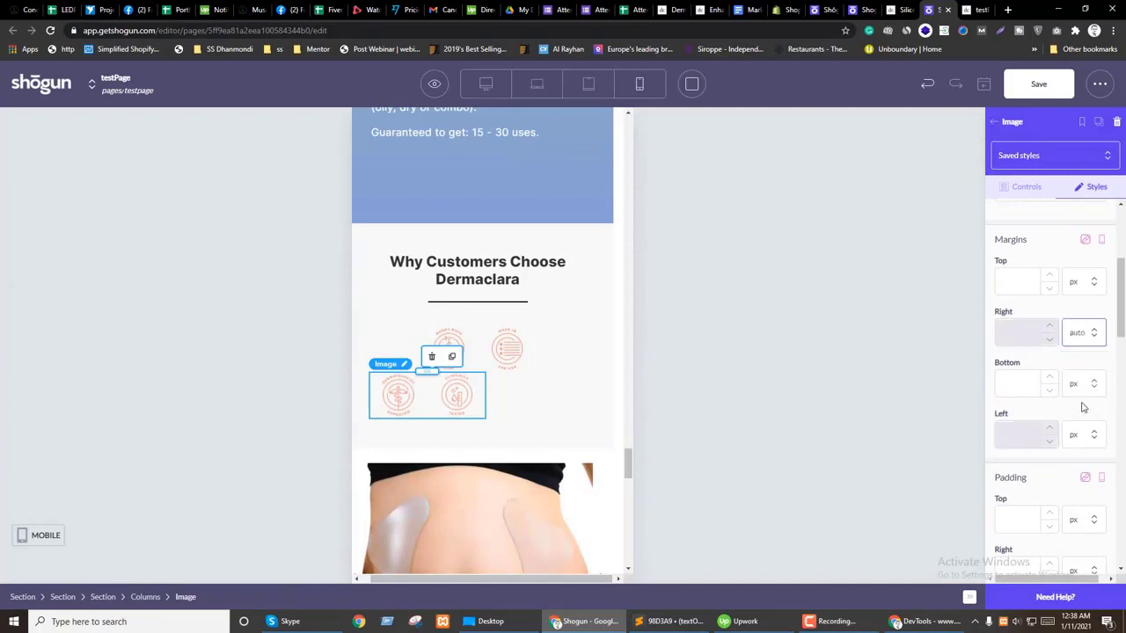
# Step: Set the Why Customers Choose section's top and bottom padding to 30 px on mobile
pyautogui.click(522, 443)
pyautogui.scroll(-2, 1098, 264)
pyautogui.scroll(-4, 1049, 431)
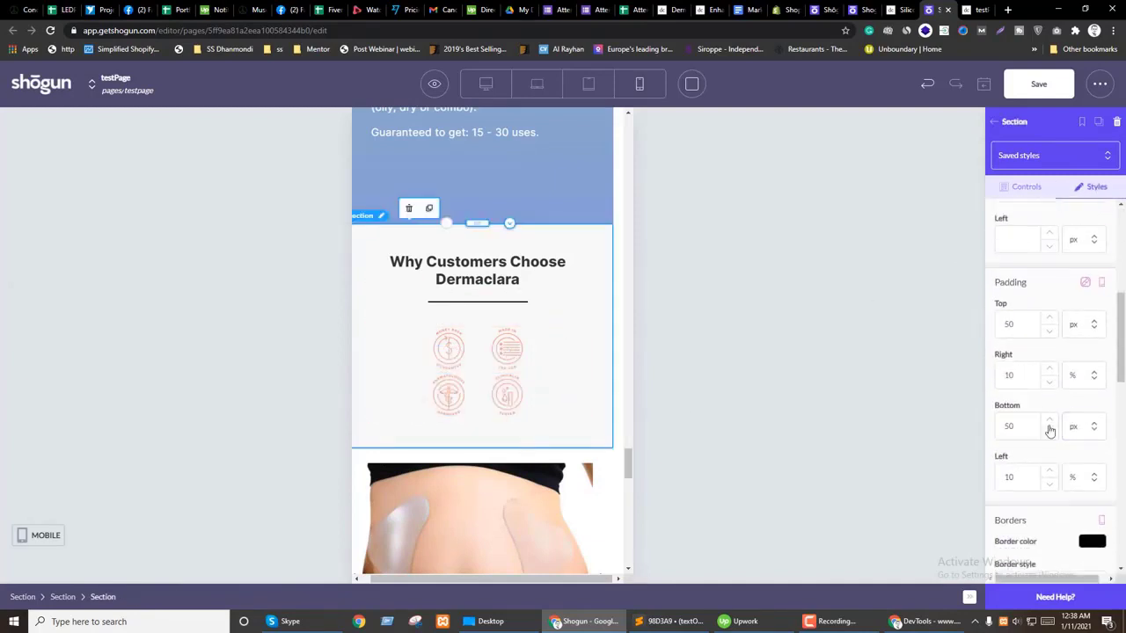
pyautogui.write('30')
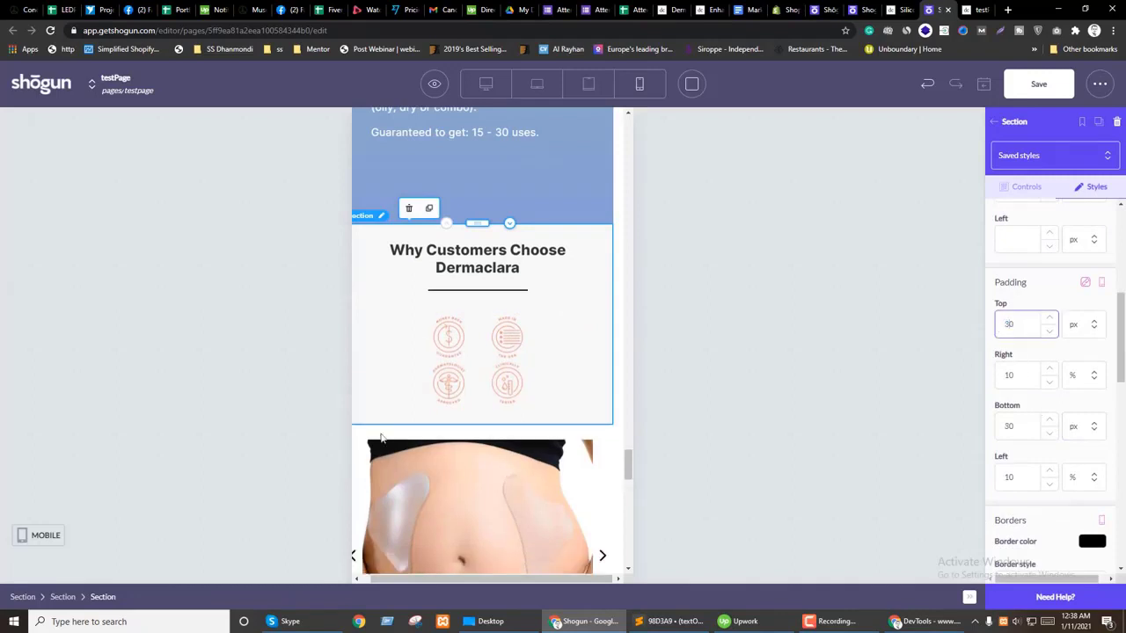
pyautogui.scroll(2, 423, 446)
pyautogui.scroll(1, 482, 522)
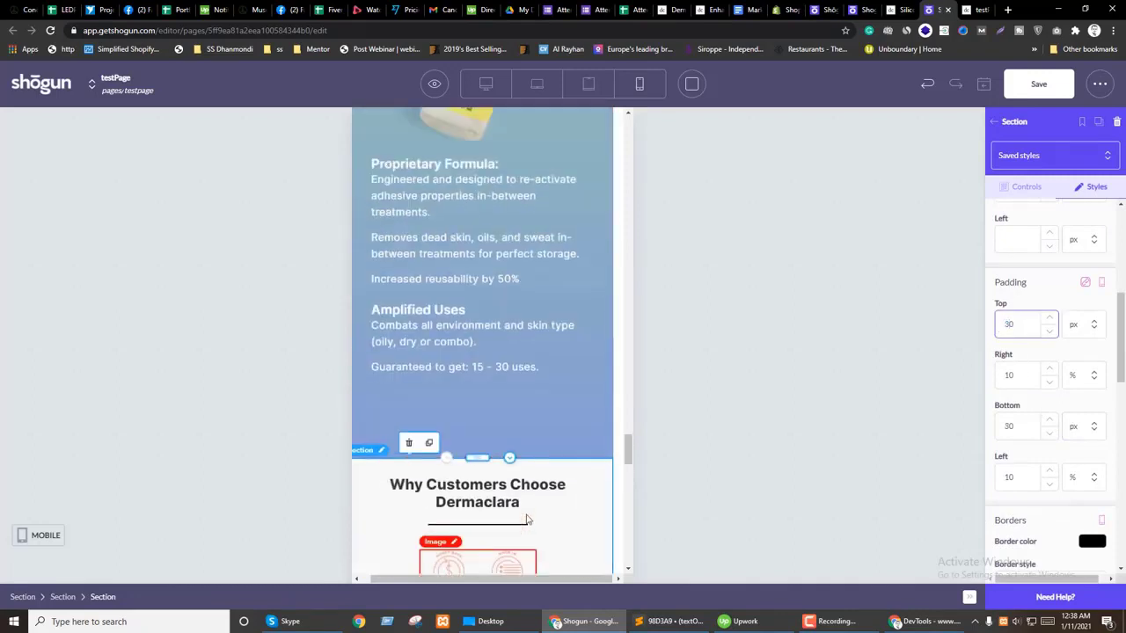
pyautogui.scroll(-2, 482, 522)
pyautogui.click(484, 357)
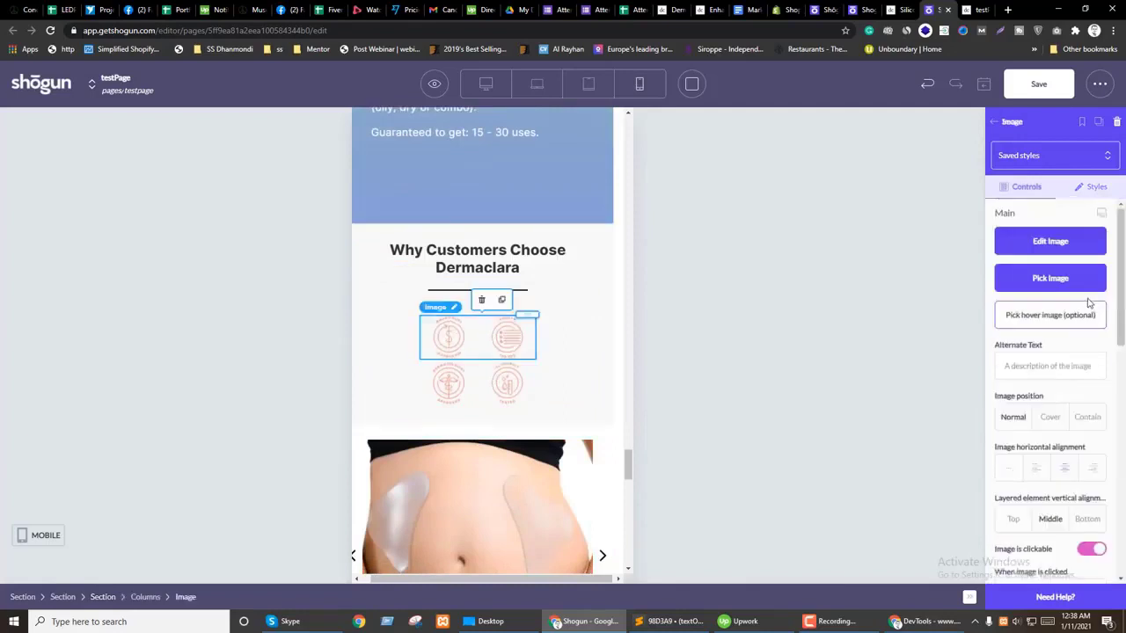
pyautogui.click(1094, 187)
# Step: Select the Patch Prep product section and review its style settings
pyautogui.scroll(4, 501, 460)
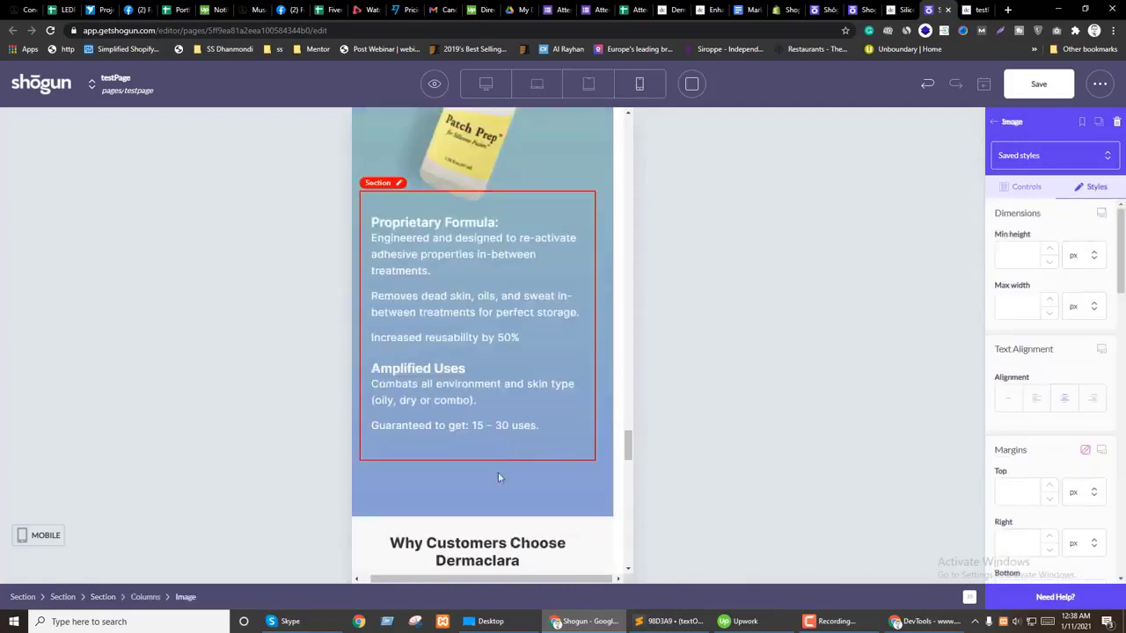
pyautogui.scroll(2, 481, 398)
pyautogui.scroll(2, 481, 397)
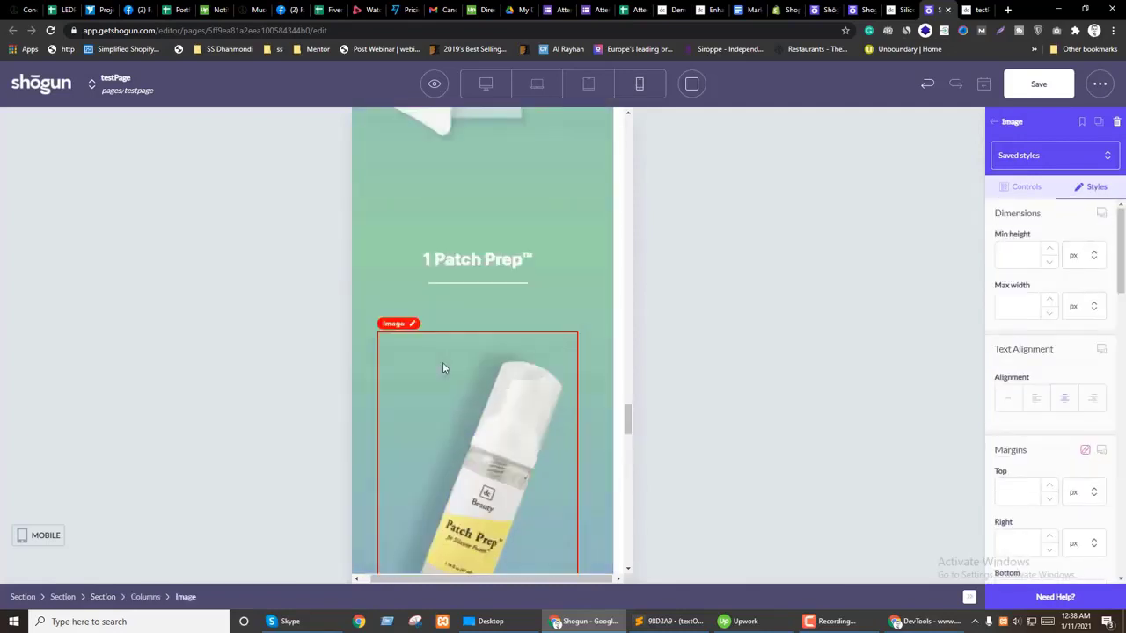
pyautogui.click(480, 326)
pyautogui.scroll(-2, 574, 357)
pyautogui.scroll(1, 574, 357)
pyautogui.click(1091, 188)
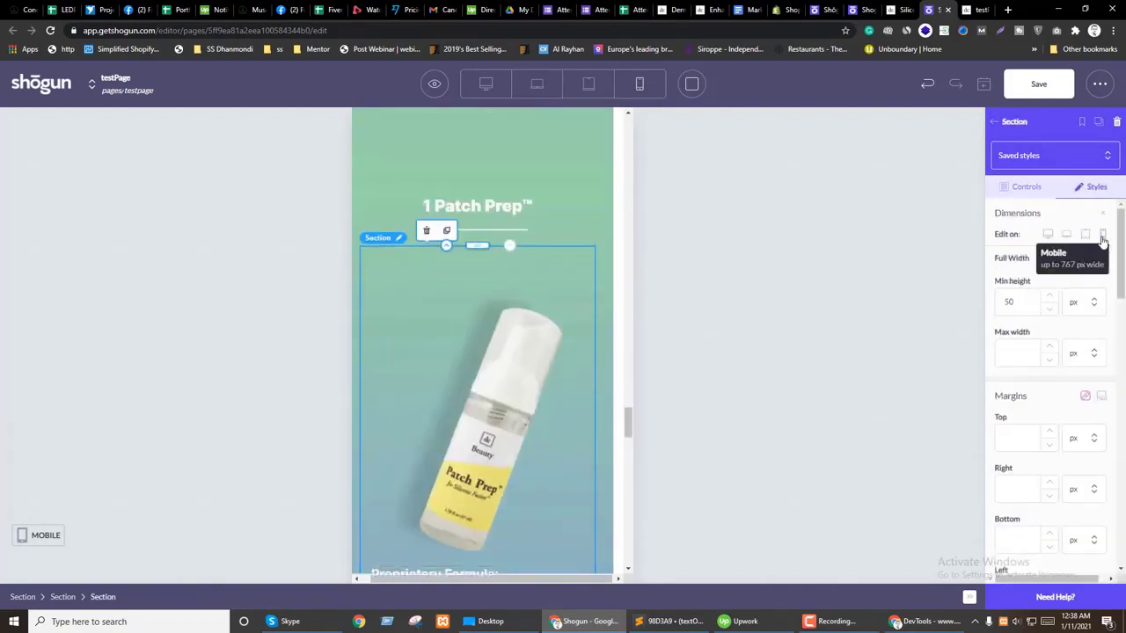
pyautogui.scroll(-4, 1068, 428)
pyautogui.scroll(3, 482, 399)
pyautogui.scroll(4, 482, 398)
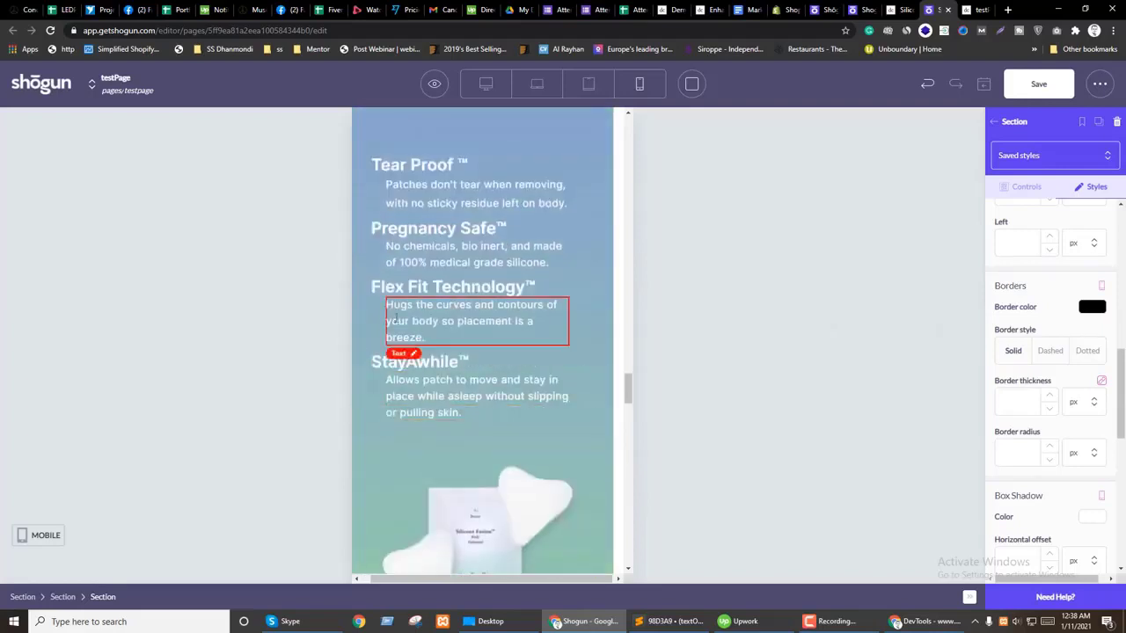
# Step: Clear the Flex Fit description's 25 px side margins
pyautogui.click(392, 327)
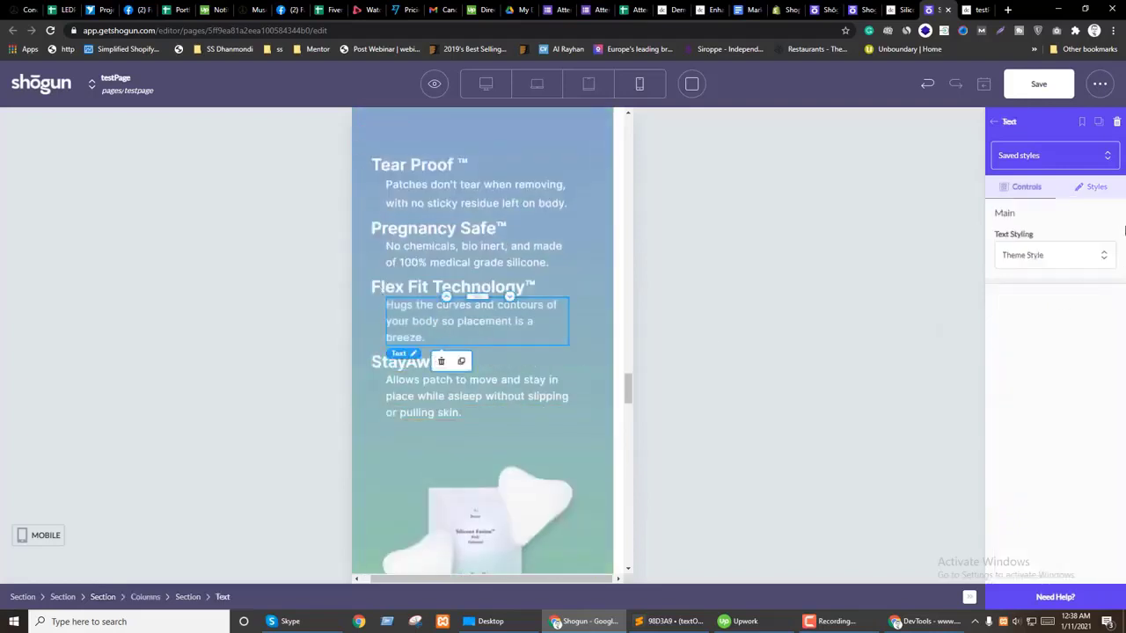
pyautogui.click(1090, 187)
pyautogui.scroll(-3, 1099, 264)
pyautogui.click(1010, 291)
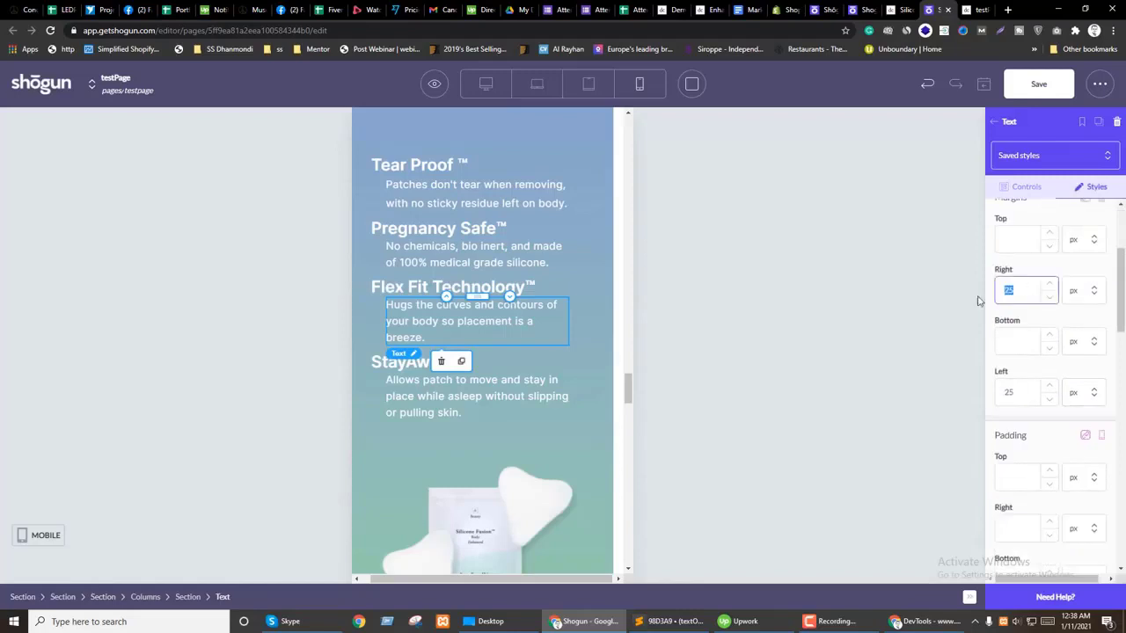
pyautogui.press('BackSpace')
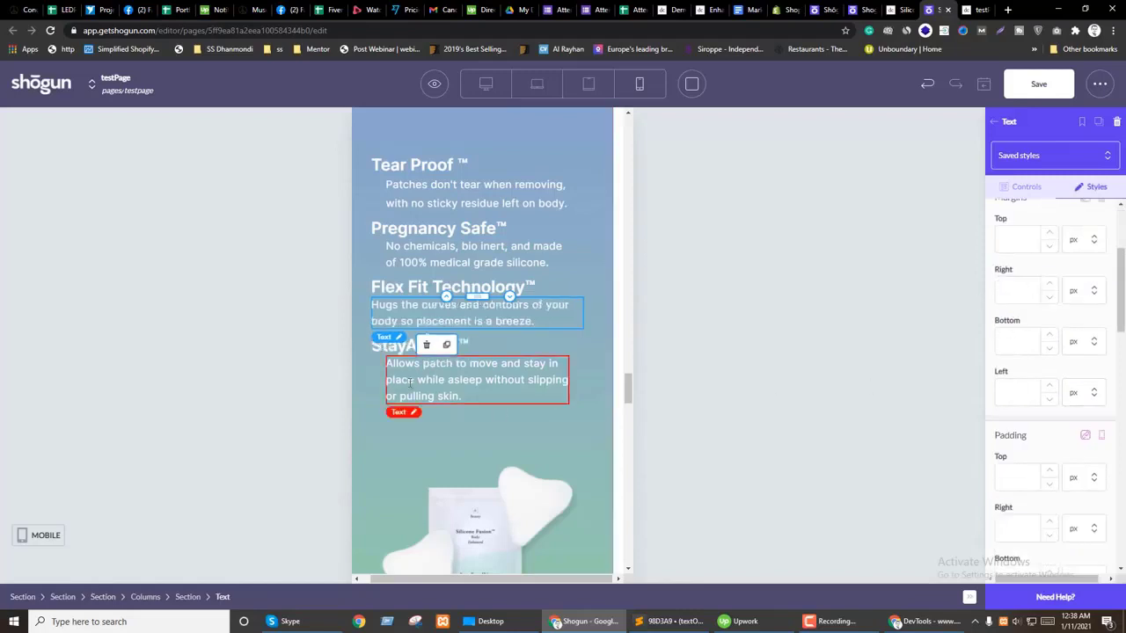
# Step: Check the StayAwhile description's per-device margin settings on tablet and mobile
pyautogui.click(410, 381)
pyautogui.click(1099, 189)
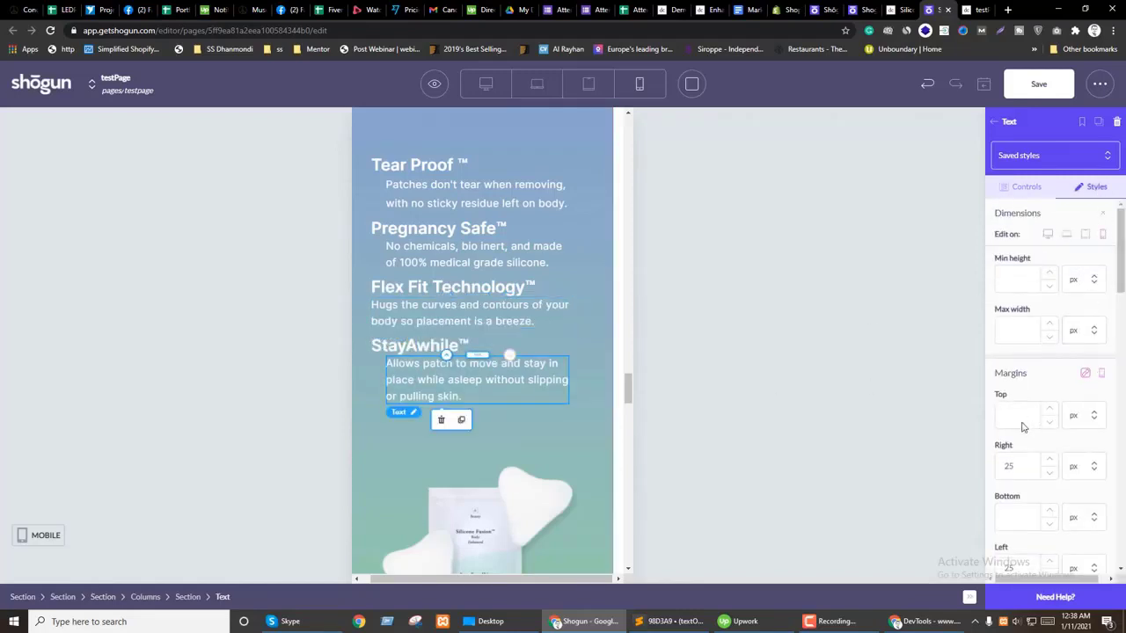
pyautogui.click(1101, 374)
pyautogui.click(1086, 396)
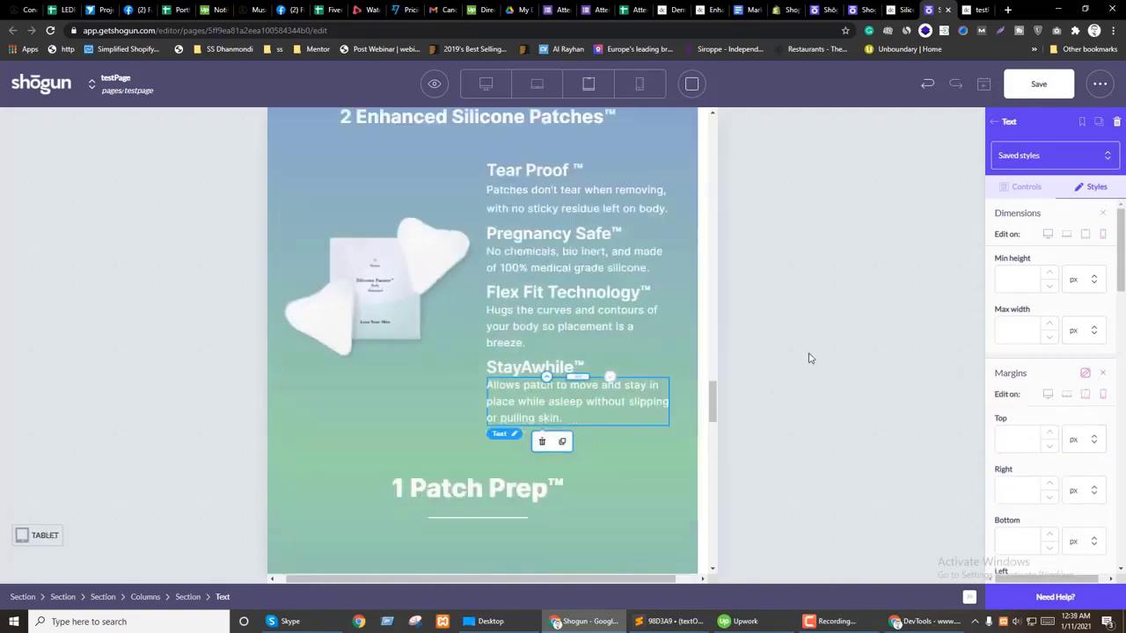
pyautogui.click(1102, 394)
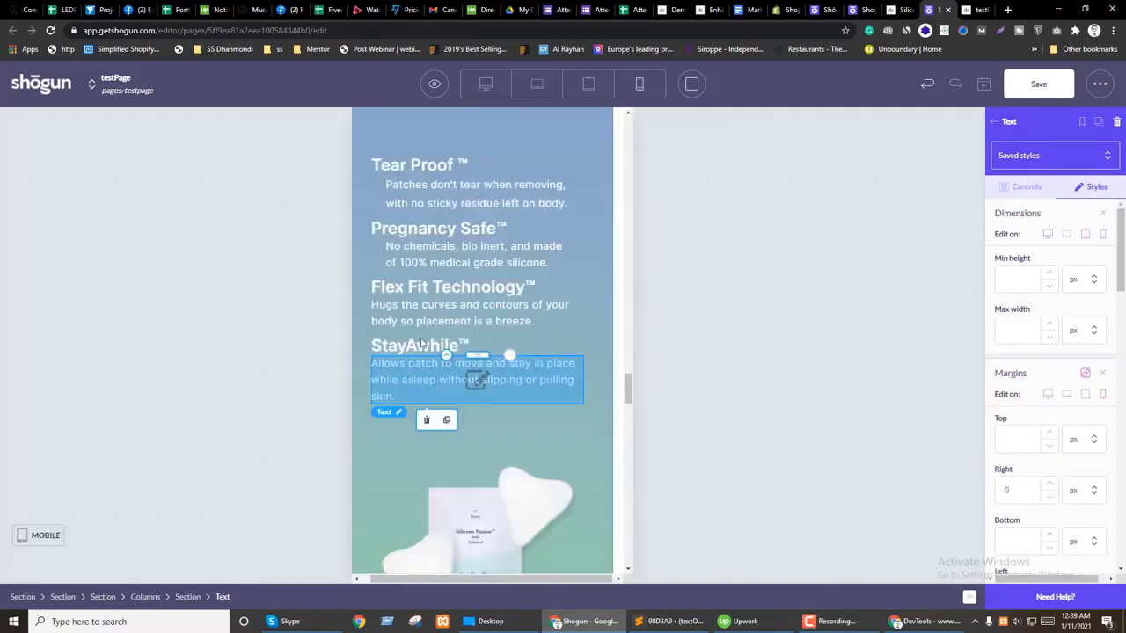
# Step: Review per-device sizing options for the Pregnancy Safe and Tear Proof descriptions
pyautogui.click(474, 255)
pyautogui.click(1094, 187)
pyautogui.click(1102, 213)
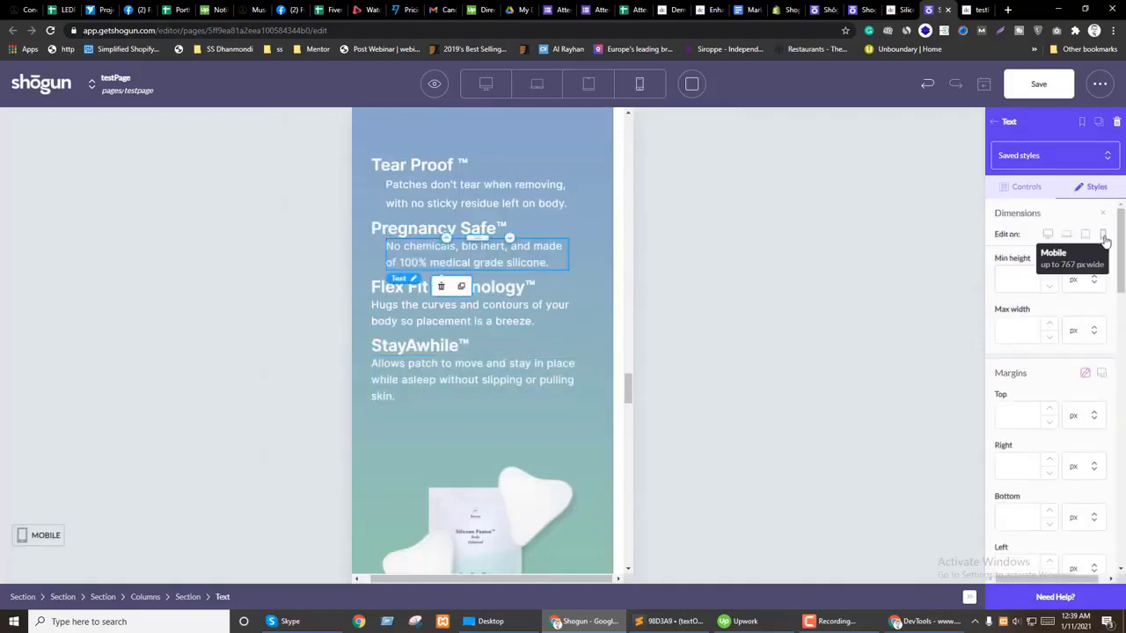
pyautogui.click(475, 193)
pyautogui.click(1091, 187)
pyautogui.click(1102, 213)
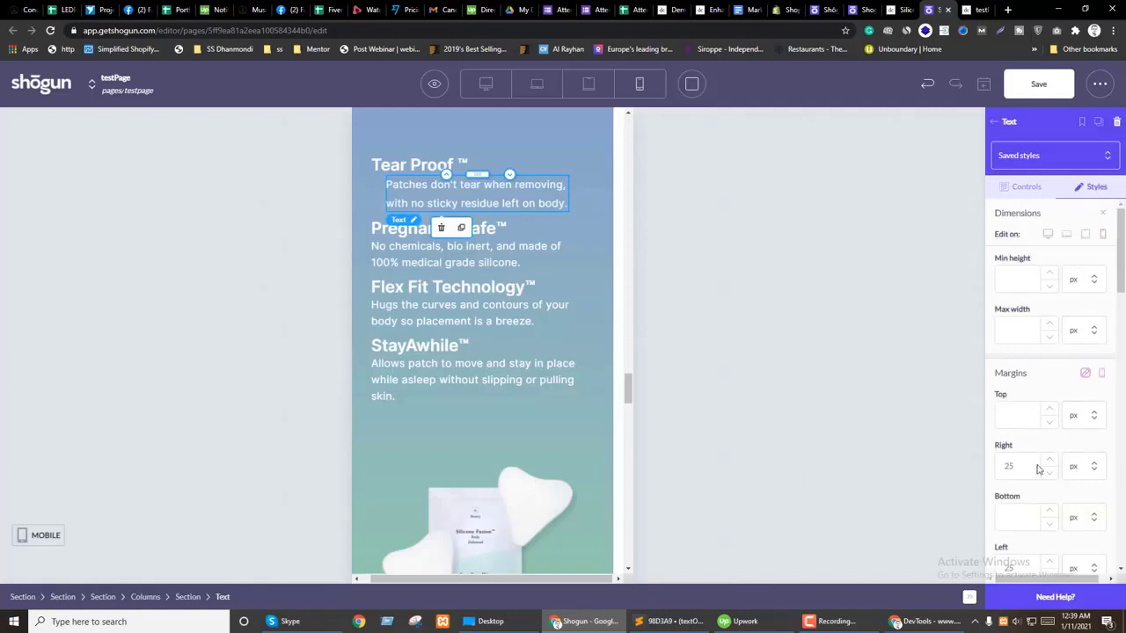
# Step: Inspect the feature list section's per-device dimension settings
pyautogui.scroll(2, 435, 314)
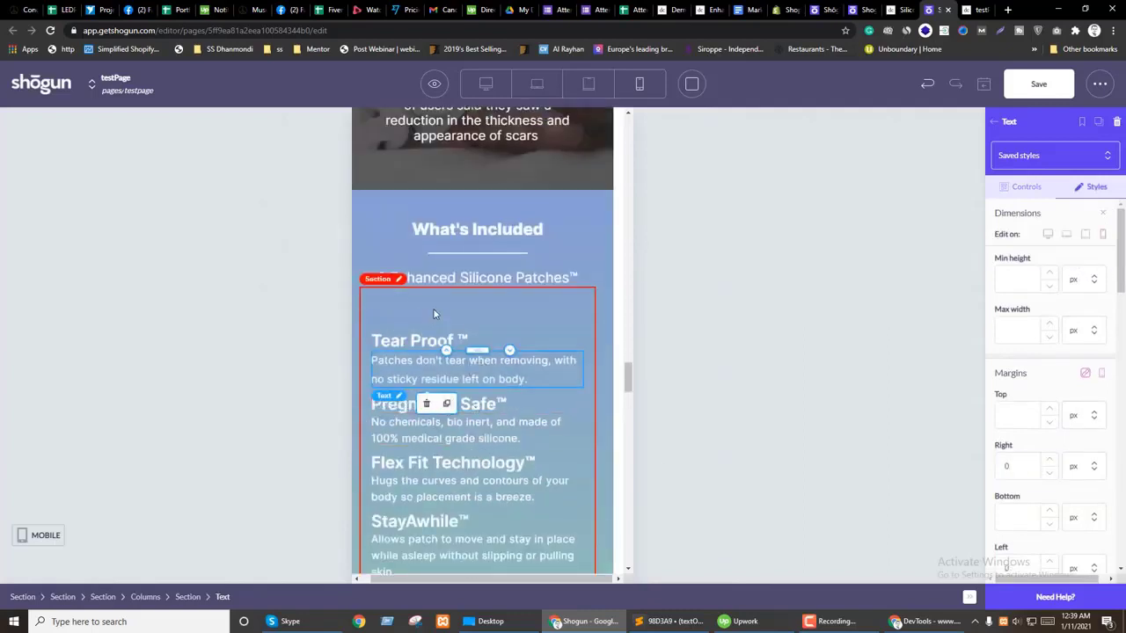
pyautogui.click(435, 314)
pyautogui.click(1097, 187)
pyautogui.click(1102, 218)
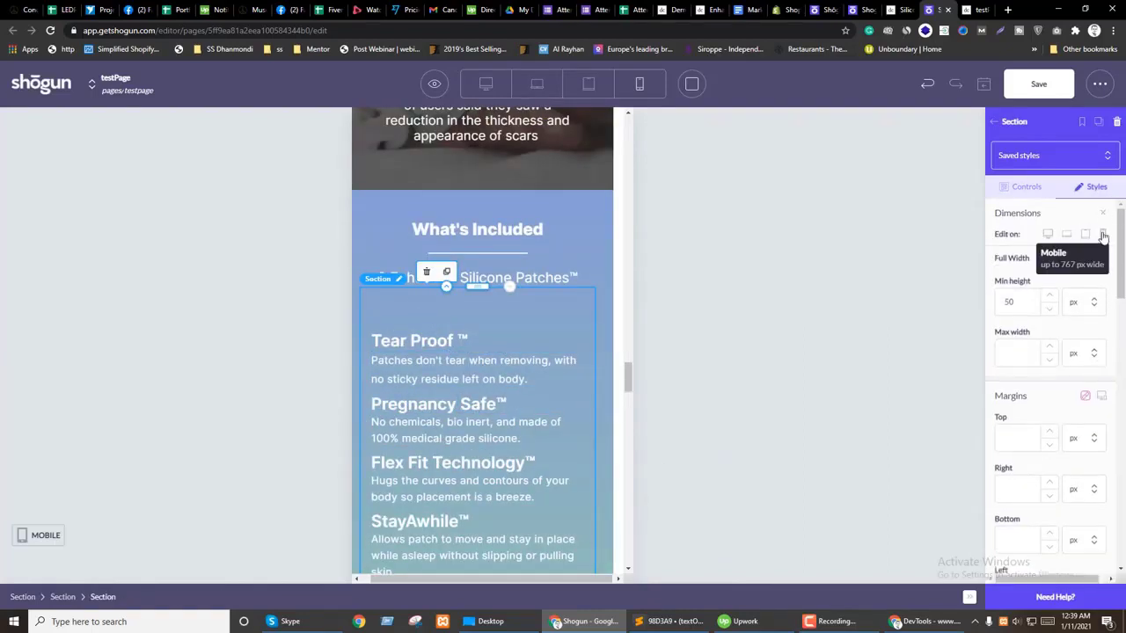
pyautogui.scroll(-2, 1033, 444)
pyautogui.scroll(-5, 1034, 444)
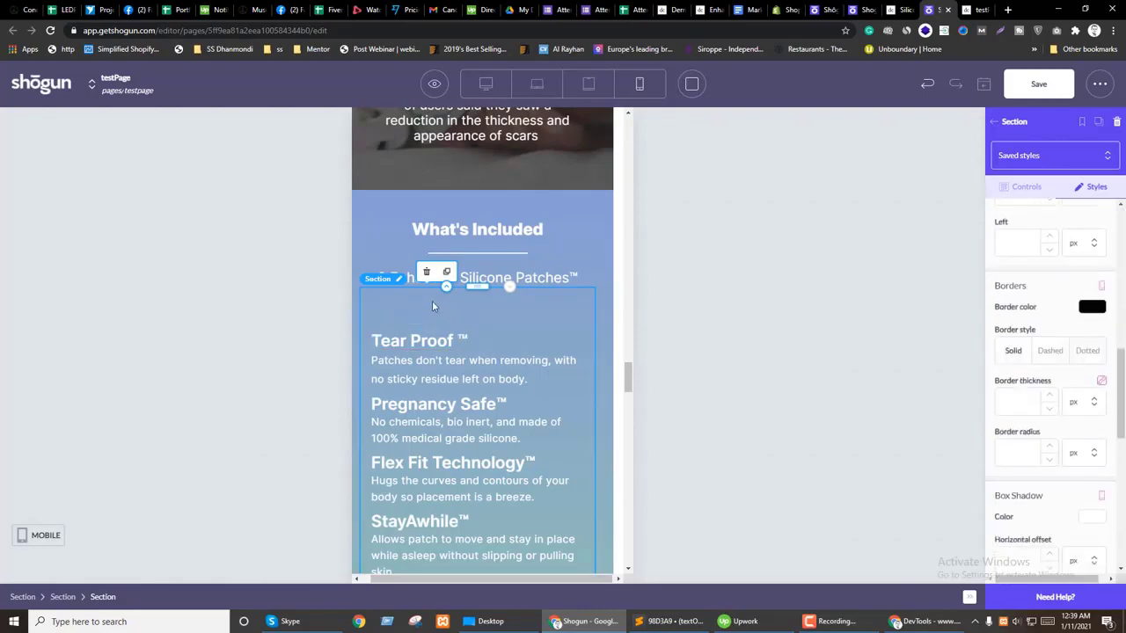
pyautogui.scroll(2, 431, 300)
pyautogui.scroll(15, 457, 370)
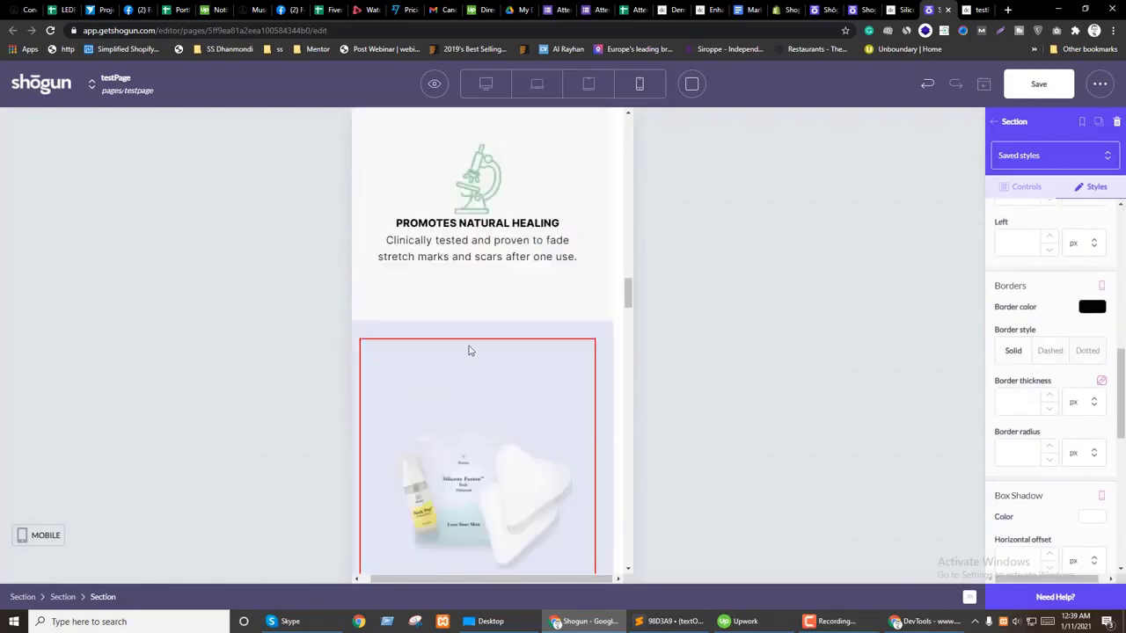
# Step: Scroll the mobile preview, then return to the widescreen layout at the icons section
pyautogui.scroll(10, 470, 346)
pyautogui.scroll(-5, 466, 351)
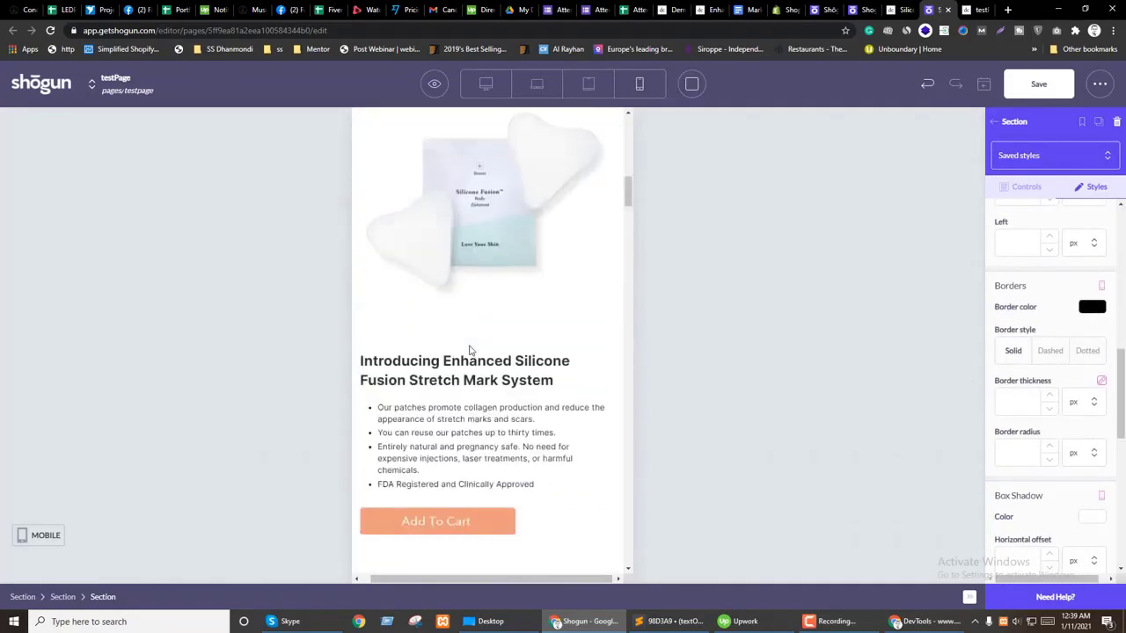
pyautogui.scroll(-20, 528, 402)
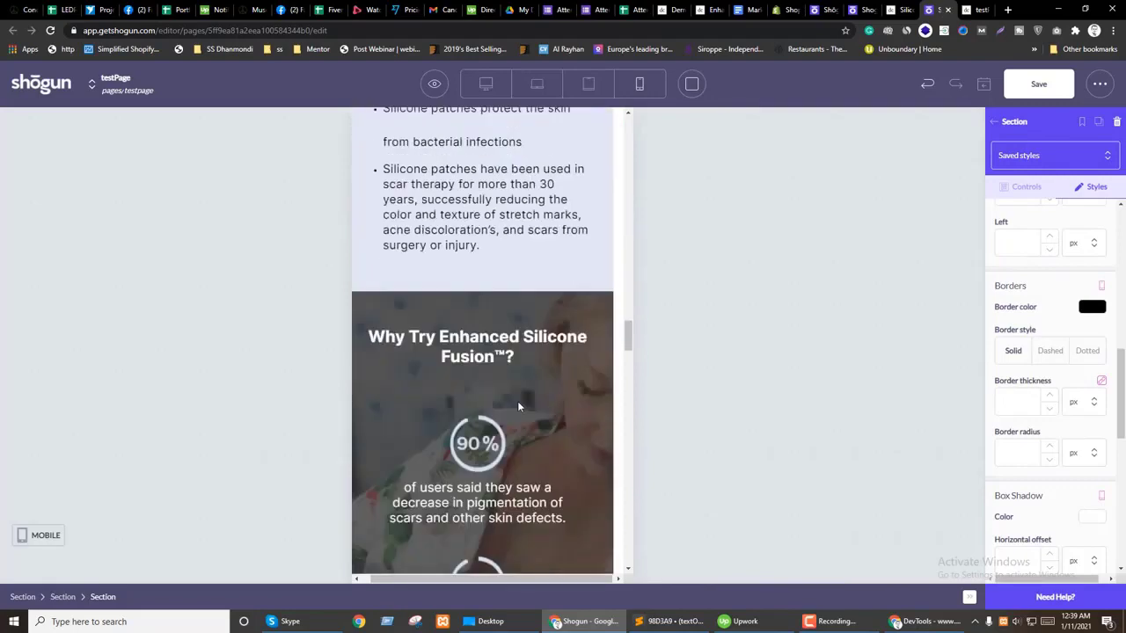
pyautogui.scroll(-6, 519, 406)
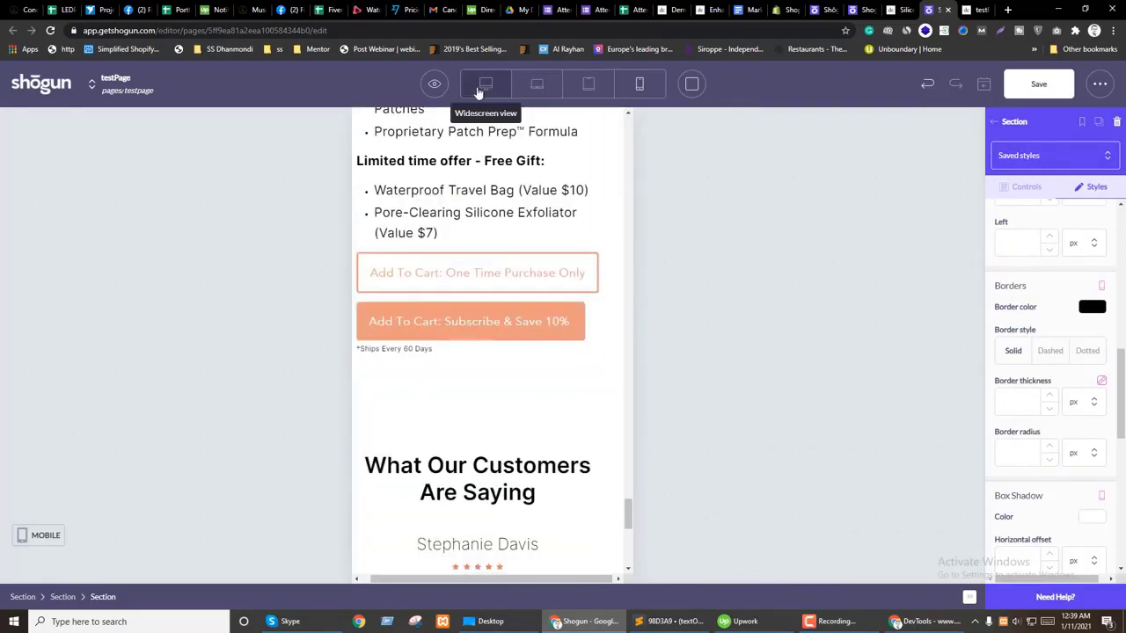
pyautogui.scroll(3, 444, 364)
pyautogui.scroll(2, 444, 364)
pyautogui.click(485, 84)
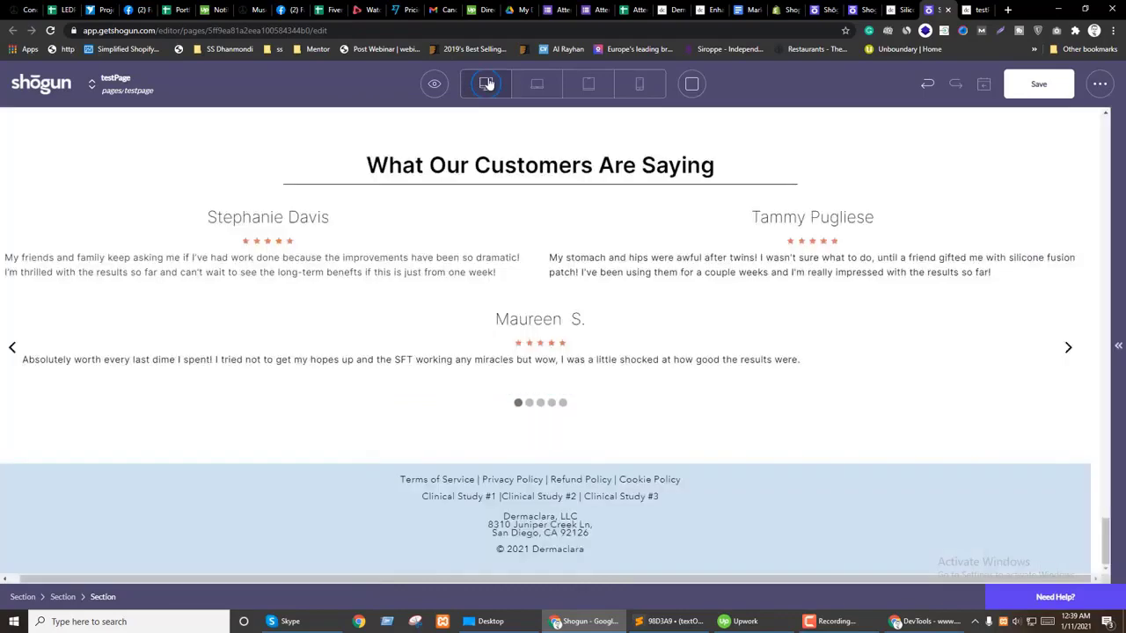
pyautogui.scroll(6, 296, 186)
pyautogui.scroll(5, 498, 352)
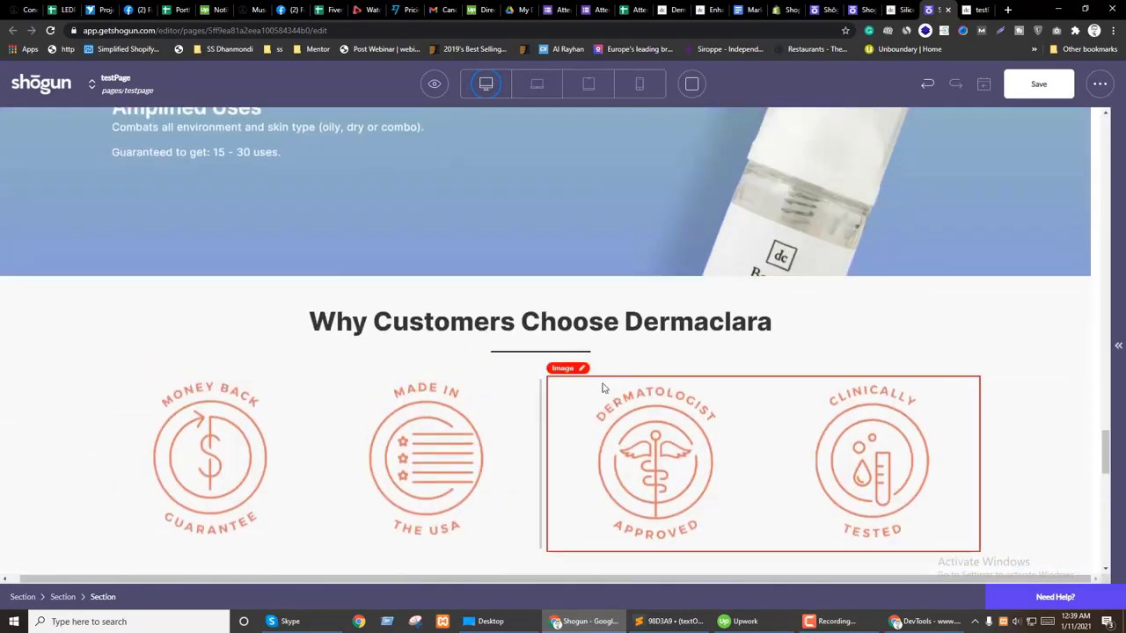
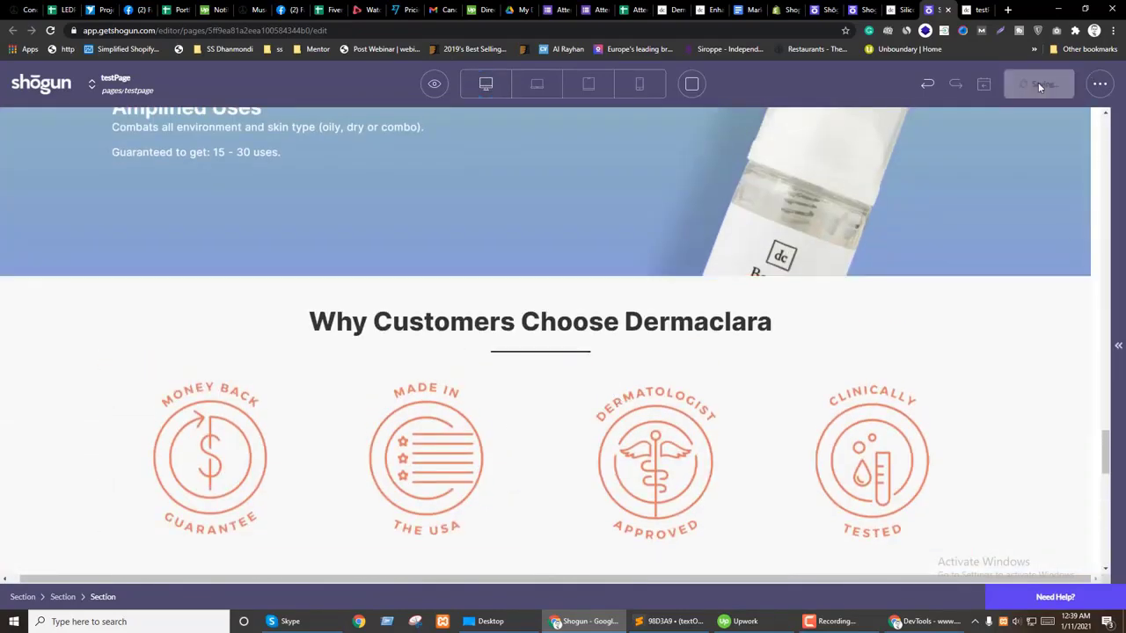
# Step: Preview the page in a new tab, then return to the editor
pyautogui.click(431, 90)
pyautogui.click(428, 152)
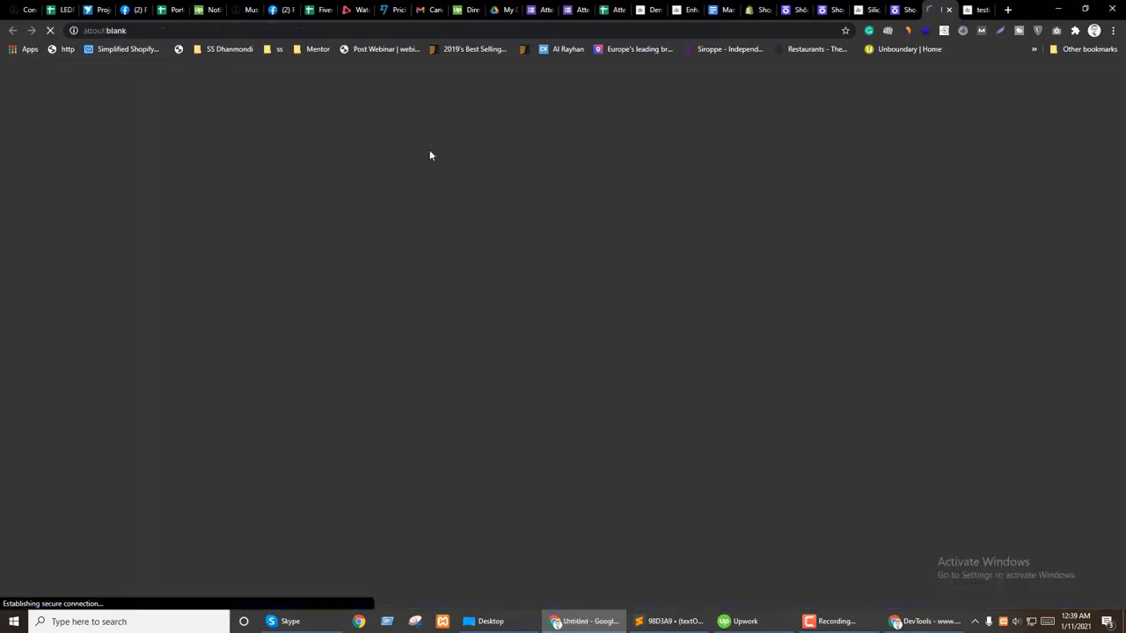
pyautogui.hotkey('ctrl', 'shift', 'Tab')
# Step: Duplicate the How Dermaclara and Silicone Fusion Heal Scars section and select the copy
pyautogui.scroll(-3, 701, 369)
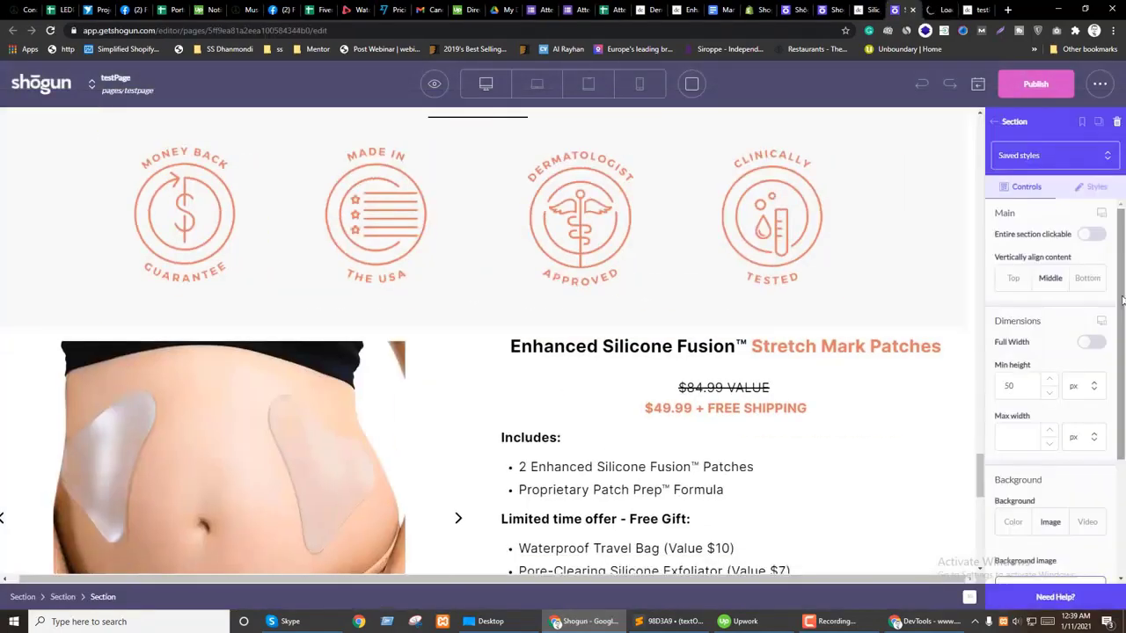
pyautogui.scroll(-3, 495, 367)
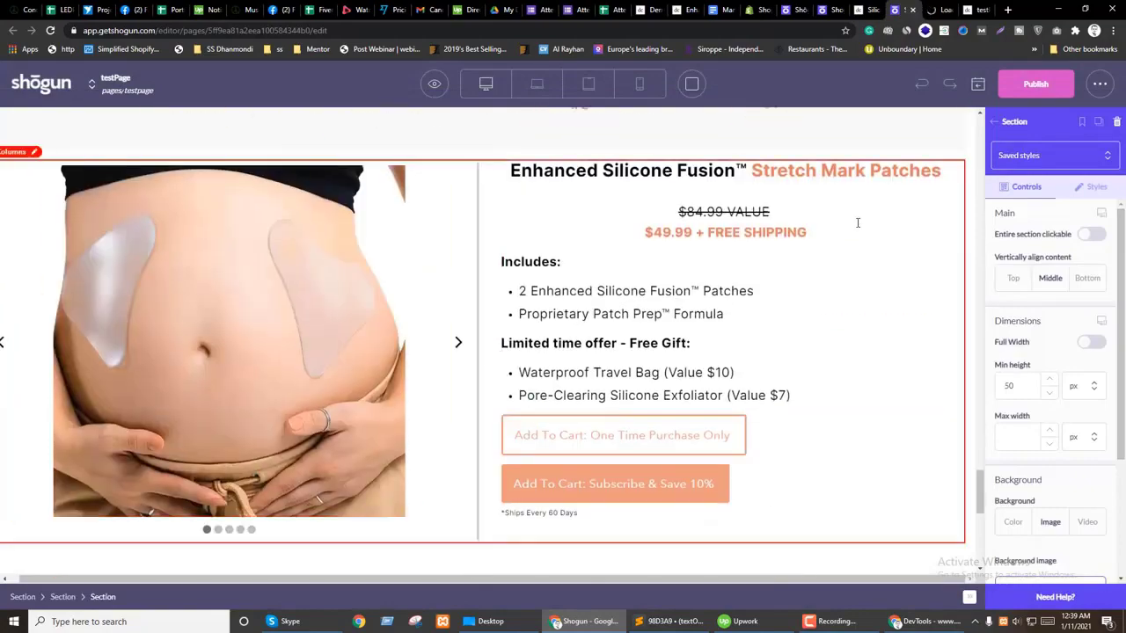
pyautogui.scroll(-15, 507, 470)
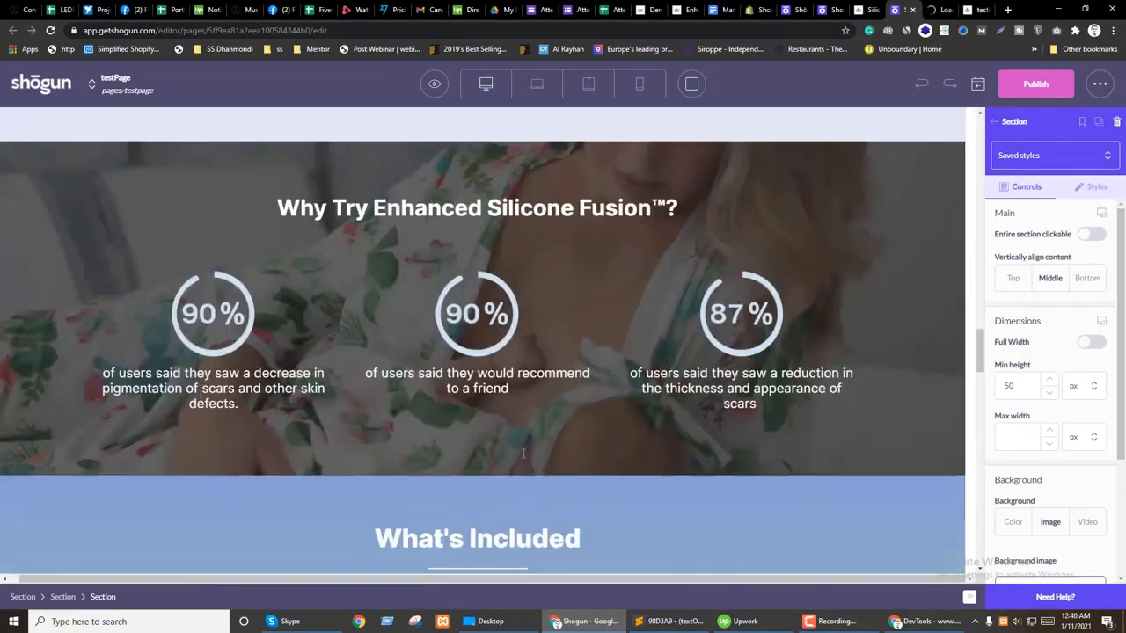
pyautogui.scroll(-3, 545, 442)
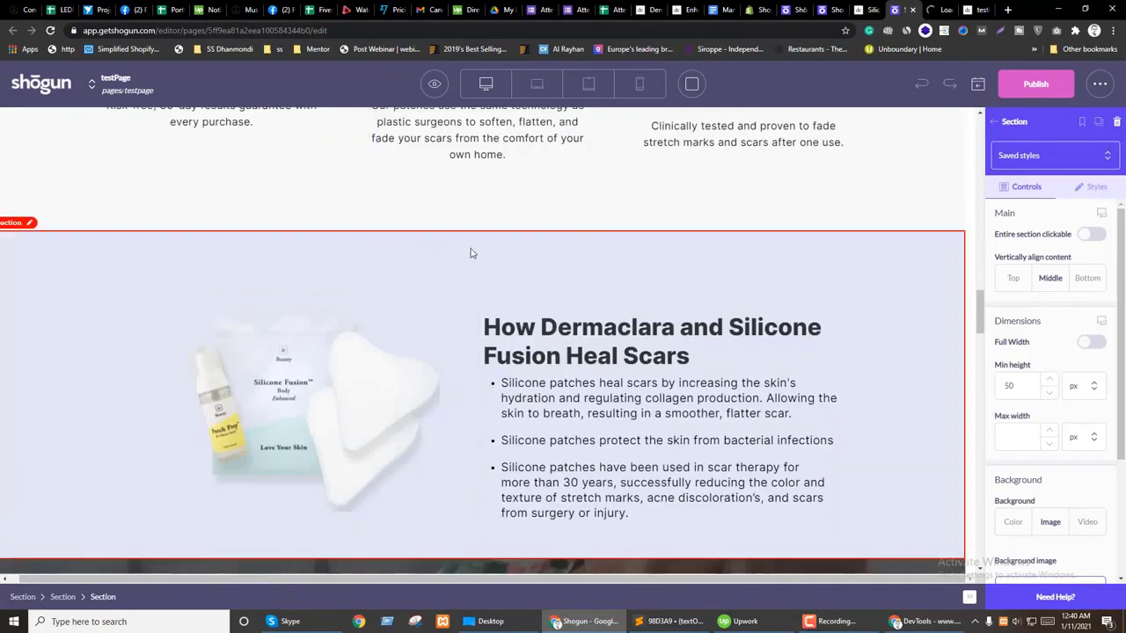
pyautogui.click(104, 448)
pyautogui.click(78, 216)
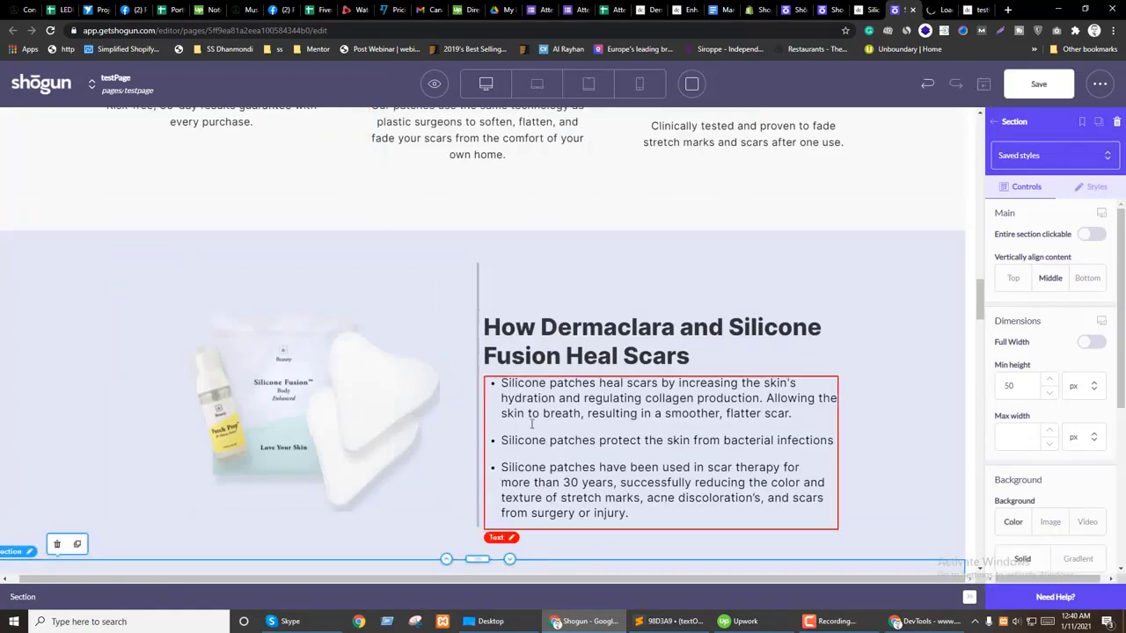
pyautogui.scroll(-6, 506, 396)
pyautogui.click(511, 388)
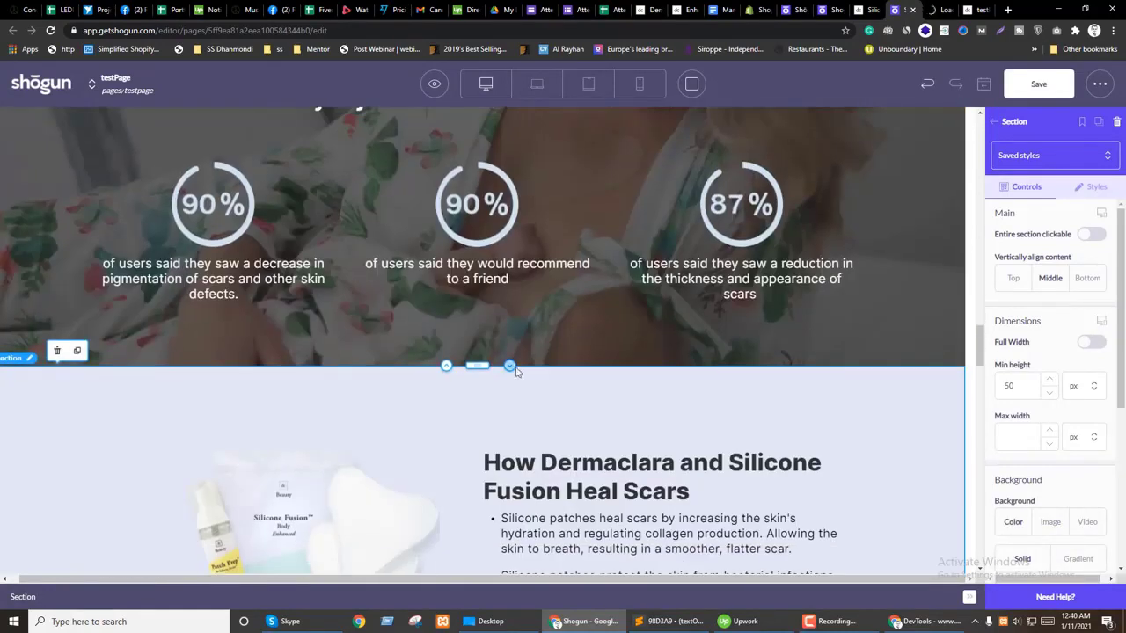
pyautogui.scroll(-15, 501, 413)
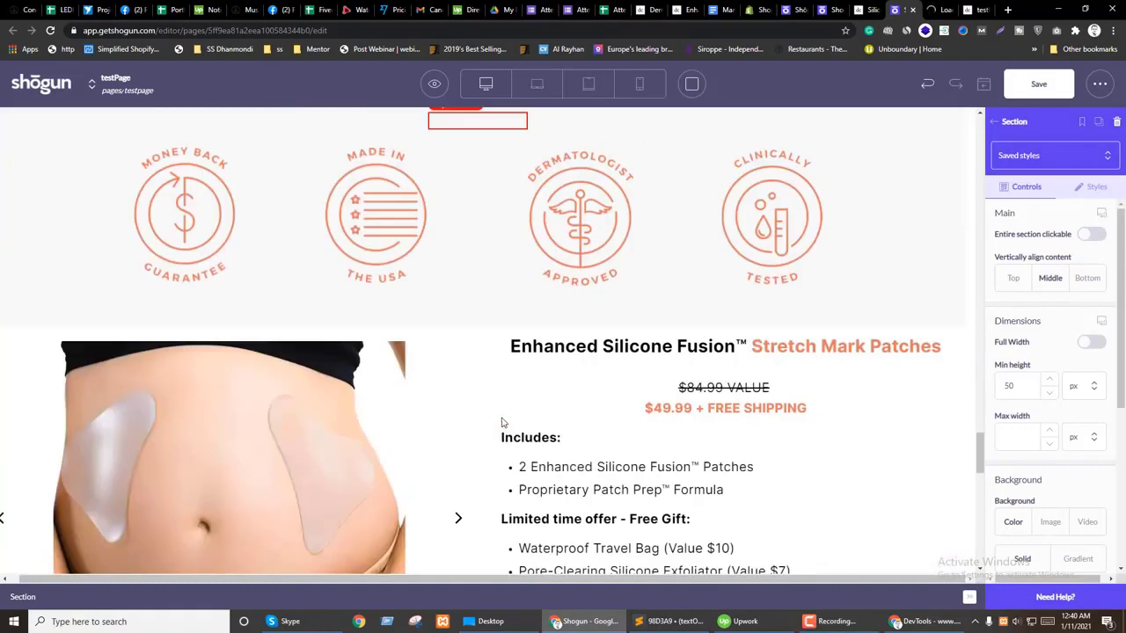
pyautogui.scroll(-5, 502, 423)
# Step: Move the copied Heal Scars section above the product row and delete its image
pyautogui.moveTo(471, 495); pyautogui.dragTo(480, 334)
pyautogui.scroll(3, 482, 370)
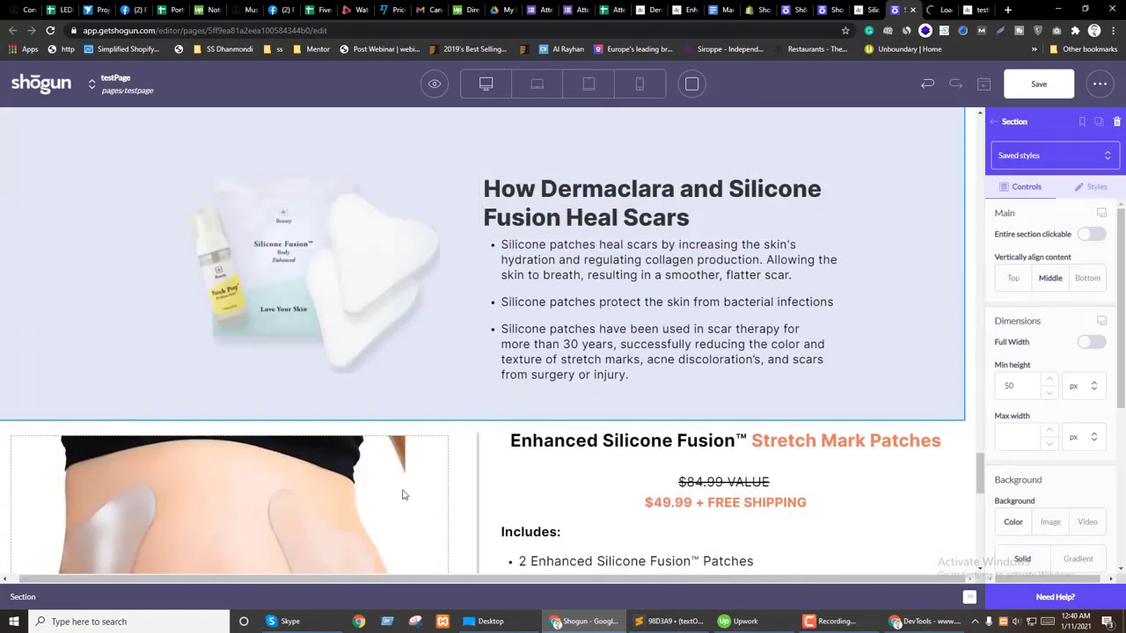
pyautogui.scroll(-2, 281, 462)
pyautogui.scroll(2, 290, 369)
pyautogui.click(315, 273)
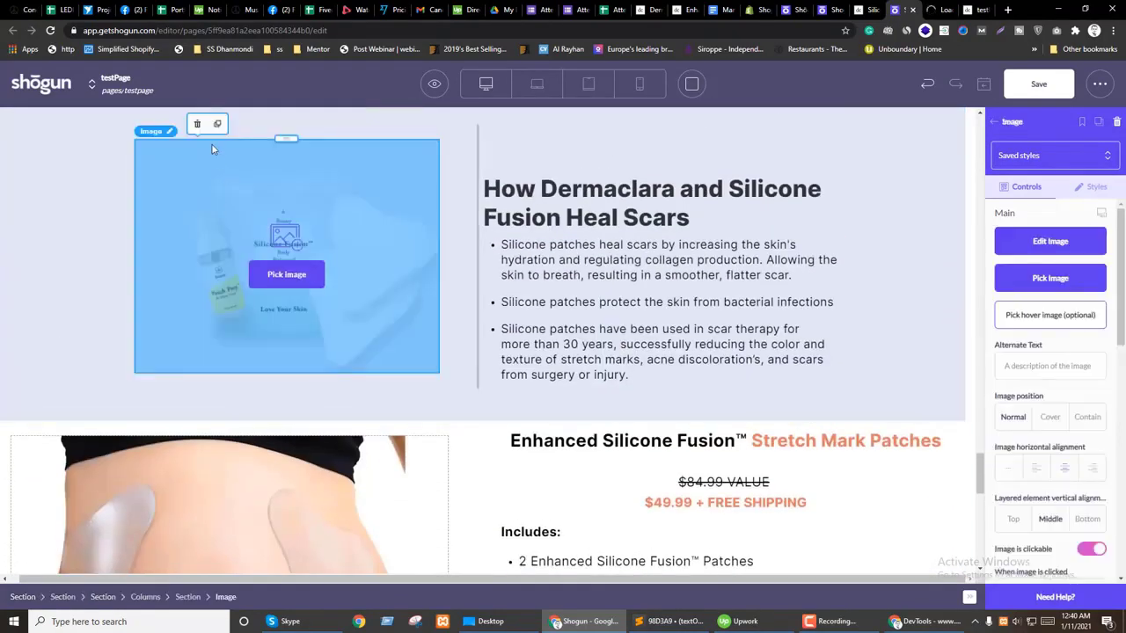
pyautogui.click(197, 124)
pyautogui.scroll(-2, 264, 370)
# Step: Drag the product photo slider into the Heal Scars section's left column
pyautogui.click(230, 480)
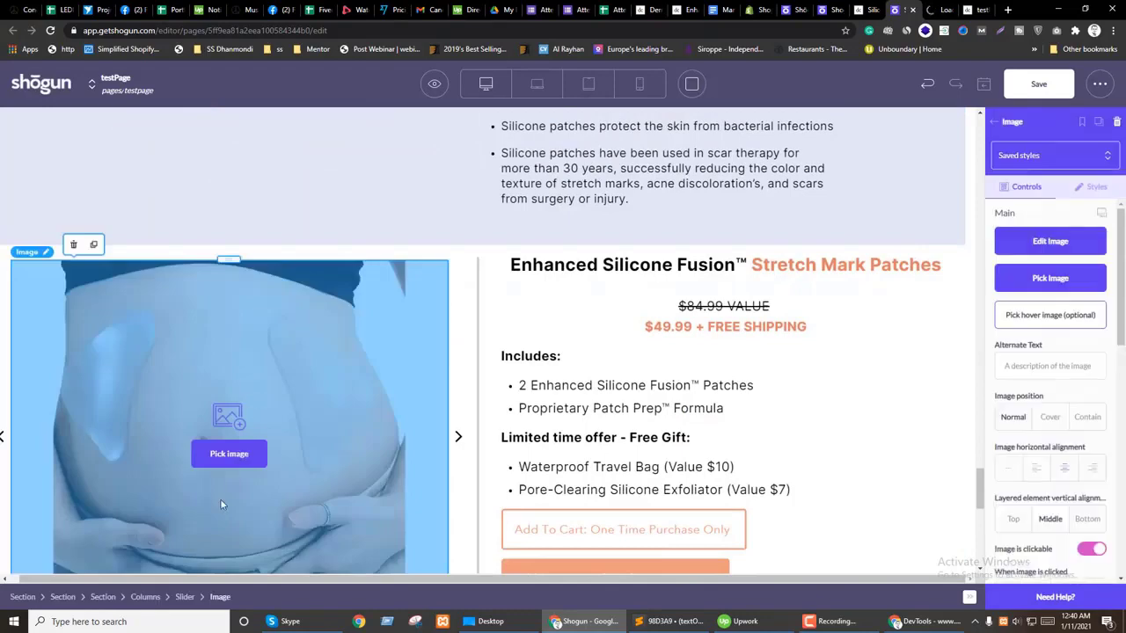
pyautogui.click(184, 597)
pyautogui.scroll(2, 192, 475)
pyautogui.moveTo(229, 371); pyautogui.dragTo(255, 326)
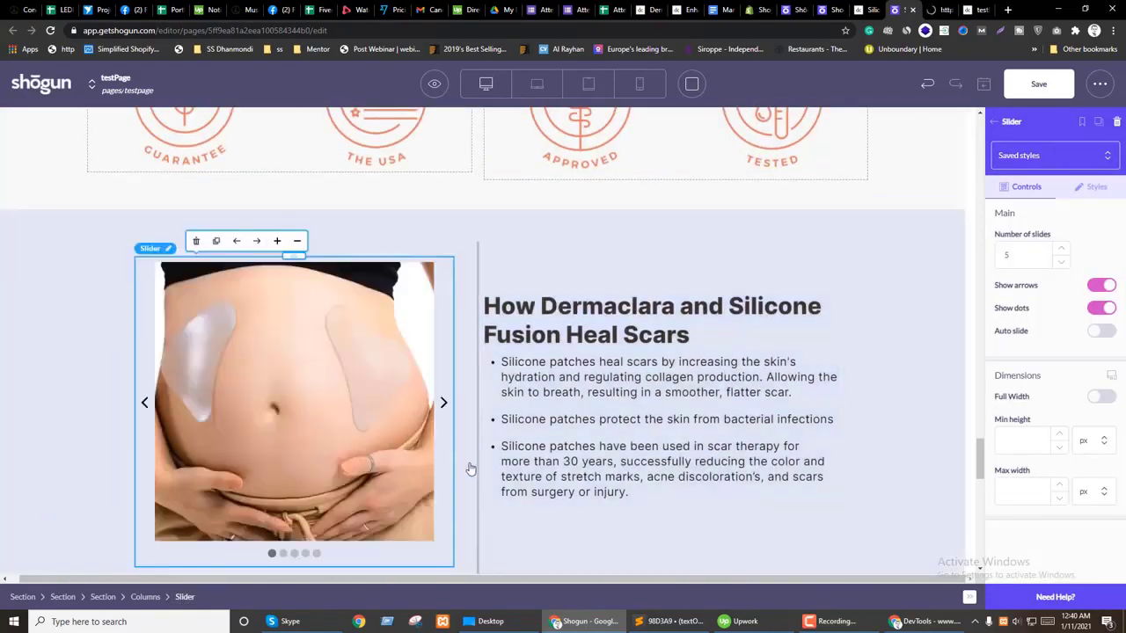
pyautogui.scroll(-2, 470, 469)
pyautogui.scroll(-2, 510, 422)
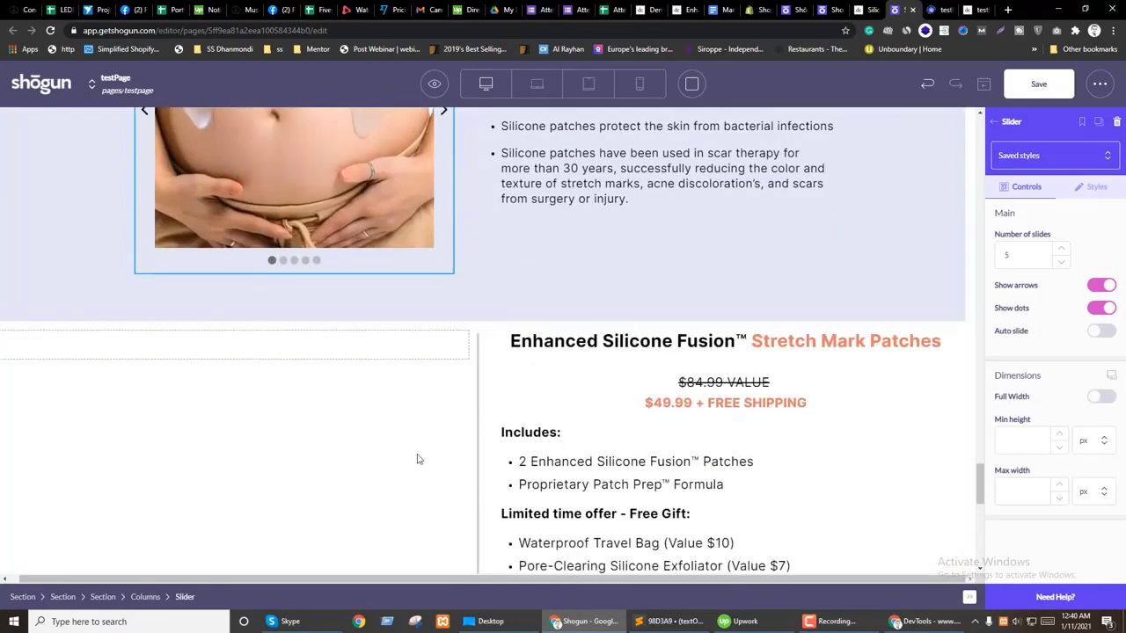
pyautogui.scroll(-2, 528, 440)
# Step: Inspect the Includes, add-to-cart, Ships Every 60 Days and price blocks
pyautogui.click(584, 439)
pyautogui.scroll(-2, 607, 441)
pyautogui.click(705, 328)
pyautogui.click(537, 391)
pyautogui.scroll(3, 651, 436)
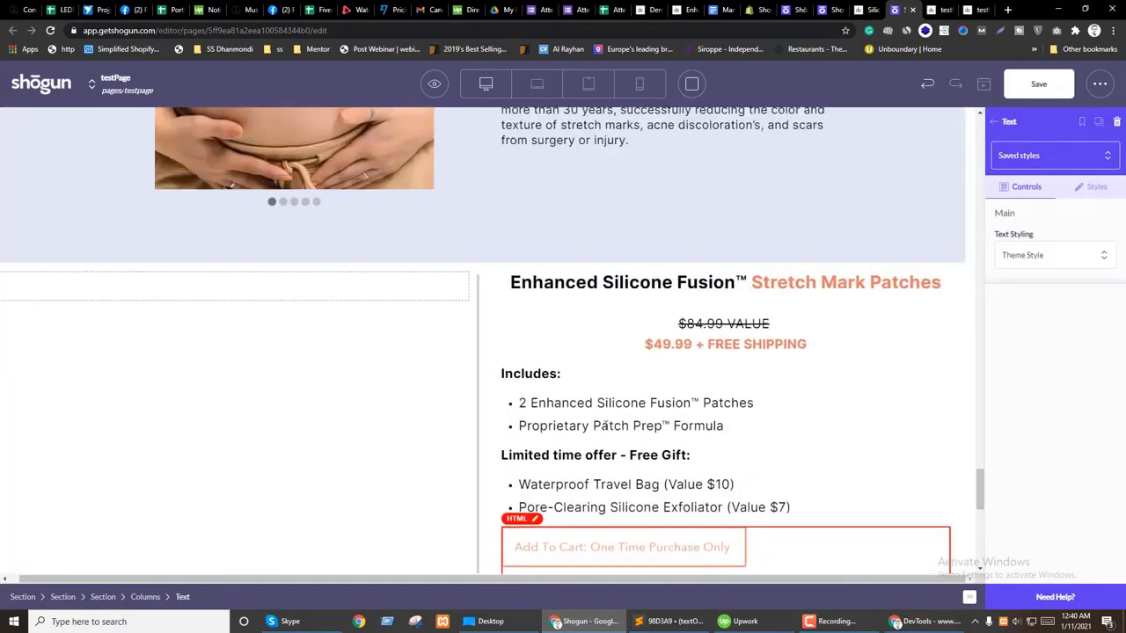
pyautogui.click(590, 335)
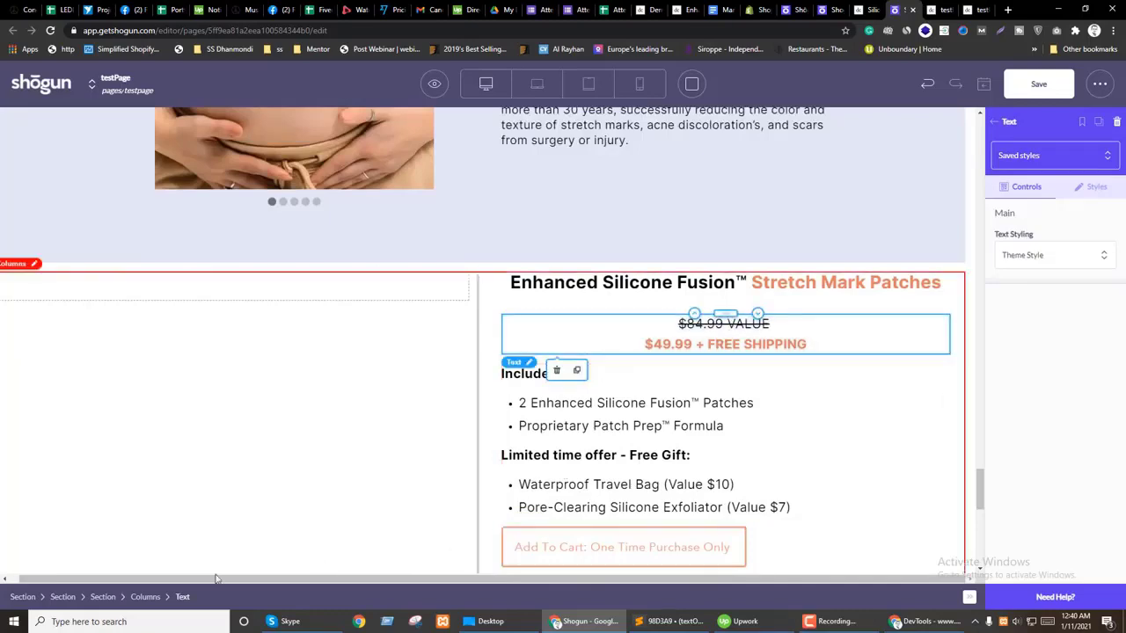
pyautogui.scroll(3, 568, 395)
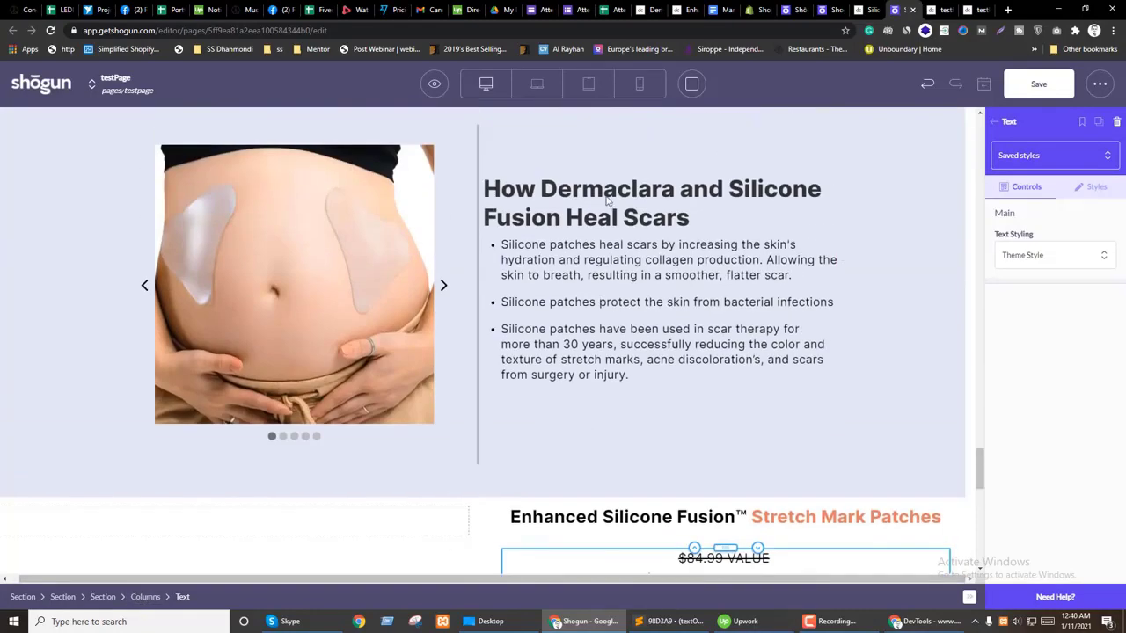
# Step: Move the Stretch Mark Patches product title below the How Dermaclara heading
pyautogui.click(701, 527)
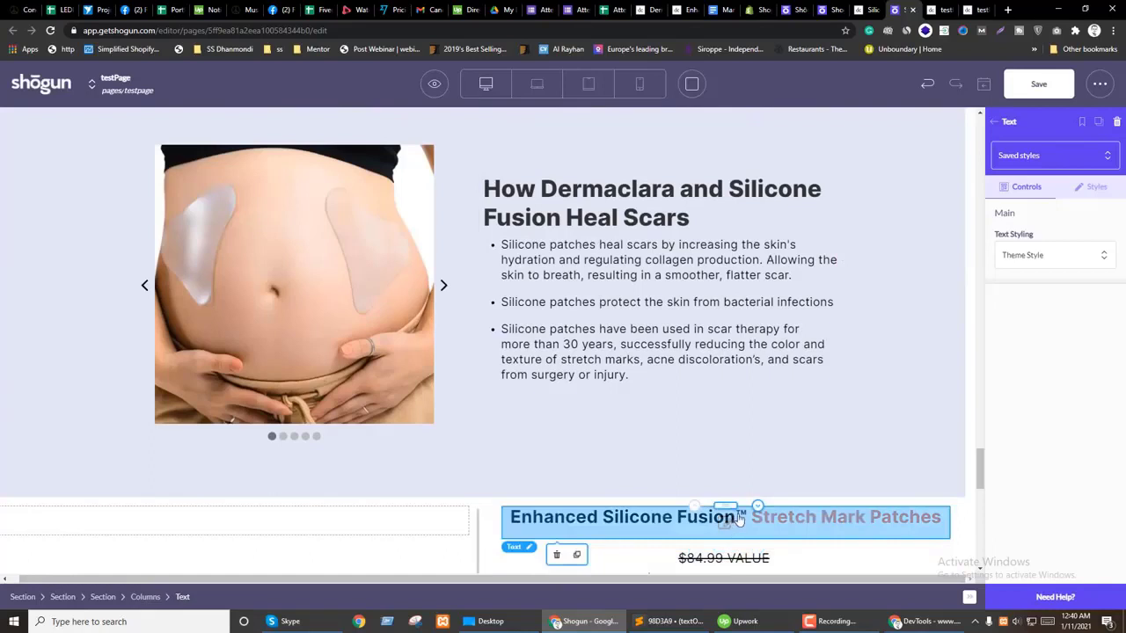
pyautogui.moveTo(727, 510); pyautogui.dragTo(598, 216)
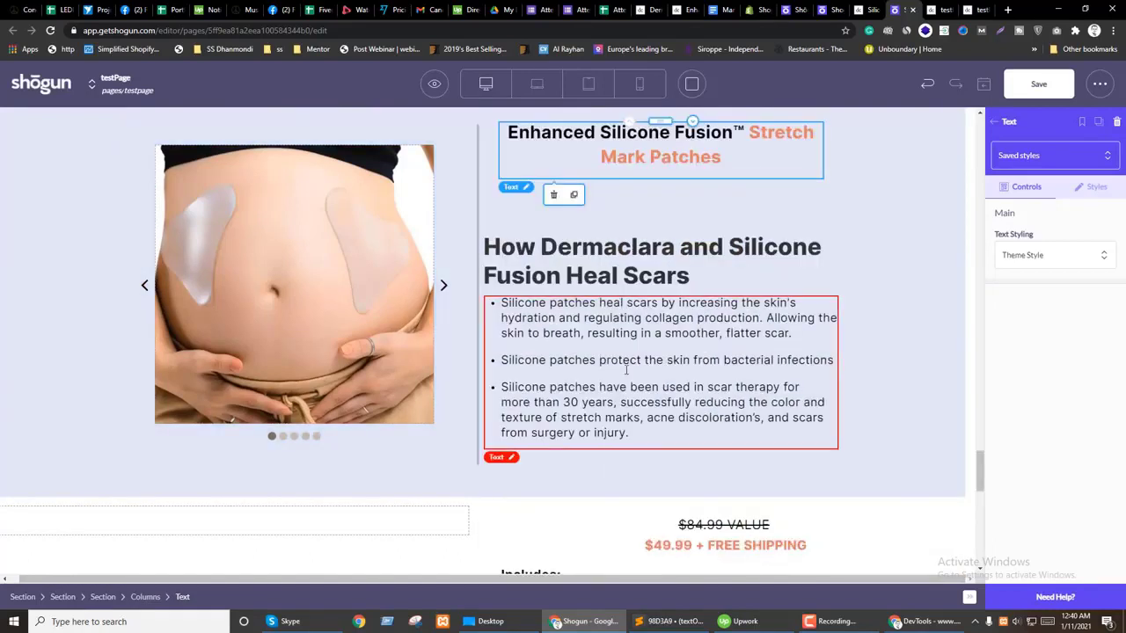
pyautogui.moveTo(660, 120); pyautogui.dragTo(630, 253)
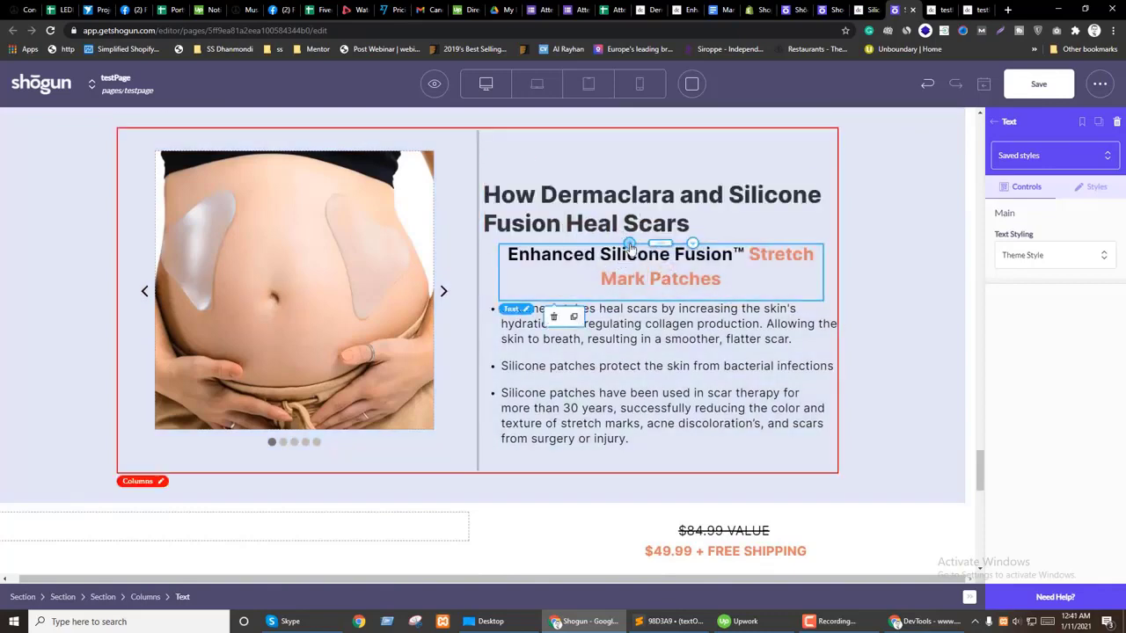
# Step: Inspect the two-column container, heading, slider photo, slider section and bullet list
pyautogui.click(576, 228)
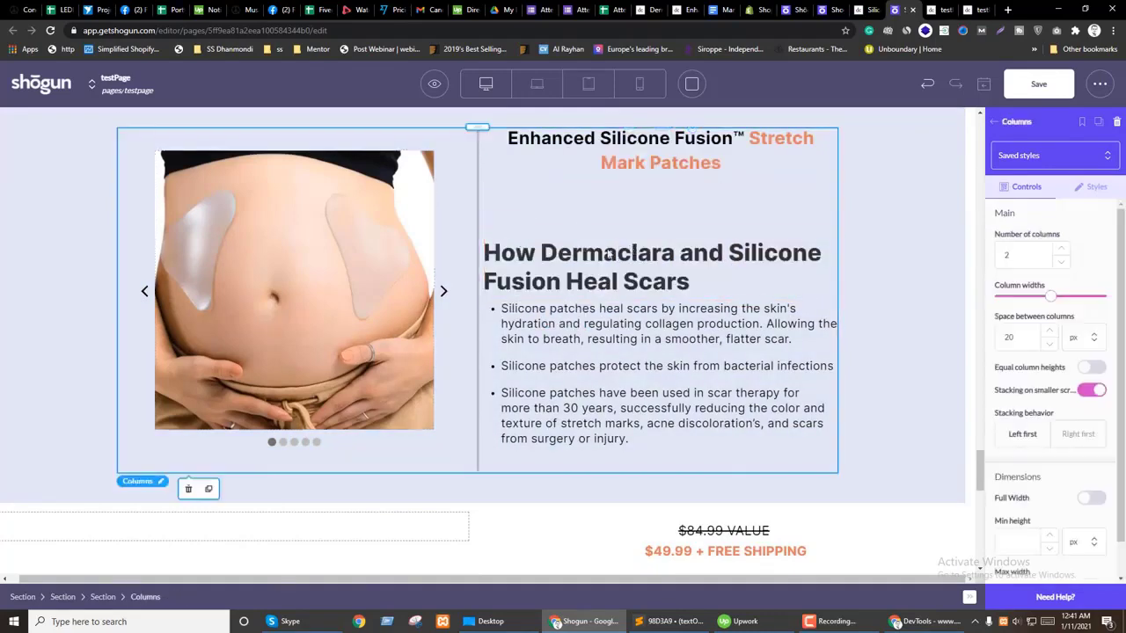
pyautogui.click(597, 277)
pyautogui.click(220, 396)
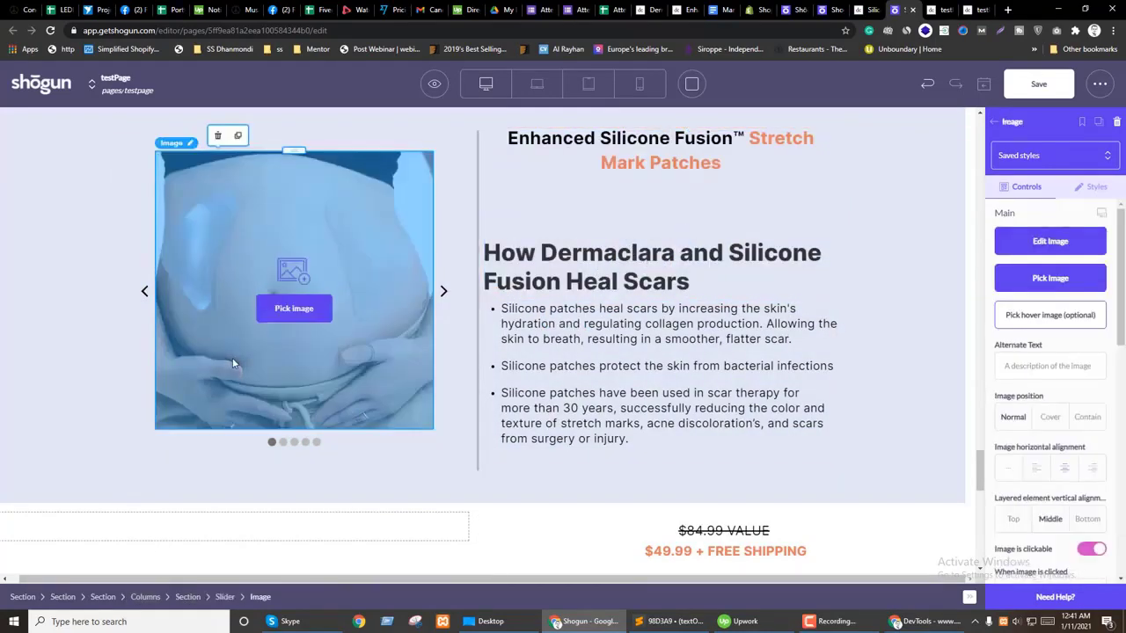
pyautogui.click(189, 597)
pyautogui.click(666, 365)
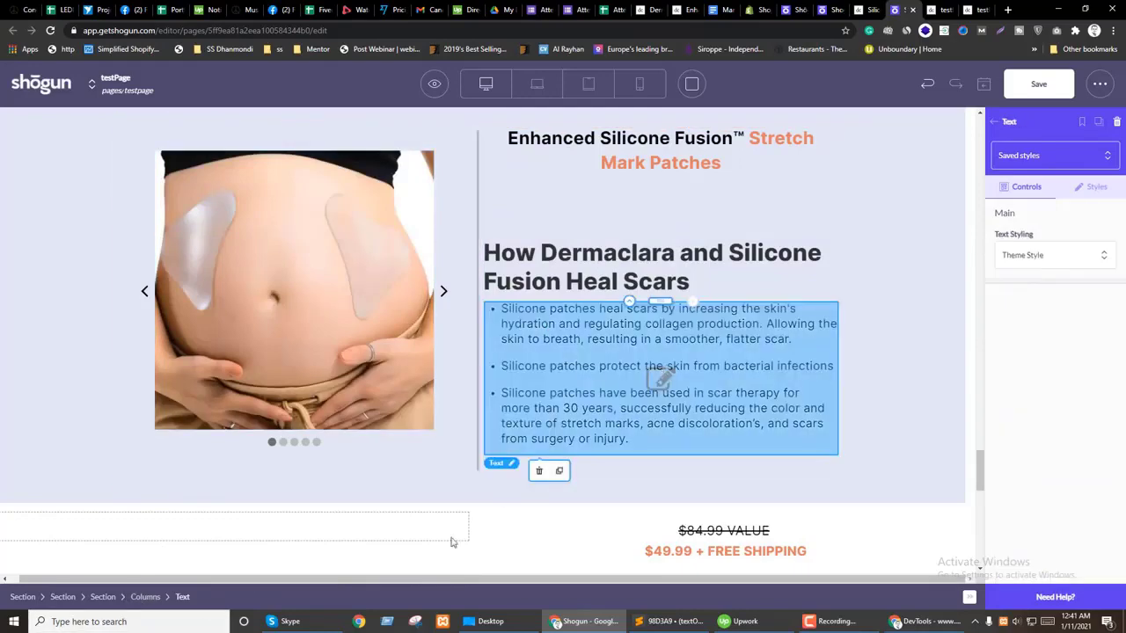
pyautogui.scroll(2, 540, 502)
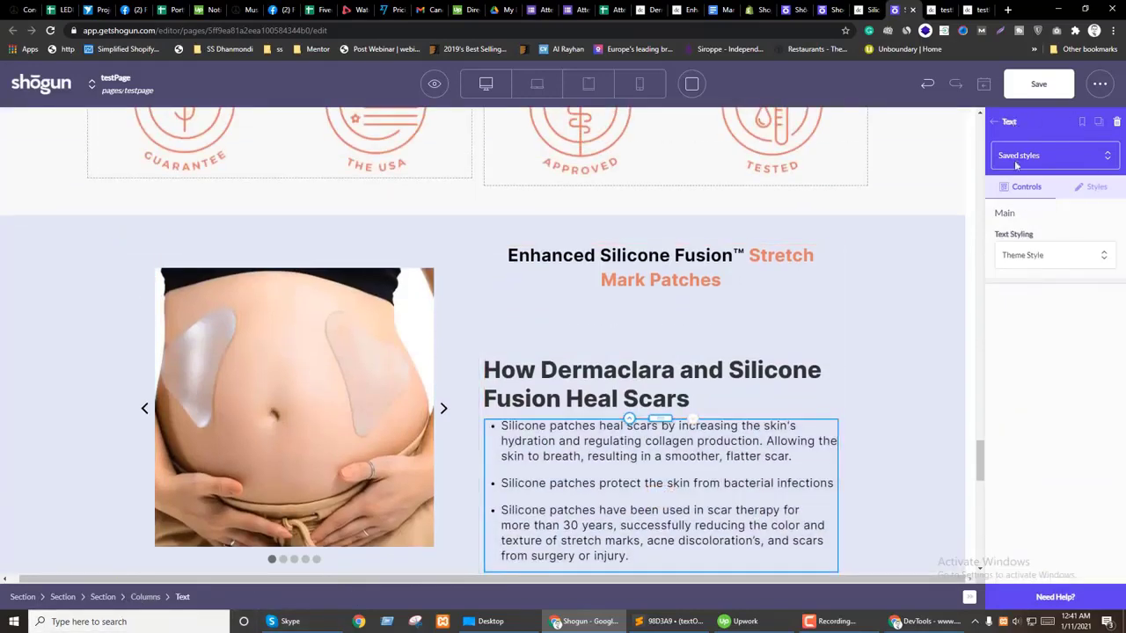
# Step: Add an empty Section from Build under the product title
pyautogui.click(998, 121)
pyautogui.moveTo(721, 299); pyautogui.dragTo(613, 343)
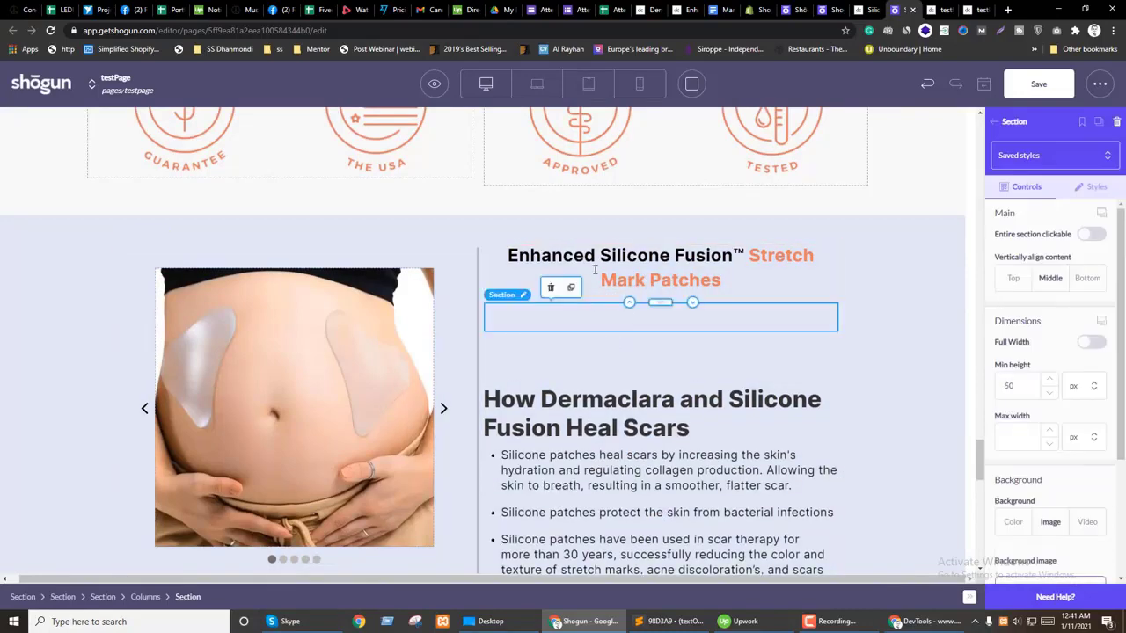
pyautogui.scroll(-2, 605, 271)
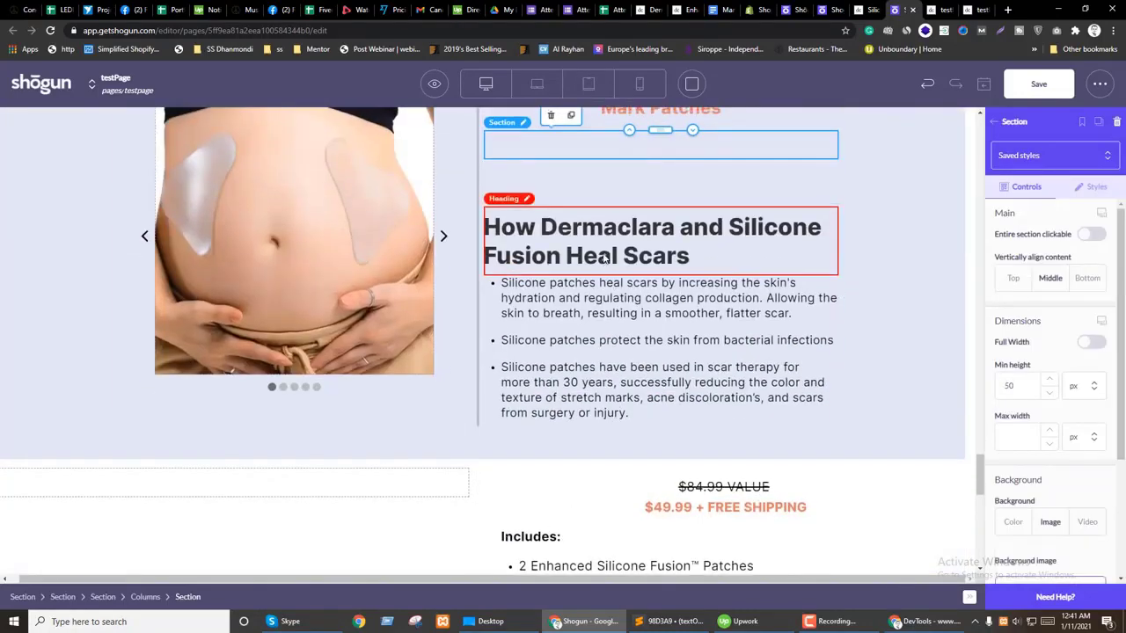
pyautogui.scroll(1, 605, 201)
# Step: Place the product title inside the new empty section, then select the price text
pyautogui.click(605, 201)
pyautogui.click(606, 220)
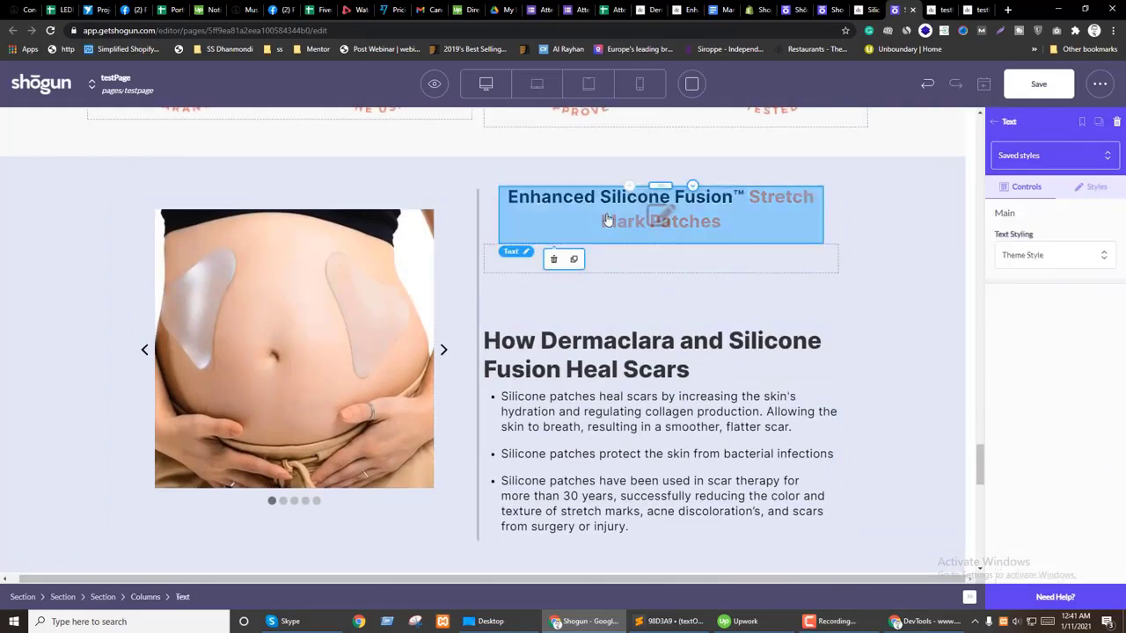
pyautogui.moveTo(655, 189); pyautogui.dragTo(655, 211)
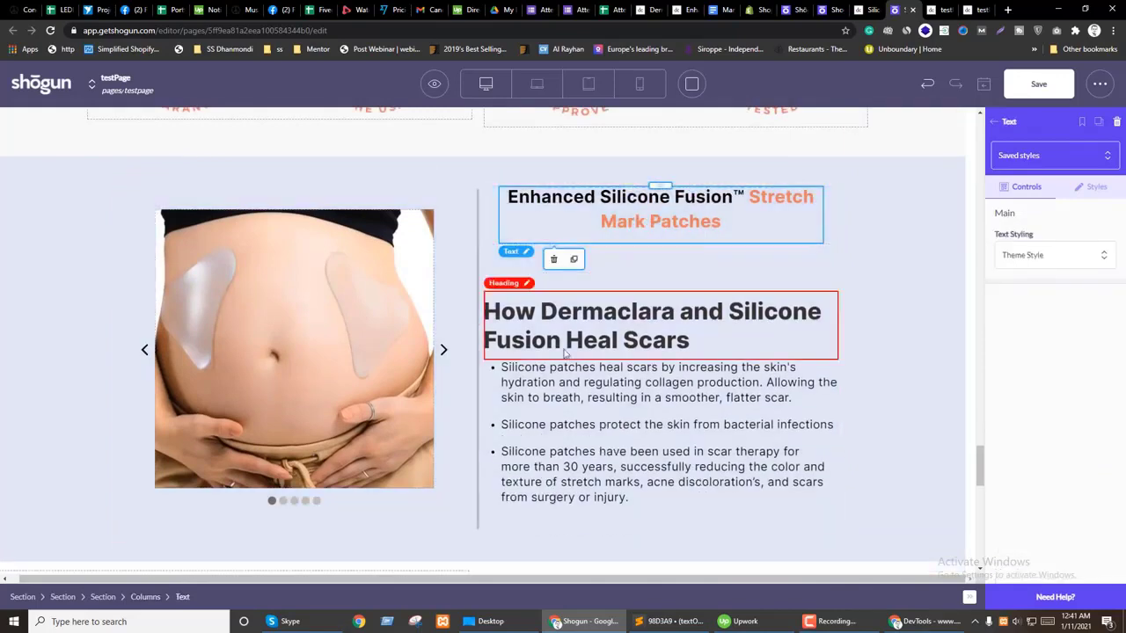
pyautogui.scroll(-2, 402, 496)
pyautogui.scroll(1, 439, 472)
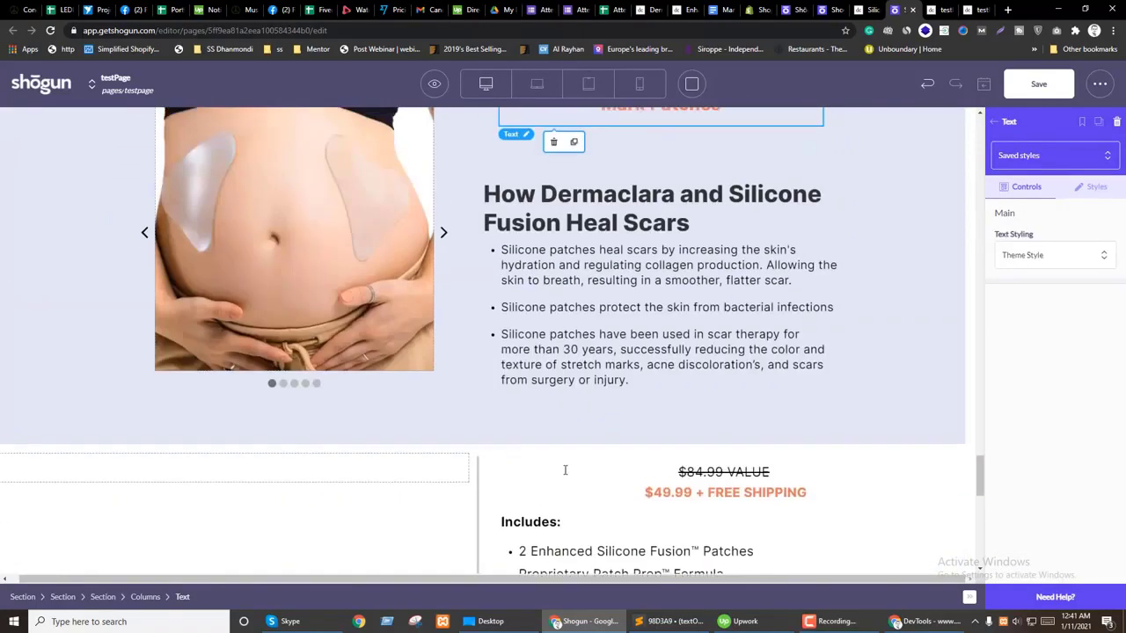
pyautogui.click(697, 470)
pyautogui.scroll(1, 697, 469)
# Step: Move the price text beneath the Enhanced Silicone Fusion title
pyautogui.moveTo(697, 532); pyautogui.dragTo(583, 181)
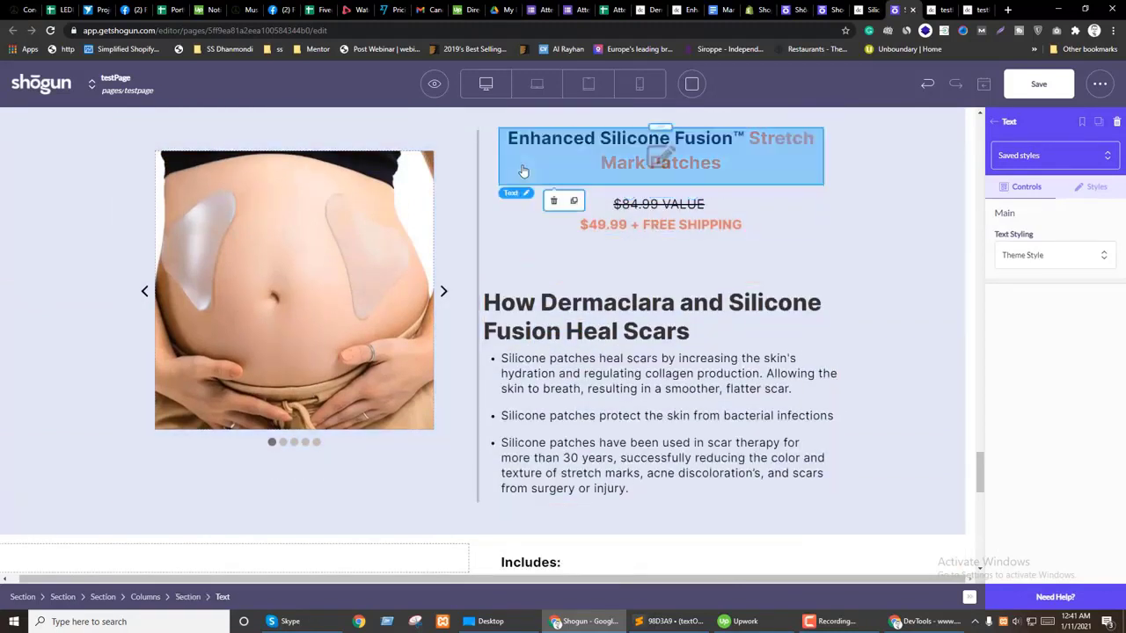
pyautogui.click(187, 597)
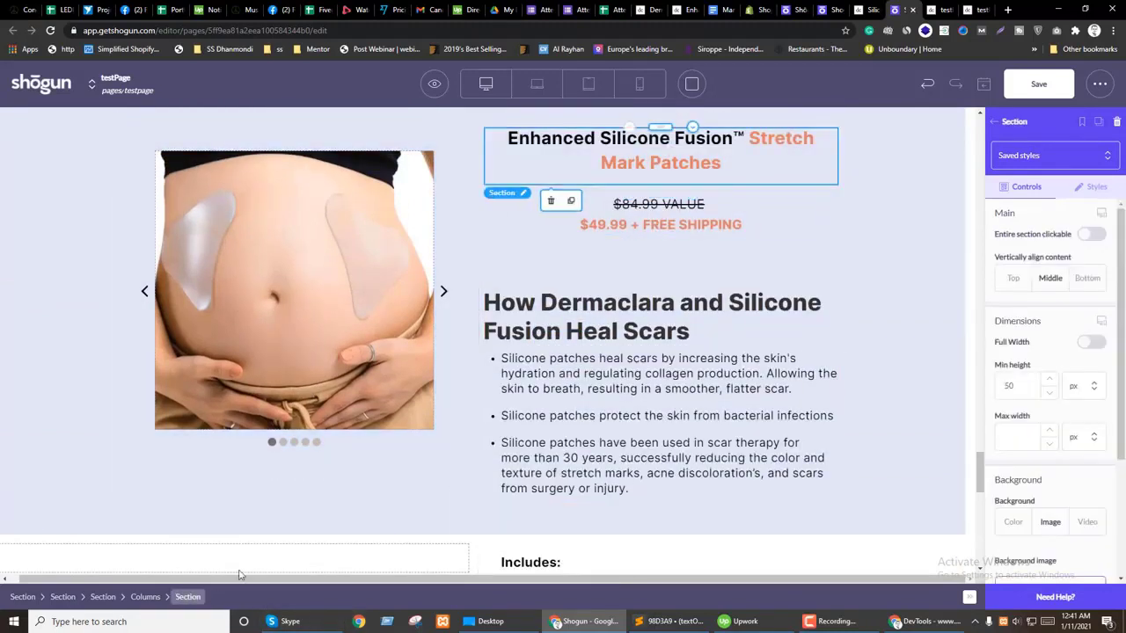
pyautogui.click(651, 219)
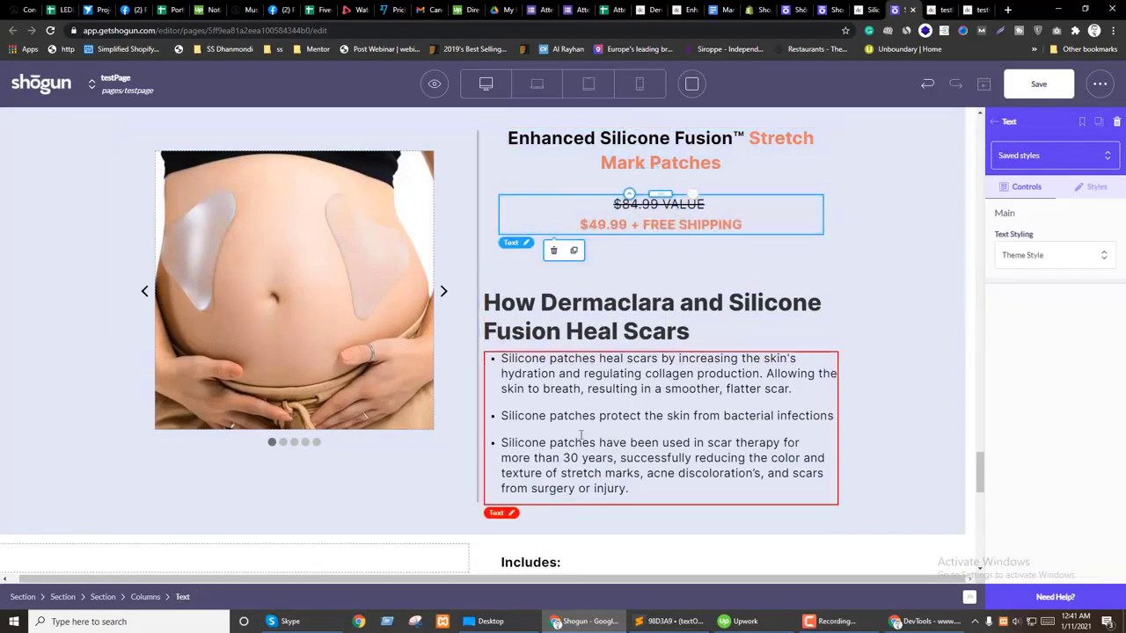
pyautogui.scroll(-3, 580, 434)
pyautogui.click(566, 334)
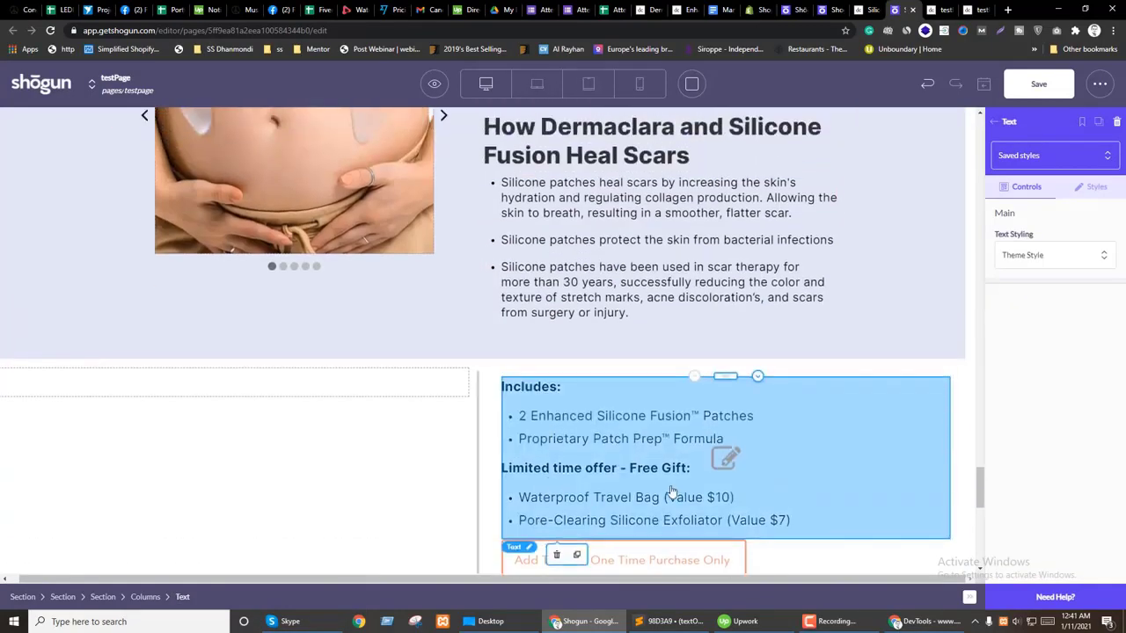
# Step: Duplicate the Tear Proof feature list section and drag the copy under the price
pyautogui.scroll(10, 598, 500)
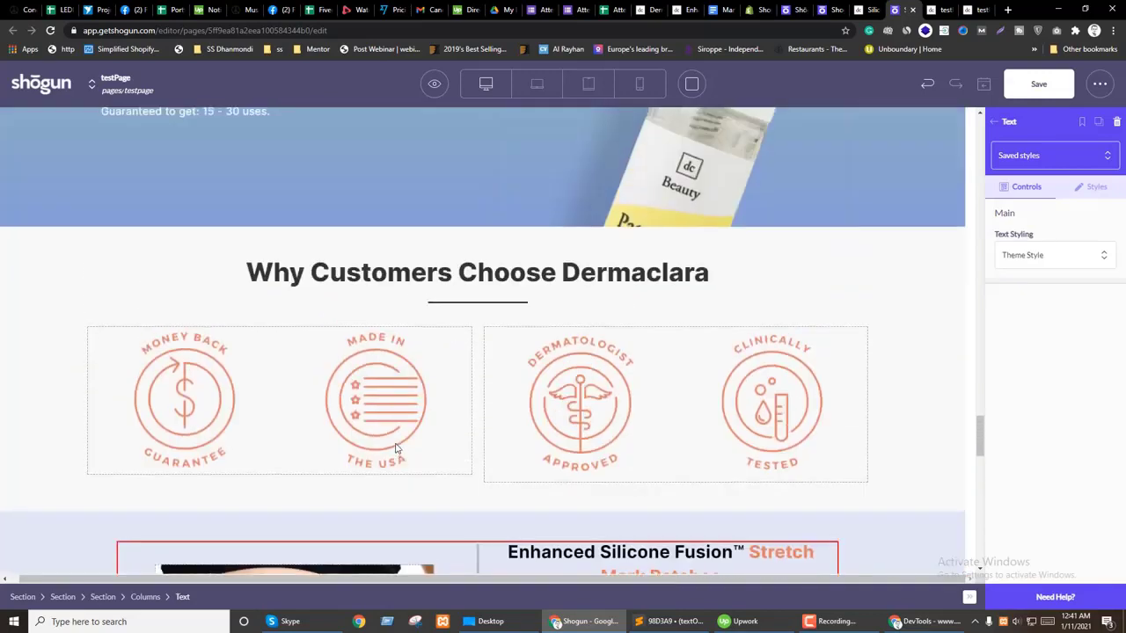
pyautogui.scroll(3, 352, 352)
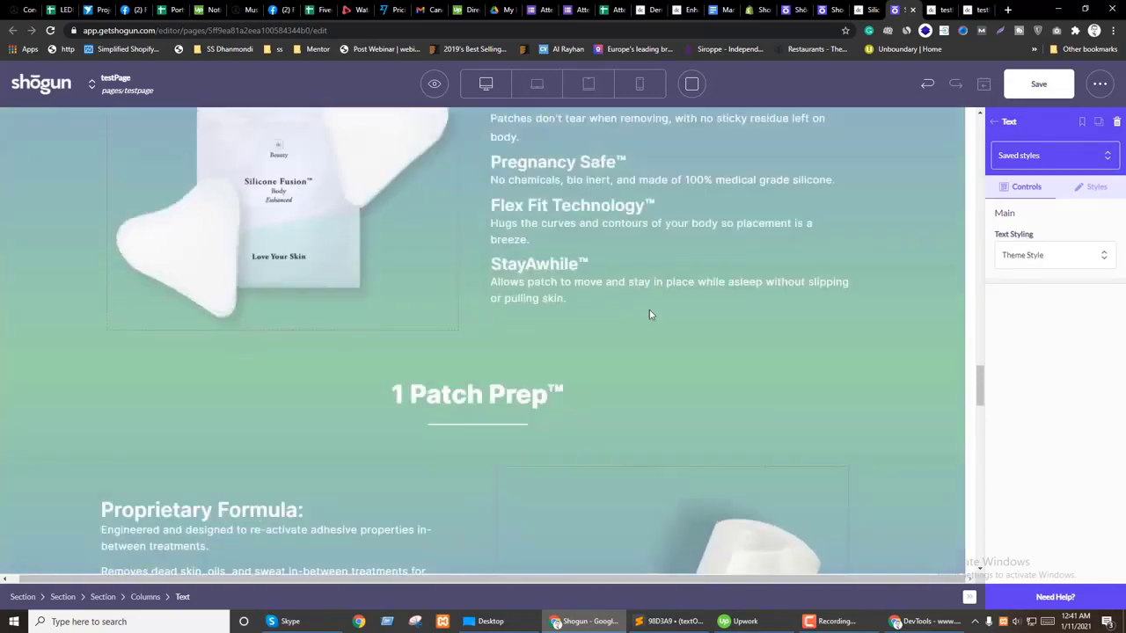
pyautogui.click(589, 201)
pyautogui.scroll(1, 592, 350)
pyautogui.click(509, 184)
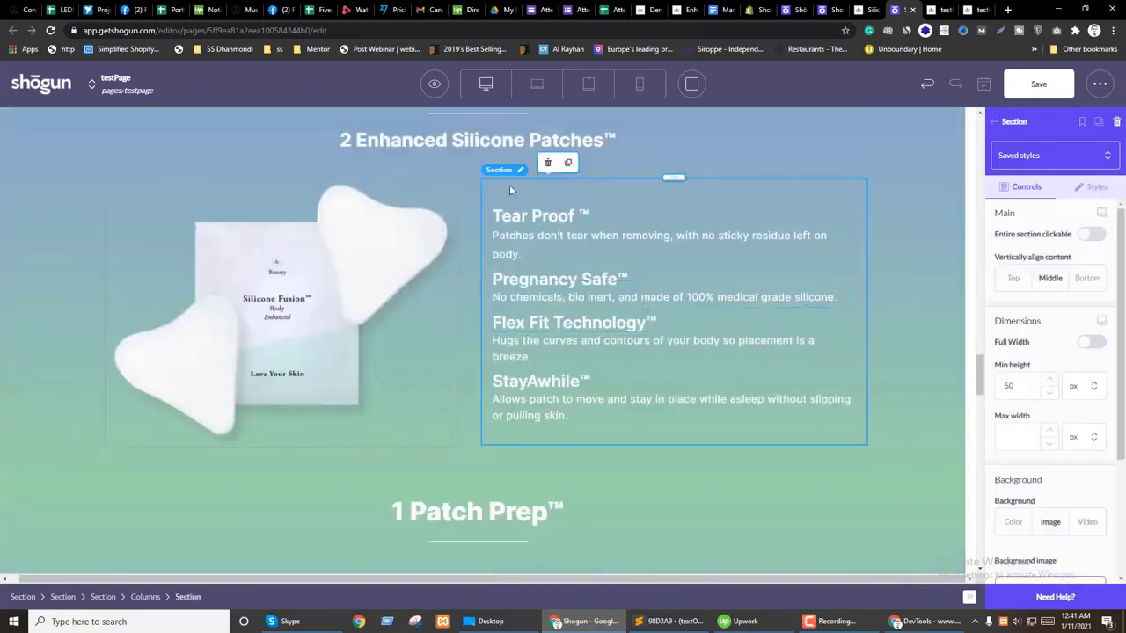
pyautogui.click(567, 160)
pyautogui.moveTo(498, 437); pyautogui.dragTo(598, 279)
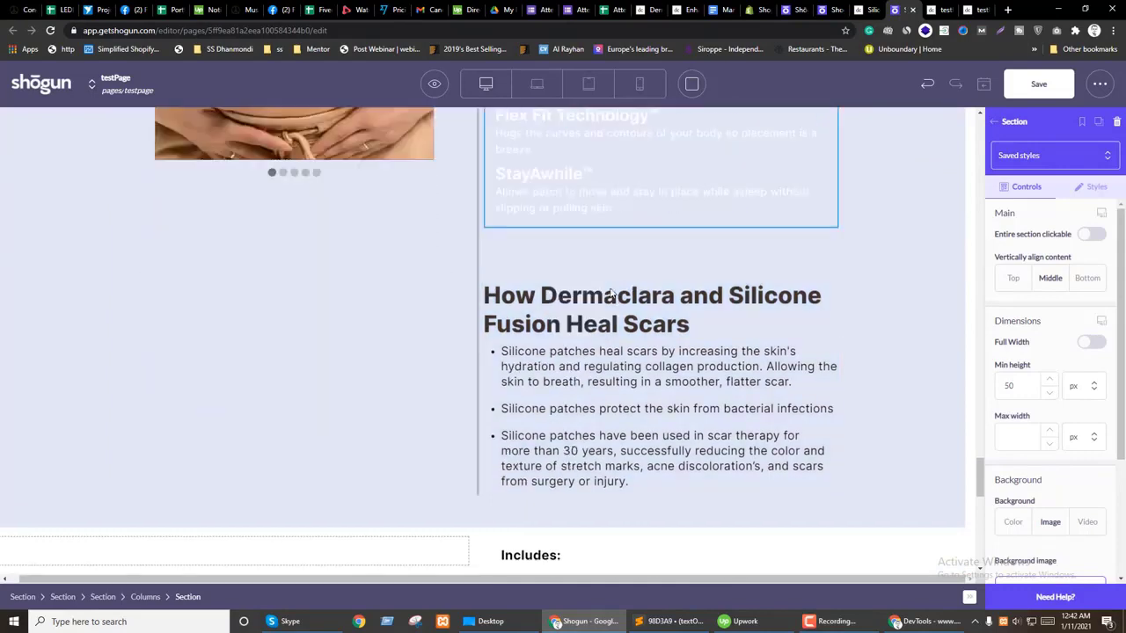
# Step: Make the copied heading read 'Includes:' in #333333 text and shift it up
pyautogui.scroll(5, 615, 352)
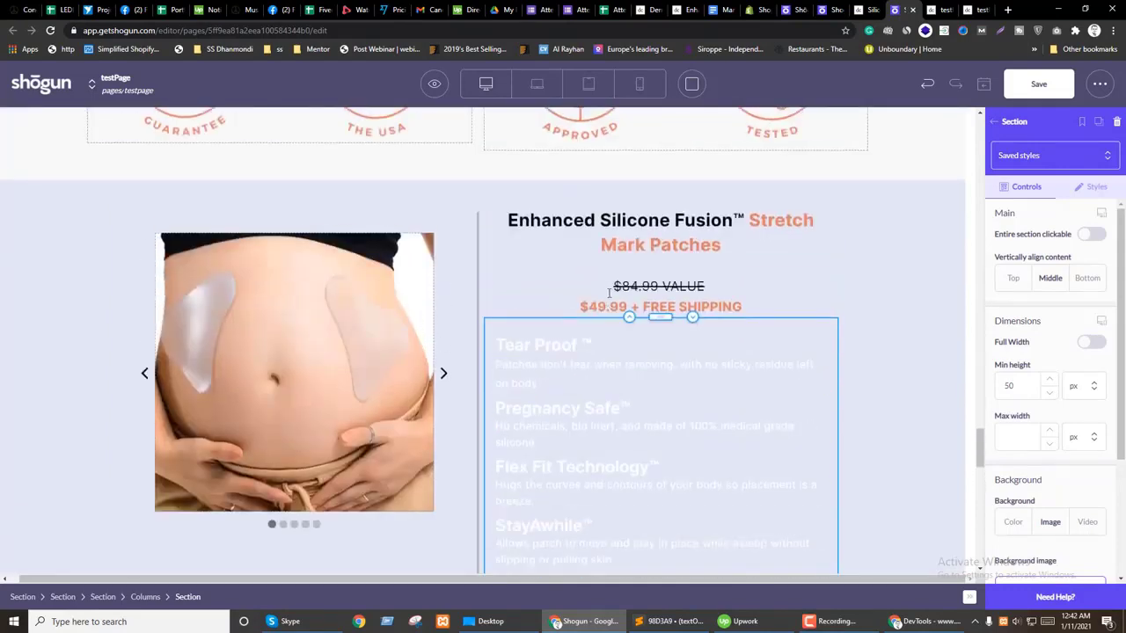
pyautogui.scroll(-5, 602, 389)
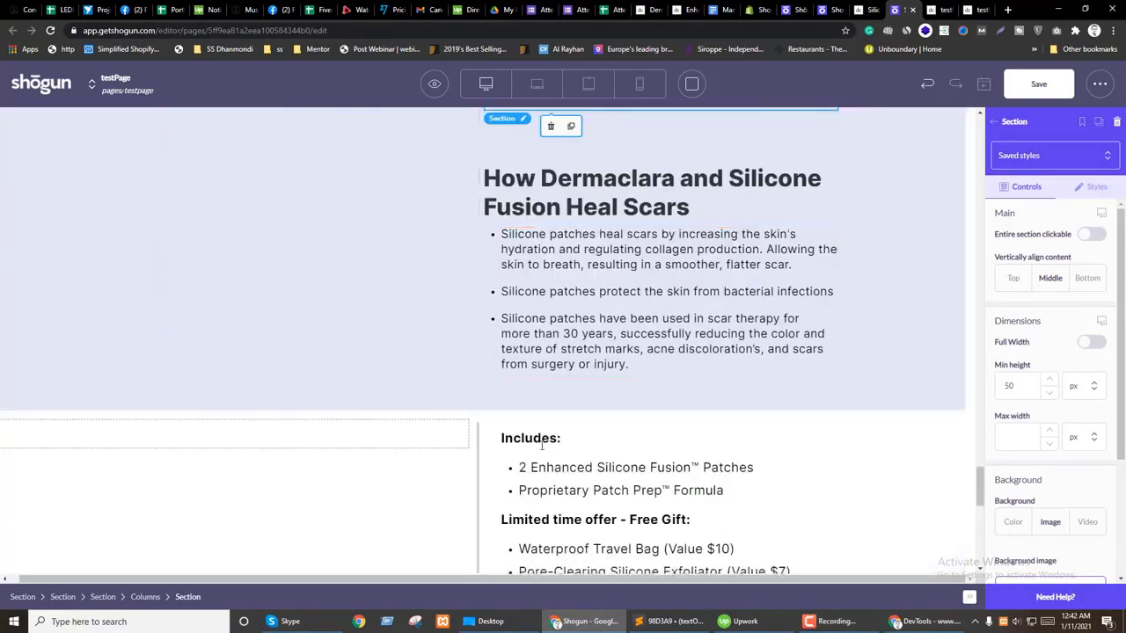
pyautogui.click(544, 445)
pyautogui.click(526, 439)
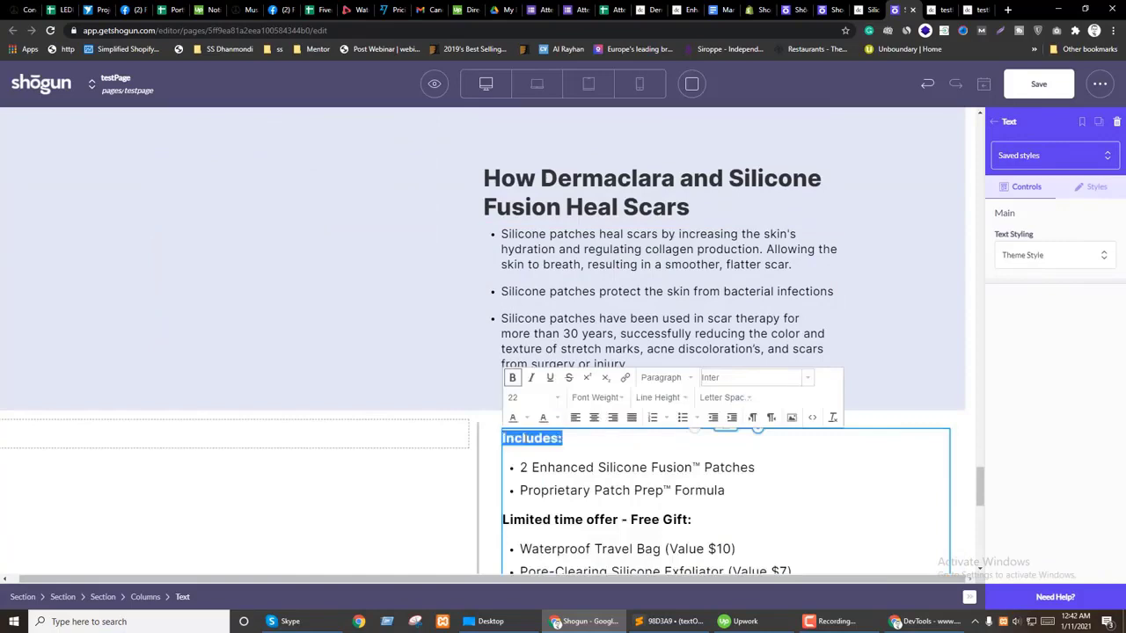
pyautogui.scroll(5, 729, 322)
pyautogui.click(527, 346)
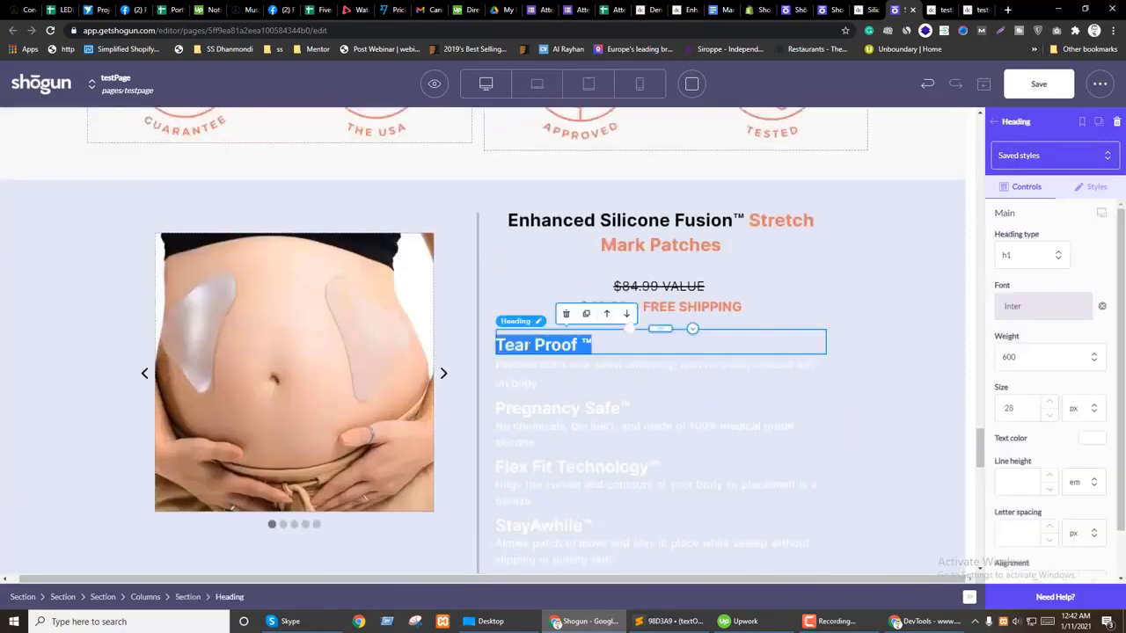
pyautogui.click(1090, 439)
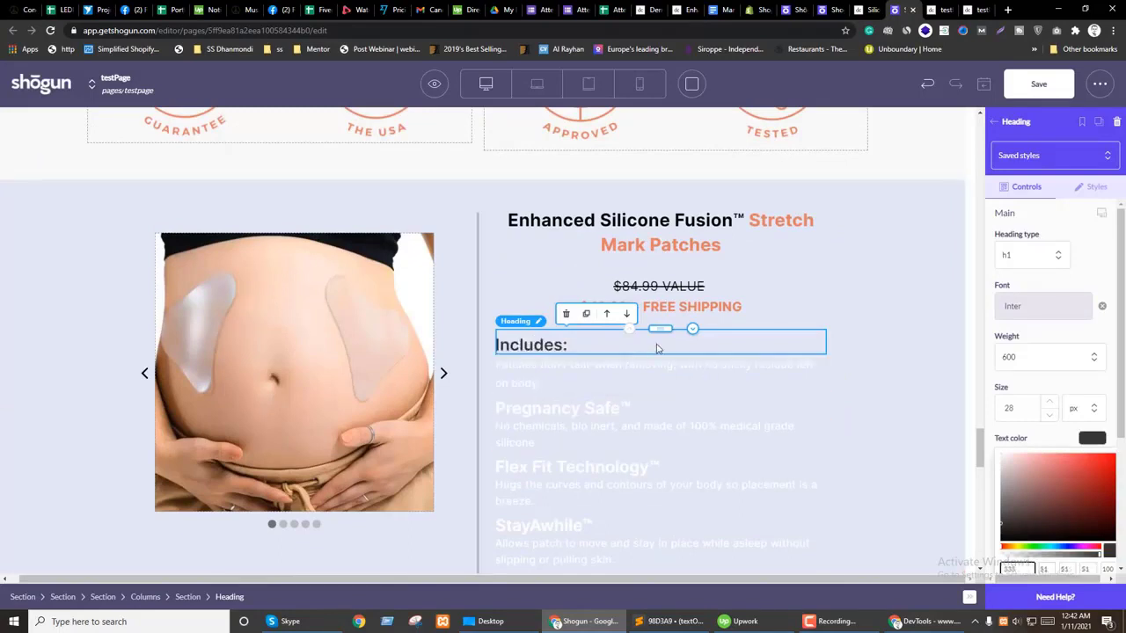
pyautogui.moveTo(655, 329); pyautogui.dragTo(660, 315)
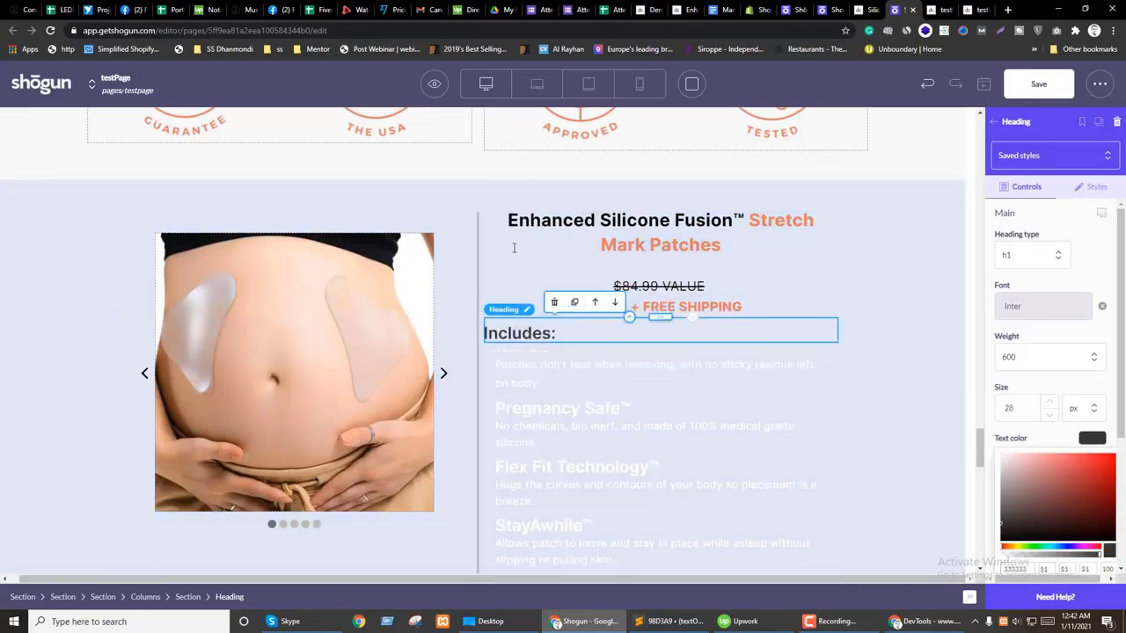
# Step: Select the product title, its section and the Includes list block
pyautogui.click(516, 255)
pyautogui.click(187, 596)
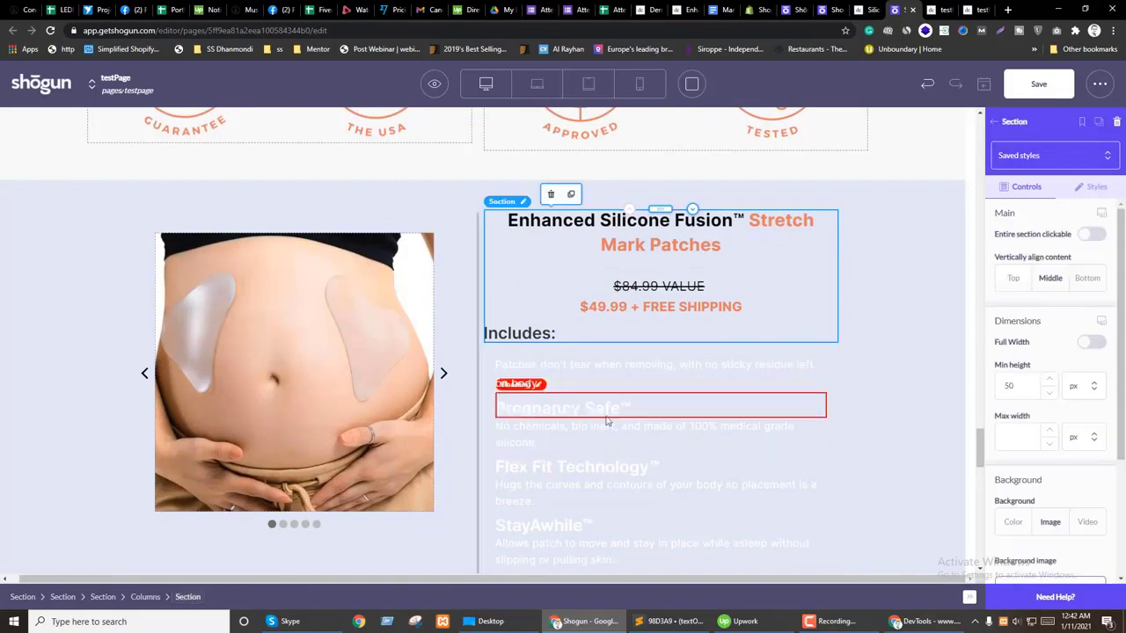
pyautogui.scroll(-7, 600, 466)
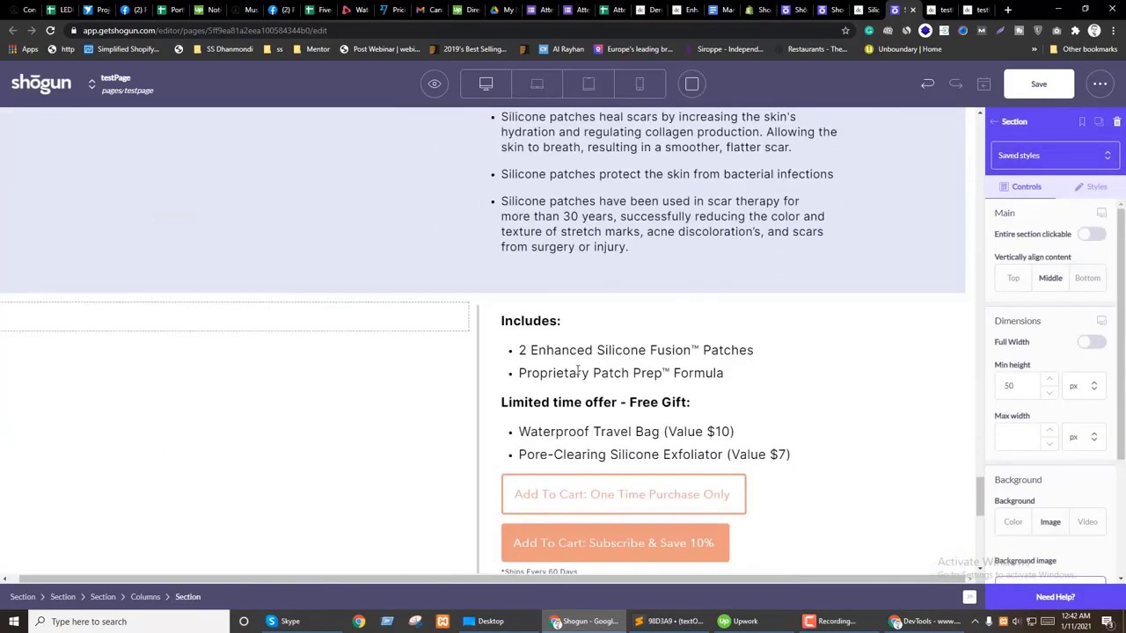
pyautogui.click(577, 372)
# Step: Duplicate the Includes list, place it under the Includes: heading and clear its top margin
pyautogui.click(577, 490)
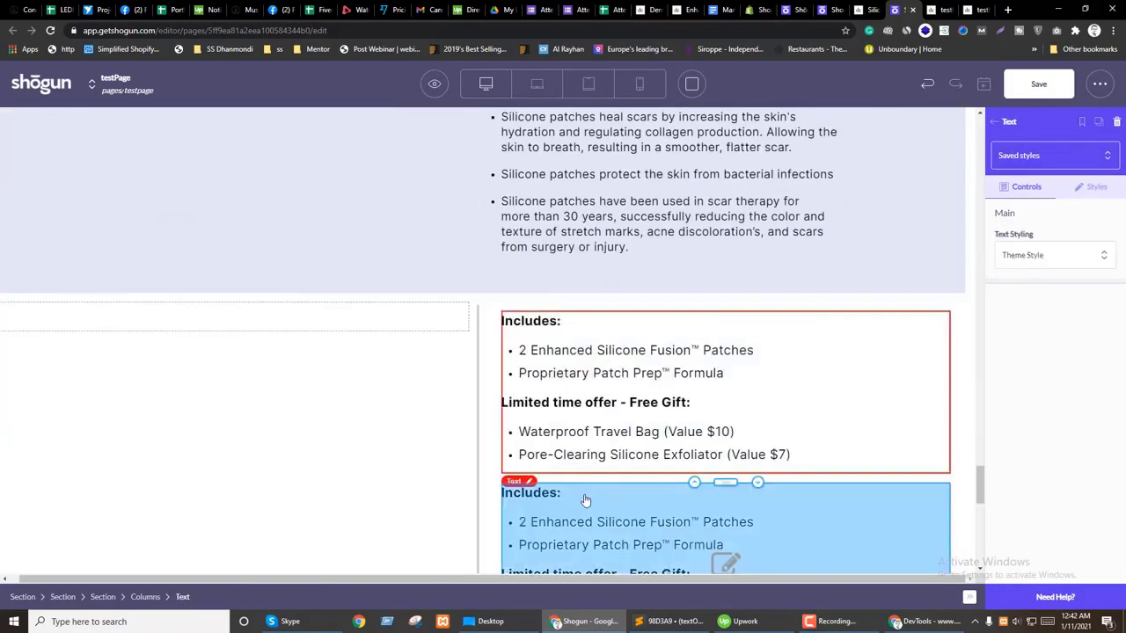
pyautogui.moveTo(728, 309); pyautogui.dragTo(618, 337)
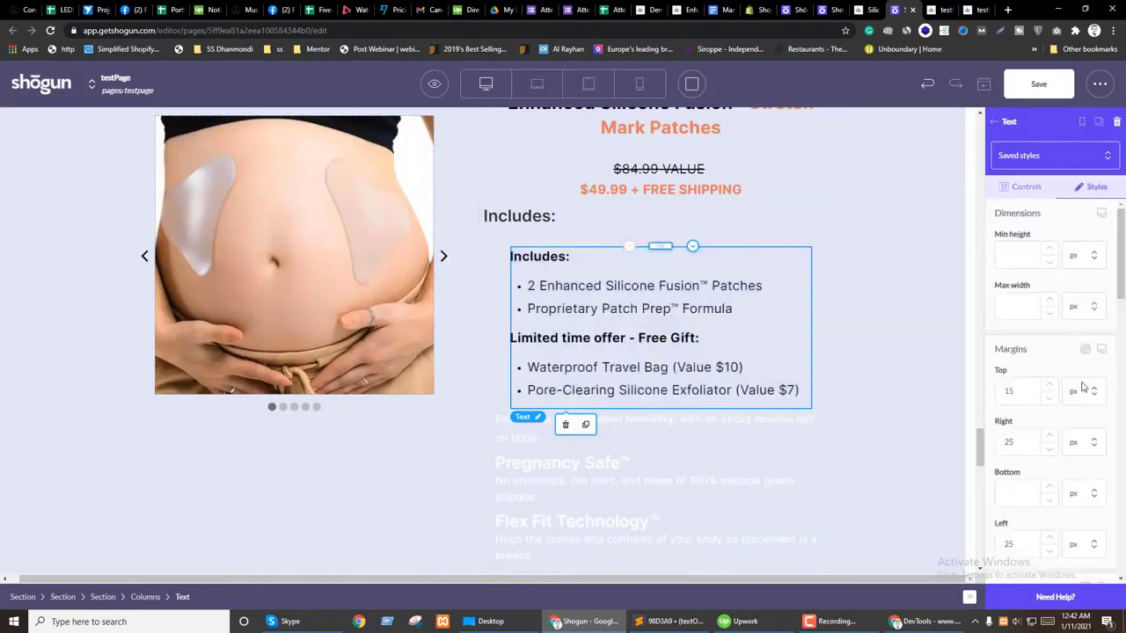
pyautogui.press('BackSpace')
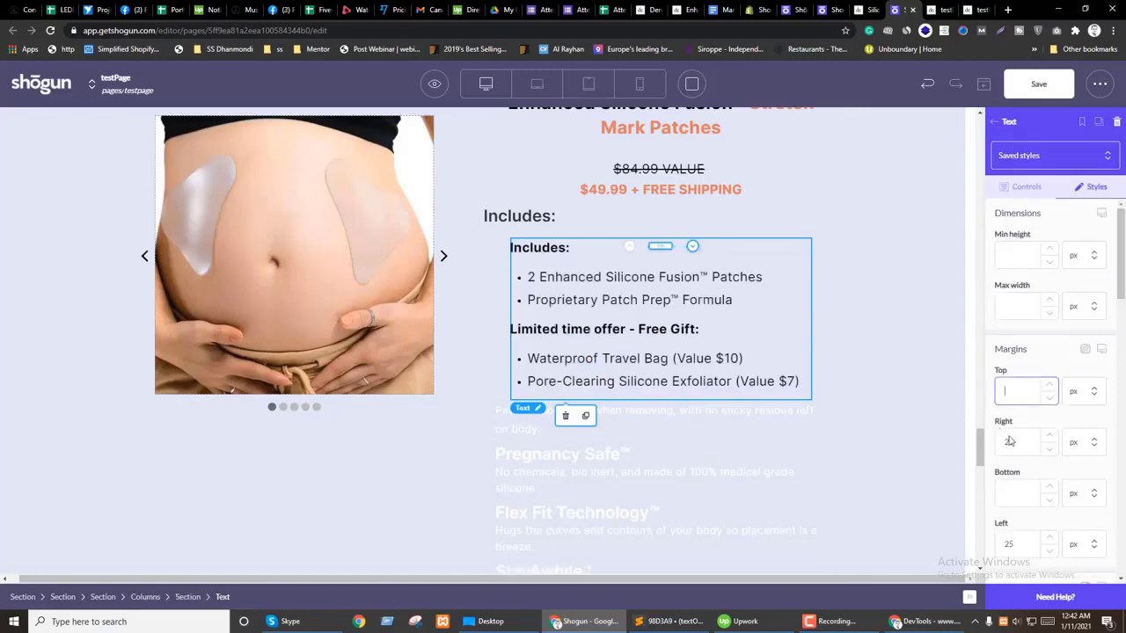
pyautogui.scroll(-2, 1038, 422)
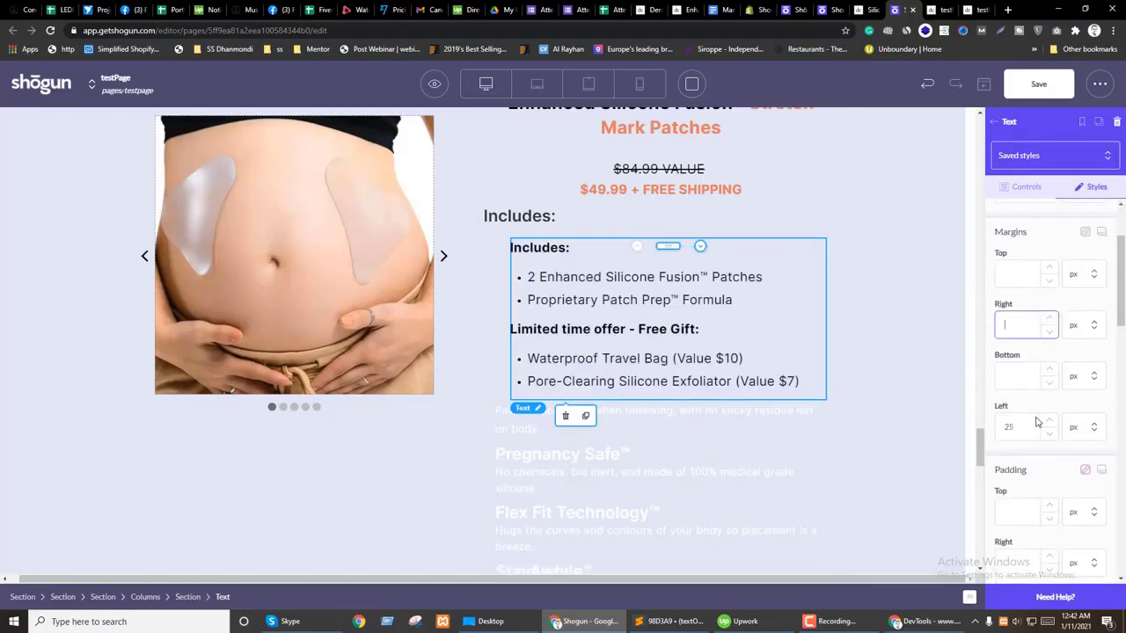
pyautogui.scroll(-3, 1038, 460)
pyautogui.scroll(4, 1037, 439)
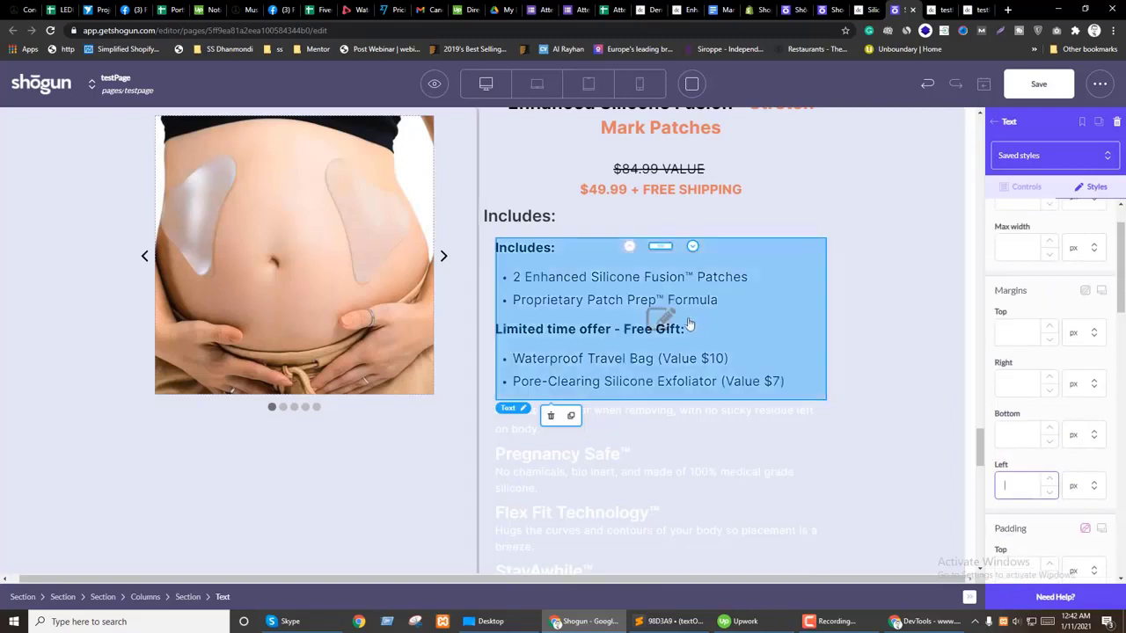
# Step: Delete the Includes: title line from the moved list
pyautogui.click(531, 227)
pyautogui.click(537, 257)
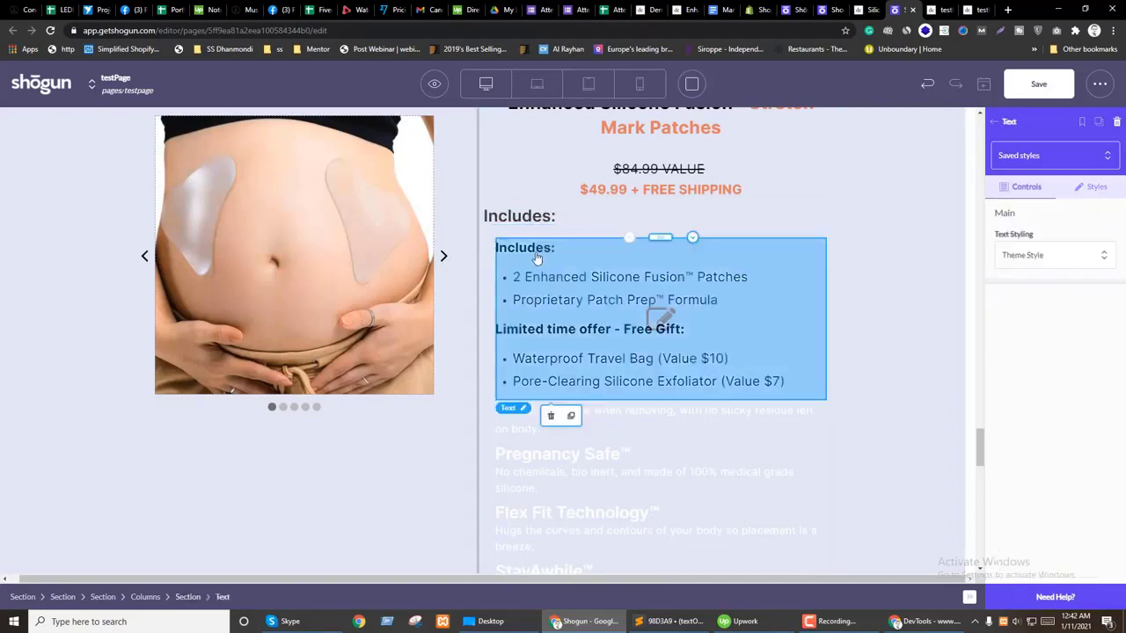
pyautogui.doubleClick(527, 251)
pyautogui.press('BackSpace')
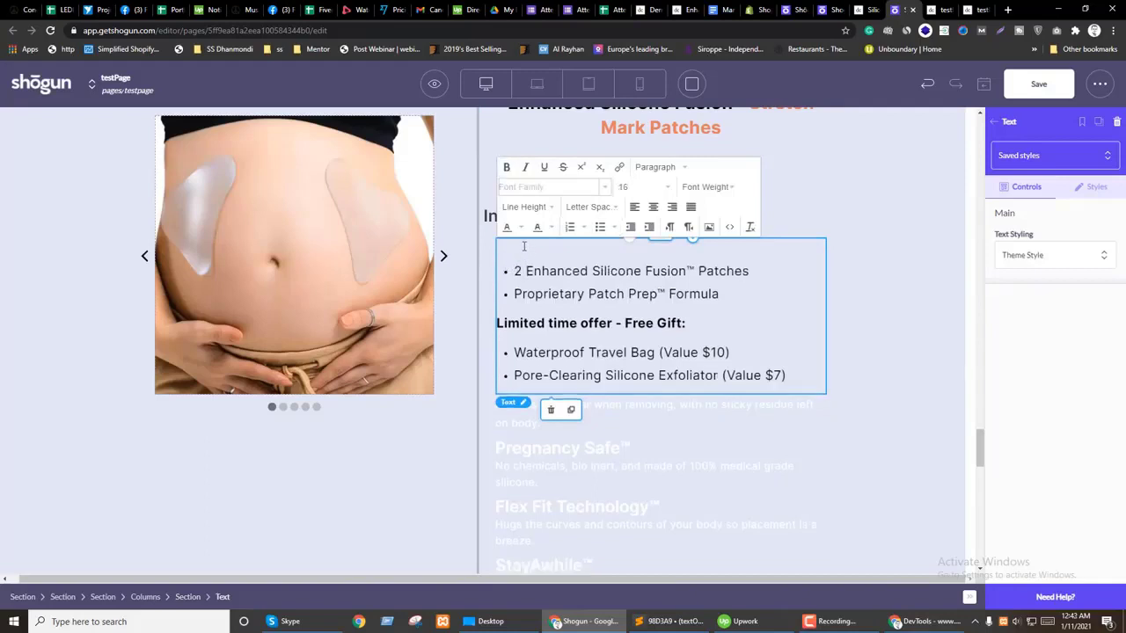
pyautogui.press('Delete')
pyautogui.moveTo(576, 330); pyautogui.dragTo(748, 352)
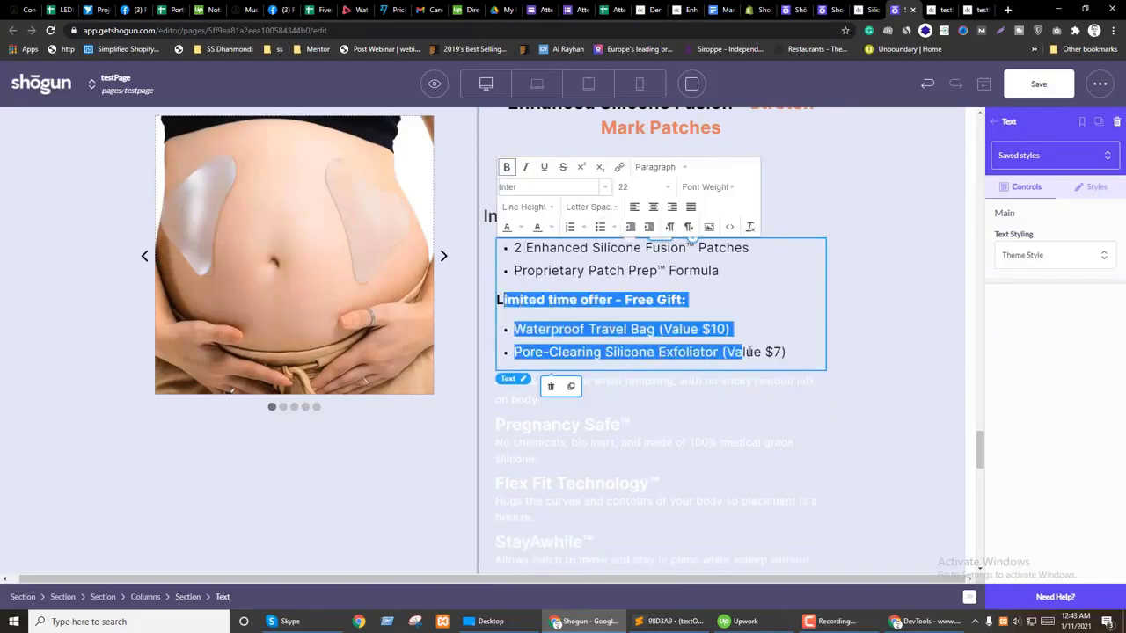
pyautogui.press('Escape')
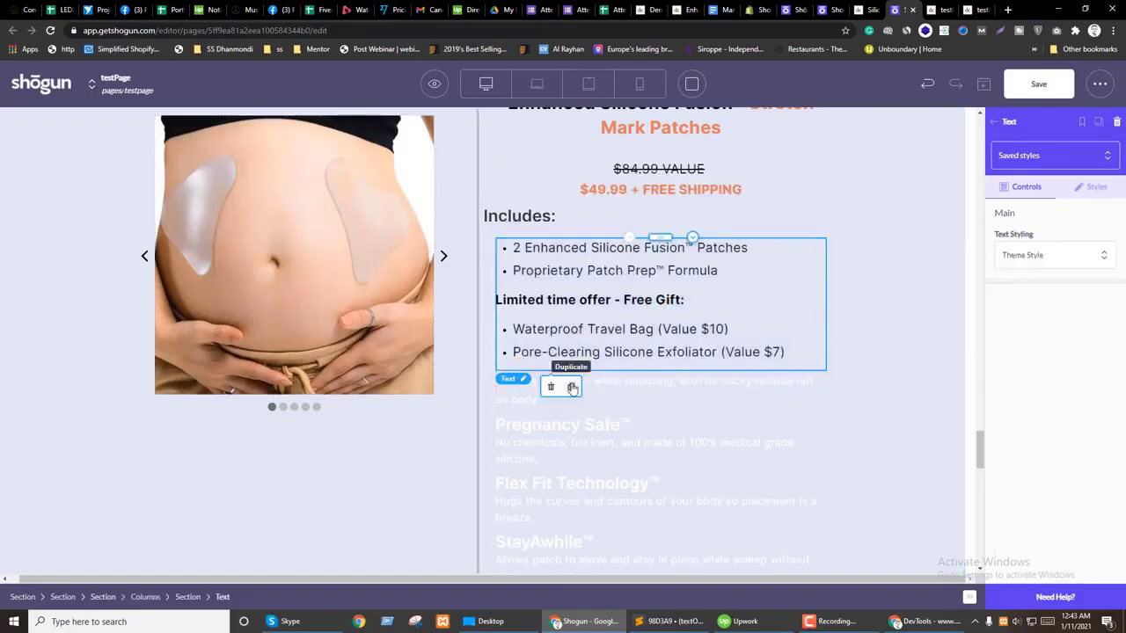
# Step: Duplicate the list and strip the free gift part from the upper copy
pyautogui.click(570, 386)
pyautogui.doubleClick(560, 307)
pyautogui.moveTo(573, 329); pyautogui.dragTo(795, 352)
pyautogui.press('BackSpace')
# Step: Trim the lower copy down to the free gift items only
pyautogui.press('BackSpace')
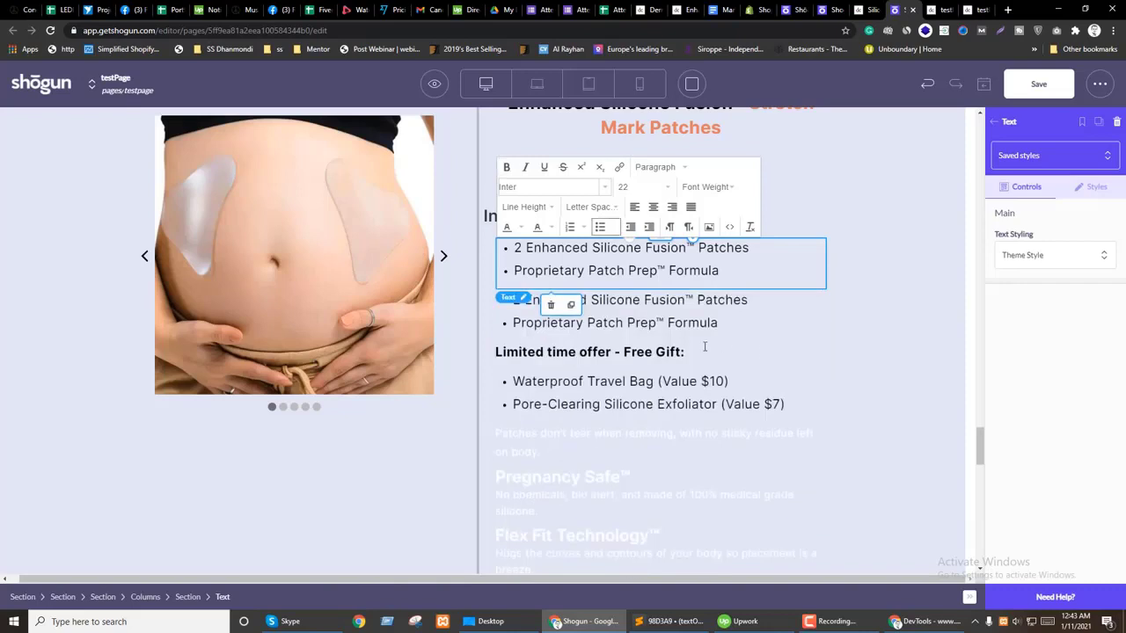
pyautogui.press('Escape')
pyautogui.doubleClick(647, 354)
pyautogui.moveTo(604, 347); pyautogui.dragTo(540, 300)
pyautogui.press('BackSpace')
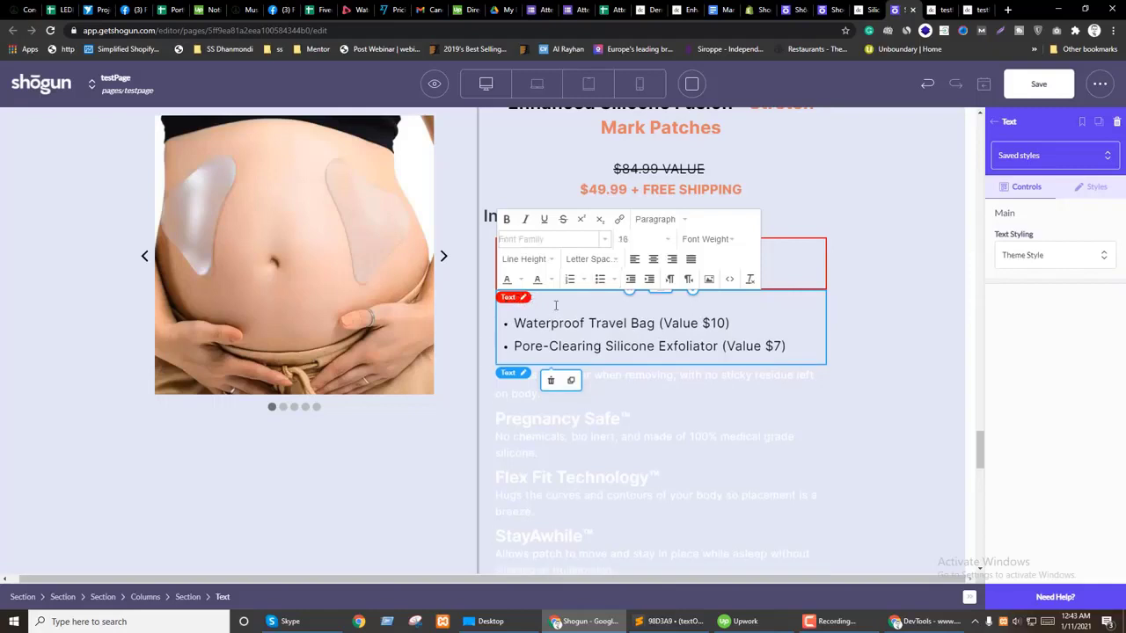
pyautogui.press('Delete')
pyautogui.click(894, 321)
pyautogui.scroll(1, 678, 378)
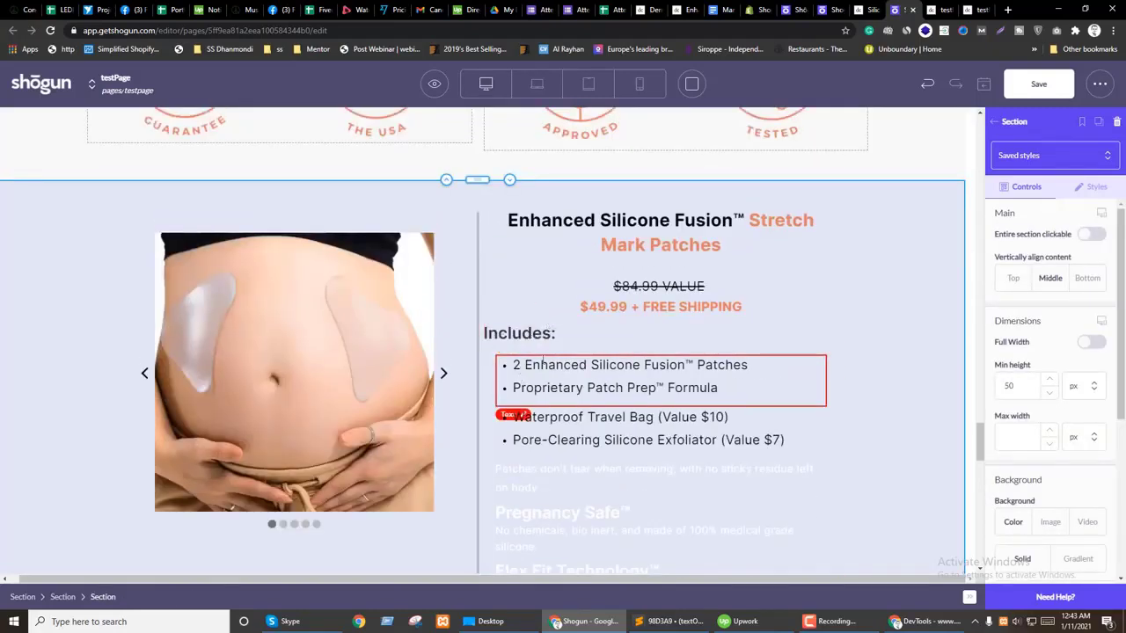
# Step: Duplicate the Includes: heading beside the product image
pyautogui.scroll(-6, 528, 373)
pyautogui.click(553, 393)
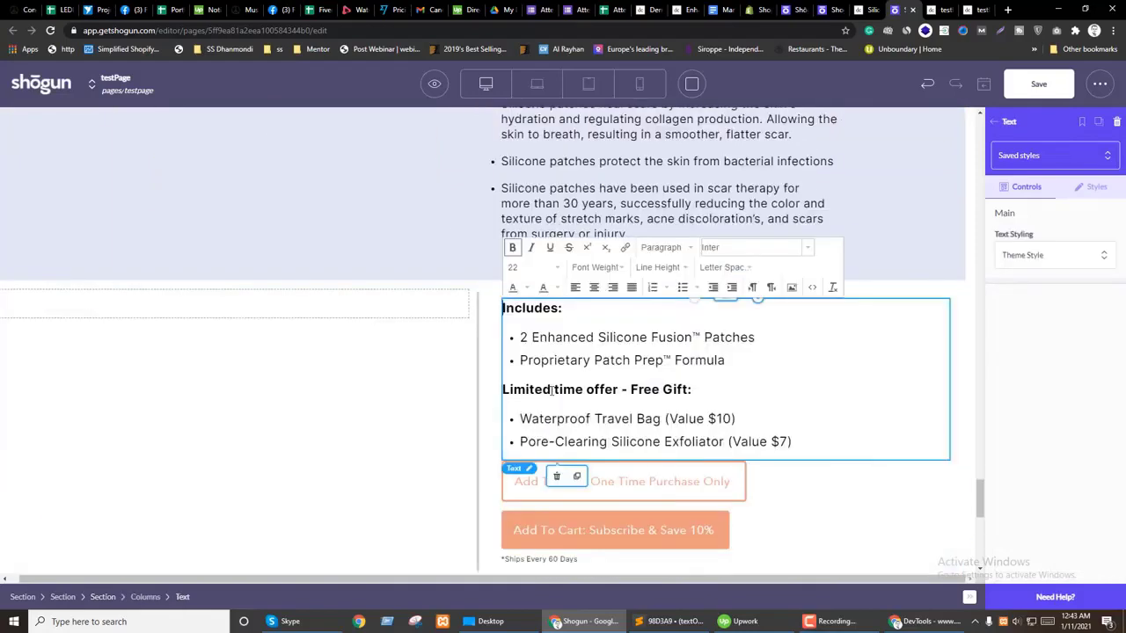
pyautogui.scroll(5, 706, 301)
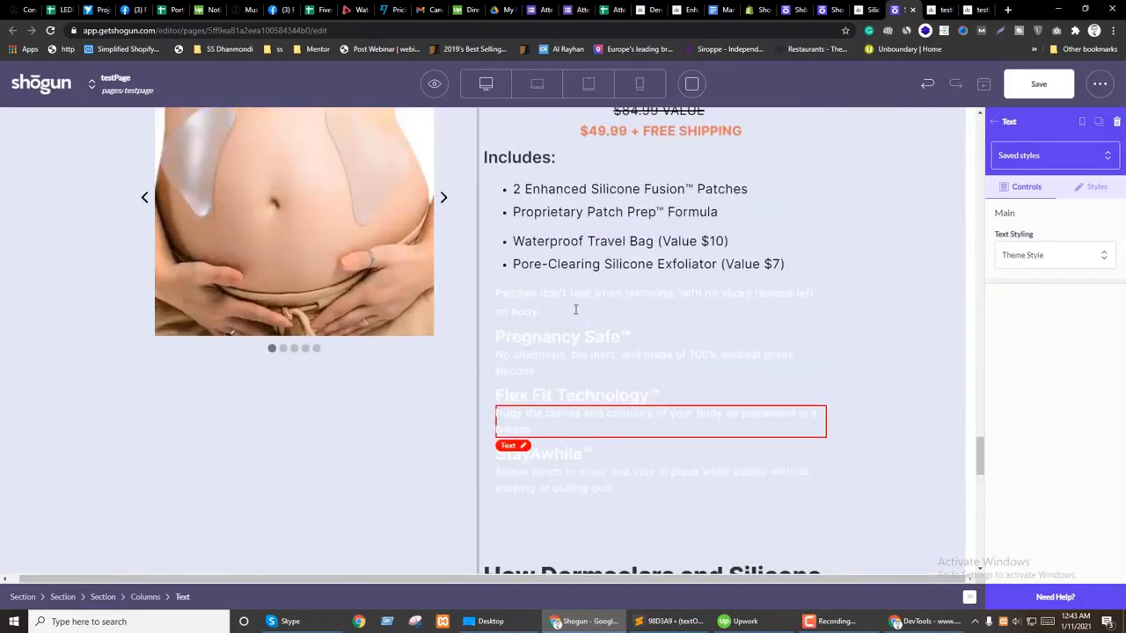
pyautogui.click(580, 149)
pyautogui.click(578, 130)
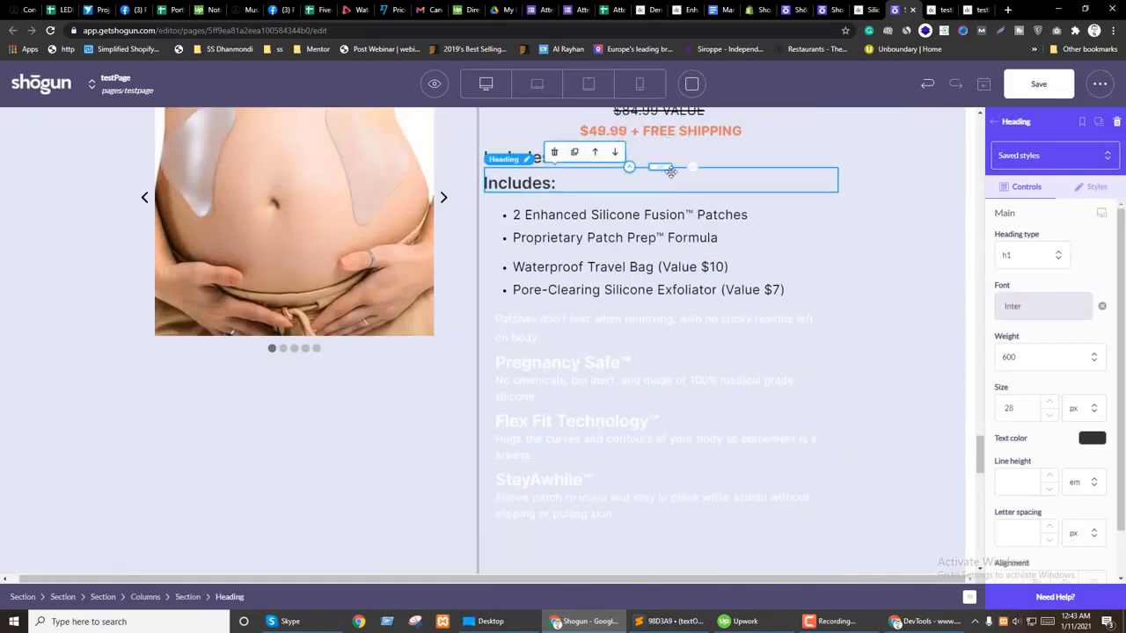
pyautogui.scroll(1, 540, 293)
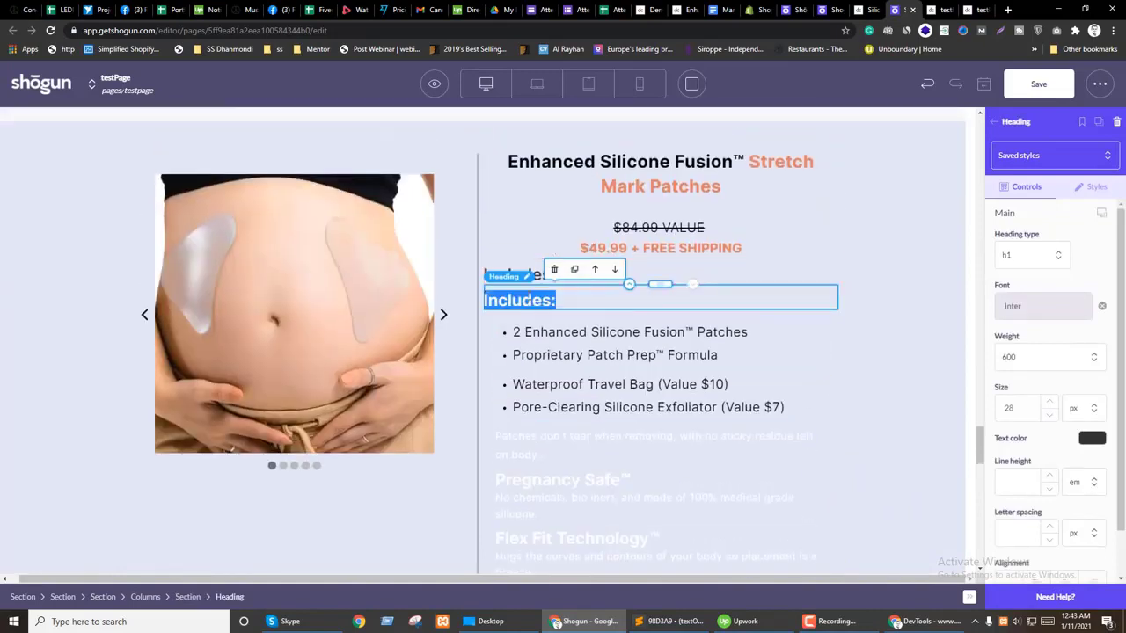
# Step: Set the title and price Text margins Right/Left to 0
pyautogui.click(669, 239)
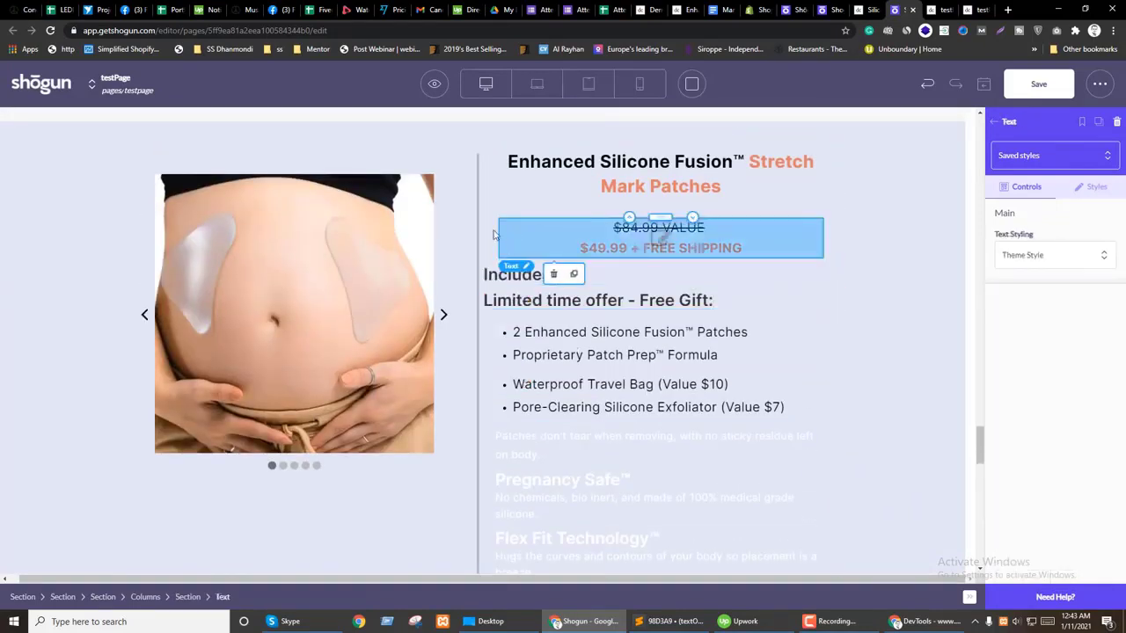
pyautogui.click(1091, 193)
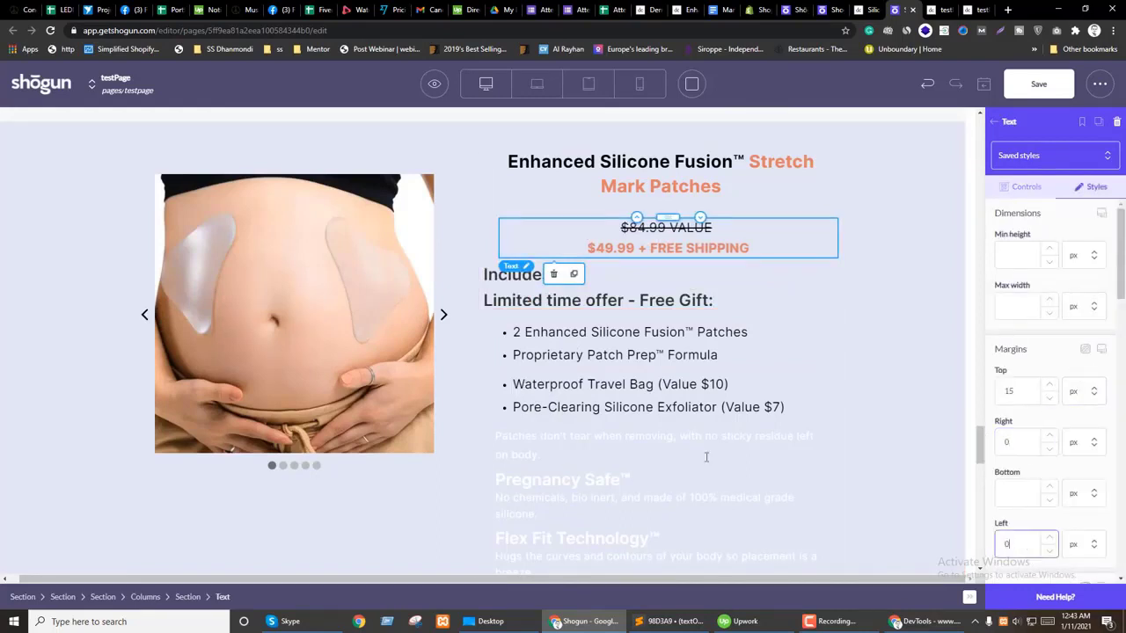
pyautogui.click(520, 181)
pyautogui.click(1095, 193)
pyautogui.scroll(-1, 1088, 432)
pyautogui.doubleClick(999, 389)
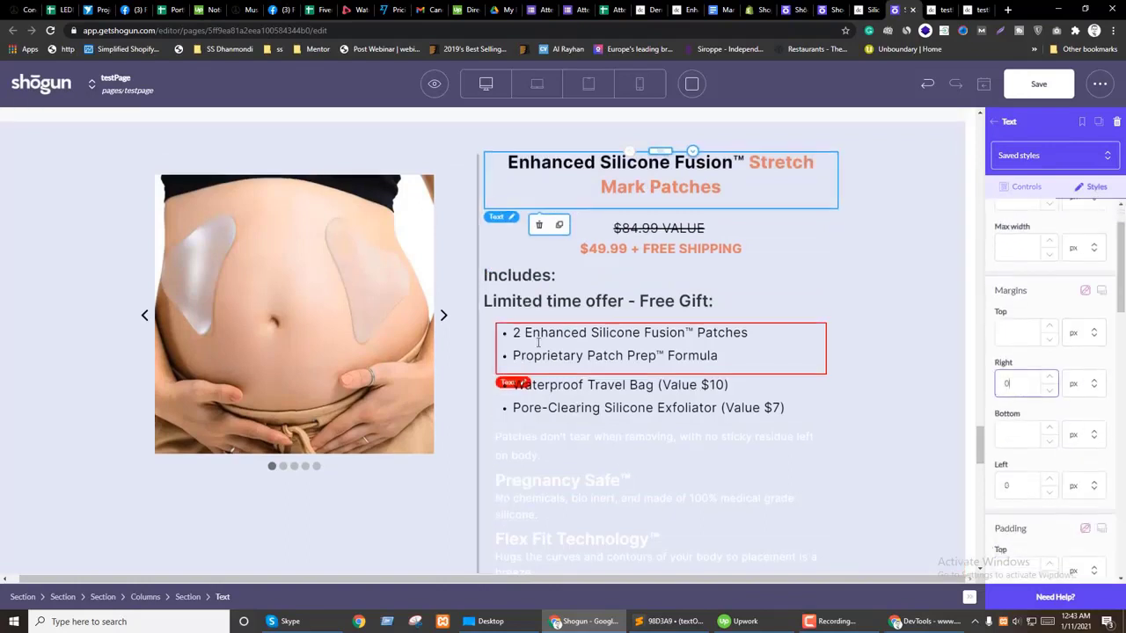
pyautogui.write('0')
pyautogui.scroll(1, 539, 343)
# Step: Set the product details Section Padding Right/Left to 30
pyautogui.click(660, 296)
pyautogui.click(187, 596)
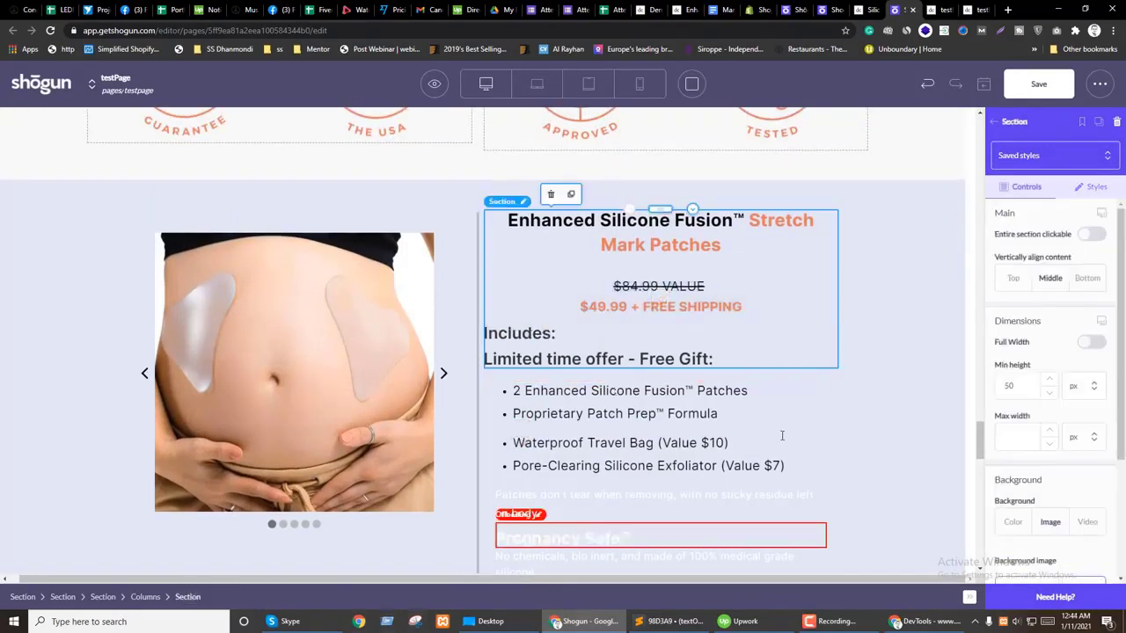
pyautogui.click(1095, 188)
pyautogui.scroll(-5, 1073, 413)
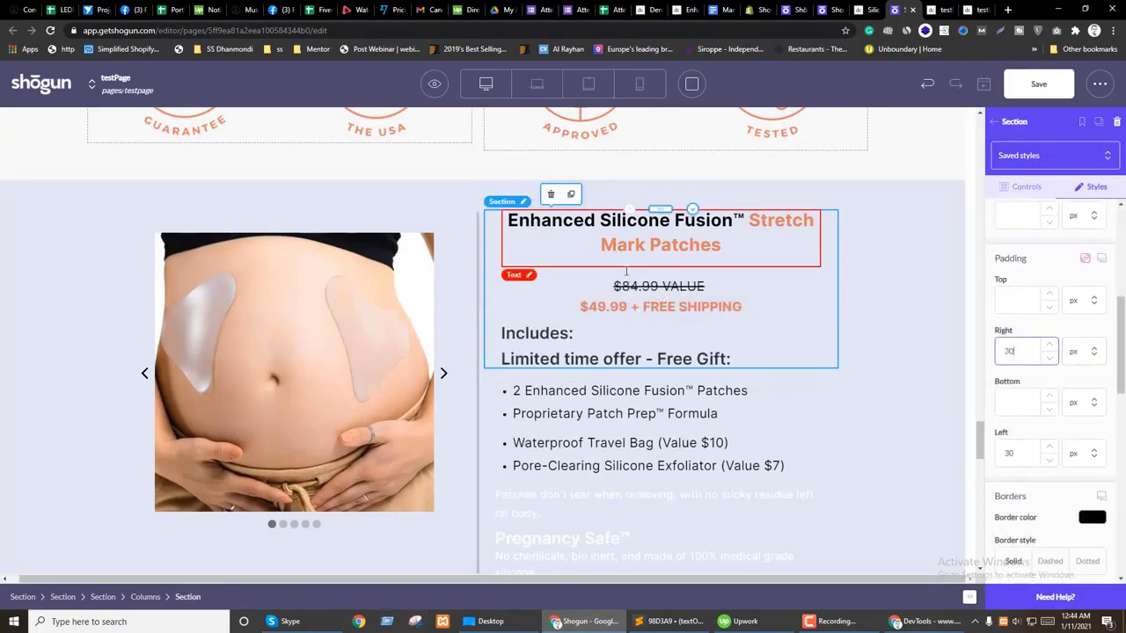
pyautogui.scroll(2, 626, 271)
pyautogui.scroll(-1, 646, 422)
# Step: Move the patch bullets above 'Limited time offer' and the One Time Purchase add-to-cart block up
pyautogui.click(651, 453)
pyautogui.moveTo(650, 453); pyautogui.dragTo(655, 378)
pyautogui.scroll(-2, 572, 407)
pyautogui.moveTo(572, 407); pyautogui.dragTo(662, 357)
pyautogui.scroll(-4, 642, 457)
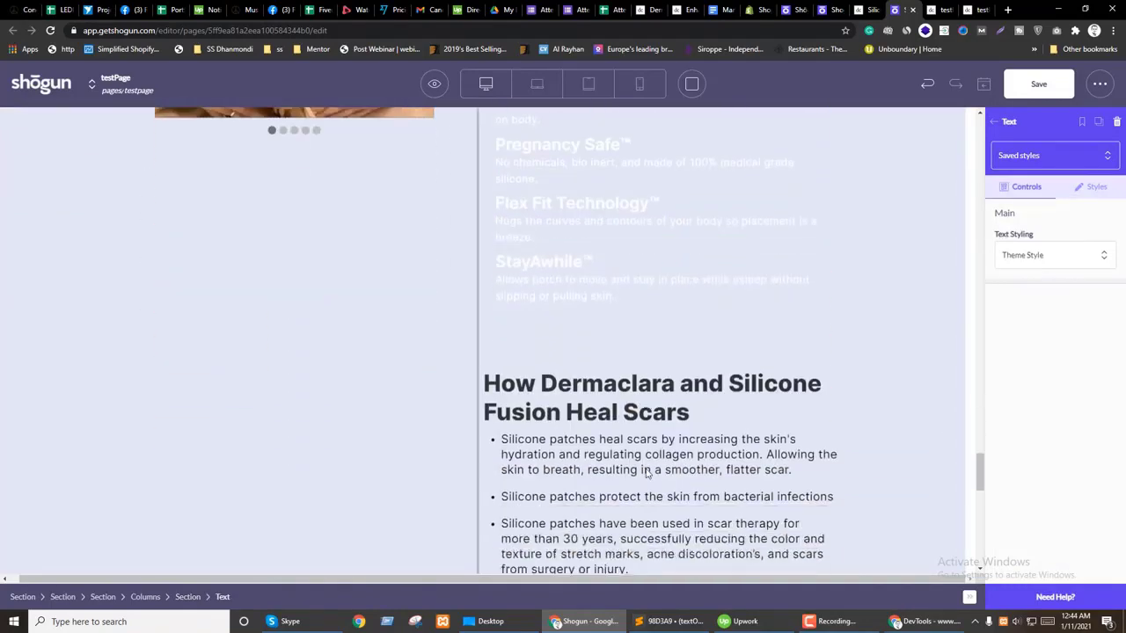
pyautogui.scroll(-5, 646, 474)
pyautogui.moveTo(573, 452)
pyautogui.mouseDown()
pyautogui.moveTo(729, 448)
pyautogui.moveTo(766, 502)
pyautogui.moveTo(704, 392)
pyautogui.moveTo(616, 386)
pyautogui.moveTo(600, 379)
pyautogui.moveTo(607, 343)
pyautogui.mouseUp()
# Step: Move both Add To Cart buttons below the gift list and set their margins to 0
pyautogui.scroll(10, 615, 387)
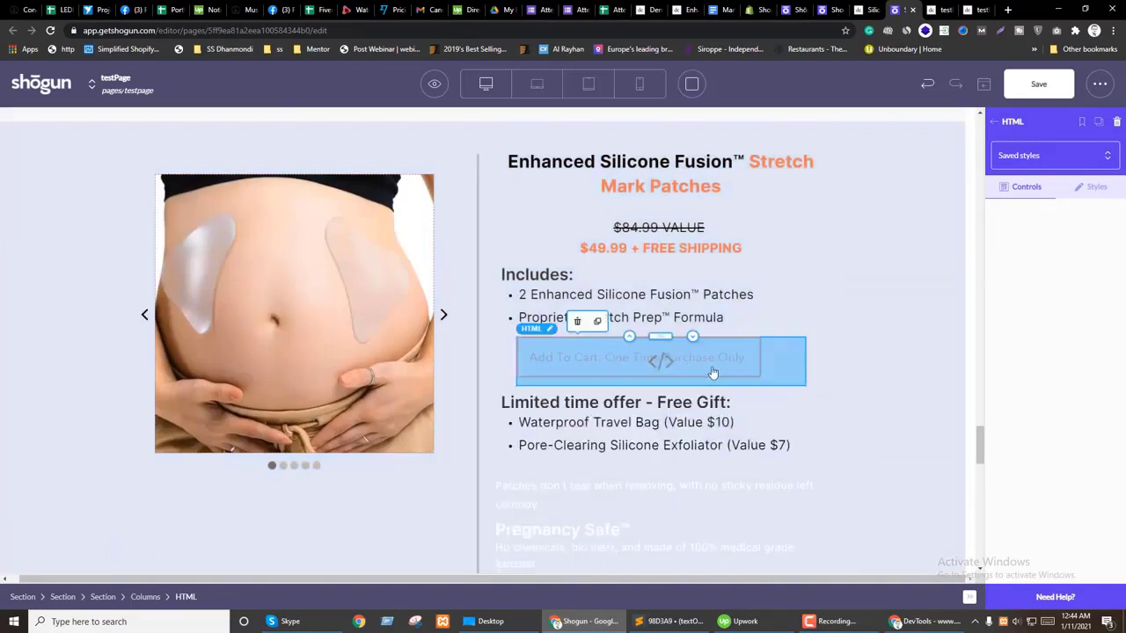
pyautogui.moveTo(695, 362); pyautogui.dragTo(701, 388)
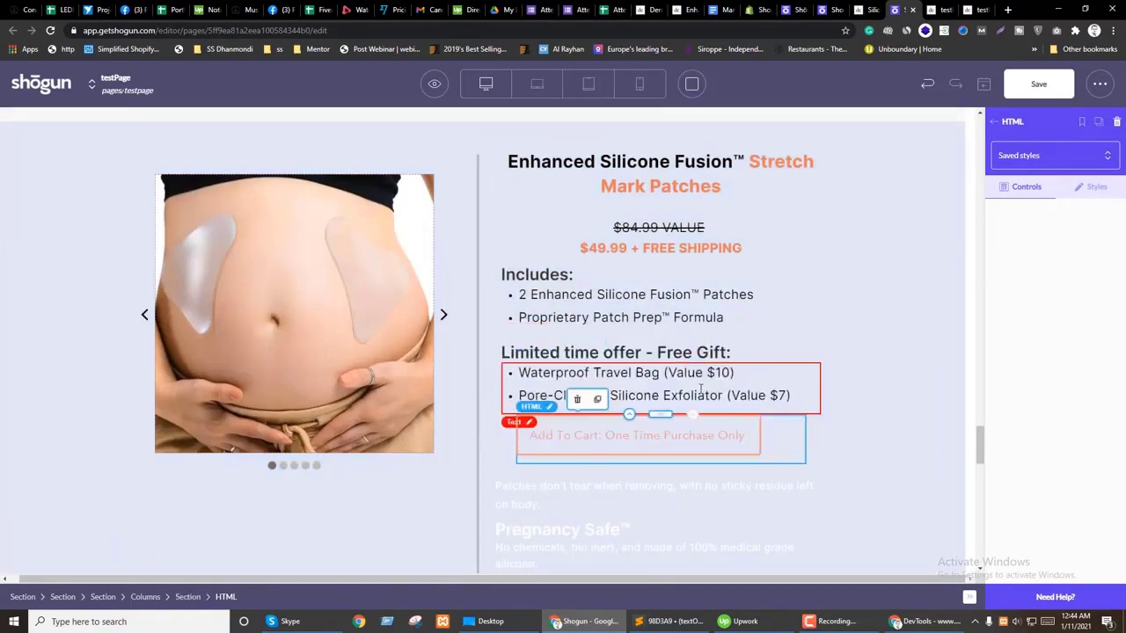
pyautogui.click(1090, 186)
pyautogui.scroll(-3, 1077, 358)
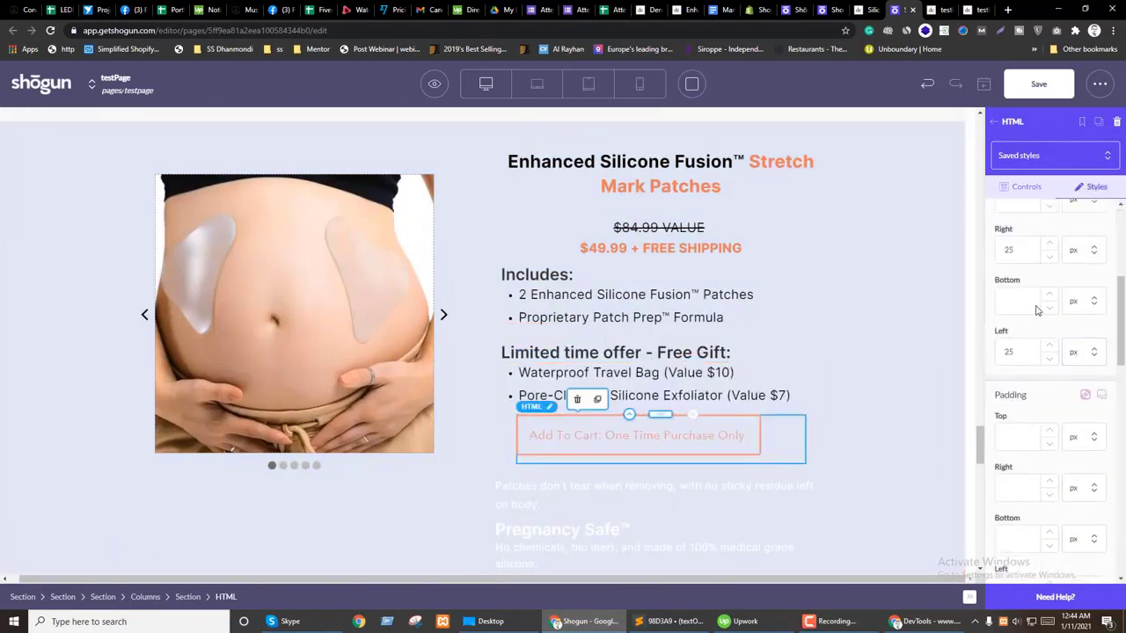
pyautogui.scroll(-10, 775, 460)
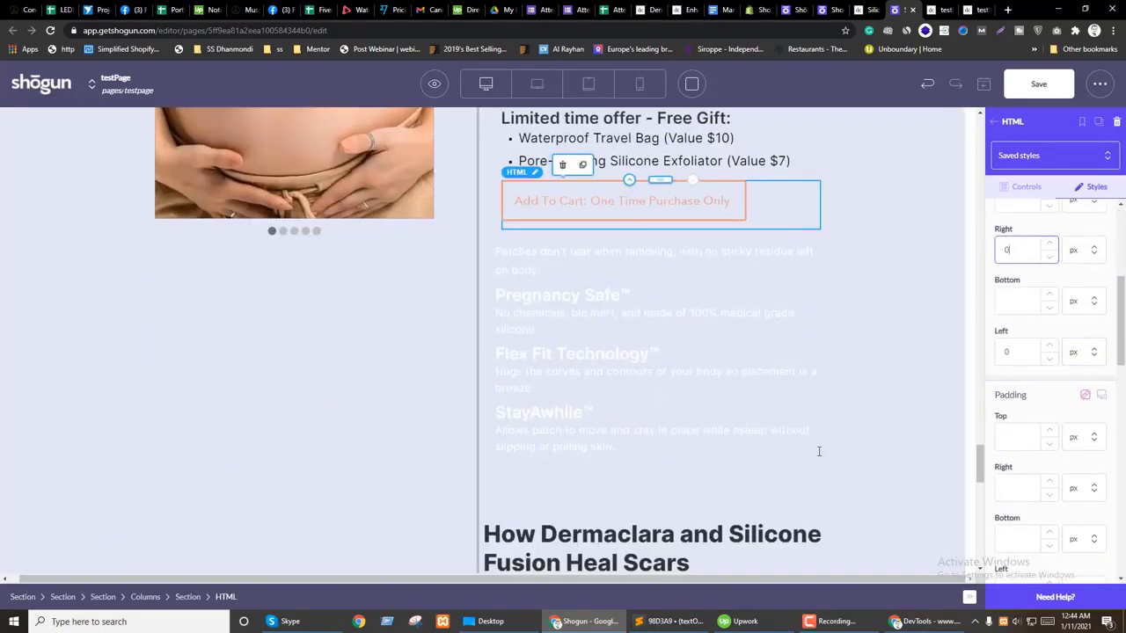
pyautogui.moveTo(586, 341); pyautogui.dragTo(616, 244)
pyautogui.scroll(5, 724, 286)
pyautogui.scroll(3, 620, 251)
pyautogui.click(693, 241)
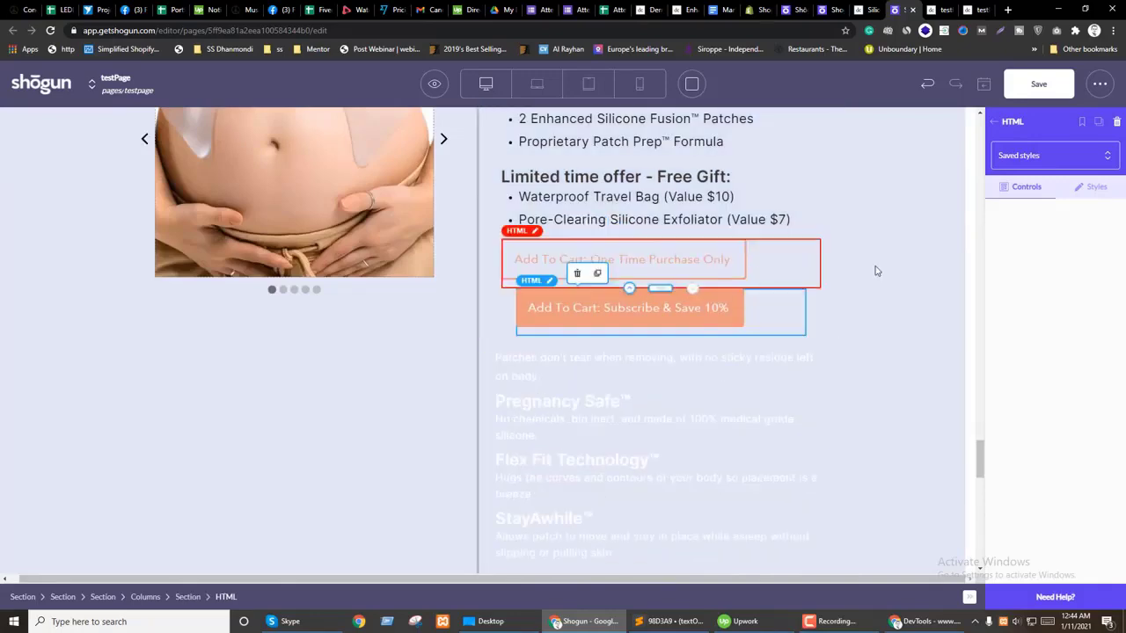
pyautogui.click(1088, 189)
pyautogui.scroll(-3, 1025, 305)
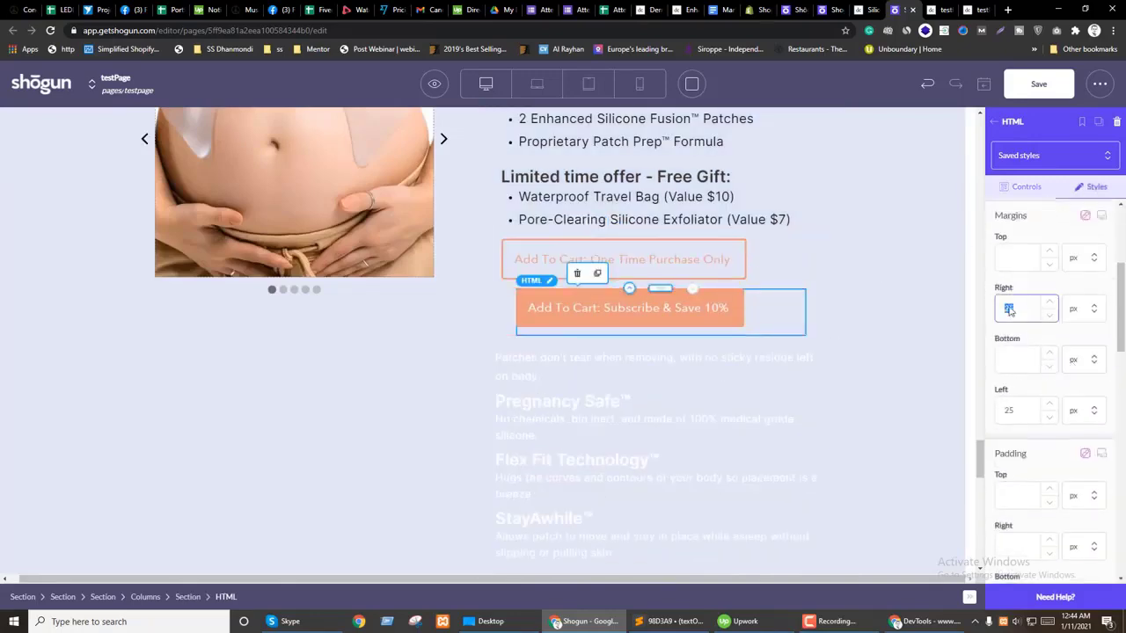
pyautogui.write('0')
pyautogui.scroll(1, 616, 369)
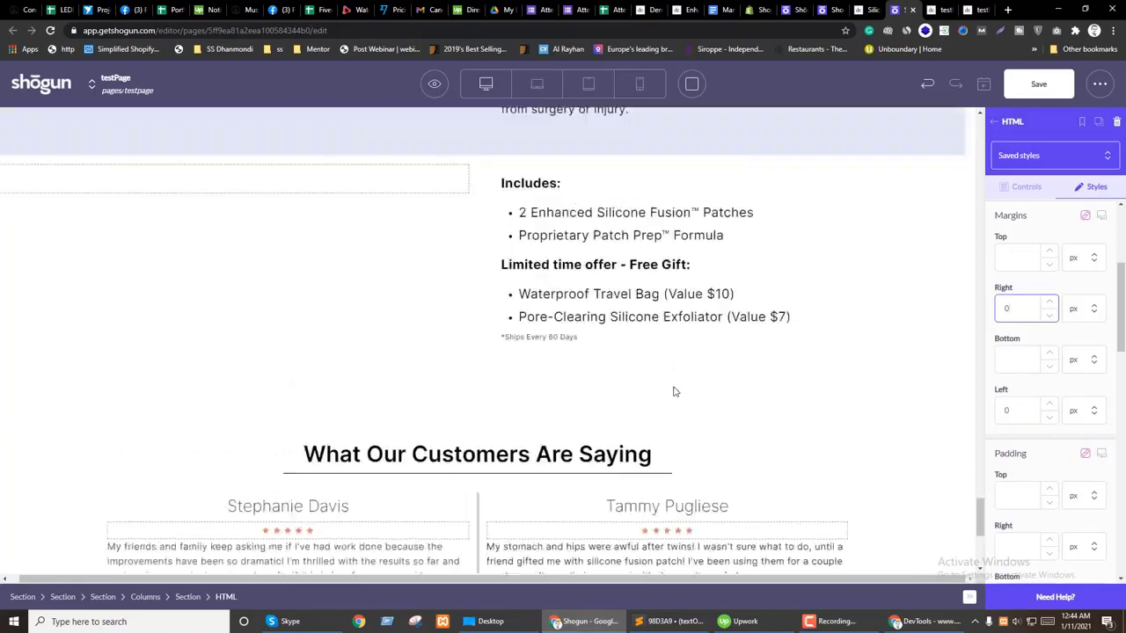
# Step: Move the Ships Every 60 Days note below the cart buttons with zero margin
pyautogui.click(603, 352)
pyautogui.scroll(1, 729, 473)
pyautogui.moveTo(723, 458); pyautogui.dragTo(691, 405)
pyautogui.click(1096, 187)
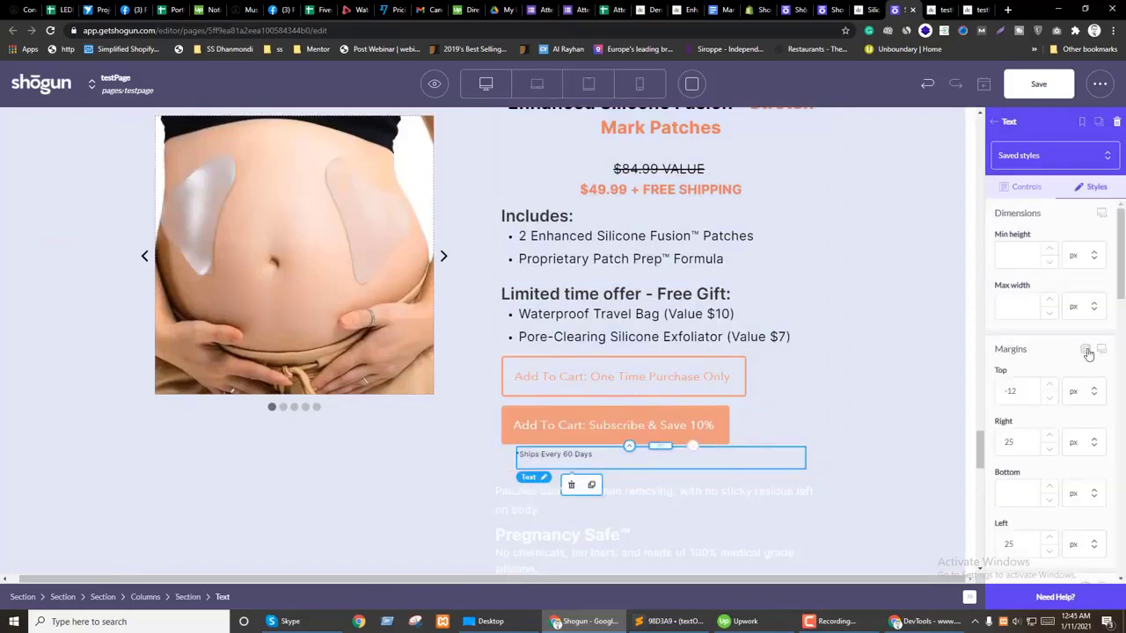
pyautogui.scroll(-2, 1055, 308)
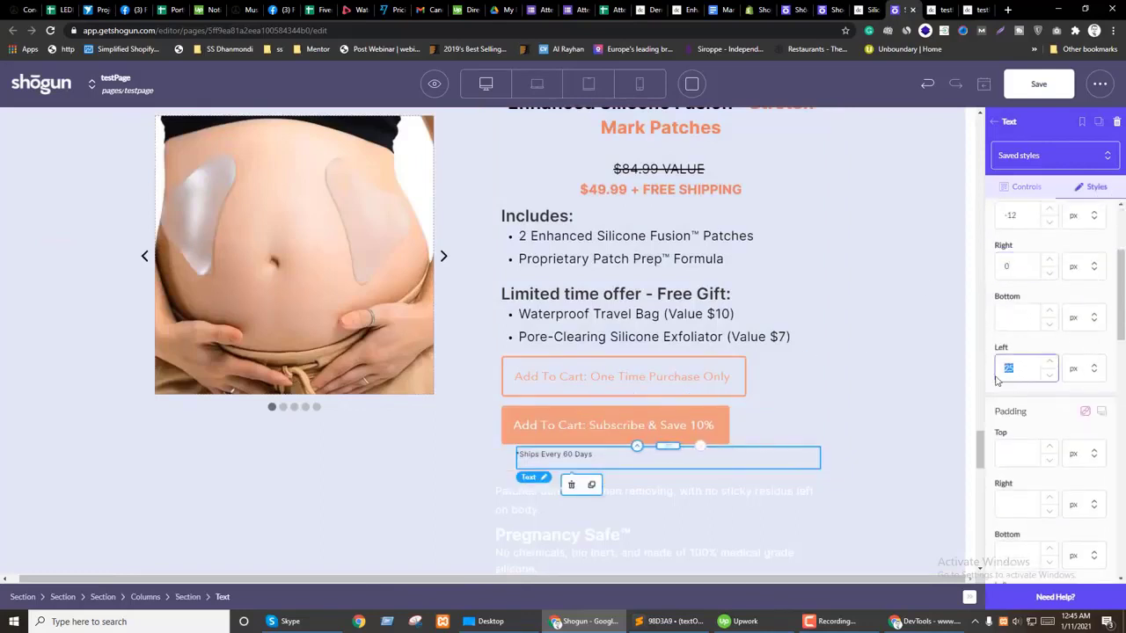
pyautogui.scroll(-1, 685, 381)
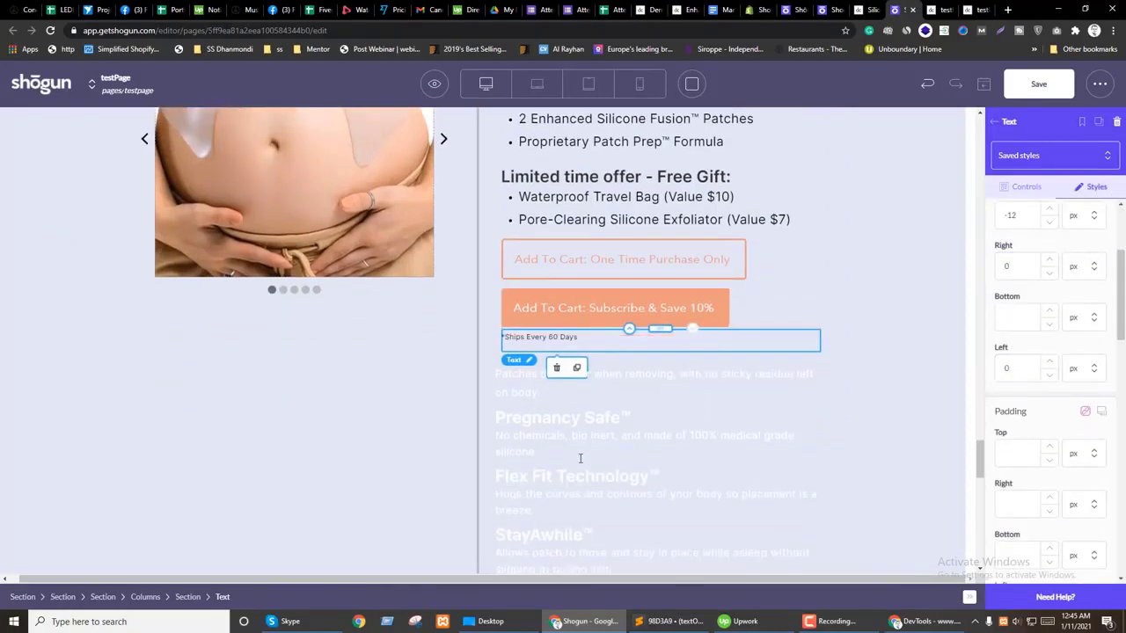
# Step: Delete the leftover feature text, the old feature section, and the scar-healing heading and bullets
pyautogui.click(580, 451)
pyautogui.click(550, 473)
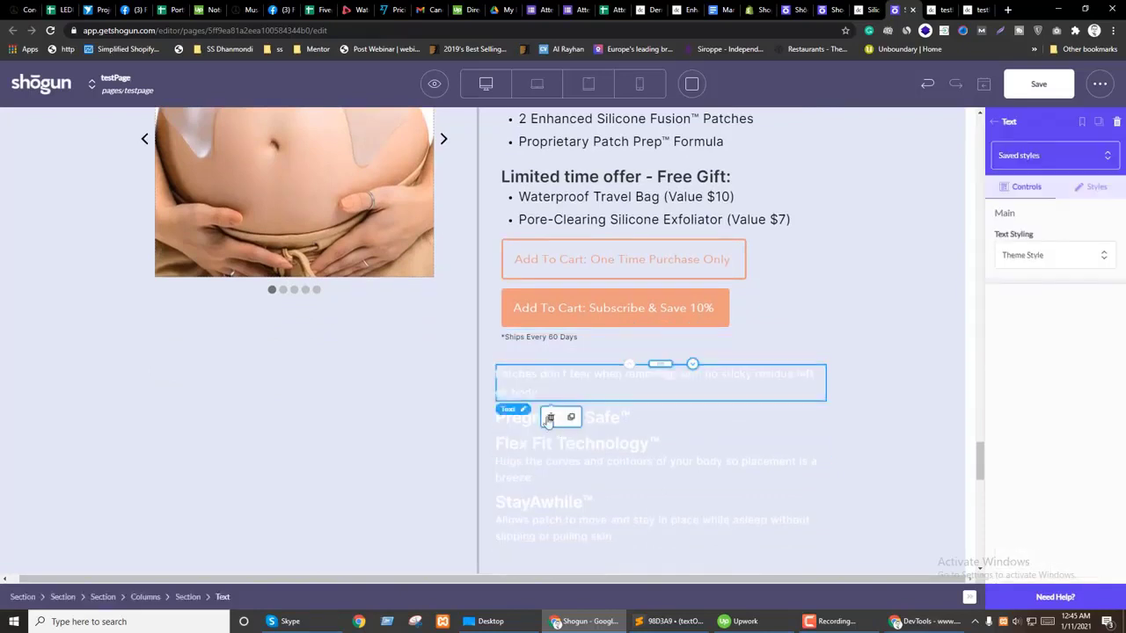
pyautogui.click(557, 363)
pyautogui.click(550, 337)
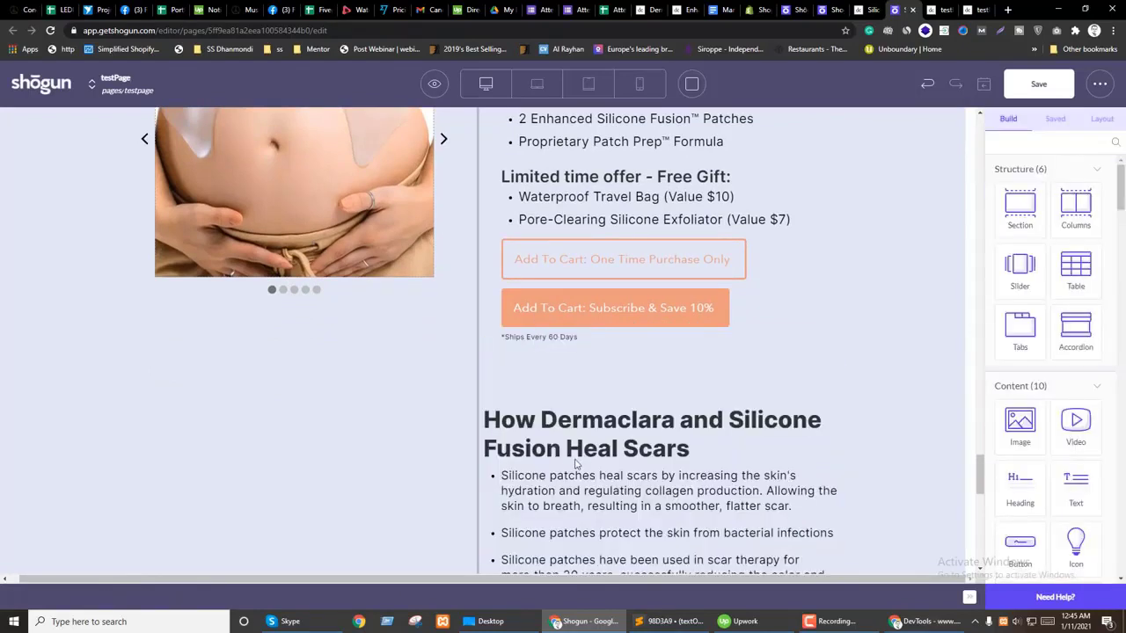
pyautogui.click(567, 403)
pyautogui.click(555, 384)
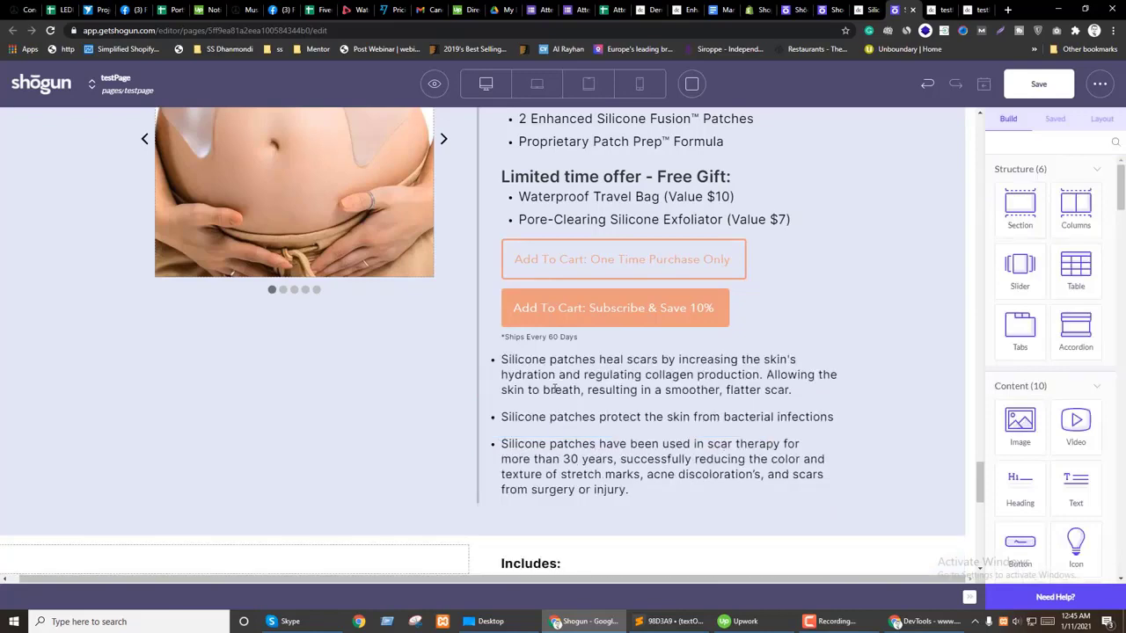
pyautogui.click(555, 387)
pyautogui.click(539, 524)
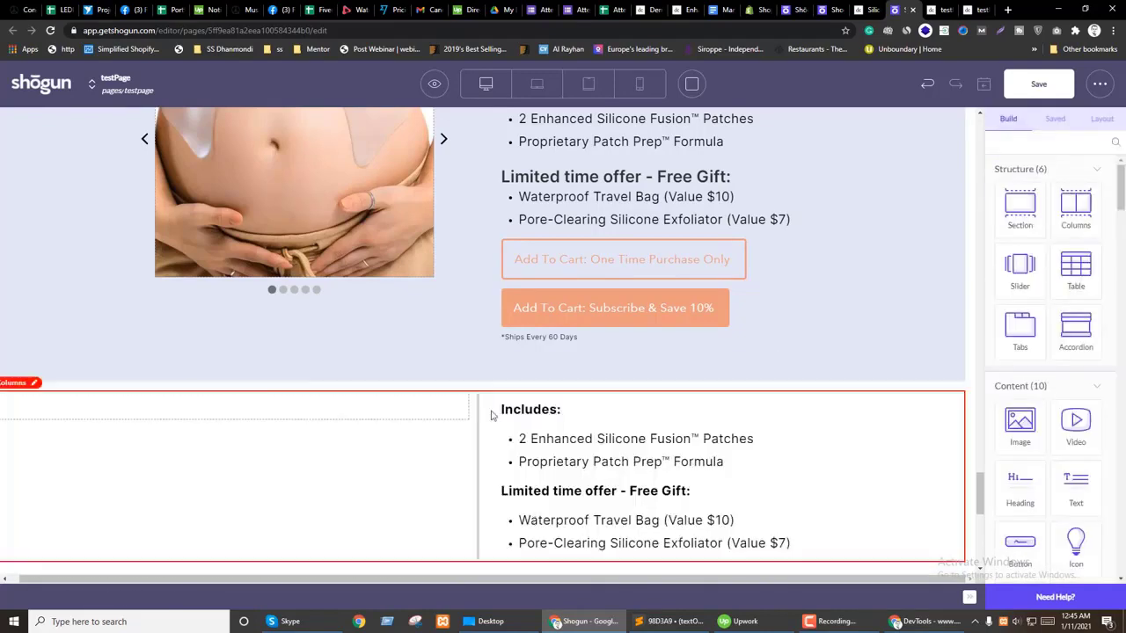
# Step: Delete the duplicate columns block and the now-empty section
pyautogui.click(397, 430)
pyautogui.click(59, 372)
pyautogui.click(103, 396)
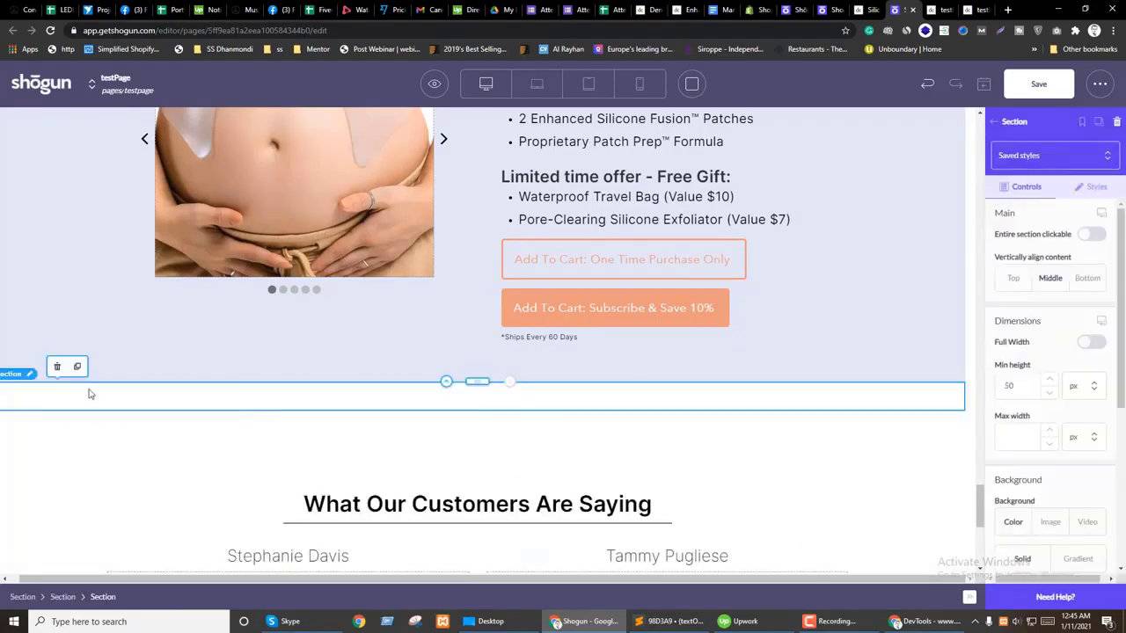
pyautogui.click(59, 369)
pyautogui.click(151, 413)
# Step: Give the product section 80 px top and bottom padding
pyautogui.scroll(4, 398, 520)
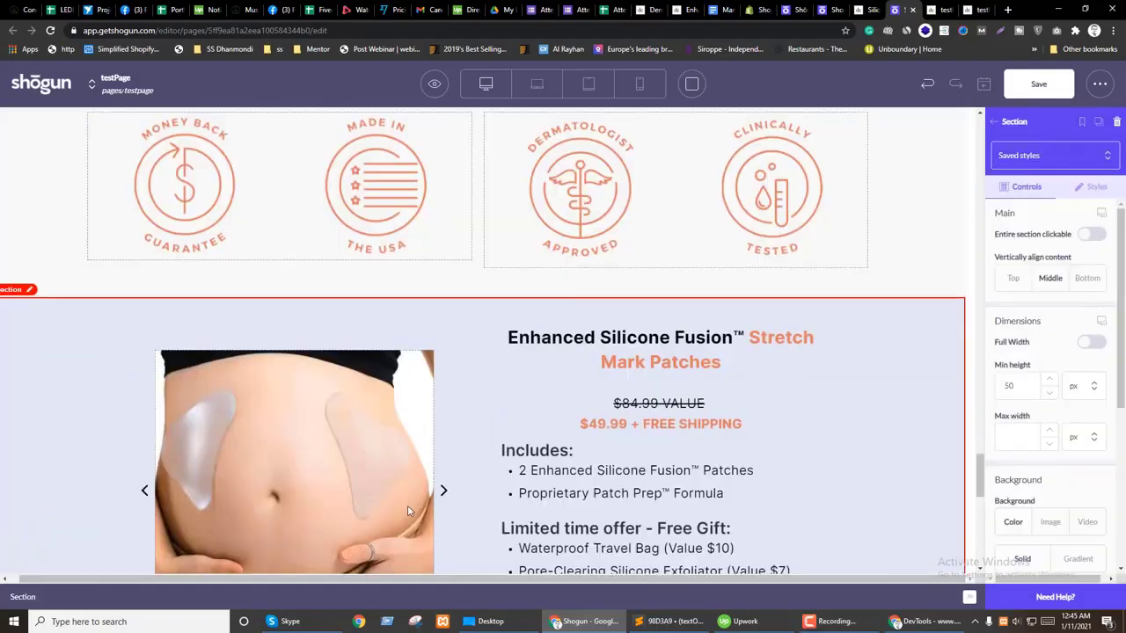
pyautogui.click(462, 321)
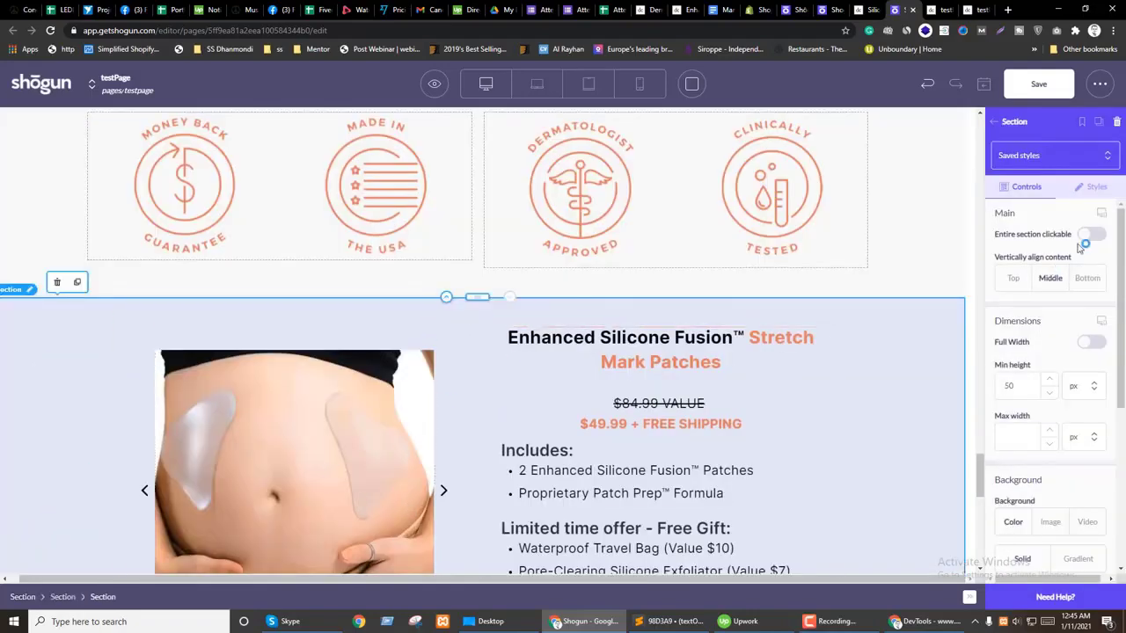
pyautogui.click(1097, 187)
pyautogui.scroll(-4, 1029, 369)
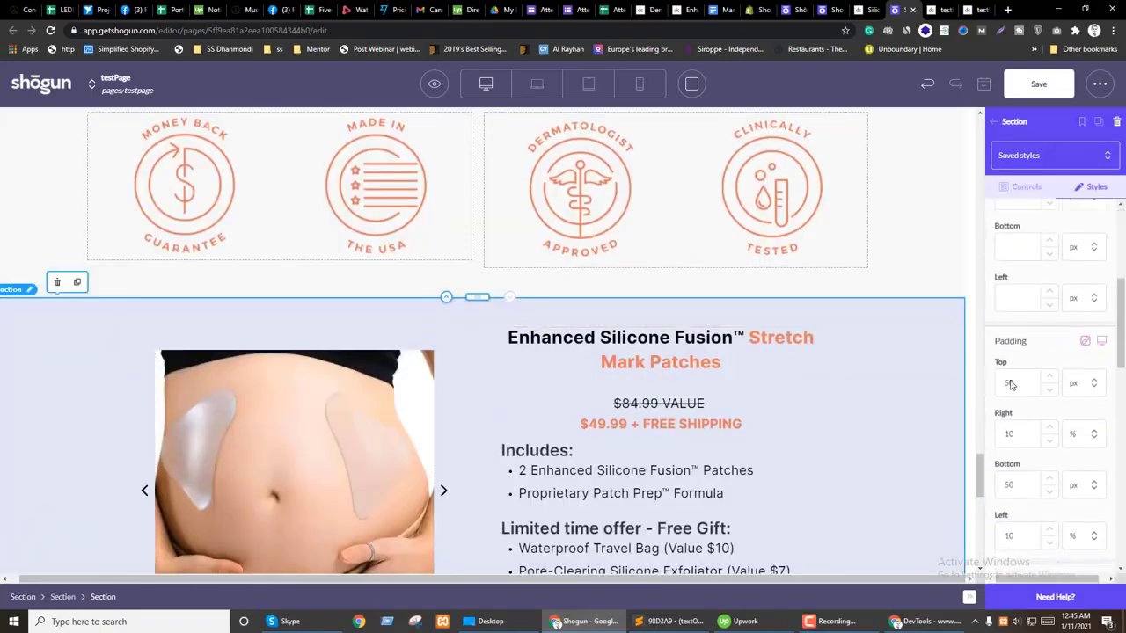
pyautogui.write('0')
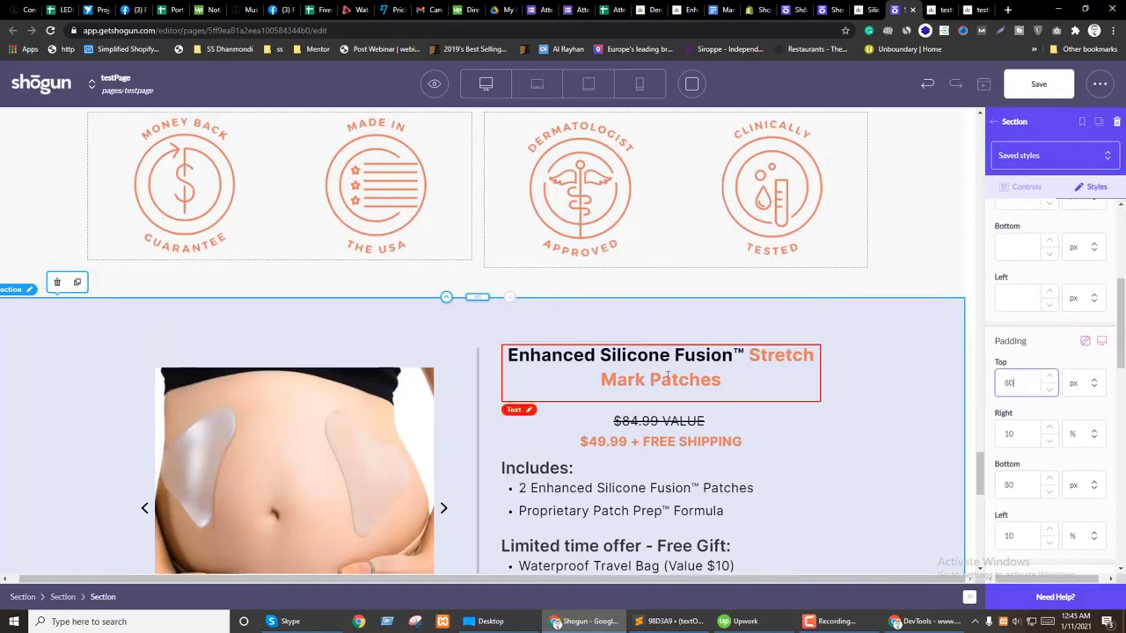
pyautogui.scroll(-3, 667, 376)
# Step: Left-align the product title and the price text
pyautogui.click(658, 253)
pyautogui.doubleClick(658, 254)
pyautogui.hotkey('ctrl', 'a')
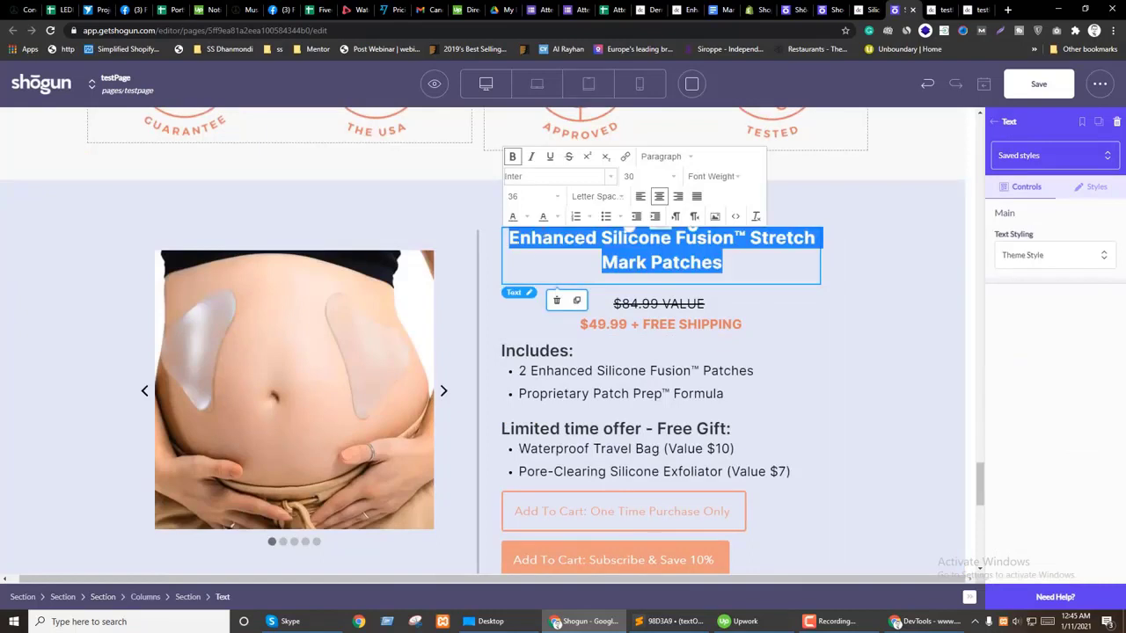
pyautogui.click(639, 197)
pyautogui.click(616, 303)
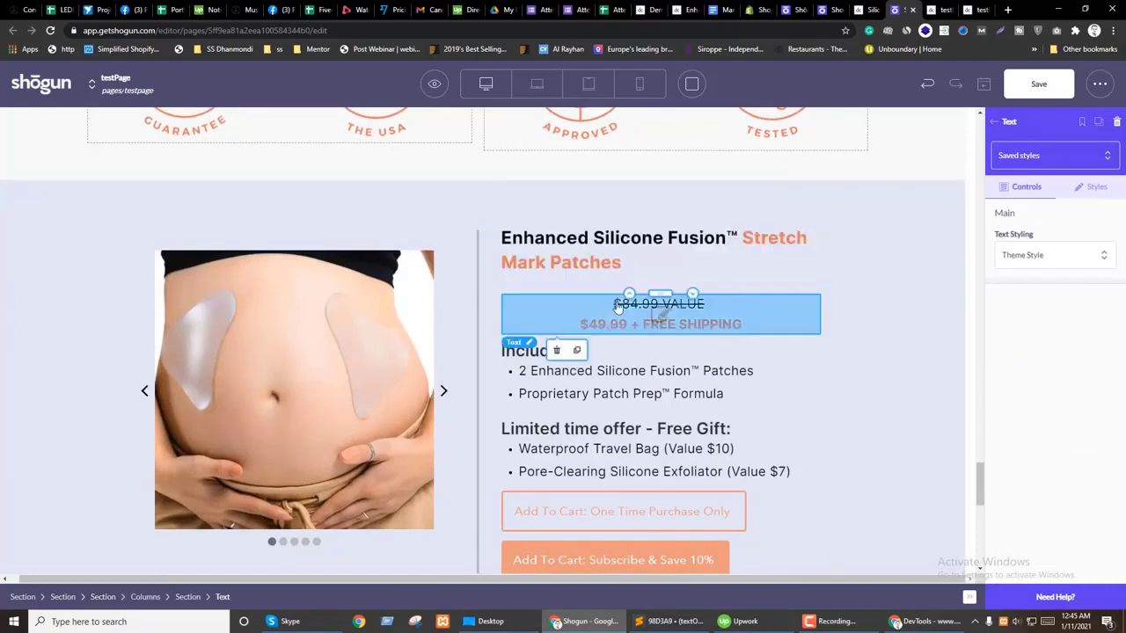
pyautogui.doubleClick(614, 304)
pyautogui.hotkey('ctrl', 'a')
pyautogui.click(640, 263)
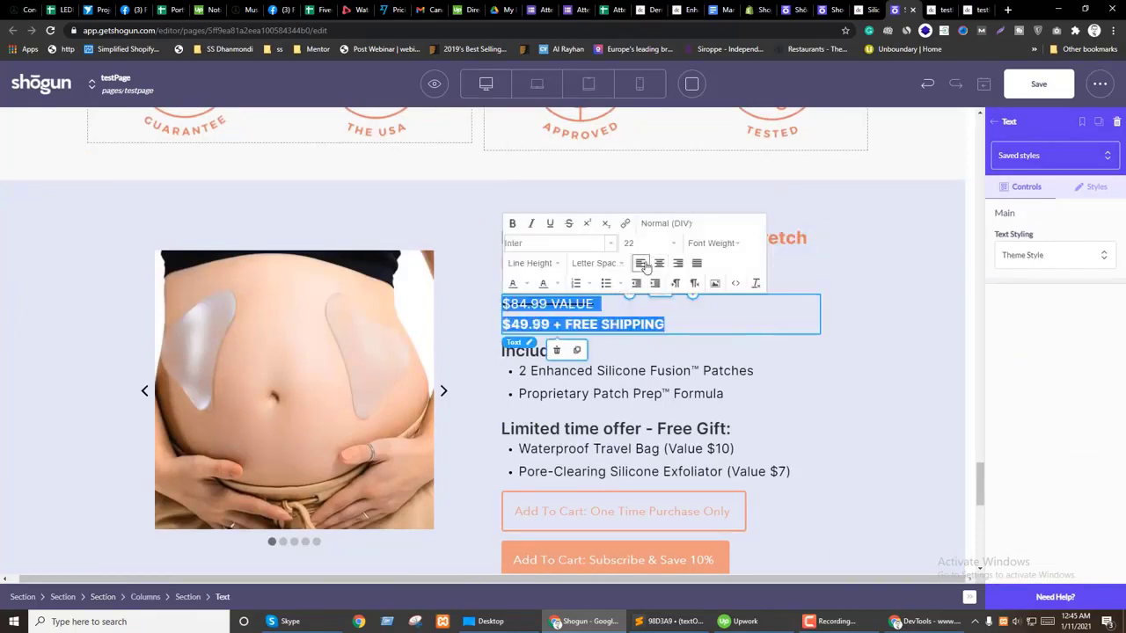
pyautogui.click(897, 363)
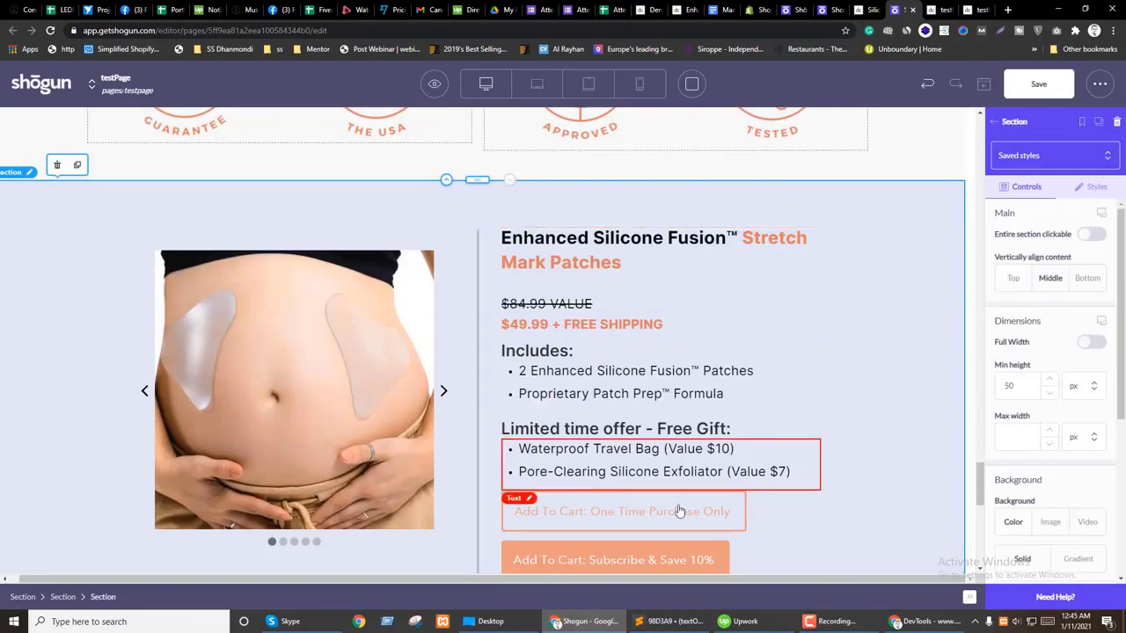
pyautogui.scroll(-2, 882, 440)
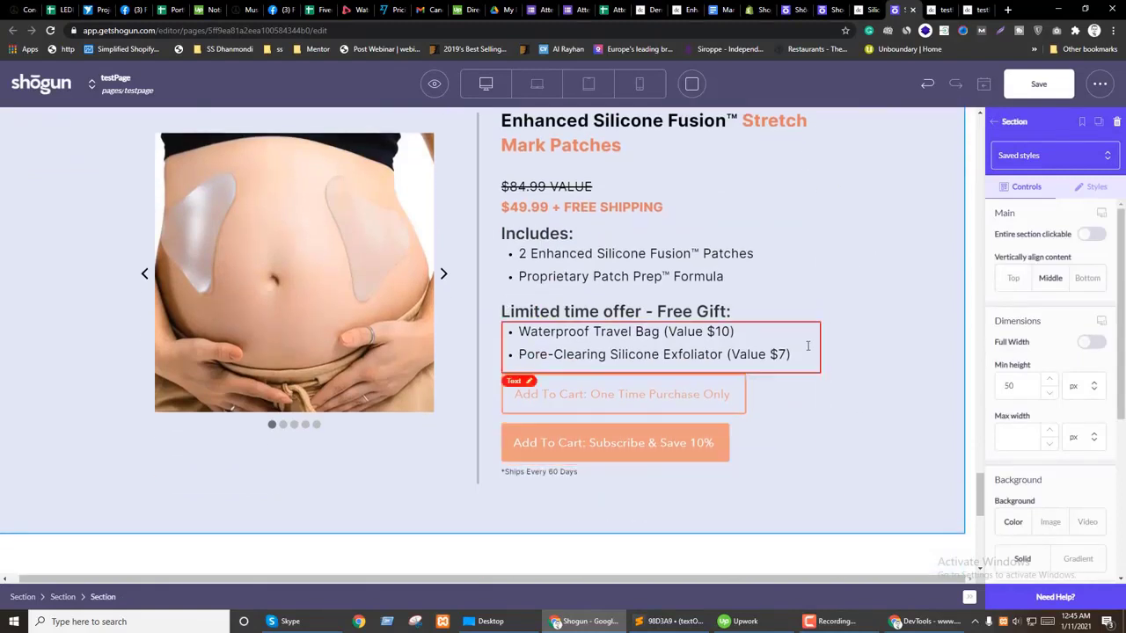
pyautogui.scroll(3, 555, 343)
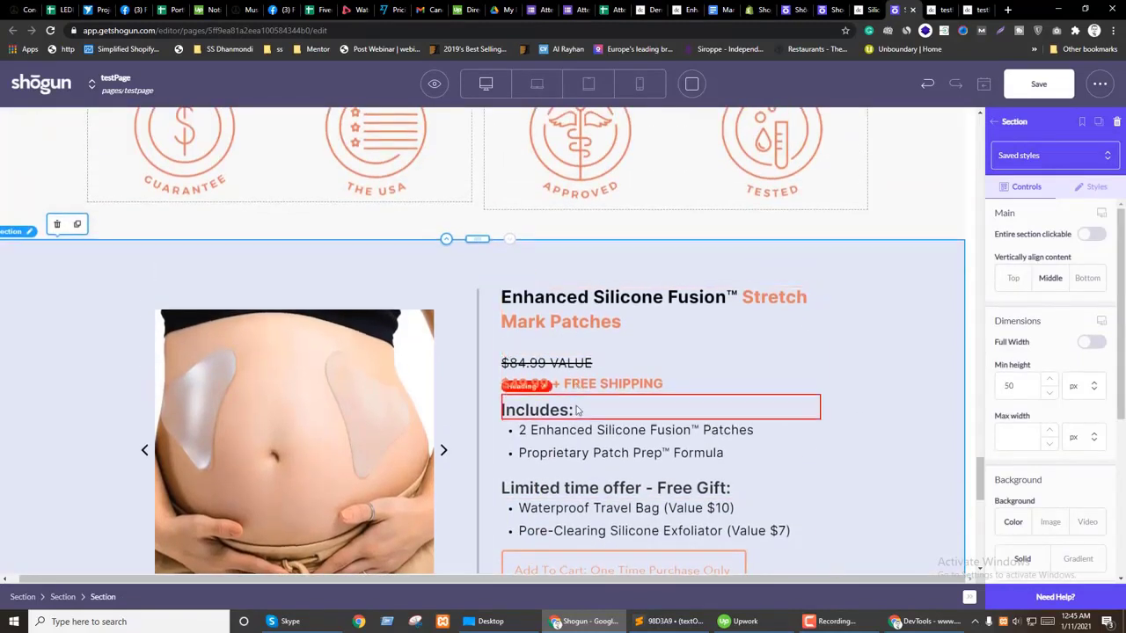
pyautogui.scroll(1, 458, 326)
# Step: Select all of the product title text and try a line height of 60
pyautogui.click(646, 379)
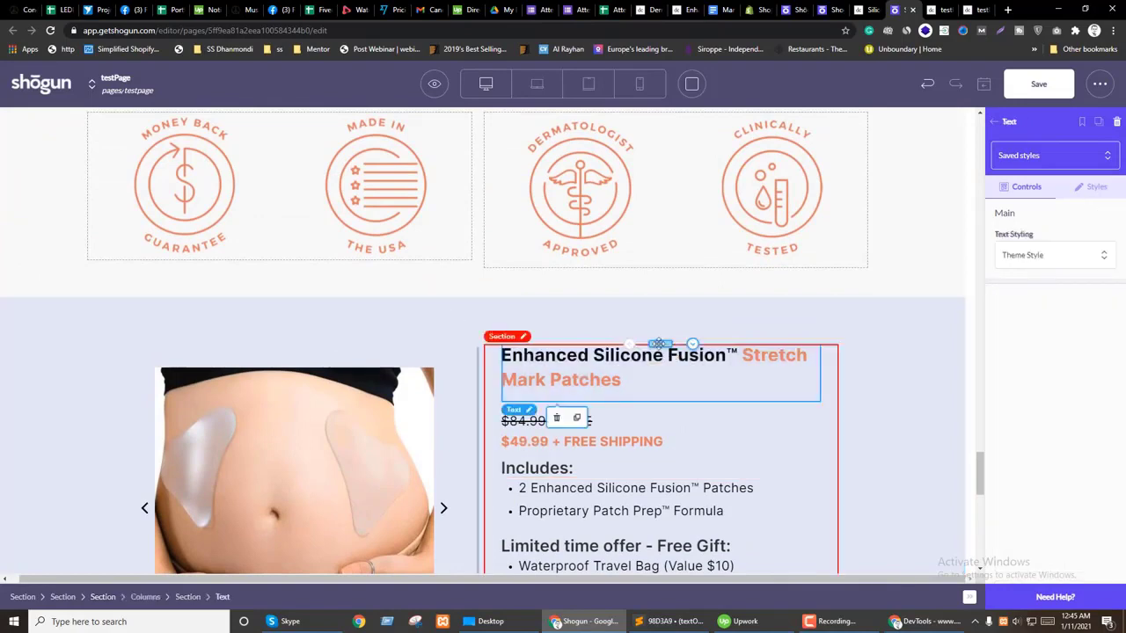
pyautogui.click(656, 361)
pyautogui.hotkey('ctrl', 'a')
pyautogui.click(556, 317)
pyautogui.scroll(-5, 550, 452)
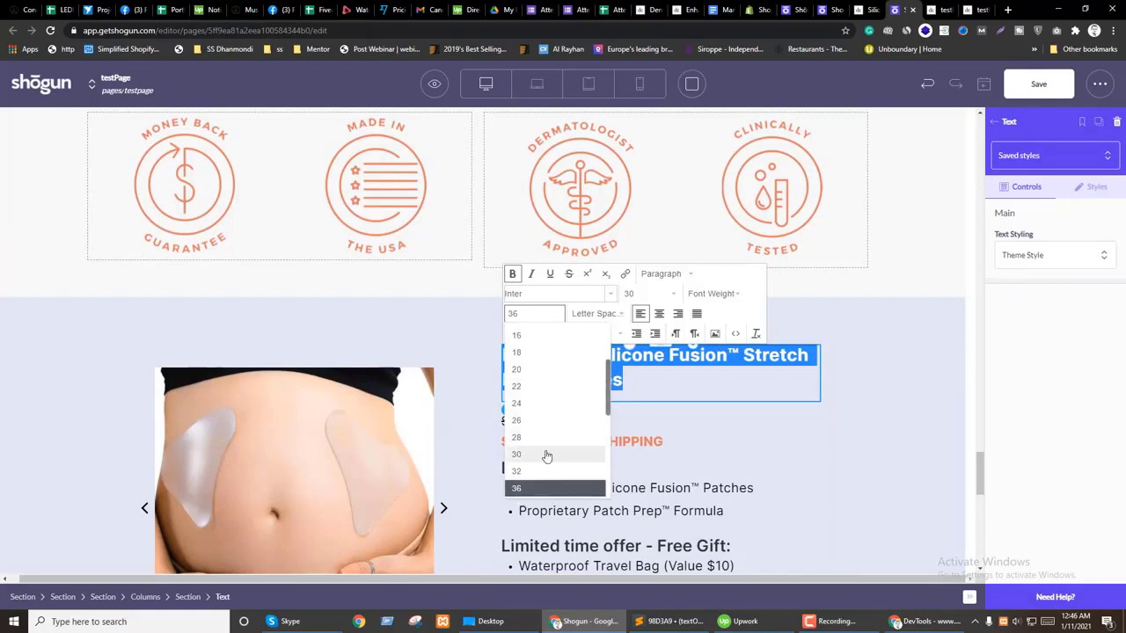
pyautogui.click(532, 411)
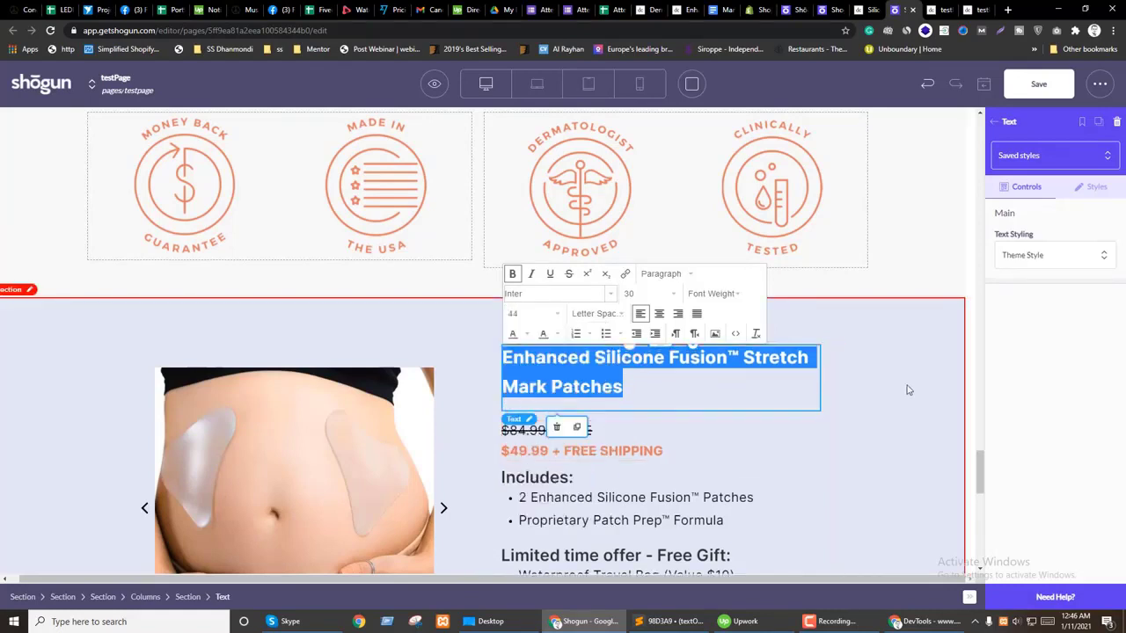
pyautogui.click(899, 389)
pyautogui.click(540, 389)
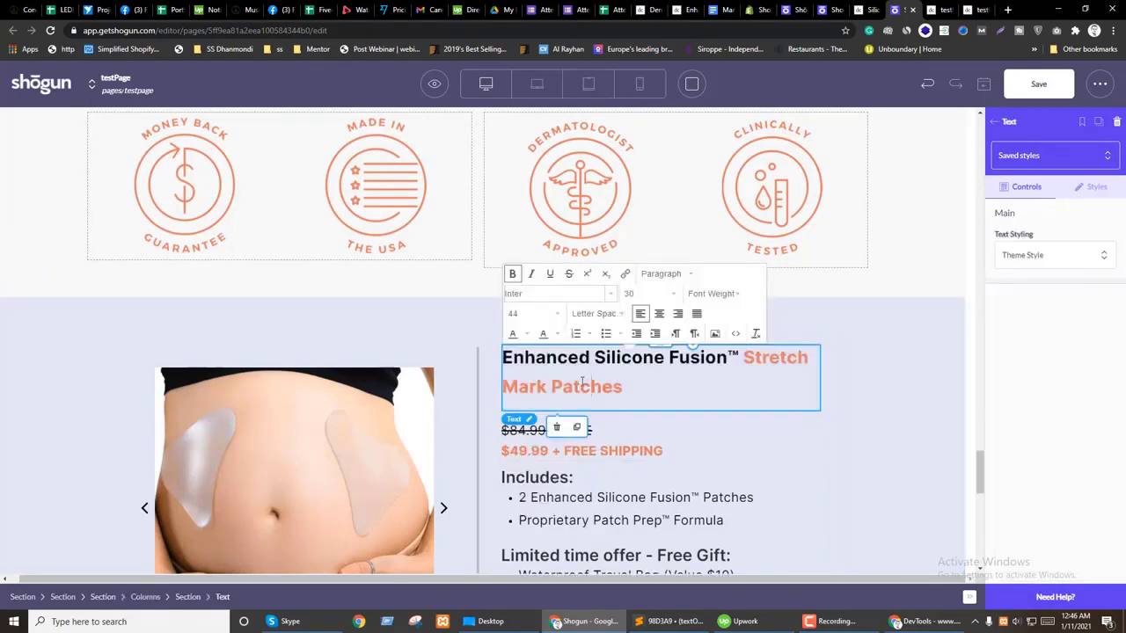
pyautogui.hotkey('ctrl', 'a')
pyautogui.click(533, 314)
pyautogui.scroll(-5, 536, 399)
pyautogui.click(532, 470)
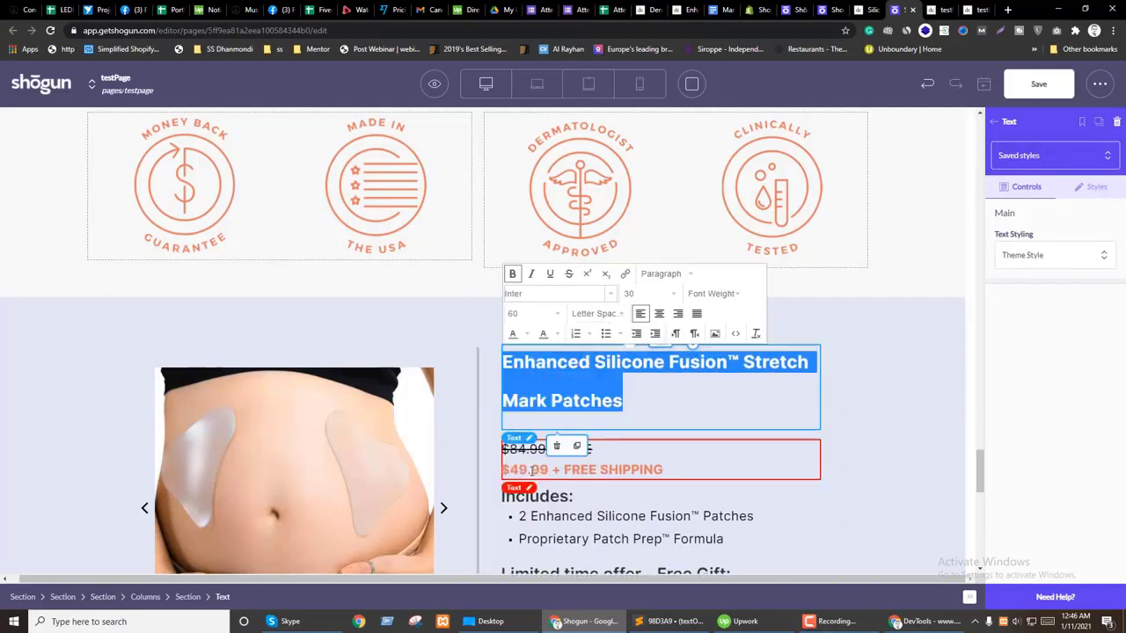
# Step: Set the title font size to 44 and tighten its line height to 40
pyautogui.click(633, 294)
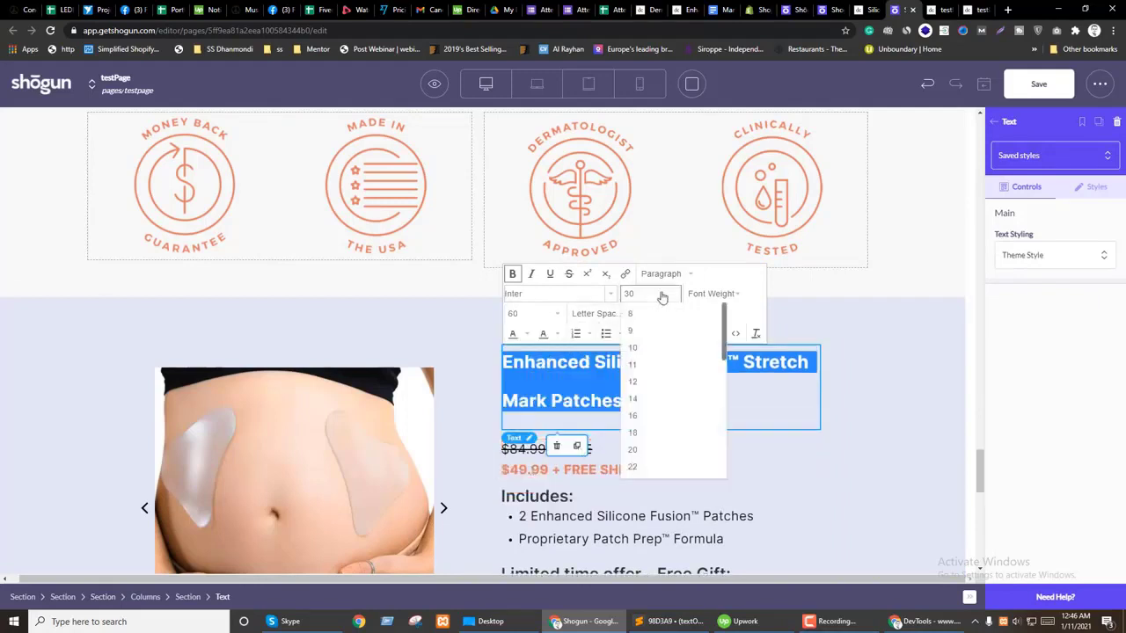
pyautogui.click(648, 455)
pyautogui.click(651, 295)
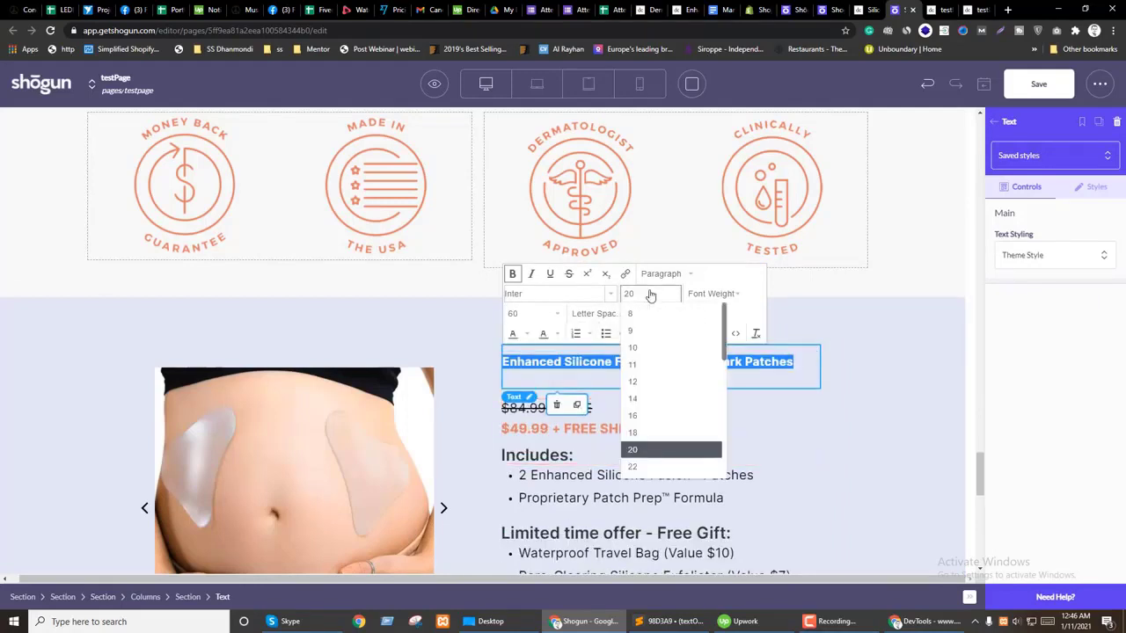
pyautogui.scroll(-3, 649, 407)
pyautogui.click(646, 422)
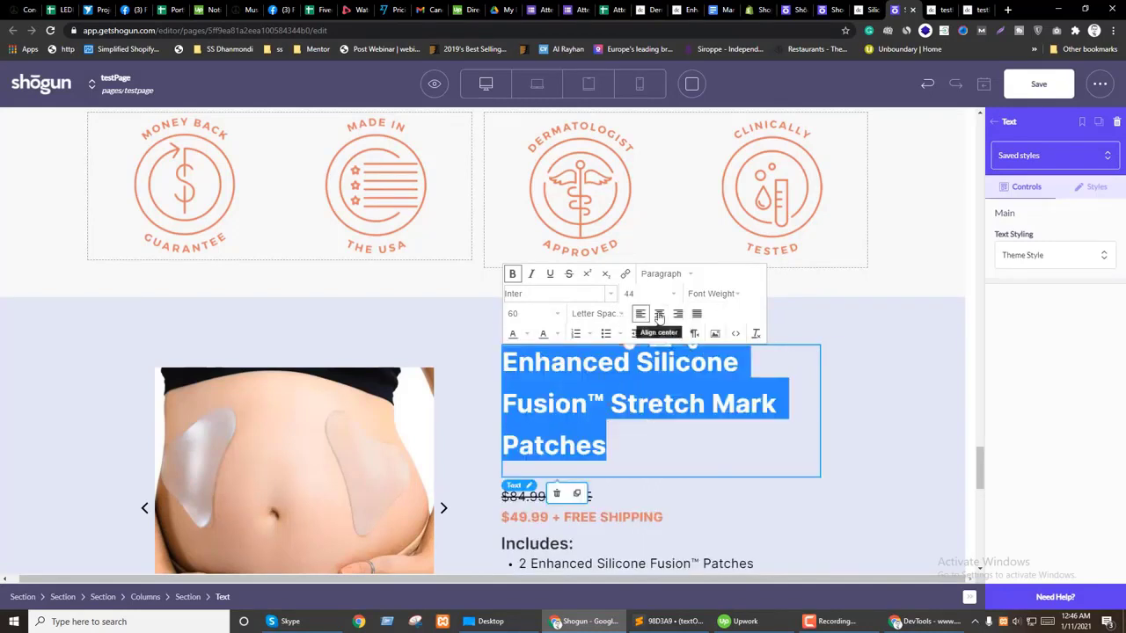
pyautogui.click(543, 317)
pyautogui.click(517, 388)
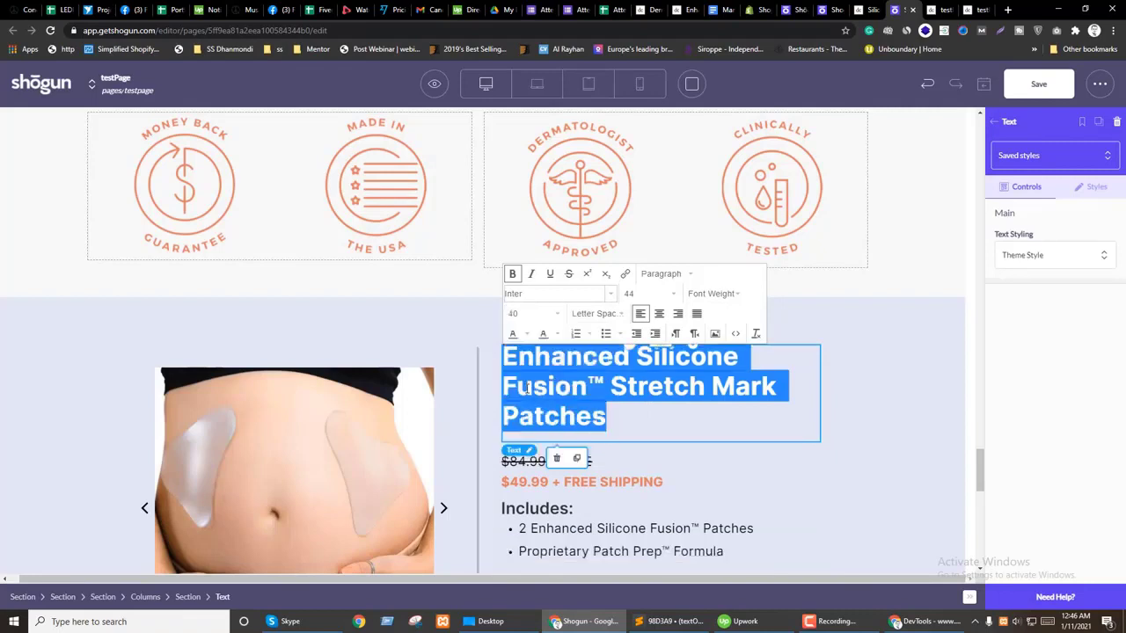
pyautogui.click(880, 397)
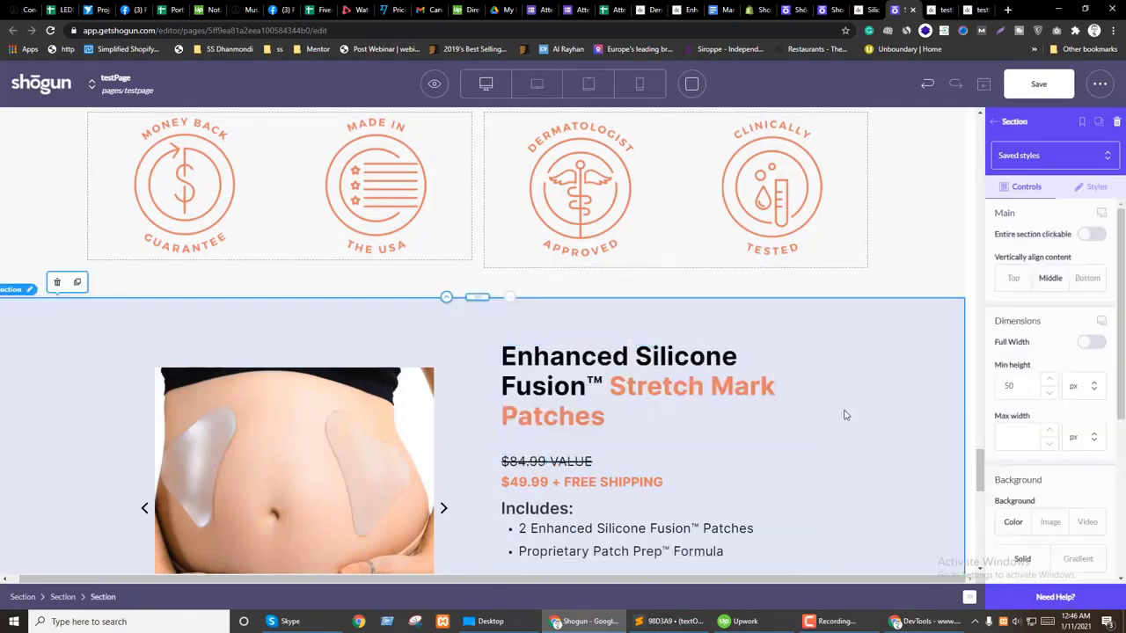
# Step: Hide the product slider's arrows, turn on 5-second auto slide, and keep it column-width
pyautogui.scroll(-1, 754, 314)
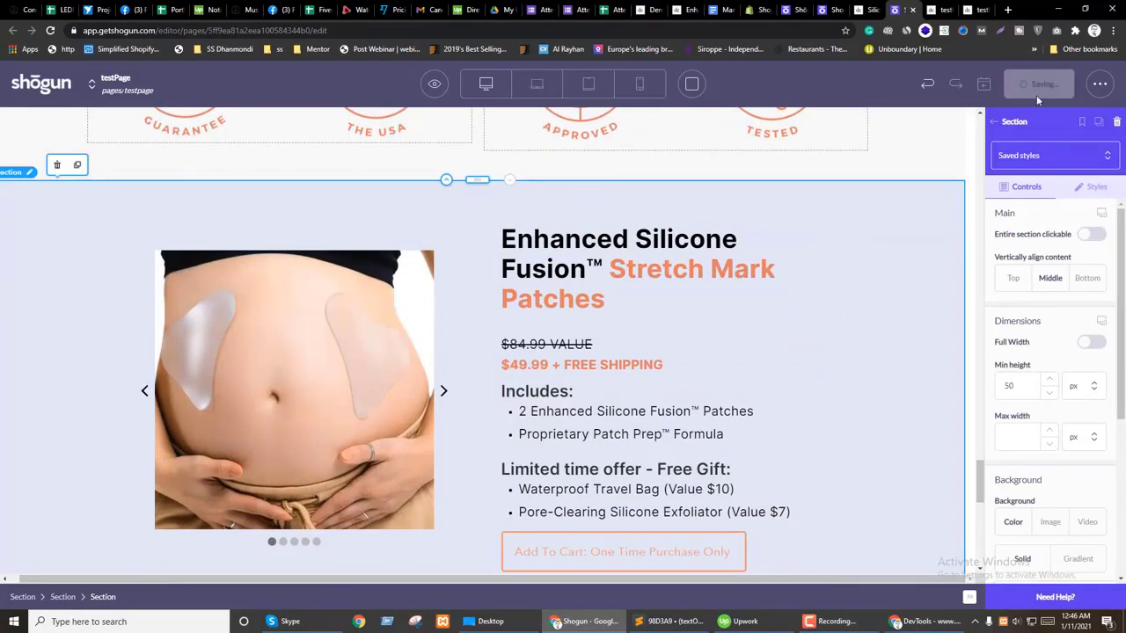
pyautogui.click(197, 556)
pyautogui.click(1105, 287)
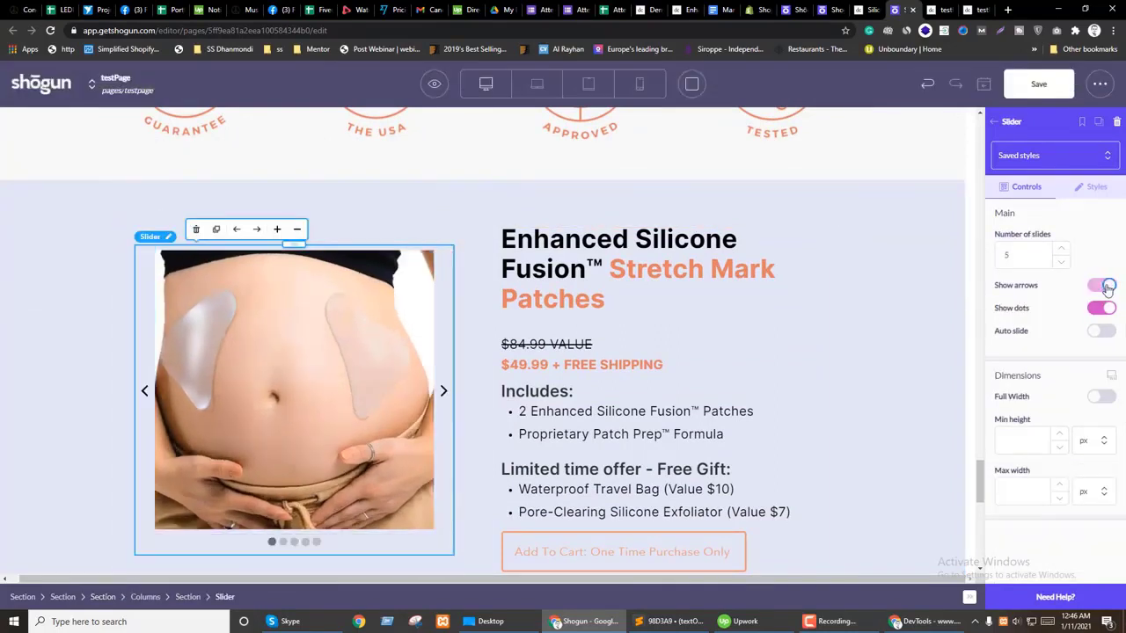
pyautogui.click(1093, 289)
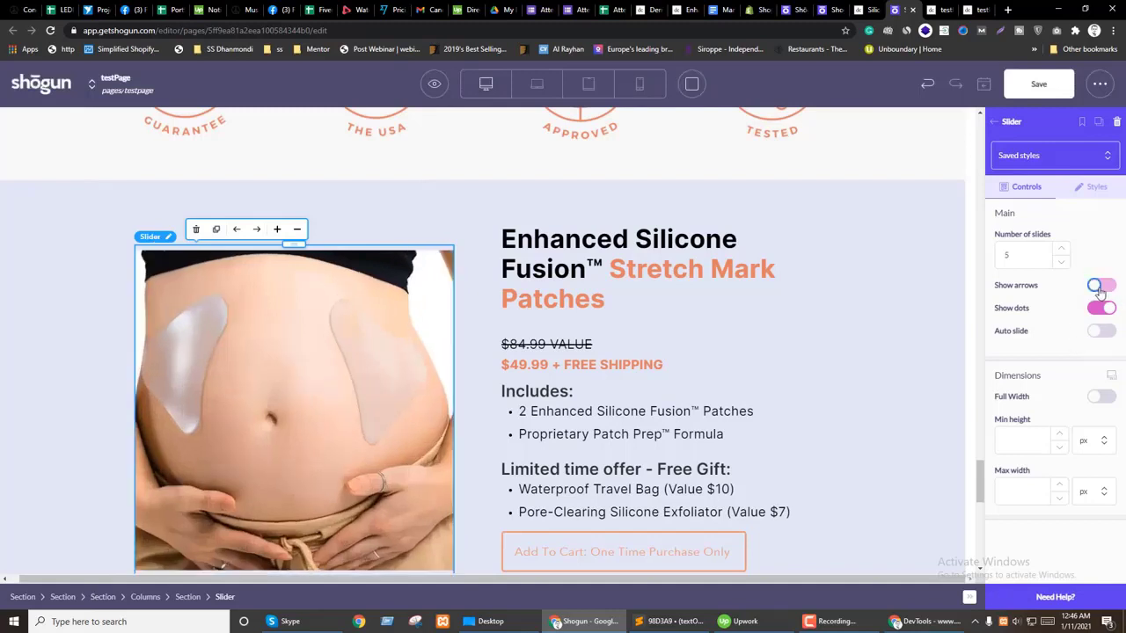
pyautogui.scroll(-2, 435, 379)
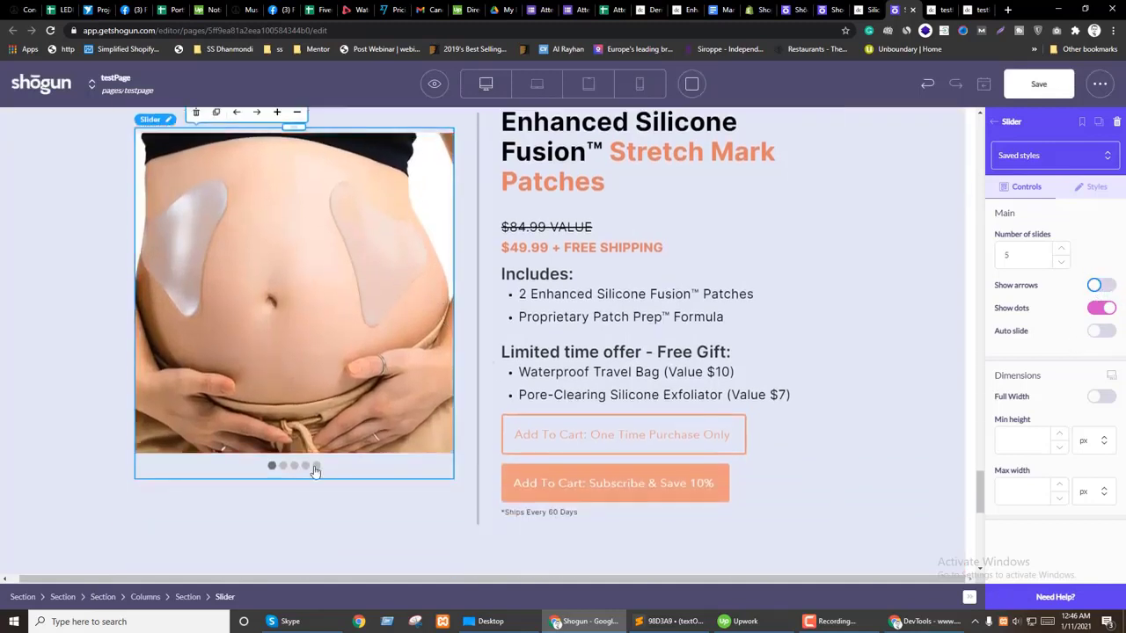
pyautogui.click(1087, 334)
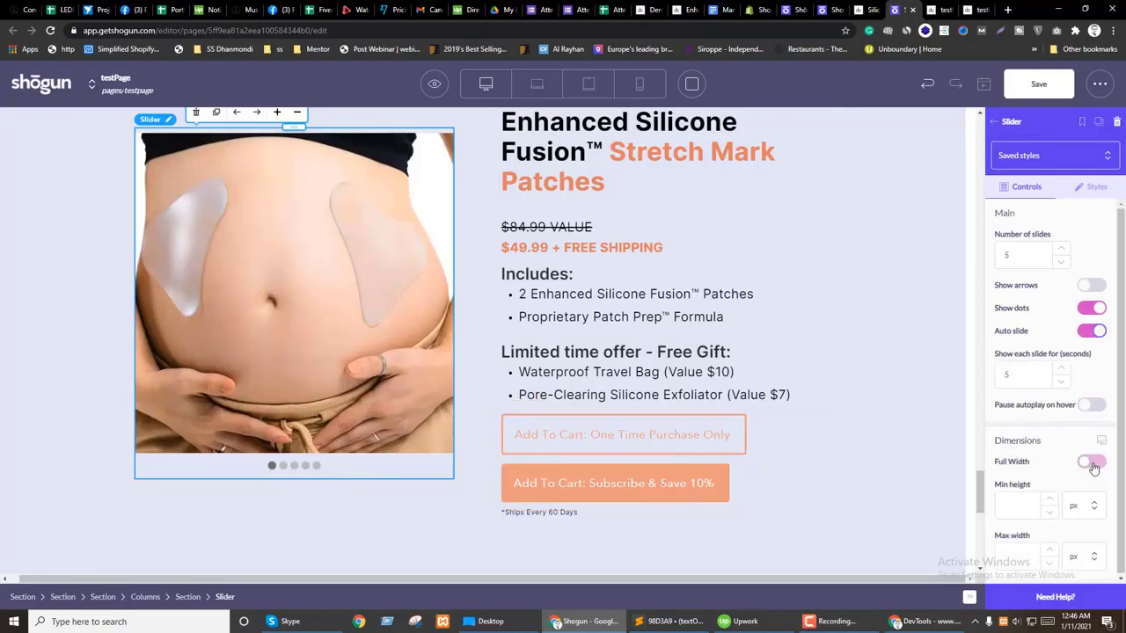
pyautogui.click(1093, 463)
pyautogui.click(1095, 464)
# Step: Save the page
pyautogui.click(1043, 85)
pyautogui.scroll(-10, 787, 354)
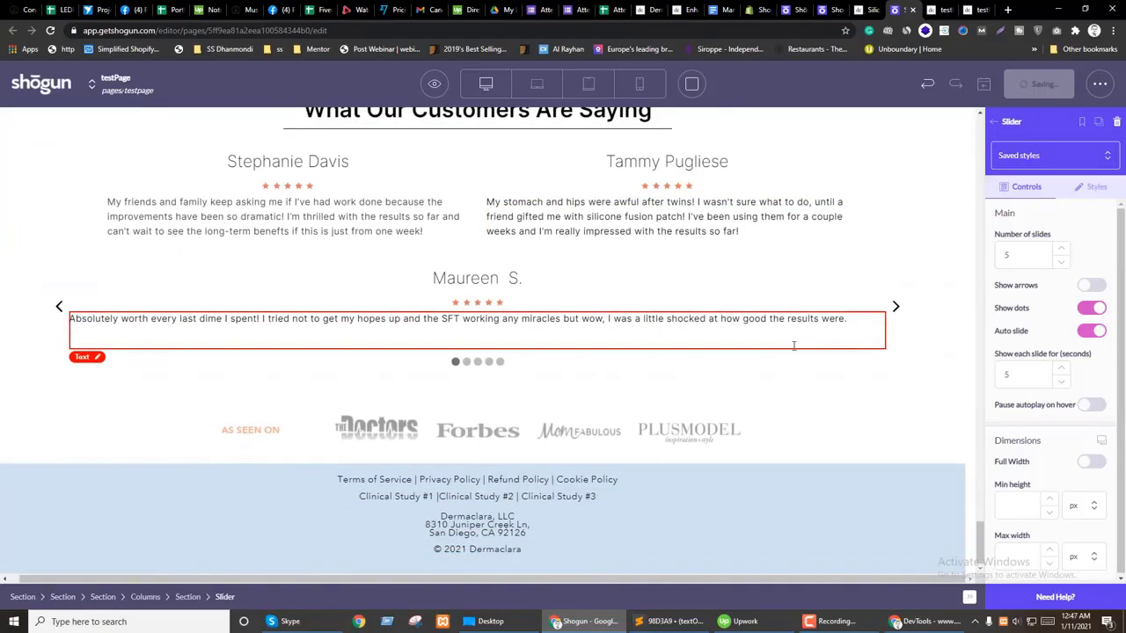
pyautogui.scroll(15, 765, 351)
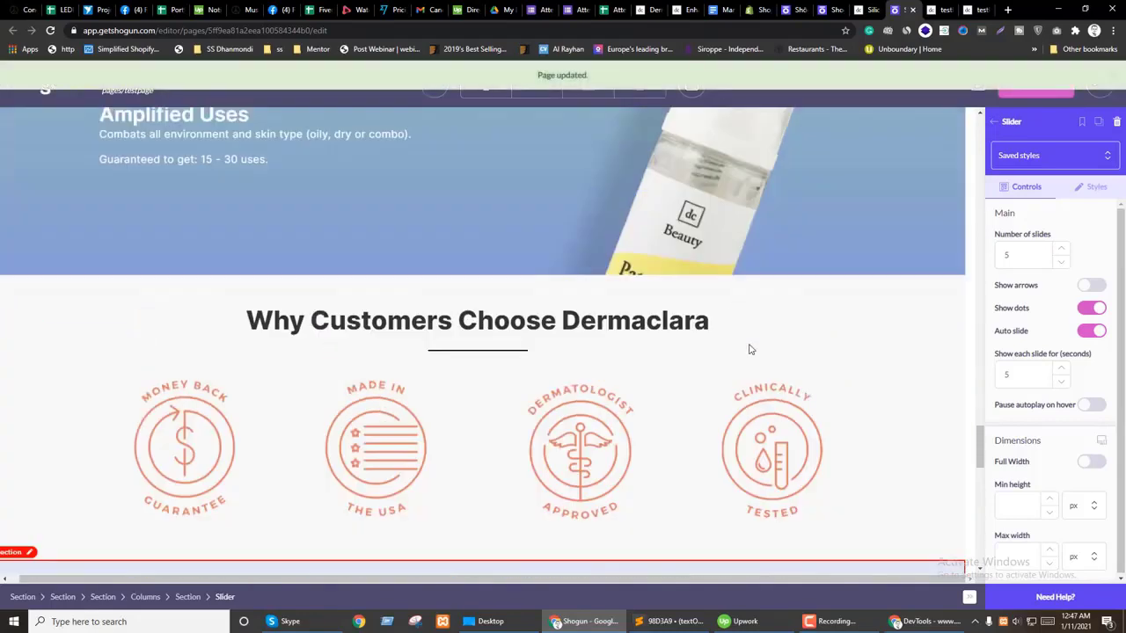
# Step: Open the page preview in a new tab and scroll down to the product slider
pyautogui.click(437, 84)
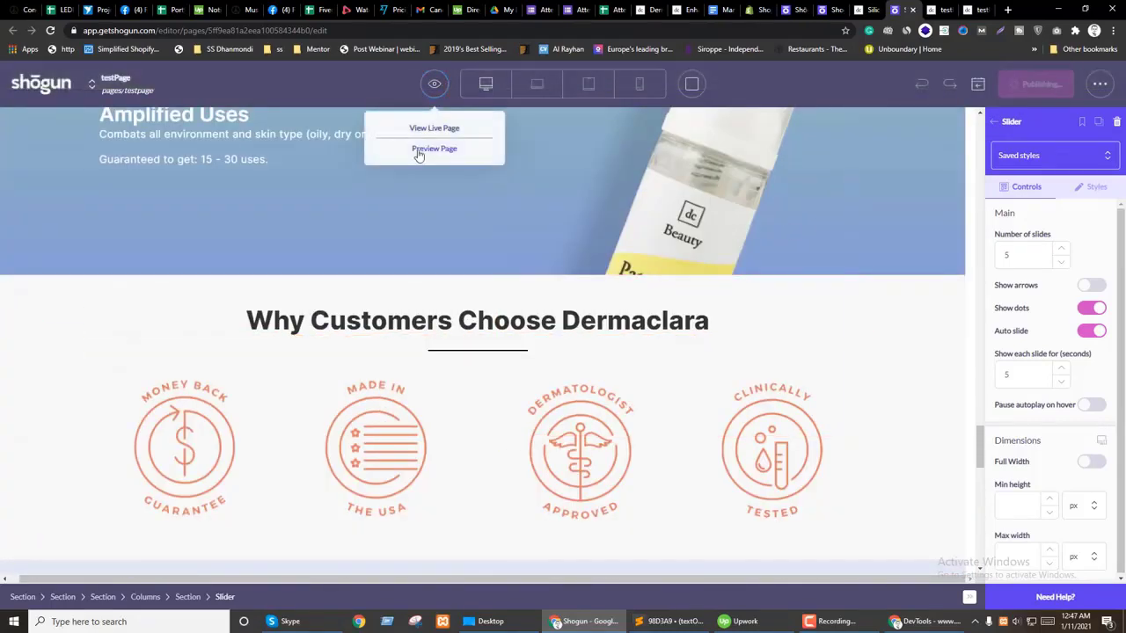
pyautogui.click(423, 152)
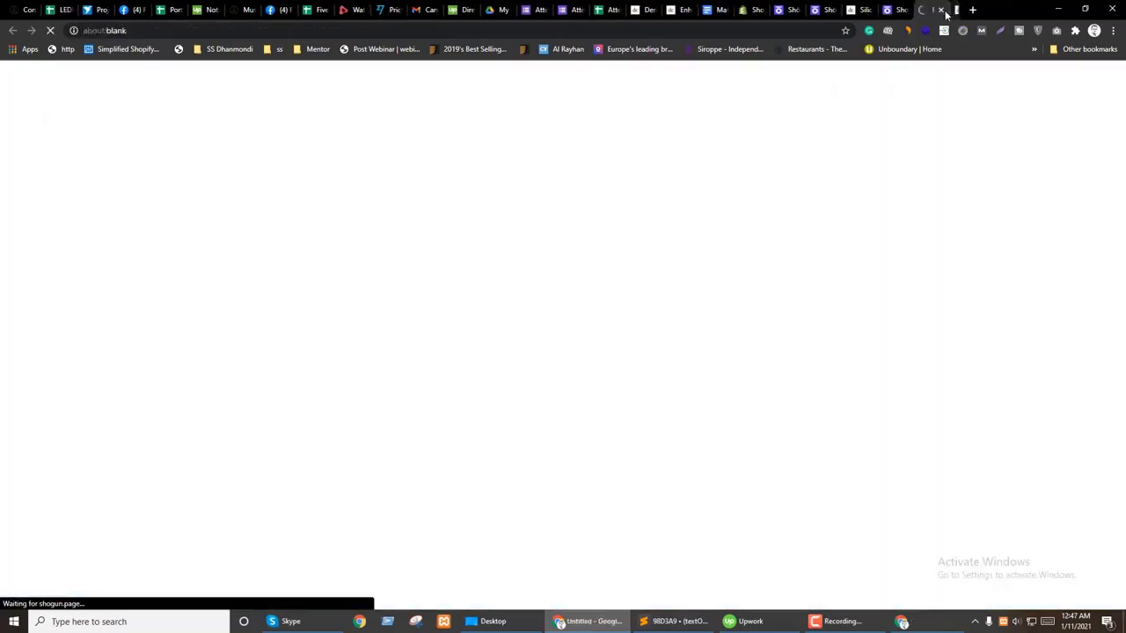
pyautogui.click(941, 10)
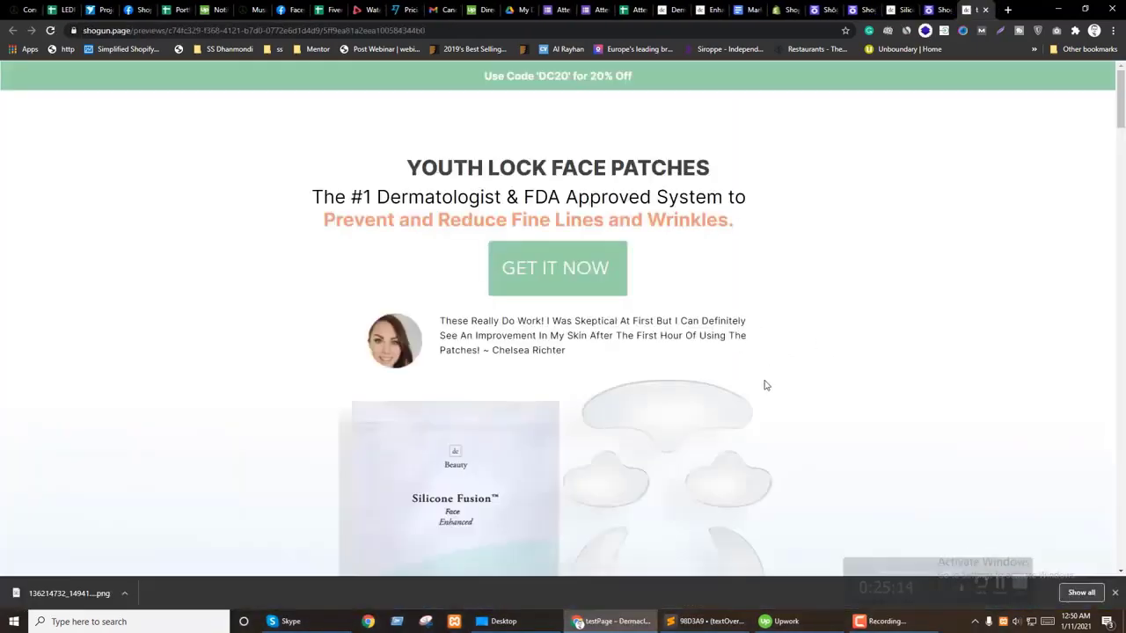
pyautogui.scroll(-15, 819, 367)
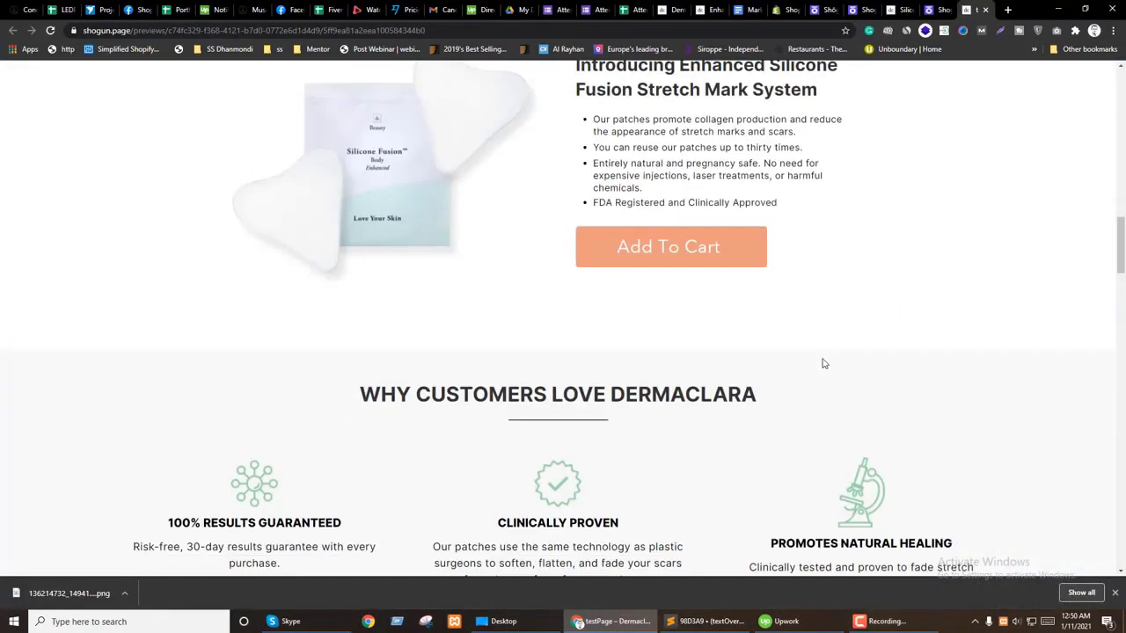
pyautogui.scroll(-20, 823, 364)
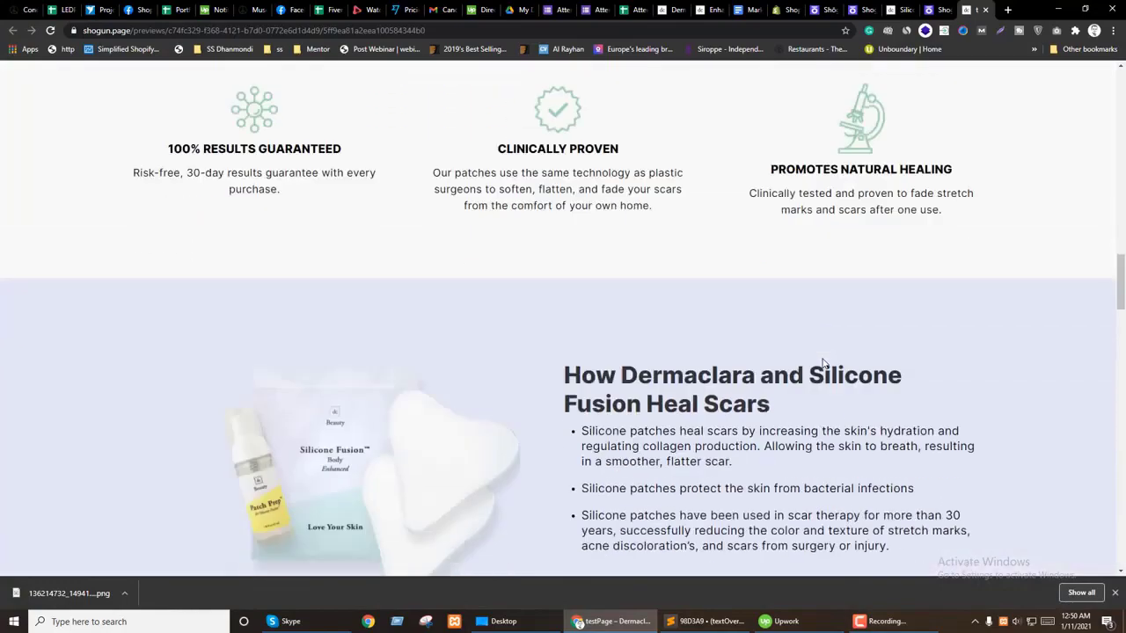
pyautogui.scroll(-6, 823, 363)
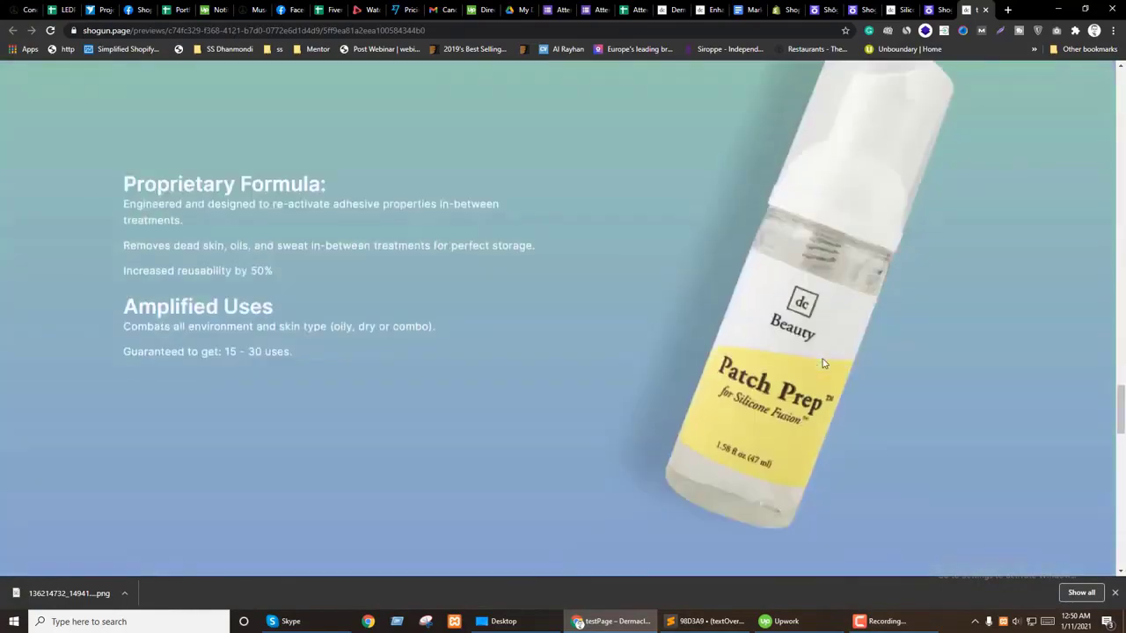
pyautogui.scroll(6, 823, 364)
pyautogui.scroll(5, 823, 363)
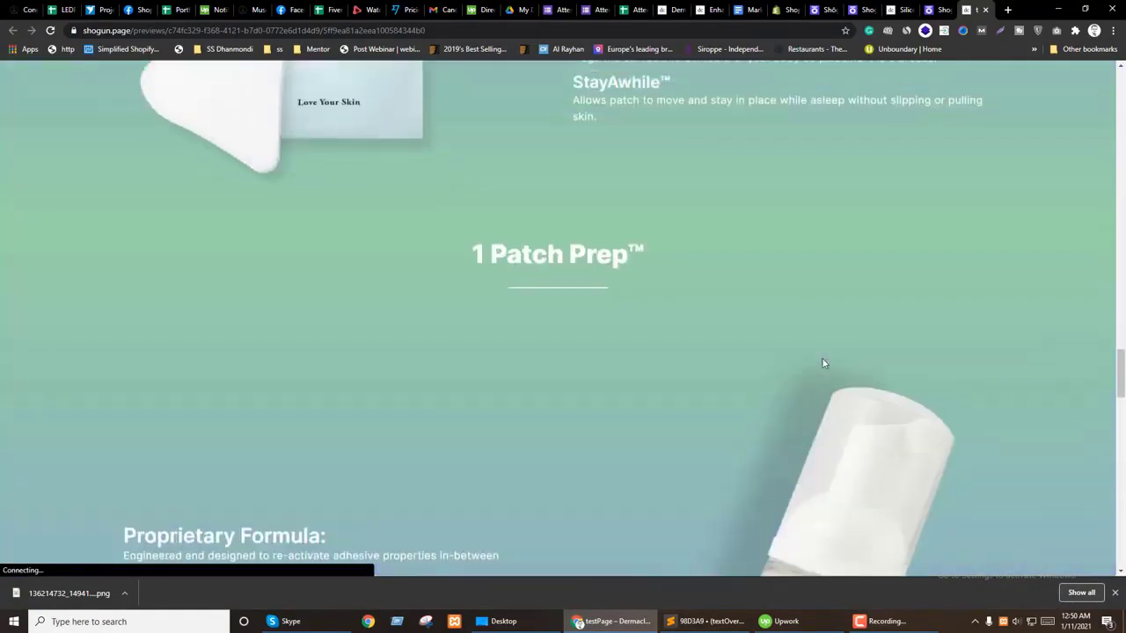
pyautogui.scroll(-2, 823, 364)
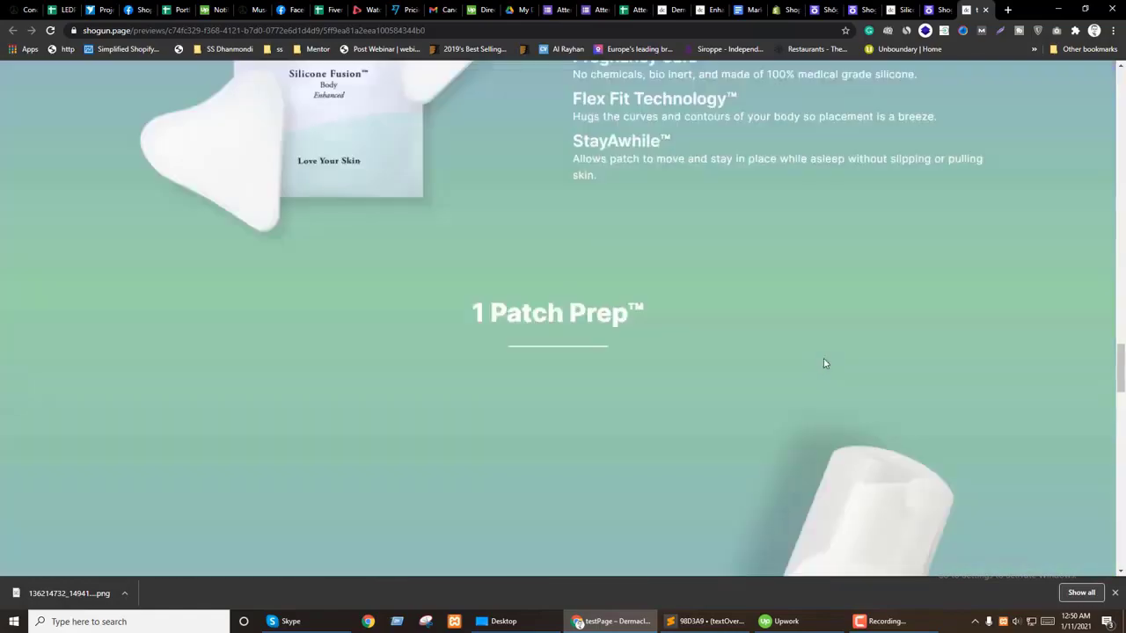
pyautogui.scroll(-8, 824, 364)
pyautogui.scroll(-6, 825, 359)
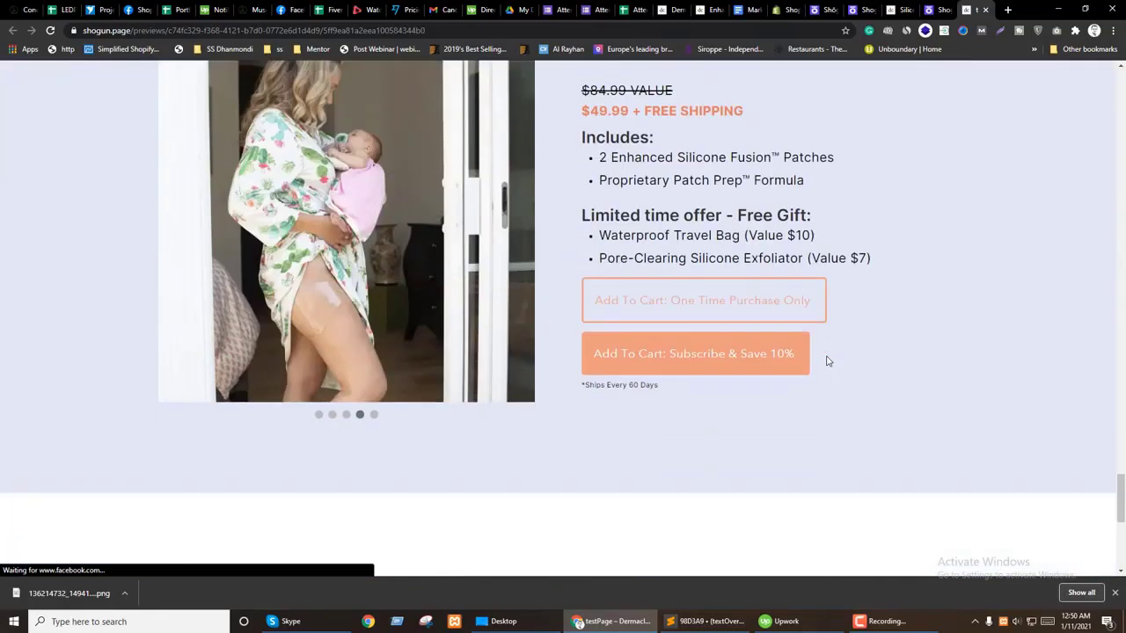
pyautogui.scroll(3, 819, 360)
# Step: Cycle the preview's product slider from the first slide through to the video slide
pyautogui.moveTo(329, 400); pyautogui.dragTo(163, 405)
pyautogui.moveTo(379, 298); pyautogui.dragTo(100, 301)
pyautogui.click(332, 555)
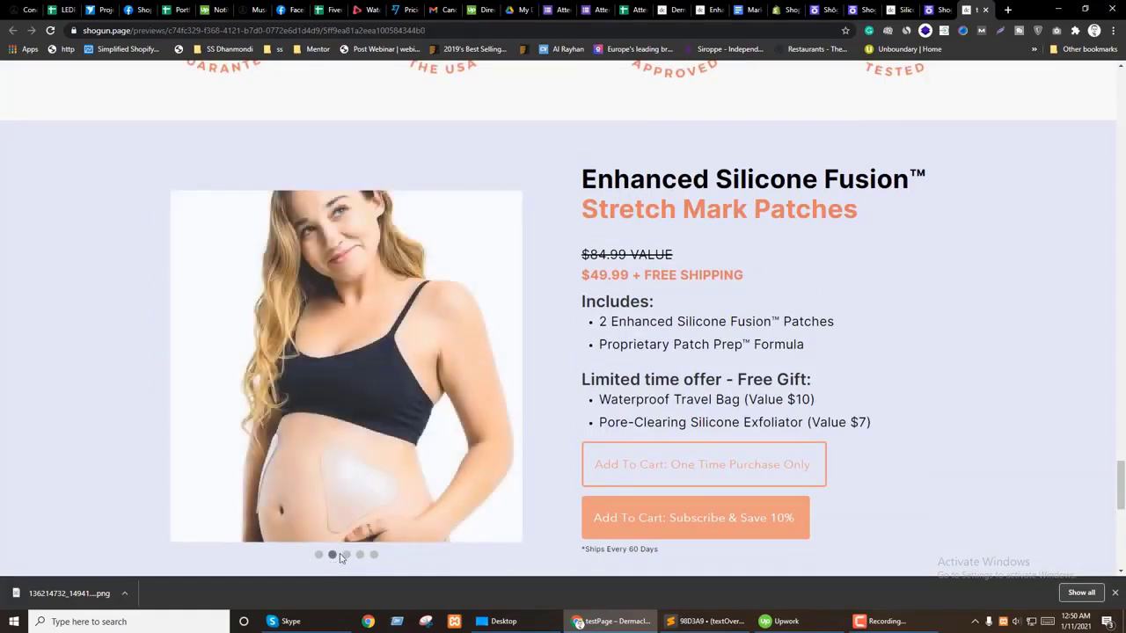
pyautogui.click(345, 555)
pyautogui.scroll(-1, 379, 537)
pyautogui.click(360, 520)
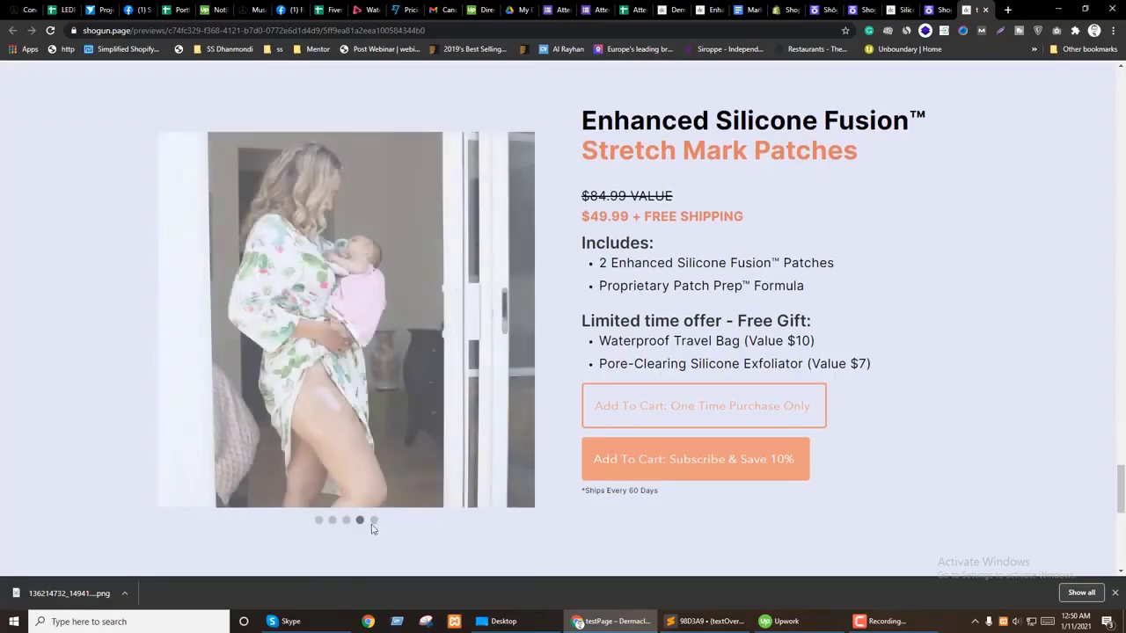
pyautogui.click(374, 521)
# Step: Back in the editor, show the slider's fifth slide and select its video
pyautogui.click(944, 7)
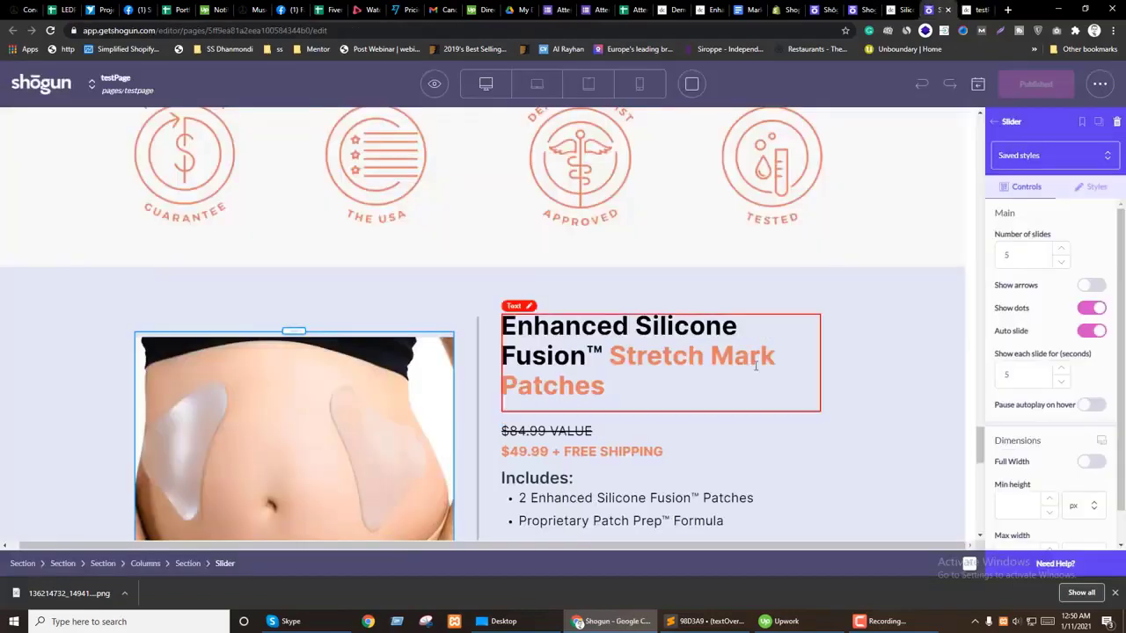
pyautogui.scroll(-3, 292, 486)
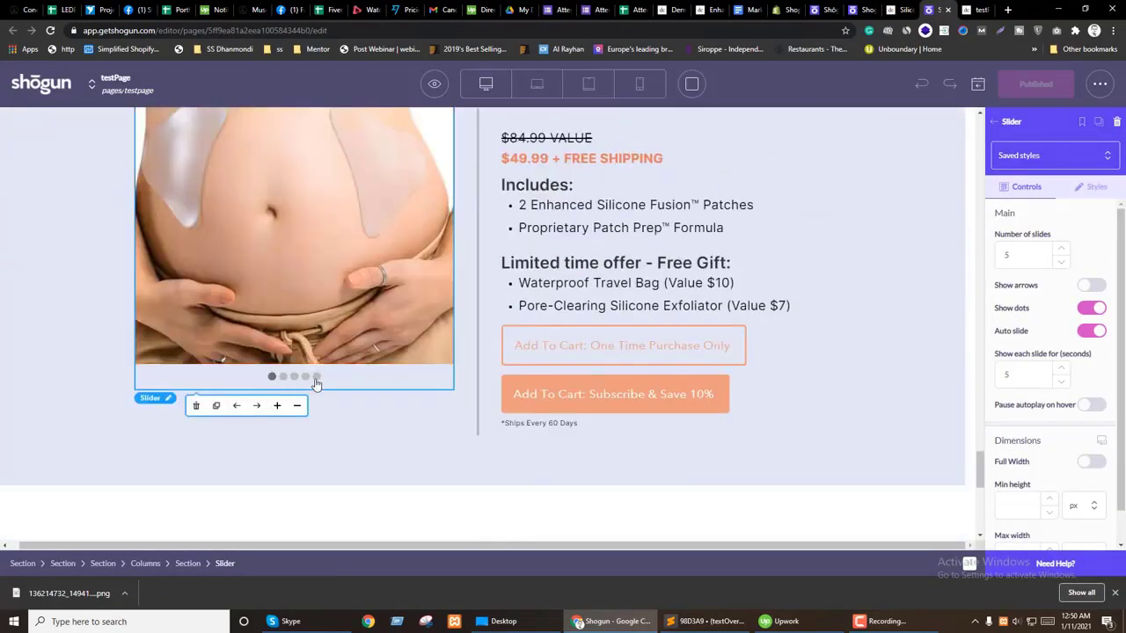
pyautogui.click(317, 378)
pyautogui.scroll(2, 183, 375)
pyautogui.click(300, 316)
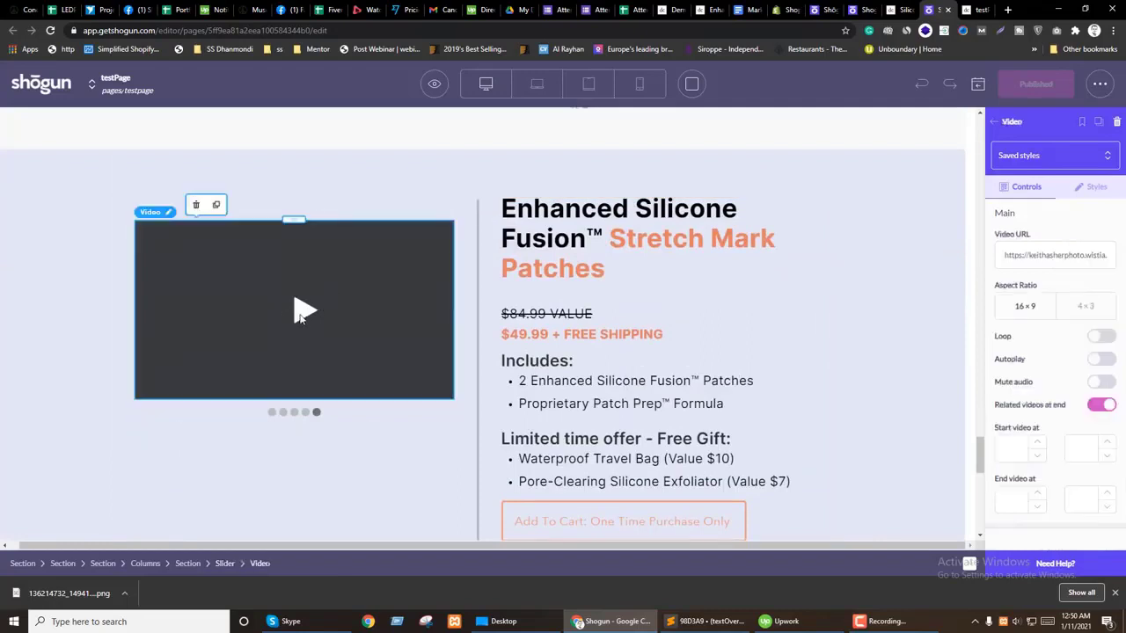
# Step: Copy the video's Wistia URL and load it in a new browser tab
pyautogui.rightClick(1047, 255)
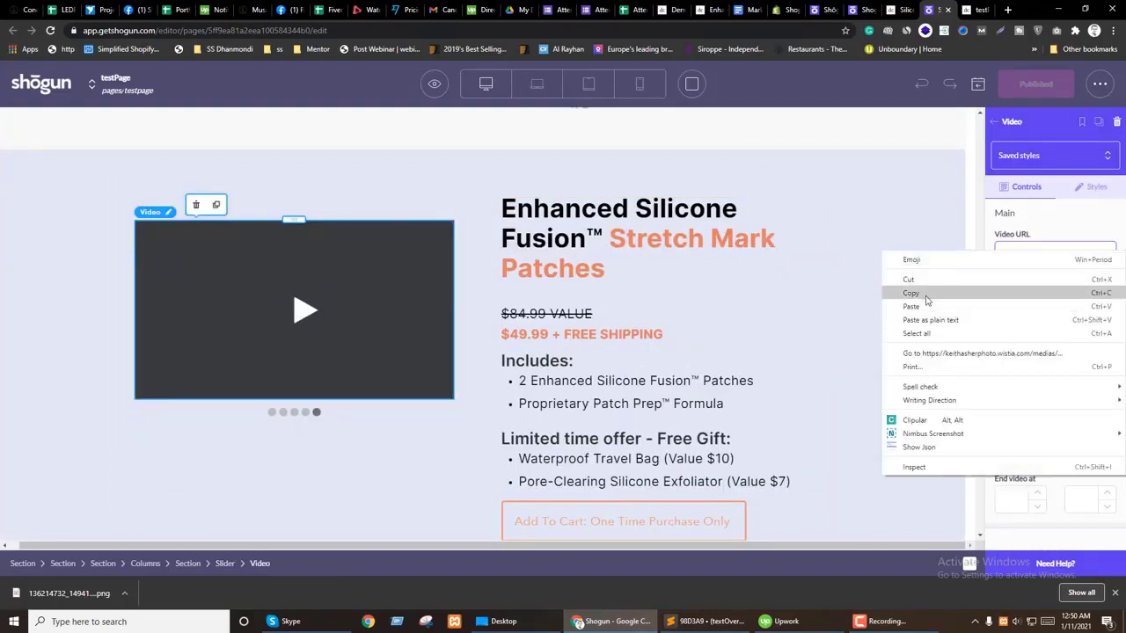
pyautogui.click(929, 305)
pyautogui.click(1007, 9)
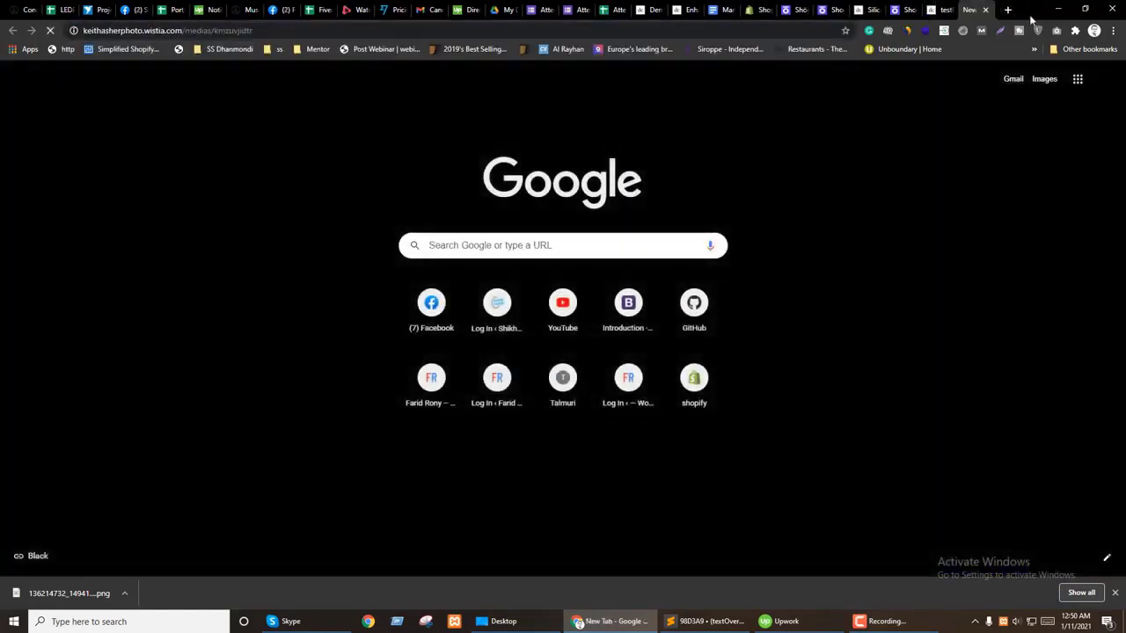
pyautogui.press('Return')
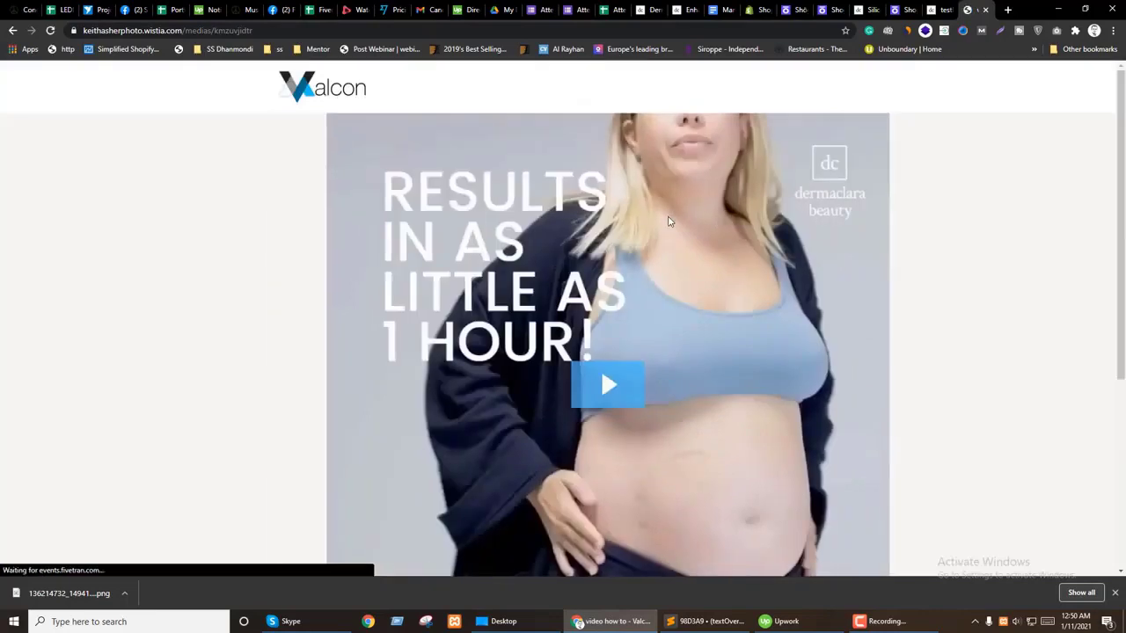
# Step: Play the Wistia how-to video and look through its player options menu
pyautogui.click(562, 344)
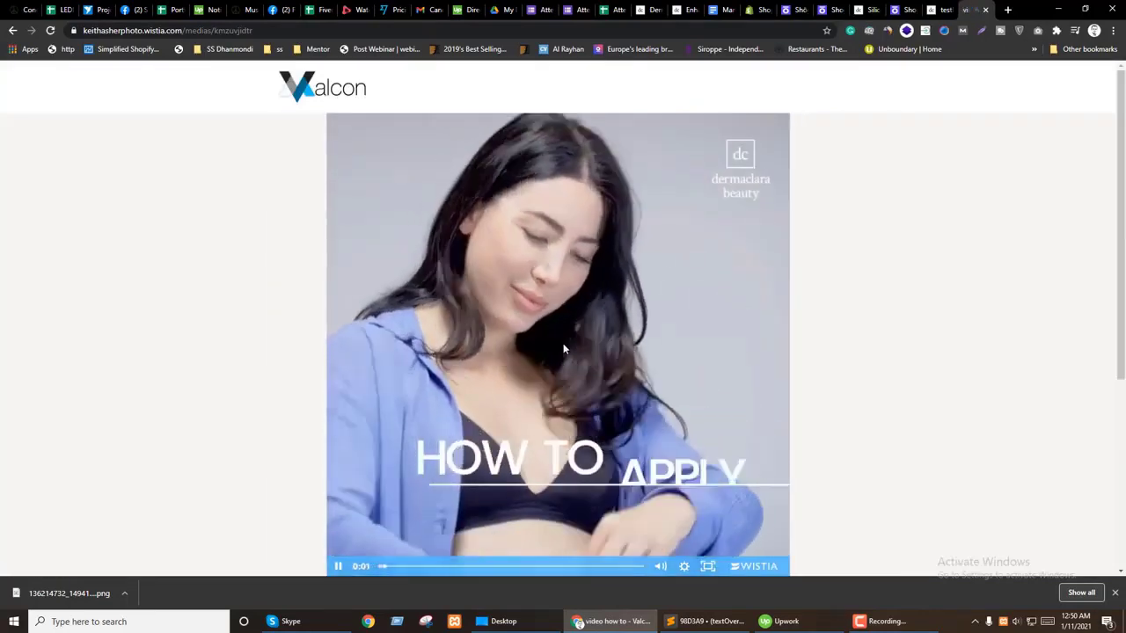
pyautogui.scroll(-3, 570, 349)
pyautogui.scroll(3, 571, 395)
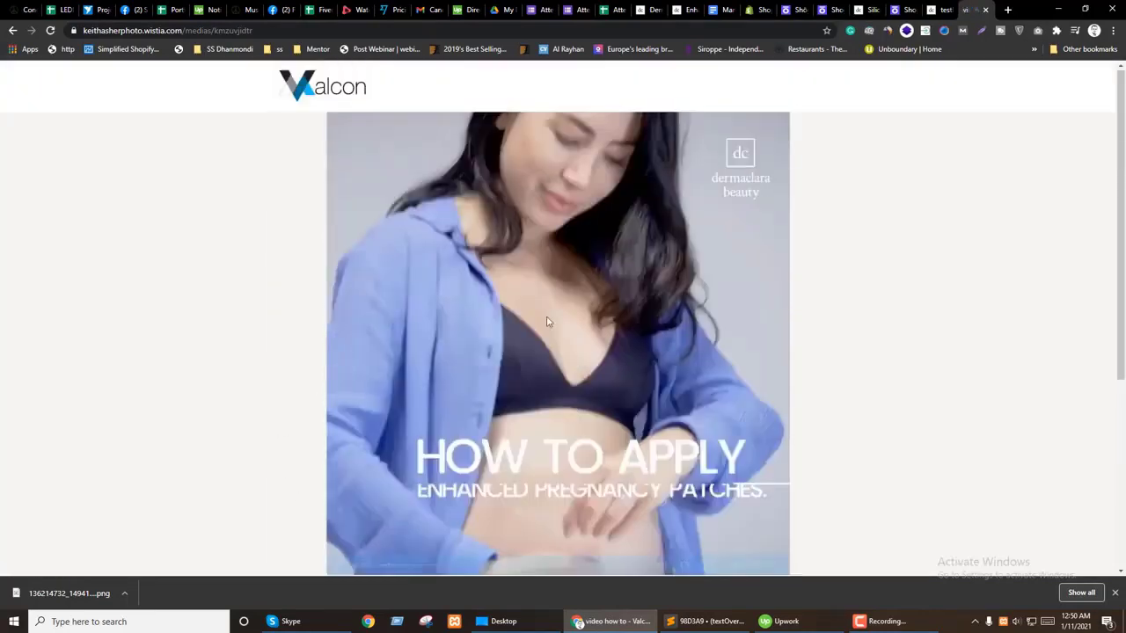
pyautogui.rightClick(533, 236)
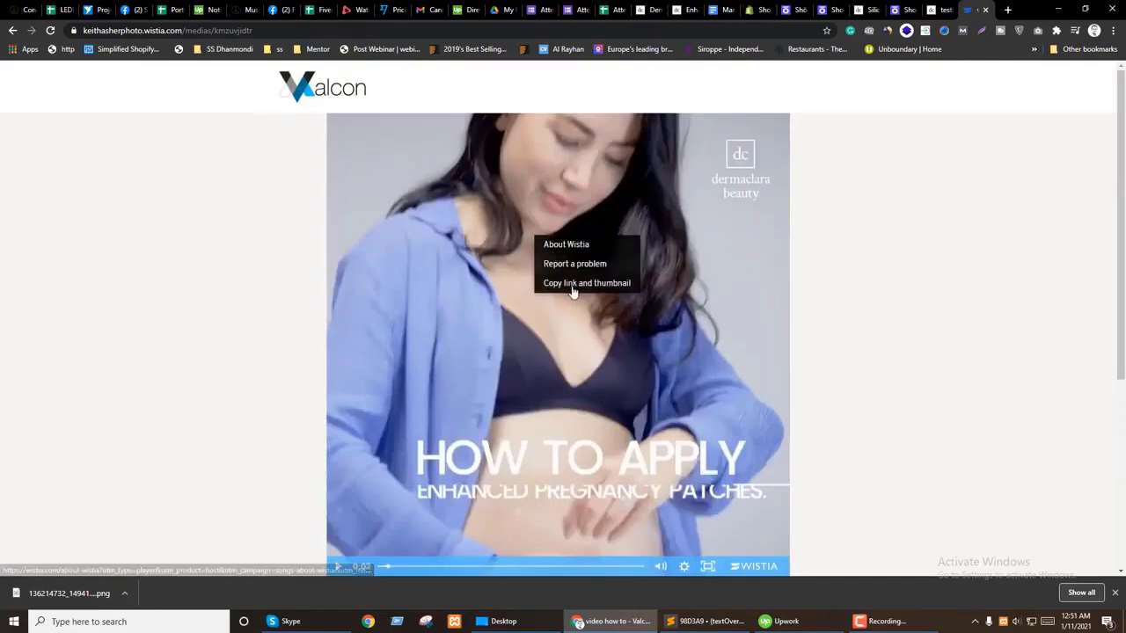
pyautogui.rightClick(683, 287)
pyautogui.scroll(-3, 608, 360)
pyautogui.scroll(3, 607, 359)
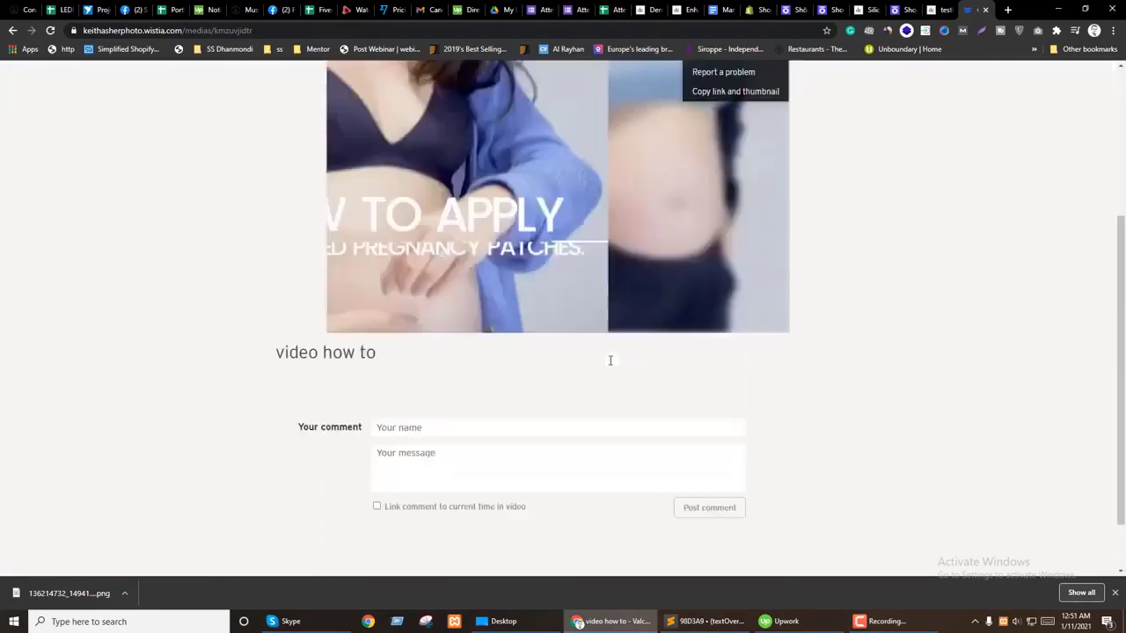
pyautogui.click(610, 337)
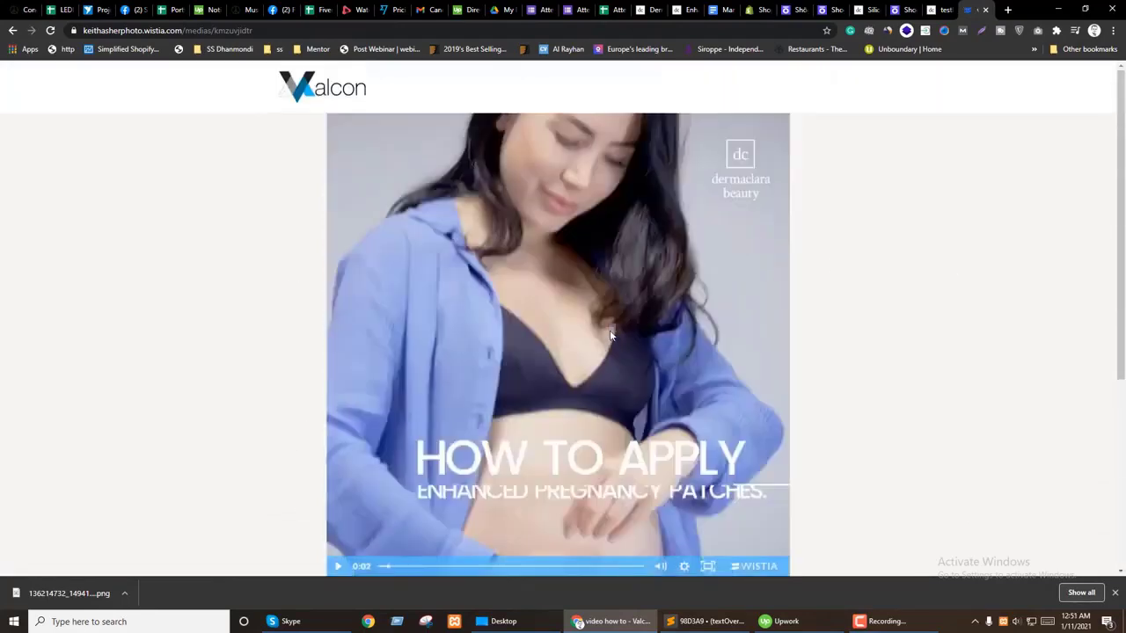
# Step: Return to the Shogun page editor tab
pyautogui.scroll(-3, 611, 336)
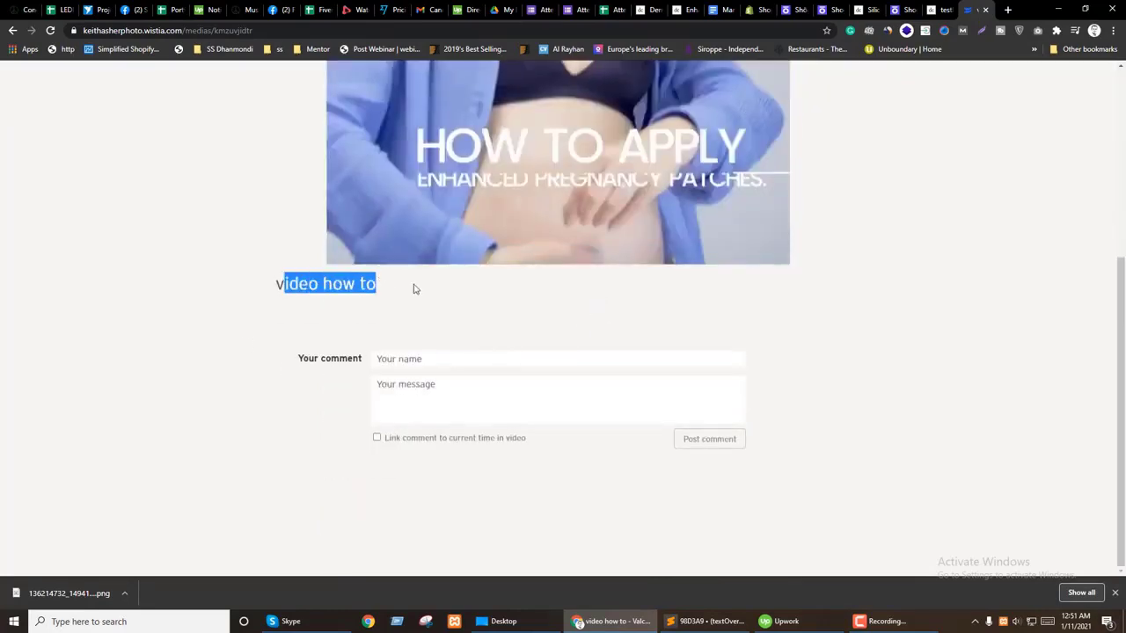
pyautogui.scroll(3, 726, 374)
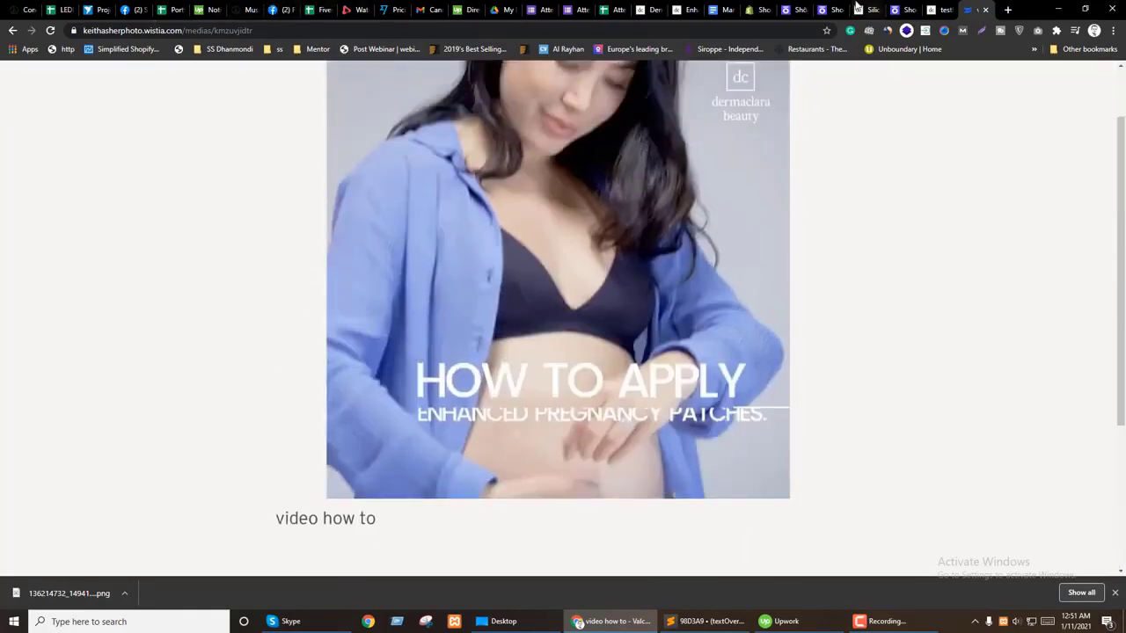
pyautogui.click(895, 9)
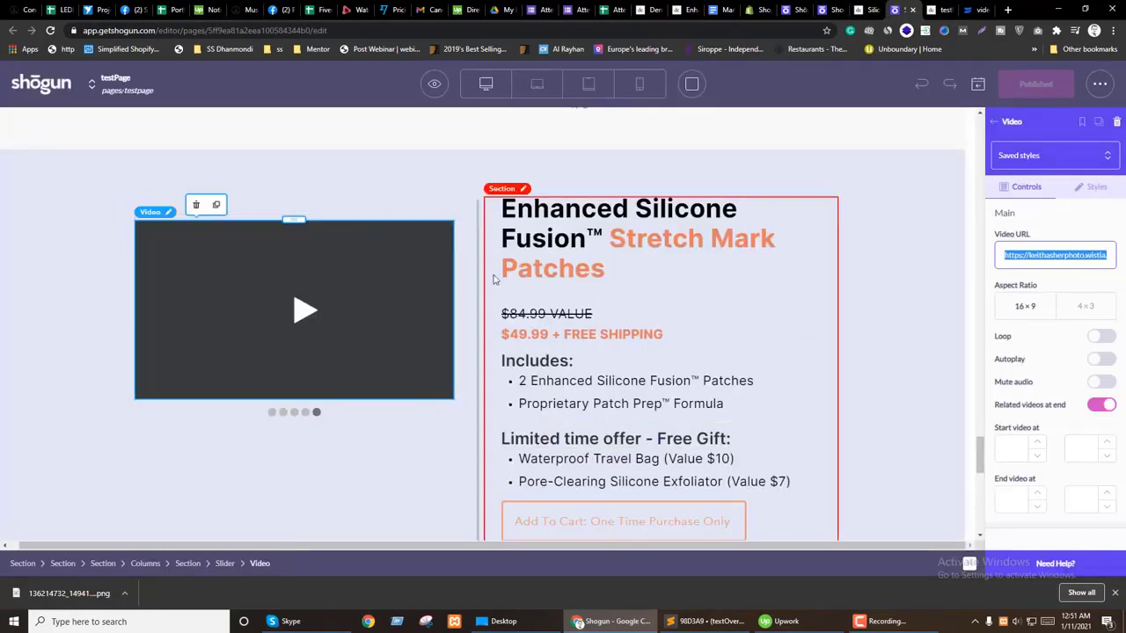
# Step: Inspect the product slider's image slide, its image, and the video slide
pyautogui.click(284, 420)
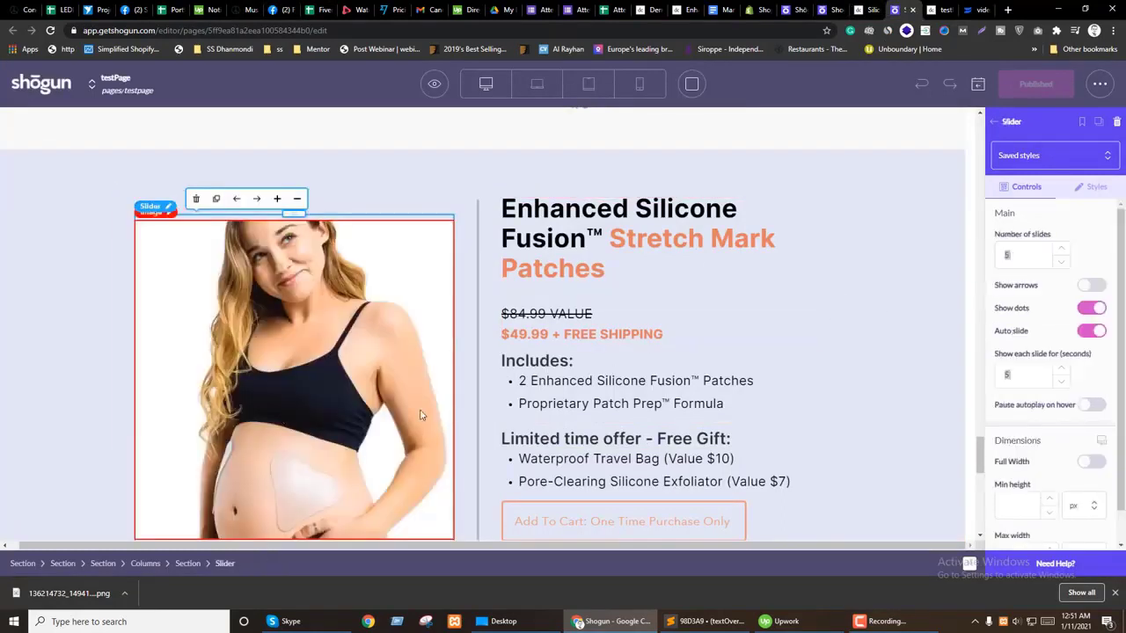
pyautogui.scroll(-1, 1036, 299)
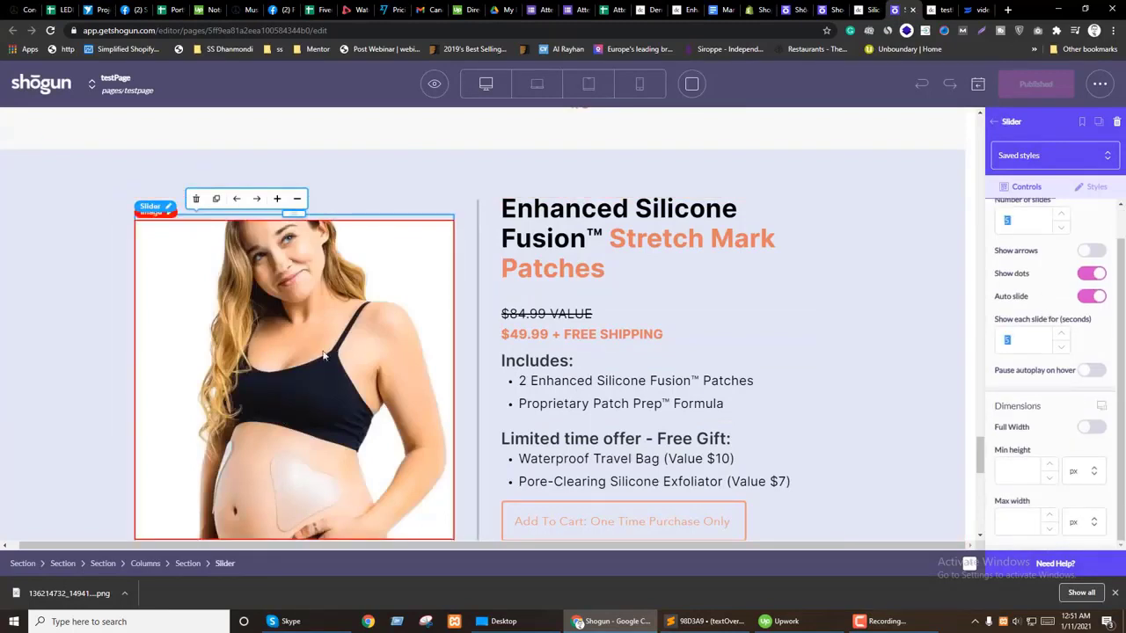
pyautogui.click(262, 341)
pyautogui.scroll(-1, 331, 377)
pyautogui.click(317, 434)
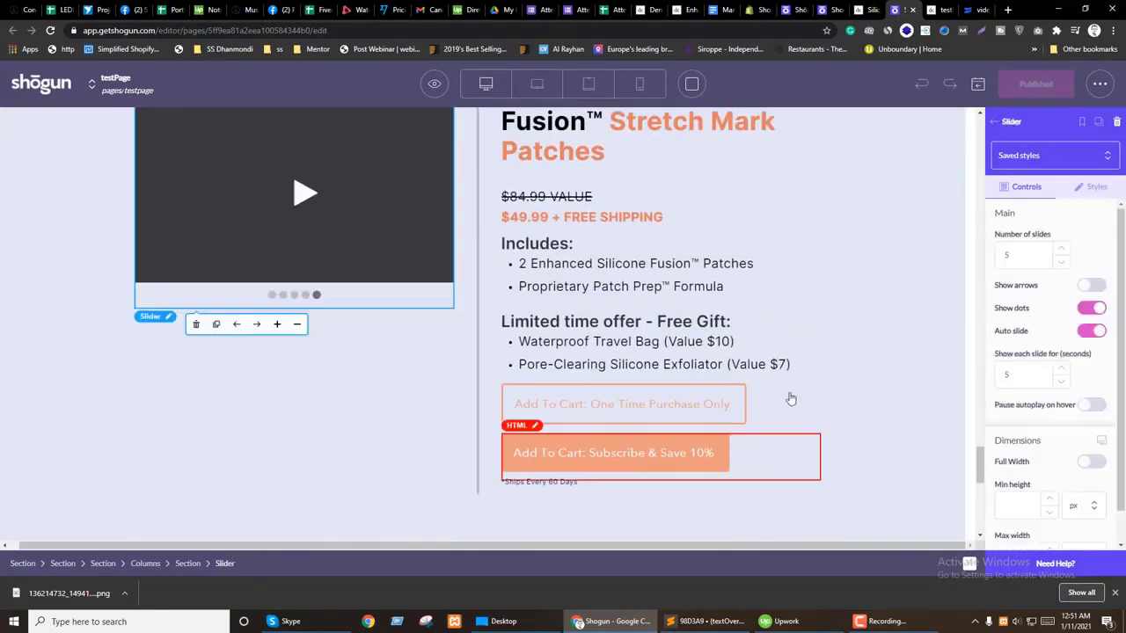
pyautogui.scroll(1, 796, 392)
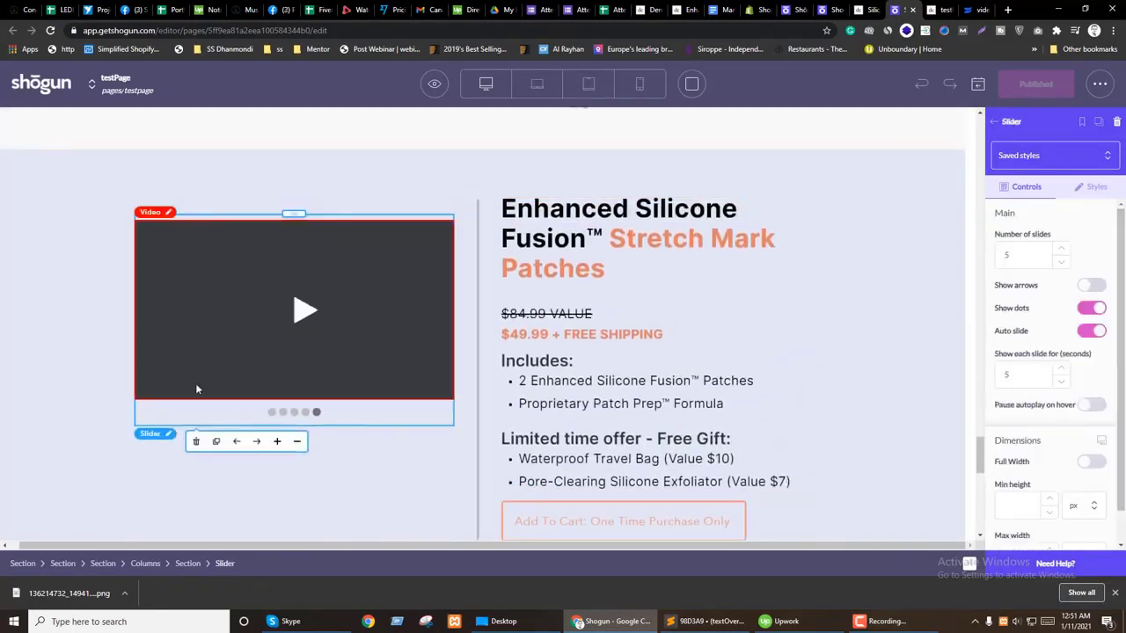
# Step: Reselect the slider itself and bring its video slide back into view
pyautogui.click(200, 565)
pyautogui.click(218, 565)
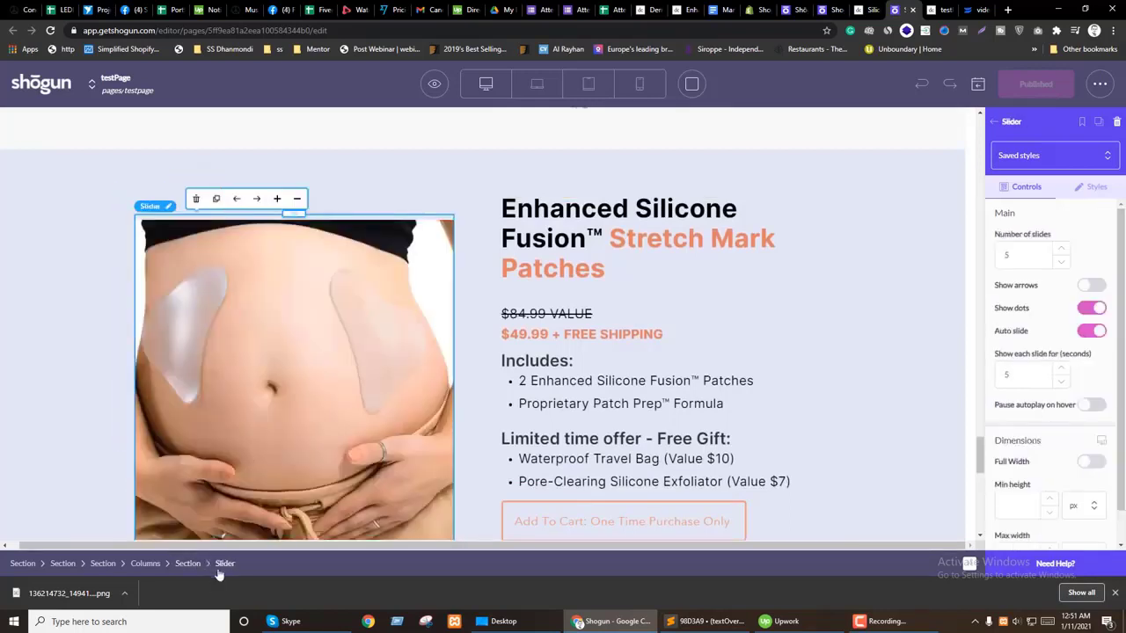
pyautogui.scroll(-1, 1050, 296)
pyautogui.scroll(1, 1047, 291)
pyautogui.scroll(-3, 370, 372)
pyautogui.scroll(3, 287, 308)
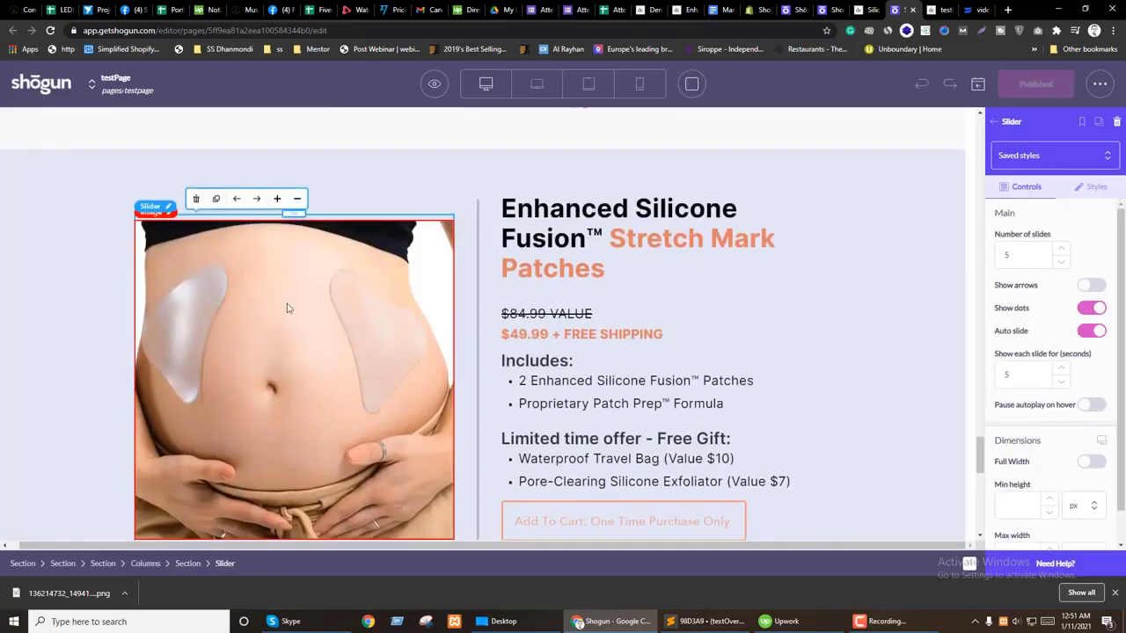
pyautogui.click(343, 448)
pyautogui.scroll(-3, 317, 437)
pyautogui.click(315, 436)
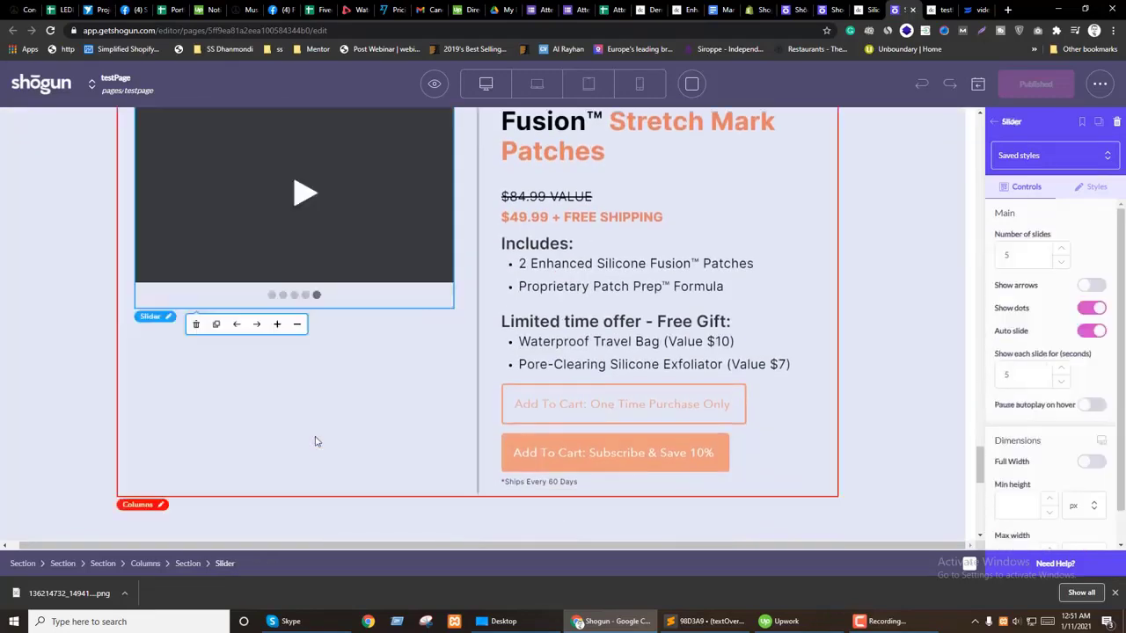
pyautogui.scroll(3, 314, 439)
# Step: Try deleting the whole slider and removing the video, undoing both
pyautogui.click(199, 441)
pyautogui.hotkey('ctrl', 'z')
pyautogui.scroll(-3, 317, 386)
pyautogui.click(315, 378)
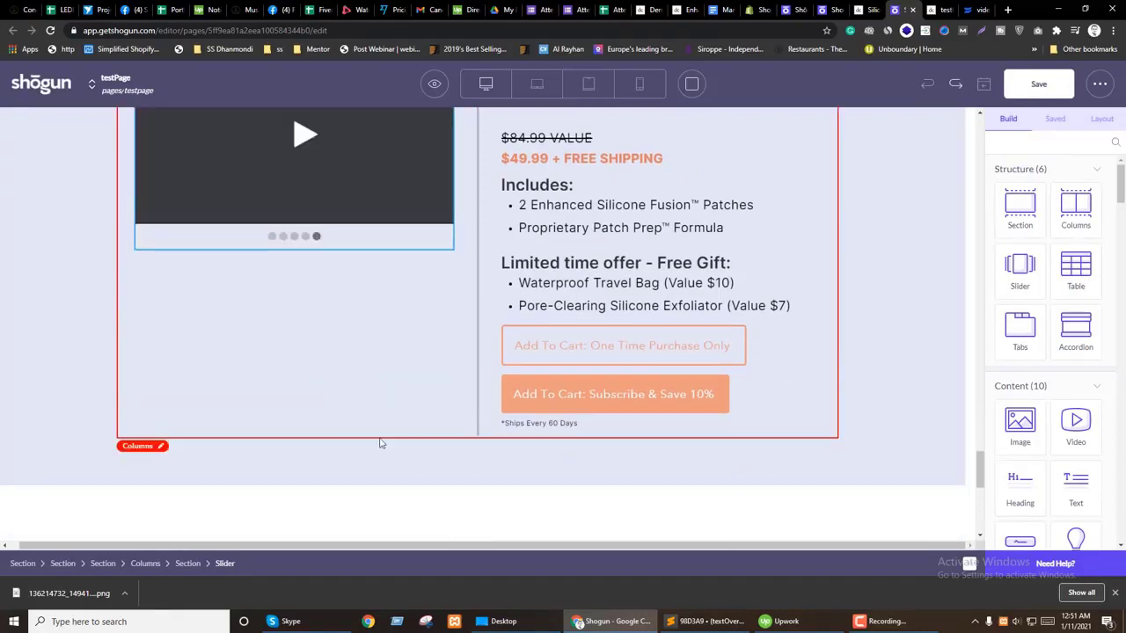
pyautogui.scroll(2, 339, 414)
pyautogui.click(350, 379)
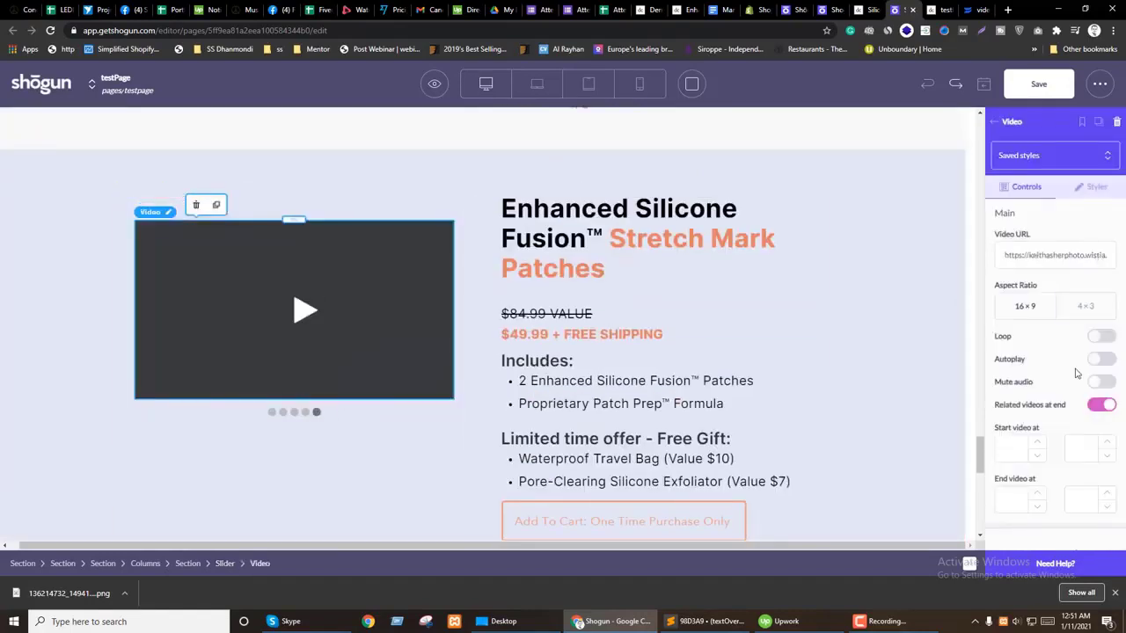
pyautogui.click(1117, 122)
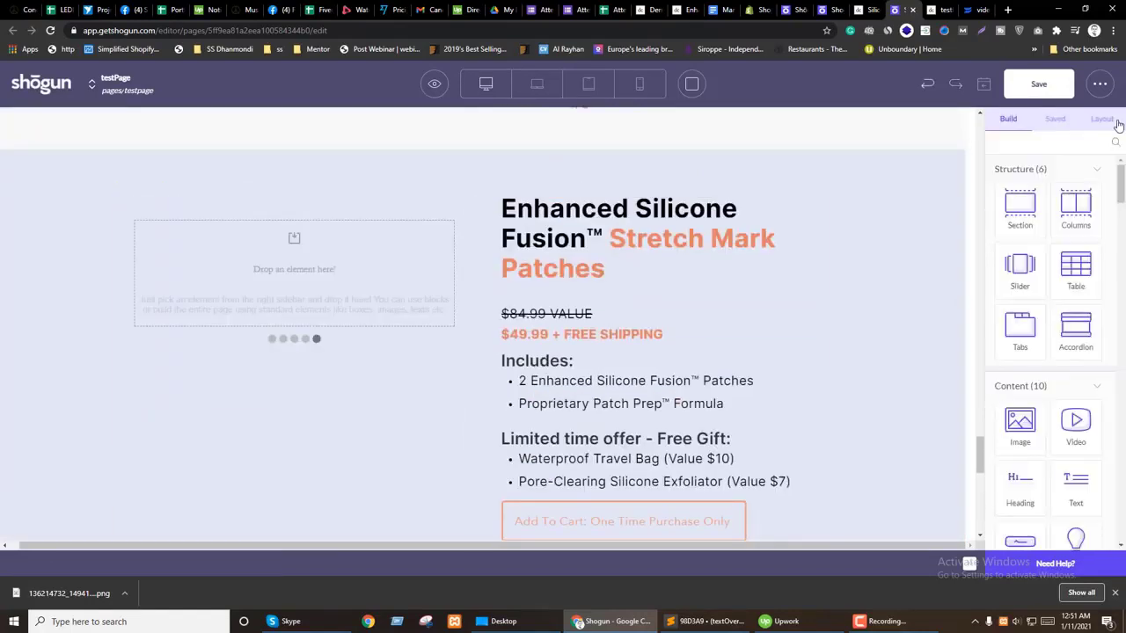
pyautogui.hotkey('ctrl', 'z')
# Step: Reduce the slider from 5 to 4 slides and step through the remaining four
pyautogui.click(369, 414)
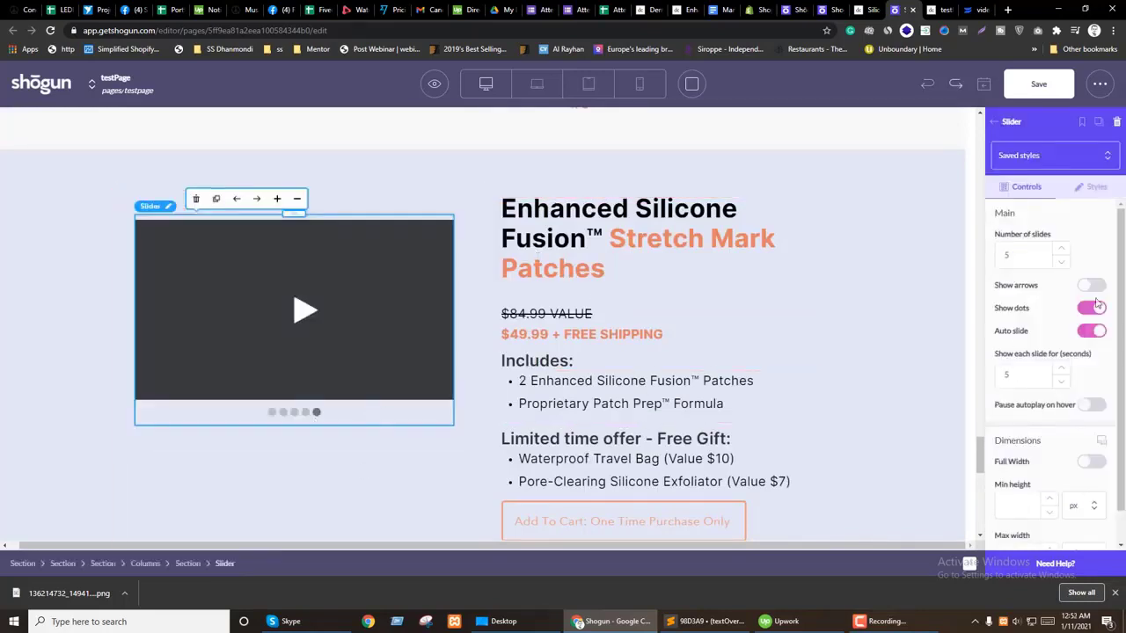
pyautogui.click(1063, 262)
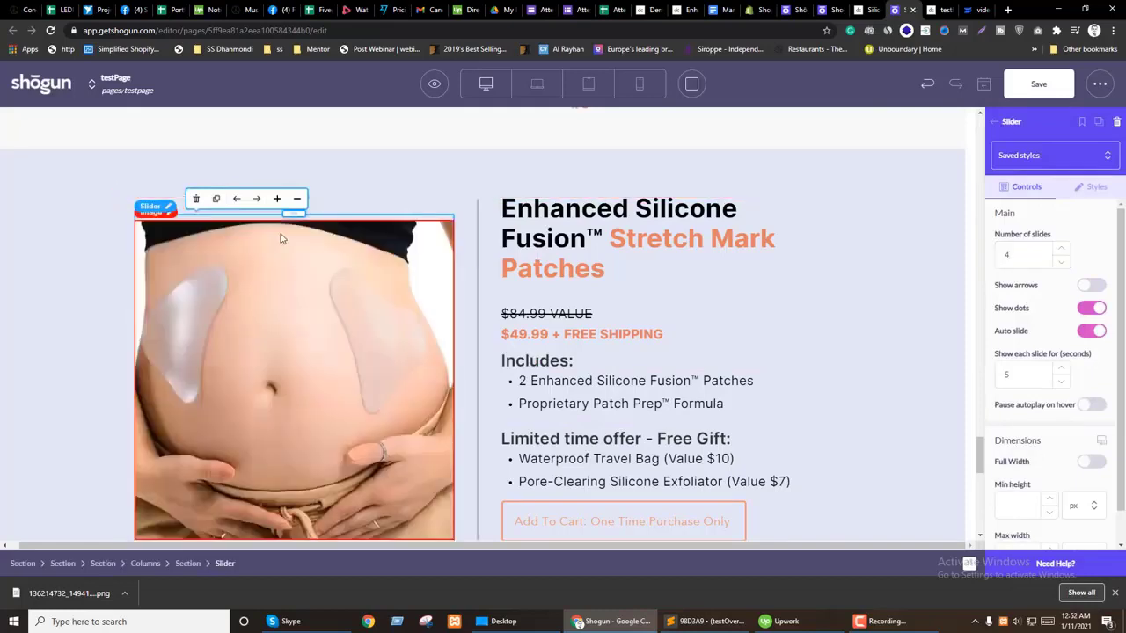
pyautogui.scroll(-2, 286, 352)
pyautogui.click(287, 376)
pyautogui.click(299, 376)
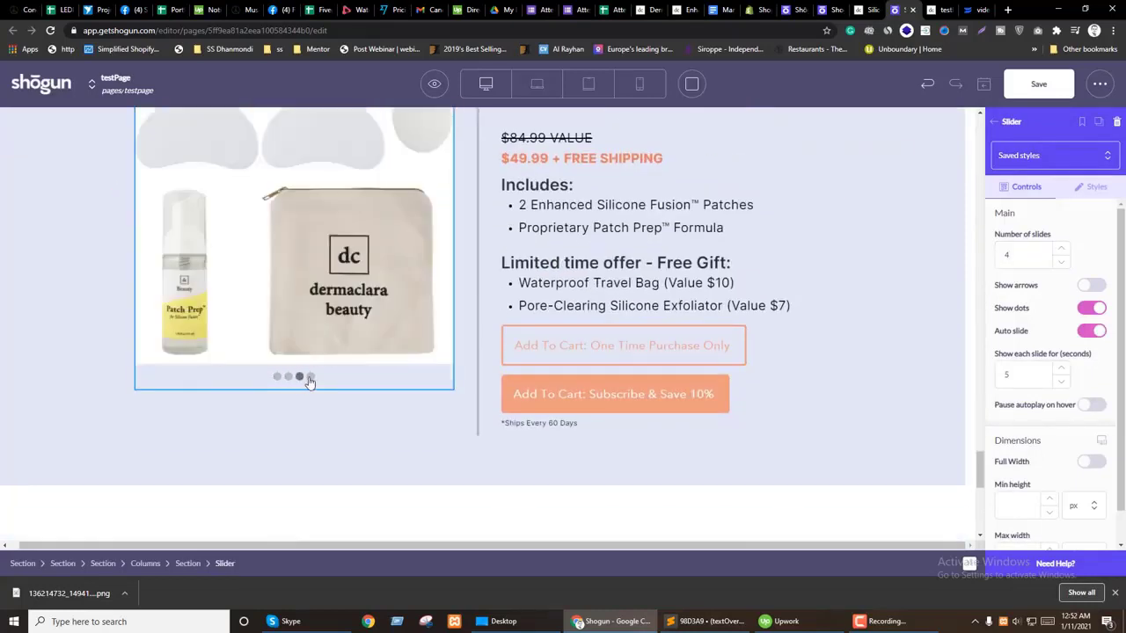
pyautogui.click(309, 378)
pyautogui.click(327, 428)
pyautogui.scroll(-3, 516, 489)
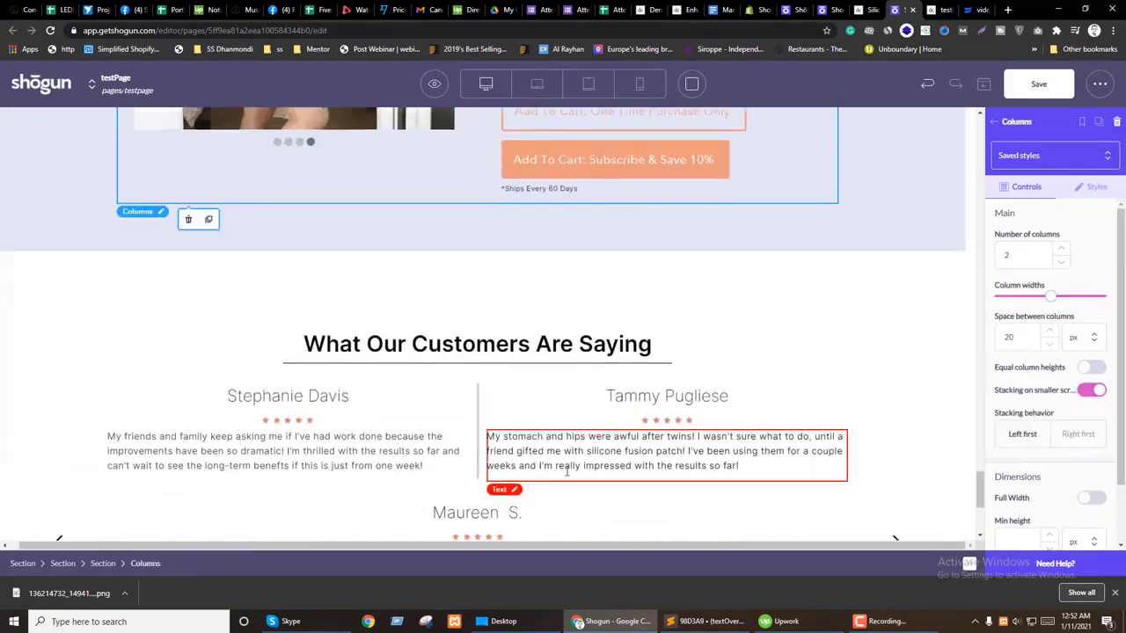
pyautogui.hotkey('ctrl', 'Tab')
pyautogui.scroll(-6, 676, 329)
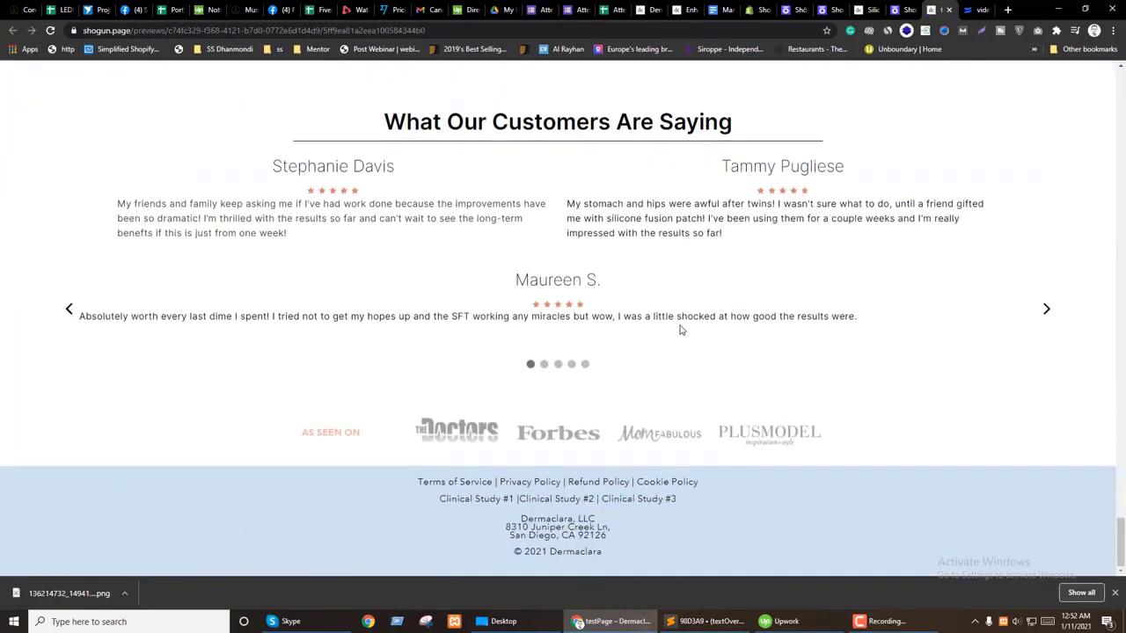
pyautogui.click(1047, 311)
pyautogui.click(1047, 312)
pyautogui.click(1048, 312)
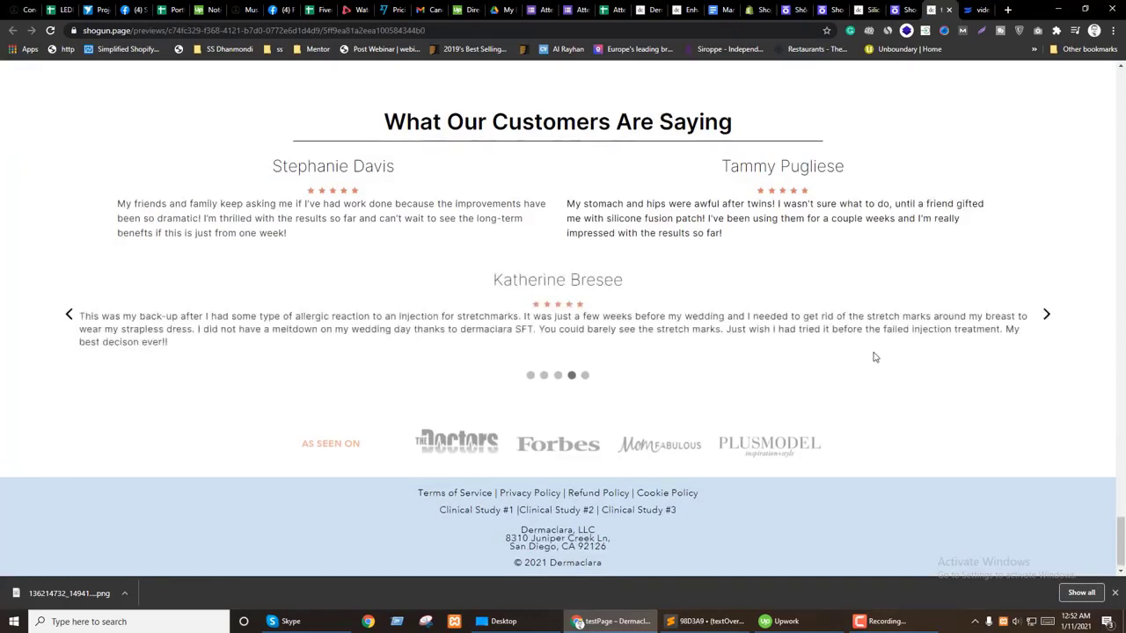
pyautogui.click(1048, 311)
pyautogui.click(1047, 312)
pyautogui.moveTo(749, 221); pyautogui.dragTo(448, 296)
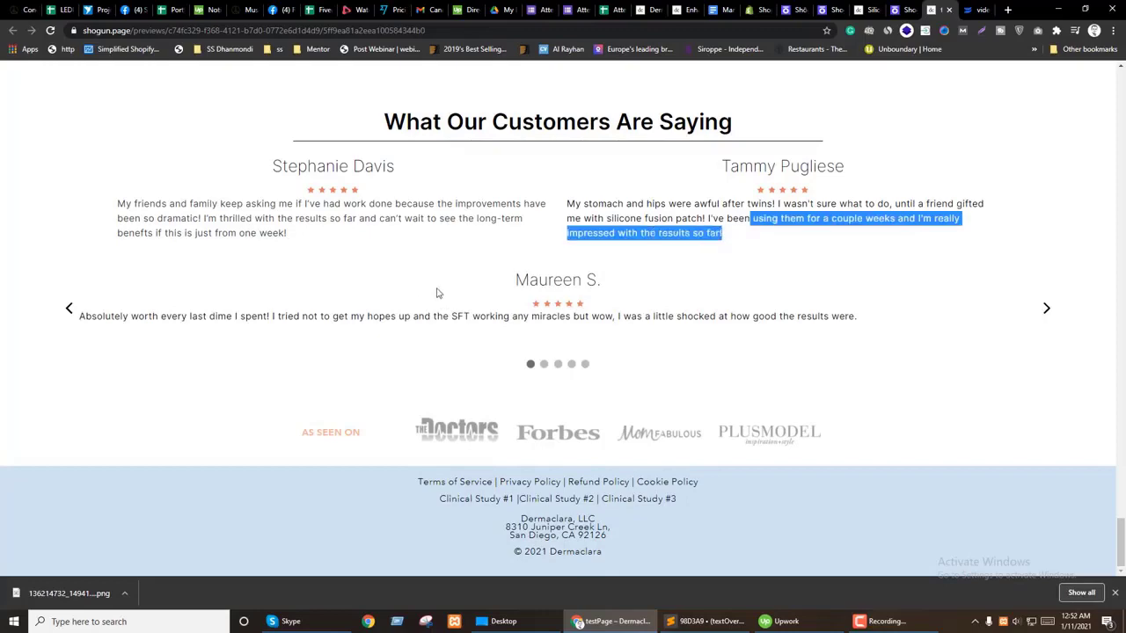
pyautogui.hotkey('ctrl', 'shift', 'Tab')
pyautogui.scroll(-1, 437, 369)
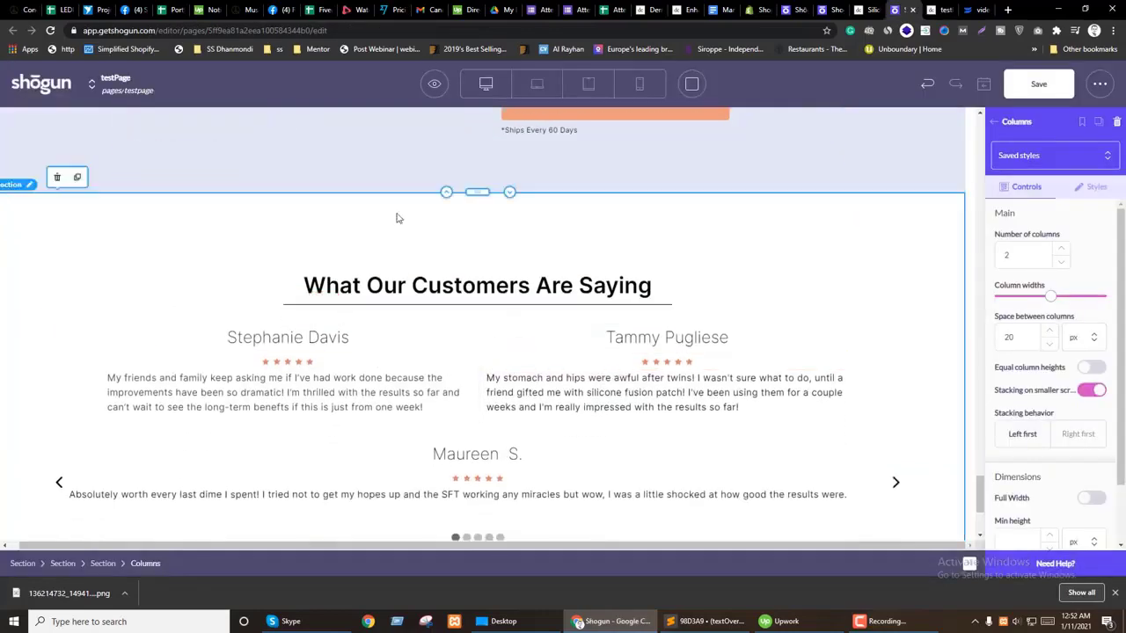
pyautogui.scroll(-2, 456, 372)
pyautogui.click(457, 372)
pyautogui.scroll(2, 457, 372)
pyautogui.scroll(-2, 1037, 428)
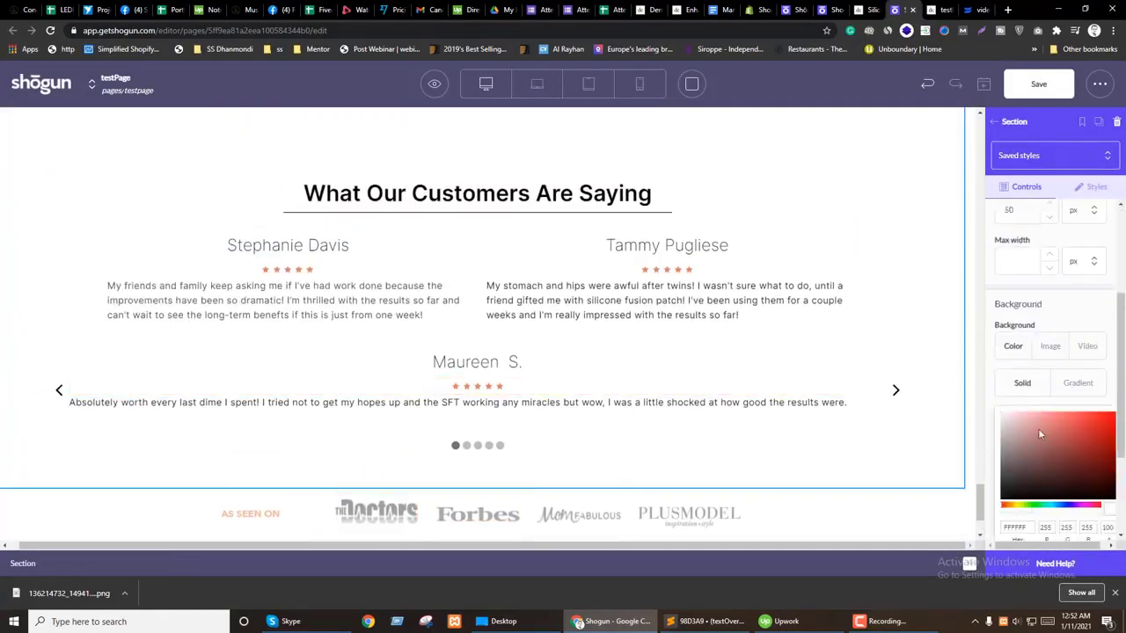
pyautogui.scroll(1, 347, 304)
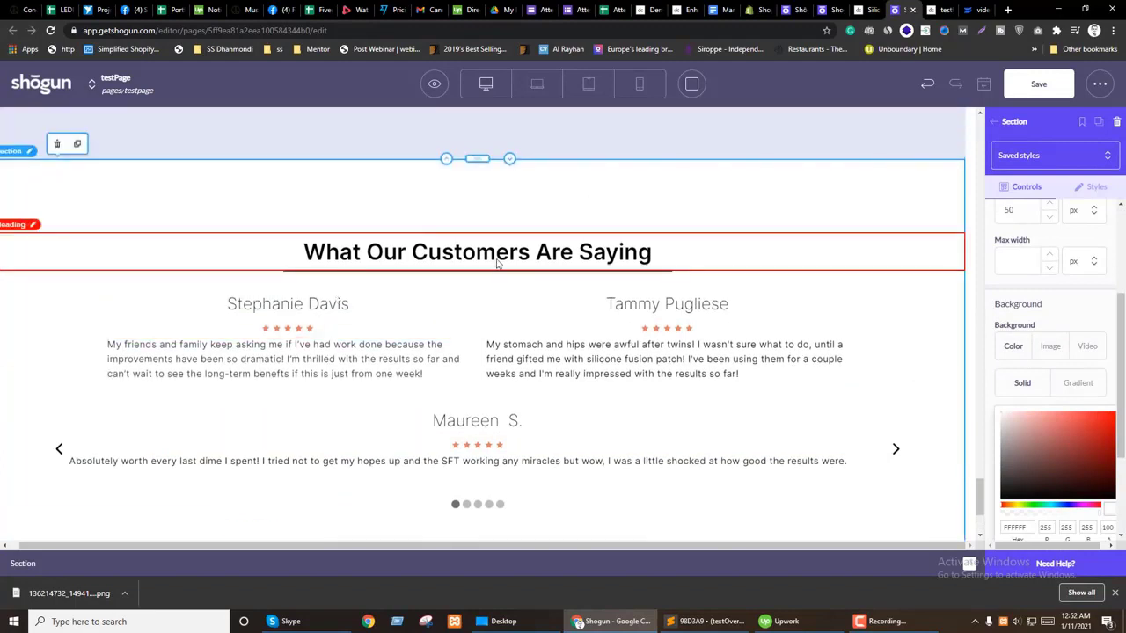
pyautogui.scroll(-1, 523, 216)
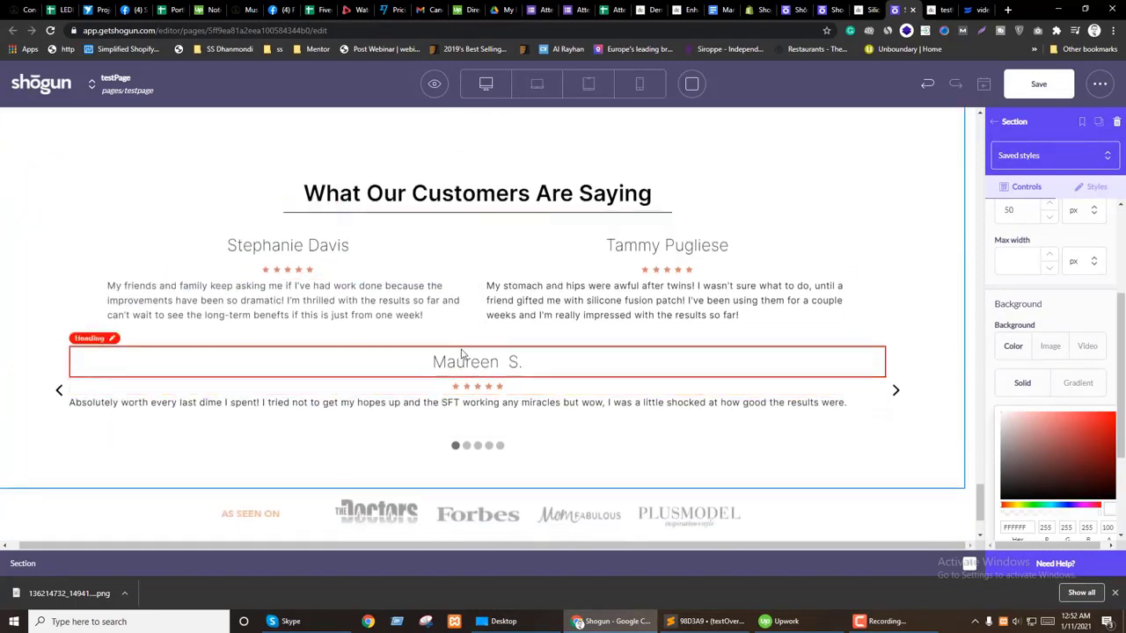
pyautogui.doubleClick(277, 311)
pyautogui.tripleClick(277, 312)
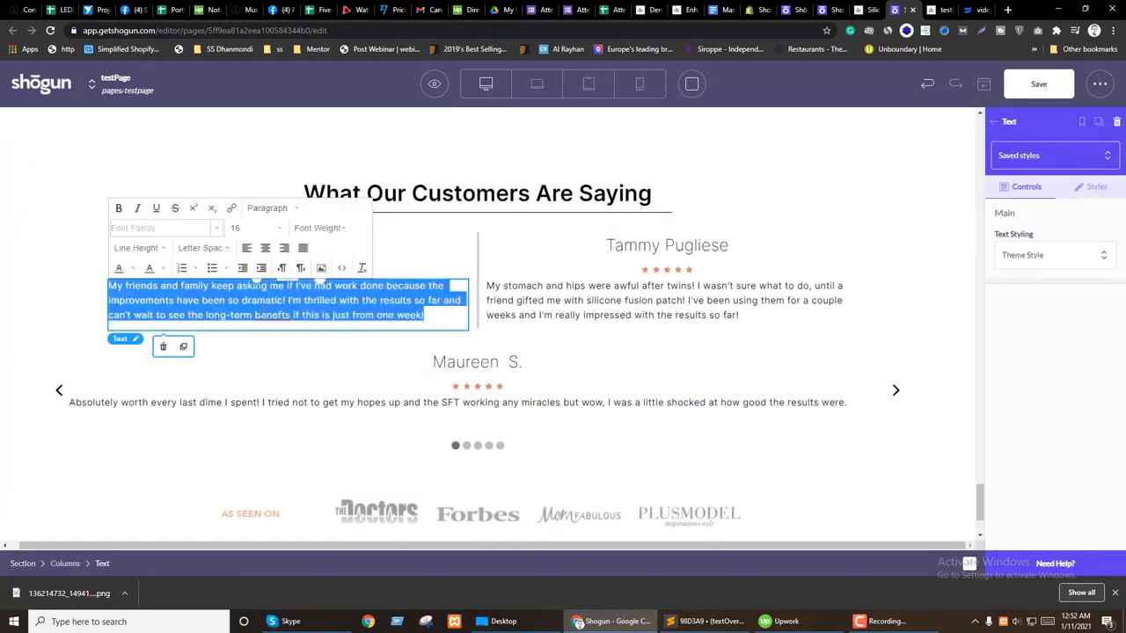
pyautogui.click(269, 253)
pyautogui.doubleClick(624, 299)
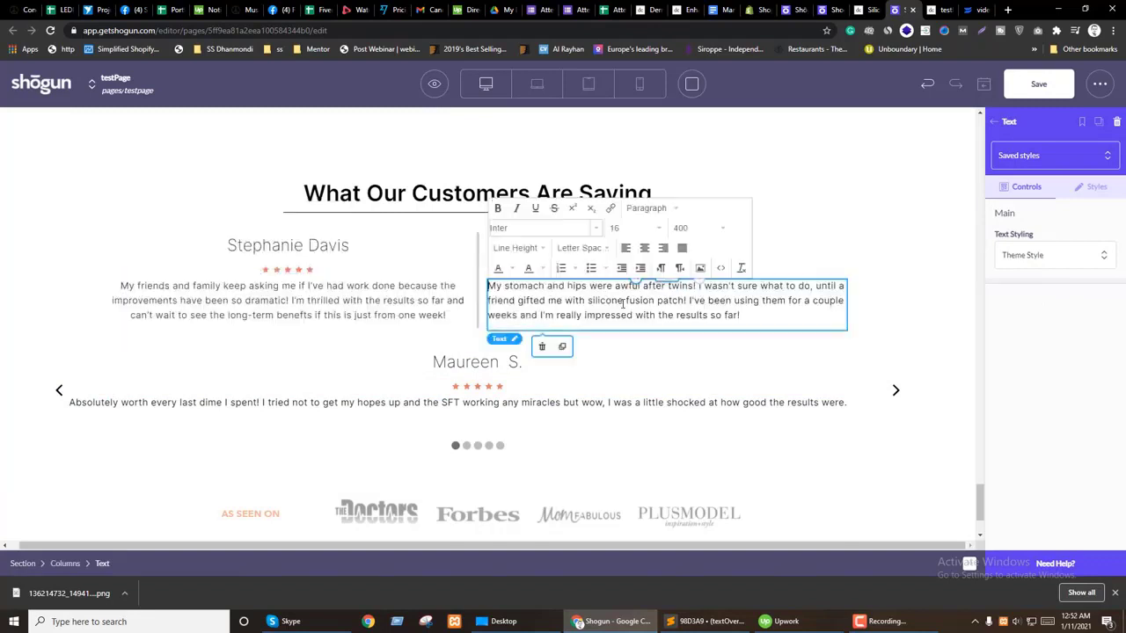
pyautogui.tripleClick(625, 299)
pyautogui.click(642, 249)
pyautogui.click(1091, 187)
pyautogui.scroll(-4, 1091, 359)
pyautogui.scroll(2, 434, 252)
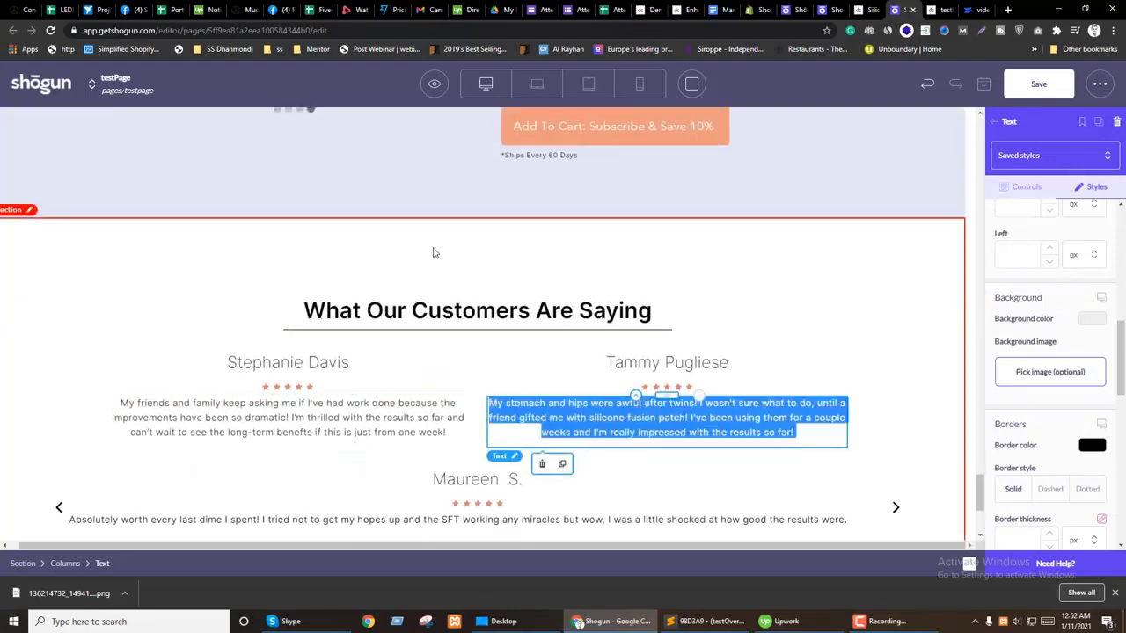
pyautogui.click(434, 252)
pyautogui.scroll(4, 512, 318)
pyautogui.scroll(7, 527, 309)
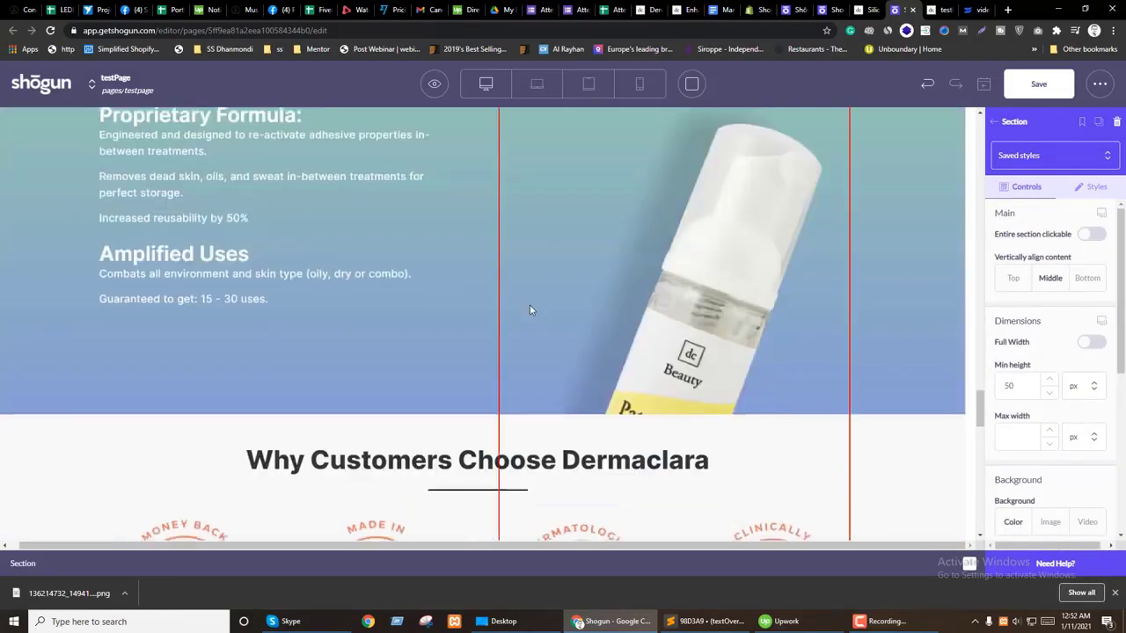
pyautogui.scroll(-2, 168, 281)
pyautogui.click(103, 322)
pyautogui.scroll(-10, 167, 299)
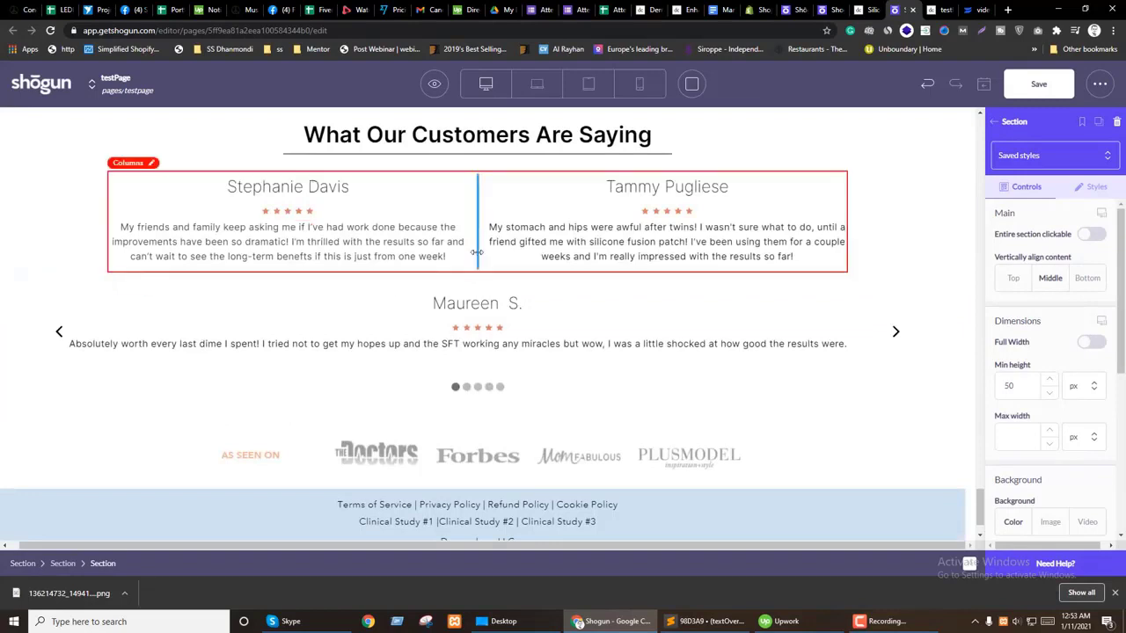
pyautogui.click(478, 246)
# Step: Set the testimonials section's right/left padding to 10 %
pyautogui.scroll(1, 799, 299)
pyautogui.click(739, 343)
pyautogui.scroll(2, 731, 304)
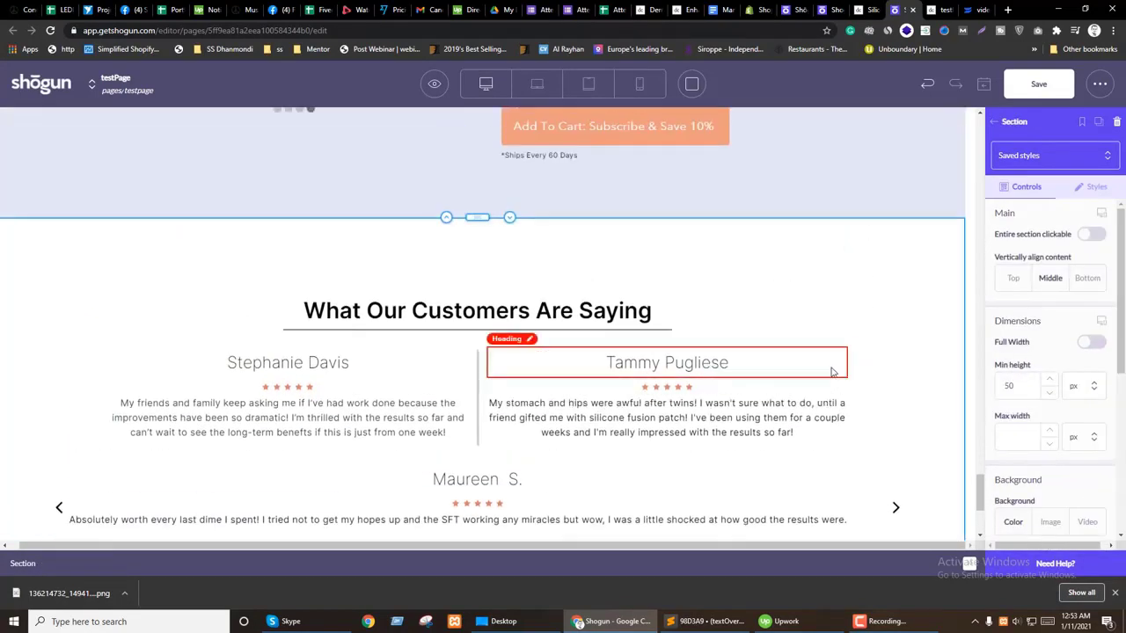
pyautogui.scroll(-5, 1078, 369)
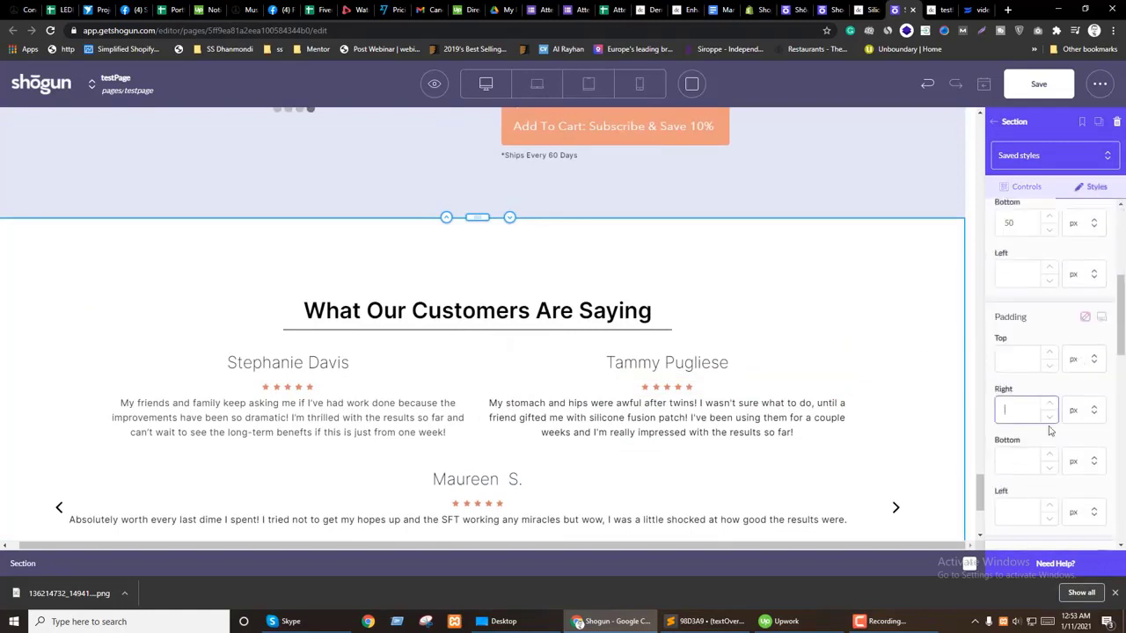
pyautogui.write('10')
pyautogui.click(1080, 410)
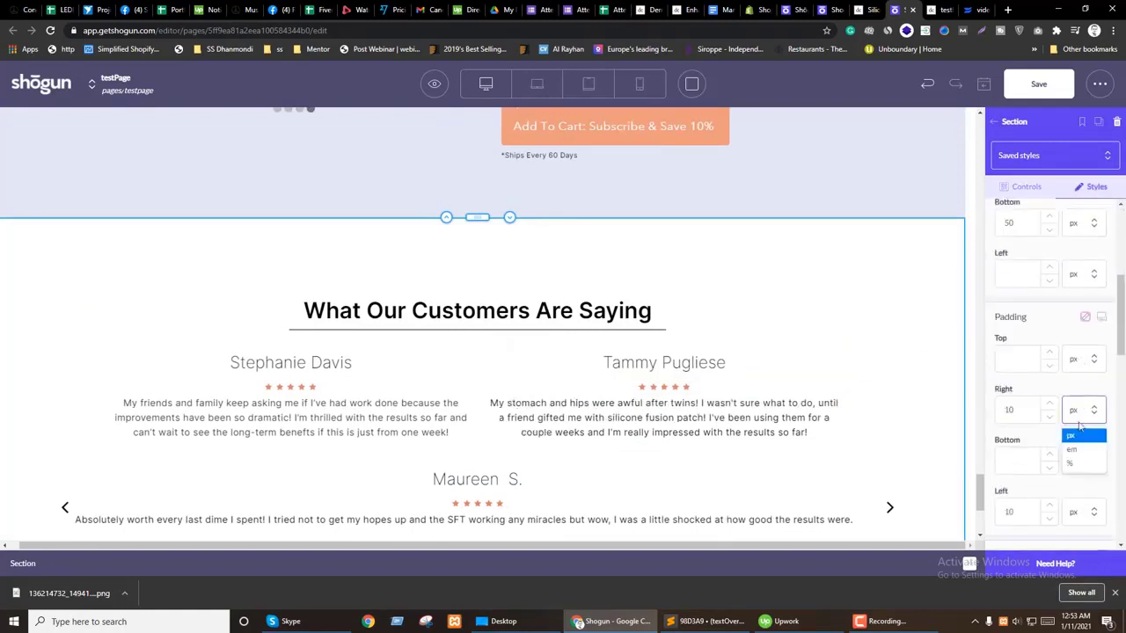
# Step: Make the first reviewer name heading bold at weight 700
pyautogui.click(615, 364)
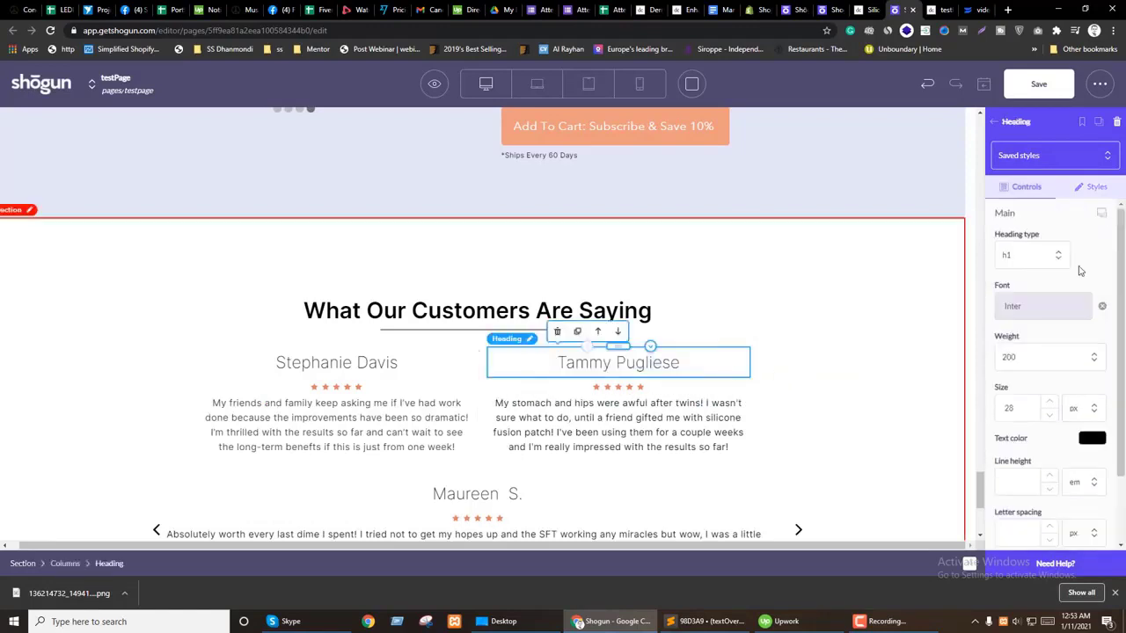
pyautogui.click(1095, 187)
pyautogui.scroll(3, 1076, 390)
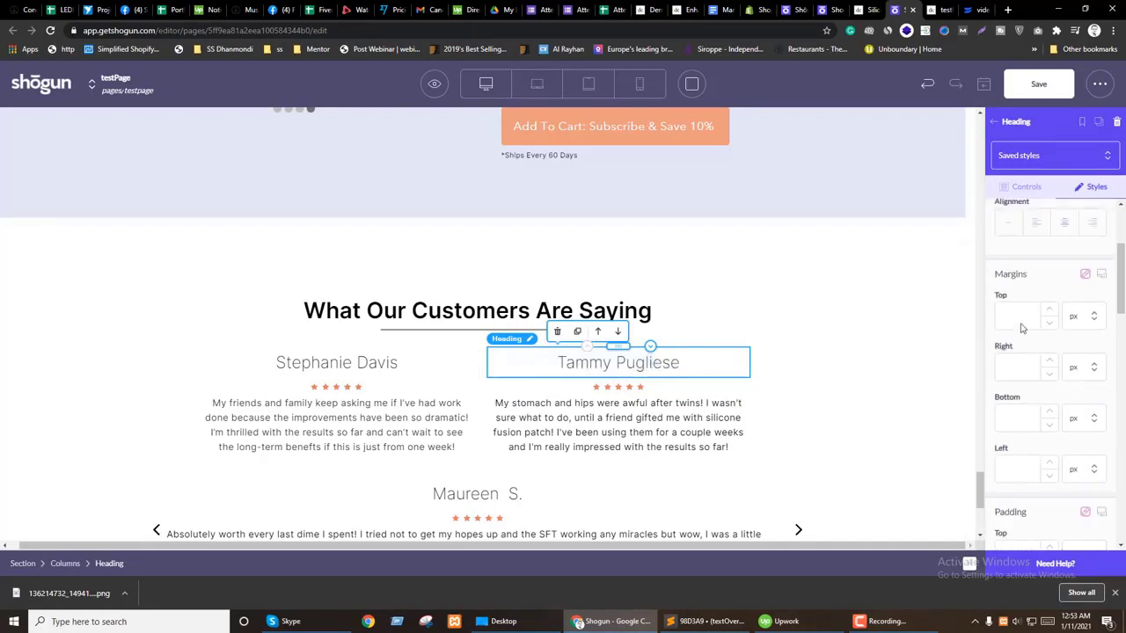
pyautogui.scroll(2, 1051, 387)
pyautogui.click(1024, 187)
pyautogui.click(1042, 357)
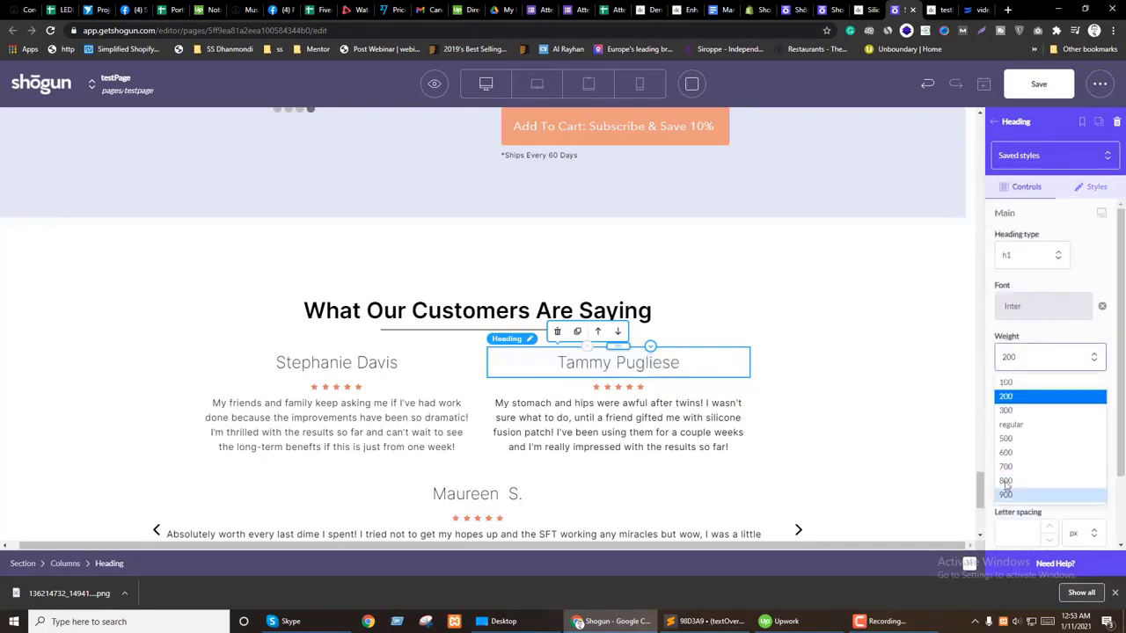
pyautogui.click(1030, 460)
# Step: Try weight 600, shrink the first name heading three size steps, then restore weight 700
pyautogui.click(1027, 353)
pyautogui.click(1034, 448)
pyautogui.click(1050, 414)
pyautogui.click(1049, 415)
pyautogui.click(1051, 415)
pyautogui.click(1036, 368)
pyautogui.click(1031, 458)
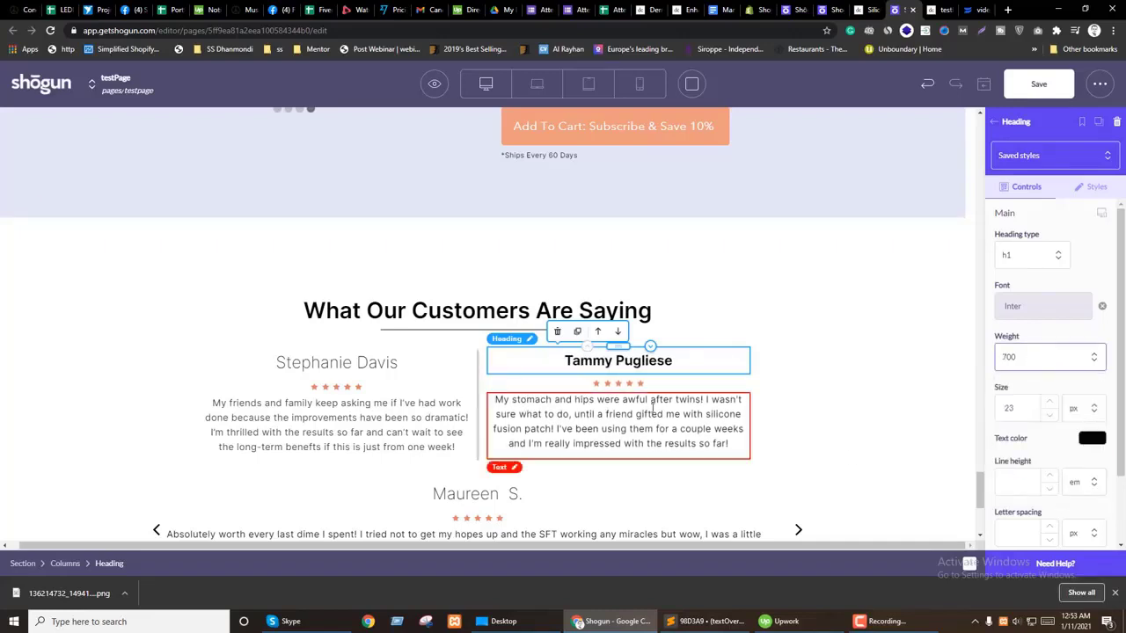
# Step: Make the second reviewer name heading weight 700 and three steps smaller
pyautogui.click(340, 366)
pyautogui.click(1027, 358)
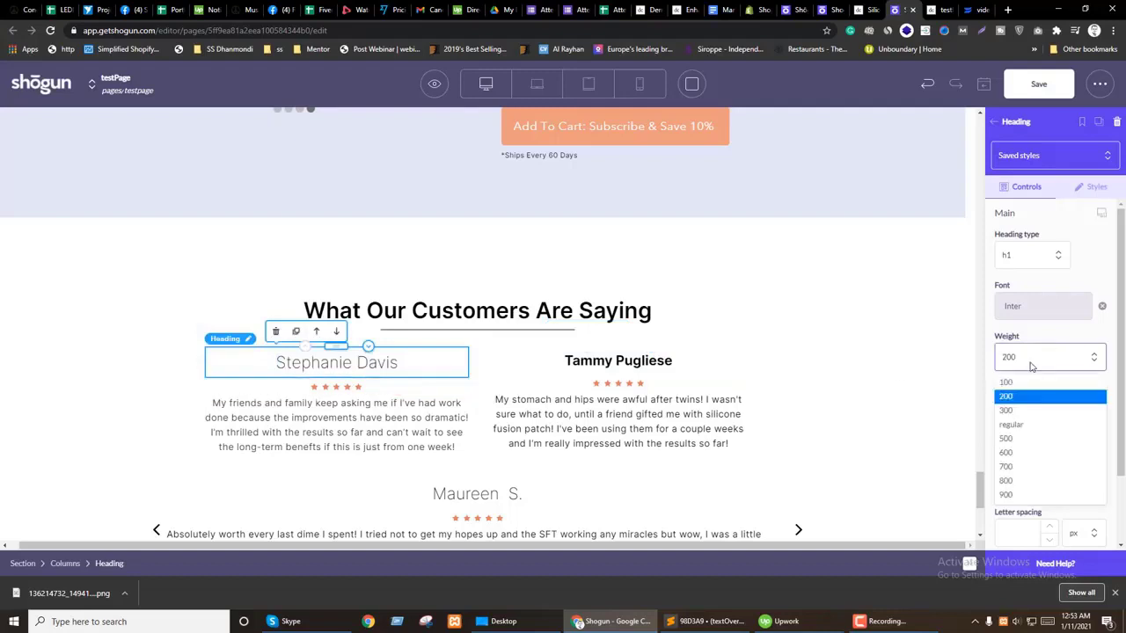
pyautogui.click(1013, 466)
pyautogui.click(1049, 415)
pyautogui.click(1049, 415)
pyautogui.click(1049, 415)
pyautogui.click(1050, 415)
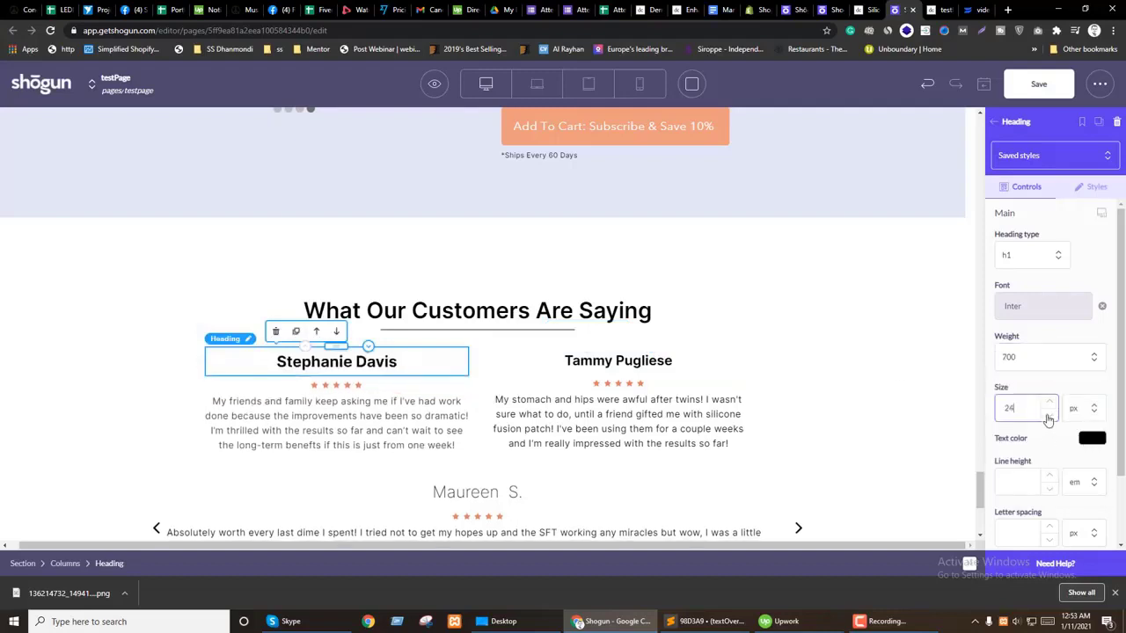
pyautogui.click(1049, 415)
pyautogui.click(1049, 415)
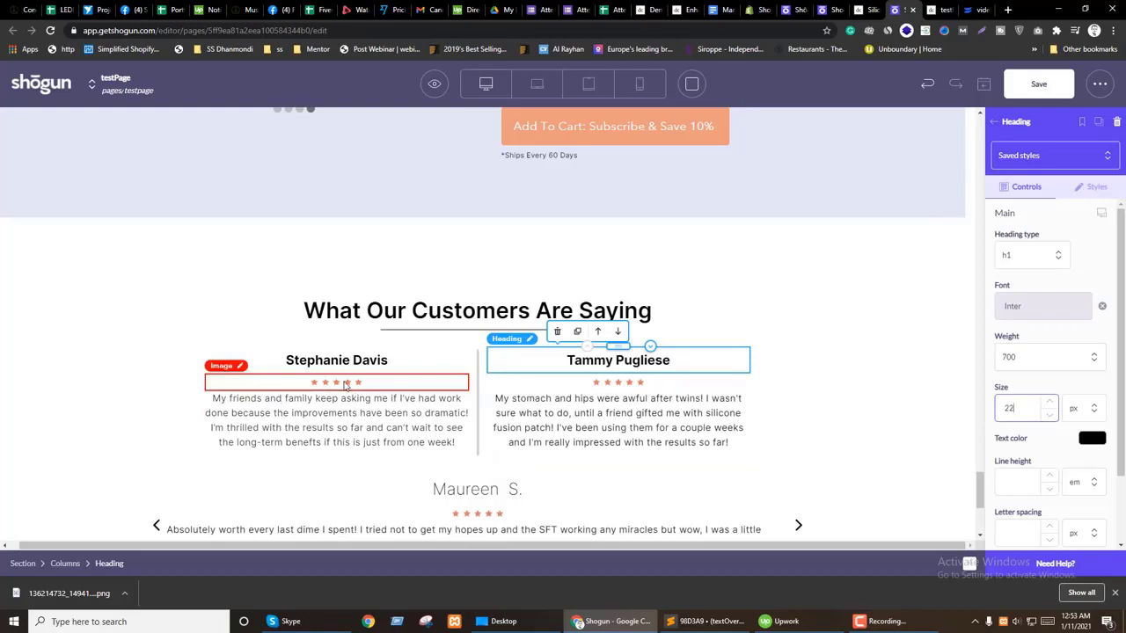
# Step: Shrink the first name heading to 20 px and set its bottom padding to 0
pyautogui.click(1053, 420)
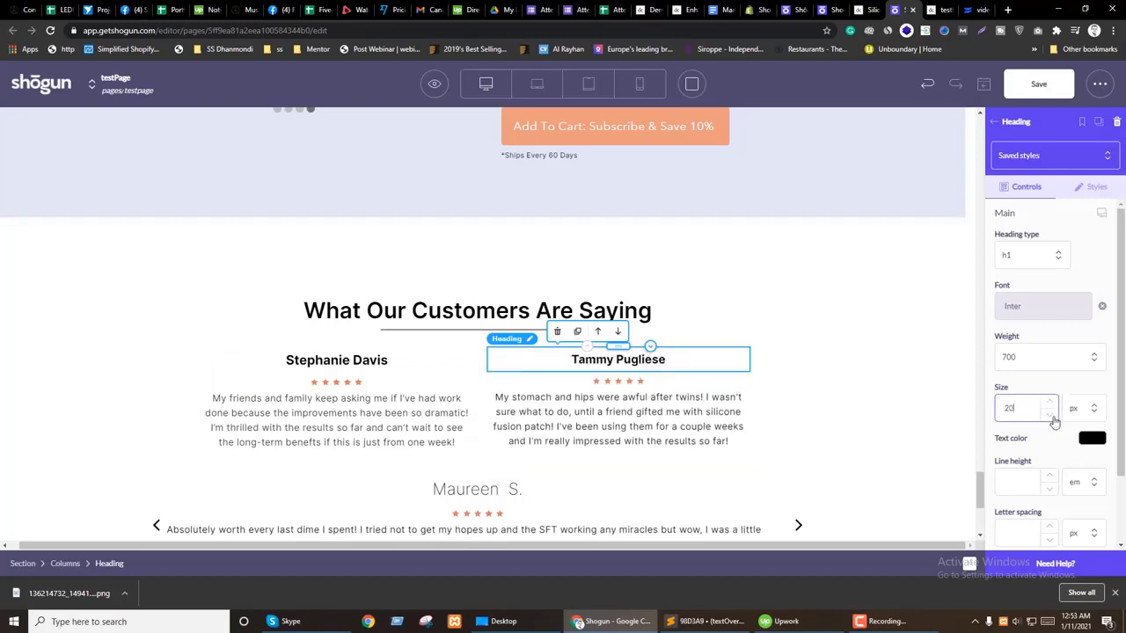
pyautogui.click(1094, 186)
pyautogui.scroll(-3, 1070, 394)
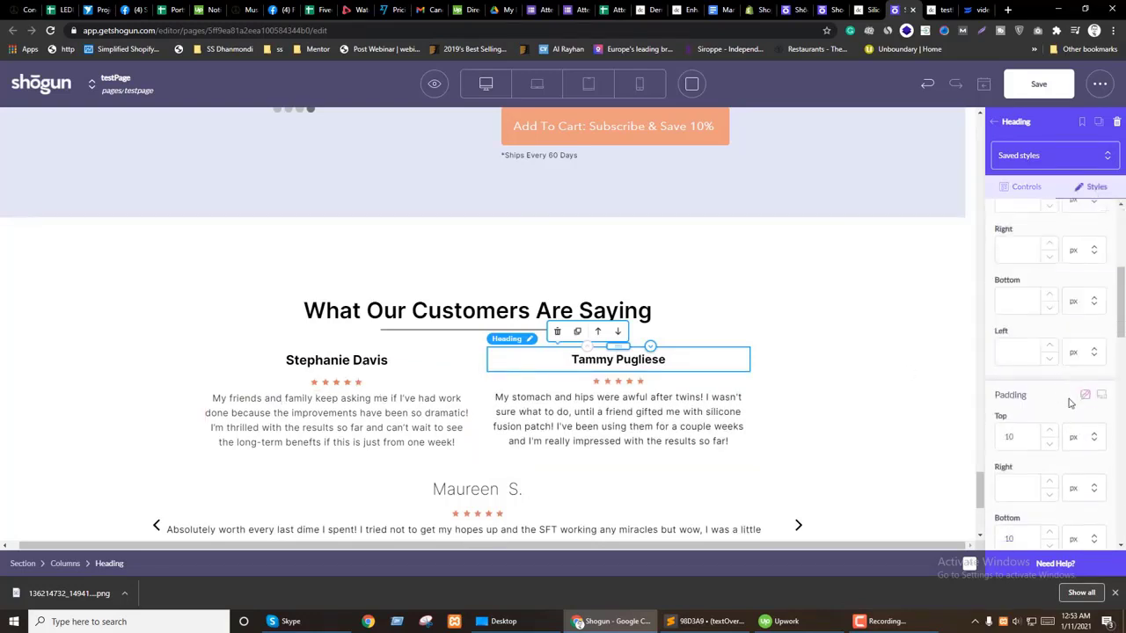
pyautogui.scroll(-1, 1038, 492)
pyautogui.doubleClick(1003, 484)
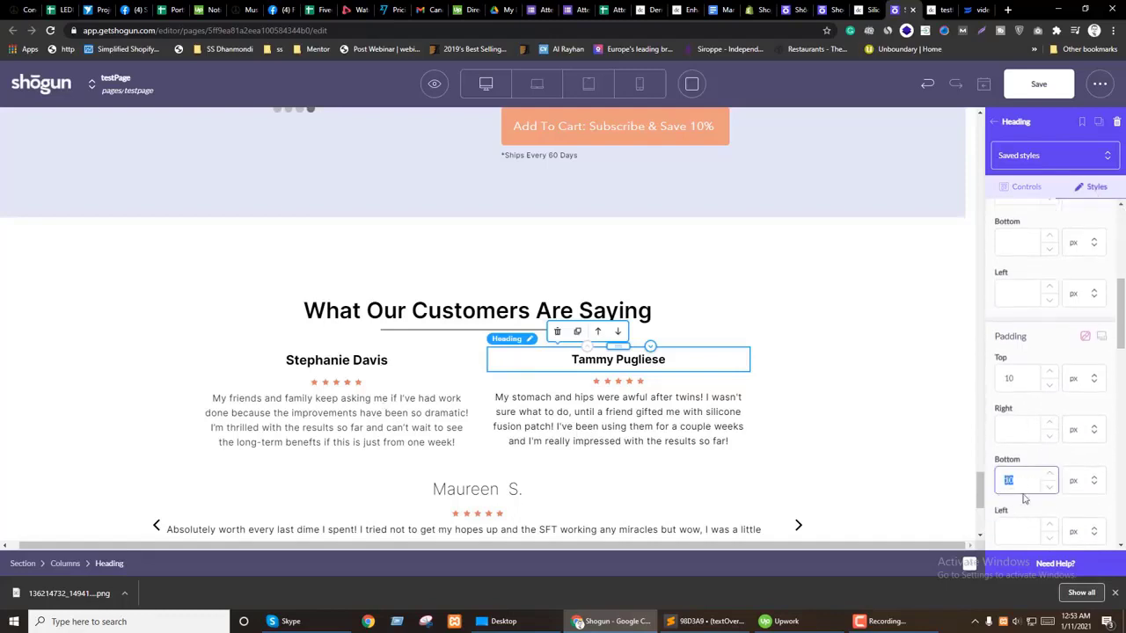
pyautogui.write('0')
# Step: Shrink the second name heading one more step and check its padding styles
pyautogui.click(336, 359)
pyautogui.click(1049, 415)
pyautogui.click(1094, 187)
pyautogui.scroll(-3, 1013, 436)
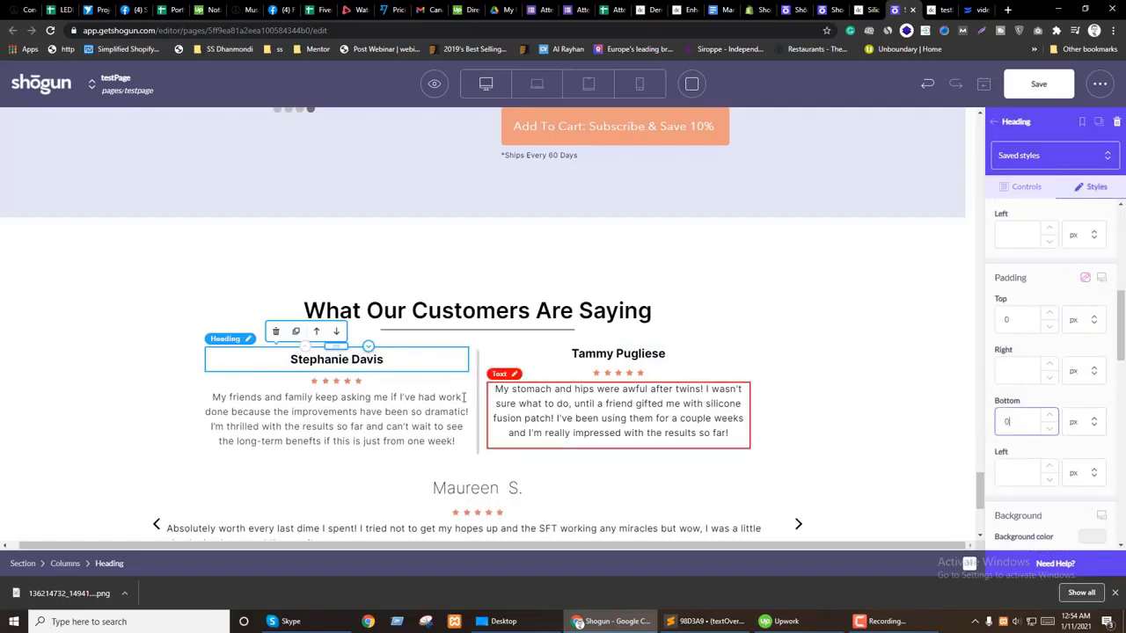
pyautogui.click(479, 371)
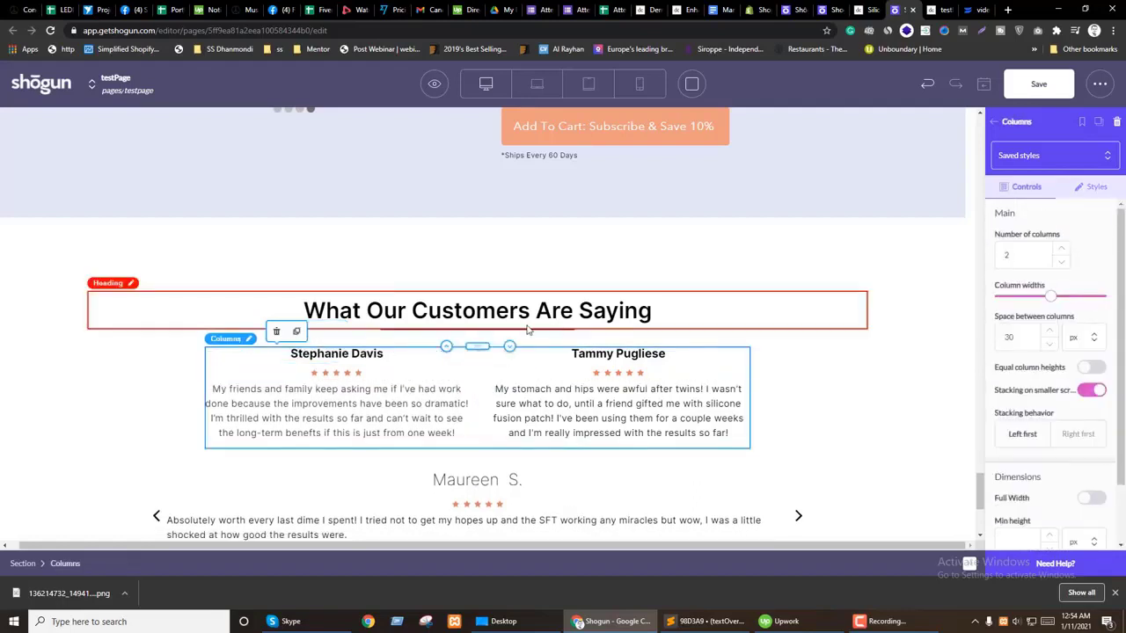
# Step: Inspect the margin styles of the separator under the testimonials heading
pyautogui.click(424, 341)
pyautogui.click(1095, 187)
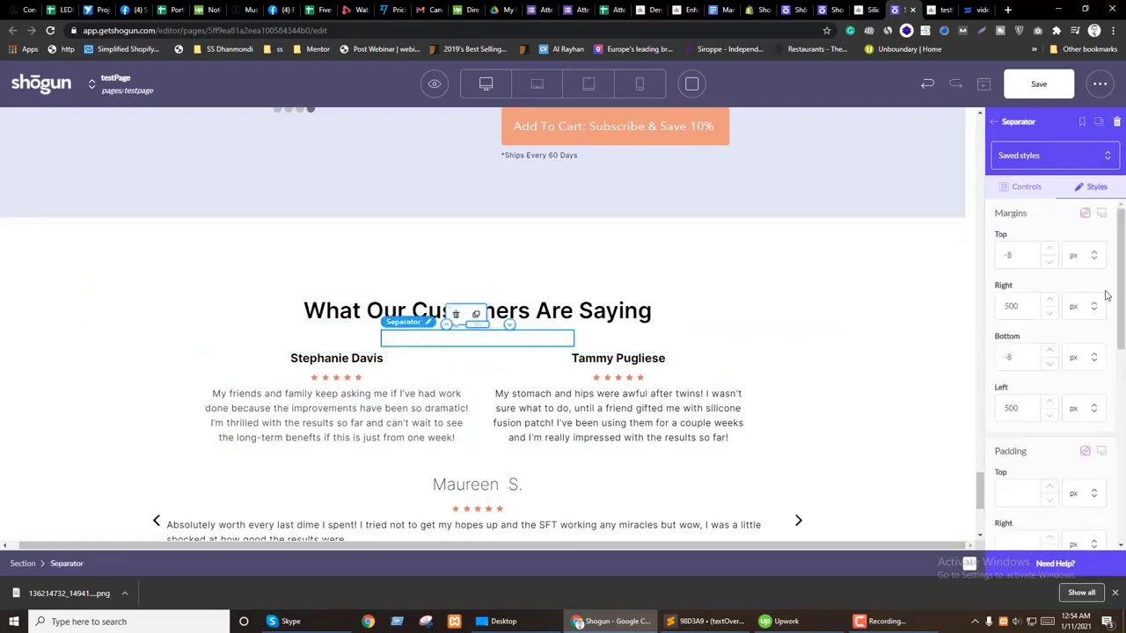
pyautogui.scroll(3, 545, 359)
pyautogui.scroll(-3, 548, 422)
pyautogui.scroll(6, 558, 355)
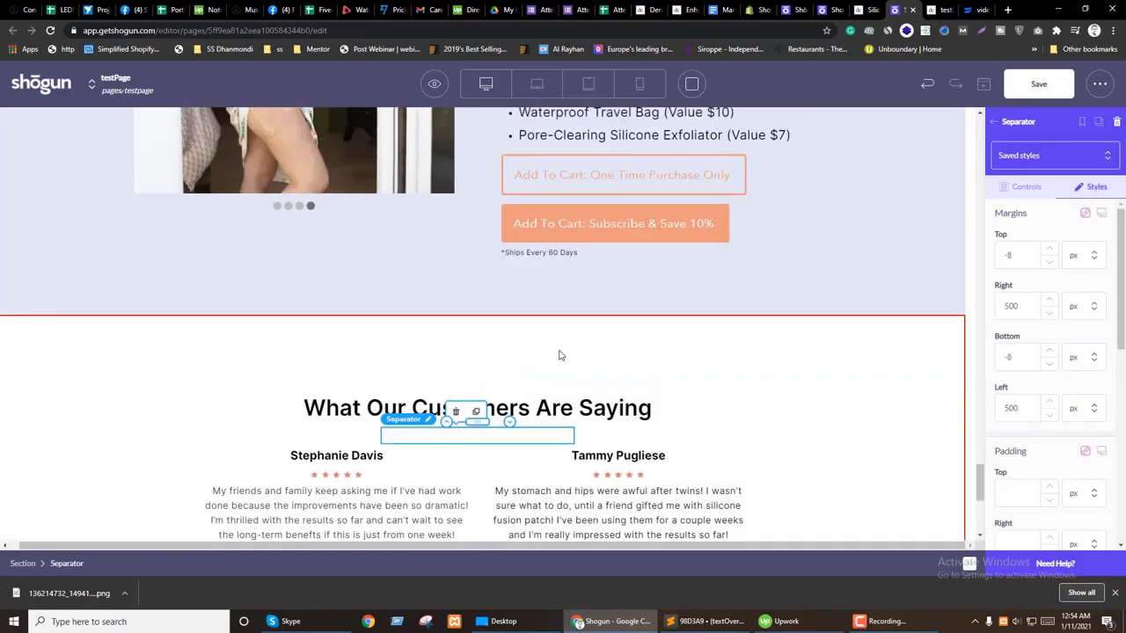
pyautogui.scroll(1, 558, 354)
# Step: Duplicate the separator section, place the copy under the testimonials heading, and delete the empty one
pyautogui.click(394, 306)
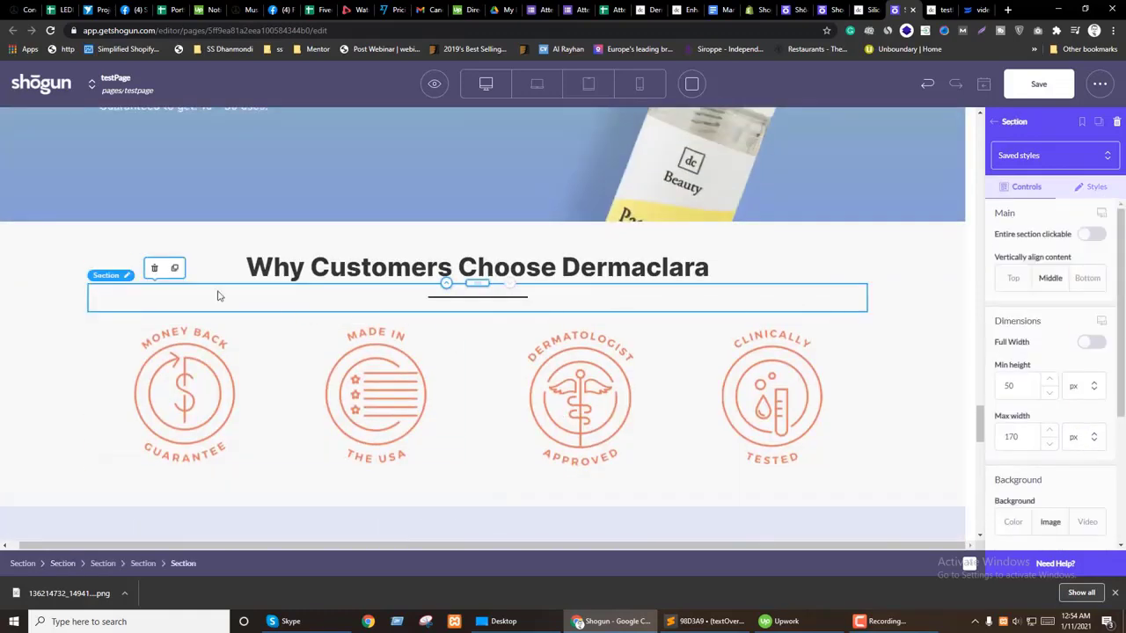
pyautogui.click(174, 268)
pyautogui.moveTo(476, 311); pyautogui.dragTo(460, 384)
pyautogui.scroll(-10, 462, 343)
pyautogui.click(421, 408)
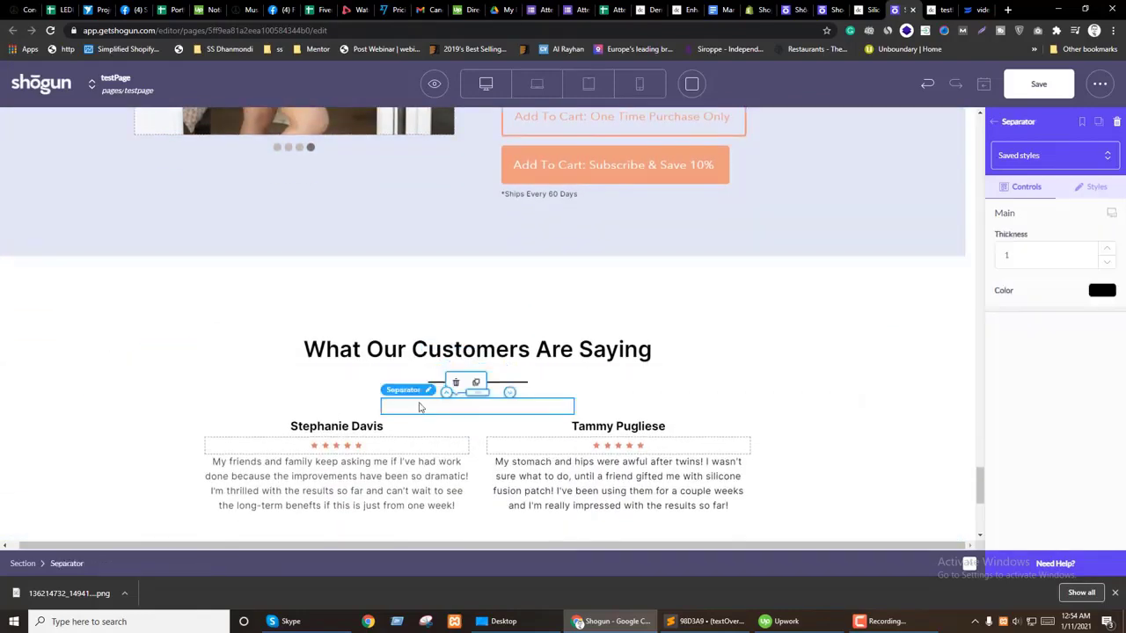
pyautogui.click(457, 385)
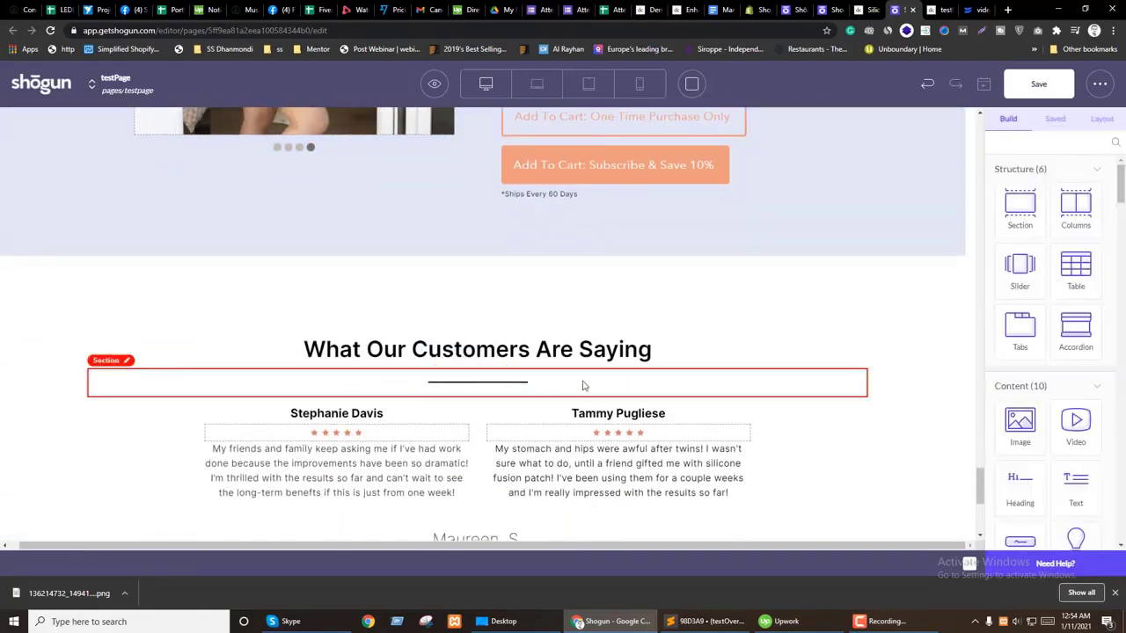
# Step: Review the margins of the testimonials section and its heading
pyautogui.click(542, 307)
pyautogui.scroll(-3, 542, 307)
pyautogui.scroll(1, 543, 307)
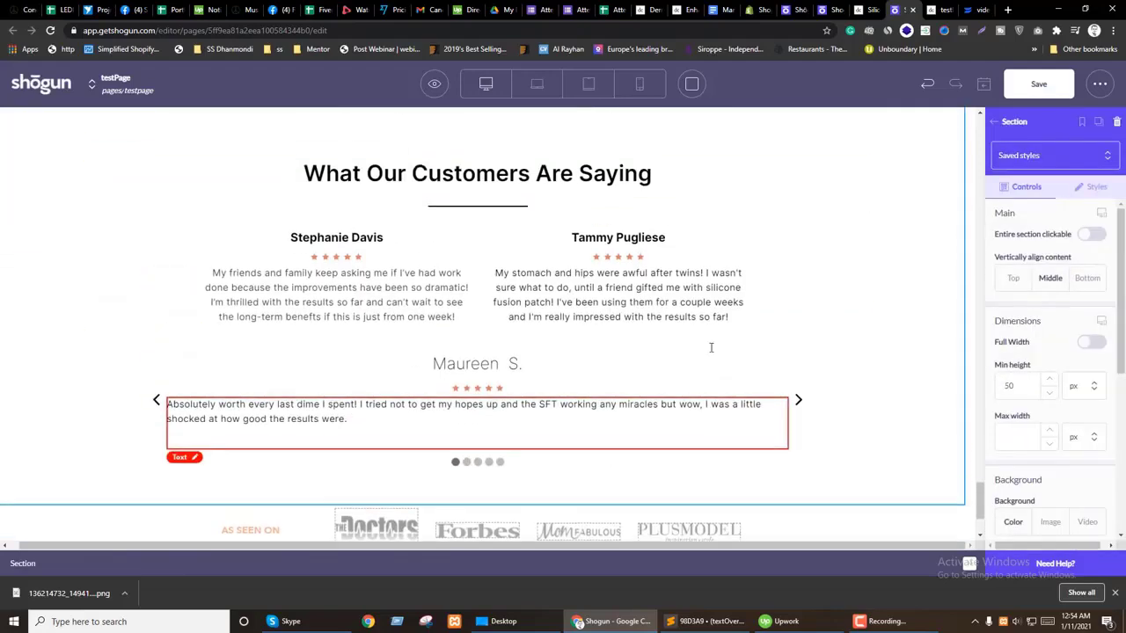
pyautogui.click(1097, 186)
pyautogui.scroll(1, 1023, 312)
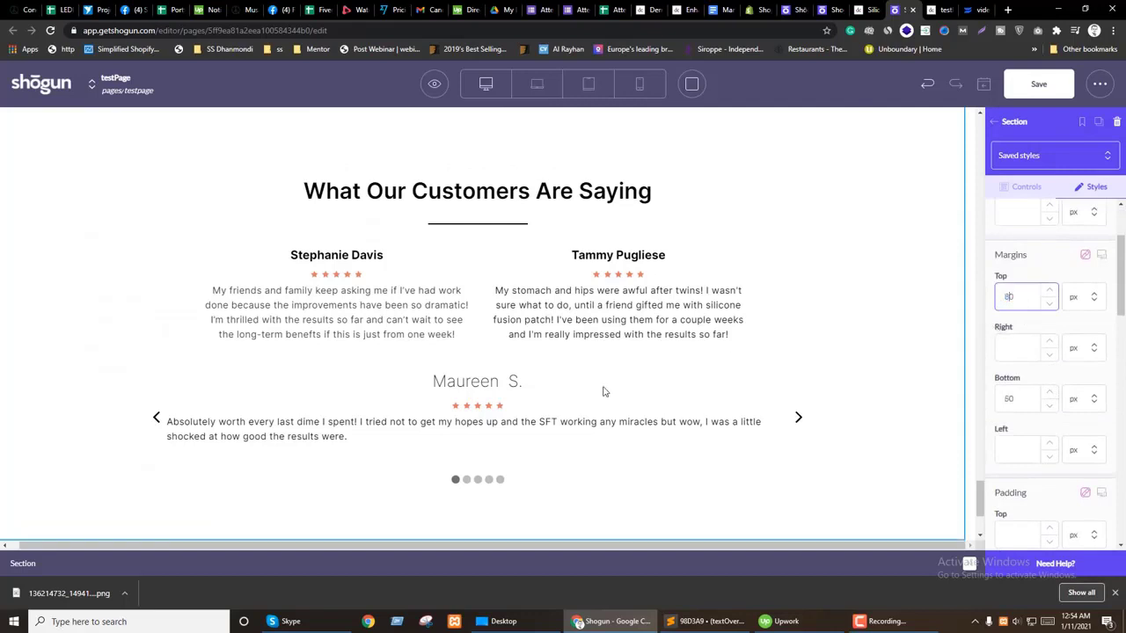
pyautogui.click(475, 310)
pyautogui.scroll(-1, 1101, 308)
pyautogui.click(1005, 376)
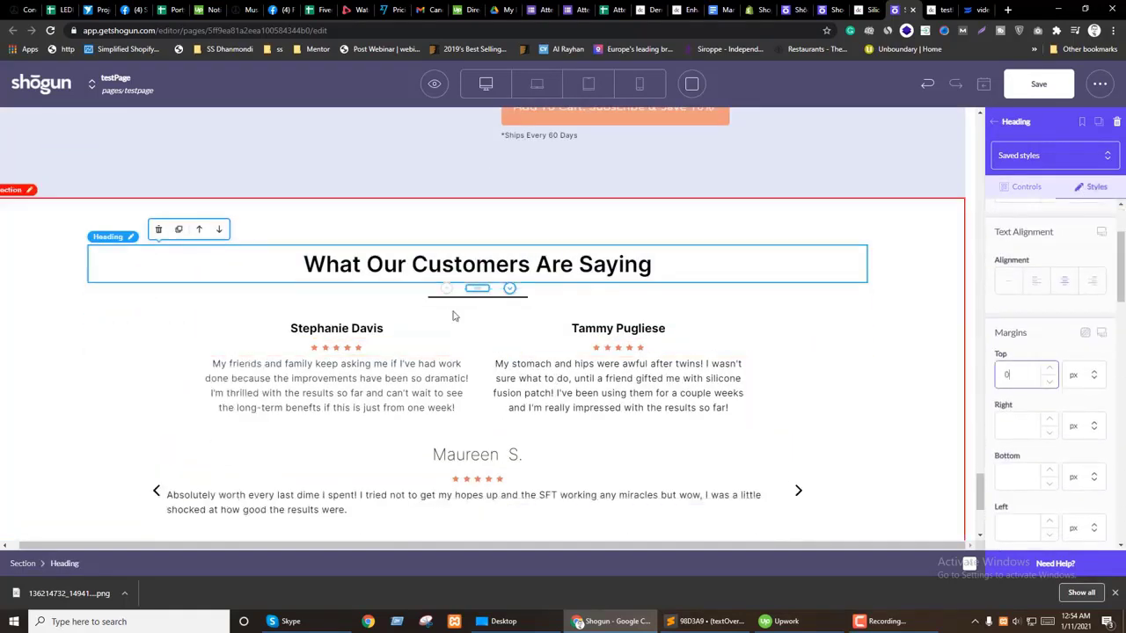
pyautogui.scroll(-2, 1064, 360)
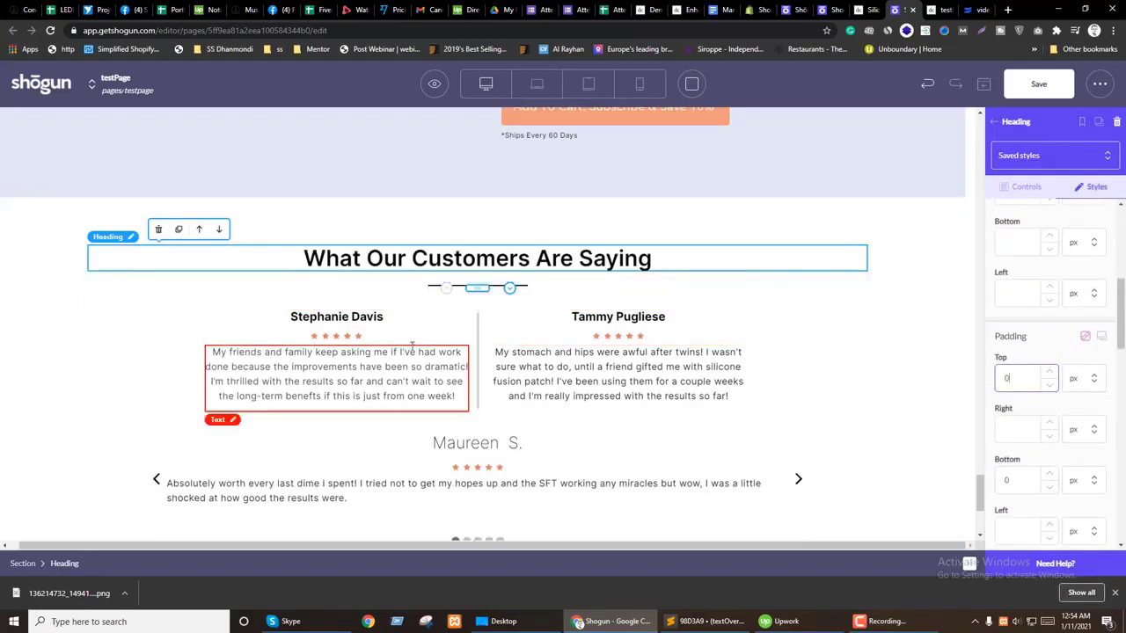
# Step: Give the two-column testimonials block 0 side margins and 20 px top and bottom margins
pyautogui.click(478, 359)
pyautogui.click(1094, 188)
pyautogui.click(1025, 193)
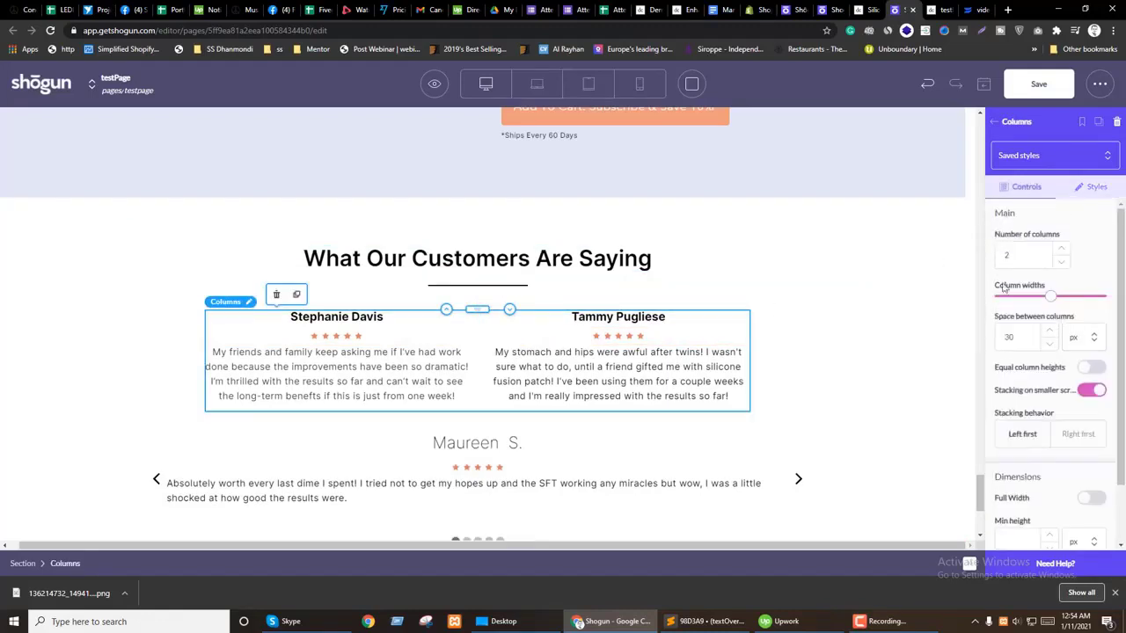
pyautogui.click(1095, 187)
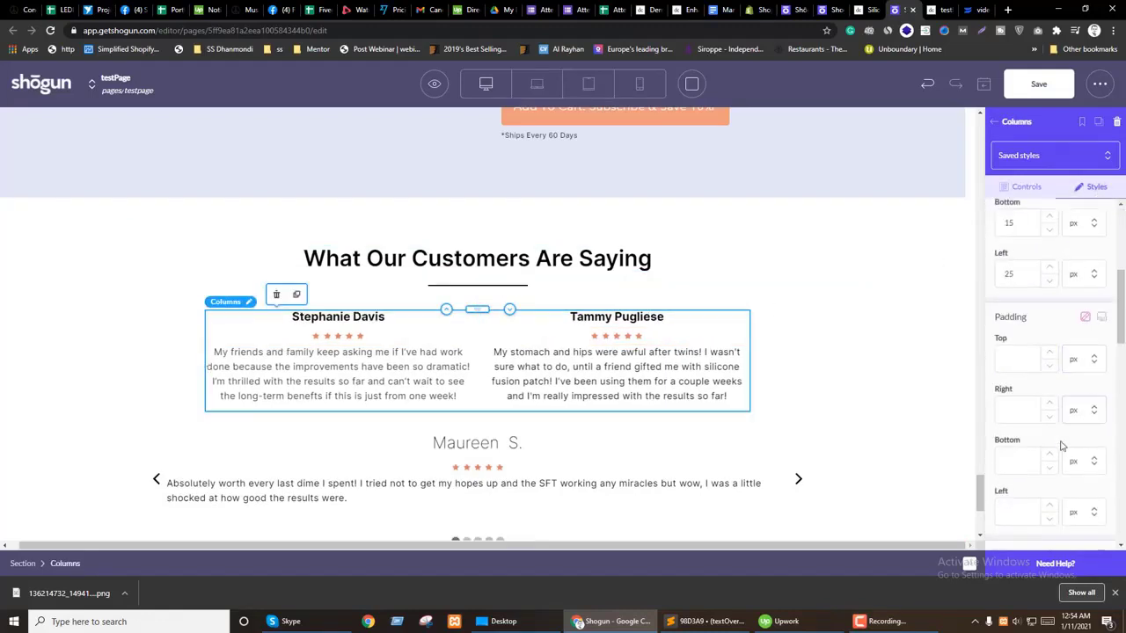
pyautogui.scroll(2, 1051, 426)
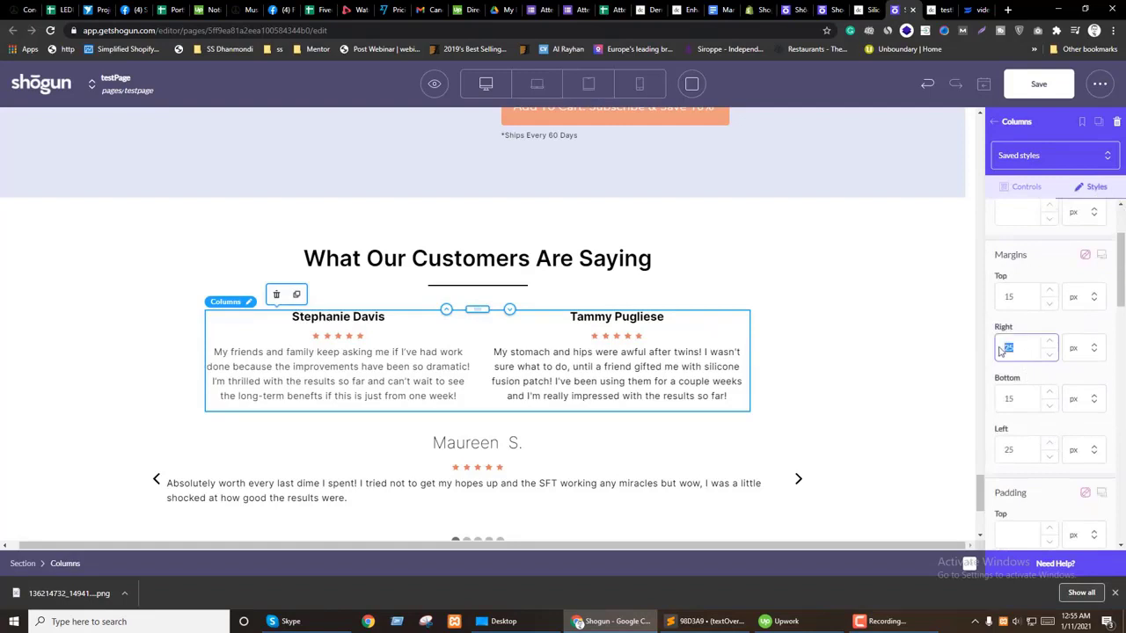
pyautogui.write('0')
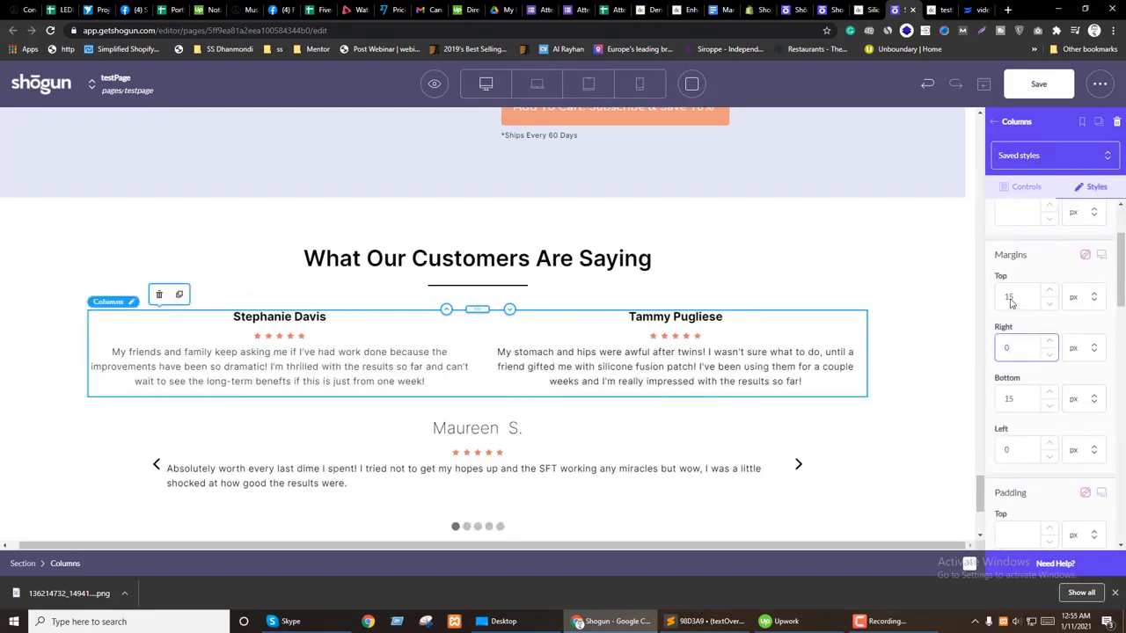
pyautogui.click(1049, 291)
pyautogui.click(1049, 291)
pyautogui.click(1049, 291)
pyautogui.click(1049, 291)
pyautogui.click(1049, 291)
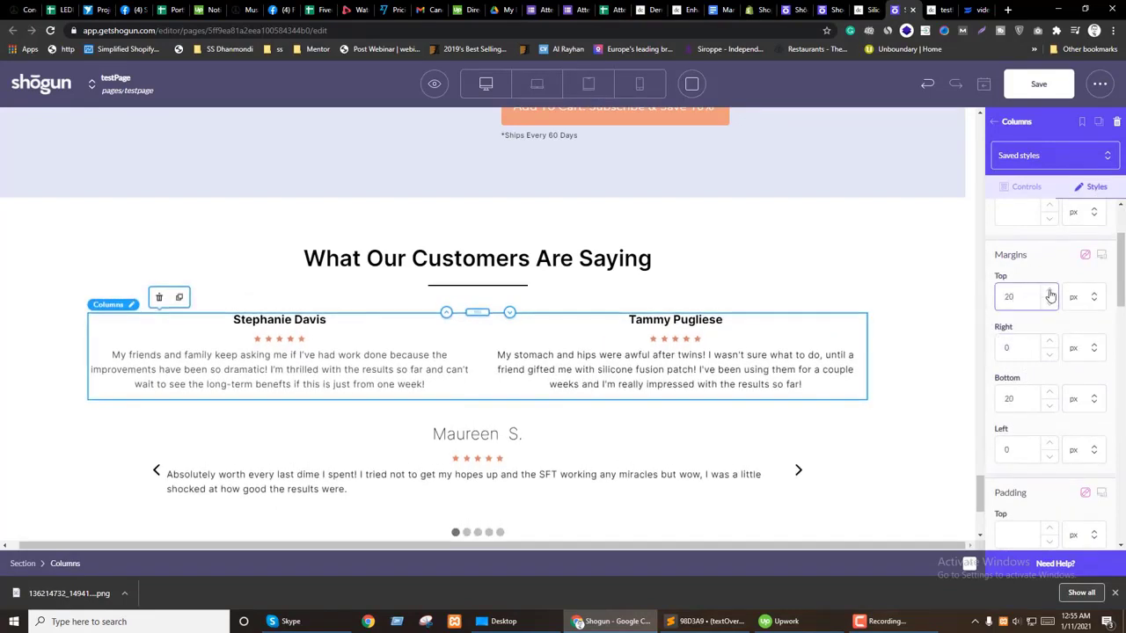
pyautogui.click(1009, 132)
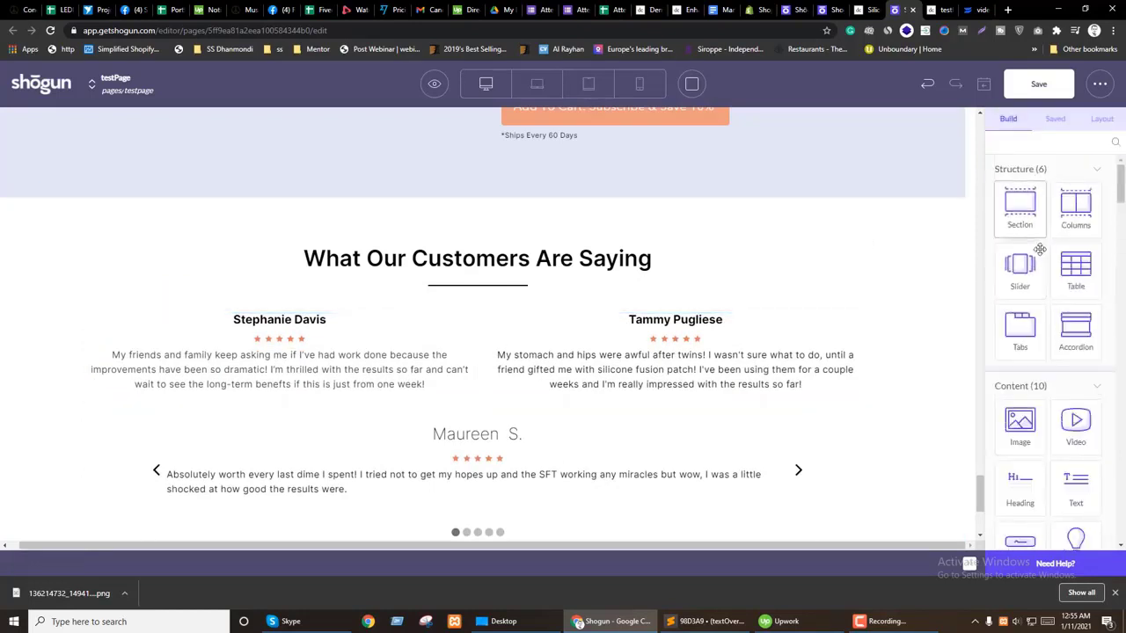
pyautogui.moveTo(1020, 215); pyautogui.dragTo(372, 339)
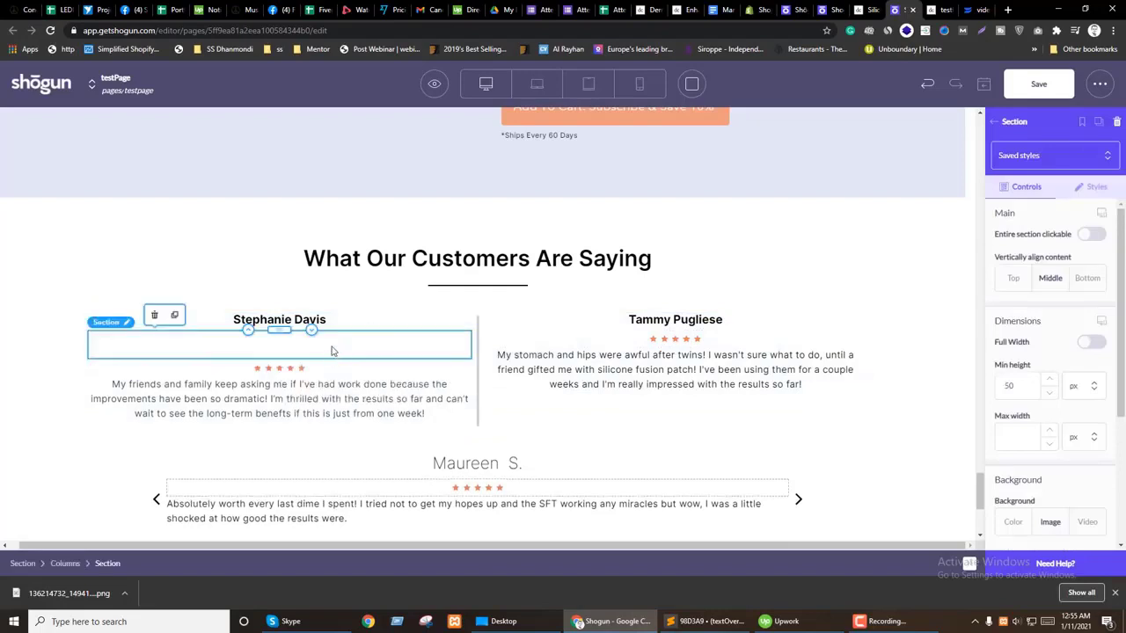
pyautogui.click(338, 325)
pyautogui.moveTo(282, 324); pyautogui.dragTo(311, 333)
pyautogui.click(252, 351)
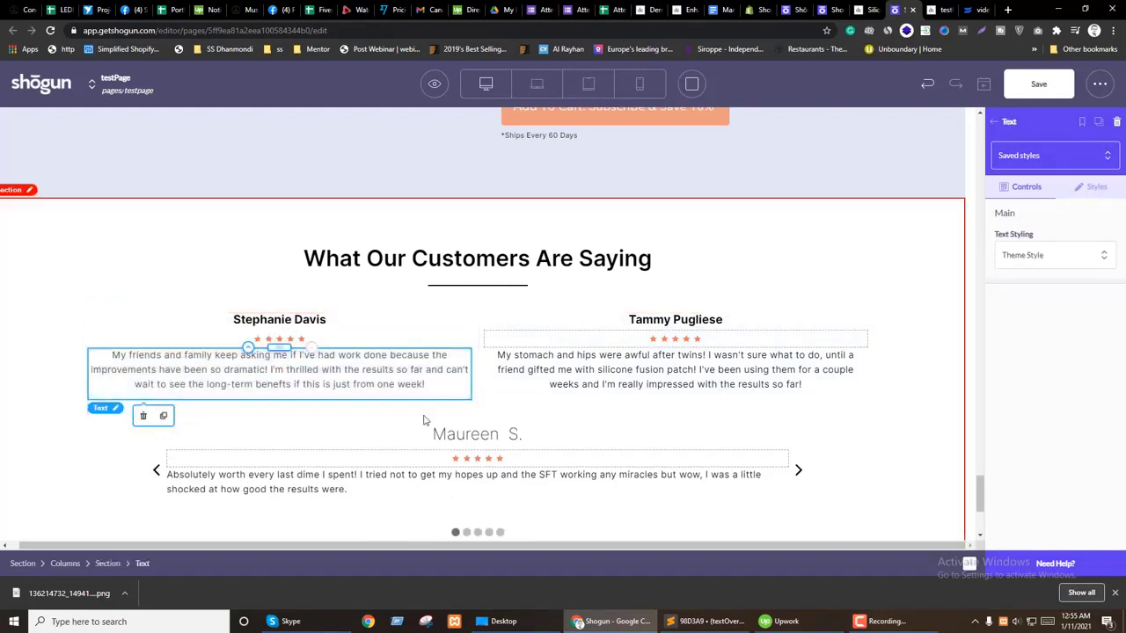
pyautogui.click(397, 322)
pyautogui.click(107, 564)
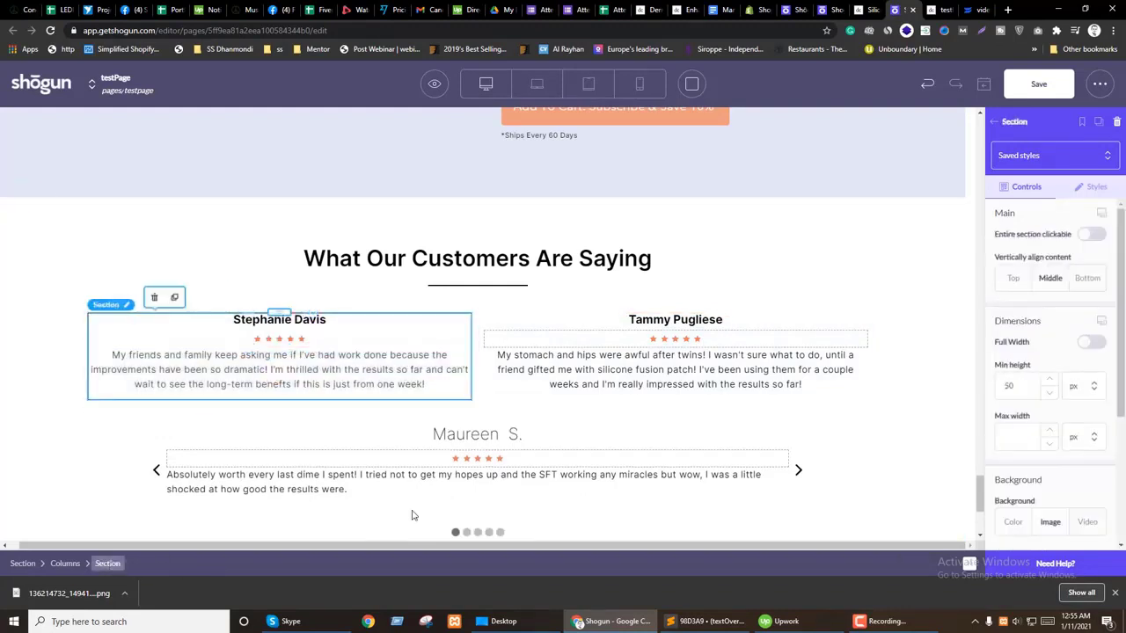
pyautogui.click(1095, 187)
pyautogui.scroll(-2, 1045, 431)
pyautogui.scroll(-1, 1029, 466)
pyautogui.write('20')
pyautogui.click(1022, 470)
pyautogui.write('30')
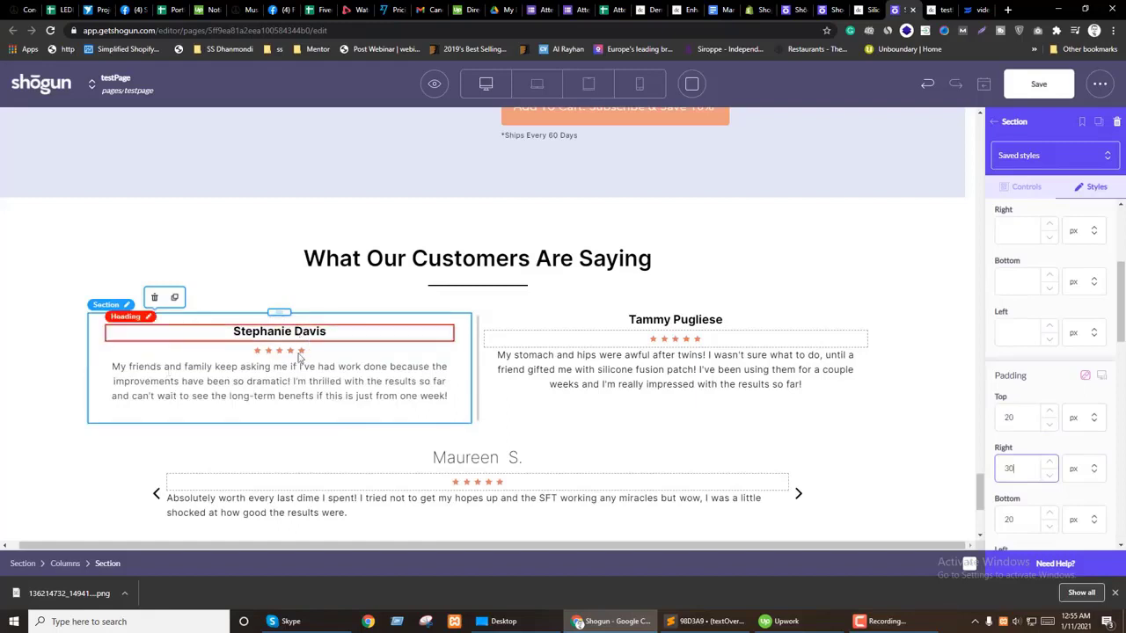
pyautogui.click(174, 297)
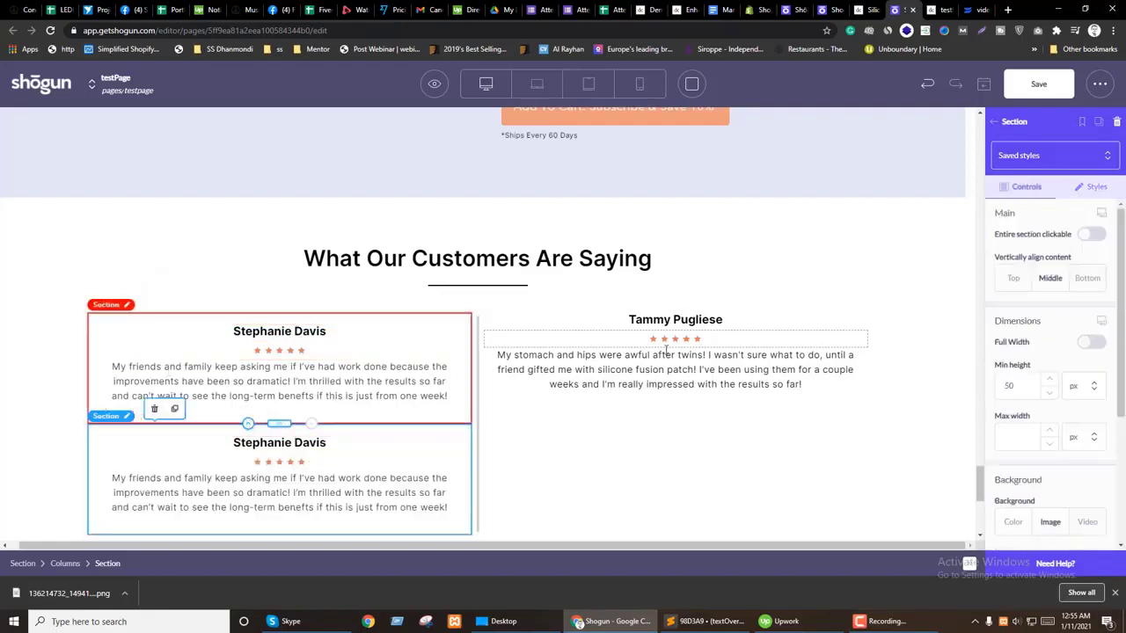
pyautogui.doubleClick(656, 322)
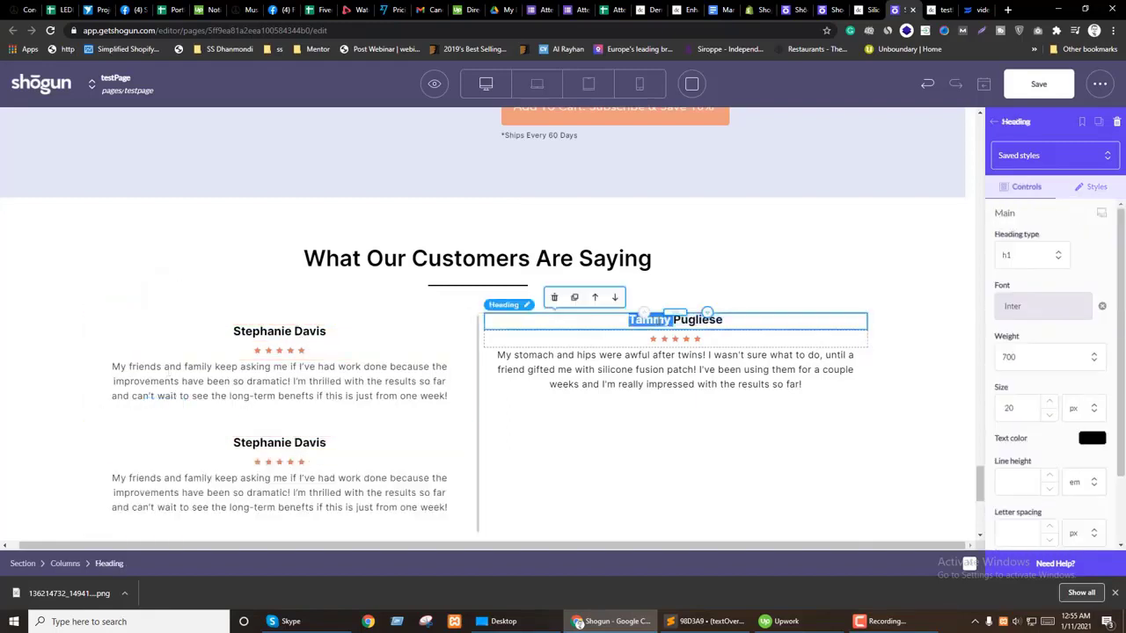
pyautogui.click(279, 442)
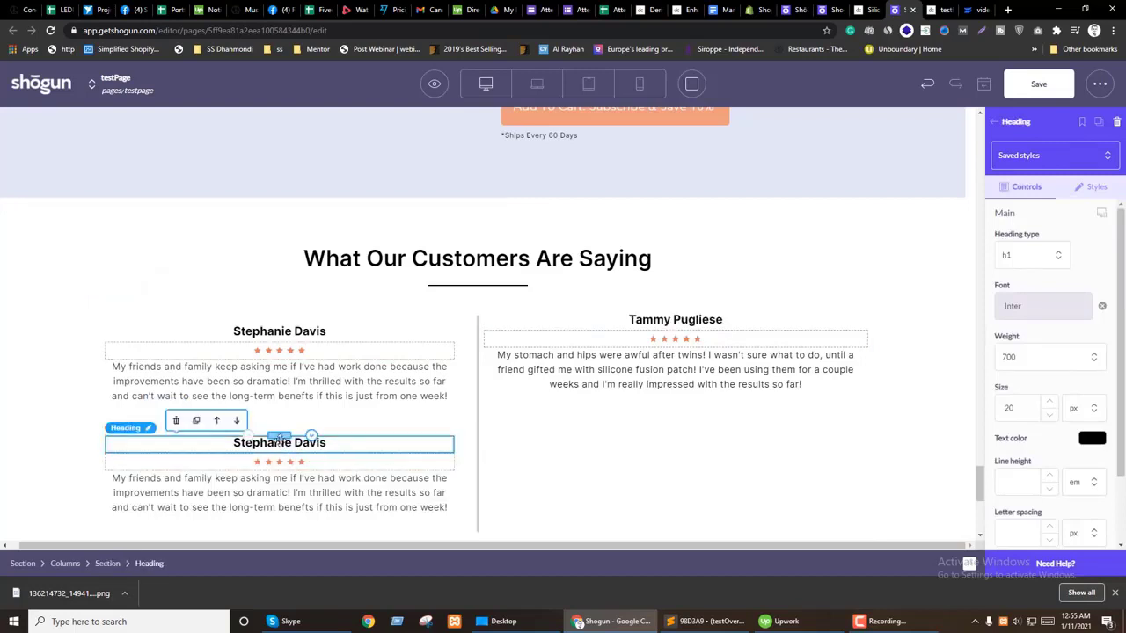
pyautogui.click(631, 389)
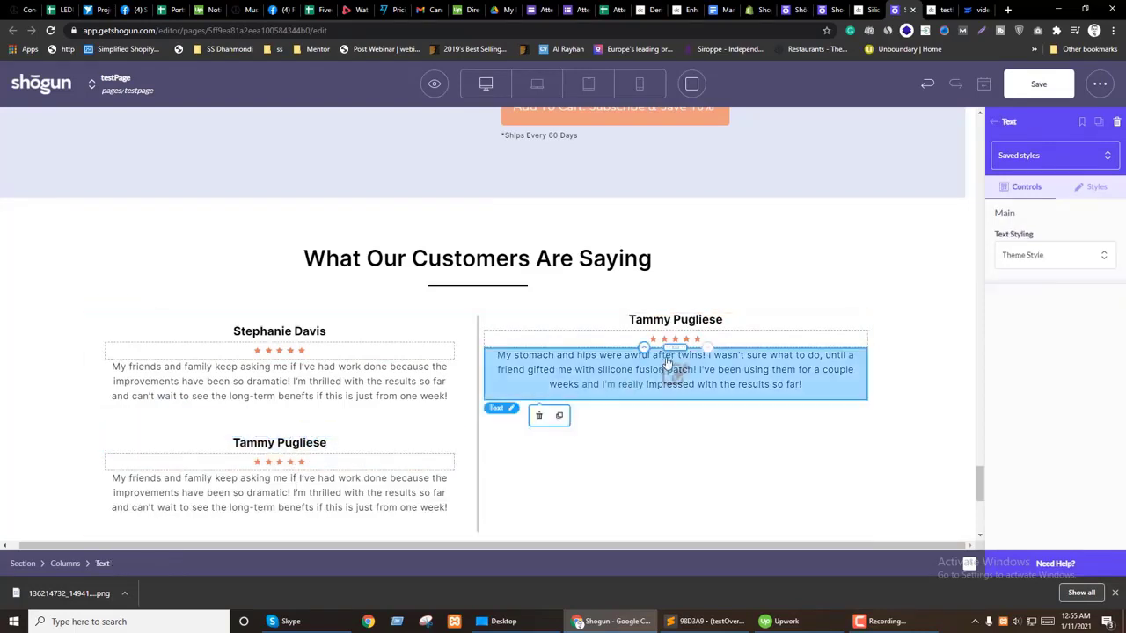
pyautogui.moveTo(675, 343); pyautogui.dragTo(261, 470)
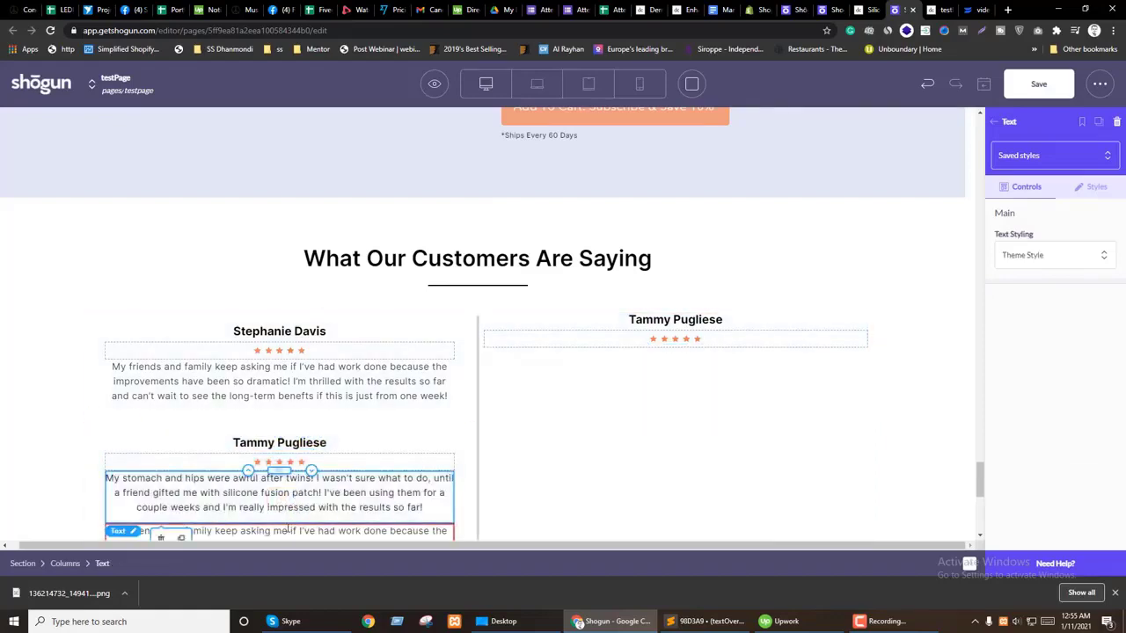
pyautogui.scroll(-1, 261, 471)
pyautogui.click(173, 471)
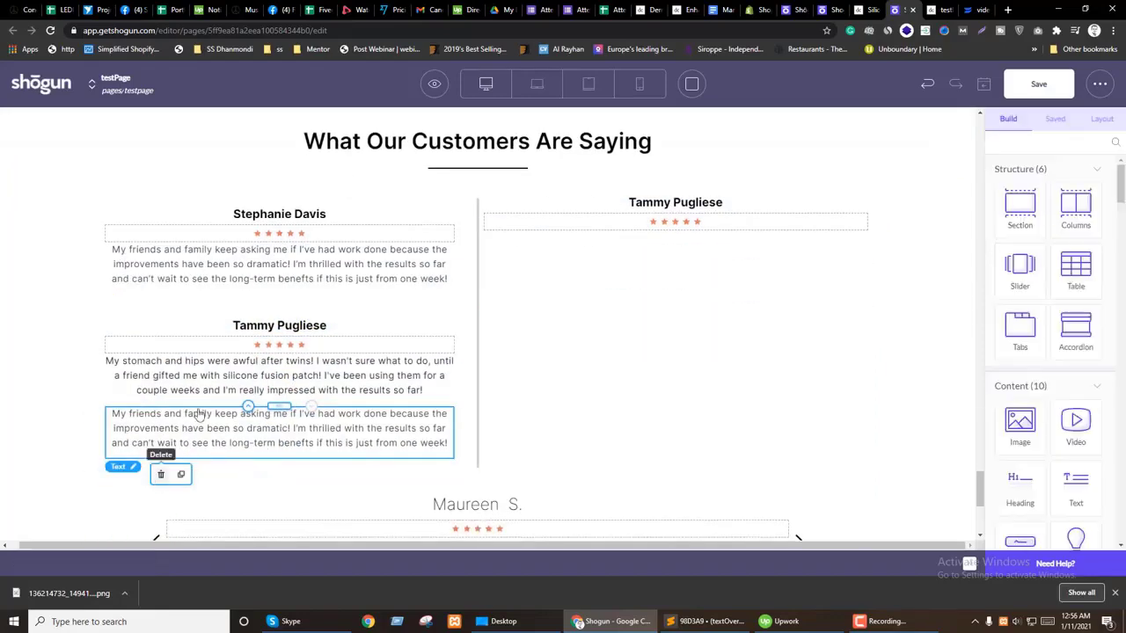
pyautogui.click(245, 323)
pyautogui.click(559, 225)
pyautogui.click(545, 200)
pyautogui.click(547, 206)
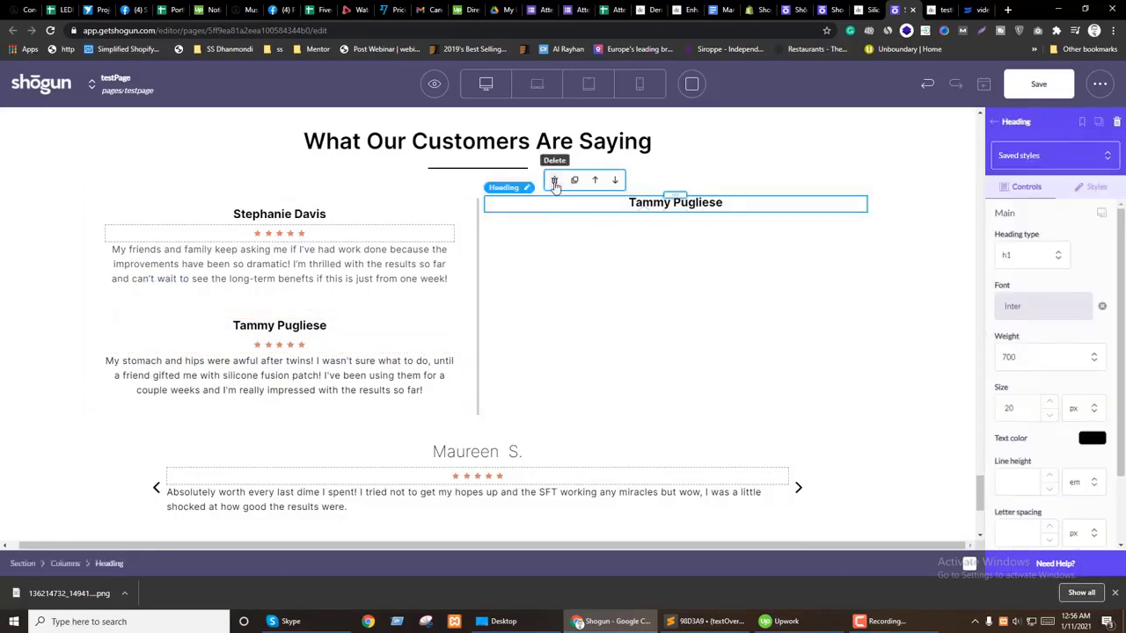
pyautogui.click(554, 180)
pyautogui.click(557, 223)
pyautogui.click(378, 319)
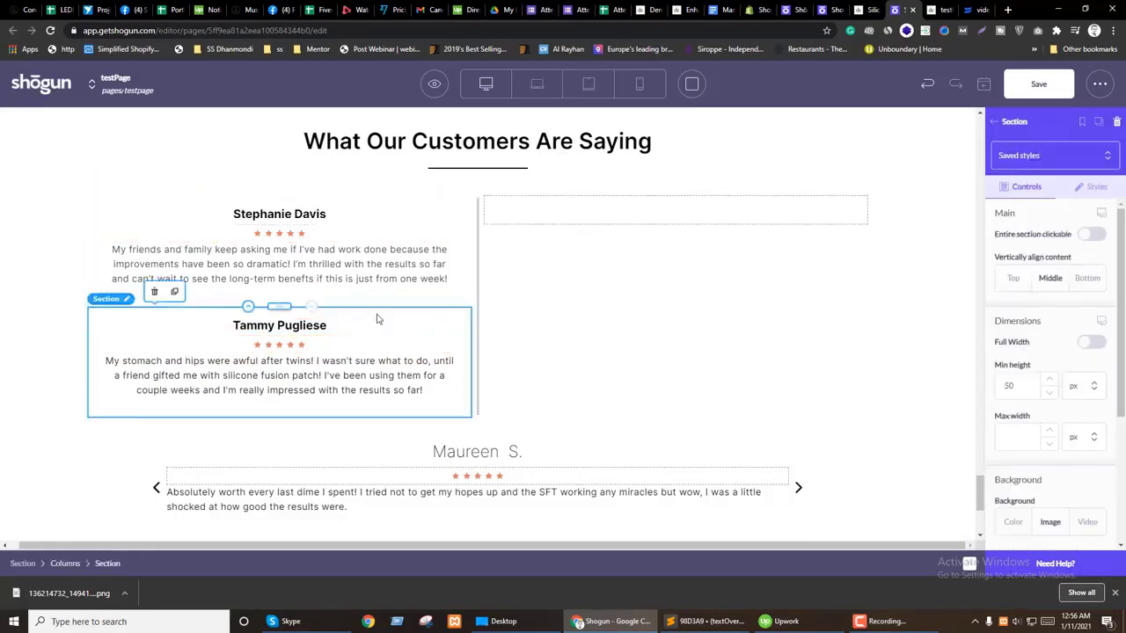
pyautogui.moveTo(294, 315); pyautogui.dragTo(572, 231)
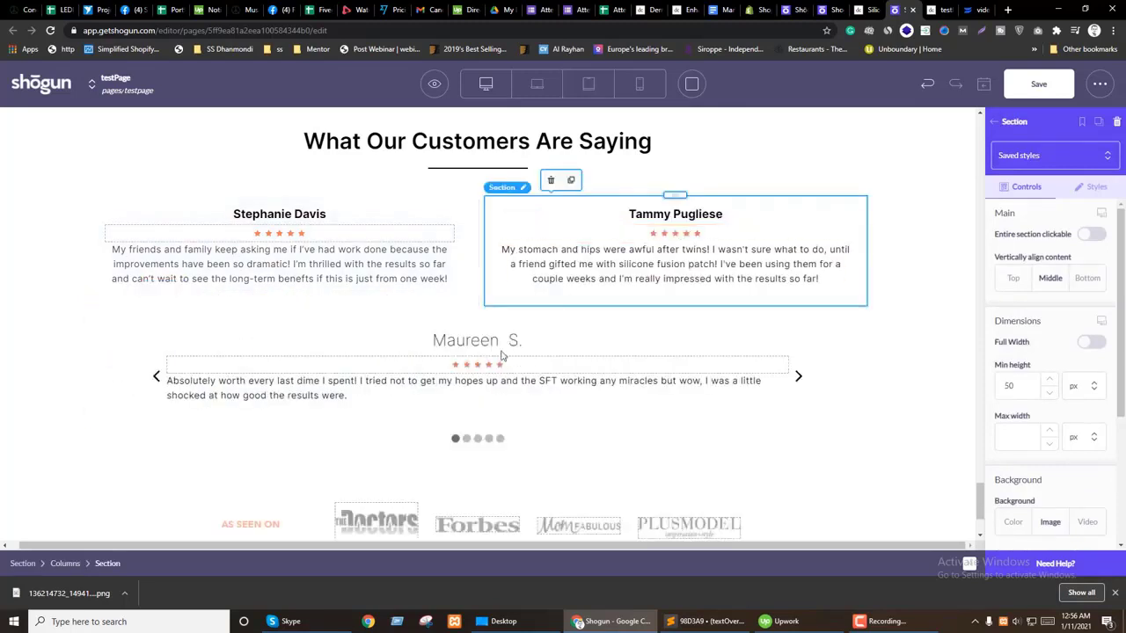
pyautogui.click(476, 304)
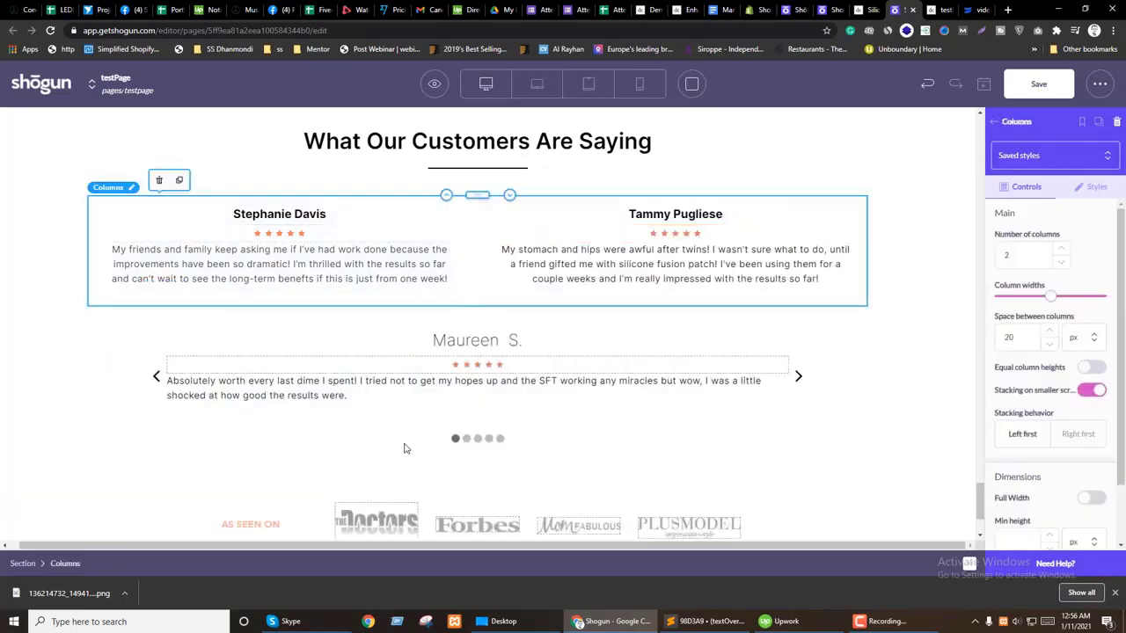
# Step: Increase the testimonials page section's right padding to 14%
pyautogui.scroll(1, 405, 448)
pyautogui.click(936, 250)
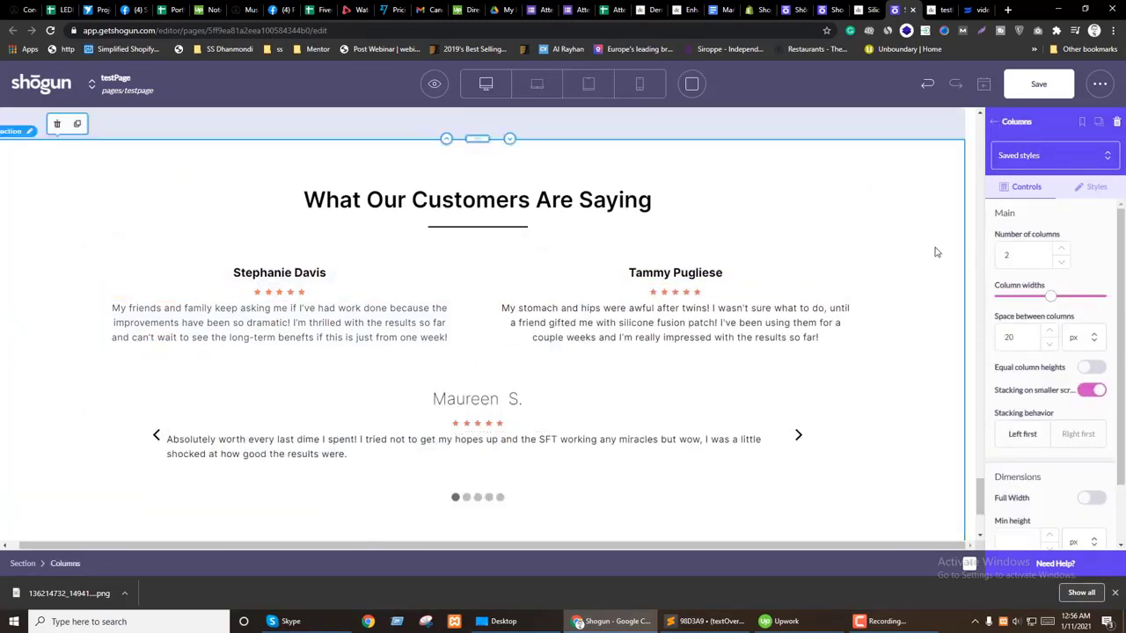
pyautogui.click(1097, 186)
pyautogui.scroll(-3, 1101, 359)
pyautogui.click(1050, 463)
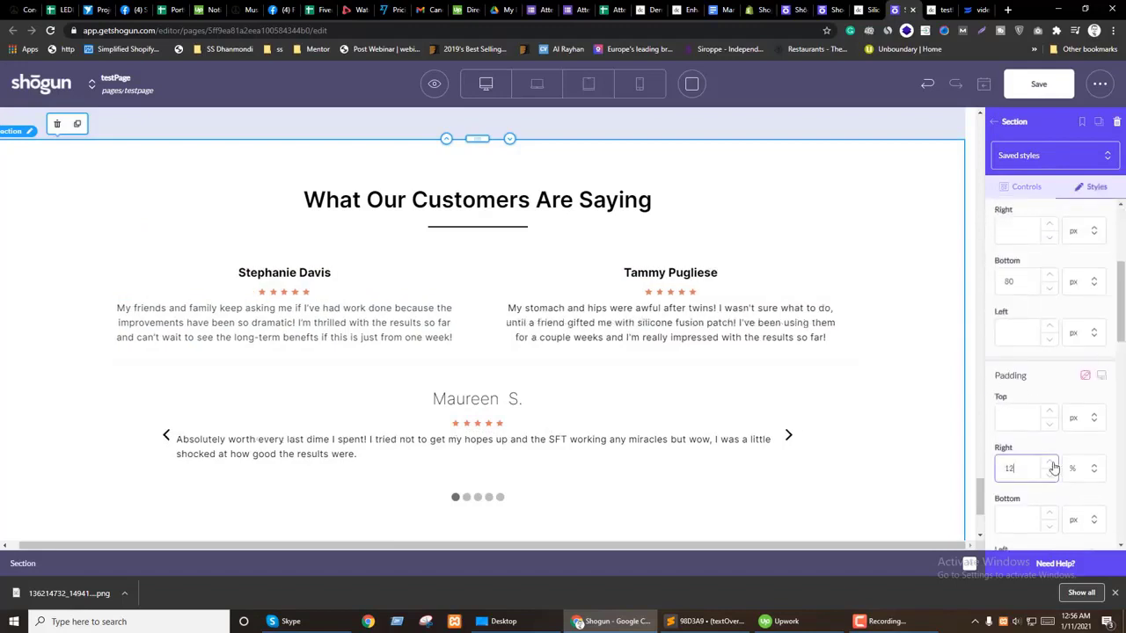
pyautogui.click(1050, 464)
pyautogui.click(1050, 463)
pyautogui.click(1050, 464)
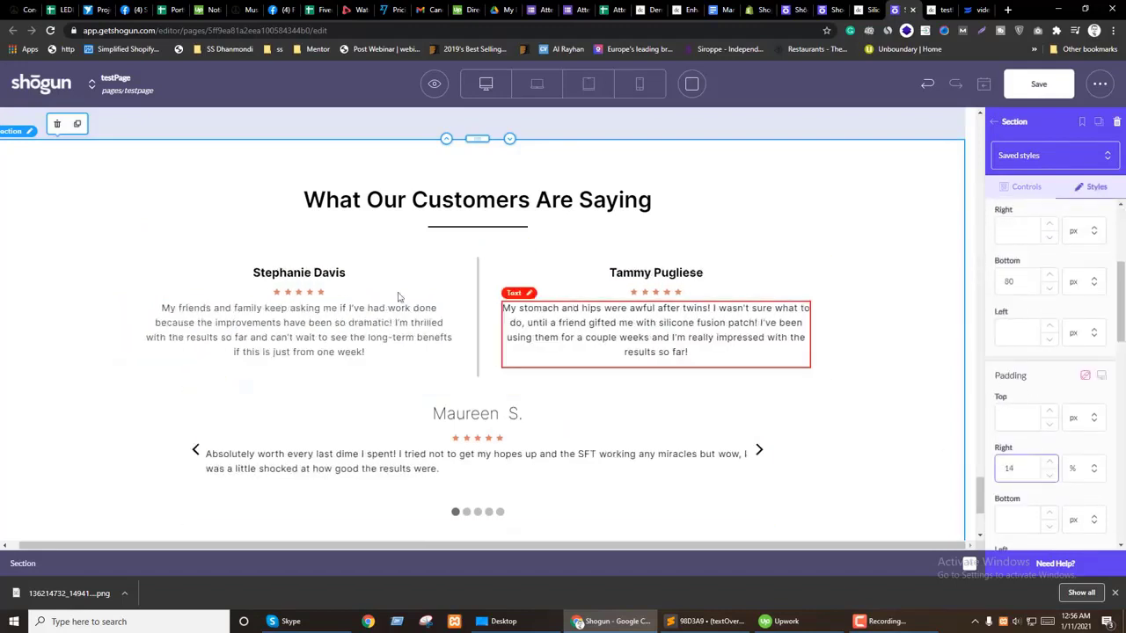
pyautogui.scroll(-2, 356, 378)
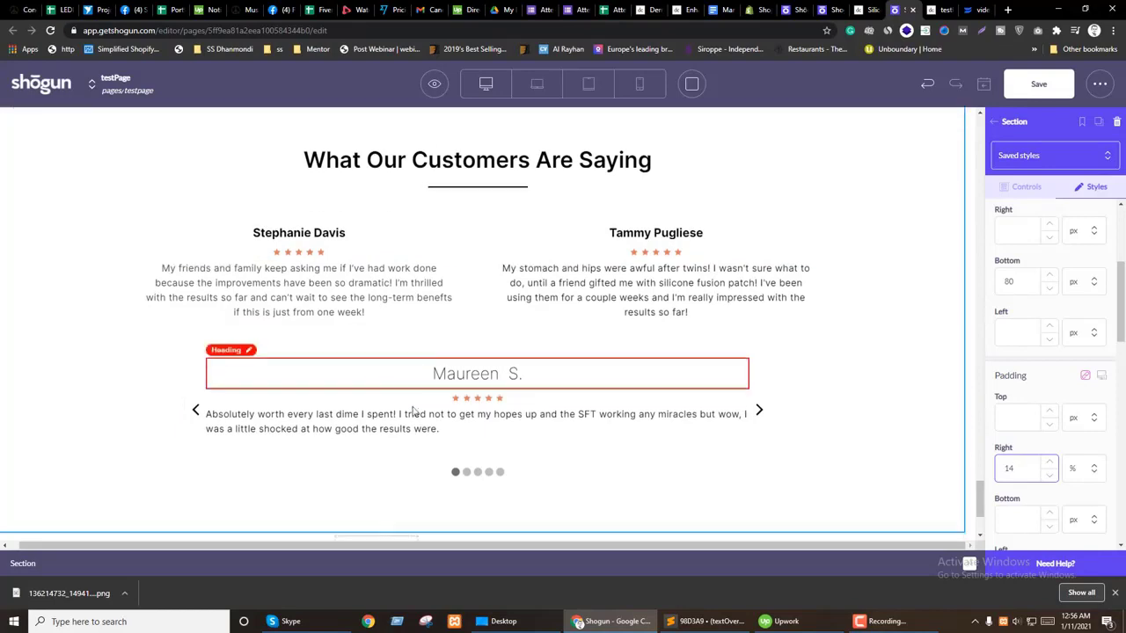
pyautogui.scroll(1, 348, 334)
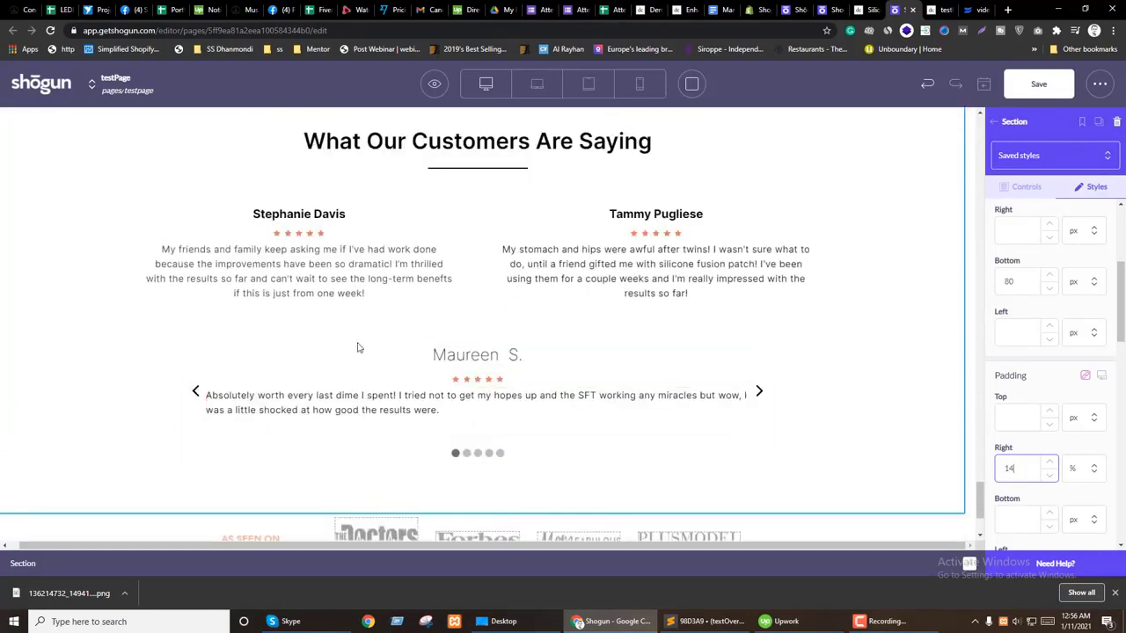
# Step: Try a copy of the 'What Our Customers Are Saying' heading above the slider, then delete it
pyautogui.click(473, 355)
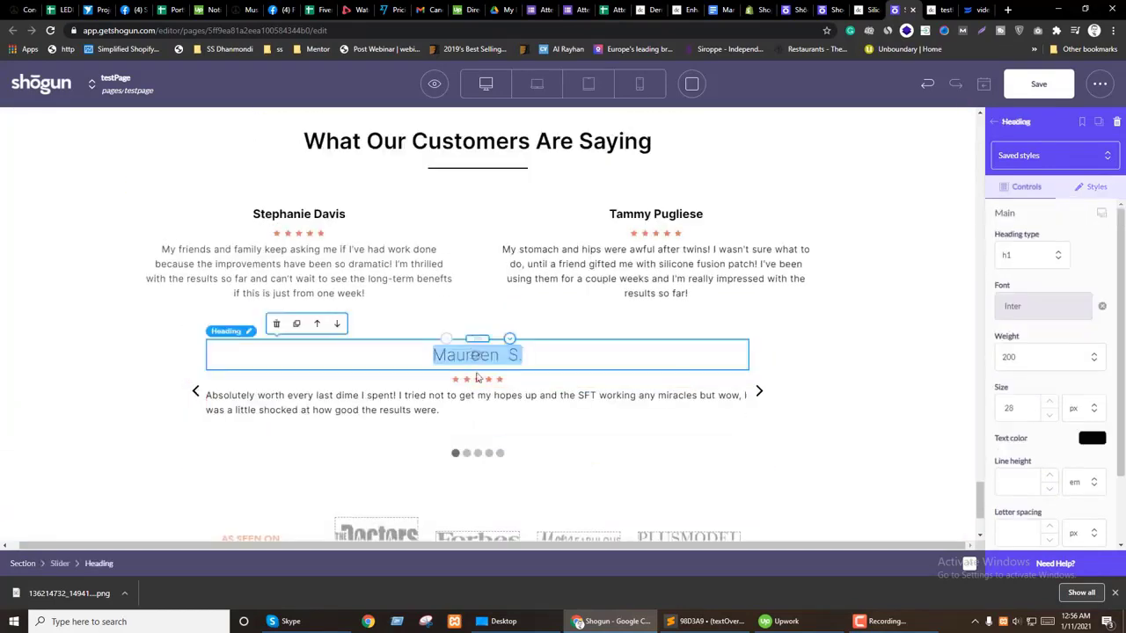
pyautogui.click(378, 143)
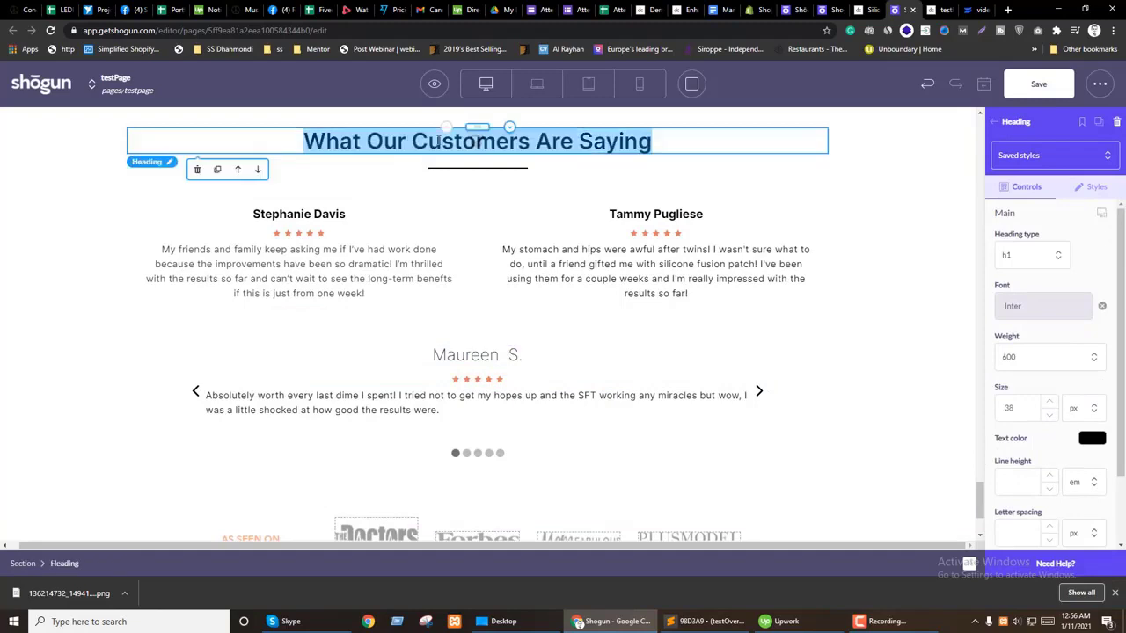
pyautogui.click(217, 168)
pyautogui.moveTo(475, 153); pyautogui.dragTo(482, 377)
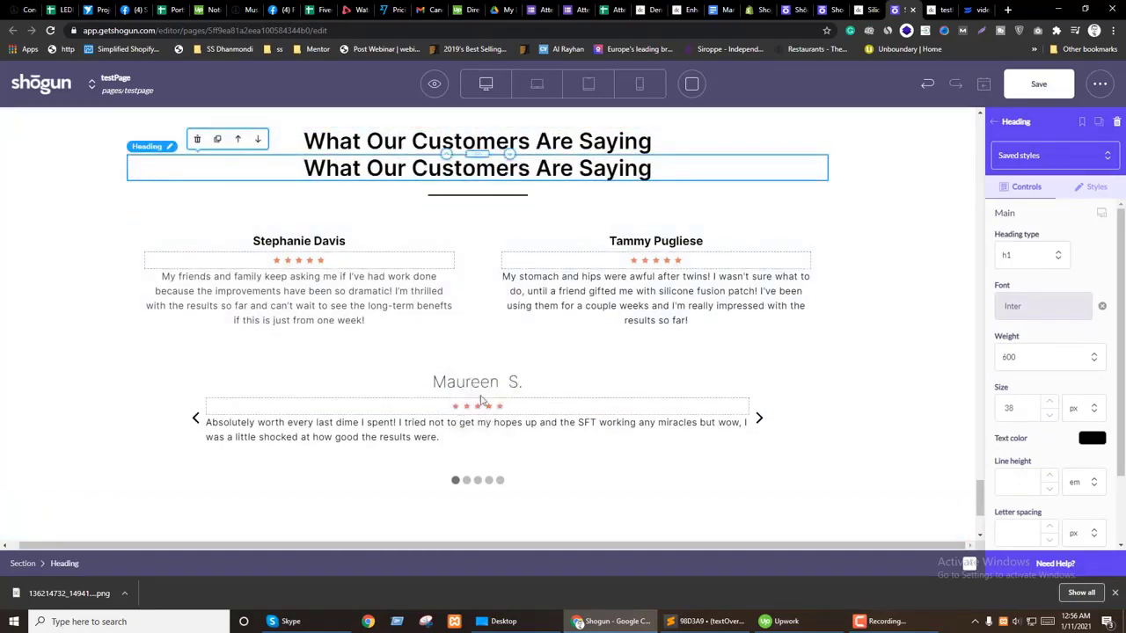
pyautogui.click(758, 420)
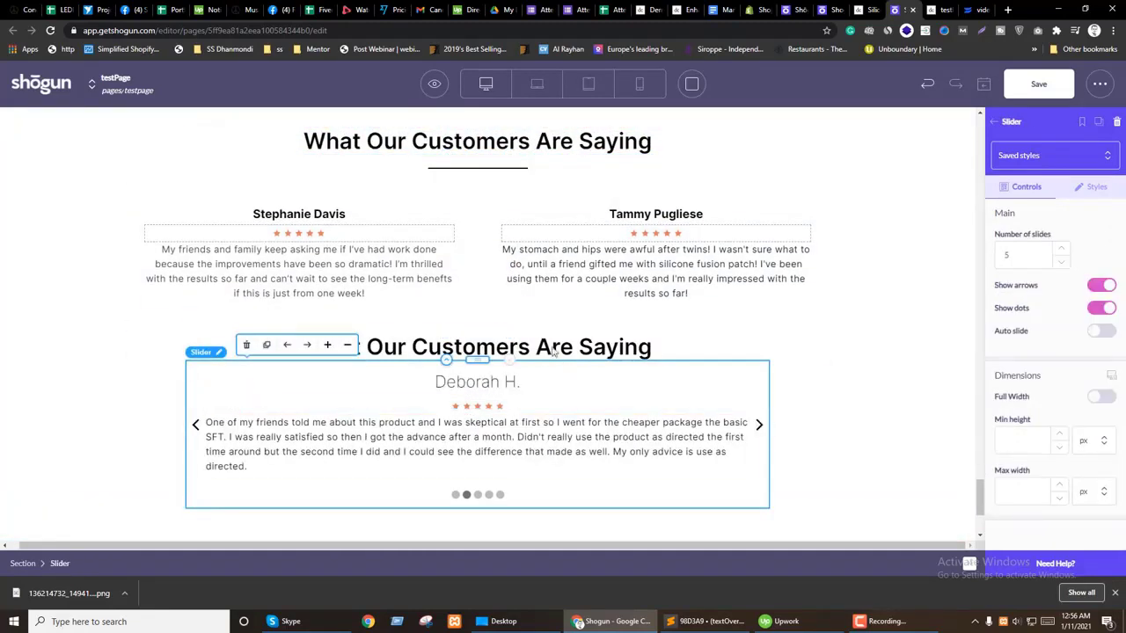
pyautogui.click(369, 347)
pyautogui.click(199, 317)
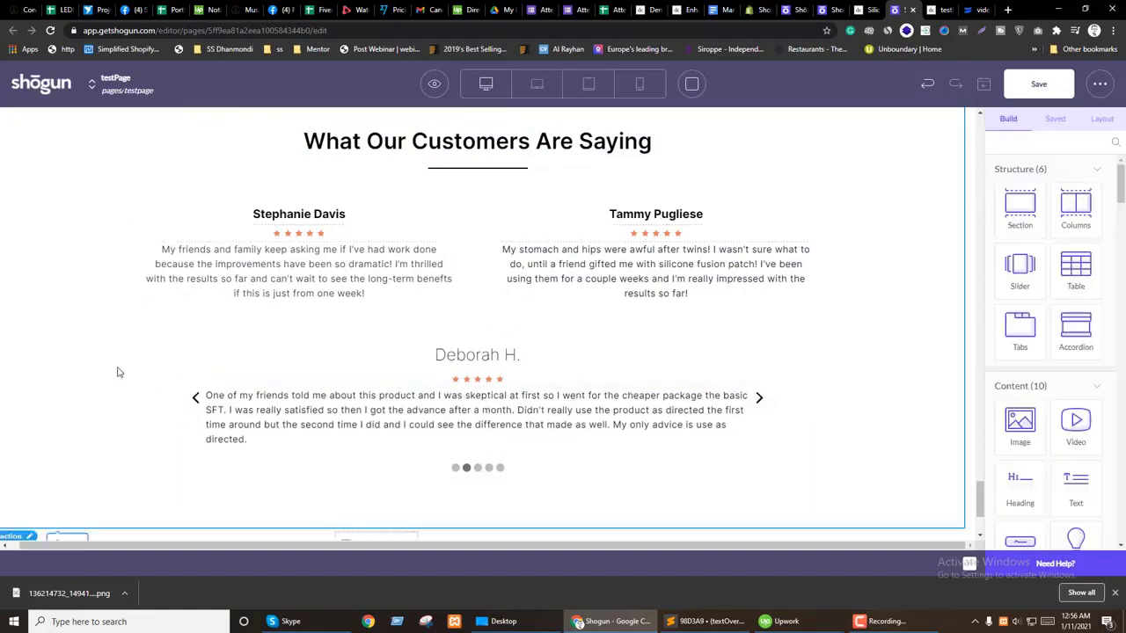
# Step: Add an empty section above the review slider and move the slider into it
pyautogui.moveTo(1020, 207); pyautogui.dragTo(468, 347)
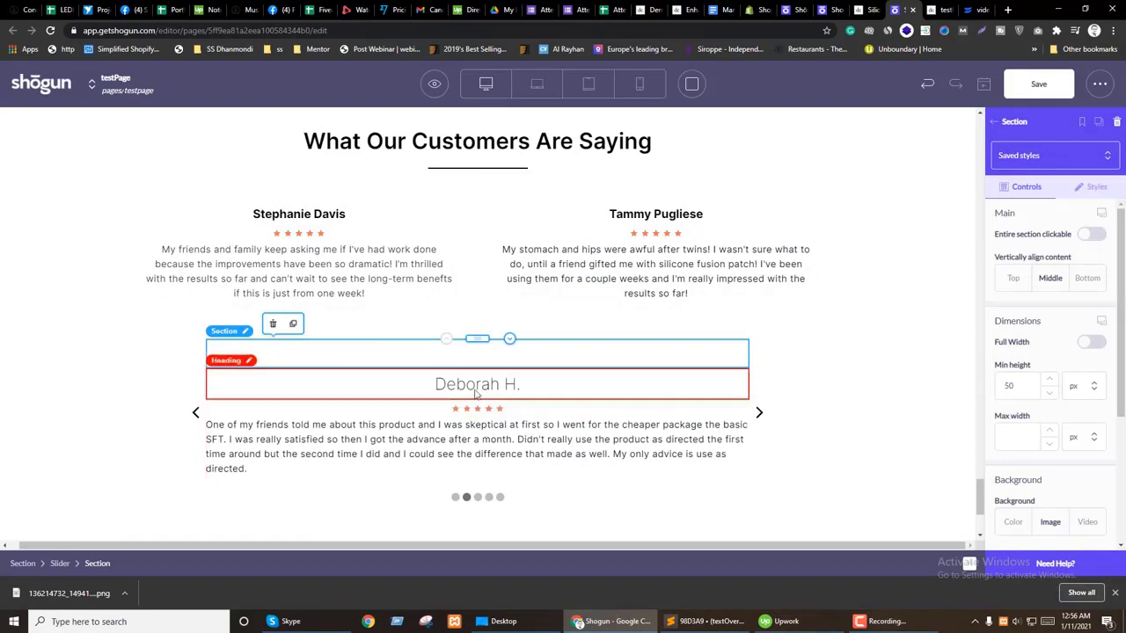
pyautogui.moveTo(480, 339); pyautogui.dragTo(576, 359)
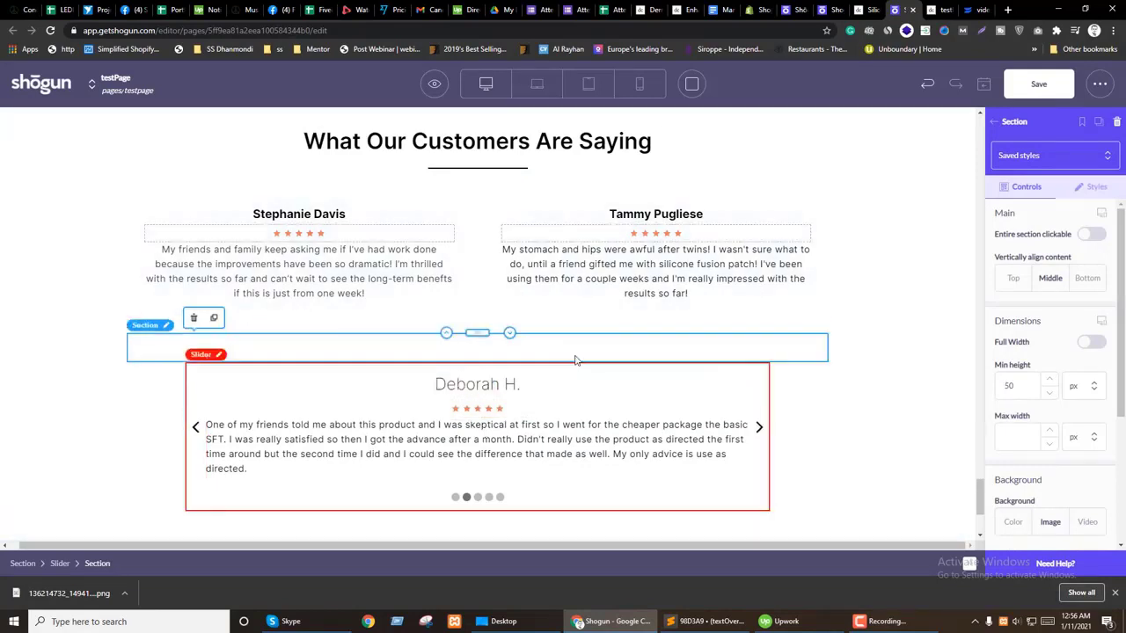
pyautogui.click(760, 427)
pyautogui.moveTo(475, 363); pyautogui.dragTo(473, 356)
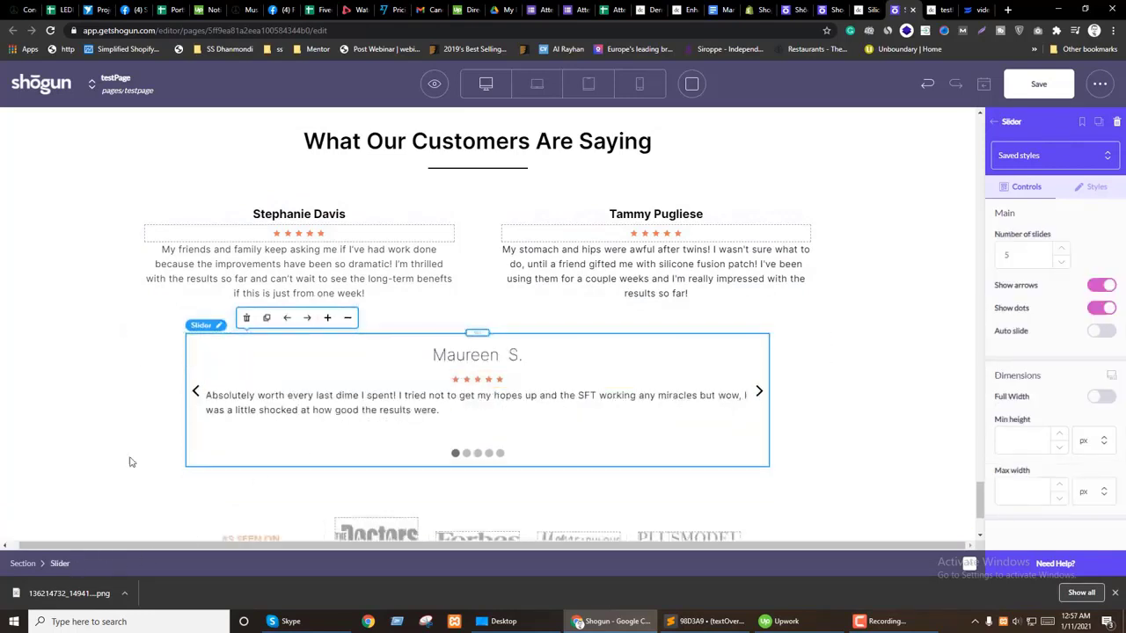
pyautogui.click(138, 405)
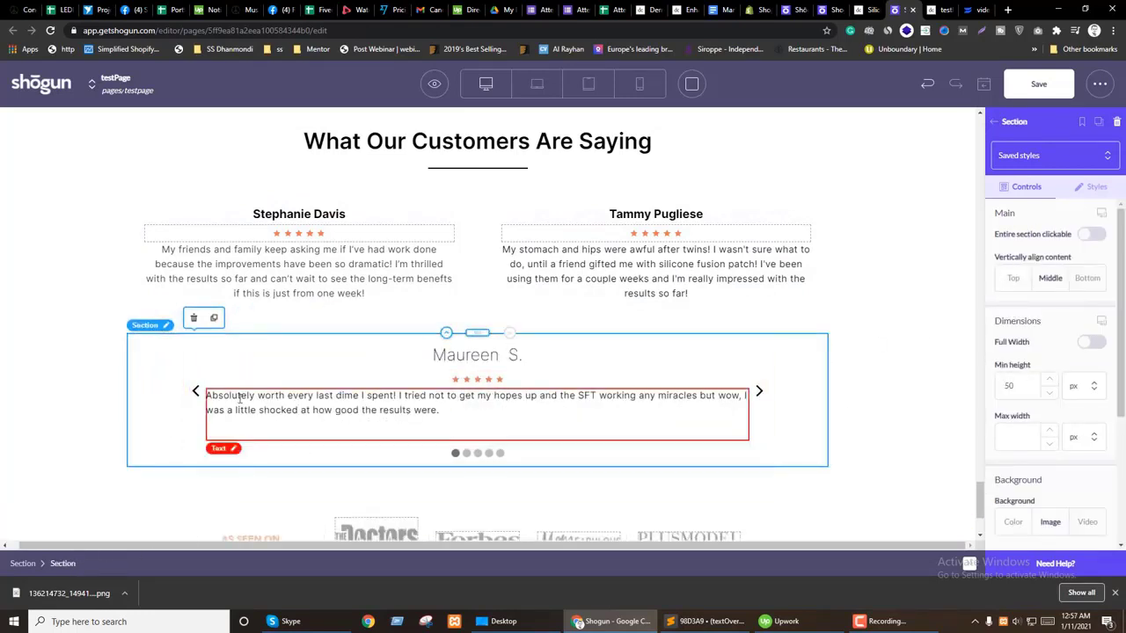
pyautogui.click(211, 452)
pyautogui.click(1088, 187)
pyautogui.scroll(-3, 1033, 439)
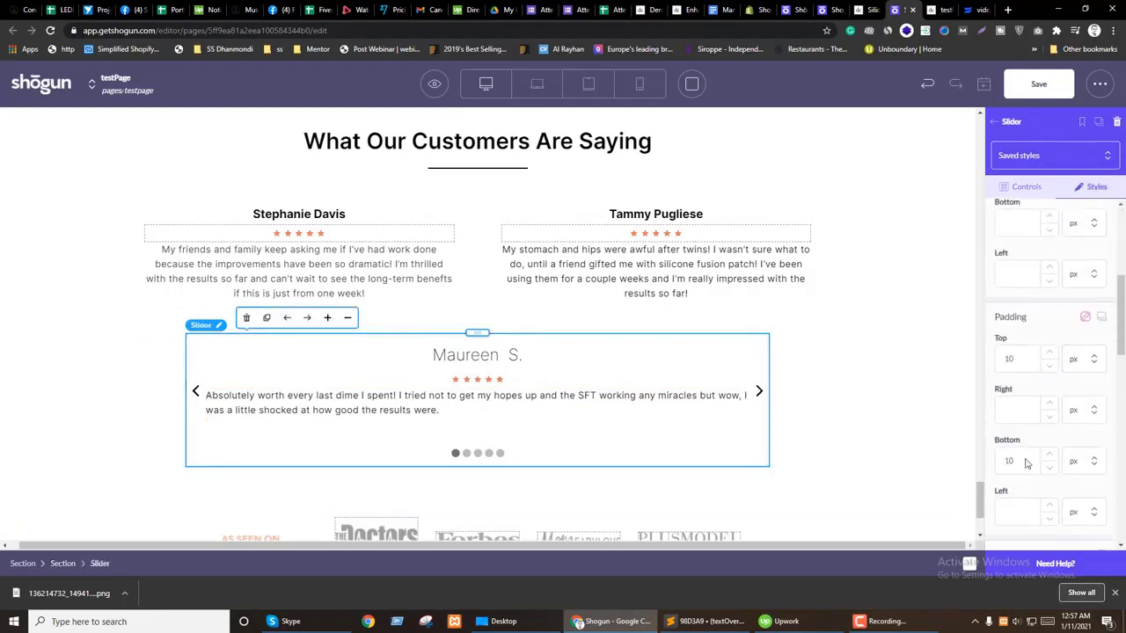
pyautogui.scroll(-5, 1046, 398)
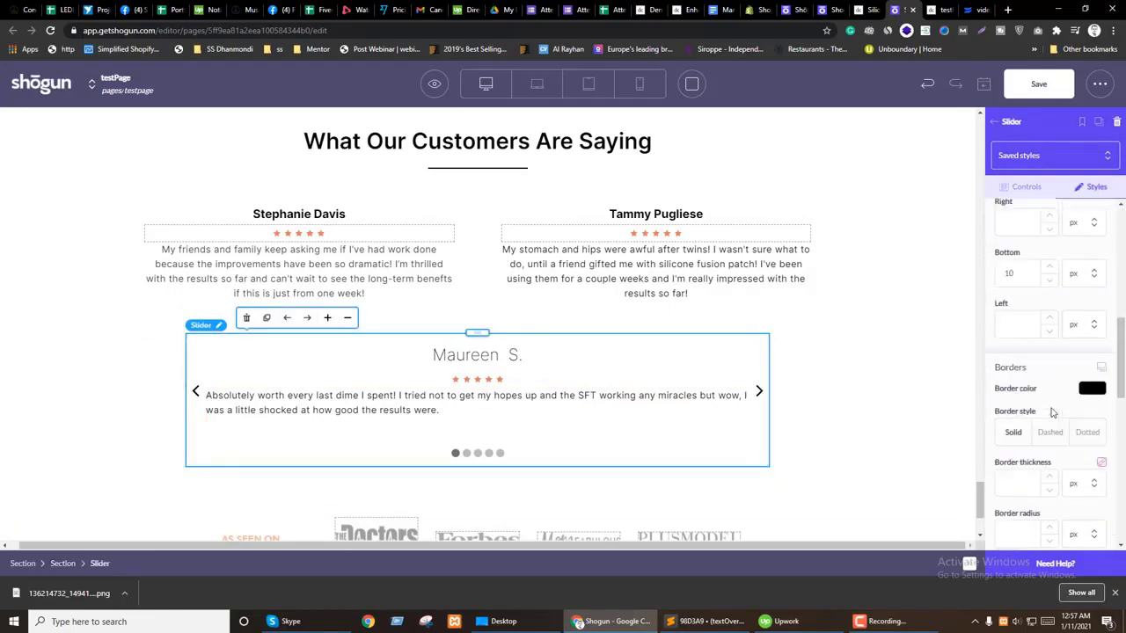
pyautogui.scroll(8, 1051, 414)
# Step: Cap the slider's section at 1000 px max width with auto left and right margins
pyautogui.click(155, 396)
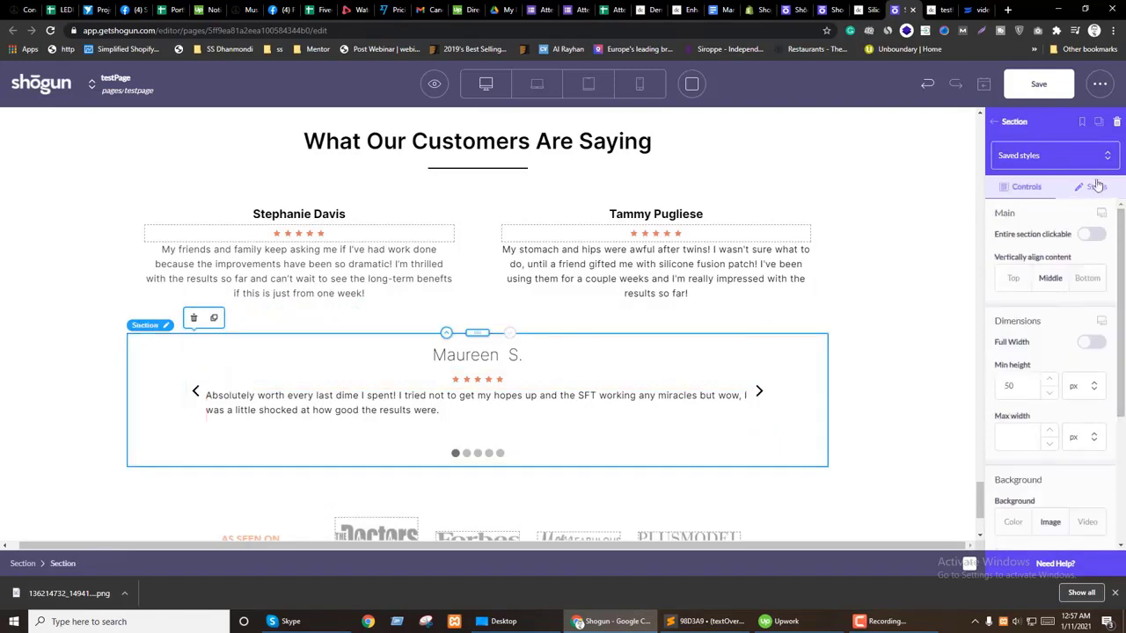
pyautogui.click(1097, 189)
pyautogui.scroll(-5, 1055, 381)
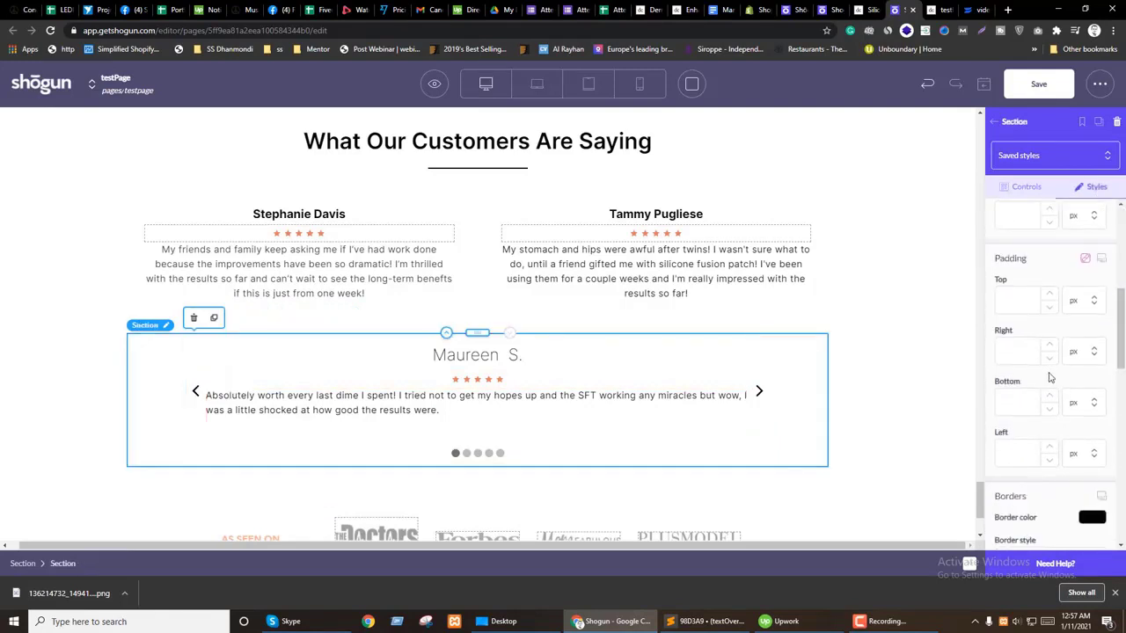
pyautogui.scroll(5, 1064, 373)
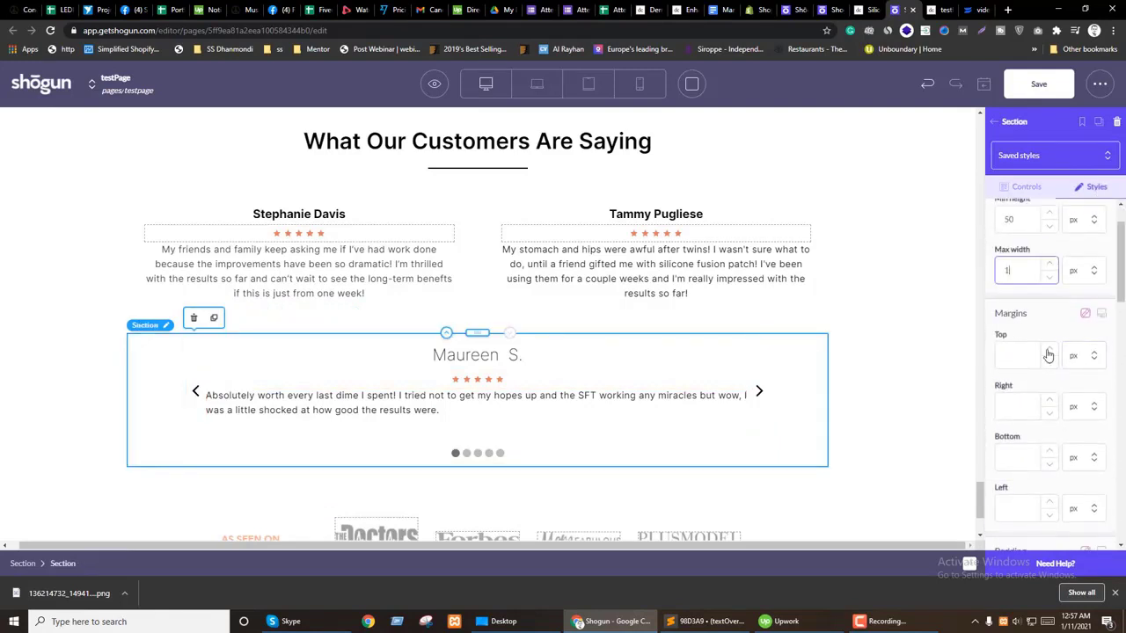
pyautogui.write('000')
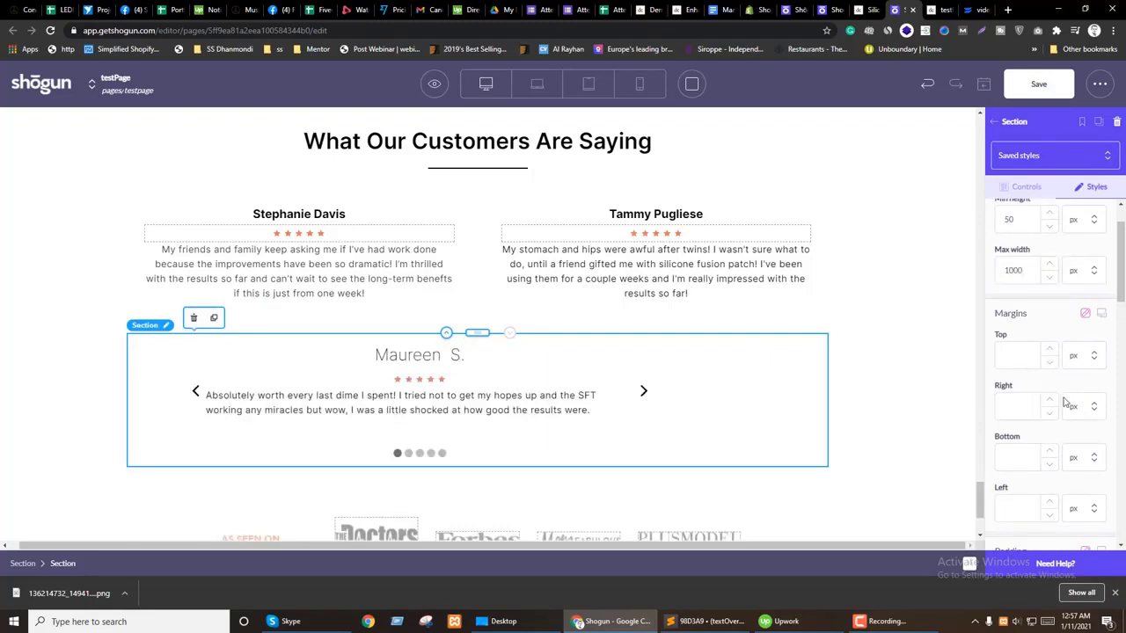
pyautogui.click(1085, 478)
pyautogui.click(1084, 508)
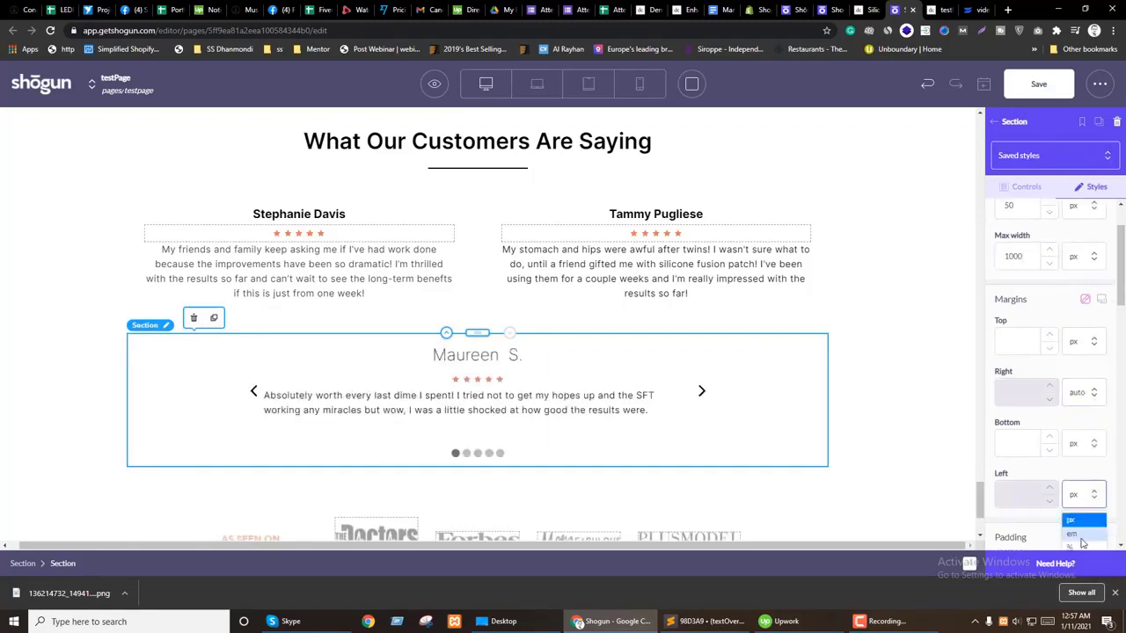
pyautogui.scroll(-2, 1086, 440)
pyautogui.click(1075, 446)
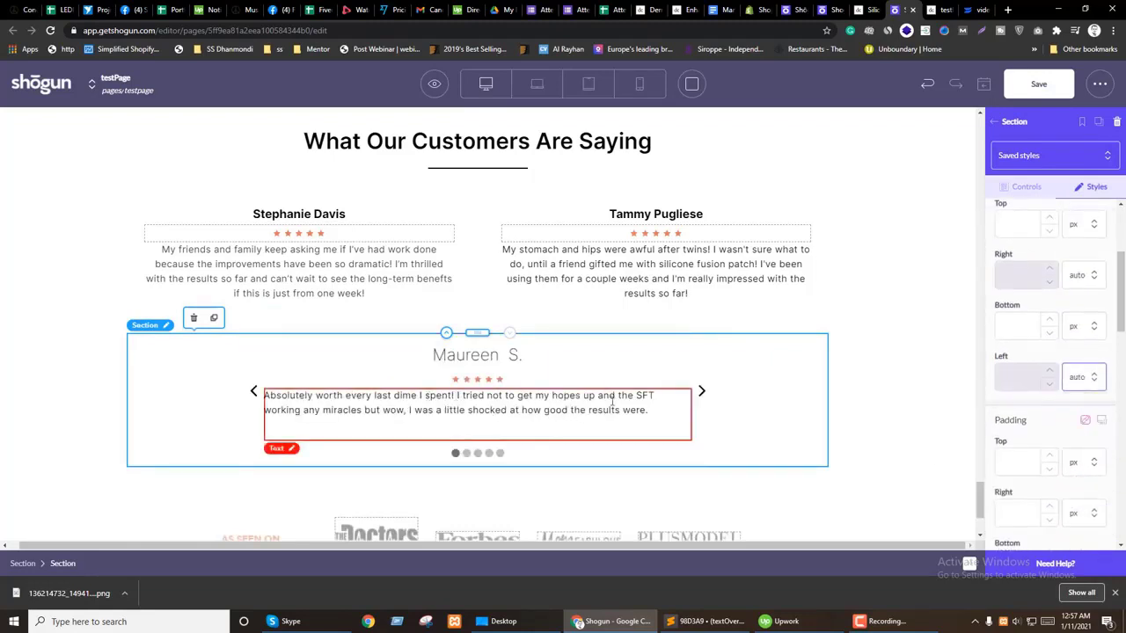
# Step: Turn on Auto slide for the review slider
pyautogui.click(702, 396)
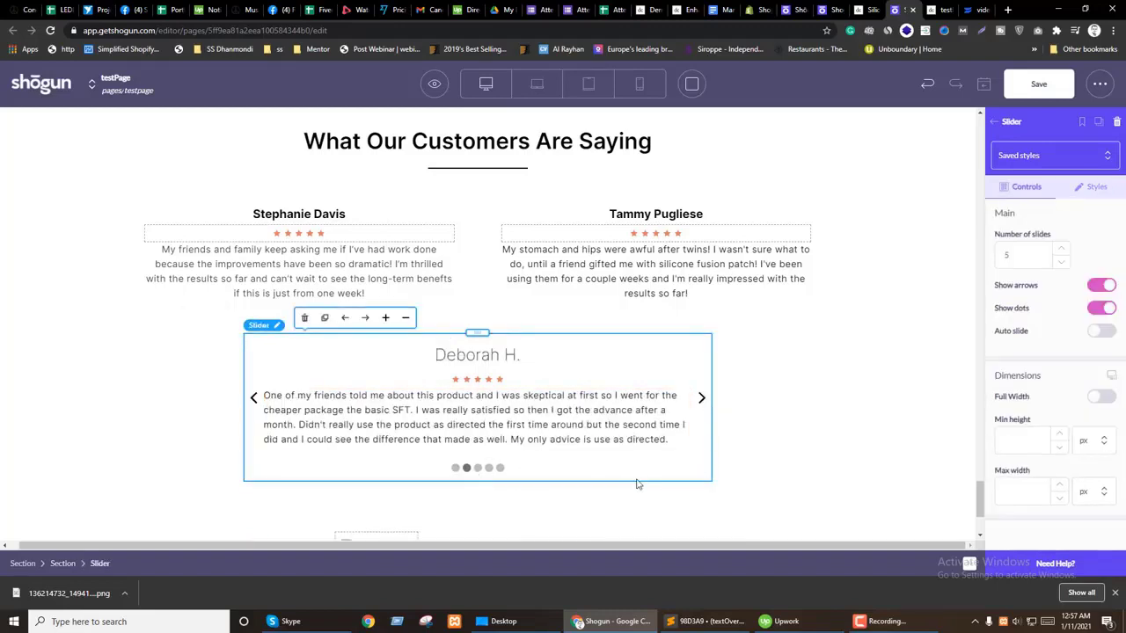
pyautogui.click(1101, 333)
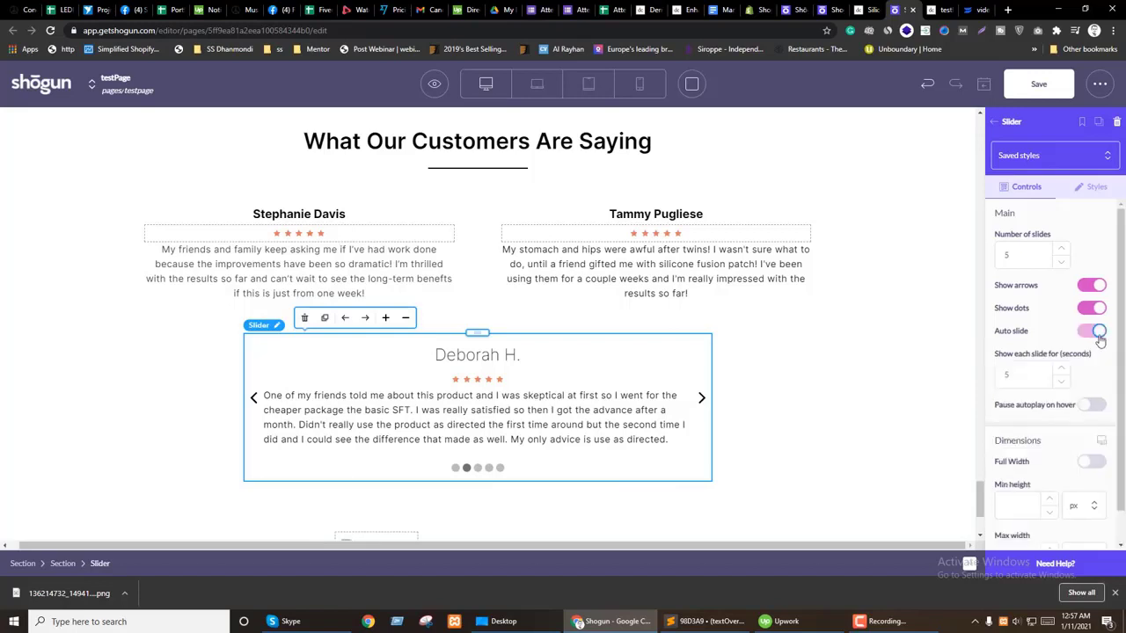
pyautogui.click(477, 355)
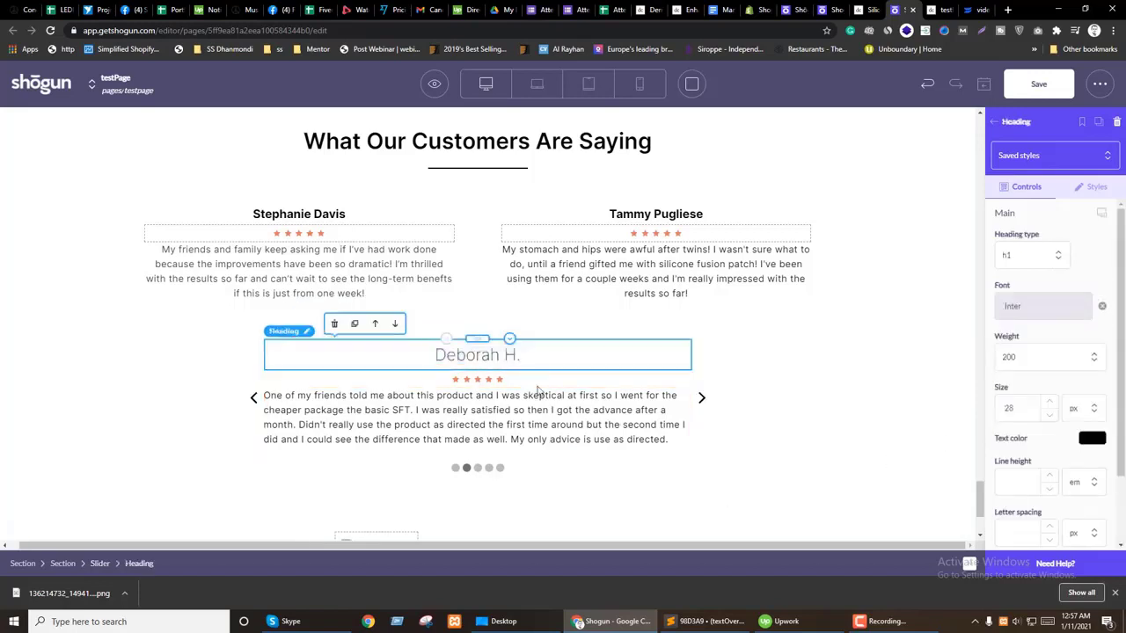
# Step: Save the page and choose Preview Page from the viewing options
pyautogui.click(83, 421)
pyautogui.scroll(-2, 332, 398)
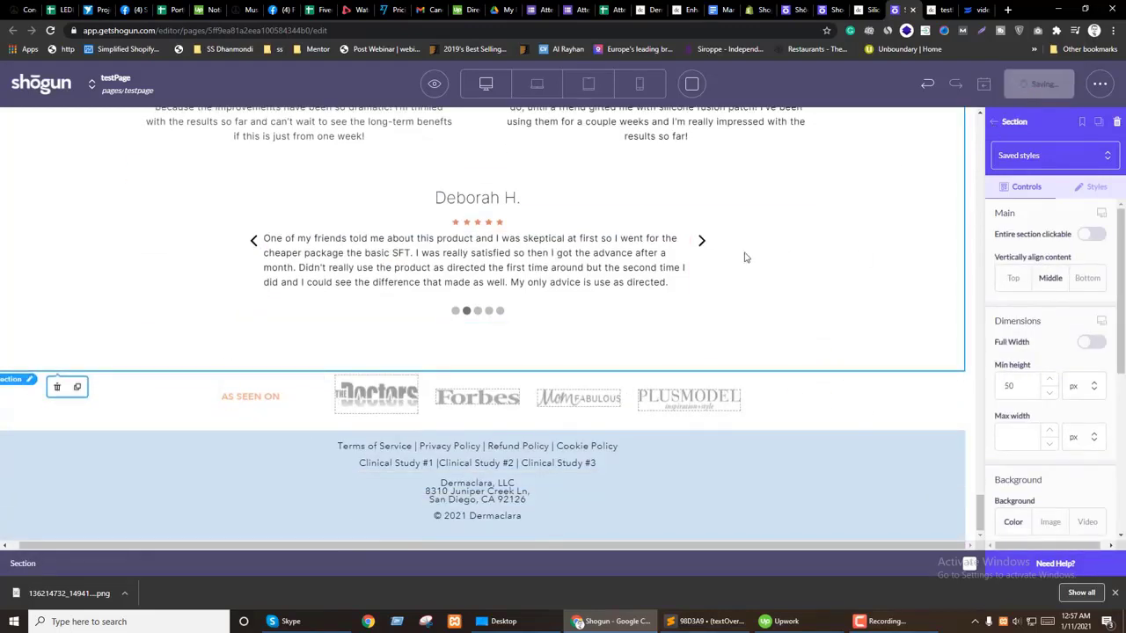
pyautogui.scroll(15, 603, 377)
pyautogui.scroll(-10, 603, 377)
pyautogui.scroll(-6, 617, 378)
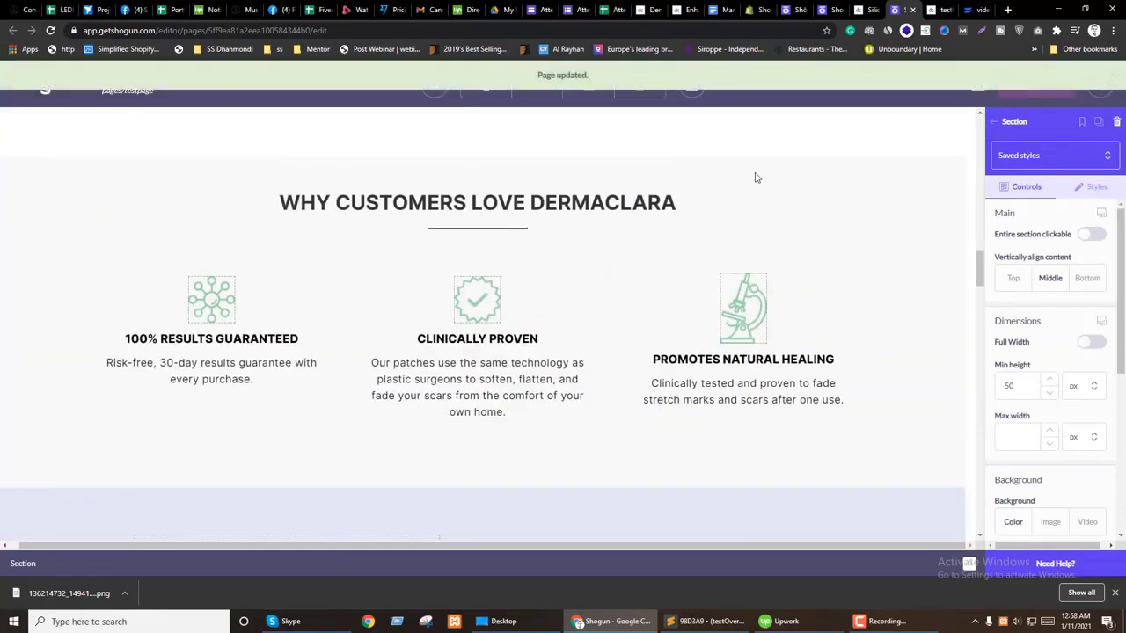
pyautogui.click(434, 84)
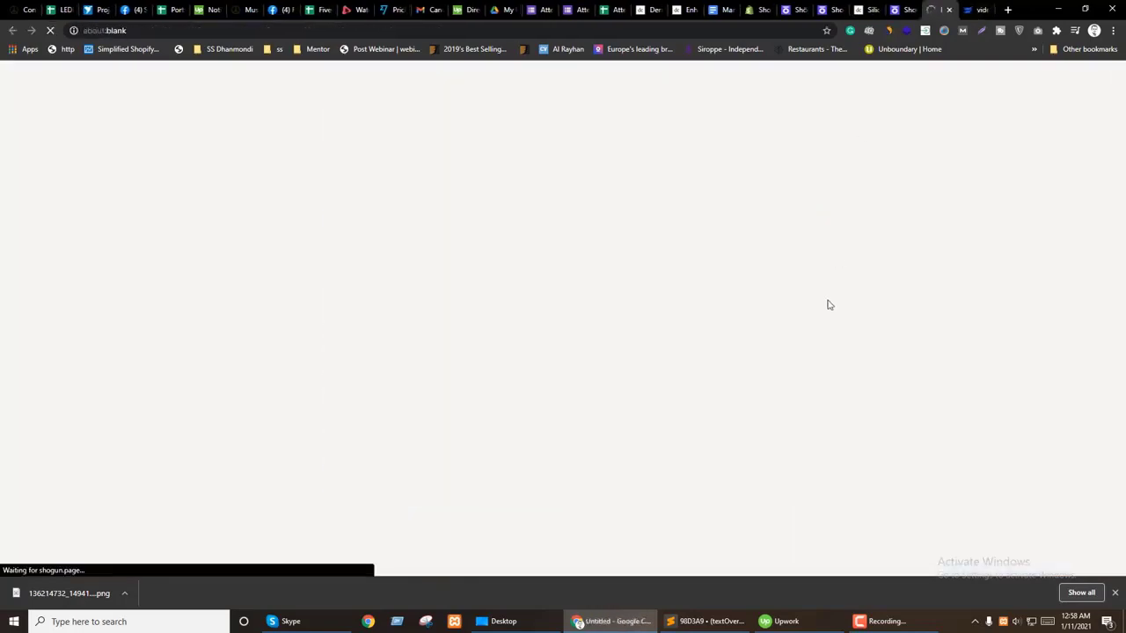
# Step: Scroll the preview to the testimonials and step the slider arrows through to the last review
pyautogui.hotkey('ctrl', 'shift', 'Tab')
pyautogui.hotkey('ctrl', 'Tab')
pyautogui.hotkey('ctrl', 'shift', 'Tab')
pyautogui.scroll(-5, 710, 382)
pyautogui.hotkey('ctrl', 'Tab')
pyautogui.scroll(-10, 754, 432)
pyautogui.scroll(-20, 786, 417)
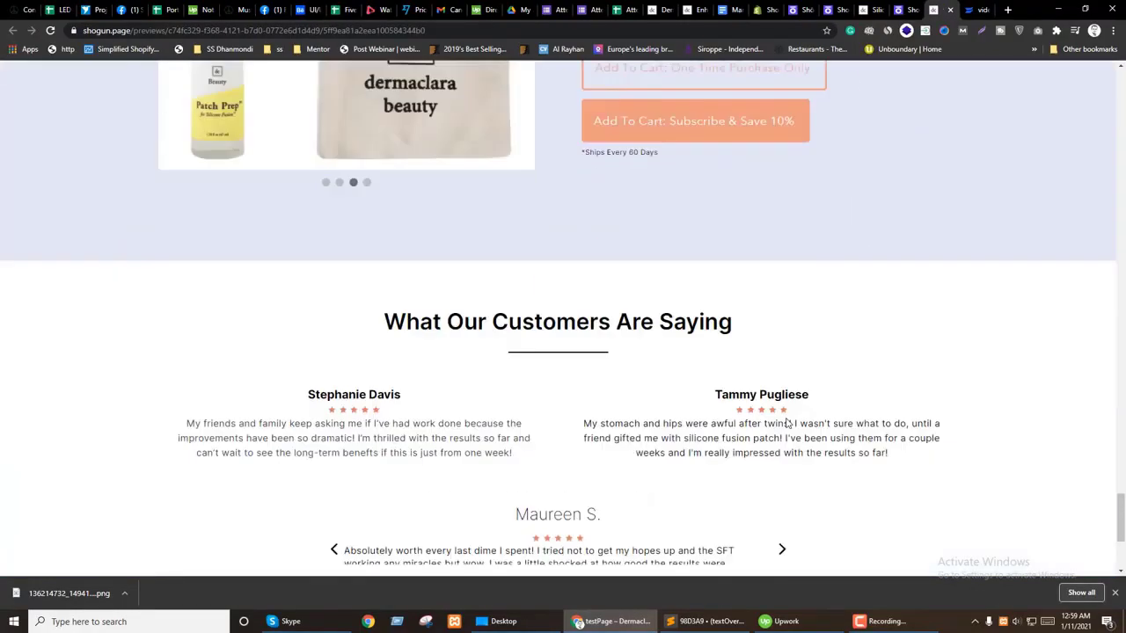
pyautogui.scroll(-3, 785, 423)
pyautogui.click(783, 297)
pyautogui.click(784, 299)
pyautogui.click(783, 297)
pyautogui.click(784, 297)
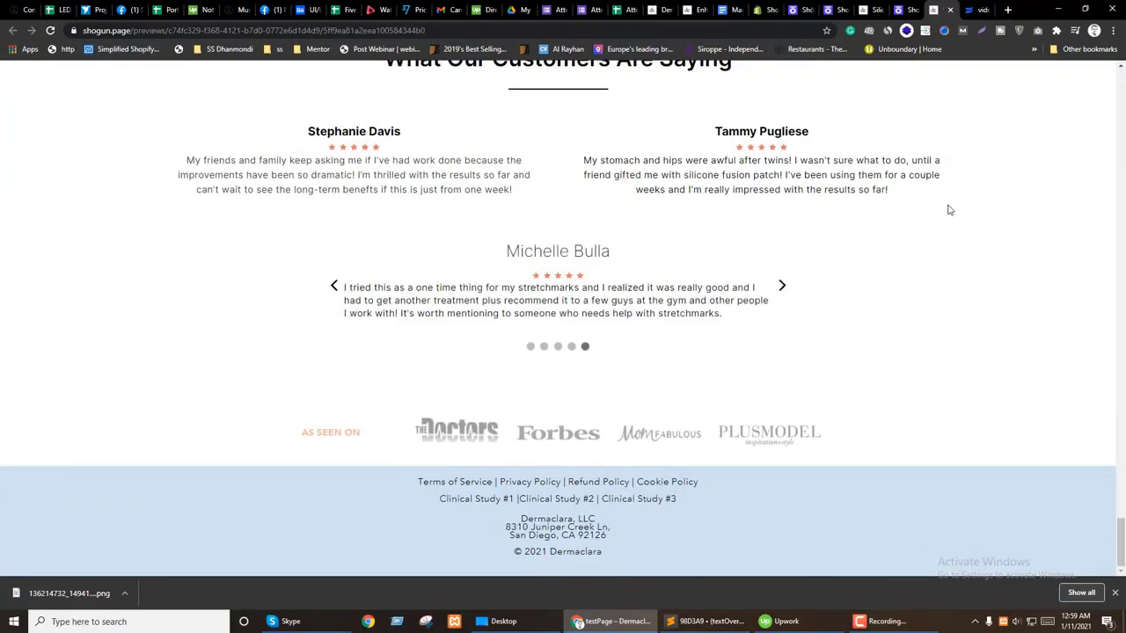
# Step: Back in the editor, select the review slider to view its style settings
pyautogui.hotkey('ctrl', 'shift', 'Tab')
pyautogui.scroll(-15, 543, 348)
pyautogui.scroll(-3, 544, 347)
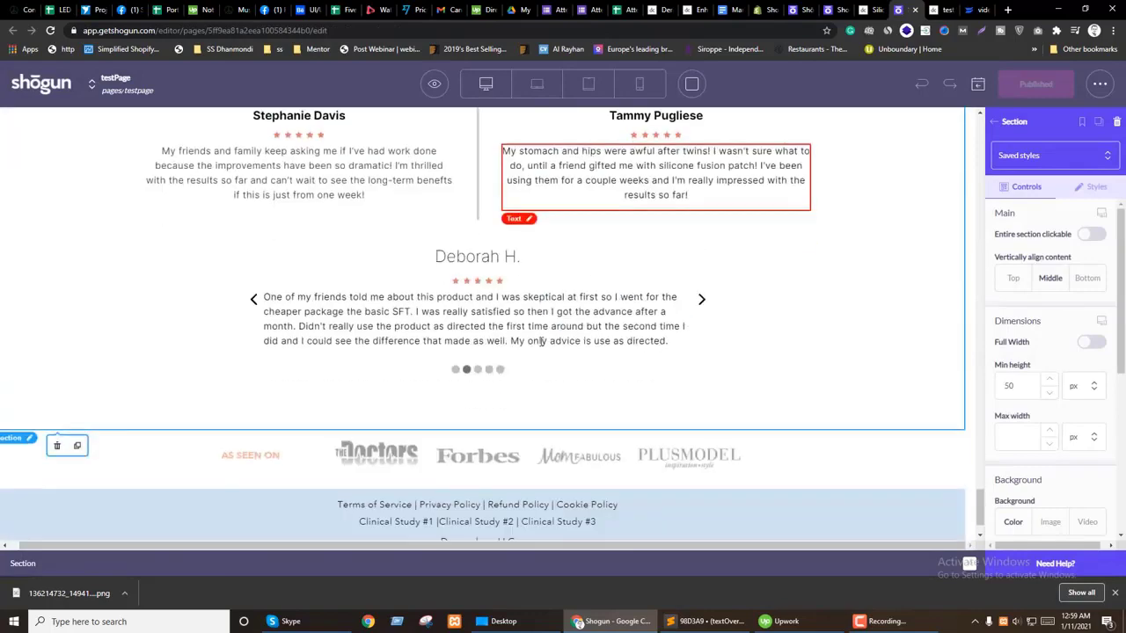
pyautogui.click(639, 238)
pyautogui.click(1093, 187)
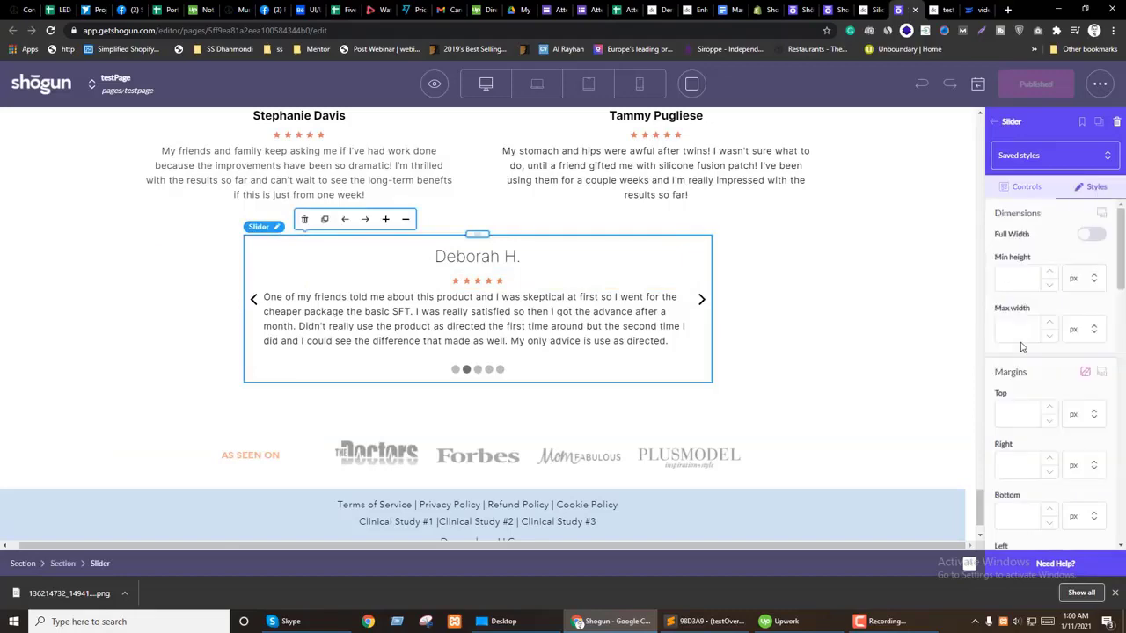
pyautogui.hotkey('ctrl', 'Tab')
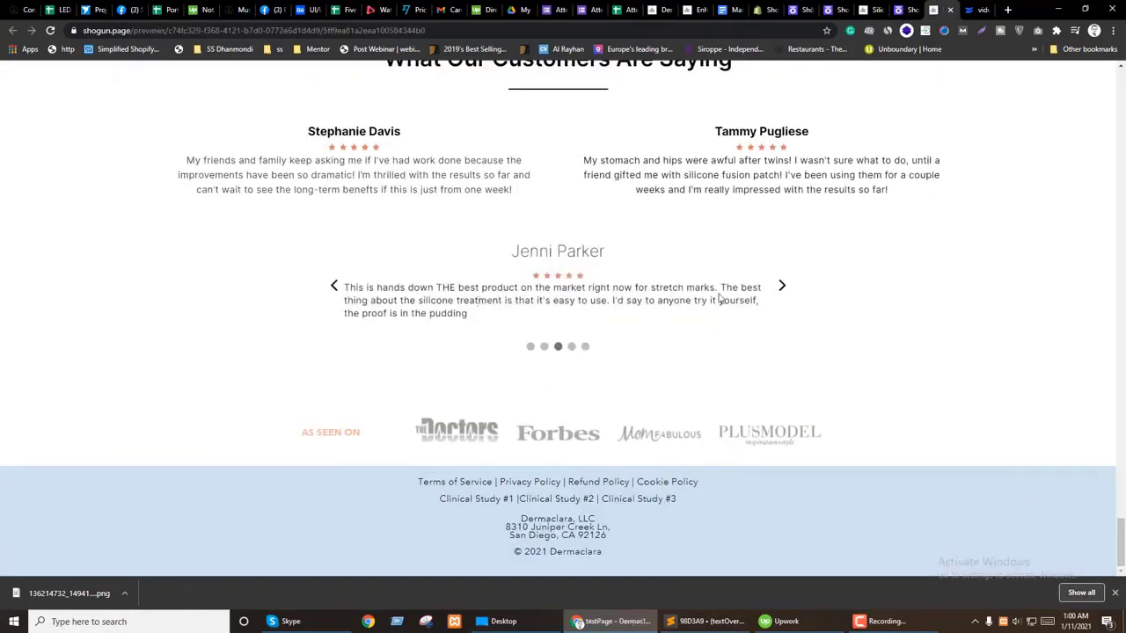
pyautogui.click(781, 286)
pyautogui.click(781, 287)
pyautogui.click(781, 286)
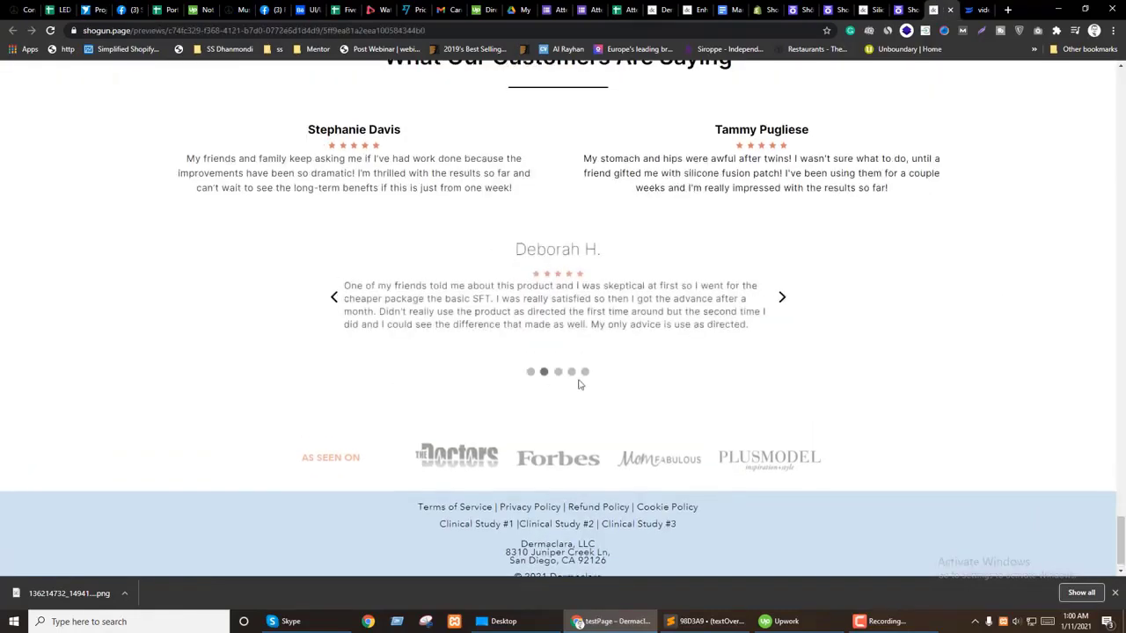
pyautogui.click(558, 372)
pyautogui.click(544, 349)
pyautogui.click(531, 373)
pyautogui.click(571, 349)
pyautogui.click(584, 370)
pyautogui.click(572, 351)
pyautogui.rightClick(513, 322)
pyautogui.click(555, 497)
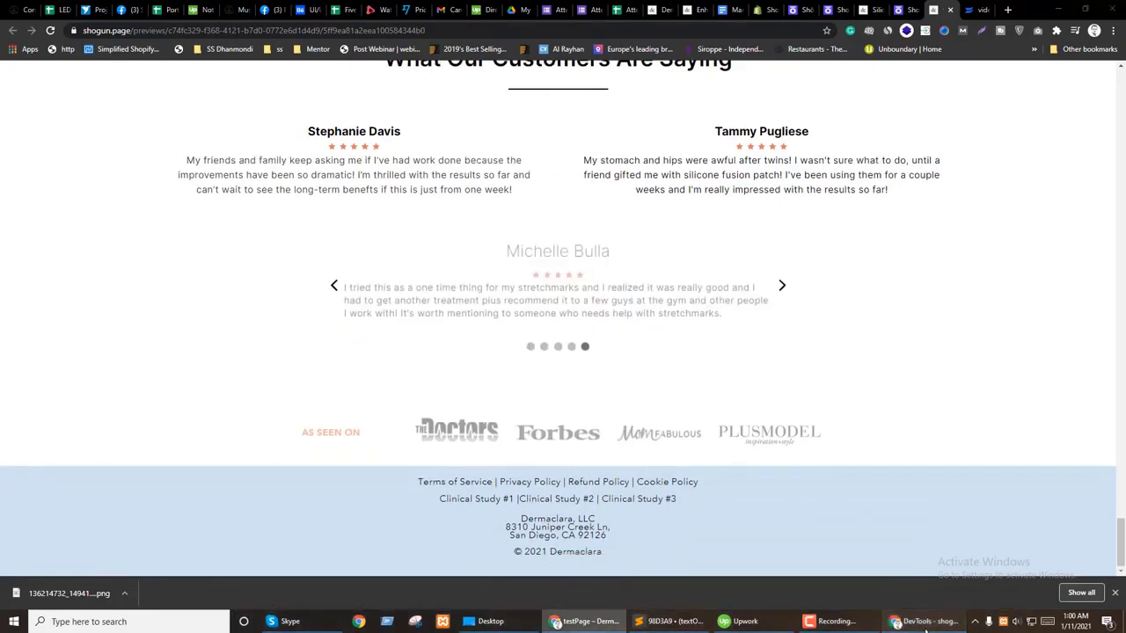
pyautogui.moveTo(754, 604); pyautogui.dragTo(913, 368)
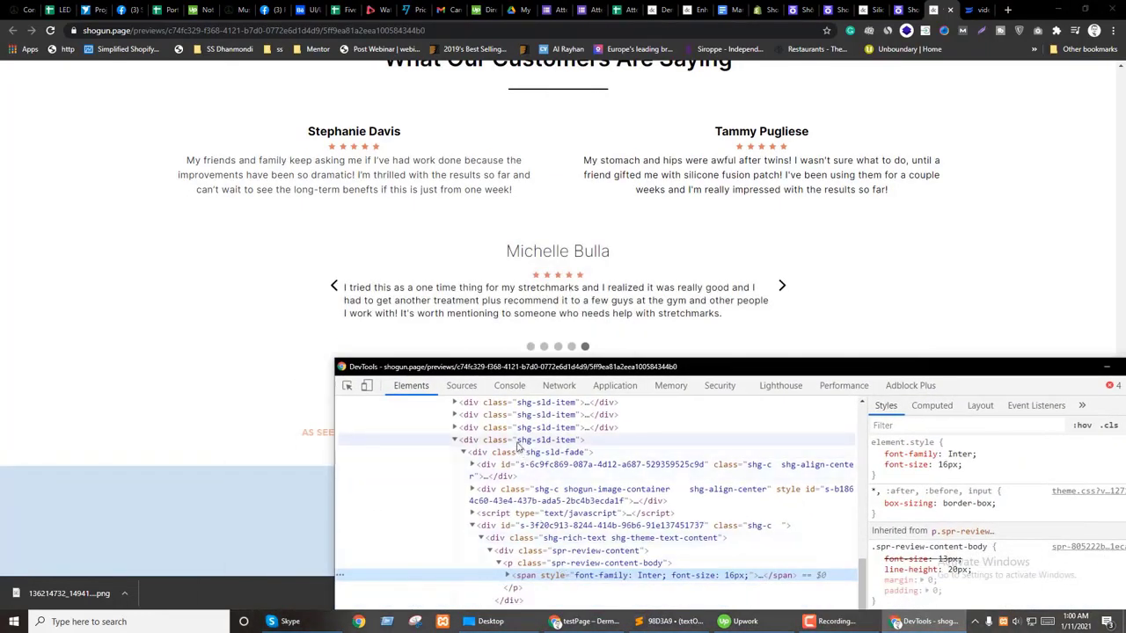
pyautogui.click(348, 385)
pyautogui.click(408, 248)
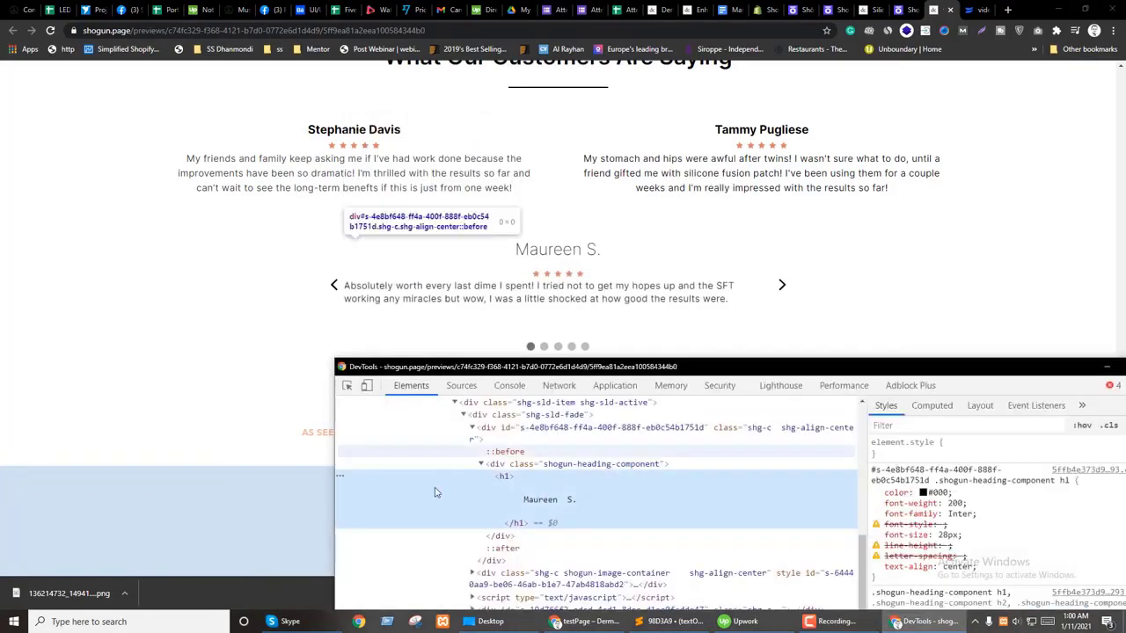
pyautogui.scroll(1, 466, 526)
pyautogui.click(547, 545)
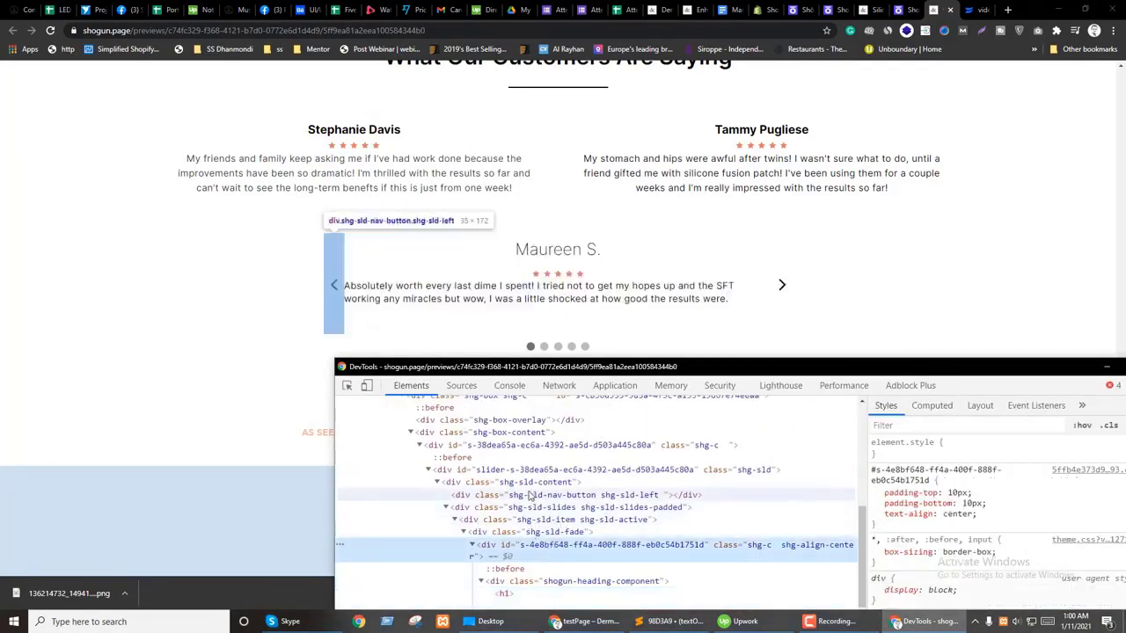
pyautogui.click(503, 434)
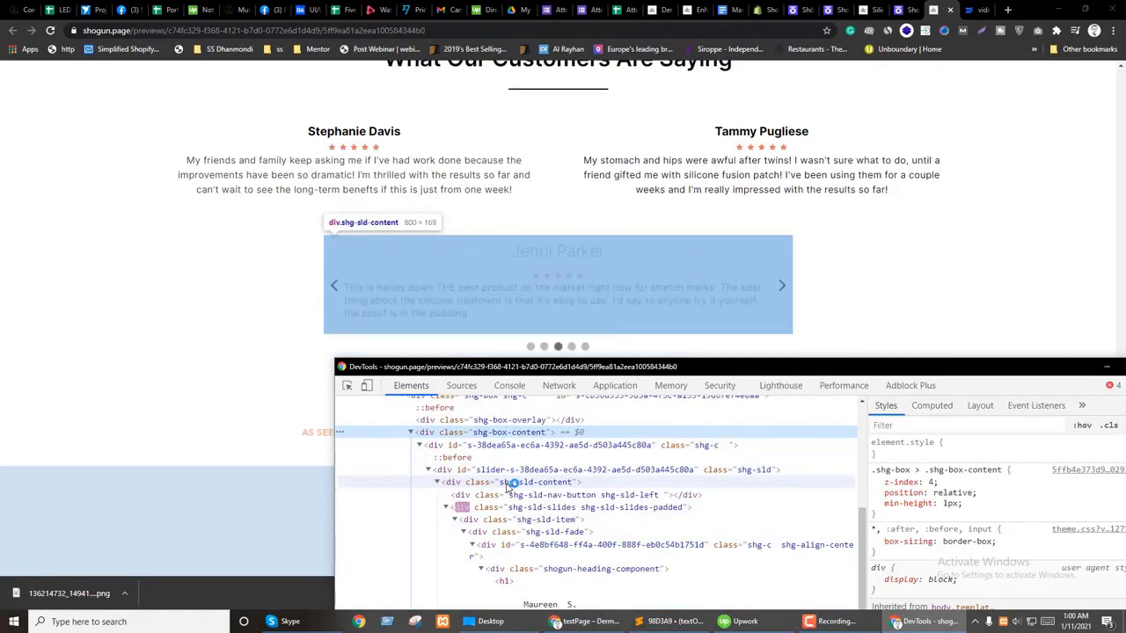
pyautogui.click(507, 484)
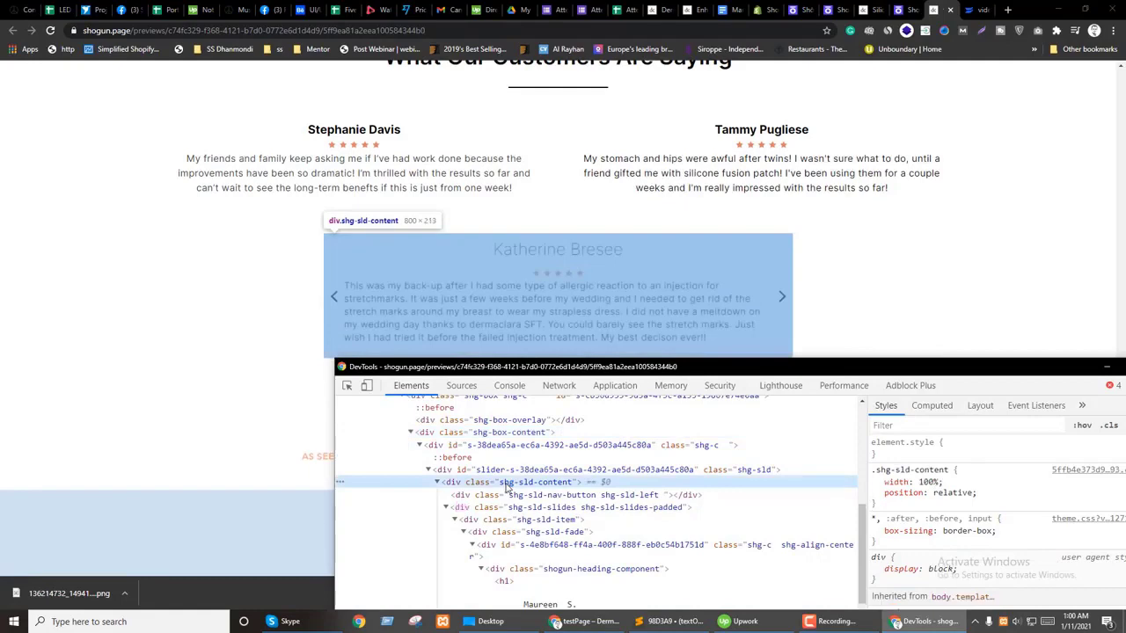
pyautogui.click(985, 77)
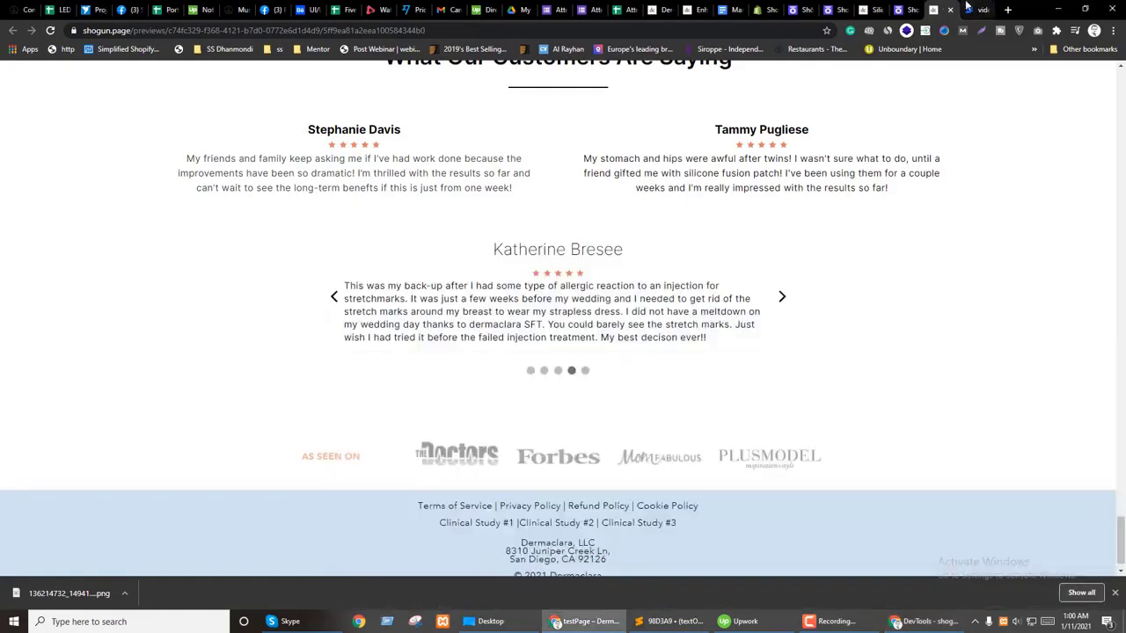
pyautogui.click(901, 10)
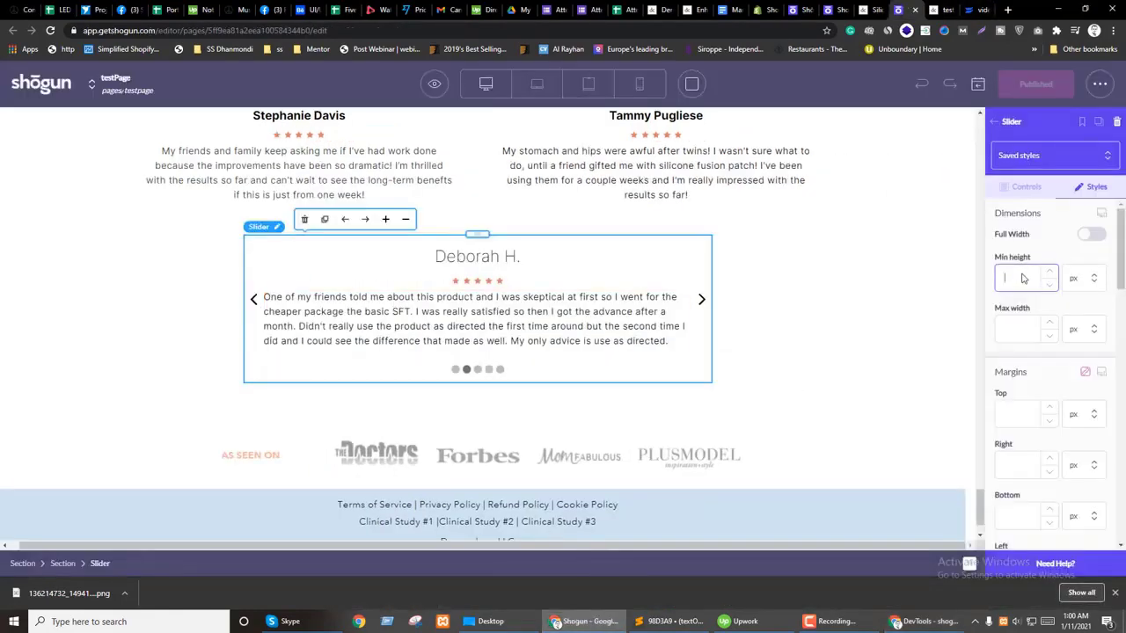
# Step: Set the review slider's minimum height to 220 px
pyautogui.write('220')
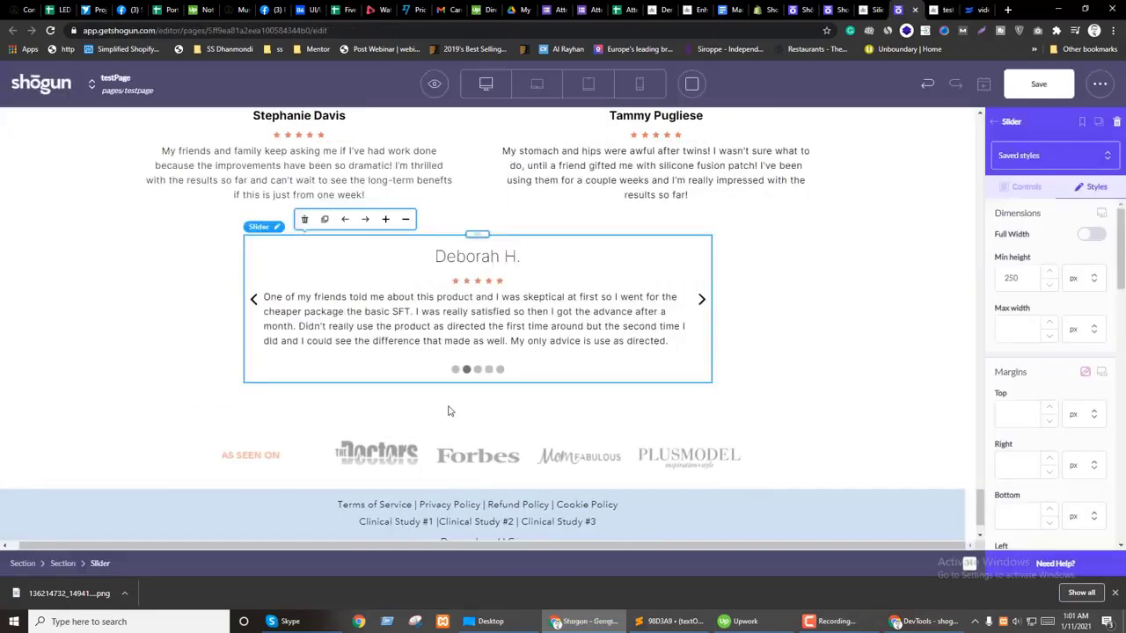
pyautogui.click(1023, 186)
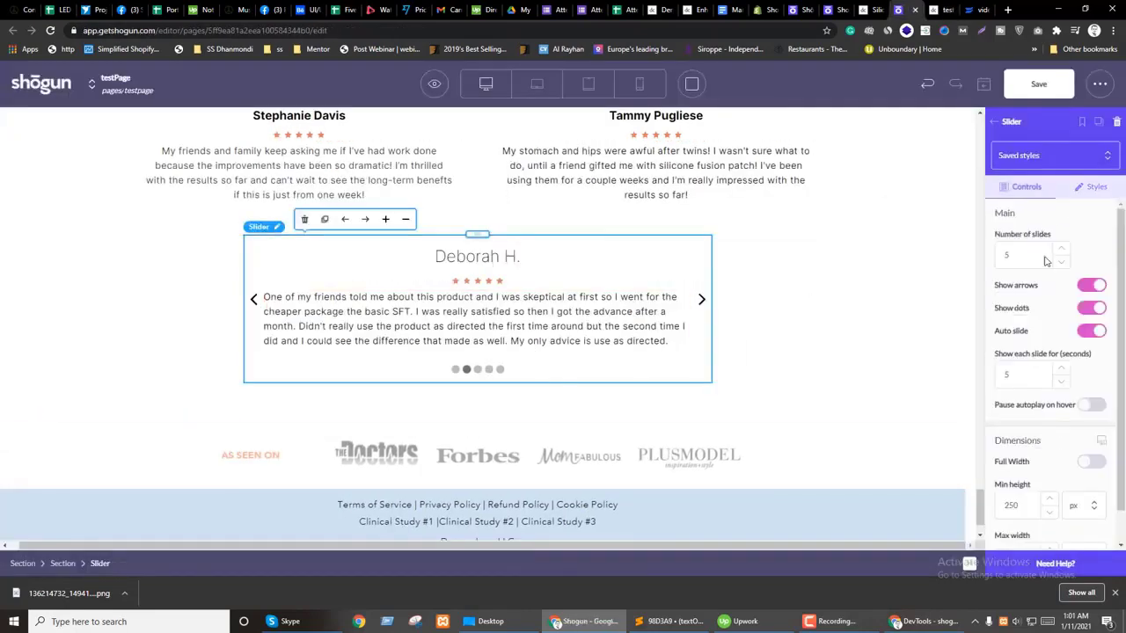
pyautogui.click(1097, 290)
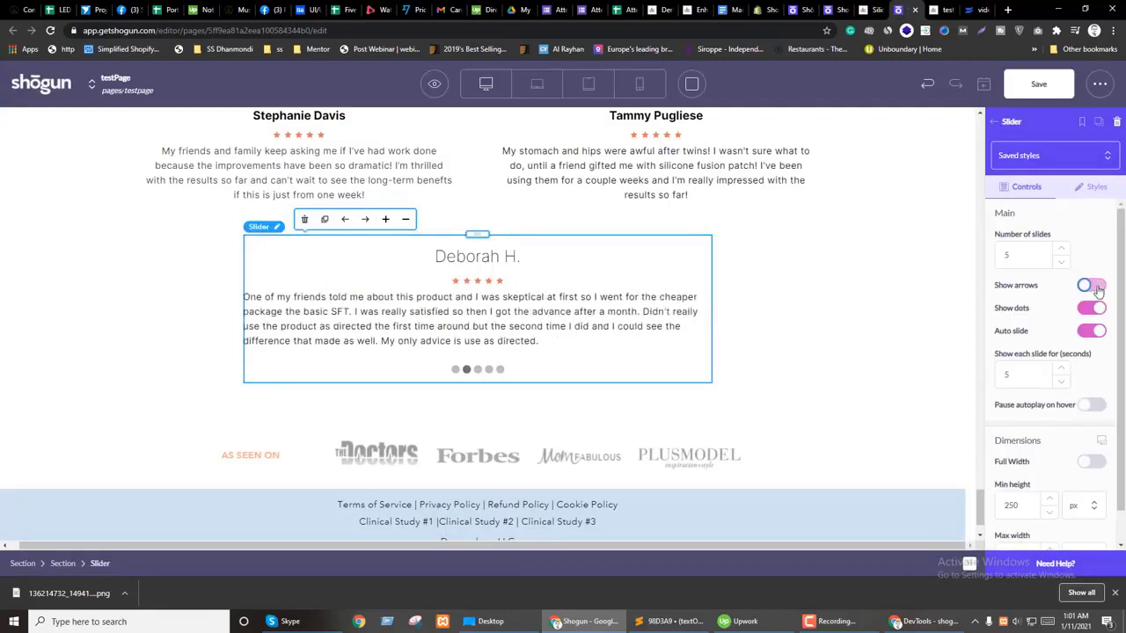
pyautogui.doubleClick(475, 321)
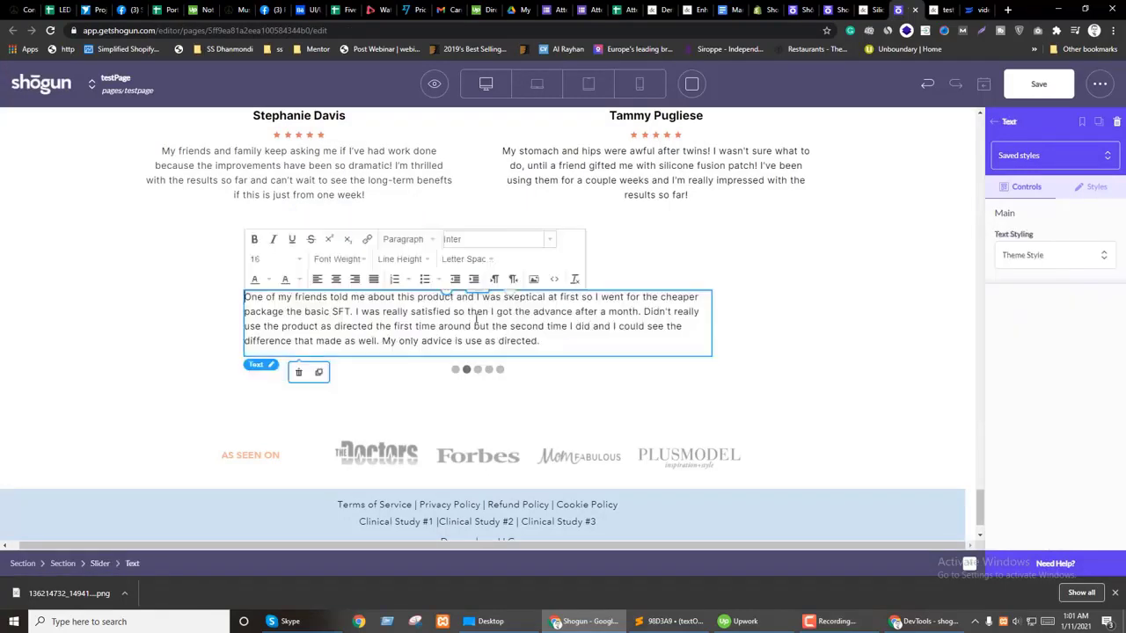
pyautogui.click(336, 279)
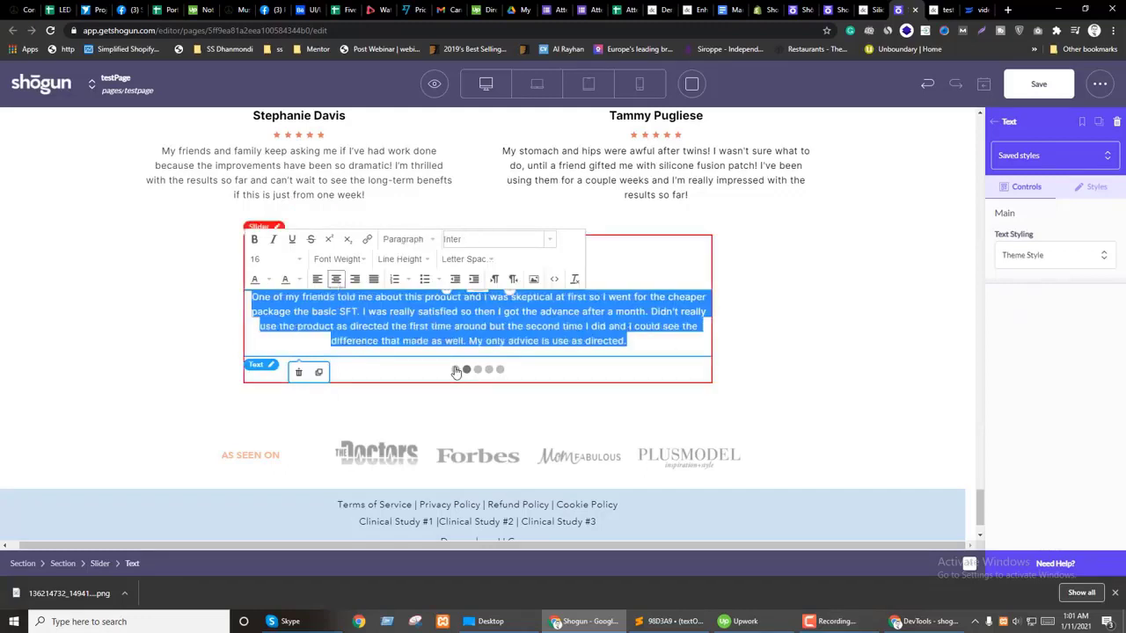
pyautogui.click(456, 370)
pyautogui.doubleClick(441, 337)
pyautogui.click(336, 279)
pyautogui.click(405, 313)
pyautogui.doubleClick(404, 313)
pyautogui.click(336, 279)
pyautogui.click(489, 355)
pyautogui.doubleClick(457, 322)
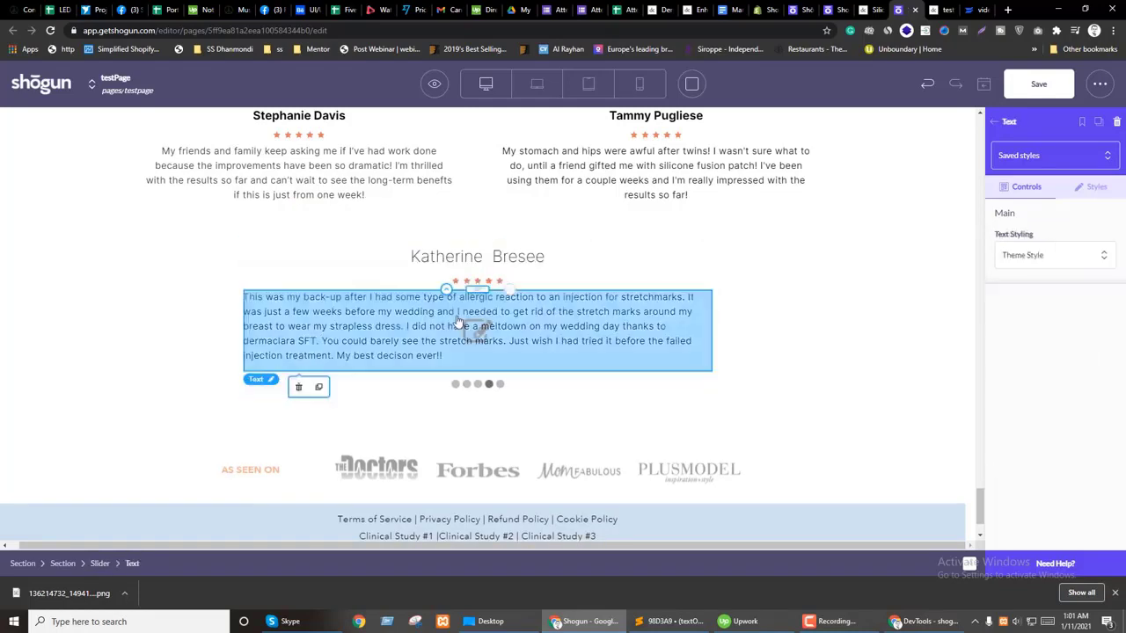
pyautogui.click(337, 279)
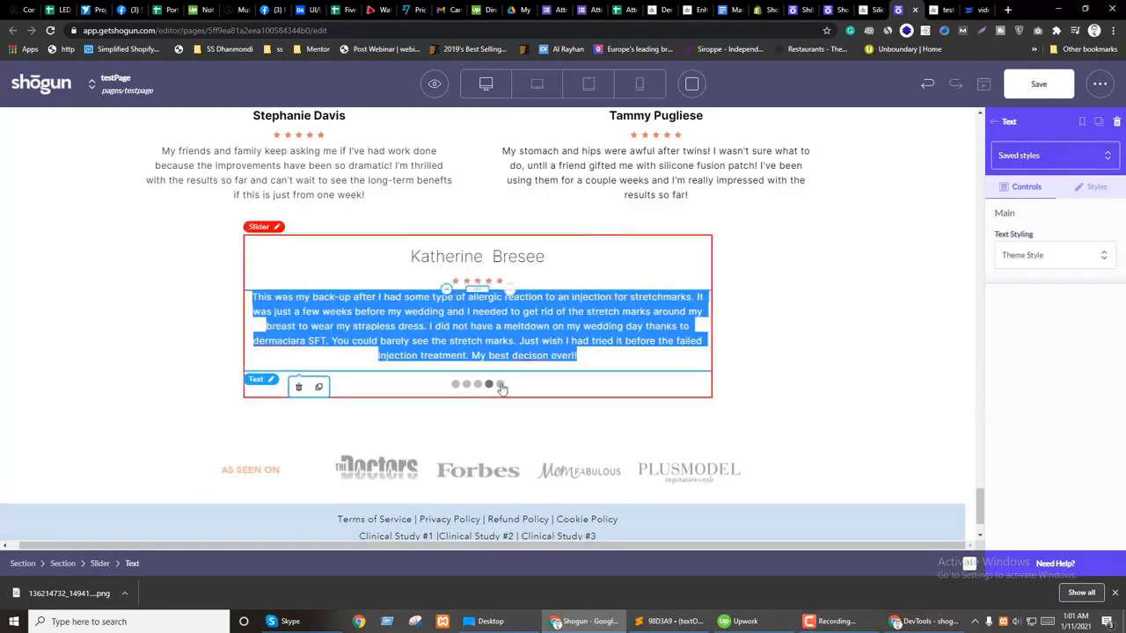
pyautogui.click(501, 384)
pyautogui.doubleClick(440, 324)
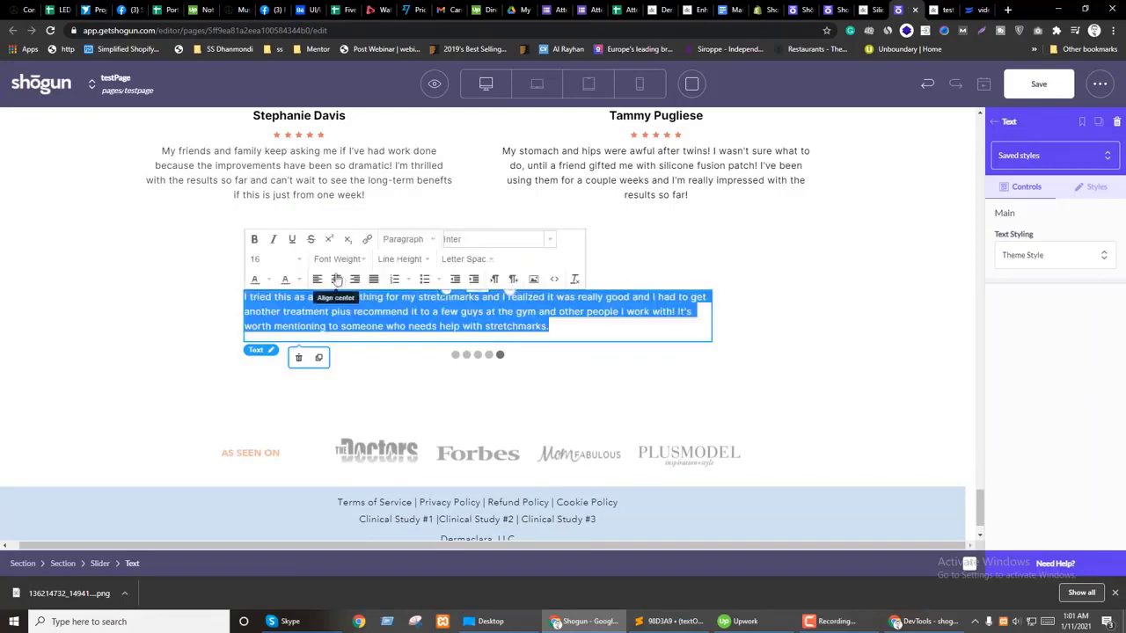
pyautogui.click(339, 279)
pyautogui.scroll(3, 643, 414)
pyautogui.click(786, 385)
pyautogui.scroll(3, 776, 355)
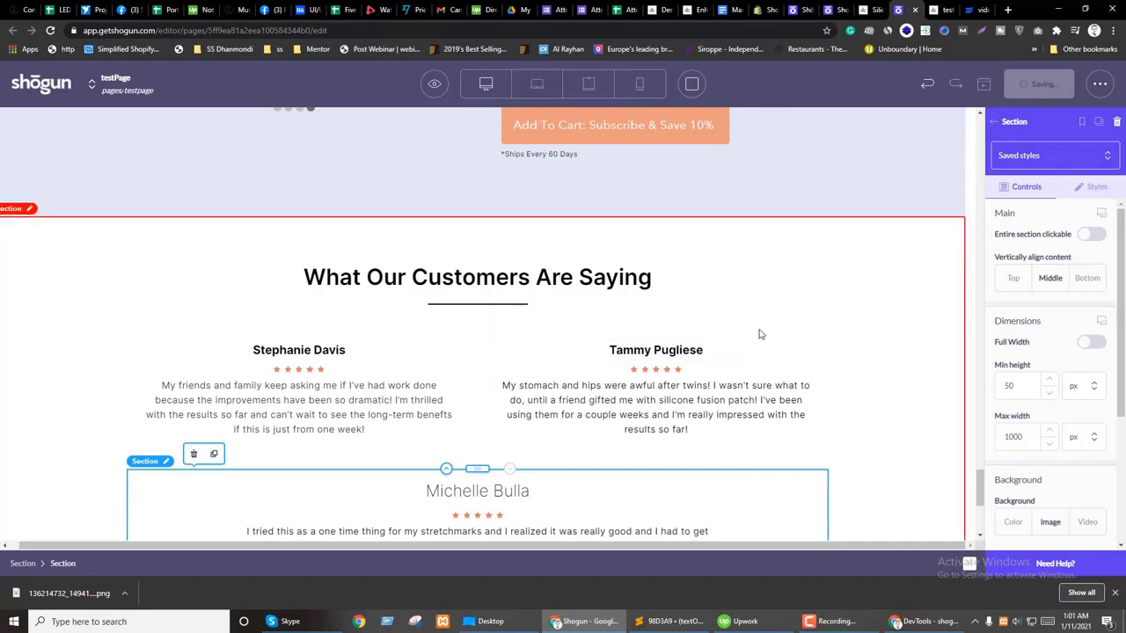
# Step: Scroll through the published page in the live preview tab to check it
pyautogui.scroll(1, 766, 333)
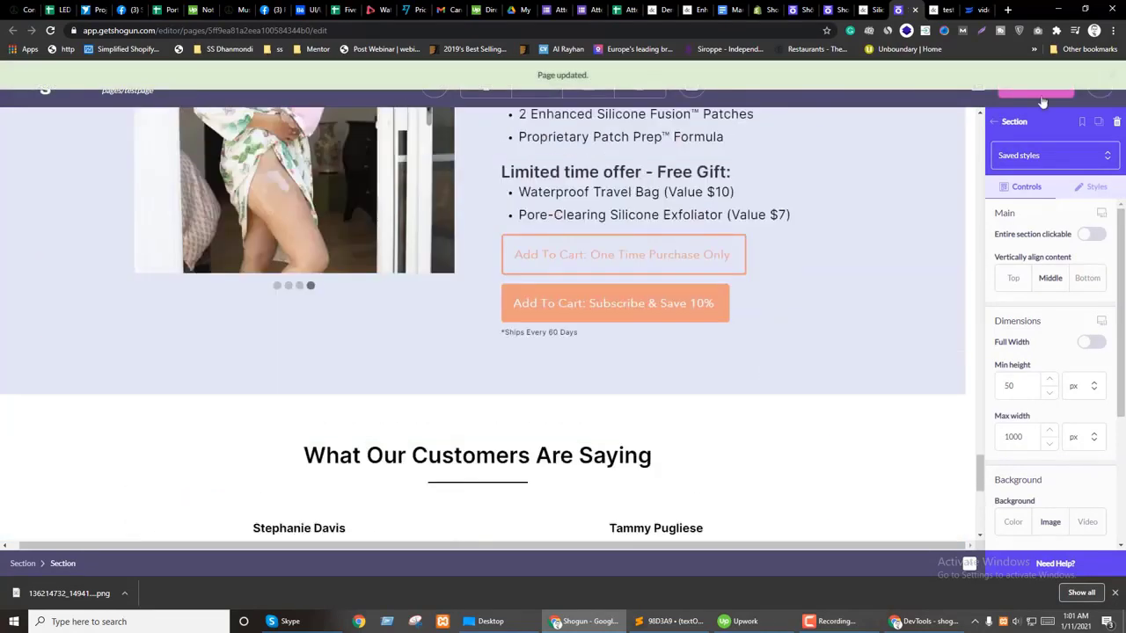
pyautogui.scroll(2, 858, 325)
pyautogui.scroll(2, 857, 325)
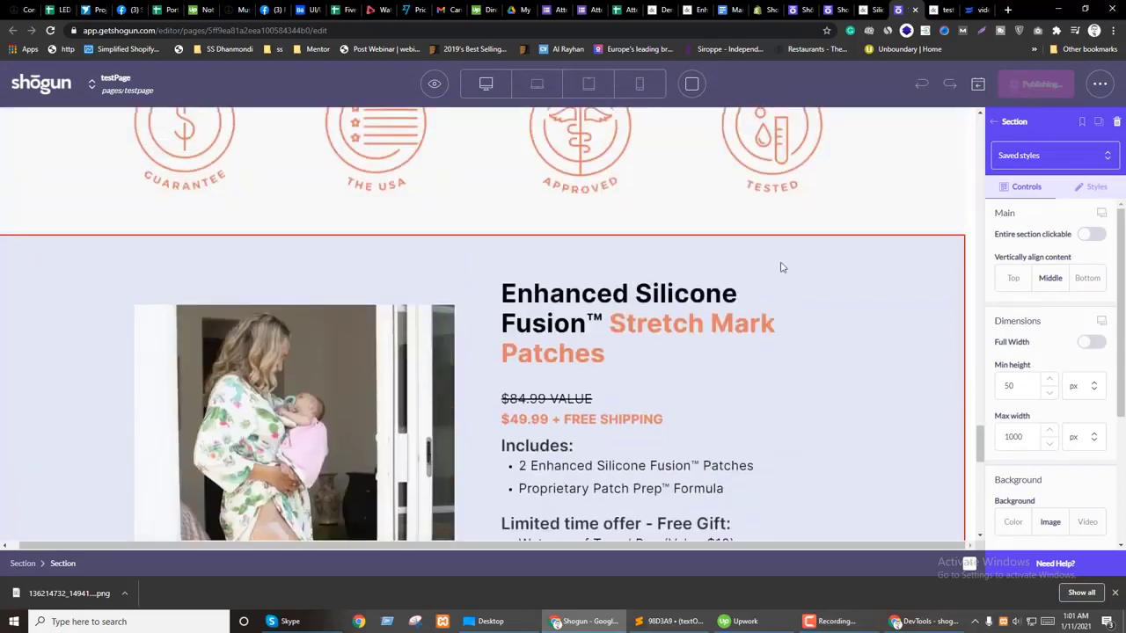
pyautogui.hotkey('ctrl', 'Tab')
pyautogui.scroll(10, 752, 314)
pyautogui.scroll(1, 792, 312)
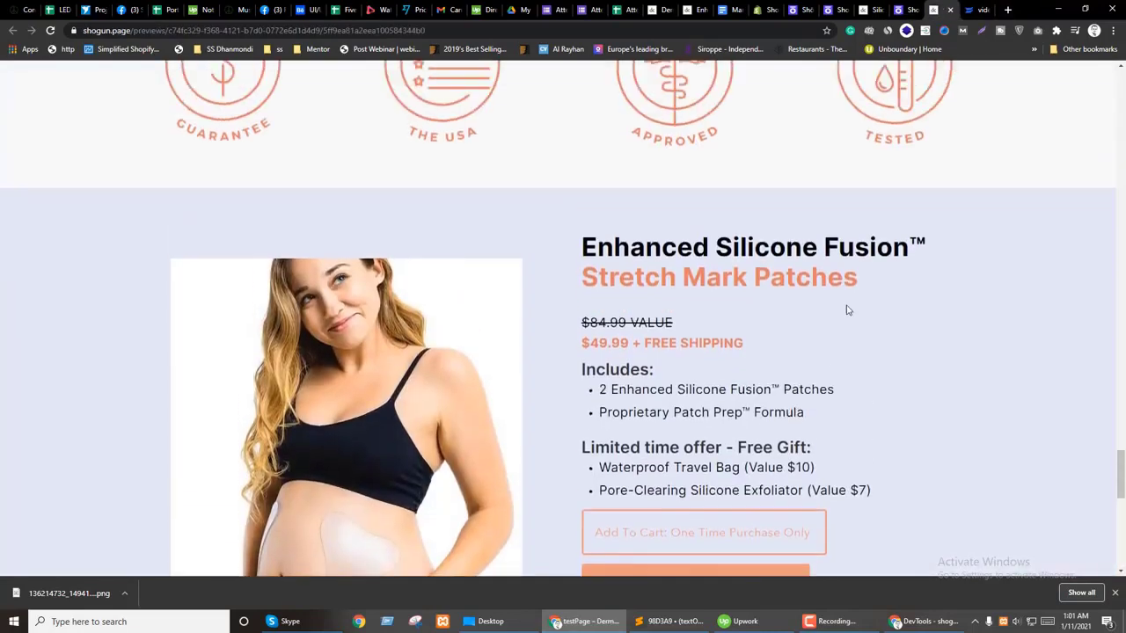
pyautogui.scroll(-1, 891, 356)
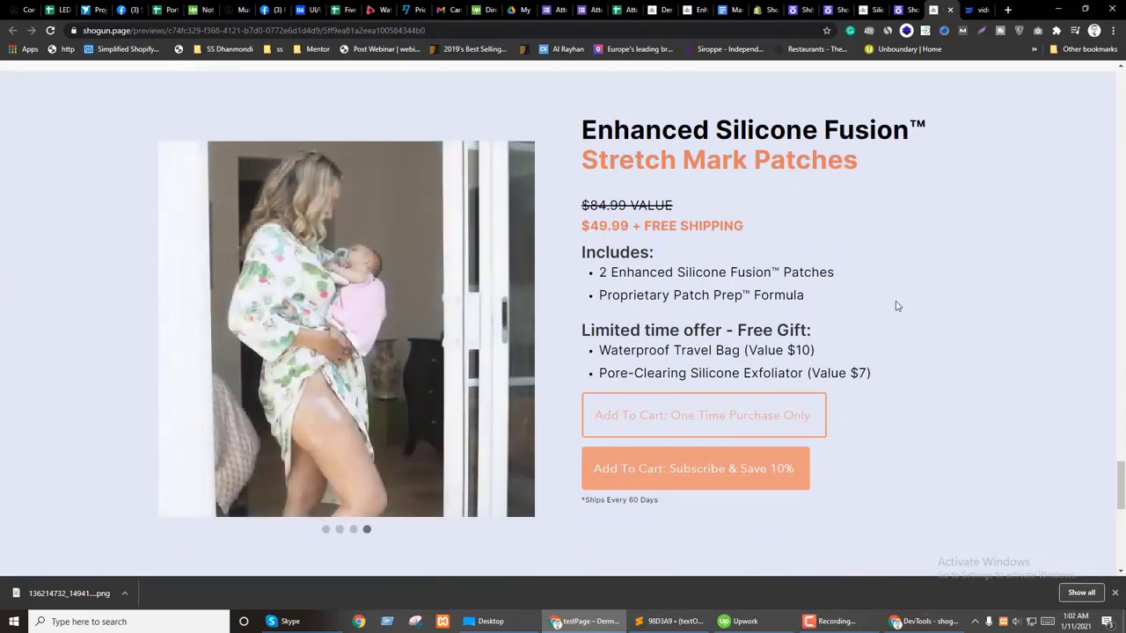
pyautogui.scroll(-1, 897, 316)
pyautogui.scroll(2, 898, 322)
pyautogui.scroll(4, 897, 322)
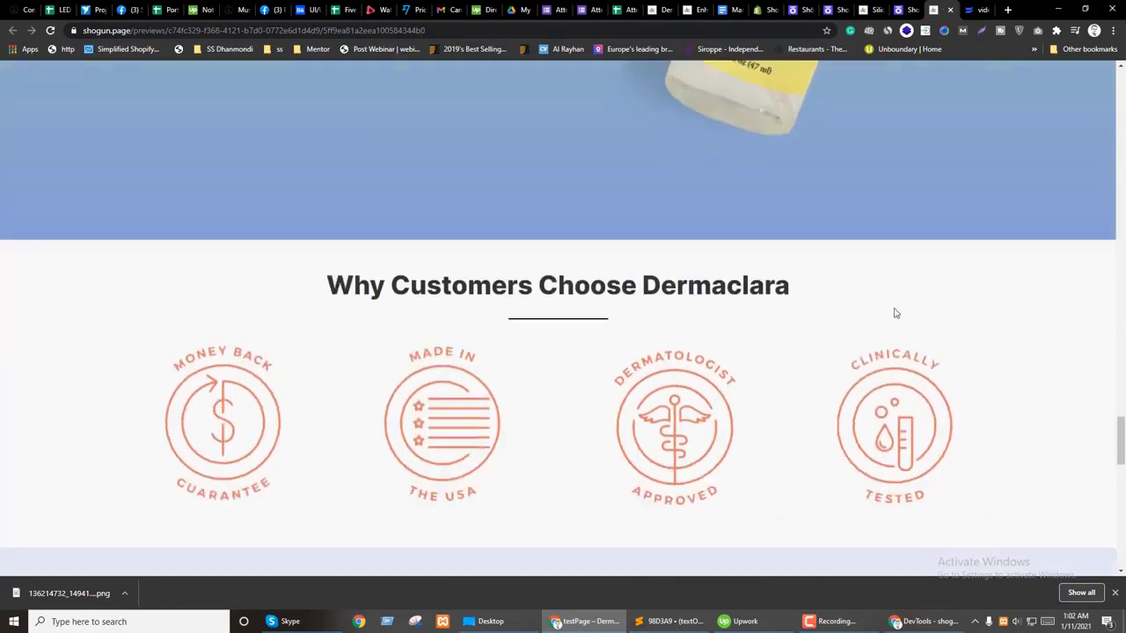
pyautogui.scroll(-1, 892, 312)
# Step: Back in the editor, show the Styles settings of the Why Customers Choose Dermaclara section
pyautogui.click(905, 10)
pyautogui.scroll(4, 354, 355)
pyautogui.click(440, 324)
pyautogui.click(1091, 187)
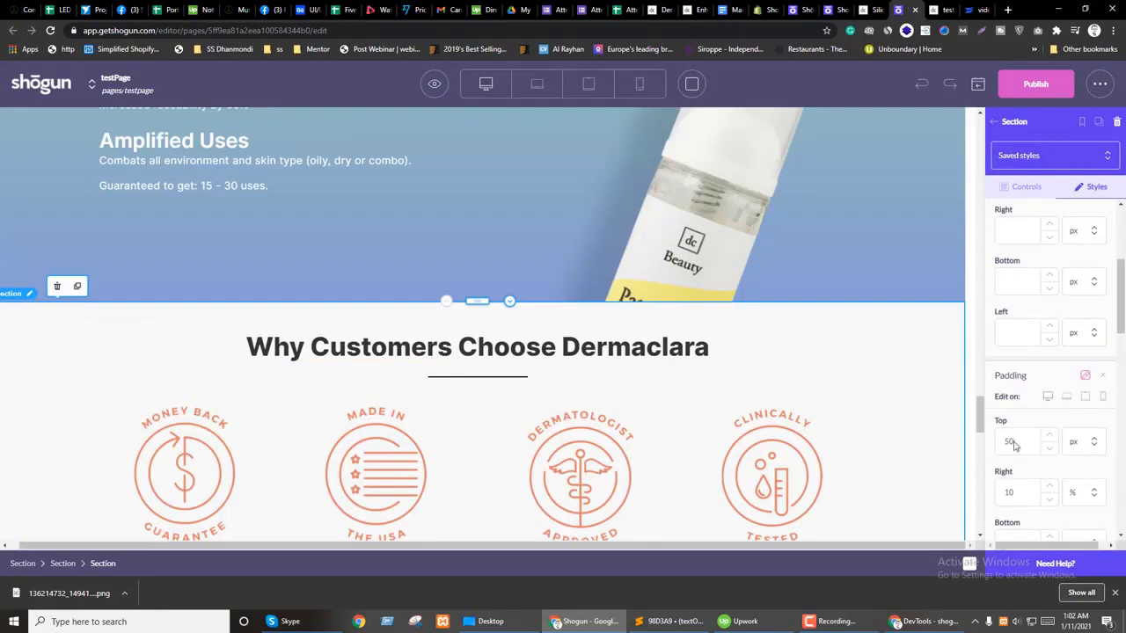
# Step: Give the section 80 px top and bottom padding
pyautogui.click(1066, 397)
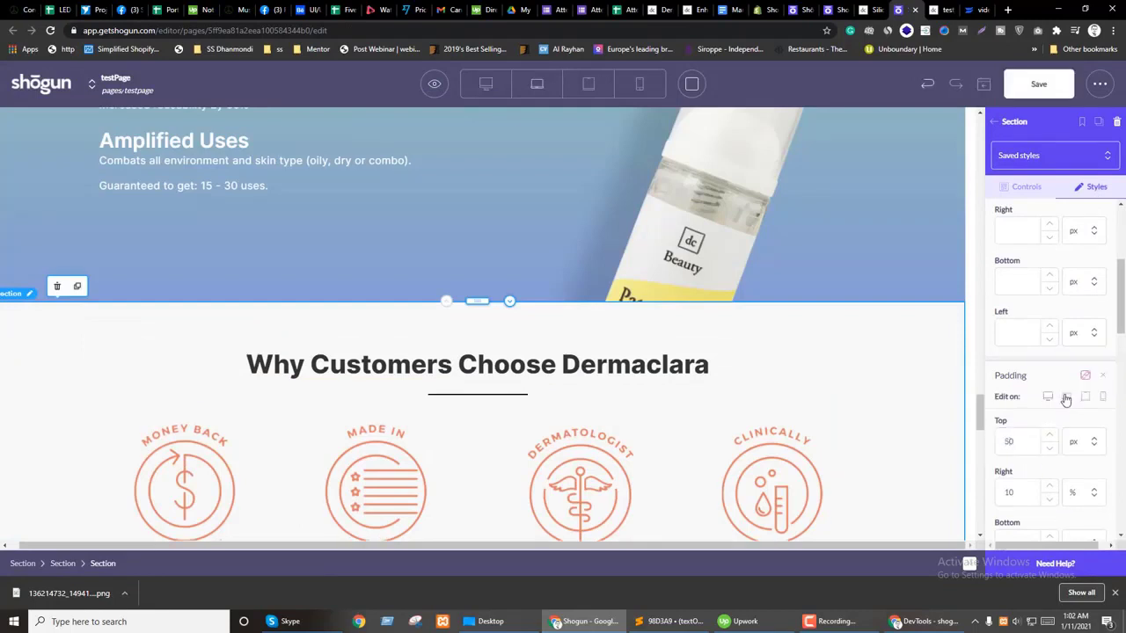
pyautogui.scroll(-3, 789, 421)
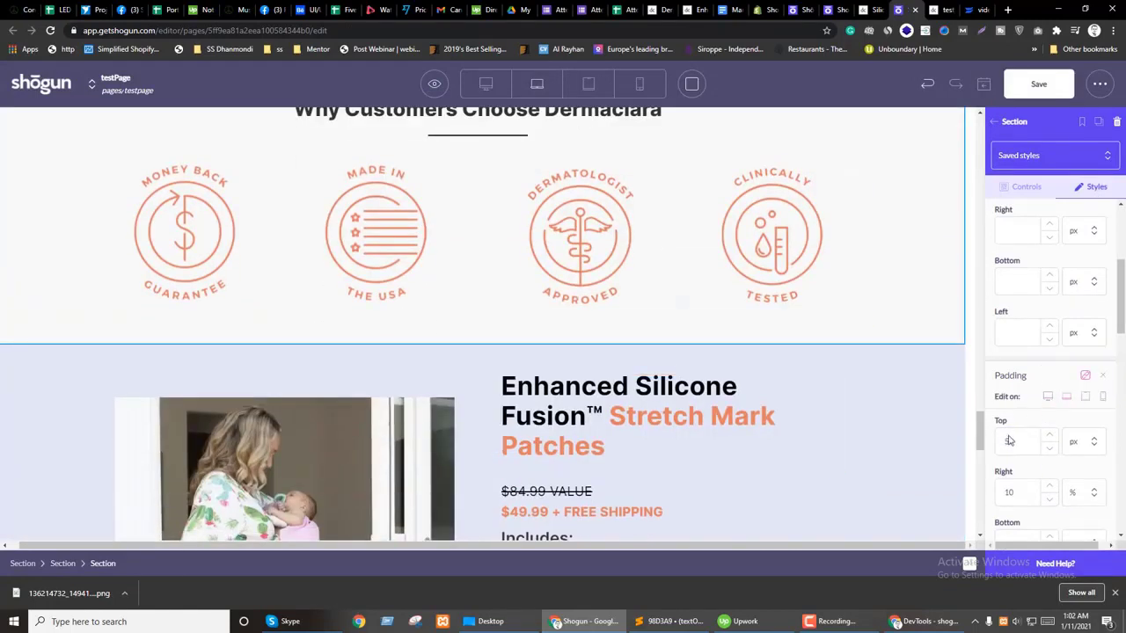
pyautogui.scroll(2, 475, 387)
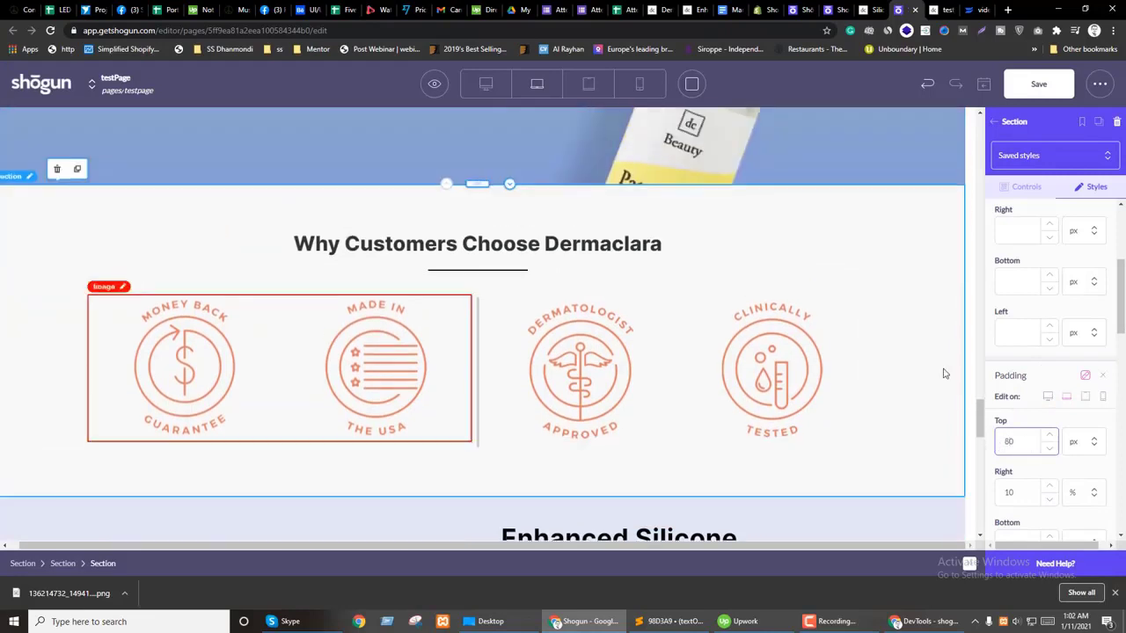
pyautogui.scroll(-4, 1046, 352)
pyautogui.scroll(2, 1039, 385)
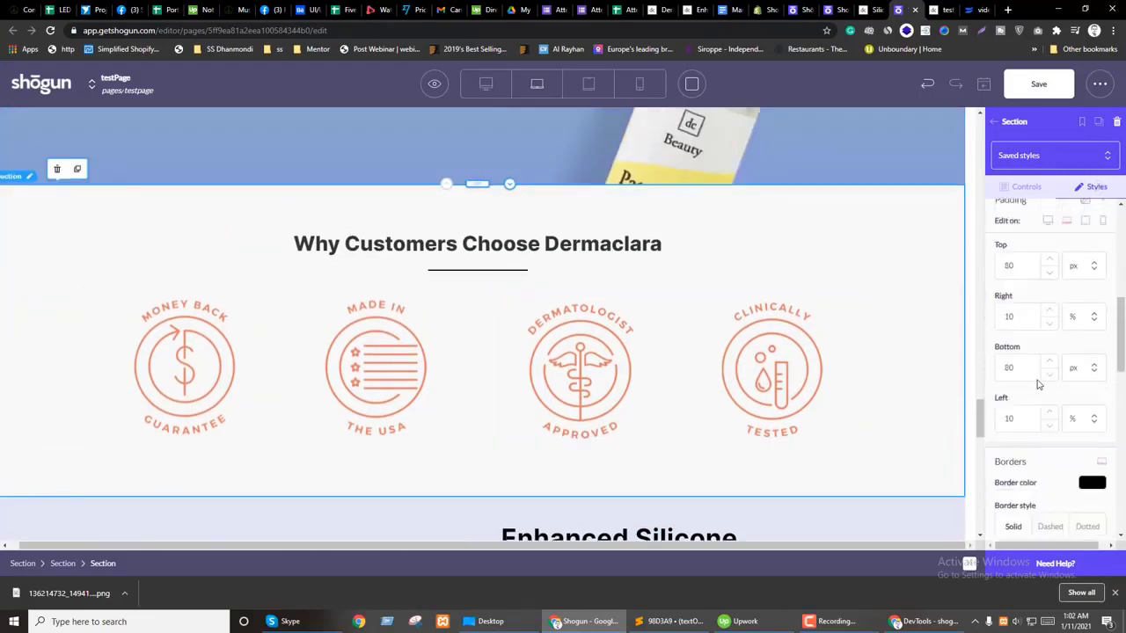
# Step: Keep desktop side padding at 10% and set the tablet layout's side padding to 12%
pyautogui.click(1049, 311)
pyautogui.click(1050, 311)
pyautogui.click(1050, 311)
pyautogui.click(1049, 312)
pyautogui.click(1049, 311)
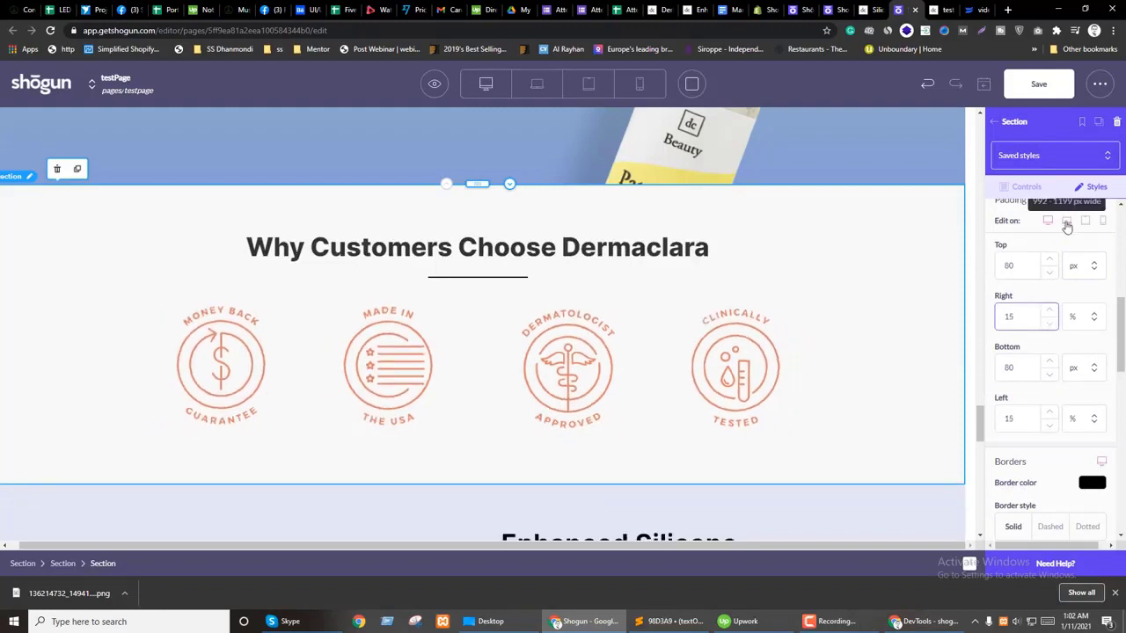
pyautogui.click(1048, 323)
pyautogui.click(1049, 323)
pyautogui.click(1048, 322)
pyautogui.click(1047, 325)
pyautogui.click(1046, 326)
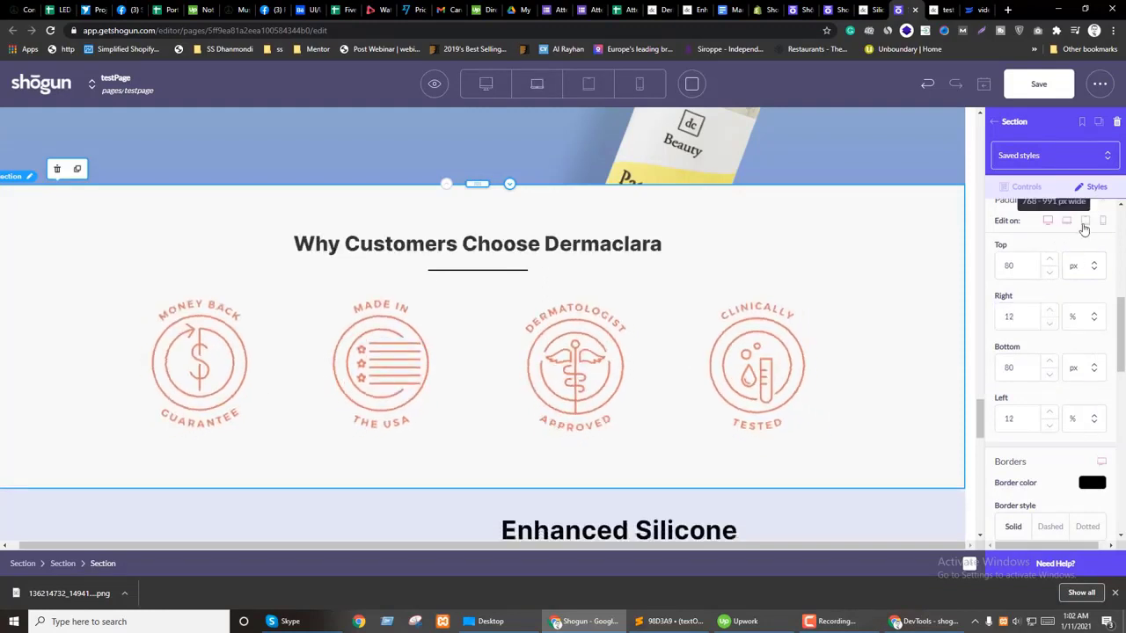
pyautogui.click(1085, 220)
pyautogui.click(1049, 311)
pyautogui.click(1050, 312)
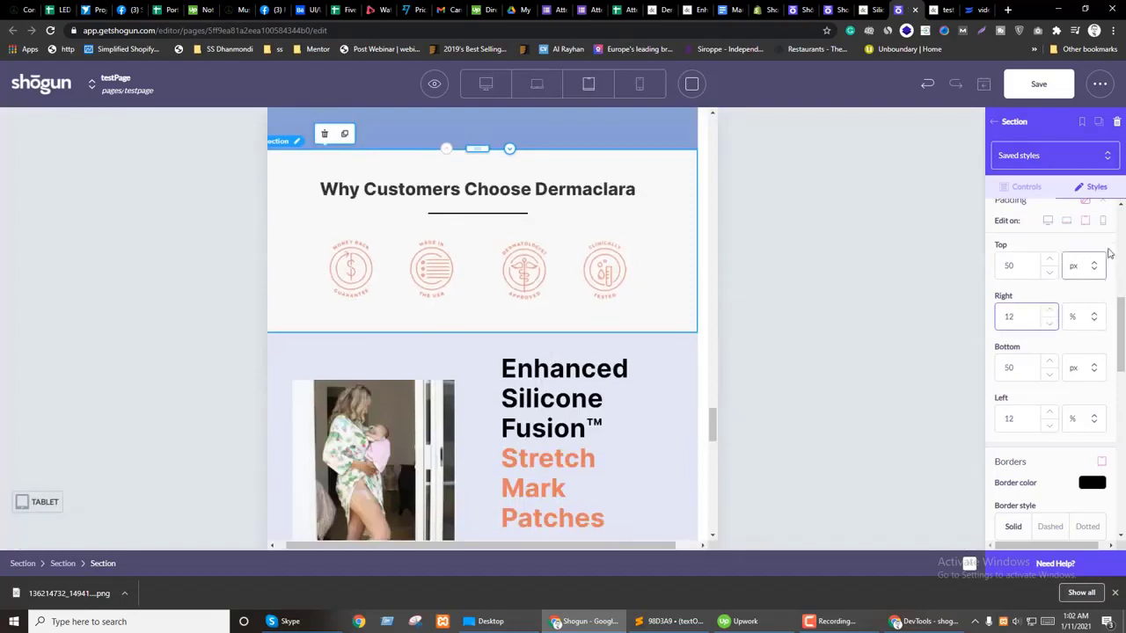
# Step: In the mobile layout, give the upper pair of icon images a mobile-only width of 150
pyautogui.click(1102, 221)
pyautogui.scroll(-5, 571, 381)
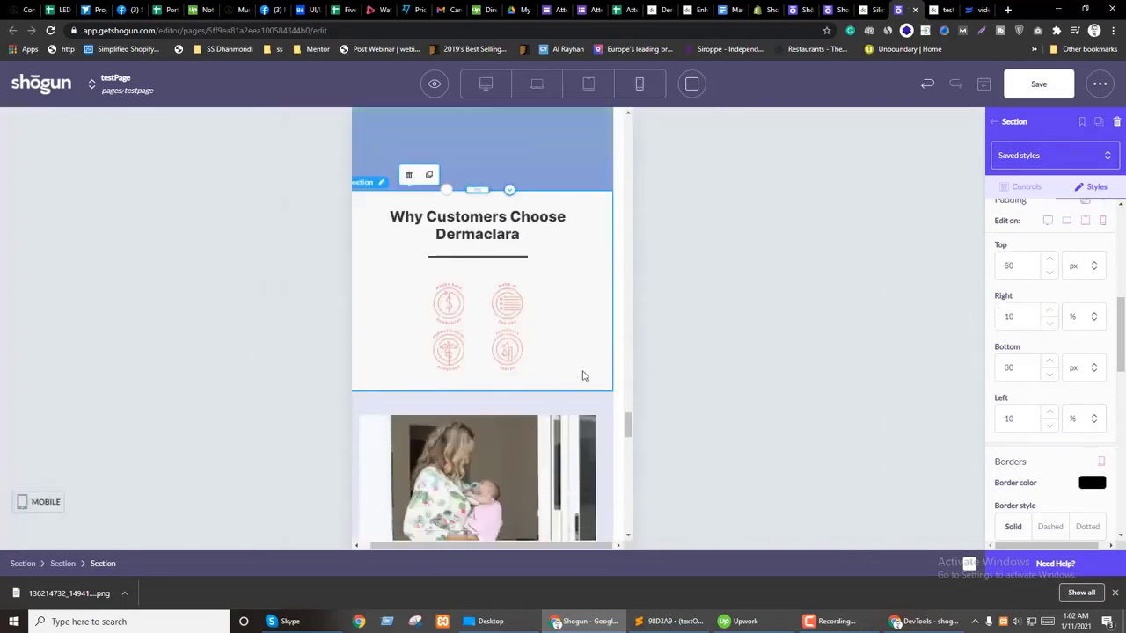
pyautogui.click(467, 311)
pyautogui.click(1093, 186)
pyautogui.click(1103, 215)
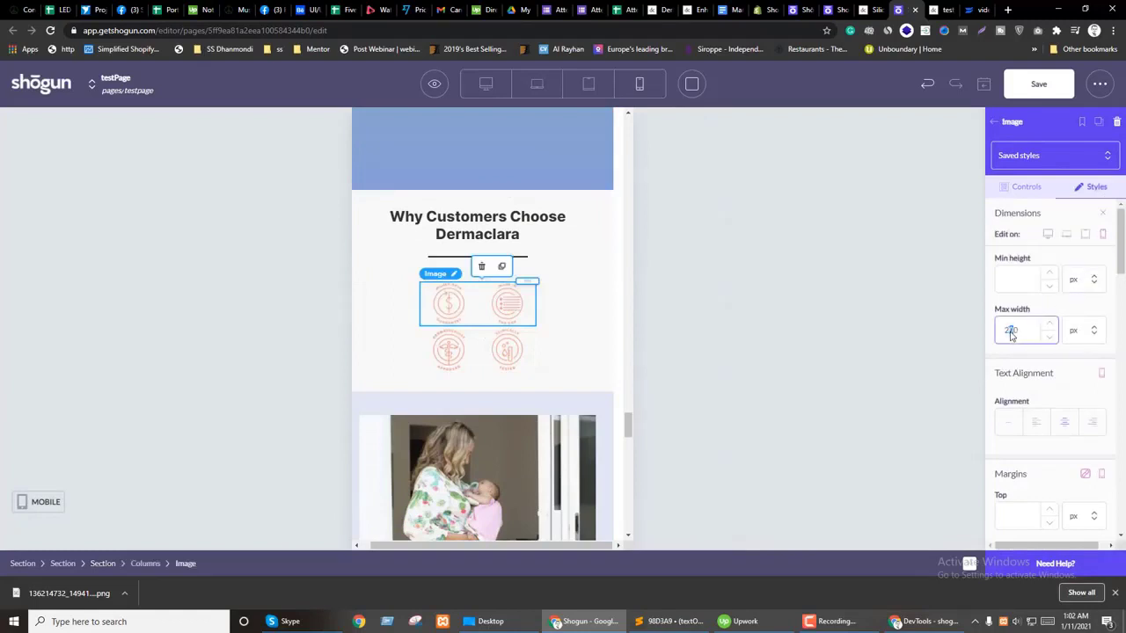
pyautogui.write('150')
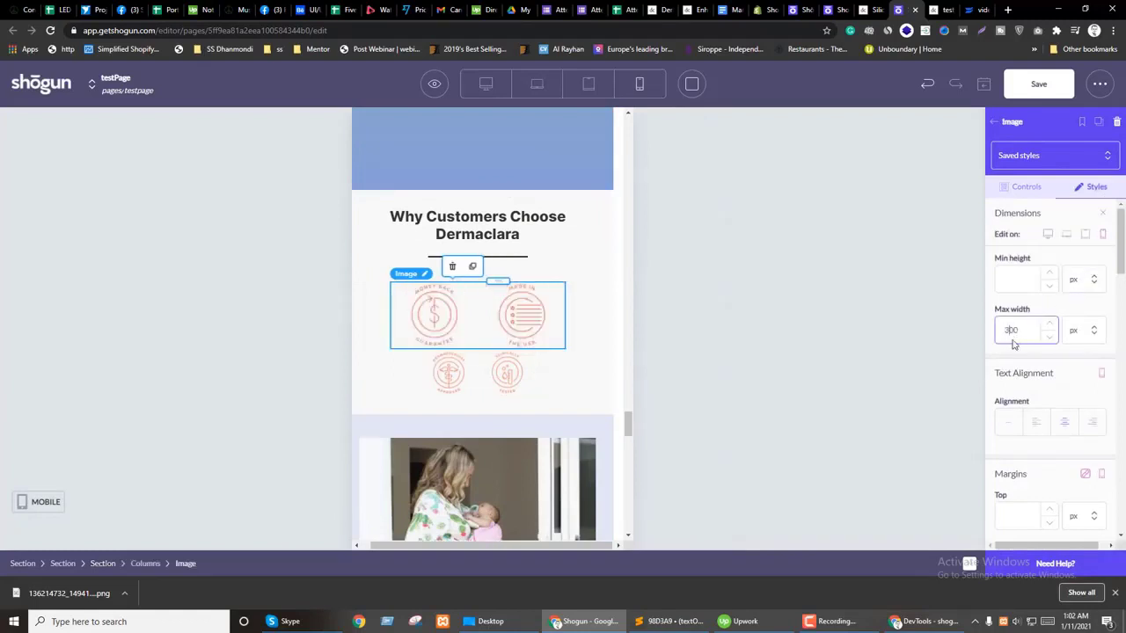
# Step: Give the lower icon image a mobile-only width of 300 and save the page
pyautogui.click(465, 369)
pyautogui.click(1093, 186)
pyautogui.click(1102, 217)
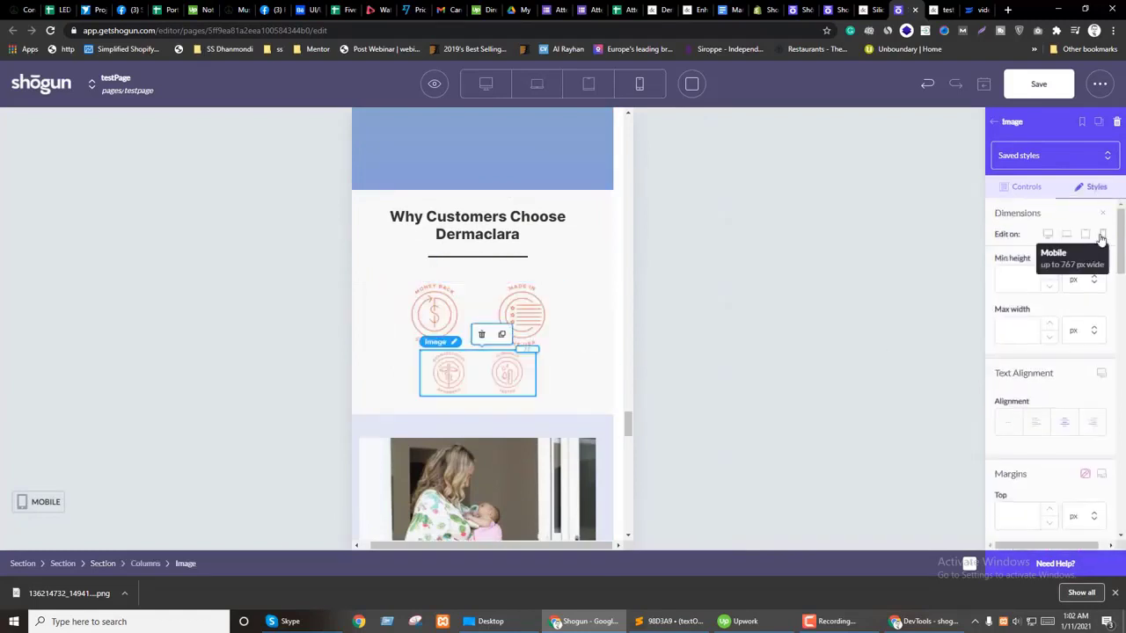
pyautogui.write('300')
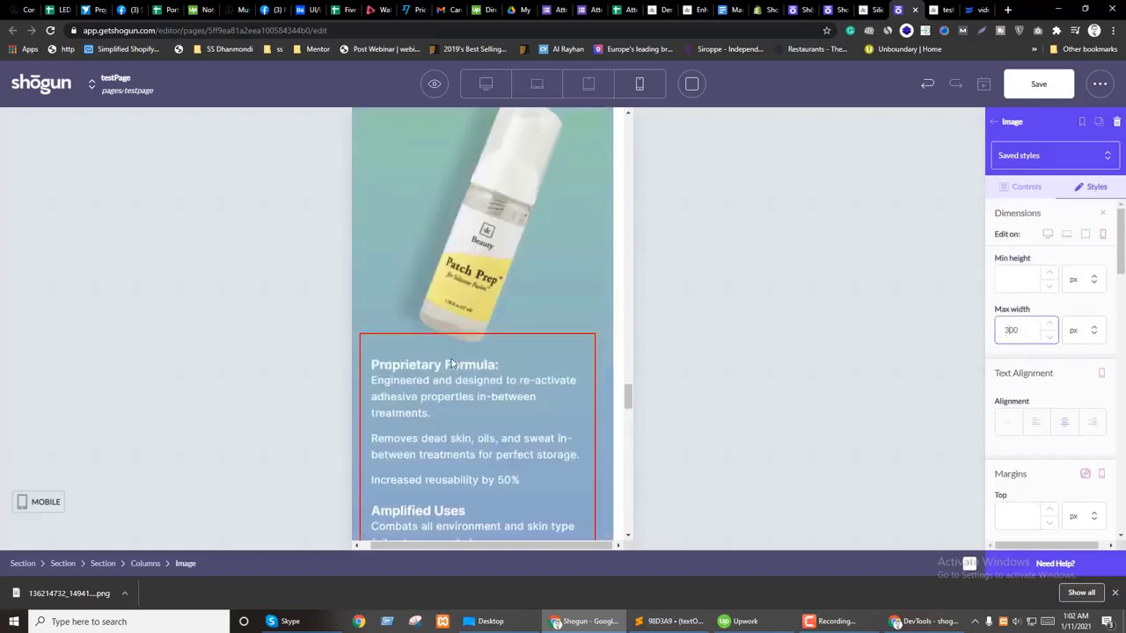
pyautogui.click(1036, 86)
# Step: Select the Patch Prep section, then its inner section, to edit its styles
pyautogui.scroll(5, 490, 344)
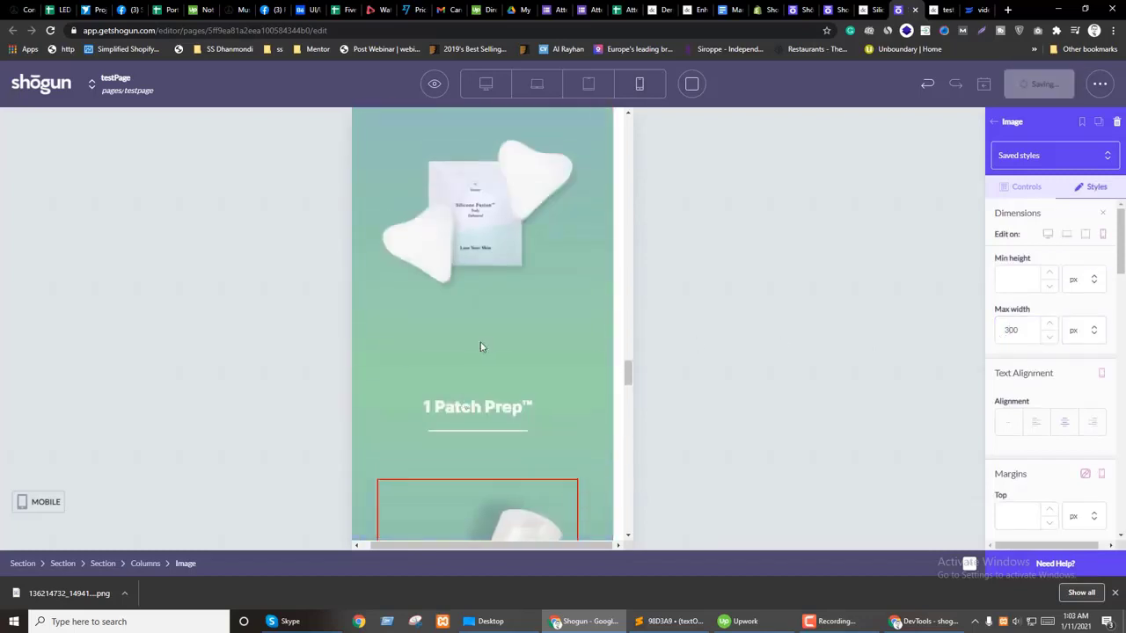
pyautogui.click(457, 379)
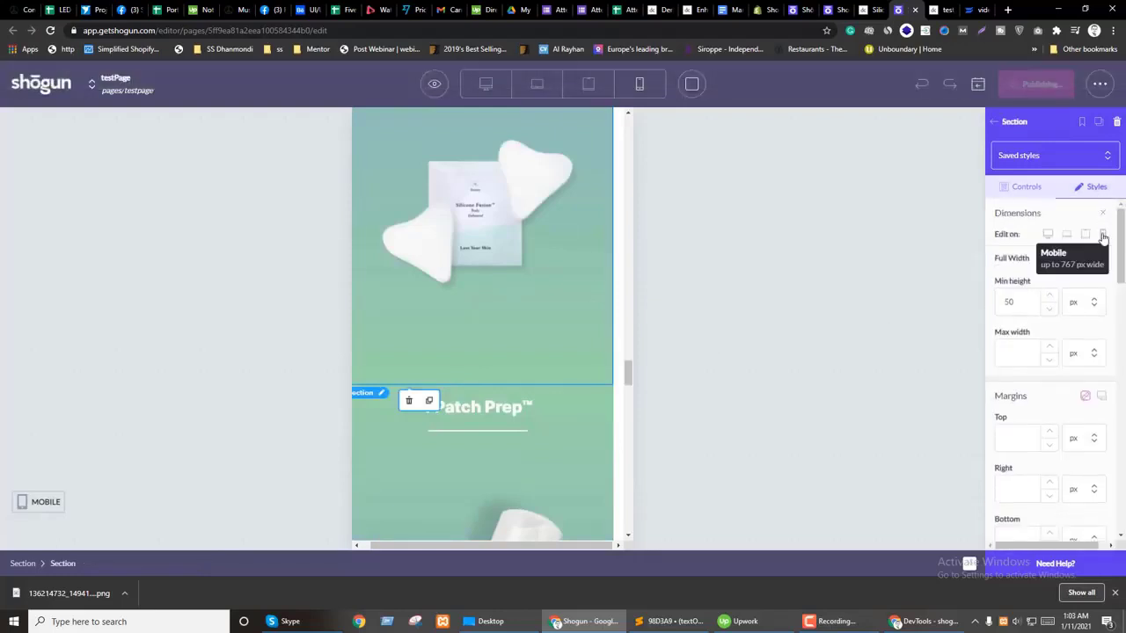
pyautogui.scroll(-3, 1058, 328)
pyautogui.scroll(-1, 1033, 413)
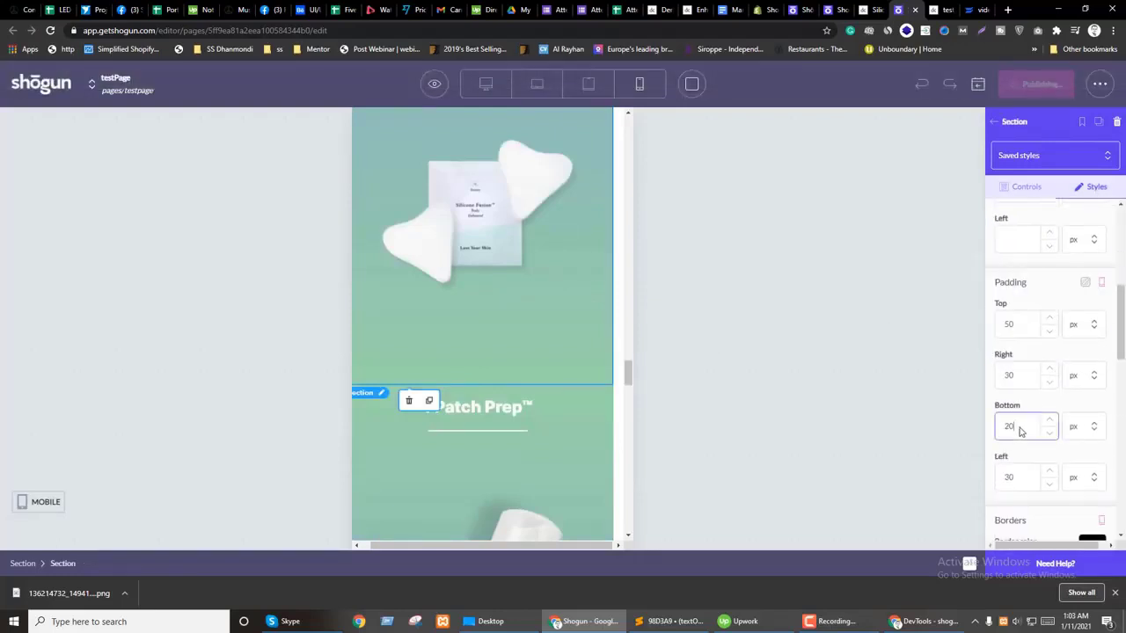
pyautogui.click(441, 328)
pyautogui.scroll(-2, 1099, 220)
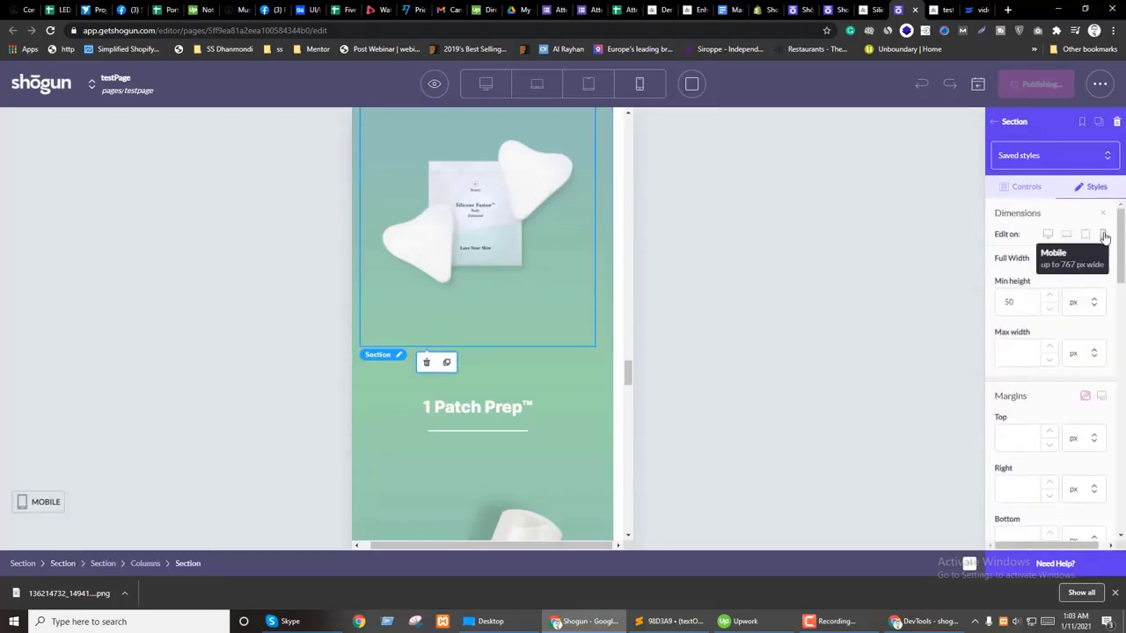
pyautogui.scroll(-3, 1068, 397)
pyautogui.scroll(15, 492, 349)
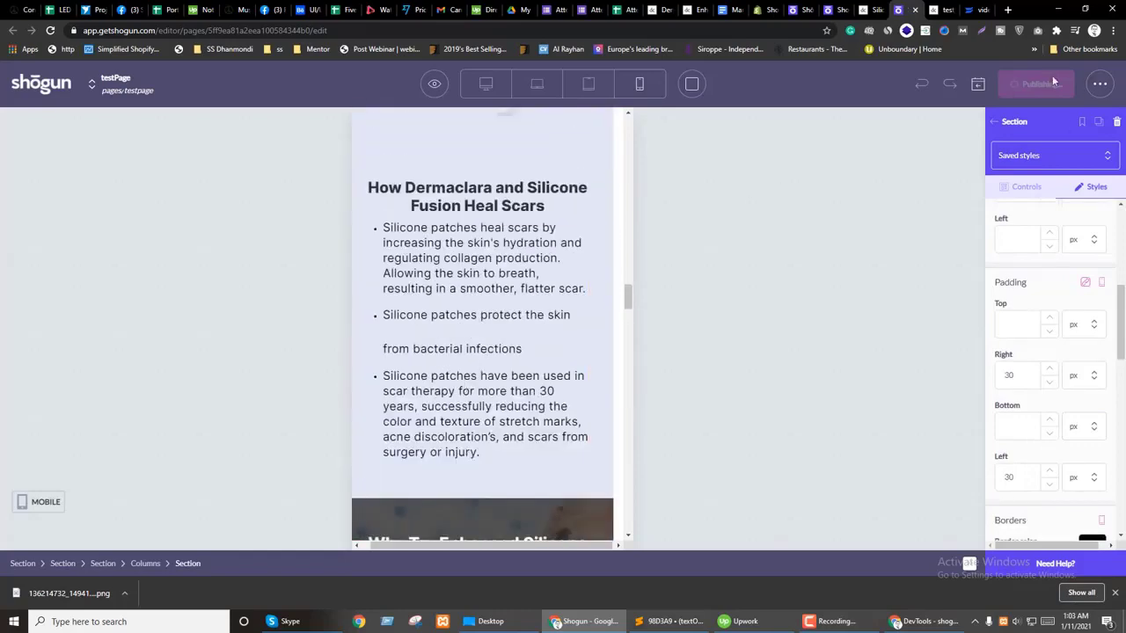
# Step: Switch to the Dermaclara page preview in a smaller browser window
pyautogui.click(435, 83)
pyautogui.click(428, 149)
pyautogui.click(943, 10)
pyautogui.click(1085, 9)
pyautogui.scroll(-10, 274, 316)
pyautogui.scroll(15, 293, 308)
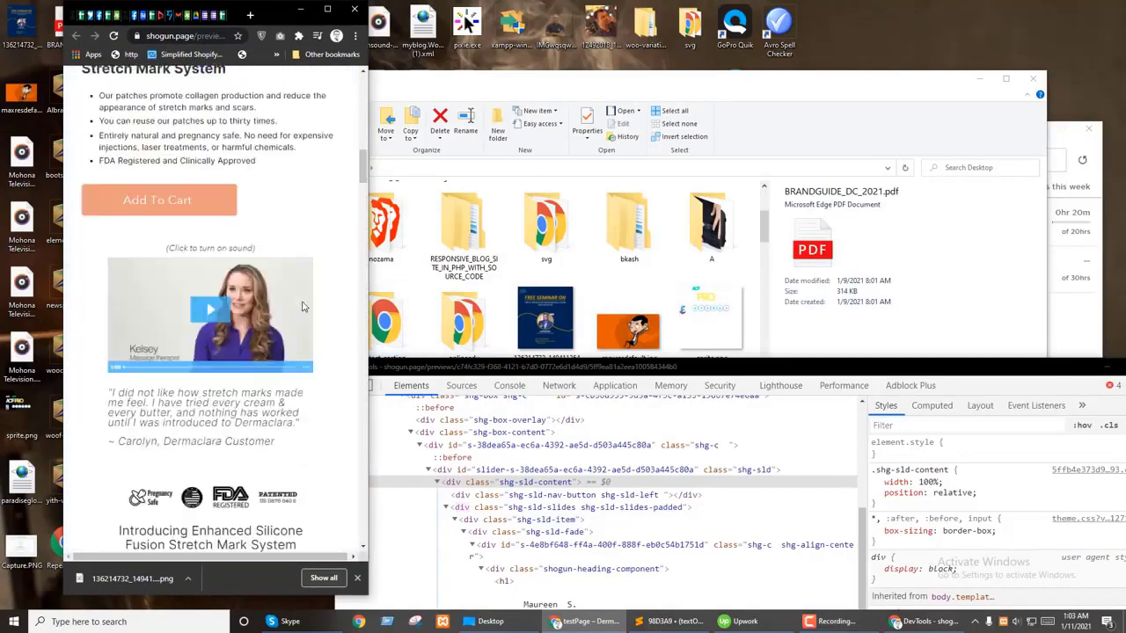
pyautogui.scroll(-2, 239, 326)
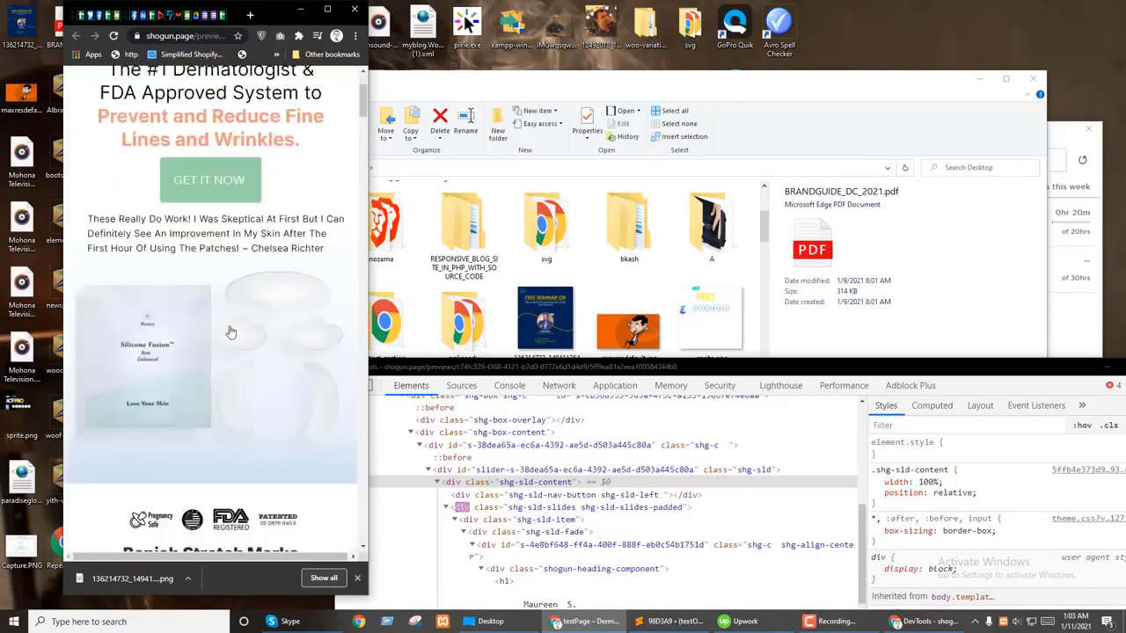
pyautogui.scroll(1, 226, 339)
# Step: Inspect the testimonial text and add text-align: center to its span's inline style
pyautogui.rightClick(173, 307)
pyautogui.click(205, 481)
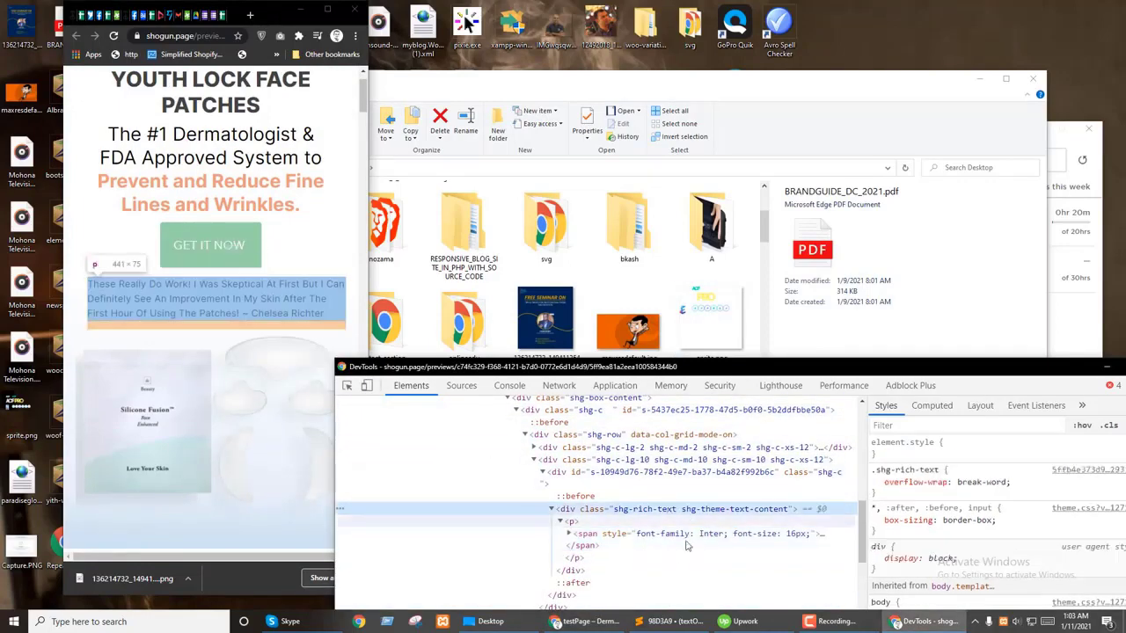
pyautogui.click(1021, 487)
pyautogui.write('text-align')
pyautogui.press('Tab')
pyautogui.write('center')
pyautogui.press('Return')
# Step: Add text-align: center to the parent paragraph, then select the shg-rich-text wrapper
pyautogui.click(572, 521)
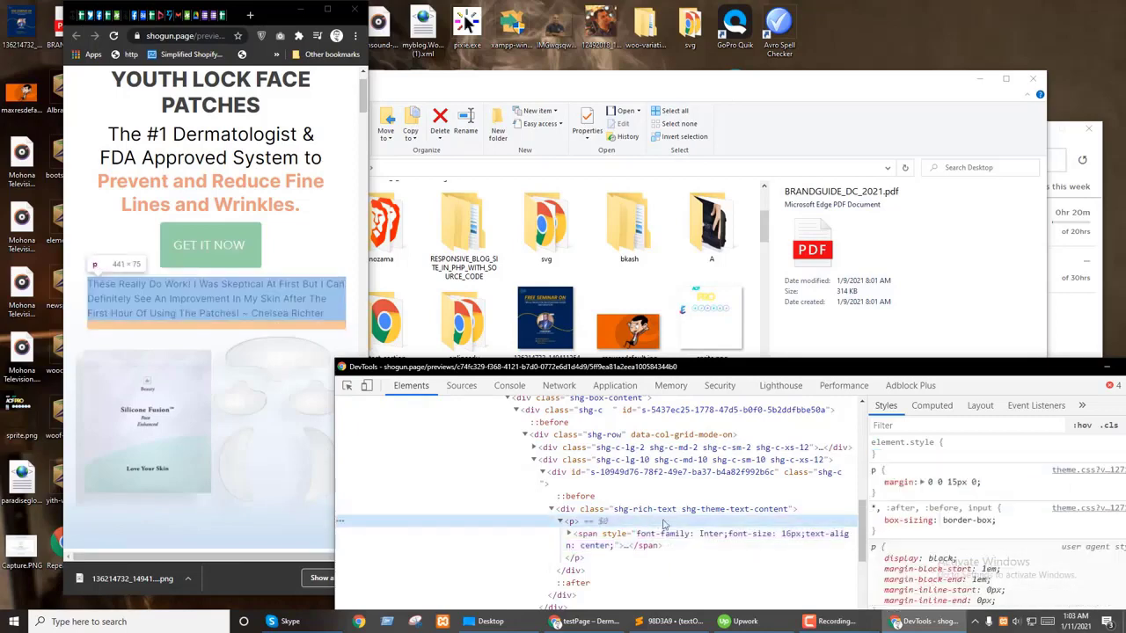
pyautogui.click(991, 455)
pyautogui.write('text')
pyautogui.press('Tab')
pyautogui.write('center')
pyautogui.press('Return')
pyautogui.click(655, 514)
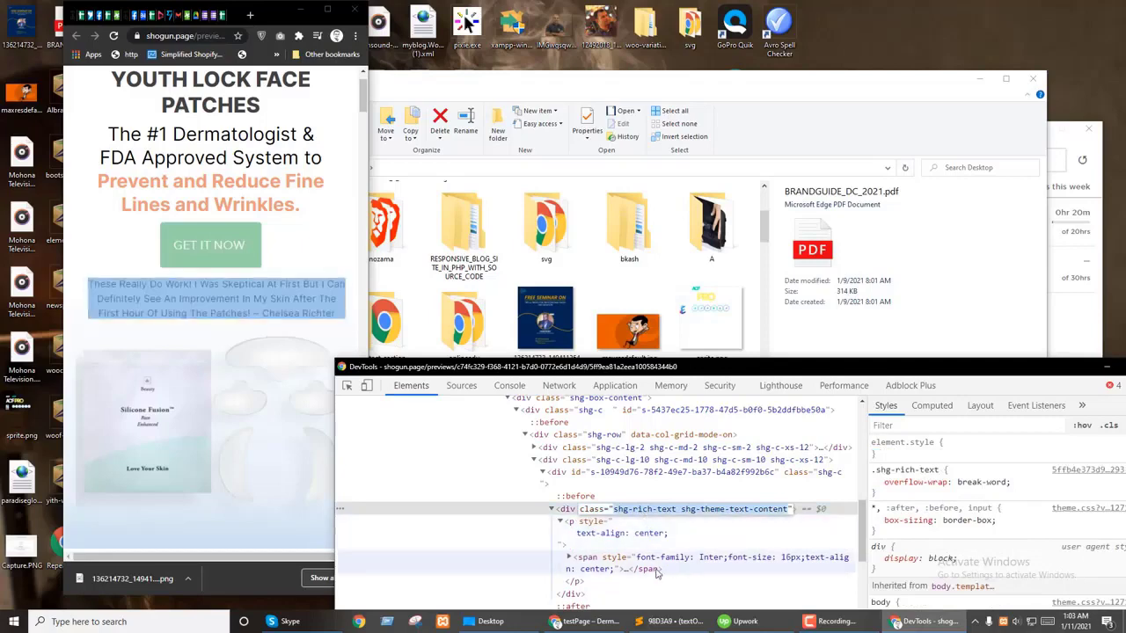
pyautogui.hotkey('alt', 'Tab')
# Step: Paste the class names and turn them into a duplicated '.shg-rich-text p,' selector
pyautogui.write('.shg-rich-text shg-theme-text-content')
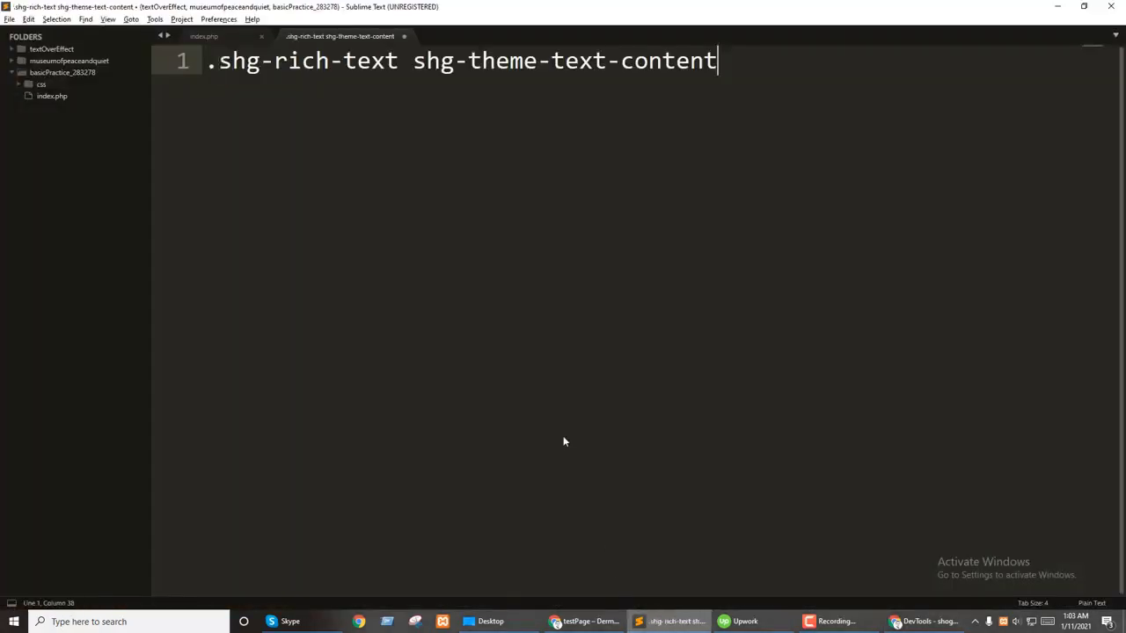
pyautogui.hotkey('shift', 'Left')
pyautogui.hotkey('shift', 'Left')
pyautogui.hotkey('shift', 'Left')
pyautogui.hotkey('shift', 'Left')
pyautogui.hotkey('shift', 'Left')
pyautogui.hotkey('shift', 'Left')
pyautogui.hotkey('shift', 'Left')
pyautogui.hotkey('shift', 'Left')
pyautogui.hotkey('shift', 'Left')
pyautogui.hotkey('shift', 'Left')
pyautogui.hotkey('shift', 'Left')
pyautogui.hotkey('shift', 'Left')
pyautogui.hotkey('shift', 'Left')
pyautogui.hotkey('shift', 'Left')
pyautogui.hotkey('shift', 'Left')
pyautogui.hotkey('shift', 'Left')
pyautogui.hotkey('shift', 'Left')
pyautogui.hotkey('shift', 'Left')
pyautogui.hotkey('shift', 'Left')
pyautogui.hotkey('shift', 'Left')
pyautogui.hotkey('shift', 'Right')
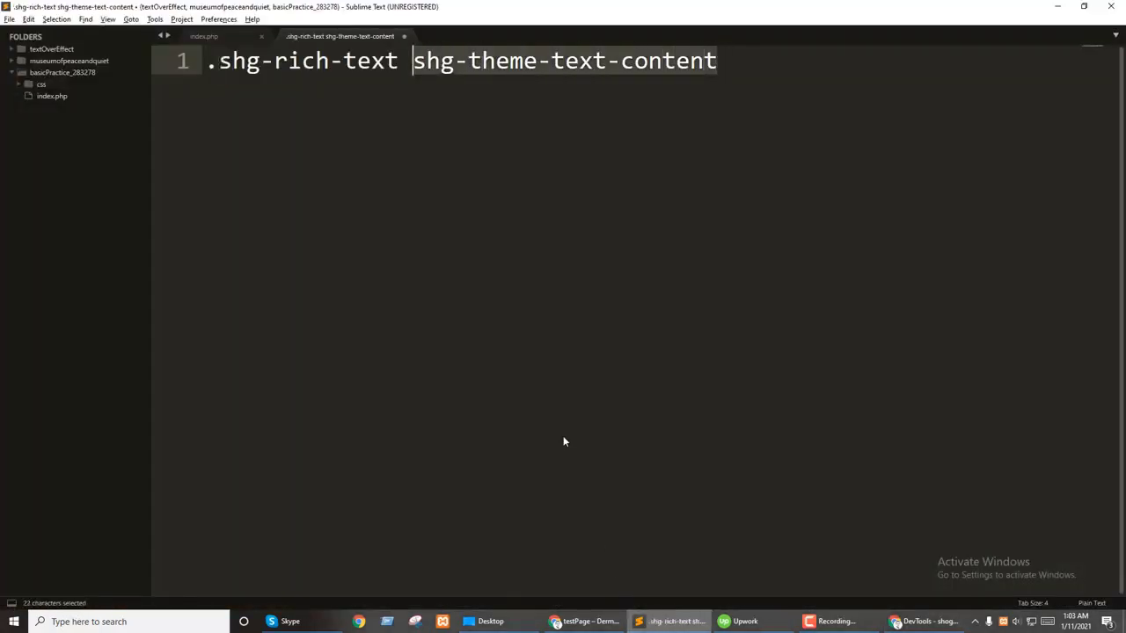
pyautogui.write('p,')
pyautogui.hotkey('ctrl', 'a')
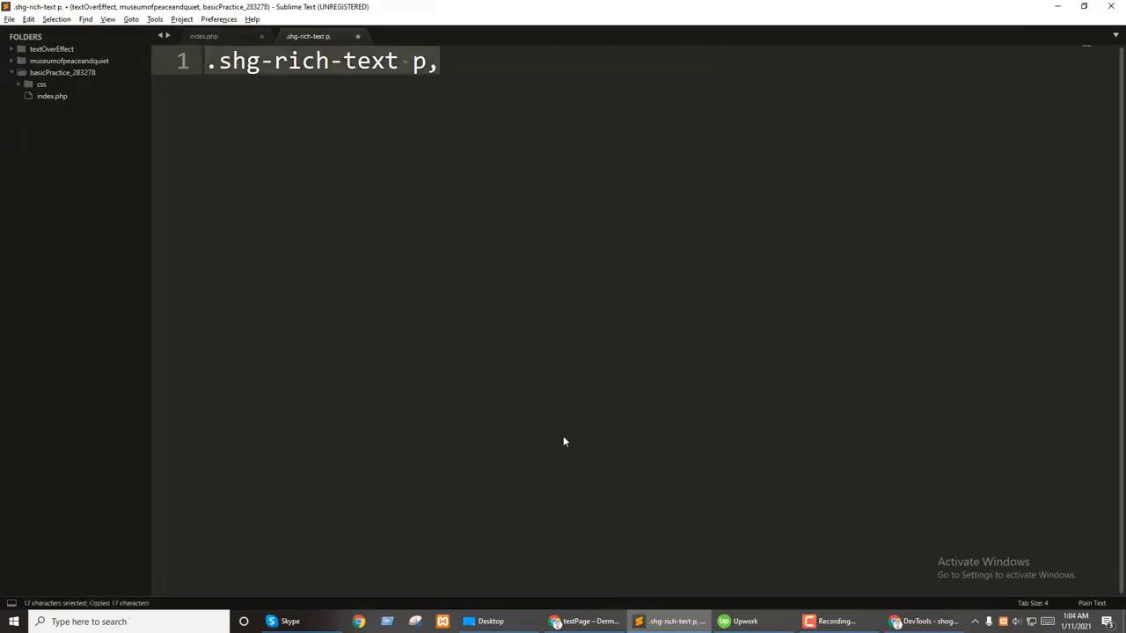
pyautogui.hotkey('ctrl', 'c')
pyautogui.hotkey('ctrl', 'v')
pyautogui.hotkey('ctrl', 'v')
# Step: Extend the second selector to '.shg-rich-text p span' and open the rule's braces
pyautogui.write('span')
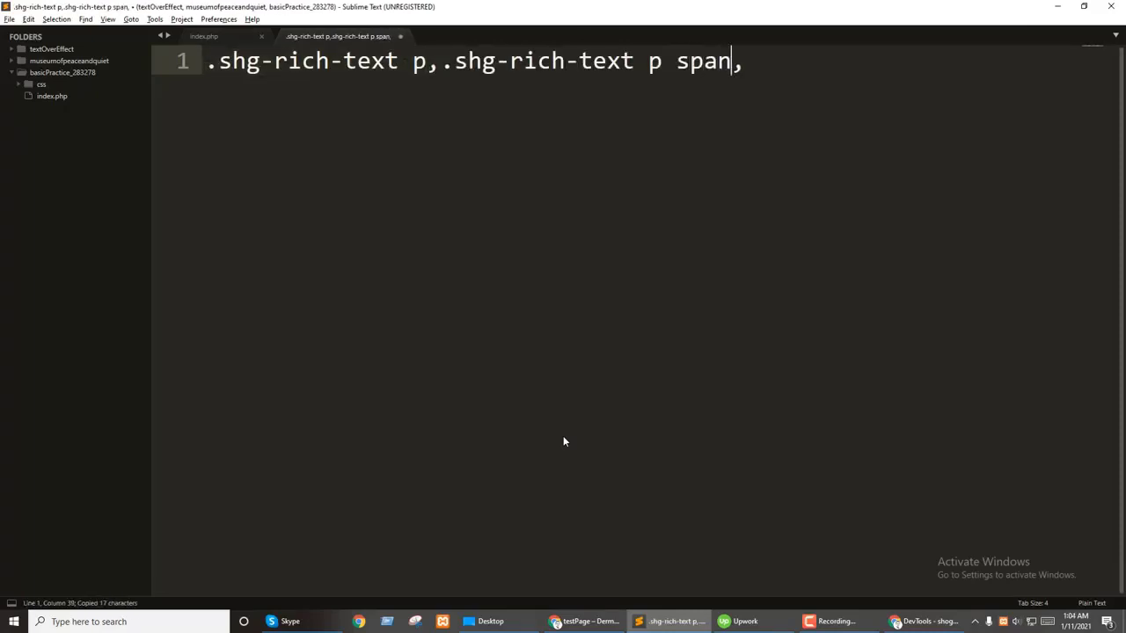
pyautogui.press('BackSpace')
pyautogui.write('{')
pyautogui.press('Return')
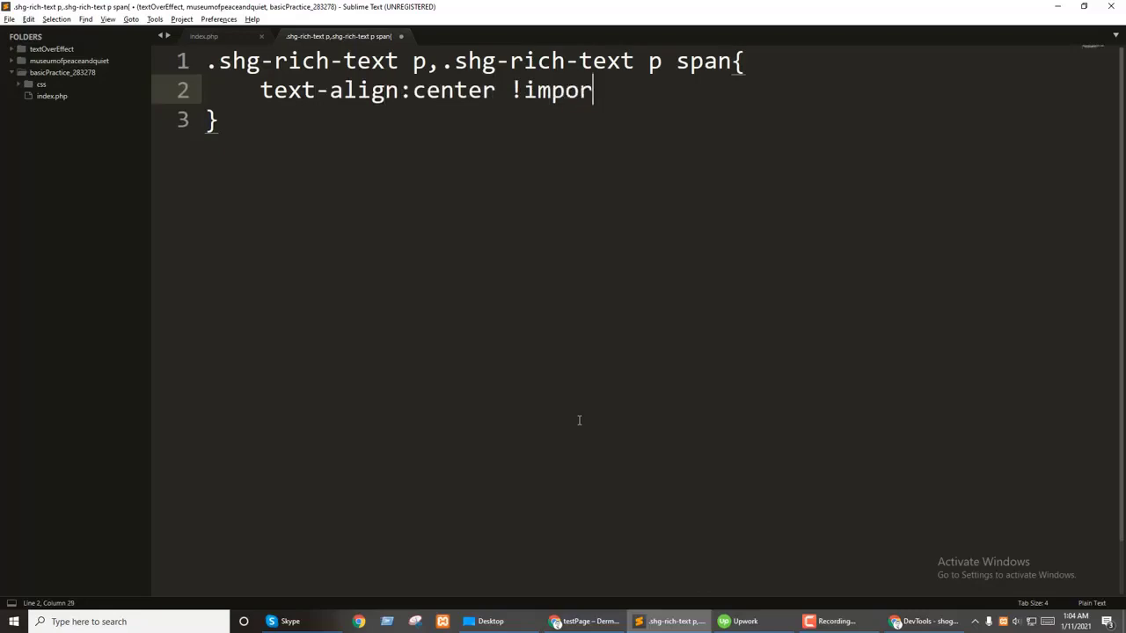
pyautogui.click(673, 621)
# Step: Give the bullet list (ul) an inline text-align: center in DevTools
pyautogui.scroll(-10, 247, 307)
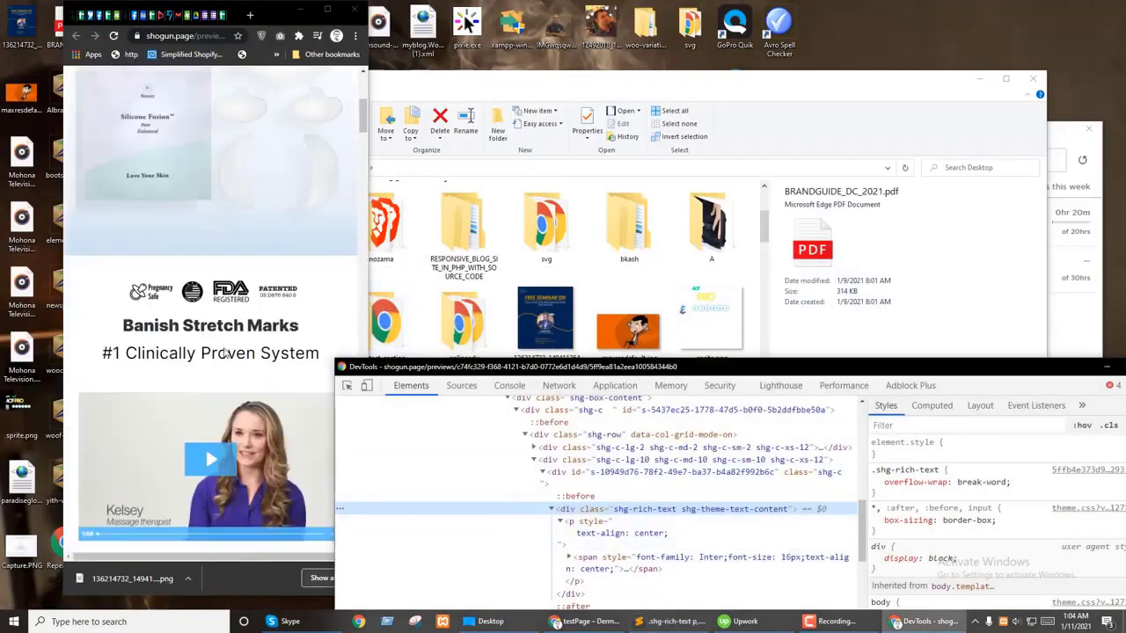
pyautogui.hotkey('ctrl', 'shift', 'c')
pyautogui.scroll(-2, 581, 492)
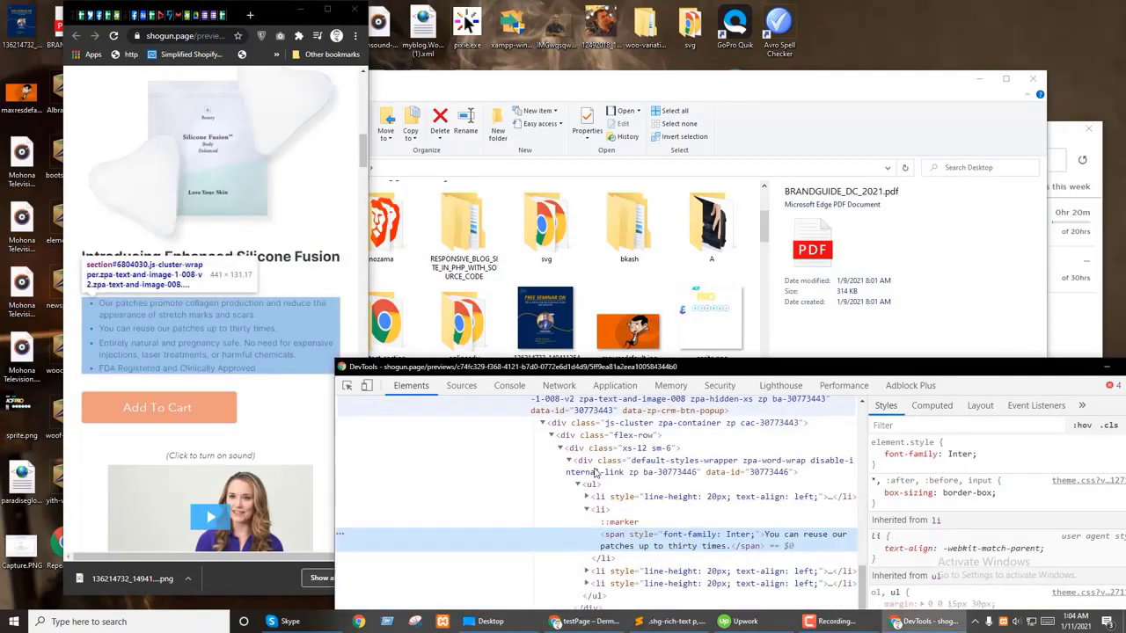
pyautogui.click(605, 510)
pyautogui.click(598, 484)
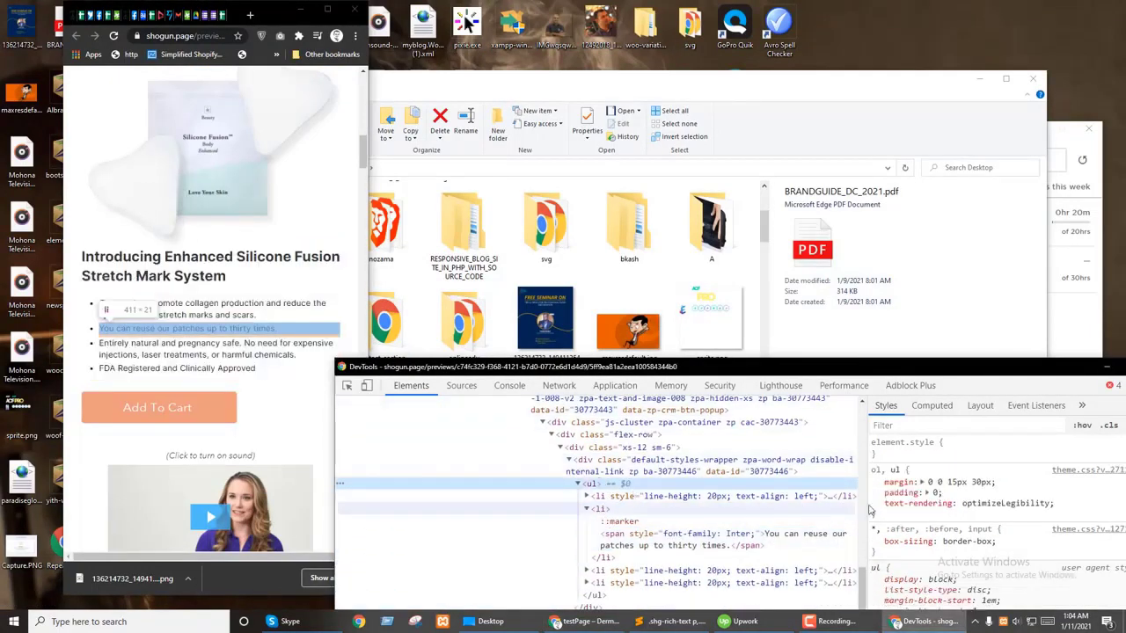
pyautogui.click(959, 466)
pyautogui.write('t')
pyautogui.press('Tab')
pyautogui.write('c')
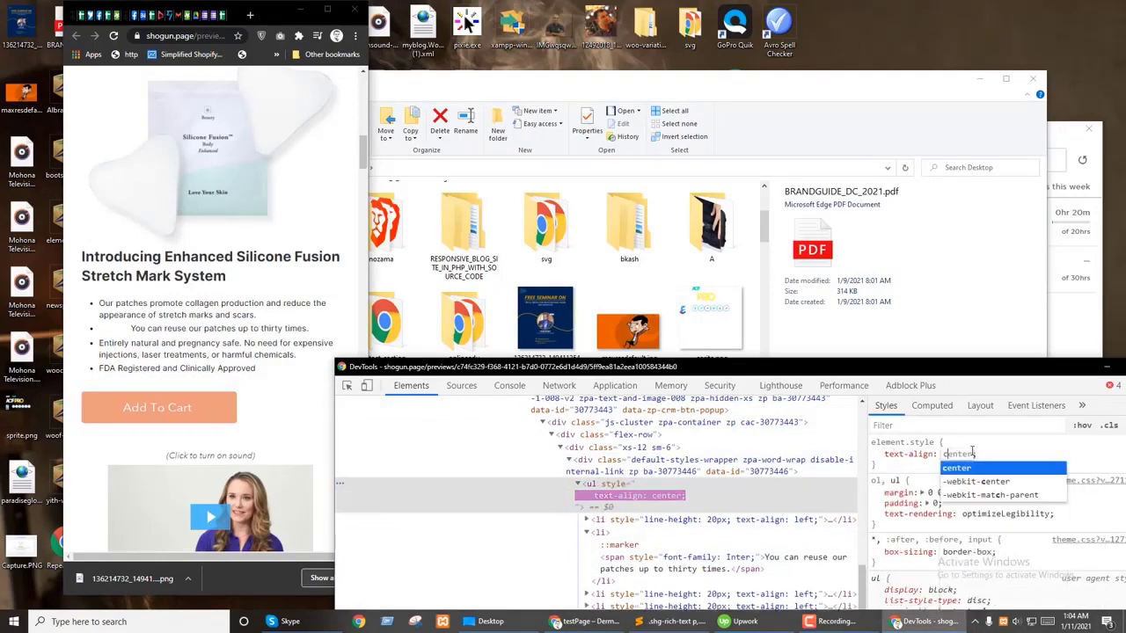
pyautogui.press('Return')
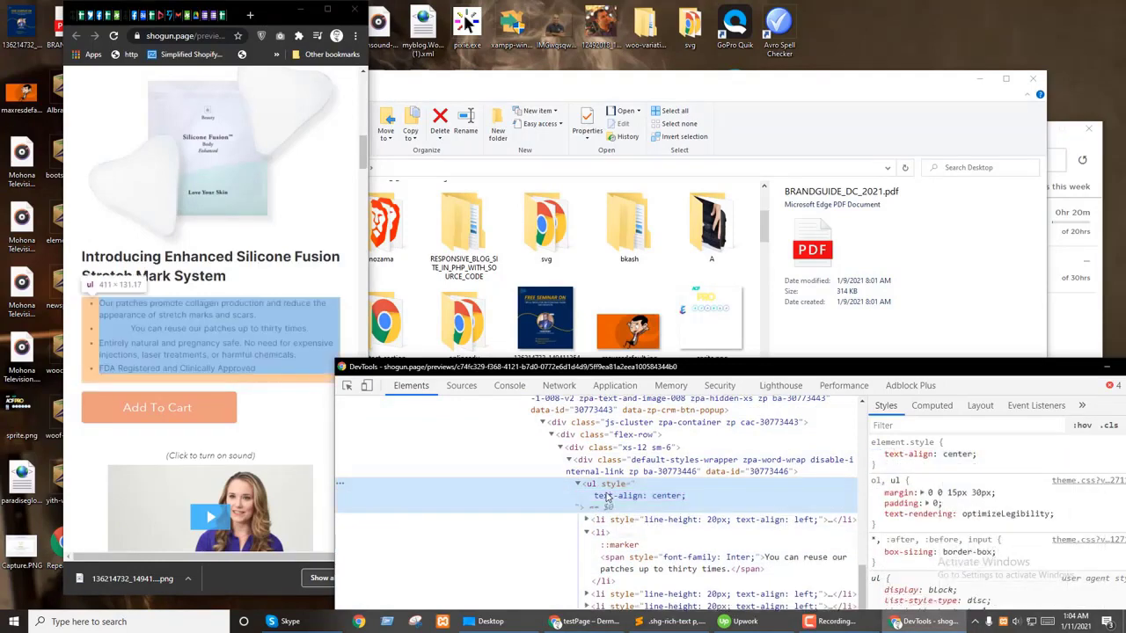
# Step: Add text-align: center to the bullet list's wrapper div
pyautogui.click(578, 484)
pyautogui.click(633, 461)
pyautogui.click(940, 452)
pyautogui.write('t')
pyautogui.press('Tab')
pyautogui.write('c')
pyautogui.press('Return')
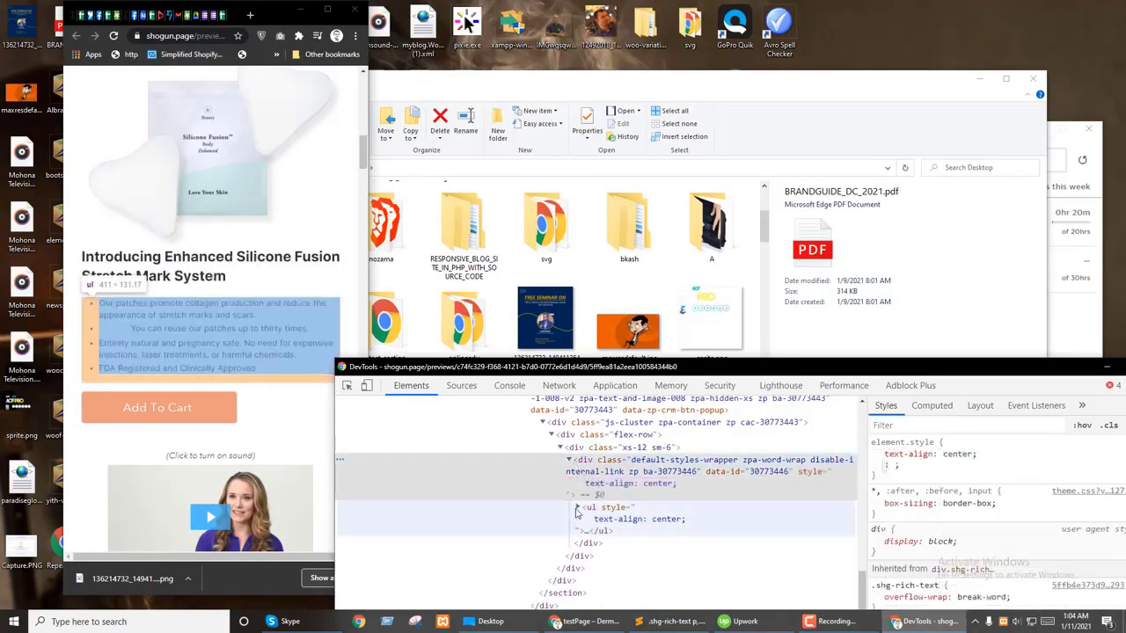
# Step: Override a left-aligned list item with inline text-align: center
pyautogui.click(577, 508)
pyautogui.click(586, 438)
pyautogui.click(626, 469)
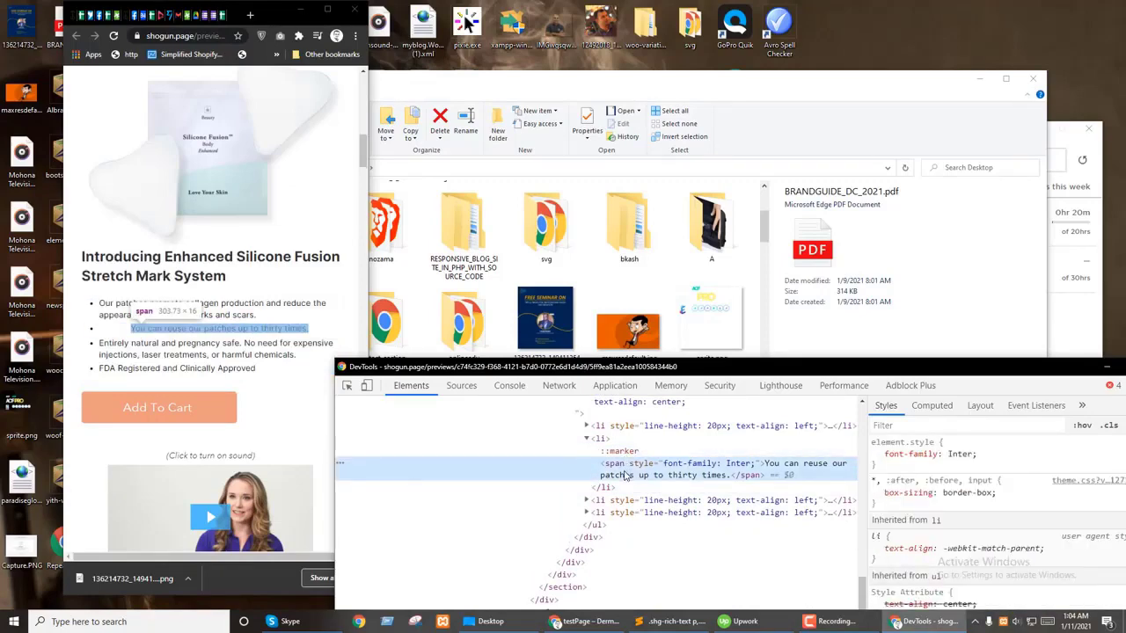
pyautogui.click(608, 438)
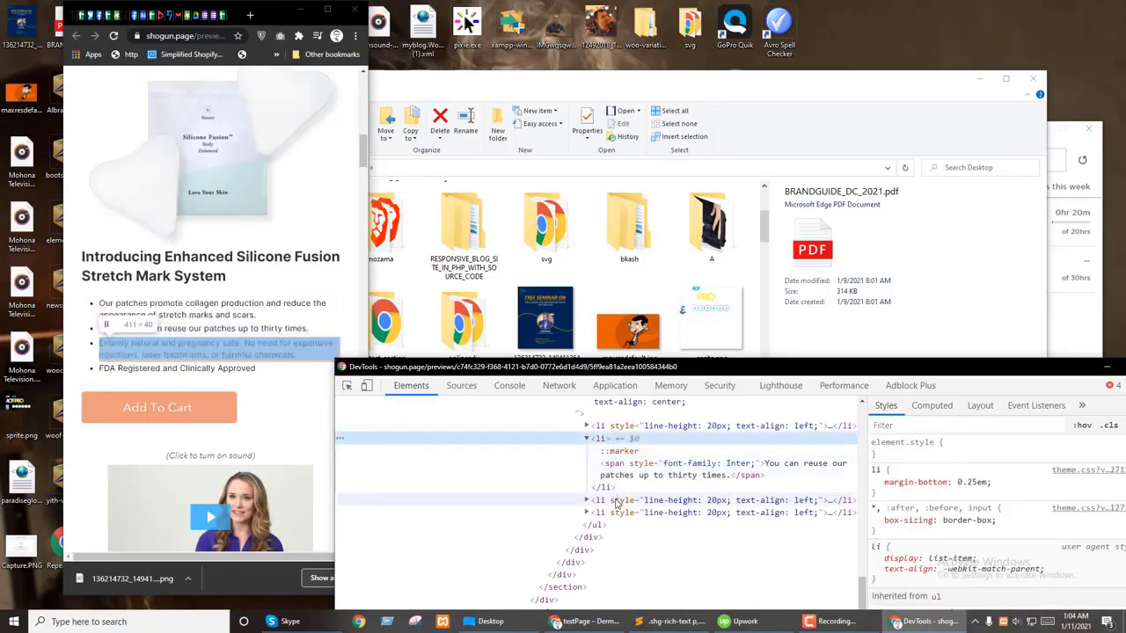
pyautogui.click(634, 500)
pyautogui.click(918, 480)
pyautogui.write('text-align:center;')
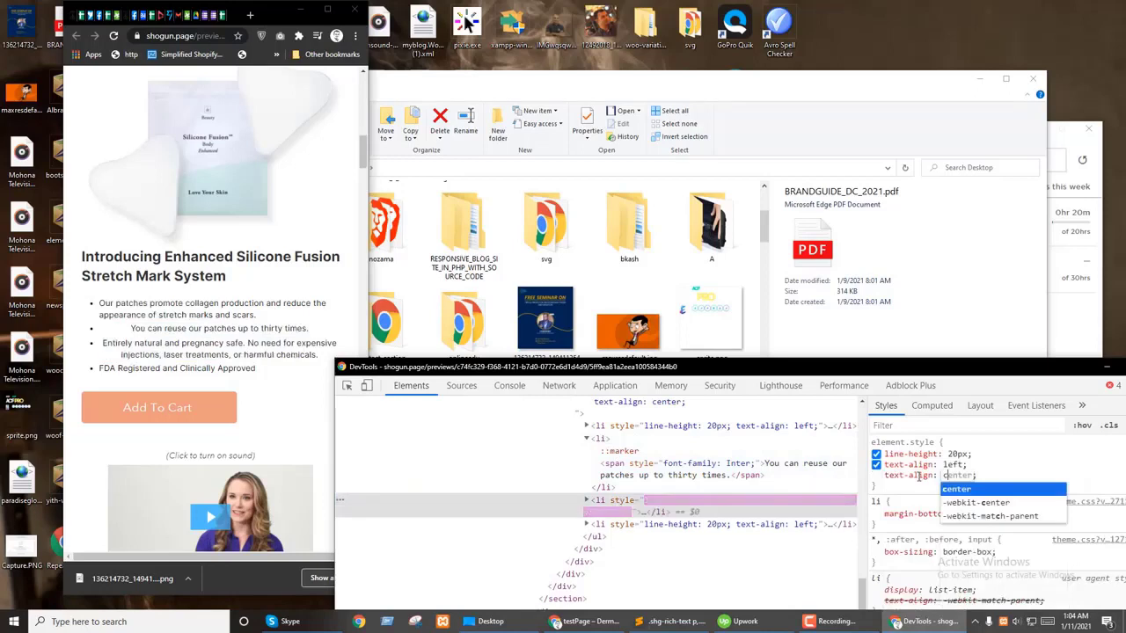
pyautogui.press('Return')
pyautogui.scroll(-1, 266, 305)
# Step: Inspect the Add To Cart form.product-form and centre it with text-align: center
pyautogui.click(270, 196)
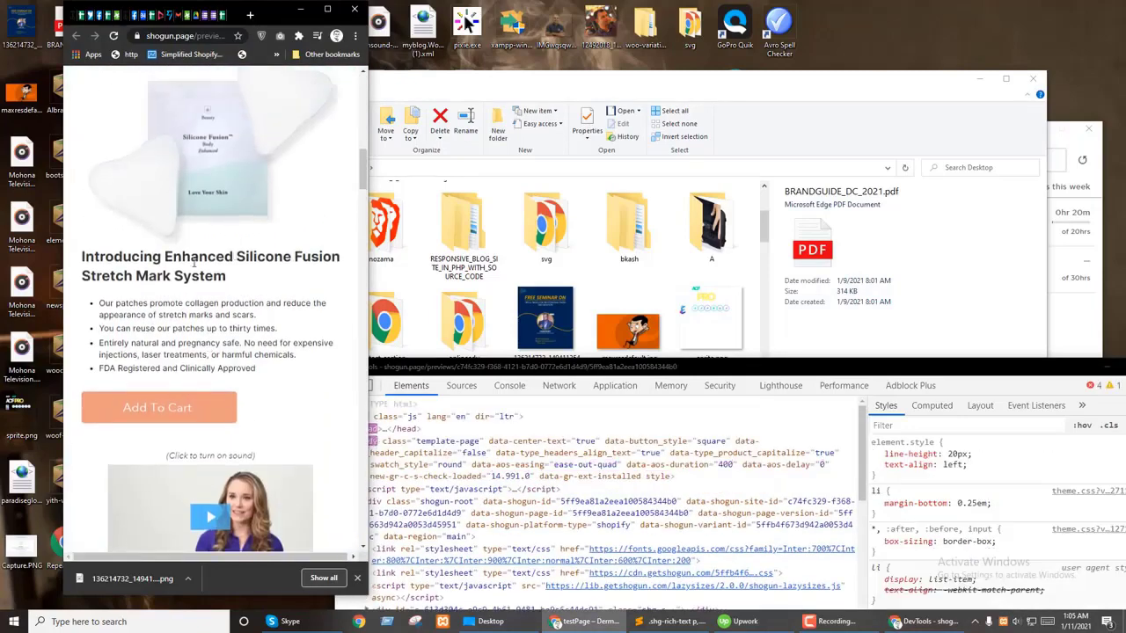
pyautogui.rightClick(149, 258)
pyautogui.click(181, 435)
pyautogui.click(347, 385)
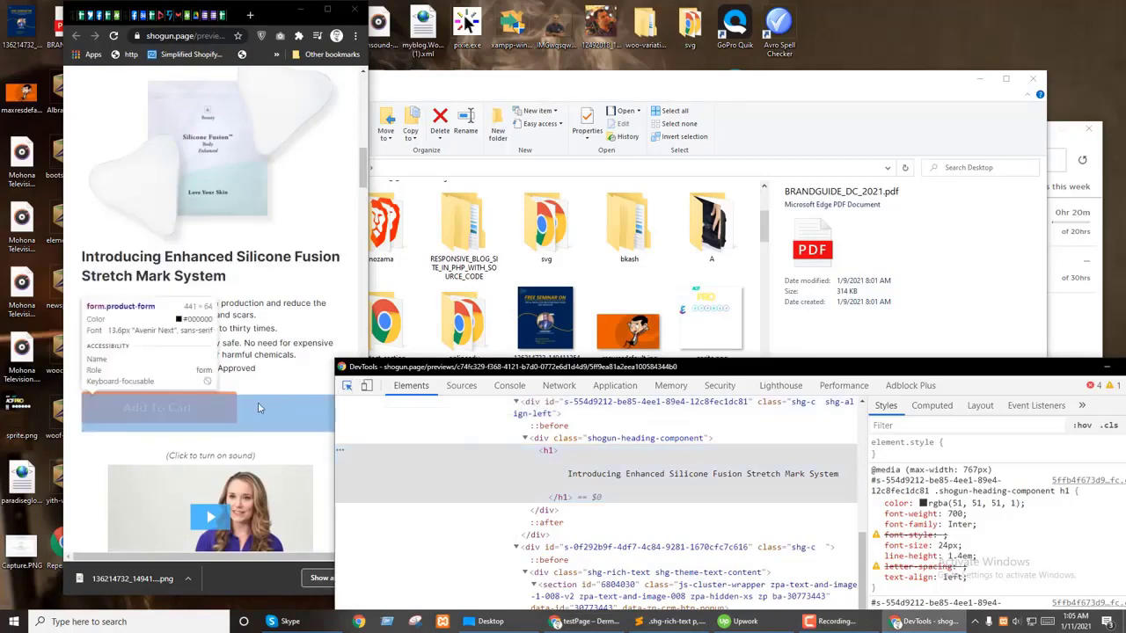
pyautogui.click(176, 352)
pyautogui.click(971, 450)
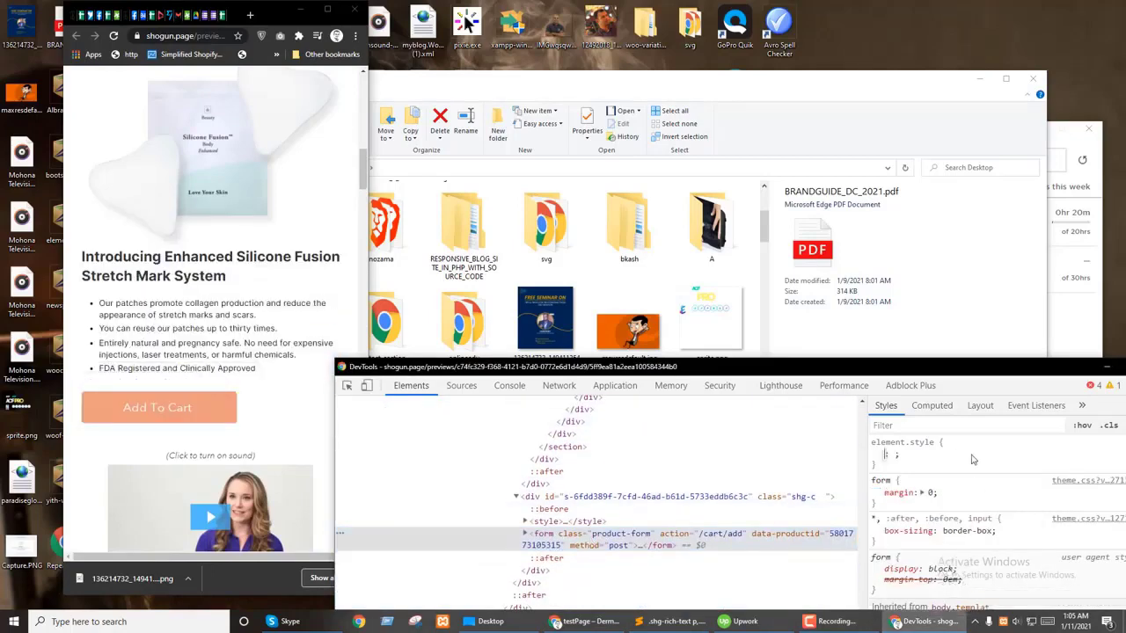
pyautogui.write('text-align')
pyautogui.press('Tab')
pyautogui.write('center')
pyautogui.press('Return')
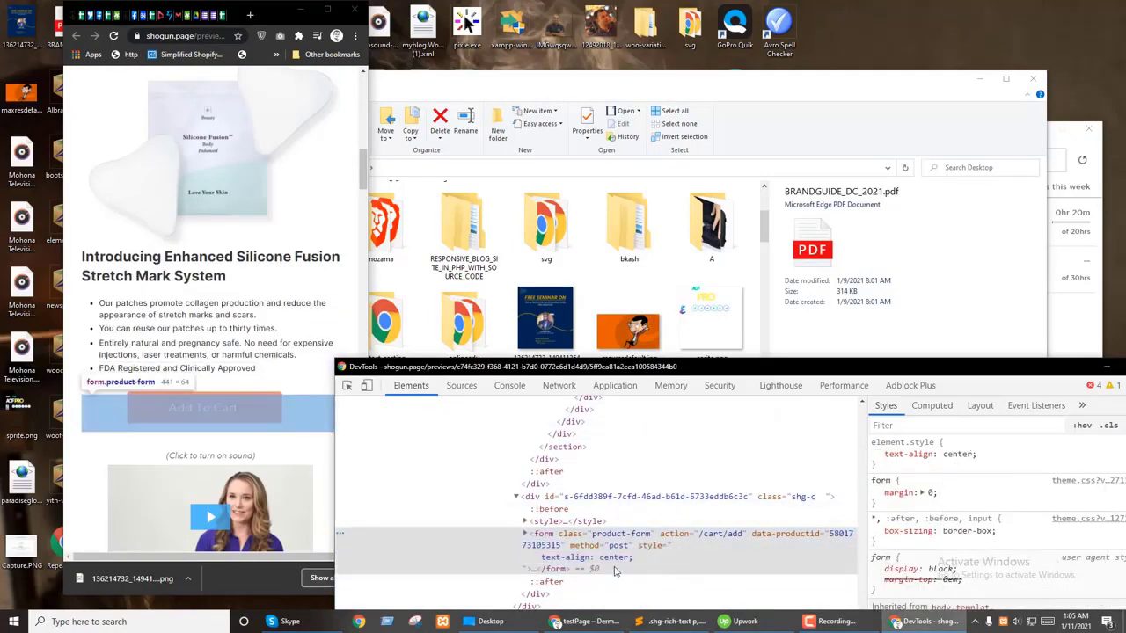
# Step: Append a comma and the product-form class to the Sublime selector list
pyautogui.doubleClick(616, 534)
pyautogui.hotkey('alt', 'Tab')
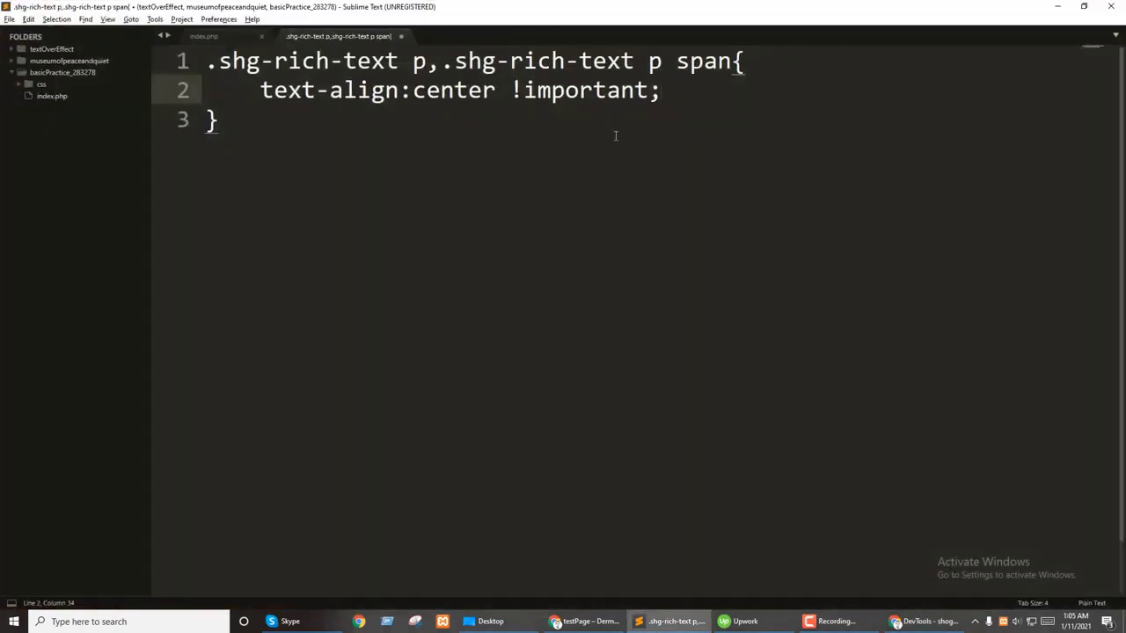
pyautogui.write(',')
pyautogui.hotkey('ctrl', 'v')
pyautogui.hotkey('ctrl', 'z')
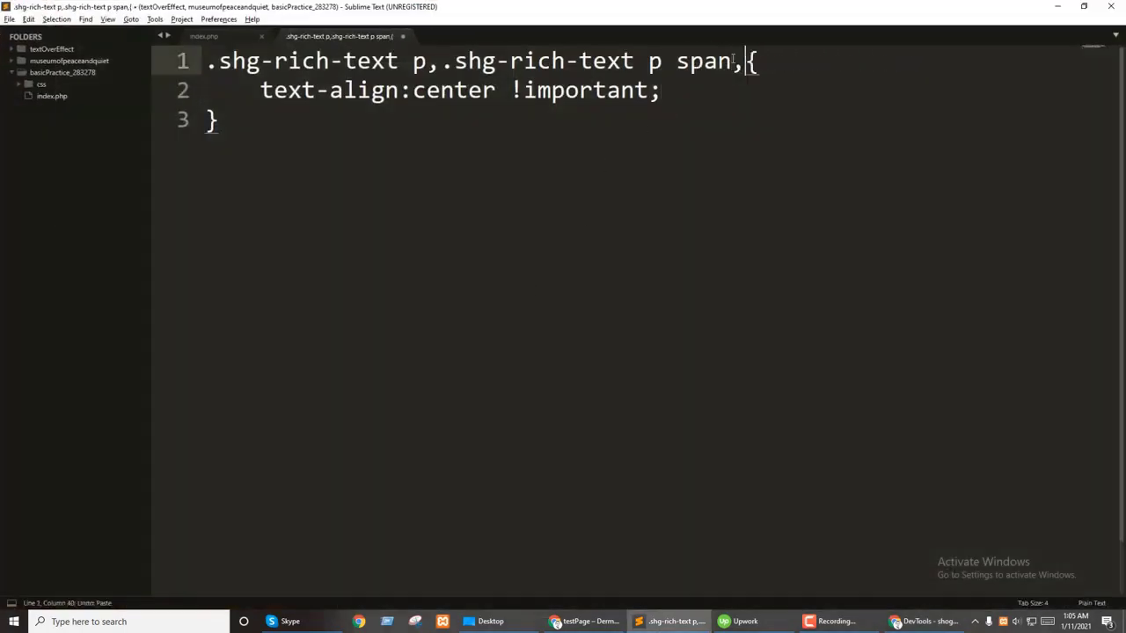
pyautogui.hotkey('ctrl', 'v')
# Step: Inspect the Add To Cart button in the Shogun preview
pyautogui.click(673, 621)
pyautogui.scroll(-6, 229, 378)
pyautogui.scroll(-3, 234, 378)
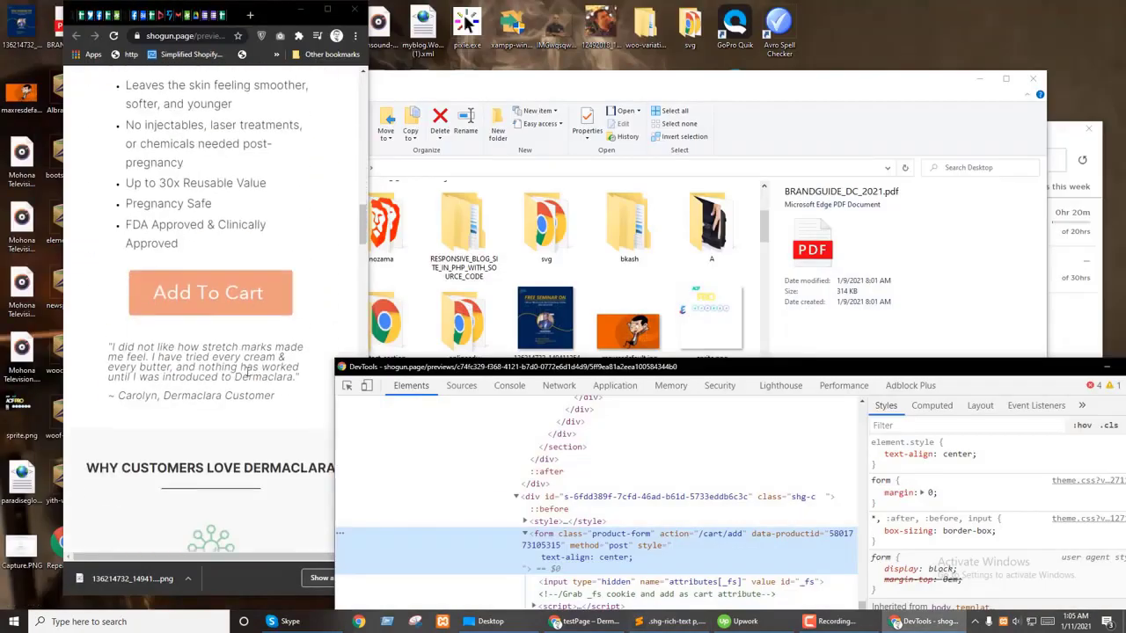
pyautogui.click(347, 385)
pyautogui.click(209, 293)
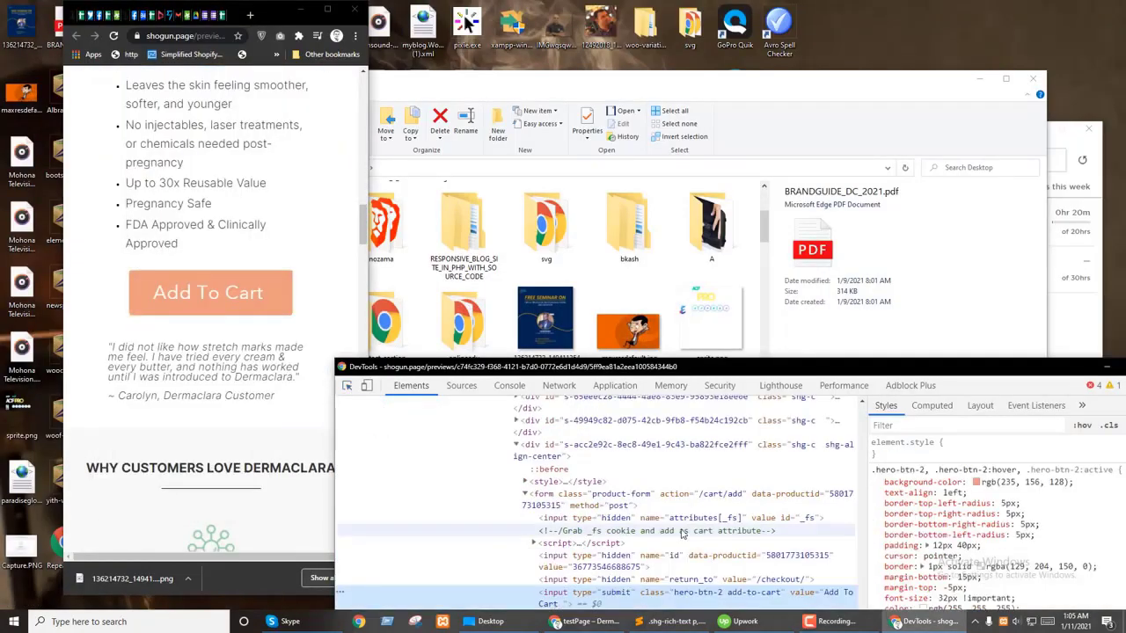
pyautogui.scroll(-1, 620, 545)
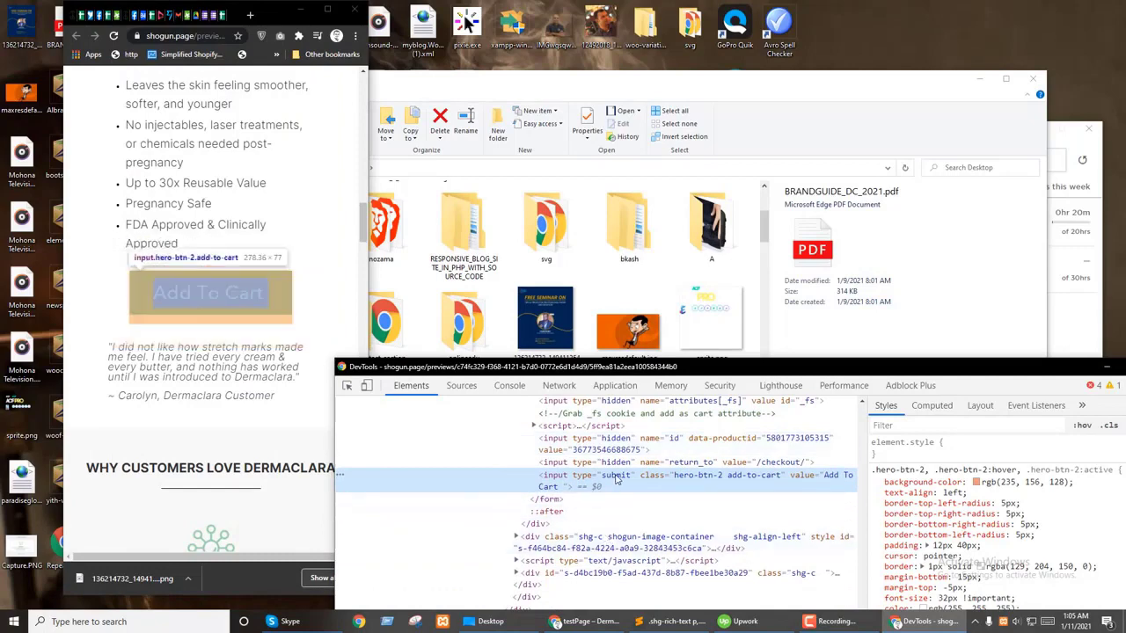
# Step: Edit .hero-btn-2 to padding 11px 38px, font-size 23px and margin-top 0px
pyautogui.click(957, 546)
pyautogui.scroll(-2, 959, 546)
pyautogui.click(938, 546)
pyautogui.scroll(-1, 937, 546)
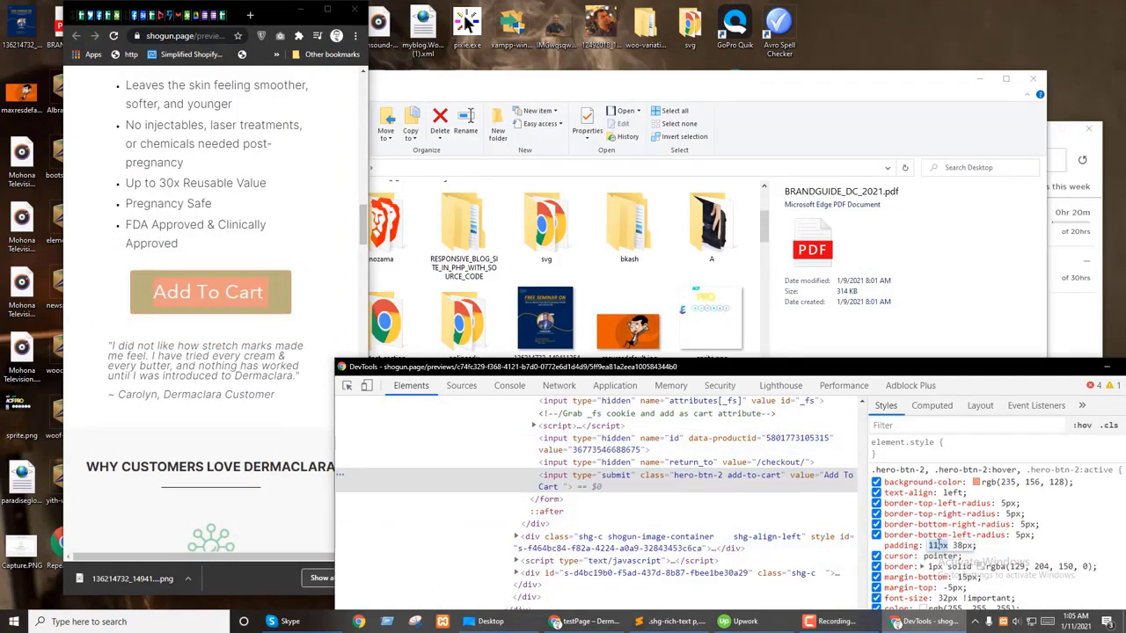
pyautogui.scroll(-2, 1063, 533)
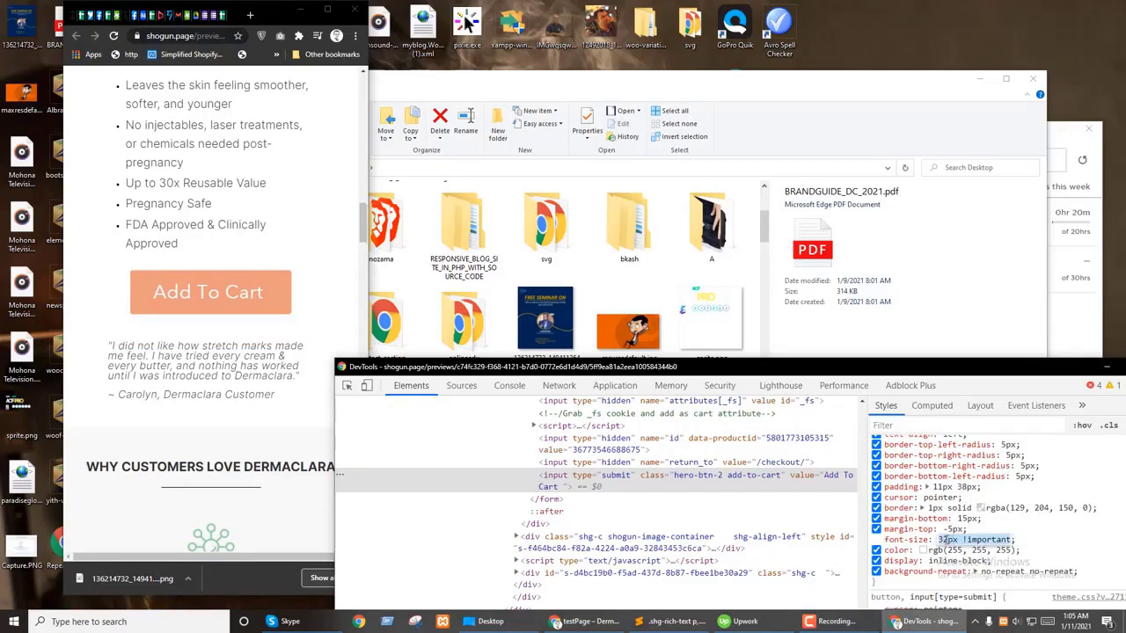
pyautogui.scroll(-3, 946, 540)
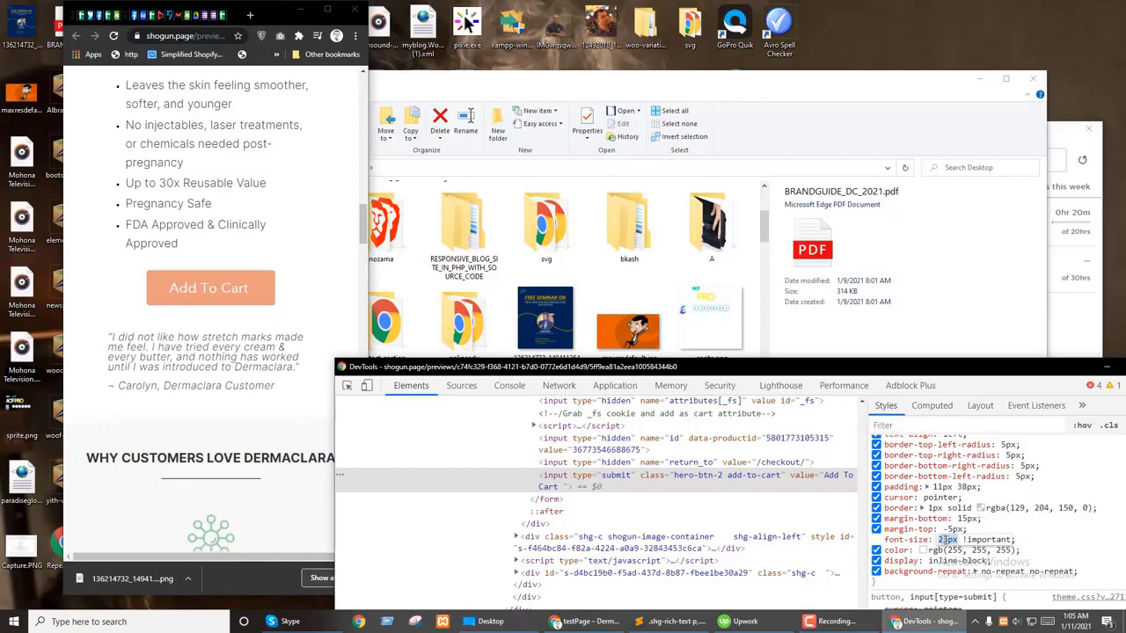
pyautogui.scroll(2, 1060, 532)
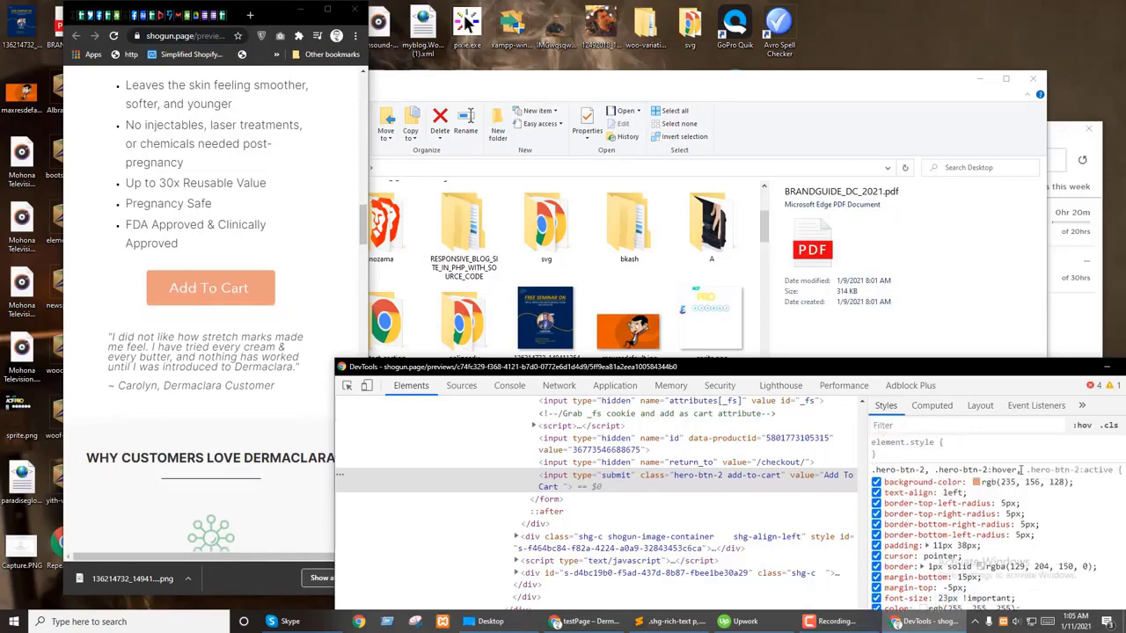
pyautogui.moveTo(907, 370); pyautogui.dragTo(804, 400)
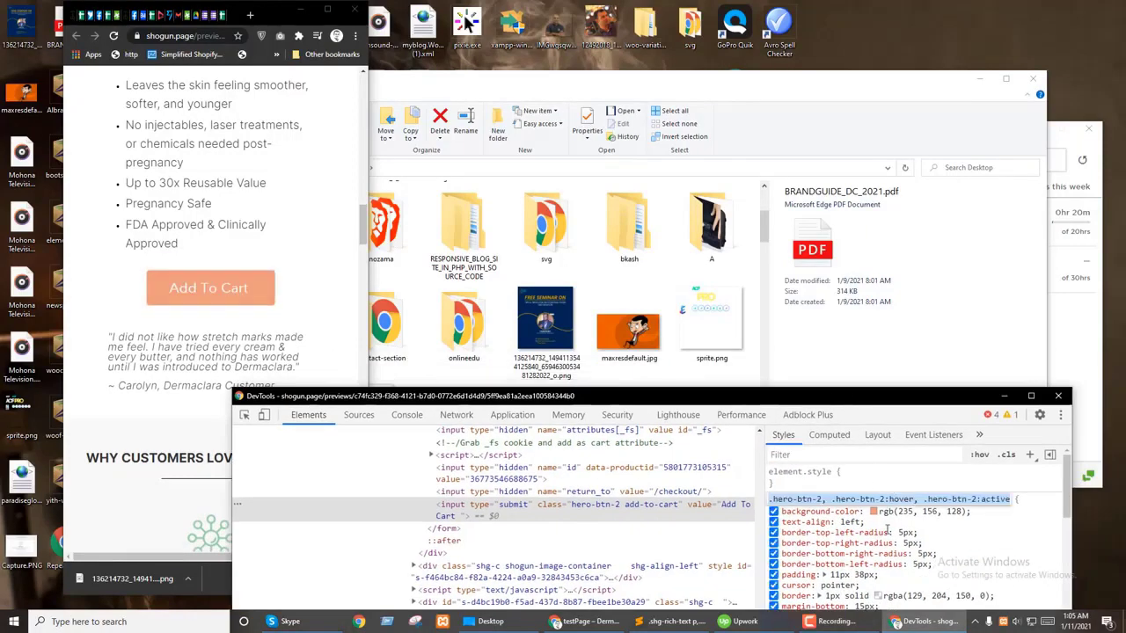
pyautogui.scroll(-2, 922, 539)
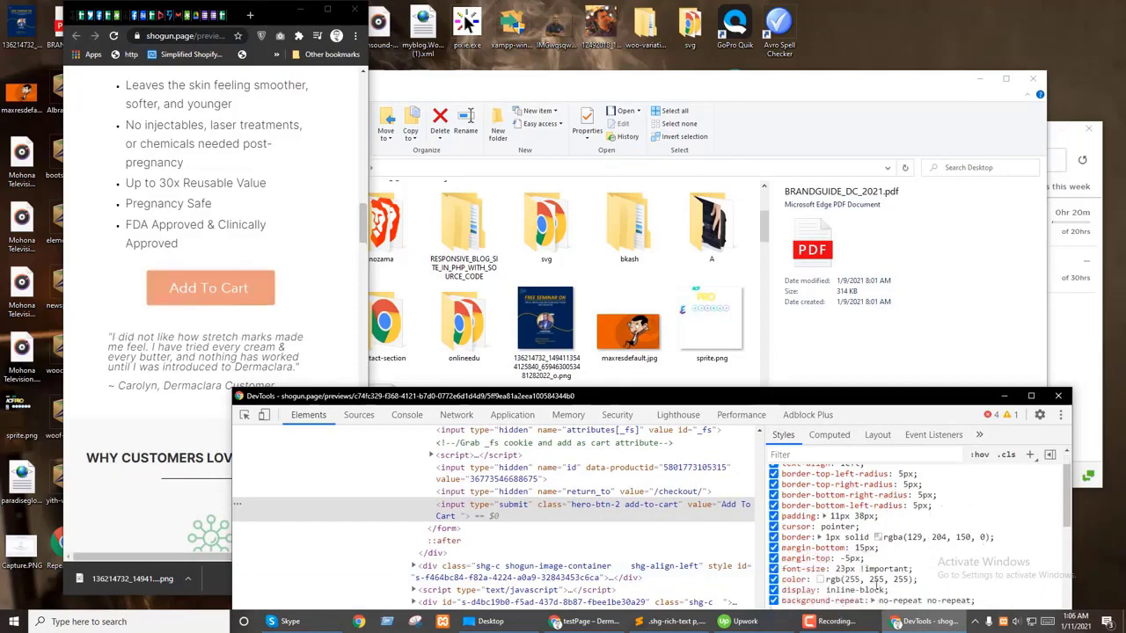
pyautogui.press('Up')
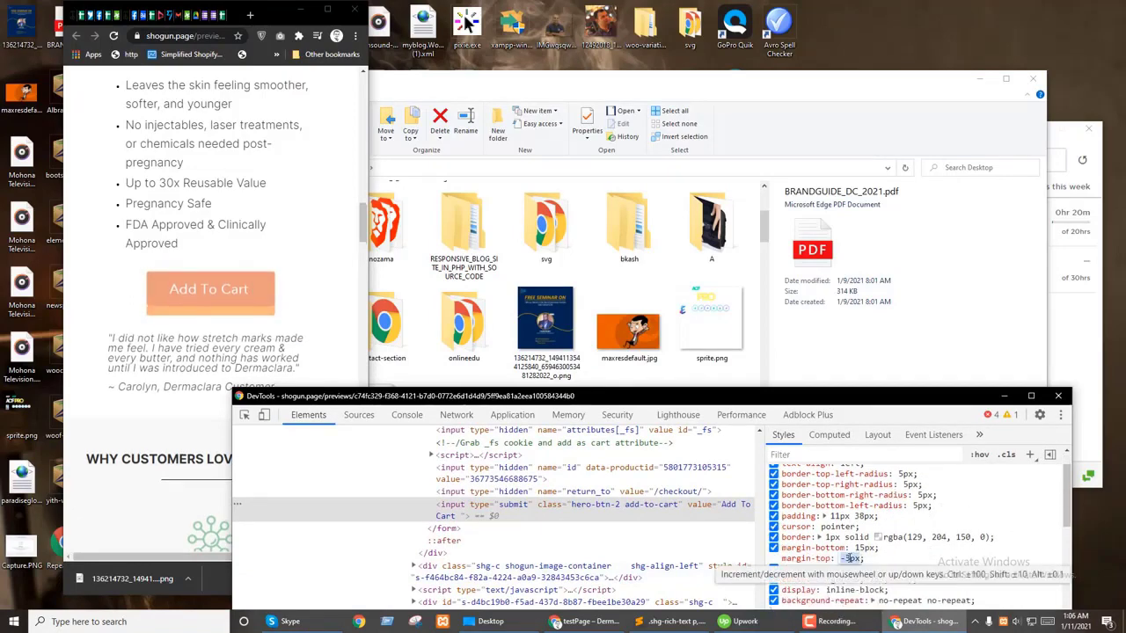
pyautogui.press('Up')
pyautogui.press('Up')
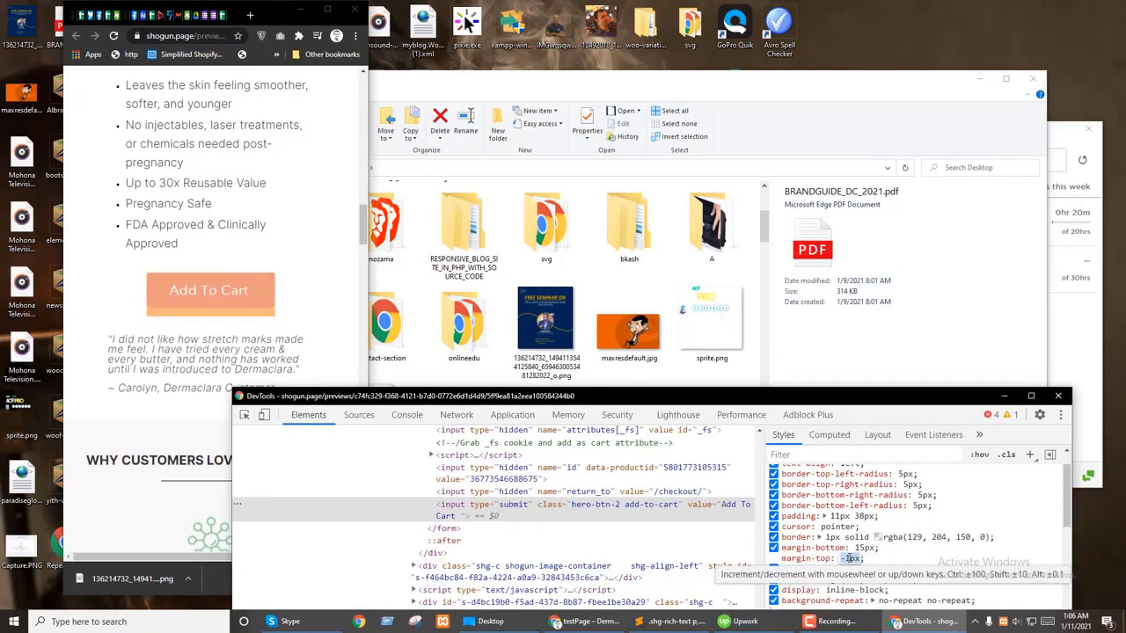
pyautogui.press('Return')
pyautogui.scroll(3, 928, 570)
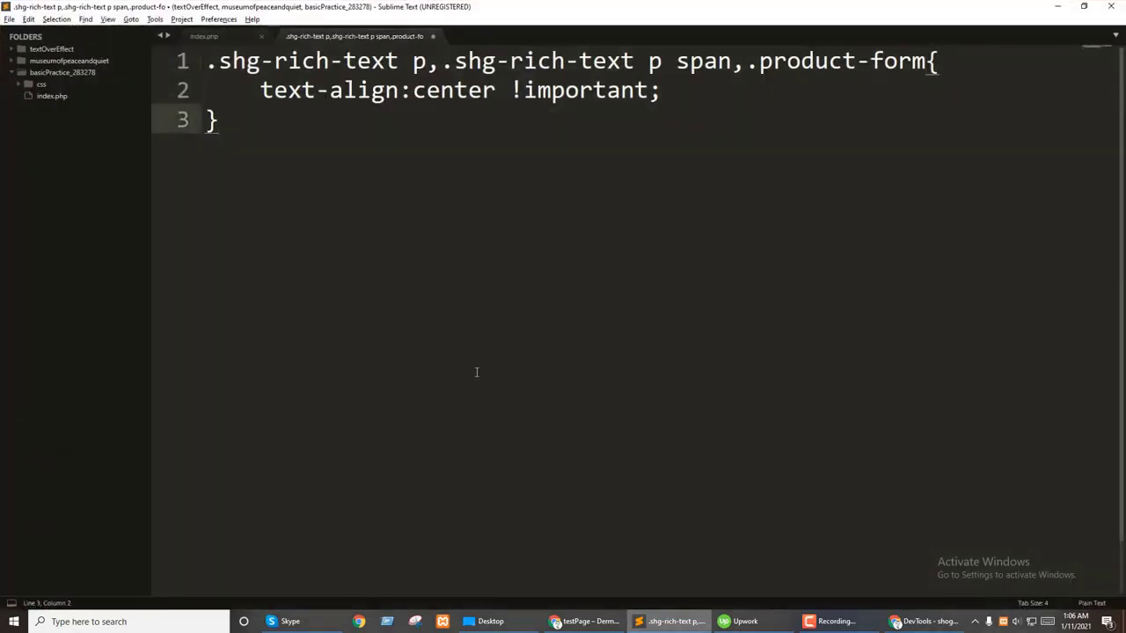
# Step: Paste the .hero-btn-2 rule into the stylesheet and remove its cursor: pointer line
pyautogui.press('Return')
pyautogui.press('Return')
pyautogui.write('.hero-btn-2, .hero-btn-2:hover, .hero-btn-2:active {     background-color: rgb(235, 156, 128);     text-align: left;     border-top-left-radius: 5px;     border-top-right-radius: 5px;     border-bottom-right-radius: 5px;     border-bottom-left-radius: 5px;     padding: 11px 38px;     cursor: pointer;     border: 1px solid rgba(129, 204, 150, 0);     margin-bottom: 15px;     margin-top: 0px;     font-size: 23px !important;')
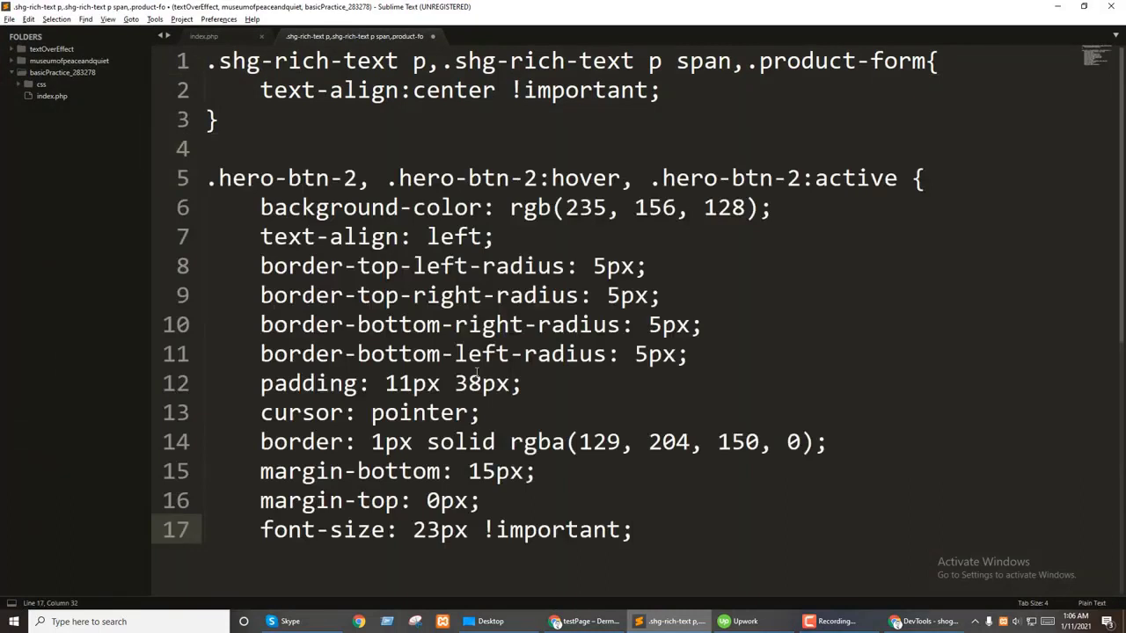
pyautogui.click(561, 393)
pyautogui.hotkey('shift', 'Down')
pyautogui.press('BackSpace')
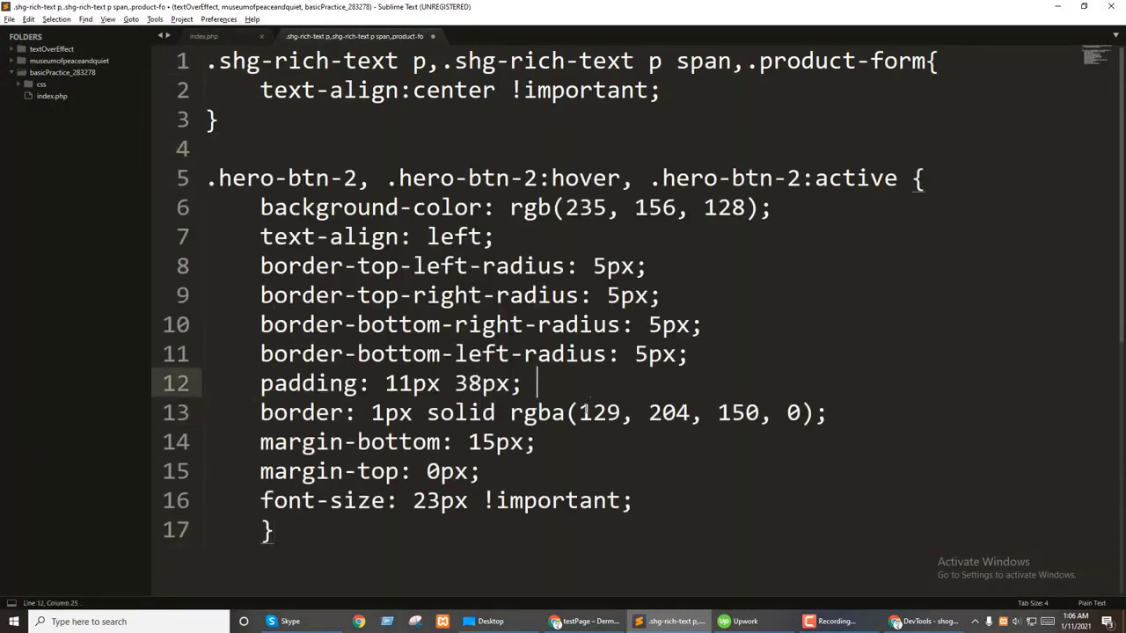
pyautogui.moveTo(492, 471); pyautogui.dragTo(578, 447)
# Step: Delete the border, background, alignment and border-radius declarations from .hero-btn-2
pyautogui.click(668, 494)
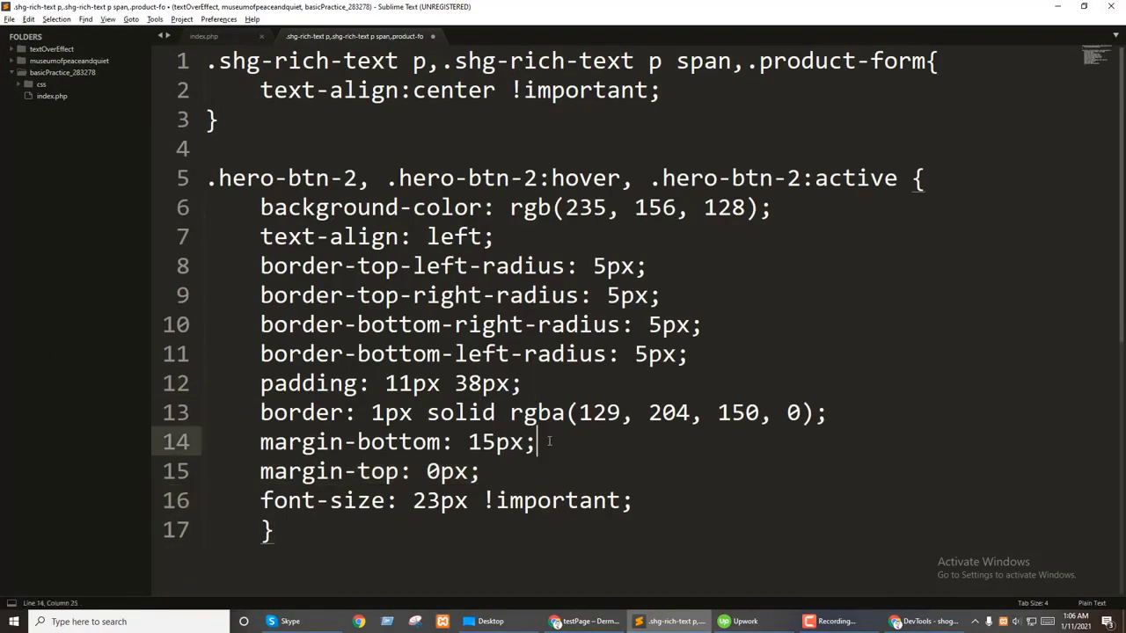
pyautogui.moveTo(862, 402); pyautogui.dragTo(853, 373)
pyautogui.press('BackSpace')
pyautogui.moveTo(705, 355); pyautogui.dragTo(939, 179)
pyautogui.press('BackSpace')
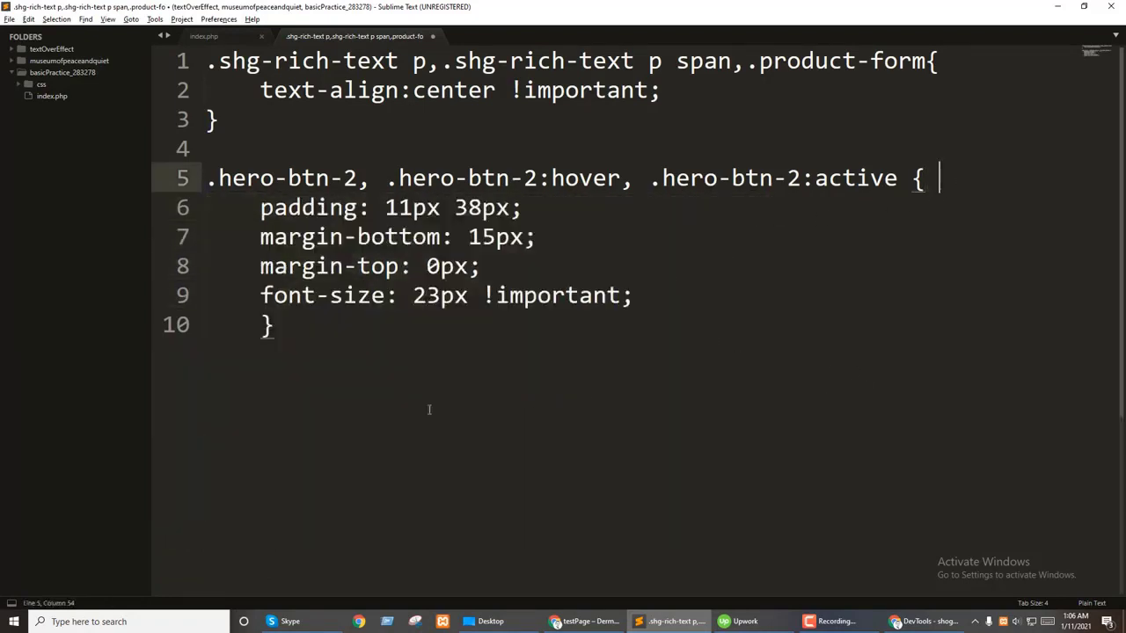
pyautogui.hotkey('alt', 'Tab')
# Step: Inspect the Tear Proof description under What's Included and select its feature-description div
pyautogui.scroll(-3, 146, 382)
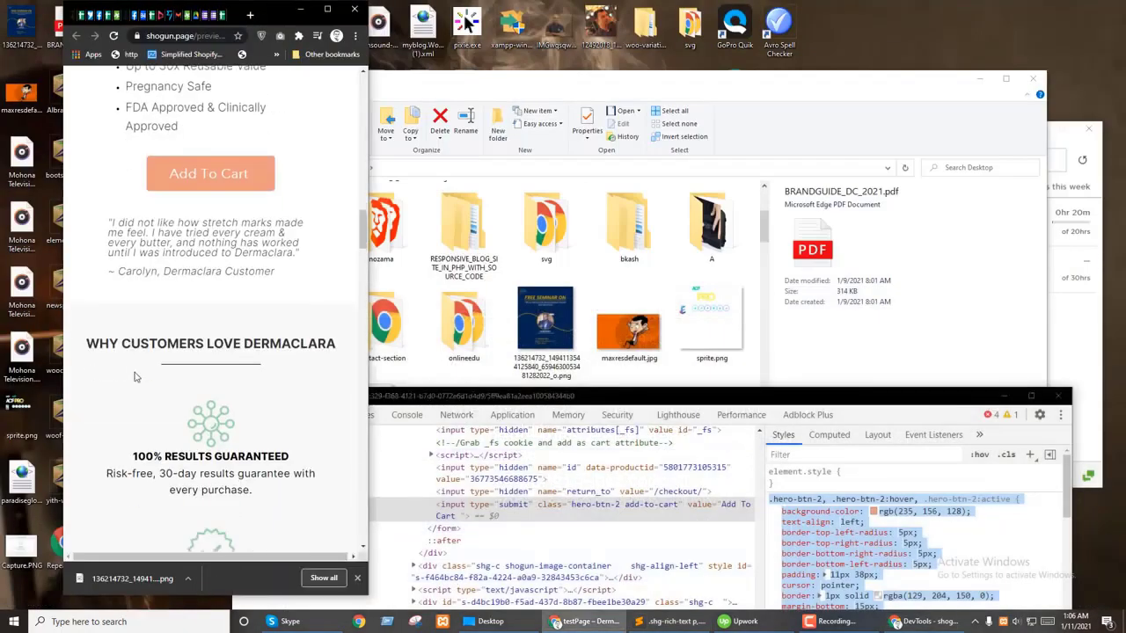
pyautogui.scroll(-12, 147, 382)
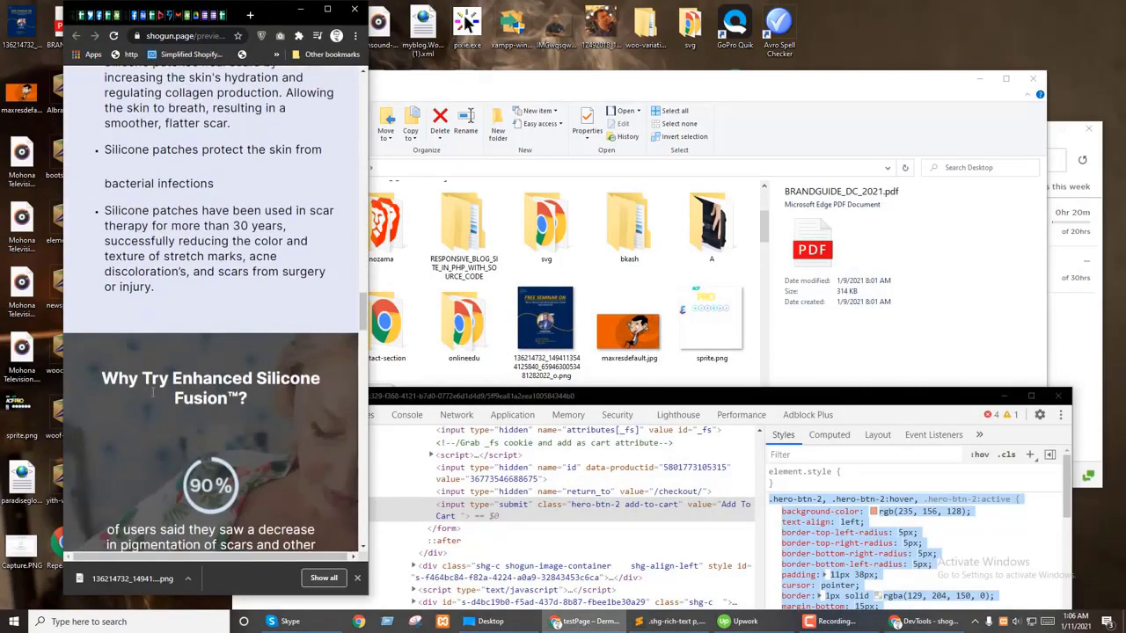
pyautogui.scroll(-6, 164, 382)
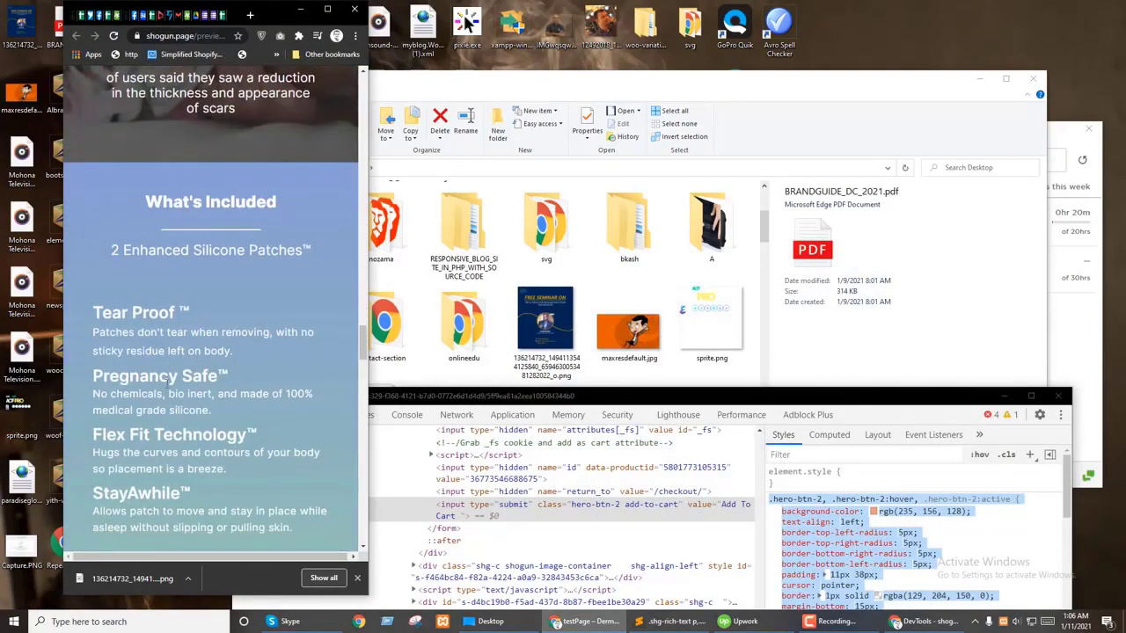
pyautogui.rightClick(133, 311)
pyautogui.rightClick(115, 350)
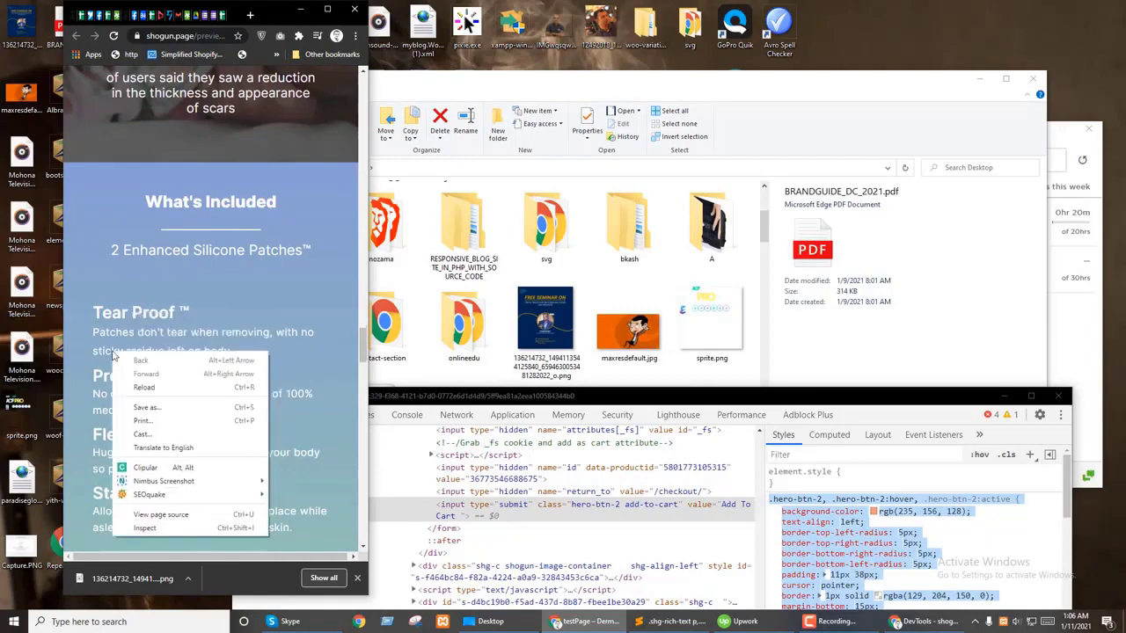
pyautogui.click(145, 529)
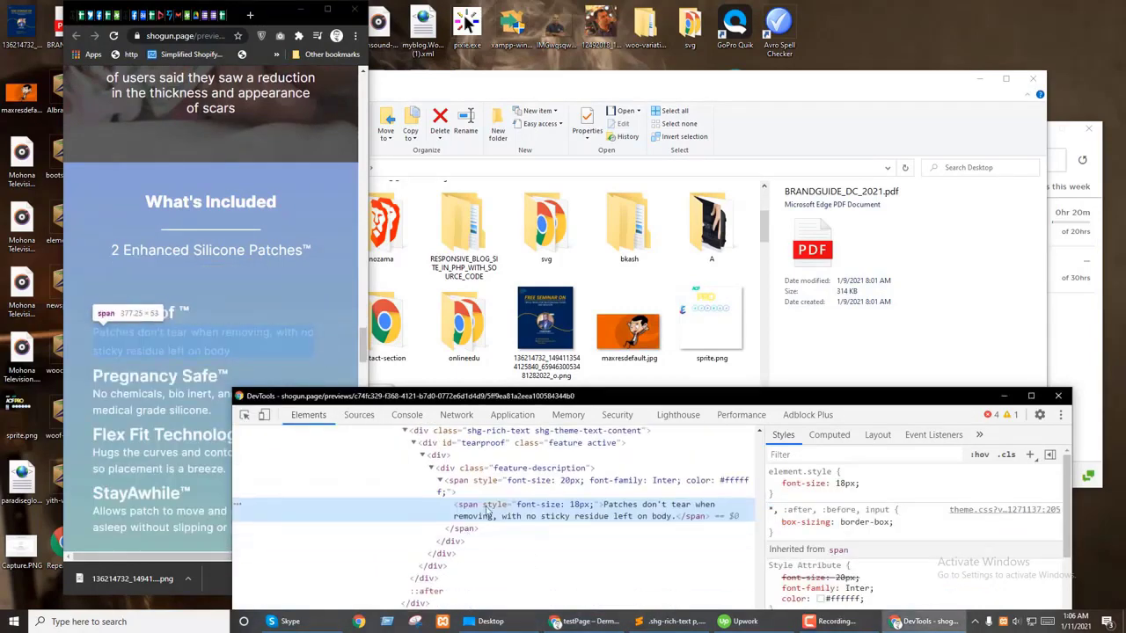
pyautogui.click(506, 481)
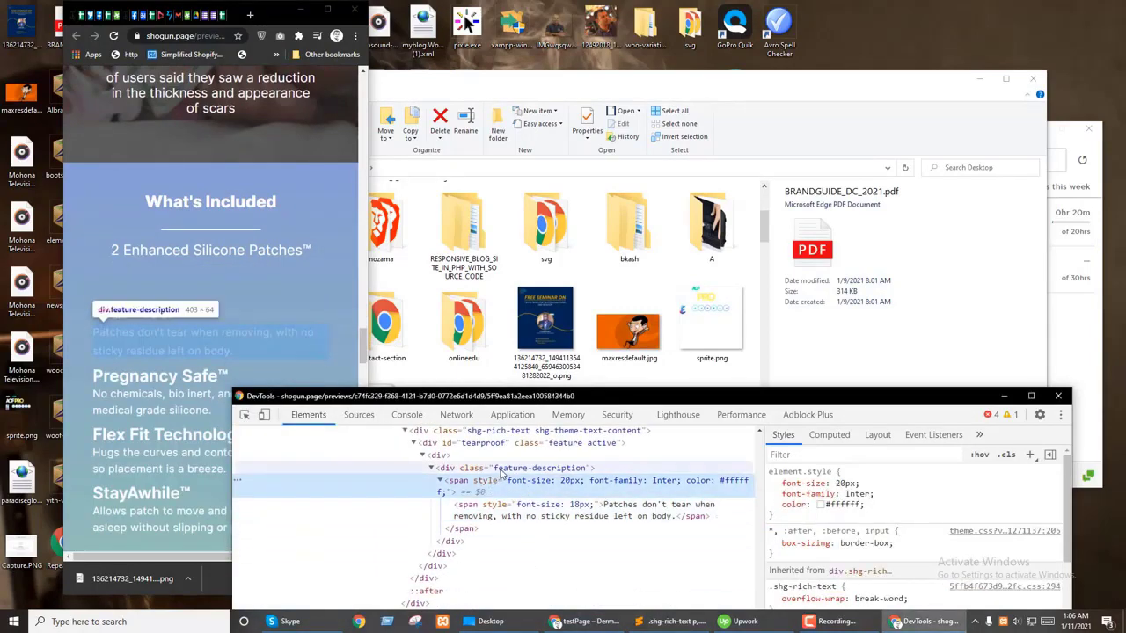
pyautogui.click(504, 470)
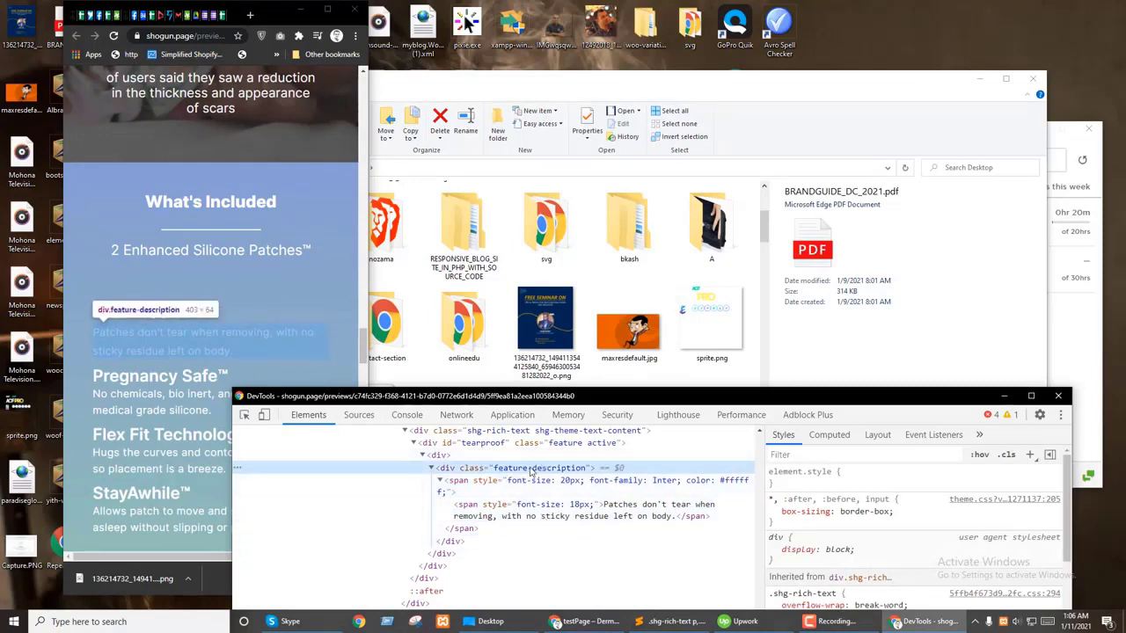
# Step: Add inline text-align: center to the div and select its class name
pyautogui.click(853, 484)
pyautogui.write('t')
pyautogui.press('Tab')
pyautogui.write('center')
pyautogui.press('Return')
pyautogui.click(805, 483)
pyautogui.doubleClick(554, 470)
pyautogui.hotkey('ctrl', 'c')
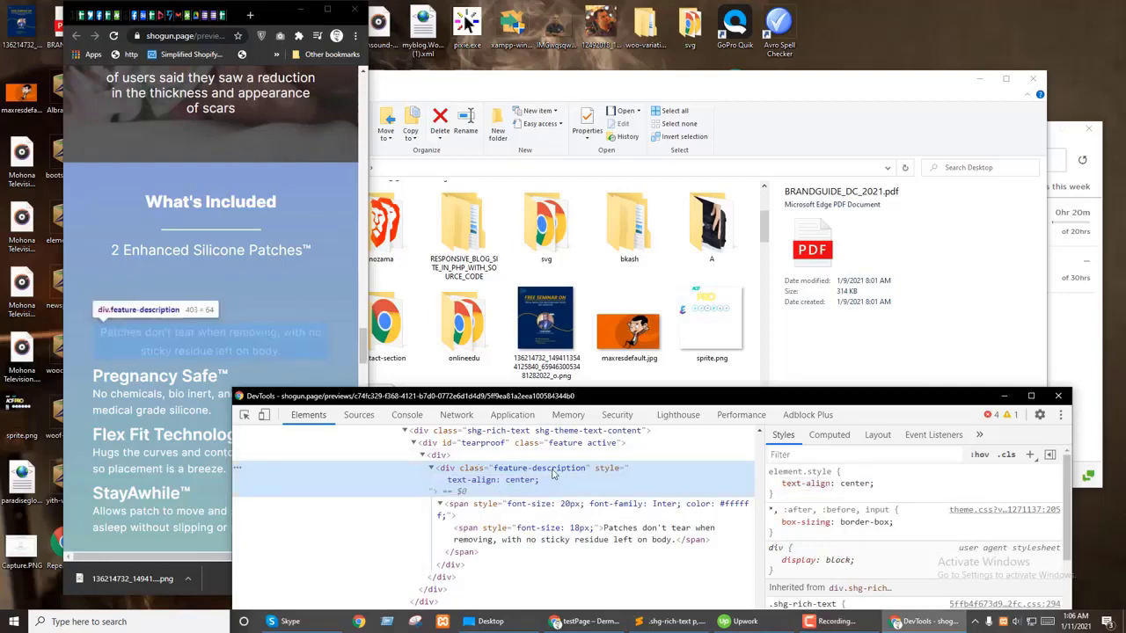
# Step: Add .feature-description to the centred selector list in Sublime Text
pyautogui.hotkey('alt', 'Tab')
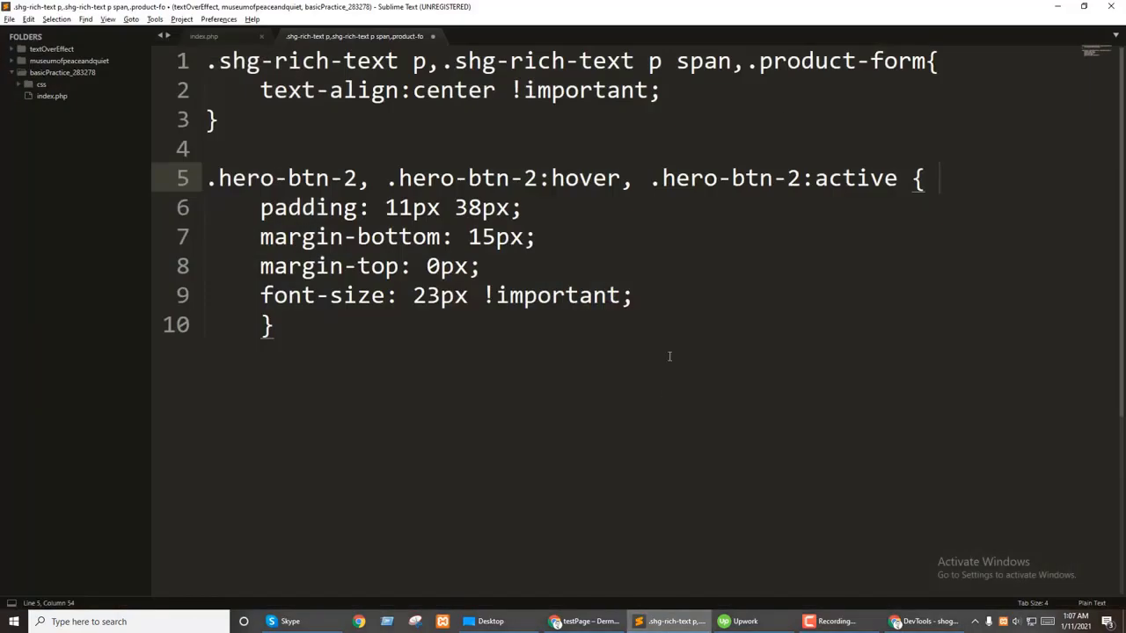
pyautogui.write('.')
pyautogui.hotkey('ctrl', 'v')
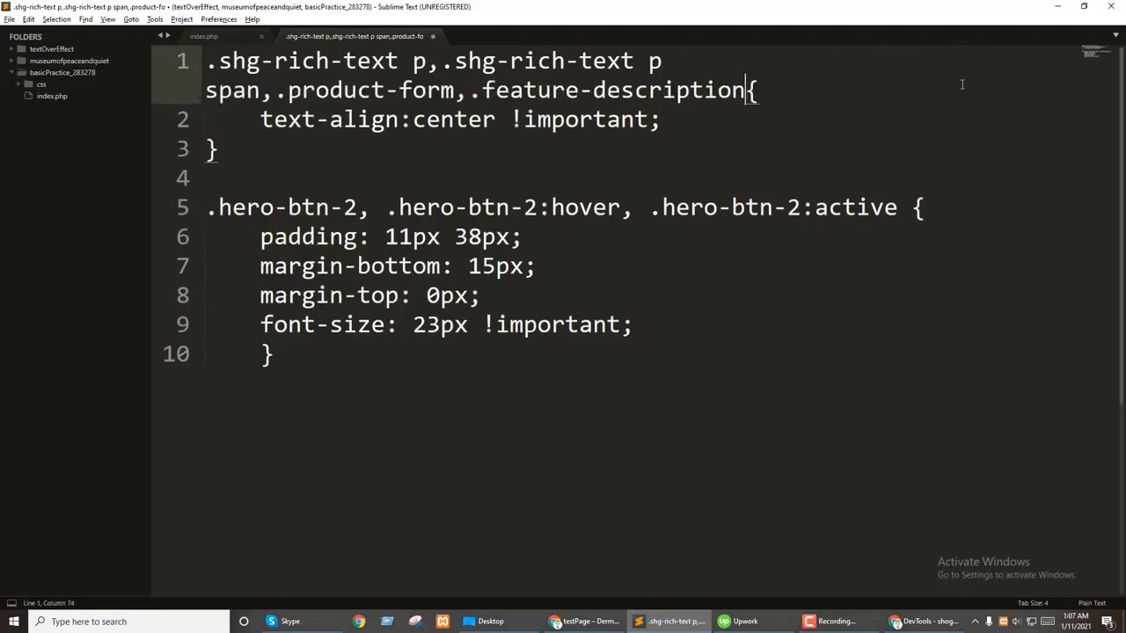
pyautogui.hotkey('alt', 'Tab')
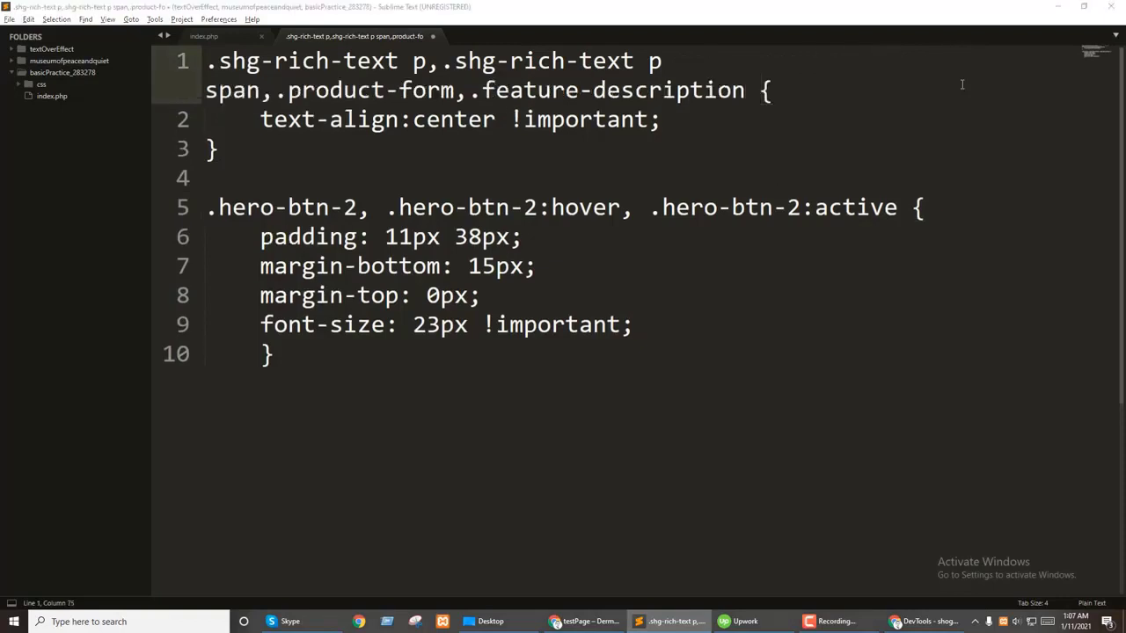
pyautogui.click(673, 621)
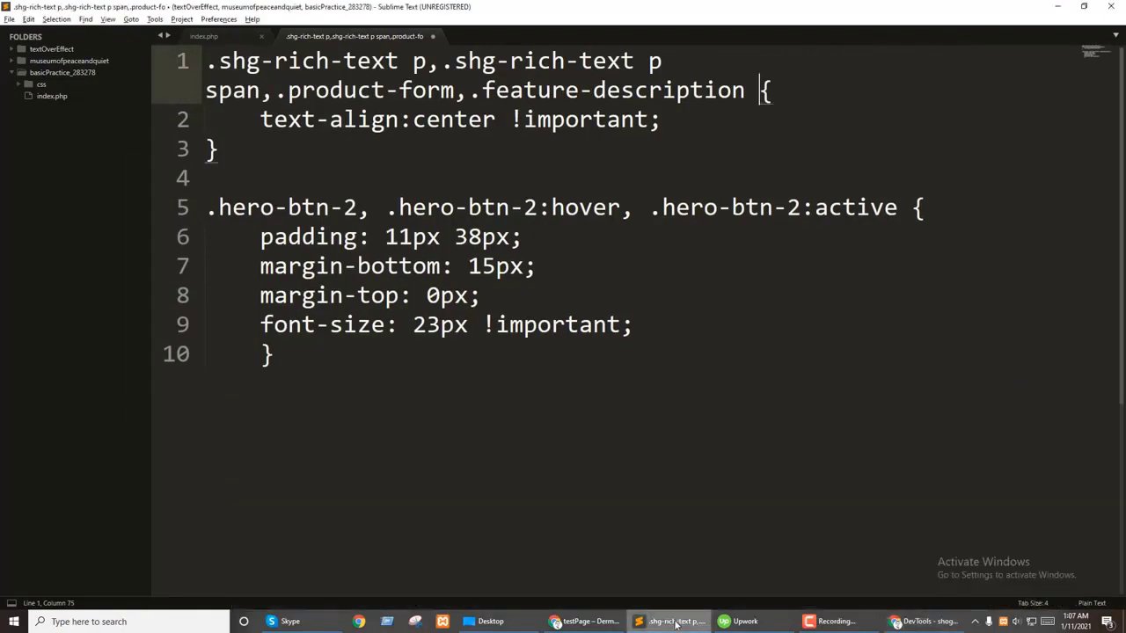
pyautogui.click(673, 621)
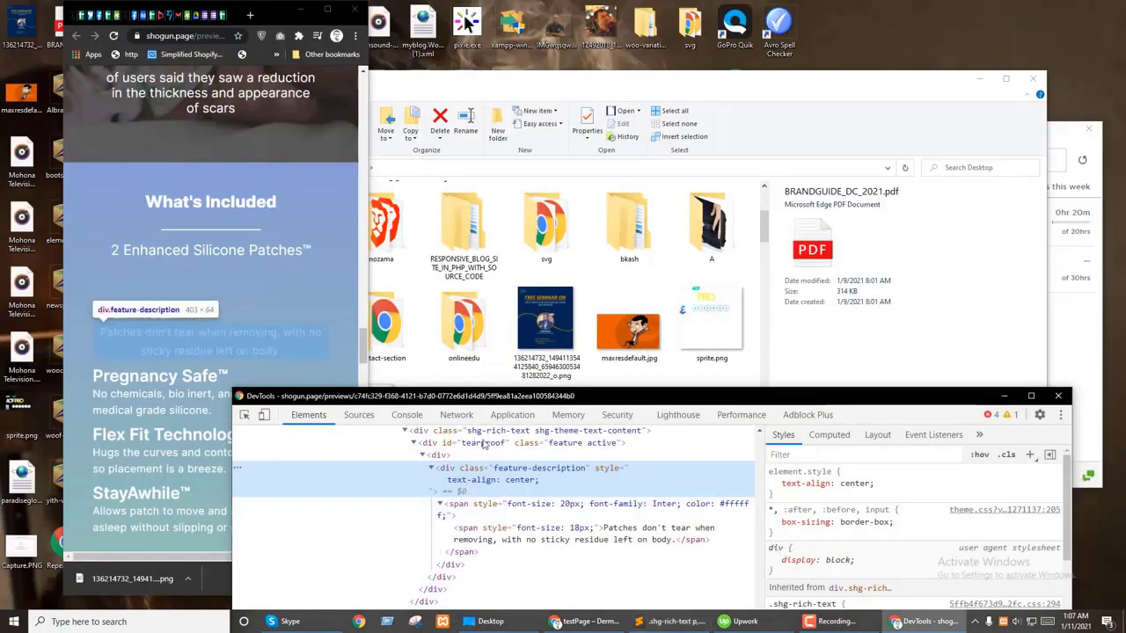
# Step: Give the tearproof feature block an inline text-align: center
pyautogui.click(220, 315)
pyautogui.scroll(-10, 211, 329)
pyautogui.scroll(-3, 206, 343)
pyautogui.moveTo(413, 400); pyautogui.dragTo(278, 400)
pyautogui.click(245, 414)
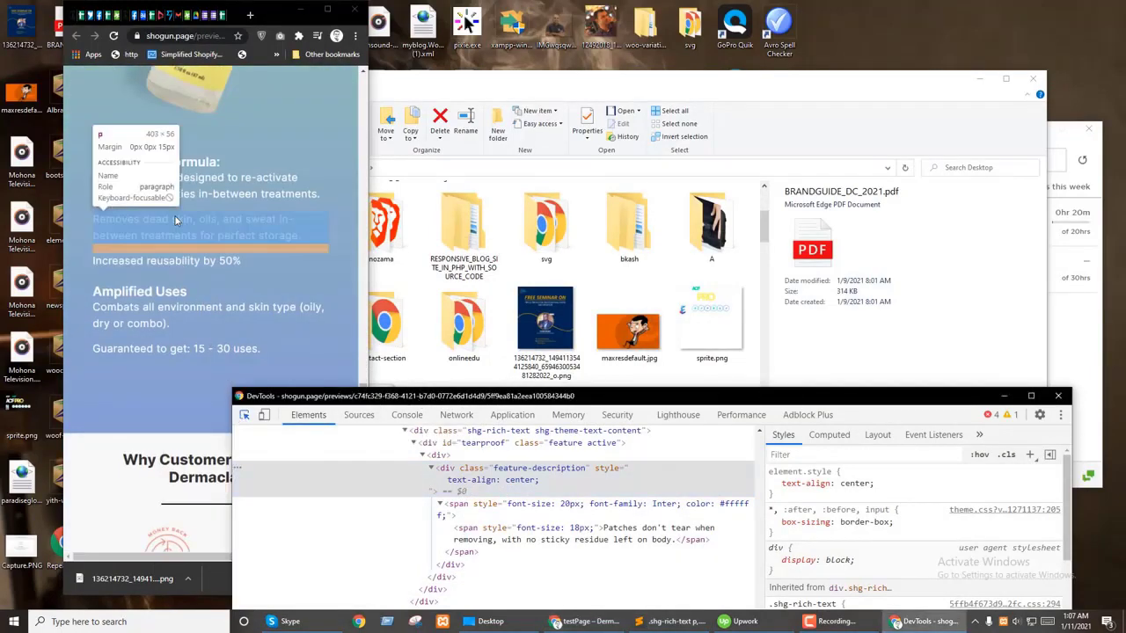
pyautogui.click(174, 193)
pyautogui.scroll(-3, 554, 486)
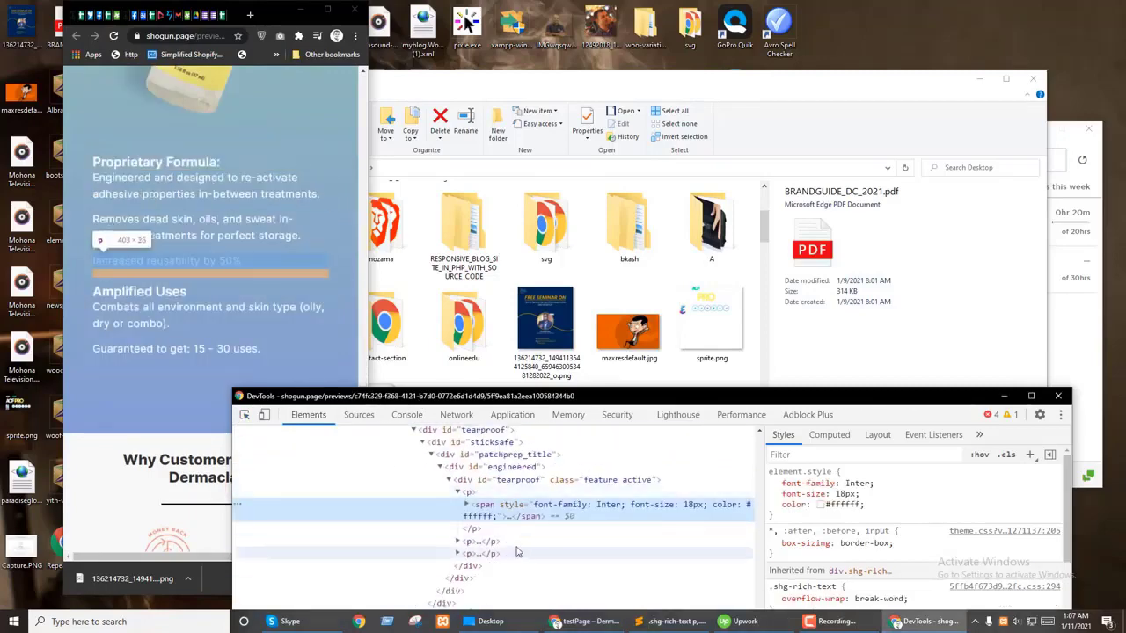
pyautogui.click(554, 483)
pyautogui.click(876, 486)
pyautogui.write('text-align: center;')
pyautogui.scroll(-5, 196, 314)
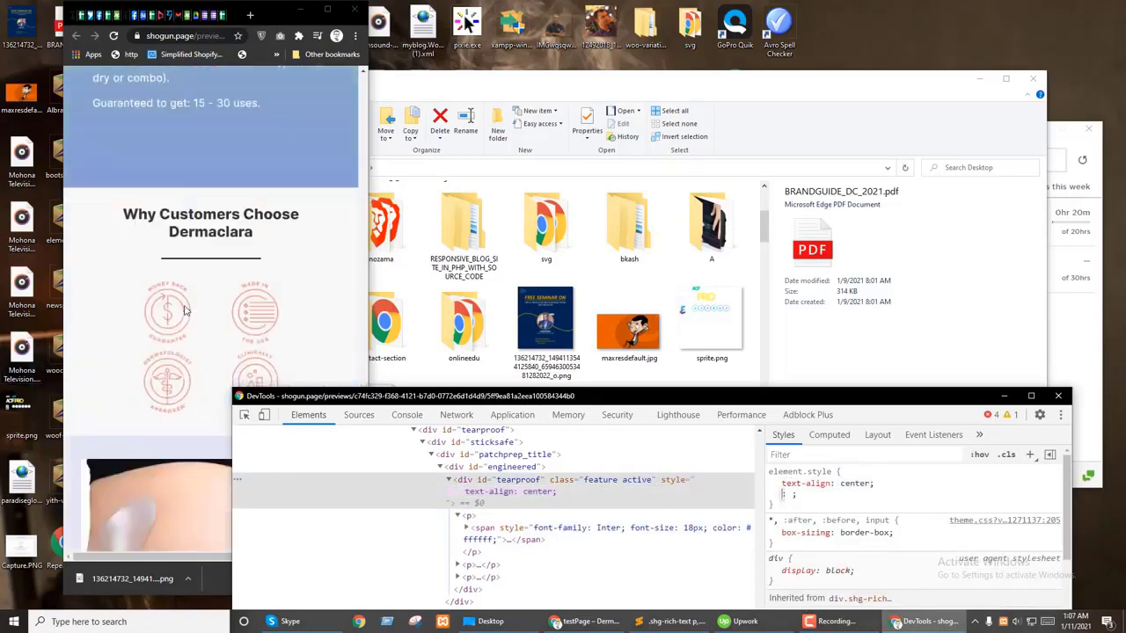
pyautogui.scroll(-5, 197, 314)
pyautogui.scroll(1, 198, 352)
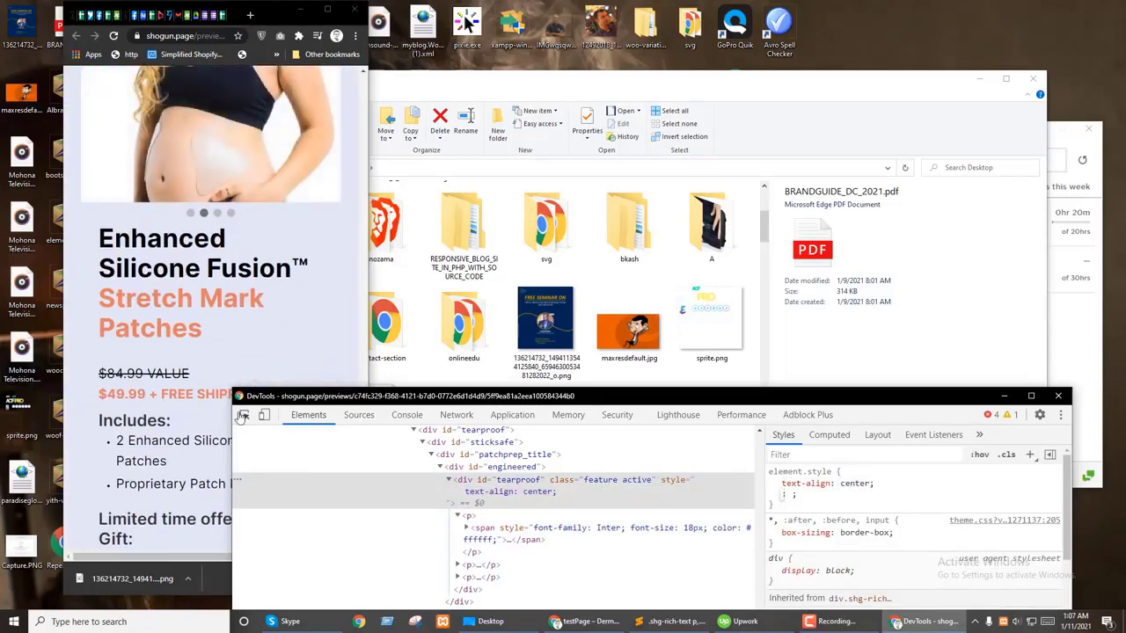
pyautogui.hotkey('ctrl', 'shift', 'c')
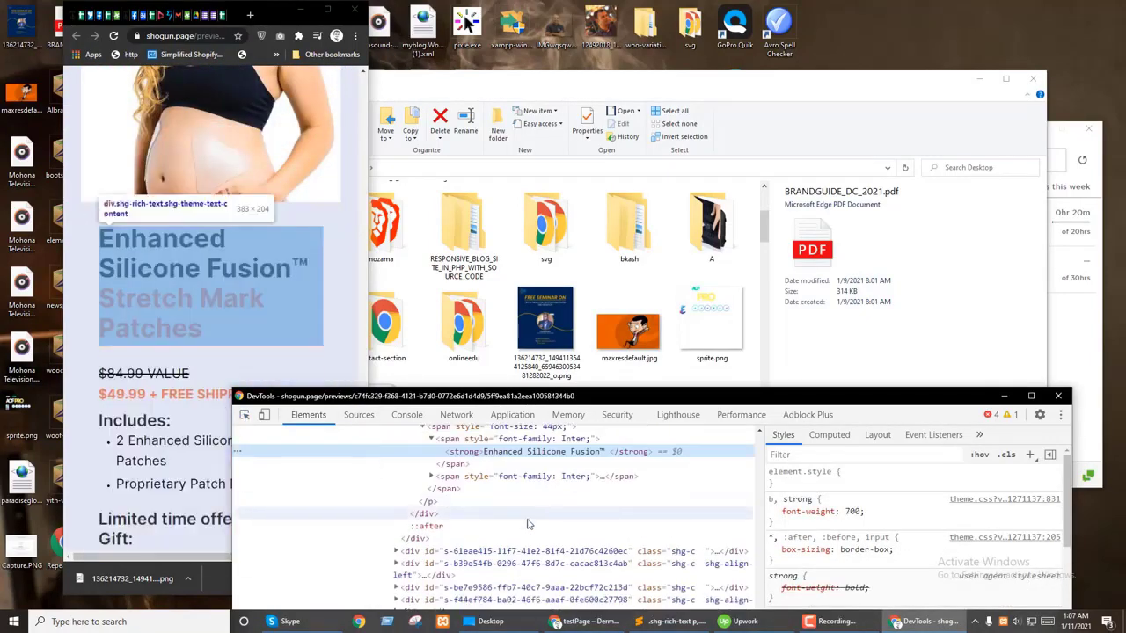
# Step: Add text-align: center to the Enhanced Silicone Fusion™ title's bold text, then disable it
pyautogui.click(197, 255)
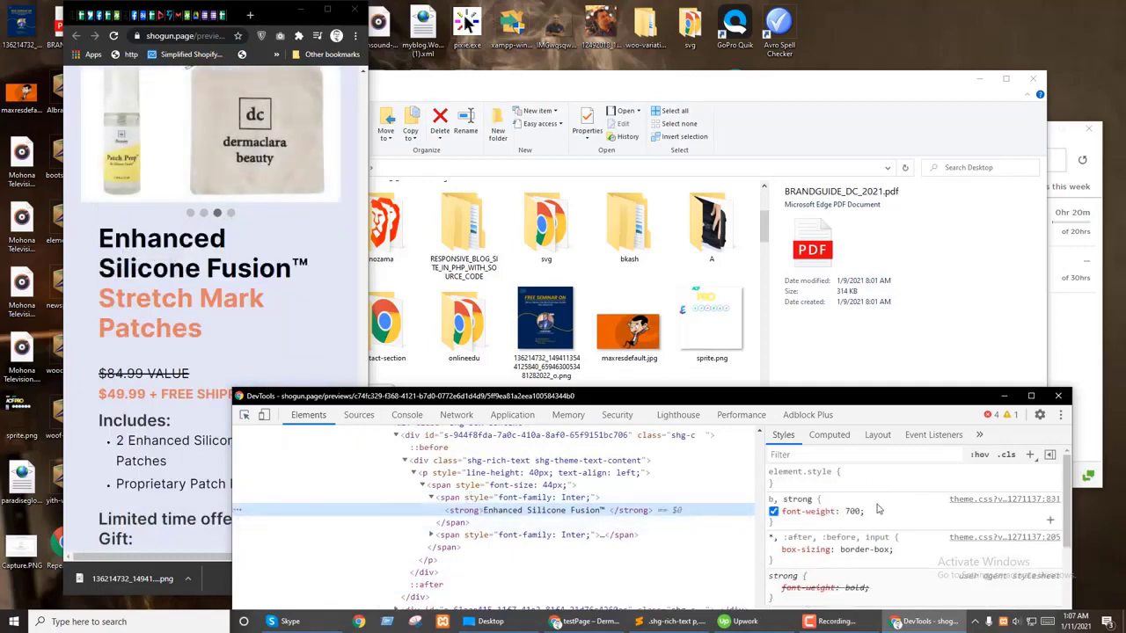
pyautogui.click(862, 482)
pyautogui.write('text-align')
pyautogui.press('Tab')
pyautogui.write('center')
pyautogui.press('Return')
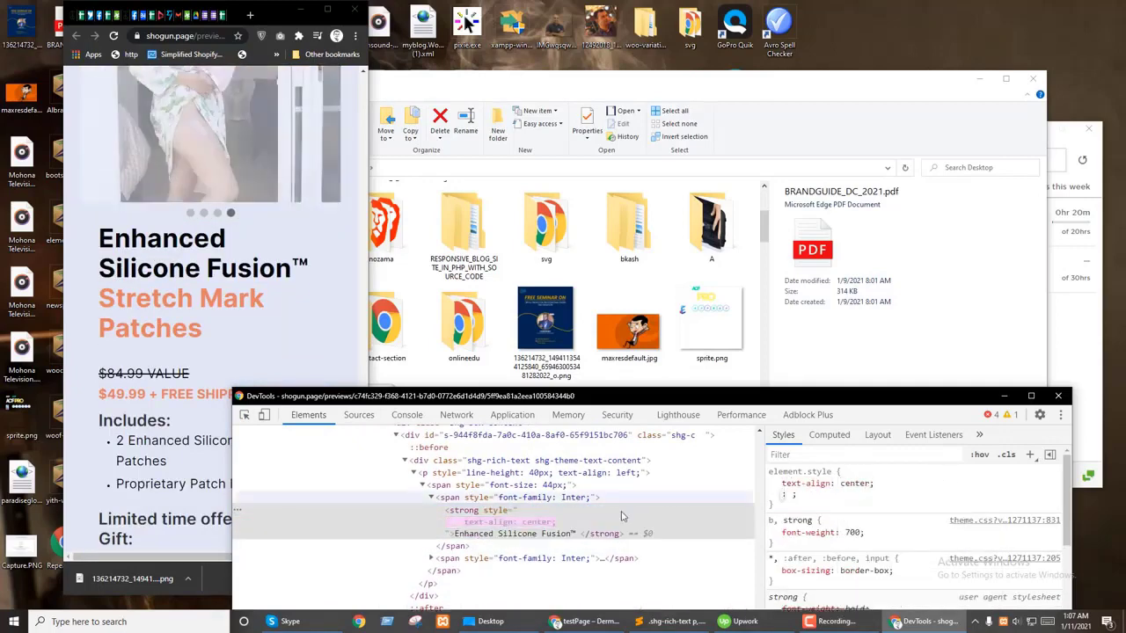
pyautogui.click(773, 483)
# Step: Centre the title's outer 44px span and its paragraph element
pyautogui.click(519, 485)
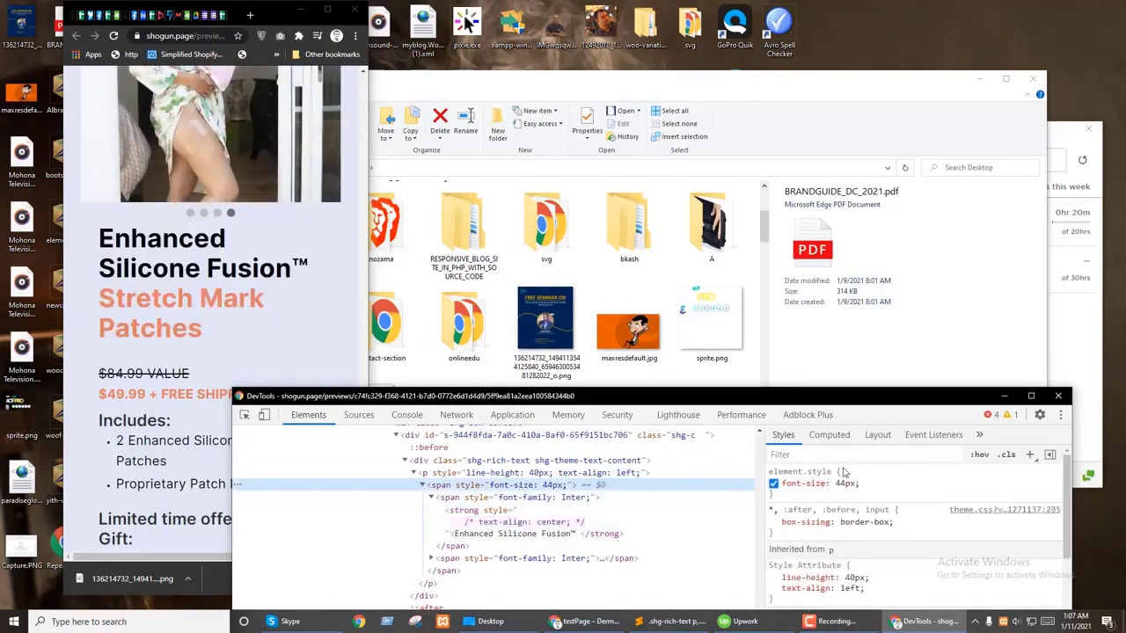
pyautogui.write('text-align')
pyautogui.press('Tab')
pyautogui.write('center')
pyautogui.press('Return')
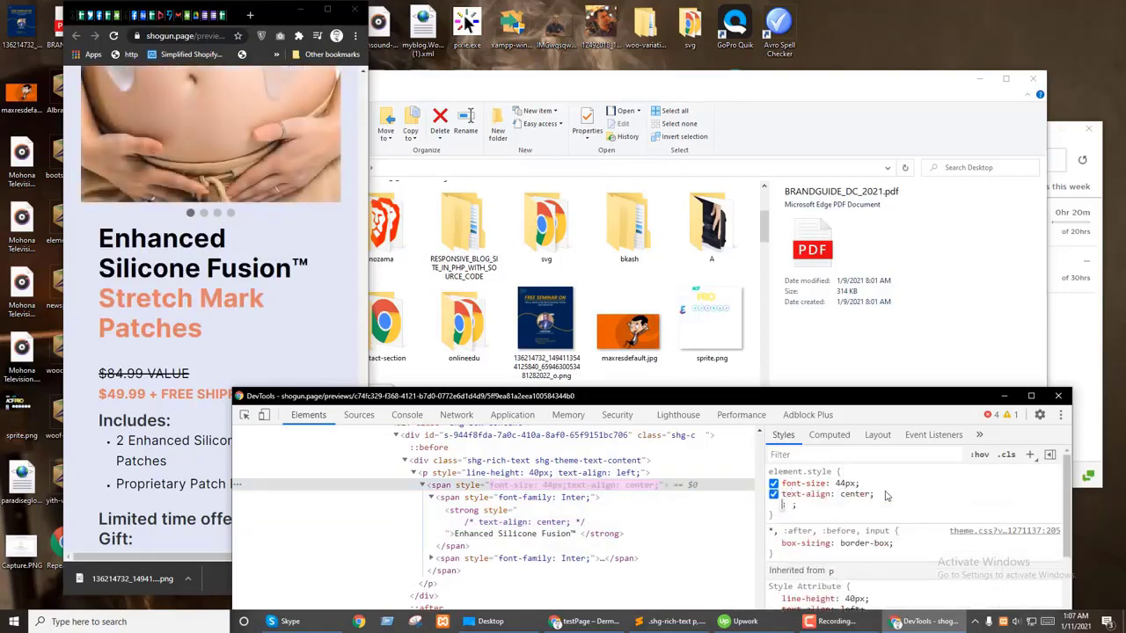
pyautogui.click(514, 473)
pyautogui.write('center')
pyautogui.press('Return')
# Step: Reduce the title span's font size from 44px to 32px and enlarge the preview window
pyautogui.click(475, 485)
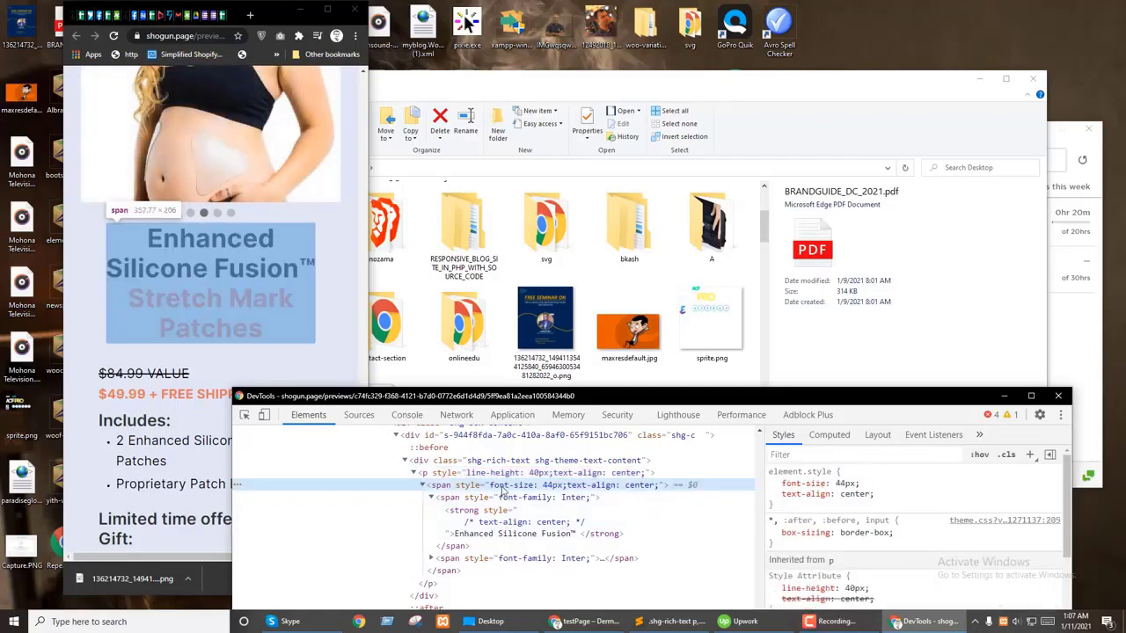
pyautogui.scroll(-12, 845, 484)
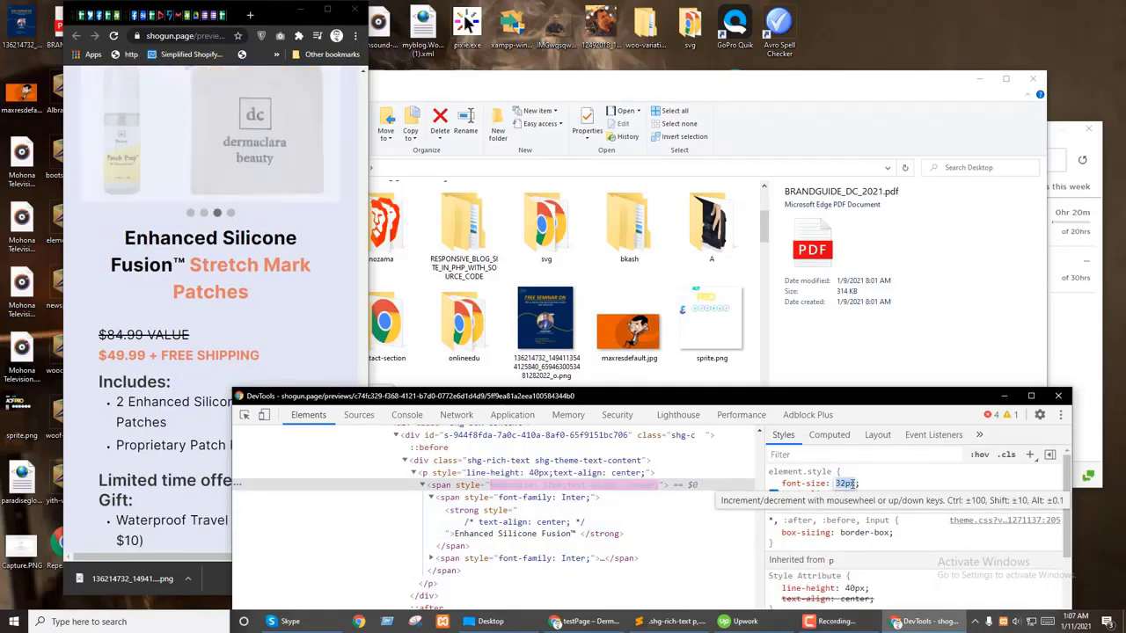
pyautogui.press('Up')
pyautogui.press('Up')
pyautogui.press('Return')
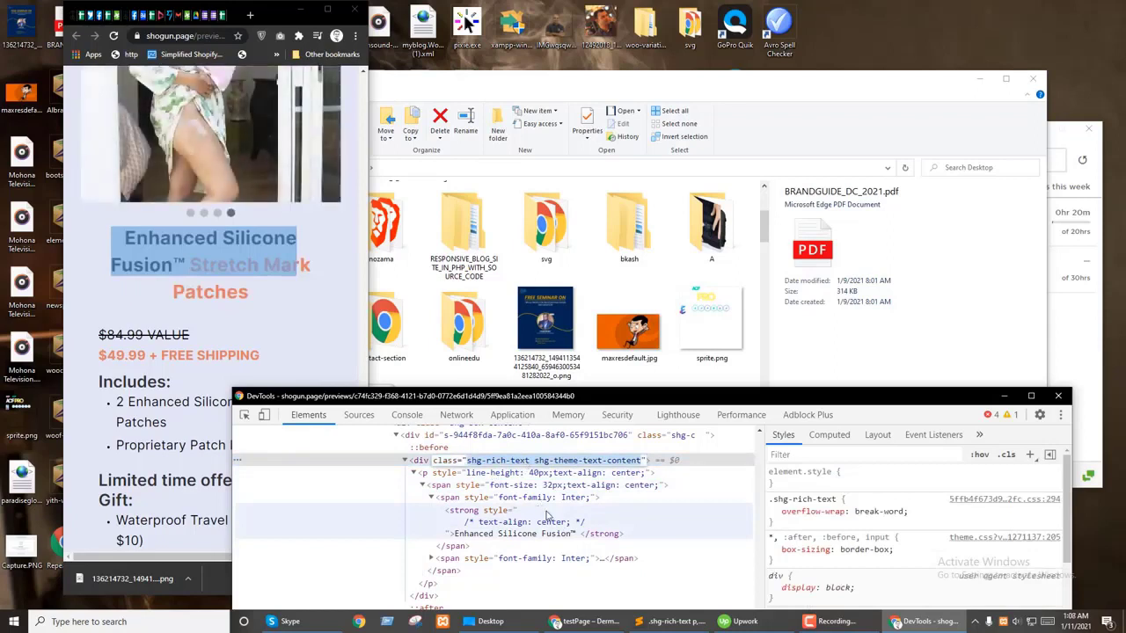
pyautogui.click(501, 486)
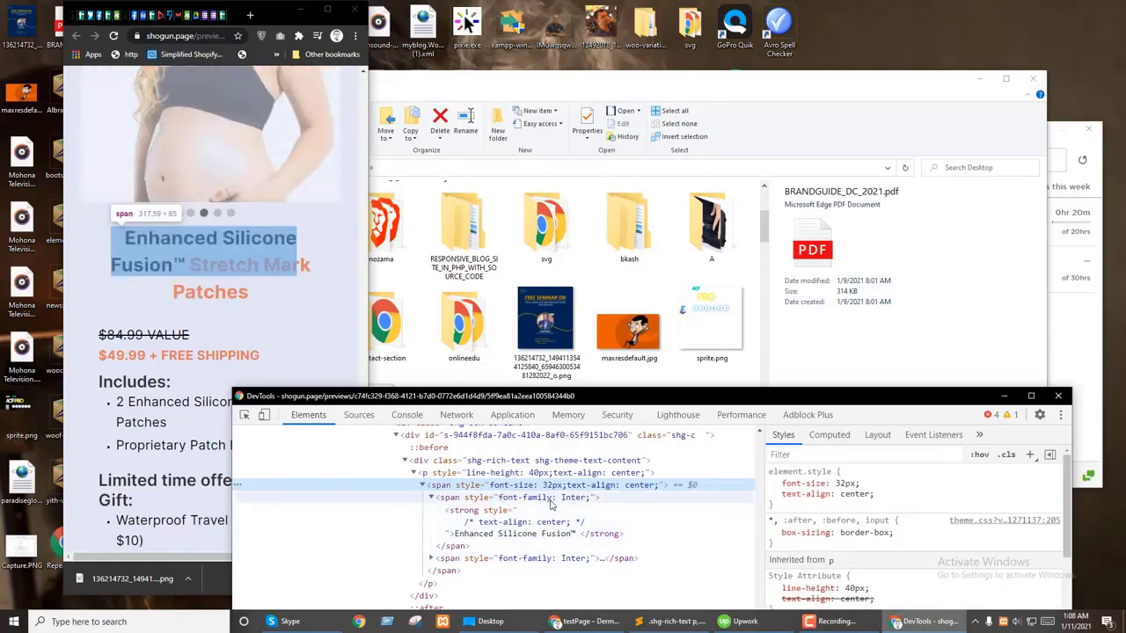
pyautogui.click(529, 473)
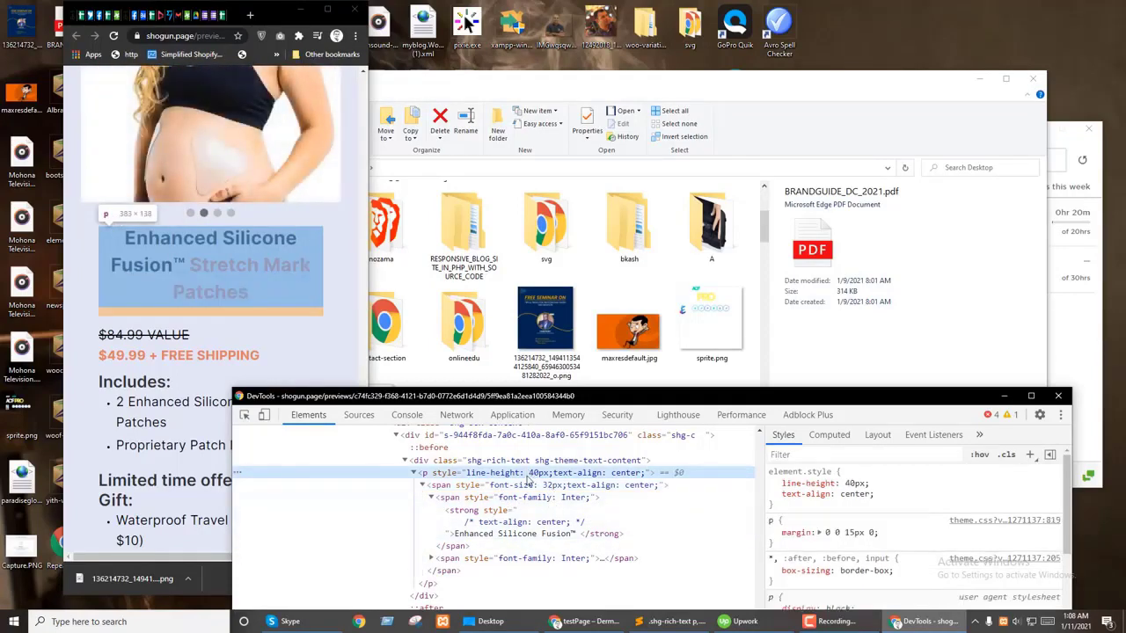
pyautogui.scroll(-8, 167, 393)
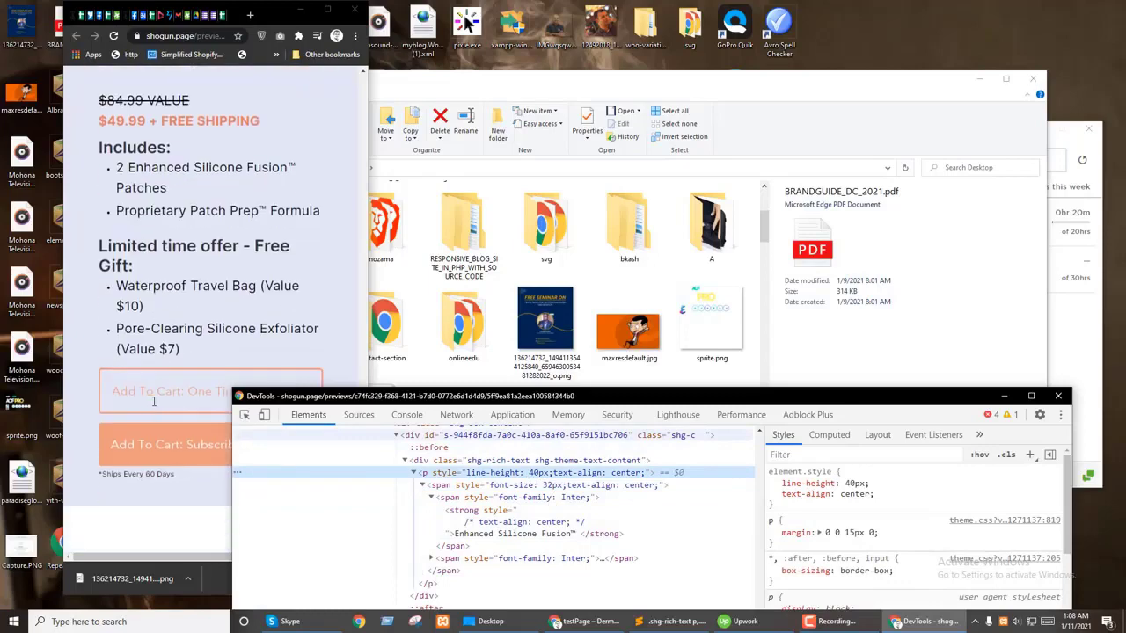
pyautogui.scroll(-5, 140, 392)
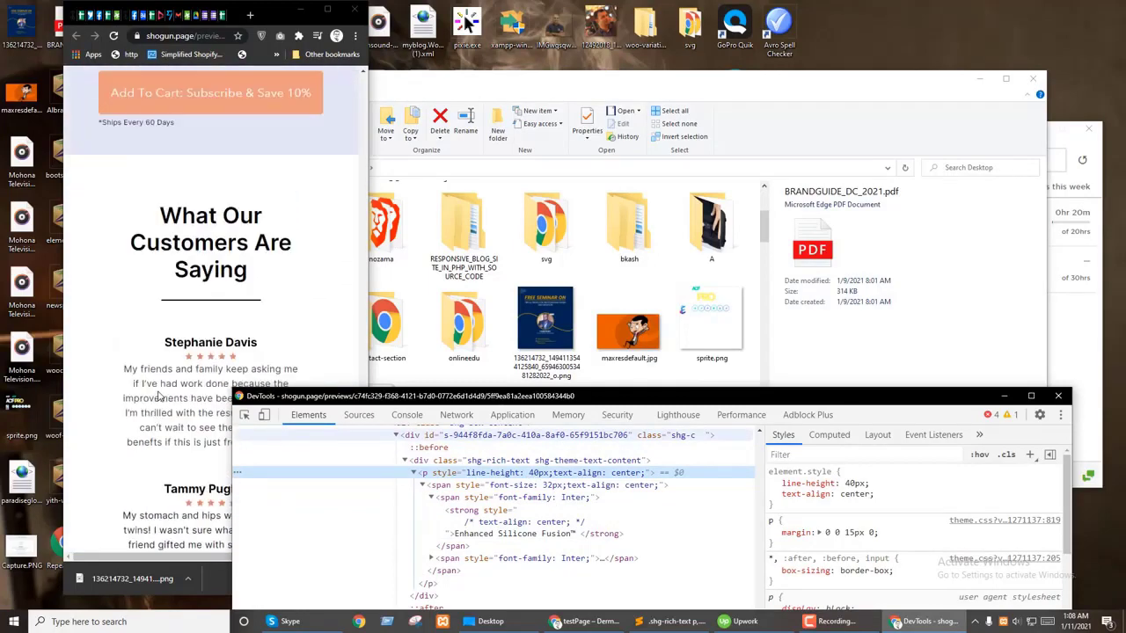
pyautogui.click(327, 11)
# Step: Select all the prepared mobile CSS in the Sublime stylesheet to copy it
pyautogui.click(867, 10)
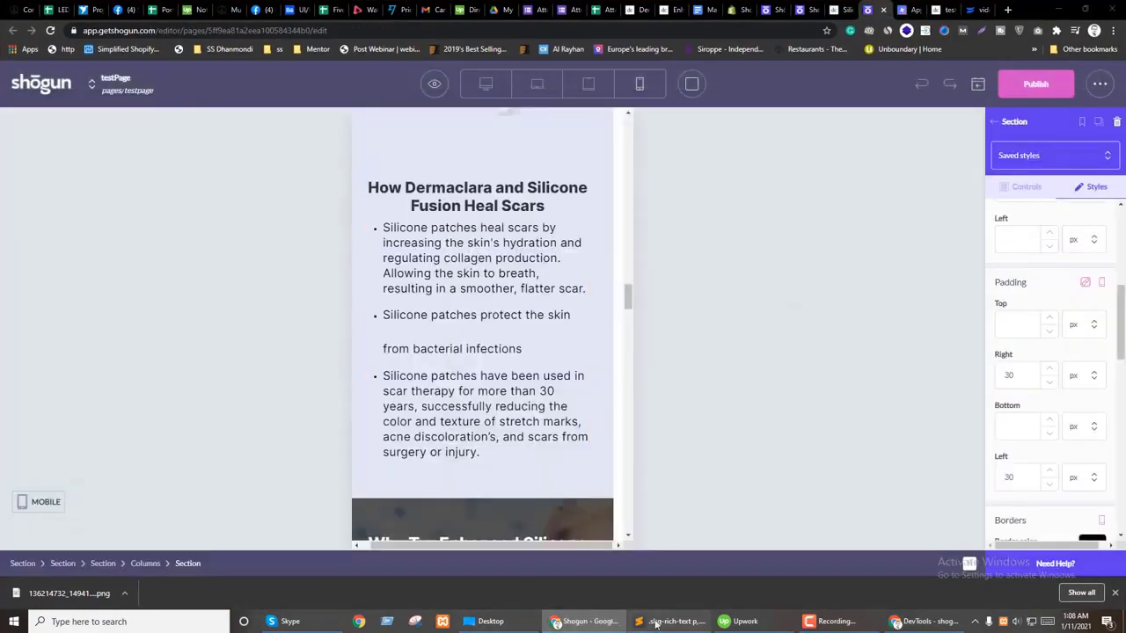
pyautogui.click(655, 623)
pyautogui.hotkey('ctrl', 'a')
pyautogui.hotkey('ctrl', 'c')
pyautogui.click(668, 622)
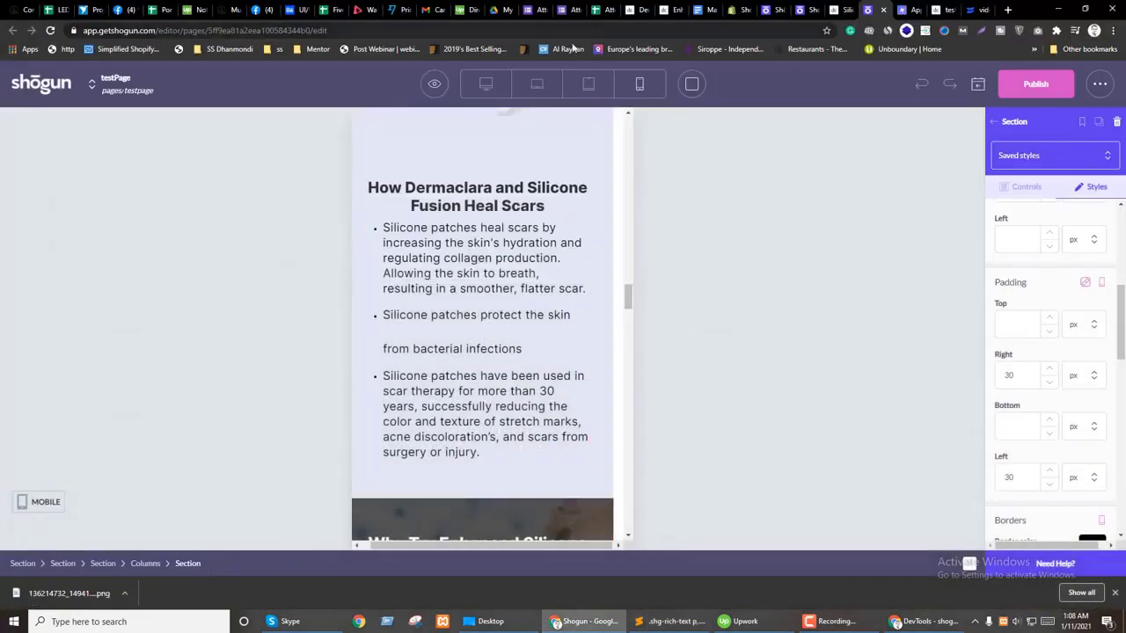
pyautogui.click(485, 83)
pyautogui.scroll(10, 524, 353)
pyautogui.scroll(10, 711, 196)
pyautogui.doubleClick(473, 116)
pyautogui.hotkey('ctrl', 'a')
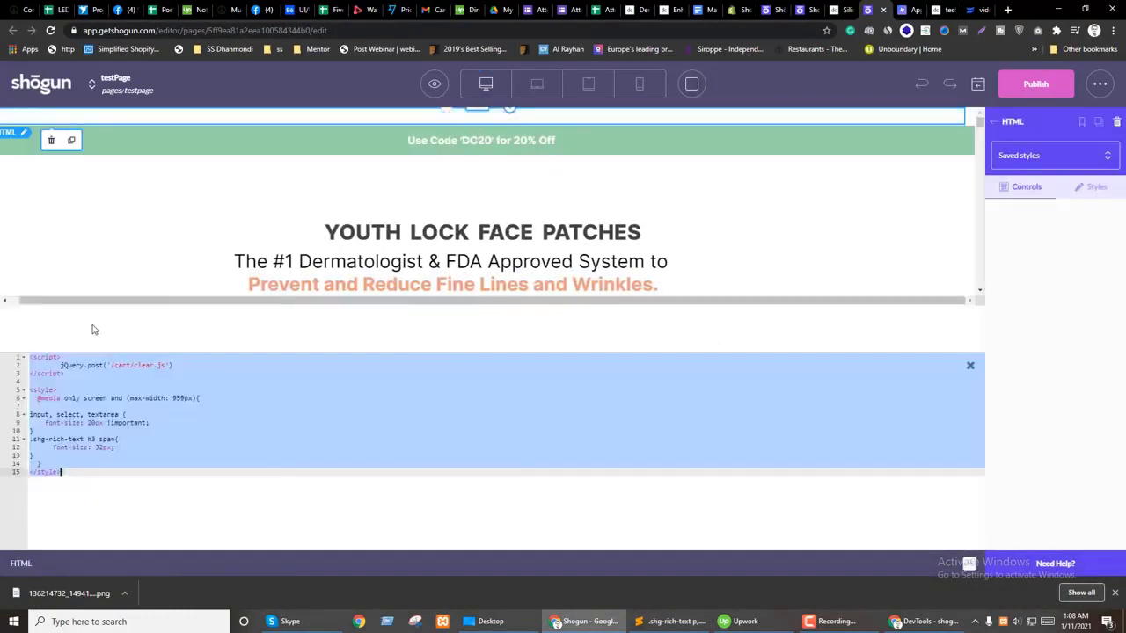
pyautogui.click(68, 459)
pyautogui.click(47, 462)
pyautogui.press('Return')
pyautogui.press('Return')
pyautogui.write('@media(max-width:575px){')
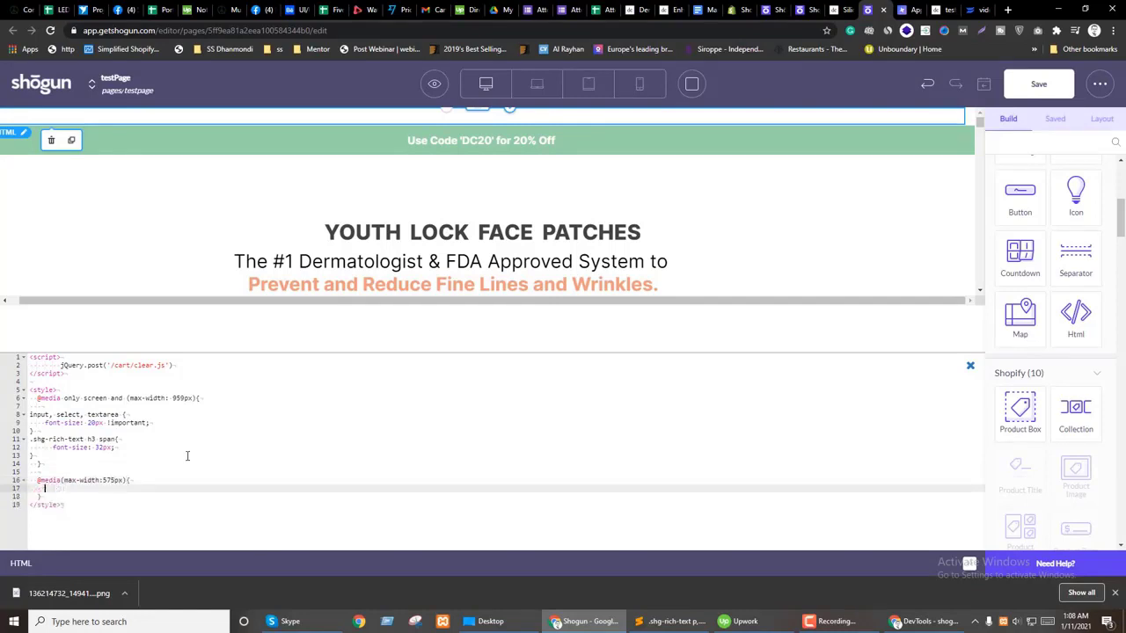
pyautogui.hotkey('ctrl', 'v')
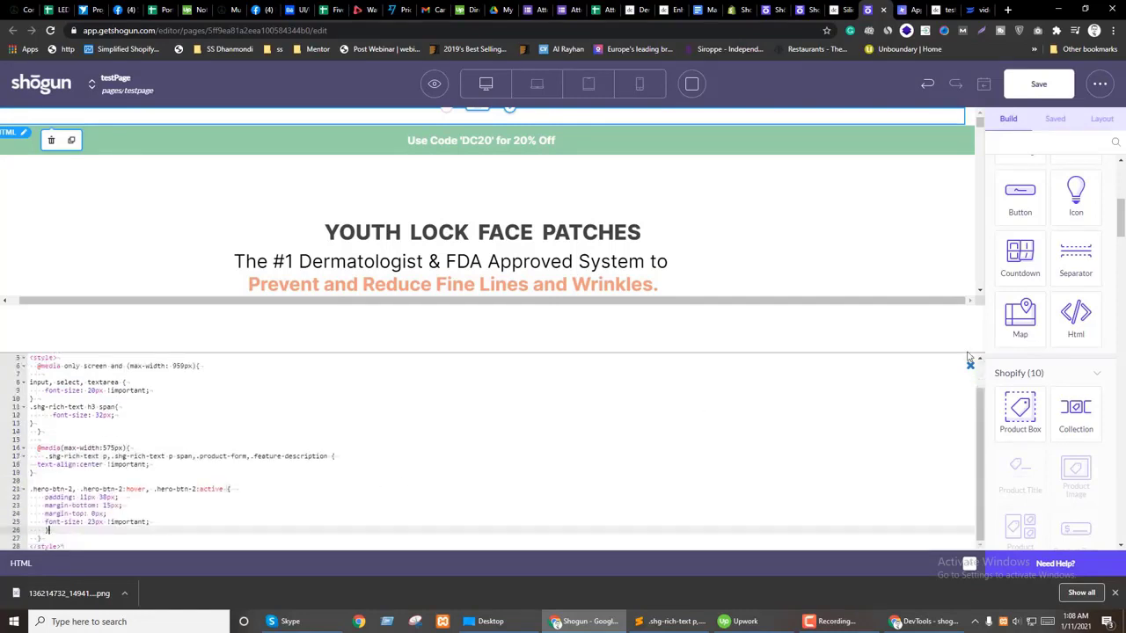
# Step: In mobile preview, set the What Our Customers Are Saying heading size to 28 for mobile only
pyautogui.click(968, 367)
pyautogui.click(639, 84)
pyautogui.scroll(-10, 510, 355)
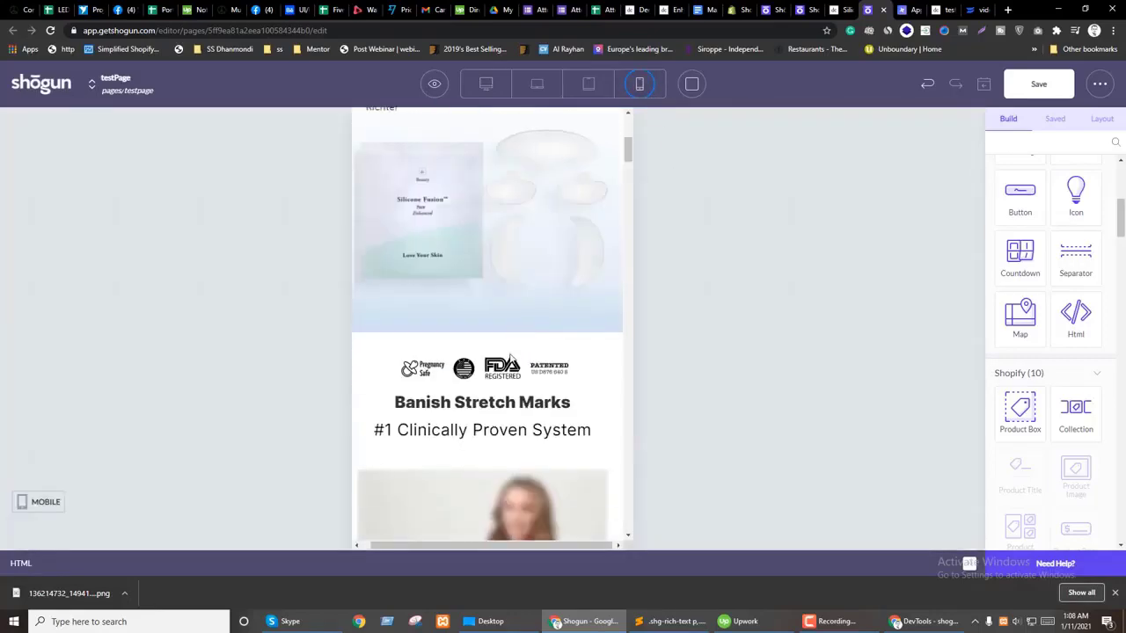
pyautogui.scroll(-15, 511, 355)
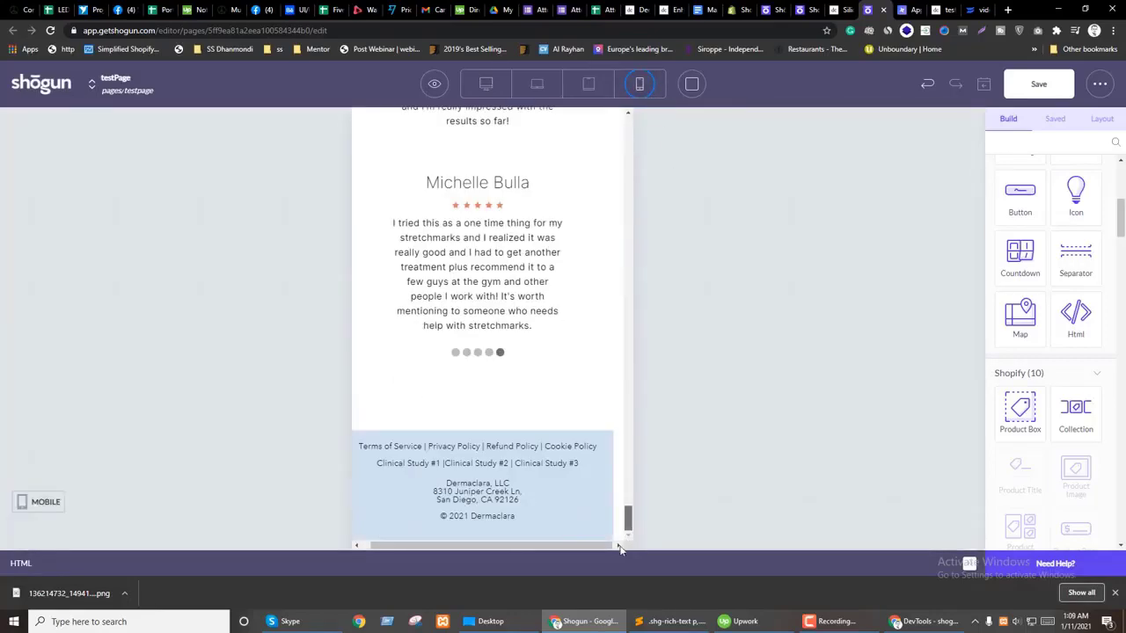
pyautogui.scroll(10, 440, 404)
pyautogui.click(477, 373)
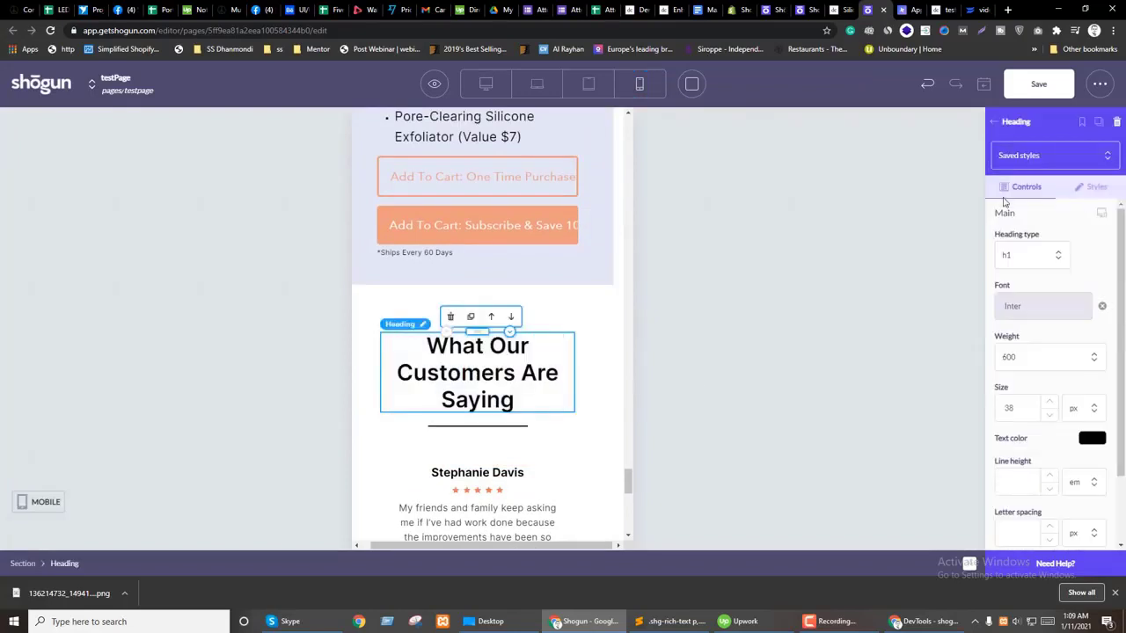
pyautogui.click(1100, 218)
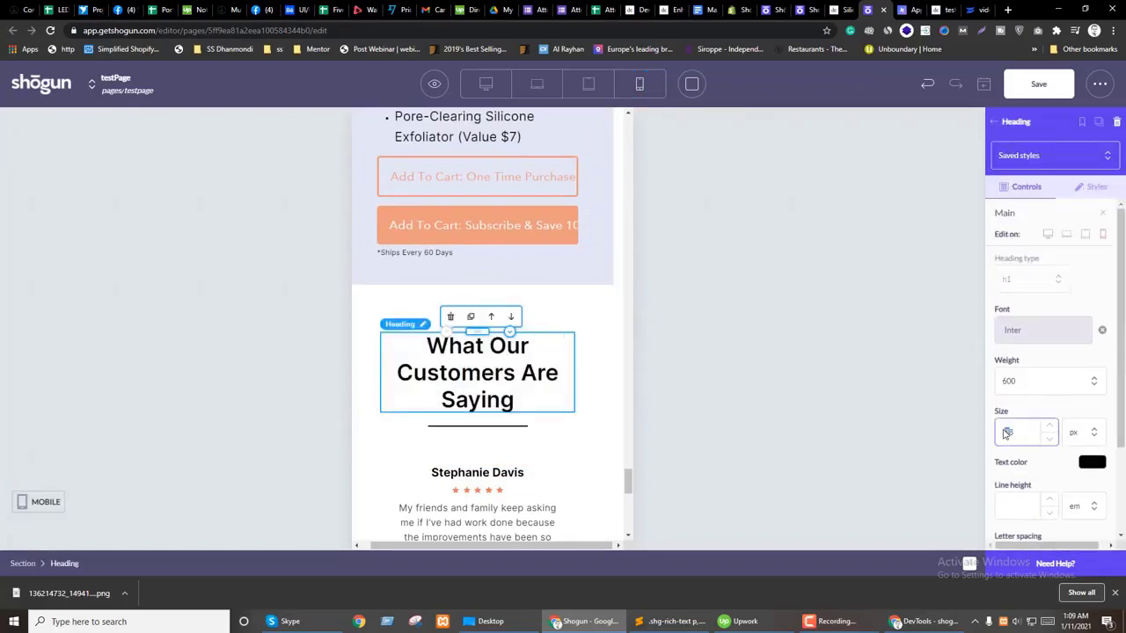
pyautogui.write('28')
pyautogui.scroll(2, 532, 426)
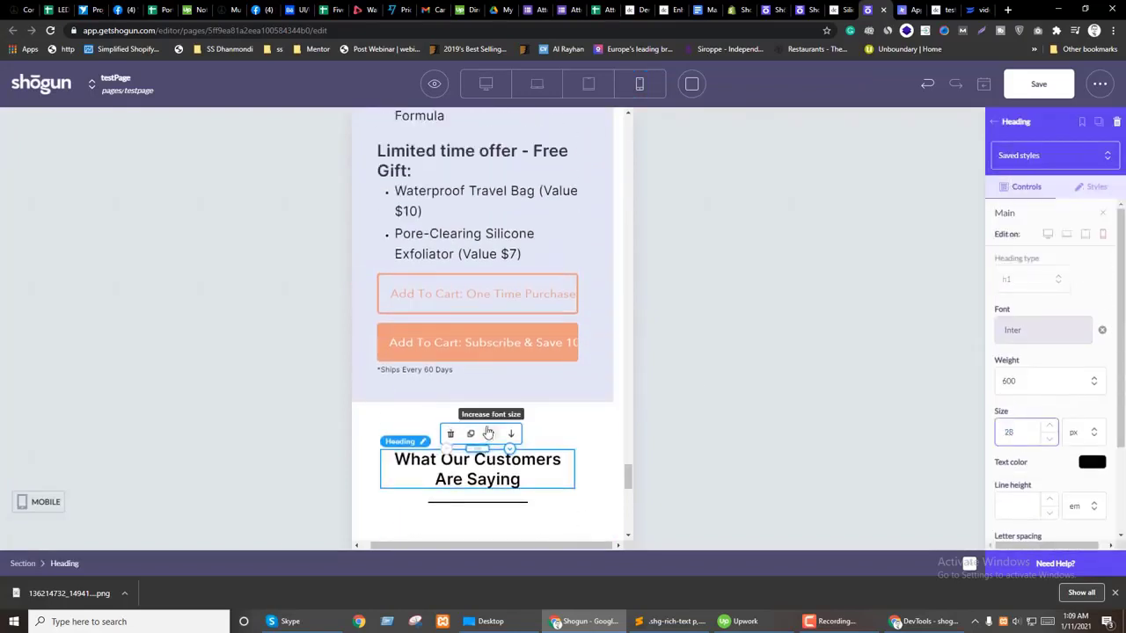
# Step: Change the customer reviews section's top margin, entering 60
pyautogui.click(540, 416)
pyautogui.scroll(-5, 1056, 308)
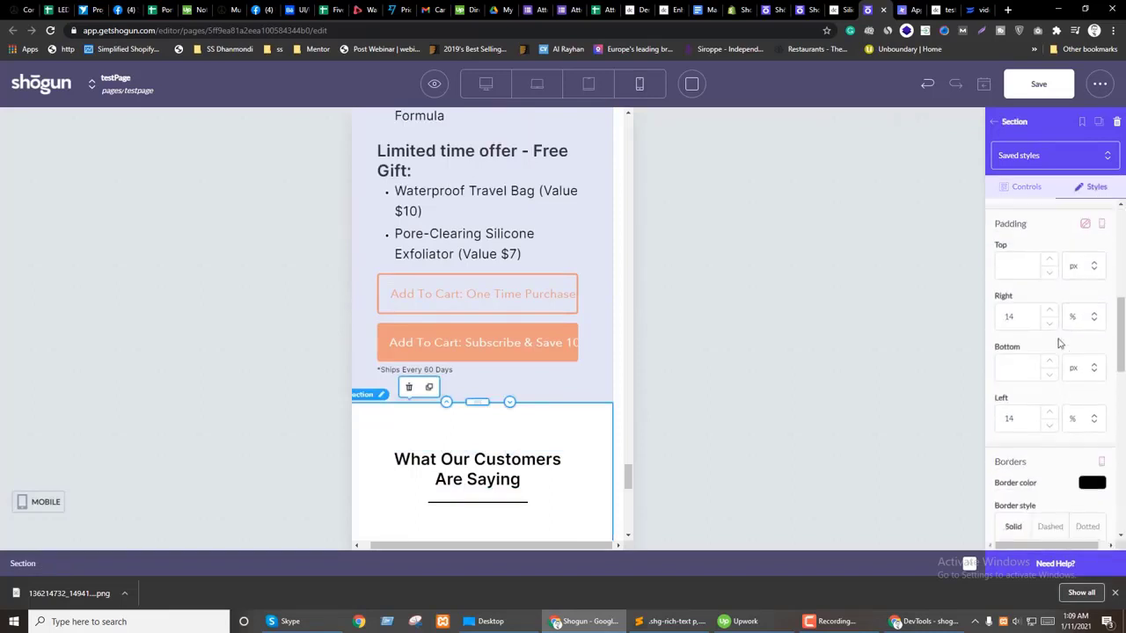
pyautogui.scroll(2, 1046, 351)
pyautogui.scroll(-1, 1010, 377)
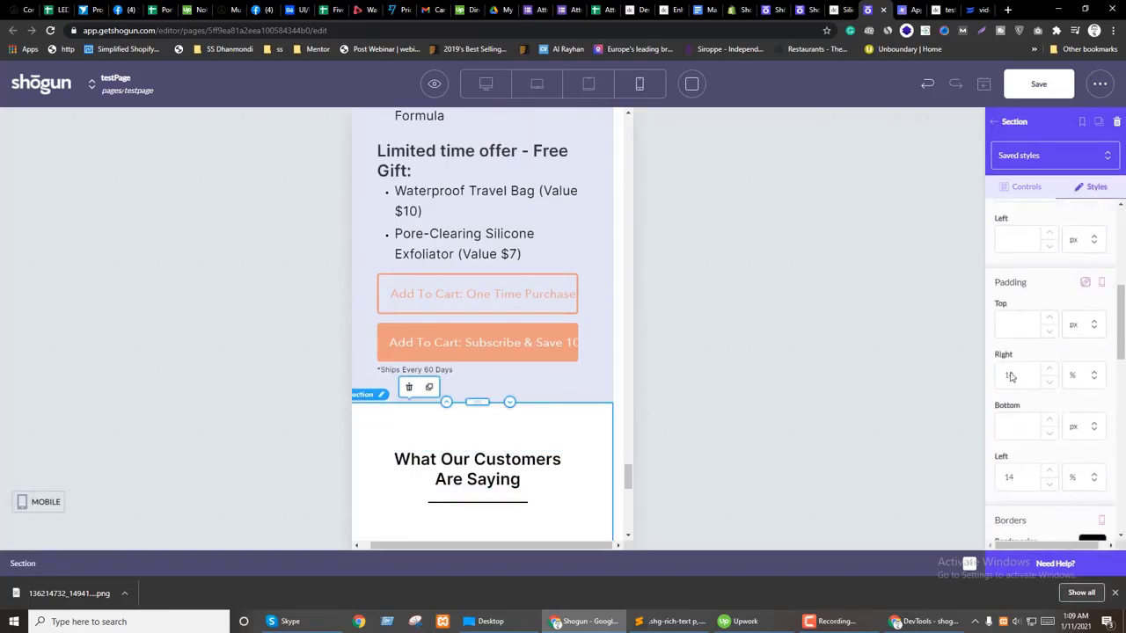
pyautogui.scroll(-3, 435, 336)
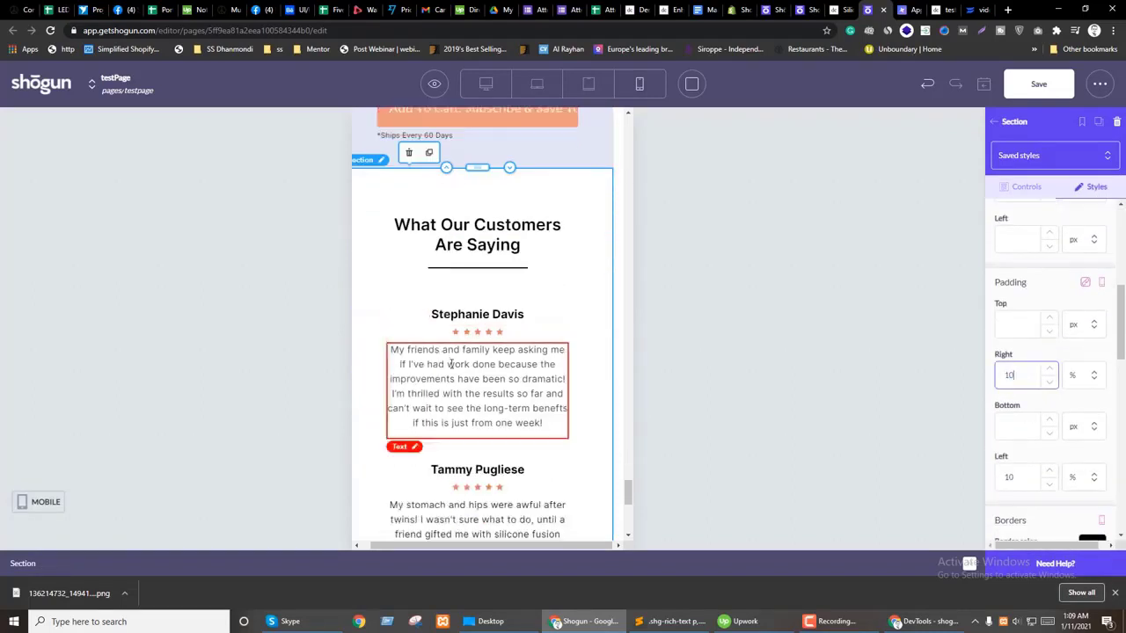
pyautogui.scroll(2, 475, 352)
pyautogui.scroll(2, 1093, 380)
pyautogui.scroll(1, 1093, 380)
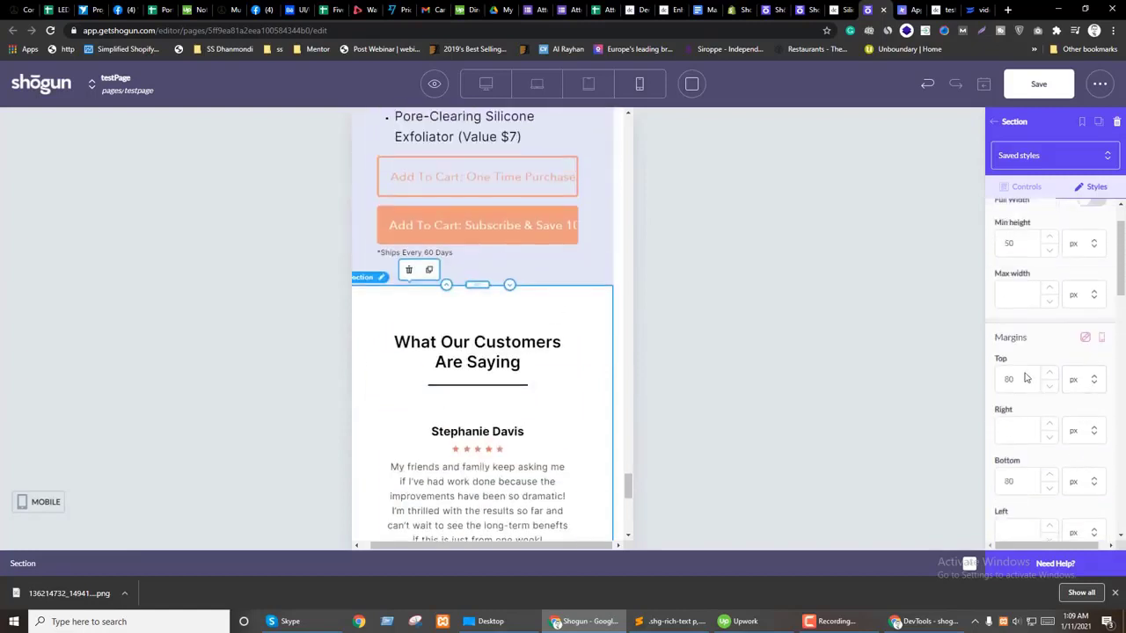
pyautogui.write('60')
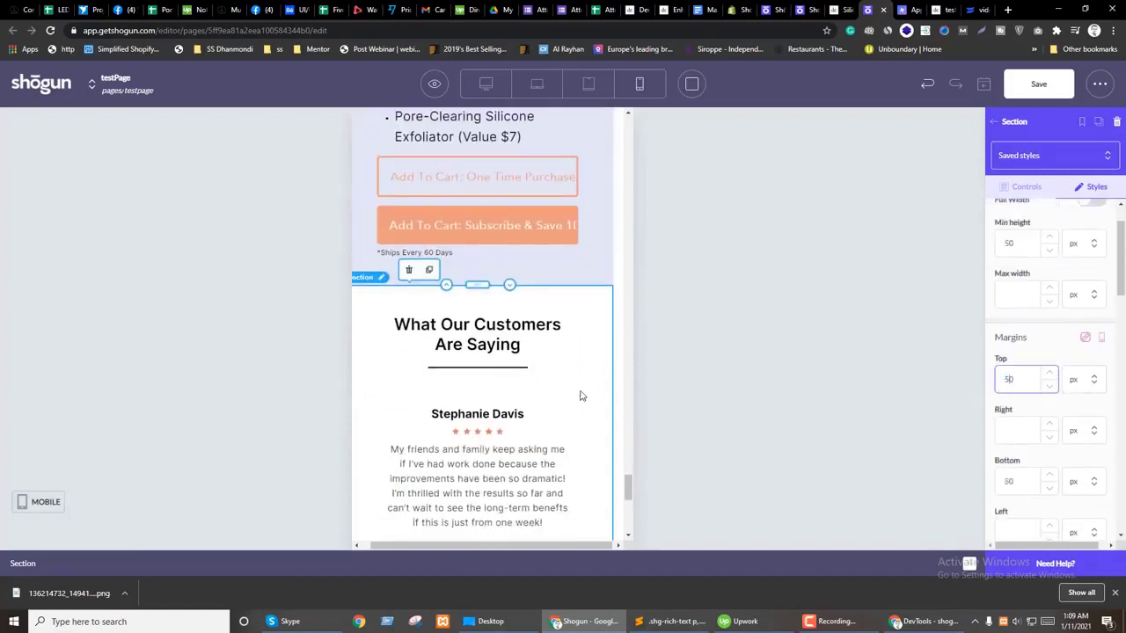
pyautogui.scroll(3, 512, 395)
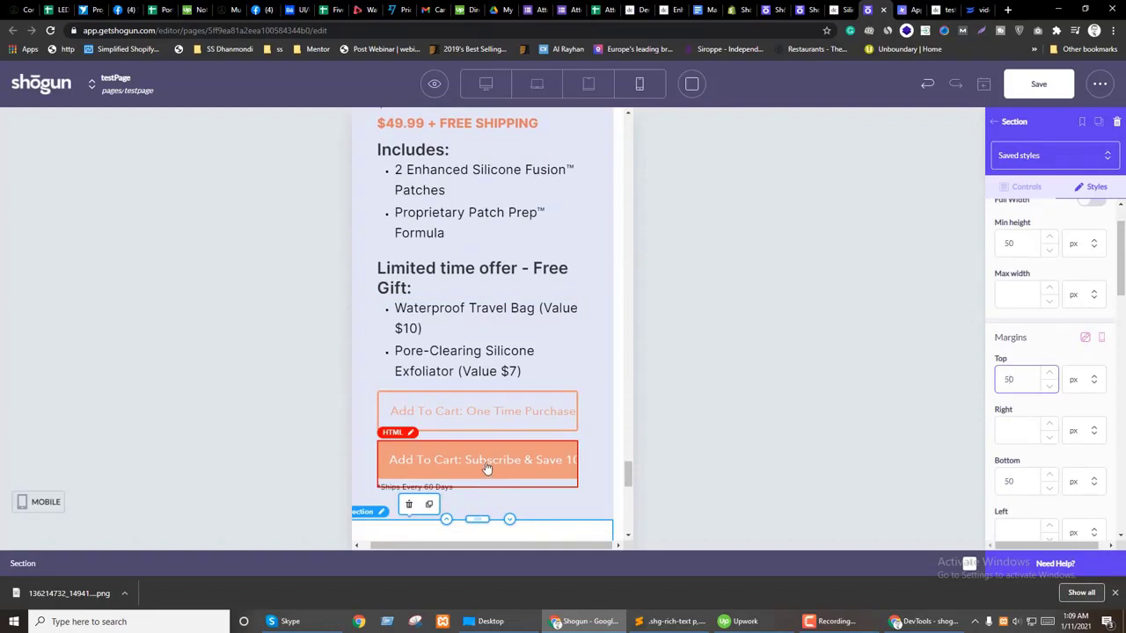
pyautogui.scroll(5, 508, 471)
# Step: On the product title text block, start a custom CSS class beginning with 'p'
pyautogui.click(459, 457)
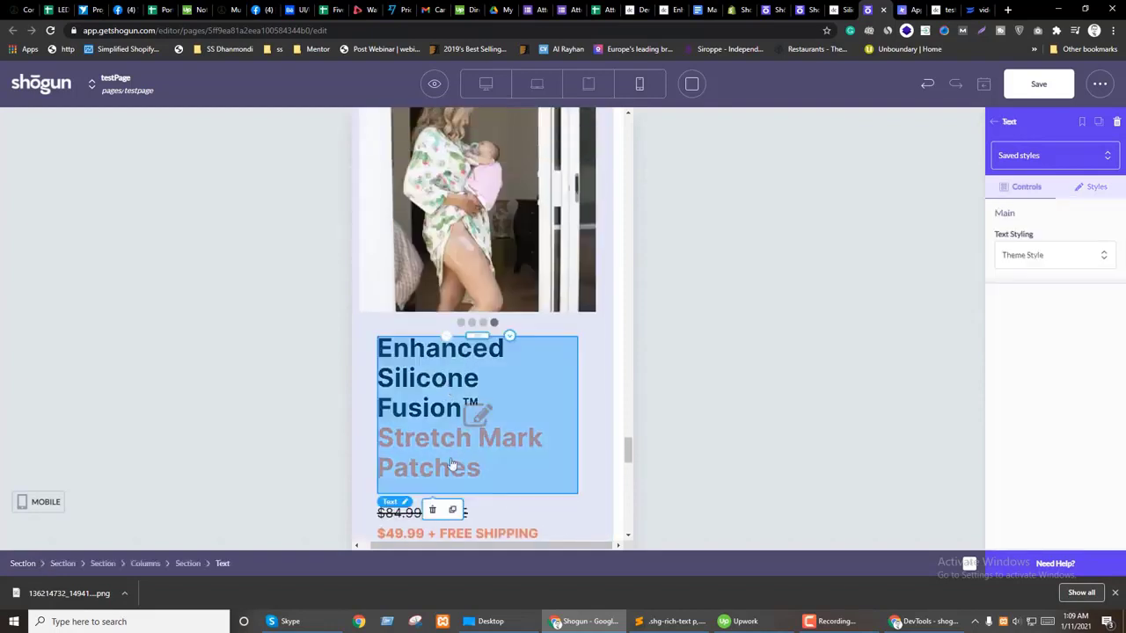
pyautogui.scroll(3, 456, 464)
pyautogui.scroll(3, 457, 464)
pyautogui.click(1090, 187)
pyautogui.scroll(-5, 1057, 378)
pyautogui.scroll(-6, 1056, 378)
pyautogui.click(1026, 471)
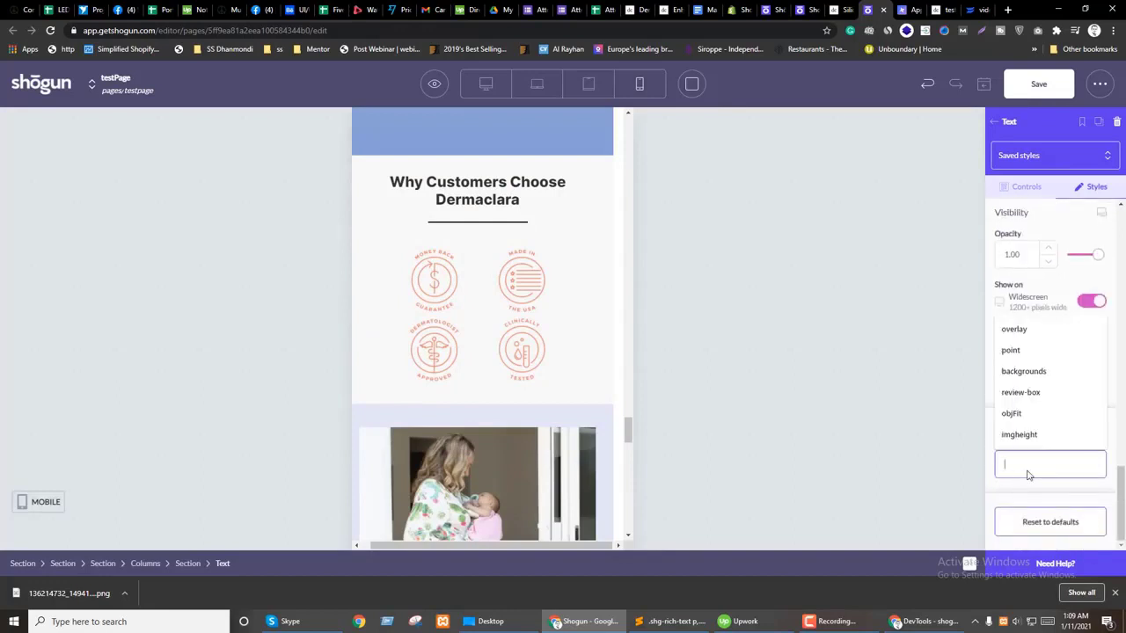
pyautogui.write('psize')
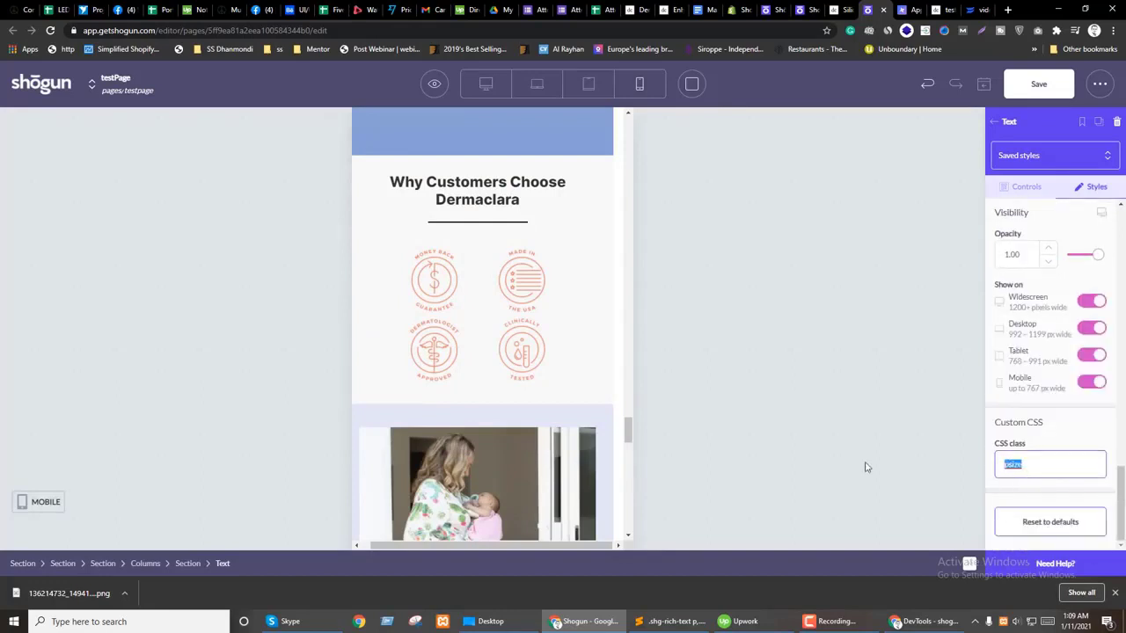
# Step: Check the class names and begin a new '.' selector line at the stylesheet's end
pyautogui.click(674, 621)
pyautogui.click(363, 442)
pyautogui.press('Return')
pyautogui.write('.')
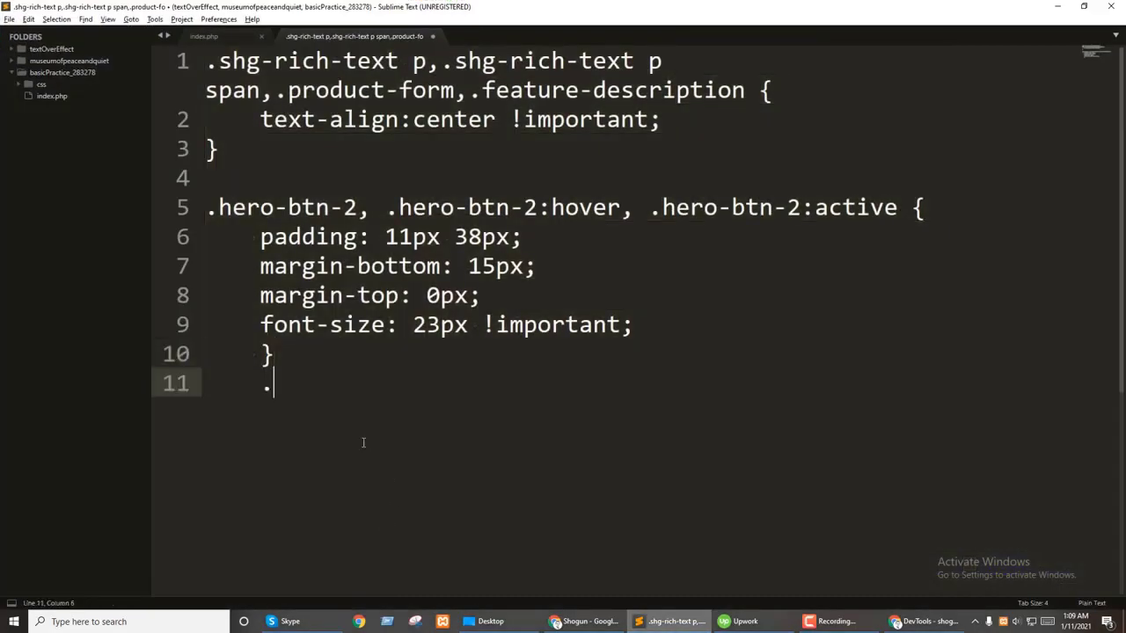
pyautogui.hotkey('alt', 'Tab')
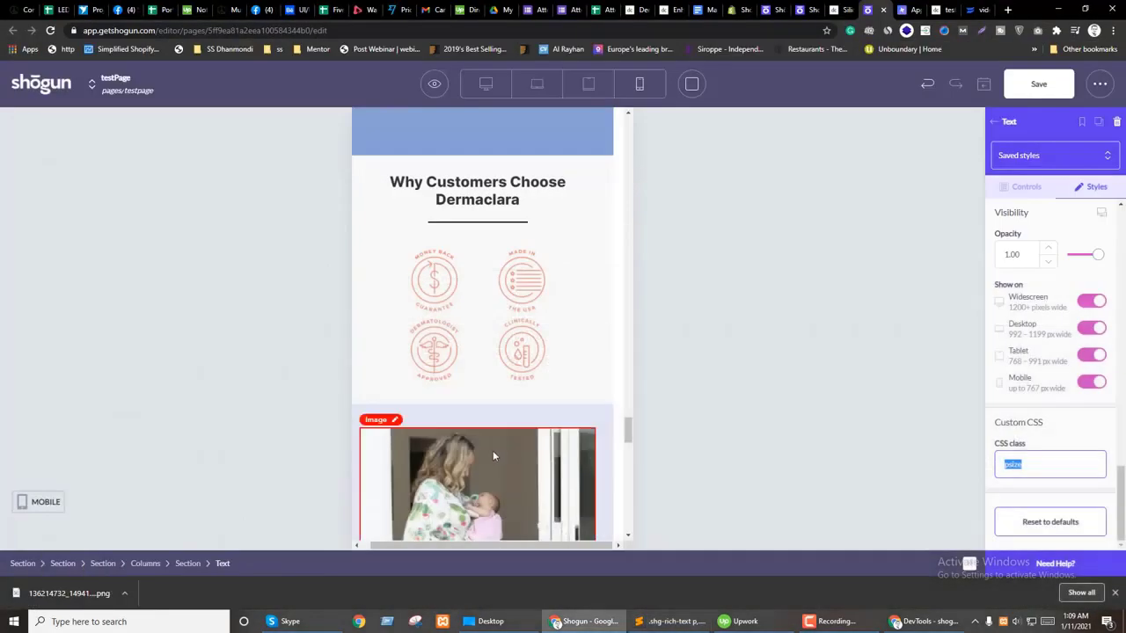
pyautogui.scroll(6, 493, 454)
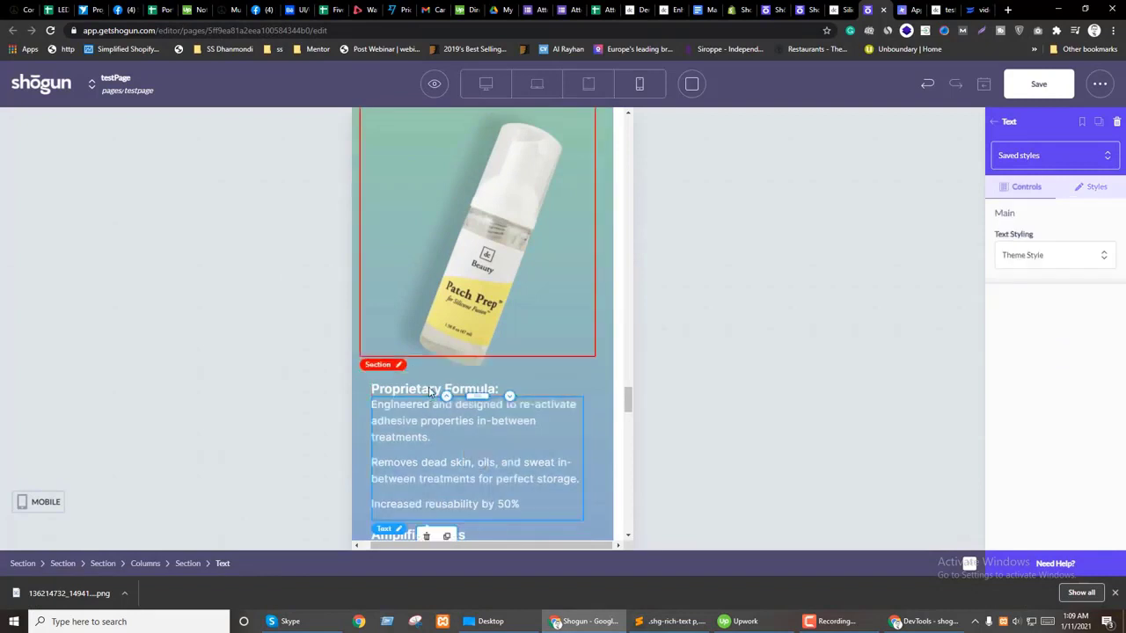
# Step: Make the Proprietary Formula heading 22 px and centred on mobile only
pyautogui.click(475, 391)
pyautogui.click(494, 396)
pyautogui.click(1102, 216)
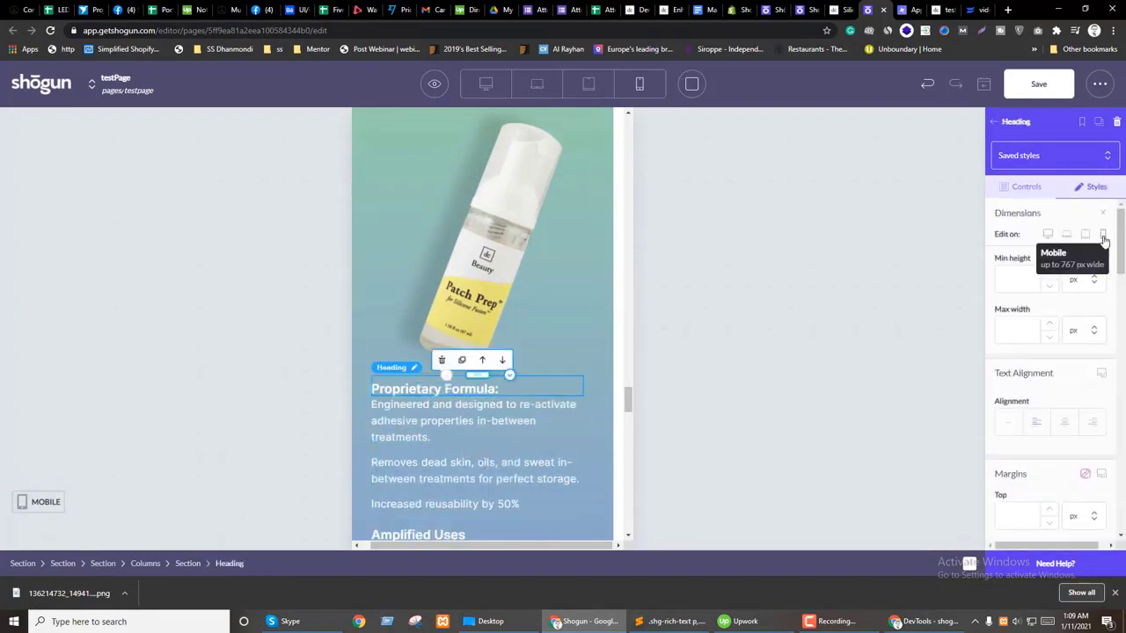
pyautogui.scroll(-1, 525, 450)
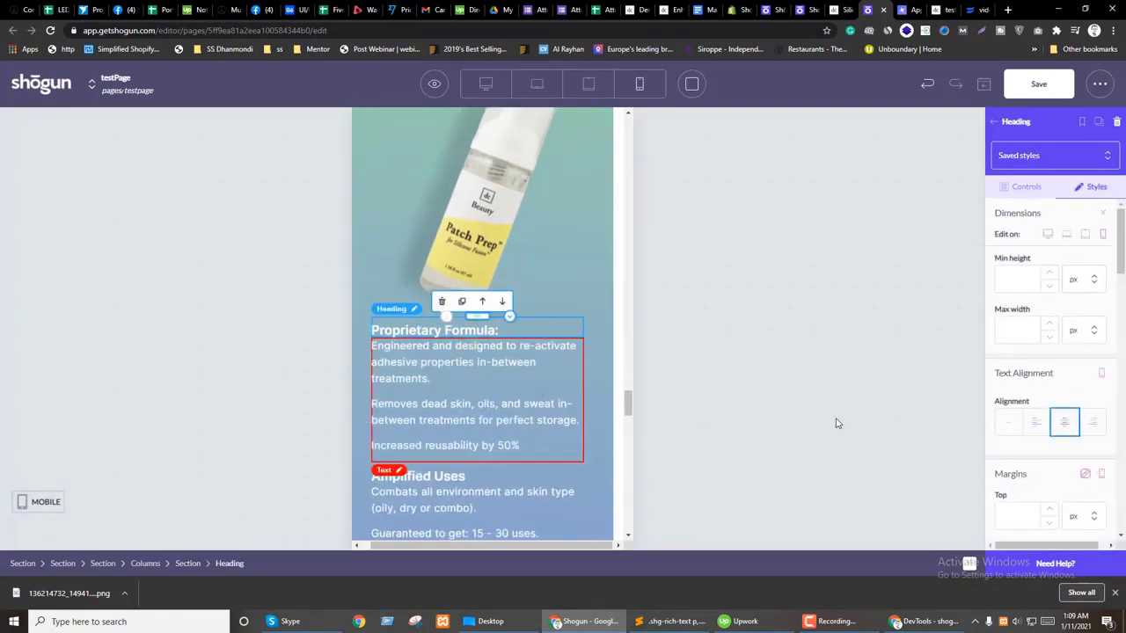
pyautogui.click(1027, 187)
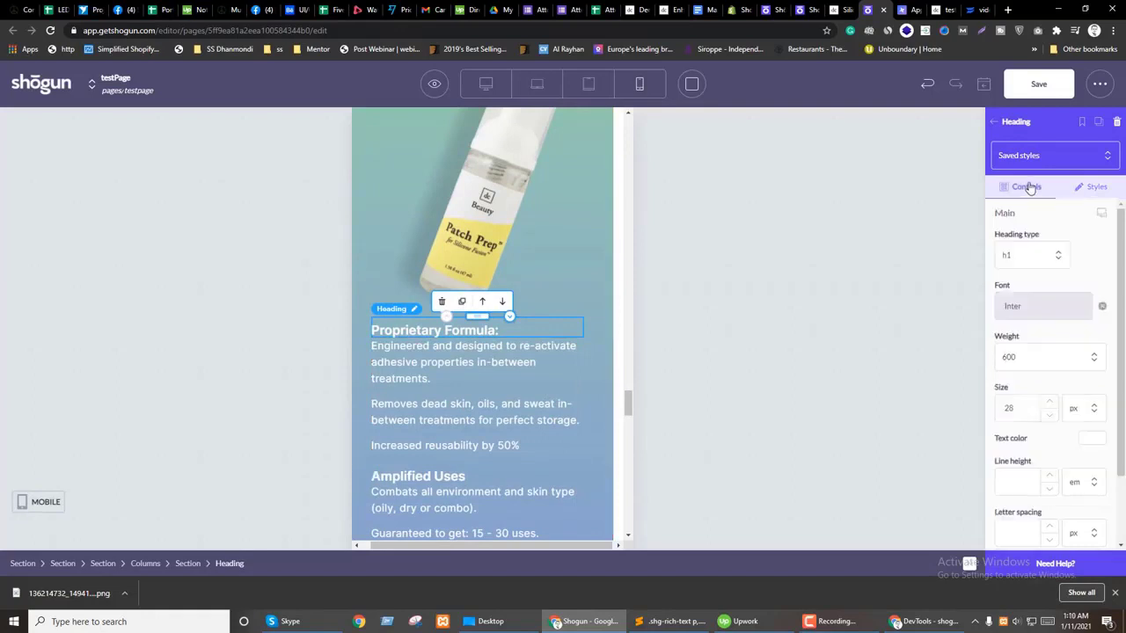
pyautogui.click(1100, 215)
pyautogui.scroll(-1, 1054, 485)
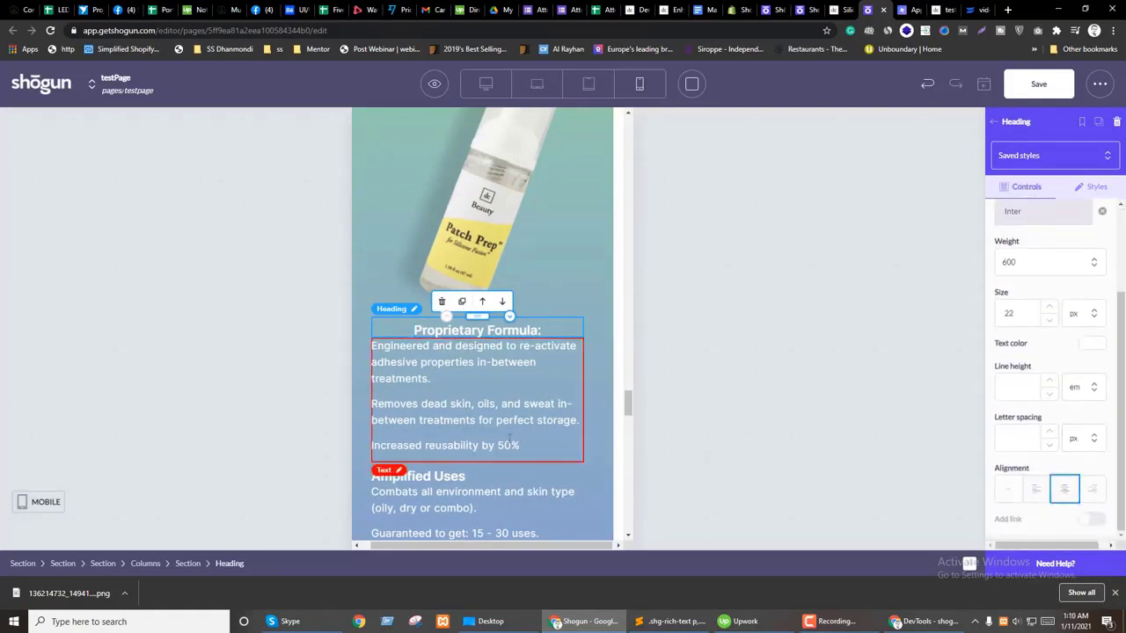
# Step: Centre the Amplified Uses heading on mobile only
pyautogui.click(448, 475)
pyautogui.click(1100, 215)
pyautogui.scroll(-2, 1069, 471)
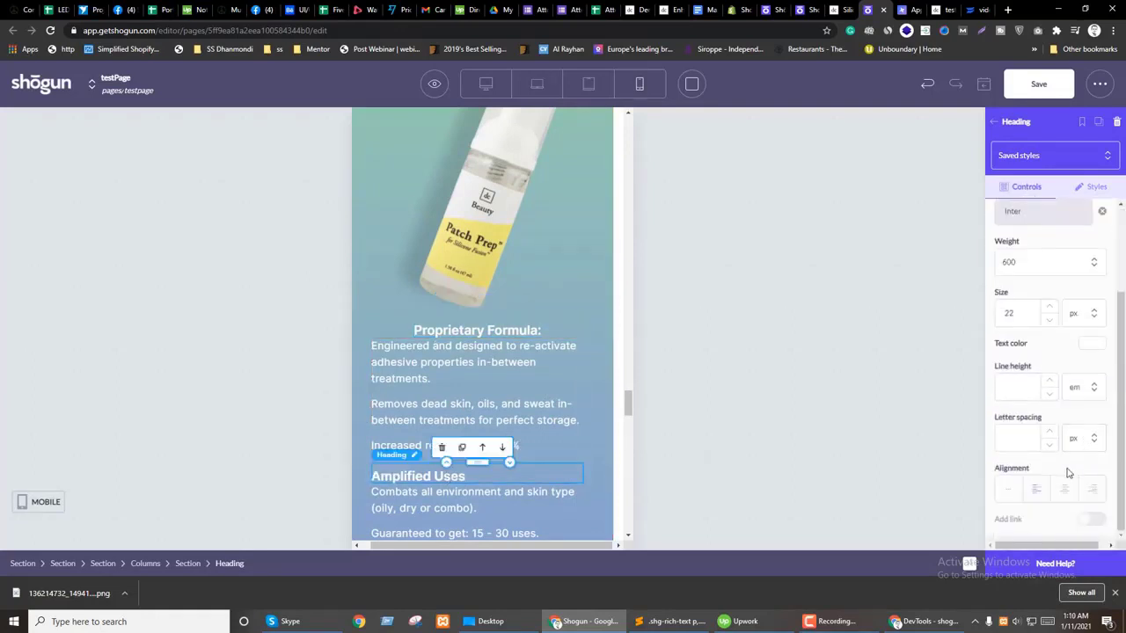
pyautogui.scroll(10, 511, 411)
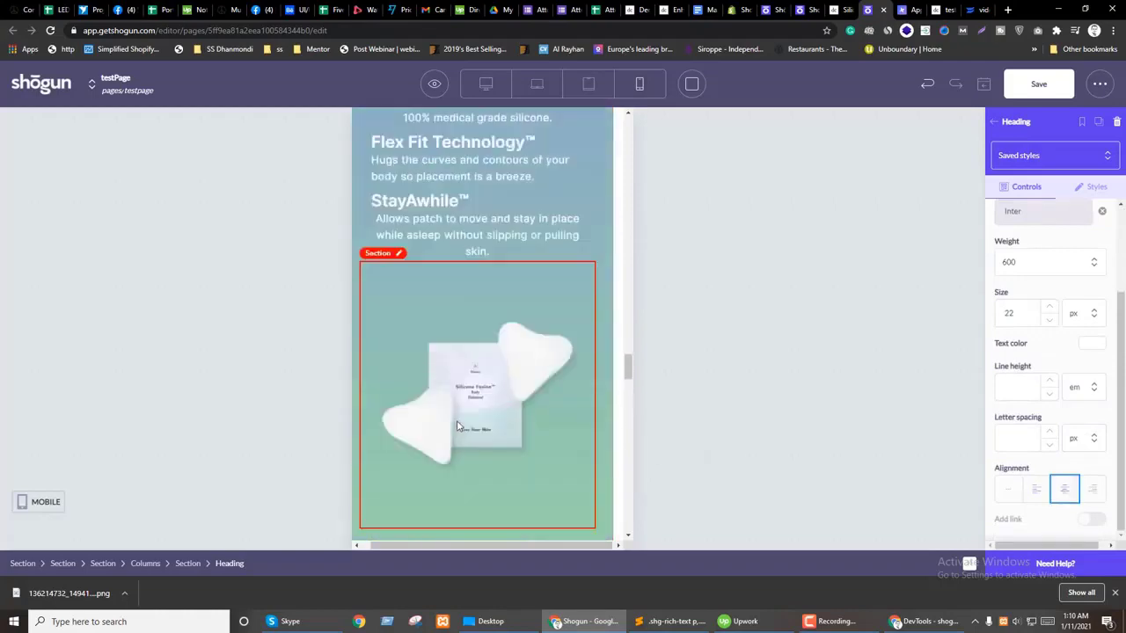
# Step: Reduce the Tear Proof heading to 24 px and centre it, then centre Pregnancy Safe
pyautogui.click(414, 331)
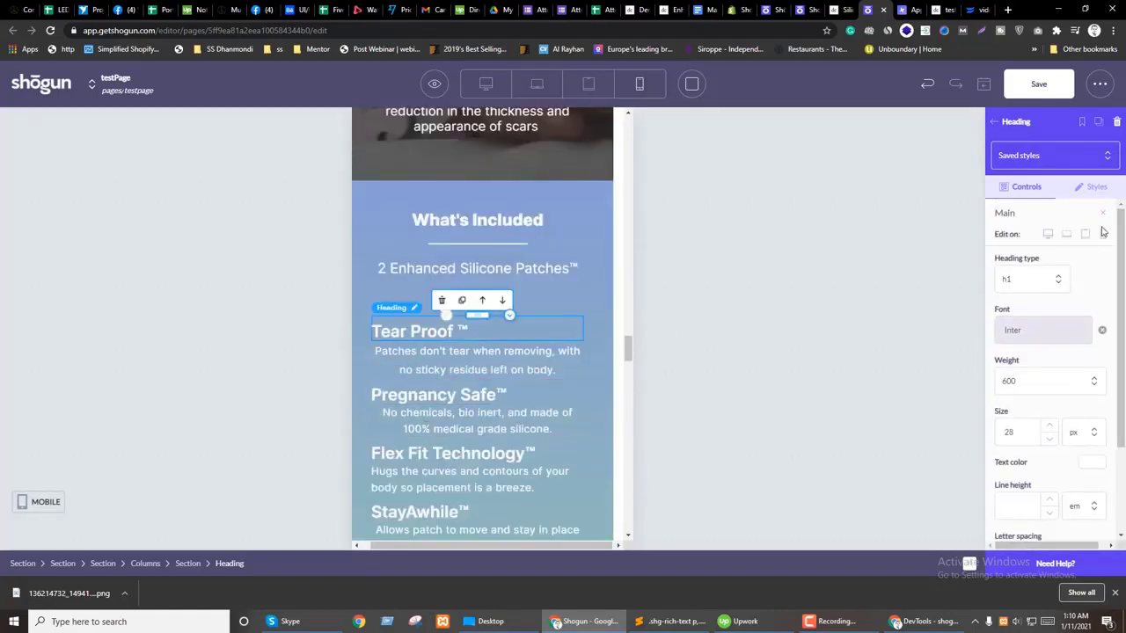
pyautogui.scroll(-2, 1057, 317)
pyautogui.click(1052, 326)
pyautogui.click(1052, 325)
pyautogui.click(1052, 325)
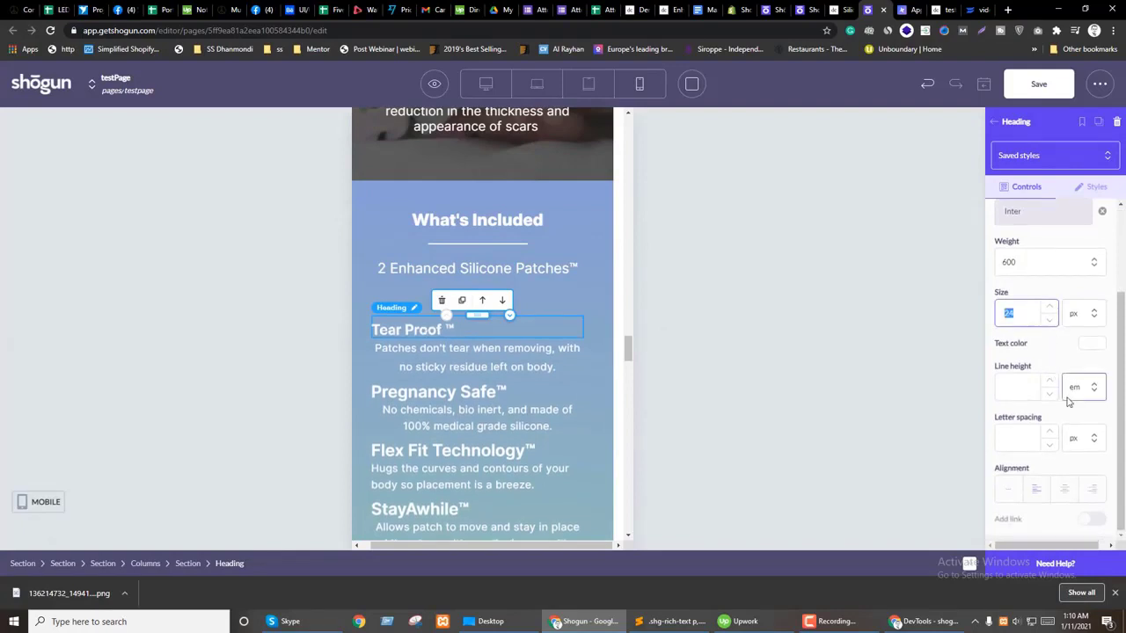
pyautogui.click(1064, 489)
pyautogui.click(438, 391)
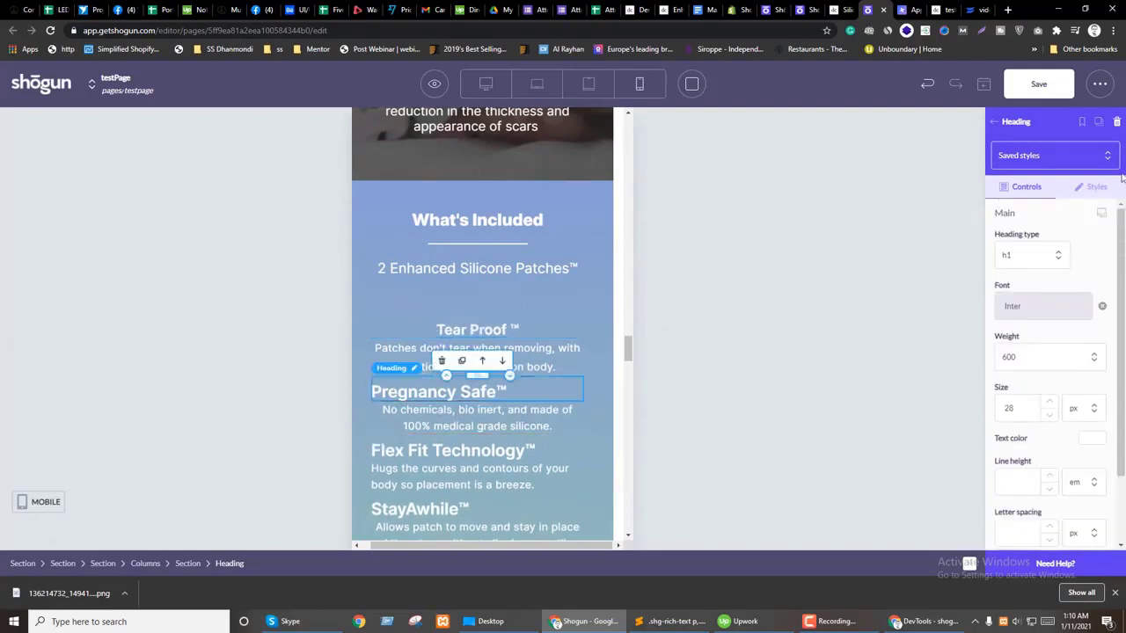
pyautogui.scroll(-2, 1093, 369)
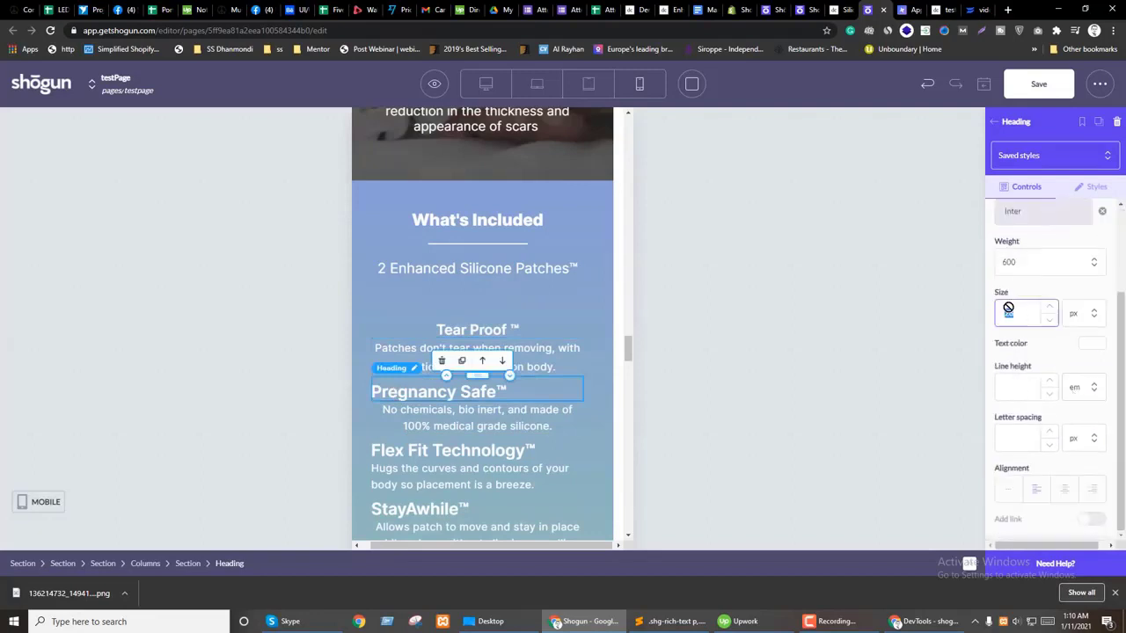
pyautogui.click(1063, 490)
# Step: Centre the Flex Fit Technology heading on mobile only
pyautogui.click(422, 449)
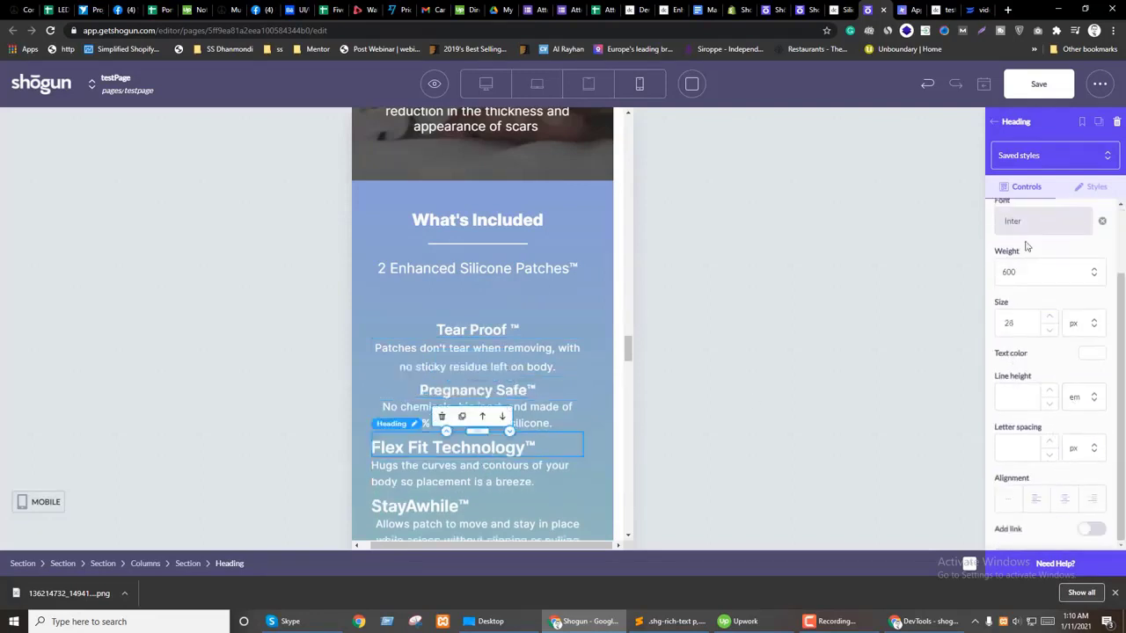
pyautogui.scroll(2, 1102, 216)
pyautogui.click(1102, 217)
pyautogui.click(1020, 437)
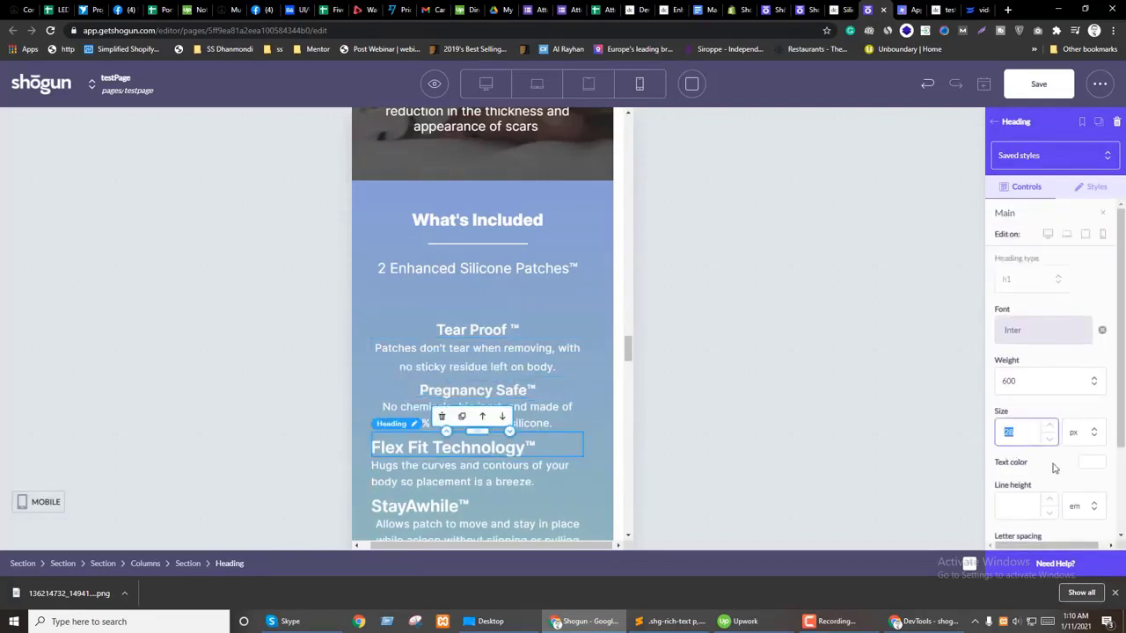
pyautogui.scroll(-2, 1053, 467)
pyautogui.click(1065, 499)
# Step: Centre the StayAwhile heading on mobile only and review the section
pyautogui.click(555, 503)
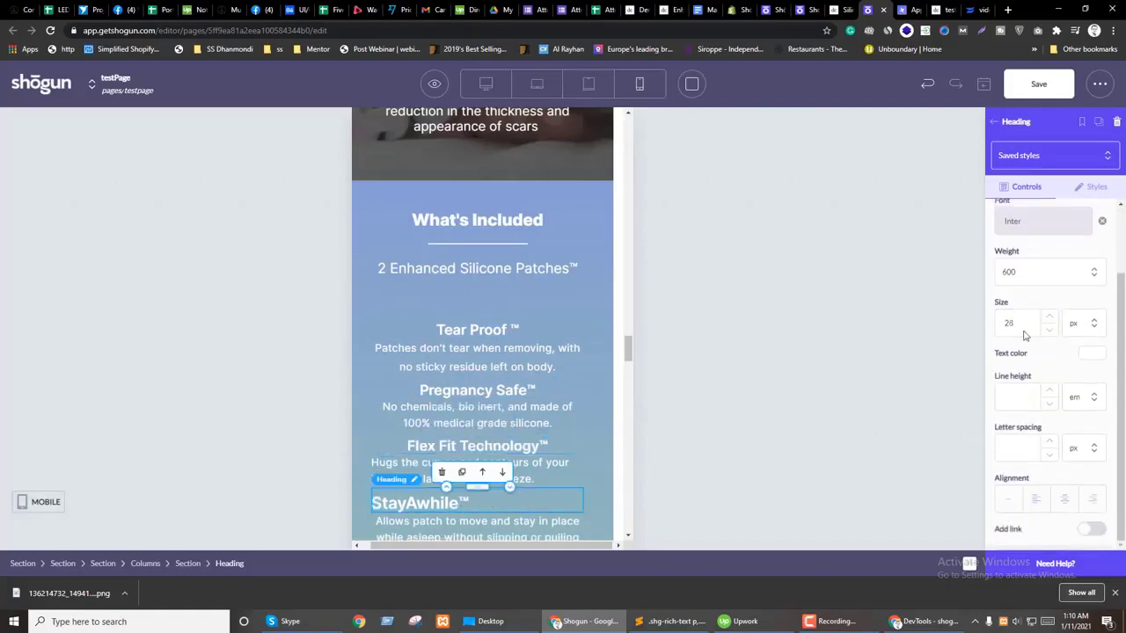
pyautogui.scroll(3, 1081, 281)
pyautogui.click(1102, 218)
pyautogui.scroll(-3, 1022, 349)
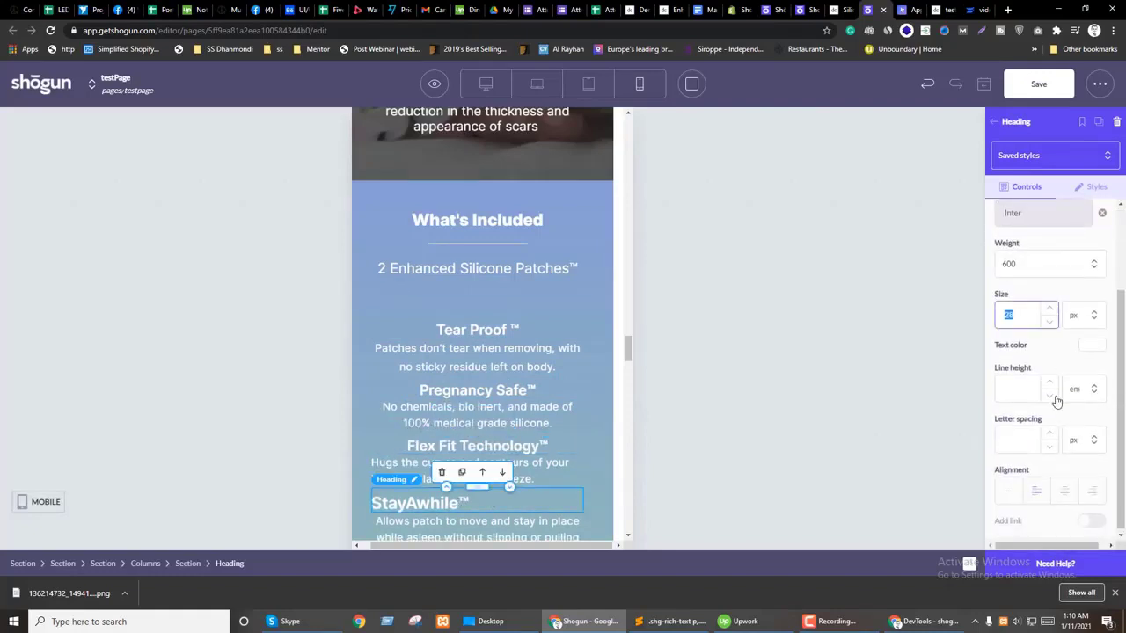
pyautogui.click(1064, 490)
pyautogui.scroll(-2, 473, 395)
pyautogui.scroll(3, 472, 391)
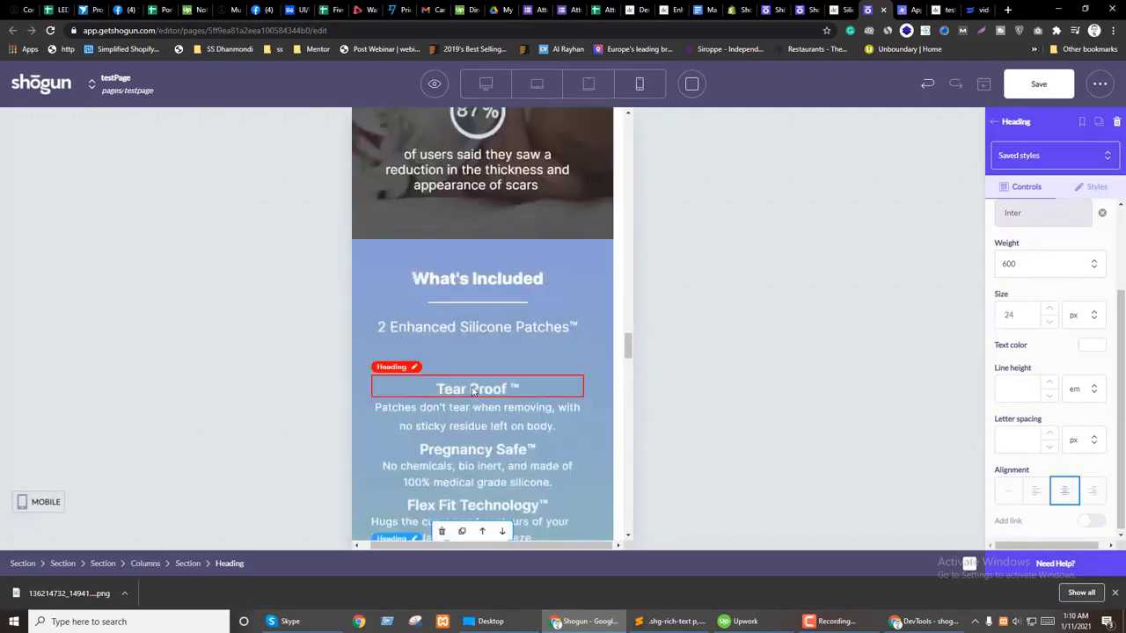
pyautogui.scroll(10, 473, 358)
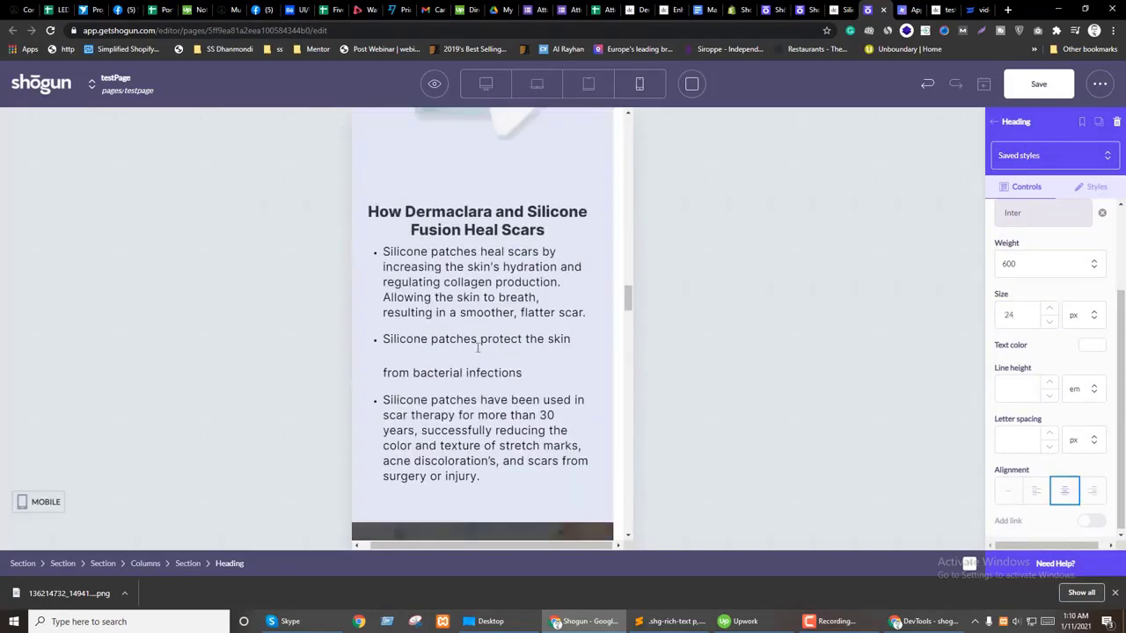
pyautogui.scroll(10, 480, 352)
pyautogui.scroll(-4, 472, 373)
pyautogui.scroll(-15, 475, 369)
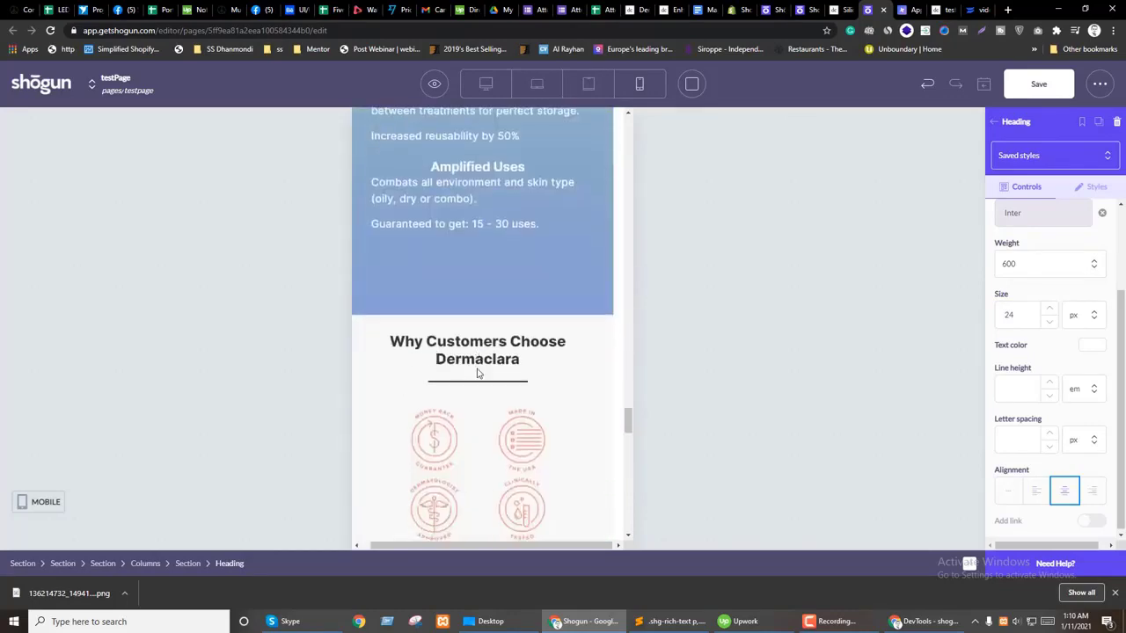
pyautogui.scroll(2, 374, 408)
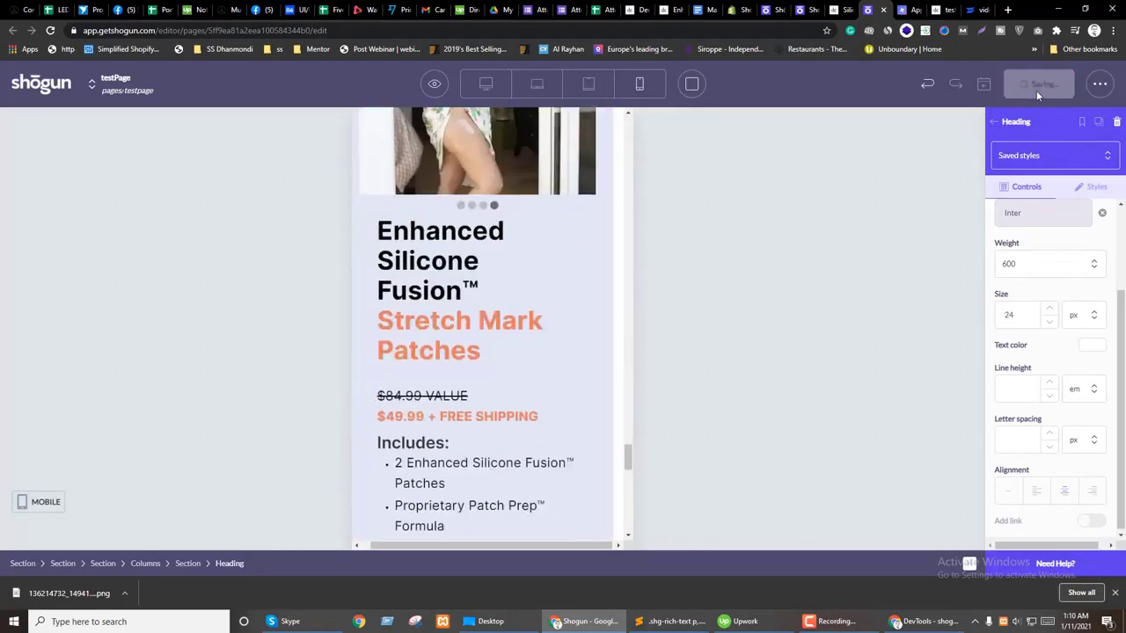
pyautogui.moveTo(440, 102)
pyautogui.click(431, 149)
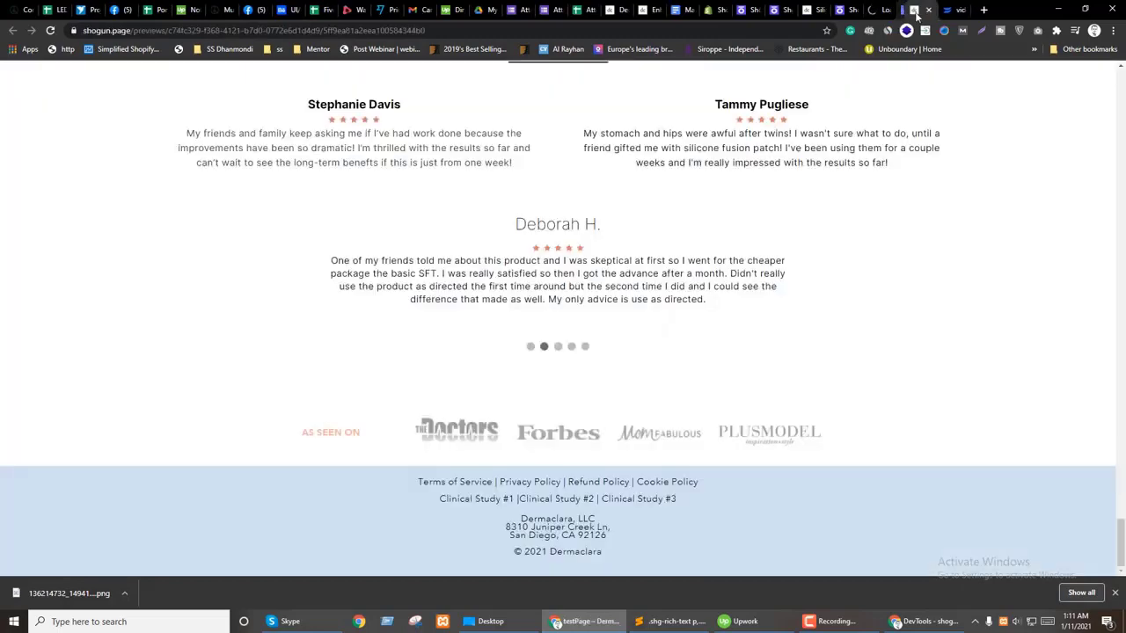
pyautogui.click(921, 15)
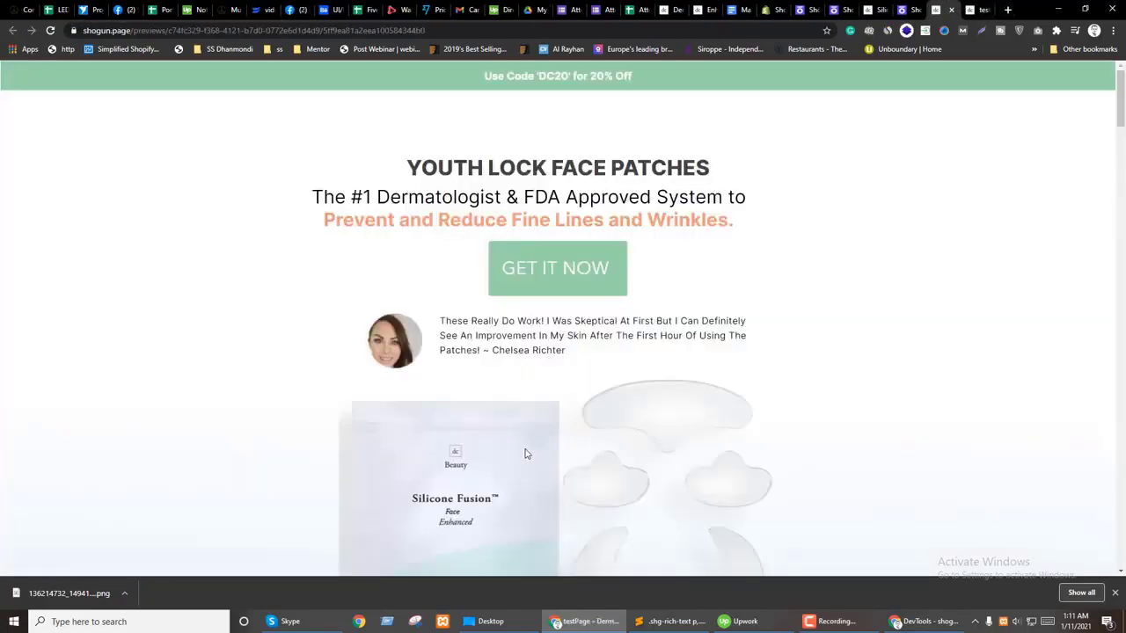
pyautogui.scroll(-15, 640, 492)
pyautogui.scroll(-20, 641, 491)
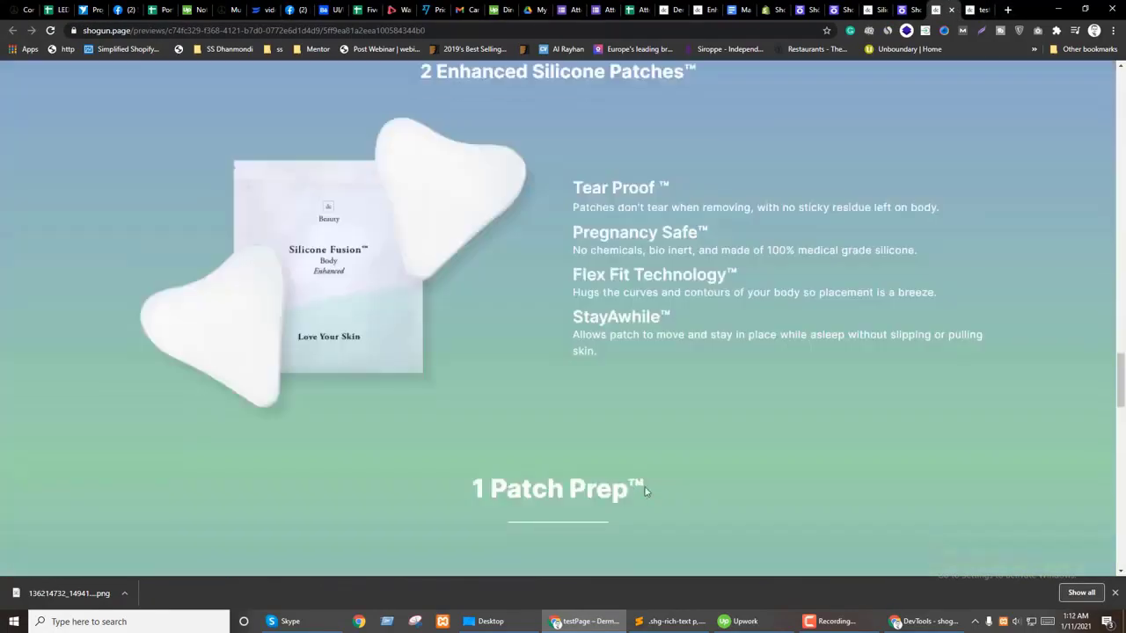
pyautogui.scroll(-3, 672, 485)
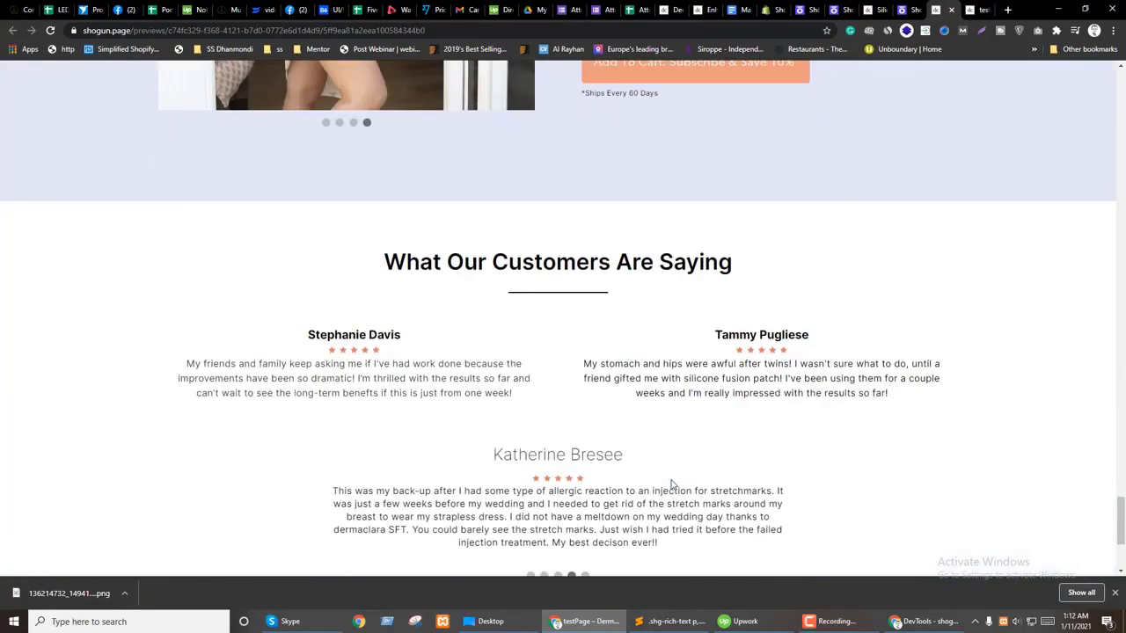
pyautogui.scroll(3, 729, 352)
pyautogui.scroll(-5, 736, 347)
pyautogui.scroll(4, 892, 414)
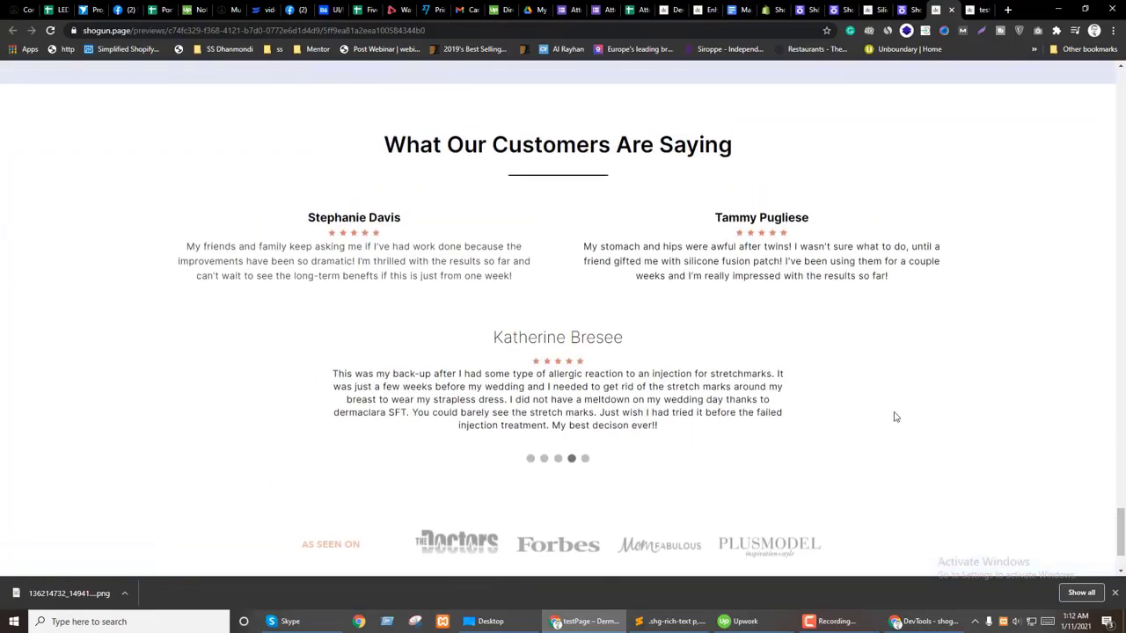
# Step: Inspect the Stretch Mark Patches heading's 44px span in DevTools on the mobile-width preview
pyautogui.rightClick(714, 332)
pyautogui.click(747, 507)
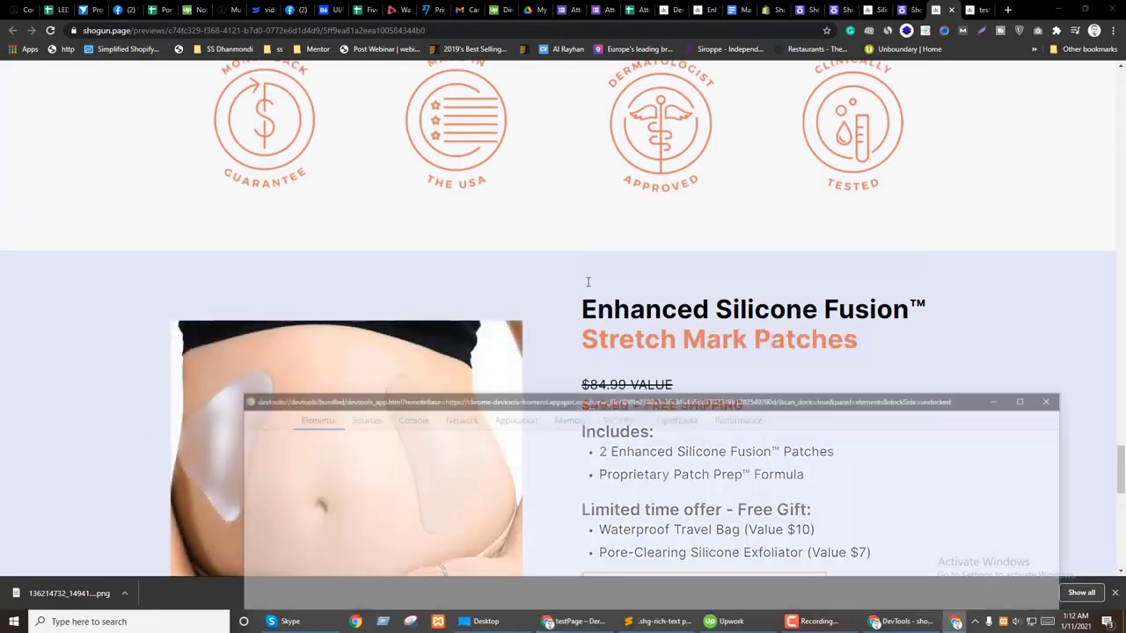
pyautogui.scroll(3, 529, 538)
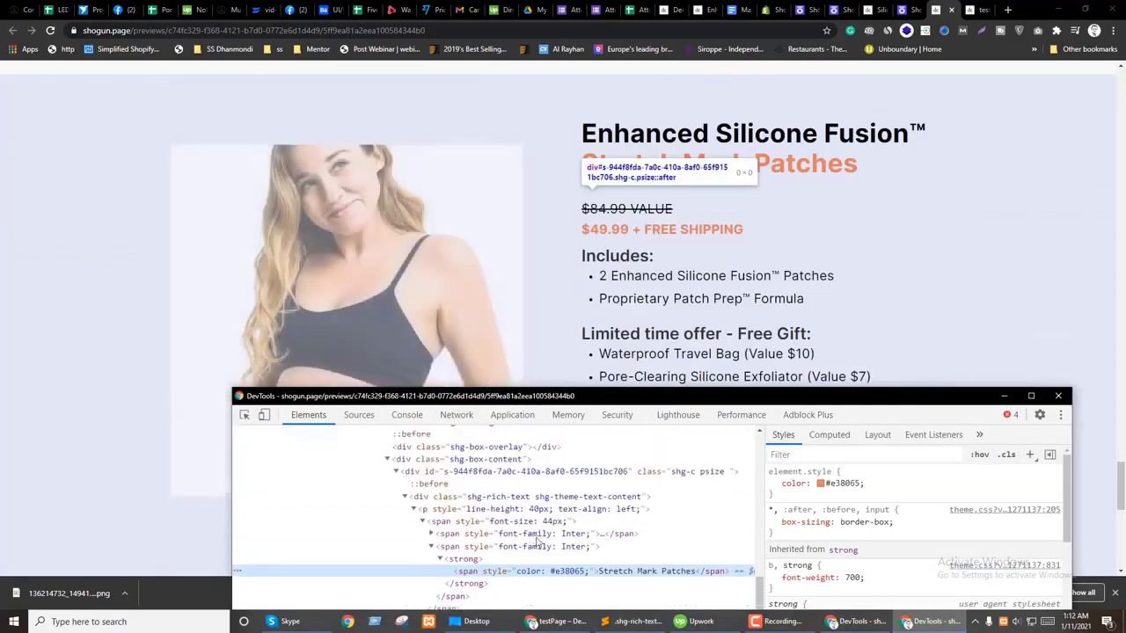
pyautogui.click(526, 509)
pyautogui.click(527, 498)
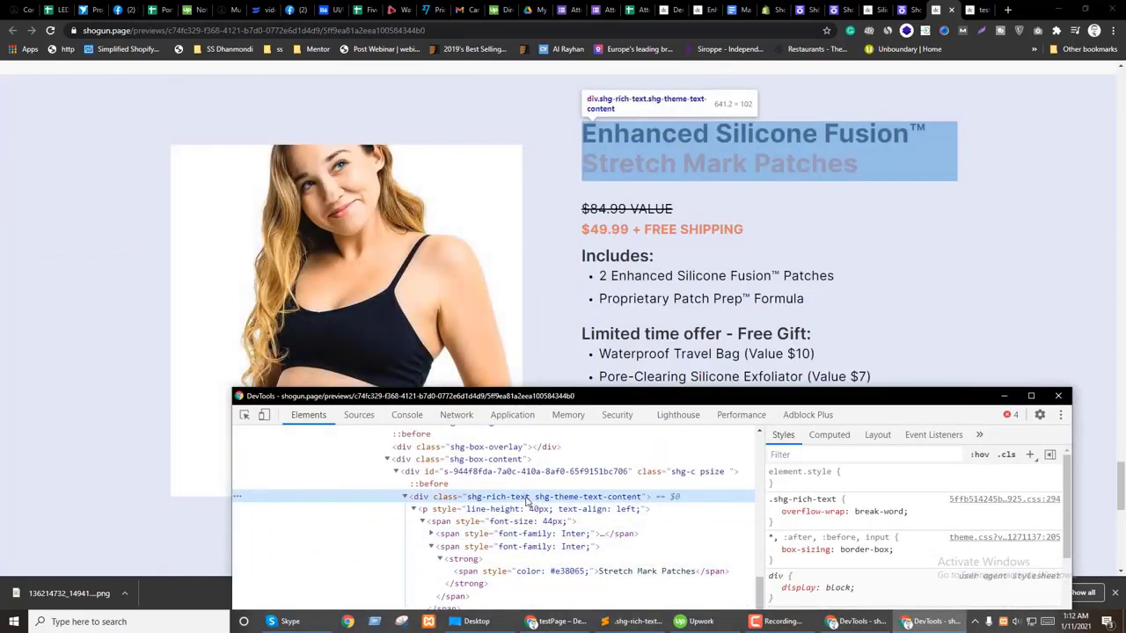
pyautogui.click(655, 471)
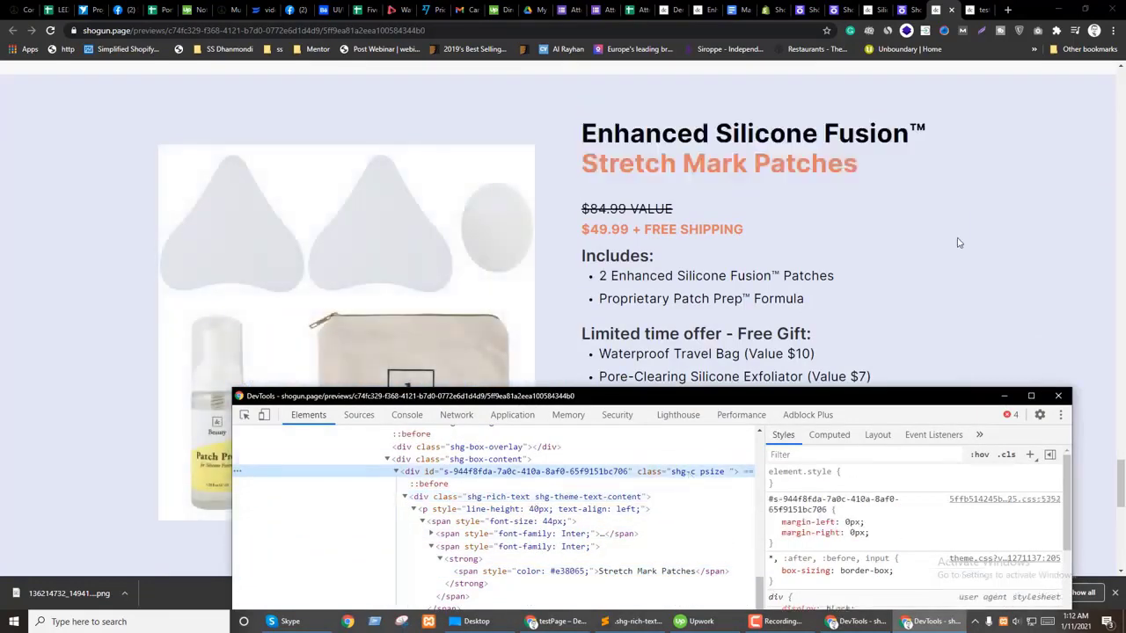
pyautogui.click(1090, 6)
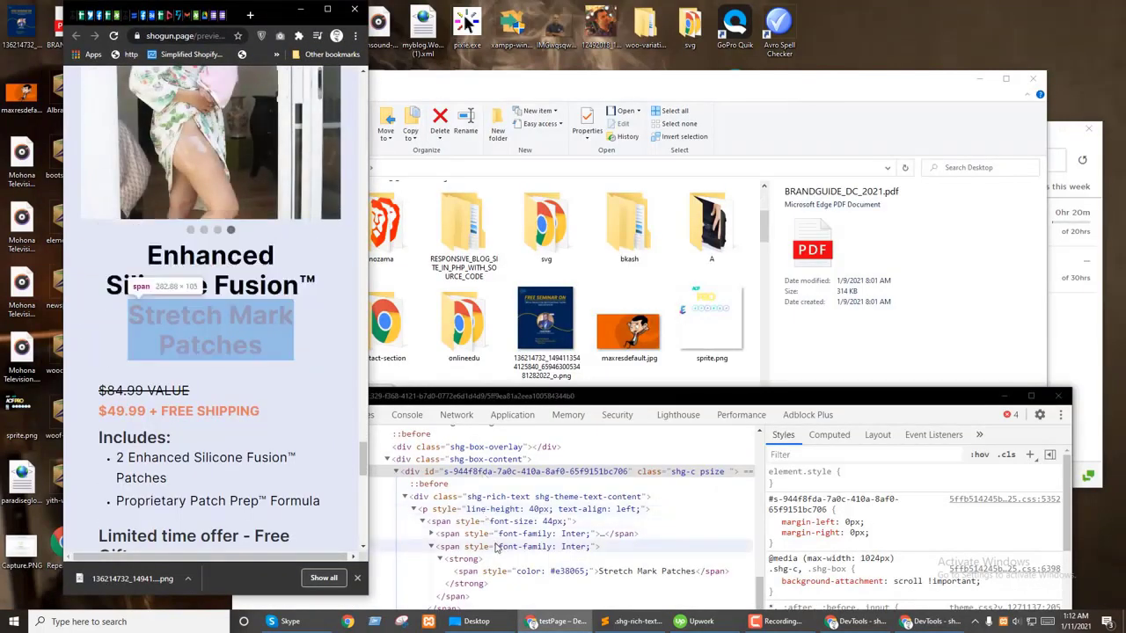
pyautogui.click(508, 510)
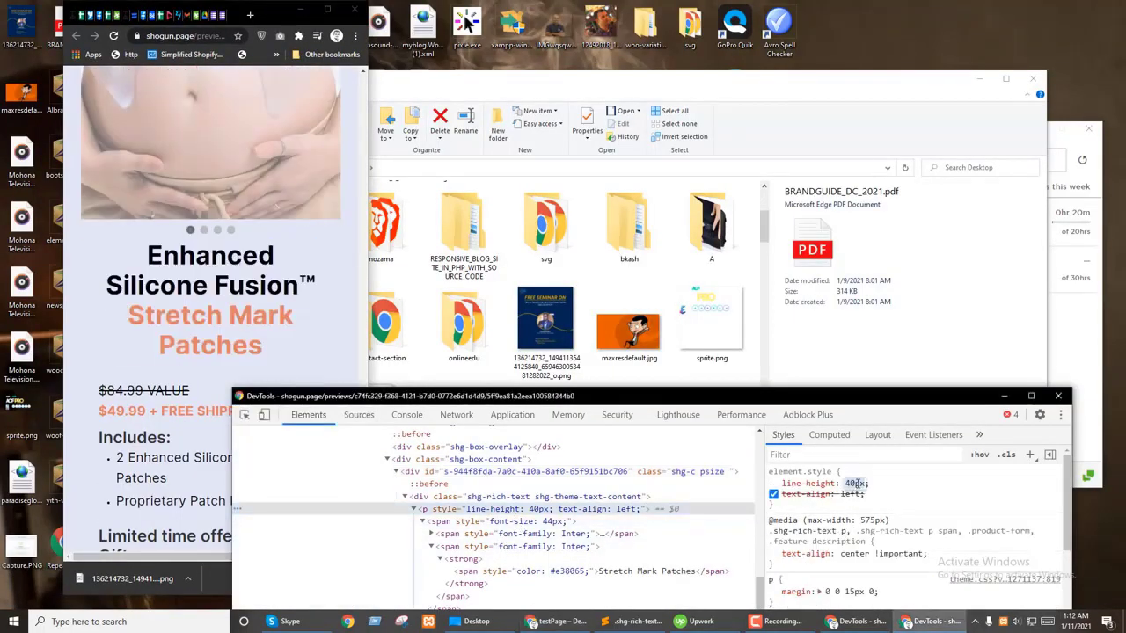
pyautogui.click(510, 522)
# Step: Give the heading span 30px font size and 30px line height, and copy both declarations
pyautogui.click(846, 483)
pyautogui.scroll(-10, 846, 484)
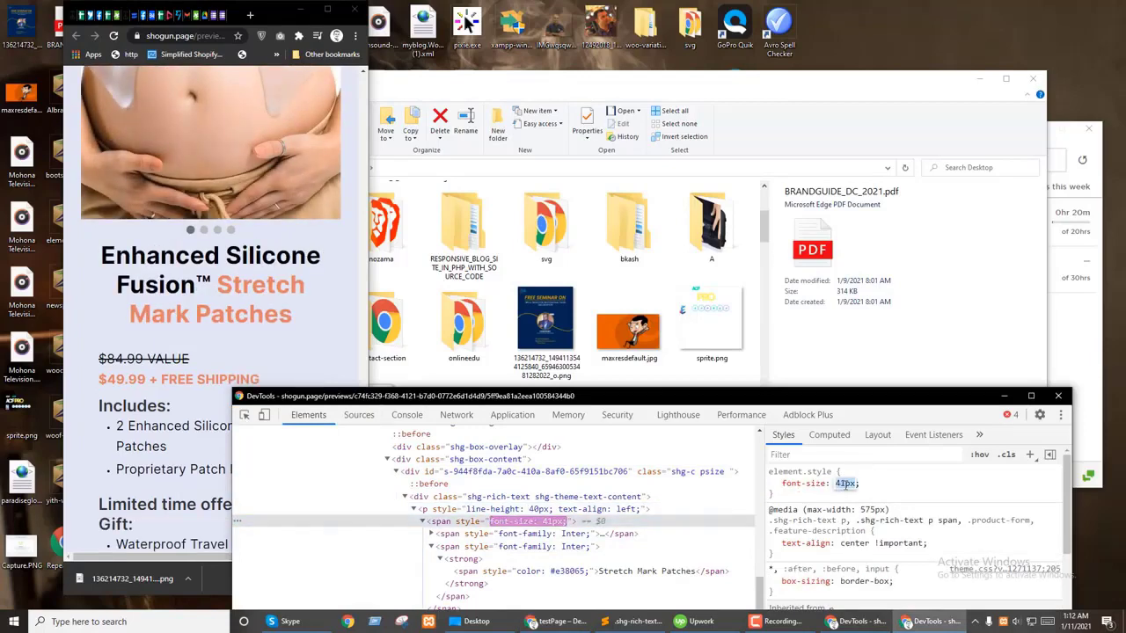
pyautogui.scroll(-4, 847, 485)
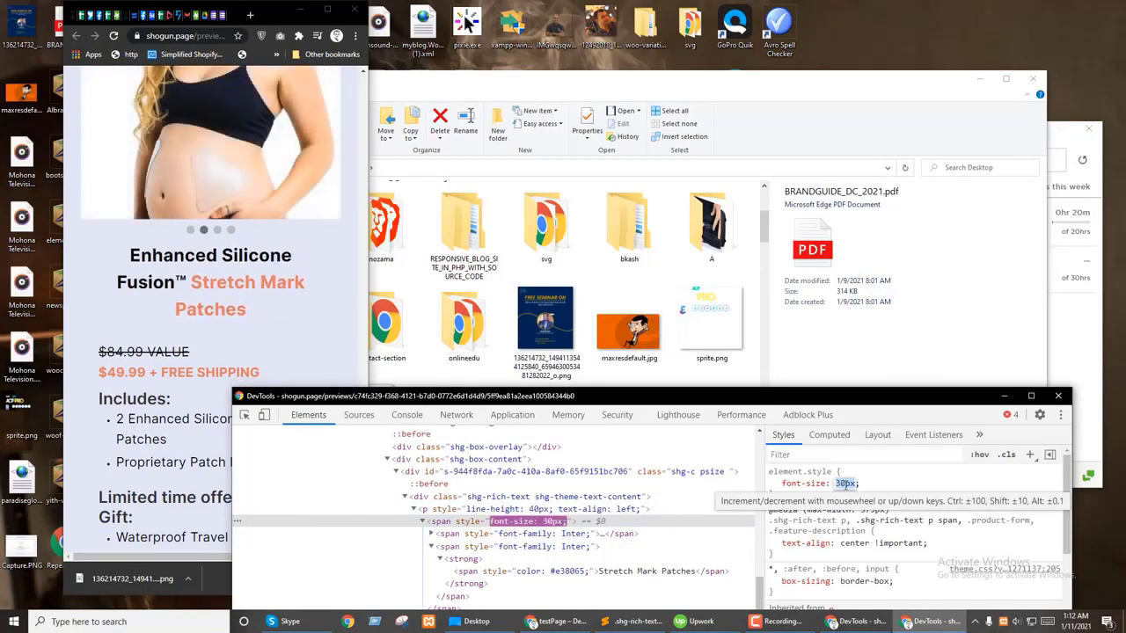
pyautogui.click(475, 509)
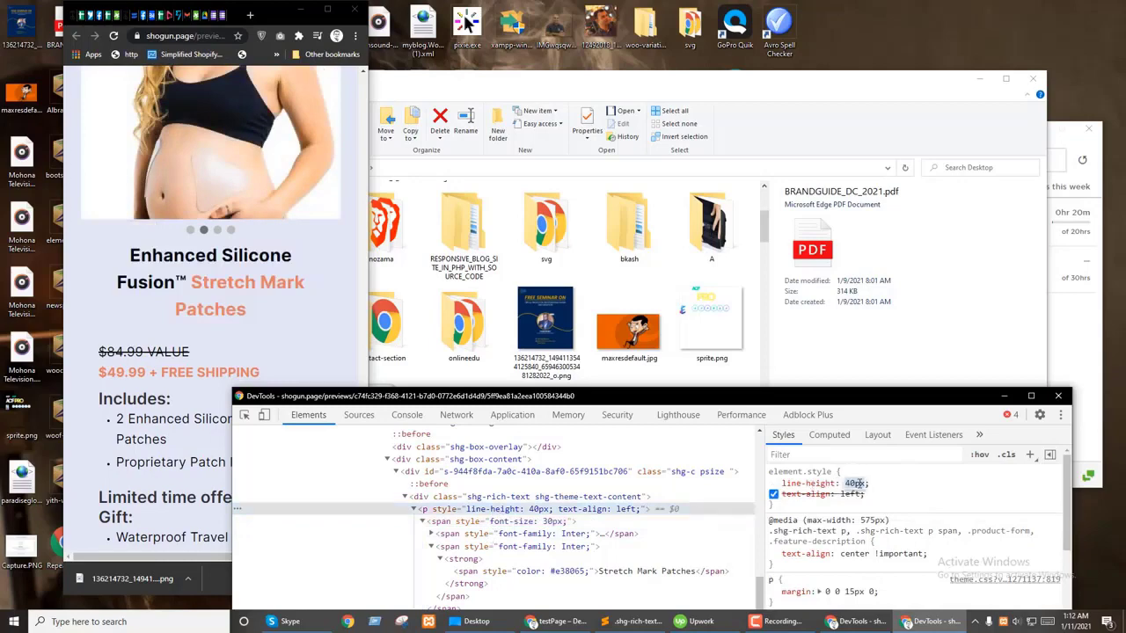
pyautogui.scroll(-10, 855, 484)
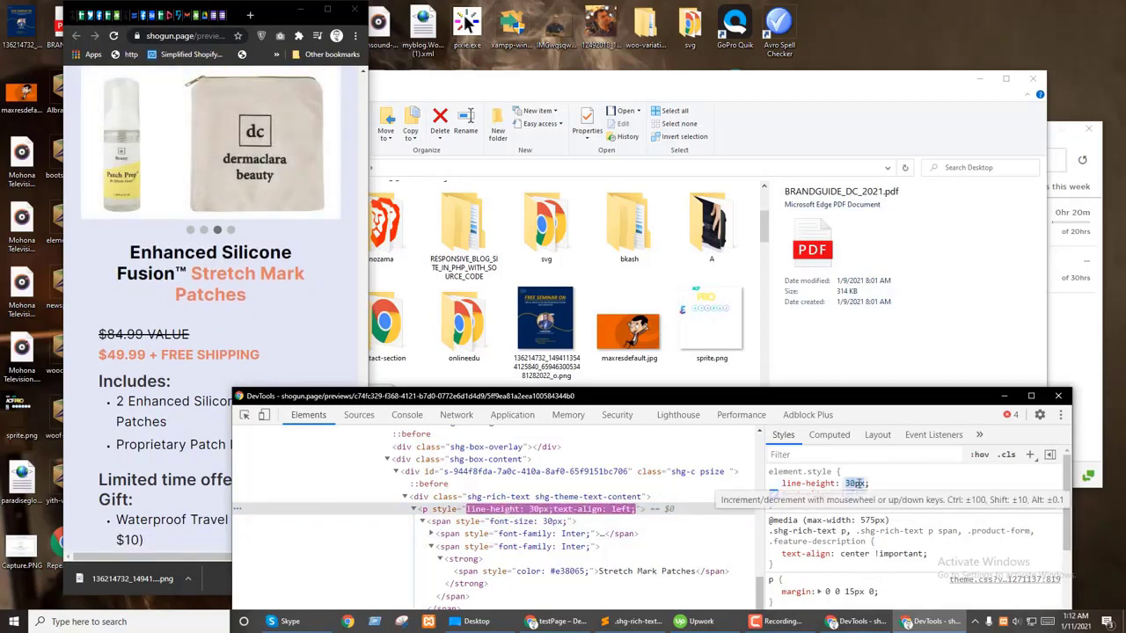
pyautogui.click(563, 520)
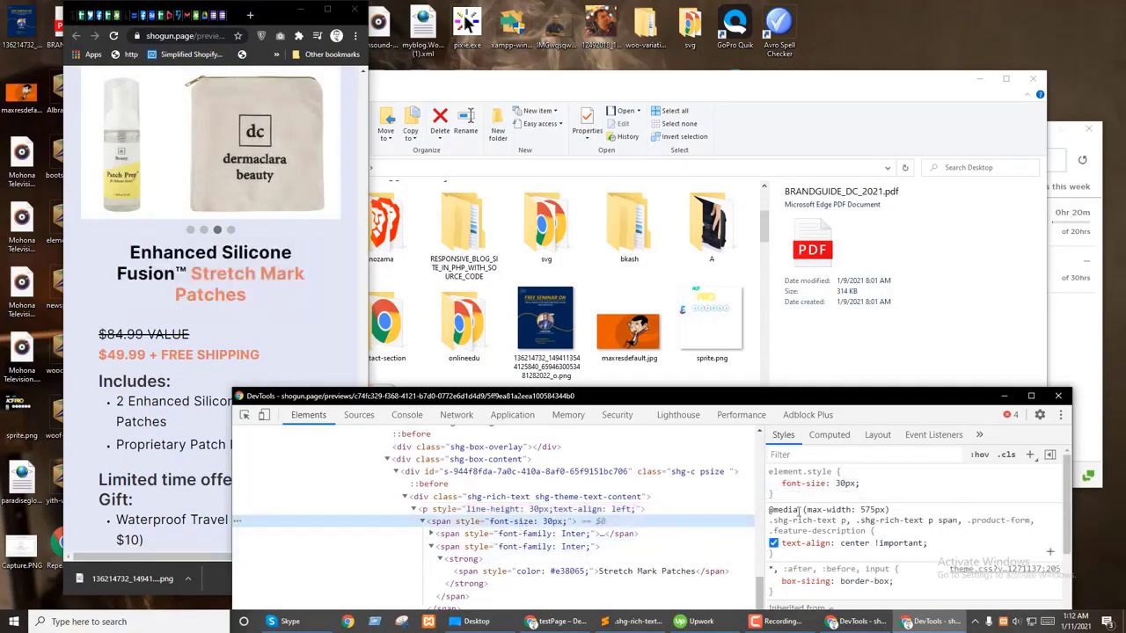
pyautogui.click(563, 509)
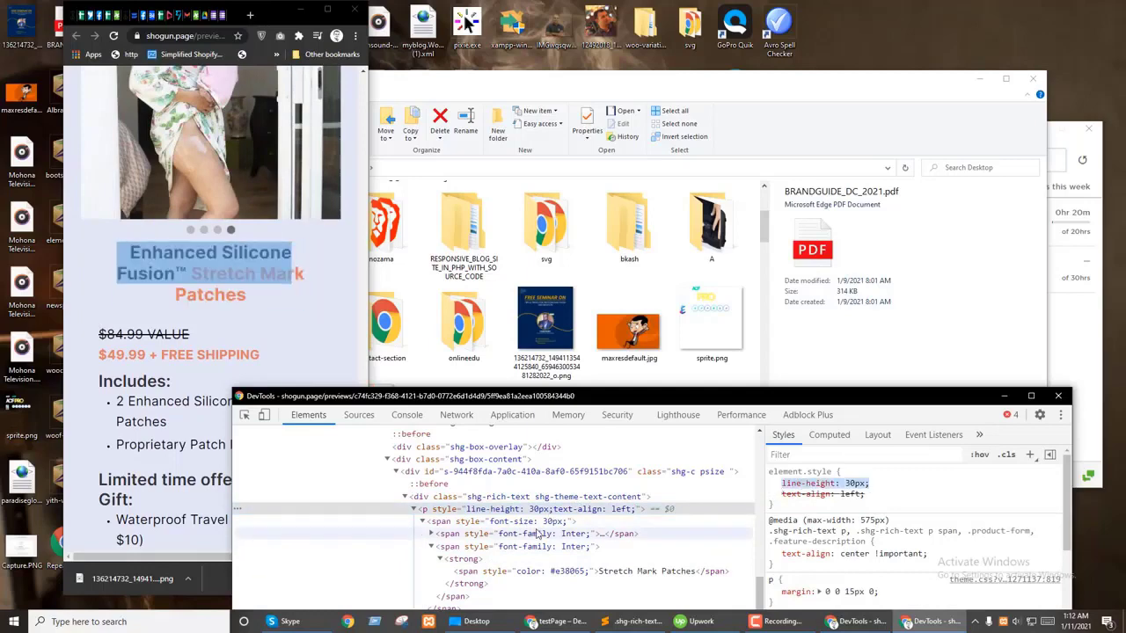
pyautogui.click(563, 520)
pyautogui.click(884, 498)
pyautogui.write('line-height: 30px;')
pyautogui.moveTo(883, 497); pyautogui.dragTo(798, 486)
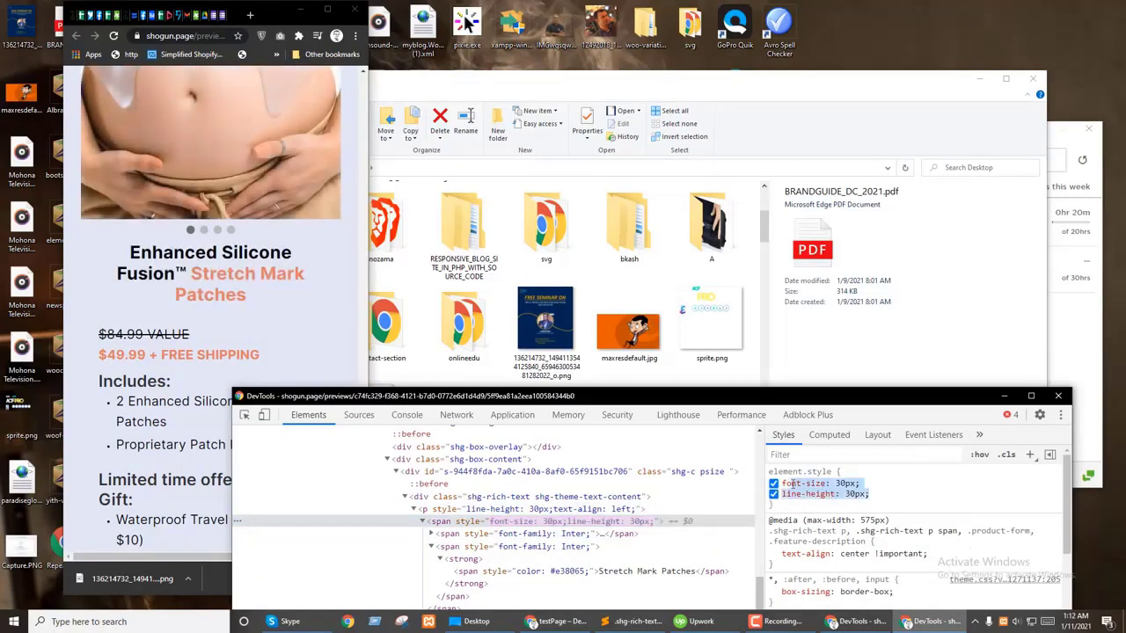
pyautogui.click(621, 626)
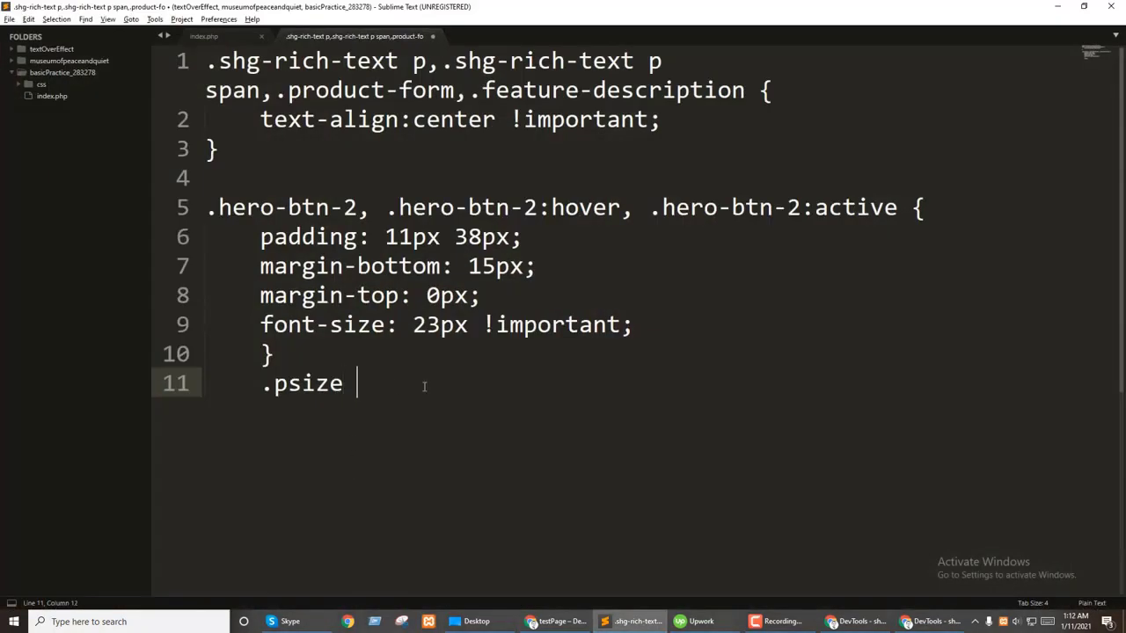
# Step: Paste font-size and line-height 30px into the new .psize p, .psize p span rule
pyautogui.press('Return')
pyautogui.write('font-size: 30px; line-height: 30px;')
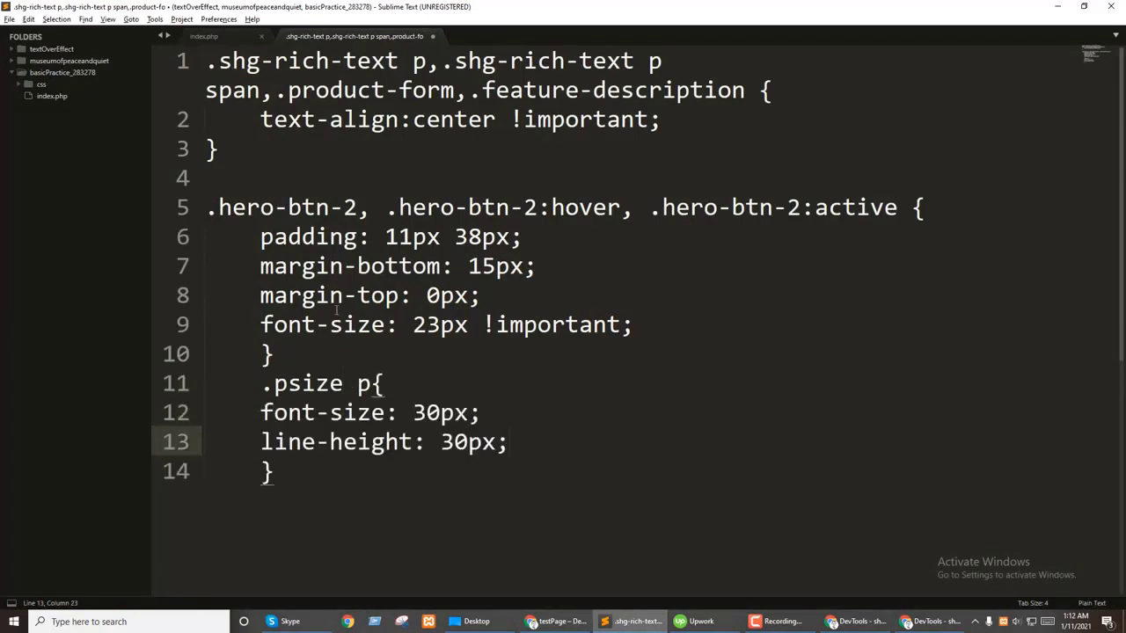
pyautogui.moveTo(374, 384); pyautogui.dragTo(261, 383)
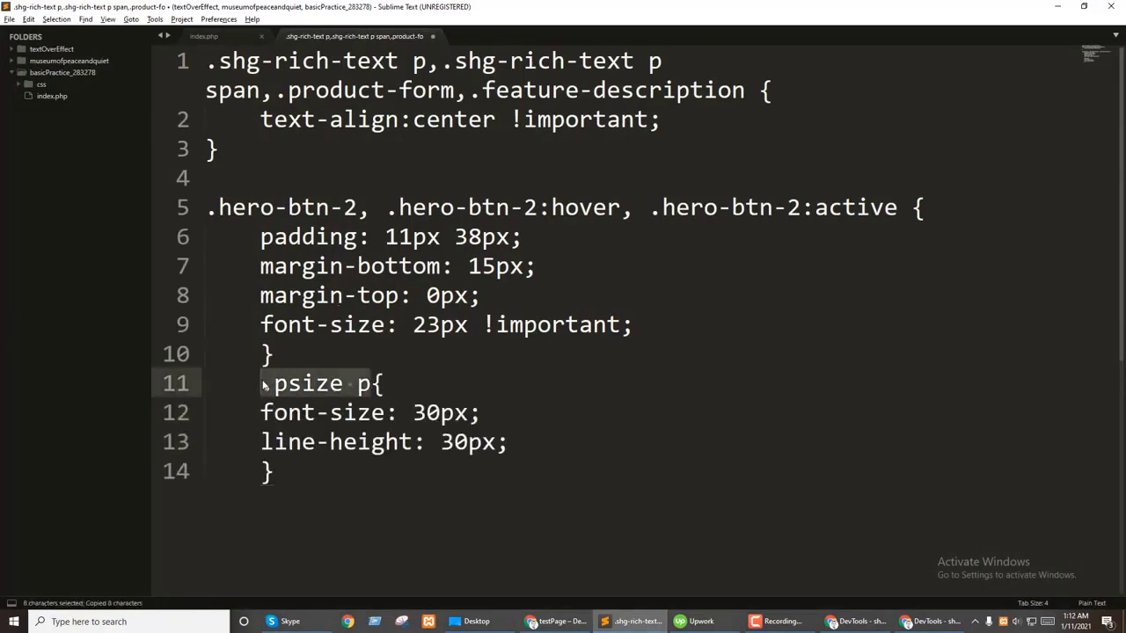
pyautogui.press('Right')
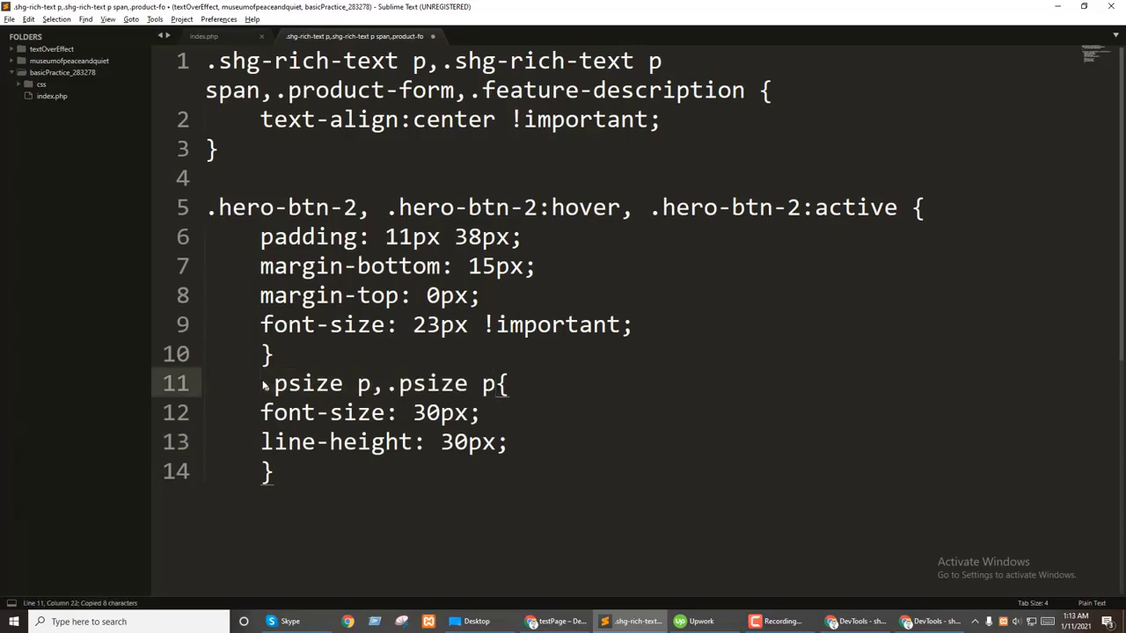
pyautogui.click(629, 622)
pyautogui.click(629, 622)
pyautogui.moveTo(279, 473); pyautogui.dragTo(237, 387)
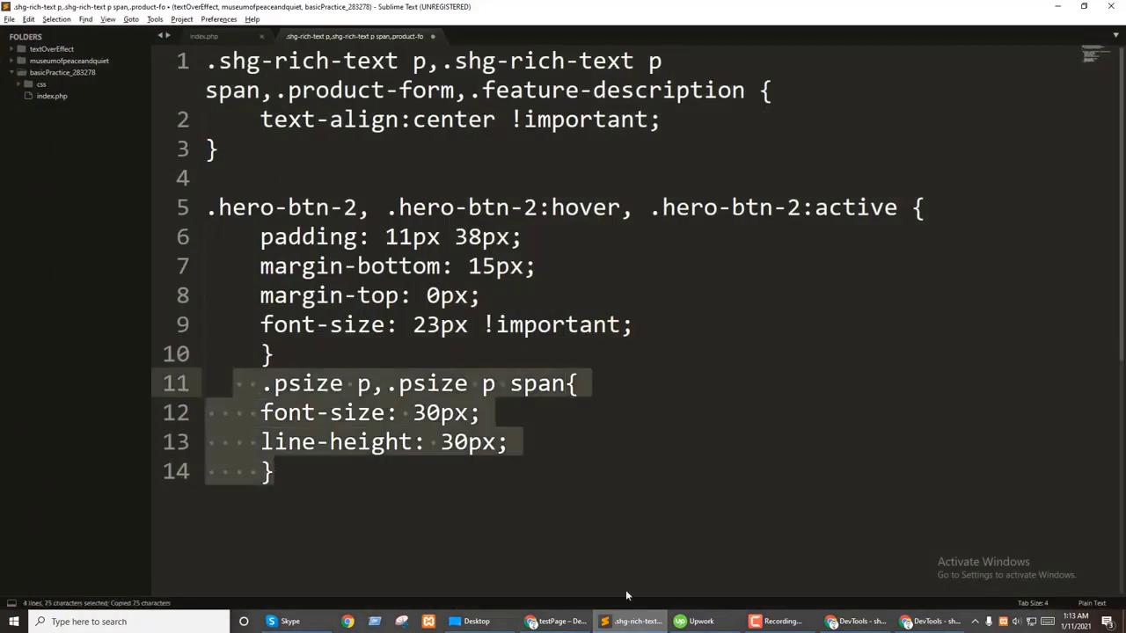
pyautogui.click(629, 622)
# Step: Back in the Chrome preview, select the heading's font-family span and start element picking
pyautogui.click(176, 211)
pyautogui.scroll(-2, 255, 380)
pyautogui.scroll(1, 256, 380)
pyautogui.click(518, 546)
pyautogui.hotkey('ctrl', 'shift', 'c')
# Step: Centre the $84.99 VALUE price line with text-align: center in DevTools
pyautogui.click(144, 275)
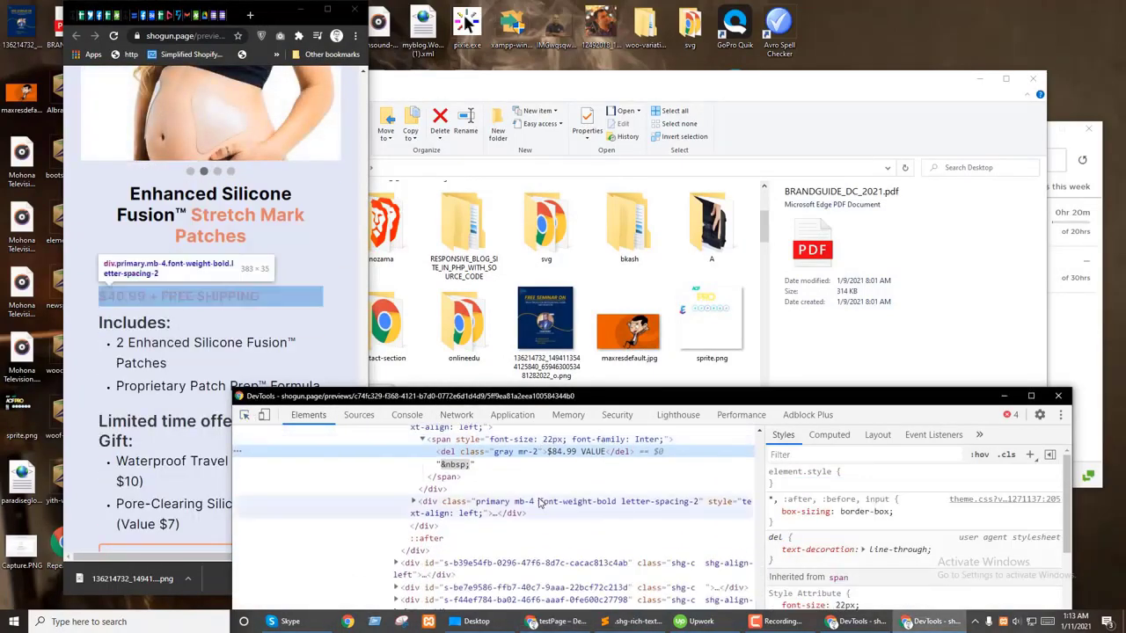
pyautogui.scroll(1, 539, 501)
pyautogui.click(470, 480)
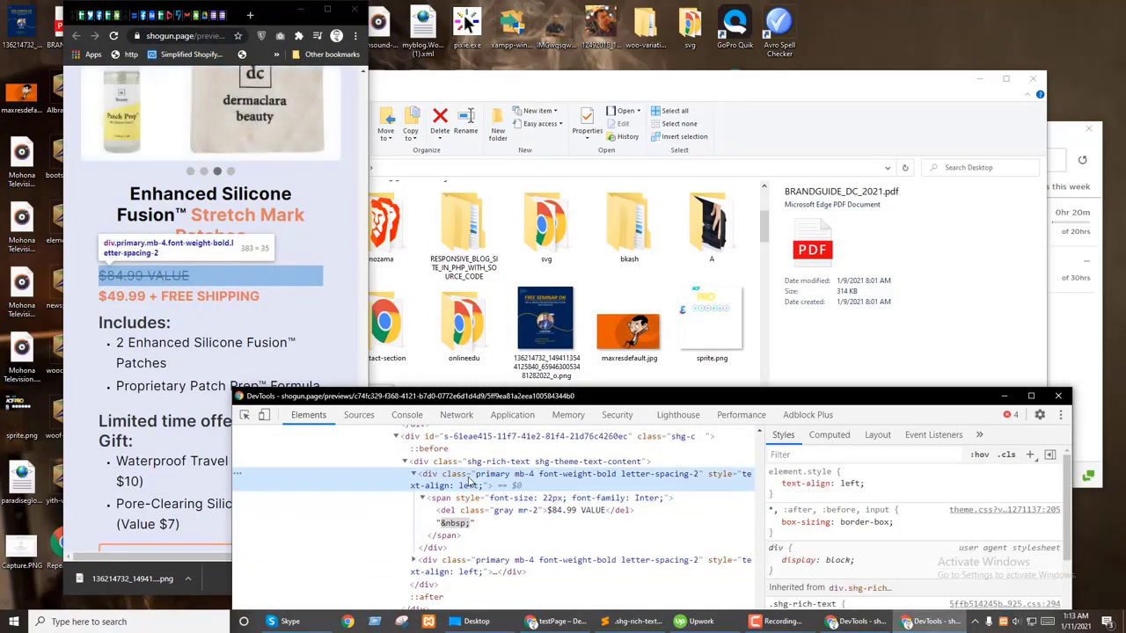
pyautogui.click(825, 484)
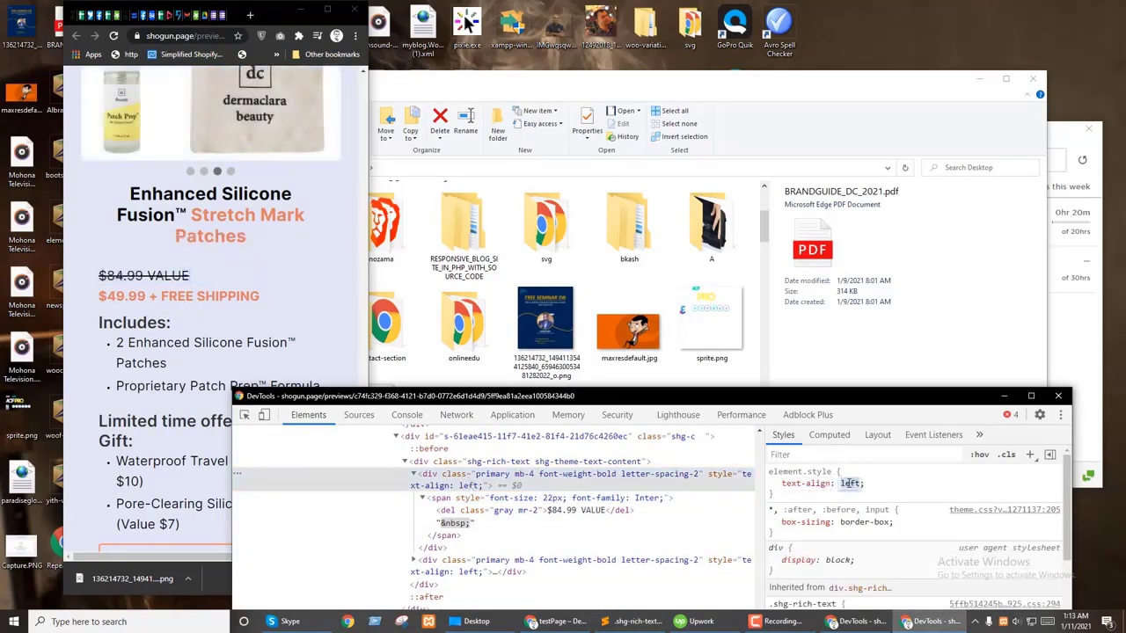
pyautogui.write('center')
pyautogui.press('Return')
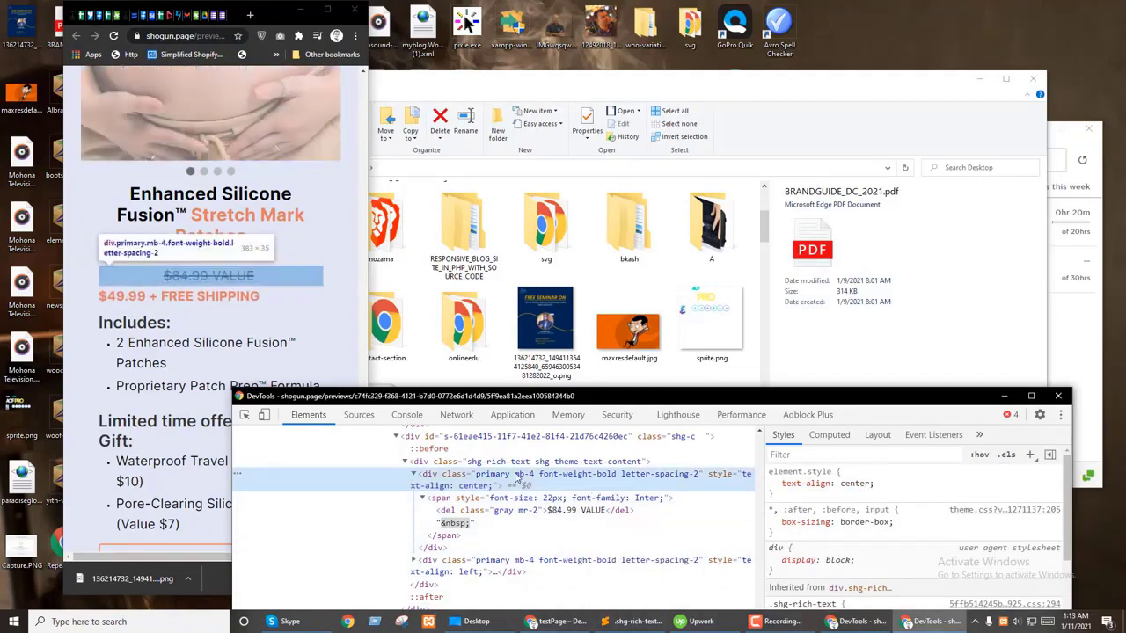
# Step: Append .primary to the centring selector list on line 1 of the CSS file
pyautogui.hotkey('alt', 'Tab')
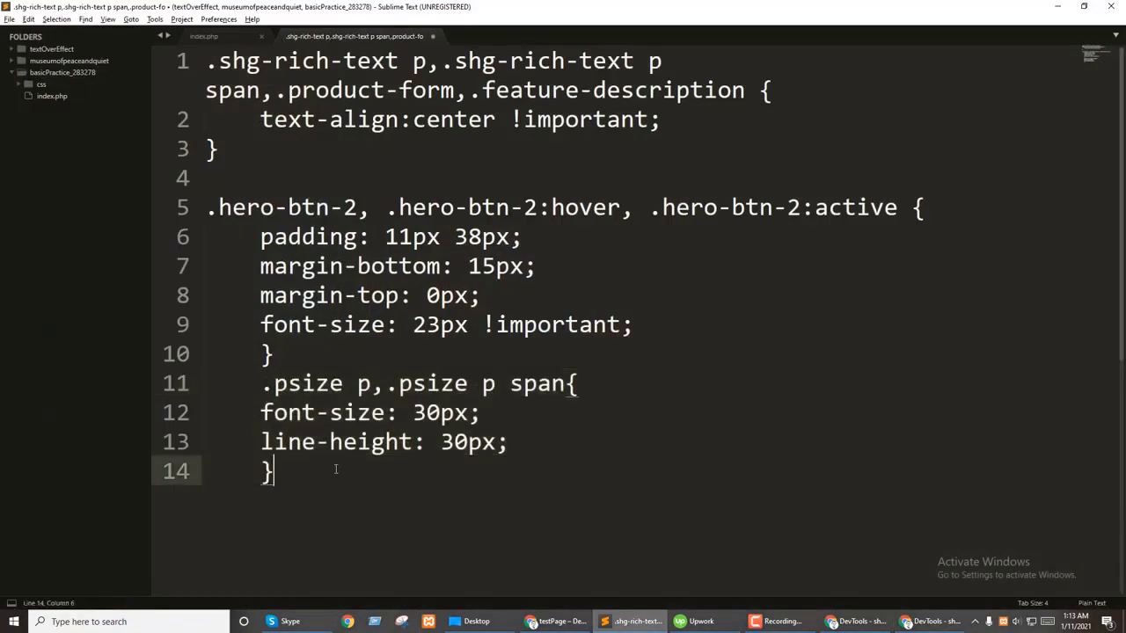
pyautogui.click(747, 90)
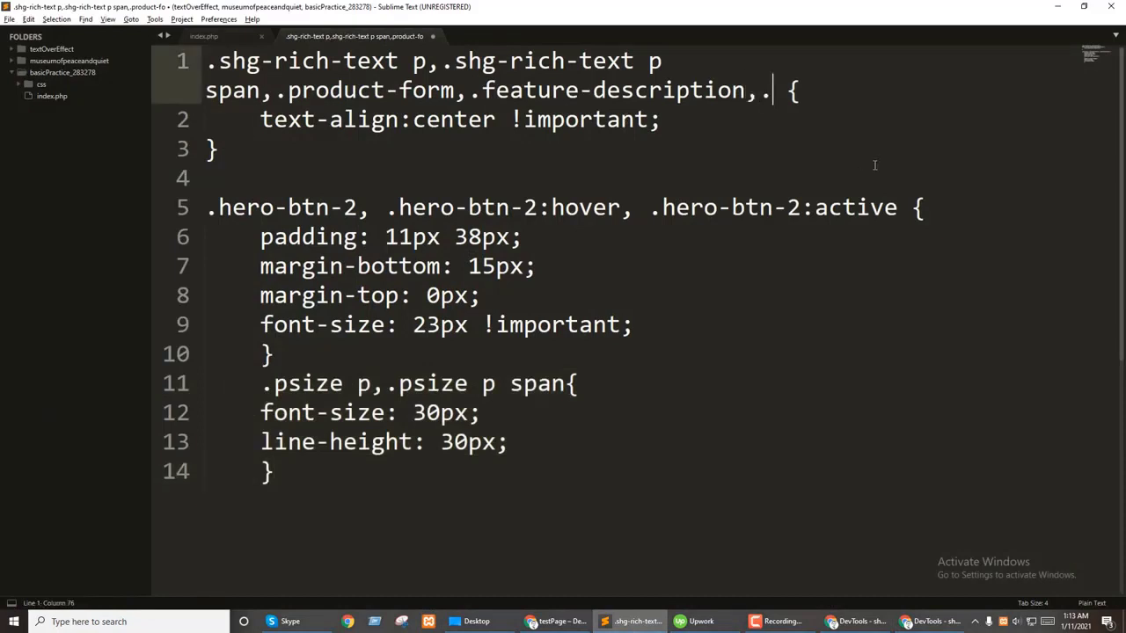
pyautogui.write(',.')
pyautogui.hotkey('ctrl', 'v')
pyautogui.hotkey('shift', 'Up')
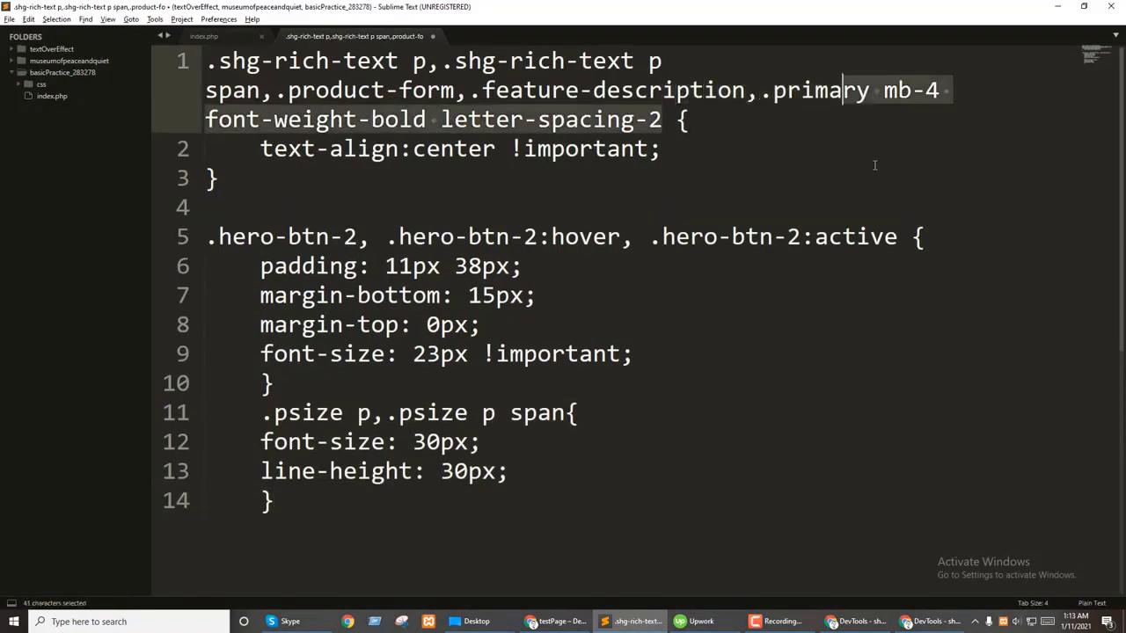
pyautogui.press('BackSpace')
# Step: Step down the DevTools Elements tree past the price and heading sections
pyautogui.click(631, 622)
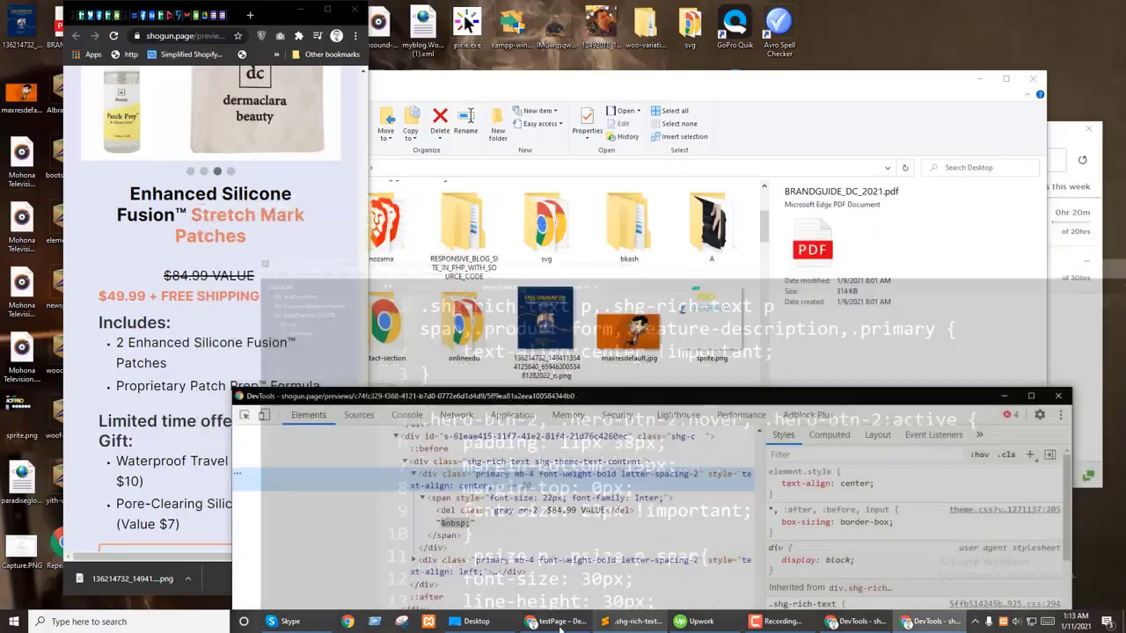
pyautogui.click(440, 498)
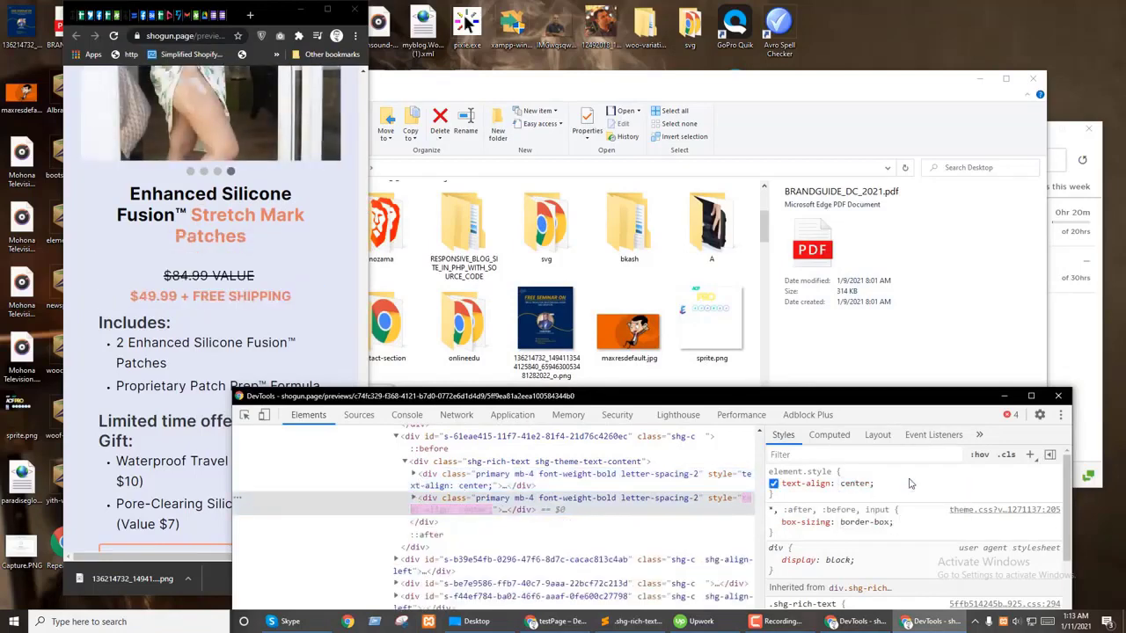
pyautogui.scroll(-1, 444, 510)
pyautogui.click(444, 506)
pyautogui.scroll(-1, 444, 508)
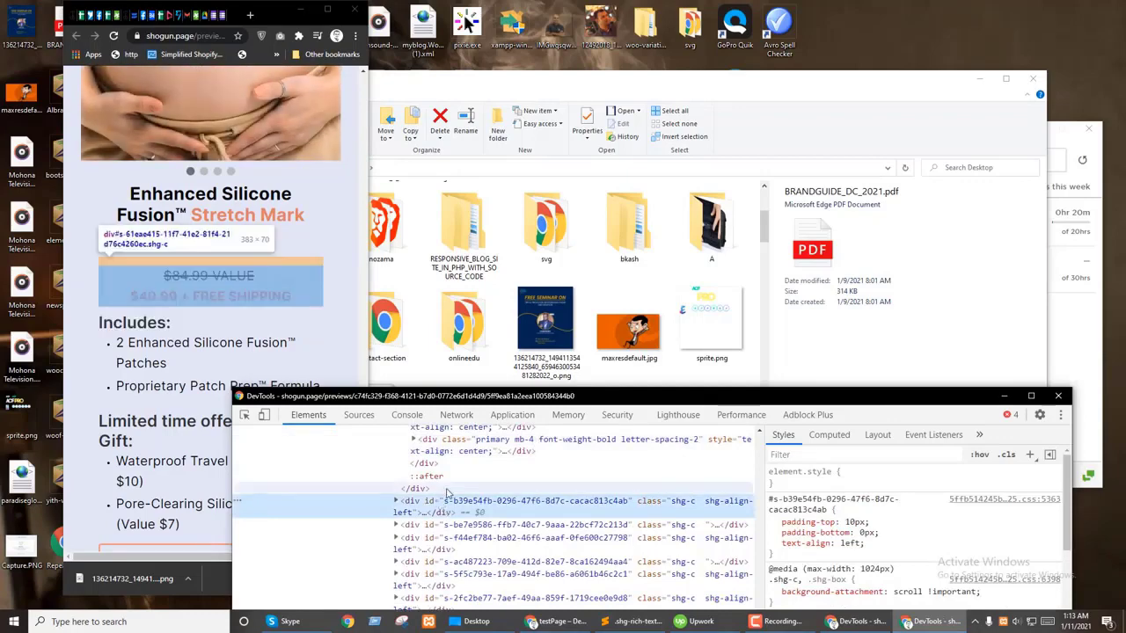
pyautogui.click(395, 442)
pyautogui.click(404, 480)
pyautogui.click(431, 492)
# Step: Select the ul.list-unstyled Includes bullet list inside the rich-text wrapper
pyautogui.scroll(-1, 435, 488)
pyautogui.click(435, 483)
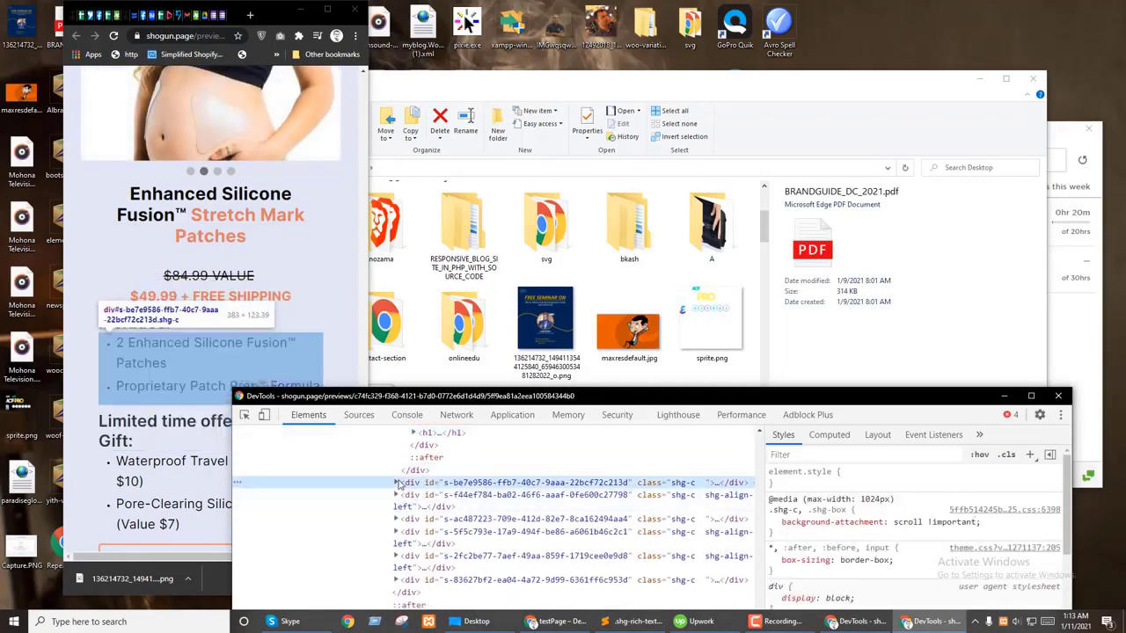
pyautogui.click(396, 483)
pyautogui.click(455, 508)
pyautogui.click(404, 508)
pyautogui.click(450, 520)
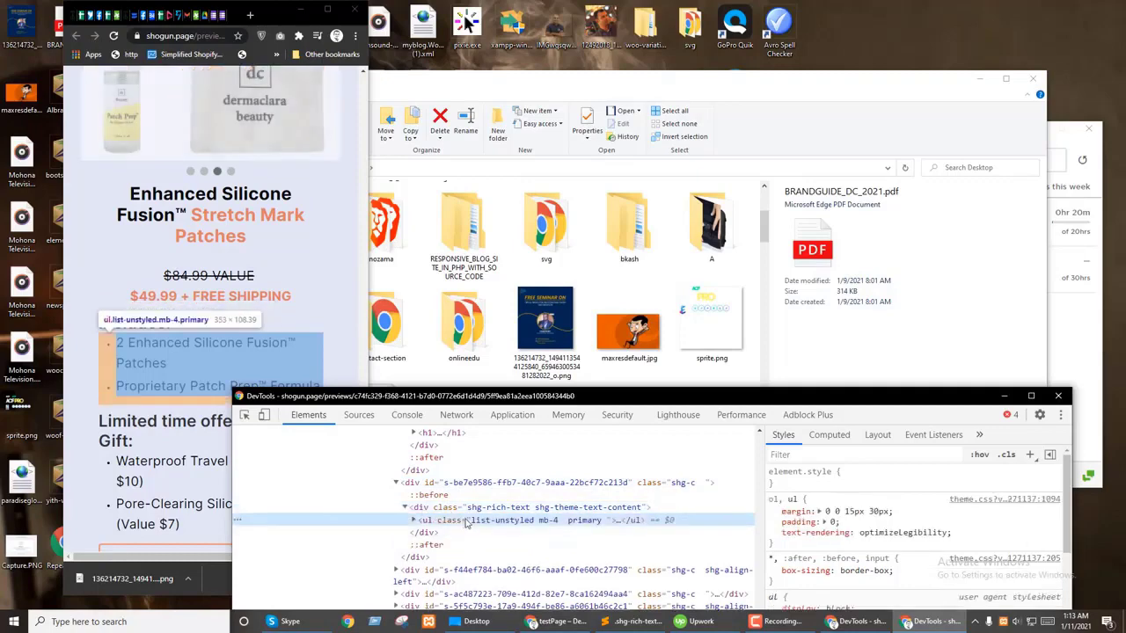
pyautogui.click(416, 521)
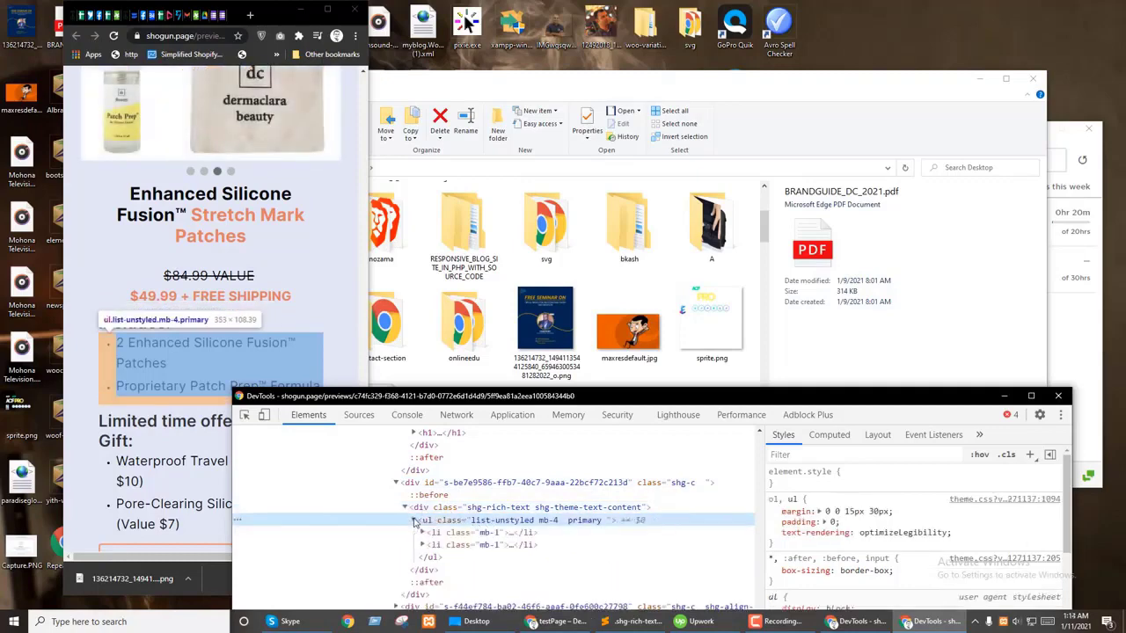
# Step: Add inline text-align: center to the Includes list's element.style
pyautogui.doubleClick(488, 522)
pyautogui.moveTo(532, 521); pyautogui.dragTo(474, 522)
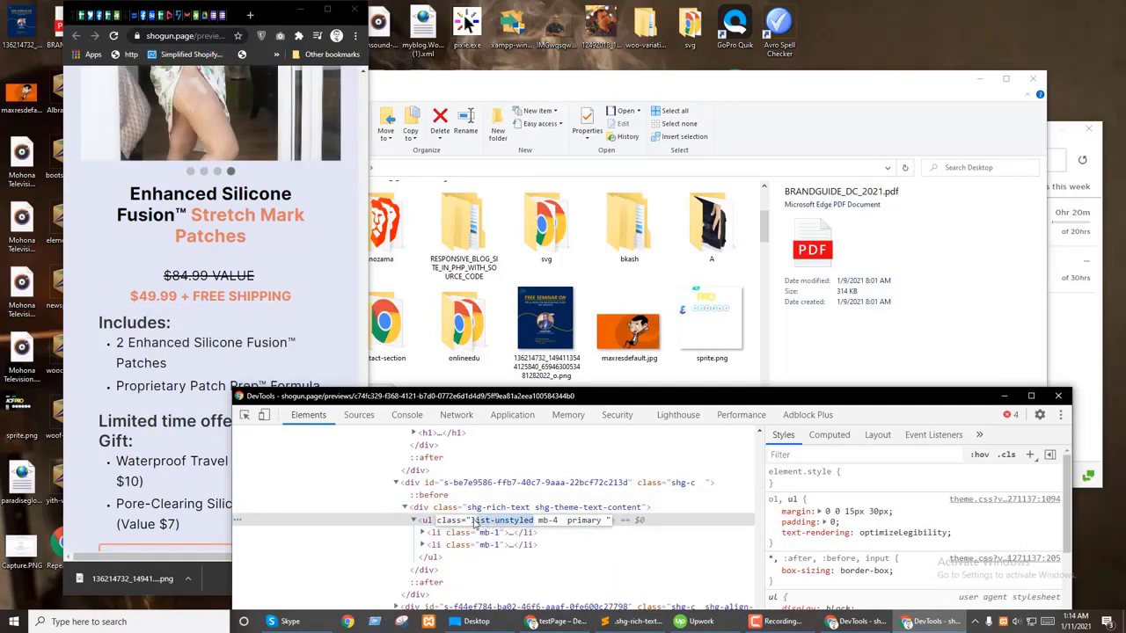
pyautogui.click(844, 476)
pyautogui.write('text-align:center')
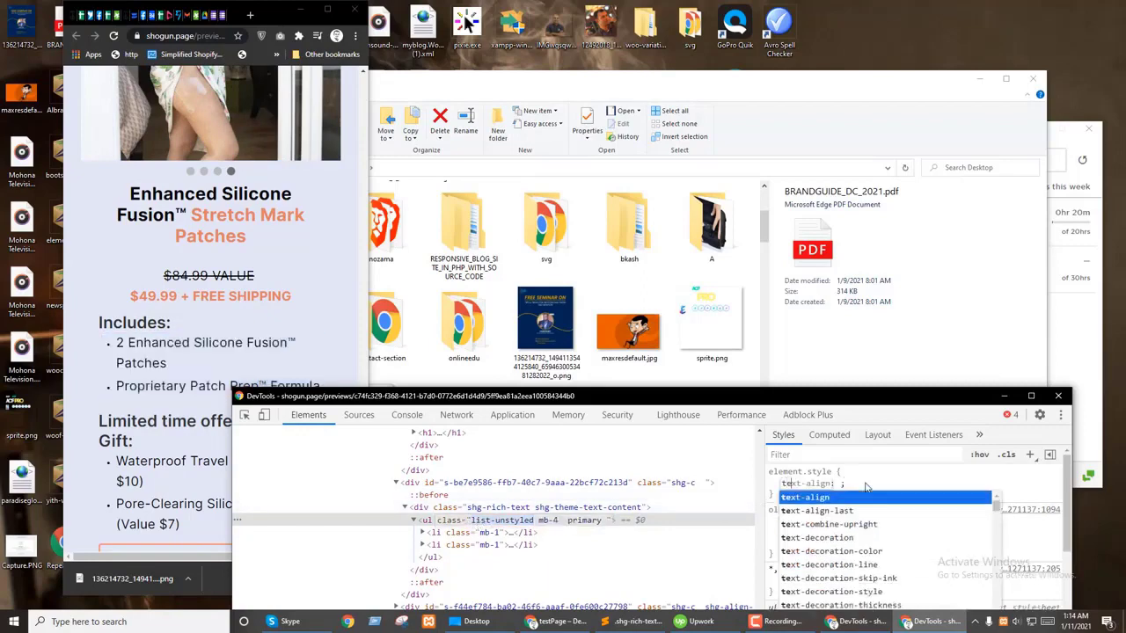
pyautogui.press('Return')
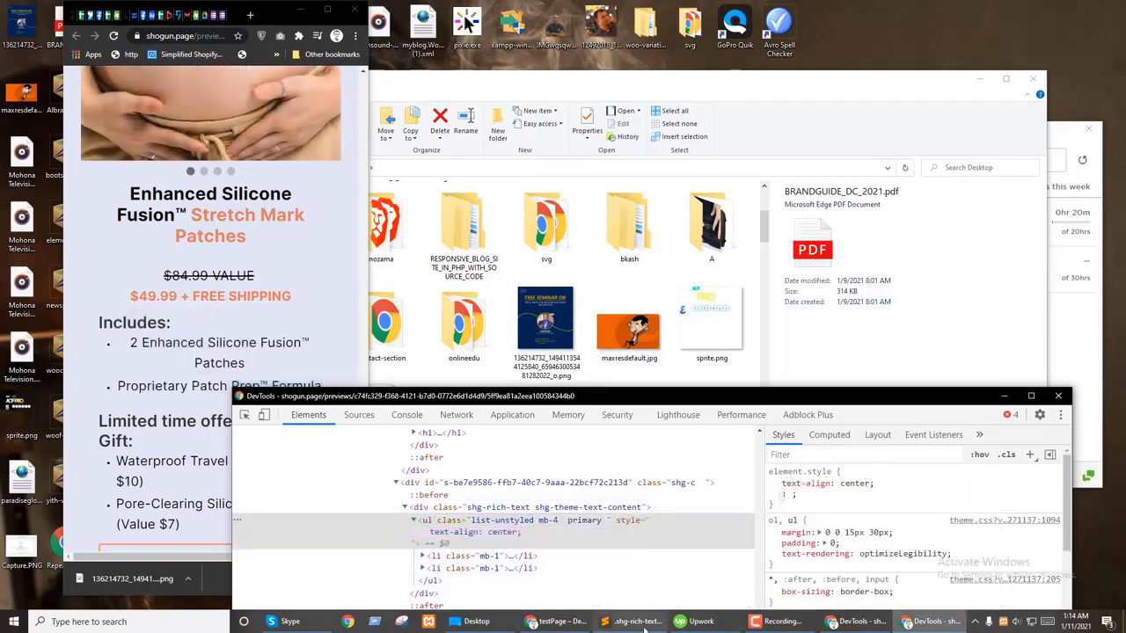
# Step: Add text-align:center; to the .list-unstyled rule in Sublime Text's stylesheet
pyautogui.click(638, 622)
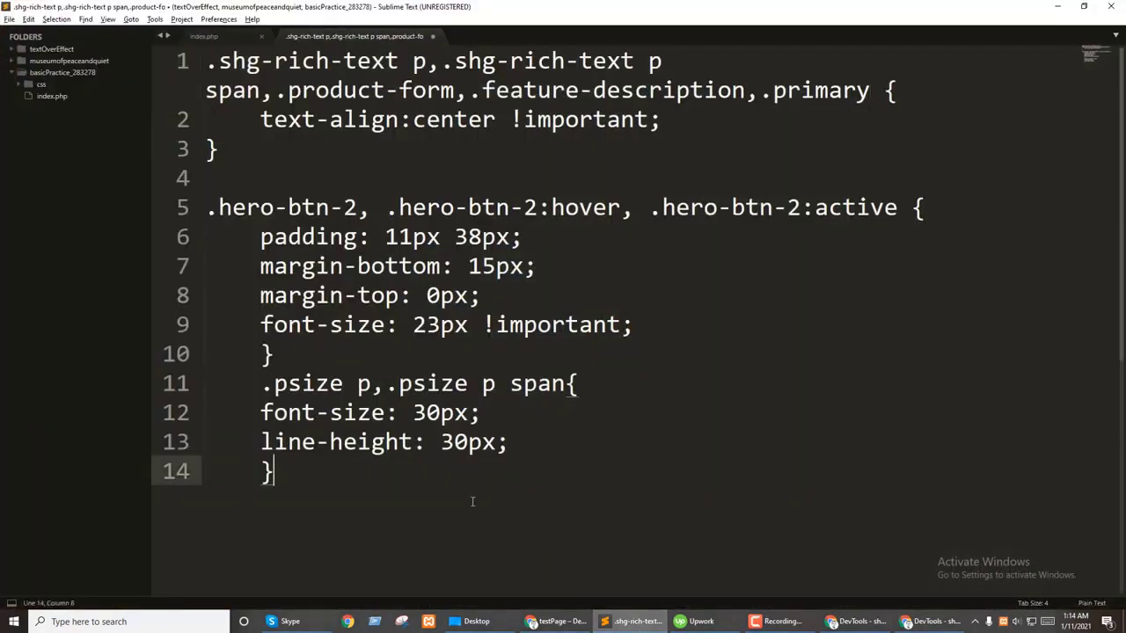
pyautogui.press('Return')
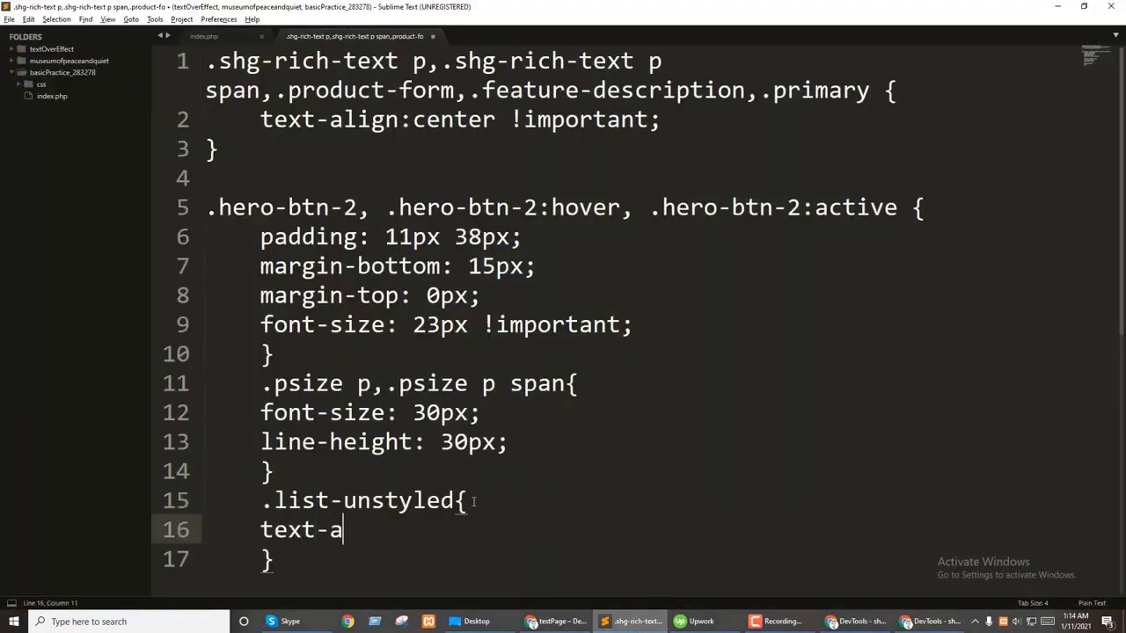
pyautogui.write('text-align:center;')
pyautogui.press('Return')
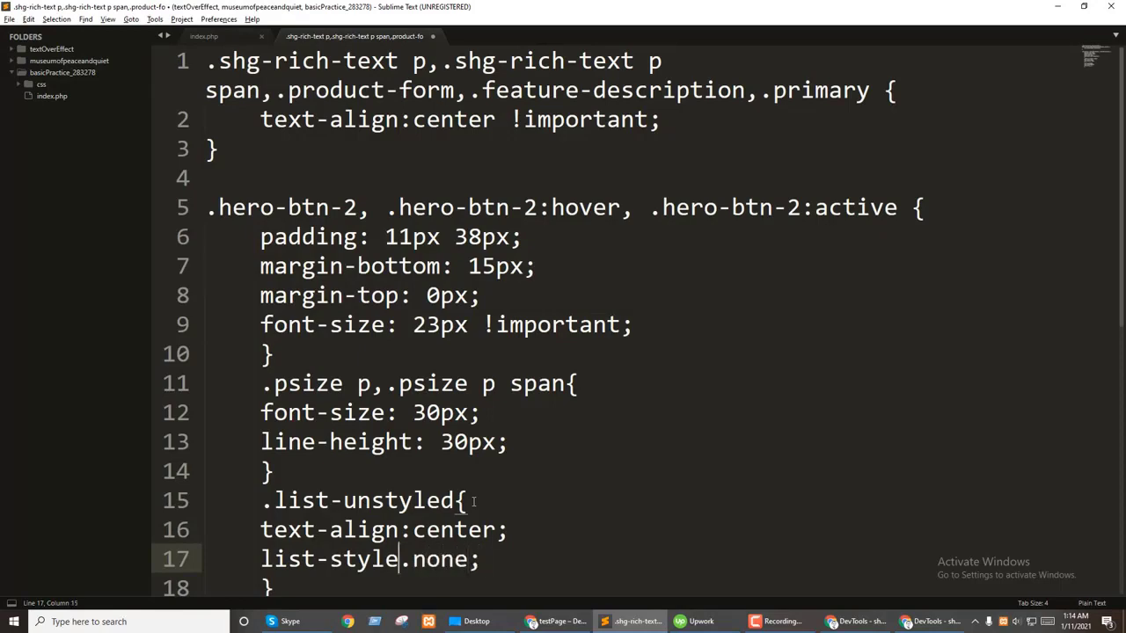
pyautogui.hotkey('alt', 'Tab')
pyautogui.scroll(-5, 202, 365)
# Step: Inspect the One Time Purchase Add To Cart button and lower its max-width 959px font size to 16px
pyautogui.click(244, 414)
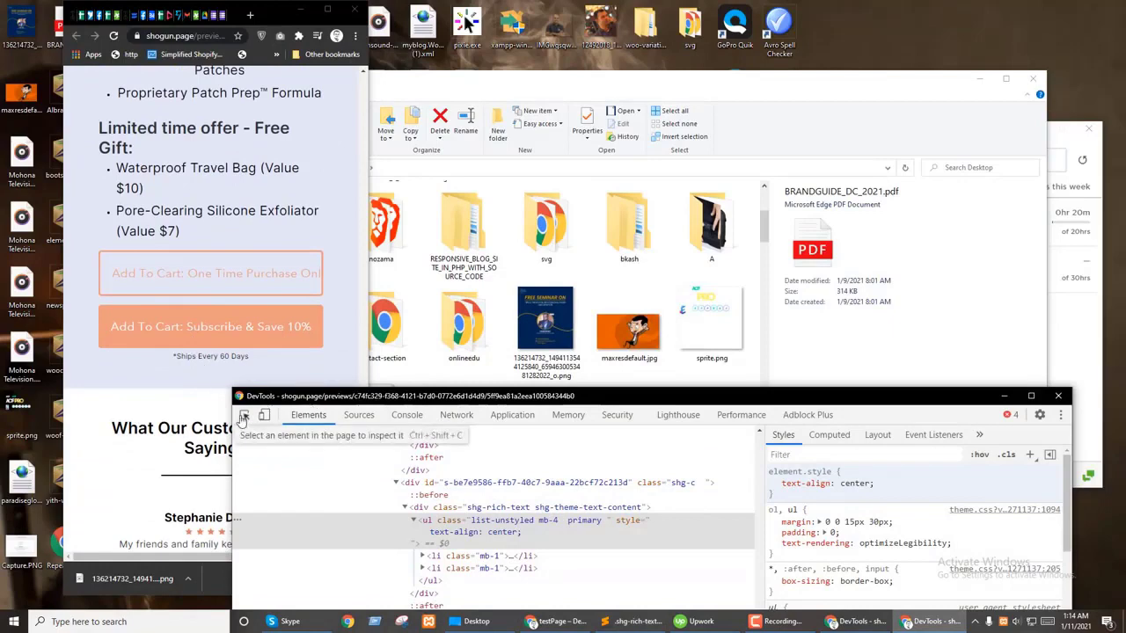
pyautogui.click(211, 273)
pyautogui.scroll(-3, 545, 511)
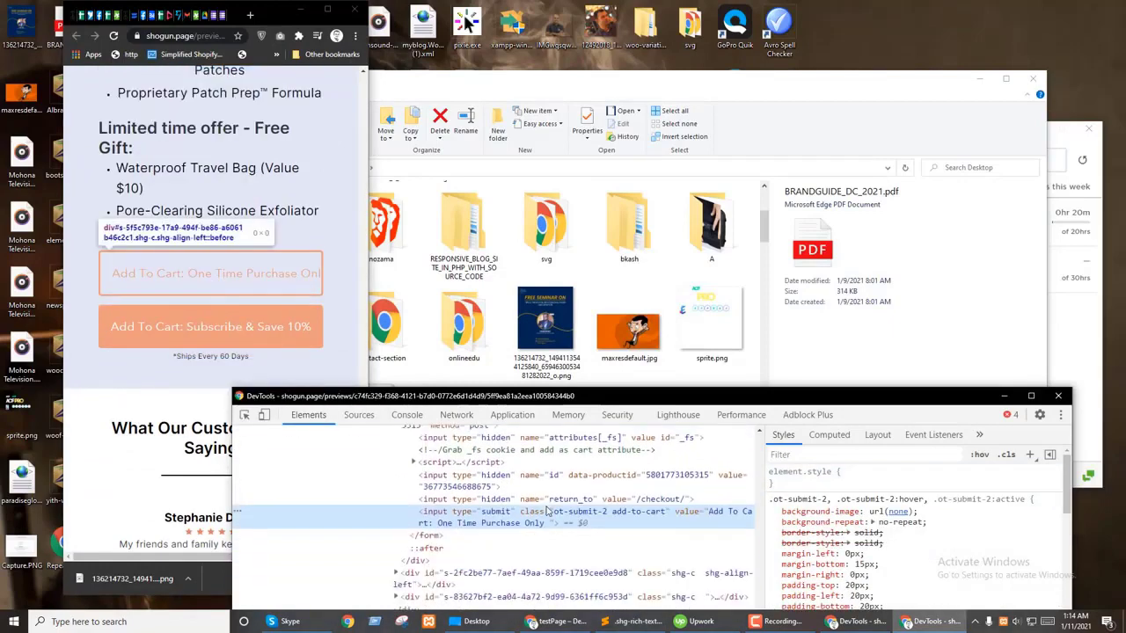
pyautogui.scroll(-1, 909, 570)
pyautogui.scroll(-5, 909, 569)
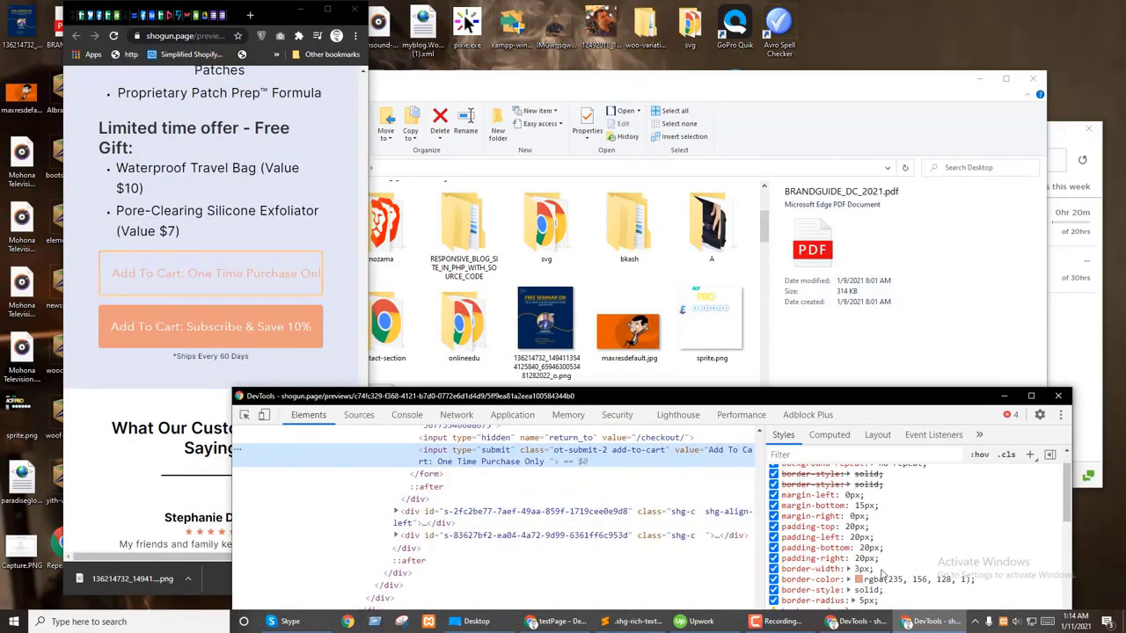
pyautogui.scroll(8, 889, 572)
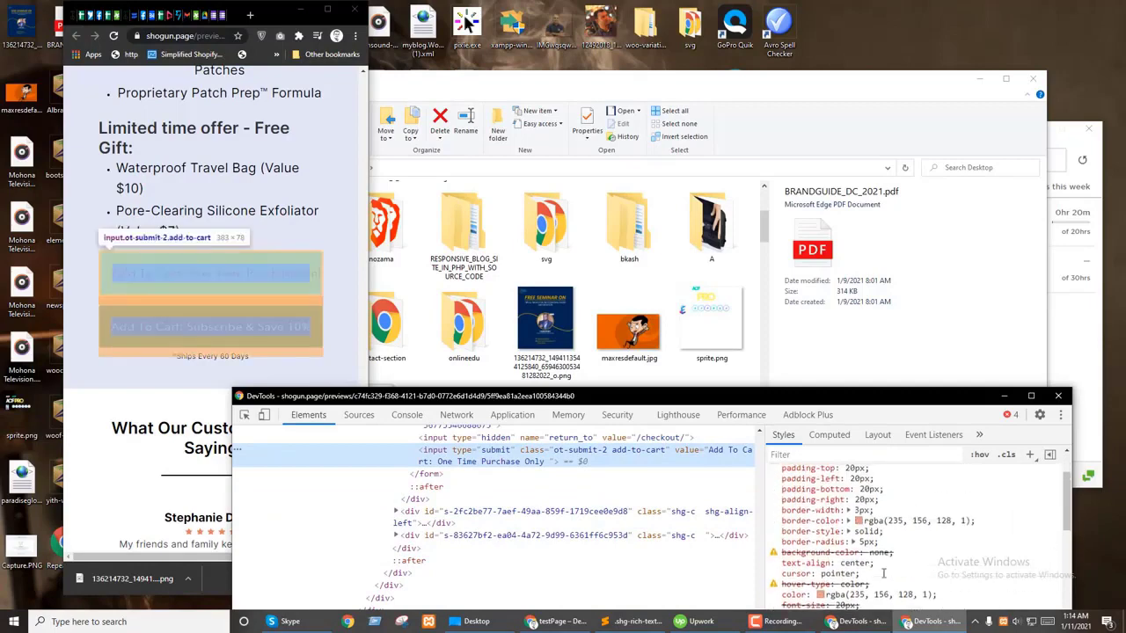
pyautogui.scroll(-3, 899, 562)
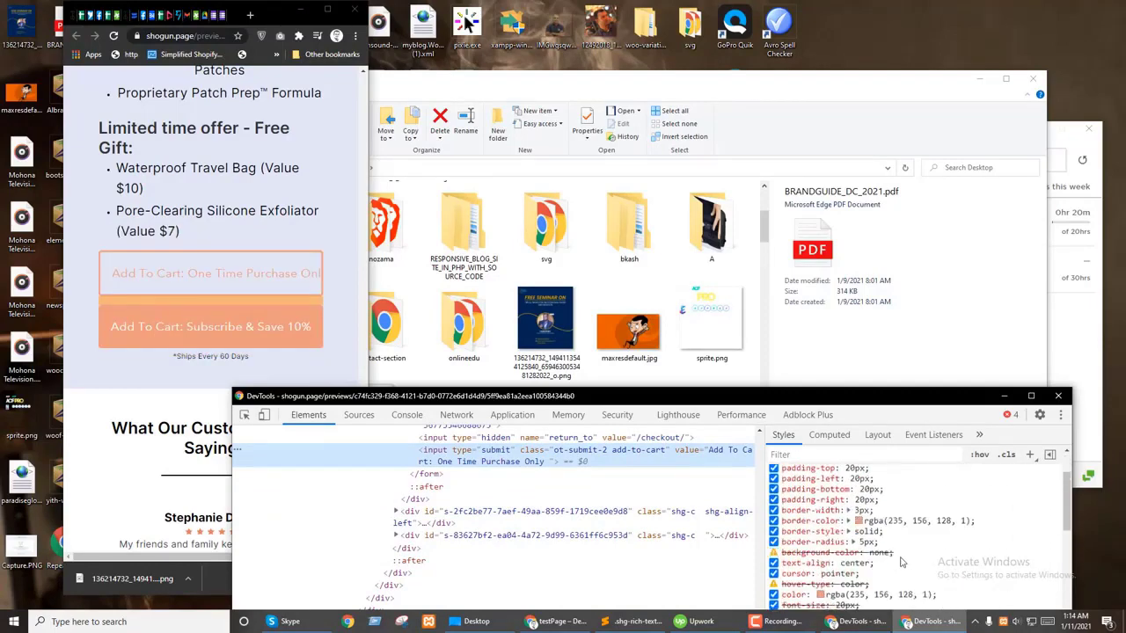
pyautogui.scroll(-3, 902, 561)
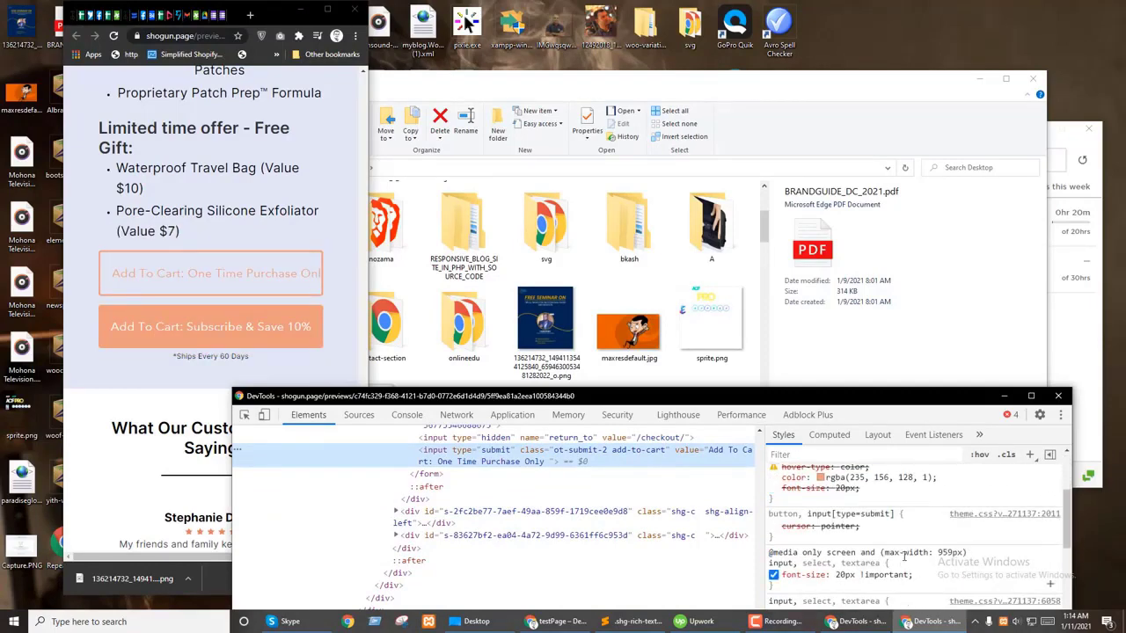
pyautogui.scroll(-2, 903, 556)
pyautogui.press('Down')
pyautogui.press('Down')
pyautogui.press('Down')
pyautogui.press('Down')
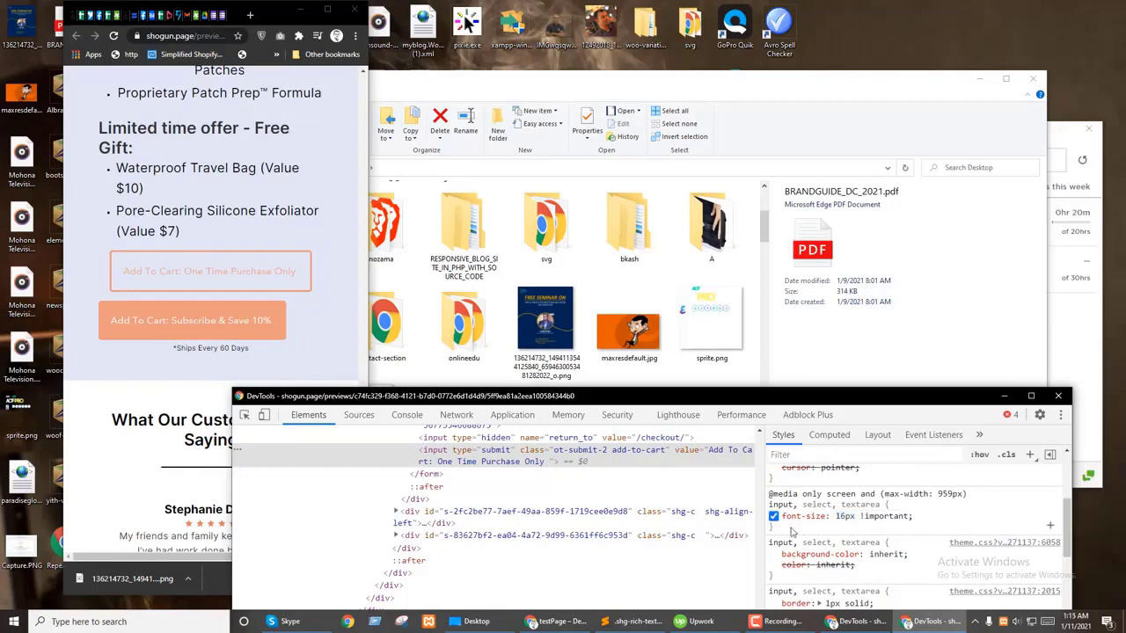
# Step: Paste the copied media-query font-size rule after the list rule in the stylesheet
pyautogui.moveTo(796, 532); pyautogui.dragTo(769, 493)
pyautogui.click(637, 622)
pyautogui.scroll(-4, 397, 407)
pyautogui.click(390, 360)
pyautogui.press('Return')
pyautogui.press('Return')
pyautogui.write('@media only screen and (max-width: 959px) input, select, textarea {     font-size: 16px !important; }')
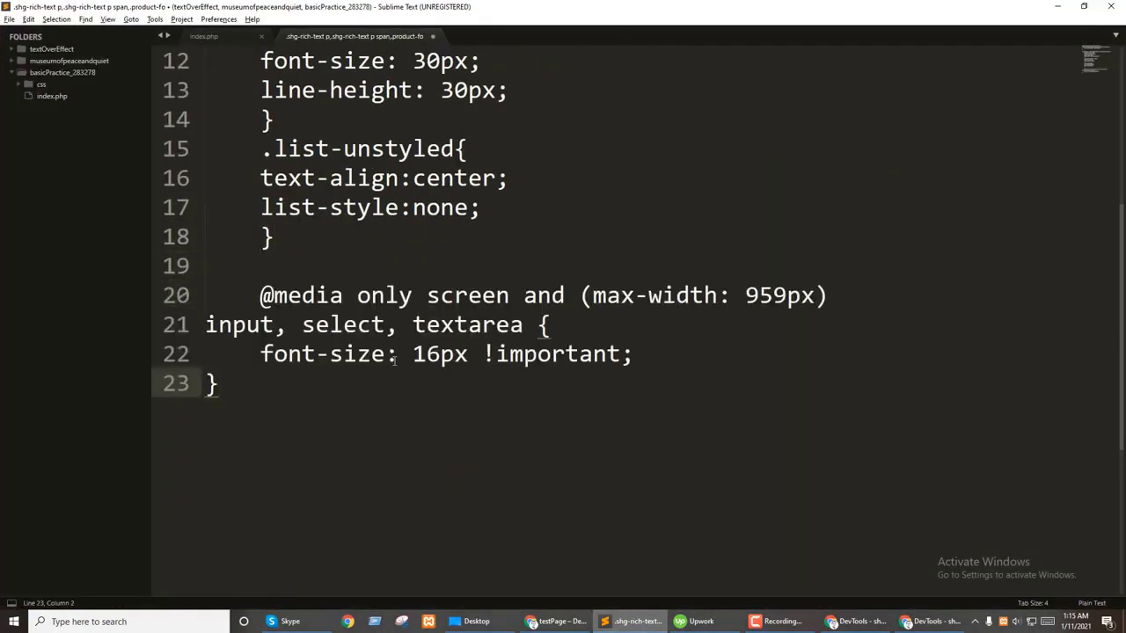
pyautogui.click(840, 295)
pyautogui.hotkey('shift', 'Up')
pyautogui.press('BackSpace')
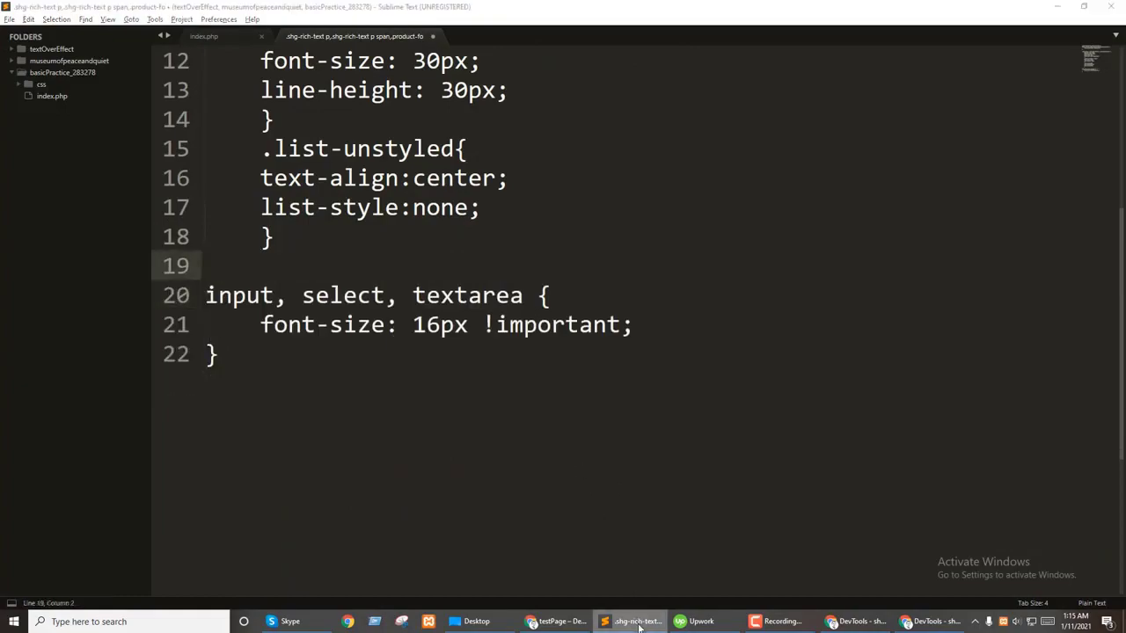
# Step: Retarget the 16px rule from 'input, select, textarea' to the add-to-cart button's .ot-submit-2 classes
pyautogui.click(637, 622)
pyautogui.click(473, 481)
pyautogui.doubleClick(503, 470)
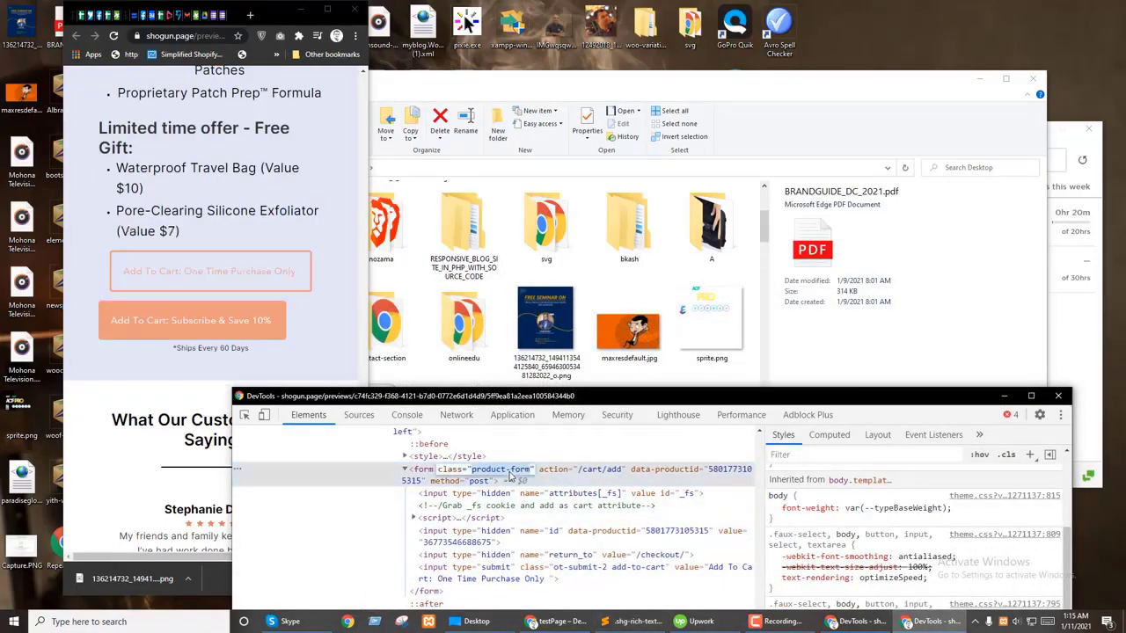
pyautogui.click(584, 567)
pyautogui.doubleClick(584, 570)
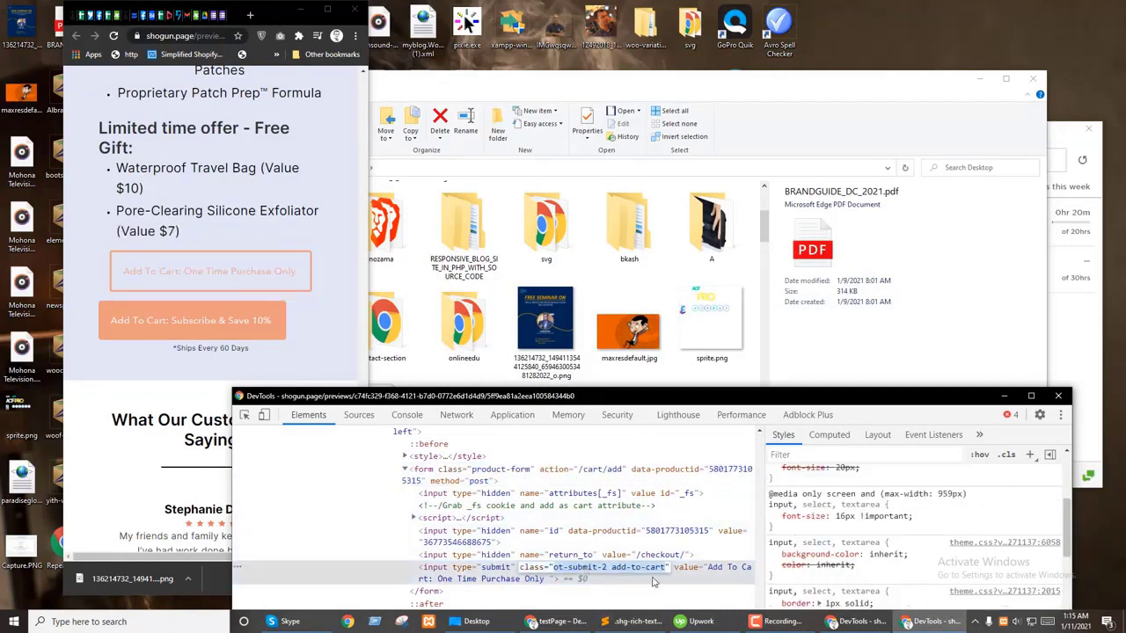
pyautogui.click(631, 621)
pyautogui.moveTo(524, 295); pyautogui.dragTo(183, 299)
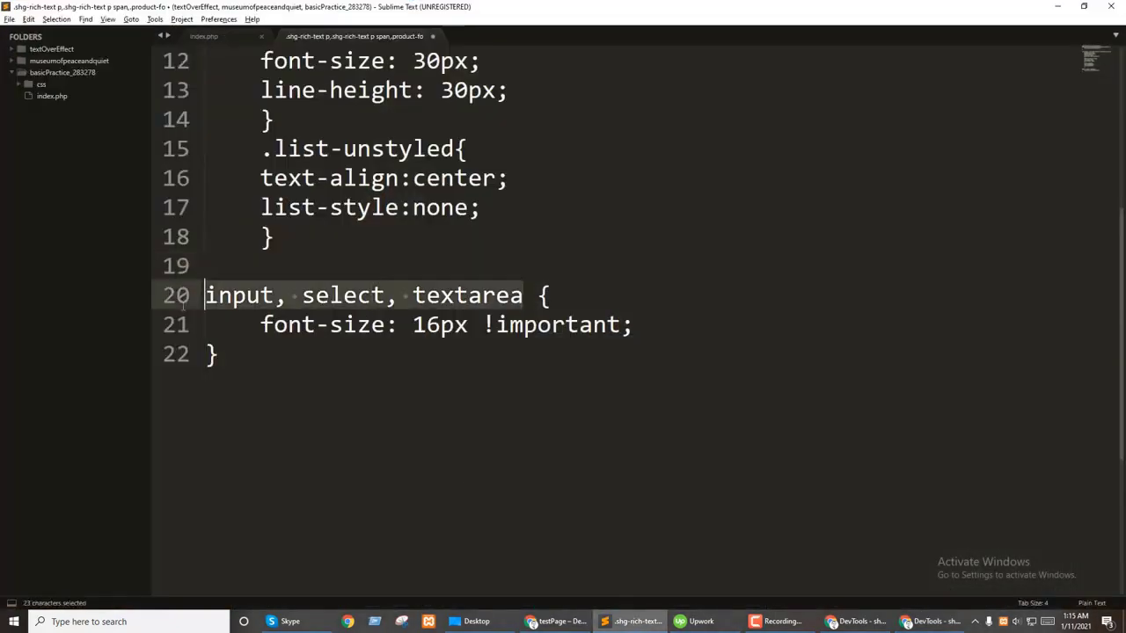
pyautogui.write('.ot-submit-2 add-to-cart')
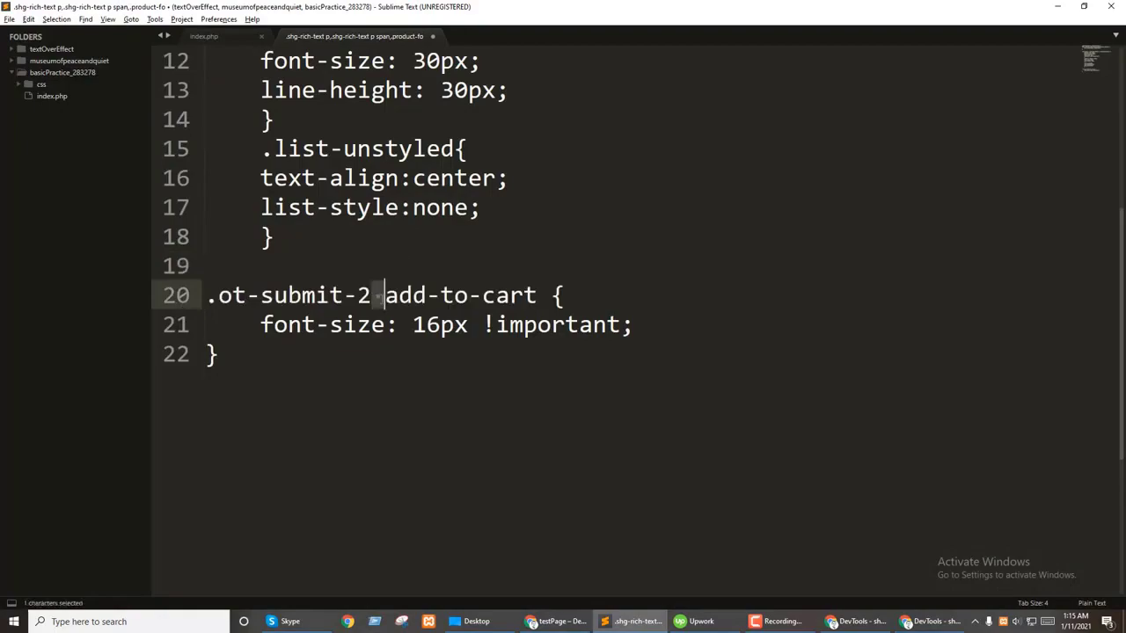
pyautogui.hotkey('alt', 'Tab')
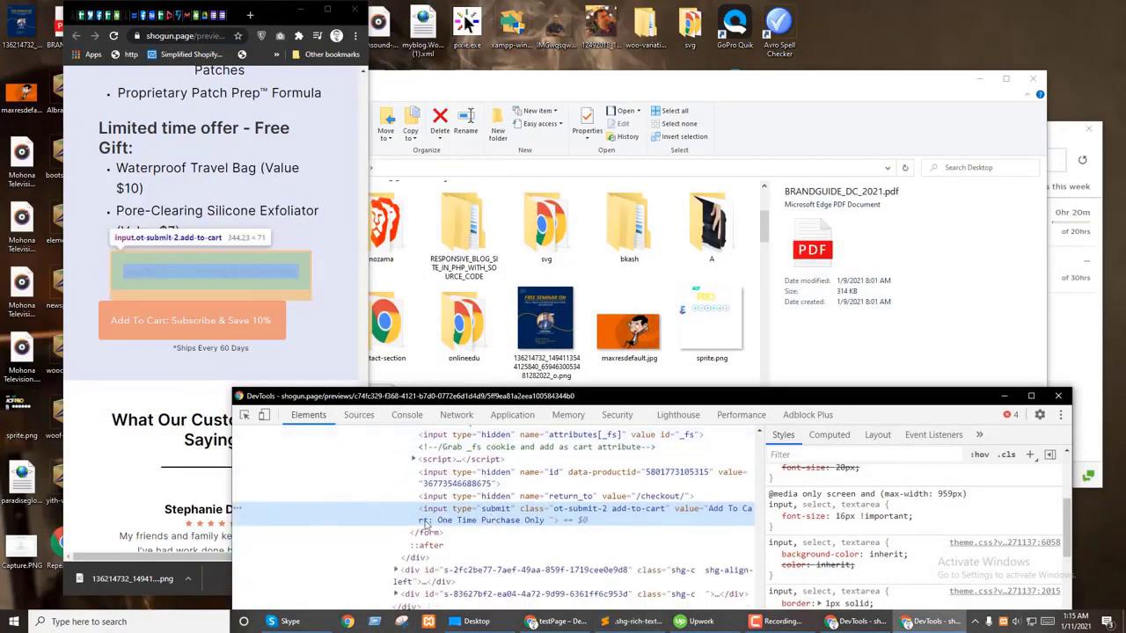
# Step: Select the subscription product form element in the Elements panel
pyautogui.scroll(-1, 447, 531)
pyautogui.scroll(1, 447, 531)
pyautogui.click(439, 469)
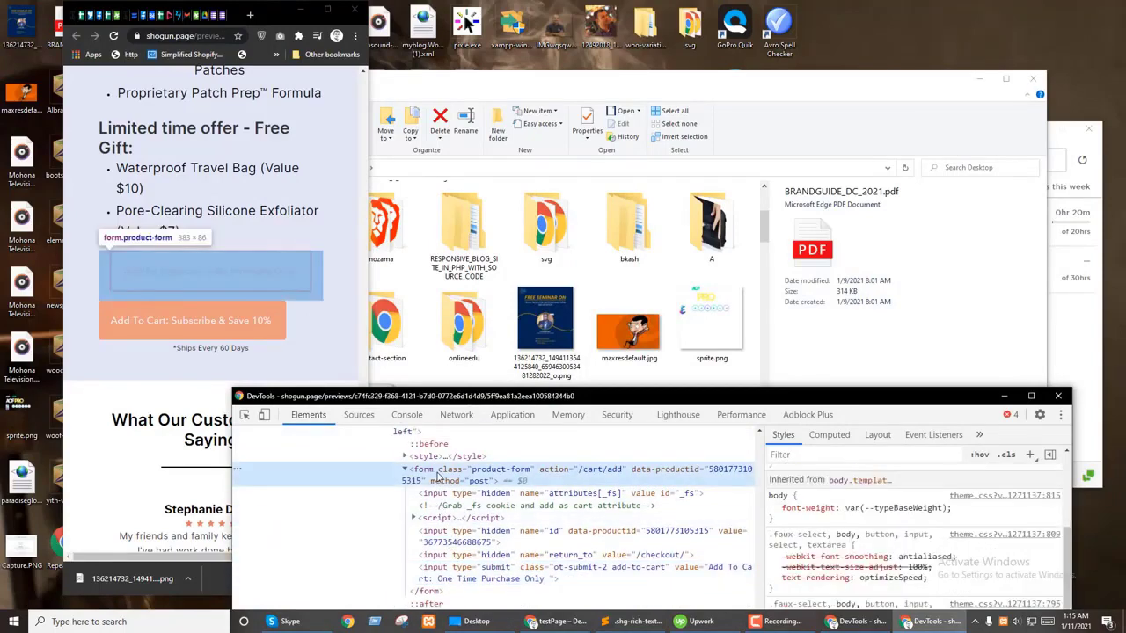
pyautogui.scroll(-3, 447, 528)
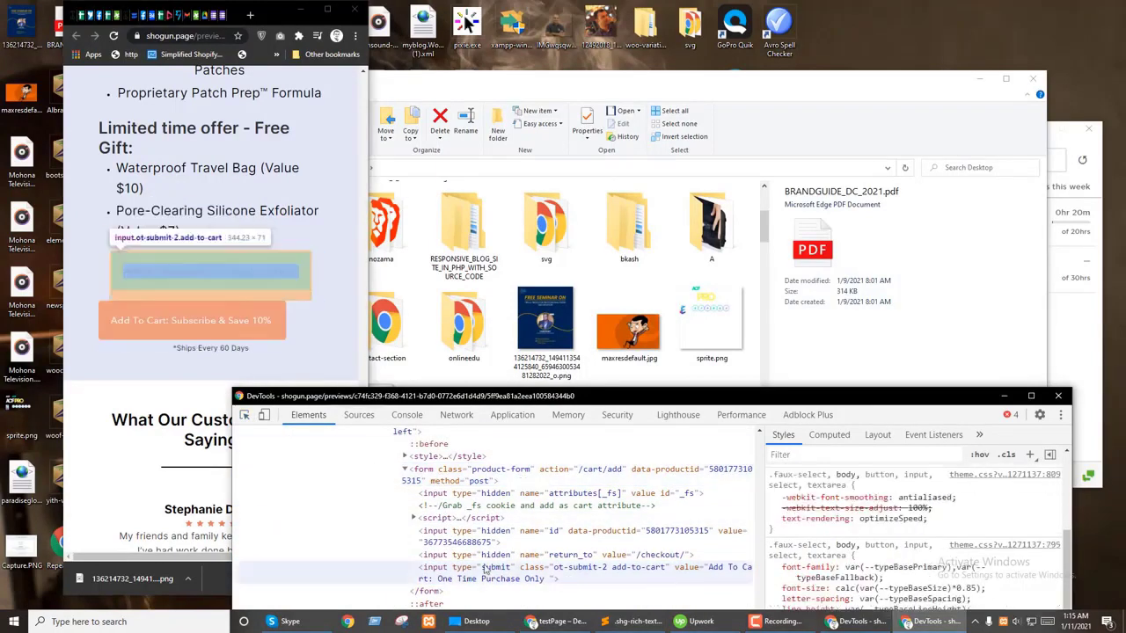
pyautogui.click(449, 560)
pyautogui.scroll(3, 867, 493)
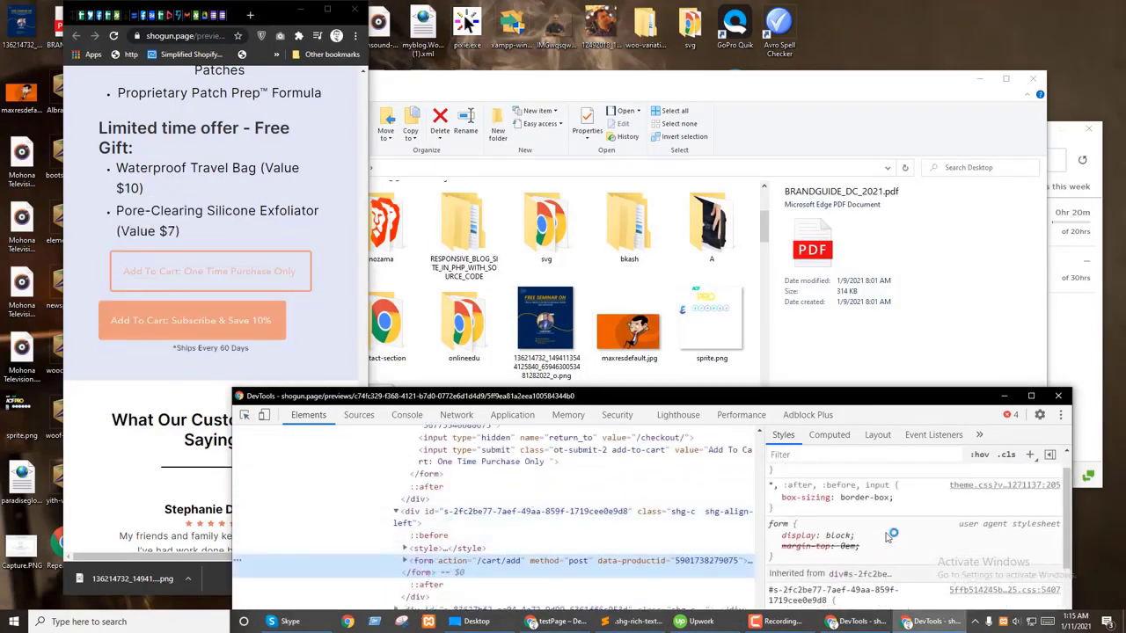
# Step: Give the subscription form inline text-align: center to centre its Subscribe & Save button
pyautogui.click(870, 475)
pyautogui.write('text-align: ;')
pyautogui.press('Tab')
pyautogui.write('center')
pyautogui.press('Return')
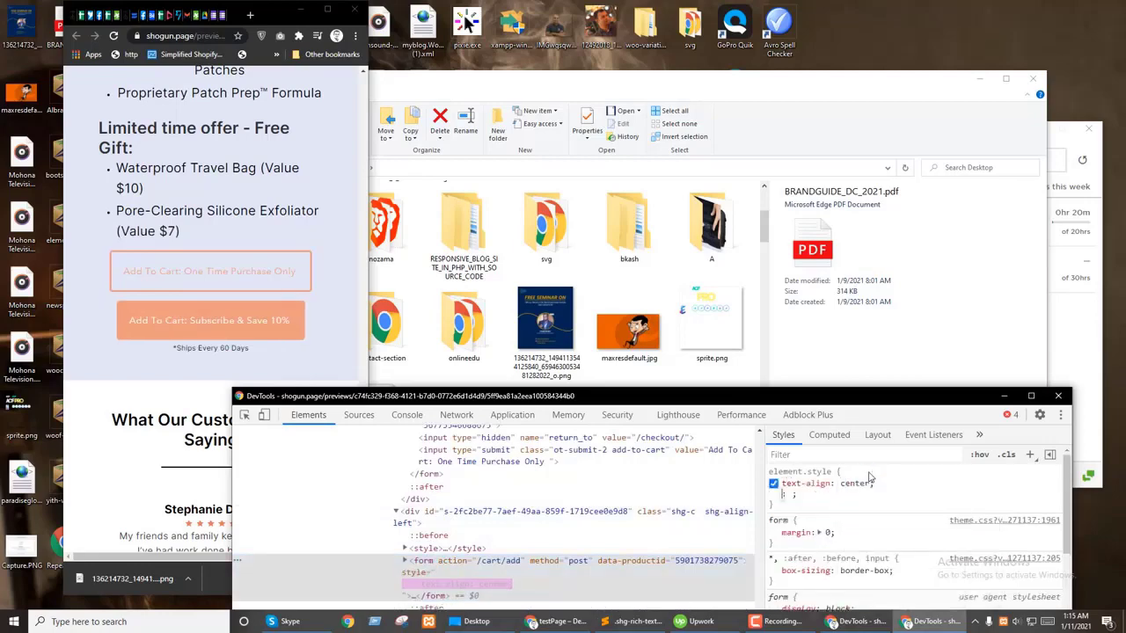
pyautogui.scroll(-3, 422, 534)
pyautogui.click(407, 444)
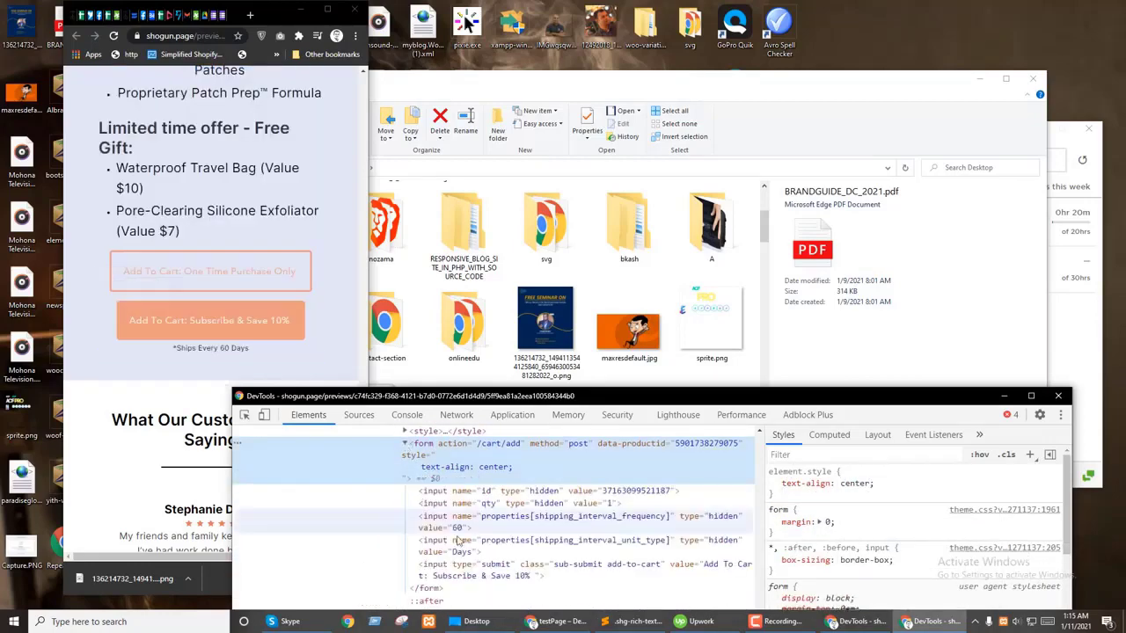
pyautogui.click(578, 459)
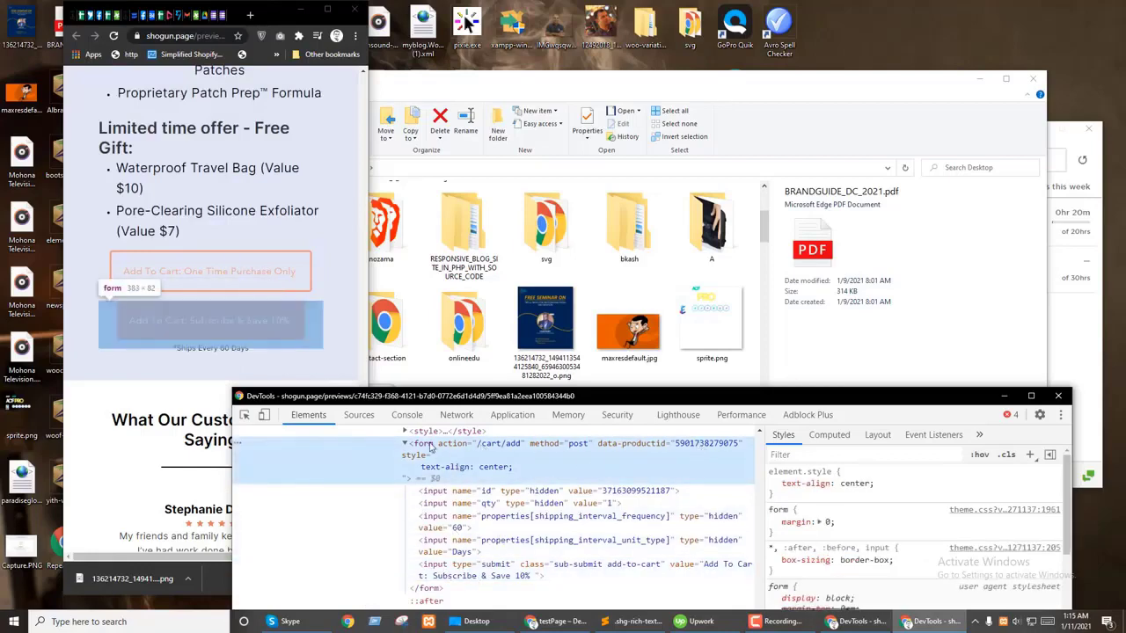
# Step: Add a form{text-align:center;} rule to the stylesheet and save it
pyautogui.hotkey('alt', 'Tab')
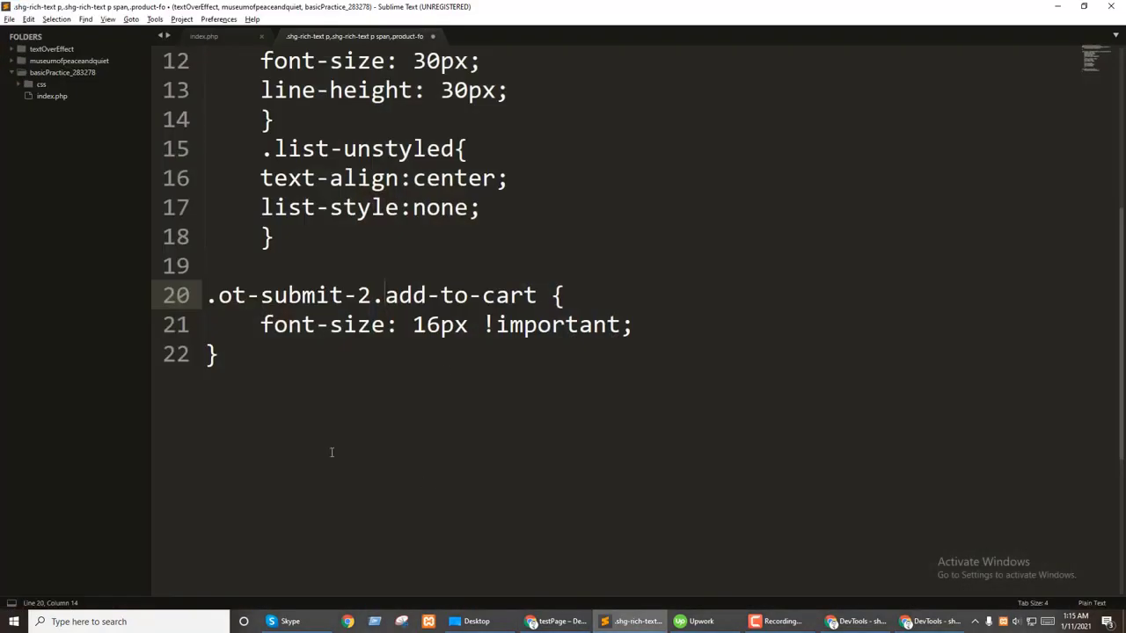
pyautogui.click(347, 387)
pyautogui.press('Return')
pyautogui.write('form')
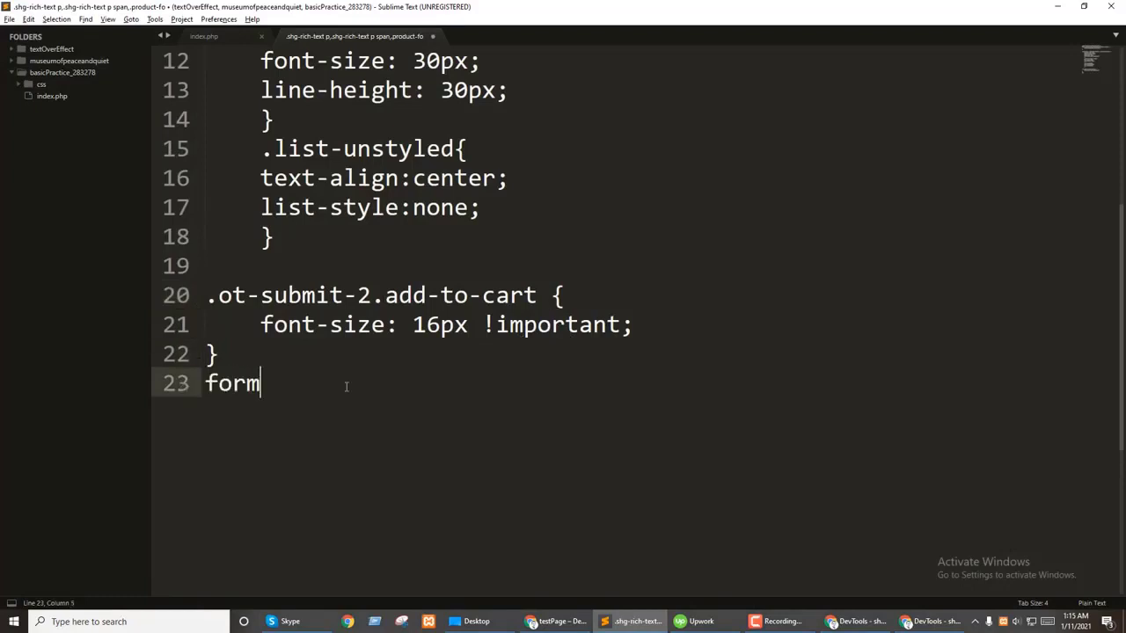
pyautogui.write('{')
pyautogui.press('Return')
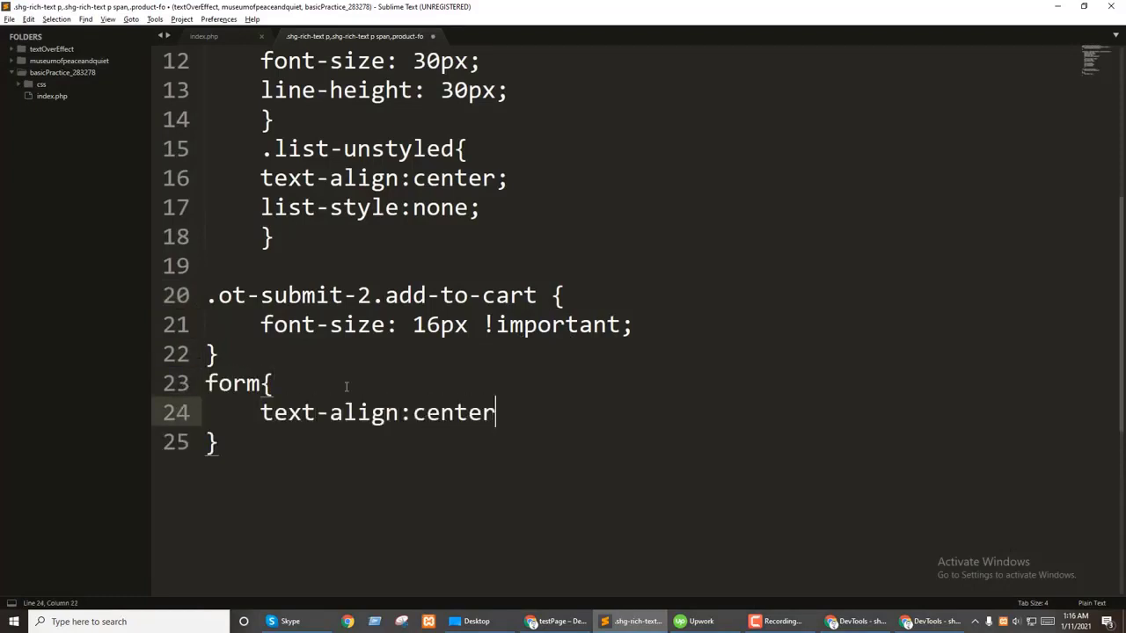
pyautogui.hotkey('ctrl', 's')
# Step: Append the subscribe button's .sub-submit.add-to-cart classes to the 16px rule's selector on line 20
pyautogui.hotkey('alt', 'Tab')
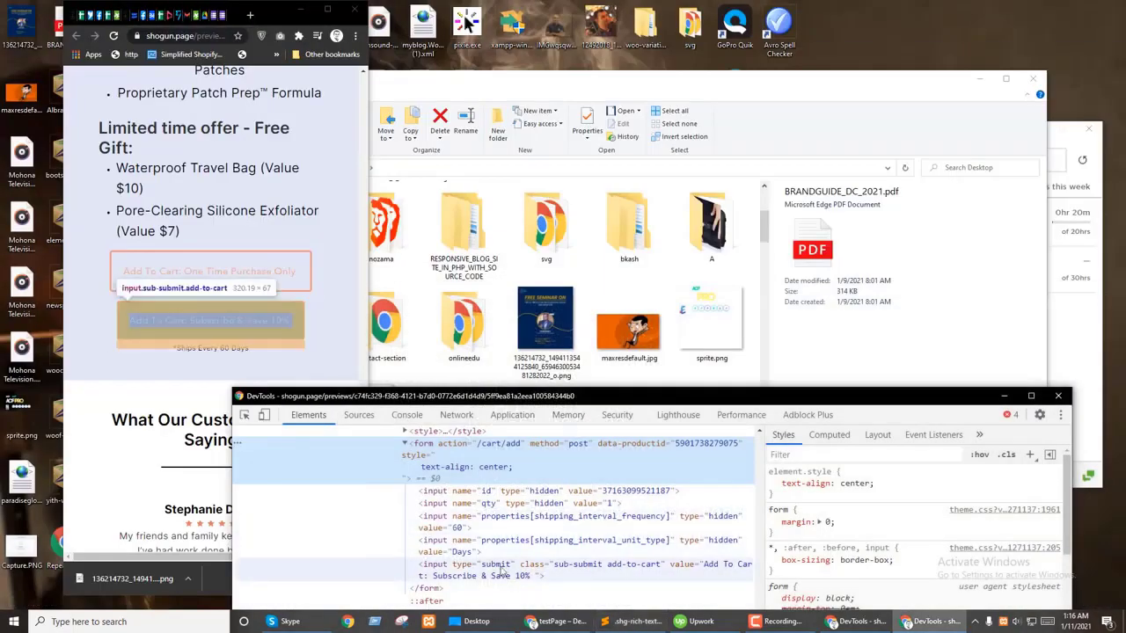
pyautogui.scroll(-10, 870, 549)
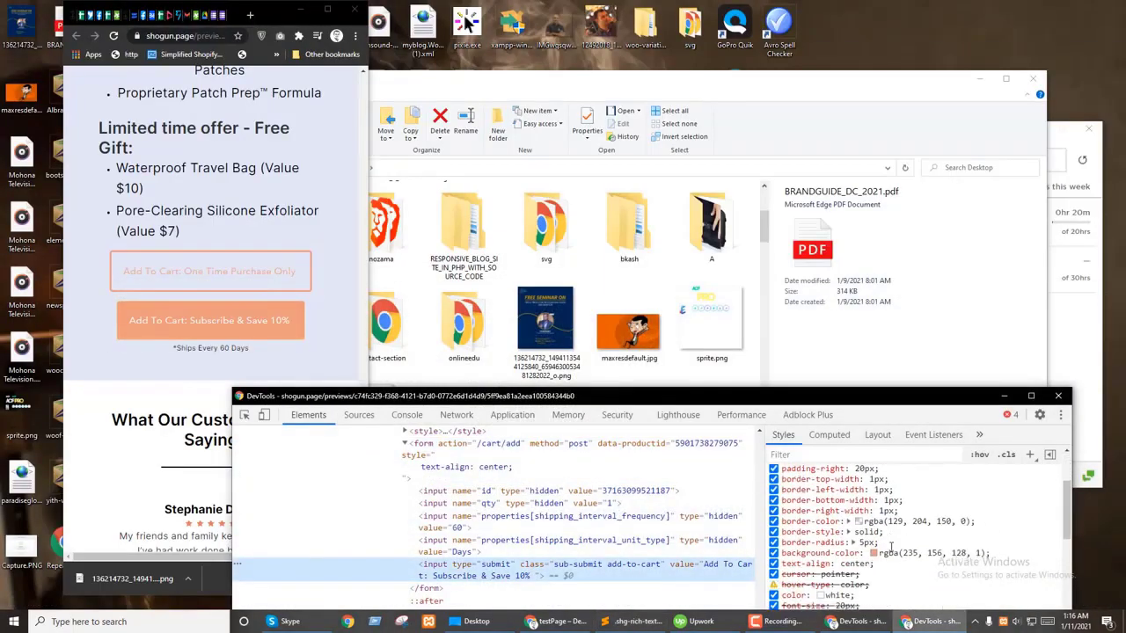
pyautogui.click(853, 535)
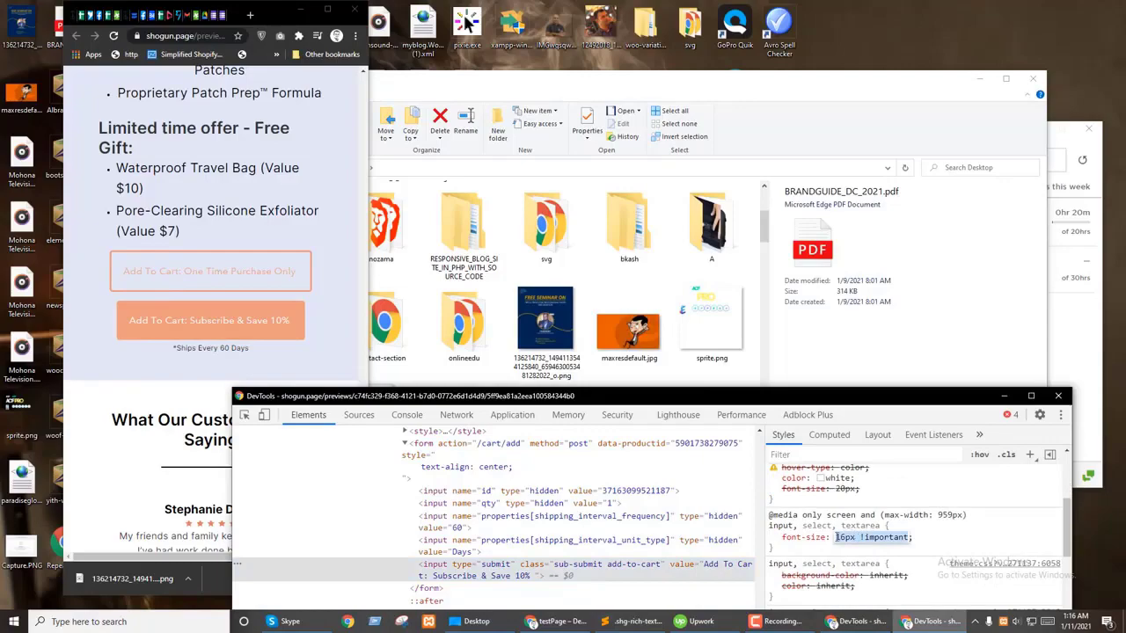
pyautogui.press('Escape')
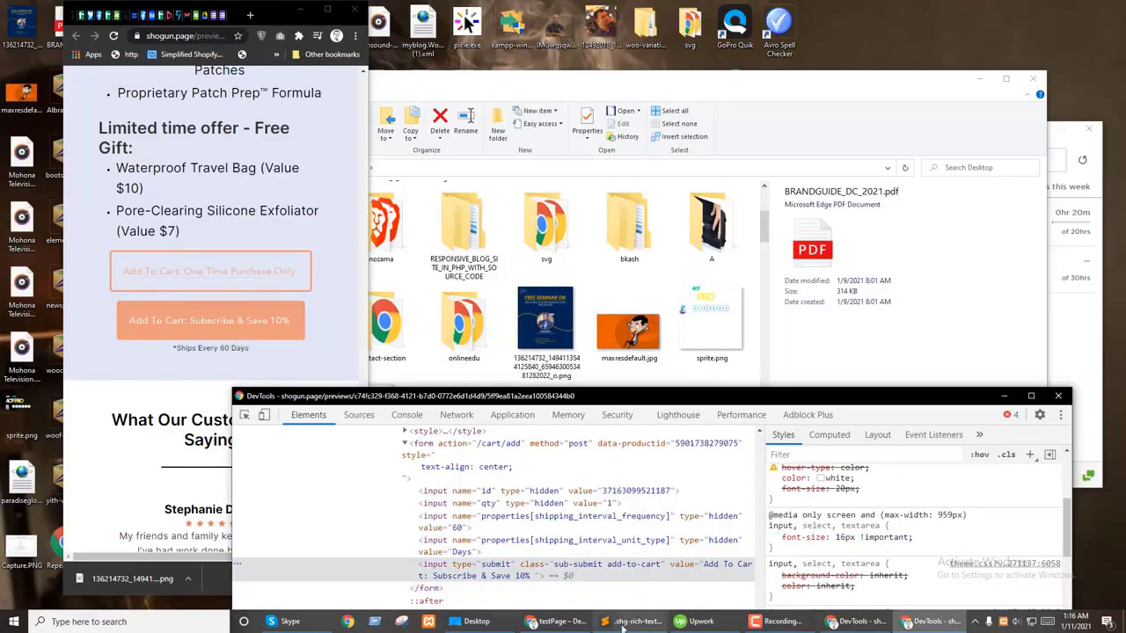
pyautogui.click(626, 622)
pyautogui.click(621, 626)
pyautogui.doubleClick(596, 565)
pyautogui.hotkey('ctrl', 'c')
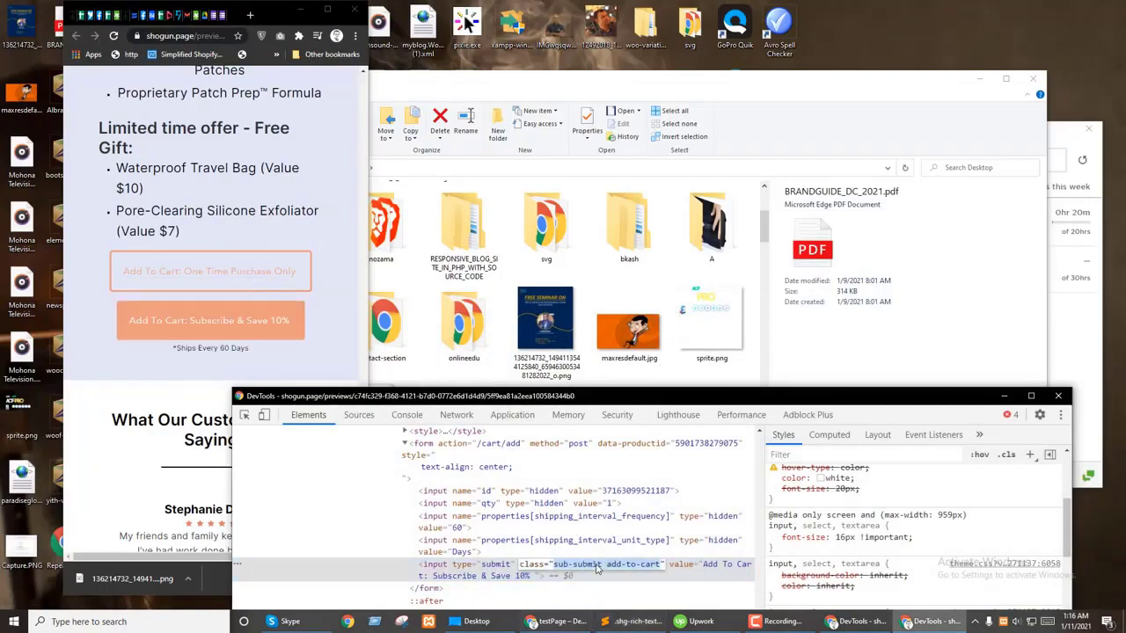
pyautogui.click(611, 626)
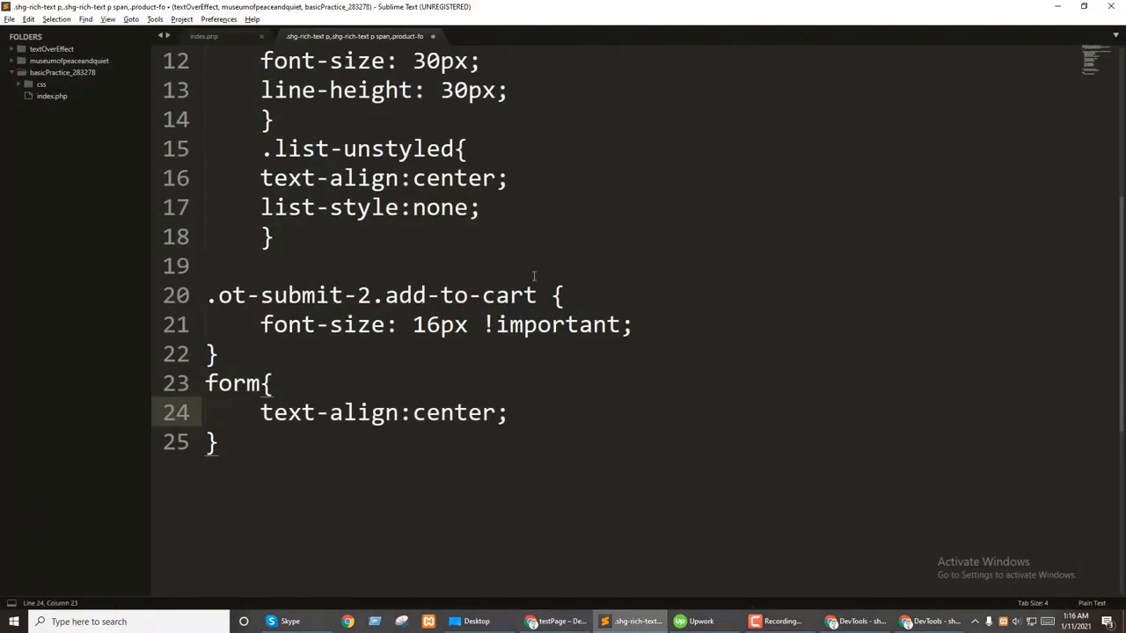
pyautogui.click(537, 296)
pyautogui.write(',.')
pyautogui.hotkey('ctrl', 'v')
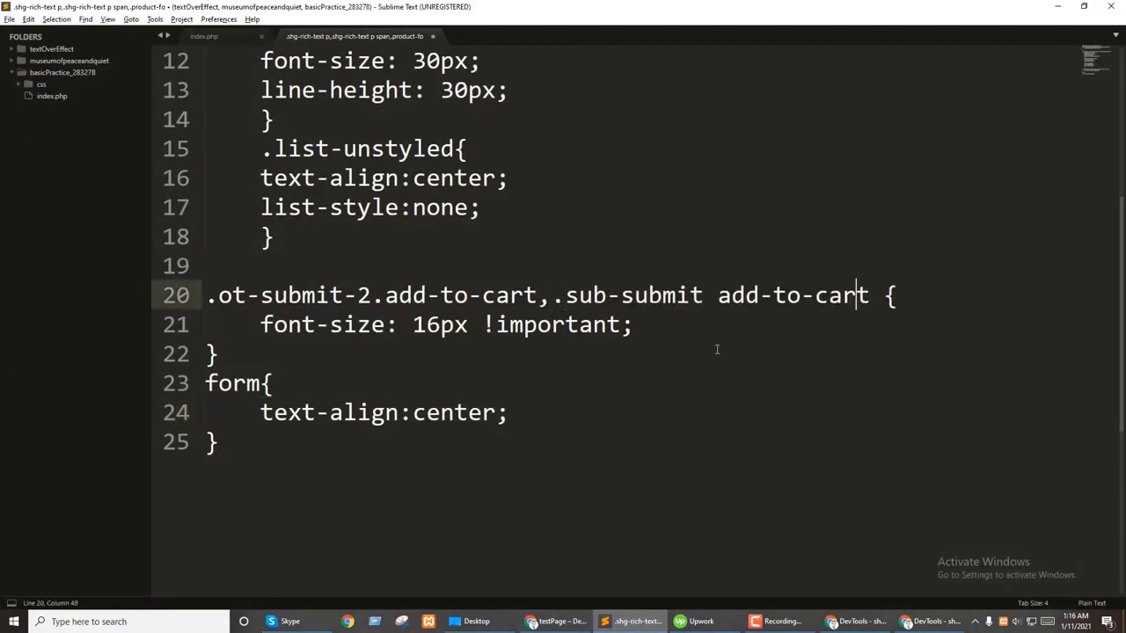
pyautogui.write('.')
# Step: Copy the entire stylesheet from Sublime Text
pyautogui.hotkey('ctrl', 'a')
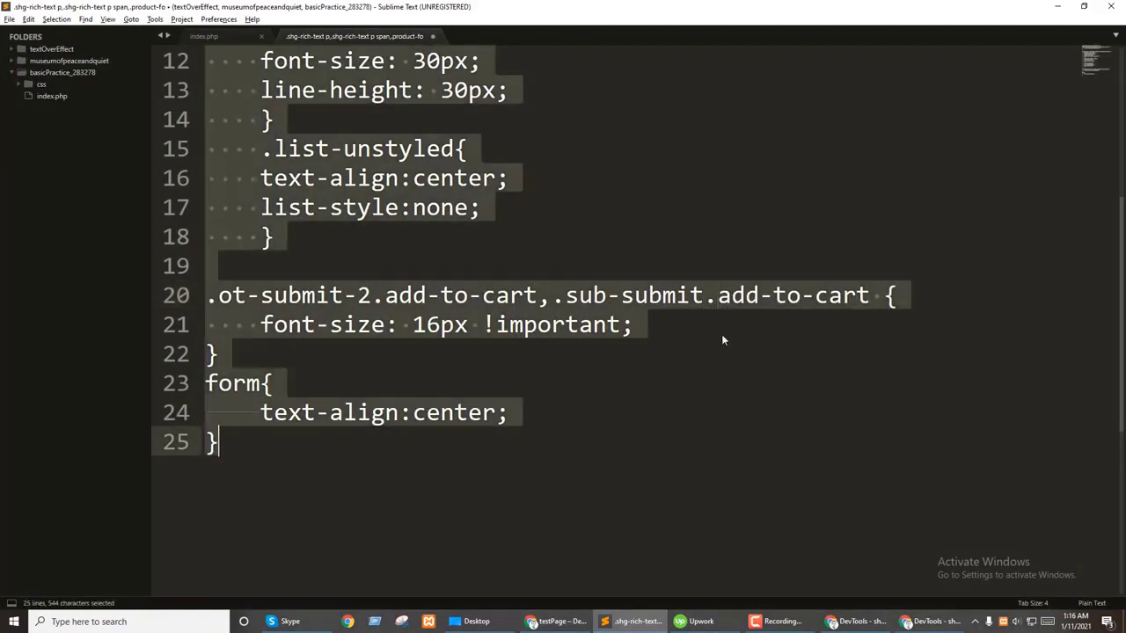
pyautogui.scroll(4, 563, 431)
pyautogui.hotkey('alt', 'Tab')
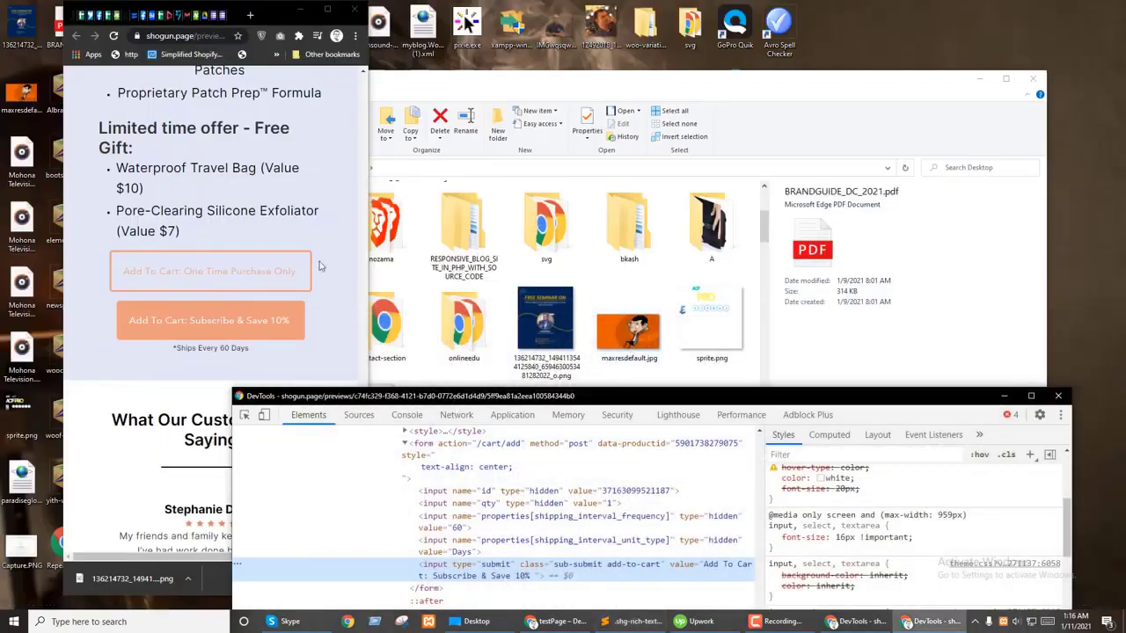
pyautogui.click(327, 9)
pyautogui.scroll(-10, 410, 292)
pyautogui.click(901, 10)
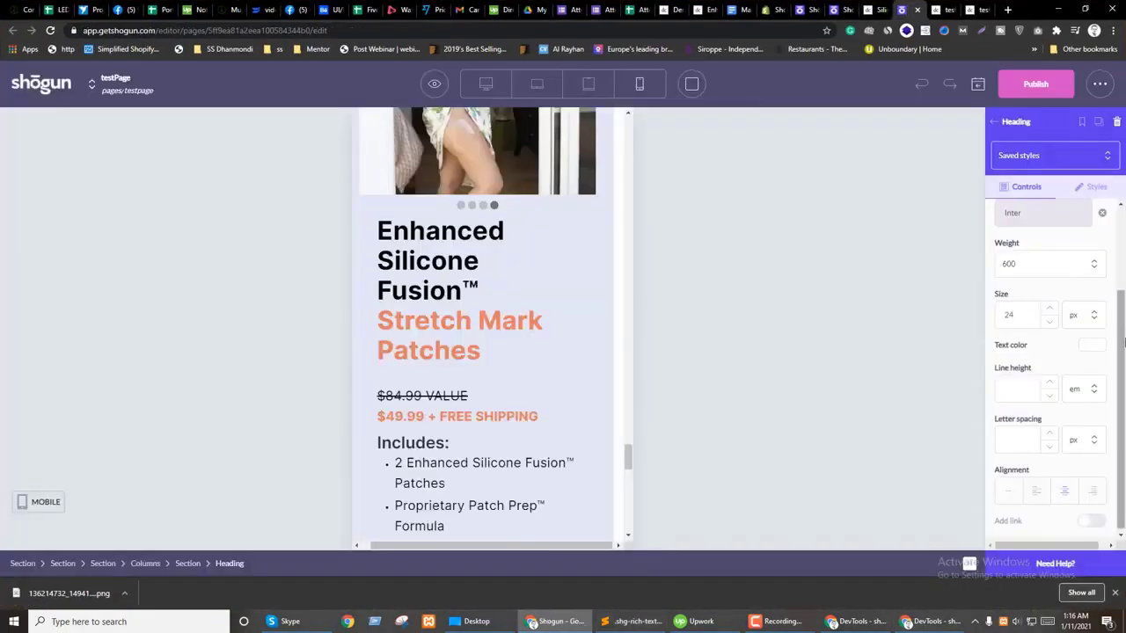
# Step: Replace old CSS lines 17–26 in Shogun's custom HTML block with the updated stylesheet
pyautogui.moveTo(628, 457); pyautogui.dragTo(663, 111)
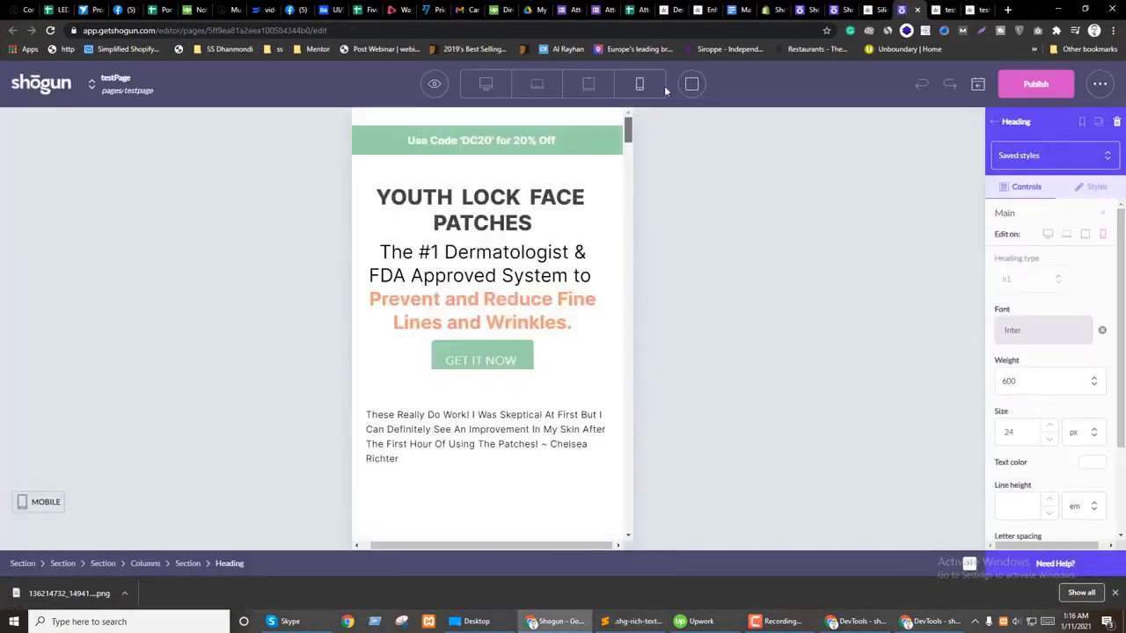
pyautogui.doubleClick(473, 119)
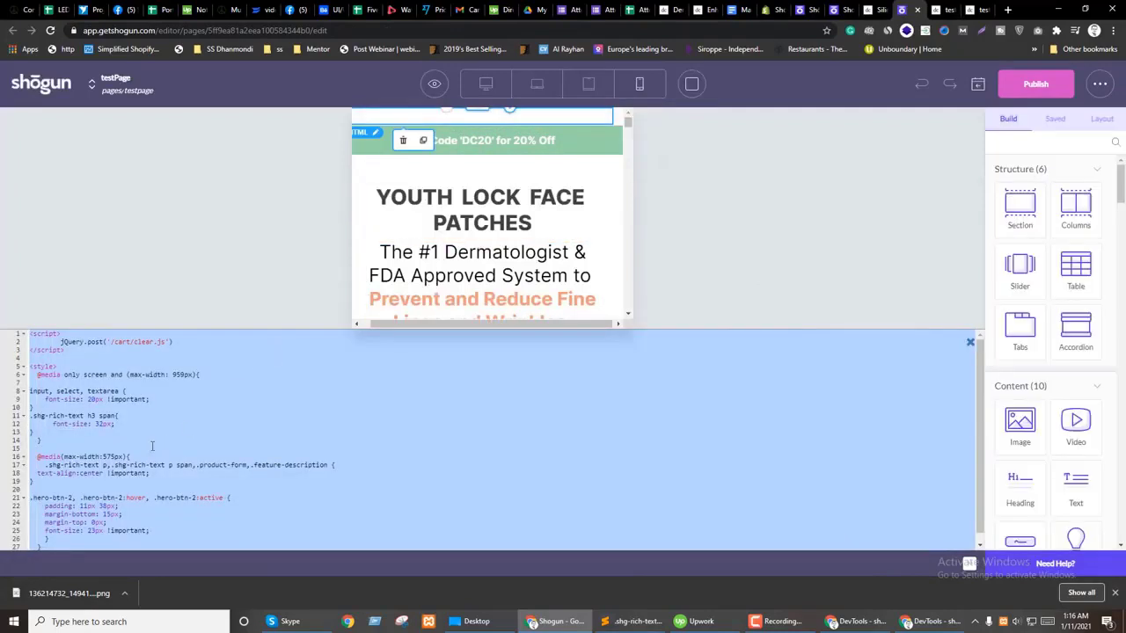
pyautogui.click(135, 438)
pyautogui.moveTo(44, 459); pyautogui.dragTo(65, 531)
pyautogui.hotkey('ctrl', 'v')
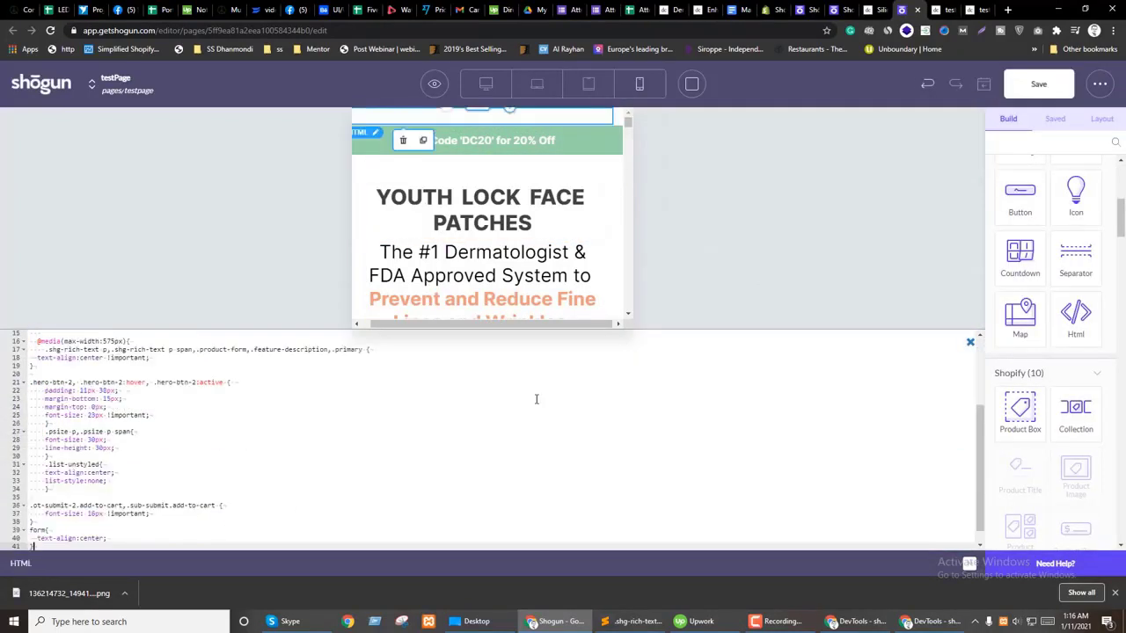
pyautogui.click(970, 343)
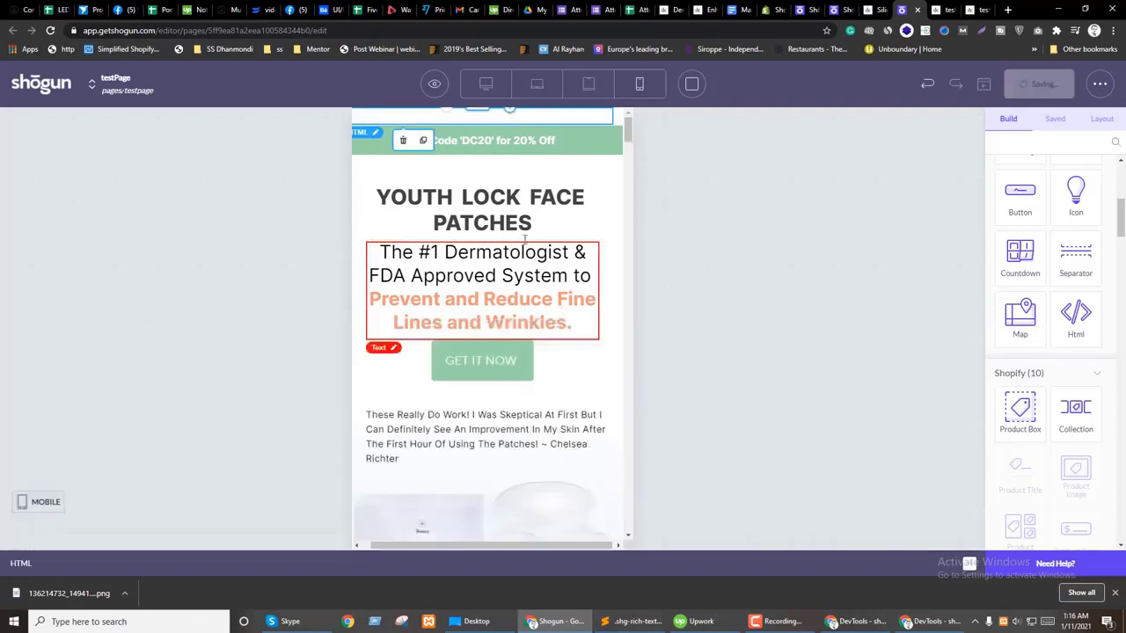
pyautogui.click(503, 208)
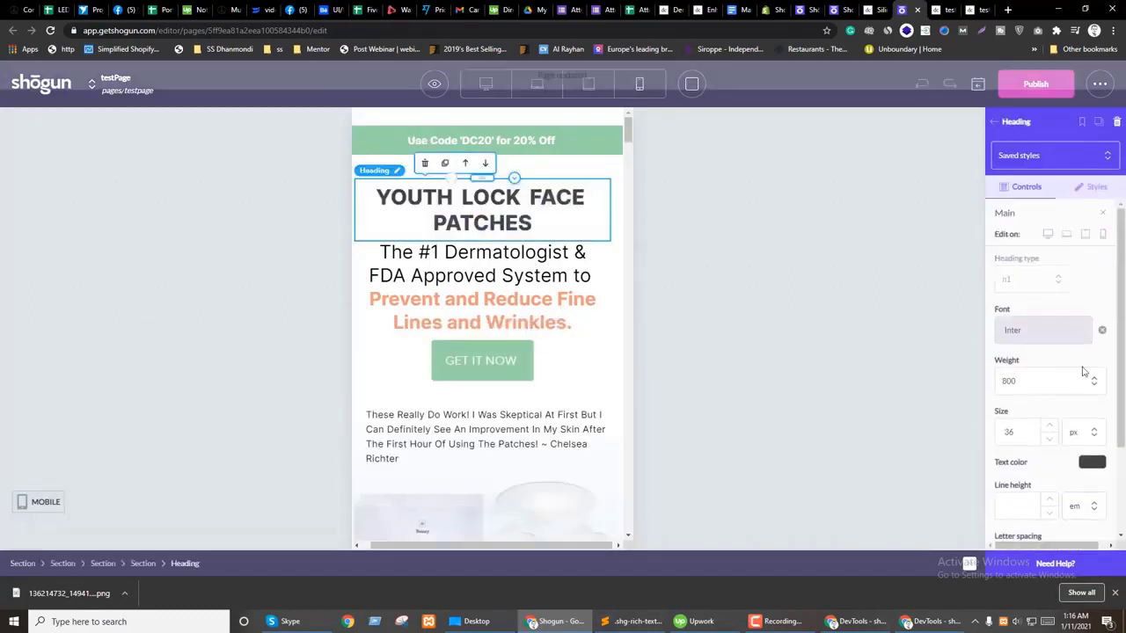
# Step: Set the YOUTH LOCK FACE PATCHES hero heading size to 30
pyautogui.click(1049, 437)
pyautogui.click(1049, 437)
pyautogui.click(1049, 437)
pyautogui.click(1049, 437)
pyautogui.click(1049, 438)
pyautogui.press('Up')
pyautogui.press('Up')
pyautogui.press('Up')
pyautogui.press('Up')
pyautogui.press('Up')
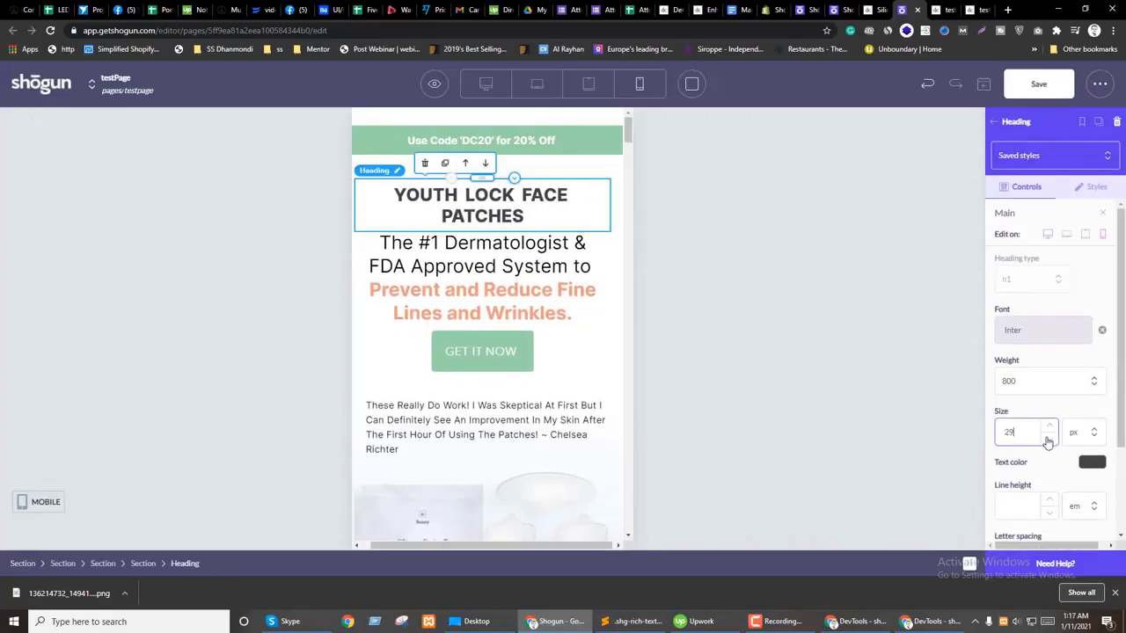
pyautogui.press('Down')
pyautogui.press('Down')
pyautogui.press('Down')
pyautogui.press('Down')
pyautogui.press('Down')
pyautogui.press('Down')
pyautogui.press('Down')
pyautogui.press('Down')
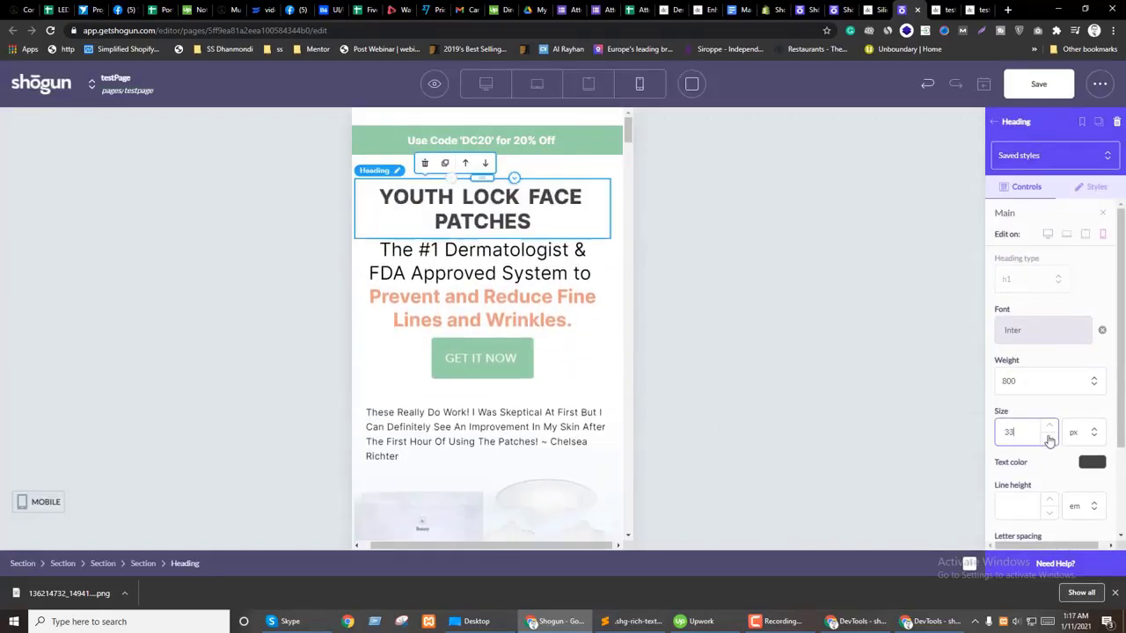
pyautogui.press('Up')
pyautogui.press('Up')
pyautogui.scroll(-20, 564, 404)
pyautogui.scroll(-8, 541, 398)
pyautogui.scroll(6, 541, 396)
pyautogui.scroll(10, 472, 475)
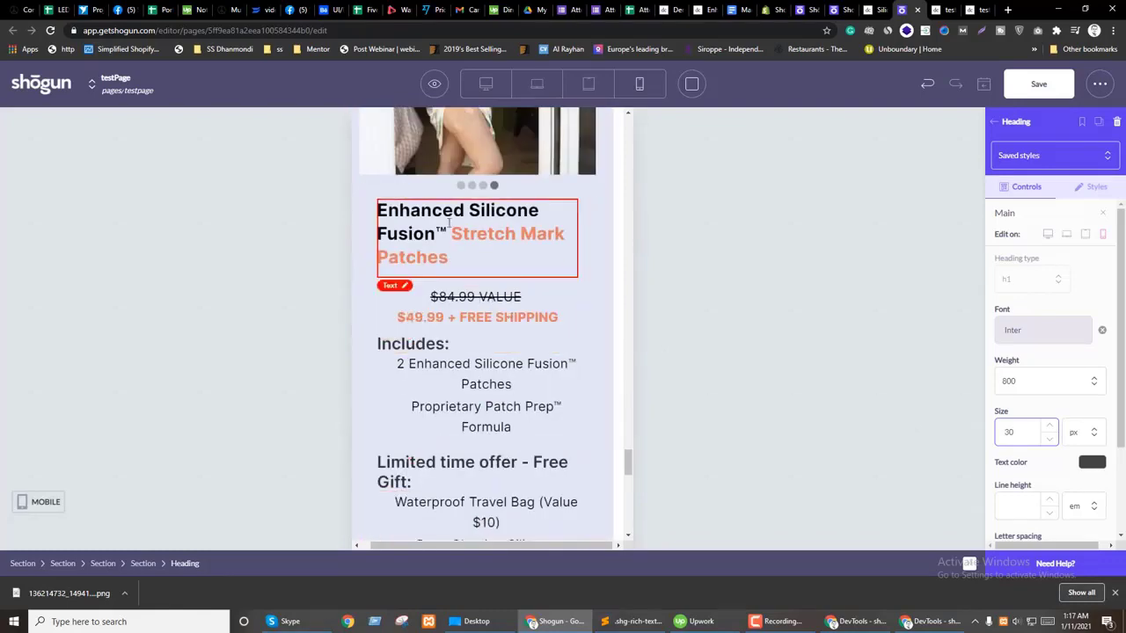
pyautogui.scroll(-1, 481, 374)
# Step: Make the 'Limited time offer - Free Gift:' heading 24 for mobile only
pyautogui.click(505, 419)
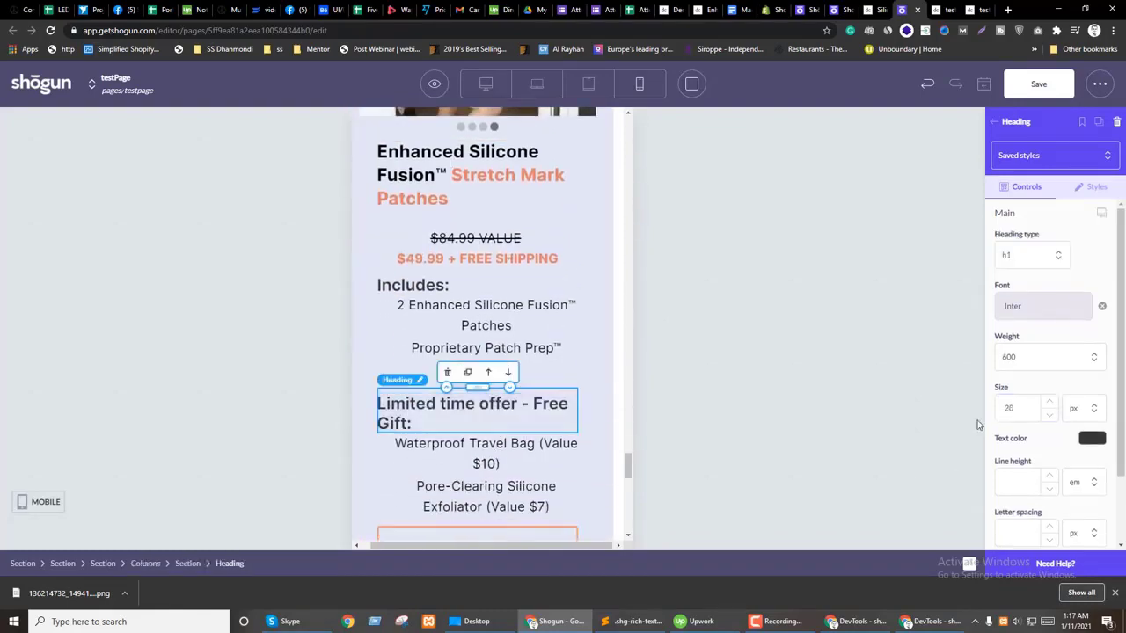
pyautogui.click(1101, 213)
pyautogui.click(1049, 446)
pyautogui.click(1049, 446)
pyautogui.click(1049, 446)
pyautogui.click(1049, 446)
pyautogui.scroll(-1, 1051, 466)
pyautogui.scroll(-1, 1063, 494)
# Step: Reduce the 'Includes:' heading to 24 and centre it
pyautogui.moveTo(378, 286); pyautogui.dragTo(577, 293)
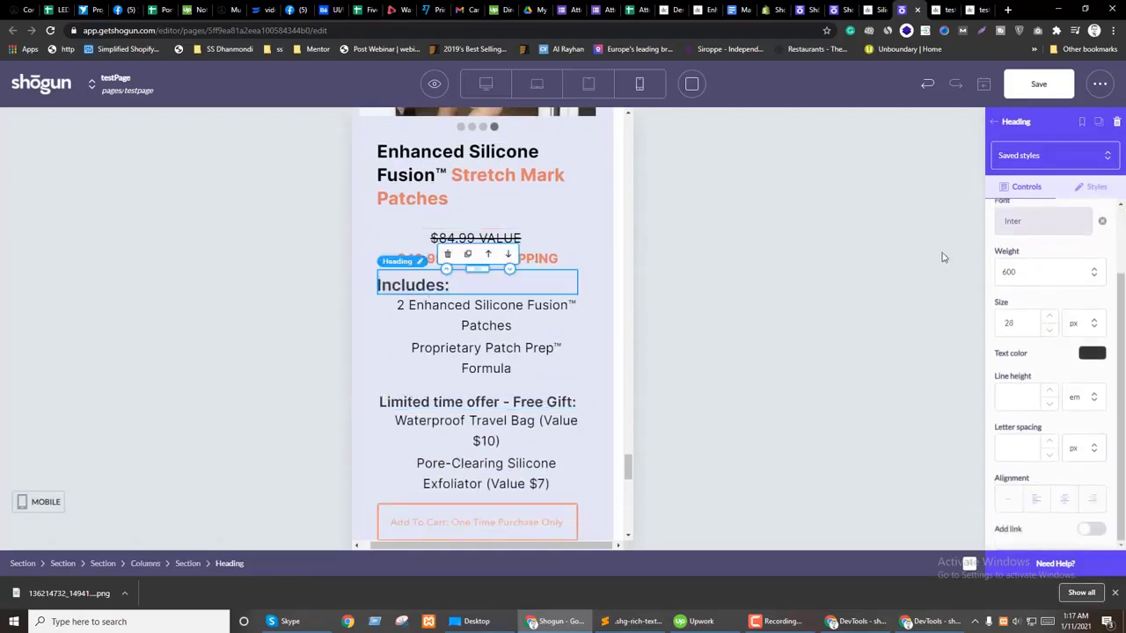
pyautogui.scroll(-2, 1082, 299)
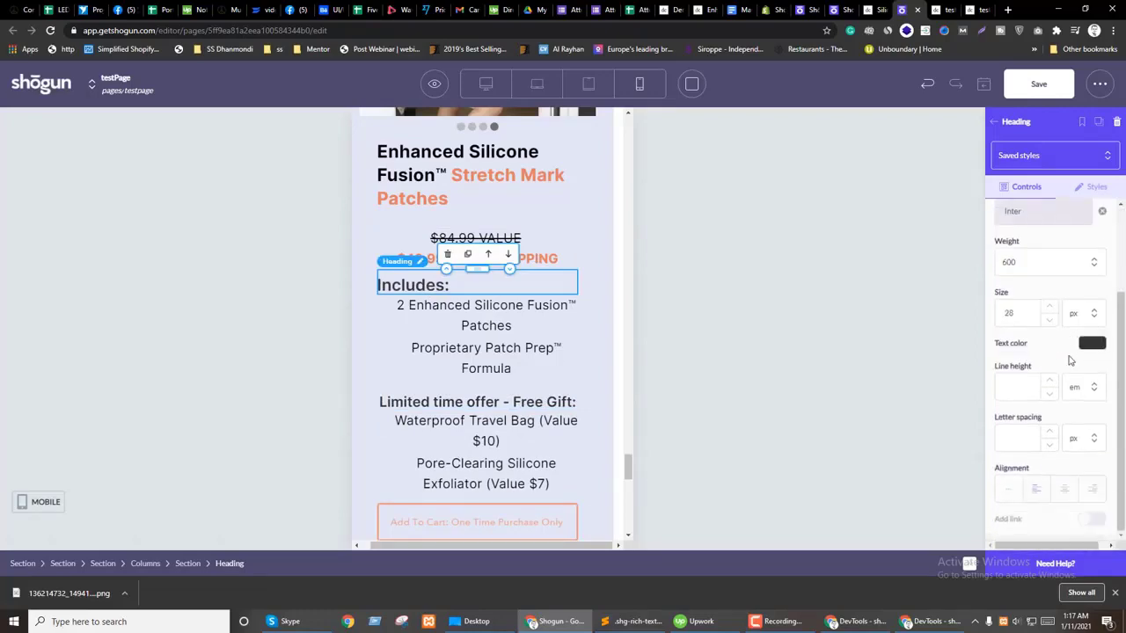
pyautogui.click(1051, 321)
pyautogui.click(1051, 322)
pyautogui.click(1051, 321)
pyautogui.click(1050, 322)
pyautogui.click(1064, 489)
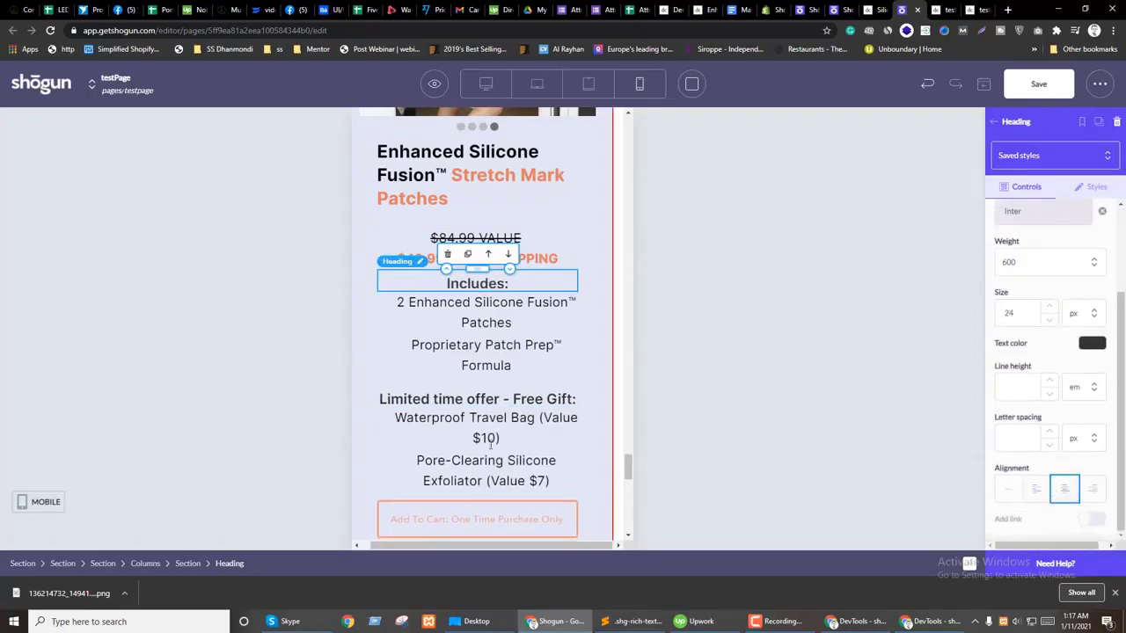
pyautogui.scroll(-7, 552, 397)
pyautogui.scroll(-3, 552, 398)
# Step: Save the page and check the live preview at narrow and full width
pyautogui.click(1039, 83)
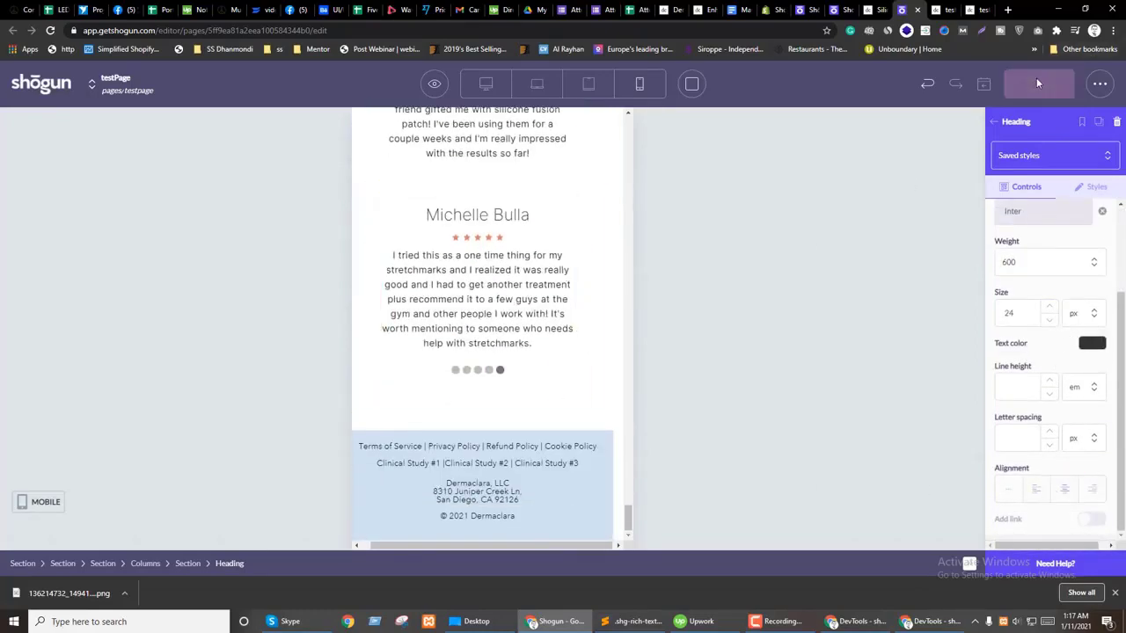
pyautogui.click(948, 9)
pyautogui.click(1087, 9)
pyautogui.scroll(10, 236, 339)
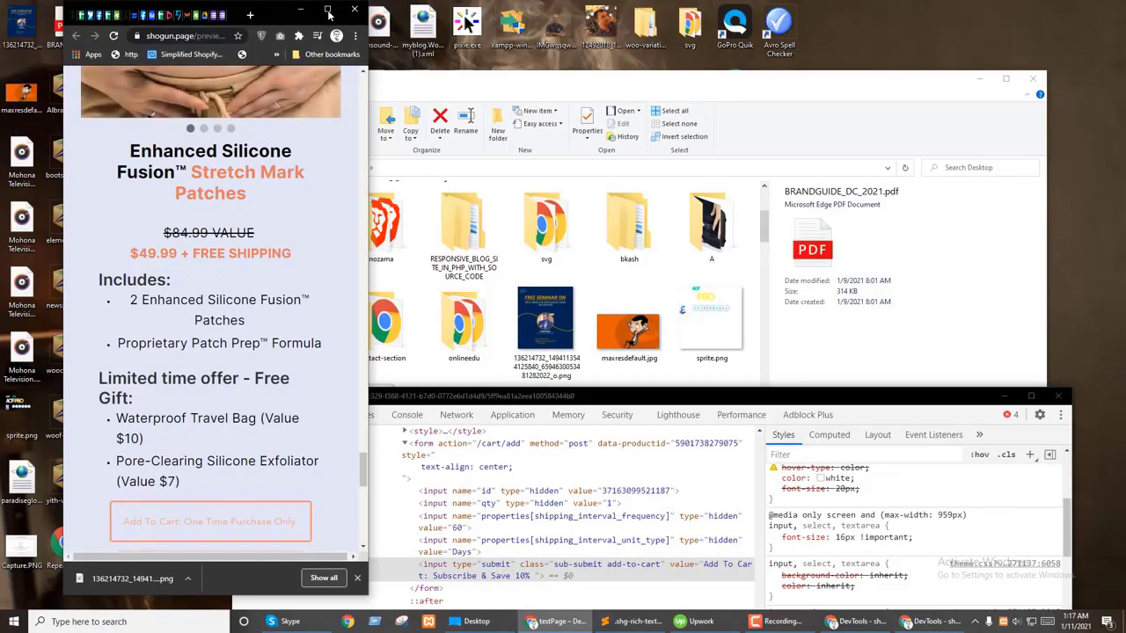
pyautogui.click(328, 10)
pyautogui.click(915, 9)
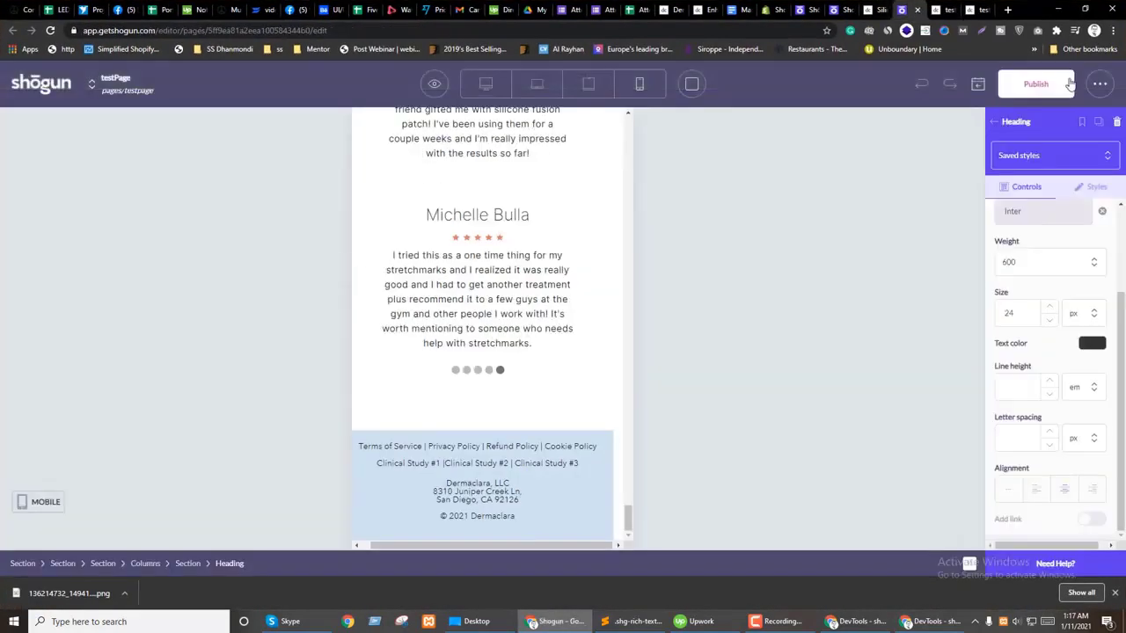
# Step: Open the Shogun page preview in its own tab and close the tabs to its right
pyautogui.click(434, 83)
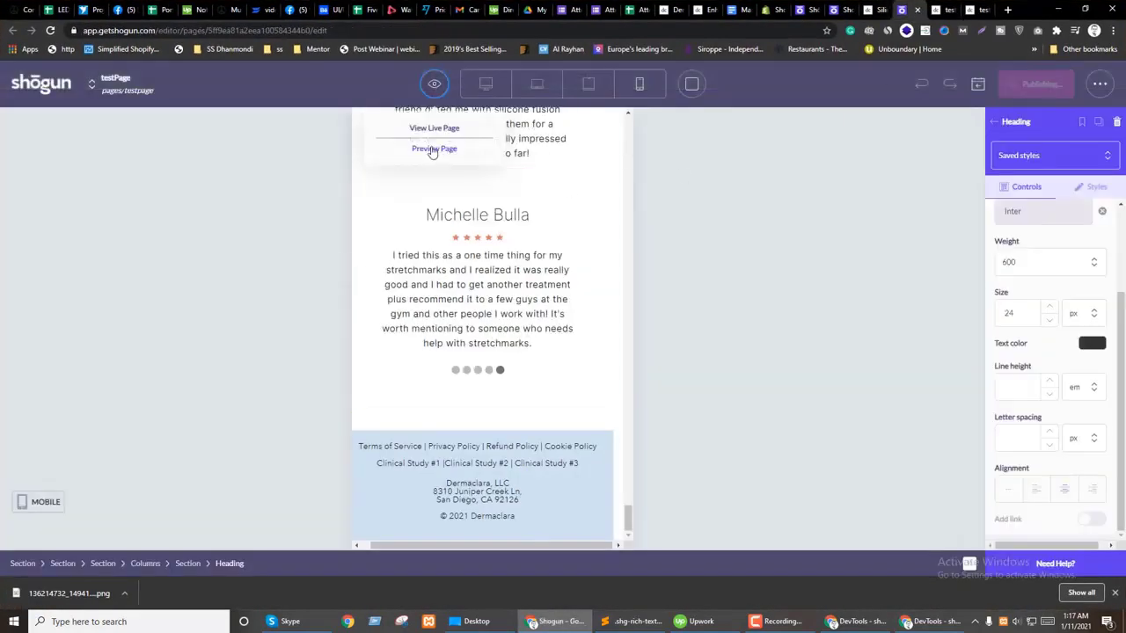
pyautogui.click(422, 148)
pyautogui.rightClick(909, 9)
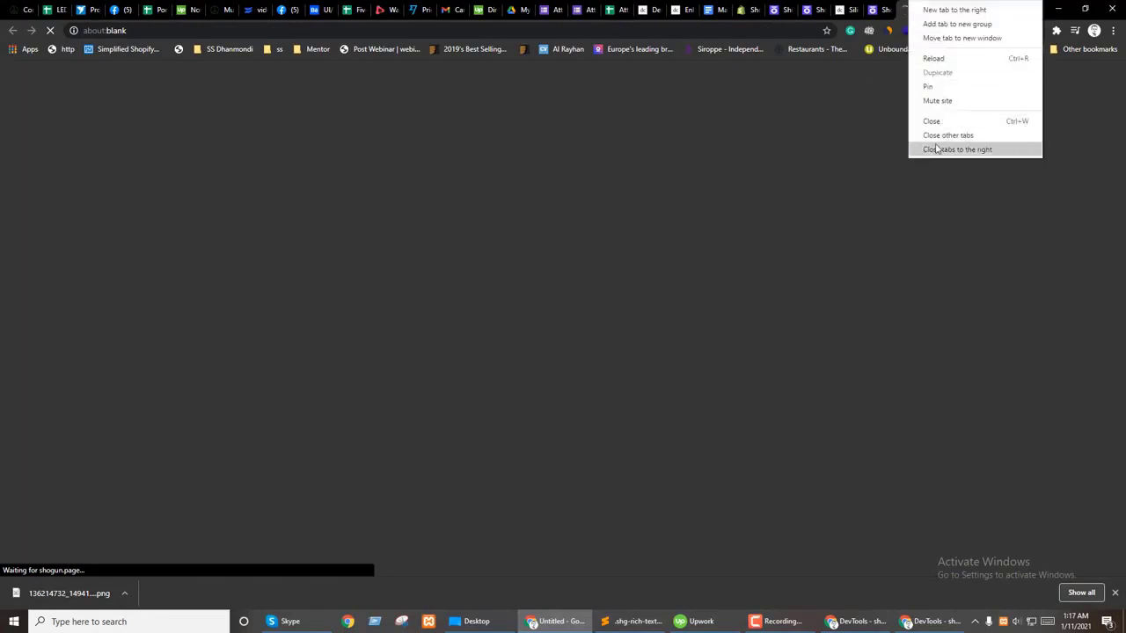
pyautogui.click(950, 149)
pyautogui.click(1114, 592)
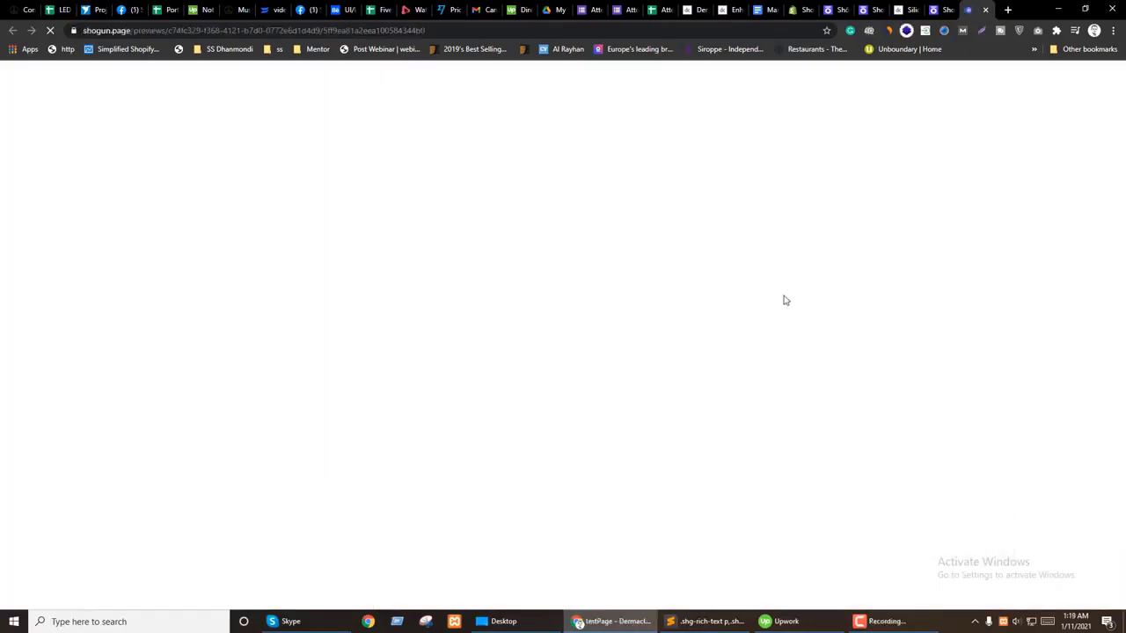
# Step: Review the preview's desktop layout, then its mobile layout in a narrowed window, and restore it
pyautogui.scroll(-20, 844, 405)
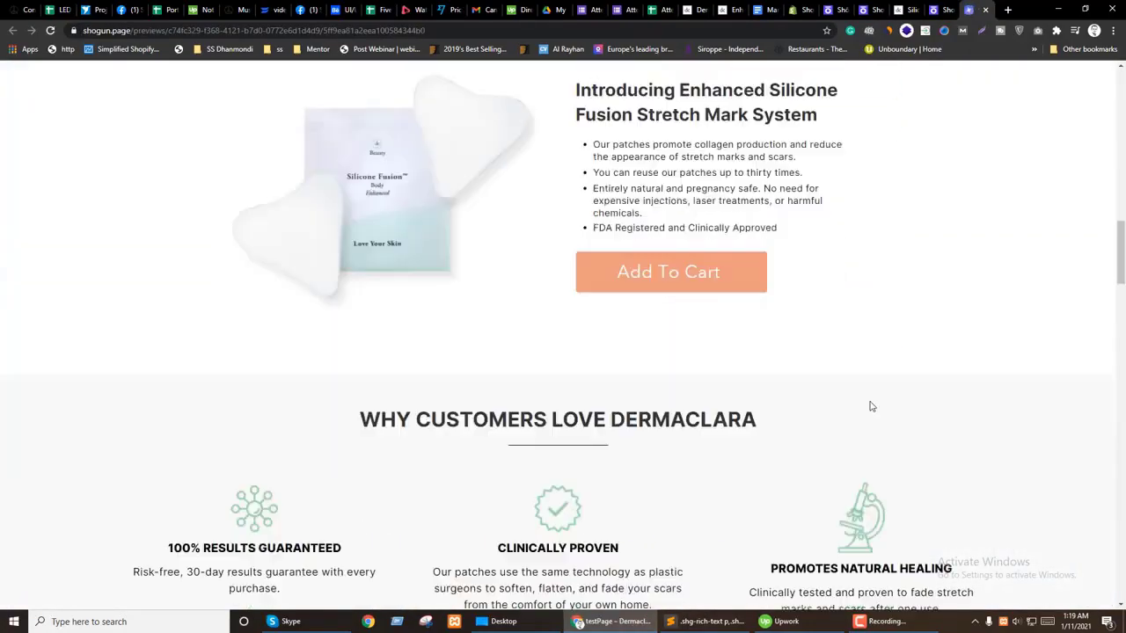
pyautogui.scroll(-15, 871, 406)
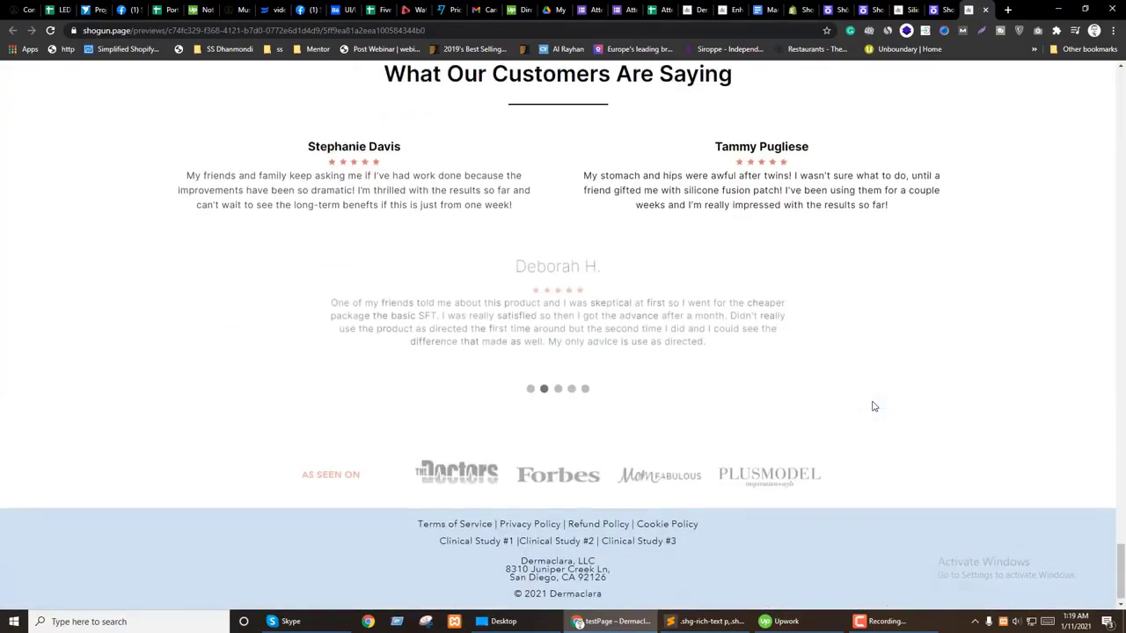
pyautogui.click(1084, 10)
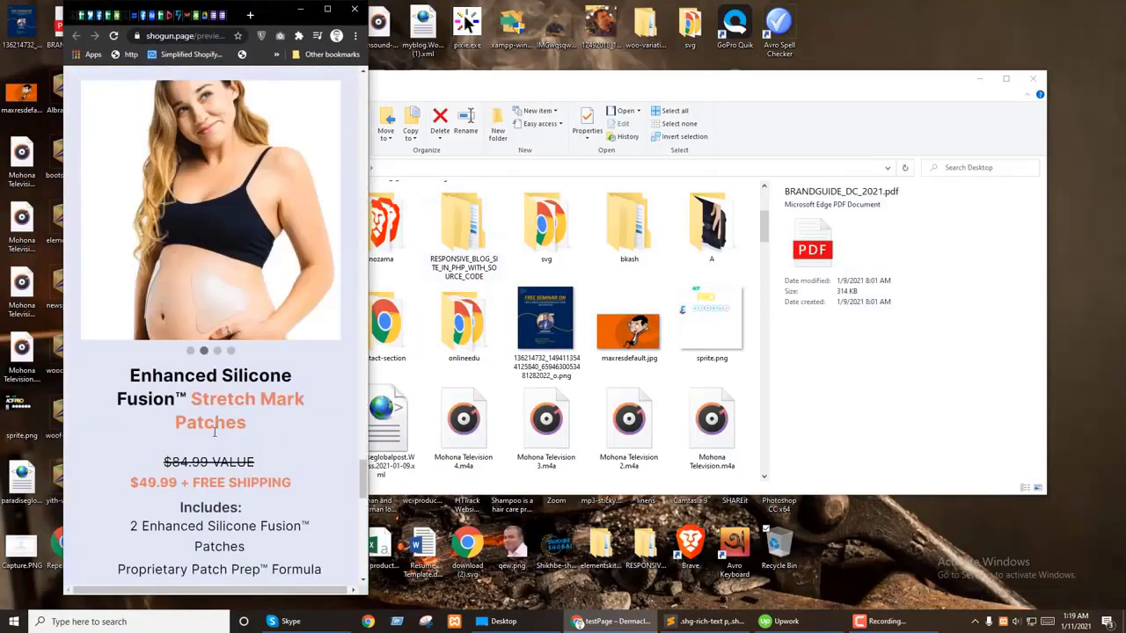
pyautogui.scroll(-10, 215, 431)
pyautogui.scroll(12, 350, 429)
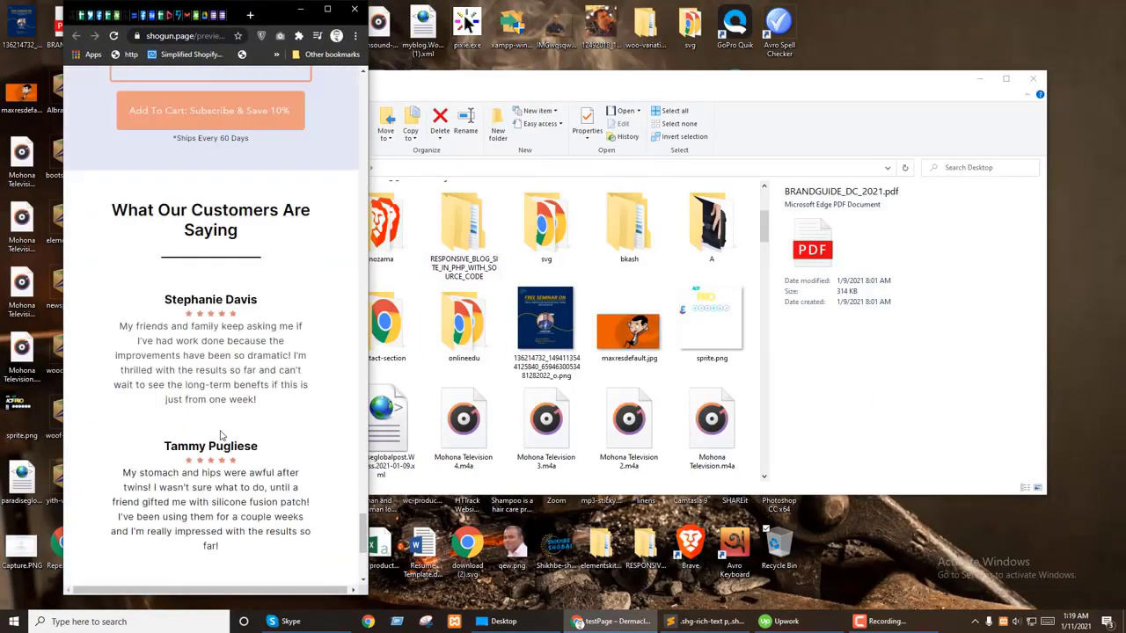
pyautogui.moveTo(362, 488); pyautogui.dragTo(370, 75)
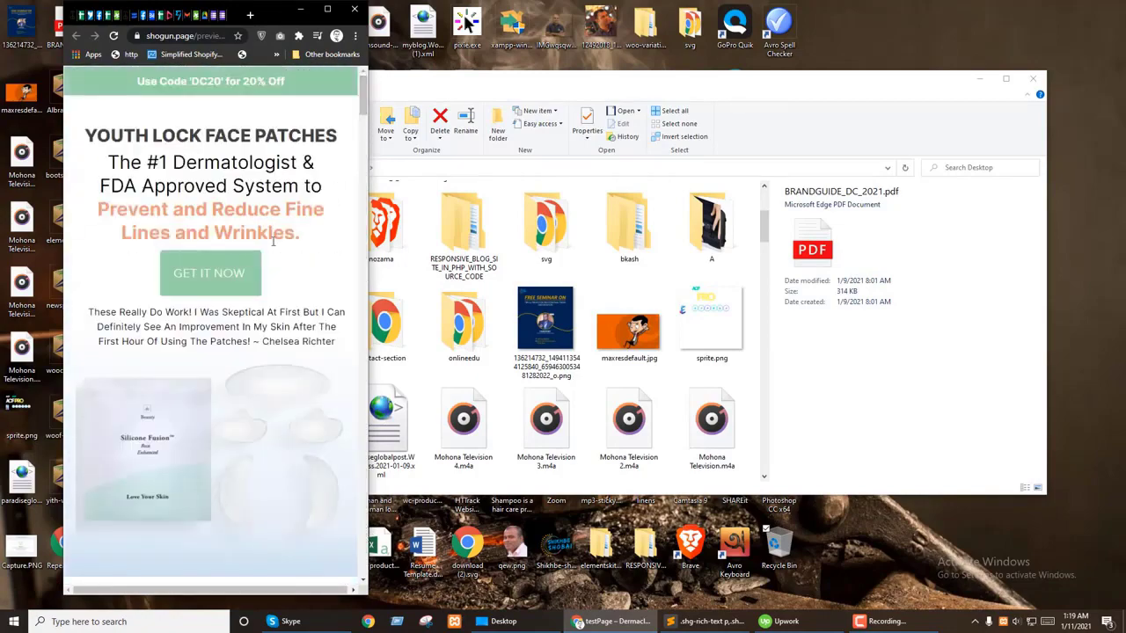
pyautogui.scroll(-5, 343, 374)
pyautogui.scroll(5, 343, 373)
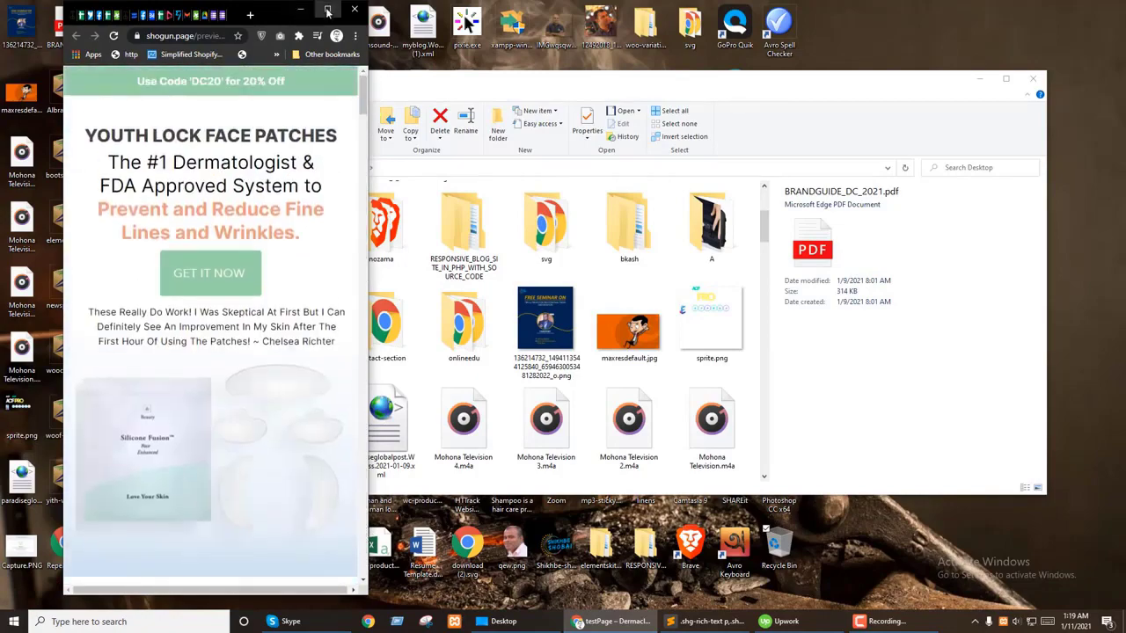
pyautogui.click(327, 10)
# Step: Capture the full preview page with GoFullPage, save it as a PNG, and open a blank tab
pyautogui.click(1038, 31)
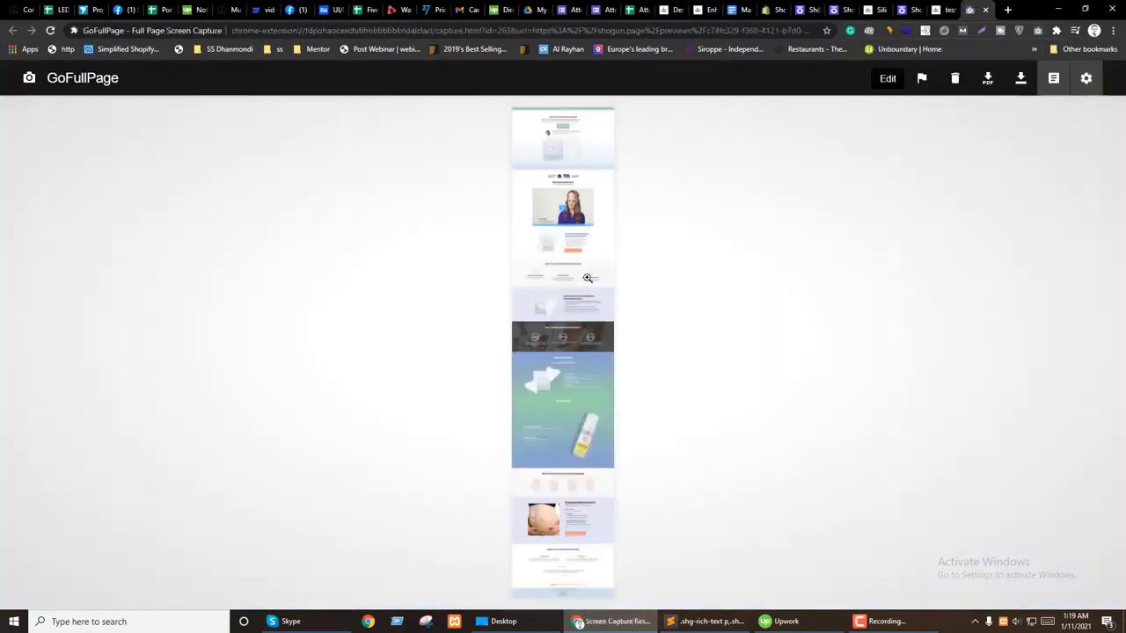
pyautogui.click(1020, 81)
pyautogui.click(840, 469)
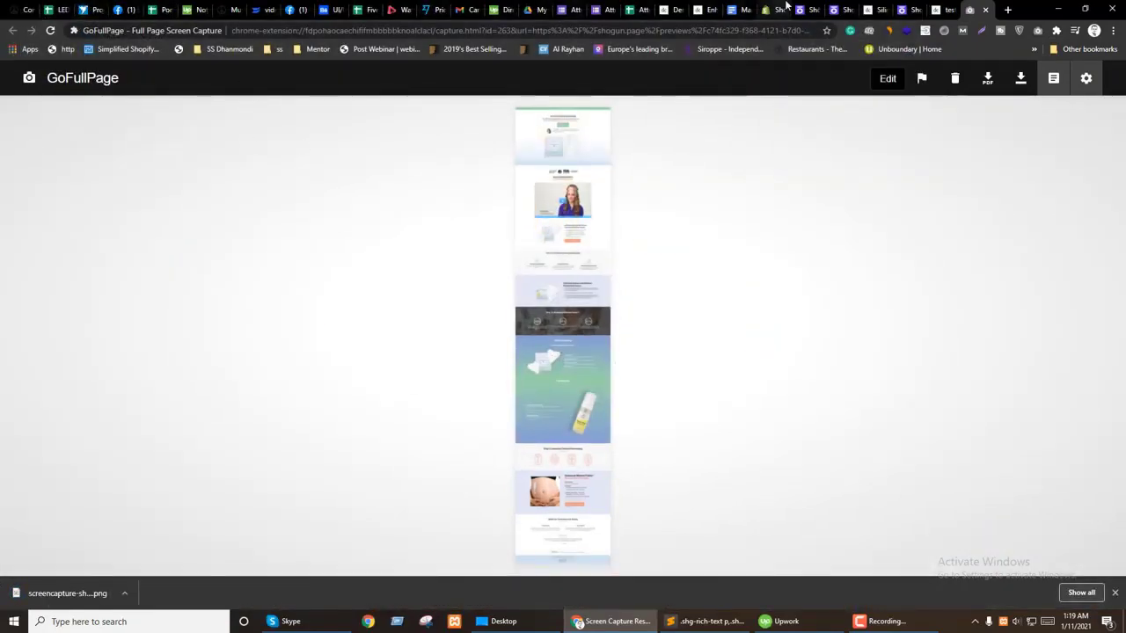
pyautogui.click(1008, 10)
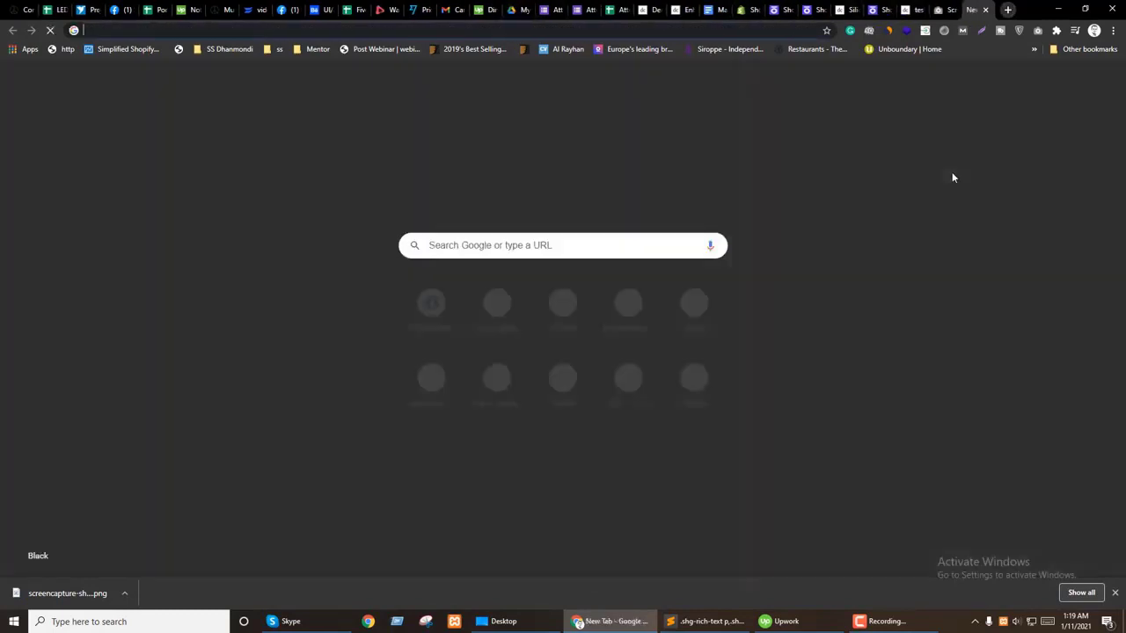
# Step: Go to fiverr.com and open the order that is due for delivery
pyautogui.write('fiverr.com')
pyautogui.press('Return')
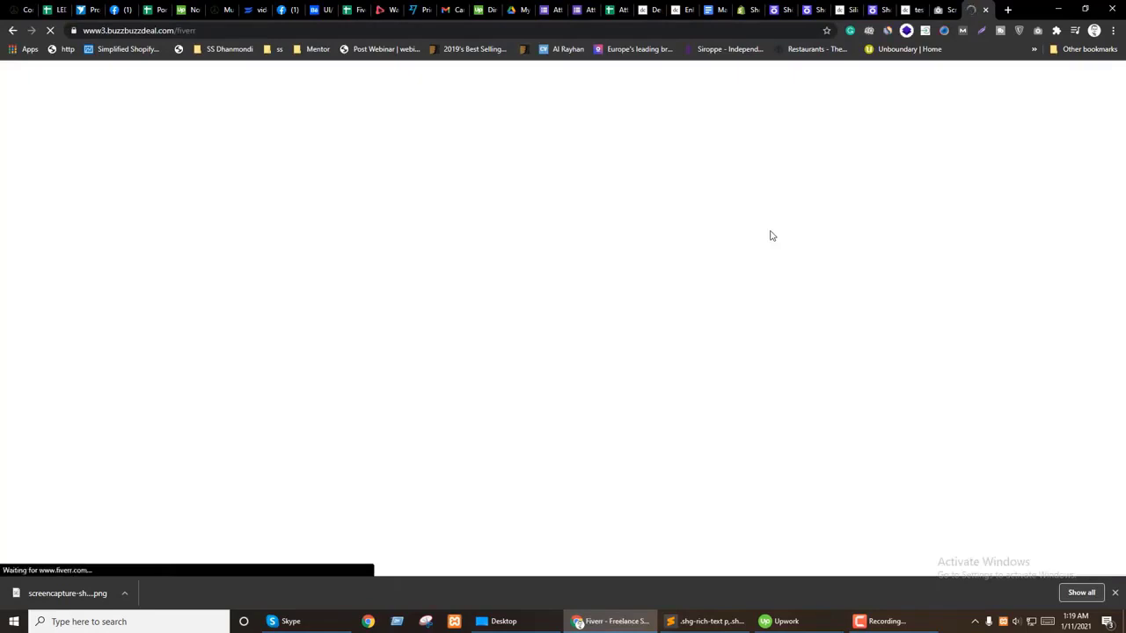
pyautogui.moveTo(746, 85)
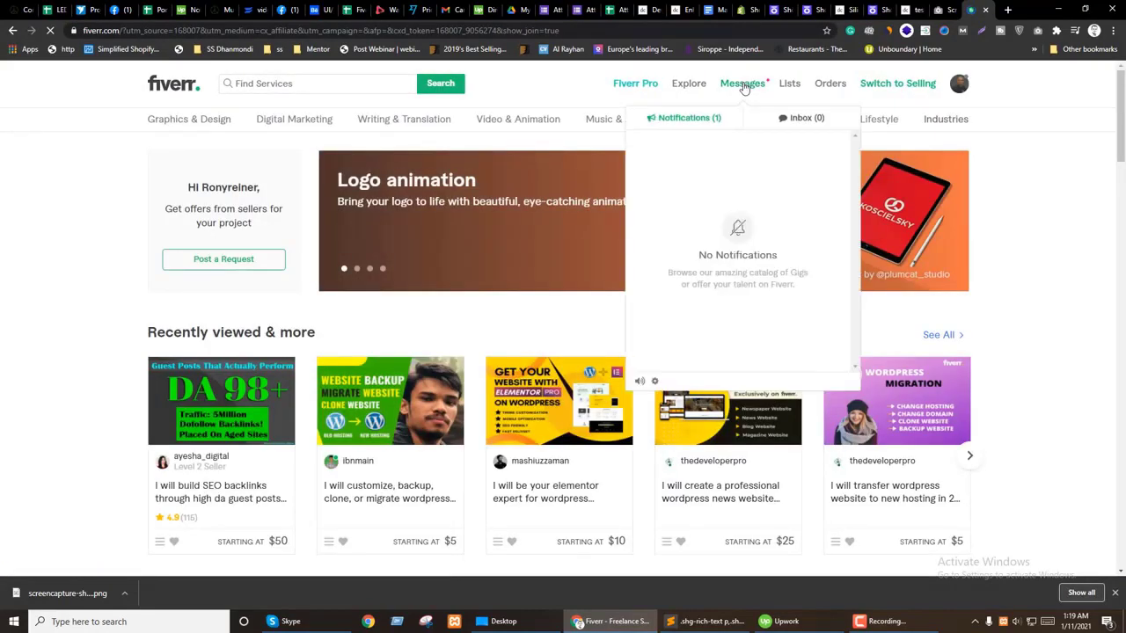
pyautogui.click(803, 118)
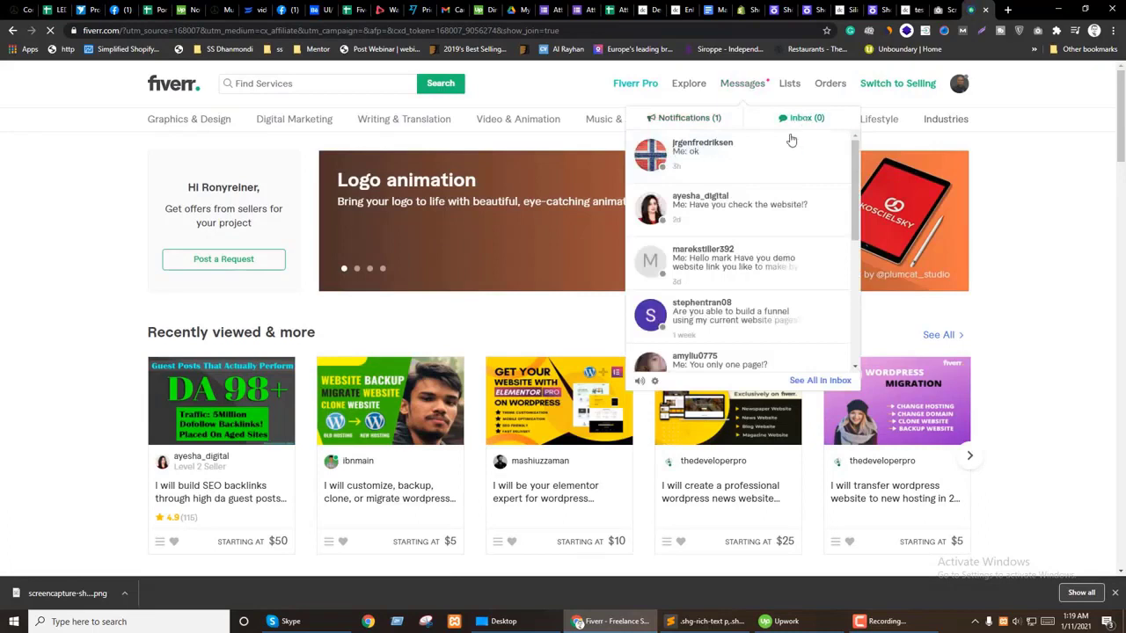
pyautogui.click(699, 120)
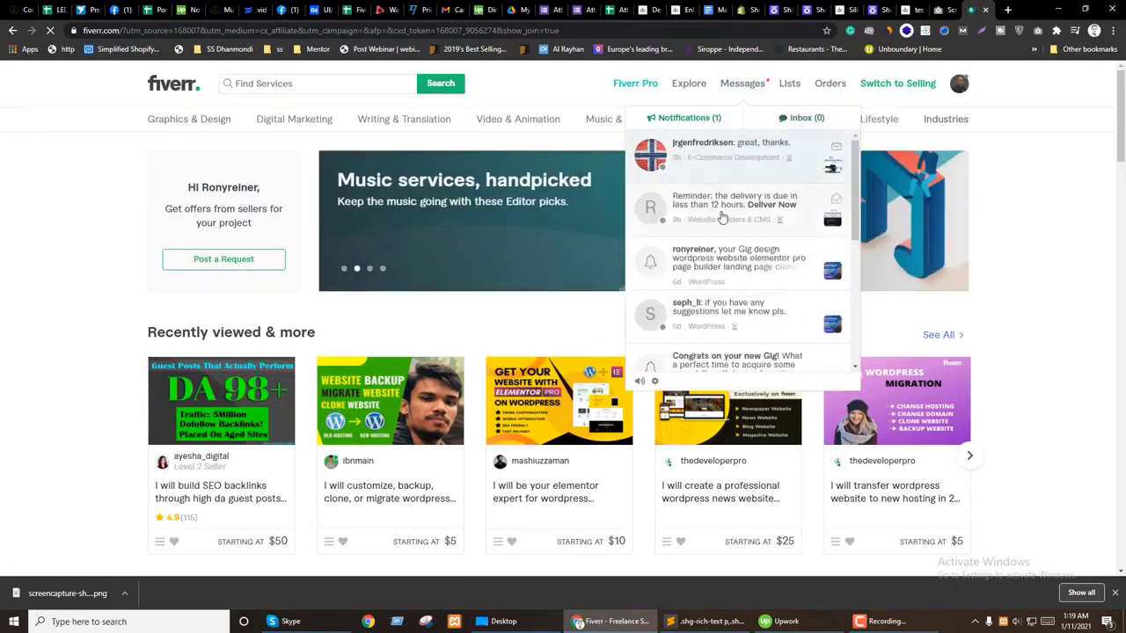
pyautogui.click(767, 209)
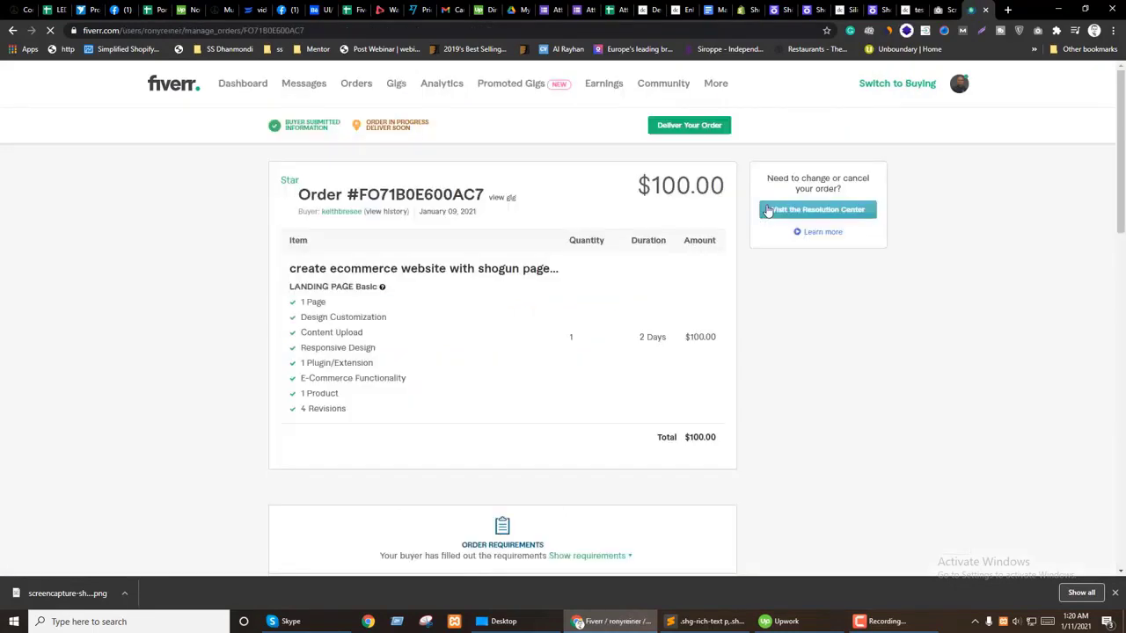
# Step: Open the delivery form and attach the full-page screenshot PNG
pyautogui.click(689, 125)
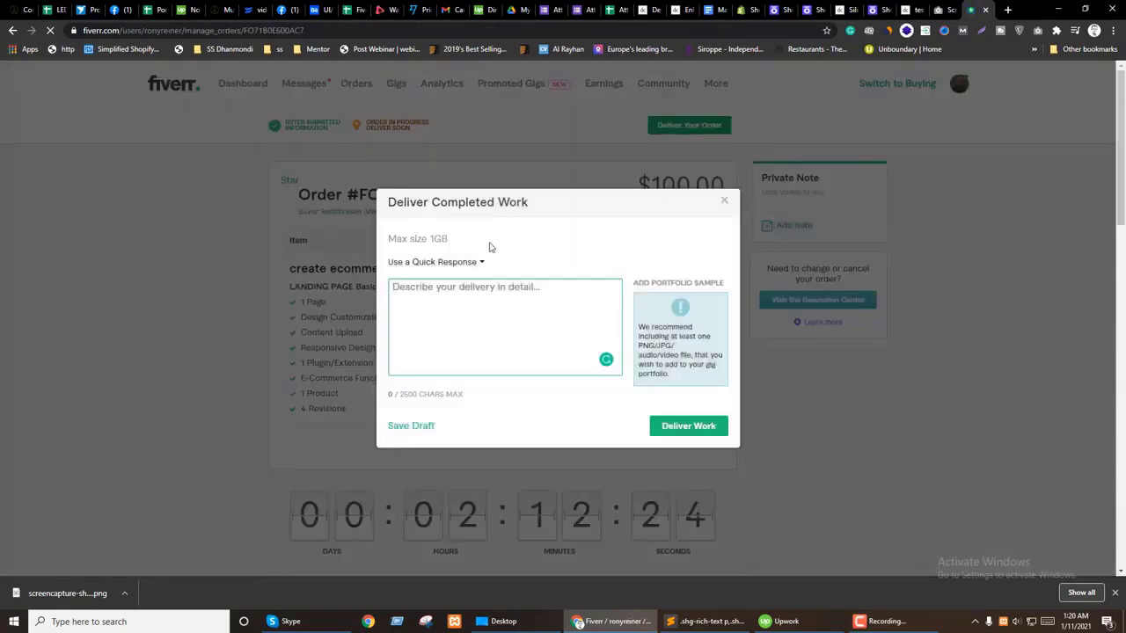
pyautogui.click(466, 259)
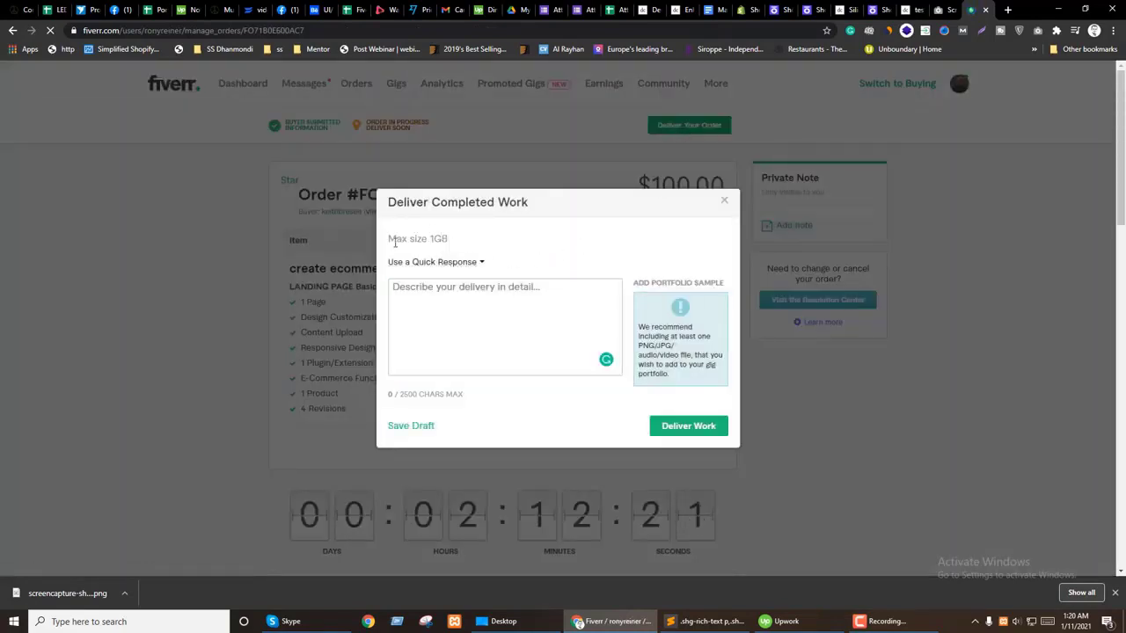
pyautogui.click(726, 203)
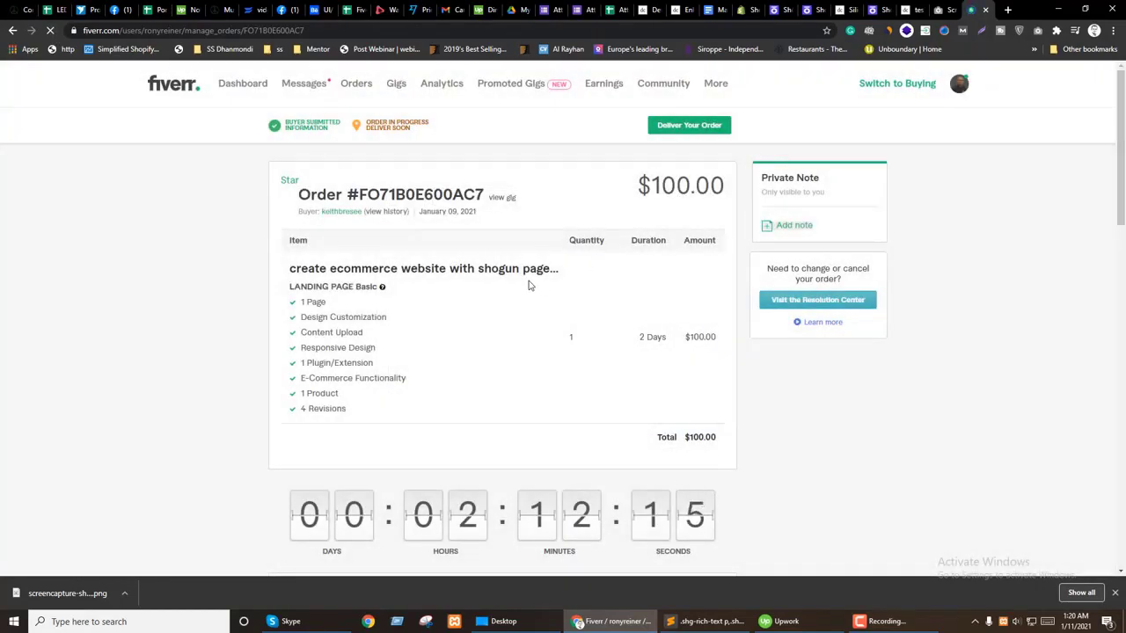
pyautogui.click(675, 126)
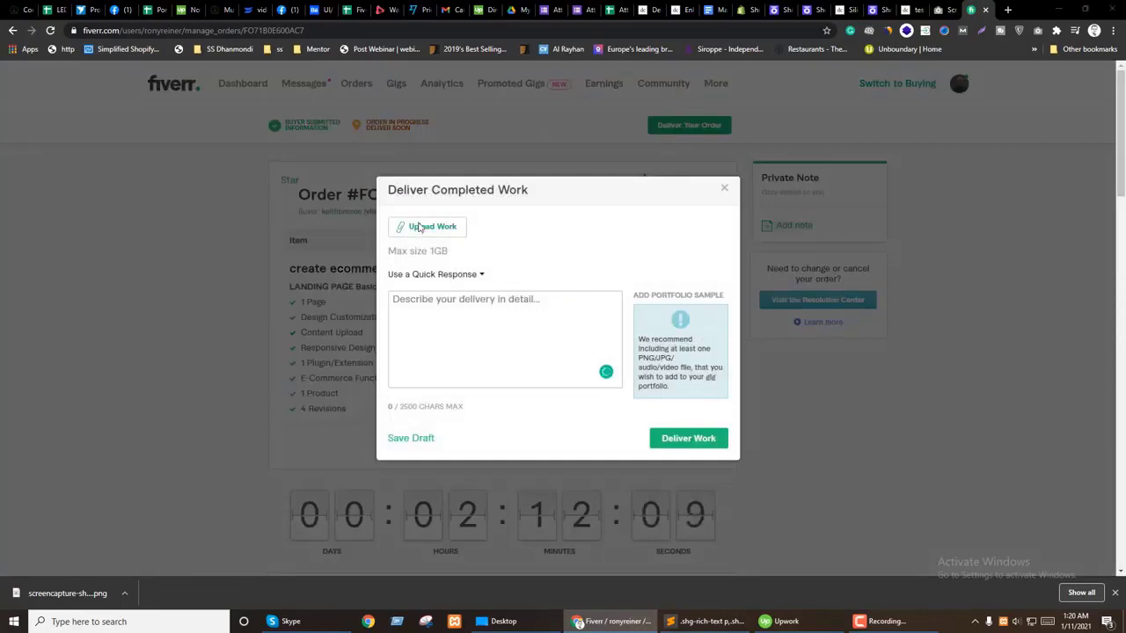
pyautogui.click(420, 227)
pyautogui.doubleClick(274, 326)
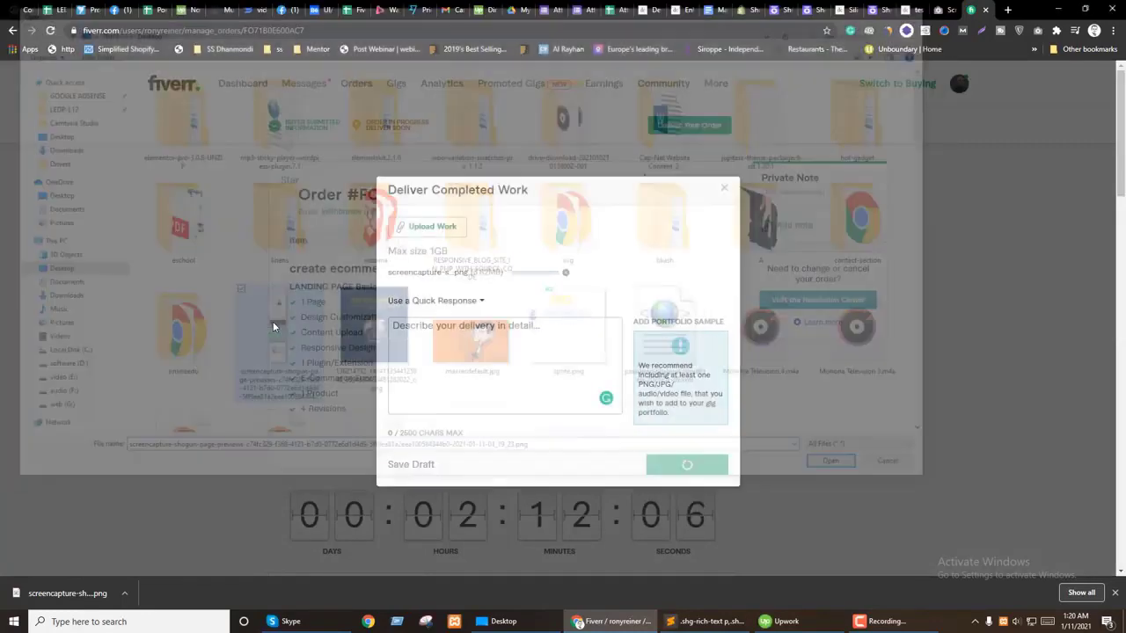
# Step: Add the Delivering Now quick response, deliver the work, and confirm it shows Work Delivered
pyautogui.click(480, 301)
pyautogui.click(653, 325)
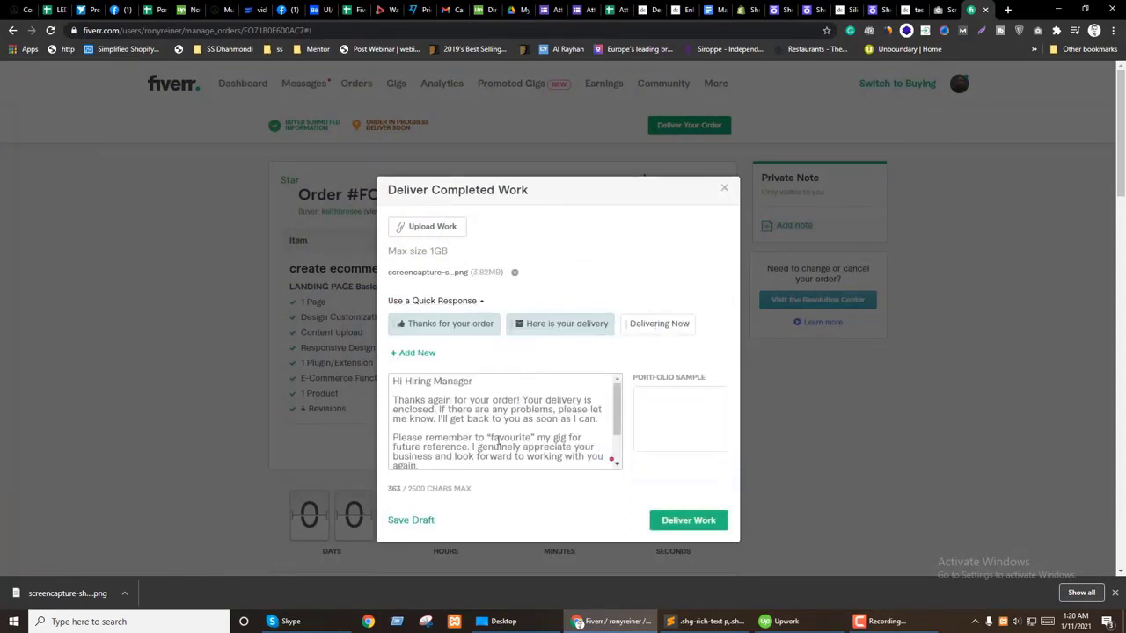
pyautogui.click(695, 521)
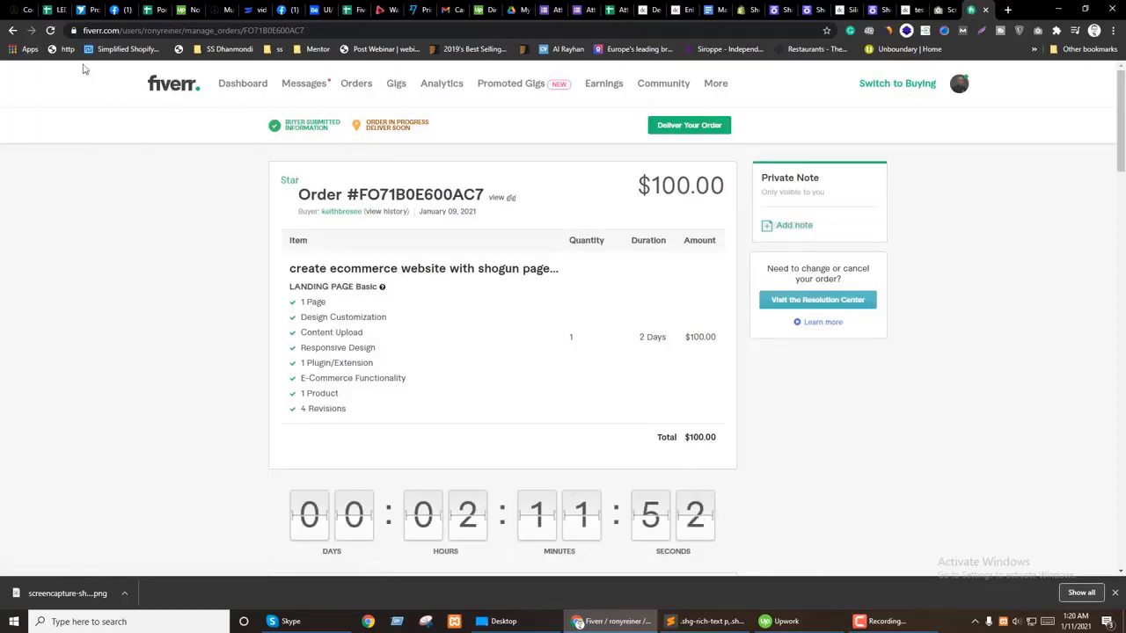
pyautogui.click(52, 31)
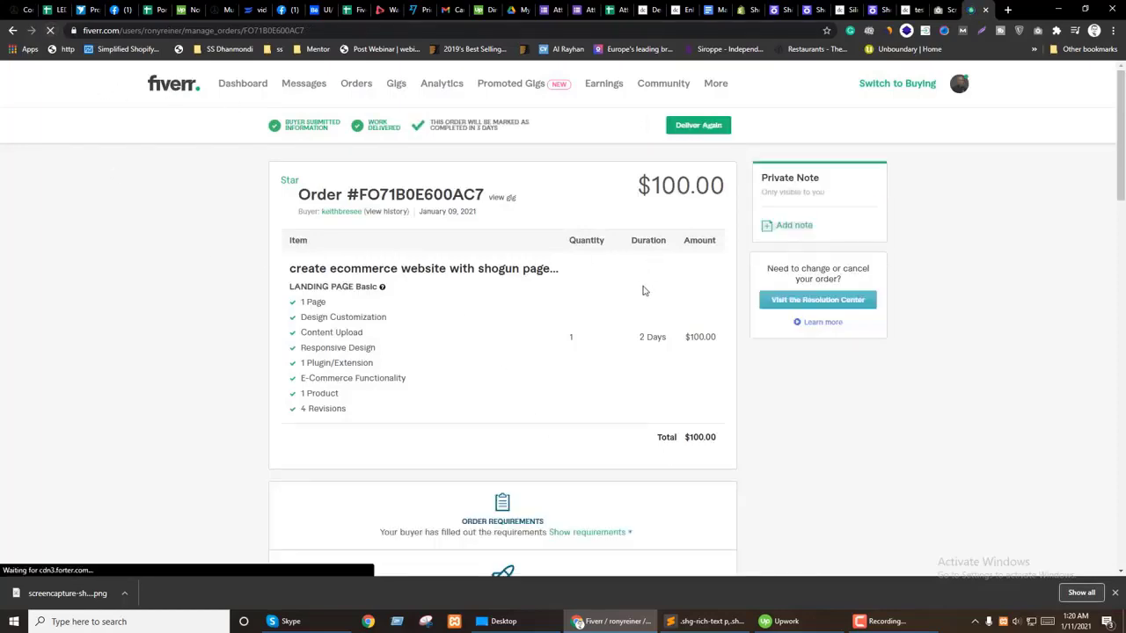
pyautogui.moveTo(1123, 125); pyautogui.dragTo(1122, 510)
pyautogui.scroll(10, 960, 326)
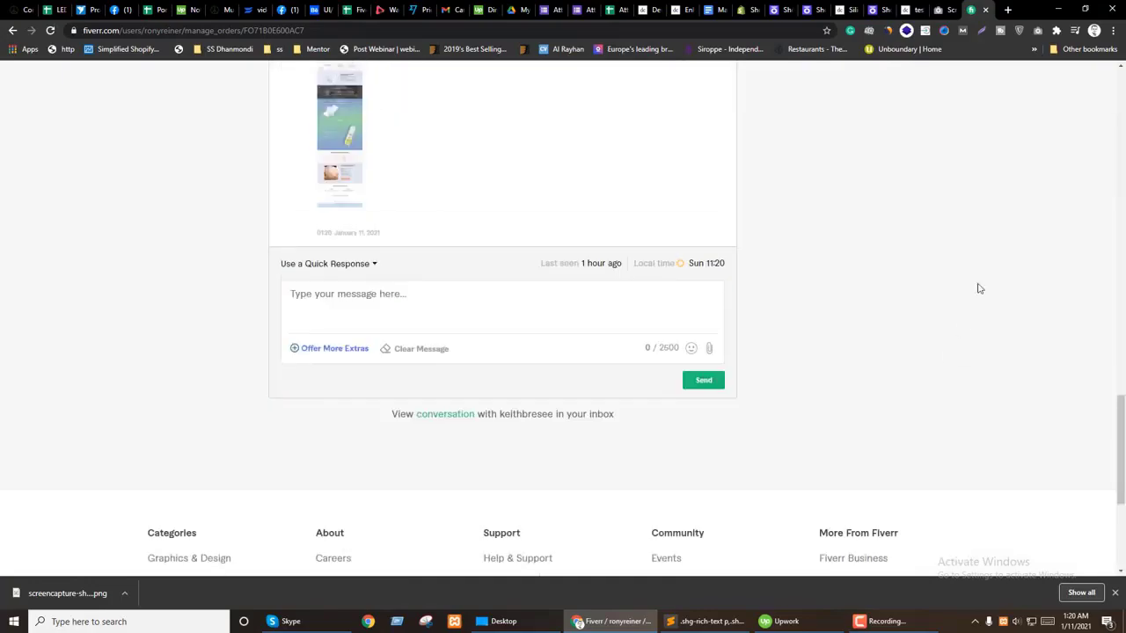